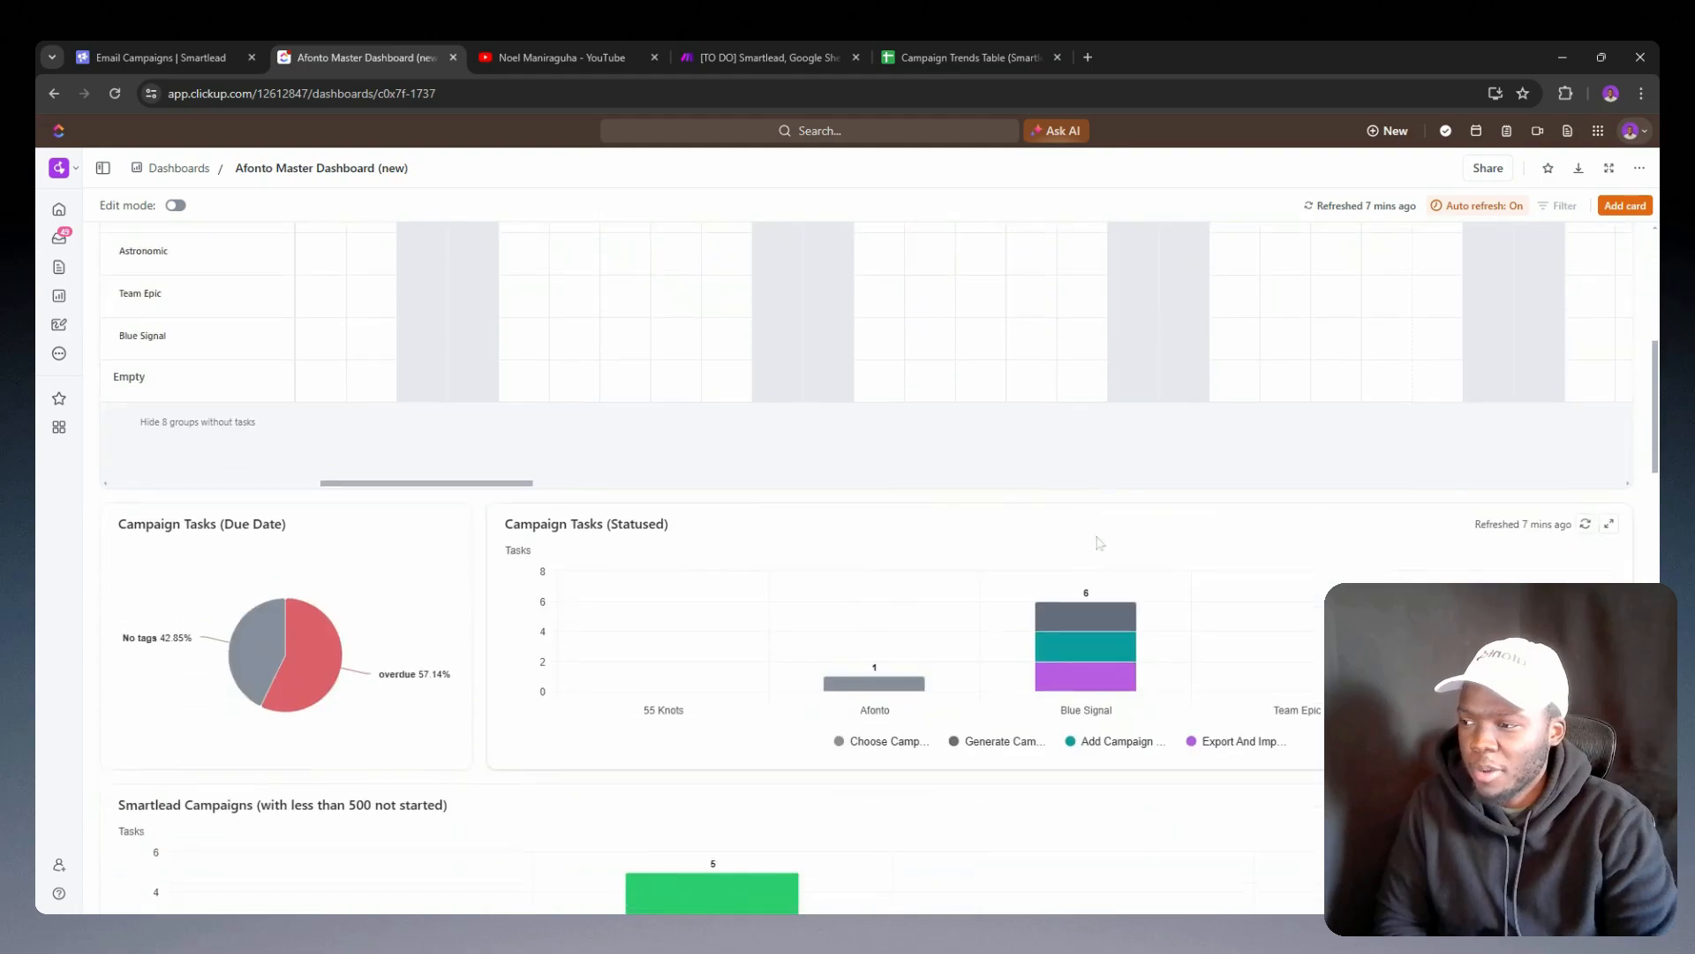
Step: Examine the Afonto Master Dashboard's cards, from the campaign task charts down to the Emails Sent chart
scroll(1103, 609, down, 6)
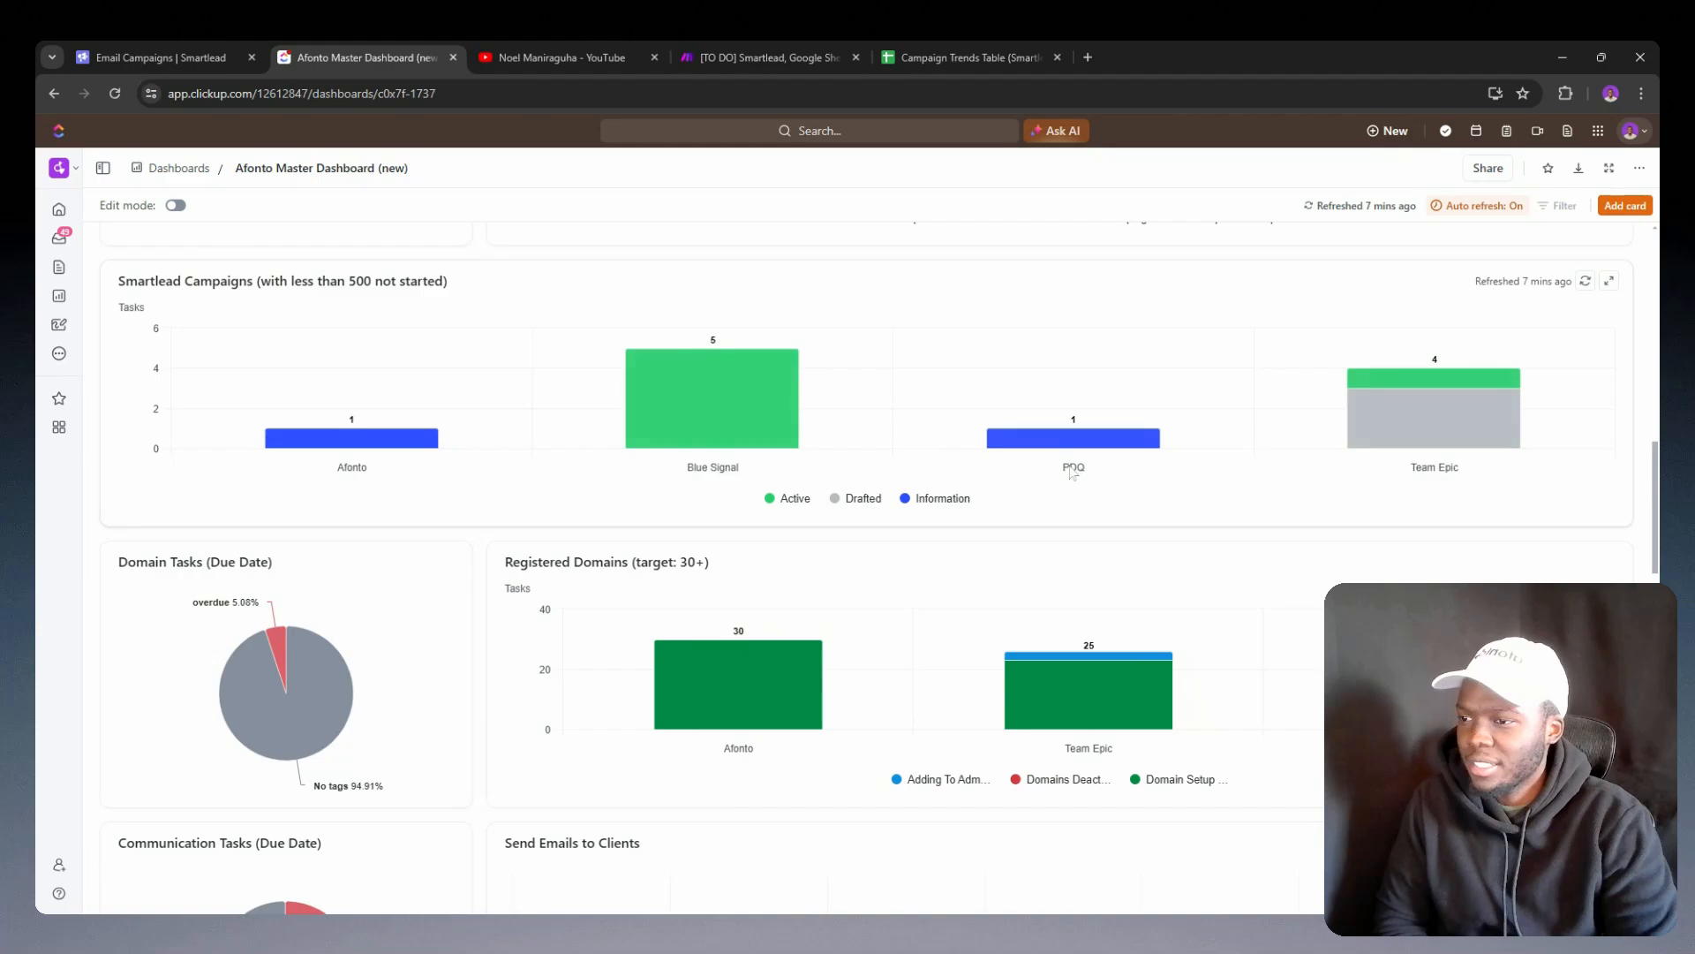
scroll(681, 448, down, 3)
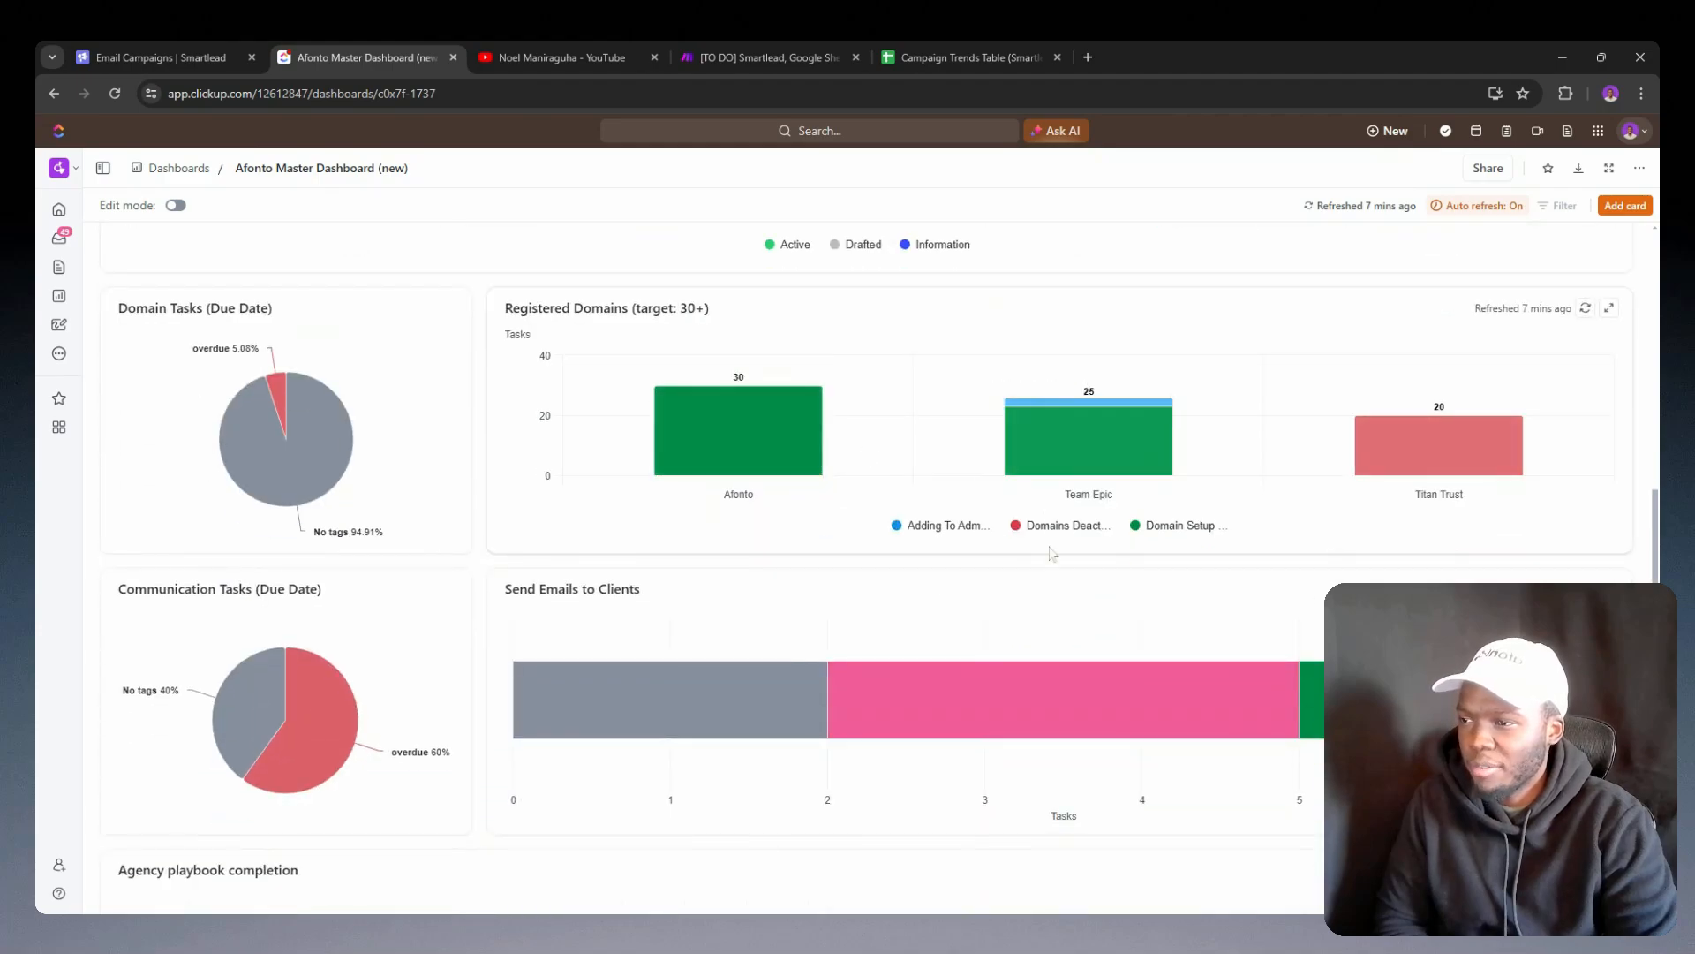
scroll(939, 484, down, 4)
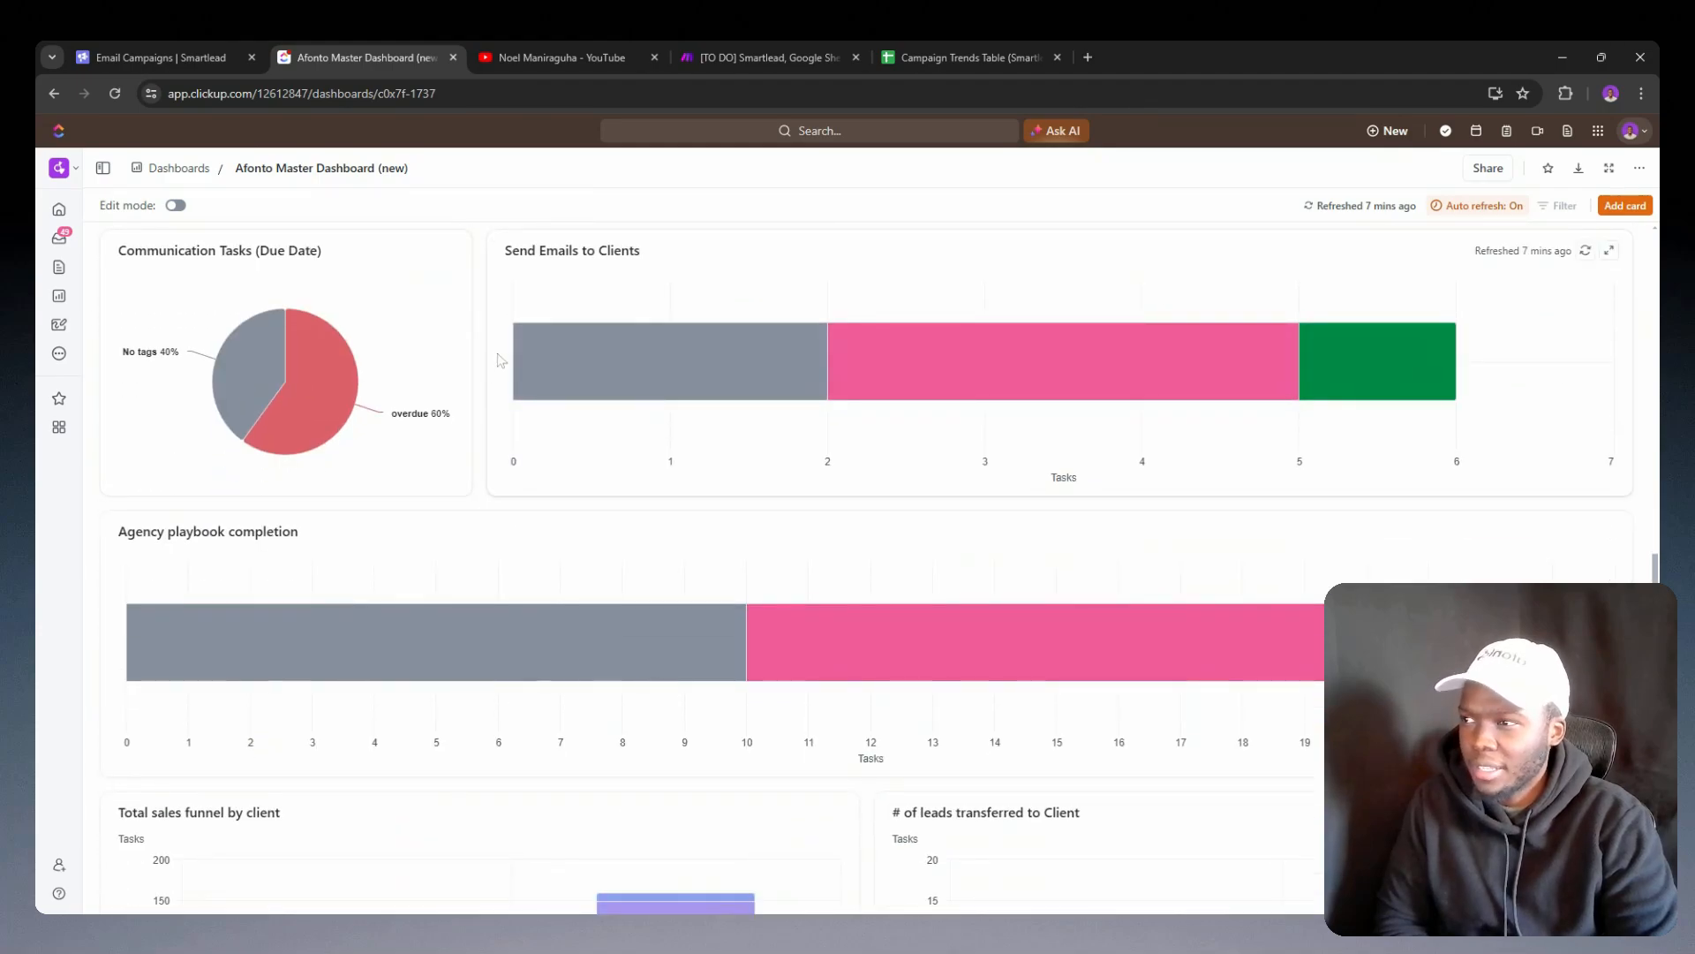
scroll(624, 409, down, 4)
mouse_move(600, 555)
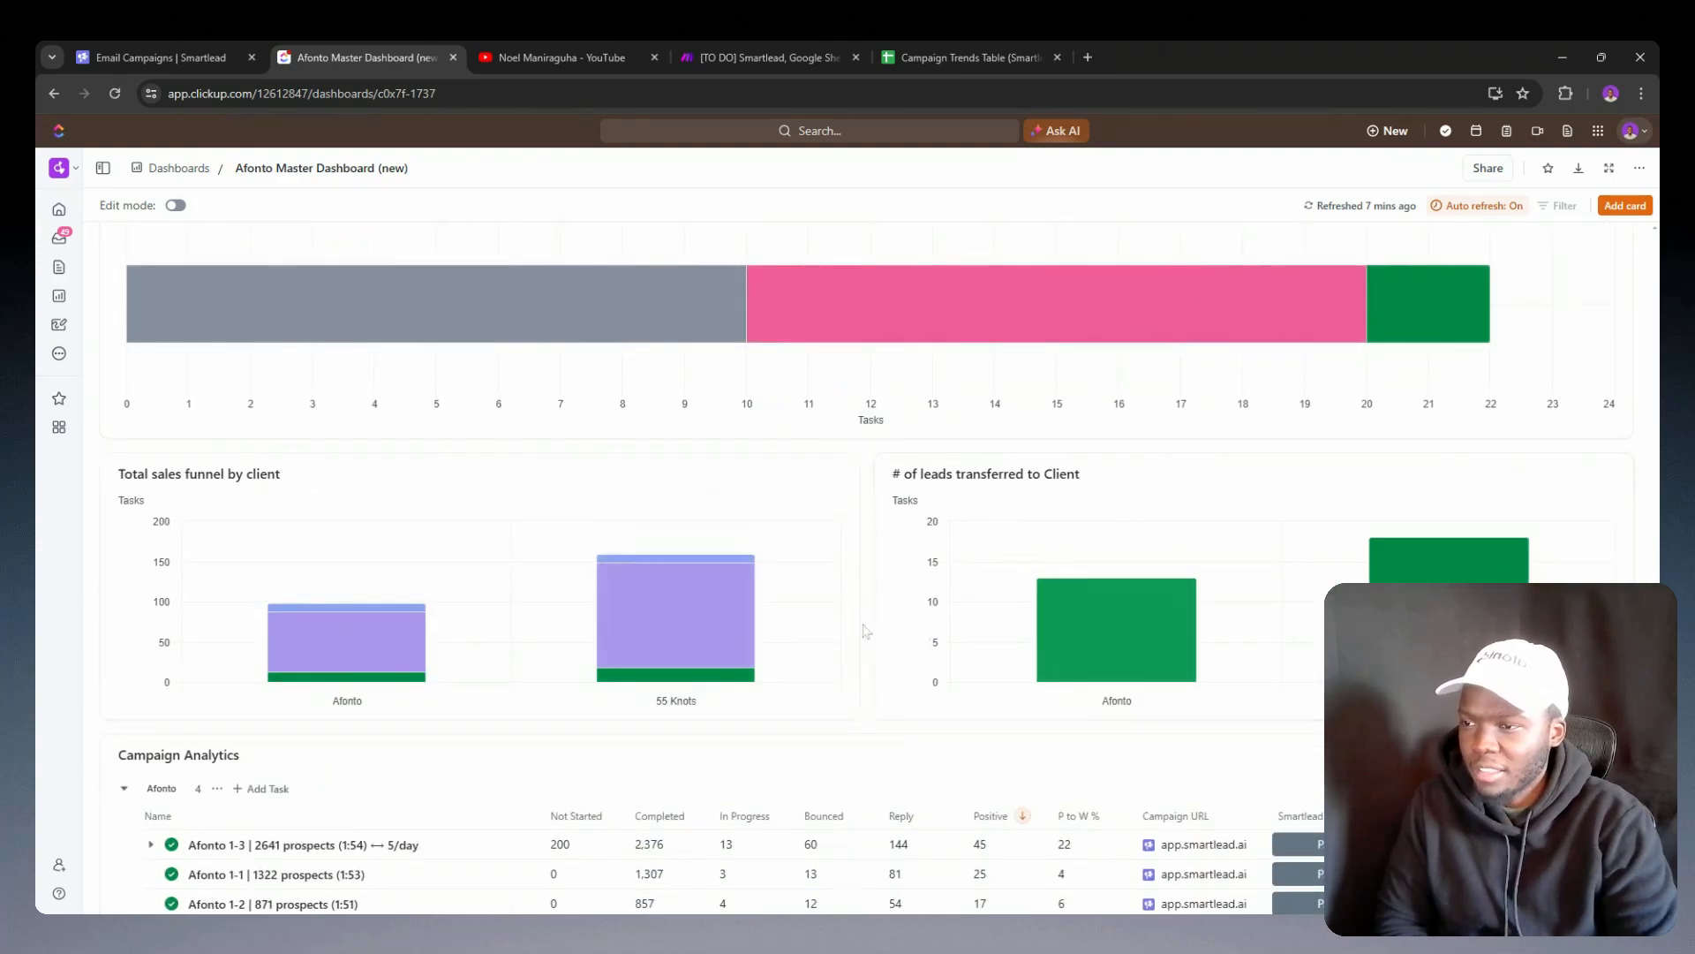
scroll(858, 596, down, 4)
scroll(858, 595, down, 1)
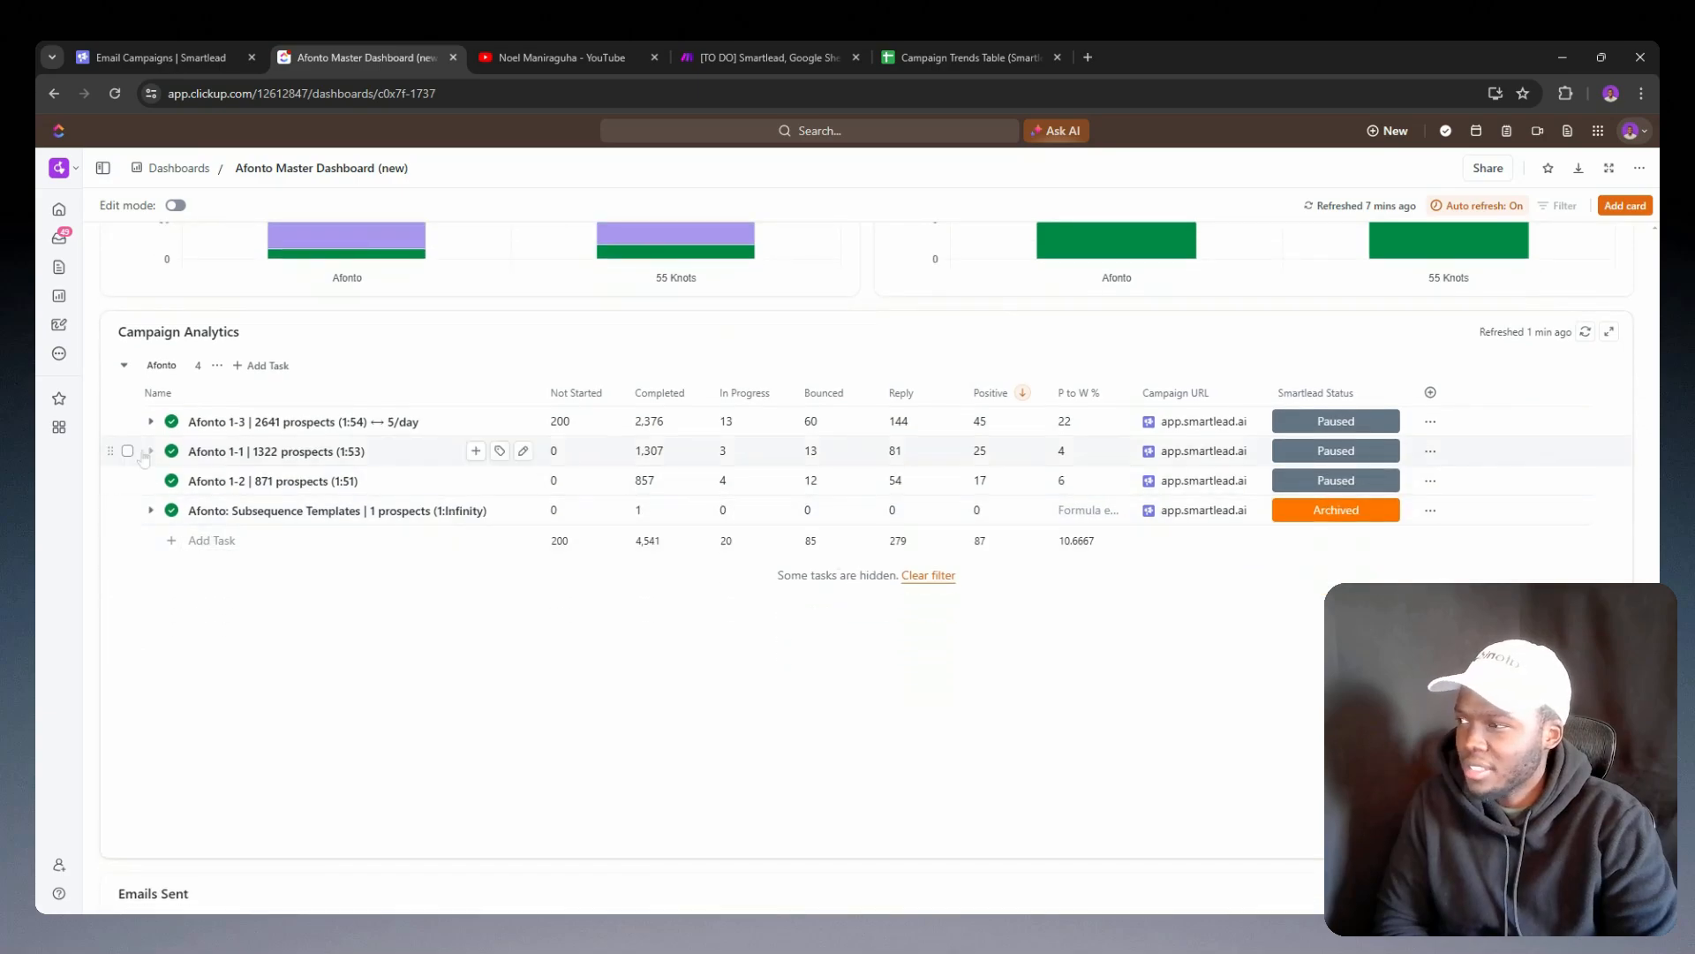
scroll(618, 674, down, 4)
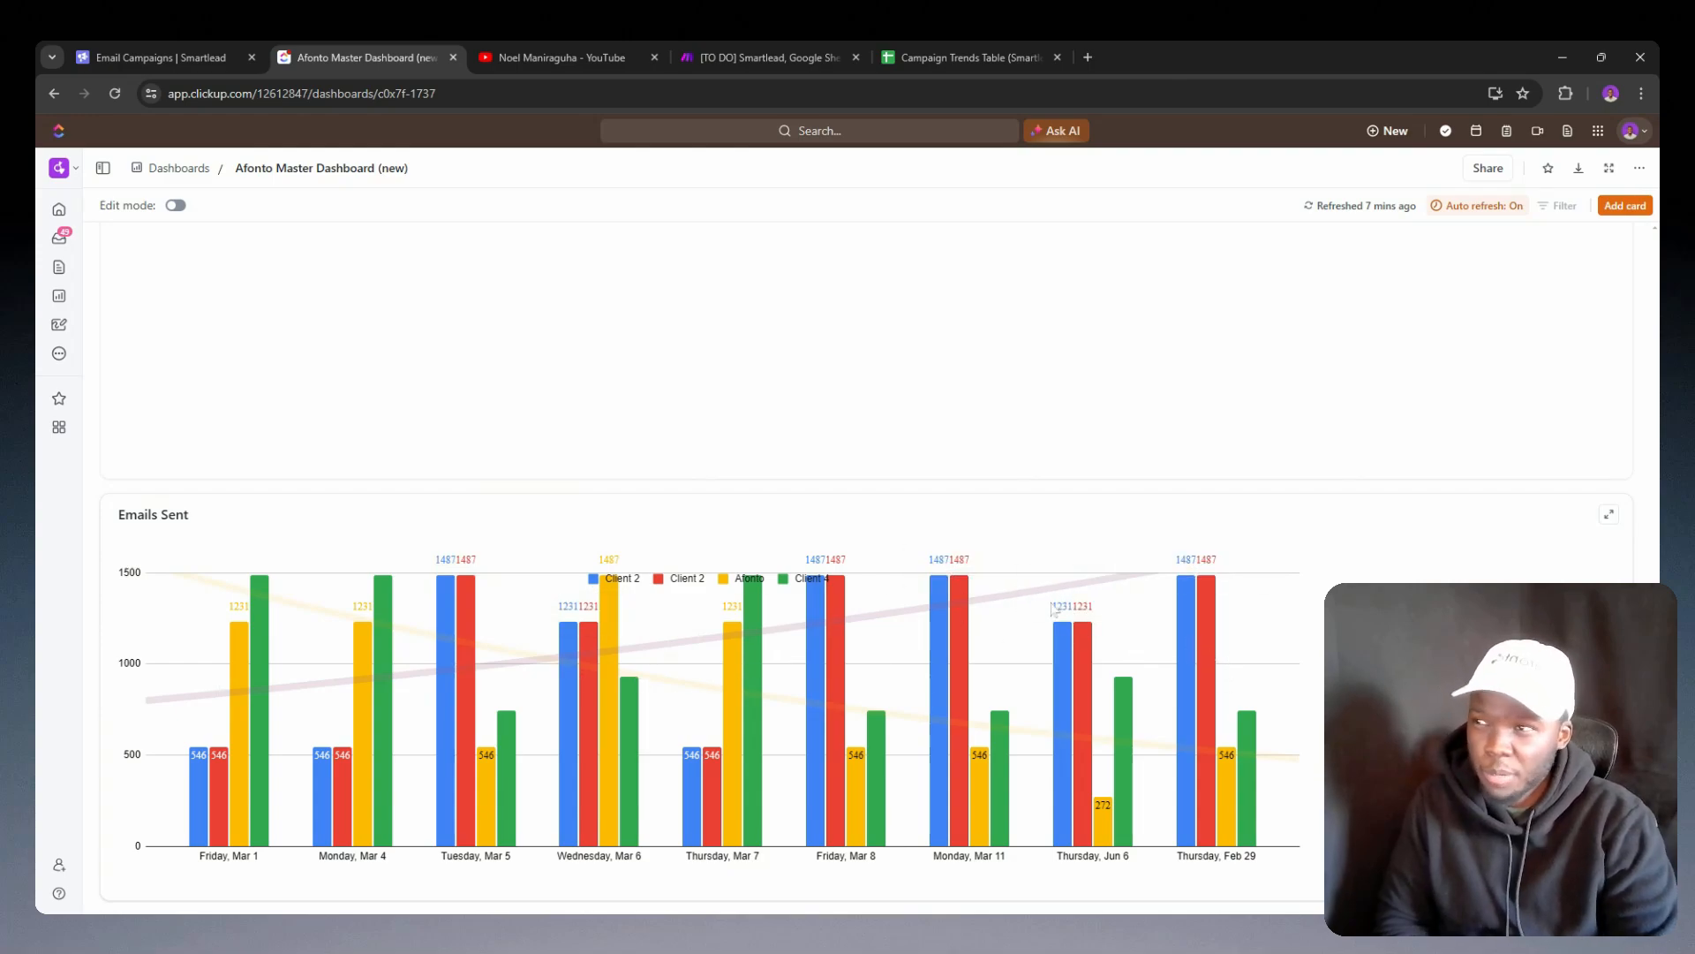
Step: Switch to Google Sheets to view the Campaign Trends Table chart, and look at the YouTube channel's live streams
click(936, 57)
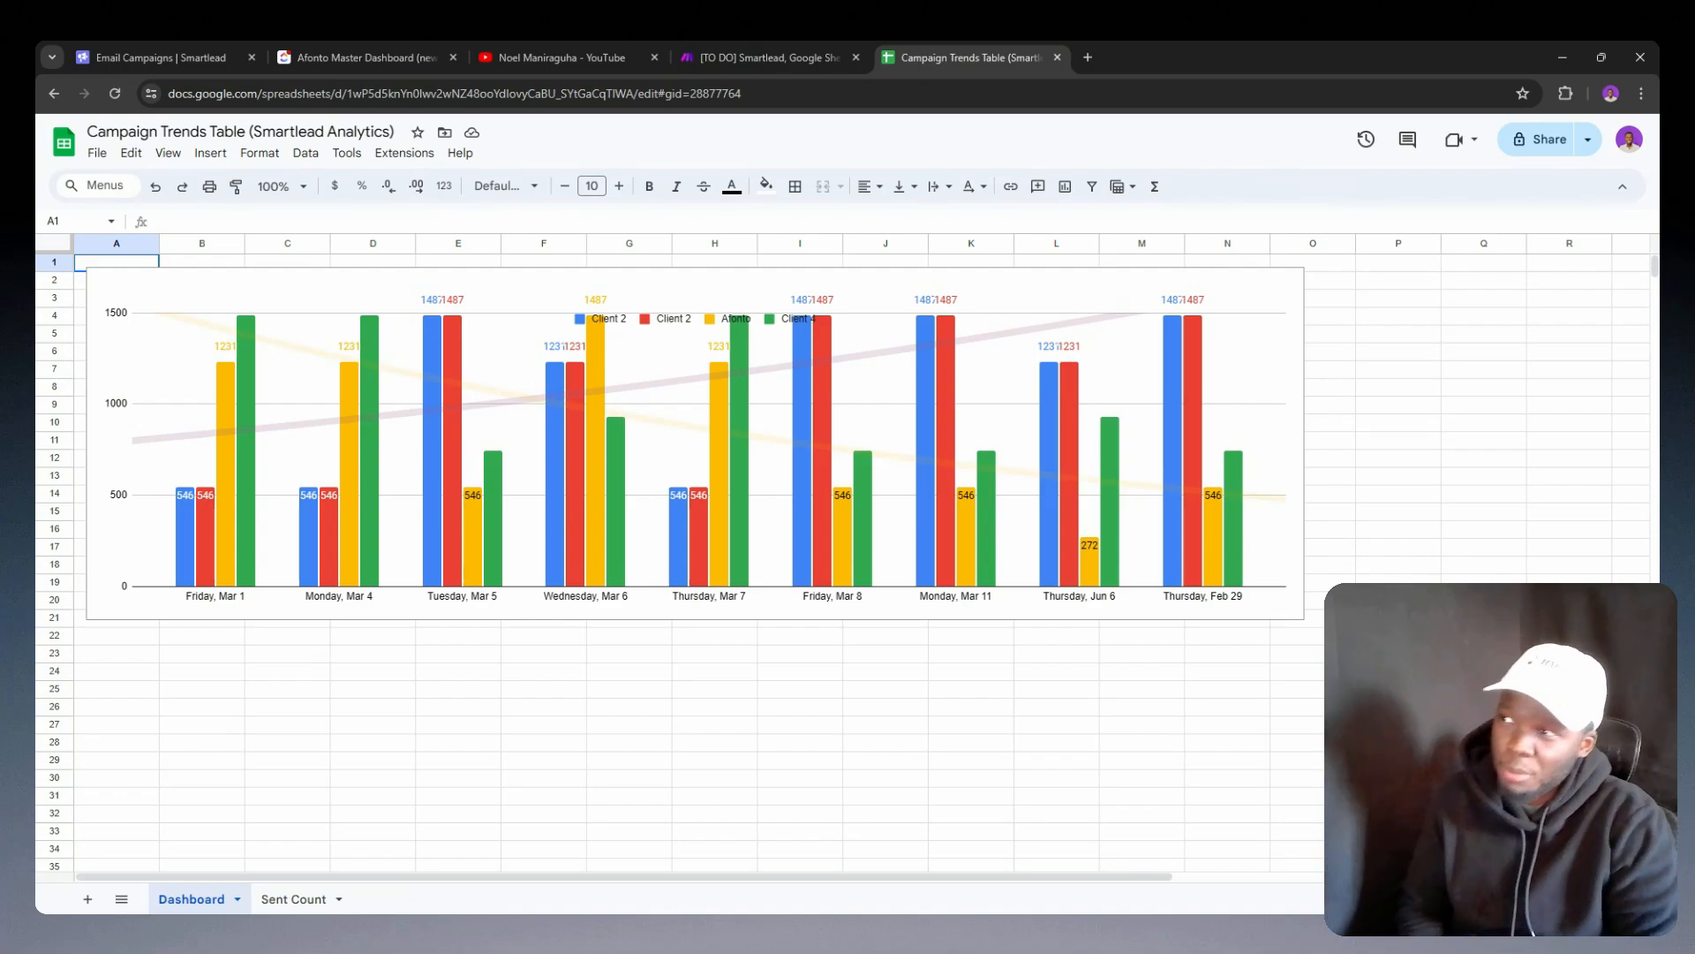
click(553, 55)
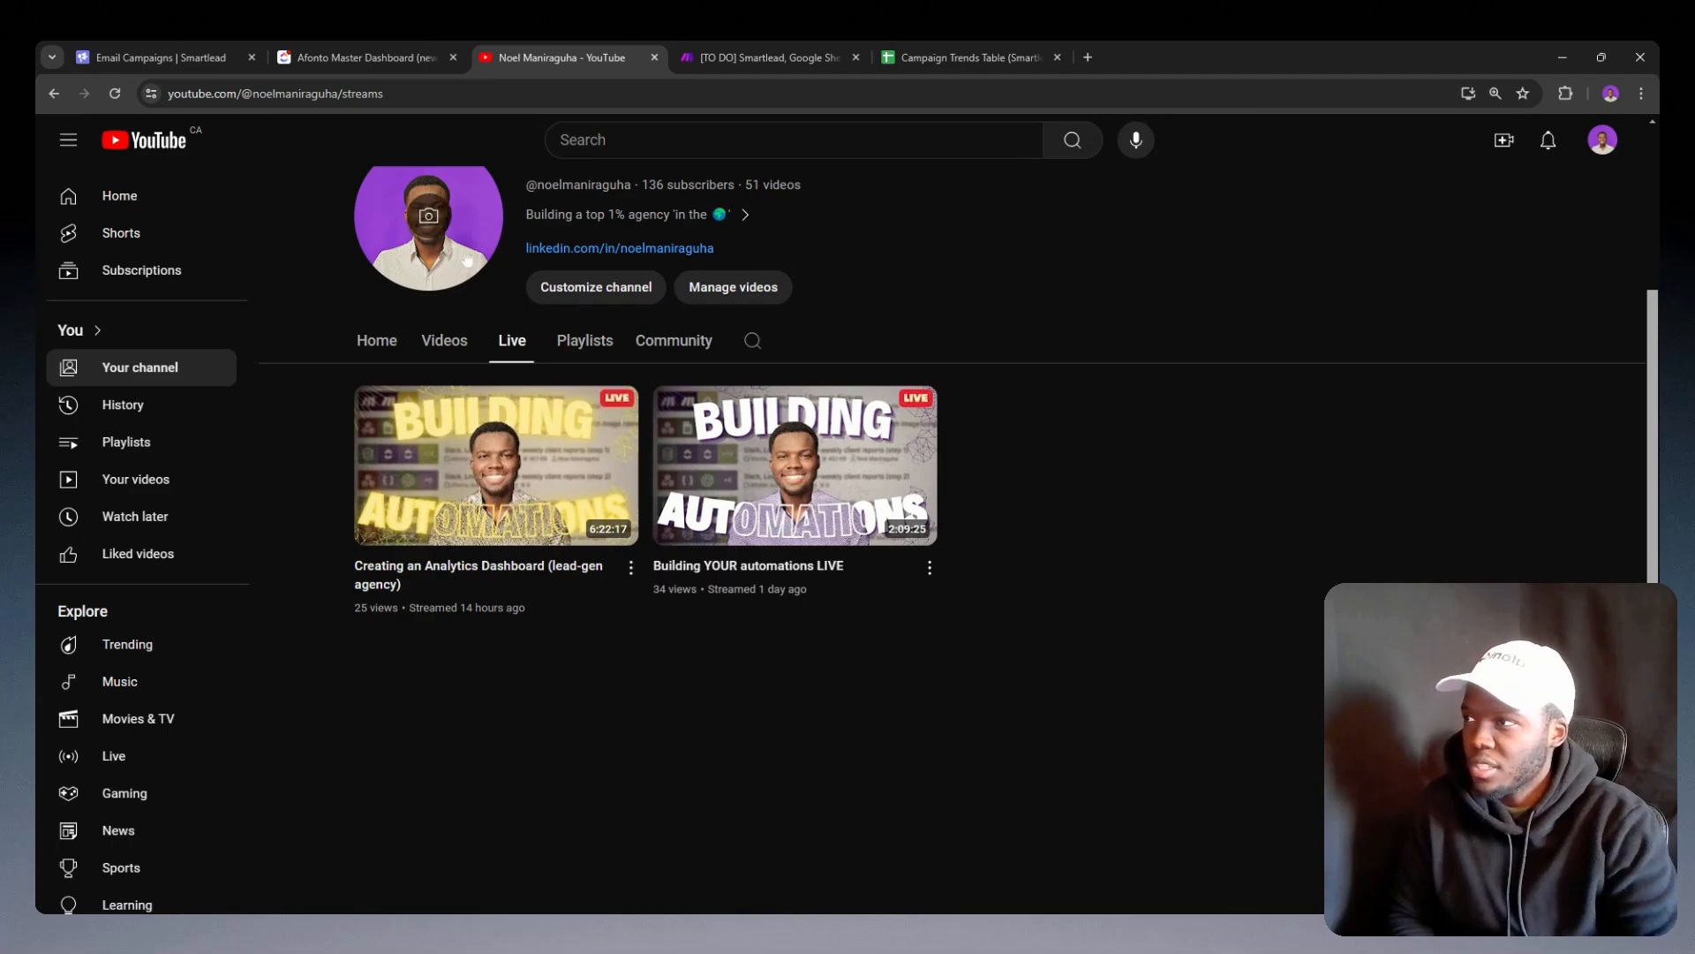
Step: Switch back to the ClickUp master dashboard and review its cards from the leads timeline to the Emails Sent chart
click(394, 53)
scroll(934, 661, down, 5)
scroll(934, 660, up, 20)
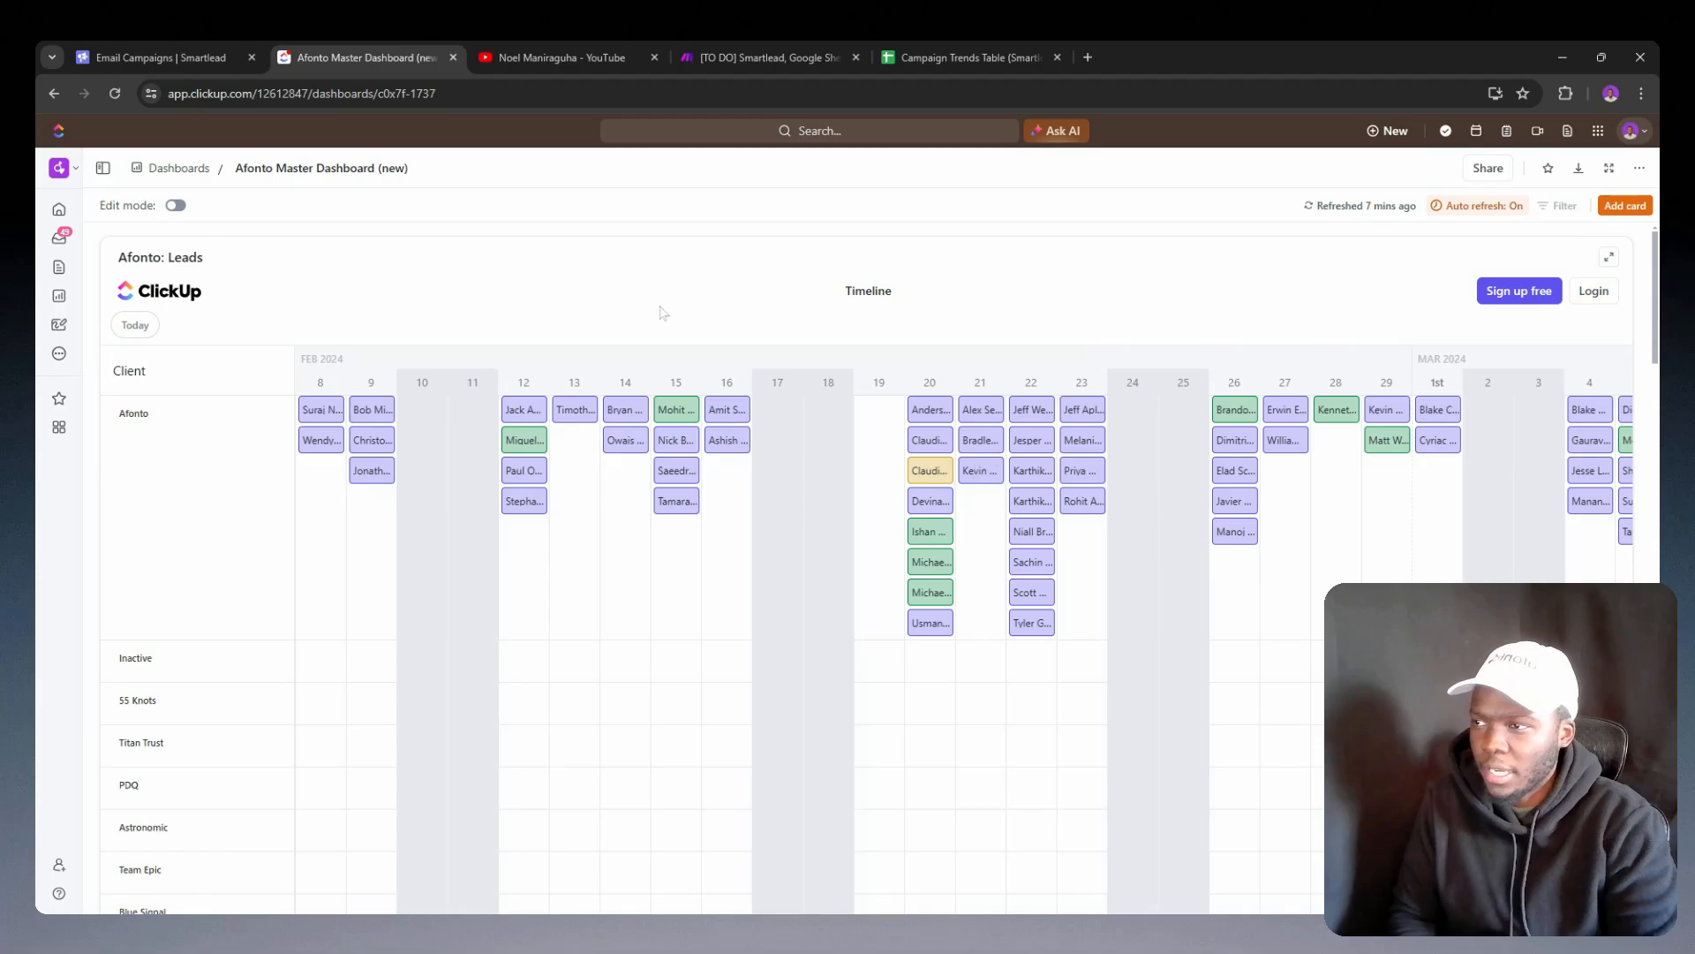
scroll(702, 379, down, 10)
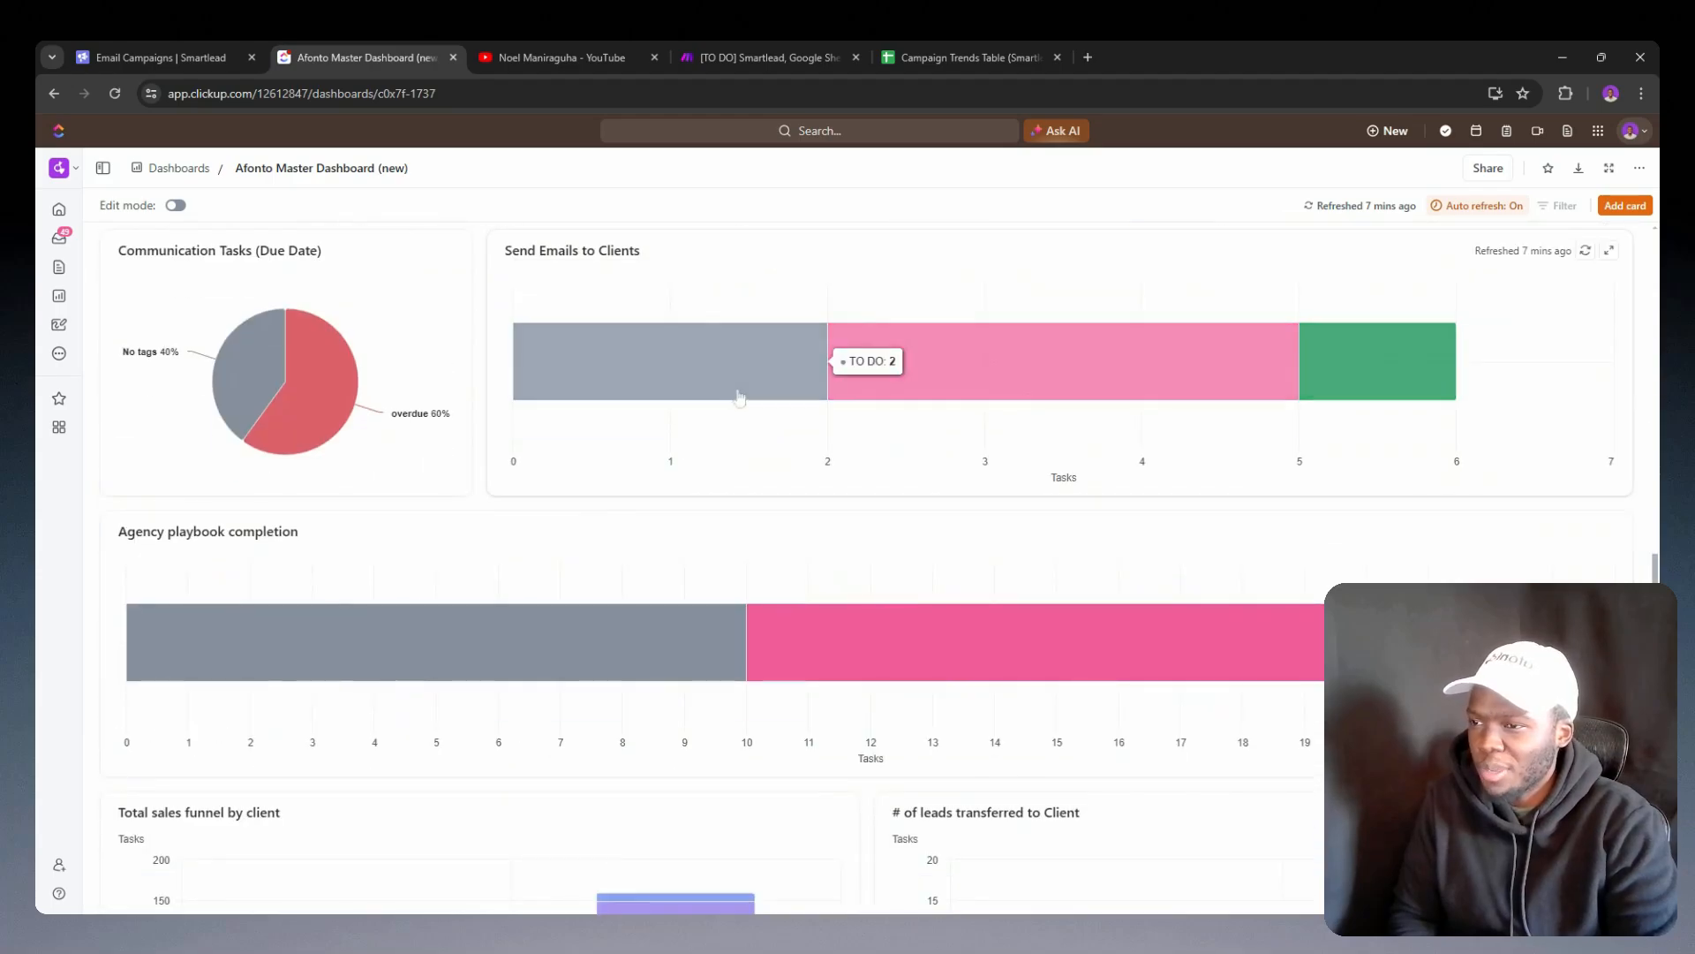
scroll(717, 440, down, 10)
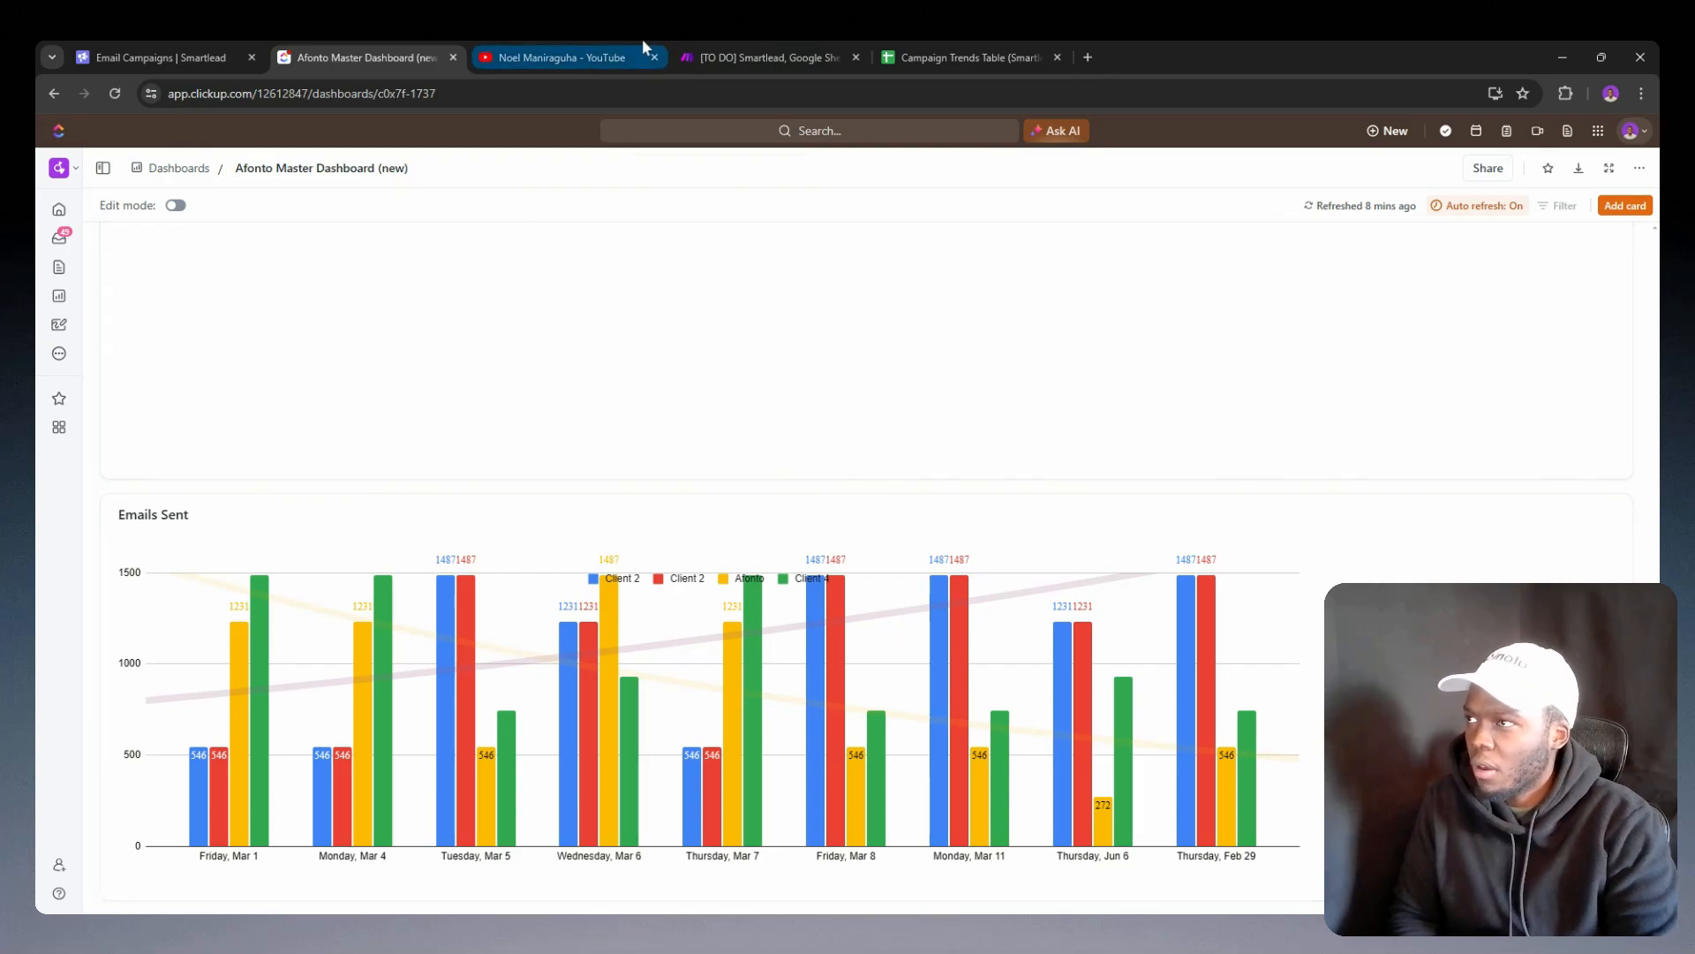
Step: In the Campaign Trends Table spreadsheet, set the Dashboard chart's legend position to Bottom
click(972, 58)
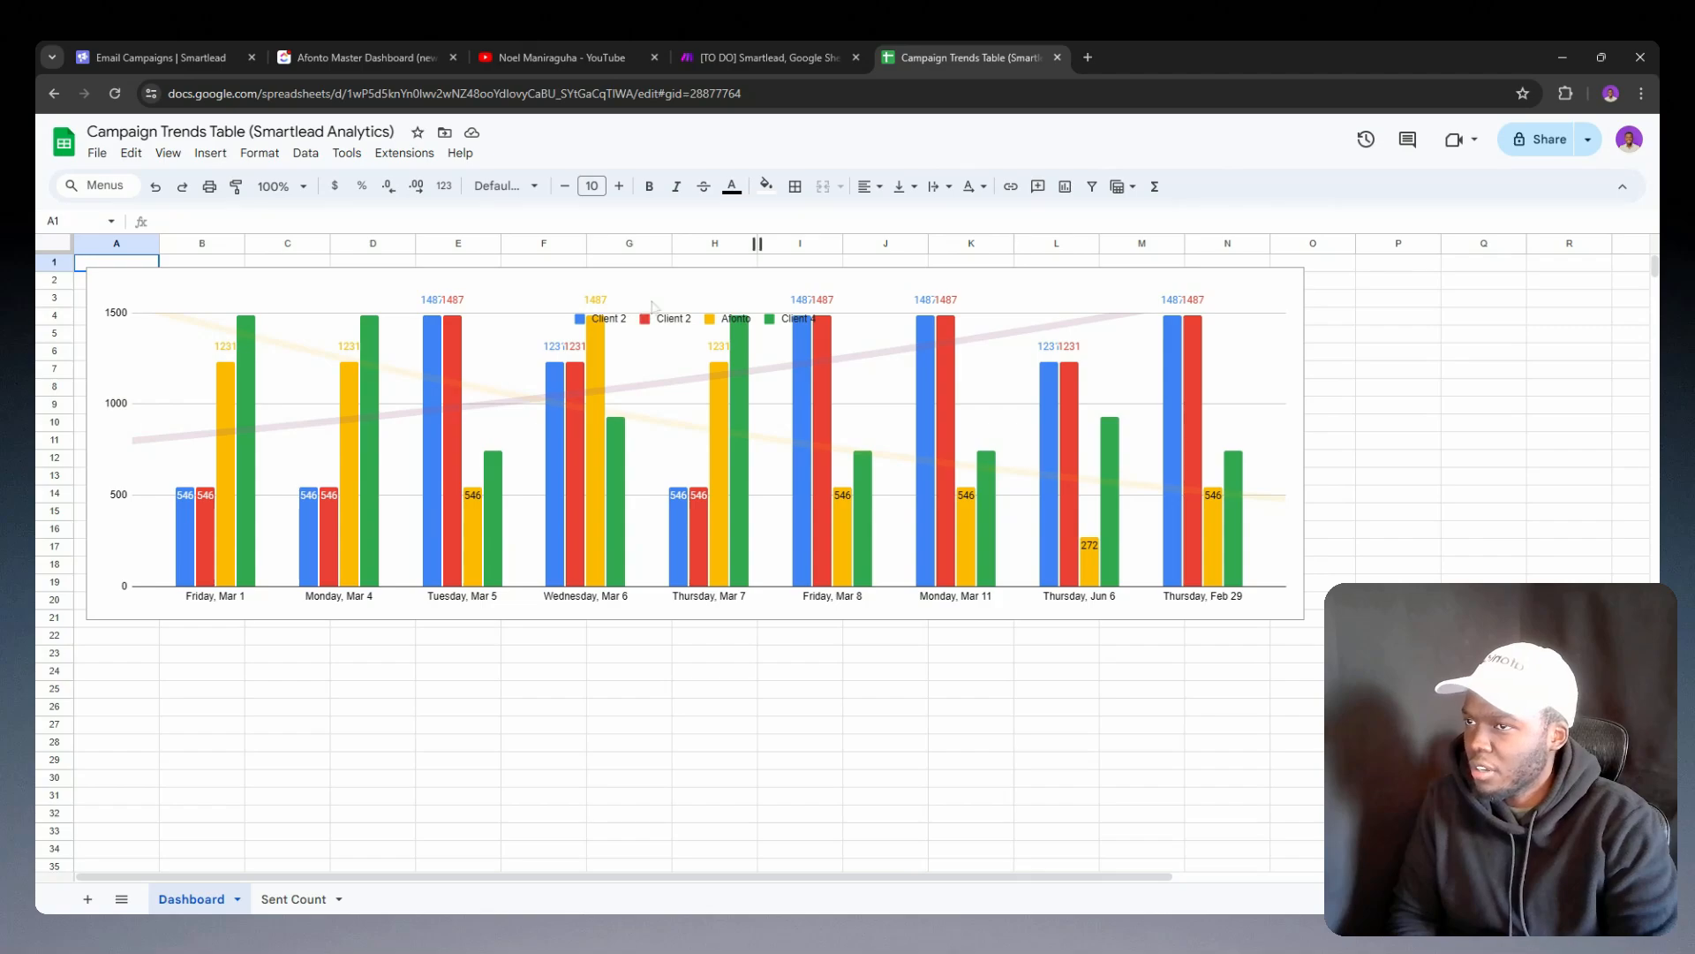
click(700, 282)
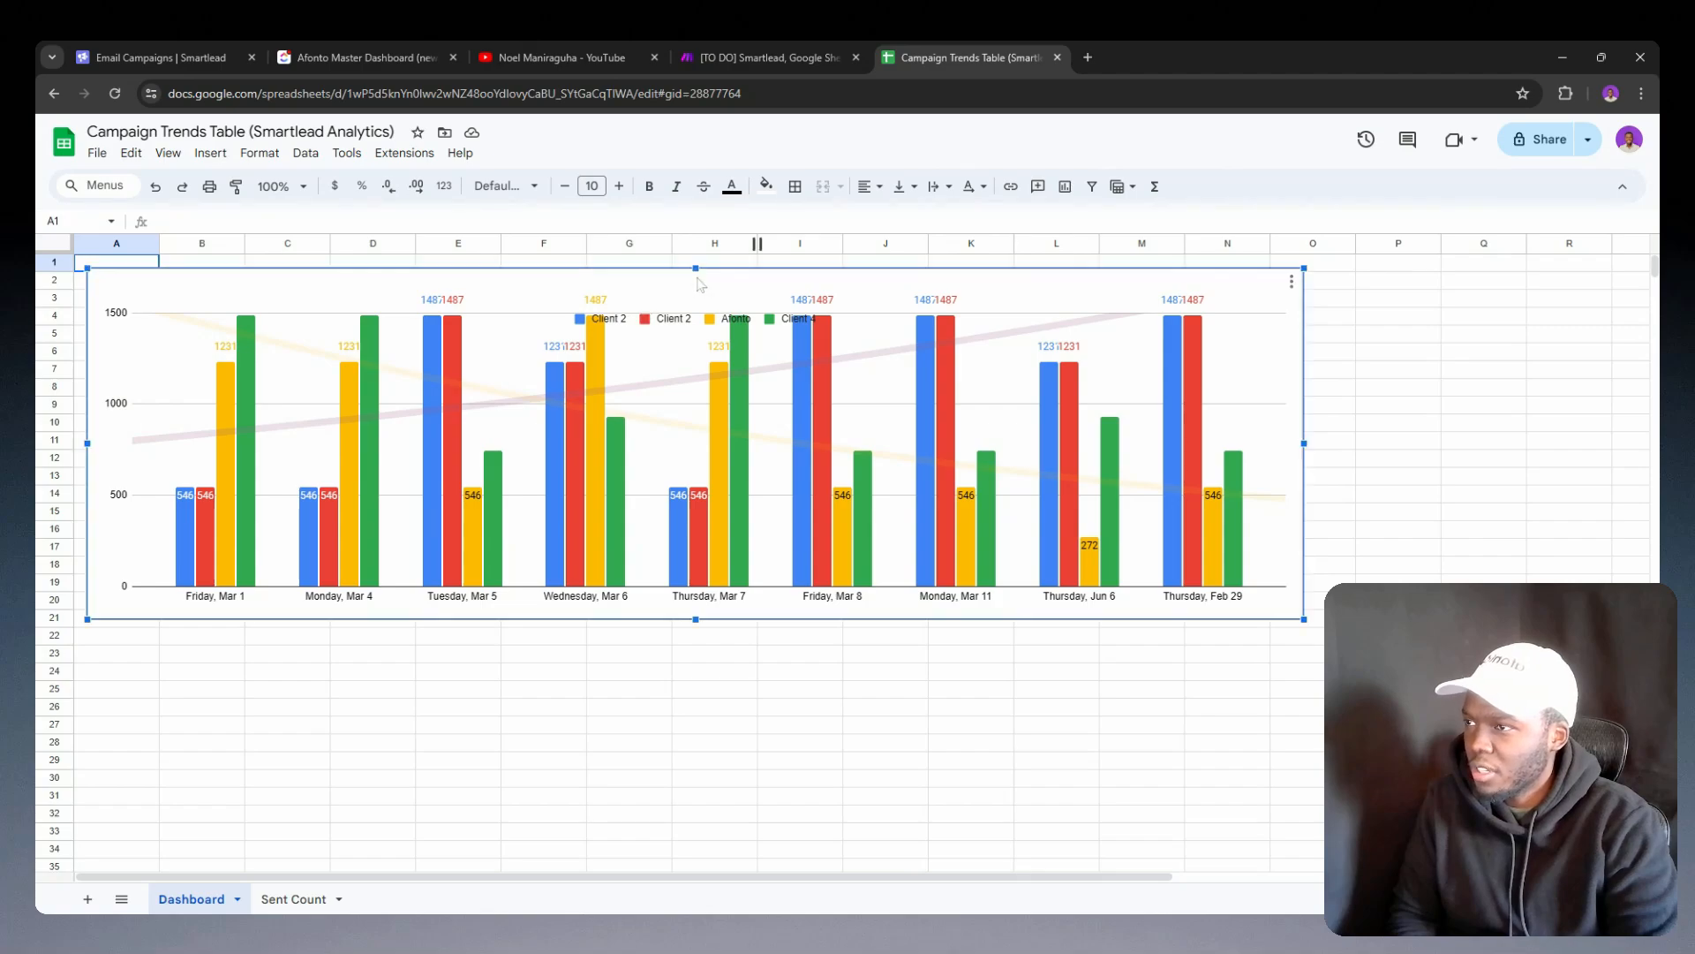
double_click(674, 320)
click(975, 295)
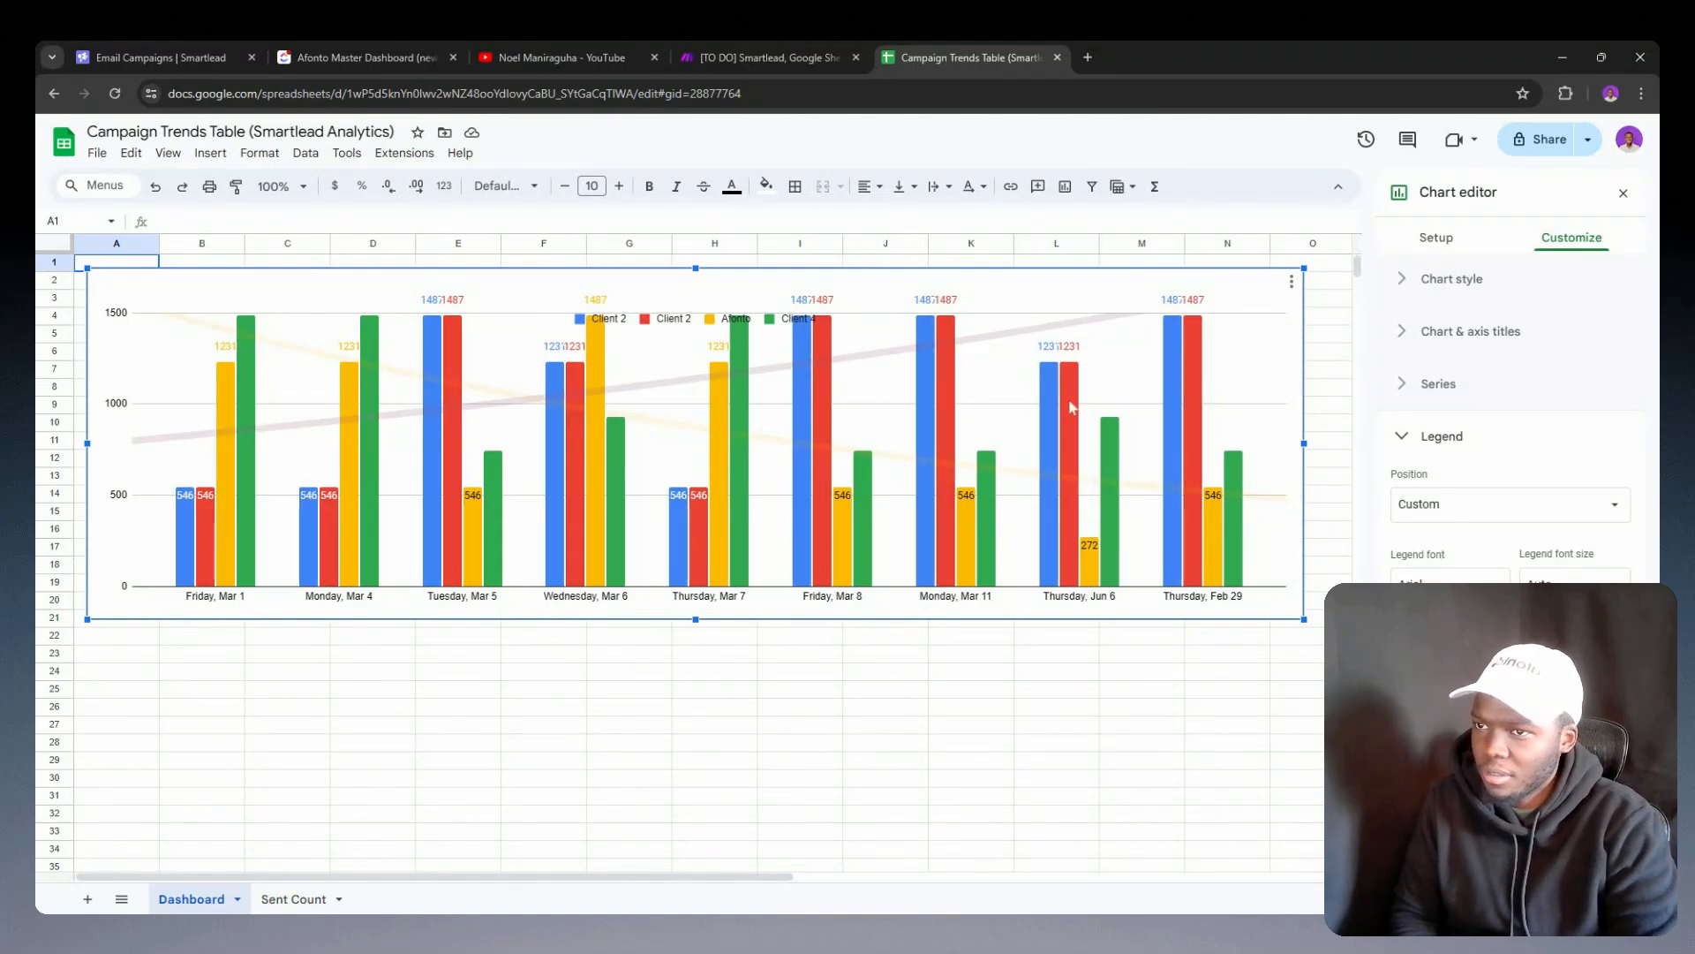
click(1501, 506)
click(1453, 501)
click(1453, 507)
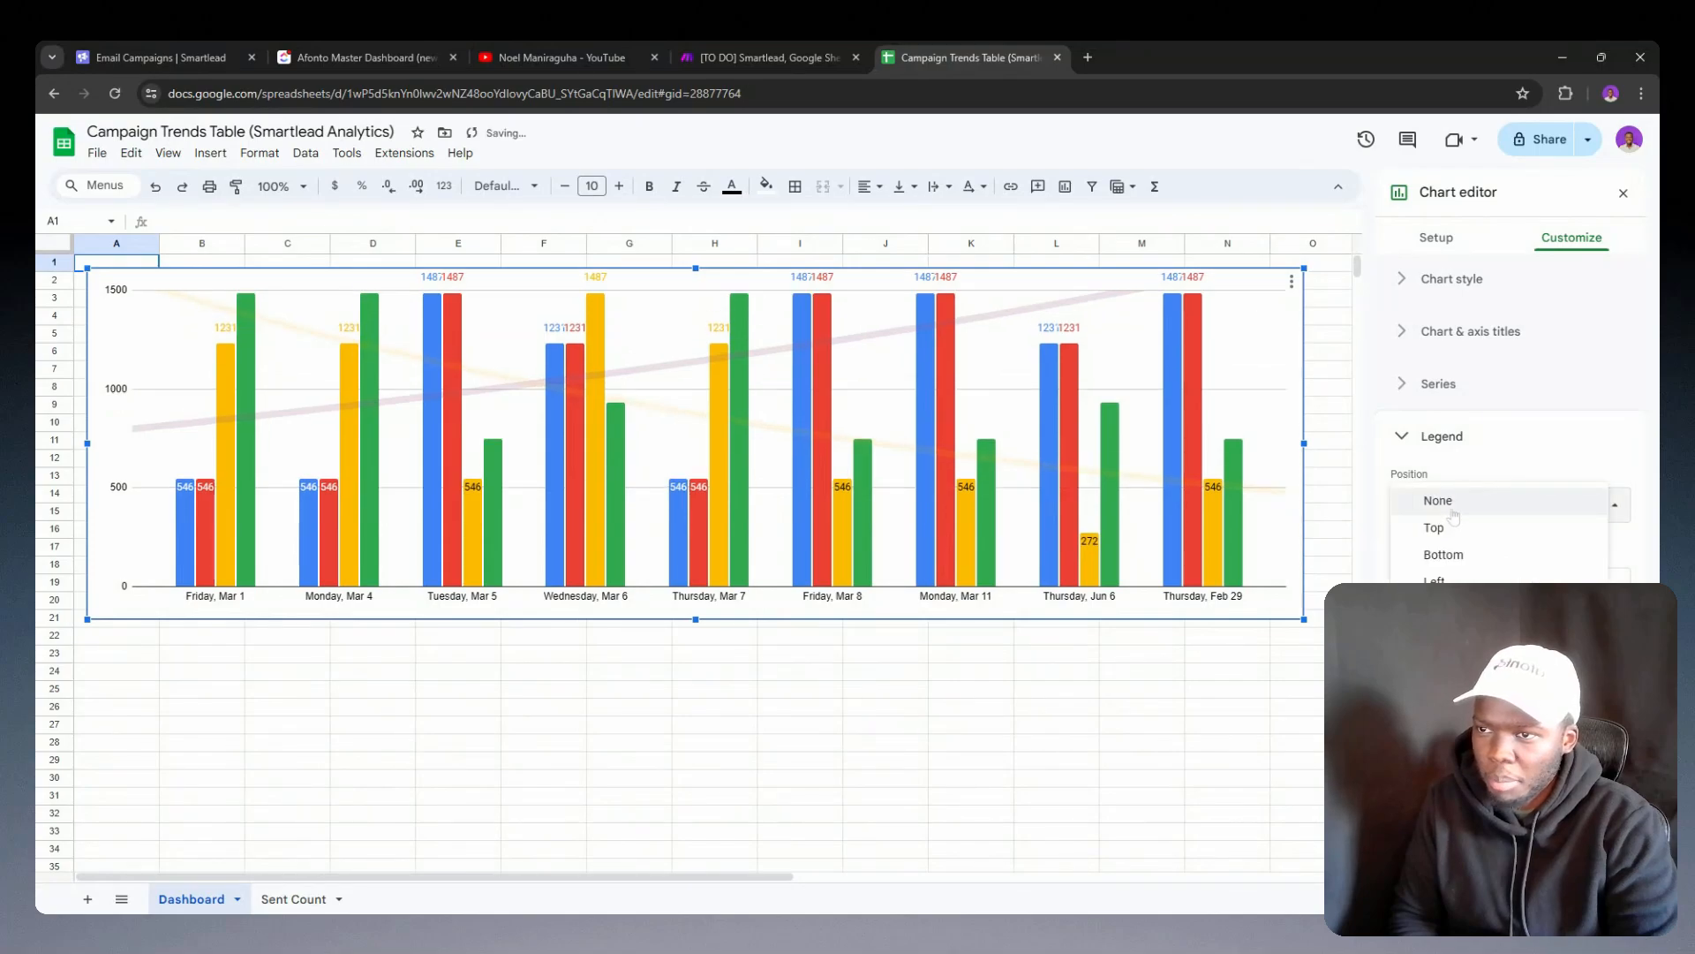
click(1435, 528)
click(1456, 521)
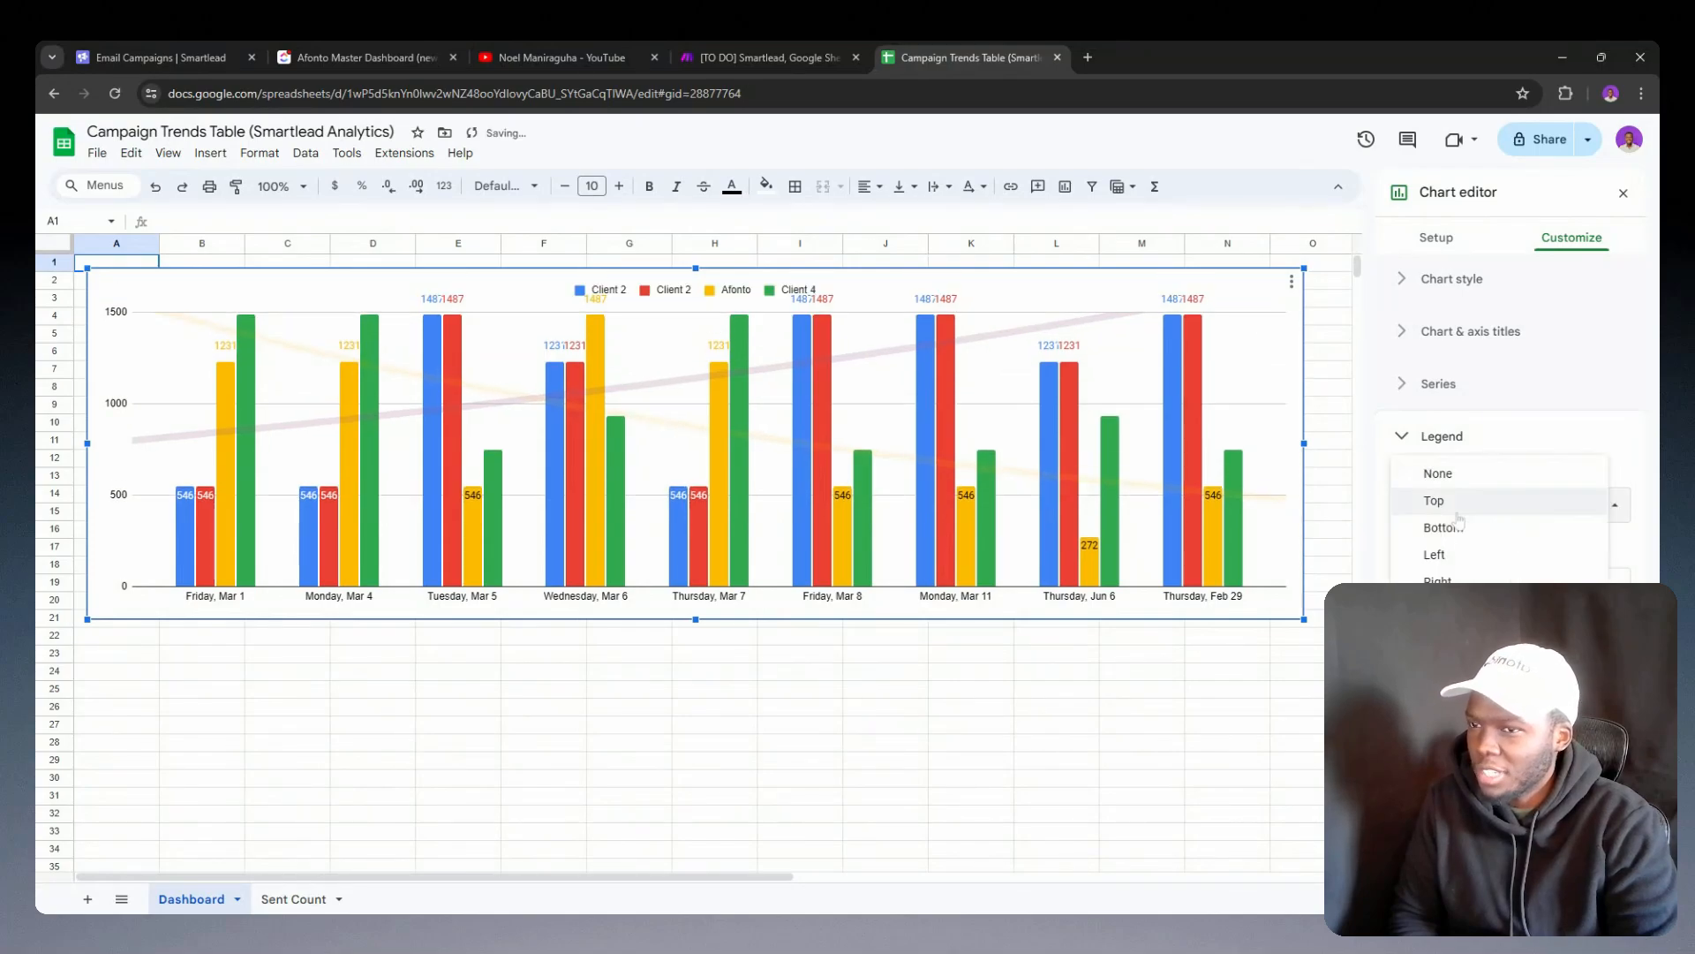
click(1448, 528)
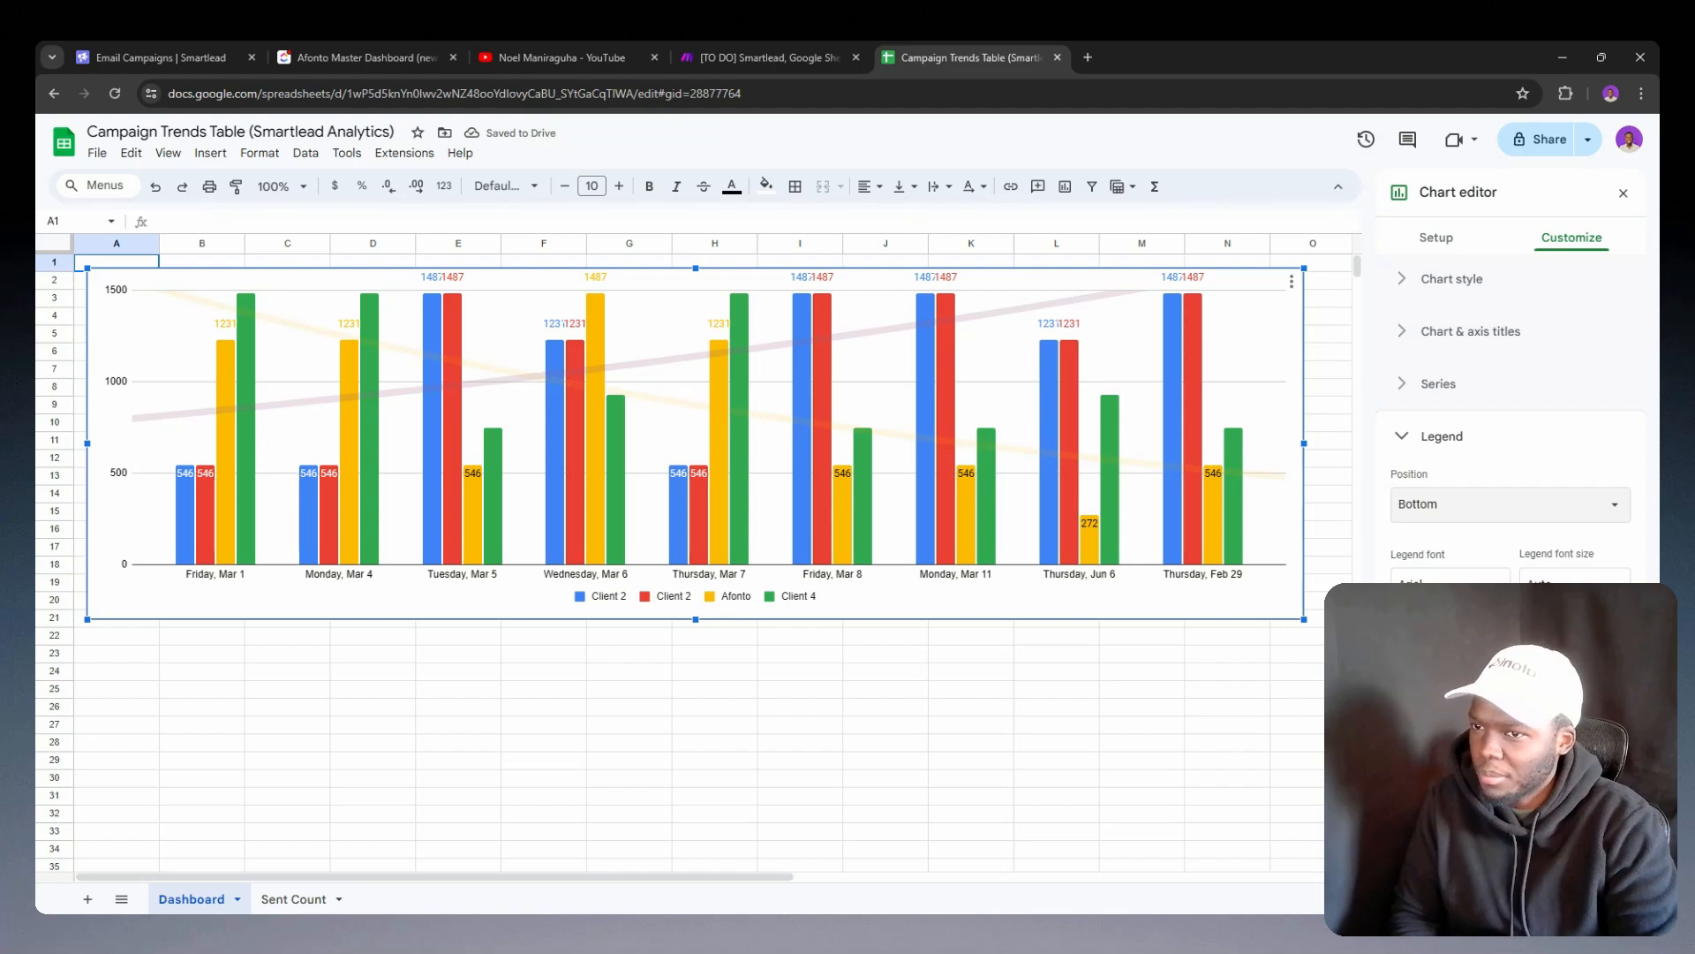
Step: Try the Inside position for the chart legend and restore it to Bottom
click(1440, 504)
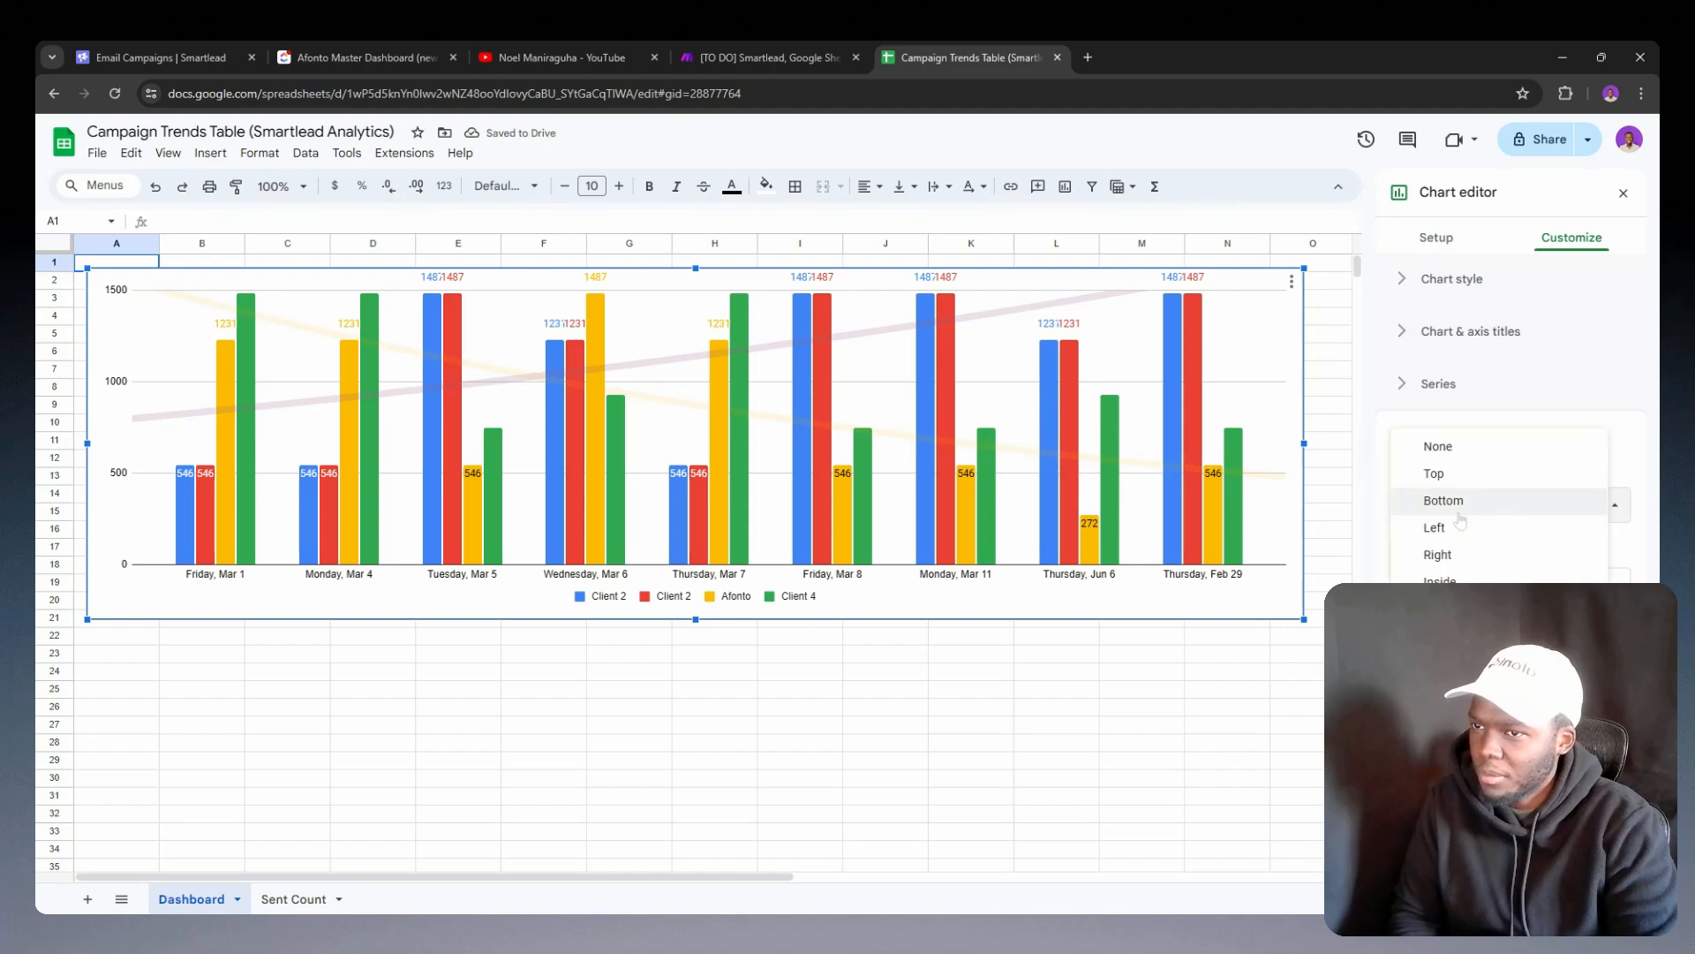
click(1448, 580)
click(1470, 517)
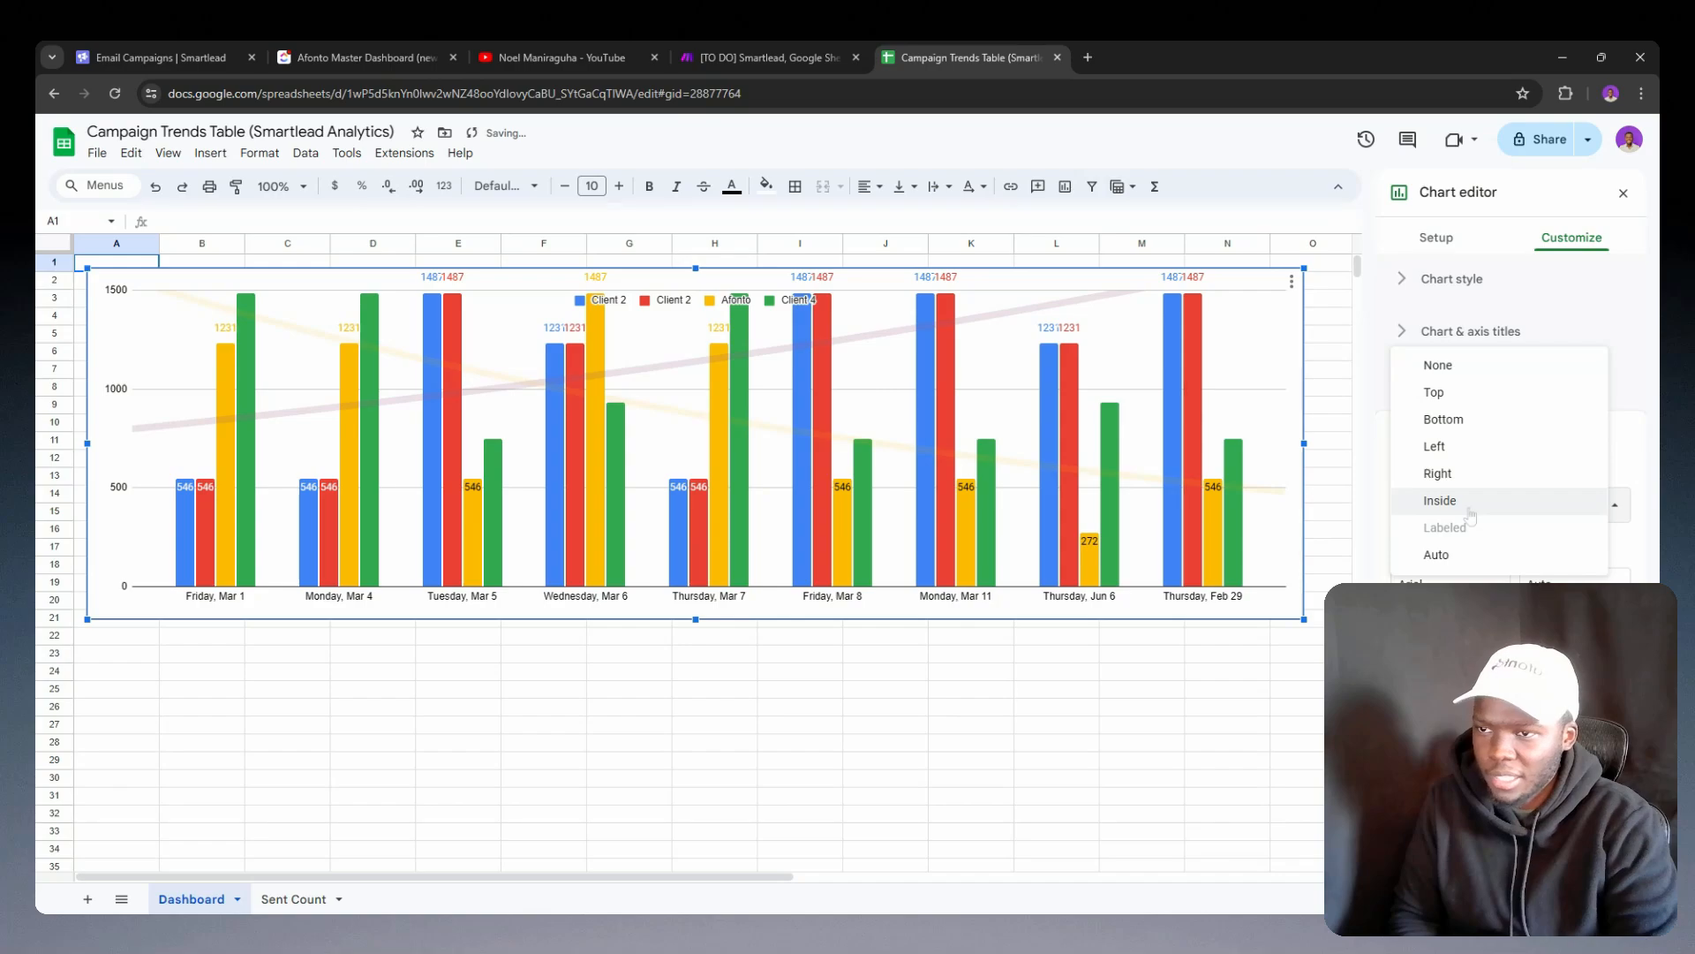
click(1437, 421)
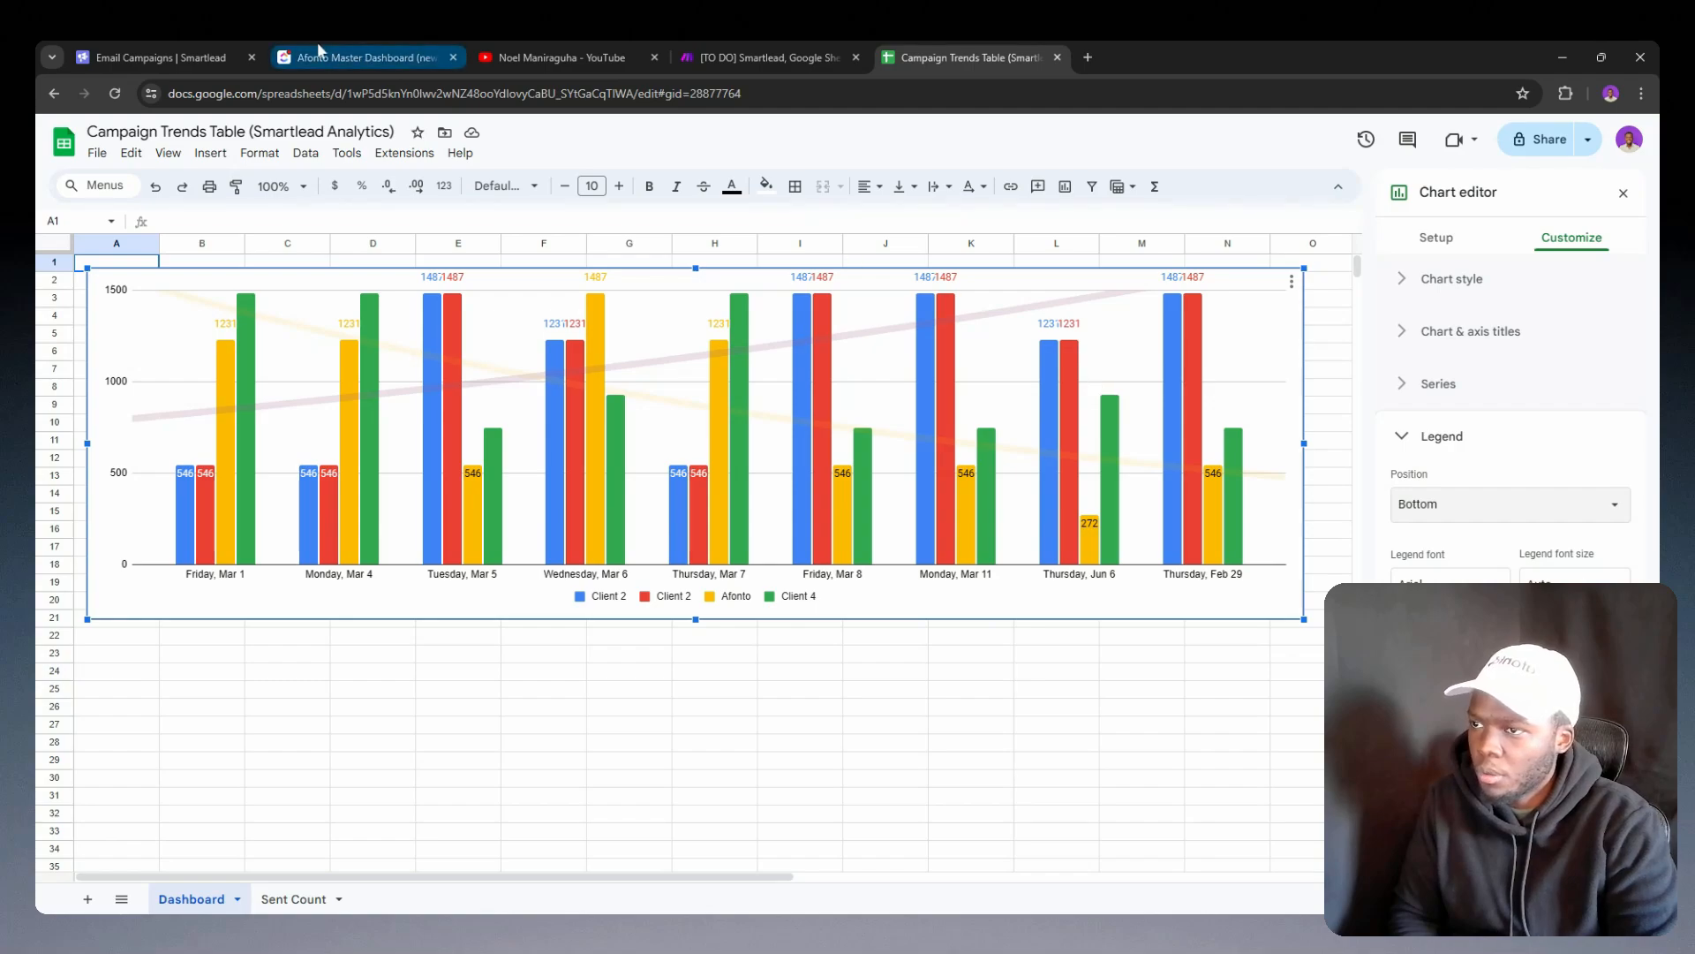
Step: Close the chart editor and widen the chart on both sides so it spans from column A past column R
click(1625, 194)
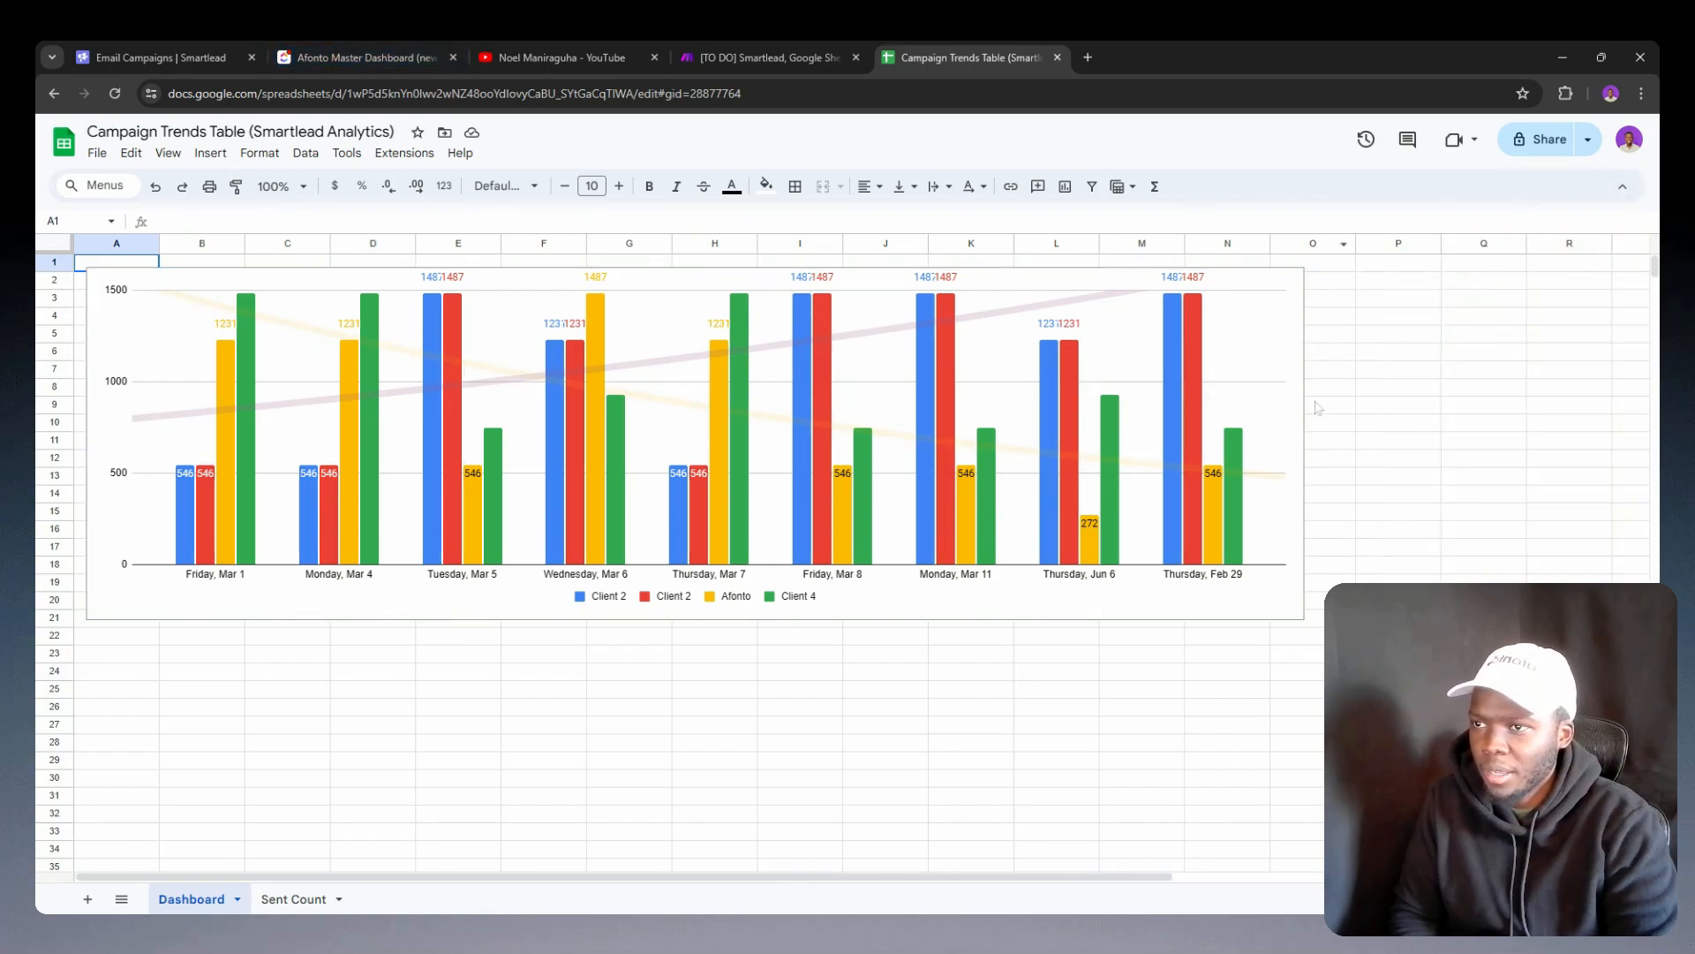
click(1264, 436)
drag(1300, 443, 1649, 460)
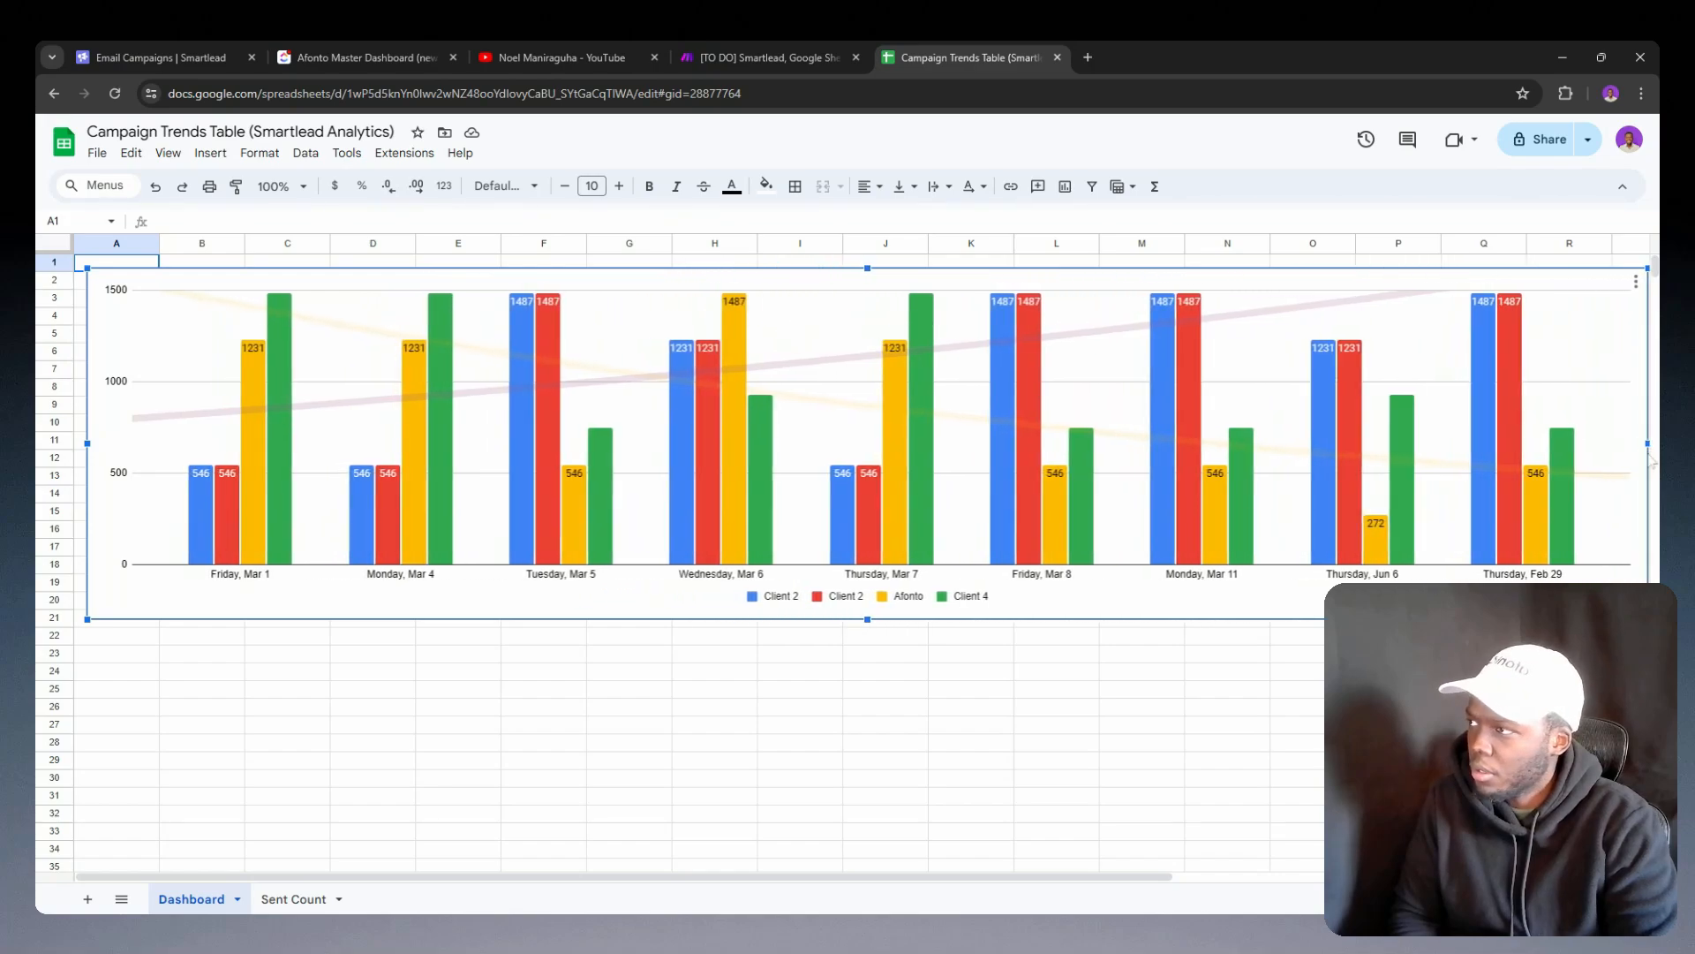
drag(89, 444, 80, 444)
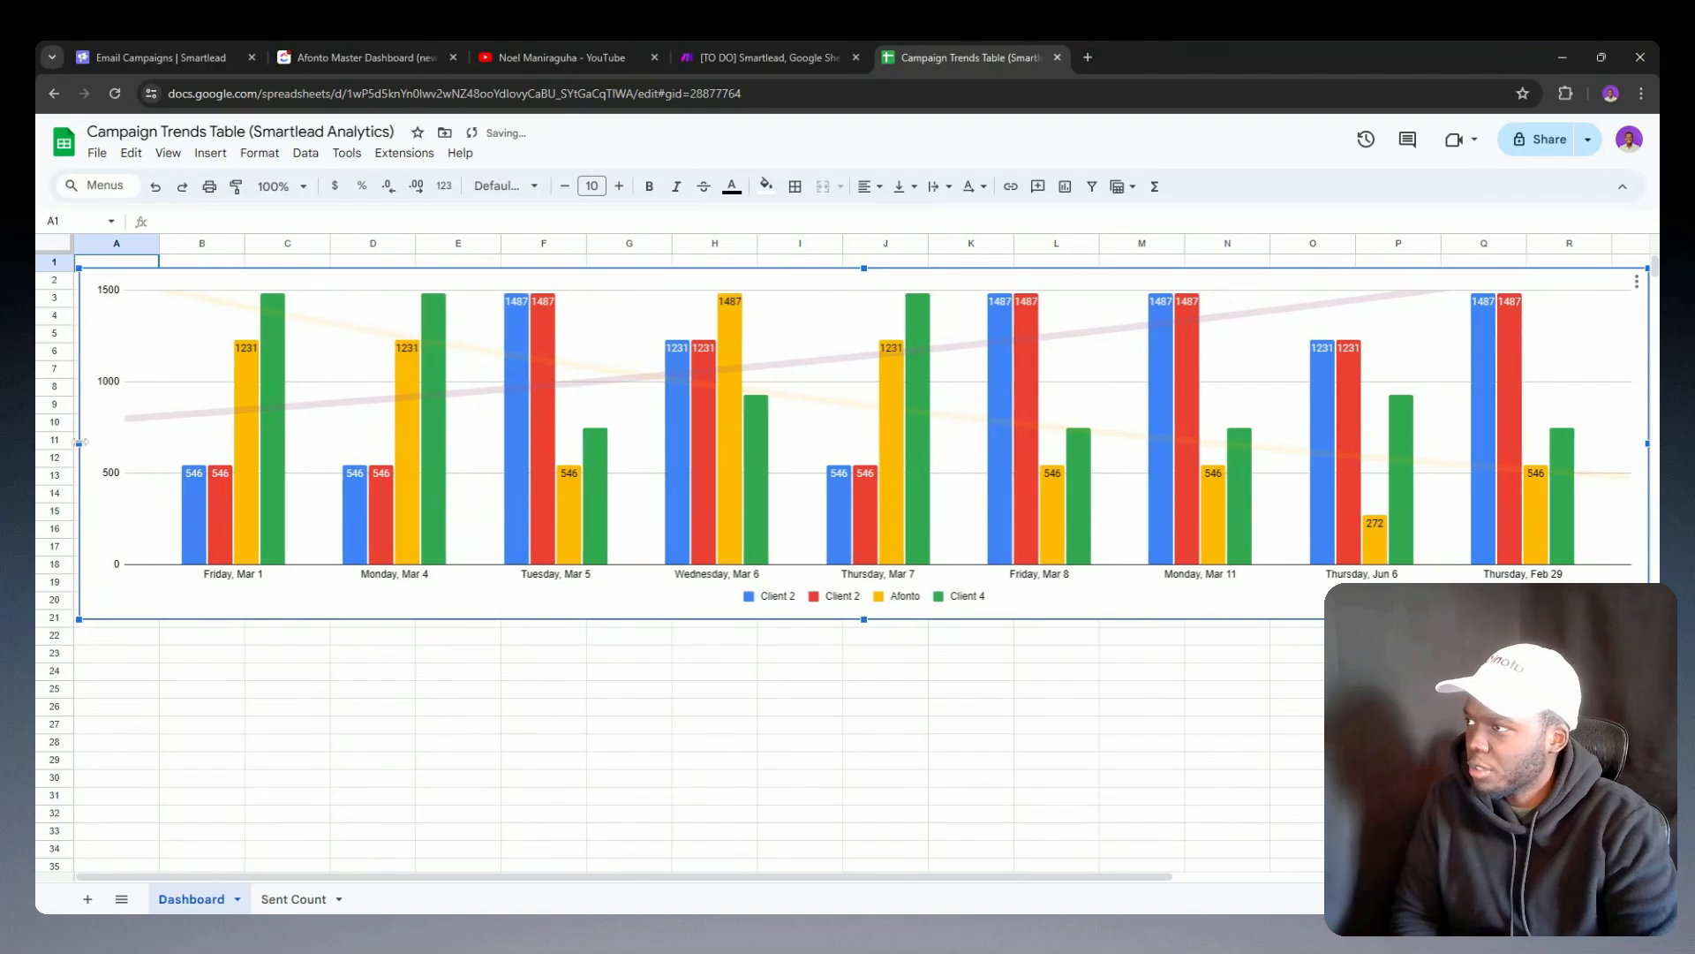
Step: Check the Emails Sent chart on the ClickUp dashboard and return to the Google Sheets chart
click(358, 53)
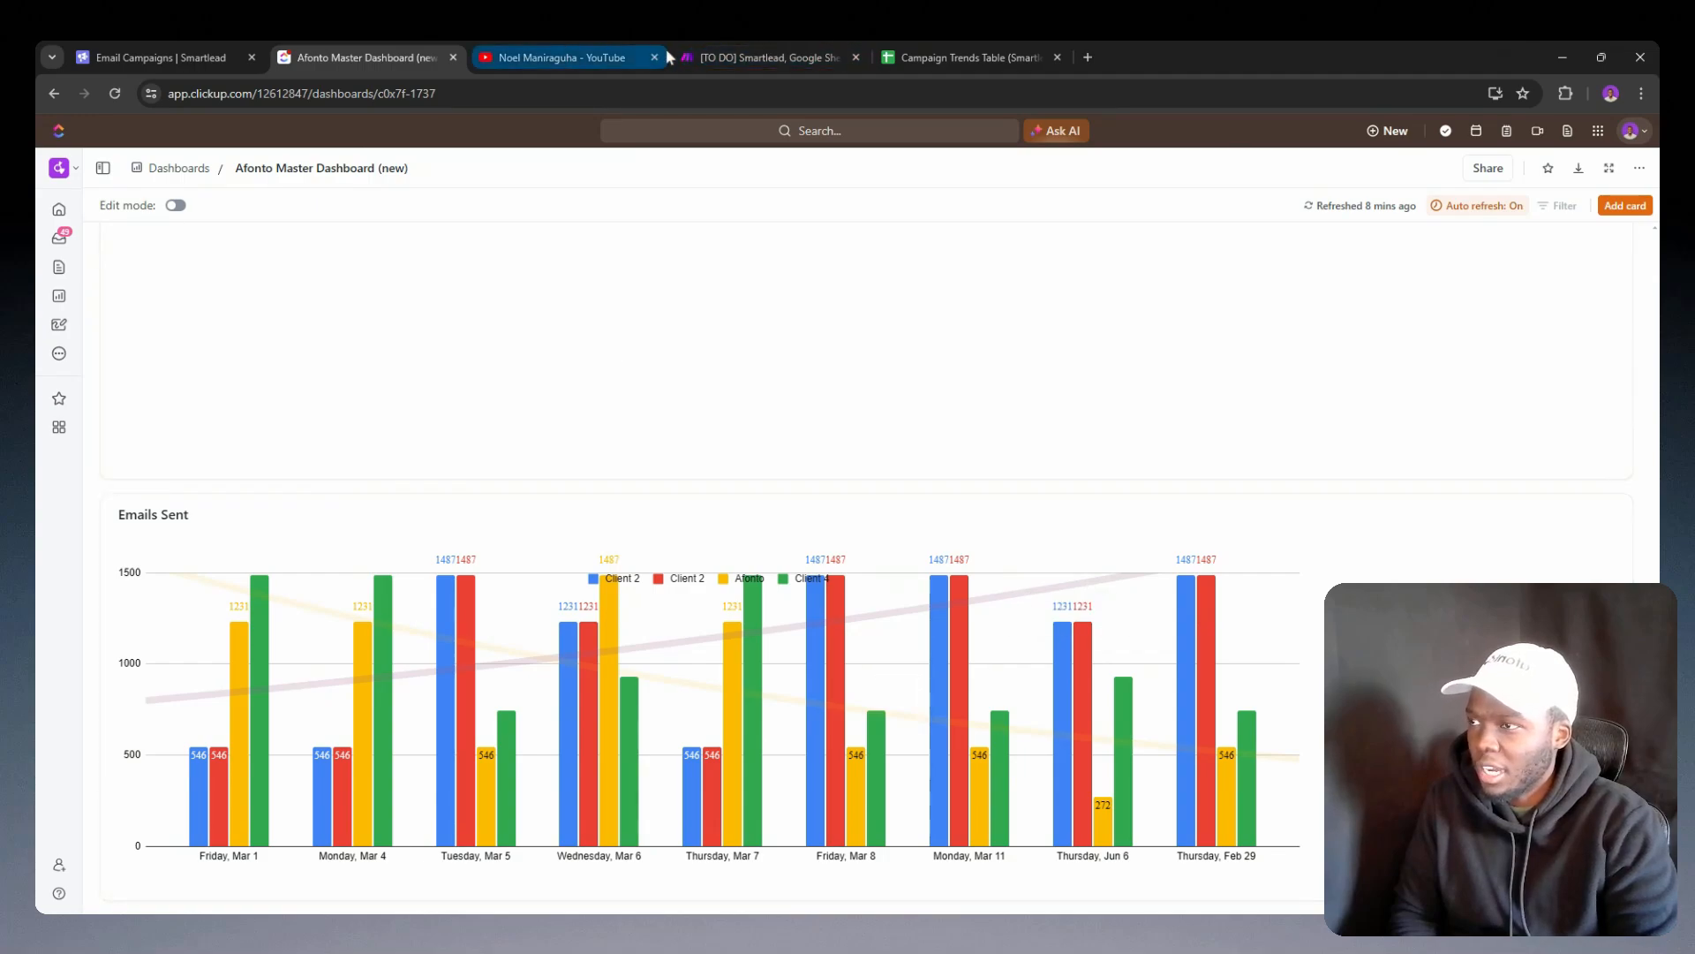
click(909, 53)
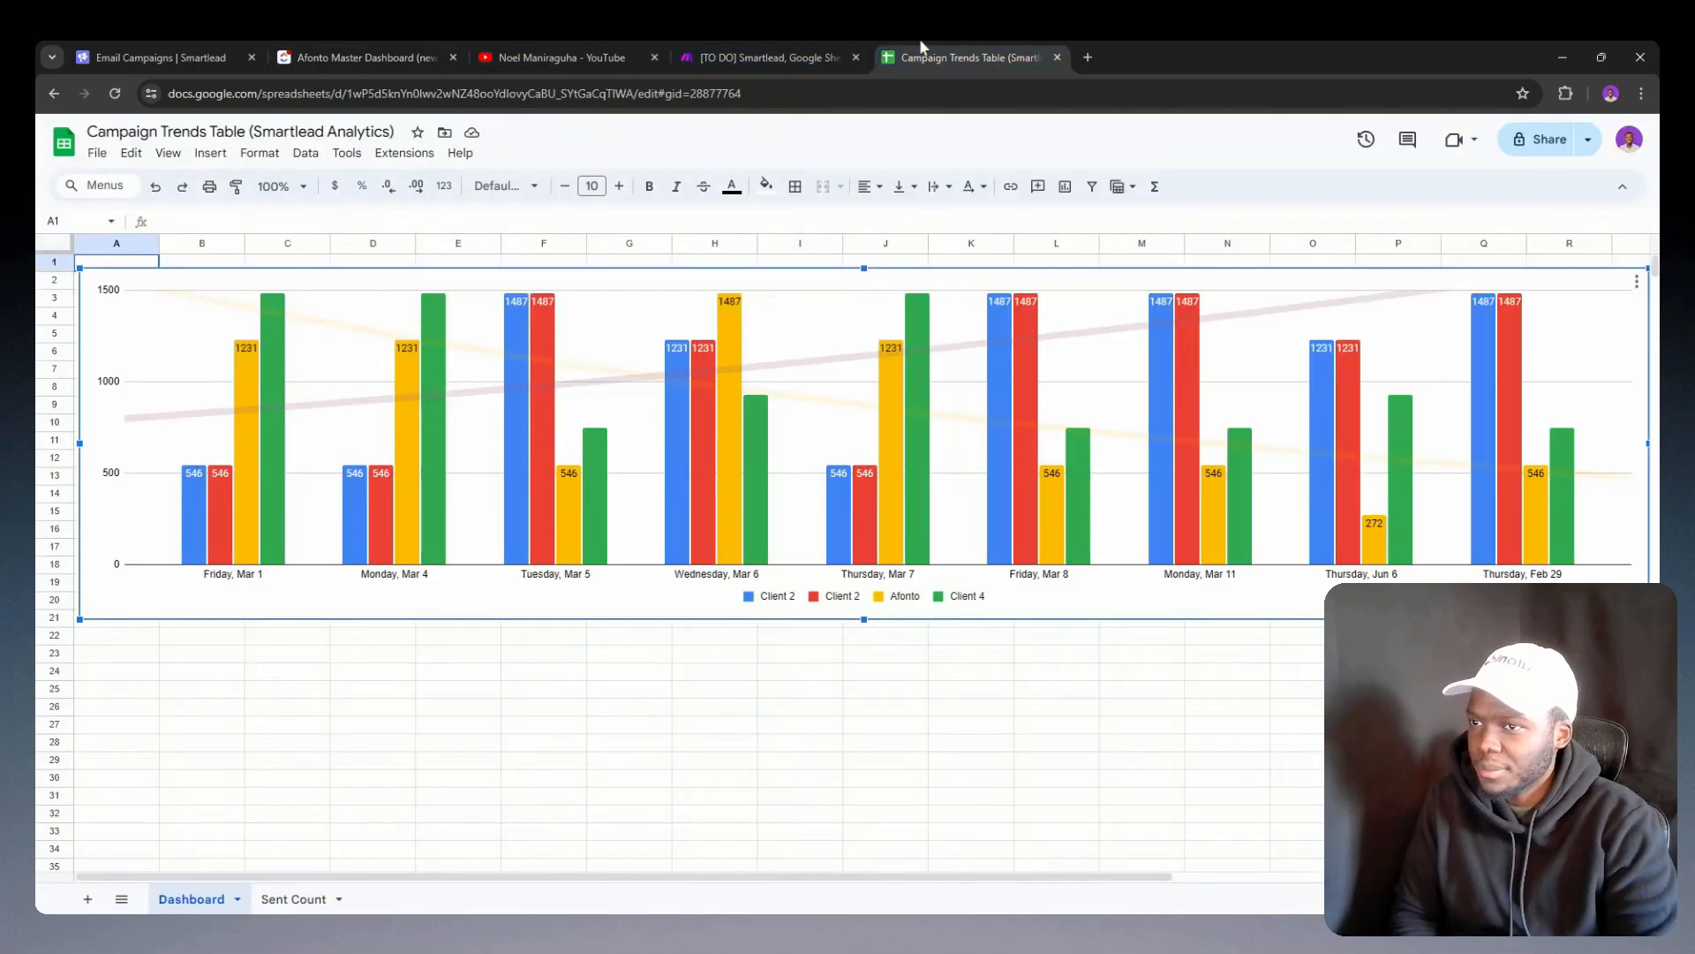
click(1197, 690)
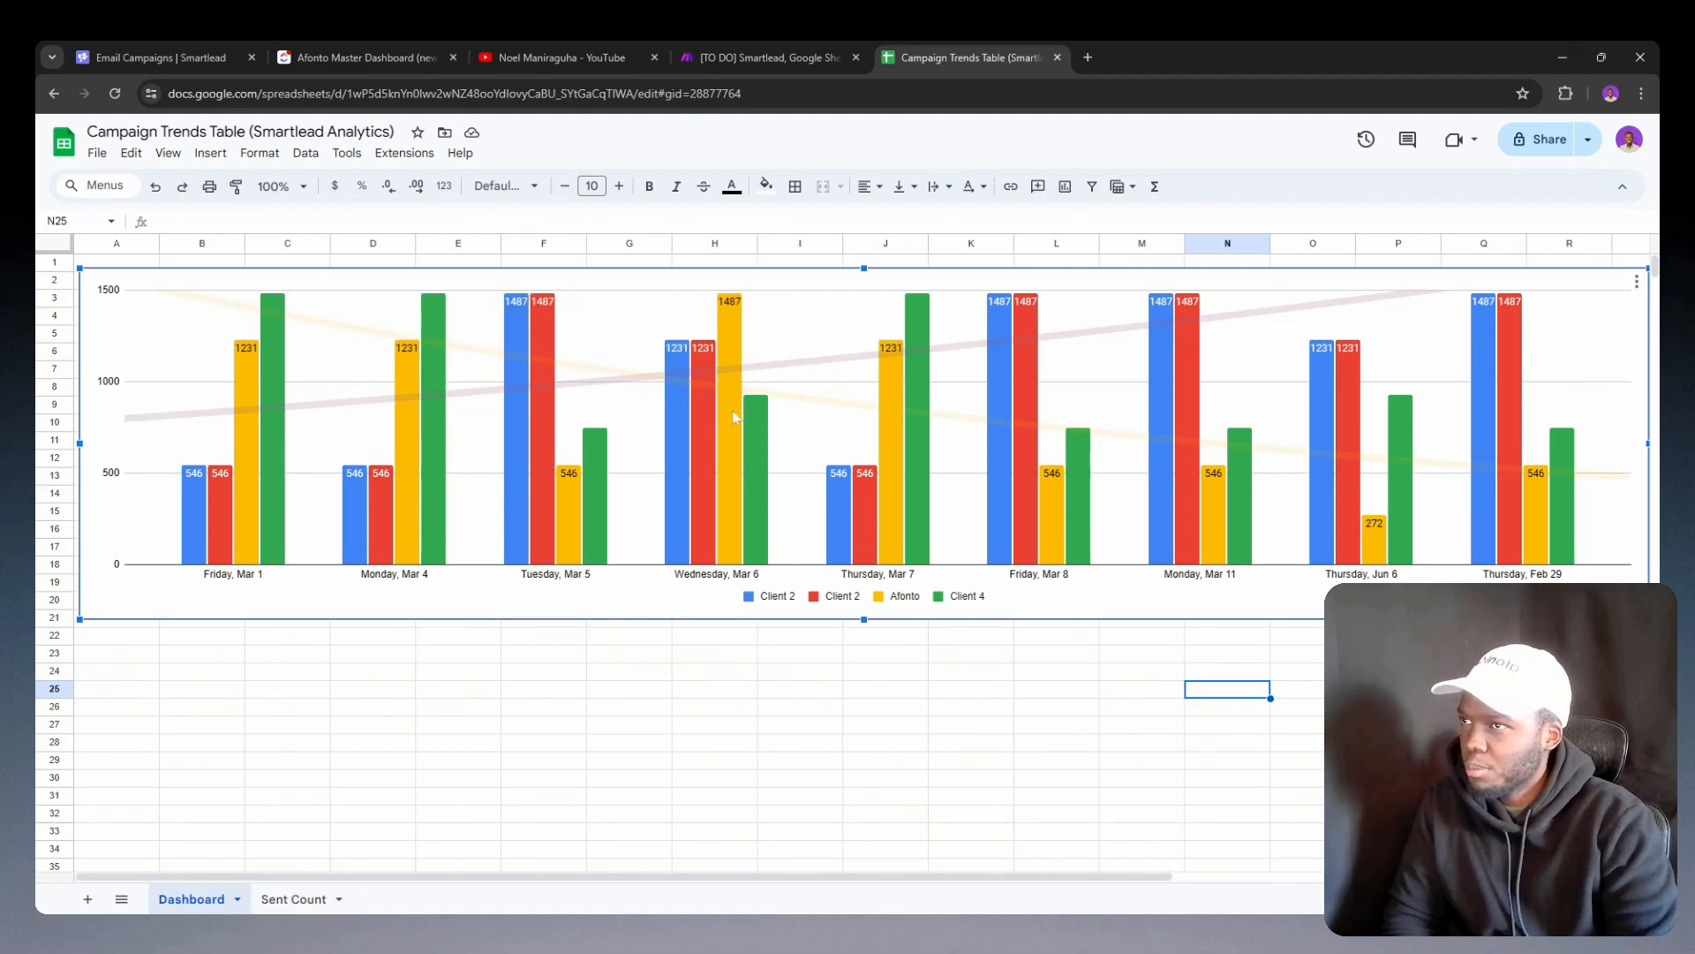
Step: Switch to the Make scenario and examine the column mappings of the Google Sheets Update a Row module for the Sent Count sheet
click(780, 49)
drag(1317, 603, 1048, 531)
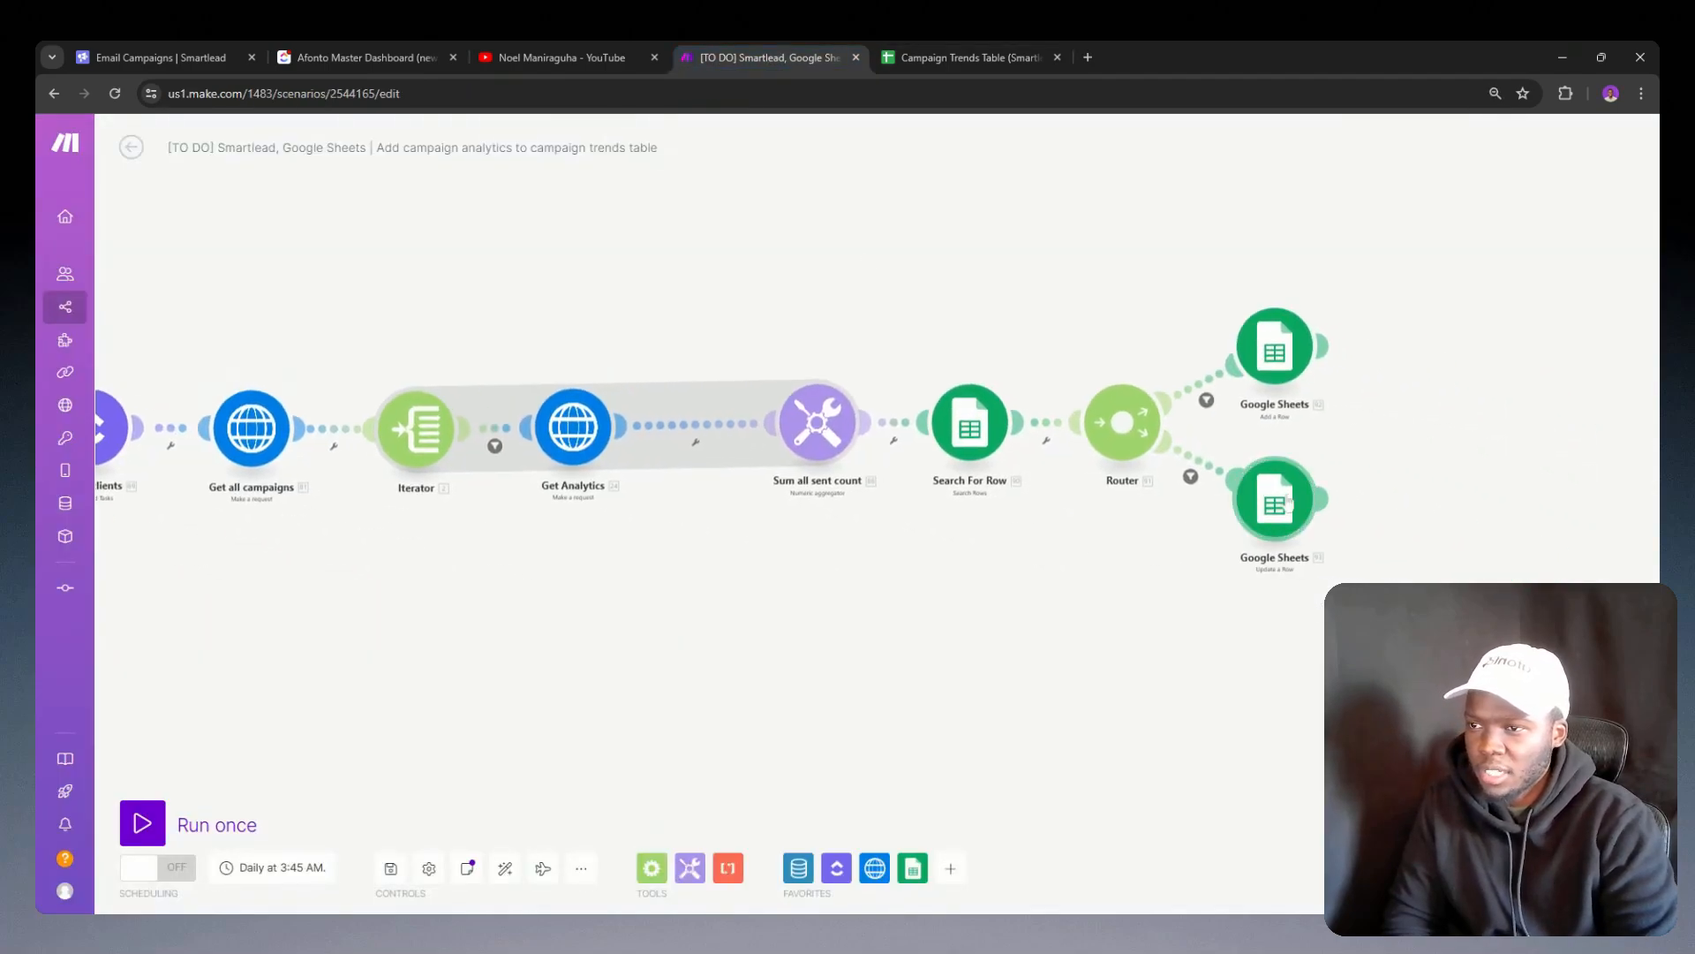
click(1277, 496)
scroll(1496, 438, down, 3)
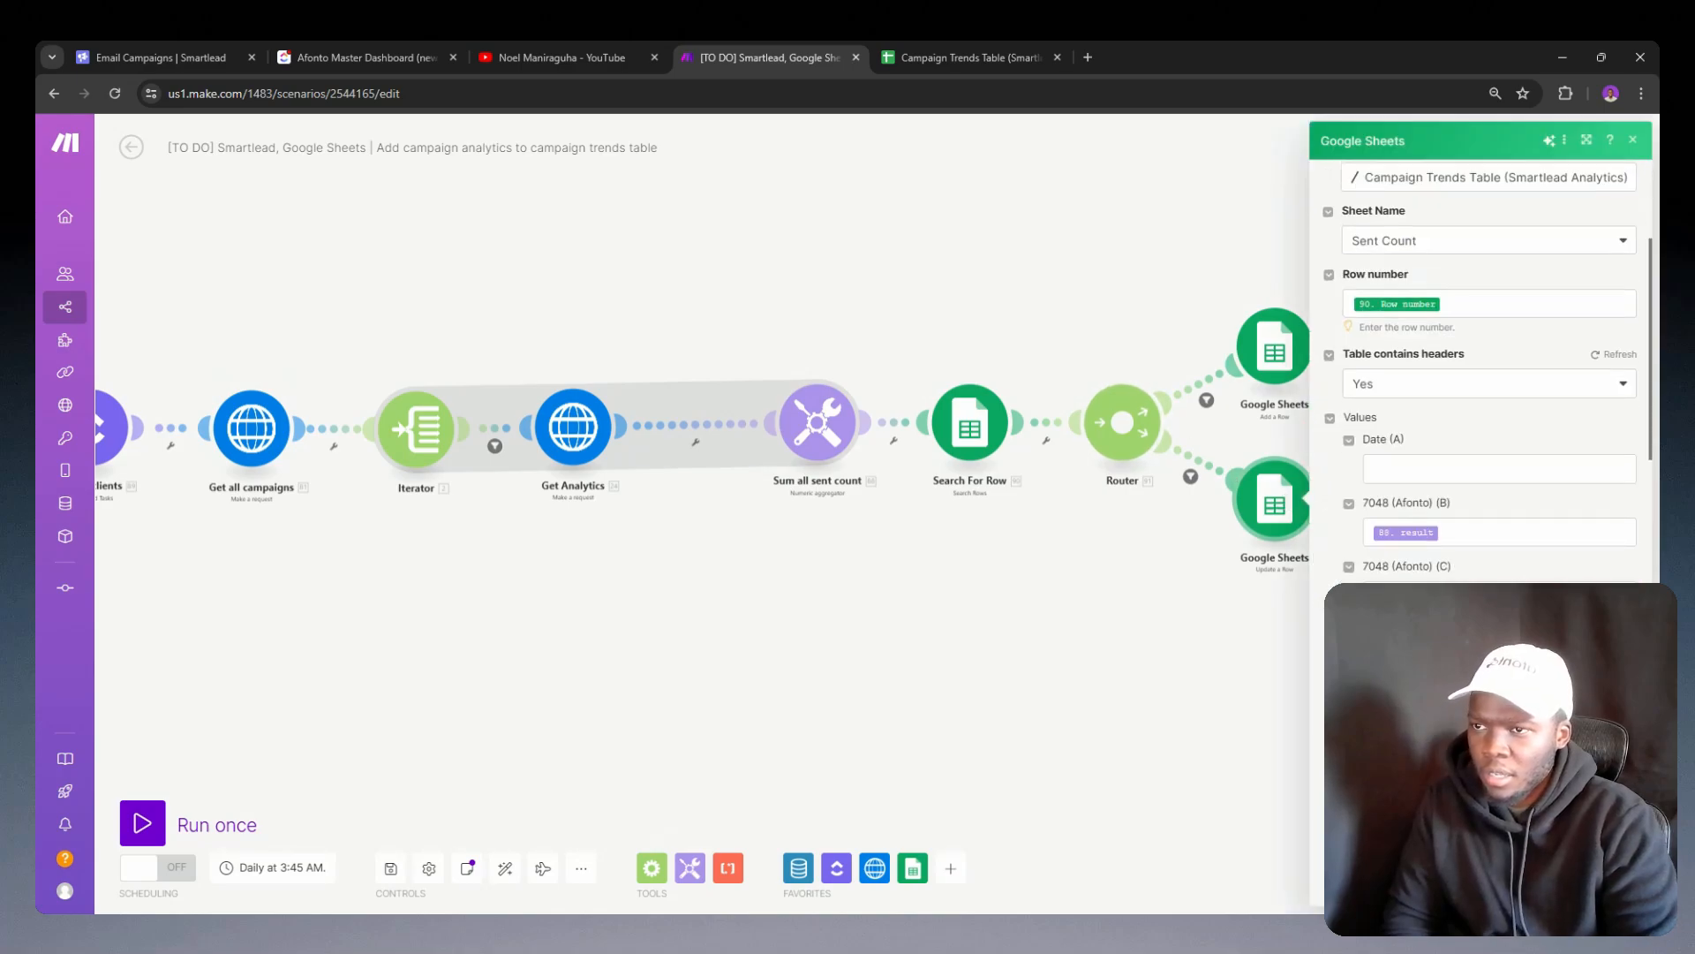
click(1495, 468)
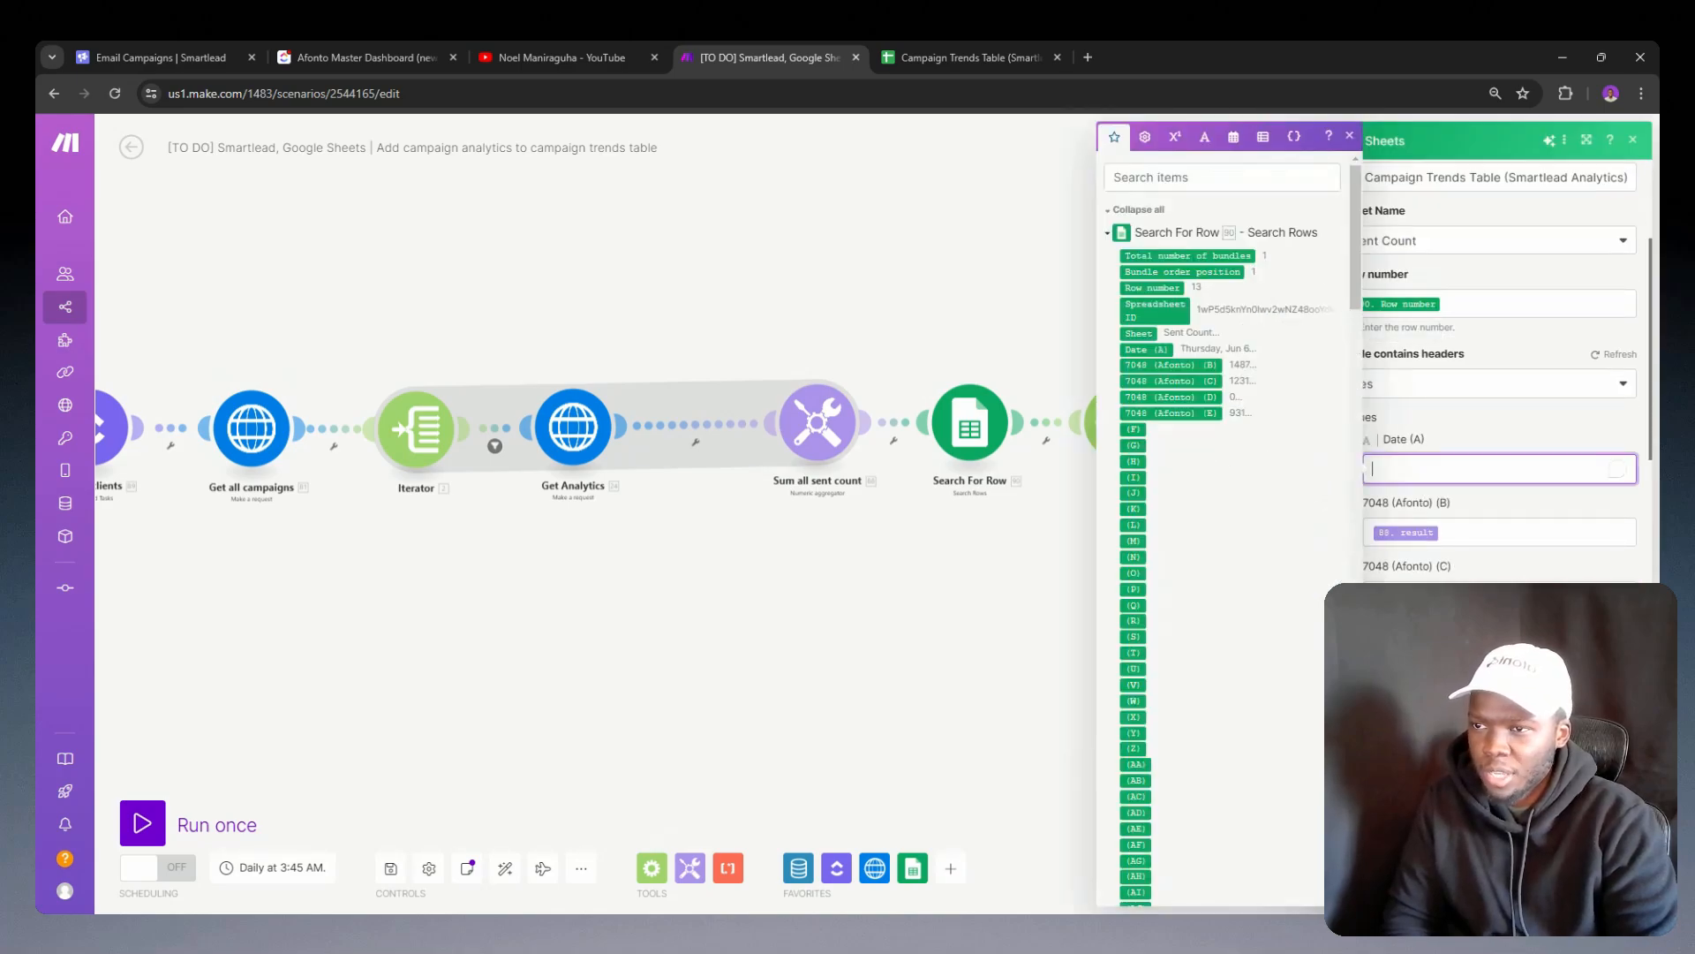
click(1438, 441)
click(1494, 532)
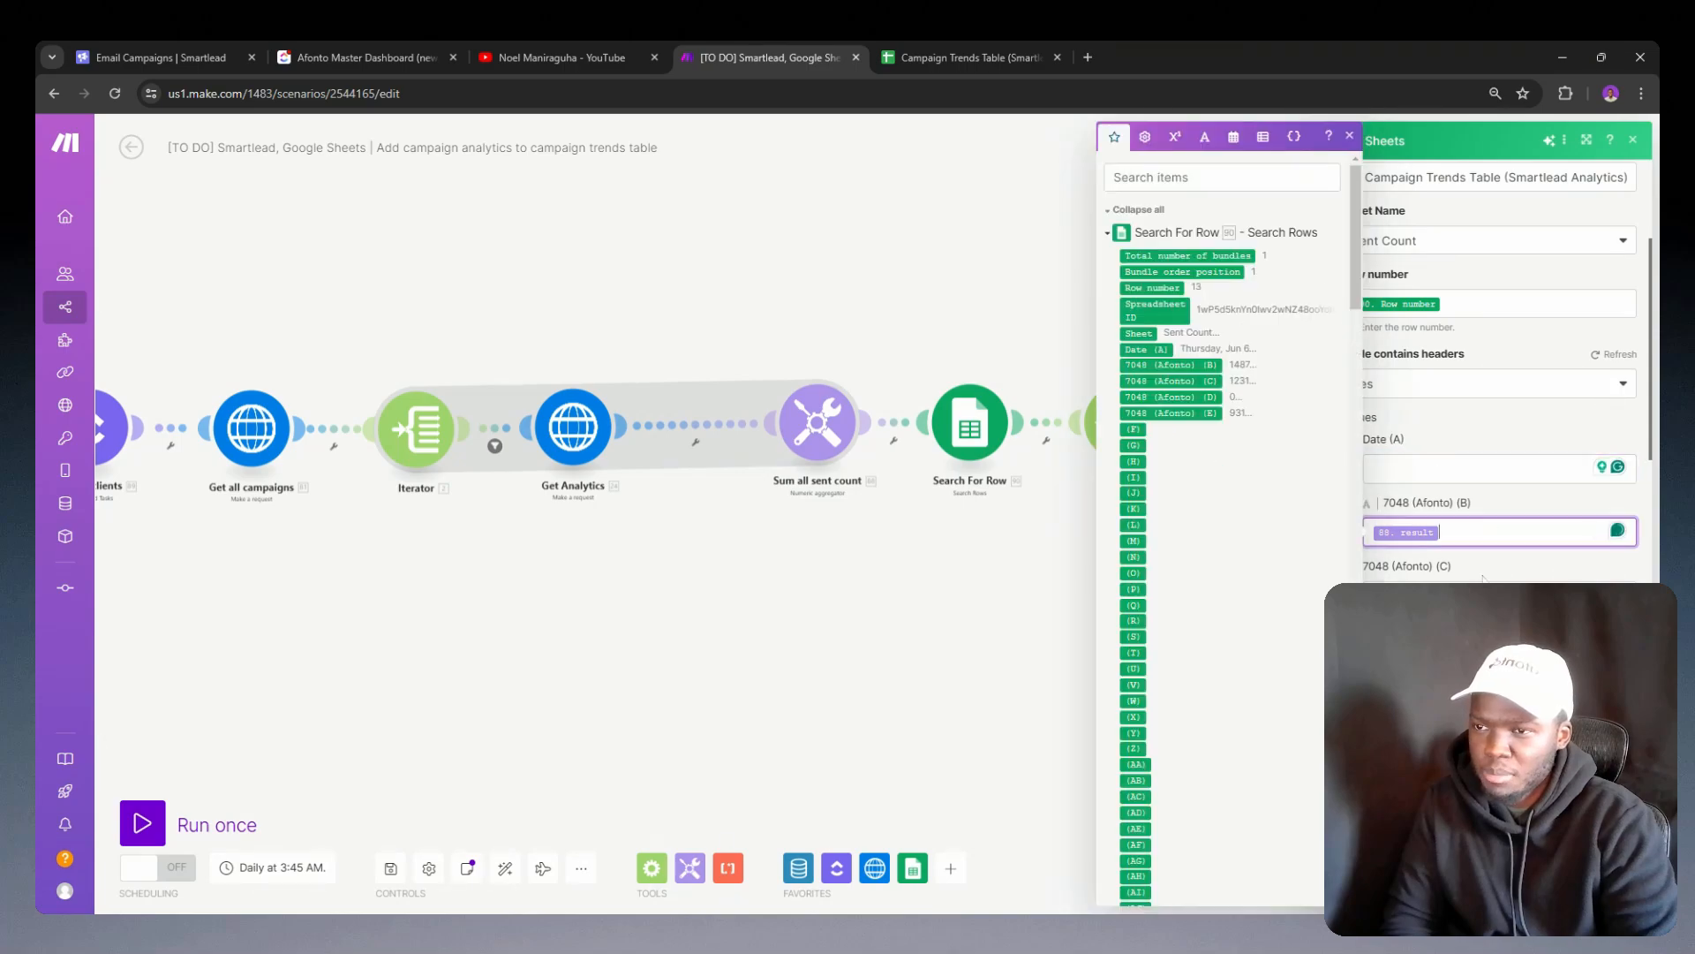
click(1494, 566)
click(1494, 595)
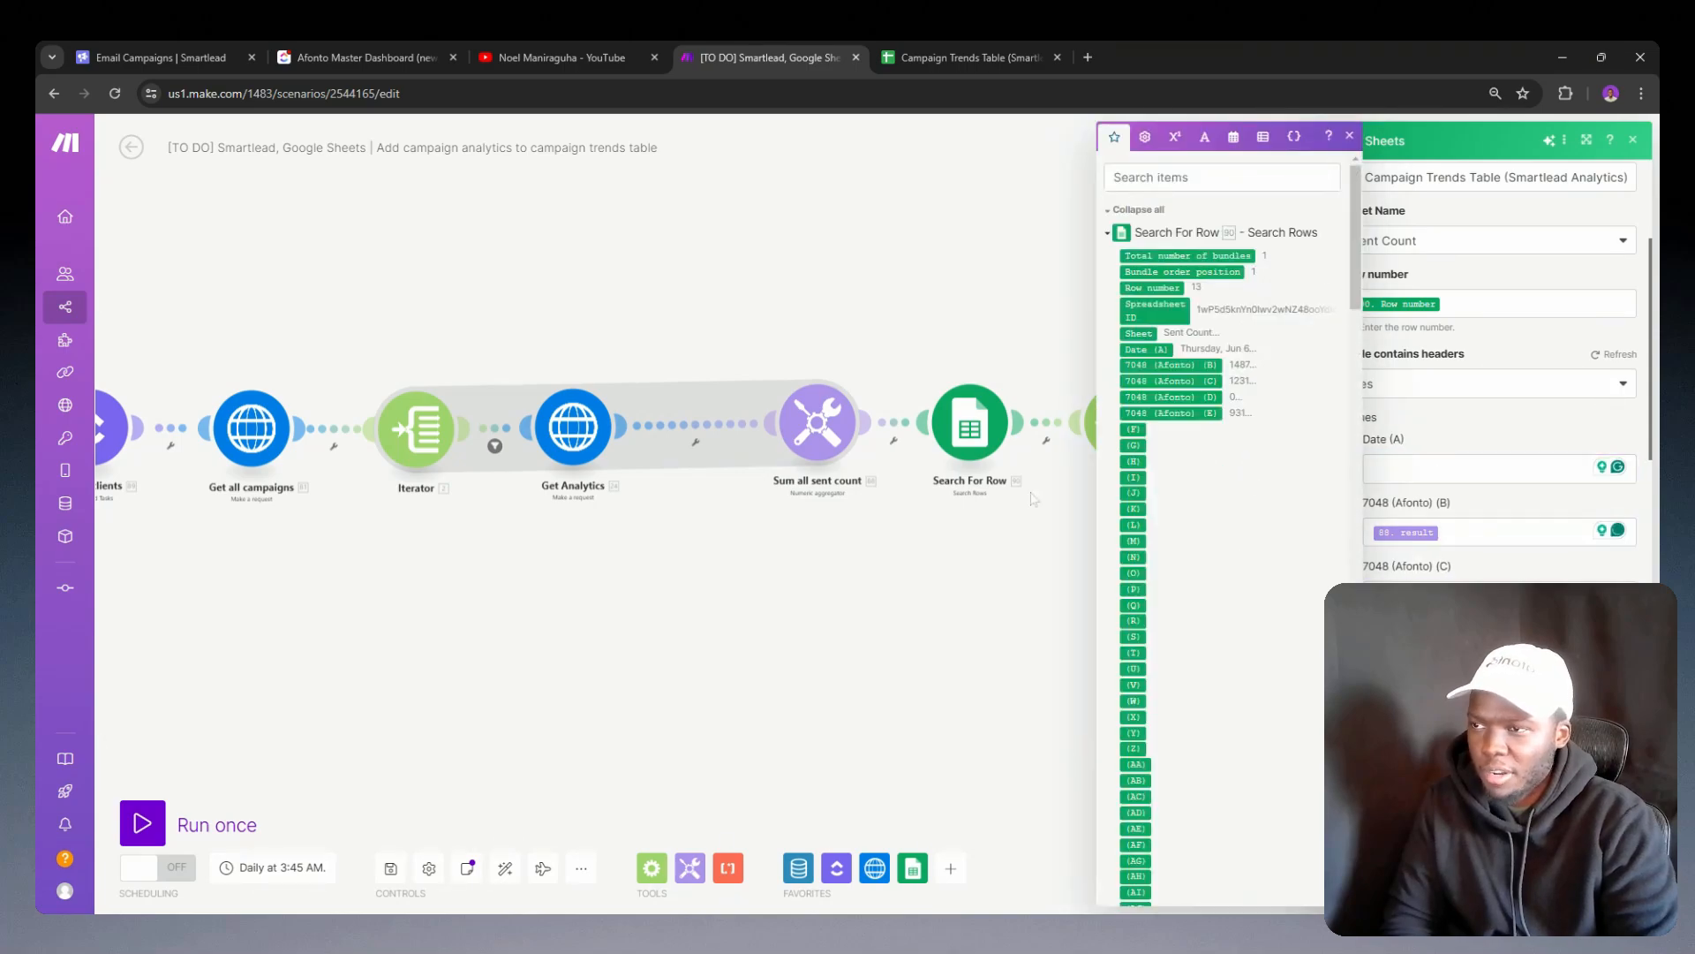
click(986, 530)
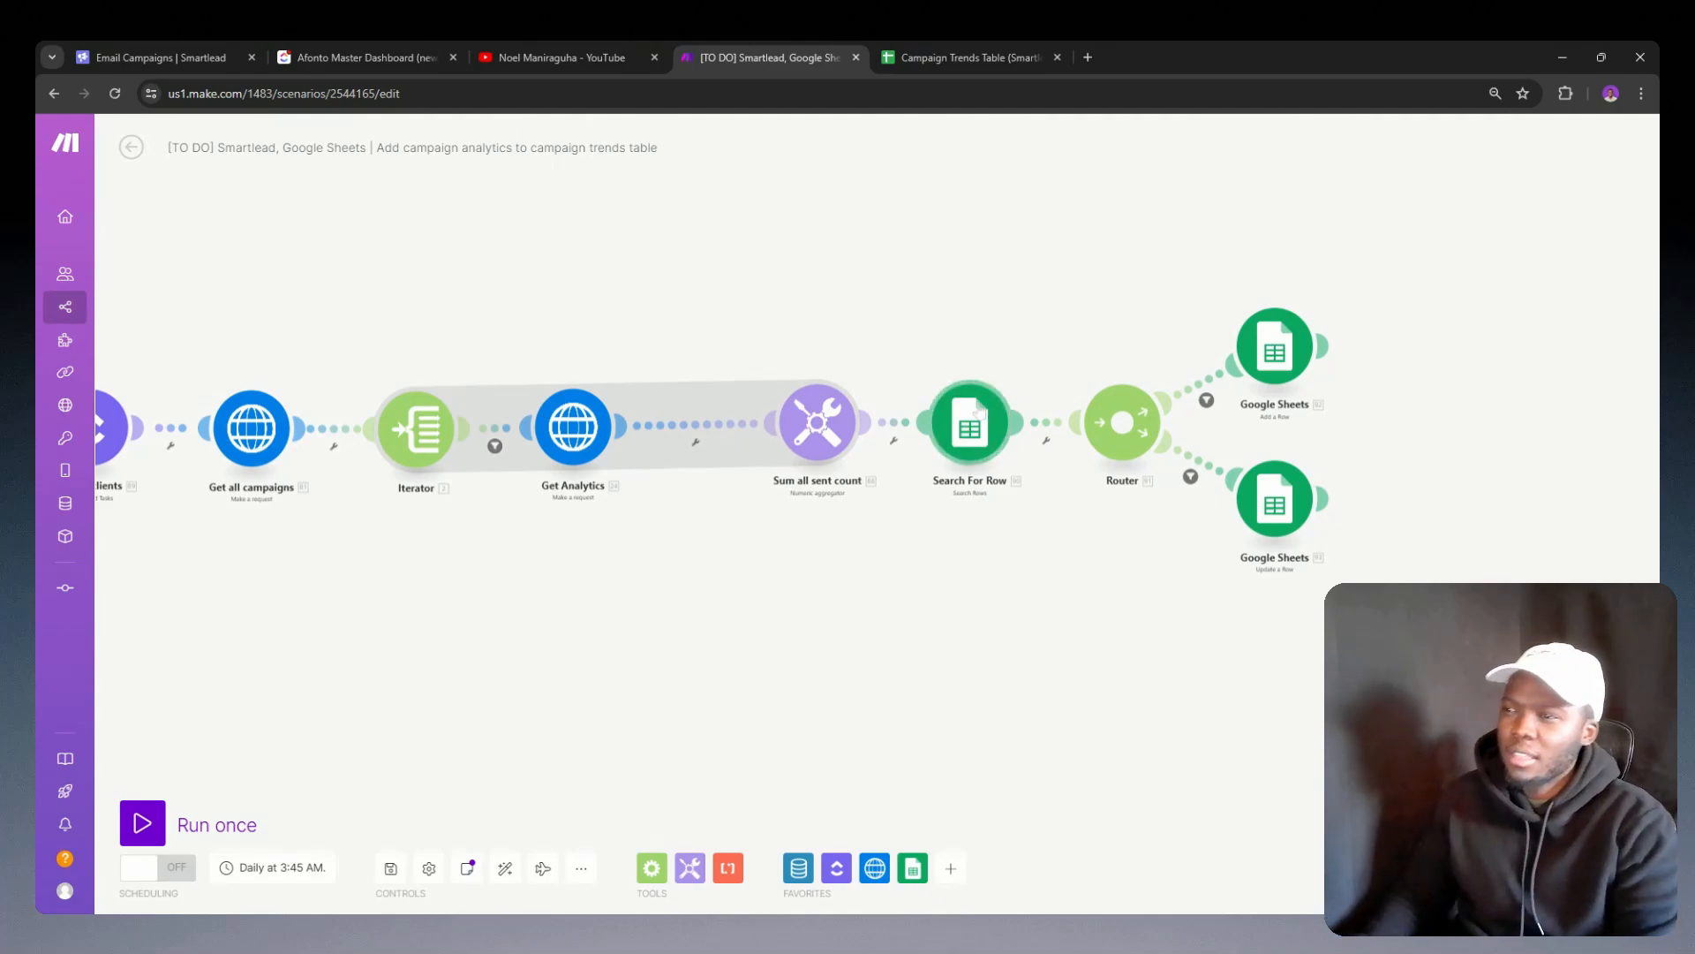
click(980, 410)
click(929, 424)
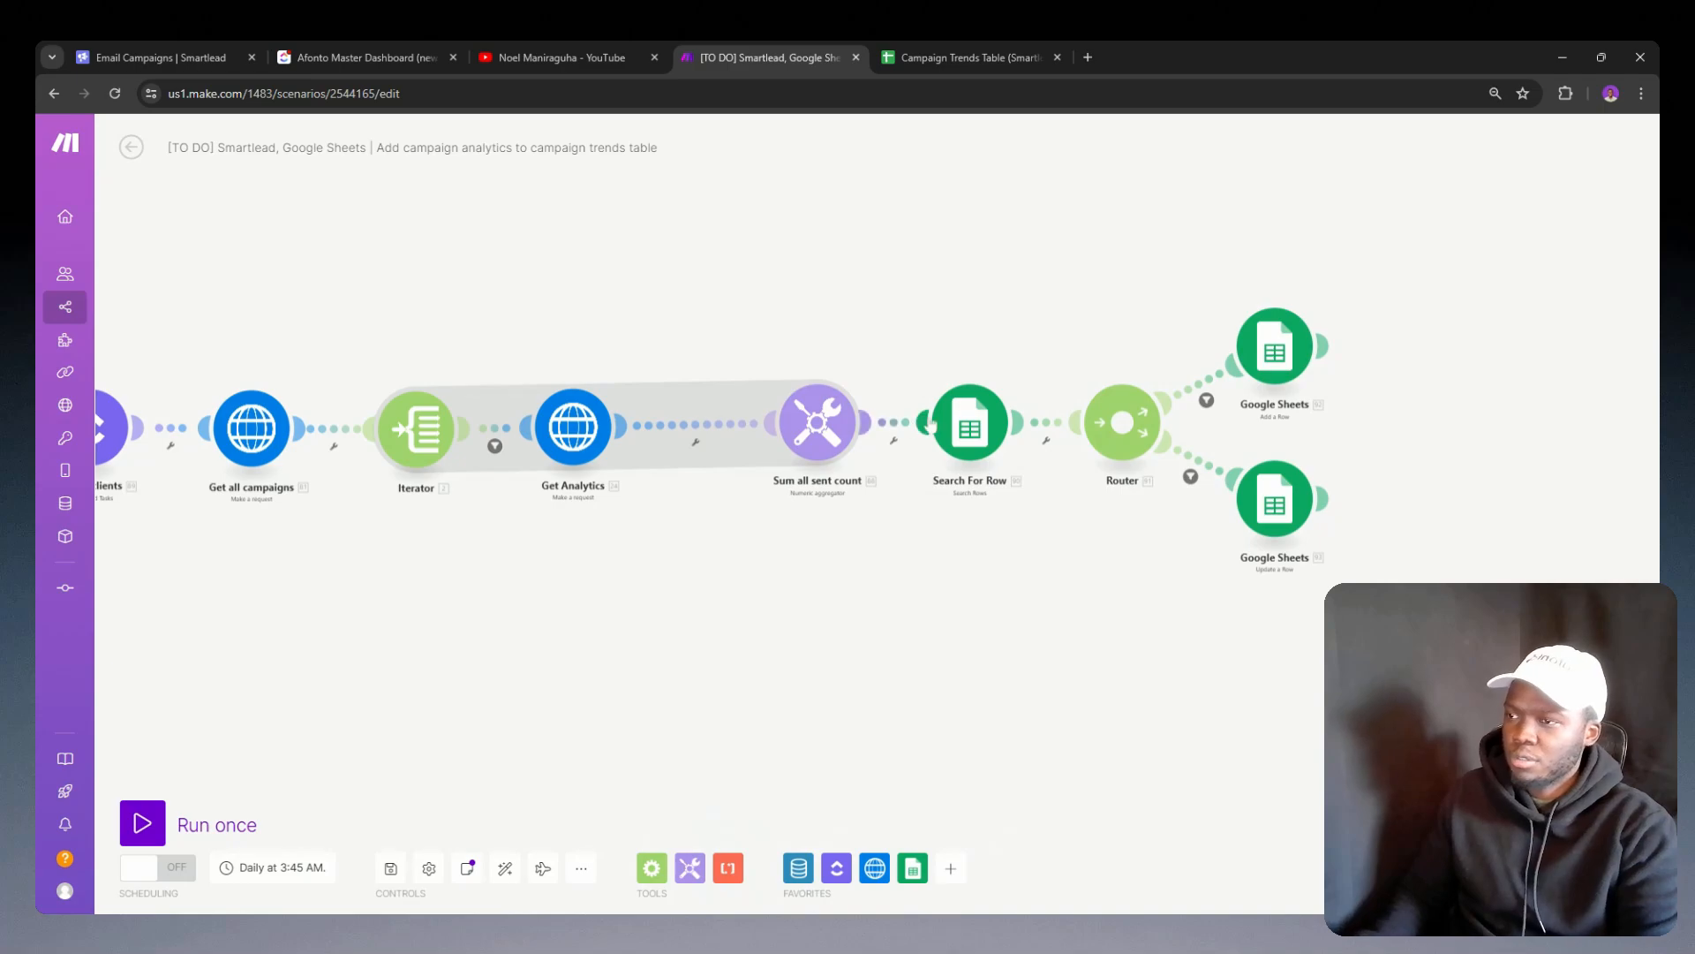
right_click(949, 410)
click(1192, 611)
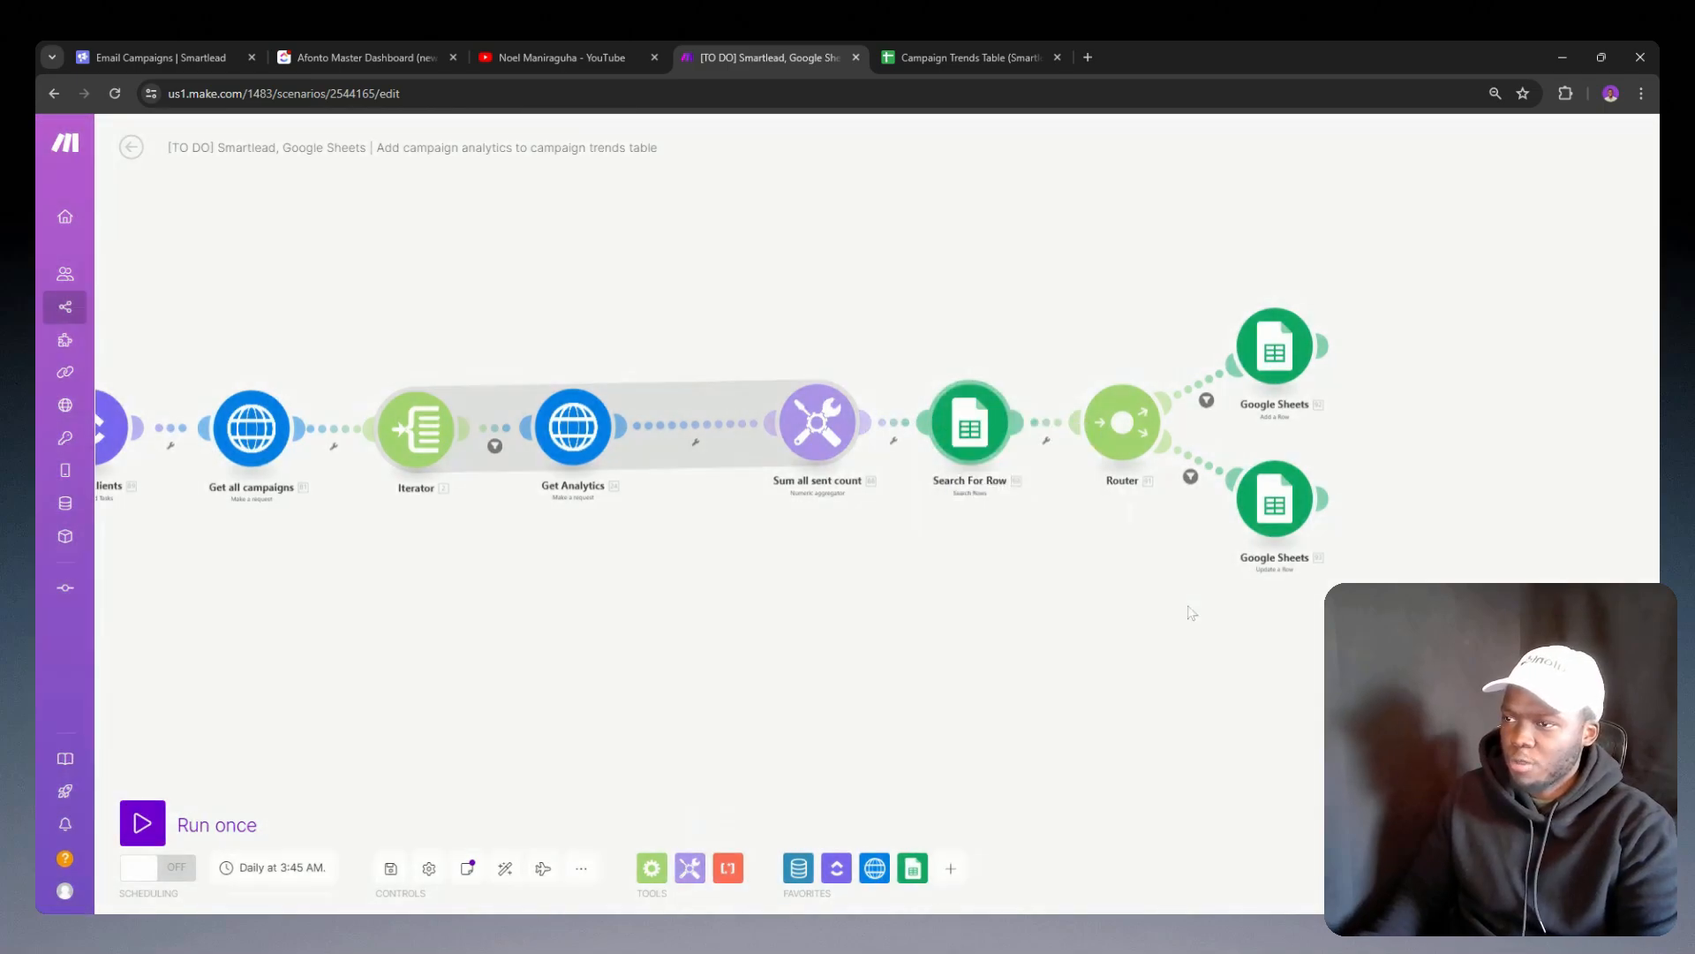
right_click(1038, 429)
click(1091, 533)
right_click(984, 443)
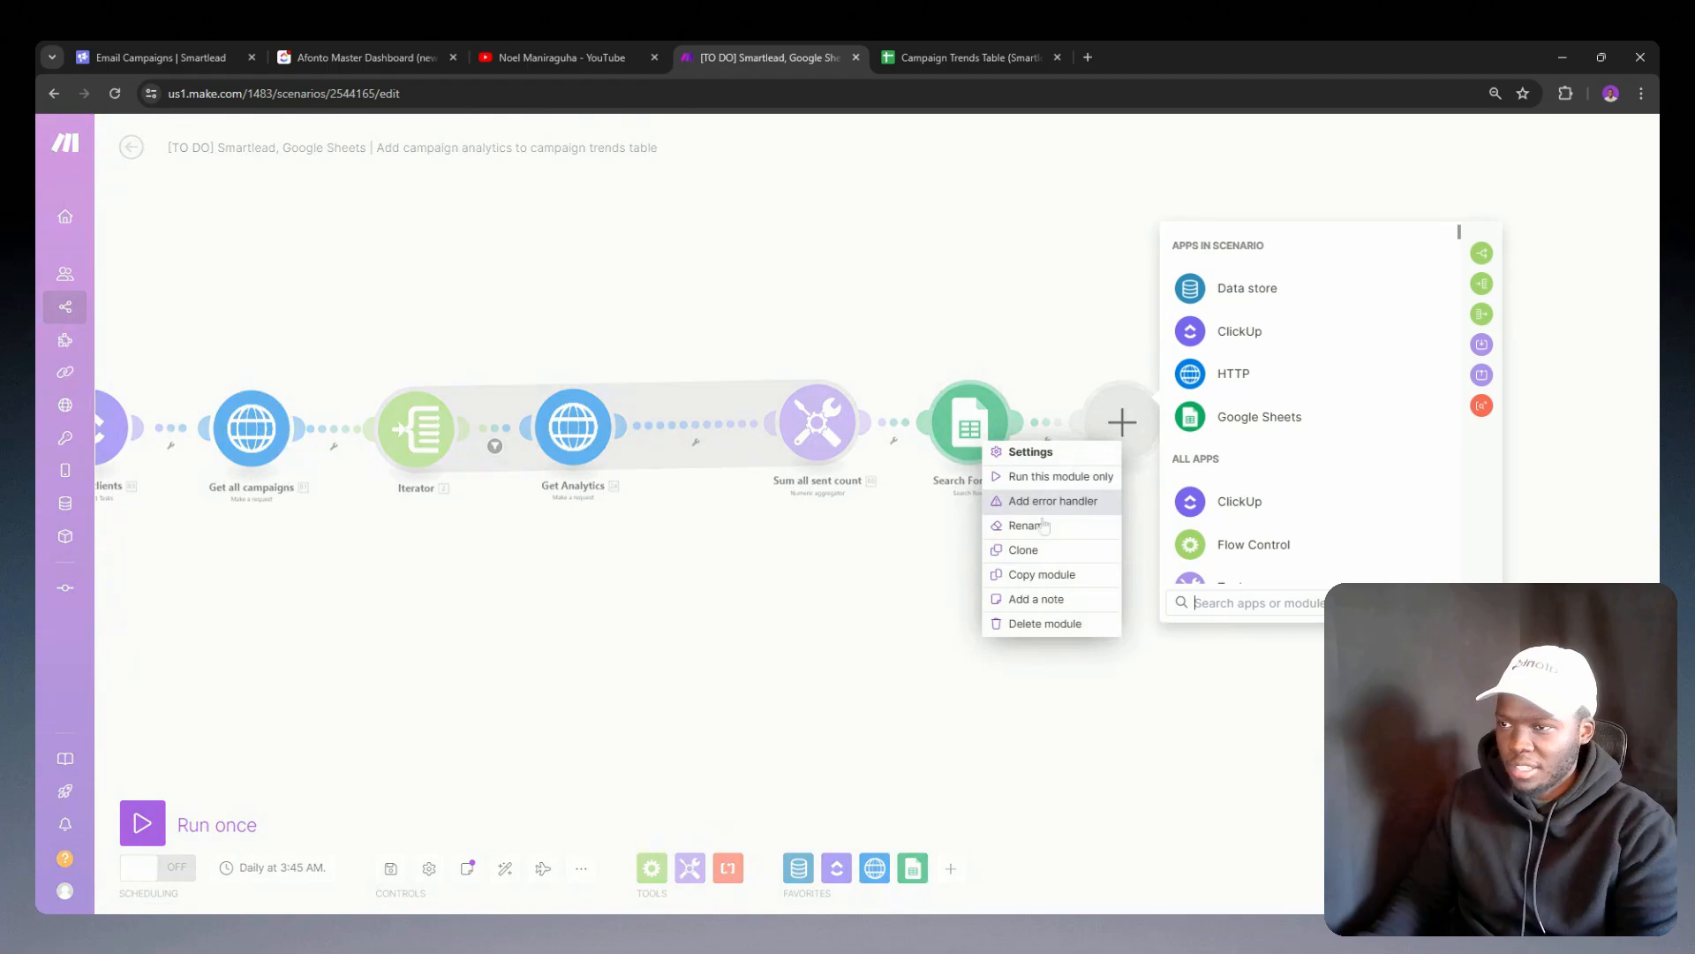
click(1022, 550)
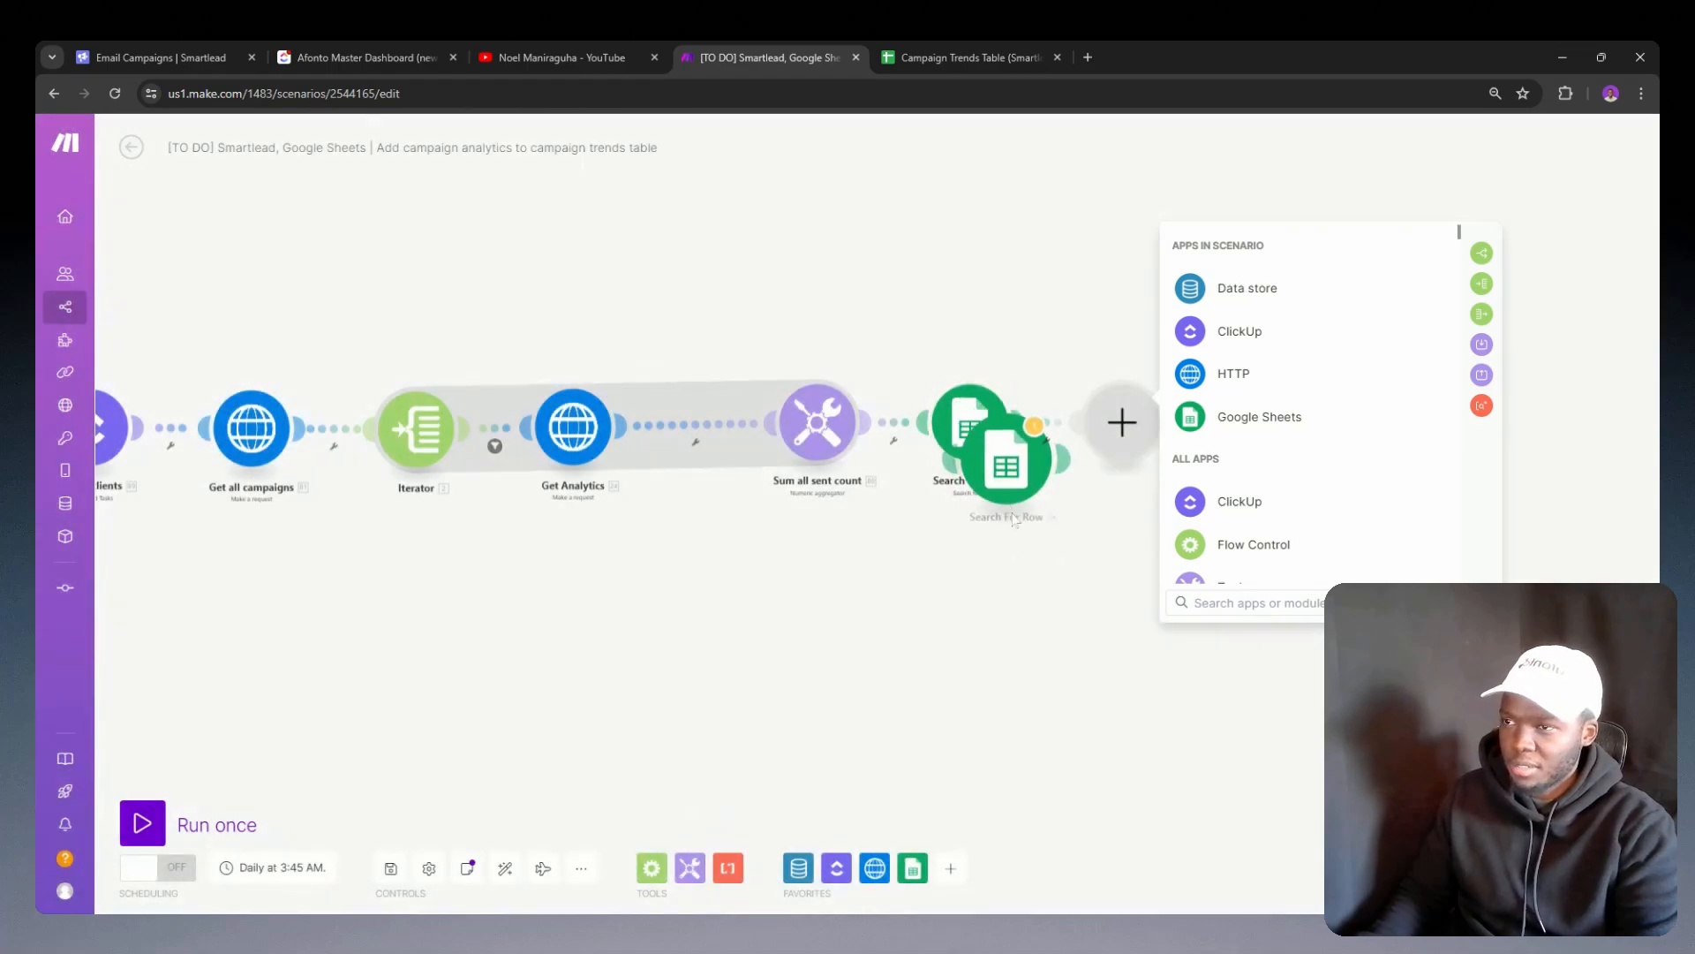
click(1110, 457)
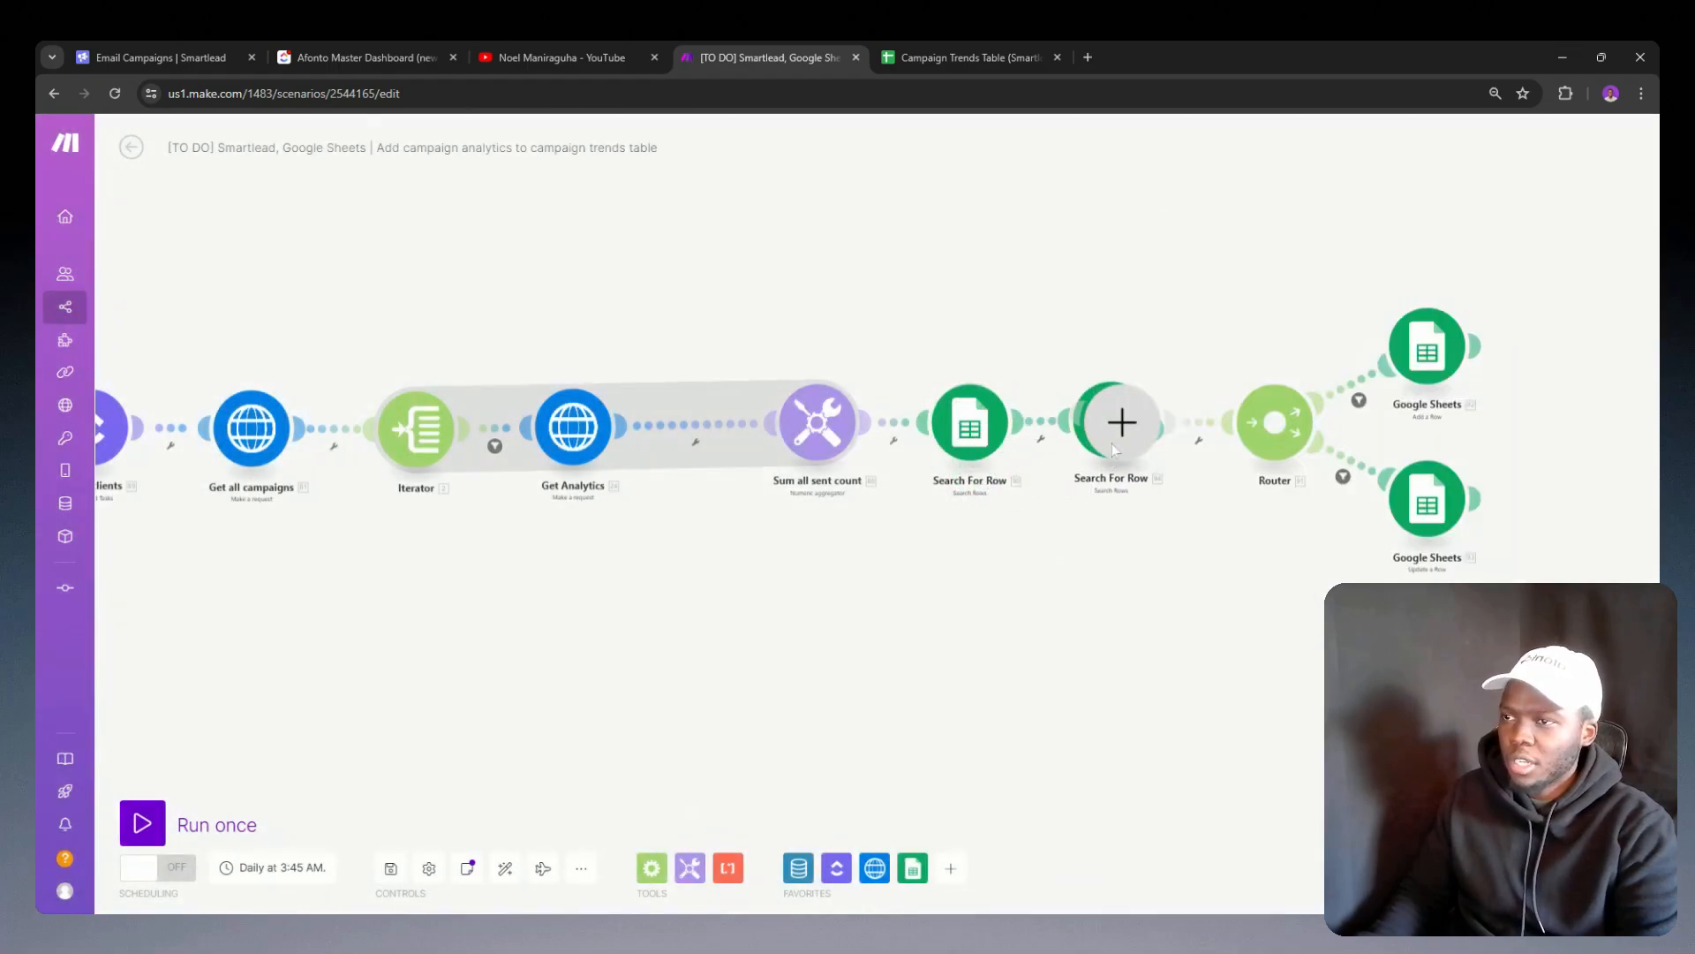
right_click(1120, 427)
click(1128, 457)
click(1121, 449)
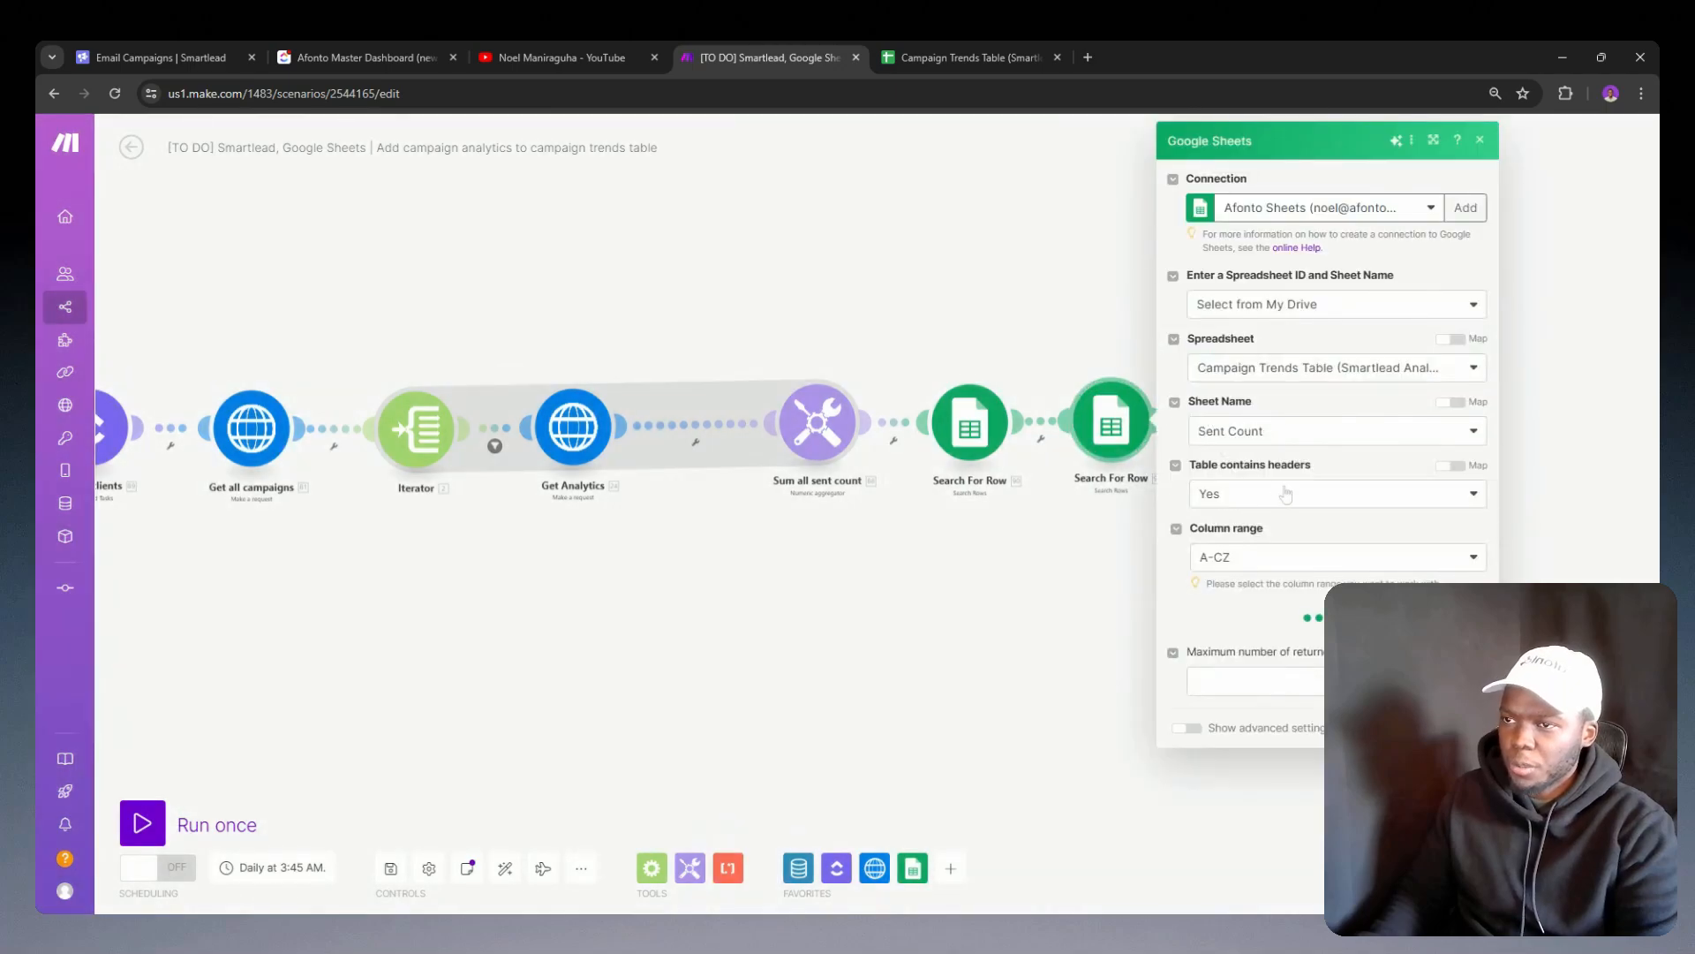
scroll(1332, 497, down, 2)
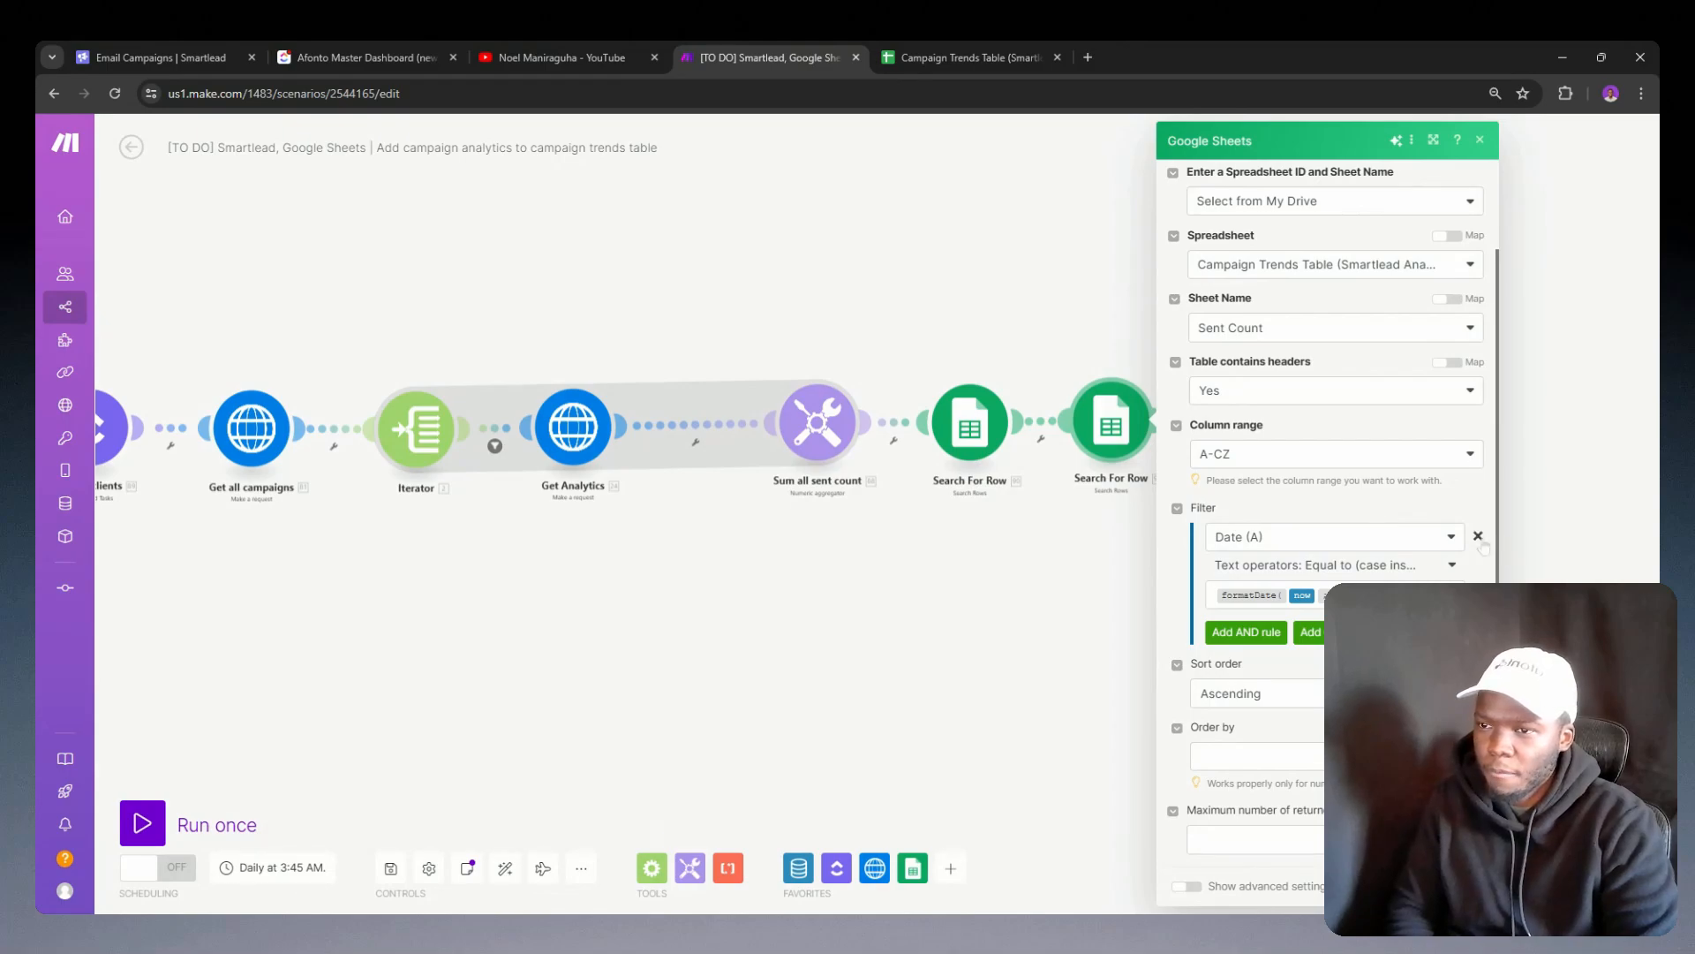
click(1478, 538)
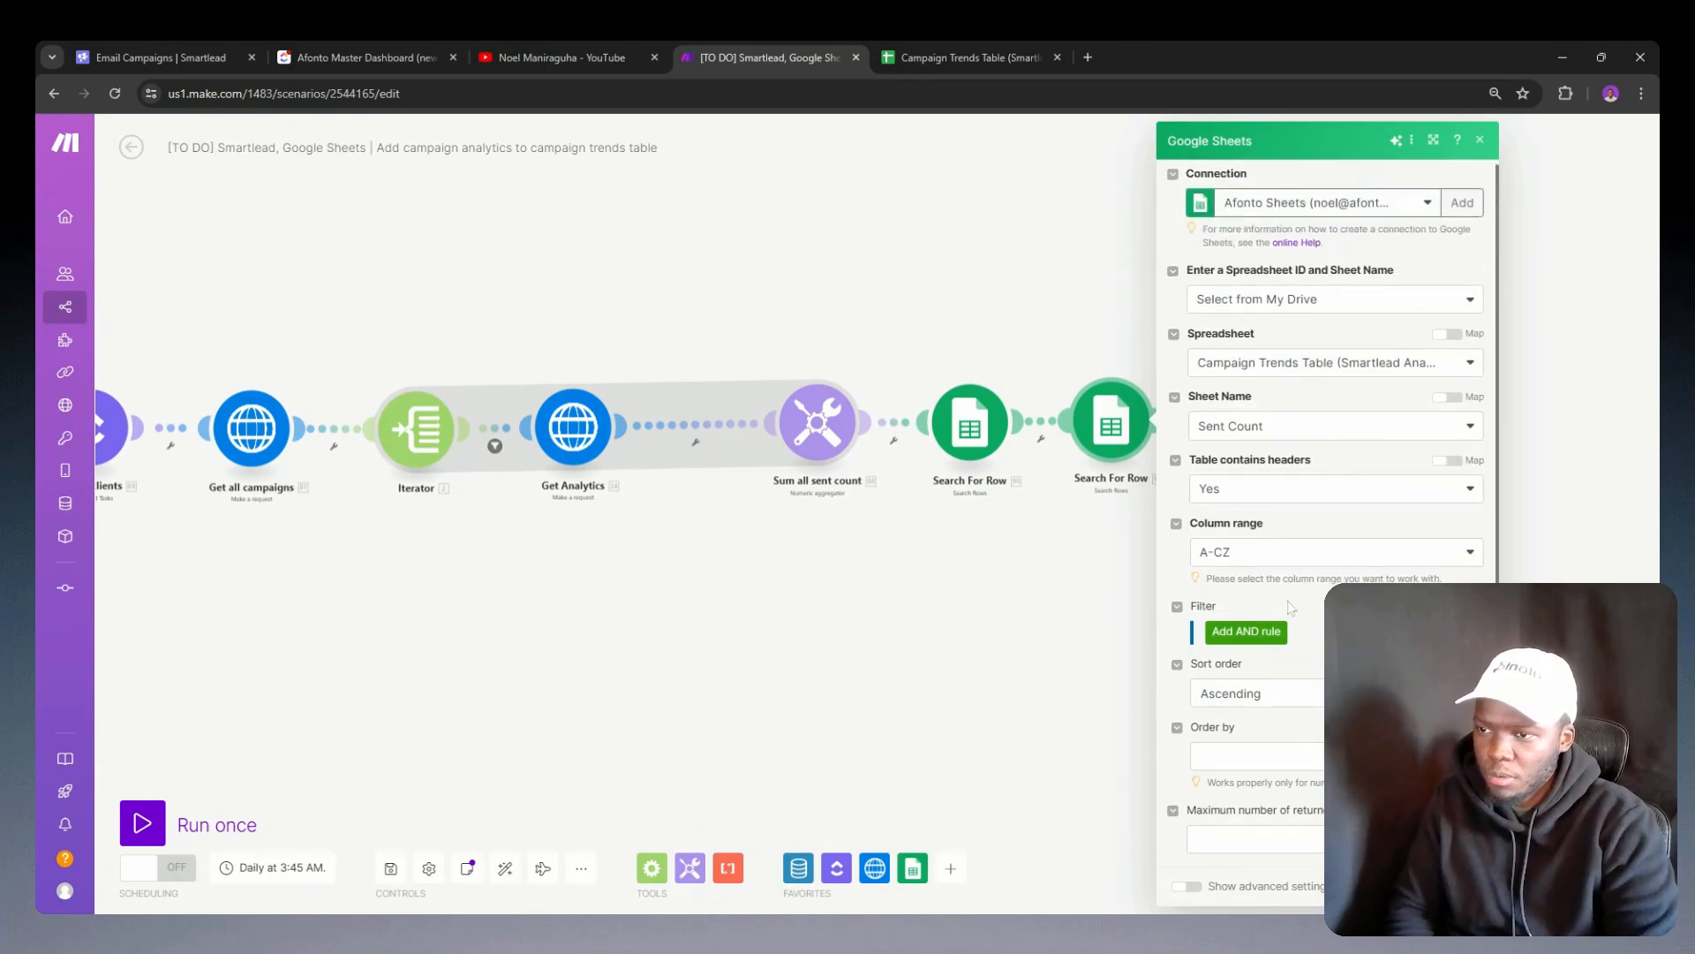
click(1057, 545)
click(1047, 421)
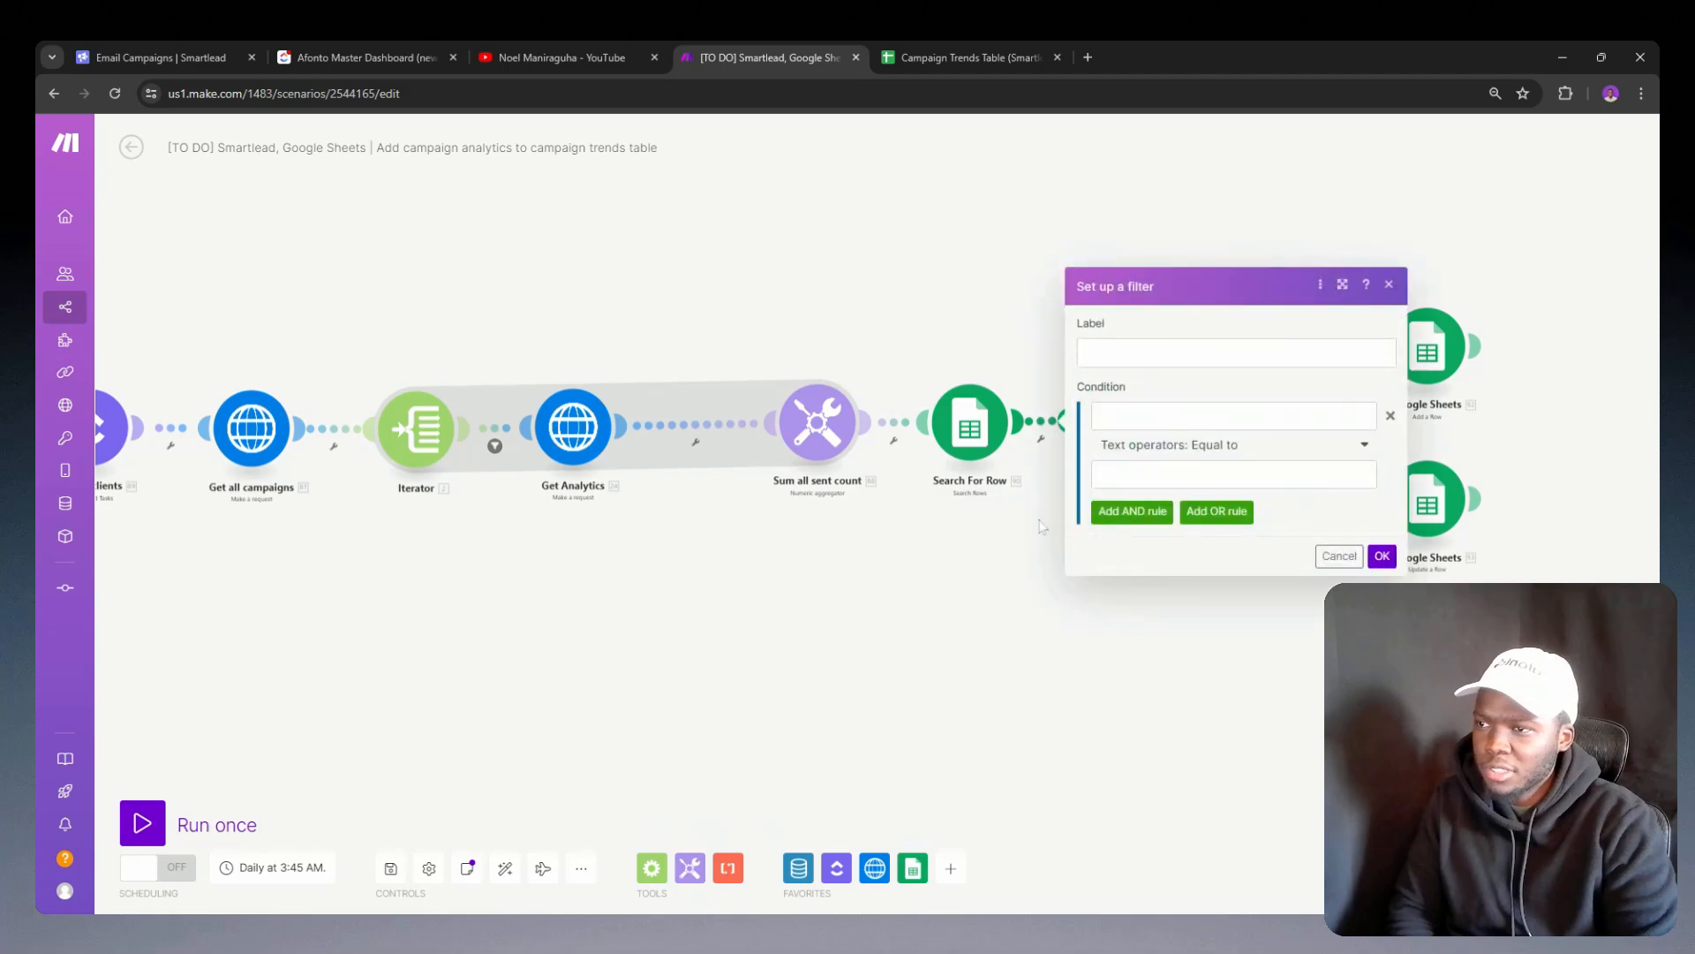
right_click(1111, 424)
click(1143, 590)
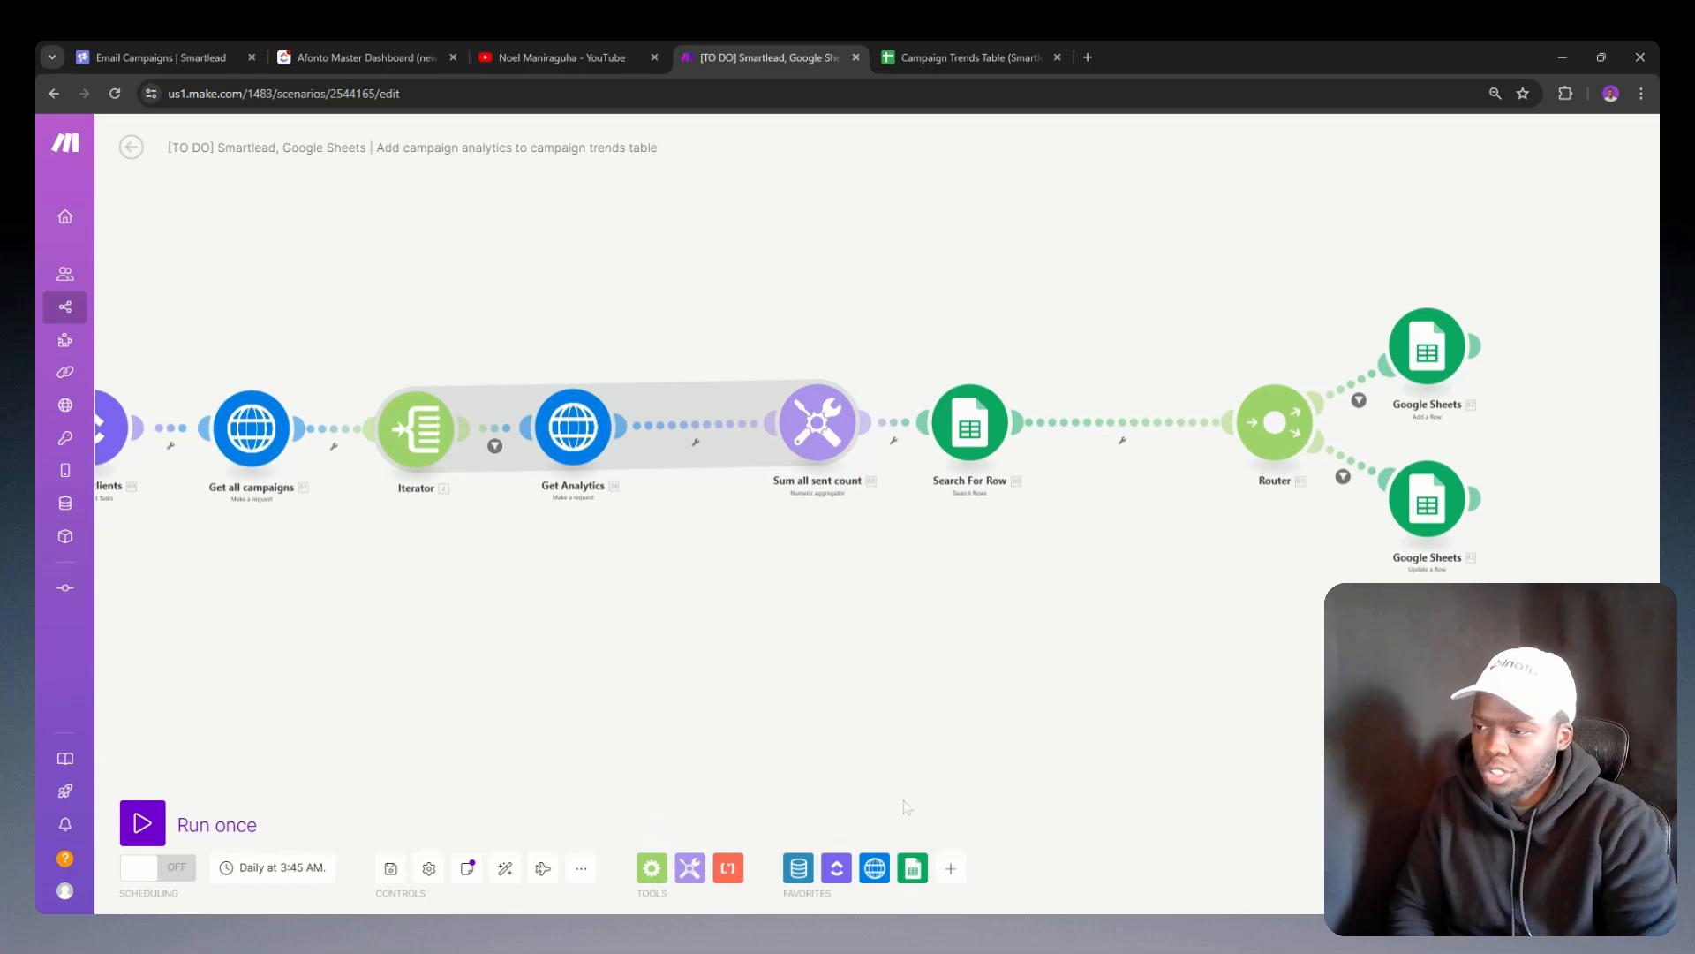
Step: Search the Google Sheets modules for "row" and examine the available row actions and searches
click(913, 870)
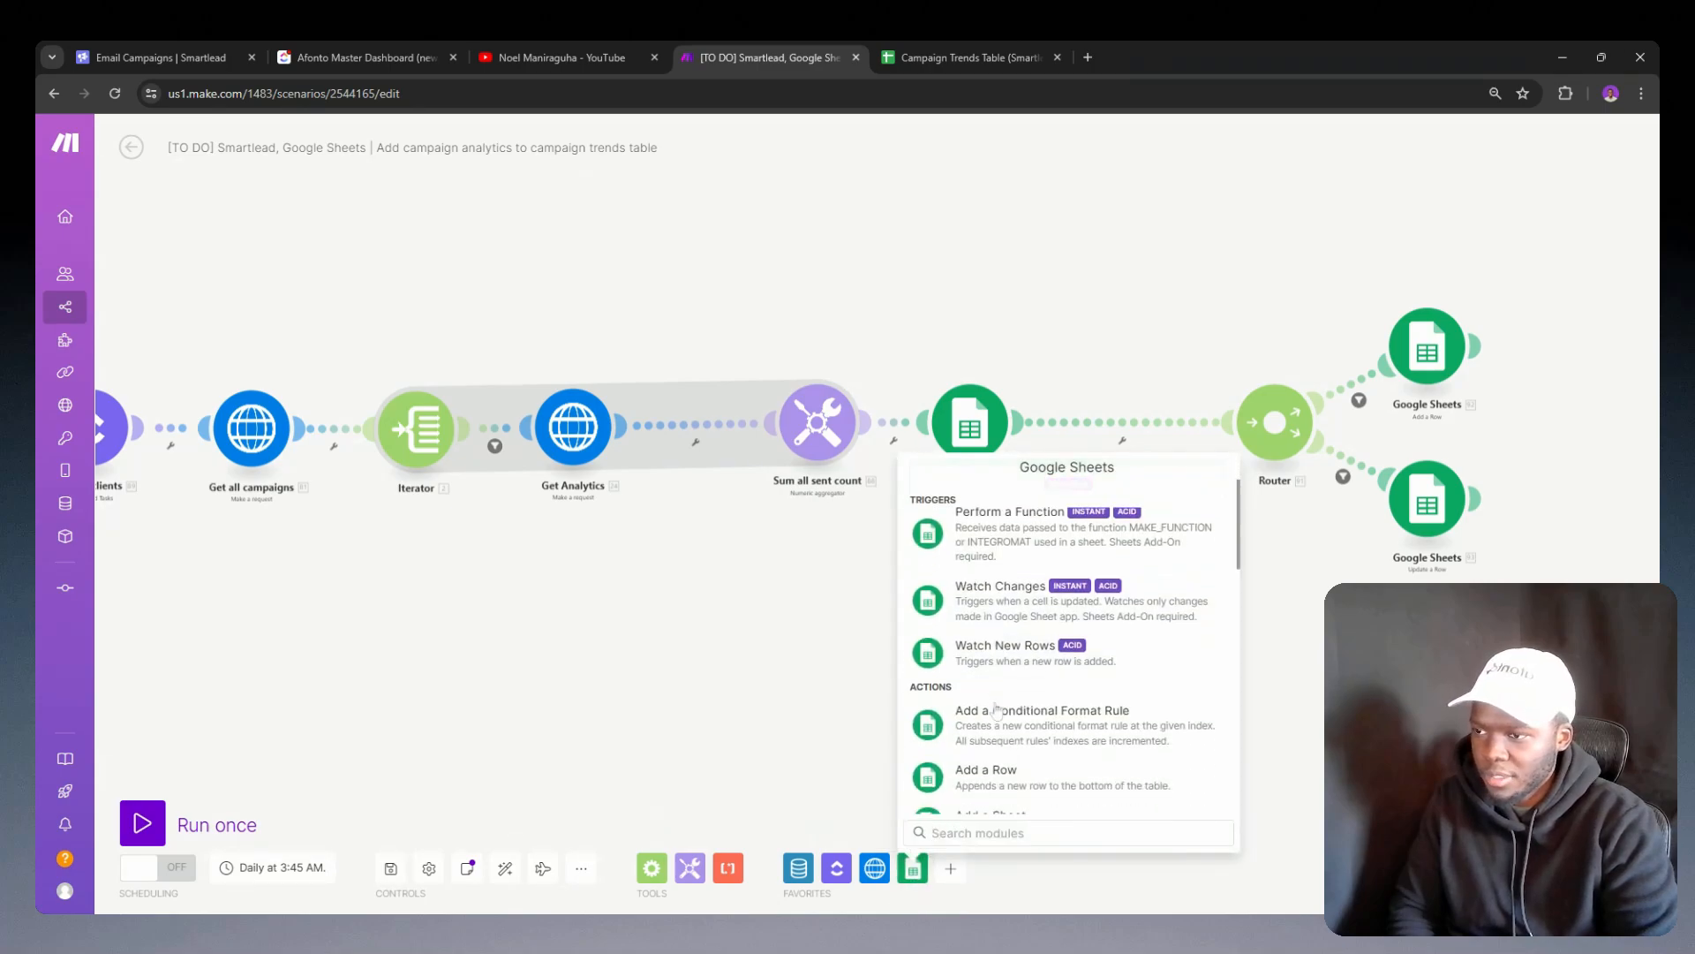
scroll(994, 739, down, 5)
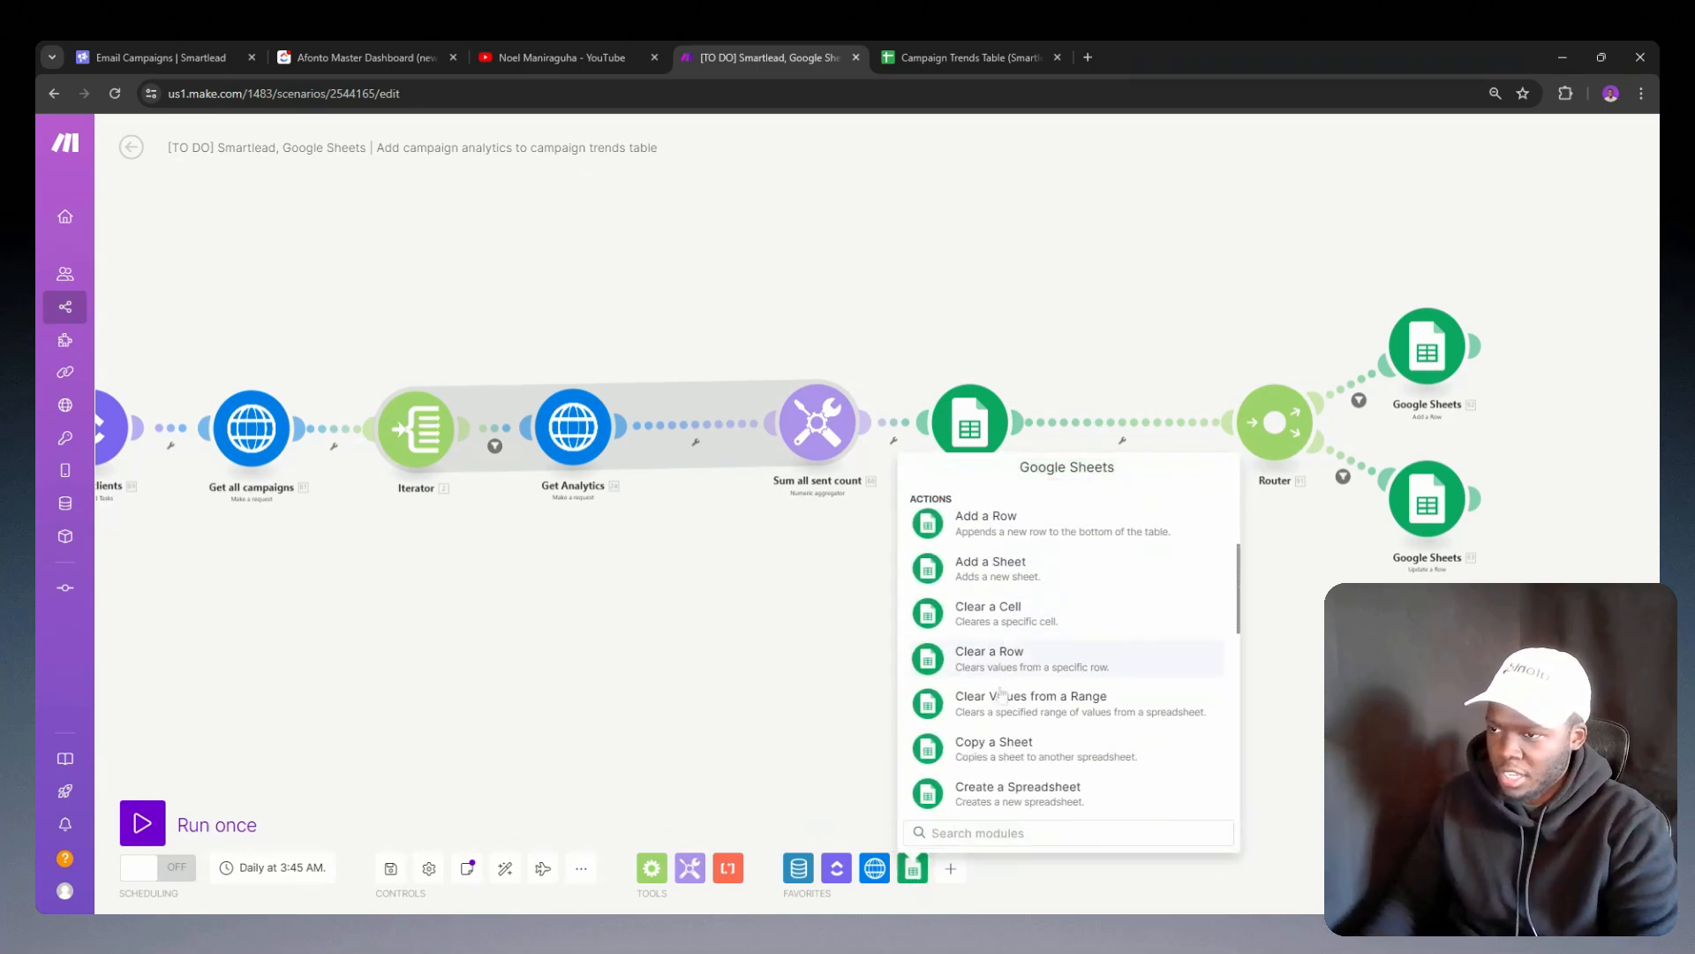
scroll(1016, 740, down, 1)
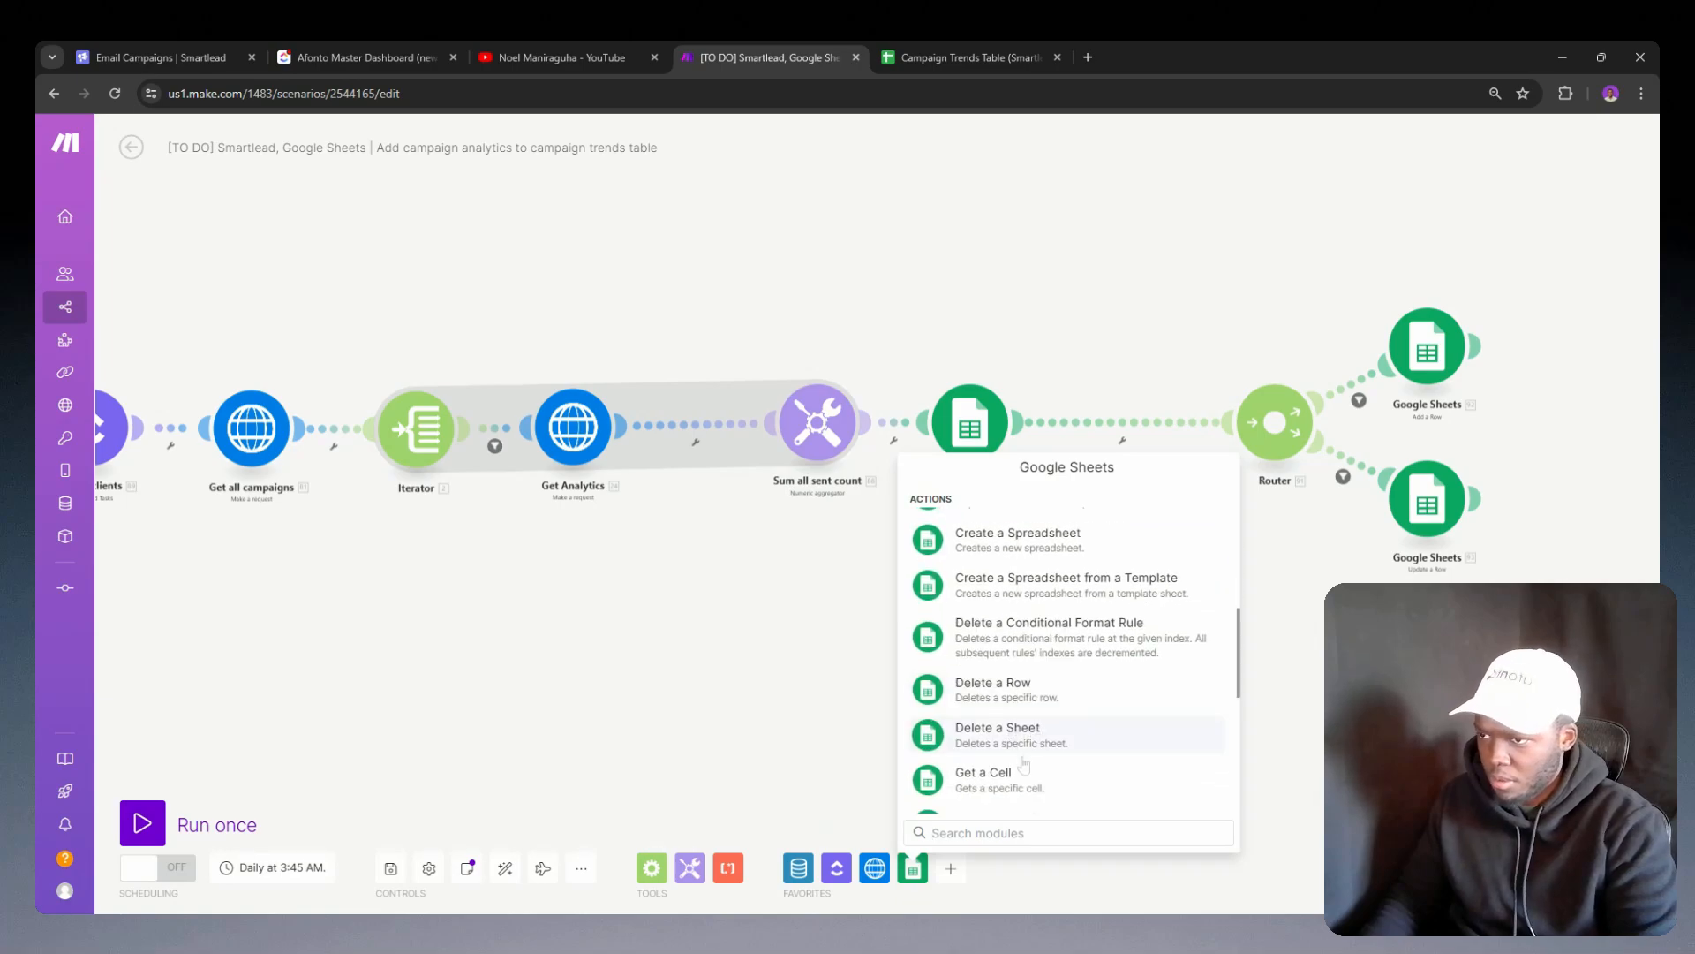
scroll(1029, 746, down, 1)
text(row)
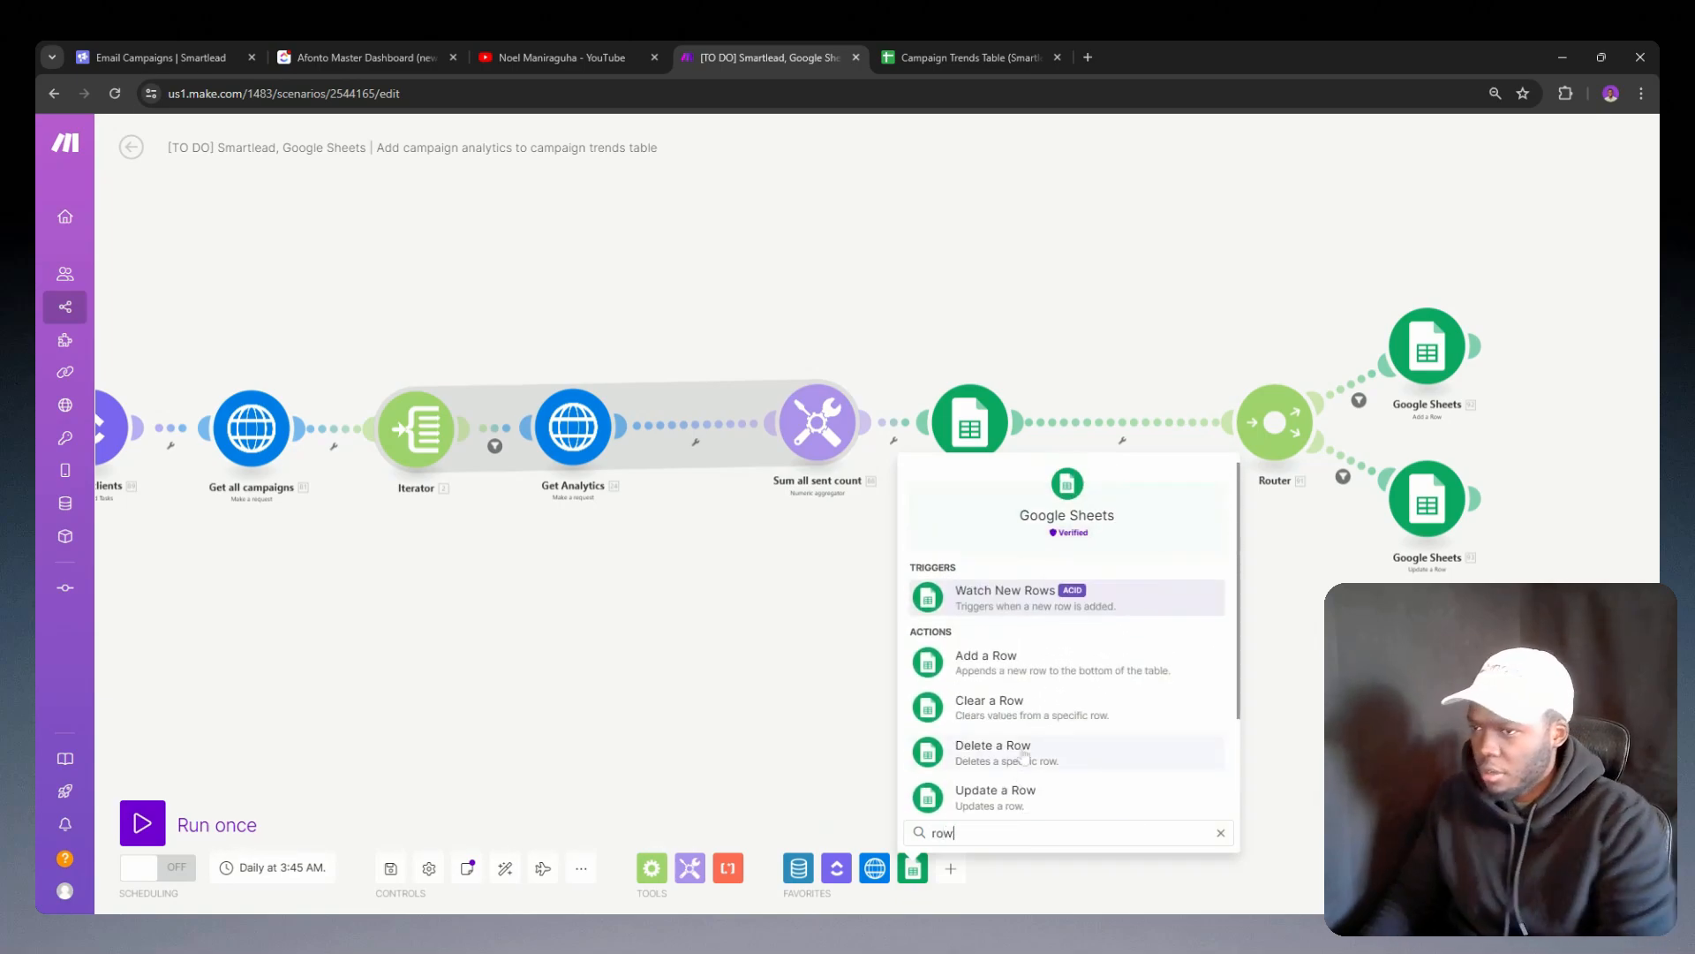
scroll(1022, 701, down, 1)
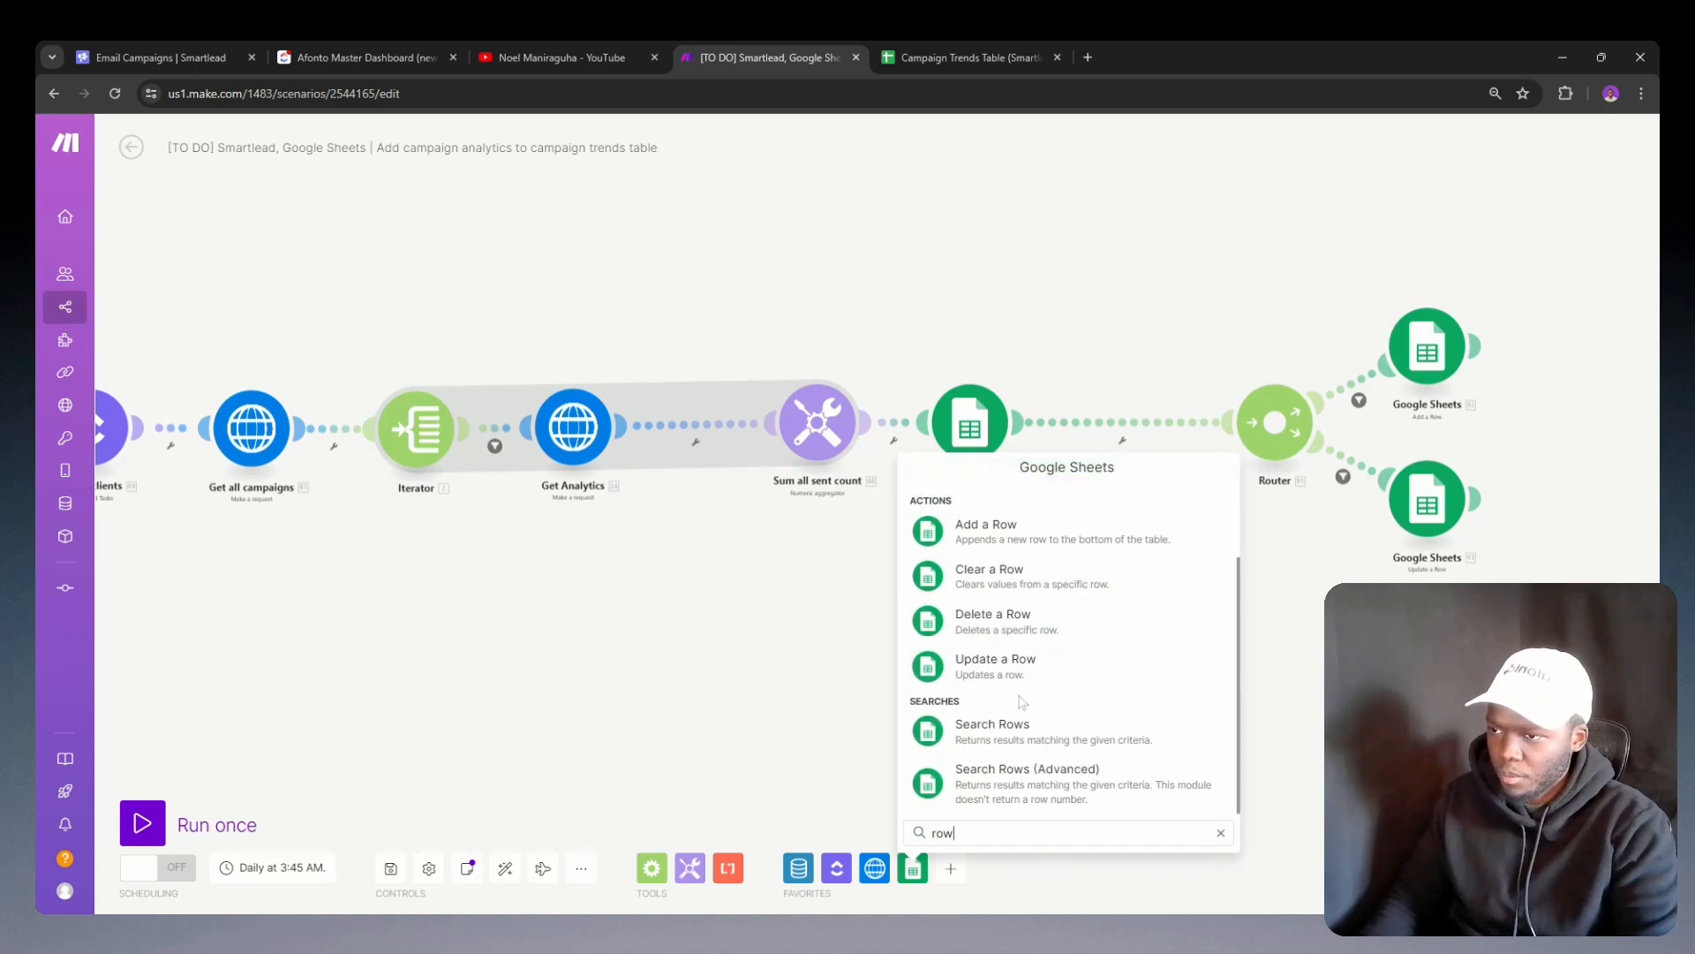
scroll(1011, 761, up, 3)
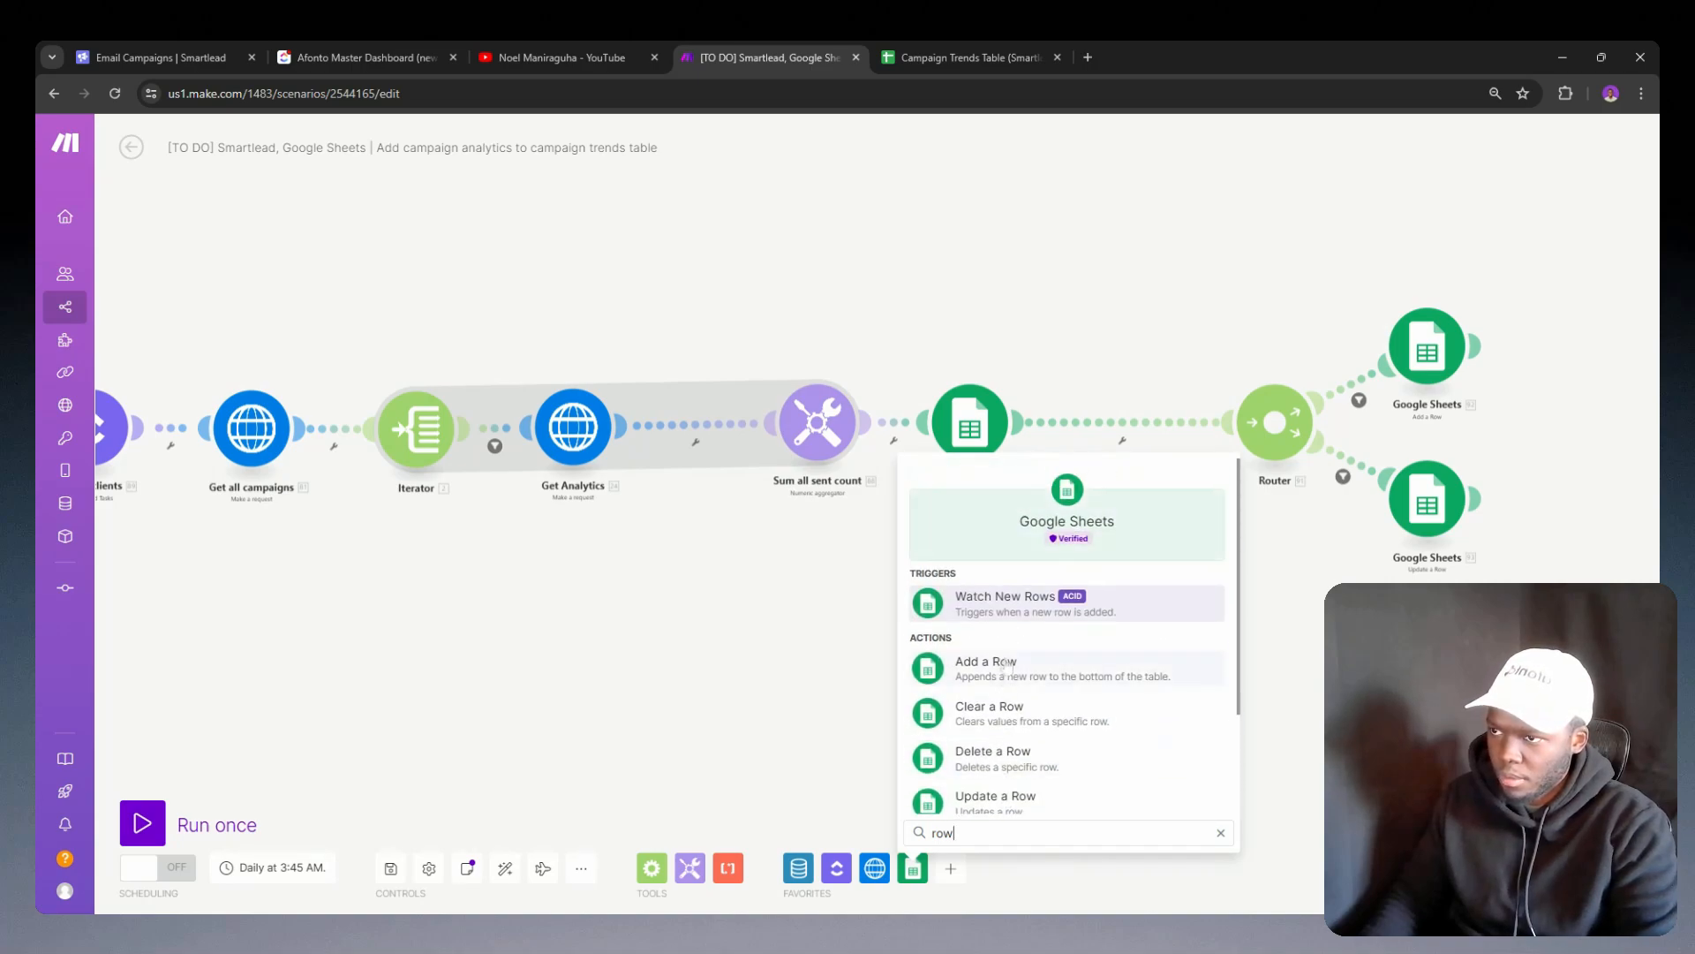
scroll(993, 671, down, 2)
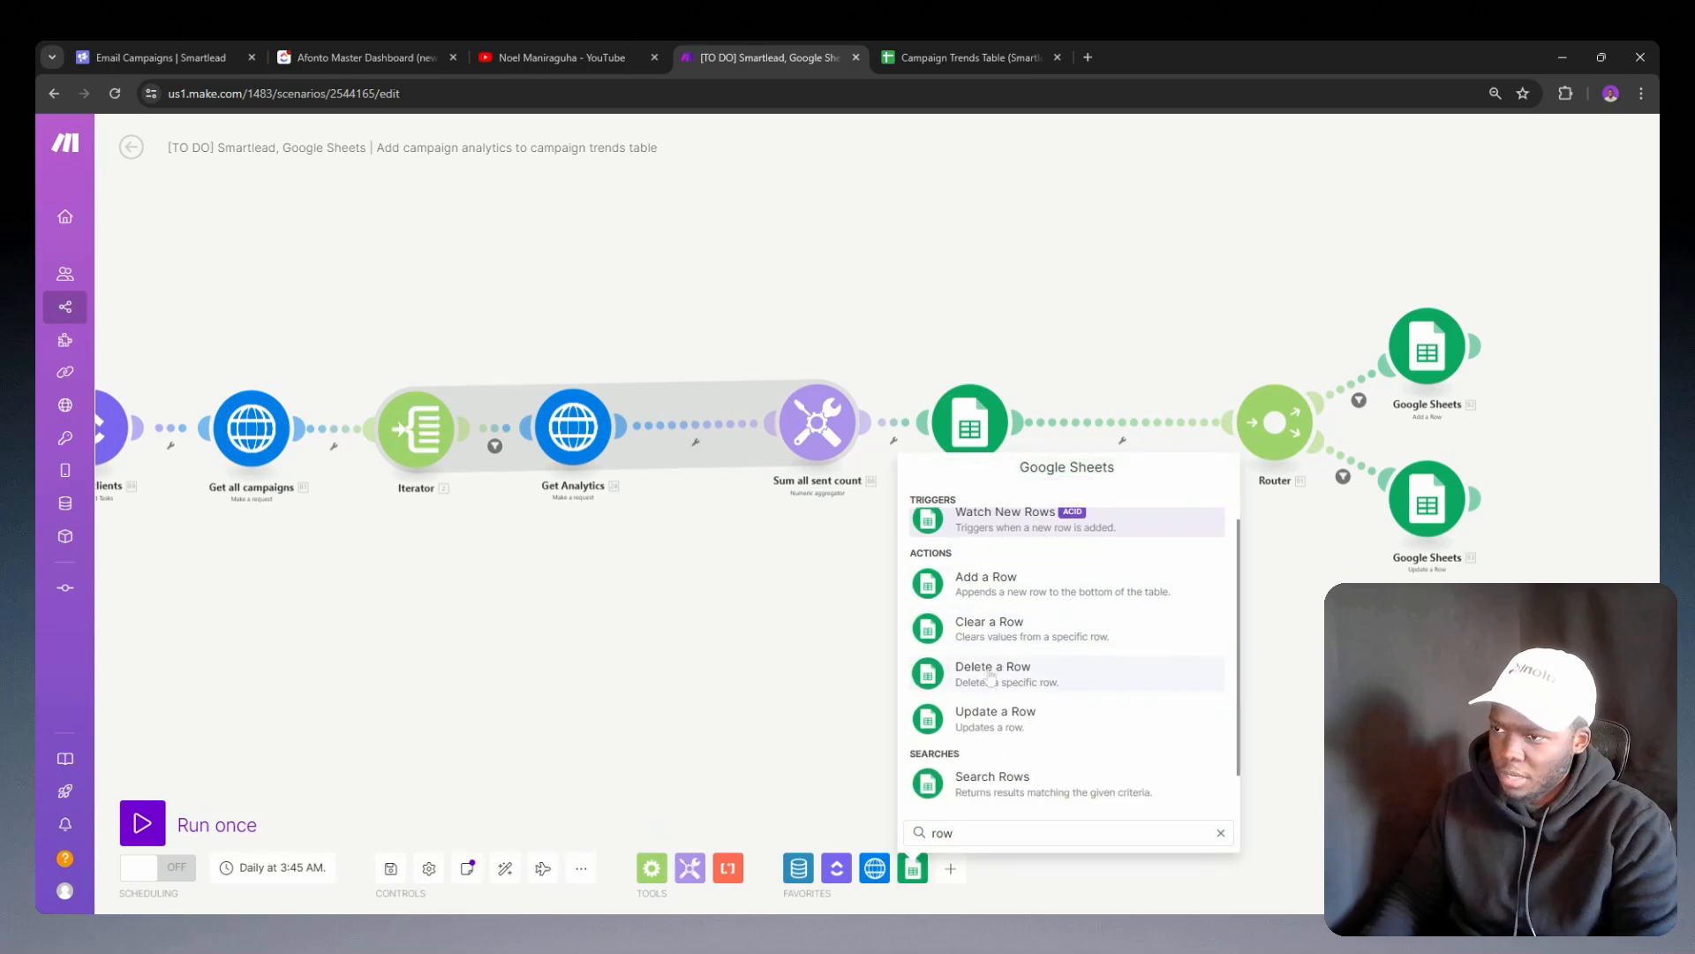
scroll(990, 690, down, 1)
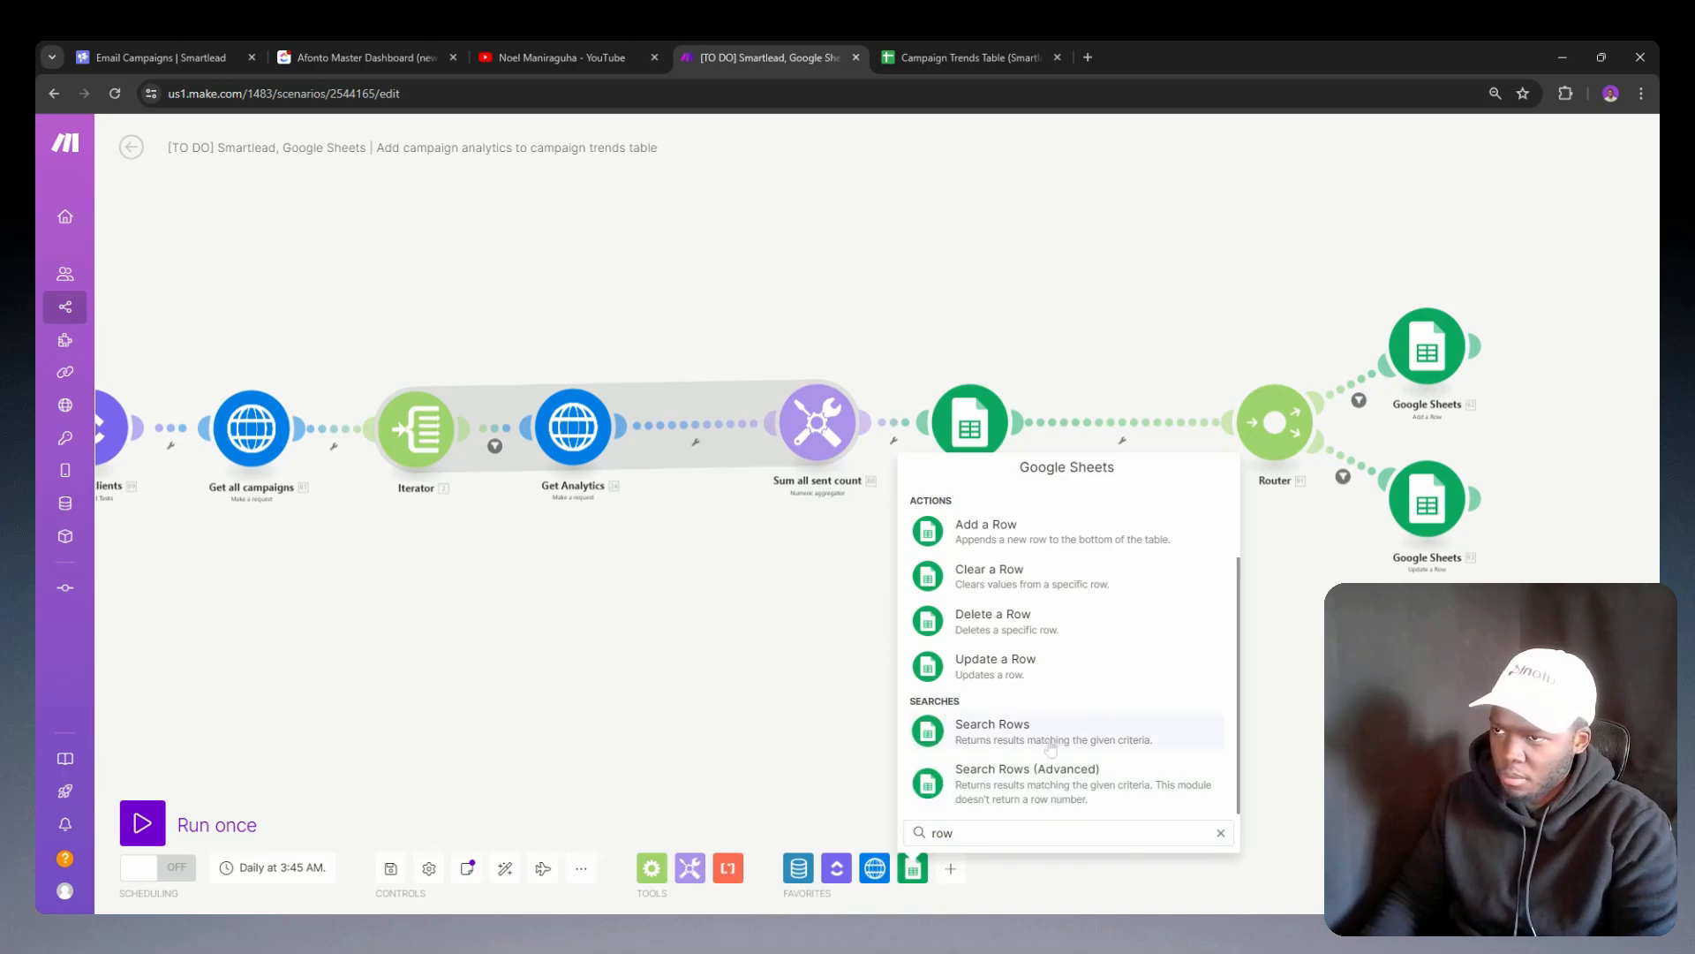
click(1051, 733)
Step: Clone the Search For Row module and place the copy between the original and the Router
right_click(969, 415)
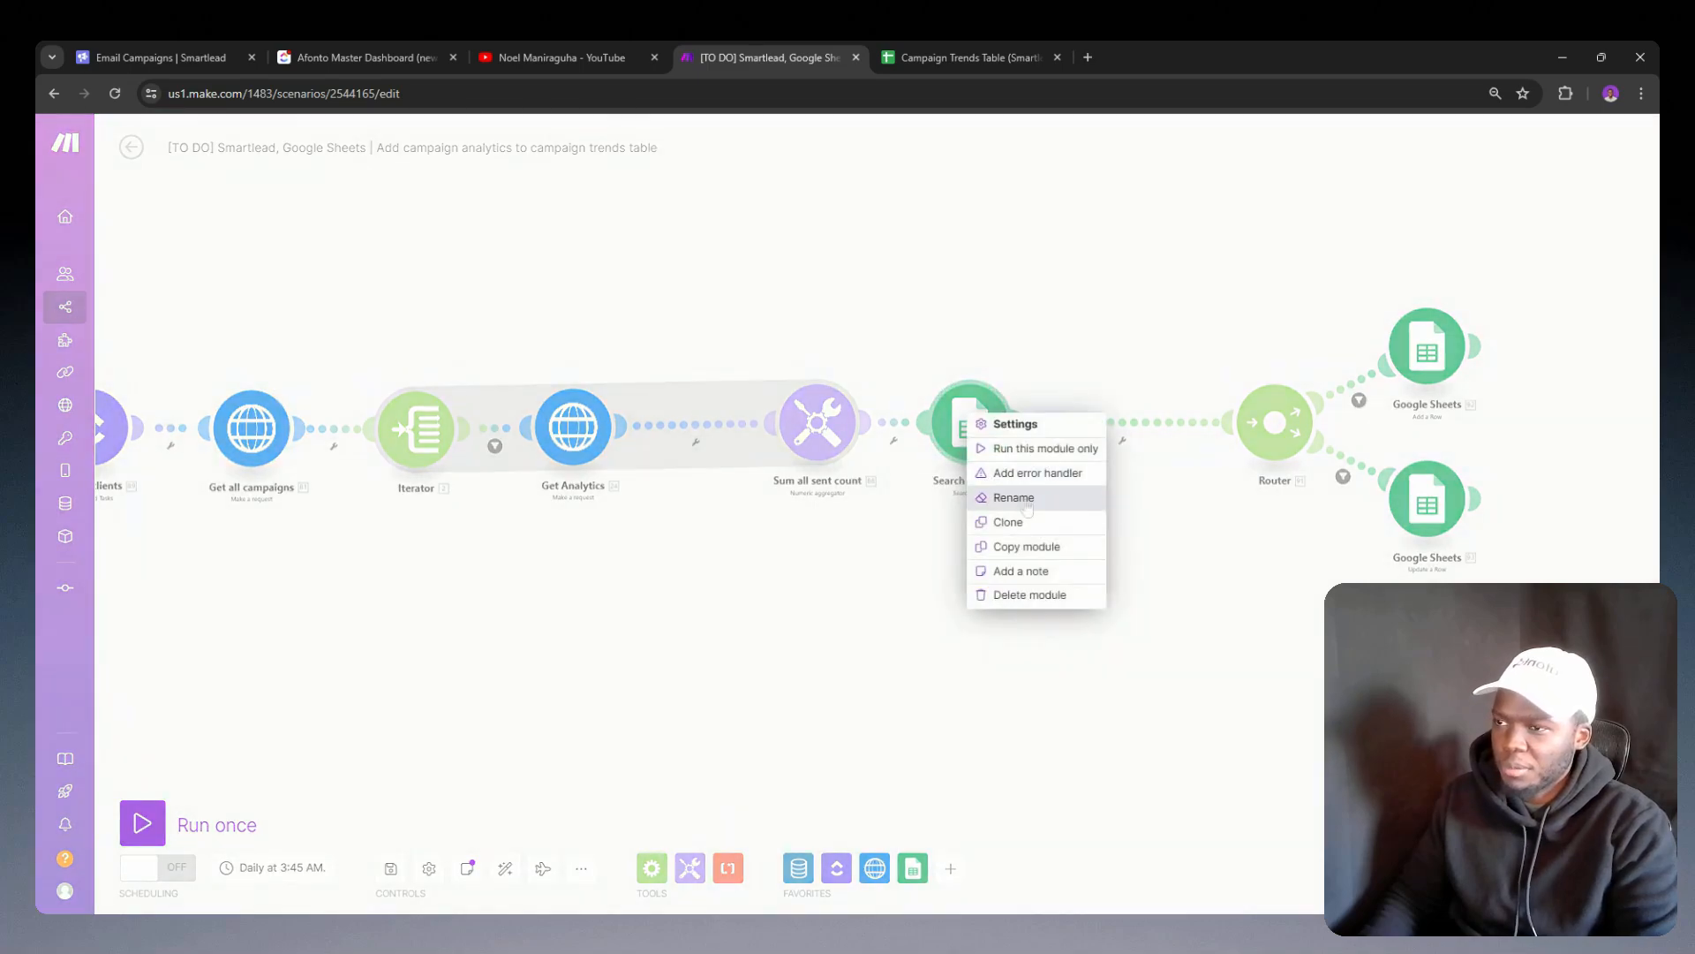
click(1008, 522)
click(1130, 437)
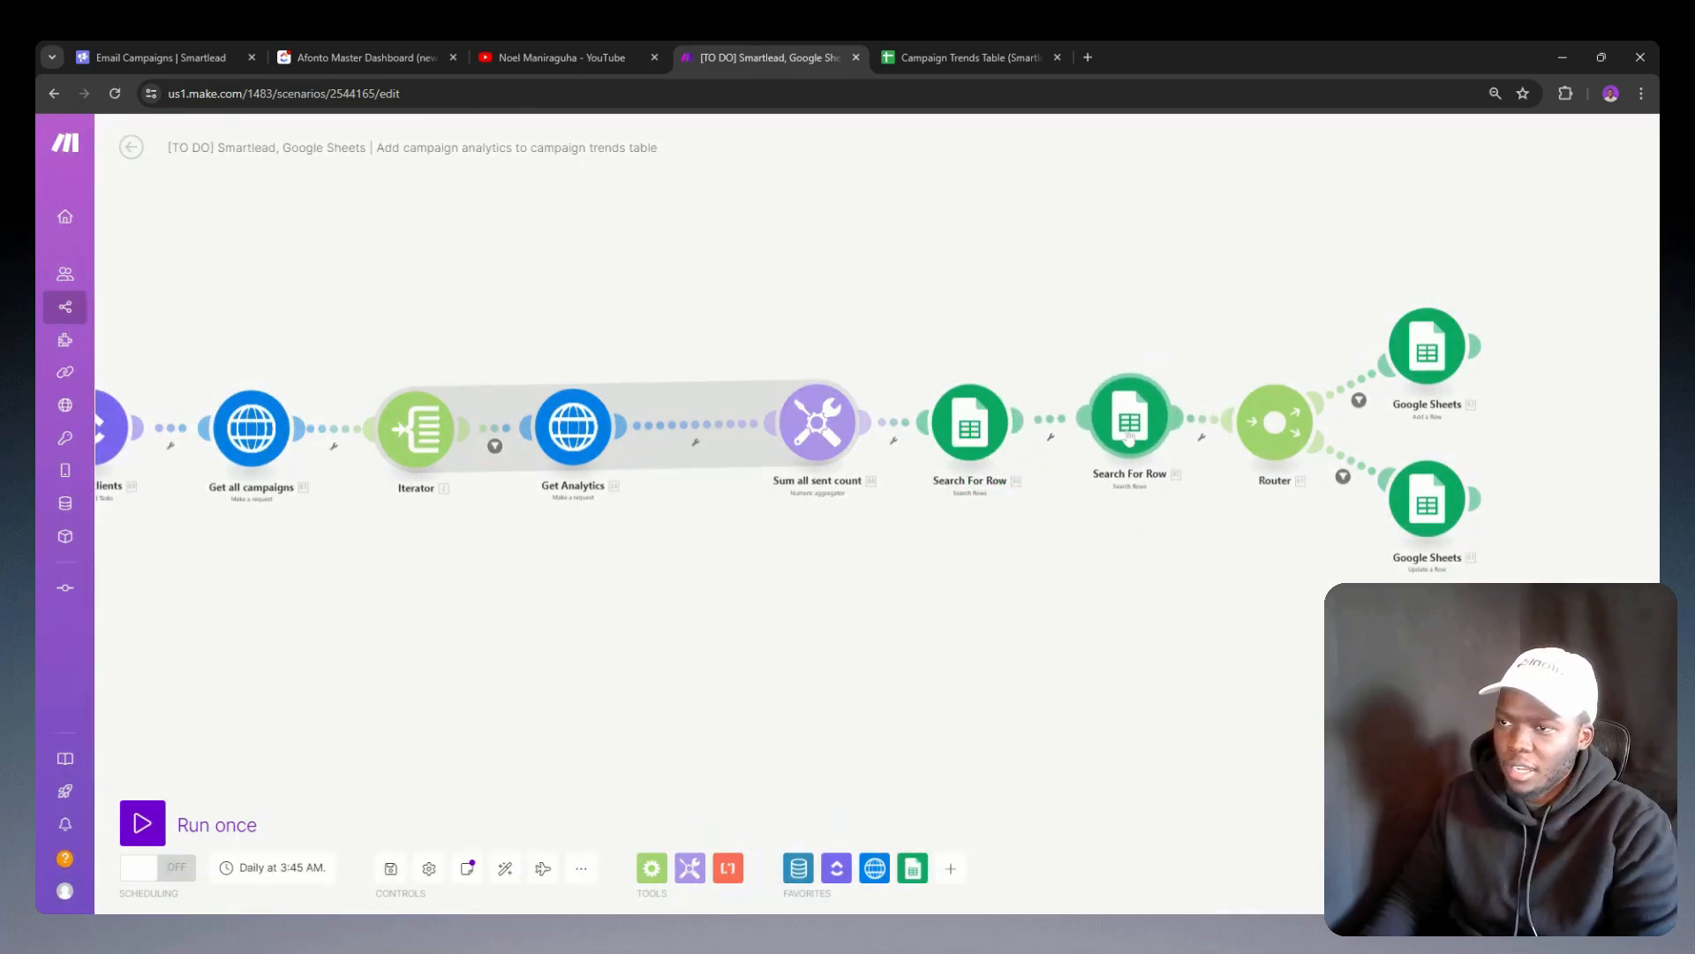
Step: In the cloned Search For Row module, set Table contains headers to No and remove the date filter rule
click(1144, 435)
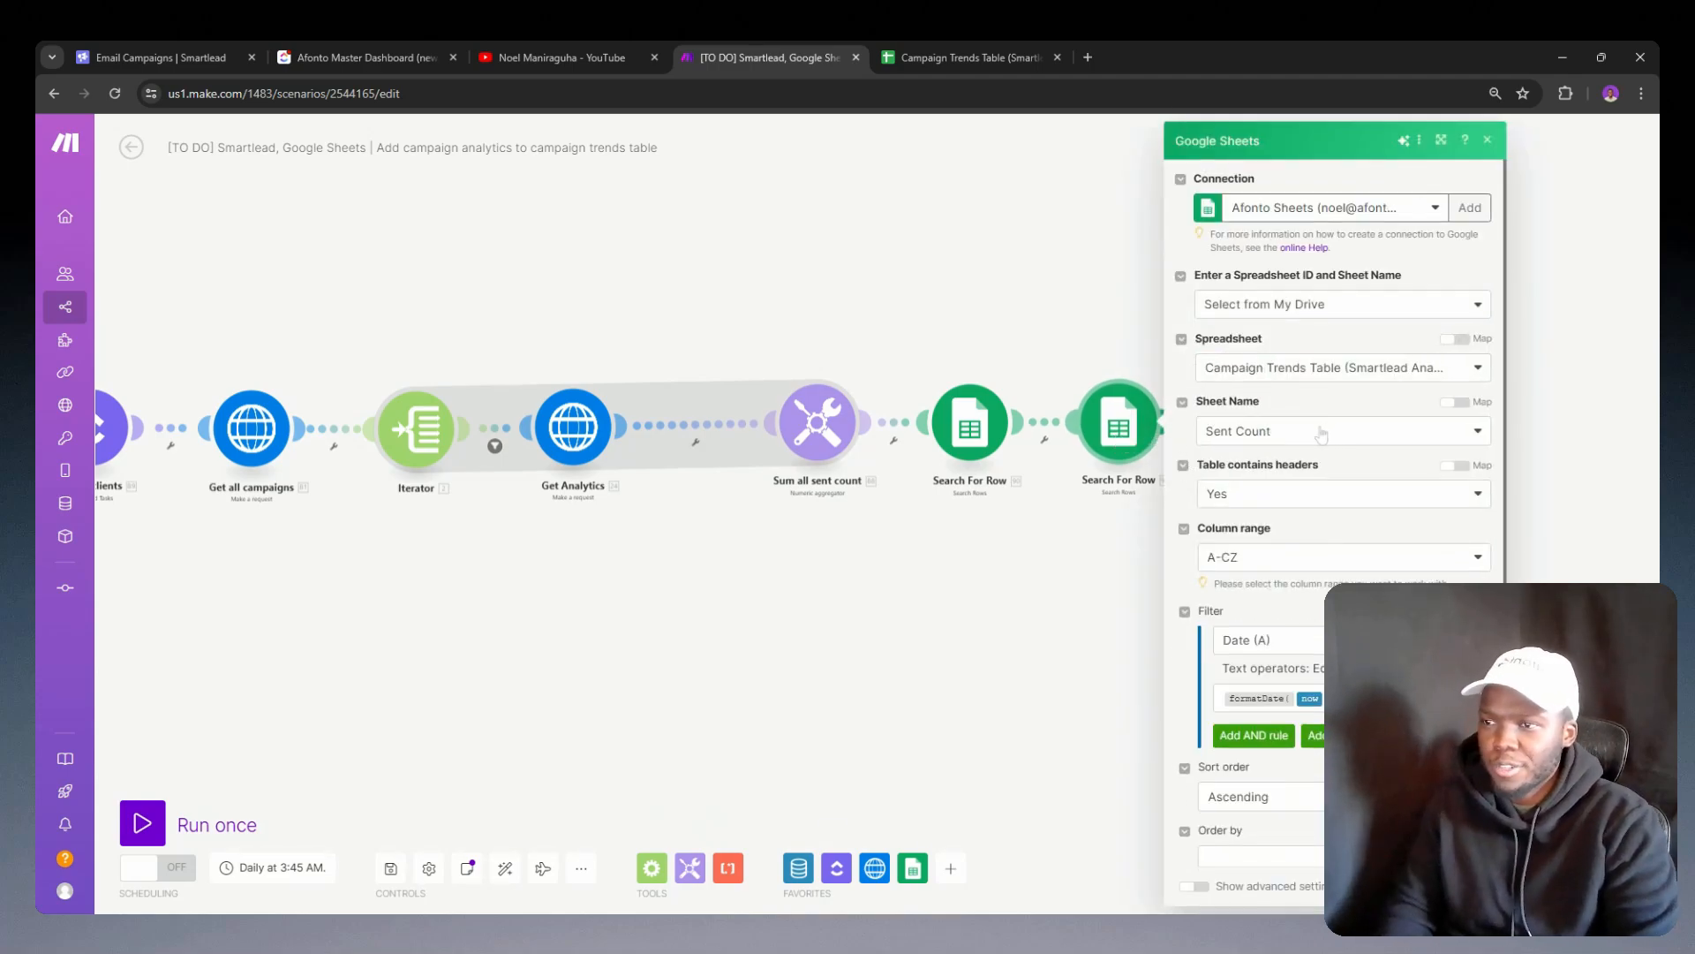
scroll(1358, 533, down, 1)
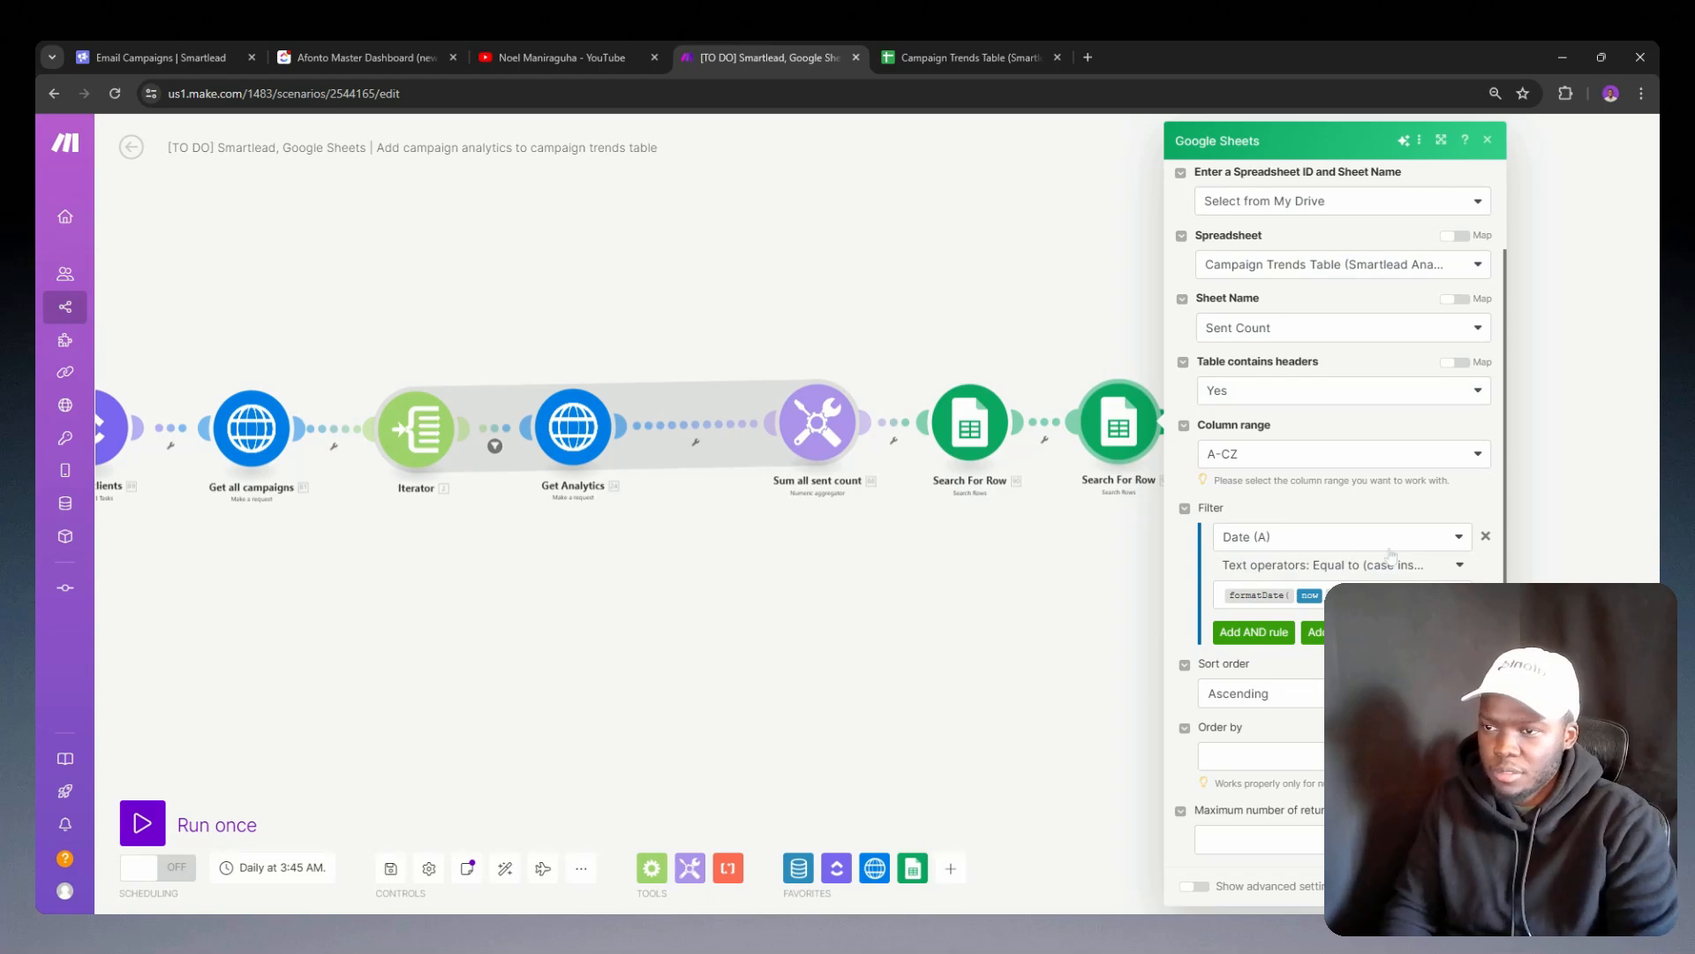
click(1486, 535)
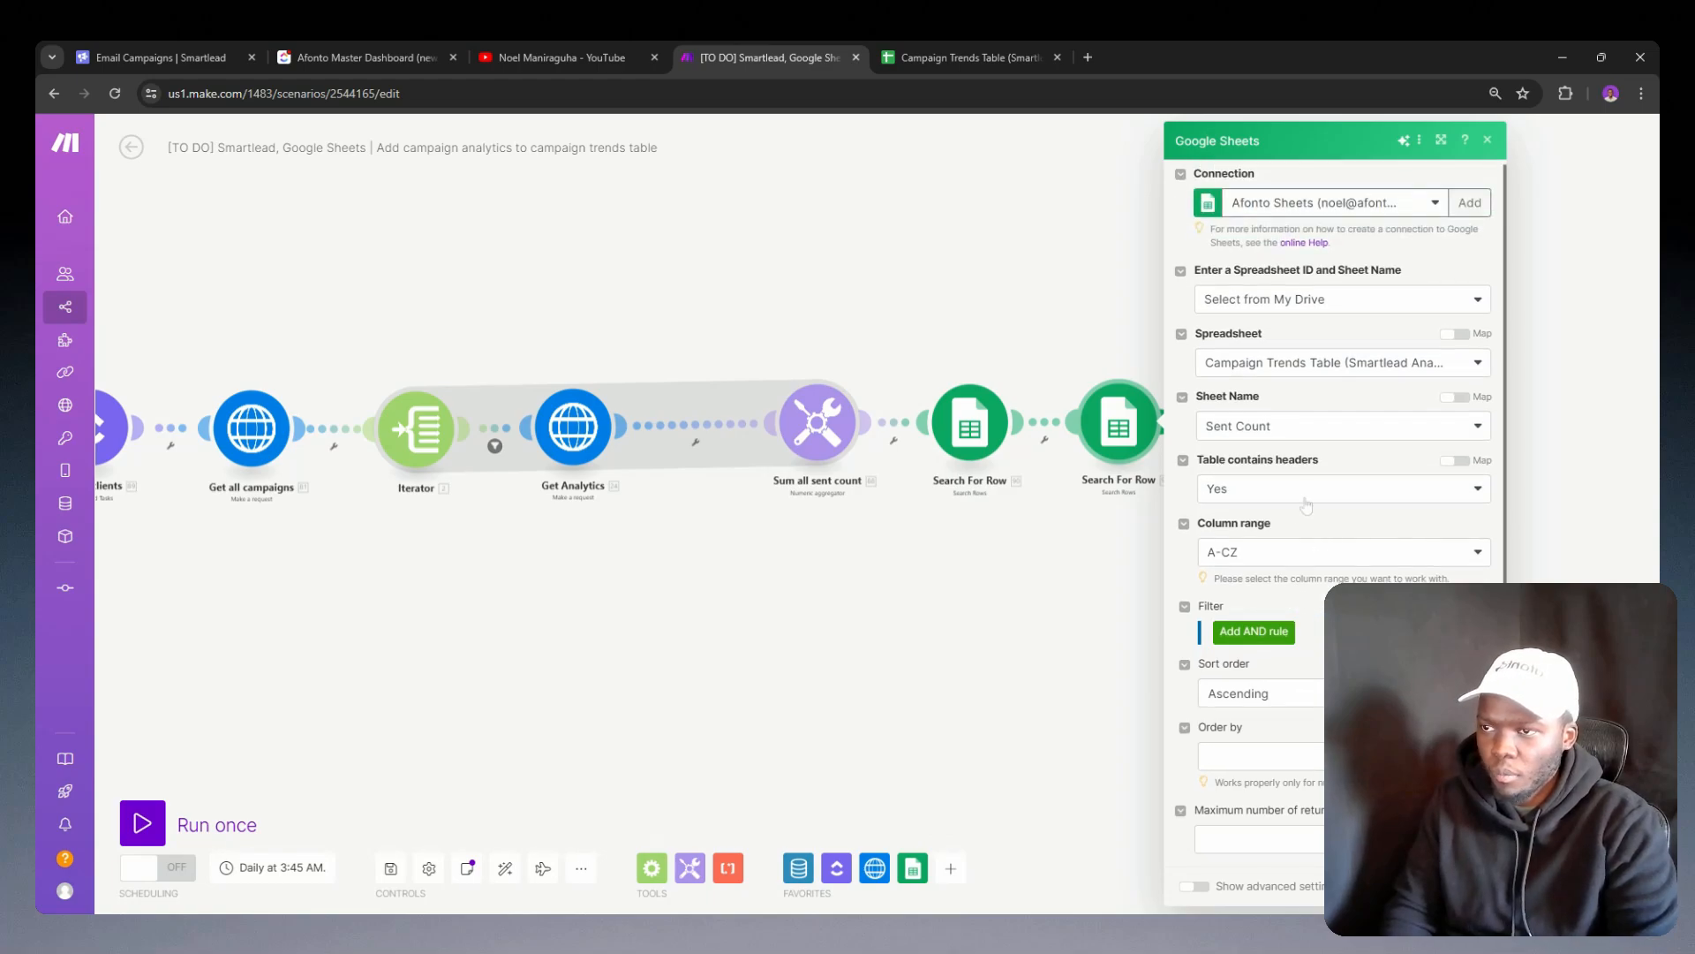
click(1282, 553)
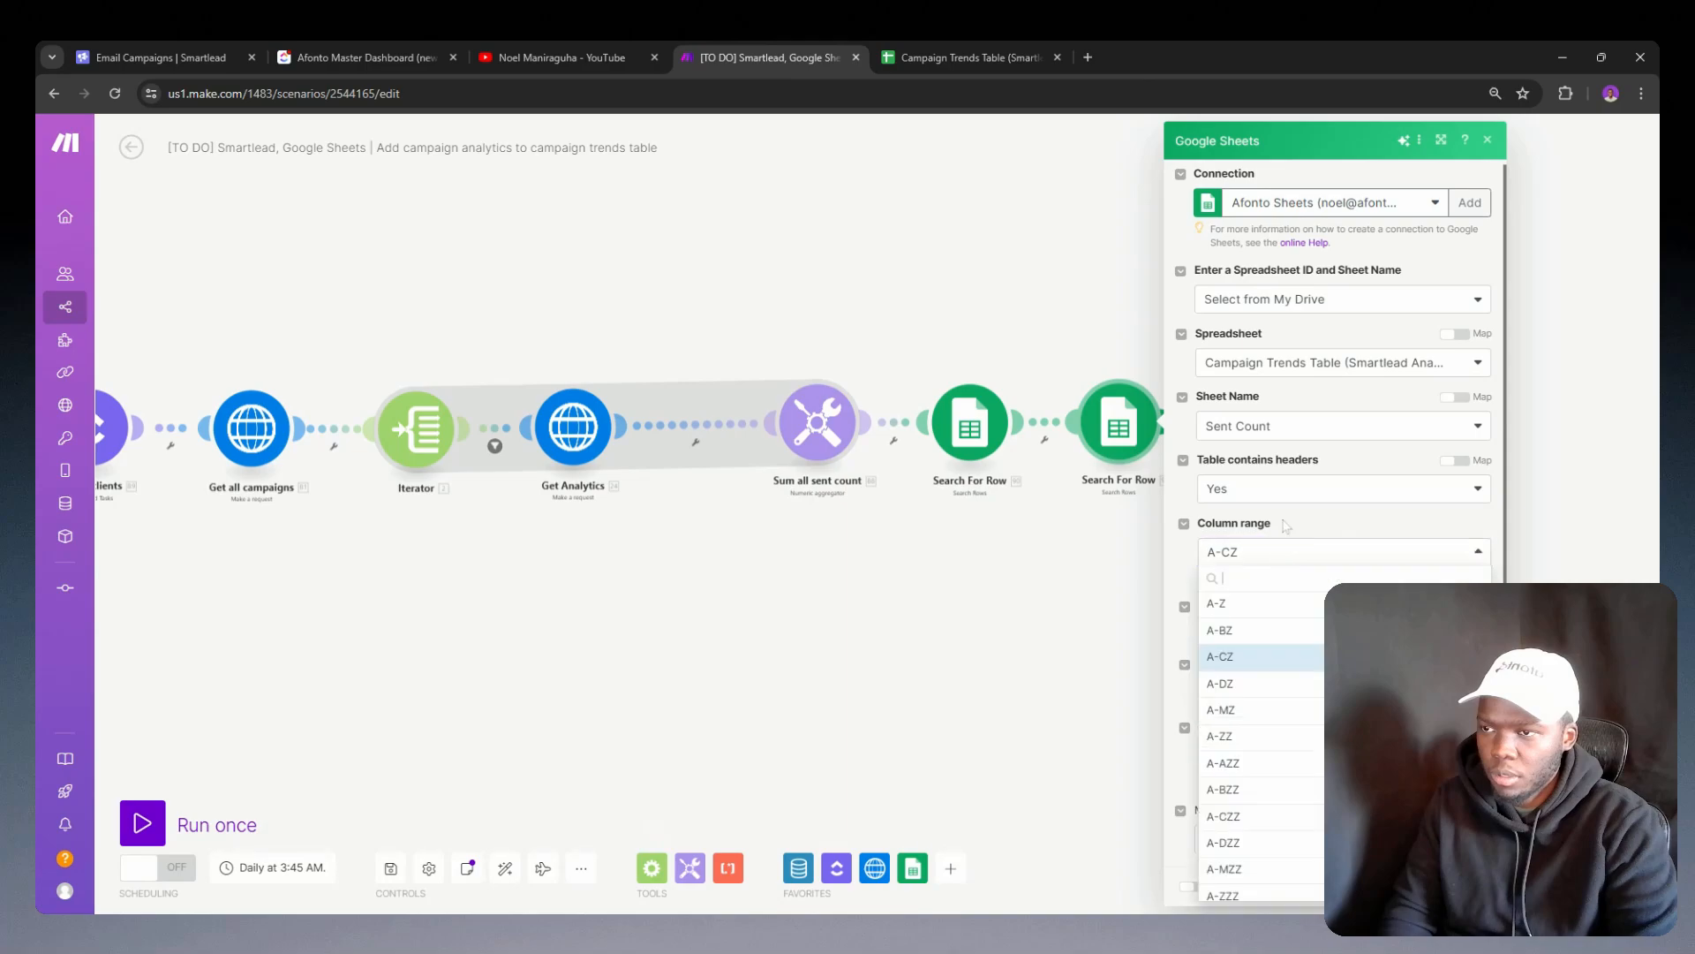
click(1285, 549)
click(1295, 488)
click(1295, 489)
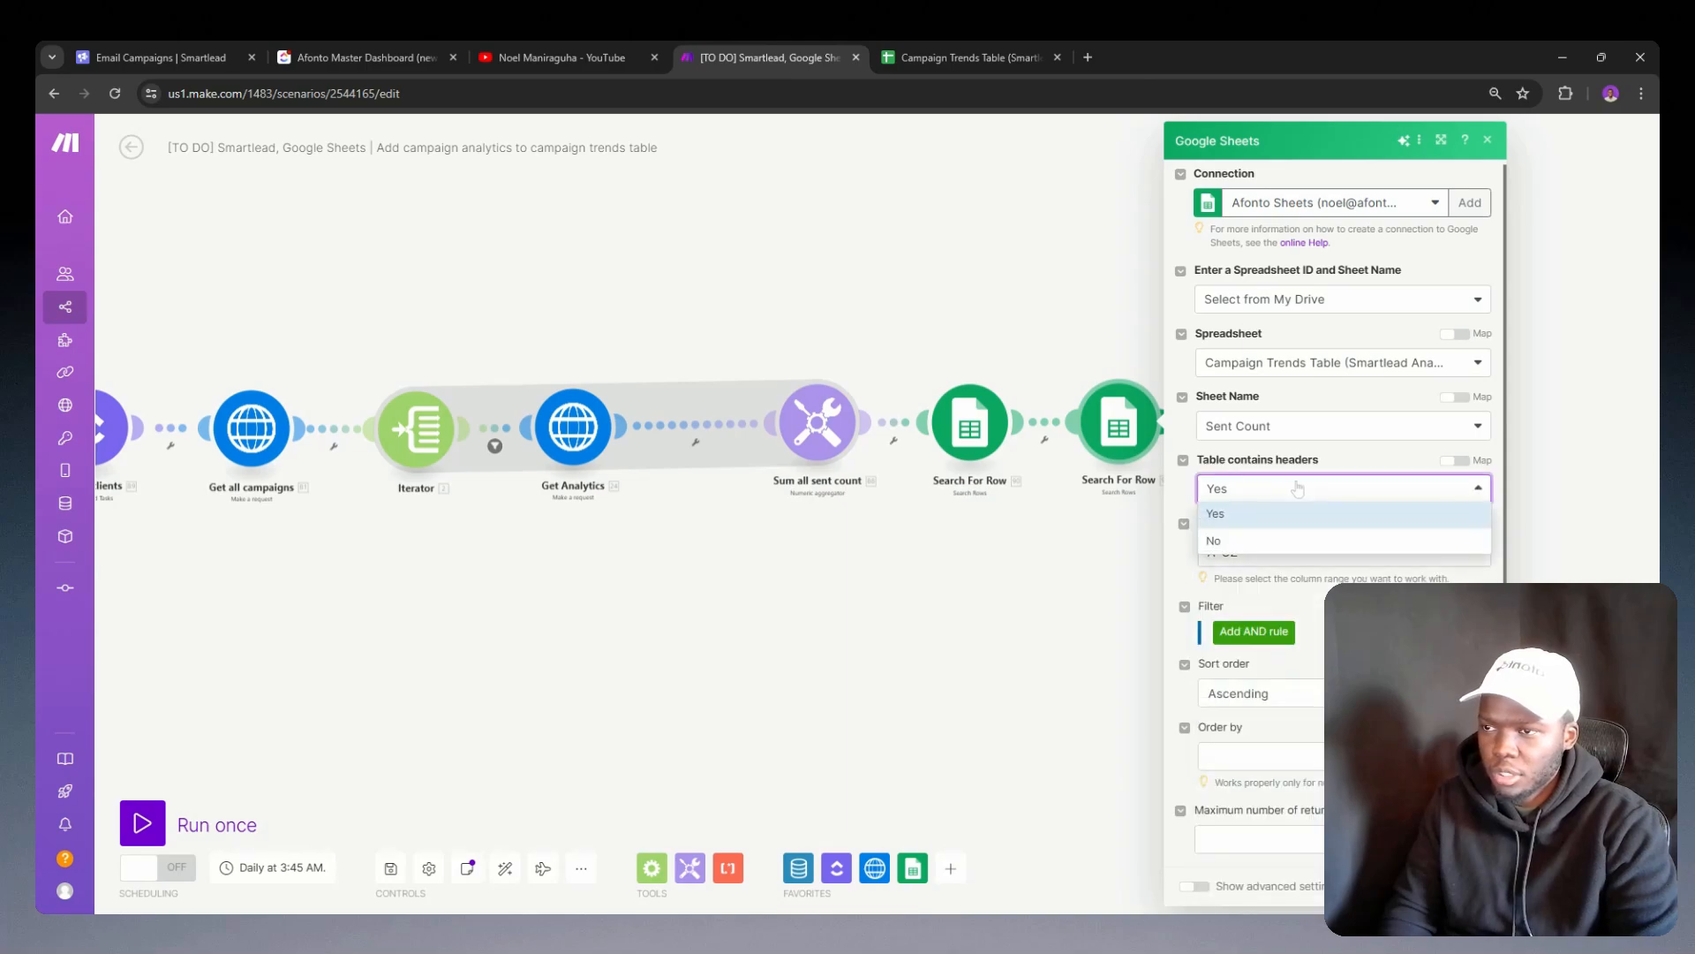
click(1272, 541)
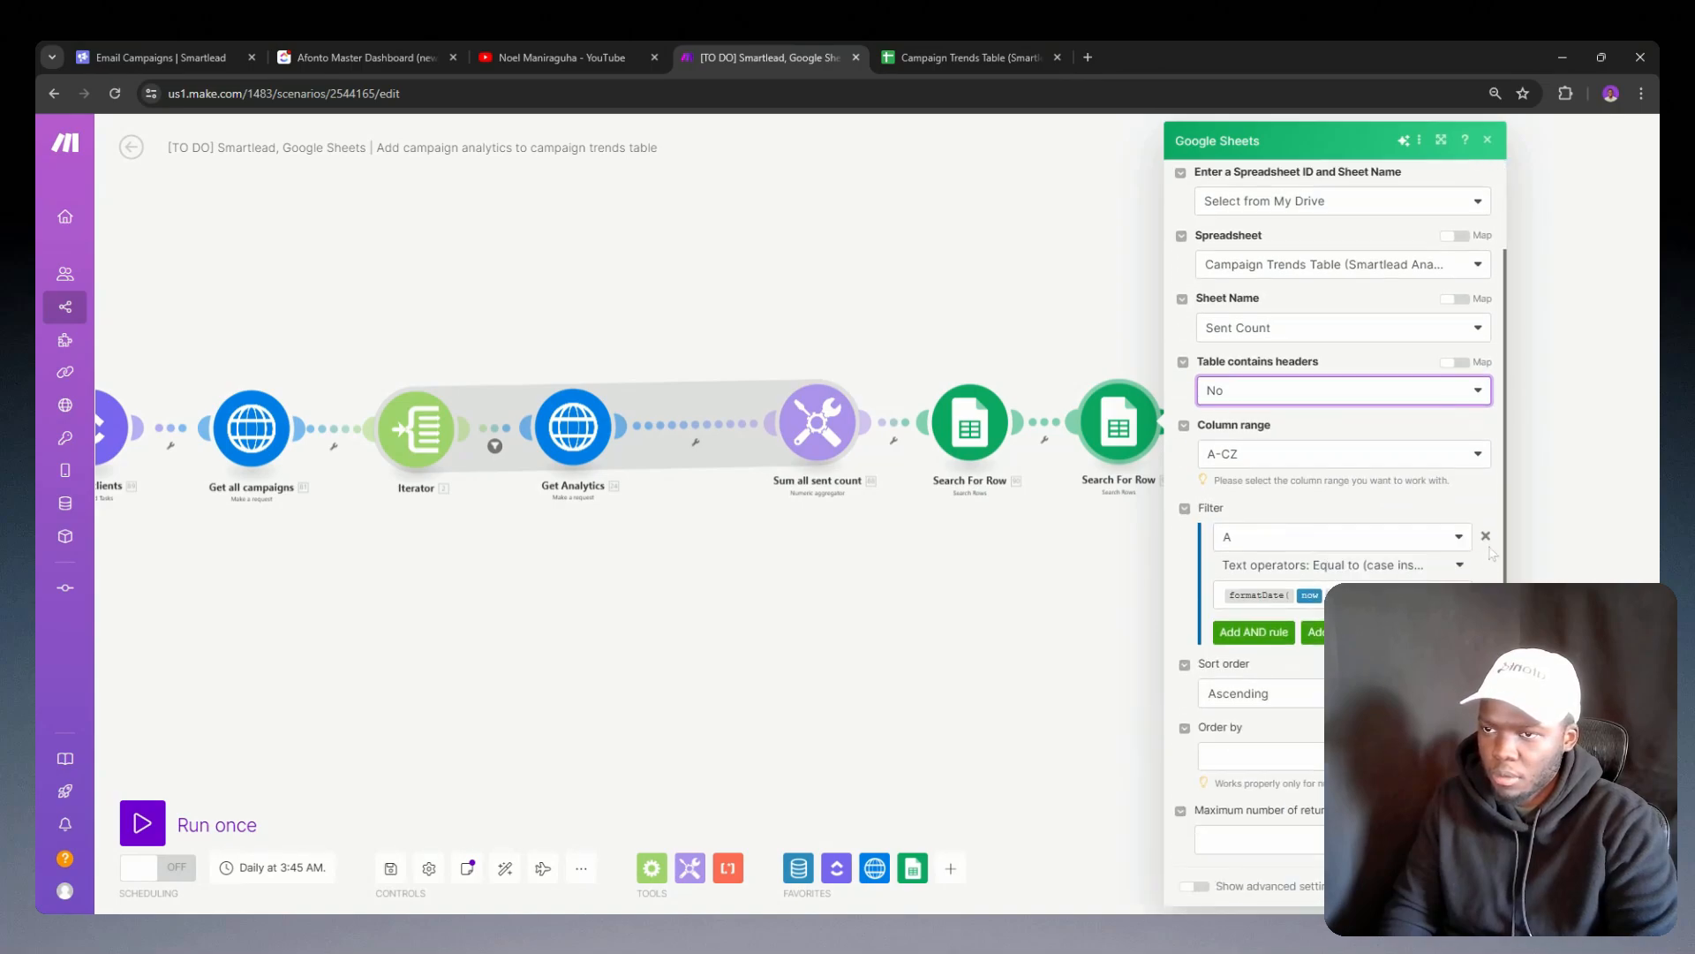
click(1487, 537)
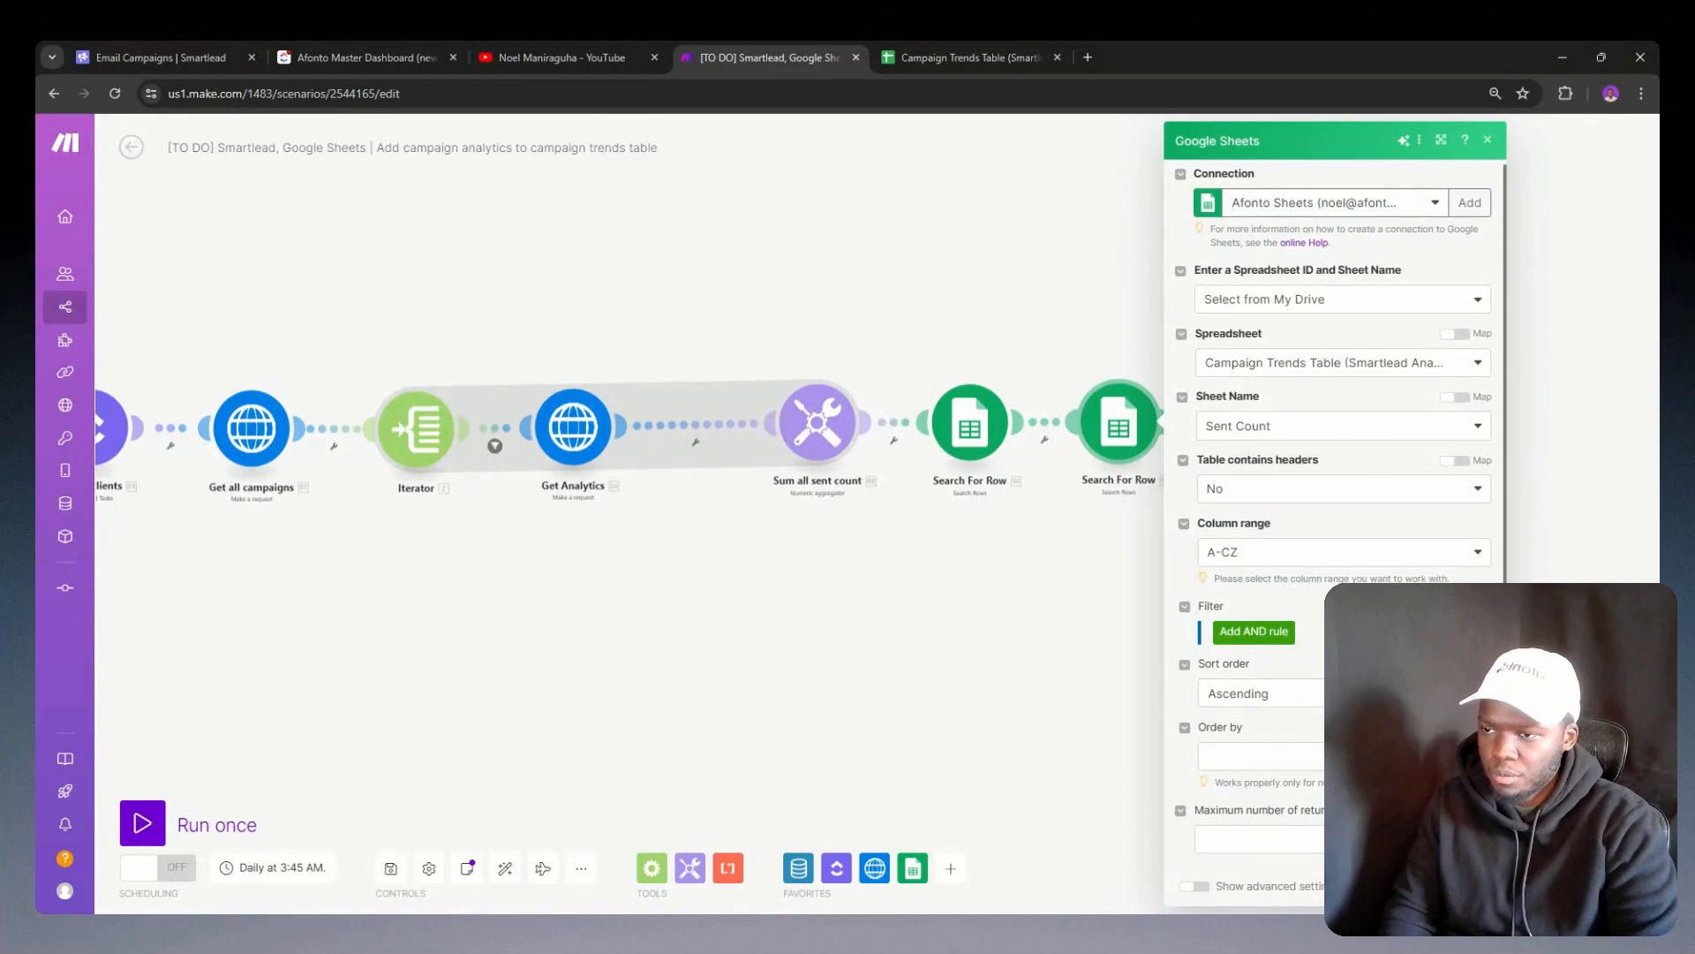
Step: Limit the cloned module to a maximum of 1 returned row, check its advanced settings and save it
click(1343, 839)
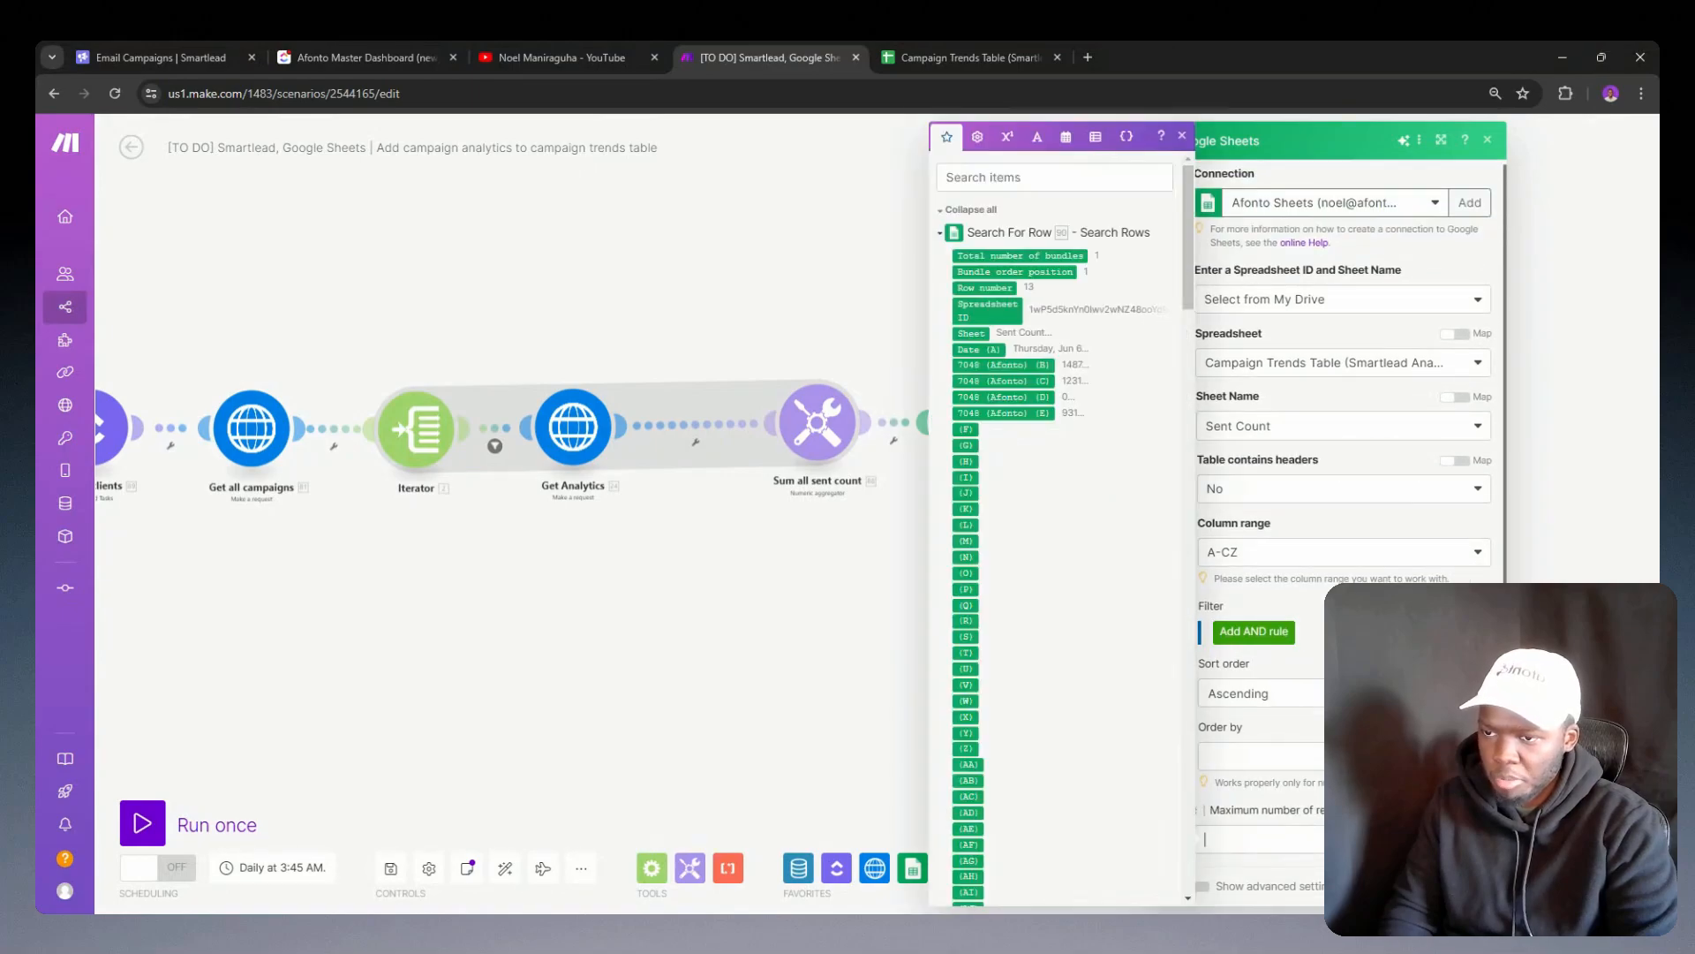
text(1)
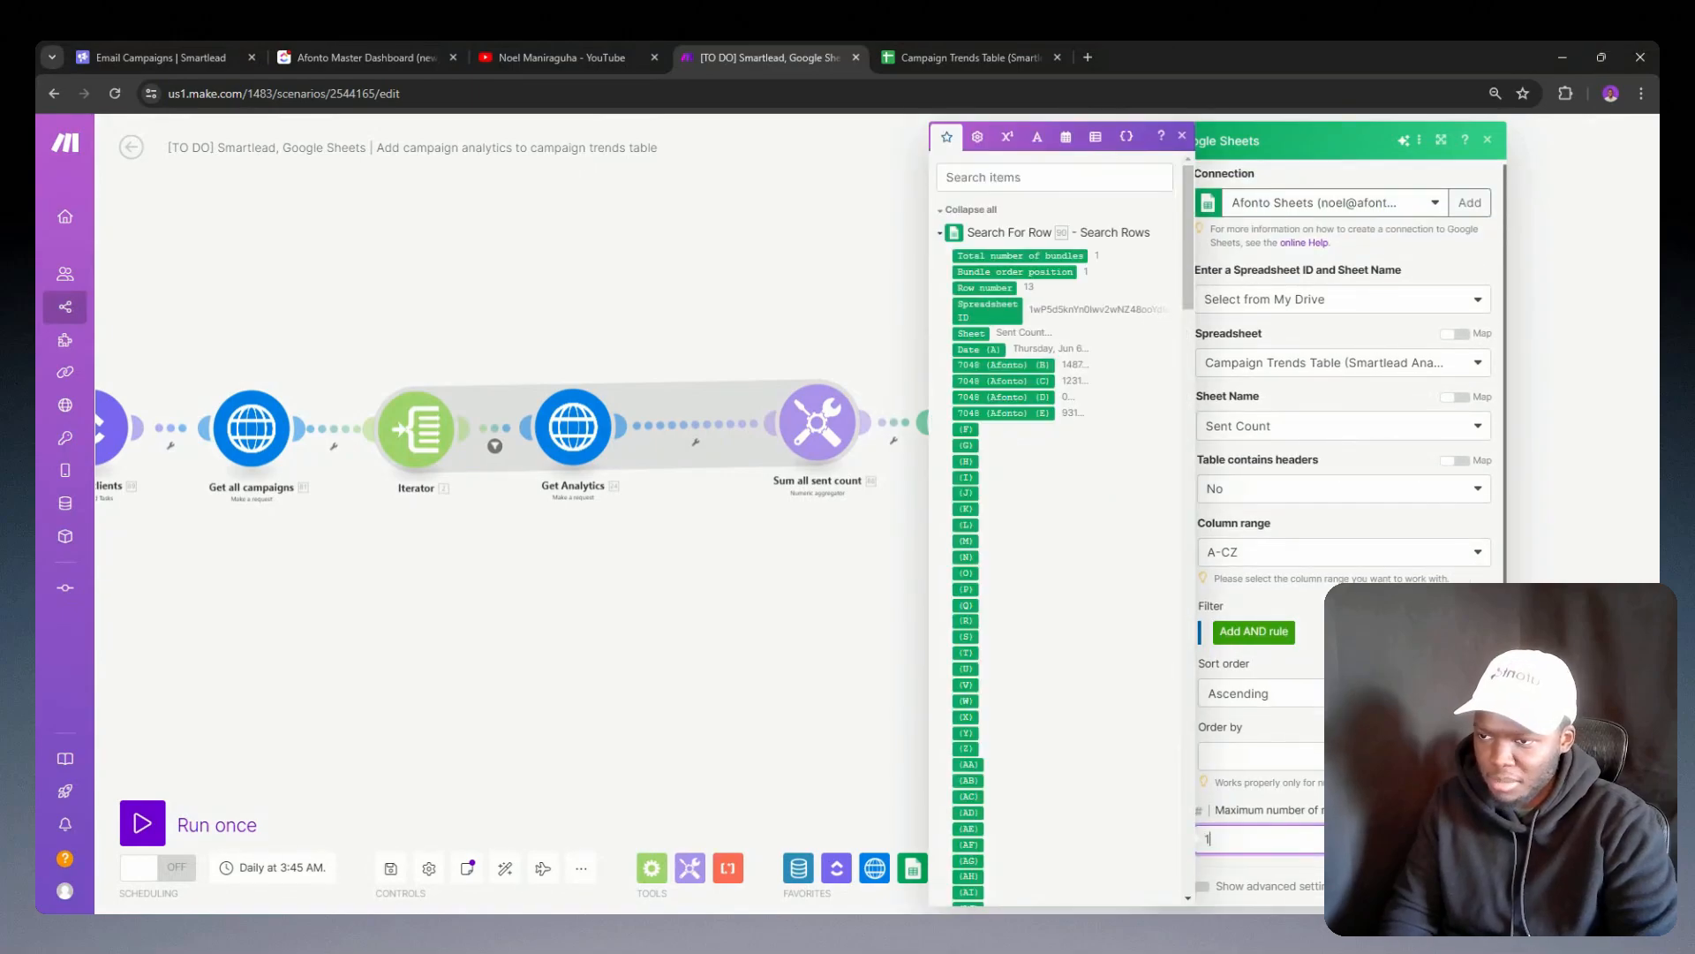
click(1210, 889)
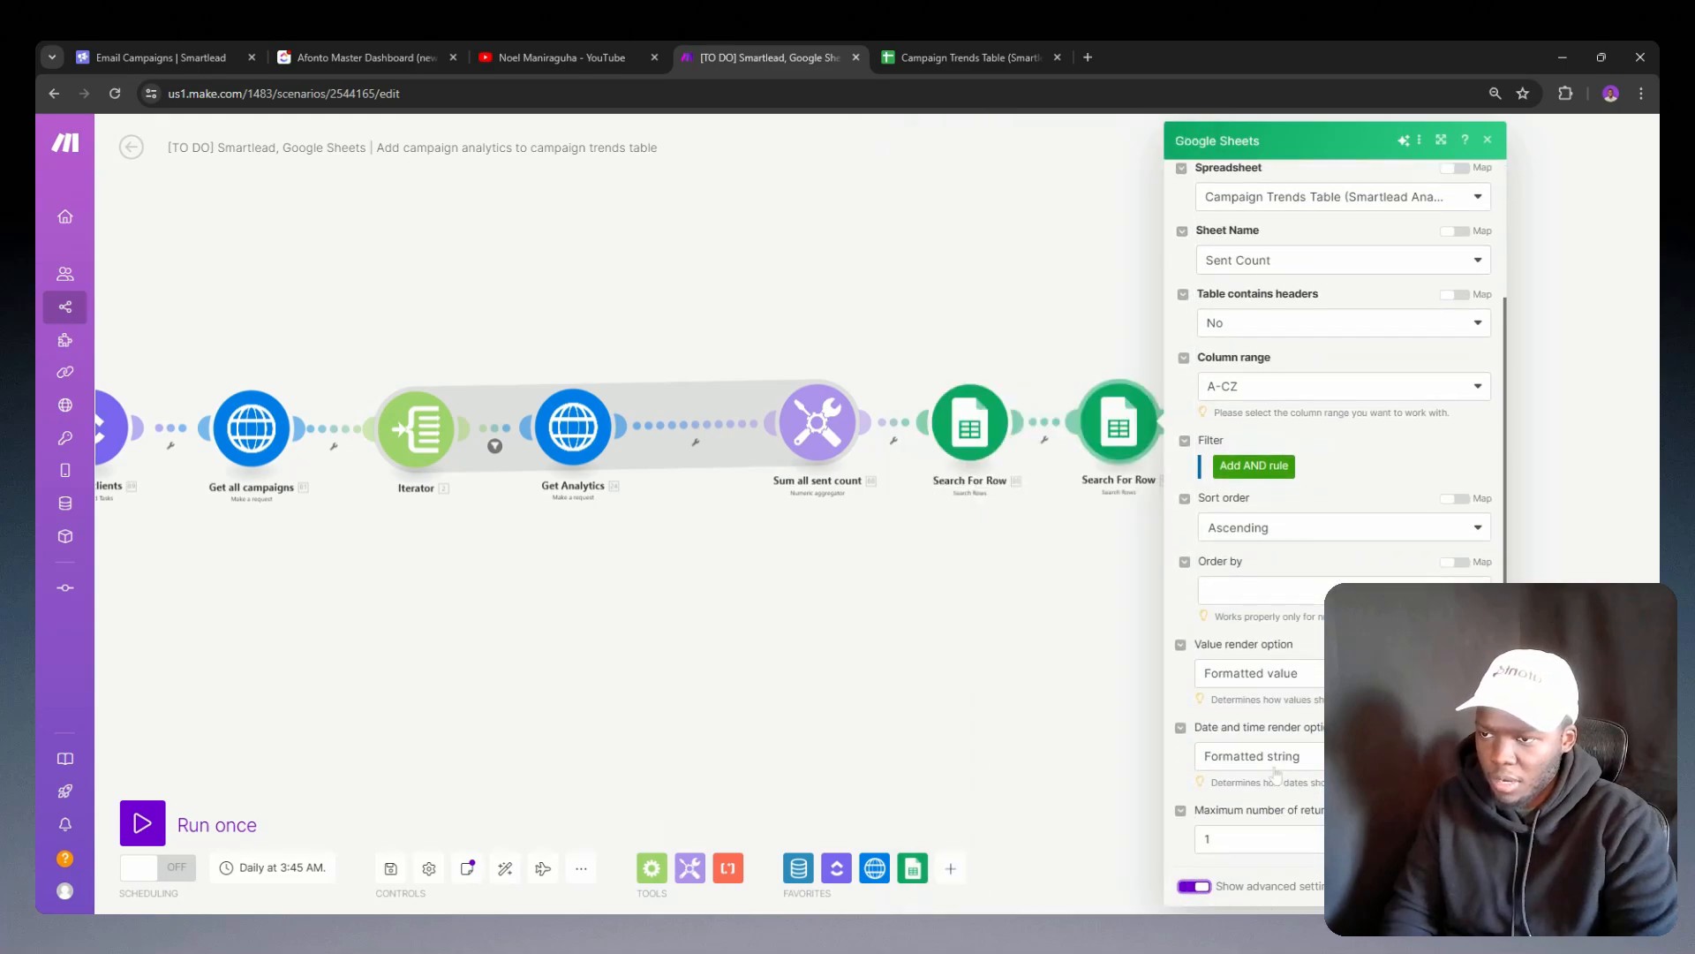
click(1210, 887)
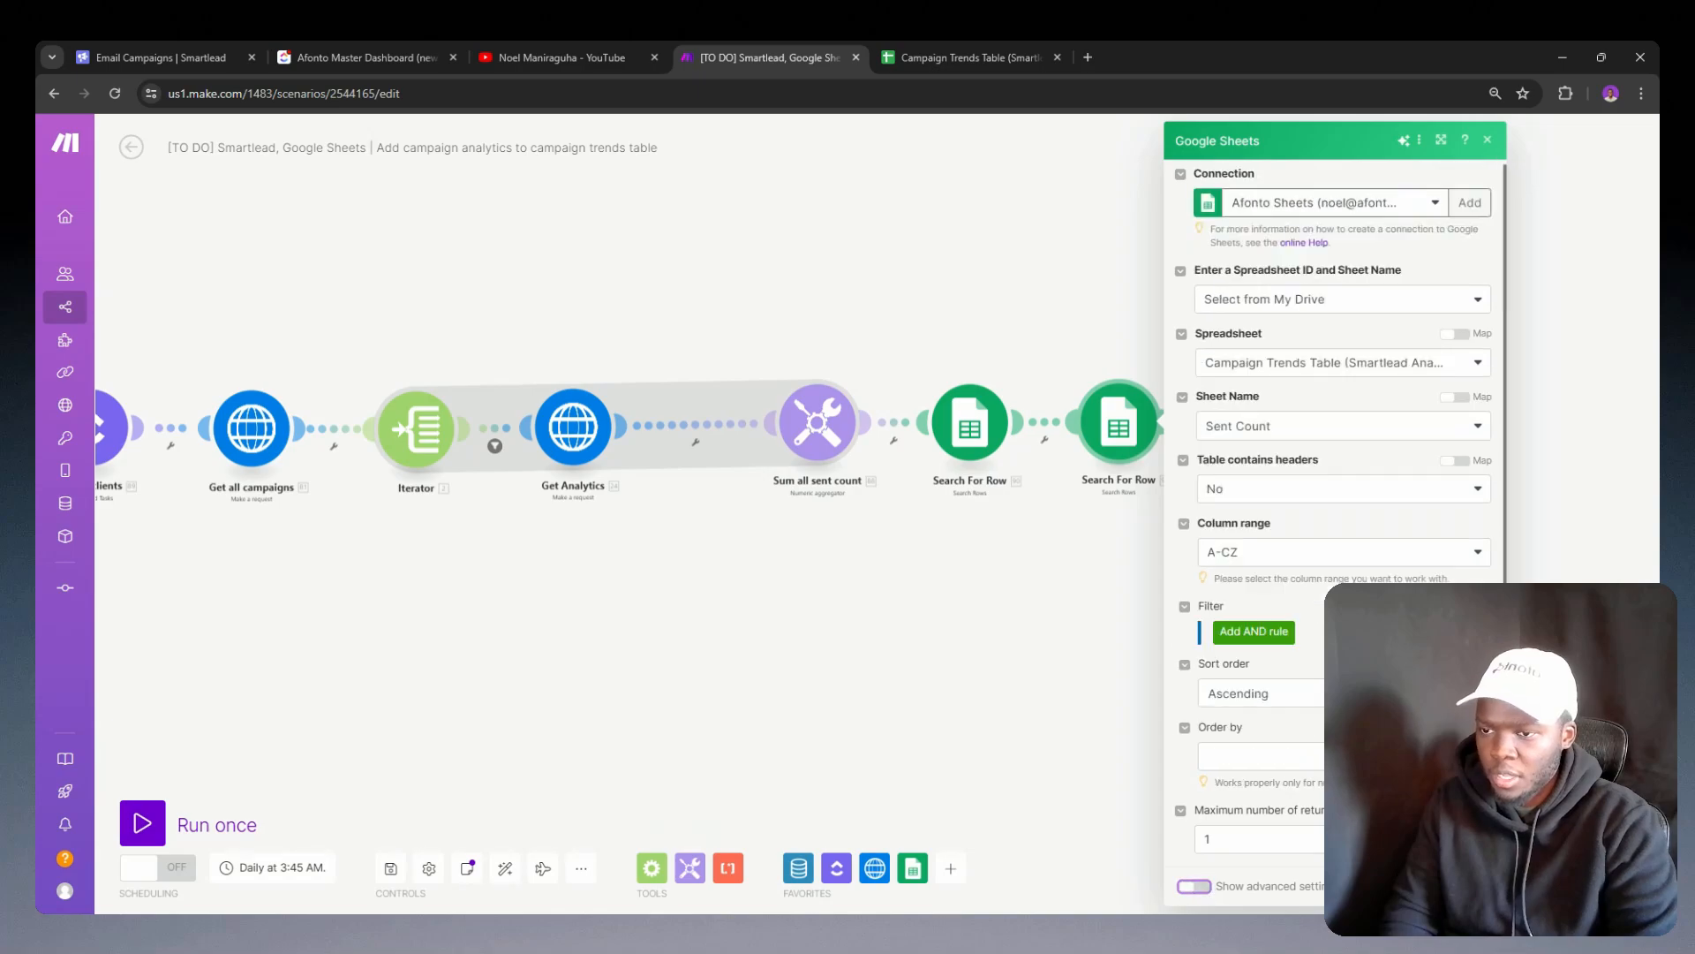
click(1467, 887)
Step: Run only the cloned Search For Row module and examine the column names in its output bundle
right_click(1129, 436)
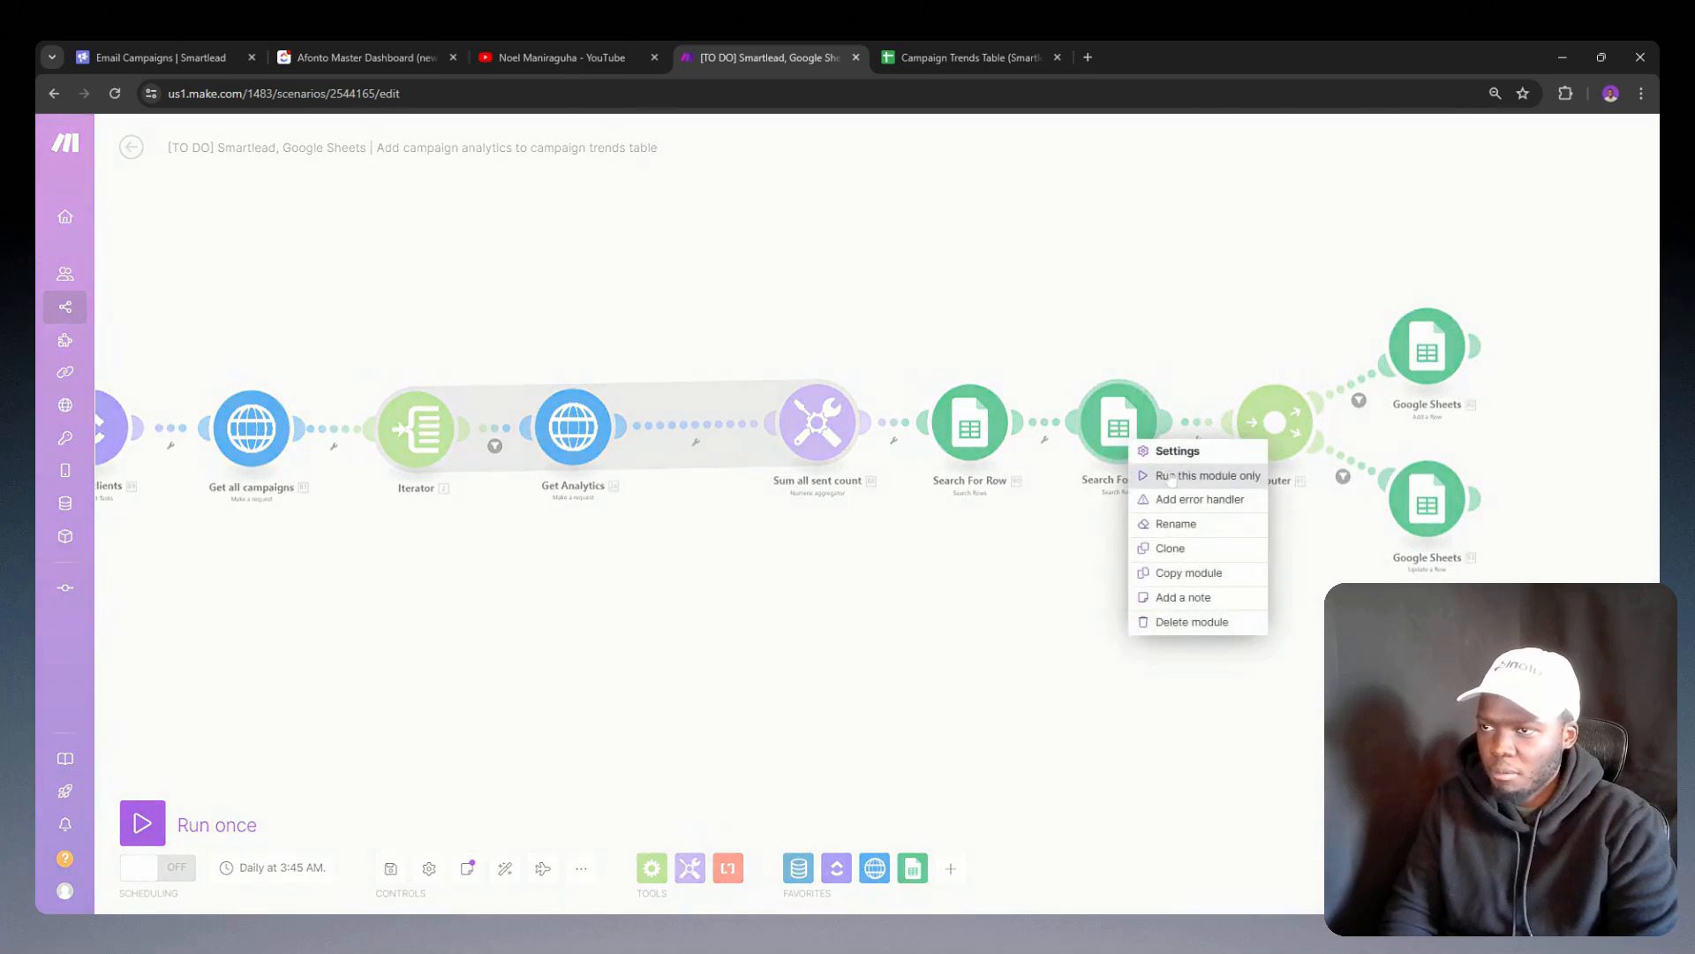
click(1185, 476)
drag(1249, 584, 1043, 606)
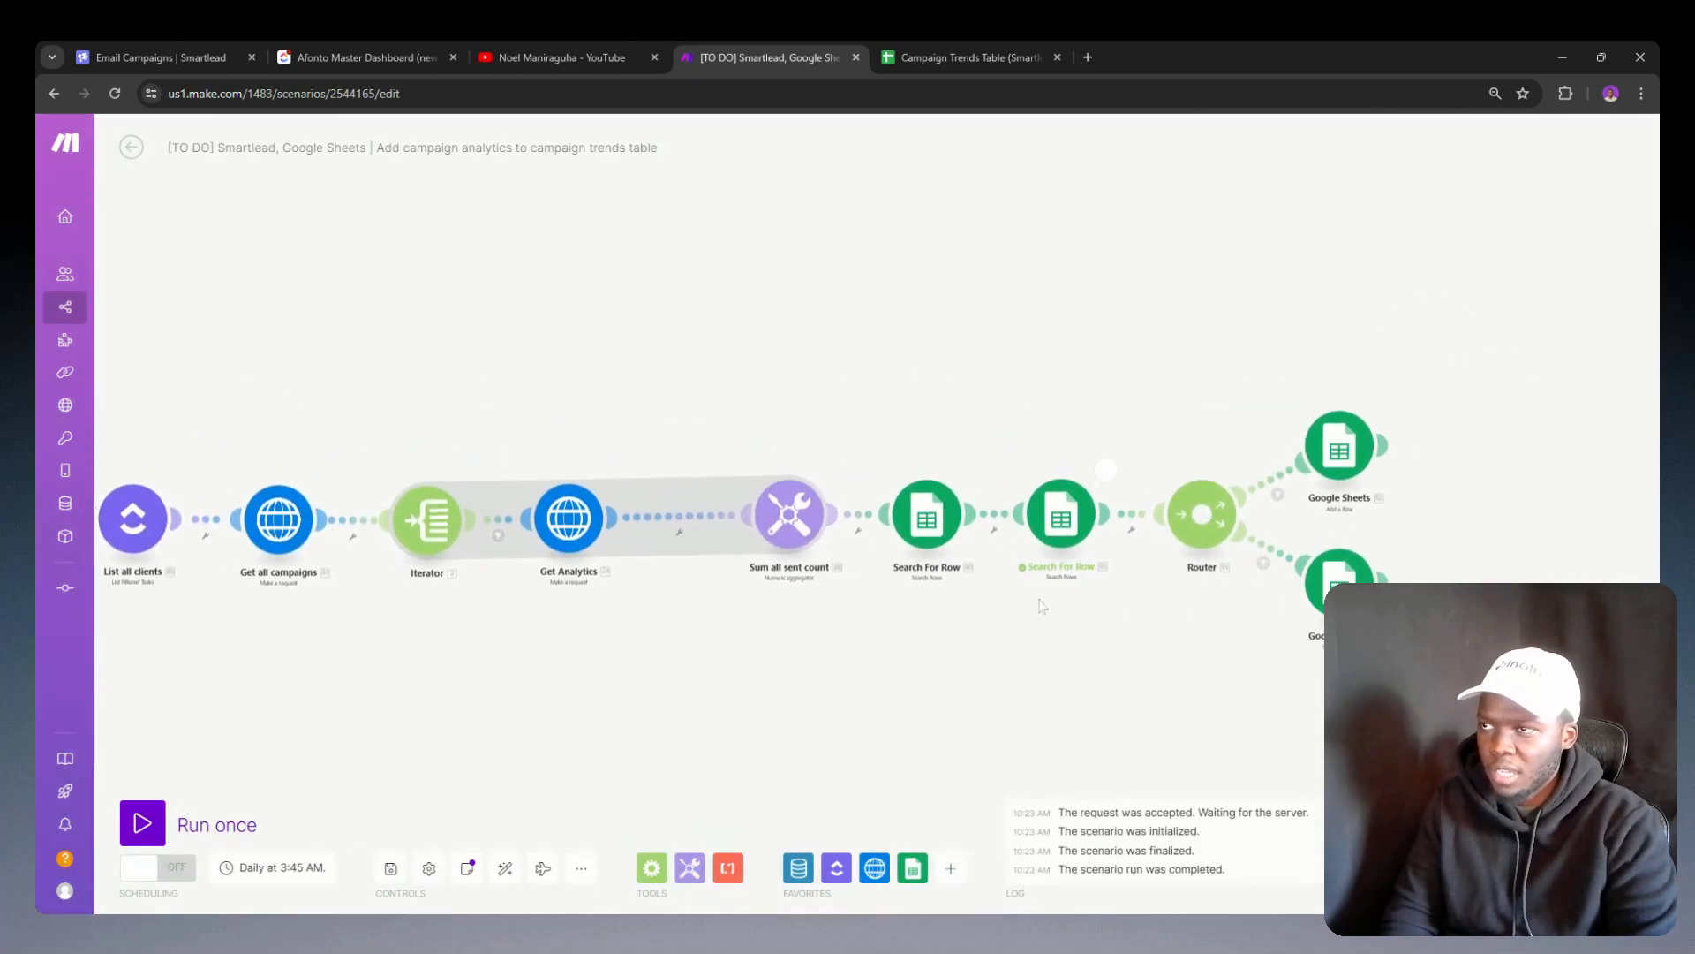
click(1108, 471)
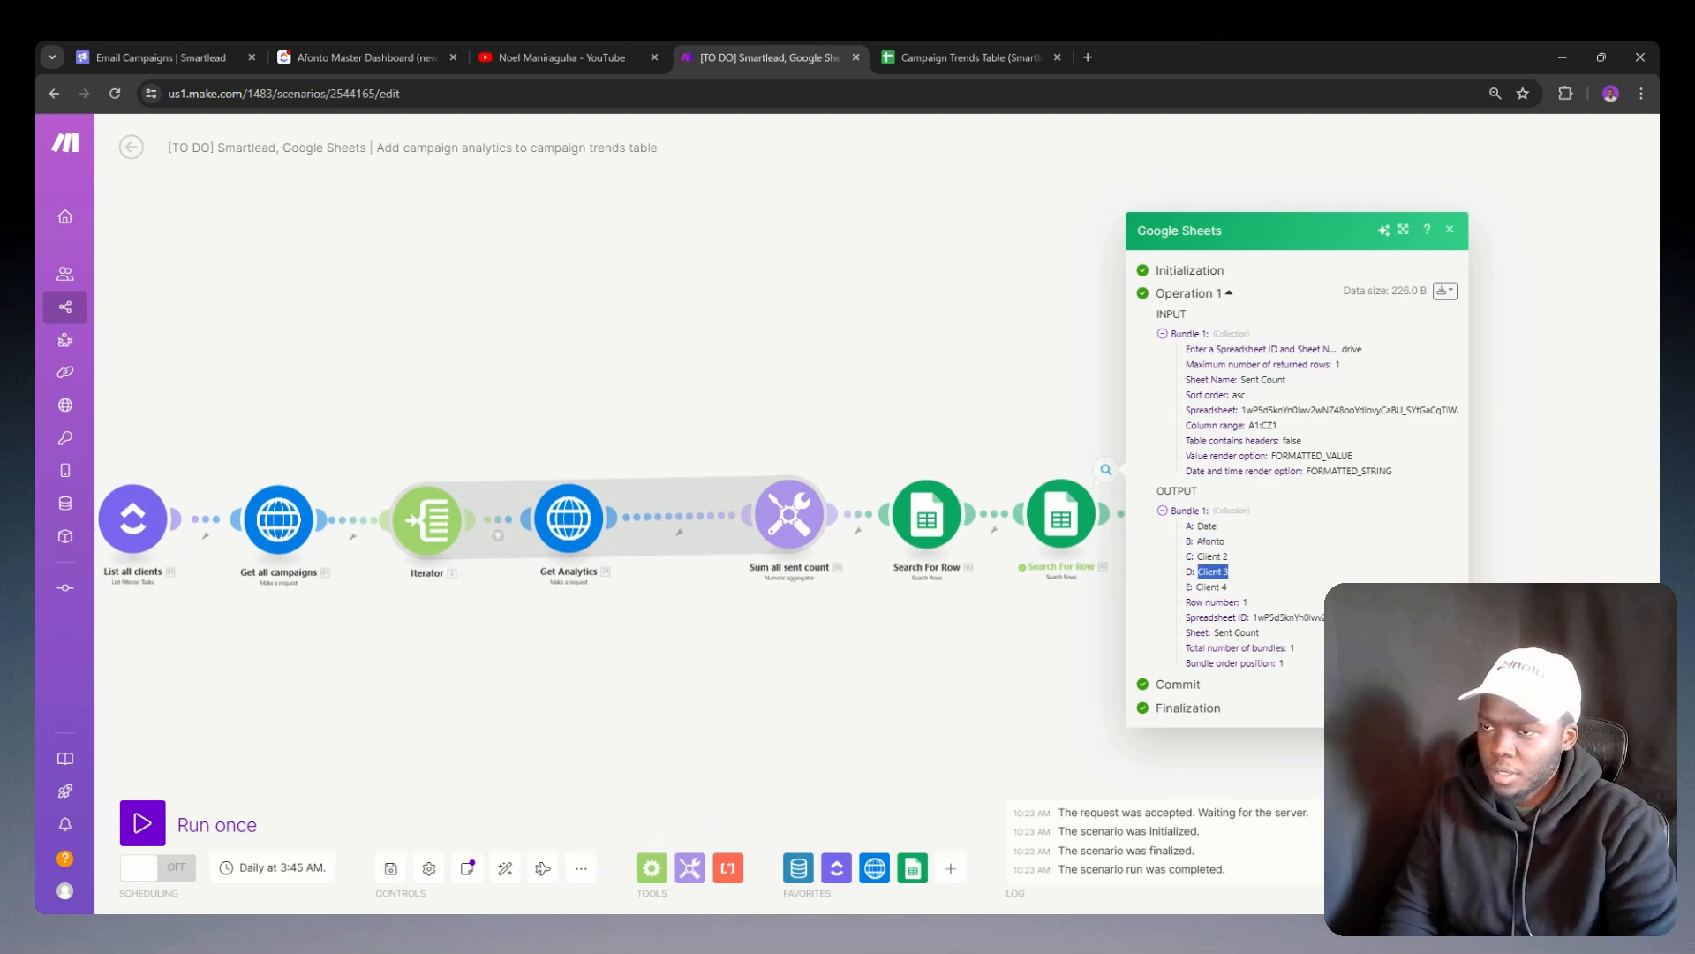
drag(1222, 587, 1228, 587)
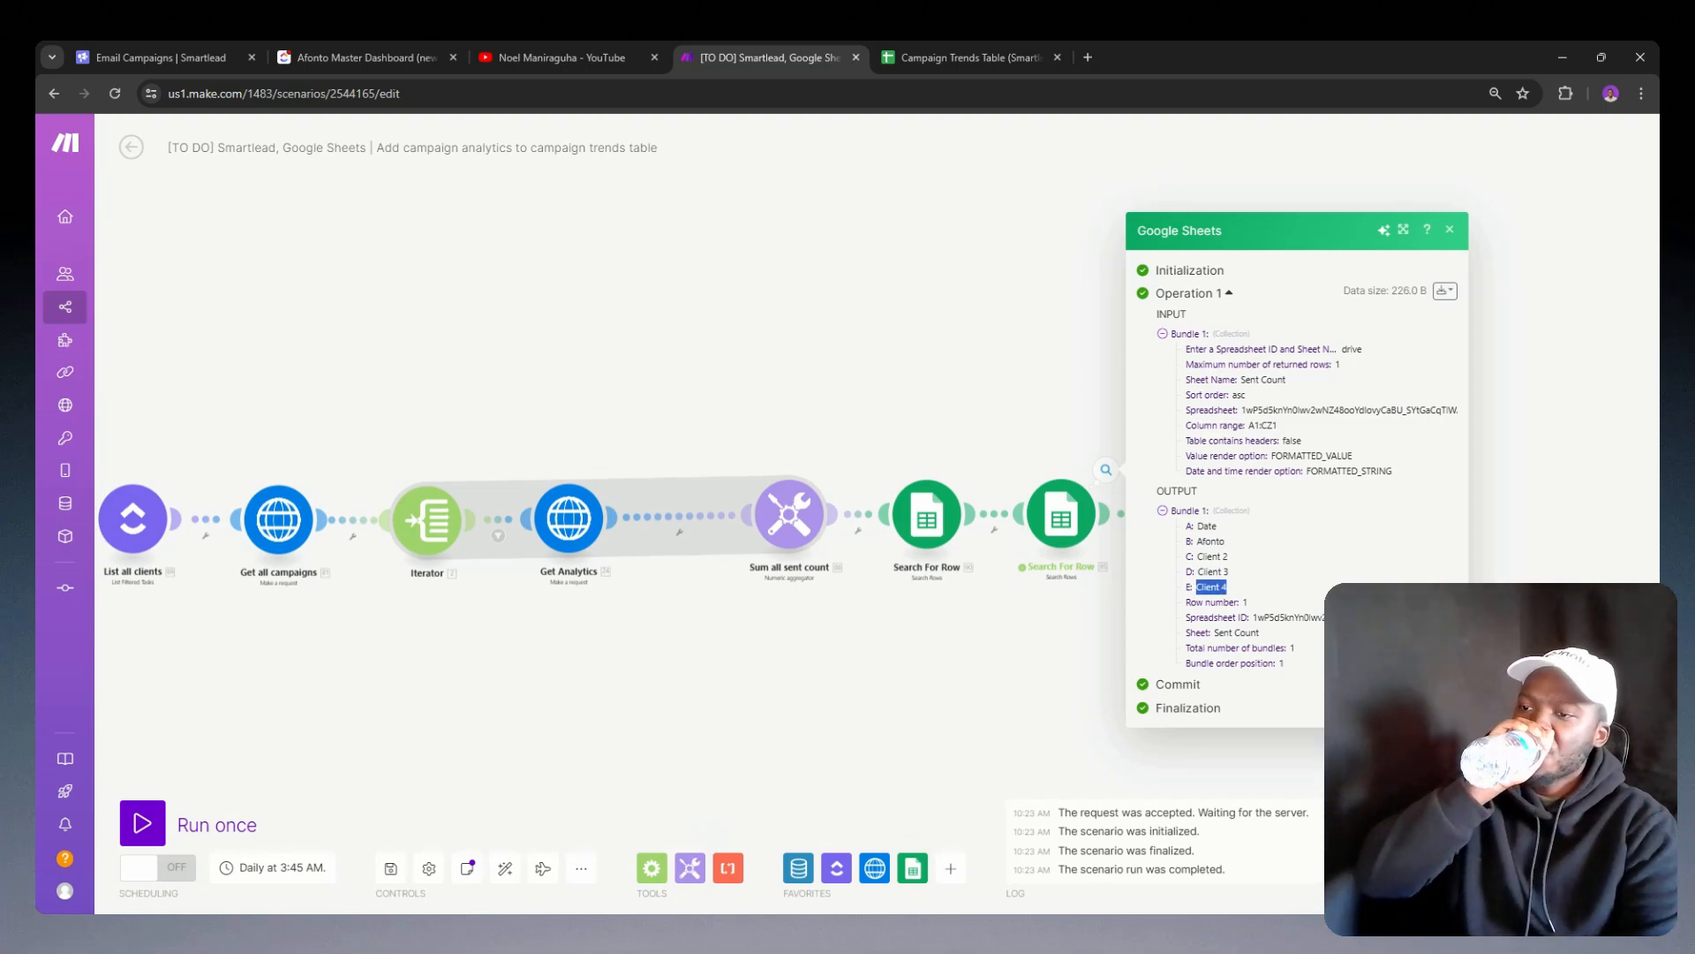
Step: Unlink the two Search For Row modules and swap them so the header-row search follows Sum all sent count and the date search precedes the Router
click(1000, 565)
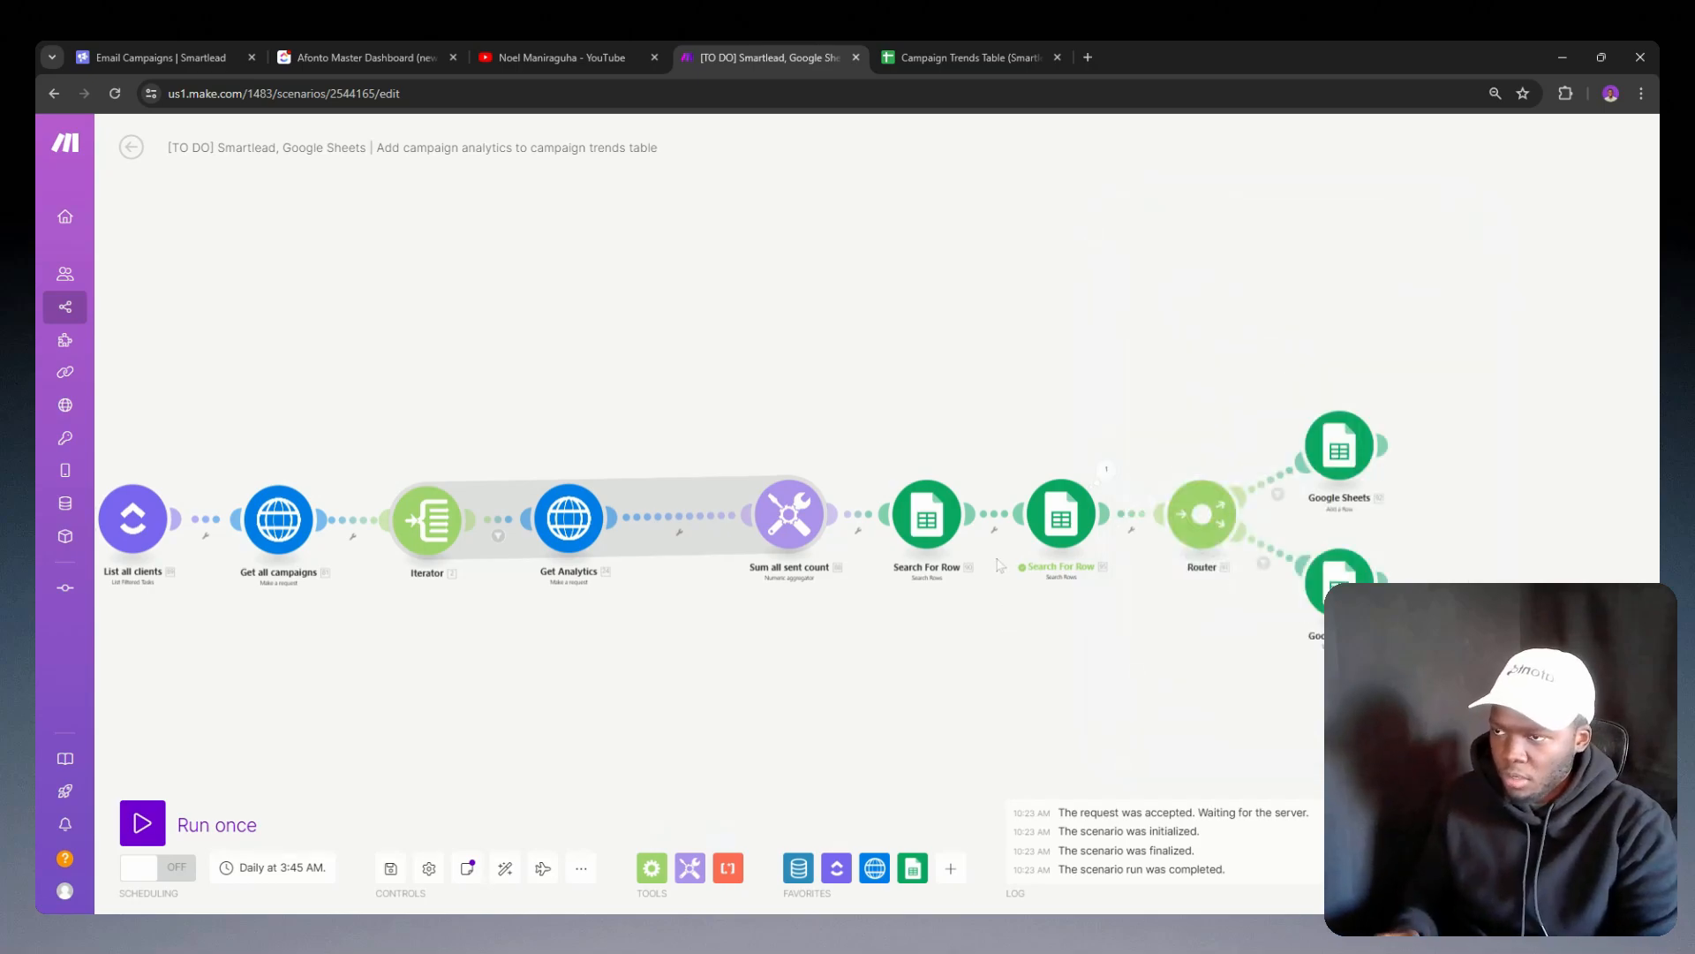
right_click(1055, 528)
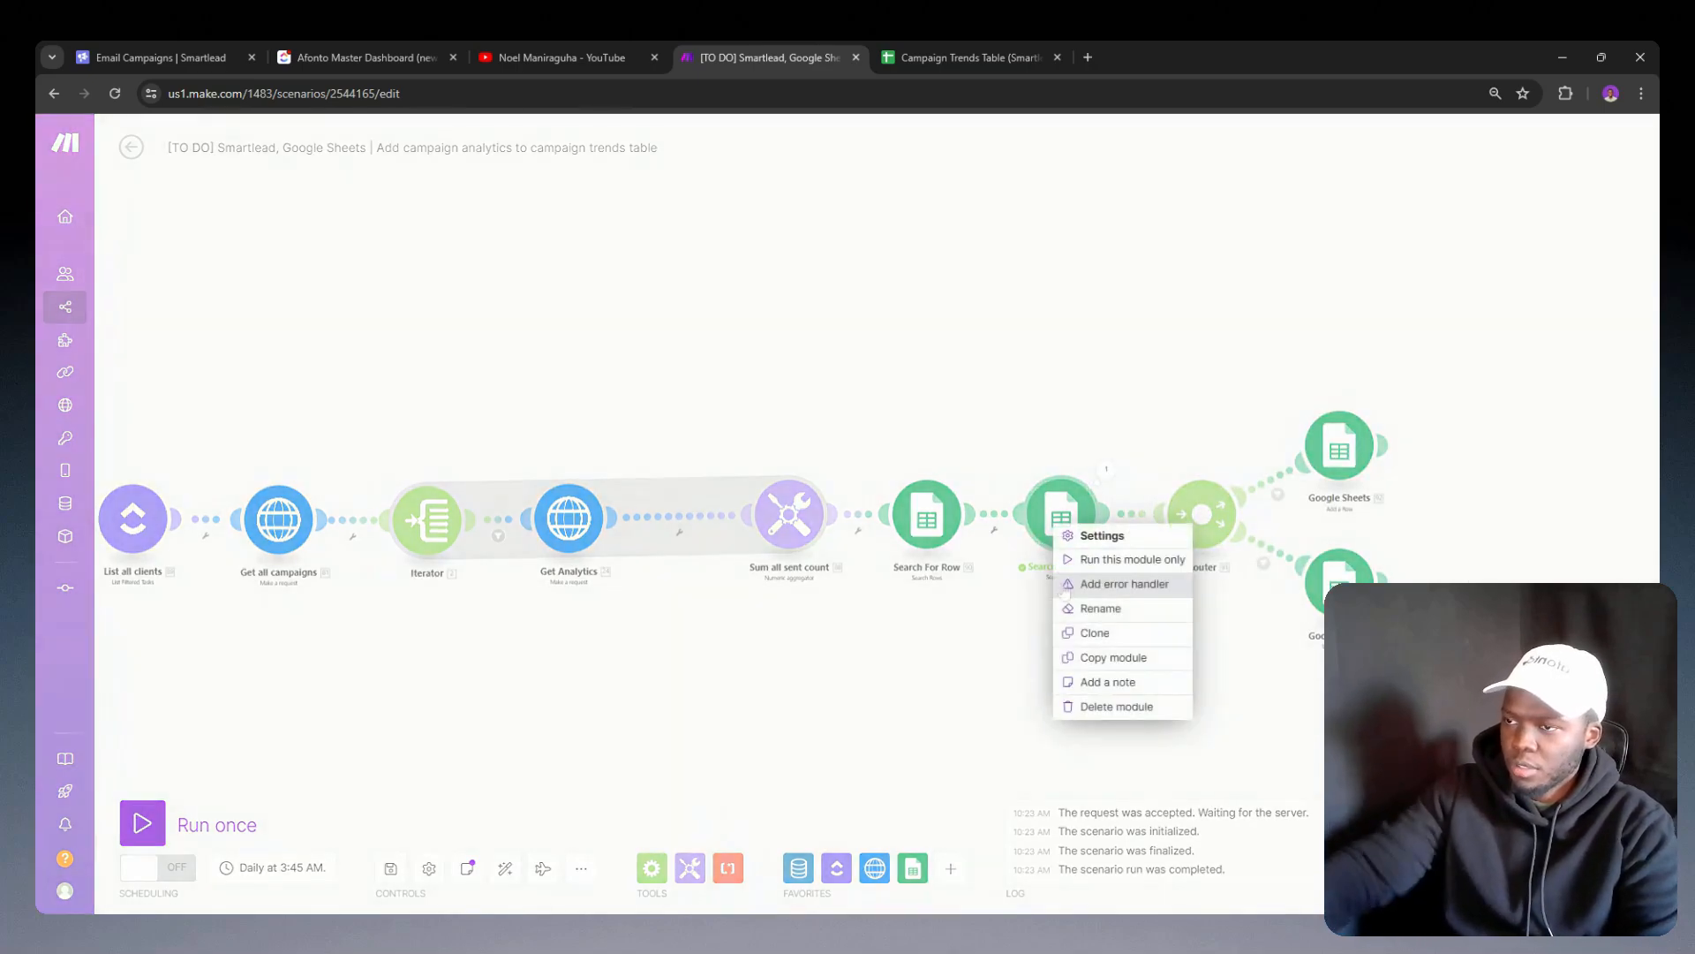
click(949, 526)
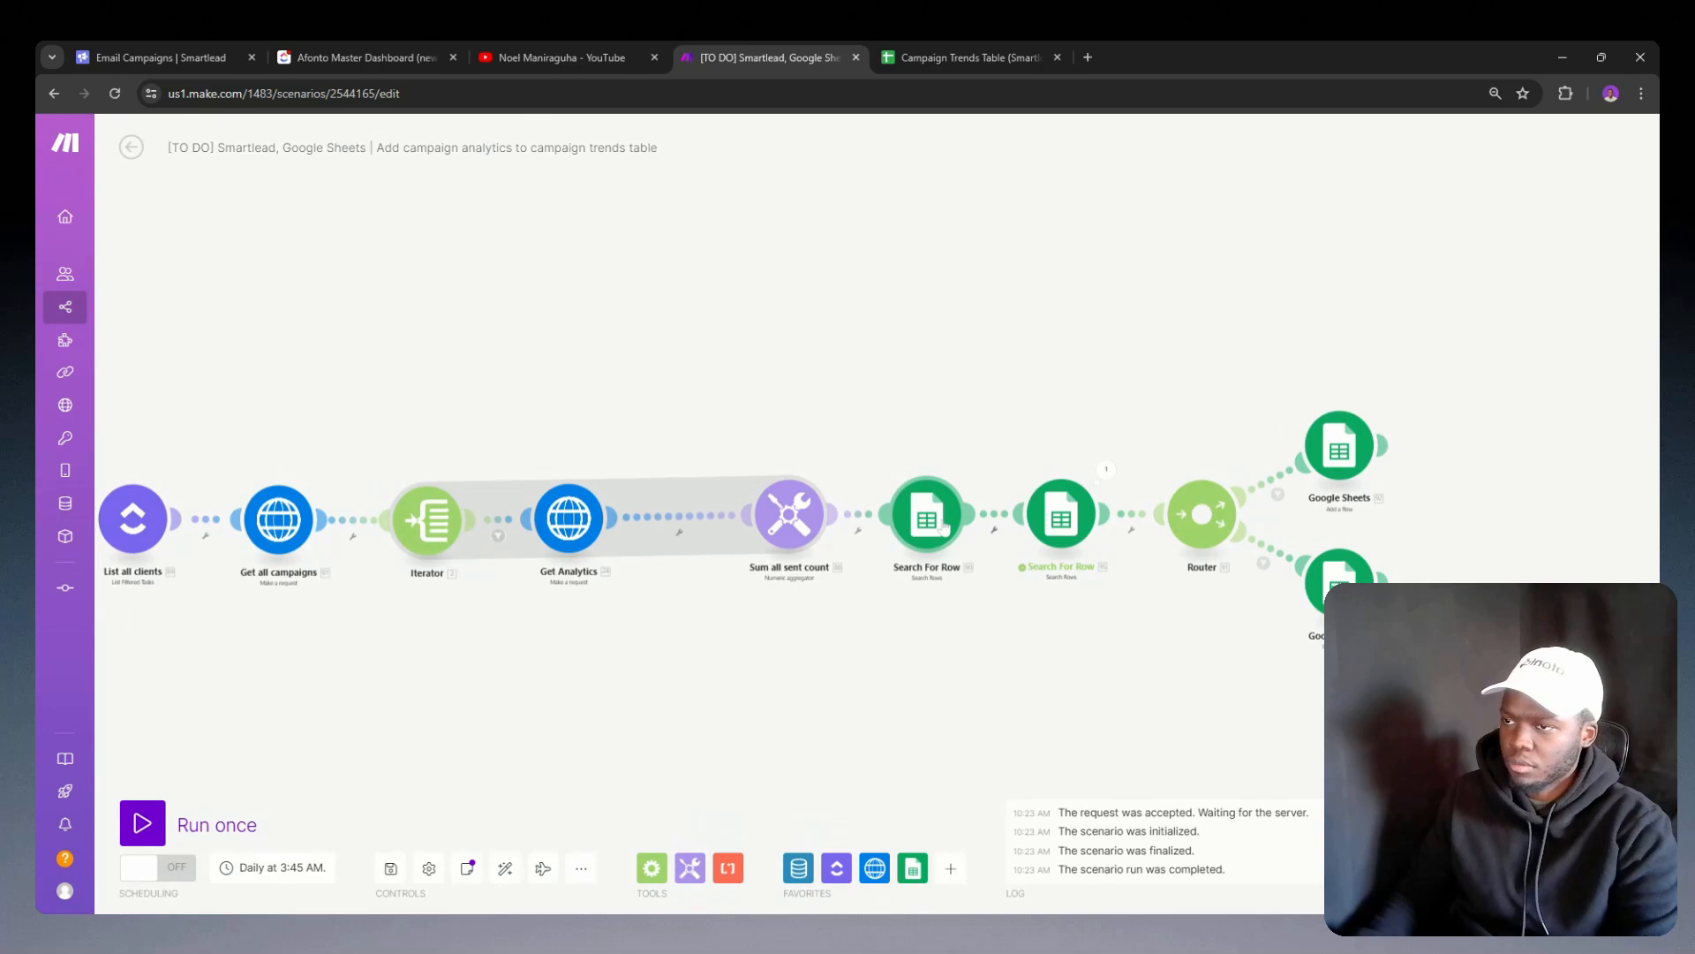
click(994, 516)
click(891, 530)
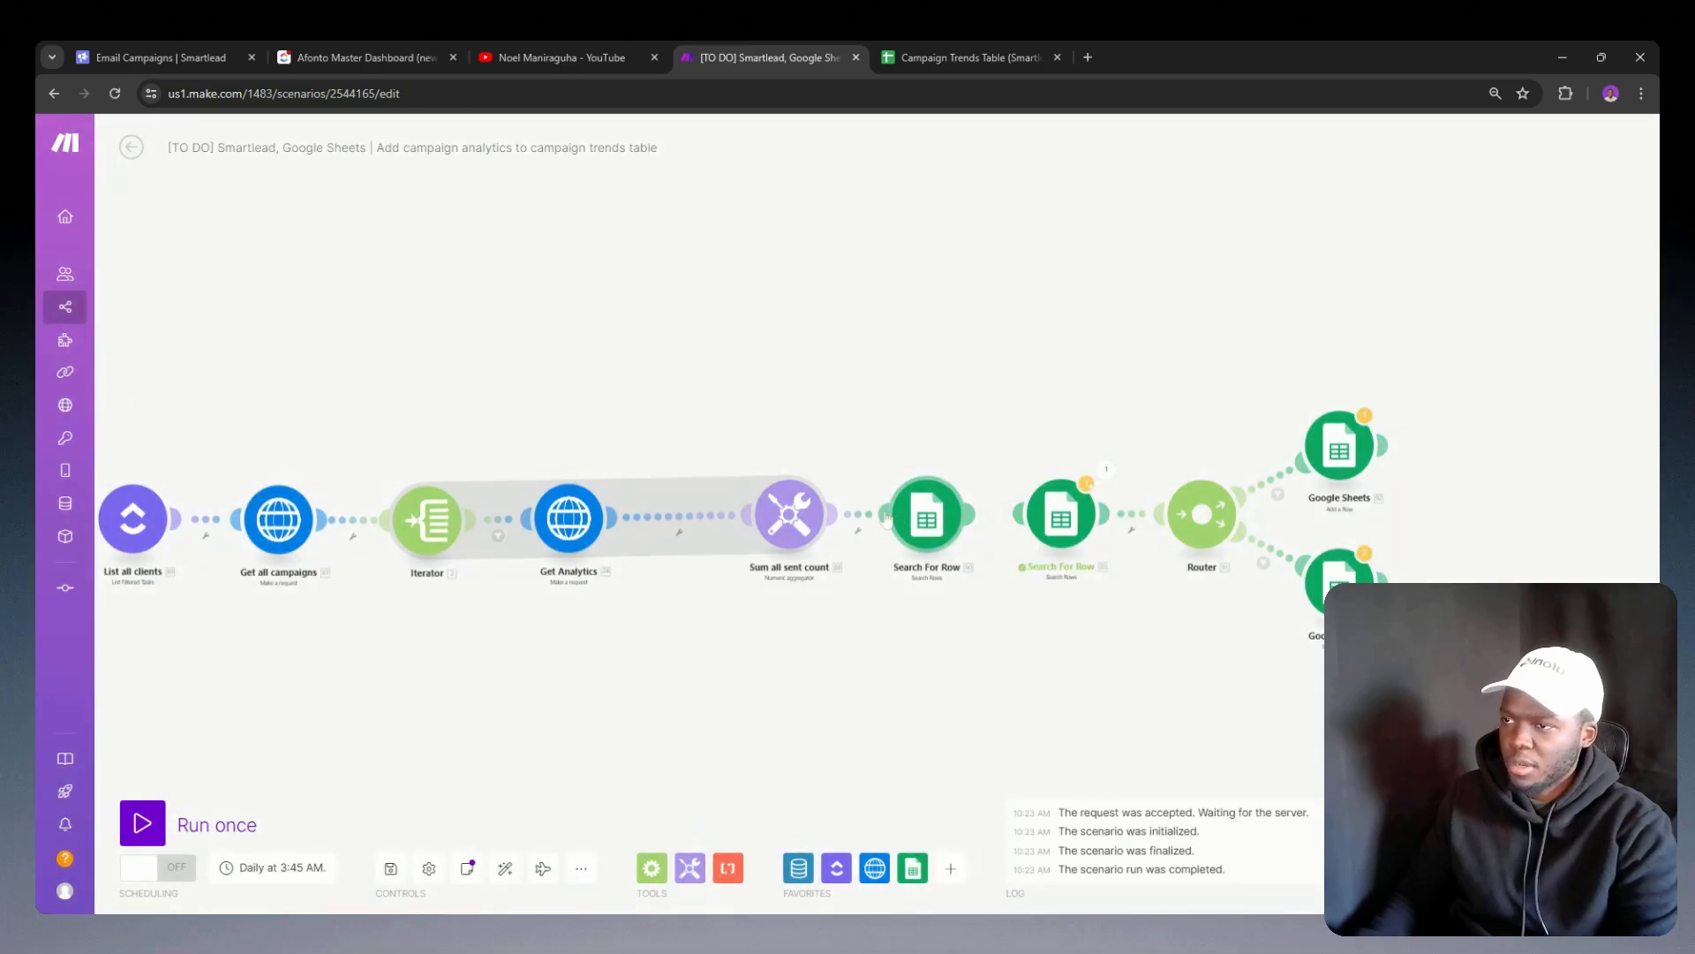
click(876, 521)
click(915, 552)
drag(926, 514, 1019, 676)
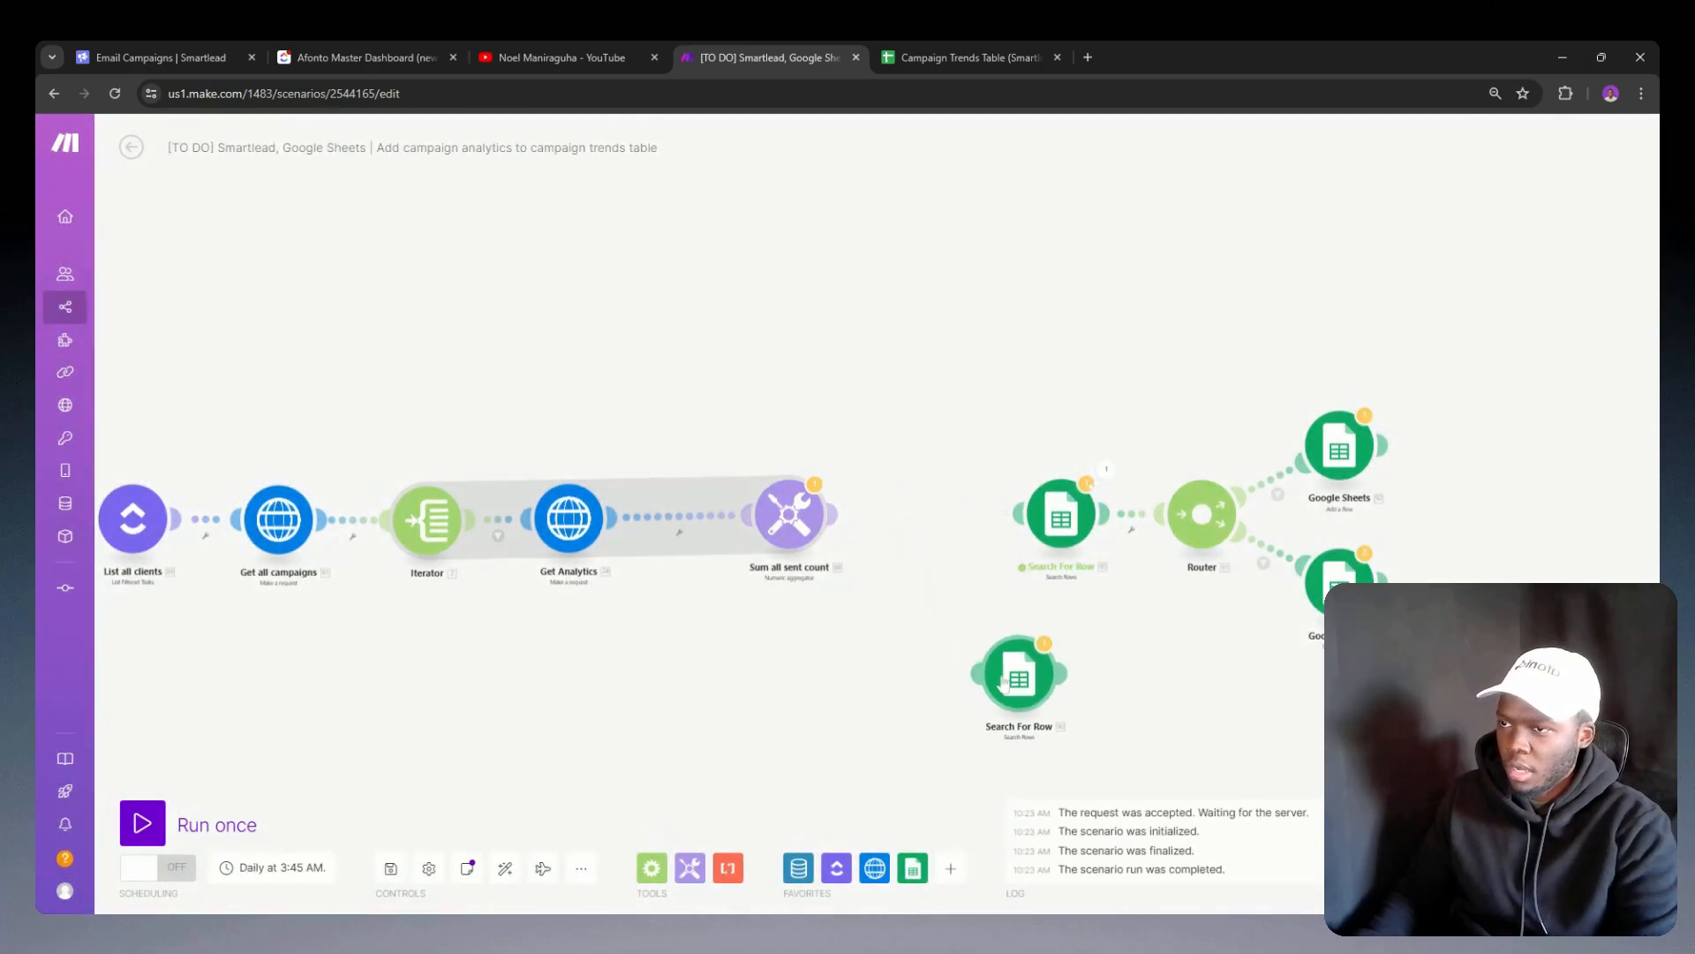
drag(1057, 519, 919, 513)
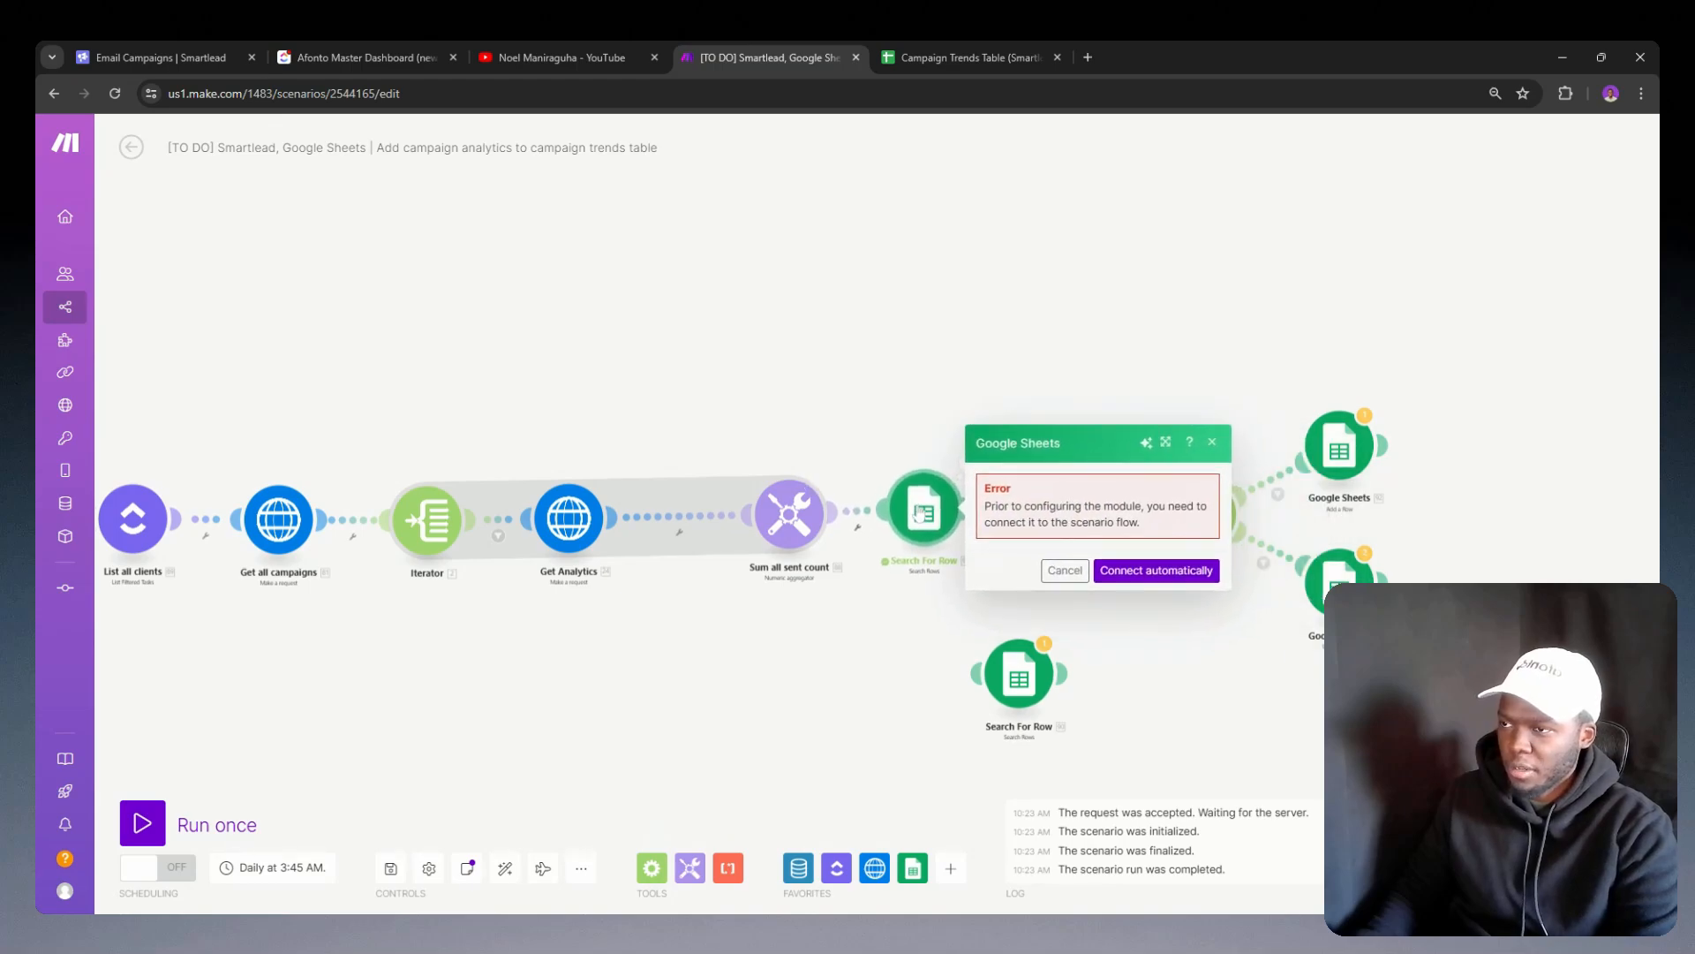
click(872, 591)
drag(1020, 675, 1049, 502)
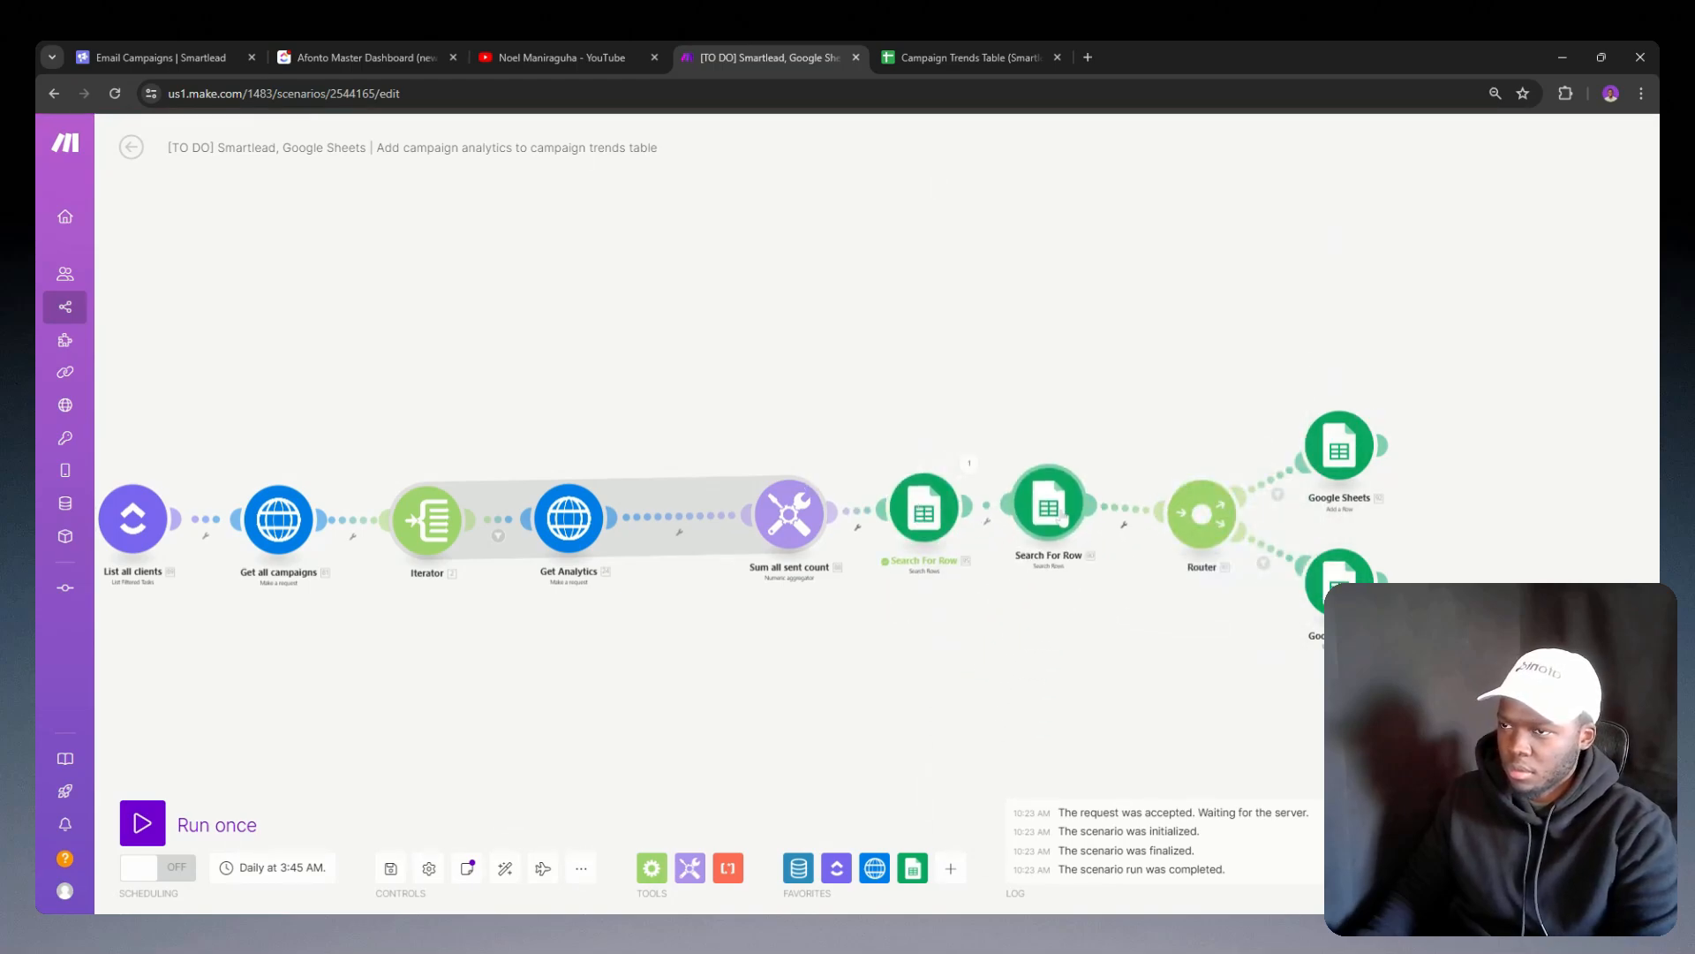
Step: Compare the settings of the header-row search with those of the date-filtered Search For Row module
click(925, 521)
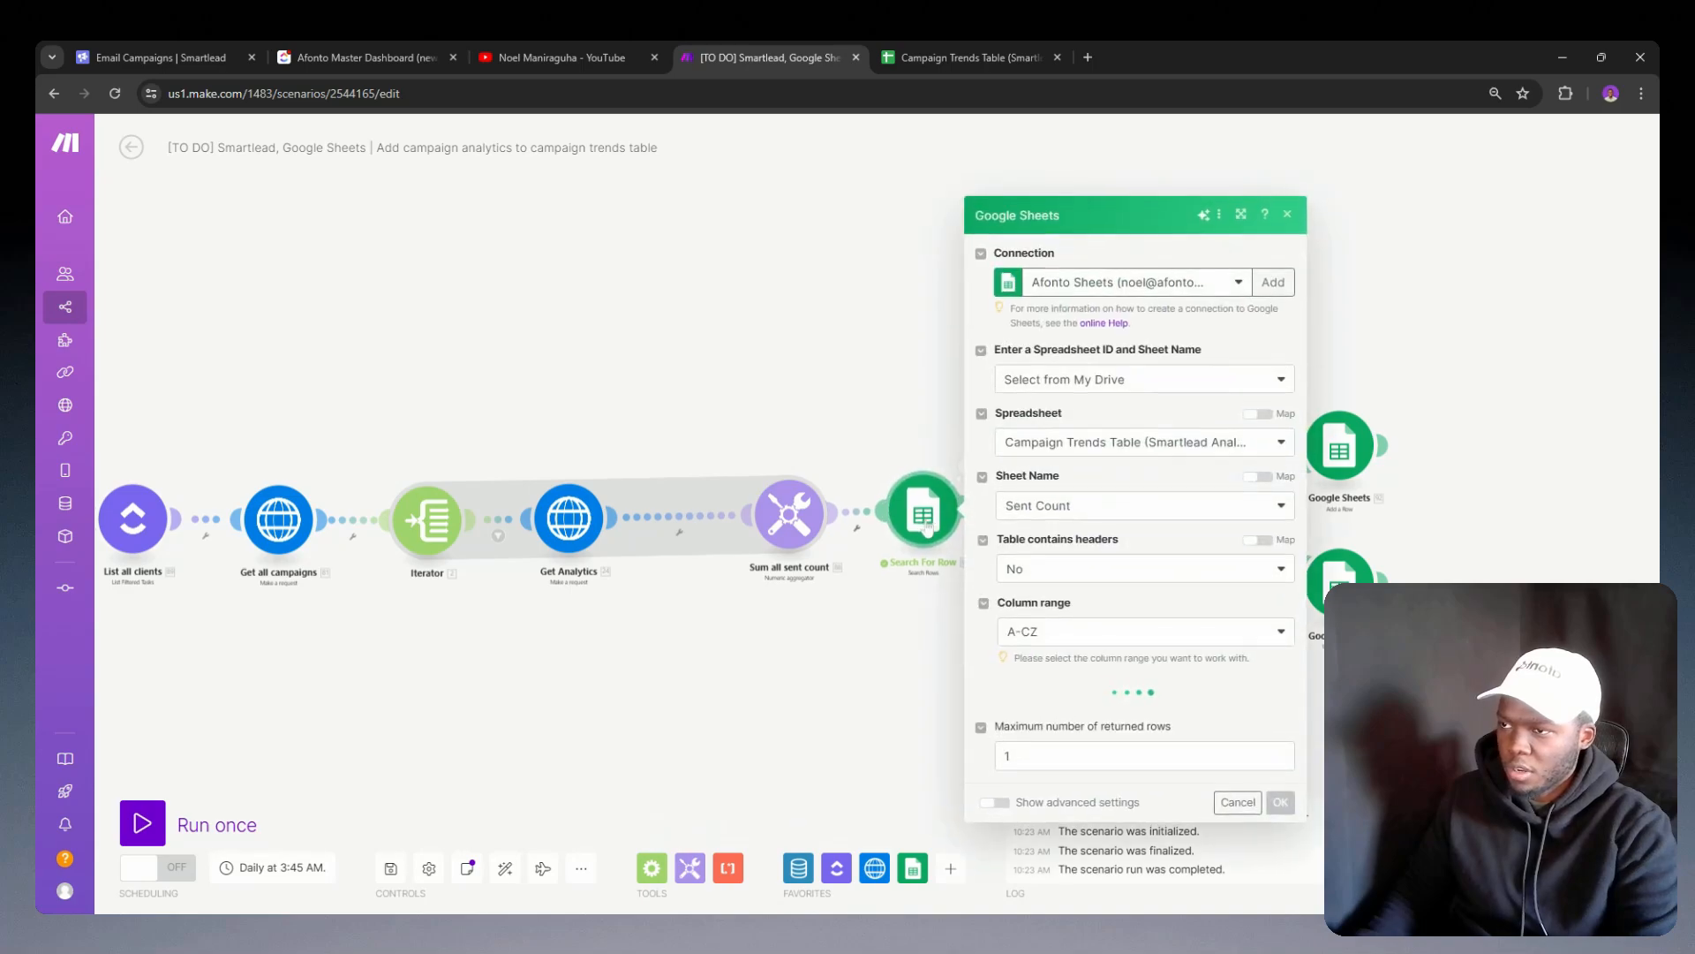
click(874, 589)
click(1064, 526)
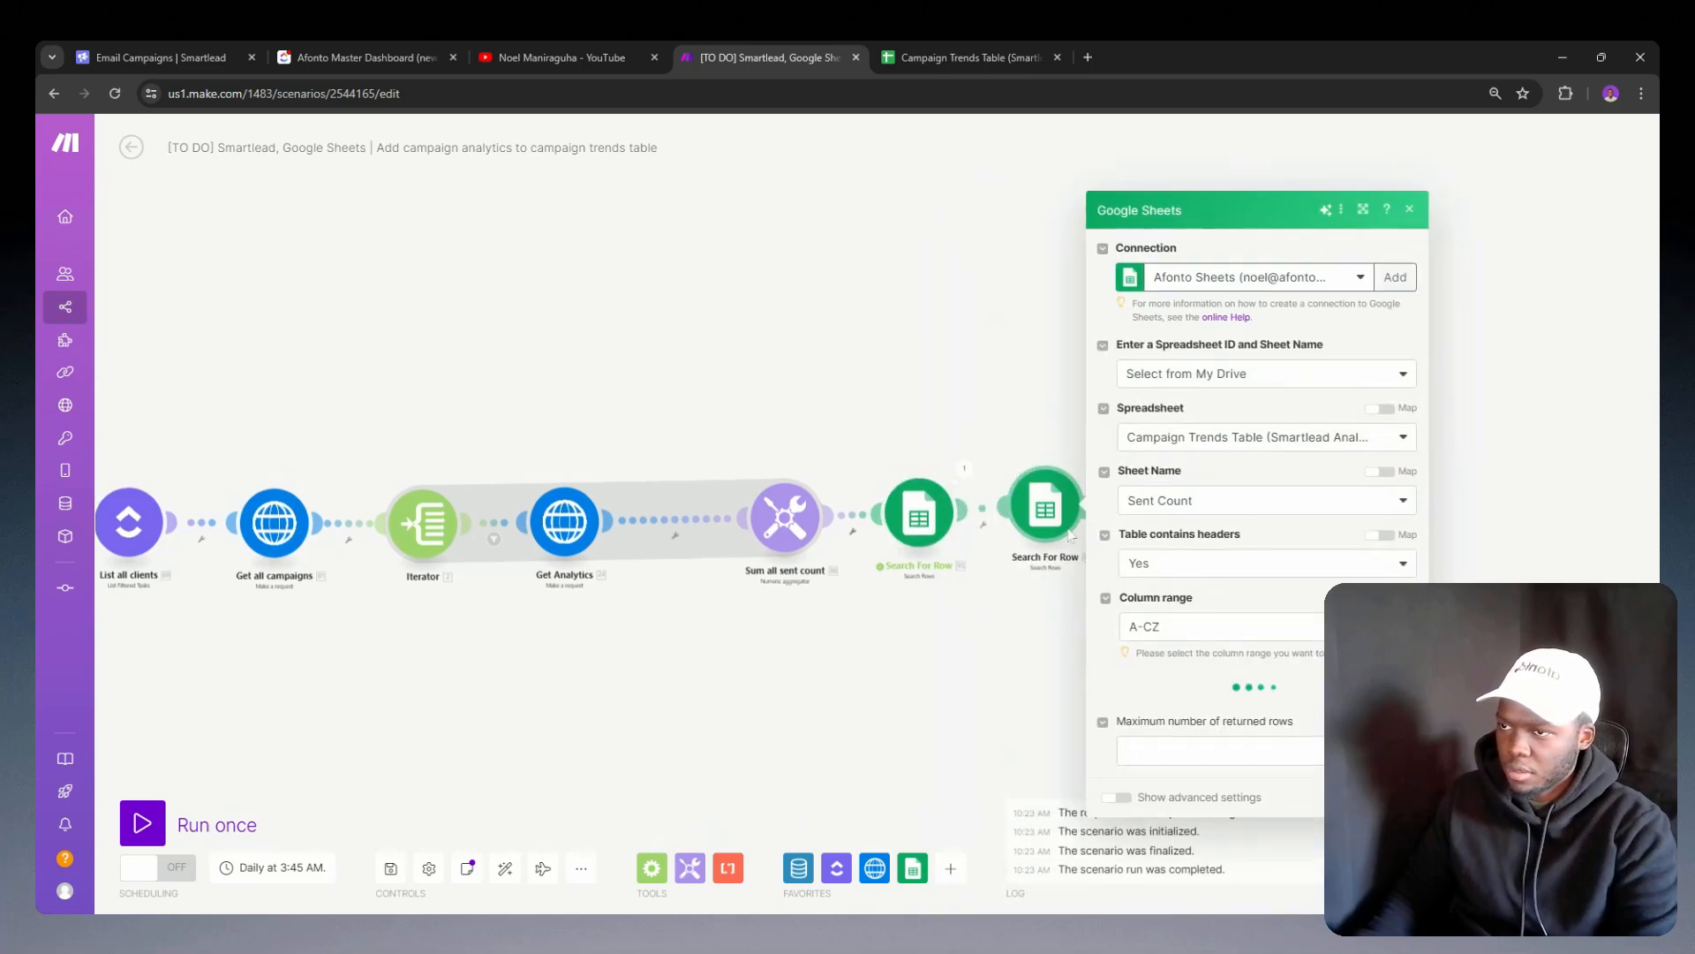
click(1013, 567)
click(994, 587)
right_click(993, 593)
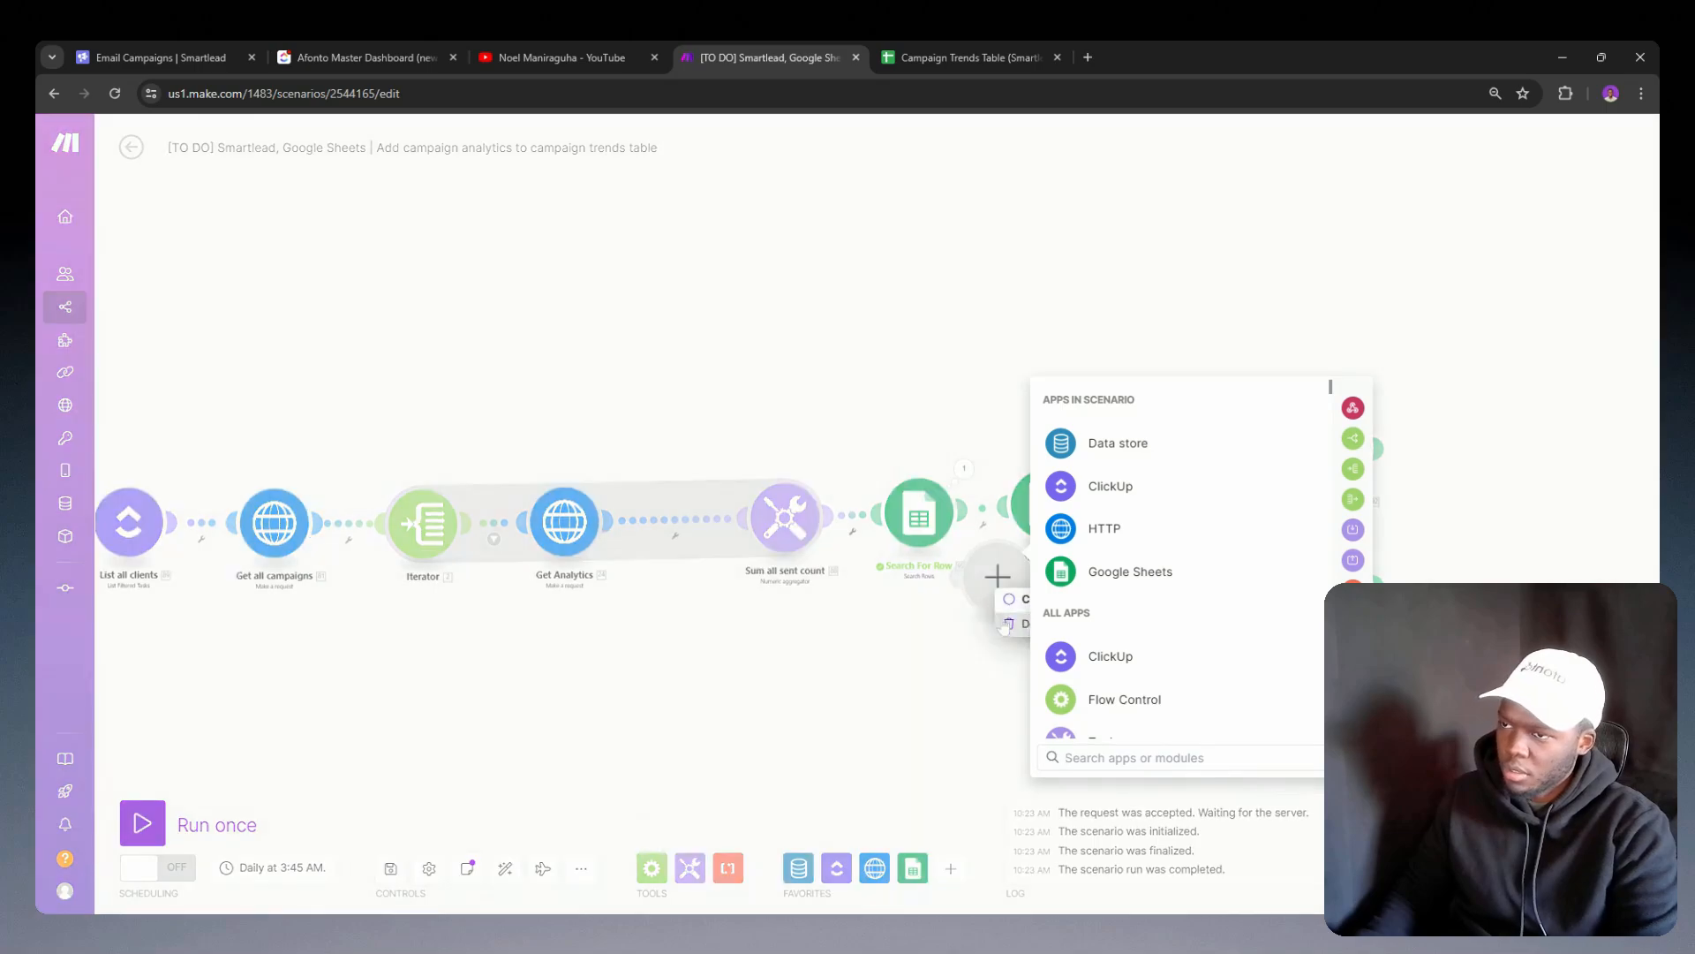
click(1012, 622)
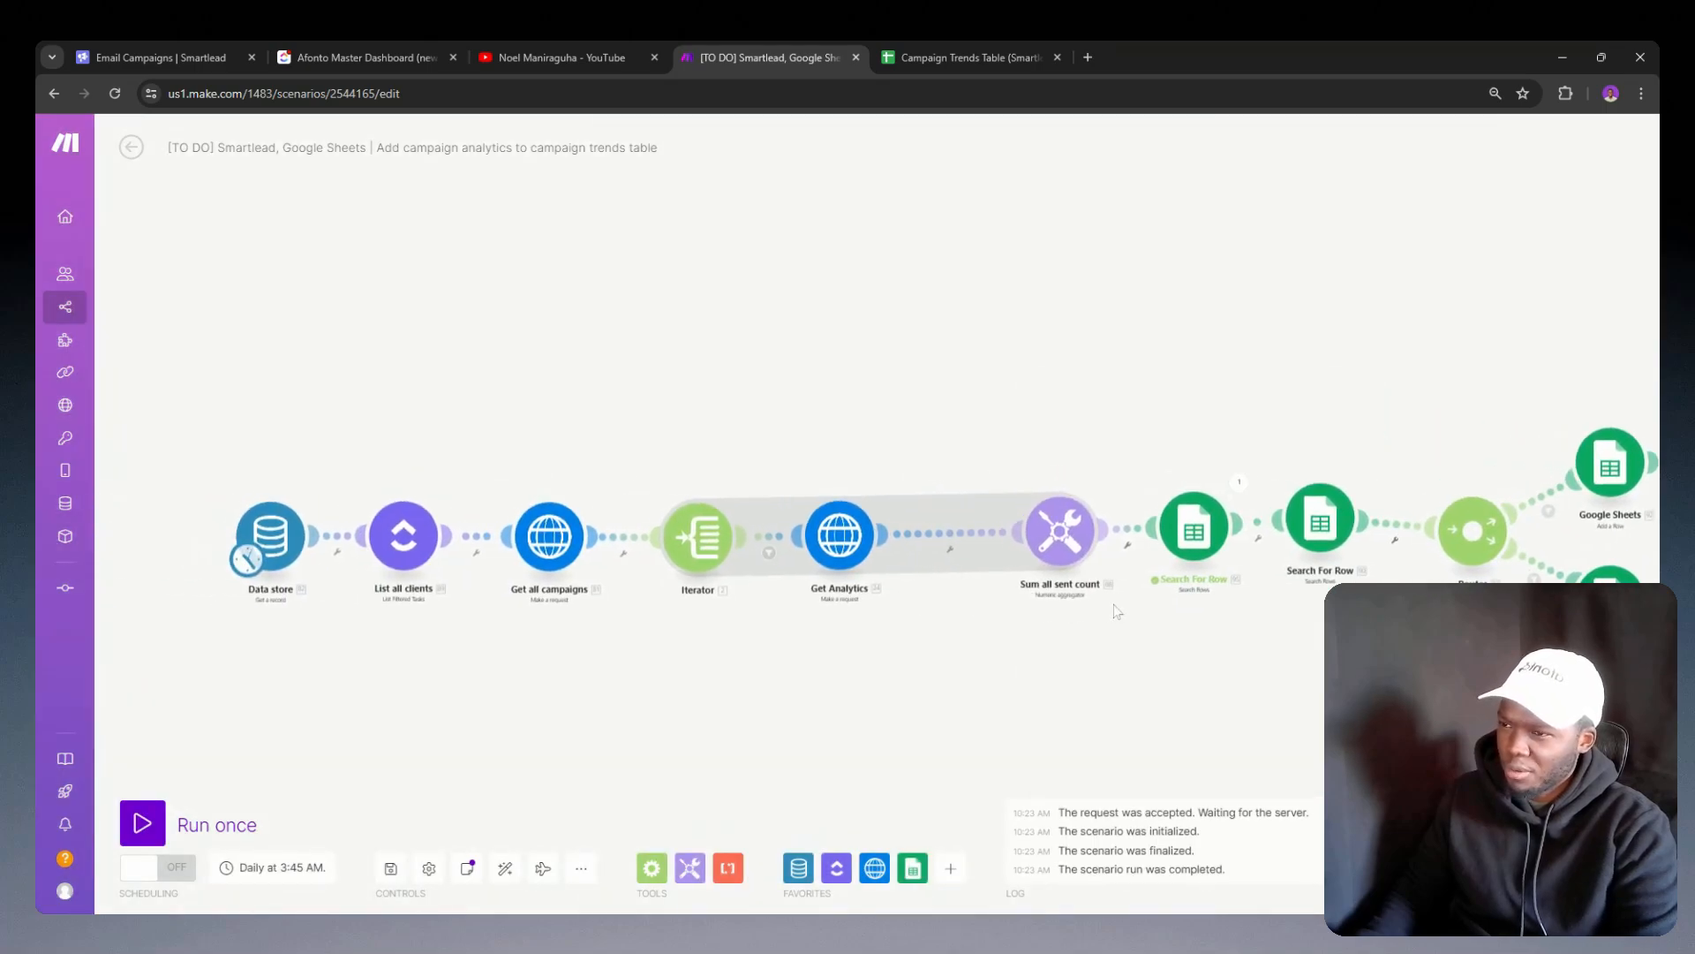
Step: Unlink the header-row search module from its neighbours and insert it between Data store and List all clients
right_click(1300, 521)
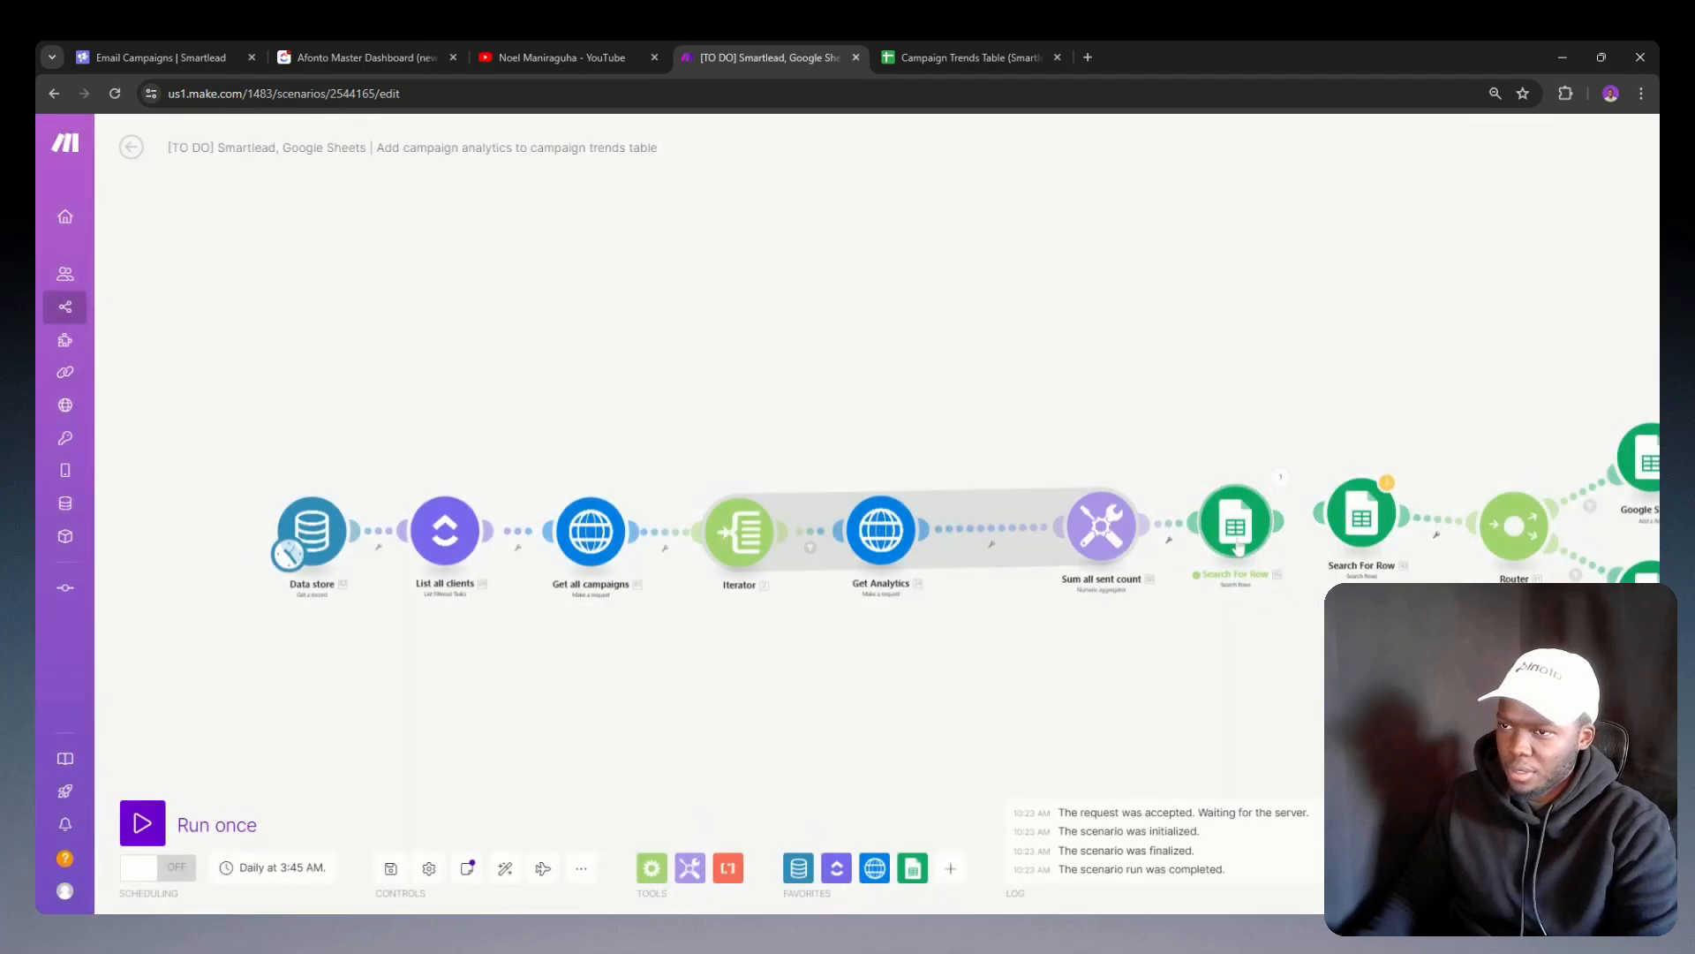
right_click(1168, 527)
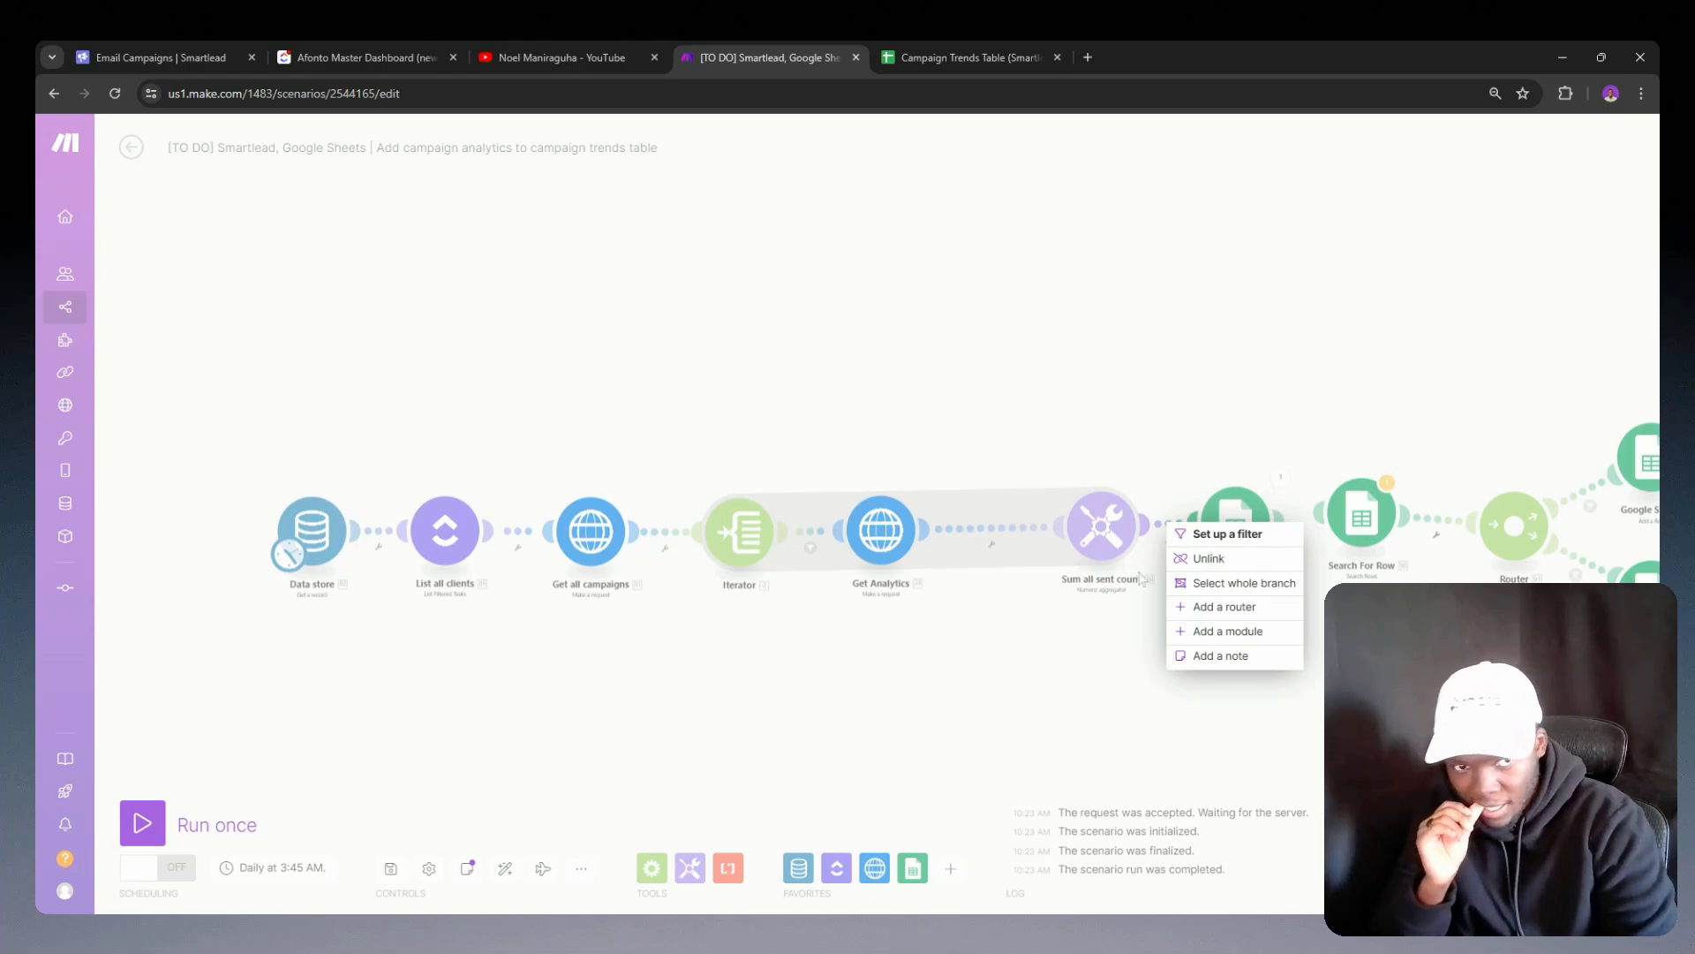
click(1236, 556)
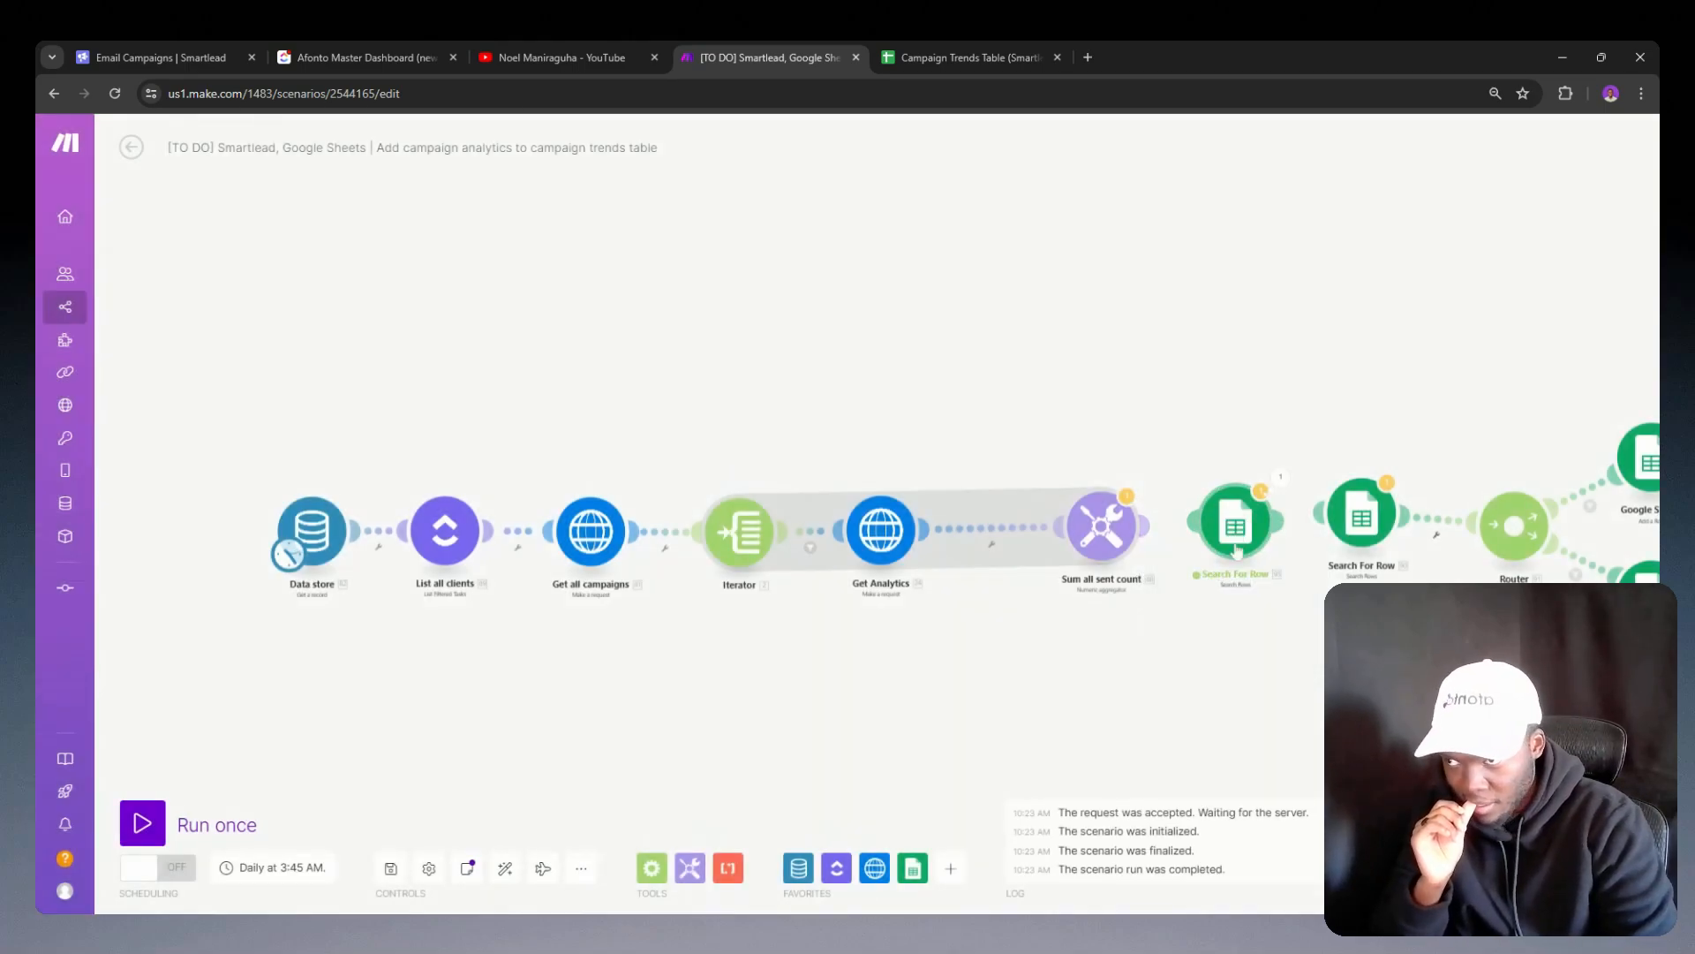
drag(1236, 549, 669, 728)
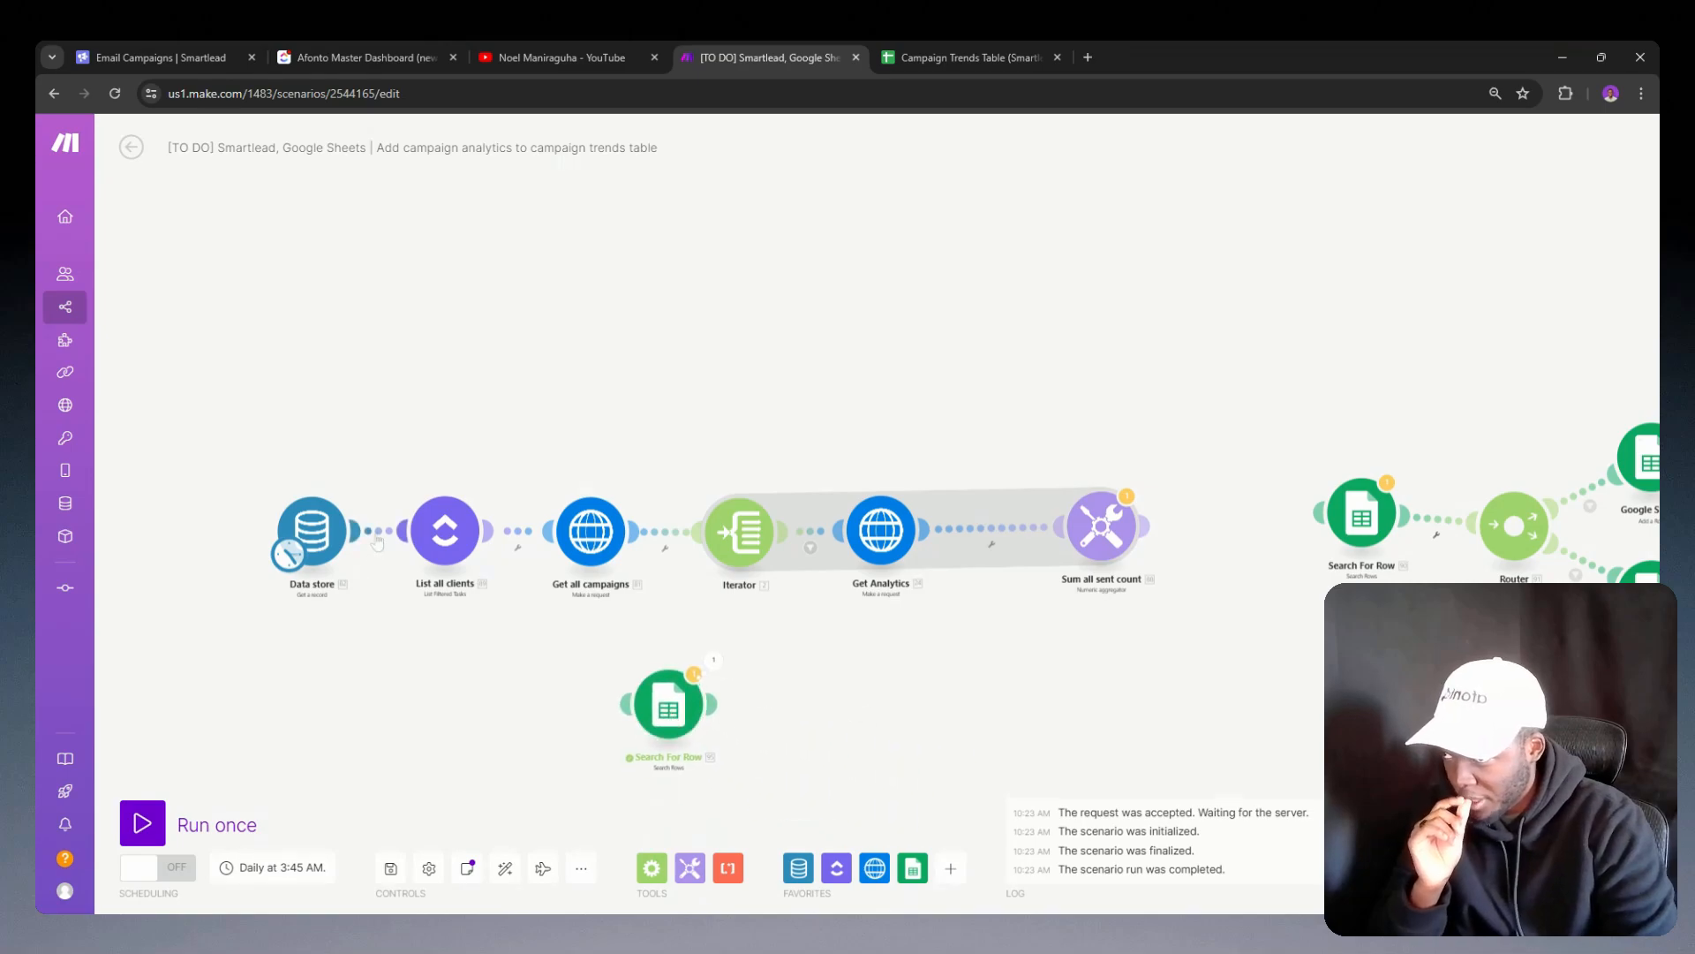
click(377, 542)
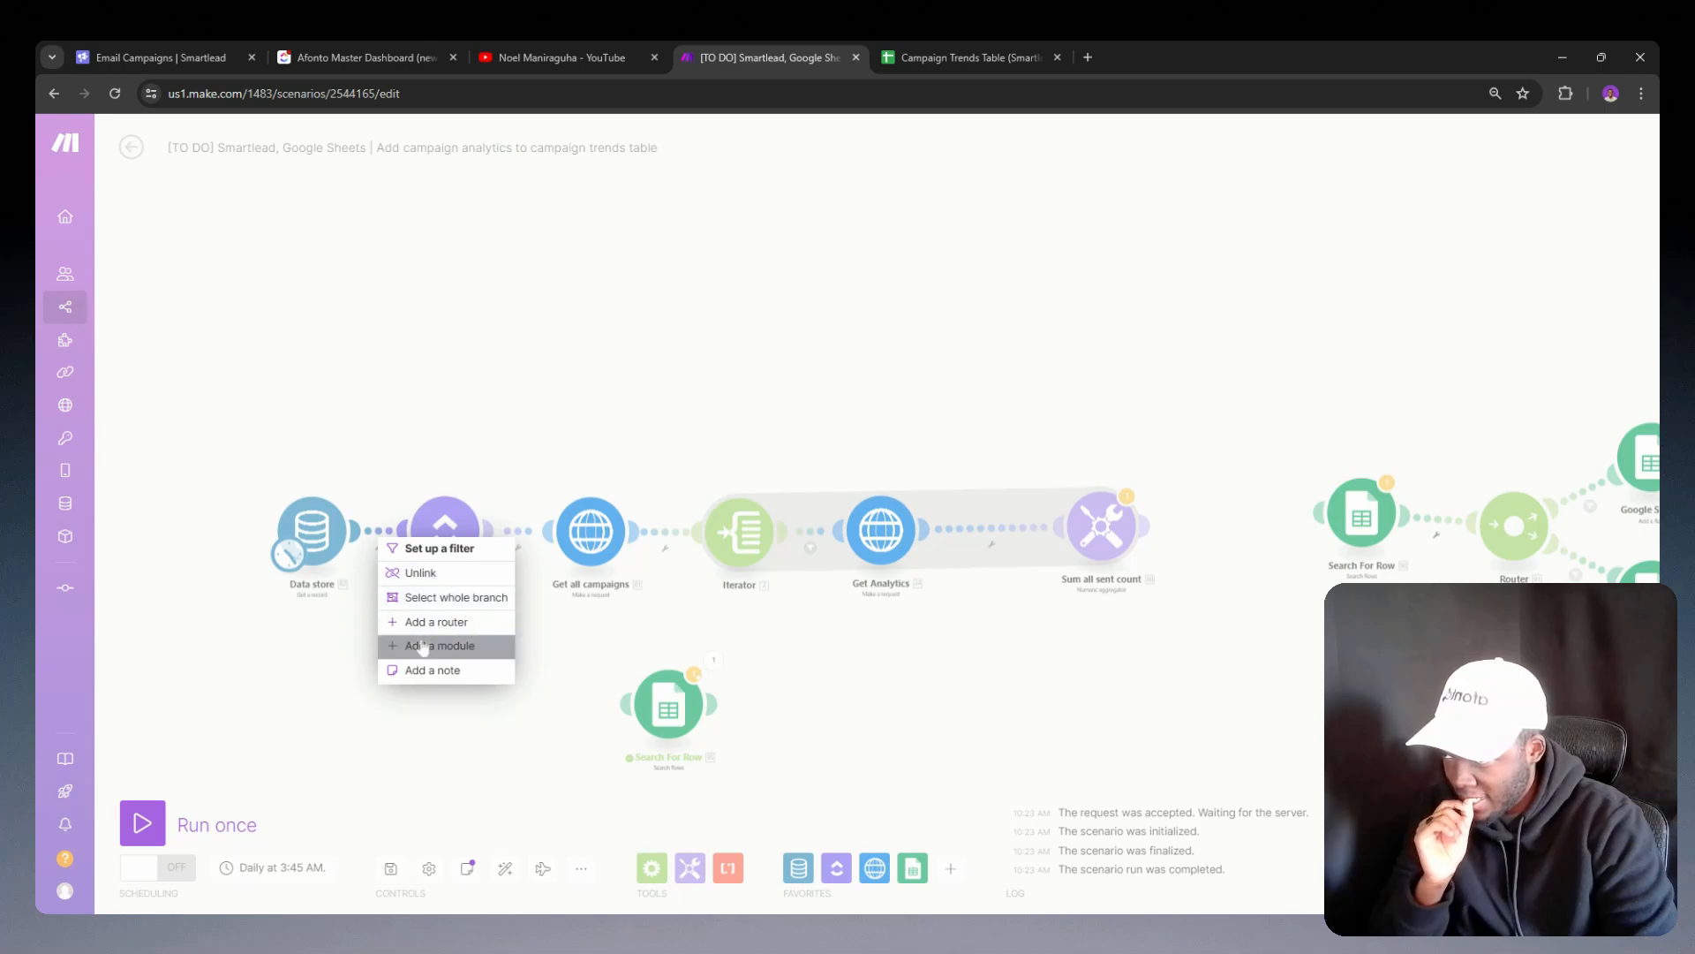
click(450, 645)
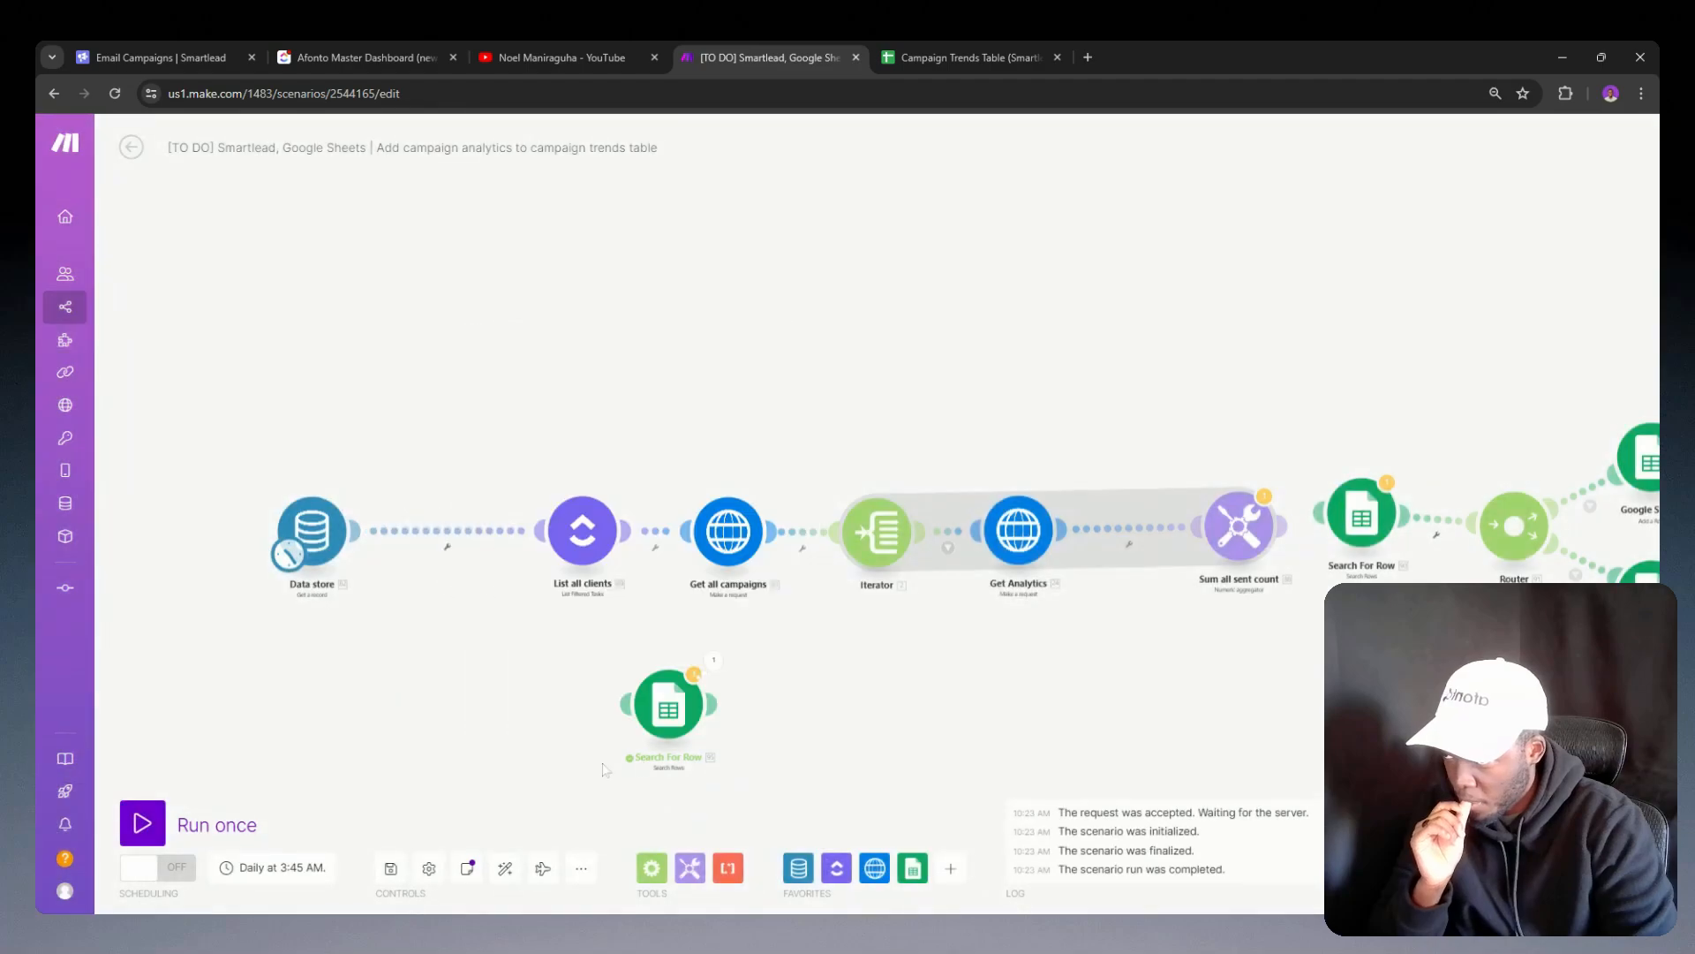
drag(669, 716, 430, 547)
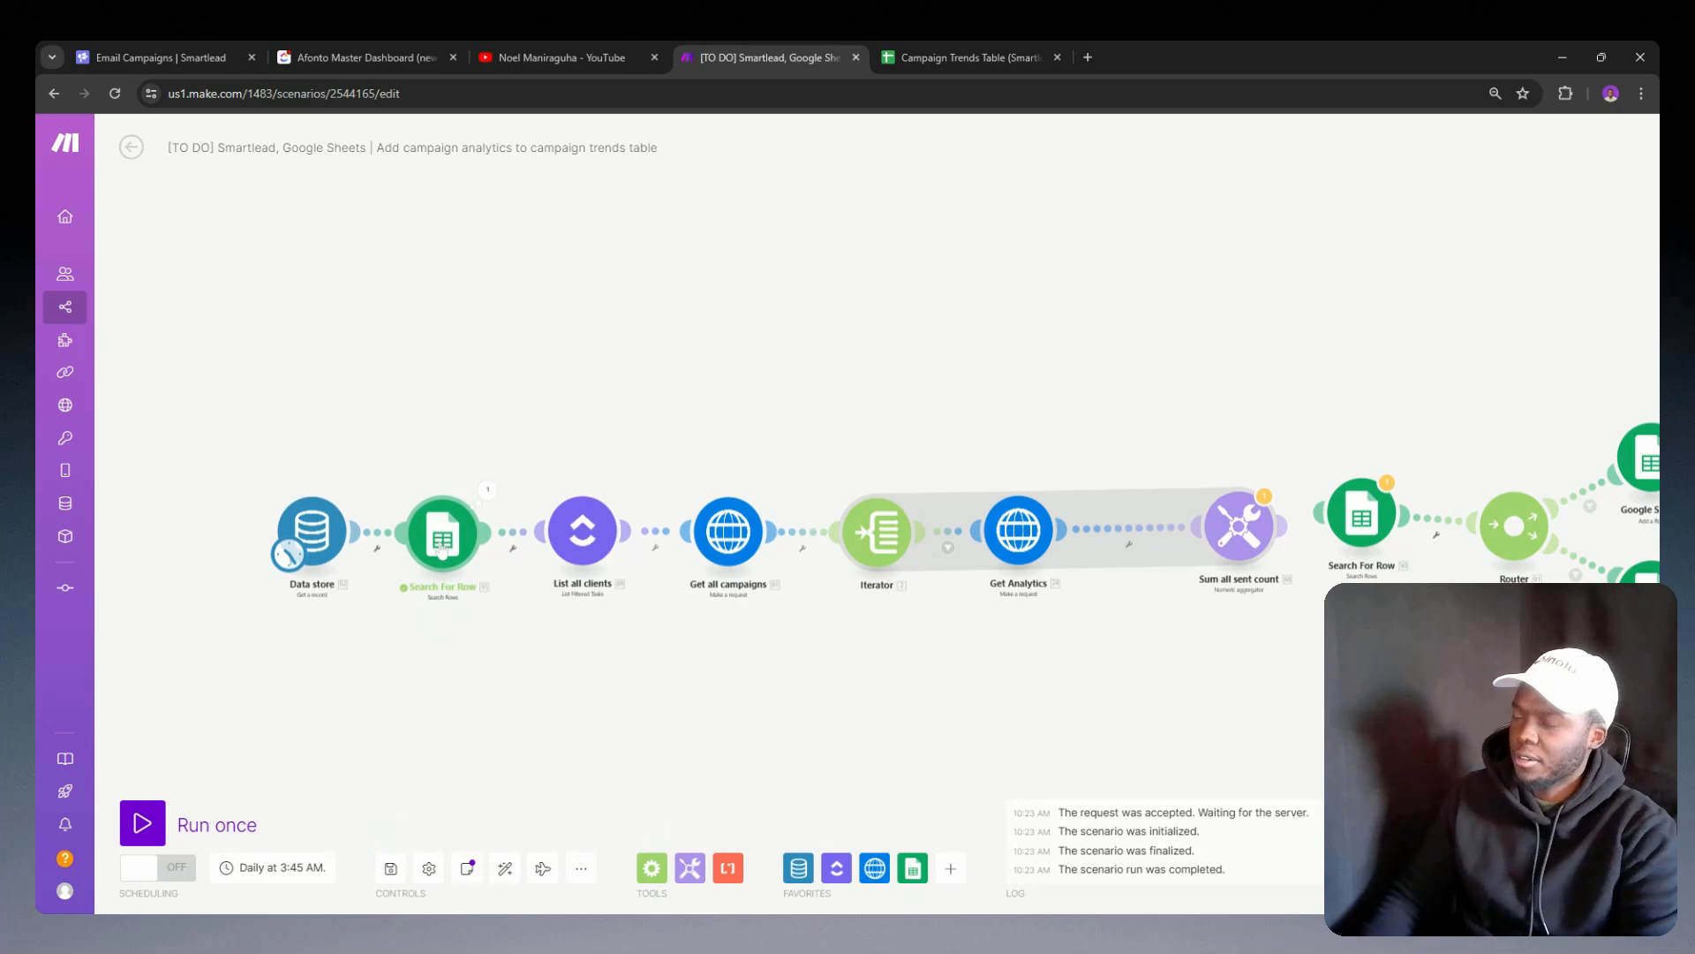
Step: Rename the relocated Search For Row module as "Get header row"
right_click(443, 544)
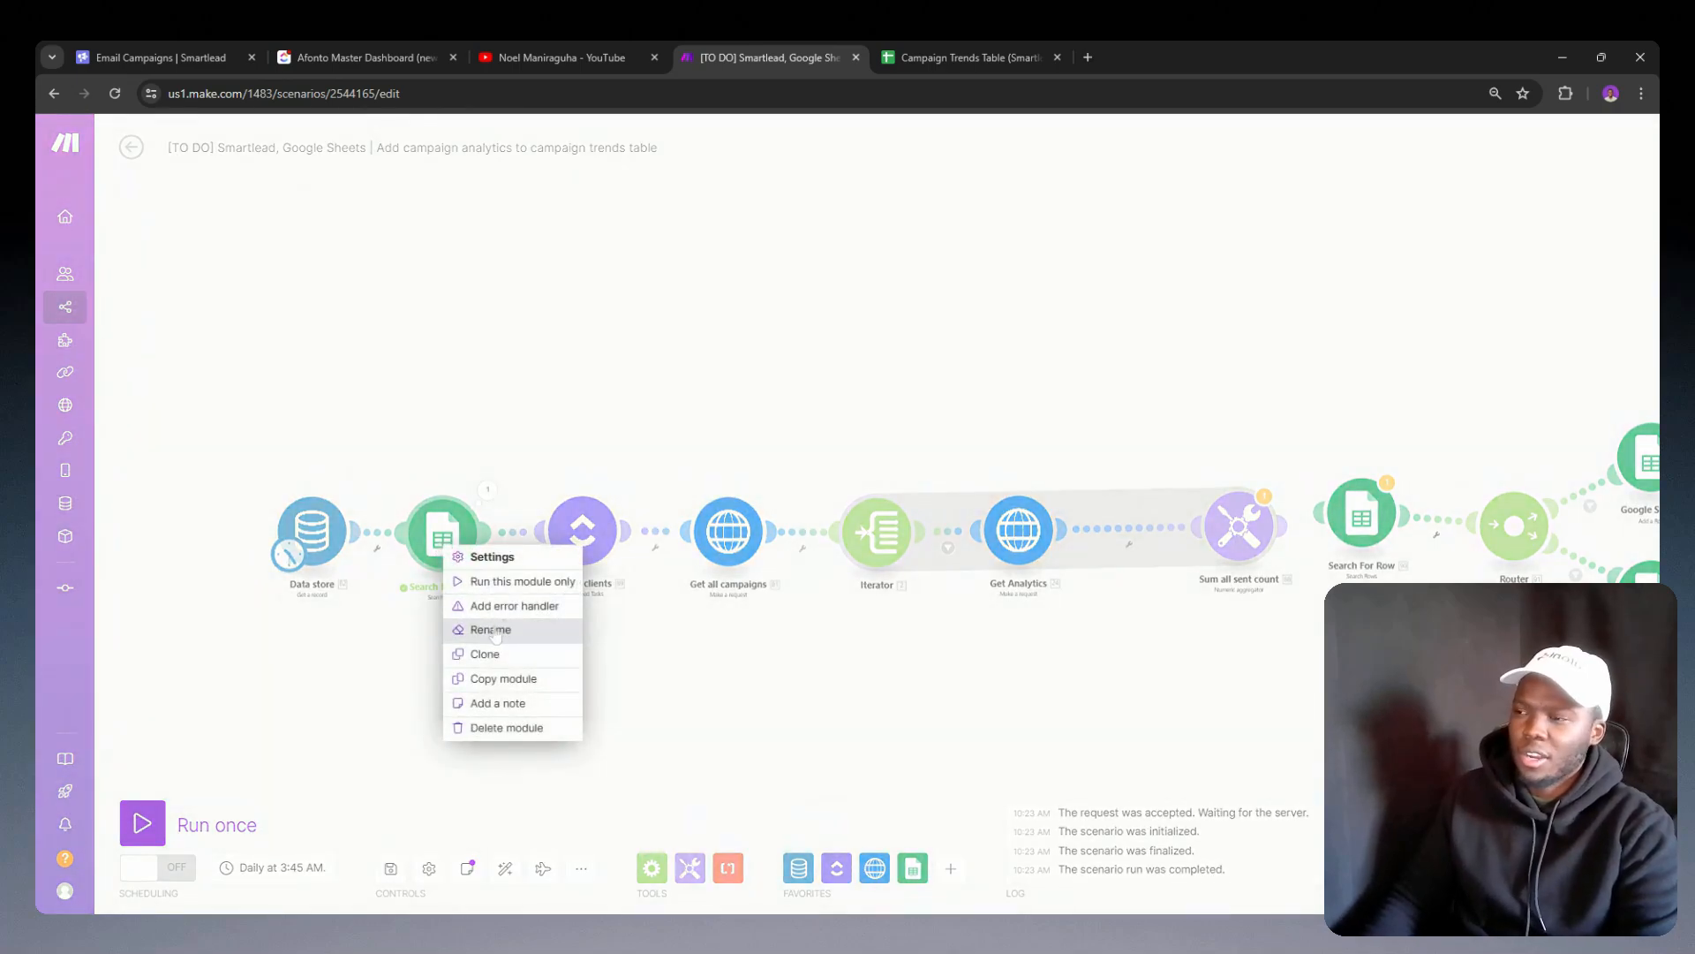
click(492, 630)
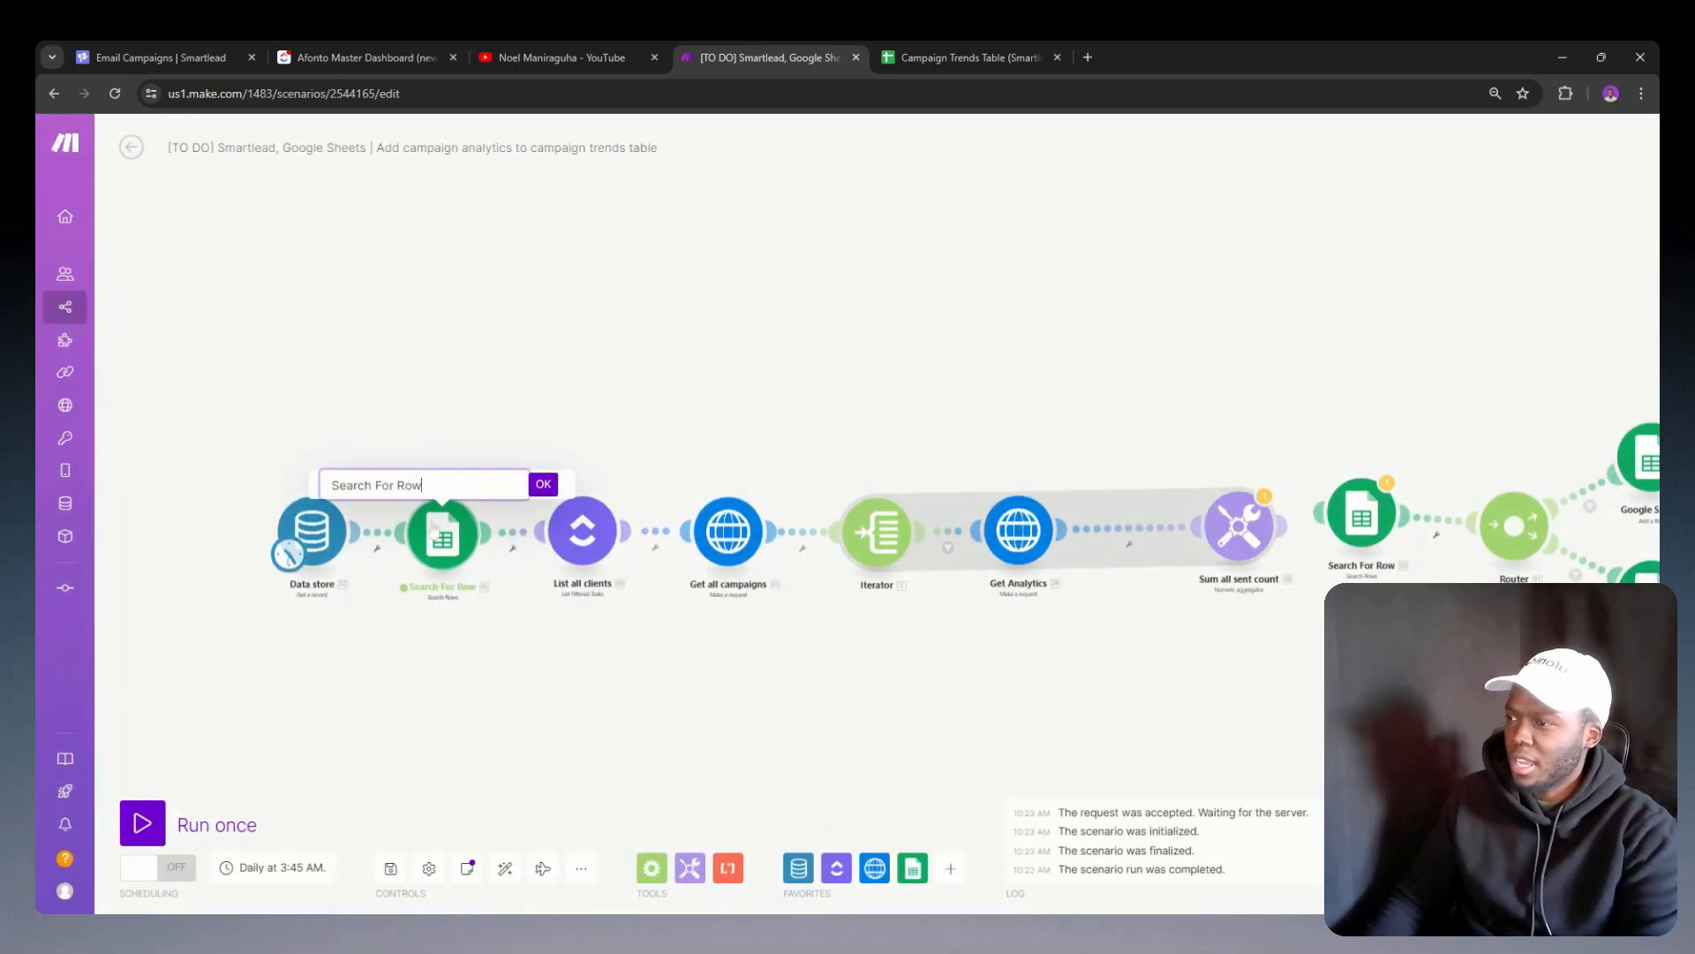
key(ctrl+a)
text(G)
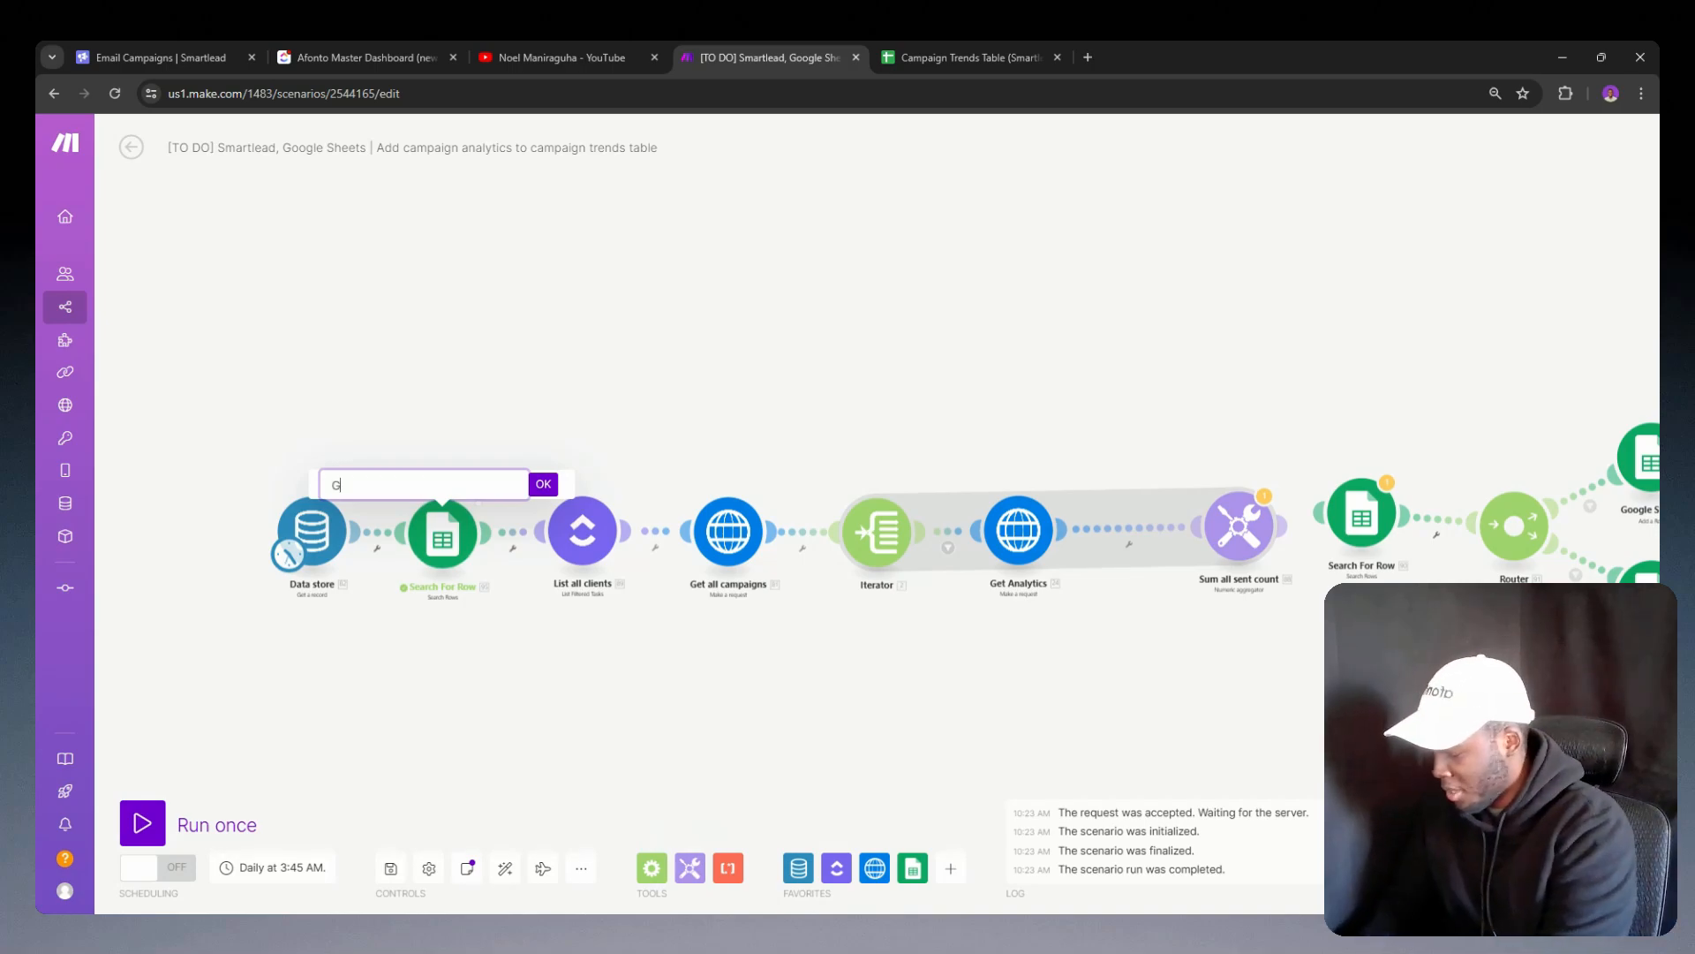
text(et header row)
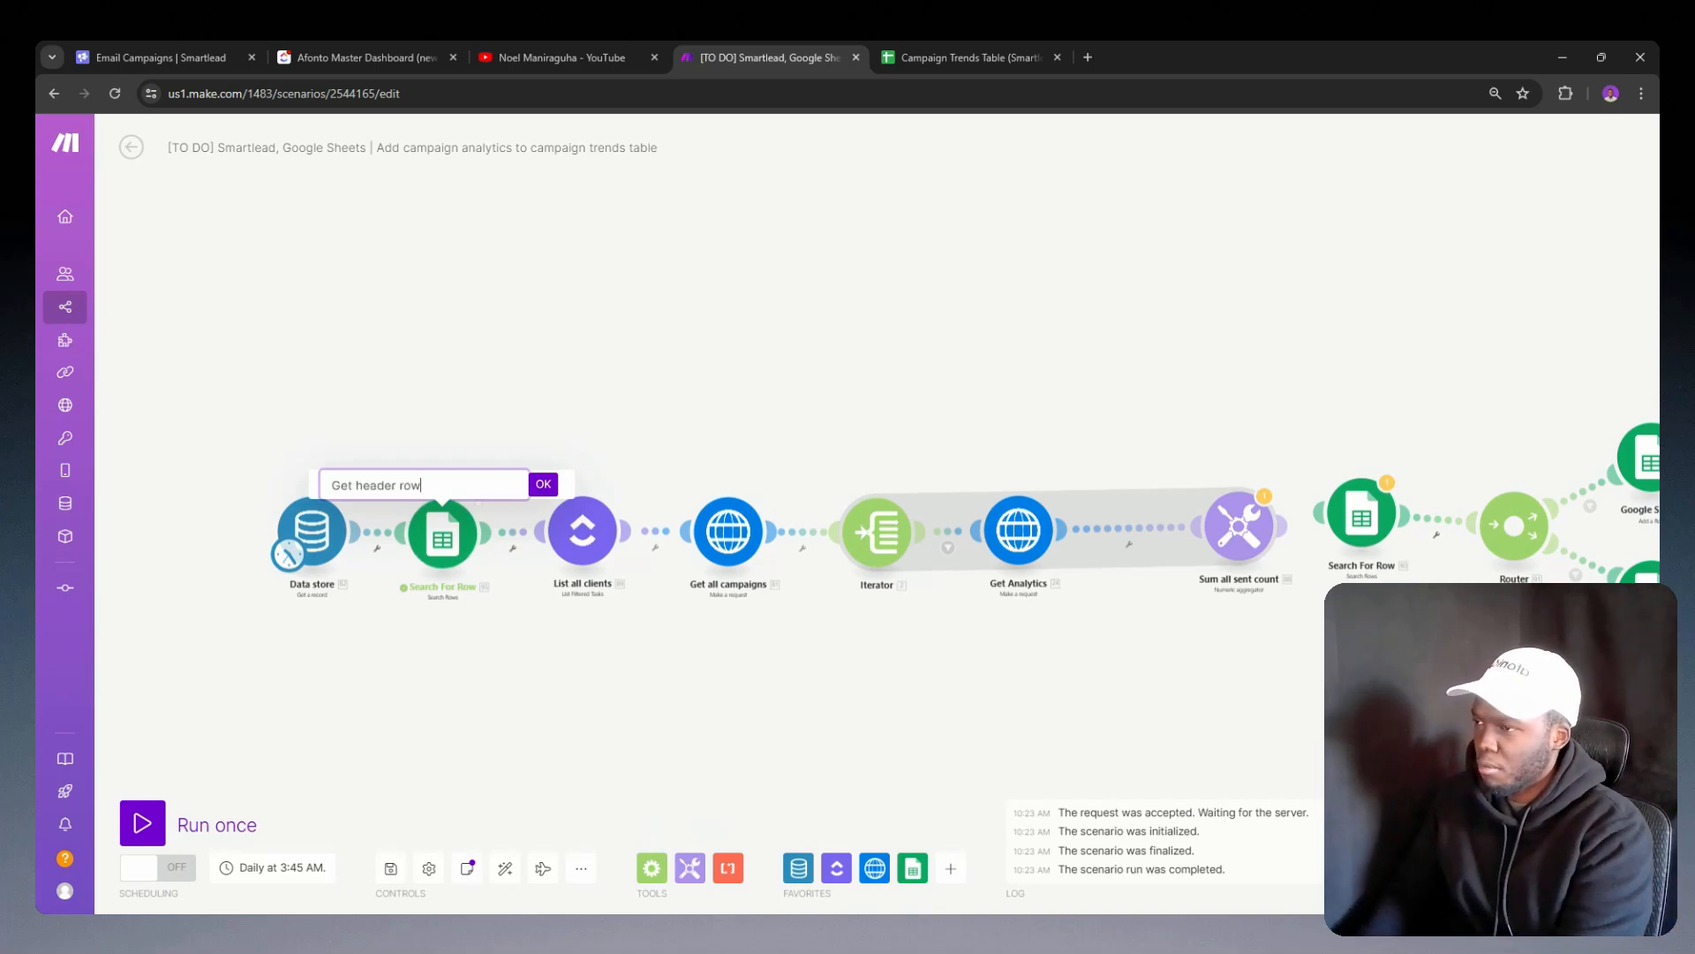
key(Return)
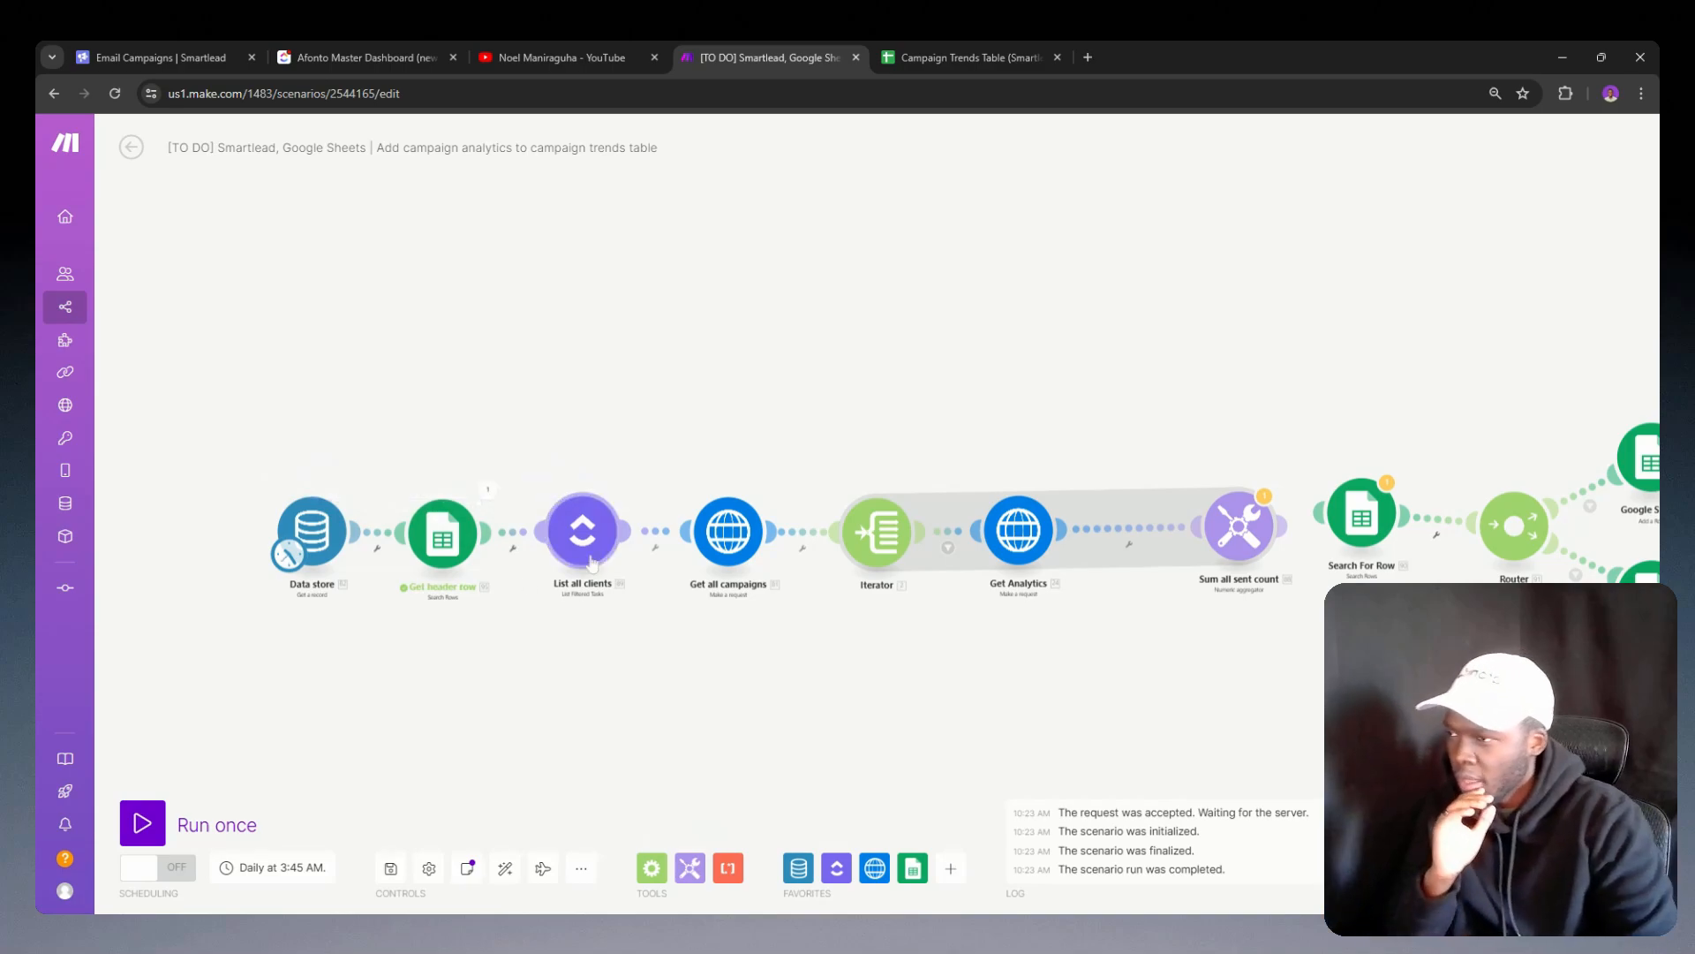
Step: Move Sum all sent count closer to Get Analytics and reconnect the remaining Search For Row module after it
drag(719, 626, 415, 662)
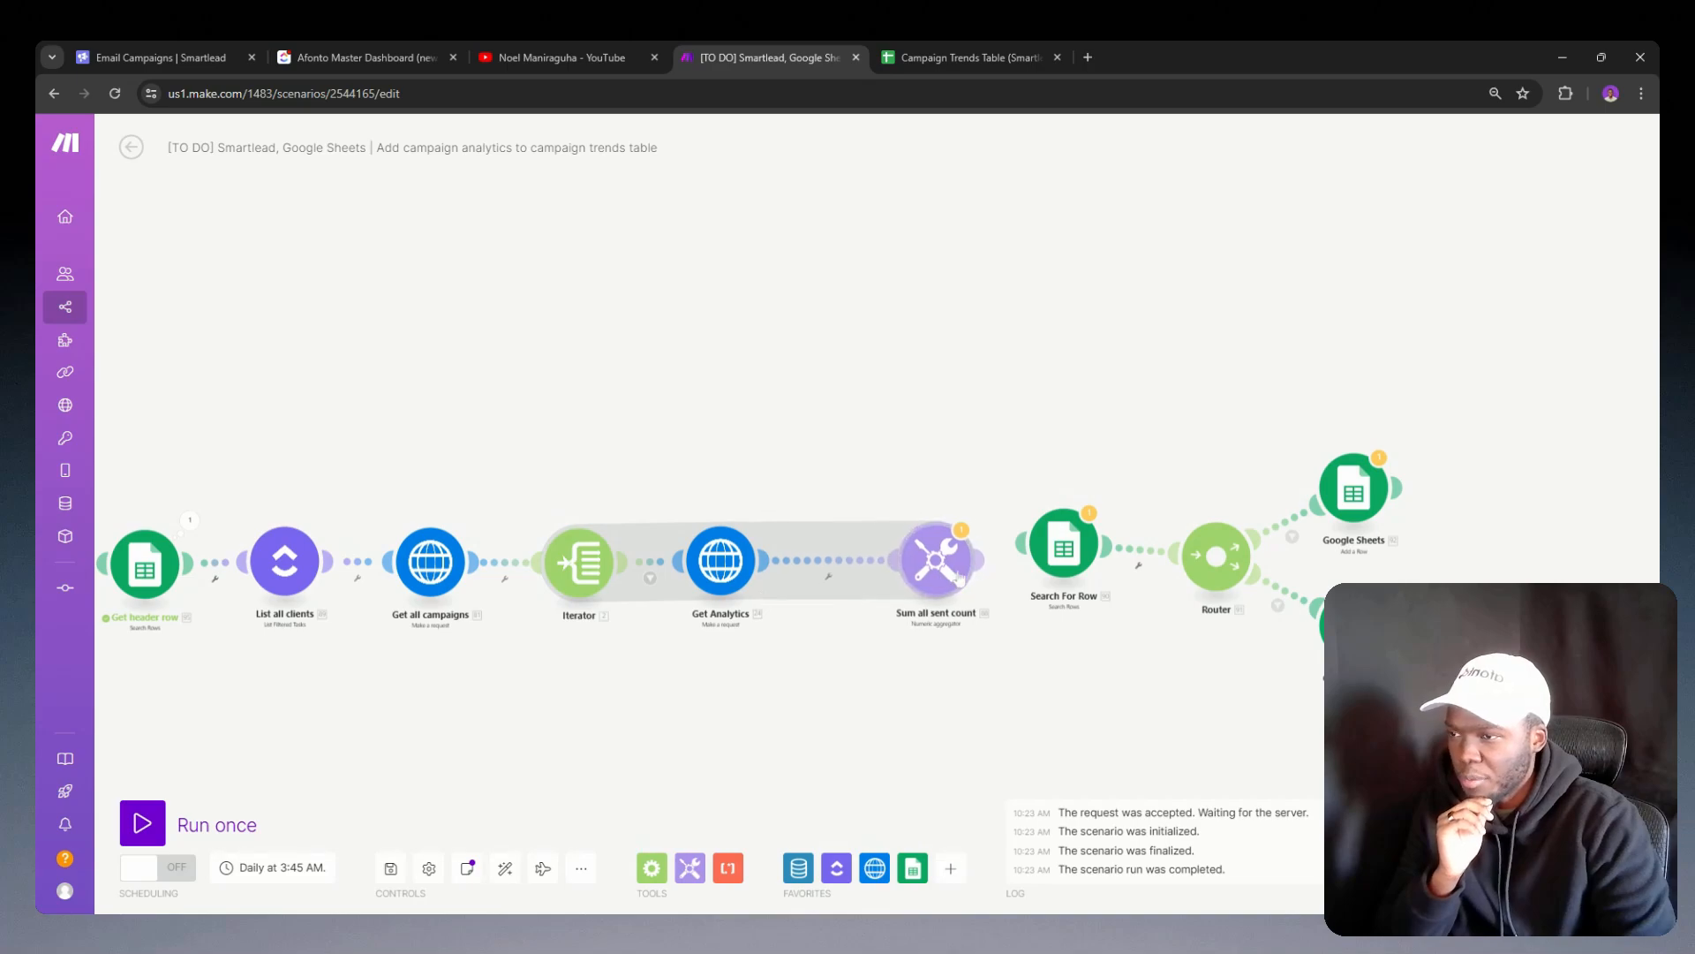
drag(963, 573, 890, 575)
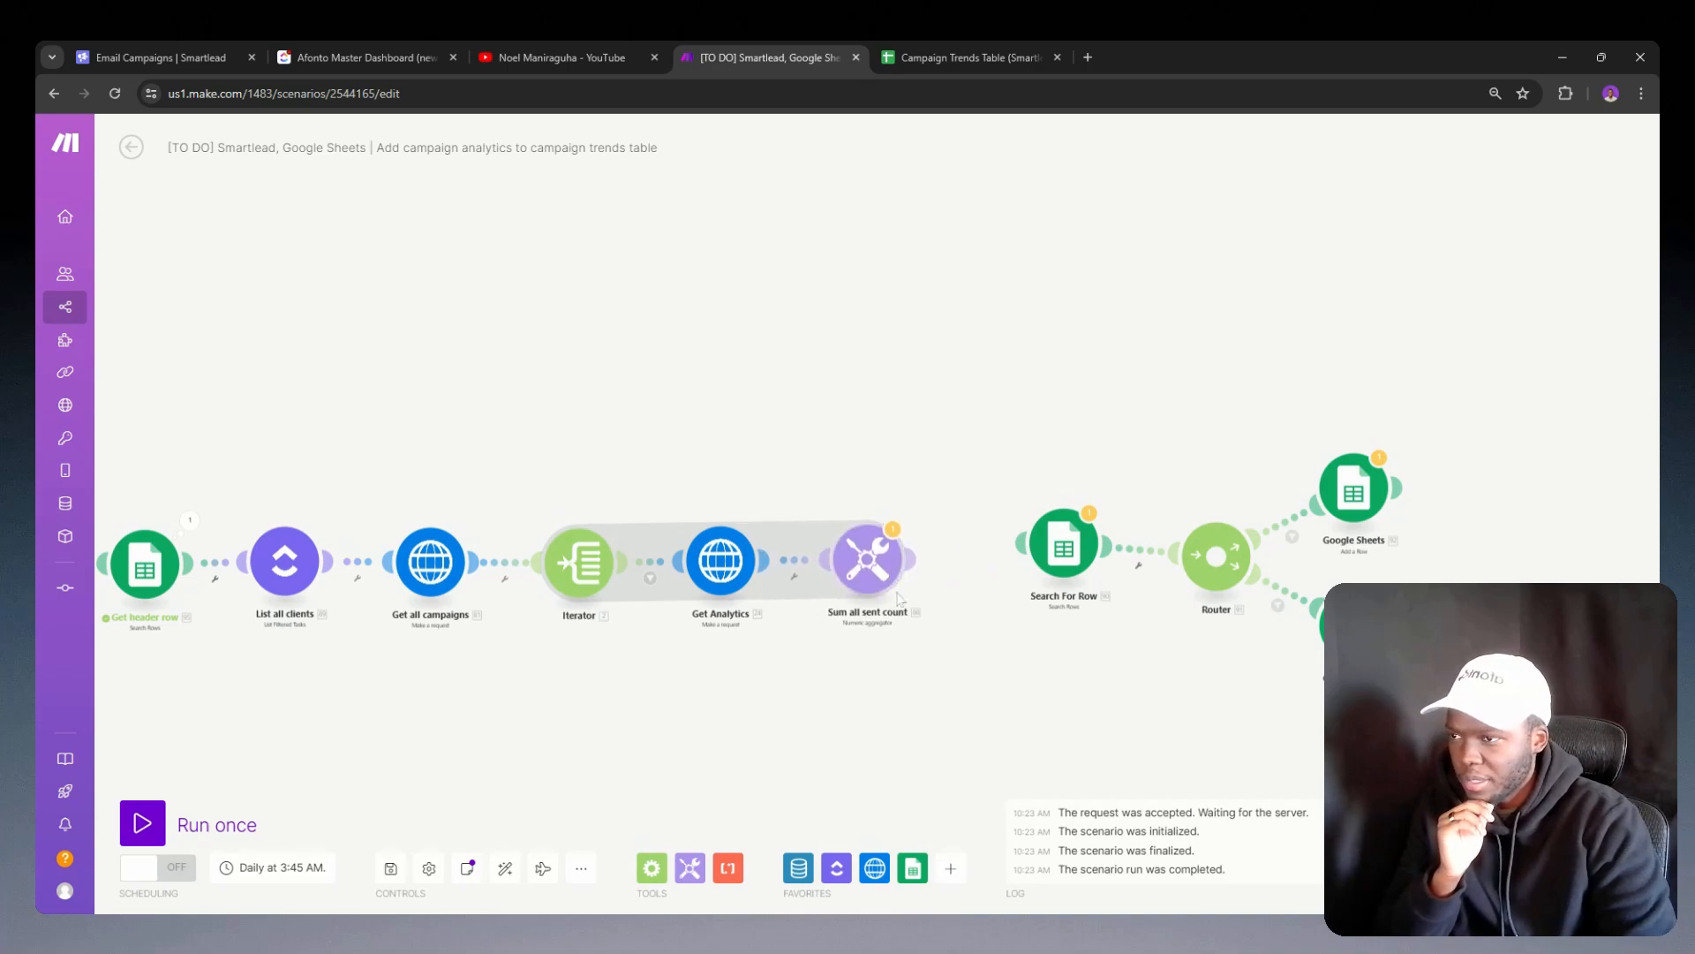
click(880, 593)
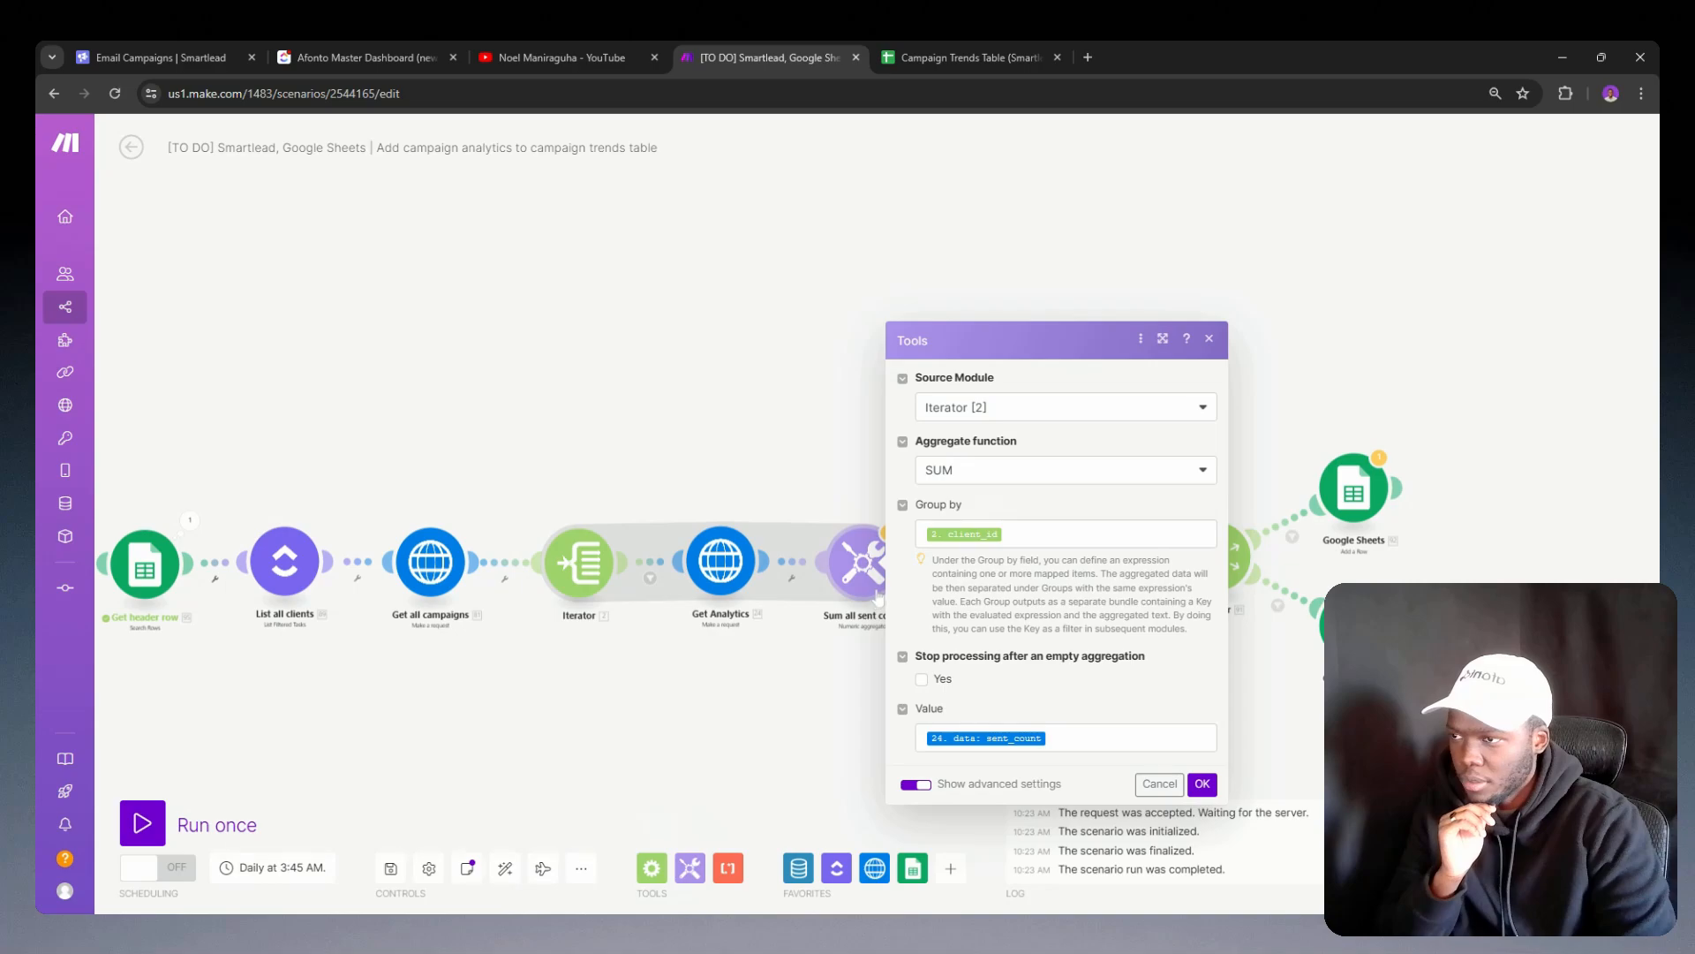
click(817, 662)
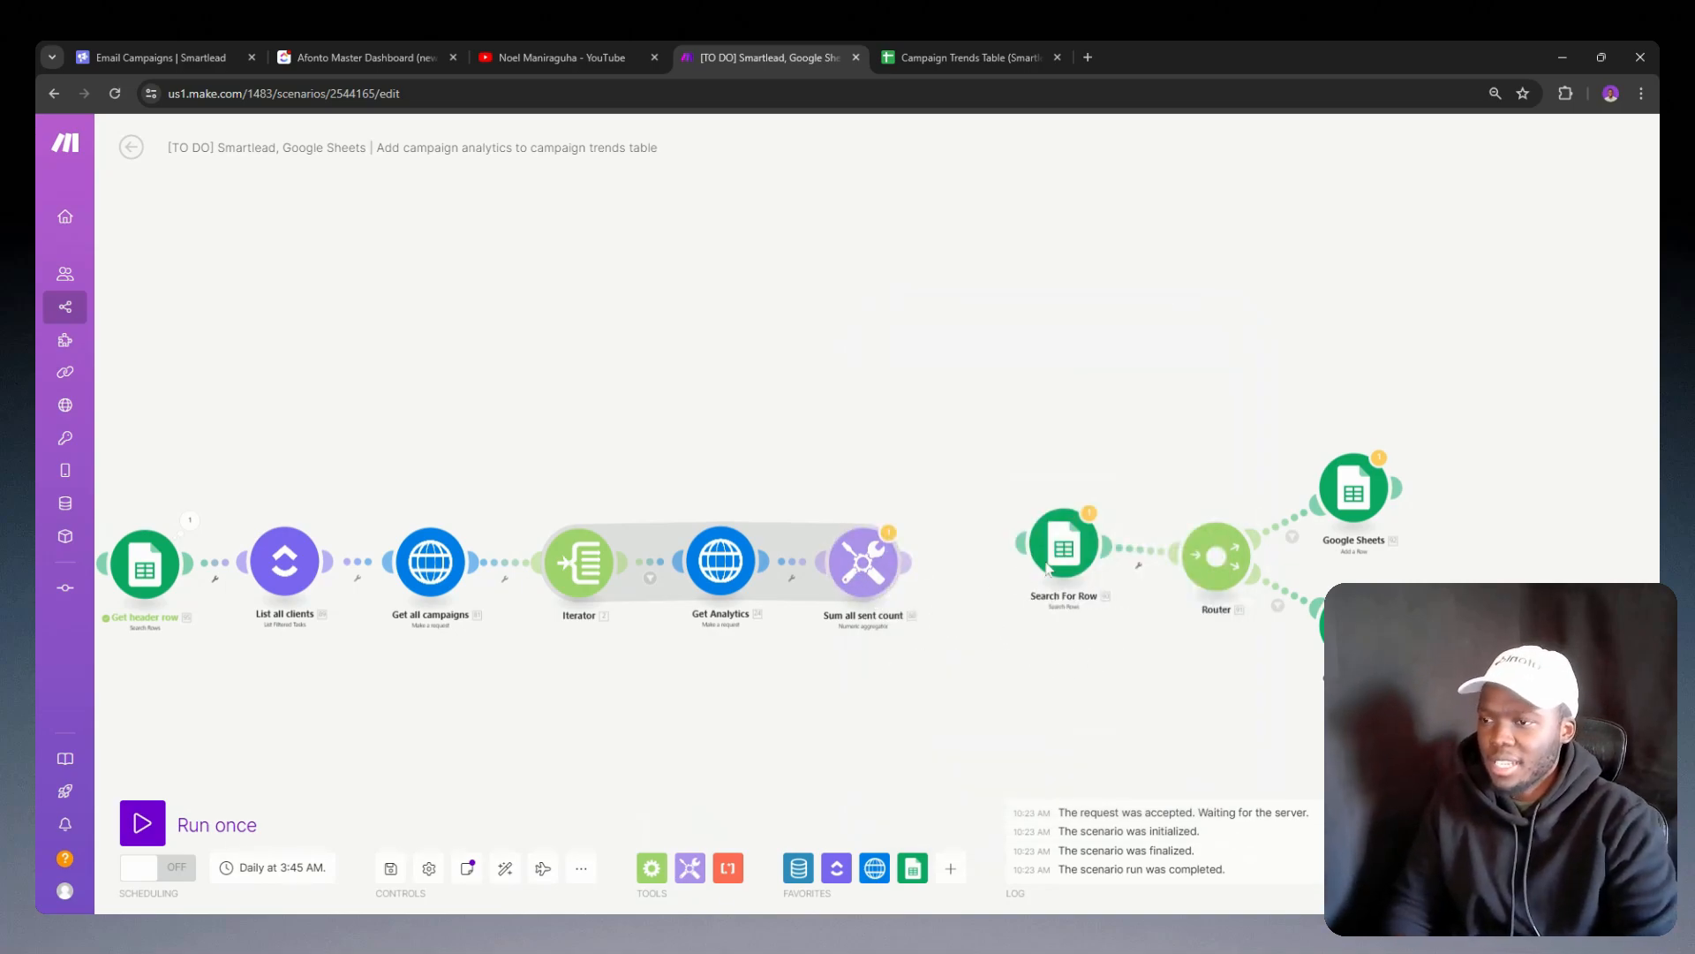
drag(1064, 567, 1007, 584)
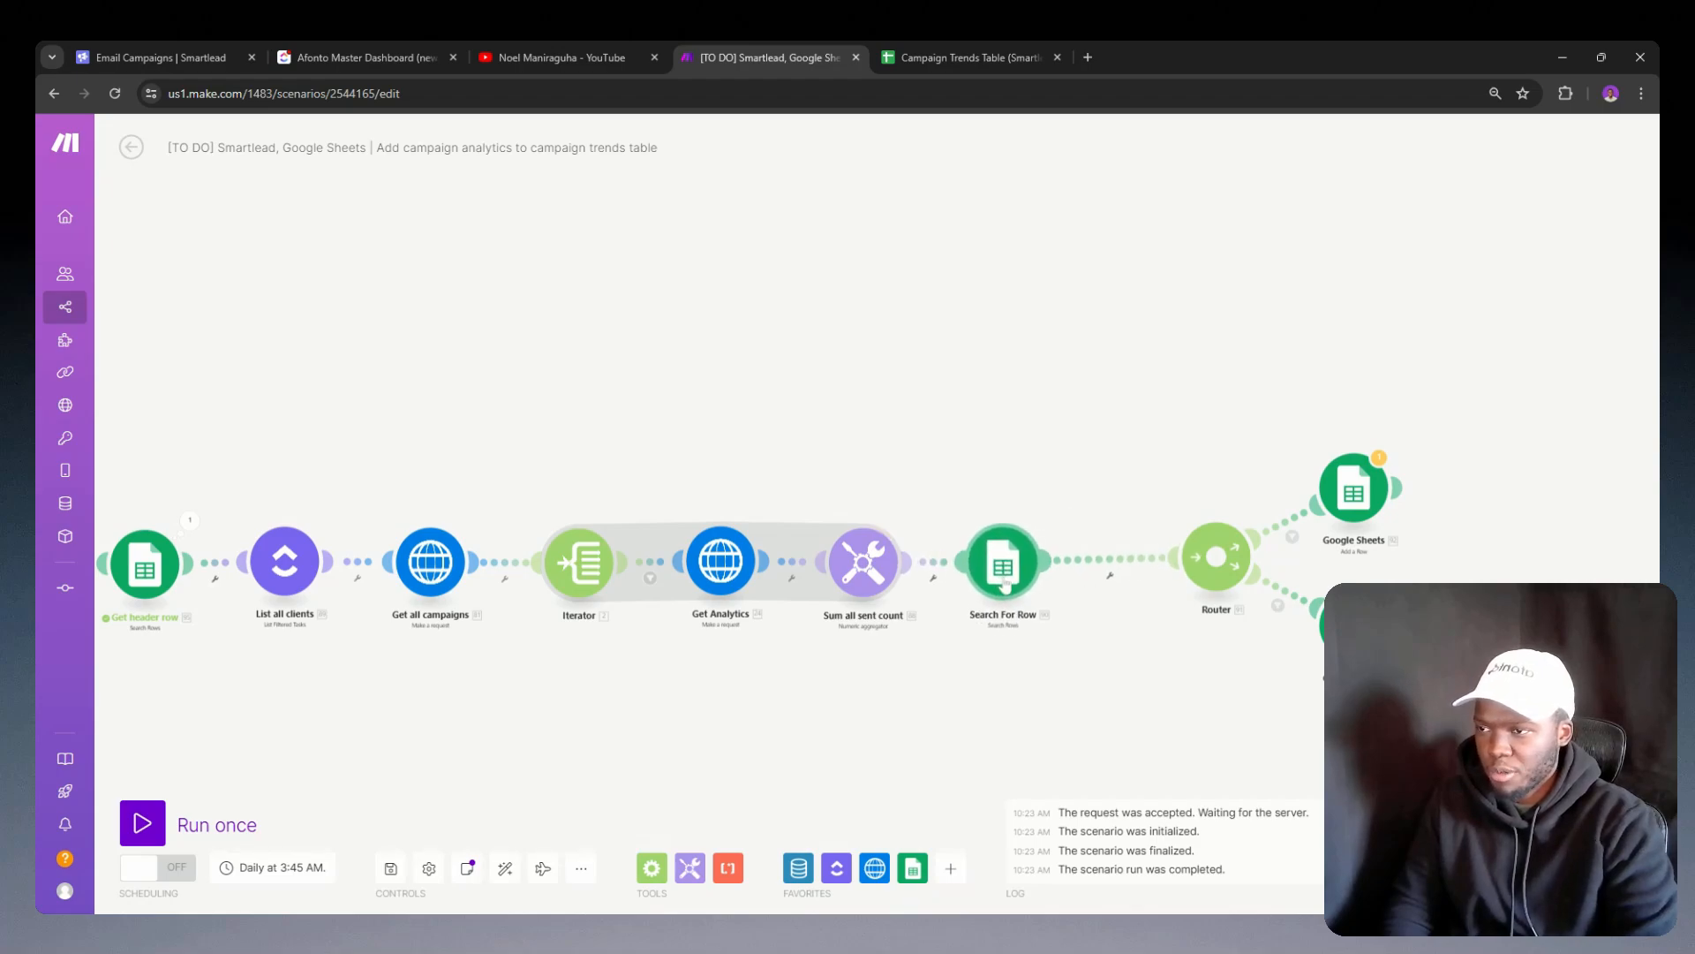
Step: Review the header setting, column range and date filter of the reconnected Search For Row module
click(1017, 571)
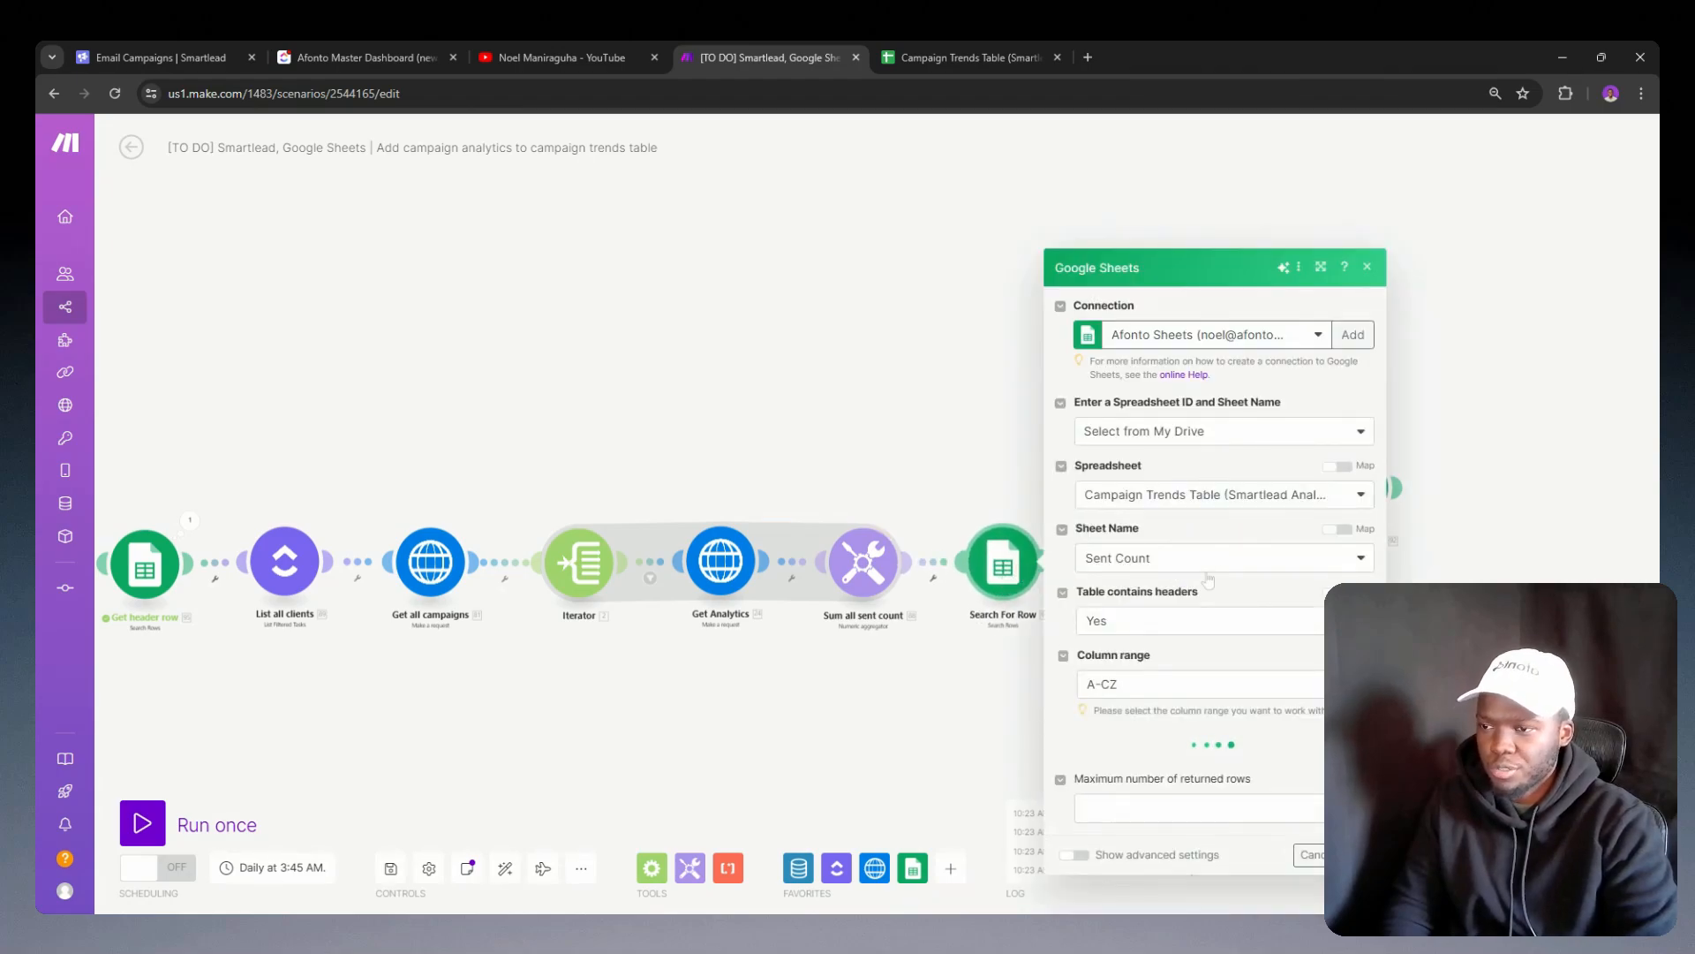
scroll(1210, 598, down, 2)
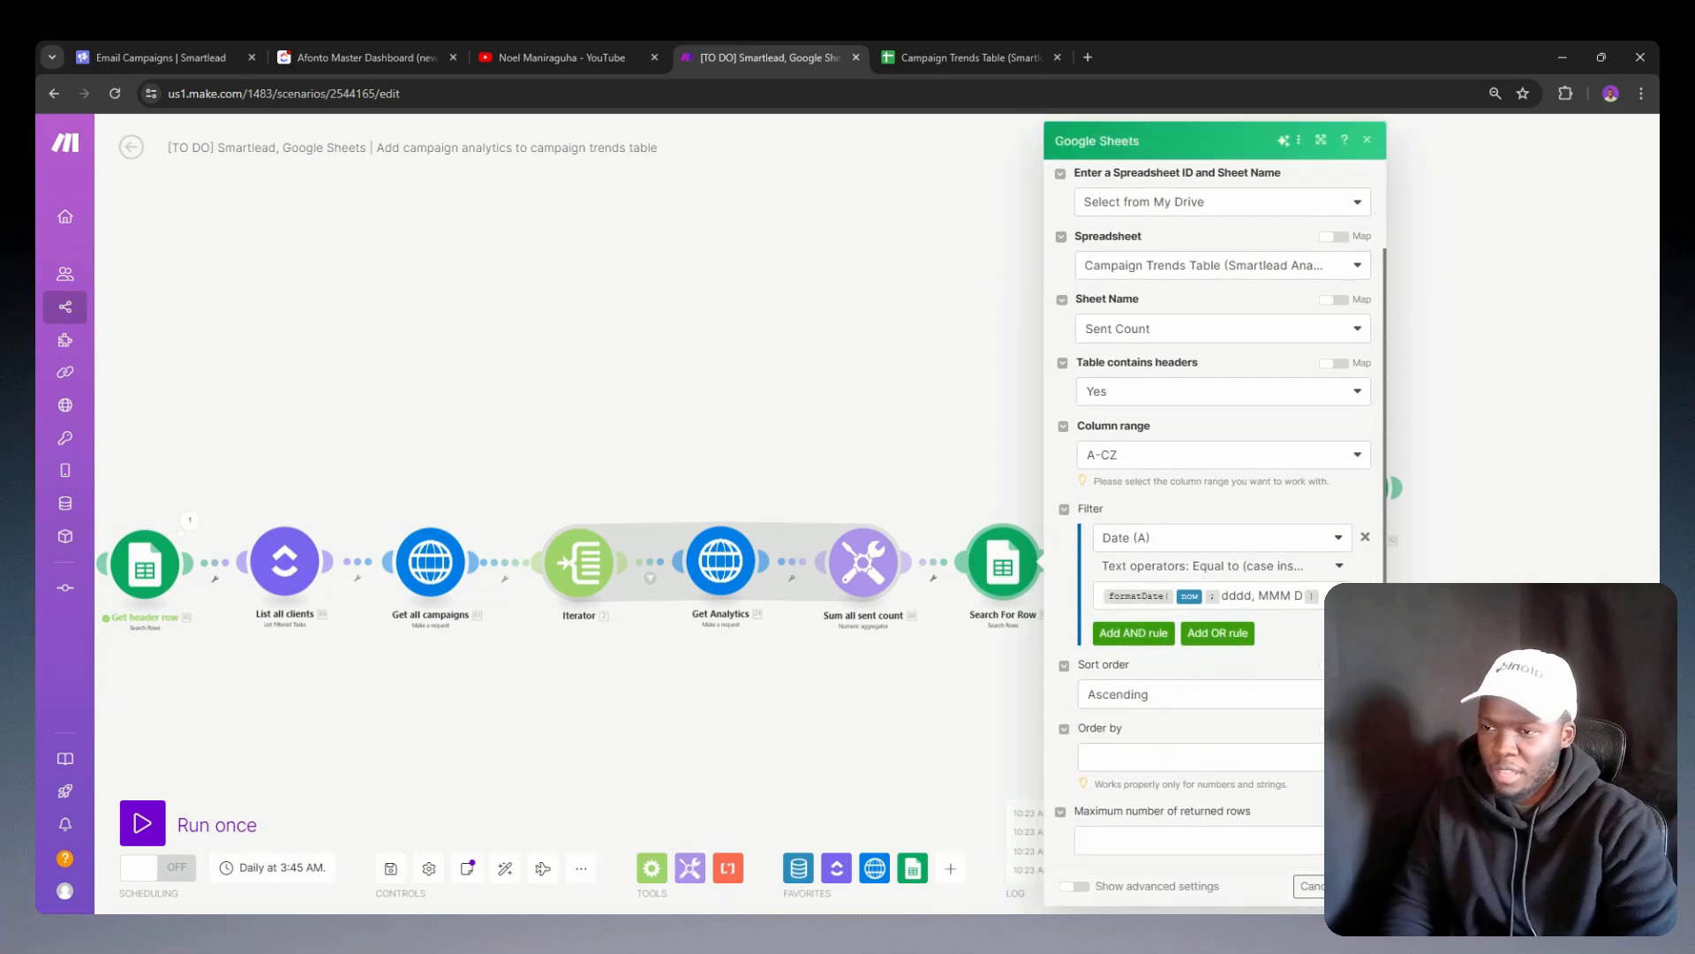
click(976, 651)
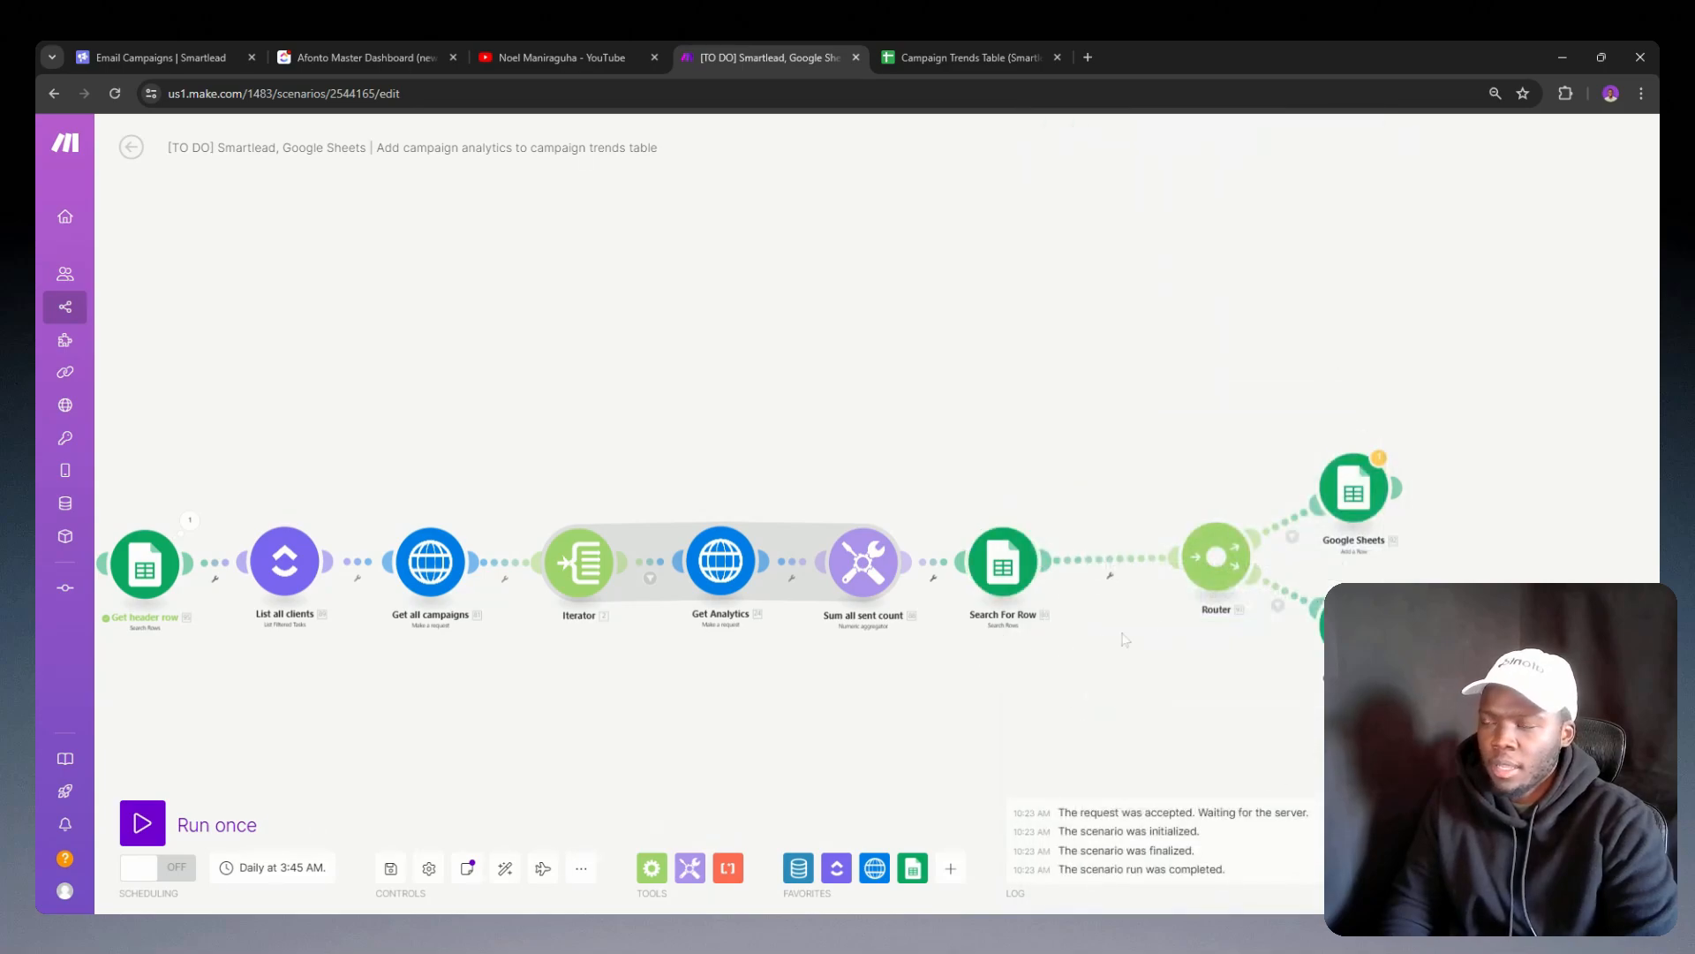
Step: Adjust Search For Row's spacing and move the Router with its two Google Sheets modules closer to it
drag(1002, 585, 1018, 585)
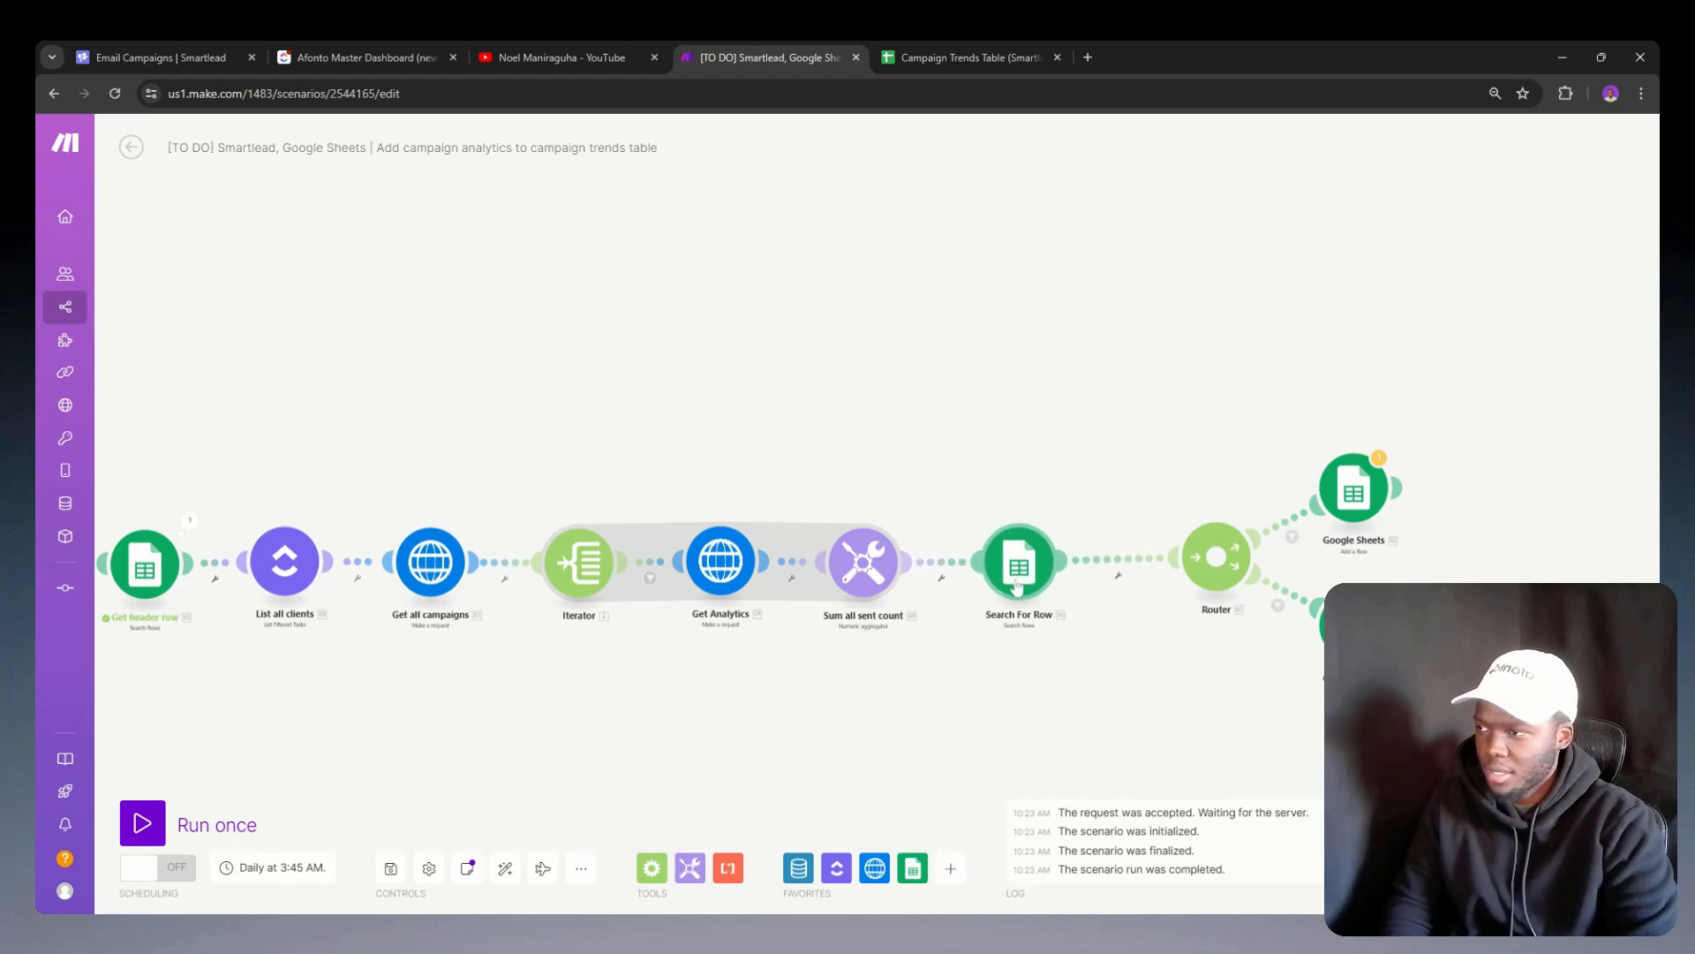
click(1226, 579)
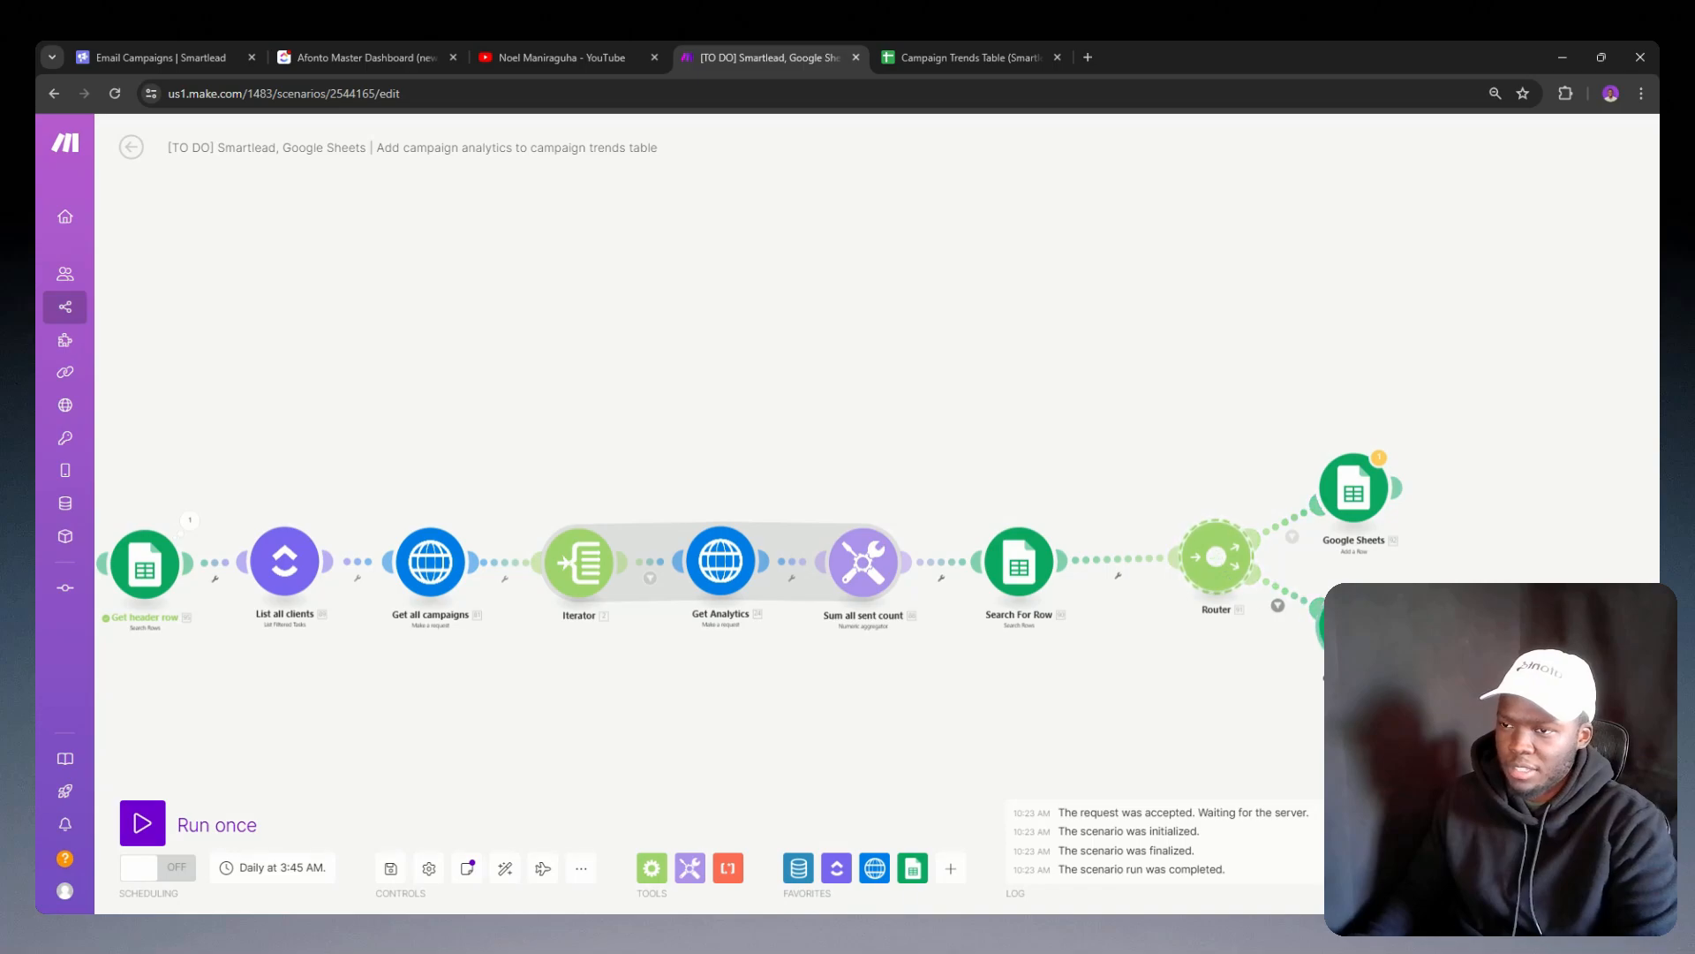
shift+click(1354, 510)
drag(1215, 556, 1169, 562)
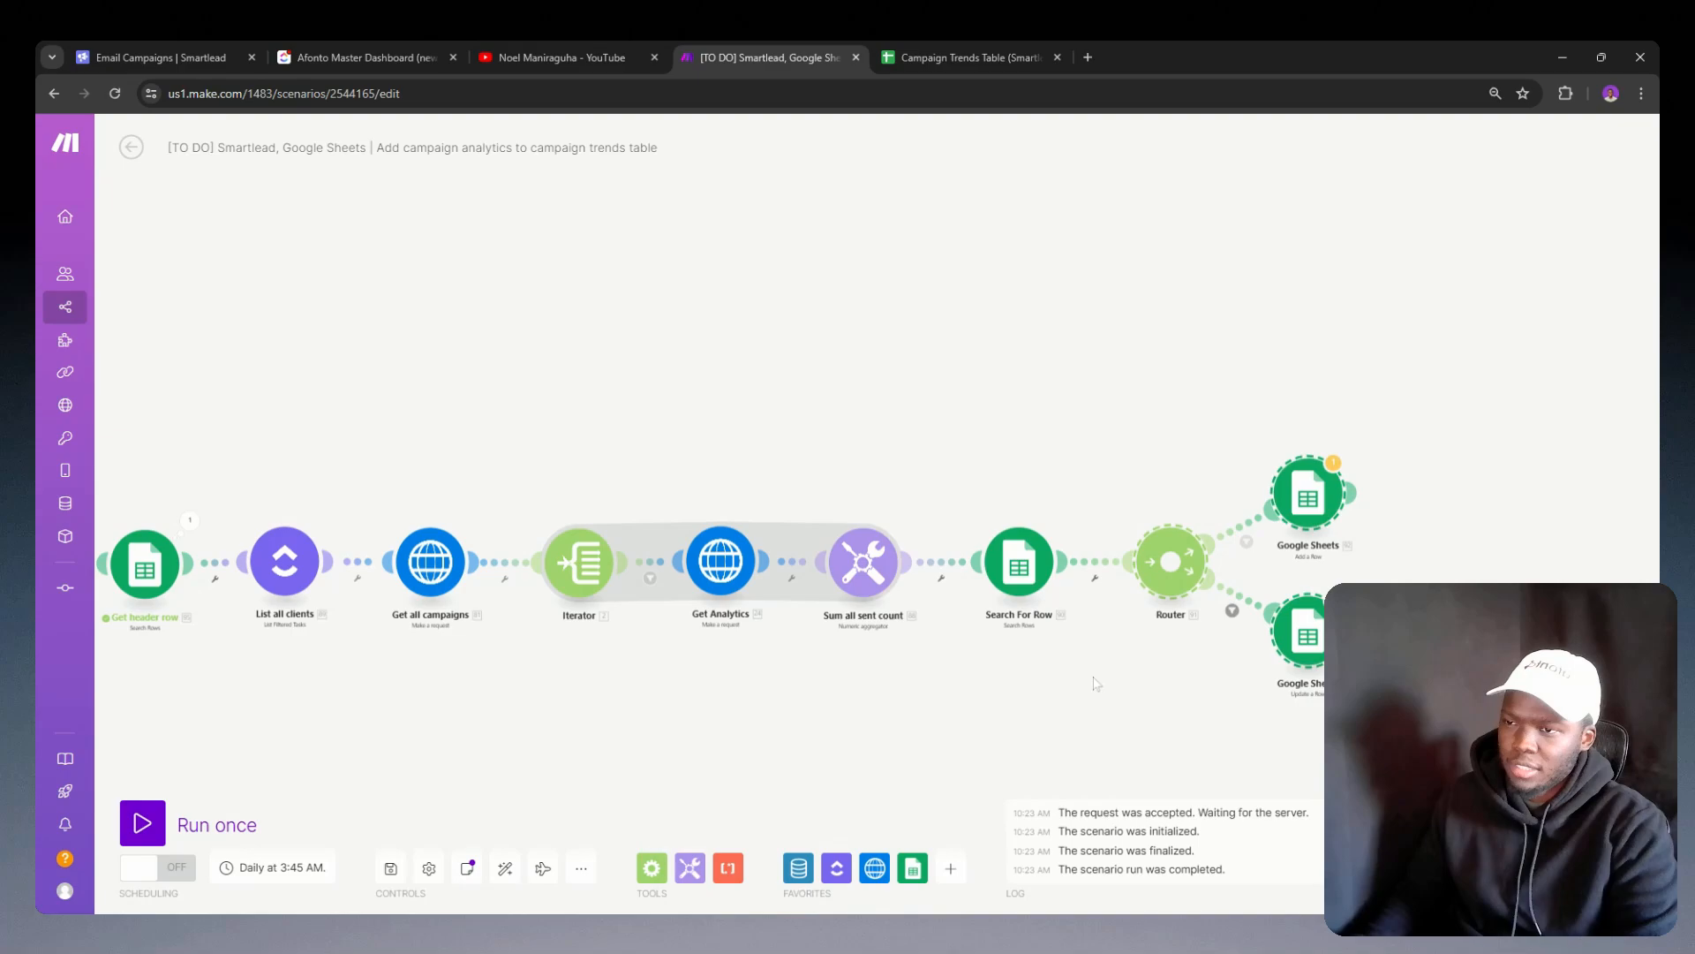
Step: Examine the Add a Row module's column values and the mappable items available for column B, including the Get header row output
click(1303, 521)
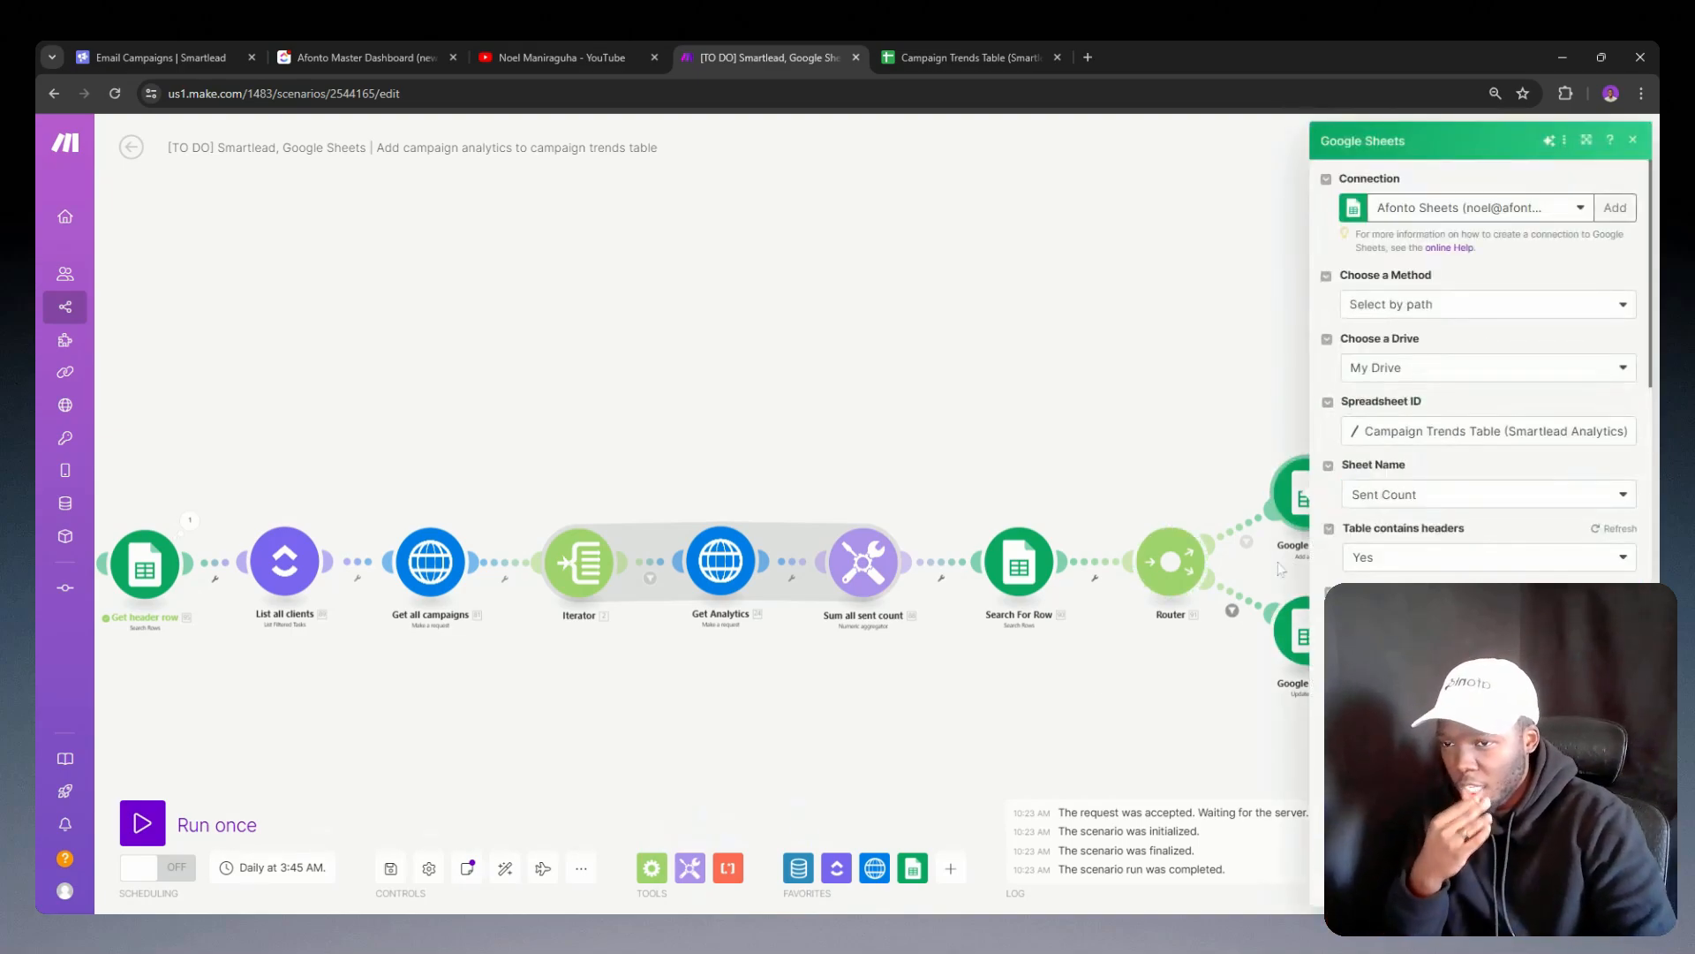
scroll(1443, 485, down, 3)
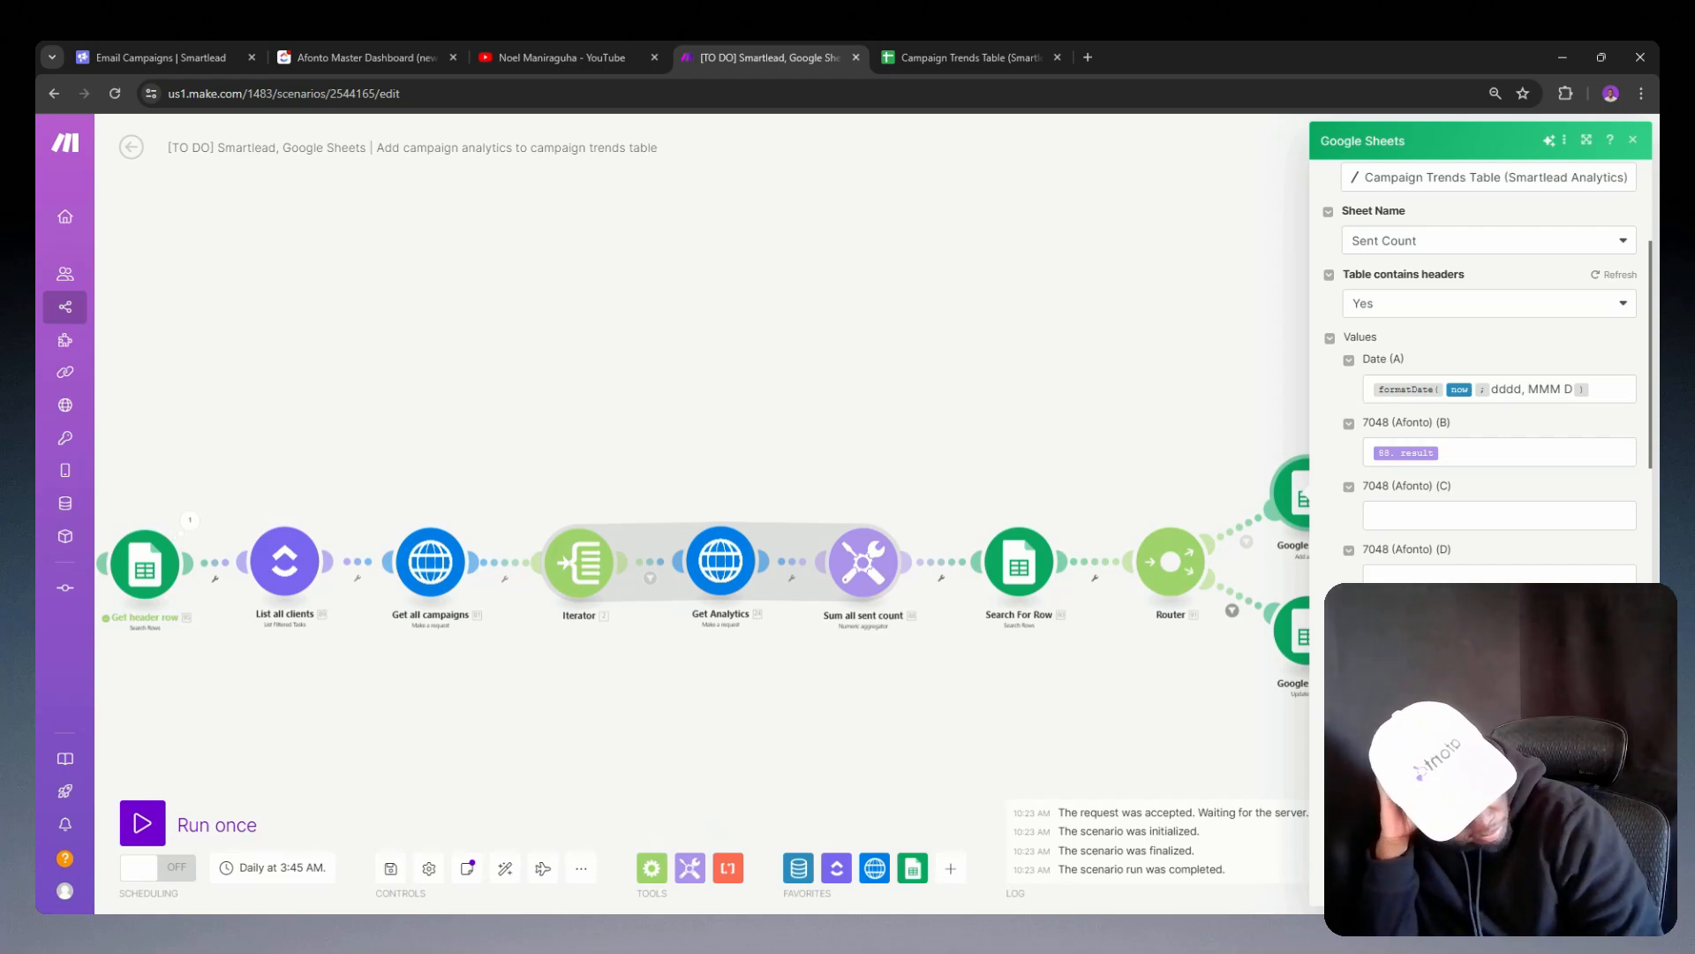
click(1439, 448)
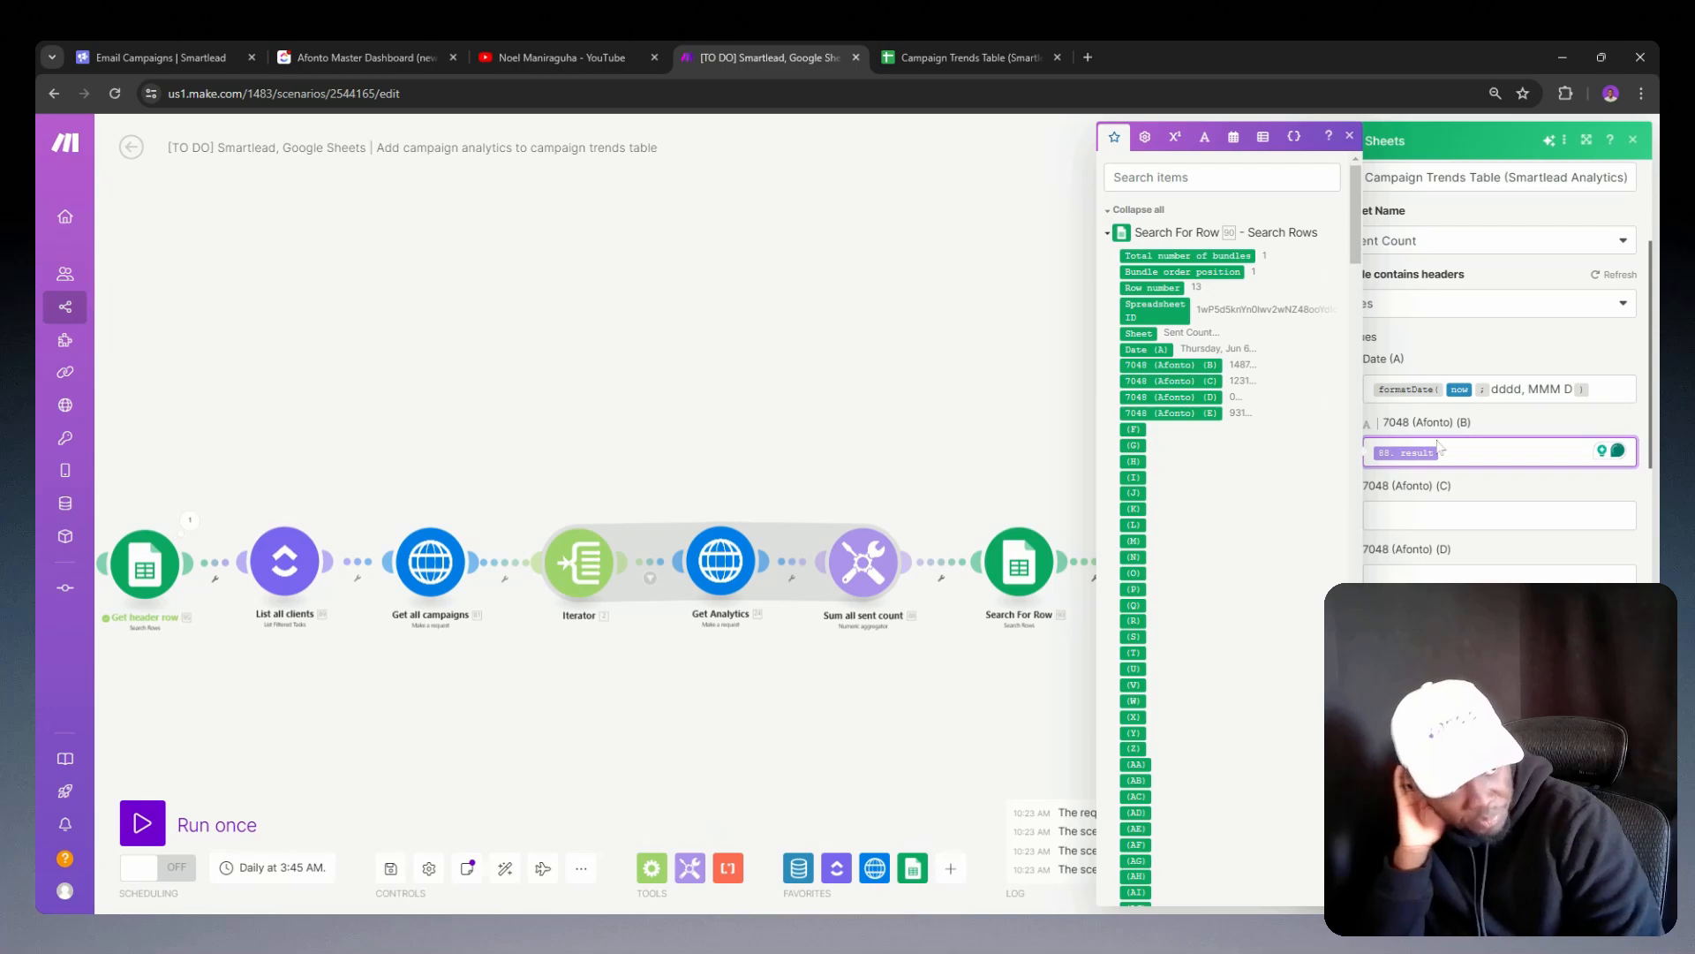
click(1501, 429)
click(1503, 449)
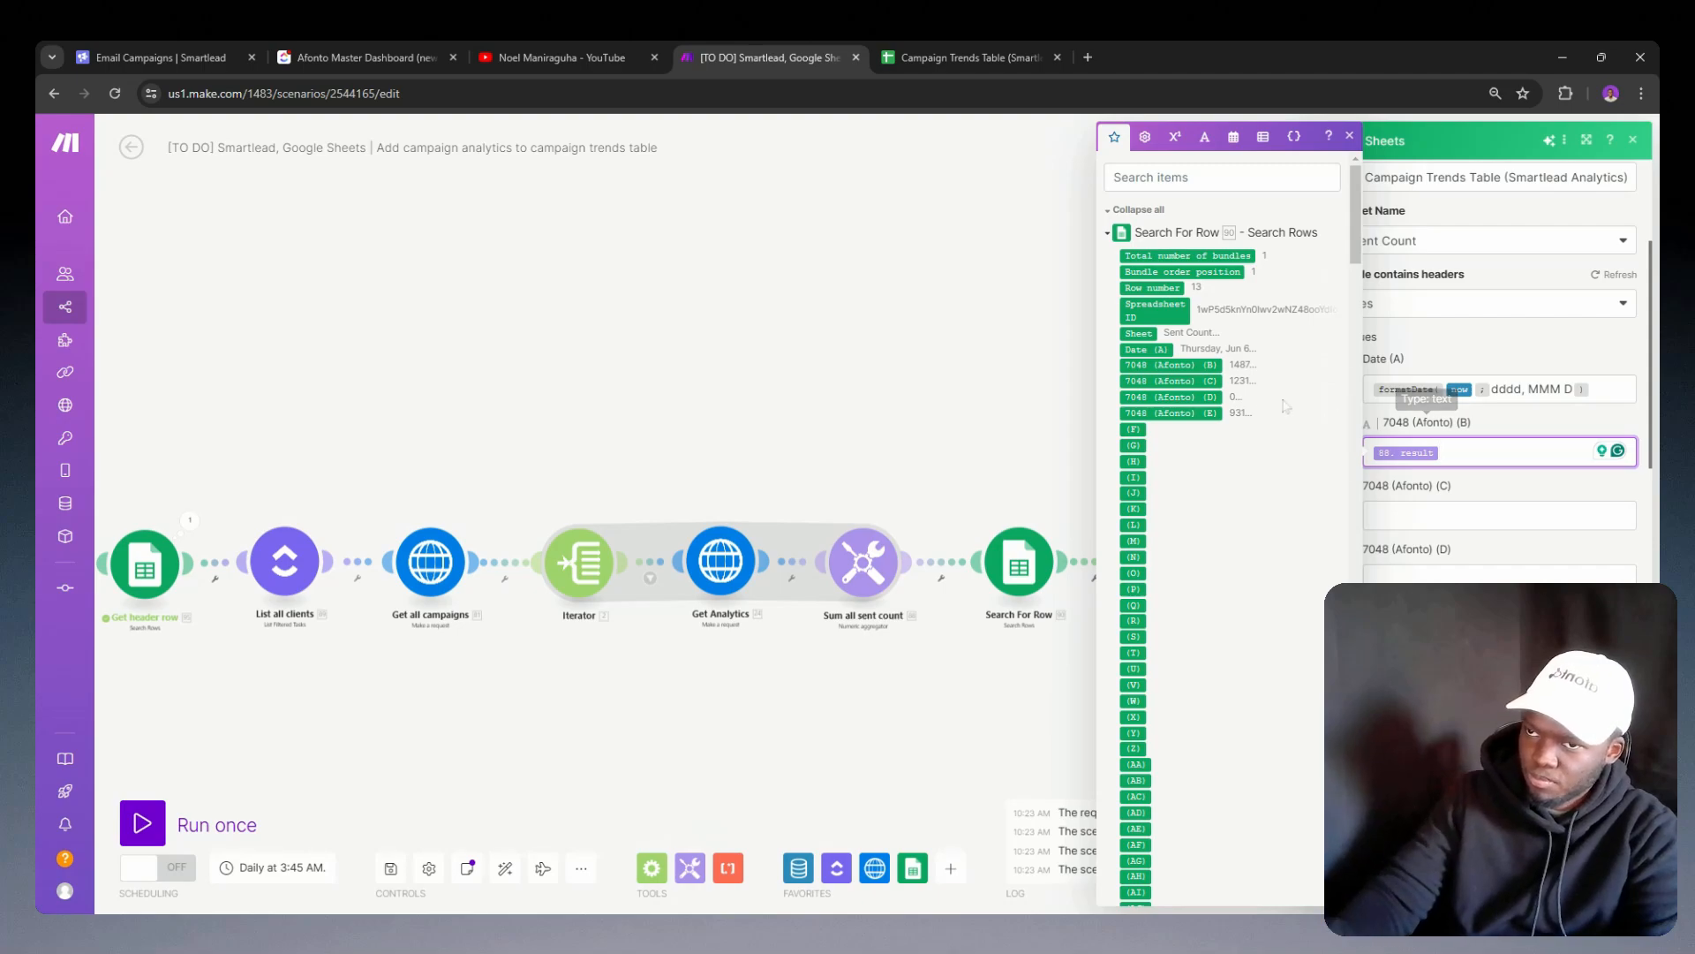
scroll(1271, 397, down, 15)
scroll(1268, 389, up, 5)
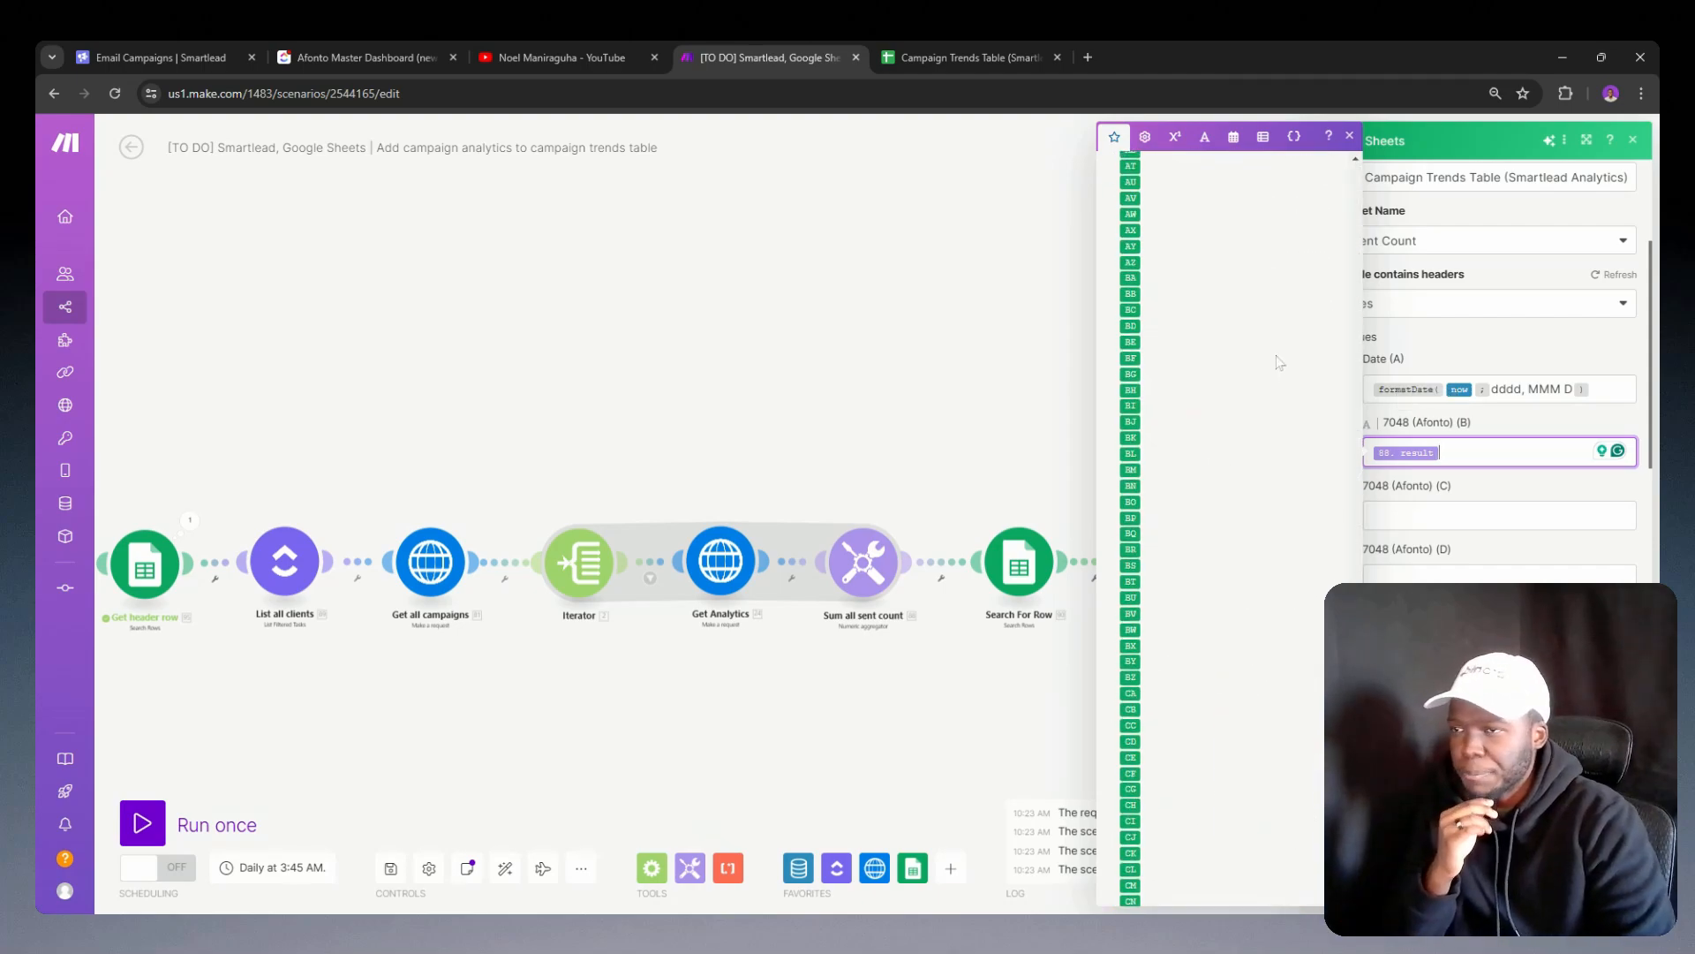
scroll(1271, 367, up, 10)
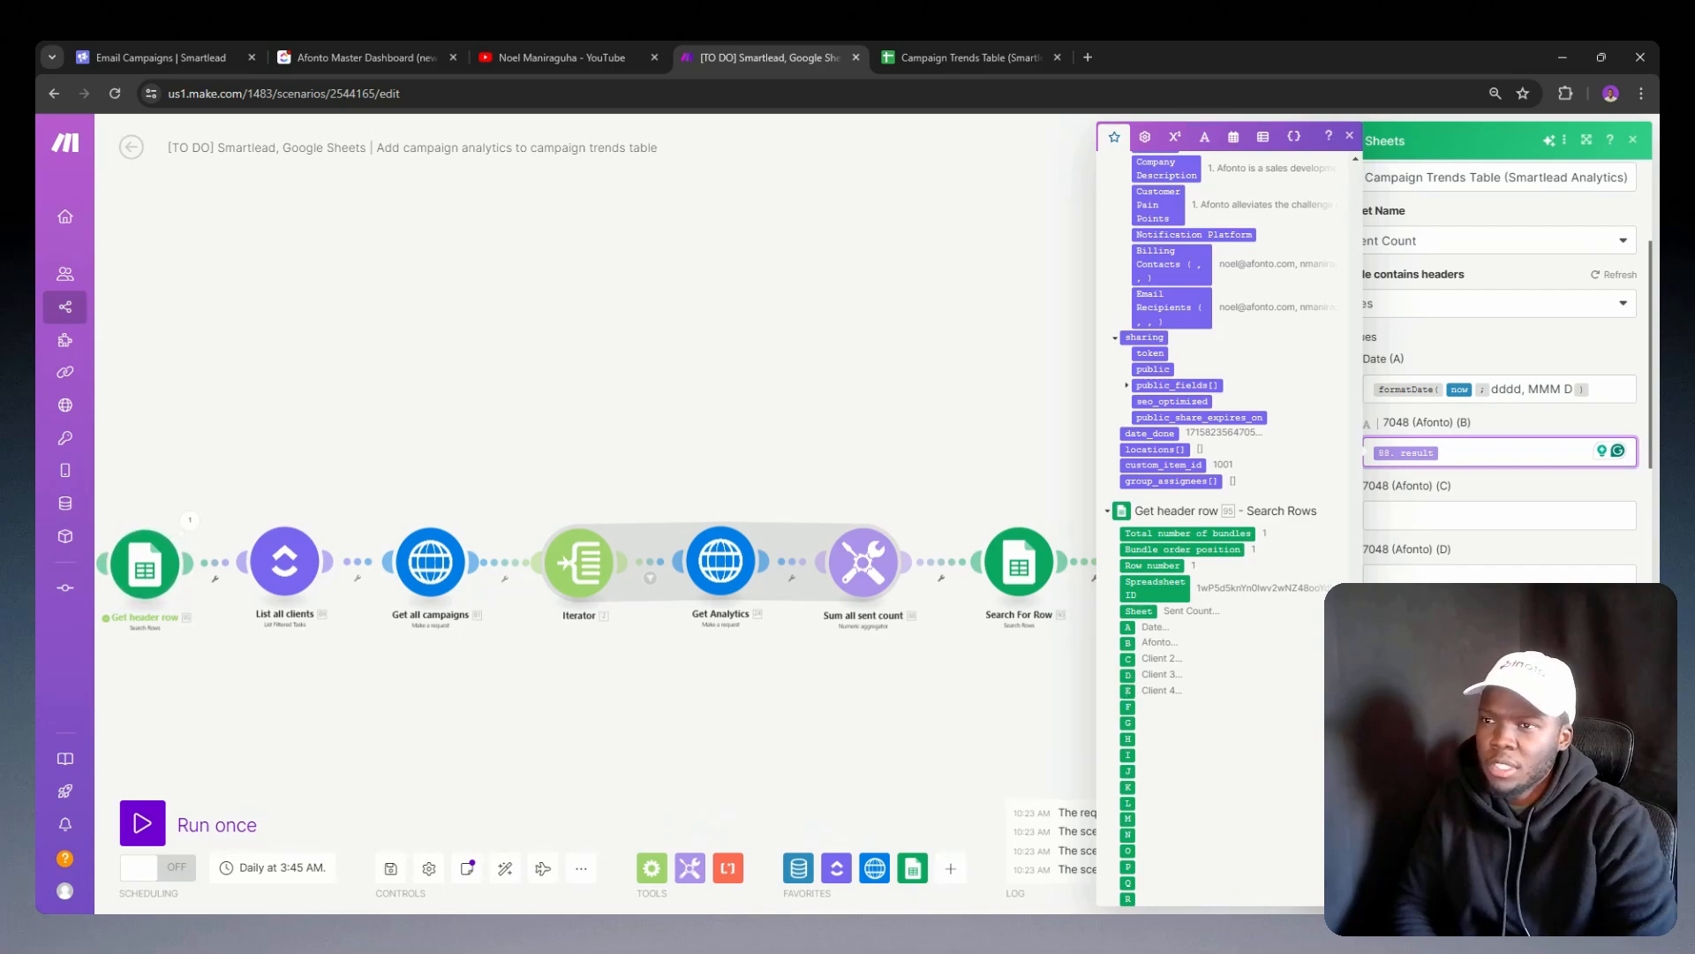
scroll(1473, 514, up, 3)
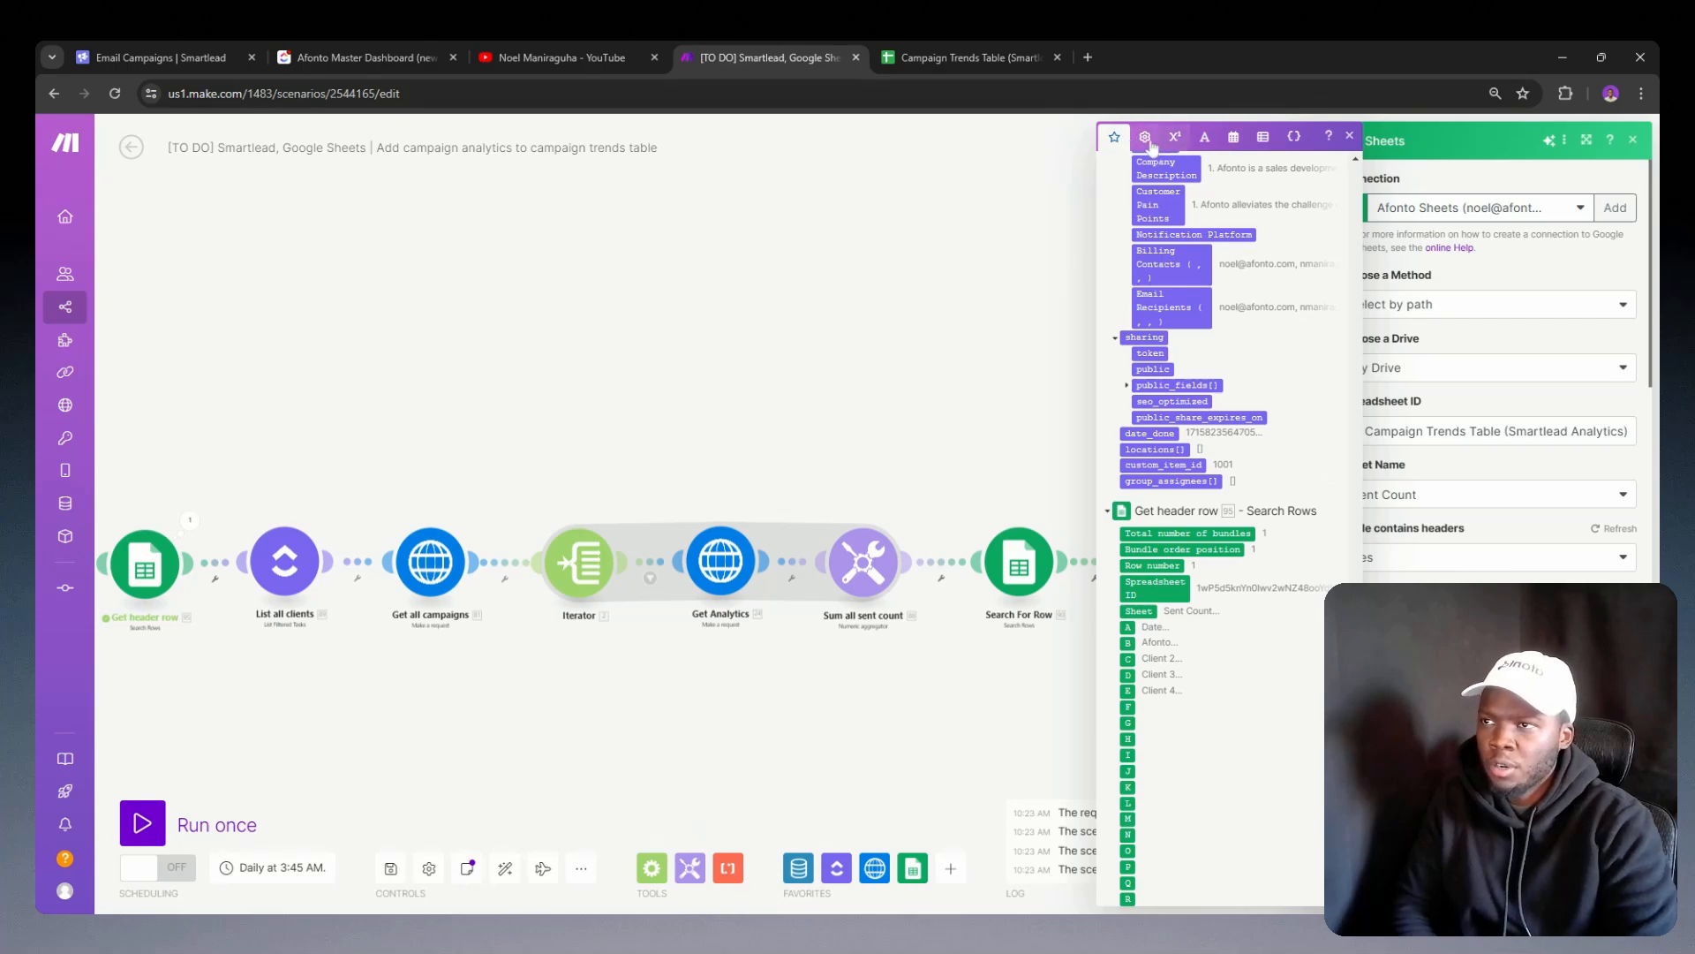
Step: Look through the general functions, operators and keywords available for mapping values in the Add a Row module
click(1147, 138)
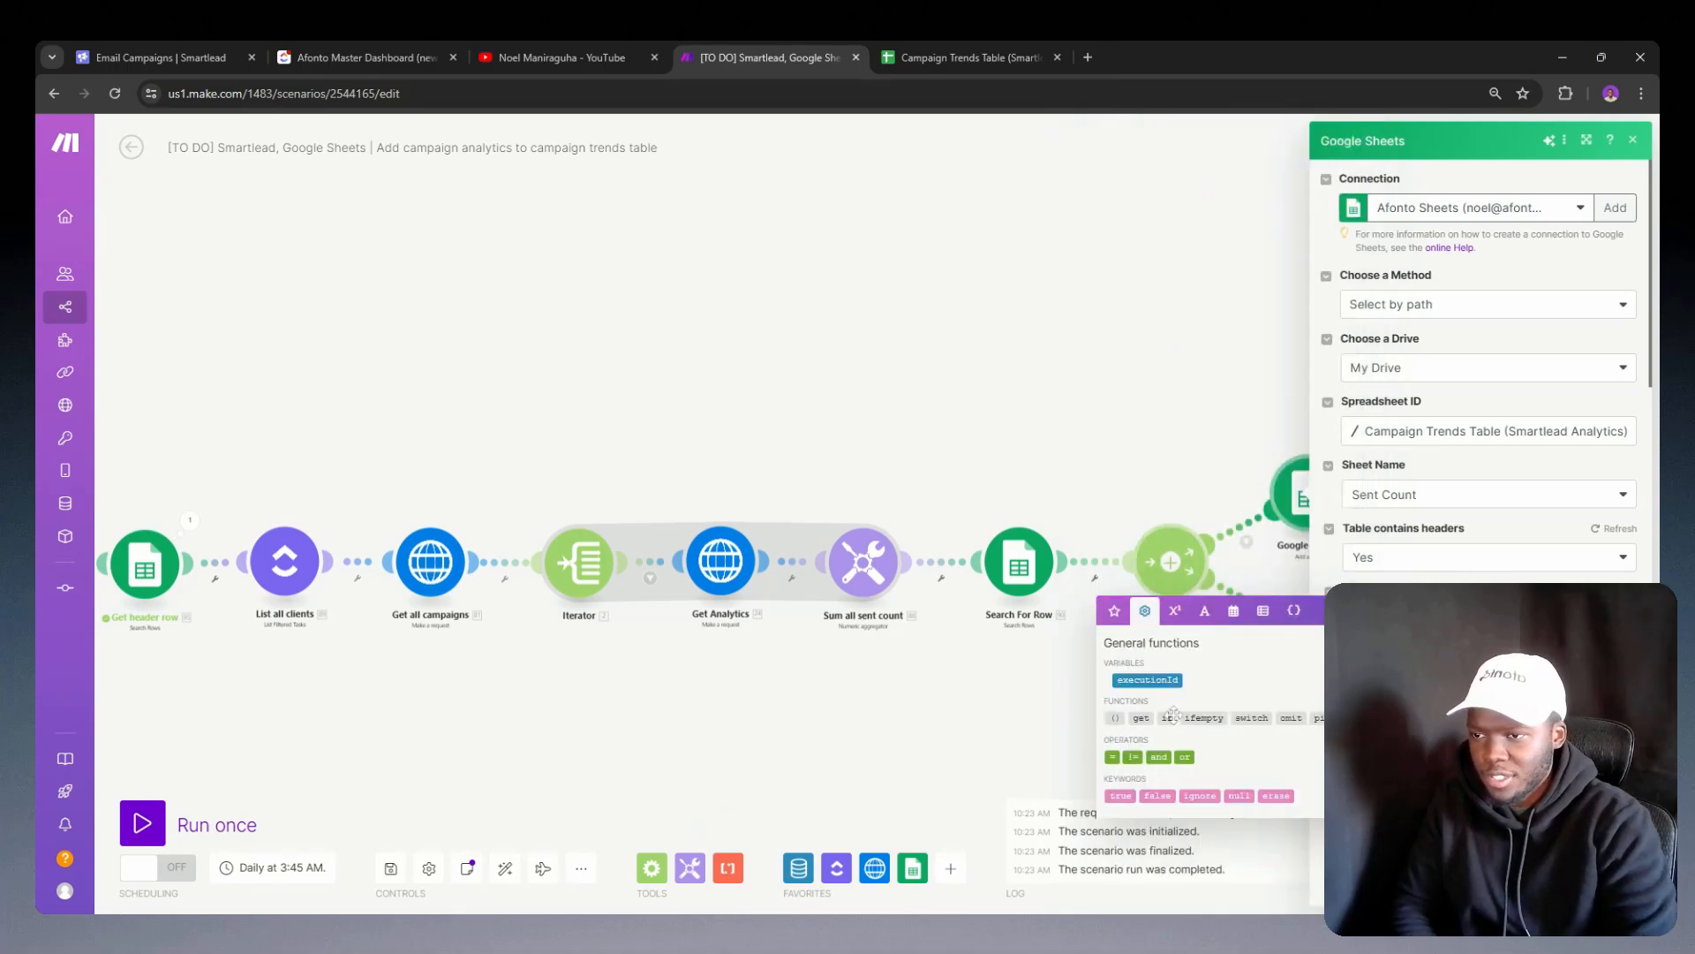
mouse_move(1173, 713)
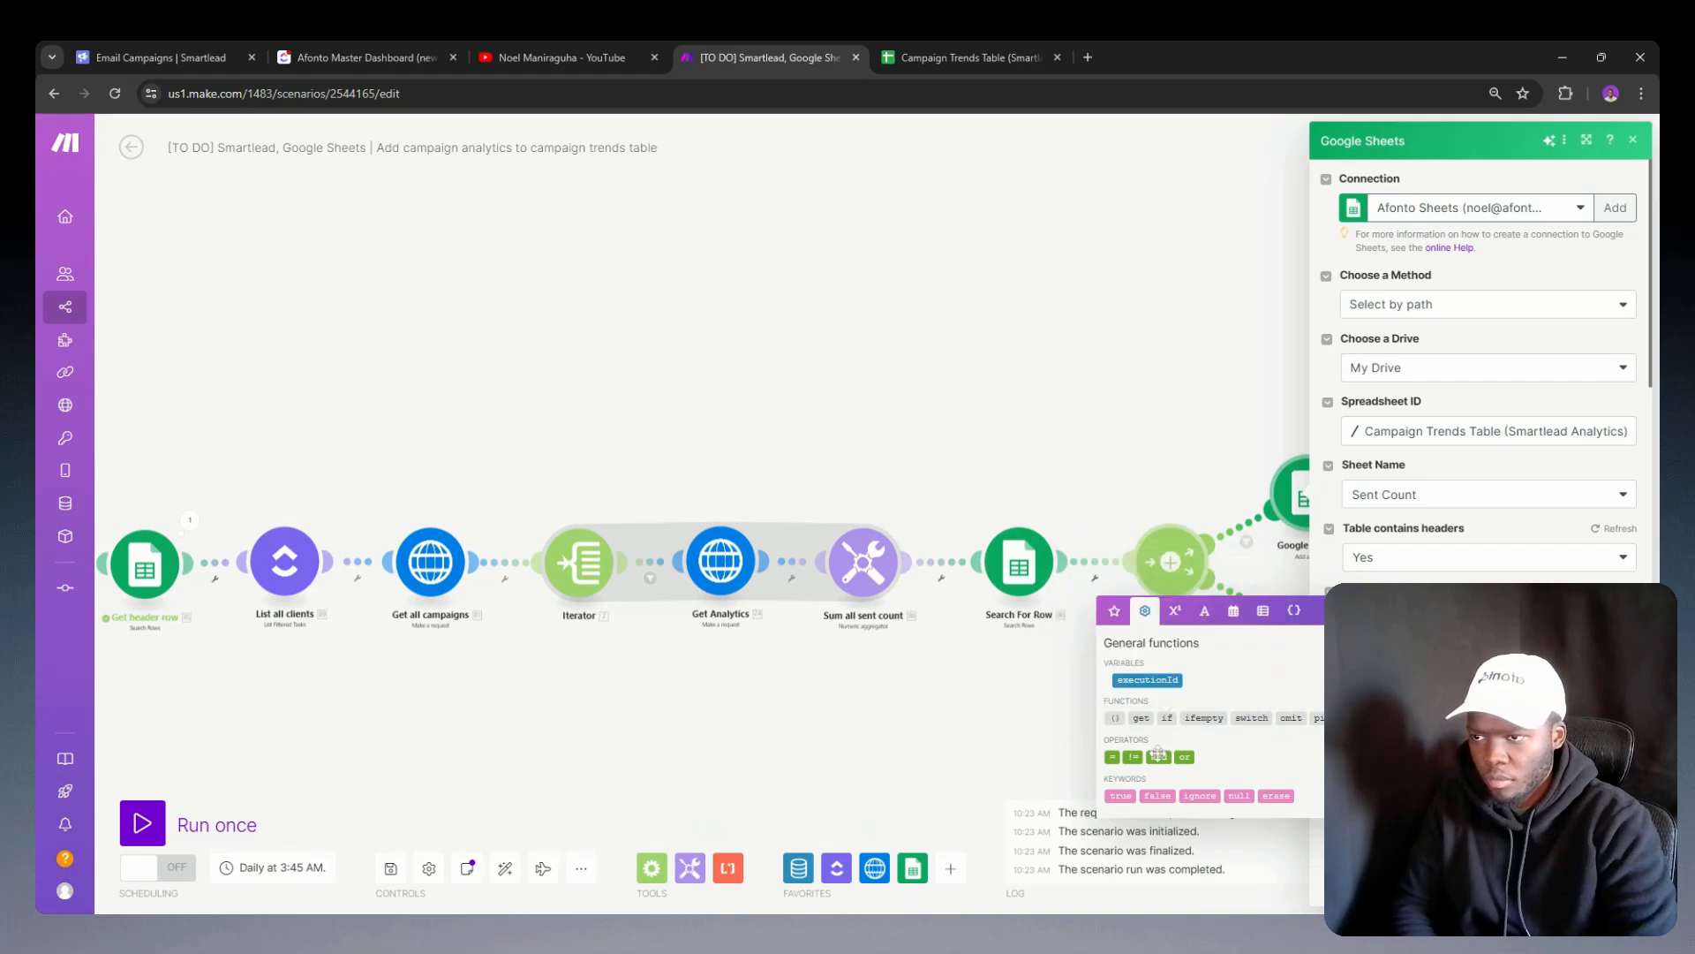
mouse_move(1164, 744)
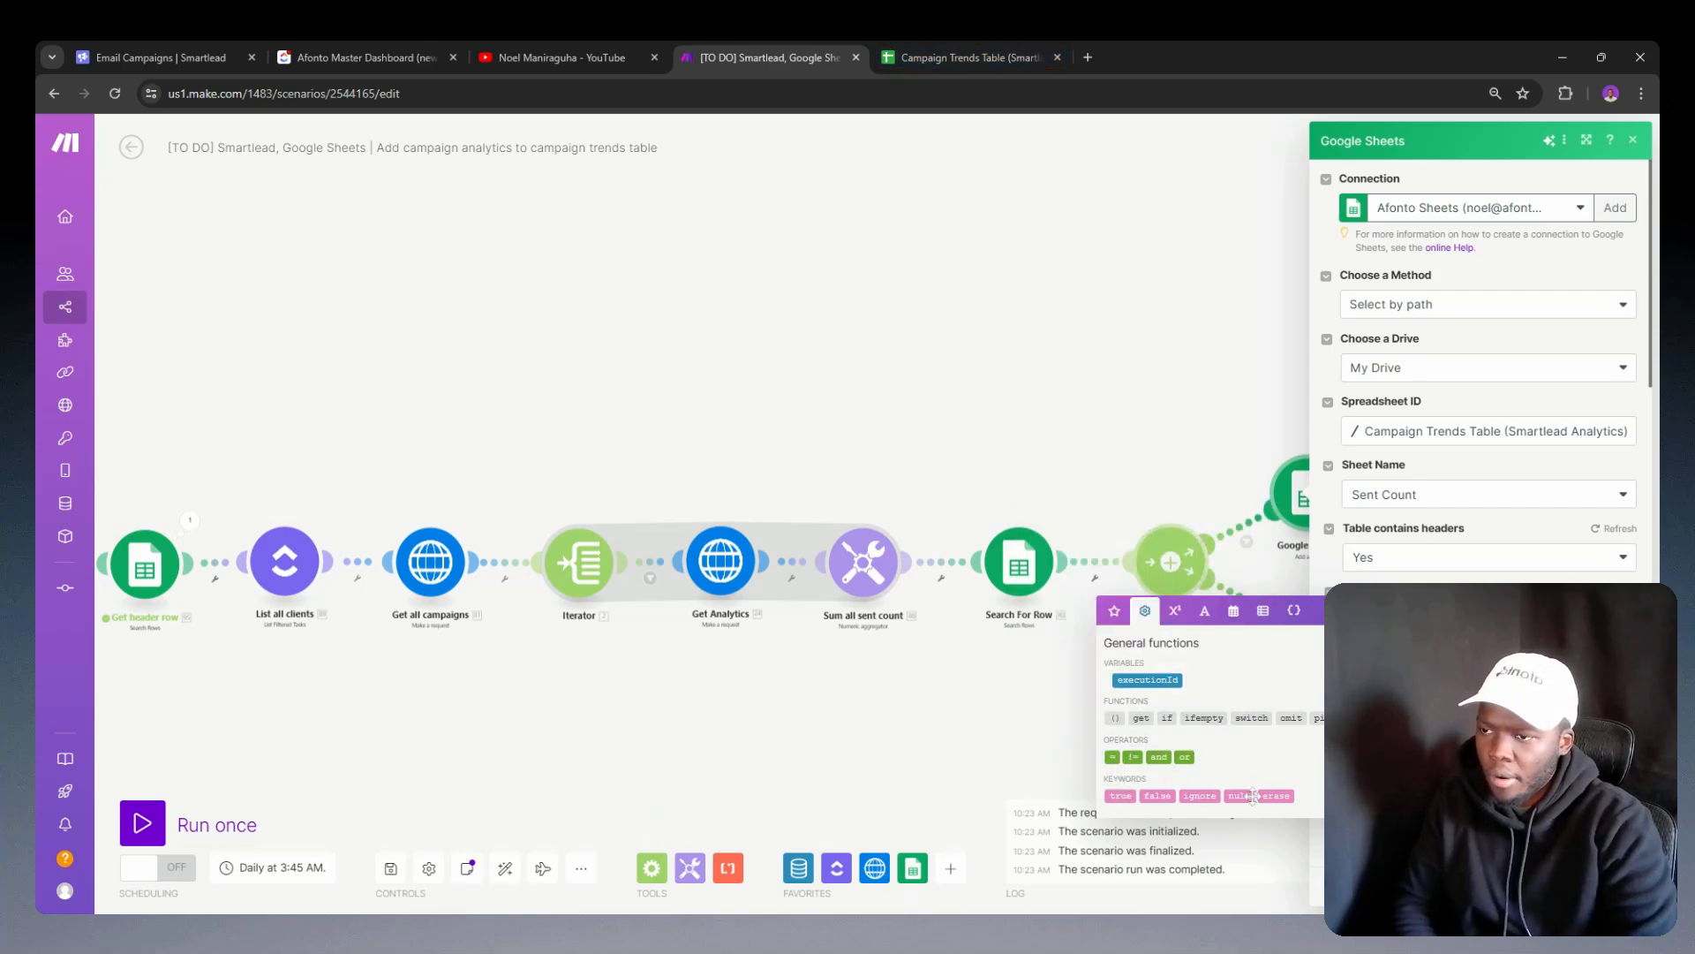
Step: Search Google for "make.com if contains" in a new browser tab
click(1088, 58)
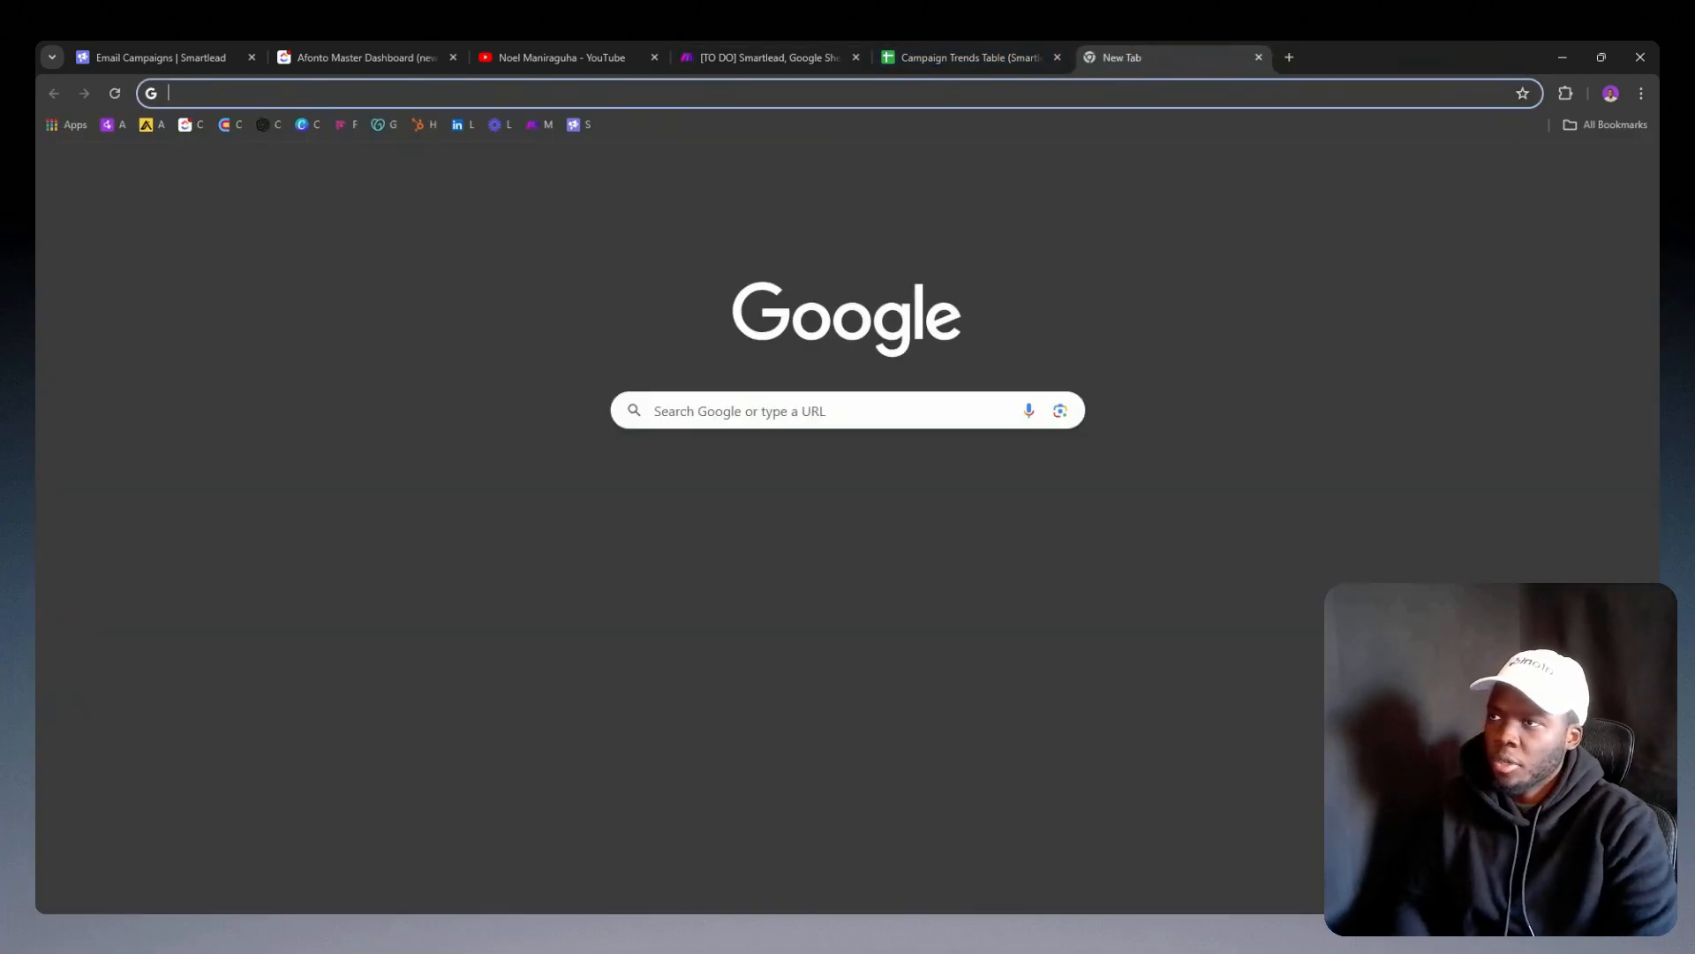
text(make.com)
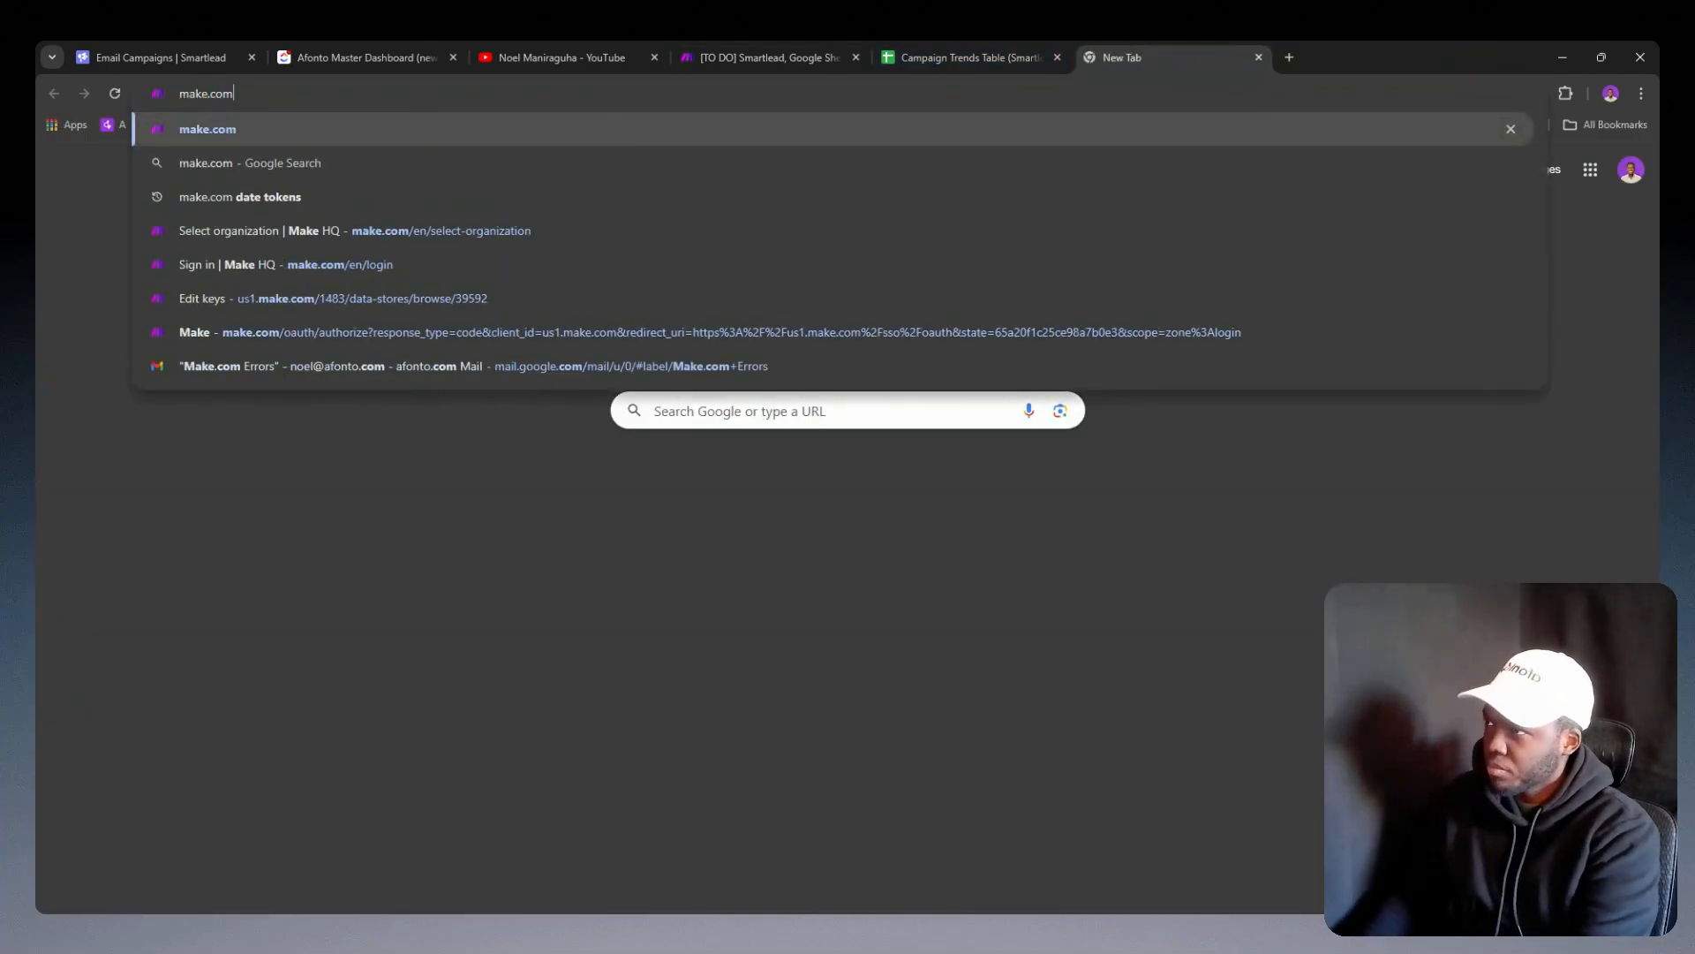
text( if conta)
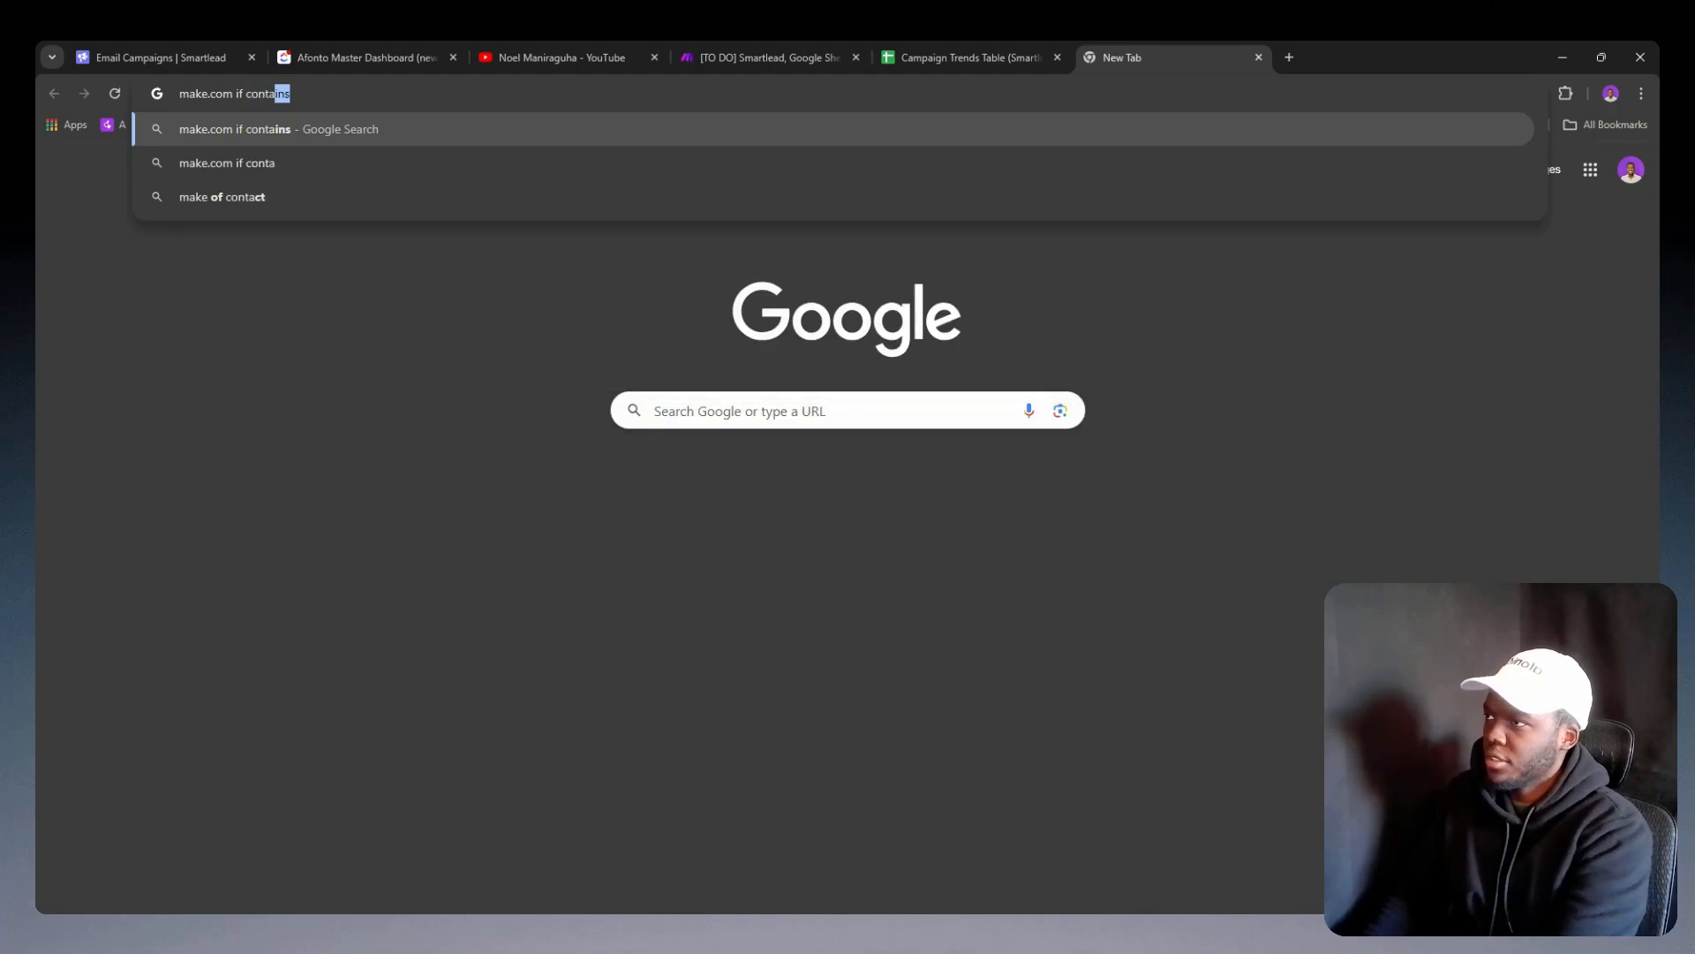
key(Return)
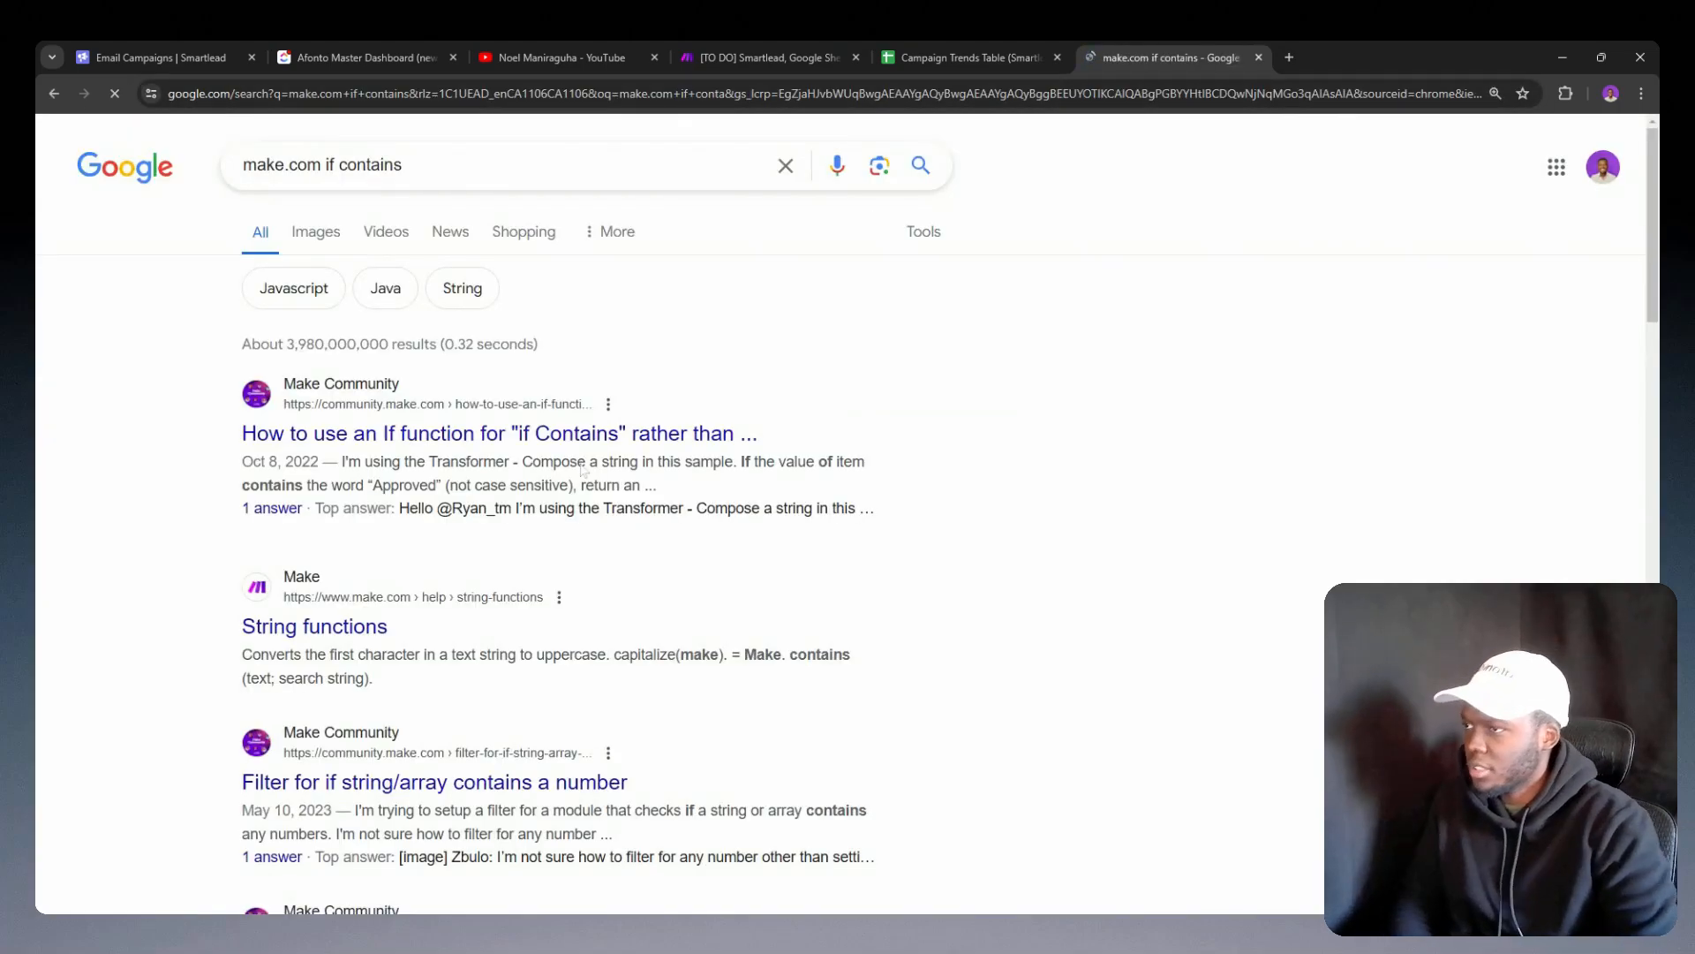
Step: Open the Make Community thread on using an If function for "if Contains" and read its accepted solution formula
middle_click(568, 437)
click(1325, 57)
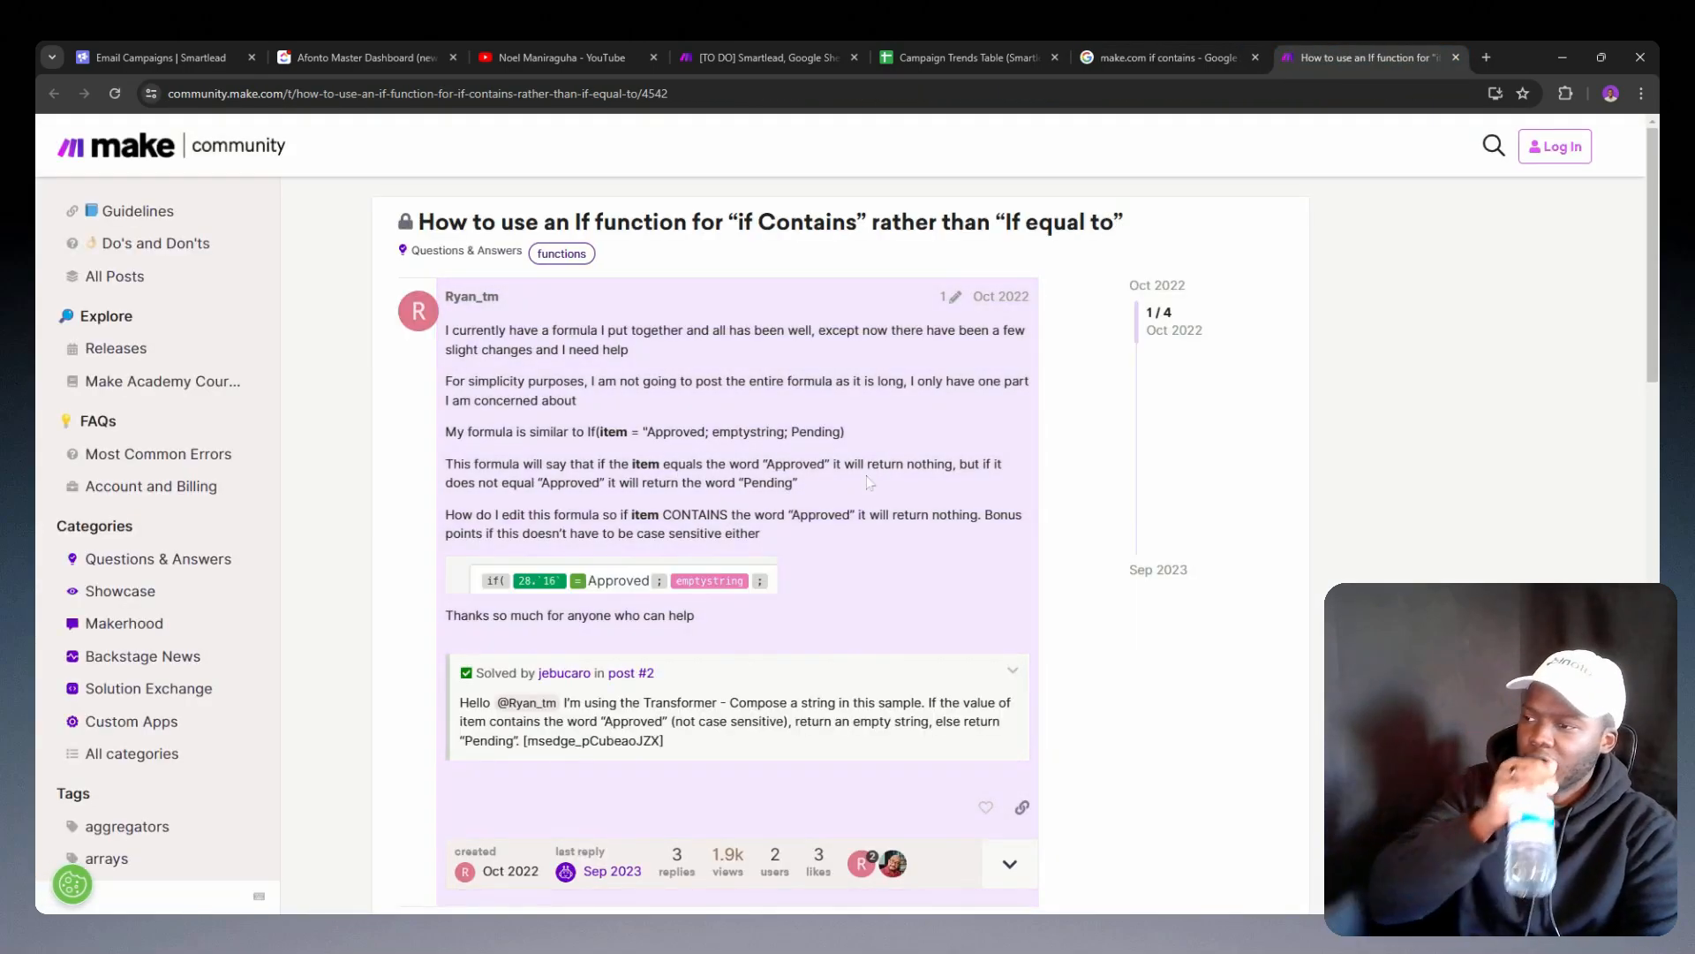
scroll(888, 583, down, 2)
scroll(887, 582, down, 4)
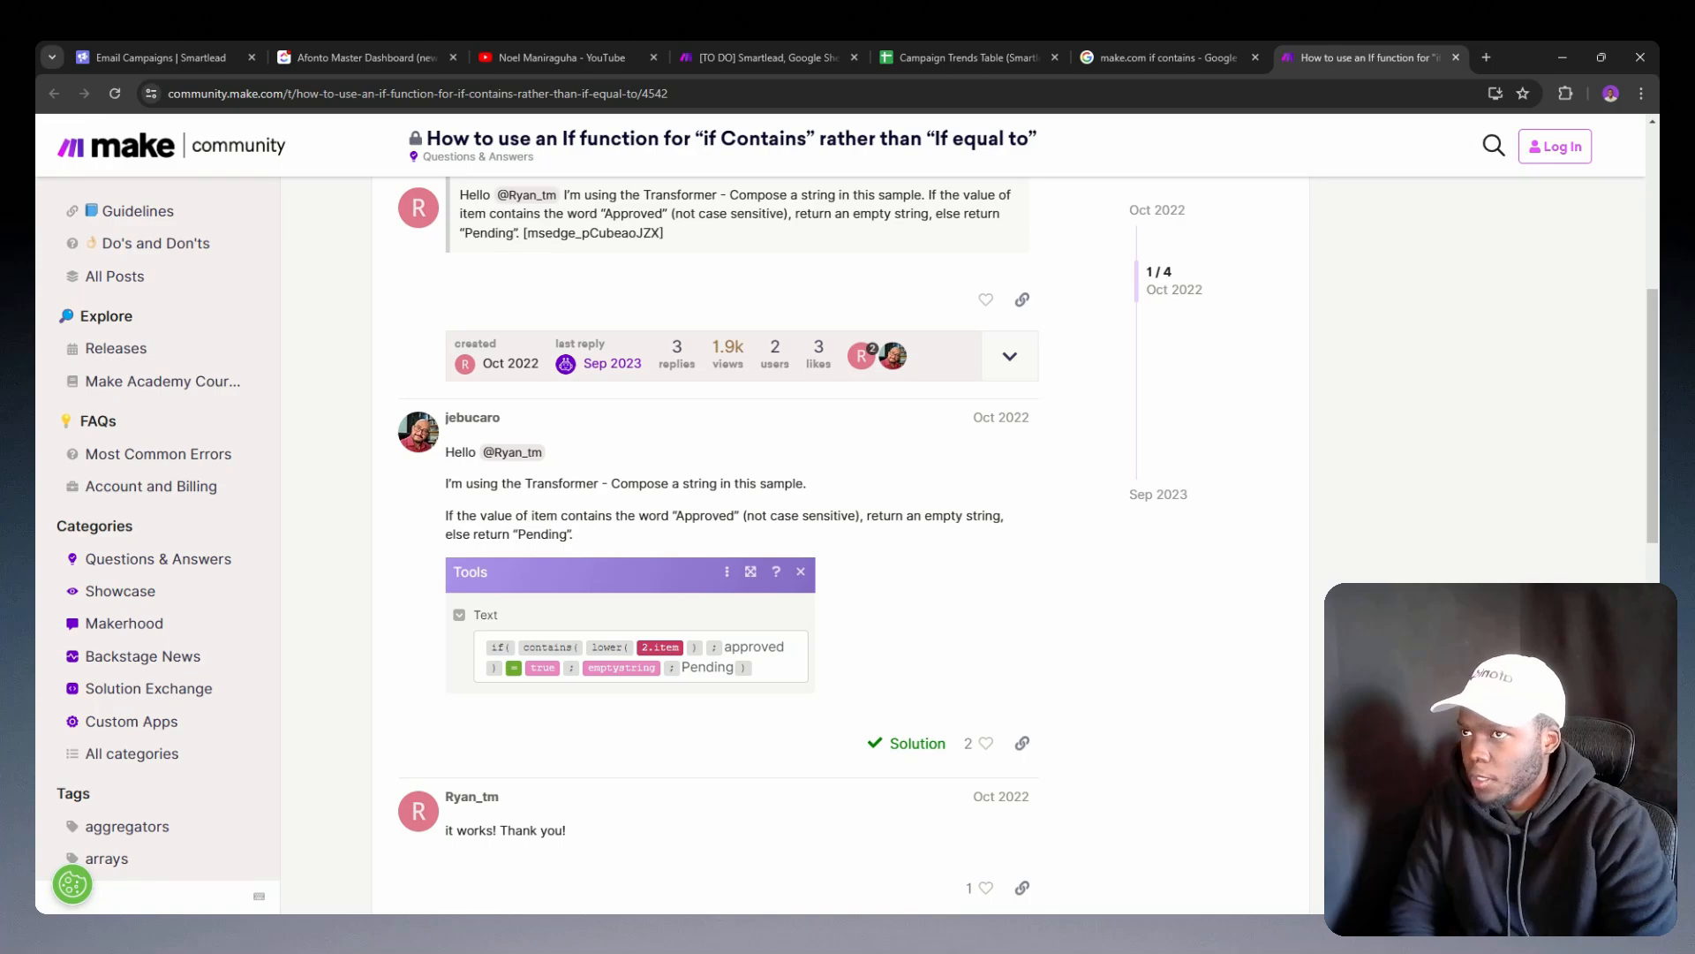
Step: Return to the Make scenario and inspect the output bundle of the Get header row module
click(975, 55)
click(793, 54)
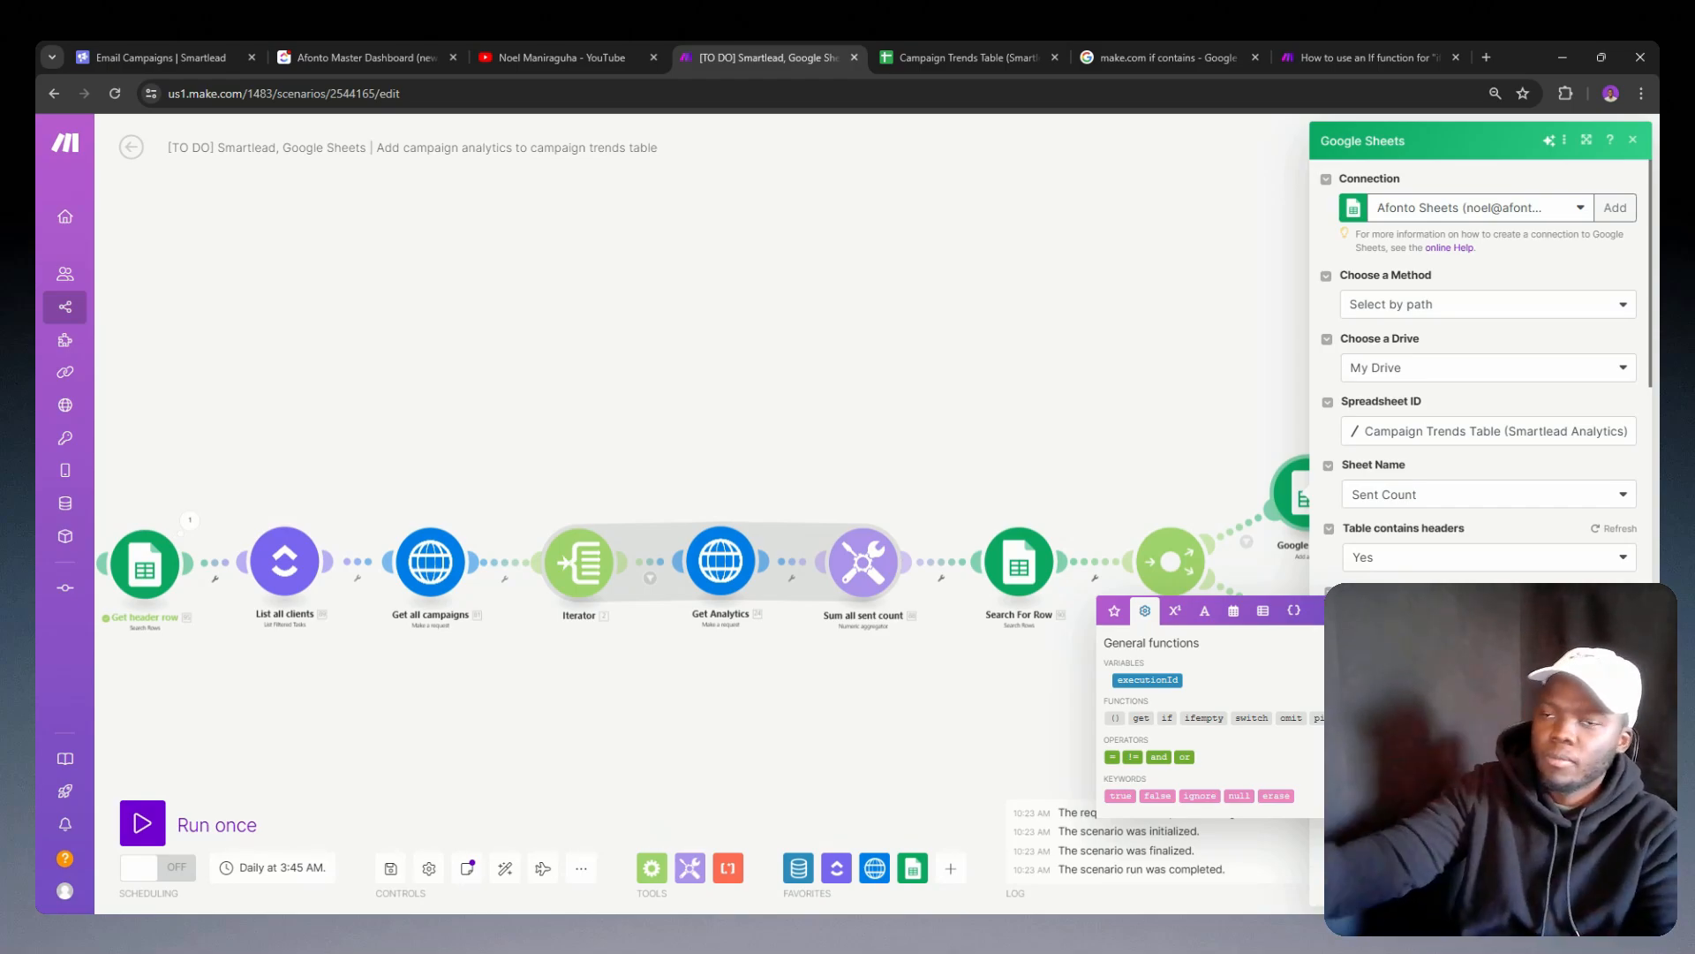
drag(811, 376, 1248, 400)
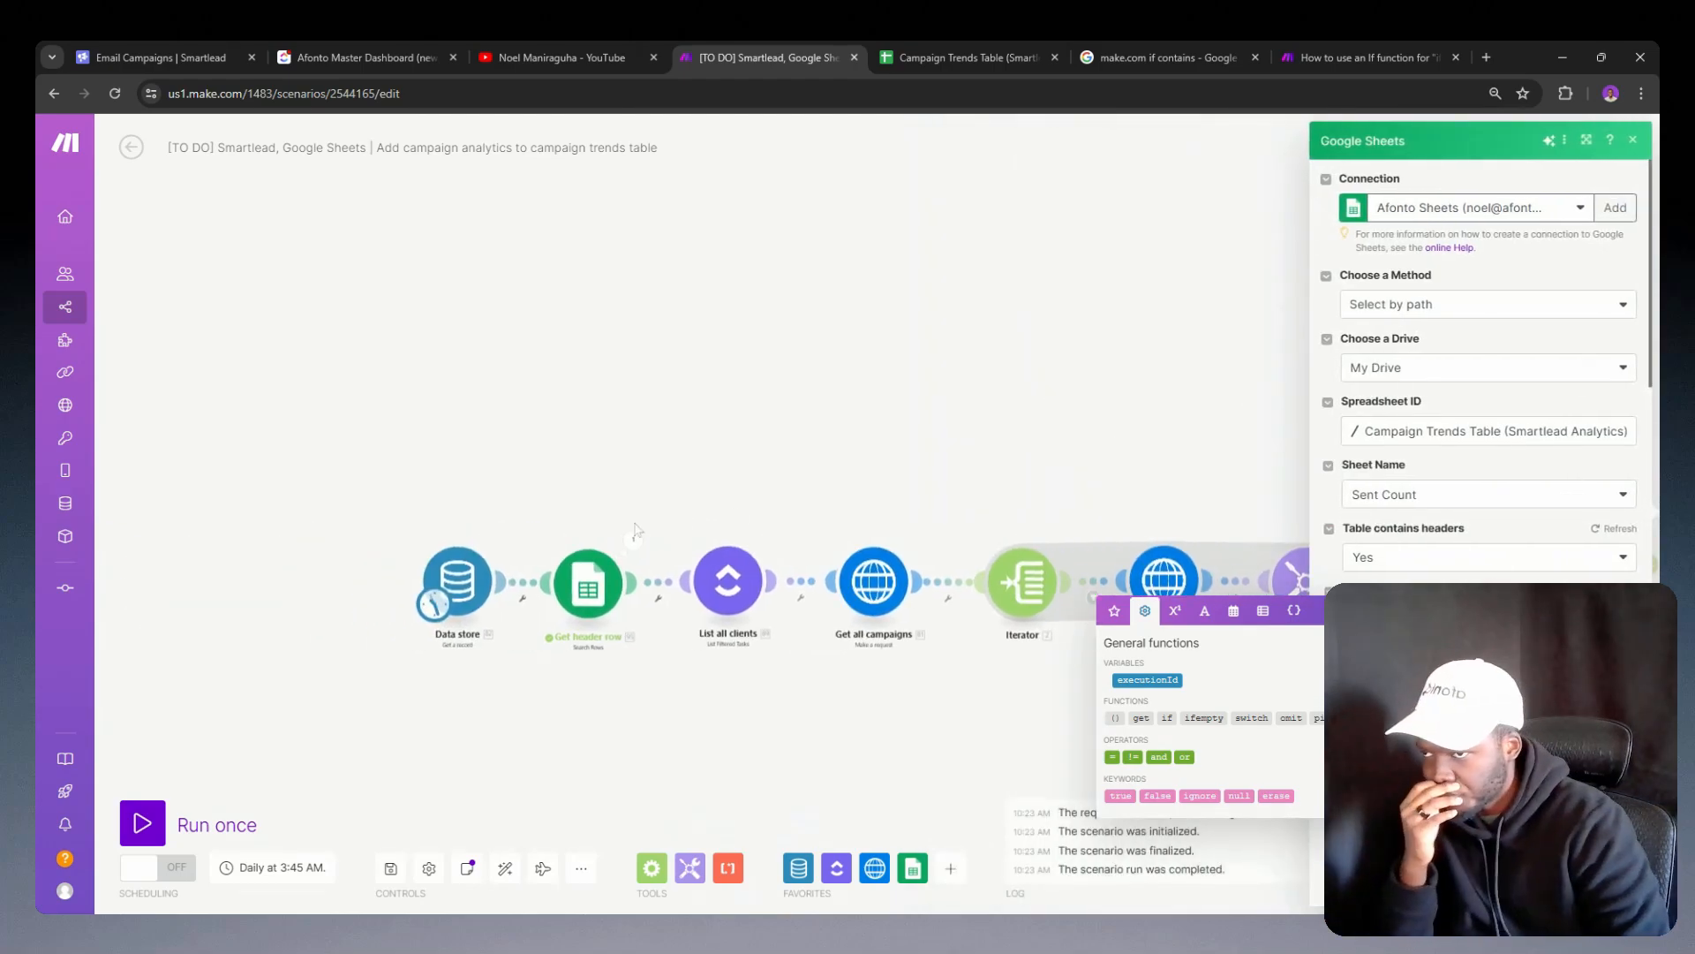
click(633, 535)
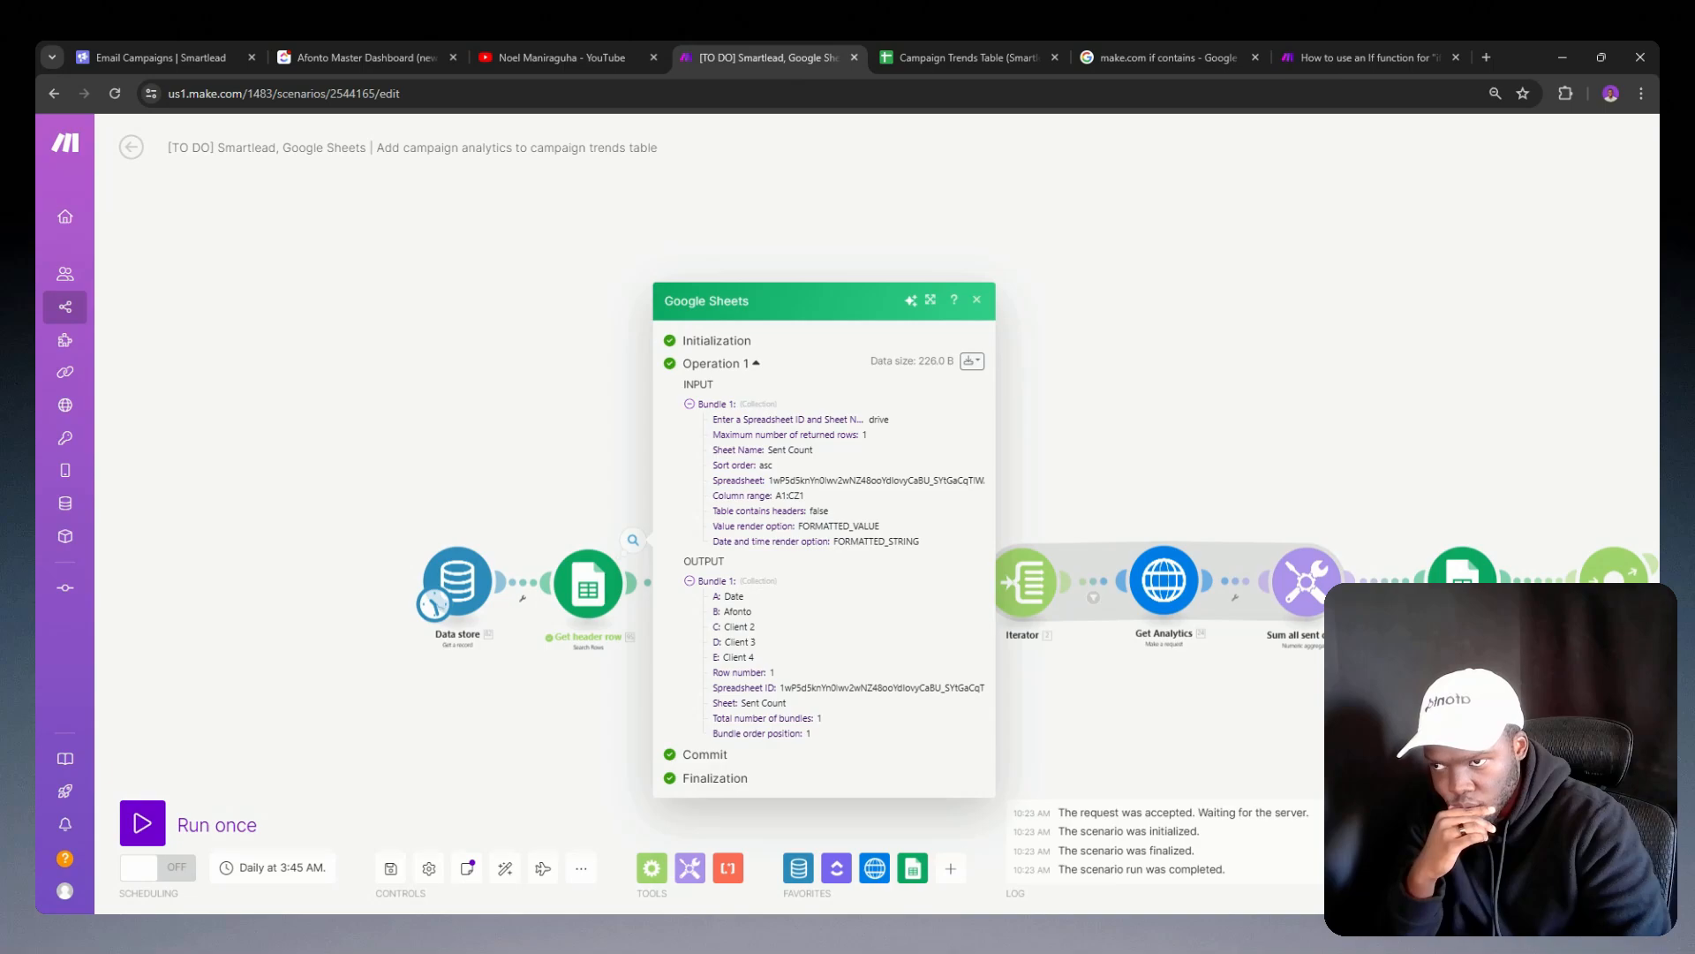
click(576, 652)
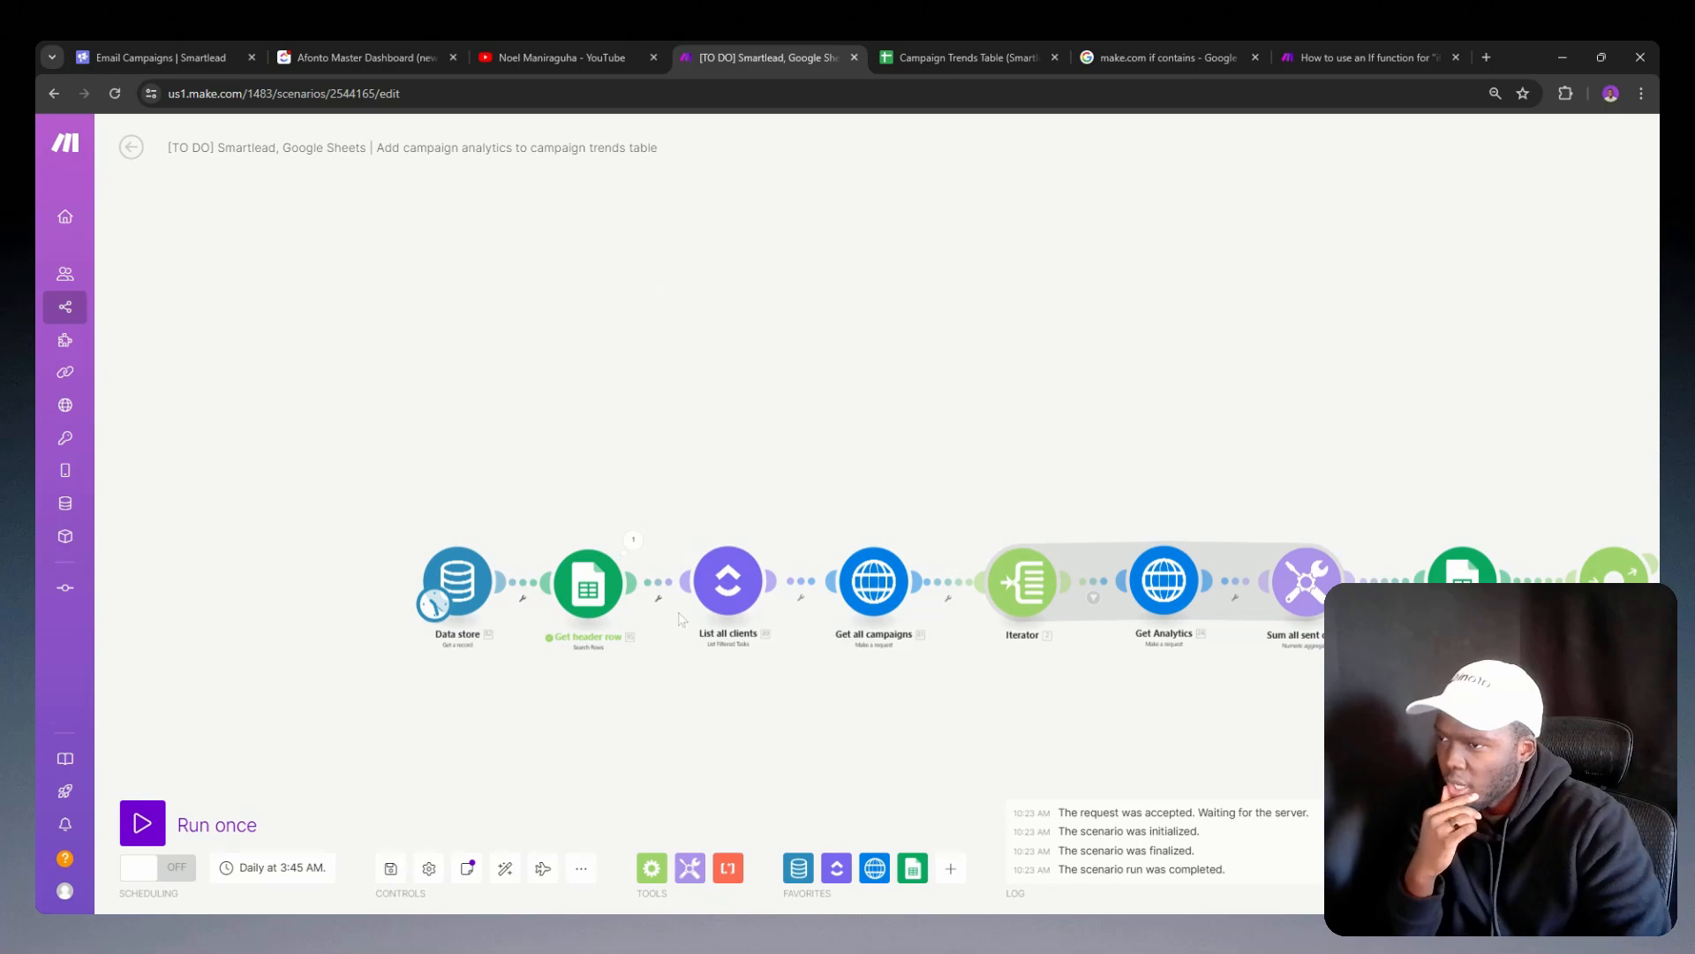
Step: Try to set up a filter between Get header row and List all clients using header columns A through E as the condition
click(662, 583)
click(839, 577)
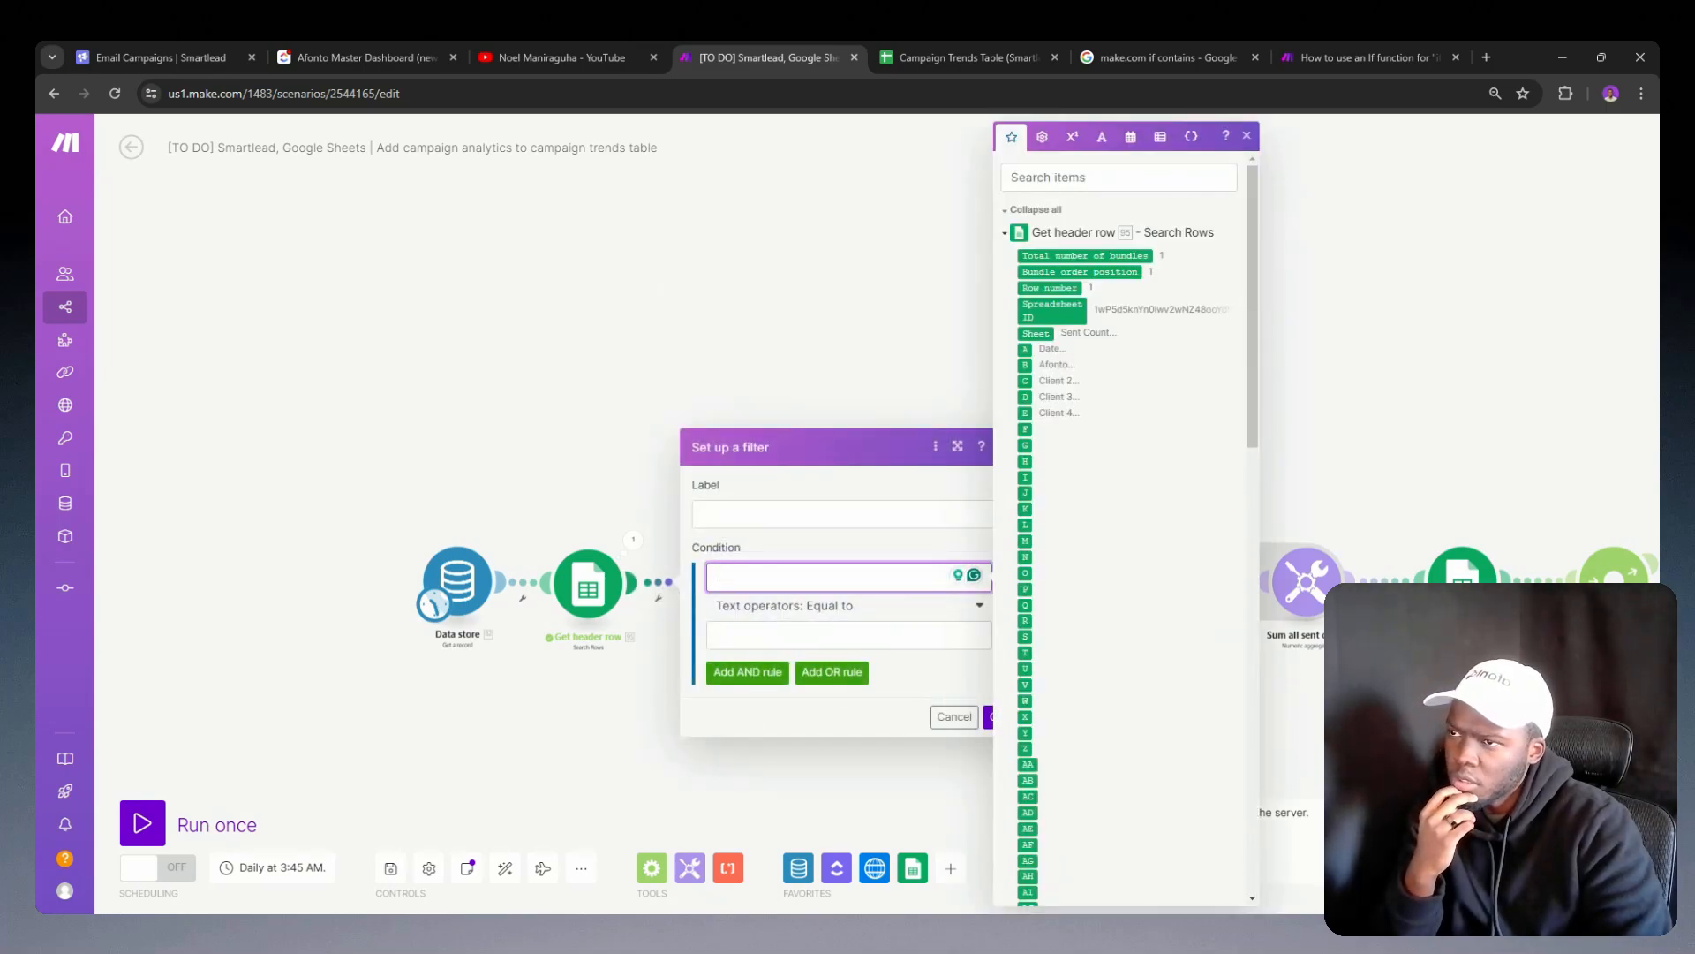
click(1025, 350)
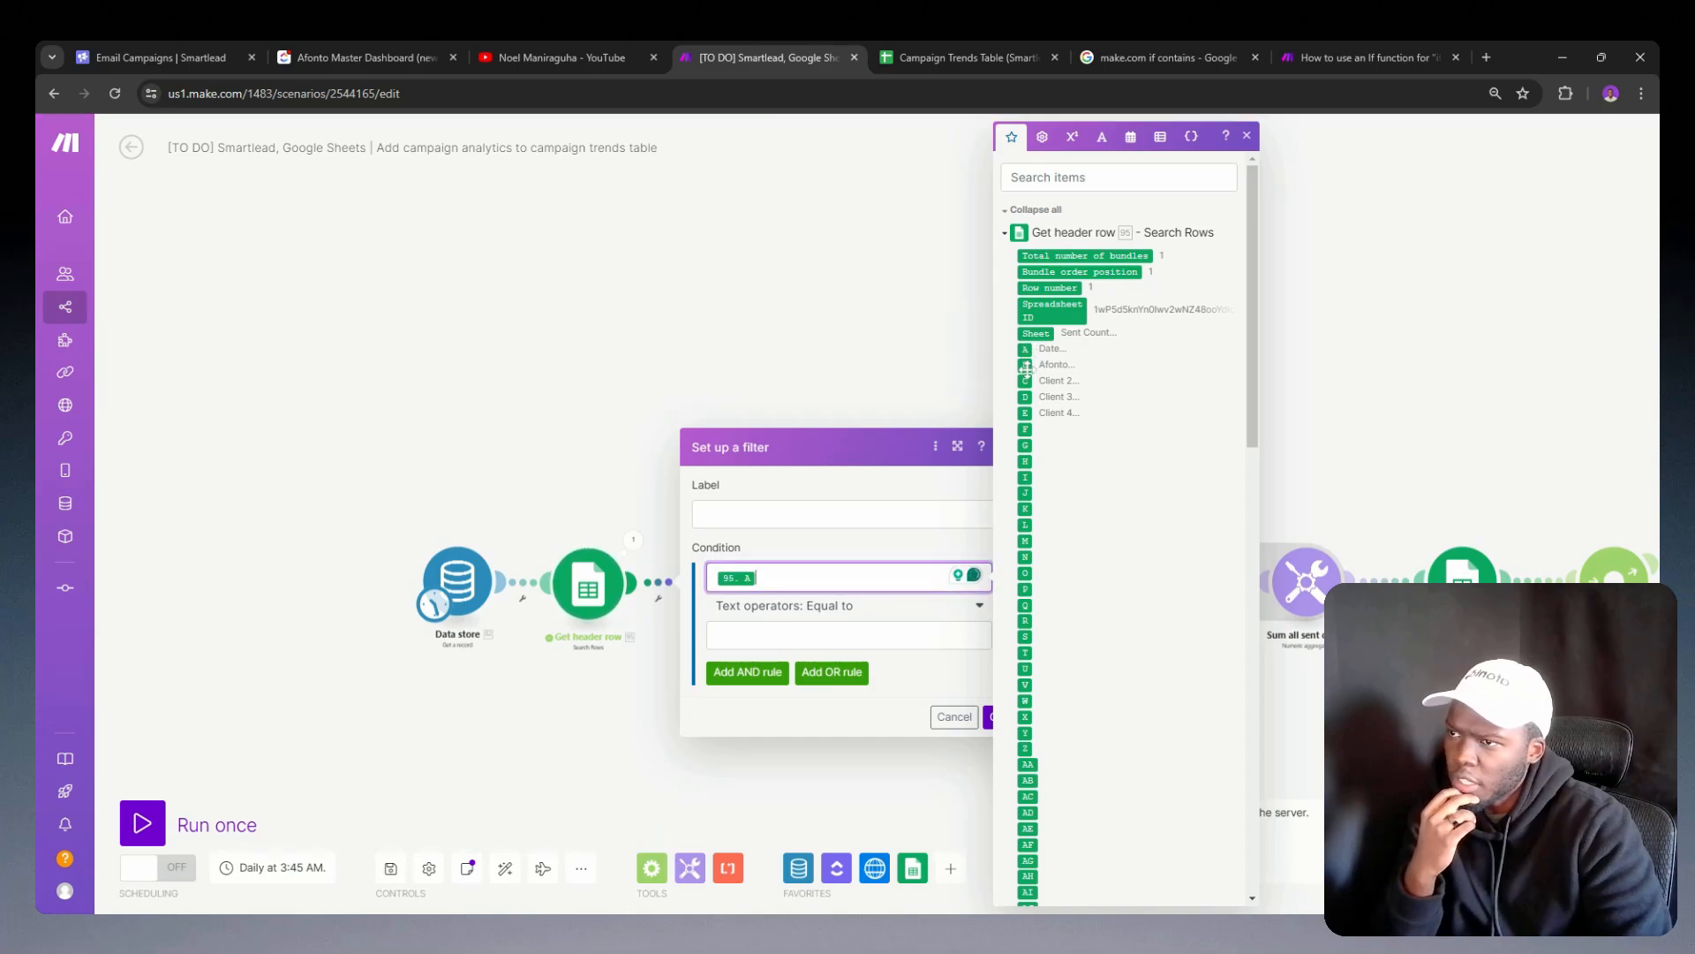
click(1025, 365)
click(1025, 381)
click(1025, 396)
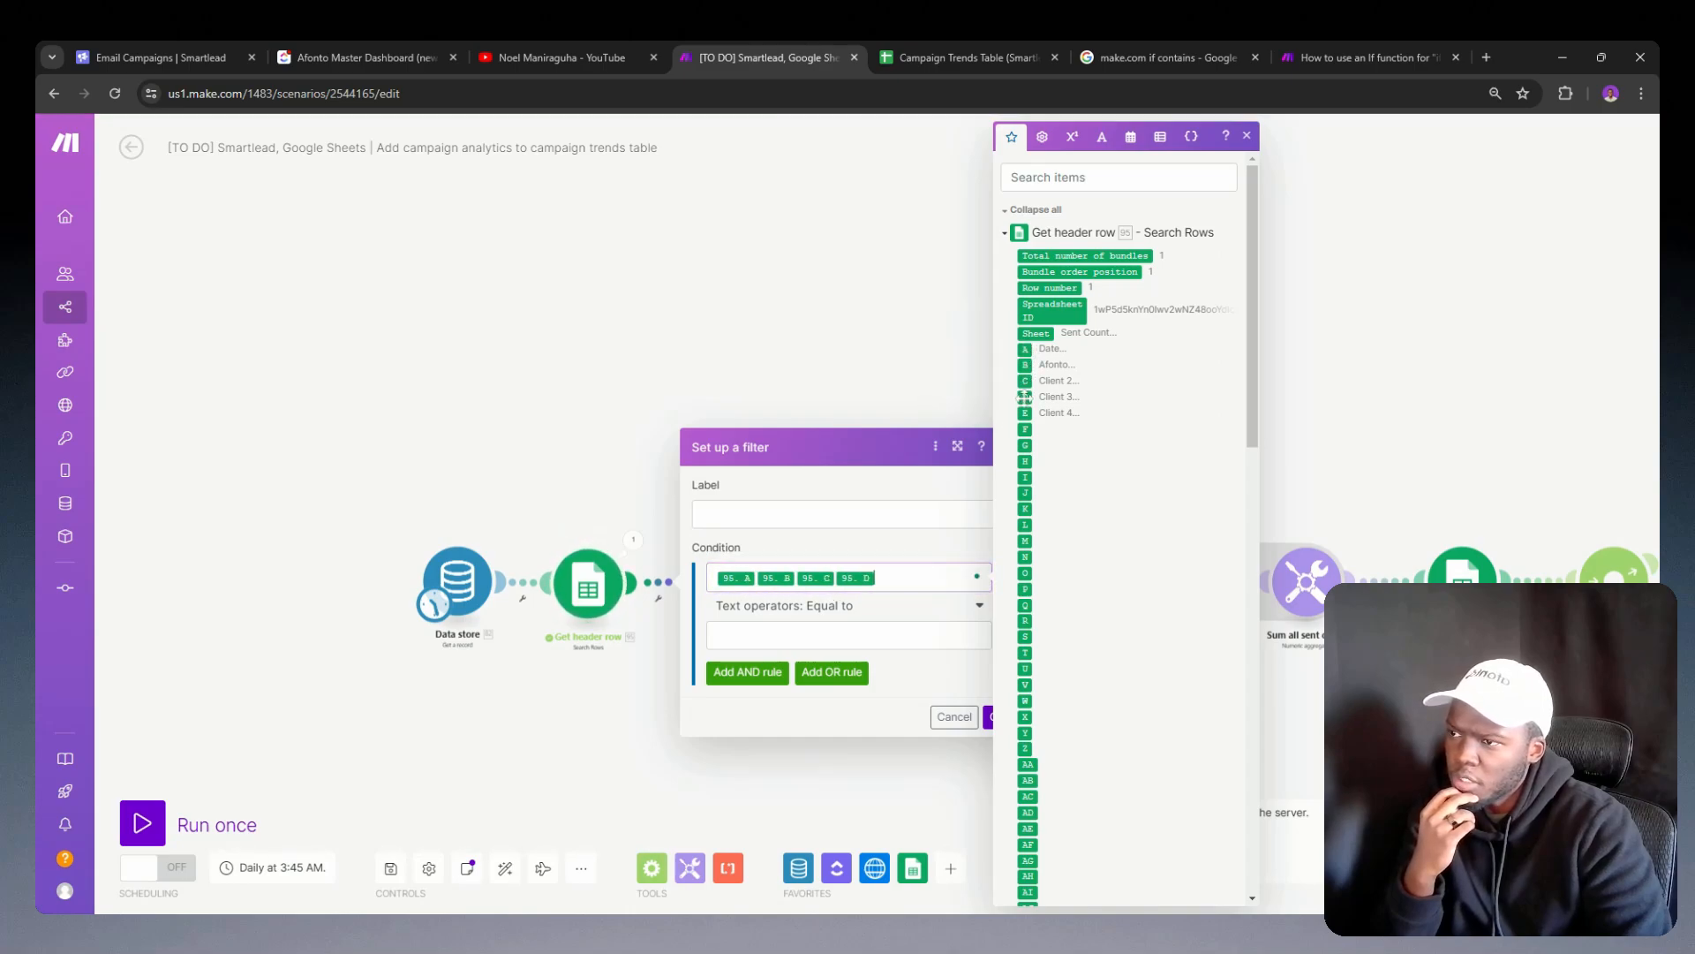
click(1024, 413)
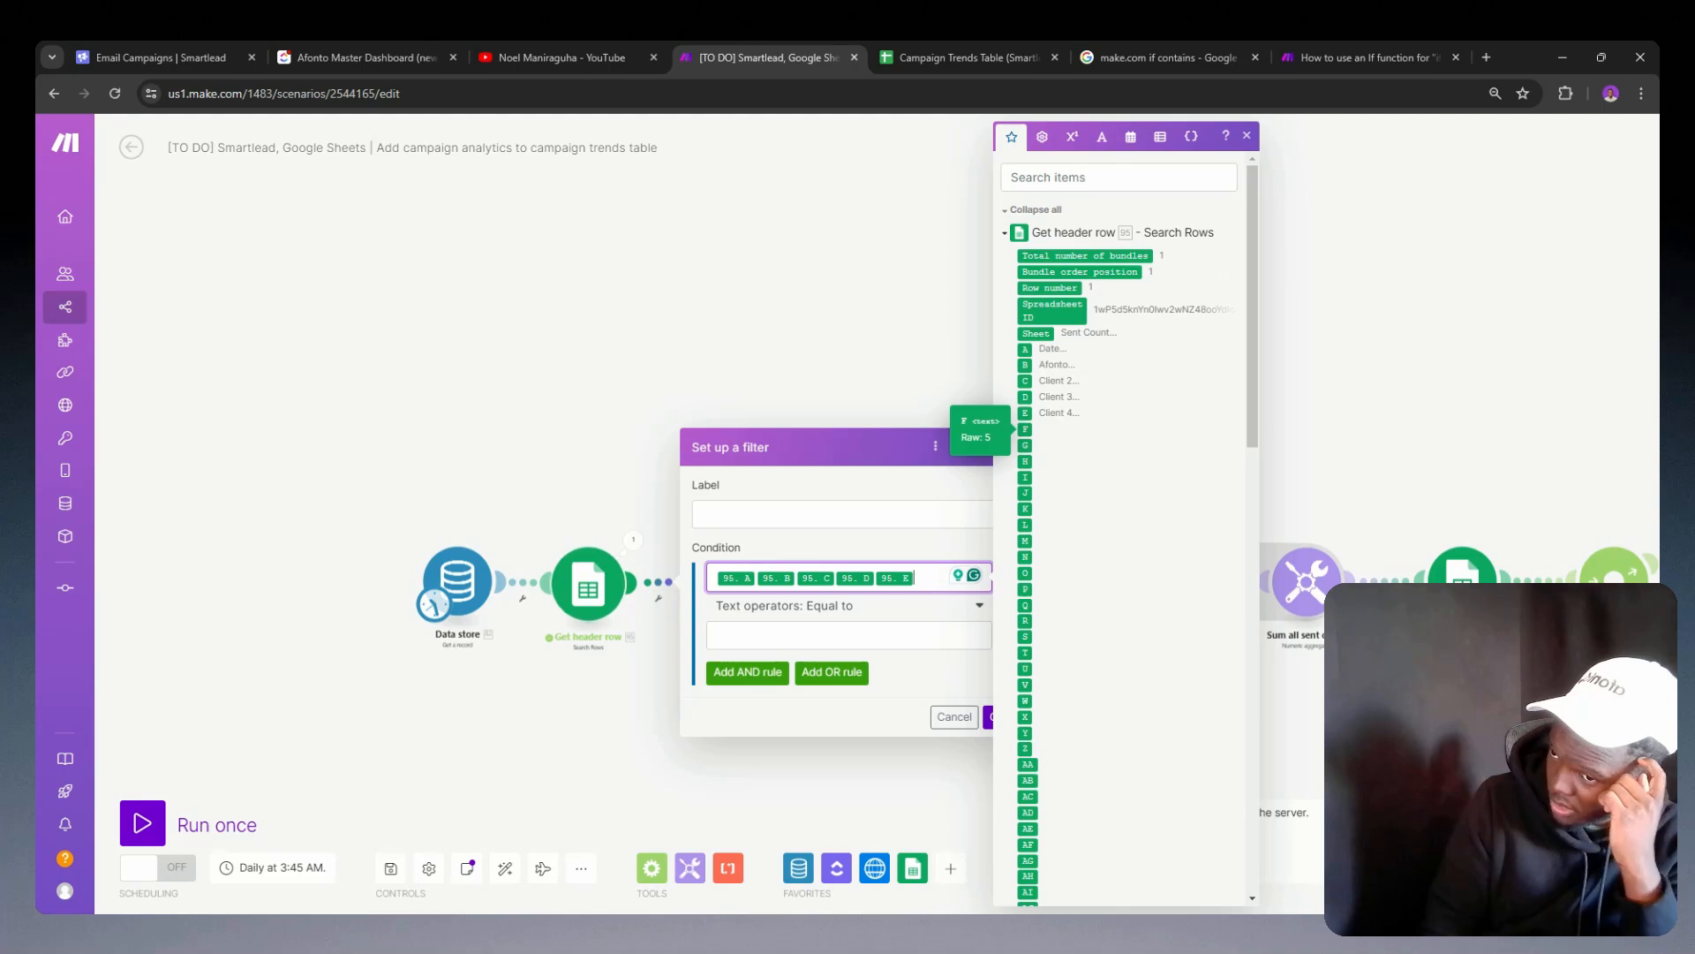
scroll(1051, 654, down, 2)
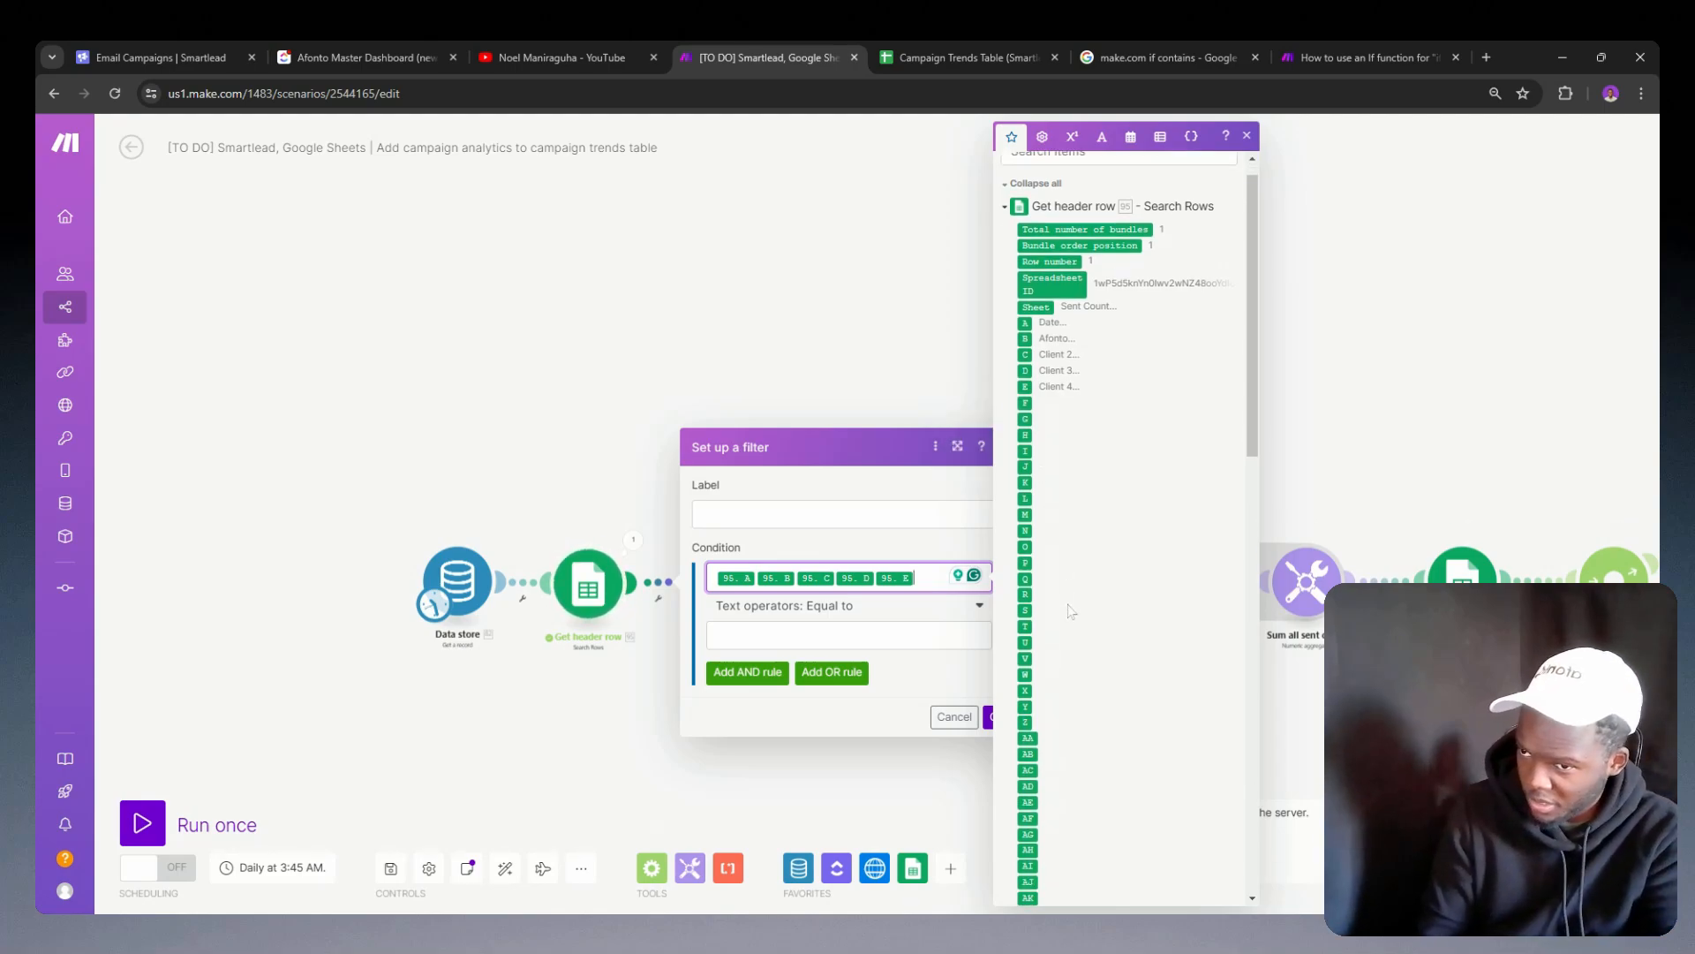
mouse_move(1031, 662)
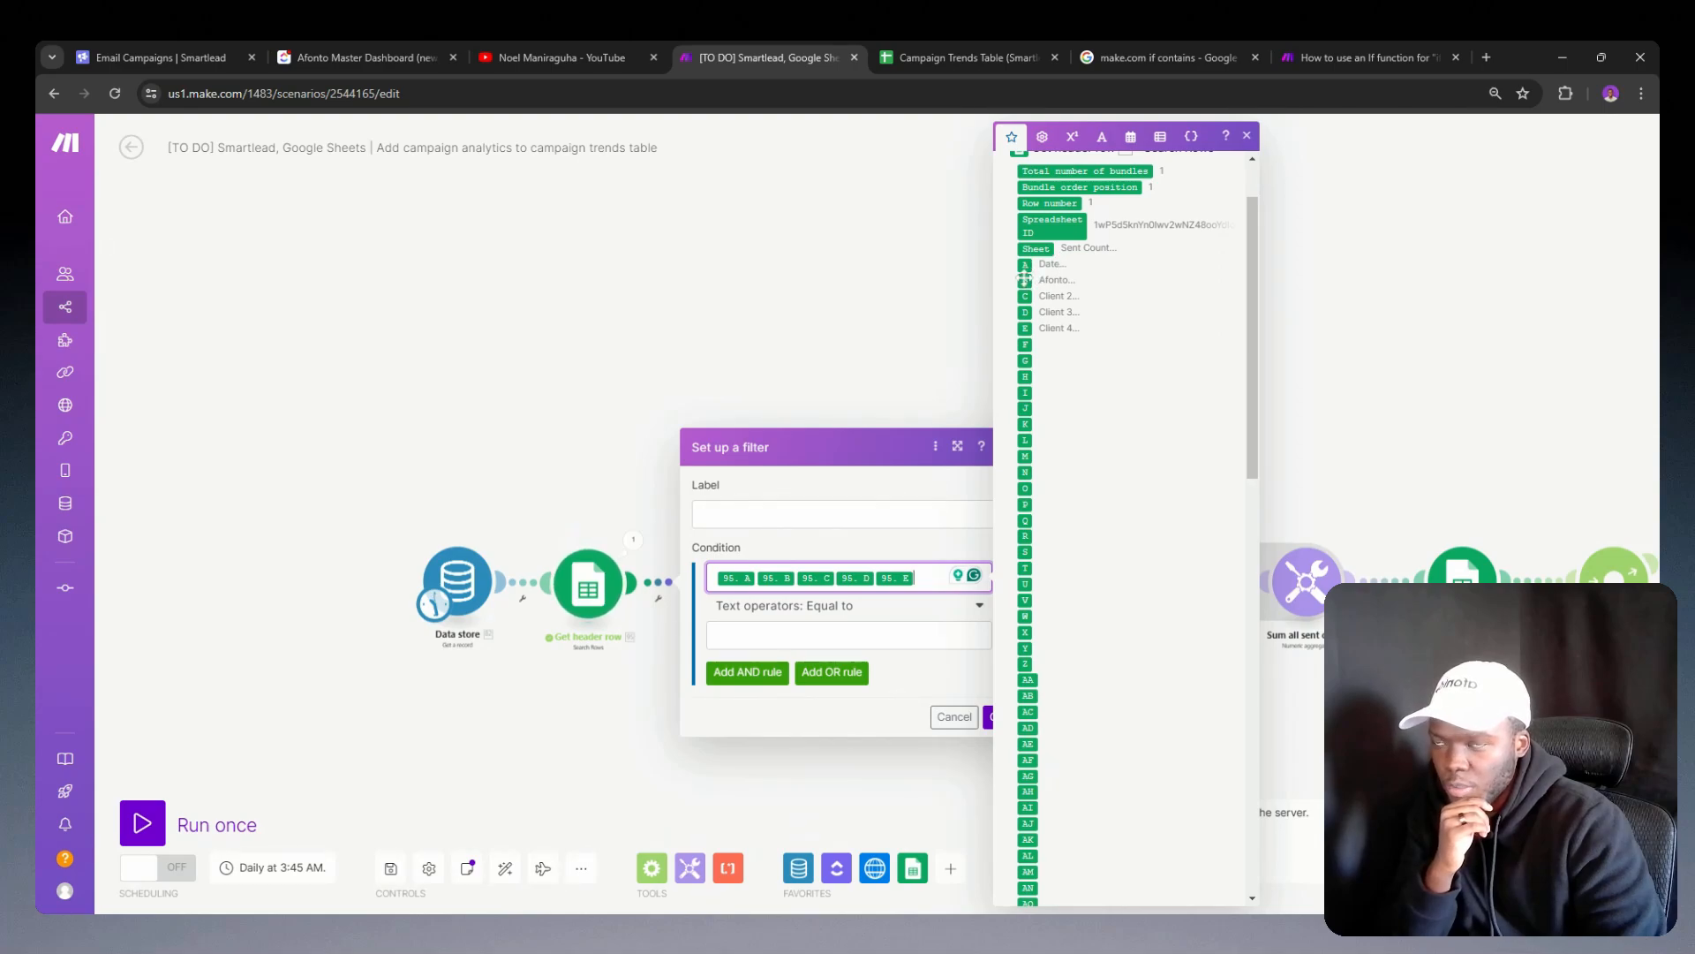
mouse_move(1024, 279)
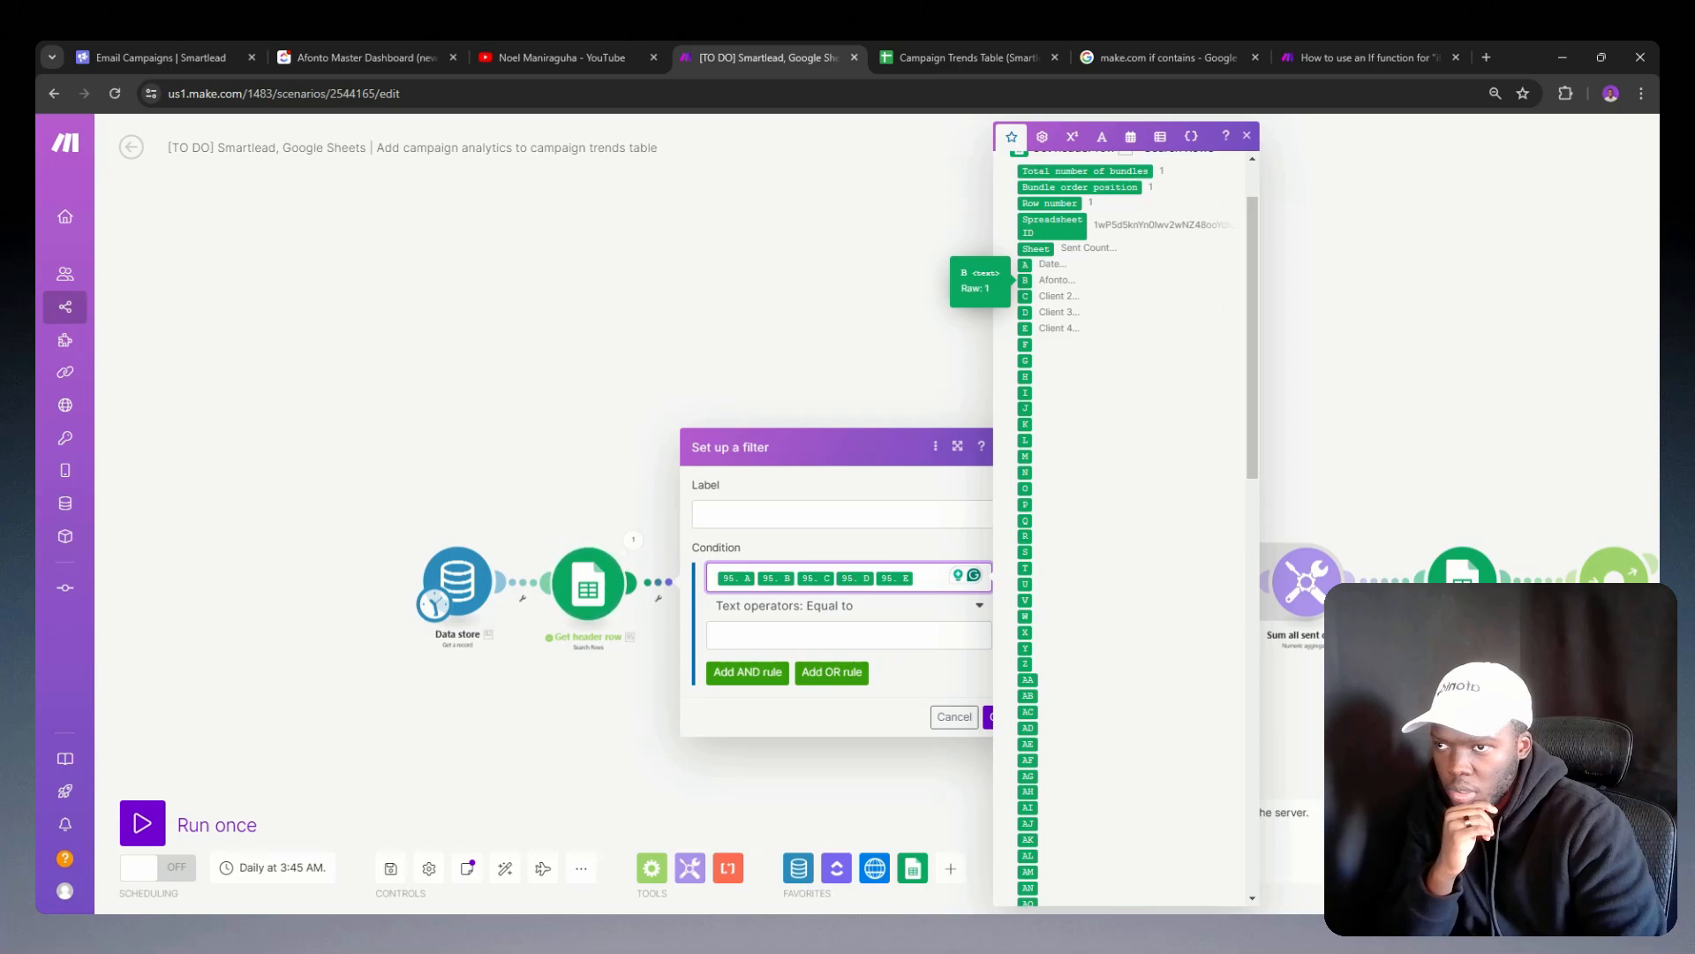
Step: Compare Get header row's output bundle with the column items mapped in the draft filter that follows it
click(631, 541)
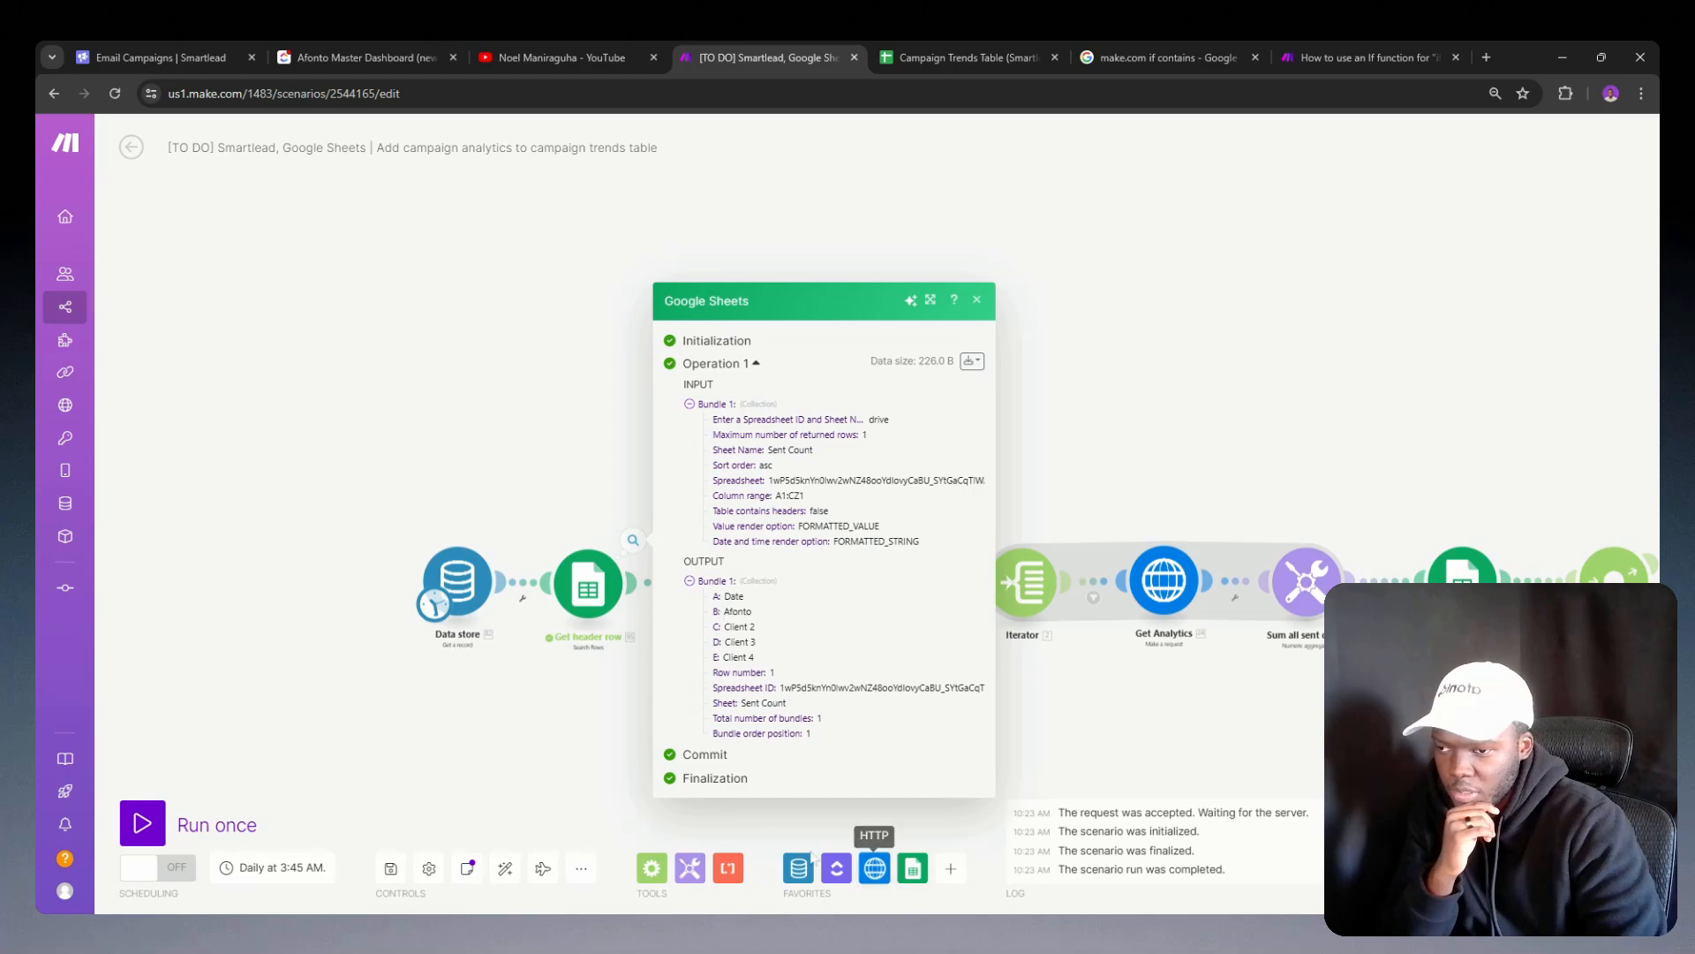
click(617, 657)
click(652, 588)
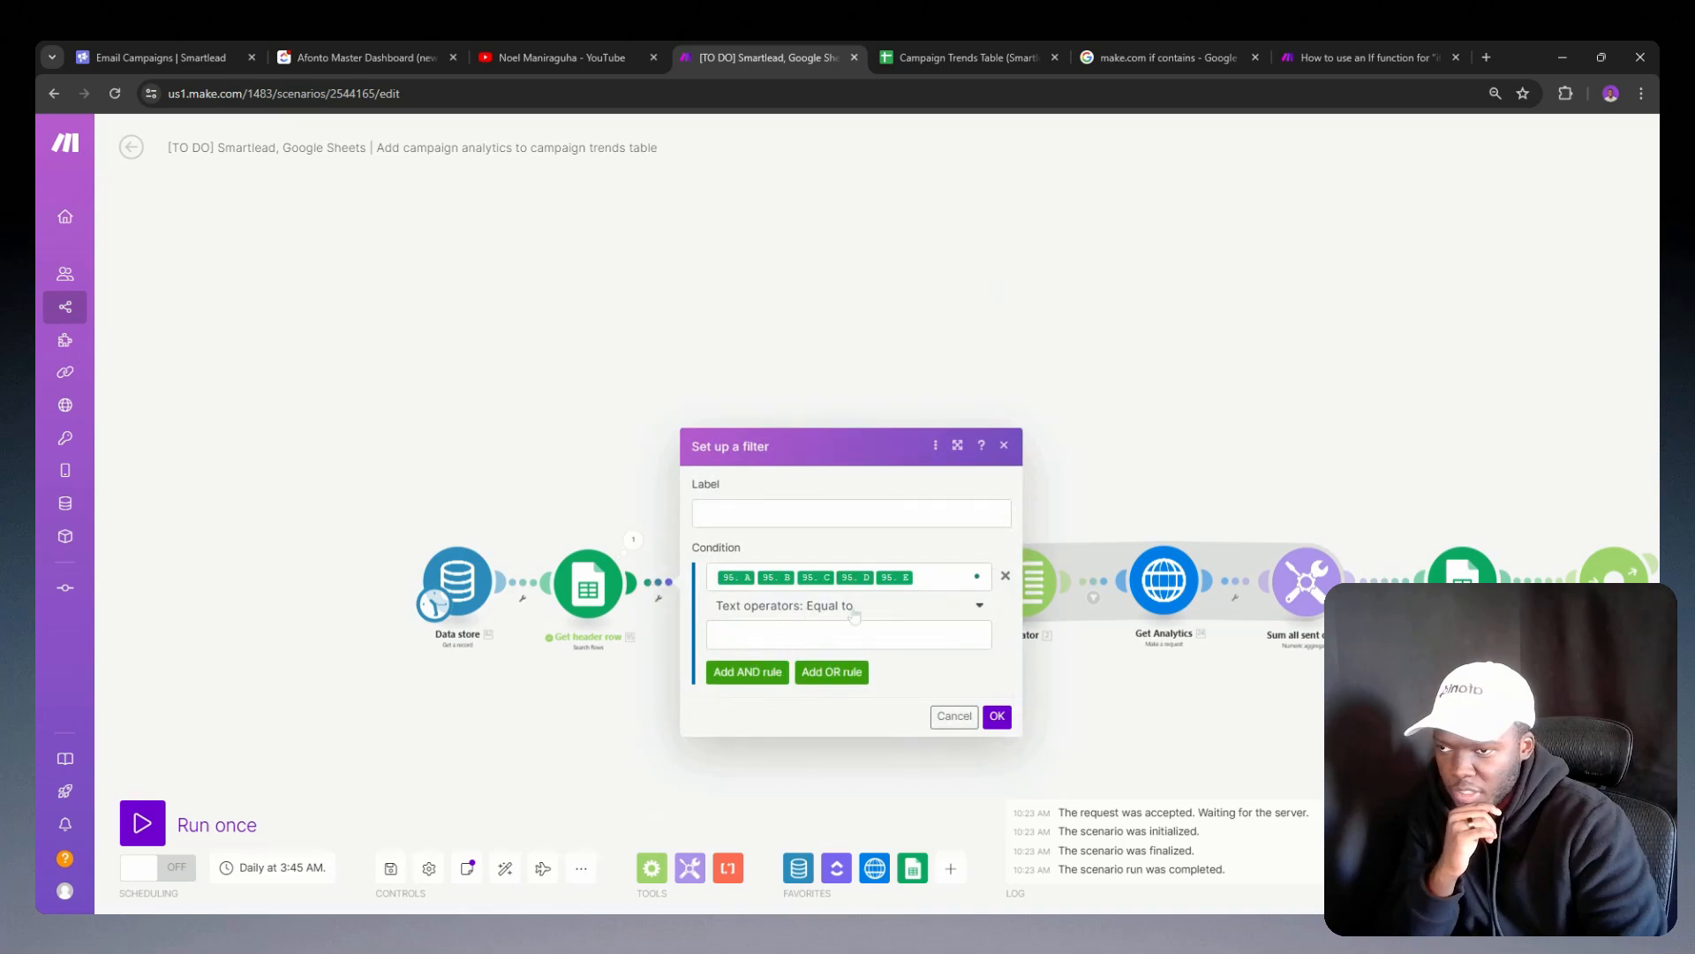
click(940, 577)
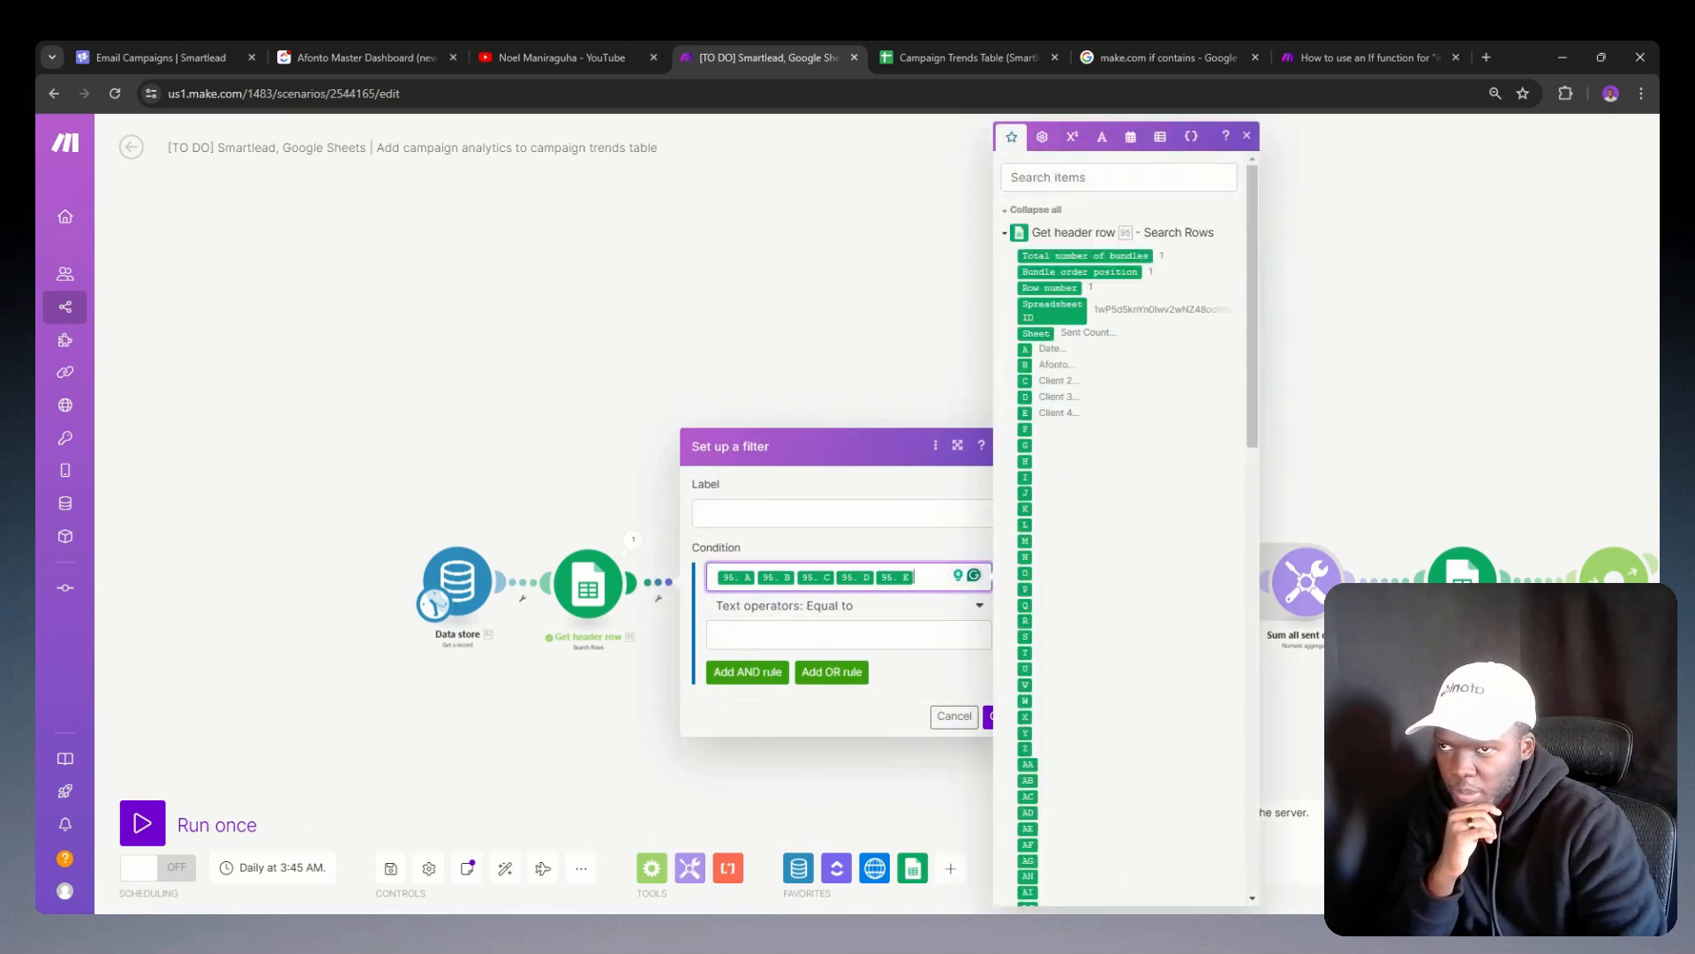
mouse_move(1024, 348)
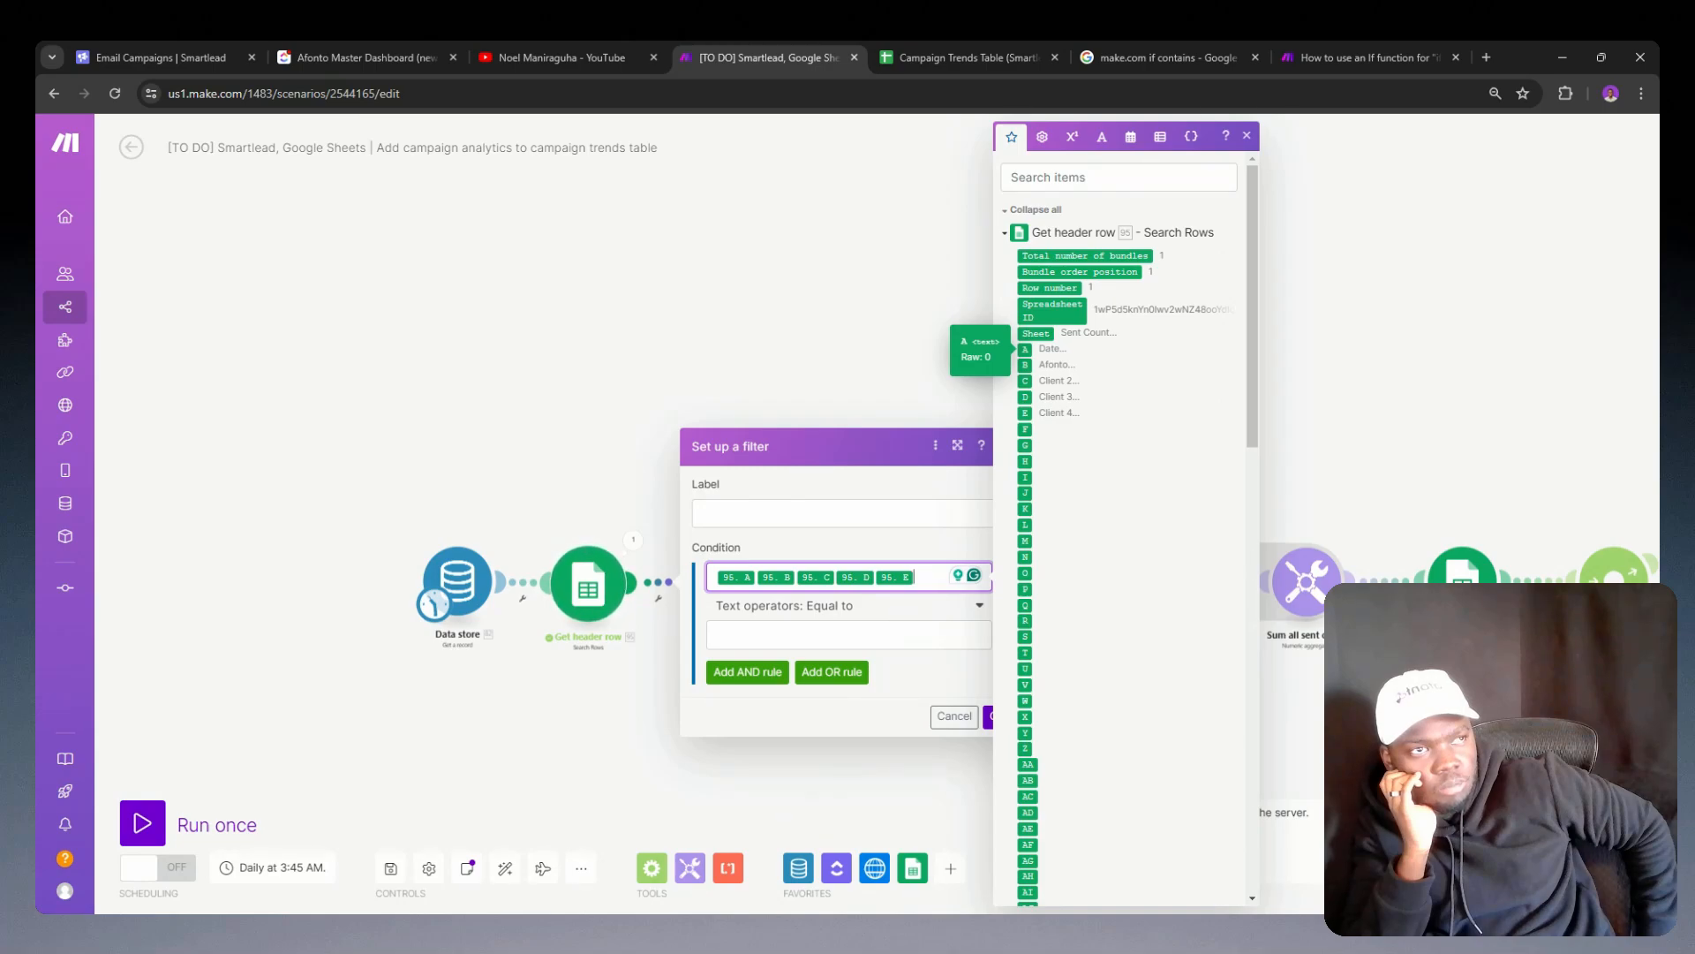
click(624, 620)
Step: Insert a Tools Set variable module between Get header row and List all clients
click(658, 598)
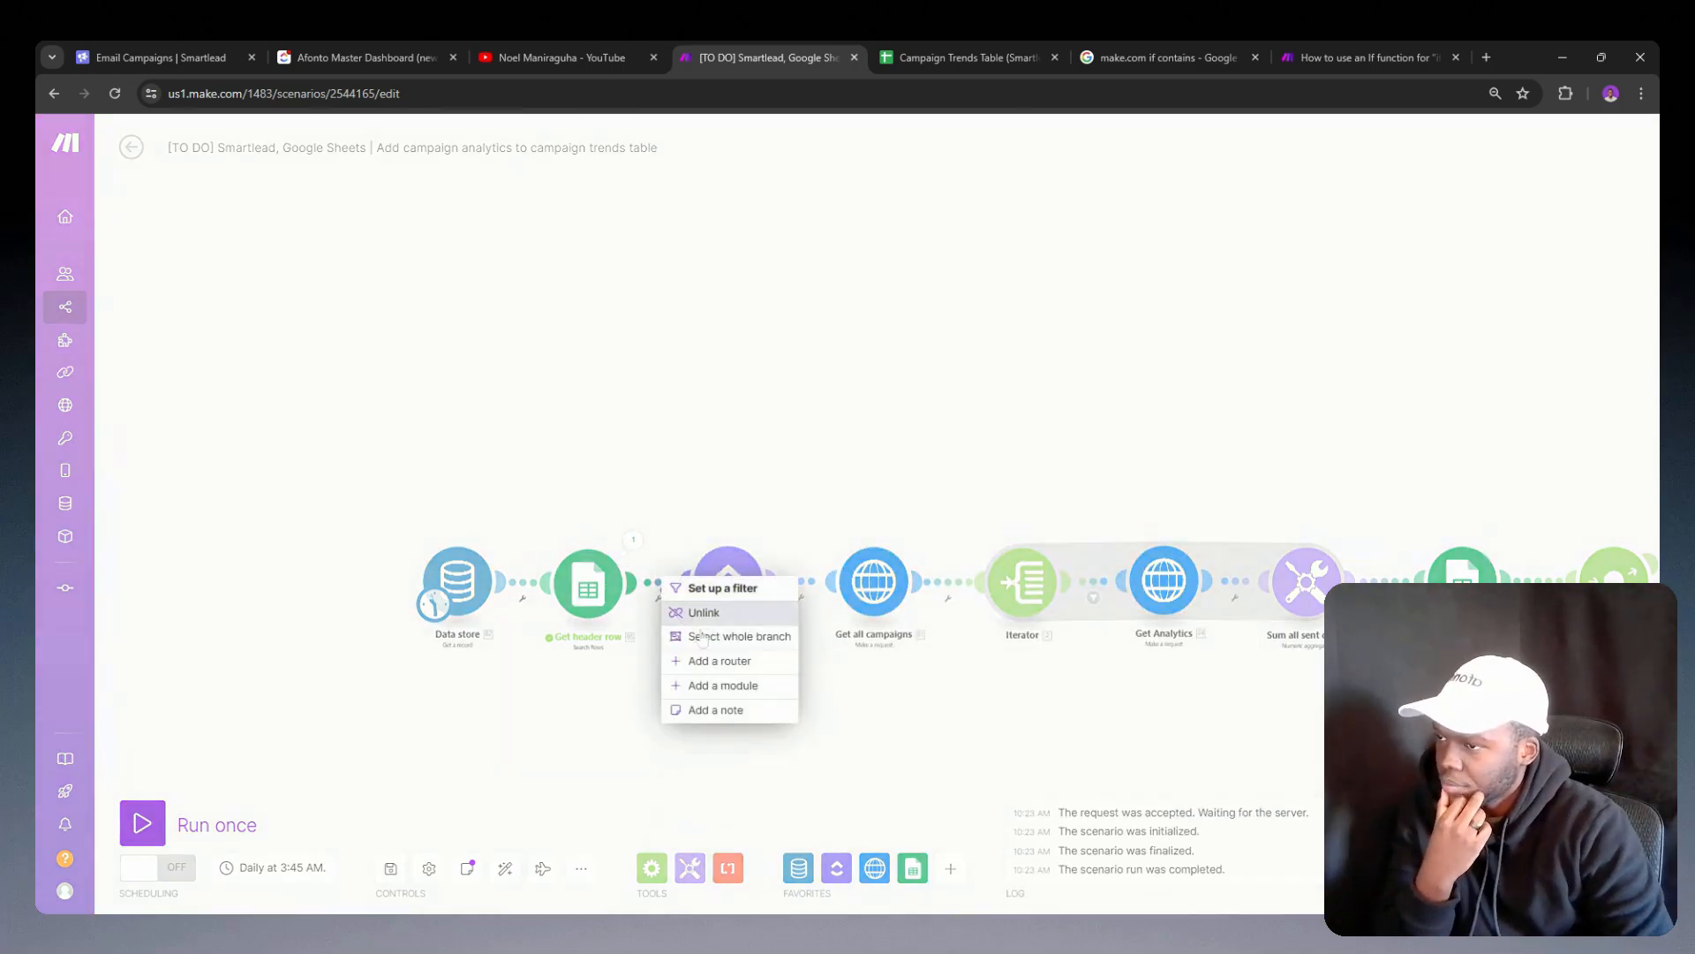
click(722, 686)
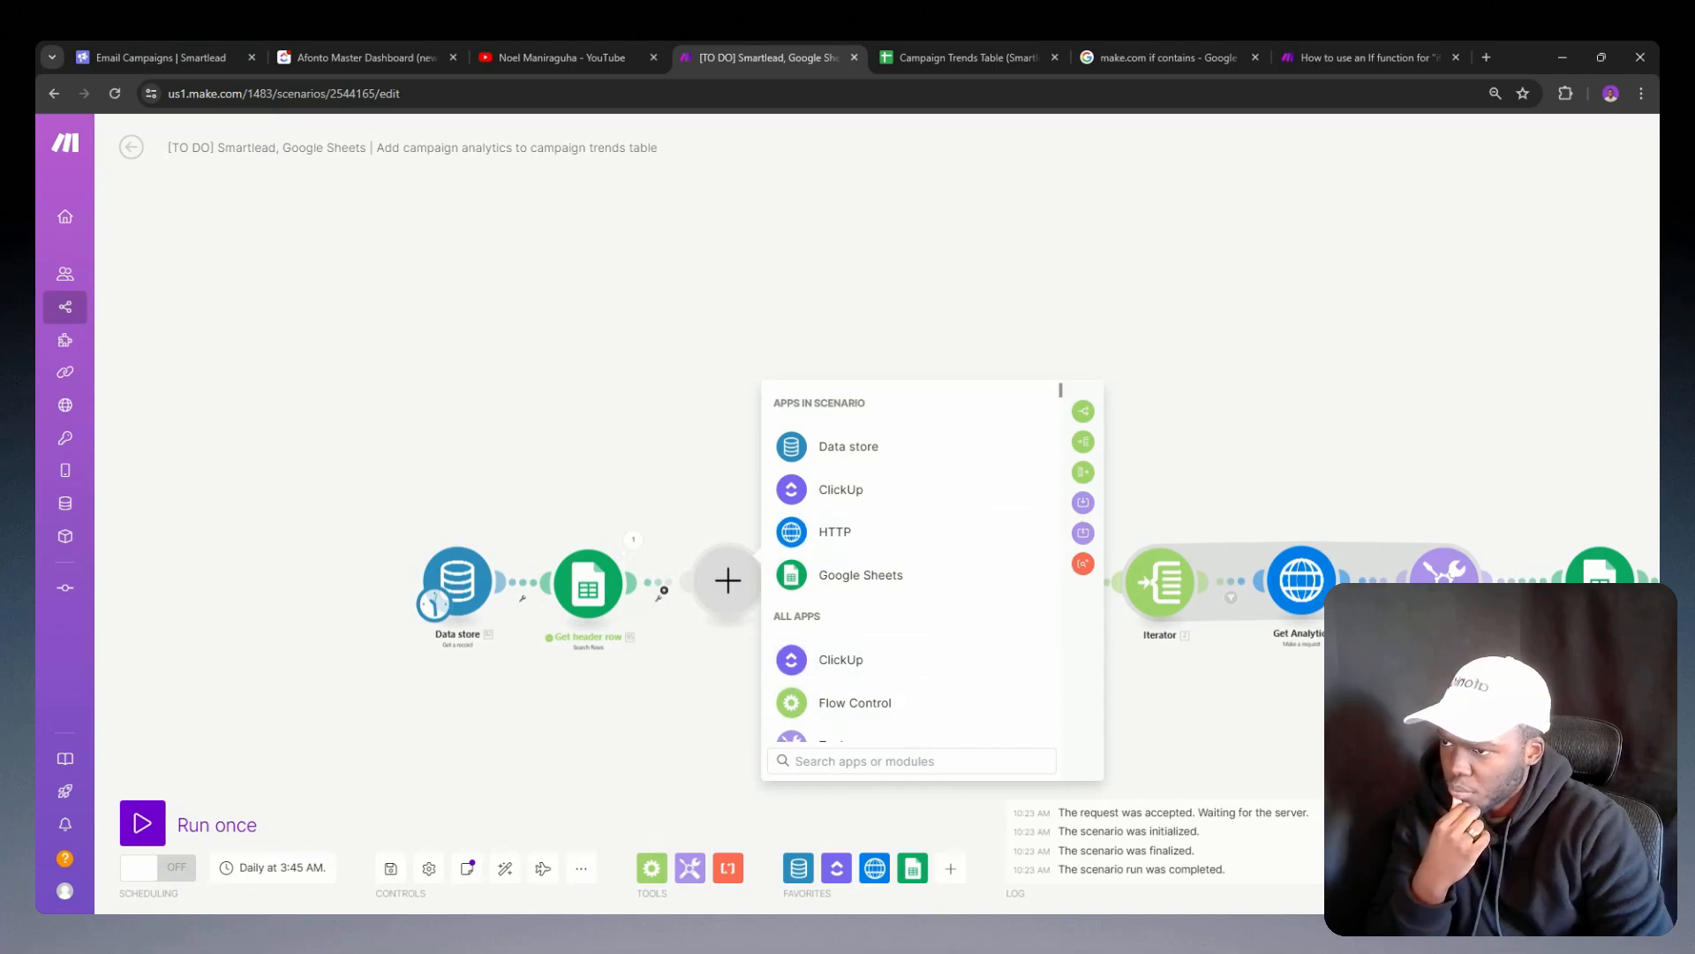
click(834, 741)
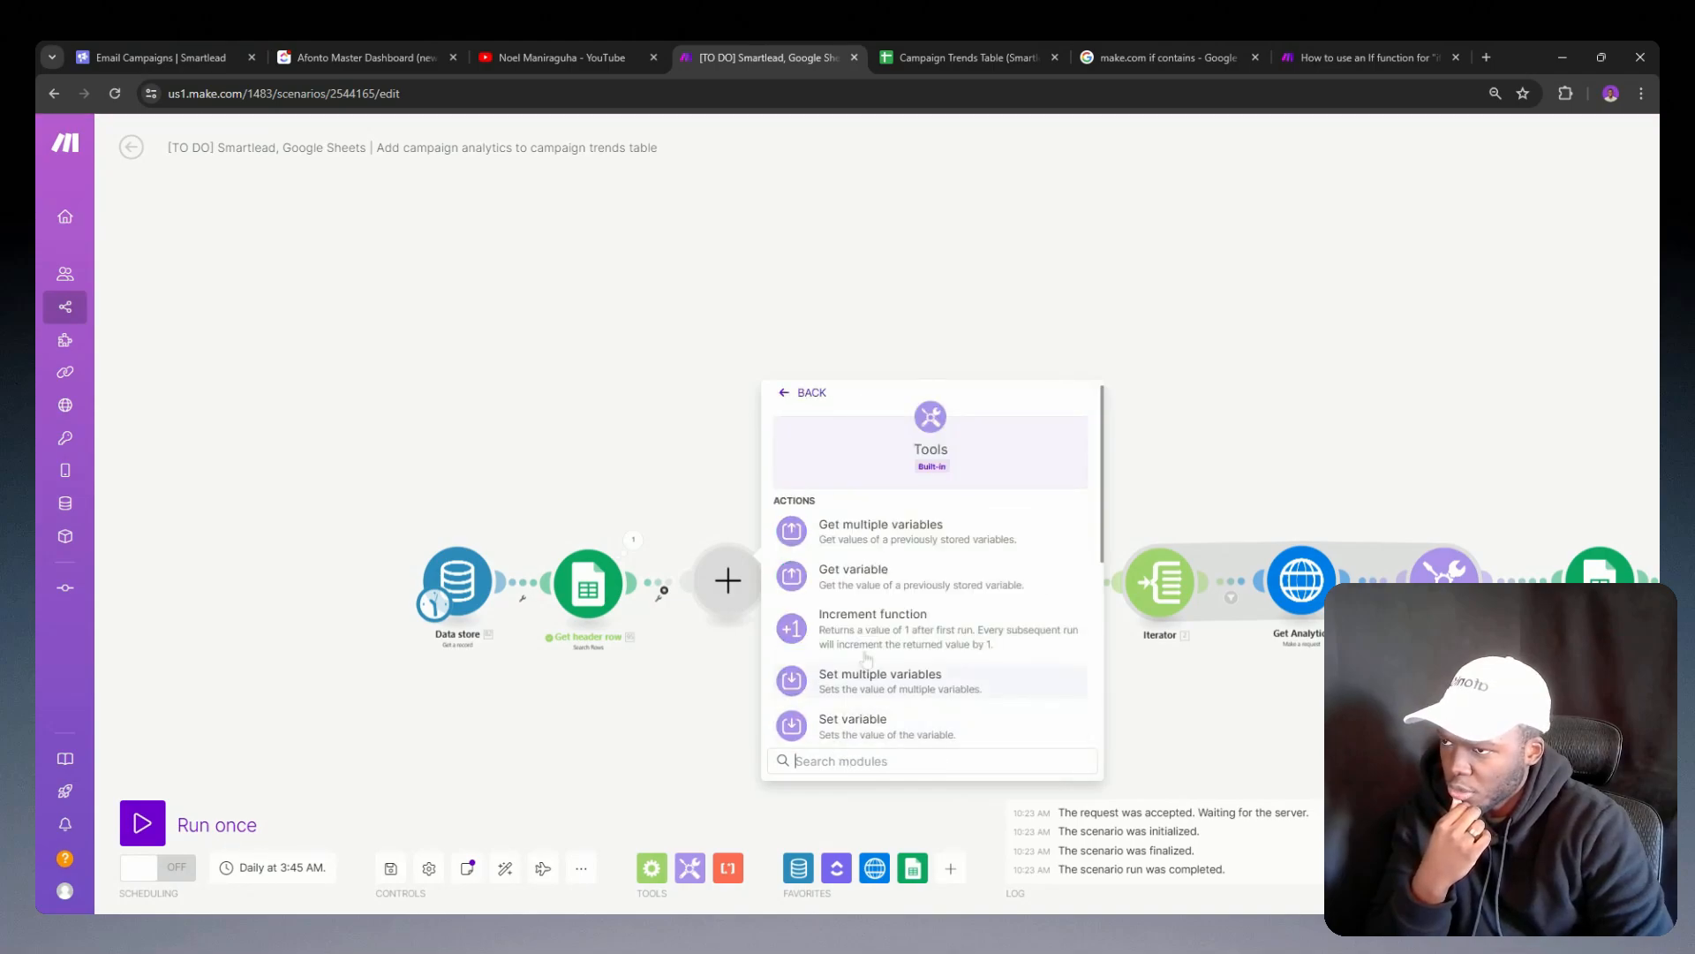
click(847, 722)
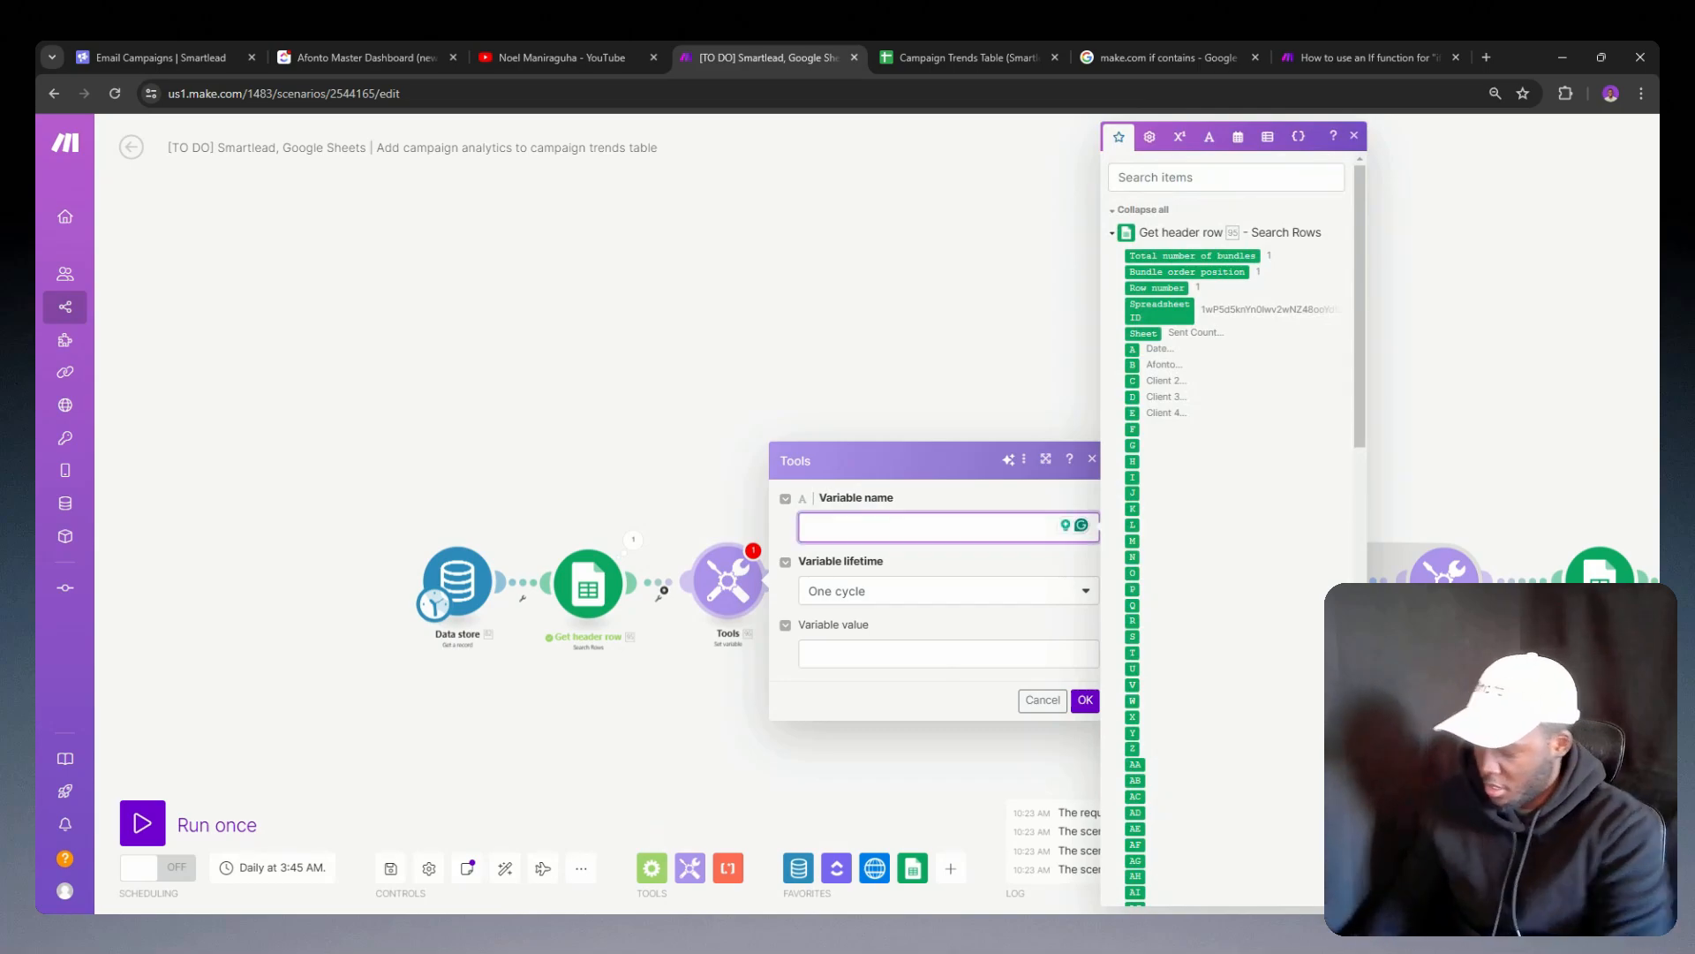
Step: Name the new Set variable module's variable JSON, leaving its lifetime at One cycle
text(JSON)
key(Return)
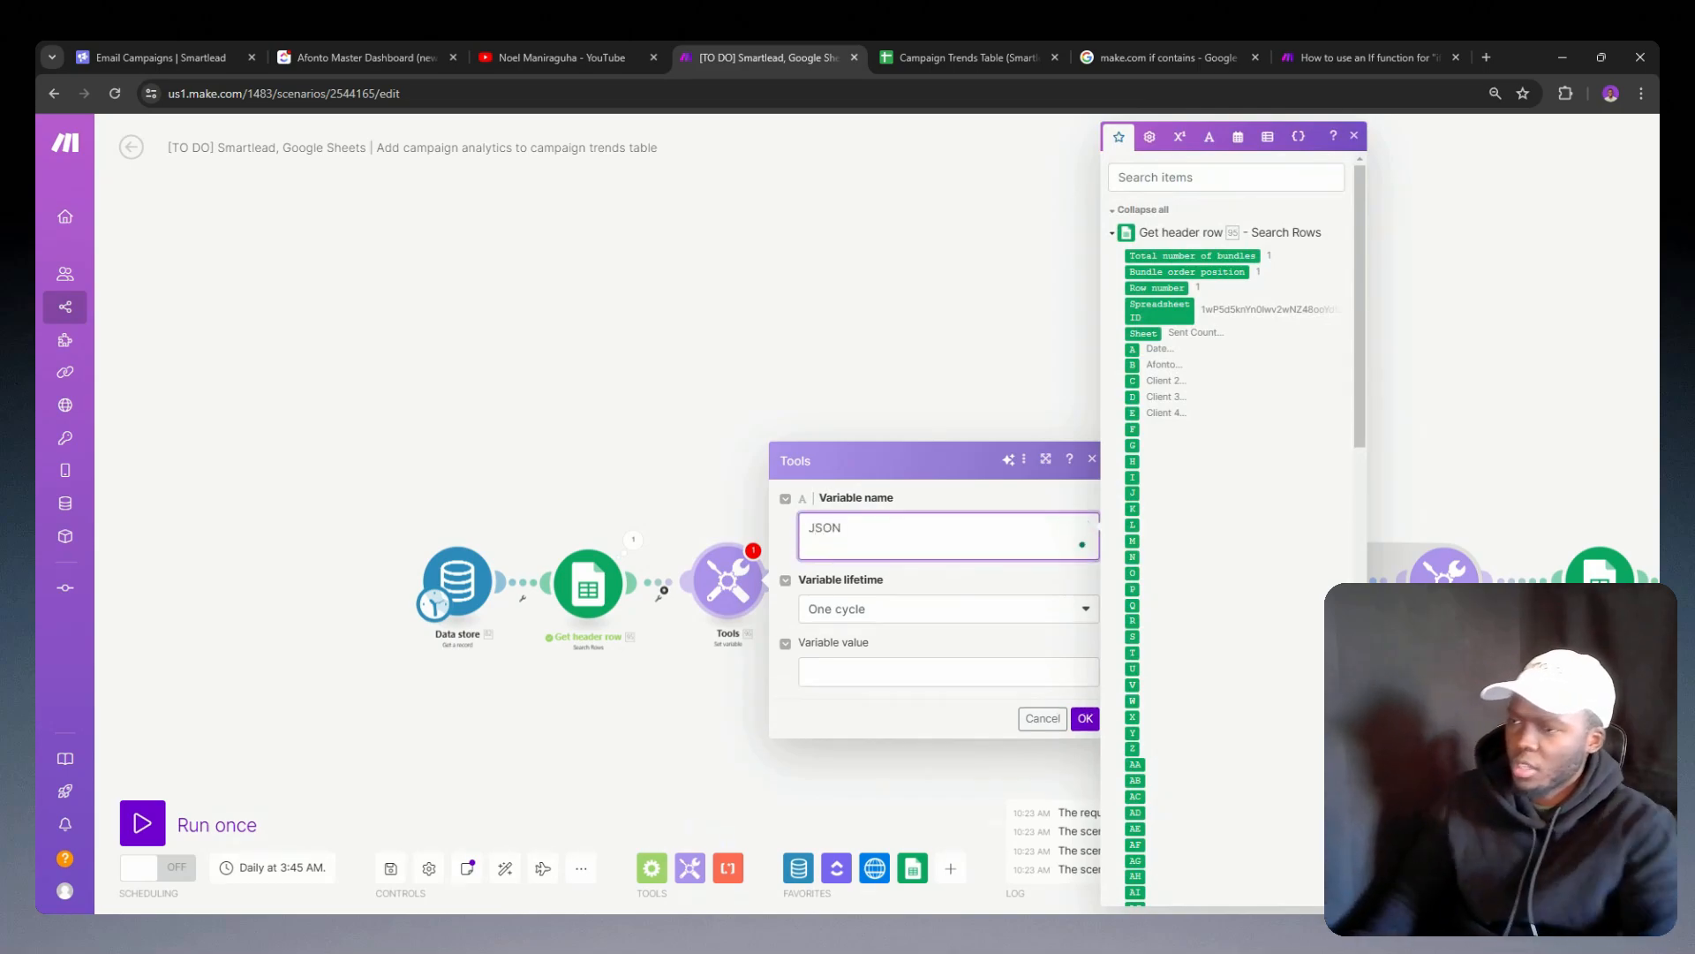
key(BackSpace)
click(927, 661)
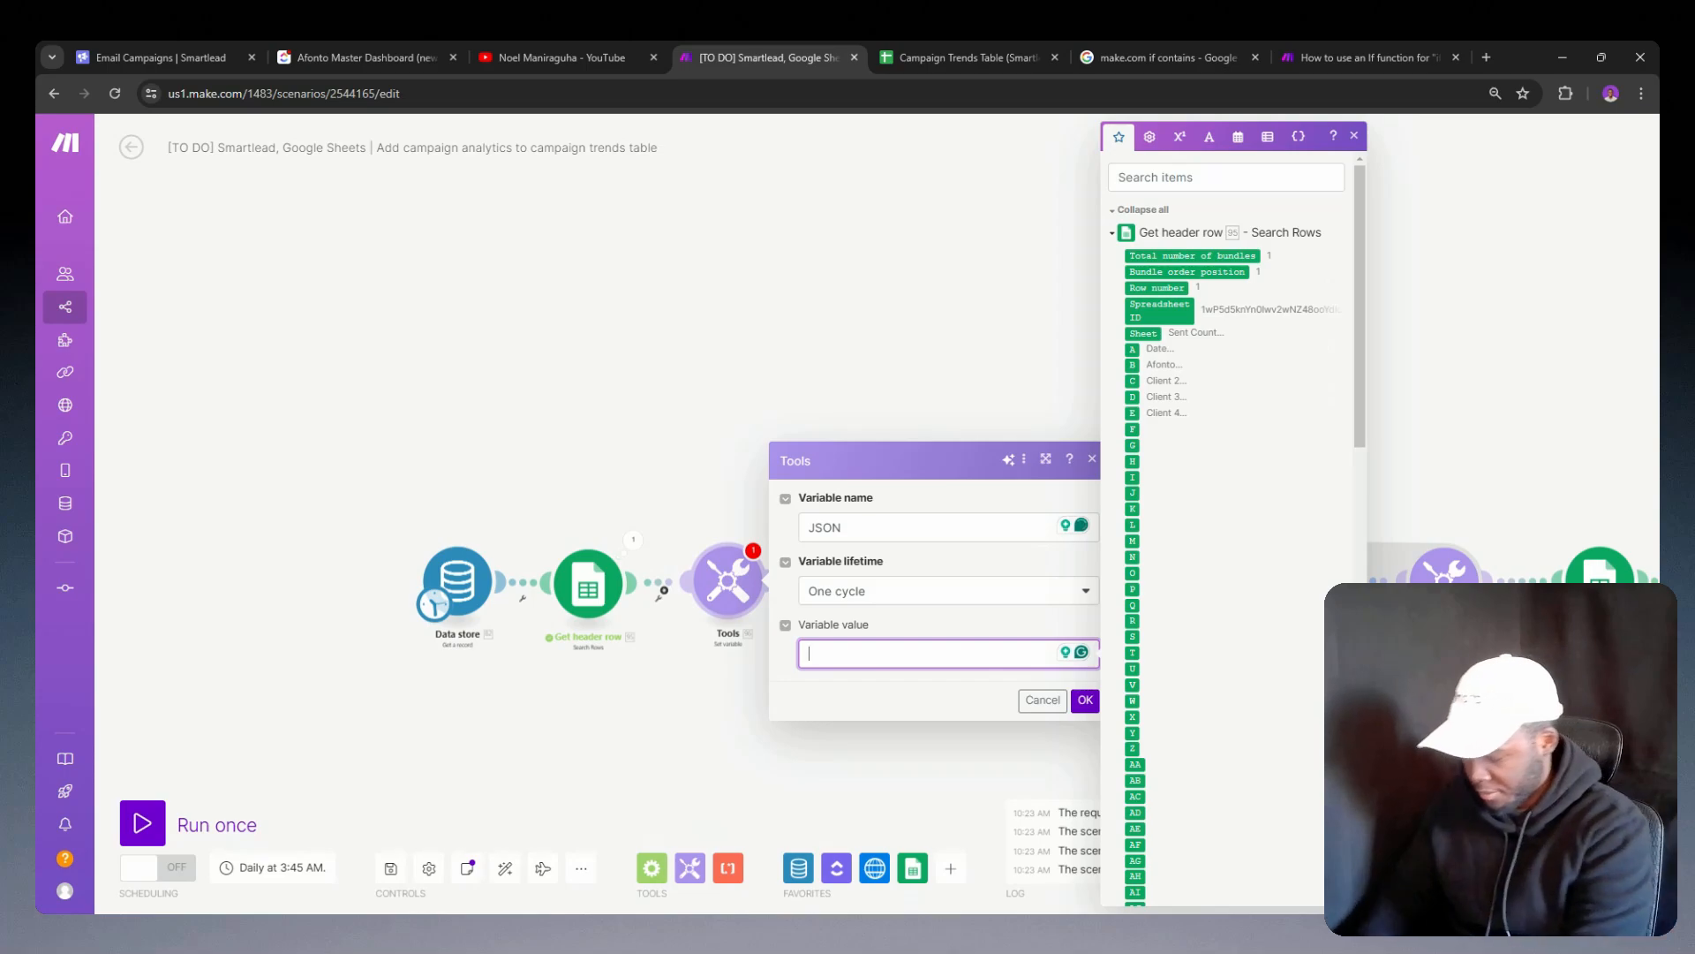
Step: Begin the variable value as a JSON object whose key "A" maps to header column A from Get header row
text({)
key(Return)
text("A":")
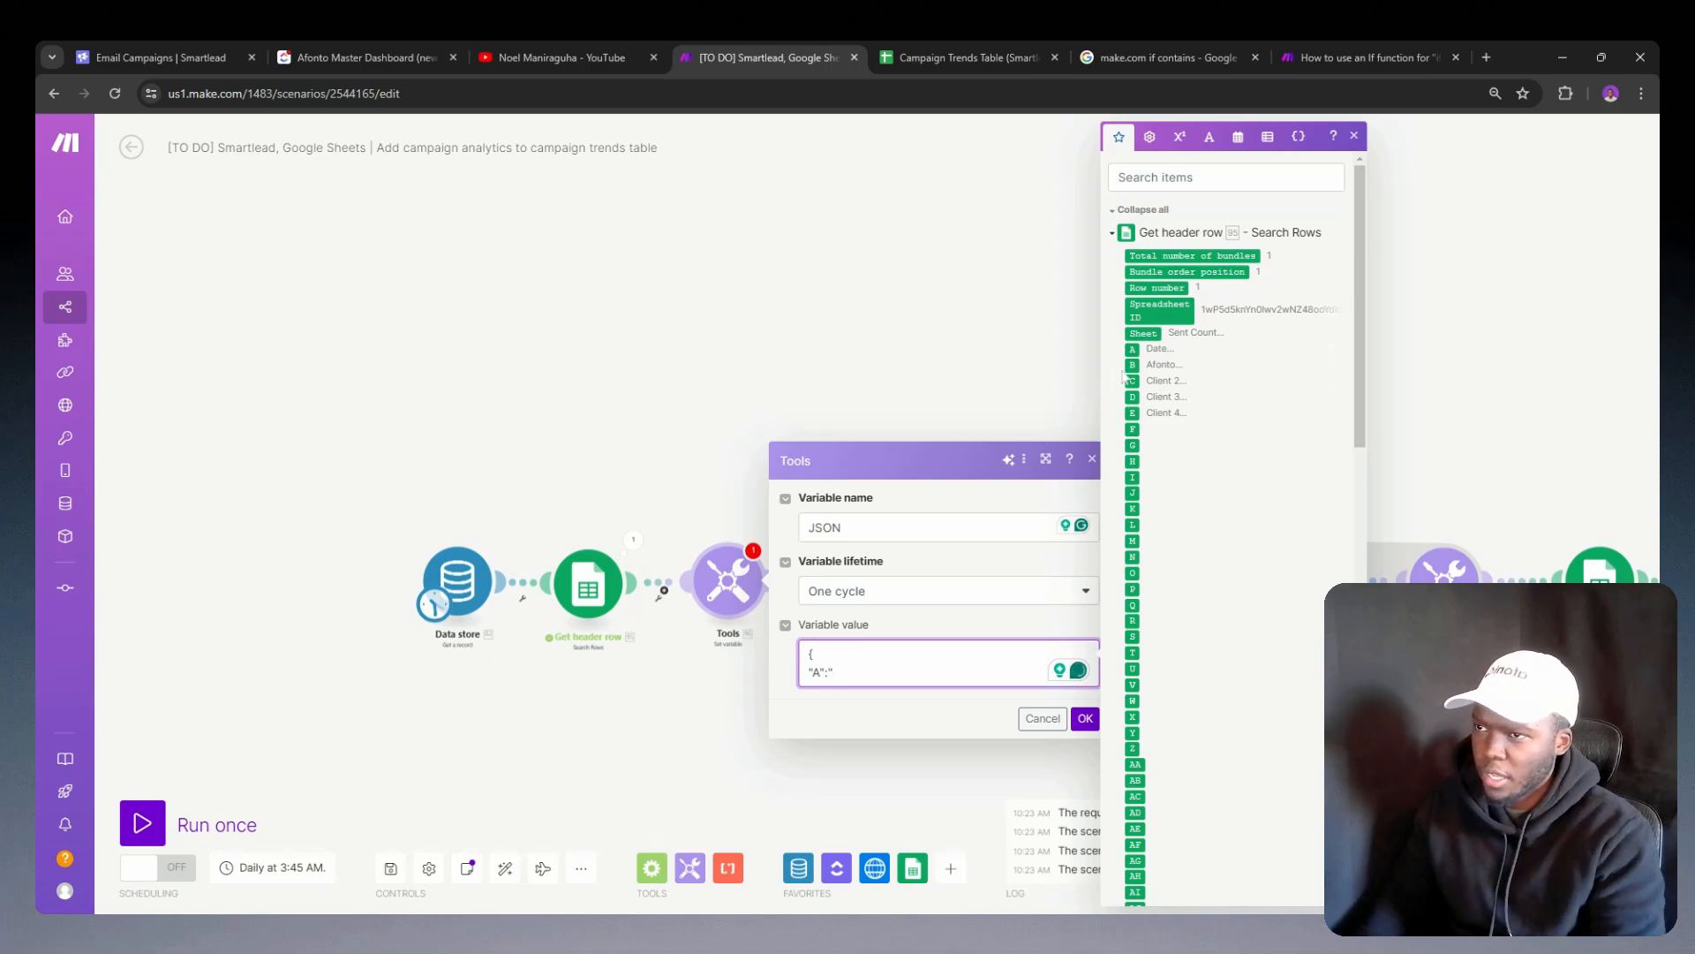
mouse_move(1134, 364)
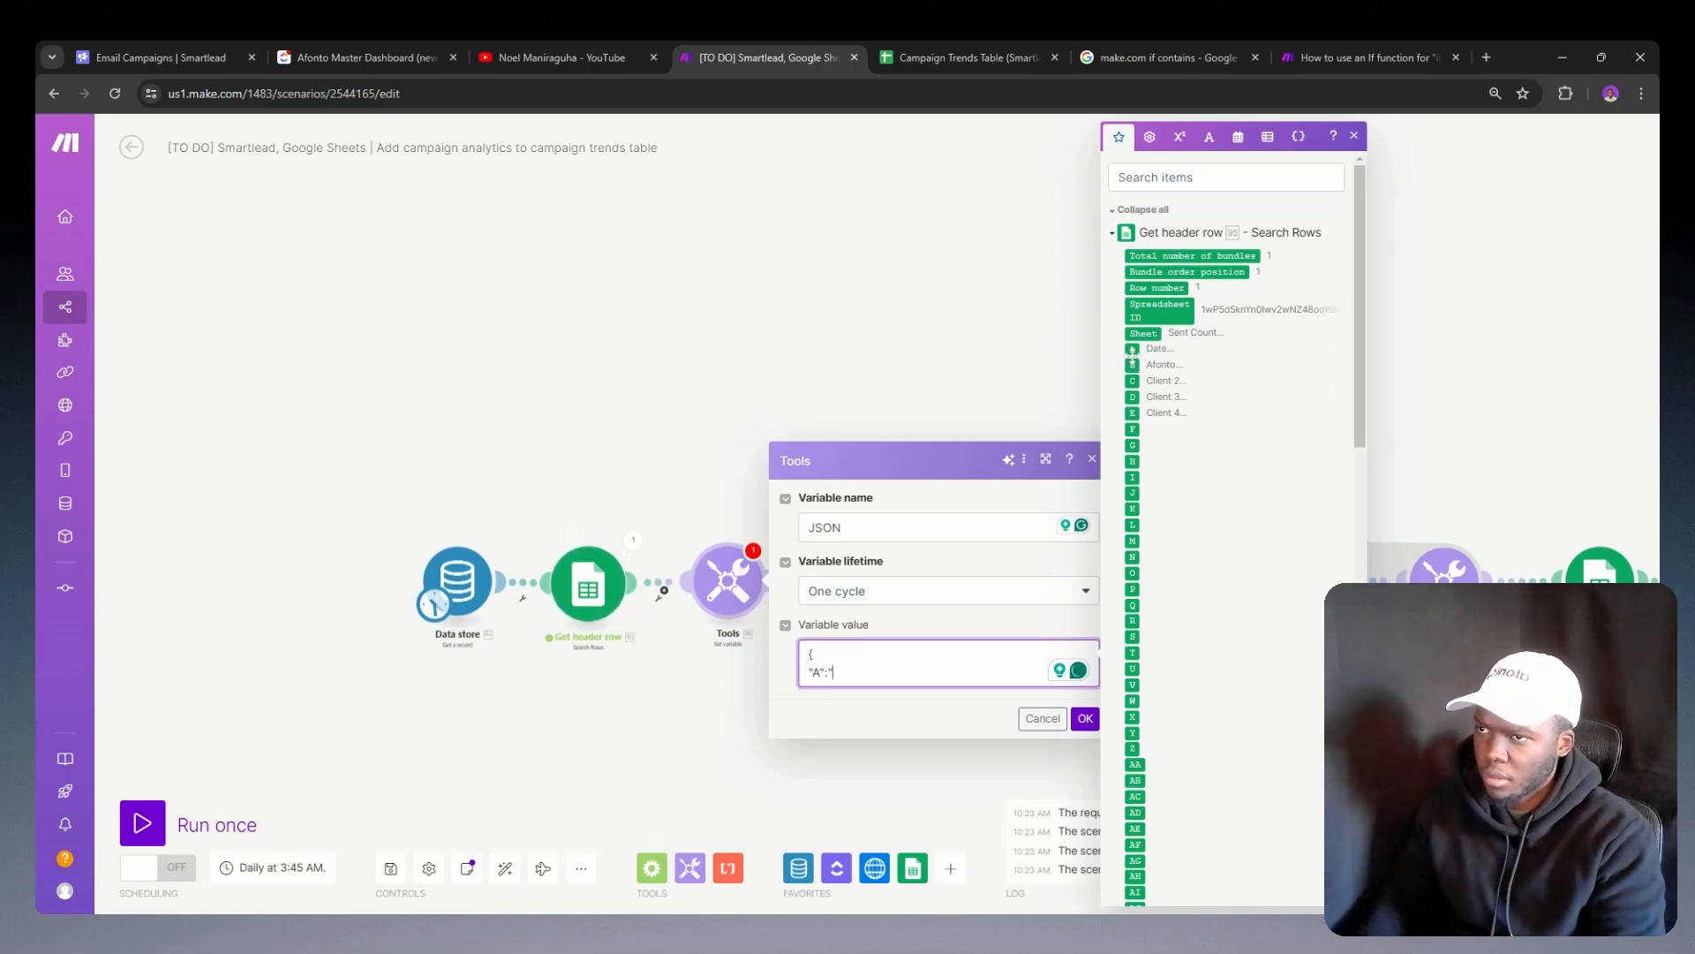
click(1133, 349)
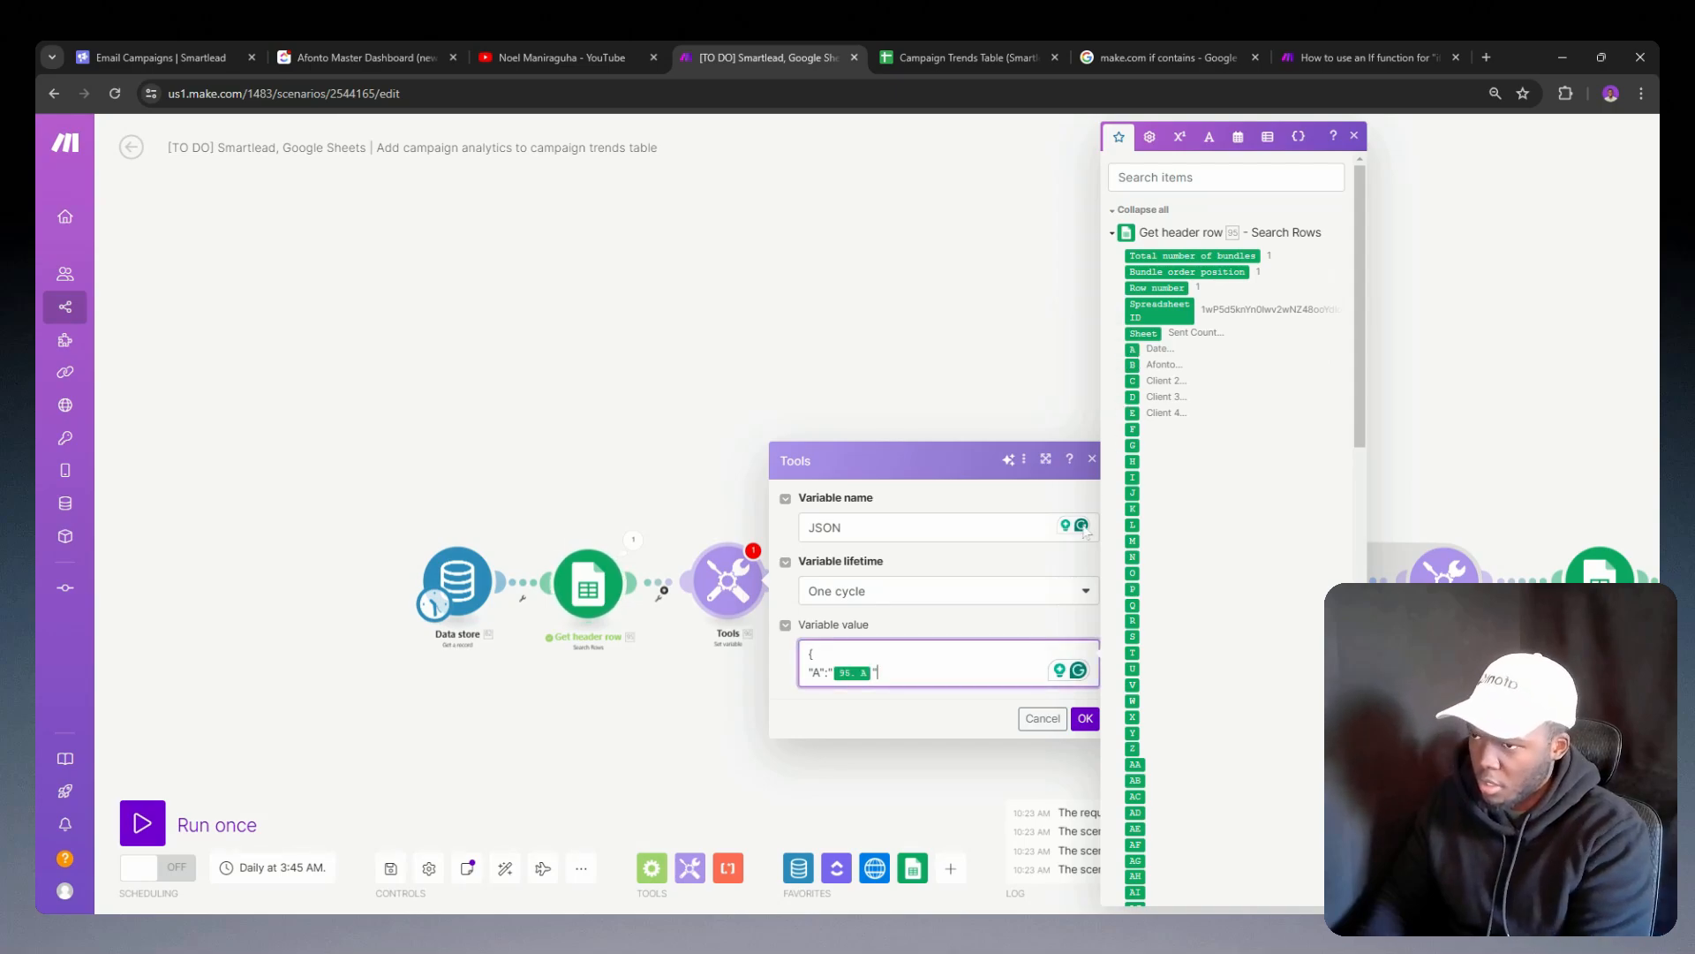
text(",)
key(Return)
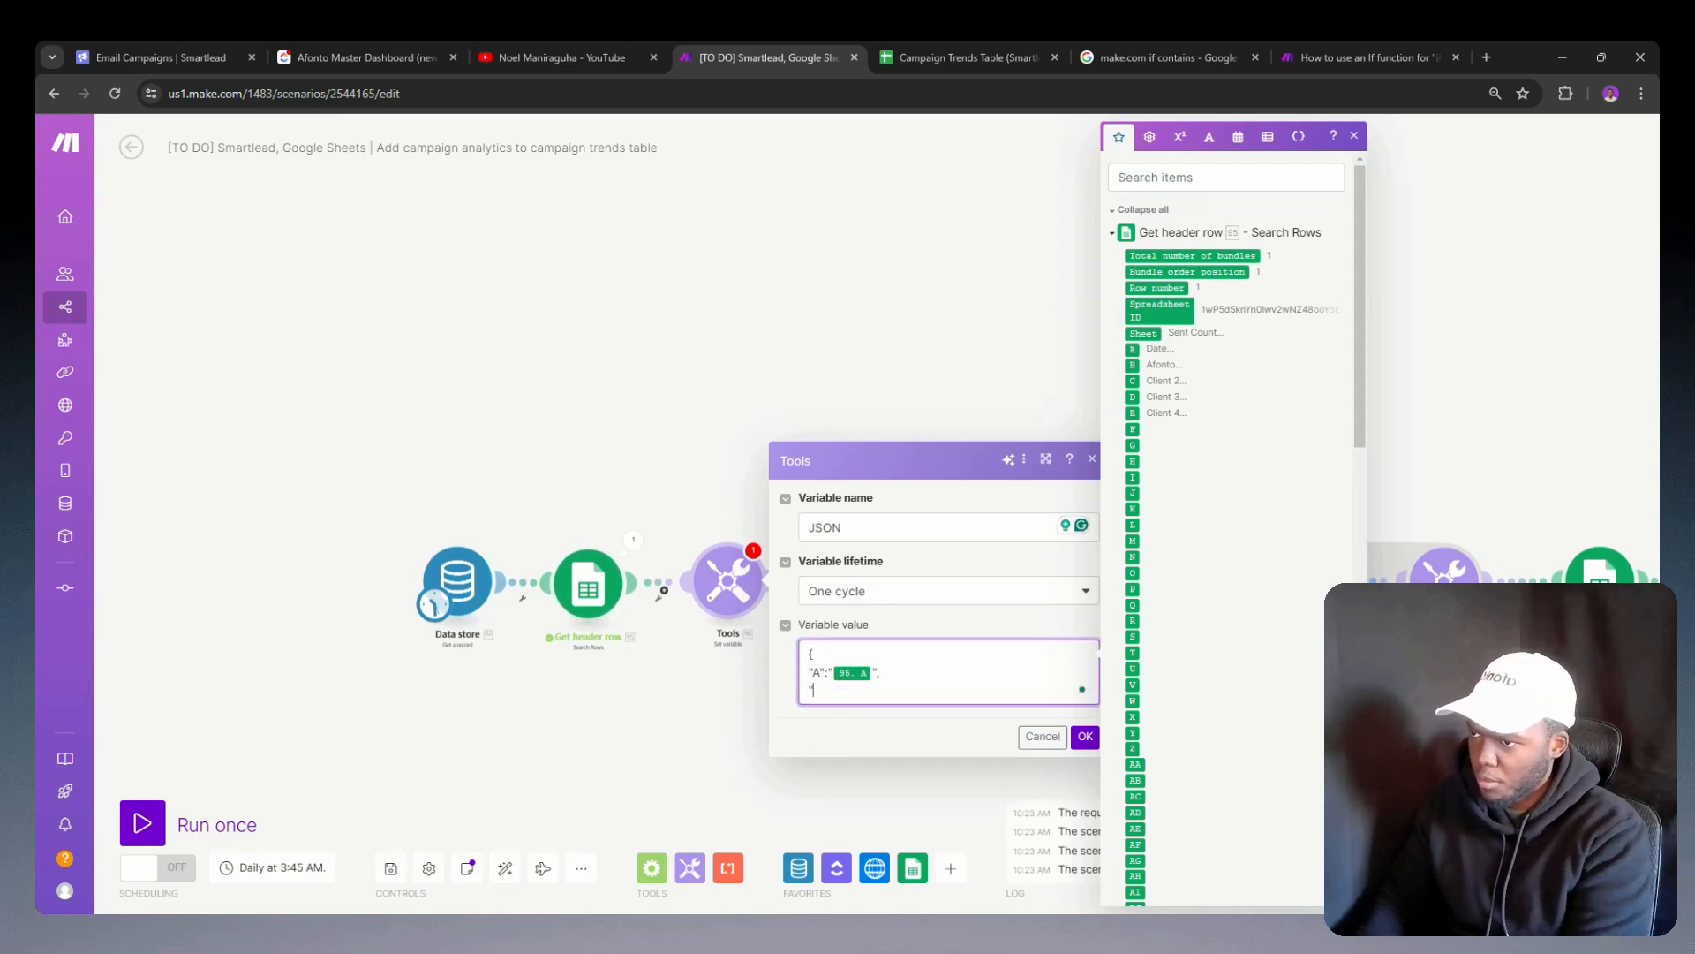
Step: Add key "B" mapped to header column B, close the JSON object, and save the Set variable module
text("B":)
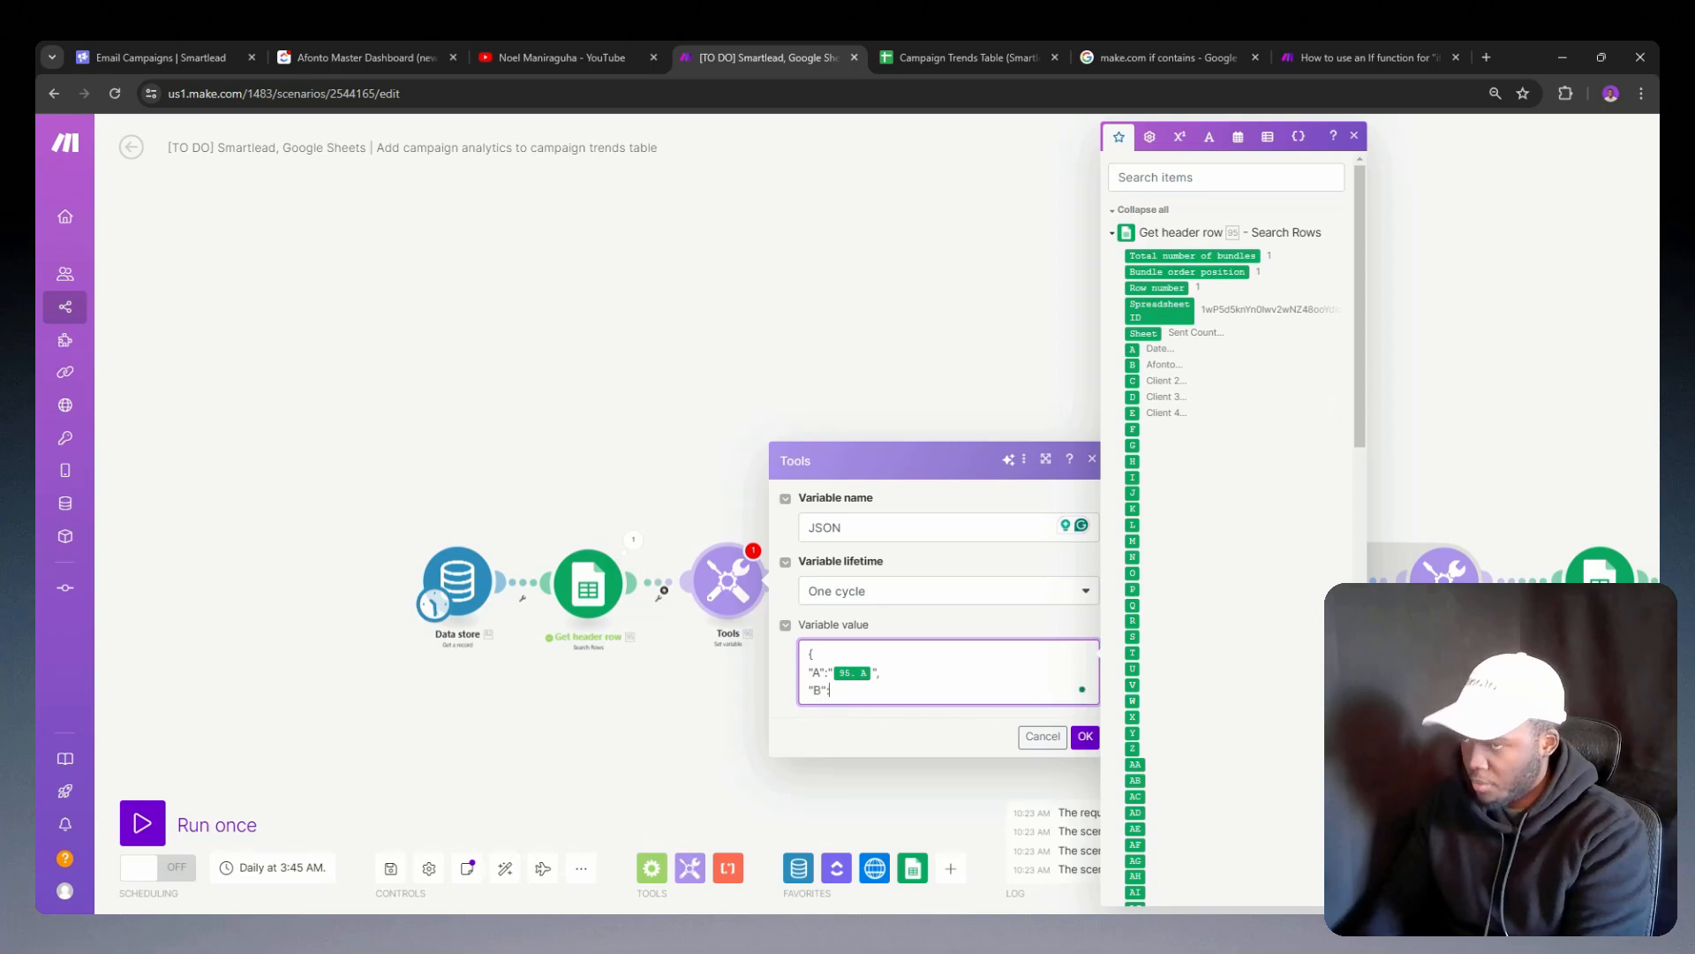
text(")
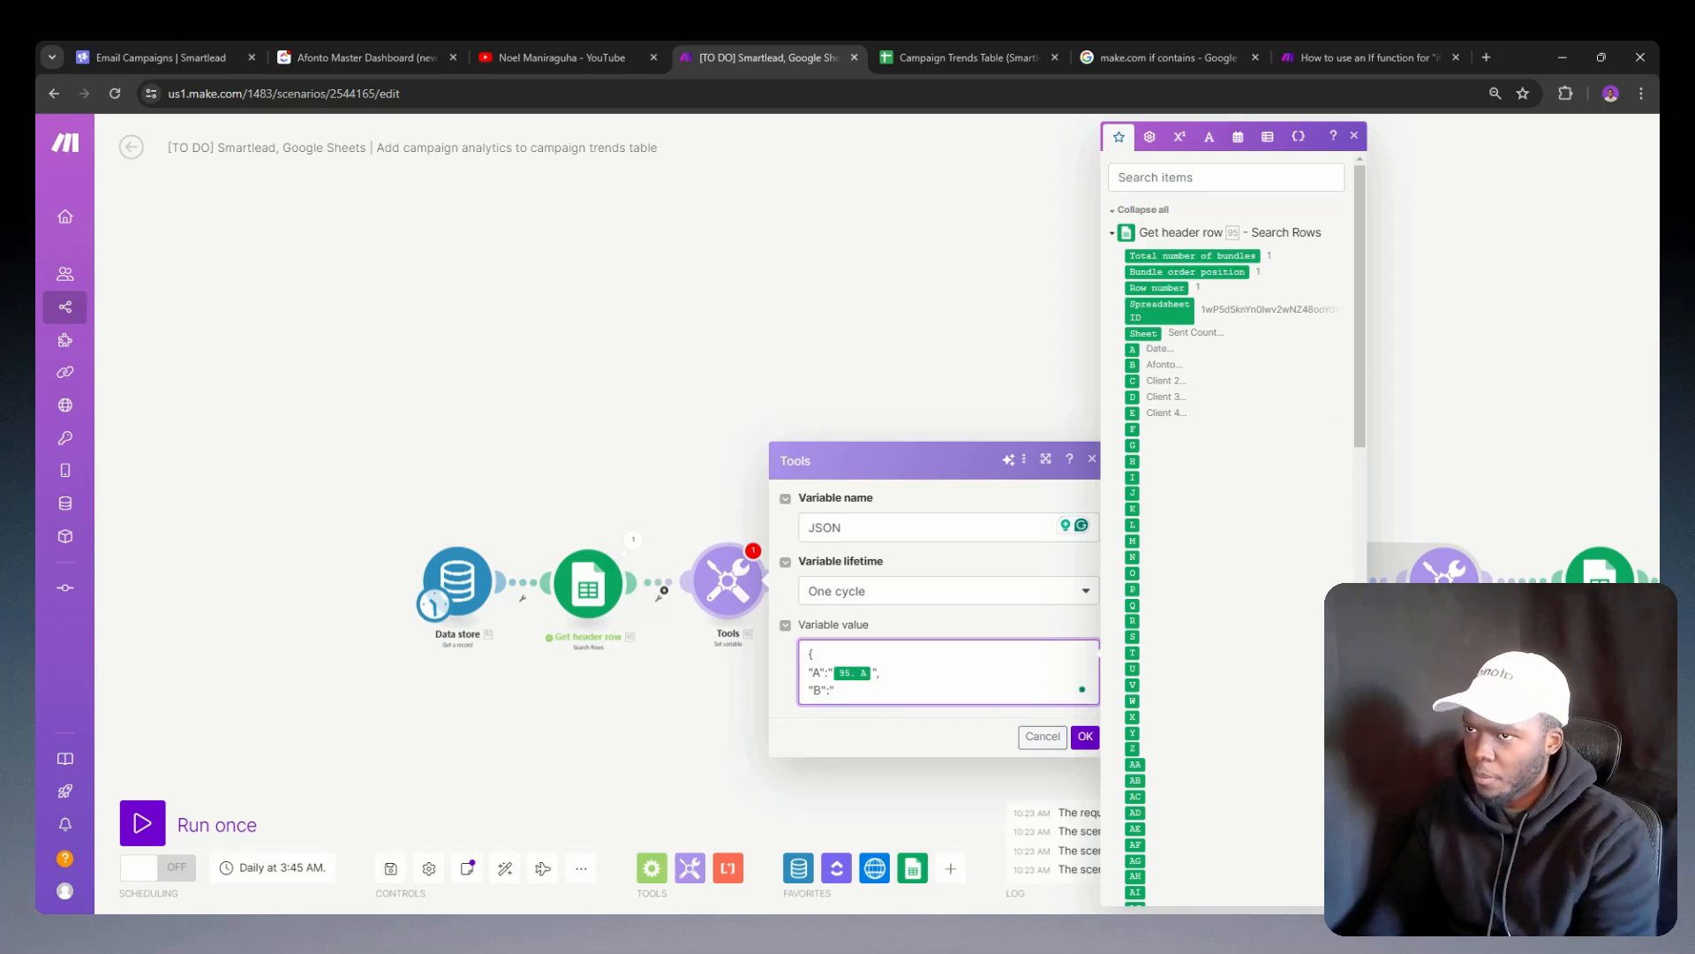
click(1132, 365)
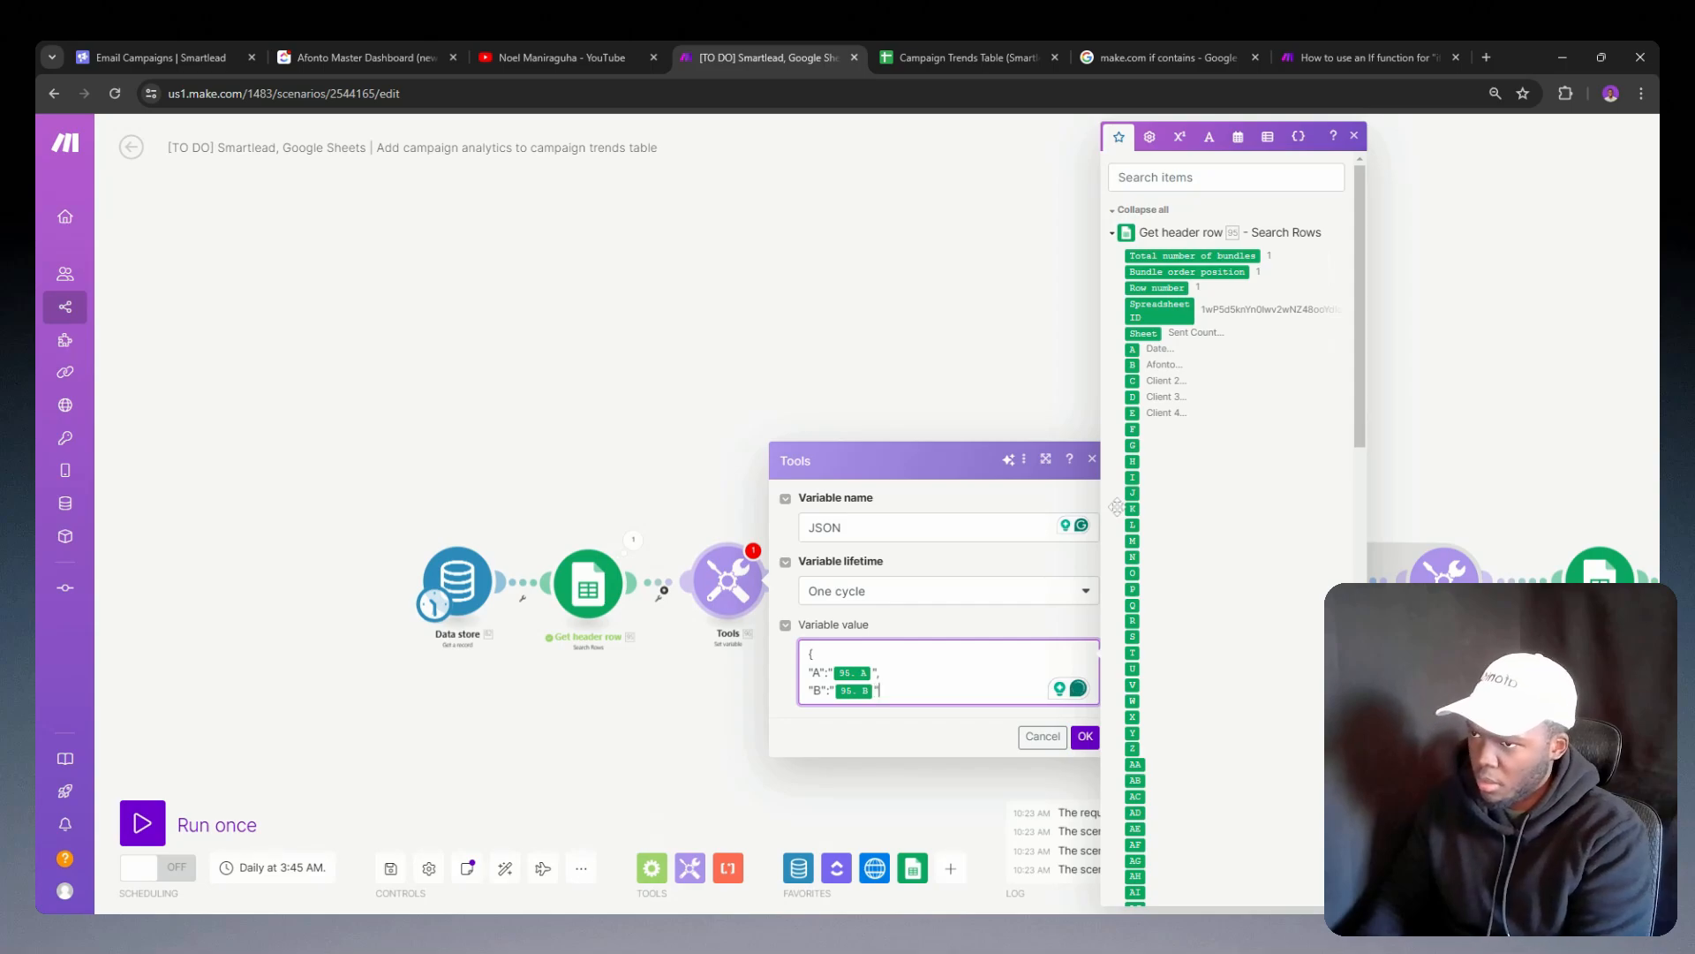
text(,)
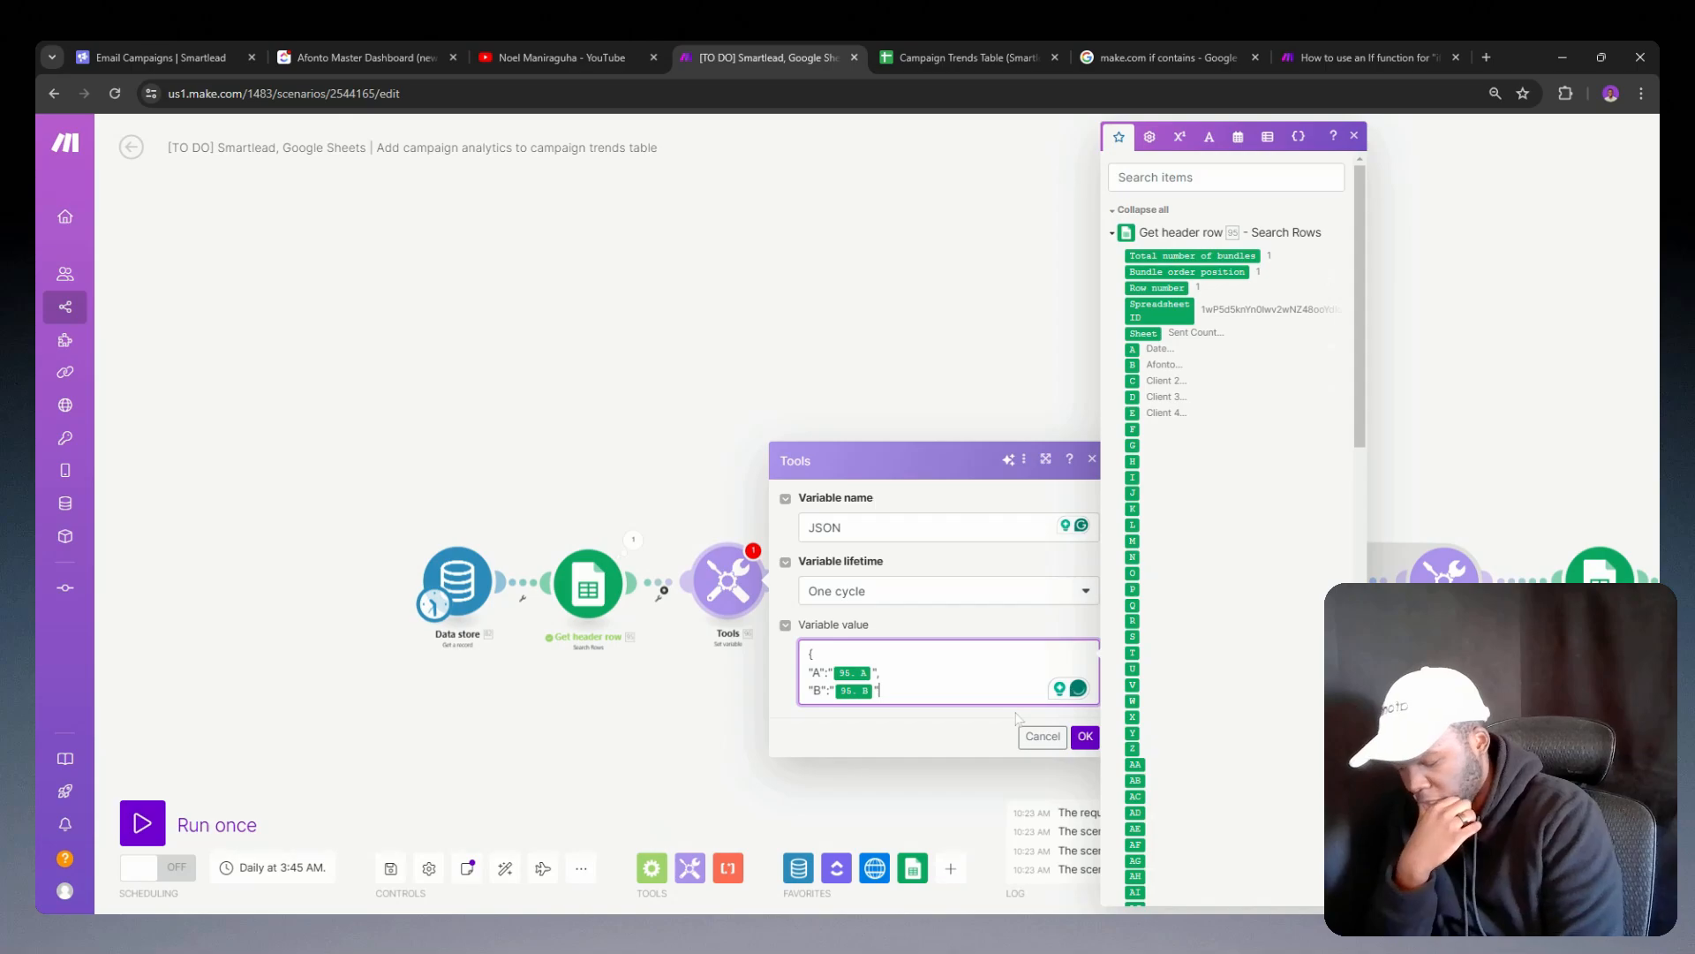
key(BackSpace)
key(Return)
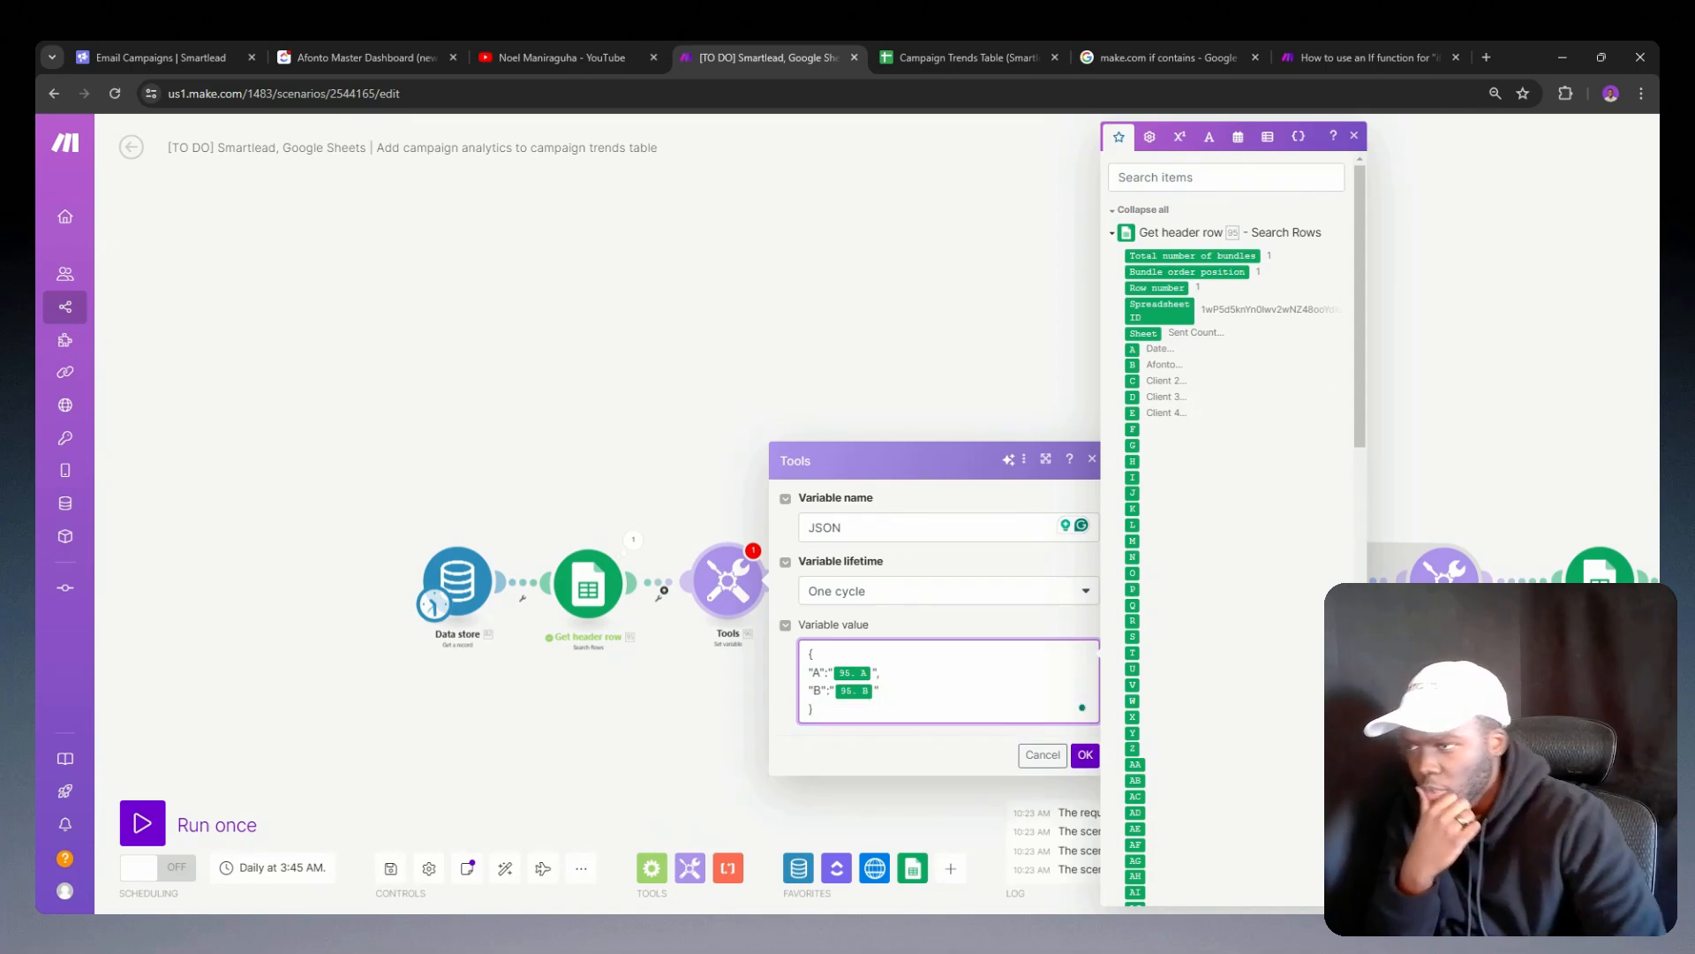
click(1085, 754)
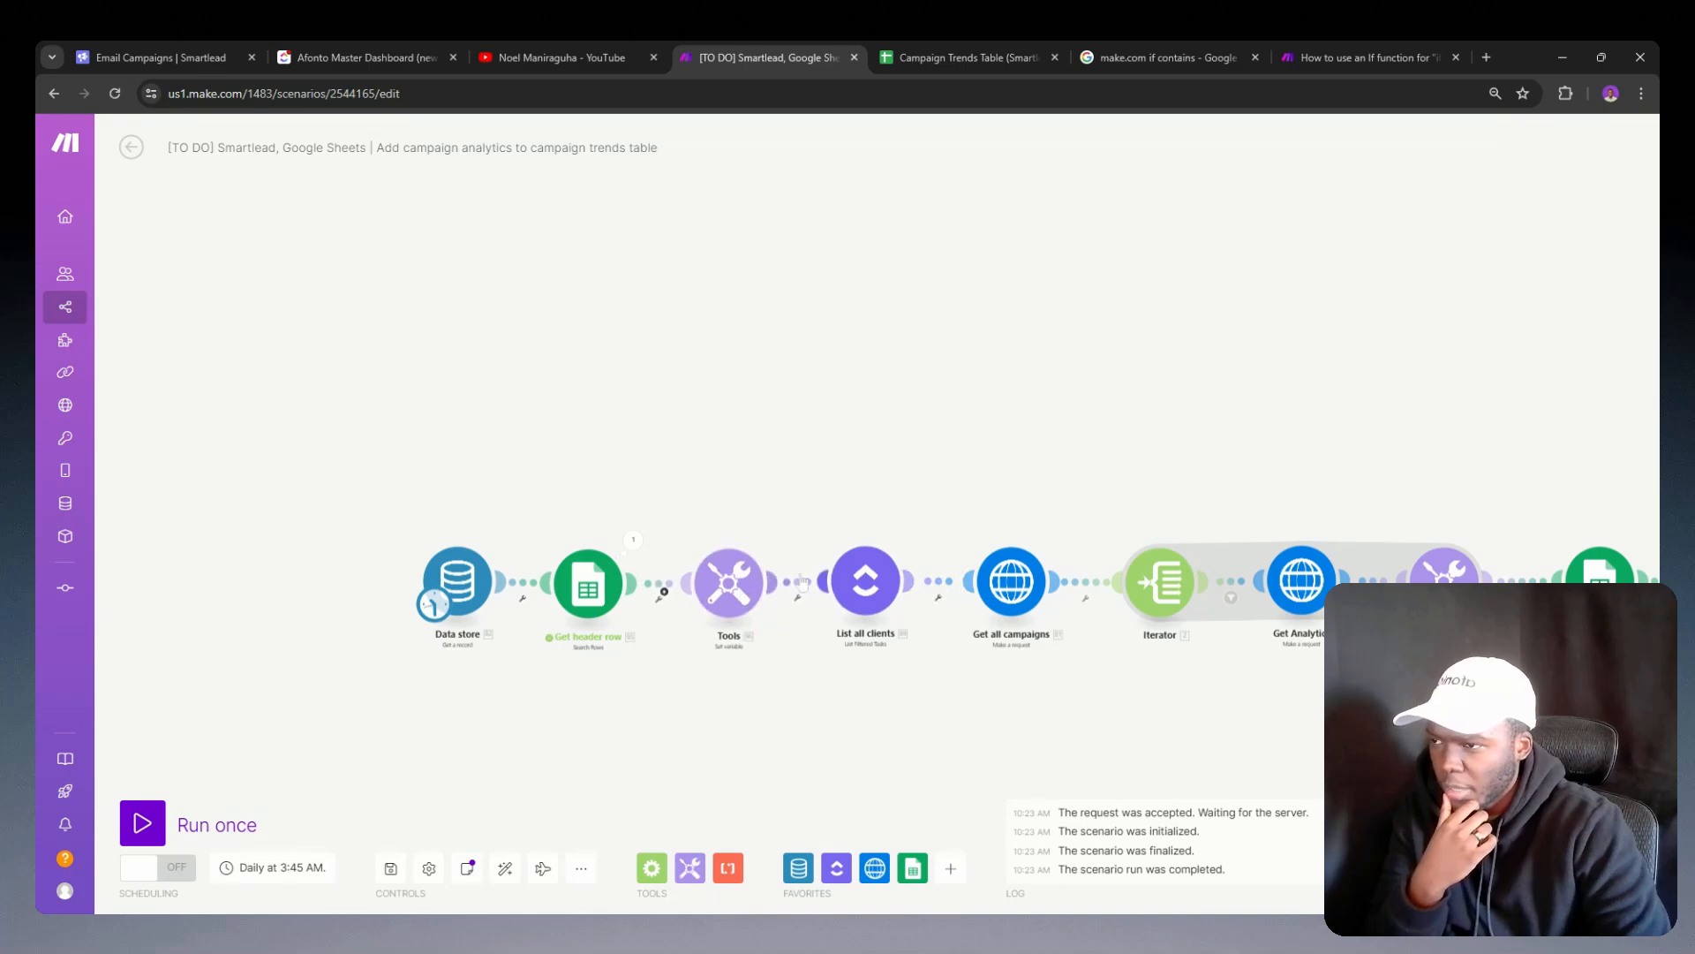
Step: Unlink the Tools module from List all clients and try to run the shortened scenario once
right_click(801, 583)
click(840, 611)
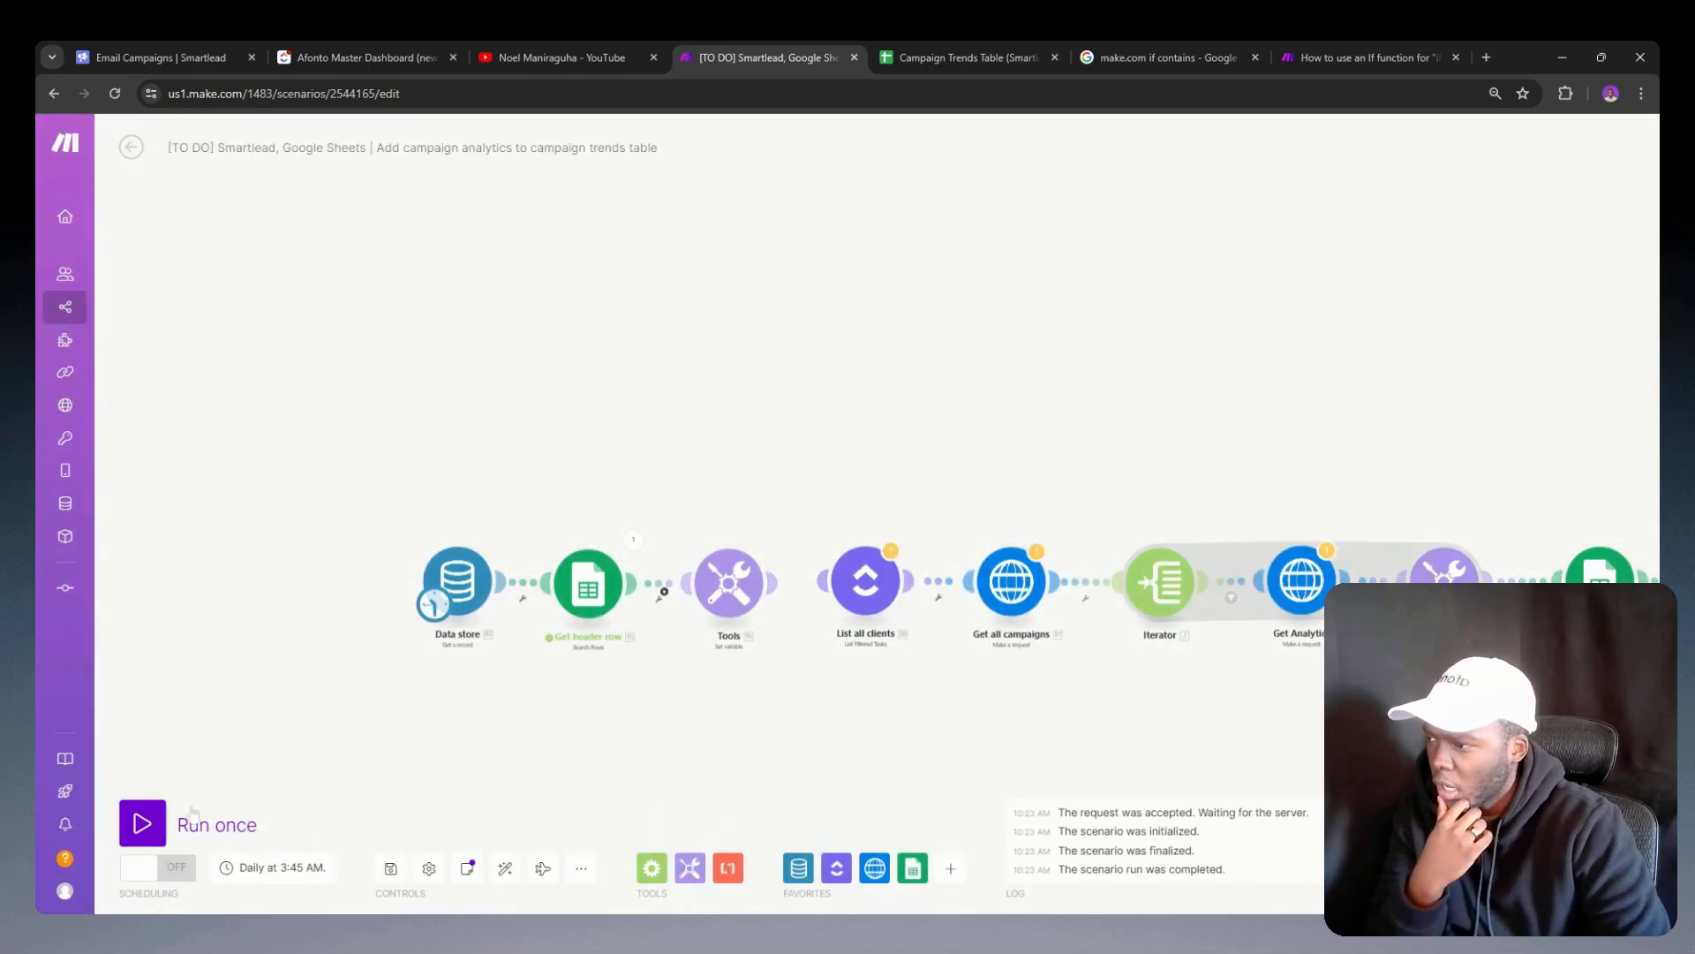
click(143, 822)
click(544, 768)
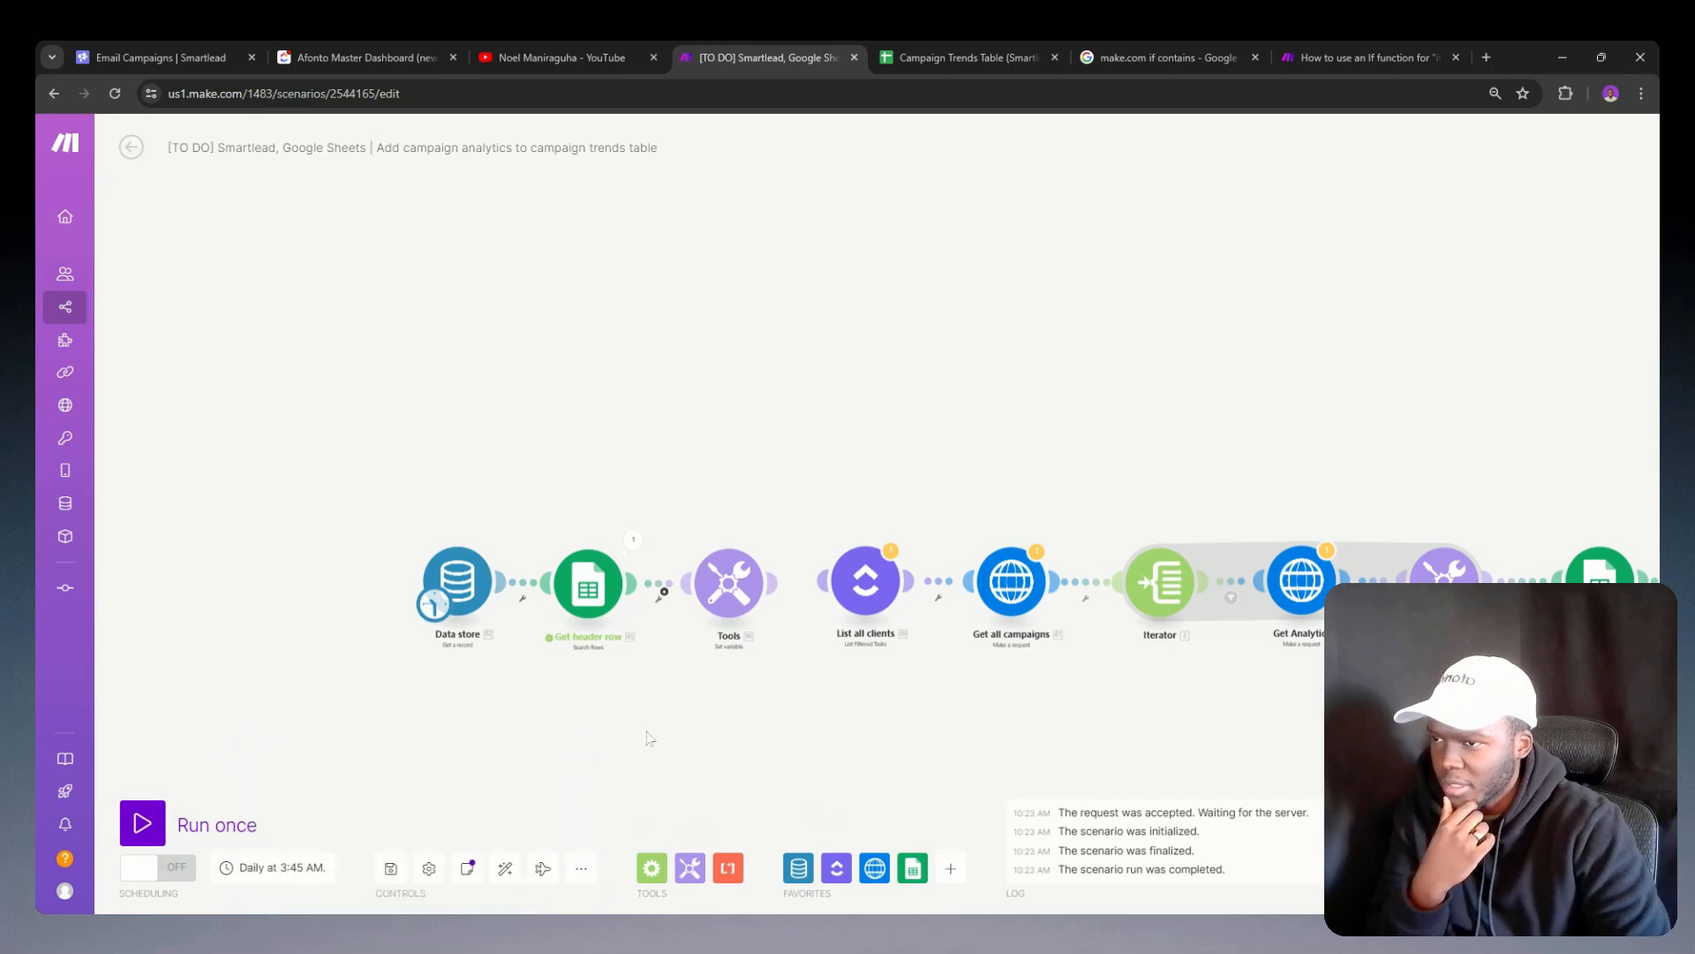
Step: Remove the draft condition with columns A through E from the filter between Get header row and Tools
click(664, 590)
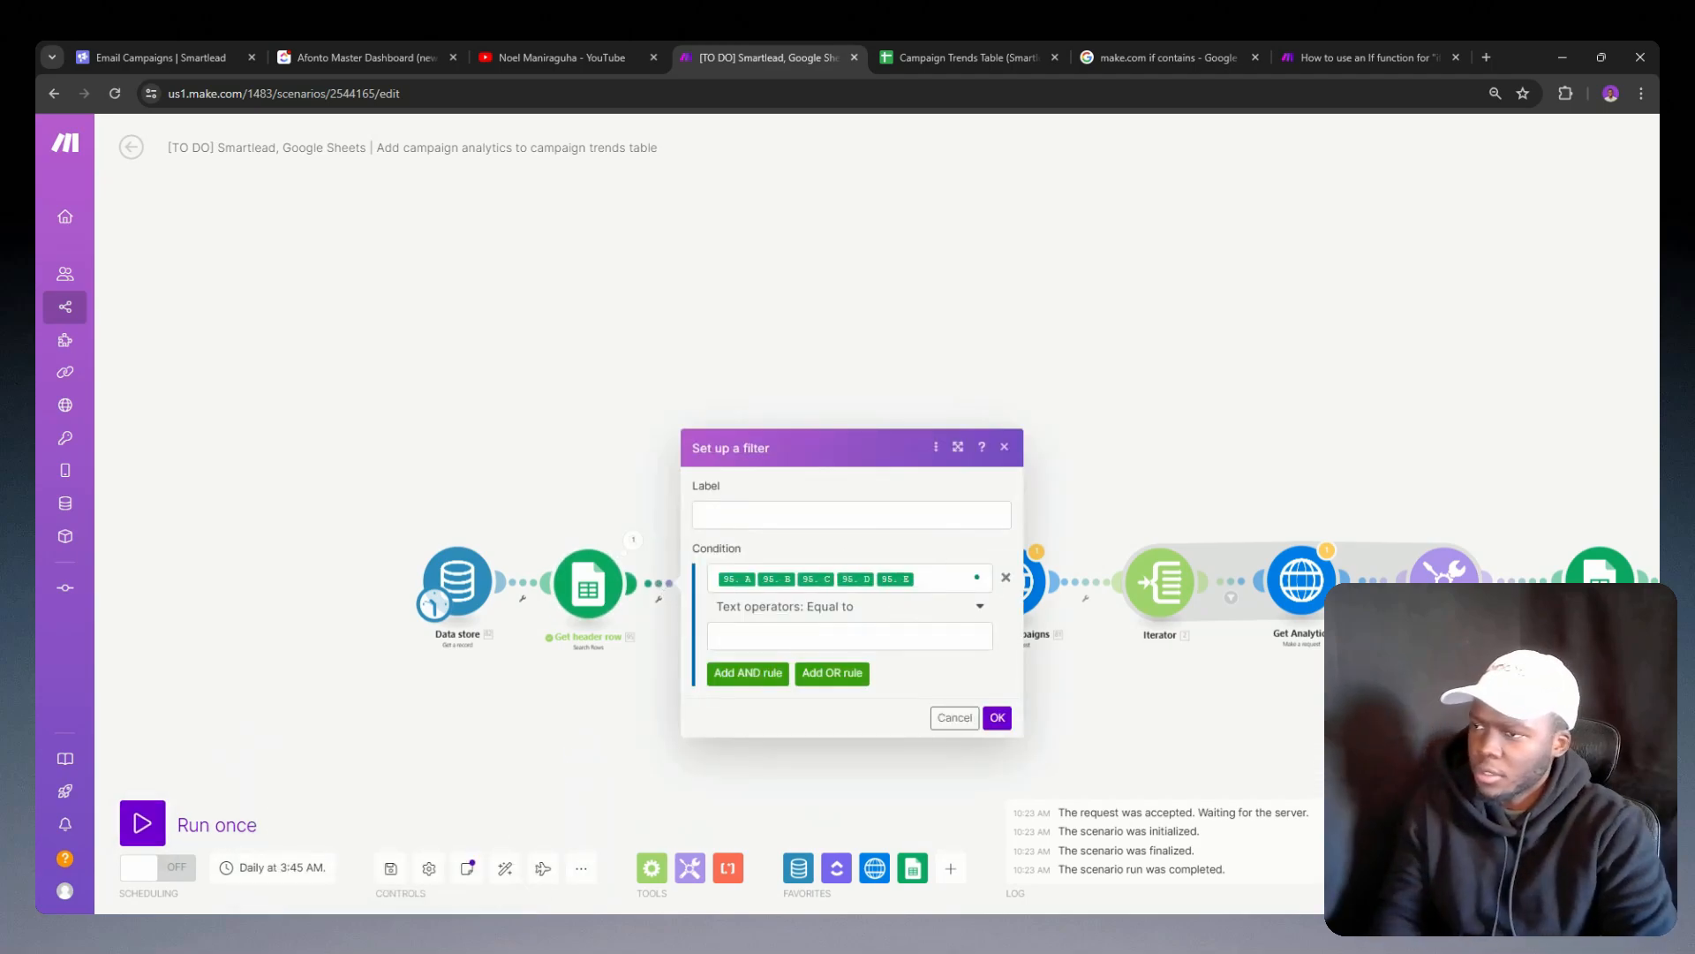
click(1005, 576)
click(995, 615)
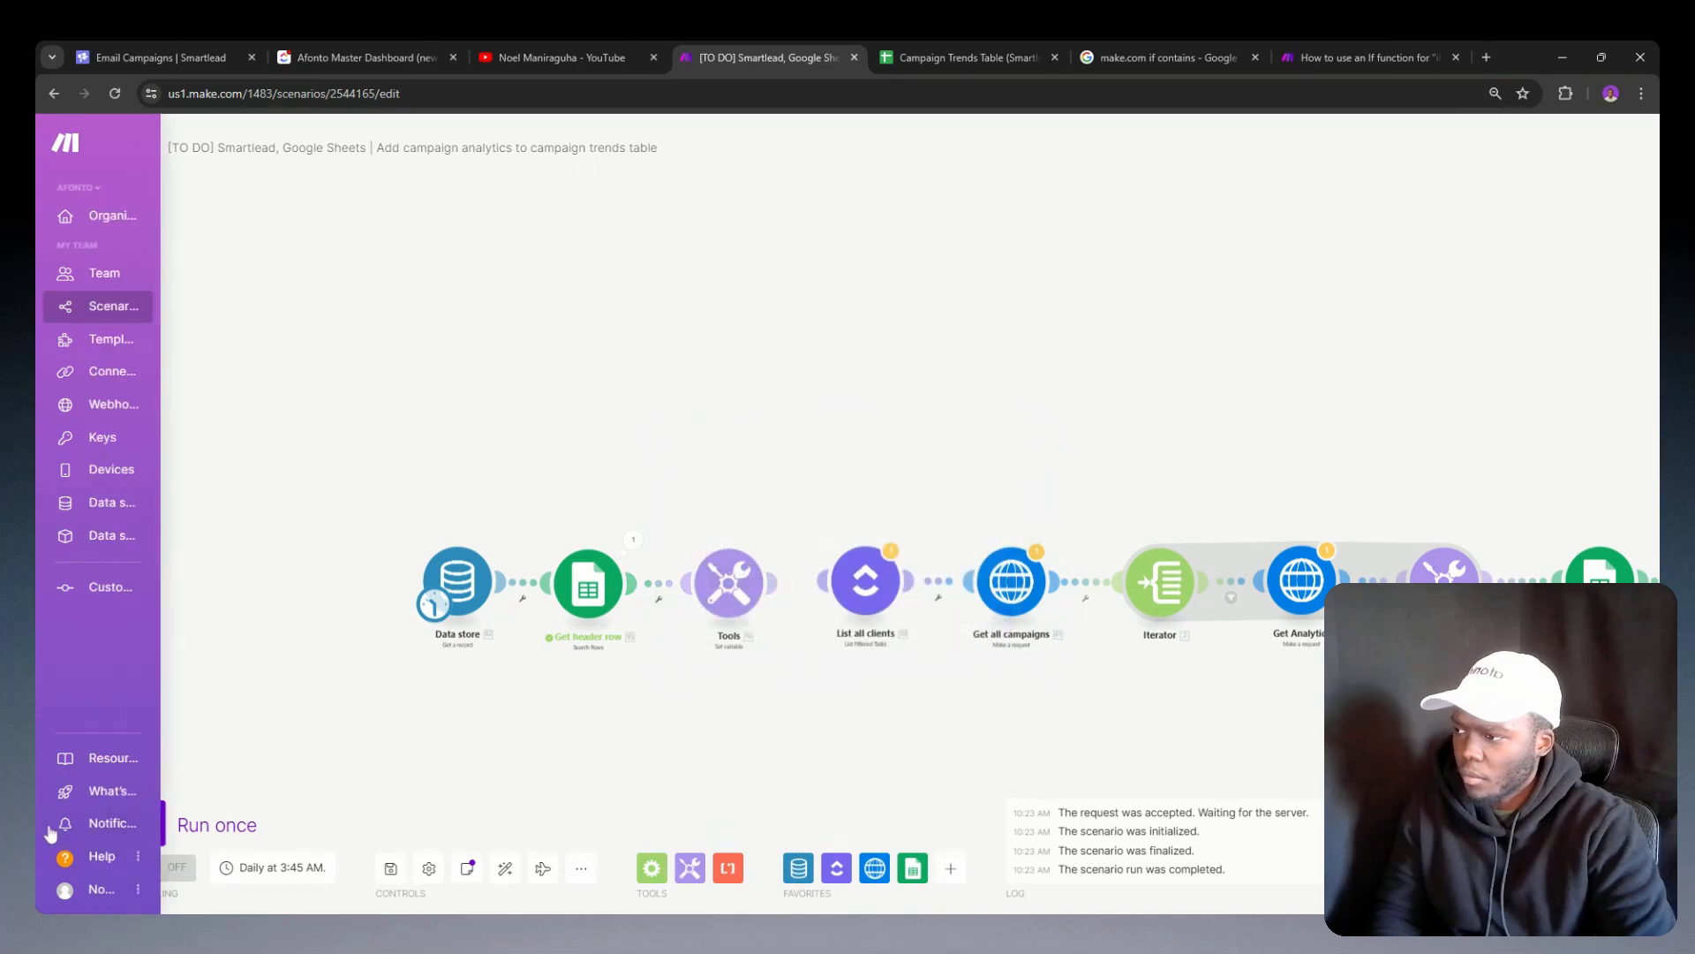
Step: Run the scenario once and inspect the JSON variable in the Tools module's output bundle
click(142, 823)
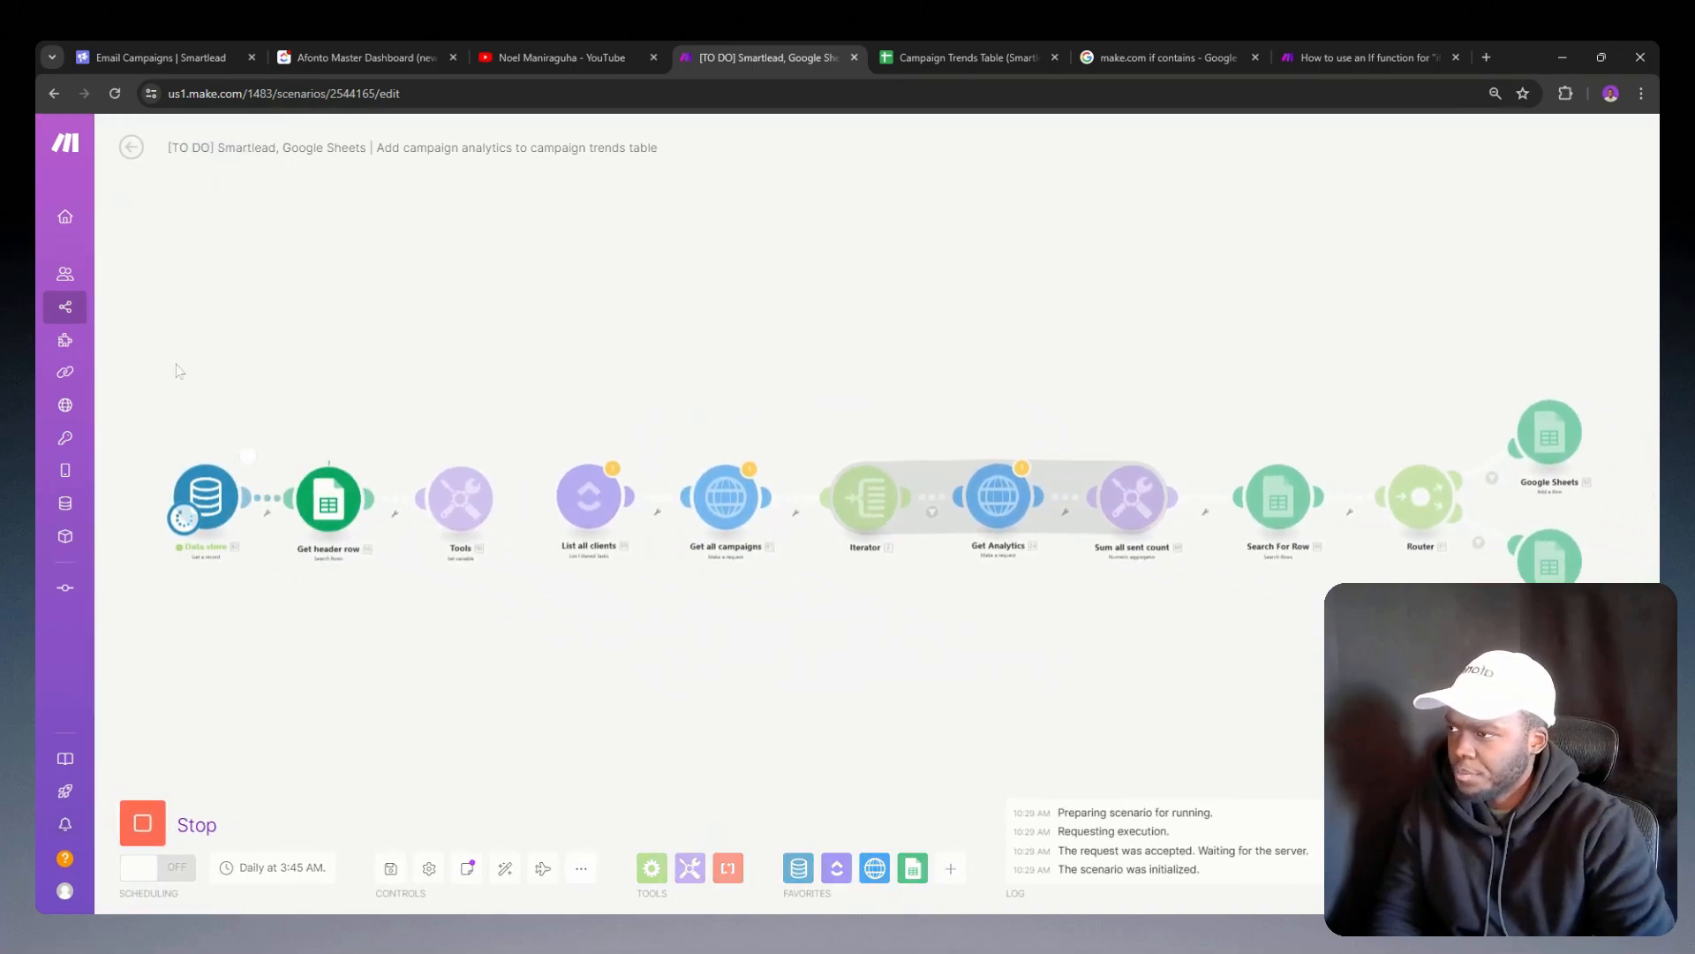
click(503, 457)
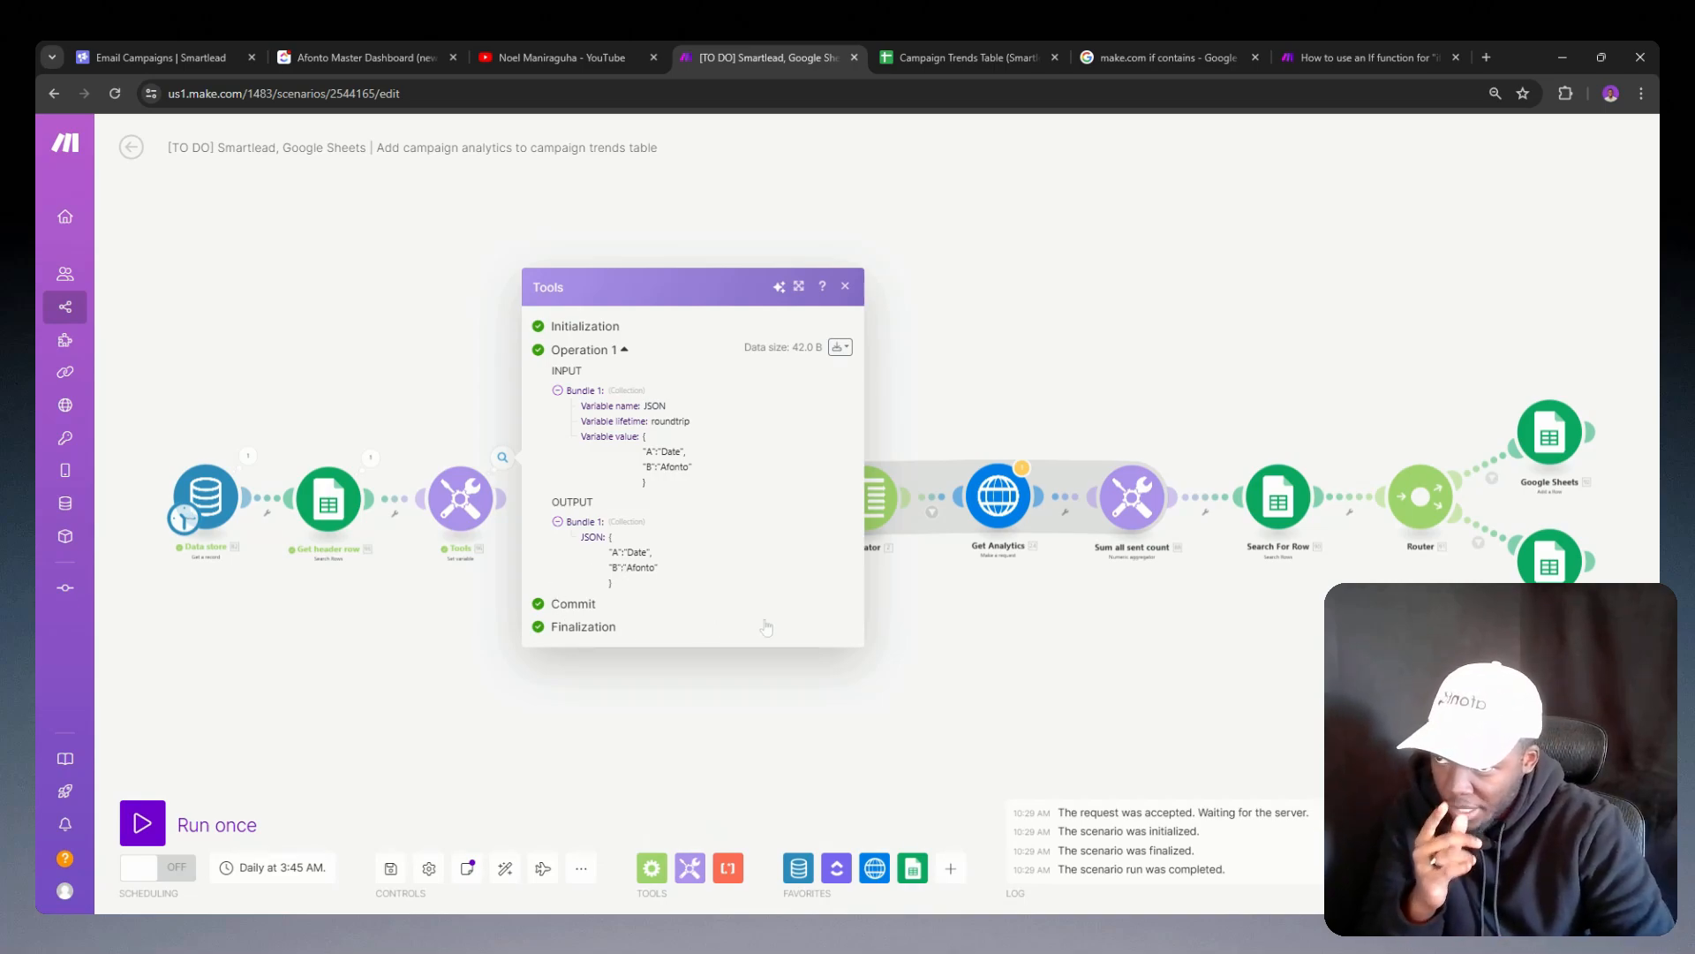
click(1198, 608)
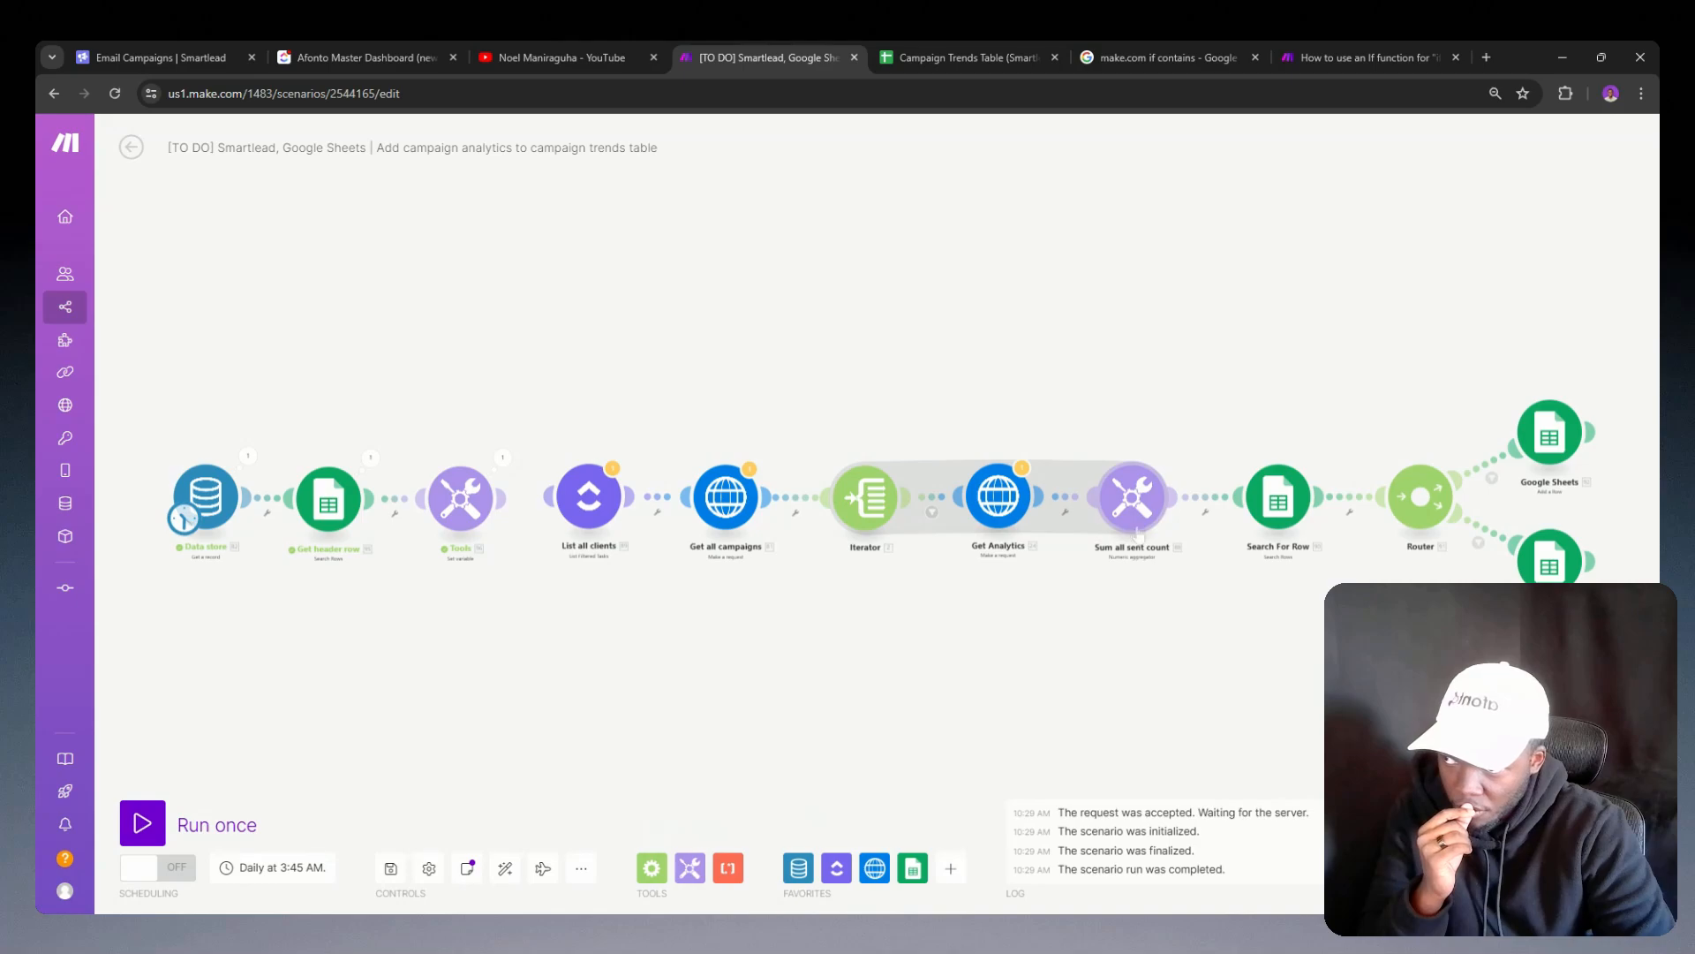
right_click(708, 634)
click(504, 576)
click(504, 458)
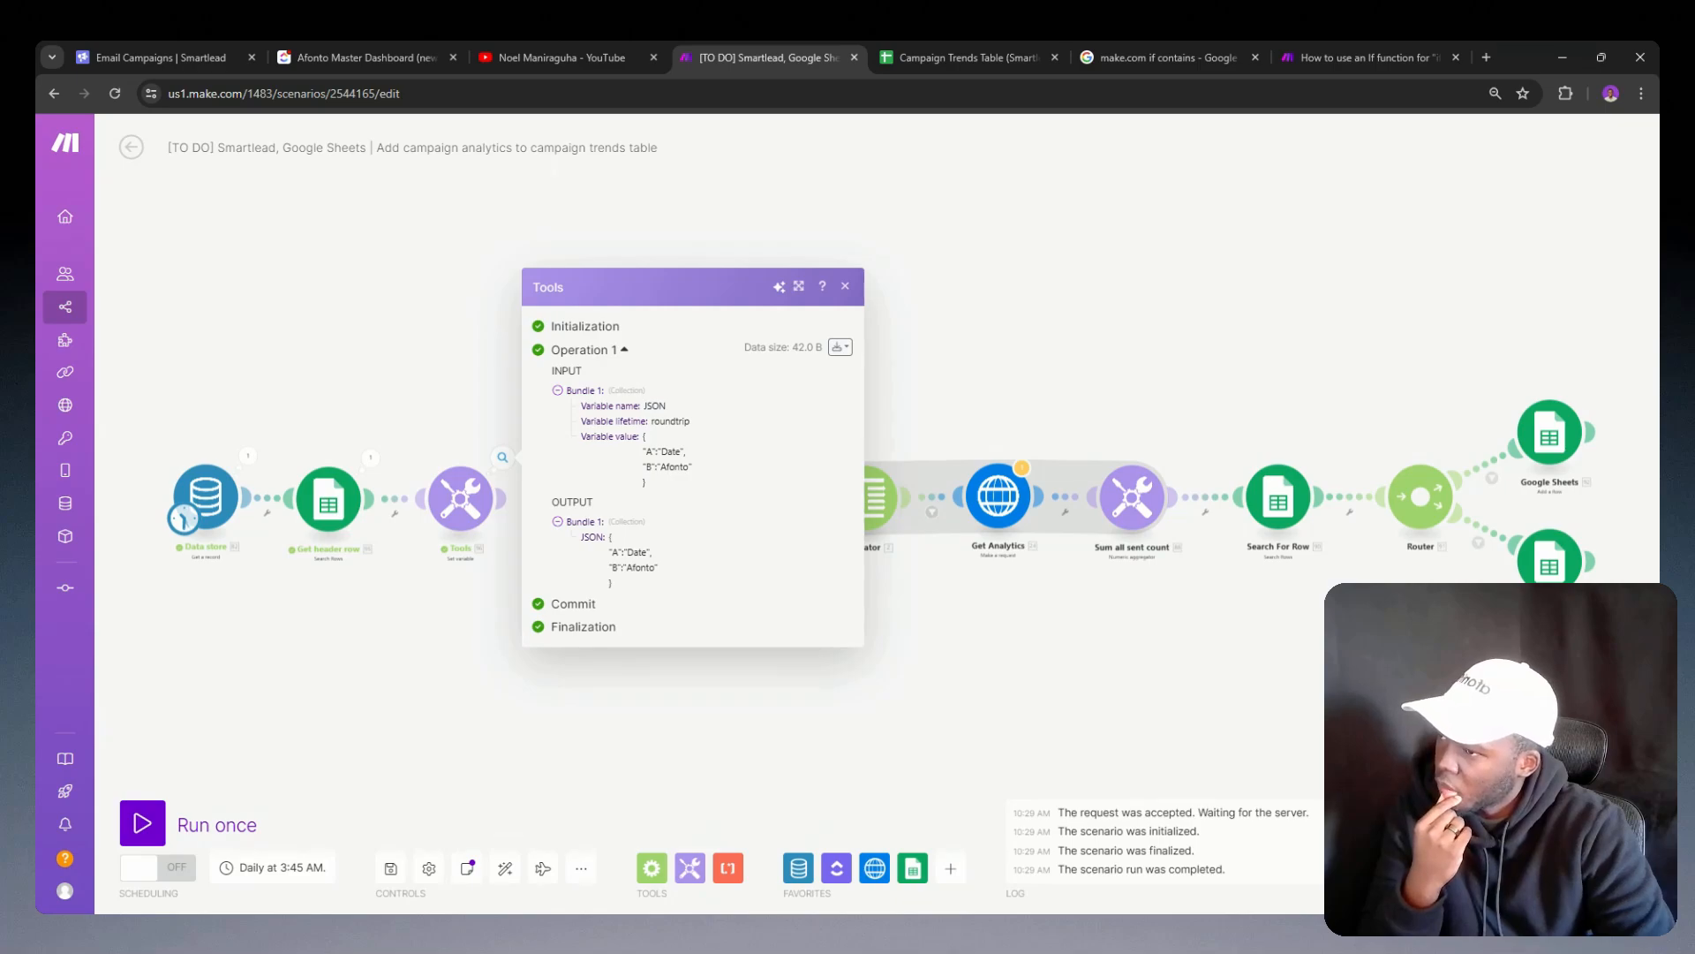
Step: Duplicate the A and B lines three times inside the JSON variable value, with no comma after the final entry
click(460, 498)
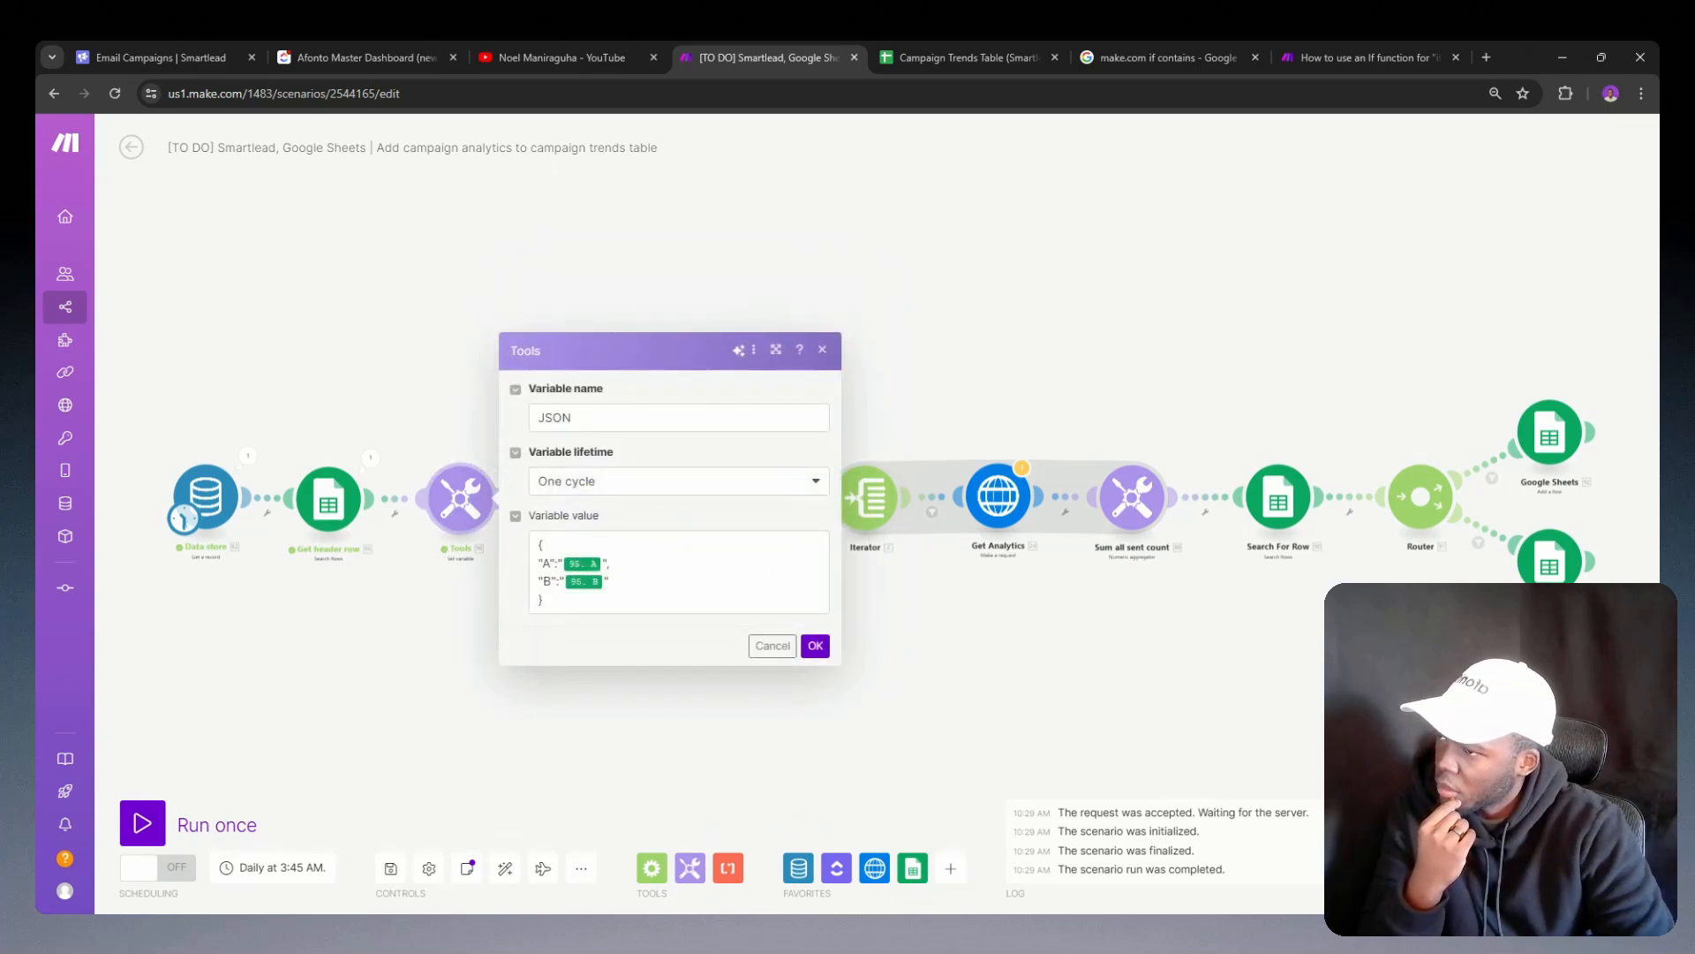
click(609, 581)
text(,)
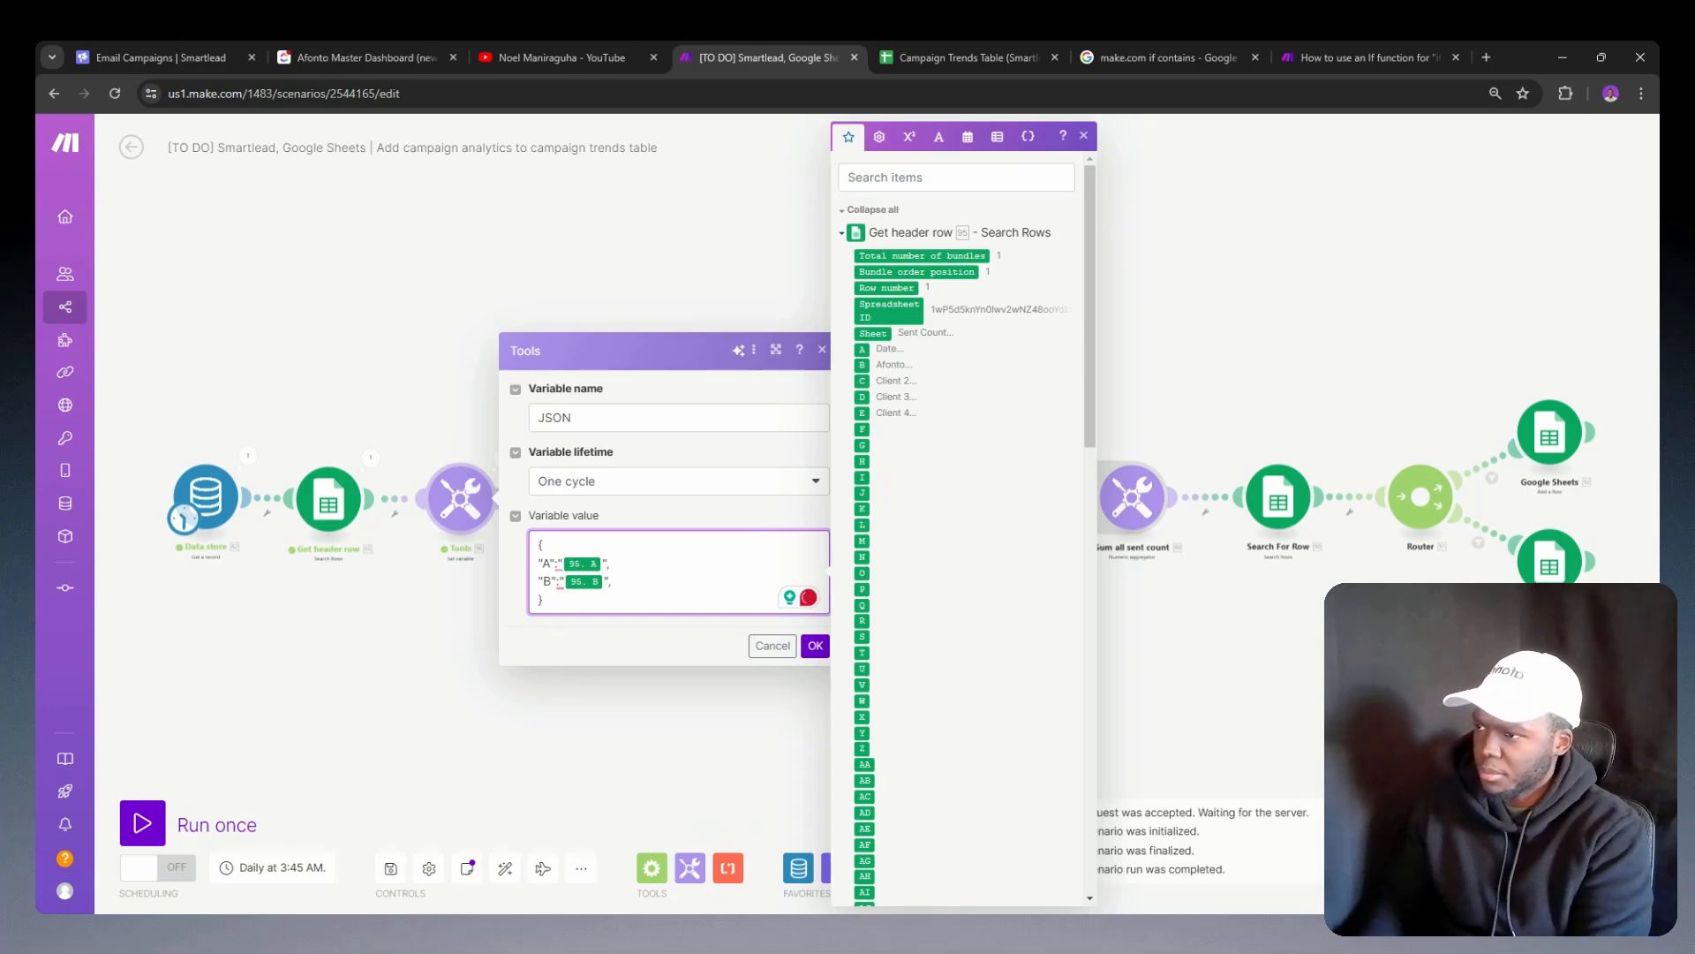
key(Return)
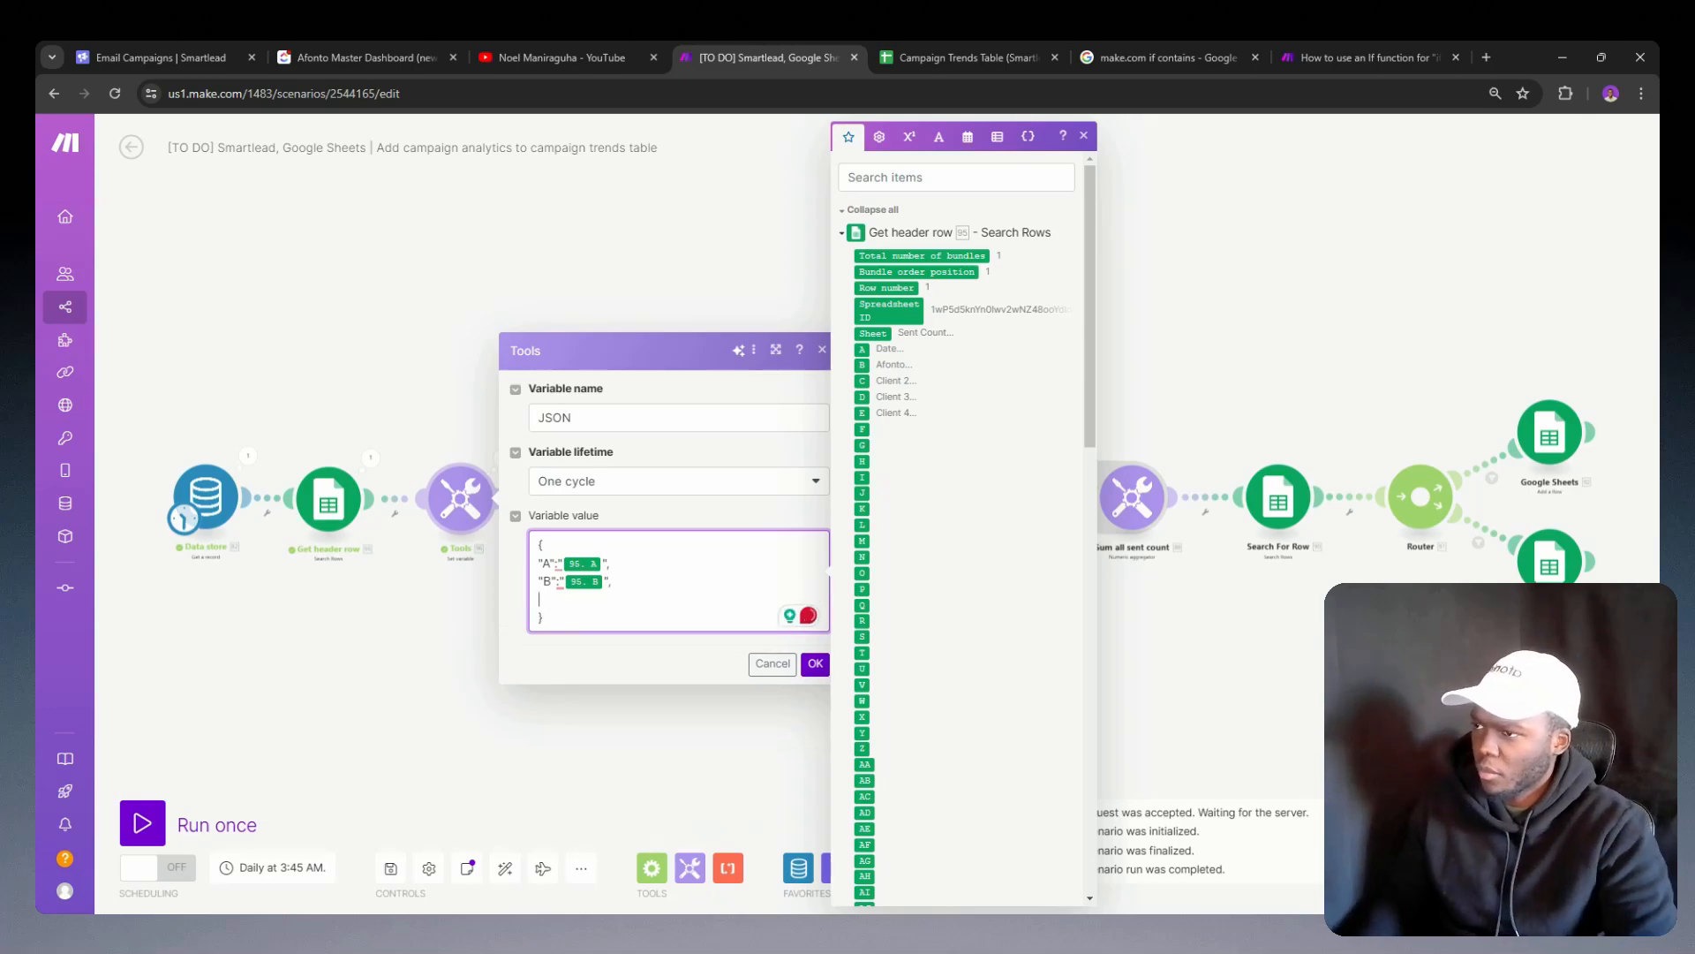
drag(611, 581, 540, 564)
key(ctrl+c)
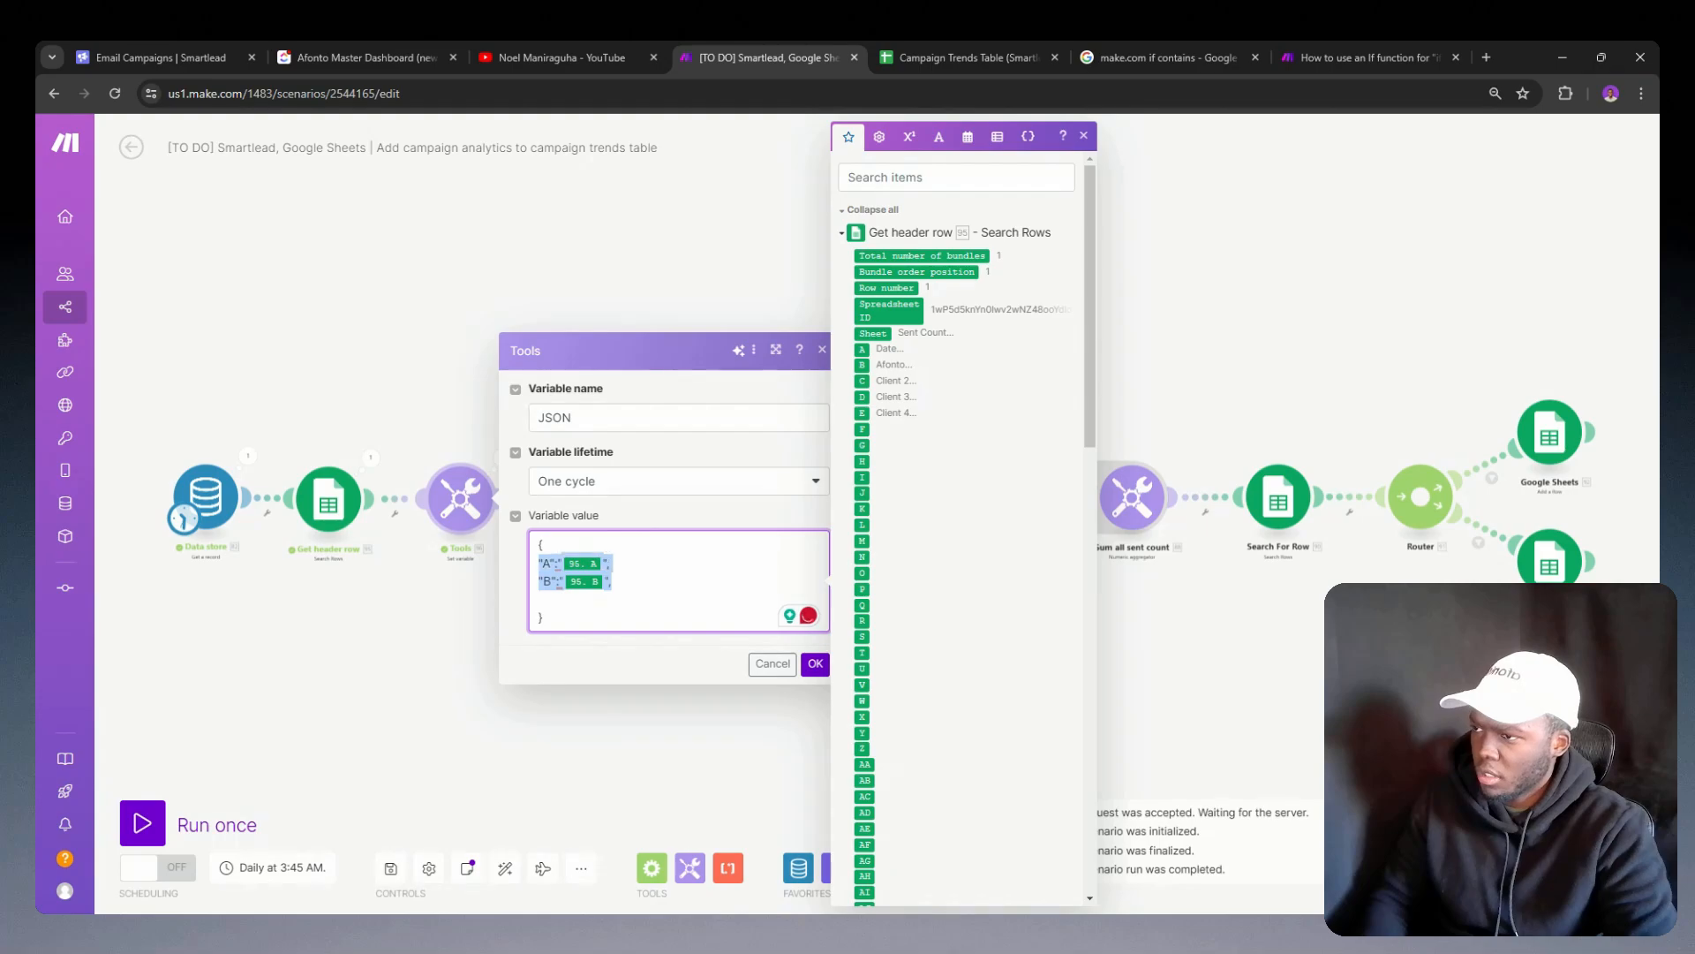
click(541, 590)
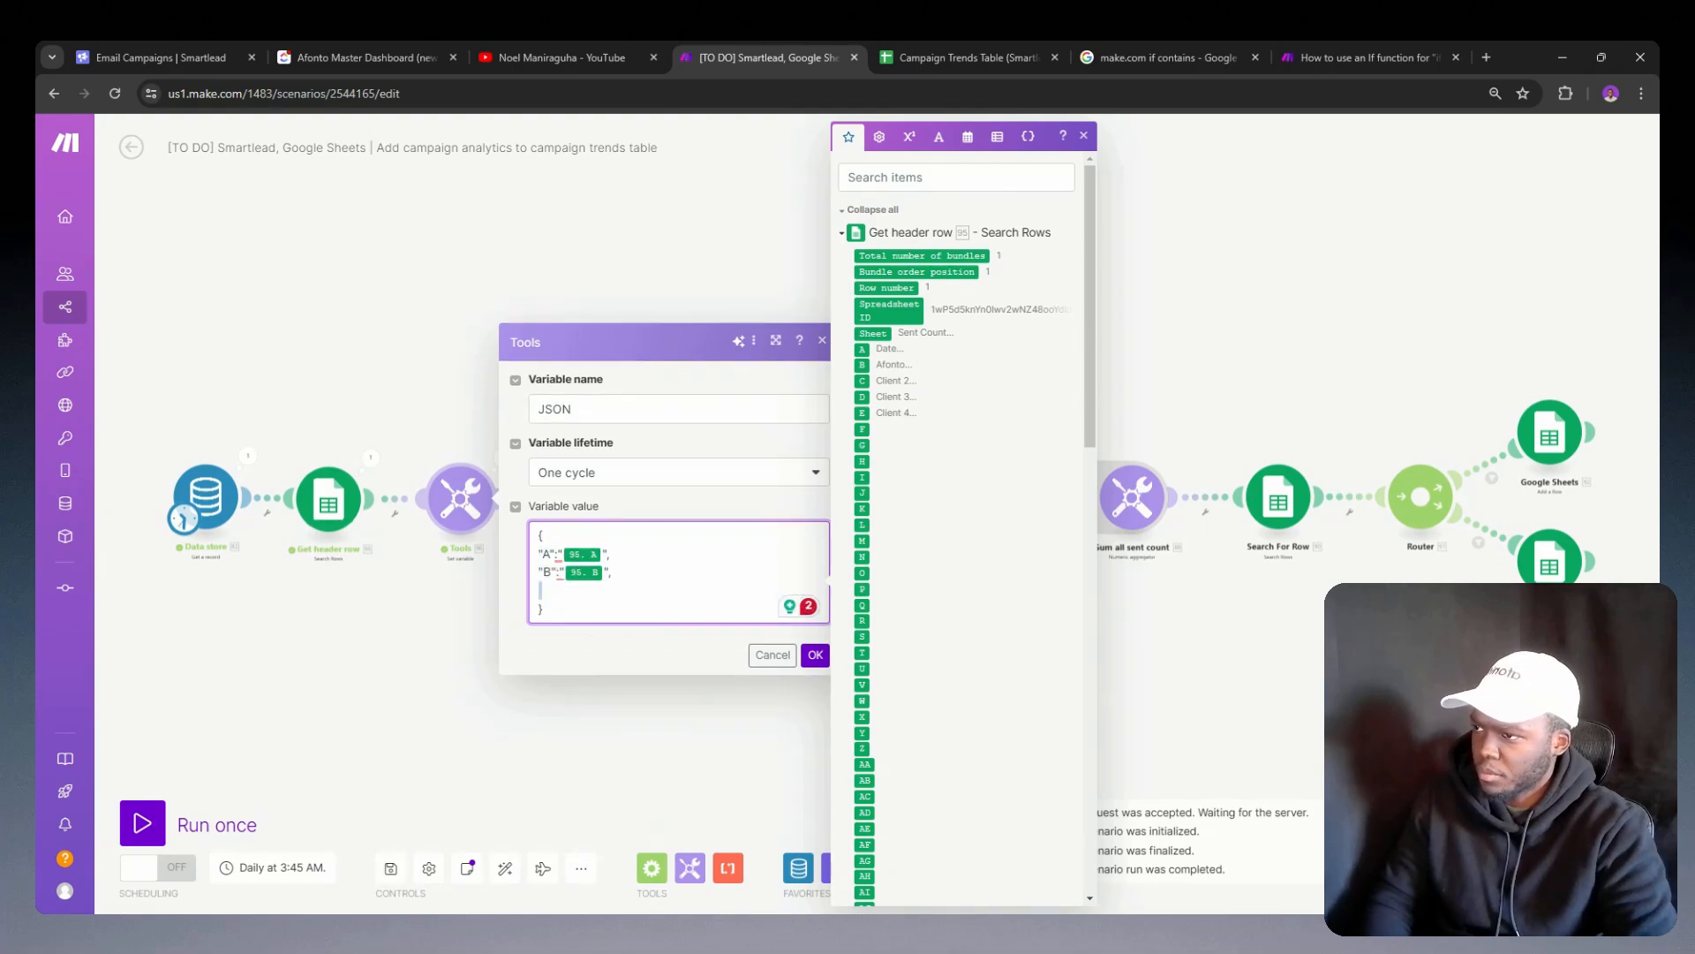
key(ctrl+v)
key(Return)
key(ctrl+v)
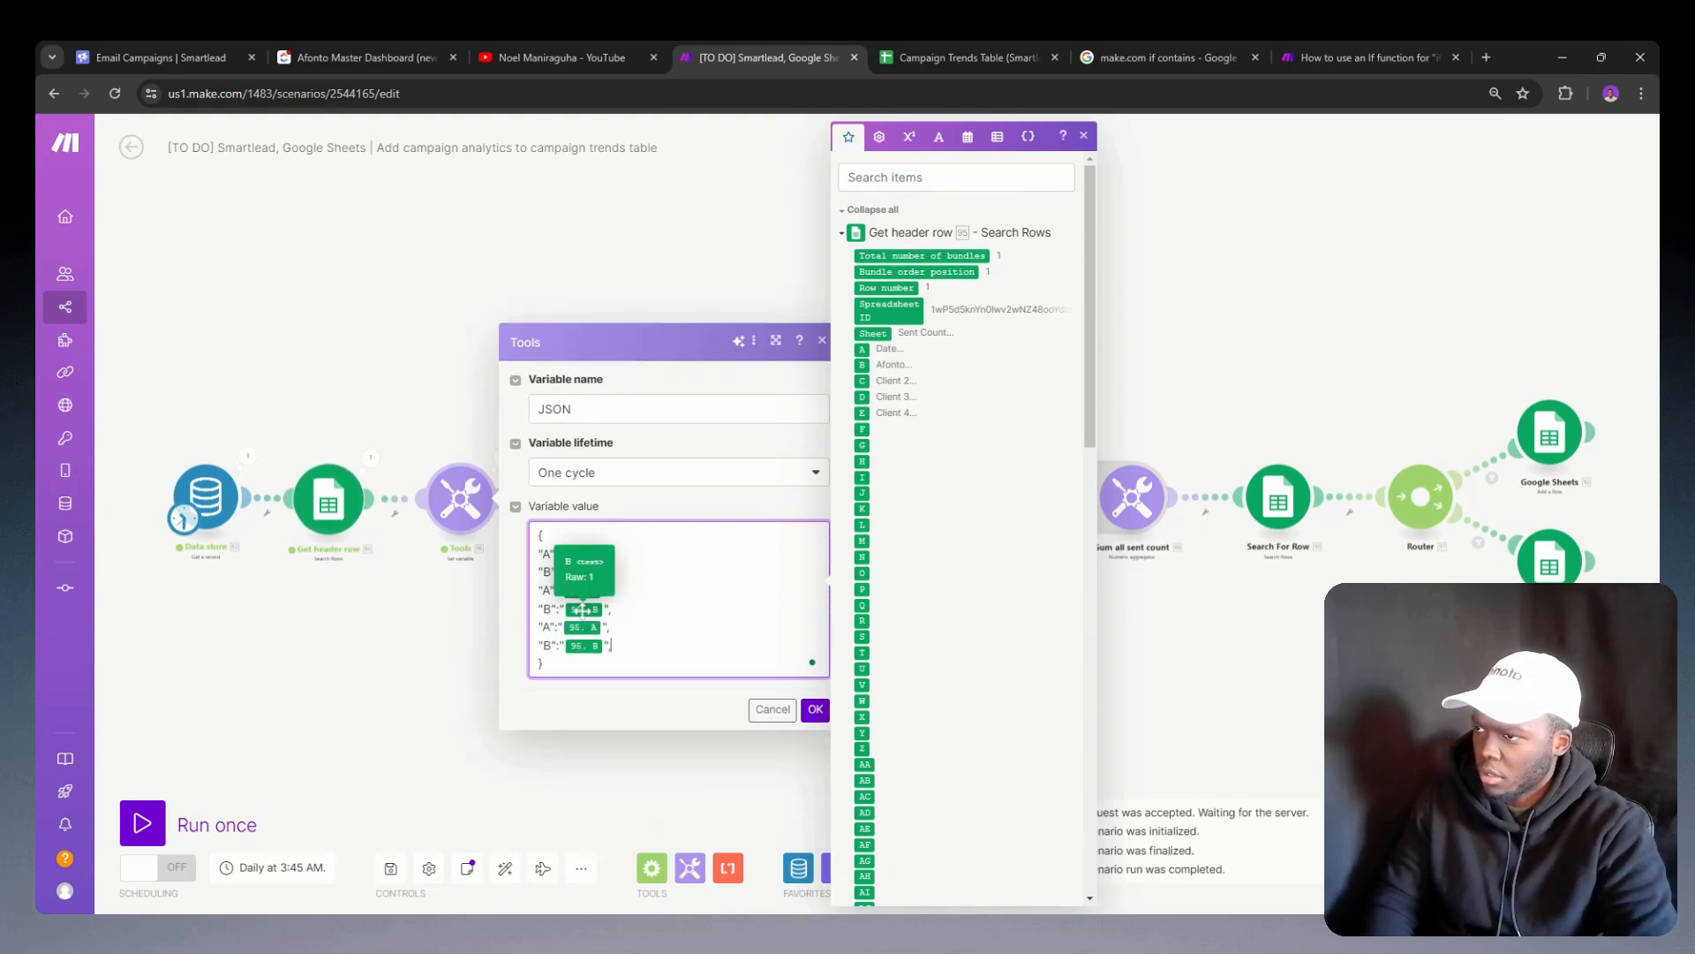
key(Return)
key(ctrl+v)
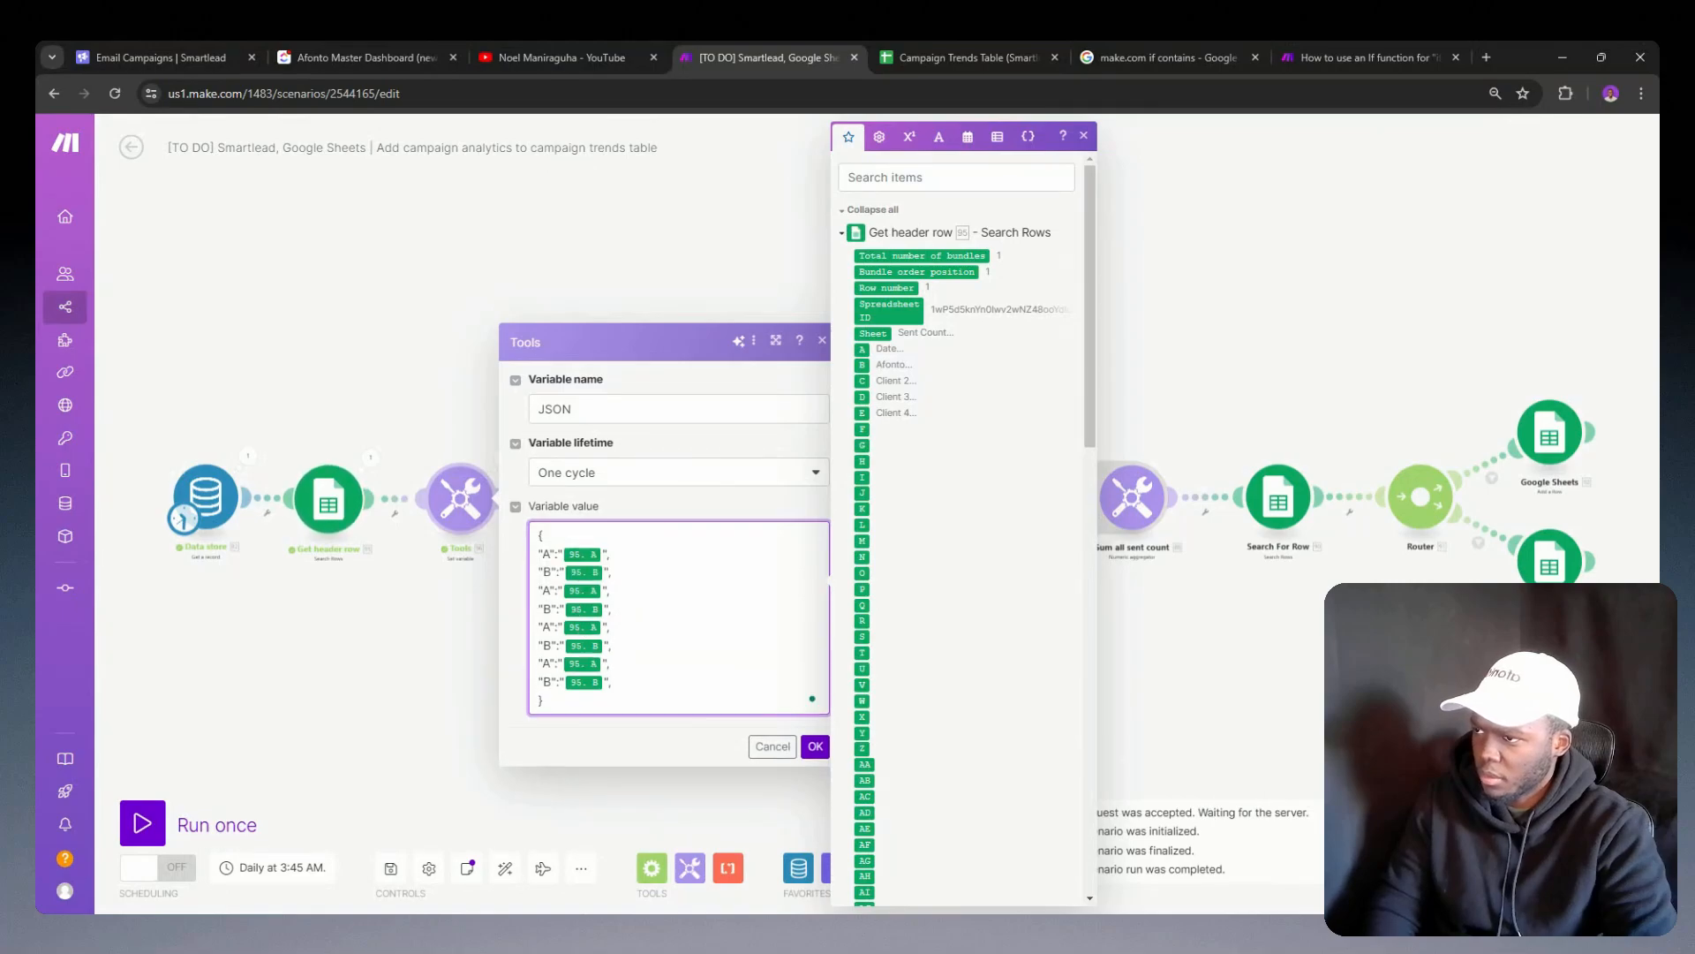
key(BackSpace)
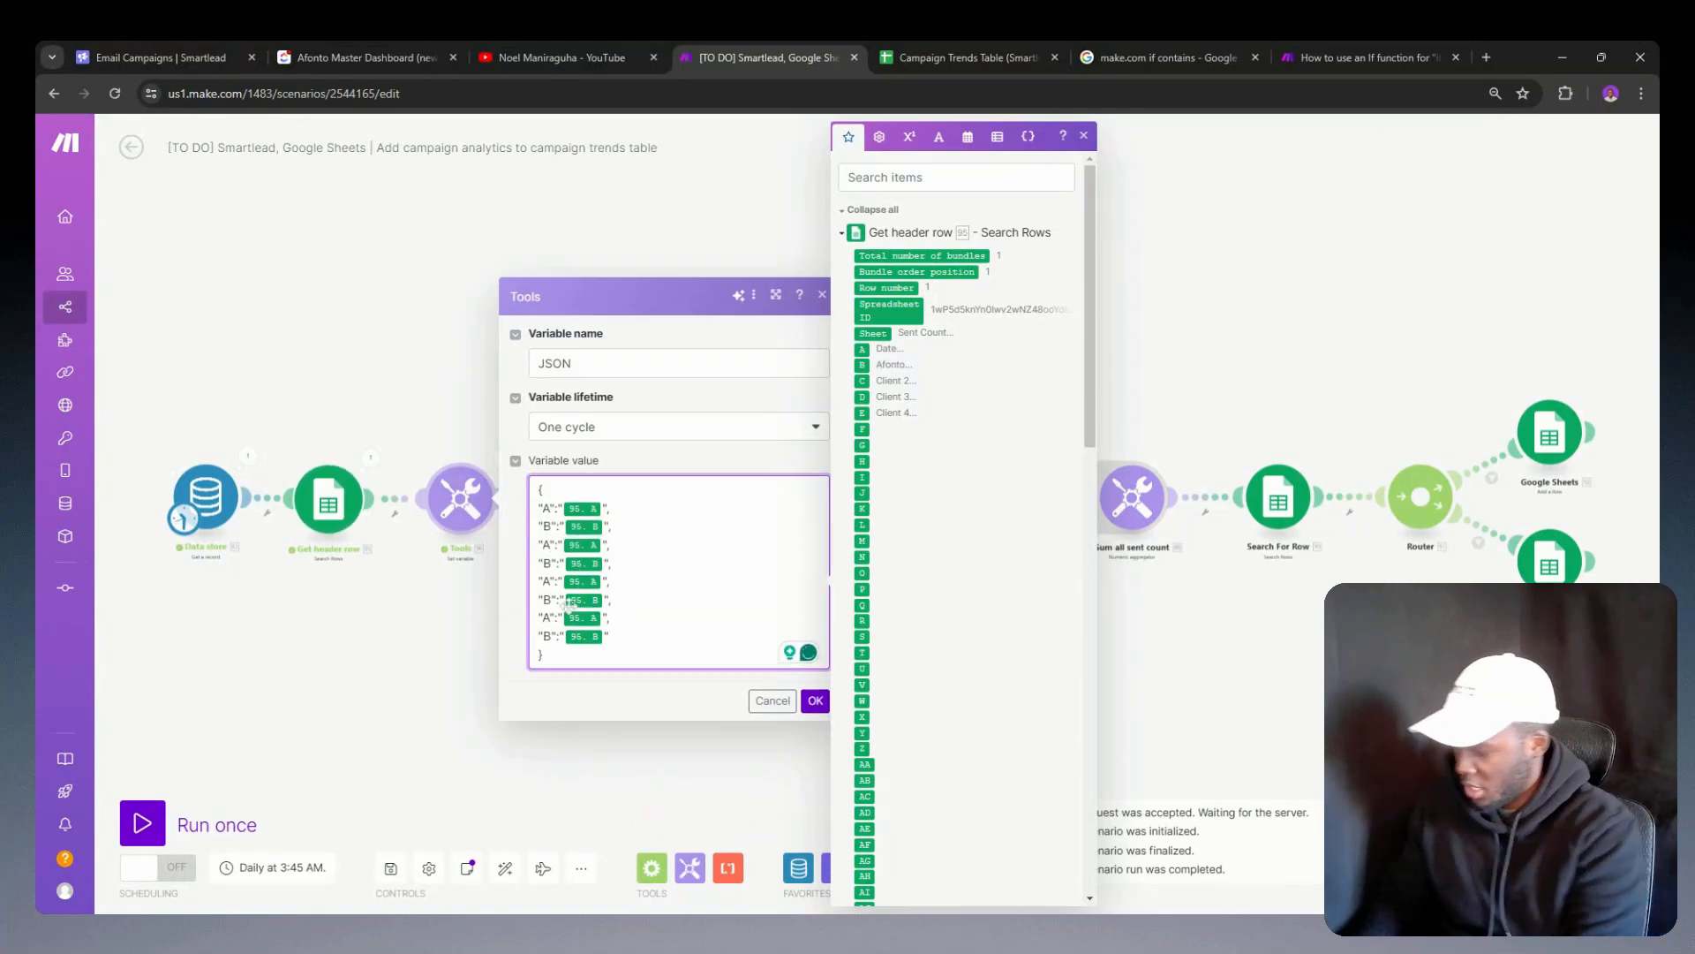
Step: Rename the duplicated JSON keys in sequence to C, D, E, F, G and H
key(BackSpace)
text(C)
key(Down)
key(BackSpace)
text(D)
key(Down)
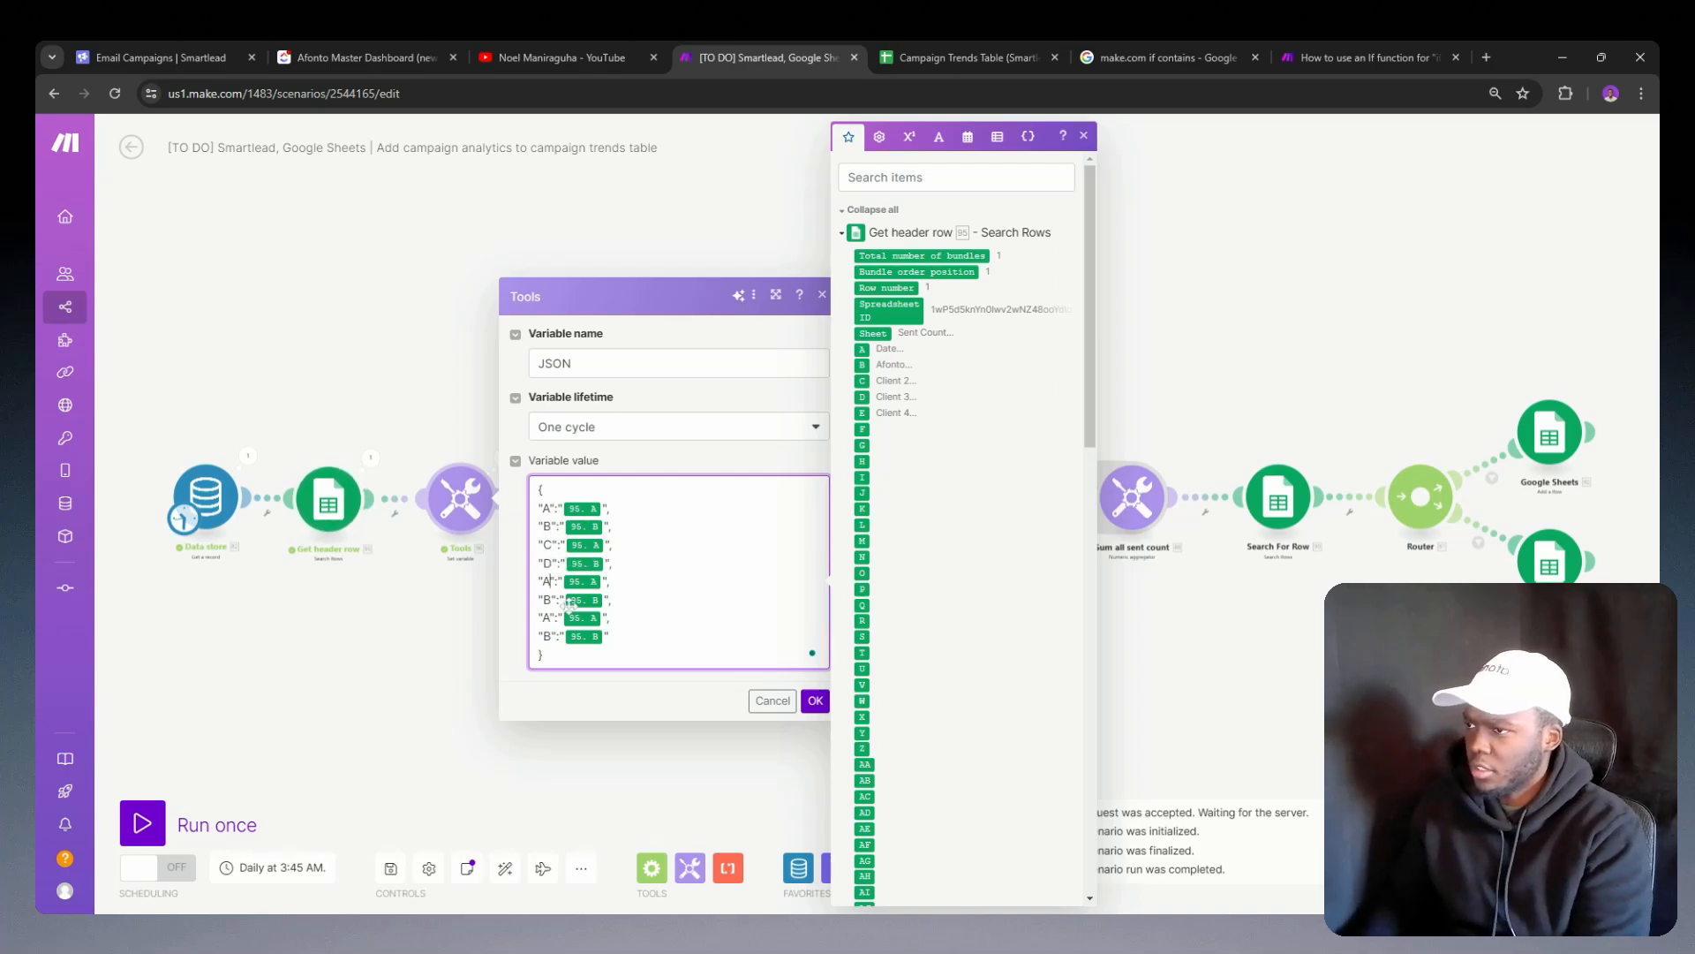
key(BackSpace)
text(E)
key(Down)
key(BackSpace)
text(F)
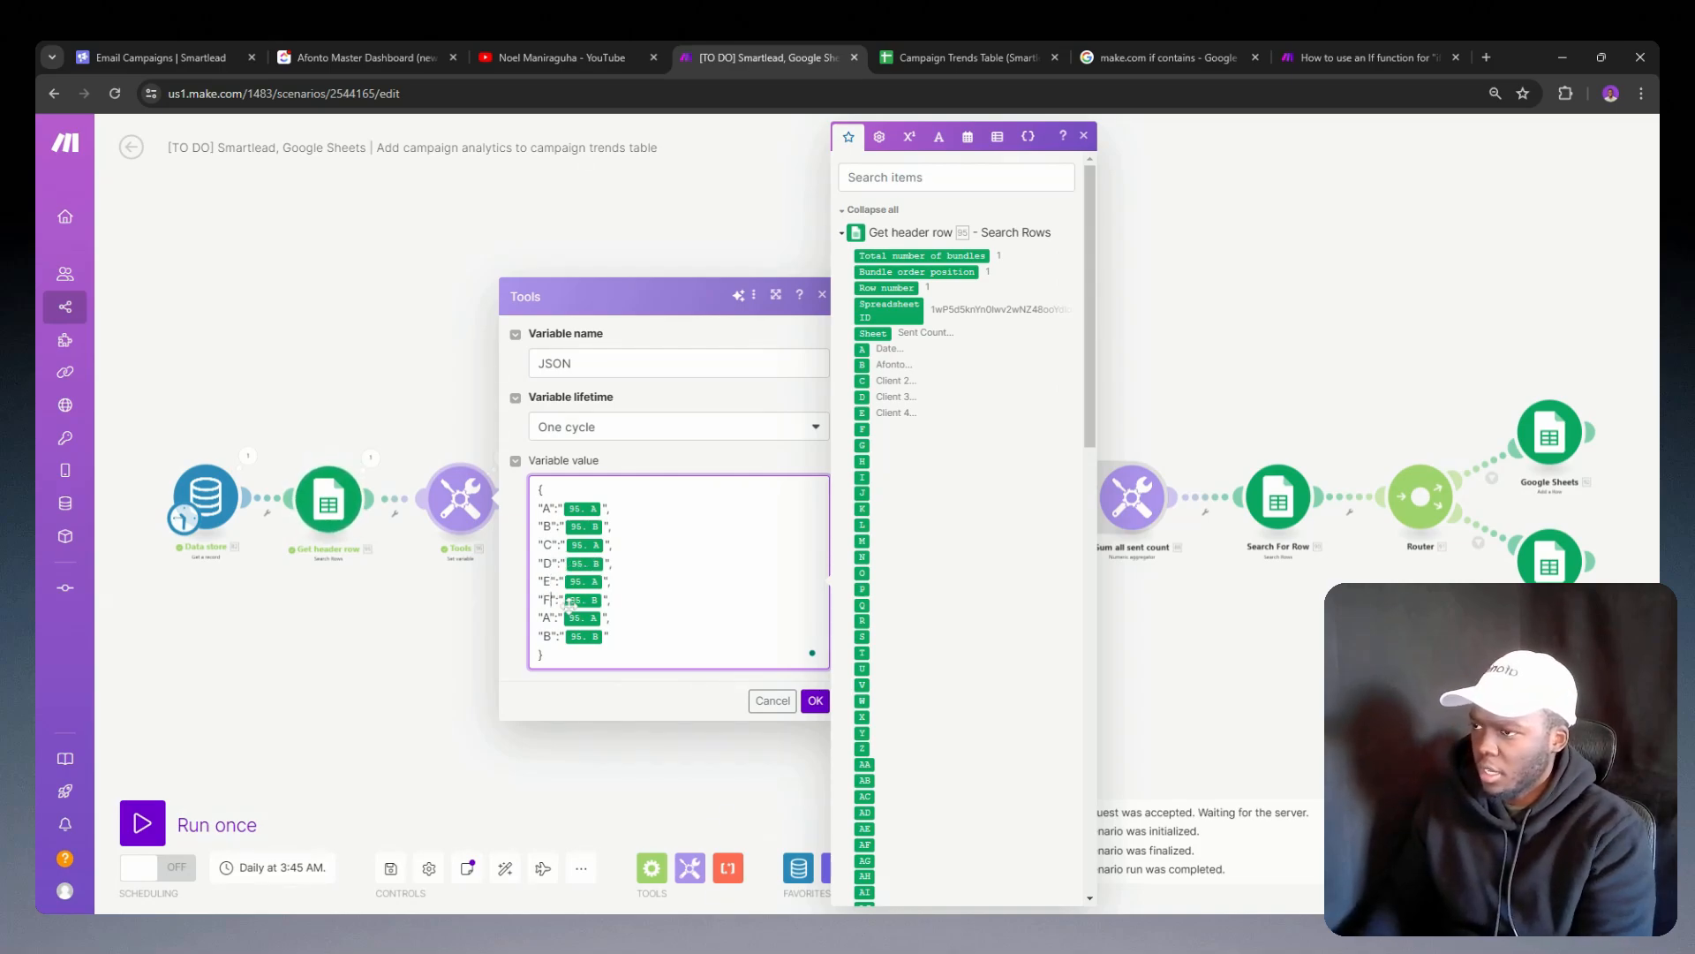
key(Down)
key(BackSpace)
text(G)
key(Down)
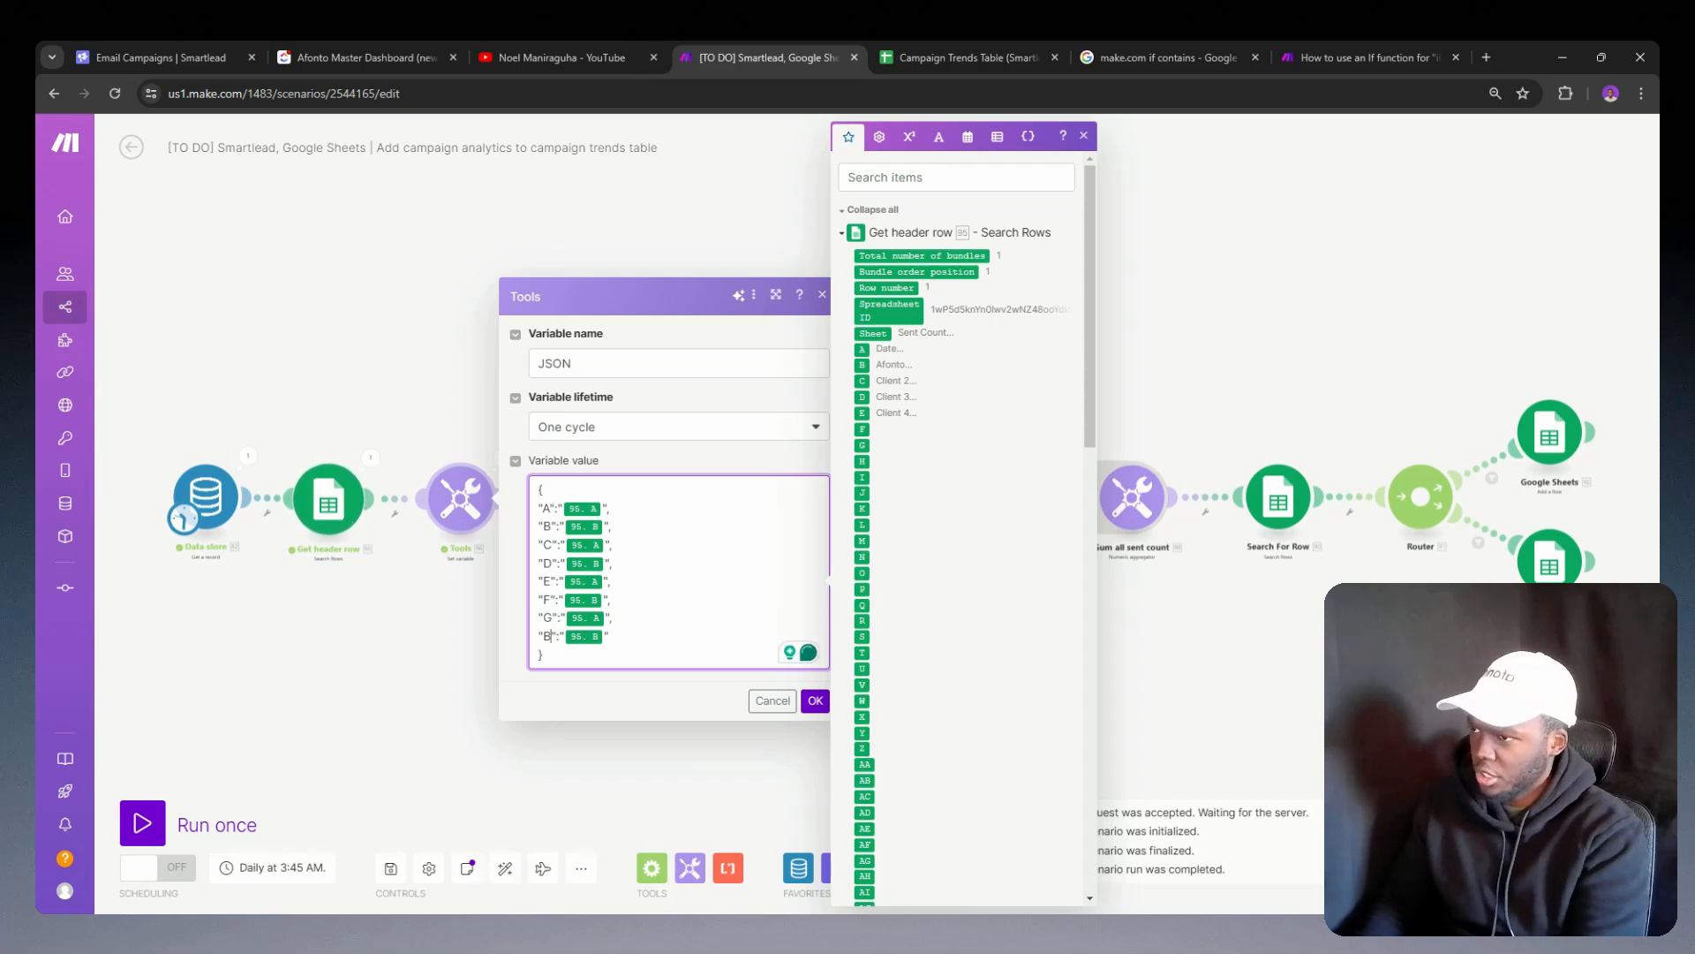
key(BackSpace)
text(H)
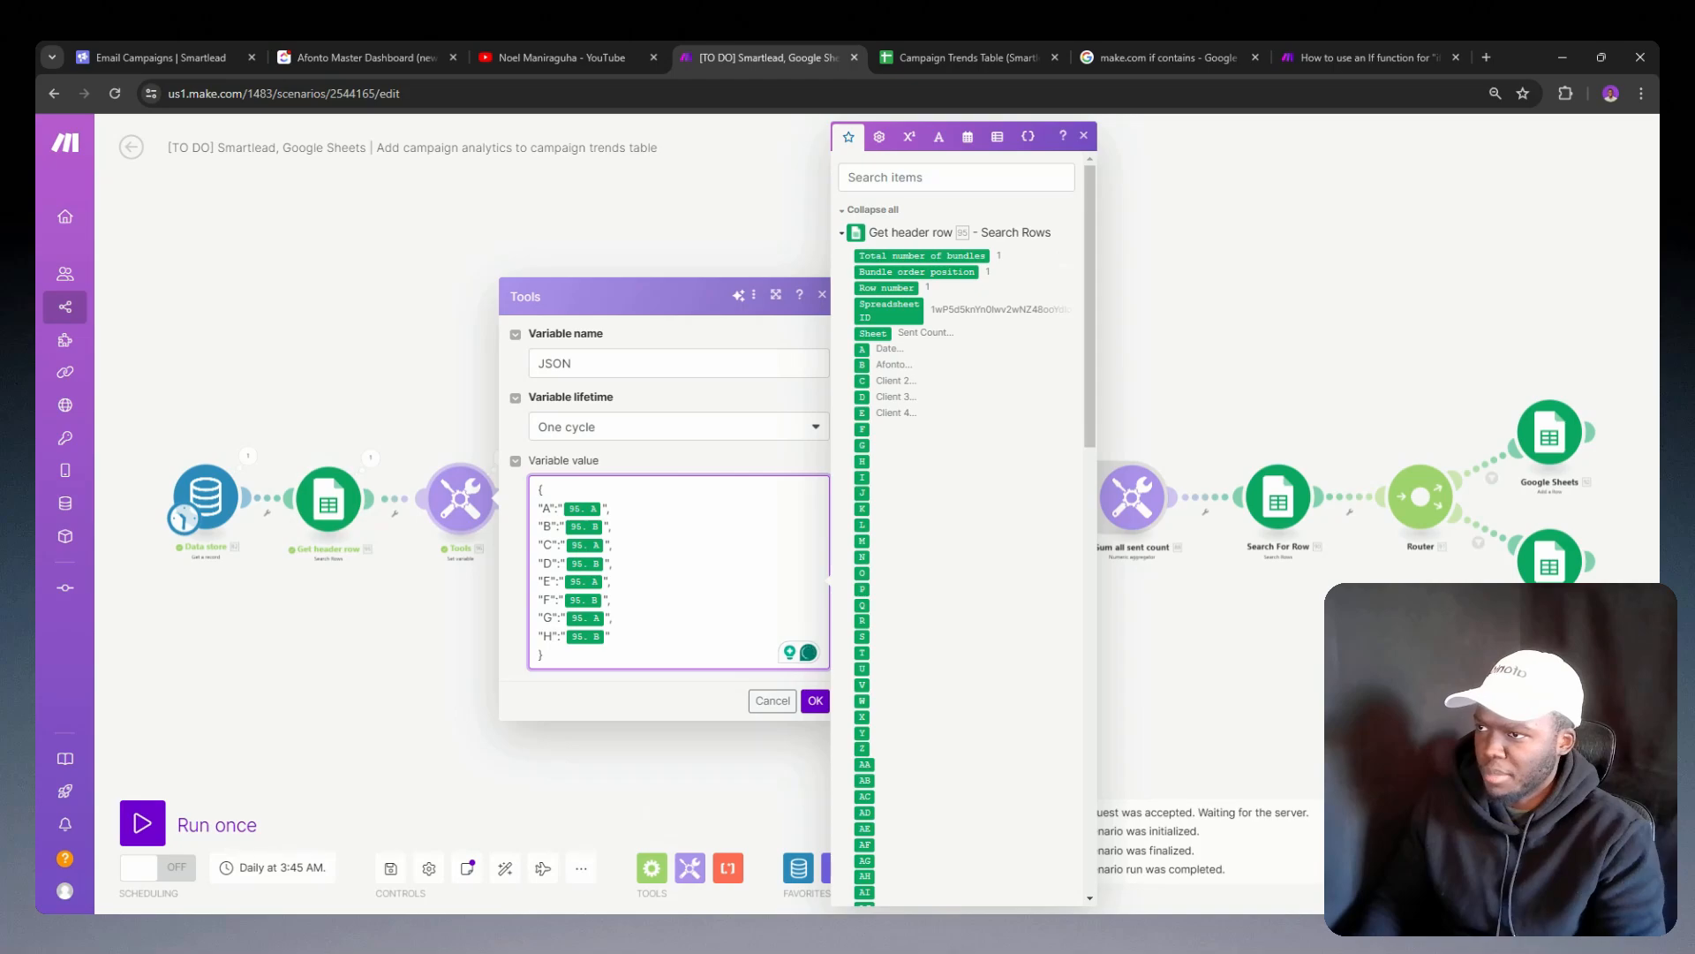
Step: Delete the F, G and H lines from the JSON variable value and map keys C, D and E to the matching header-row columns
drag(610, 635, 609, 581)
key(BackSpace)
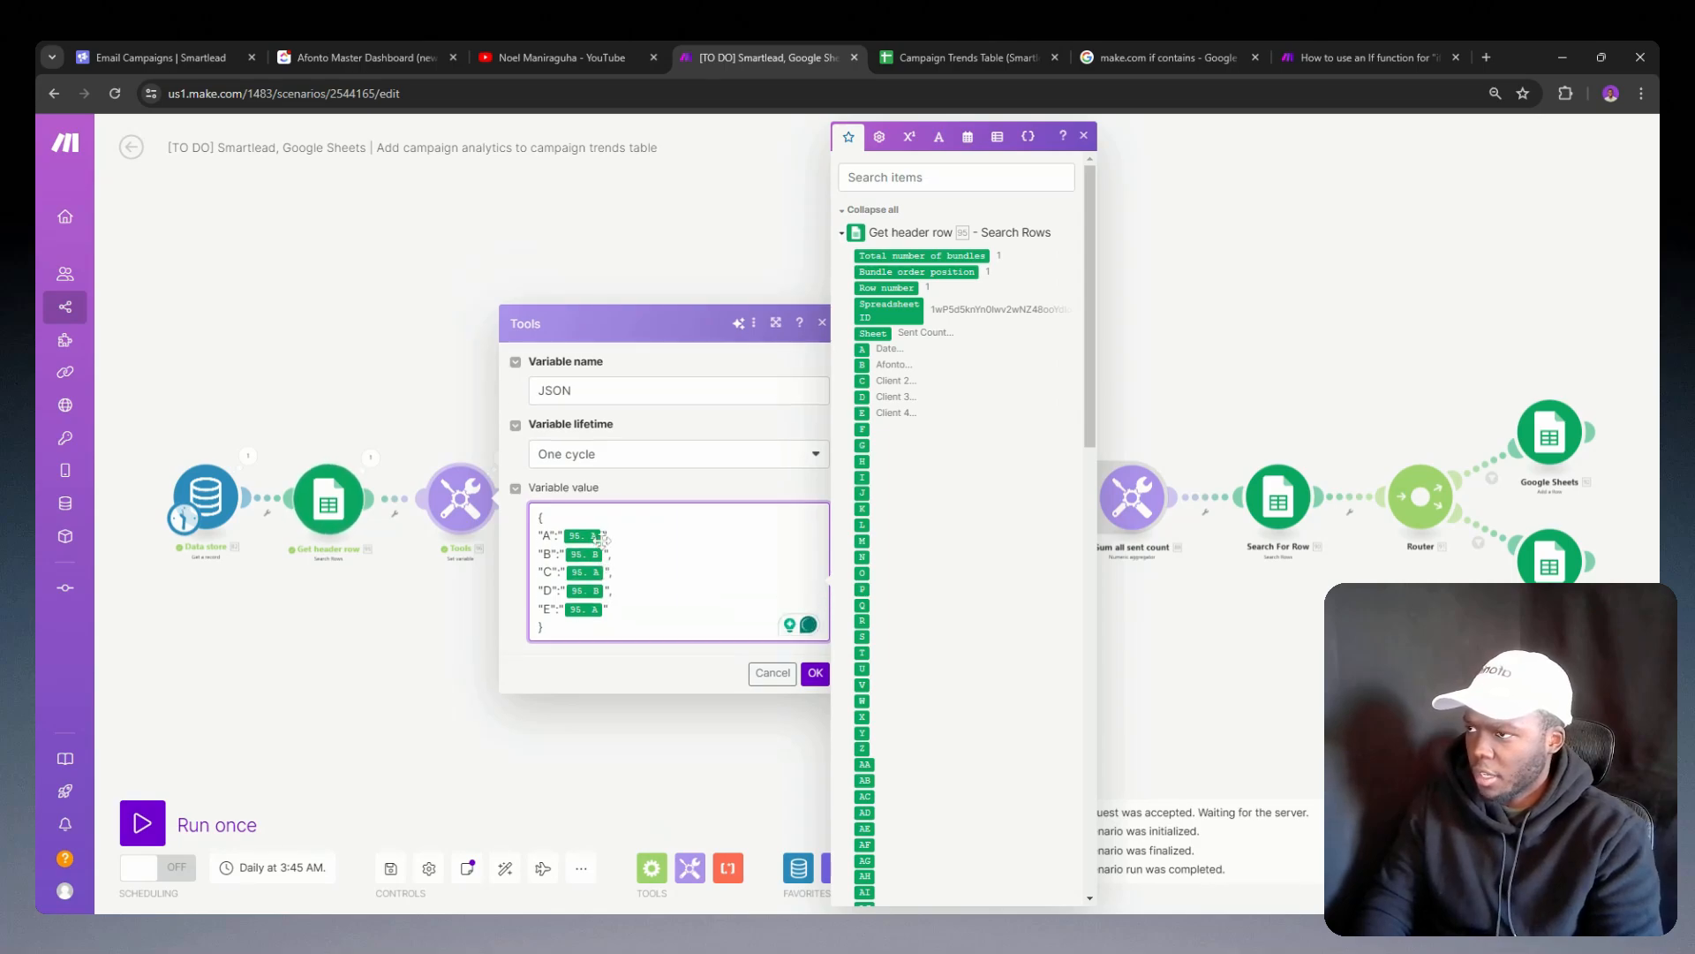
key(BackSpace)
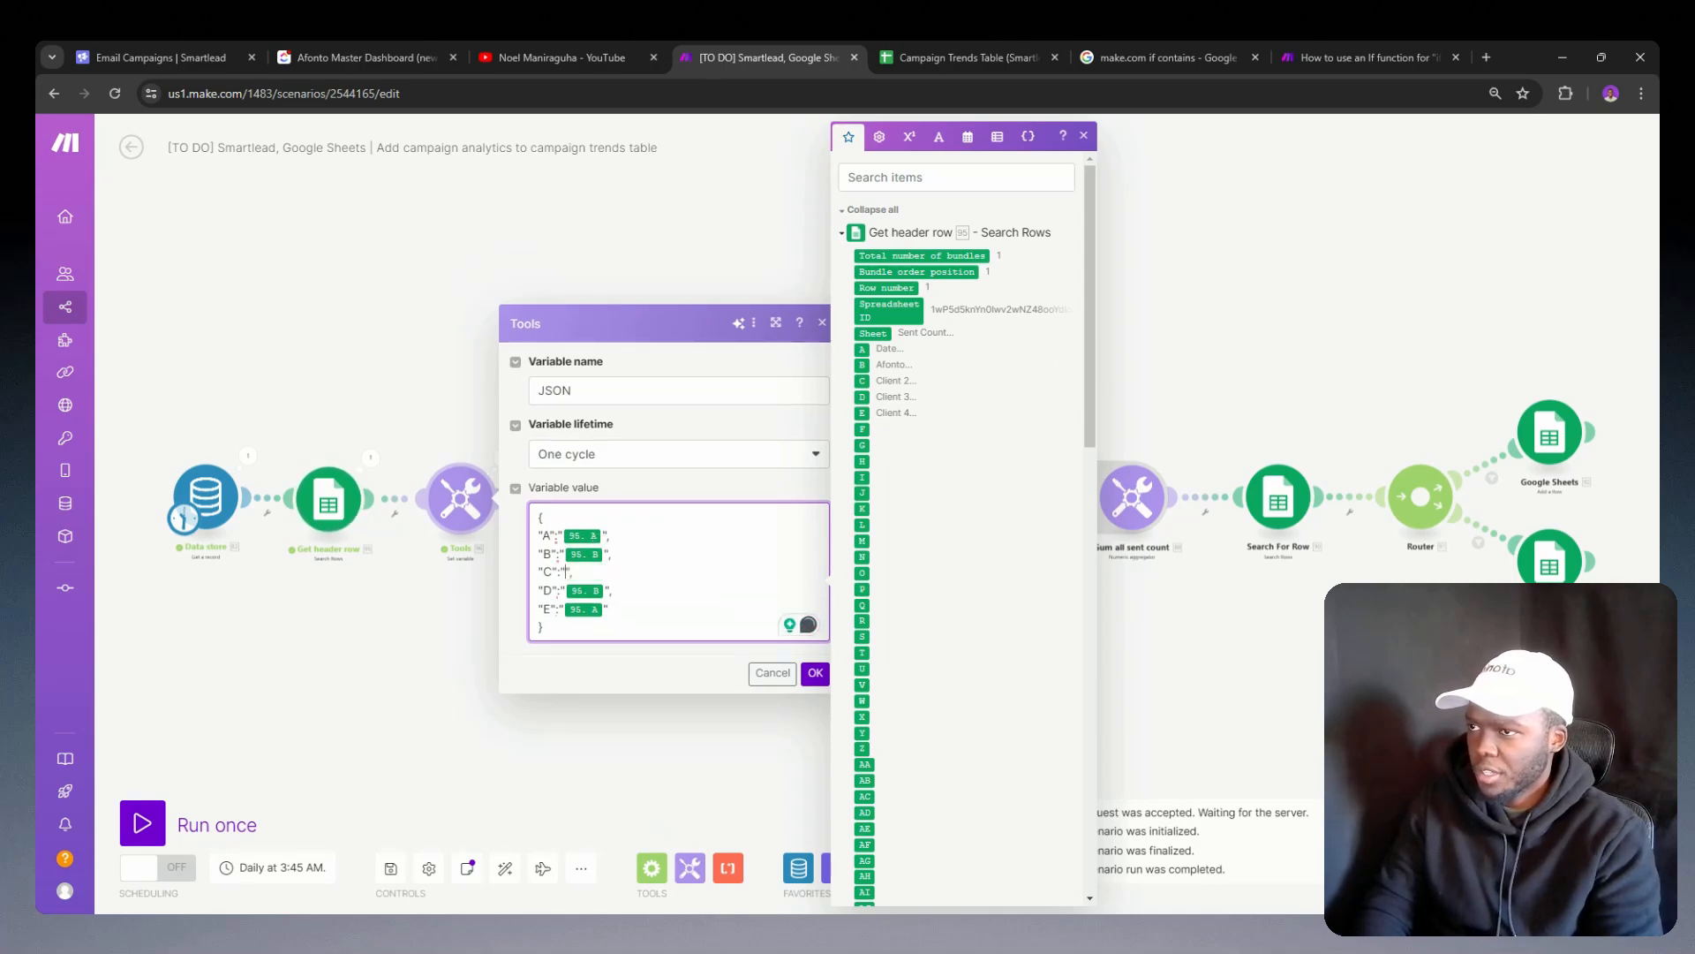
click(864, 380)
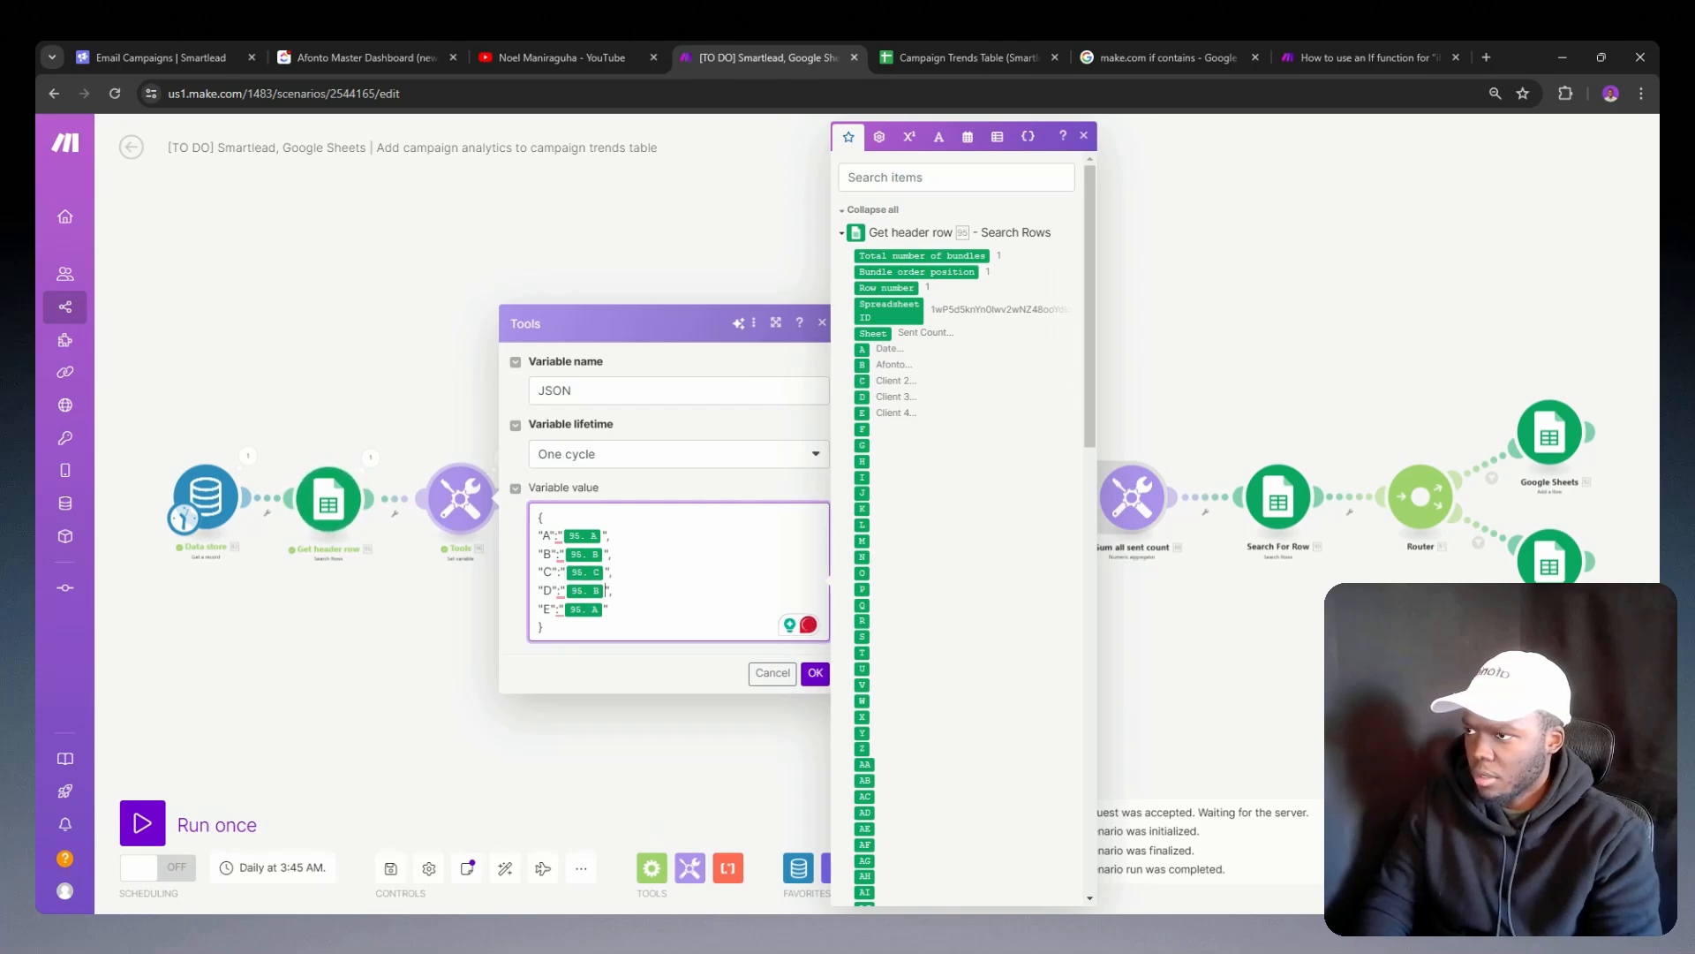
key(BackSpace)
click(862, 397)
key(BackSpace)
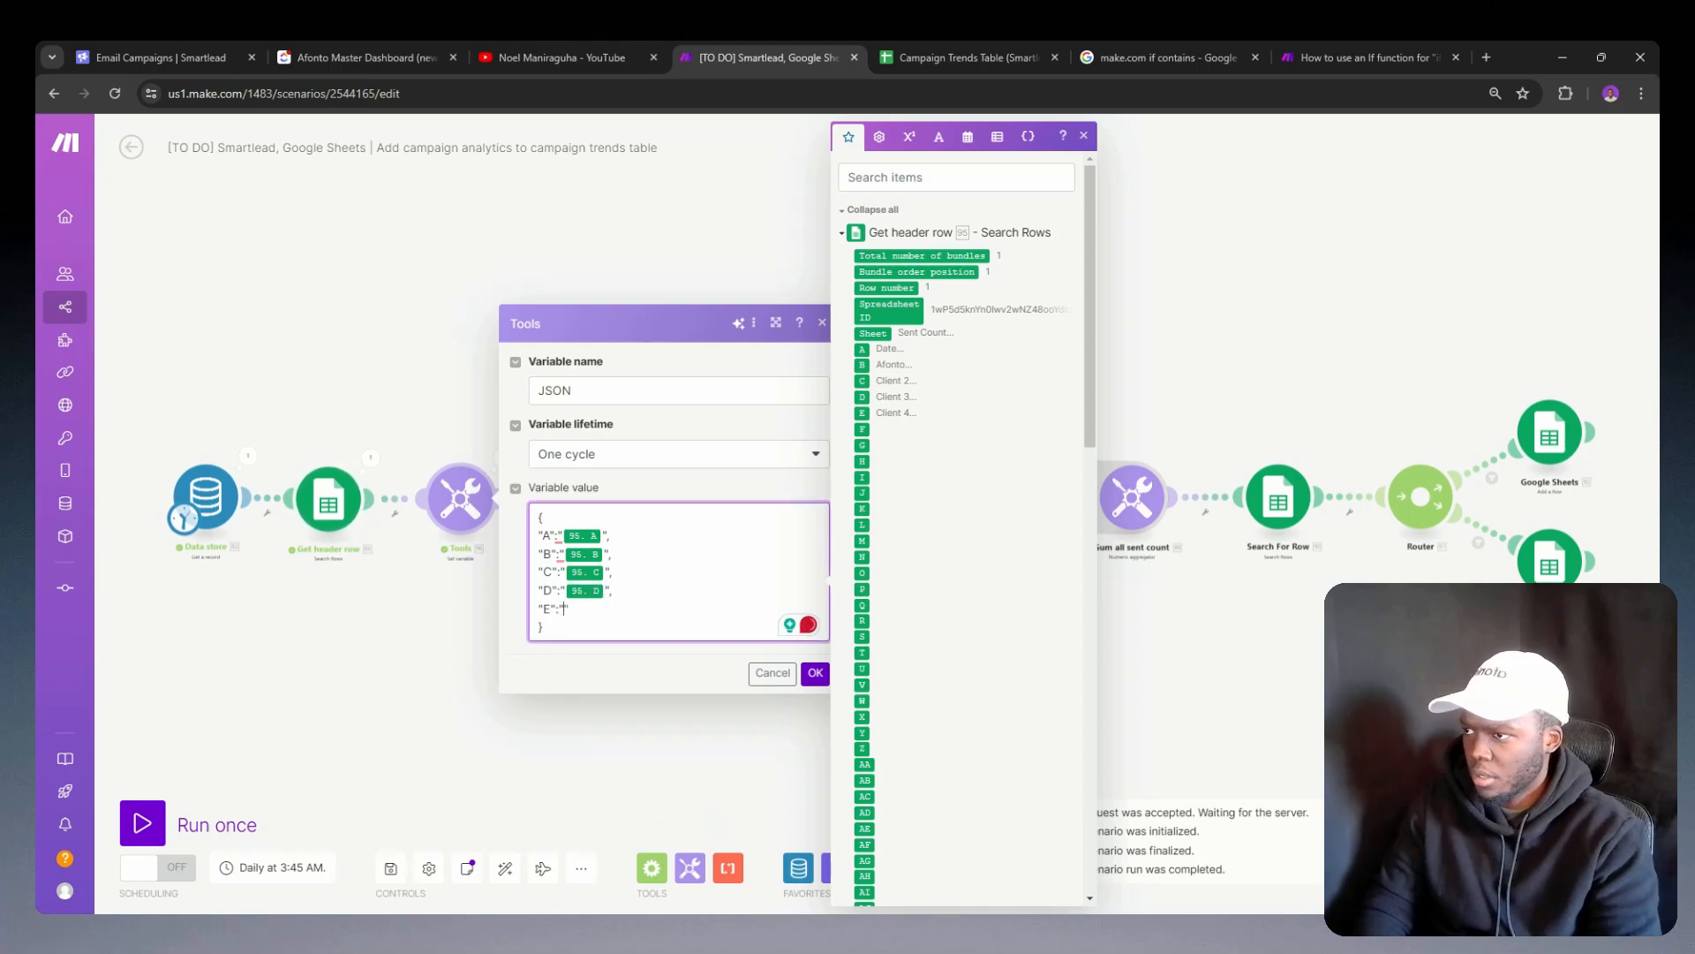
click(861, 411)
click(815, 673)
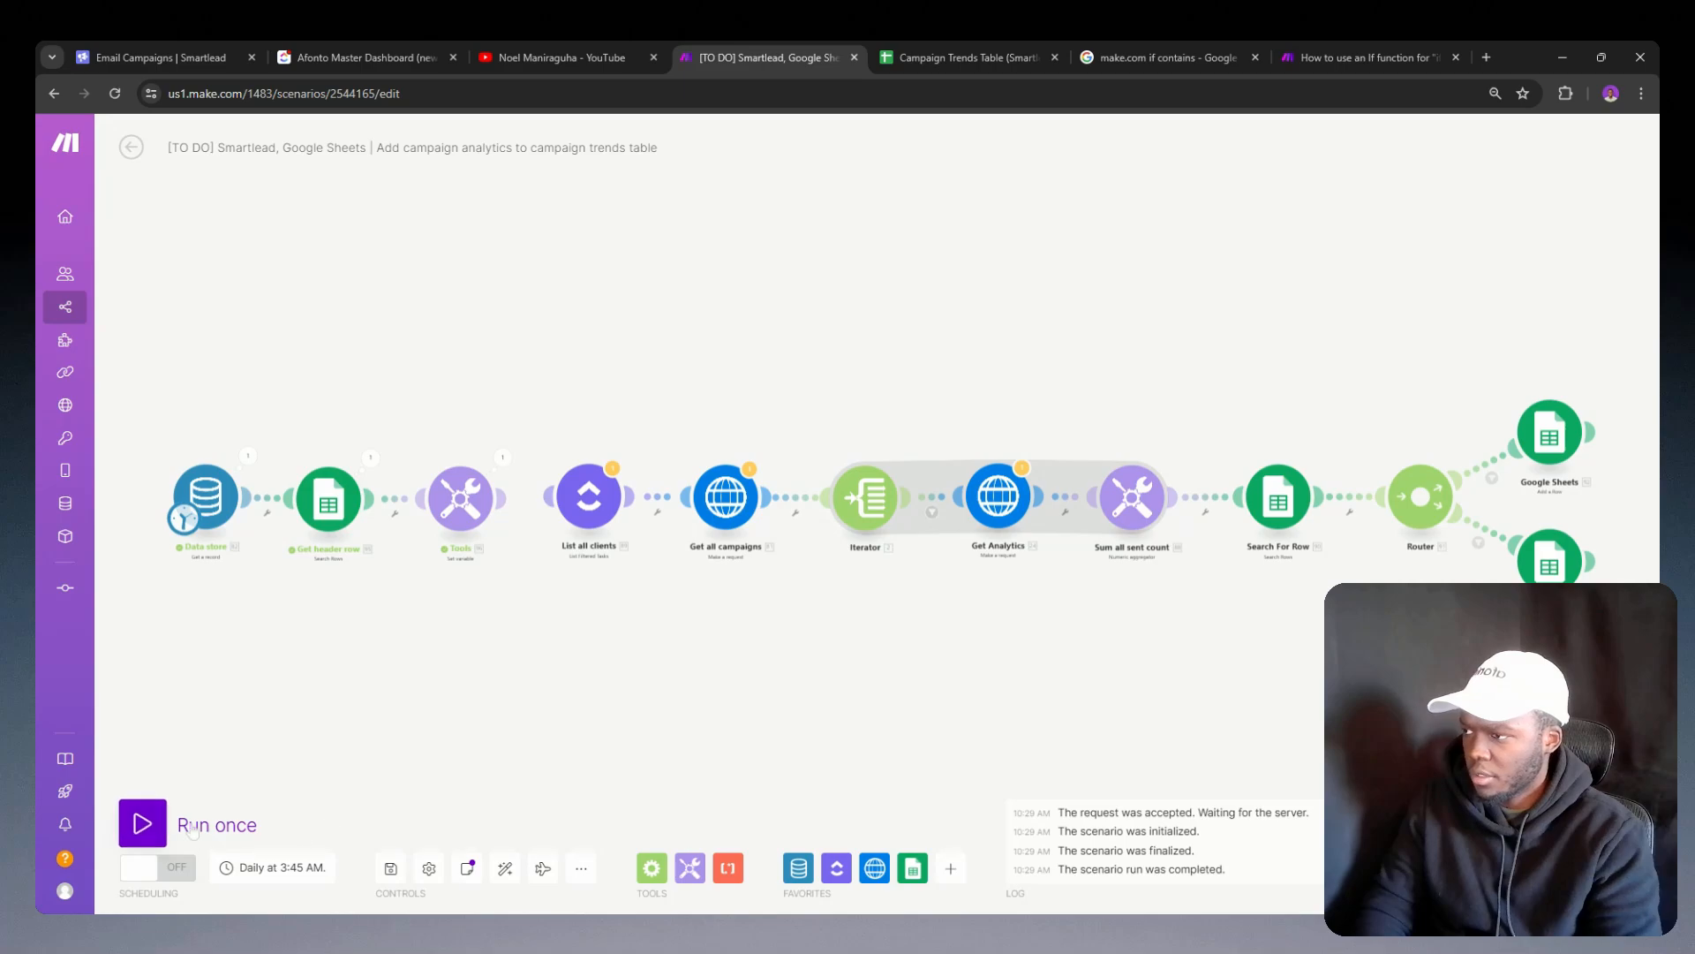
Step: Run the scenario once and check the column-to-client pairs in the Tools module's output bundle
click(146, 823)
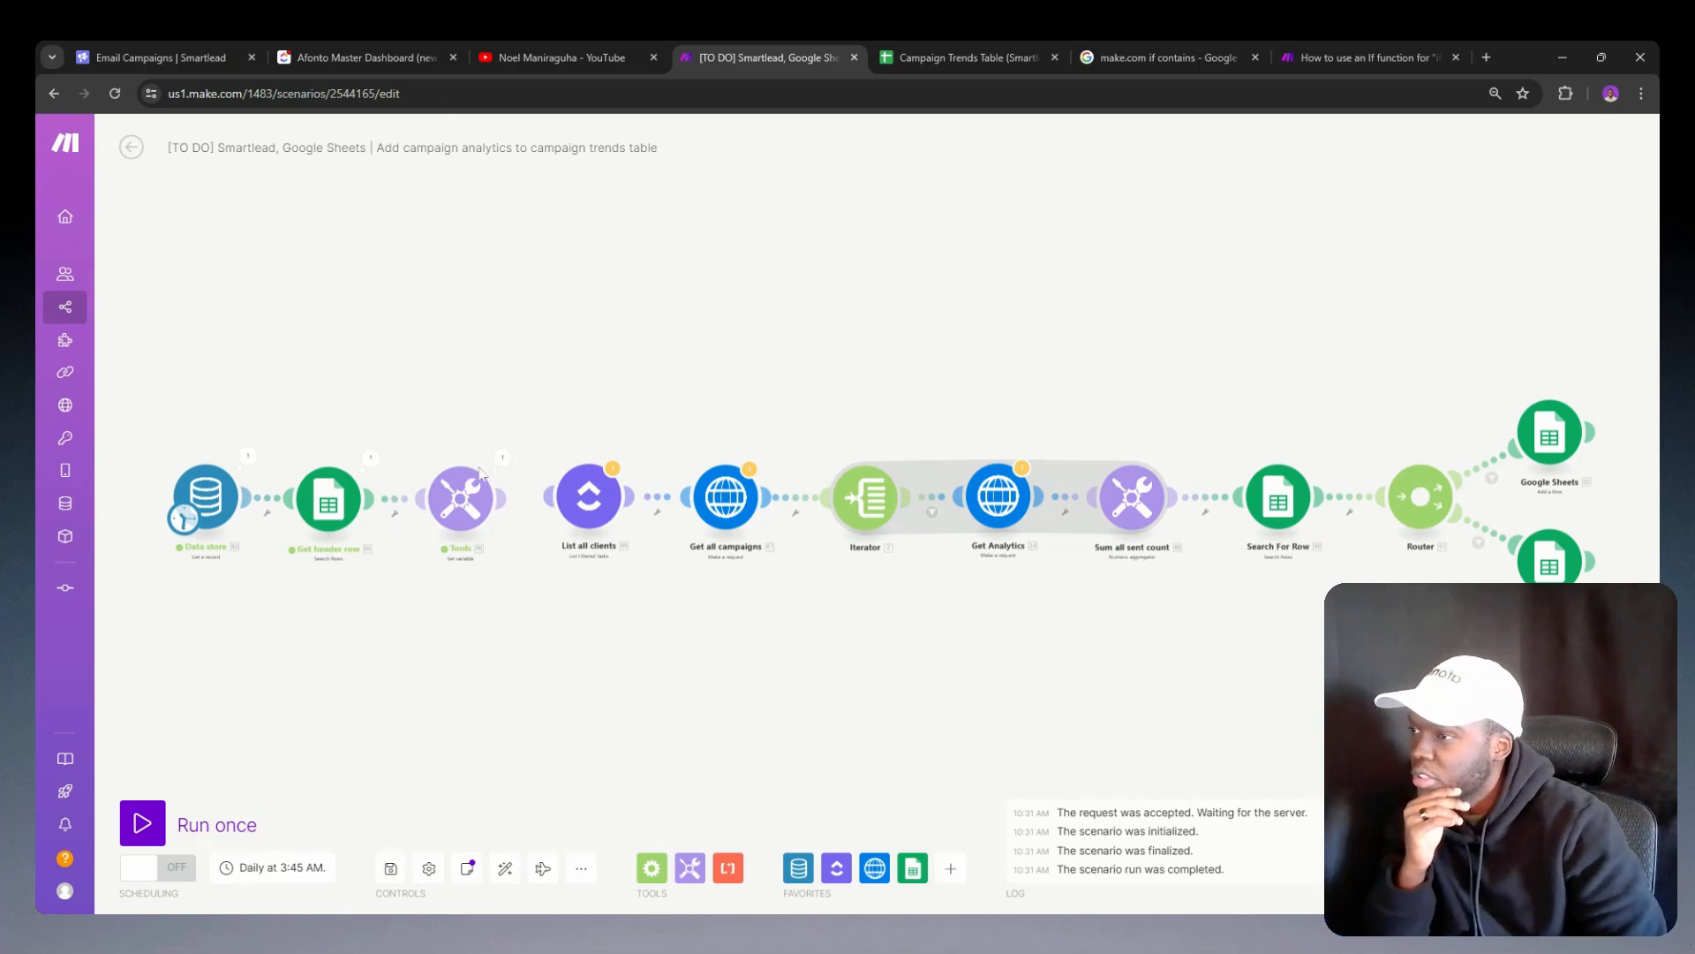
click(502, 456)
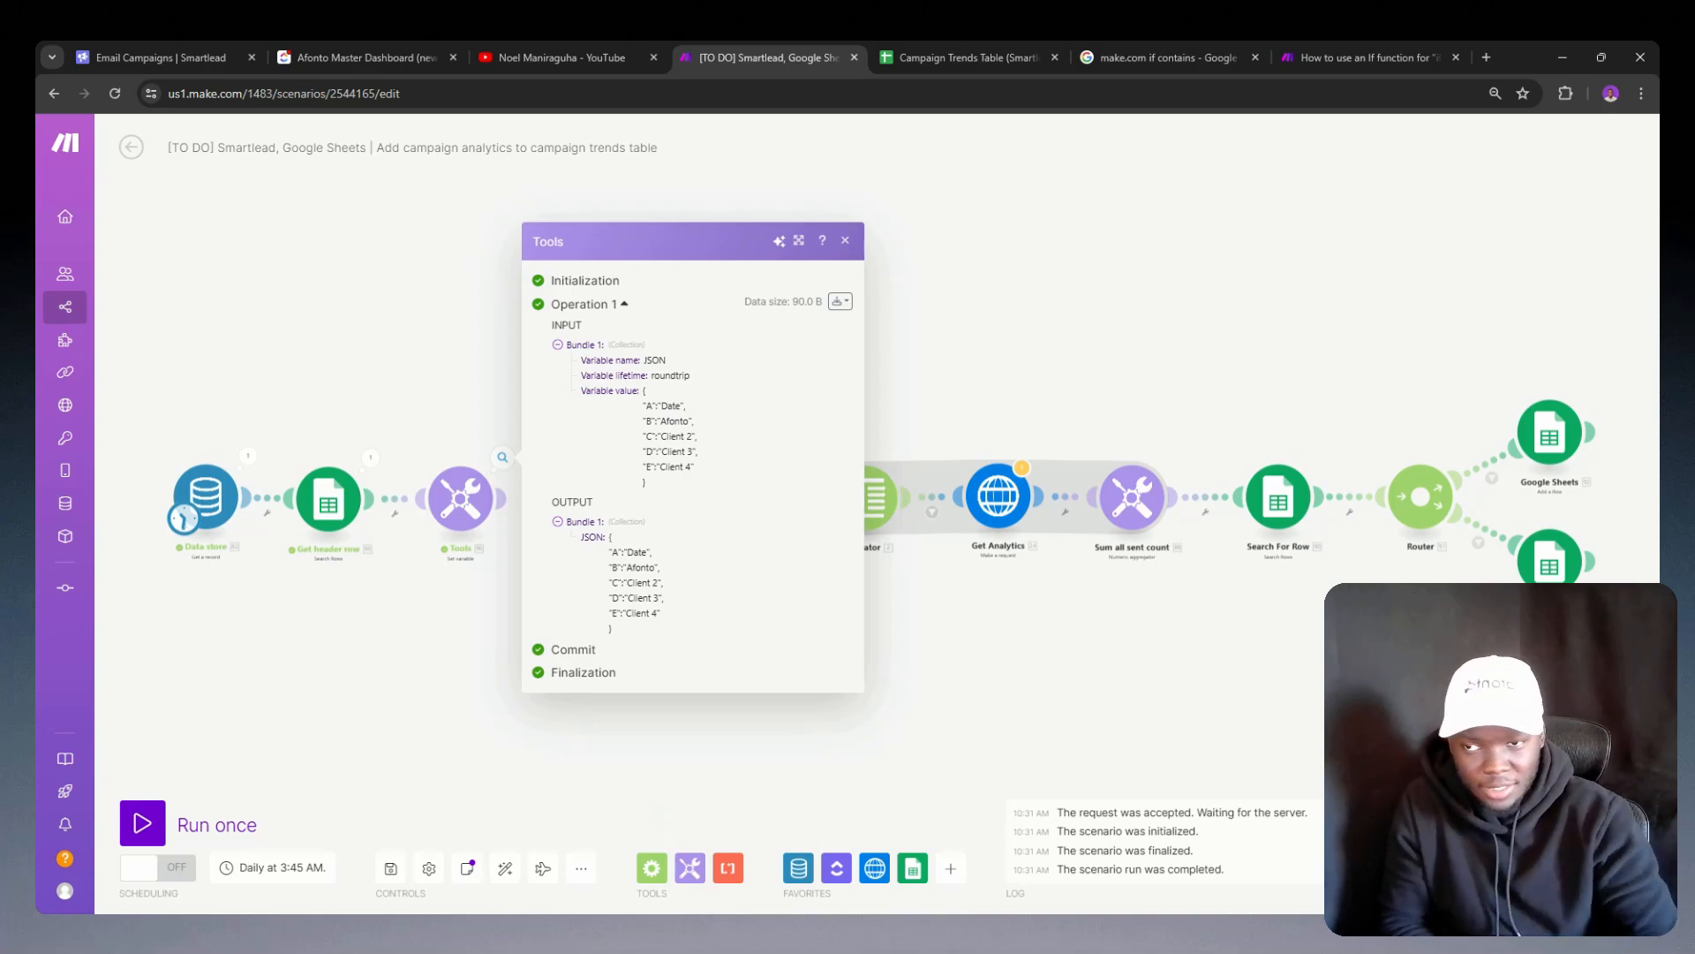
Step: Review the column B to E value fields in the Google Sheets module that adds a row, without changing them
click(1549, 433)
scroll(1240, 455, down, 4)
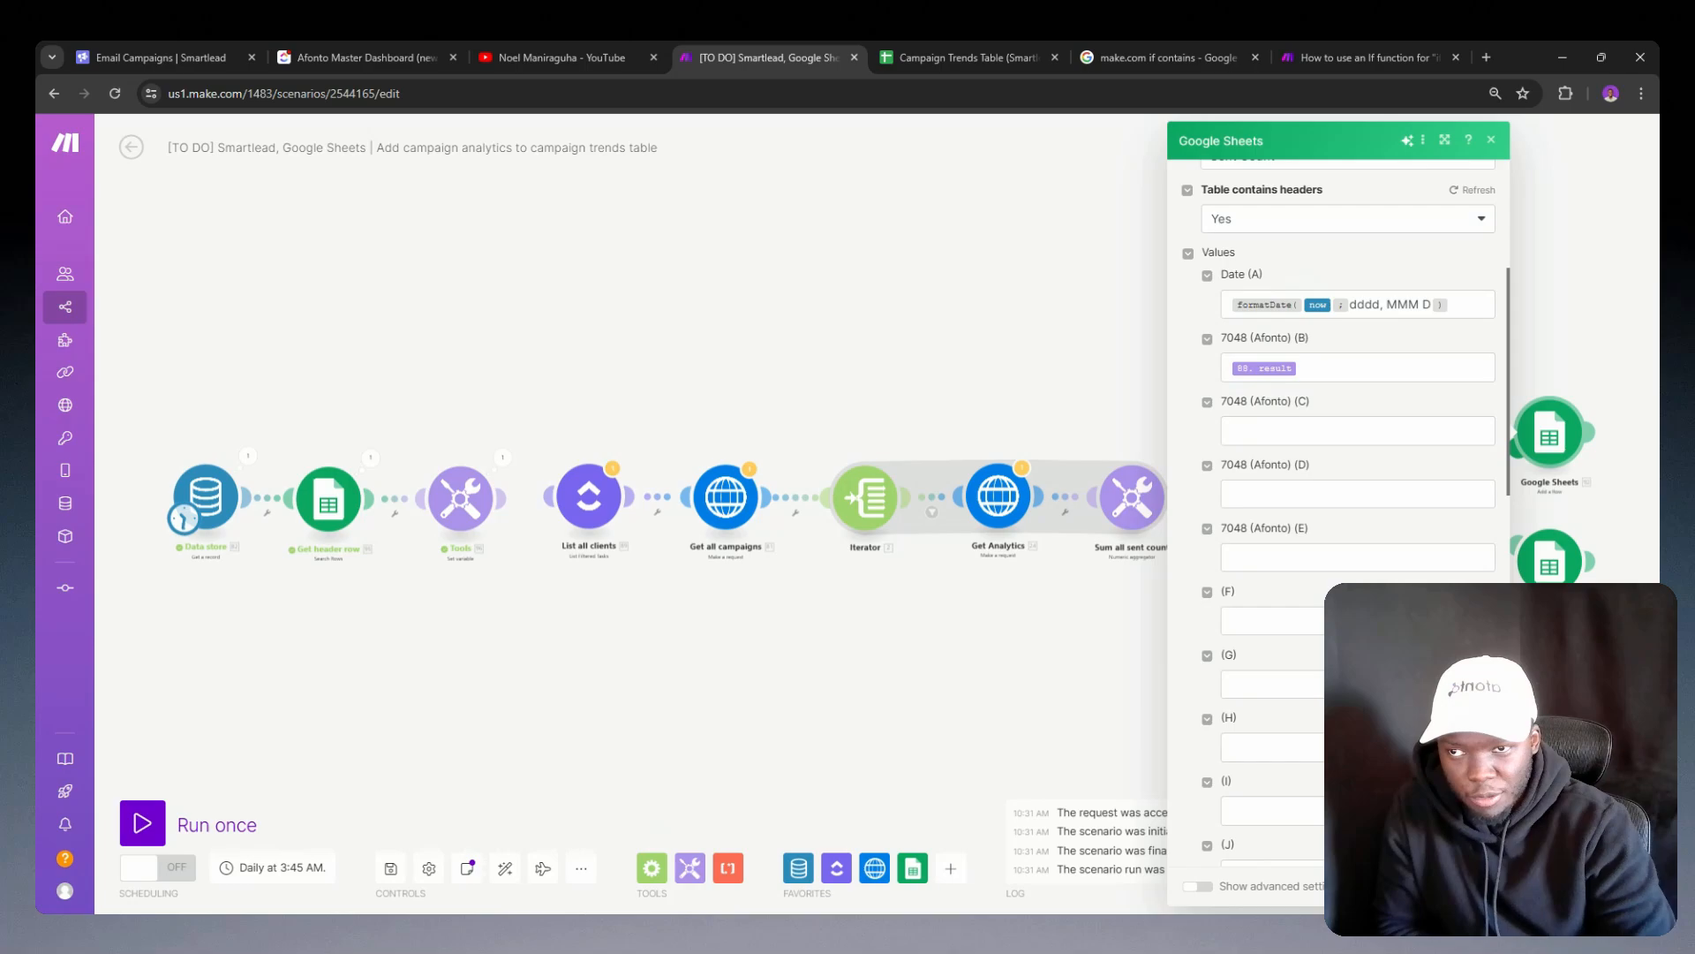
click(1316, 431)
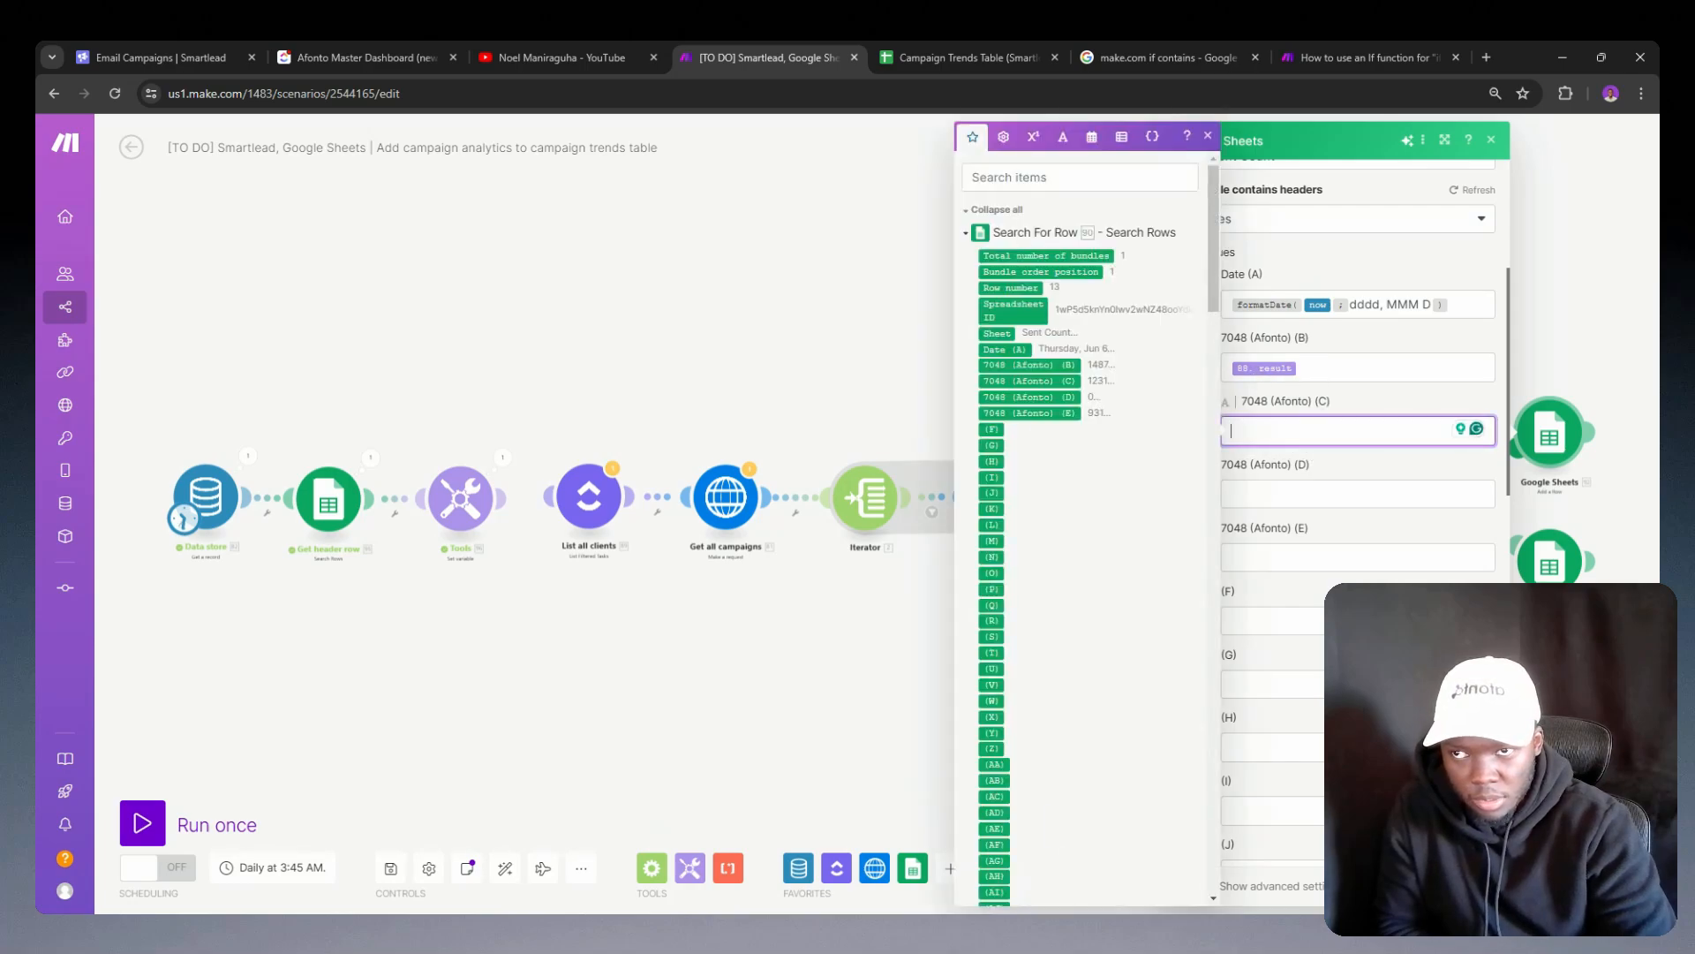
click(1270, 370)
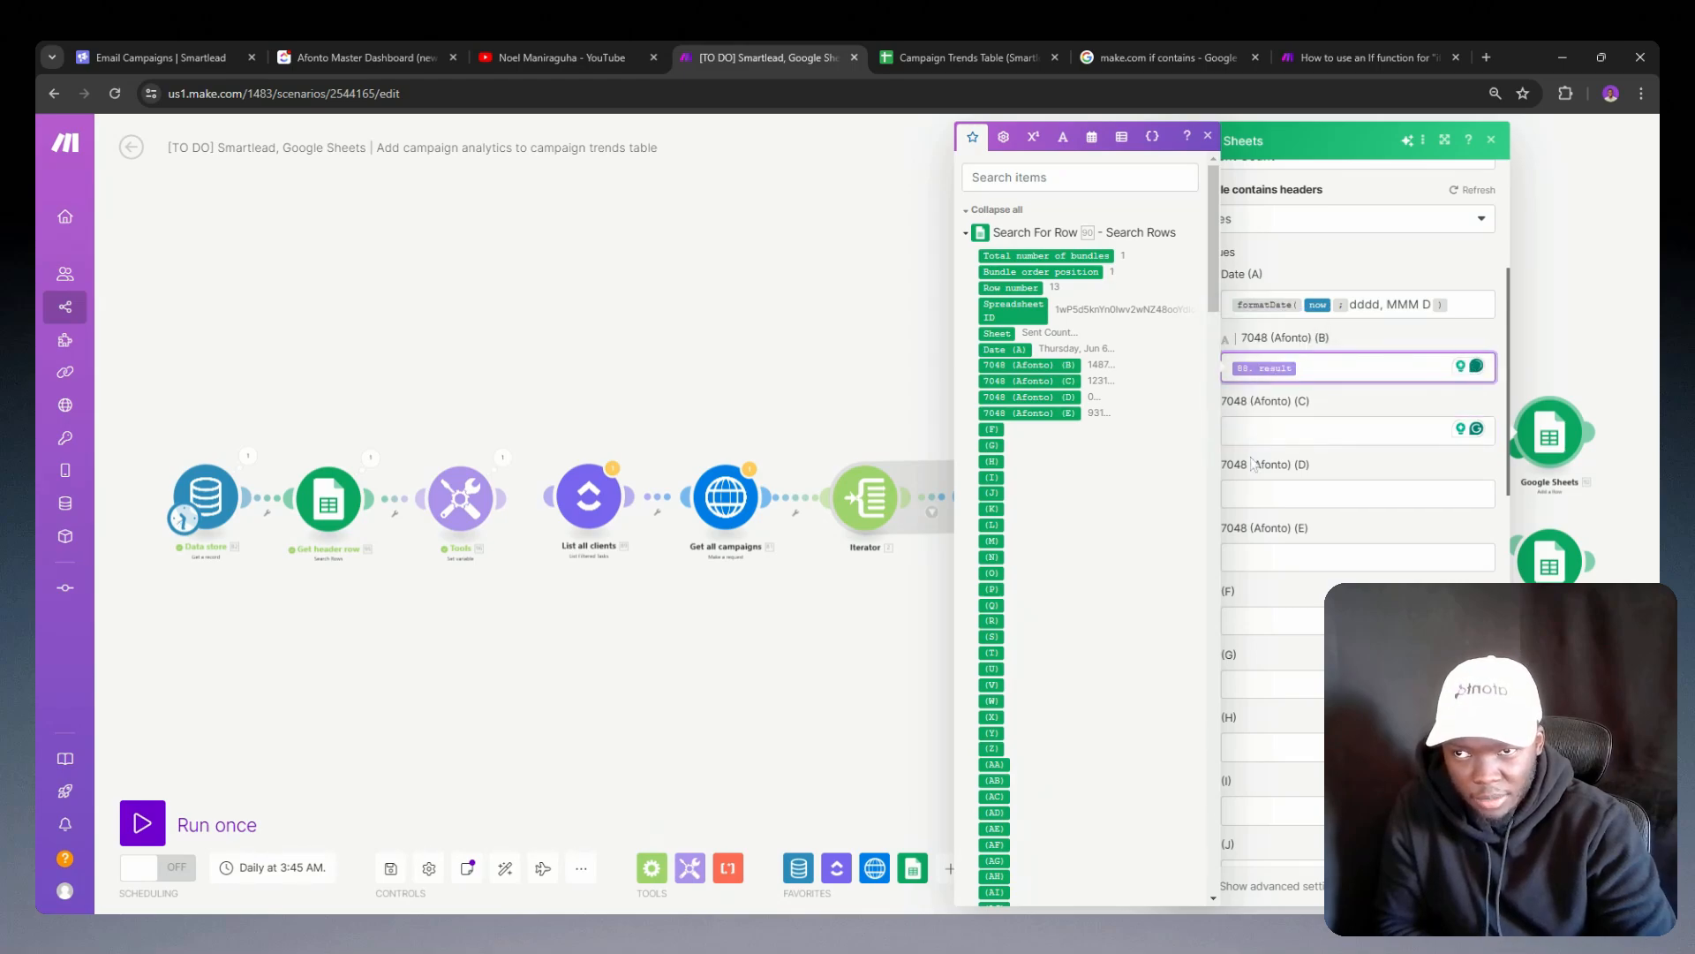
click(1271, 556)
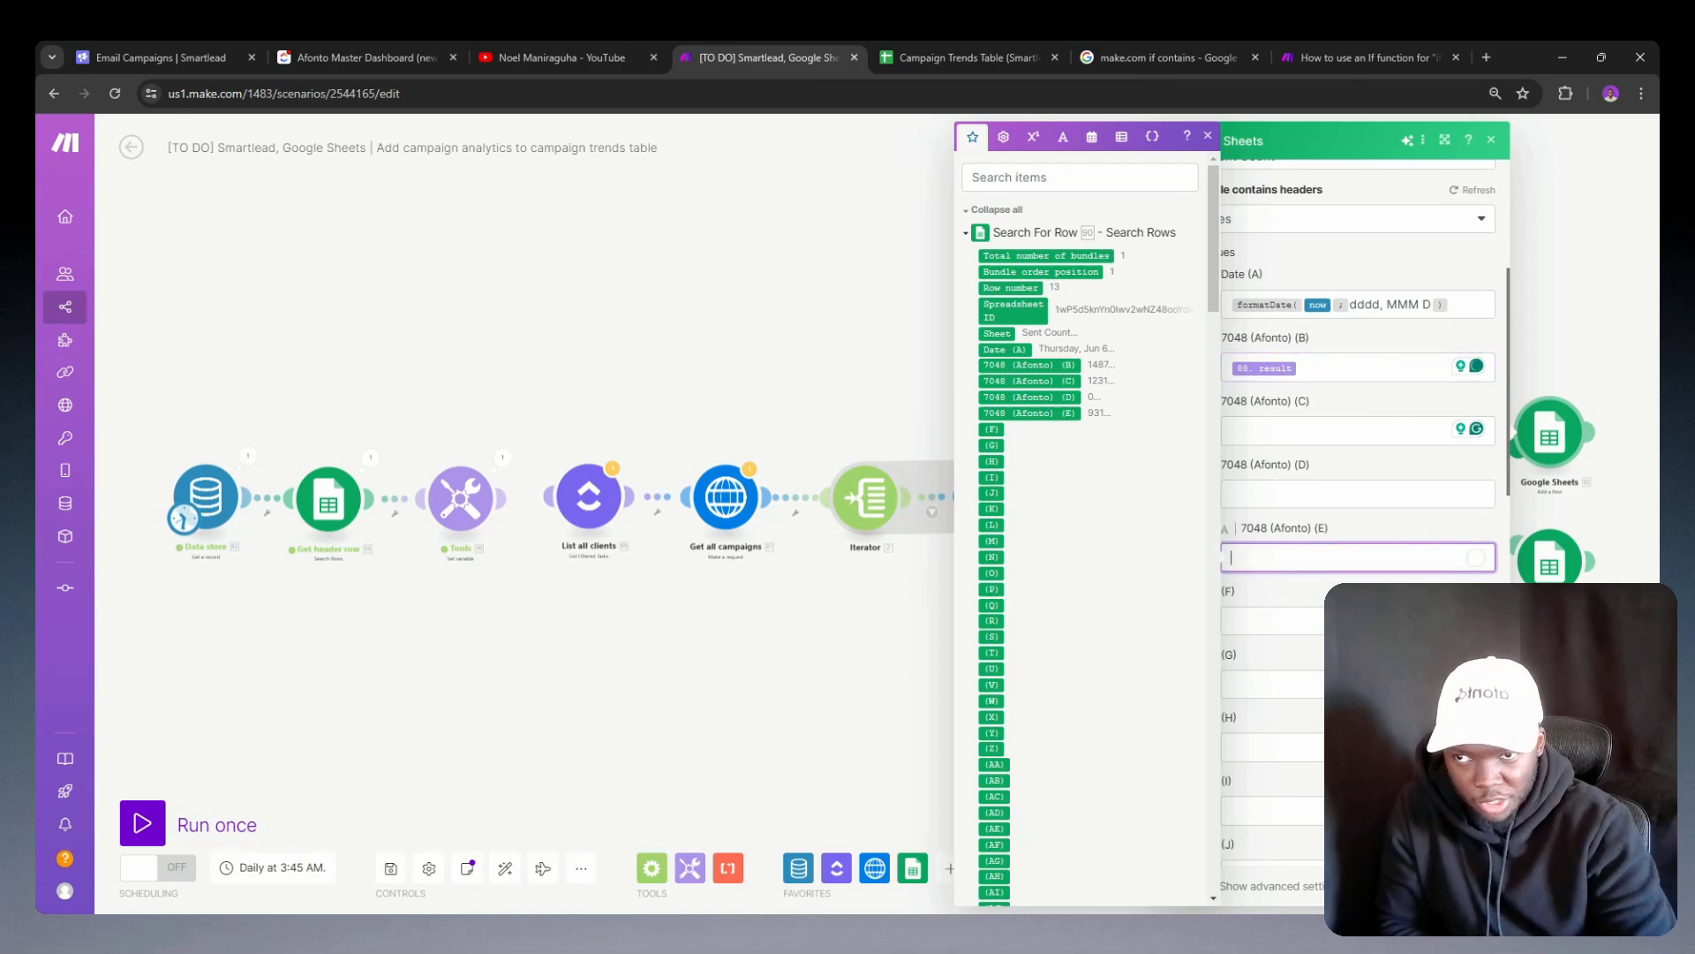
double_click(1268, 465)
click(1109, 426)
click(1109, 426)
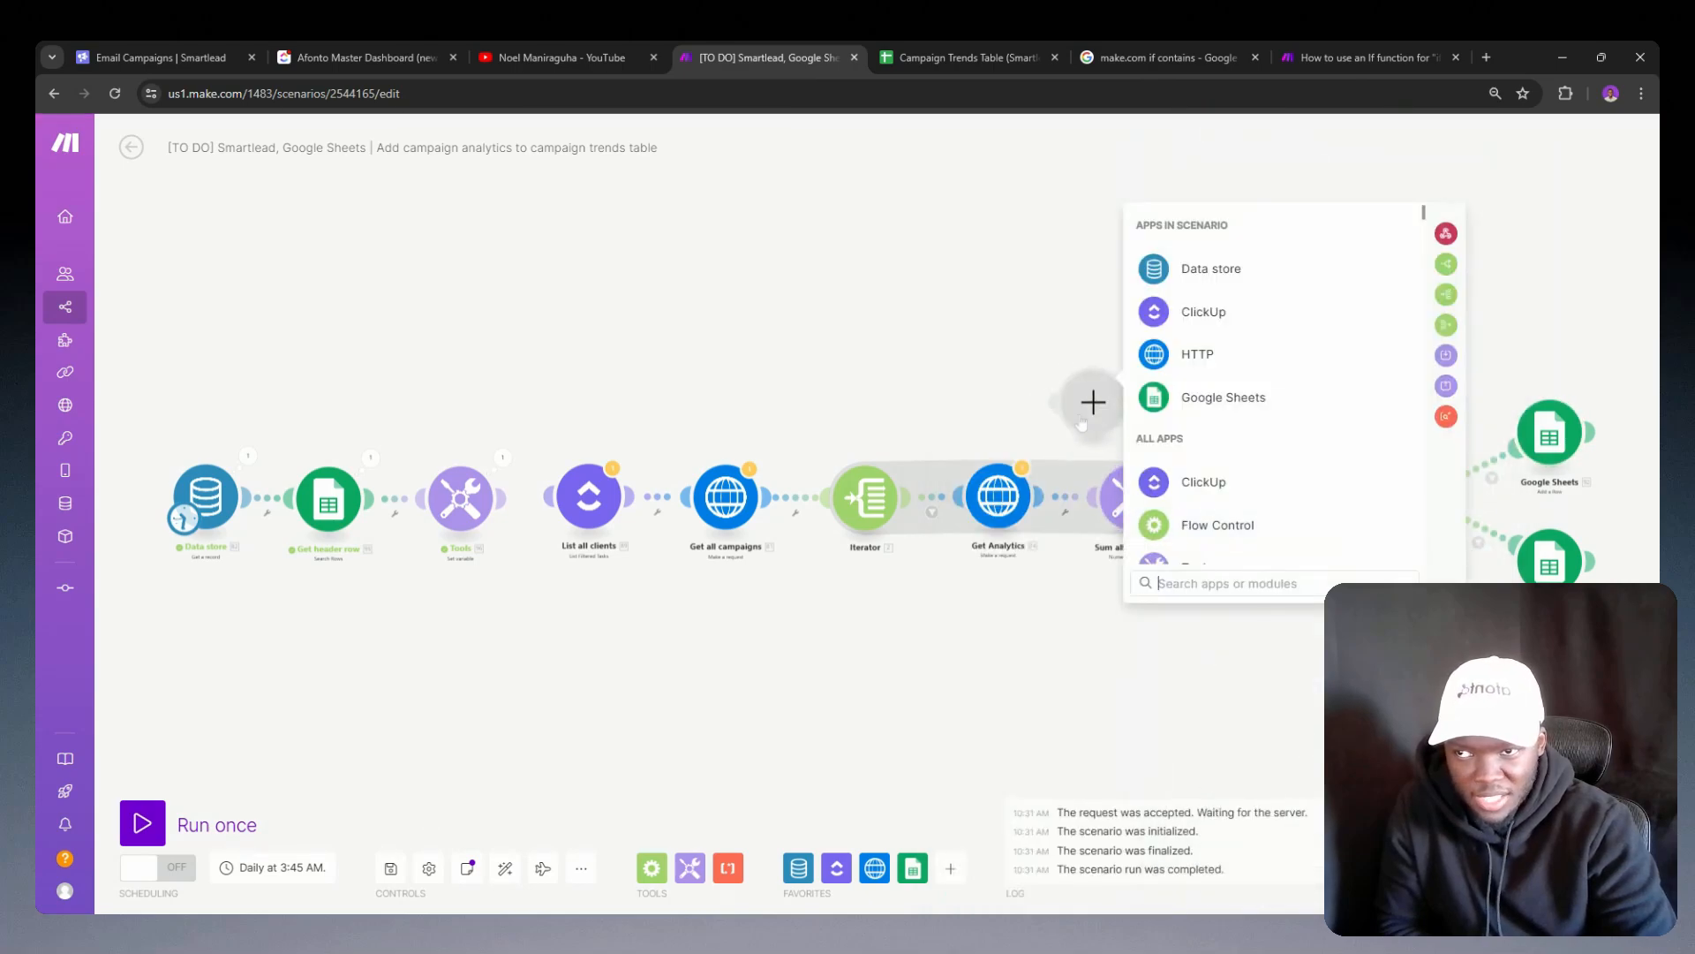
click(1094, 454)
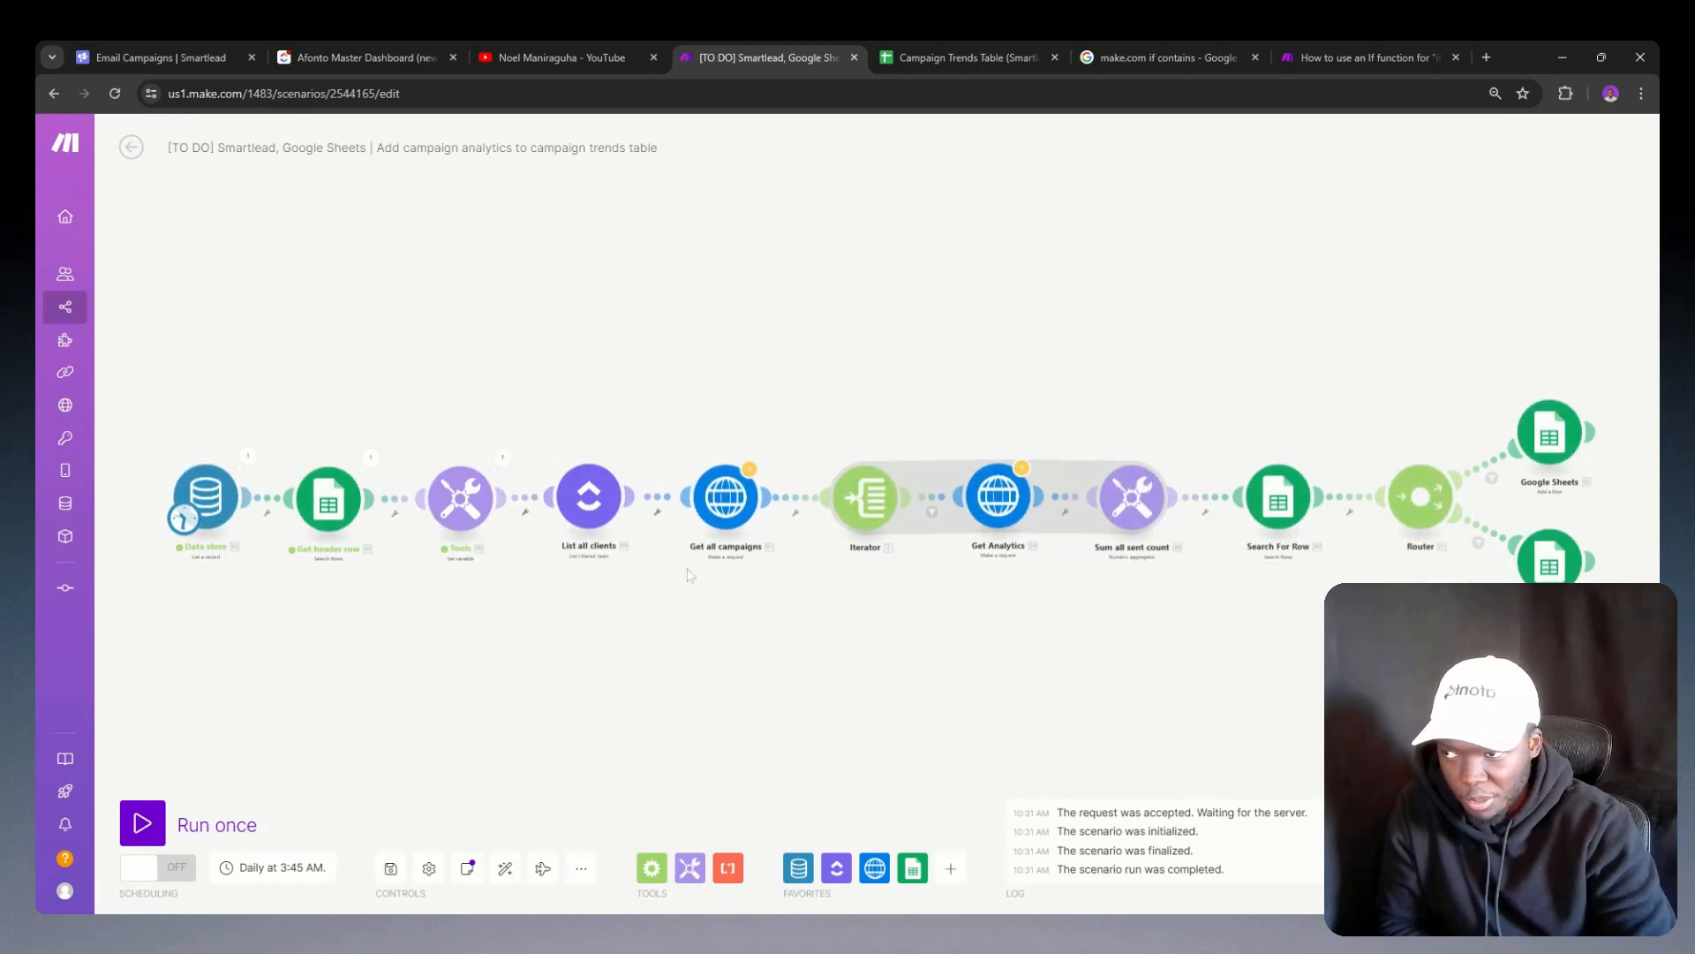
Step: Check the spreadsheet, sheet name and column range settings of the Search For Row module
drag(768, 576, 647, 580)
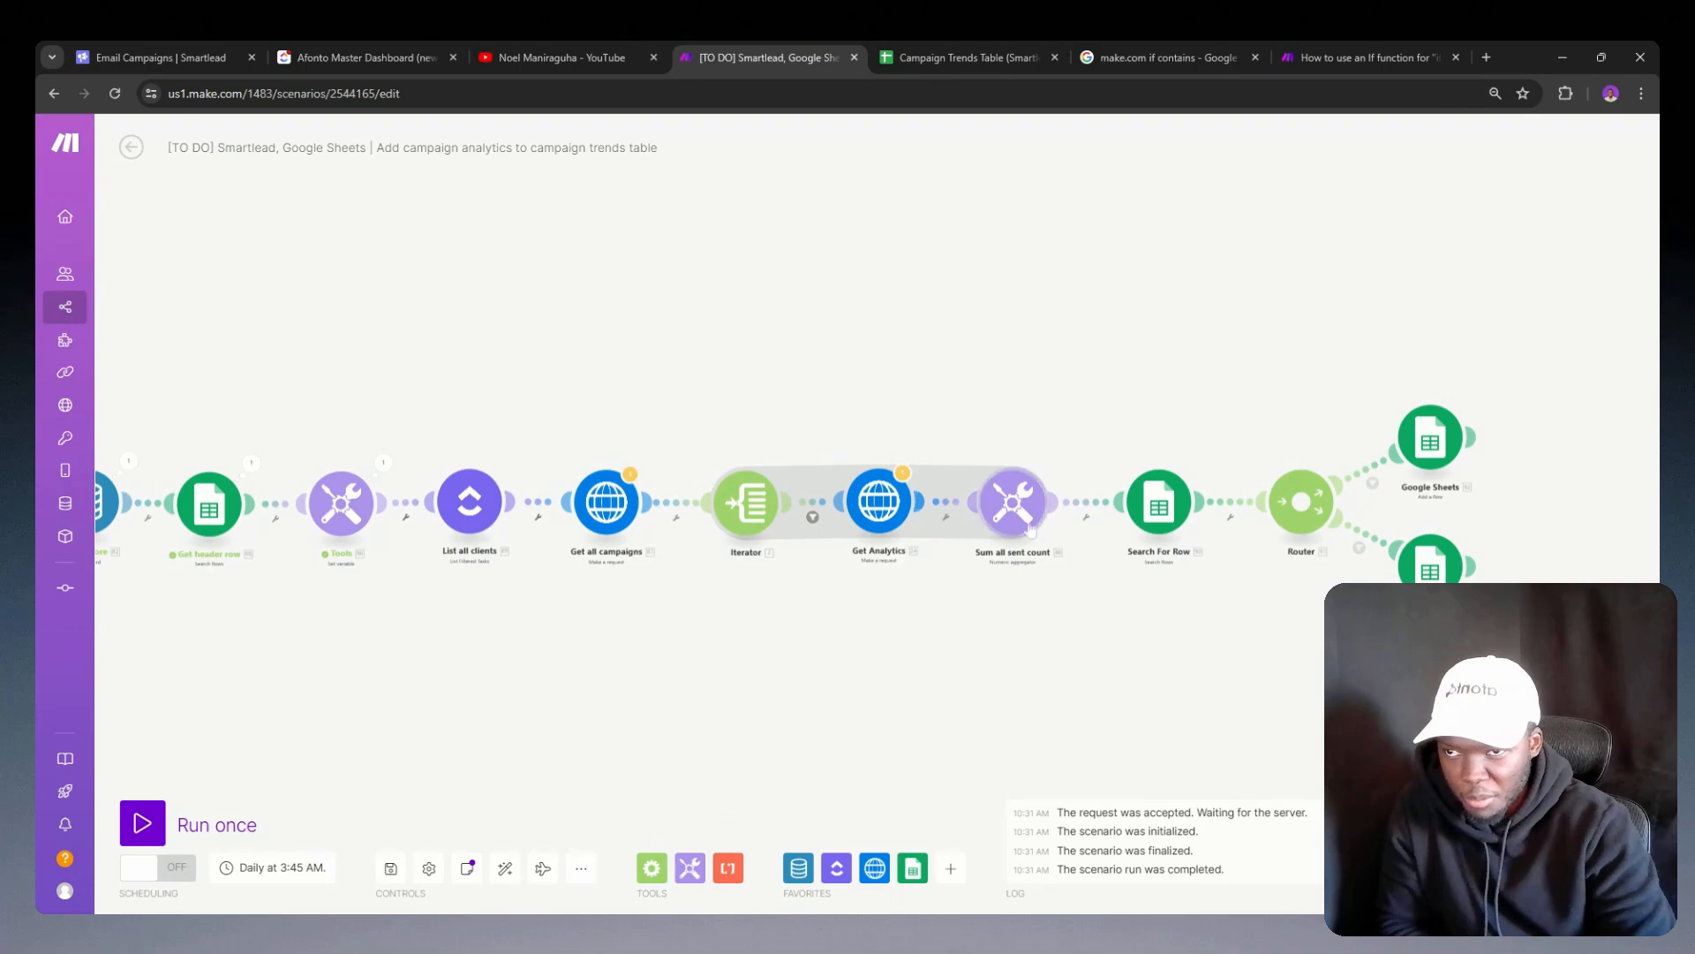
click(1147, 520)
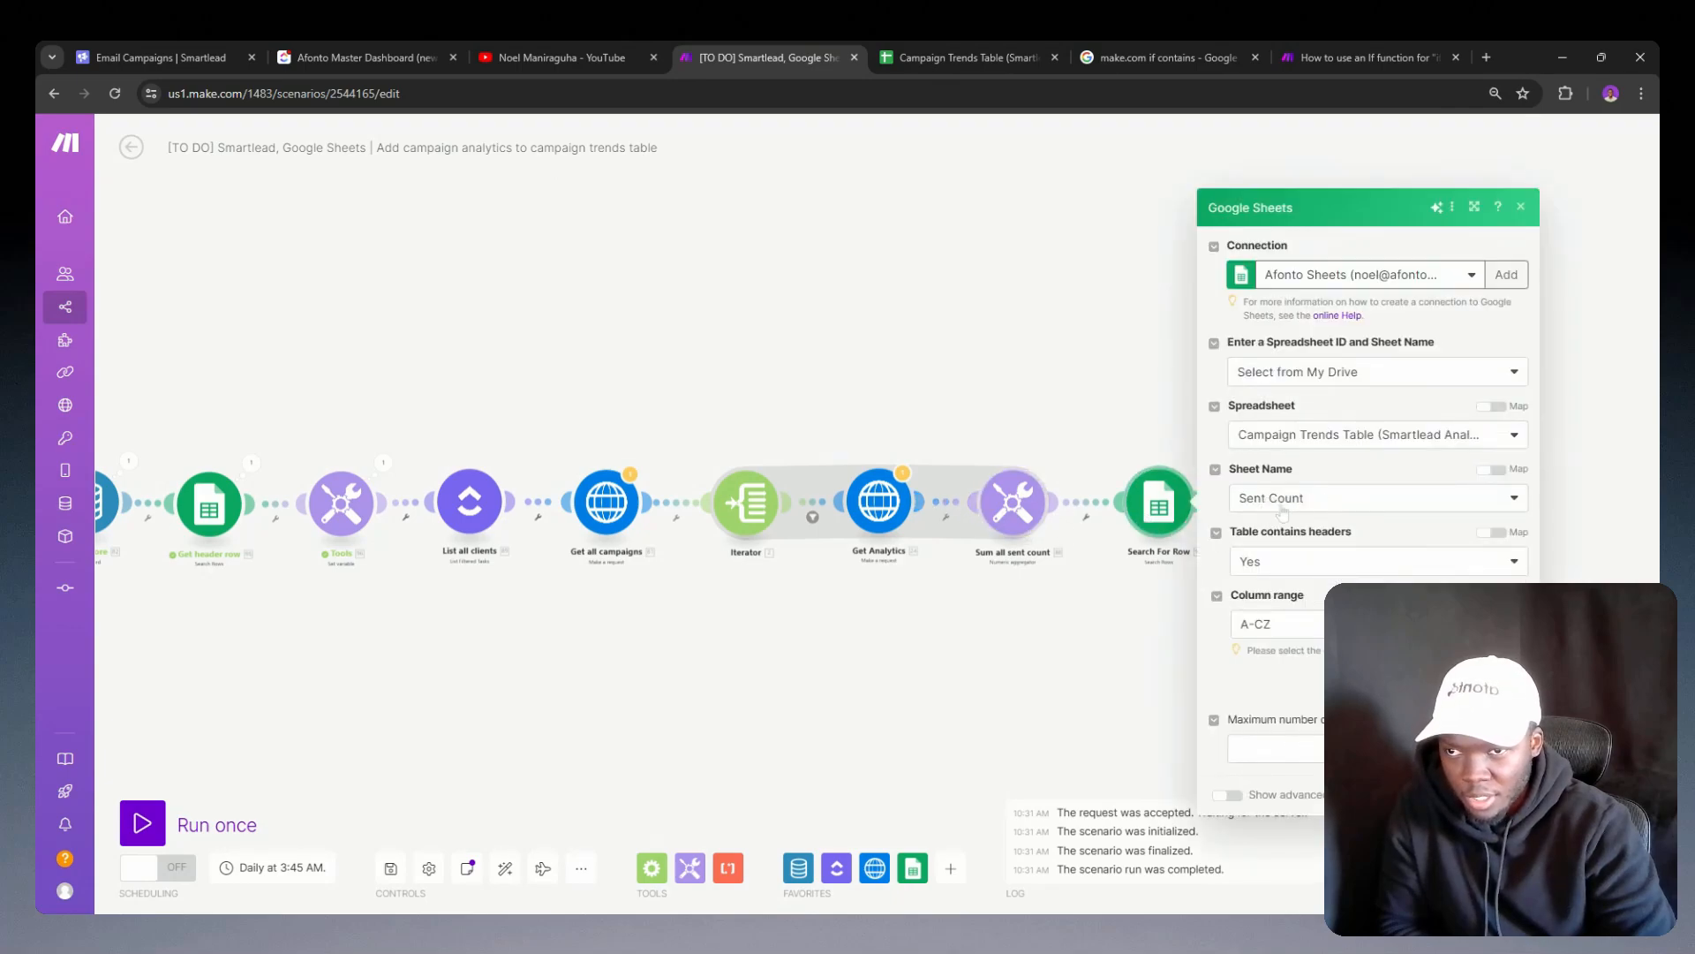
click(1011, 621)
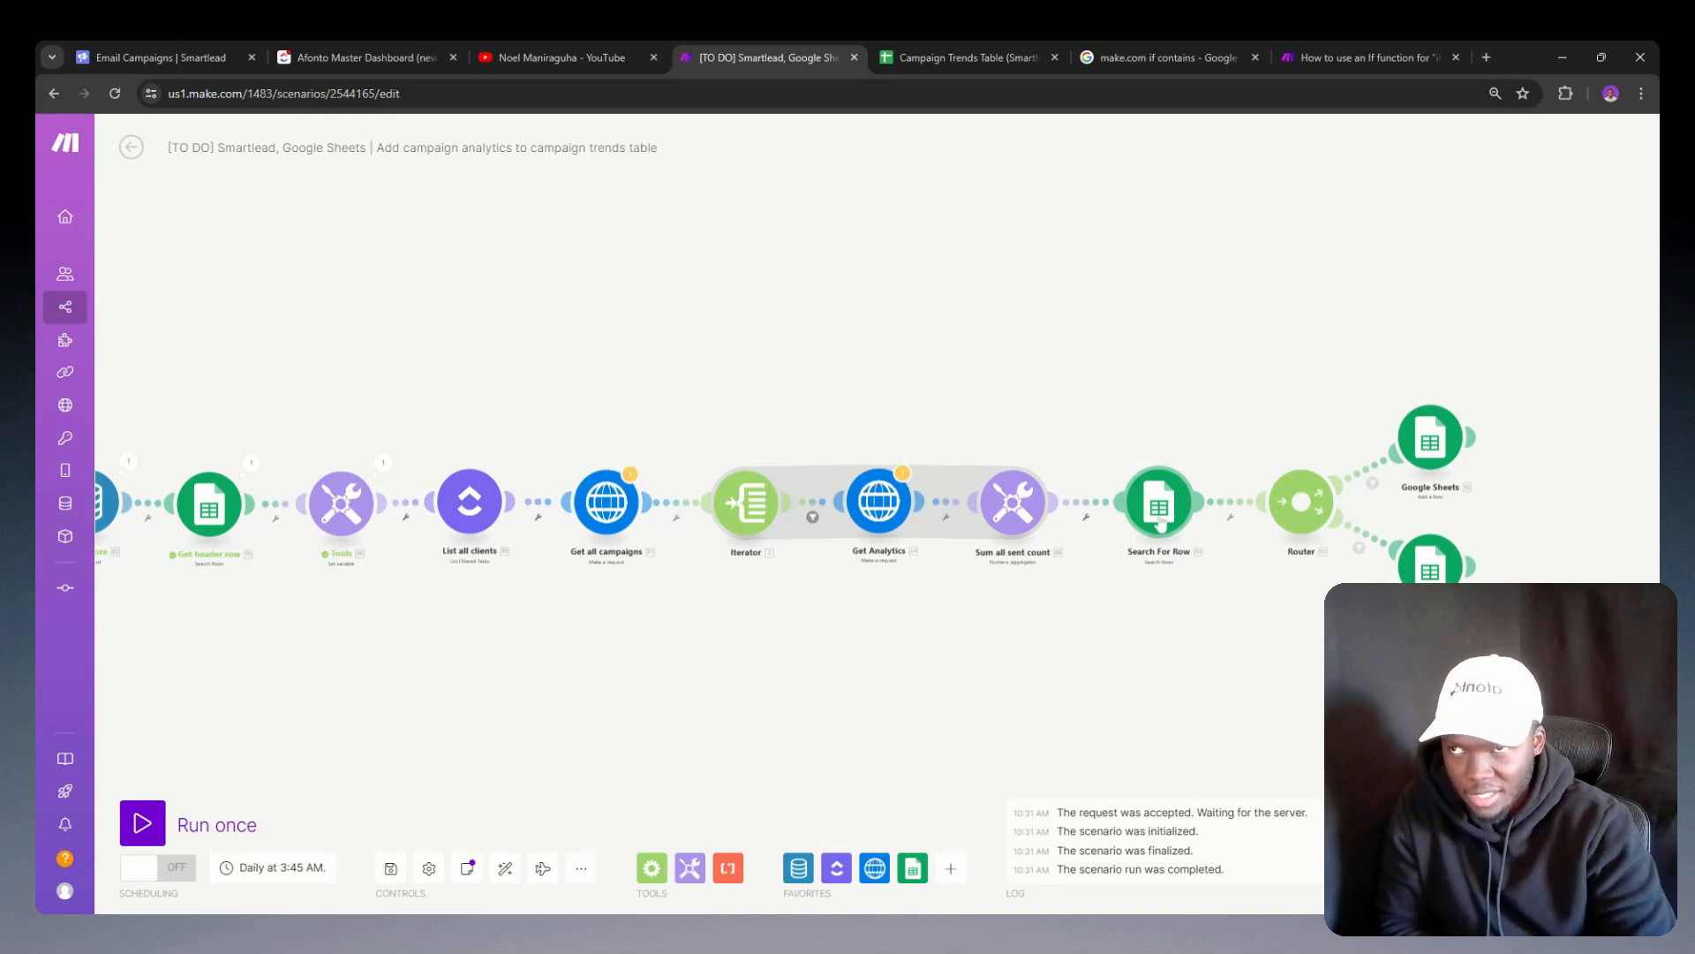
Step: Switch to the Campaign Trends Table in Google Sheets and examine the dates and Afonto counts on the Sent Count sheet
click(972, 57)
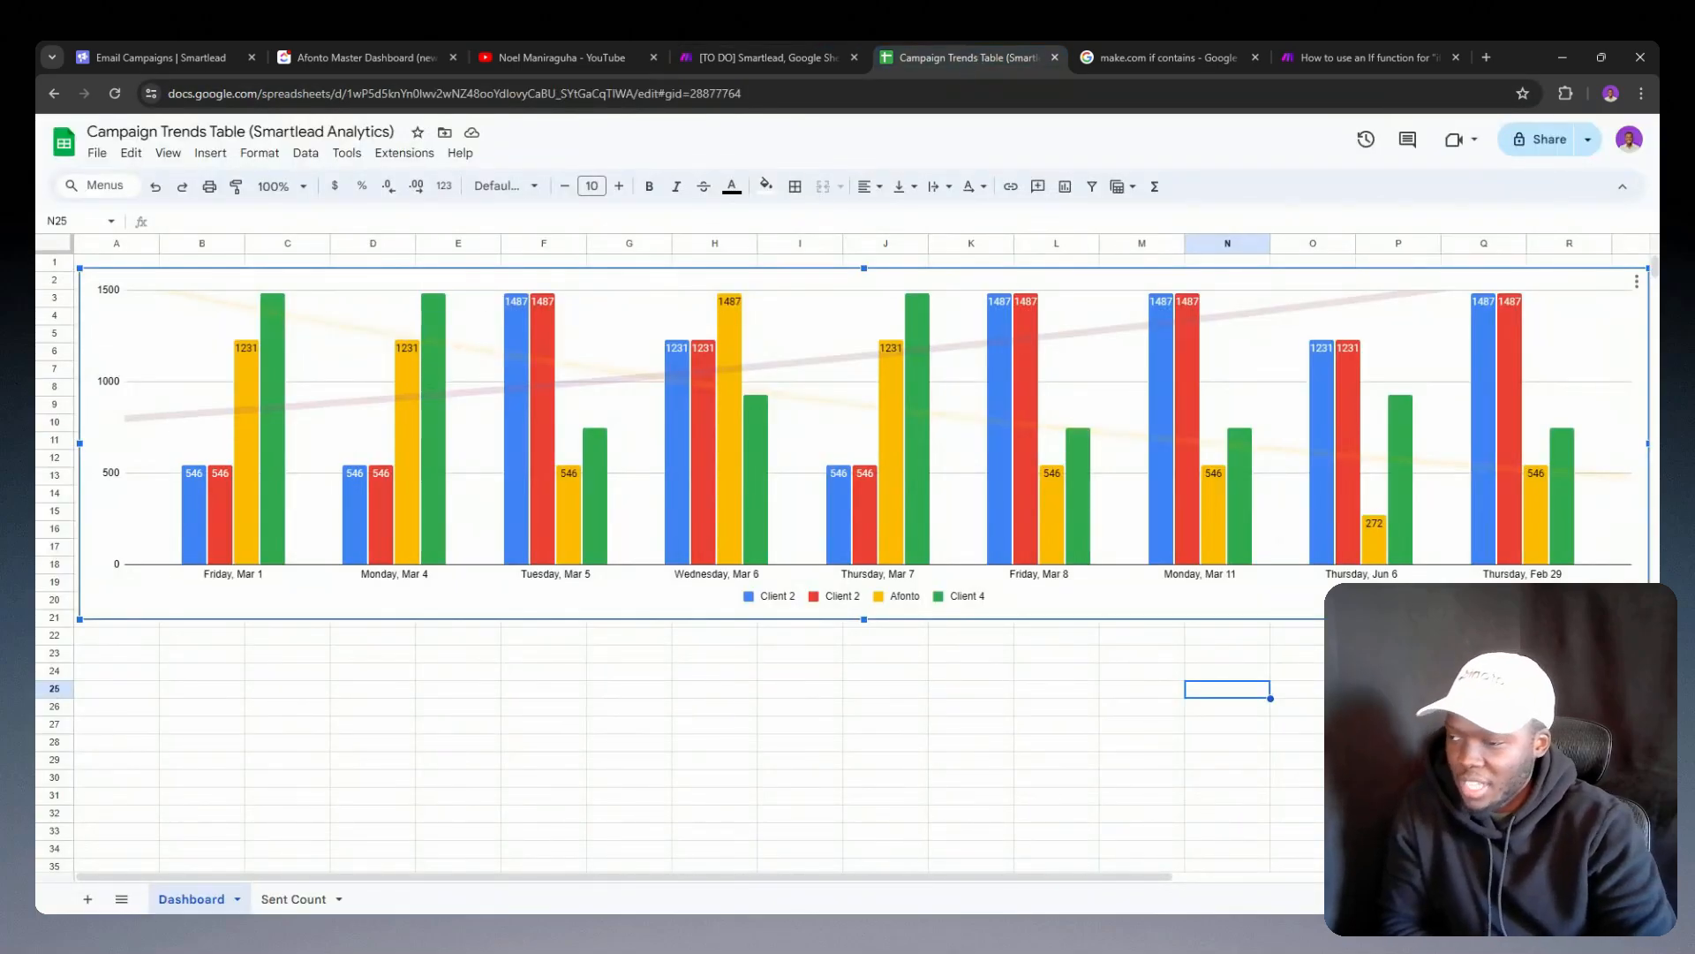
click(293, 898)
click(112, 424)
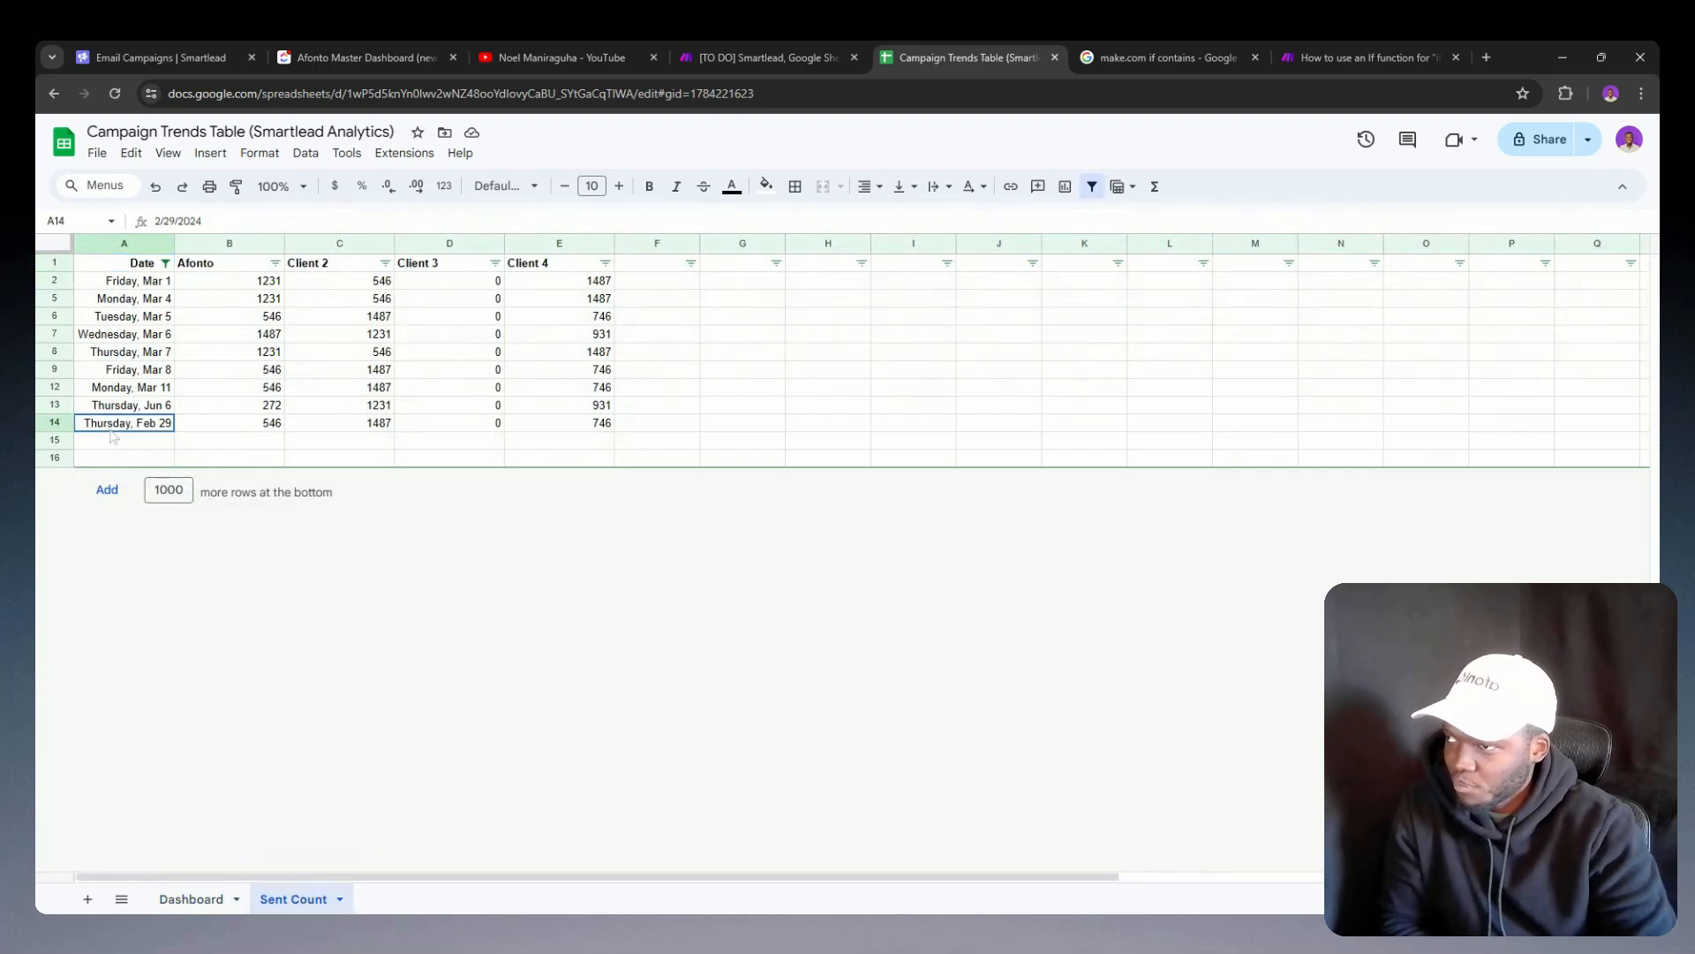
double_click(110, 429)
click(157, 387)
double_click(157, 386)
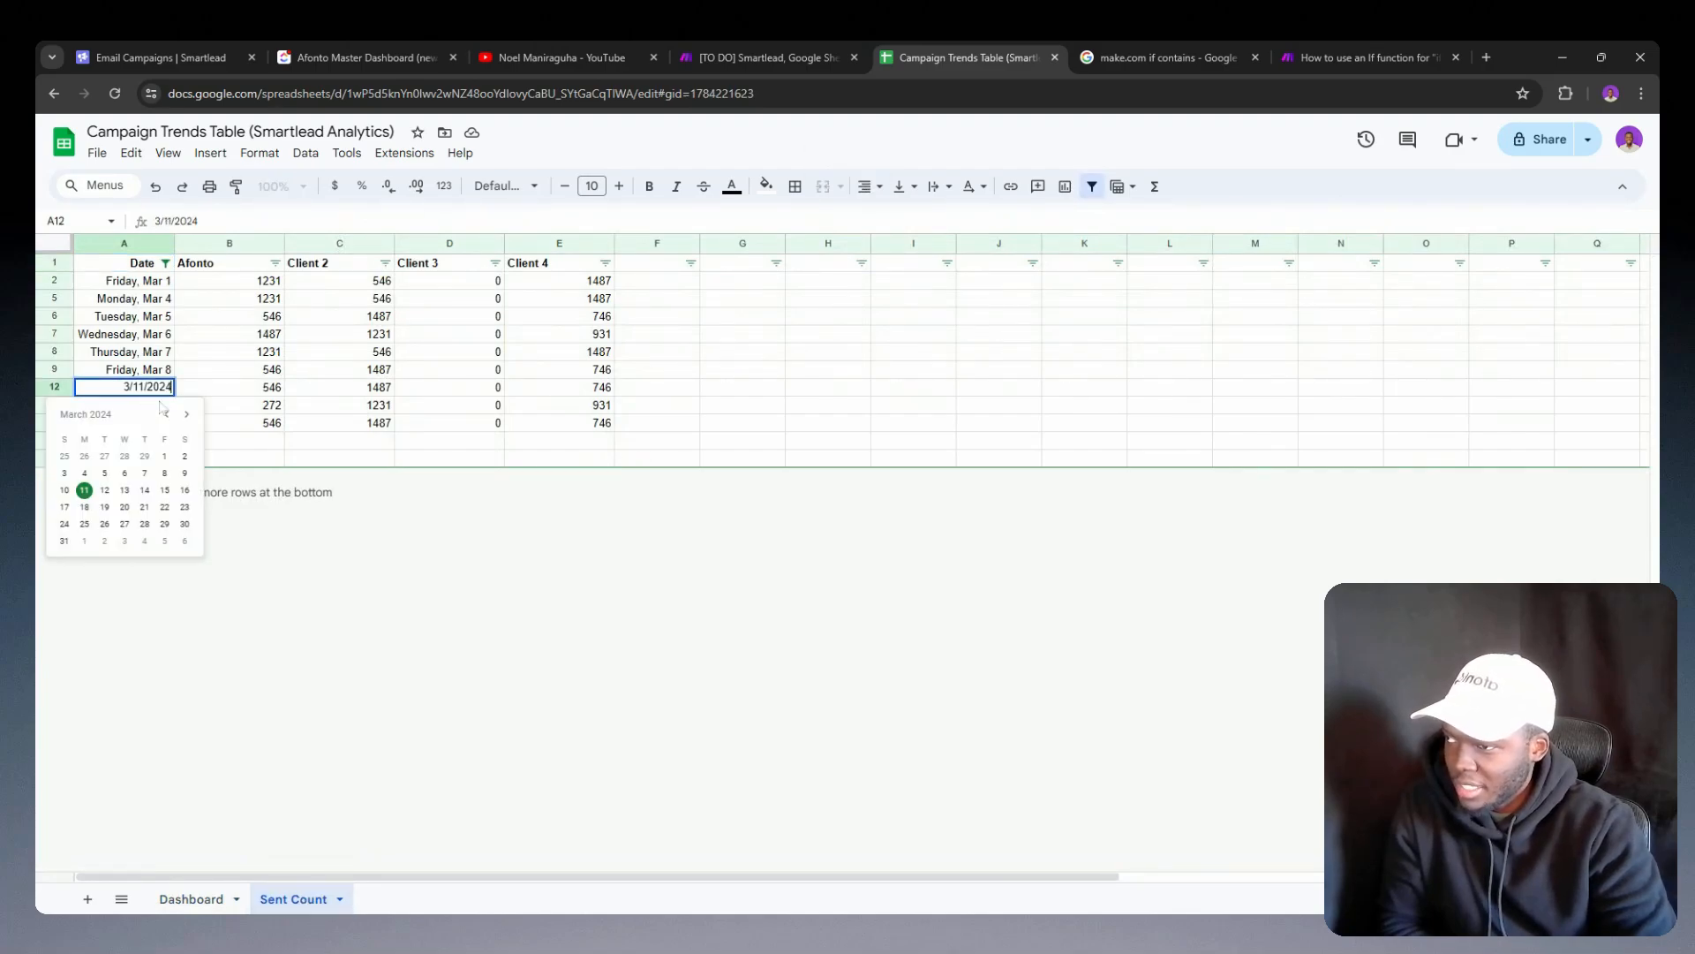
click(240, 424)
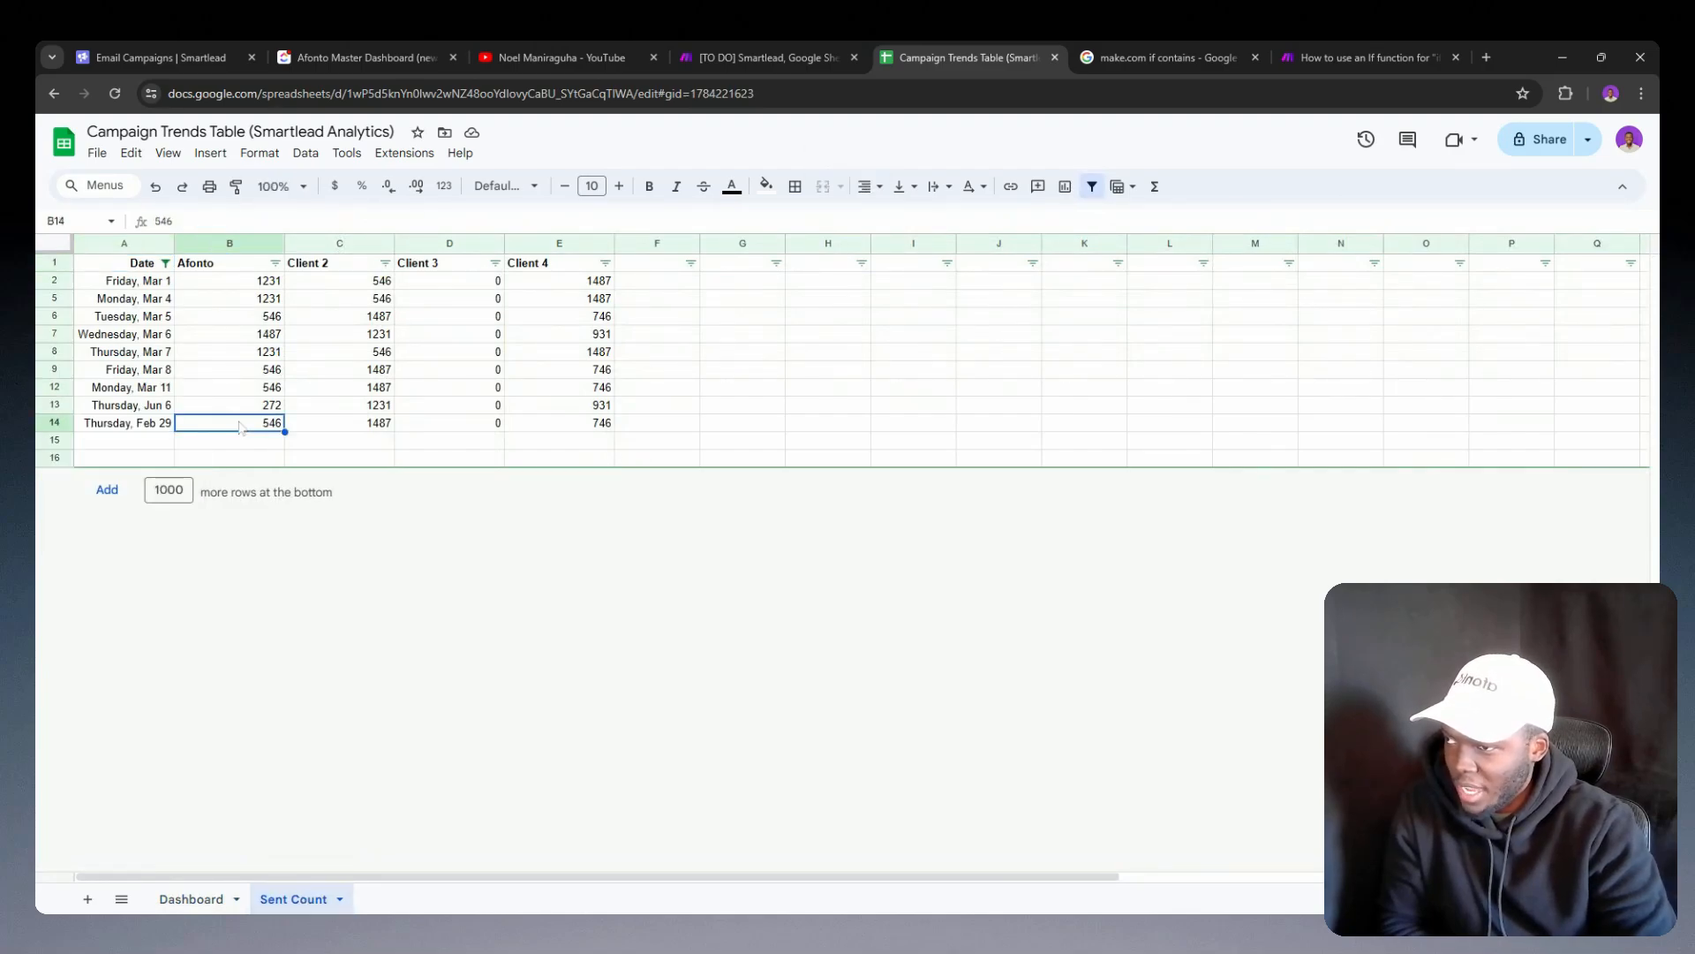
click(146, 441)
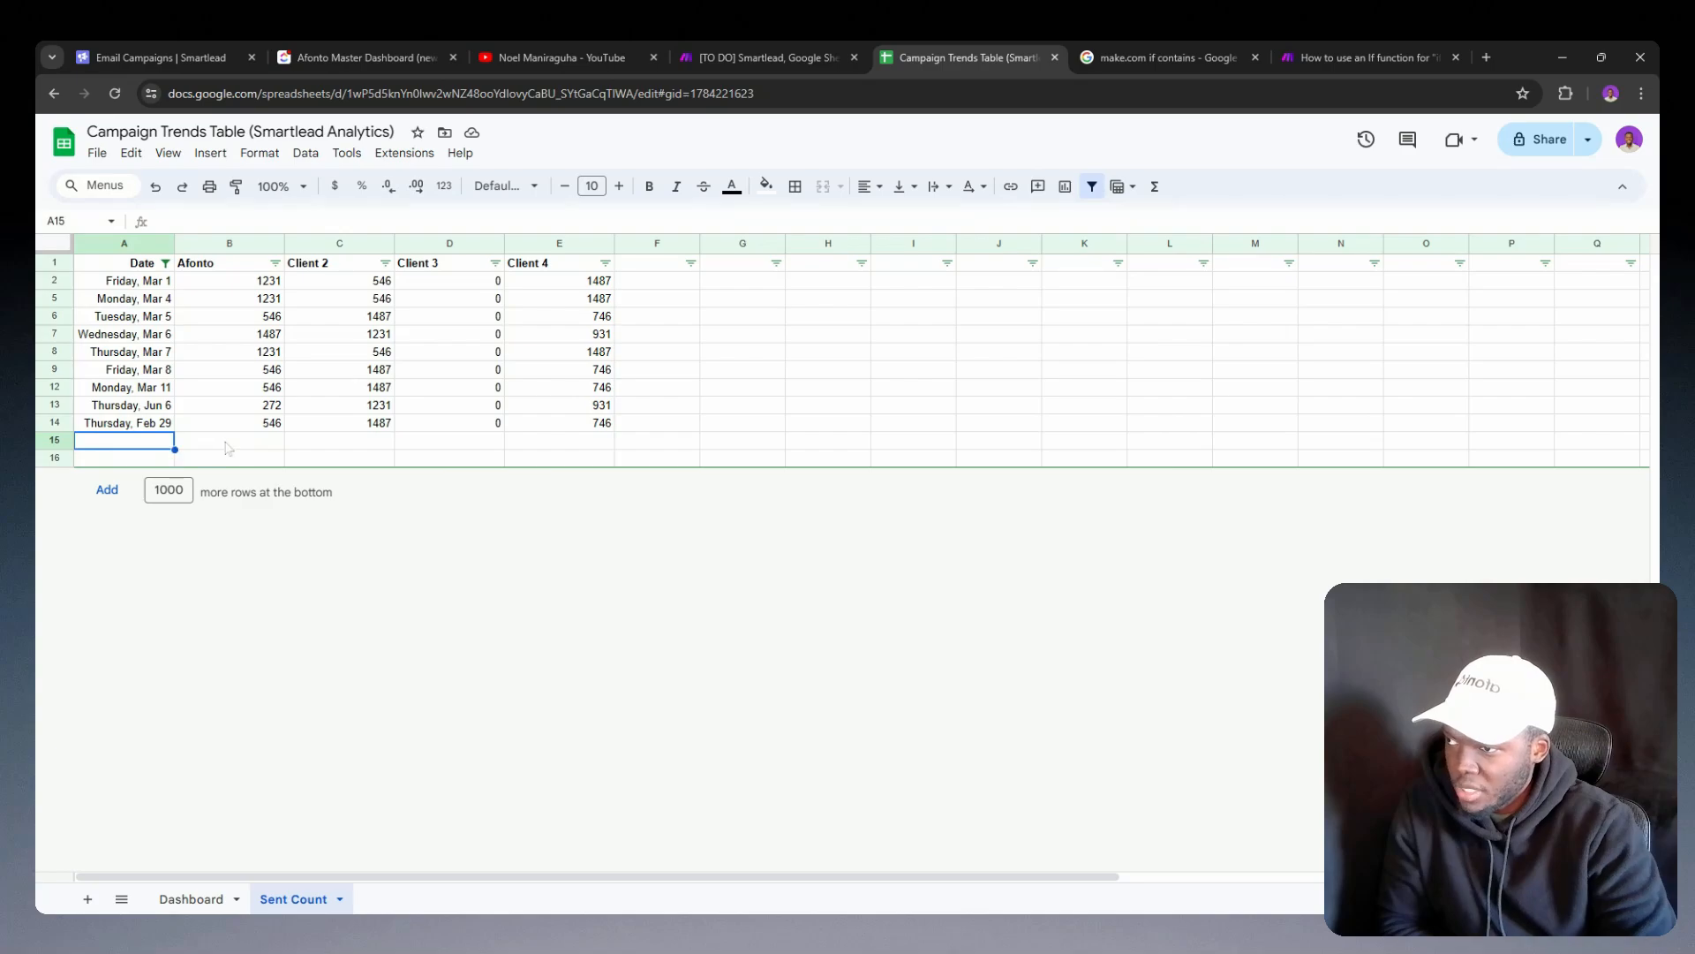
click(249, 428)
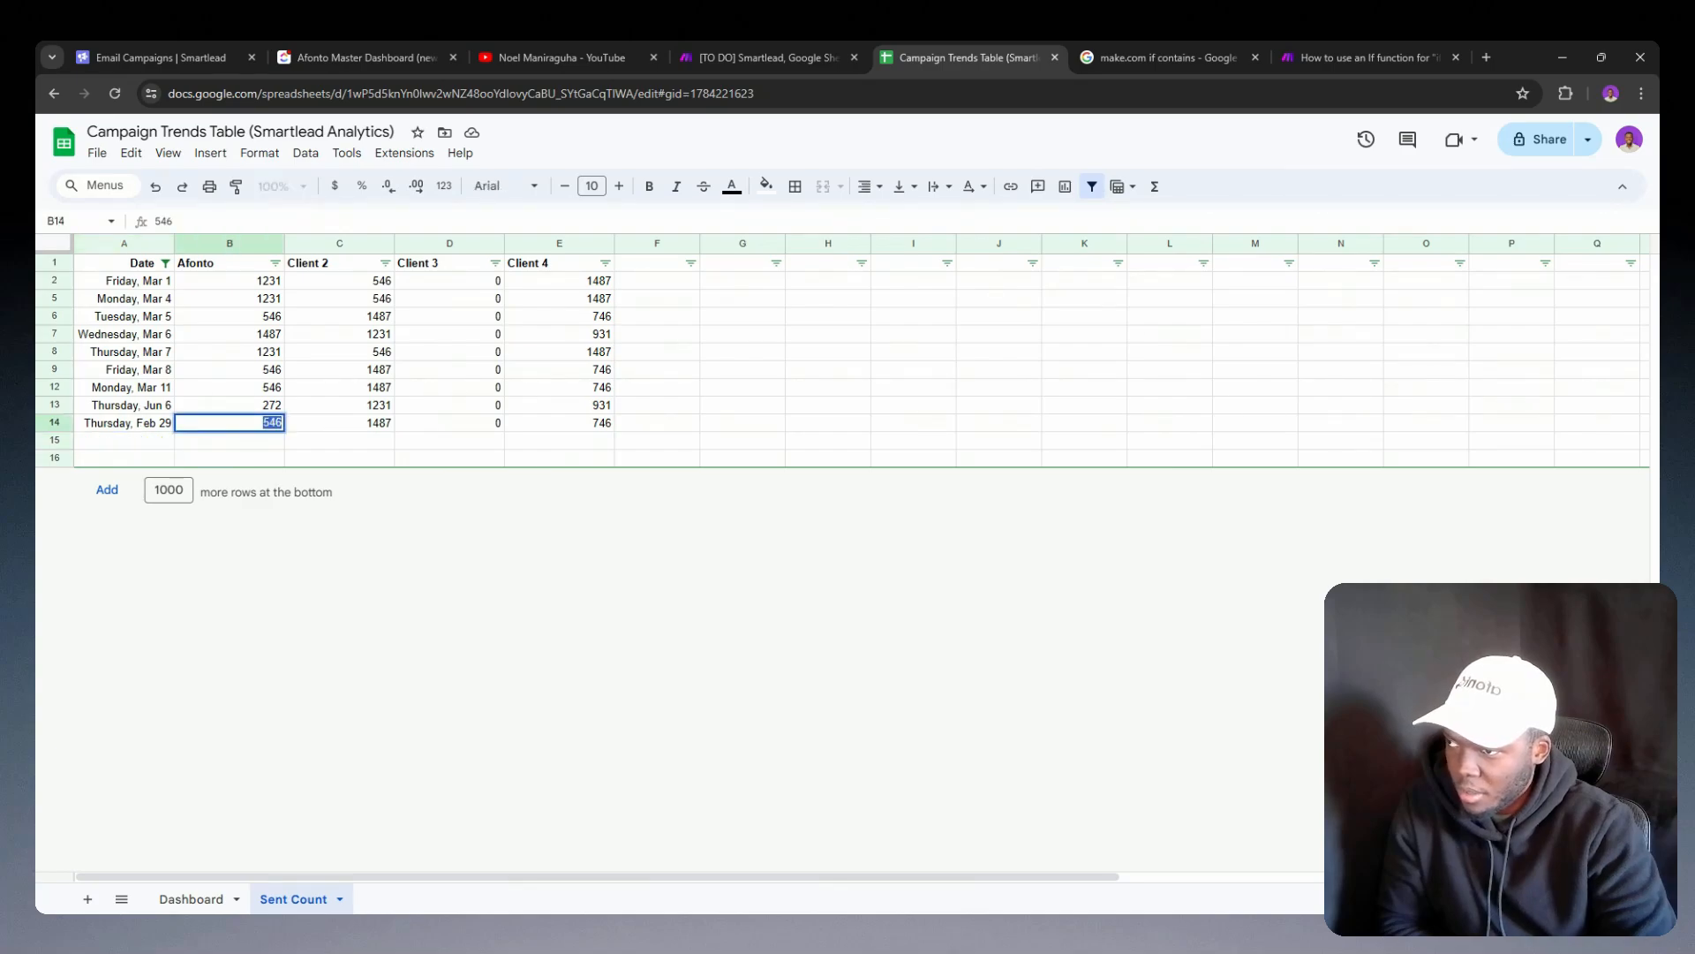
click(253, 449)
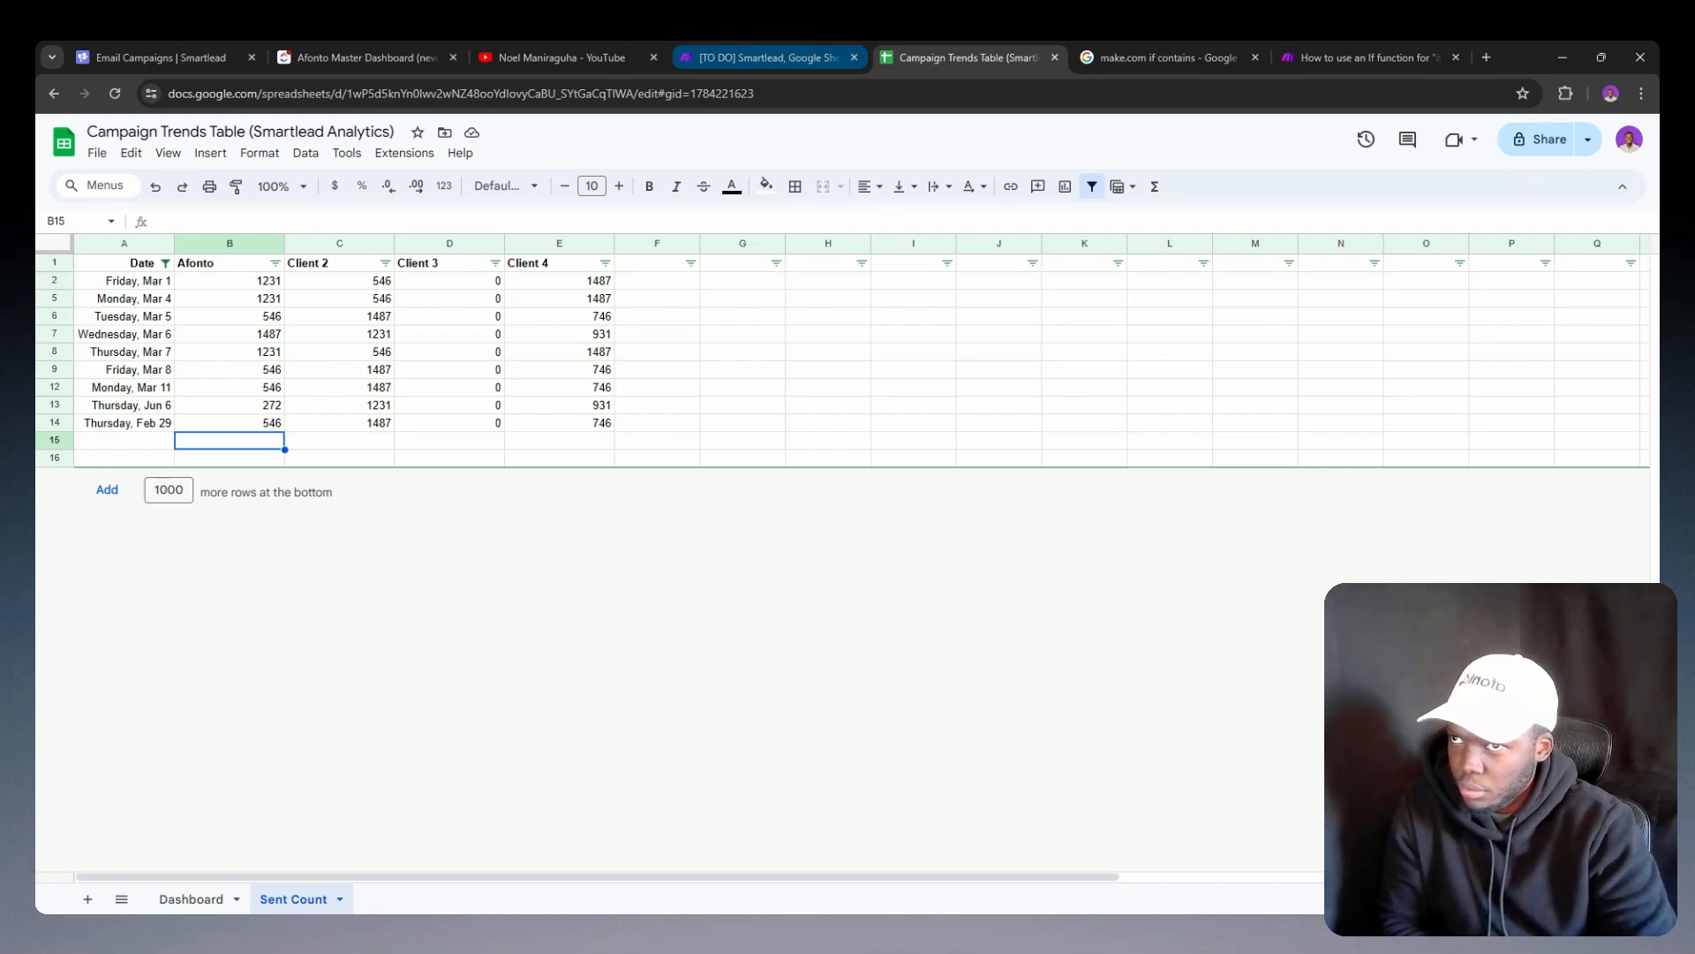
Step: Return to the Make scenario and reread the JSON output of the Tools module, down to the Client 4 entry
click(796, 46)
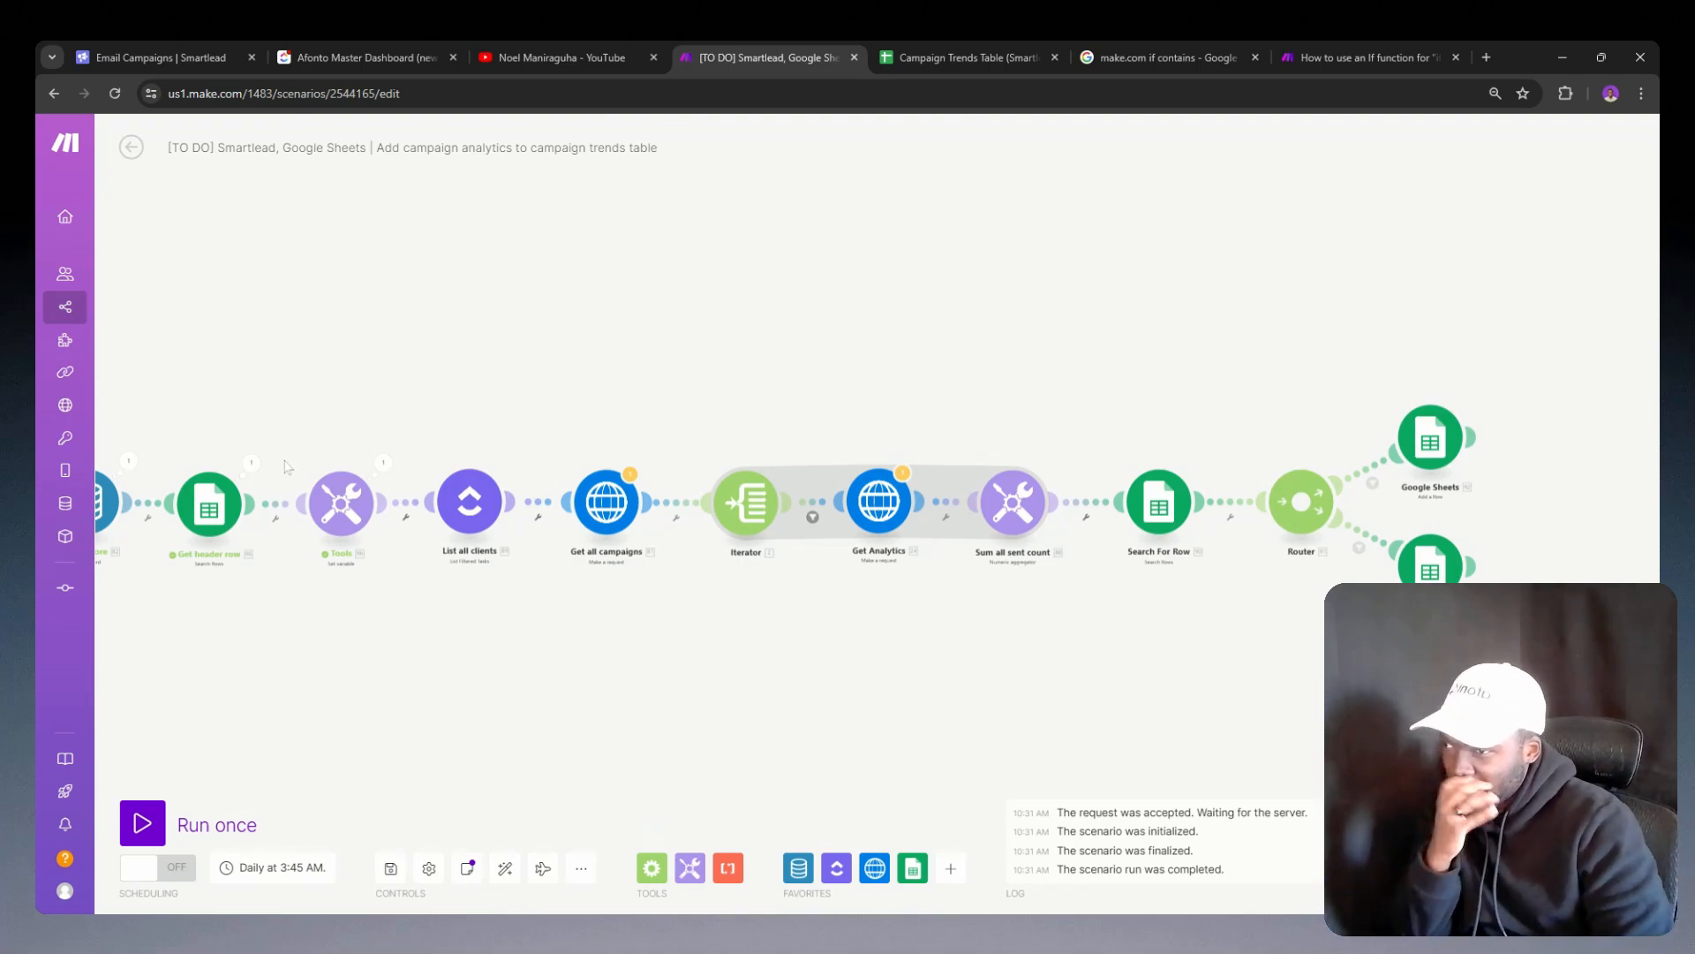
click(383, 461)
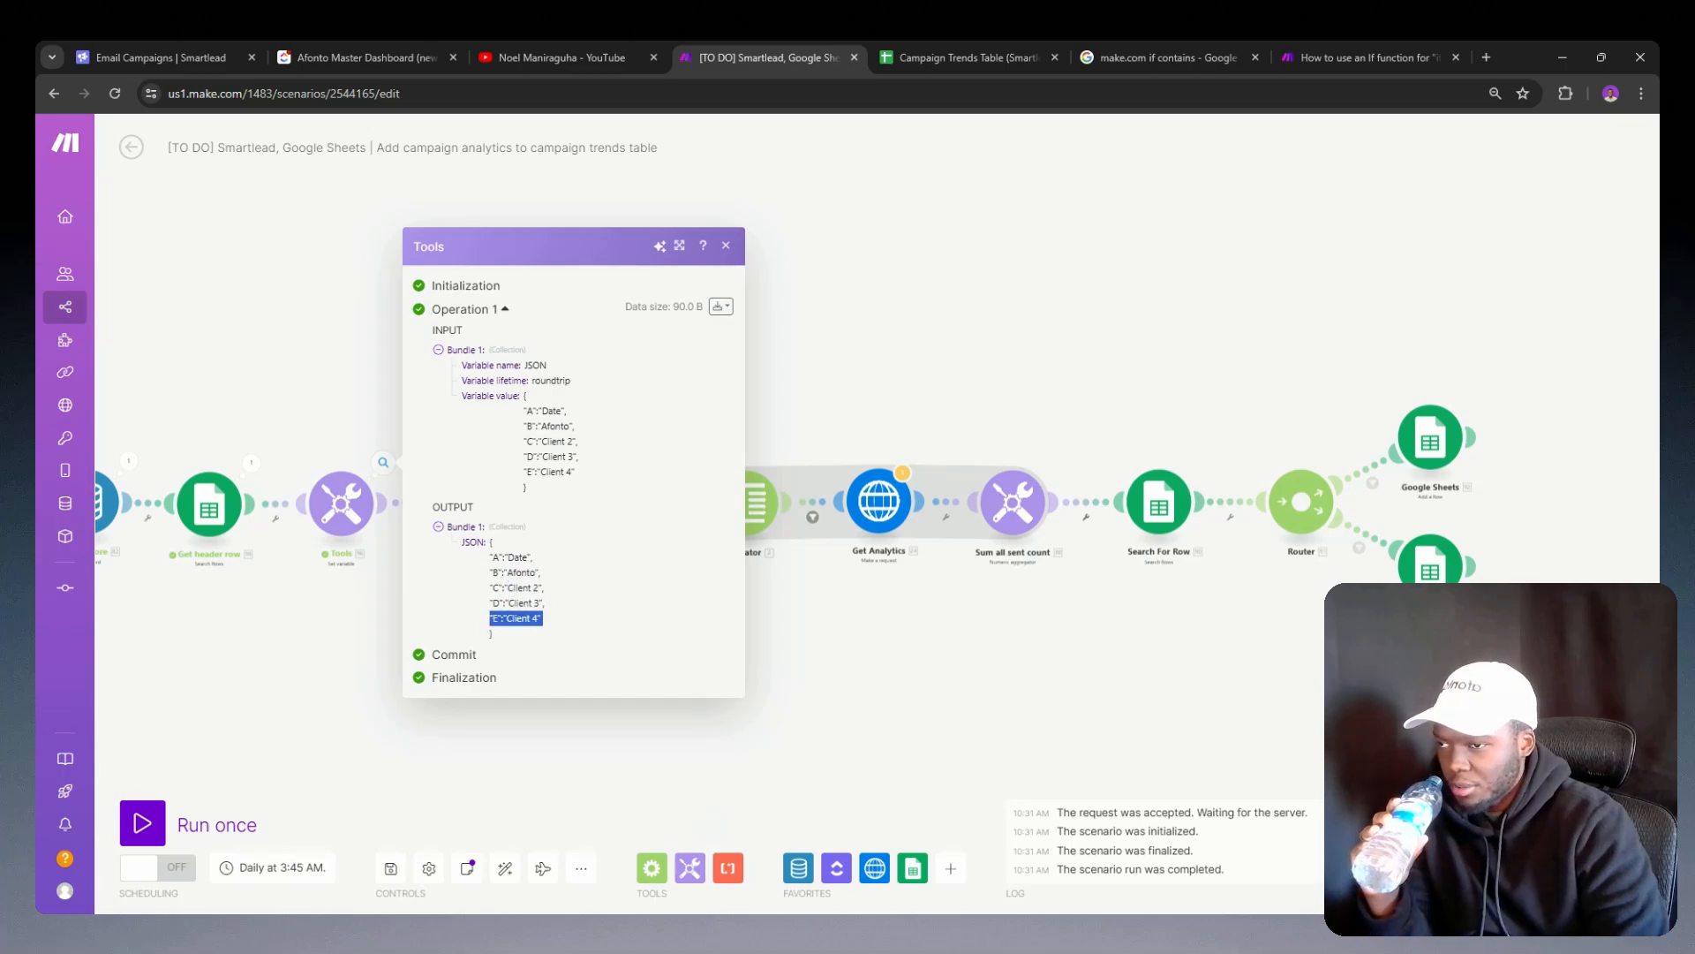
click(382, 604)
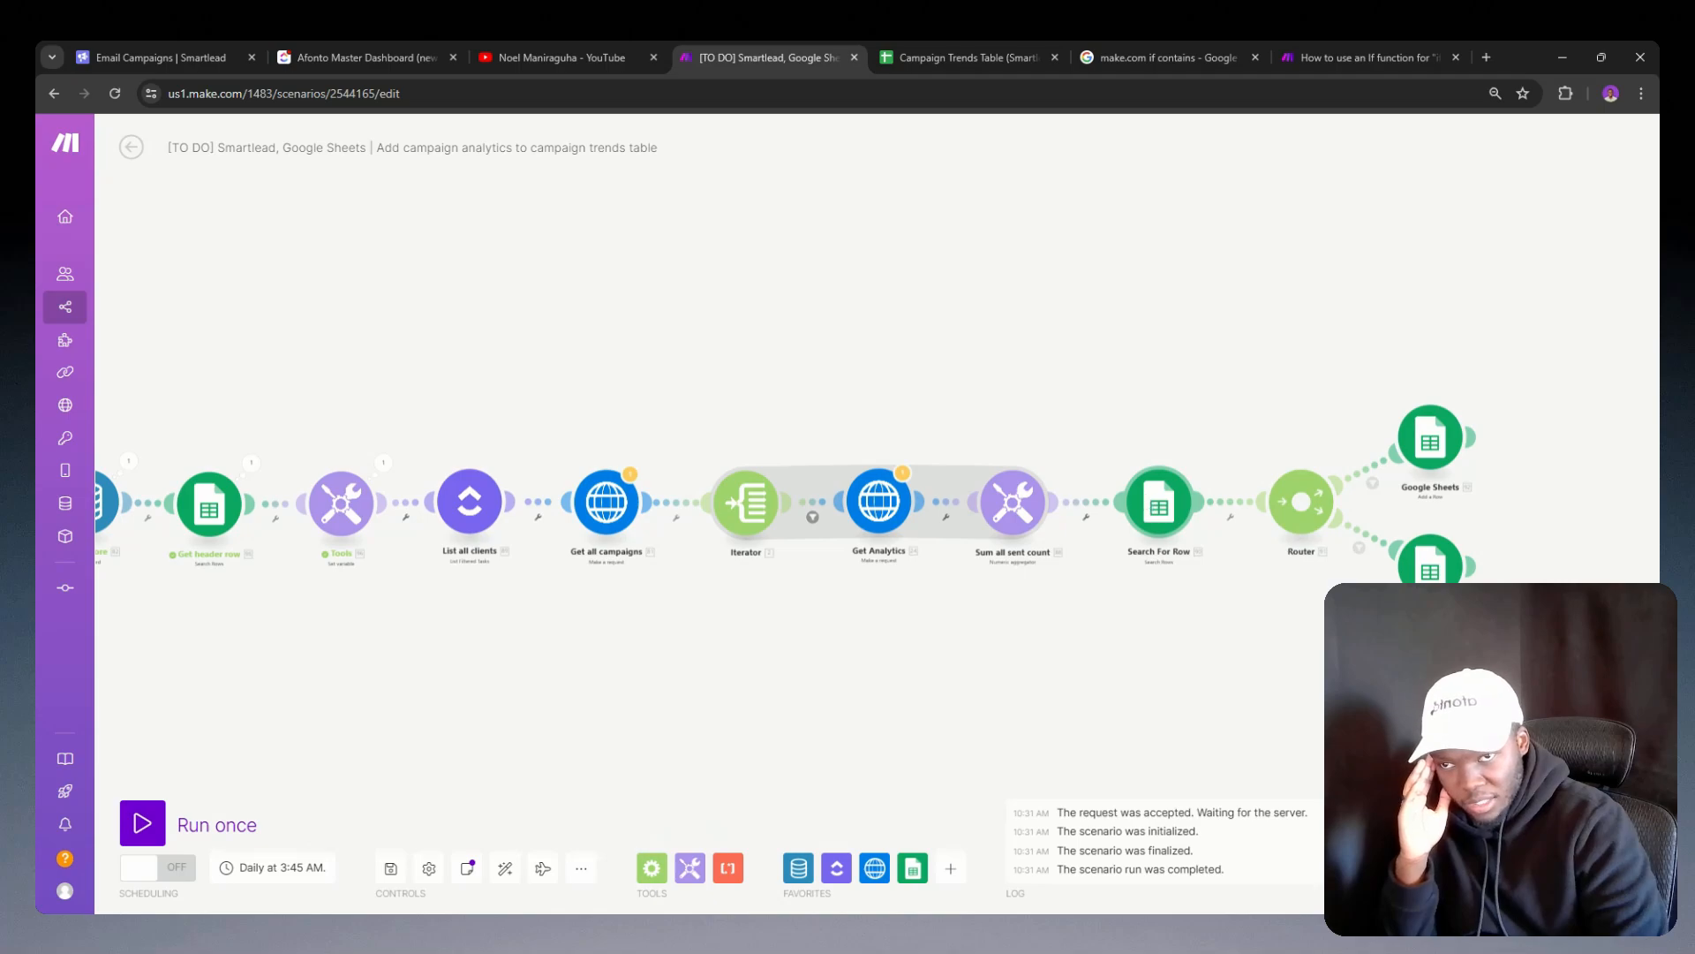
Step: Reopen the add-a-row Google Sheets module and look through the mappable items for column B, down to the Tools JSON variable
click(1431, 439)
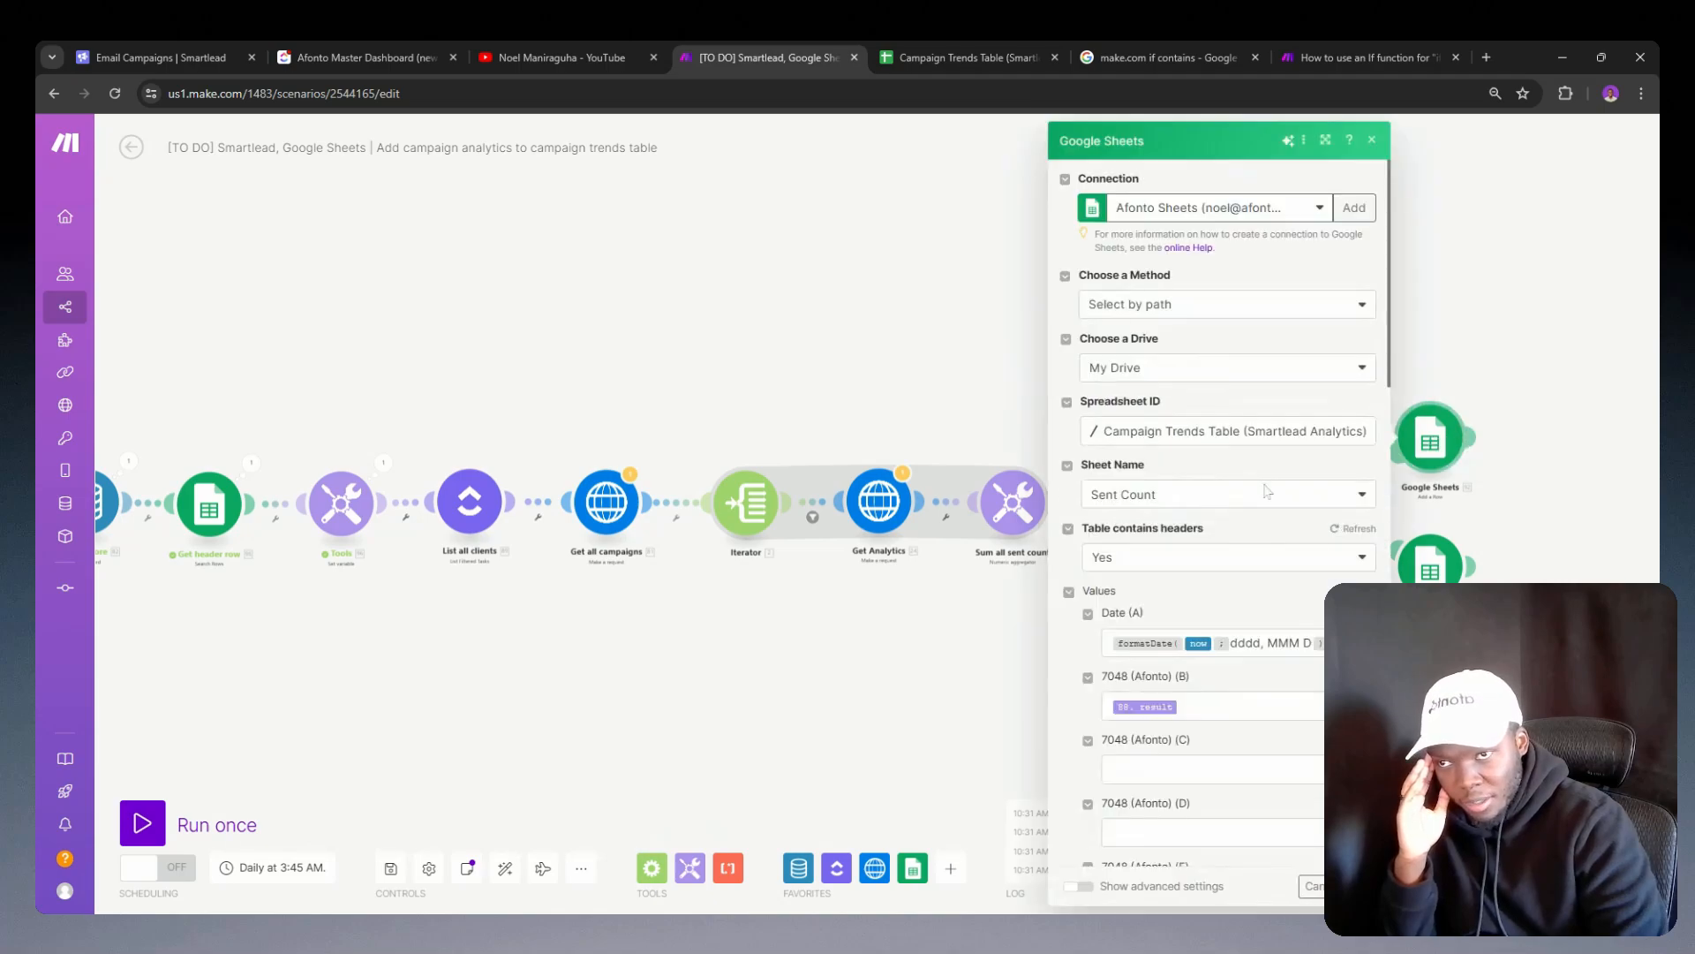
scroll(1267, 491, down, 4)
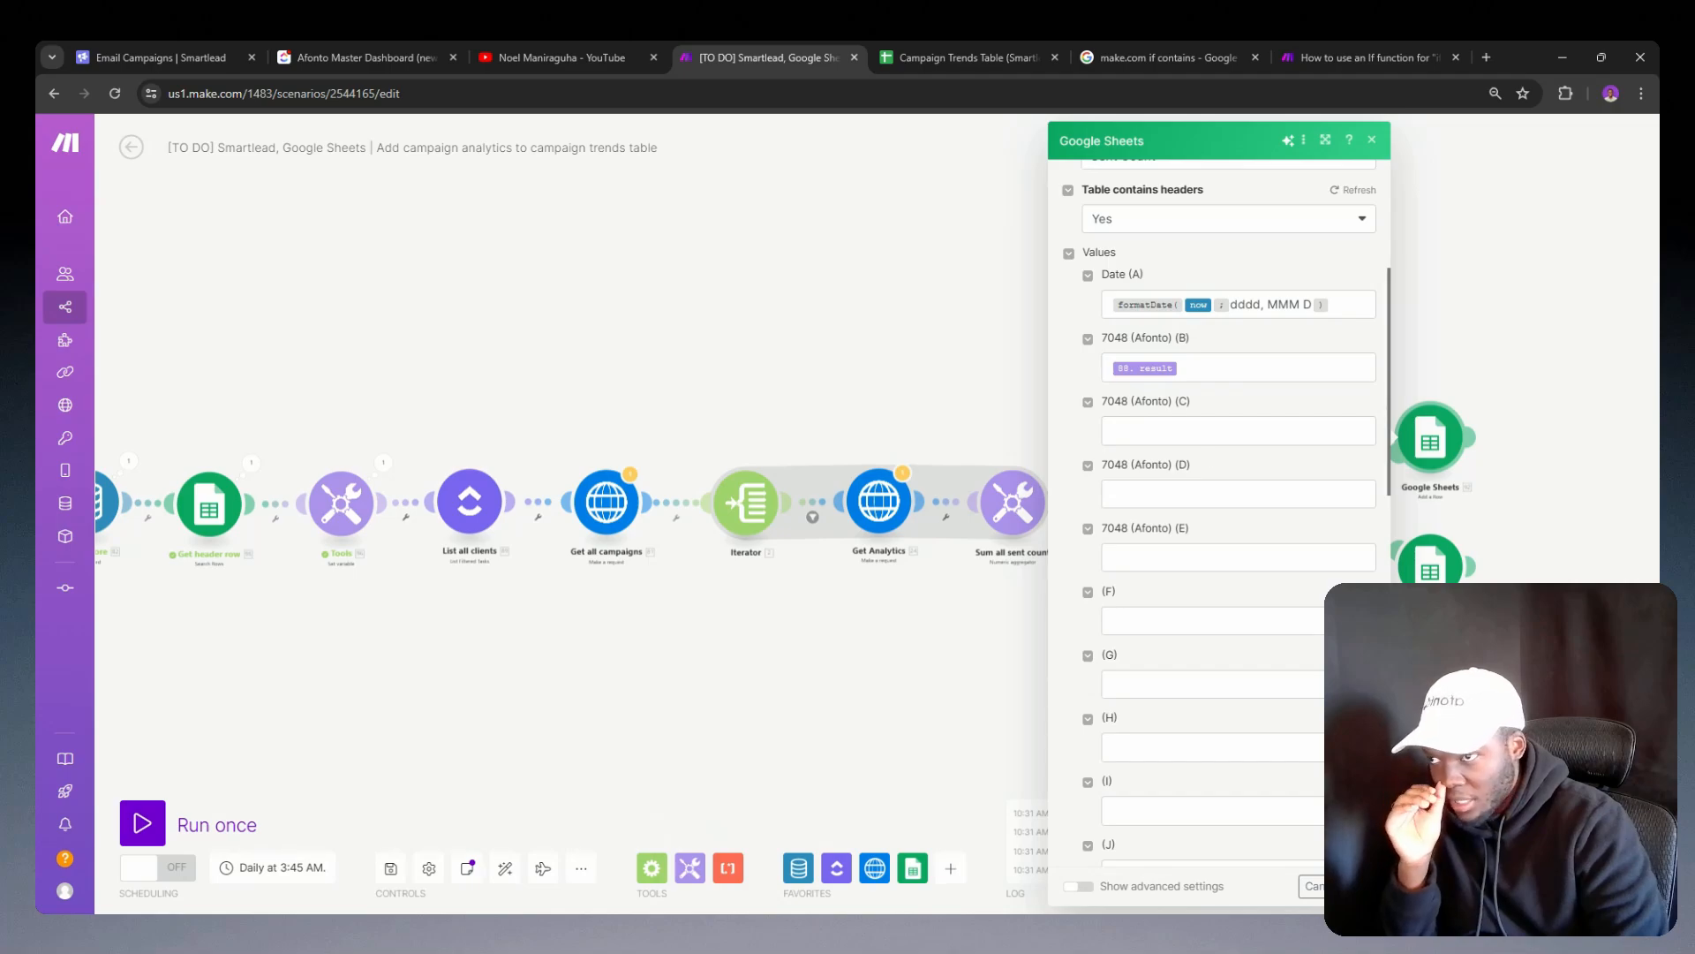
click(1254, 368)
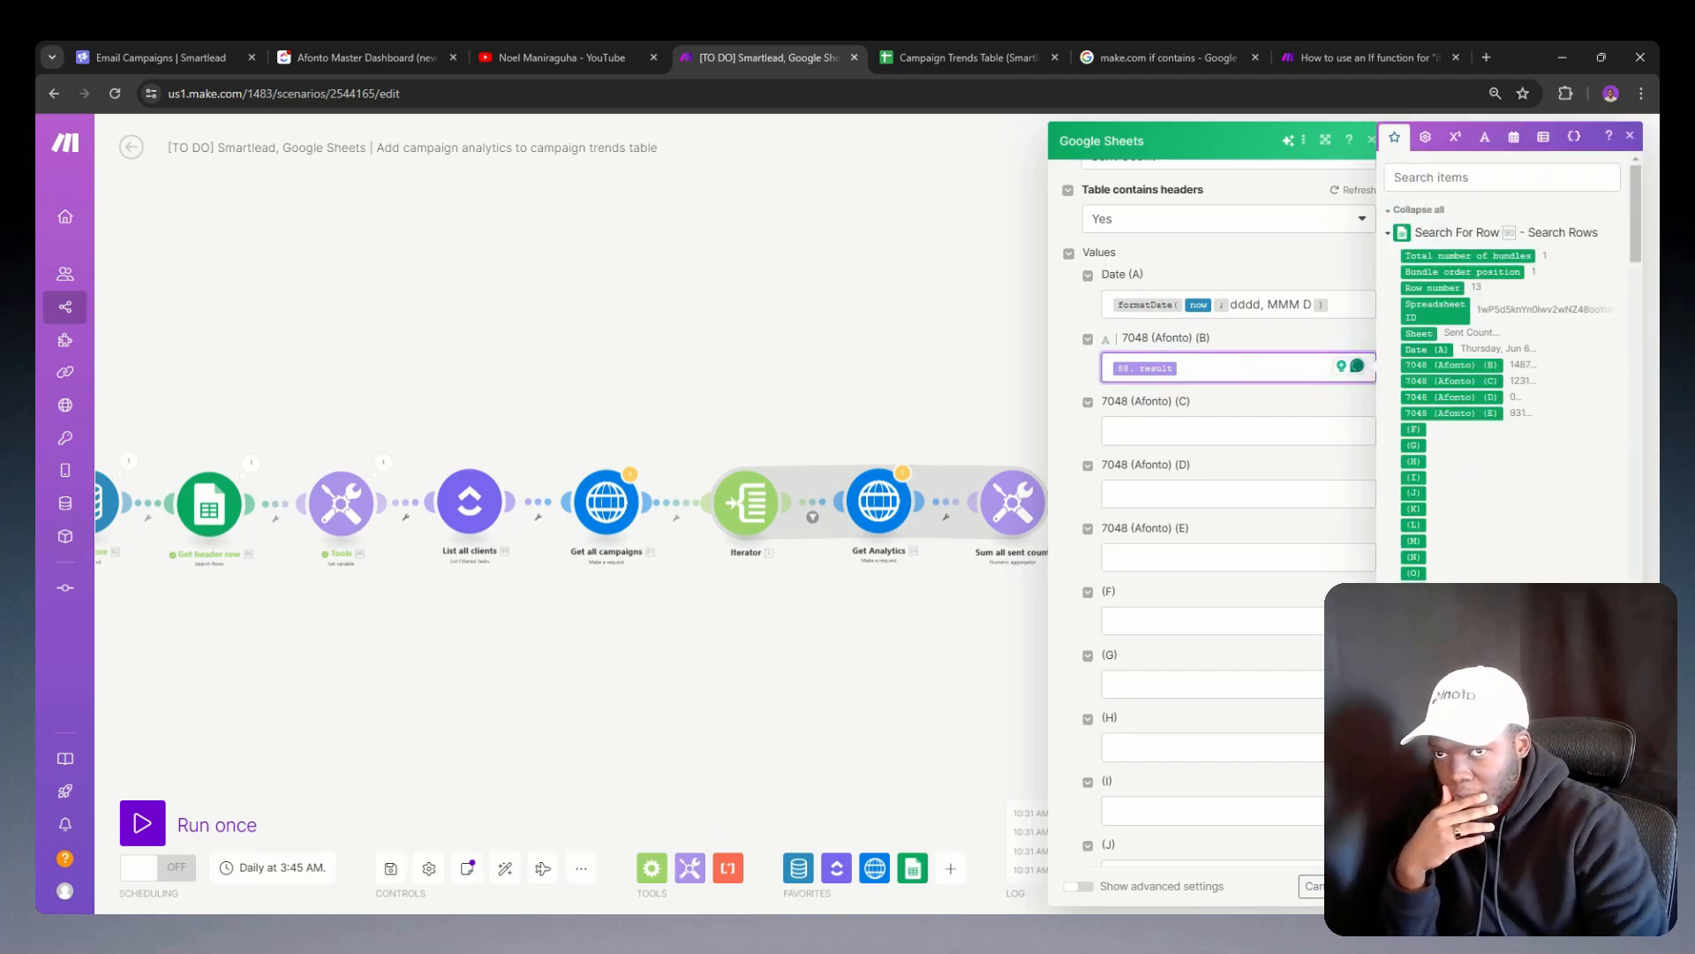
scroll(1456, 403, down, 10)
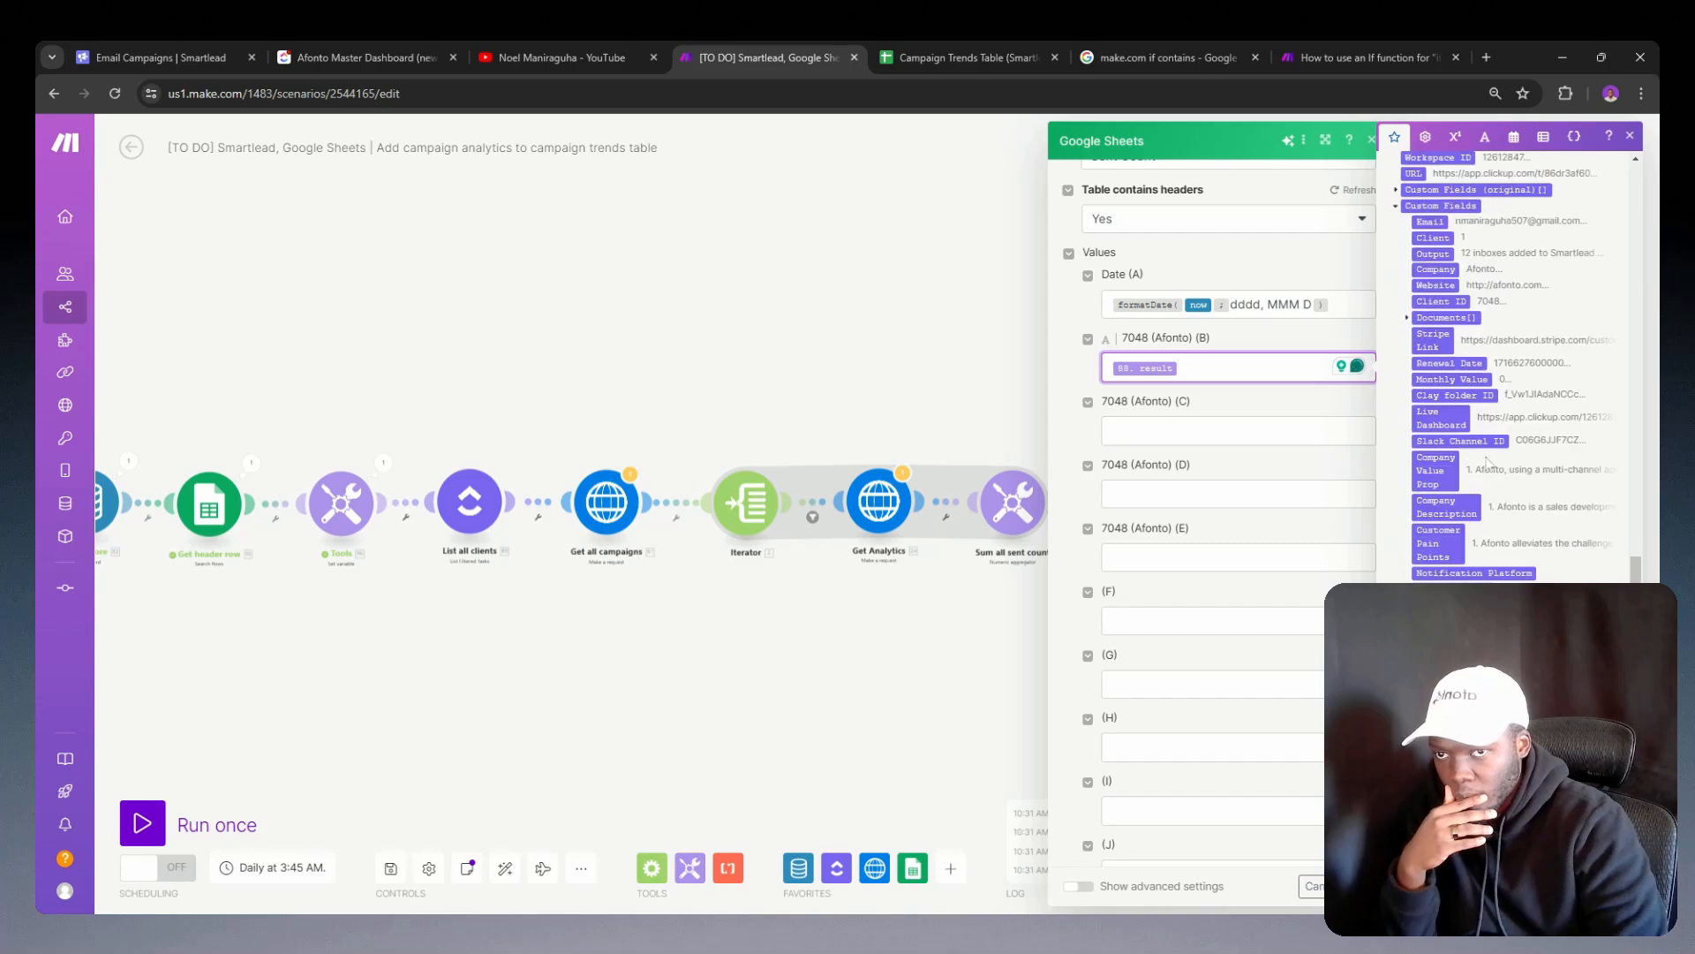
scroll(1484, 455, up, 3)
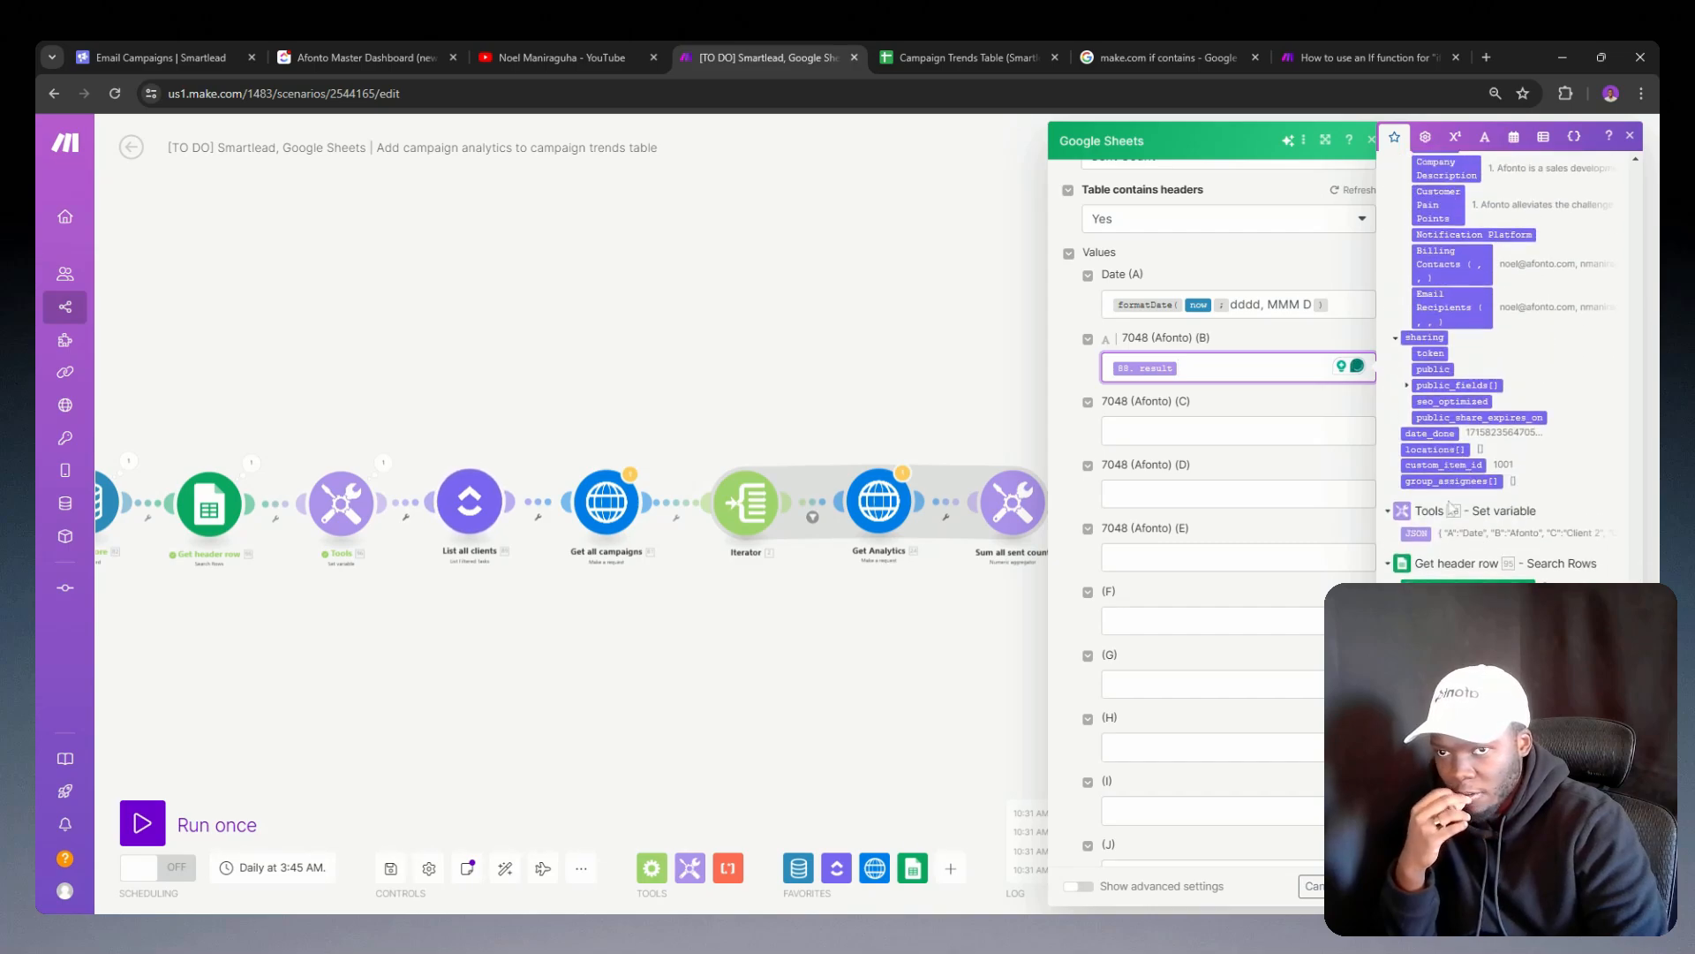
Step: Insert the indexOf function in the column C value of the add-a-row Google Sheets module
click(1171, 431)
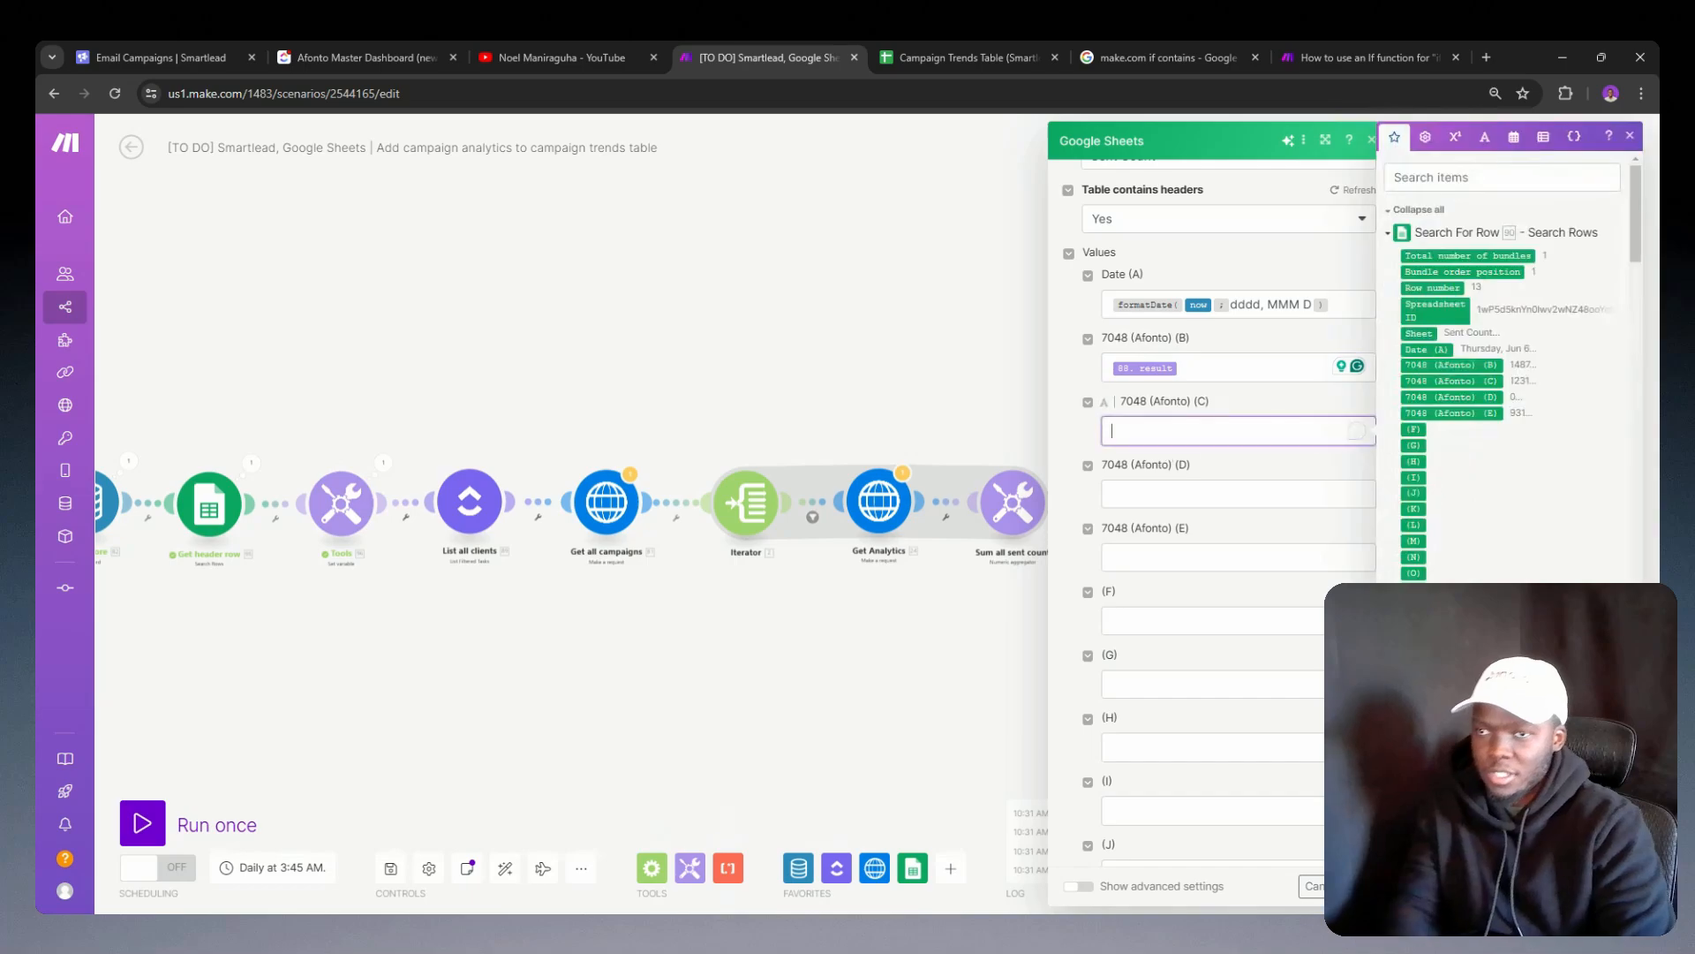
scroll(1390, 494, down, 15)
scroll(1388, 494, down, 10)
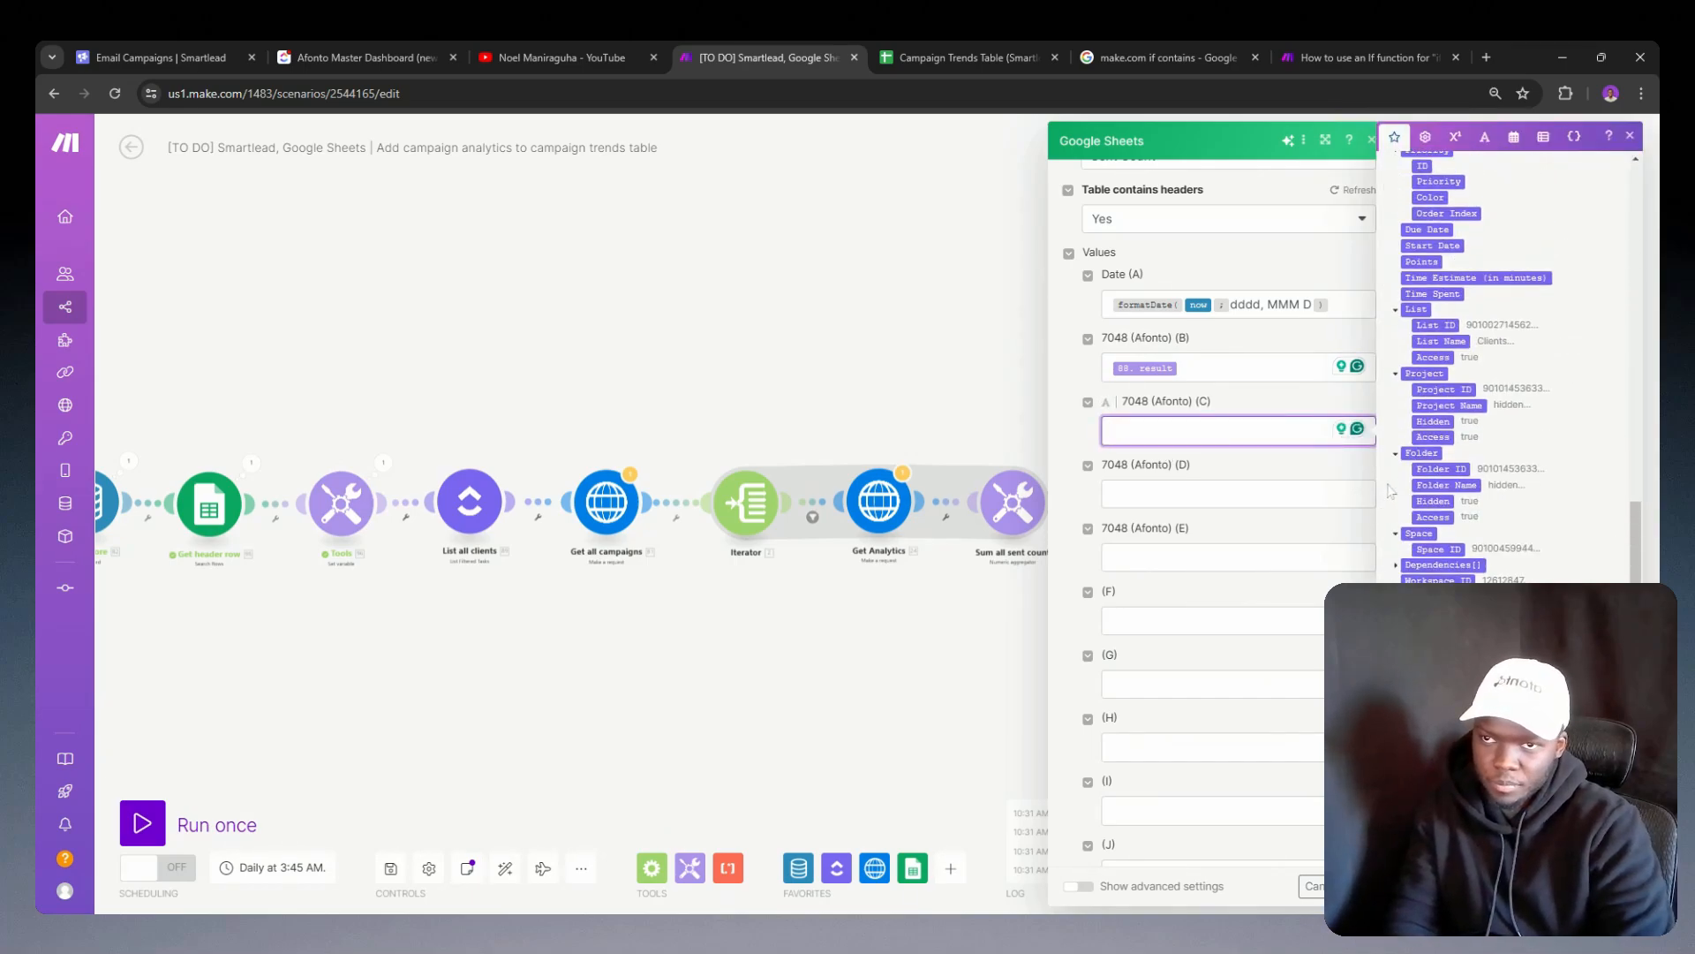
scroll(1420, 502, up, 8)
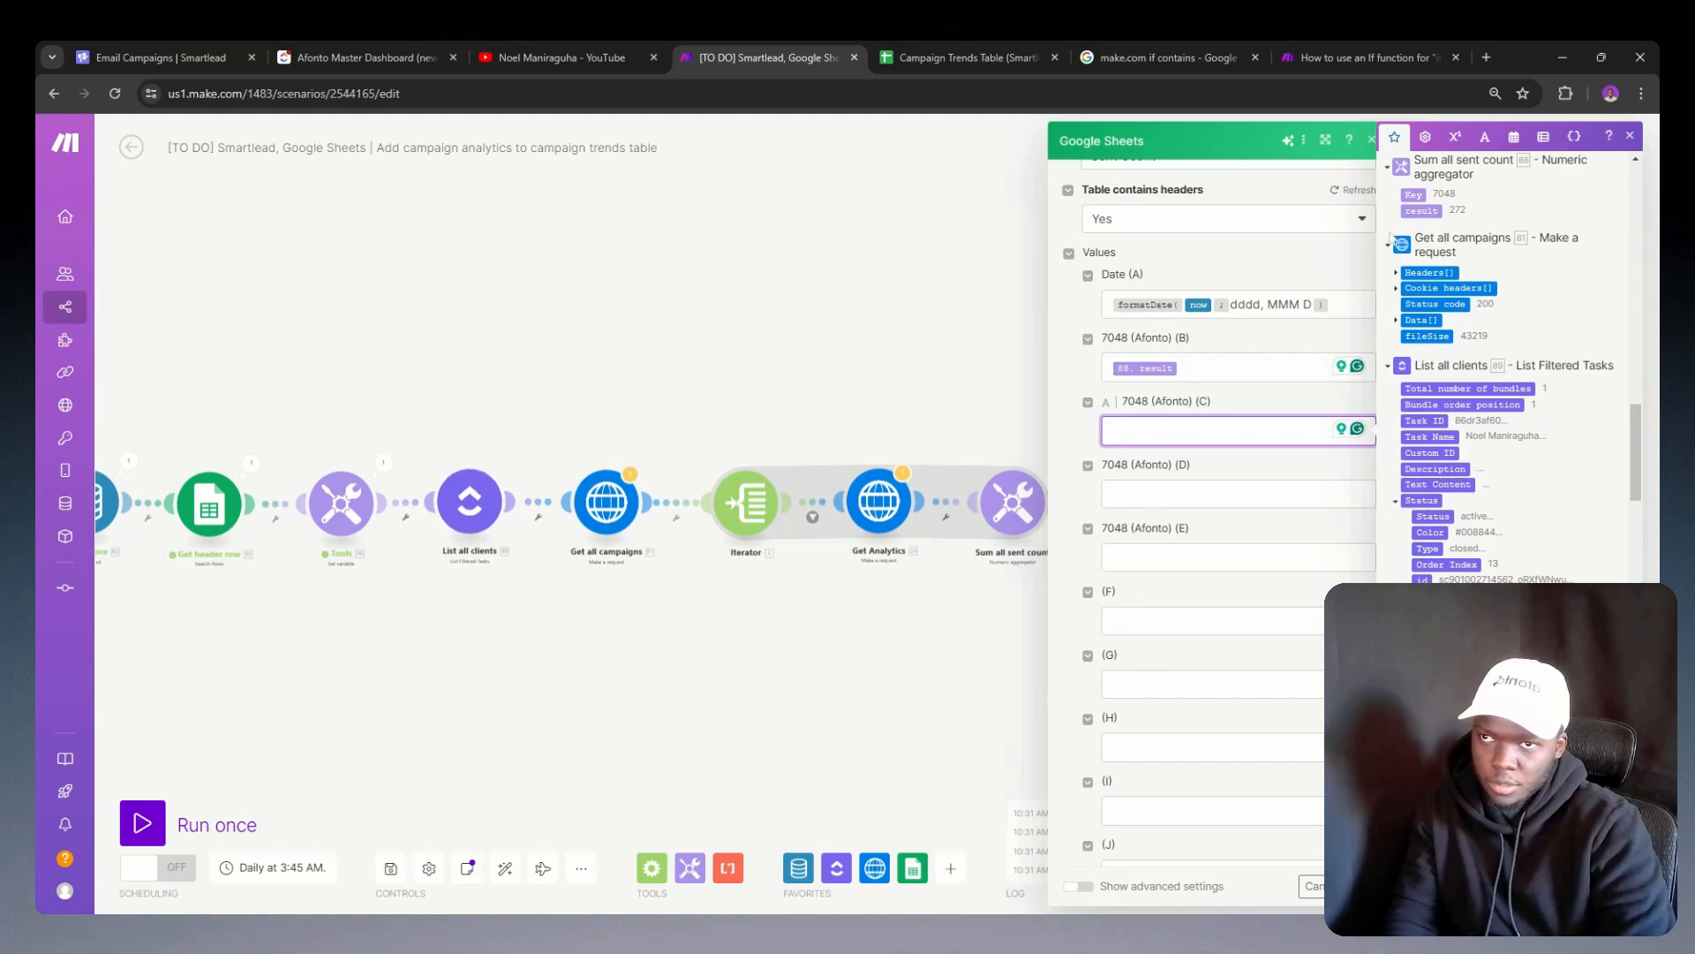
click(1484, 135)
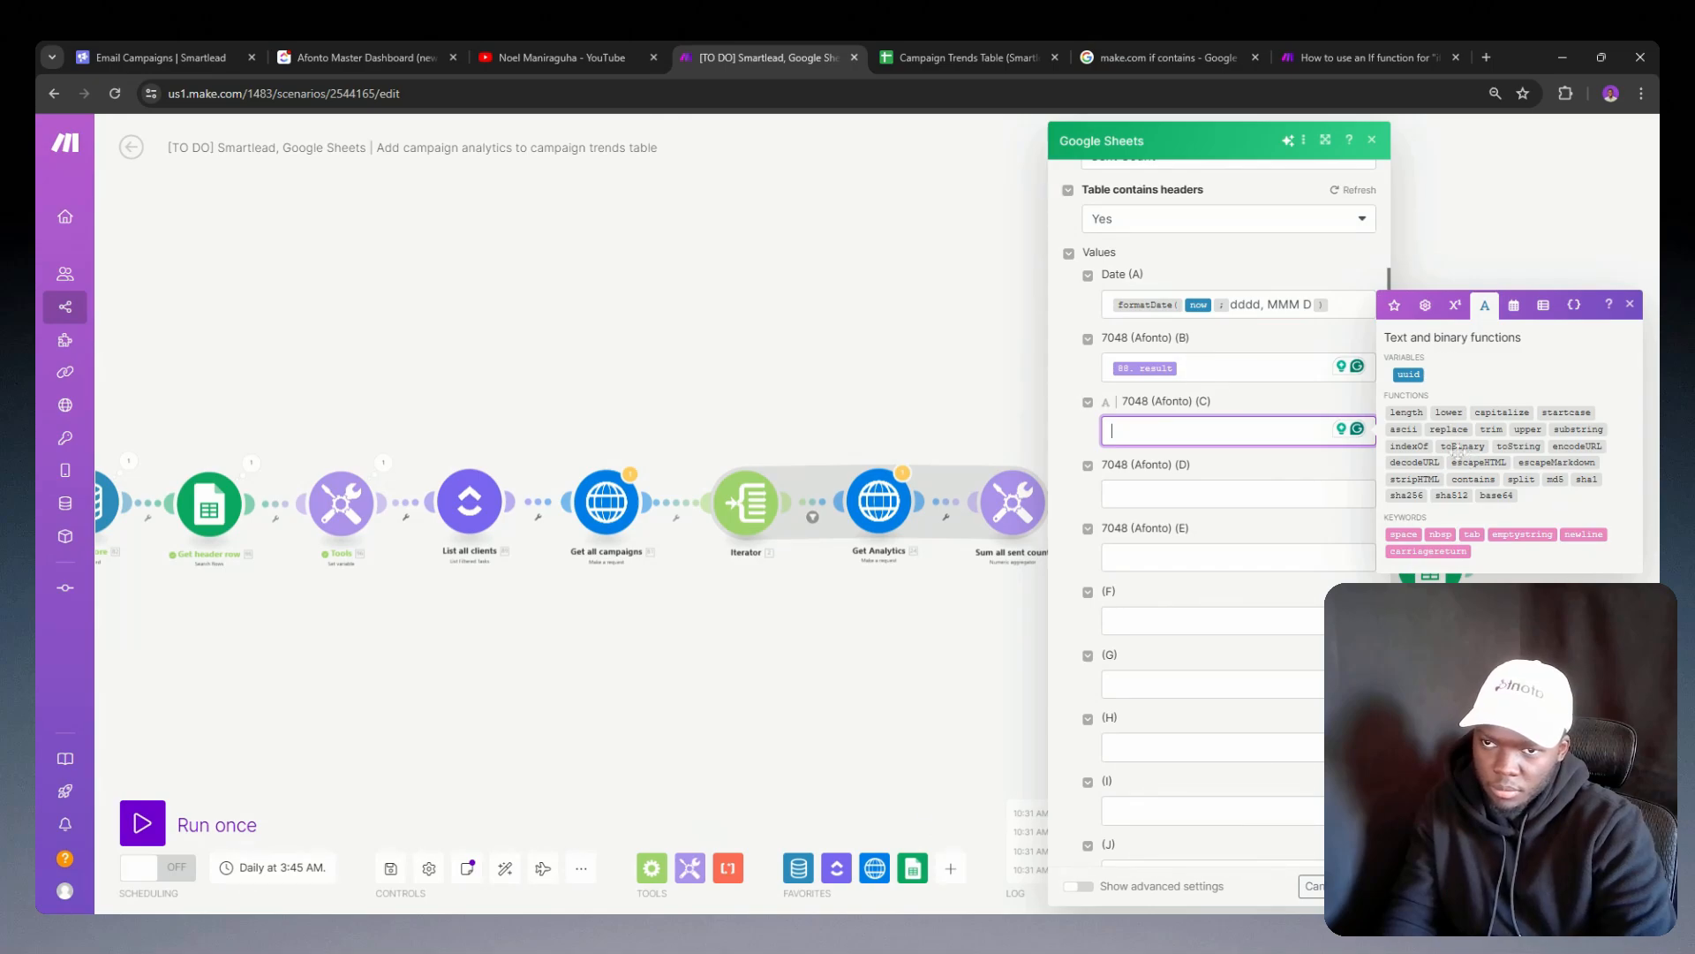
mouse_move(1554, 434)
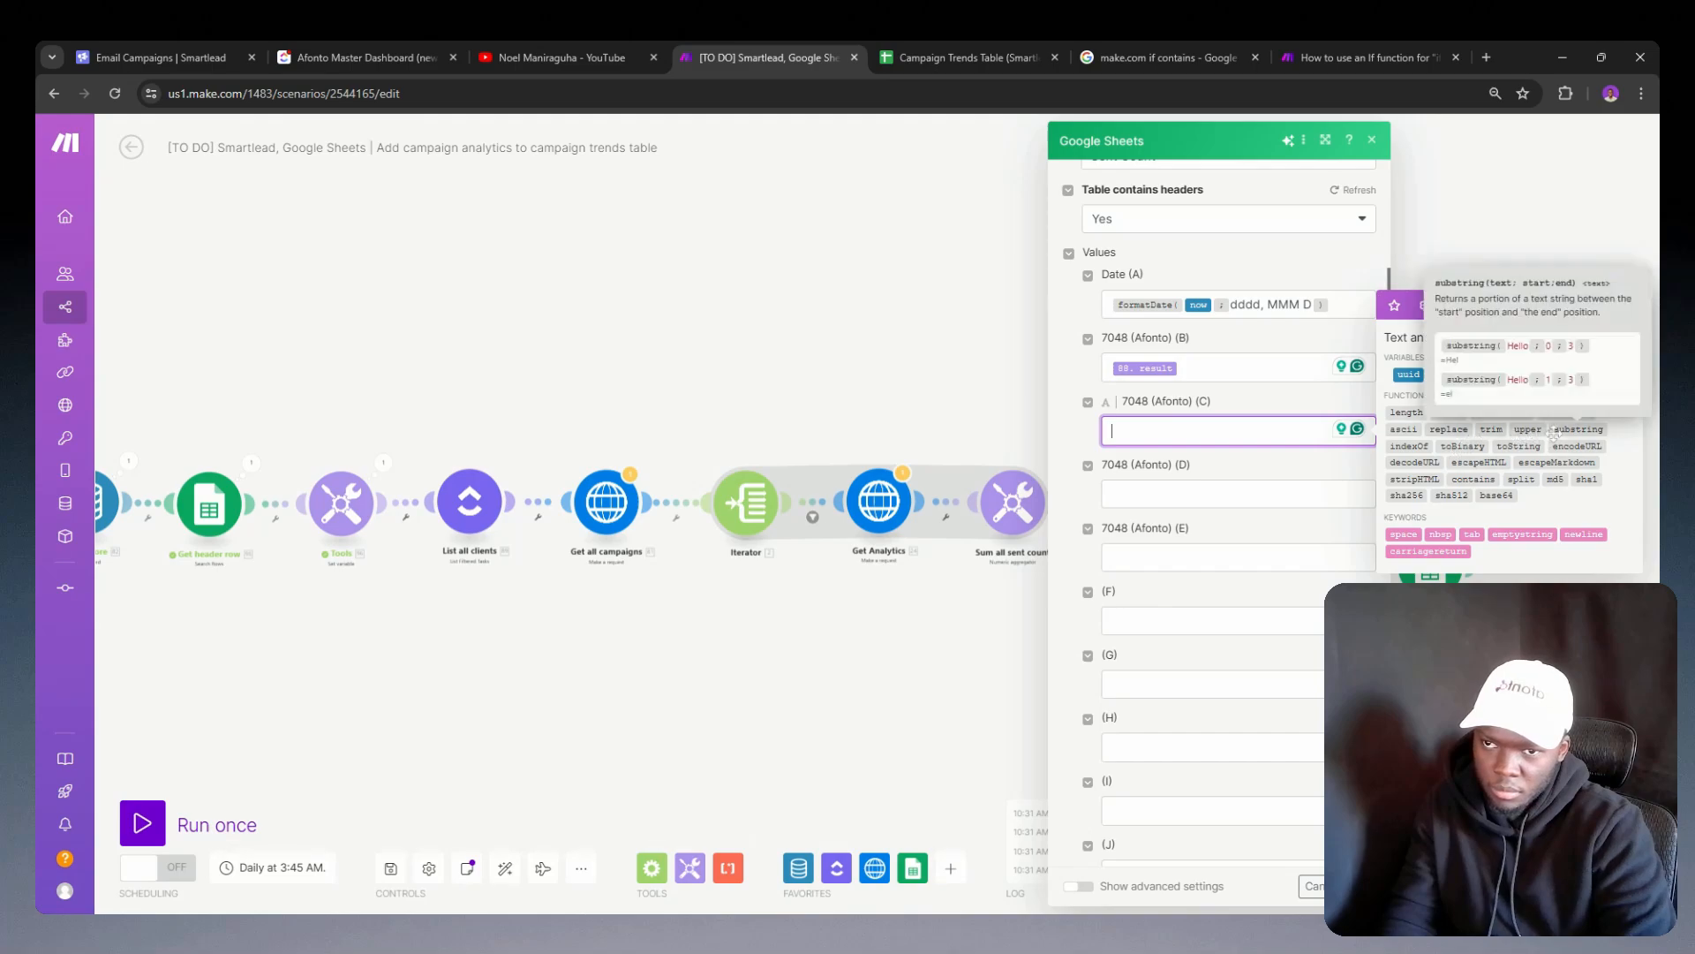
click(1410, 446)
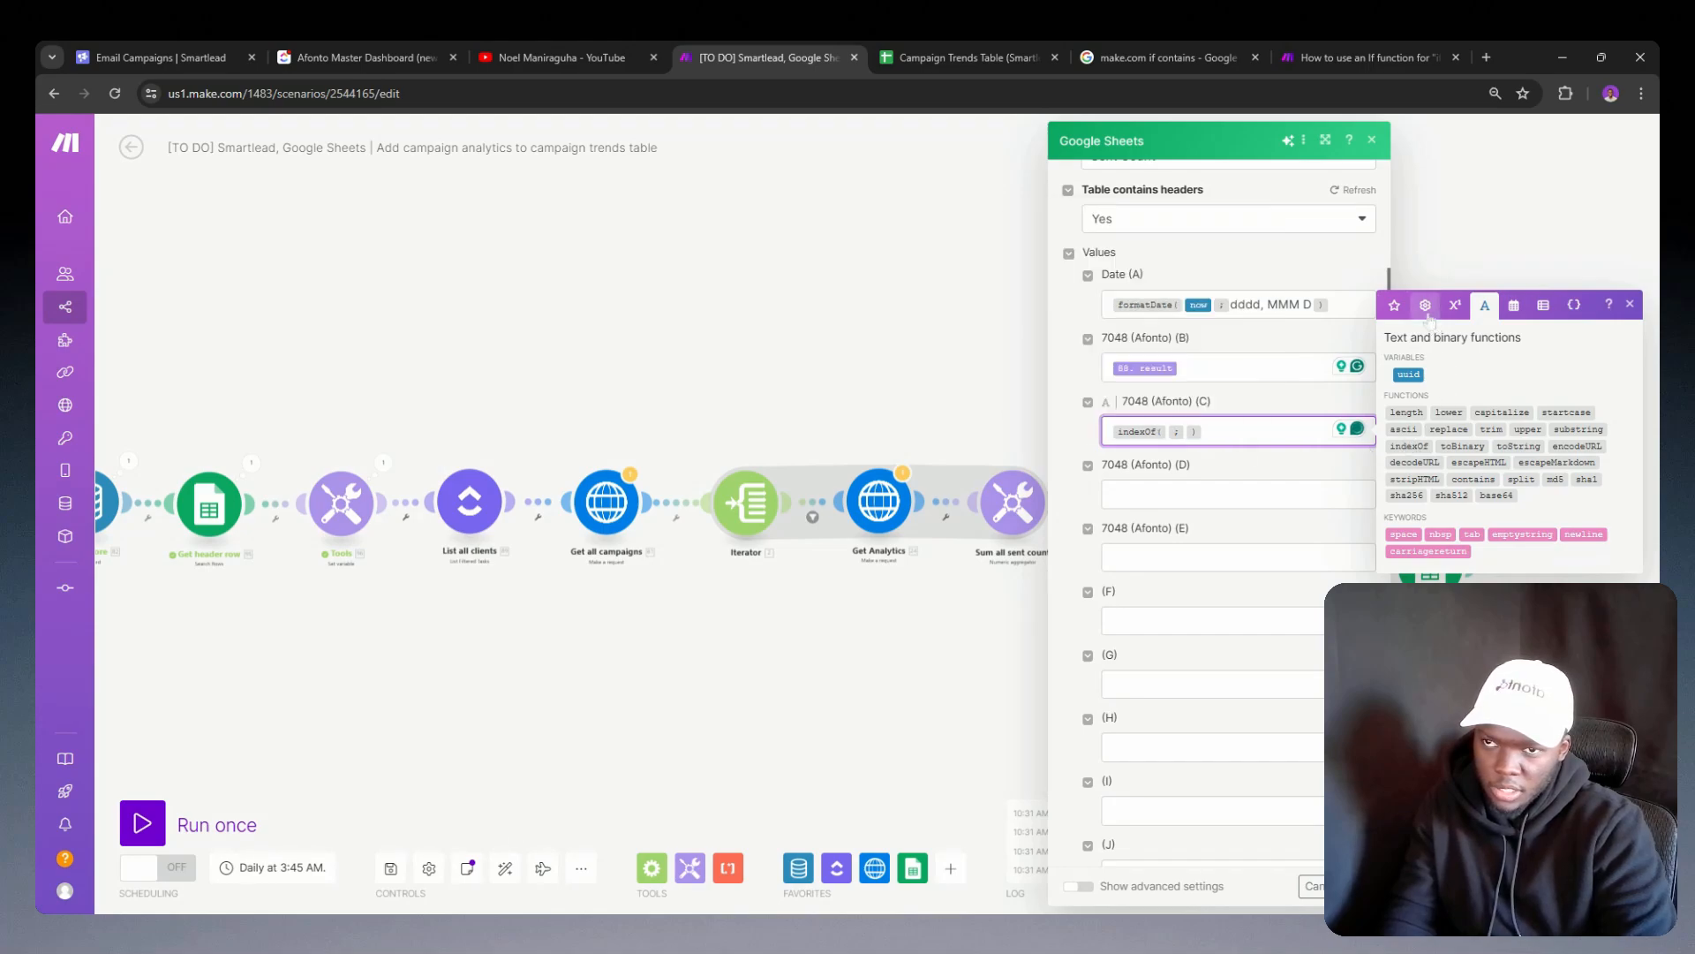
Step: Map the JSON variable from the Tools module as the string argument of the column C indexOf function
click(1395, 304)
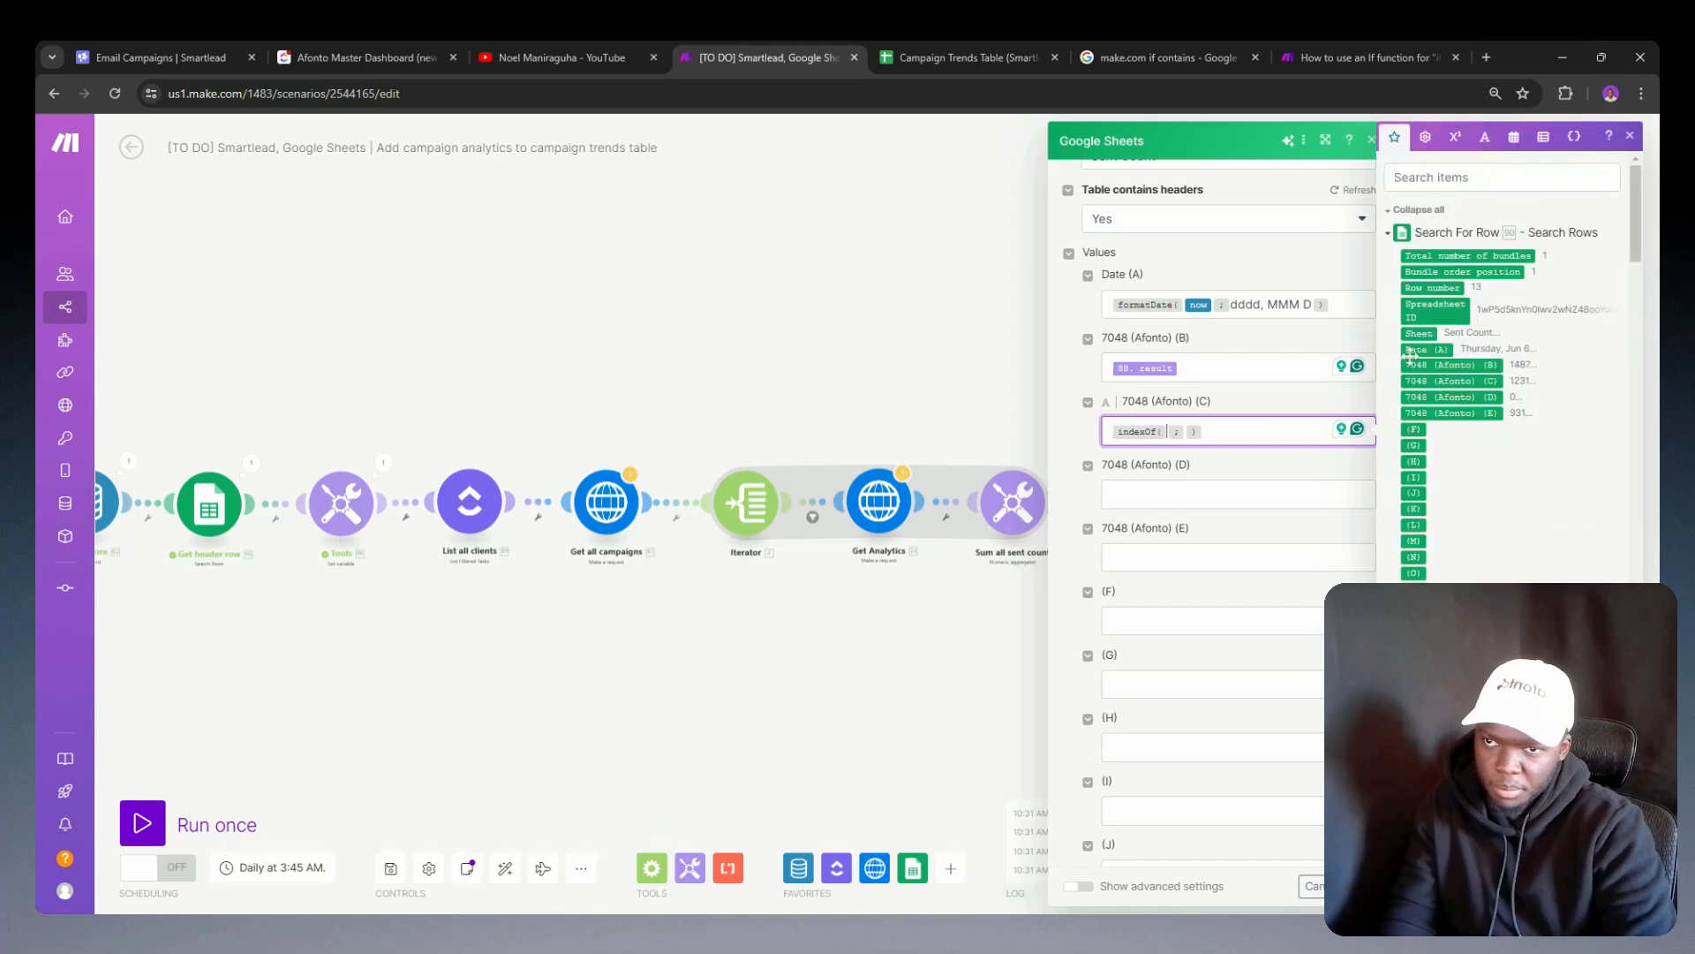
scroll(1490, 273, down, 10)
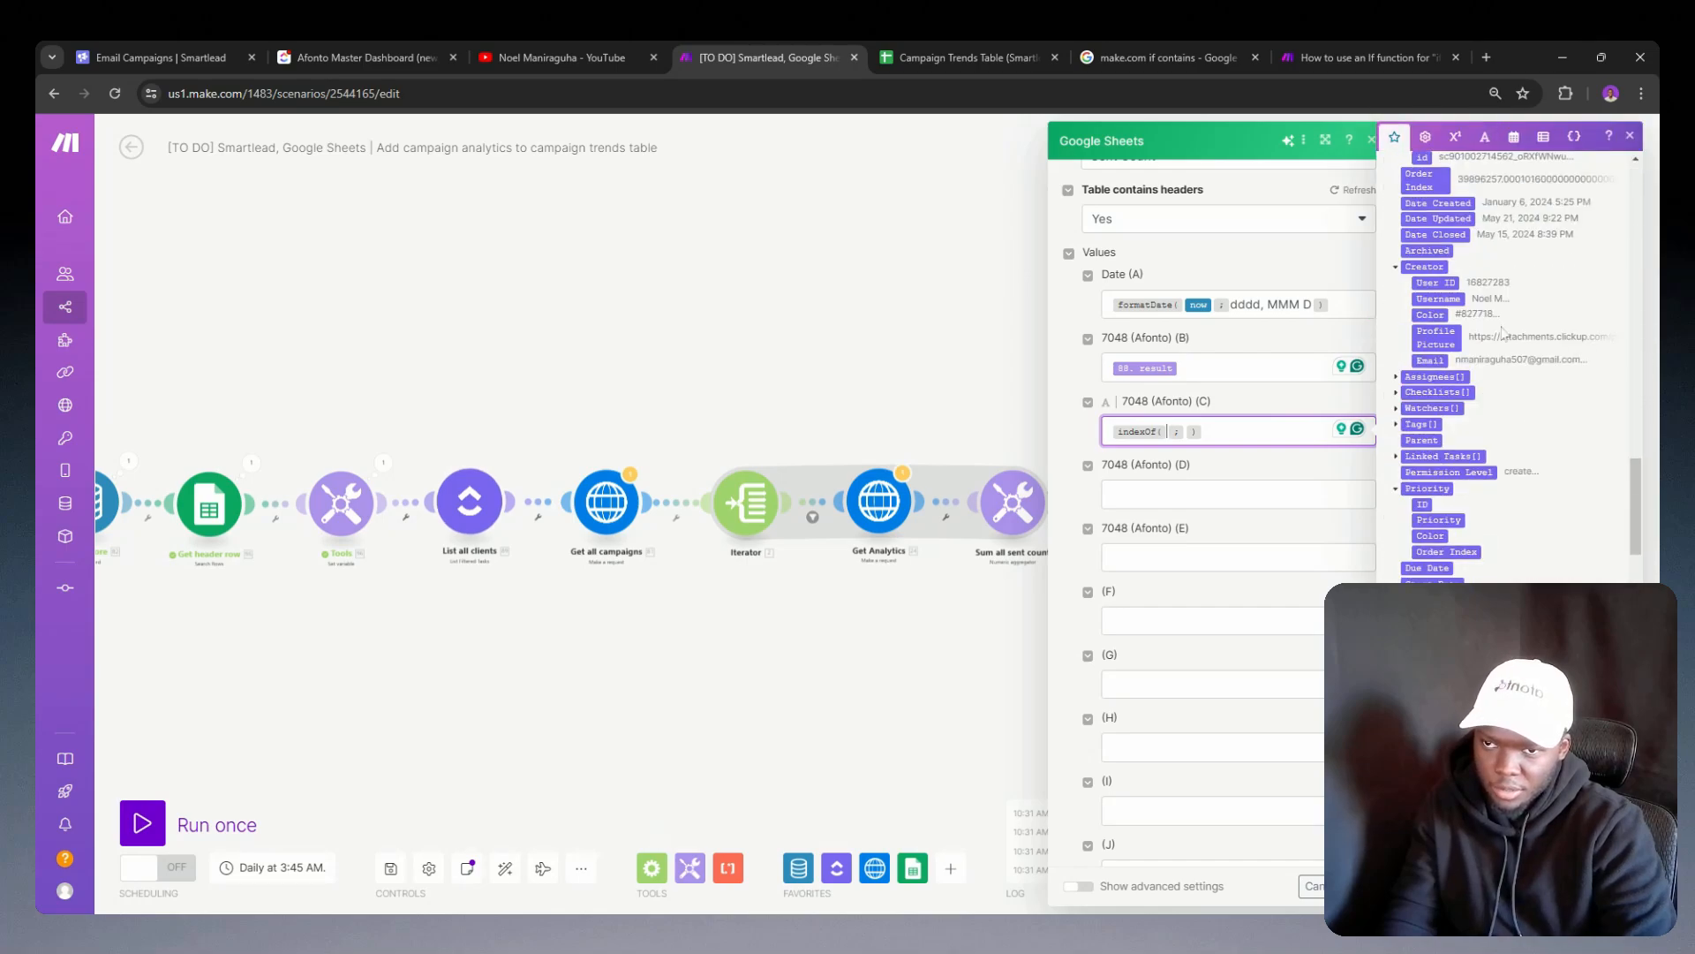
scroll(1416, 364, down, 10)
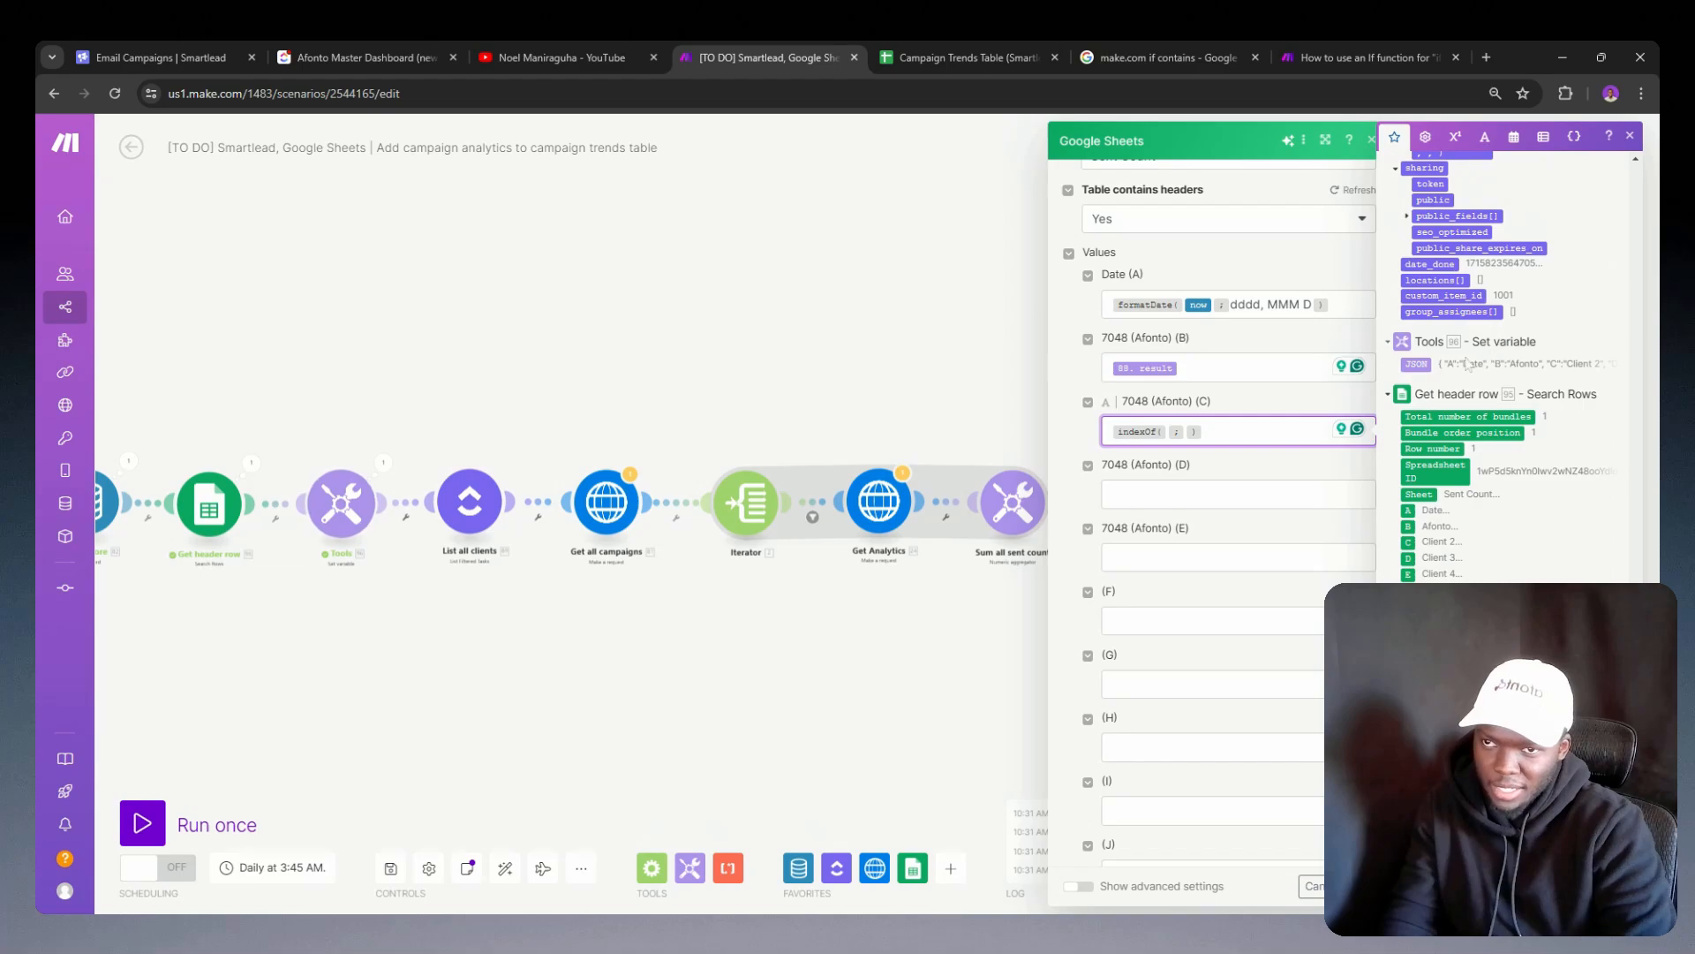
click(1416, 364)
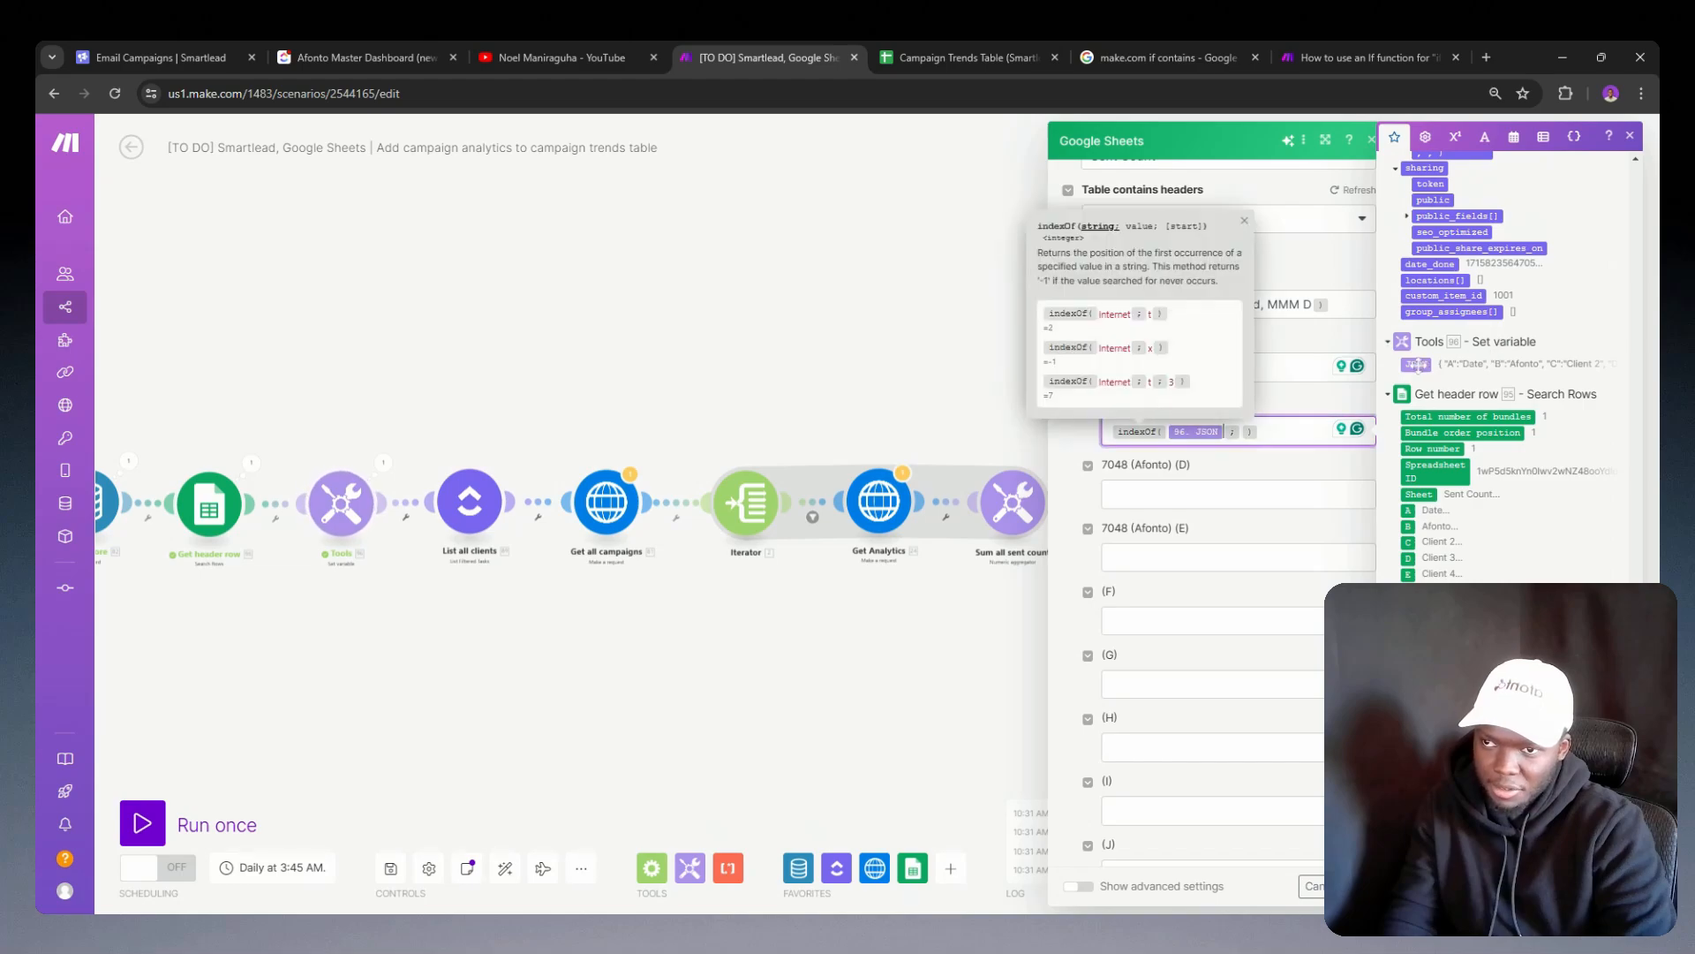
click(1241, 433)
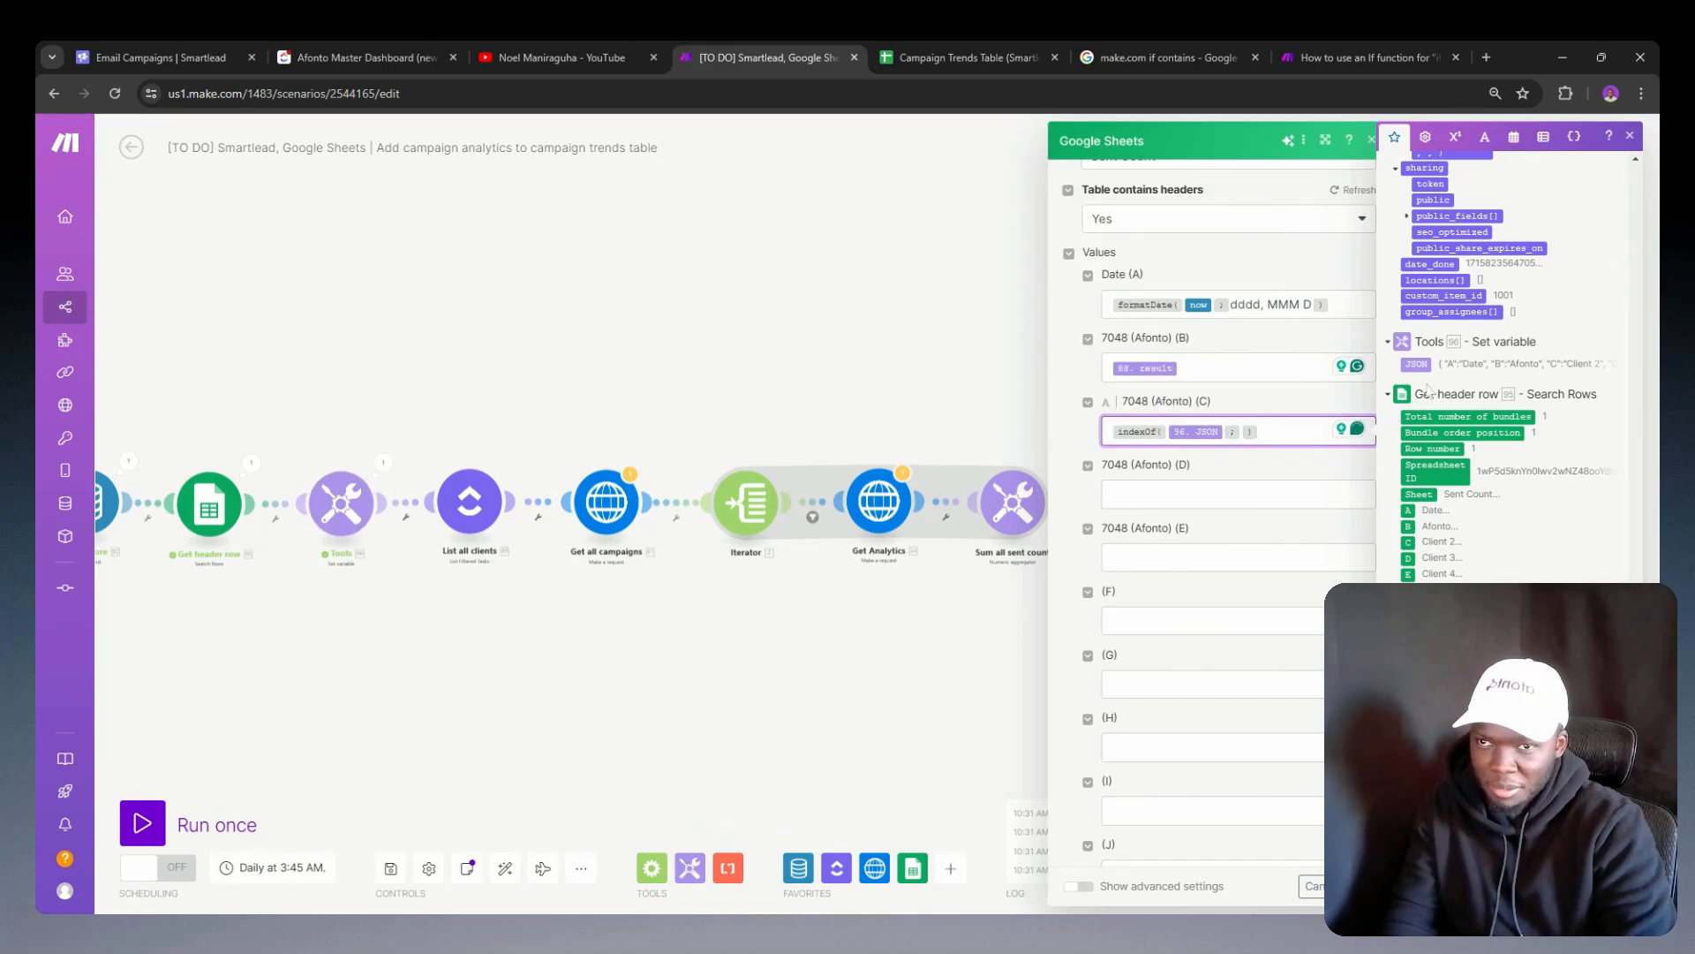
scroll(1428, 389, down, 10)
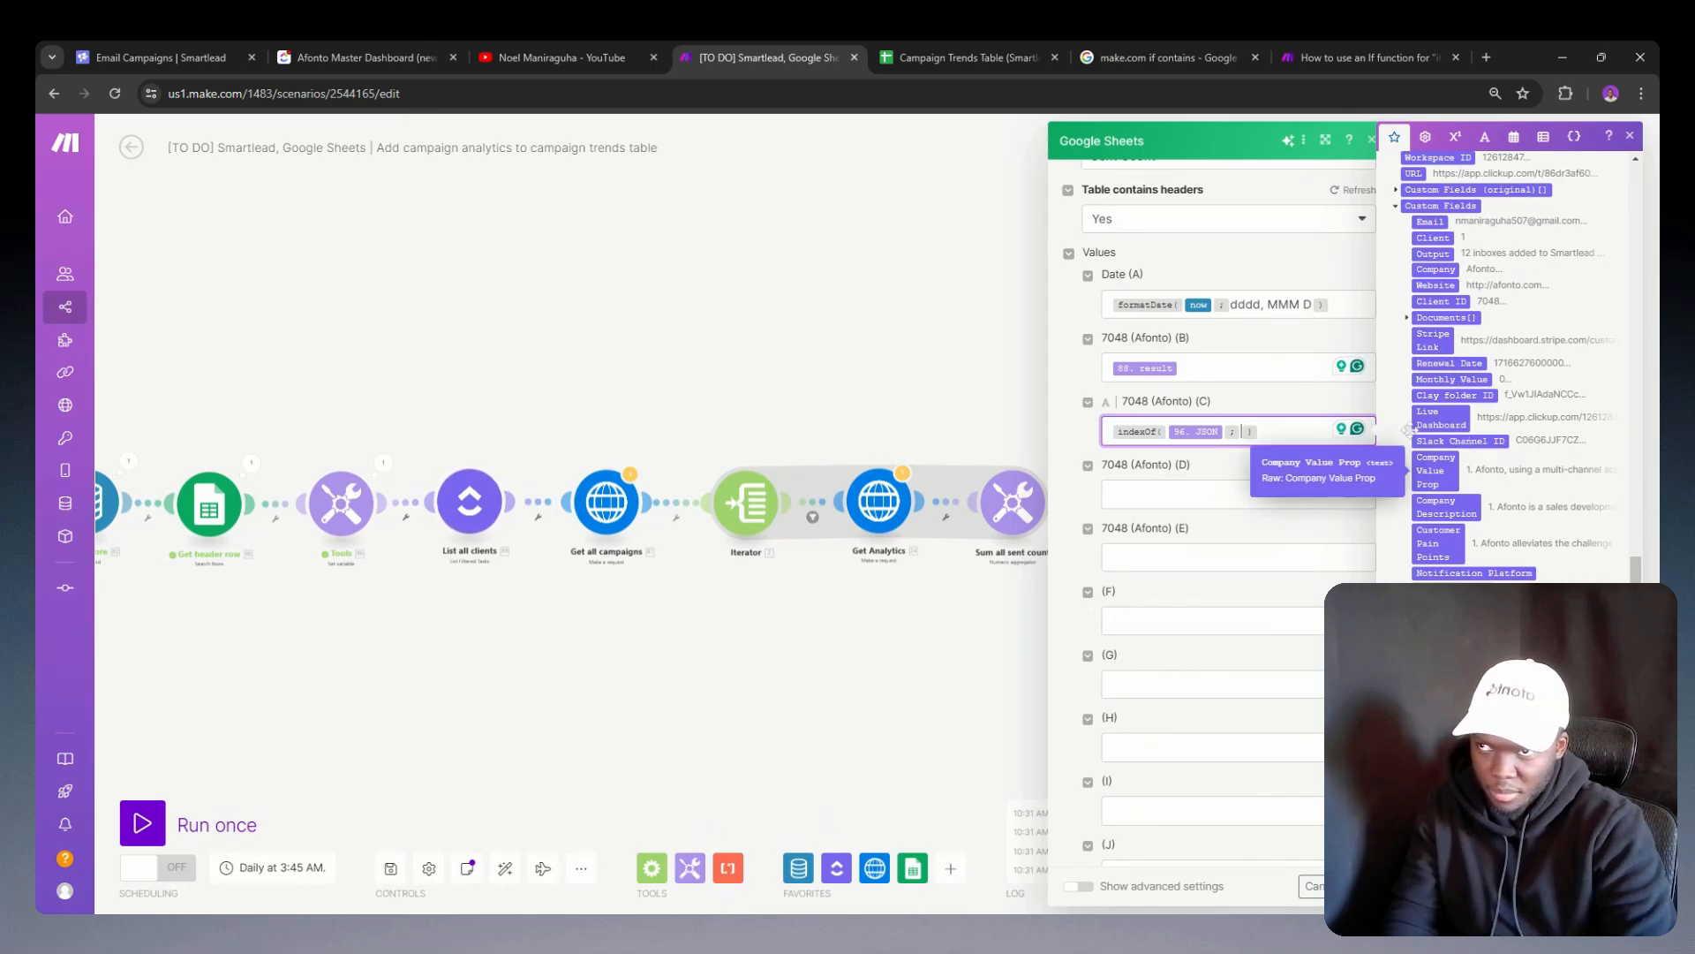
Step: Switch to the Campaign Trends Table in Google Sheets and change header B1 to the client ID followed by "(Afonto)"
click(920, 55)
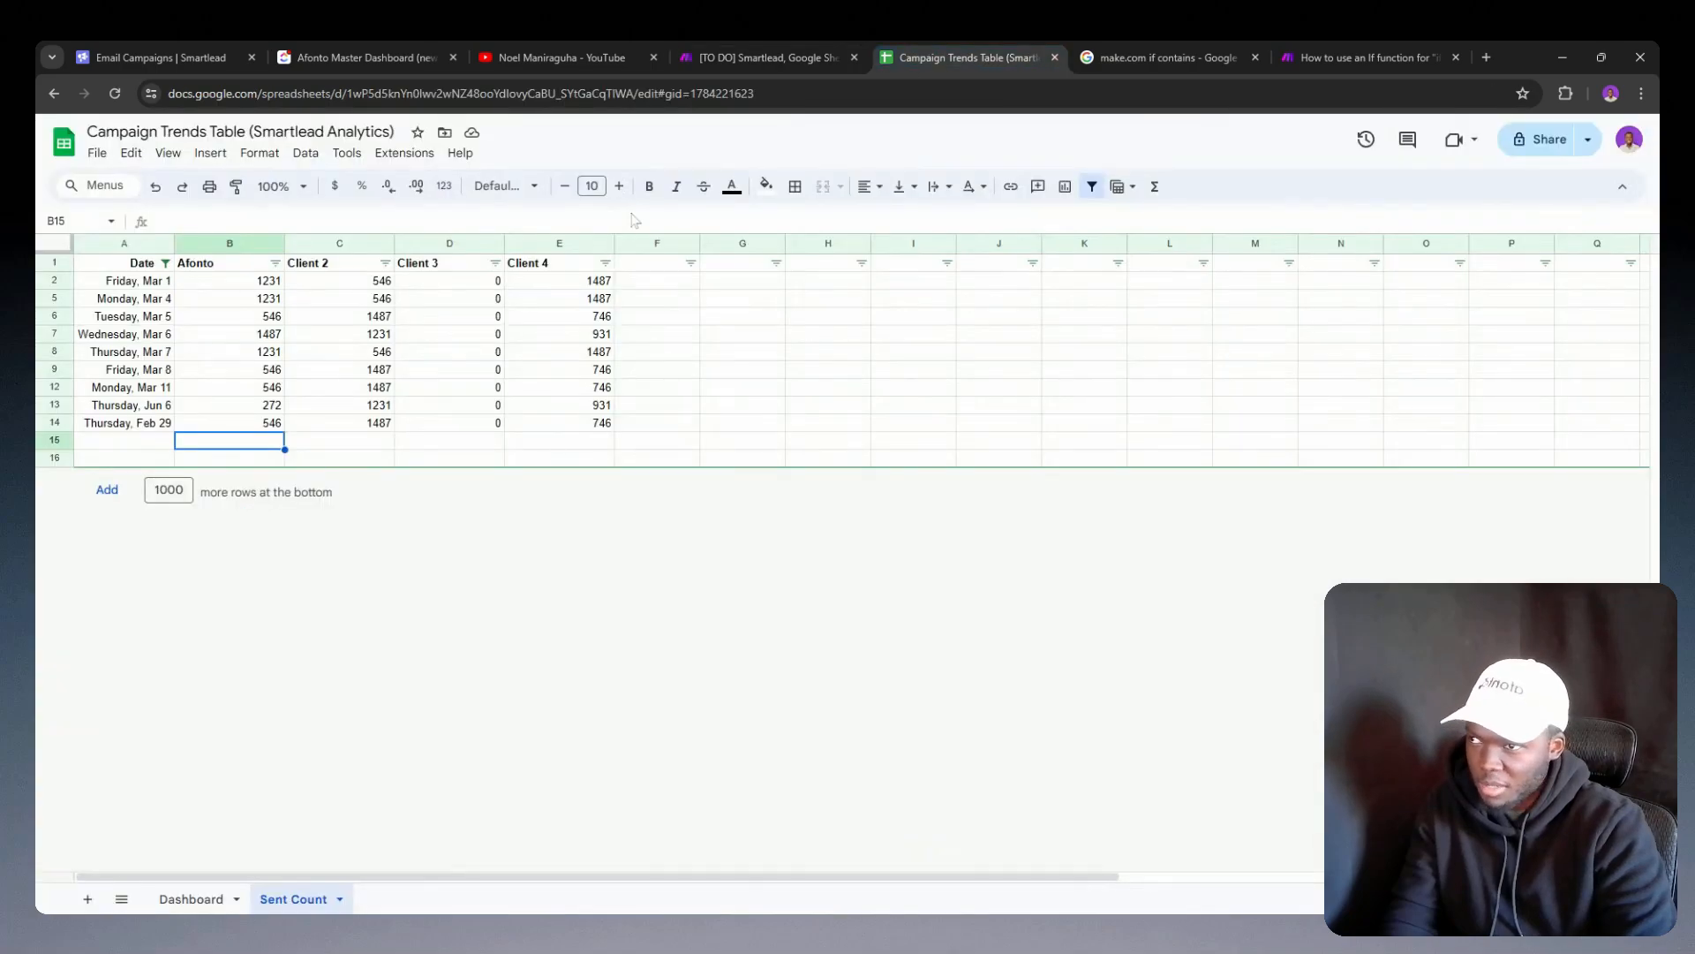
click(213, 266)
double_click(206, 264)
key(Left)
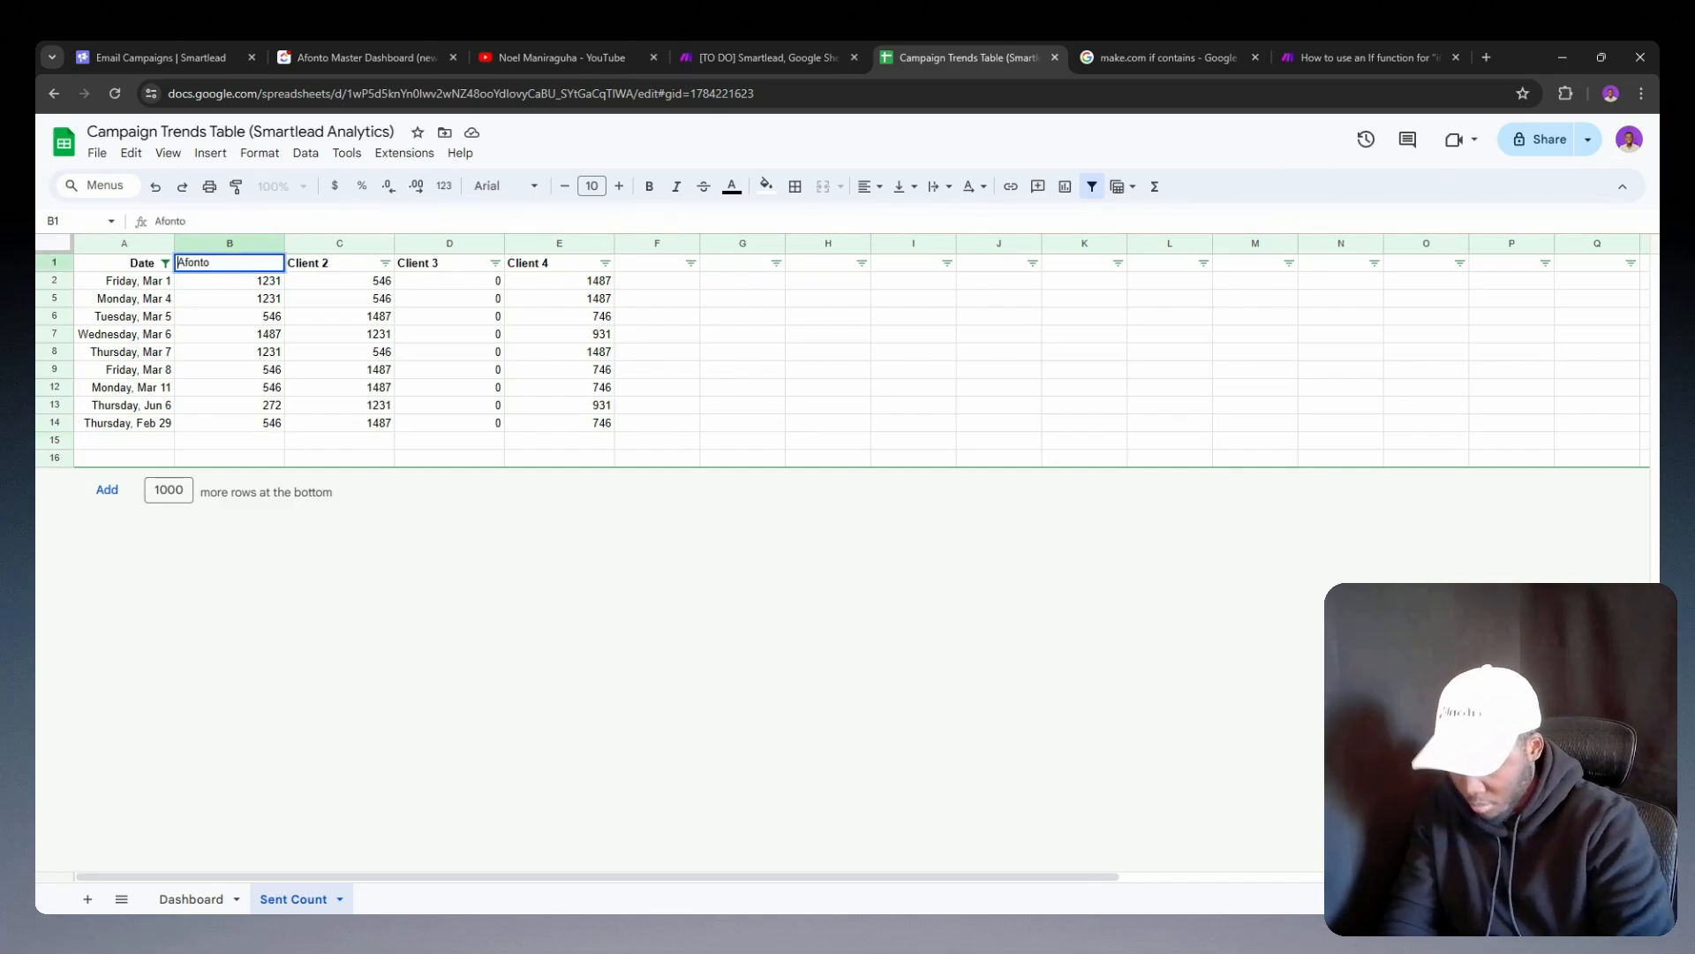
text(70)
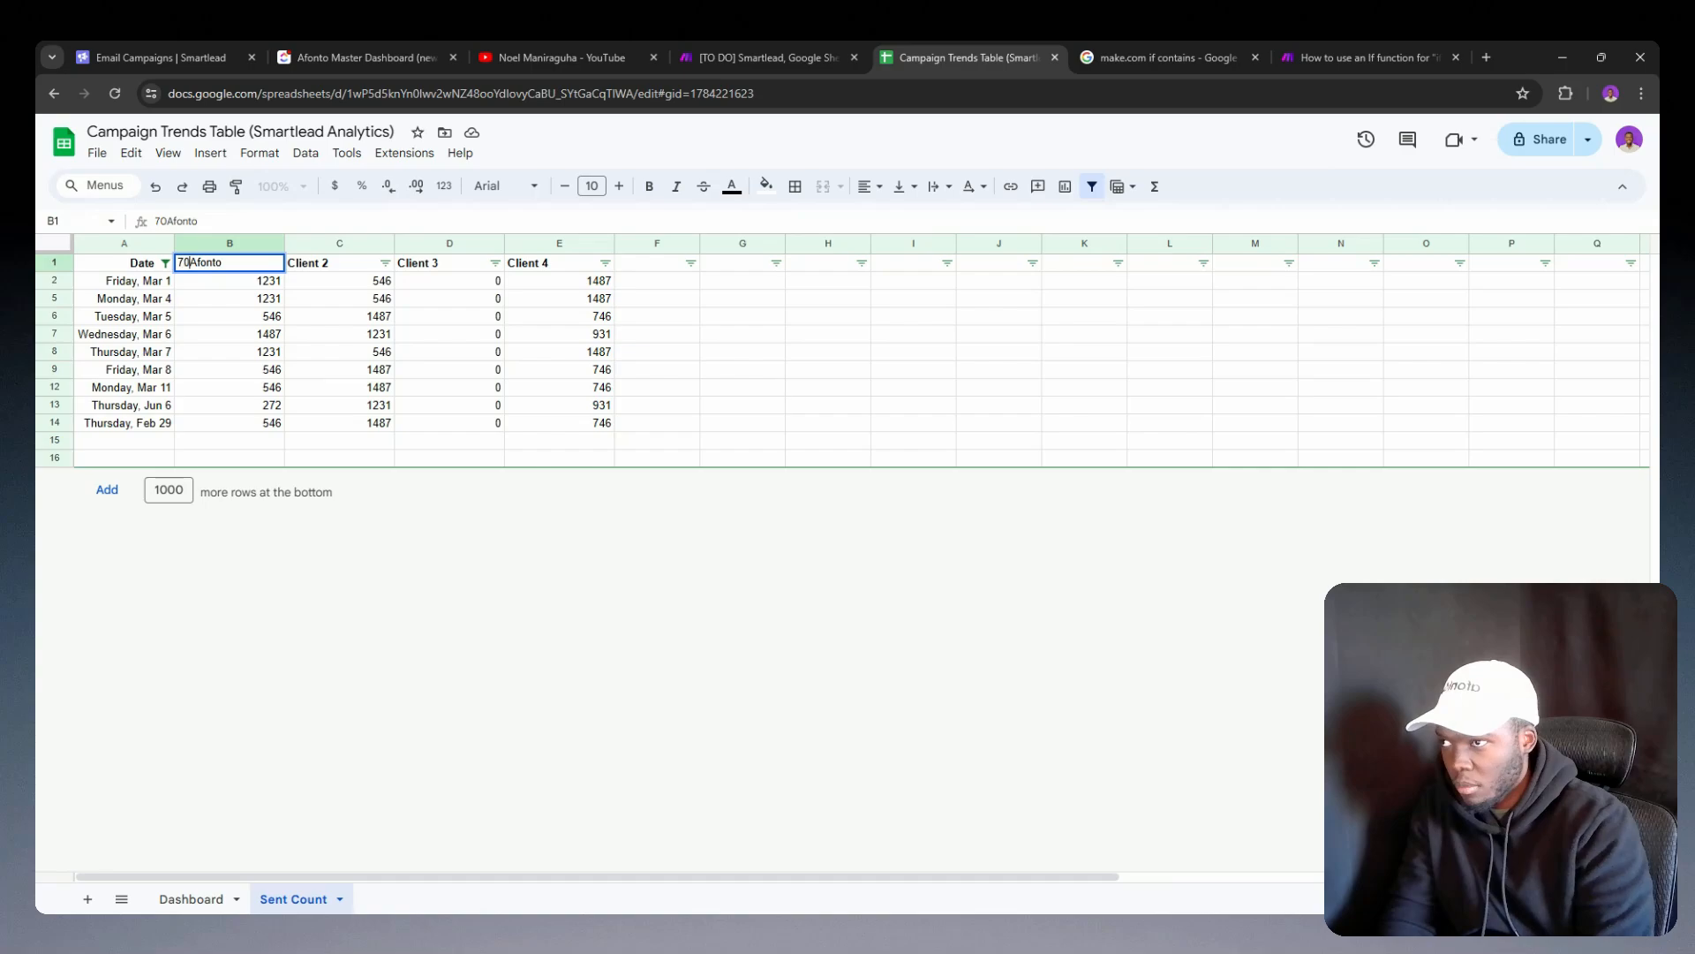
text(48)
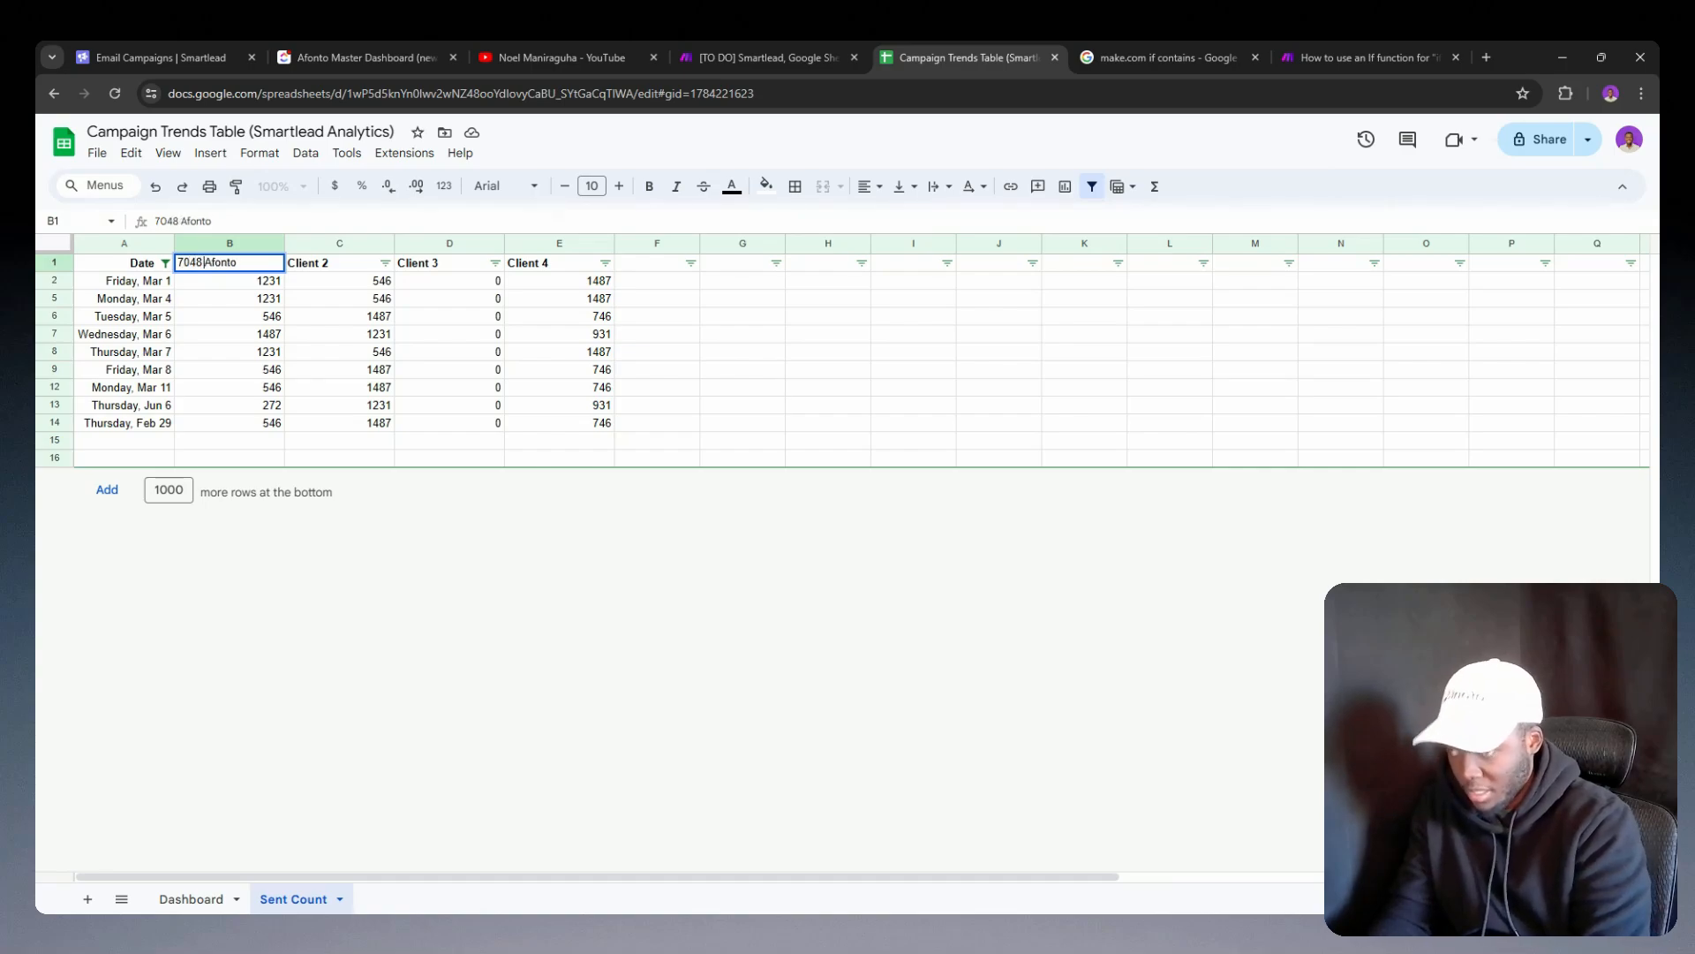
text( ()
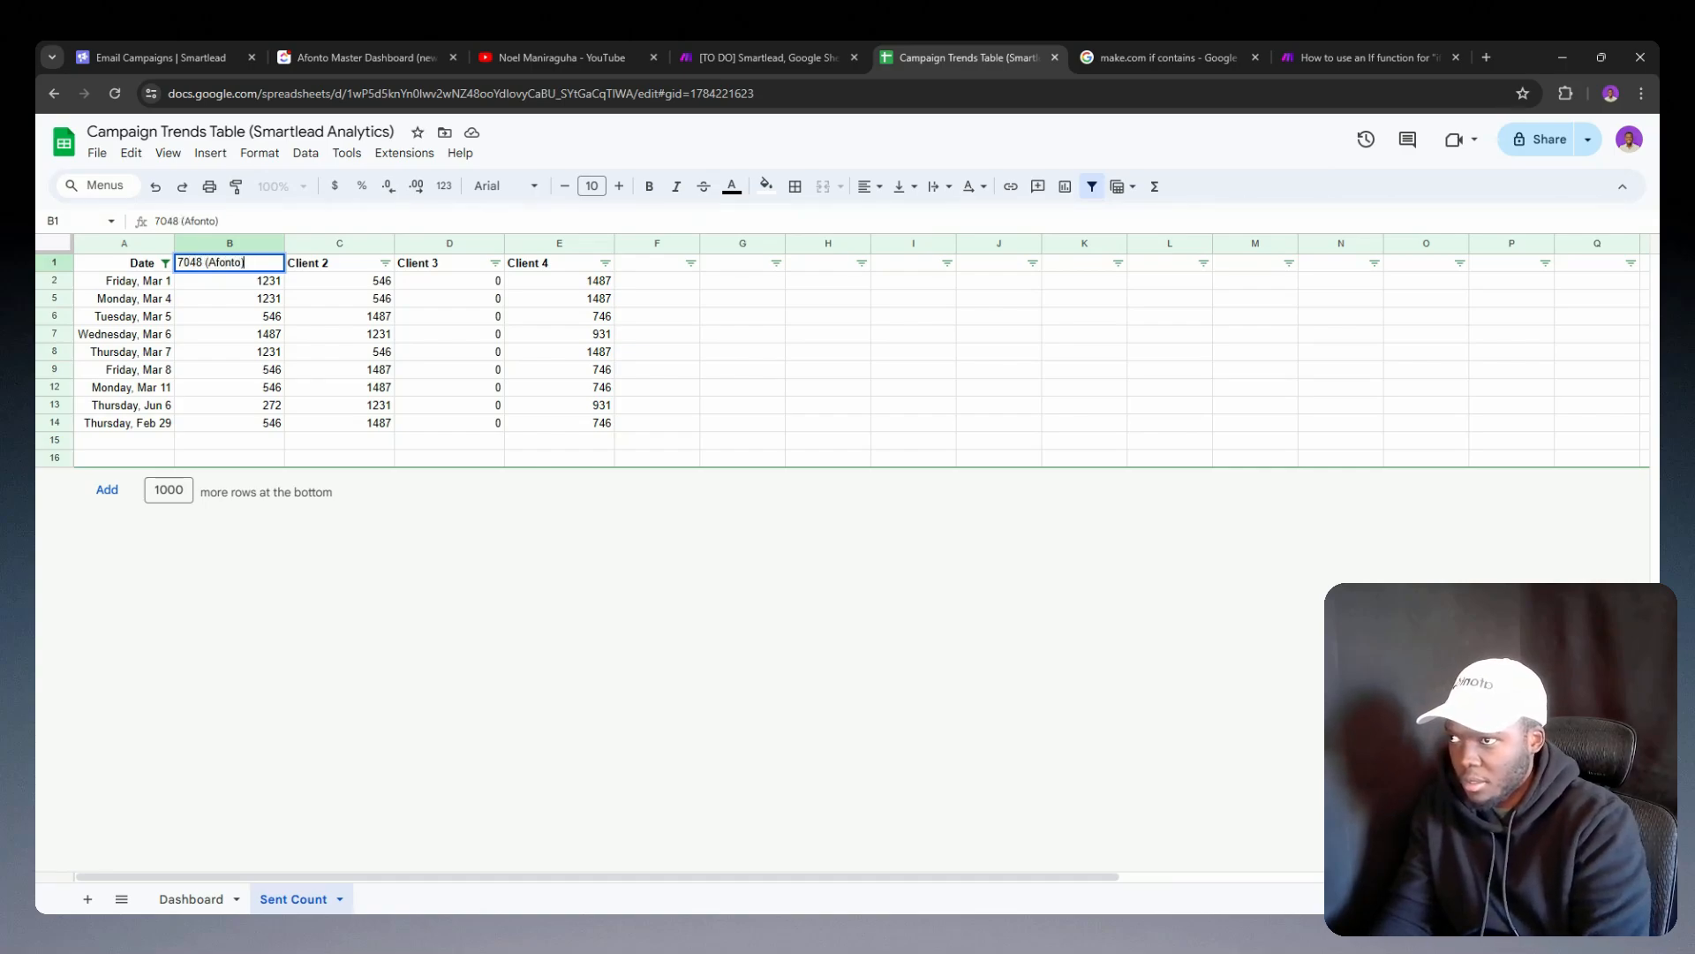
key(ctrl+shift+Left)
key(ctrl+shift+Left)
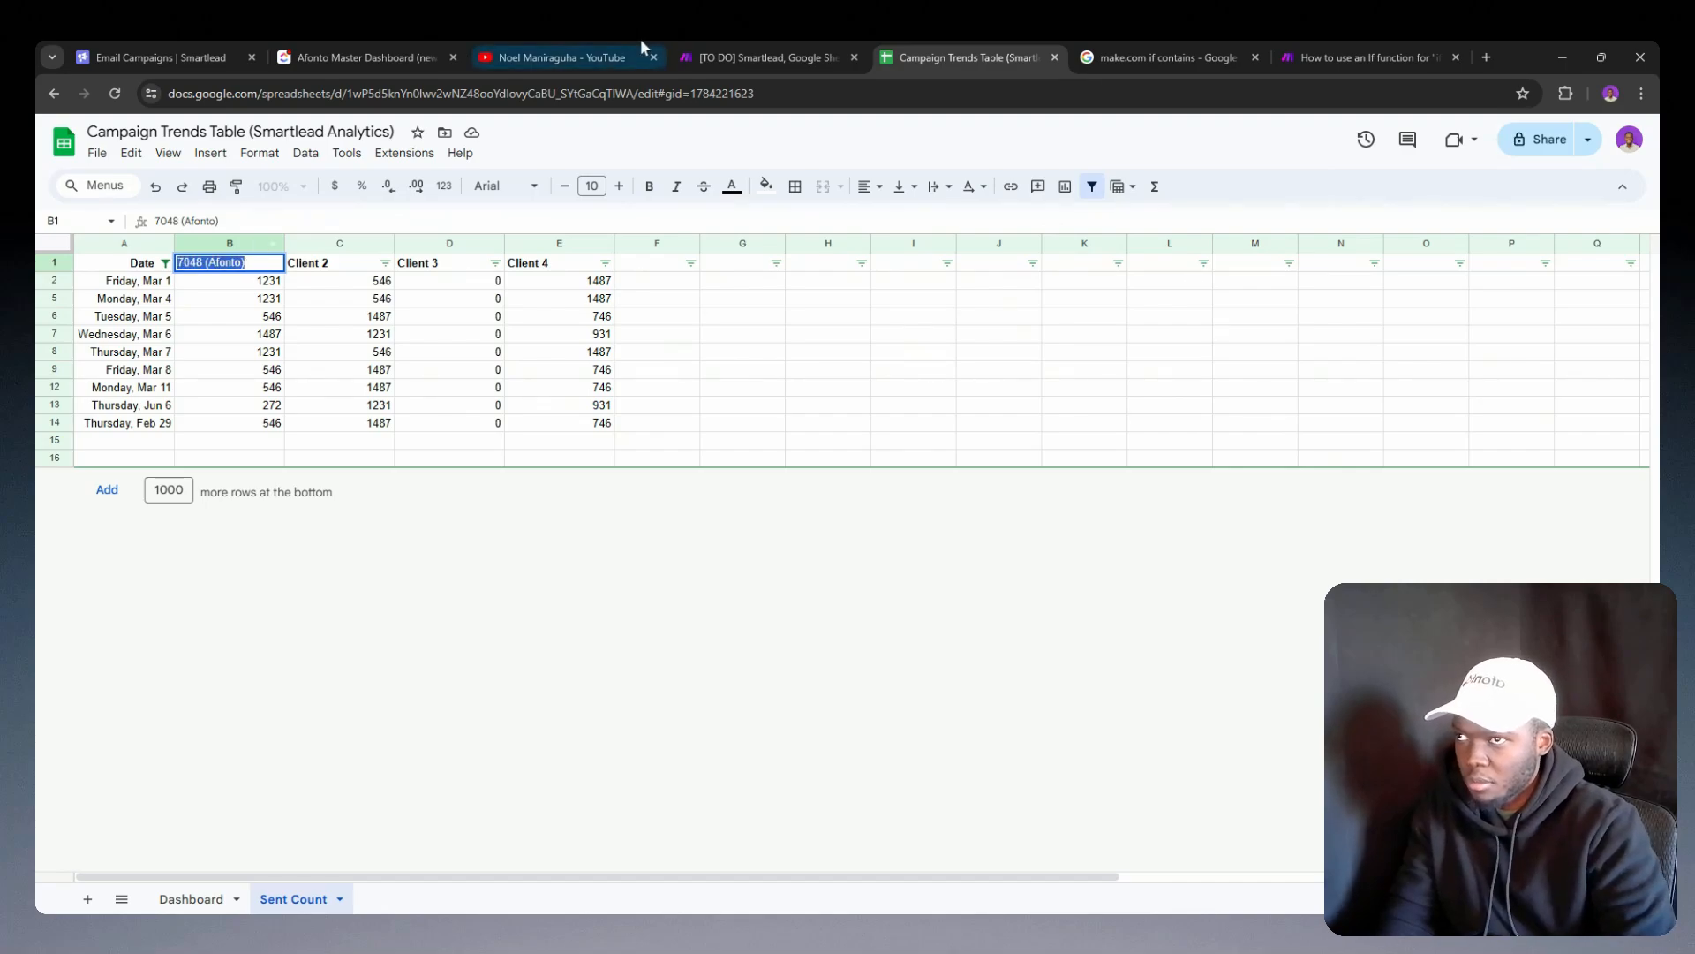
Step: Return to the Make scenario, map the Key from Sum all sent count as indexOf's search value in column C, and save the module
click(712, 51)
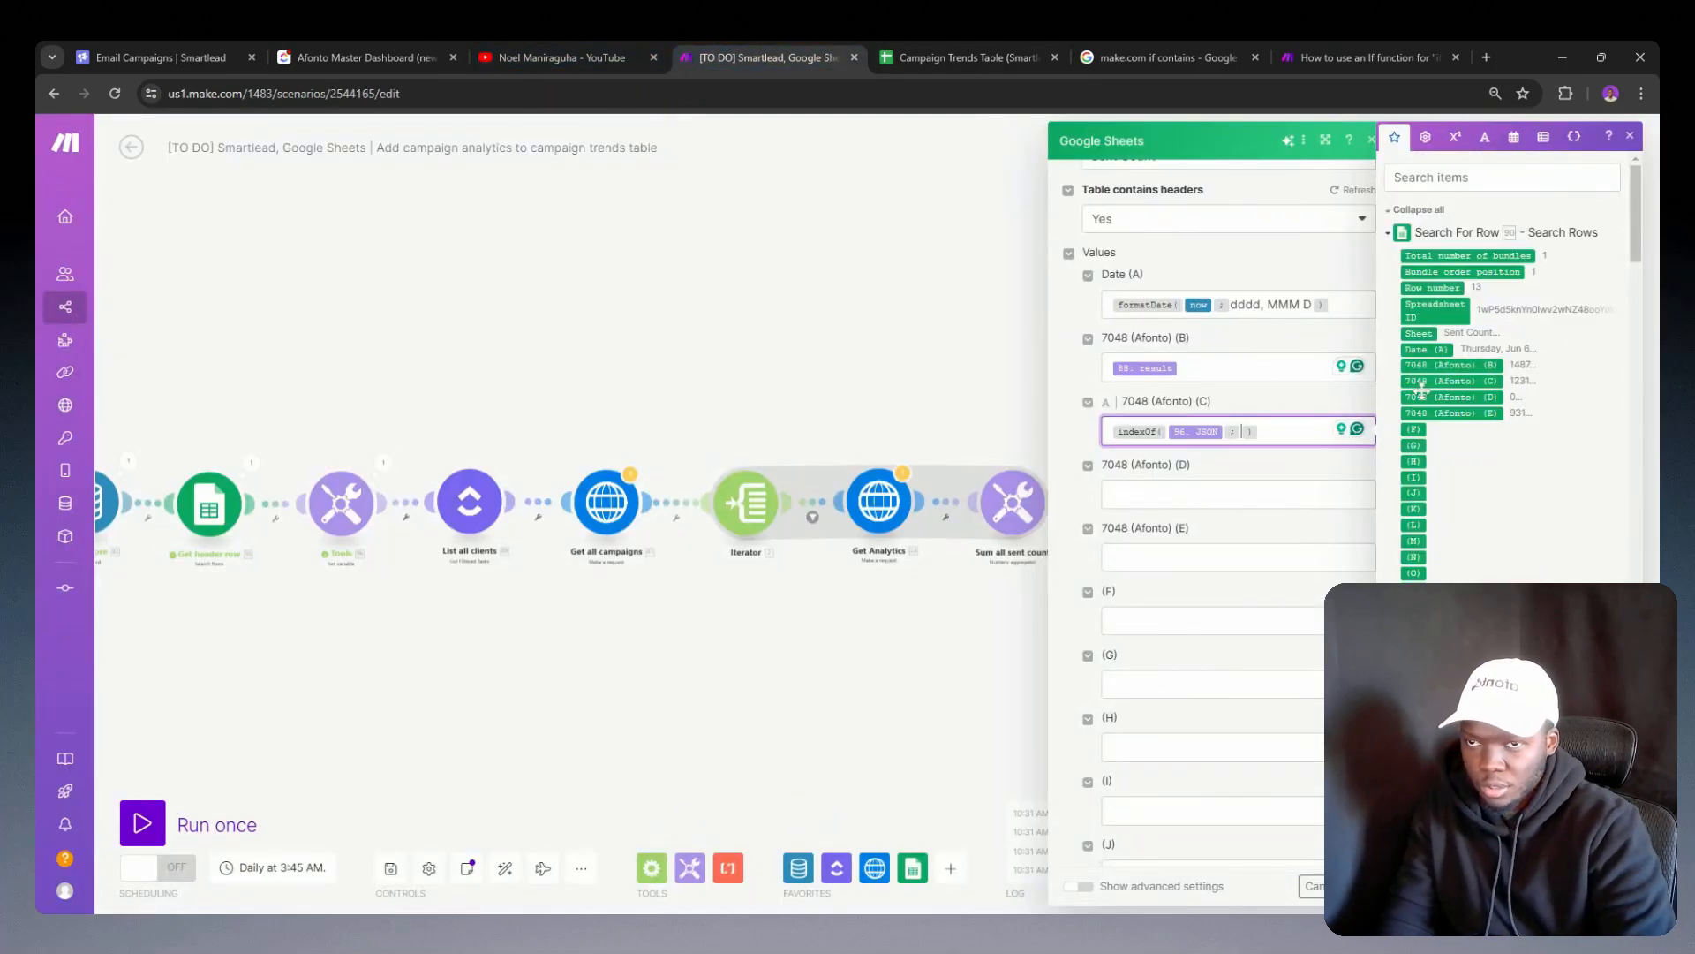
scroll(1420, 389, down, 20)
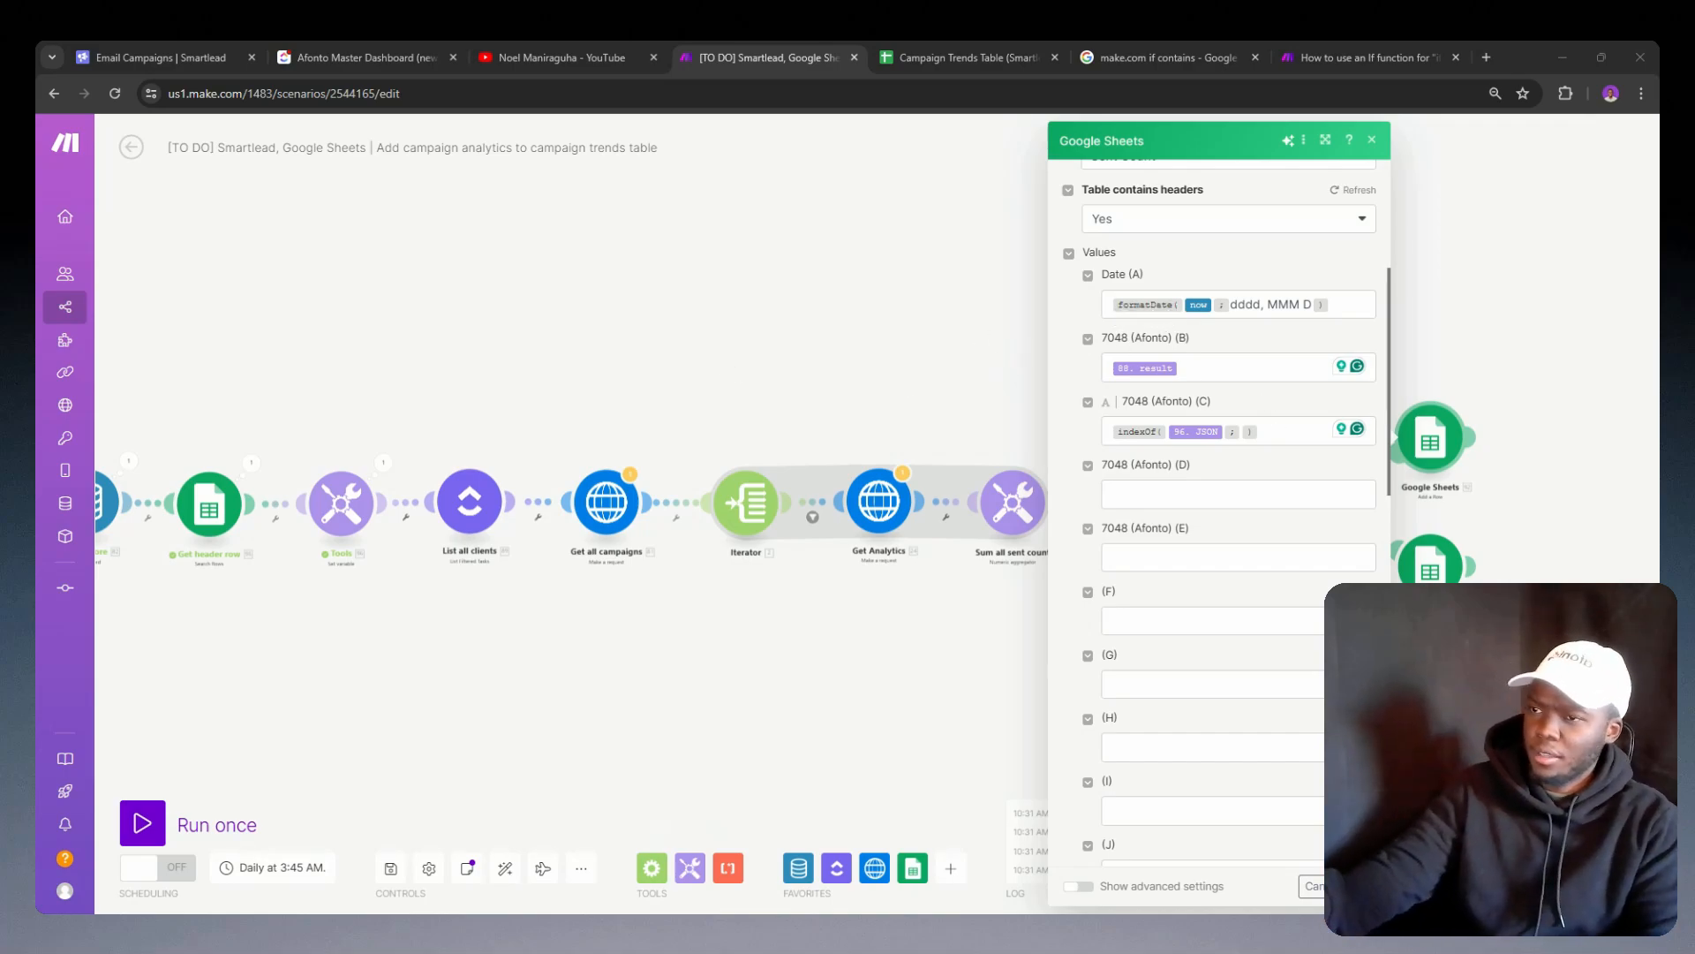
click(1254, 429)
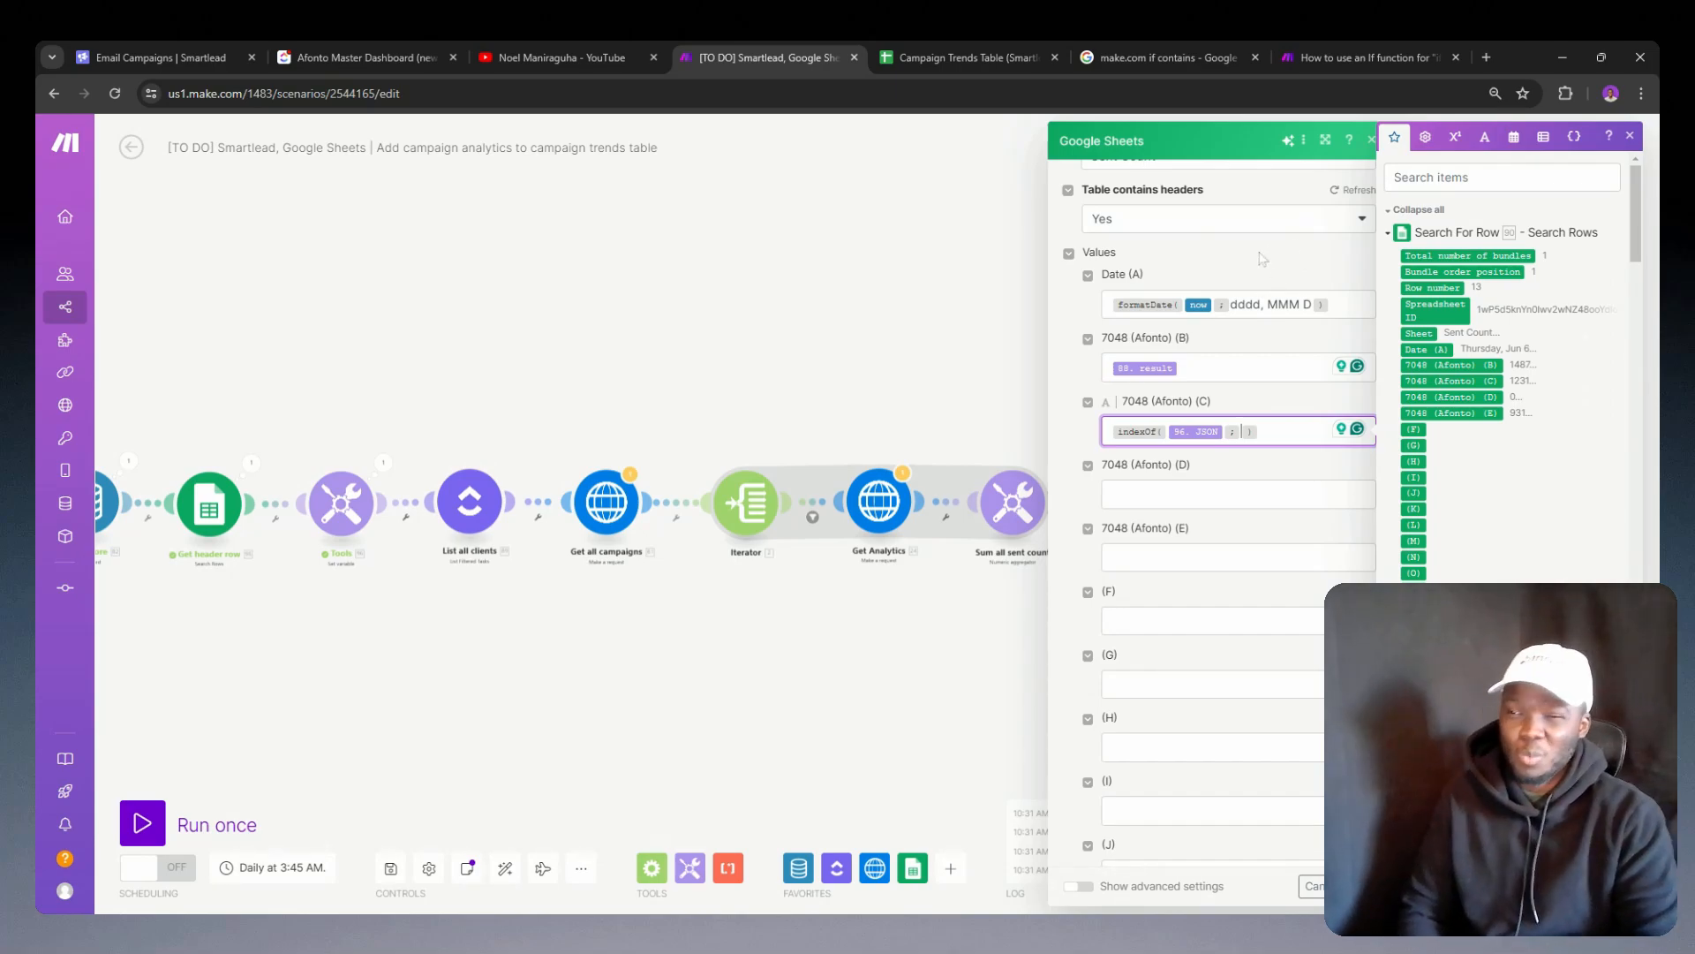
scroll(1525, 439, down, 10)
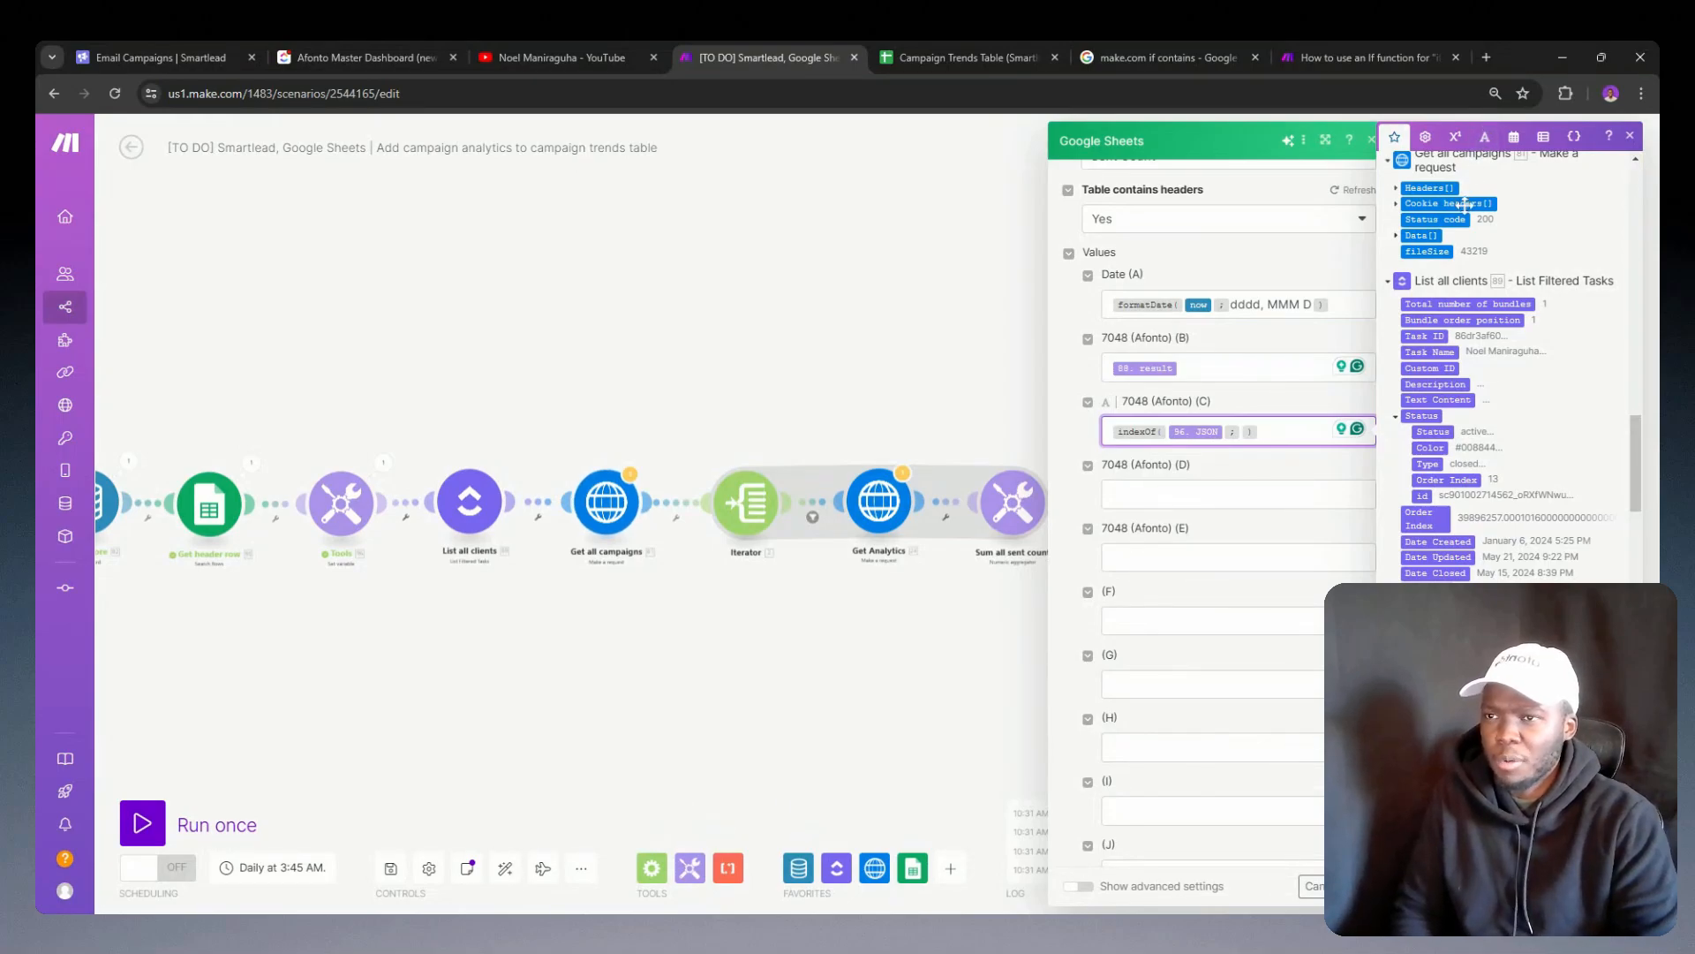
scroll(1439, 265, up, 10)
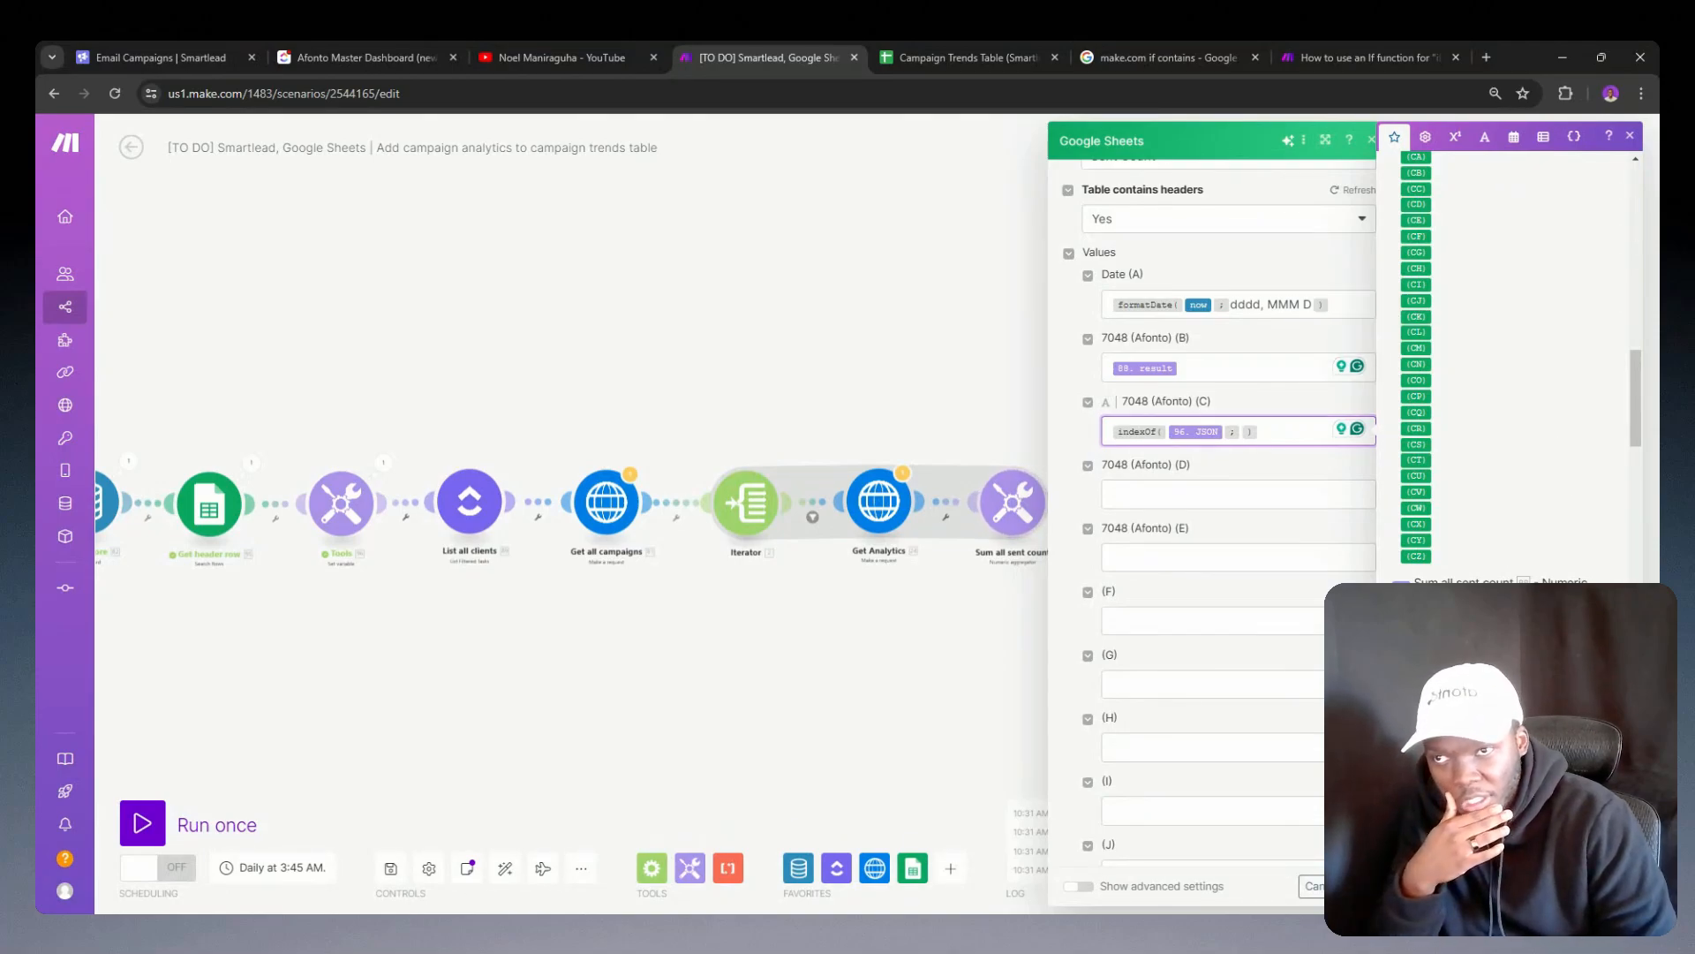
click(1416, 618)
key(Right)
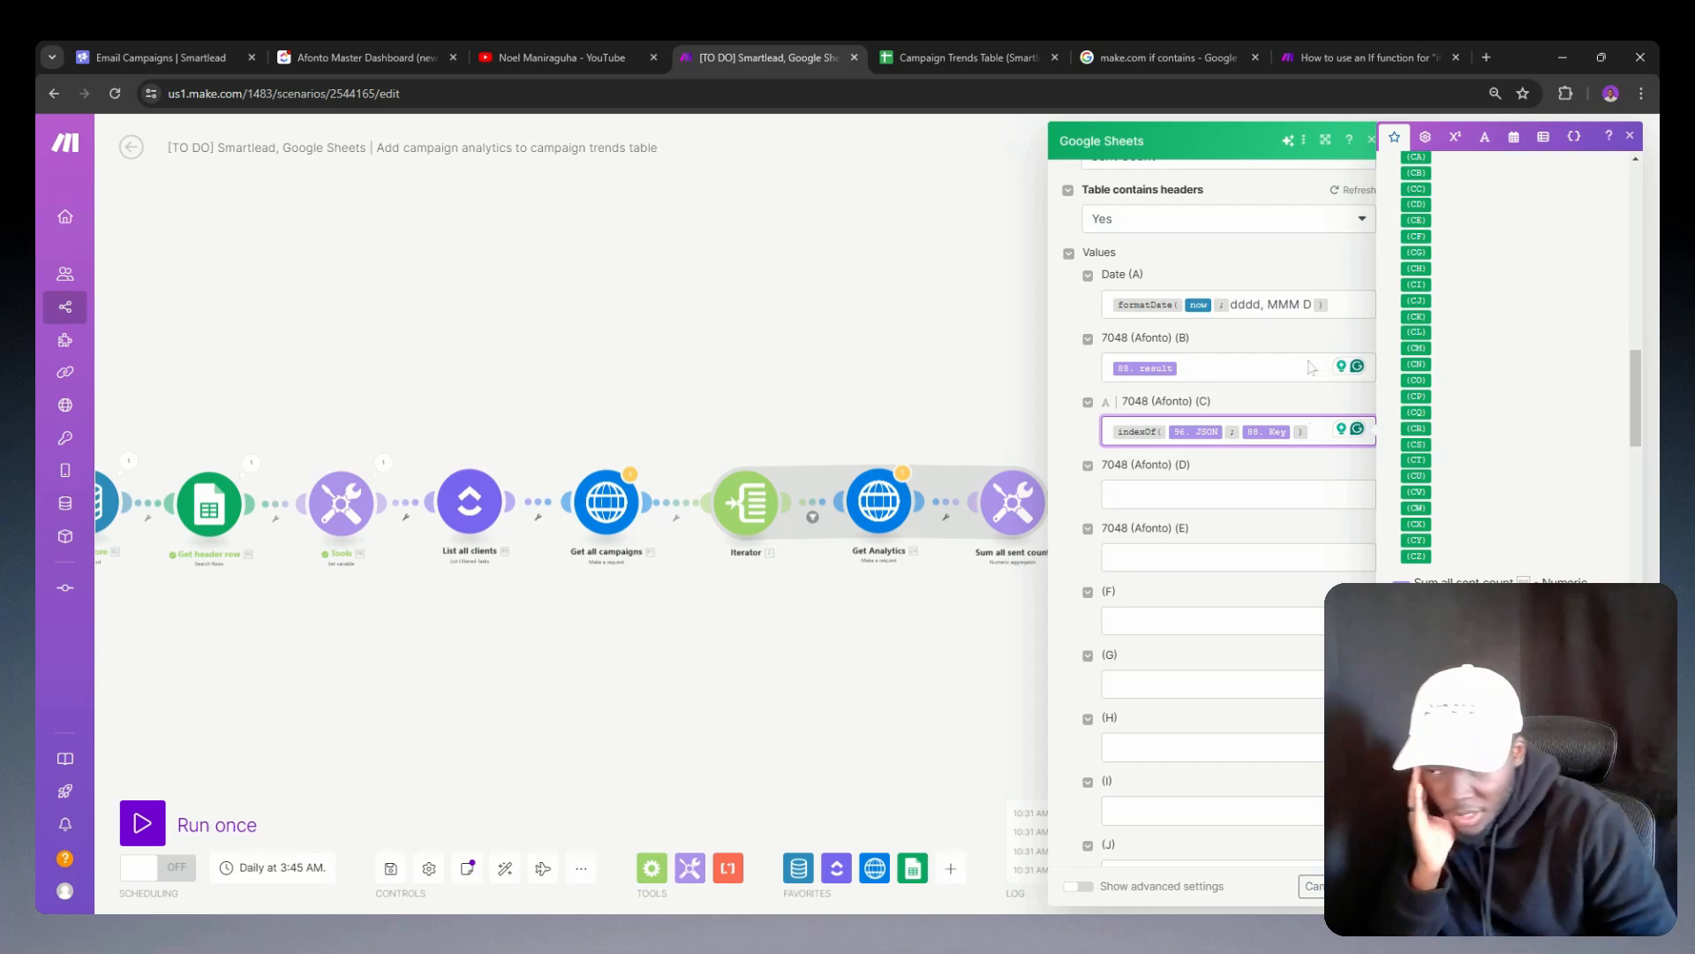
click(1364, 886)
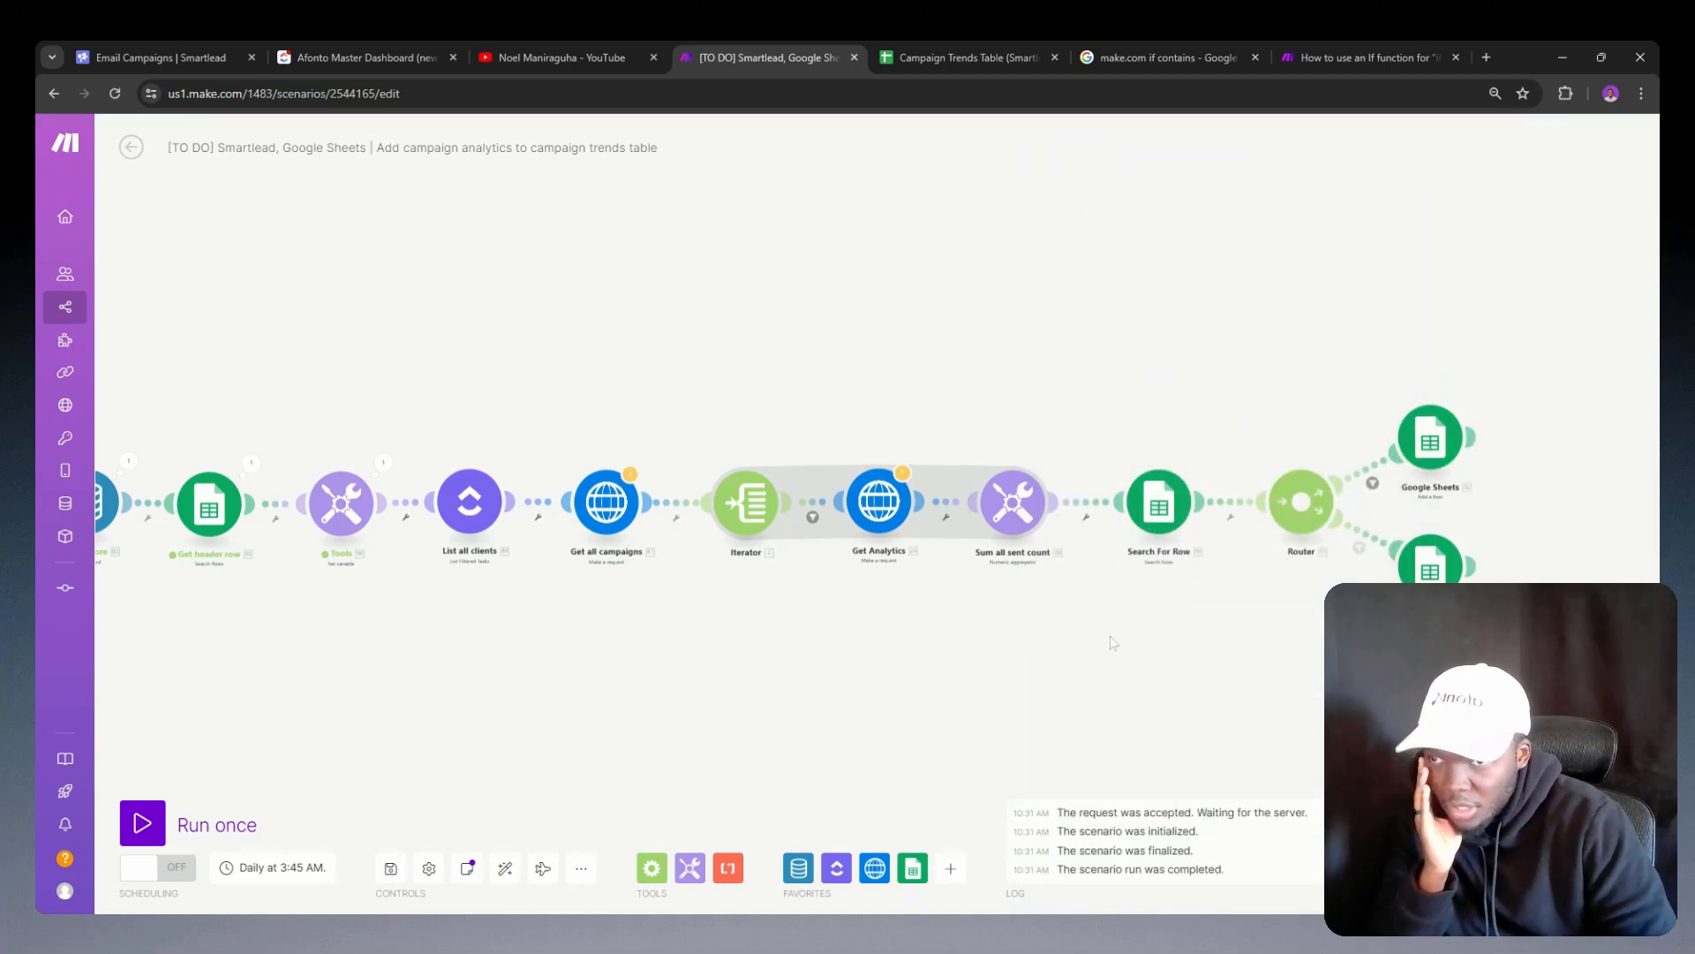
drag(1008, 636, 1275, 572)
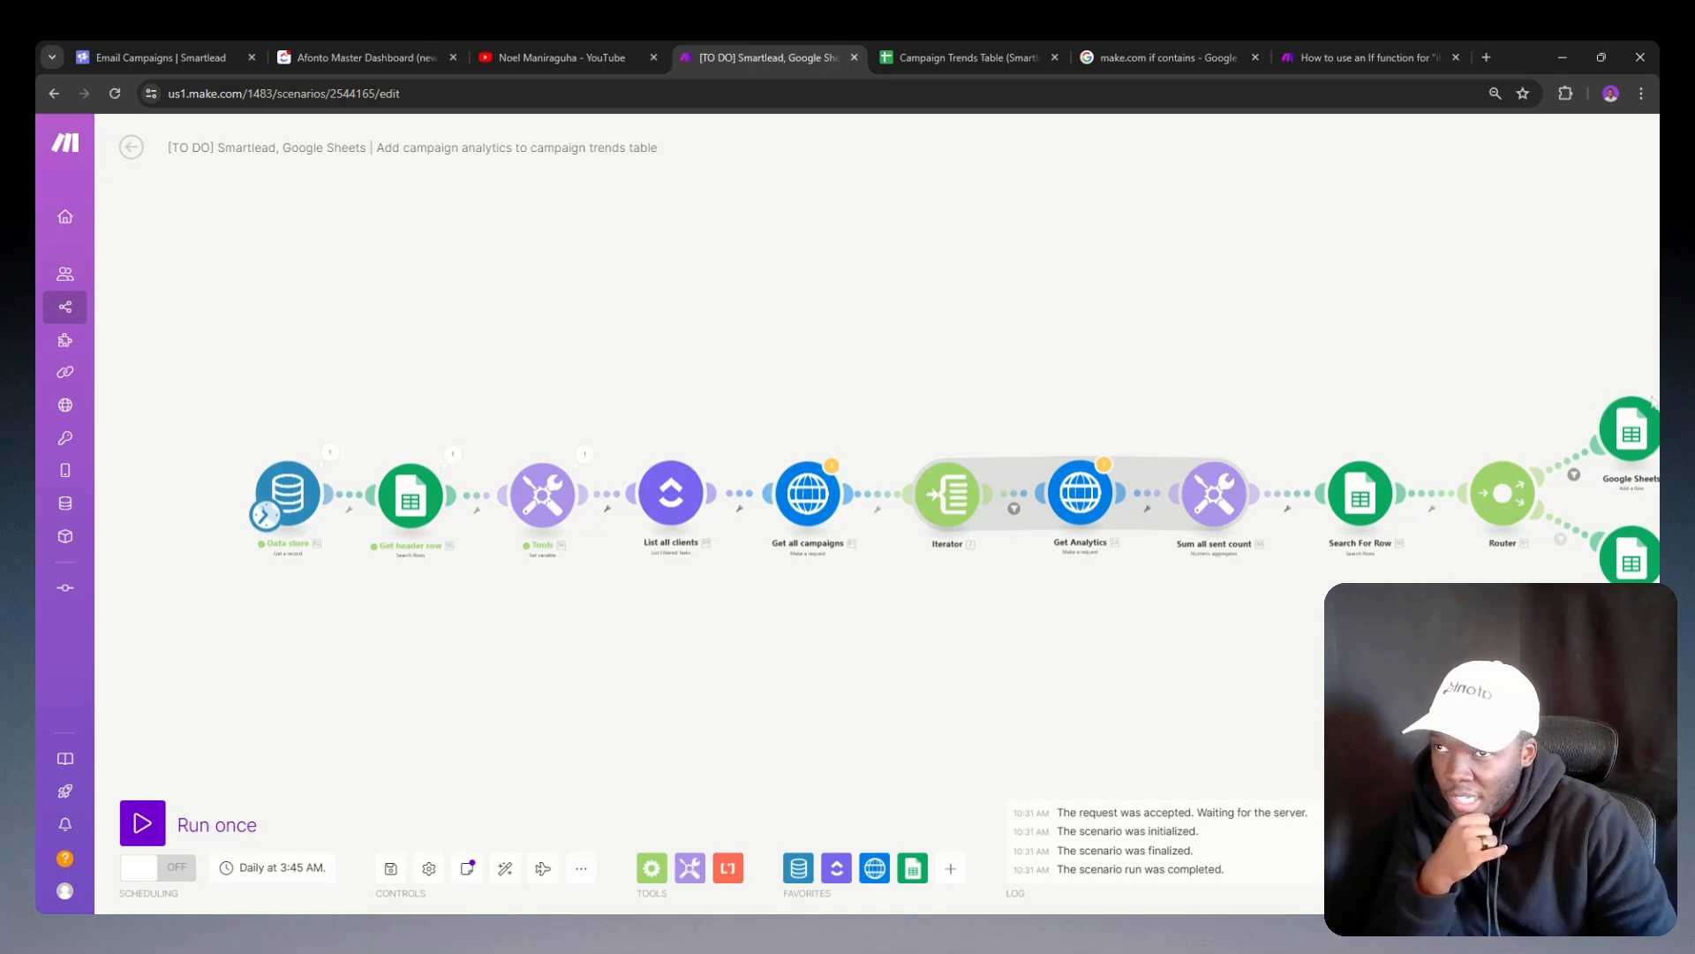
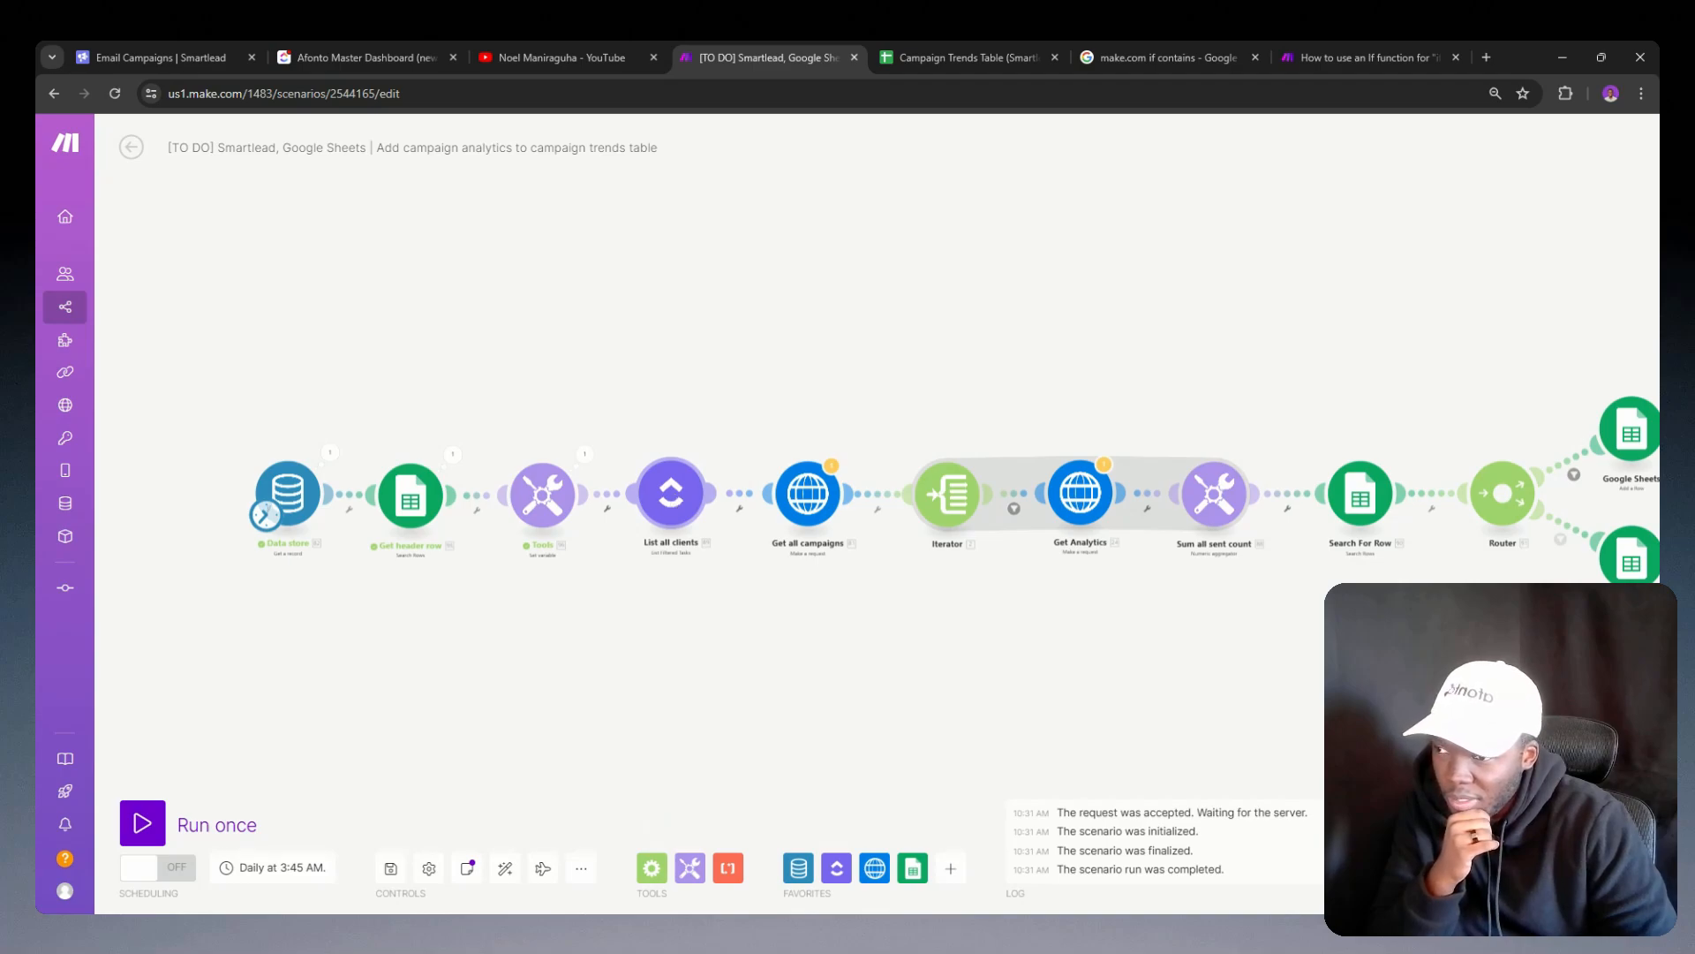
Step: Review the JSON variable's name, lifetime and value in the Tools module, closing it without changes
click(534, 497)
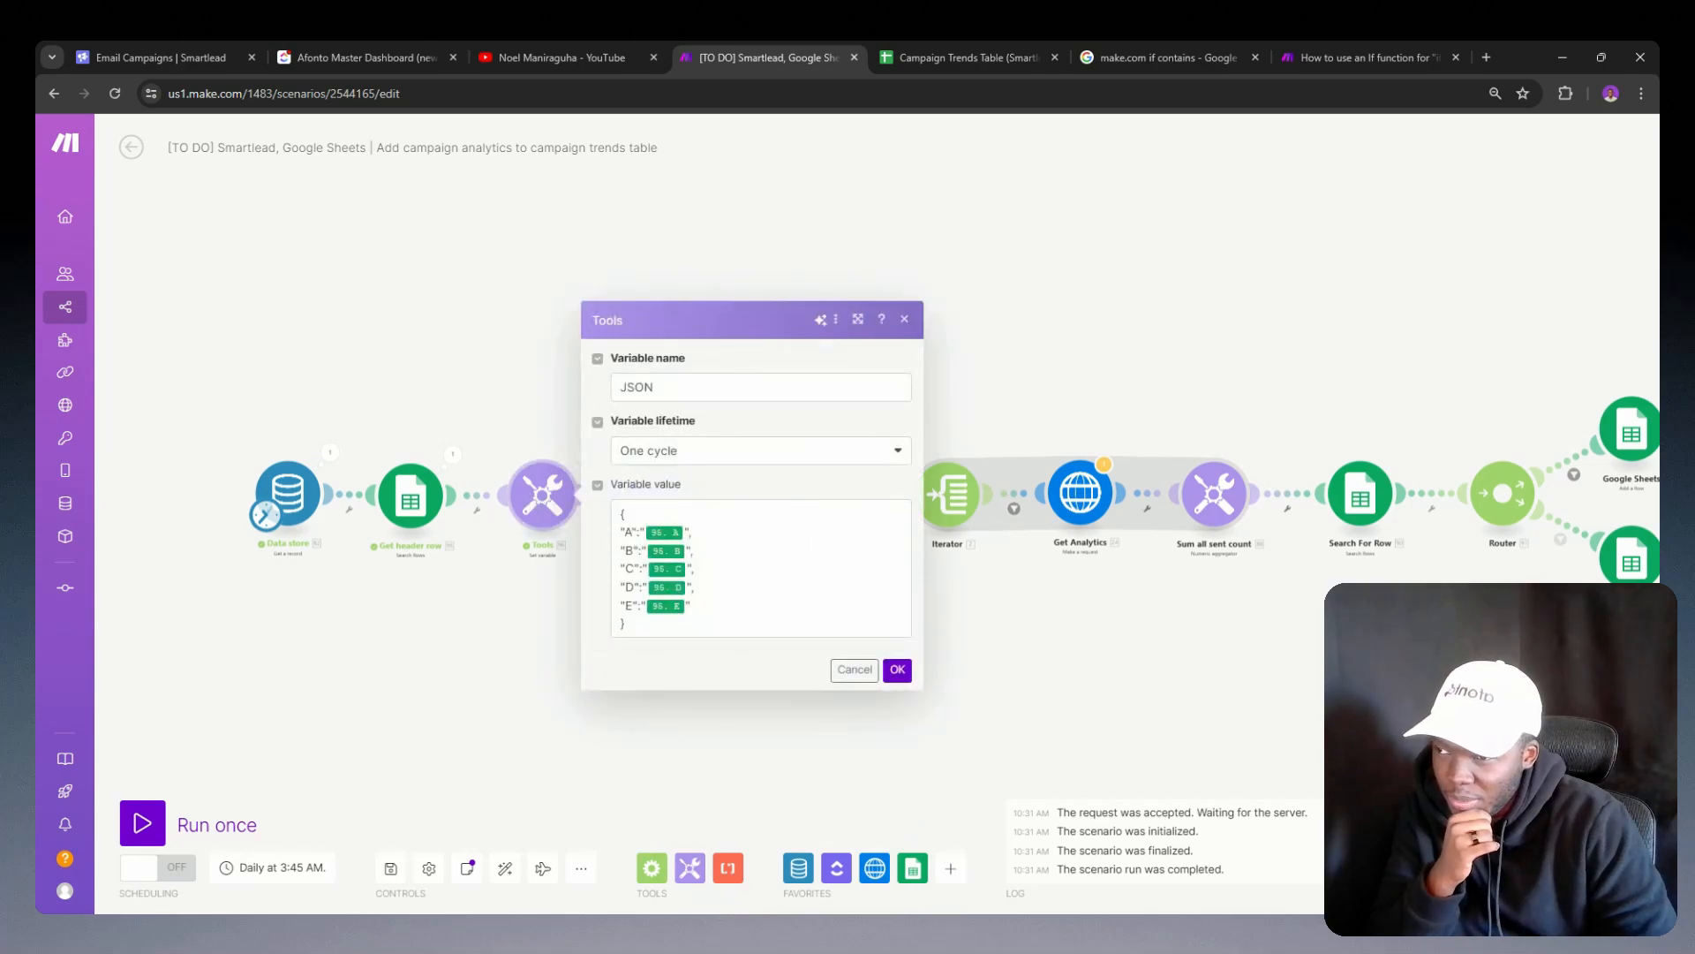
click(492, 576)
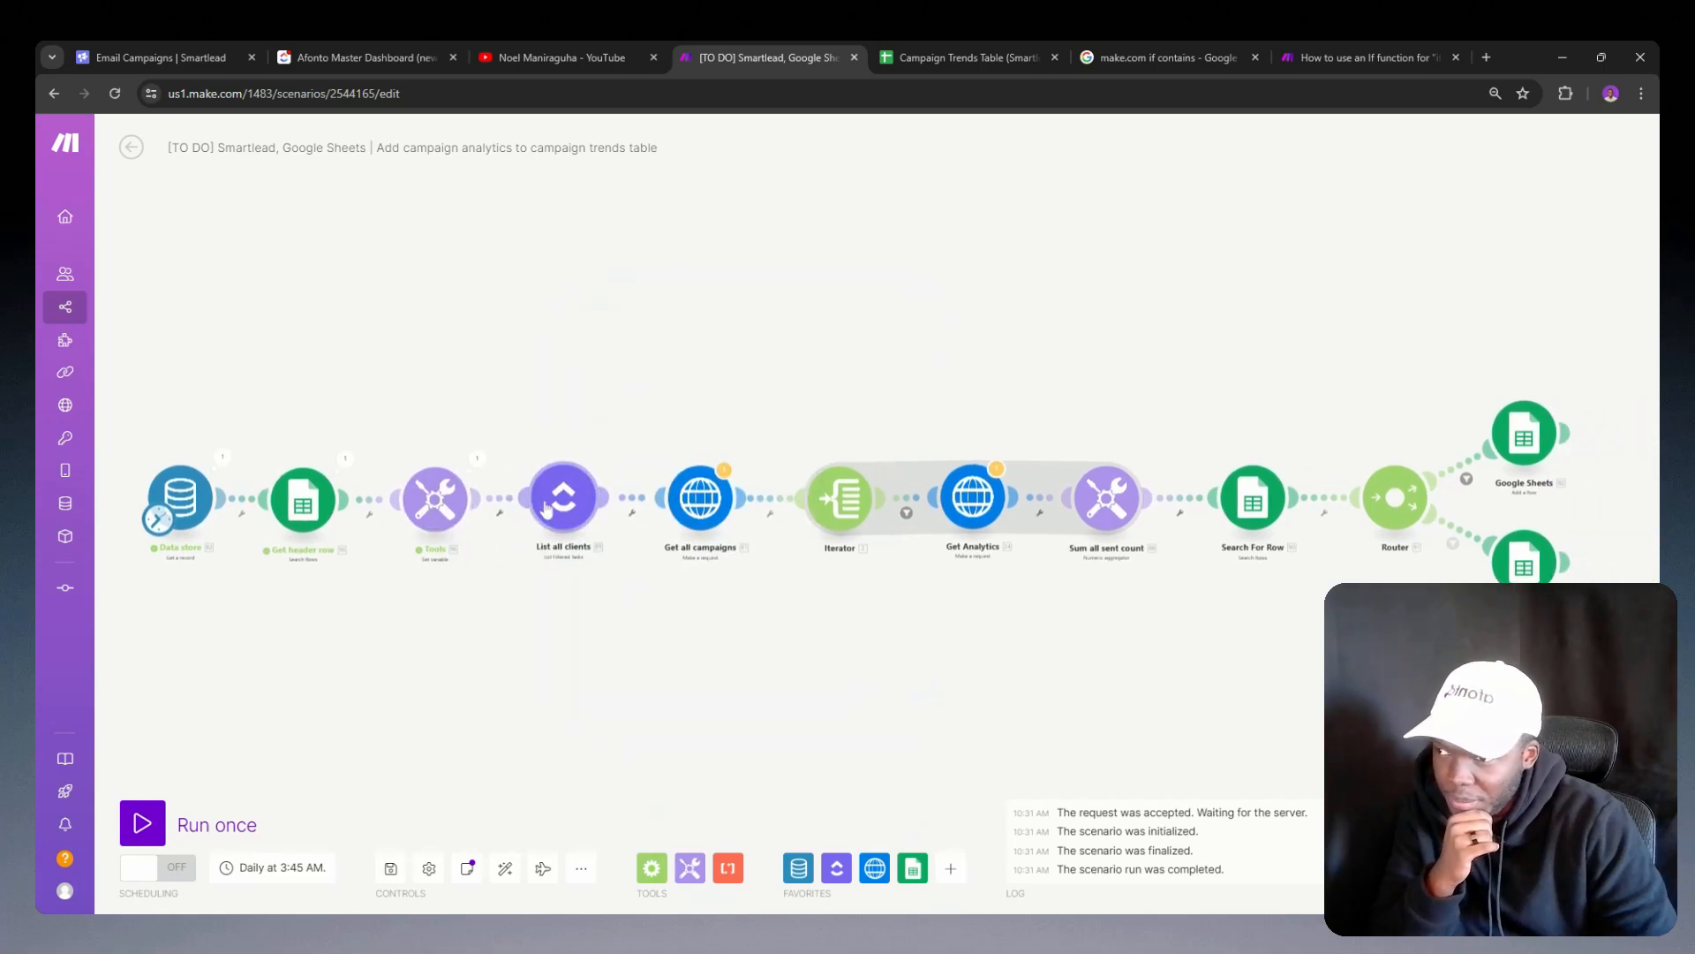
drag(675, 576, 568, 596)
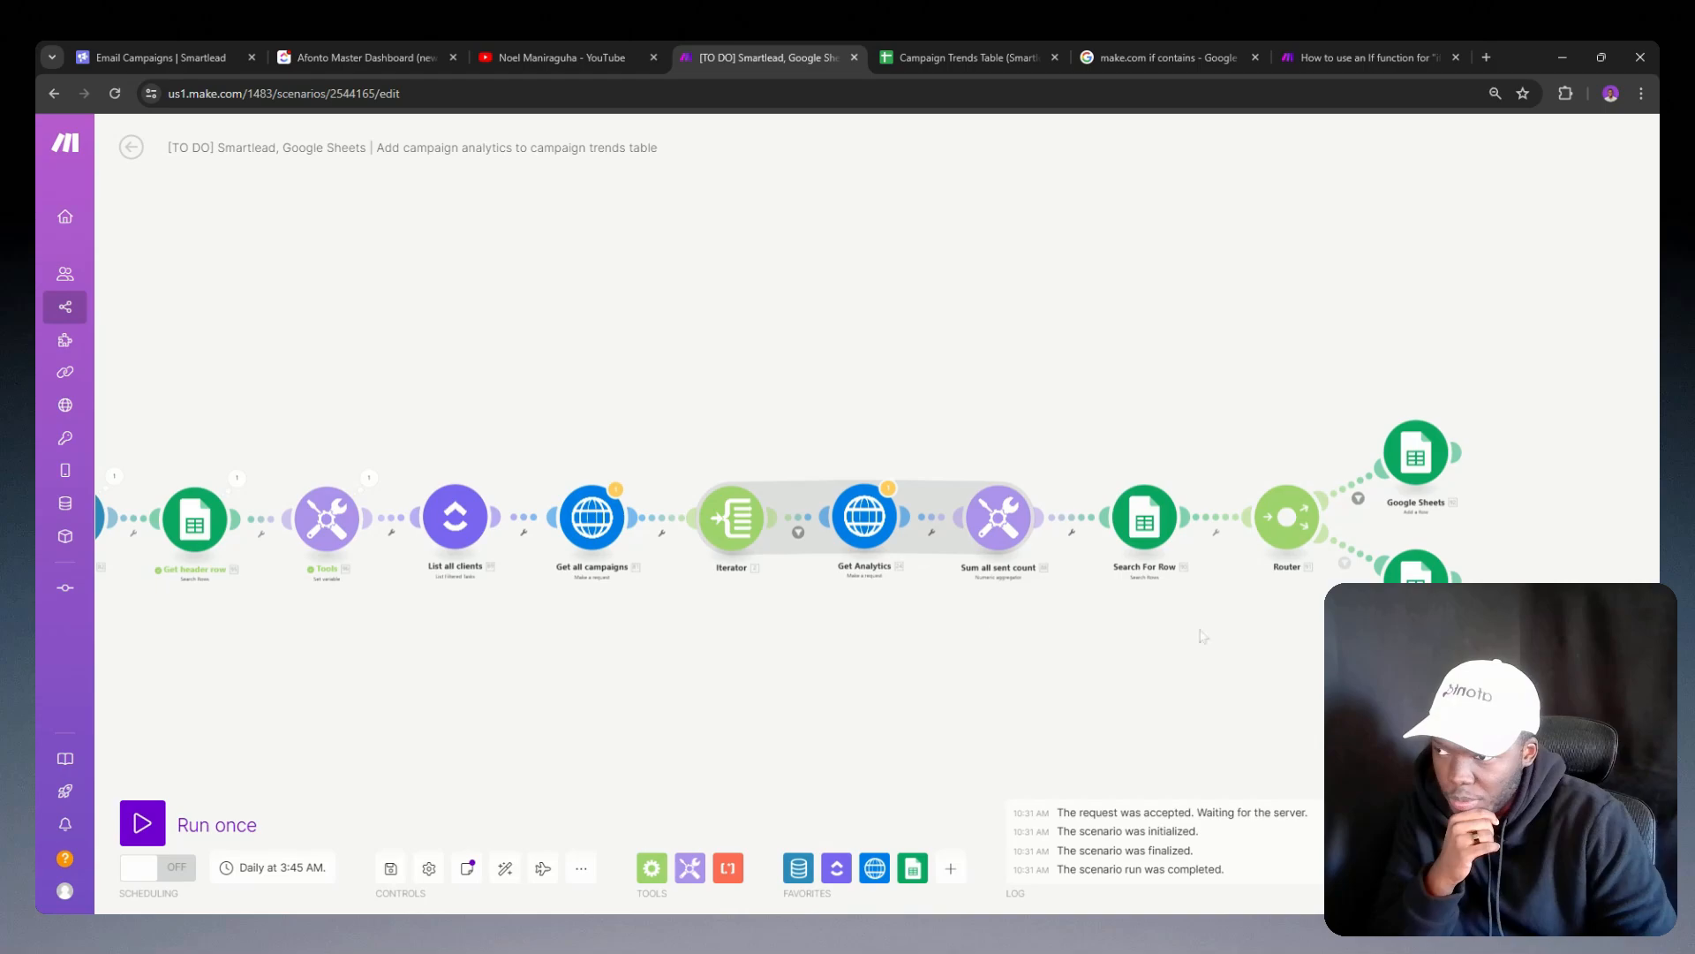
drag(642, 663, 947, 675)
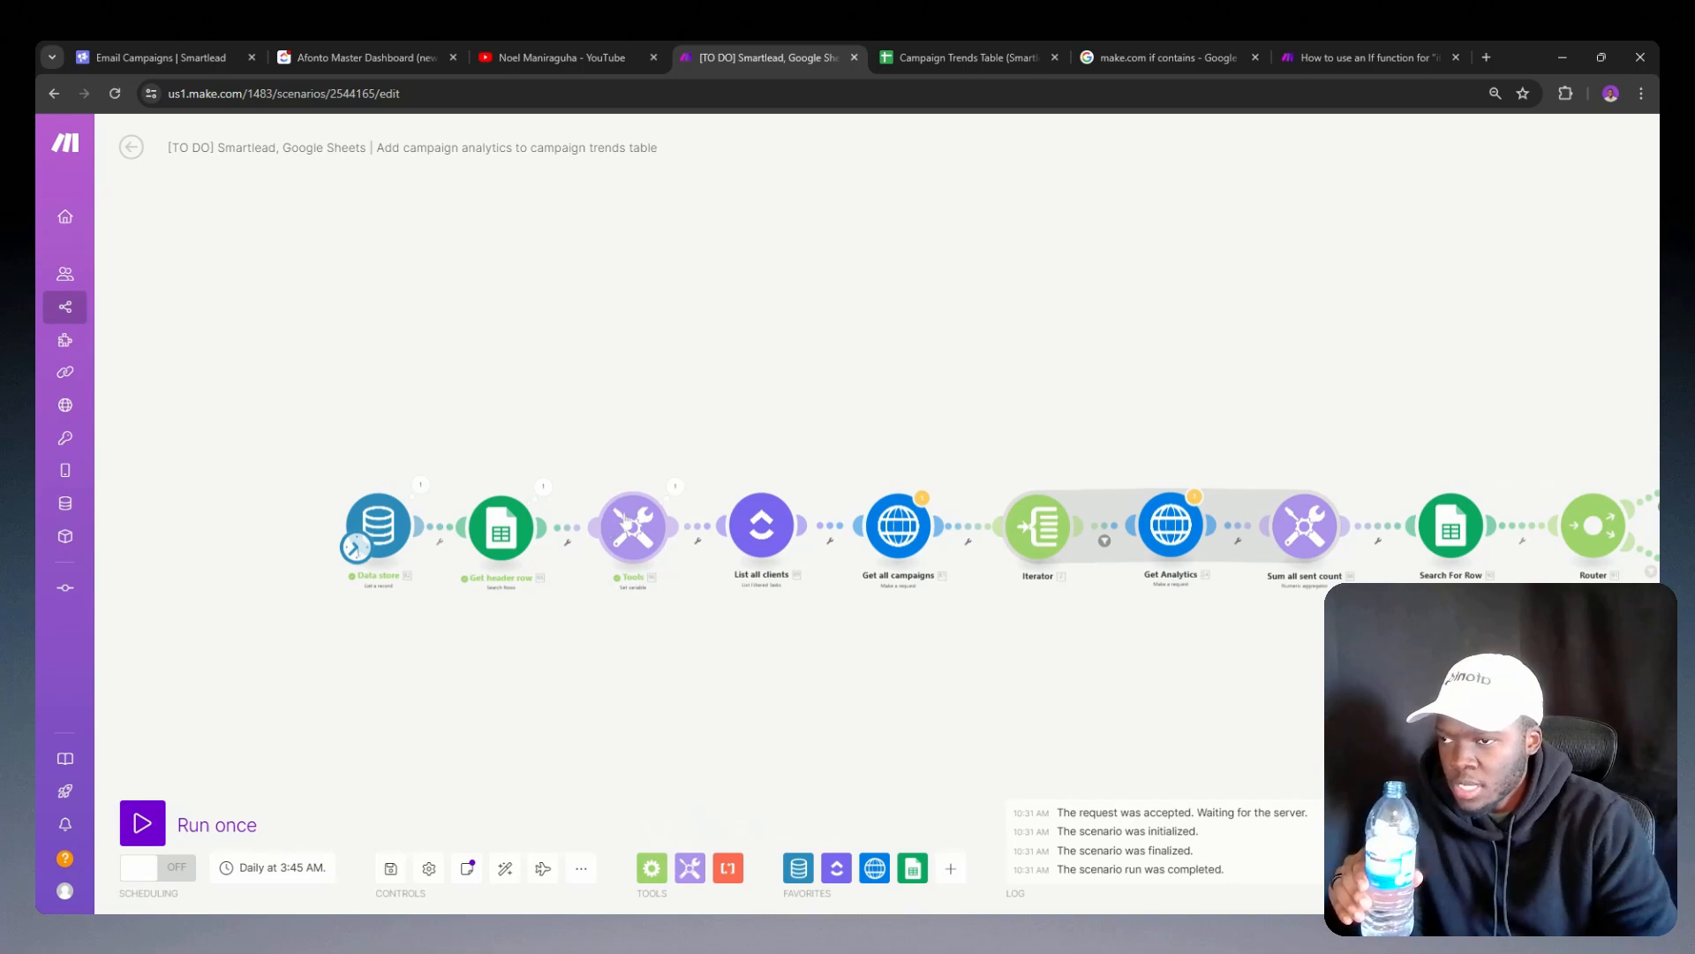
Step: Switch to the Campaign Trends Table in Google Sheets and examine the Sent Count columns from E through L
click(1000, 58)
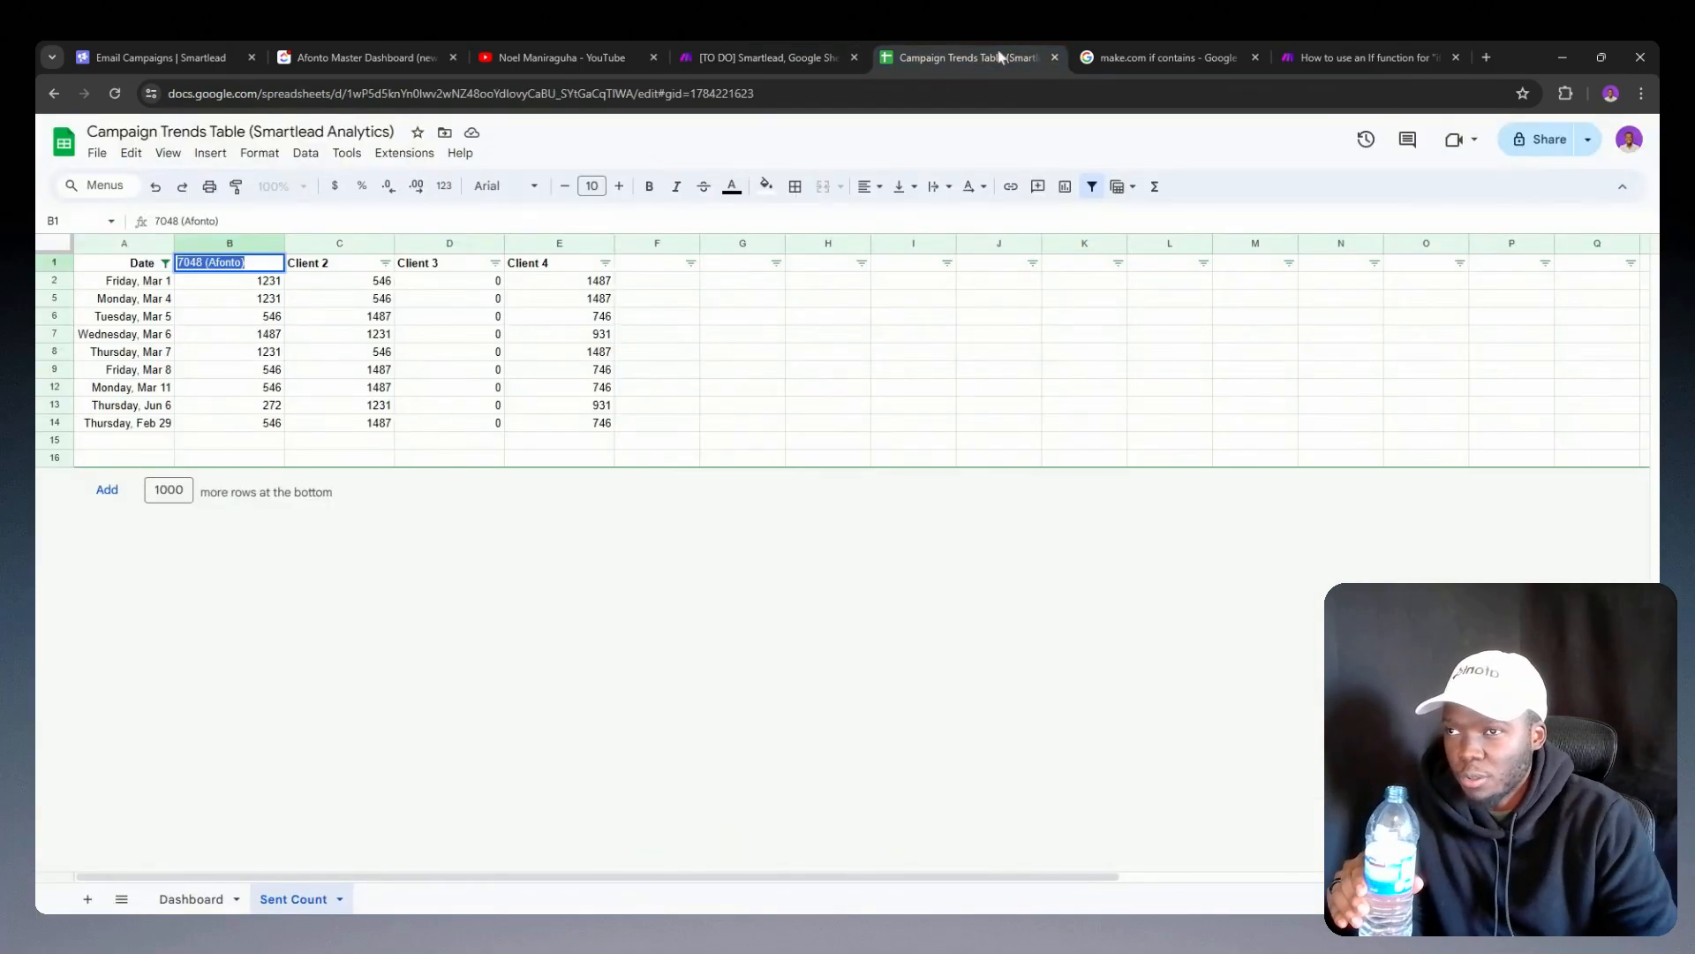
click(583, 245)
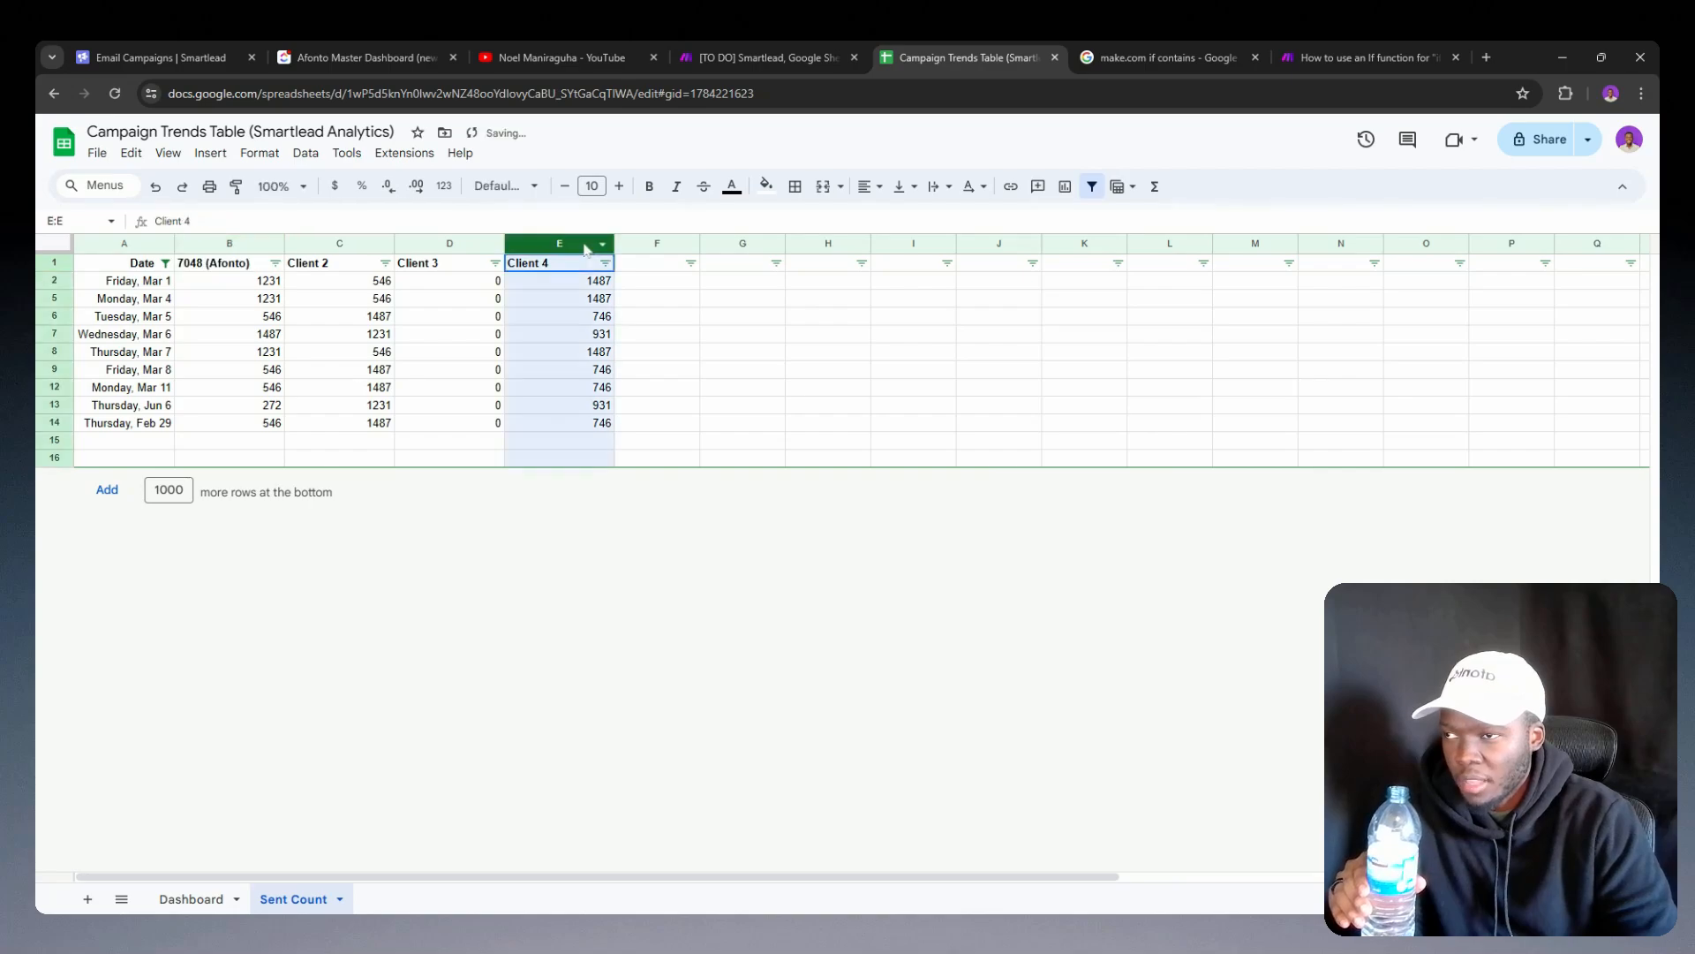
click(655, 246)
click(731, 244)
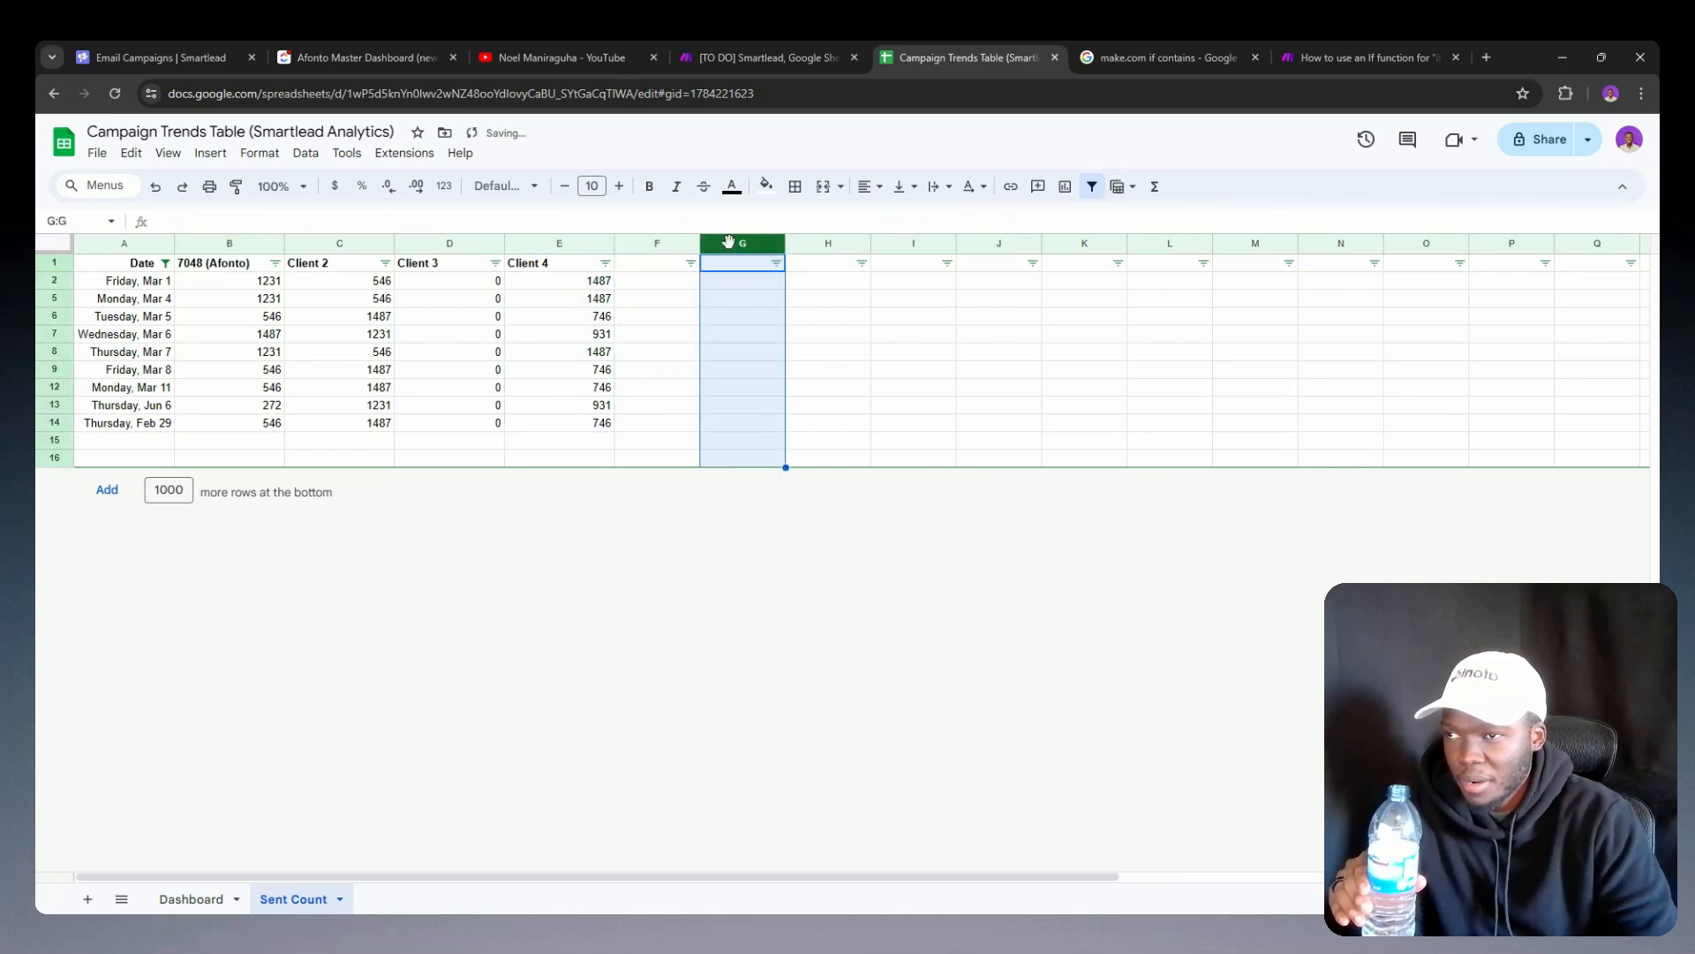
click(826, 245)
click(915, 243)
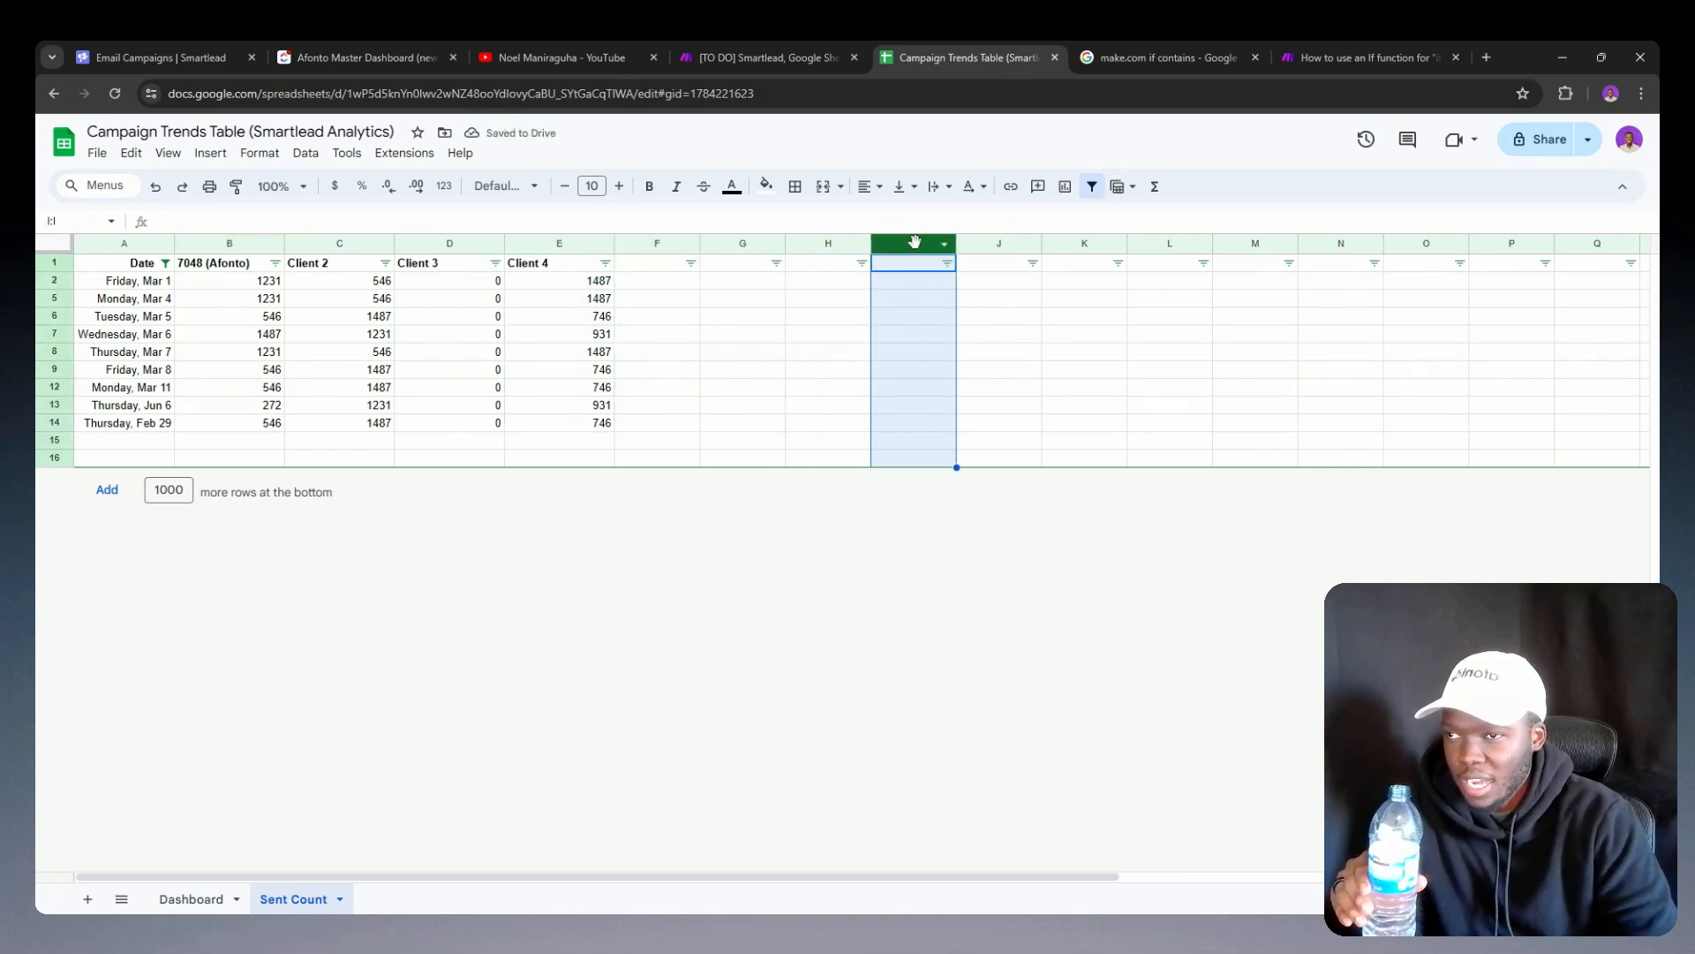
click(994, 246)
click(1098, 247)
click(1157, 247)
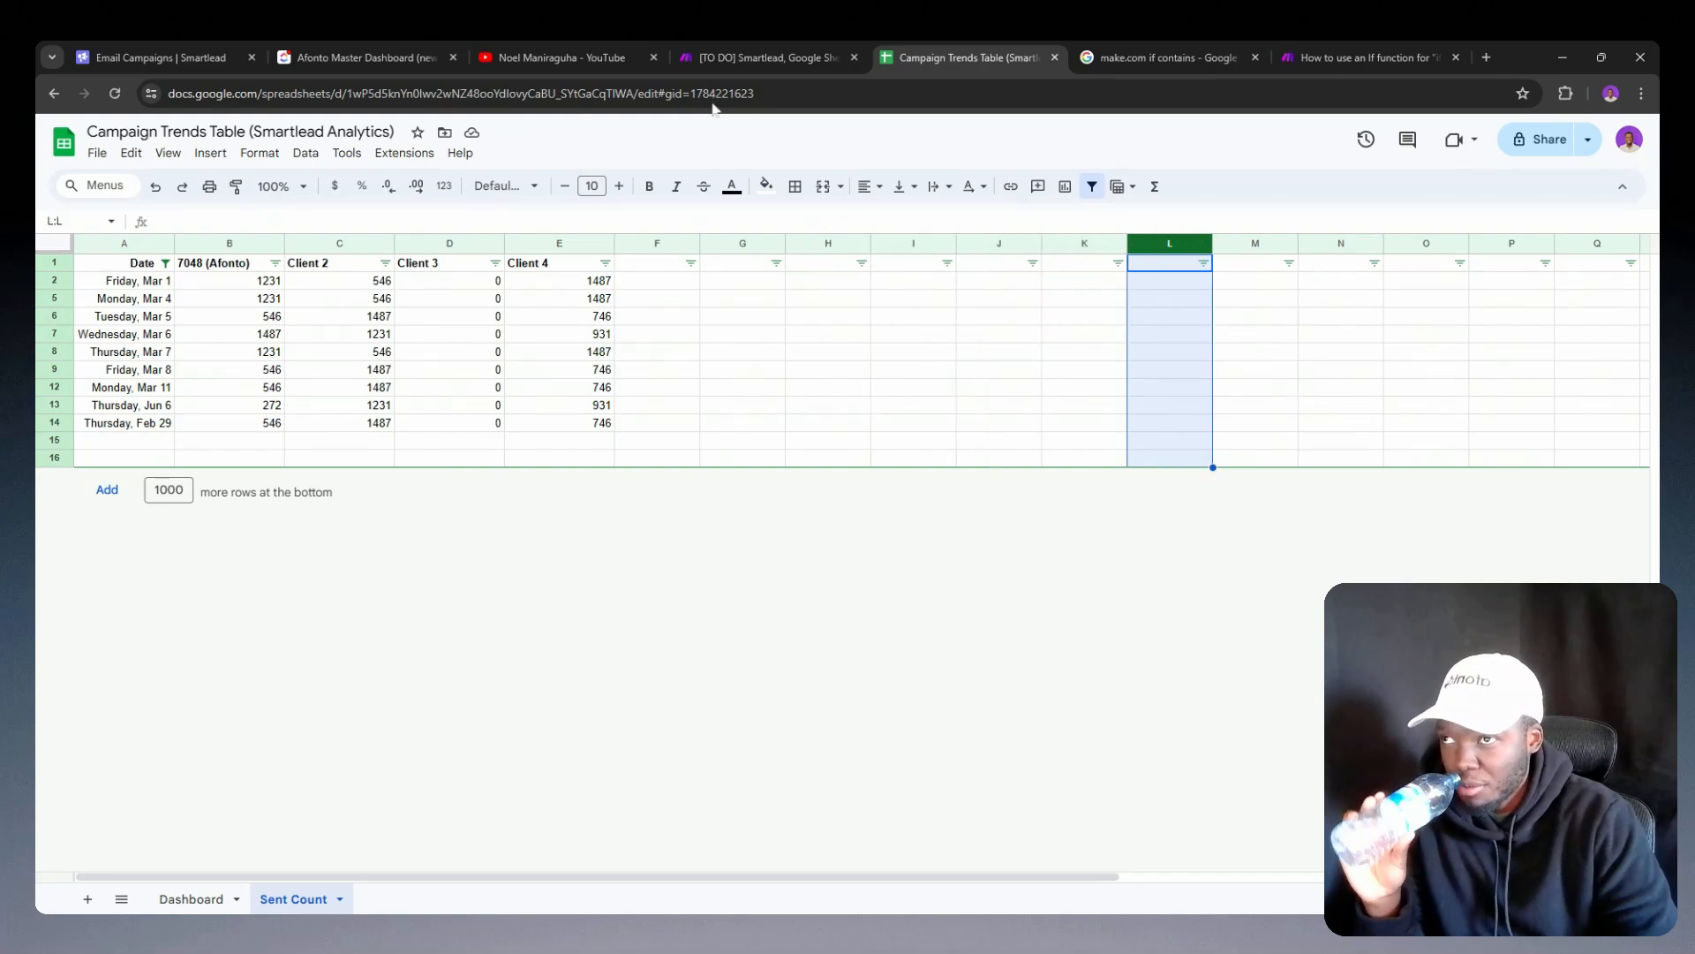
Step: Return to the Make scenario and copy the indexOf formula from column C of the add-a-row Google Sheets module
click(744, 46)
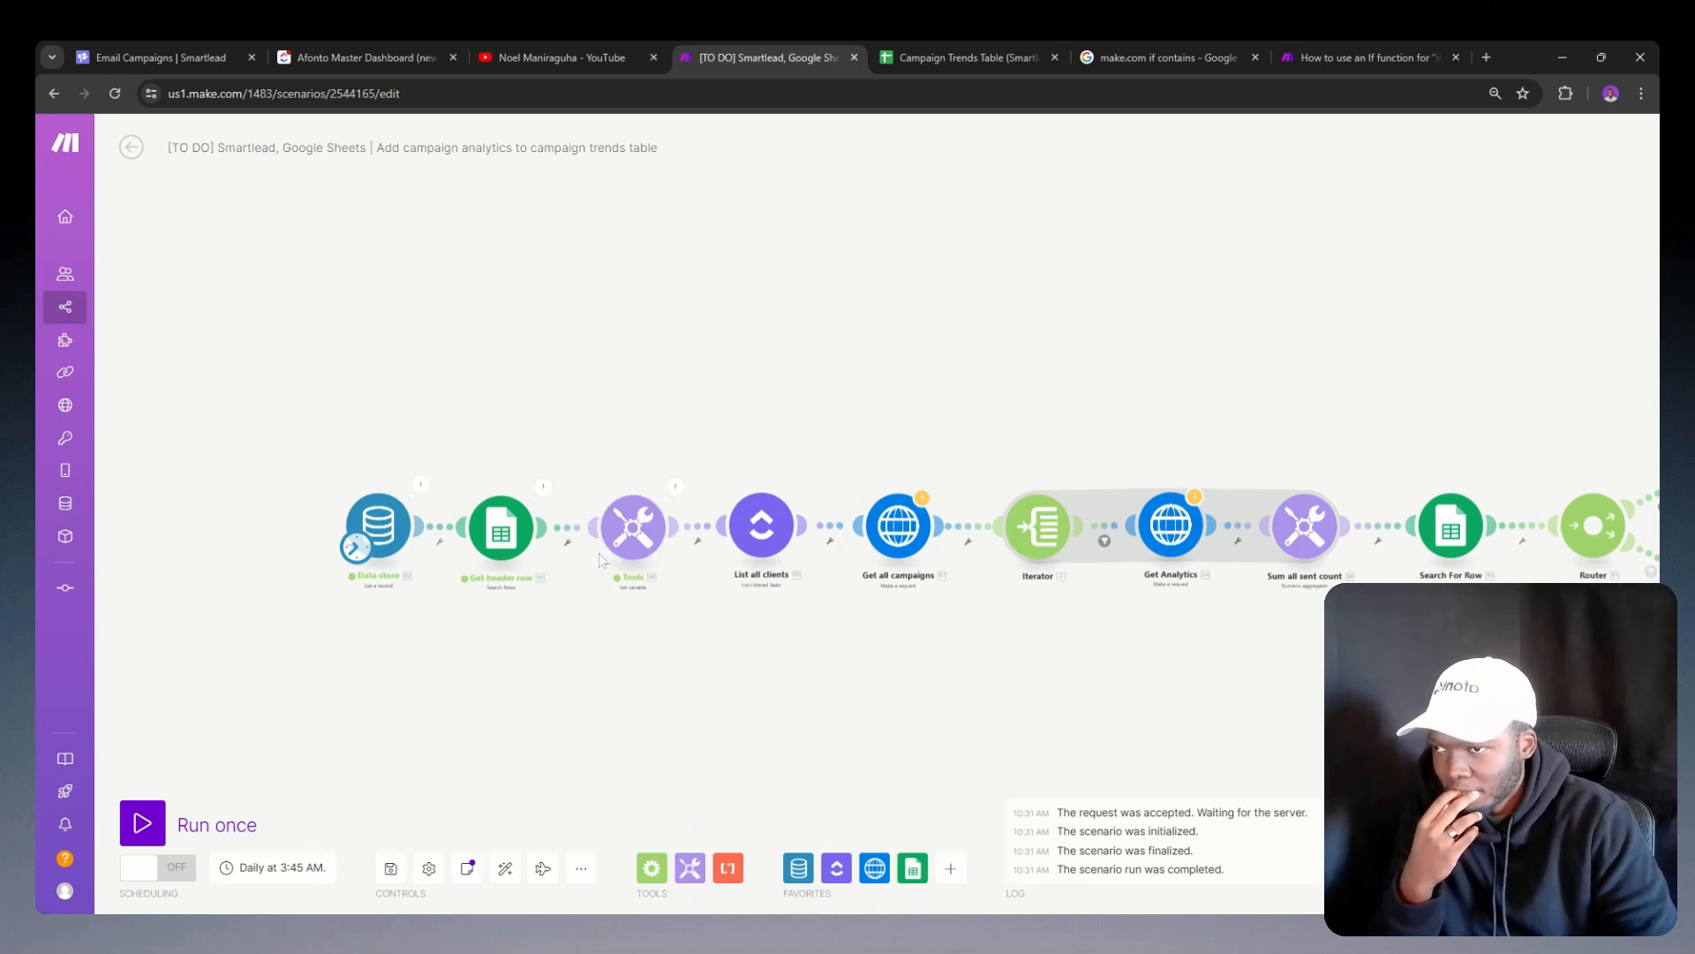
drag(1034, 608, 754, 599)
click(1445, 454)
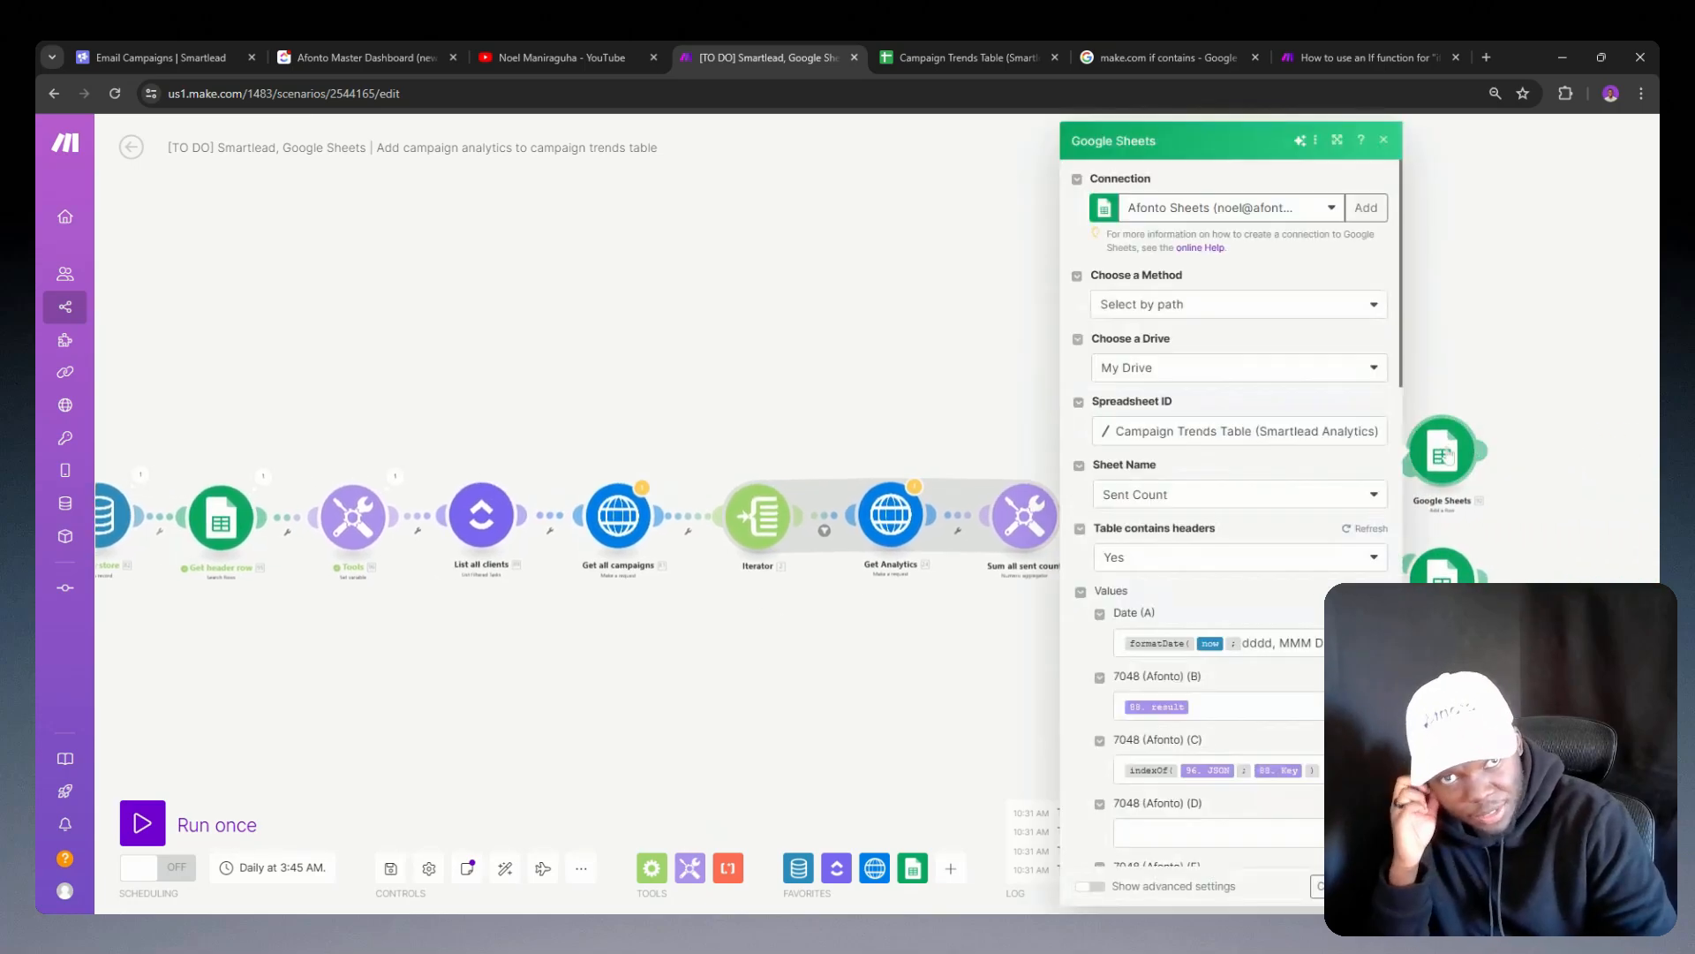
scroll(1297, 528, down, 3)
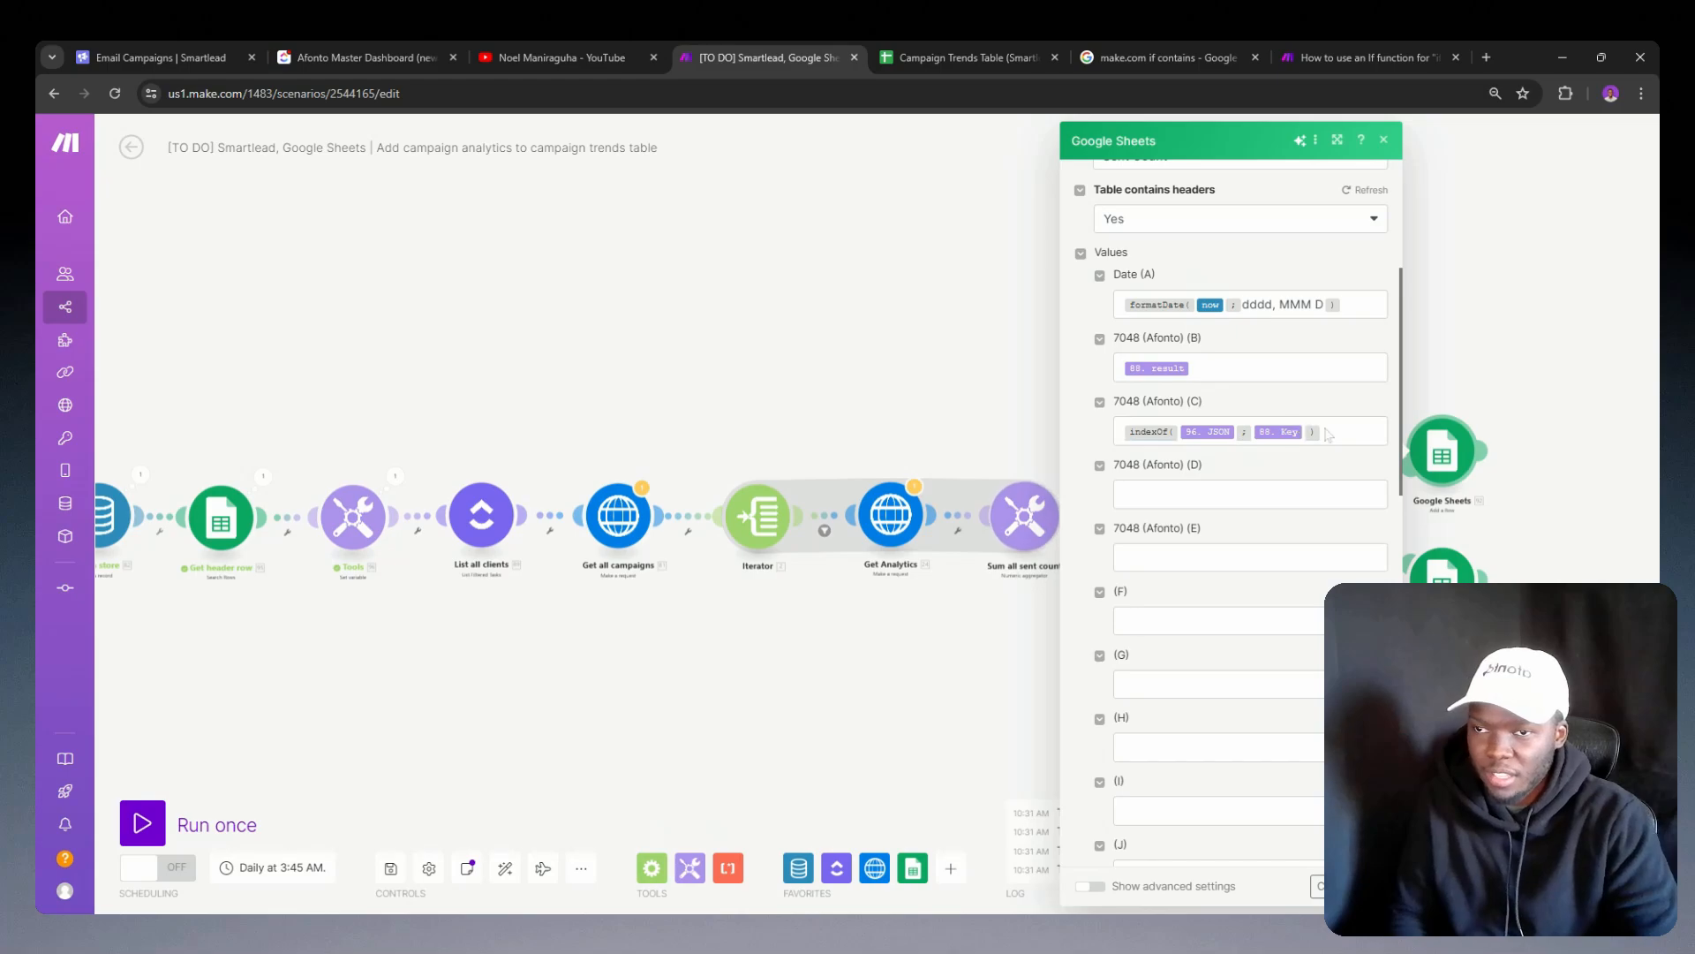
click(1280, 429)
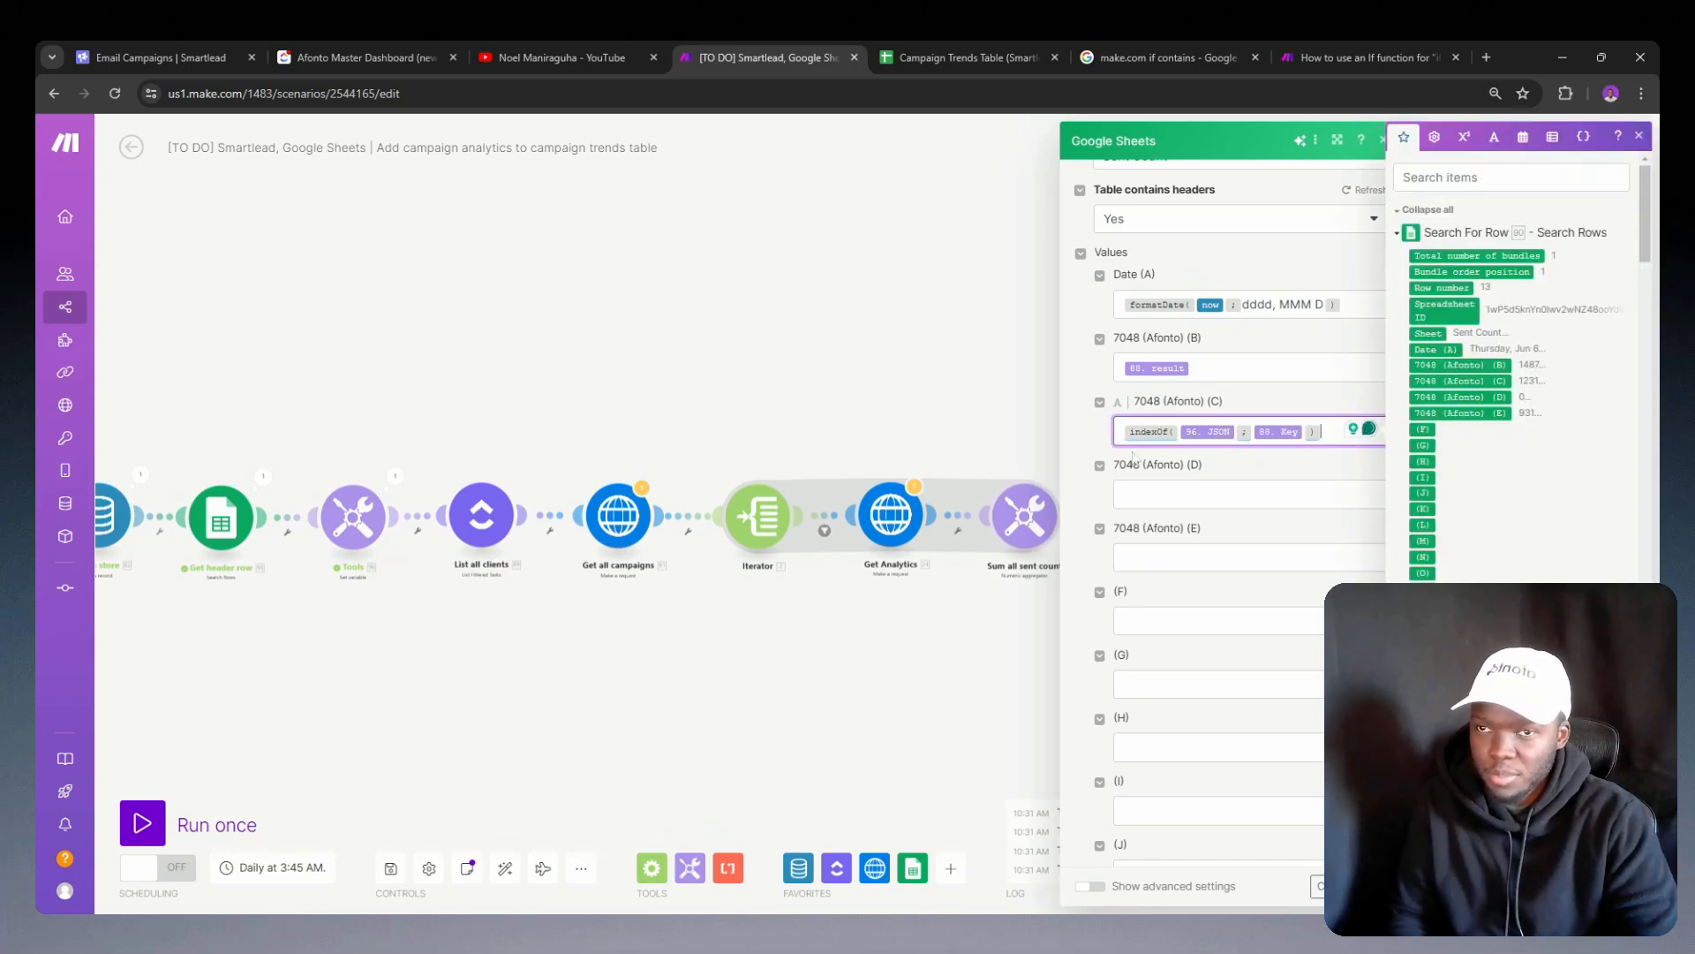
scroll(1451, 324, down, 15)
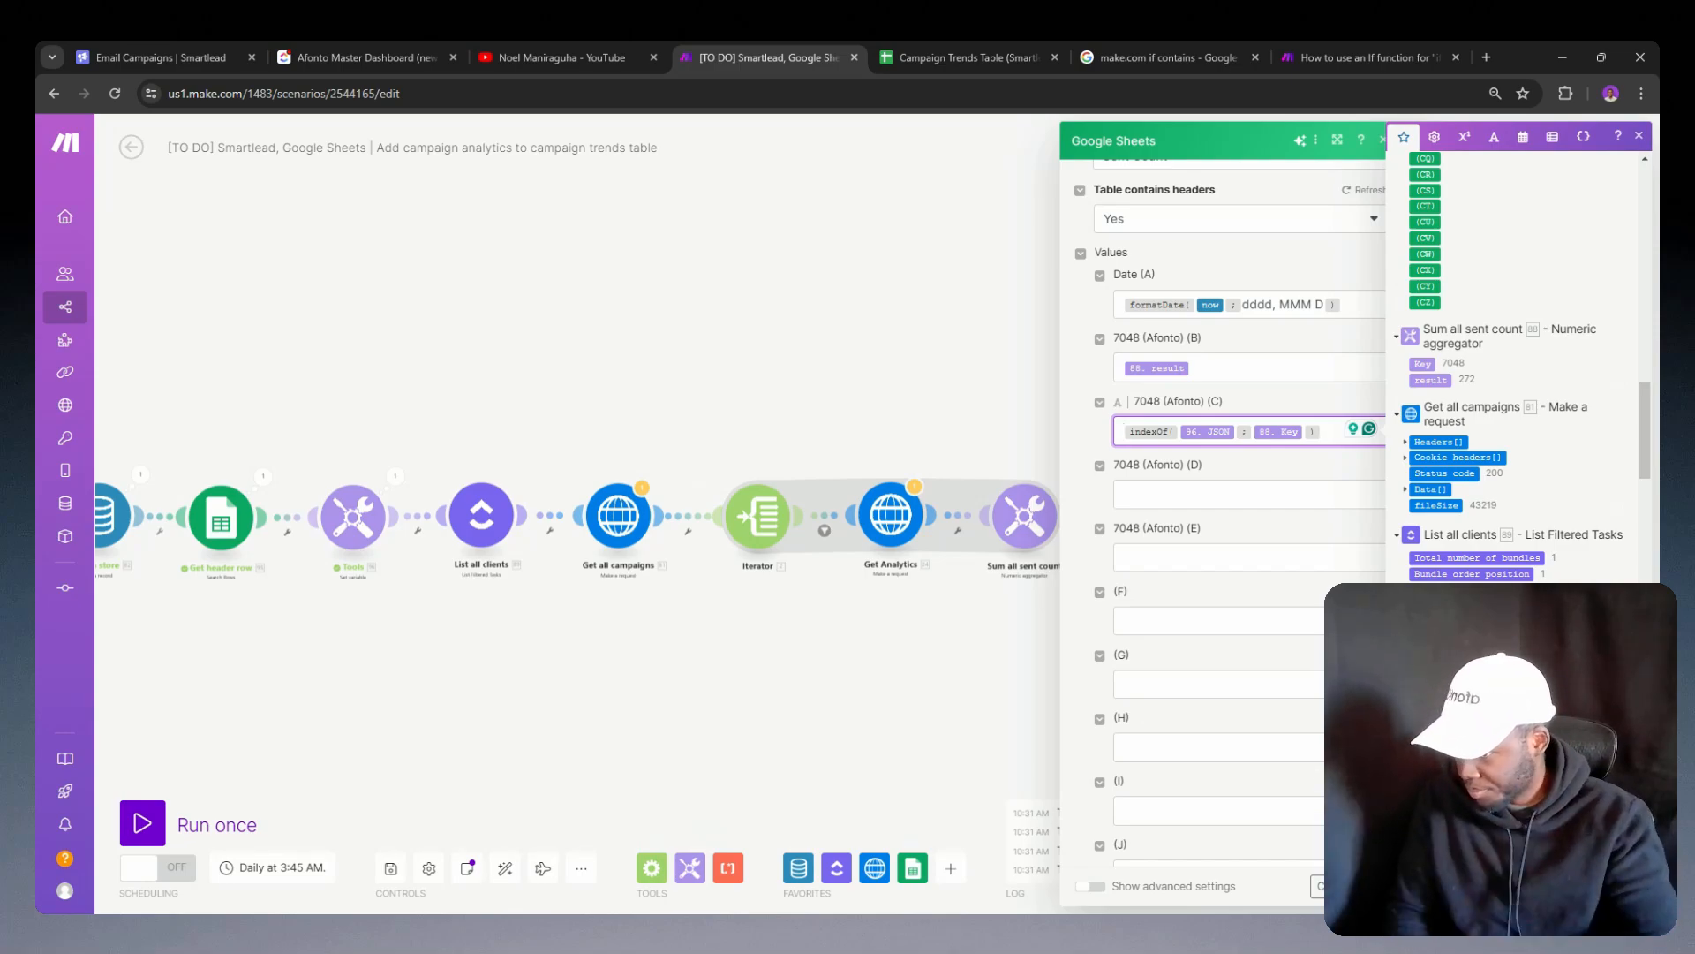
mouse_move(1131, 424)
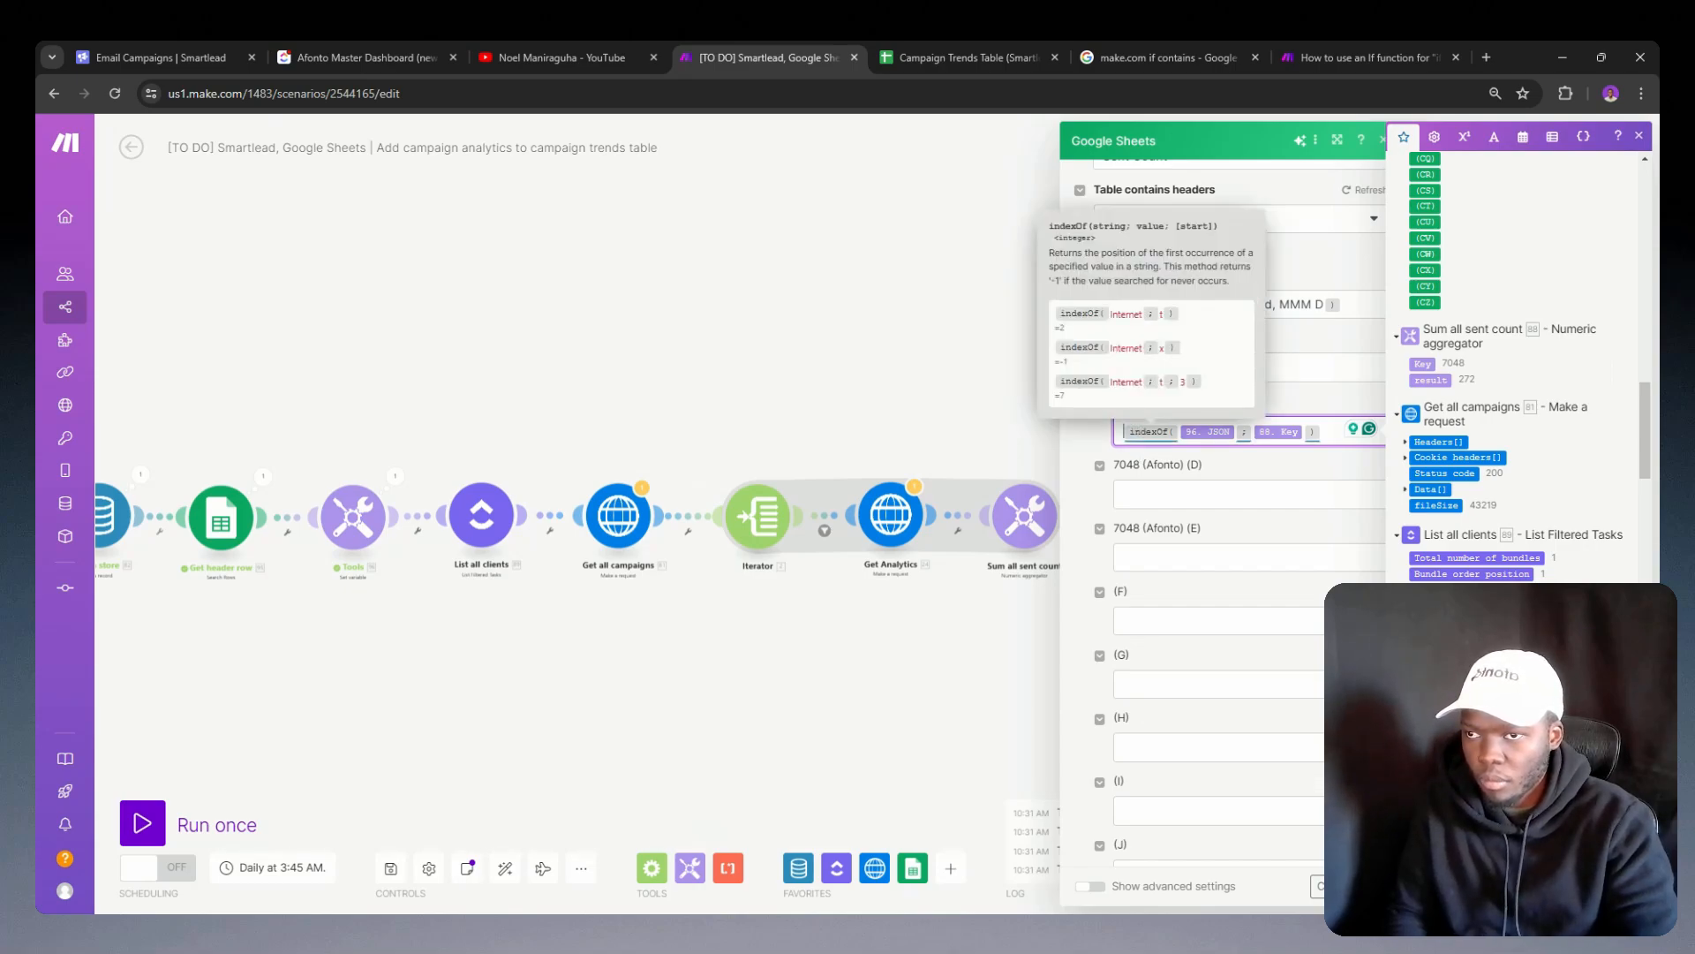
drag(1324, 431, 1080, 453)
Step: Insert an empty module between Tools and List all clients, and delete the stray unconnected placeholder above the flow
double_click(652, 405)
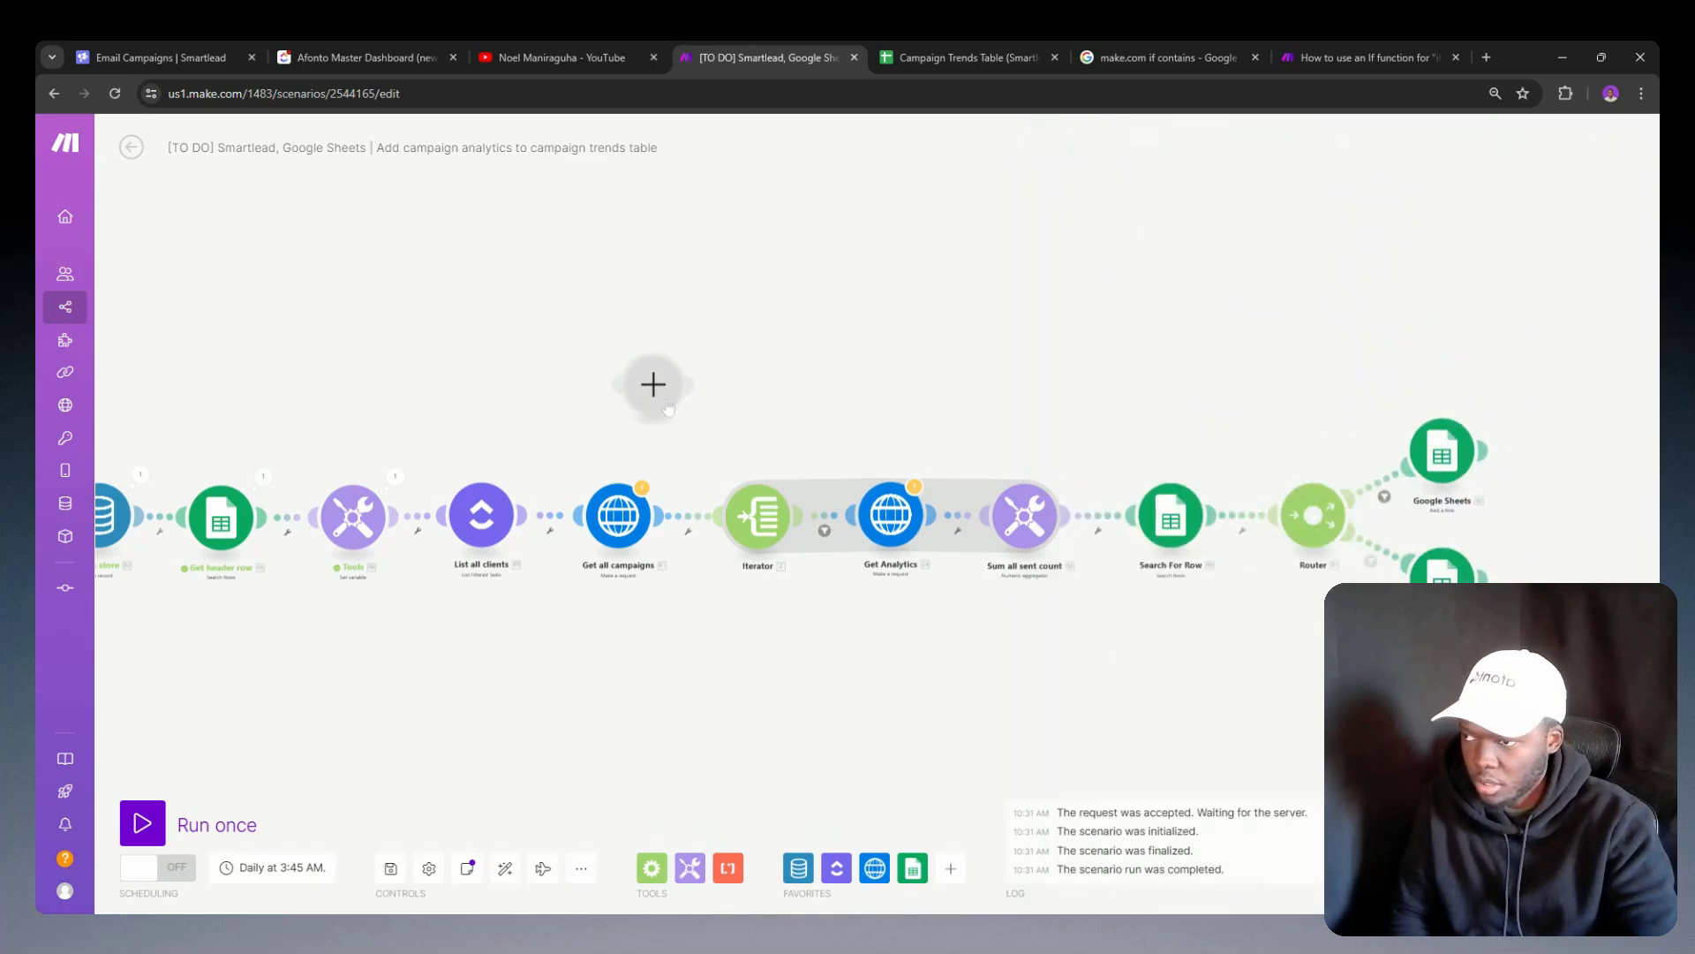
click(568, 435)
right_click(436, 517)
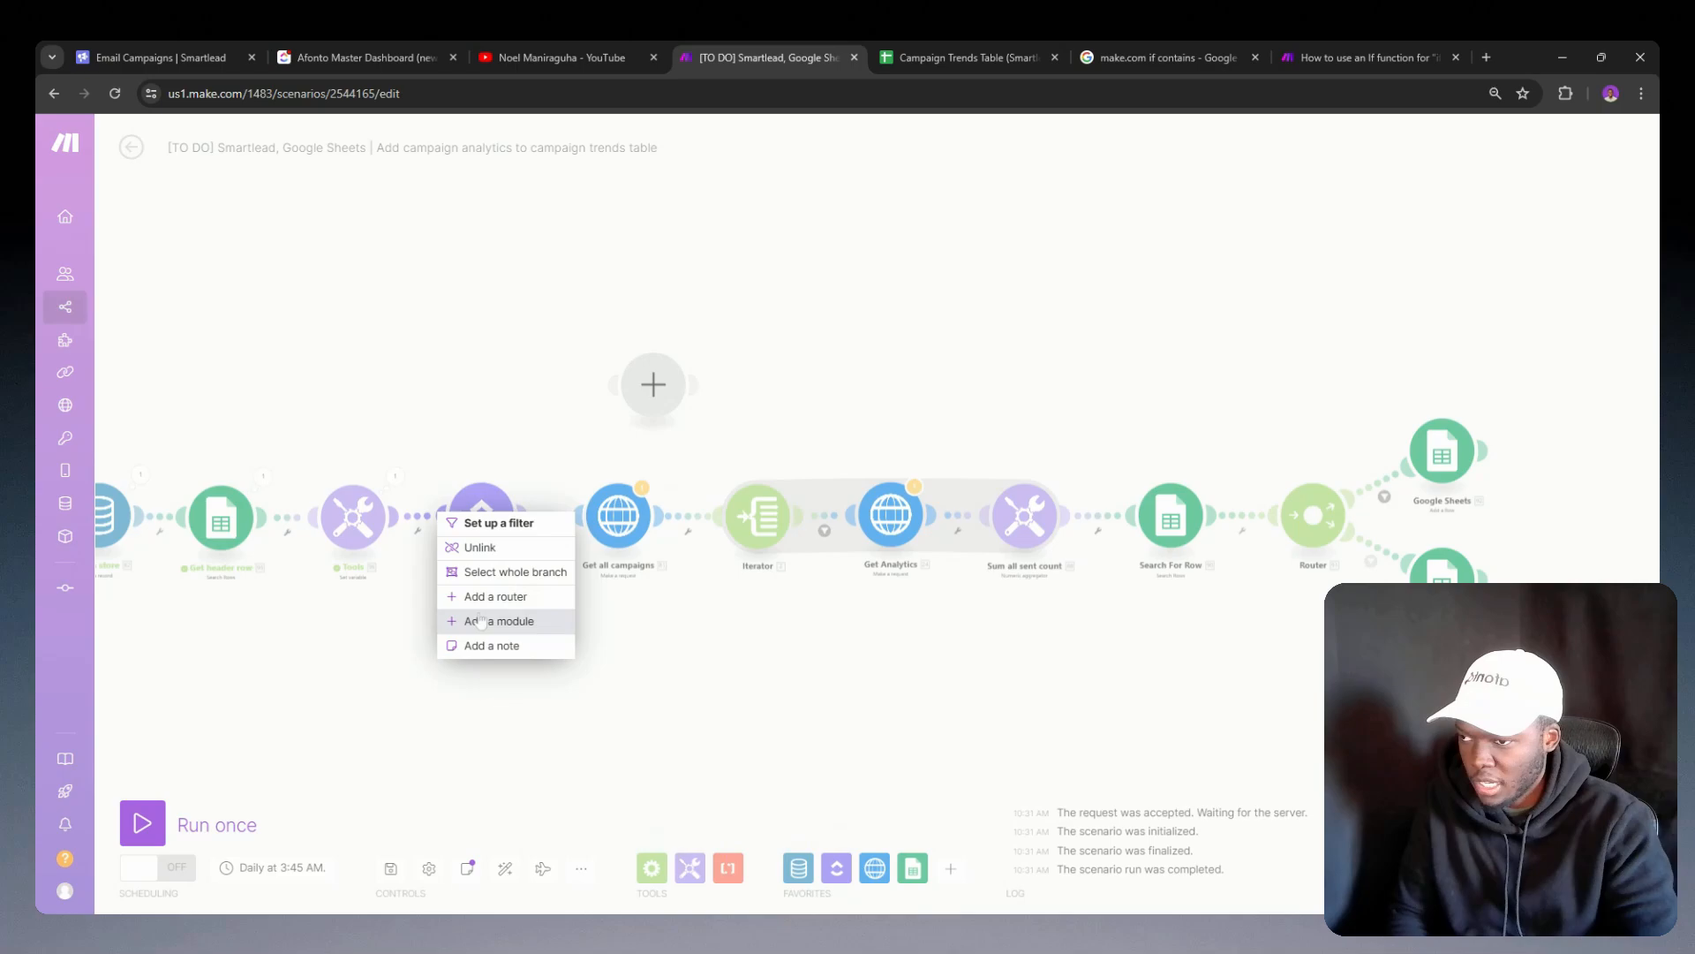
click(492, 618)
click(486, 415)
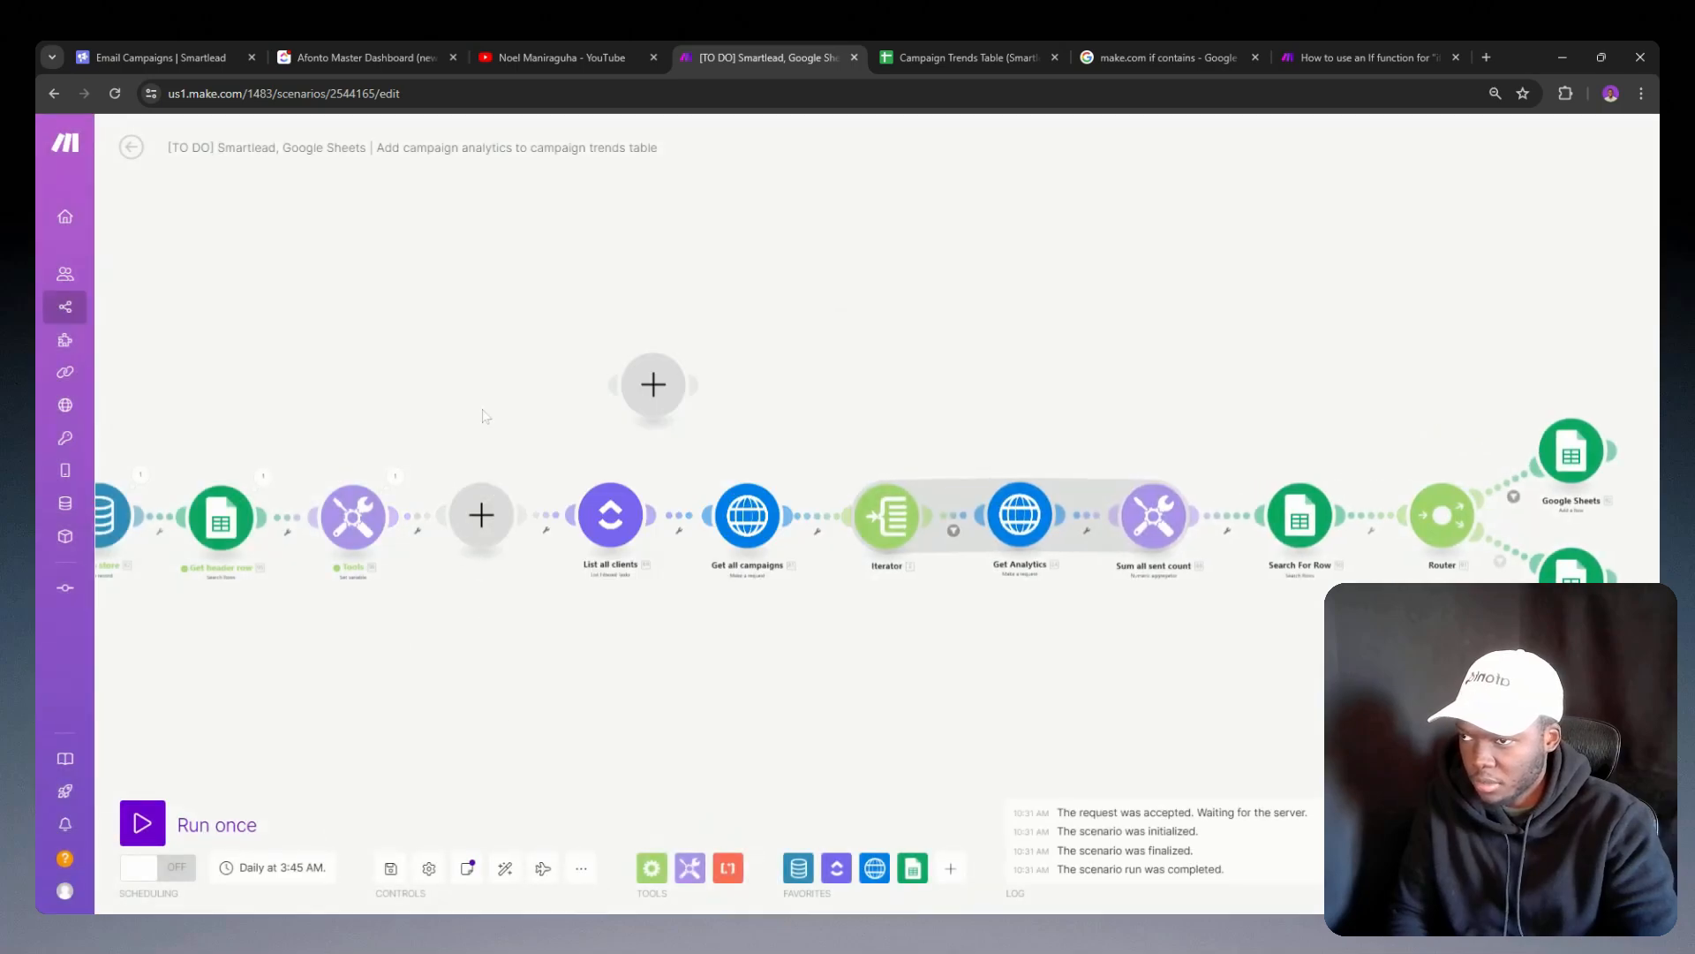
right_click(640, 380)
click(677, 420)
Step: Make the empty module before List all clients a Tools Set variable module
click(488, 527)
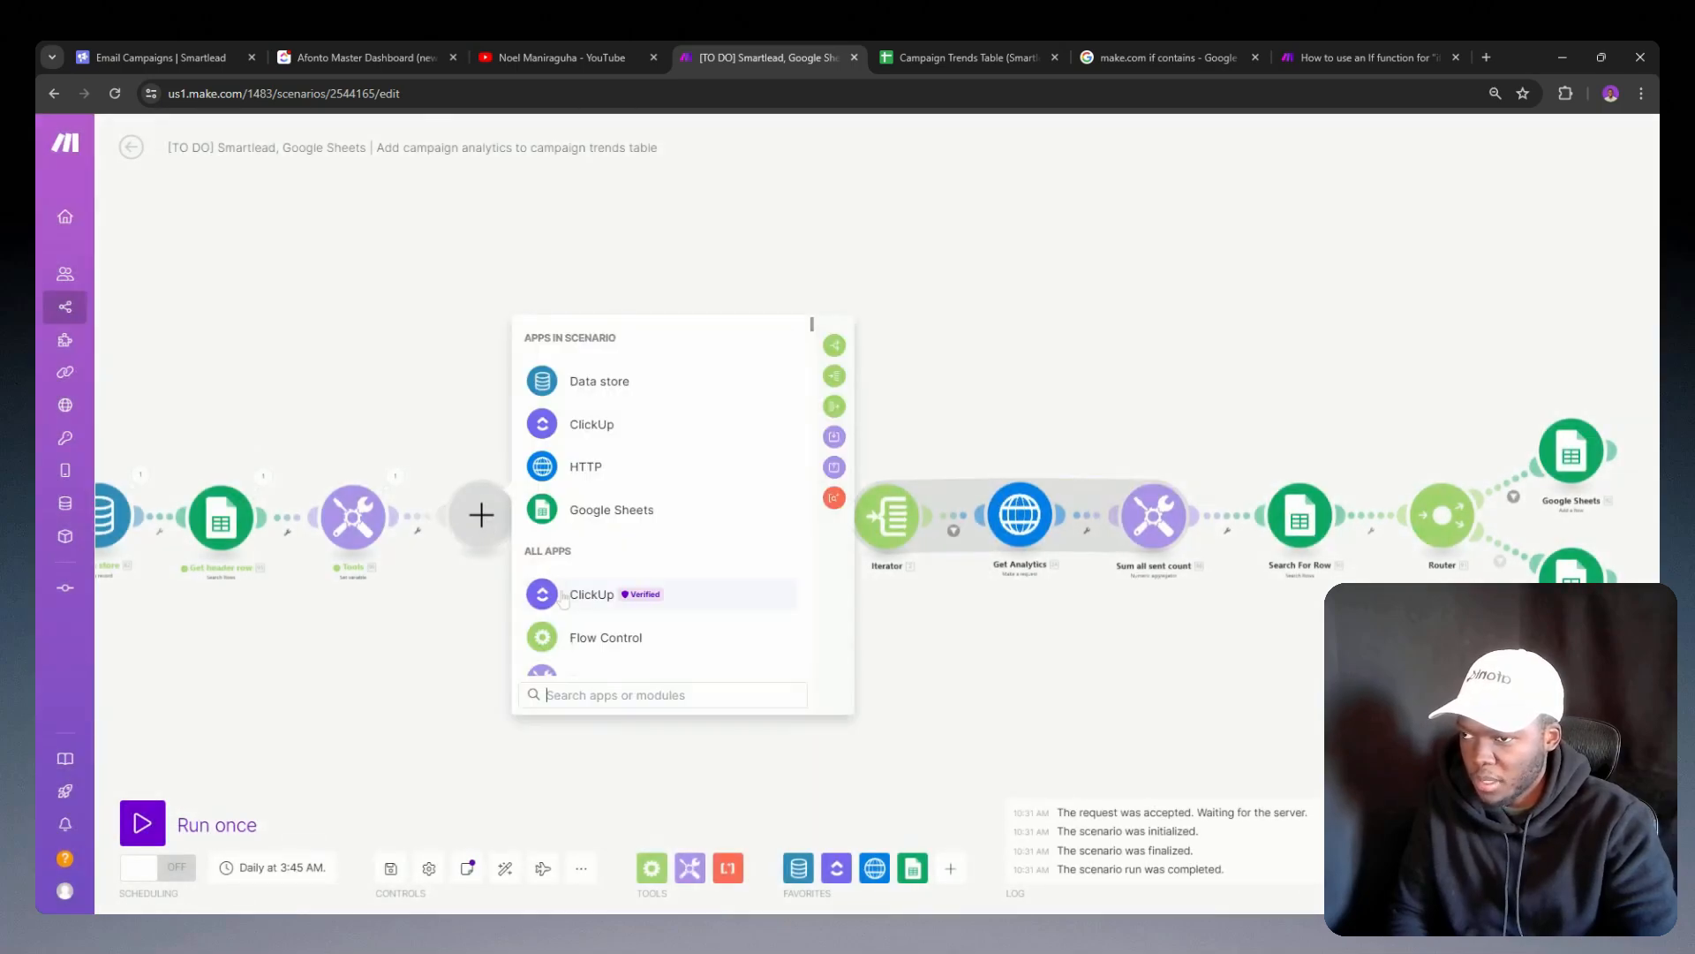
scroll(692, 534, down, 3)
click(580, 439)
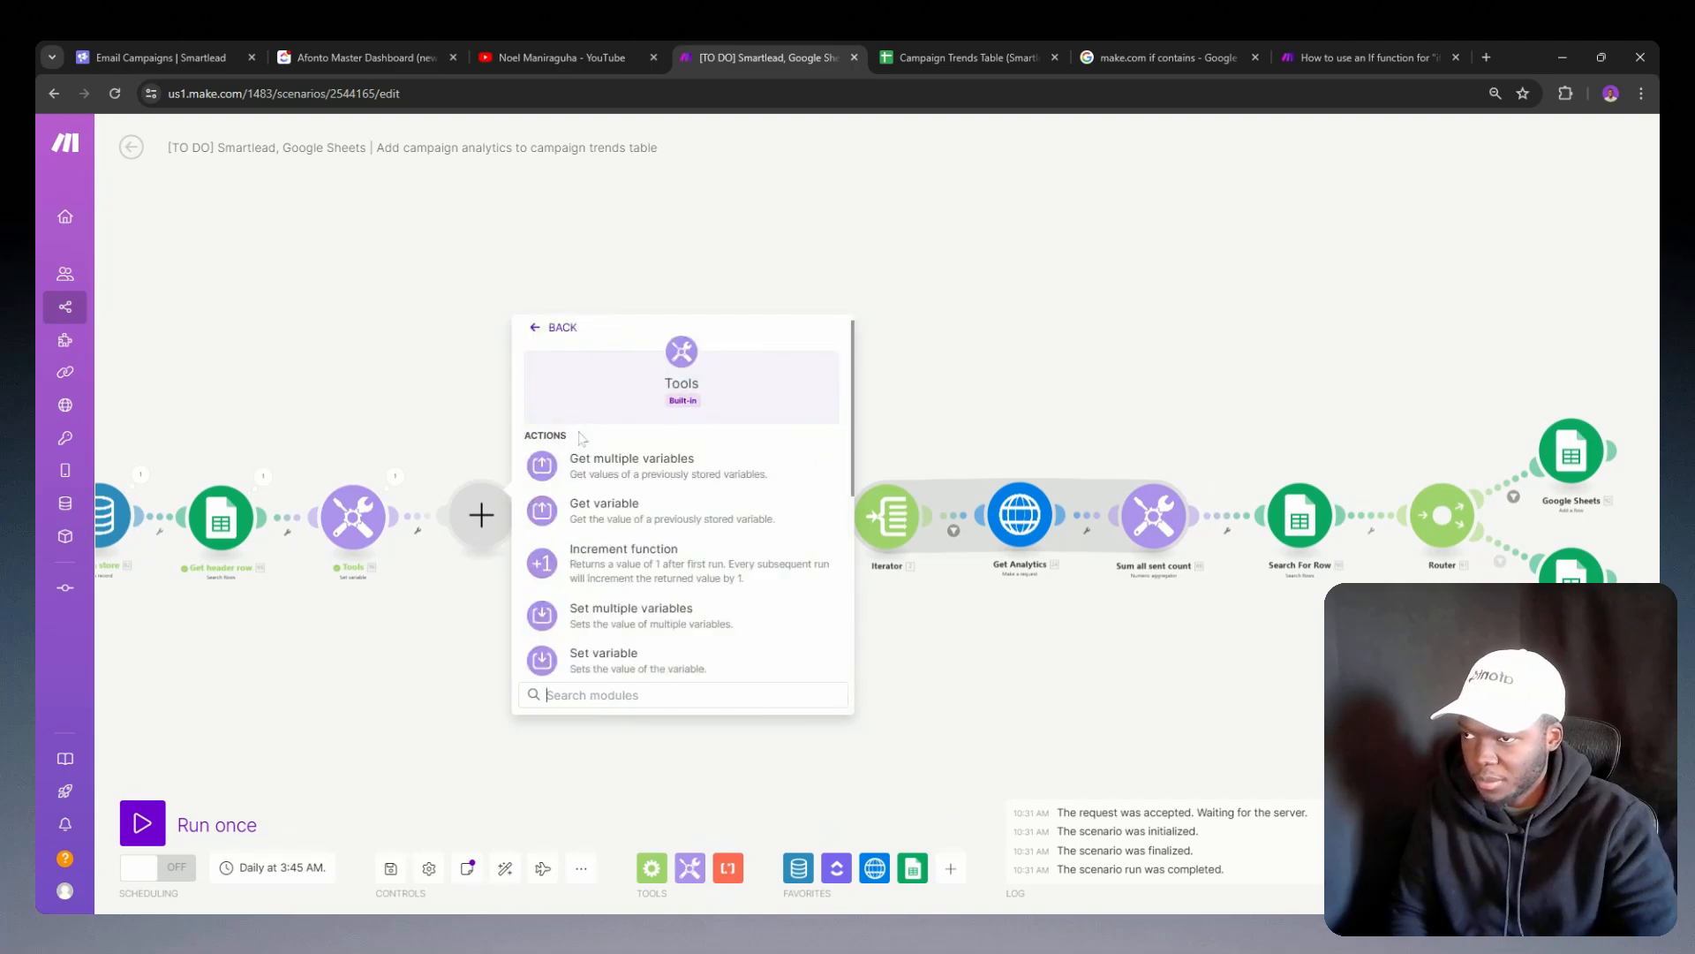
scroll(637, 572, down, 2)
click(608, 492)
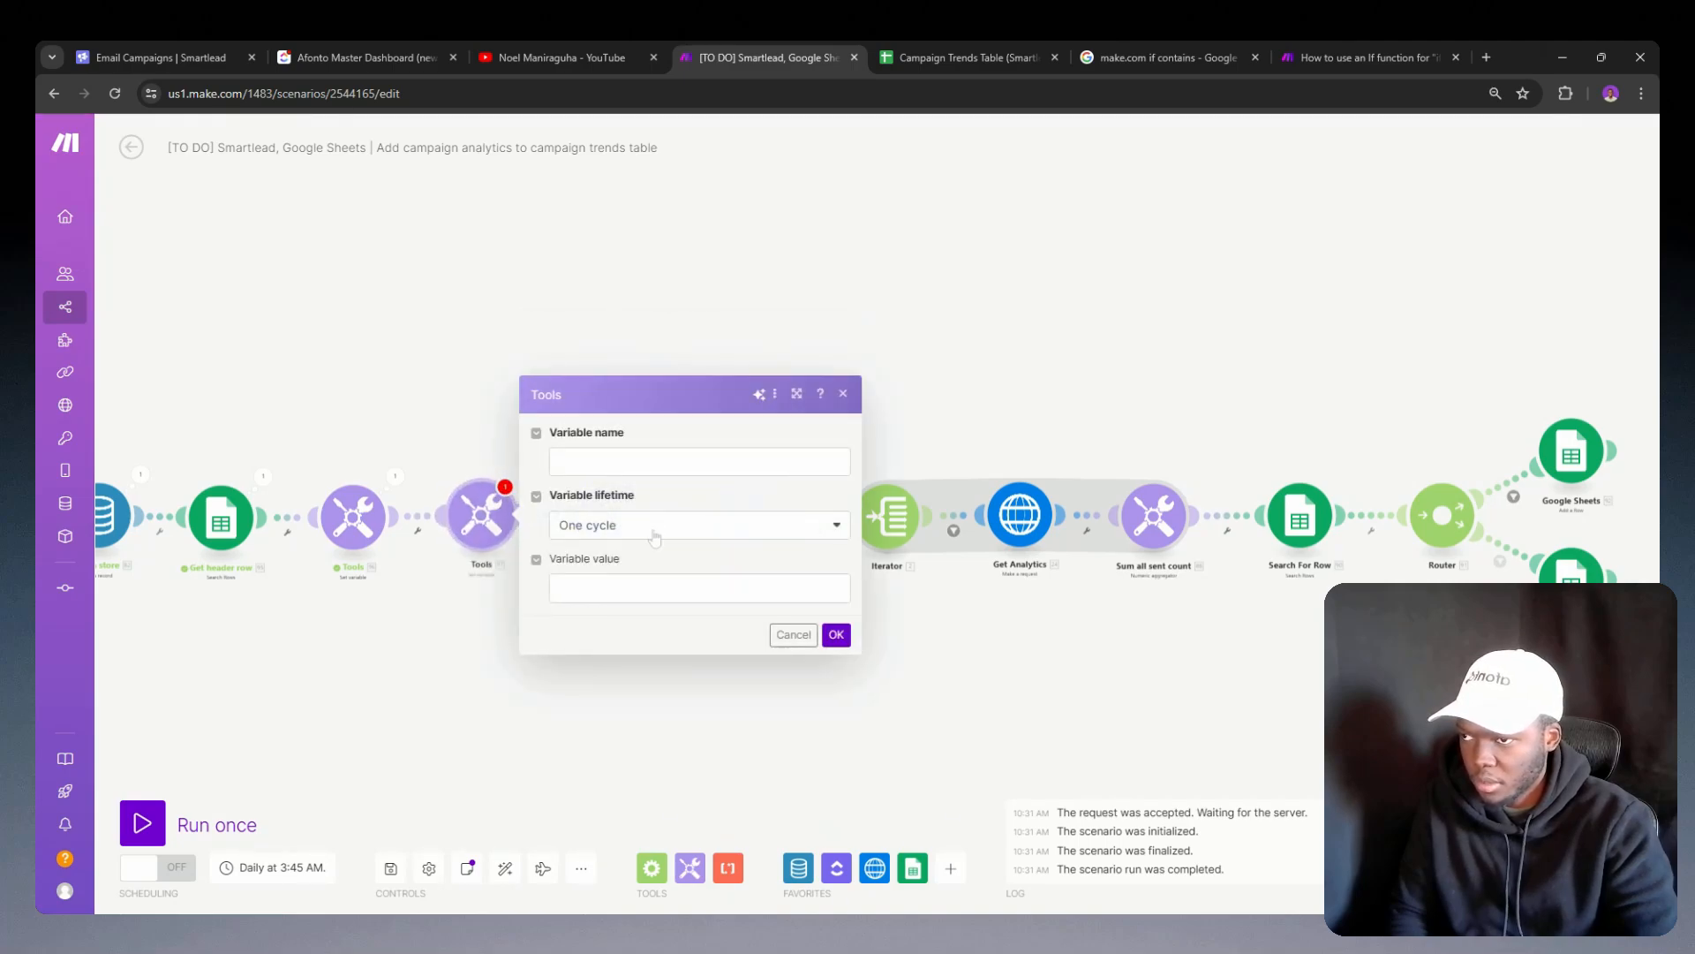
Step: Paste the copied indexOf formula as the new variable's value and name the variable G
click(625, 580)
text(indexOf(96. JSON; 88.`__IMTKEY__`))
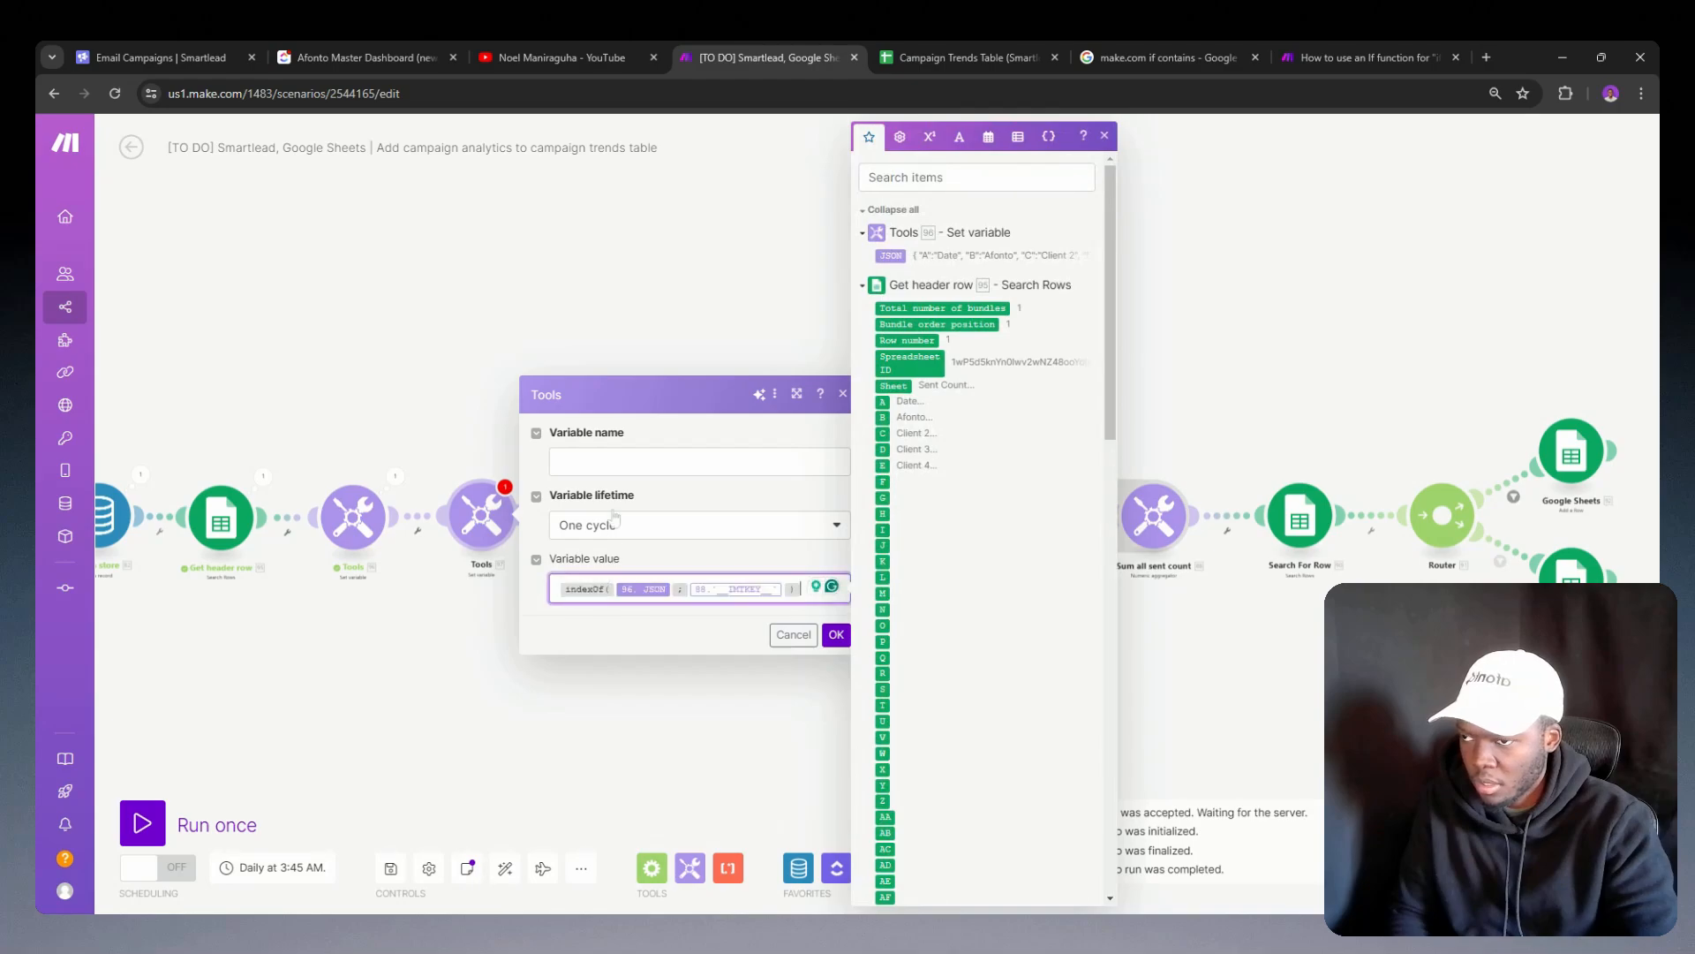
click(697, 462)
text(G)
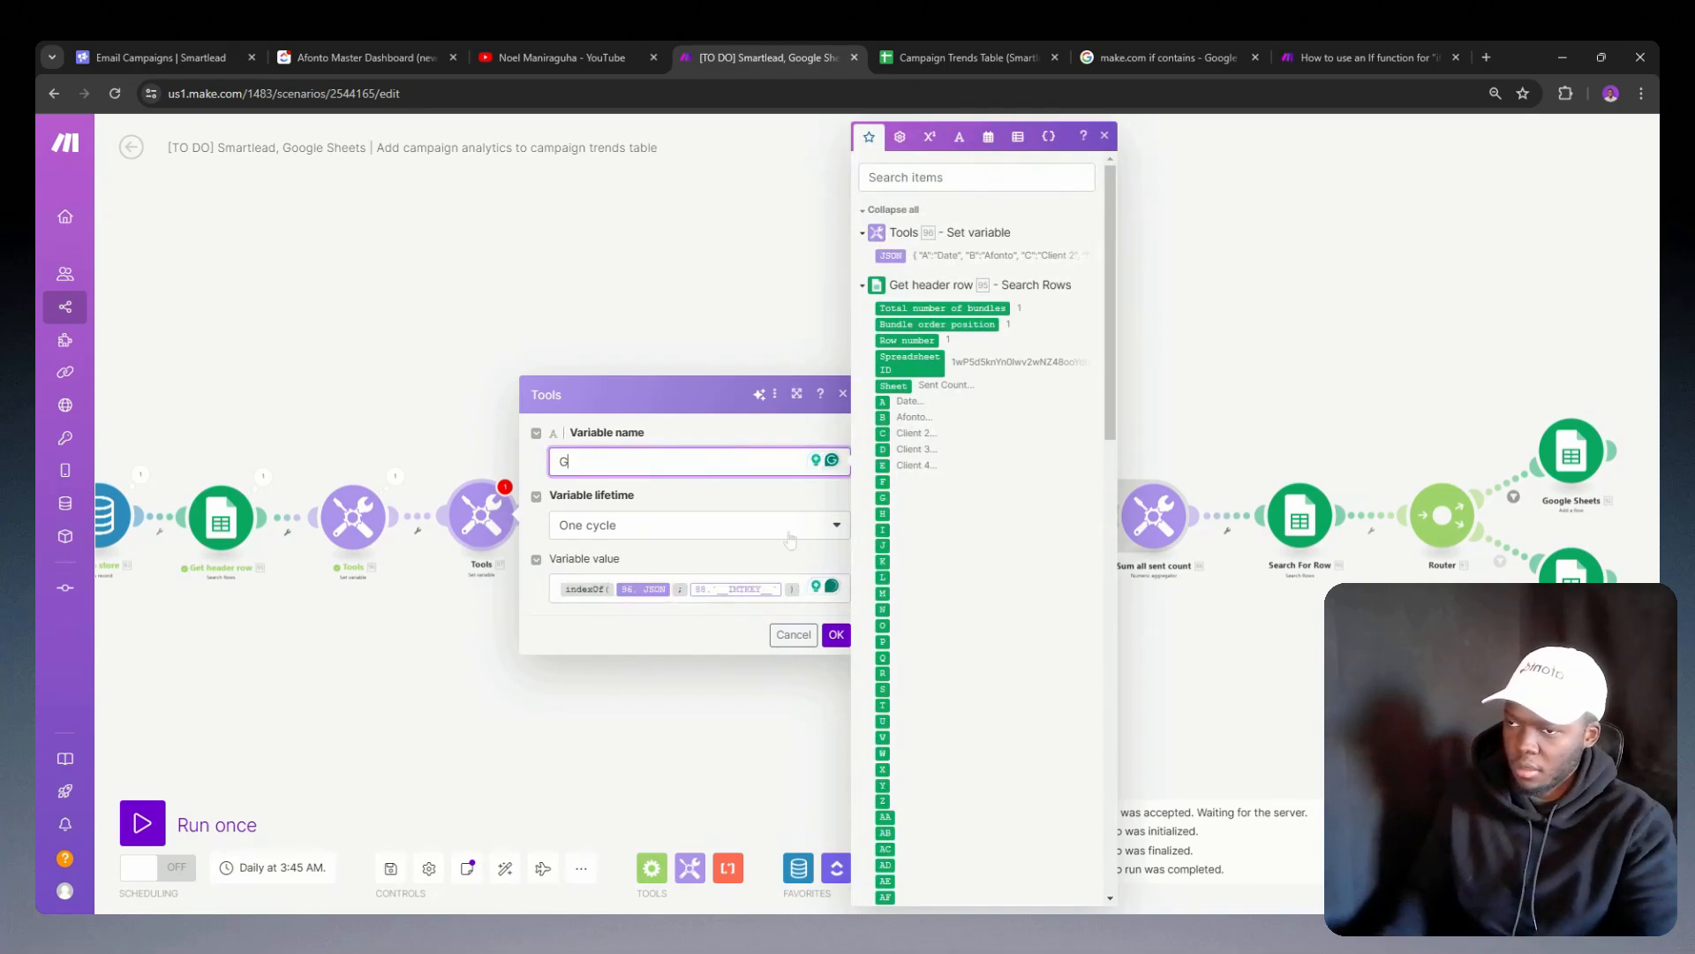
Step: Replace the mapped Key in variable G's indexOf formula with the literal Afonto client ID and save the module
click(790, 590)
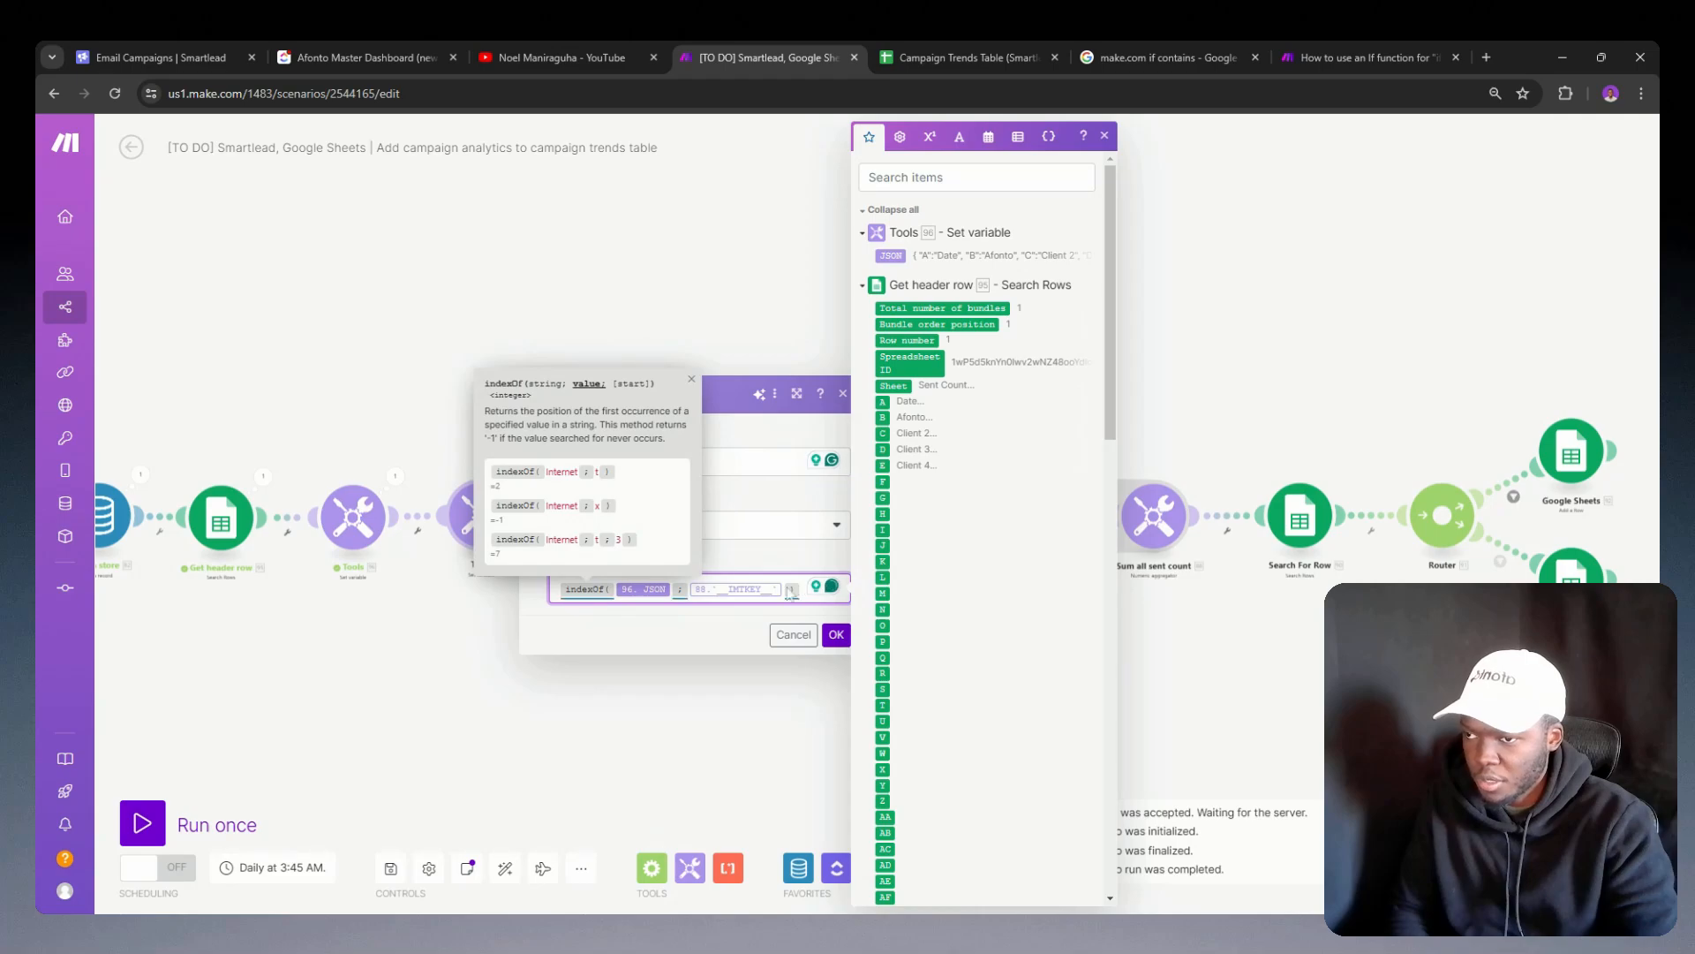
key(BackSpace)
text(7048)
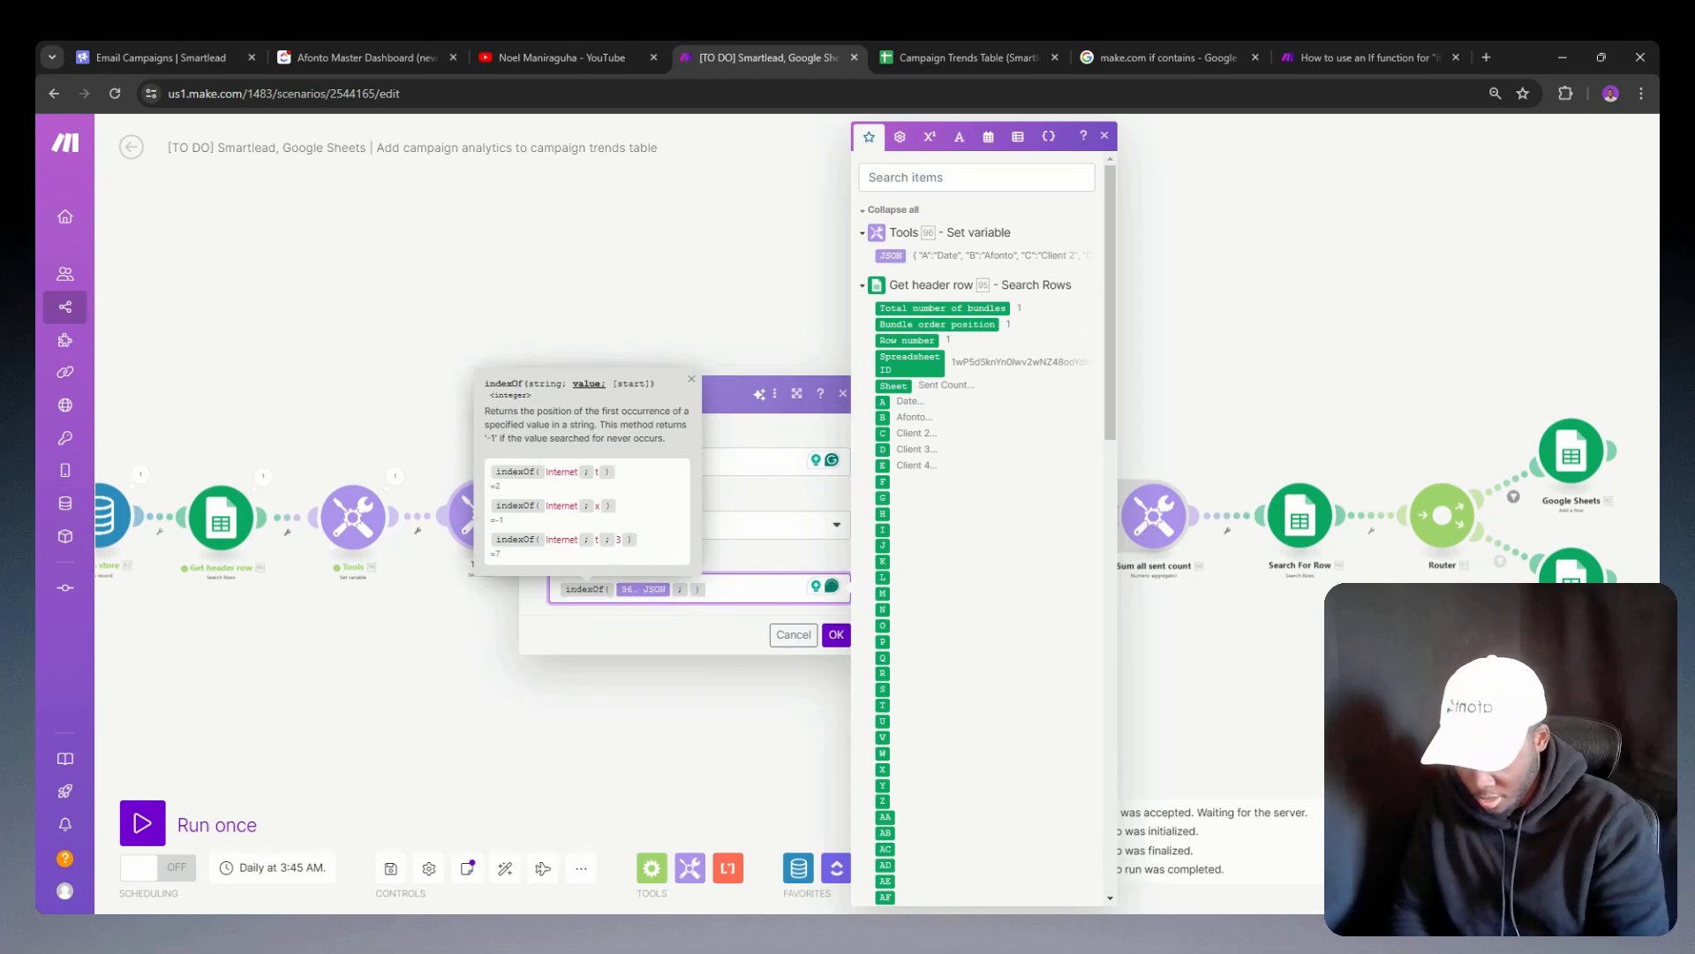
click(836, 635)
Step: Unlink the new Tools module from List all clients and run the scenario once
right_click(560, 517)
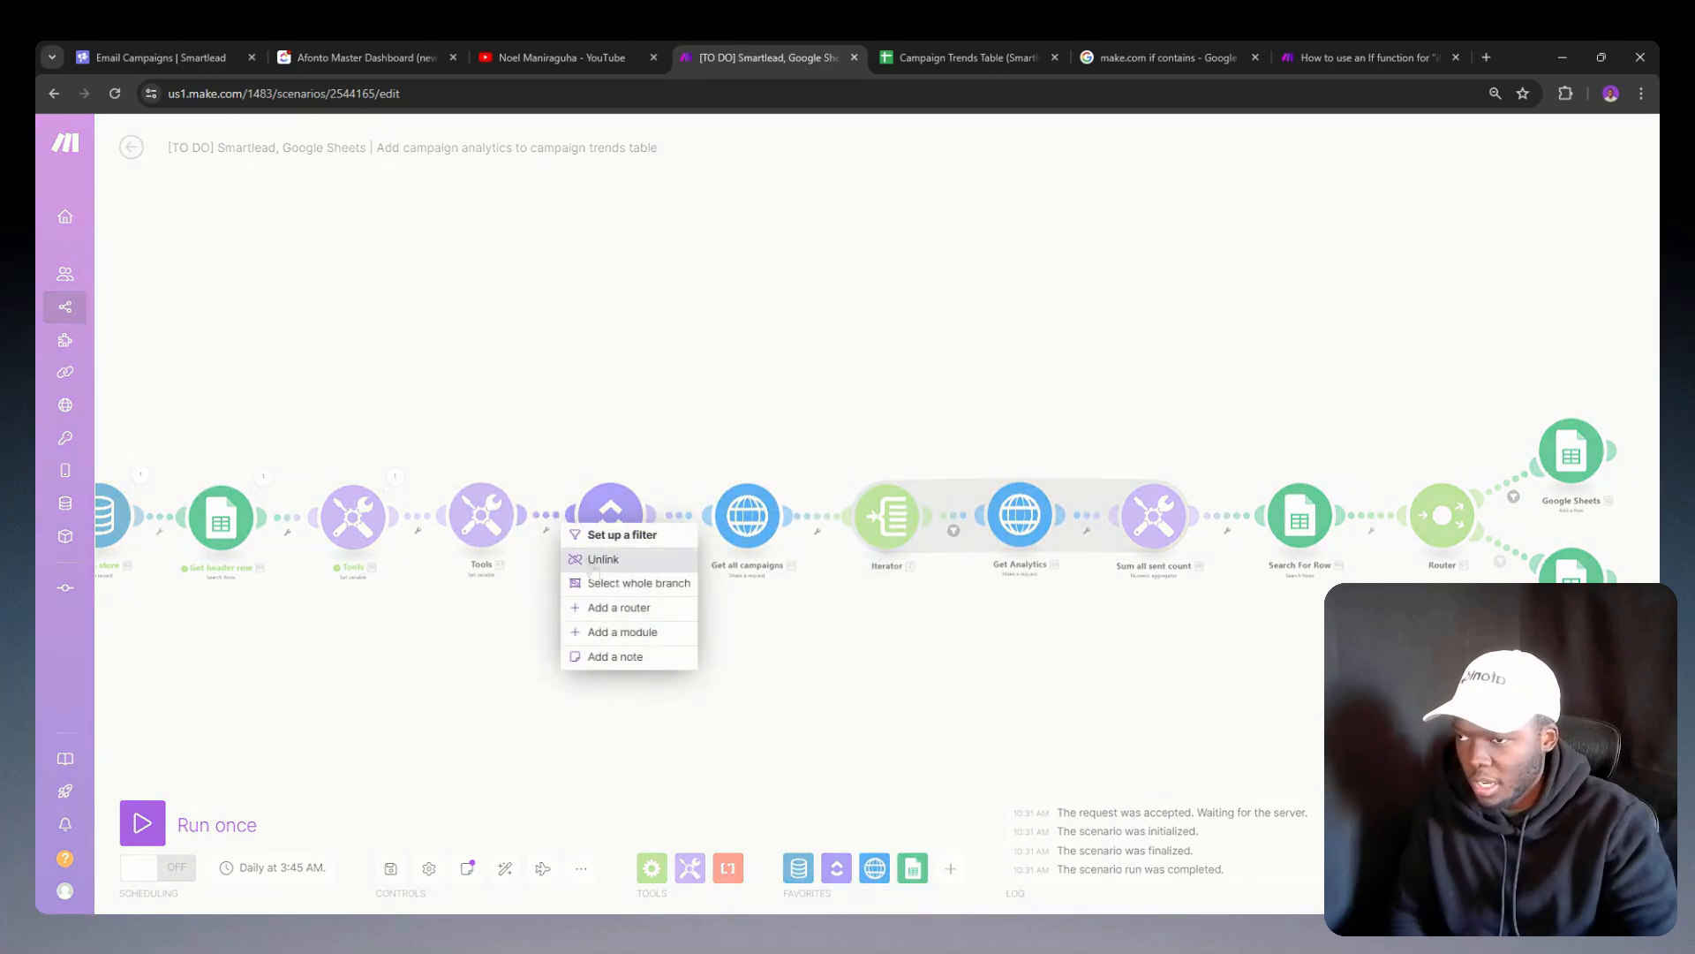
click(609, 556)
click(144, 823)
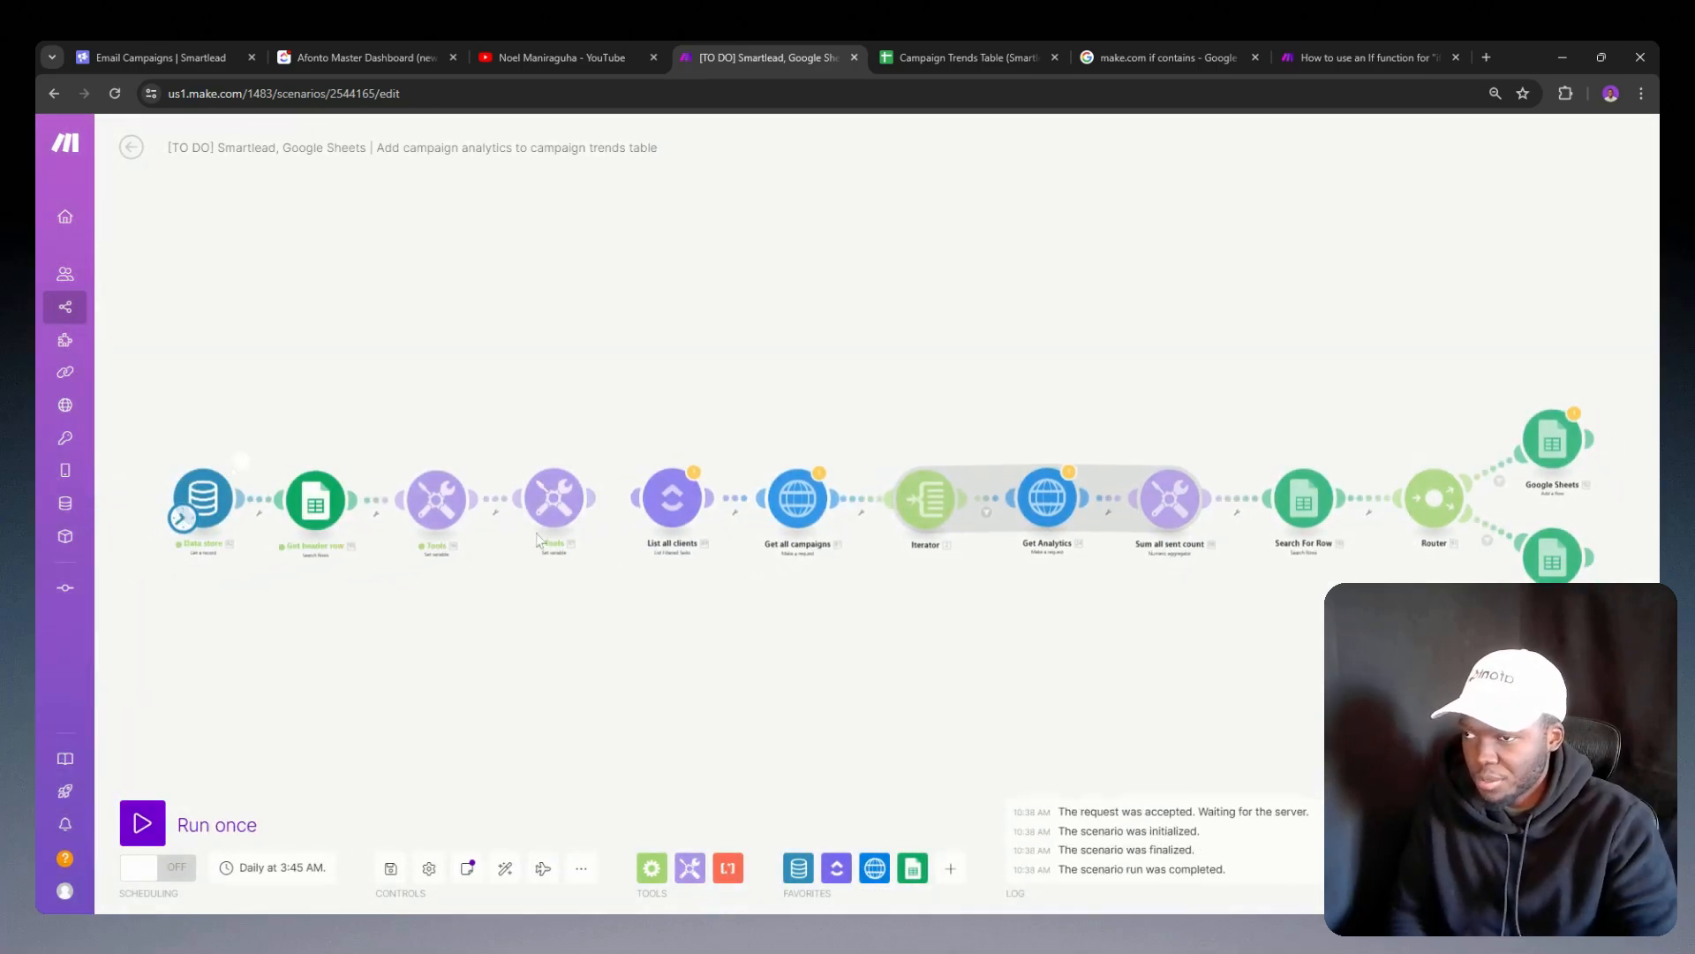
Step: Inspect the run outputs of both Tools modules, comparing the indexOf result with the client ID's position in the JSON
click(592, 462)
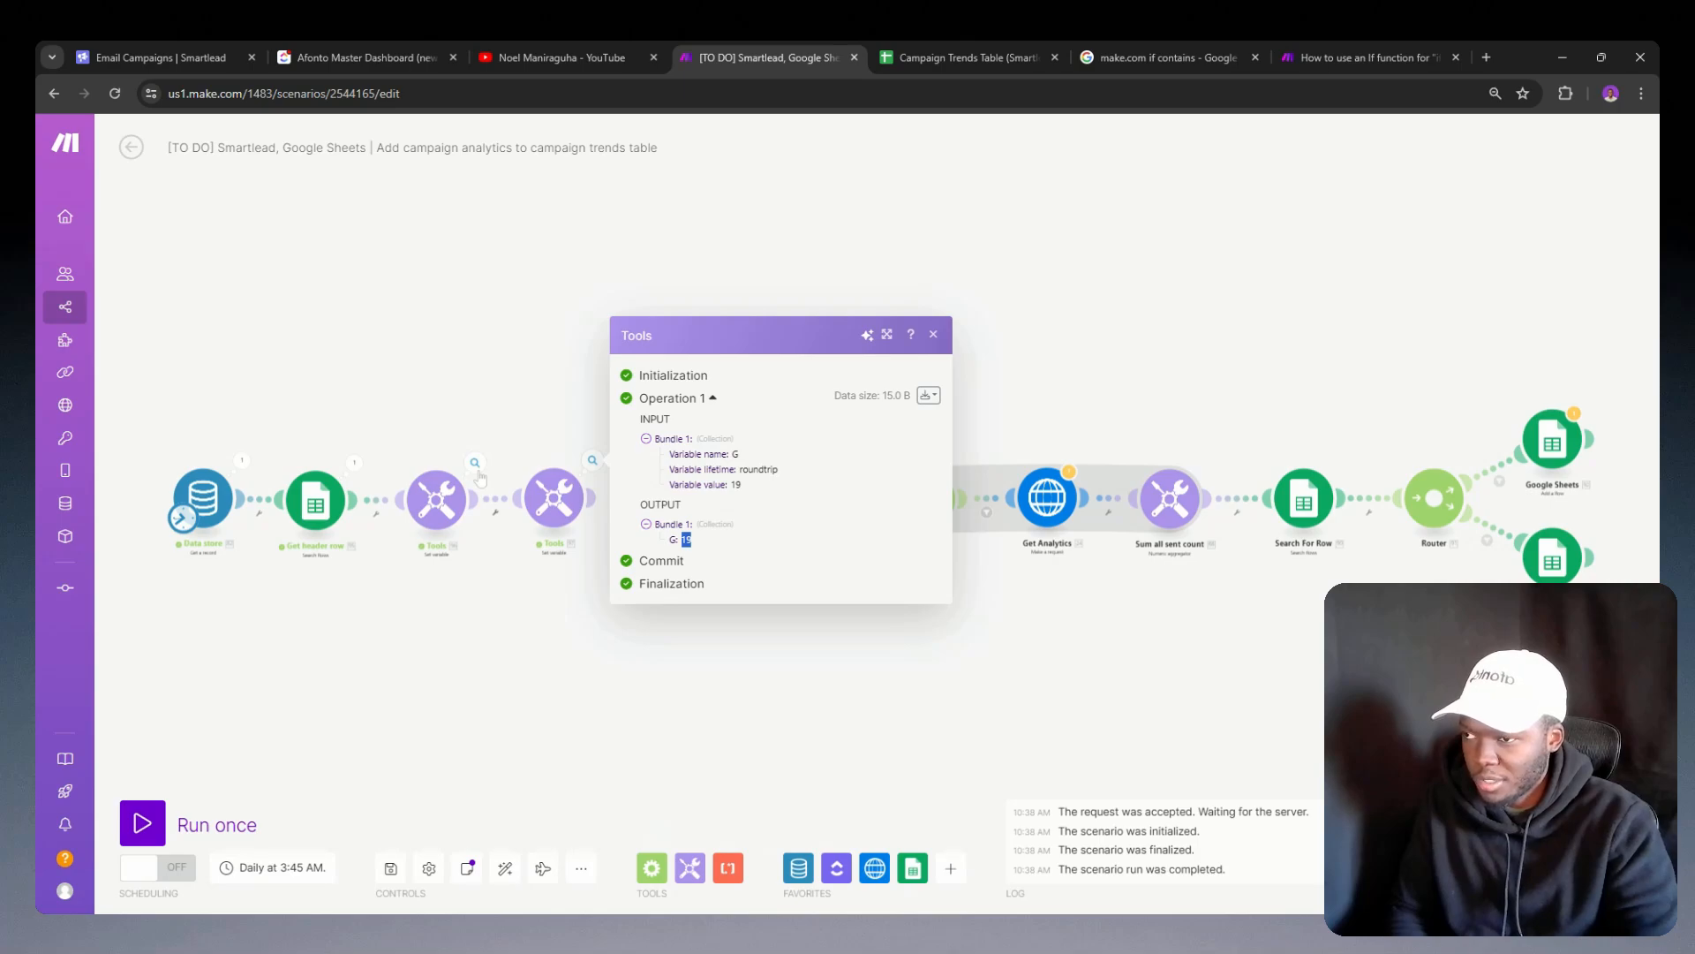
click(475, 464)
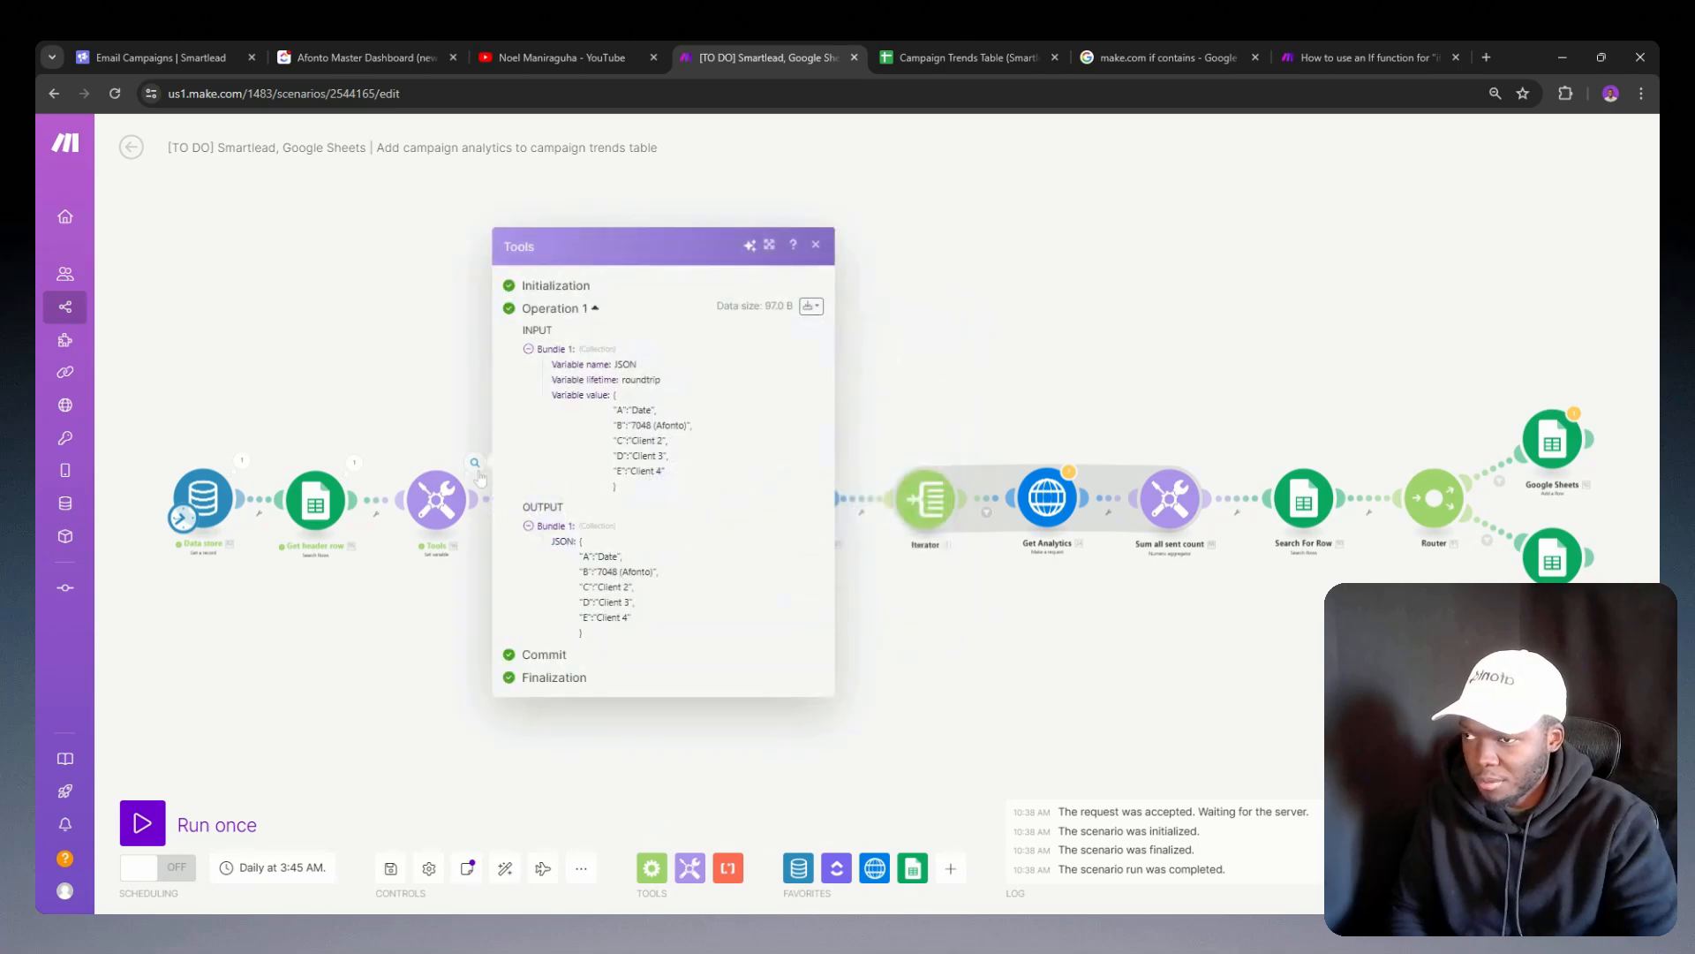
double_click(643, 426)
click(643, 425)
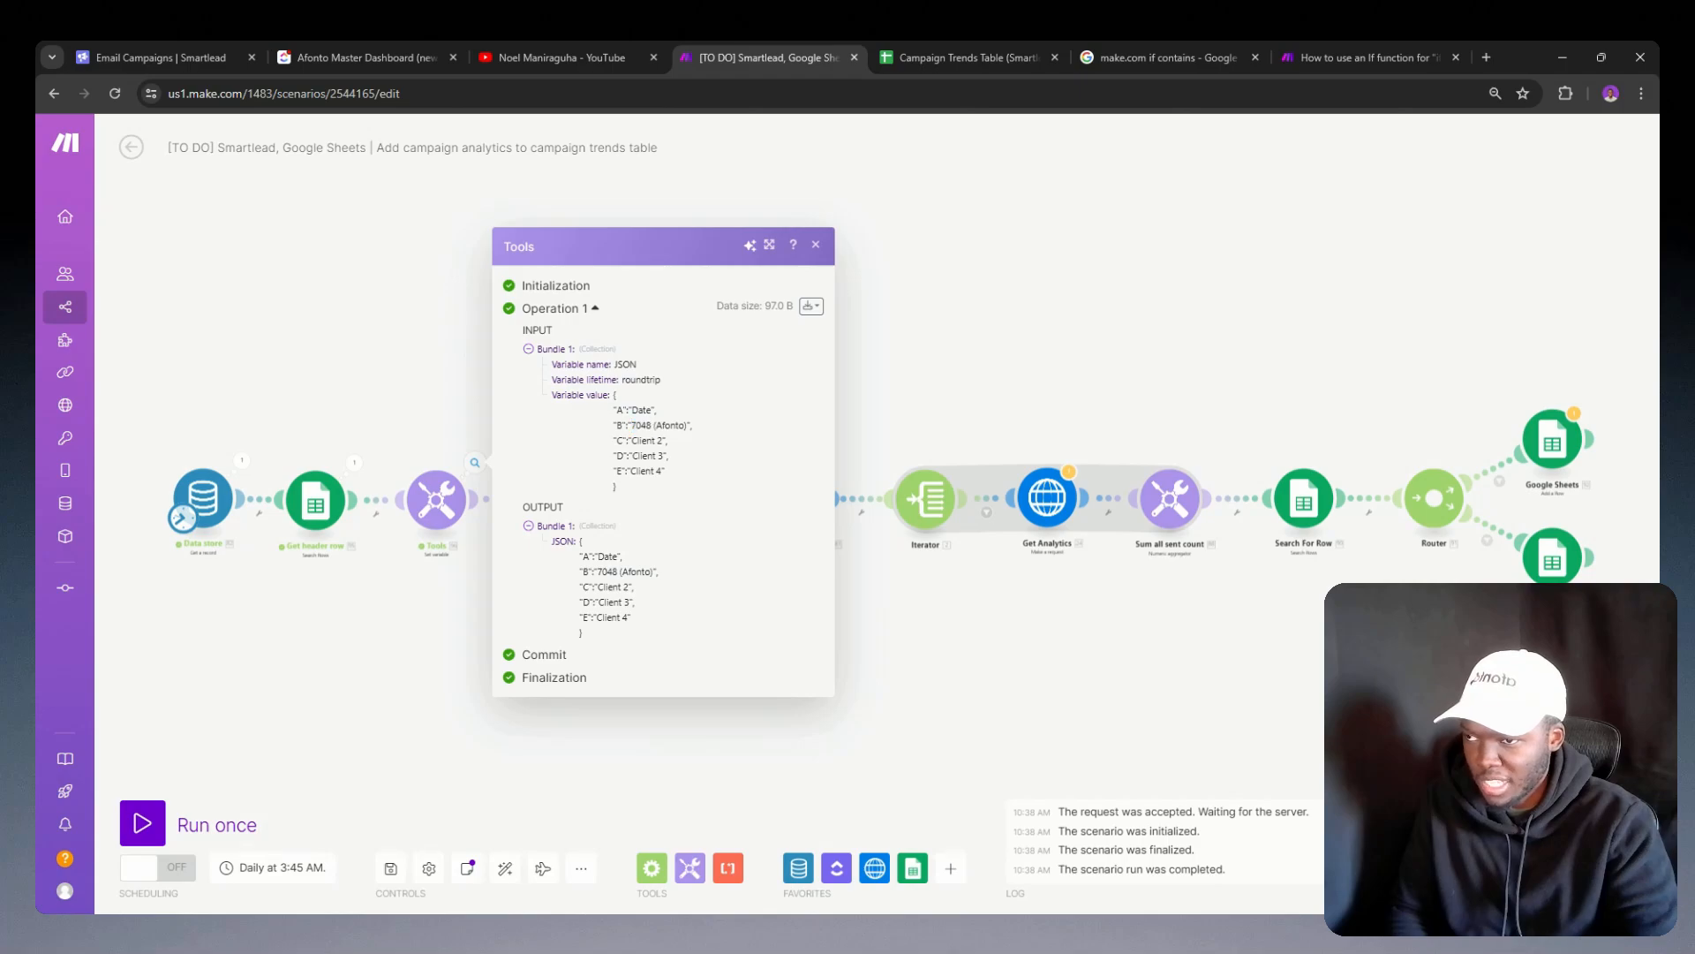
double_click(643, 426)
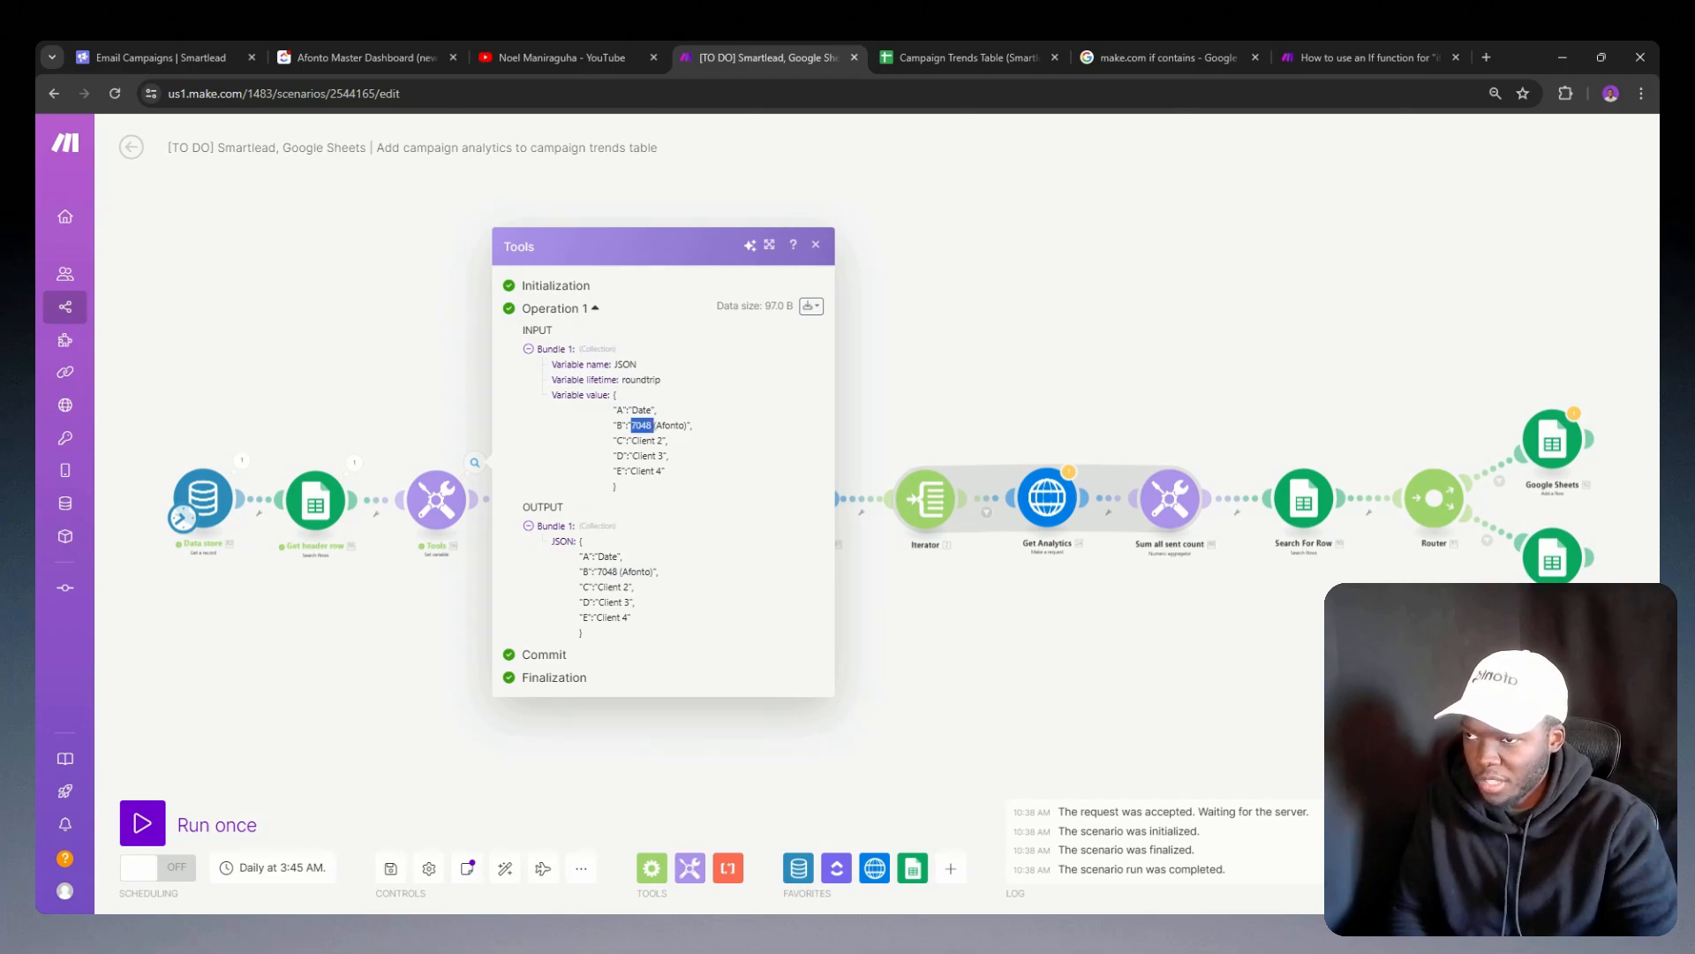
click(643, 426)
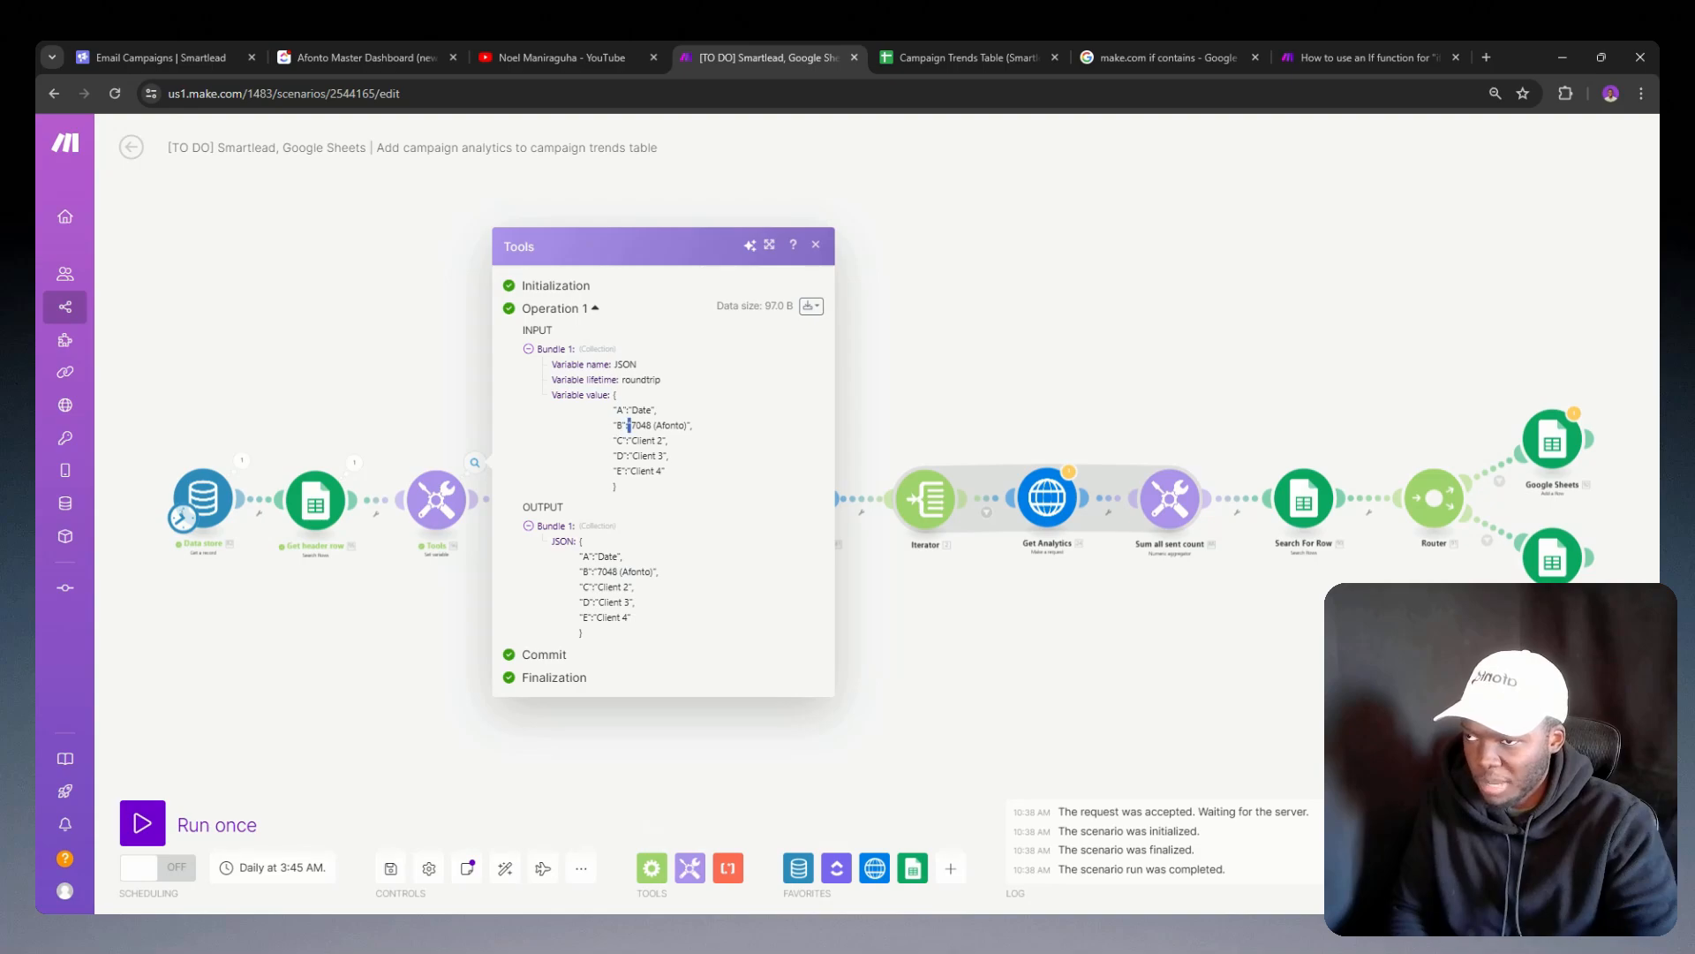
triple_click(629, 425)
click(628, 426)
click(455, 463)
Step: Review the configured values of variable G and the JSON variable, leaving both Tools modules unchanged
click(554, 499)
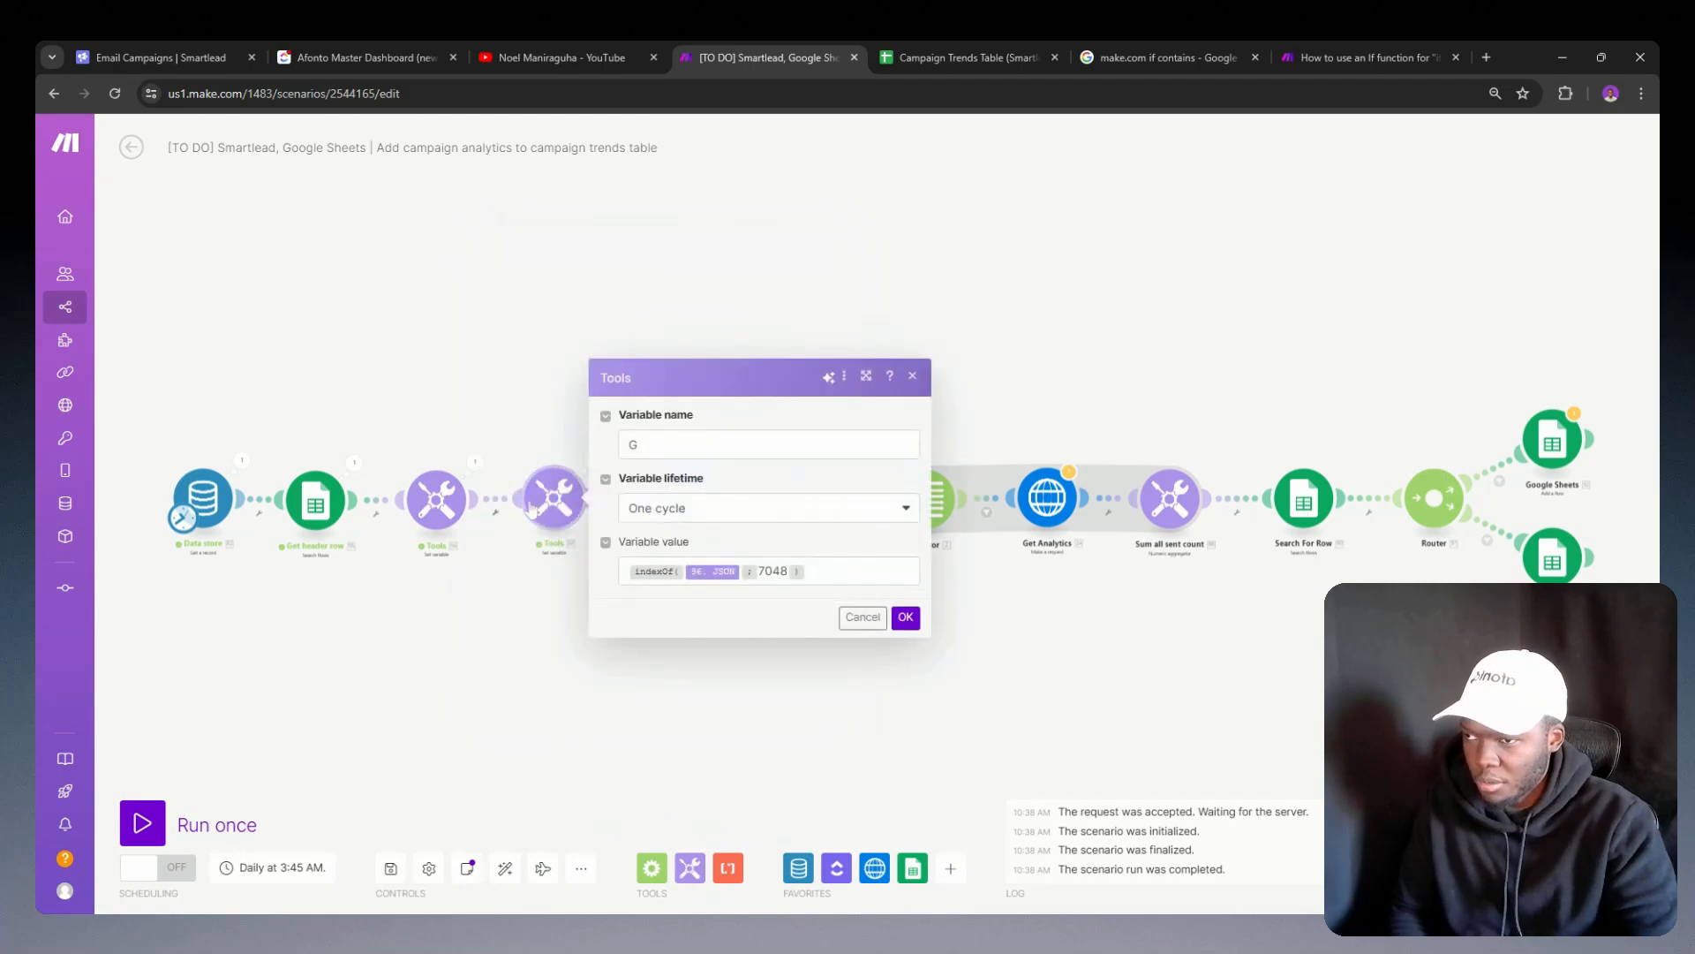
click(437, 513)
click(649, 574)
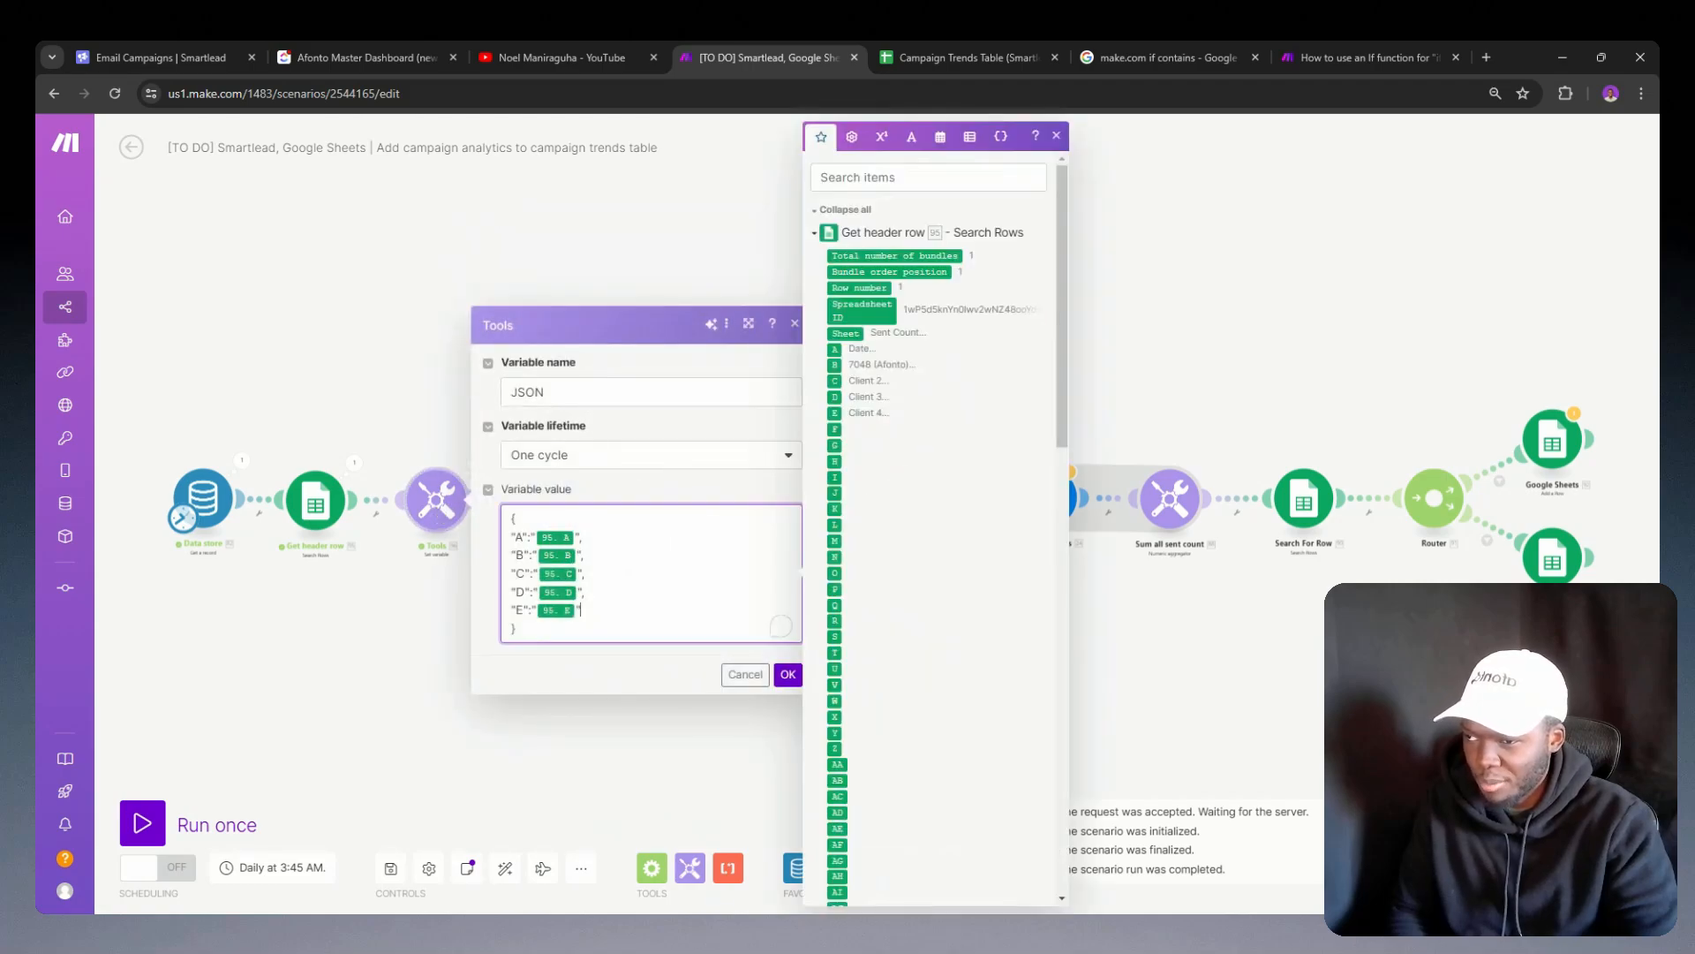
scroll(853, 477, down, 2)
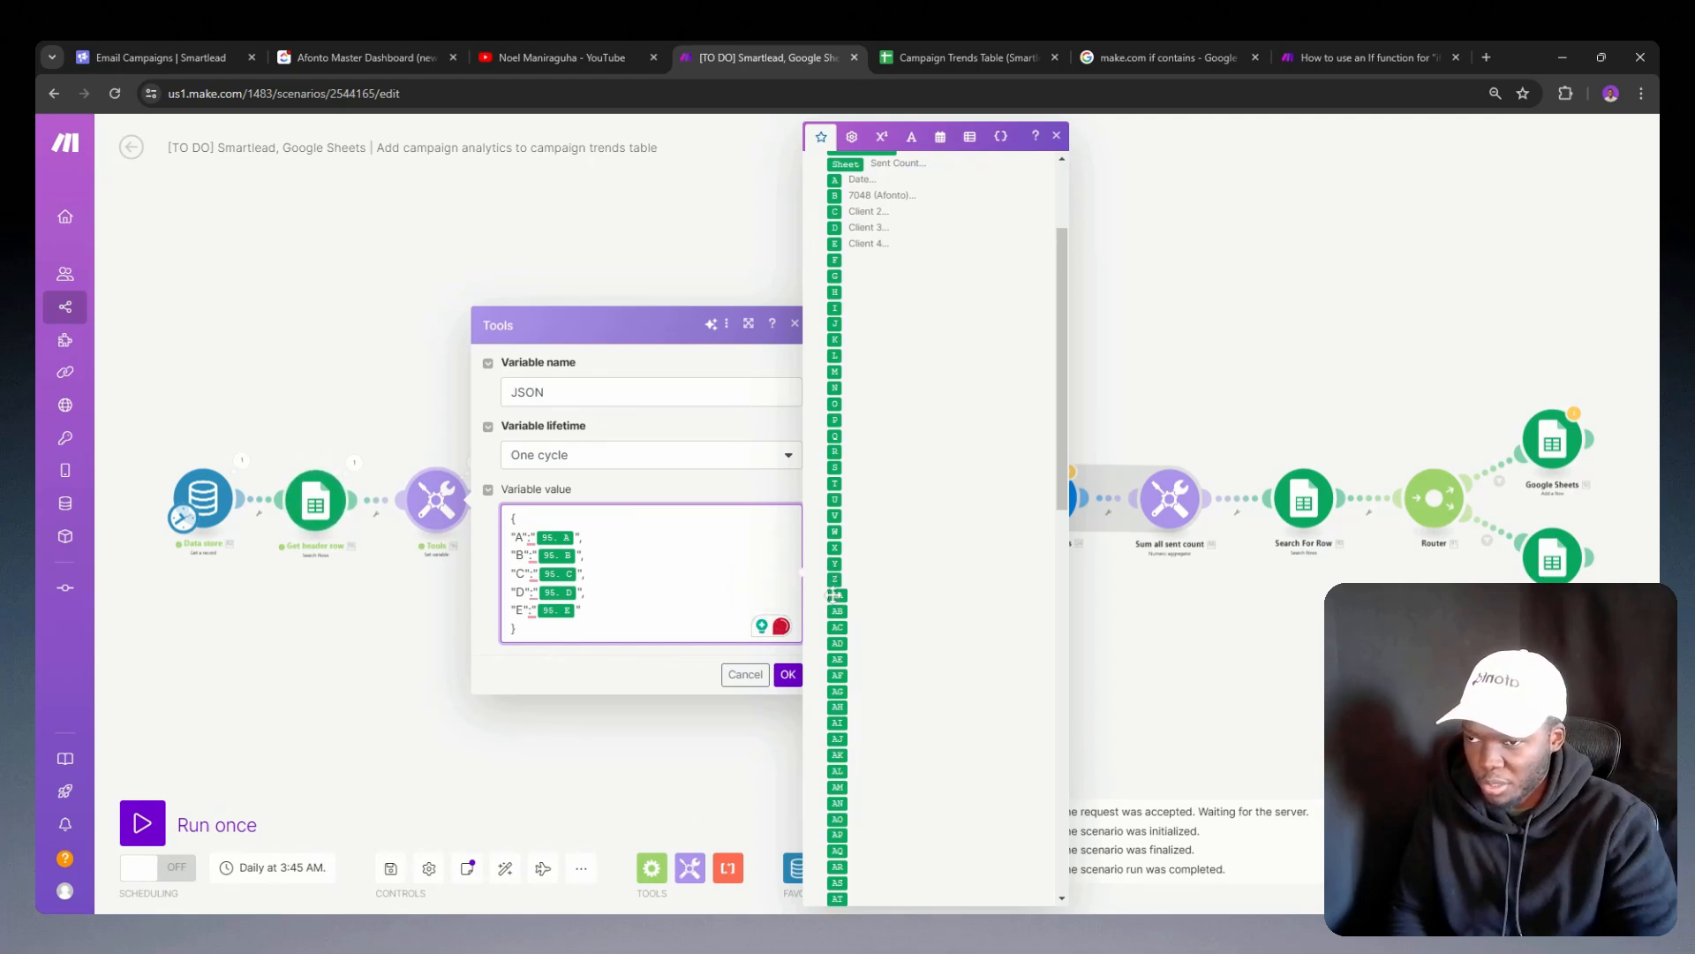
click(745, 674)
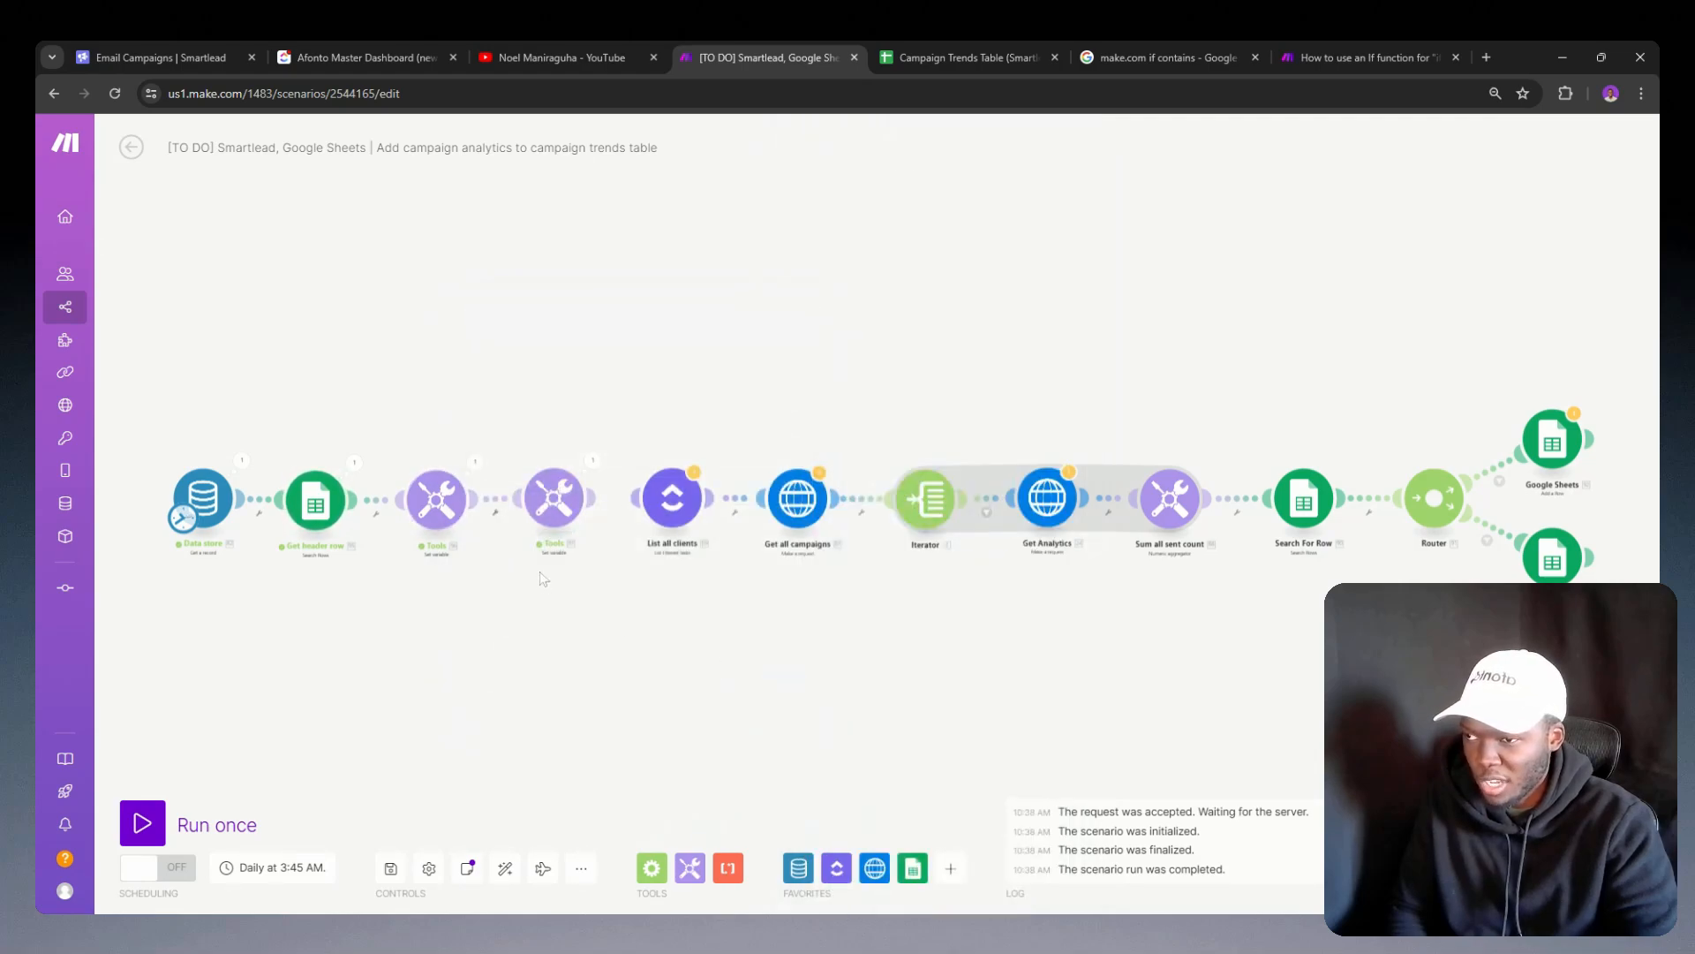
Step: Insert a substring function ahead of the indexOf formula in variable G, removing its empty separators and closing bracket
click(552, 500)
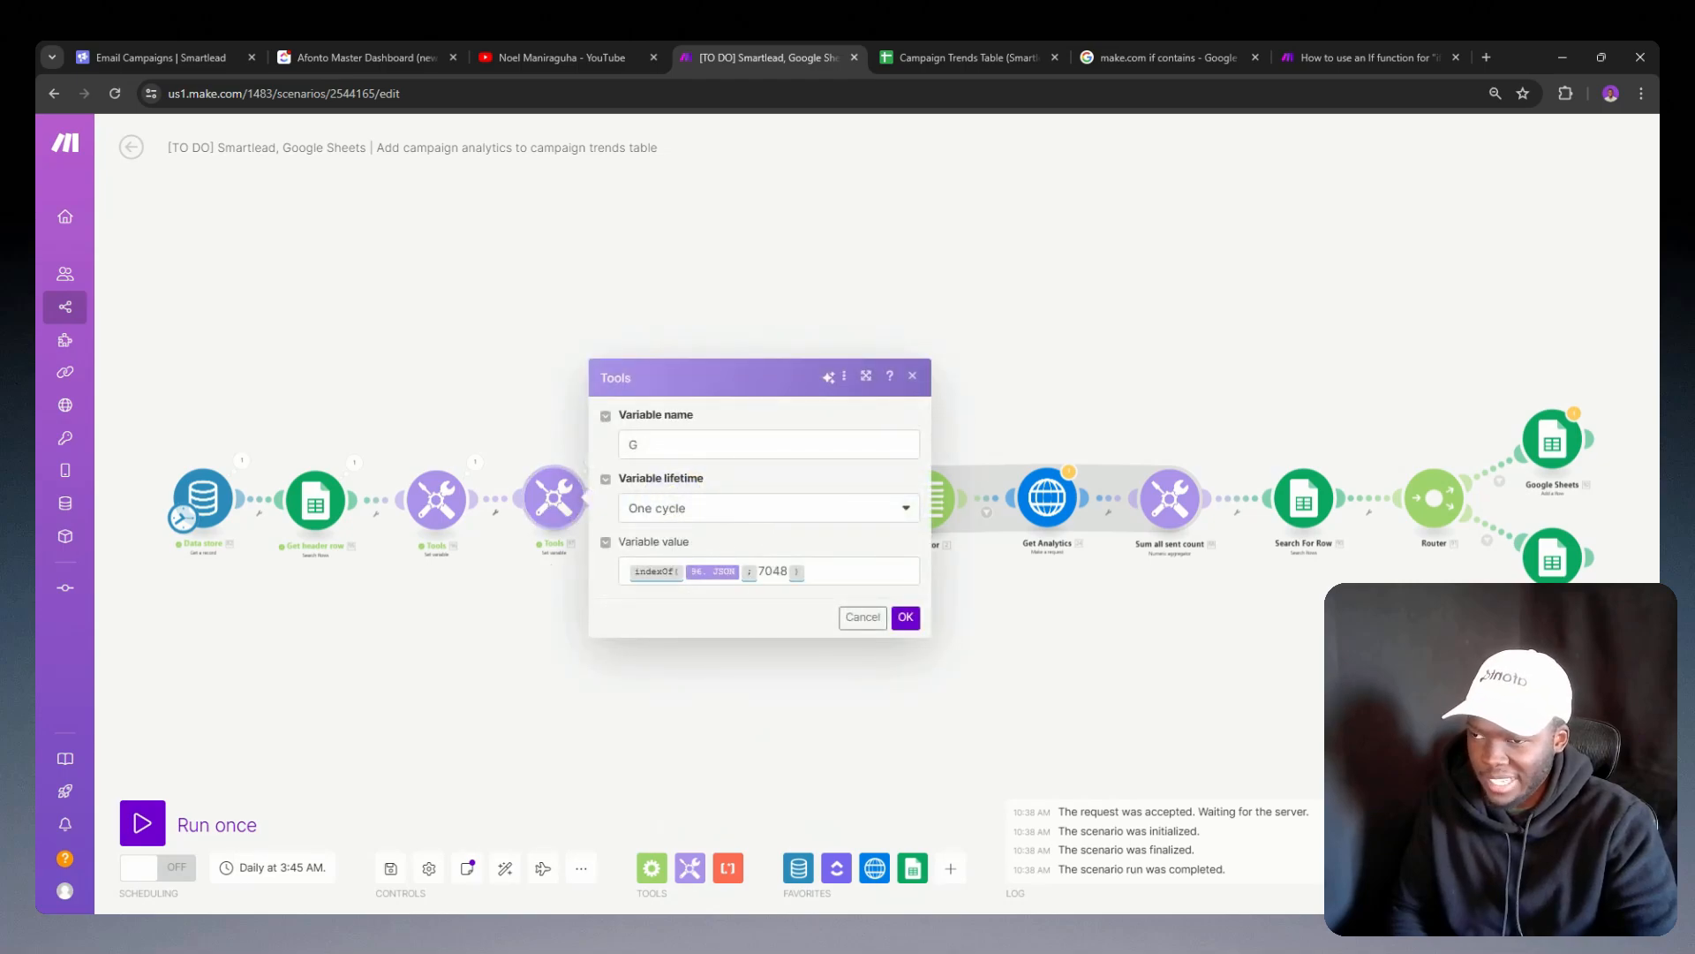
click(629, 571)
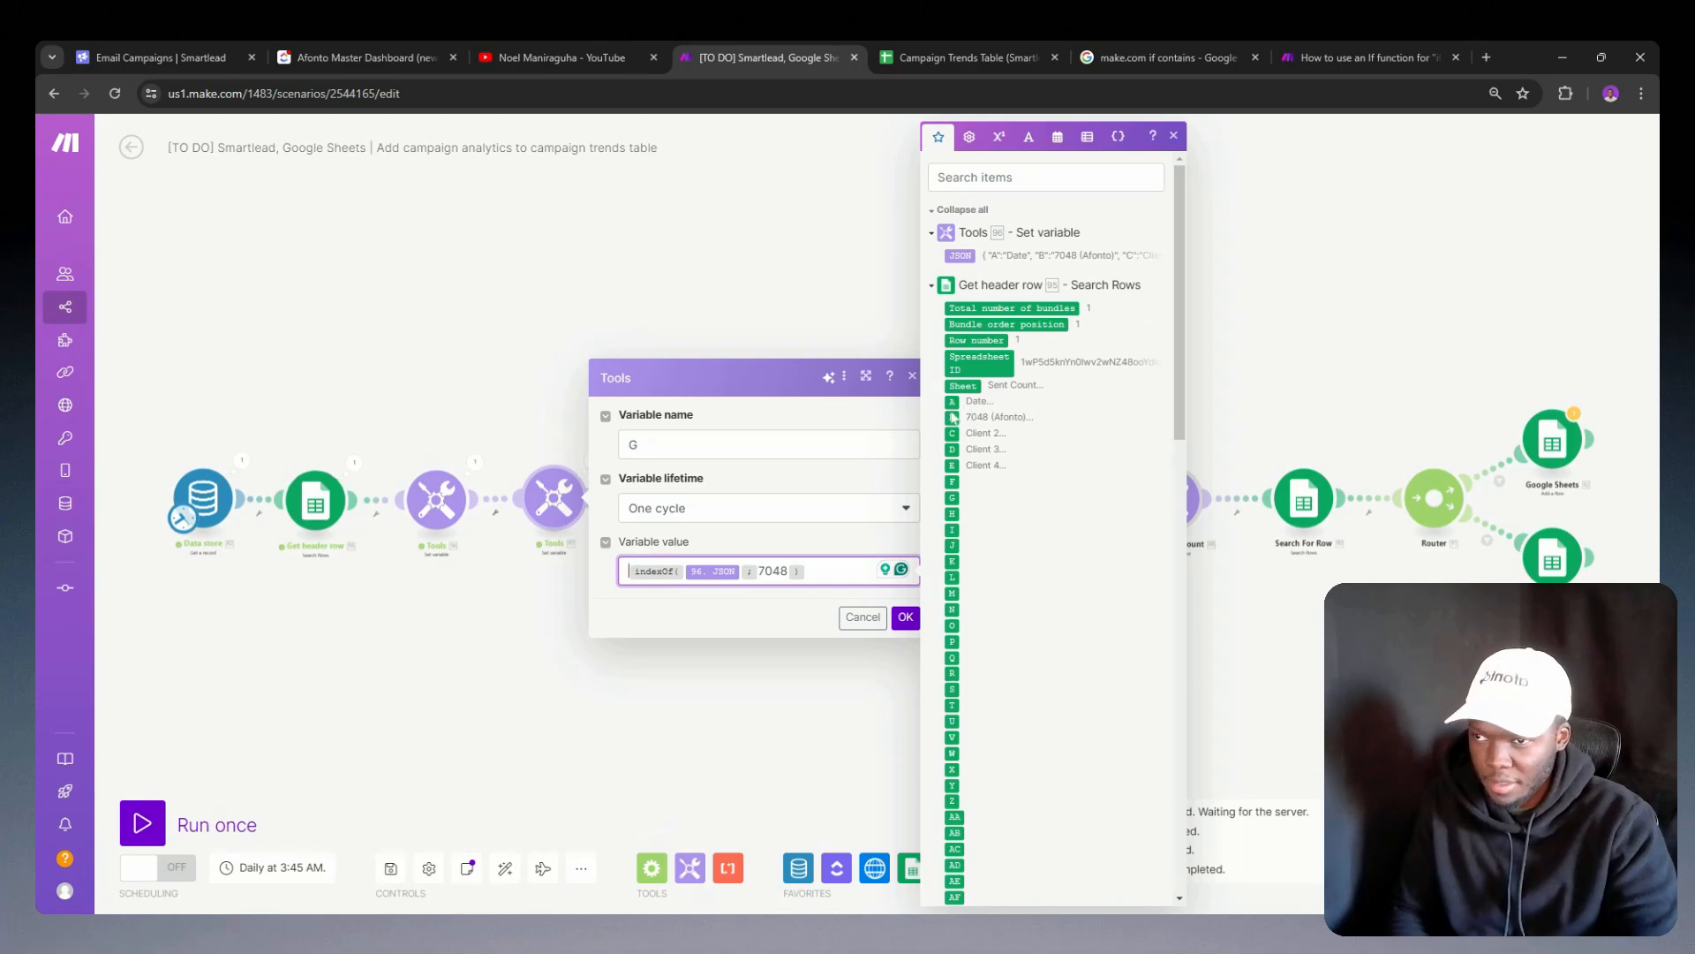
click(1021, 144)
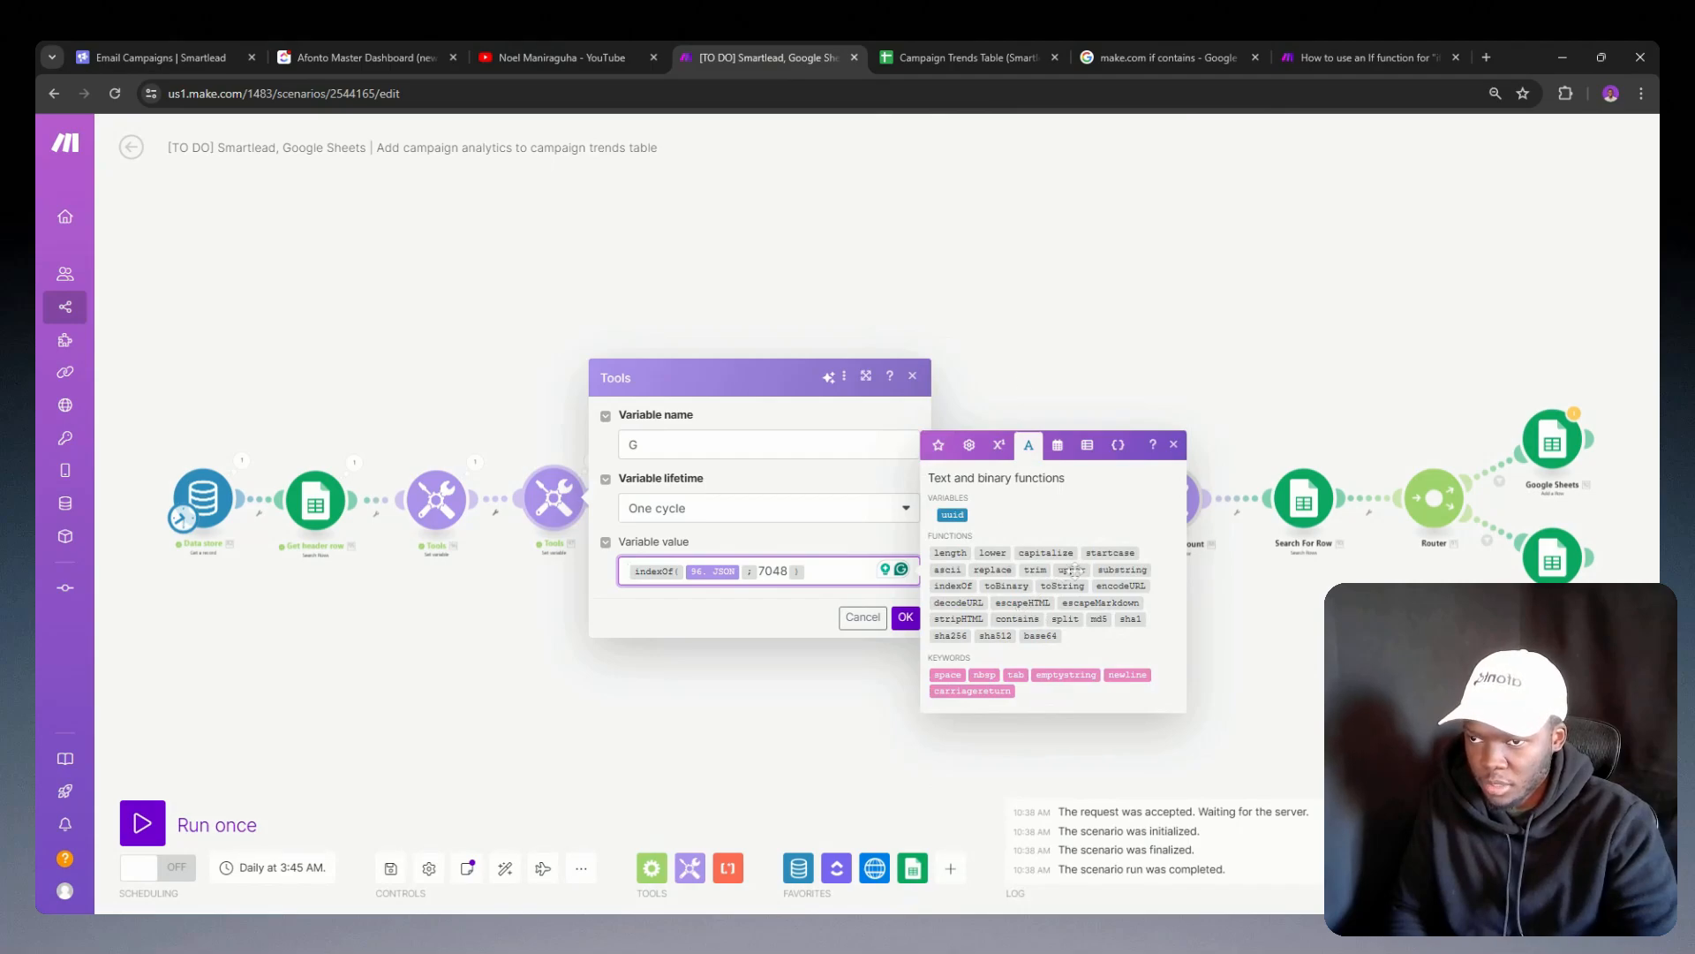
click(1111, 569)
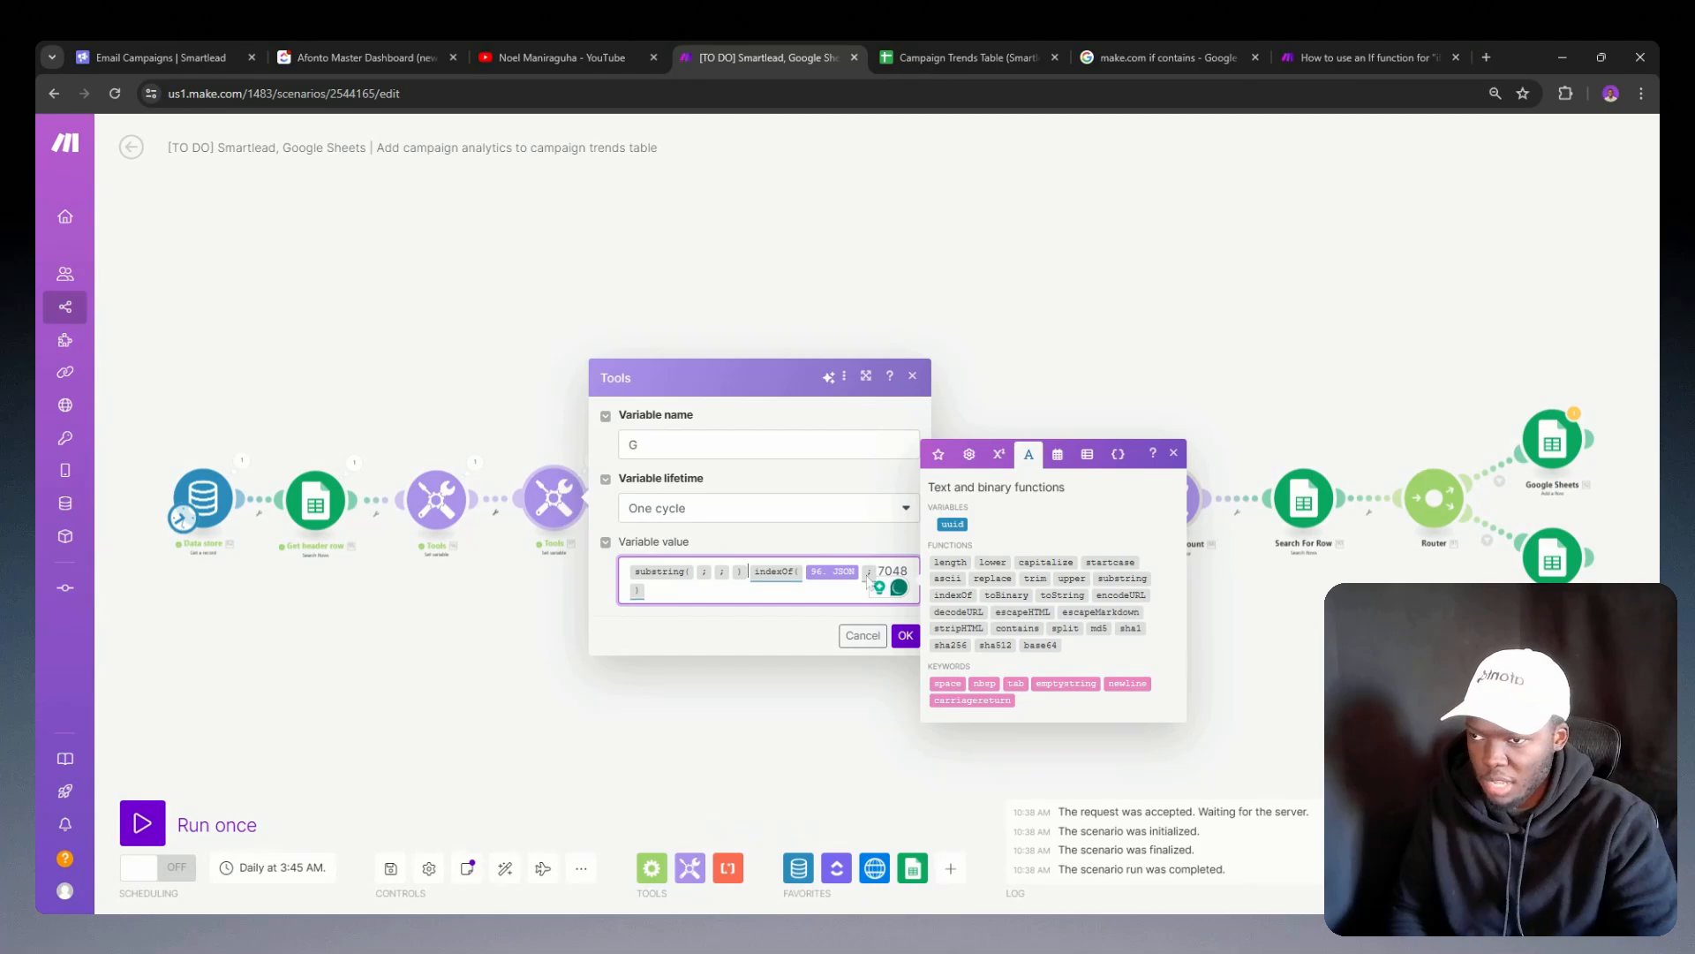
key(BackSpace)
key(BackSpace)
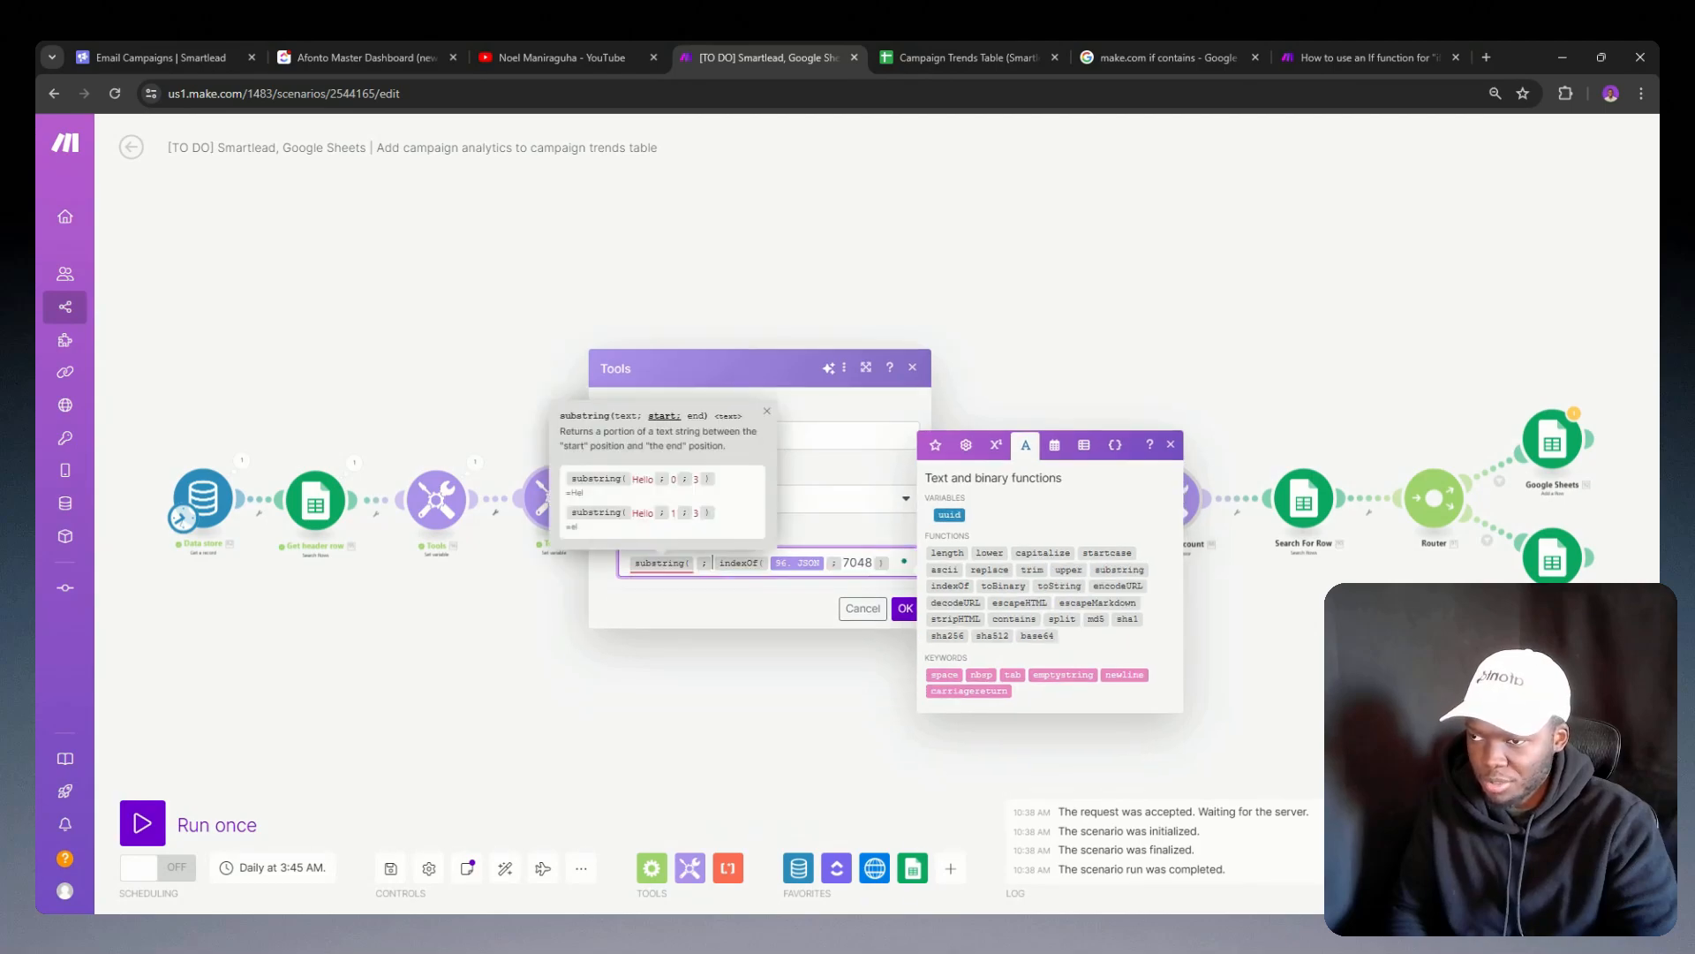
key(BackSpace)
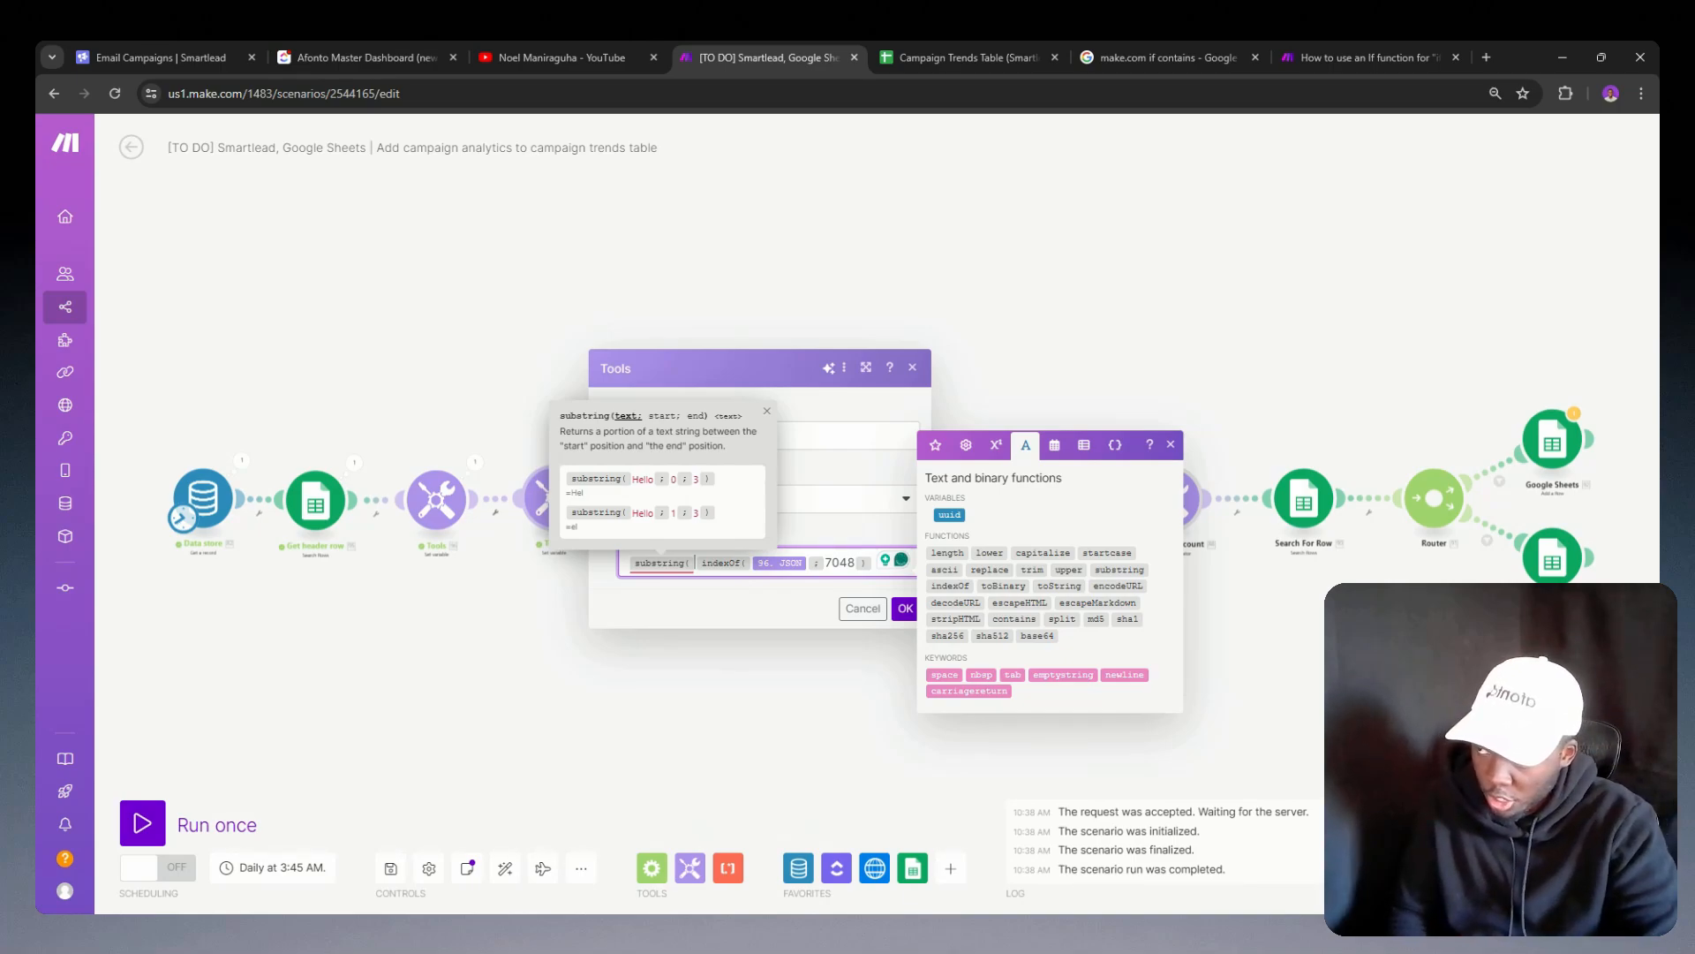
Step: Copy the indexOf formula and insert the JSON variable followed by a semicolon as substring's text argument
drag(871, 562, 708, 556)
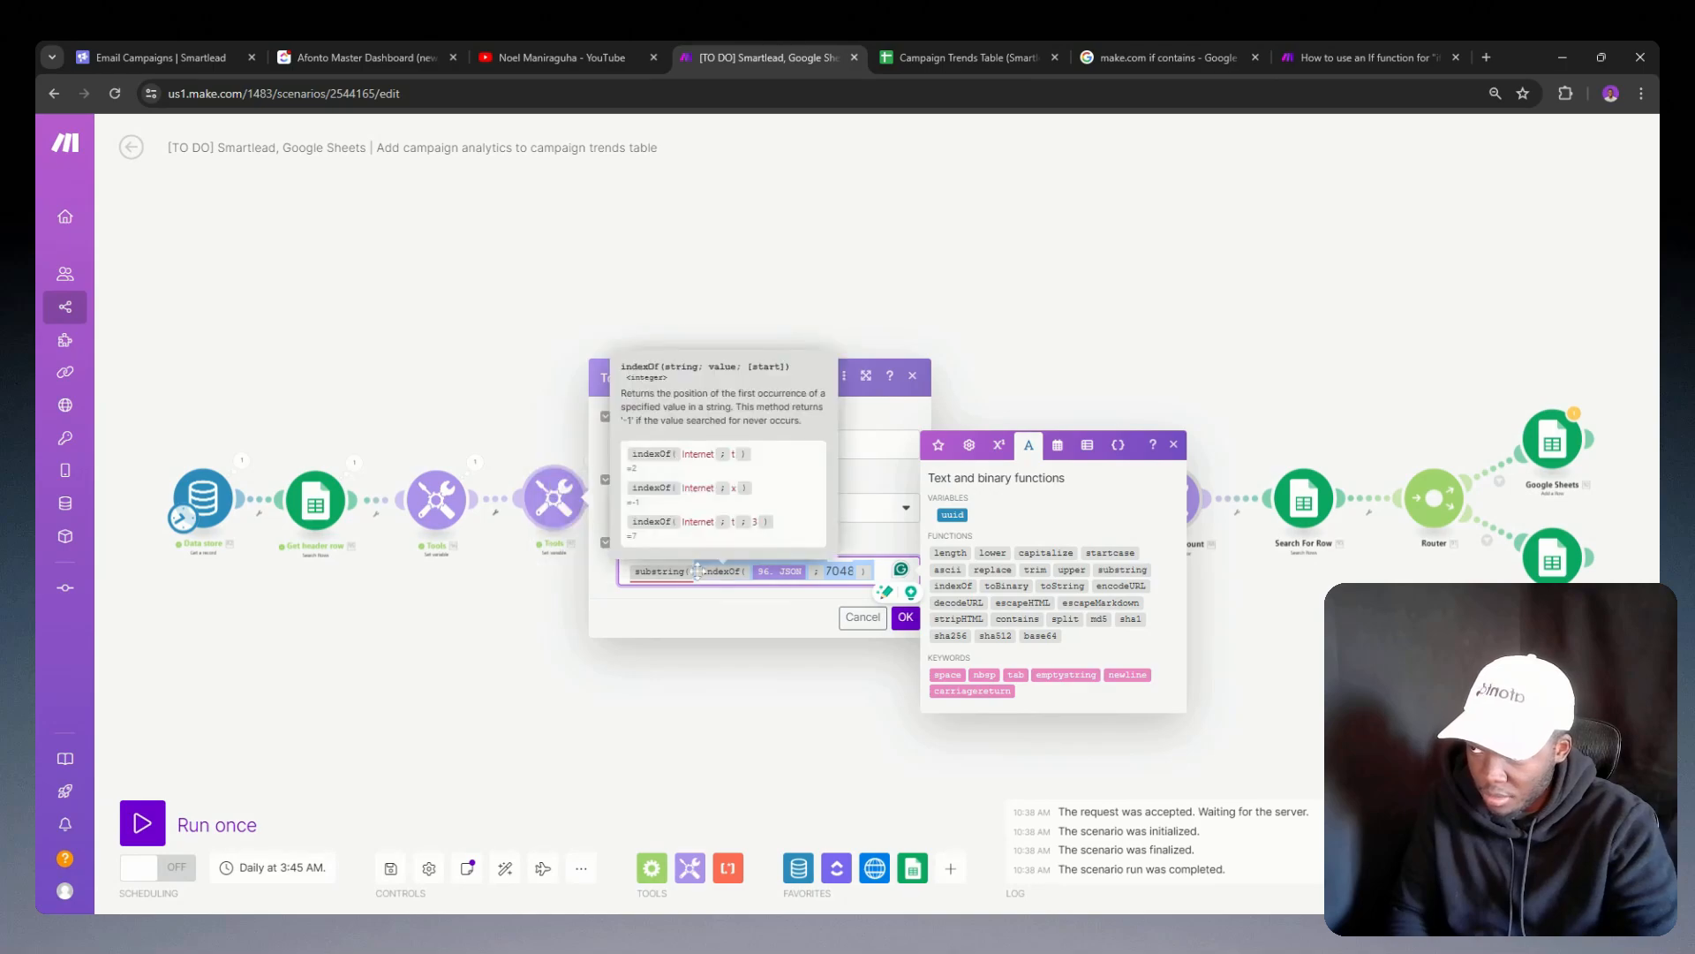
click(698, 571)
click(938, 444)
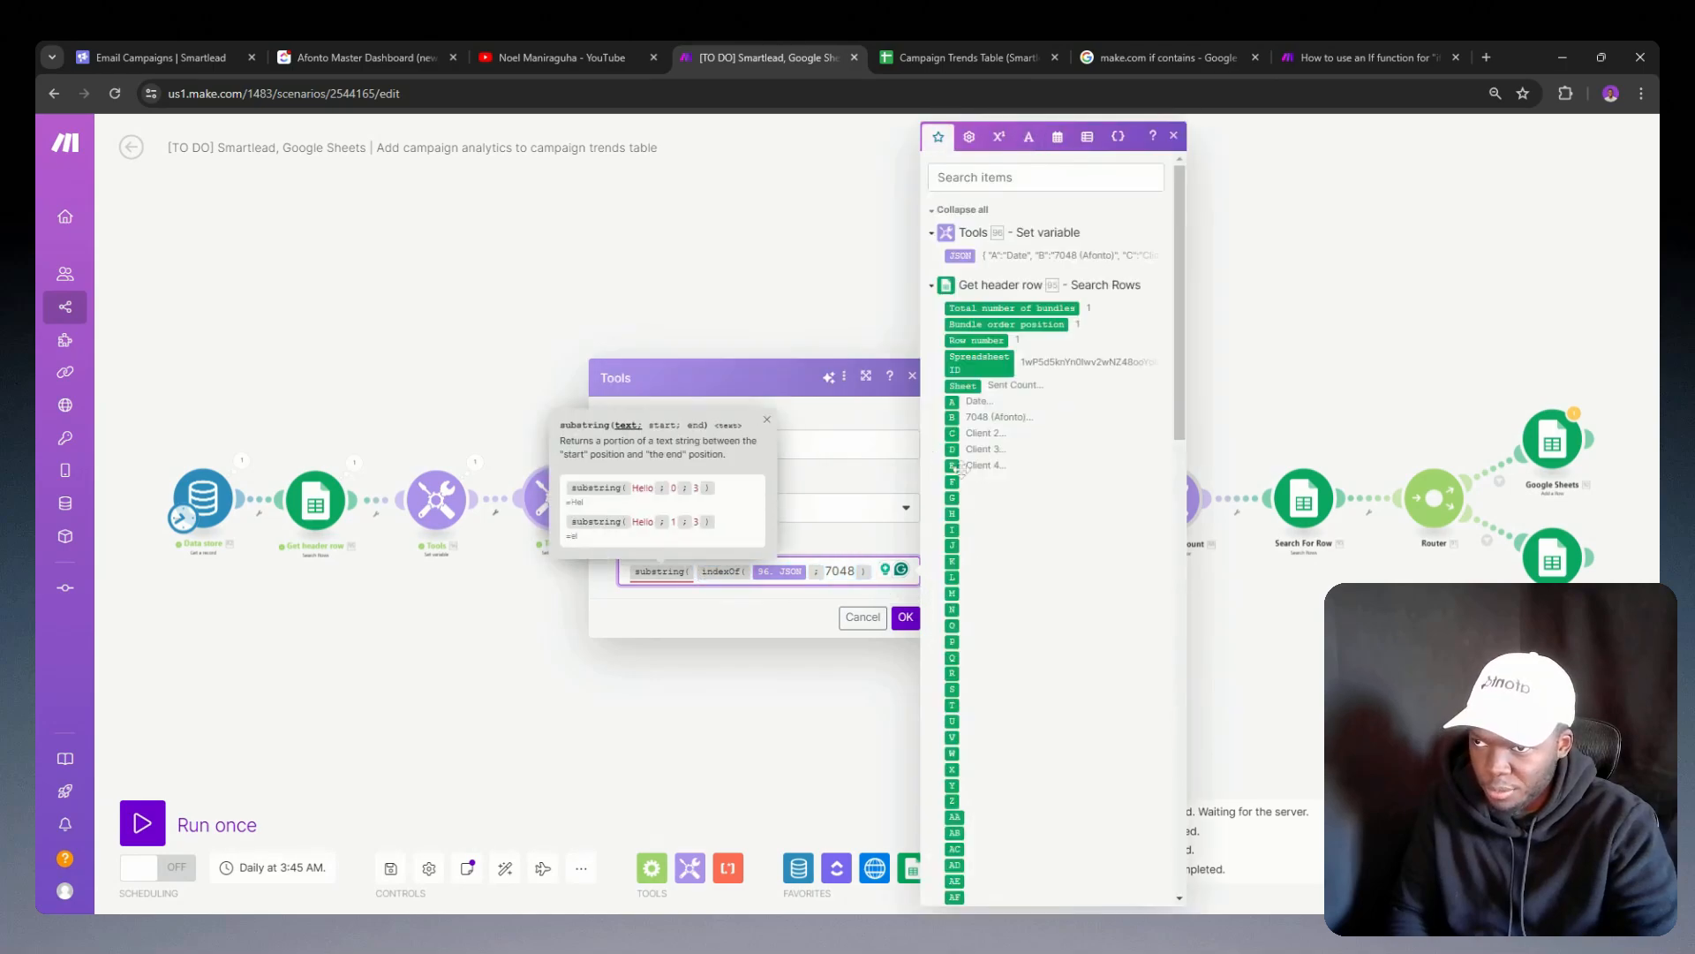
scroll(988, 473, down, 10)
scroll(1015, 696, up, 10)
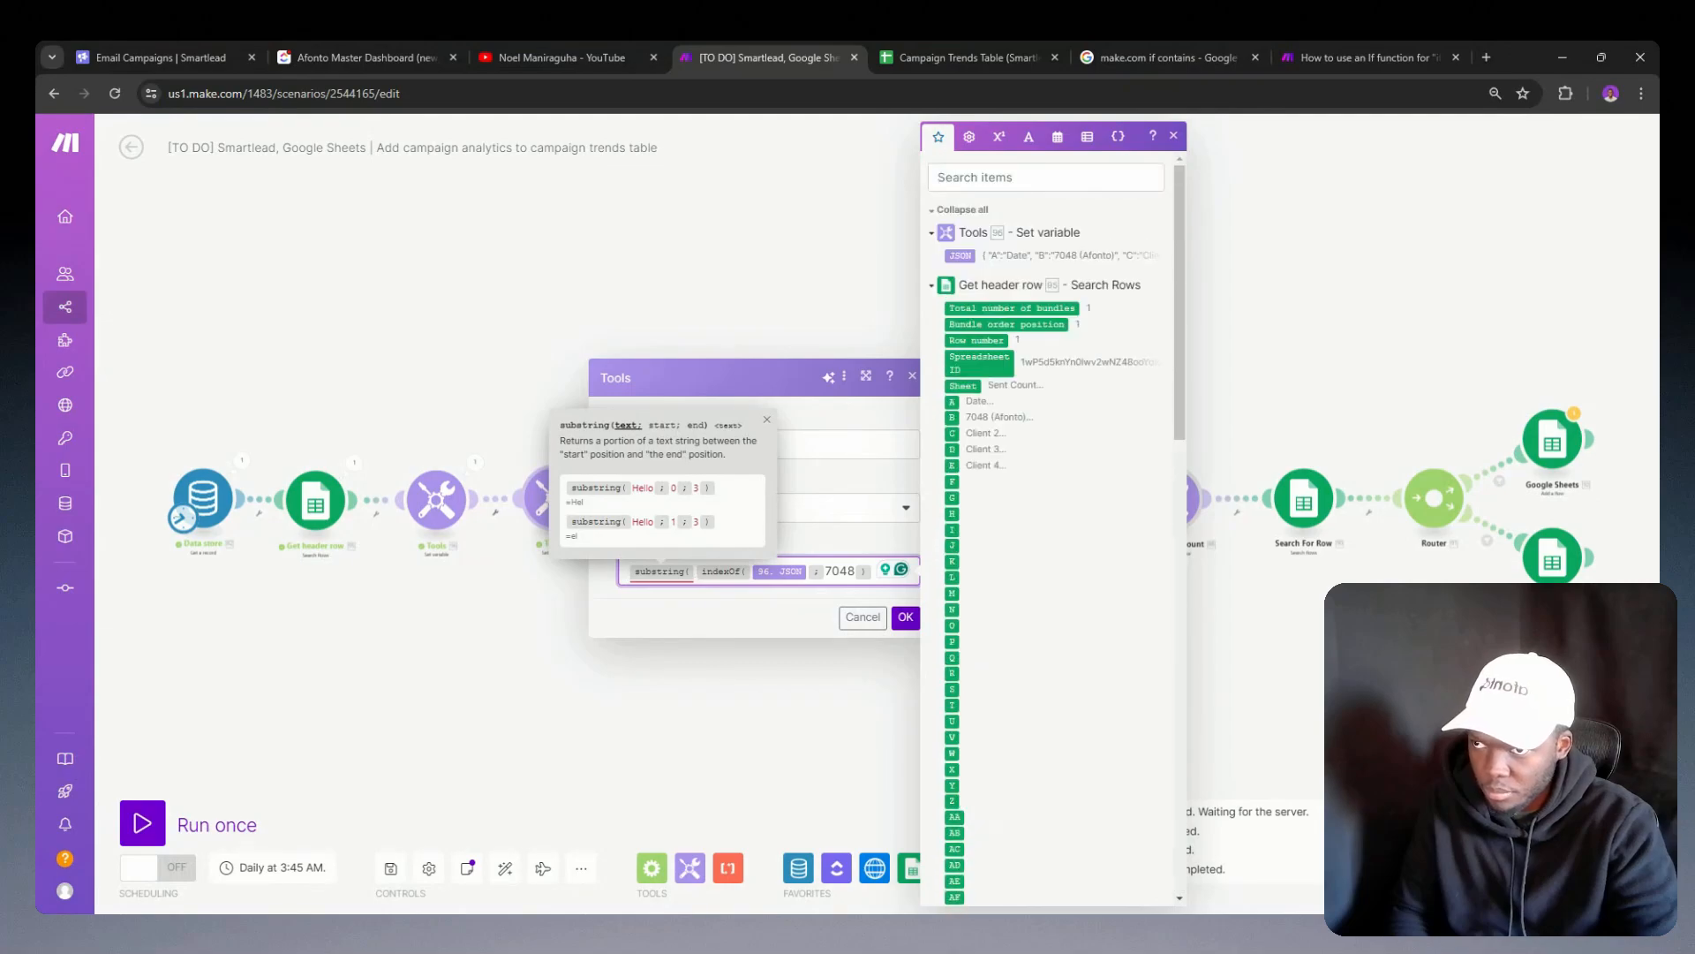
click(960, 255)
text(;)
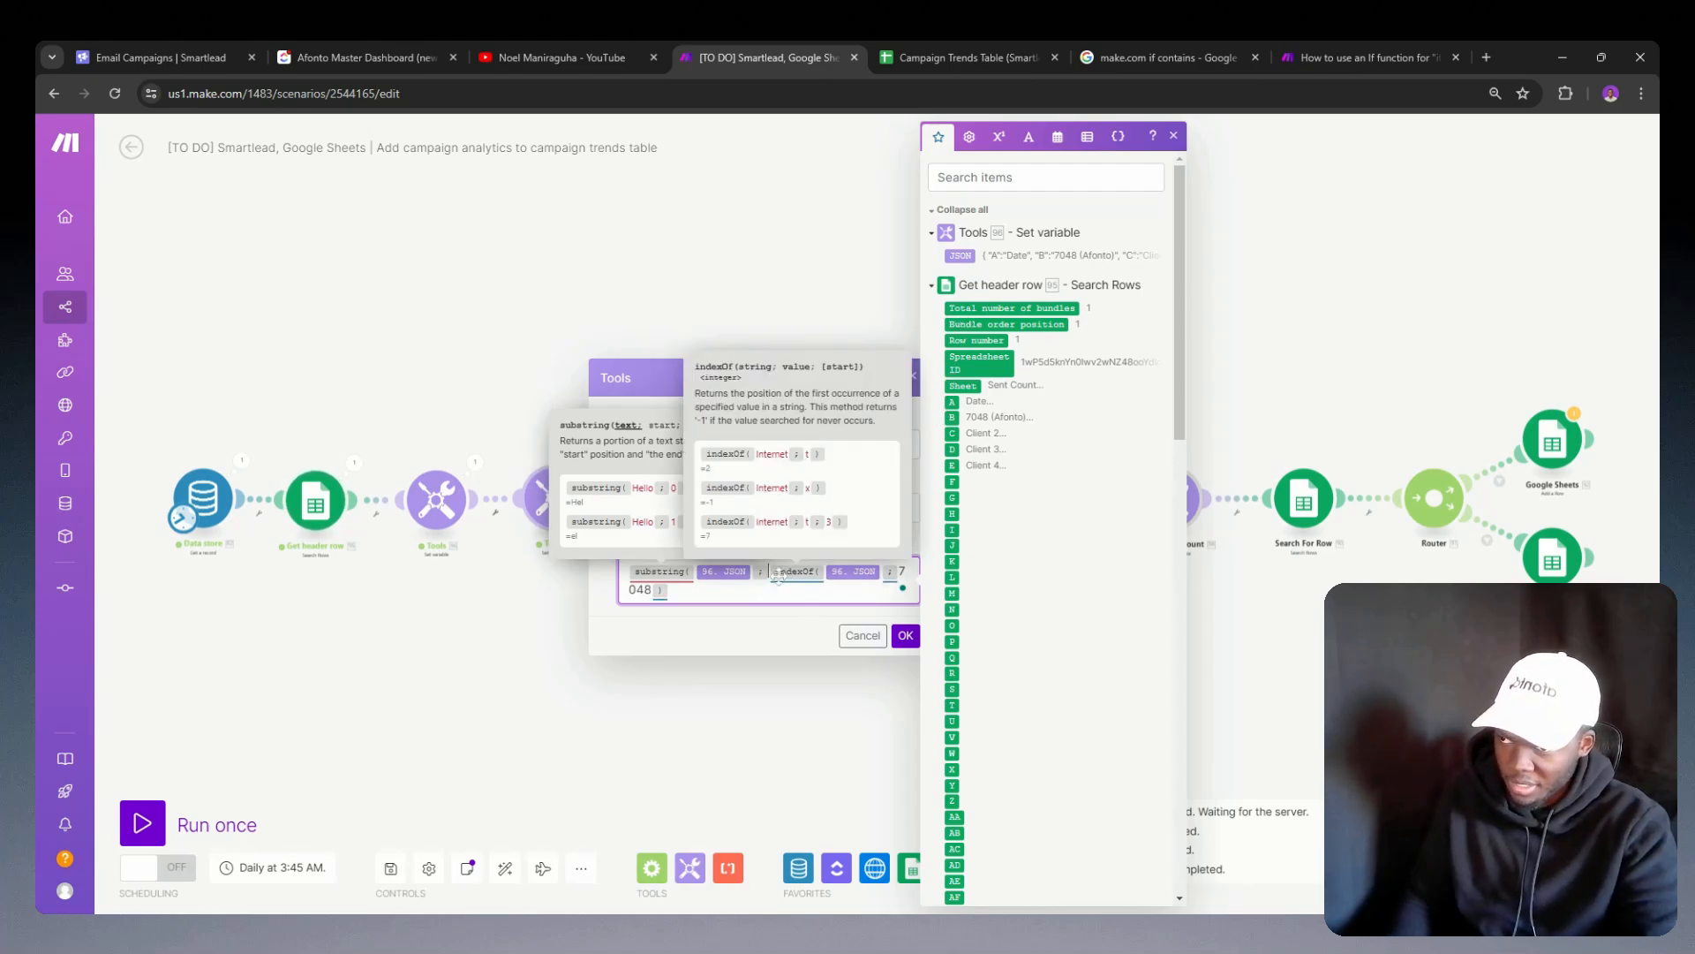
Step: Subtract 4 from the indexOf formula to form substring's start position and add the separator for the end argument
click(687, 590)
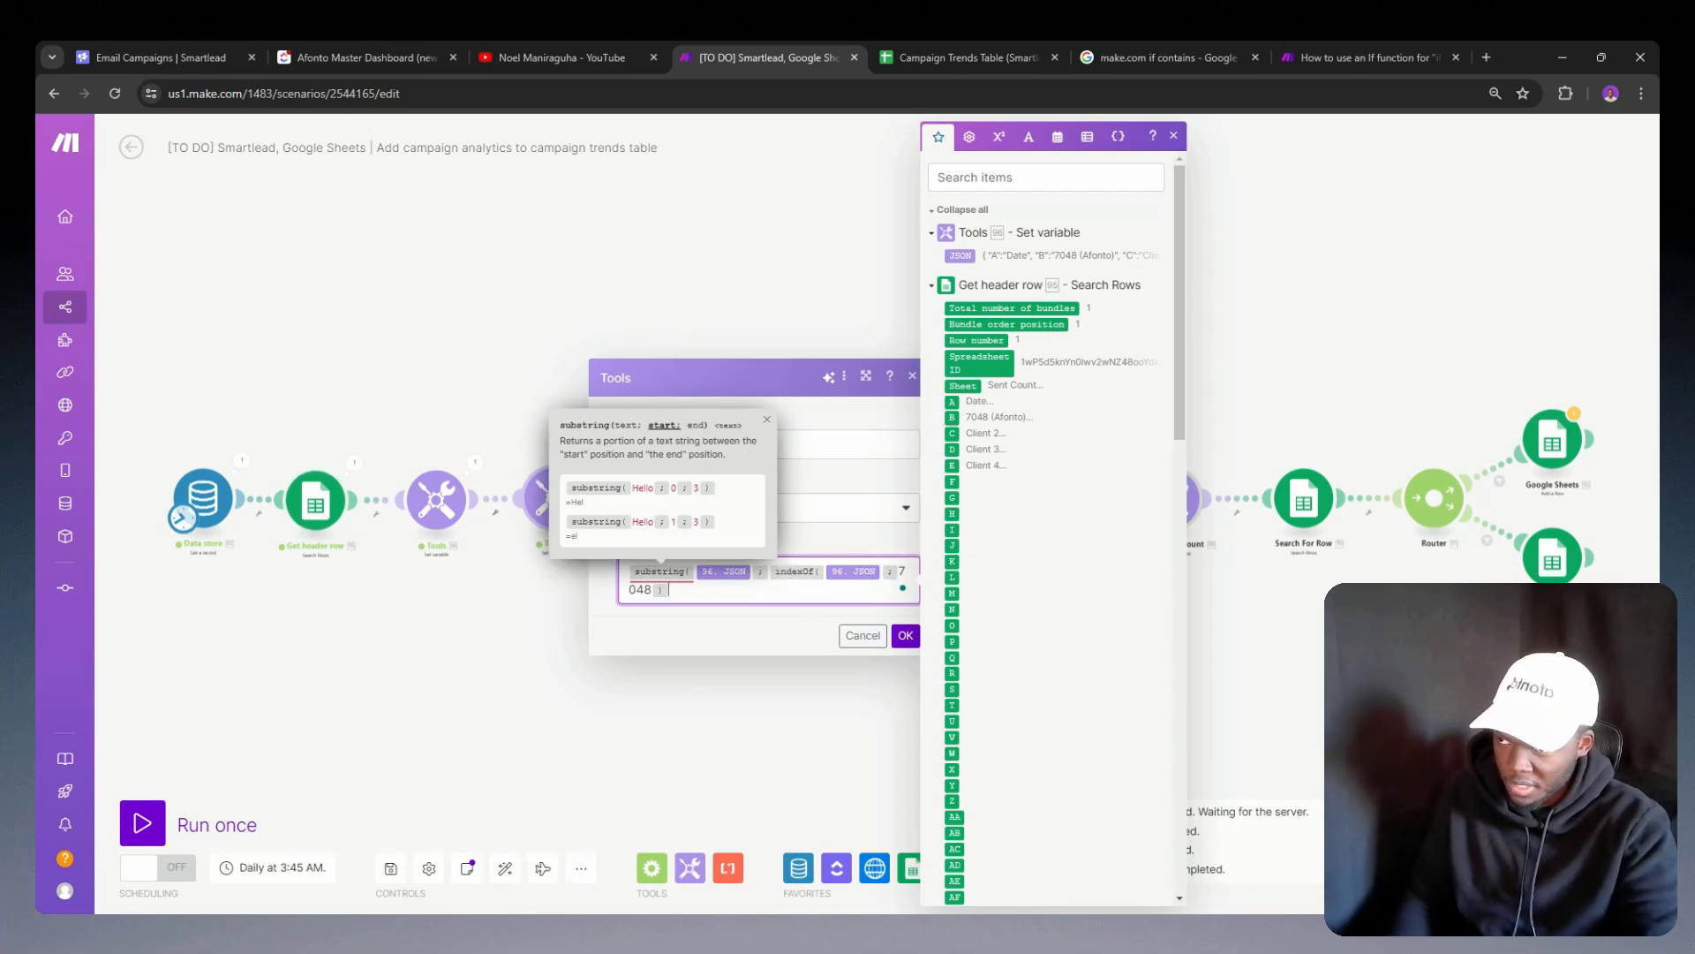
click(970, 136)
click(1001, 478)
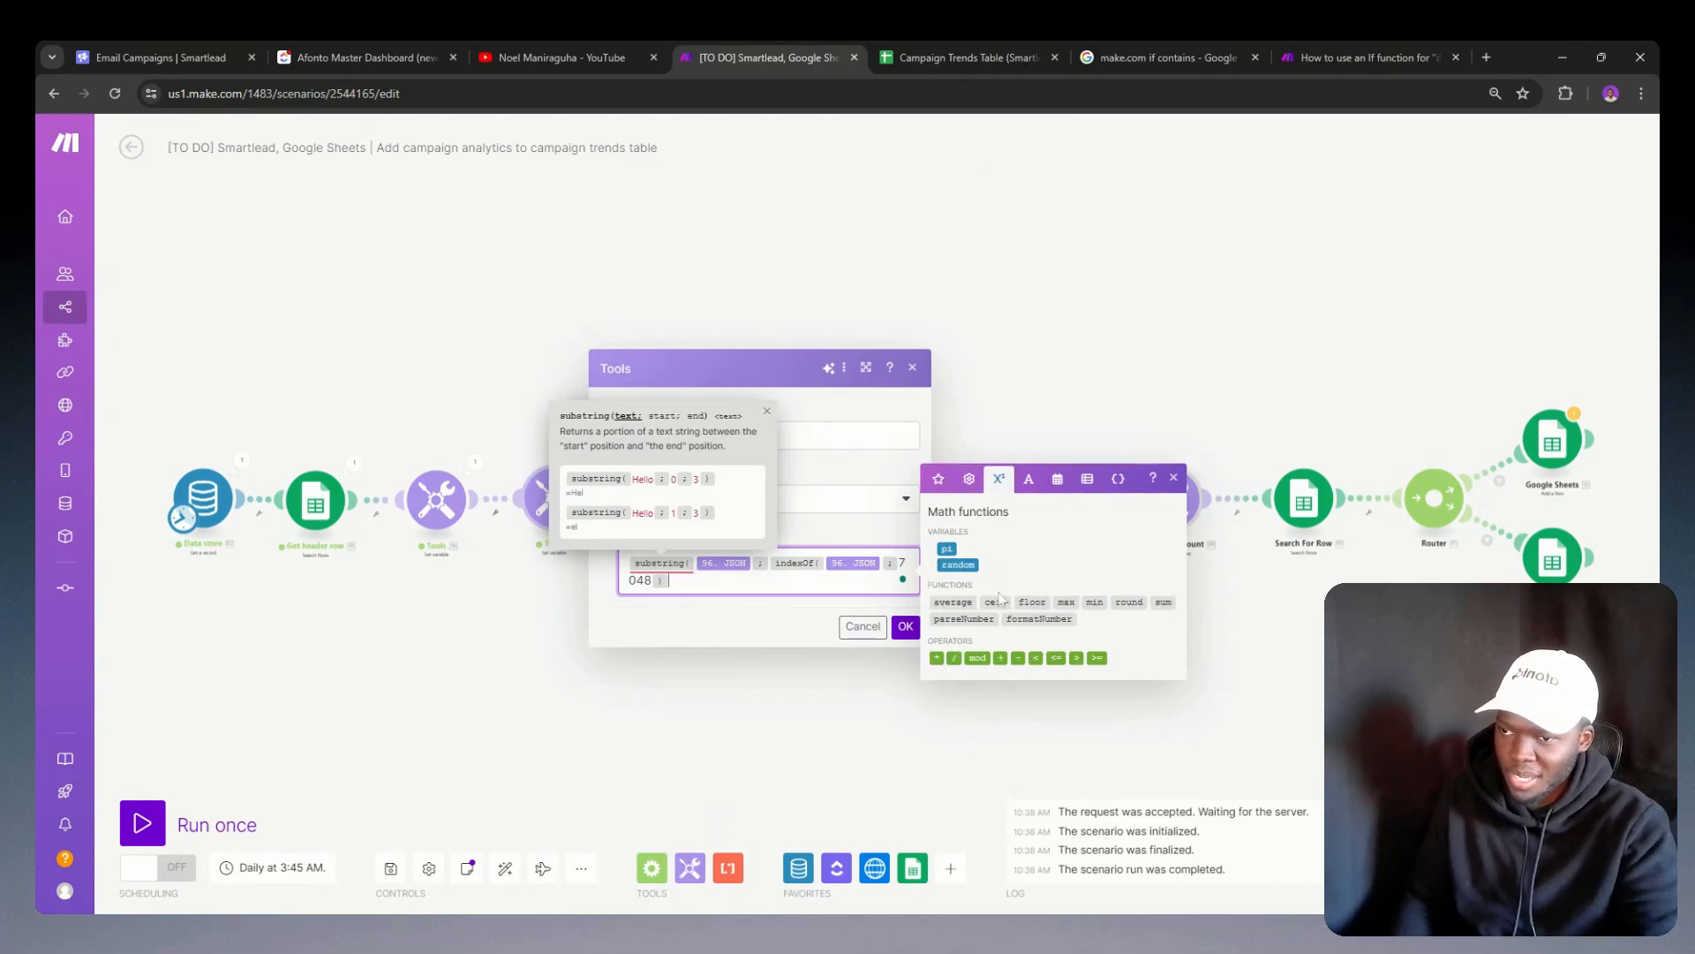
click(1019, 658)
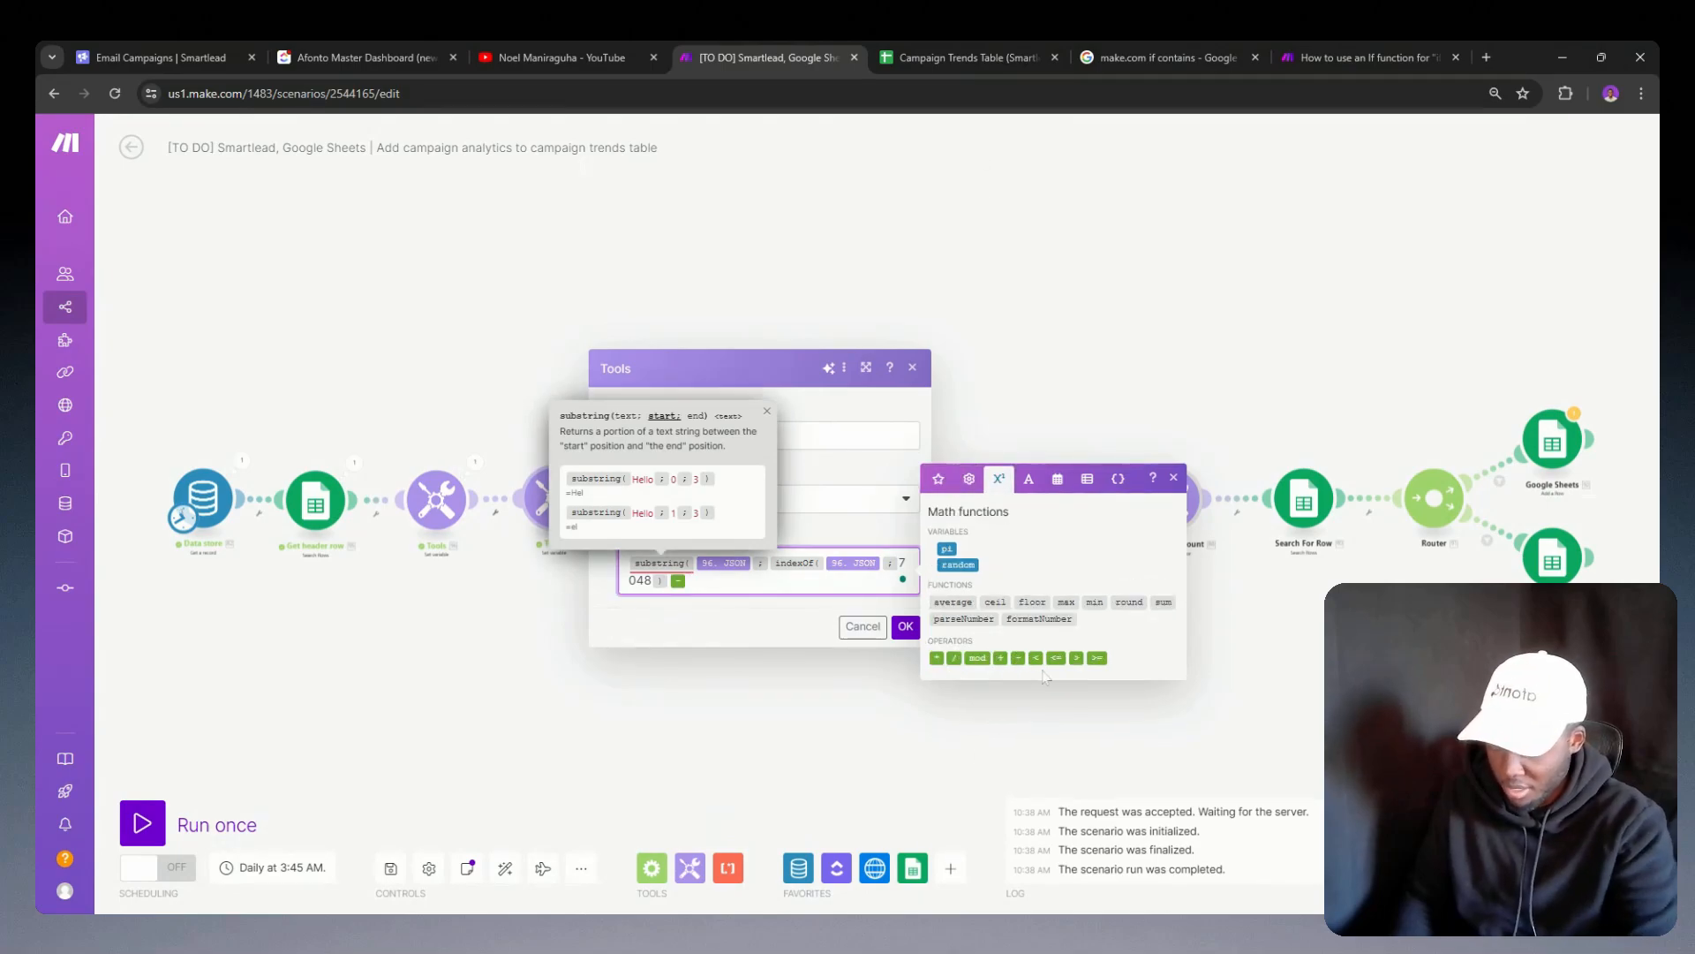
text(4 )
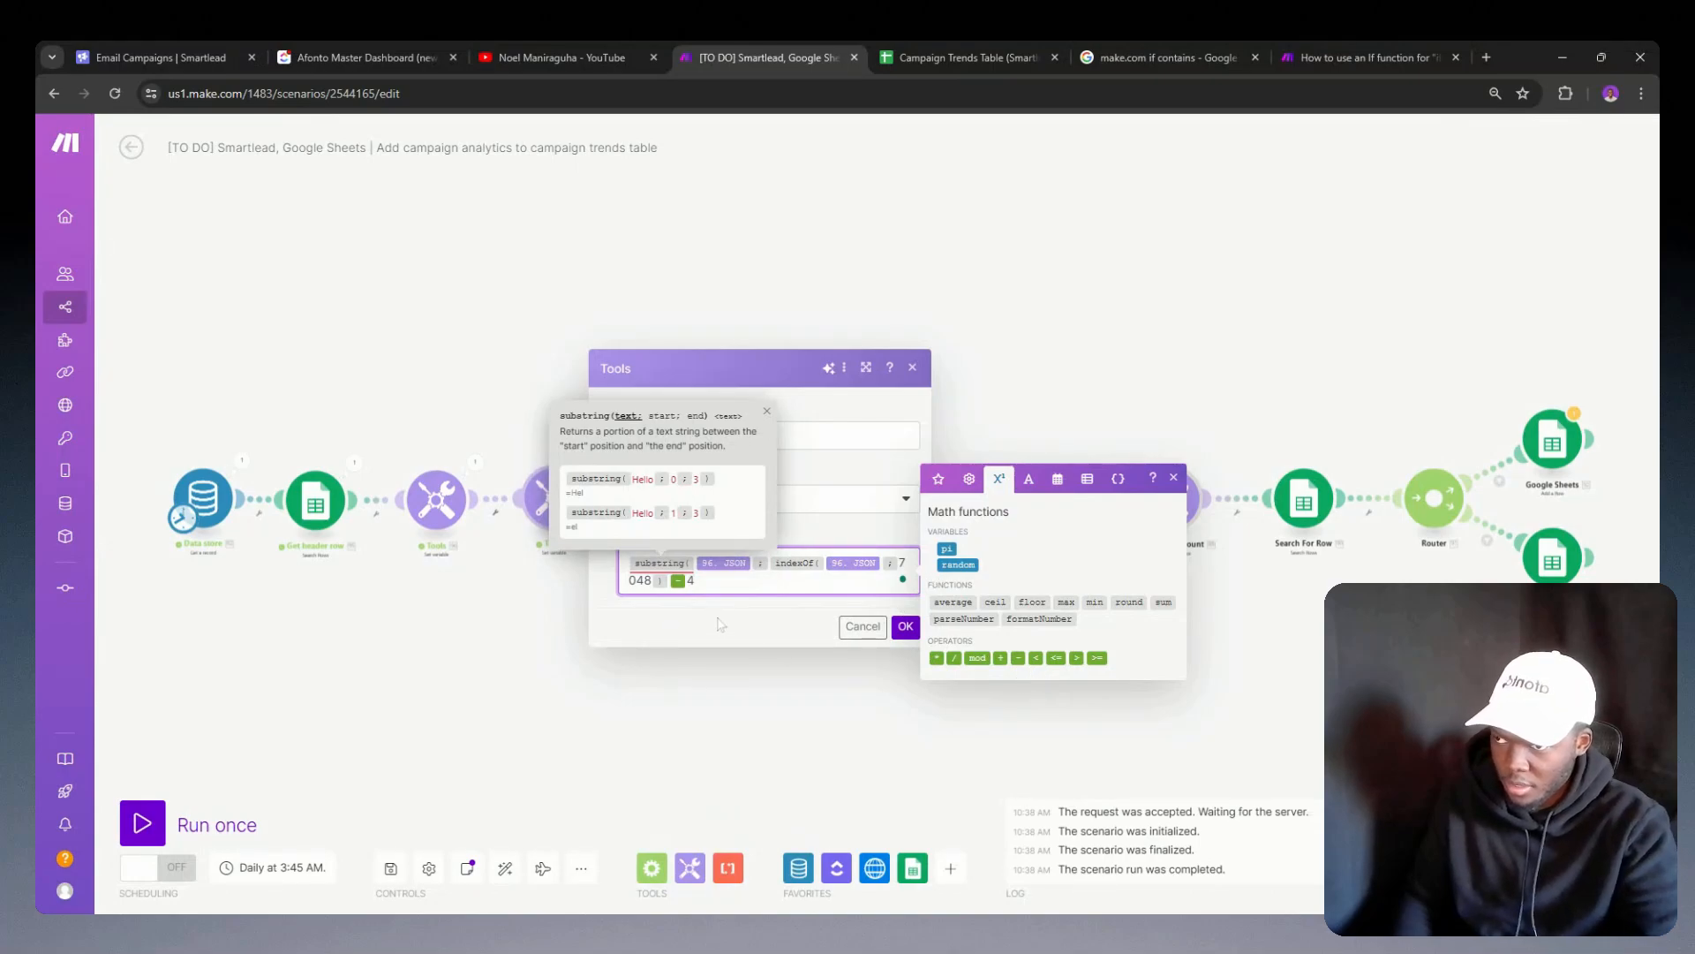
text(;)
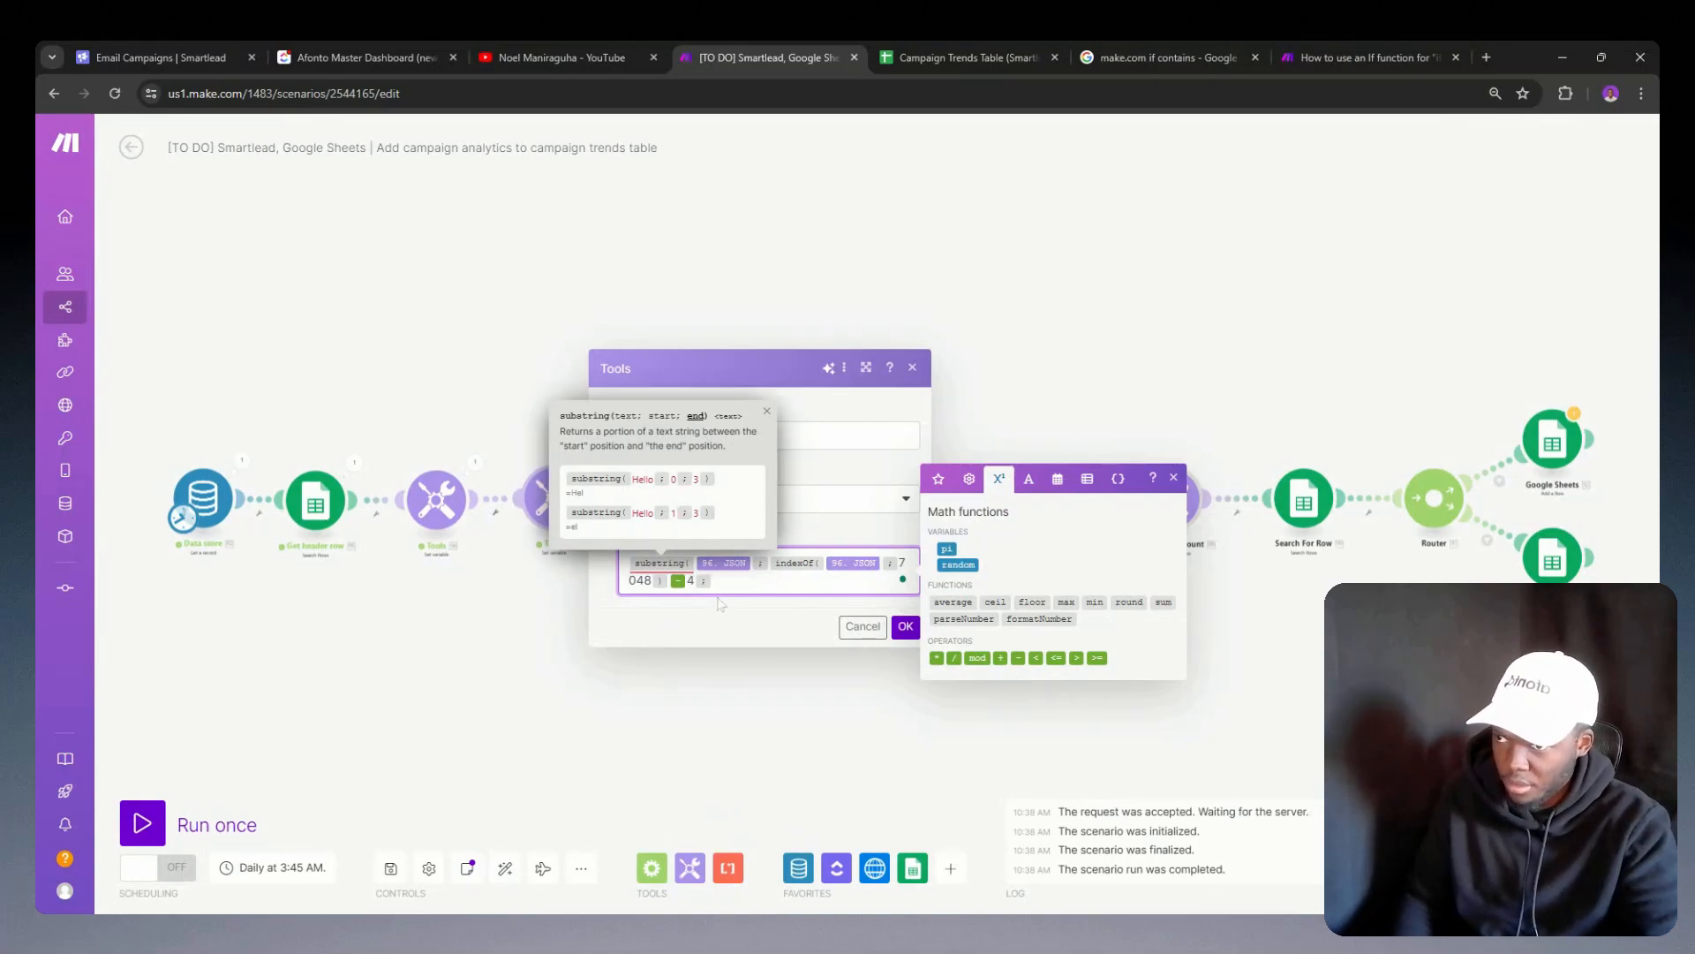
Step: Paste the copied indexOf formula minus 3 as substring's end position, close the function, and save the module
text(indexOf(96. JSON; 7048))
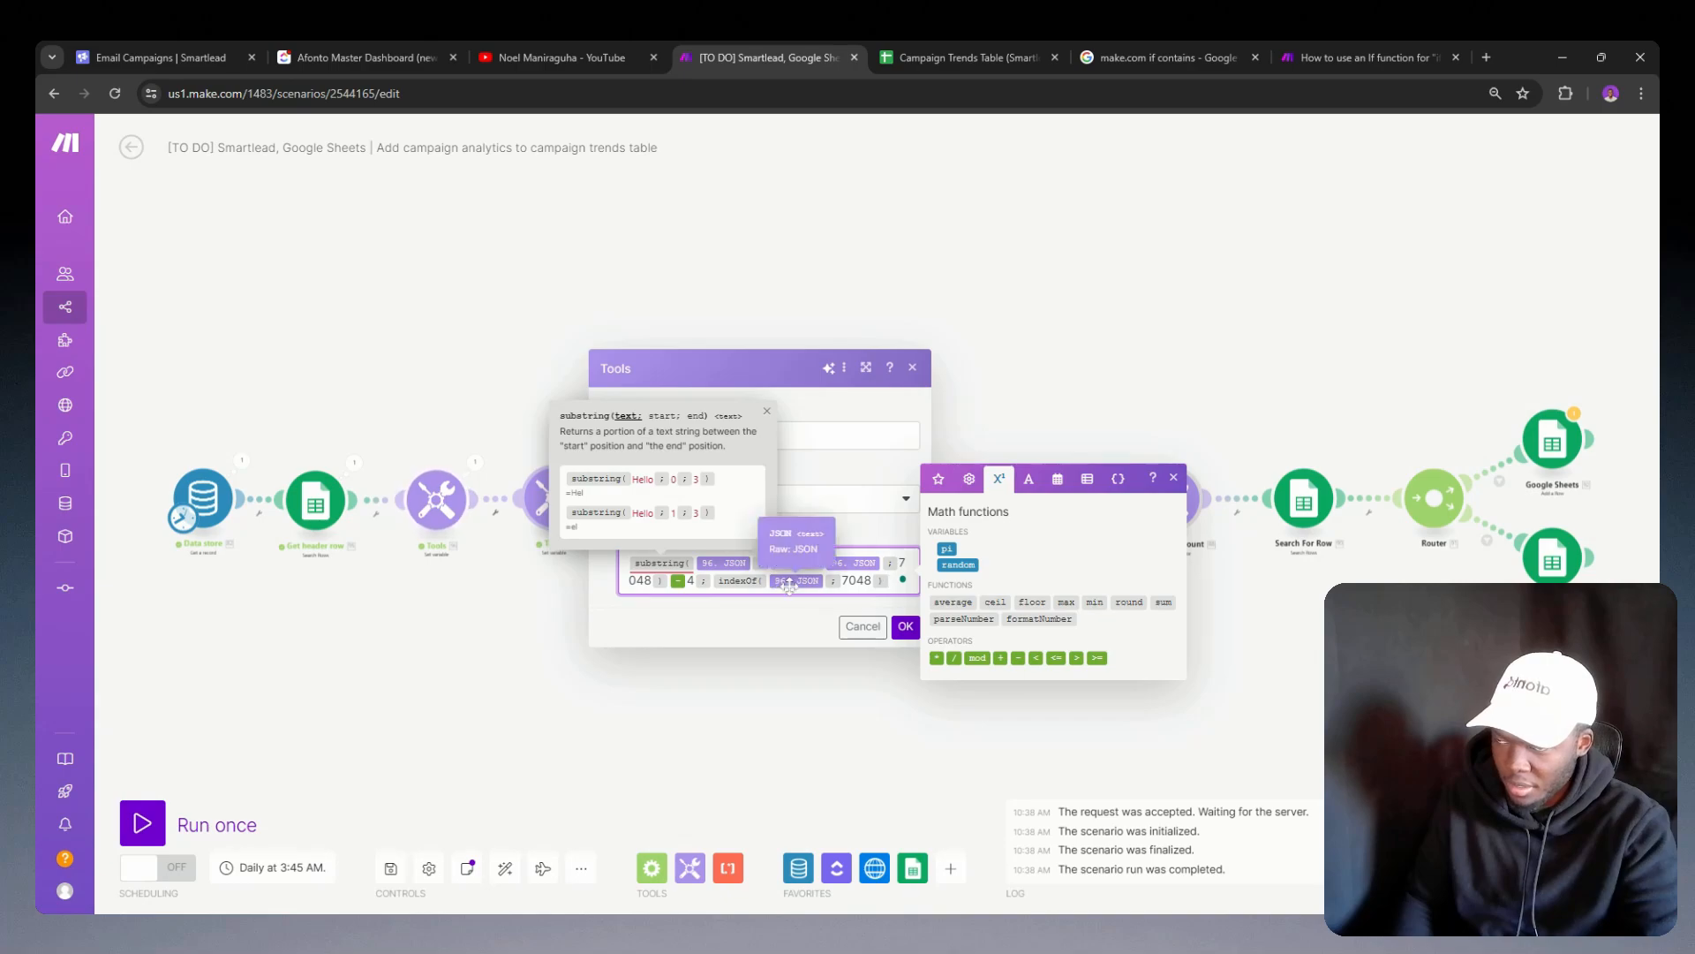
text(;)
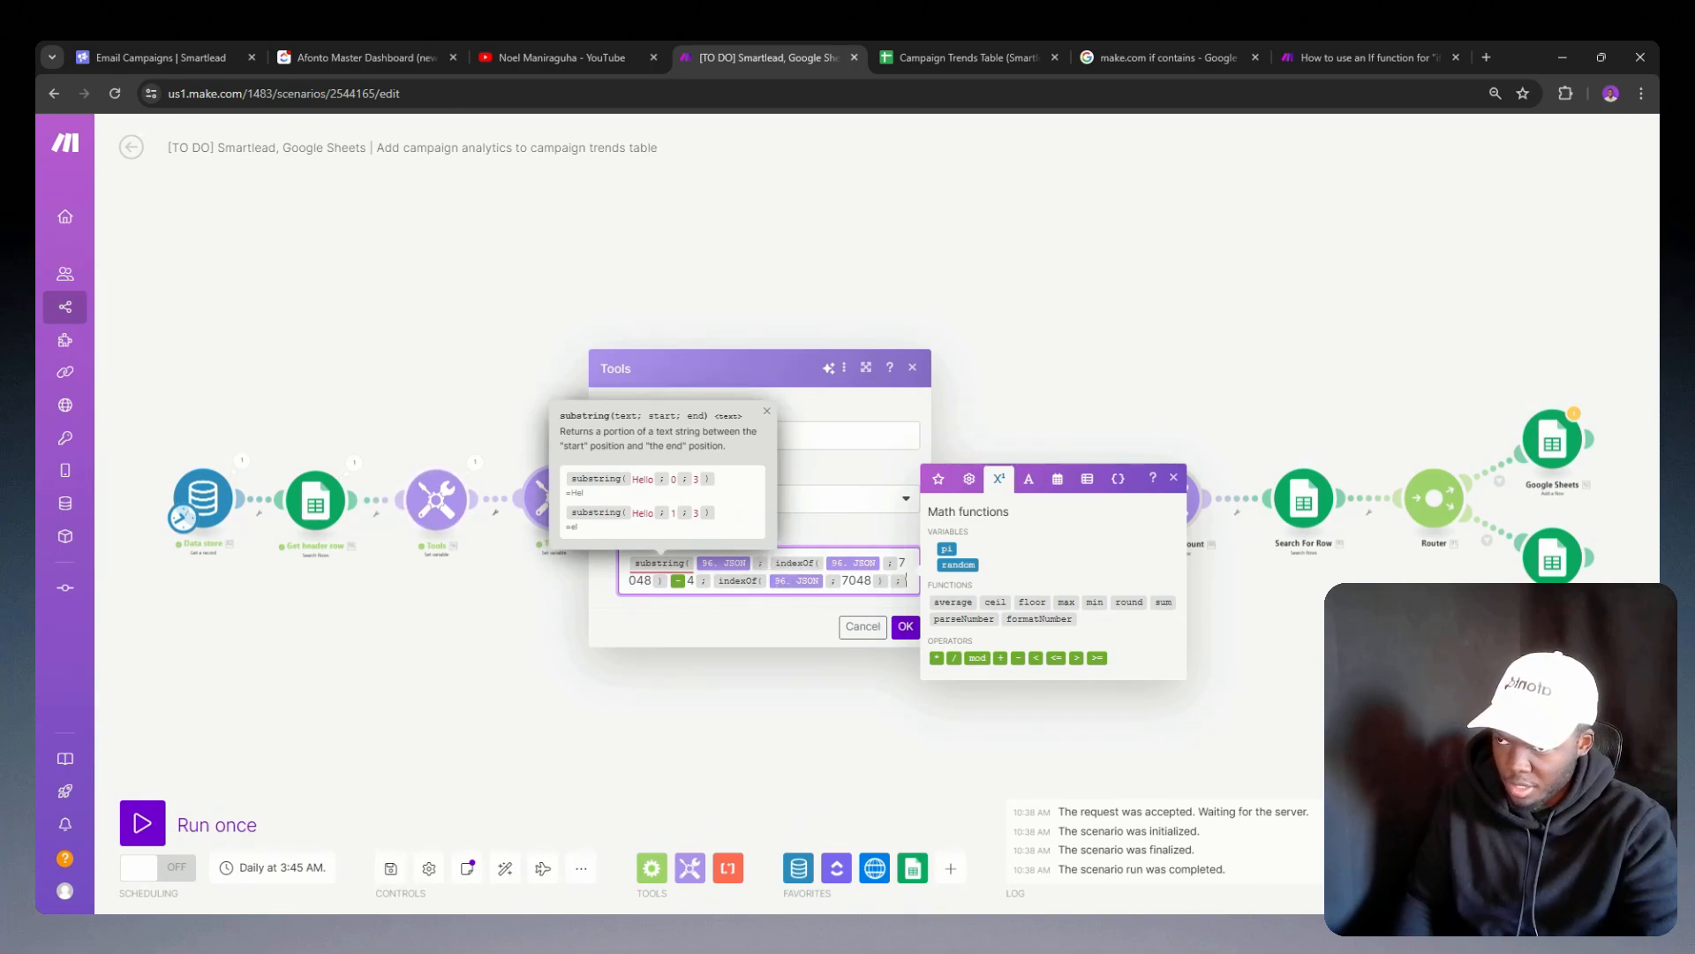
key(BackSpace)
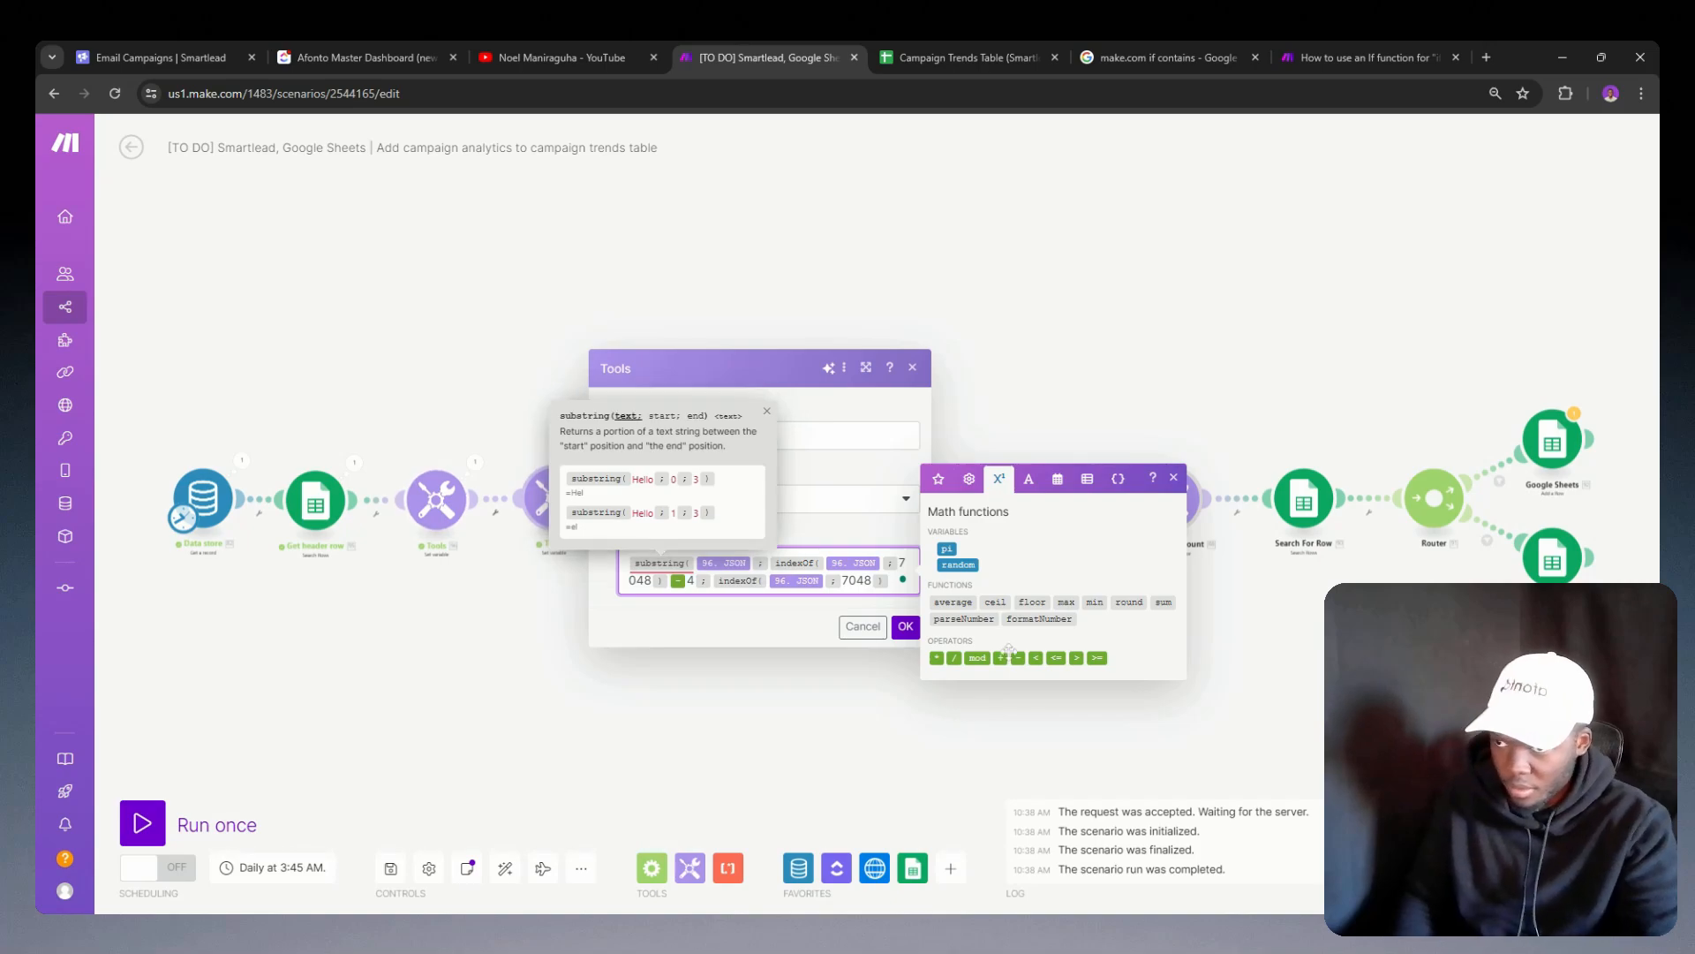
click(1018, 658)
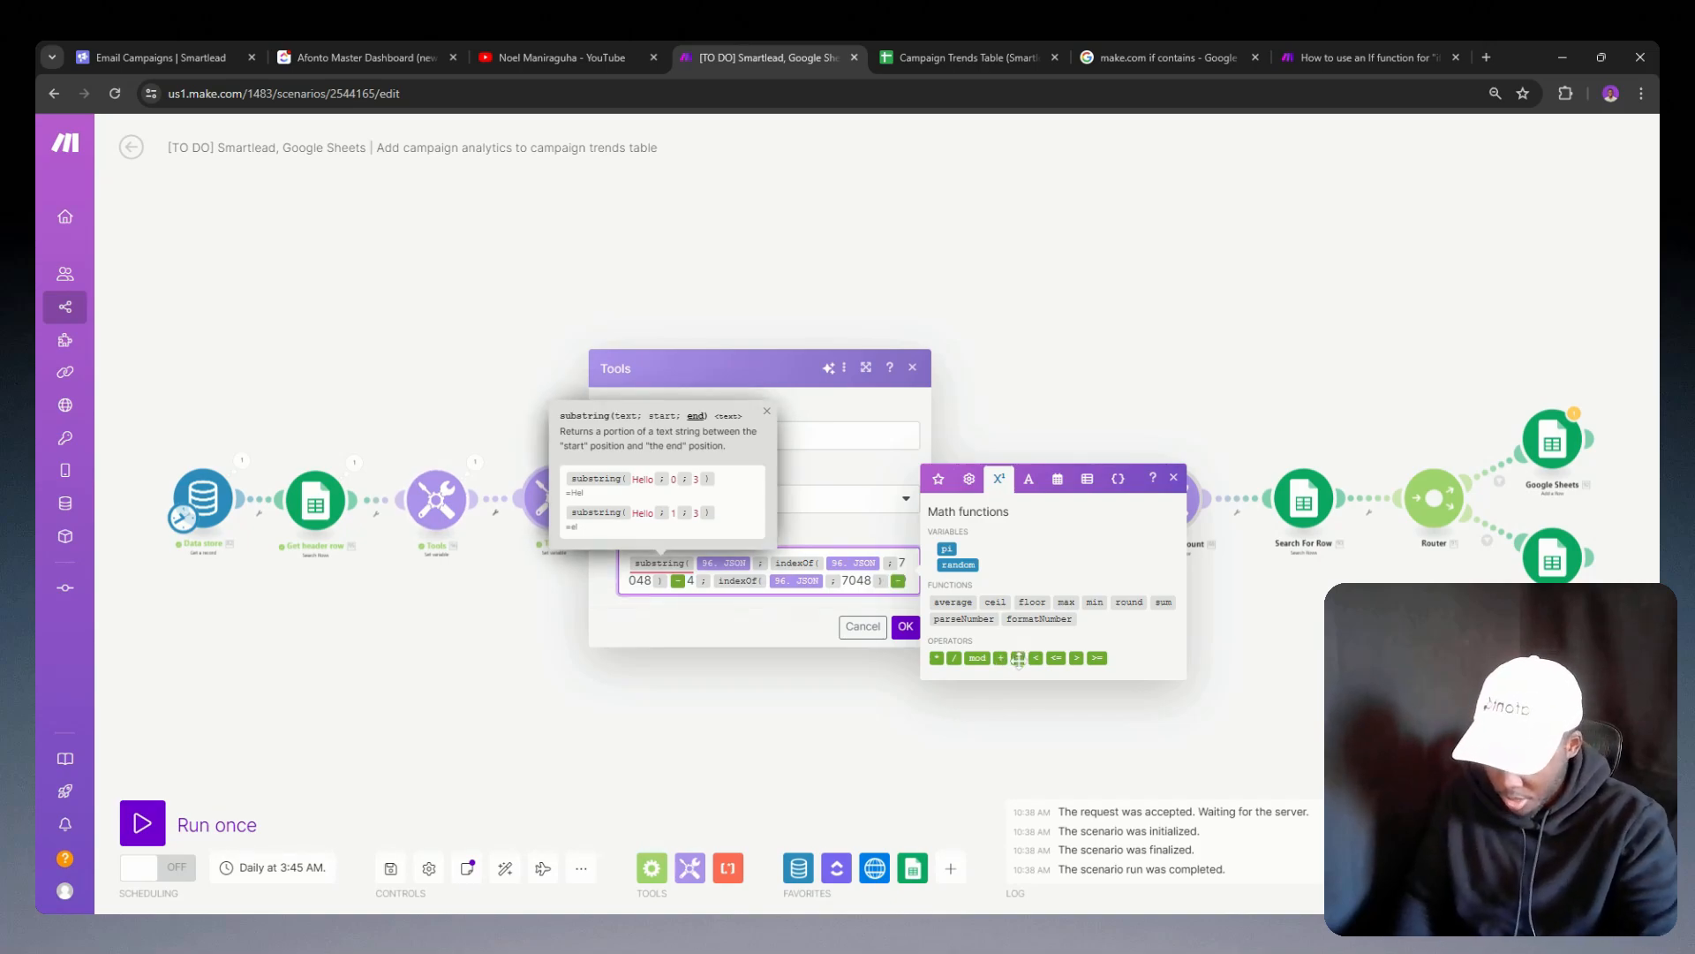
text(3))
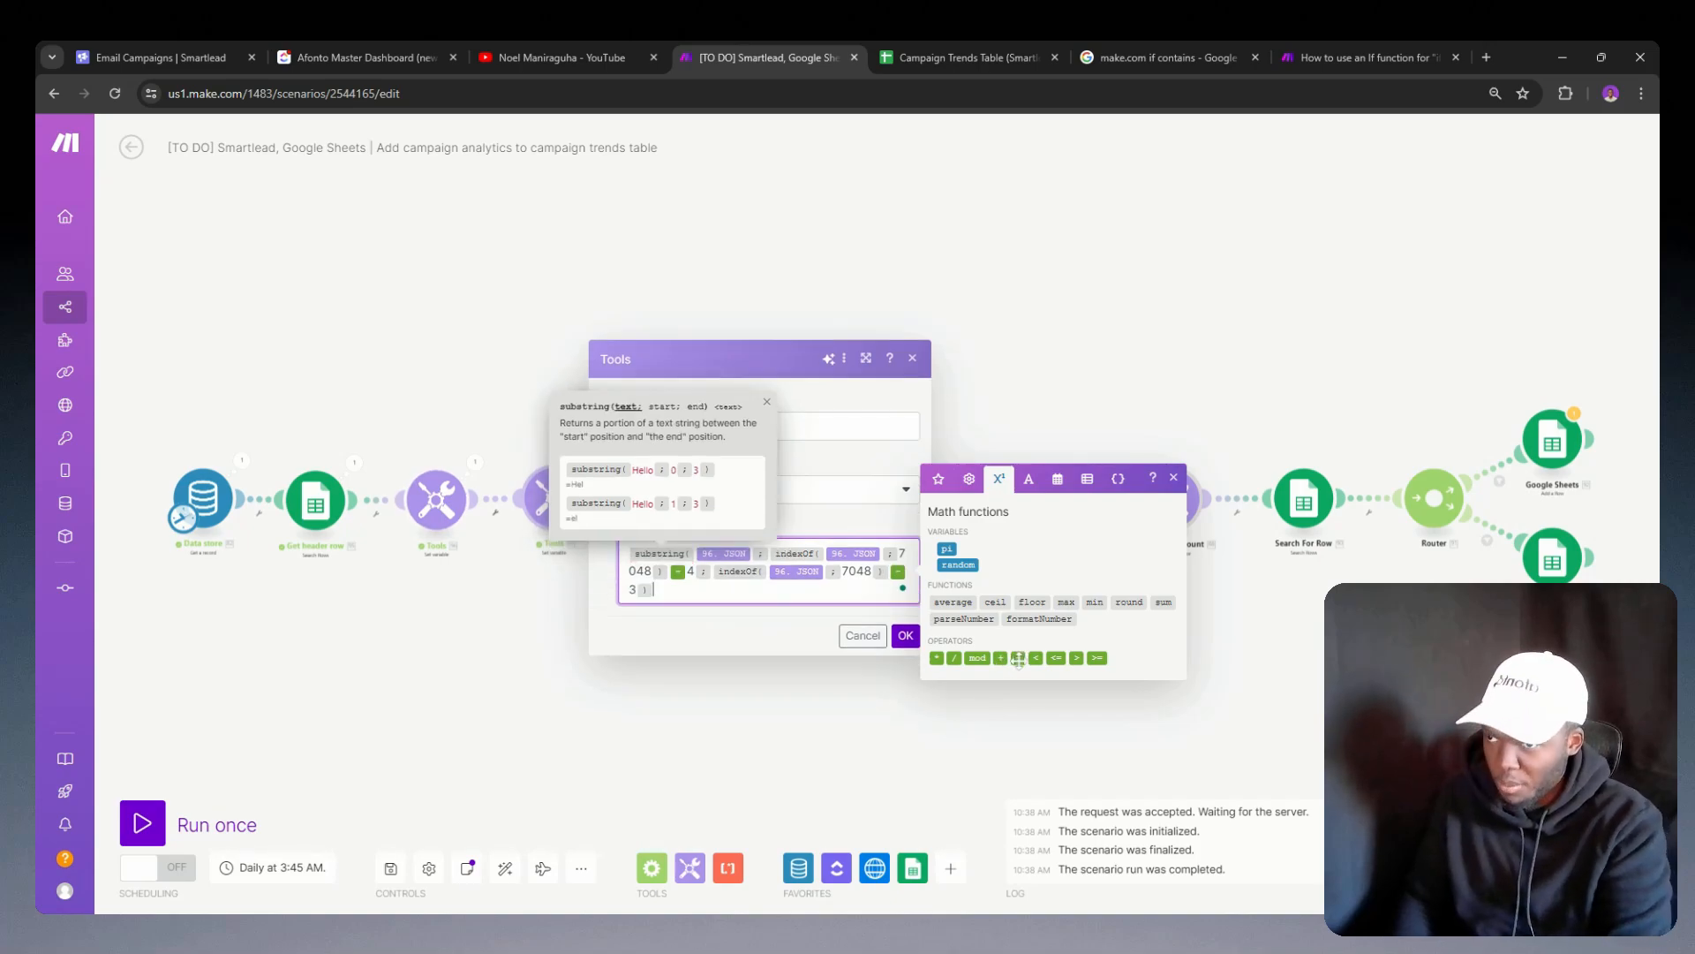
click(902, 635)
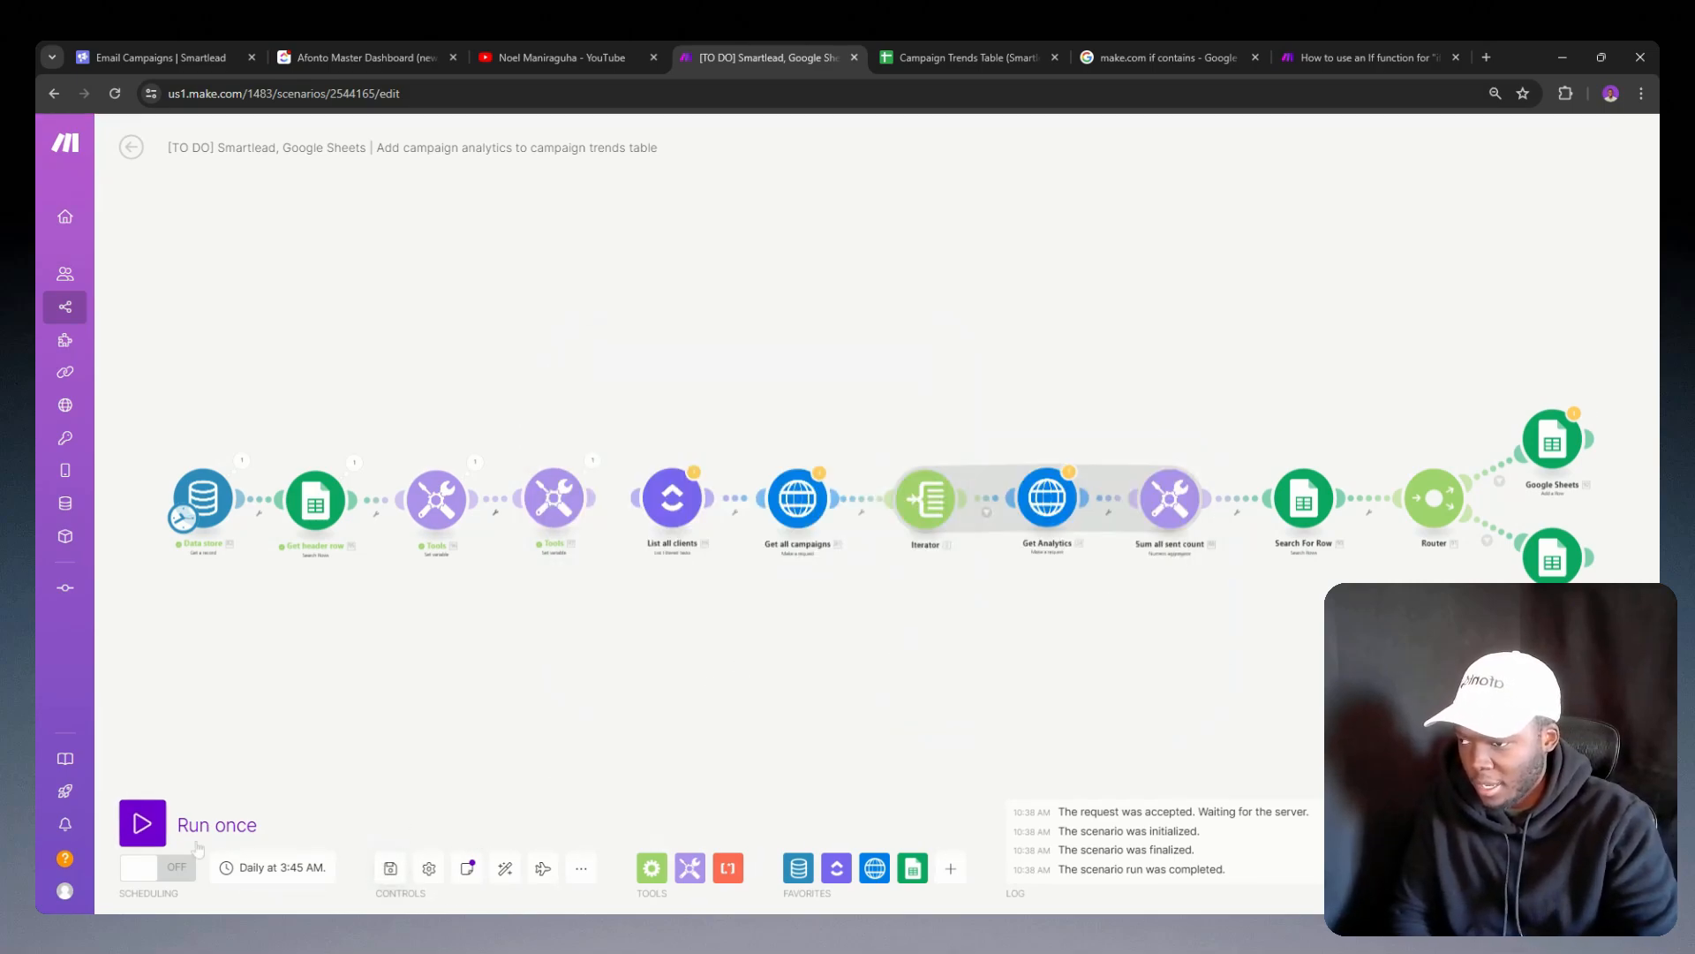
Step: Run the scenario once and inspect the output of variable G
click(142, 822)
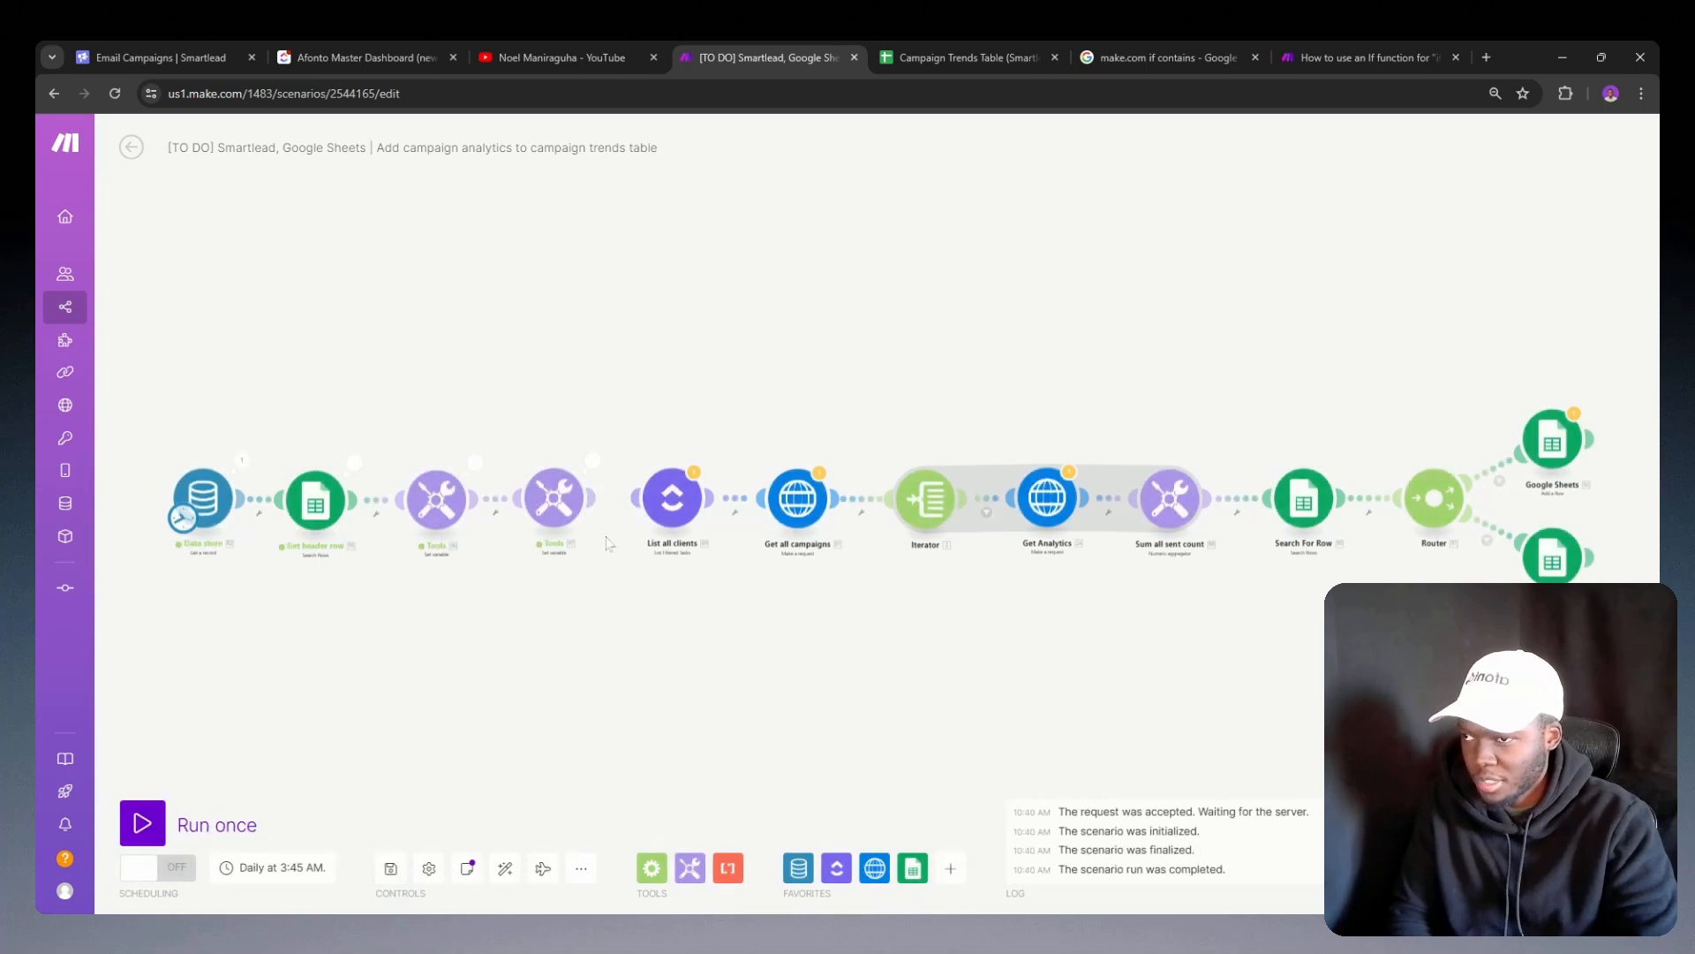
click(594, 460)
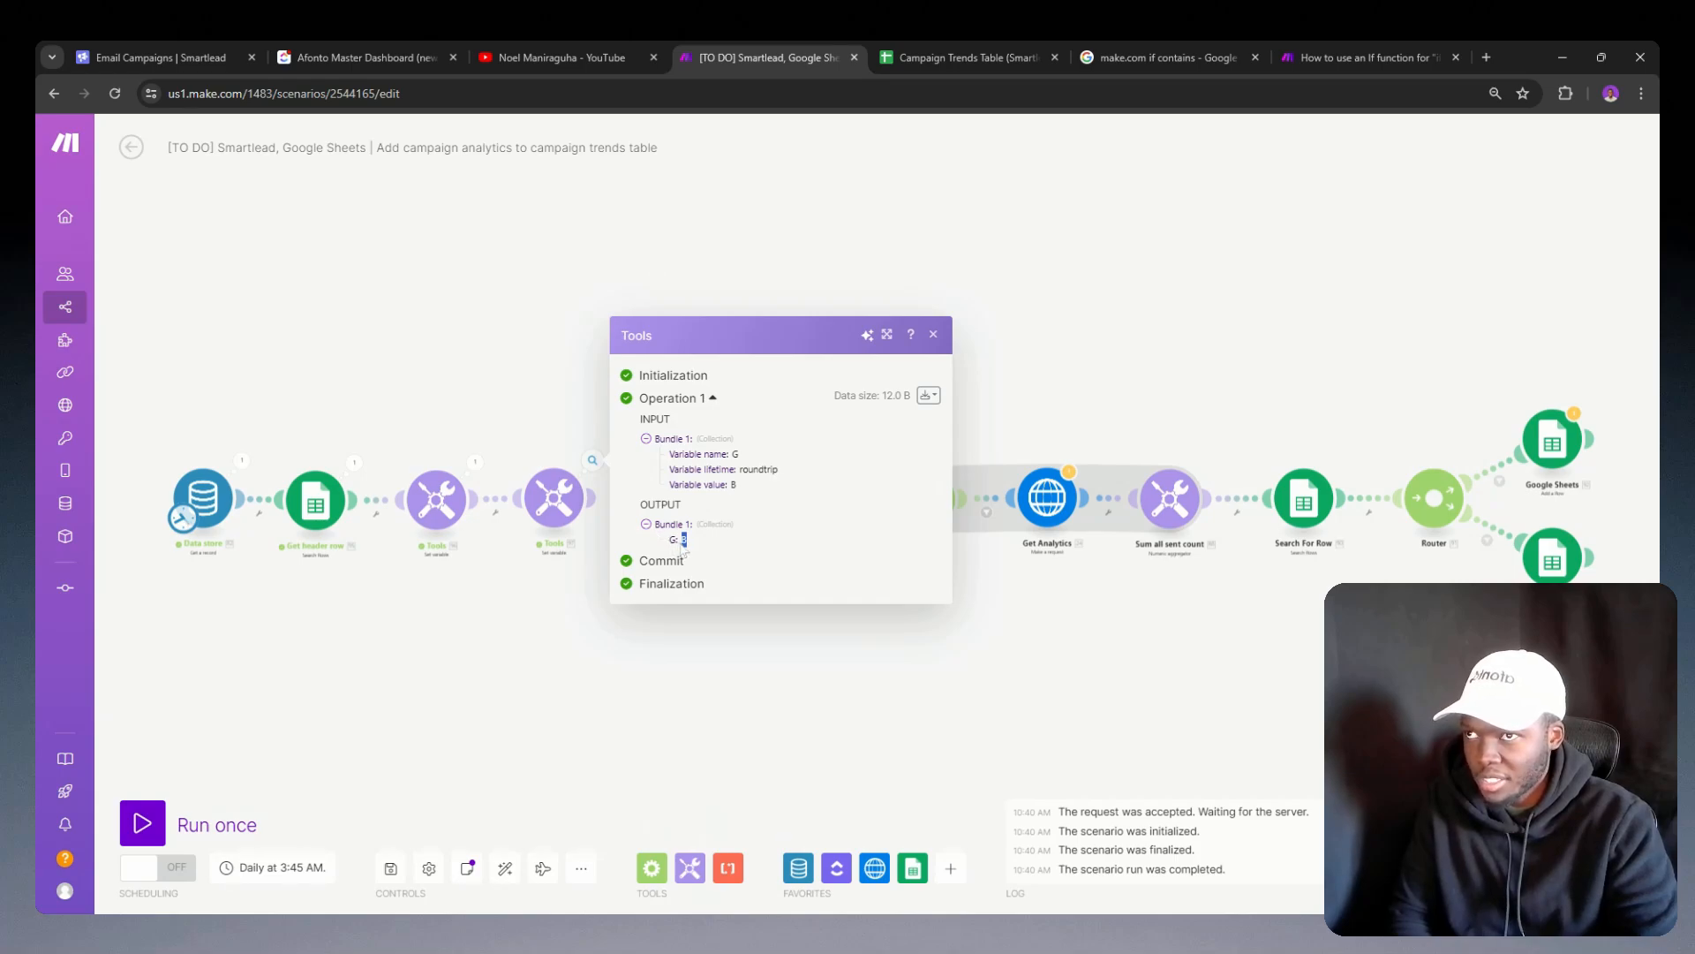
Step: In the Sent Count sheet, prefix the Client 3 header with a sample four-digit client ID and put the client name in parentheses
click(879, 51)
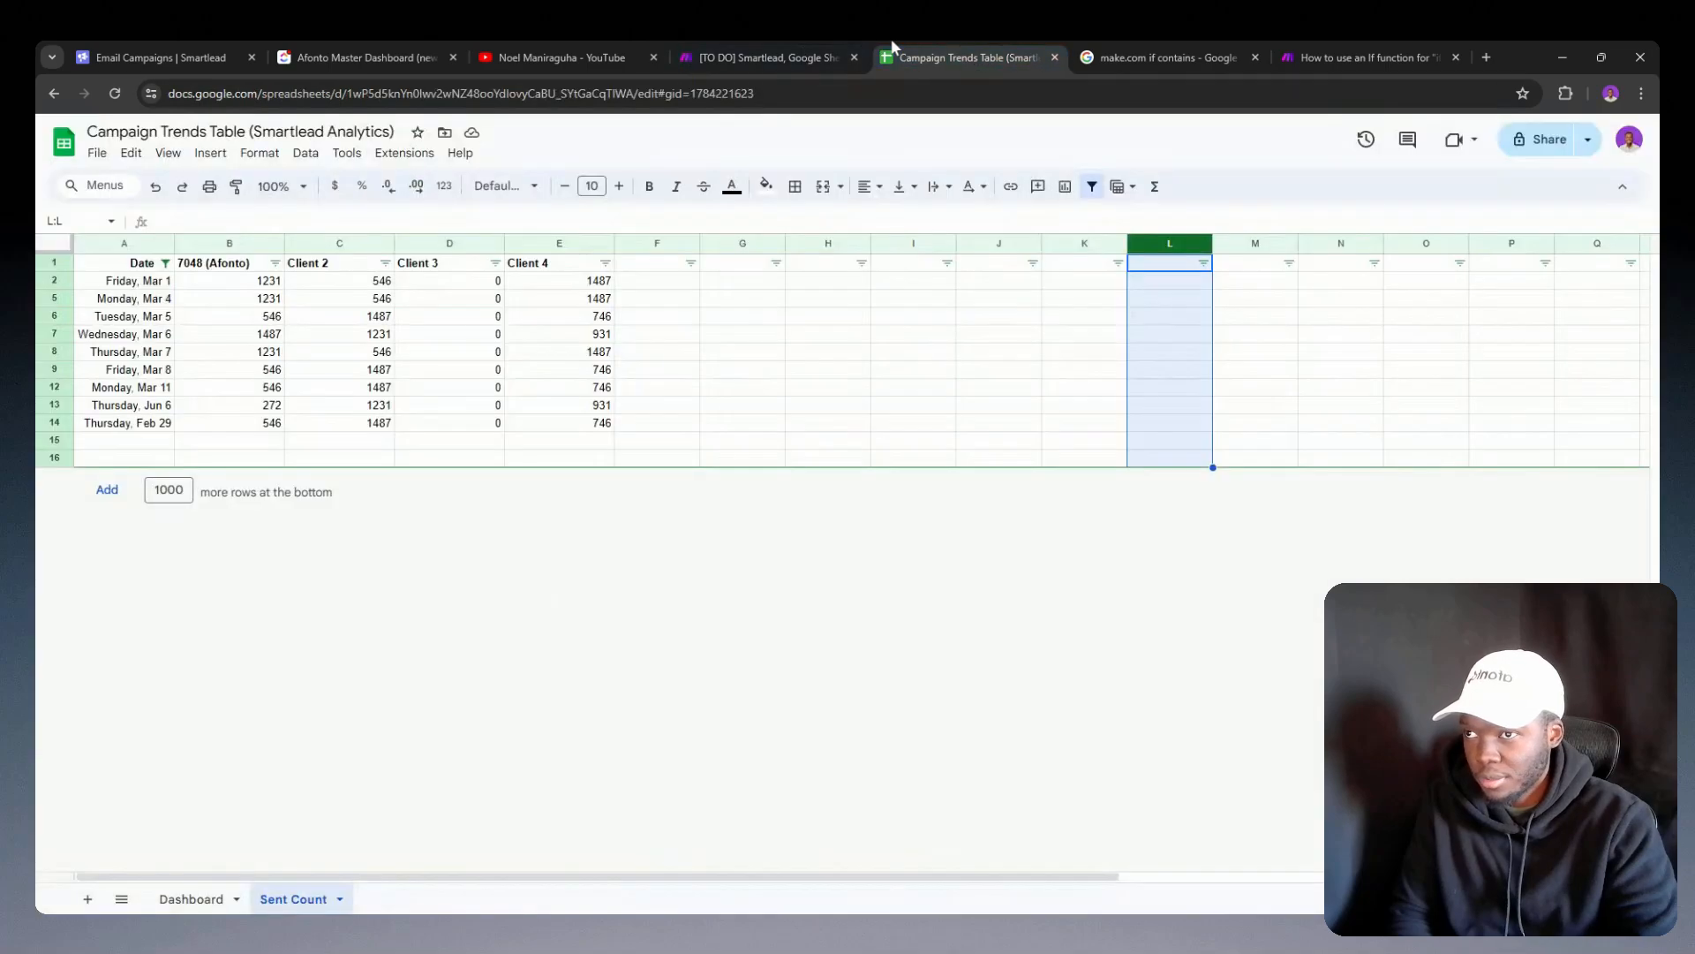
double_click(436, 269)
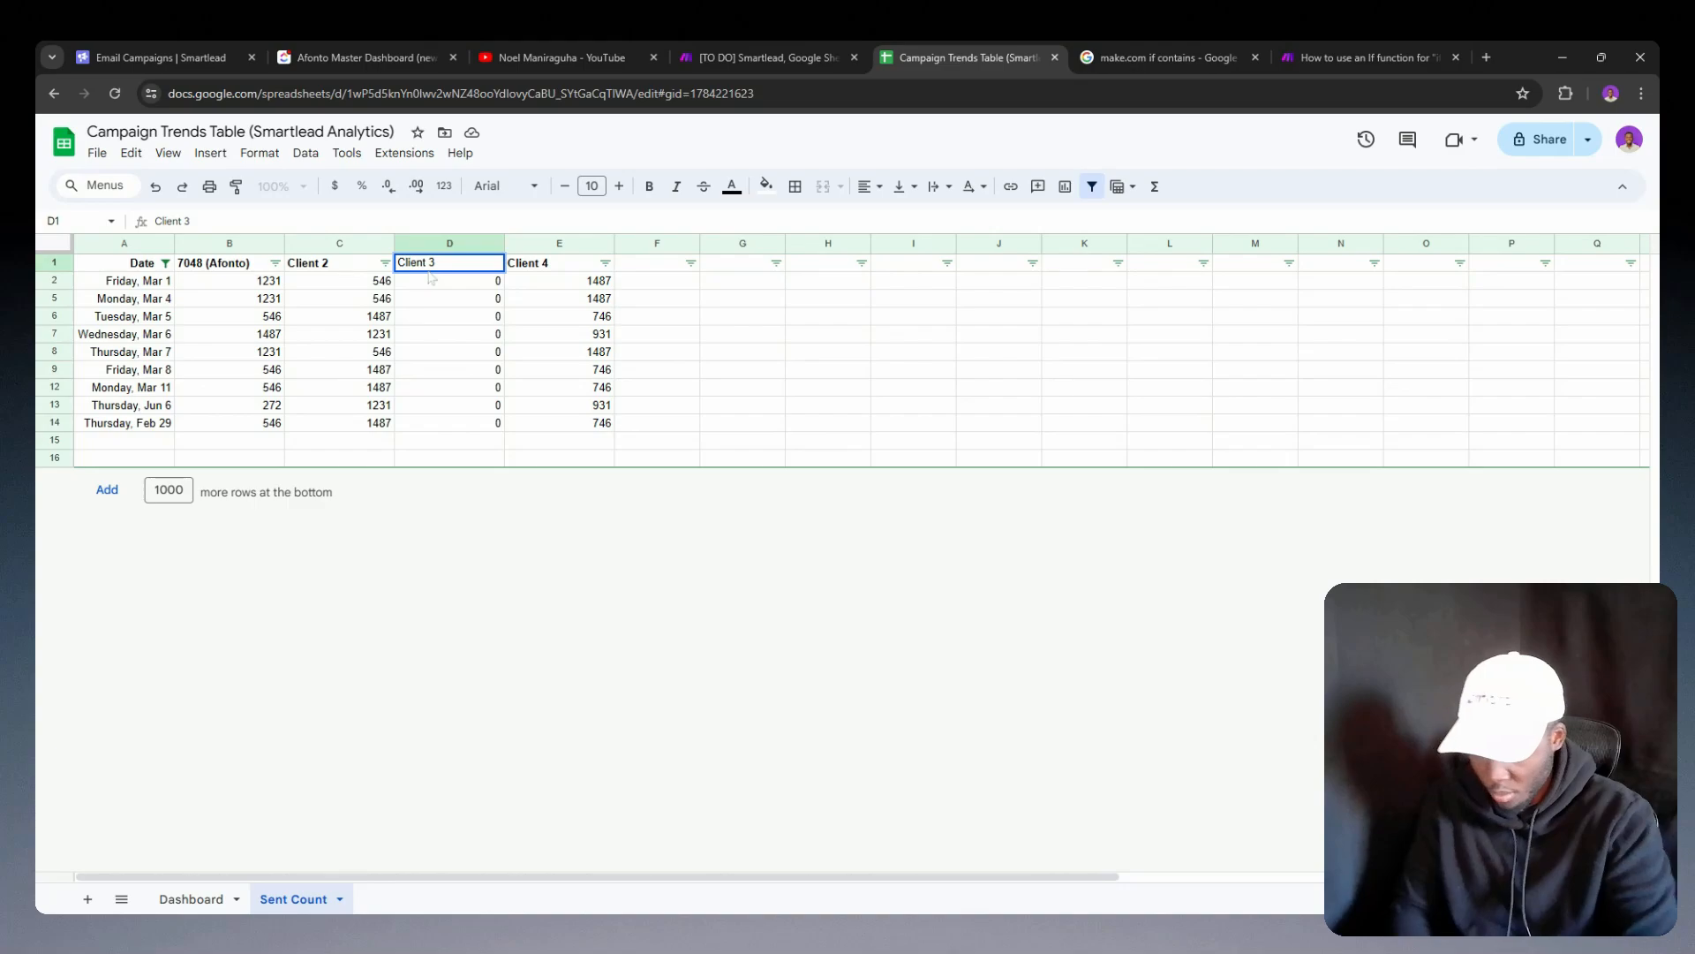
text(1234)
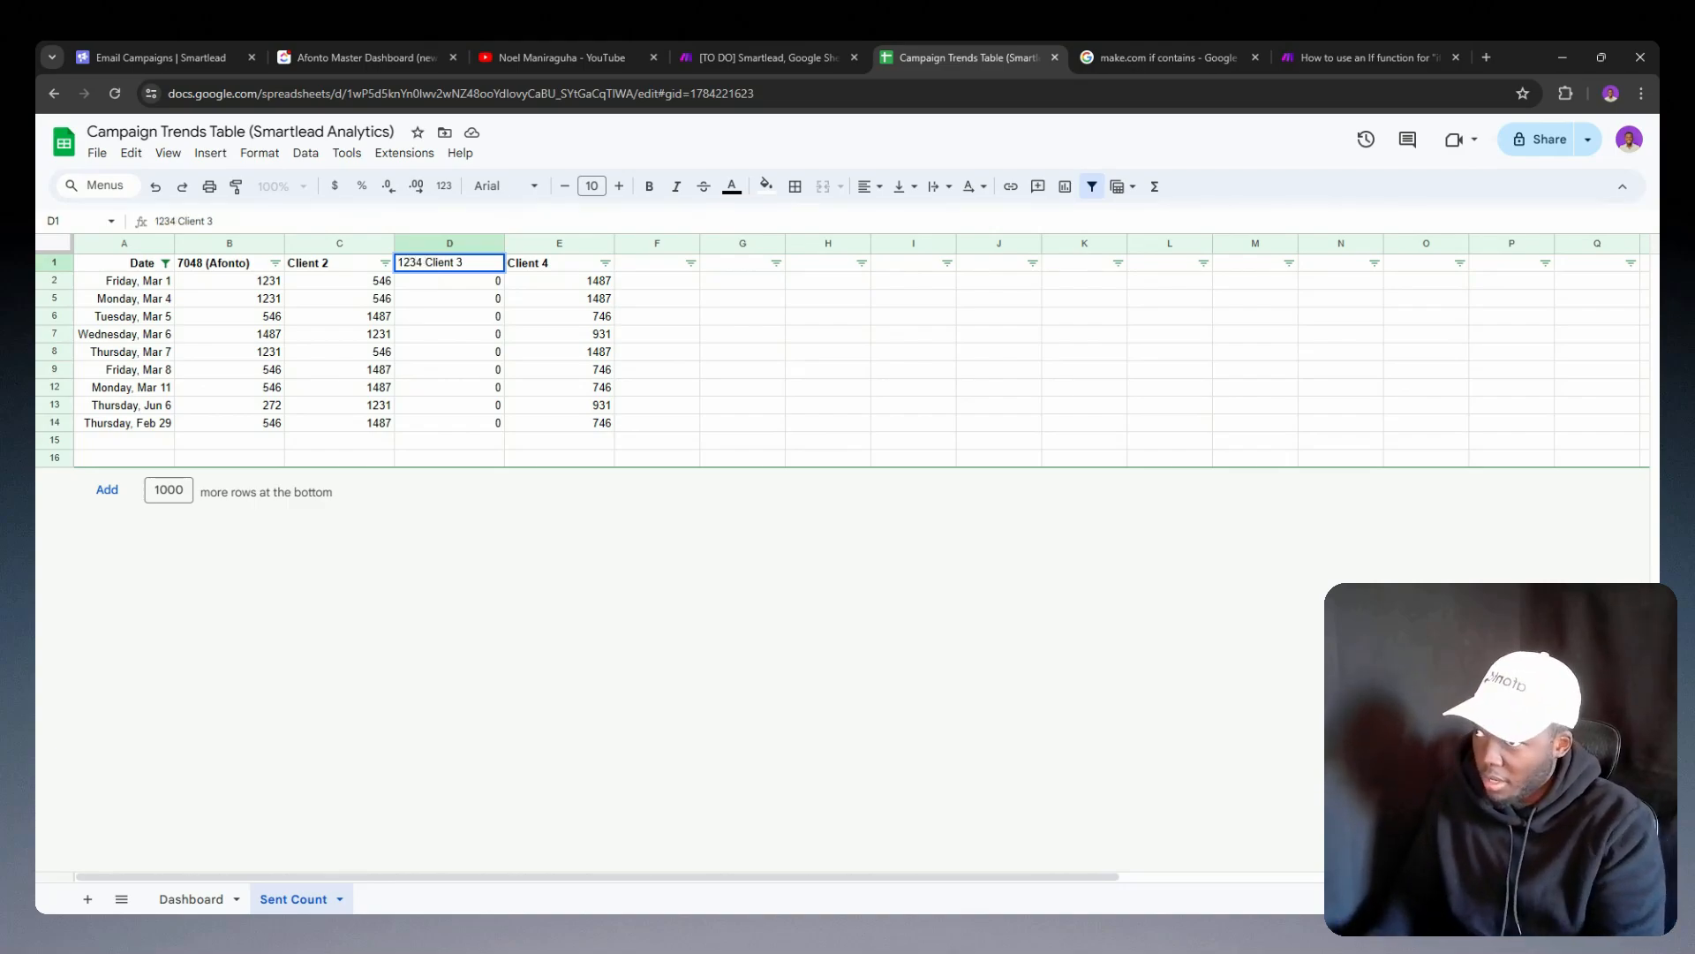
text(()
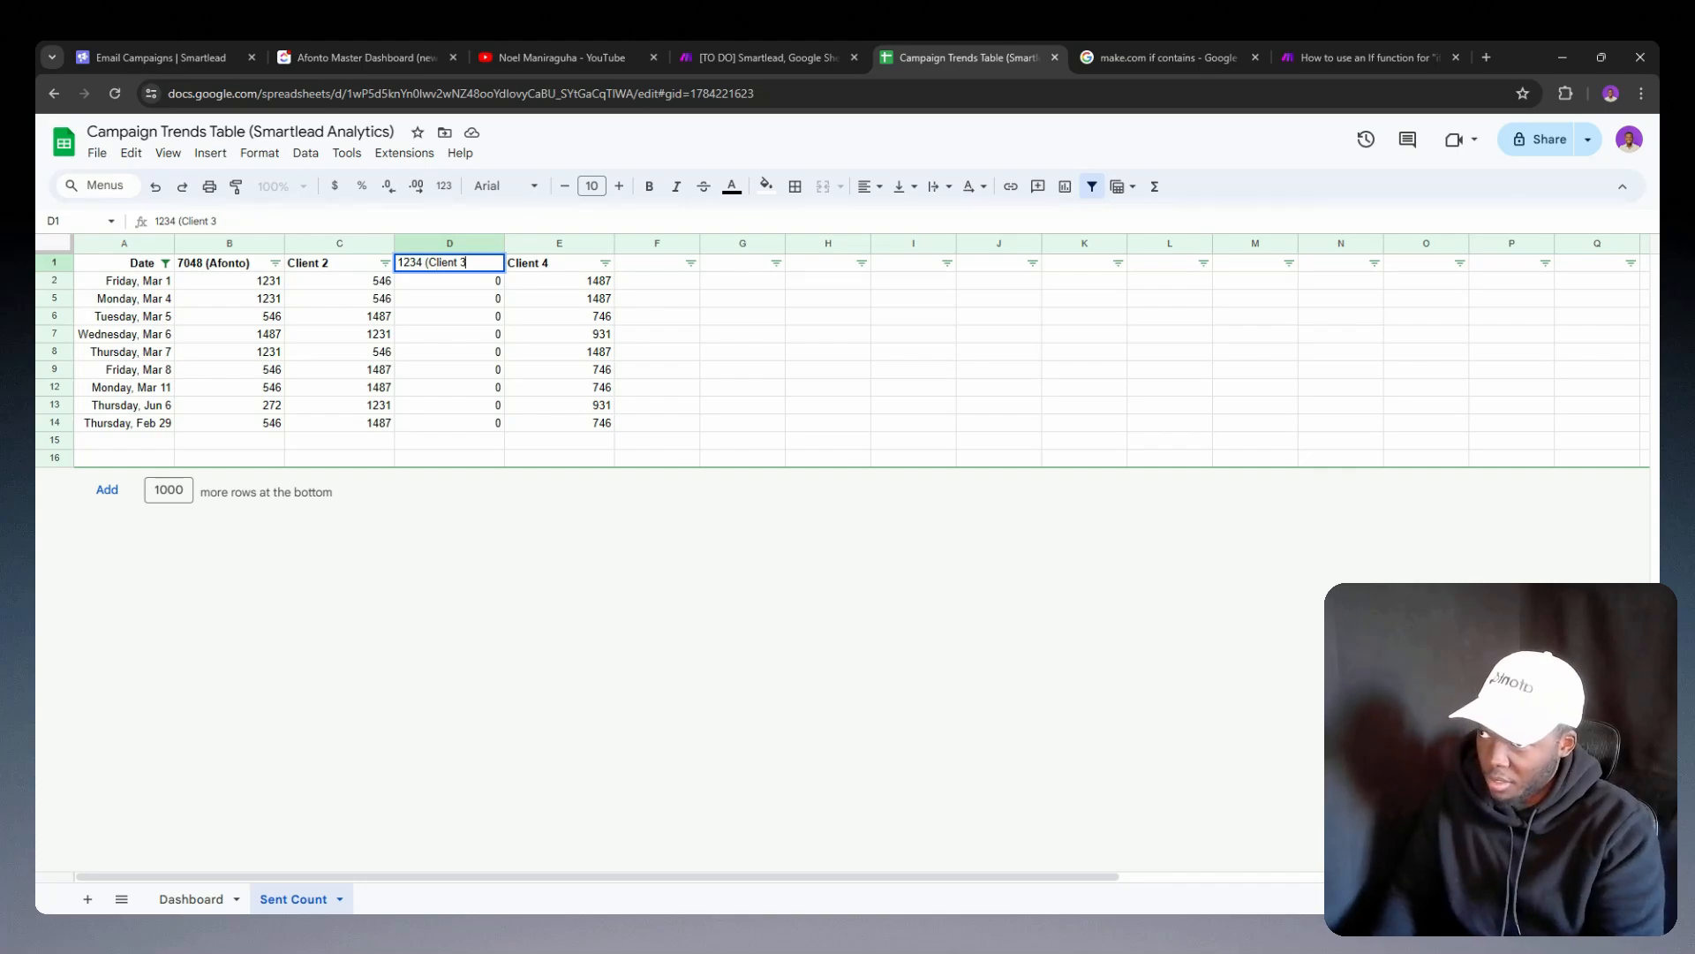
text())
key(Return)
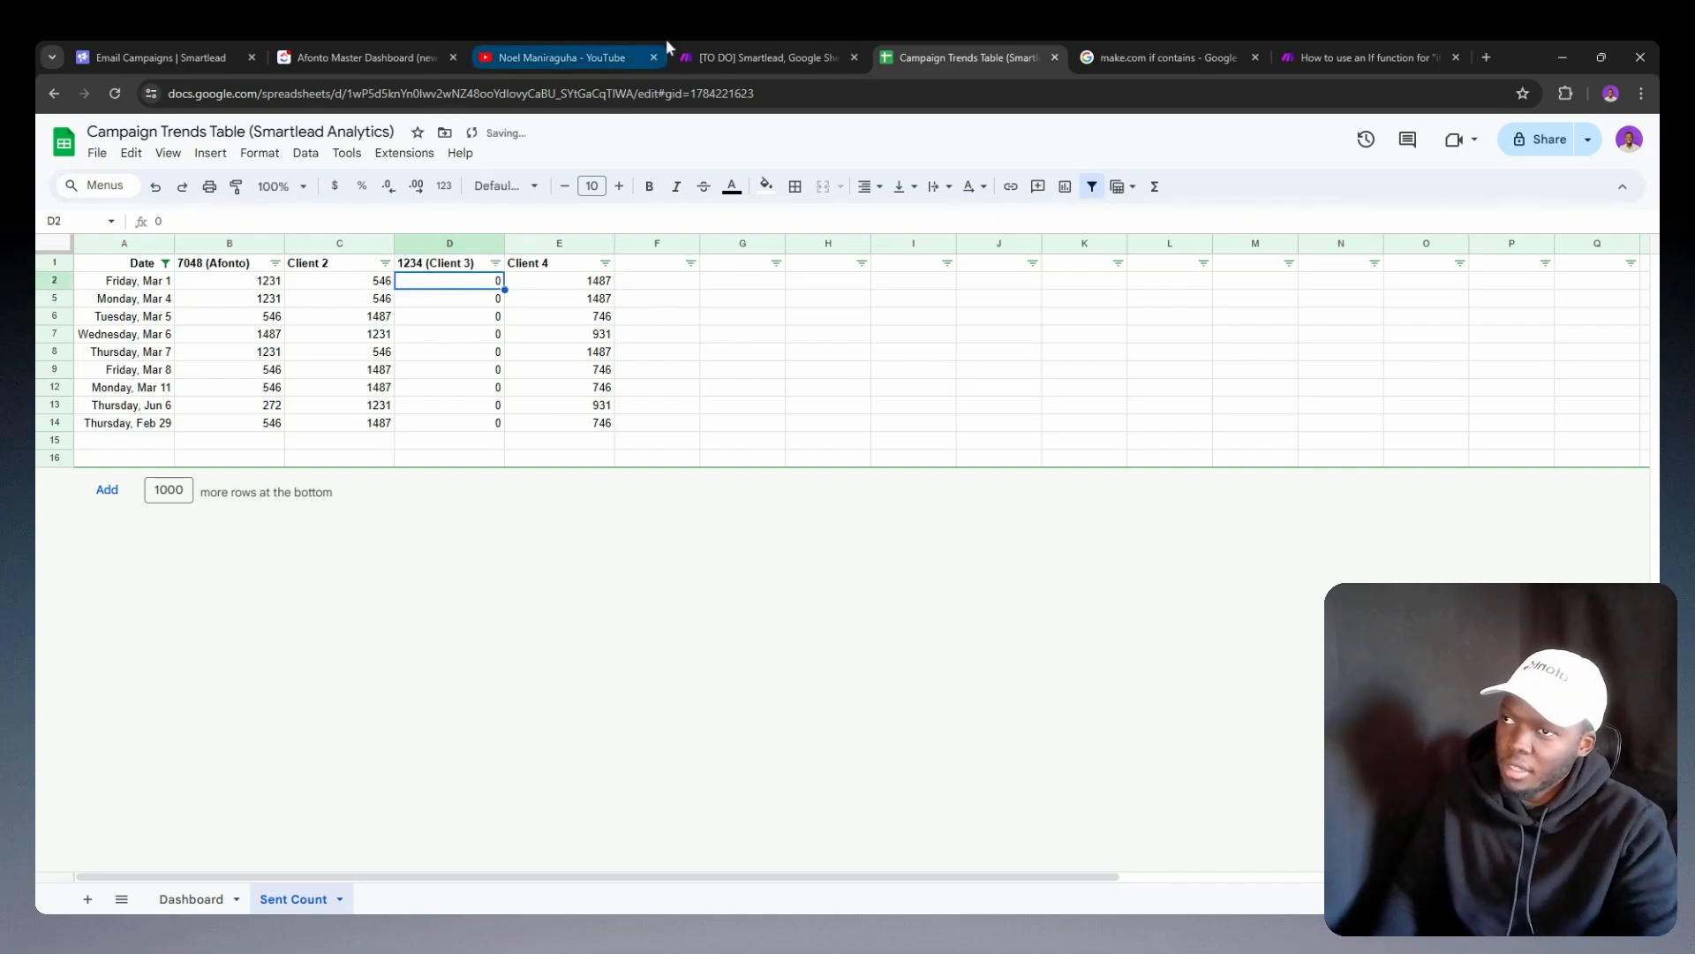
Step: Replace the search value in both indexOf functions of variable G with Client 3's sample ID and save the module
click(720, 47)
click(553, 505)
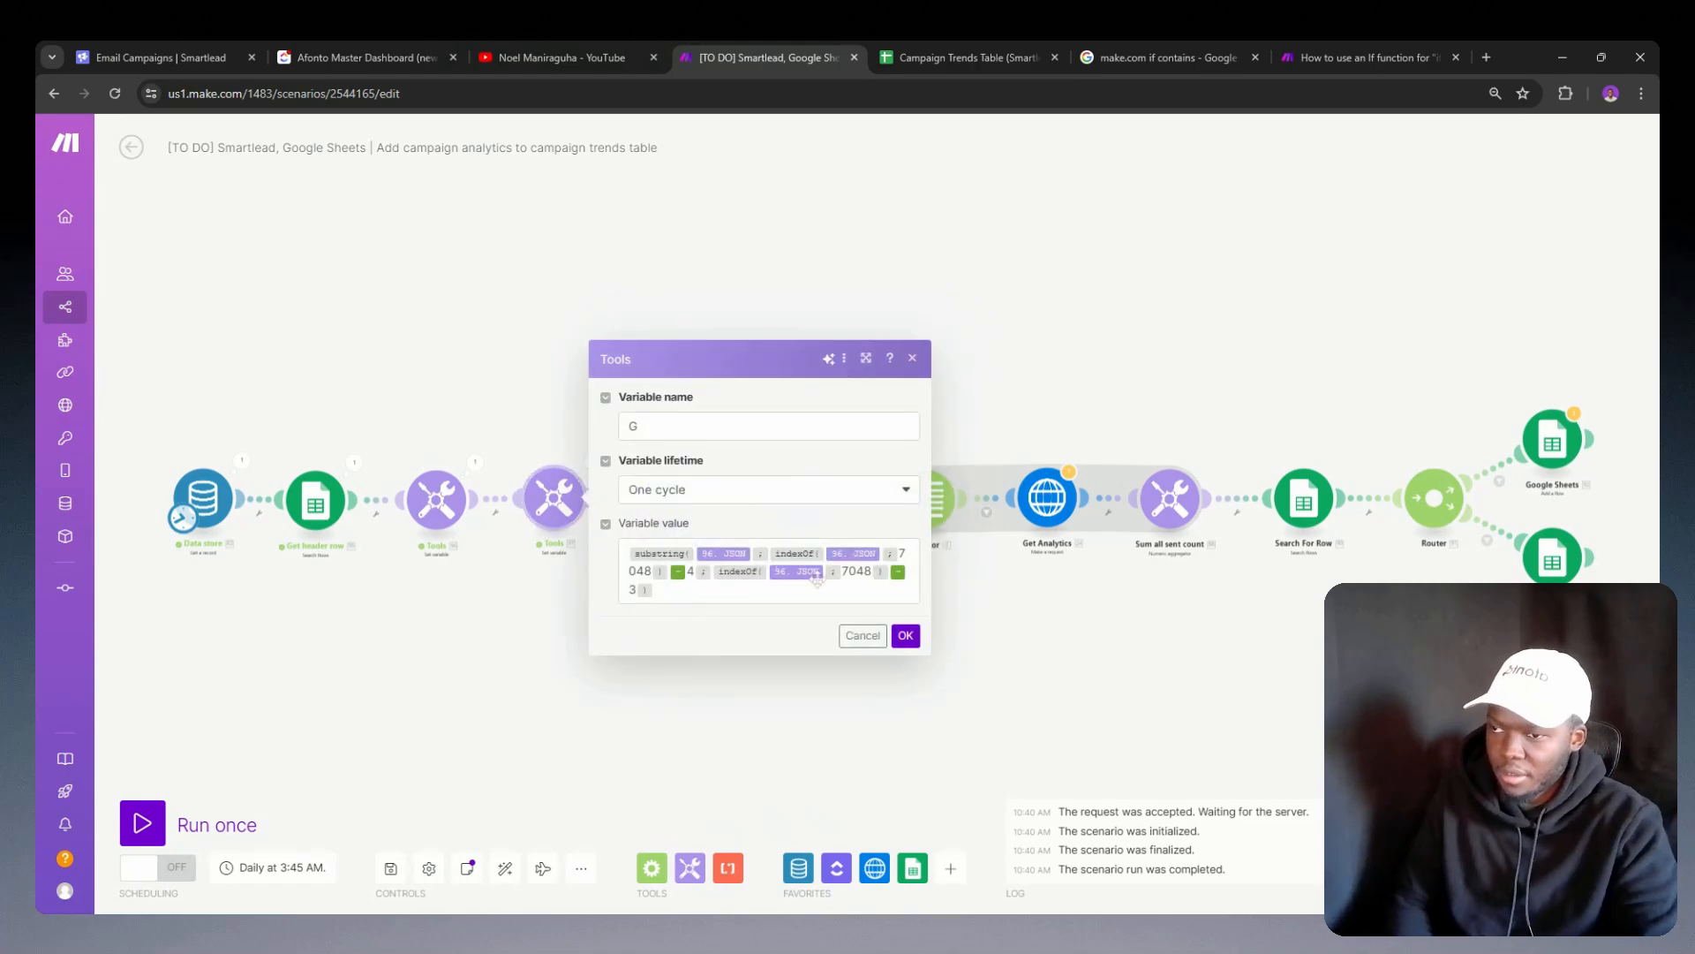
double_click(856, 572)
text(1234)
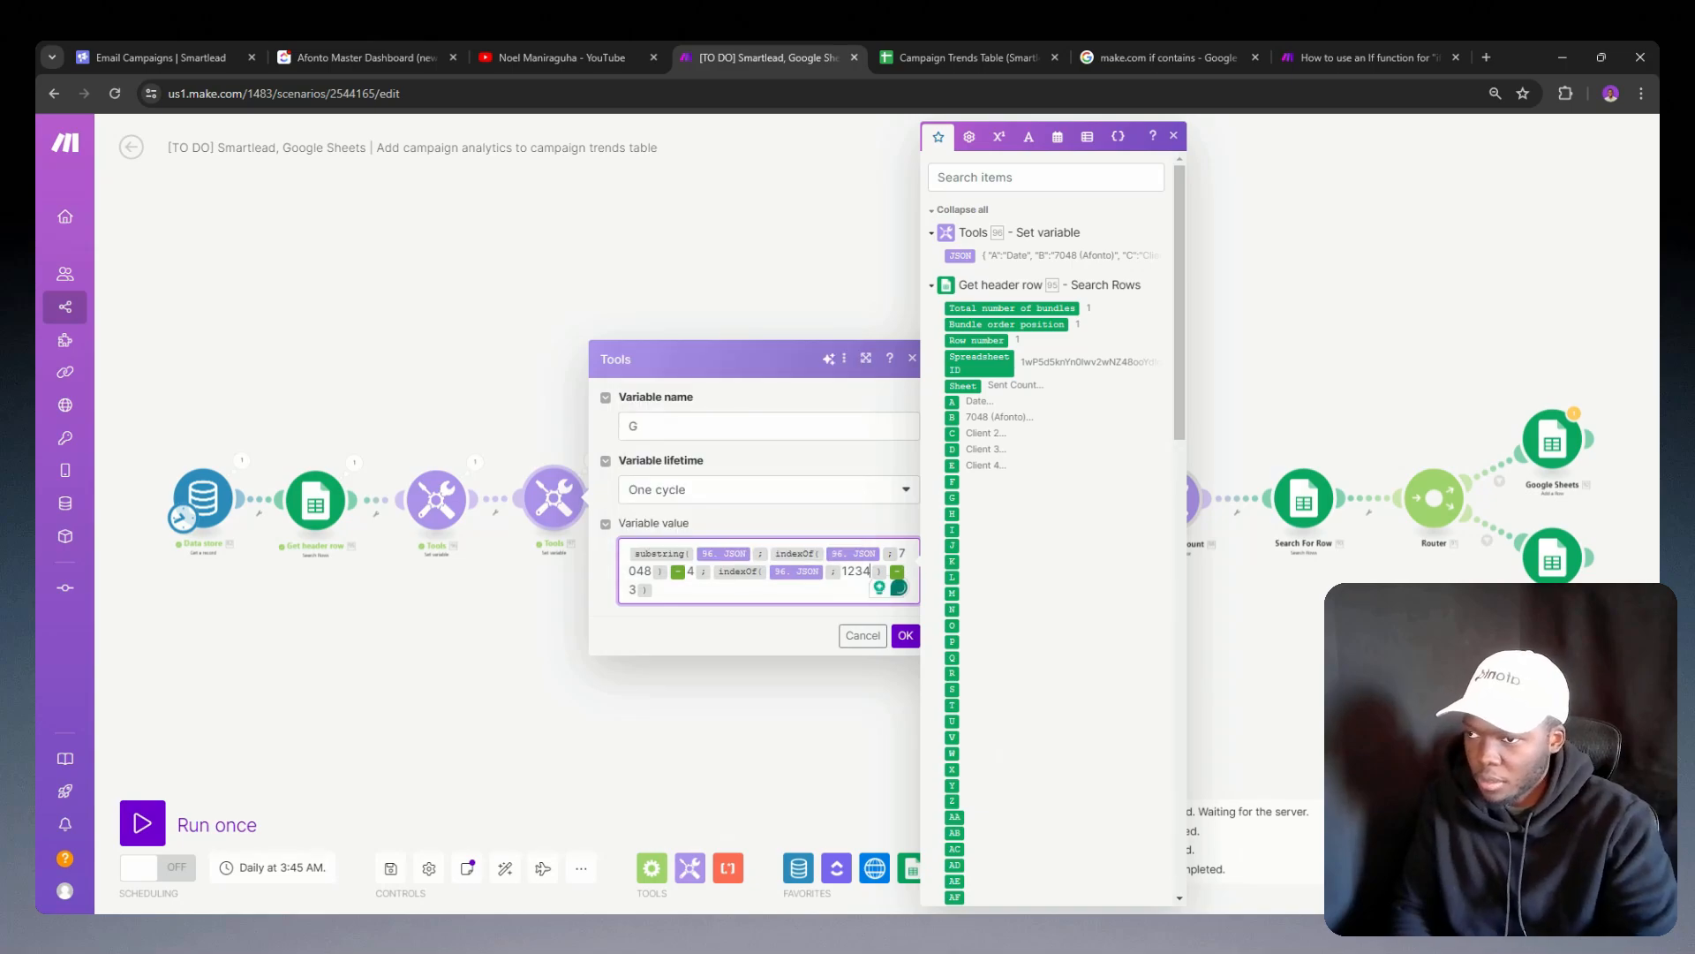
double_click(640, 572)
click(640, 571)
double_click(640, 572)
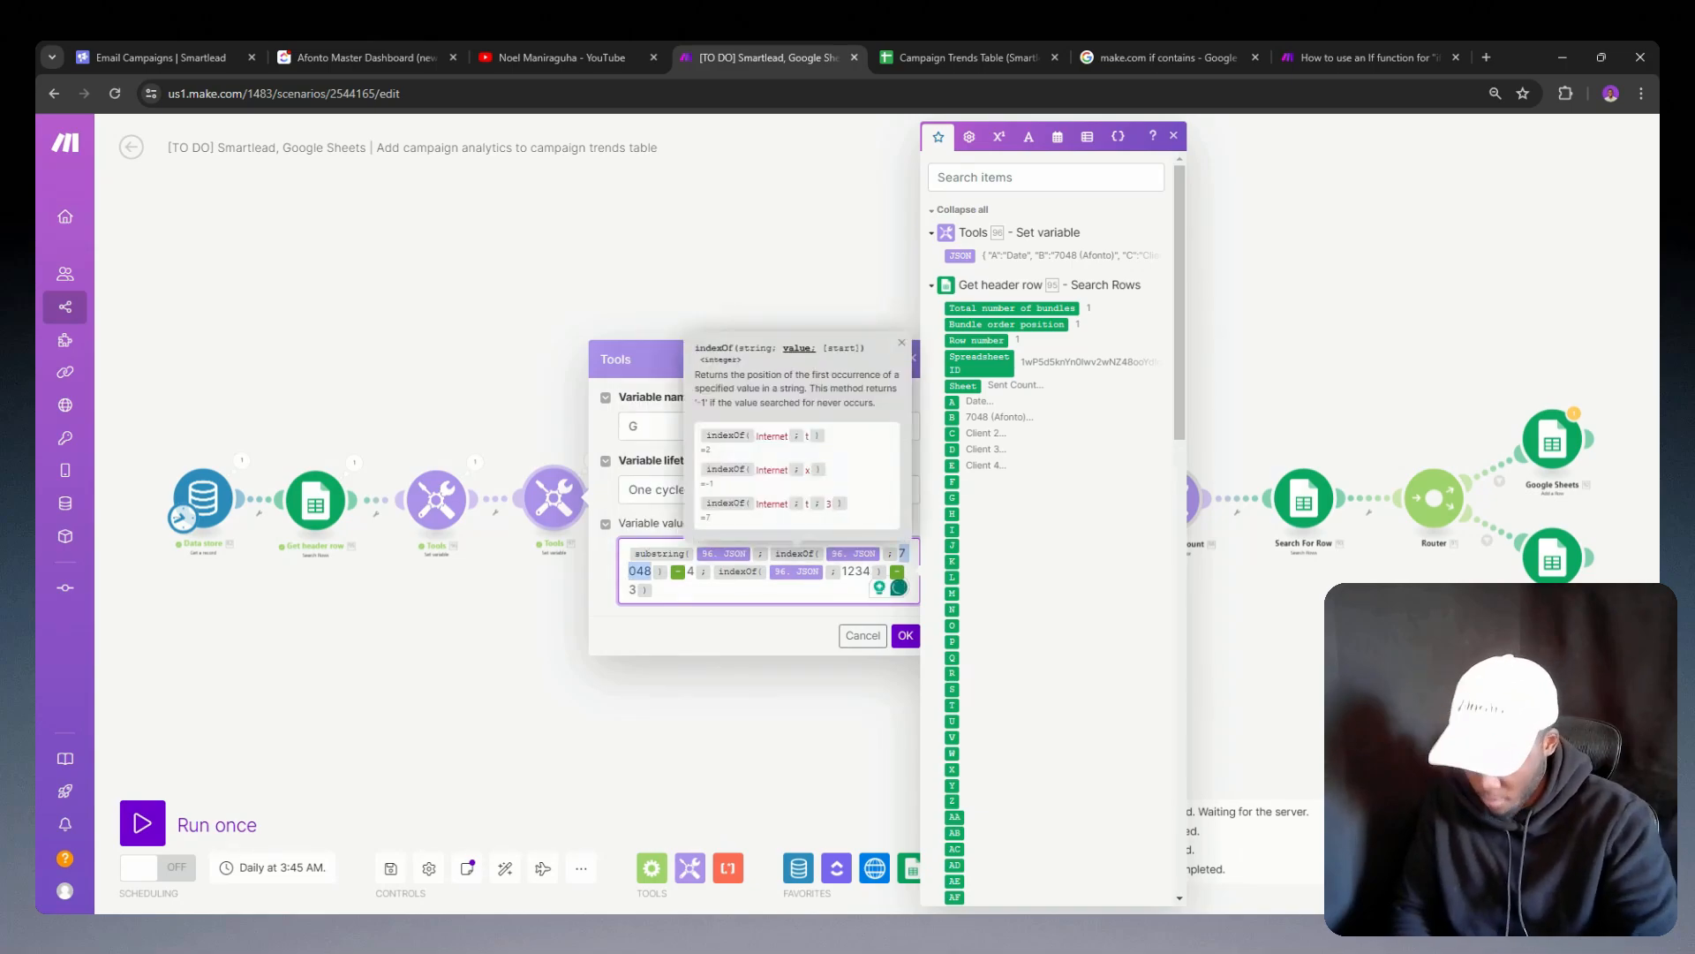
text(1234)
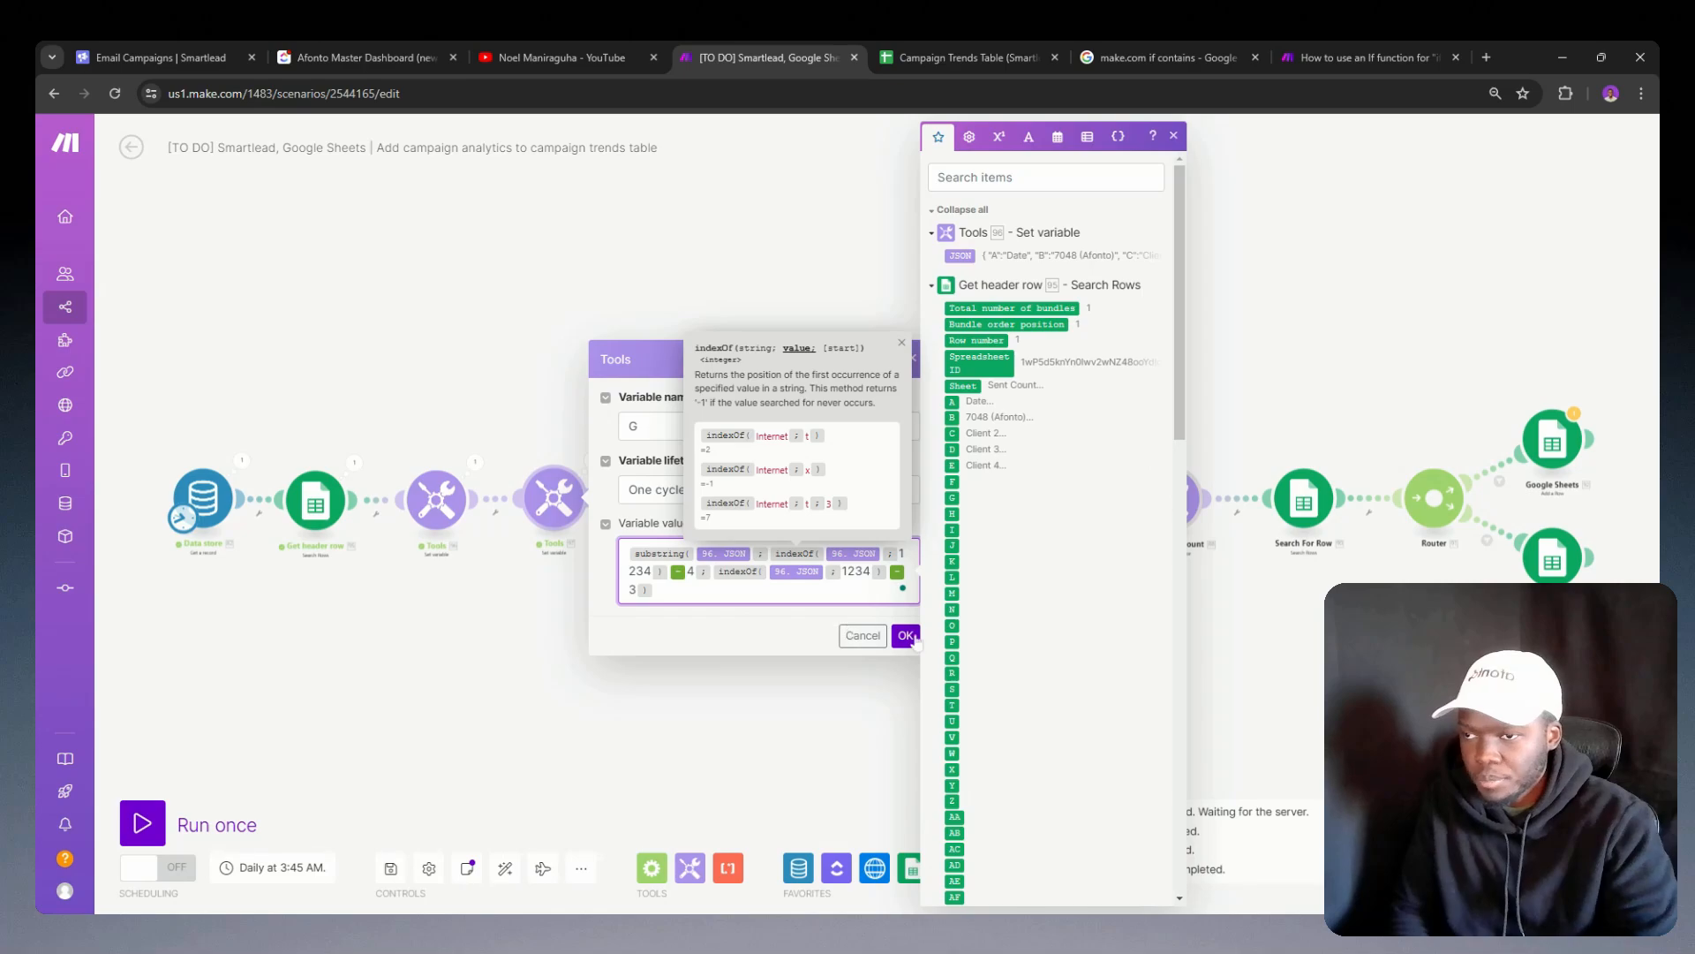
click(907, 636)
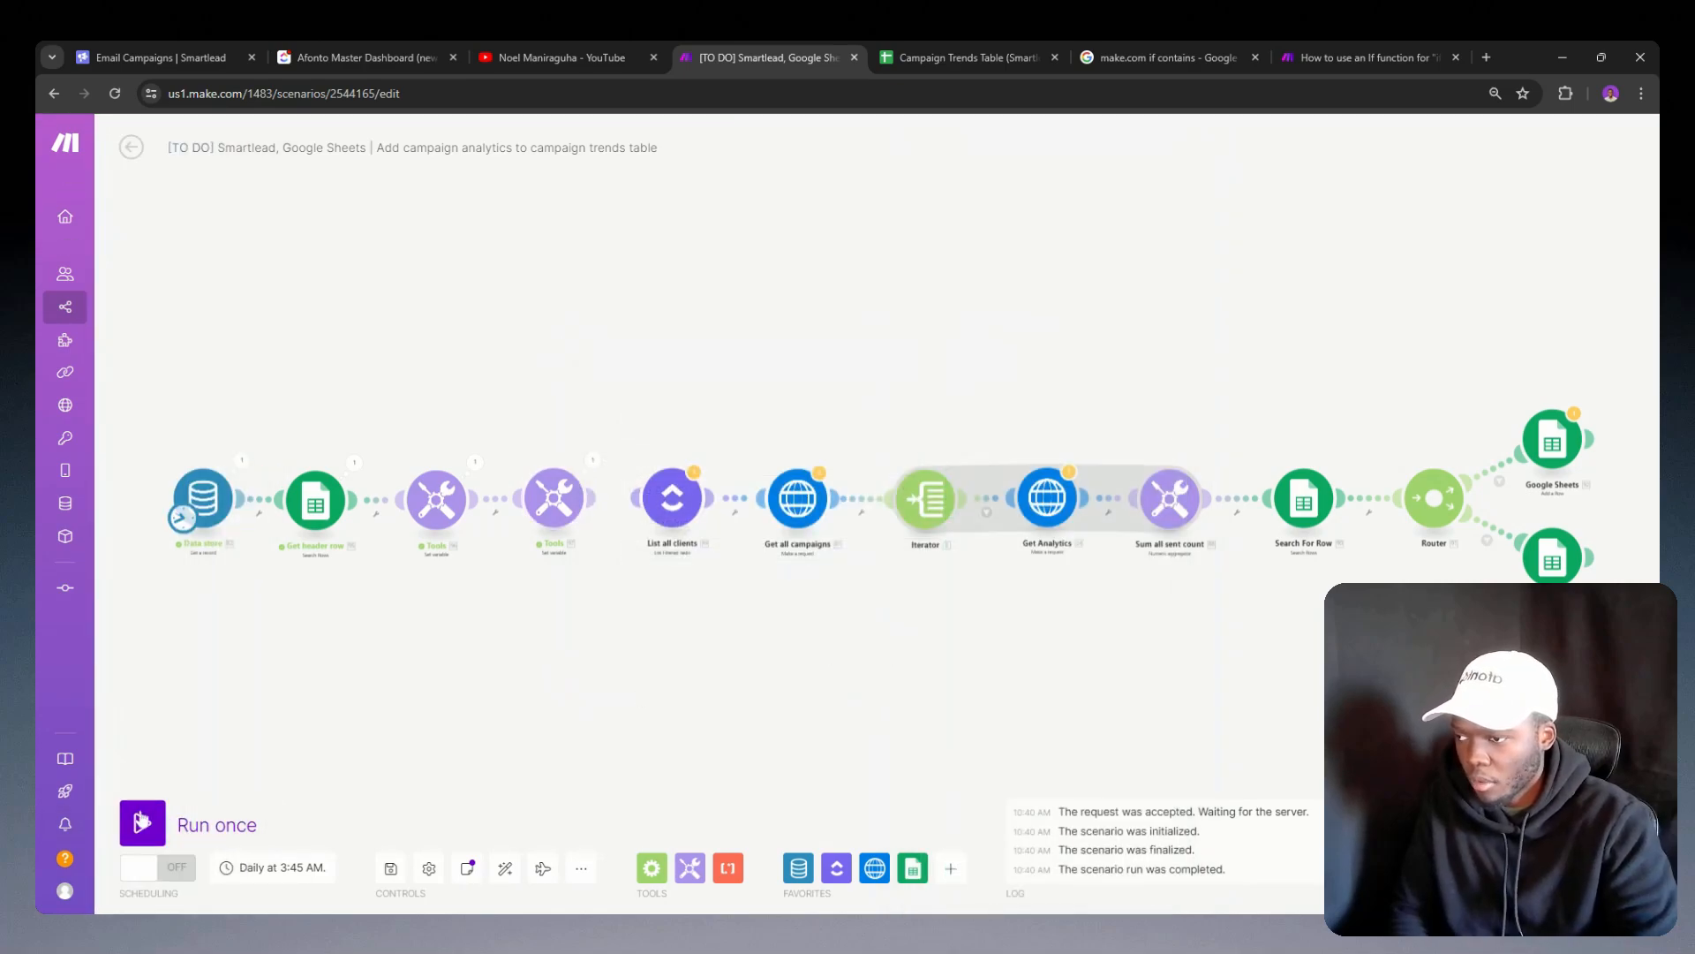
Step: Run the scenario once and compare variable G's output with Client 3's column letter in the Sent Count sheet
click(141, 821)
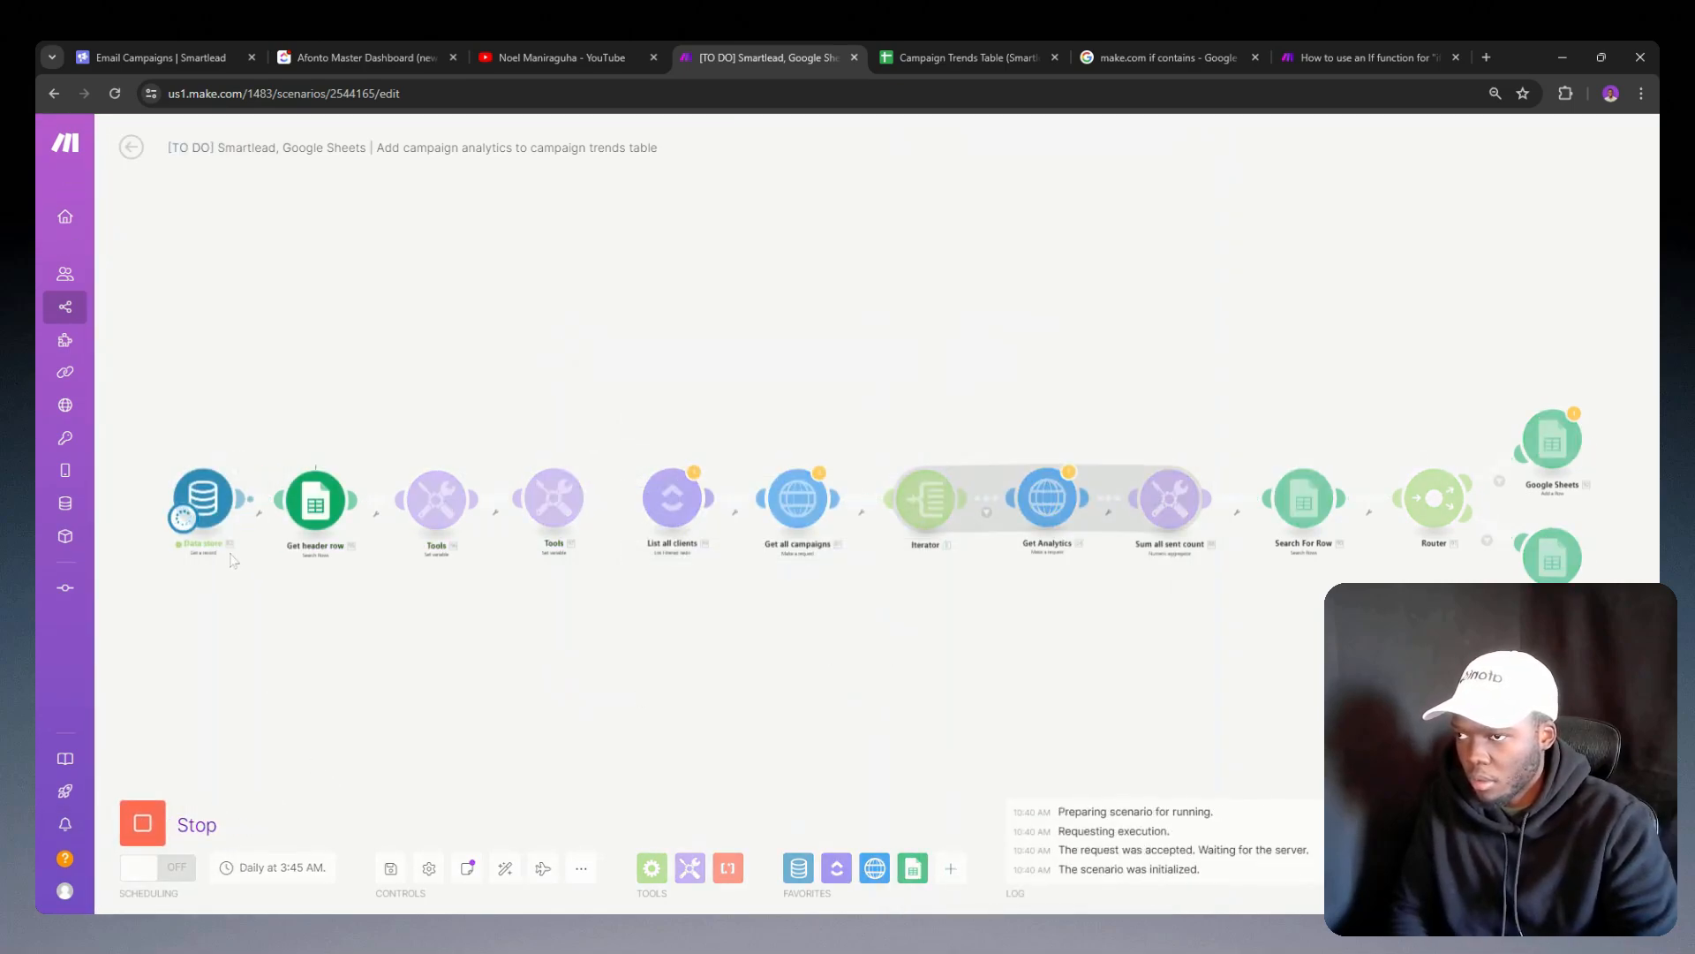
click(591, 460)
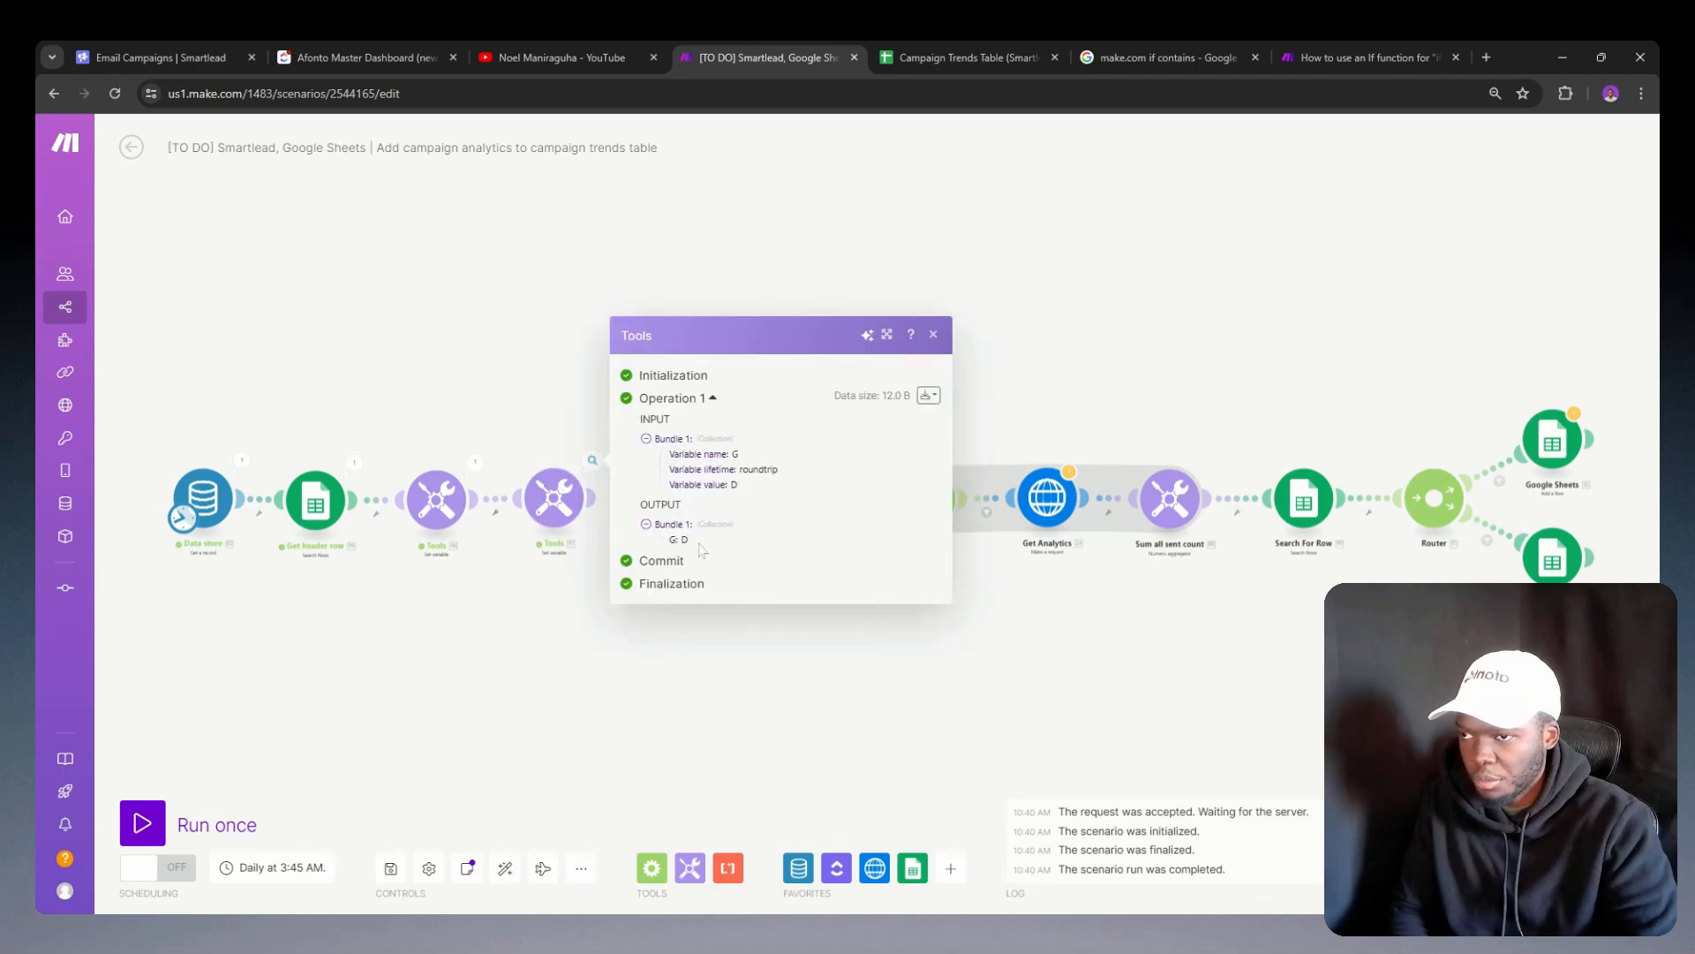
click(934, 55)
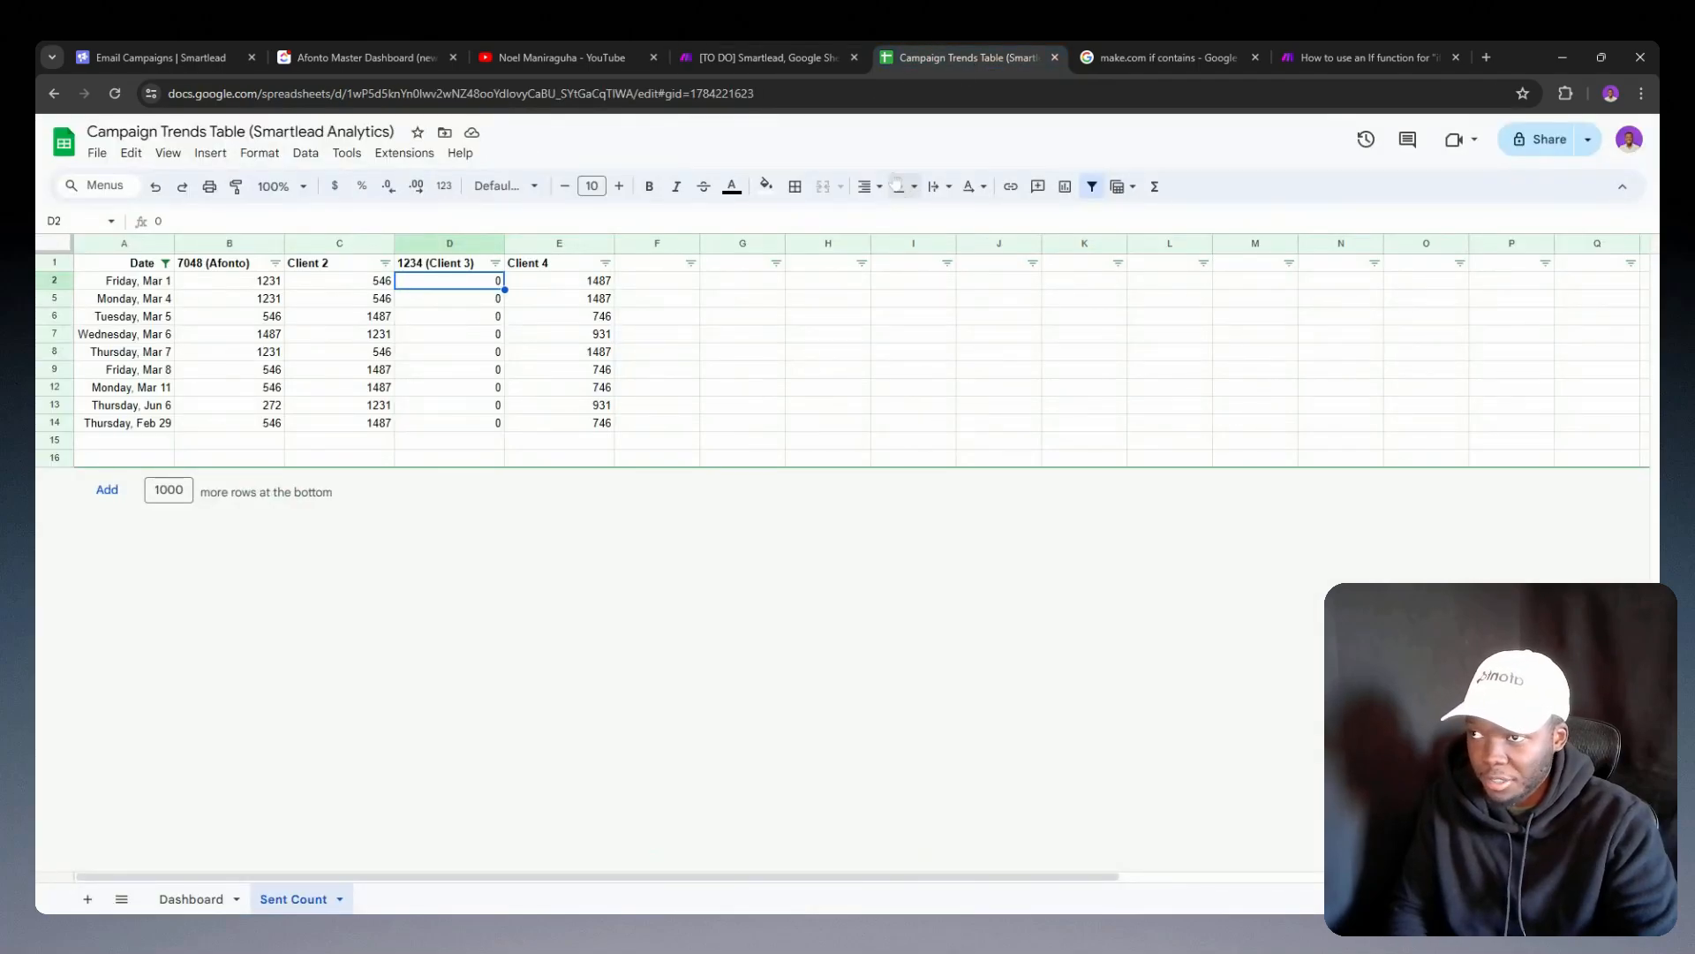
click(772, 42)
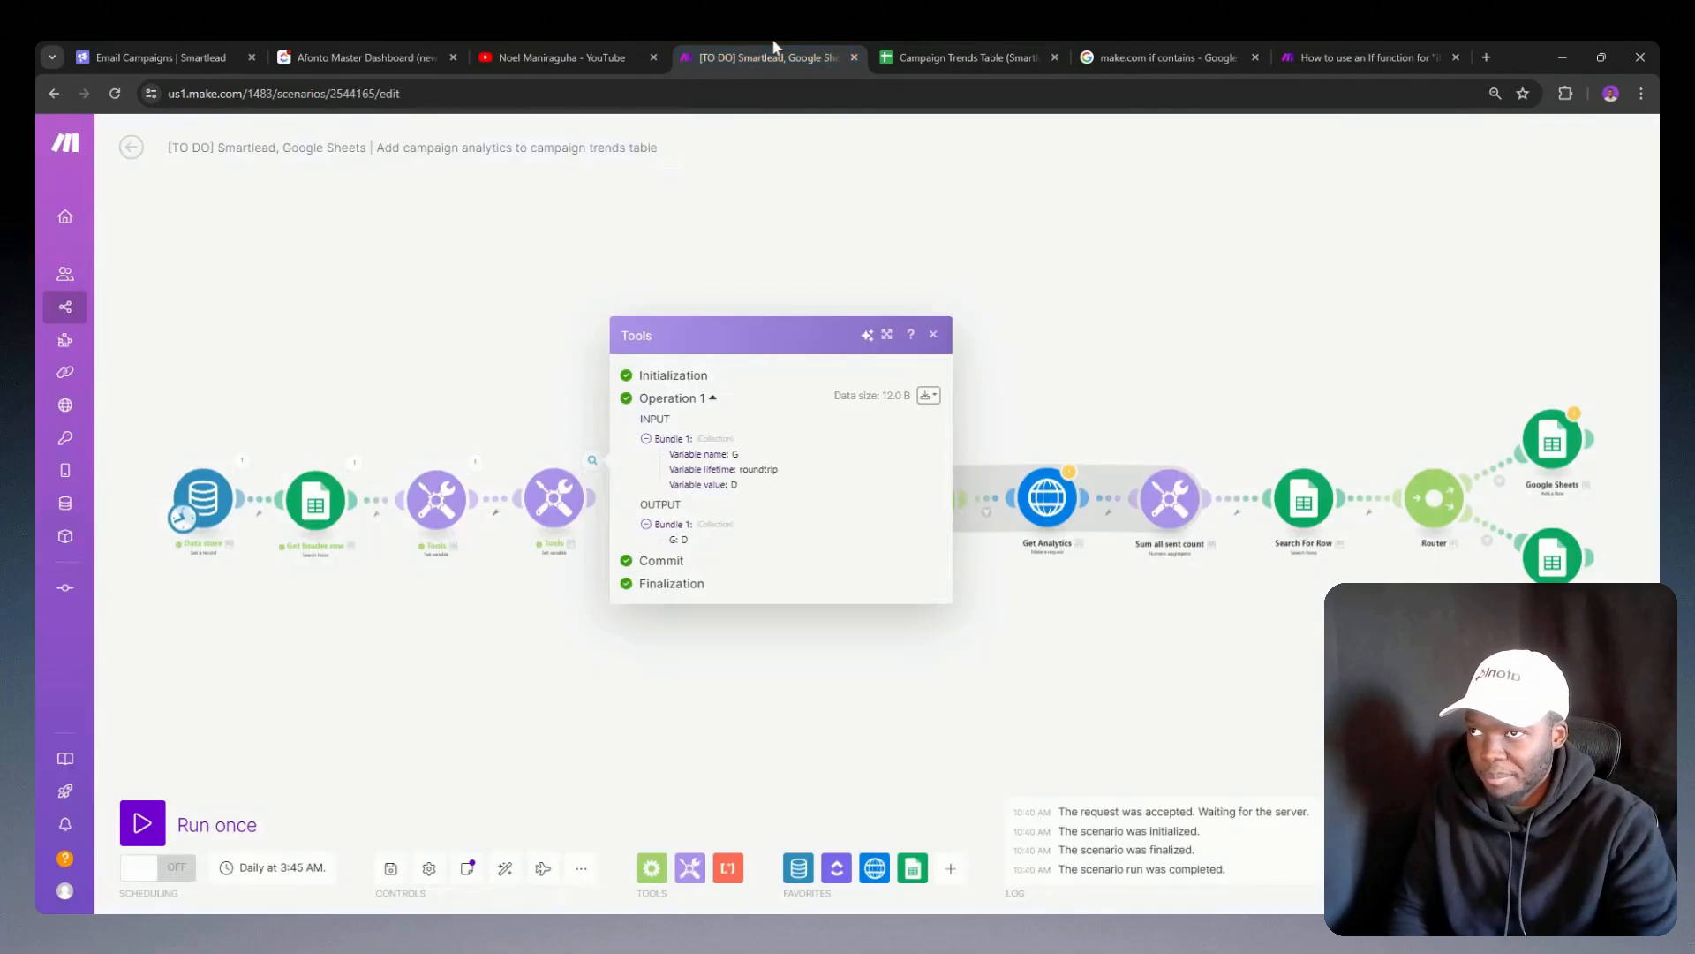
Step: Reorder the scenario so List all clients comes before the Tools module that sets variable G
click(539, 508)
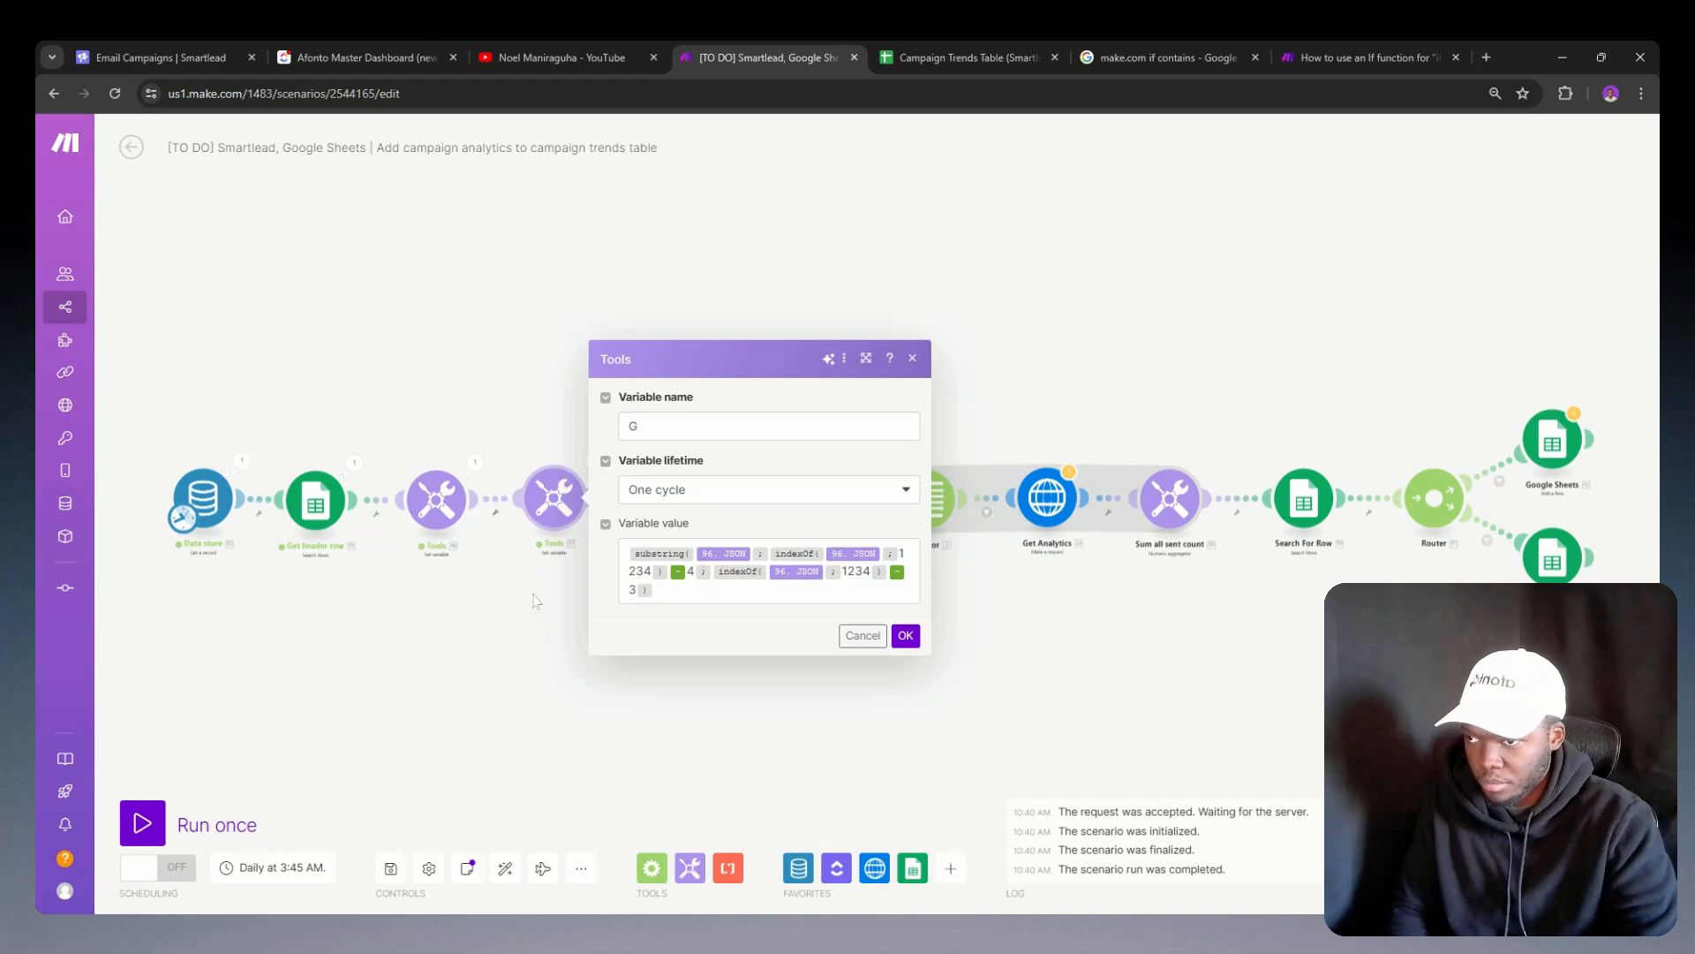
click(483, 587)
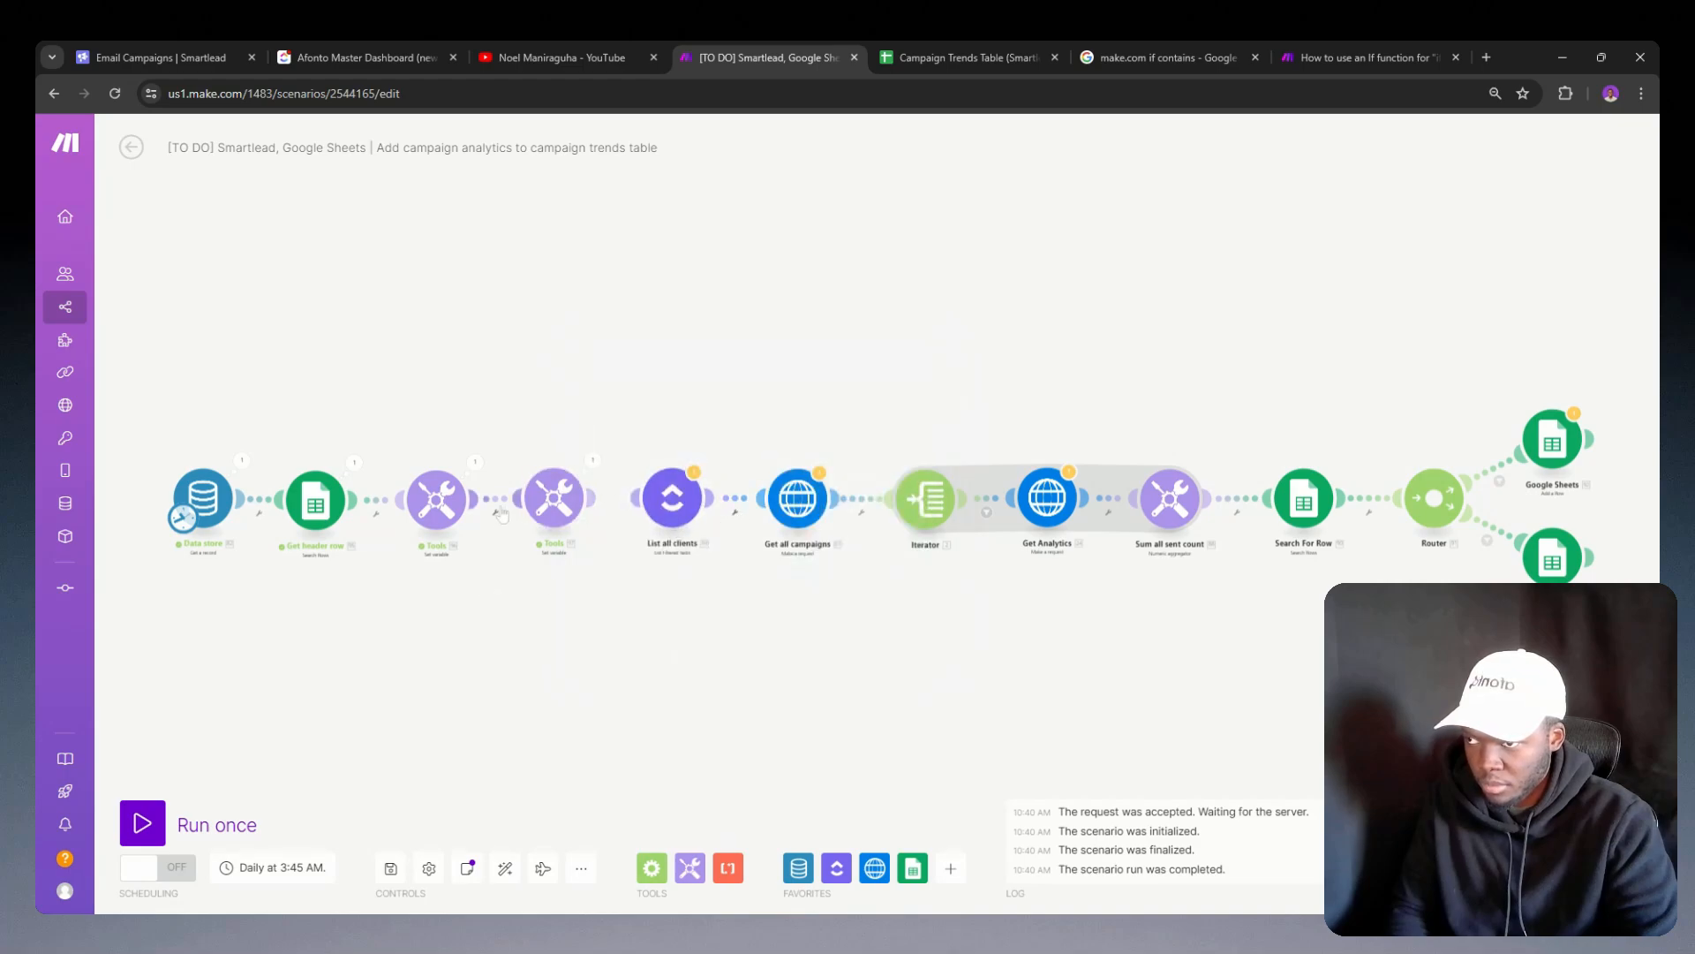
click(495, 512)
click(537, 539)
drag(554, 496, 652, 593)
drag(673, 497, 565, 500)
drag(654, 609, 674, 516)
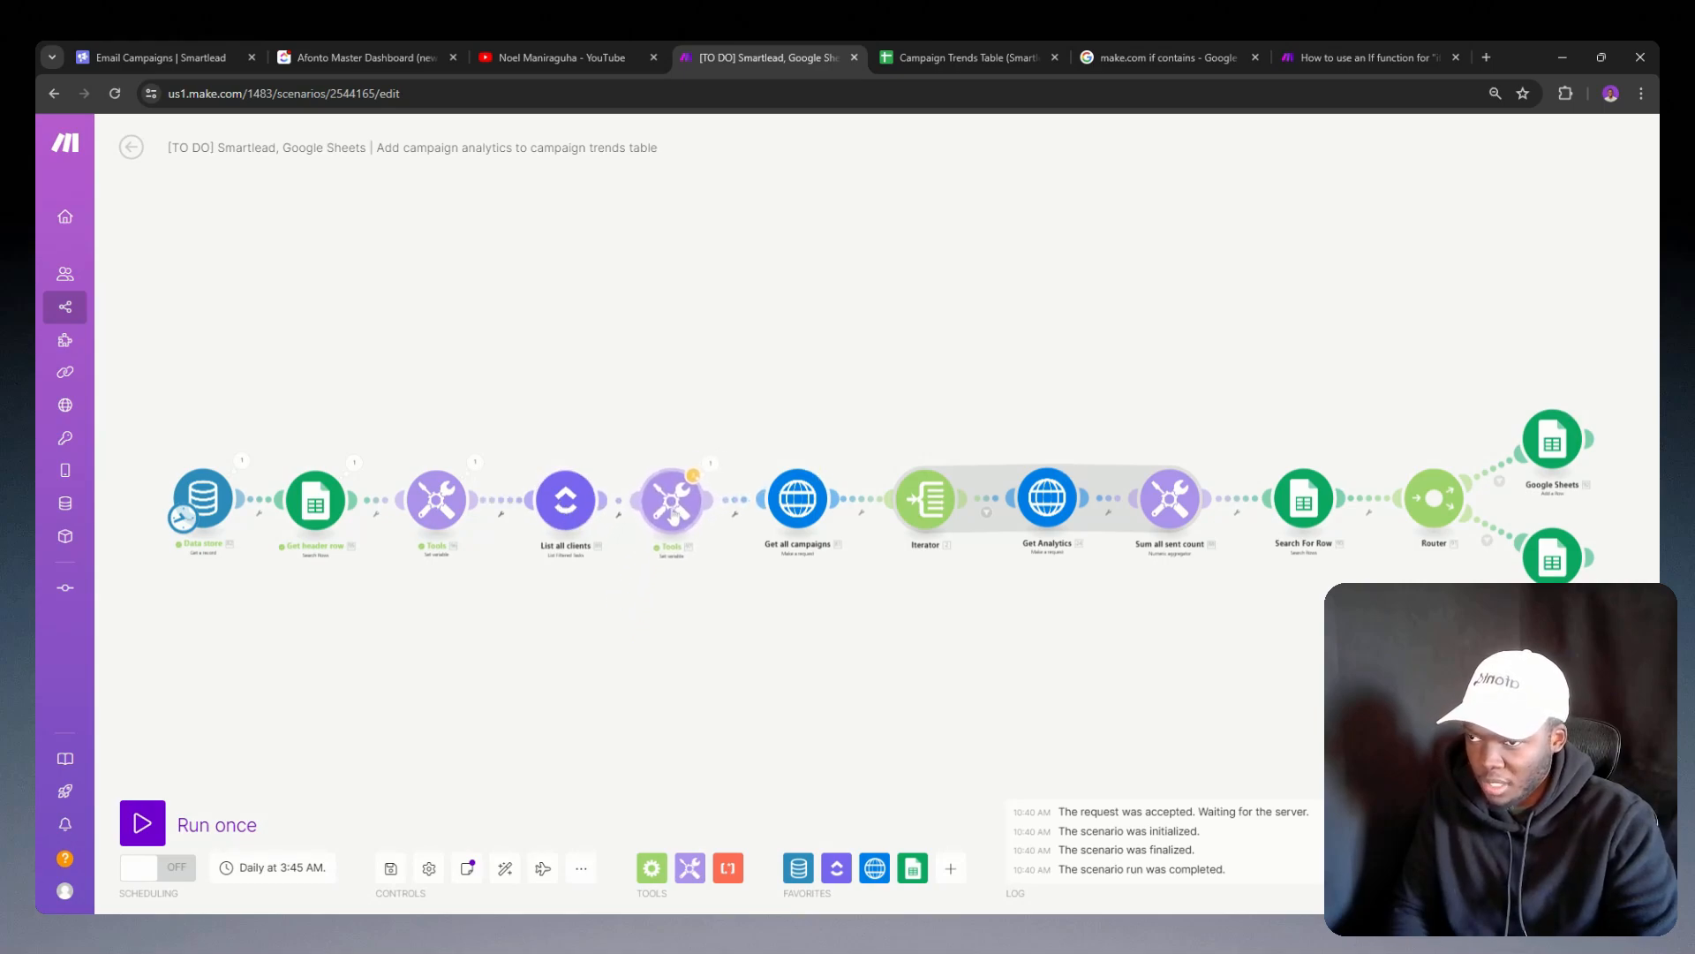
Step: Replace the sample ID in the first indexOf function of variable G with the Client ID custom field from List all clients
click(674, 517)
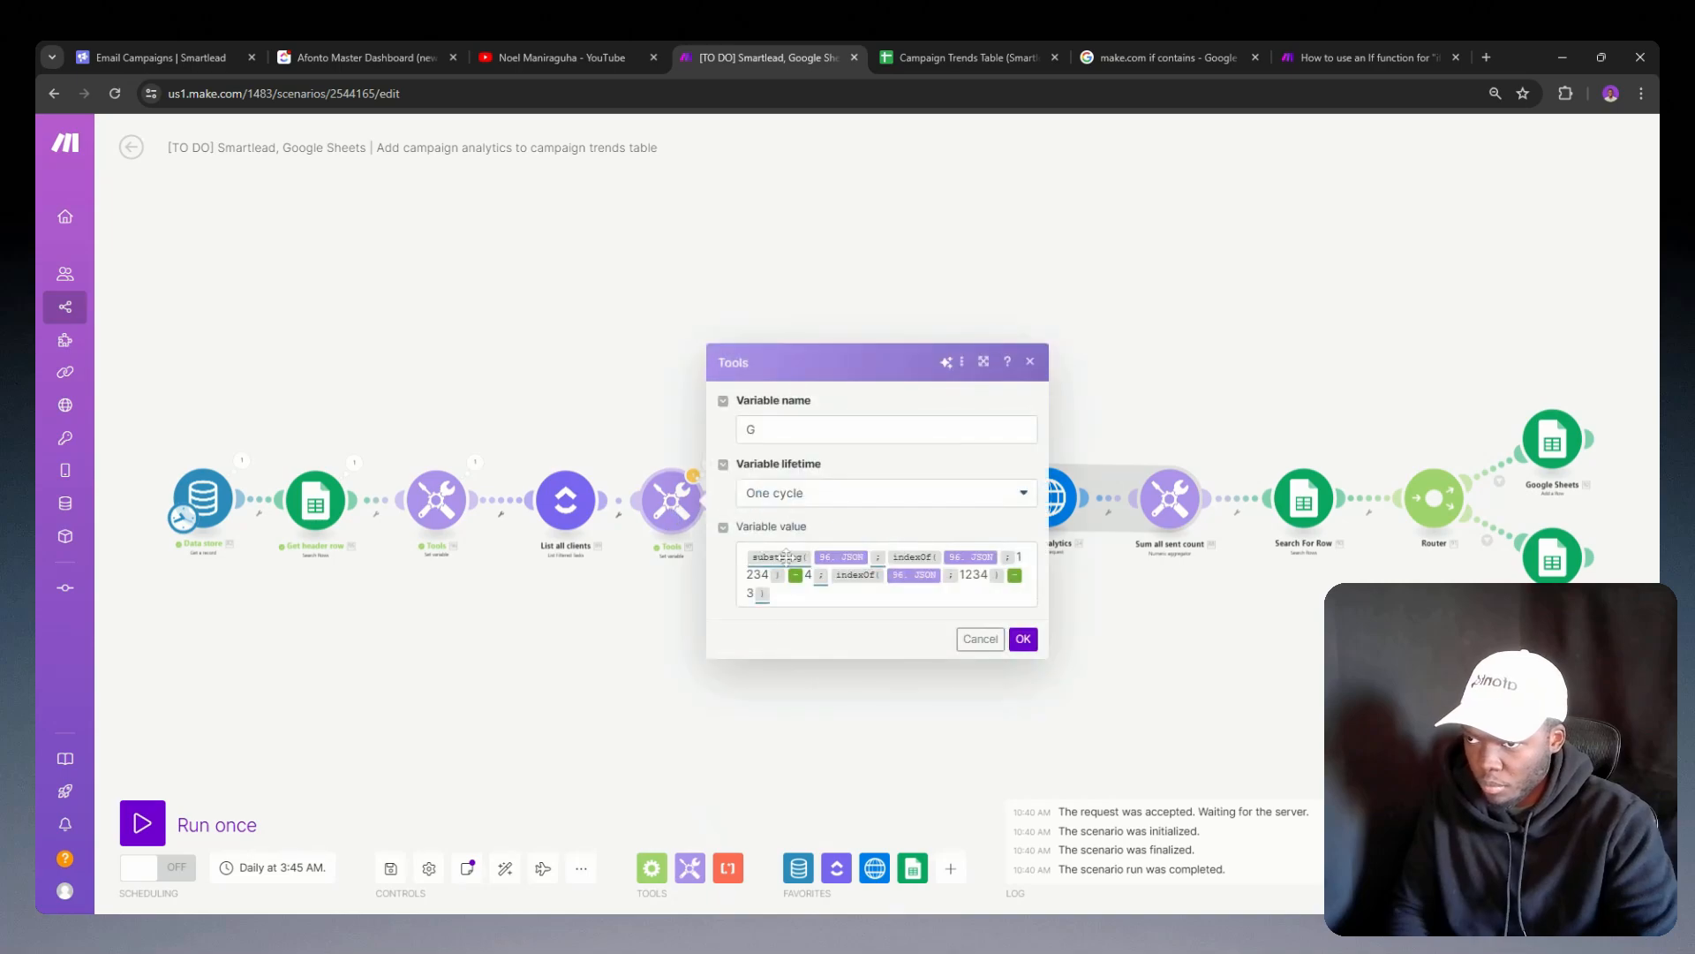
double_click(757, 574)
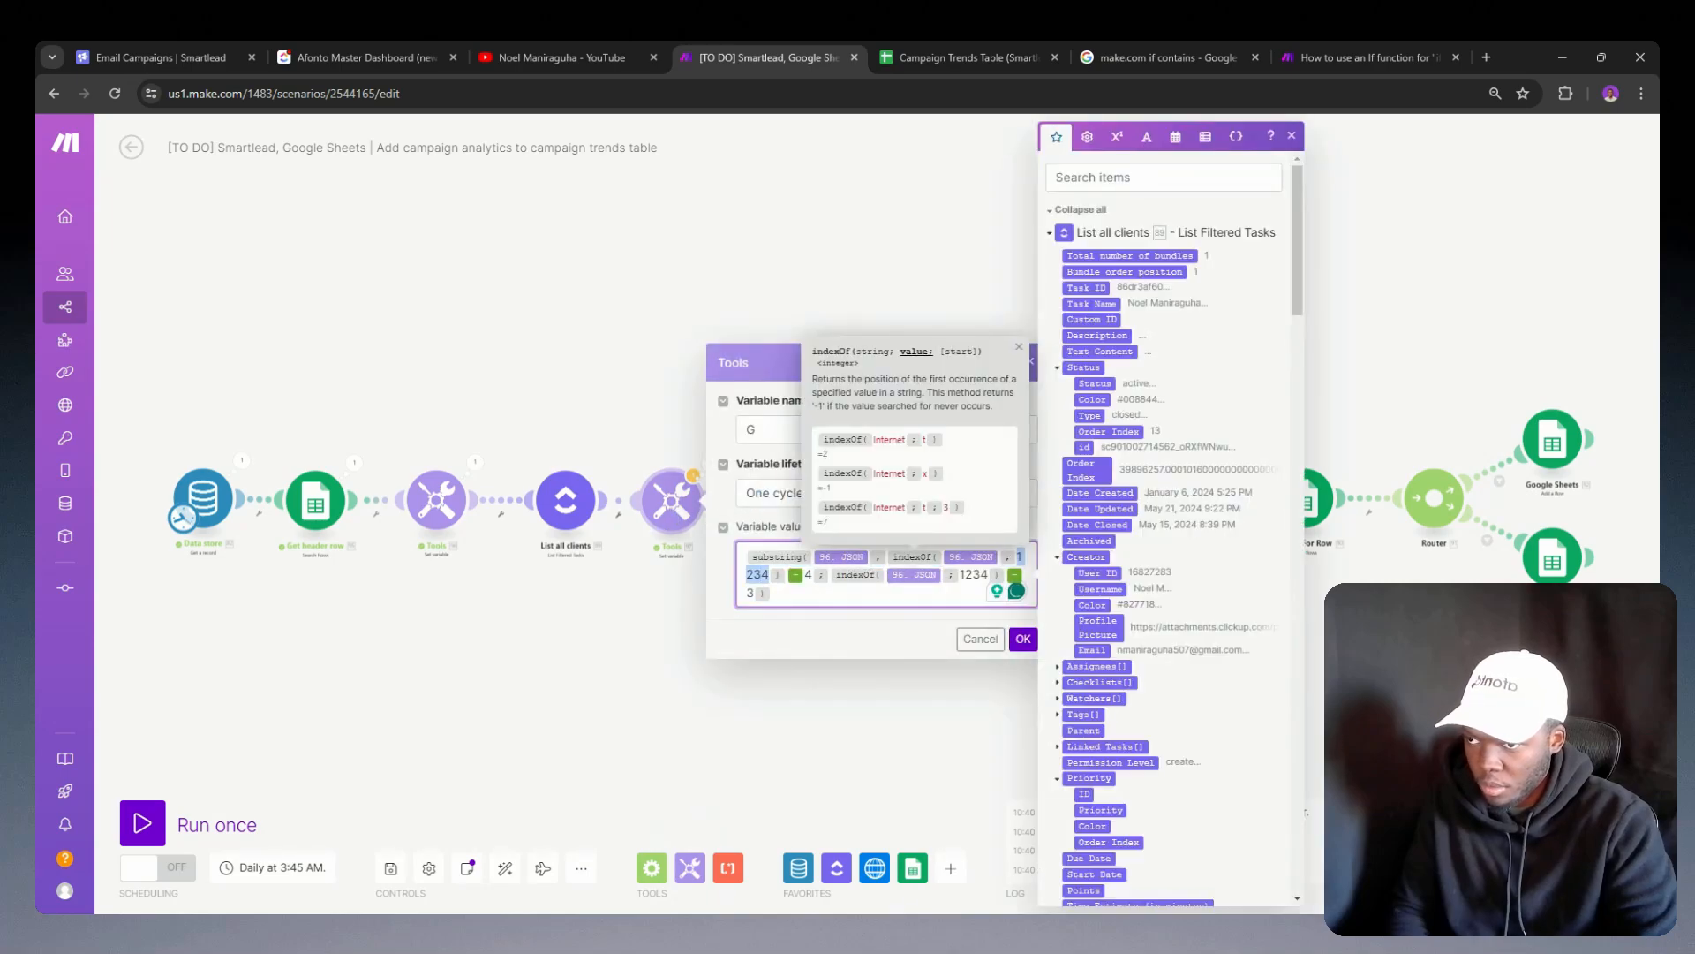
key(BackSpace)
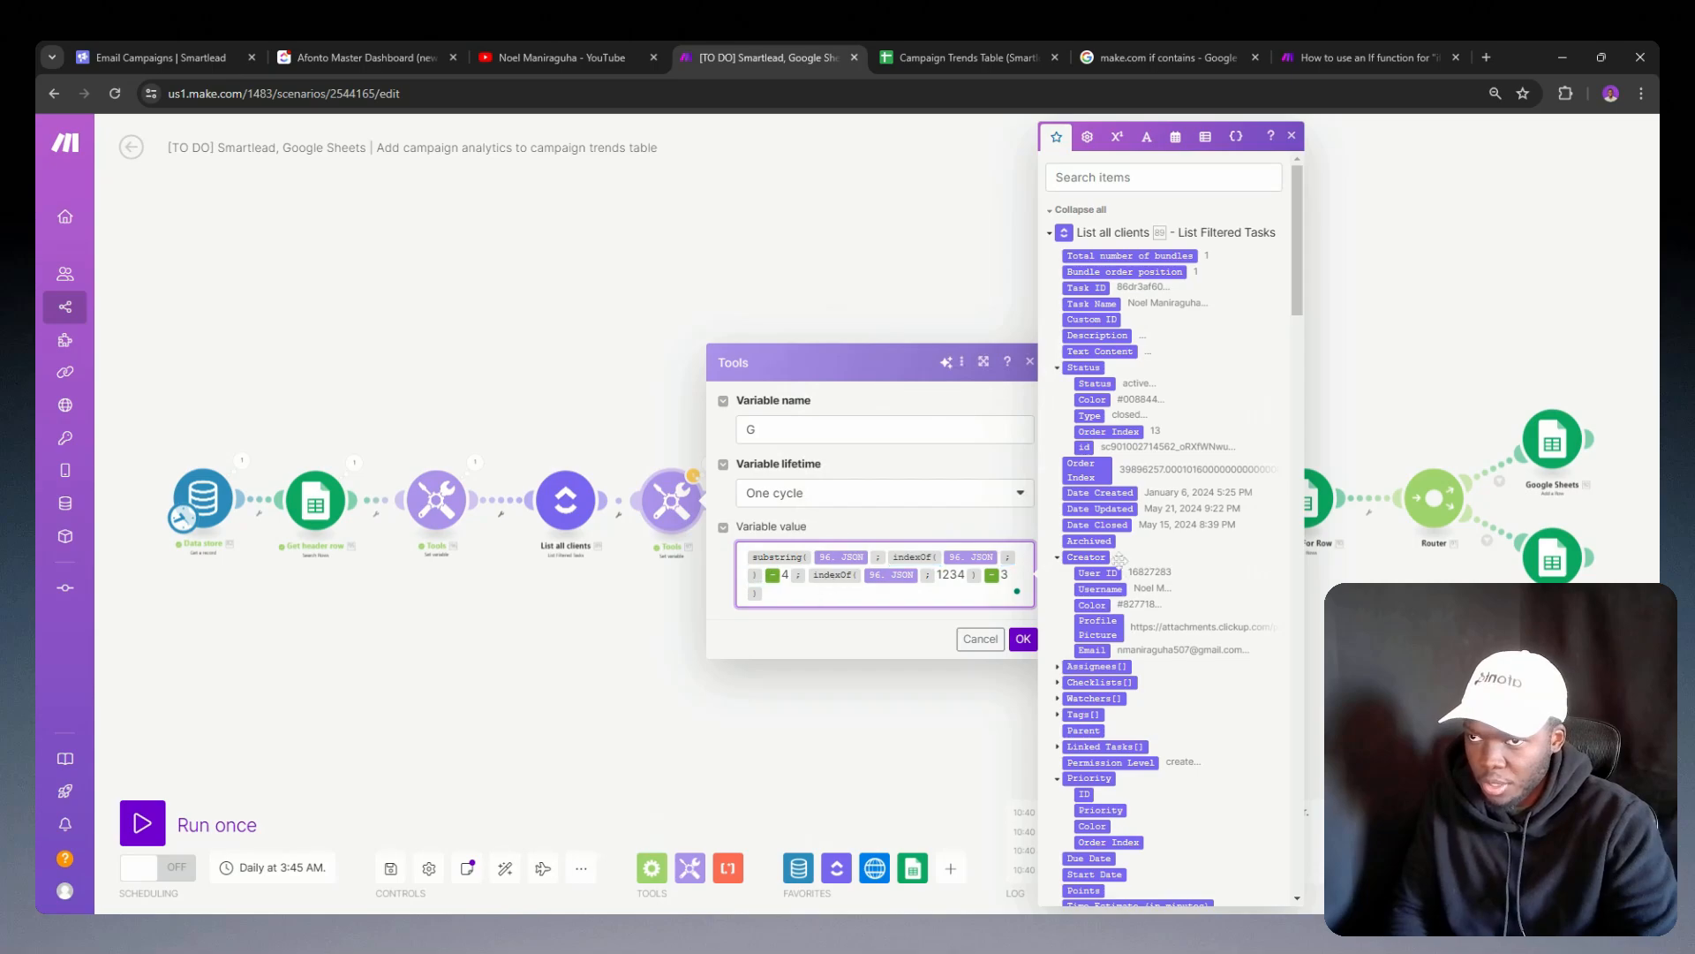
scroll(1110, 460, down, 5)
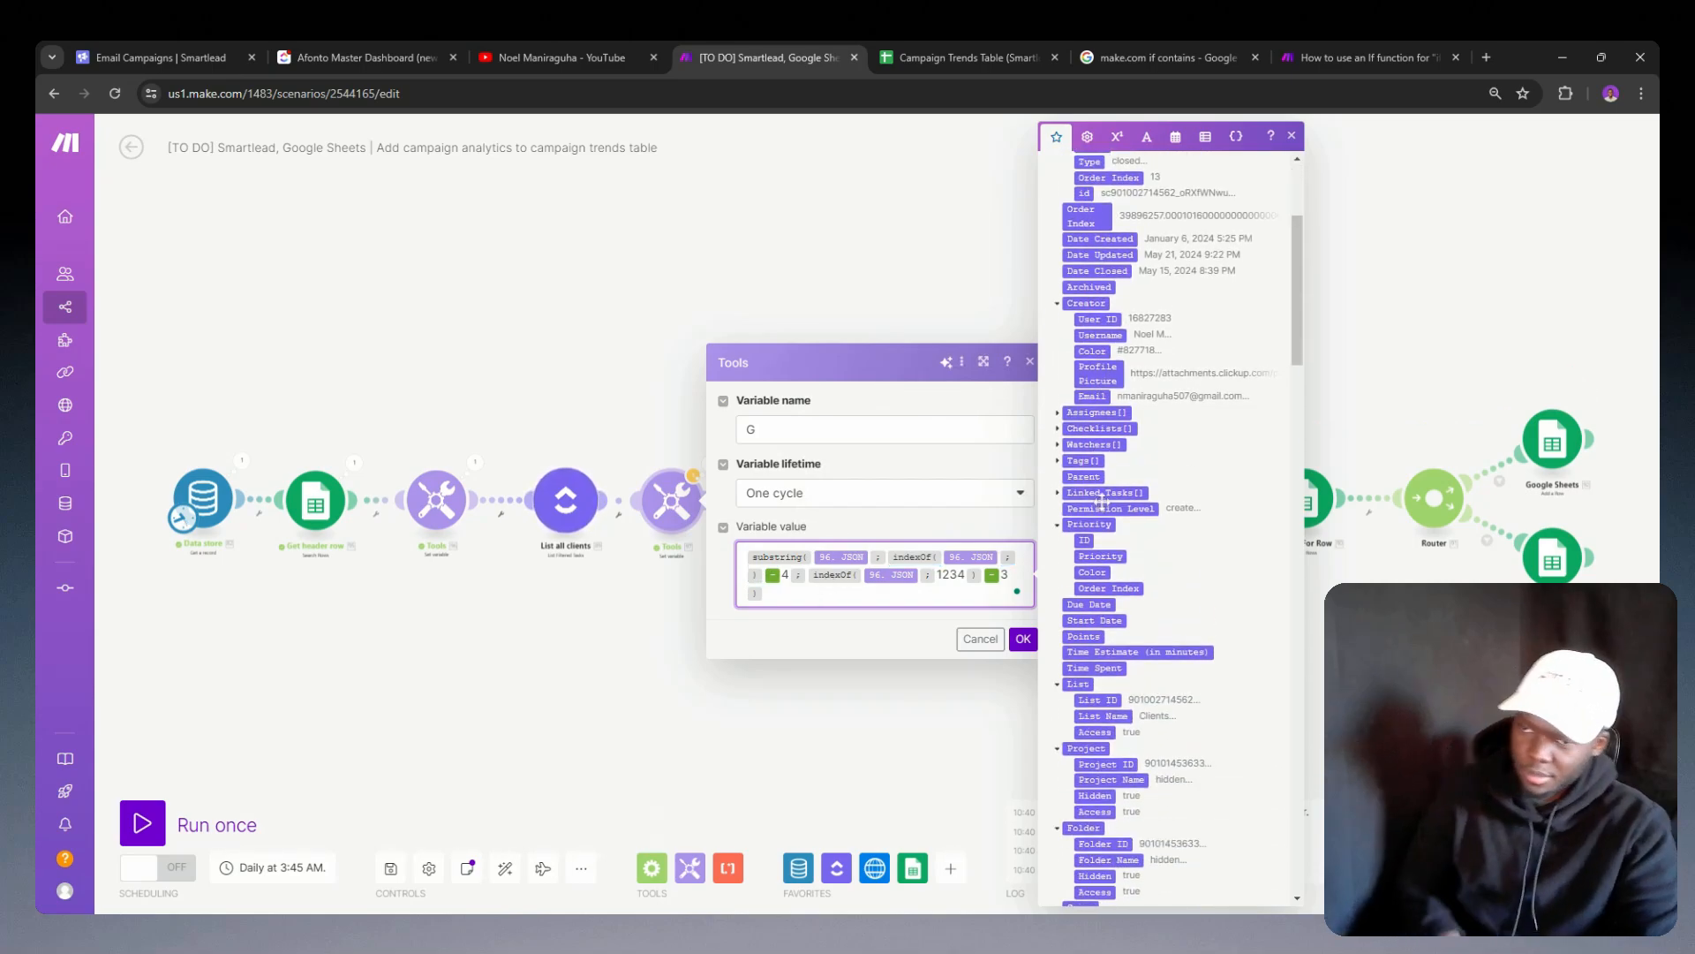
scroll(1077, 492, down, 6)
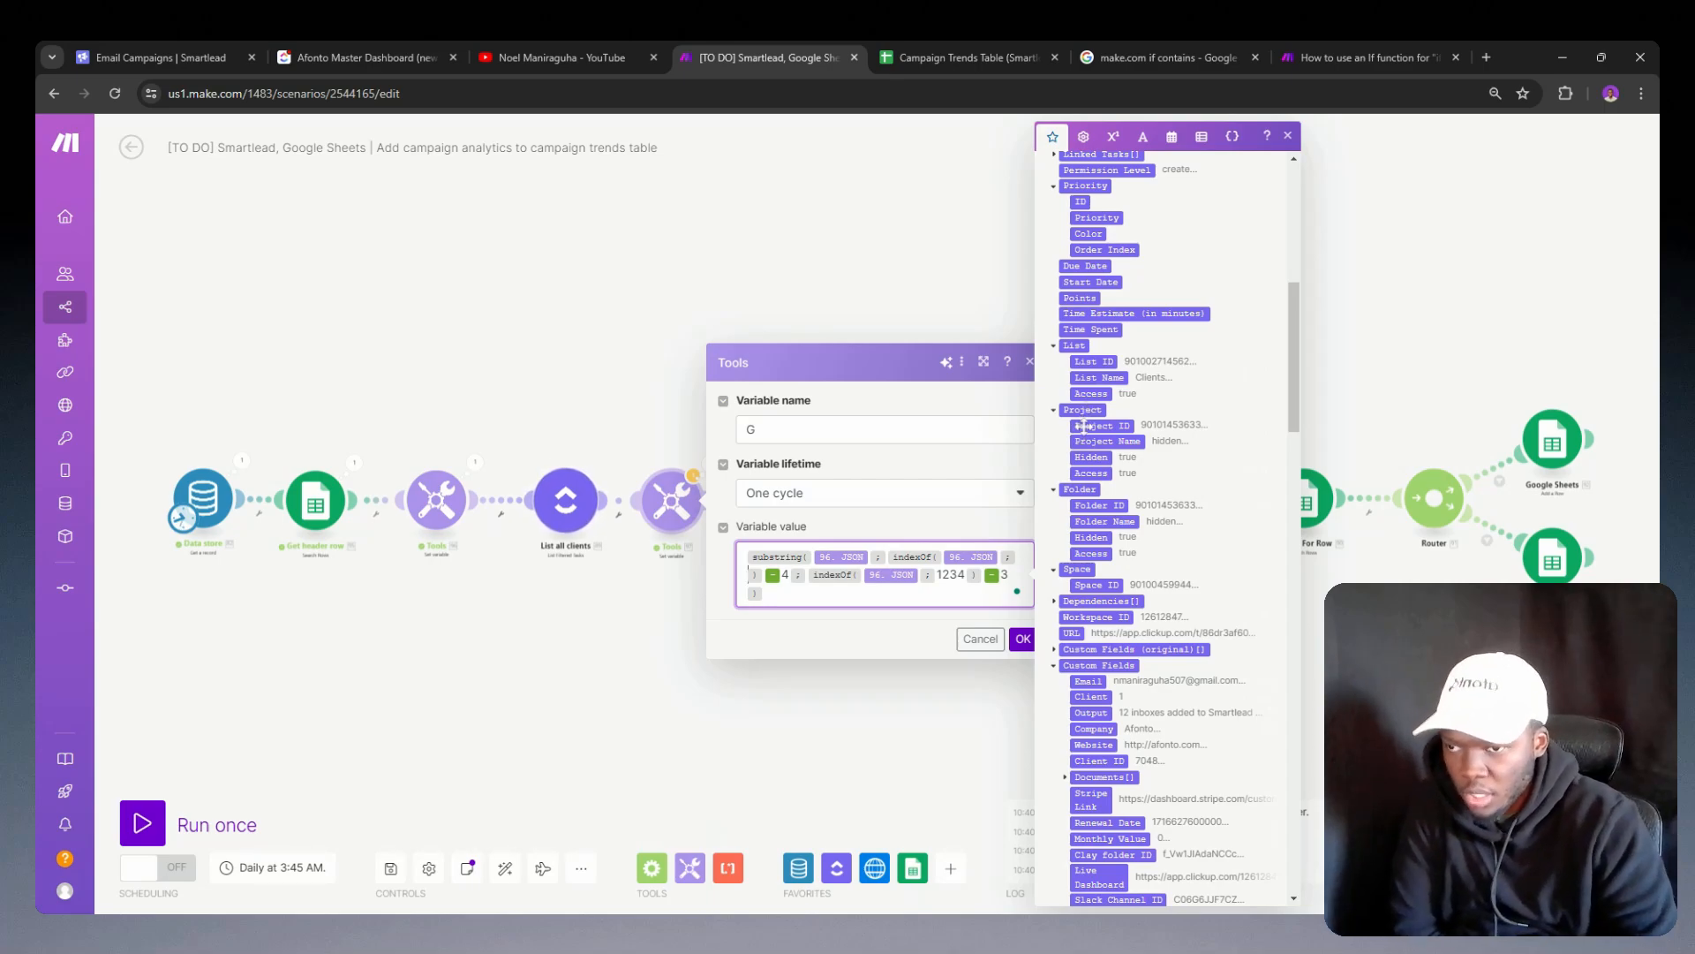
scroll(1085, 425, down, 3)
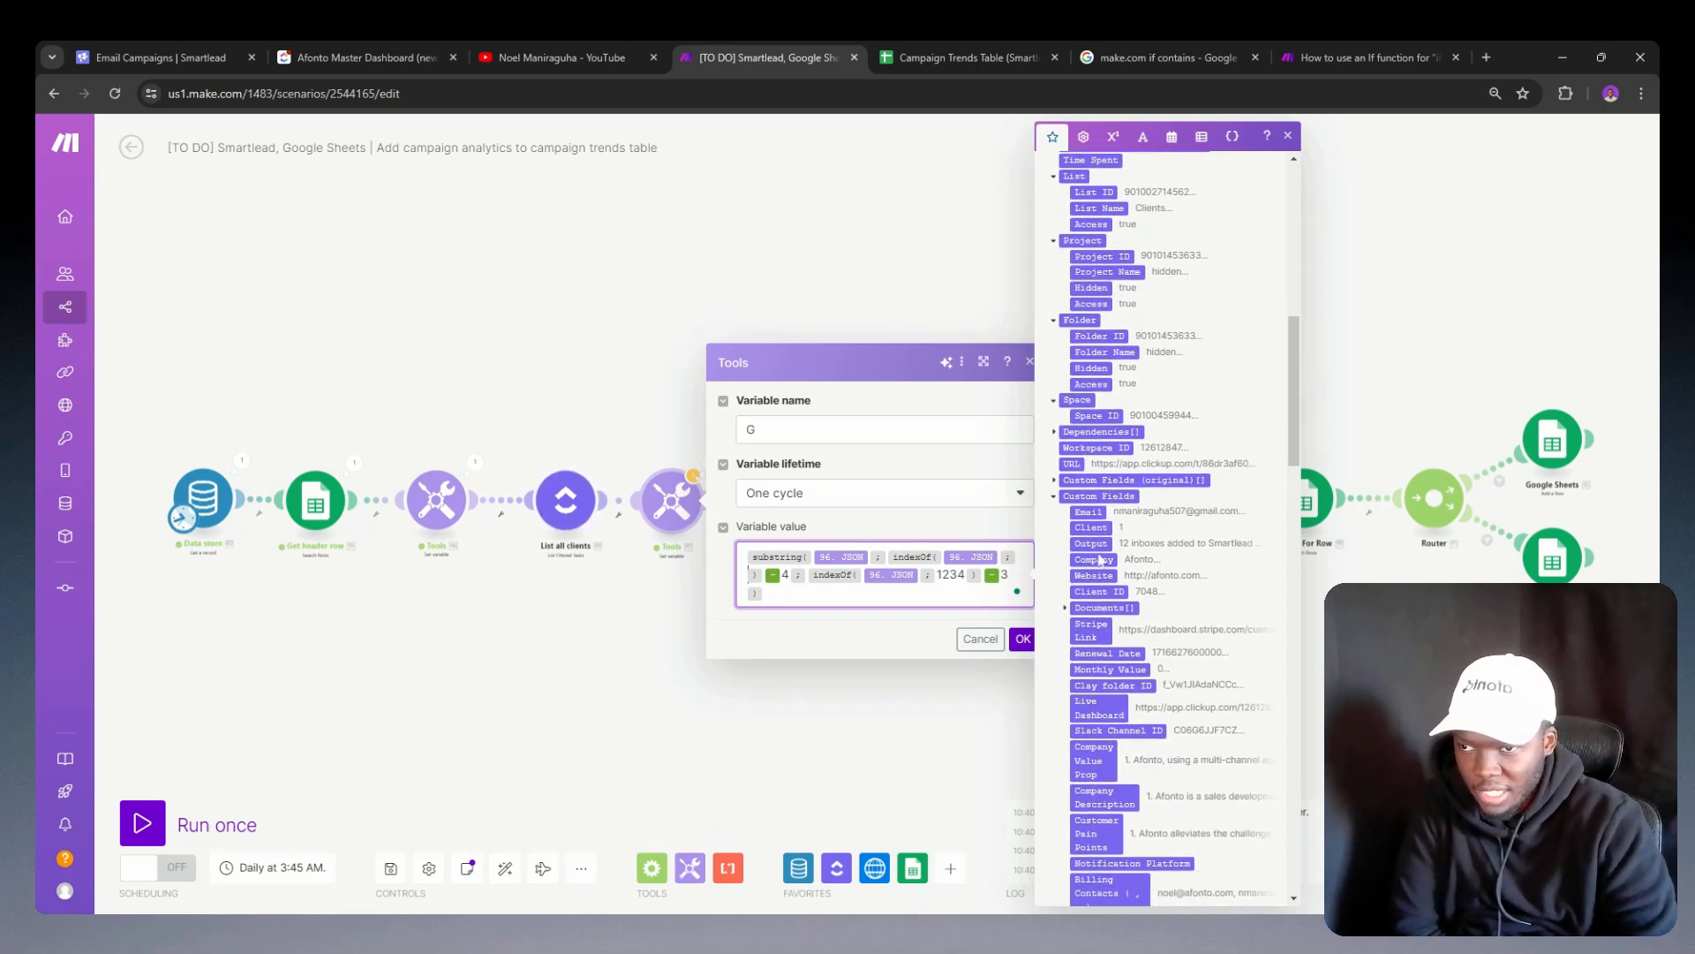
click(1101, 590)
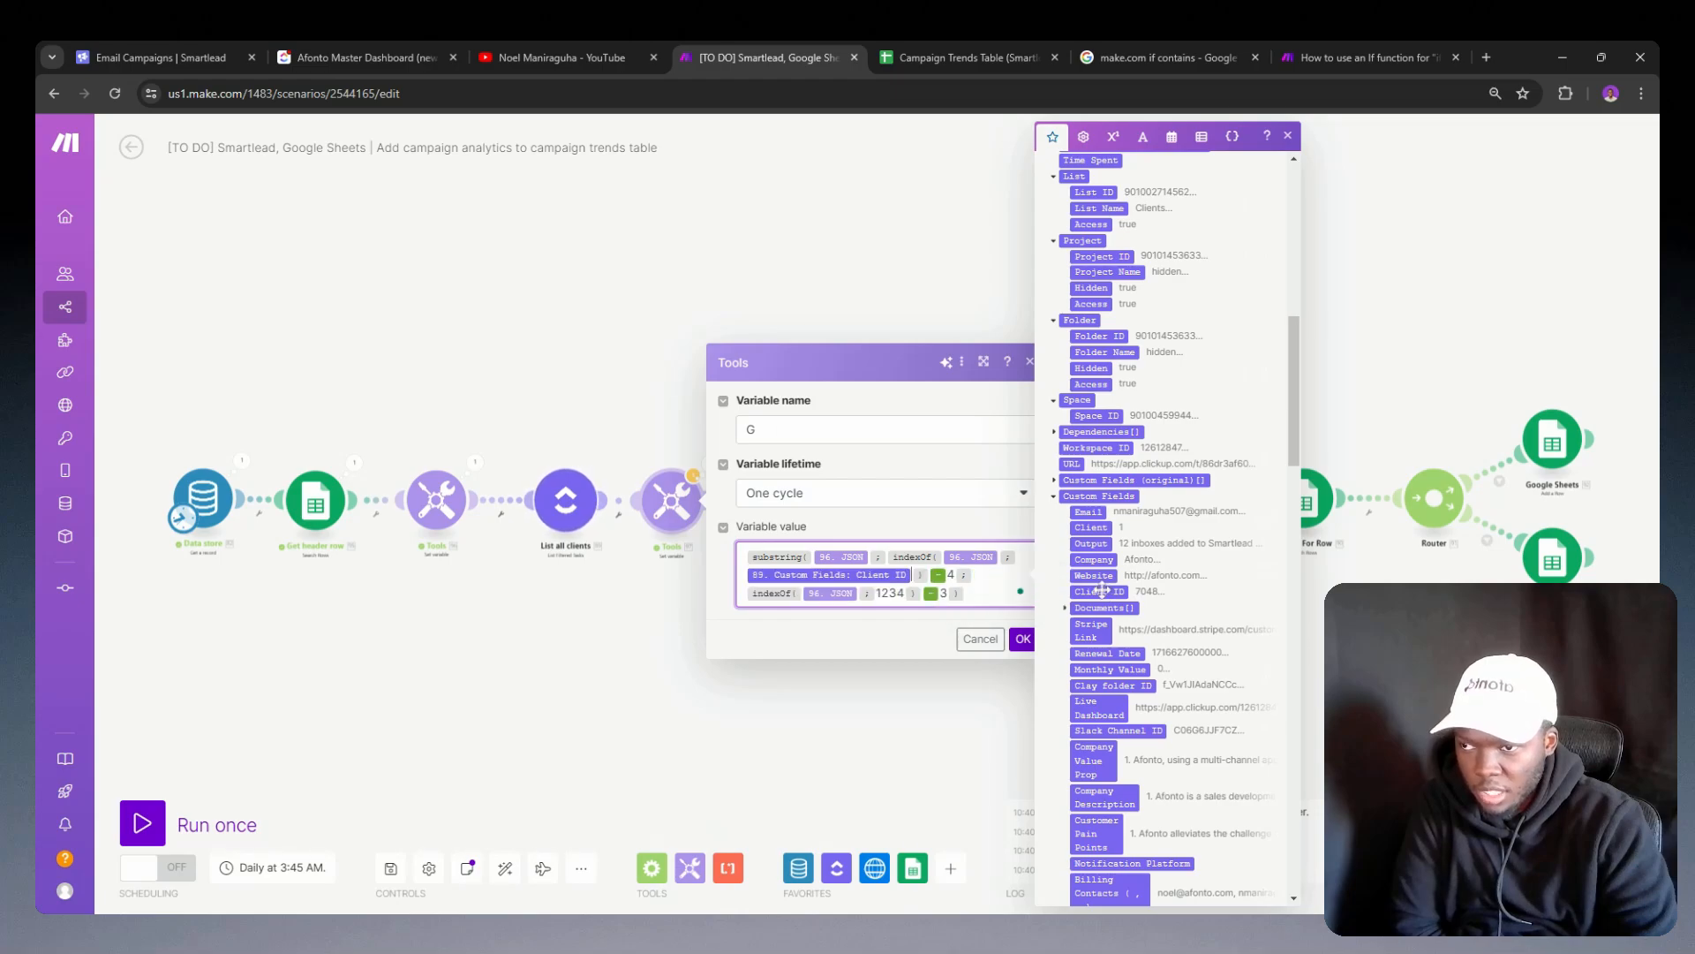
Step: Replace the sample ID in the second indexOf function with the Client ID custom field and save the module
double_click(890, 592)
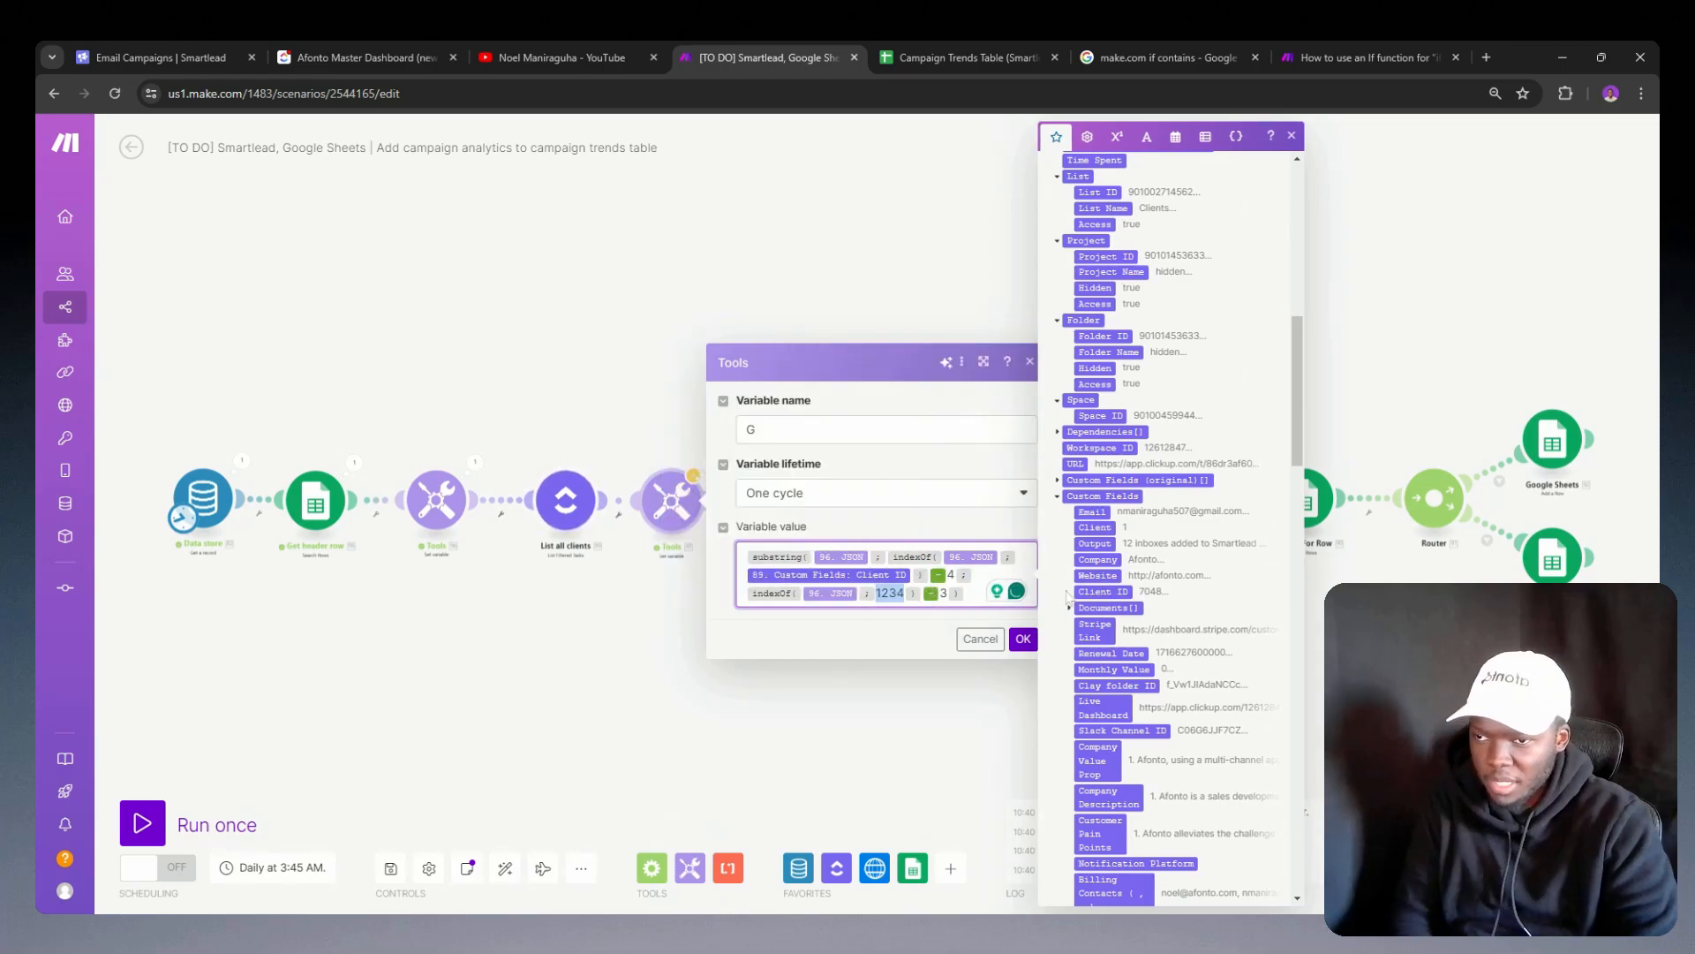
click(1095, 590)
click(1095, 591)
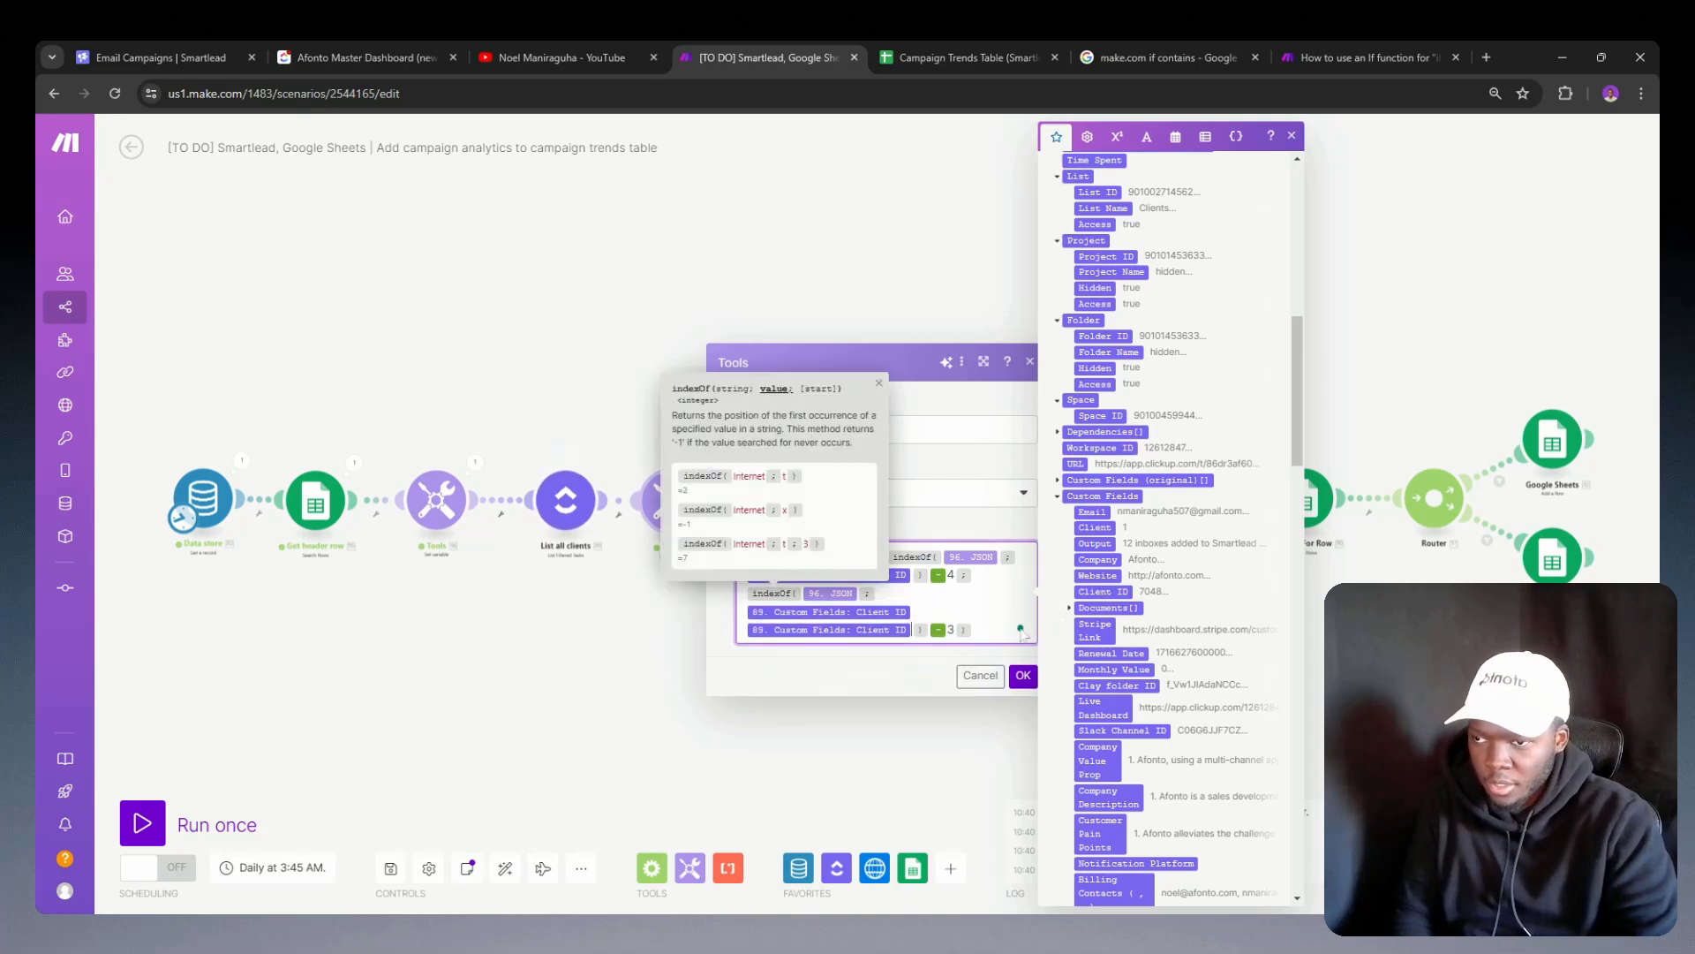
click(1023, 675)
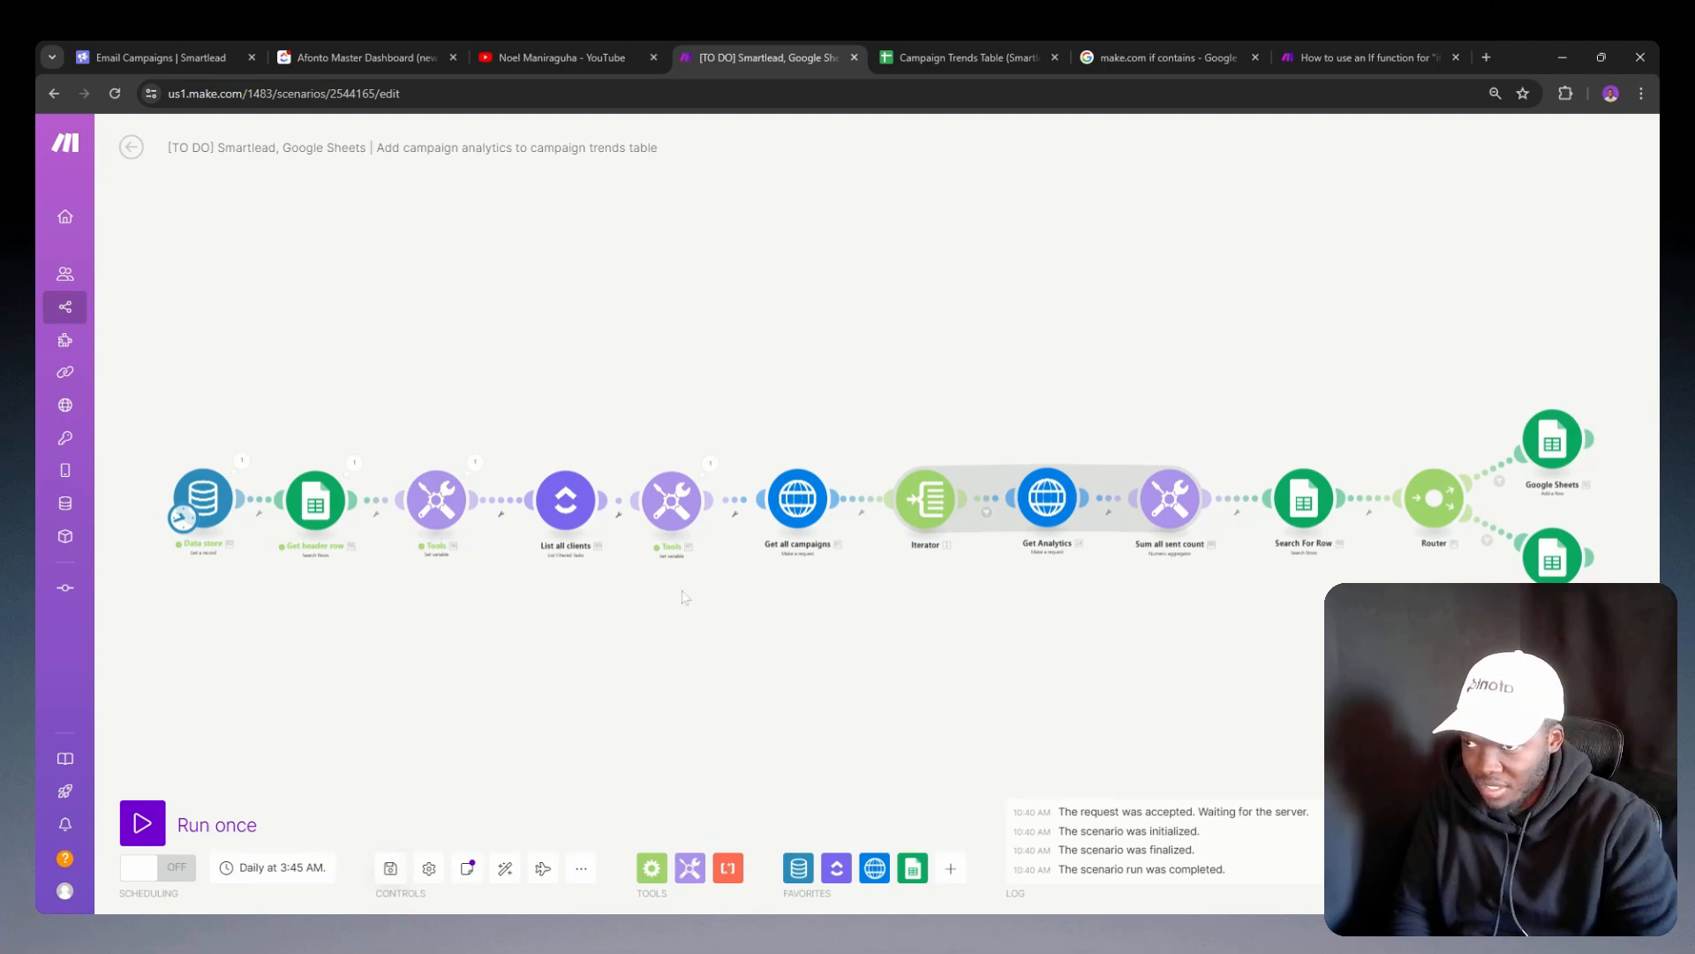
Step: Unlink Get all campaigns from the variable G module, and run the scenario once to inspect that variable's output
right_click(736, 501)
click(771, 537)
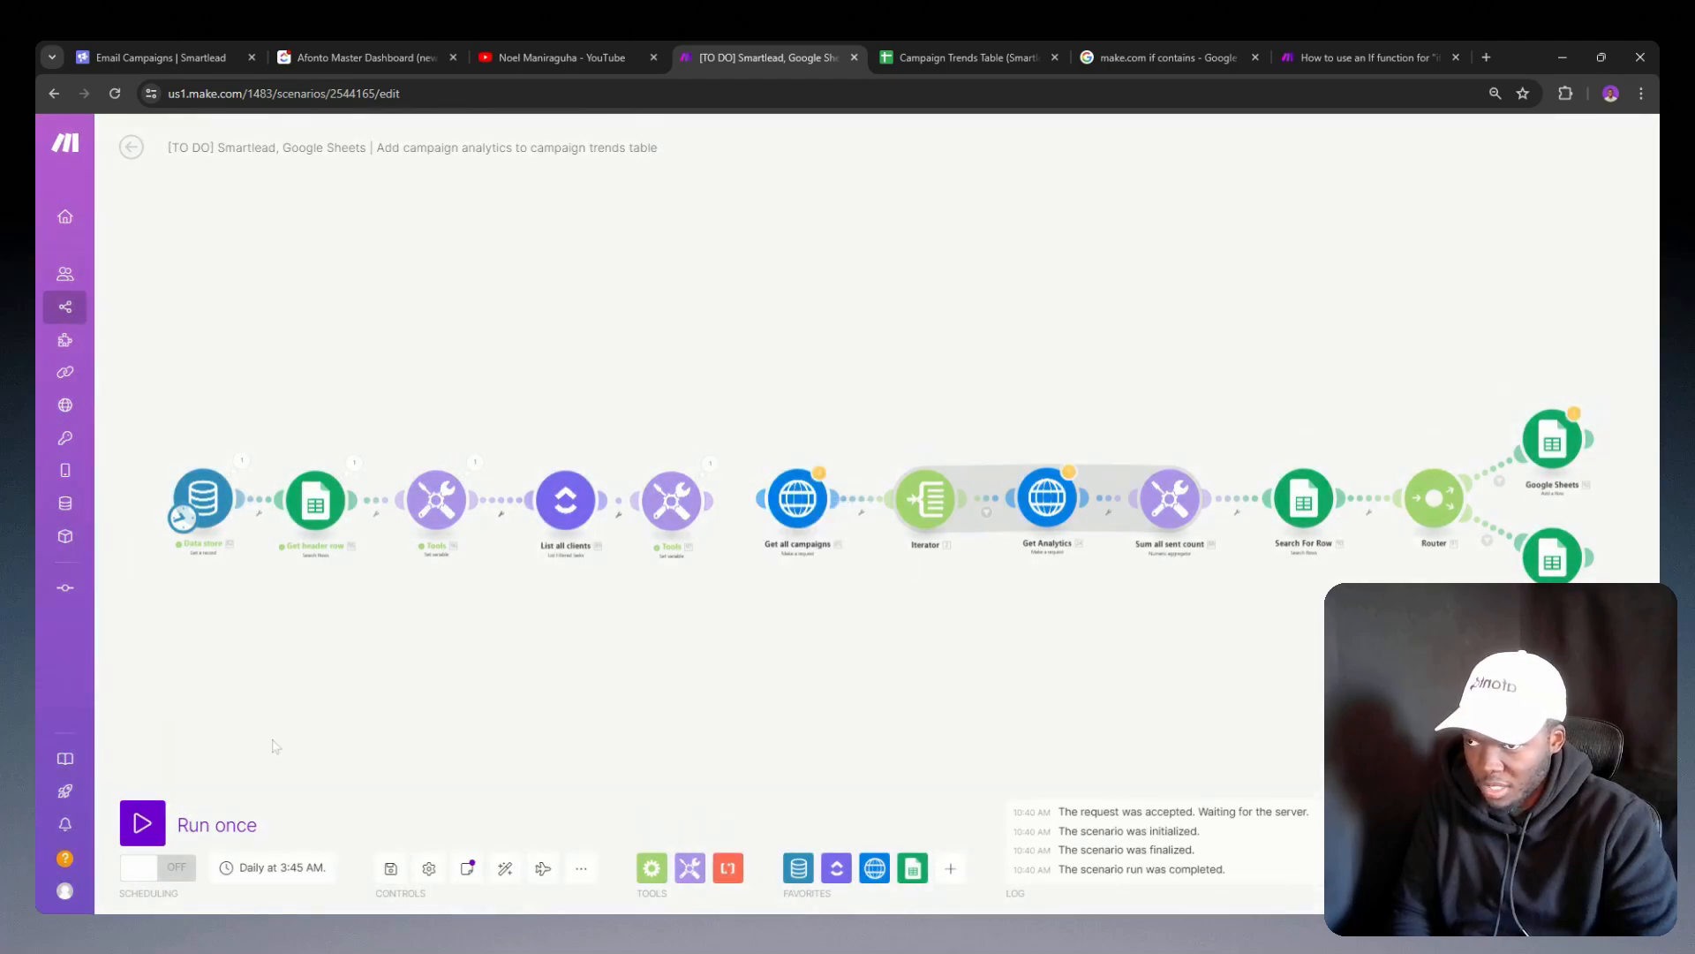
click(143, 823)
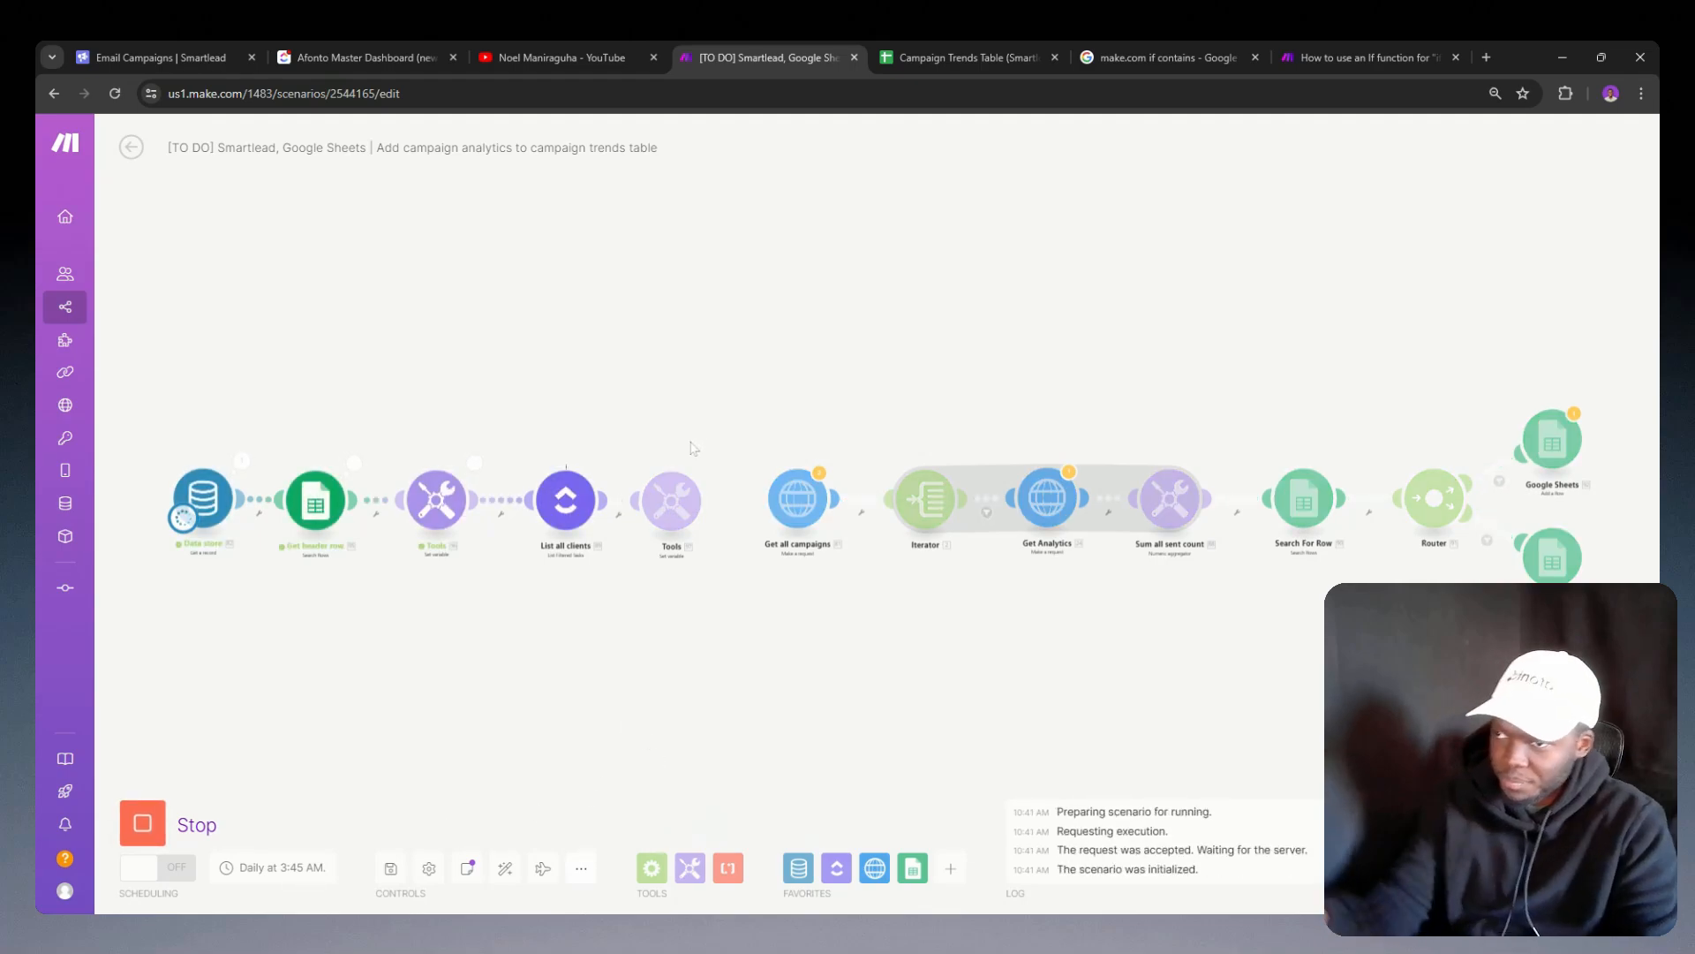
click(710, 464)
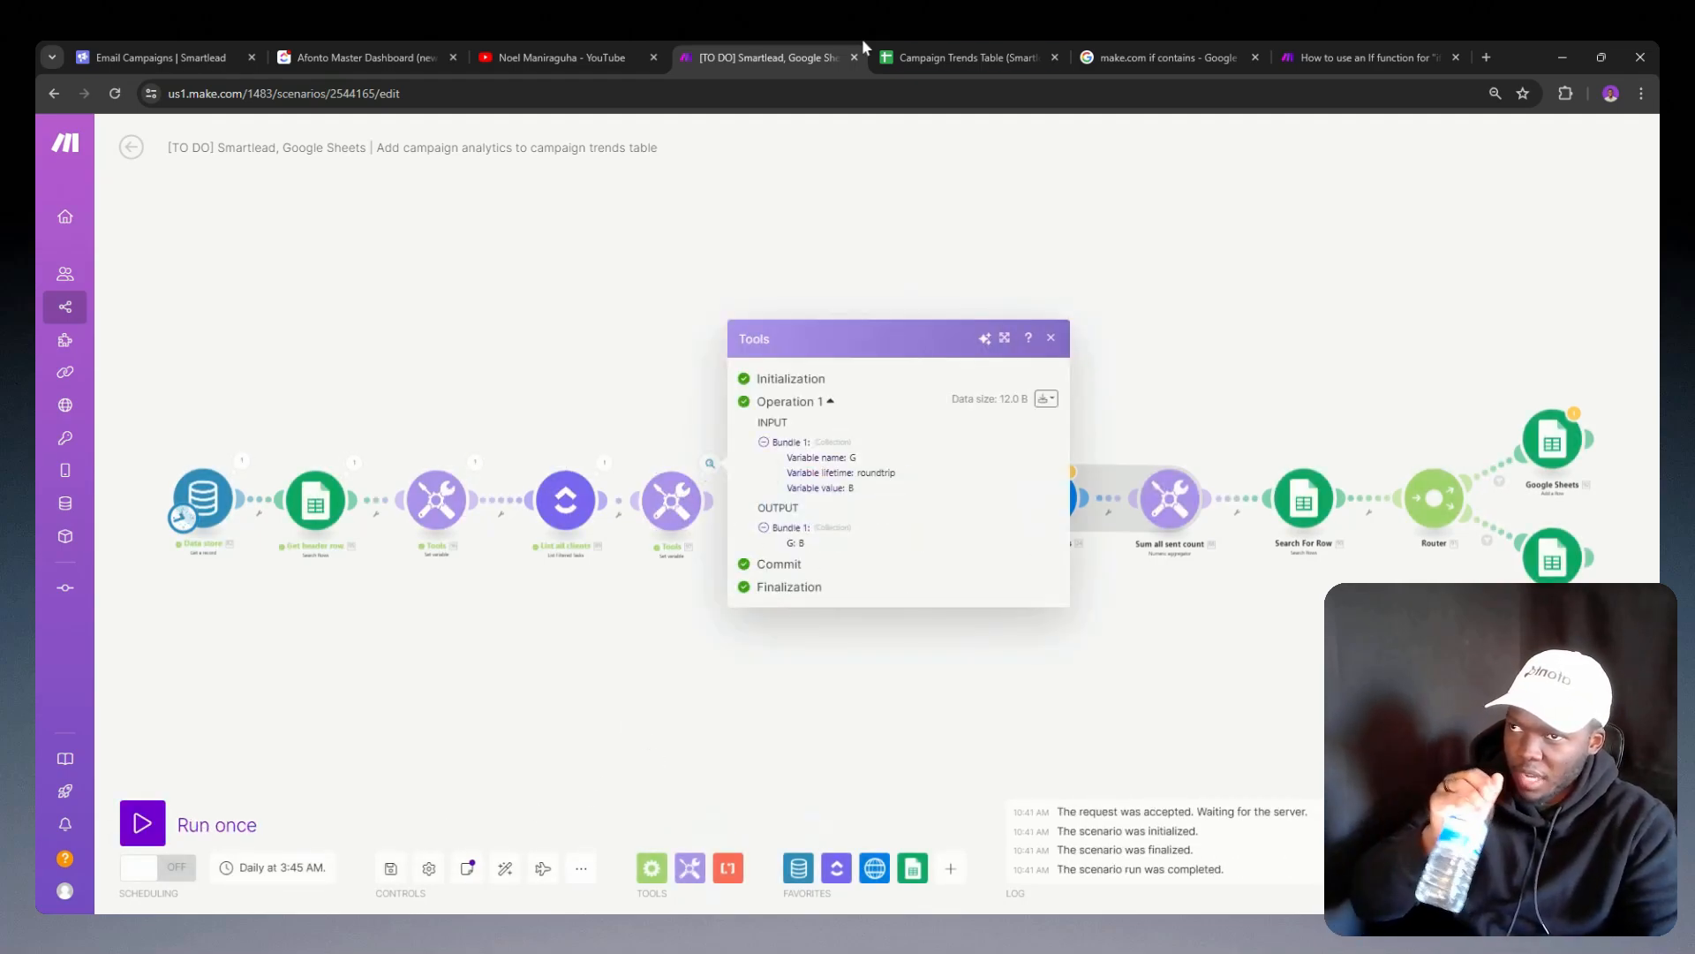
Step: In the Sent Count sheet, remove the last digit of the client ID in the Afonto column header
click(931, 55)
triple_click(217, 263)
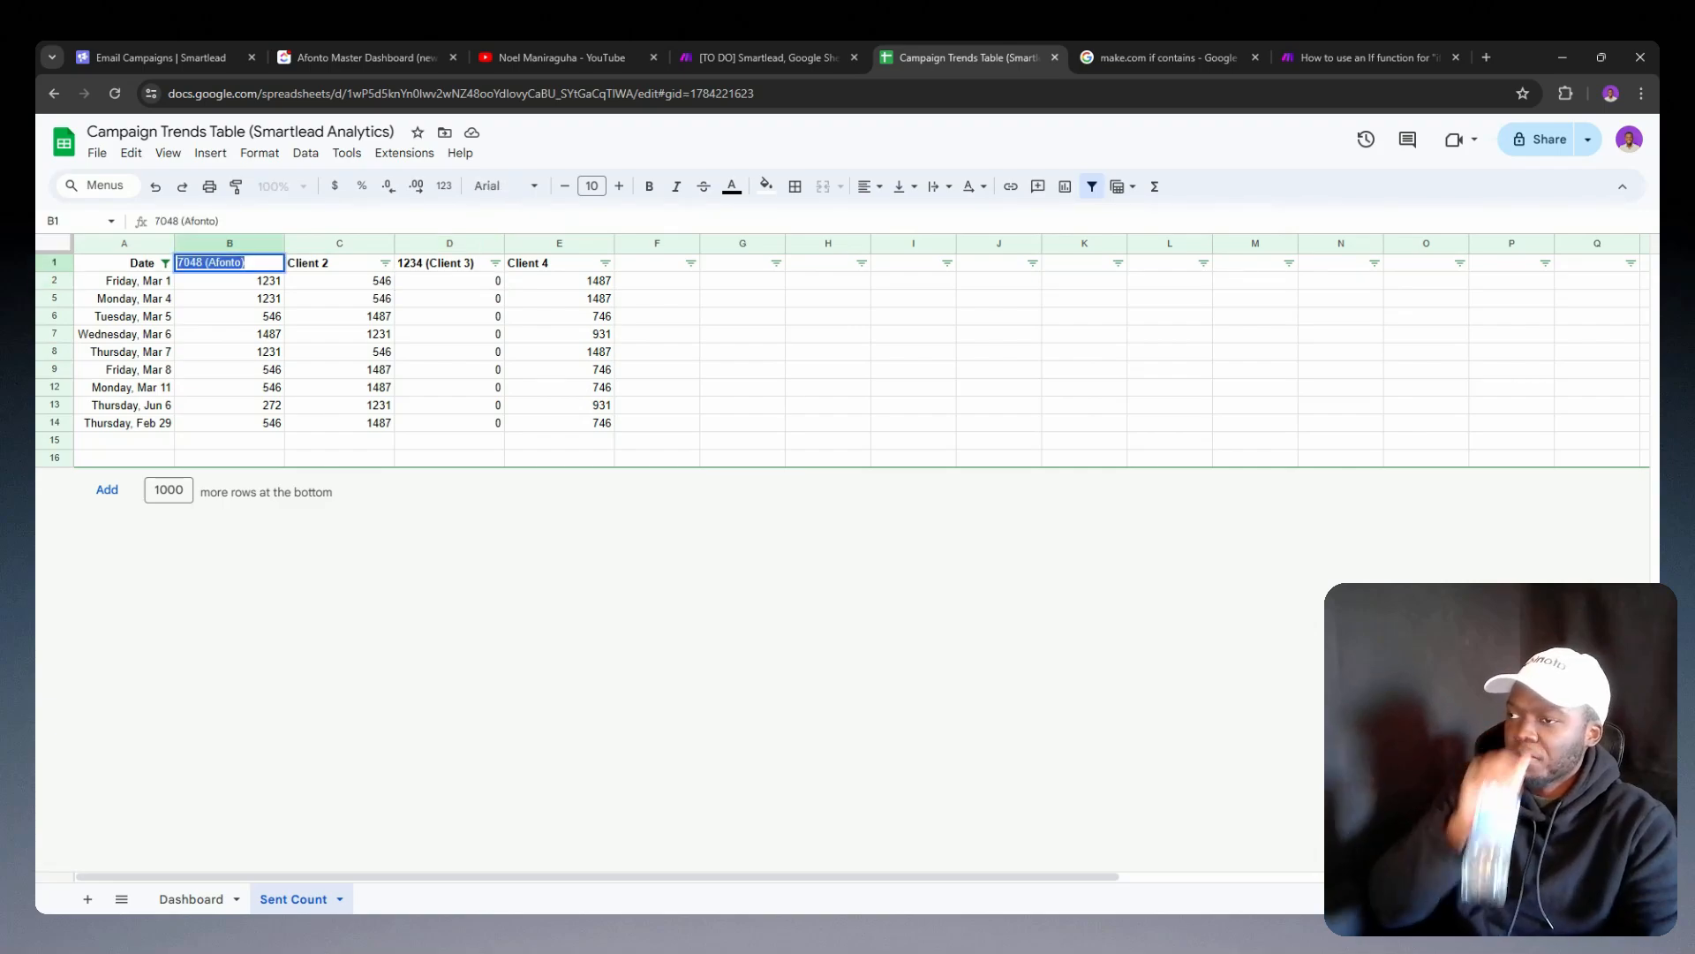
click(203, 263)
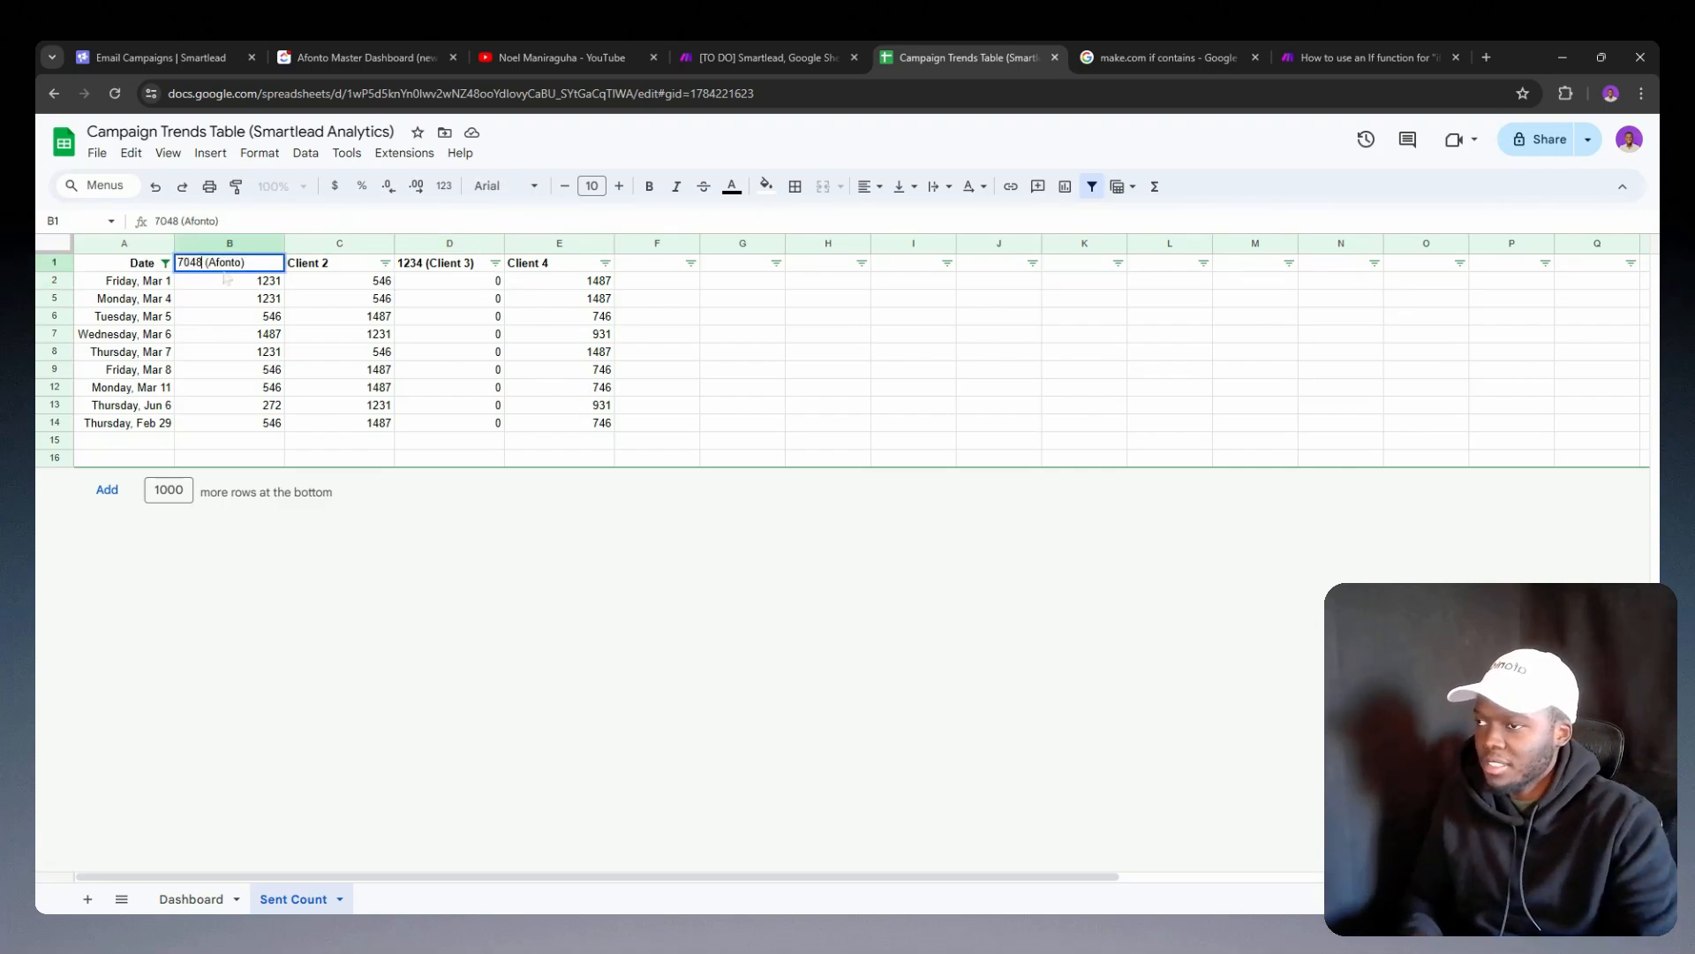
click(227, 279)
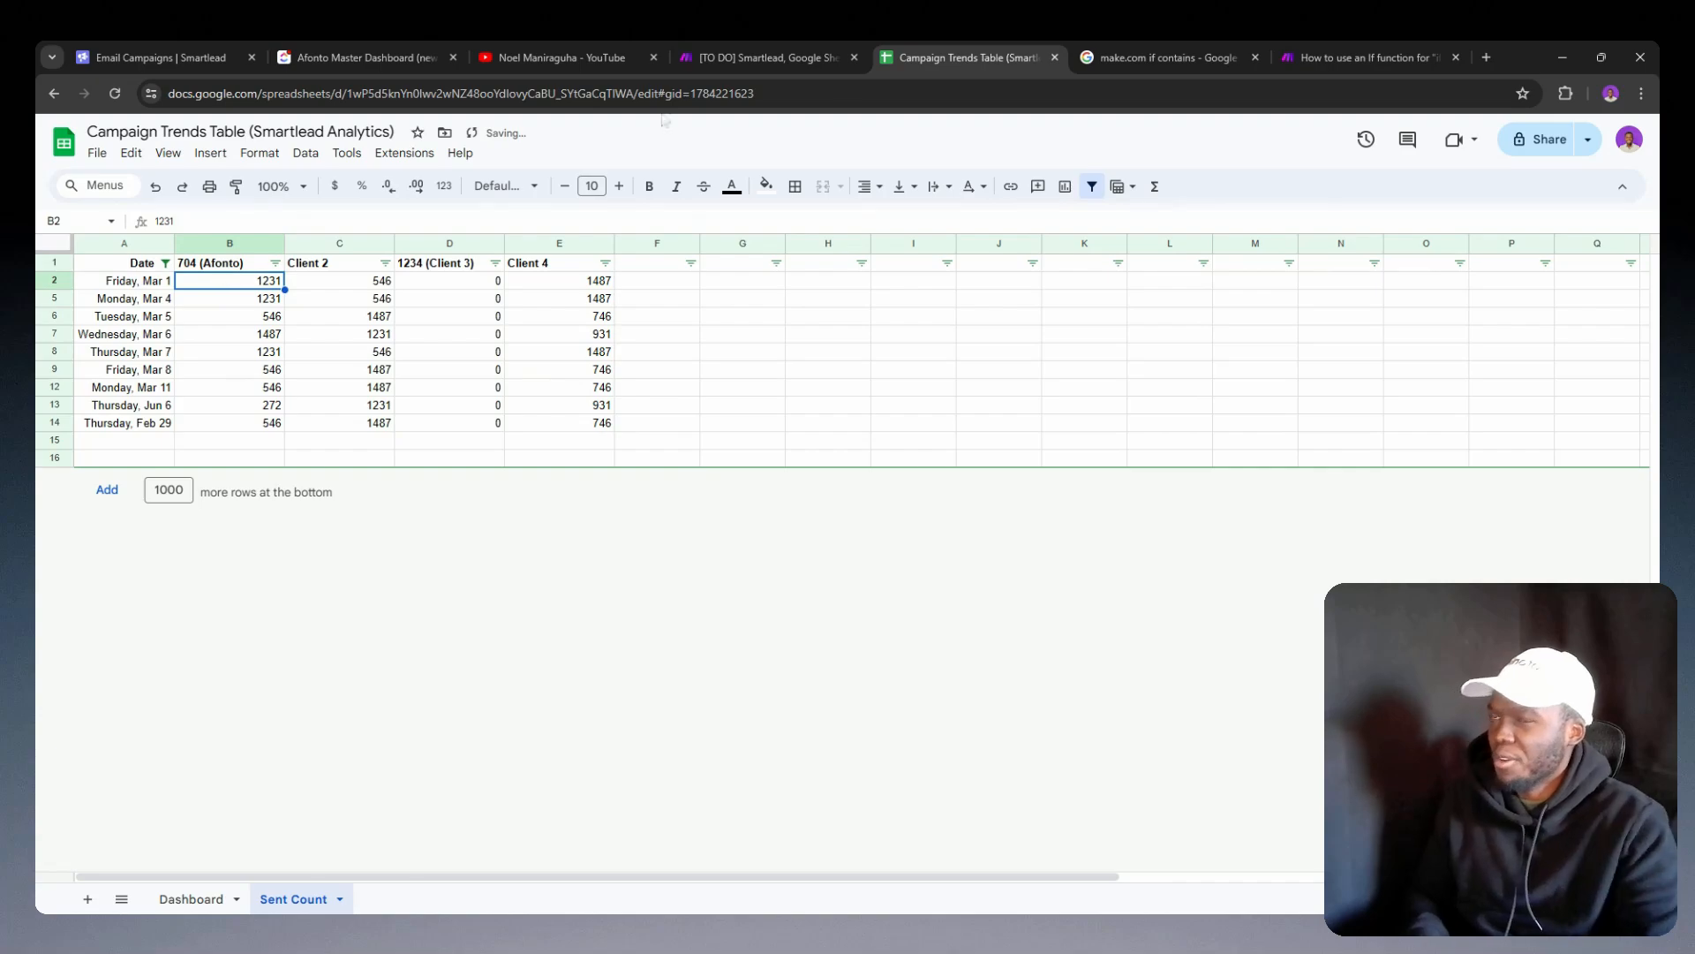
Step: Rerun the Make scenario once with the shortened Afonto header ID and inspect the output of variable G
click(776, 42)
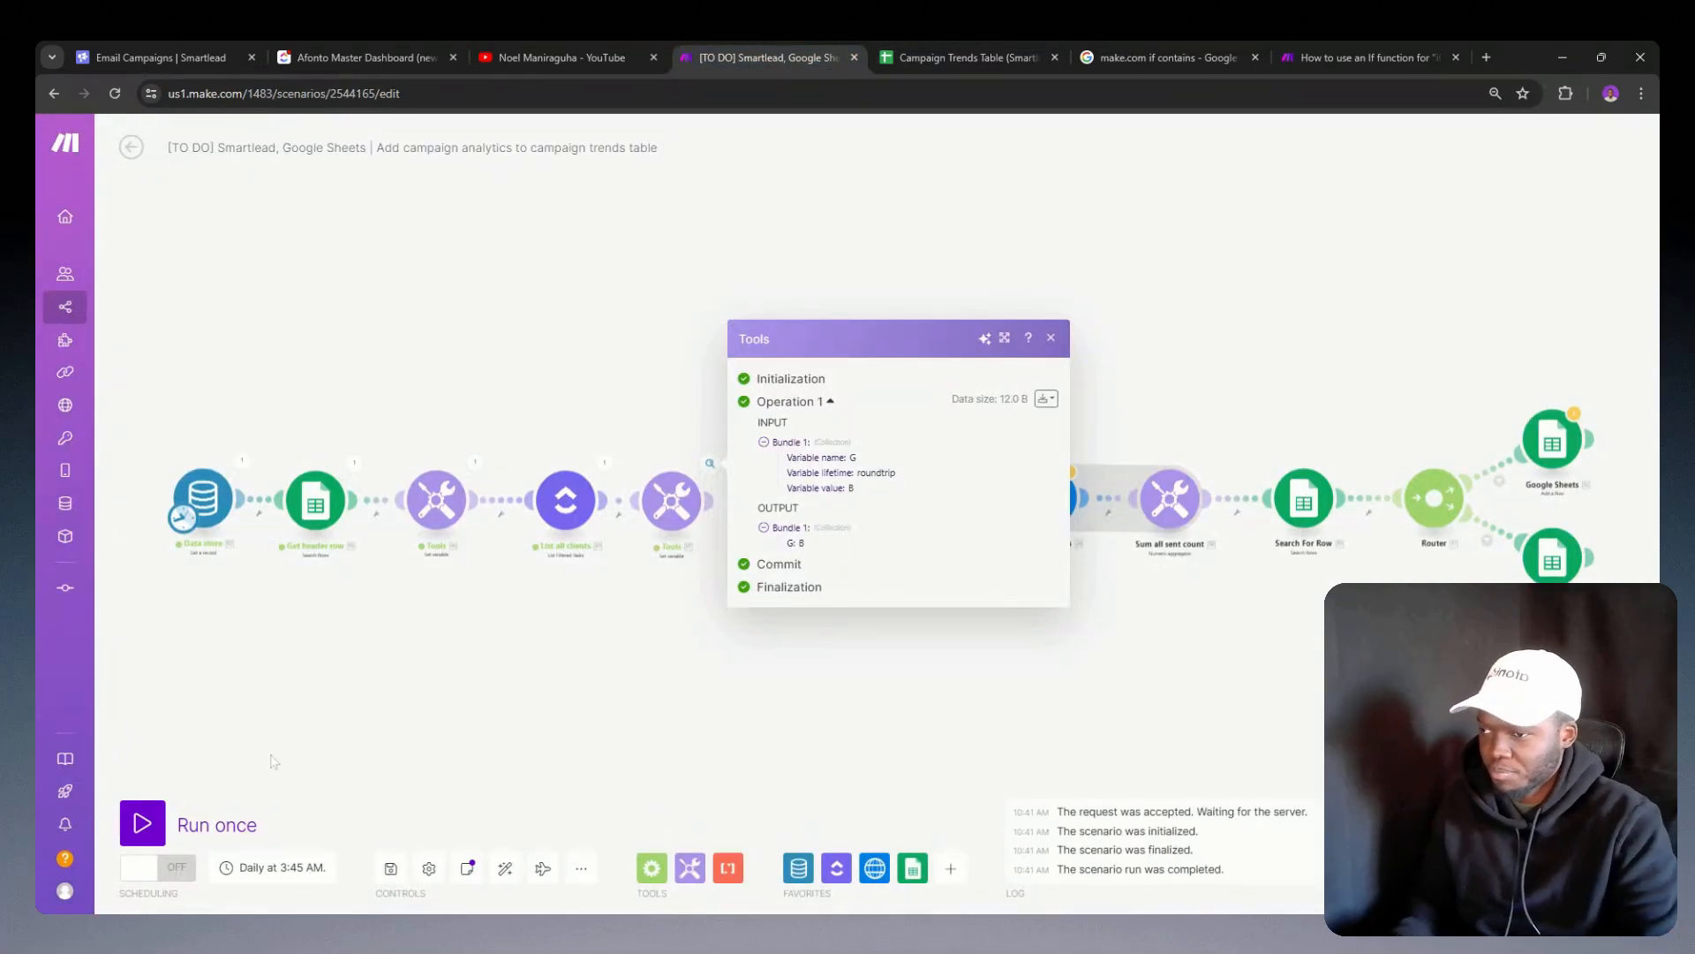
click(157, 816)
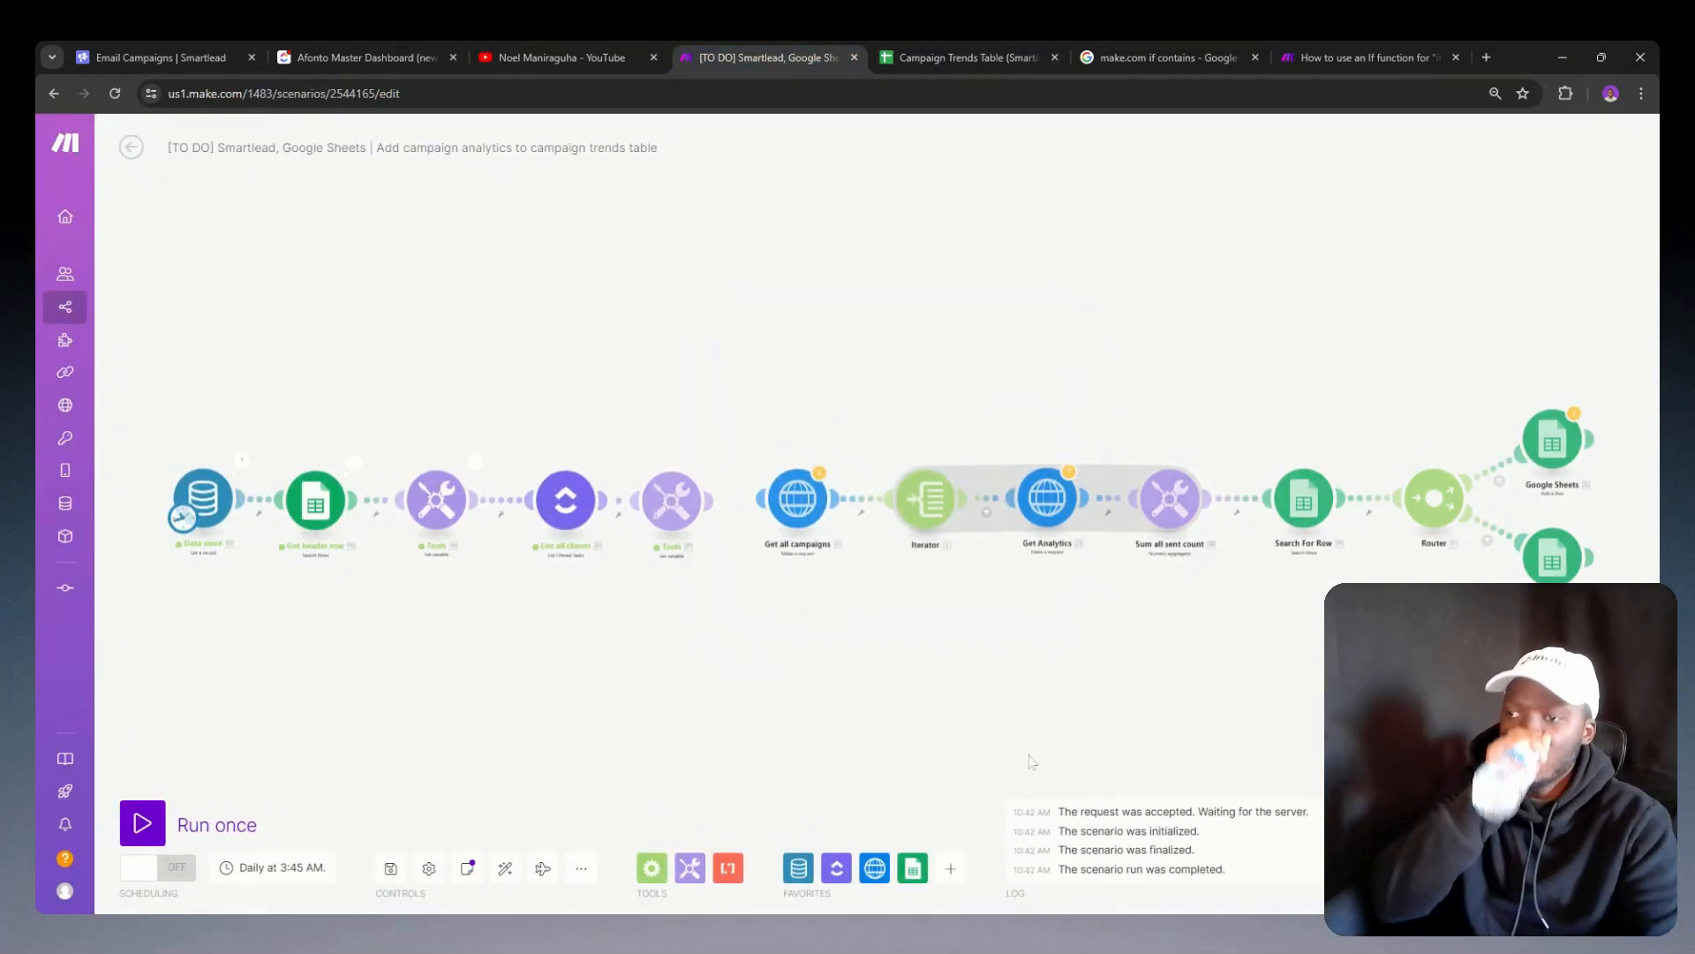
click(709, 465)
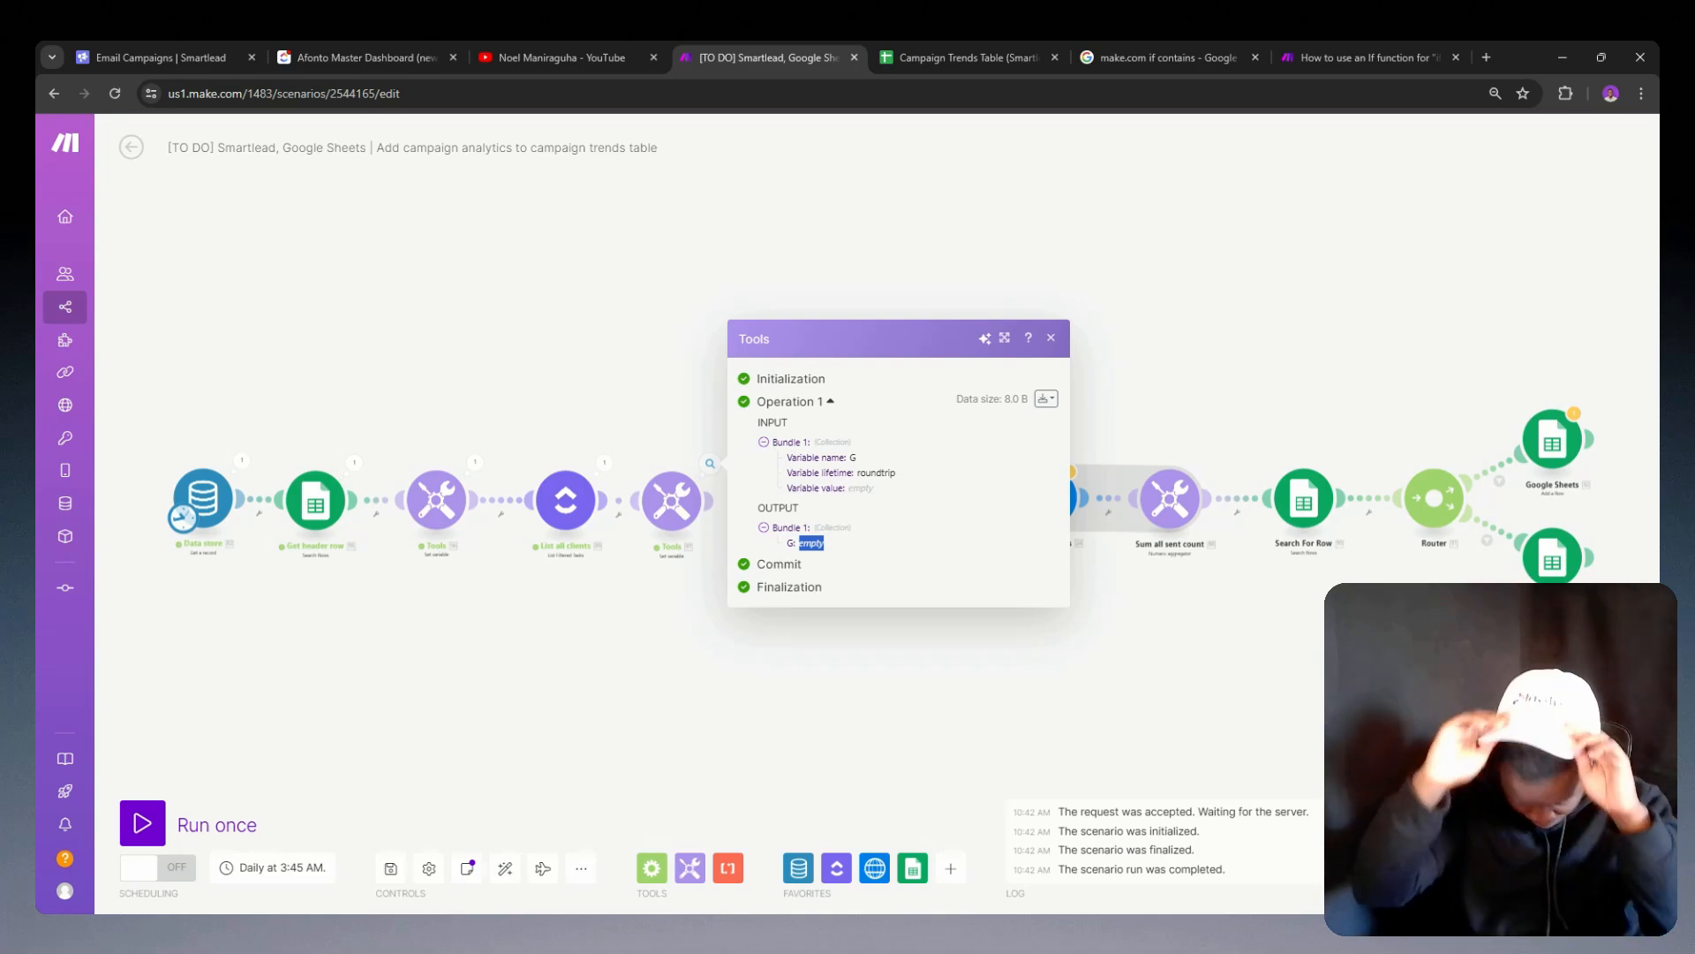
double_click(631, 686)
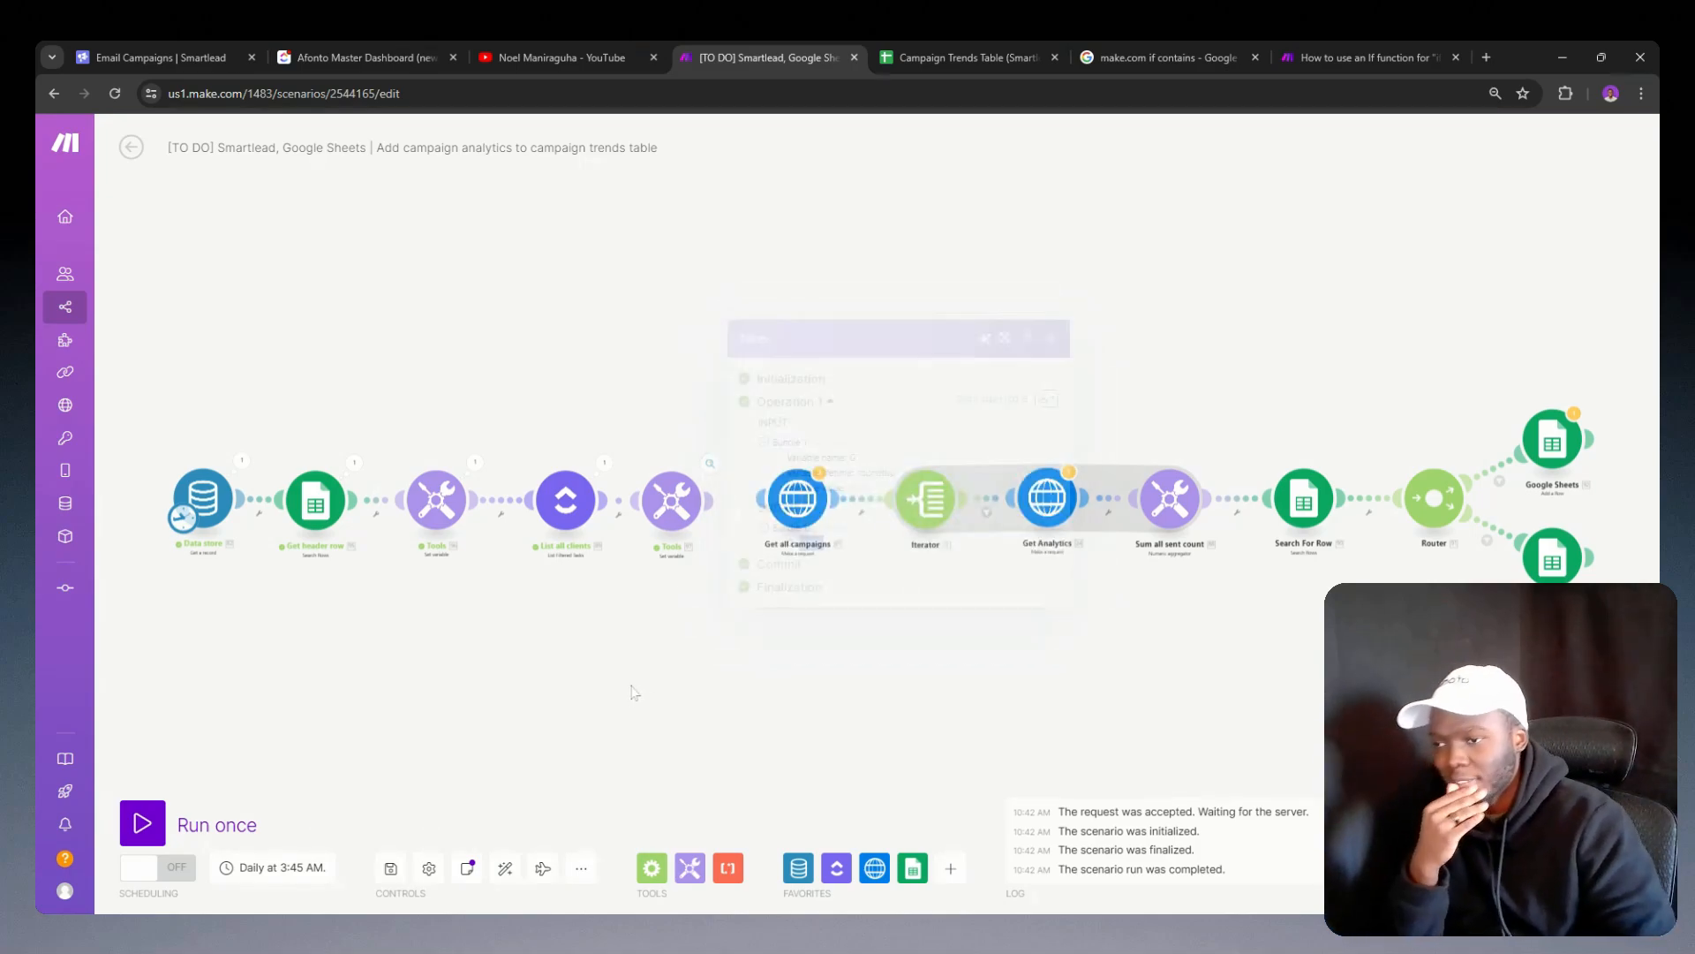
click(434, 765)
right_click(637, 686)
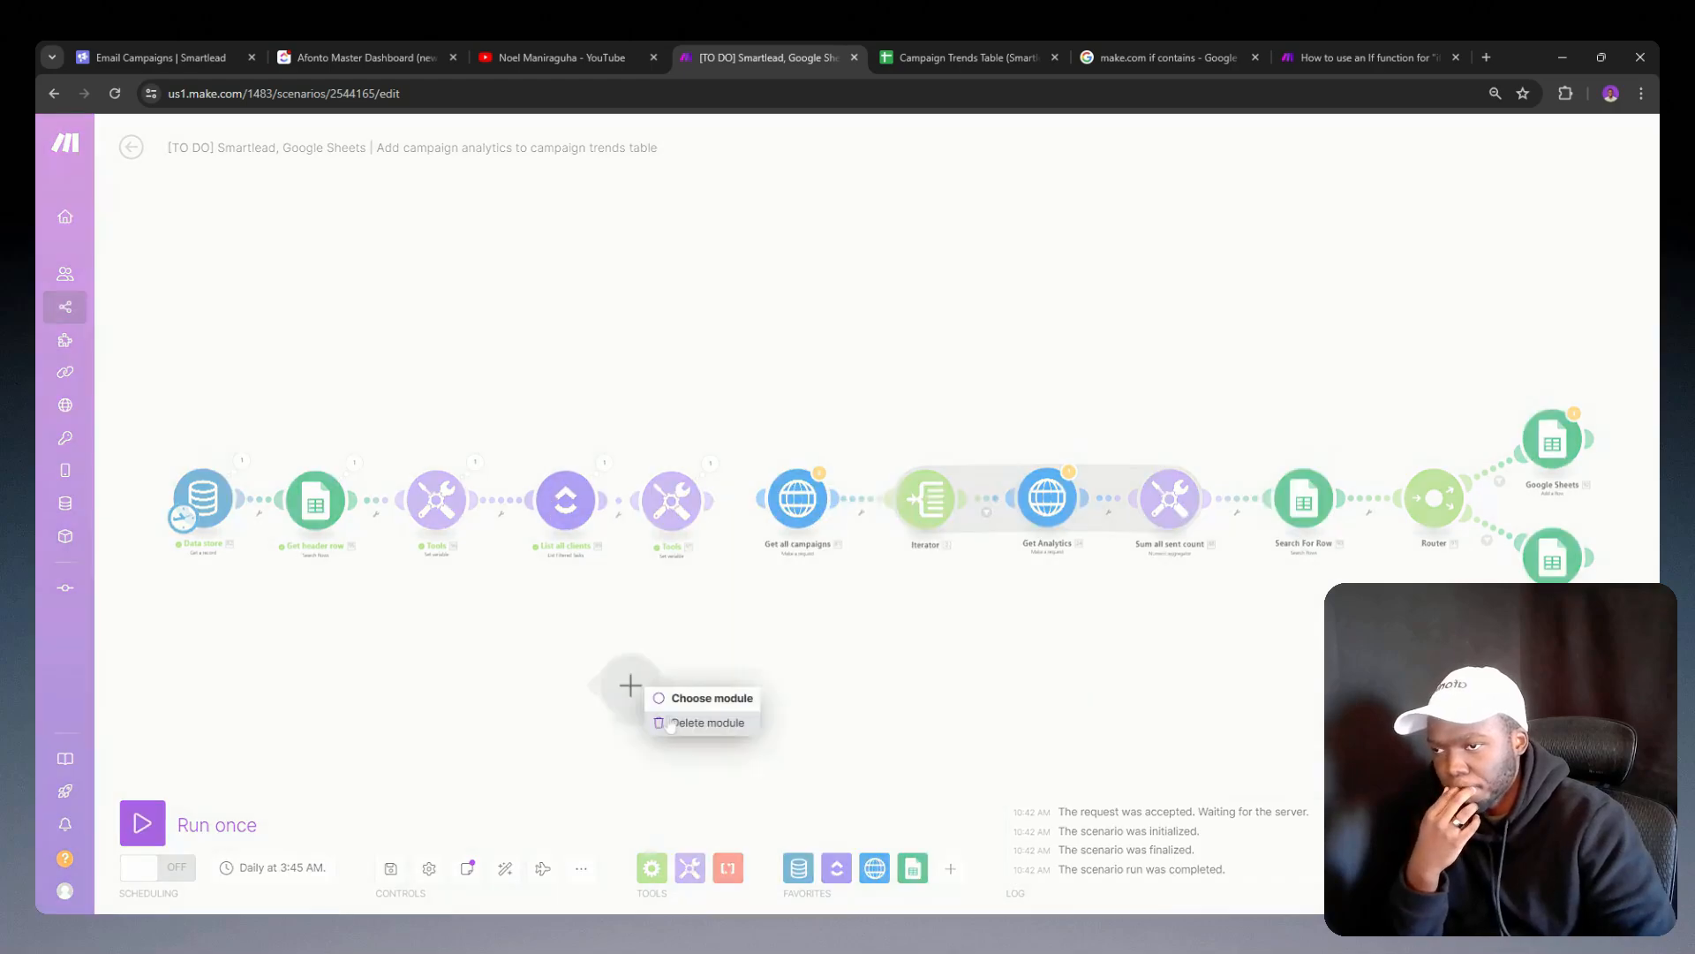
click(668, 721)
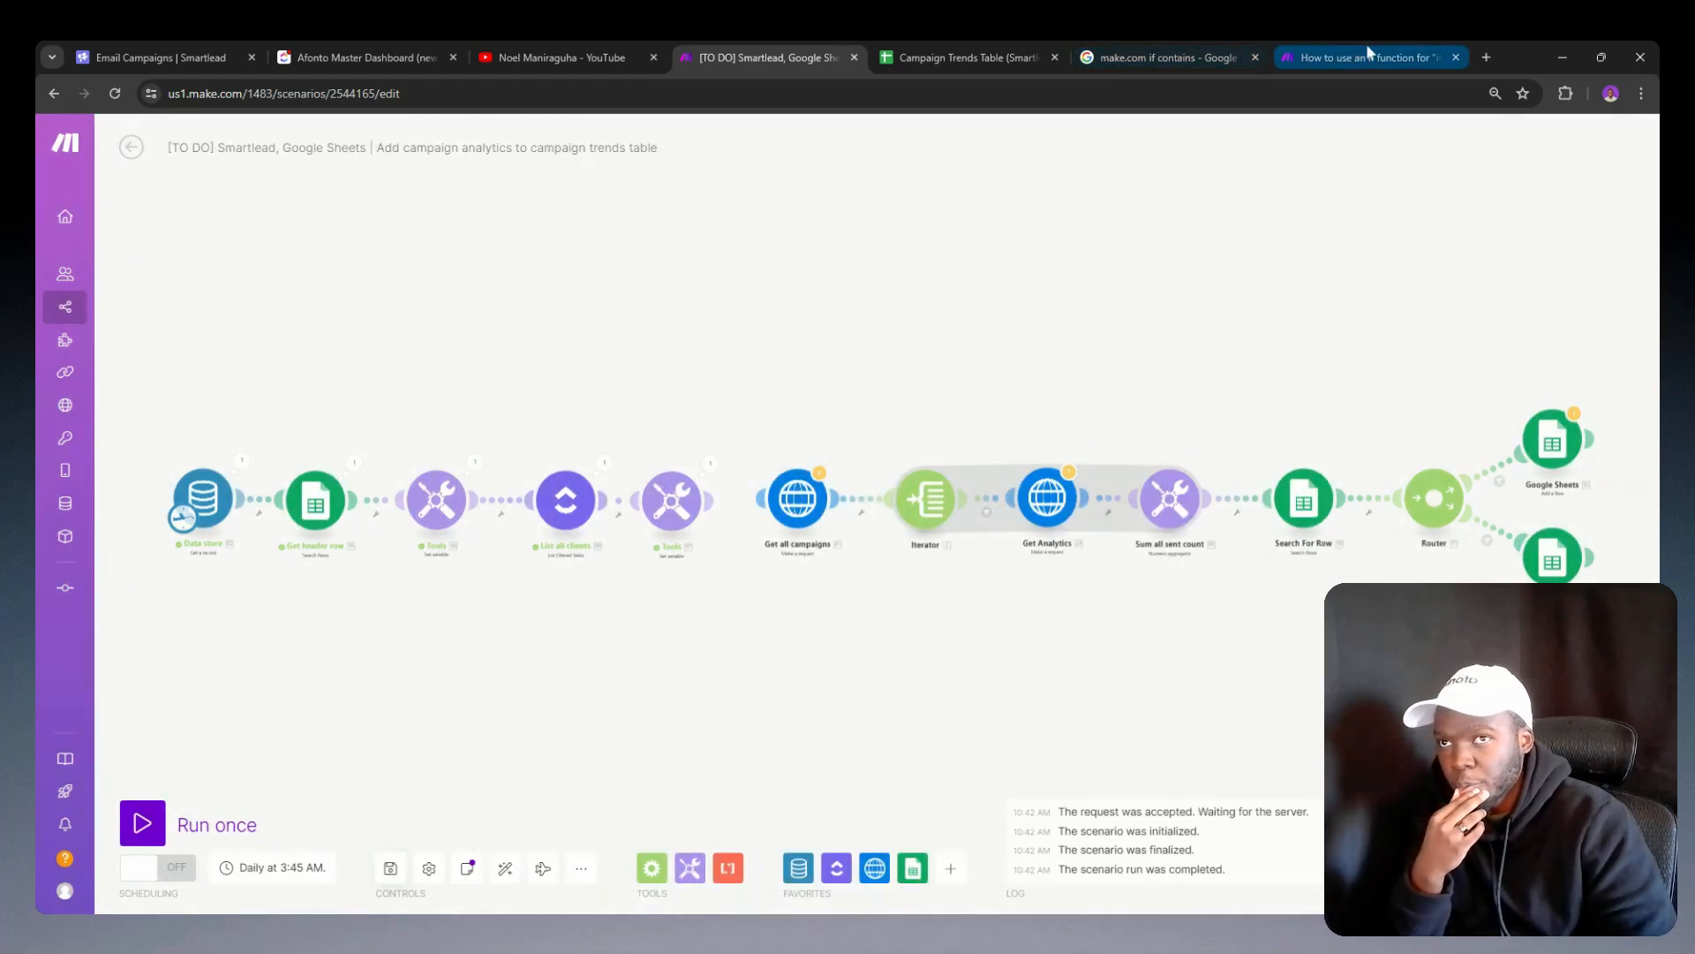
Step: Open the Make scenarios list in a new browser tab and close the If function article
click(1484, 57)
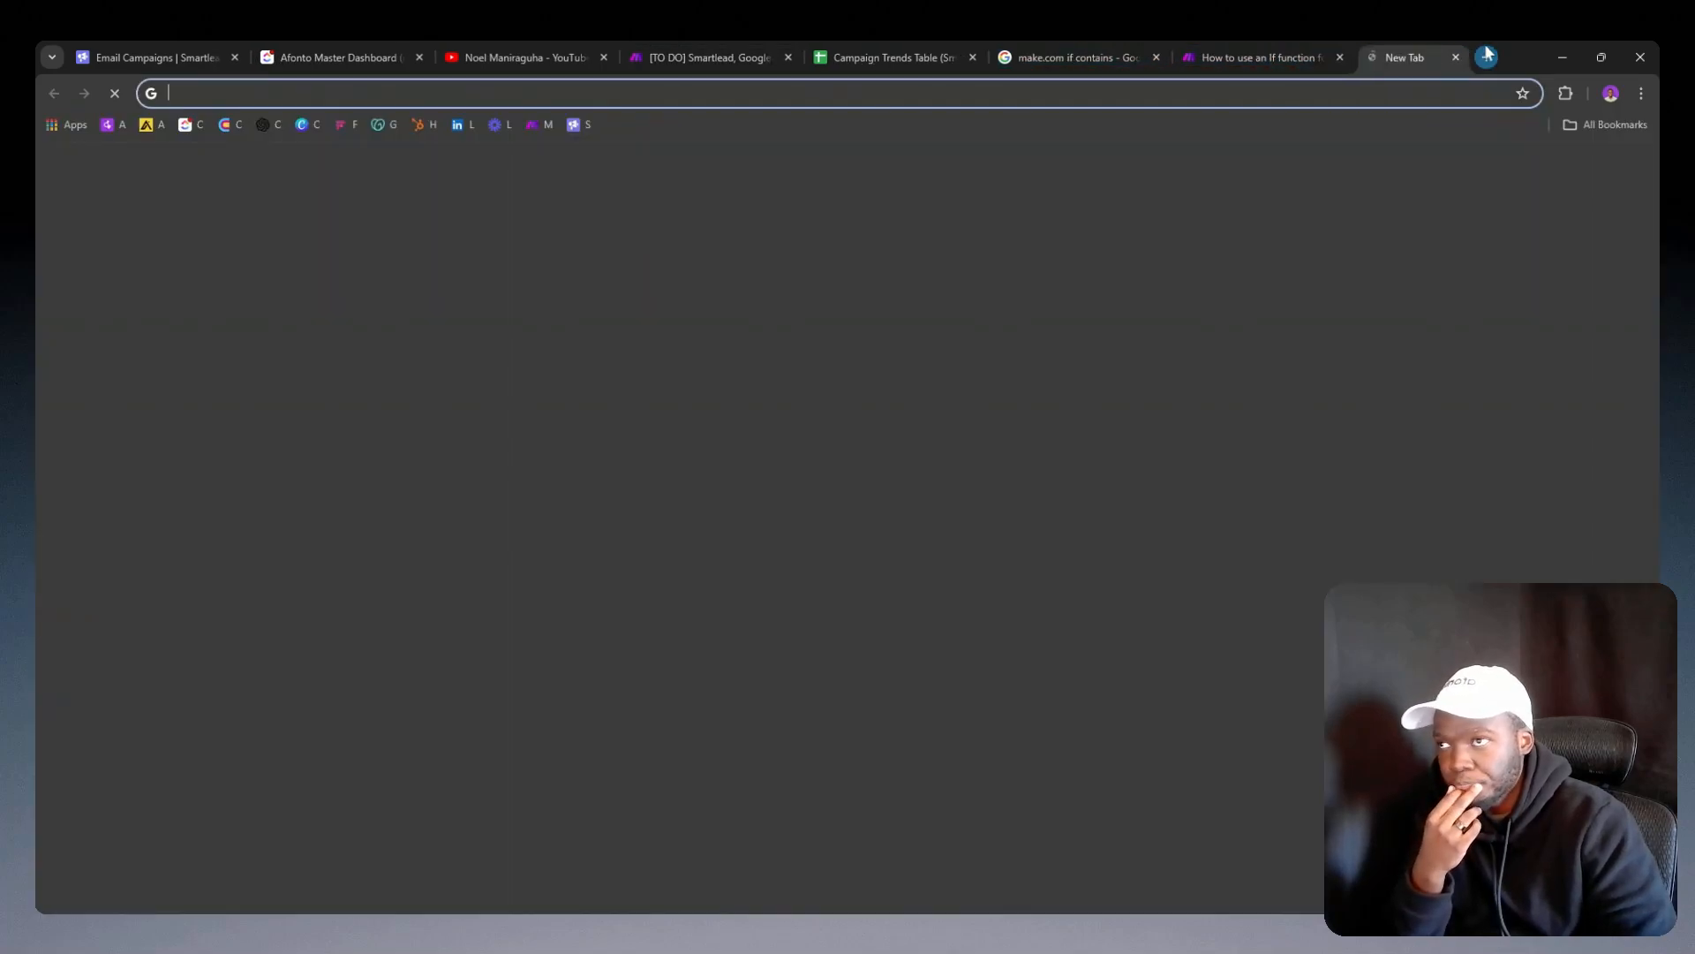
click(532, 124)
click(1280, 56)
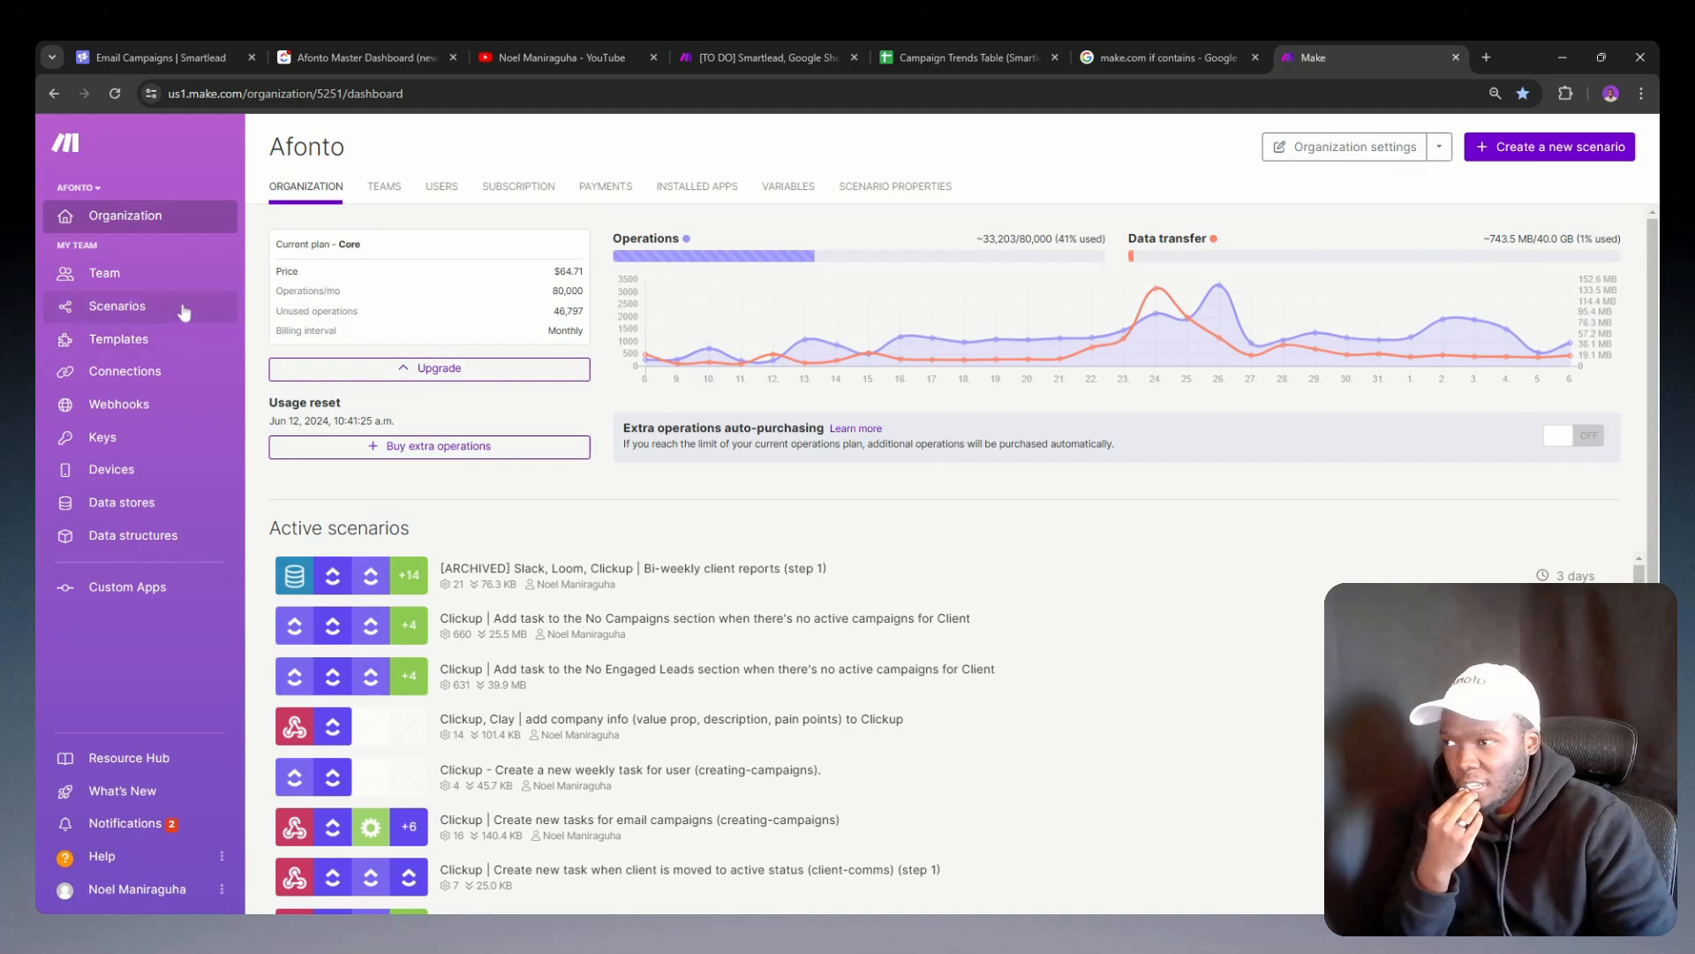
click(180, 316)
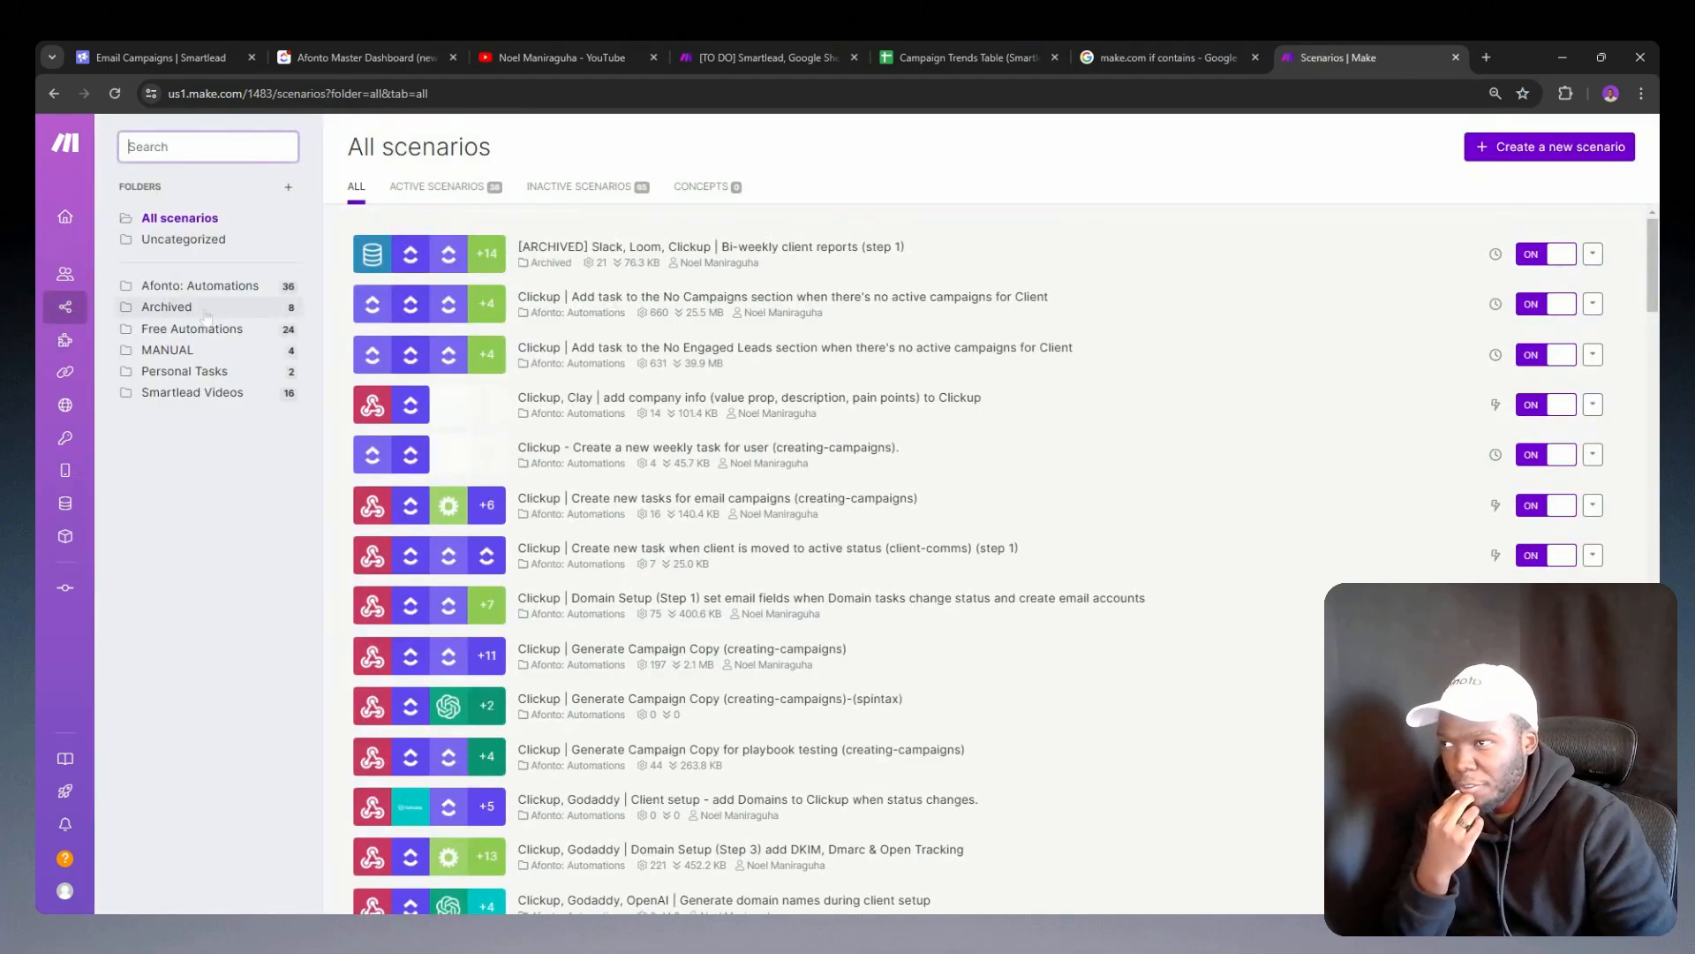
Step: Search the scenarios for "onboard" and open the Clickup, Hubspot, Stripe, Google Docs, Smartlead, Slack client onboarding automation
text(client)
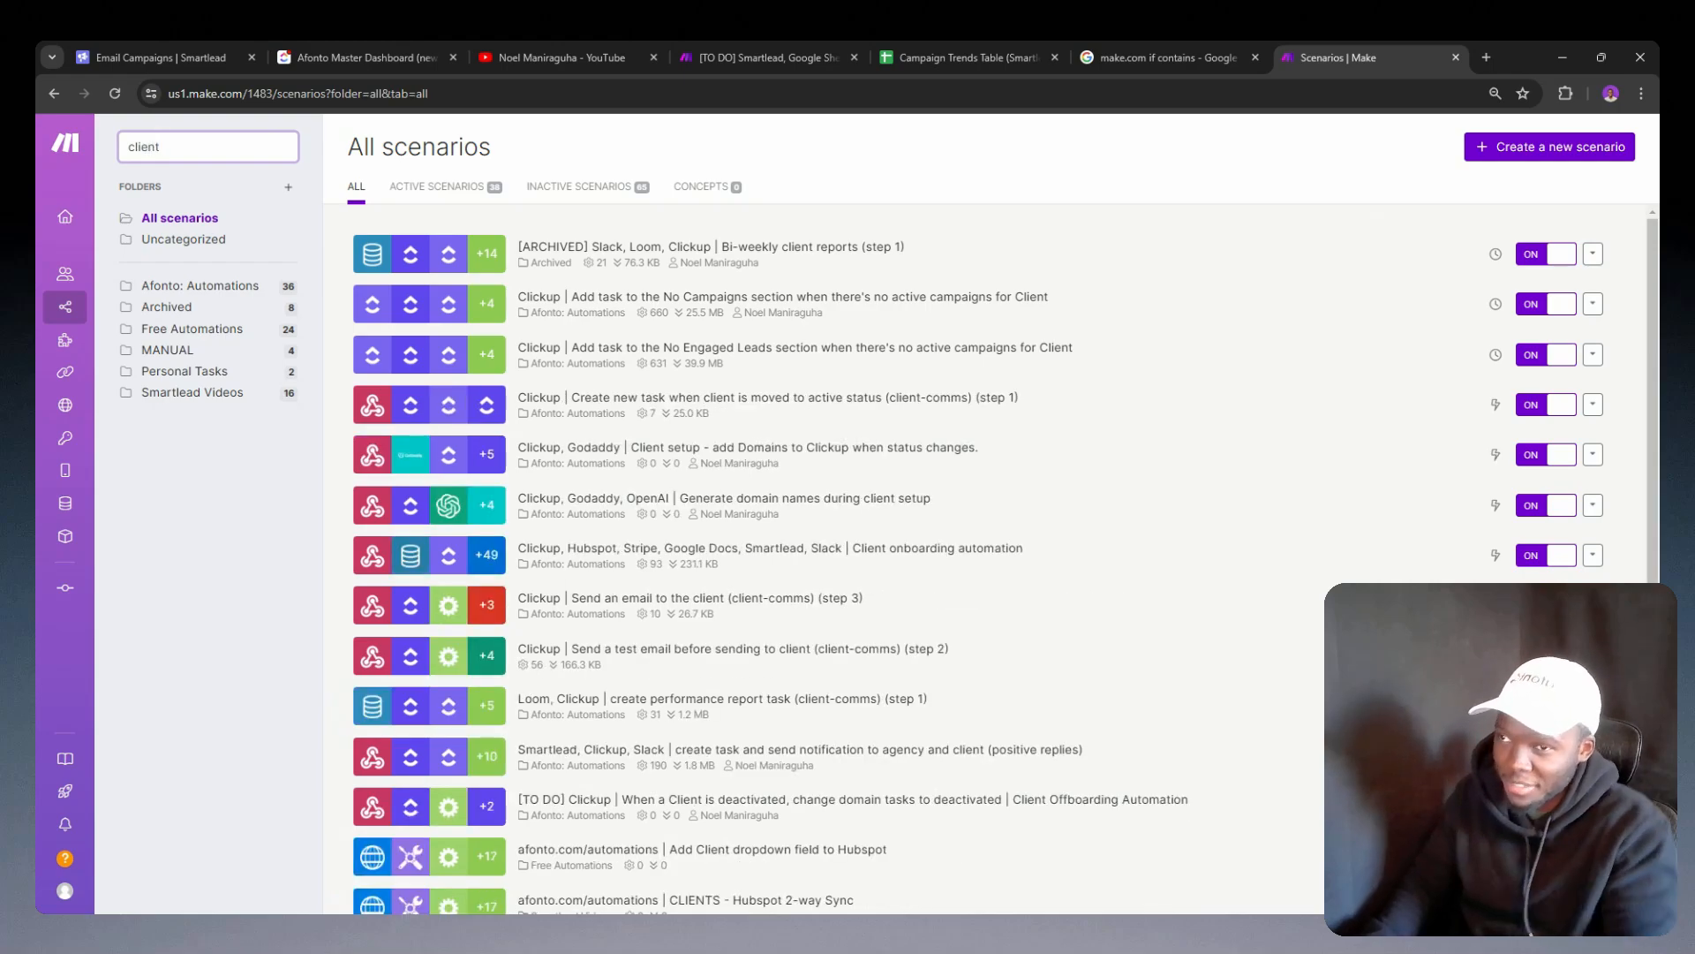
key(BackSpace)
key(BackSpace)
key(BackSpace)
key(BackSpace)
key(BackSpace)
key(BackSpace)
text(onboard)
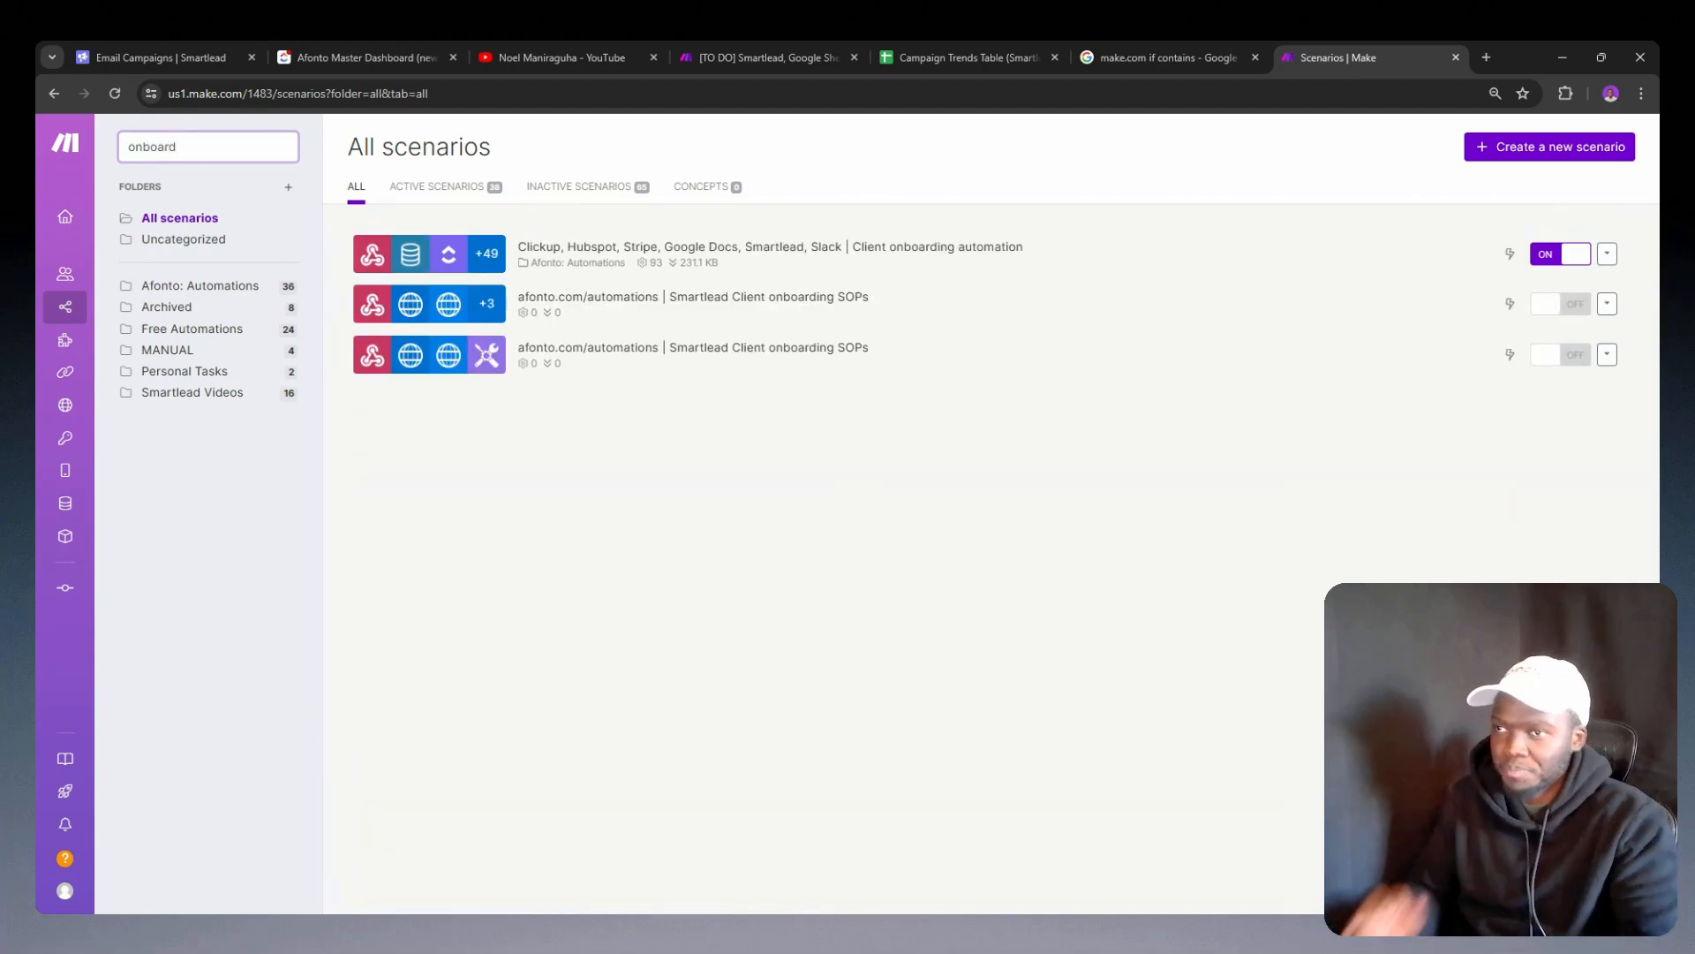
click(651, 250)
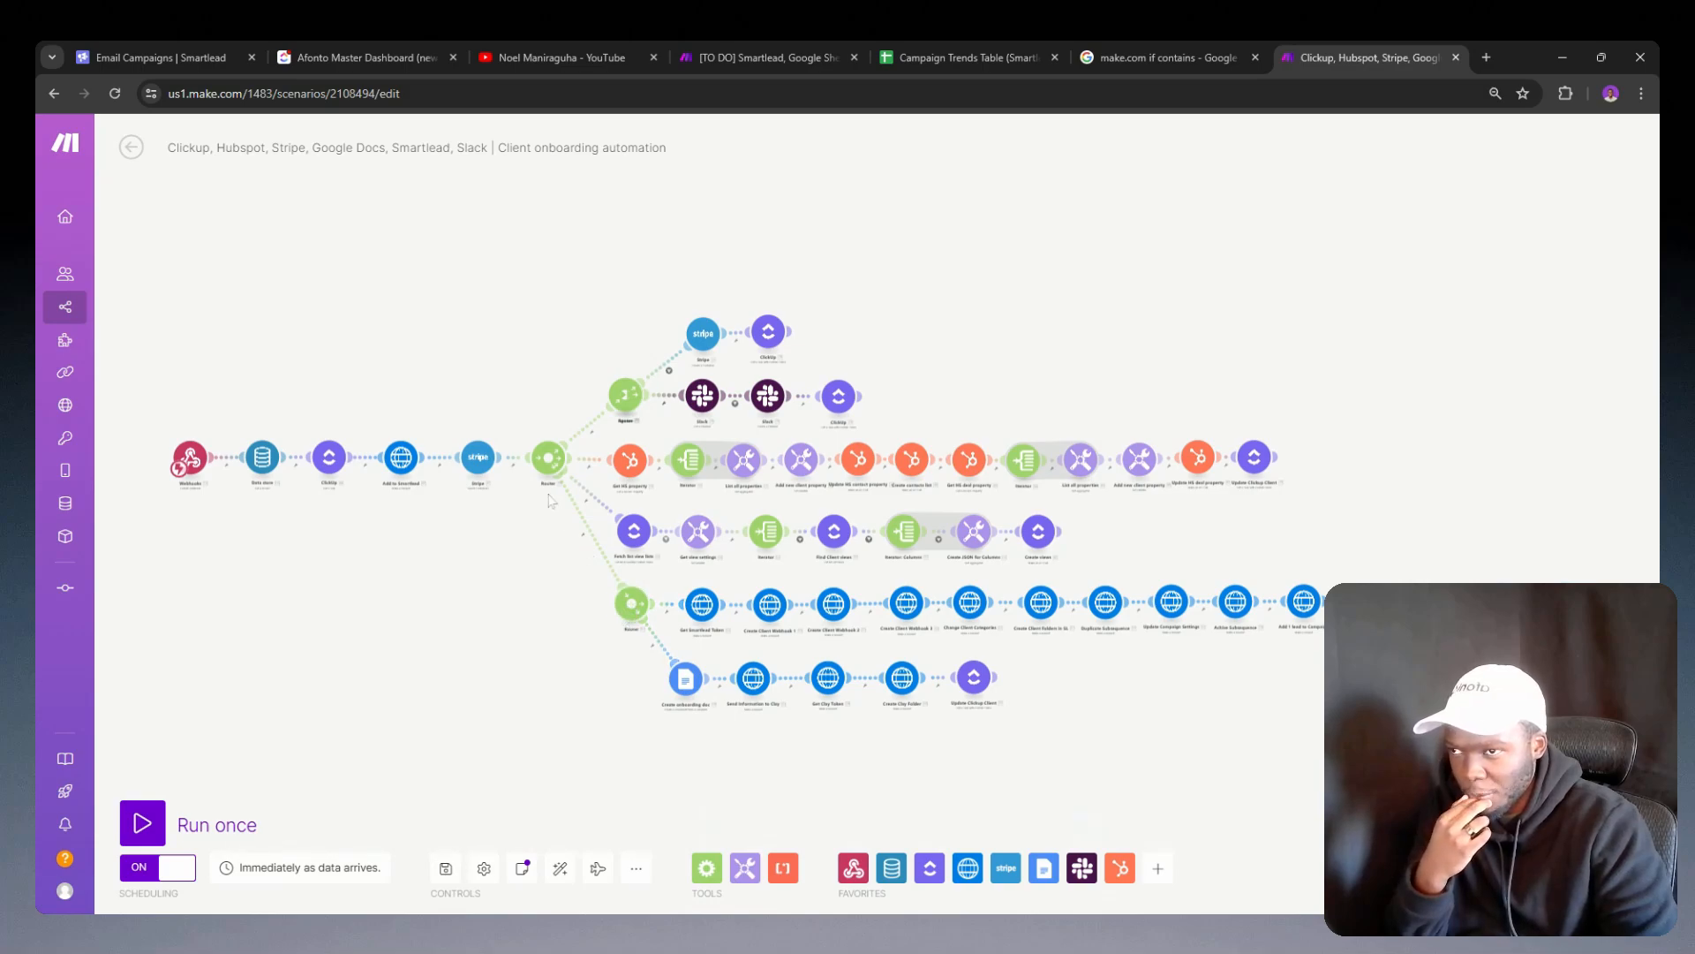
Step: Add an empty branch to the lower router, place it below the others, and return Create onboarding doc to its own row
scroll(633, 640, up, 3)
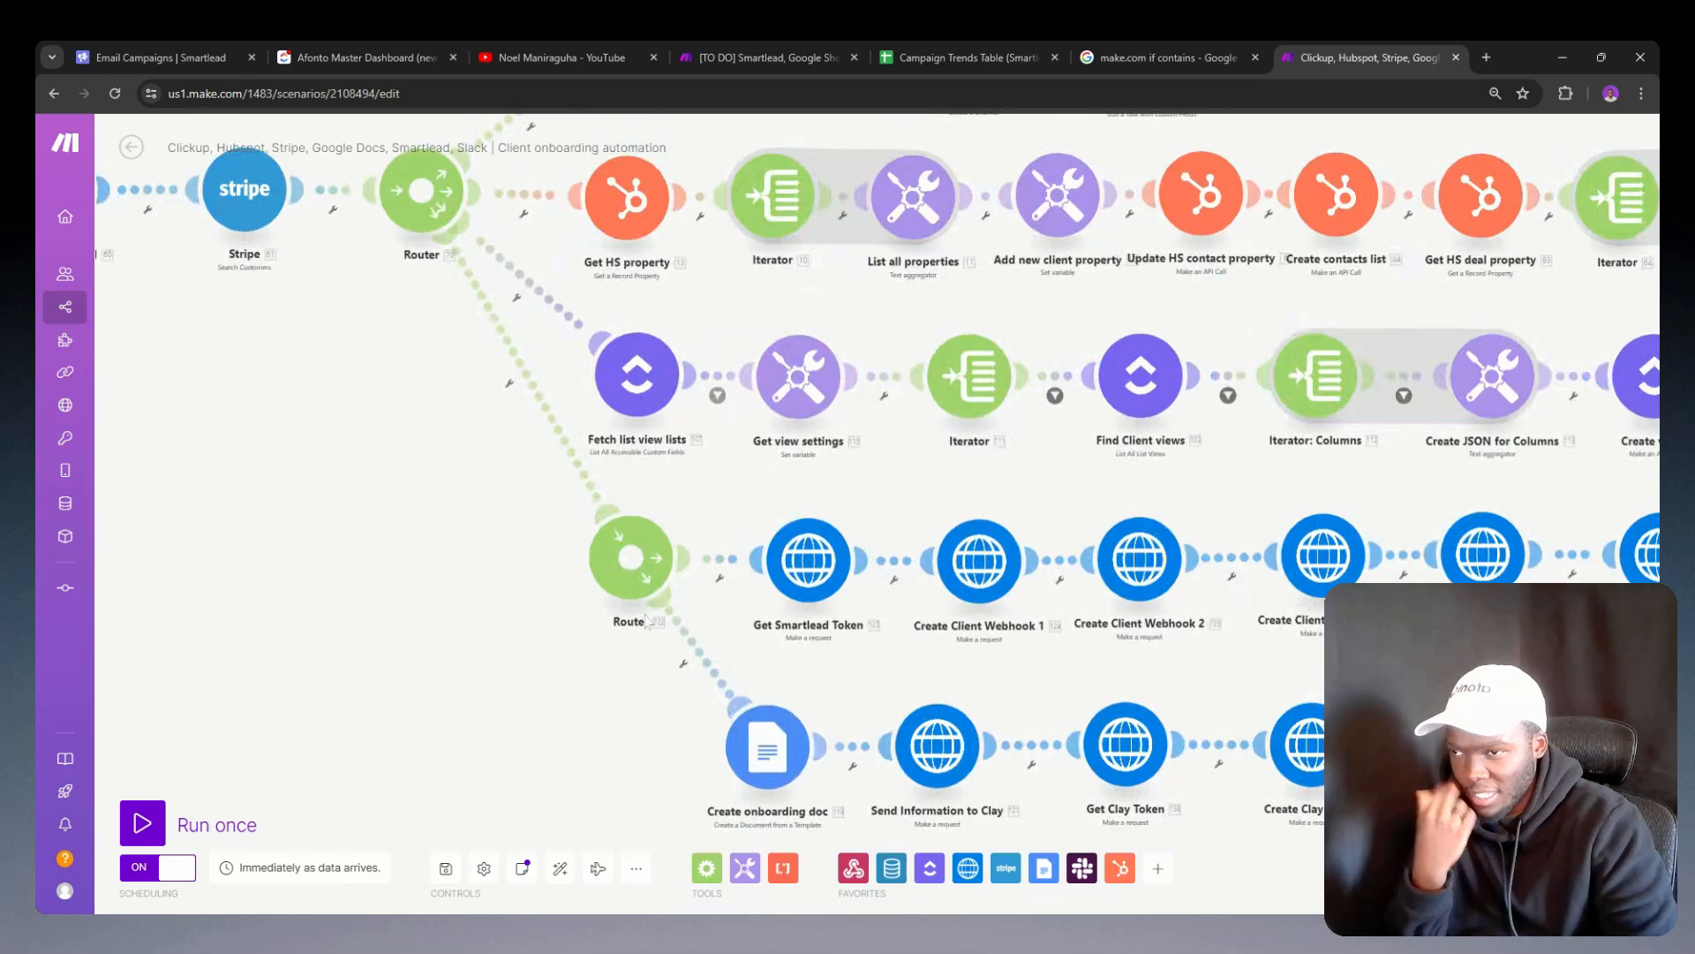
scroll(562, 334, up, 2)
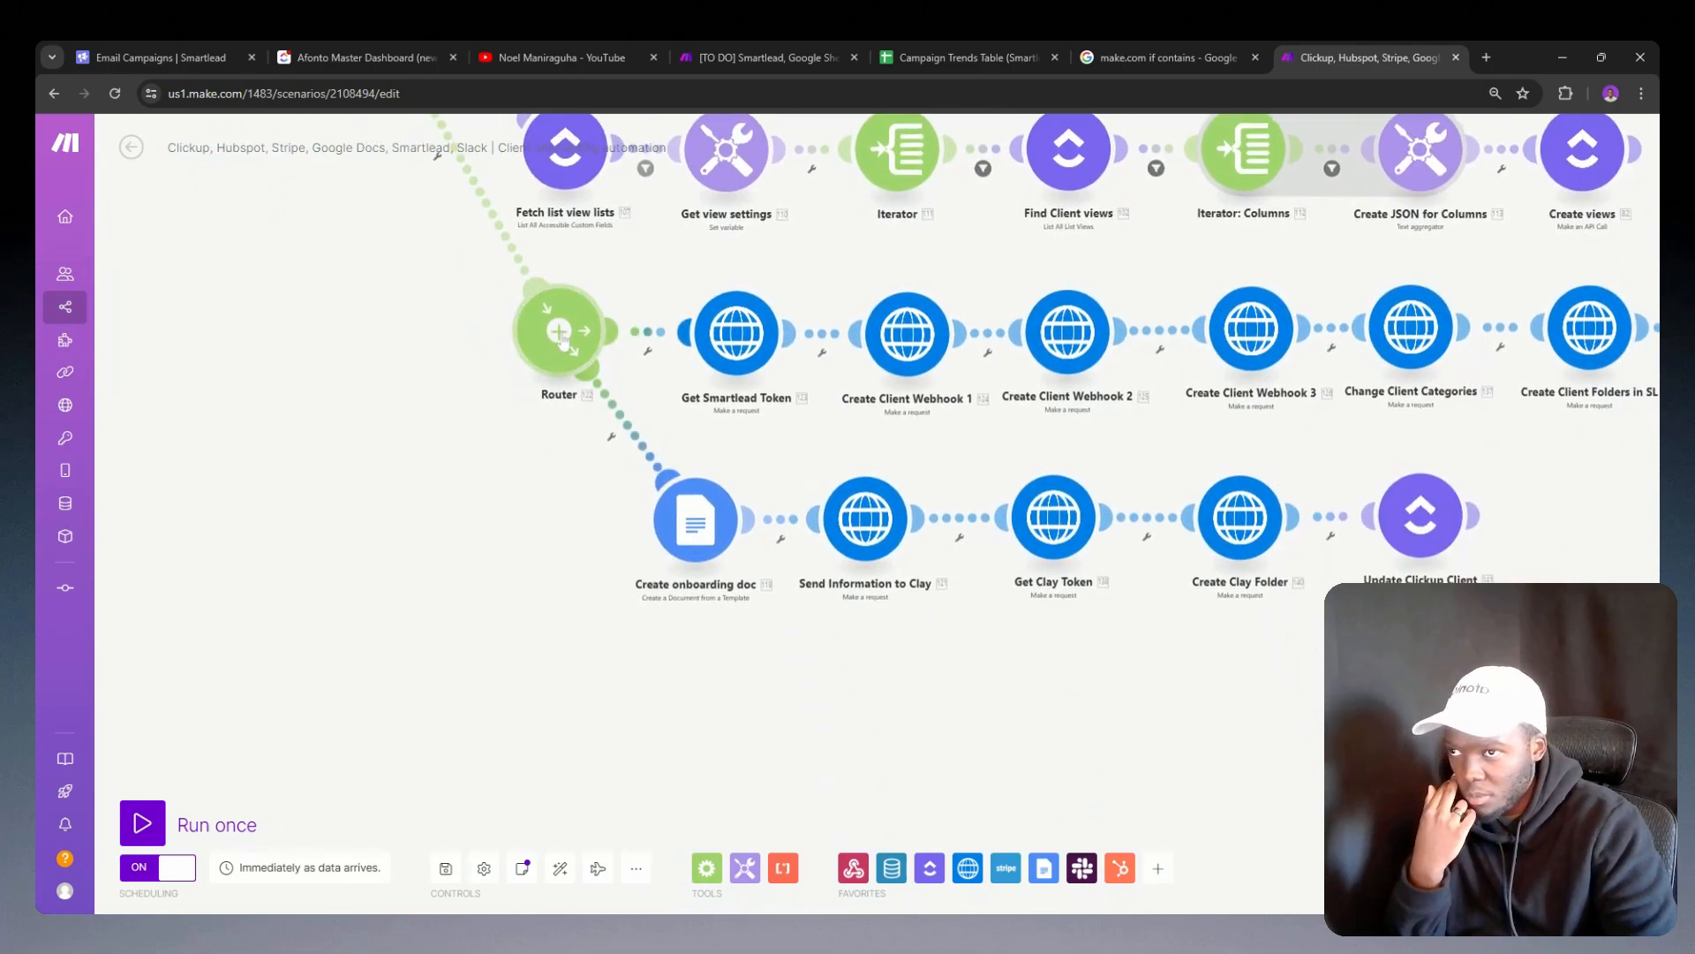
click(564, 341)
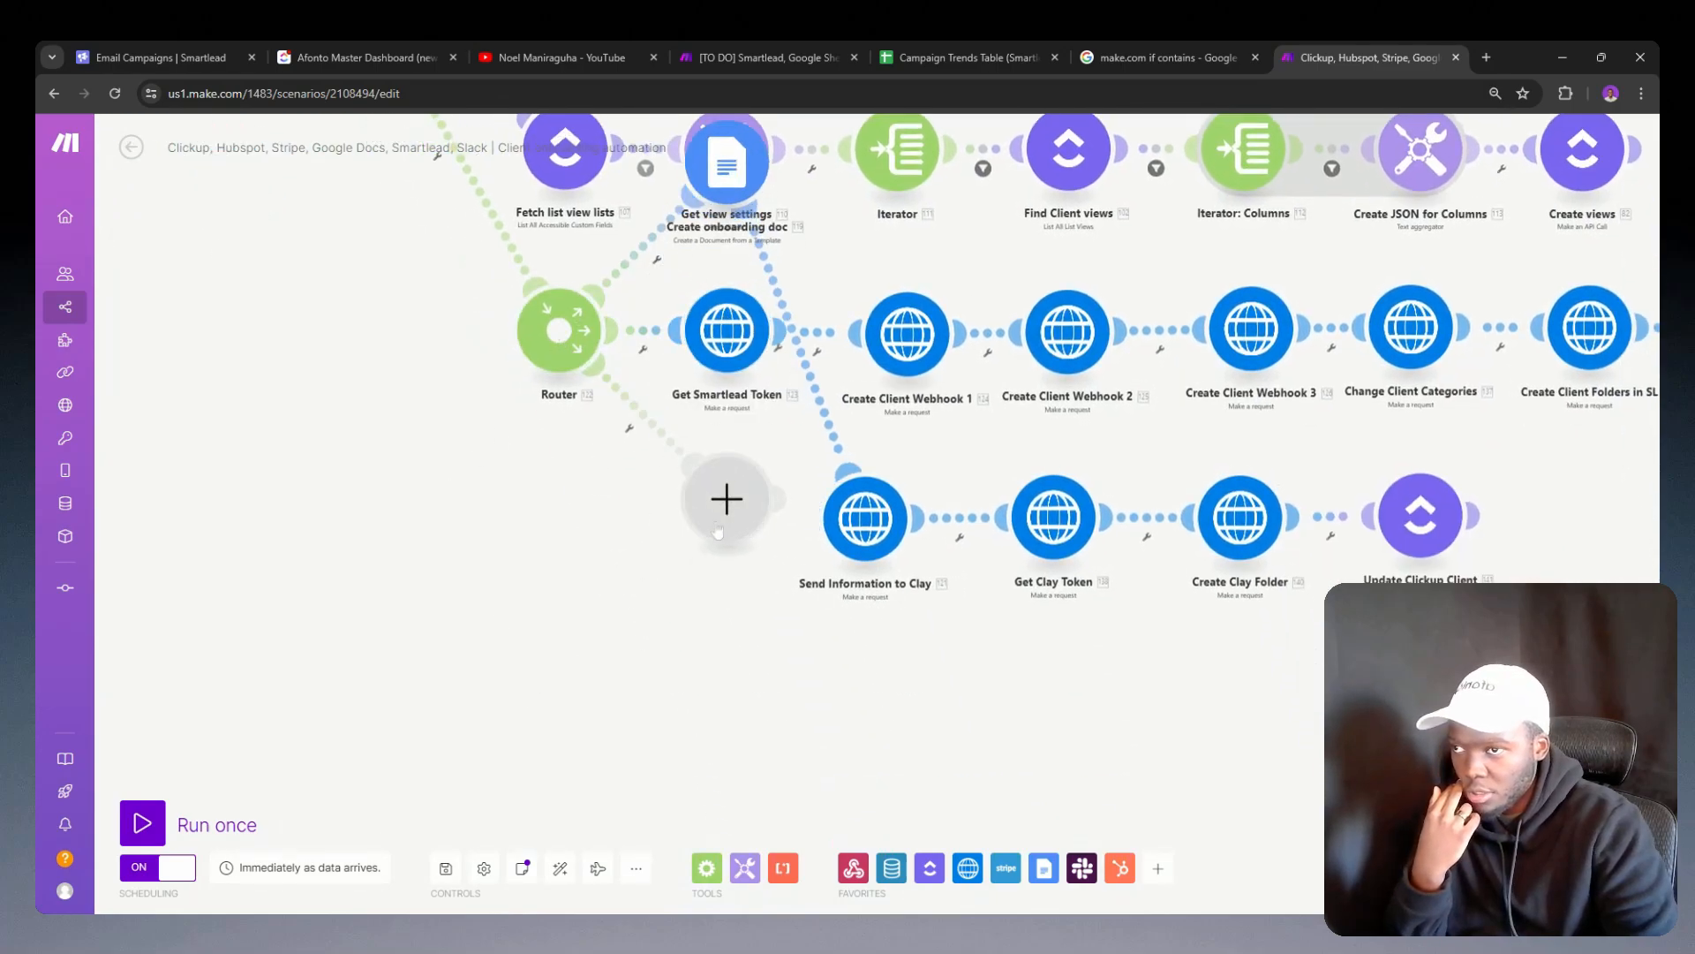
drag(718, 530, 692, 762)
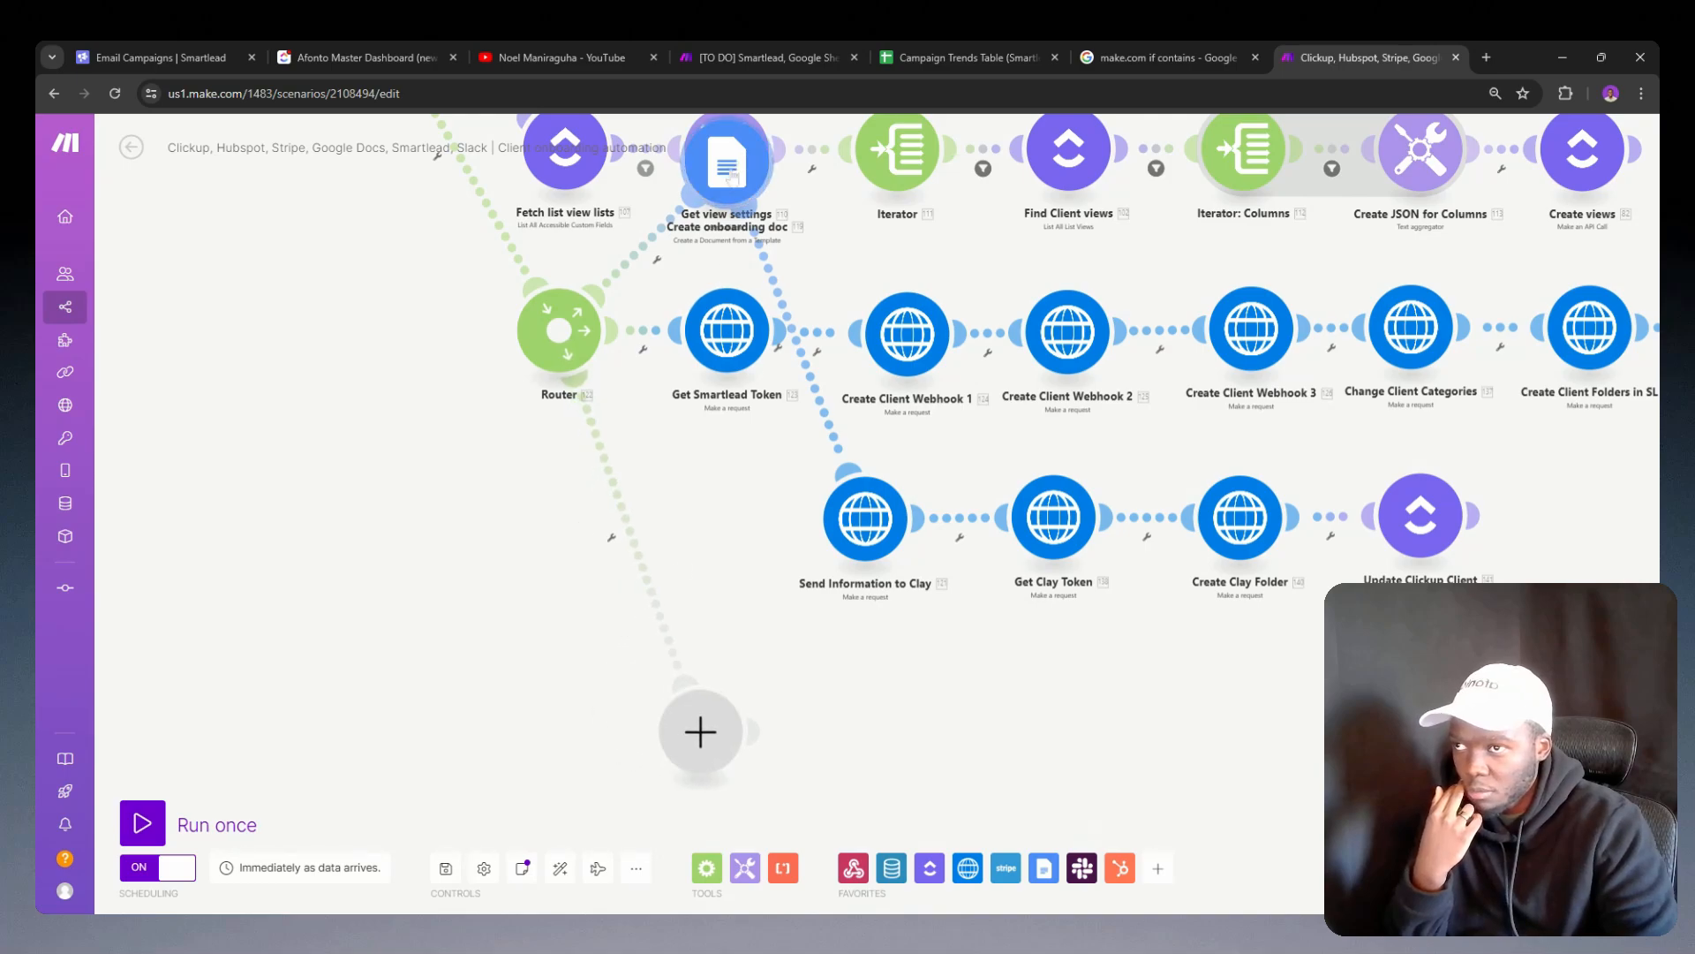
drag(727, 163, 717, 528)
scroll(618, 583, down, 5)
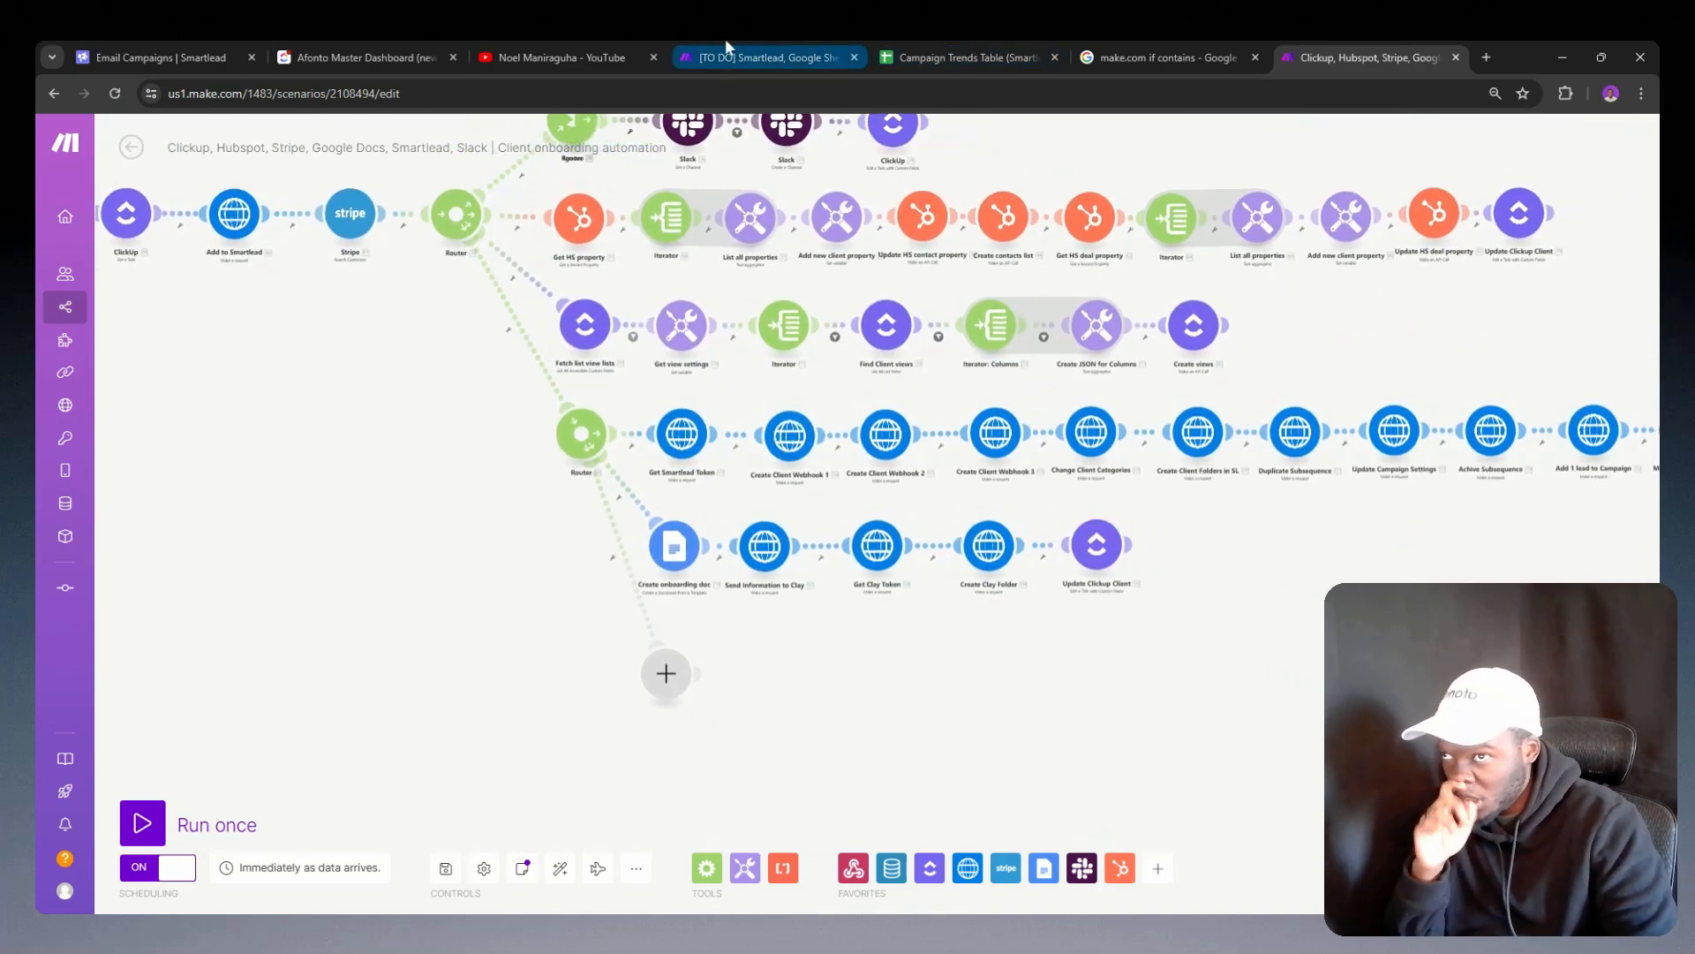
Step: In the campaign trends scenario, copy the Get header row module together with the two Set variable modules
click(777, 46)
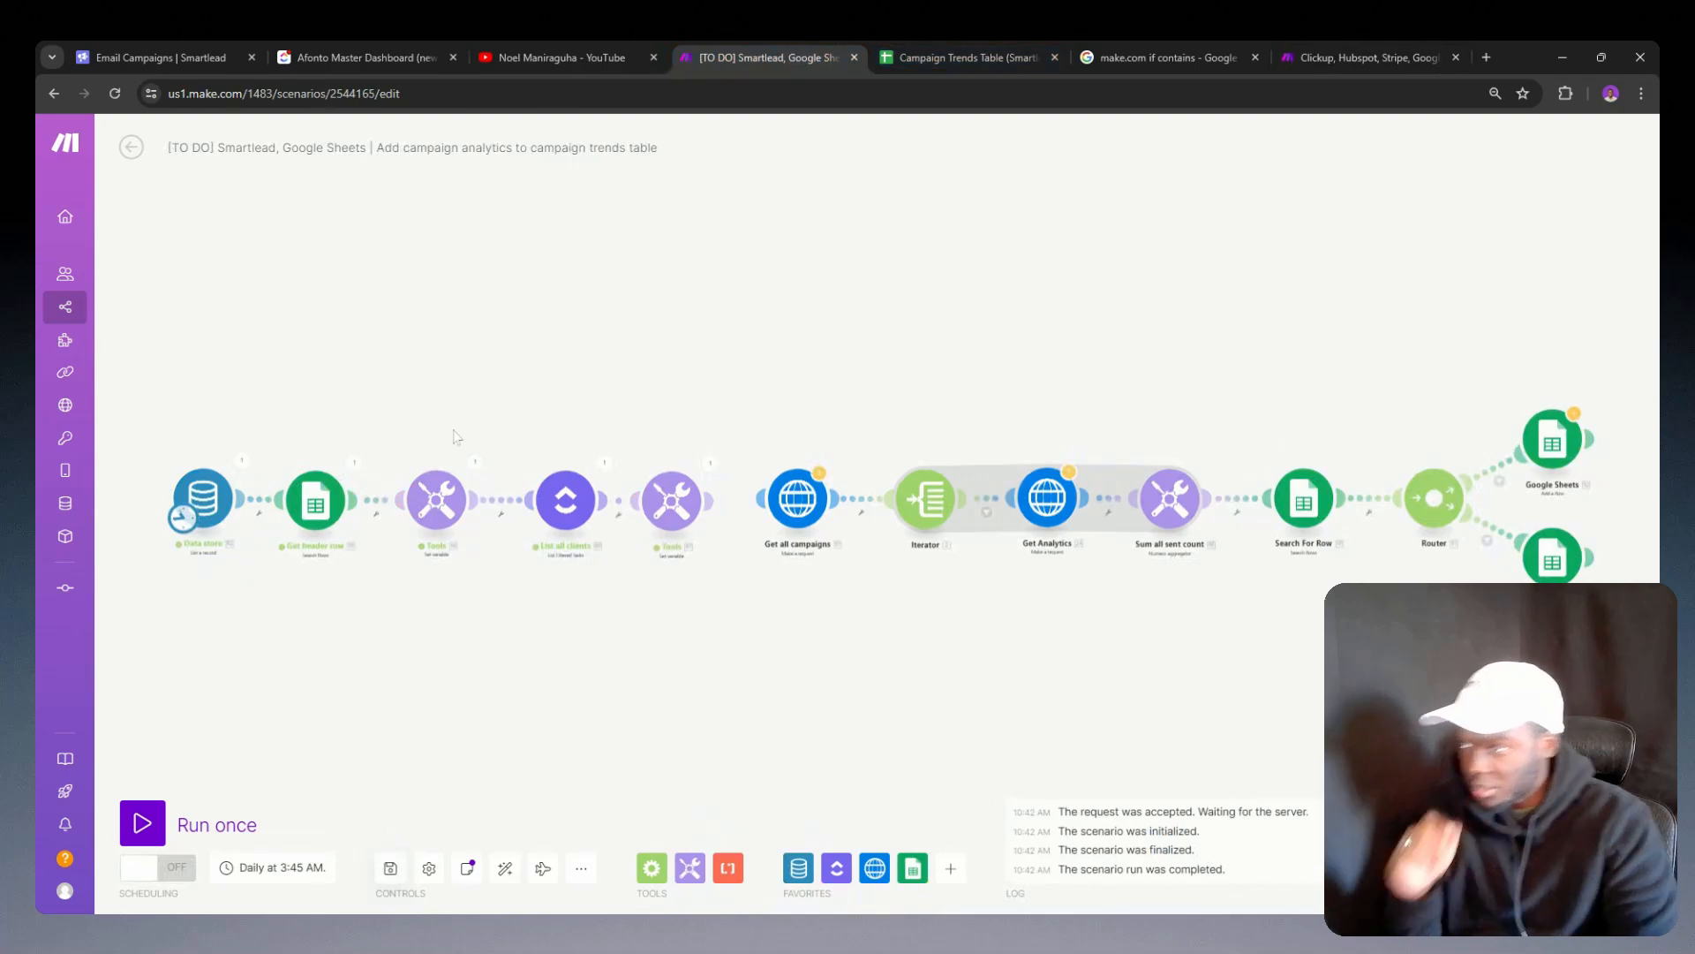
scroll(446, 565, up, 2)
drag(443, 586, 639, 593)
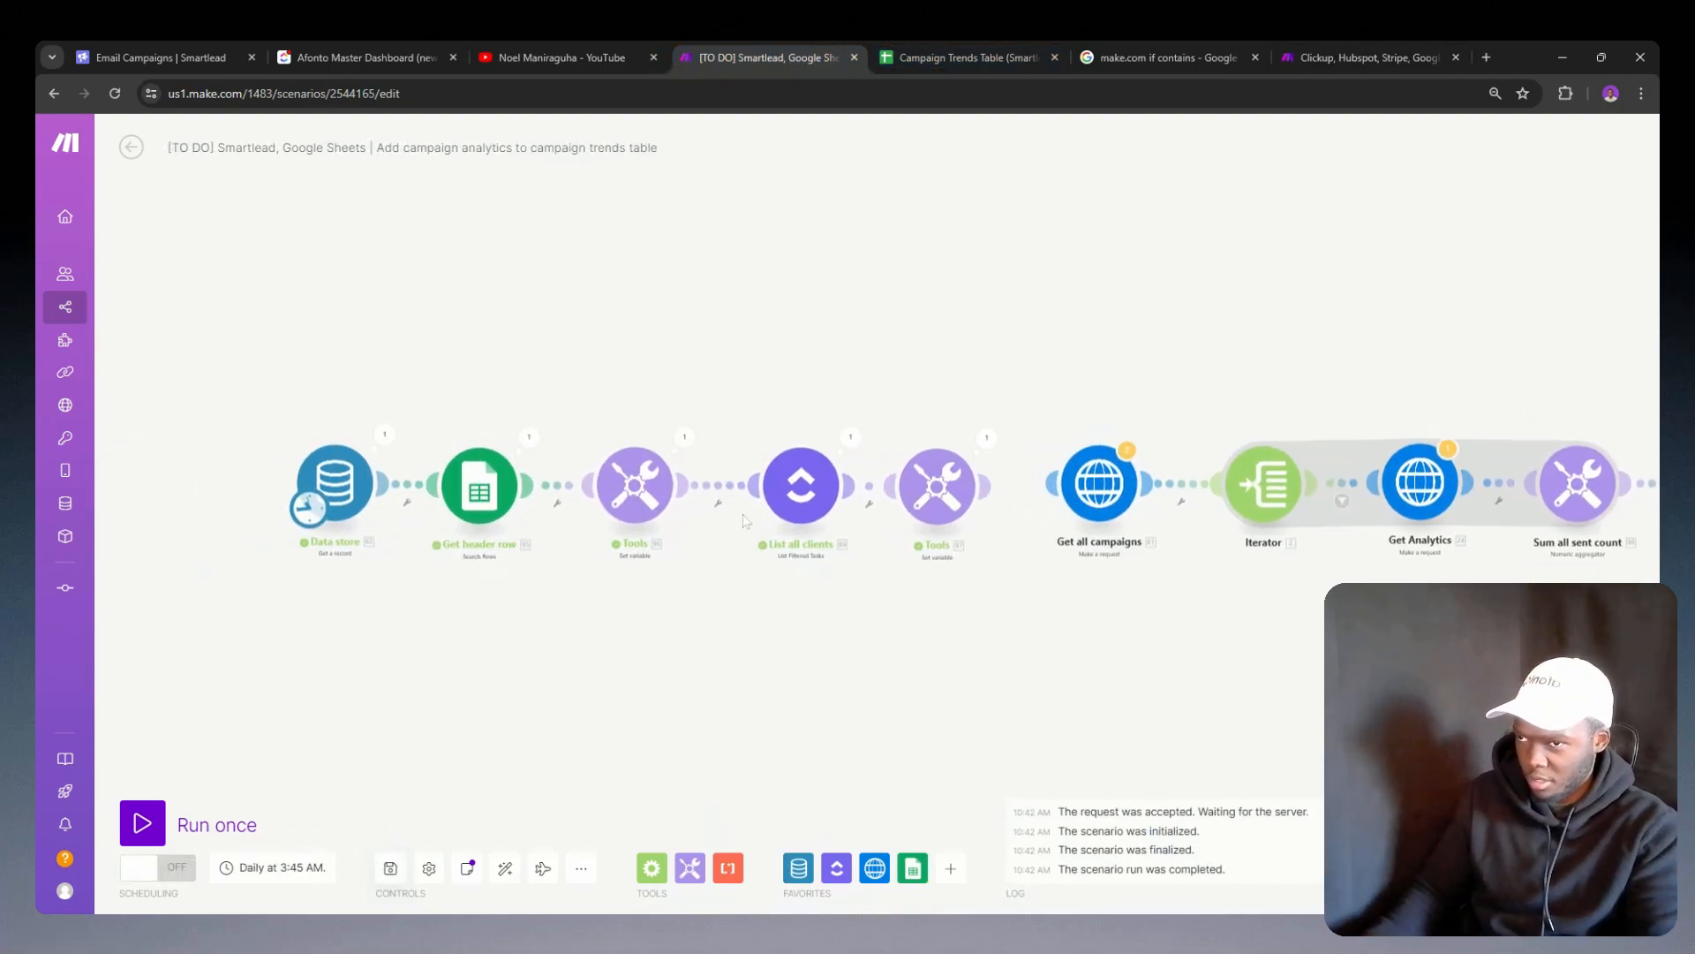
click(477, 495)
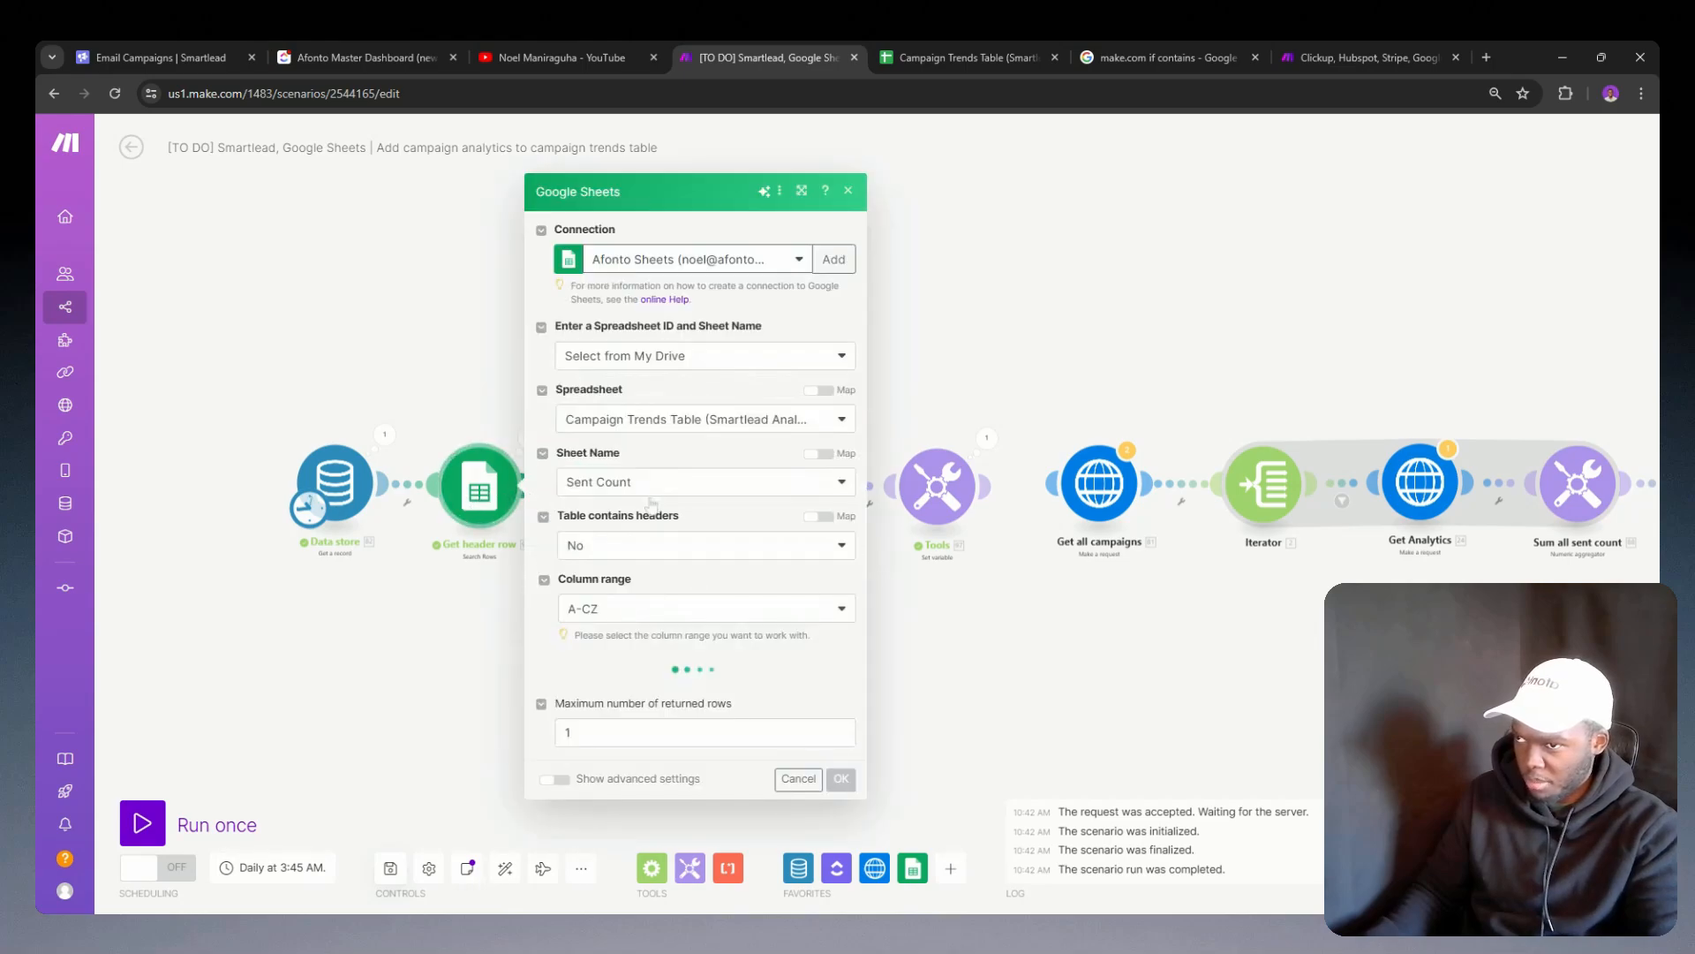
click(430, 658)
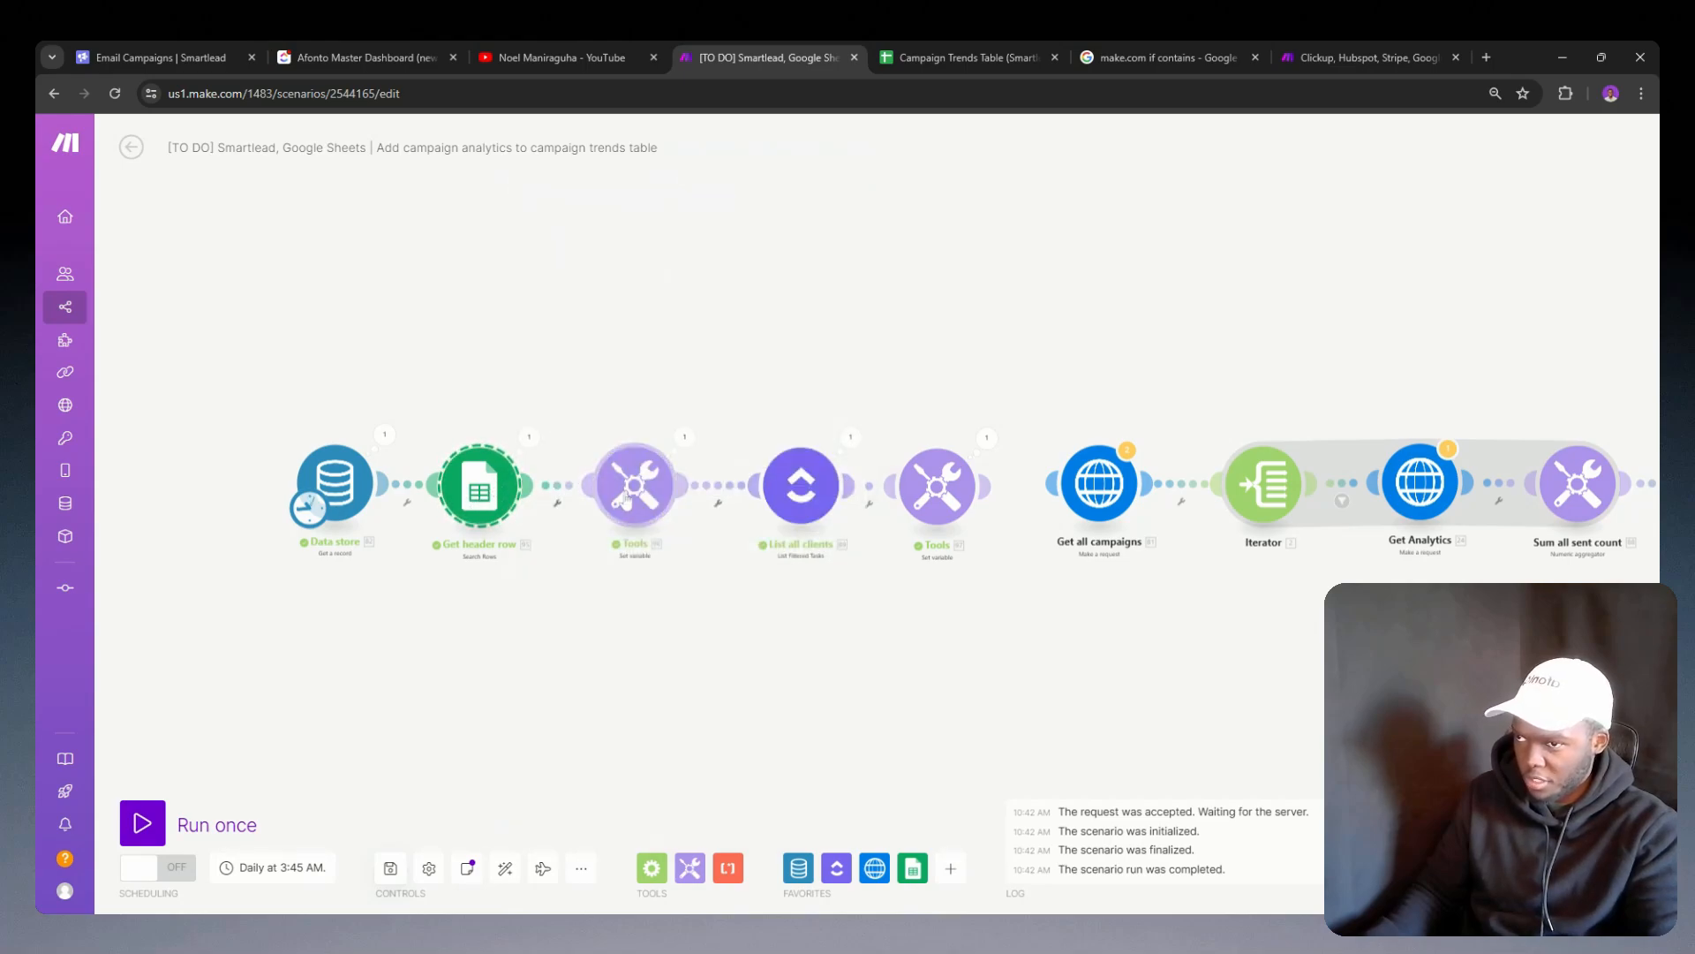
click(640, 486)
click(584, 558)
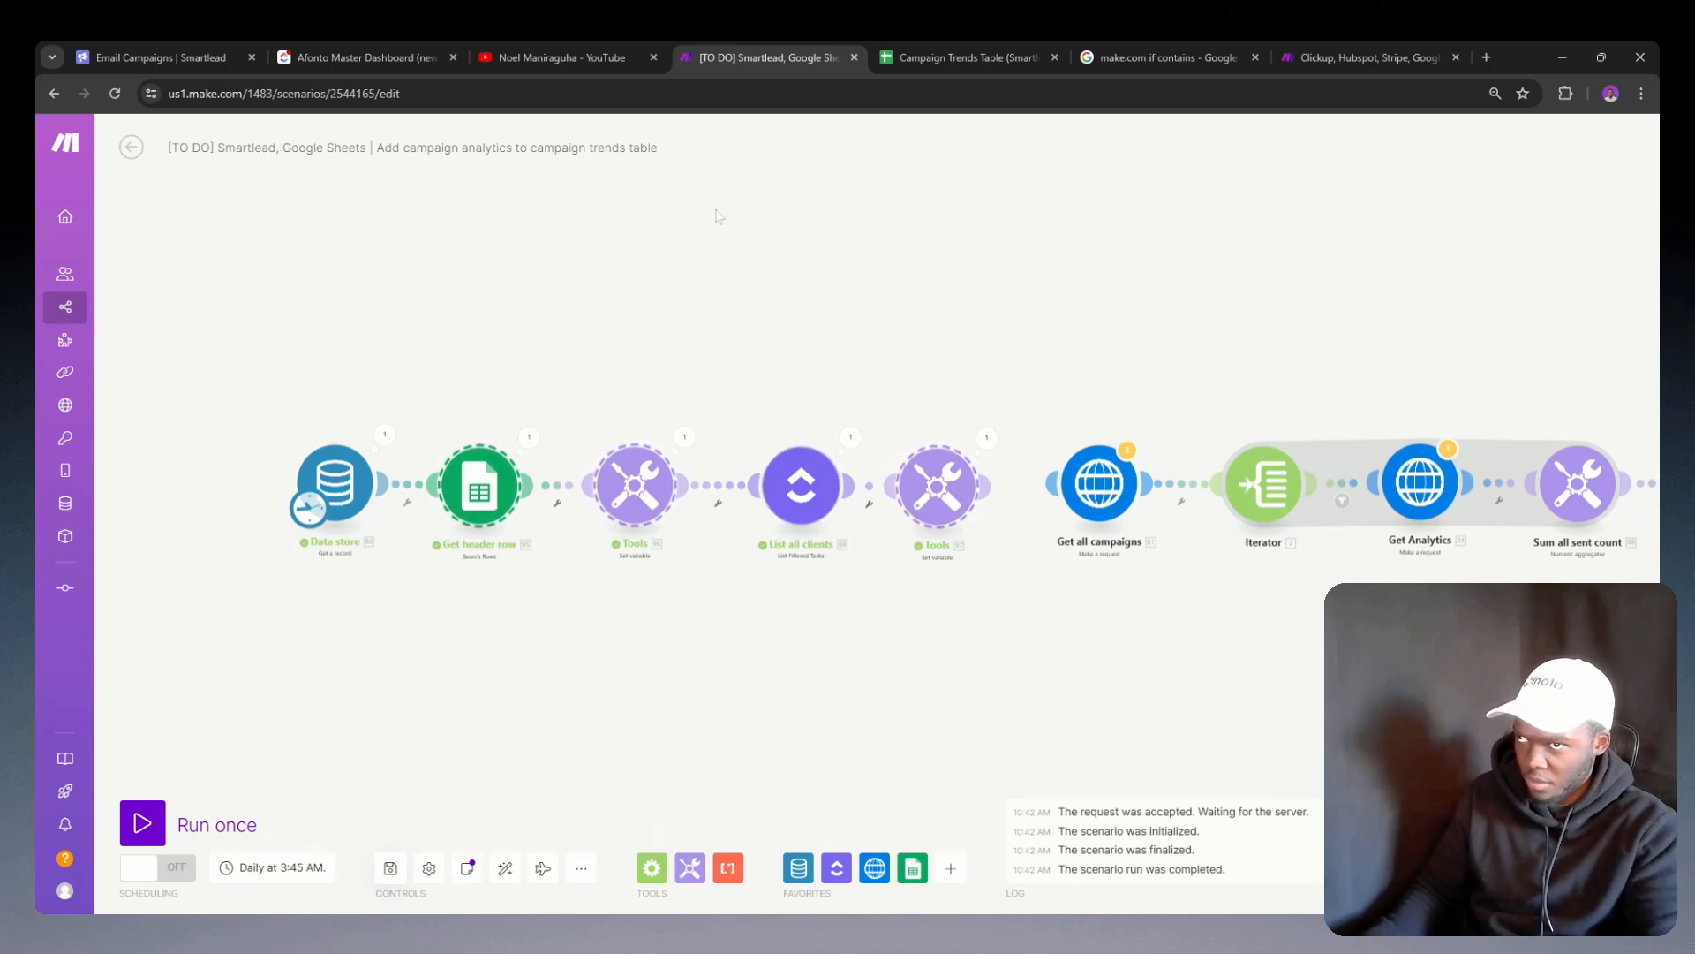
click(610, 46)
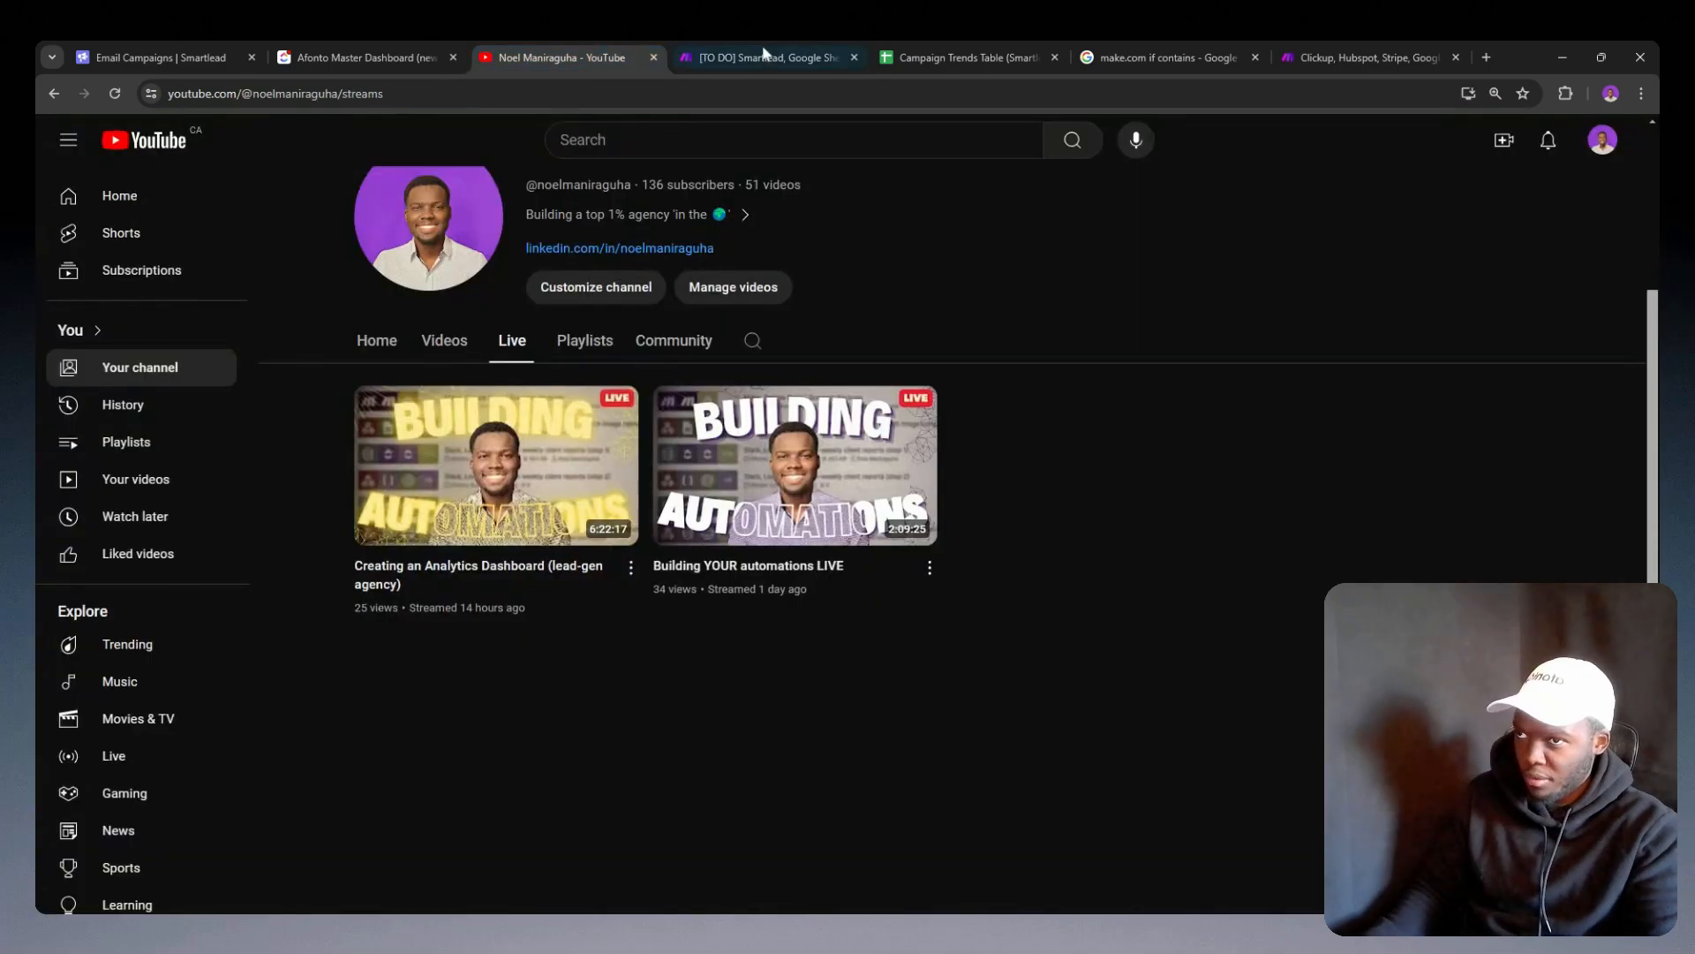
Step: Paste the copied modules into the client onboarding scenario and attach Get header row to the empty branch placeholder
click(1363, 46)
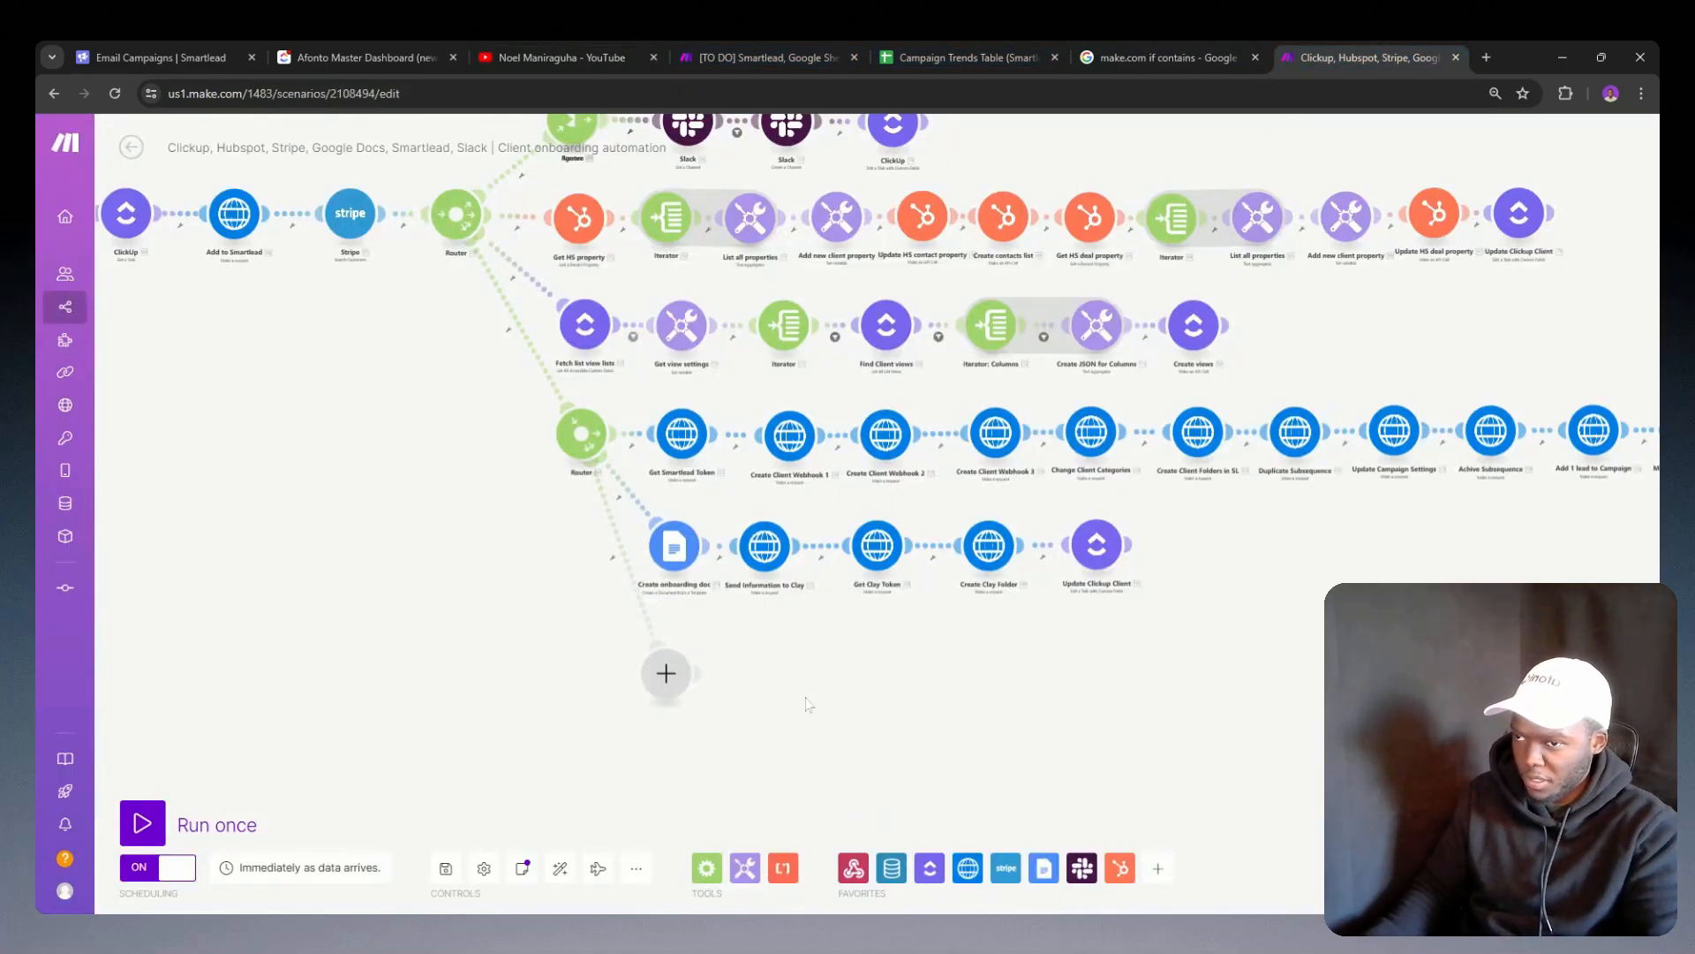
key(ctrl+v)
scroll(806, 704, down, 3)
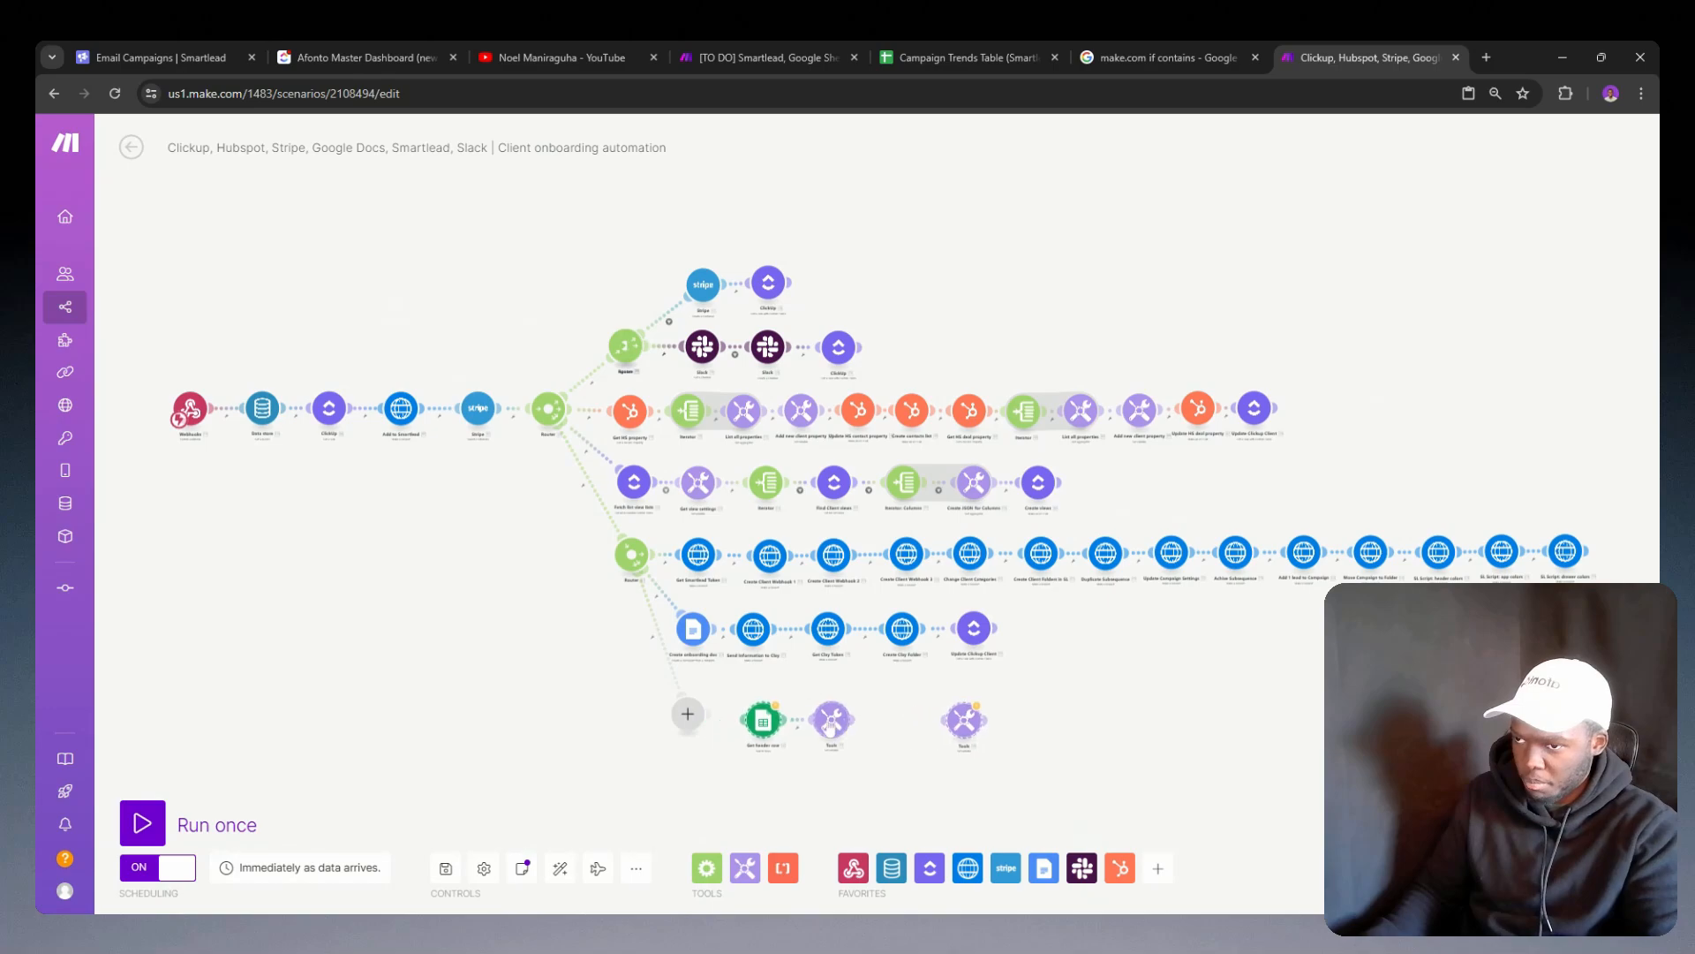
mouse_move(761, 723)
mouse_down()
mouse_move(737, 721)
mouse_move(752, 721)
mouse_up()
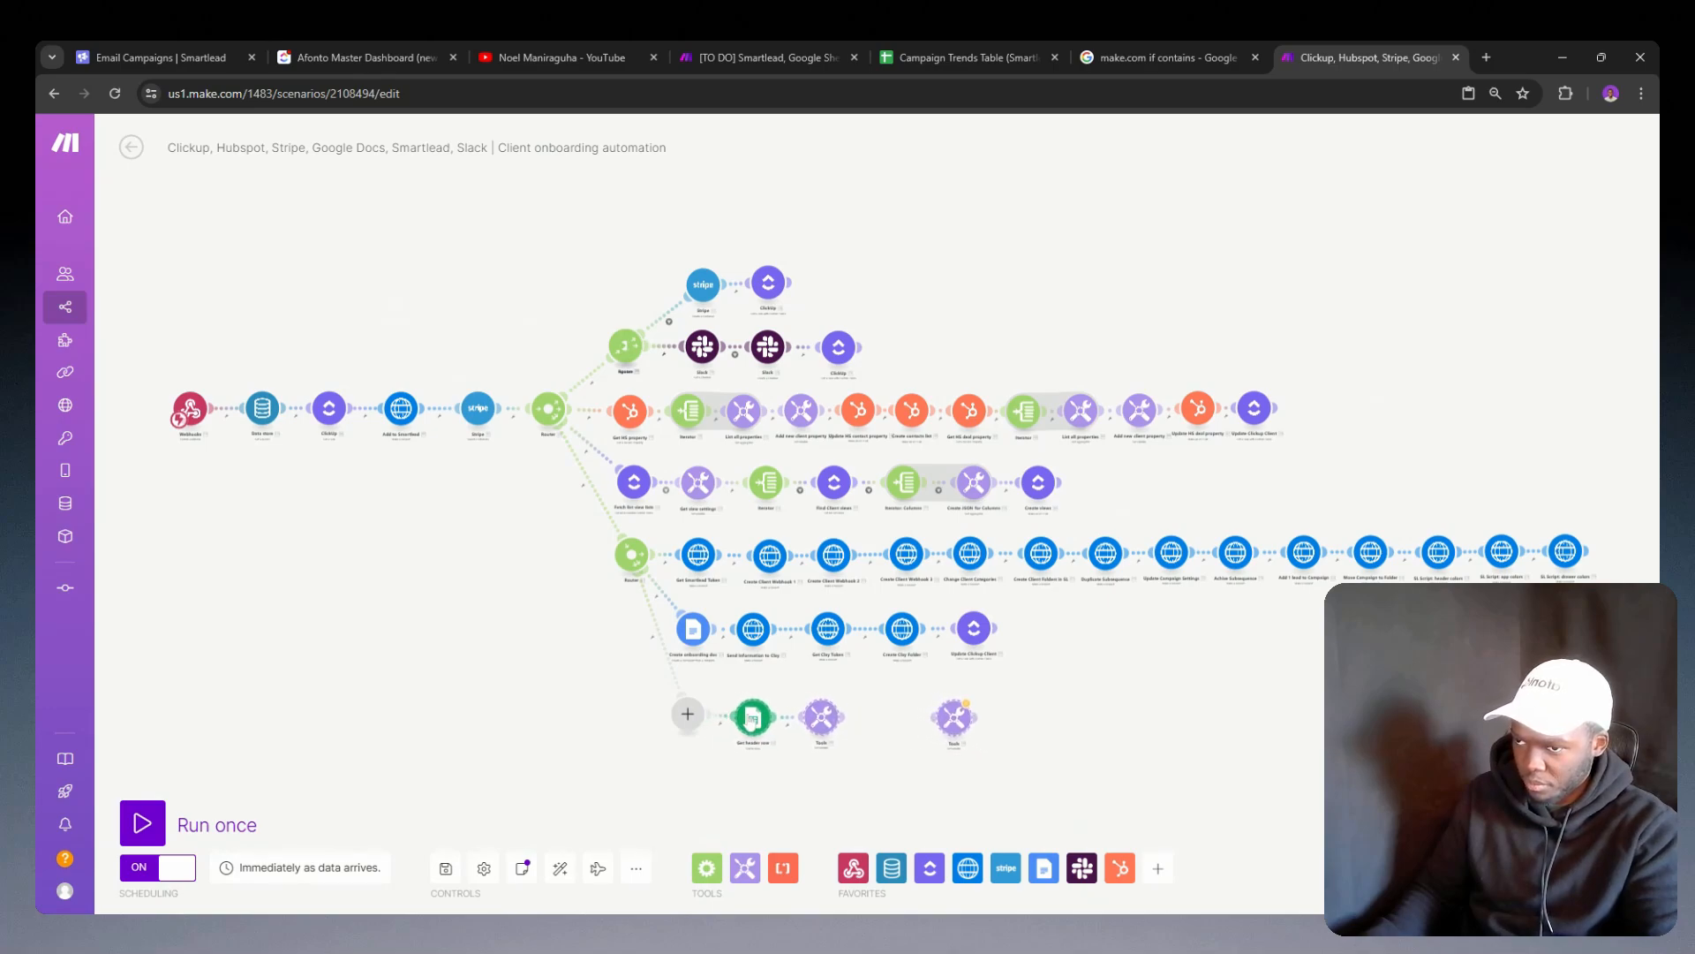
Step: Delete the empty placeholder modules and place Get header row directly after the router on the new branch
click(691, 716)
click(678, 749)
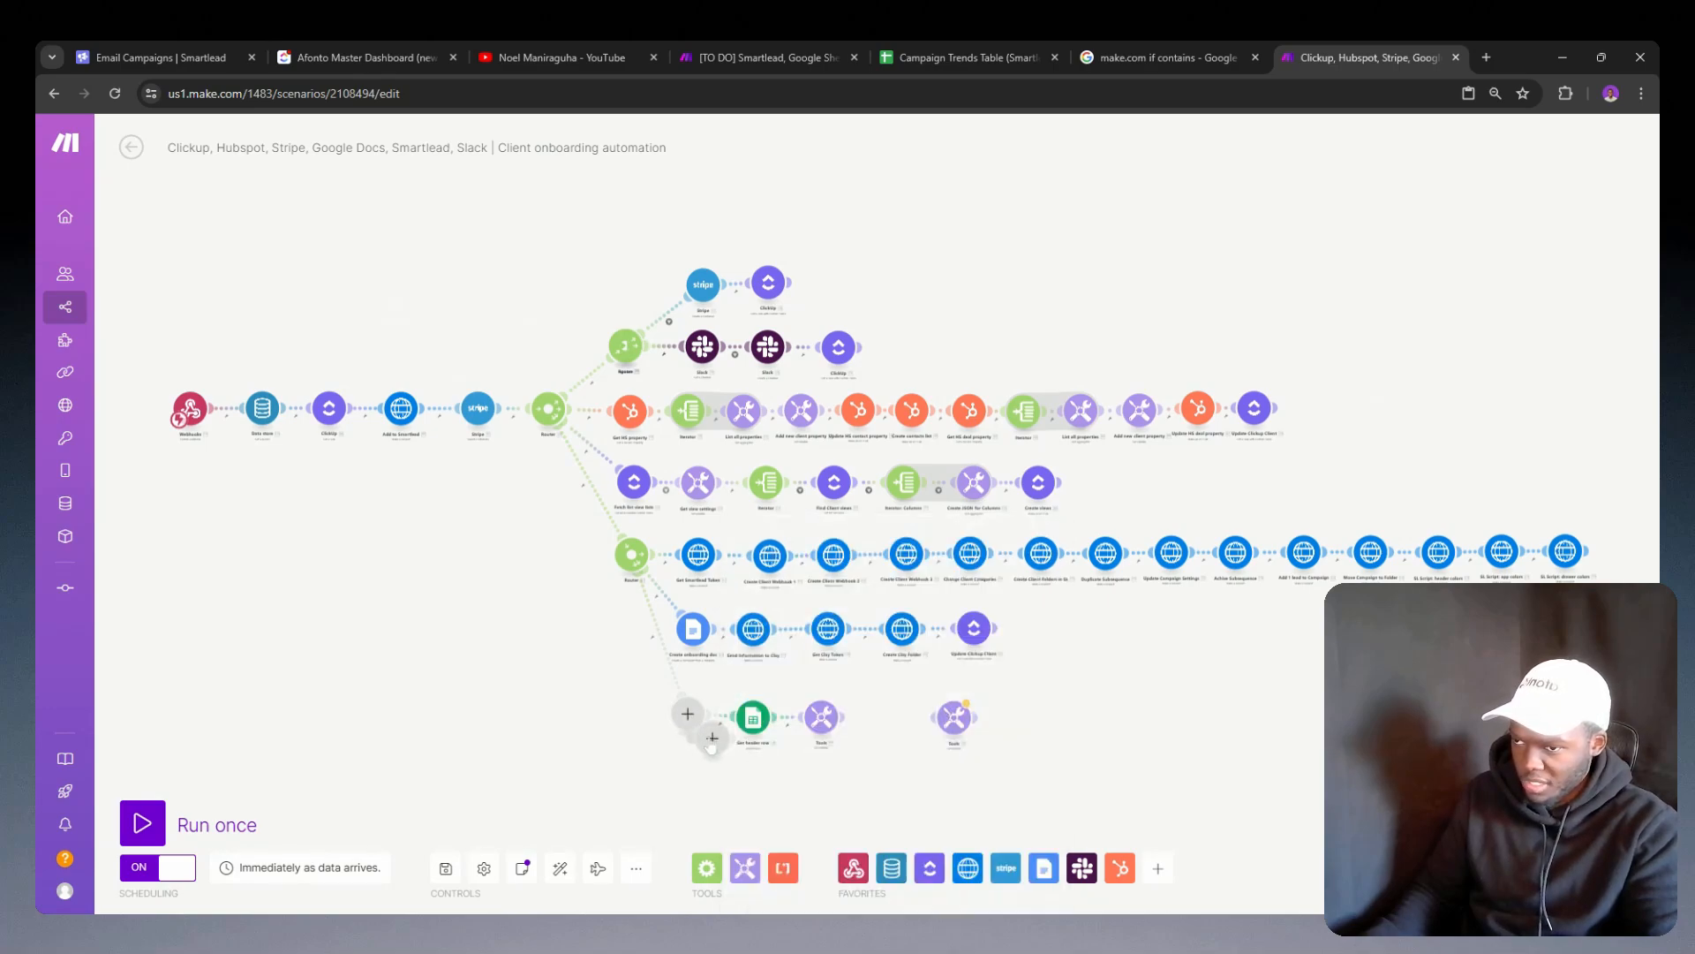
right_click(711, 740)
click(731, 776)
right_click(693, 716)
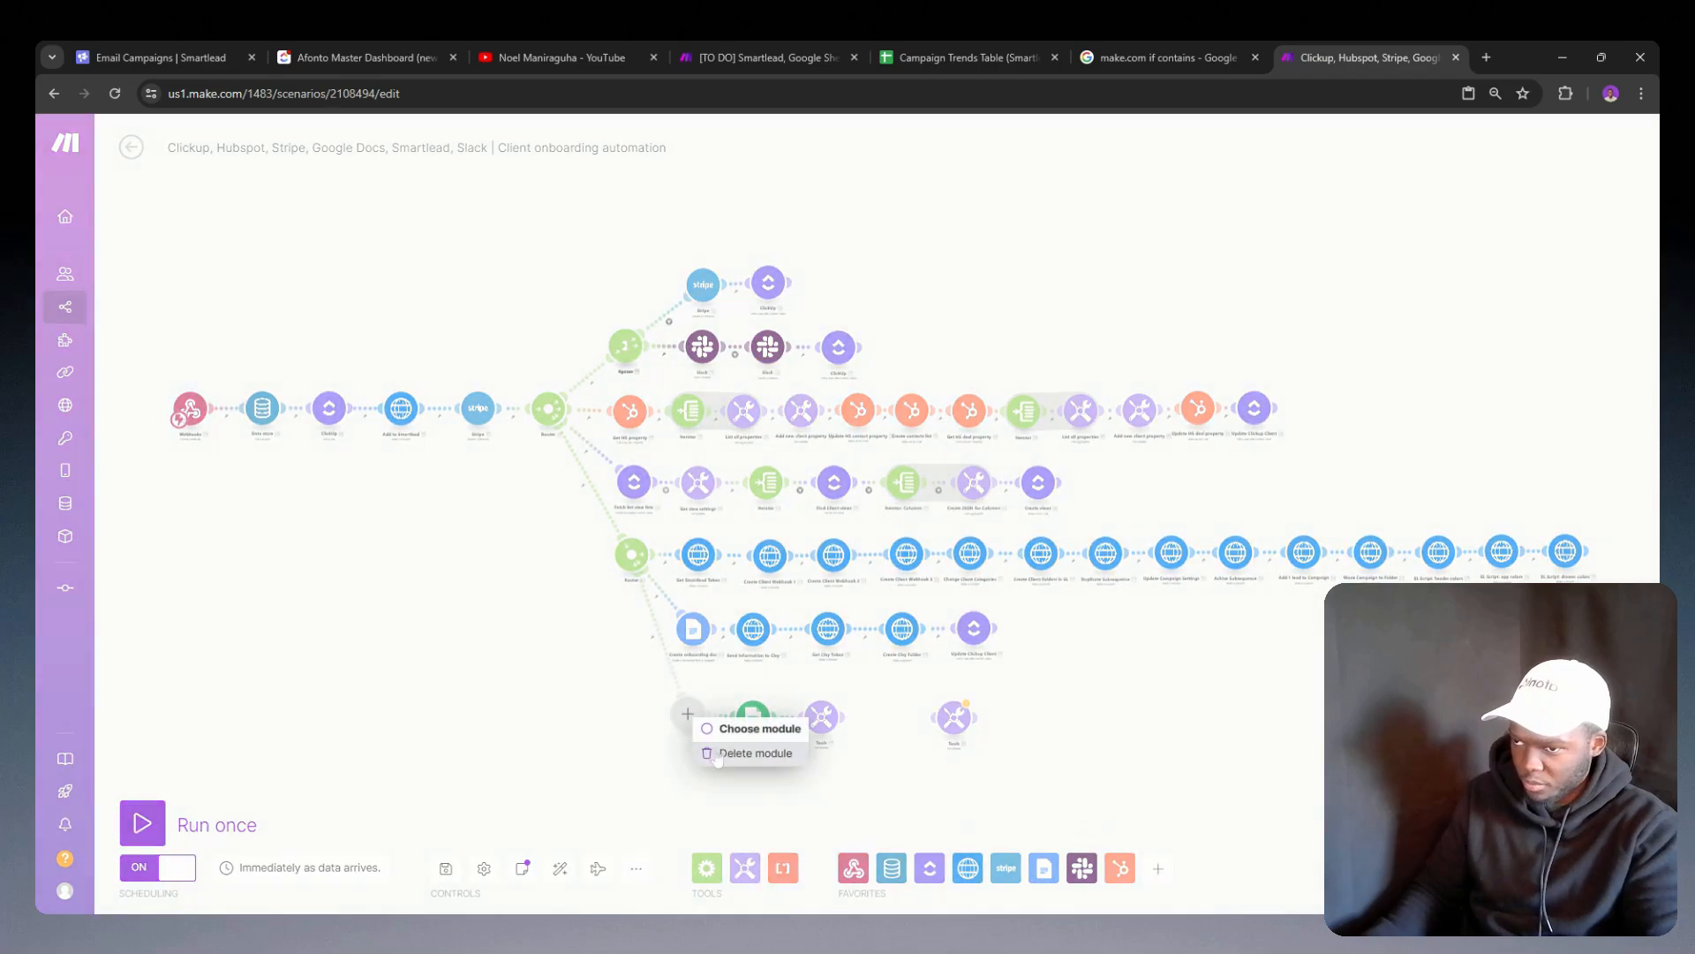
click(742, 753)
drag(750, 716, 689, 724)
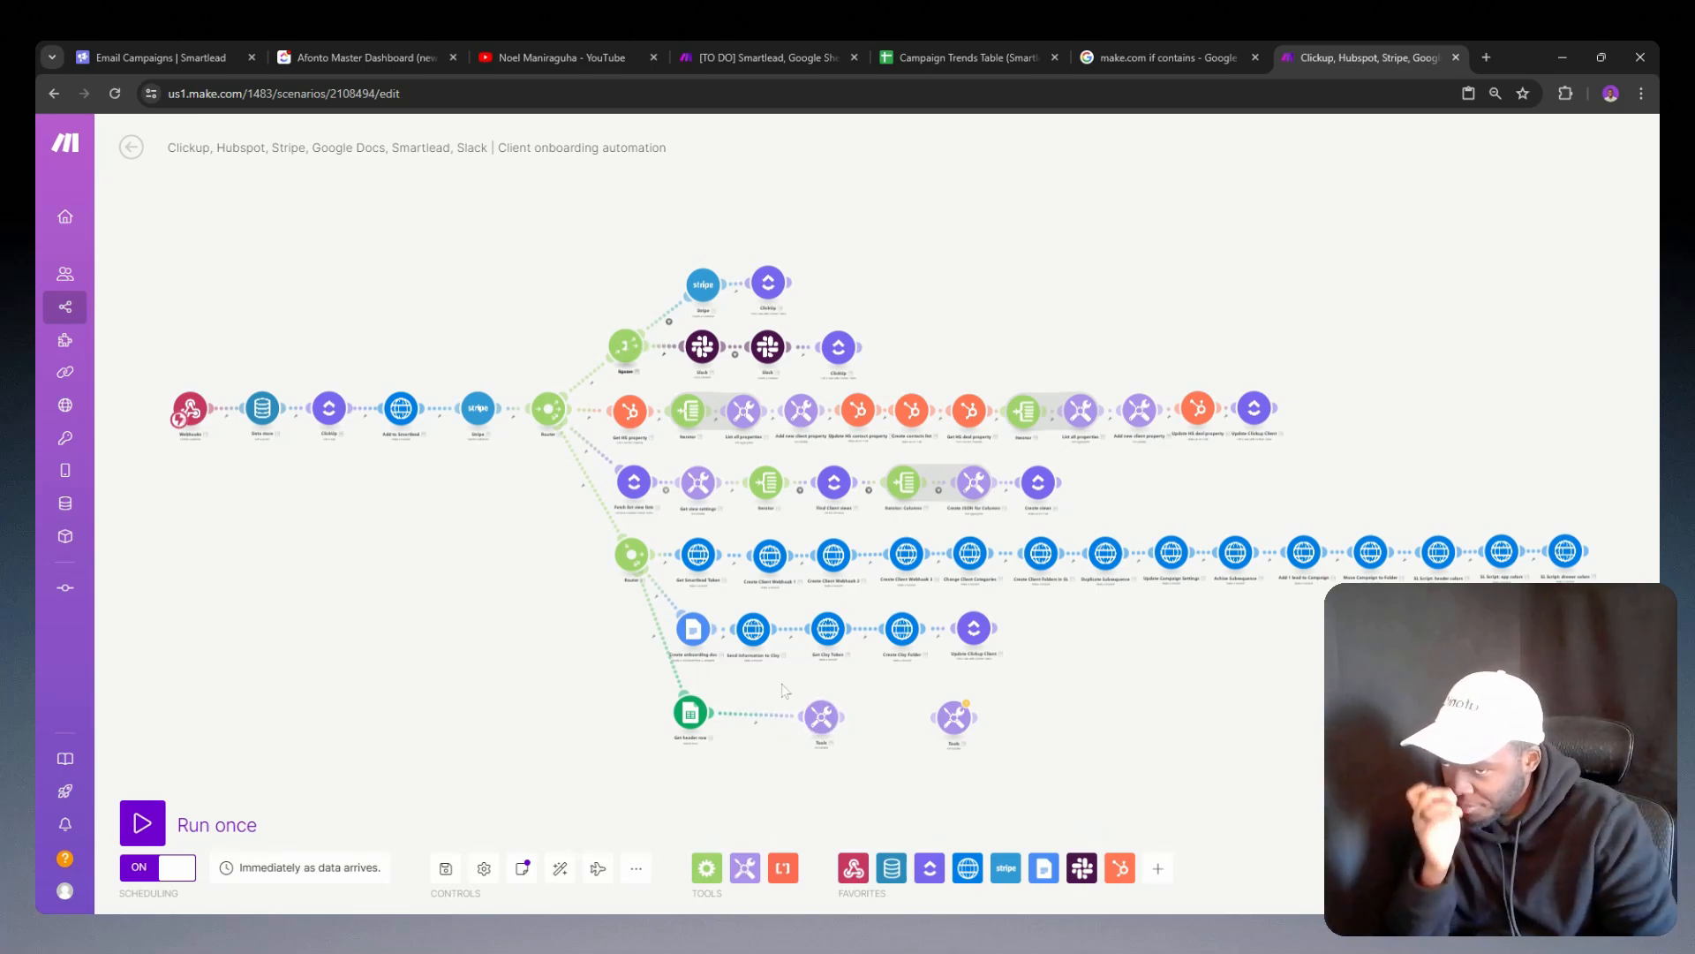
Step: Review the Get header row module's settings and move the linked Set variable module next to it
scroll(715, 755, up, 5)
click(639, 652)
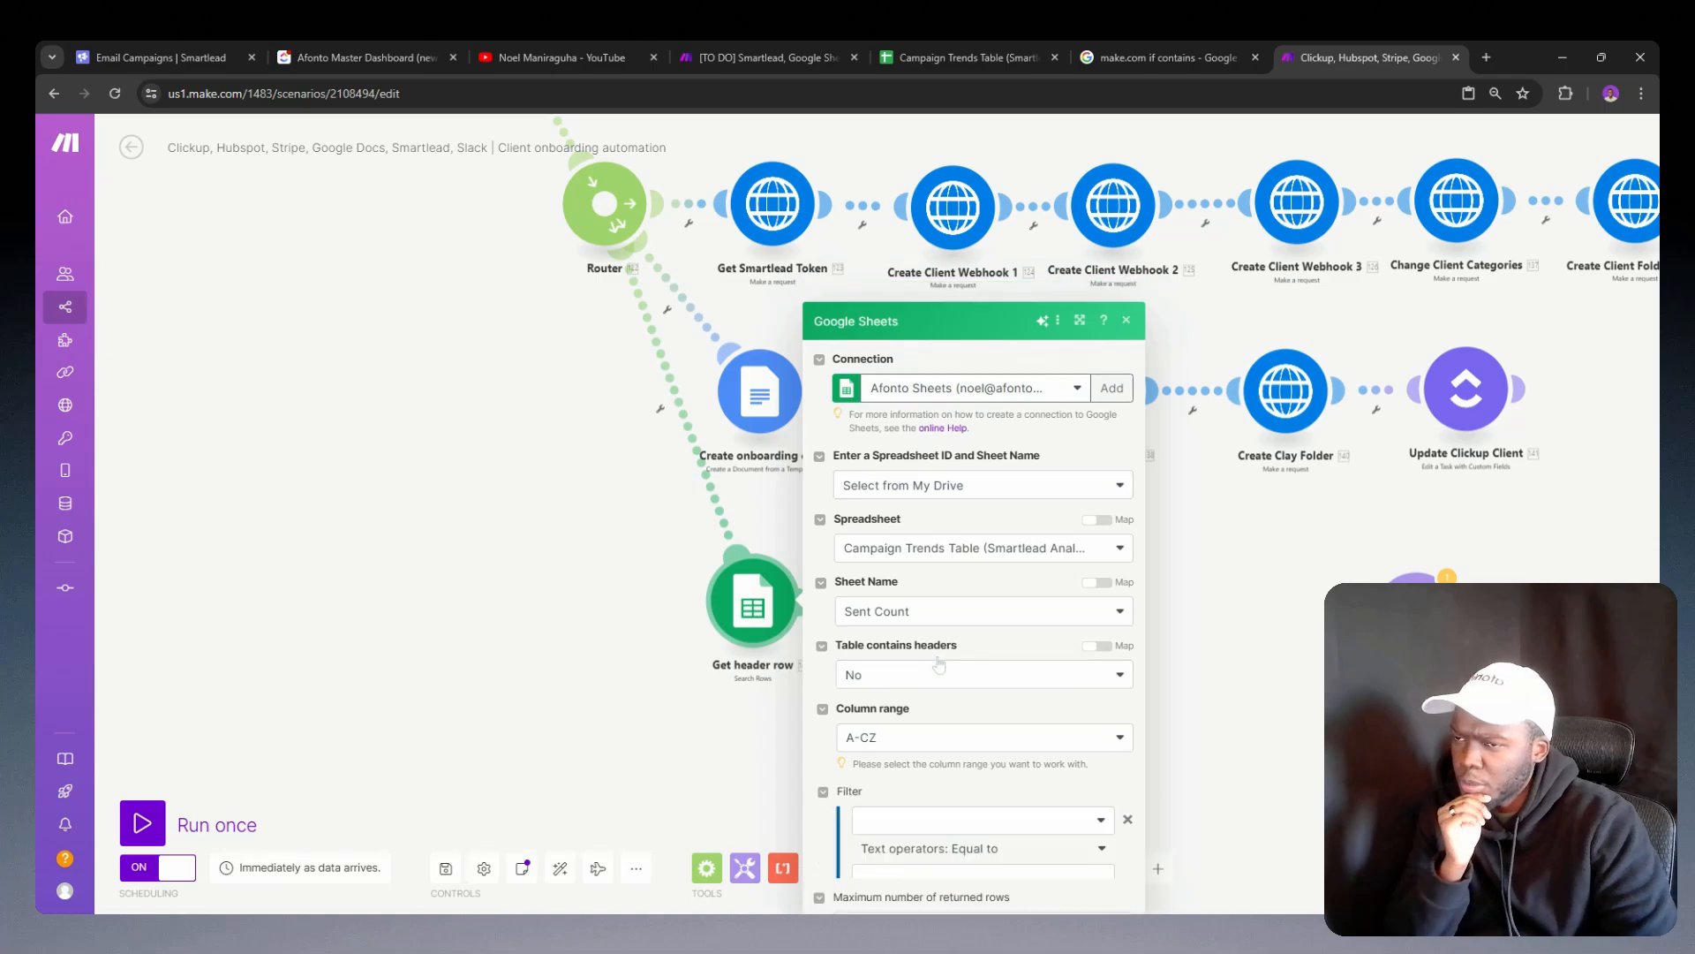
click(1246, 697)
drag(1069, 629, 918, 621)
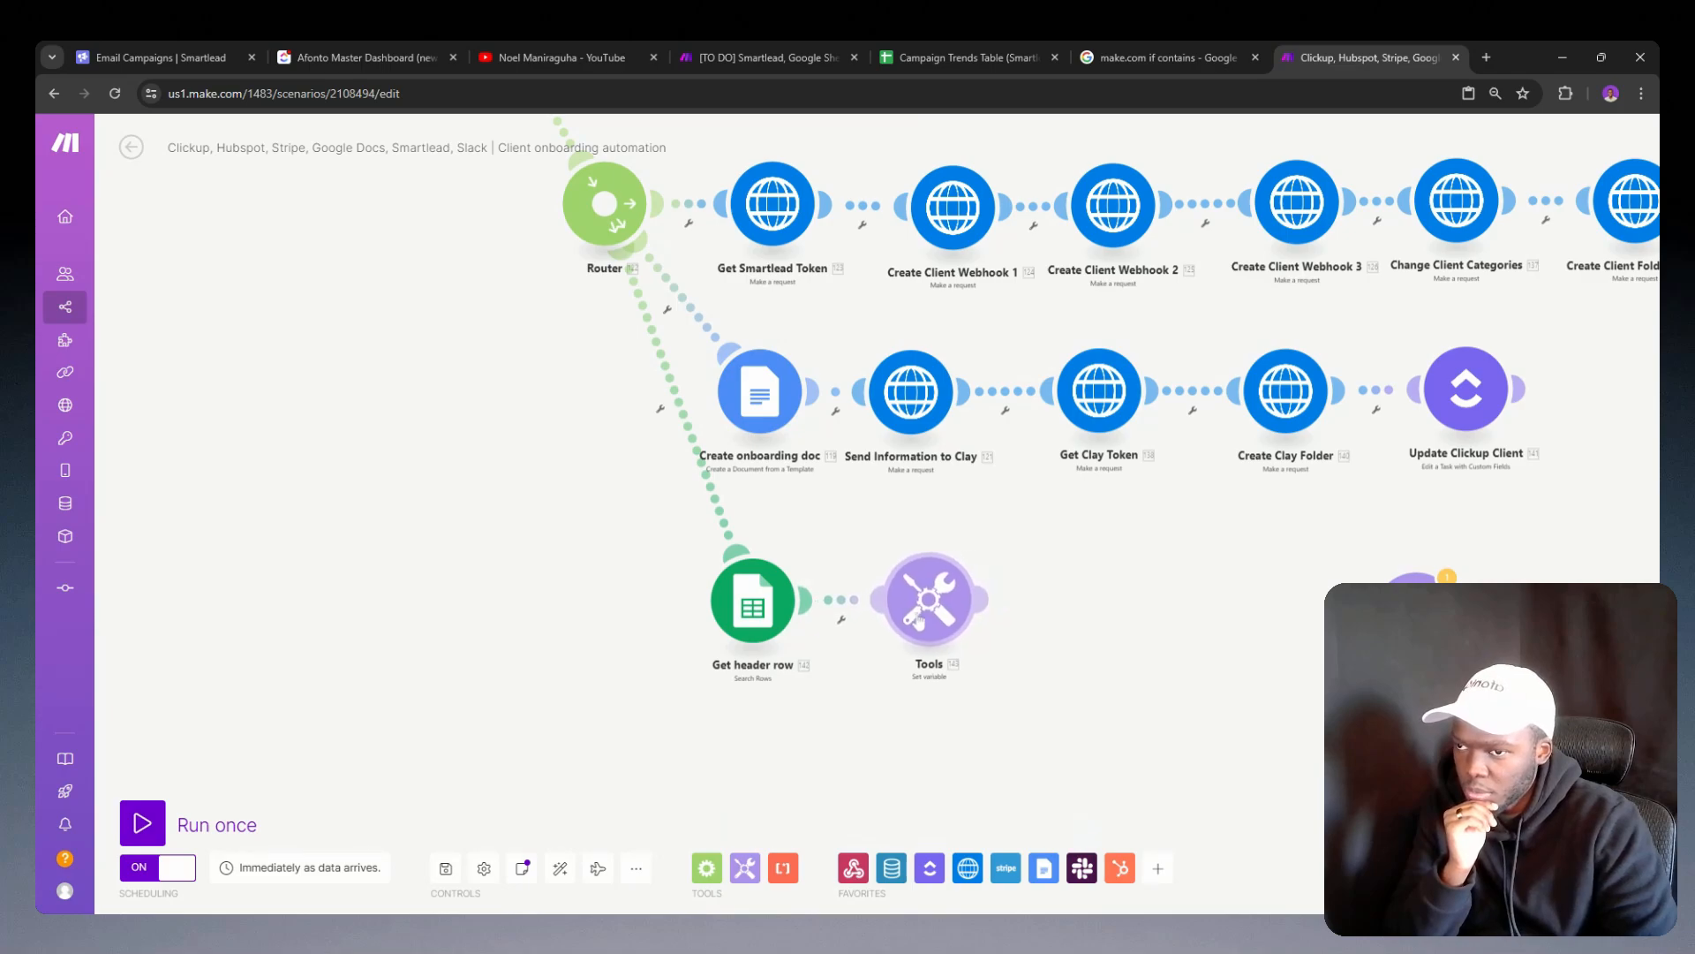
Step: Copy the JSON variable's value from the Set variable module and open ChatGPT in a new browser tab
click(925, 618)
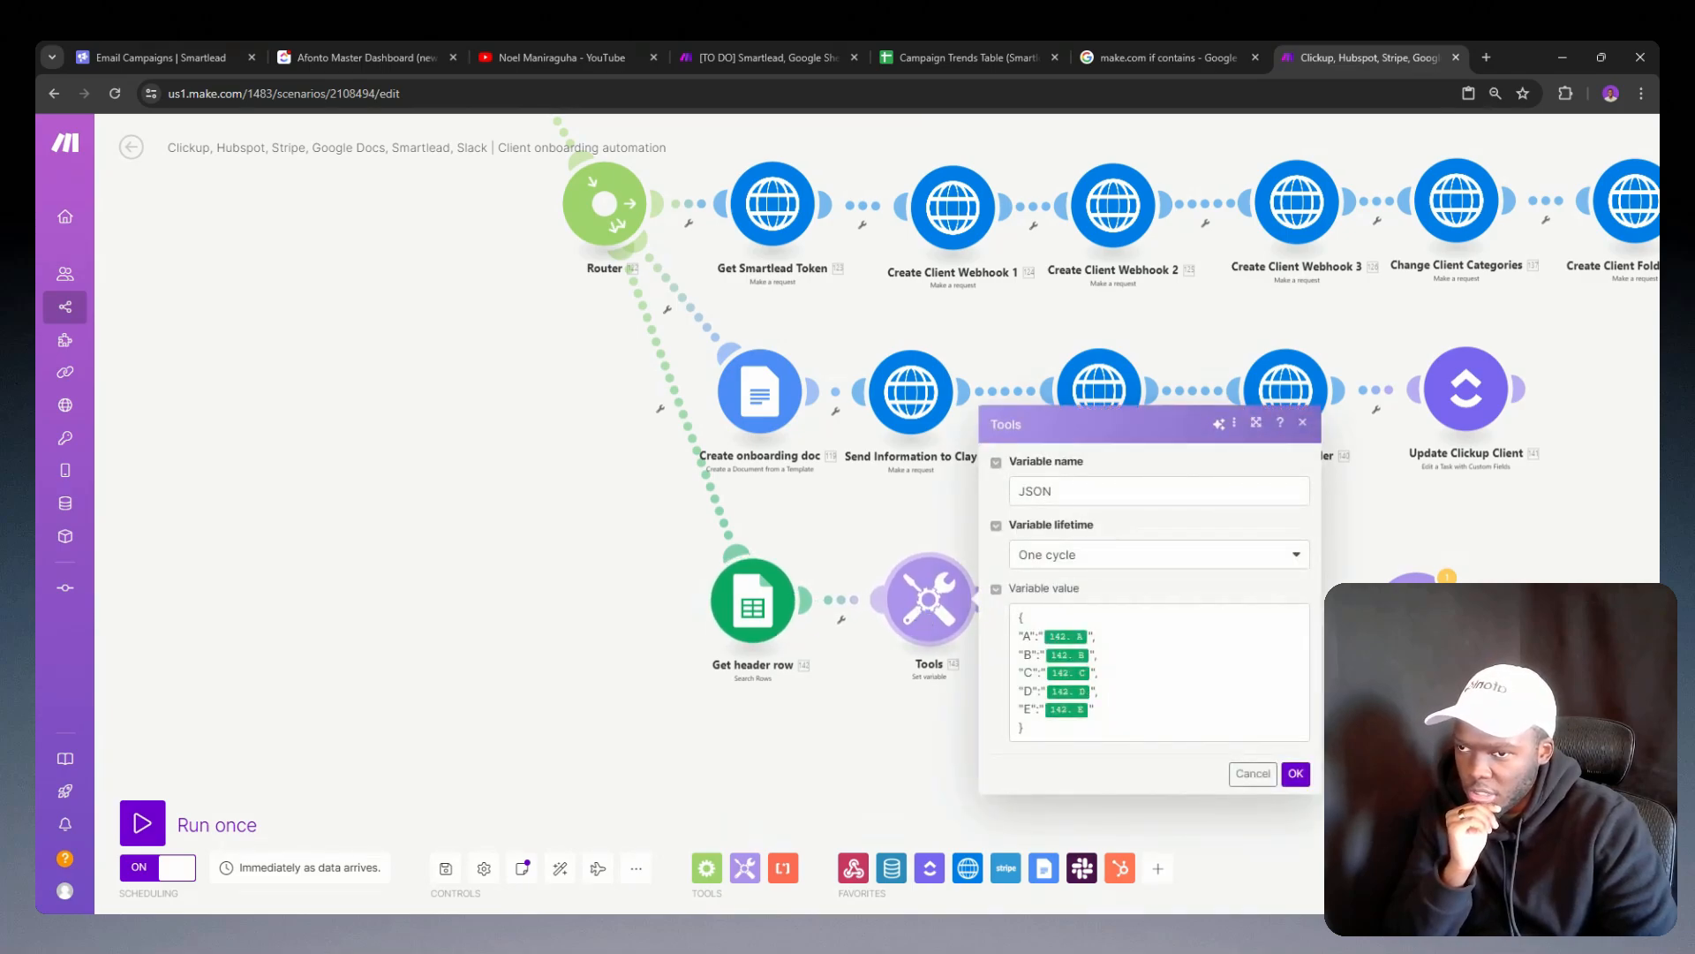
click(1151, 630)
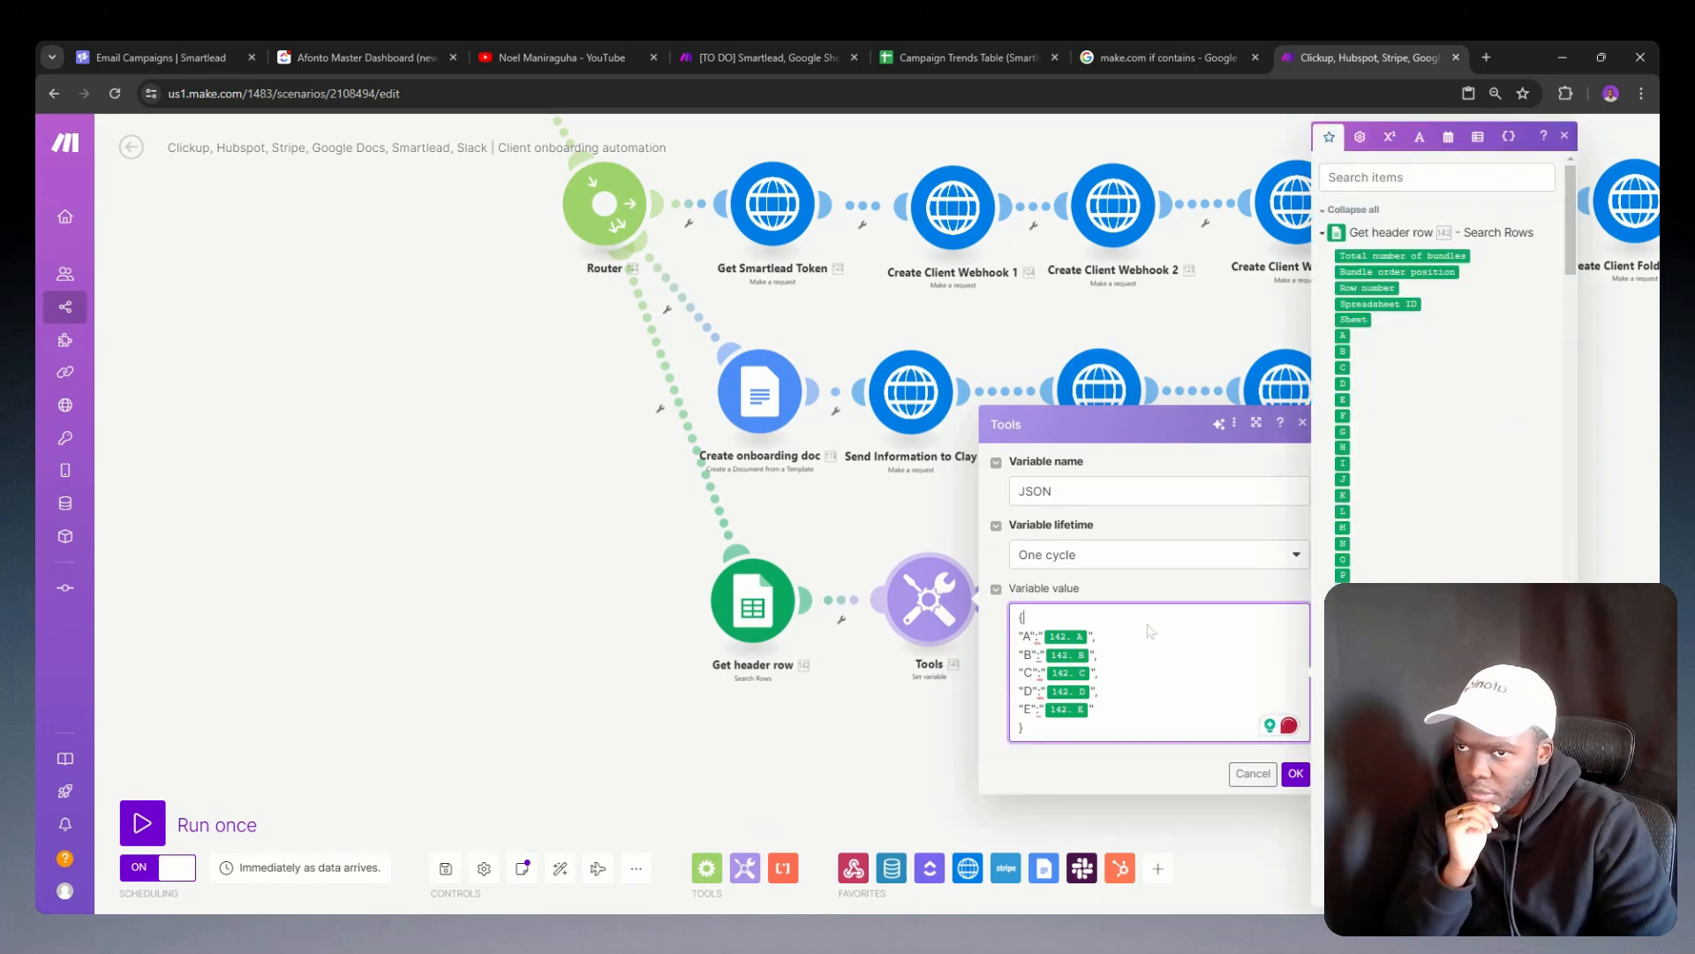
click(1486, 57)
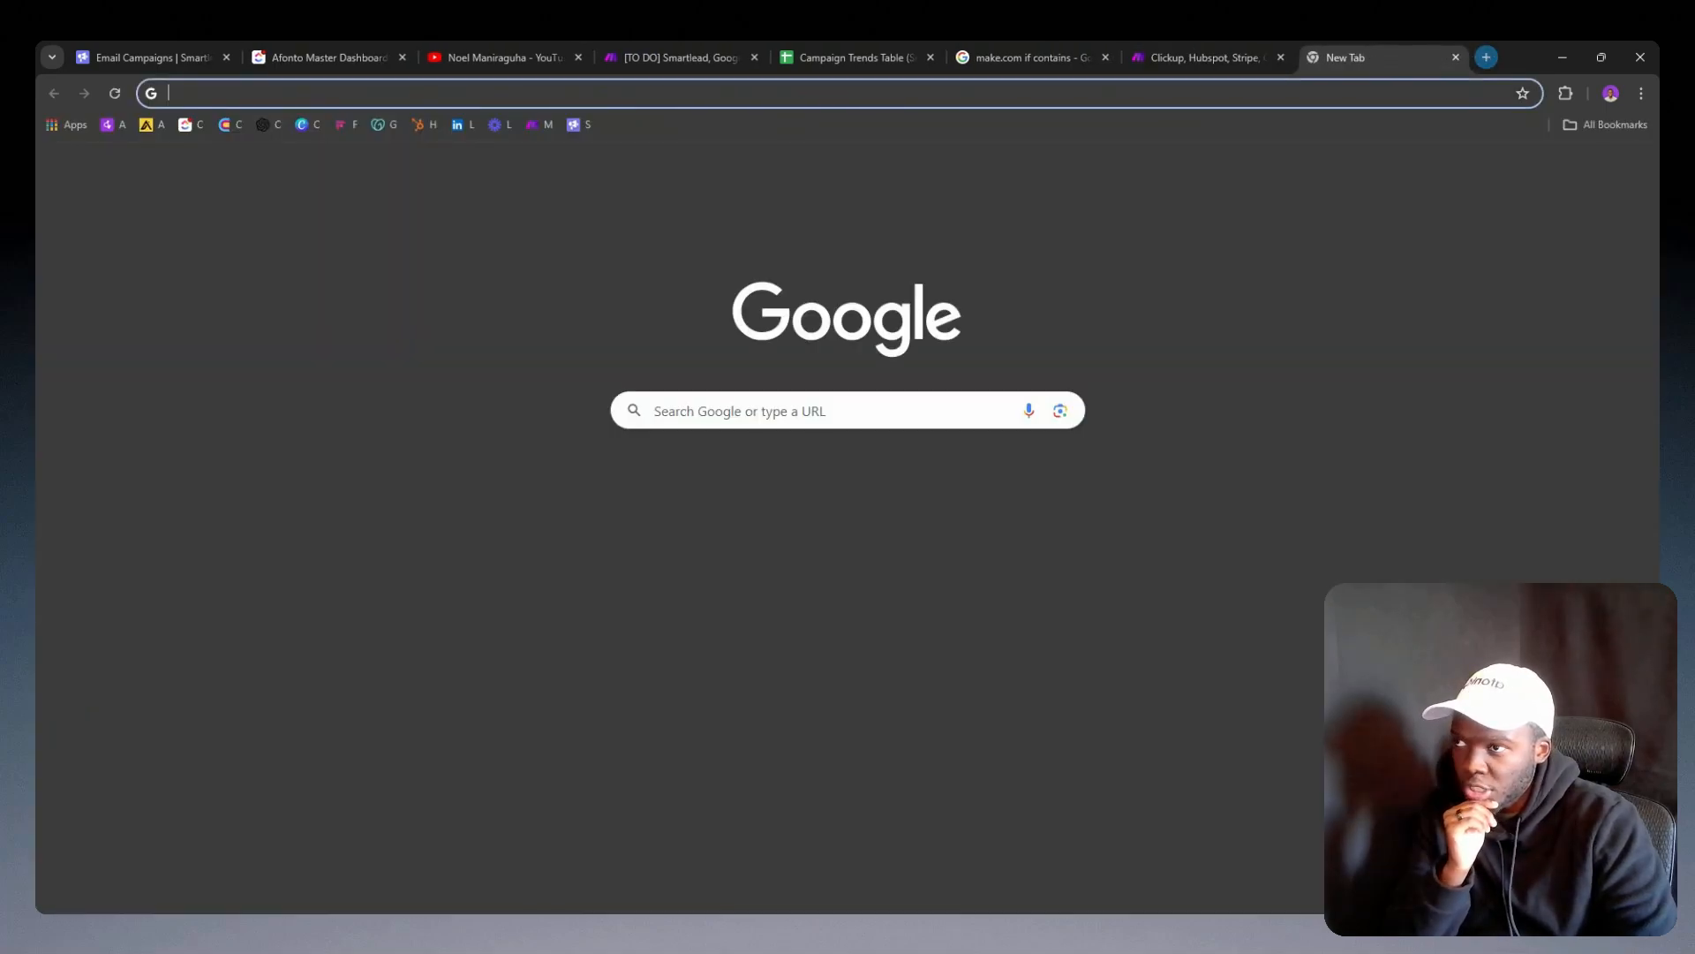
click(265, 124)
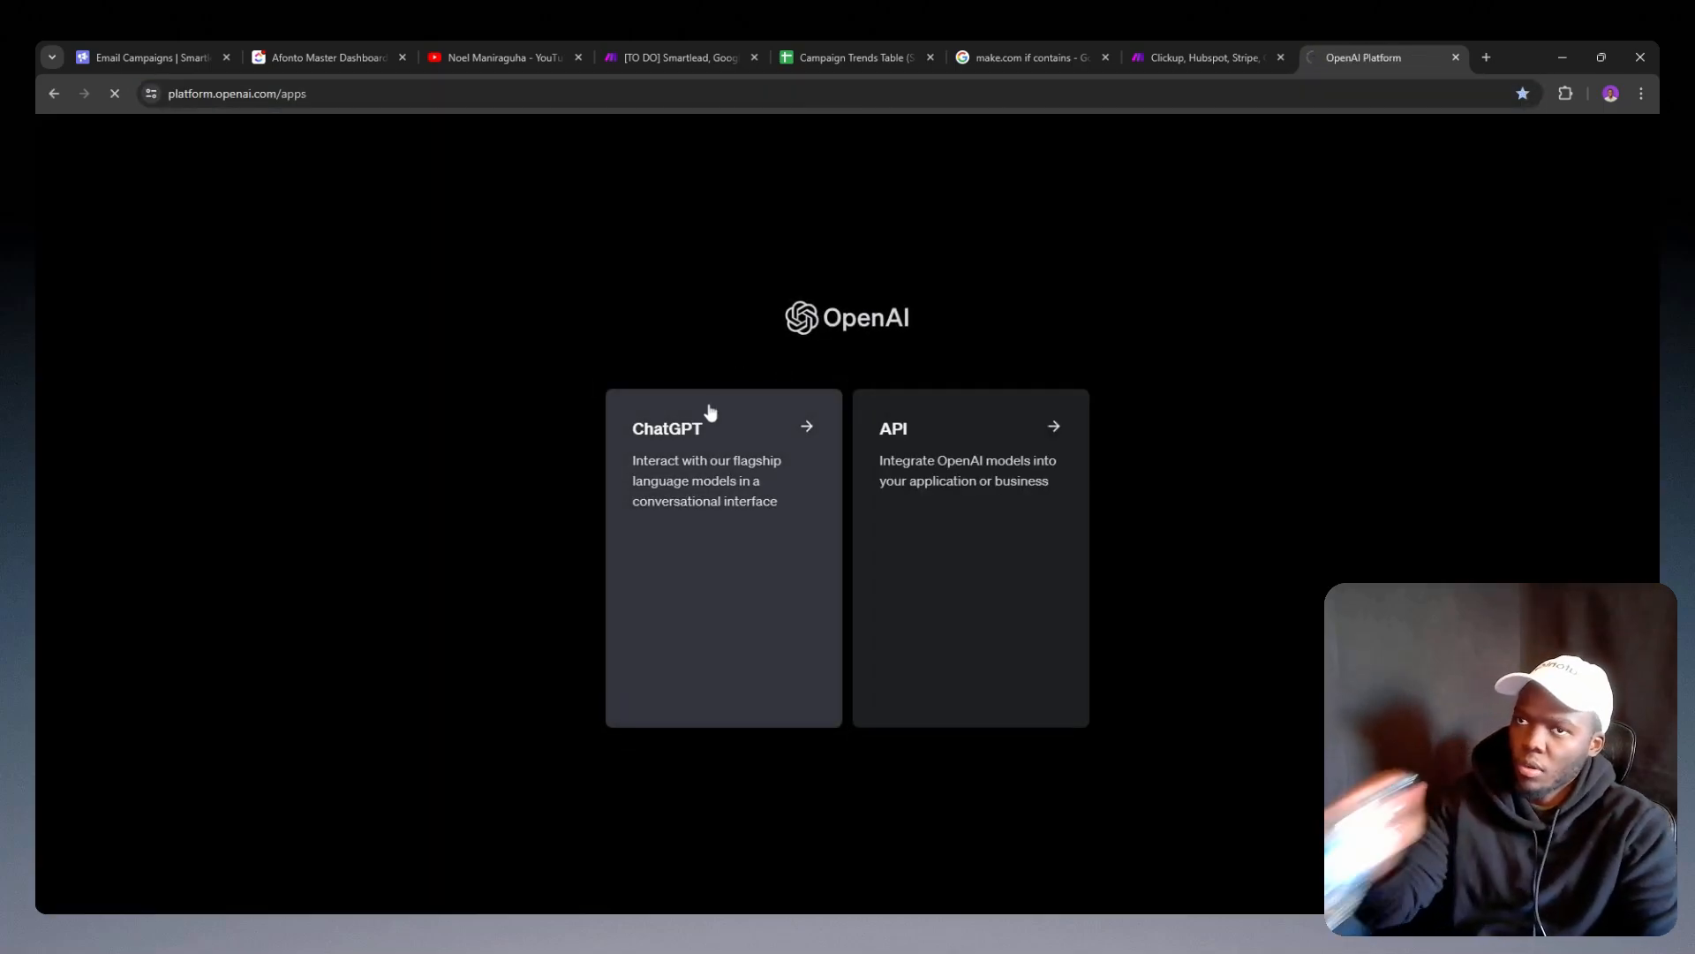
click(711, 412)
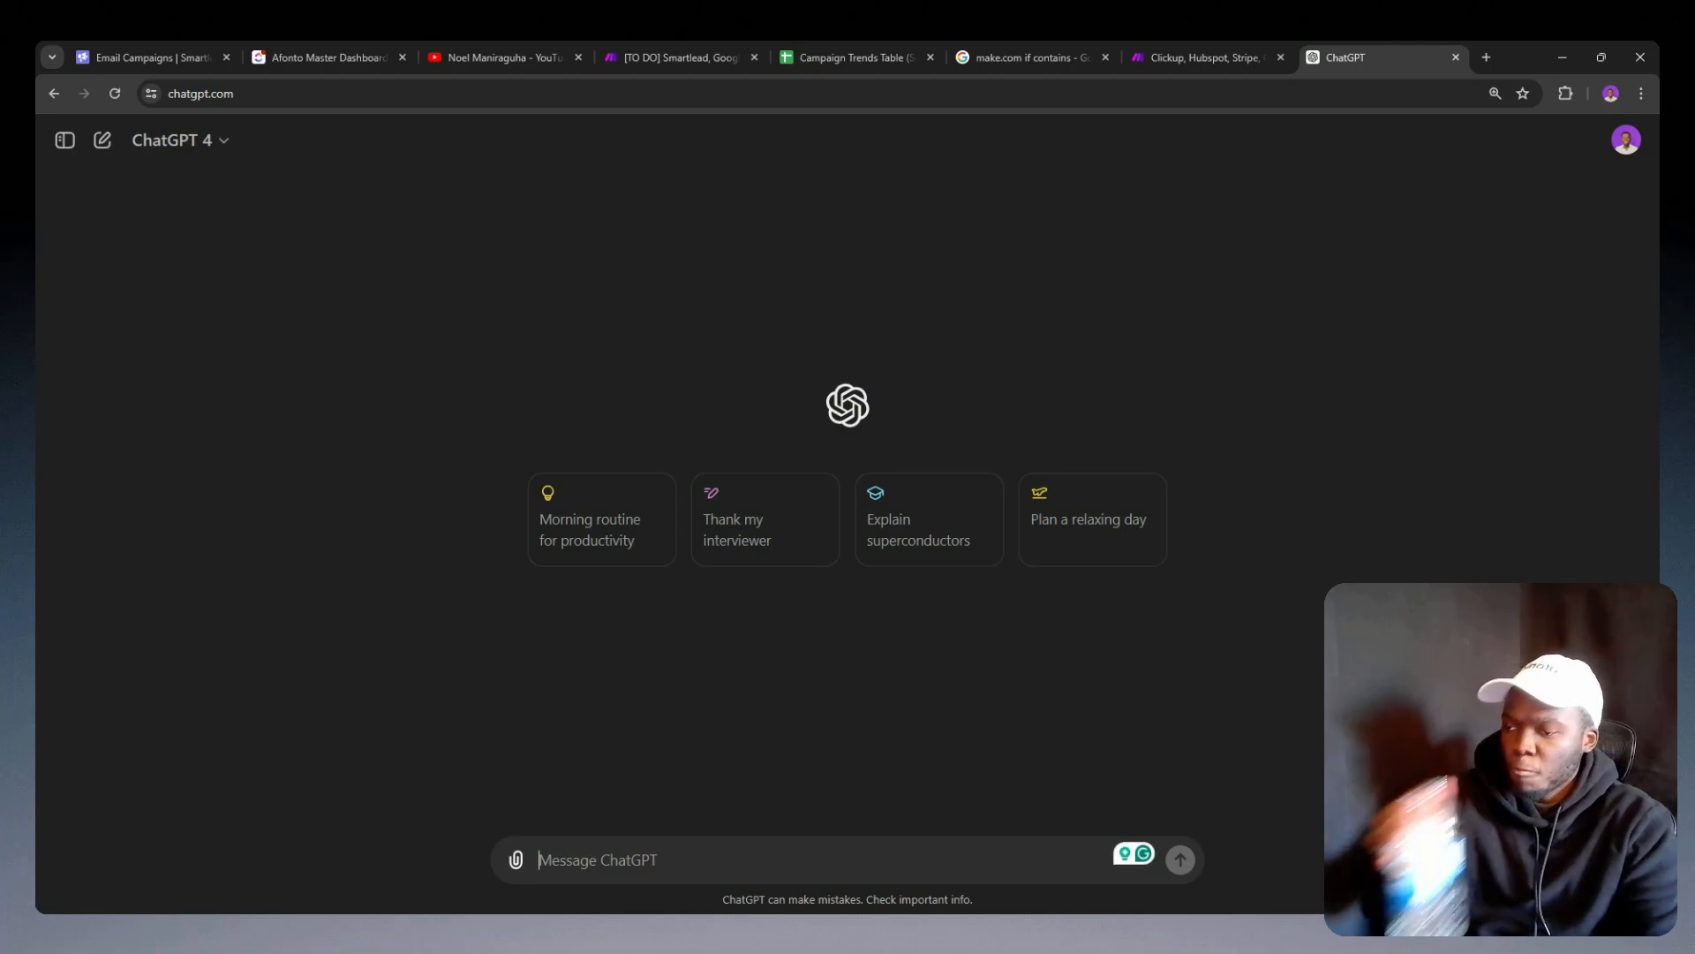
text({ "A":"{{142.`0`}}", "B":"{{142.`1`}}", "C":"{{142.`2`}}", "D":"{{142.`3`}}", "E":"{{142.`4`}}" })
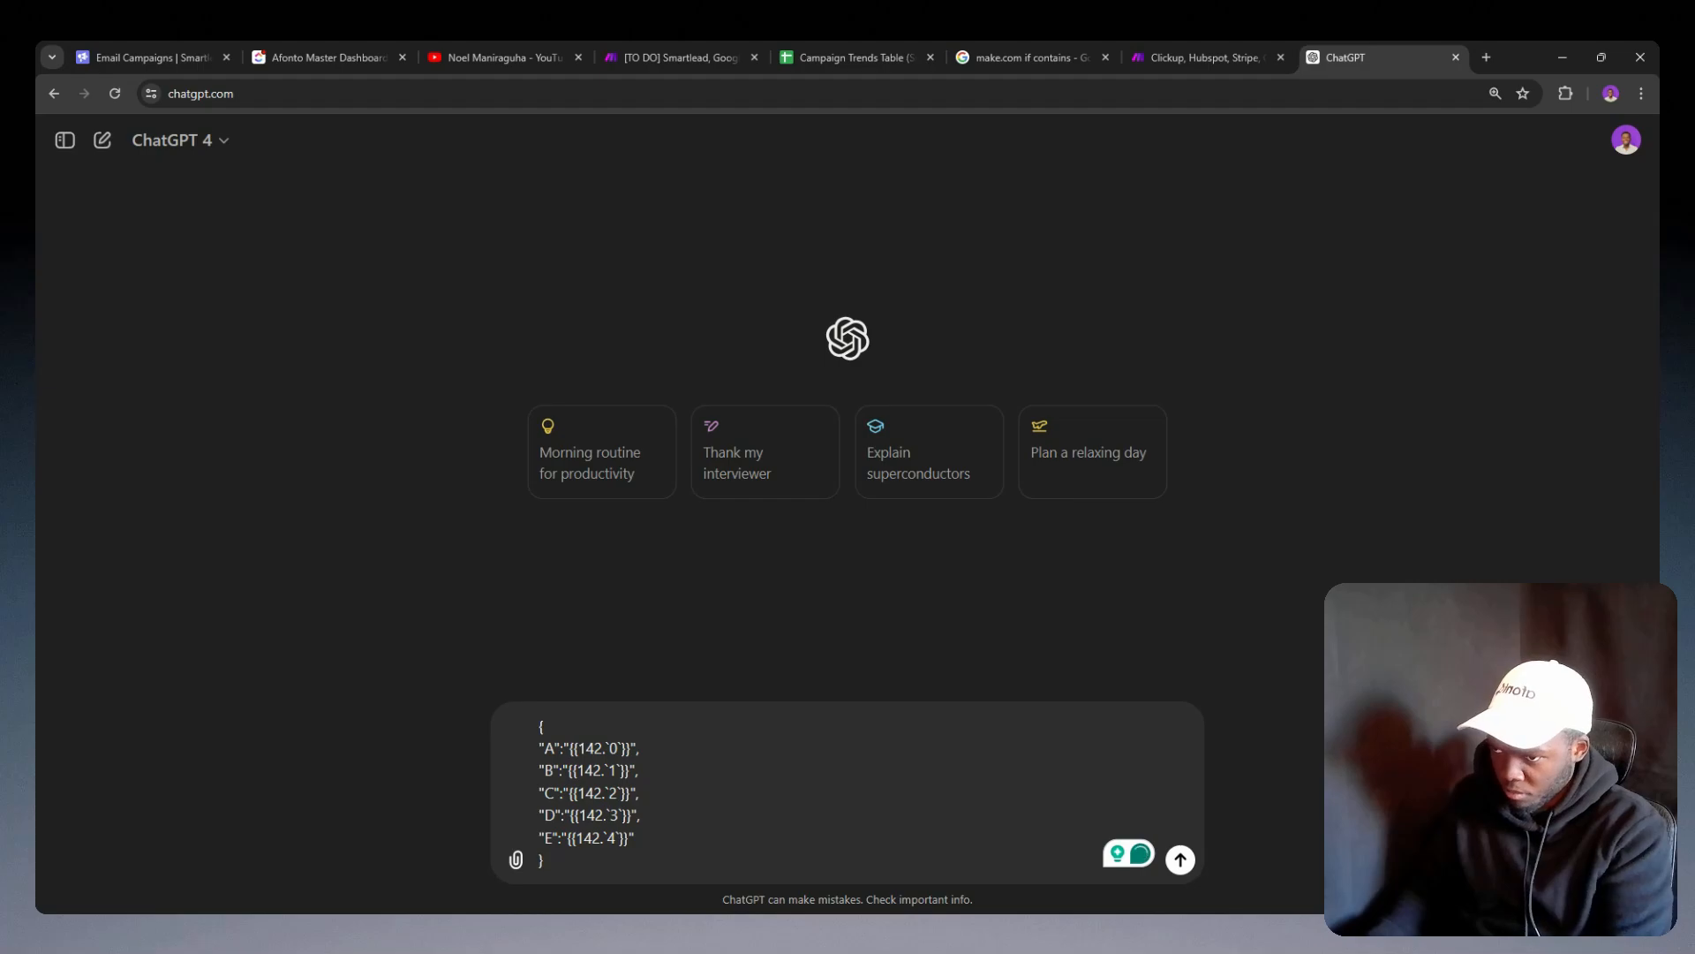
key(shift+Return)
key(shift+Return)
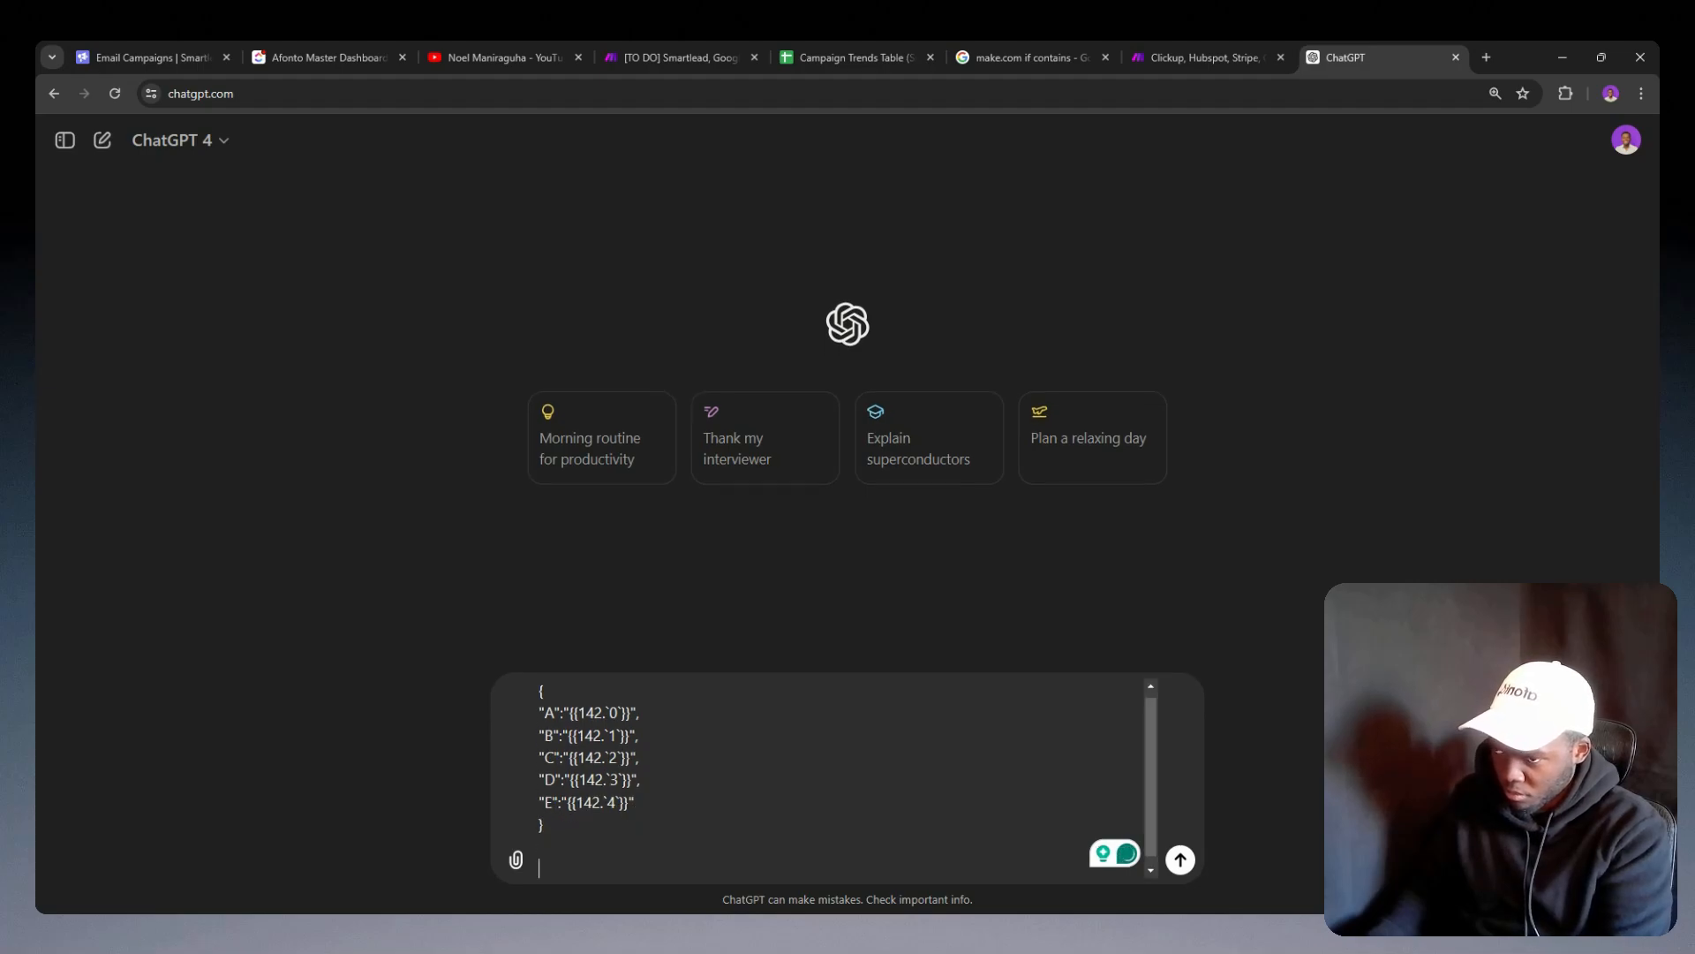
key(BackSpace)
key(BackSpace)
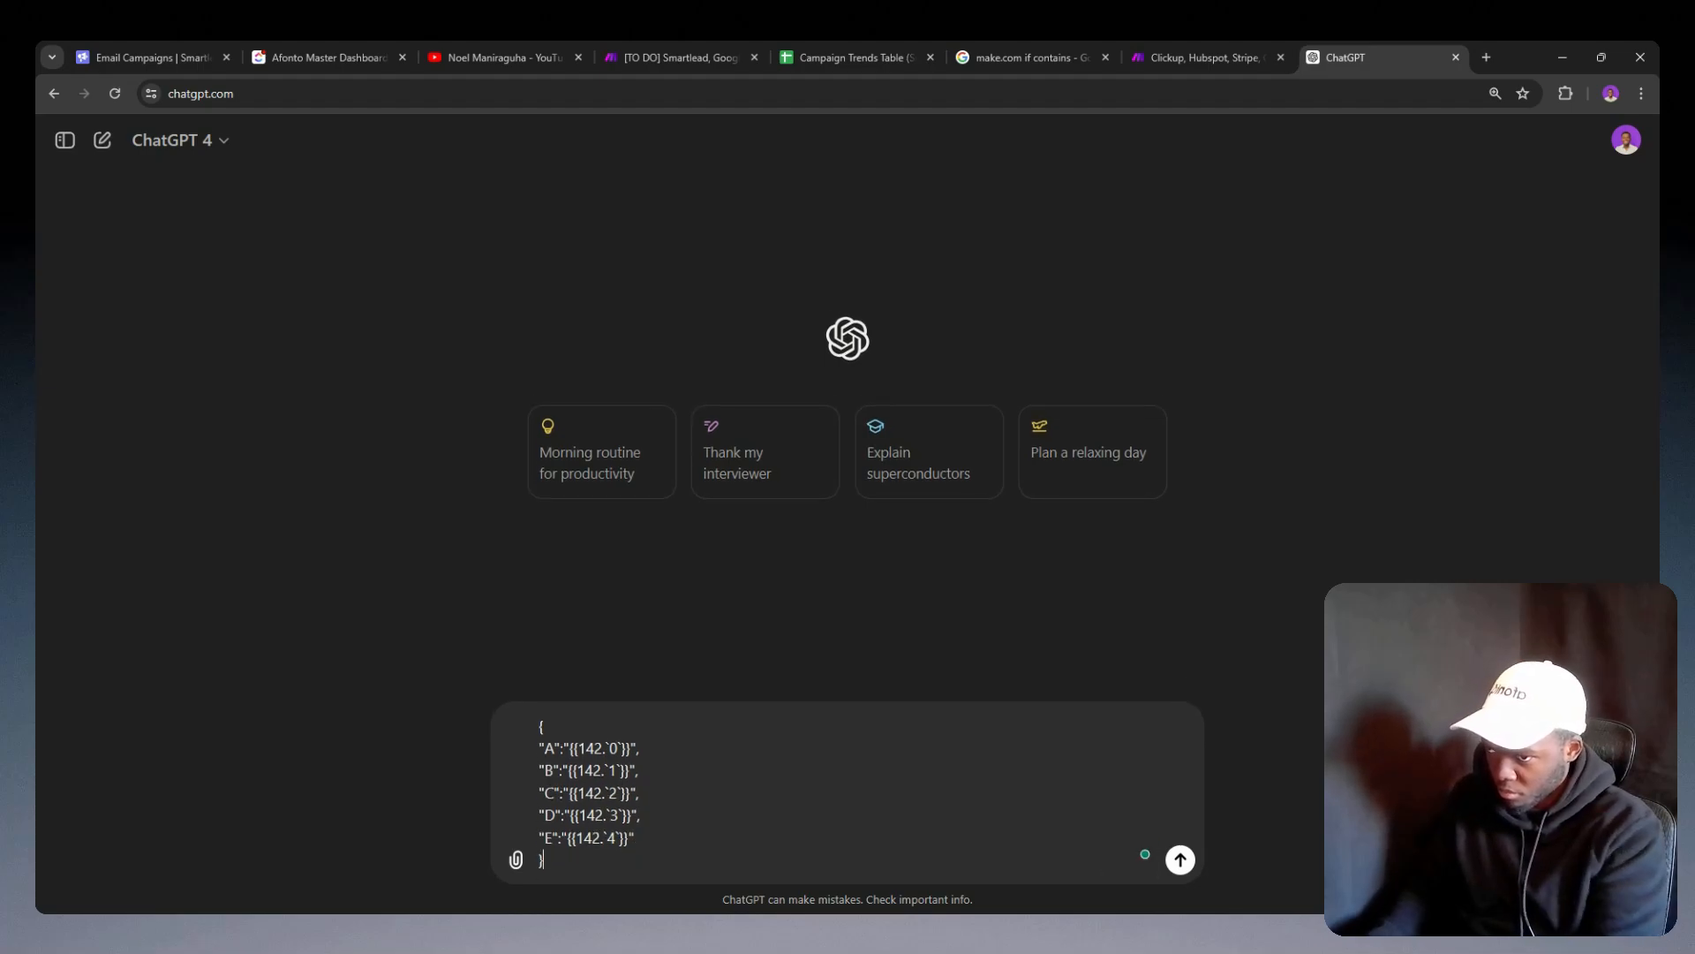
key(Return)
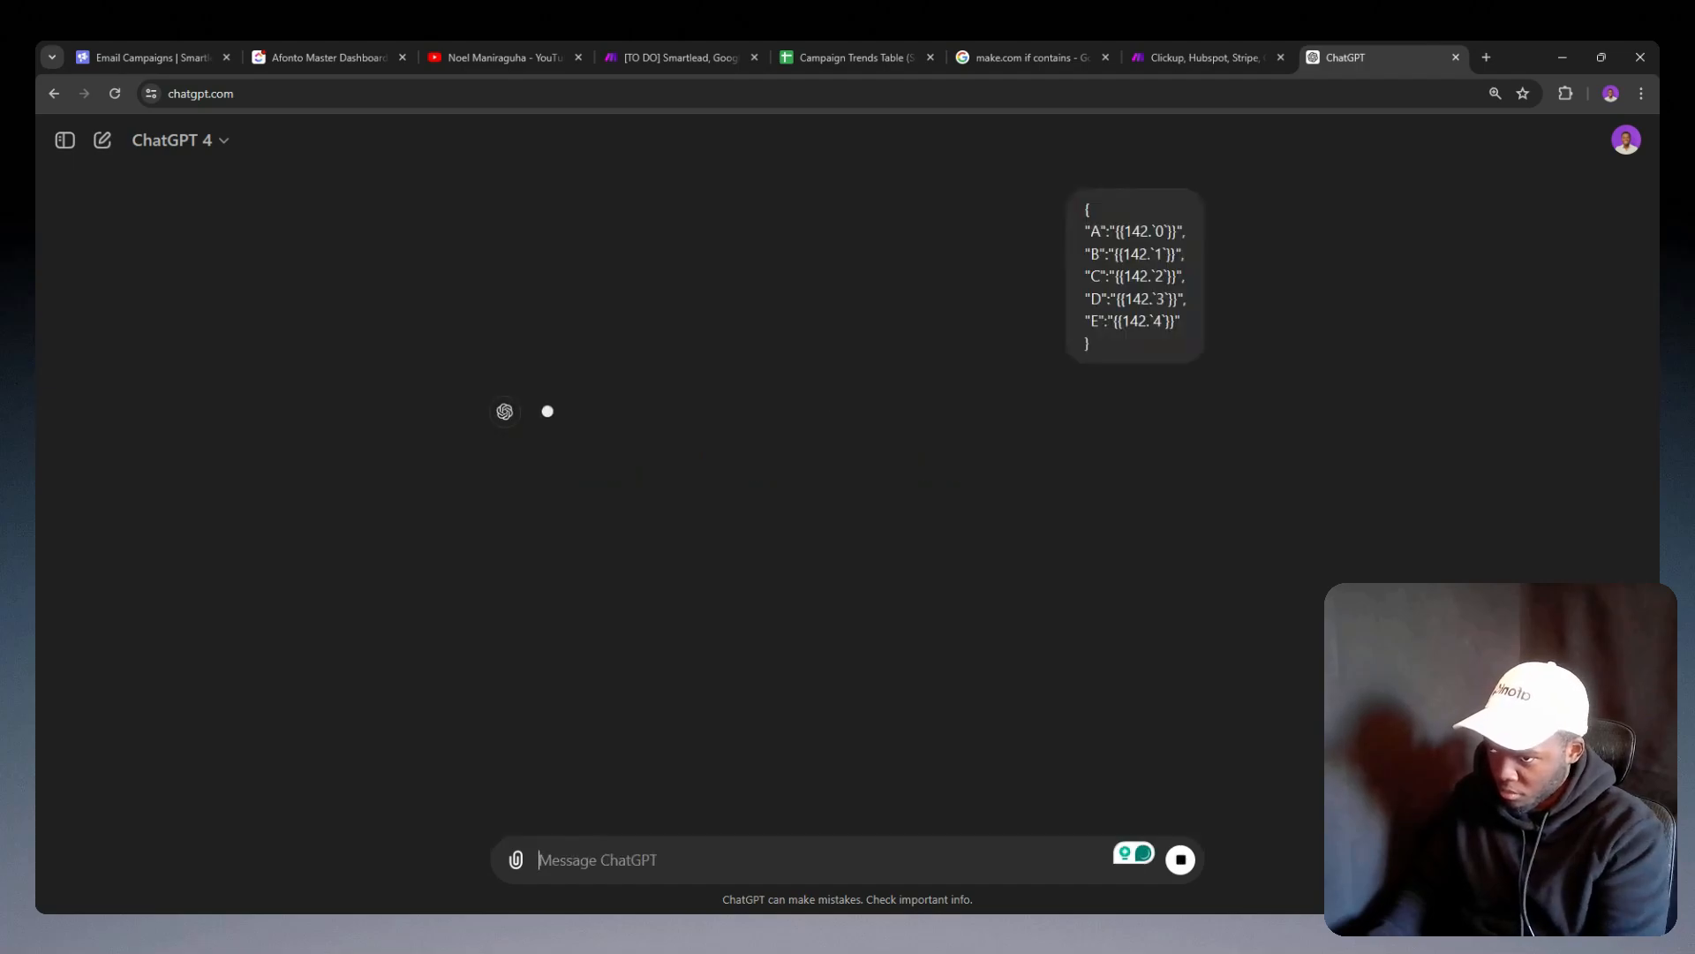
click(103, 140)
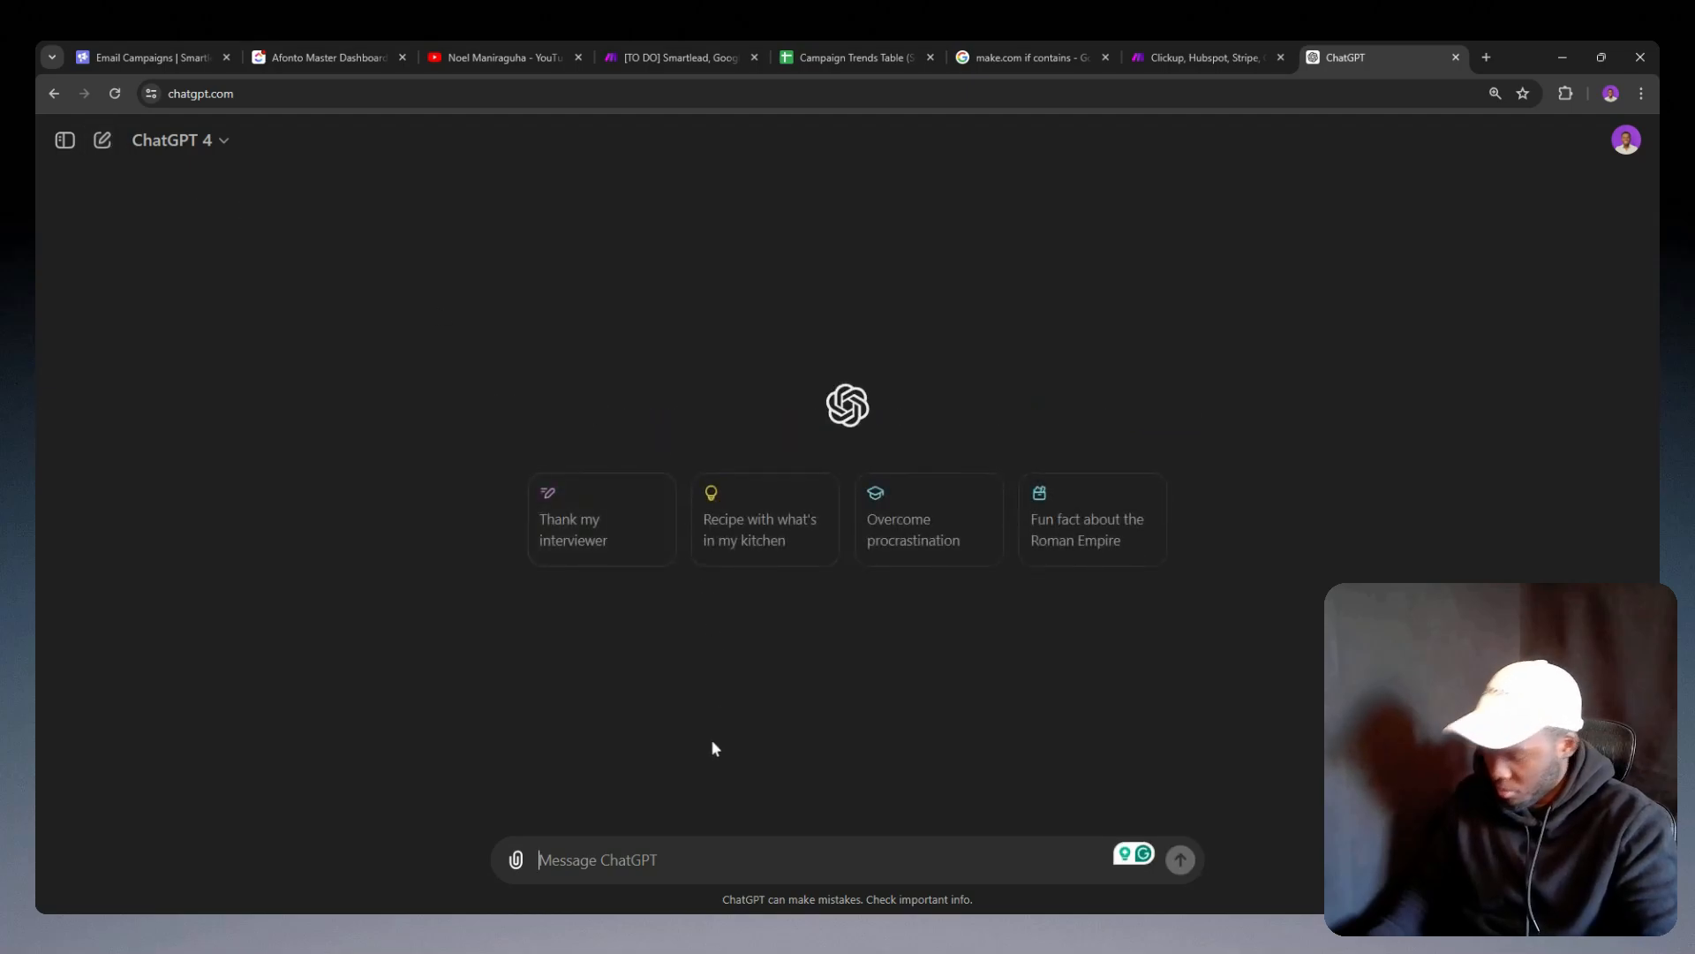
Step: Start a ChatGPT message with "In this JSON file," and paste the copied A-to-E JSON beneath it
text(iN TH)
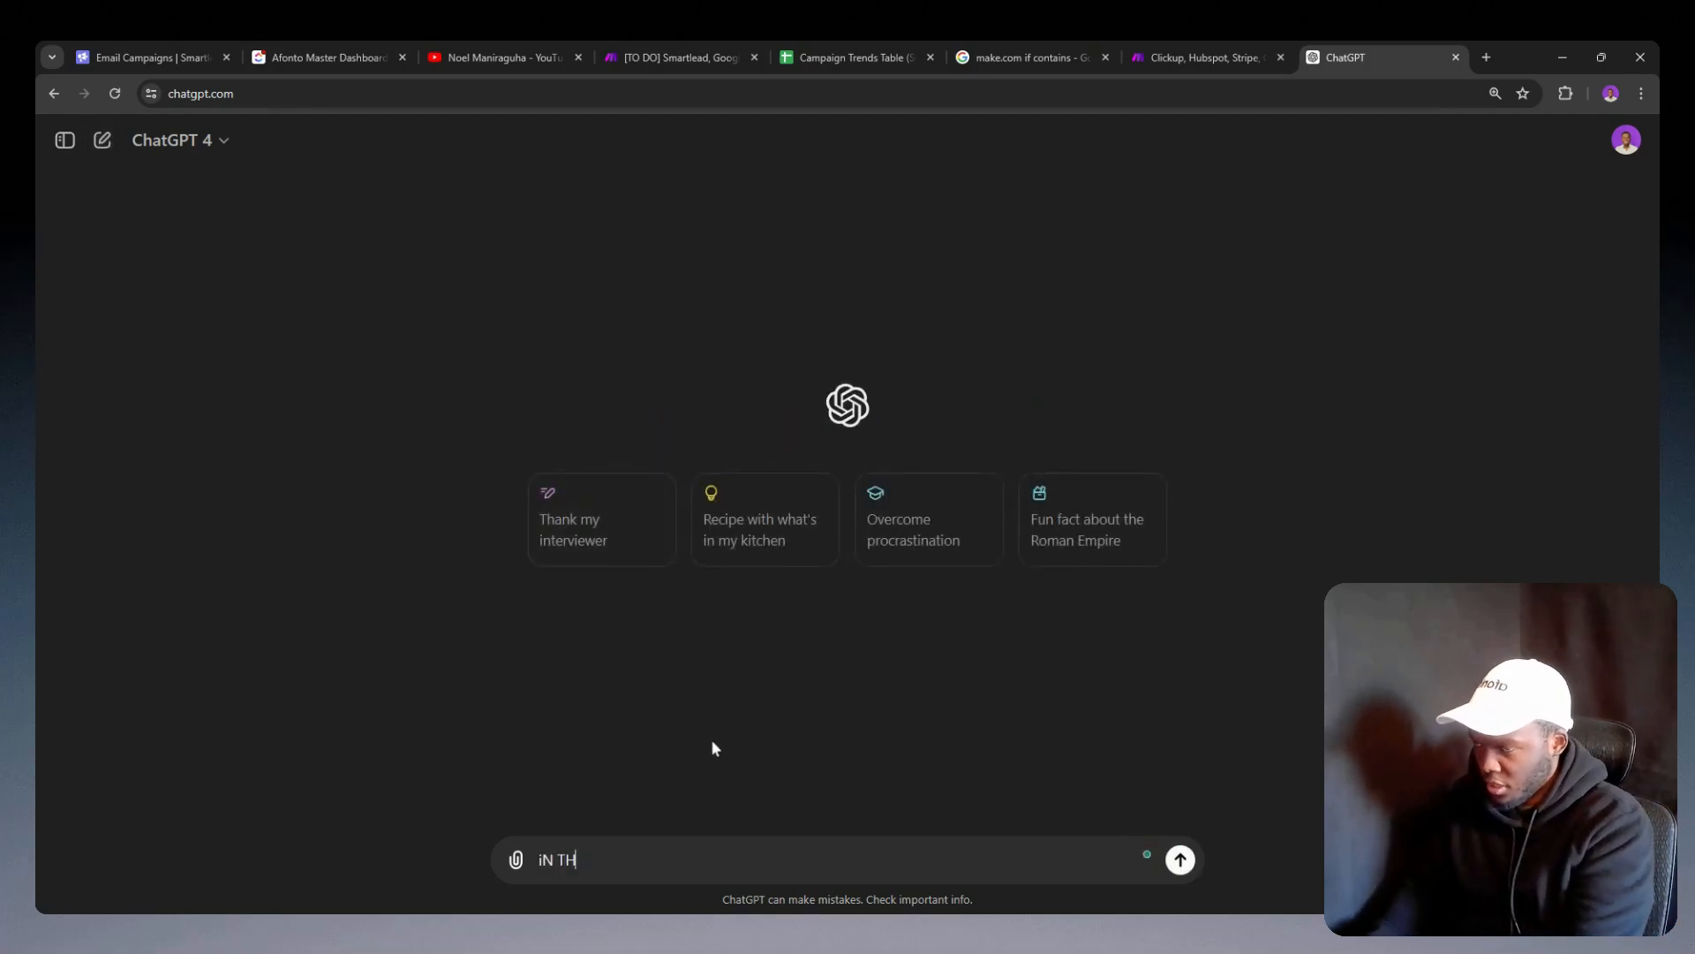
key(BackSpace)
key(BackSpace)
key(BackSpace)
key(BackSpace)
key(BackSpace)
text(I)
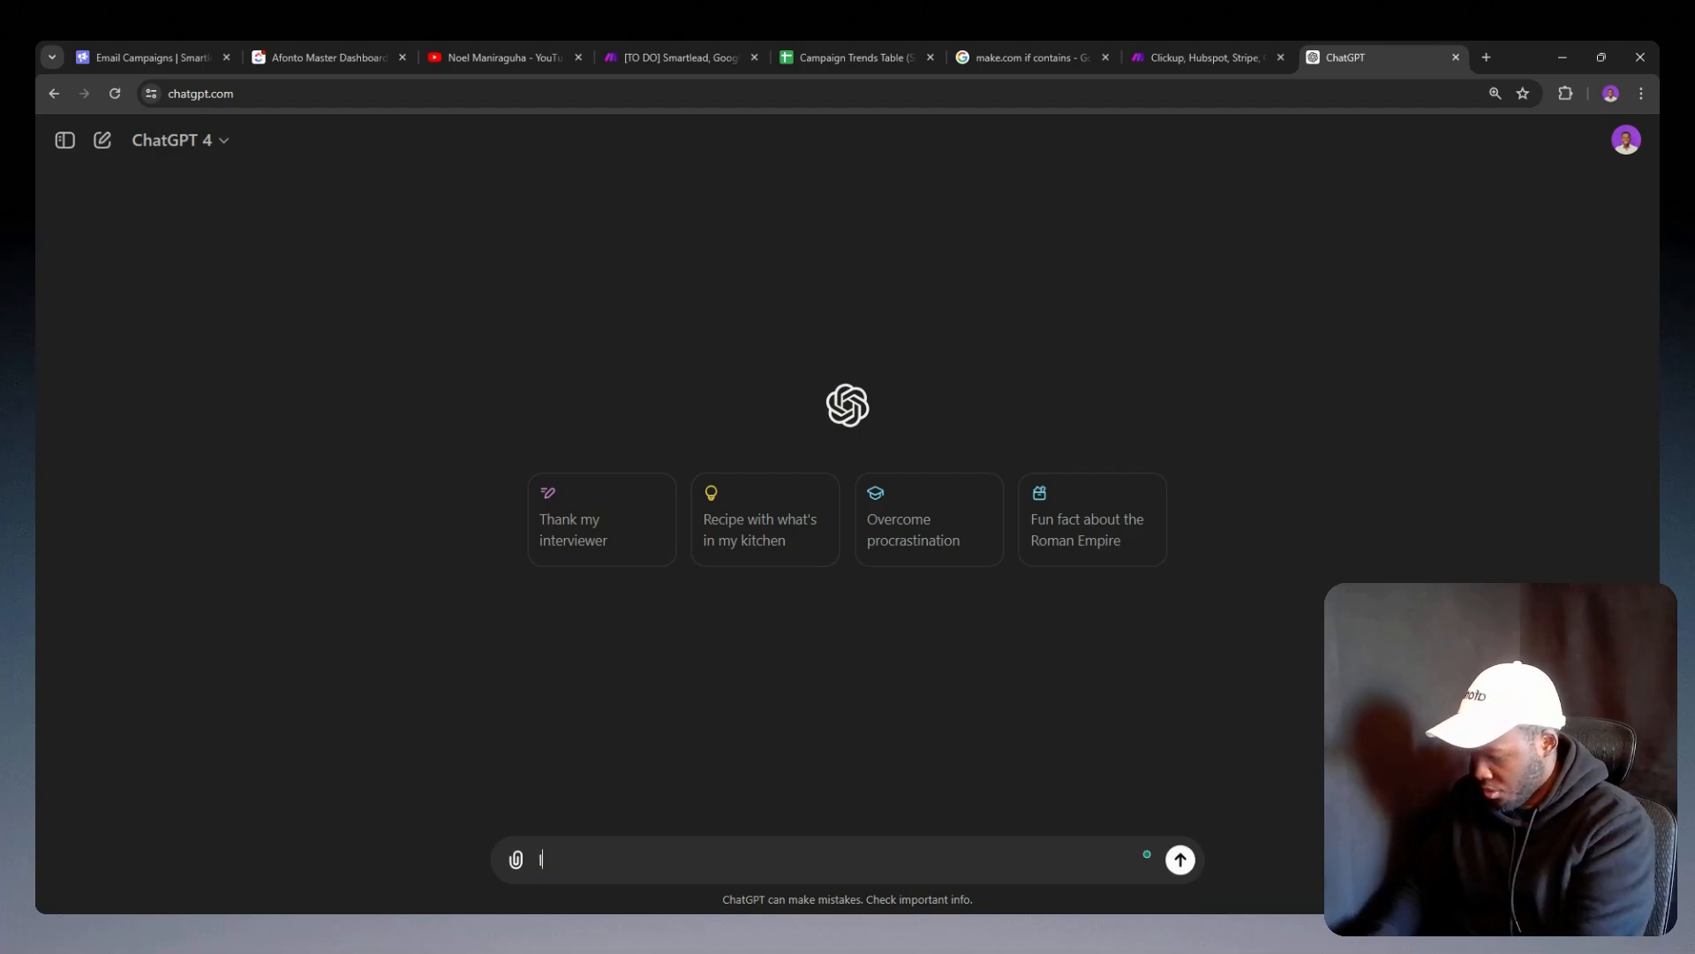
text(n this JS)
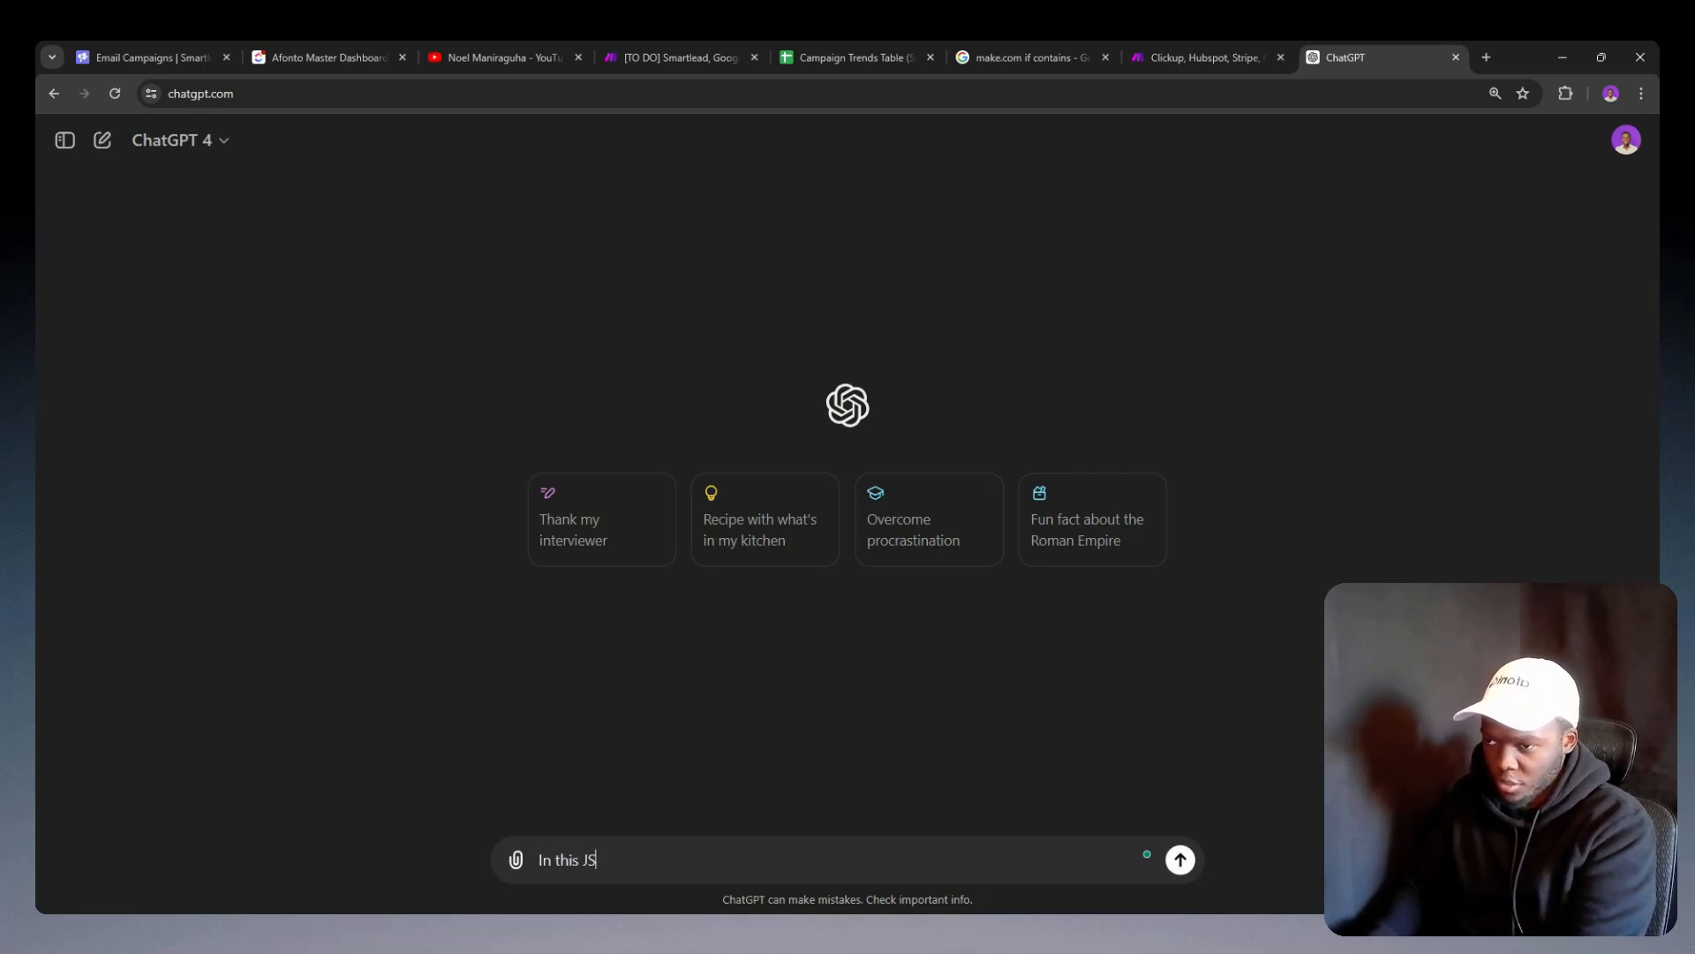
text(ON )
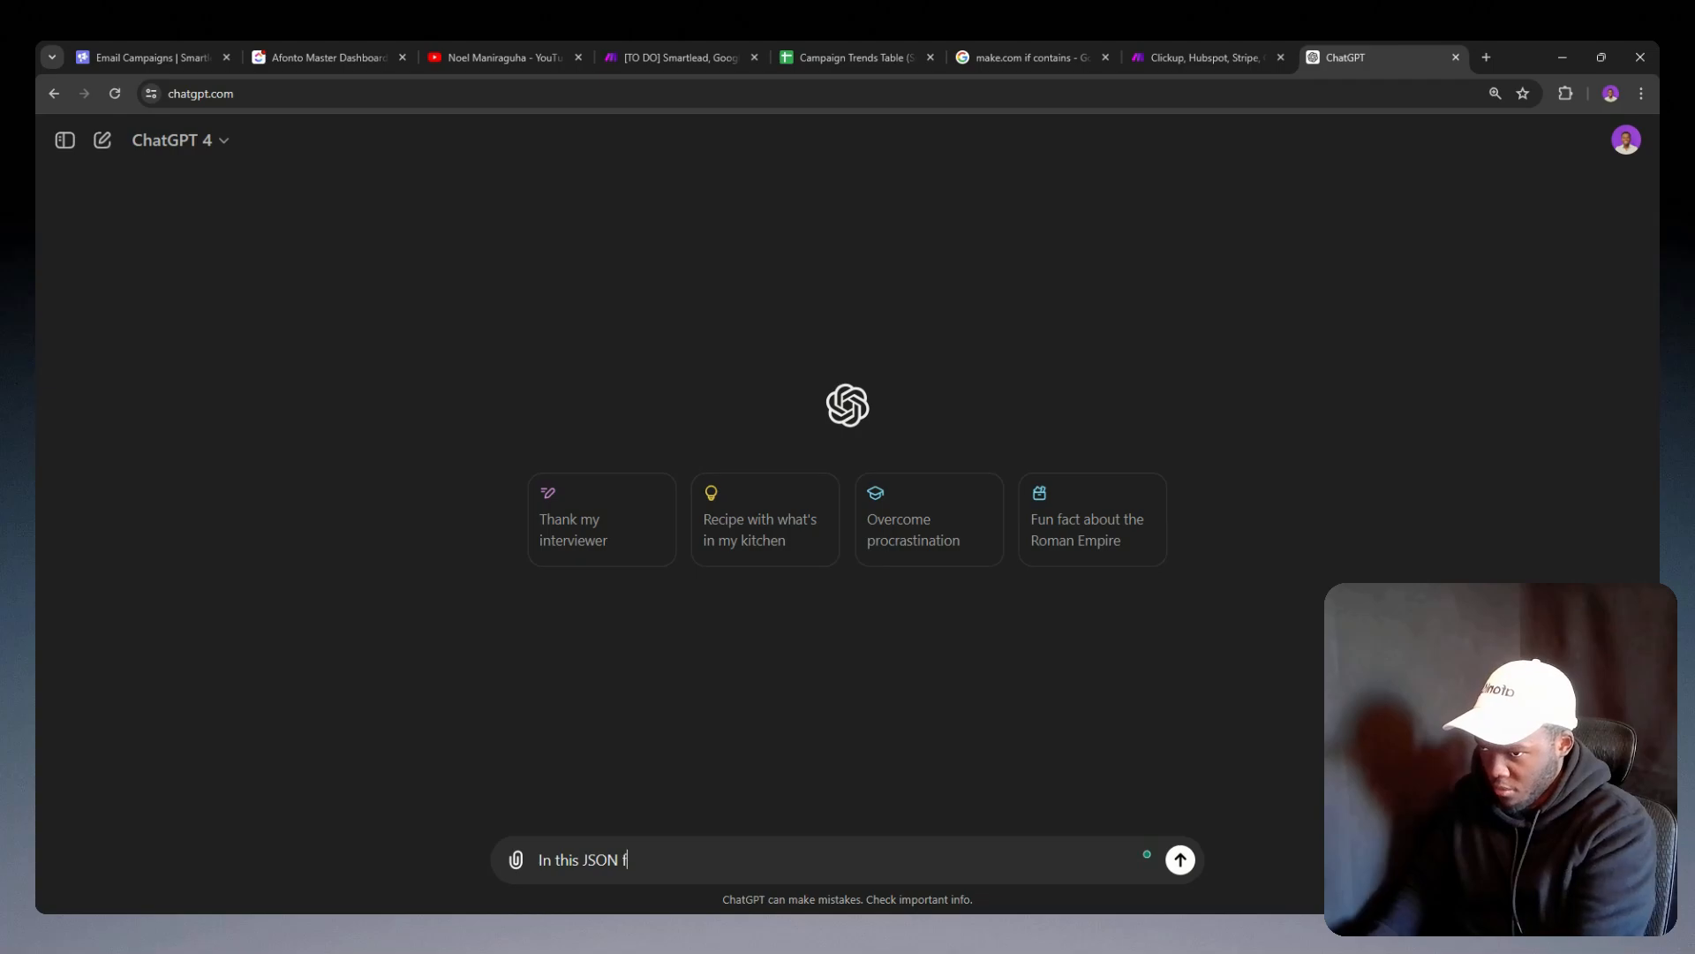
text(file,)
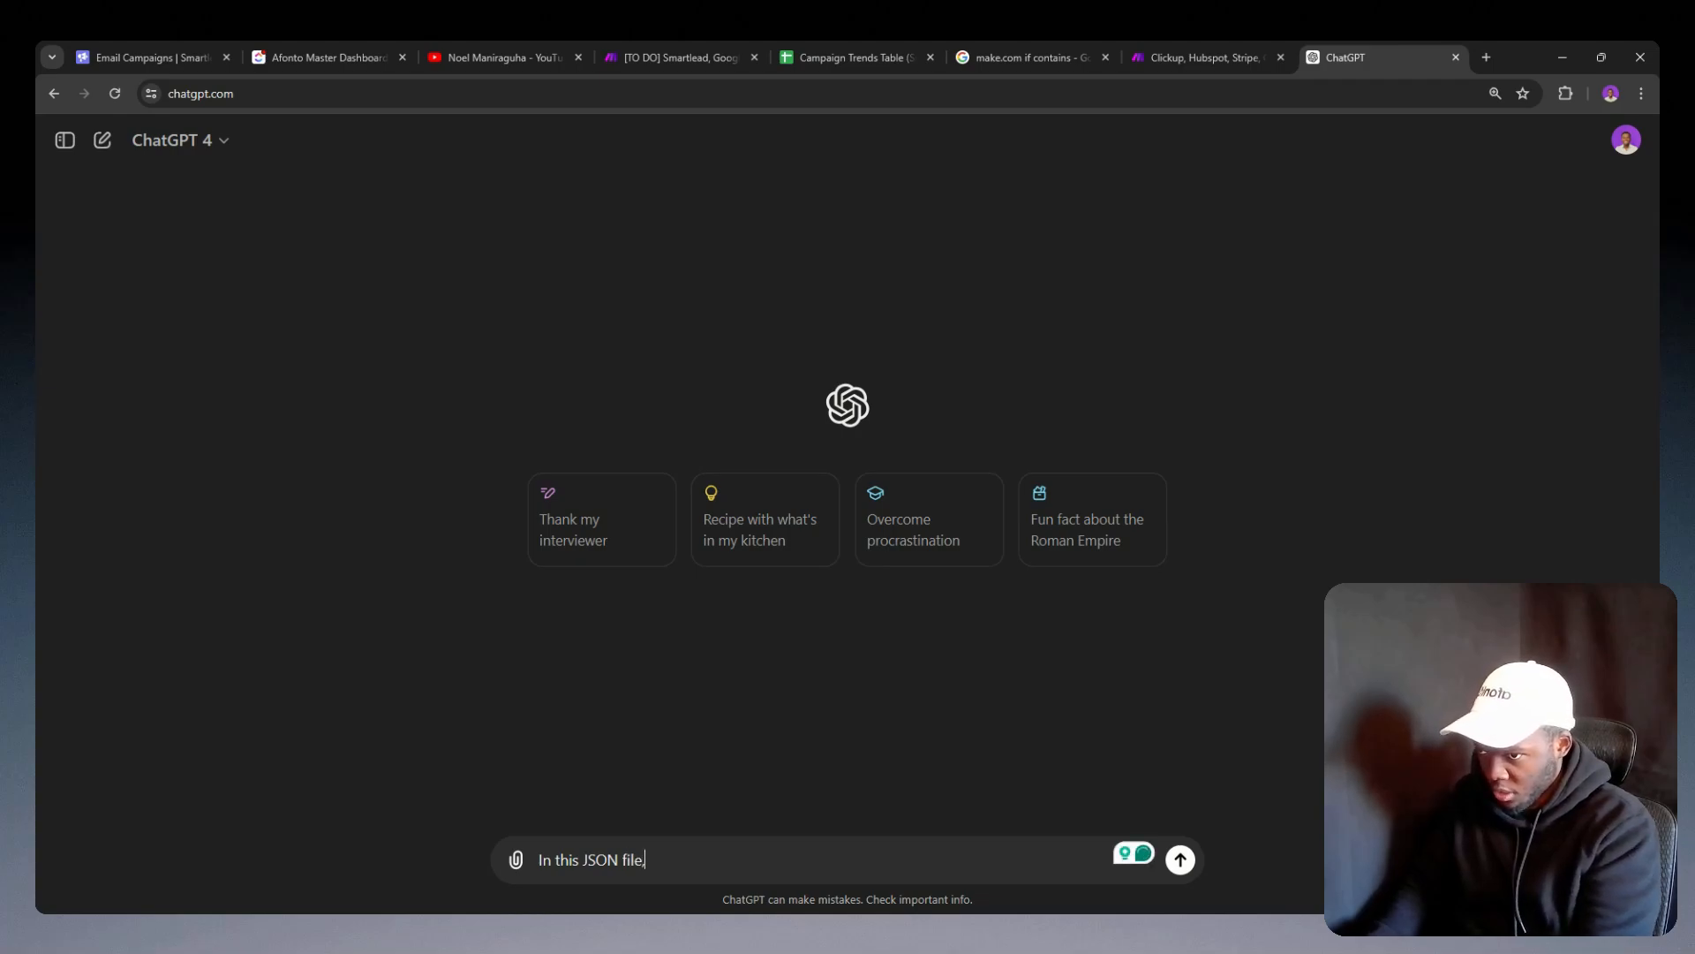
key(shift+Return)
text({ "A":"{{142.`0`}}", "B":"{{142.`1`}}", "C":"{{142.`2`}}", "D":"{{142.`3`}}", "E":"{{142.`4`}}" })
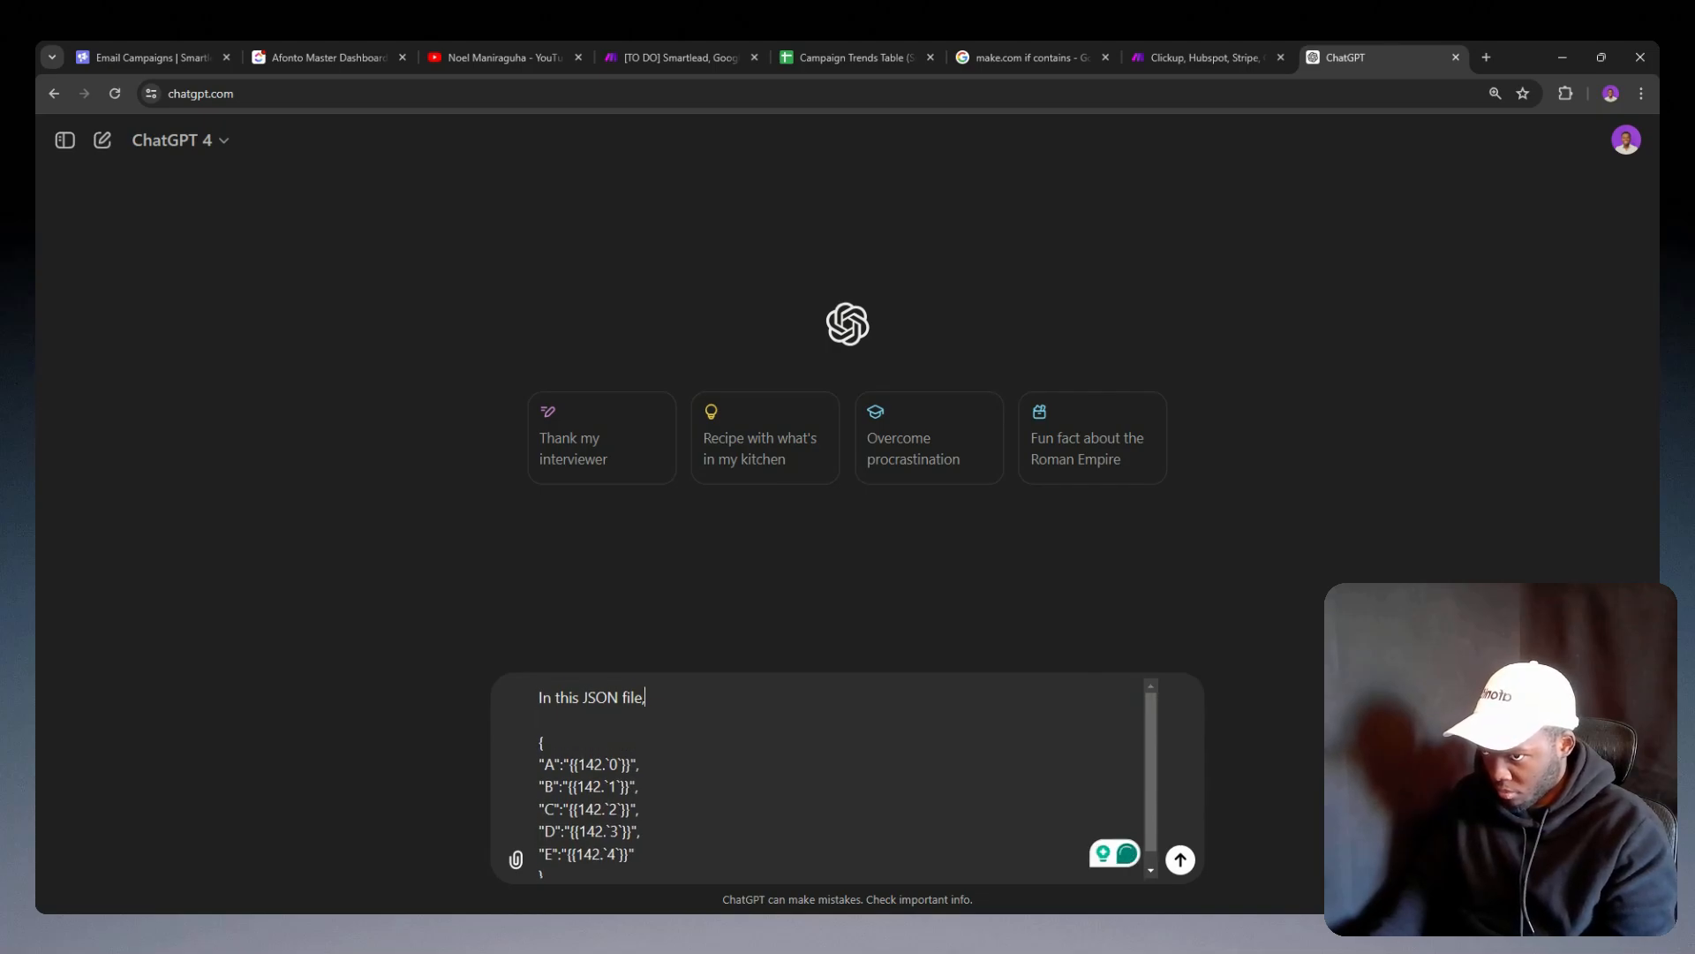
Step: Complete the prompt's first line with "turn it into 24 rows ensuring that Z is the last letter" and send it
text(turn it into)
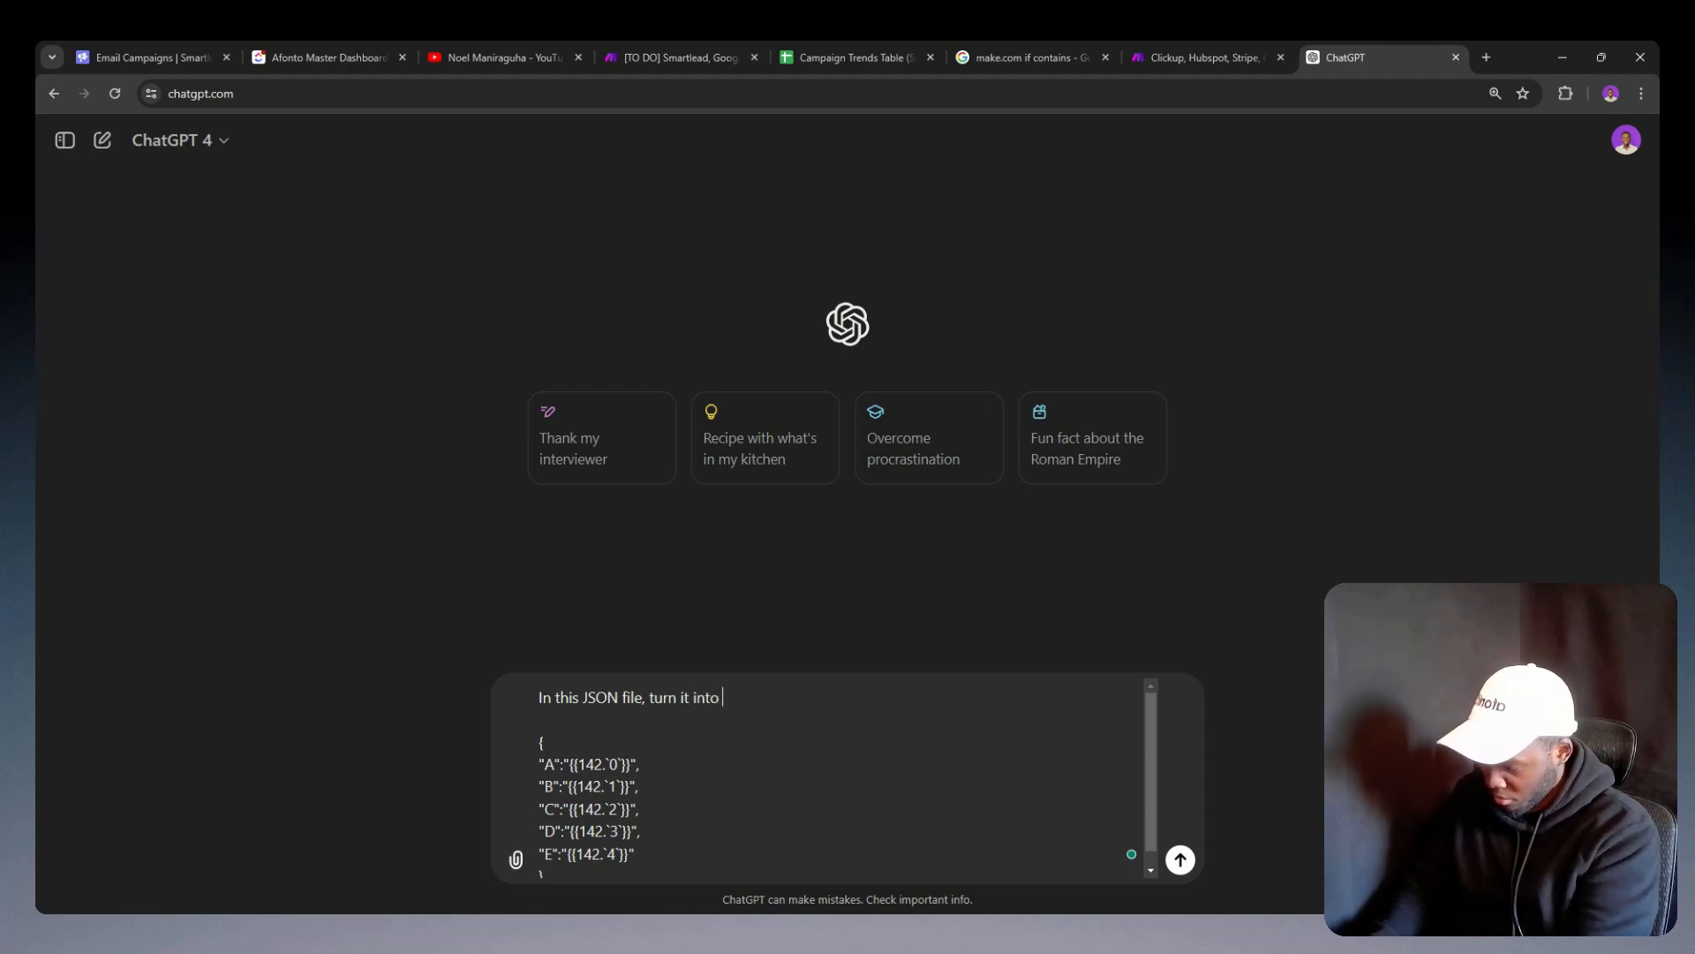
text(24)
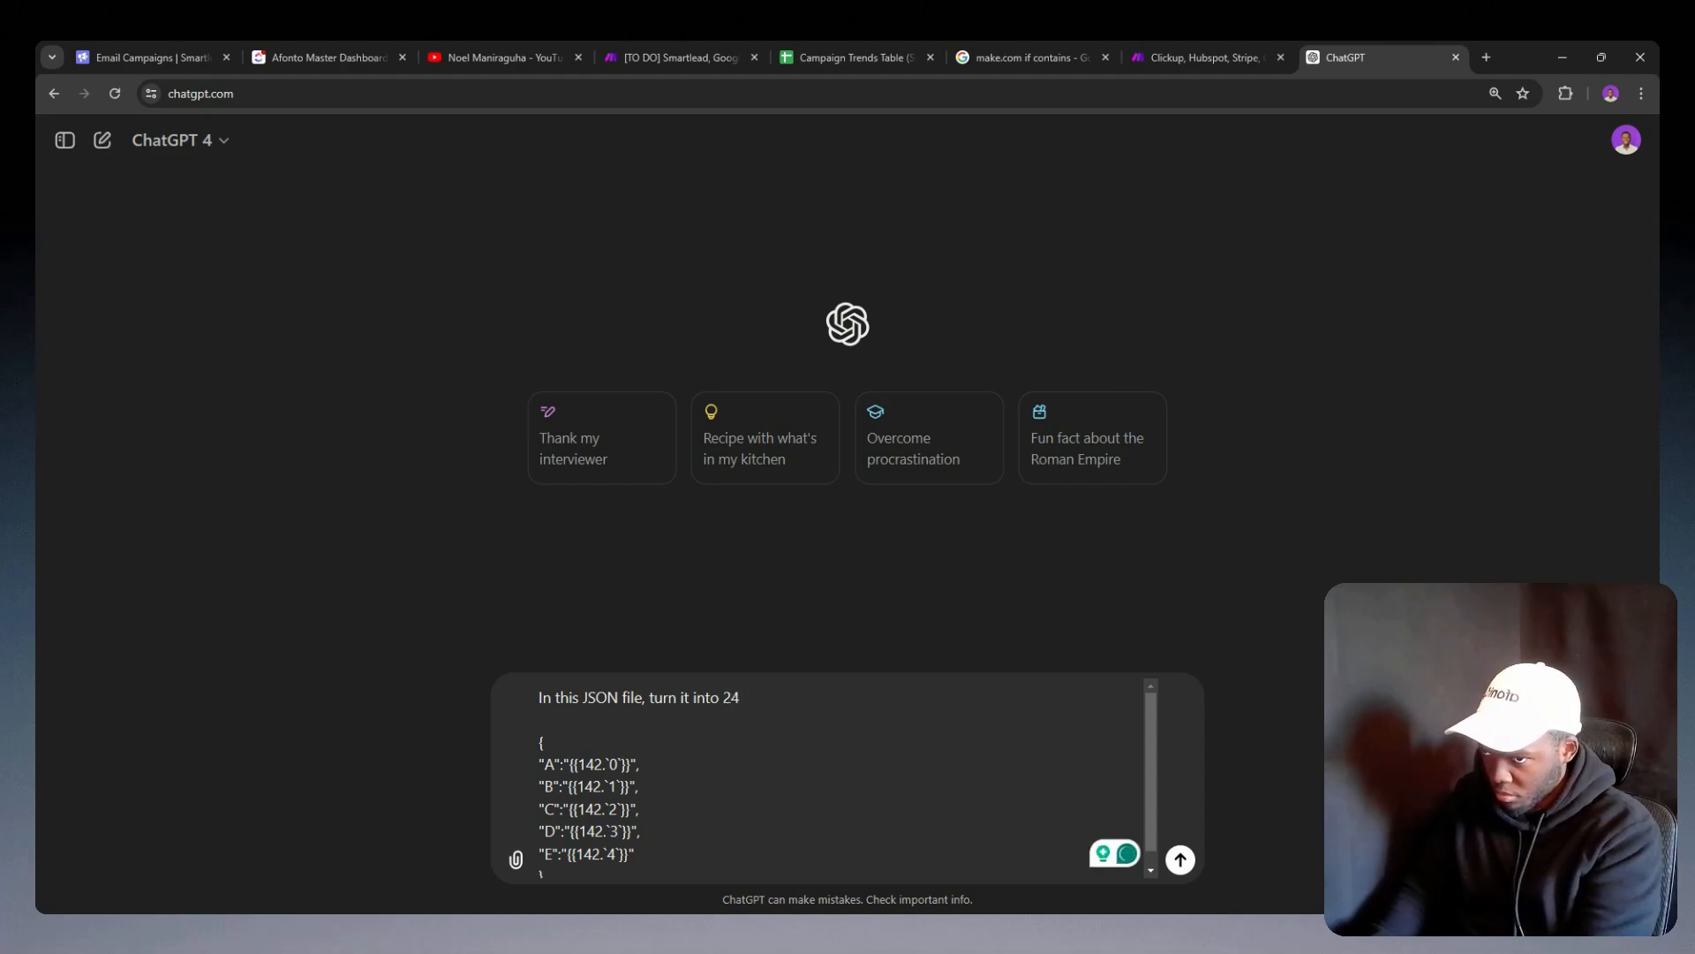
text( rows ensuring)
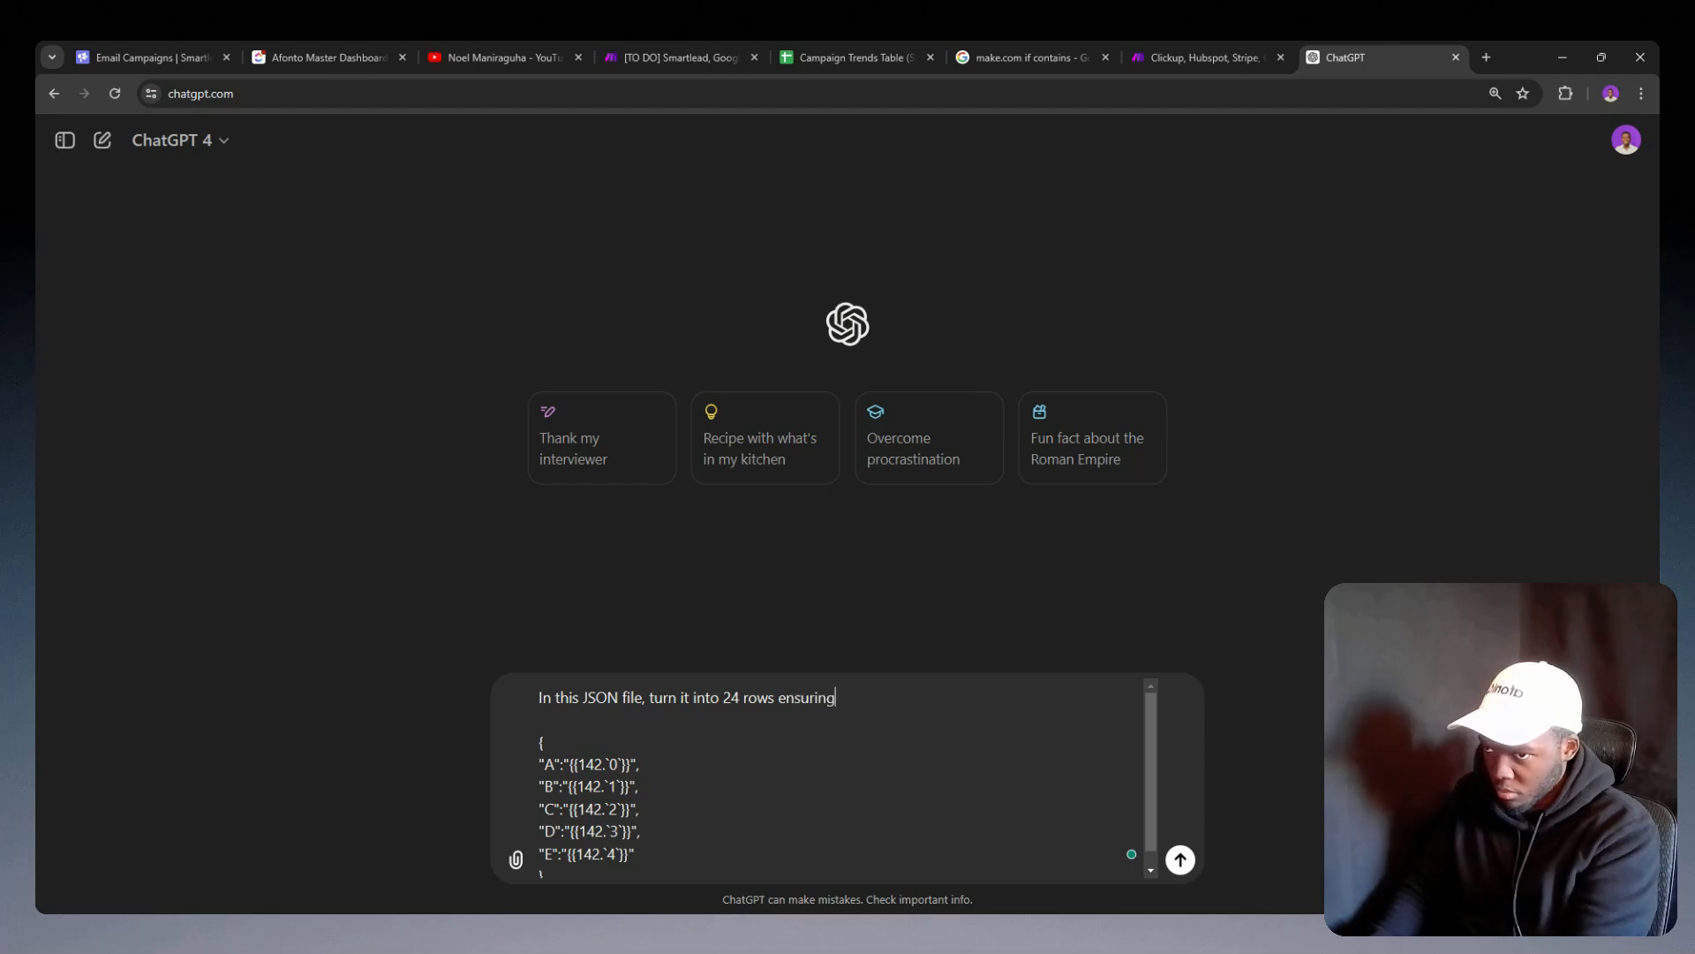
text( that )
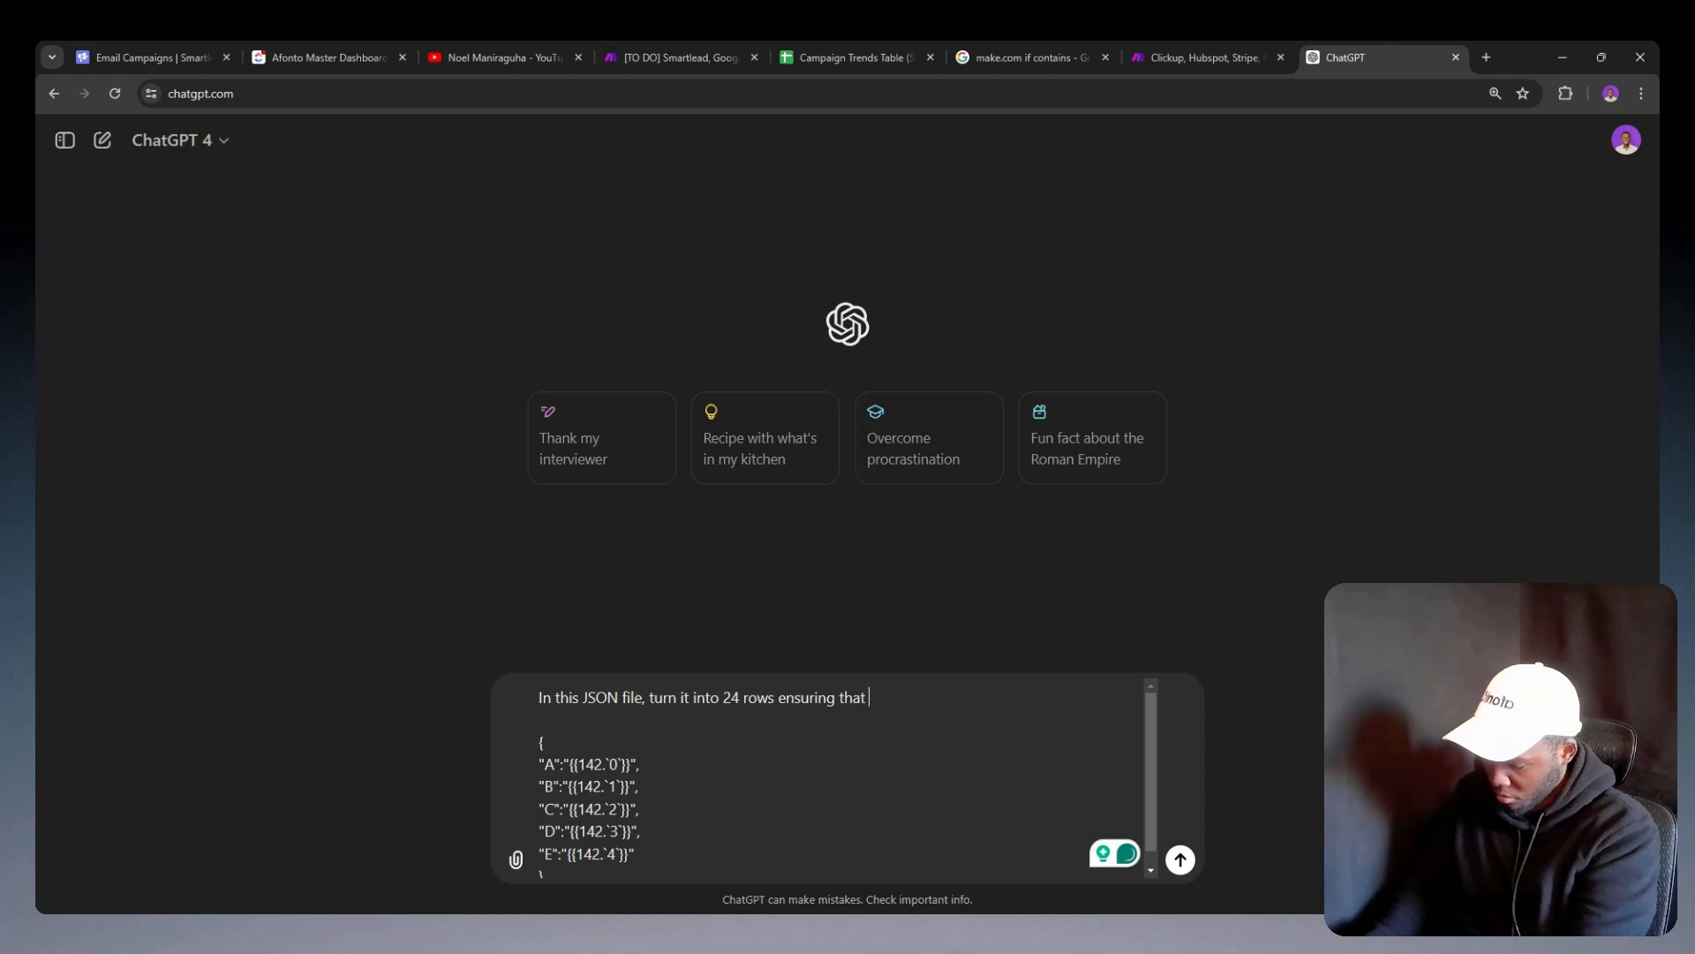
text(Z is the last)
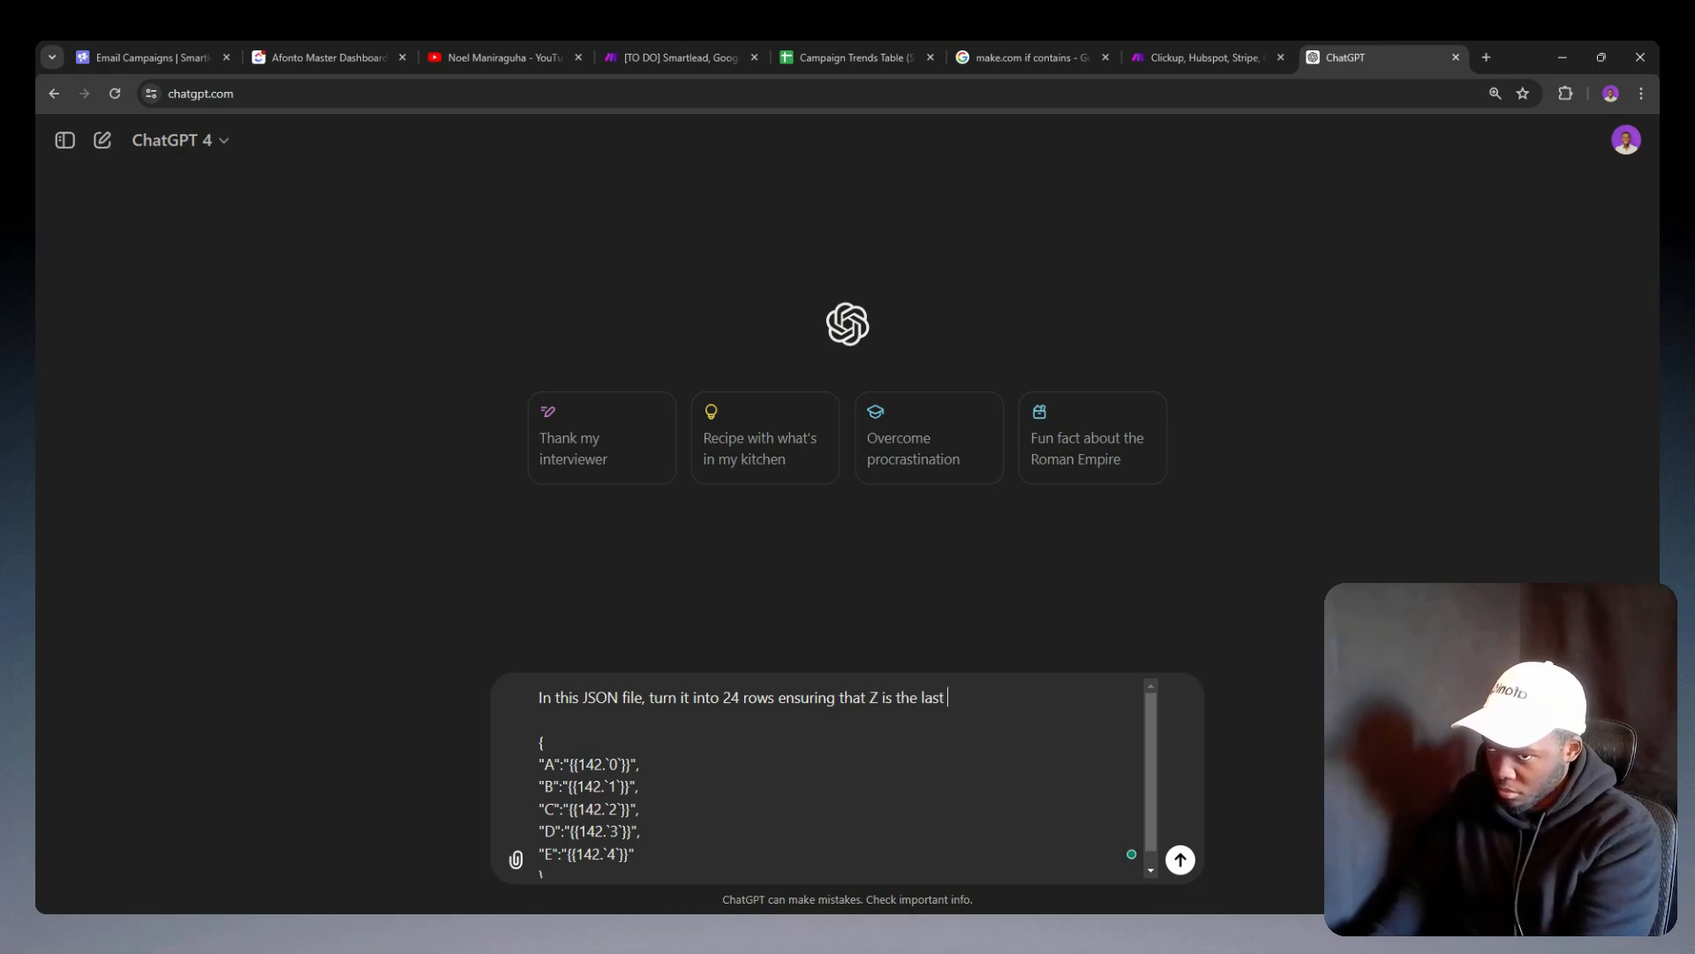
text( letter)
key(Return)
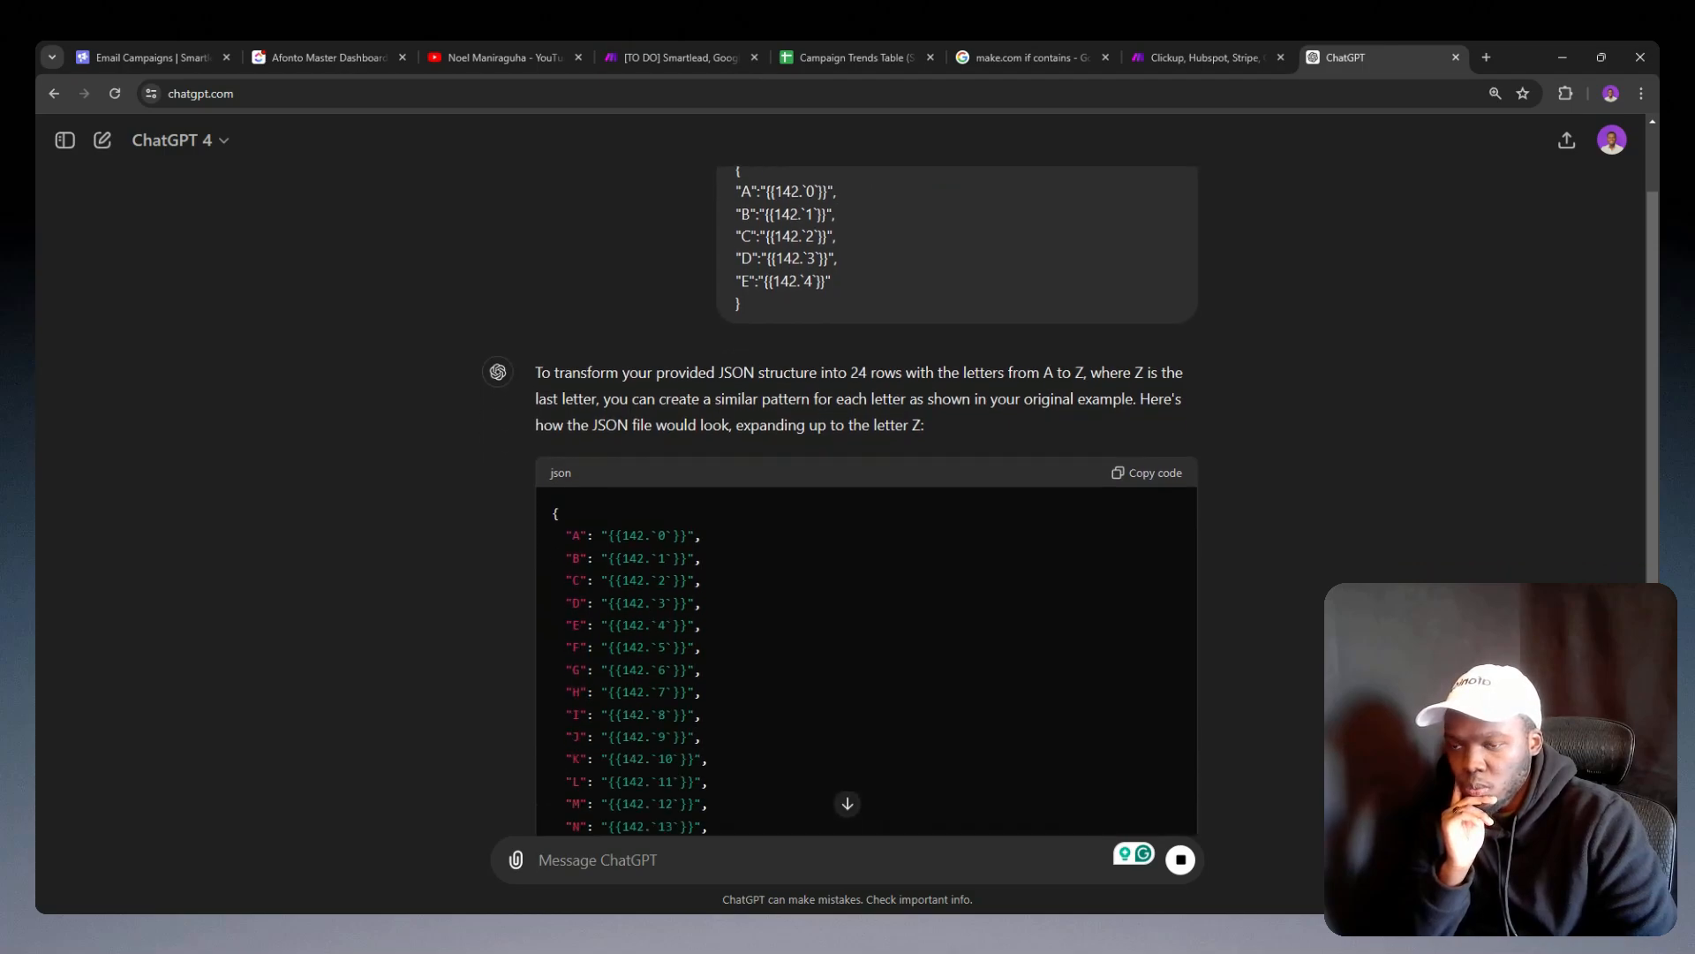
Step: Try to replace the JSON variable's value in the Make onboarding scenario with the code ChatGPT is generating
scroll(761, 538, down, 2)
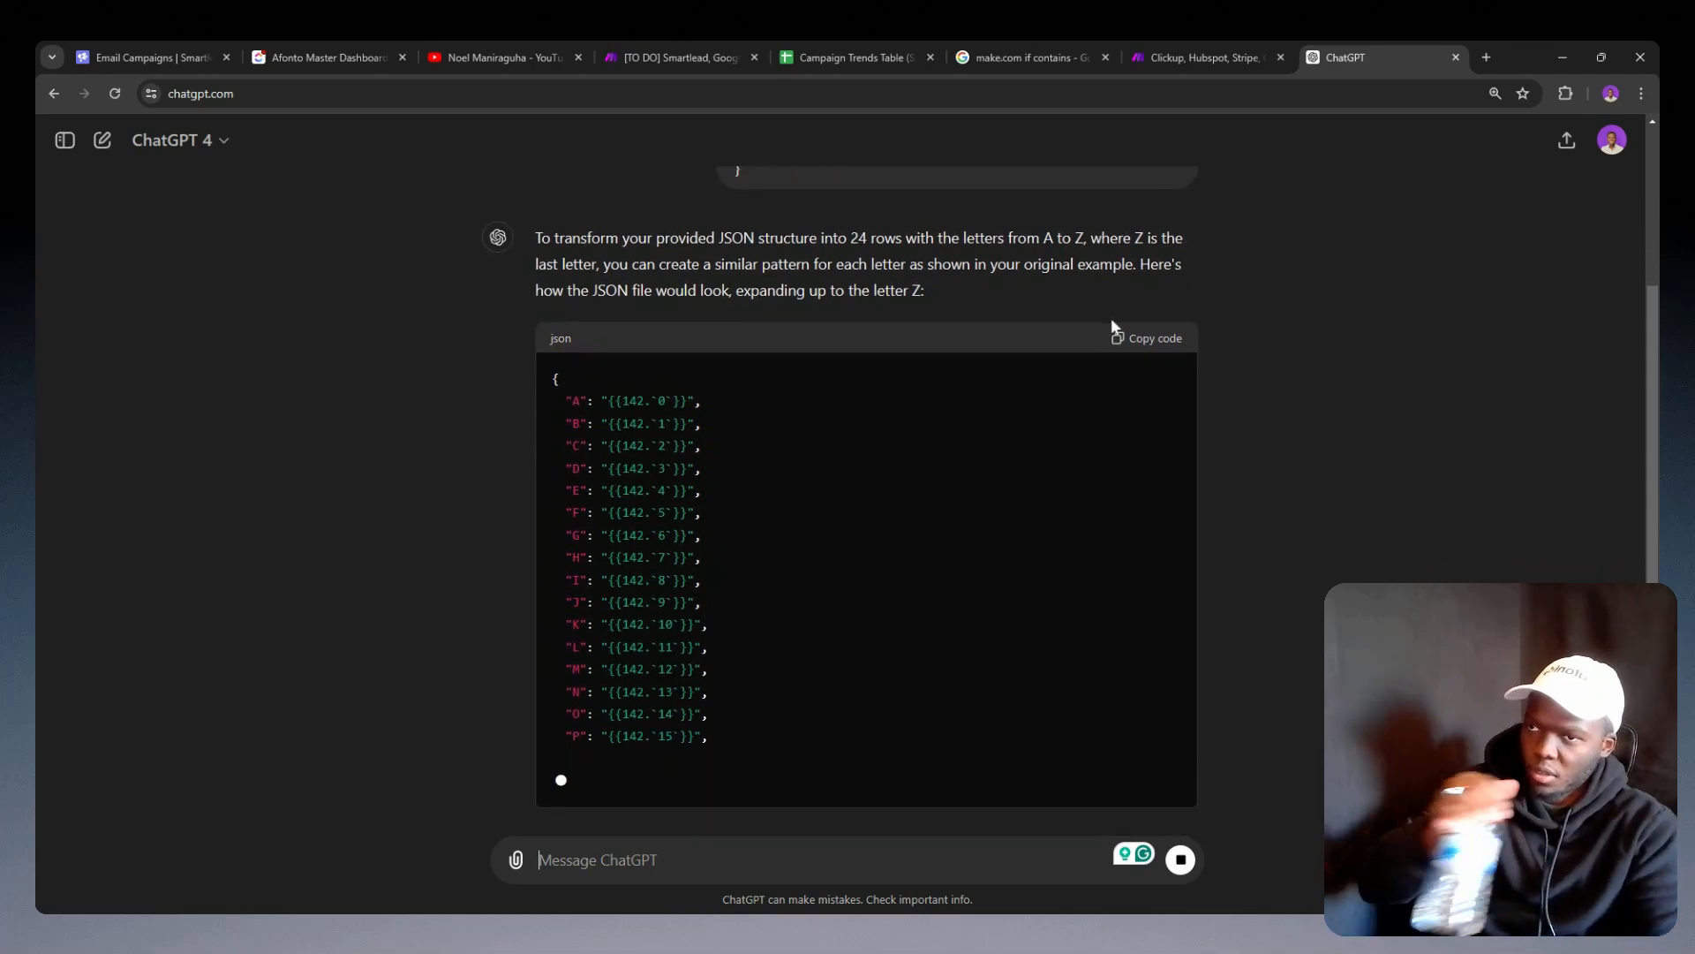
click(1126, 298)
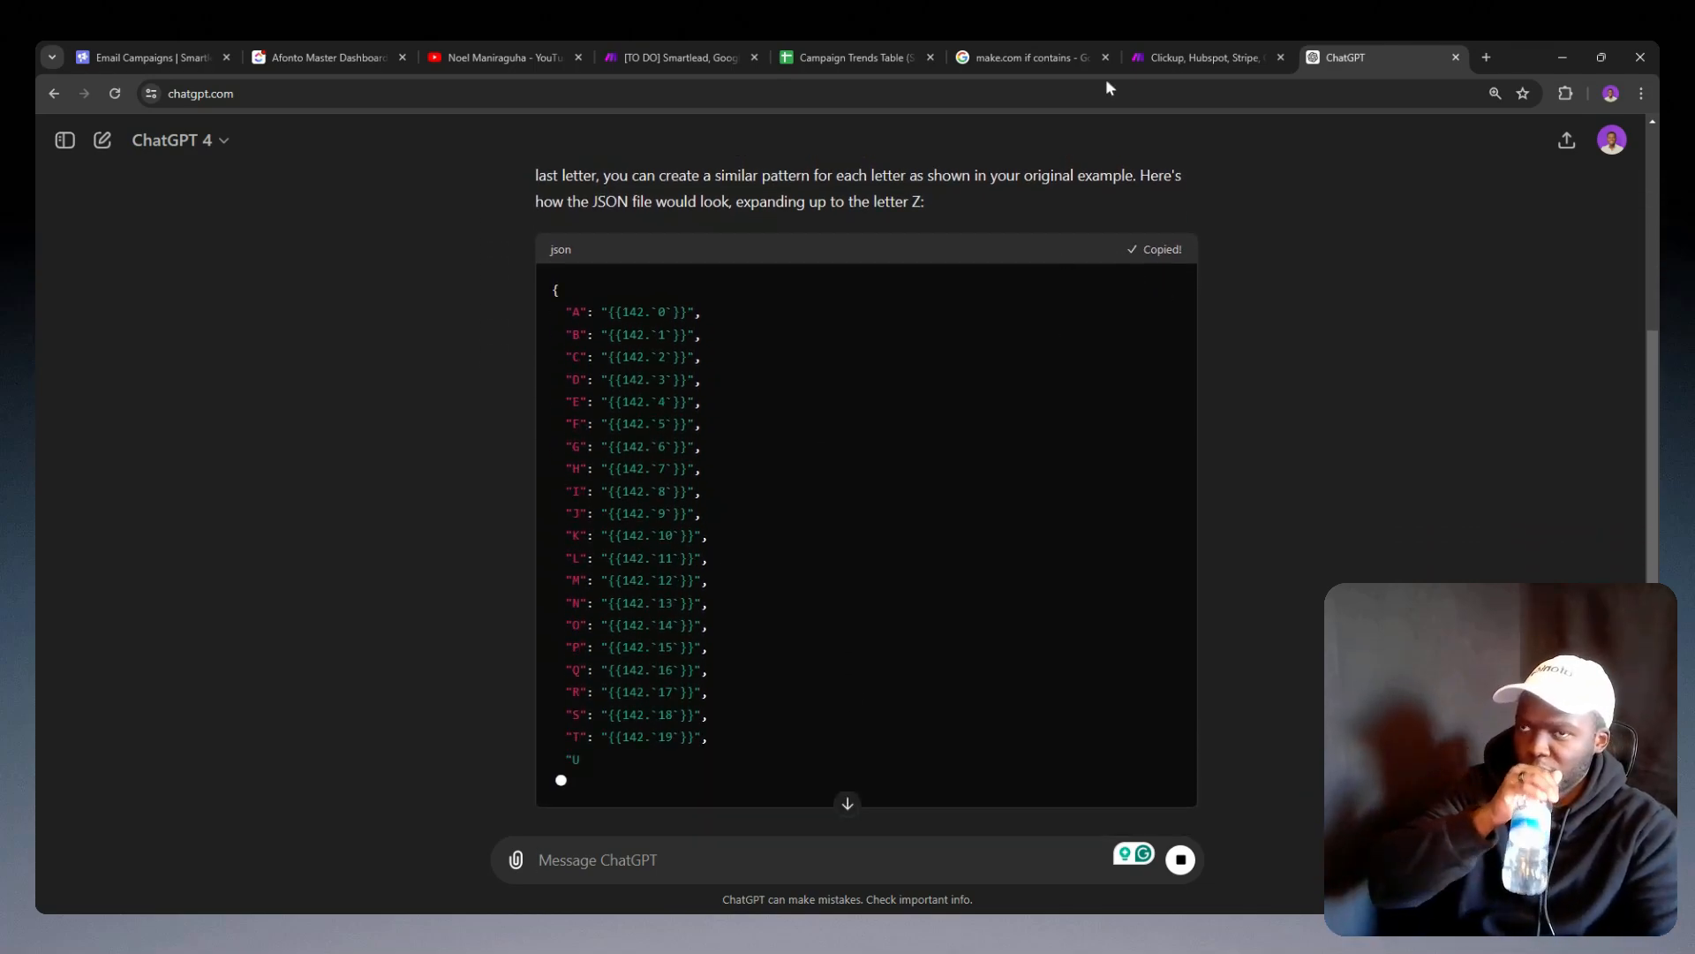
click(1202, 57)
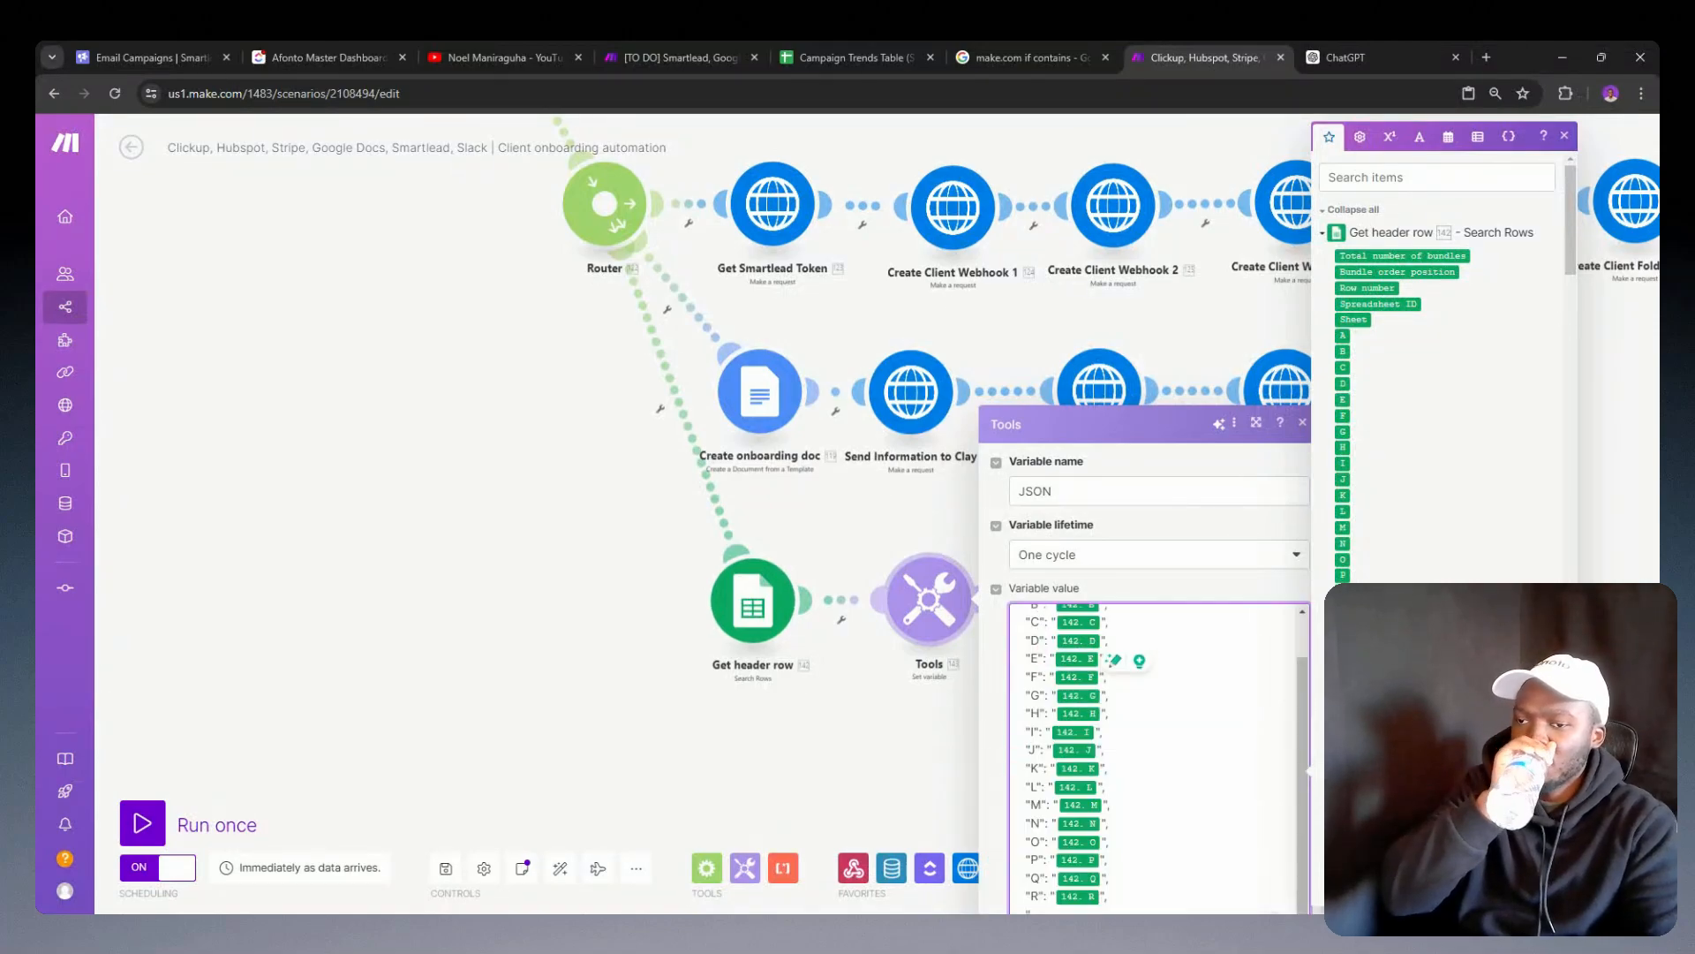
scroll(1103, 657, down, 1)
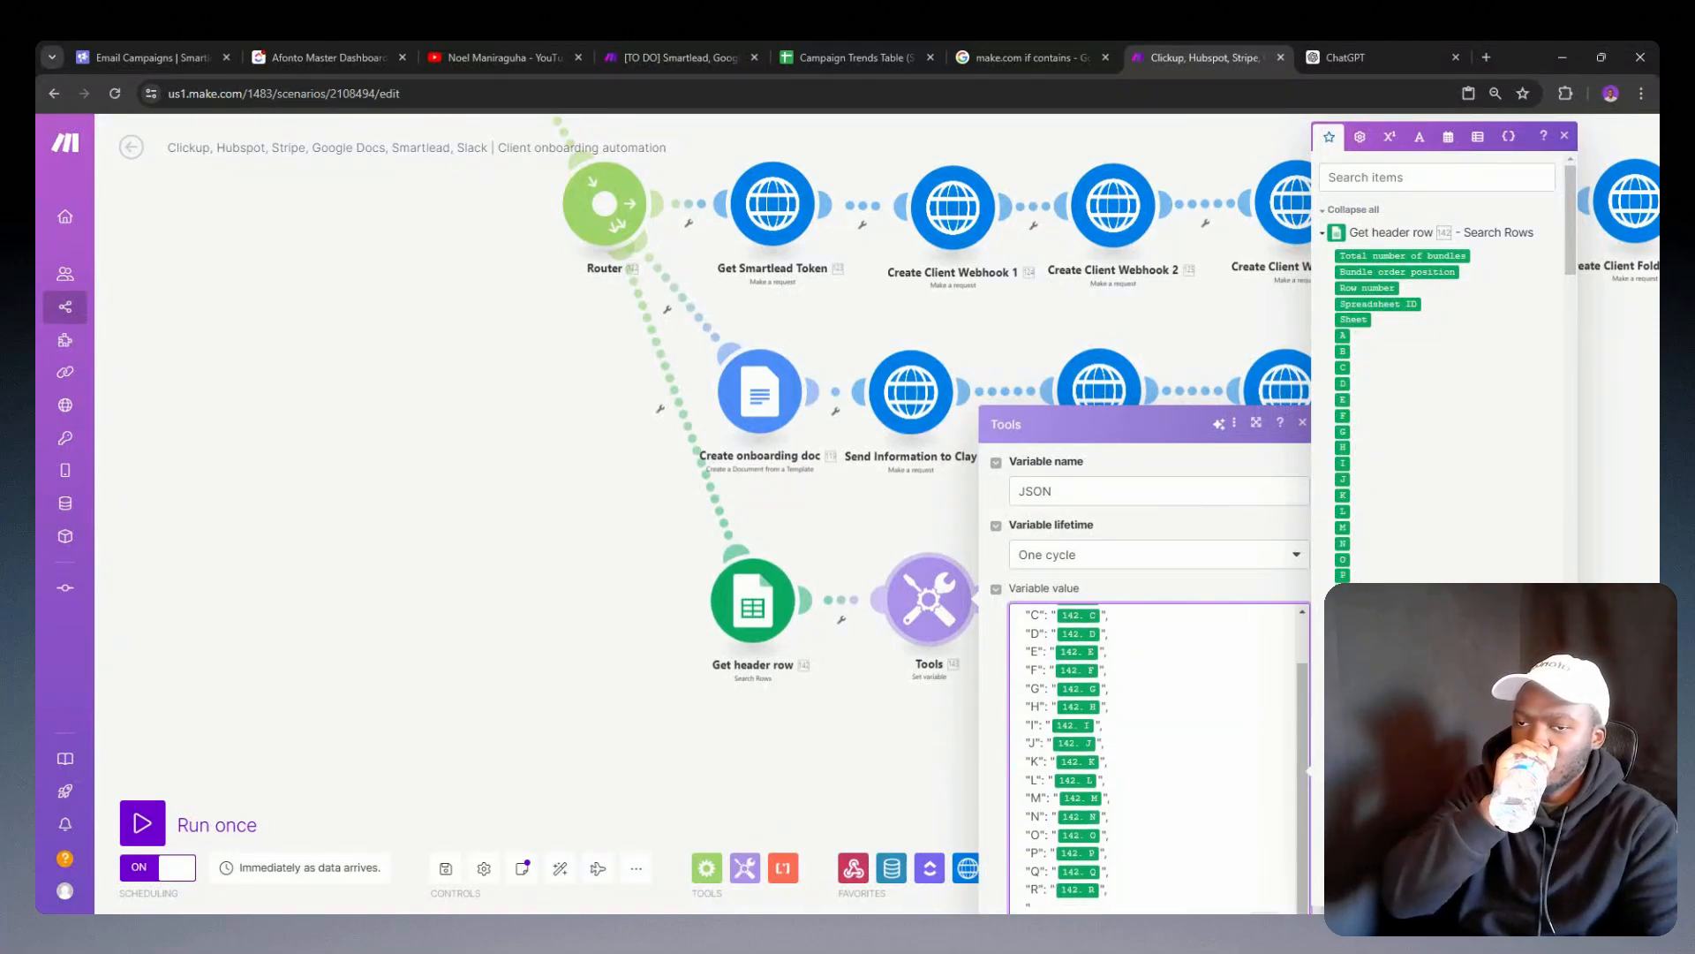
Step: Copy the full A-to-Z JSON from ChatGPT, replace the JSON variable's value in Make with it, and save the module
click(1345, 57)
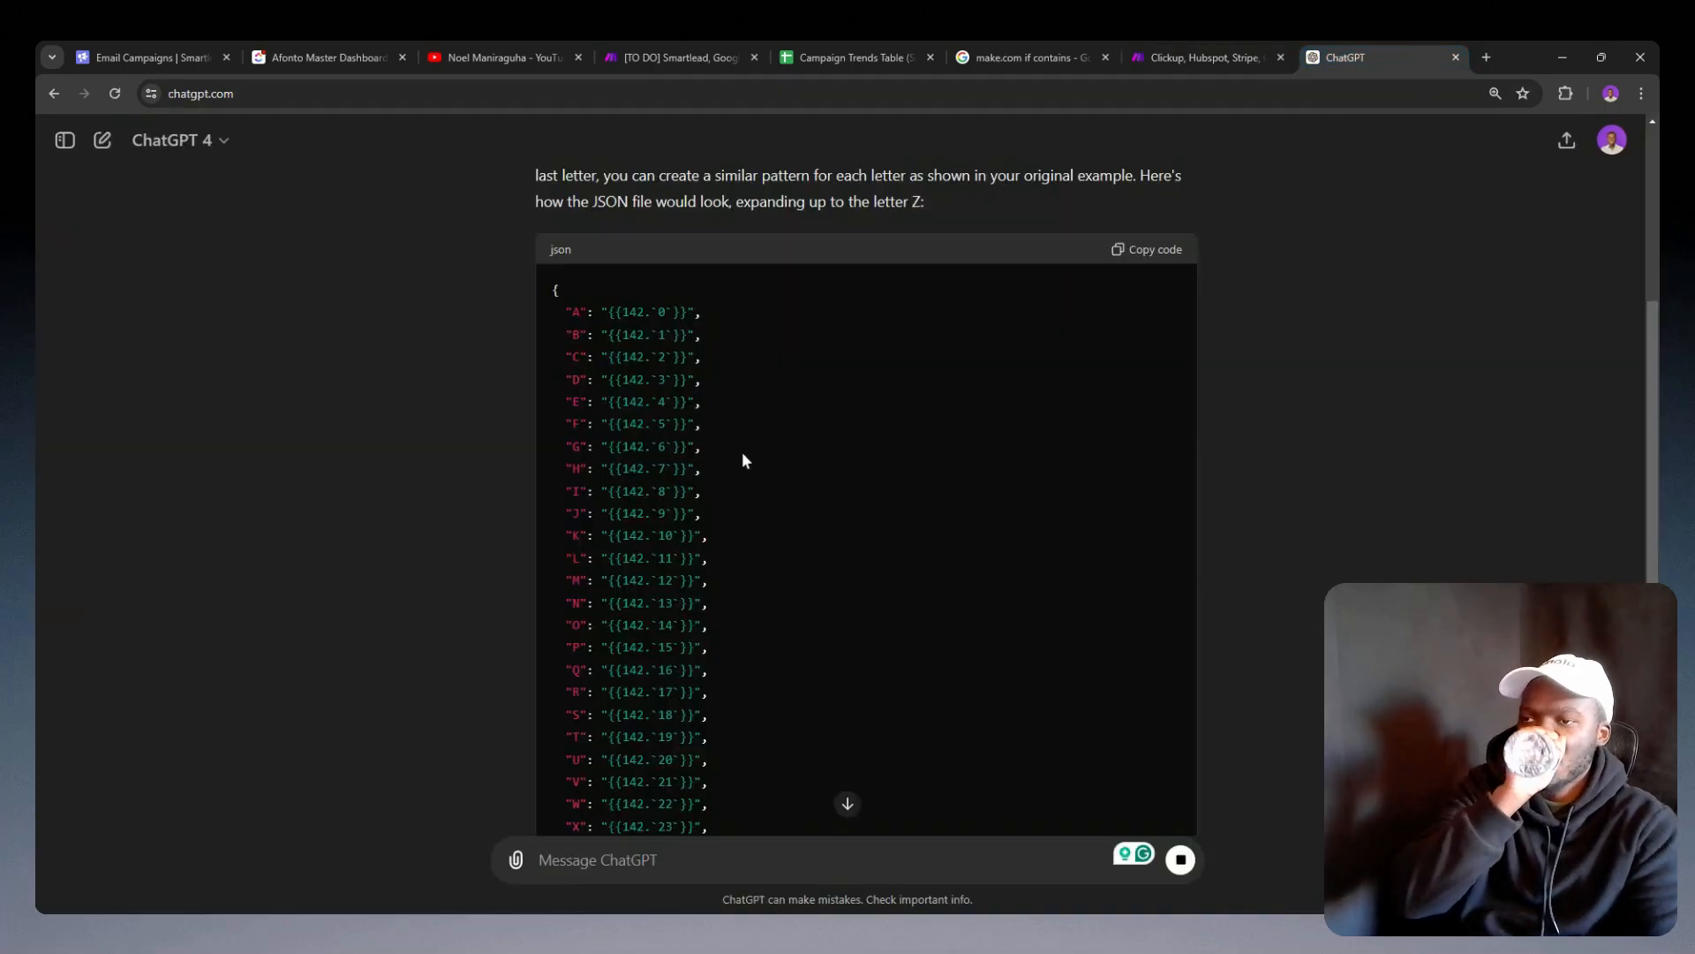
scroll(795, 464, down, 3)
scroll(883, 468, up, 6)
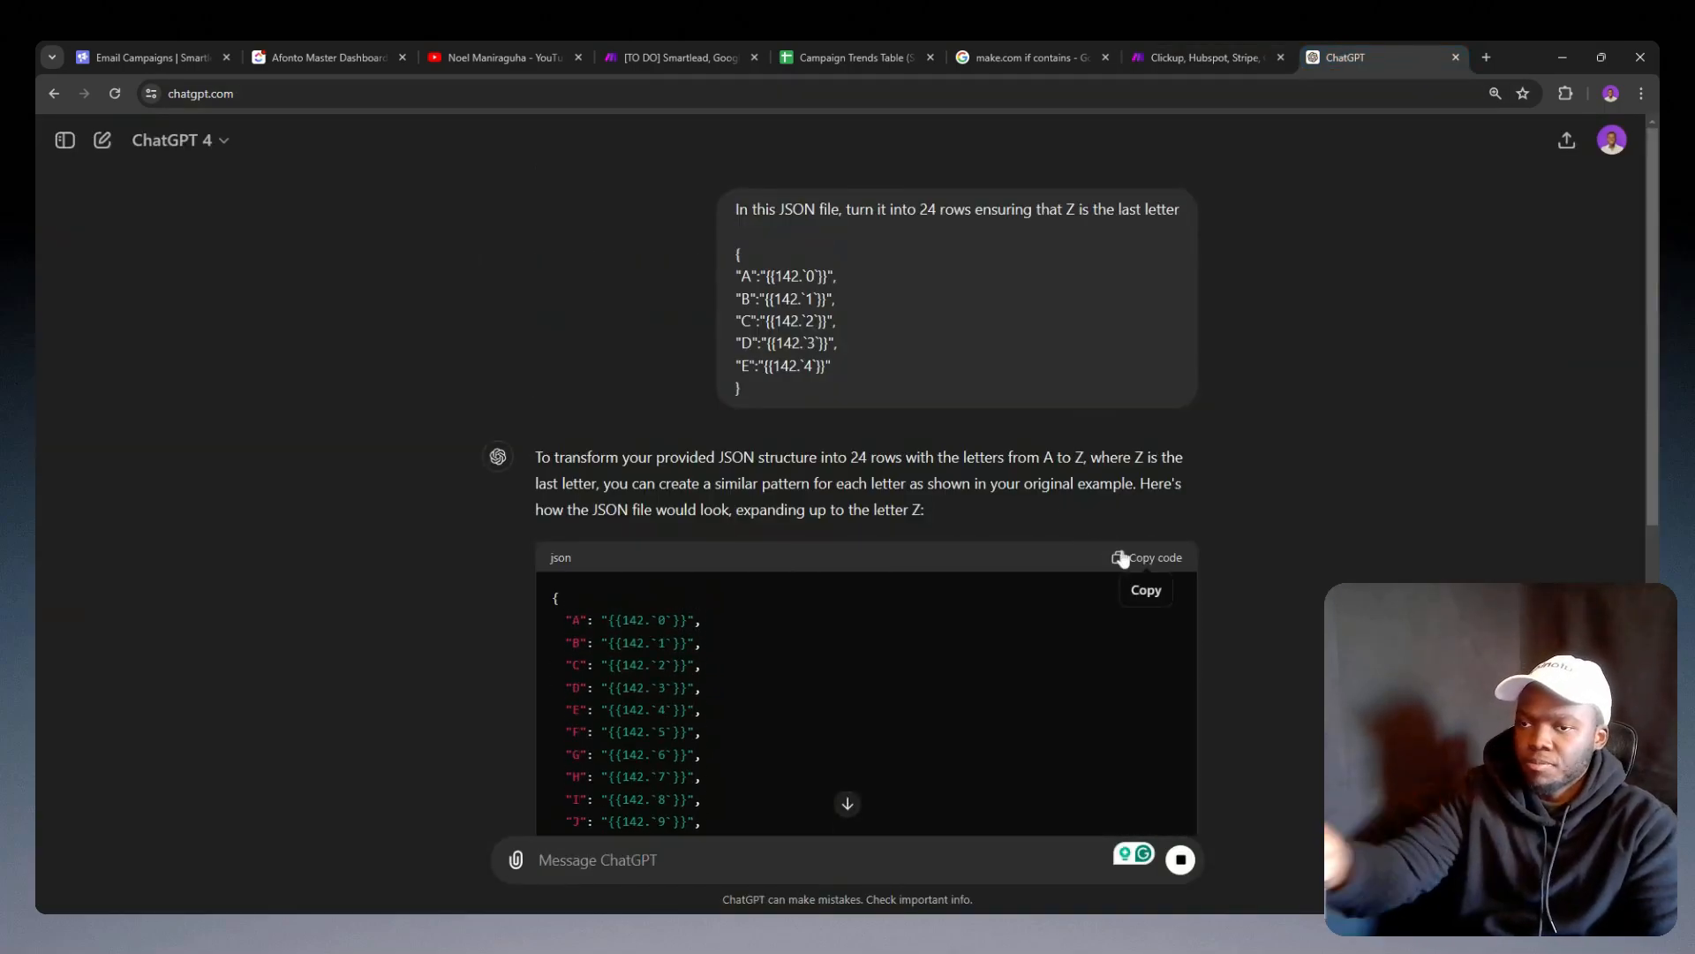
click(1205, 57)
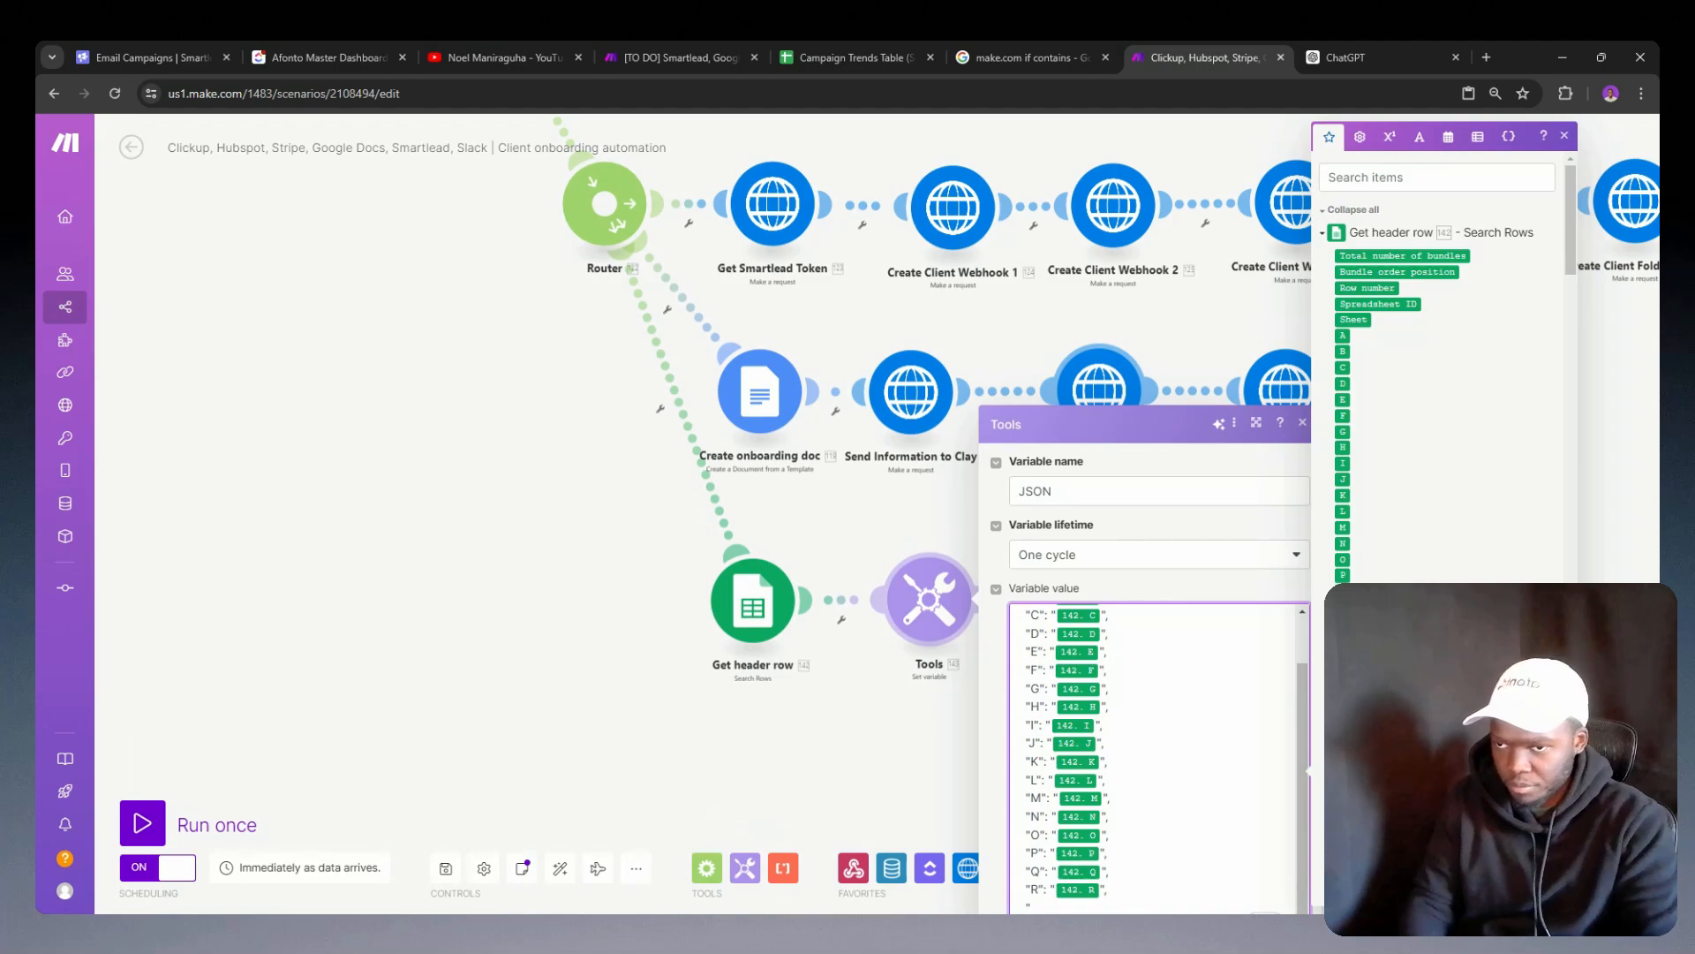
key(ctrl+a)
key(BackSpace)
text({   "A": "142. A",   "B": "142. B",   "C": "142. C",   "D": "142. D",   "E": "142. E",   "F": "142. F",   "G": "142. G",   "H": "142. H",   "I": "142. I",   "J": "142. J",   "K": "142. K",   "L": "142. L",   "M": "142. M",   "N": "142. N",   "O": "142. O",   "P": "142. P",   "Q": "142. Q",   "R": "142. R",   "S": "142. S",   "T": "142. T",   "U": "142. U",   "V": "142. V",   "W": "142. W",   "X": "142. X",   "Y": "142. Y",   "Z": "142. Z" })
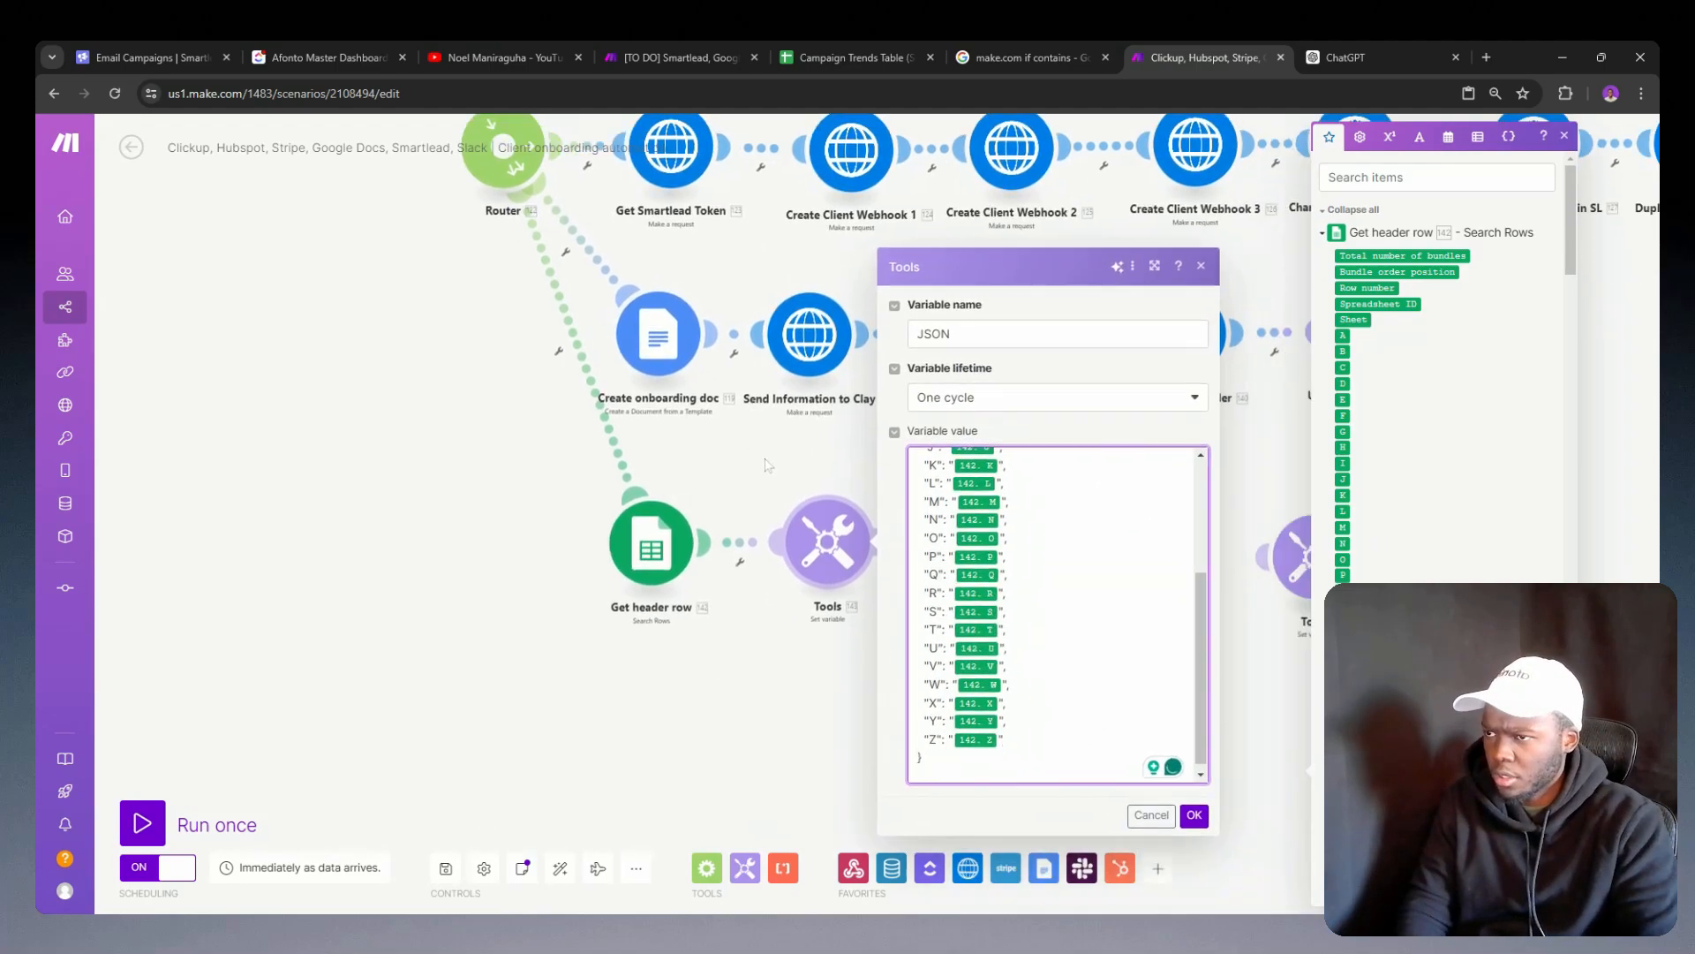
click(1111, 745)
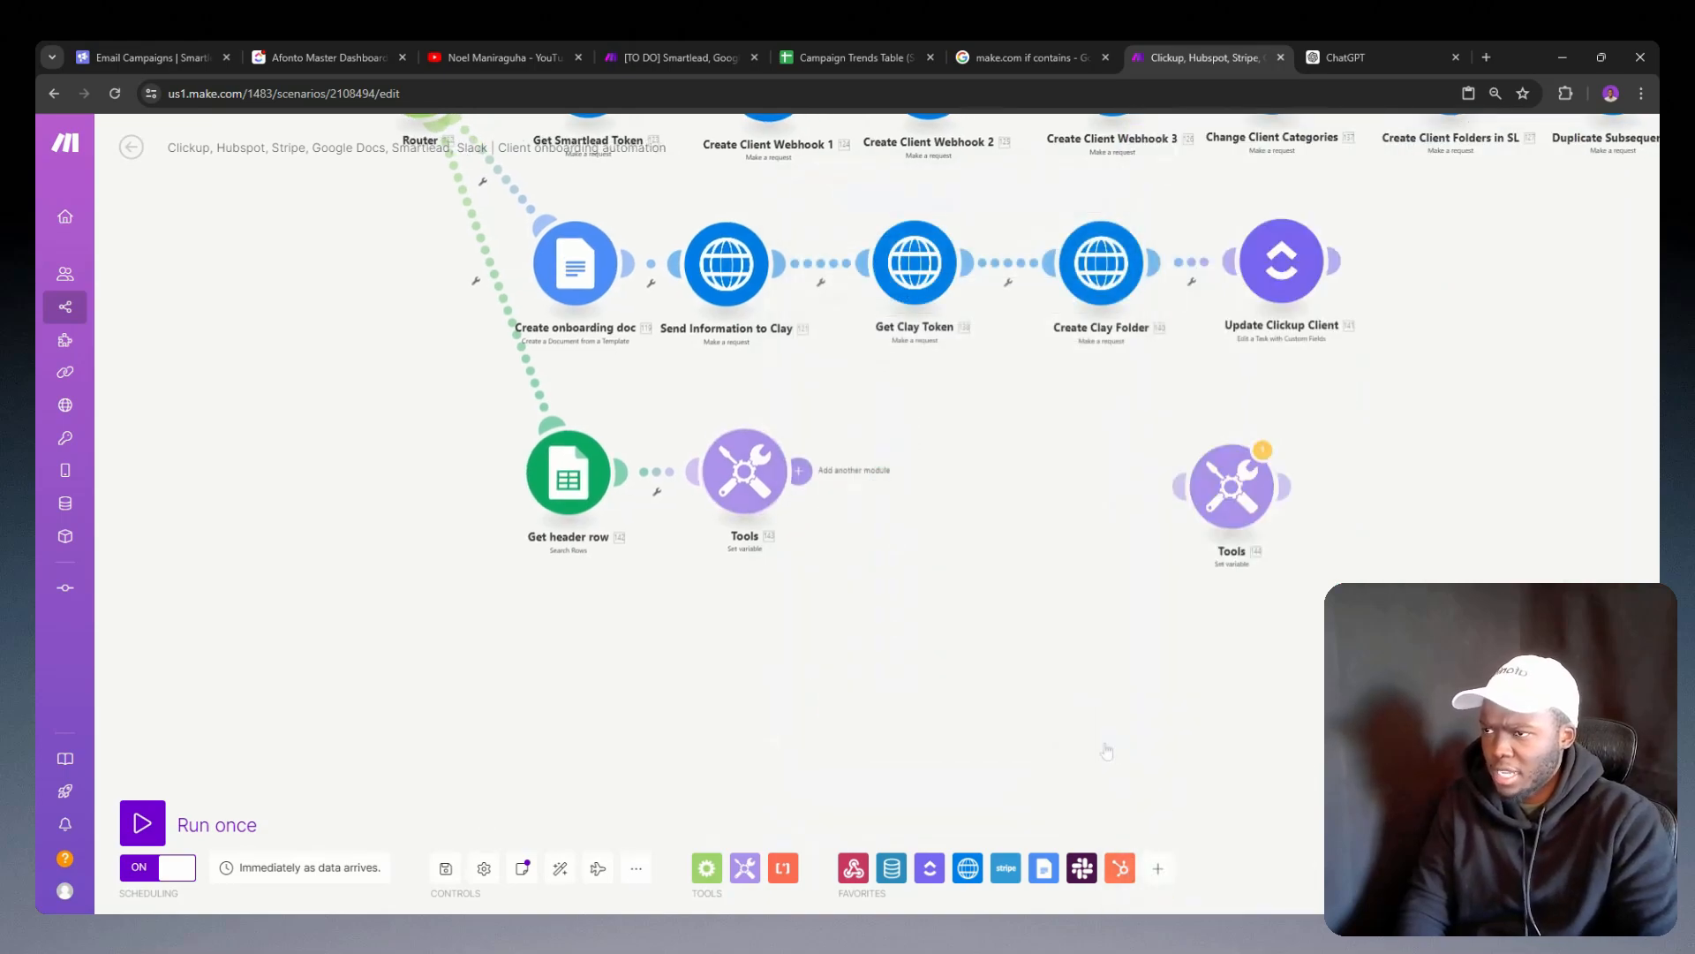
Step: Rename the Set variable module after Get header row to "Convert Sheet to JSON"
right_click(756, 491)
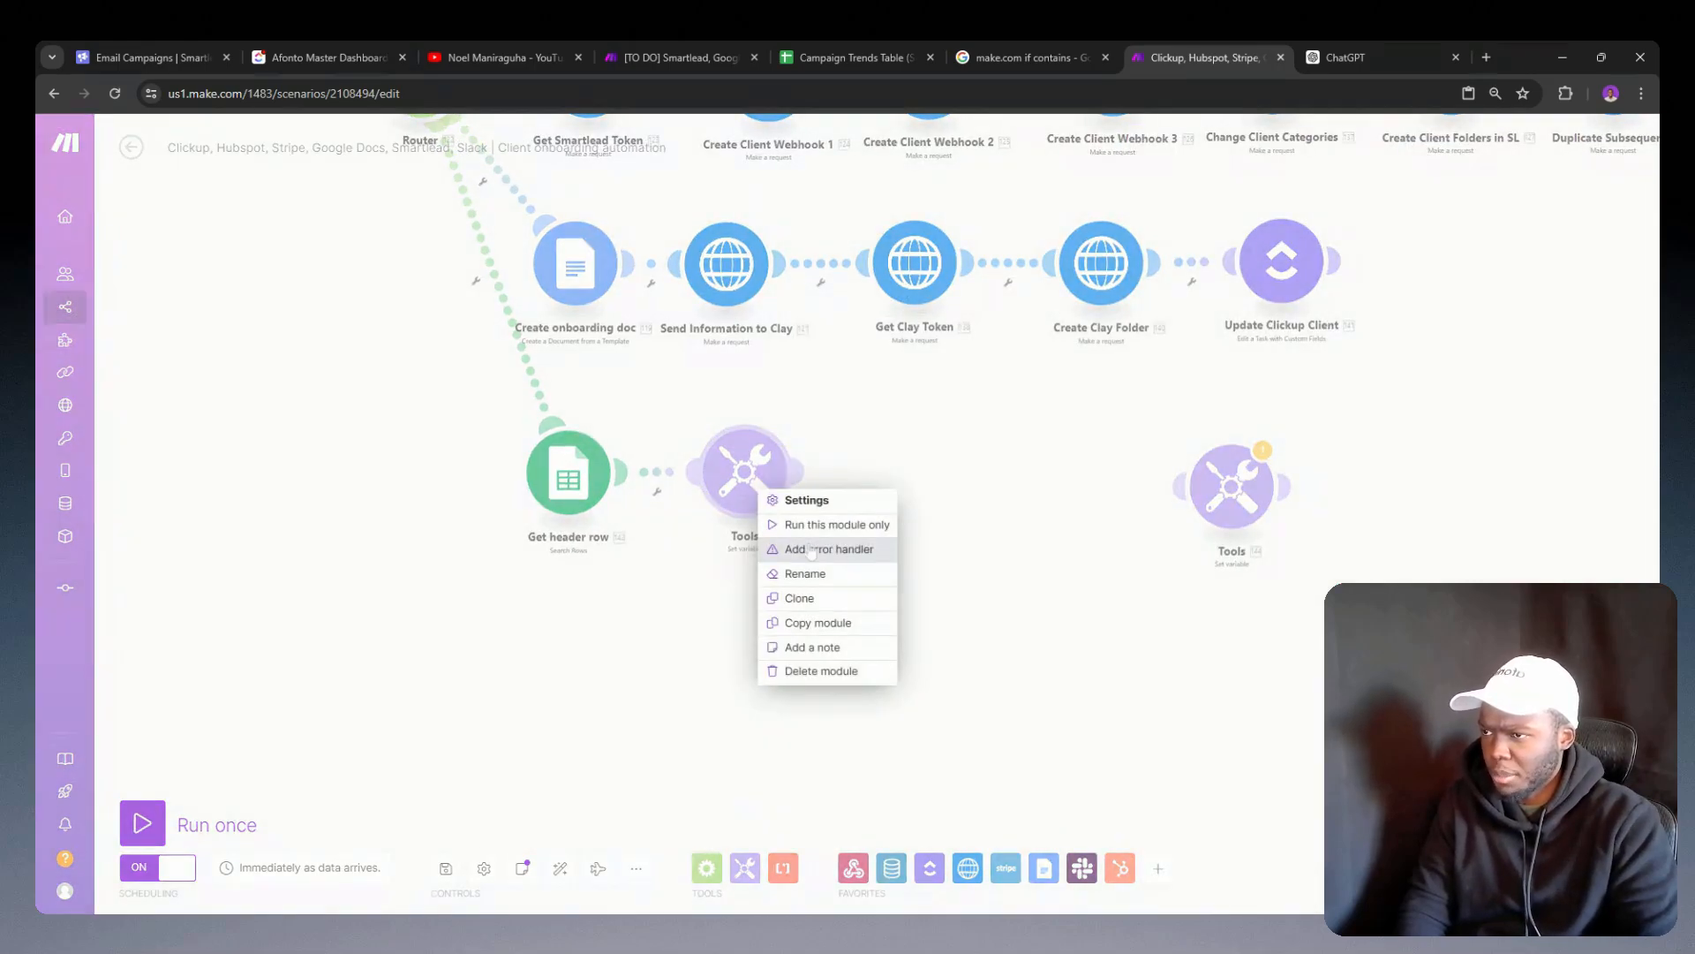
click(804, 572)
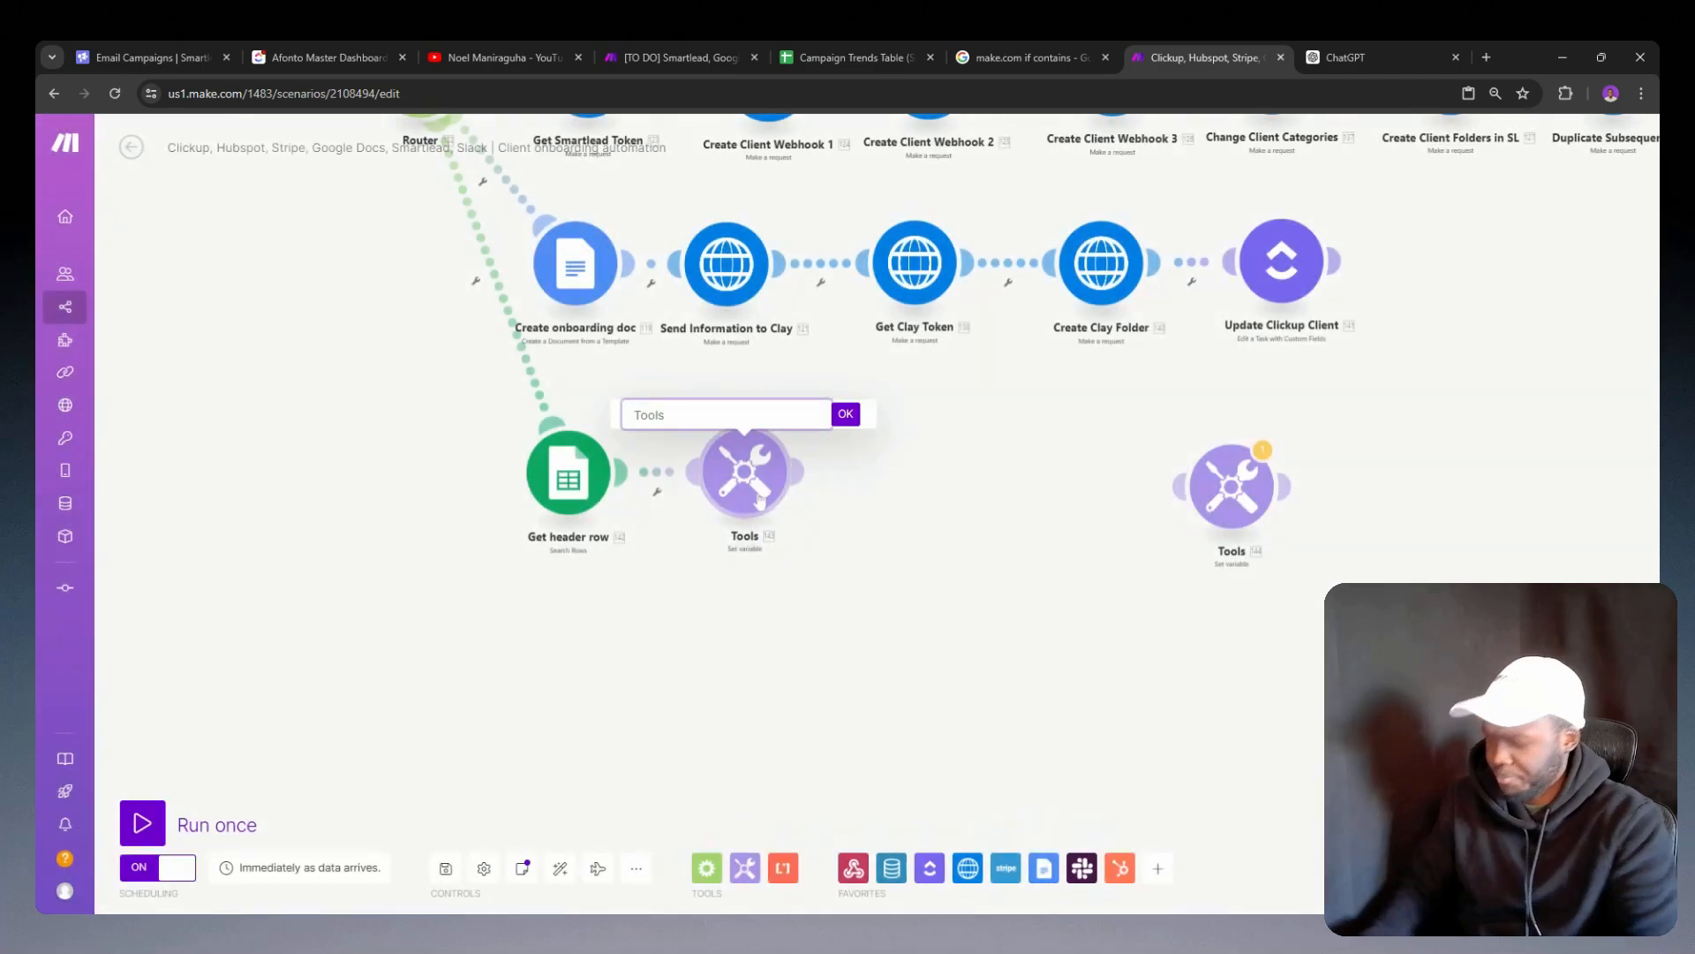
text(Get )
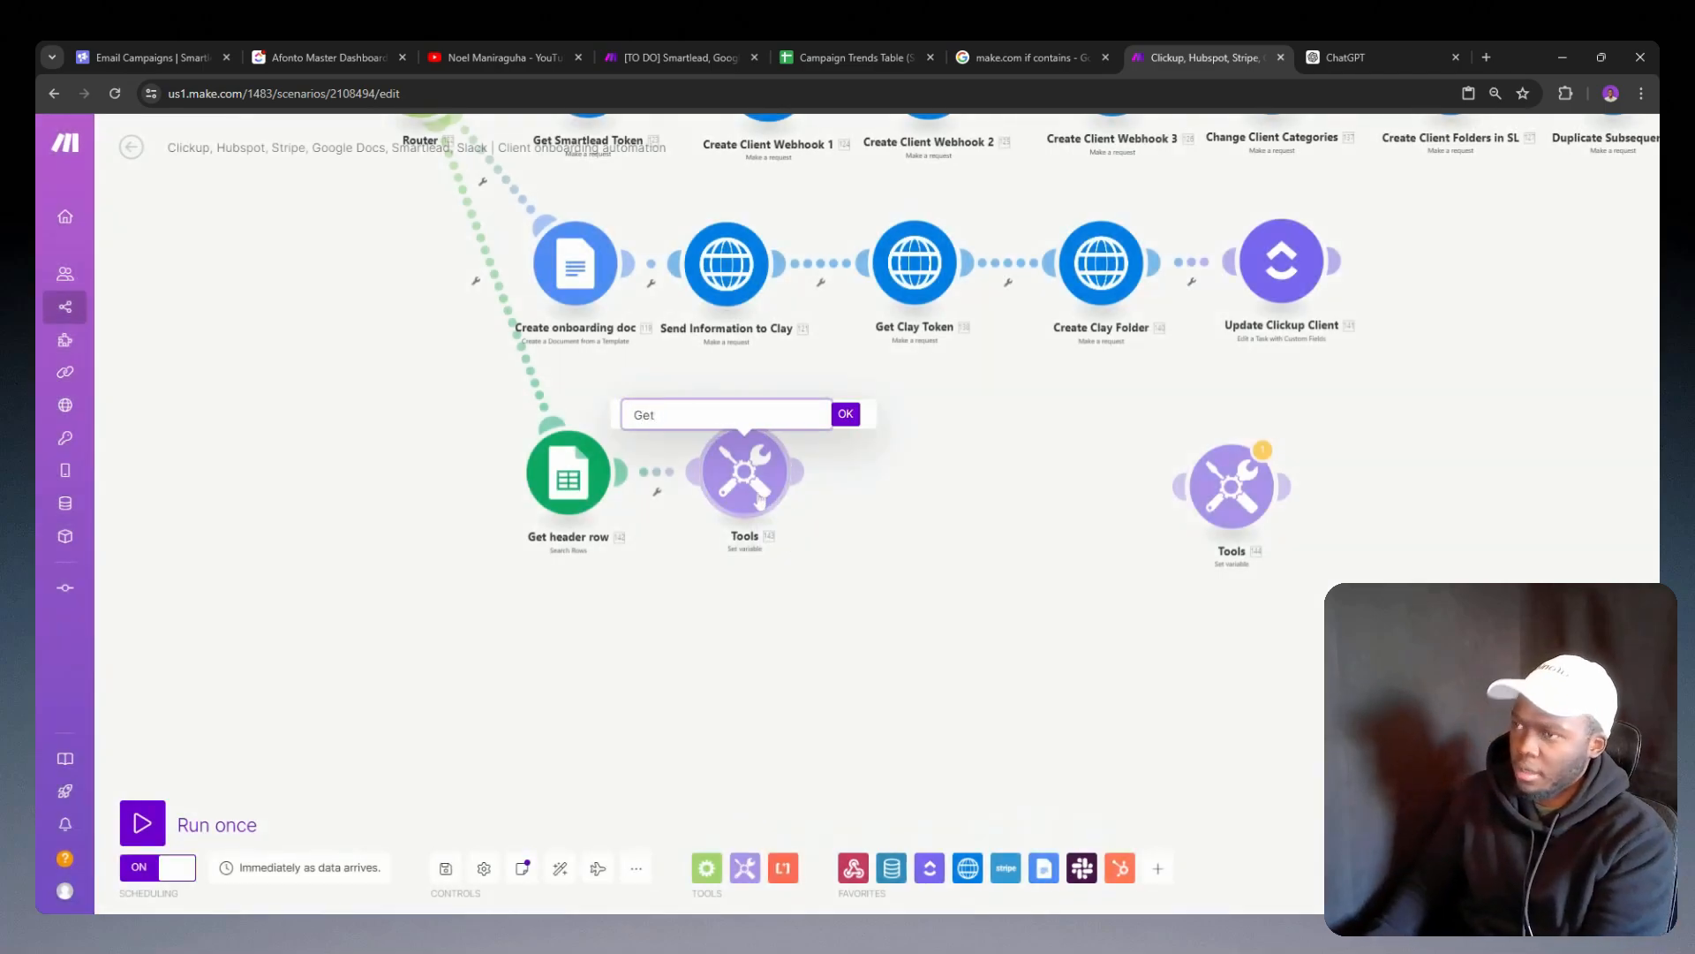
text(a)
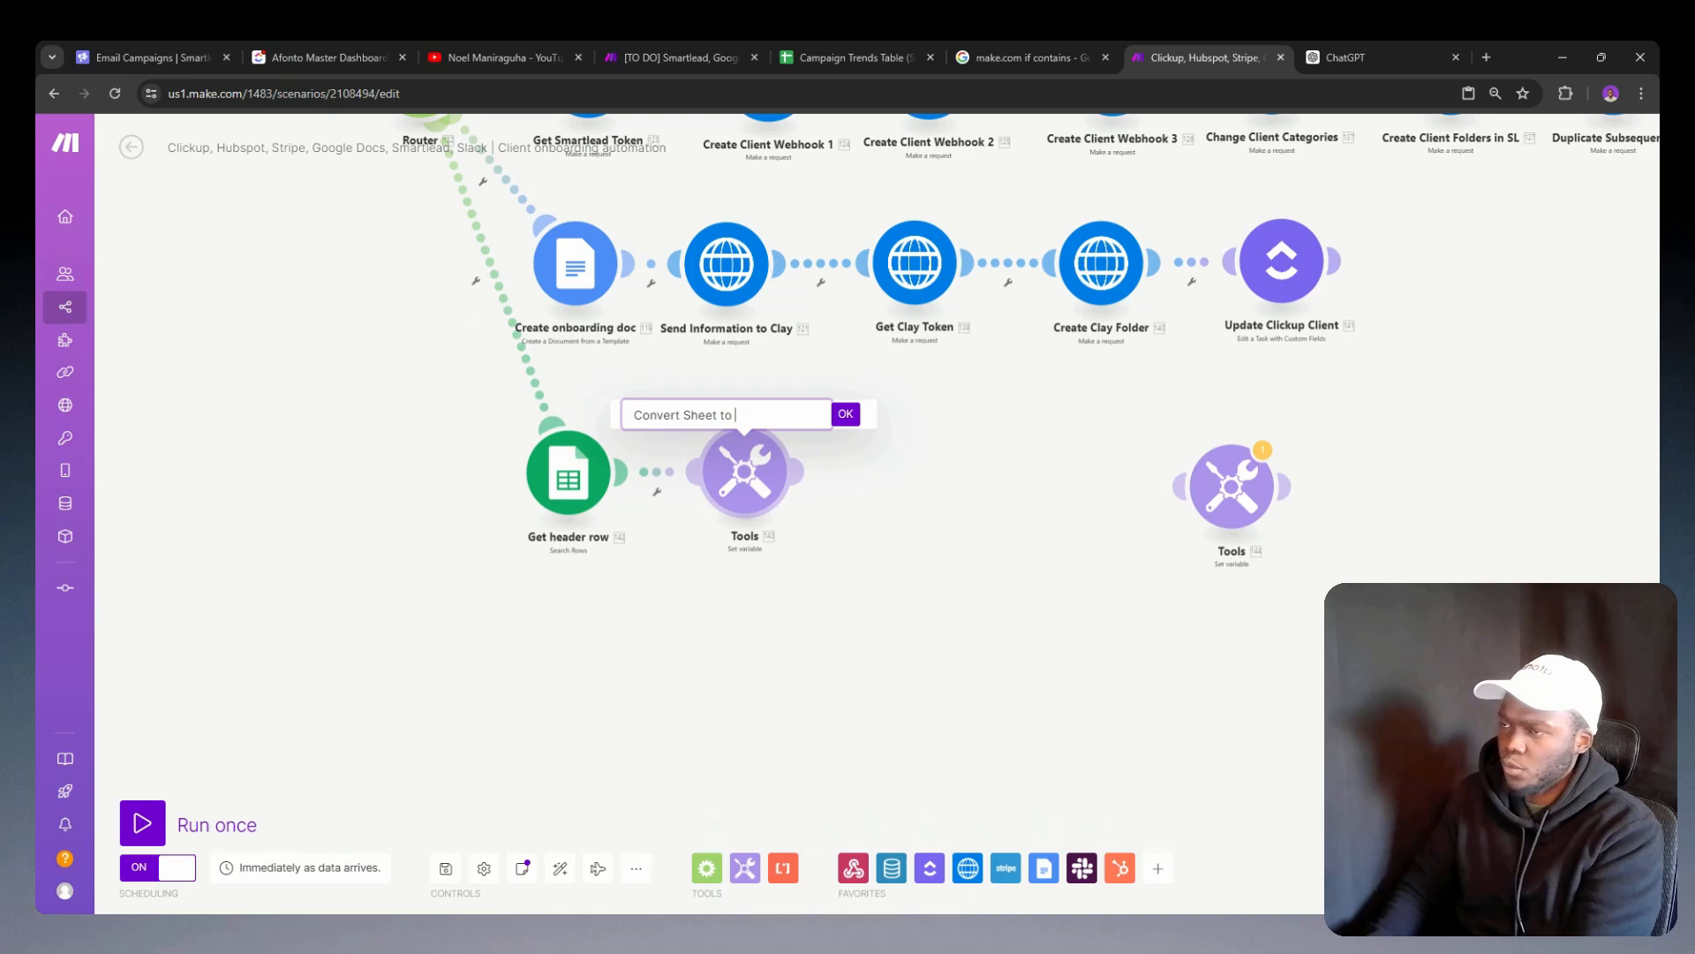
text(ON)
key(Return)
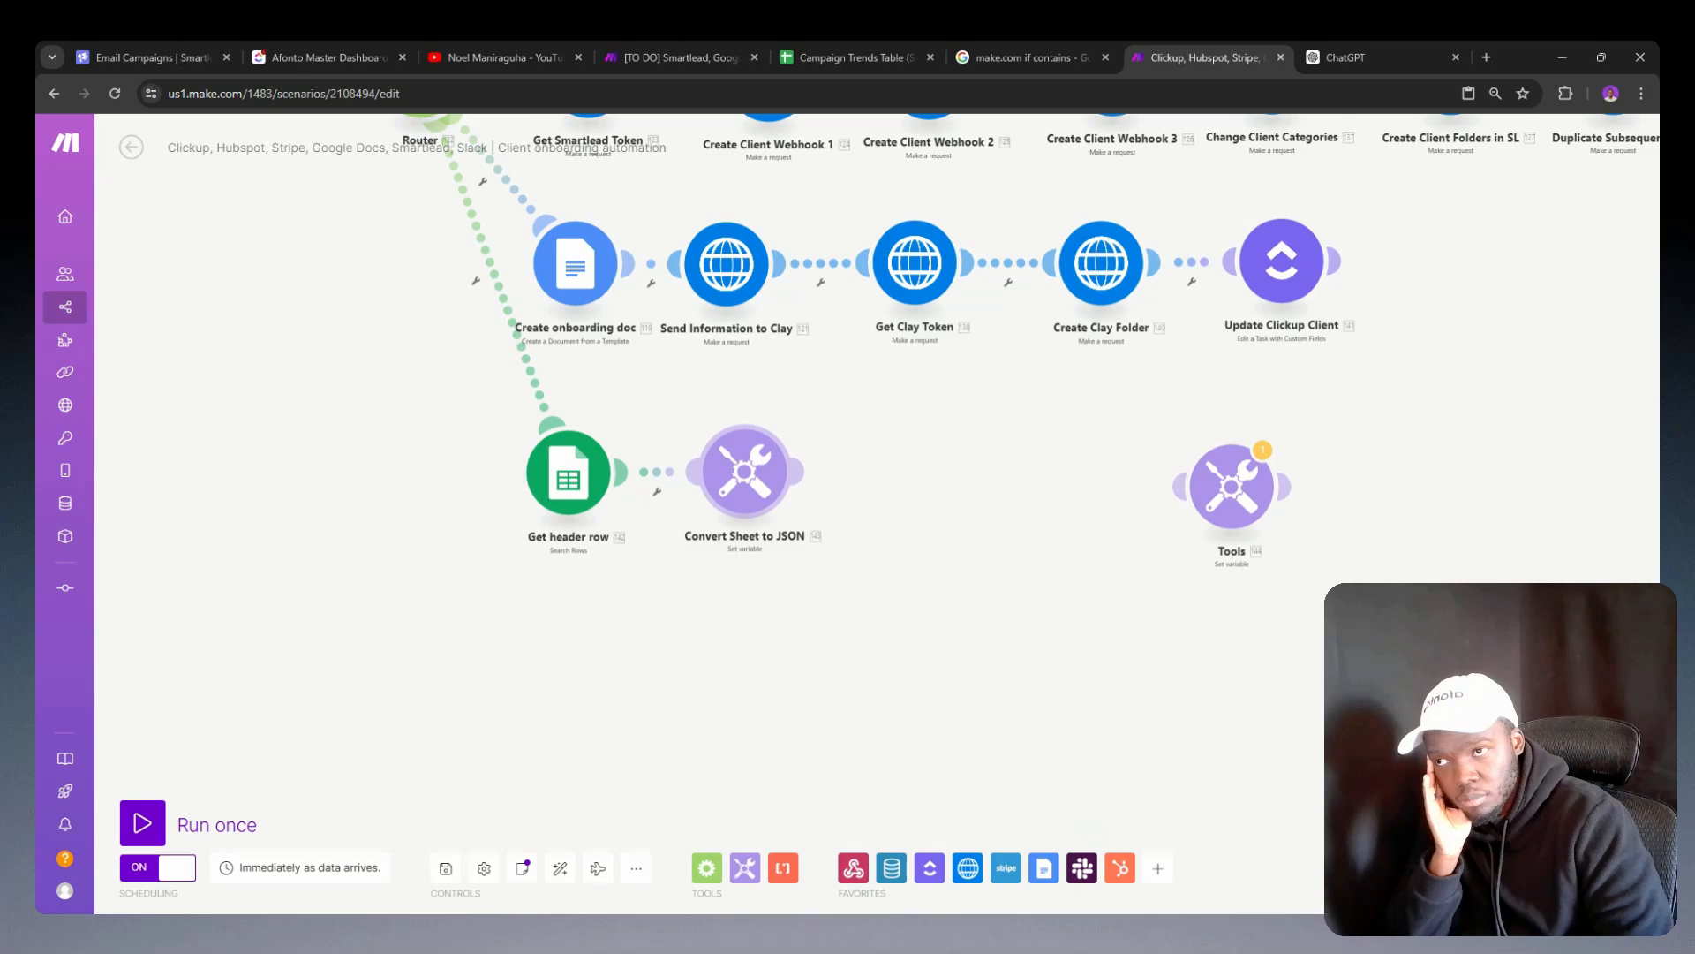
Step: Switch to the [TO DO] Smartlead, Google Sheets scenario and place its browser tab beside the client onboarding scenario's tab
click(685, 46)
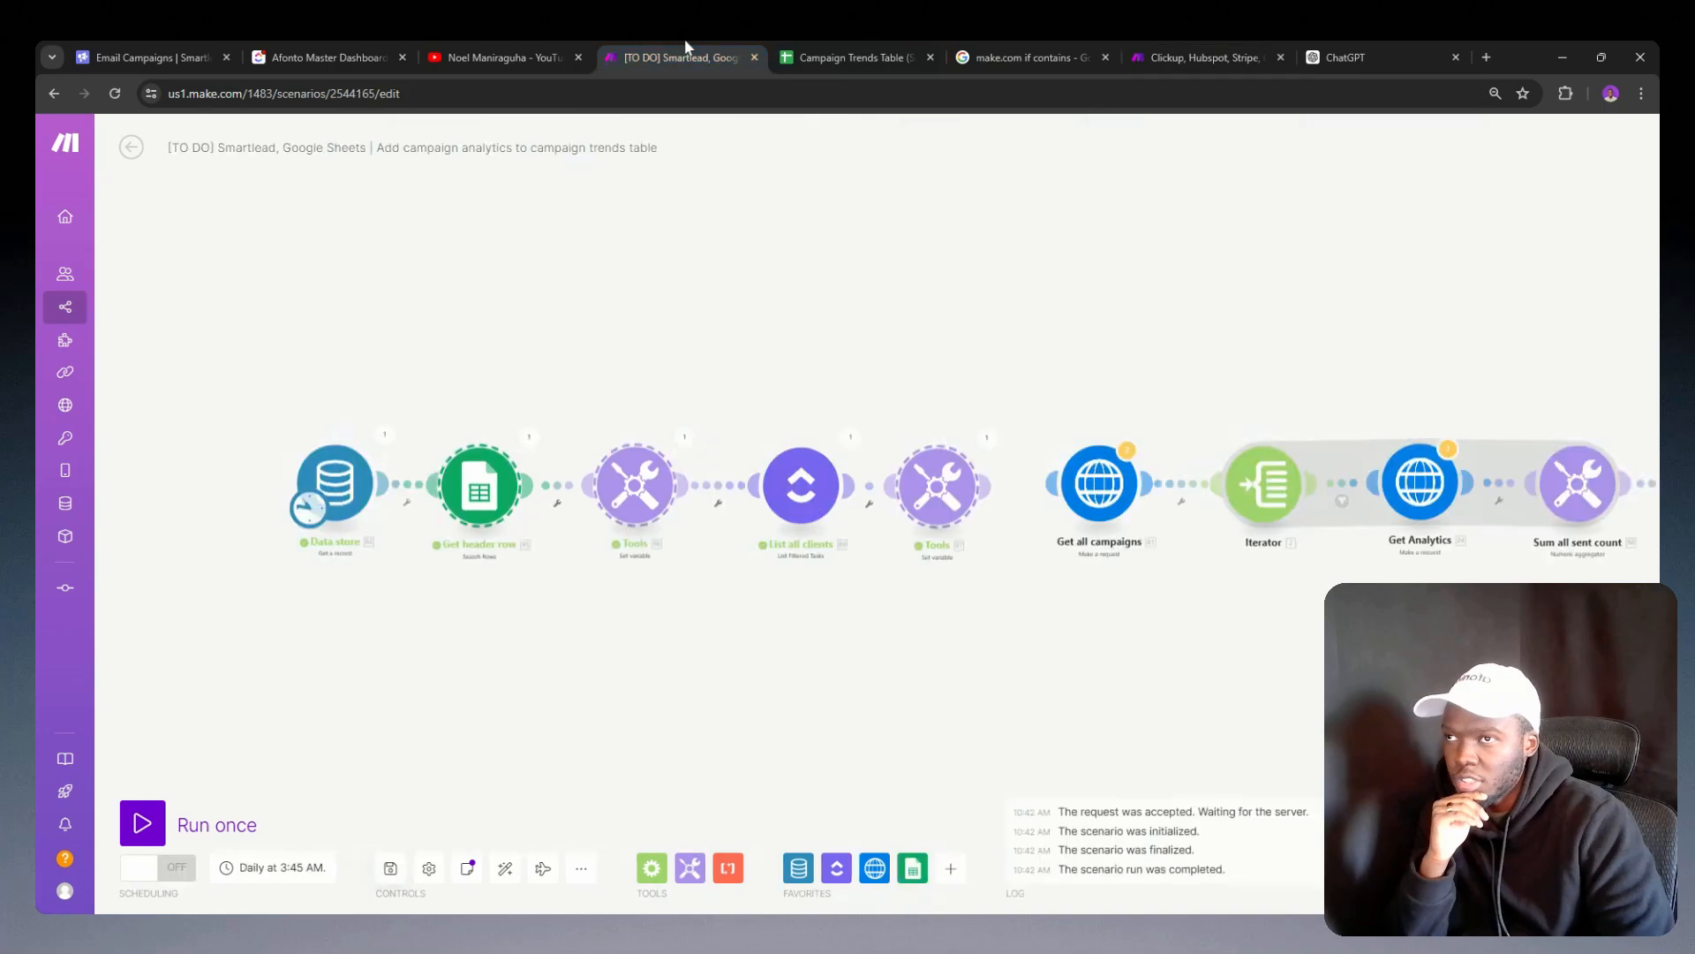
drag(675, 39, 1028, 46)
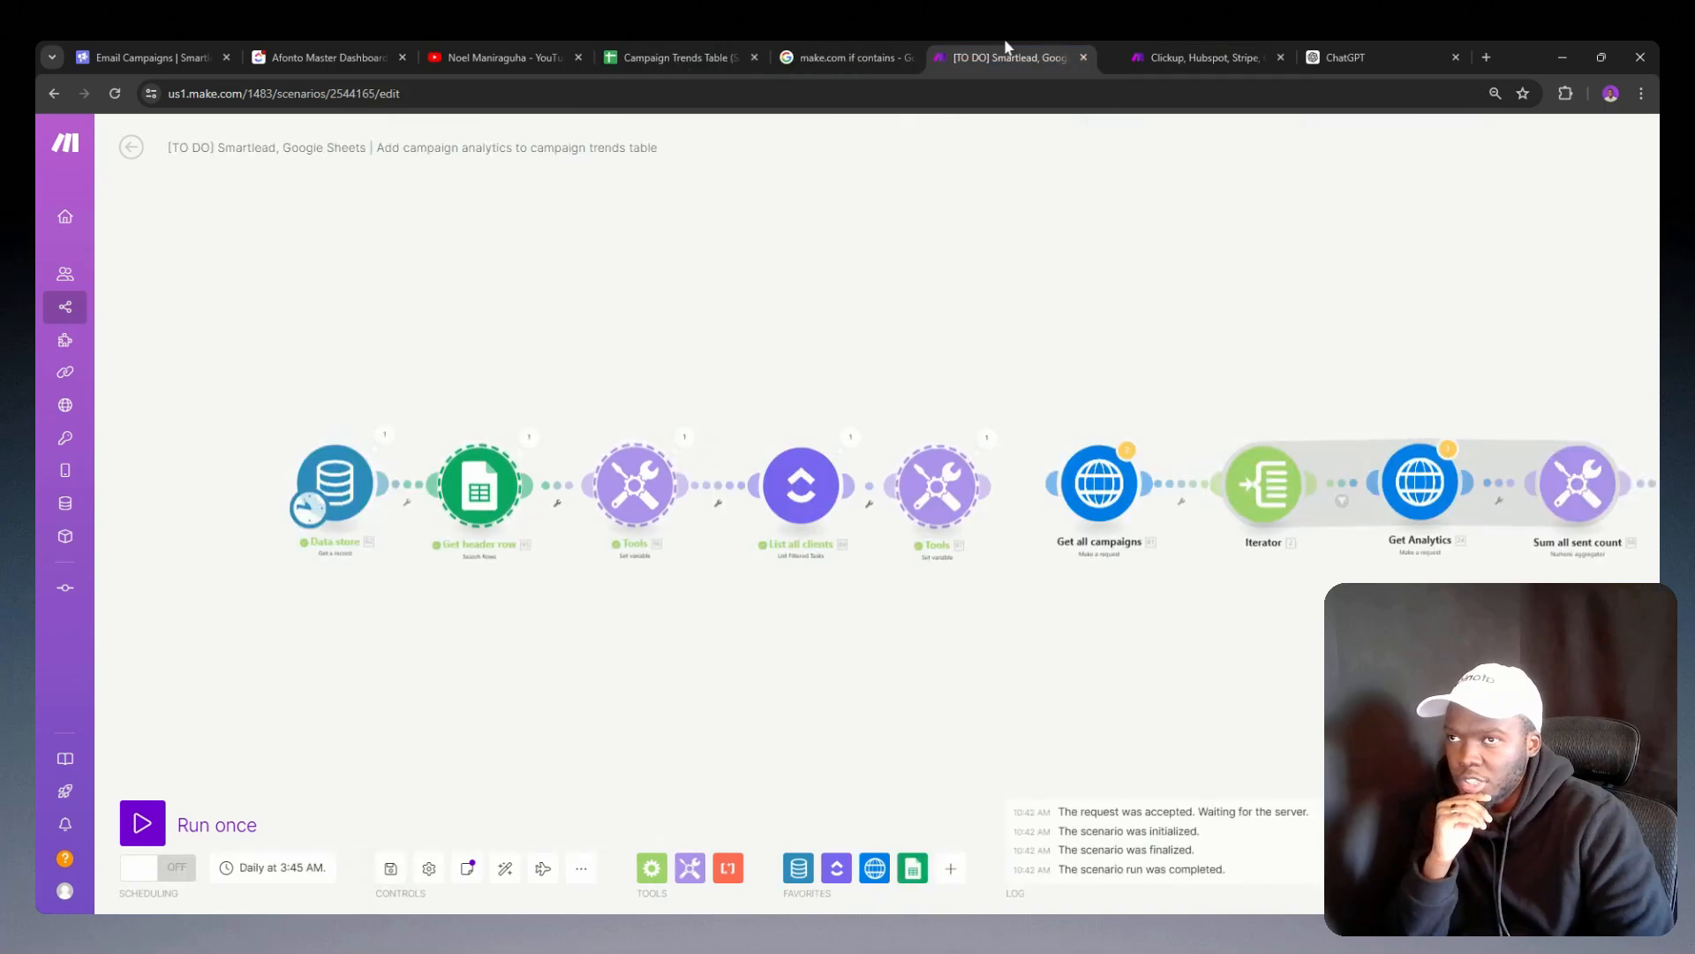
double_click(911, 352)
click(763, 377)
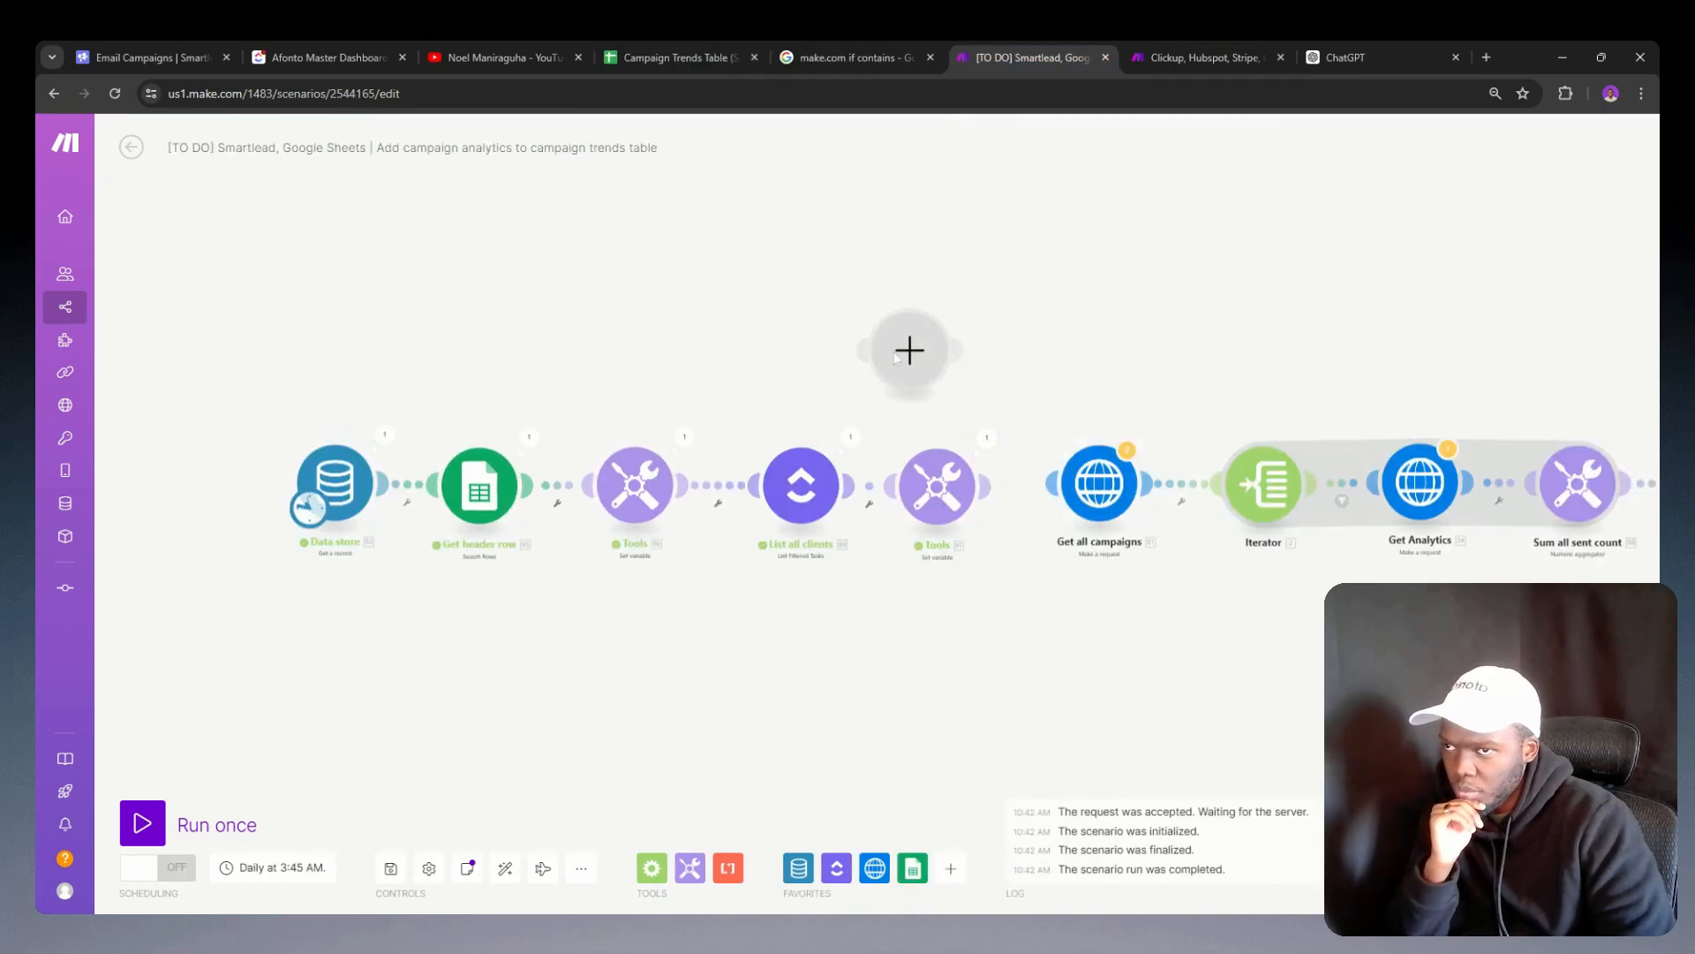
right_click(897, 355)
click(949, 386)
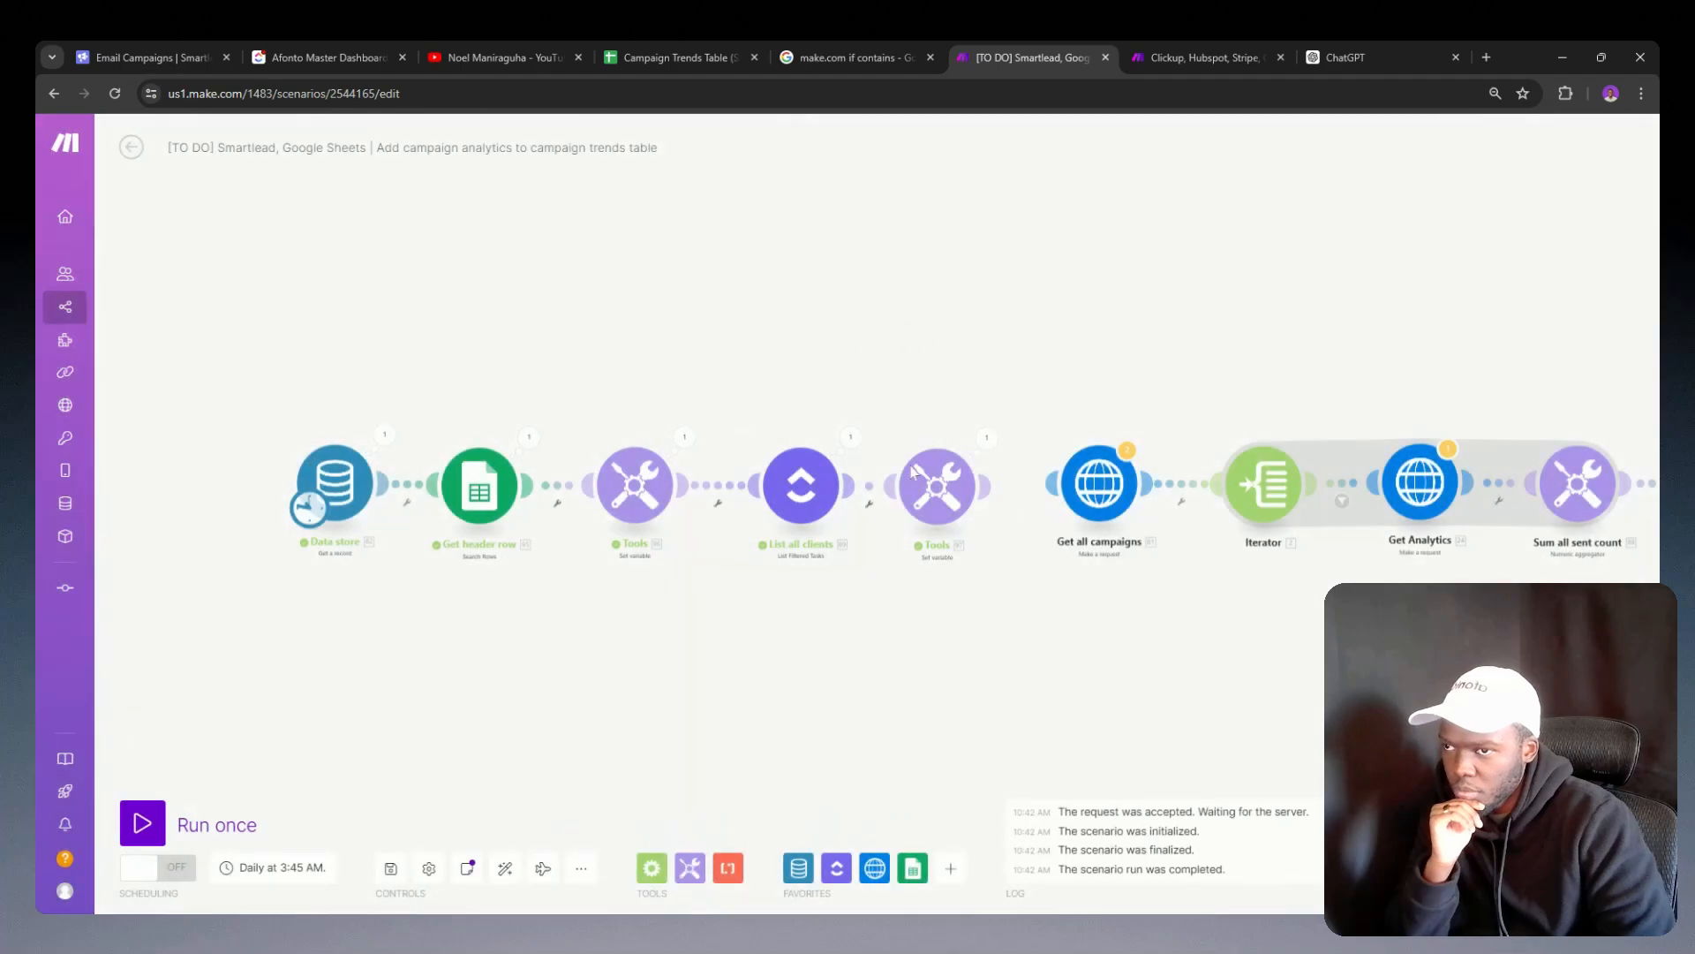
Step: Unlink List all clients from the preceding Set variable module and replace that module's JSON value with the copied A-to-Z JSON
right_click(722, 484)
click(760, 519)
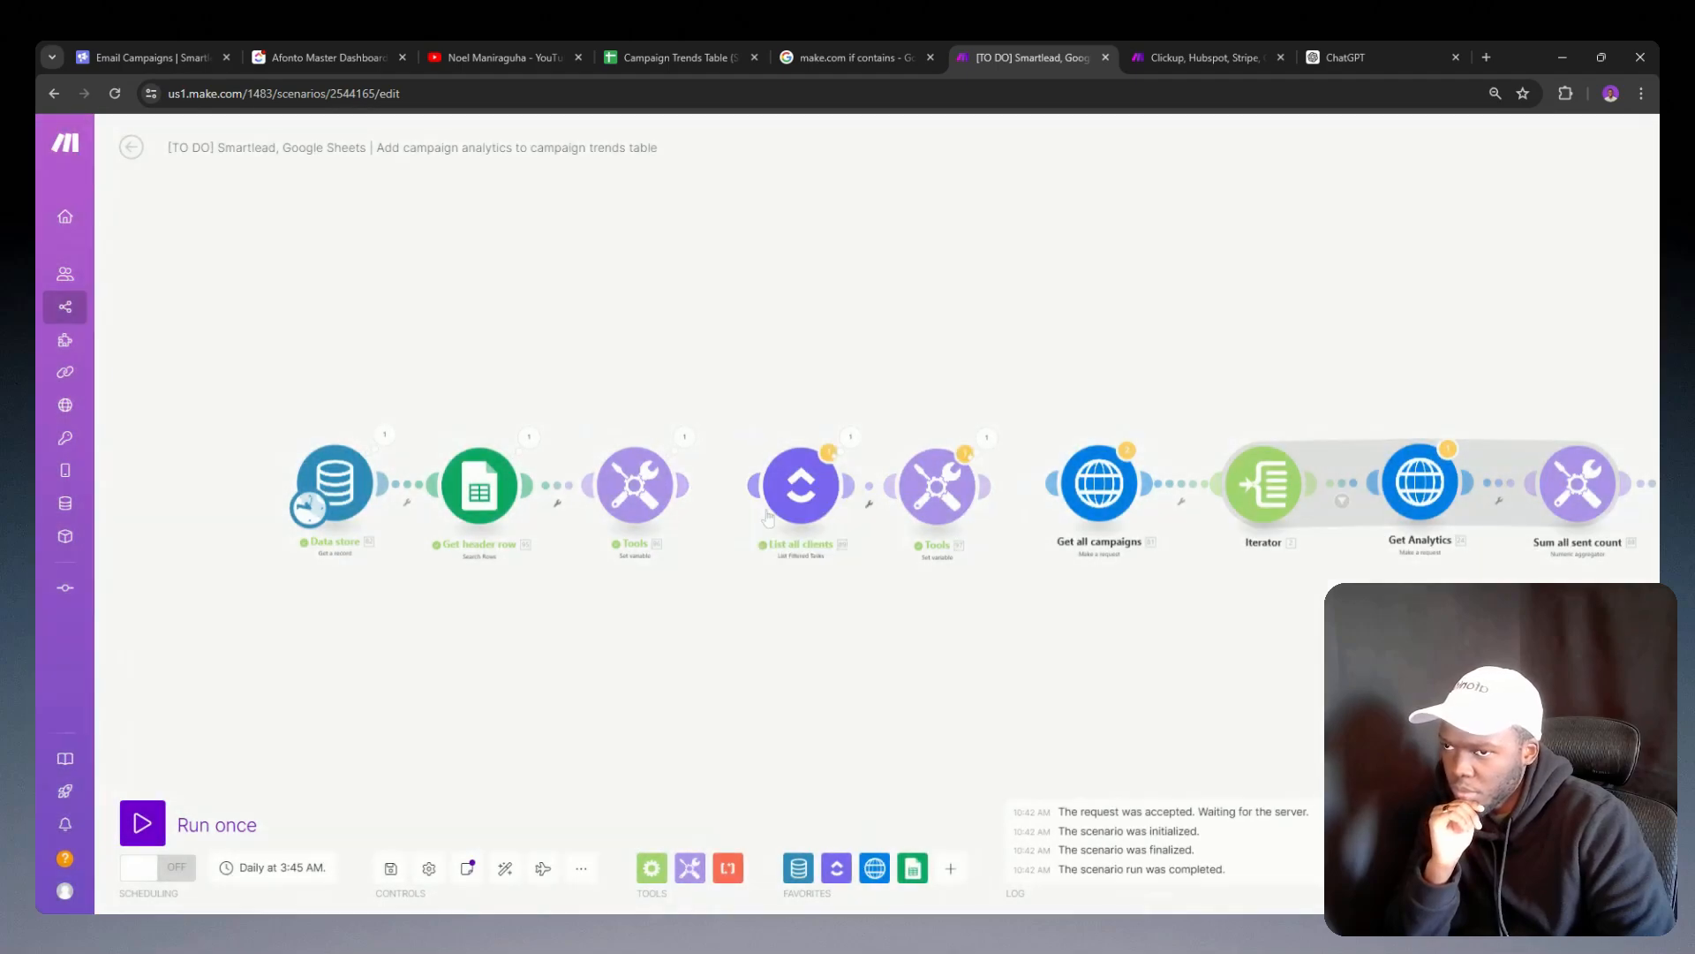
click(631, 510)
click(827, 542)
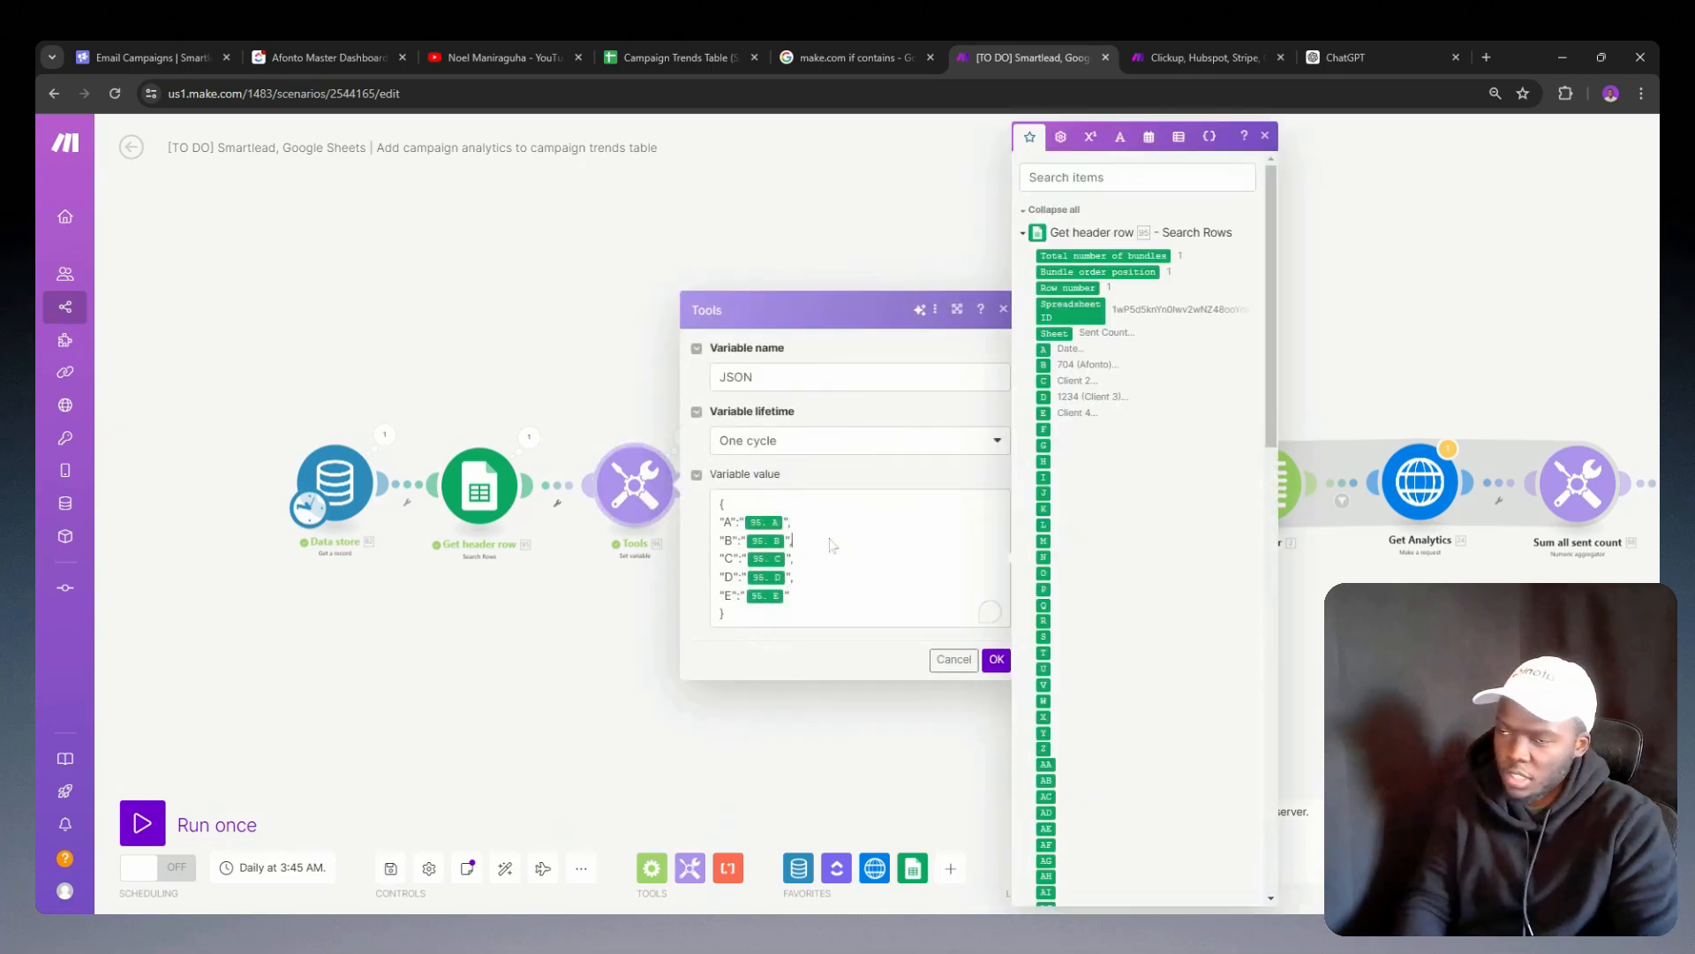
key(ctrl+a)
key(ctrl+v)
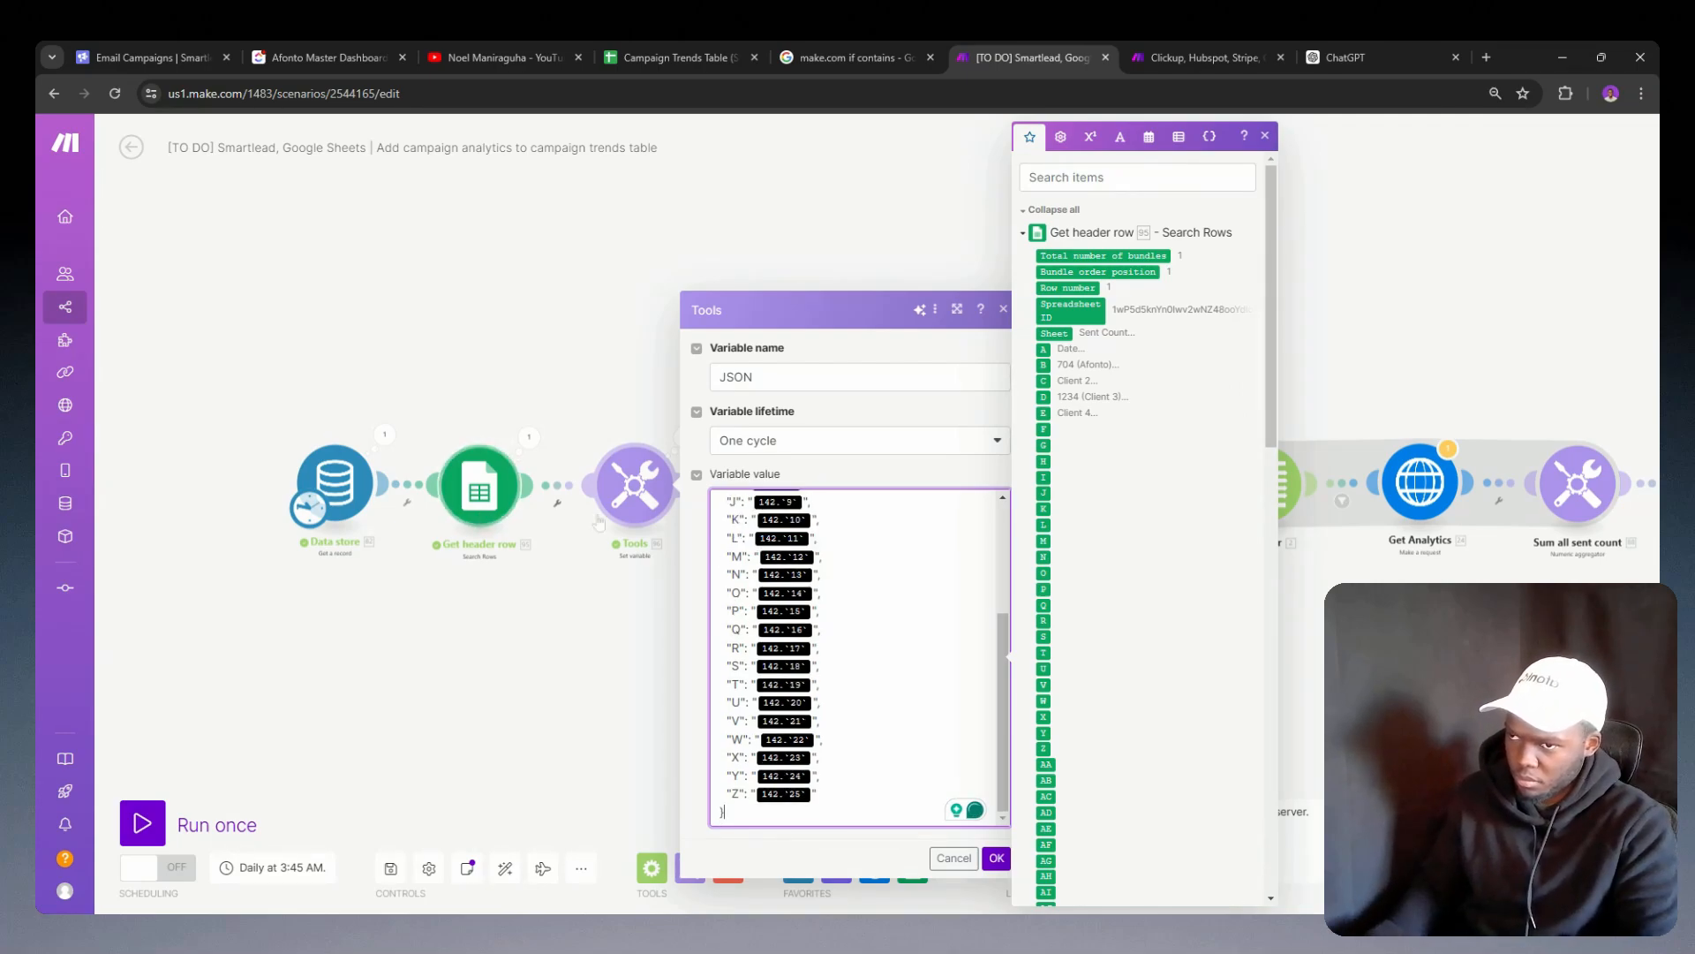
scroll(769, 572, up, 3)
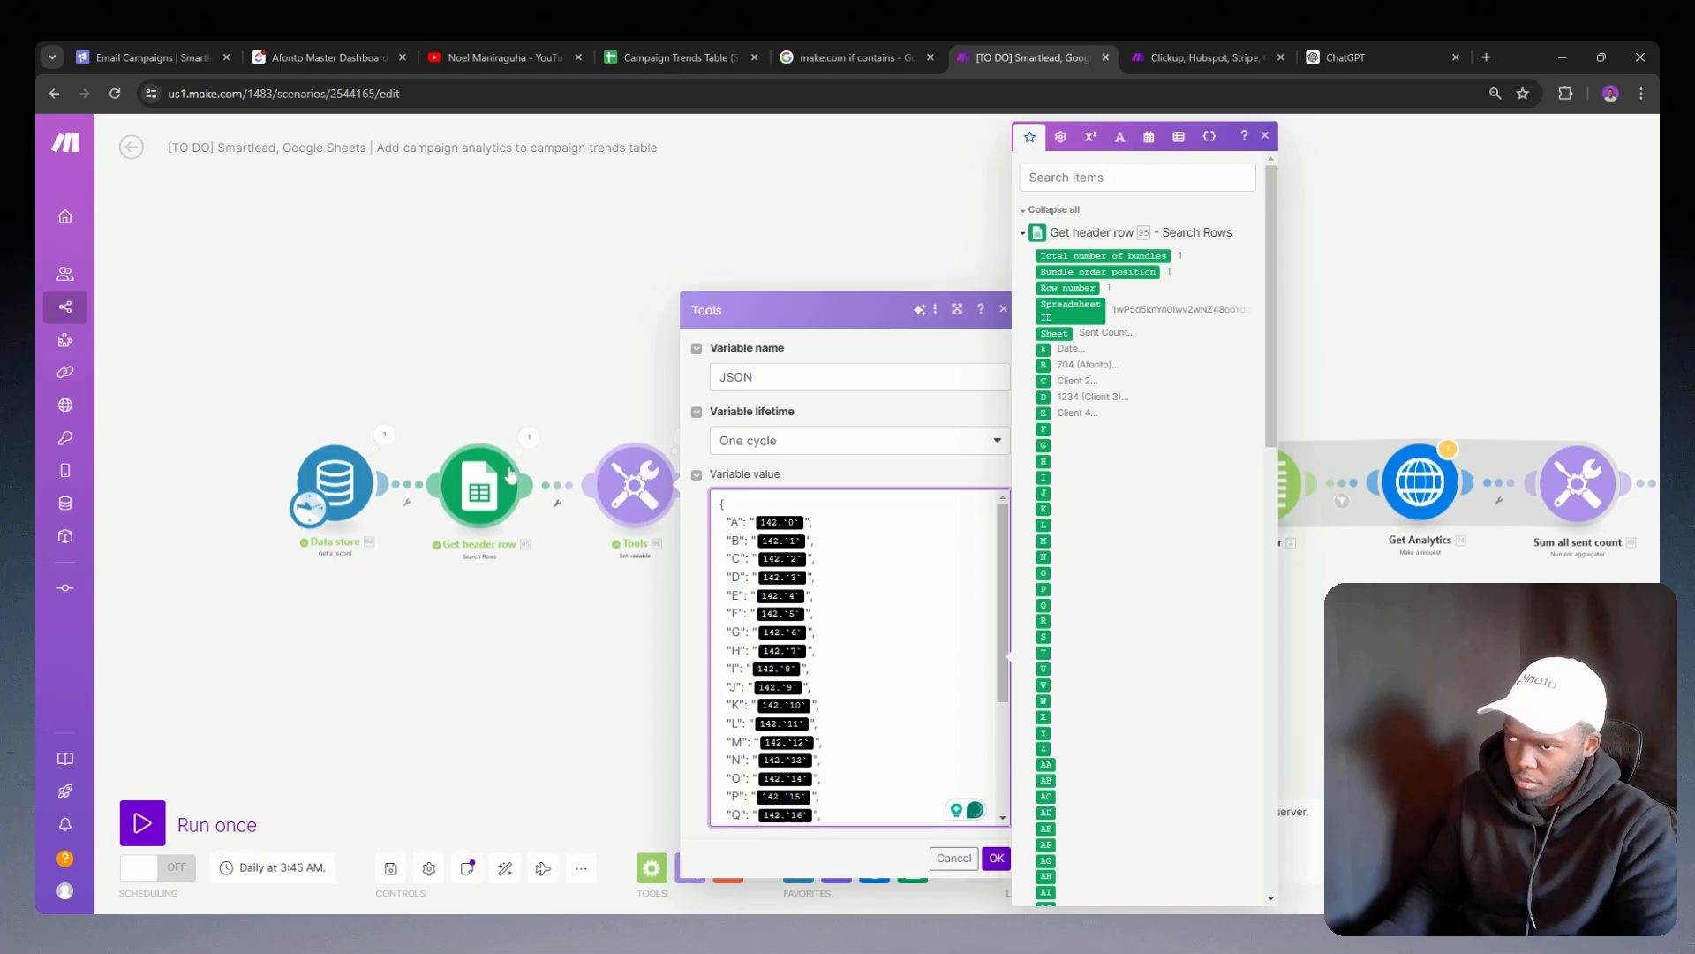
Step: Ask ChatGPT to "Convert the 142 to 95" in the generated A-to-Z JSON
click(1320, 46)
scroll(856, 544, down, 6)
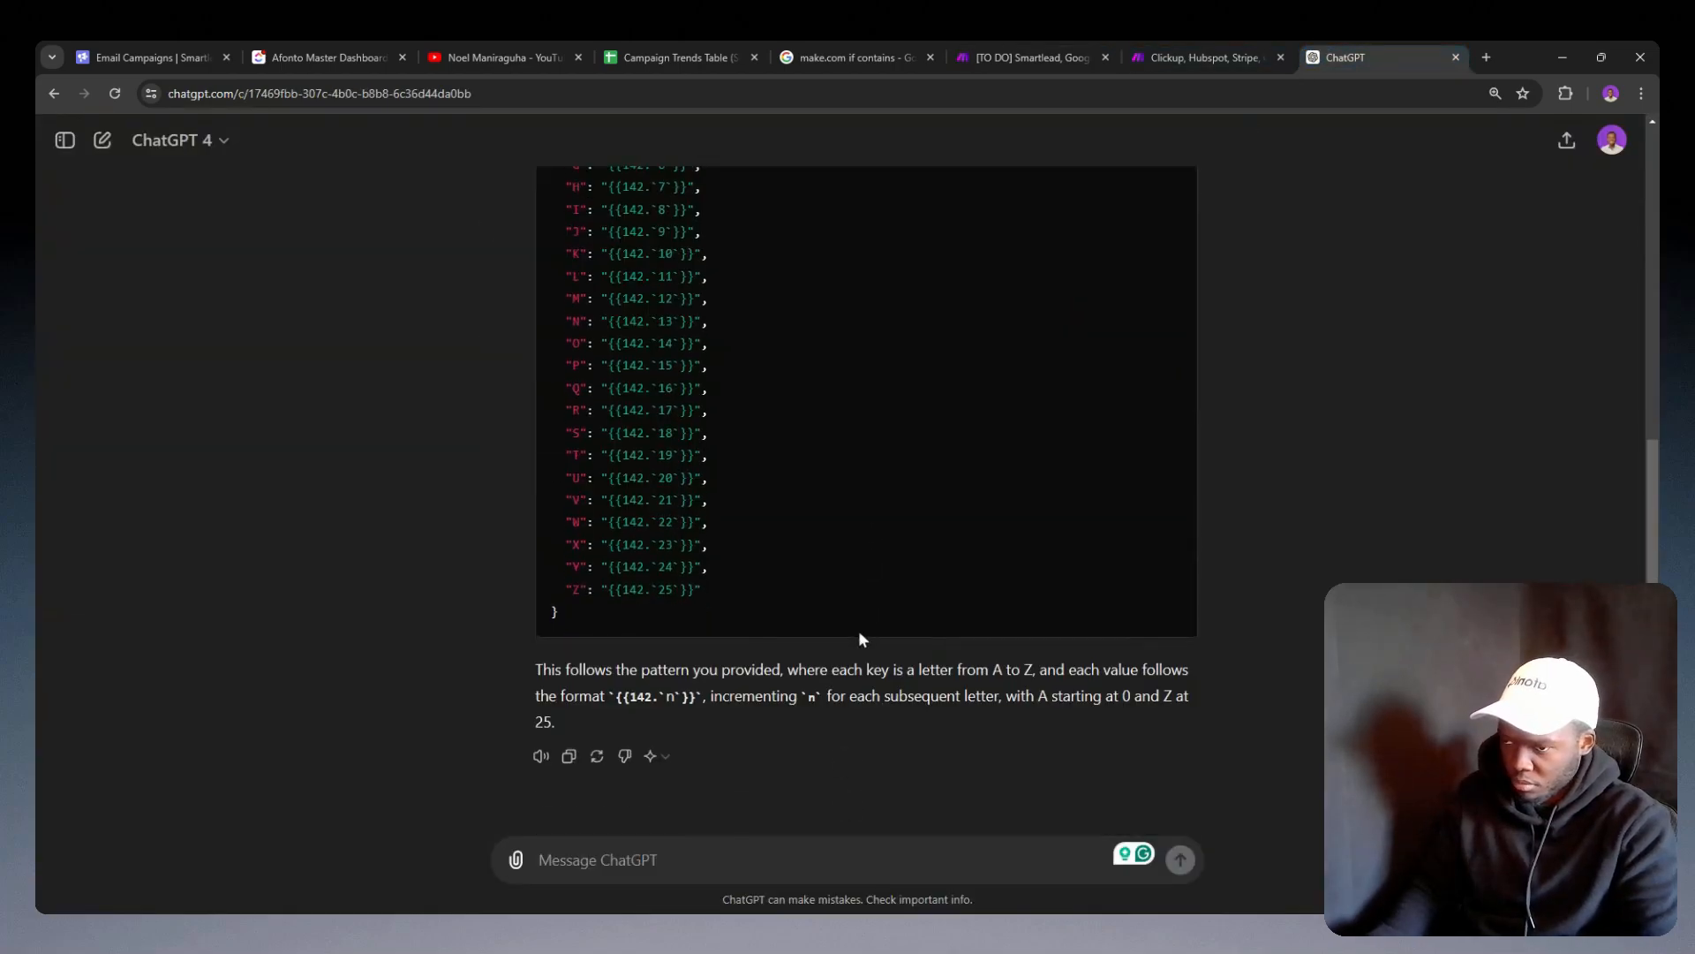
click(601, 859)
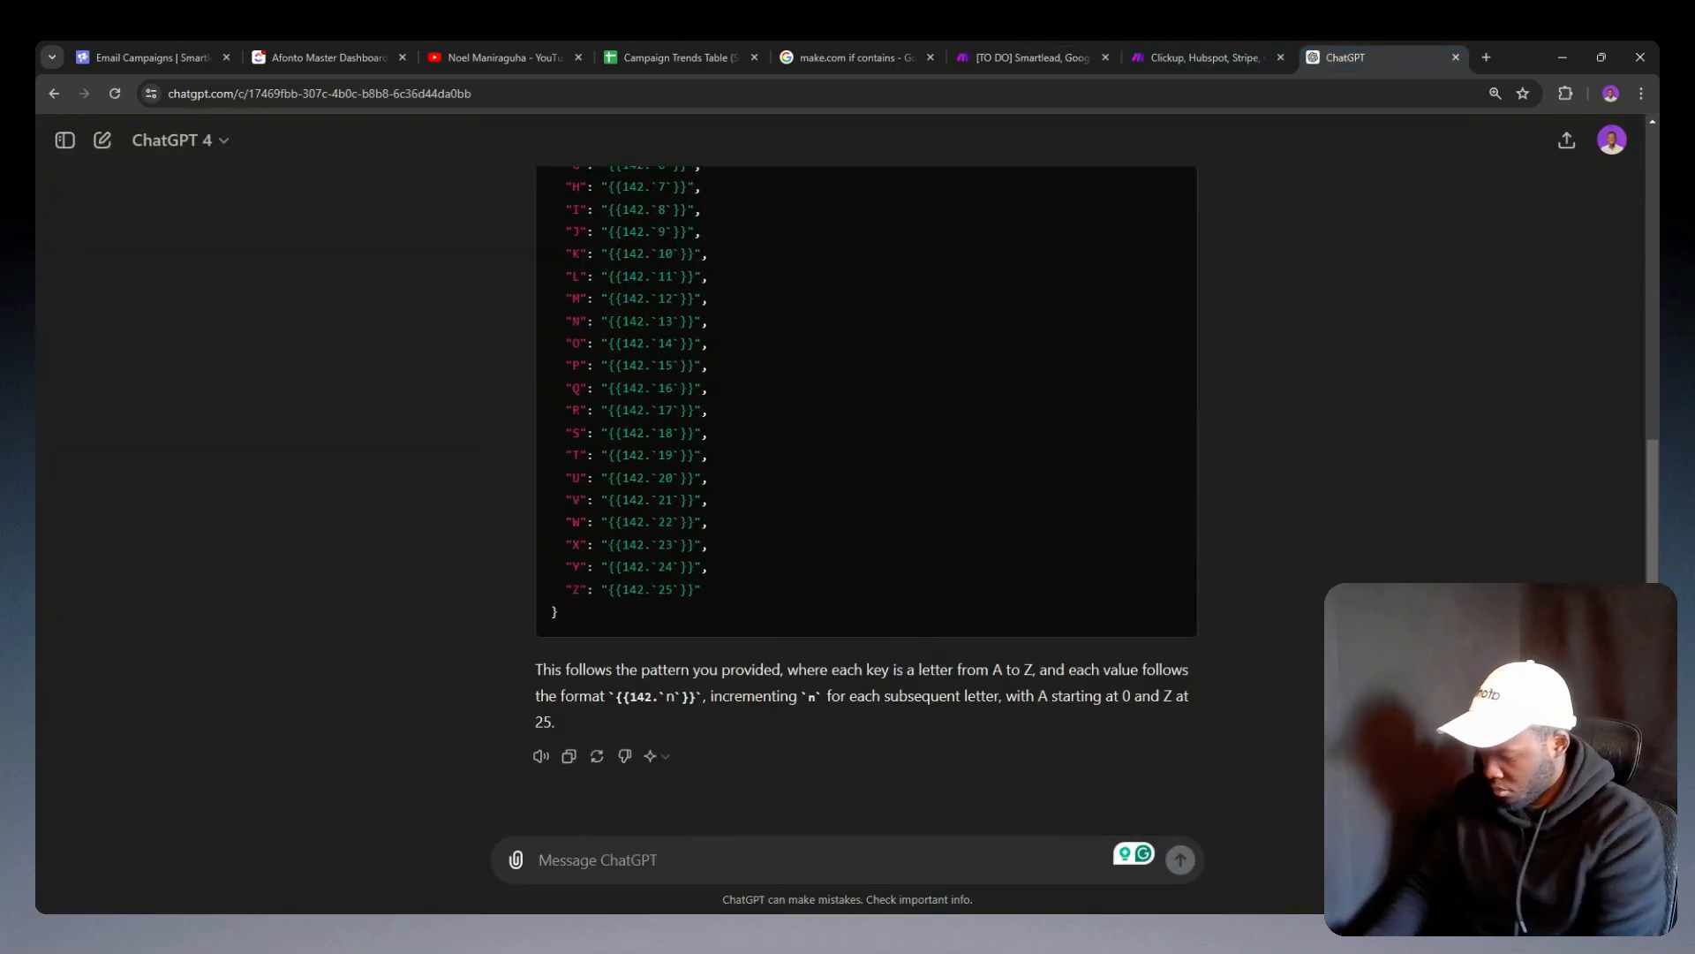
text(Convert t)
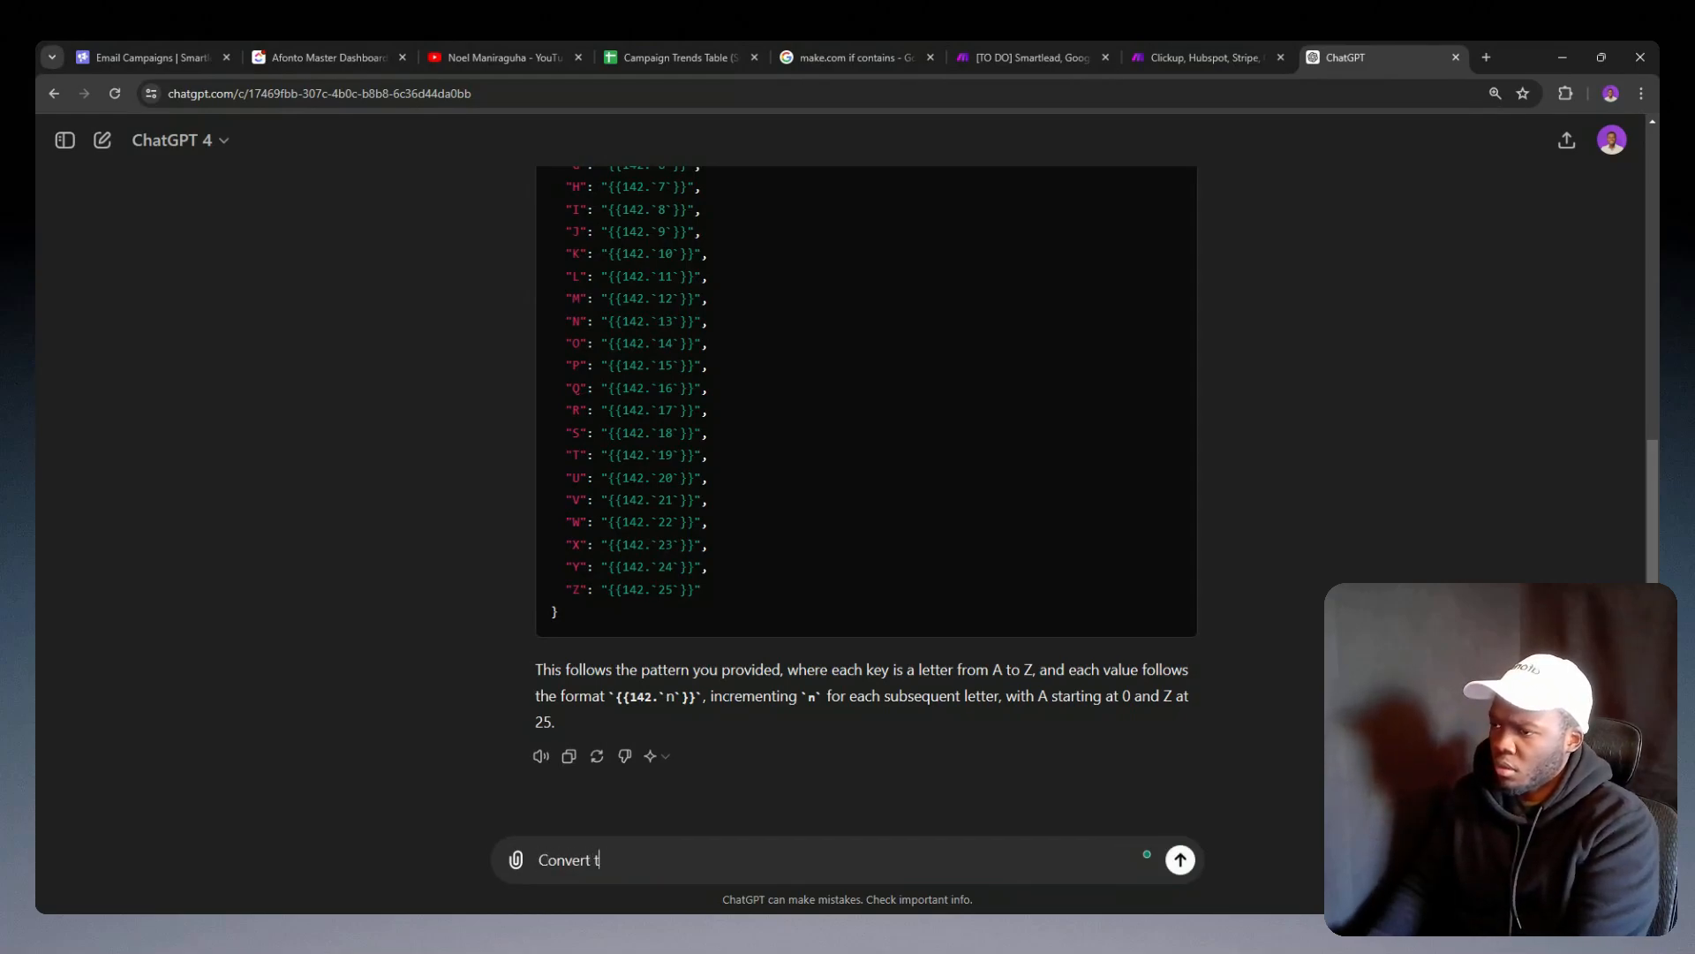
text(he 14)
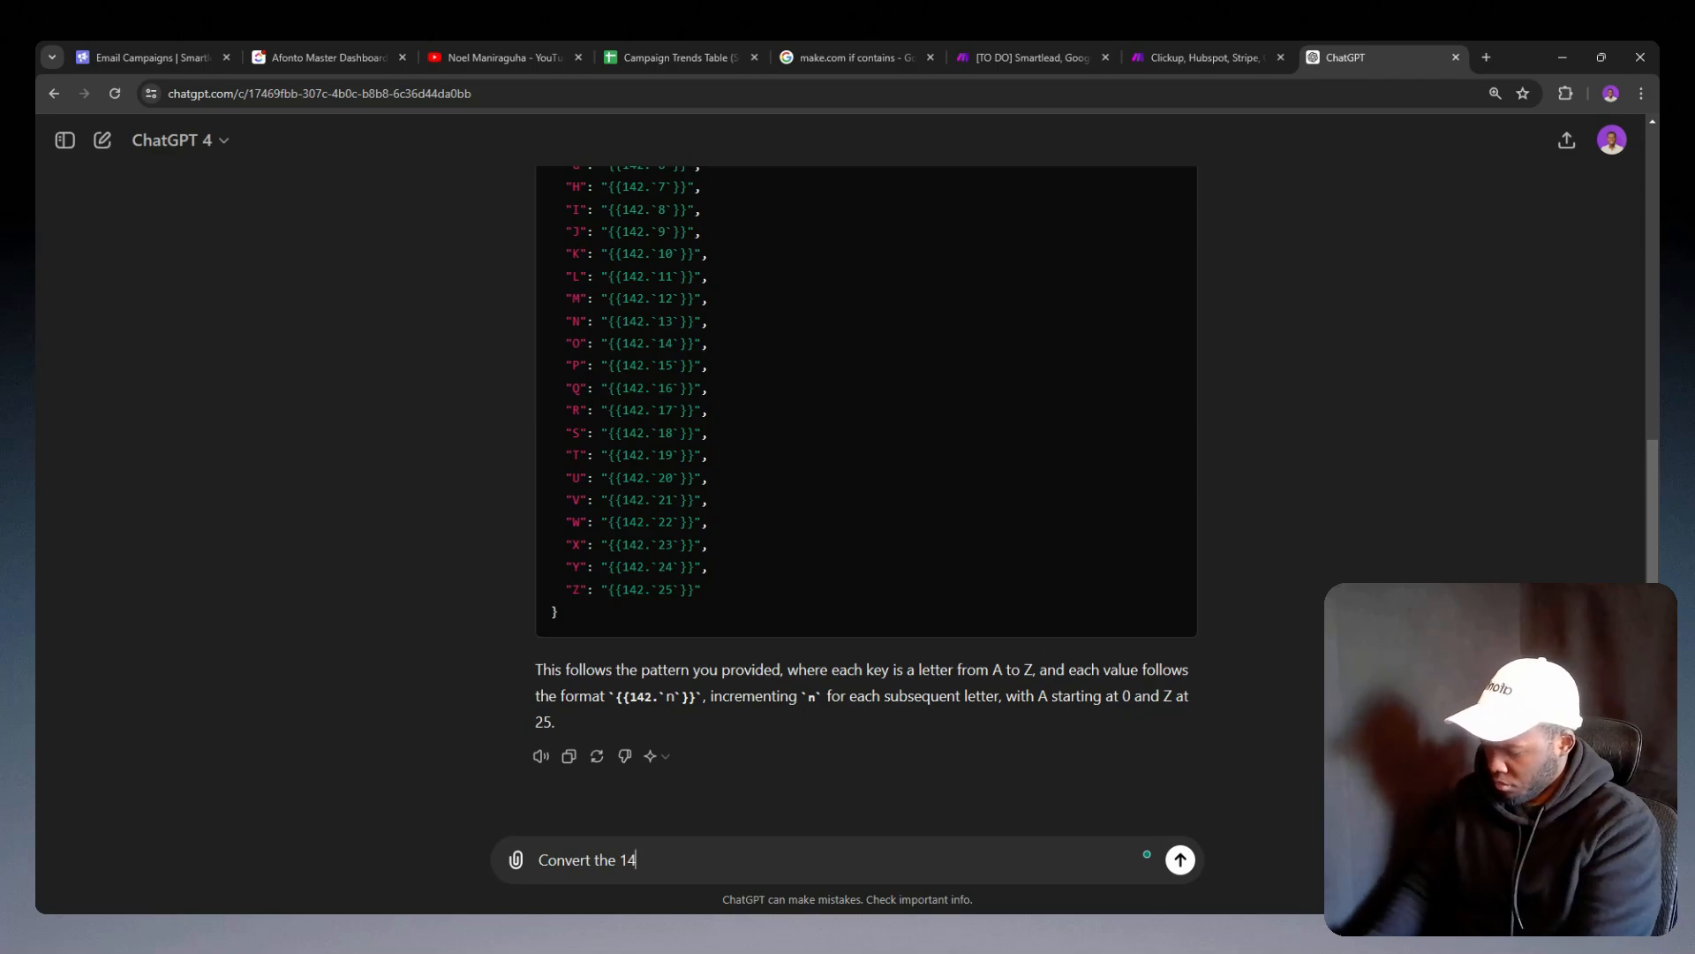
text(2 to)
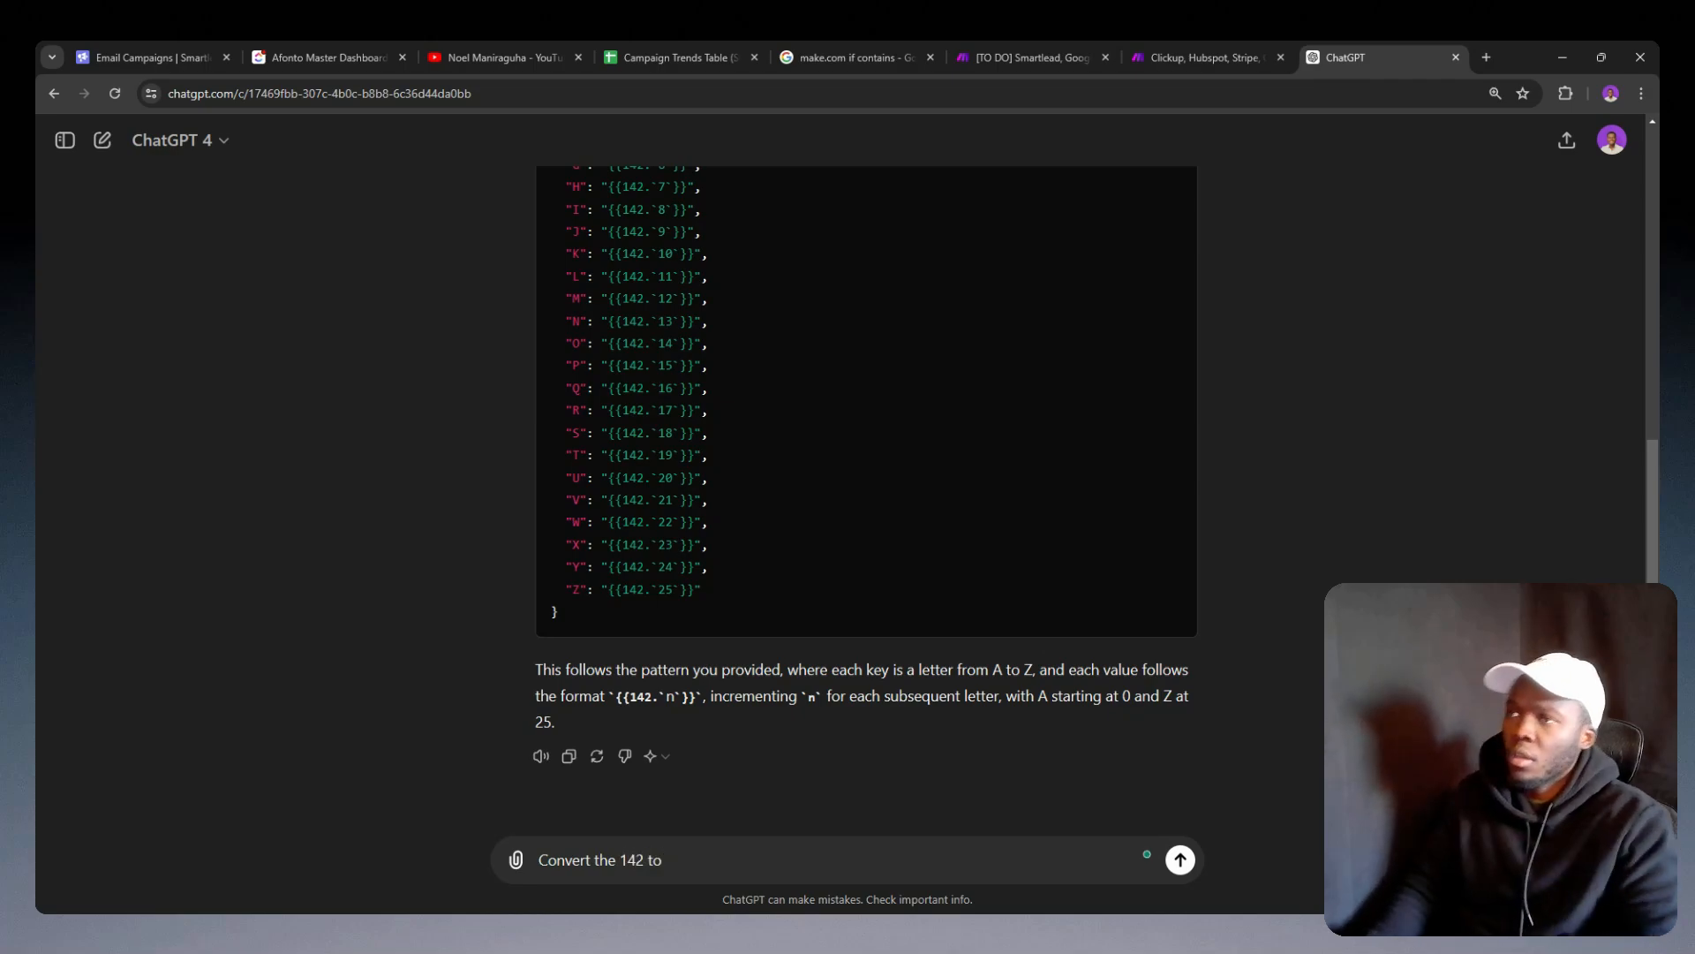
click(1022, 44)
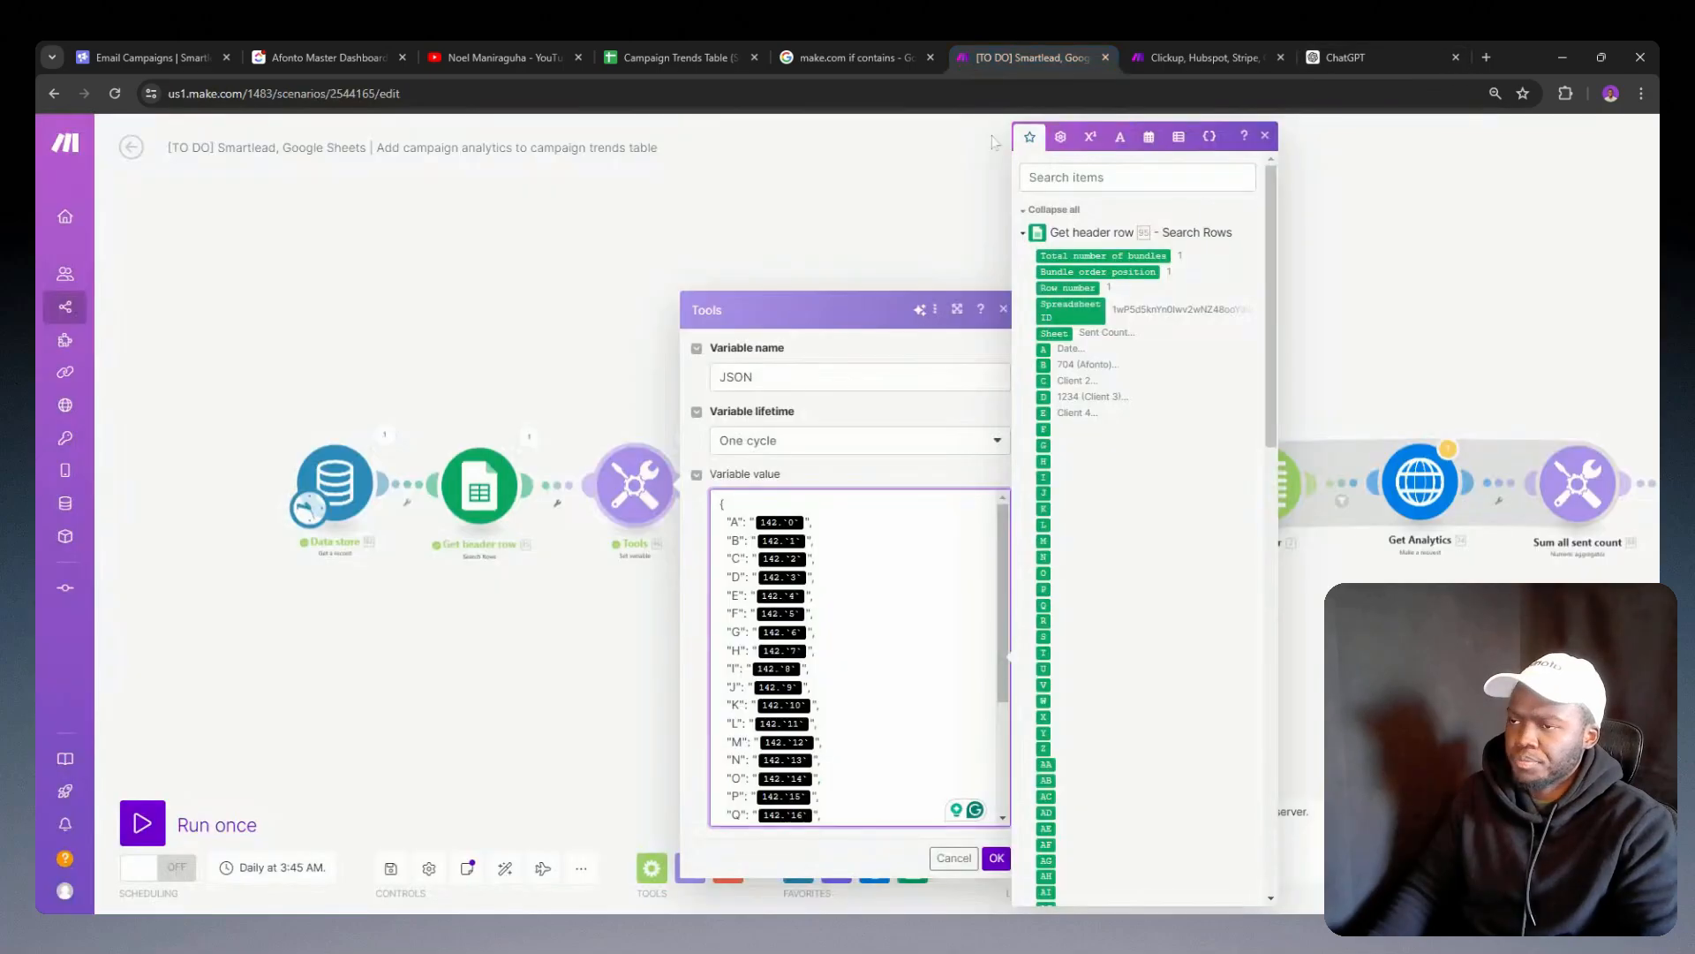
click(1330, 57)
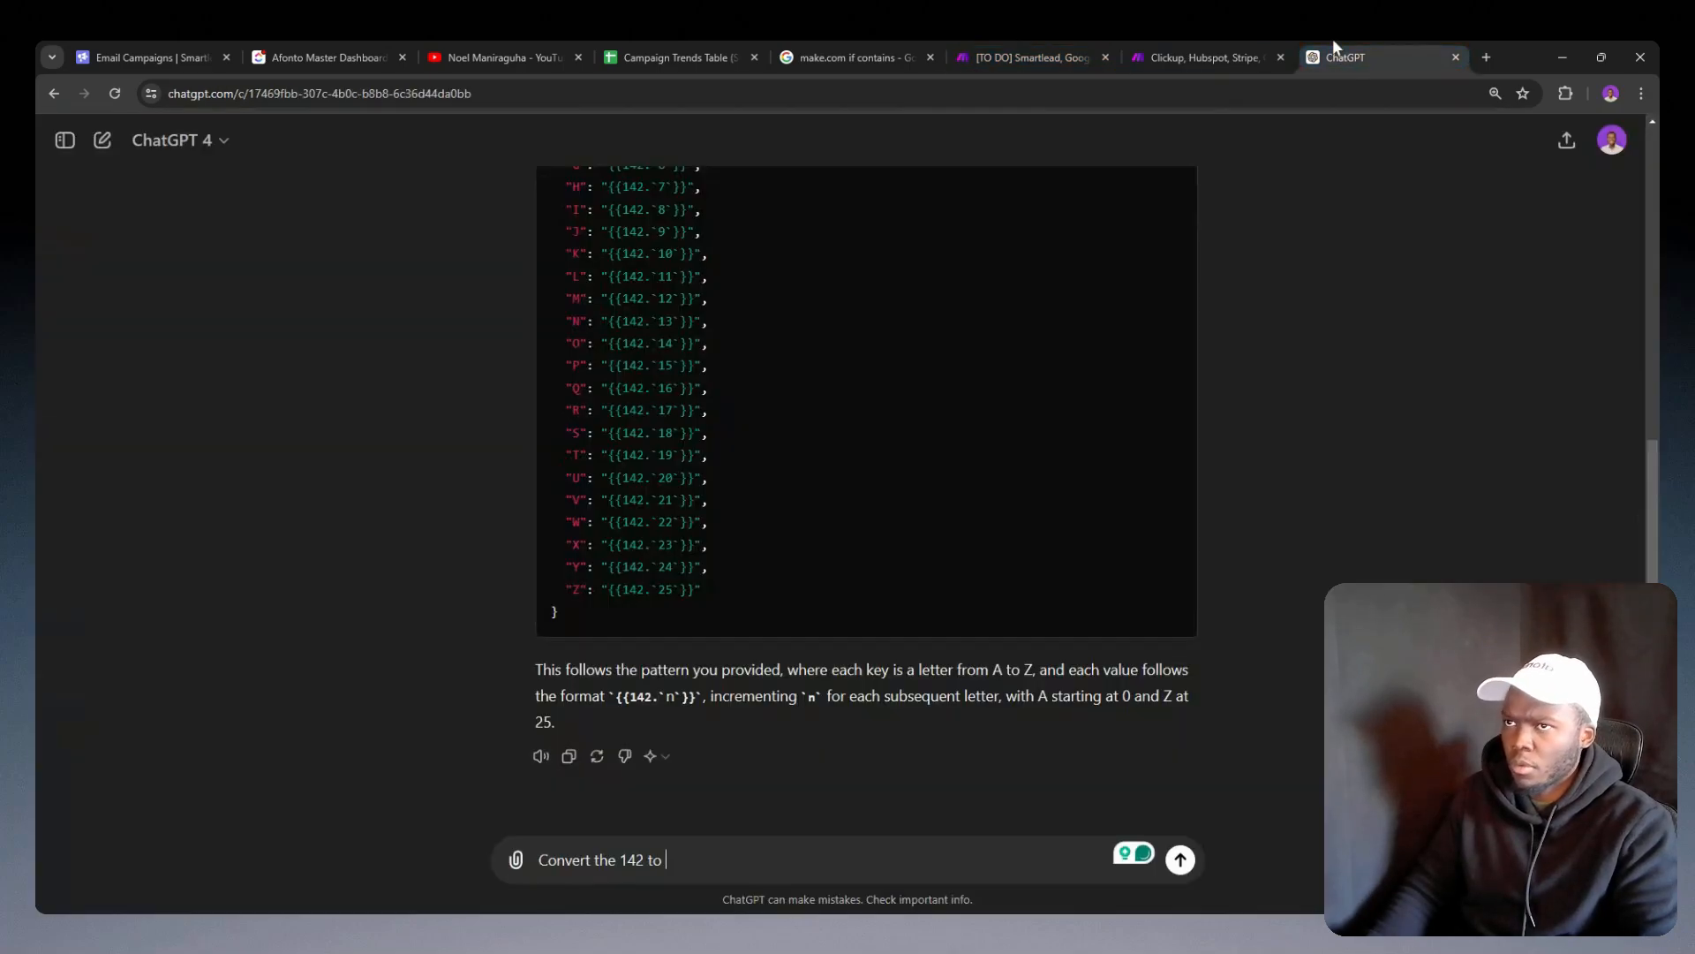
text(95)
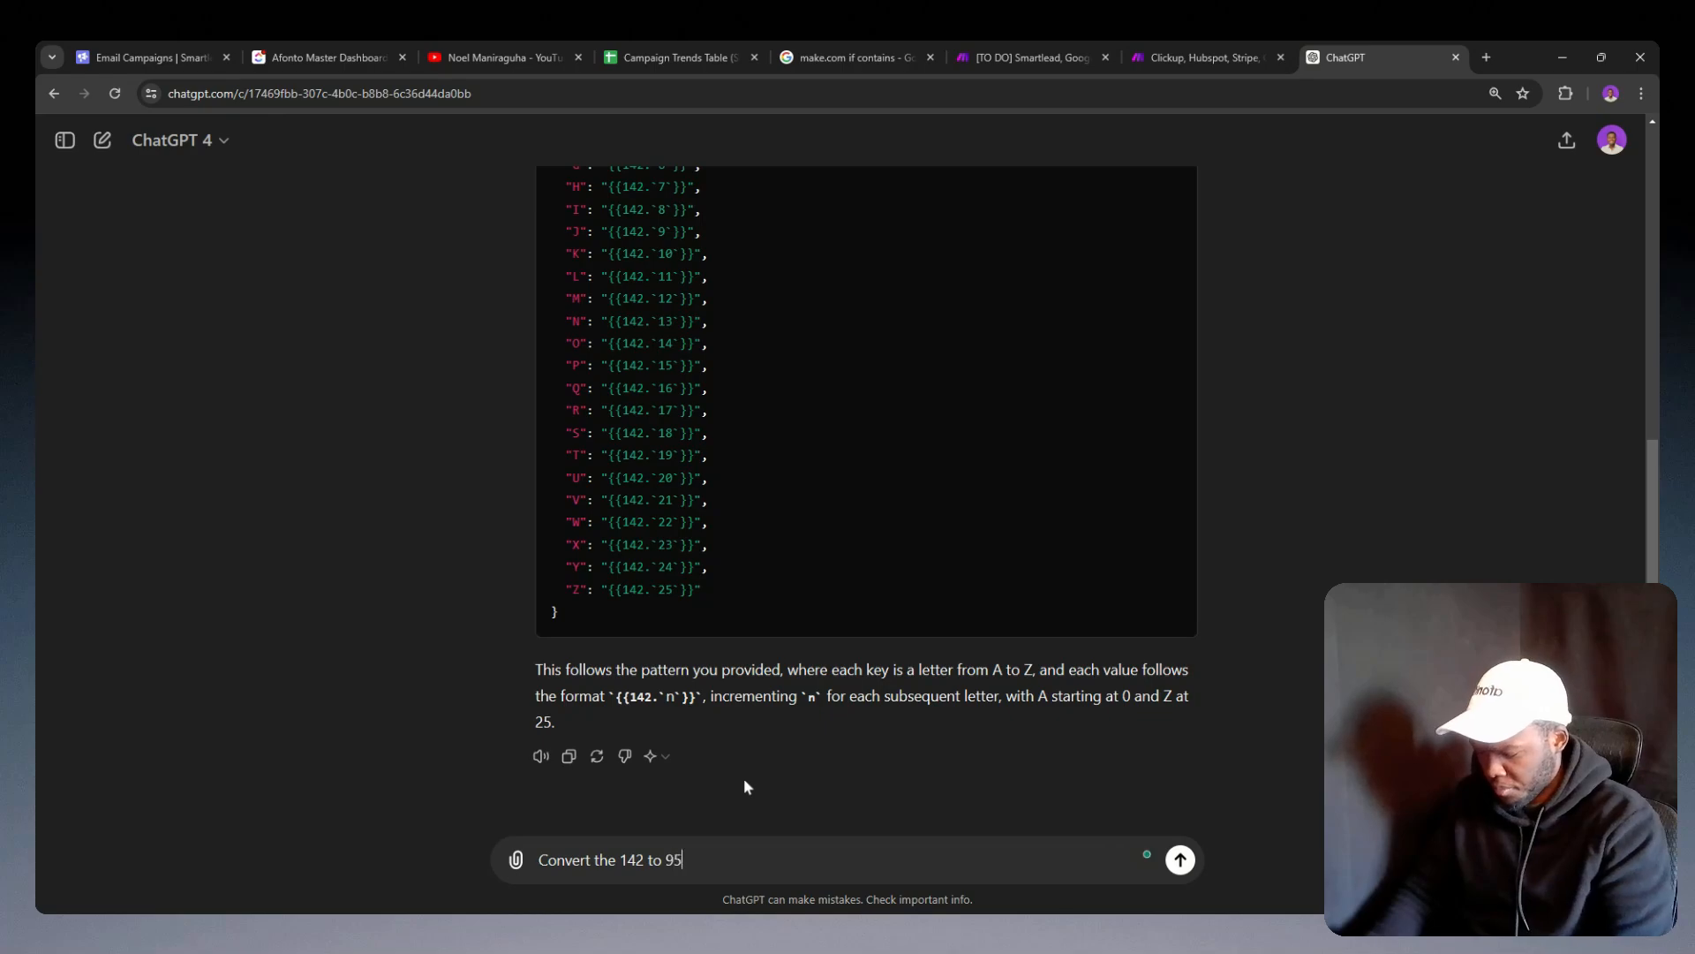
key(Return)
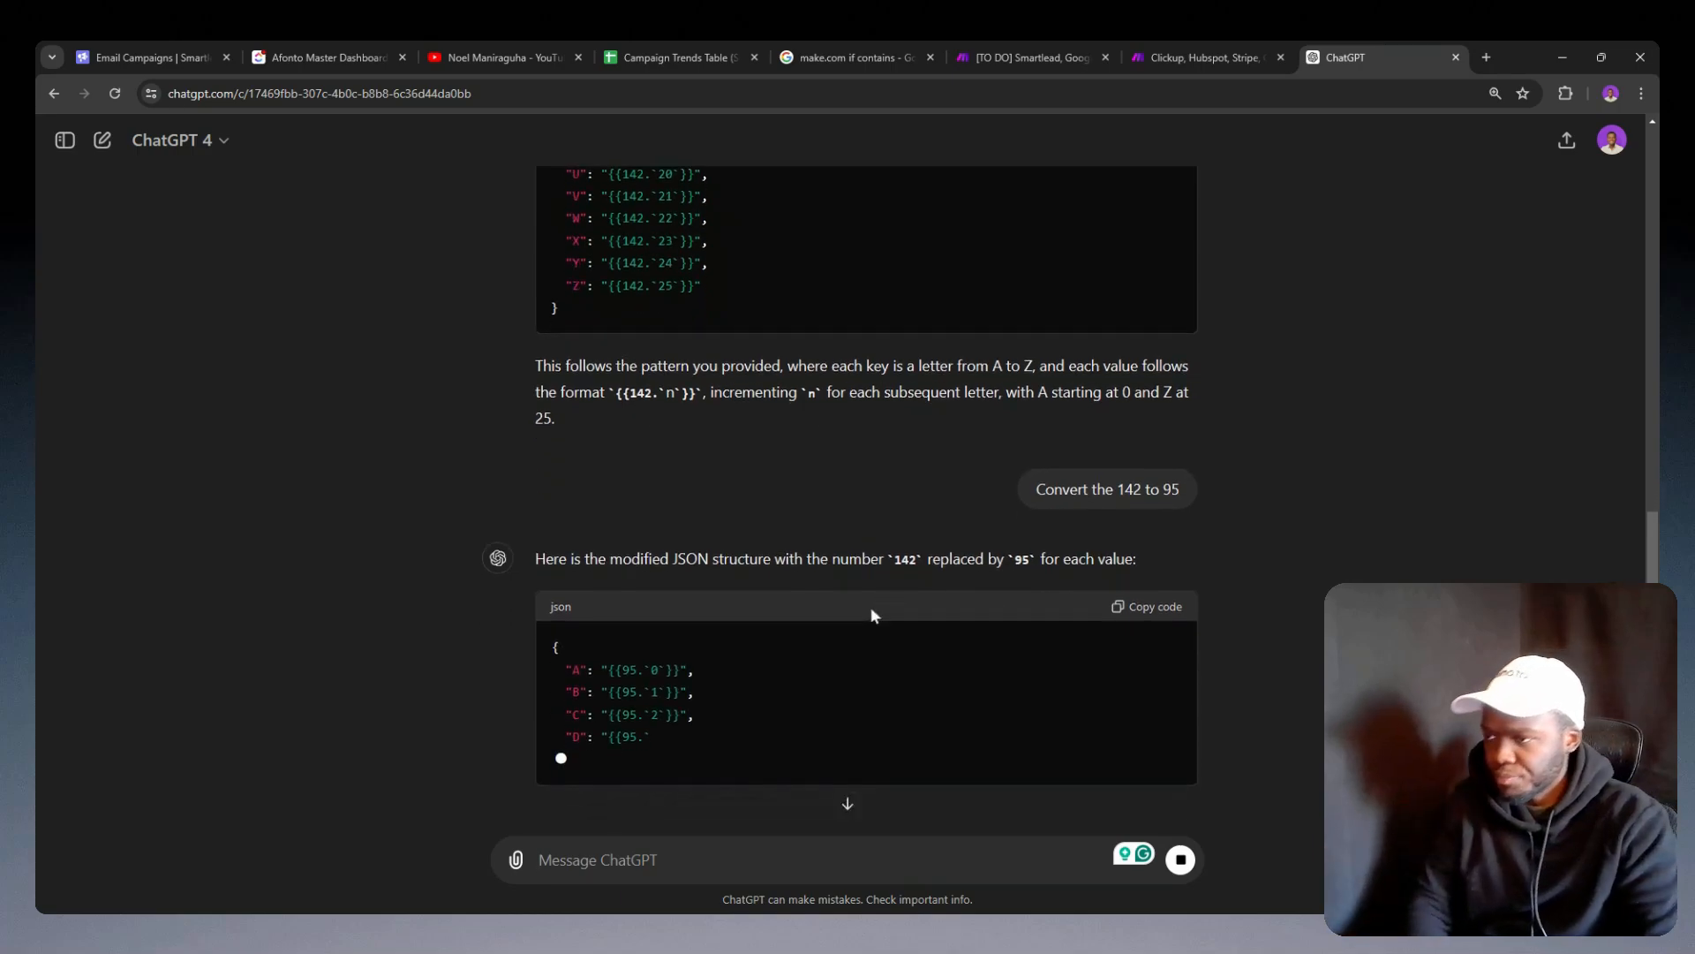
Step: Copy the converted JSON with 95 references from ChatGPT, replace the JSON variable's value in the Smartlead scenario with it, and save the module
click(1048, 53)
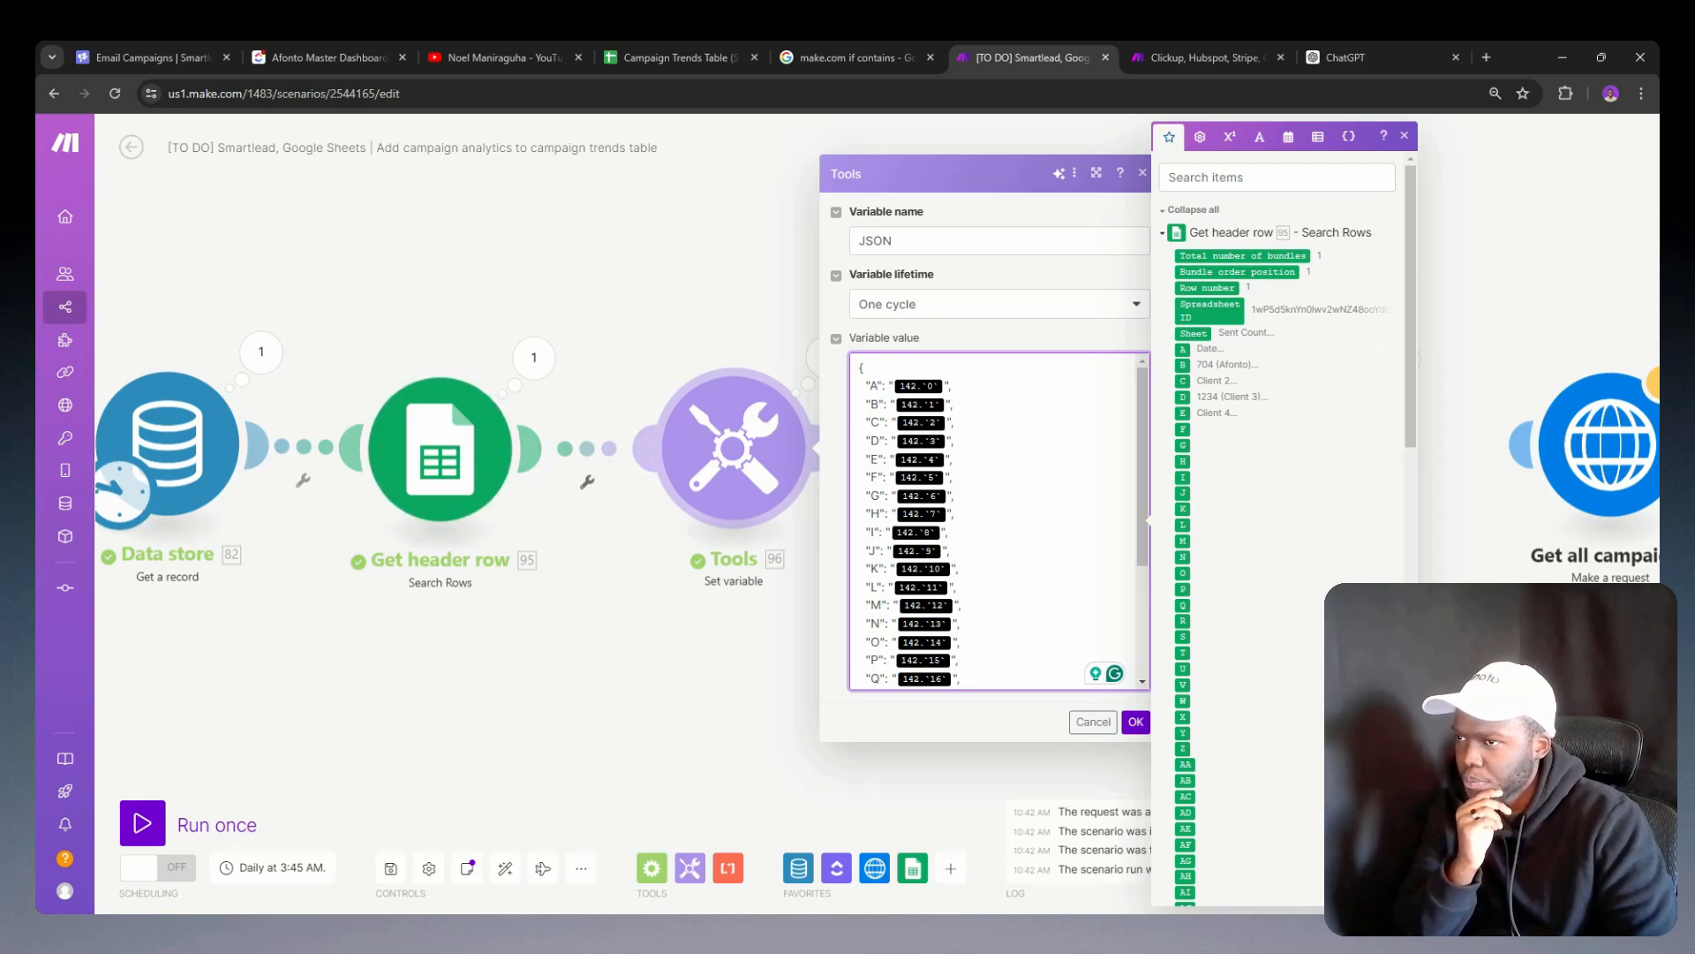
scroll(863, 675, down, 3)
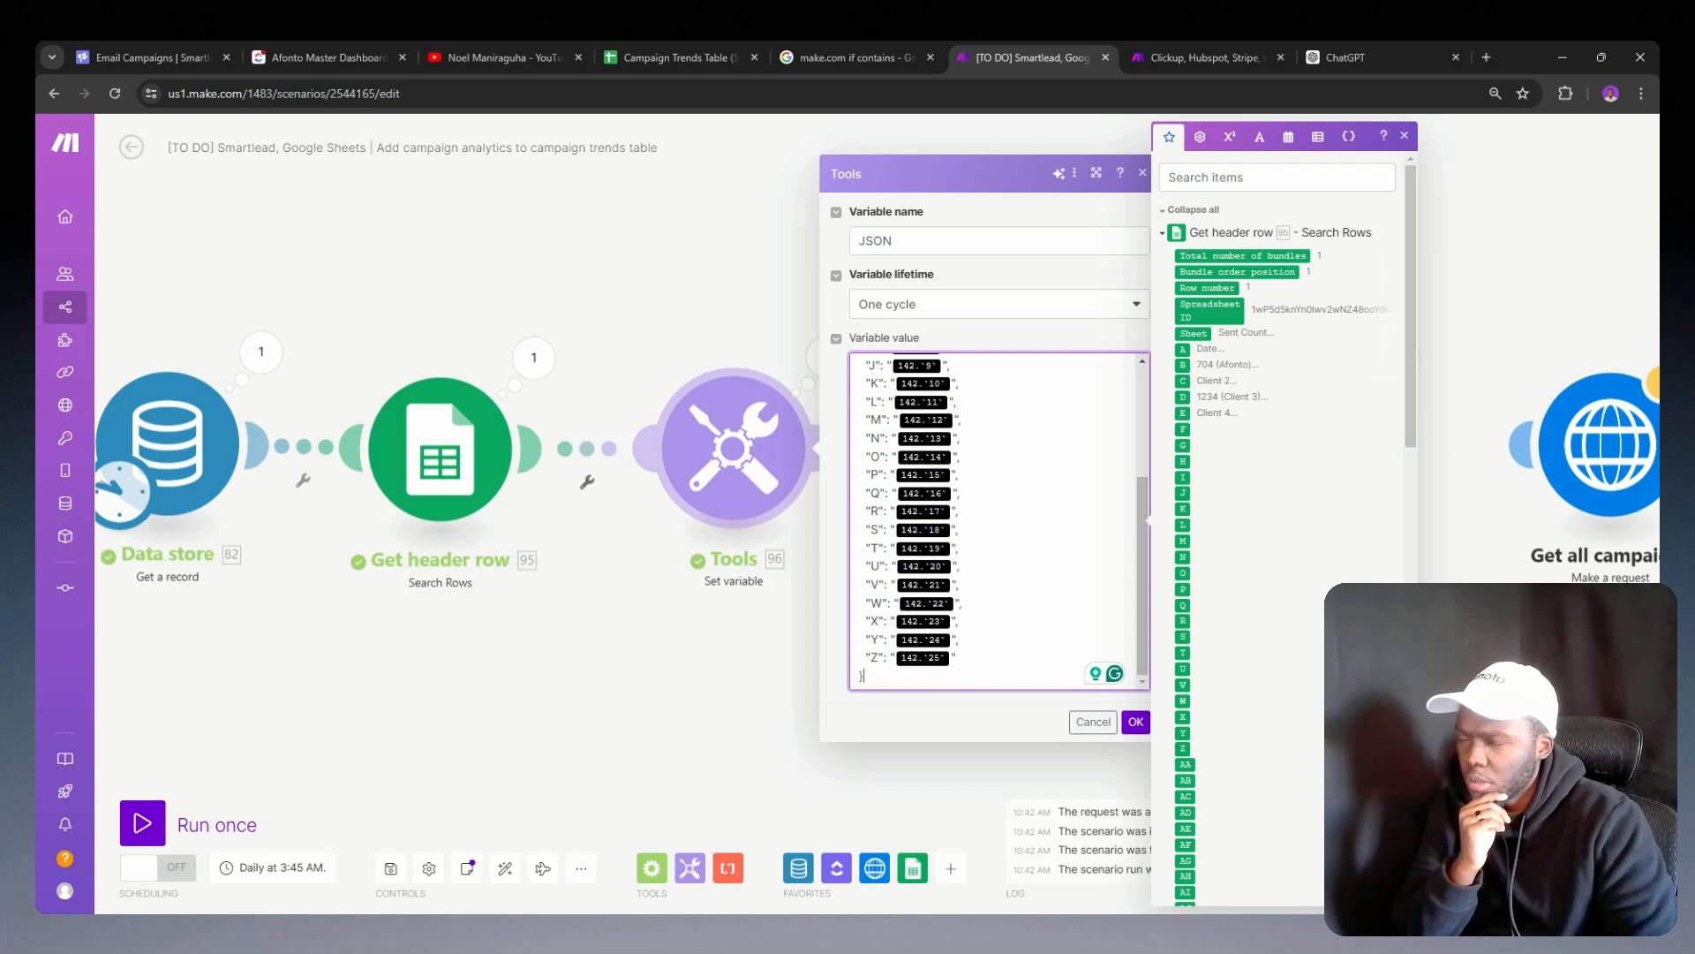
scroll(998, 521, up, 3)
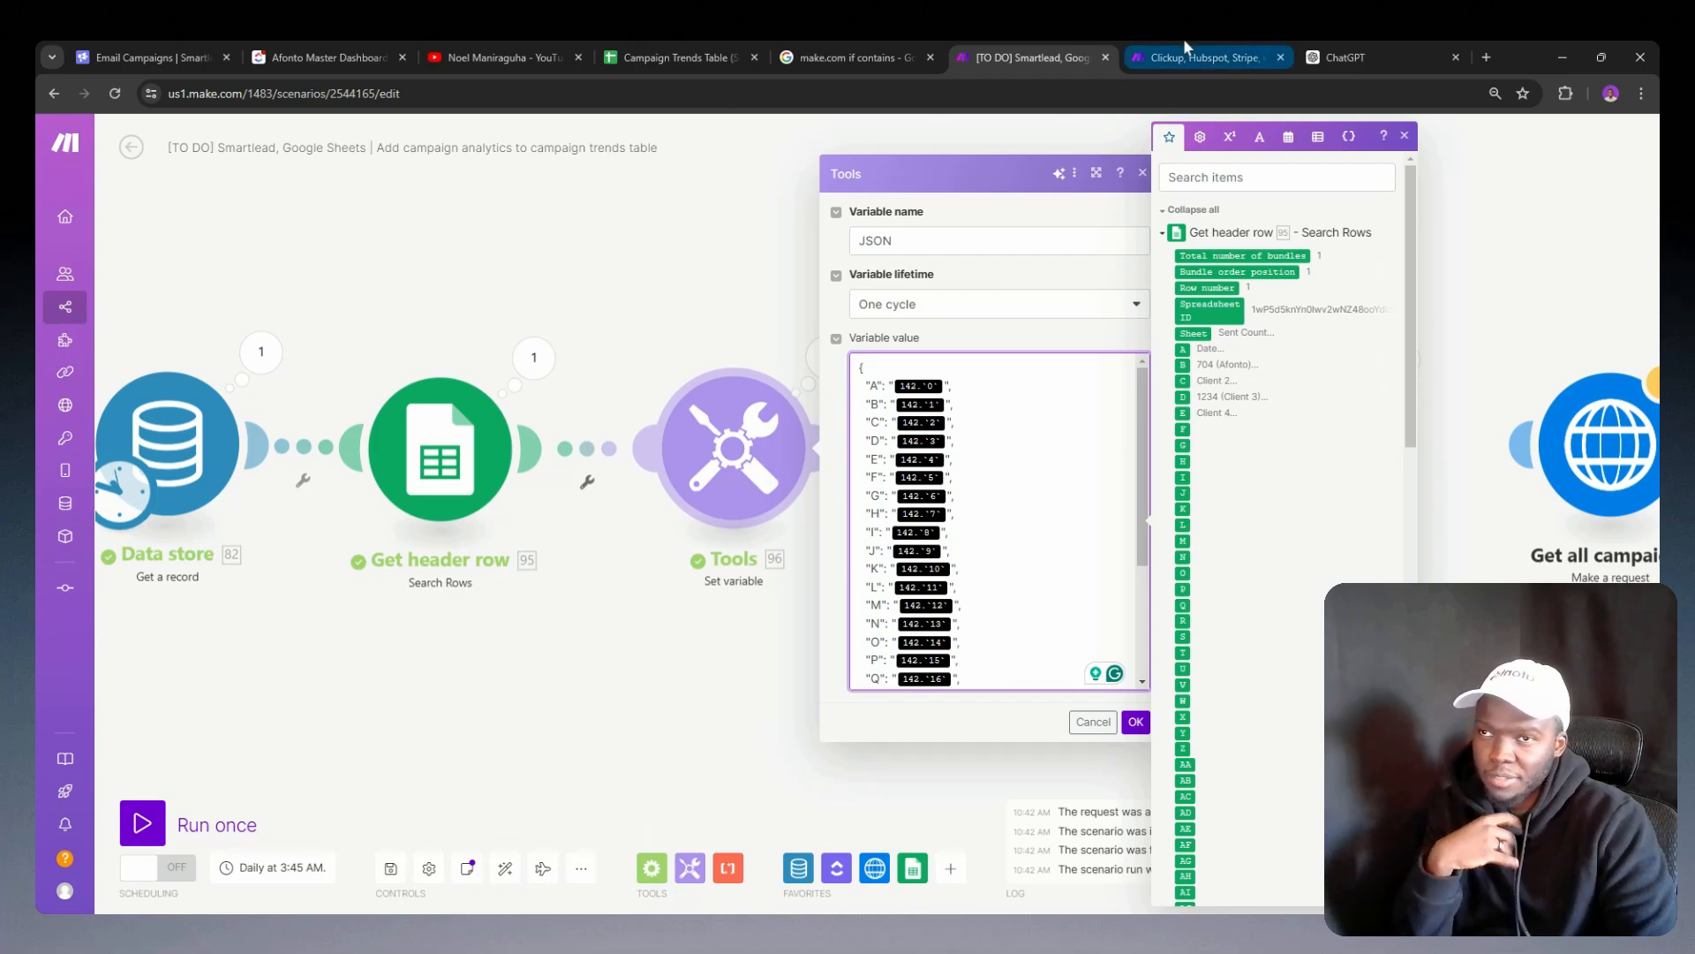
click(1351, 57)
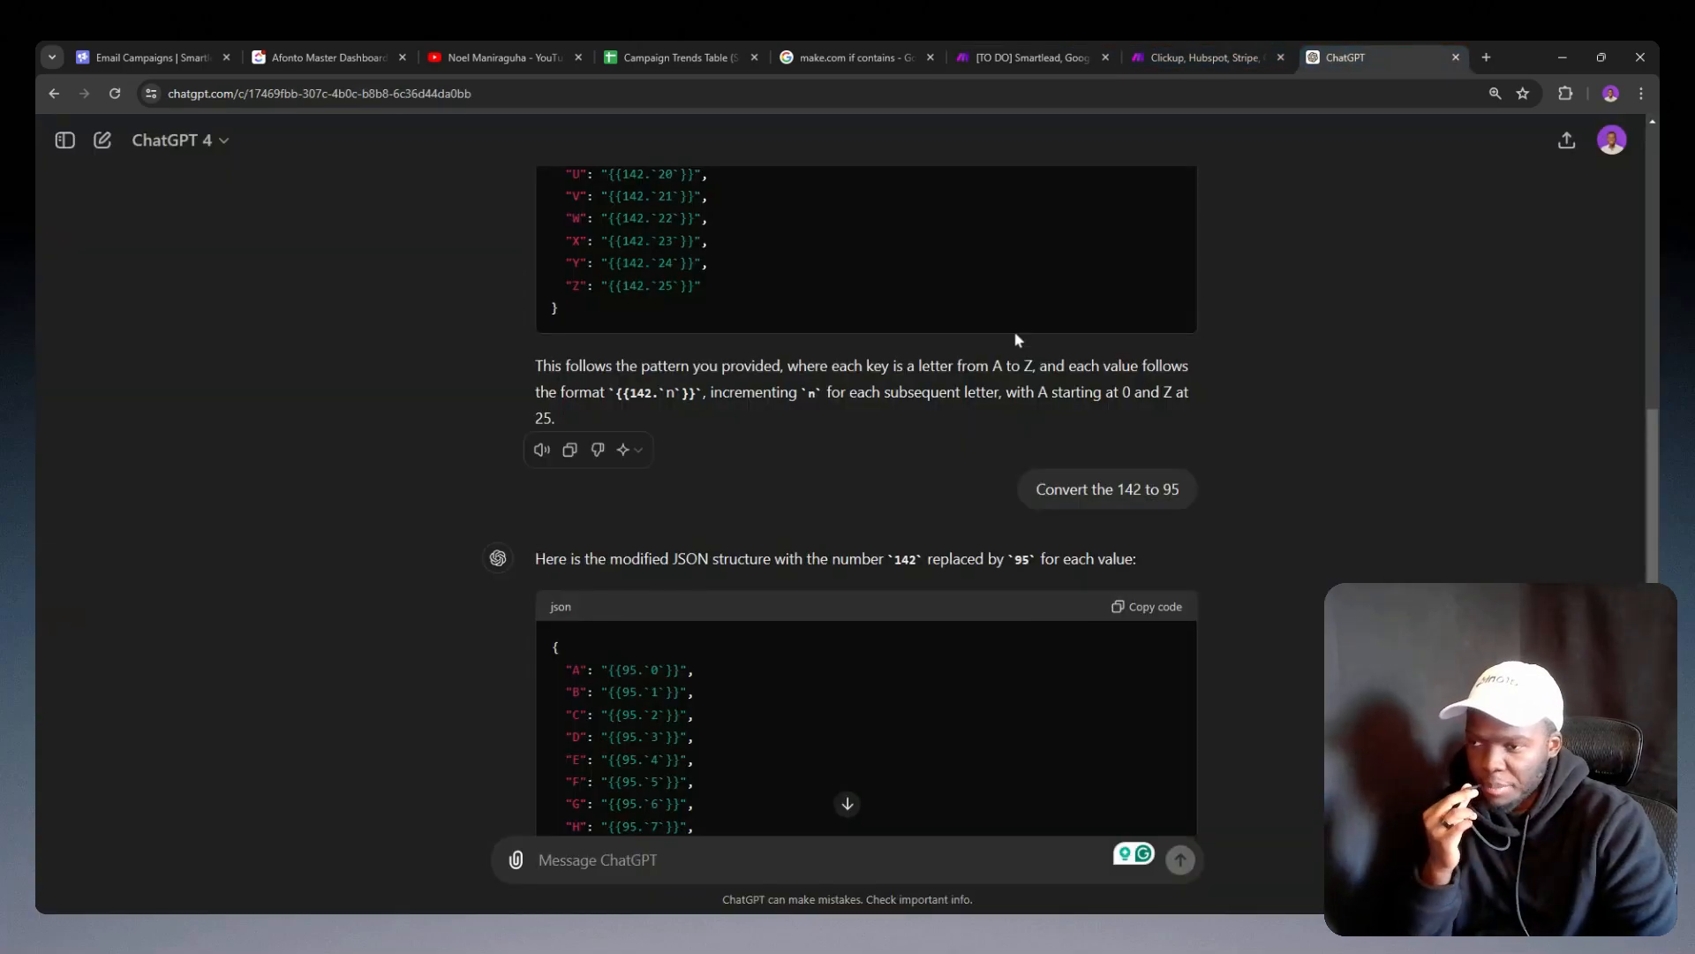
scroll(1061, 421, down, 7)
scroll(1061, 410, up, 5)
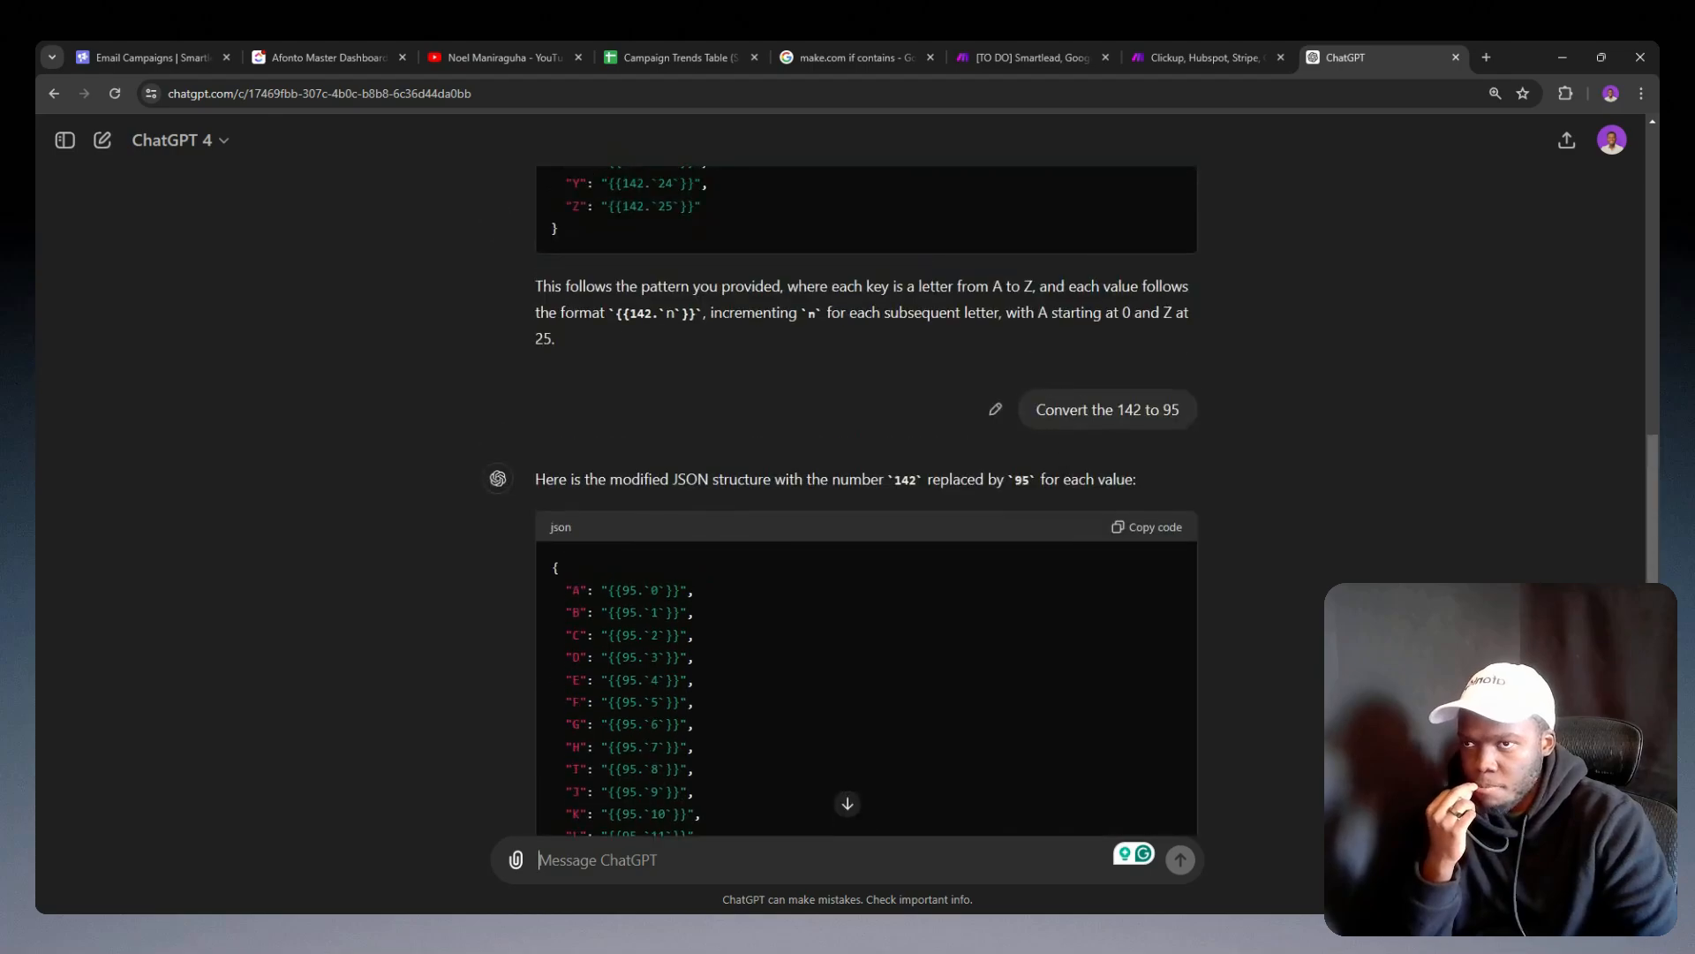
click(1147, 527)
click(1033, 57)
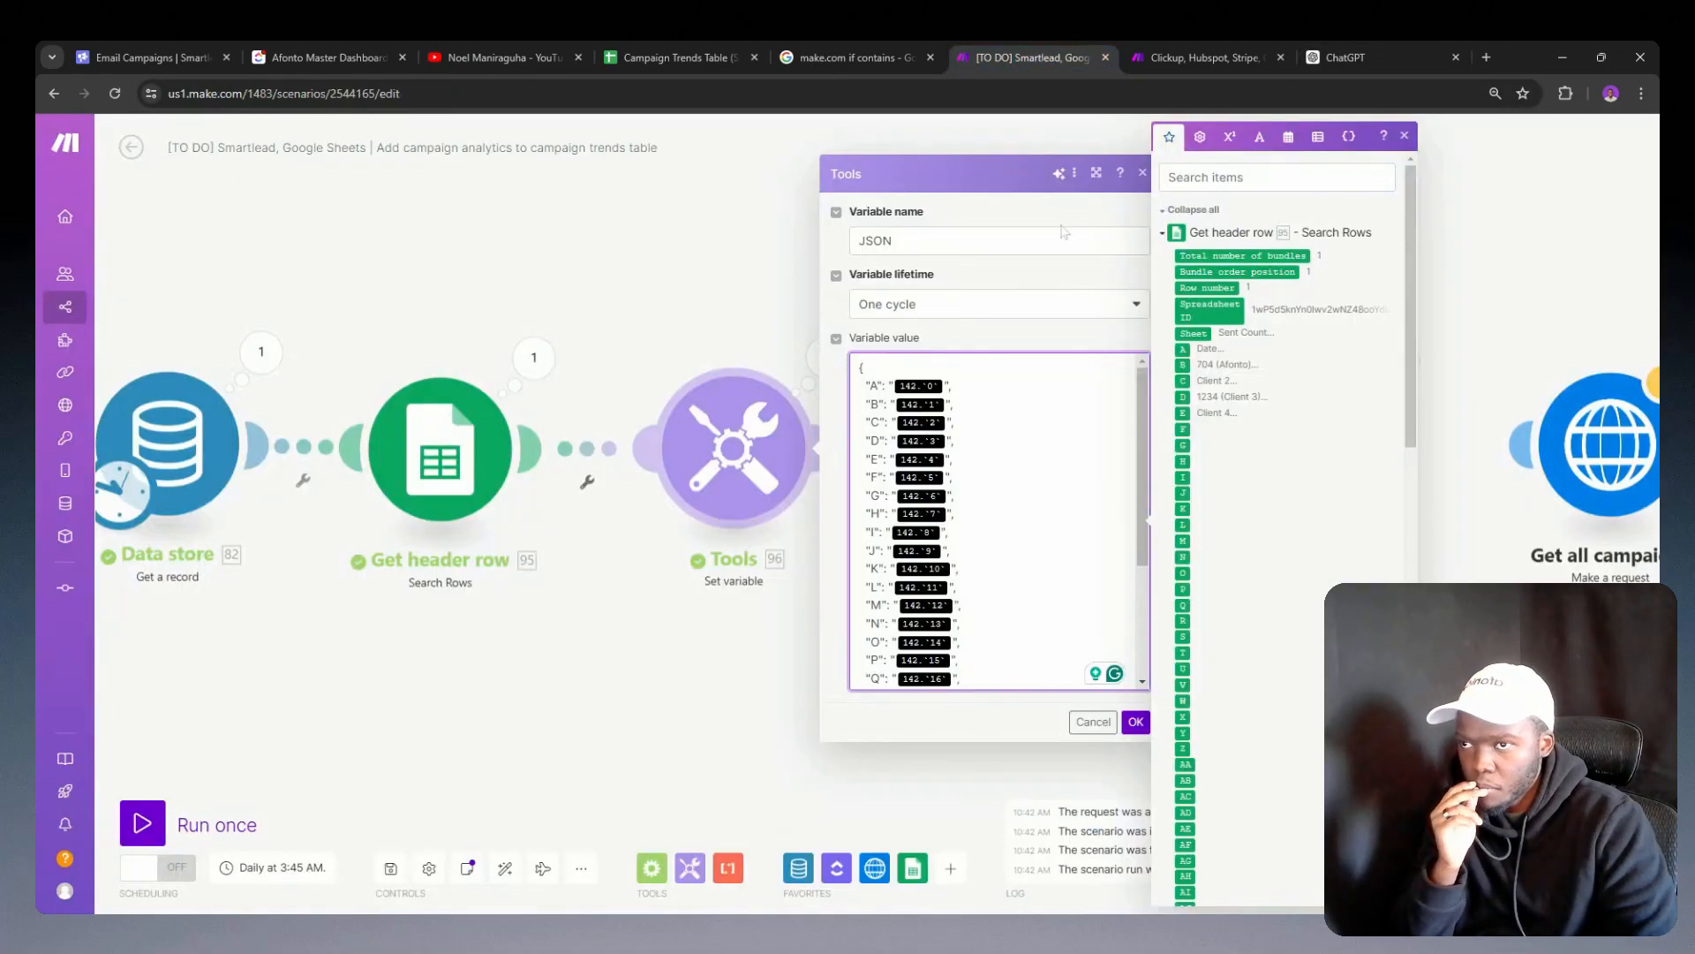
key(ctrl+a)
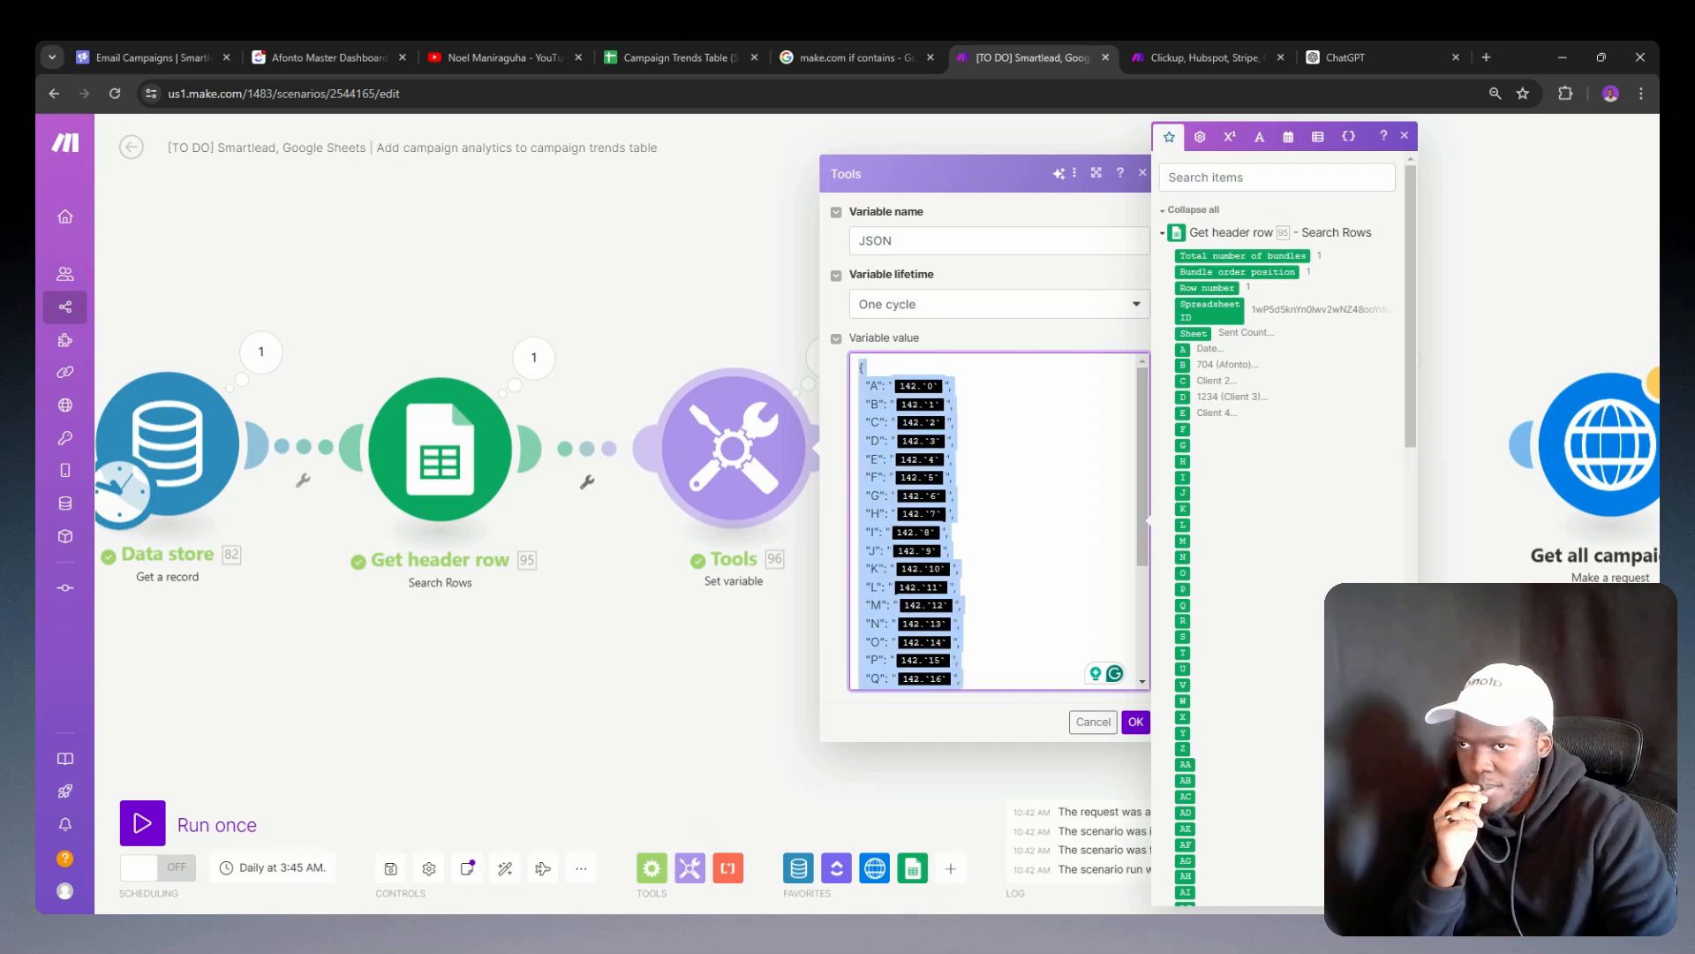
key(ctrl+v)
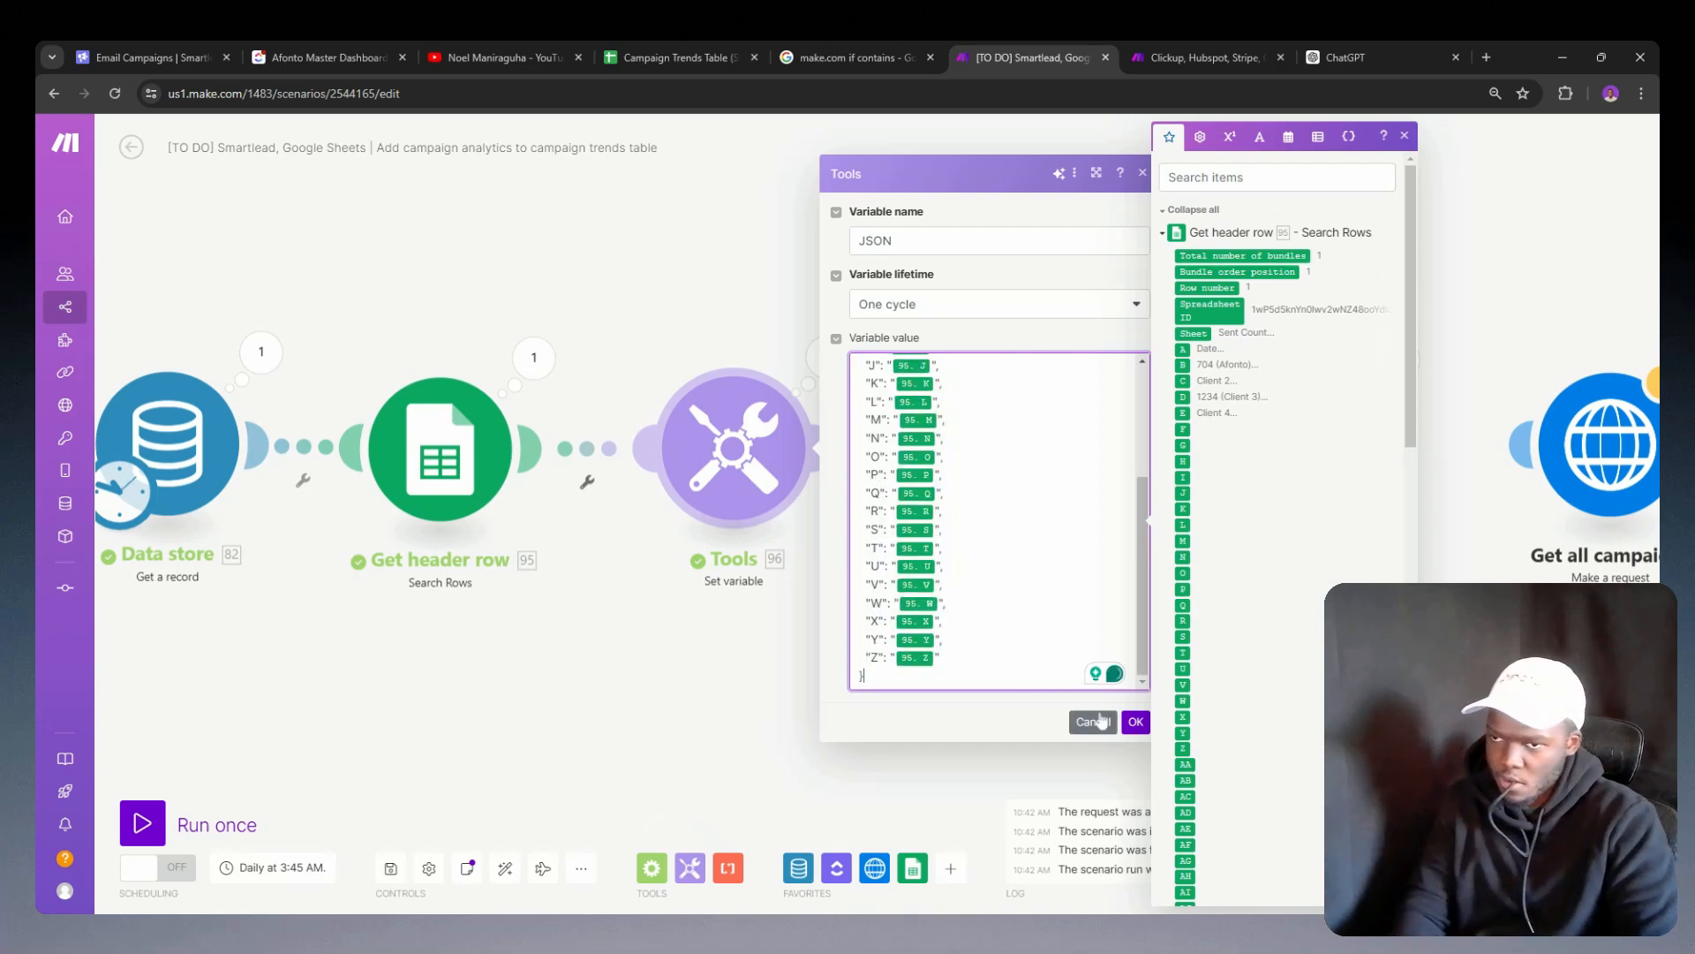
click(1135, 722)
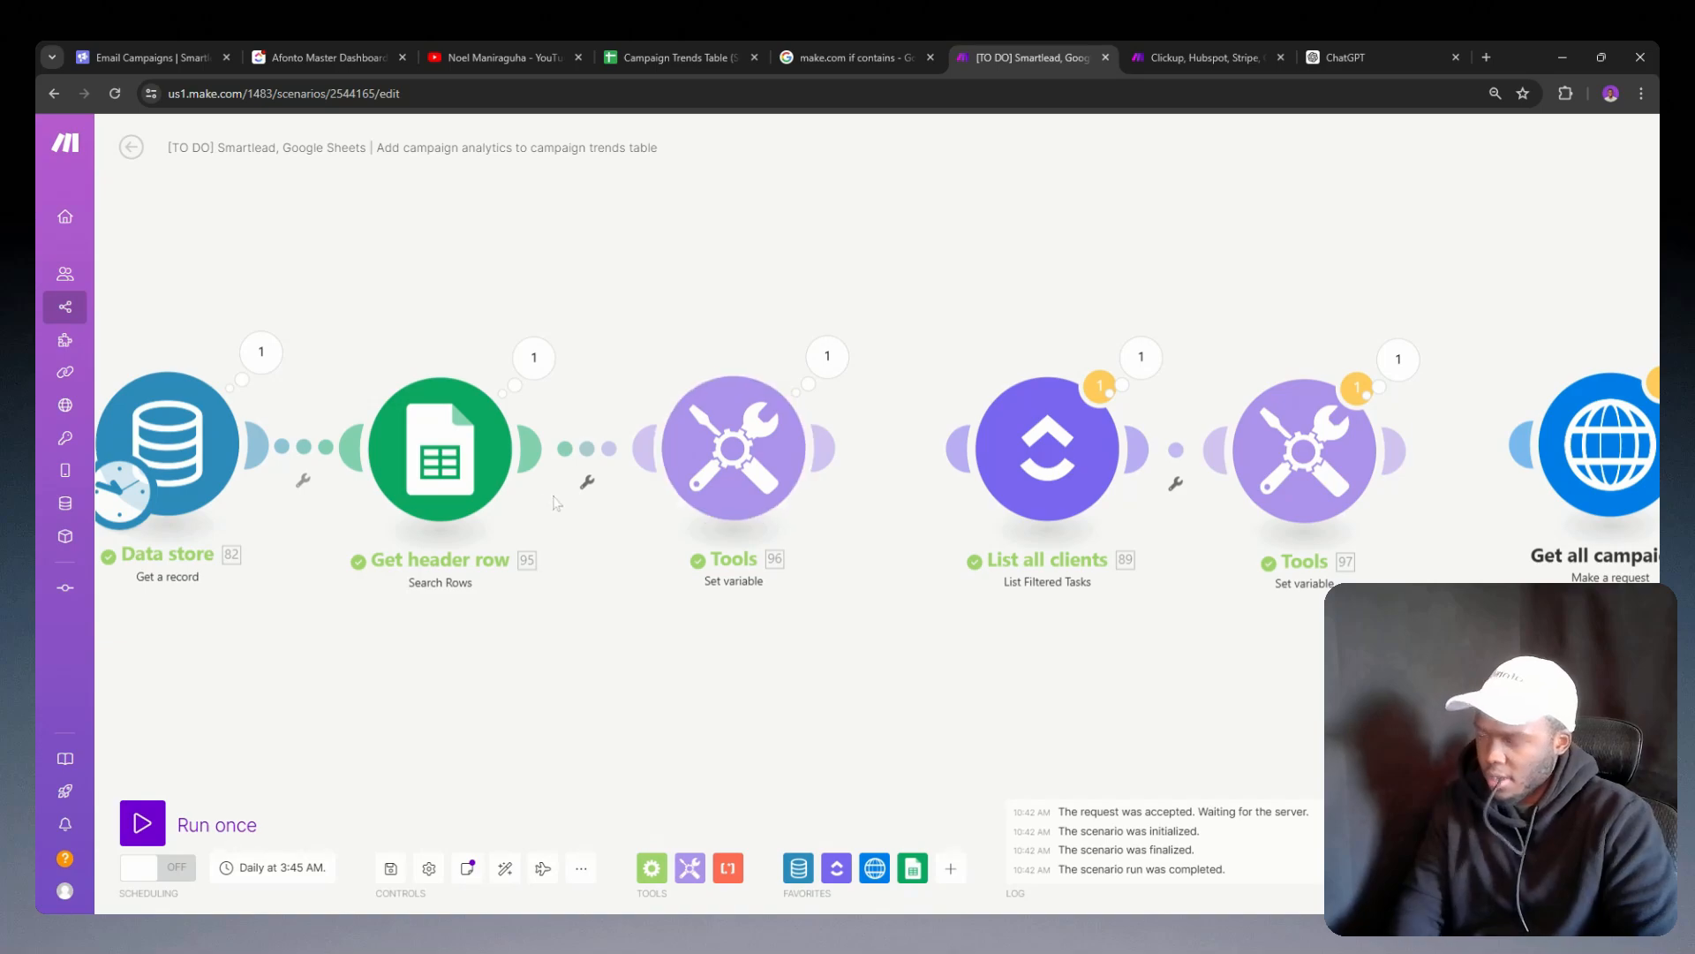
Step: Run the scenario once, expand the JSON output of the Set variable module, and copy the blank-value text : "", after key F
click(145, 826)
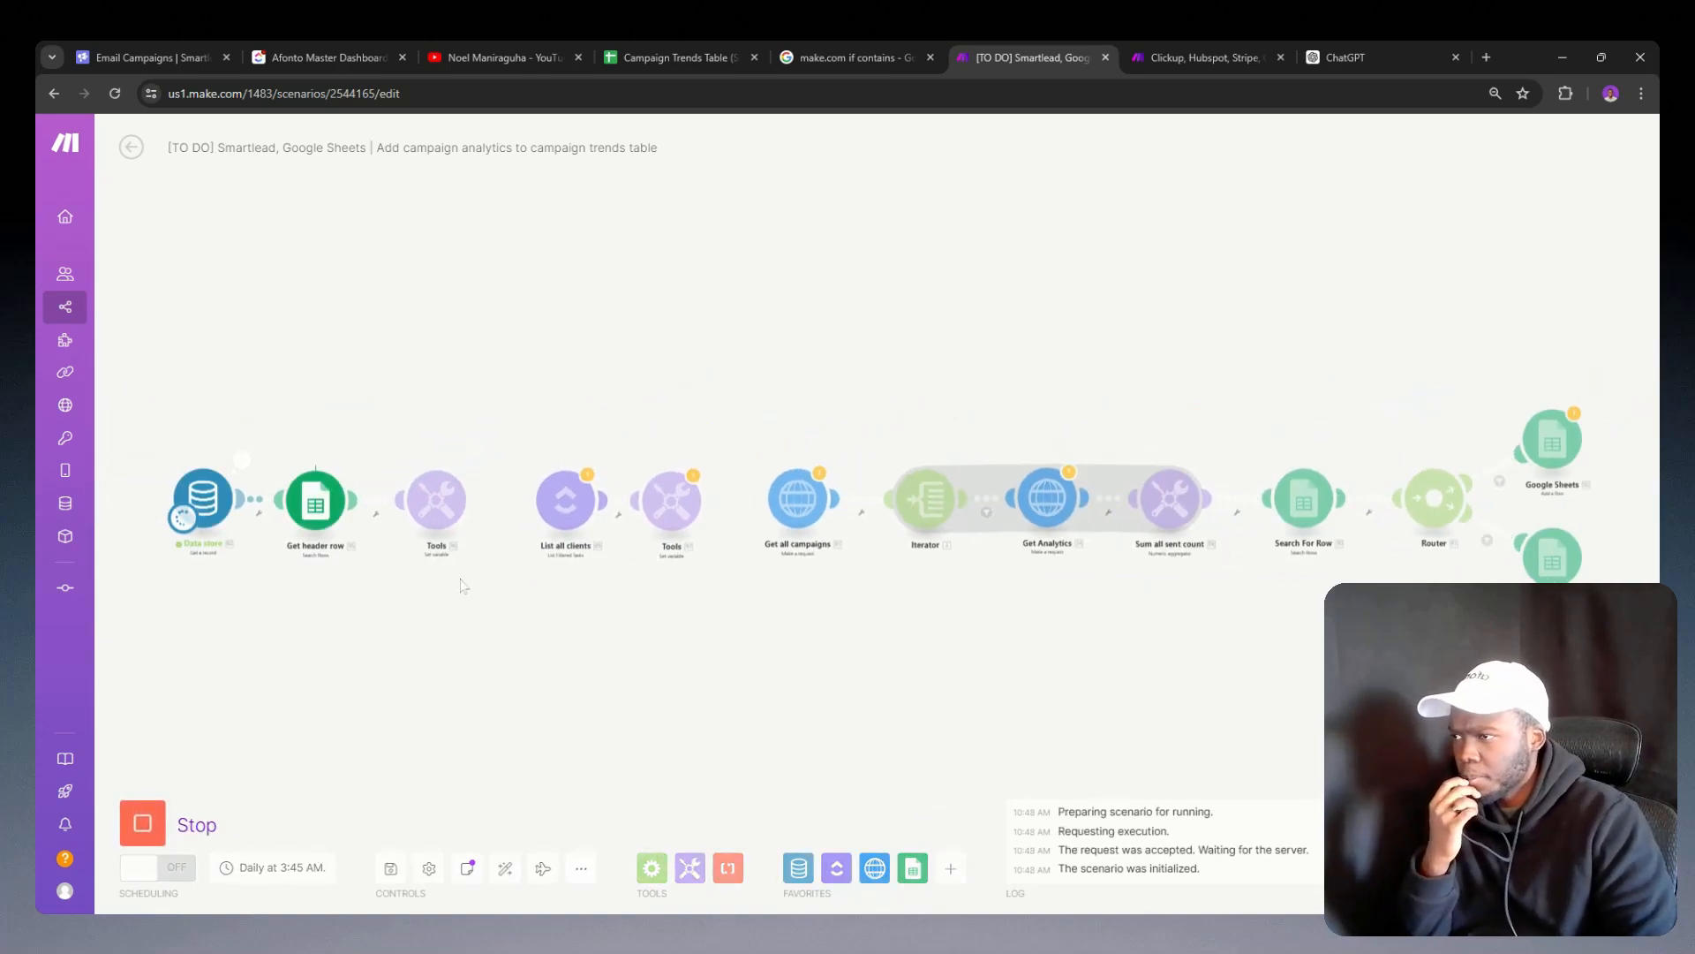
click(475, 466)
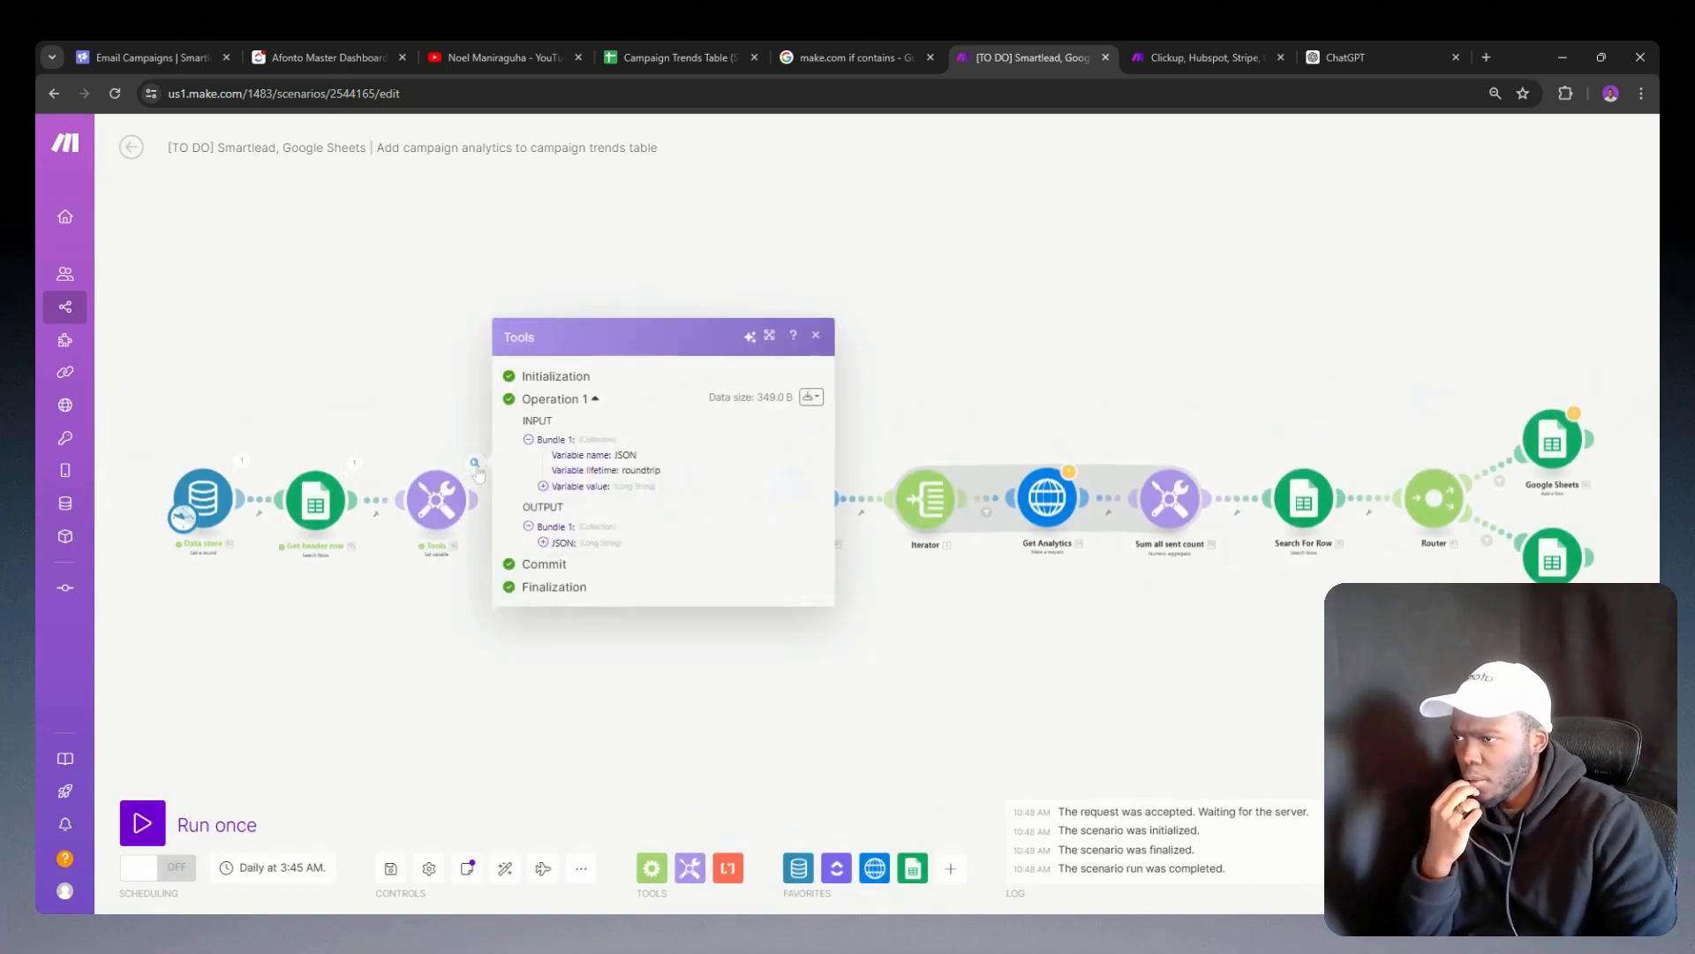
click(544, 543)
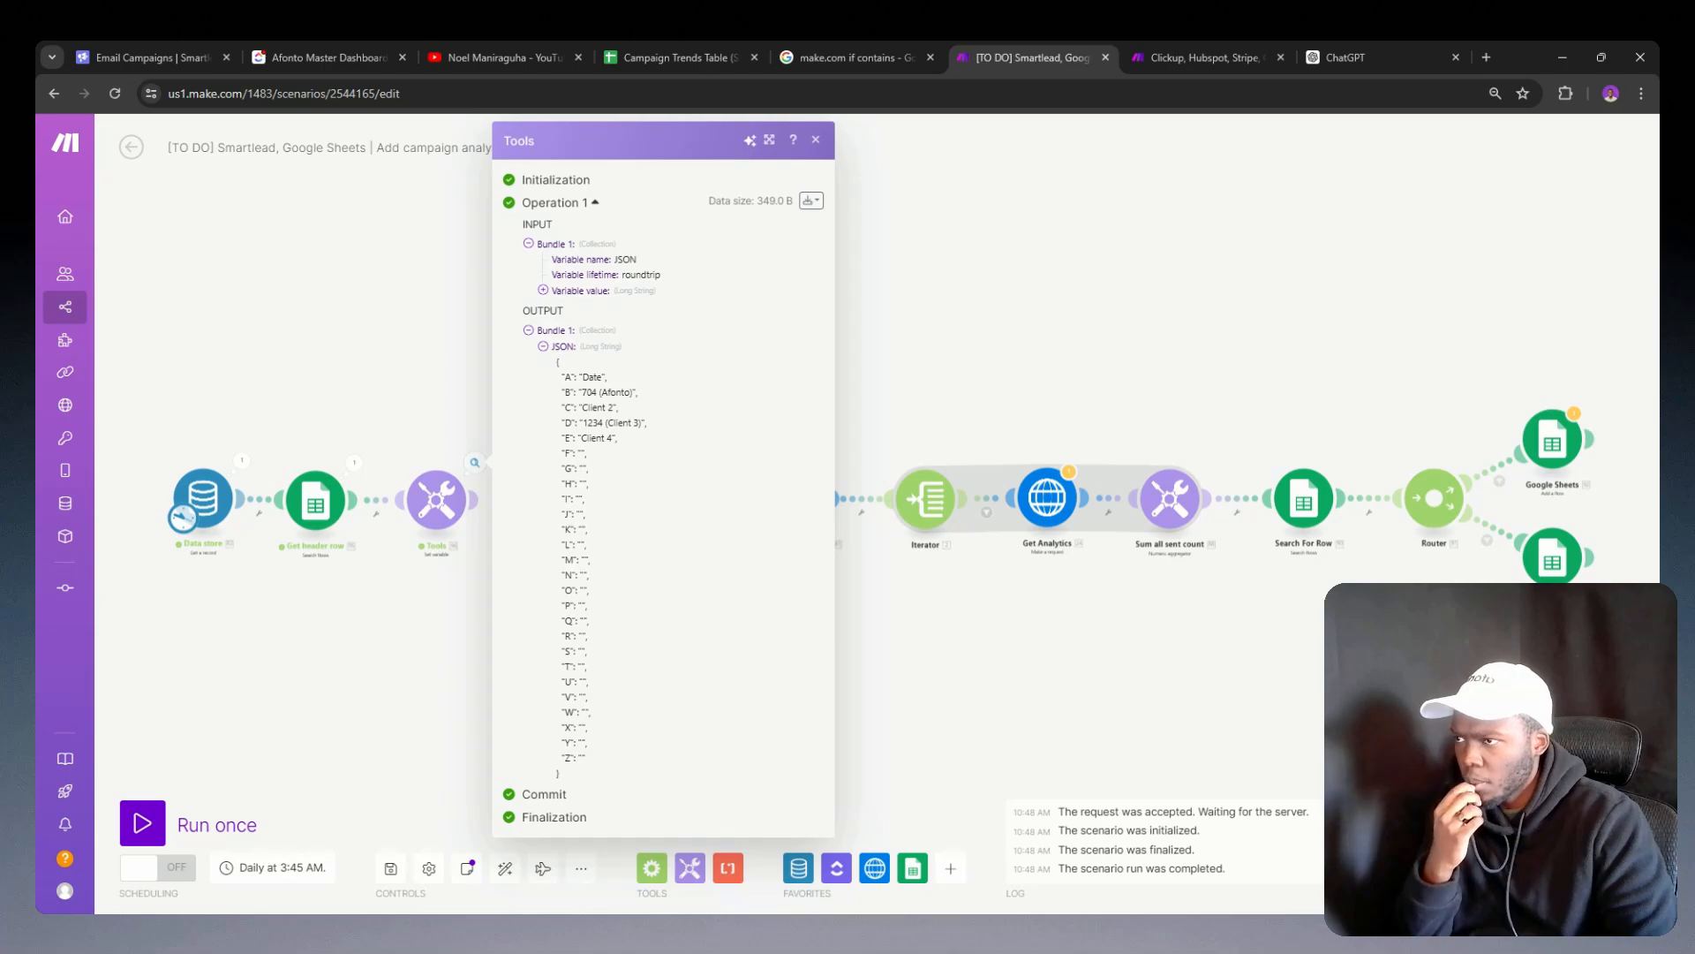
double_click(582, 454)
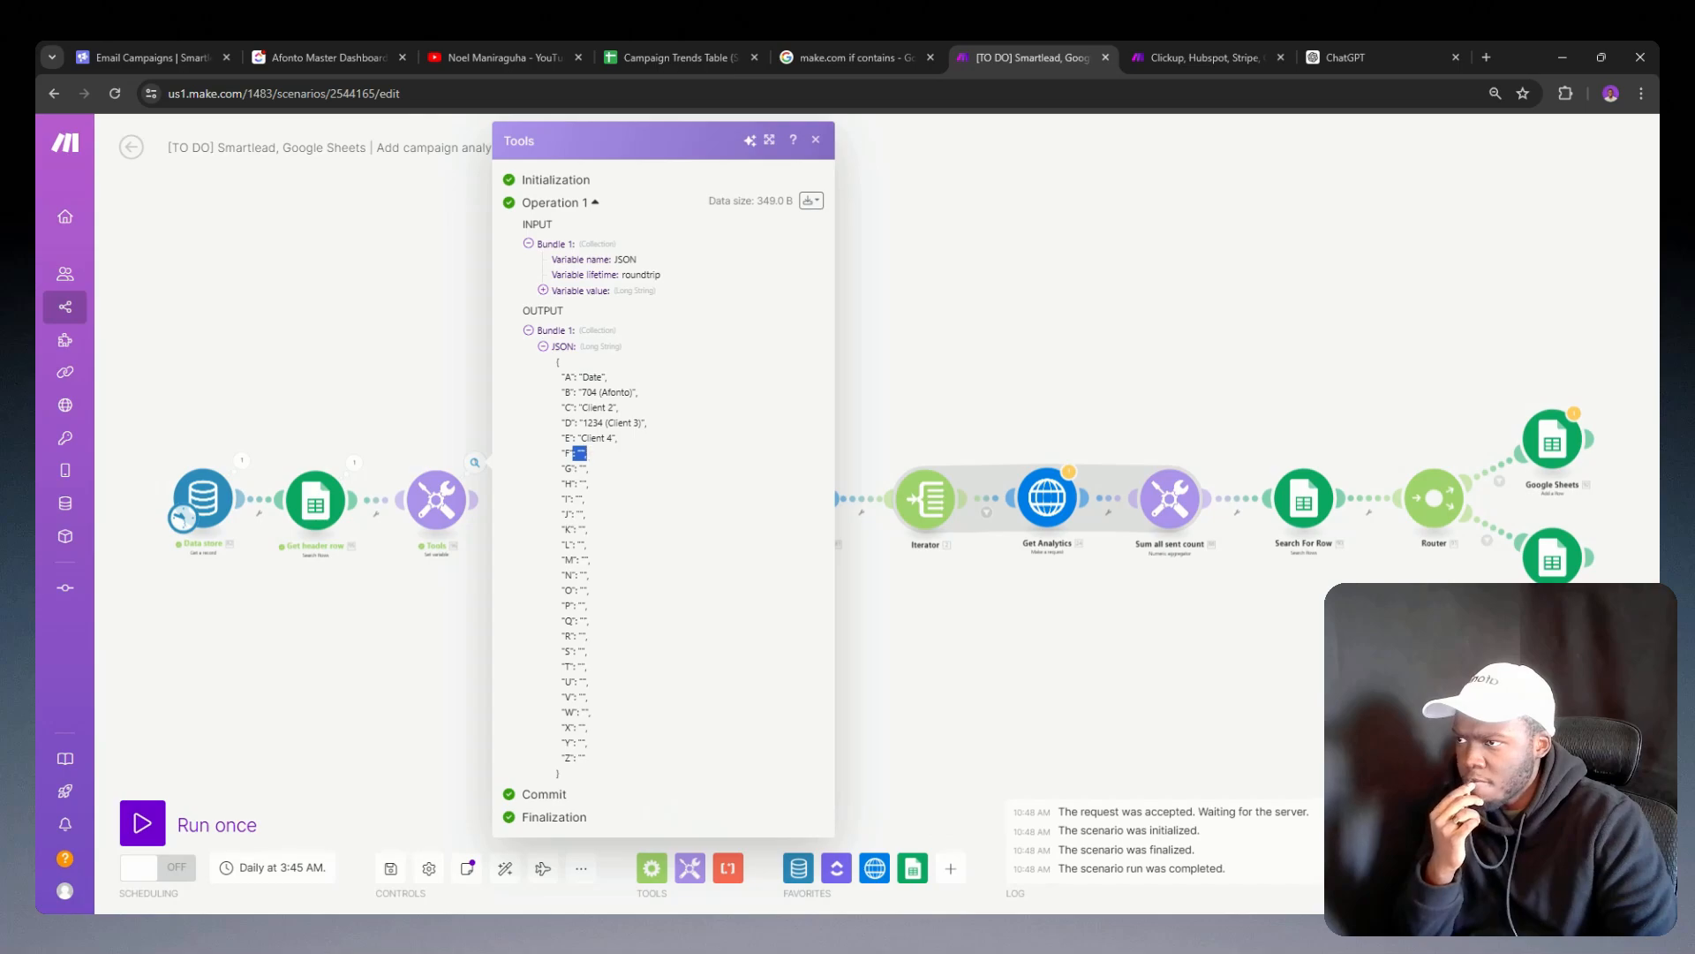
click(409, 560)
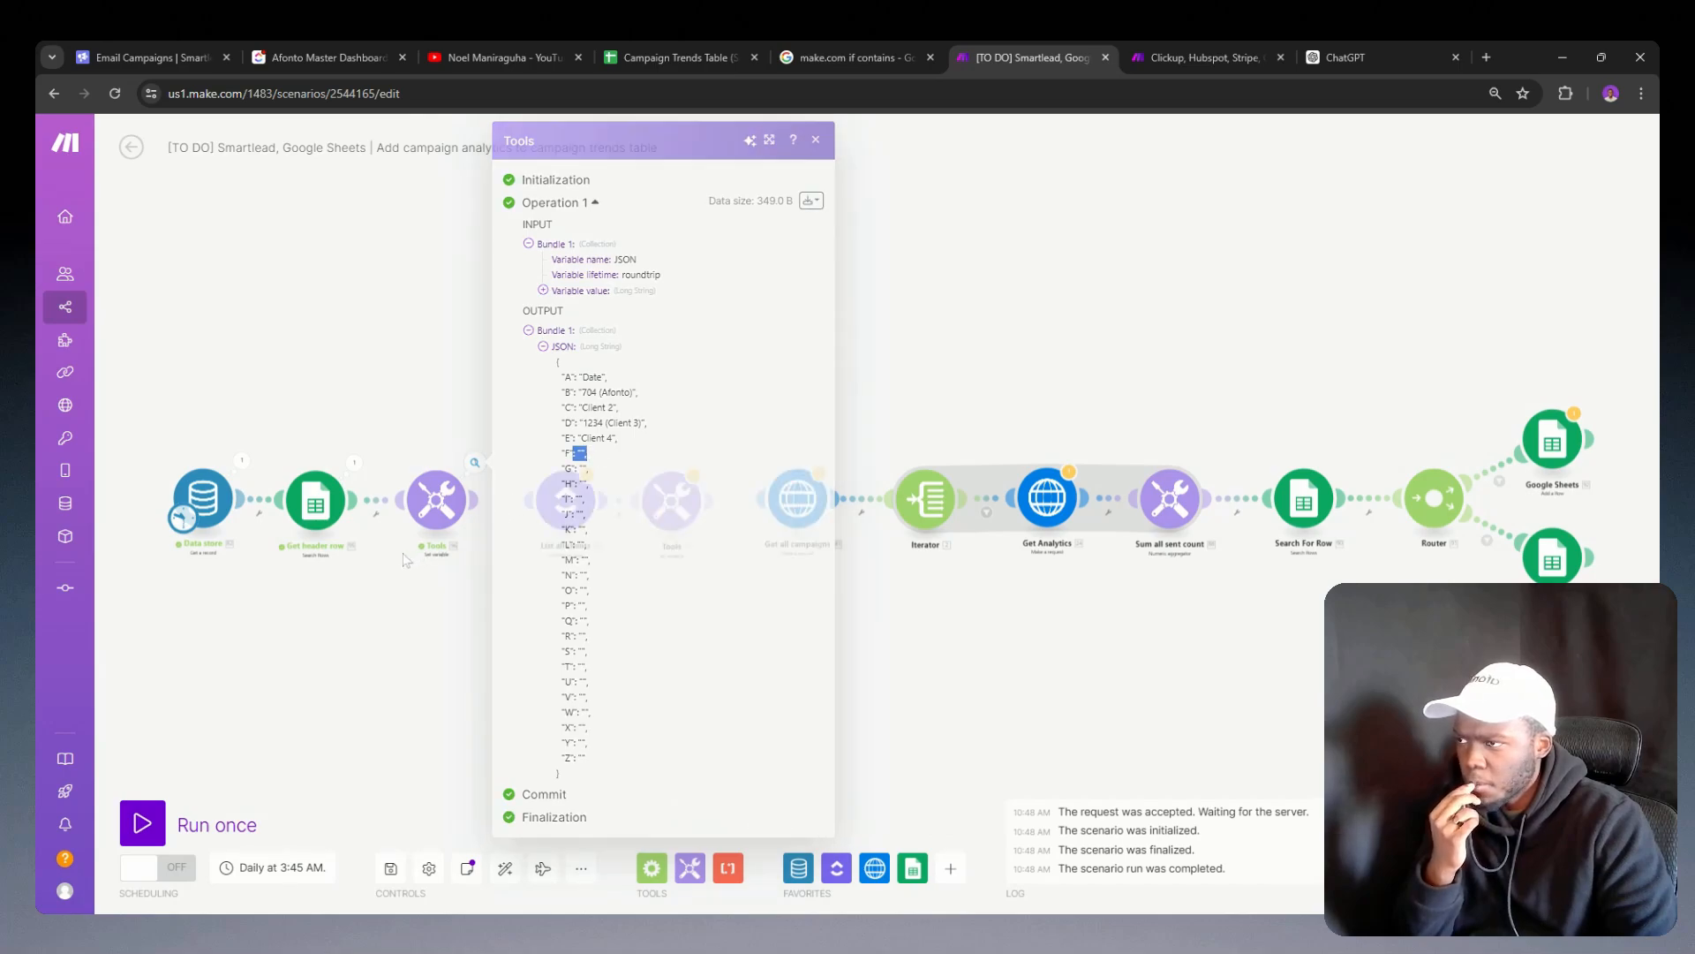
Step: Move List all clients above the main flow and unlink it from the Set variable module that follows it
drag(536, 507, 559, 355)
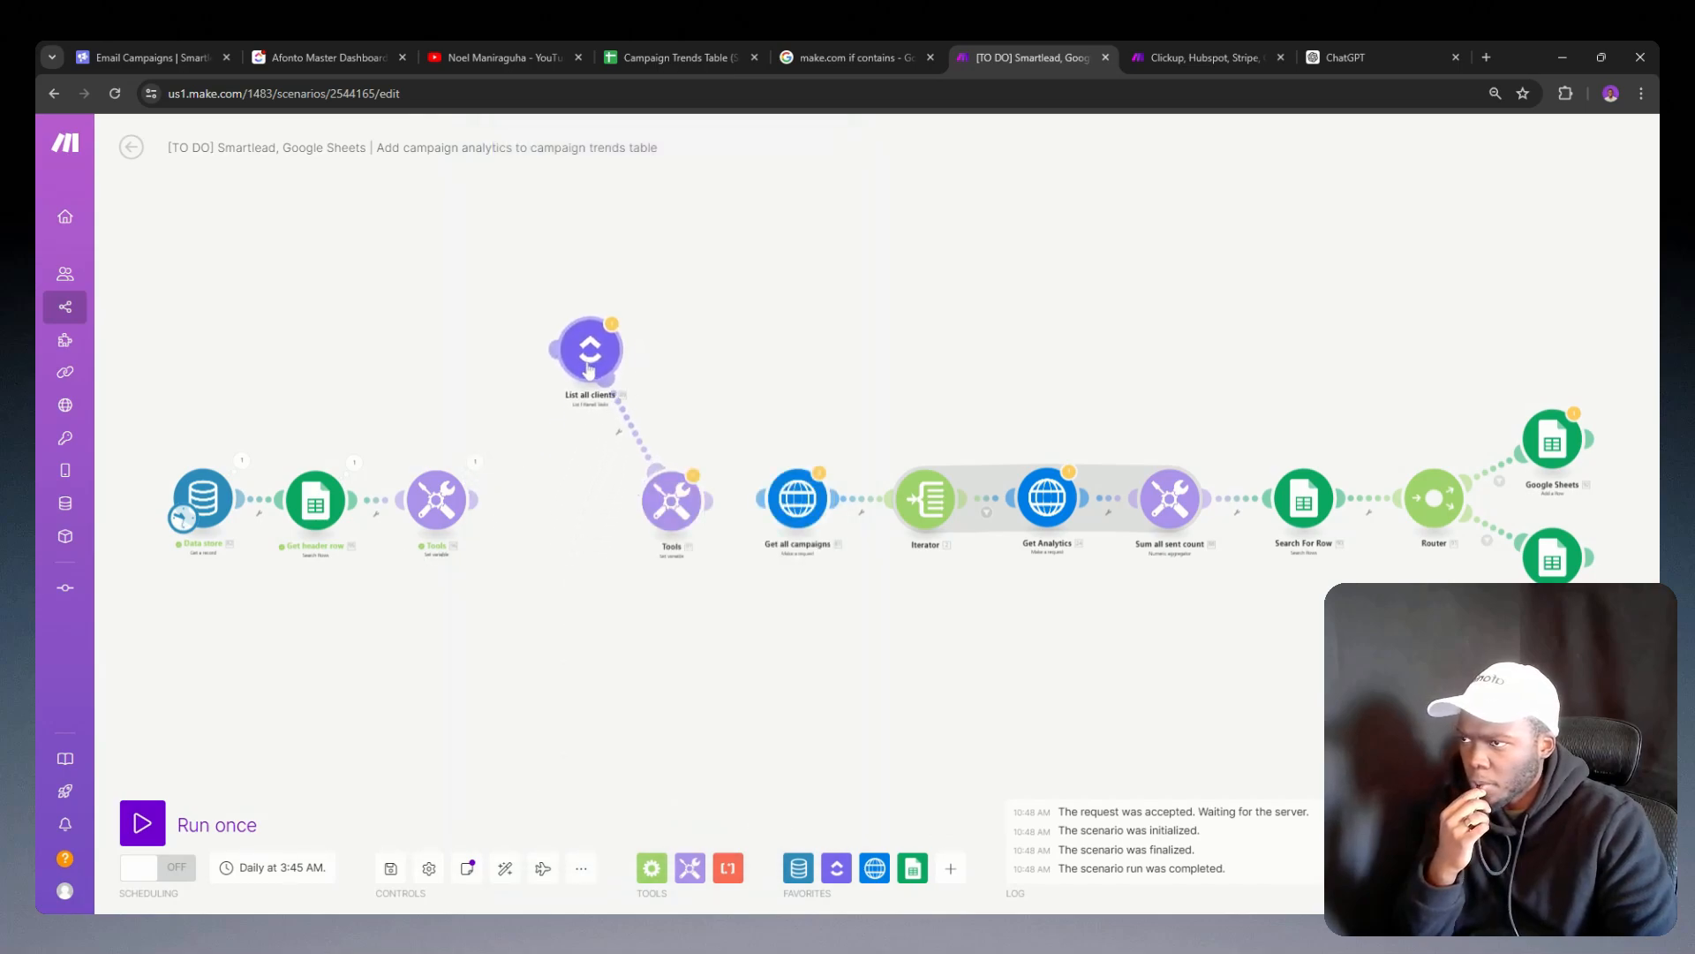
right_click(629, 430)
click(671, 463)
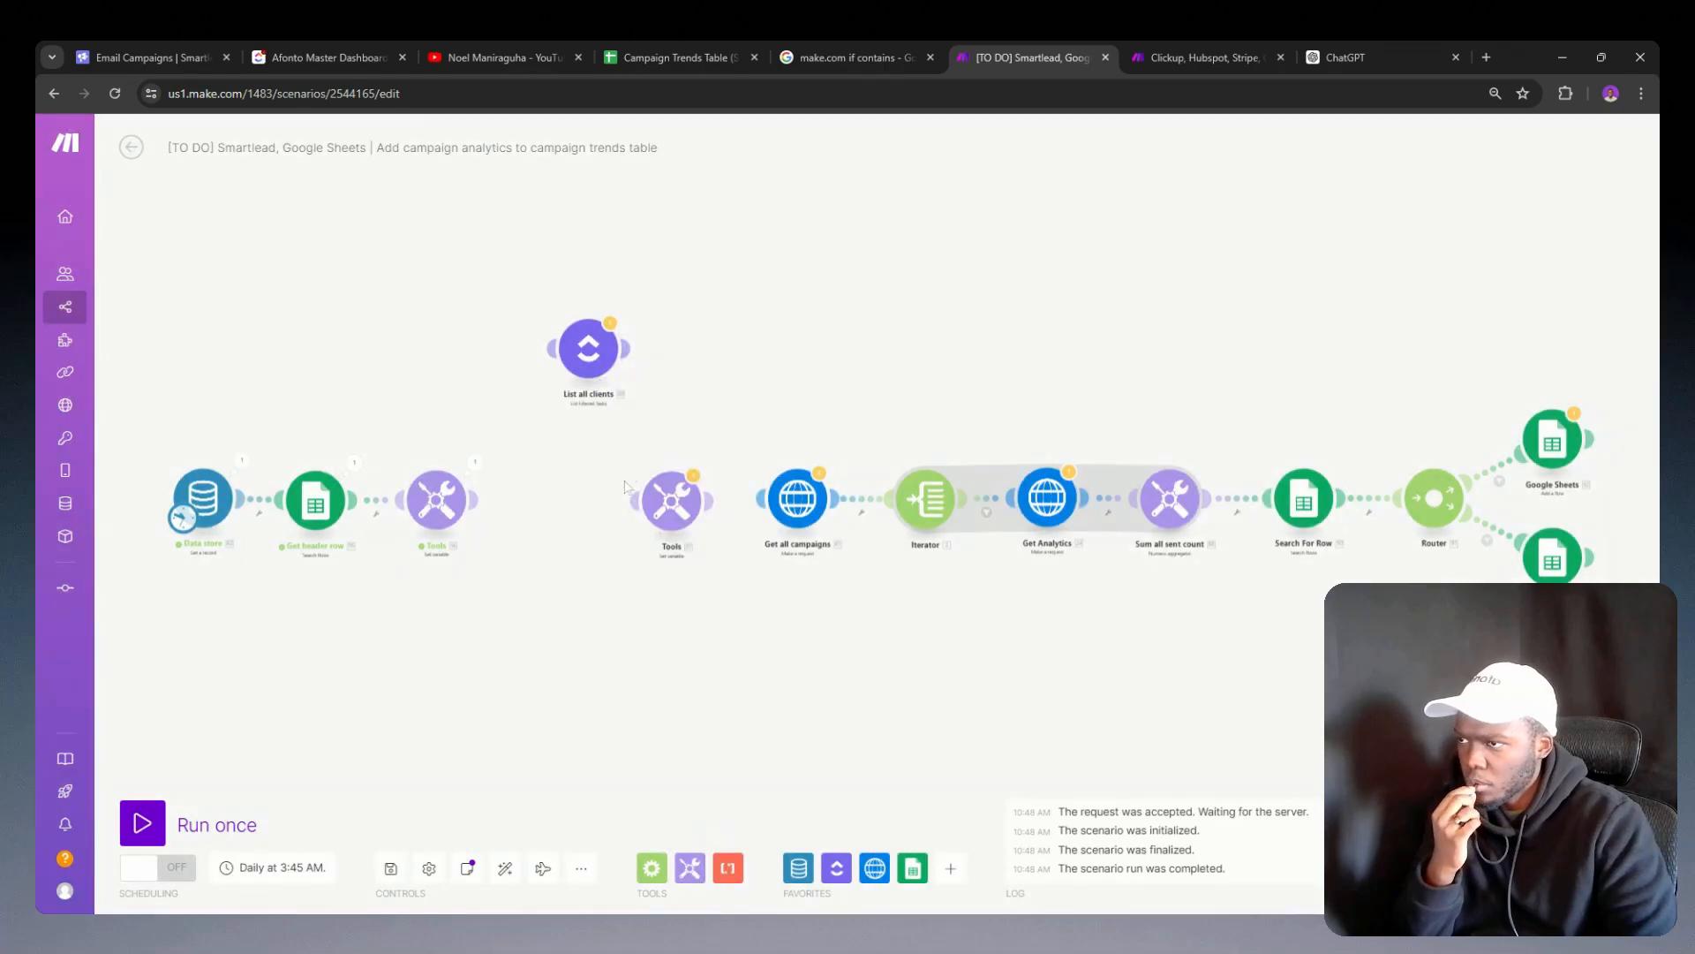
click(659, 508)
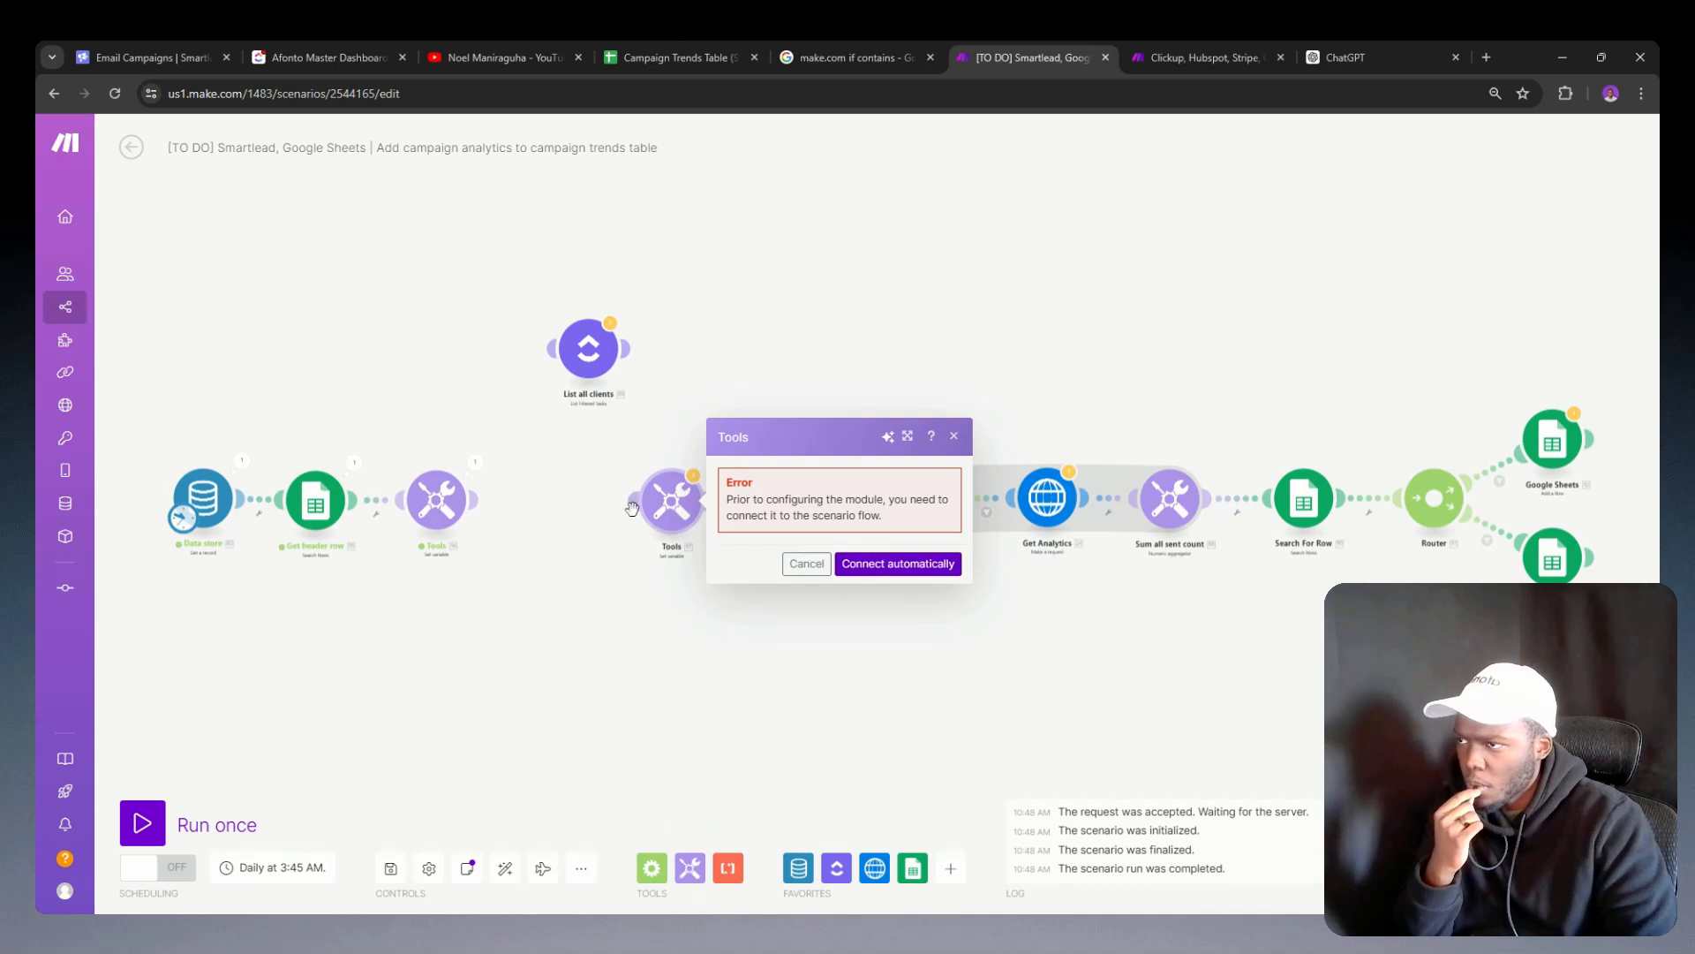
click(862, 562)
right_click(632, 427)
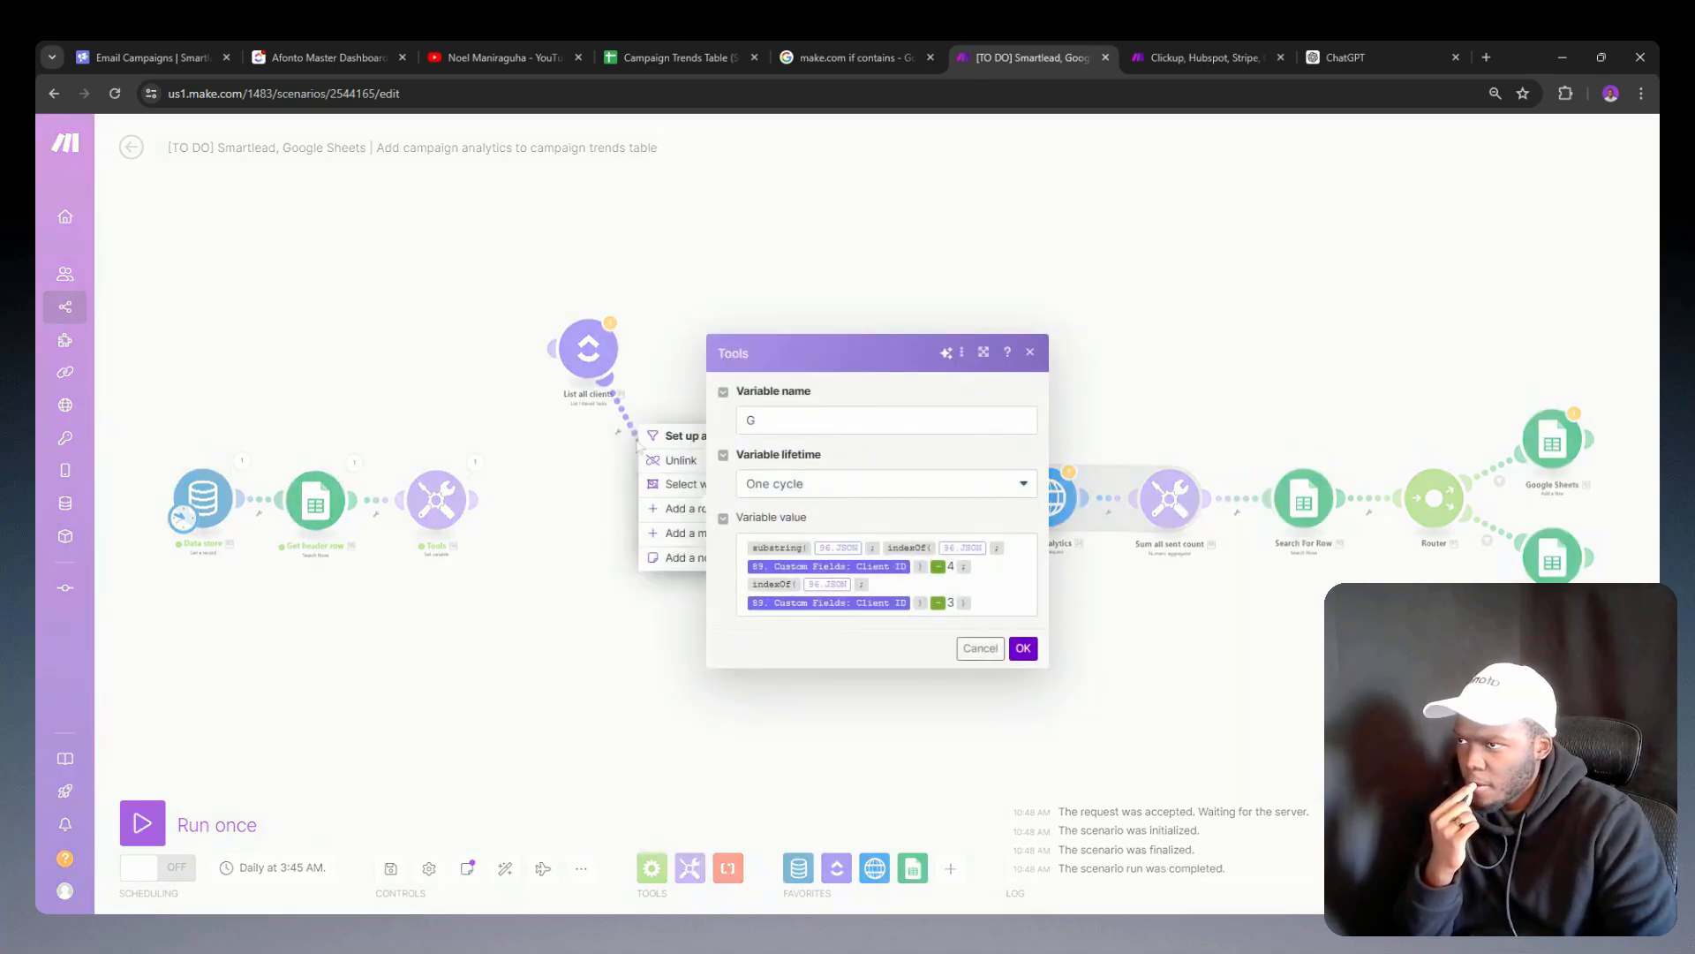
click(651, 460)
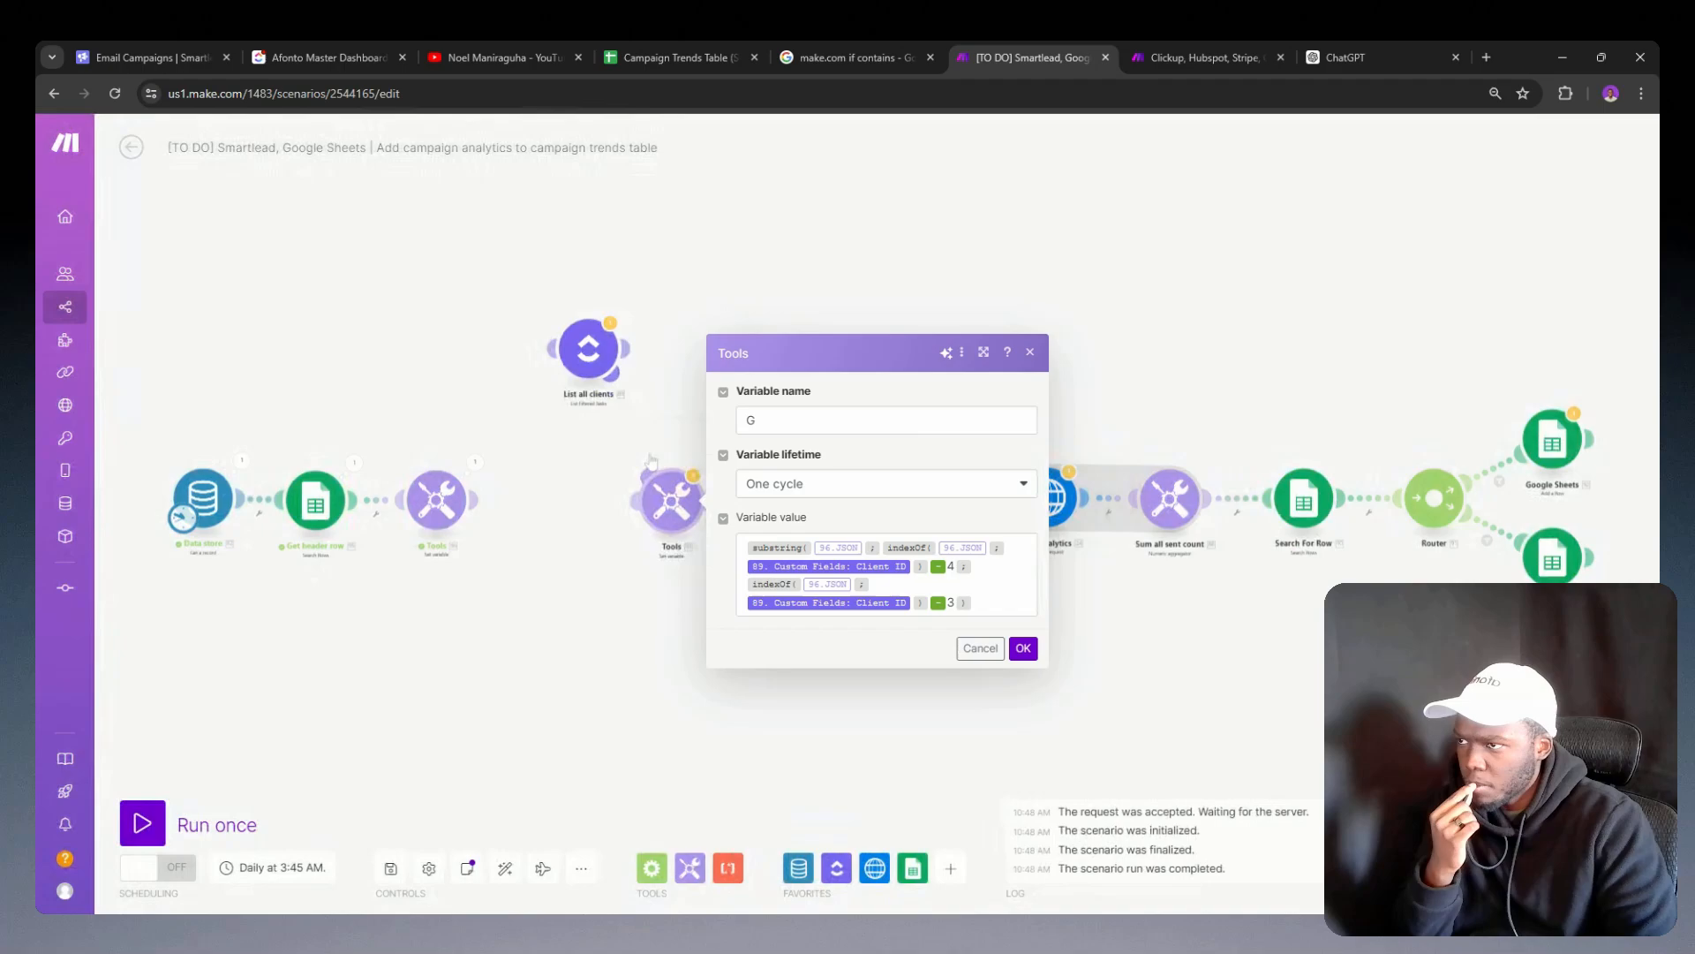
Step: Clone the detached Set variable module for G and attach the clone directly after the JSON Set variable module
right_click(663, 519)
click(679, 628)
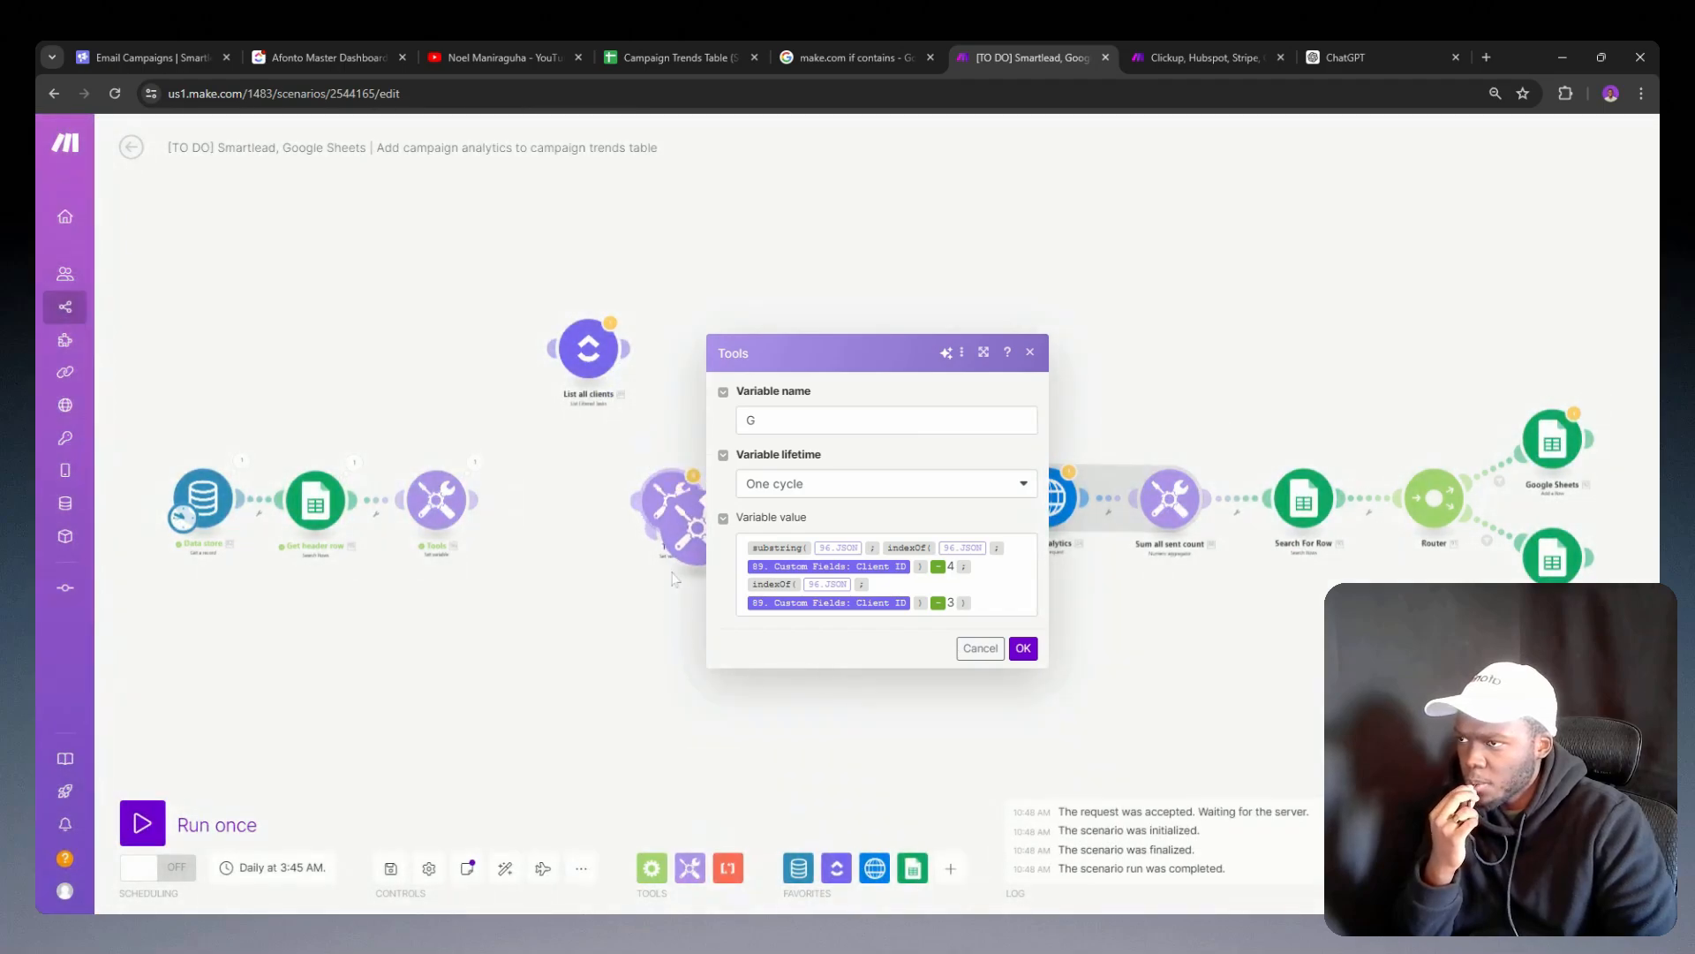
mouse_move(677, 542)
mouse_down()
mouse_move(663, 593)
mouse_move(524, 511)
mouse_up()
Step: In the cloned module's variable value, replace the Client ID search term in both indexOf functions with the copied text : "",
click(546, 520)
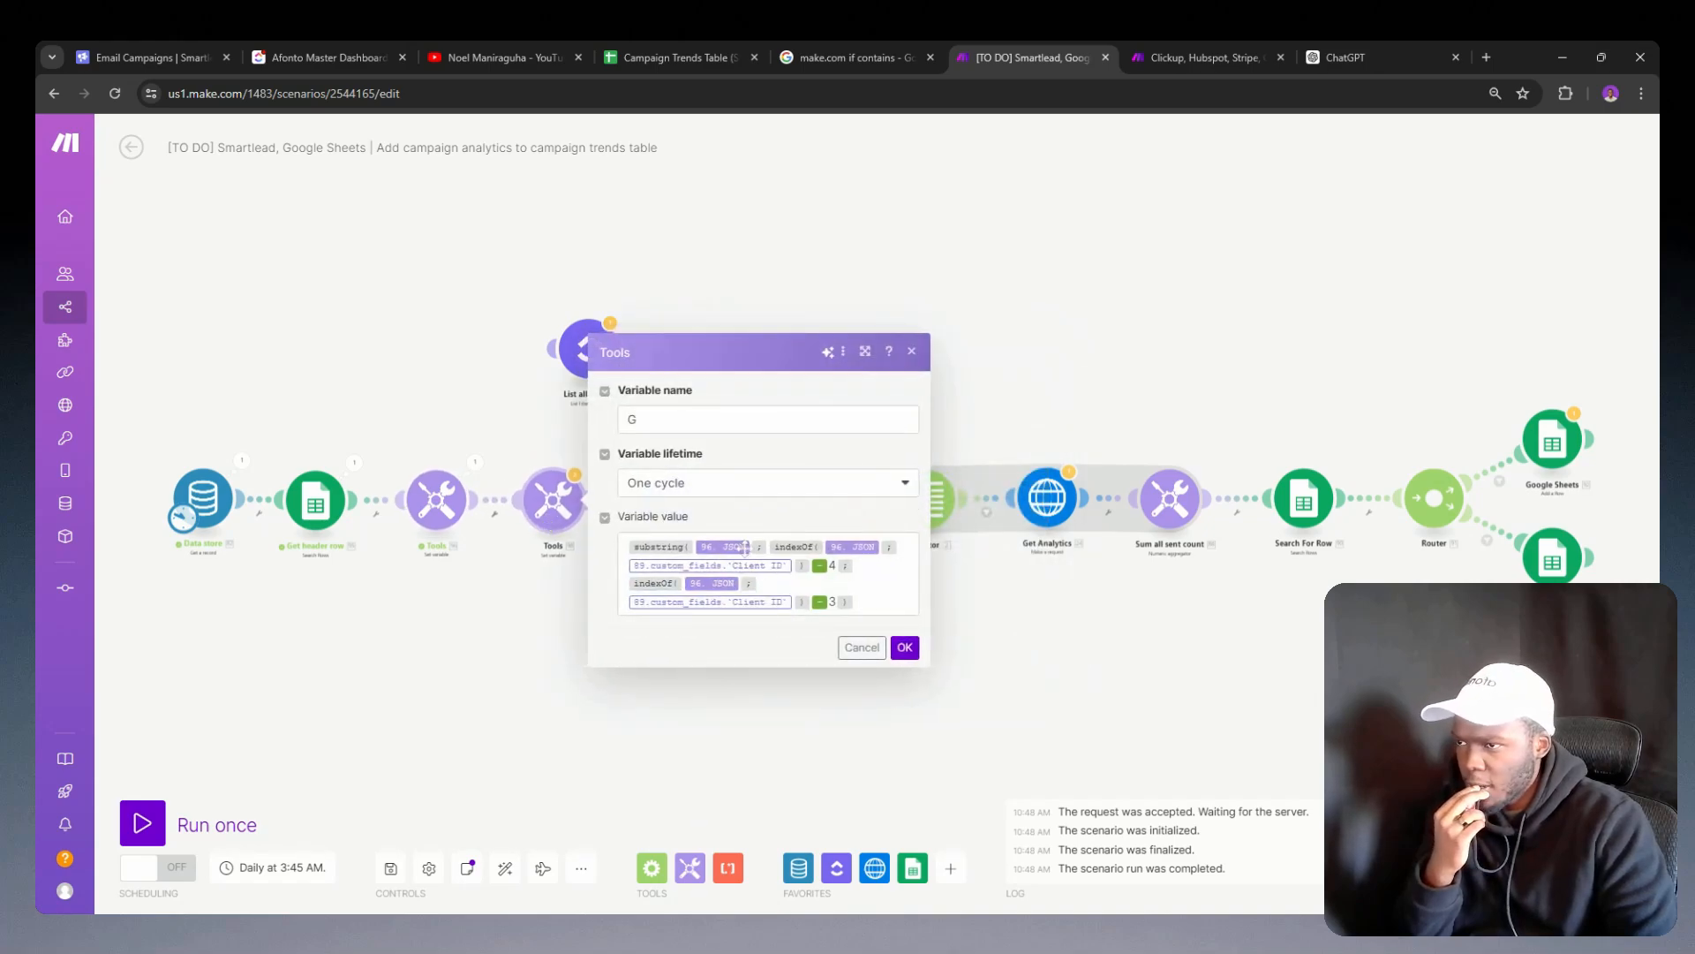
click(795, 565)
key(BackSpace)
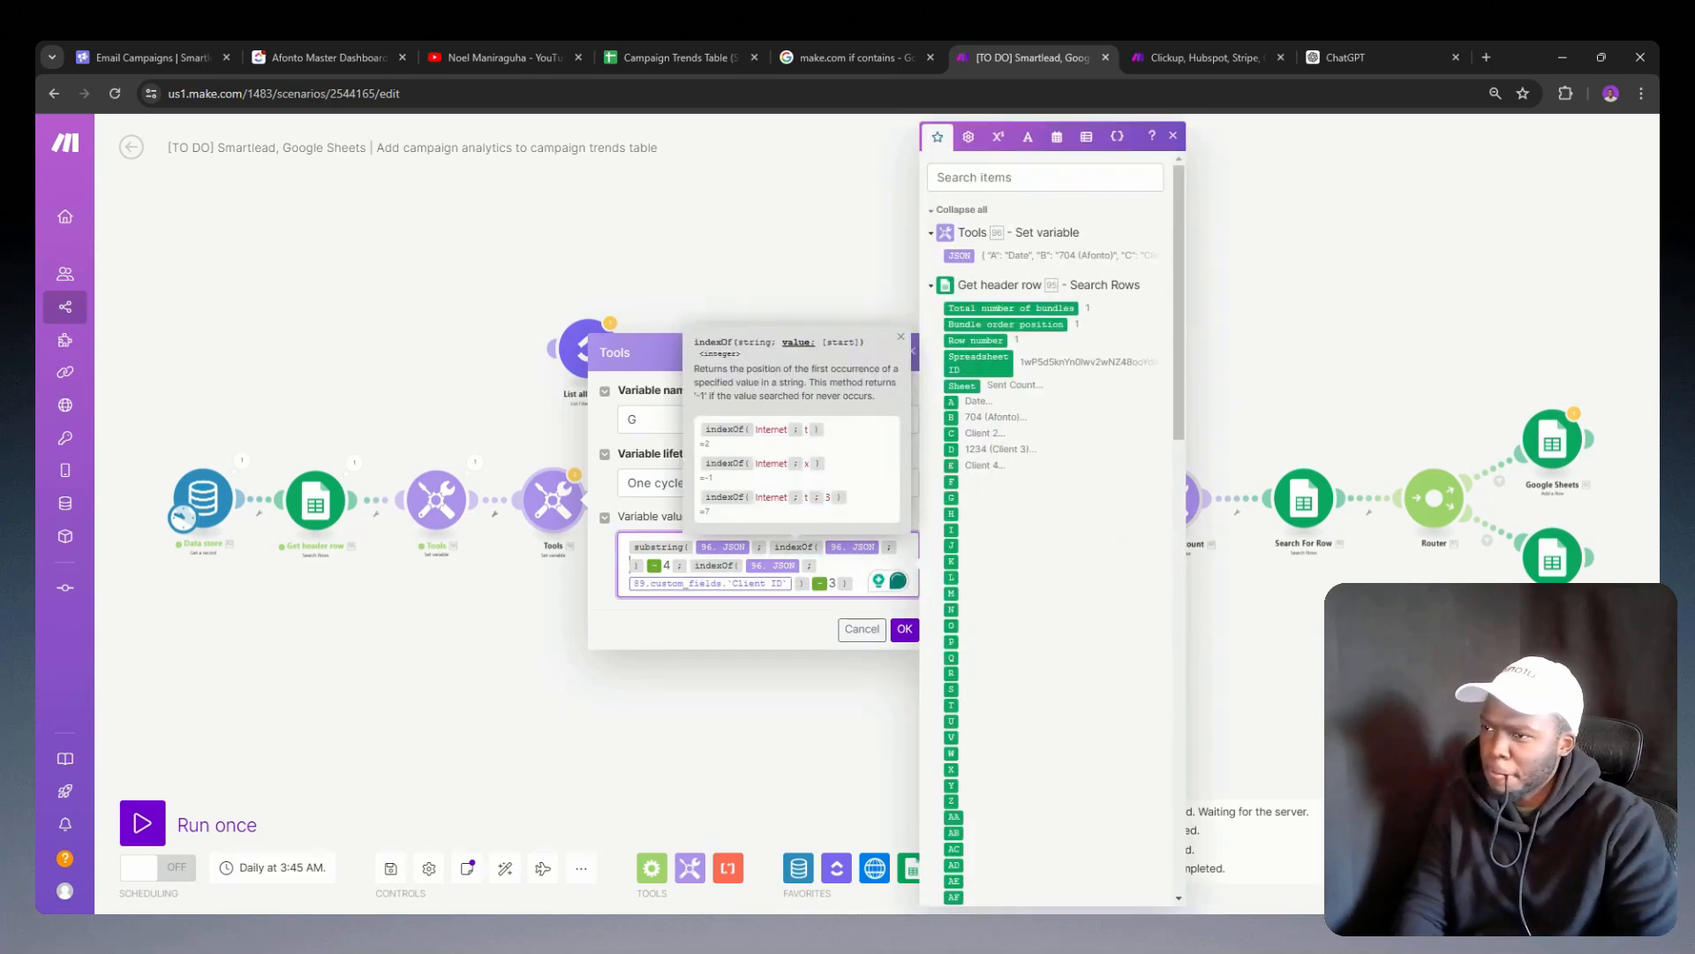
key(ctrl+v)
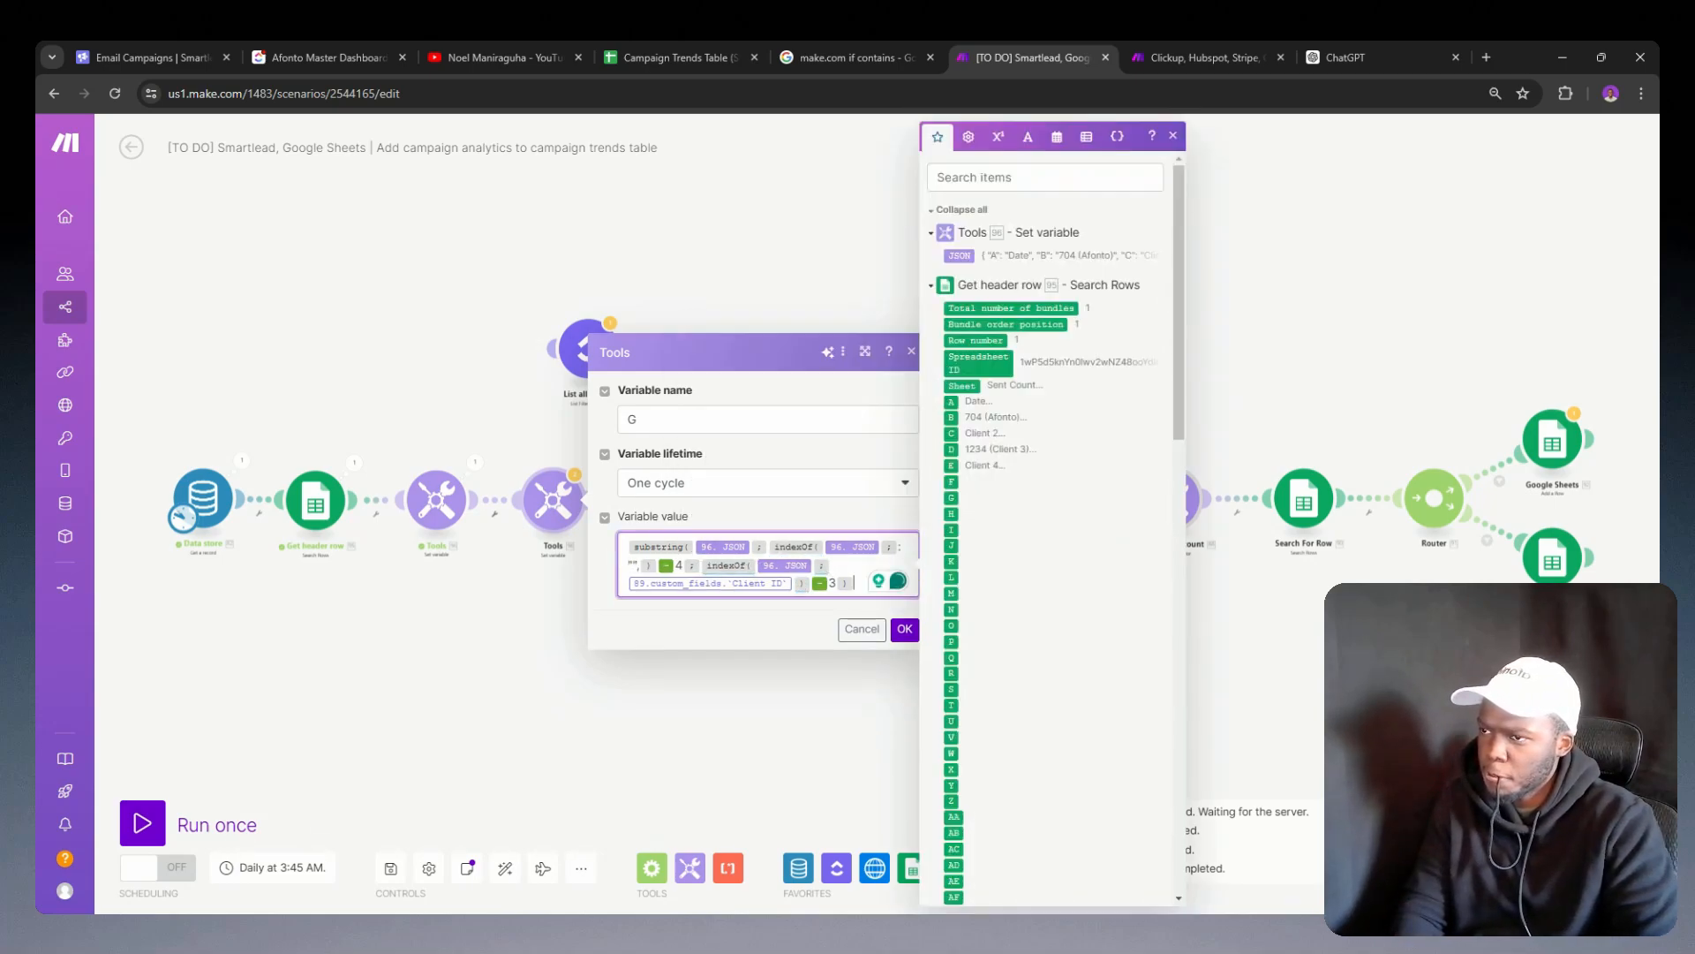
click(792, 582)
key(BackSpace)
key(ctrl+v)
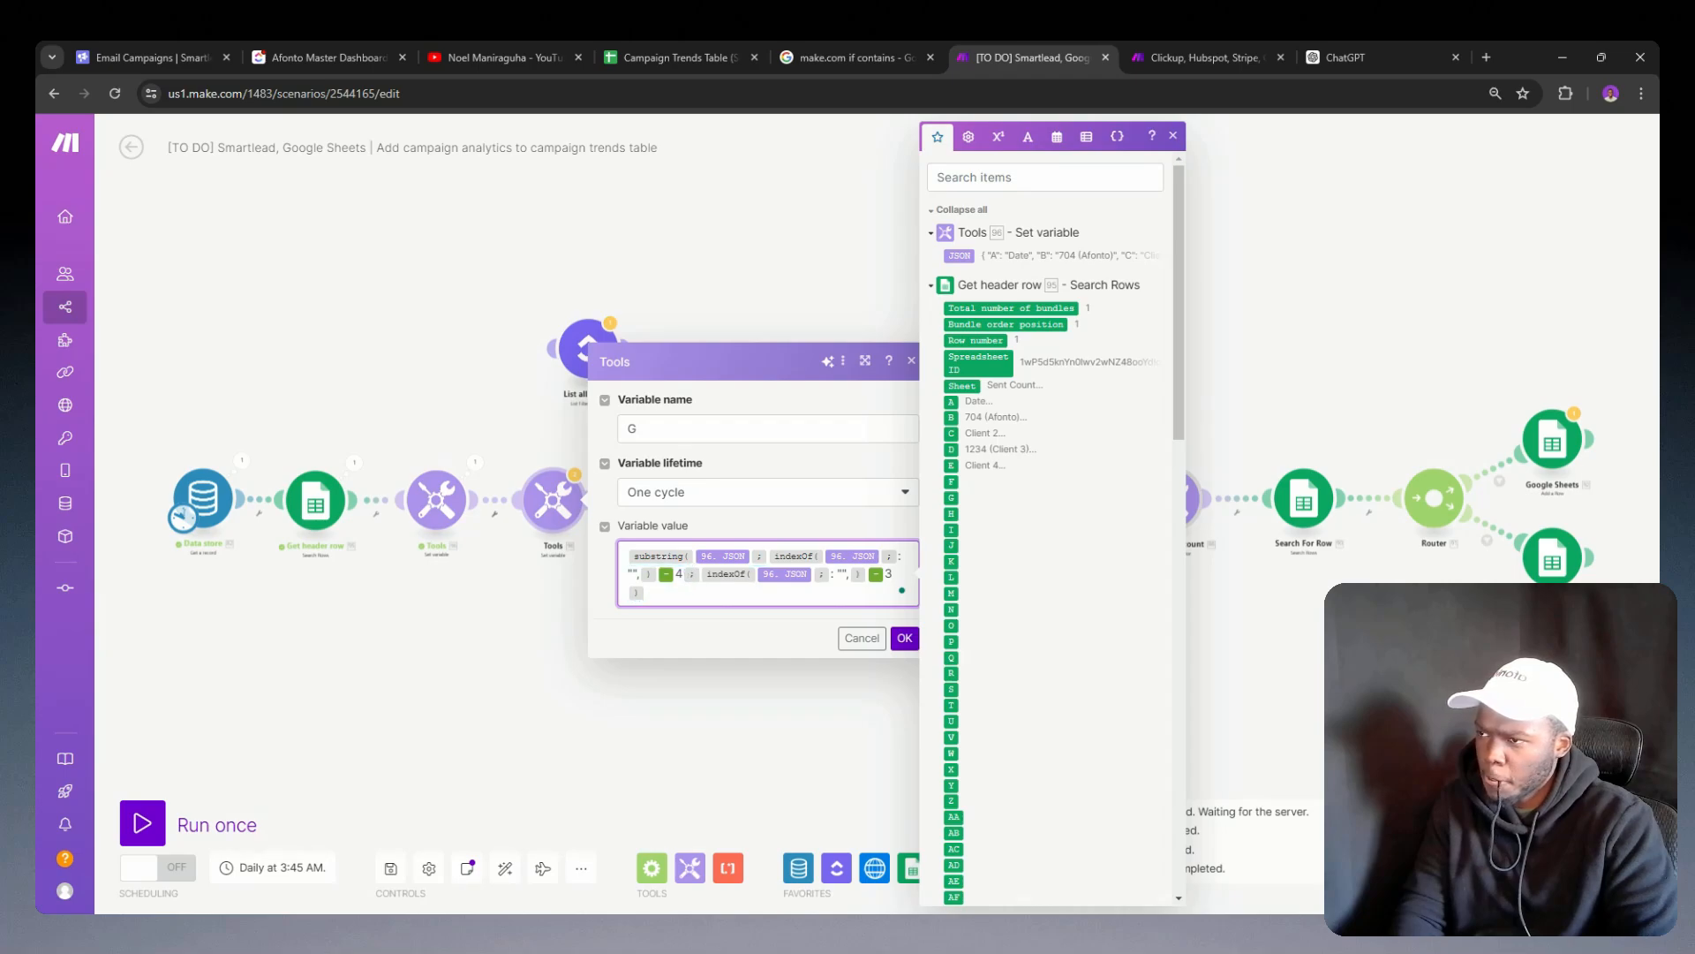
Step: Set the number subtracted from the first indexOf, the substring's start position, to 3
click(682, 574)
key(BackSpace)
text(2)
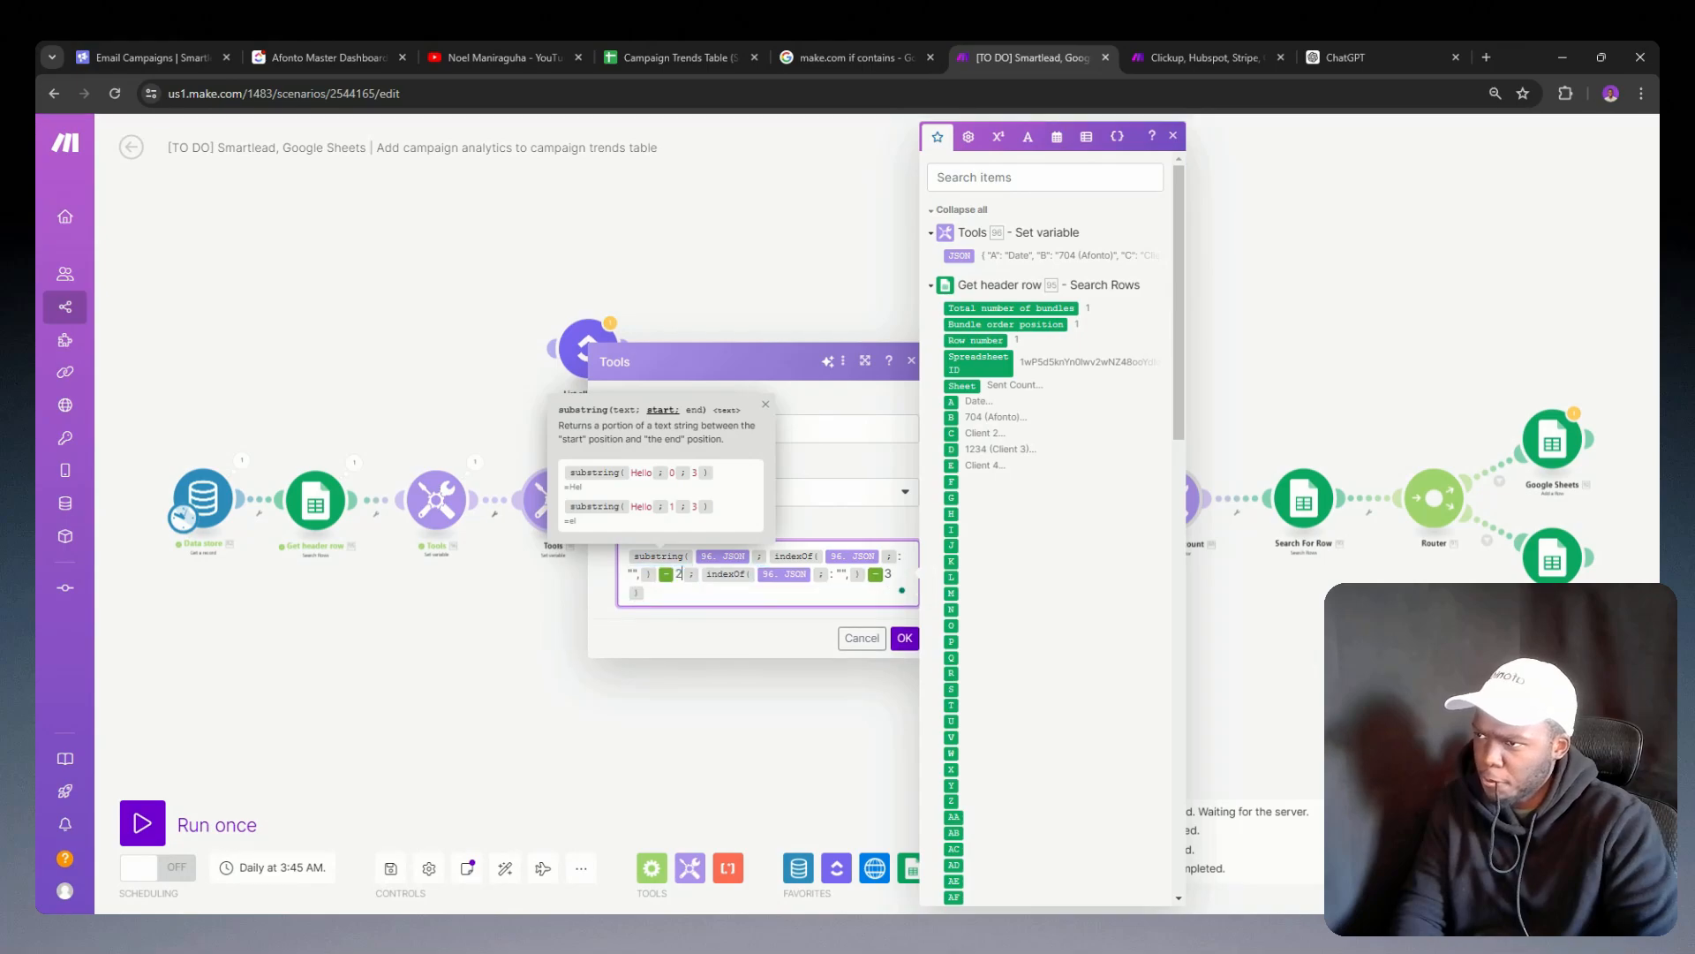
key(BackSpace)
text(3)
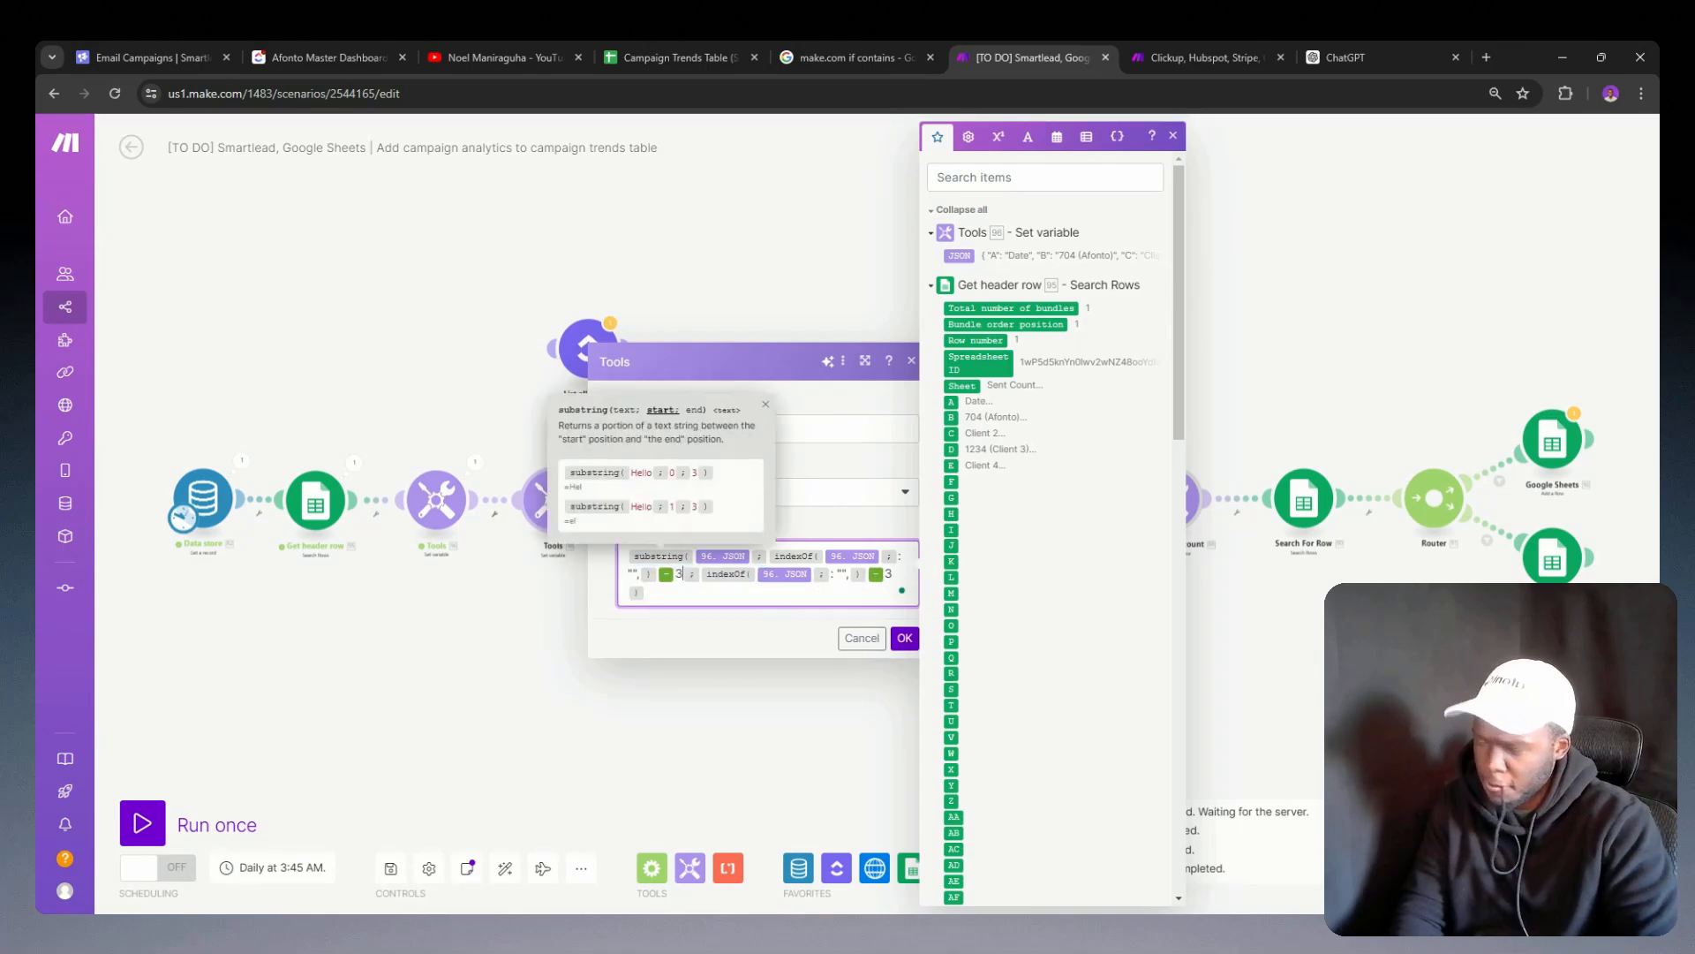
Step: Try 2 as the number subtracted from the second indexOf, save the module, run the scenario once and inspect the module's output
key(BackSpace)
text(2)
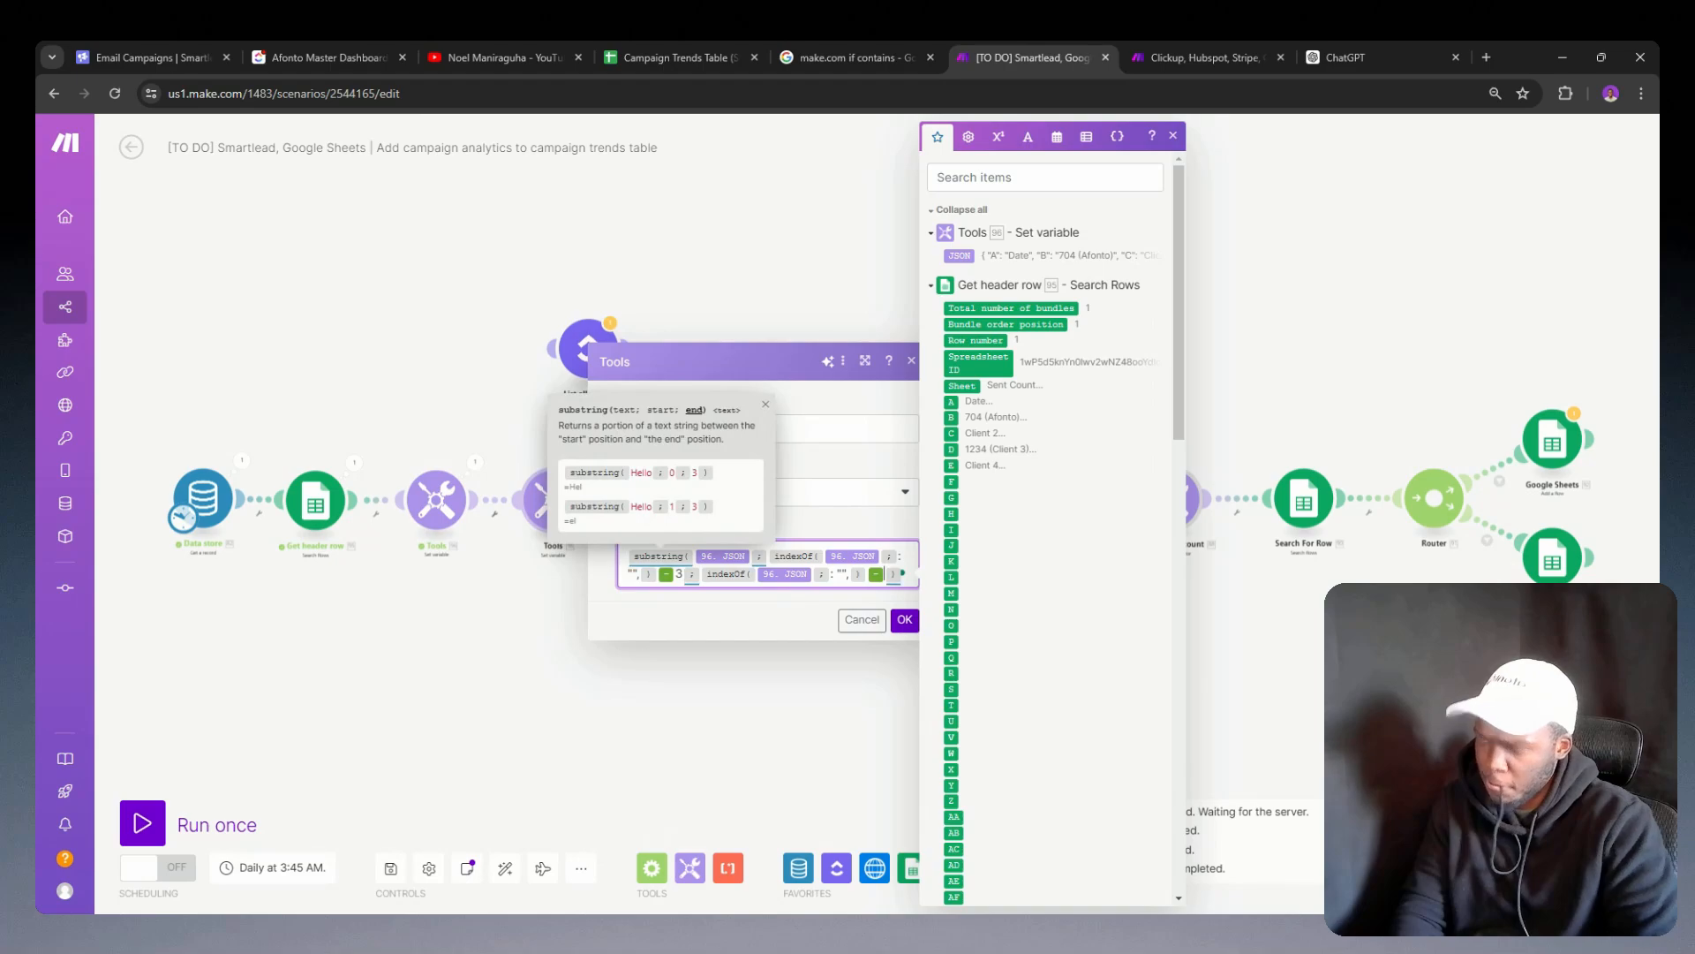
click(904, 638)
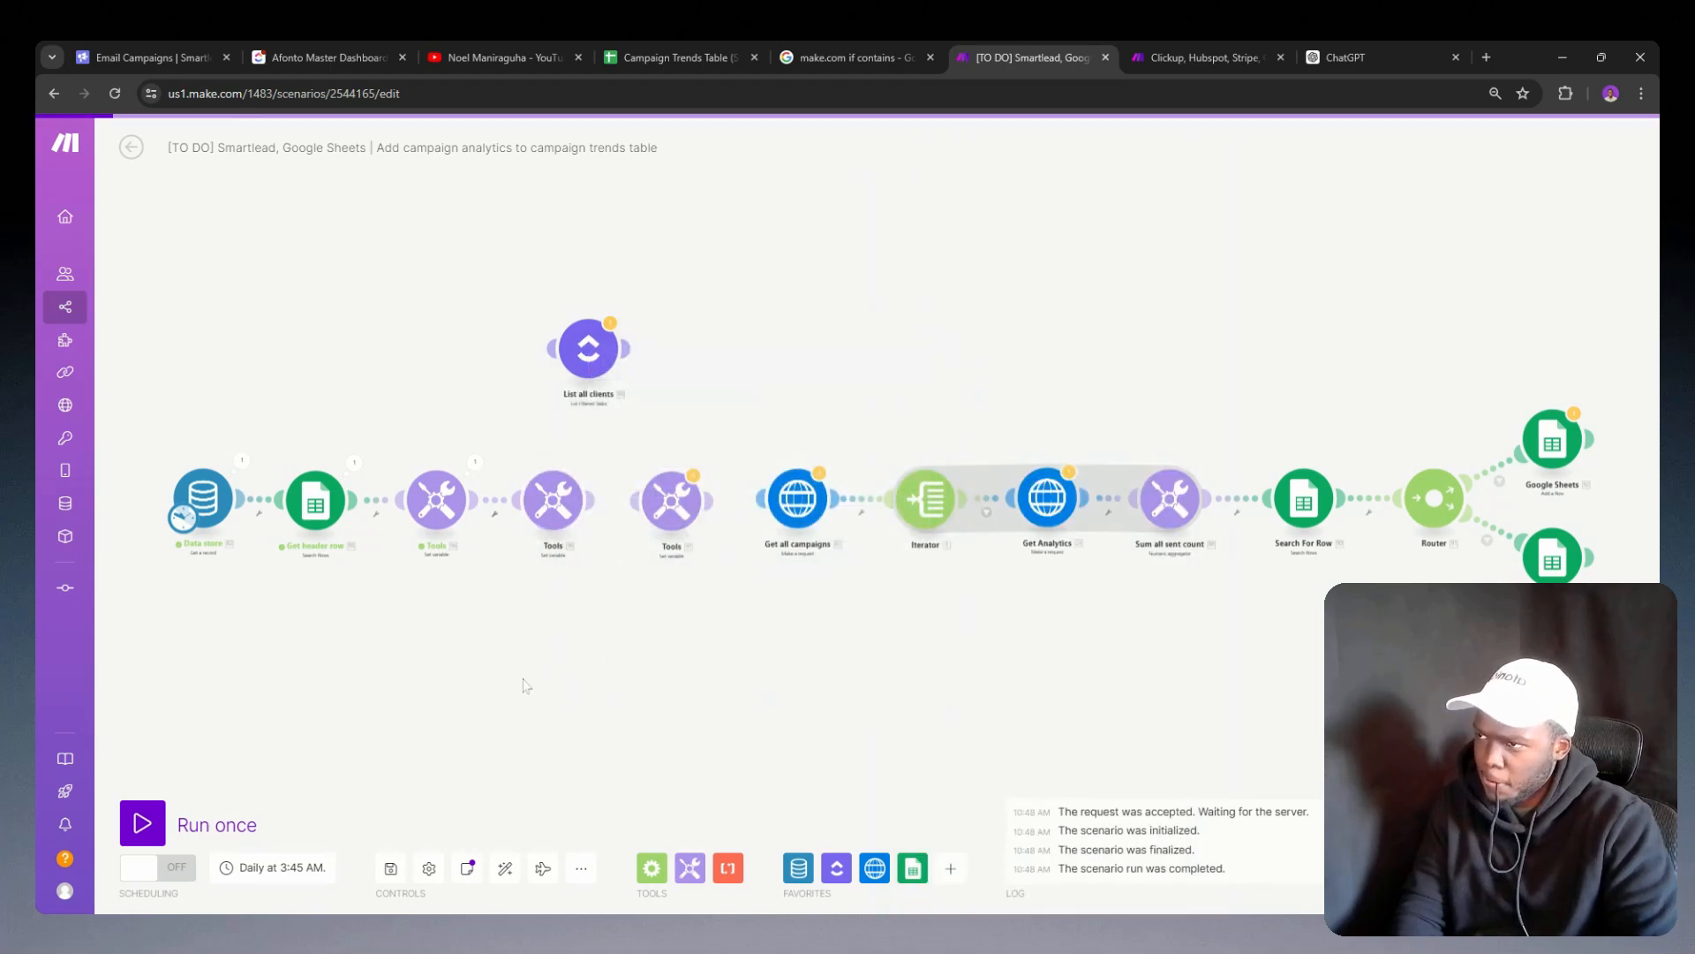
click(152, 821)
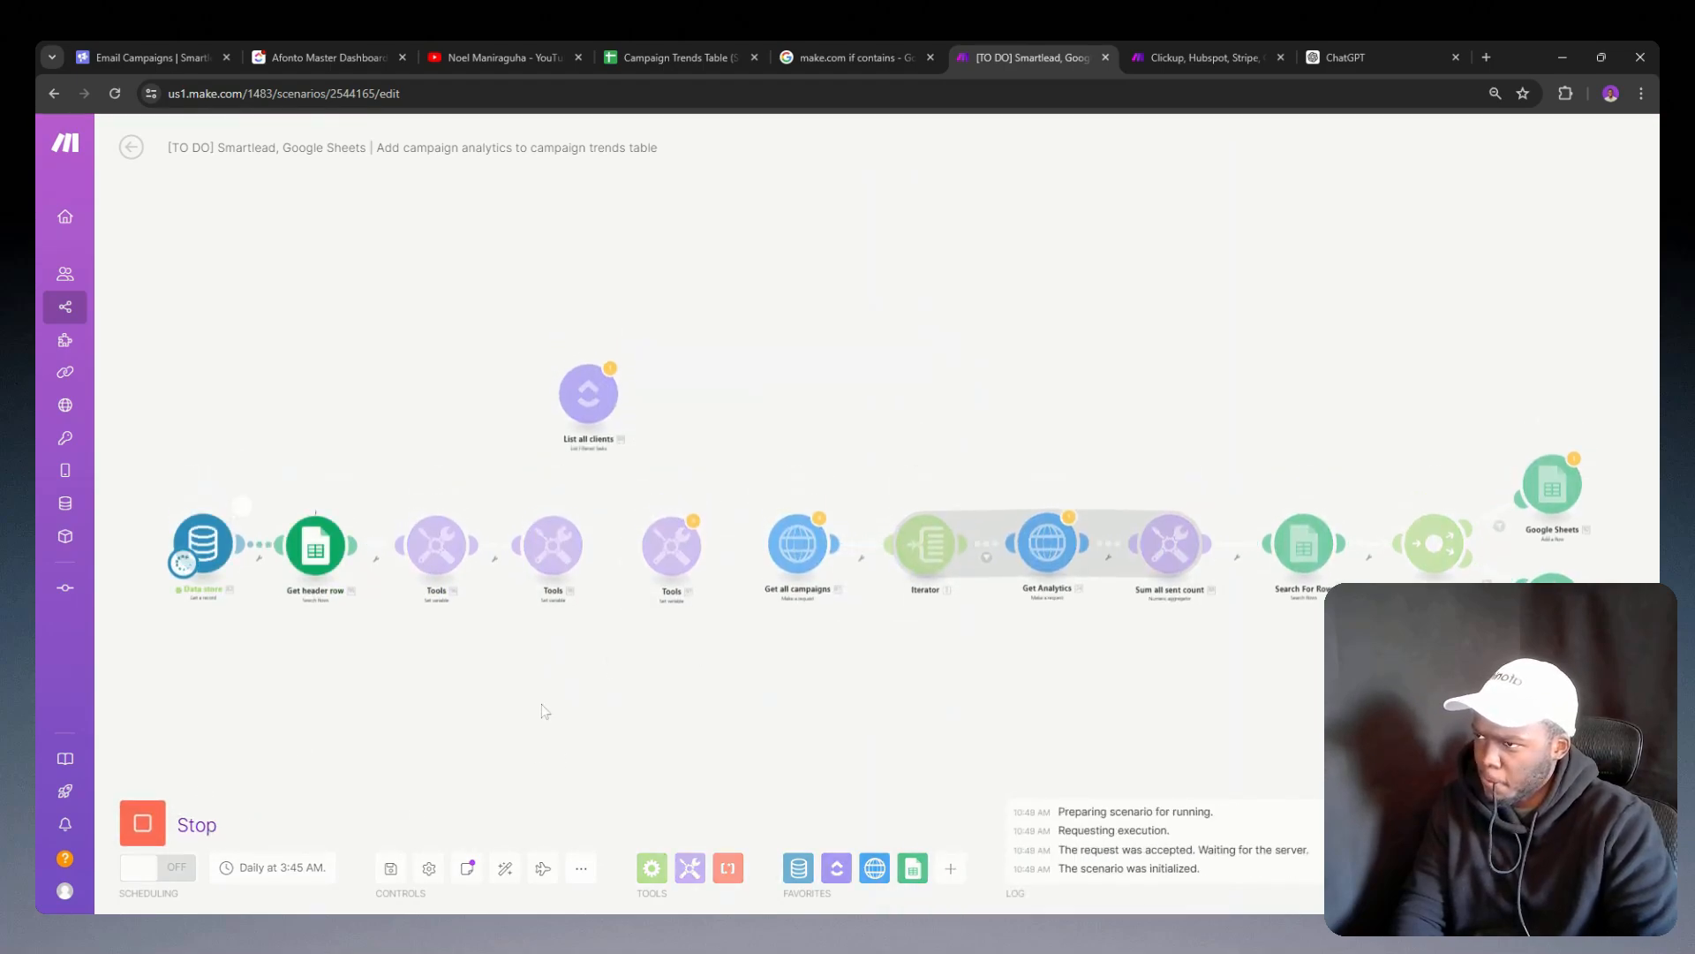
click(592, 510)
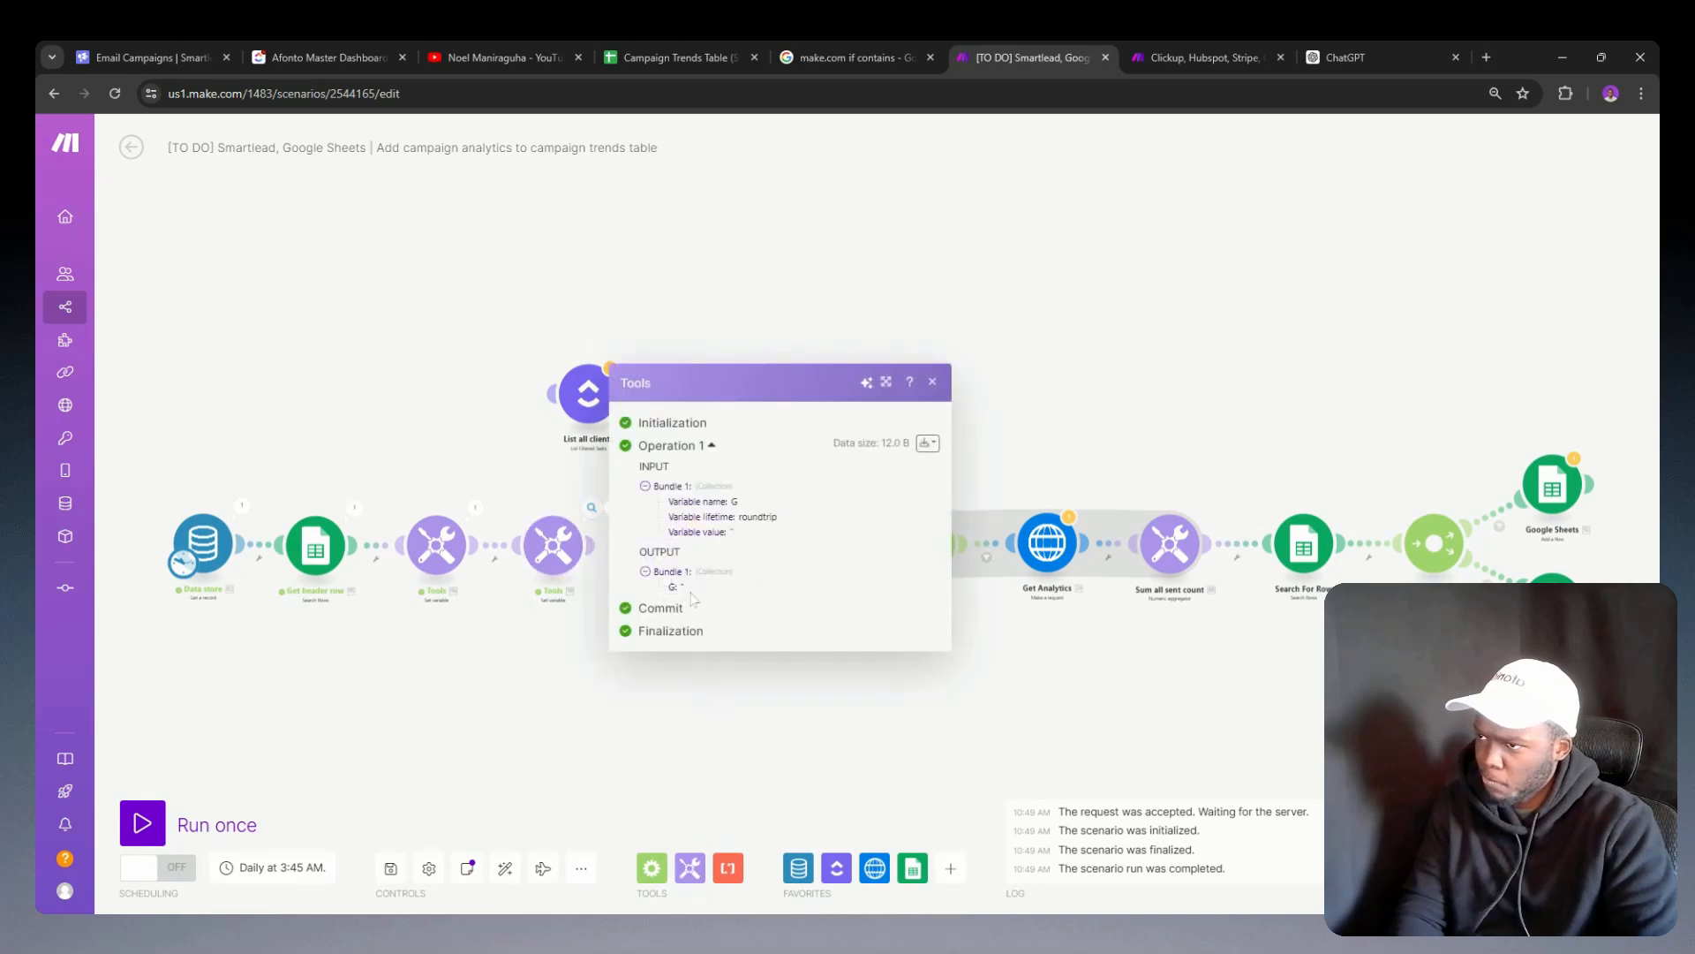
Step: In the G variable's substring formula, subtract 2 from the first indexOf and 1 from the second, and save the module
click(562, 556)
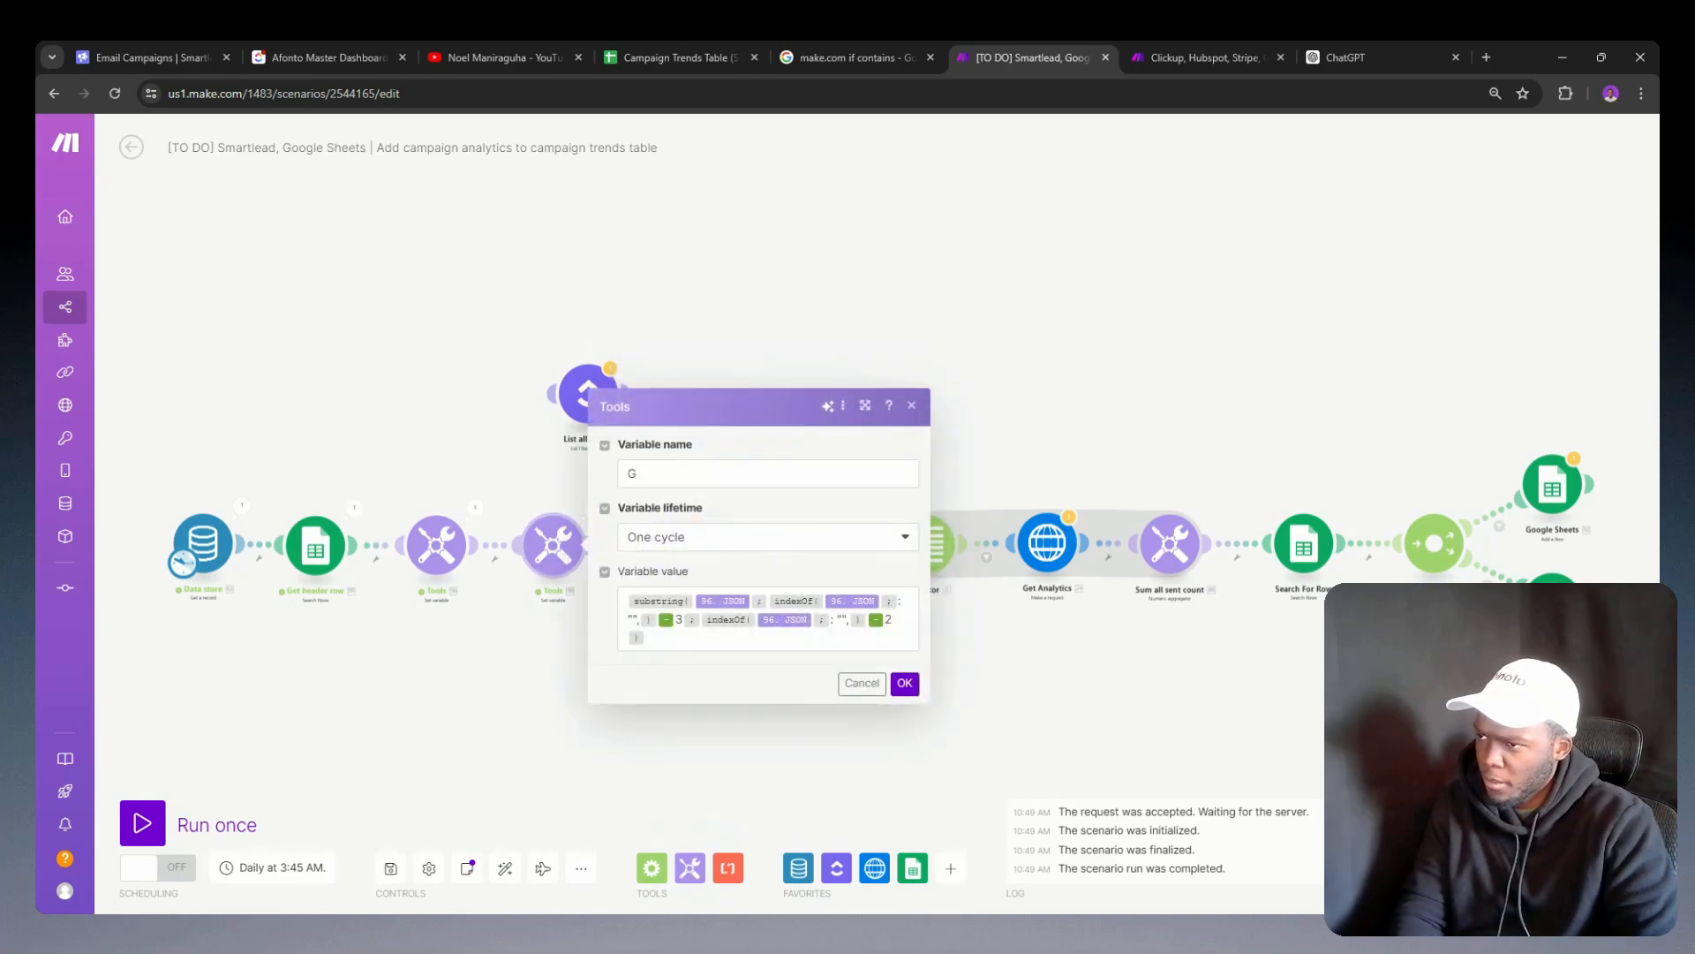
click(683, 619)
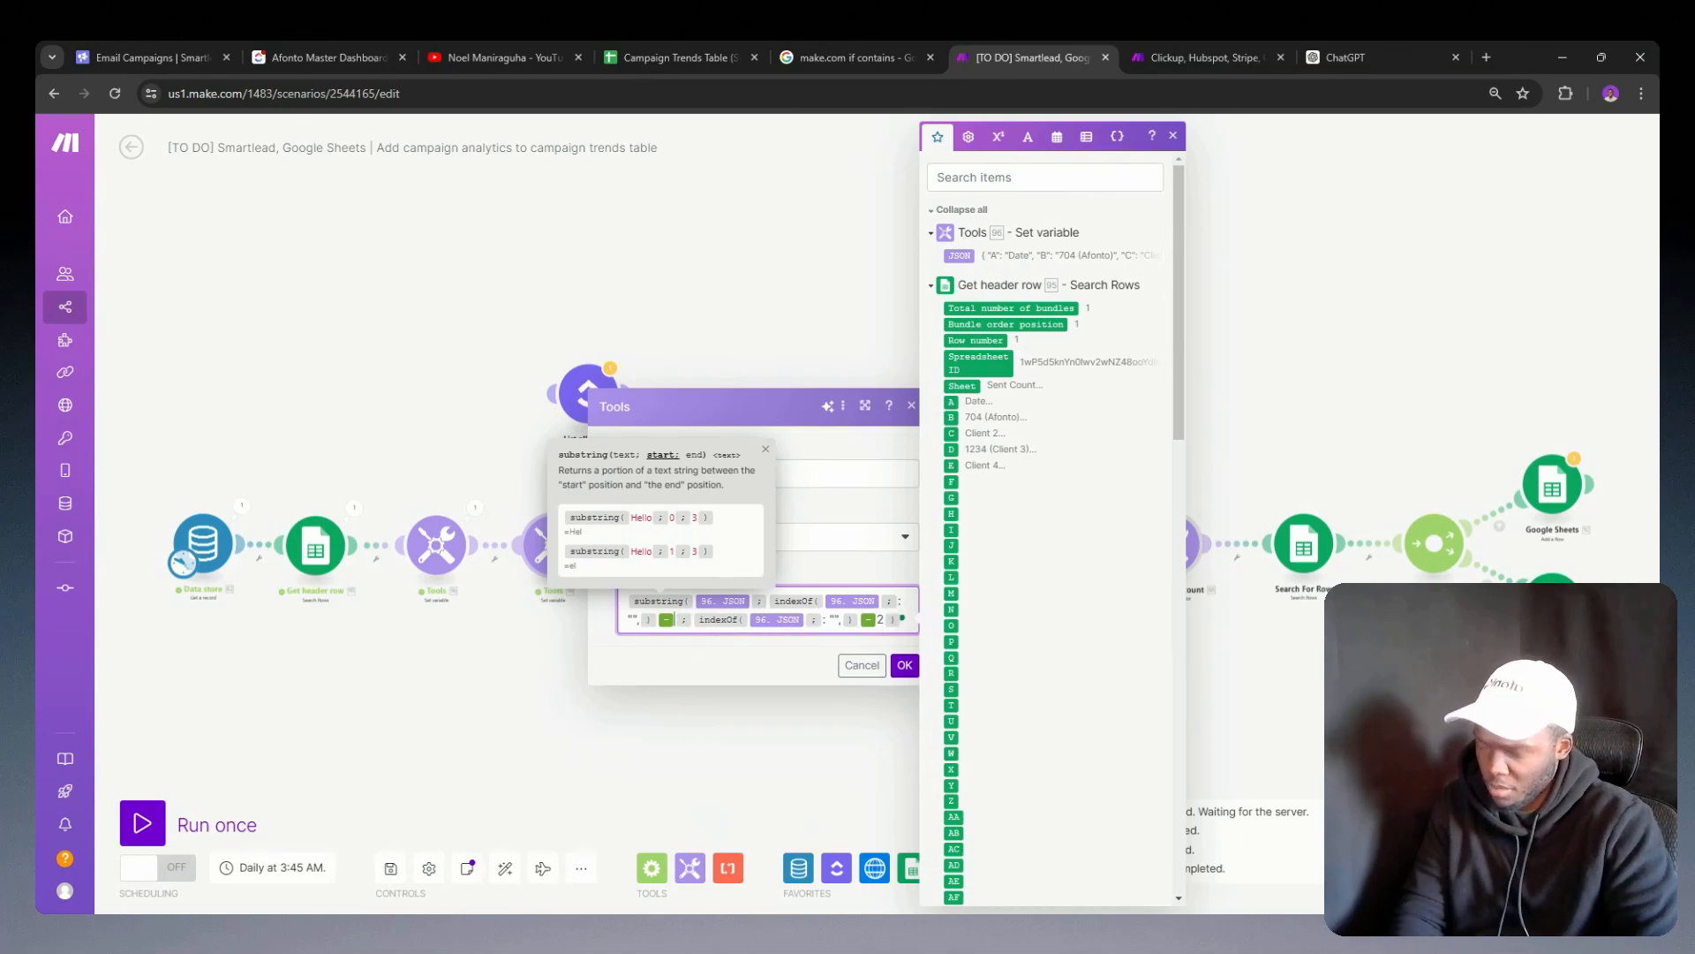
key(BackSpace)
text(2)
click(893, 620)
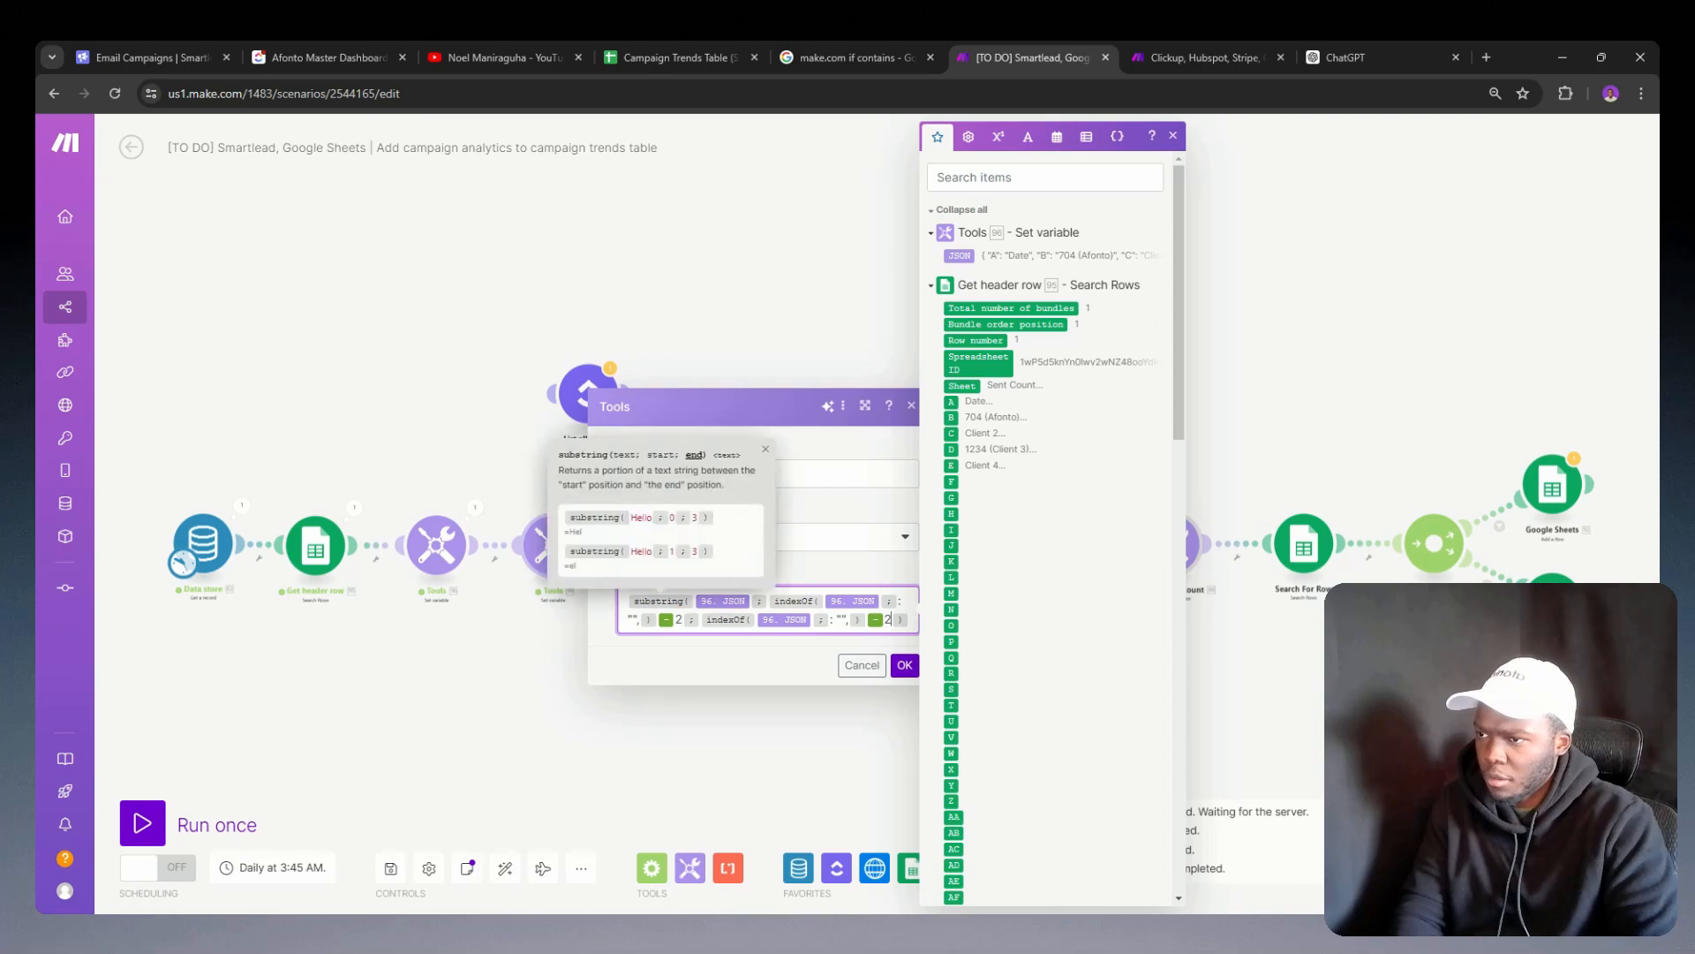
key(BackSpace)
text(1)
click(905, 673)
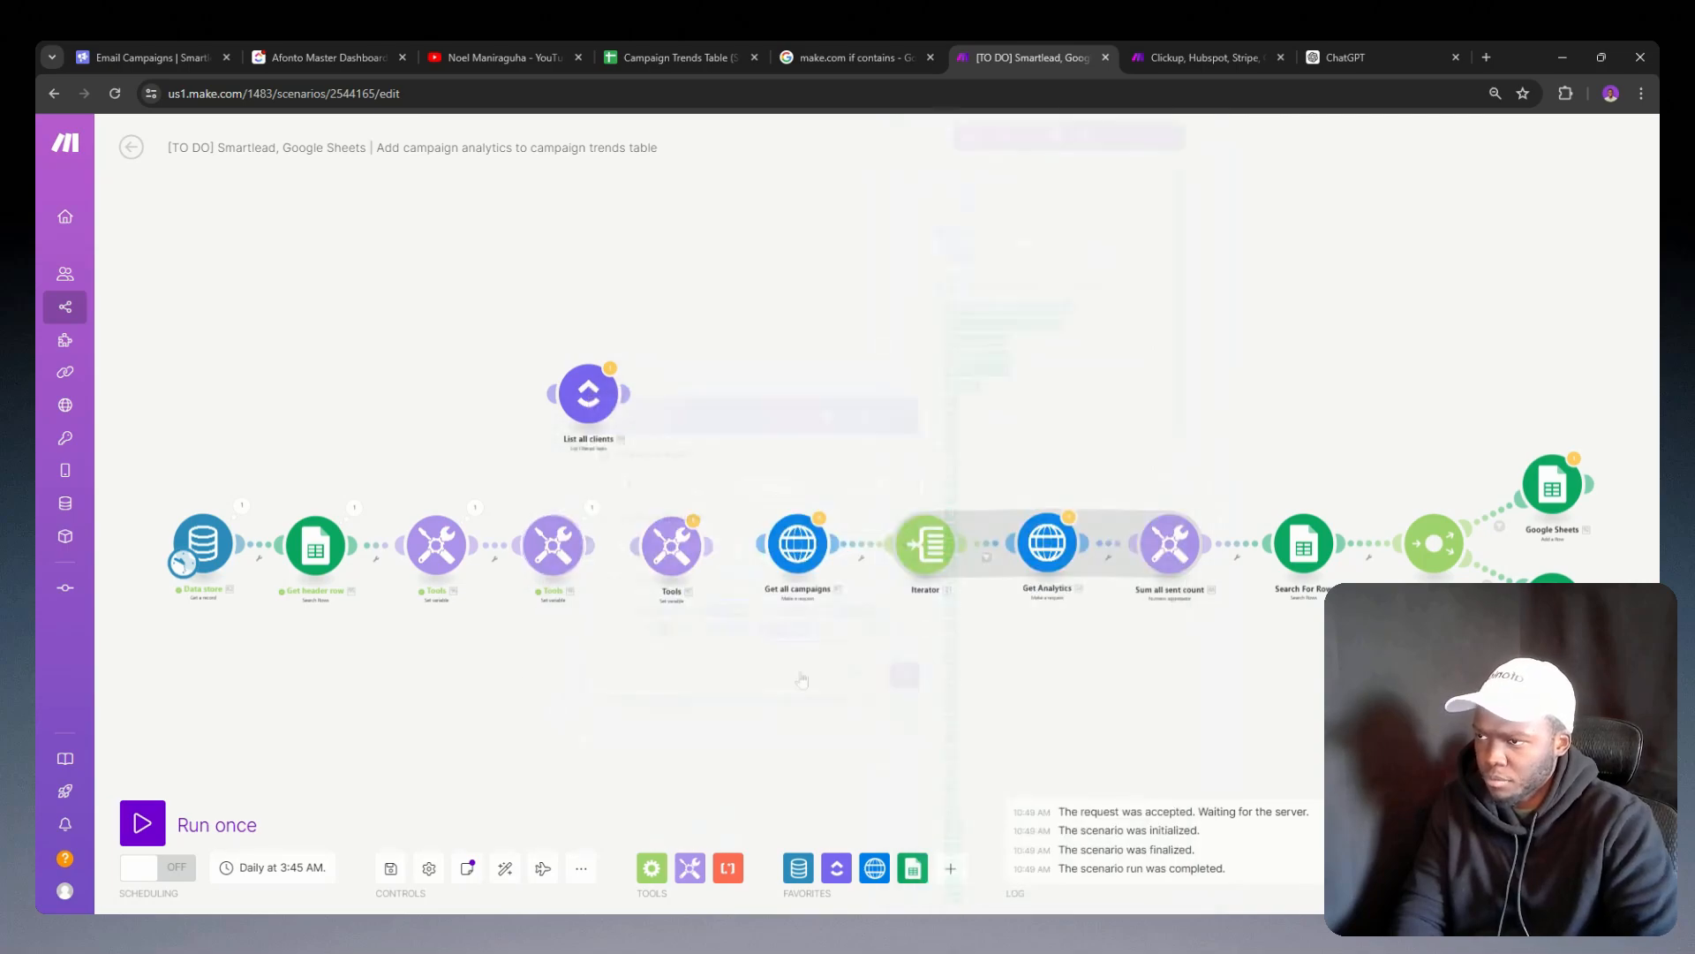
Step: Run the scenario once and examine the outputs and settings of the G and JSON Set variable modules
click(143, 823)
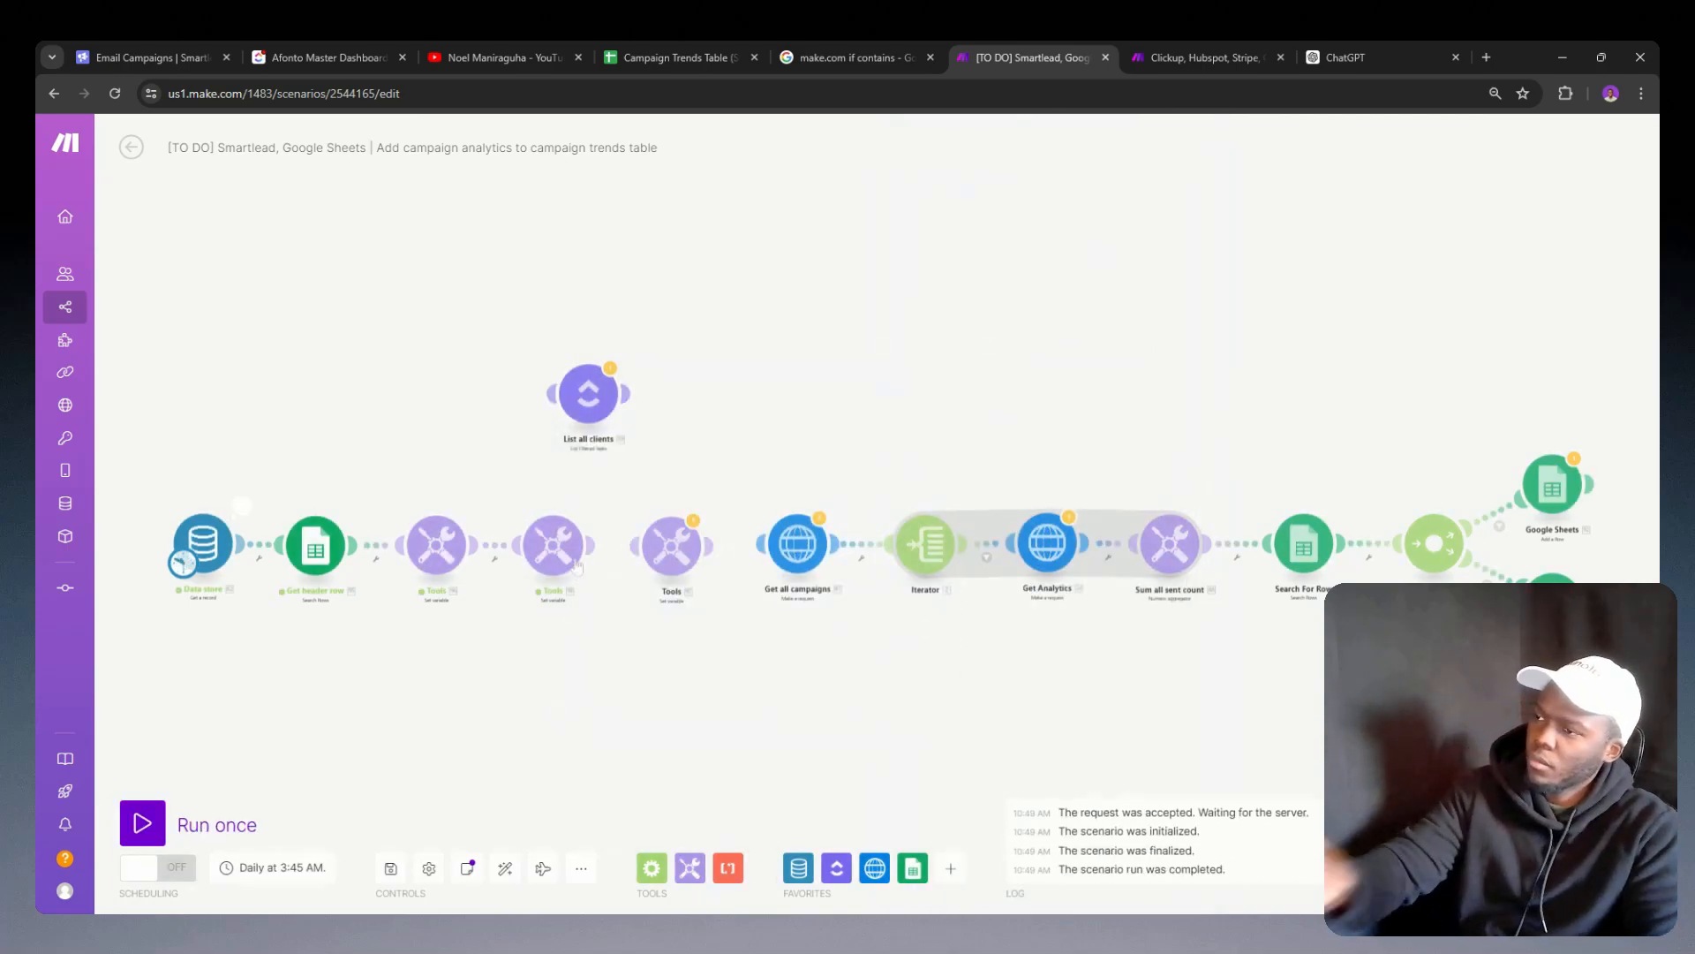
click(592, 509)
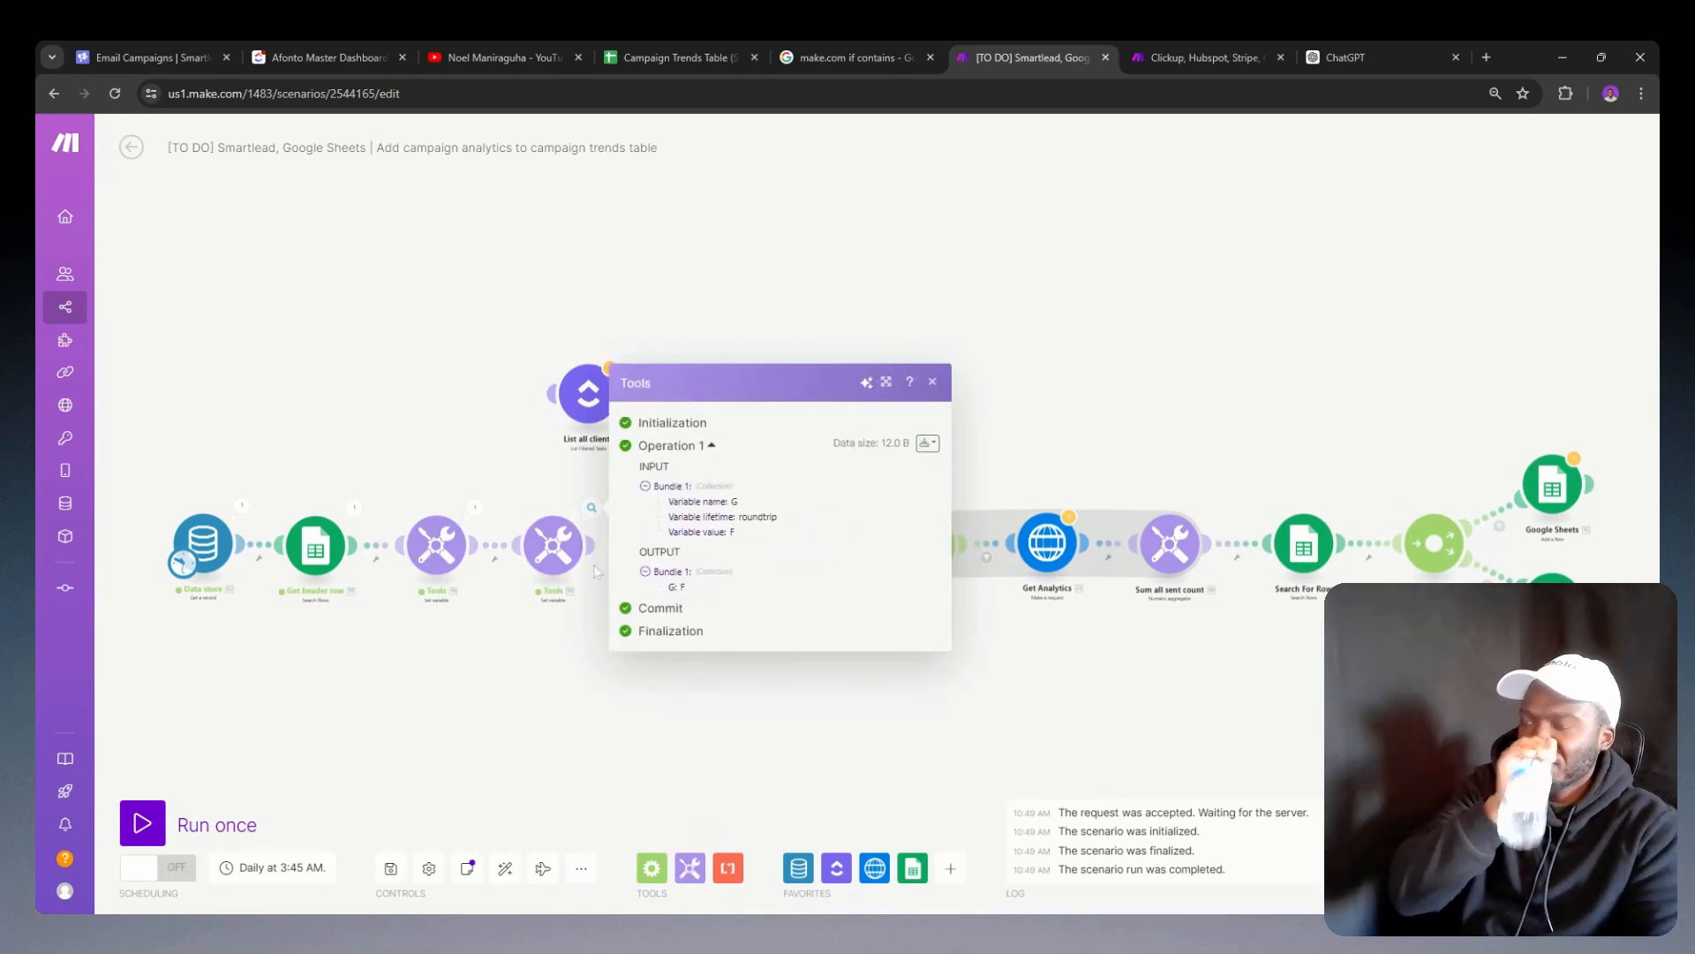
click(485, 510)
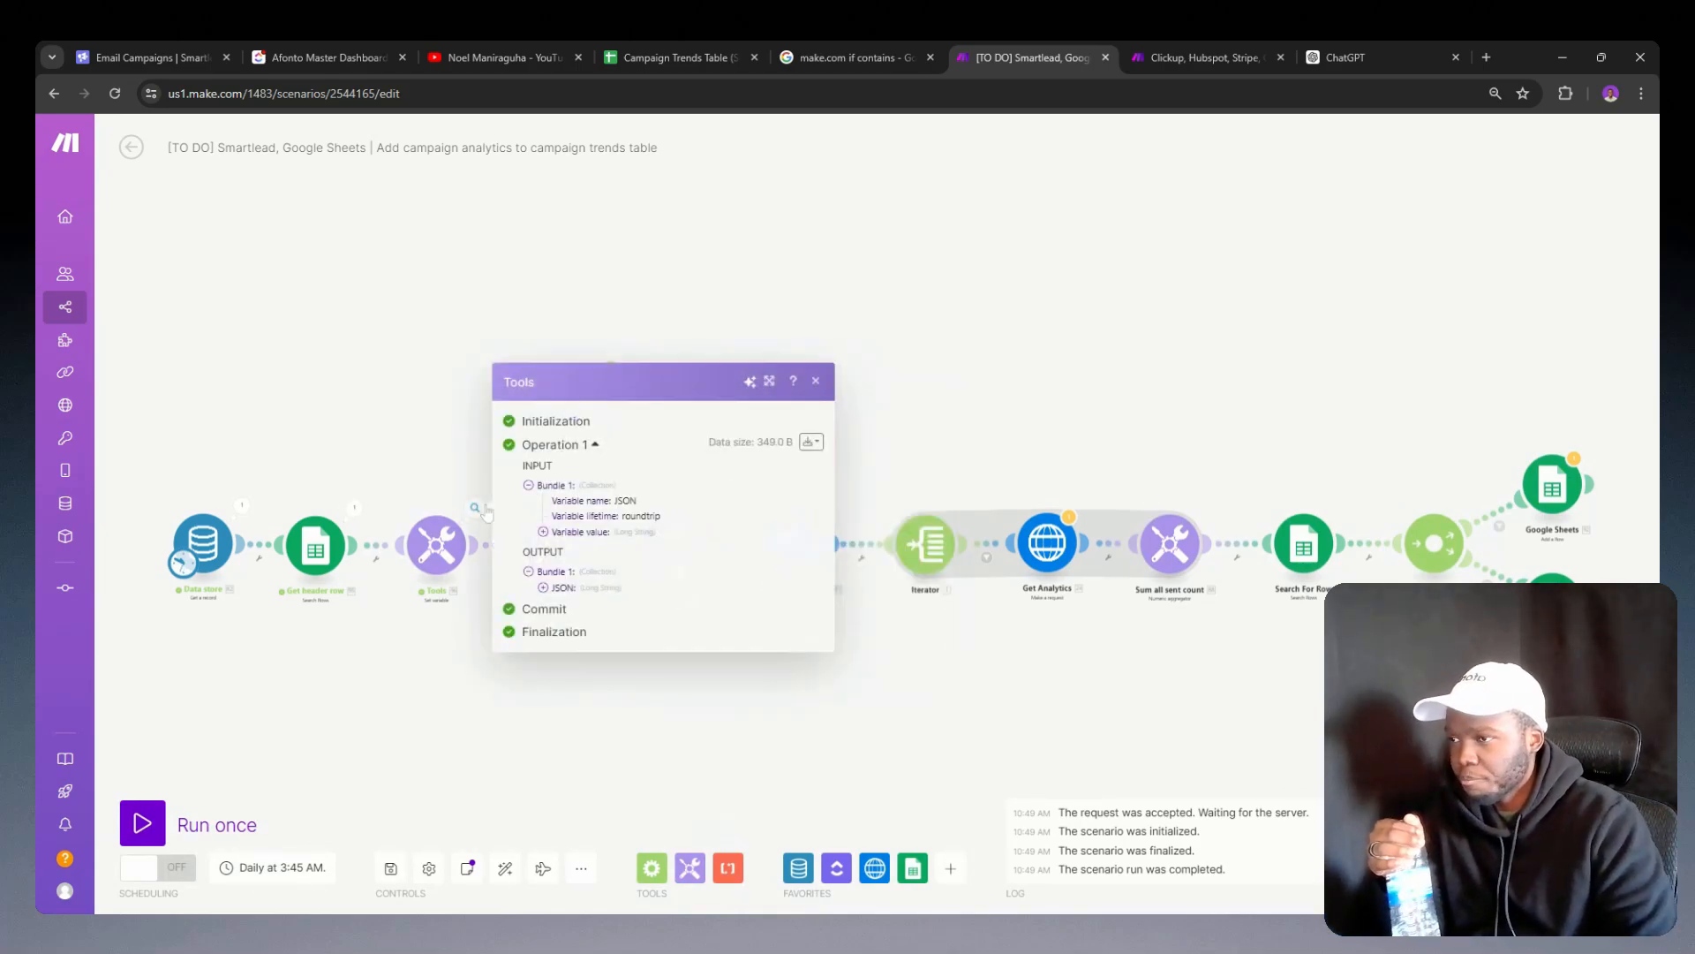
click(544, 587)
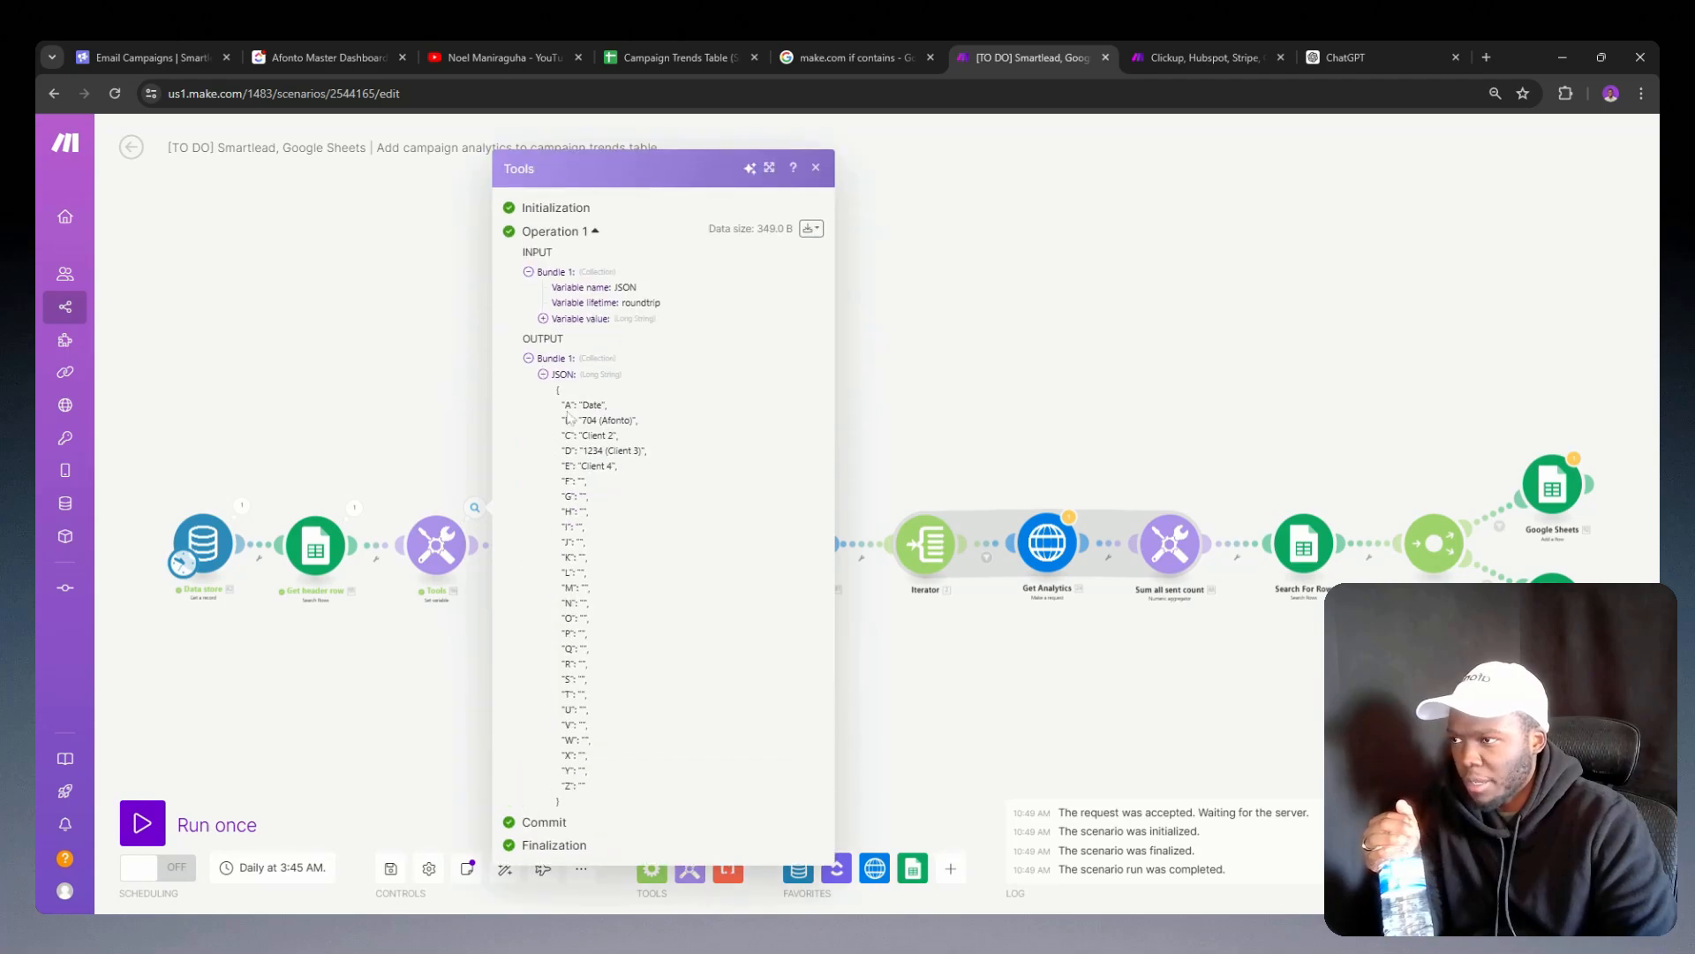
drag(565, 404, 626, 477)
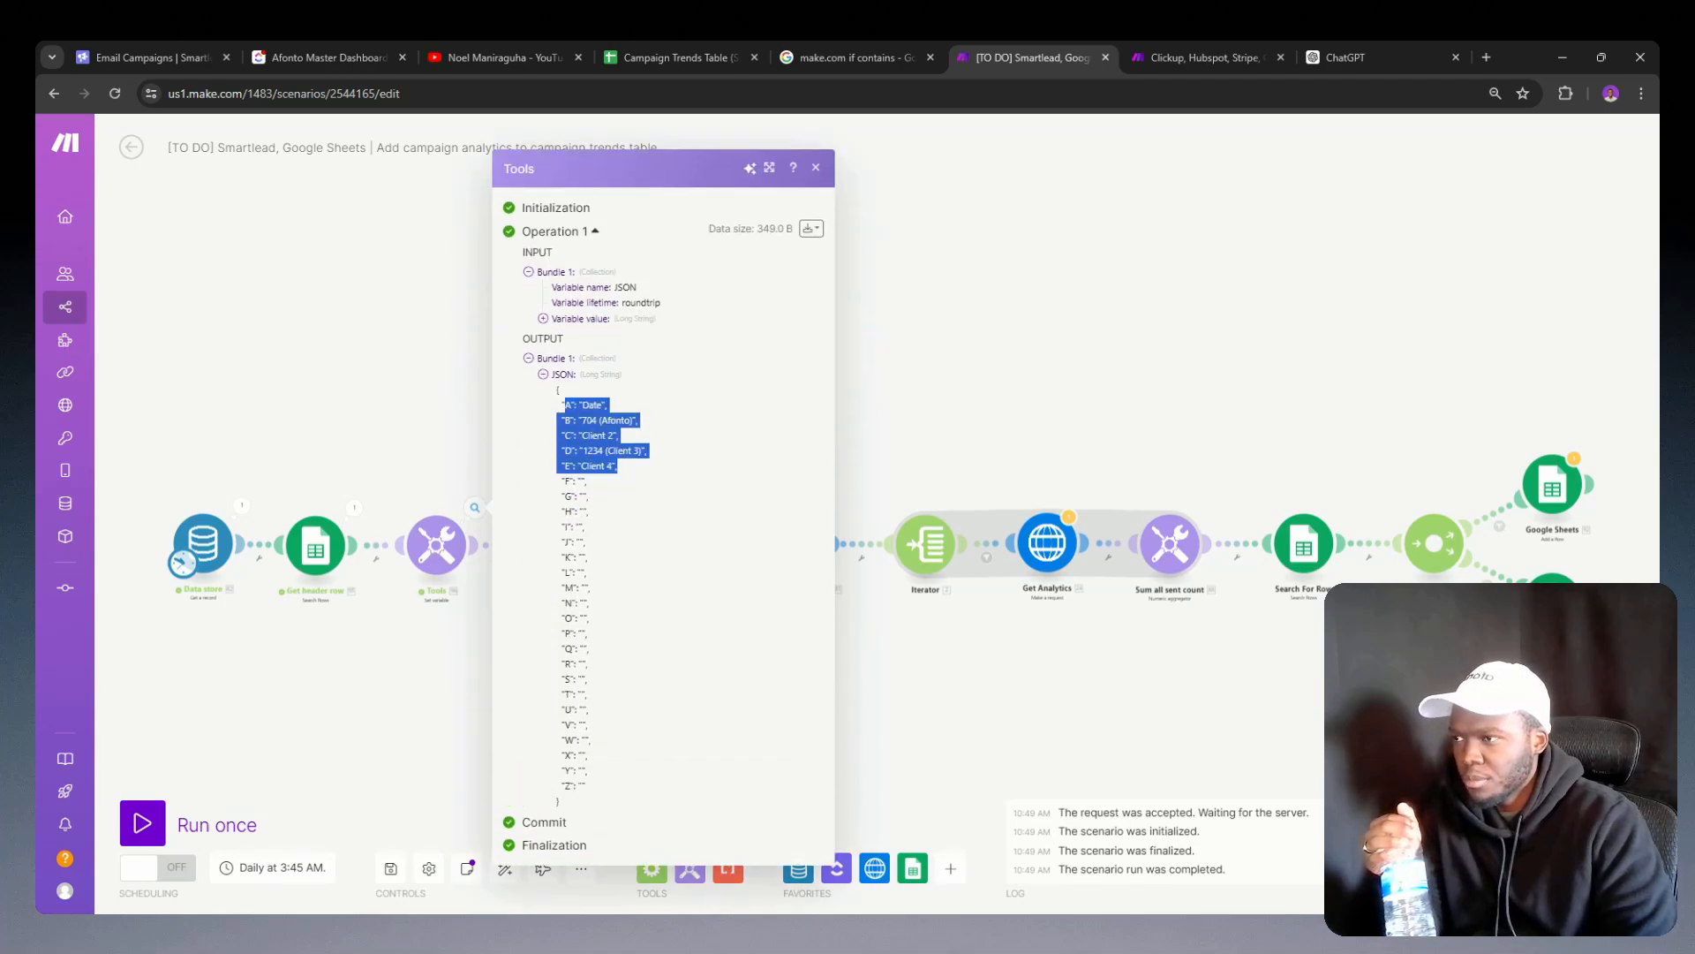
click(628, 477)
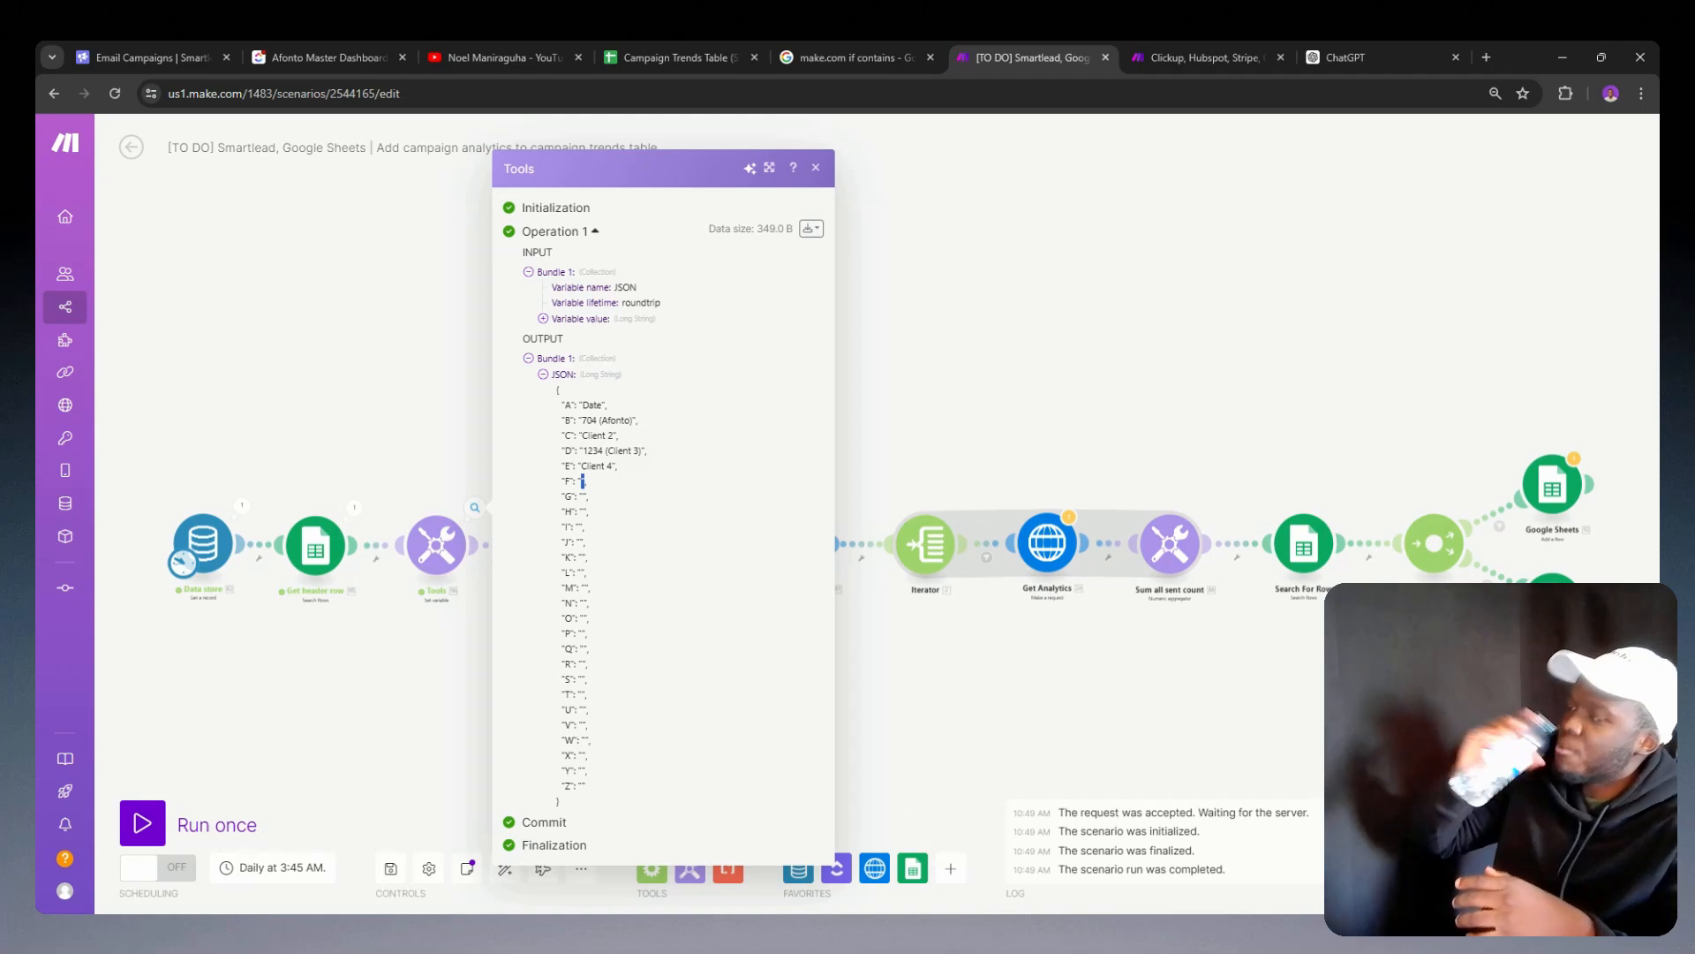
click(432, 413)
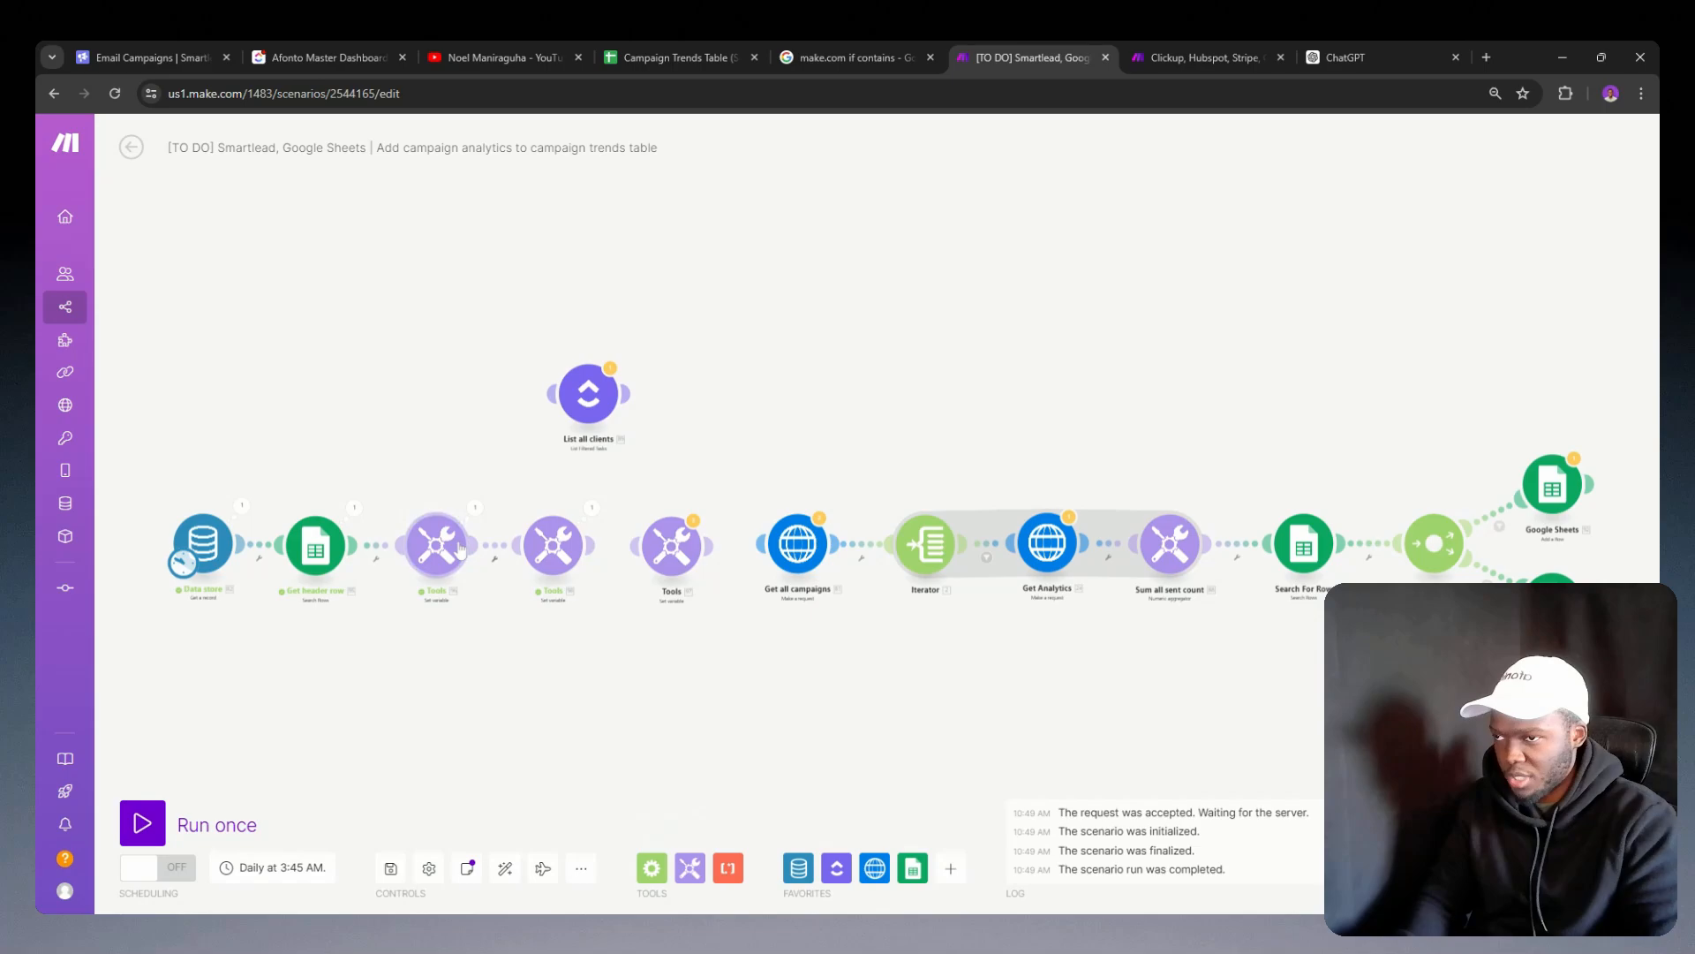
click(558, 528)
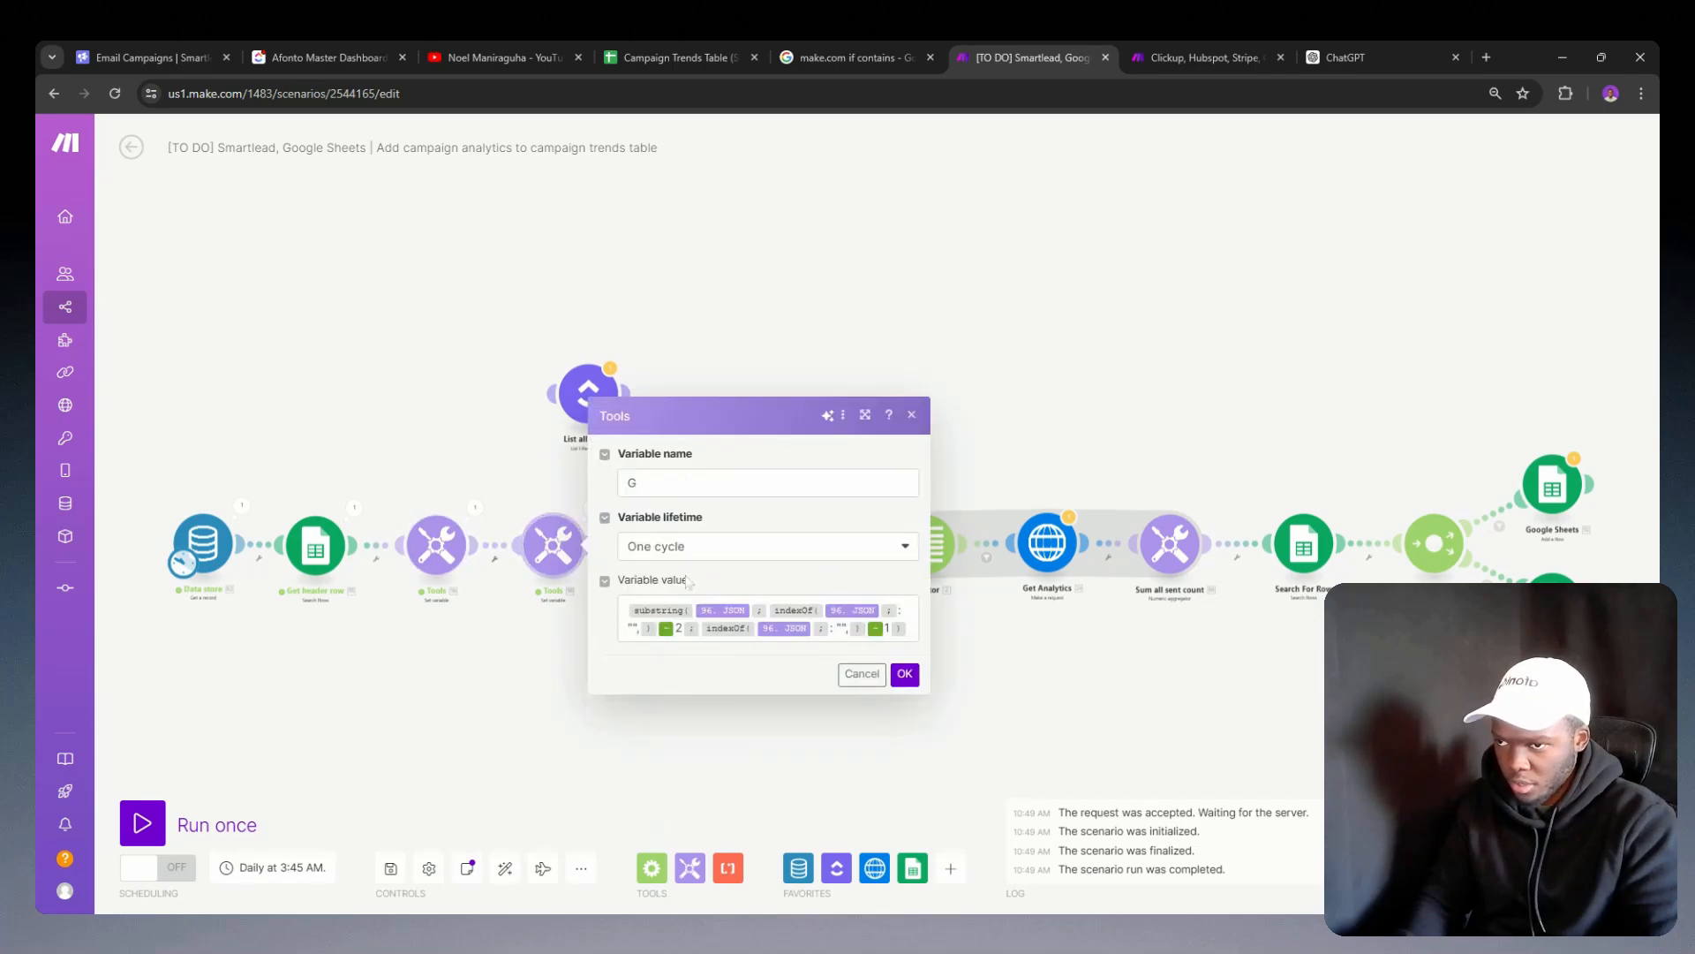
click(546, 591)
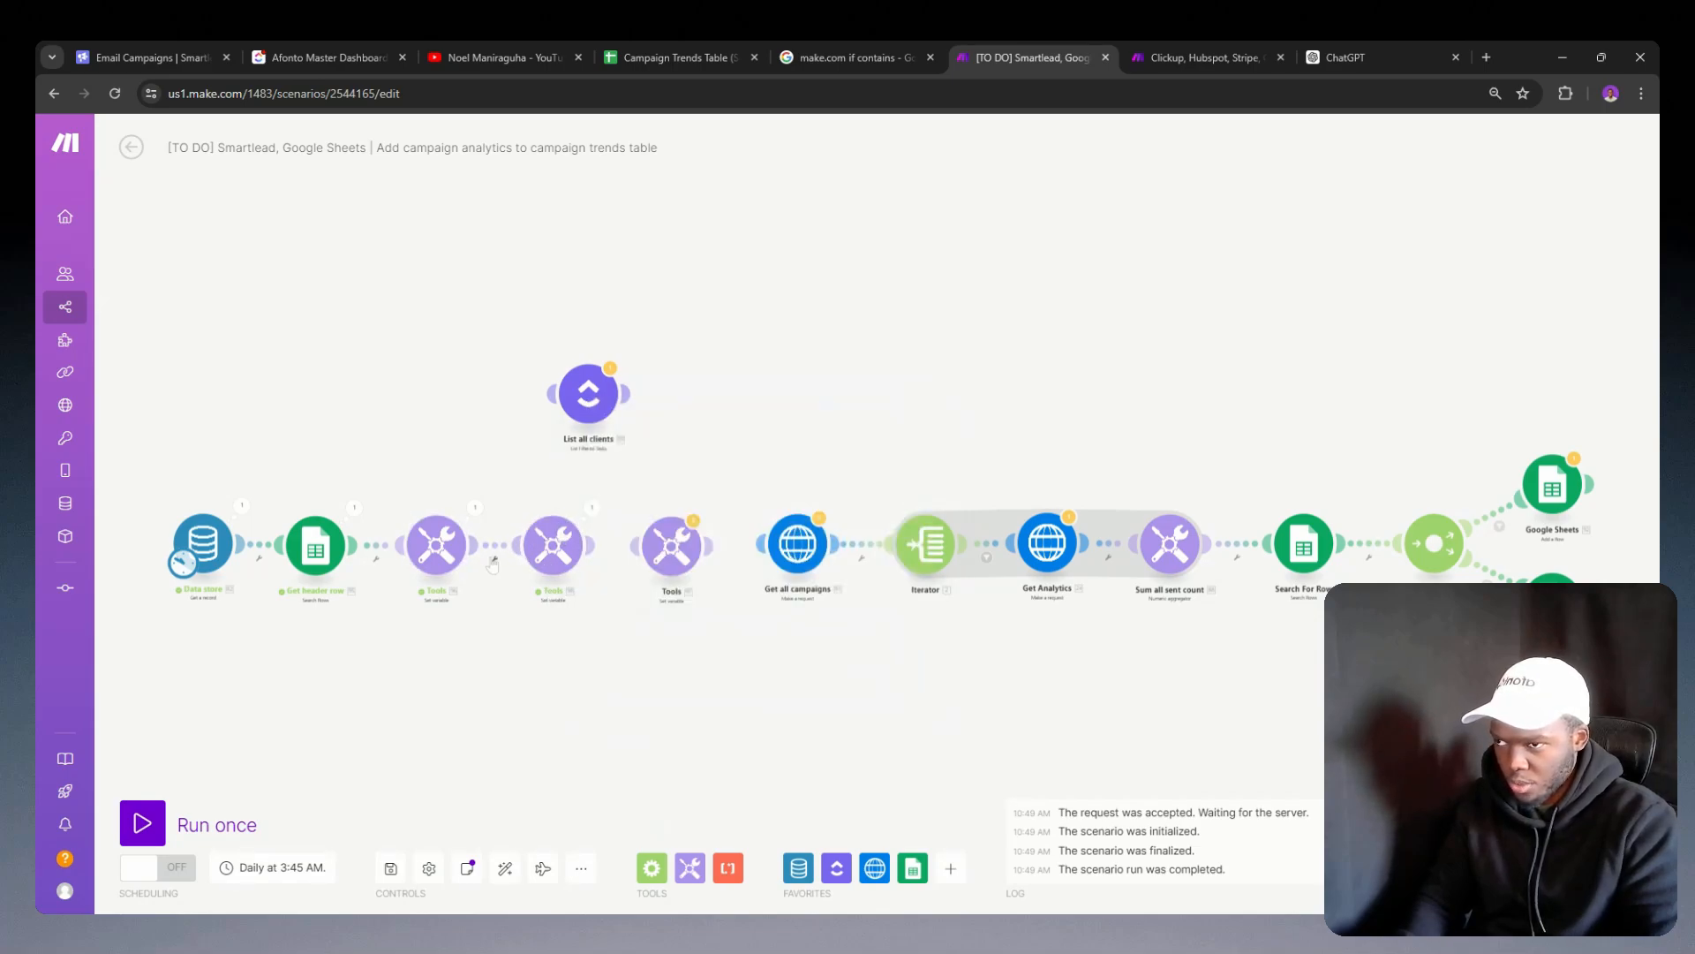
click(436, 545)
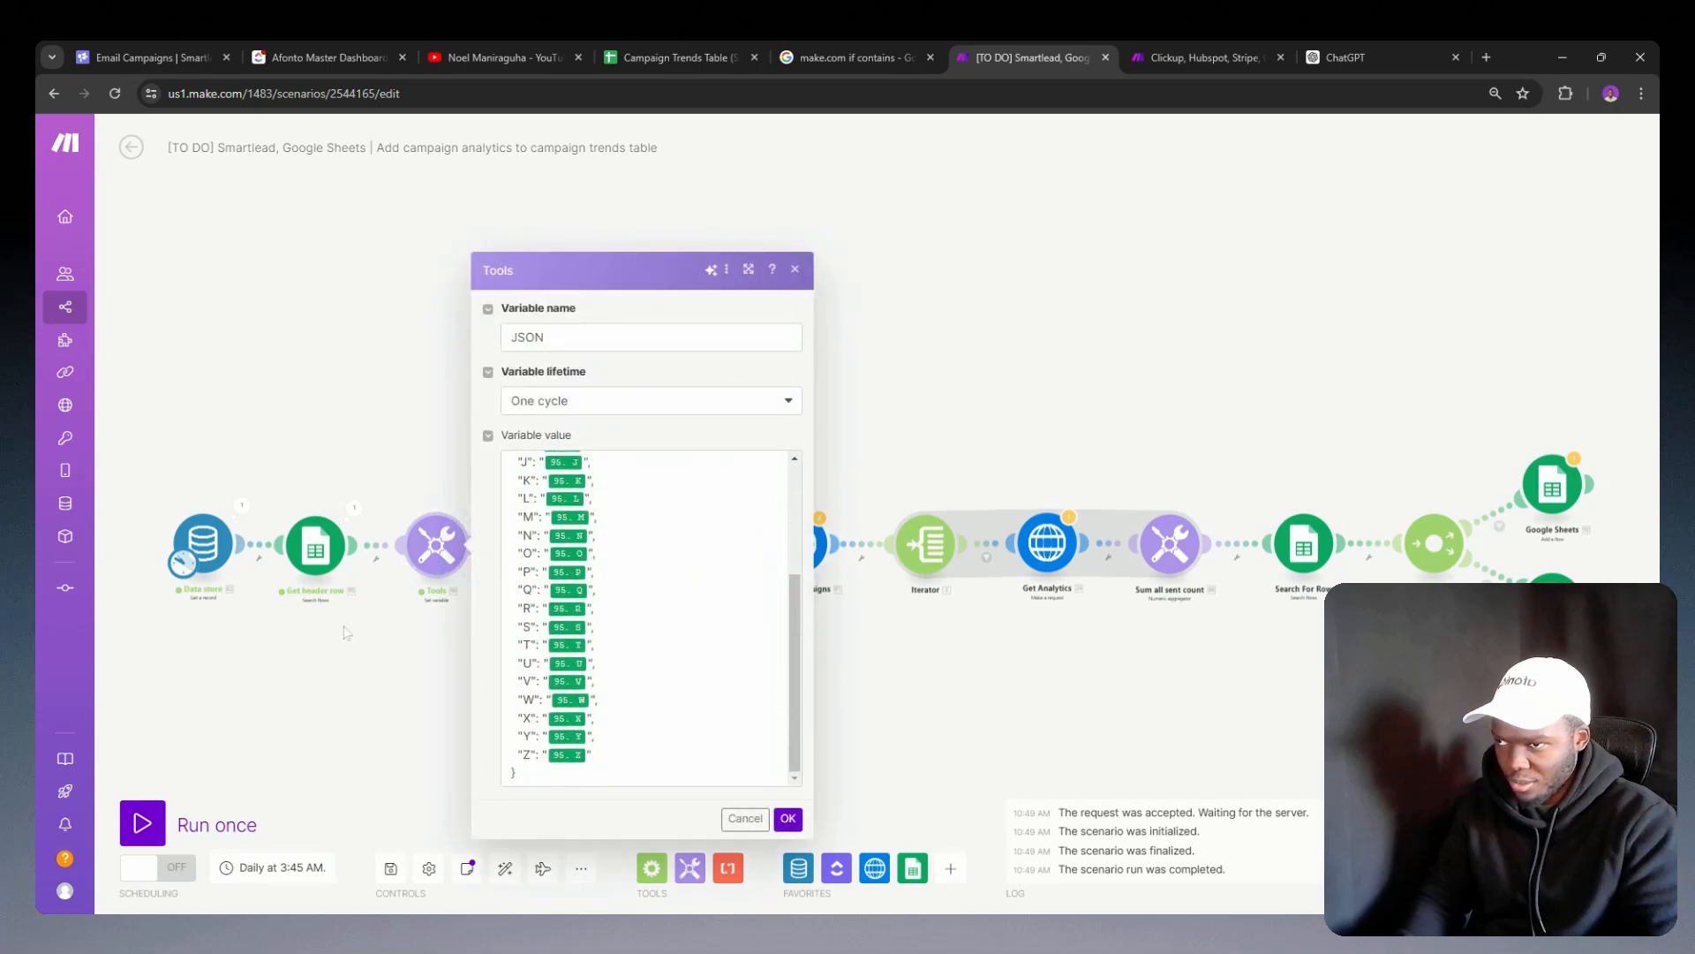
click(345, 632)
Step: Copy the working G Set variable module into the Client onboarding automation scenario and attach it after Convert Sheet to JSON
right_click(556, 541)
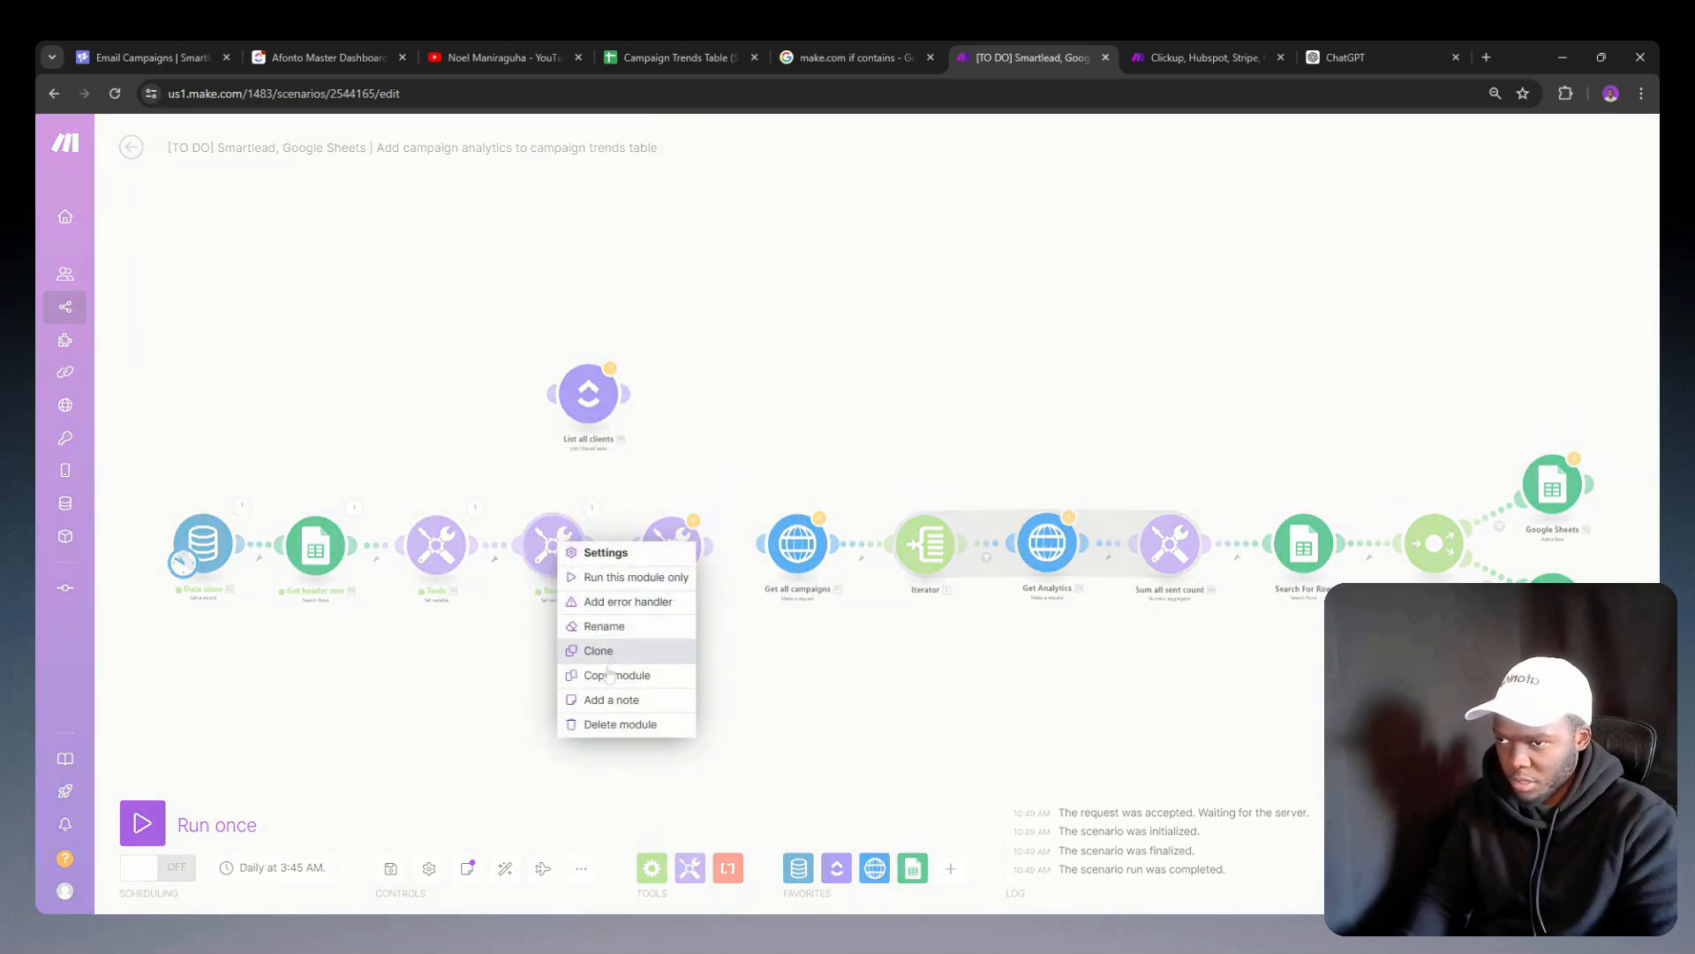
click(609, 674)
click(685, 53)
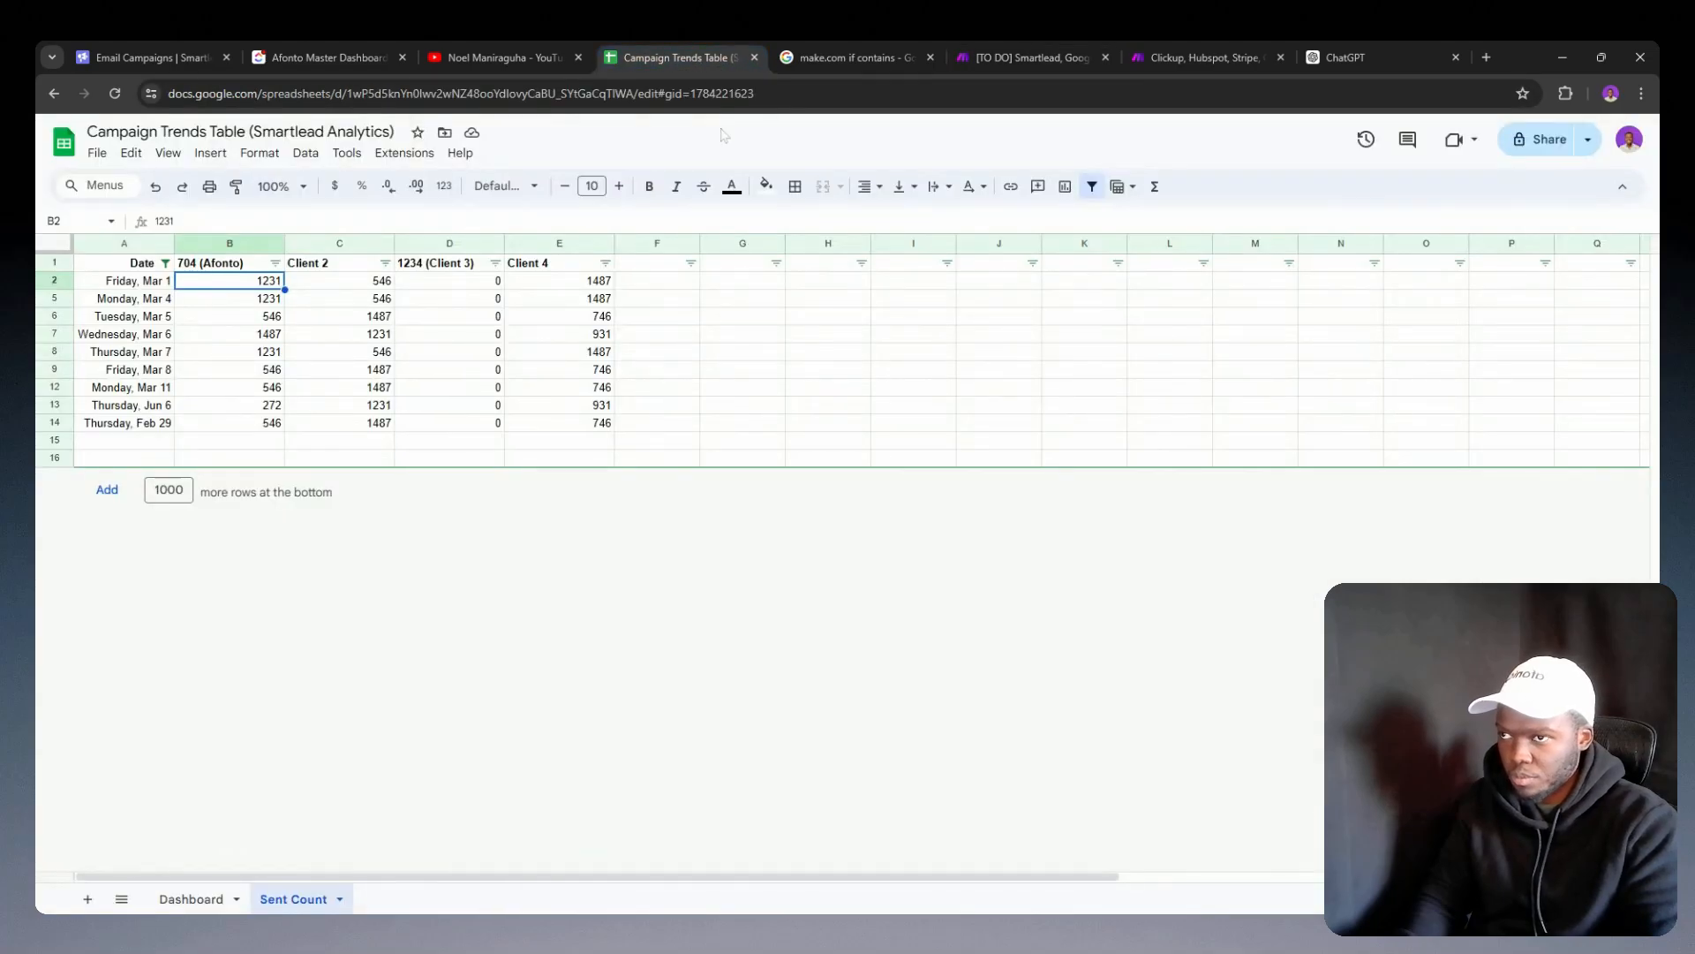
click(1164, 55)
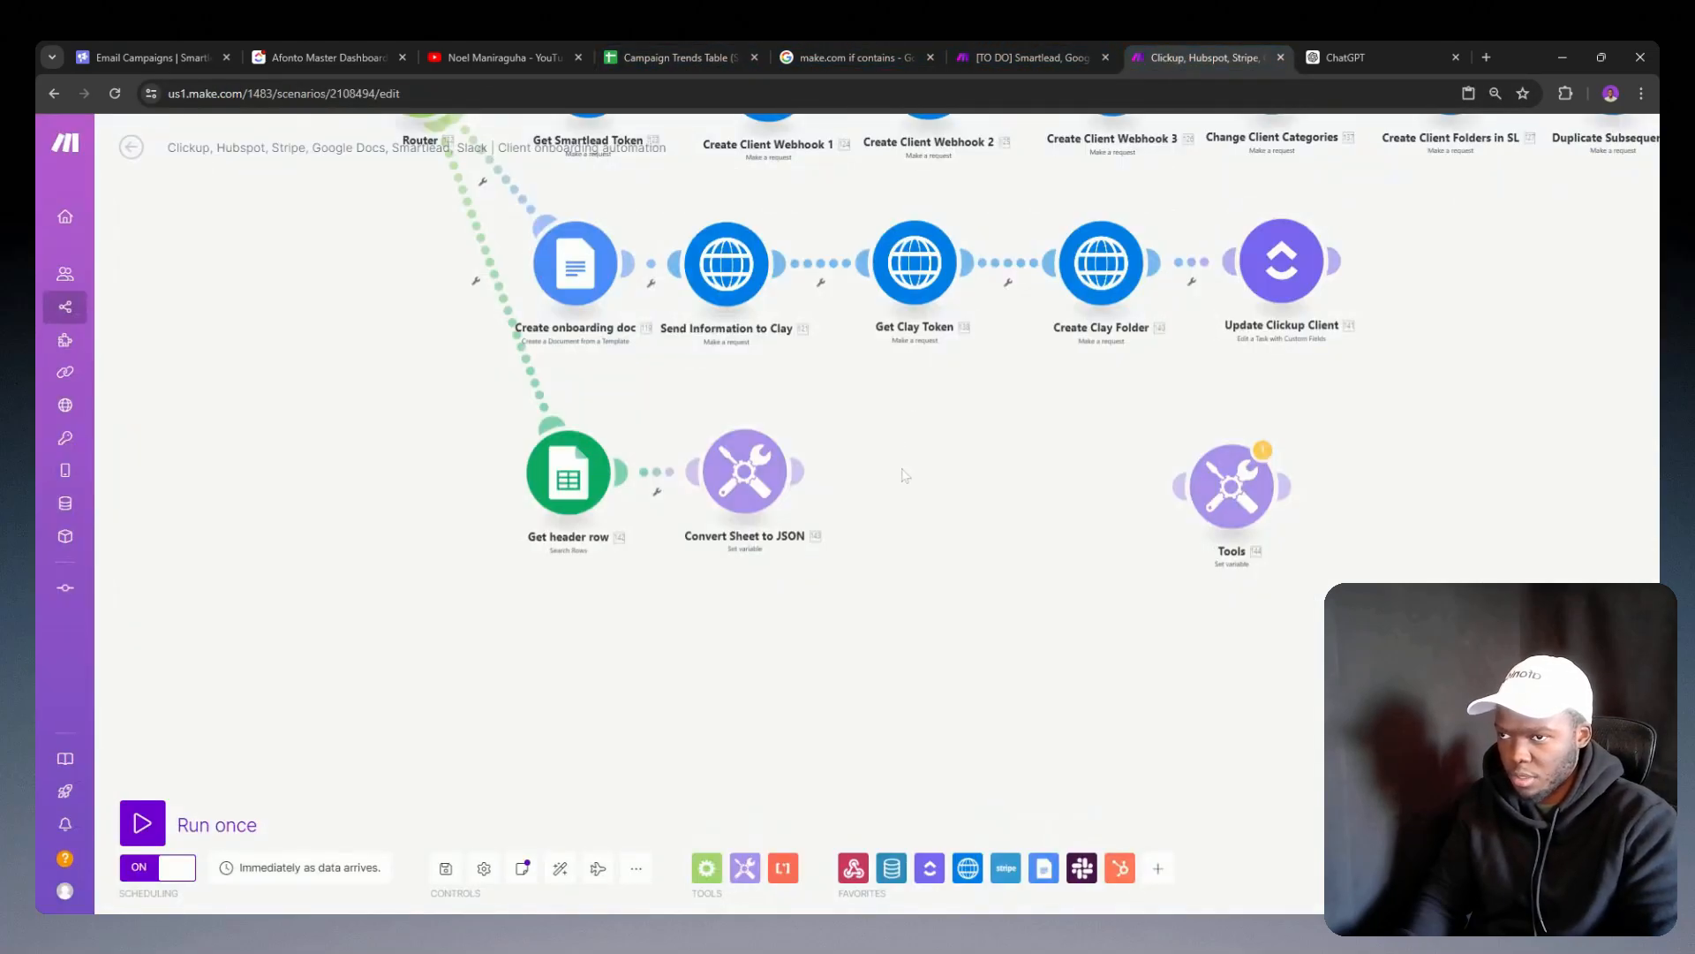
drag(916, 577, 828, 522)
key(ctrl+v)
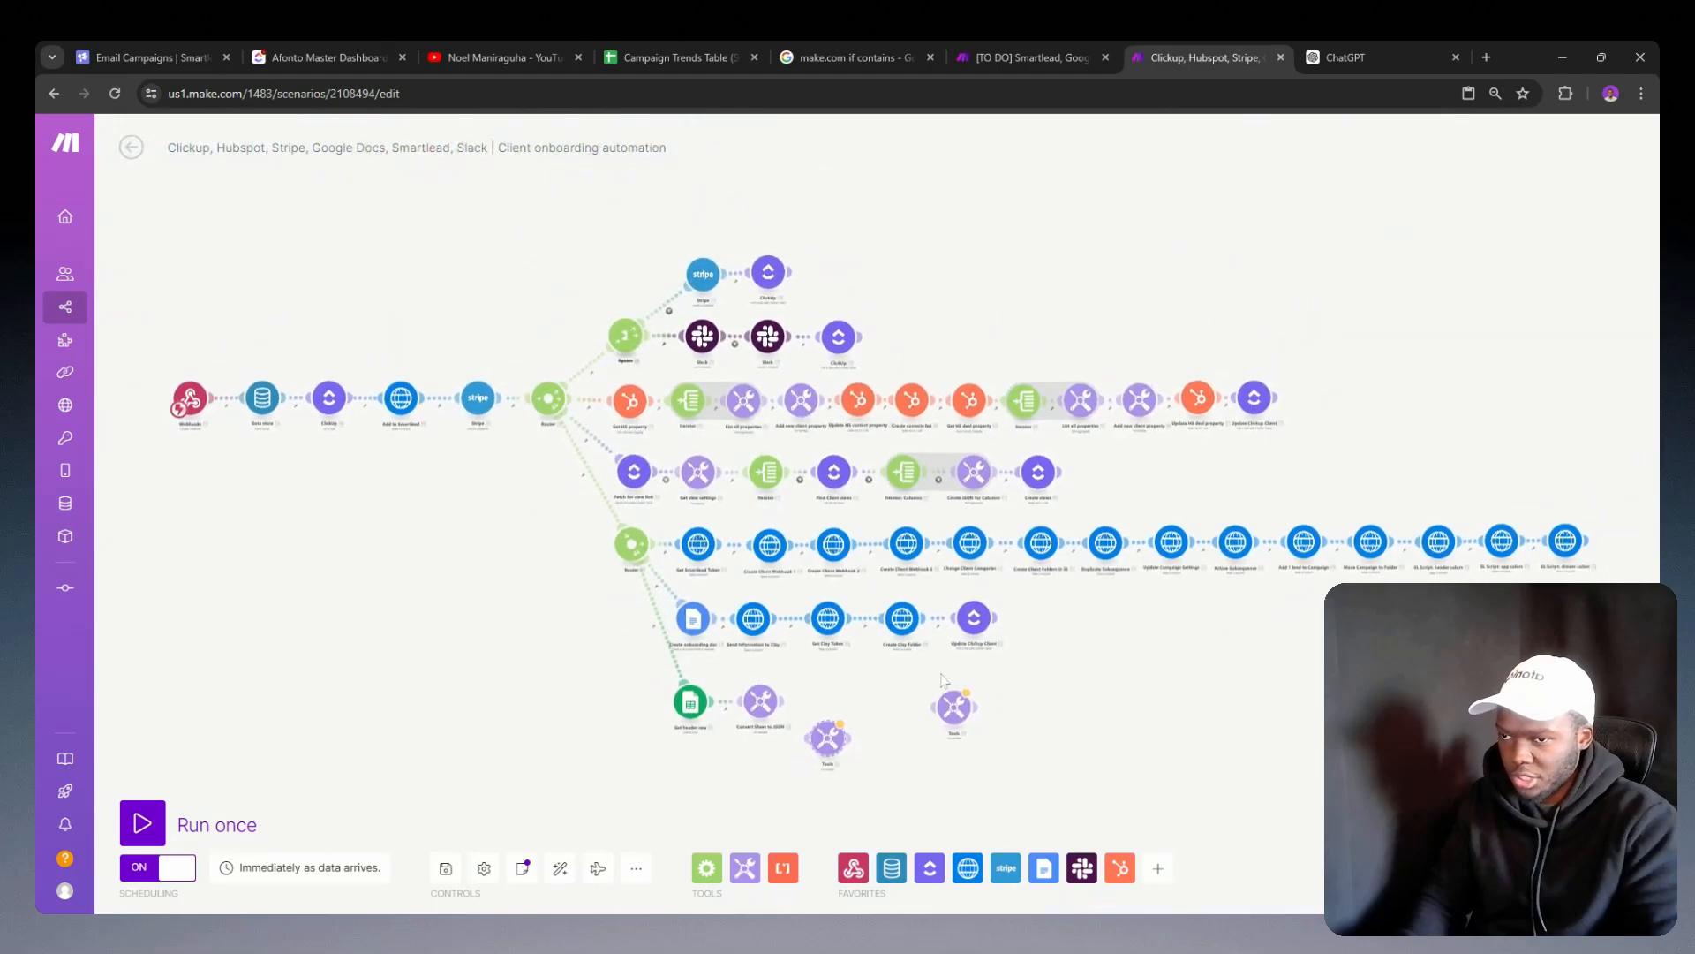
scroll(874, 735, up, 5)
scroll(874, 735, up, 1)
drag(783, 678, 864, 540)
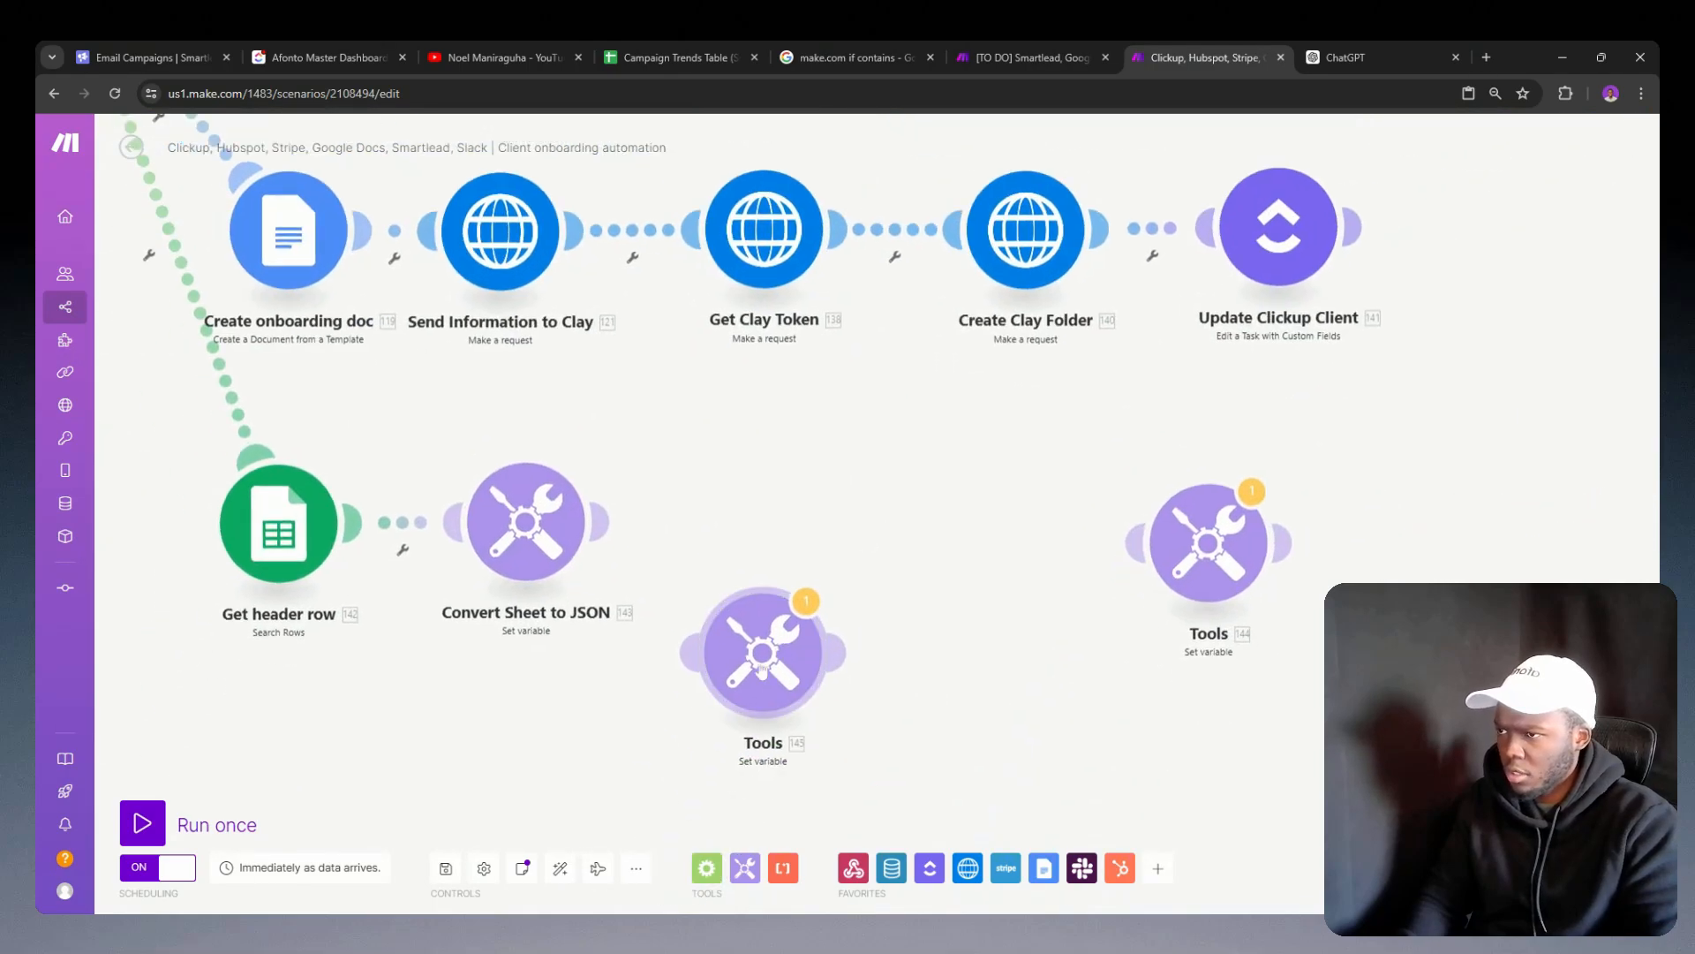
drag(770, 657, 764, 529)
Step: Replace the three broken 96.JSON references in the pasted module's formula with the JSON output of Convert Sheet to JSON, and save
click(787, 567)
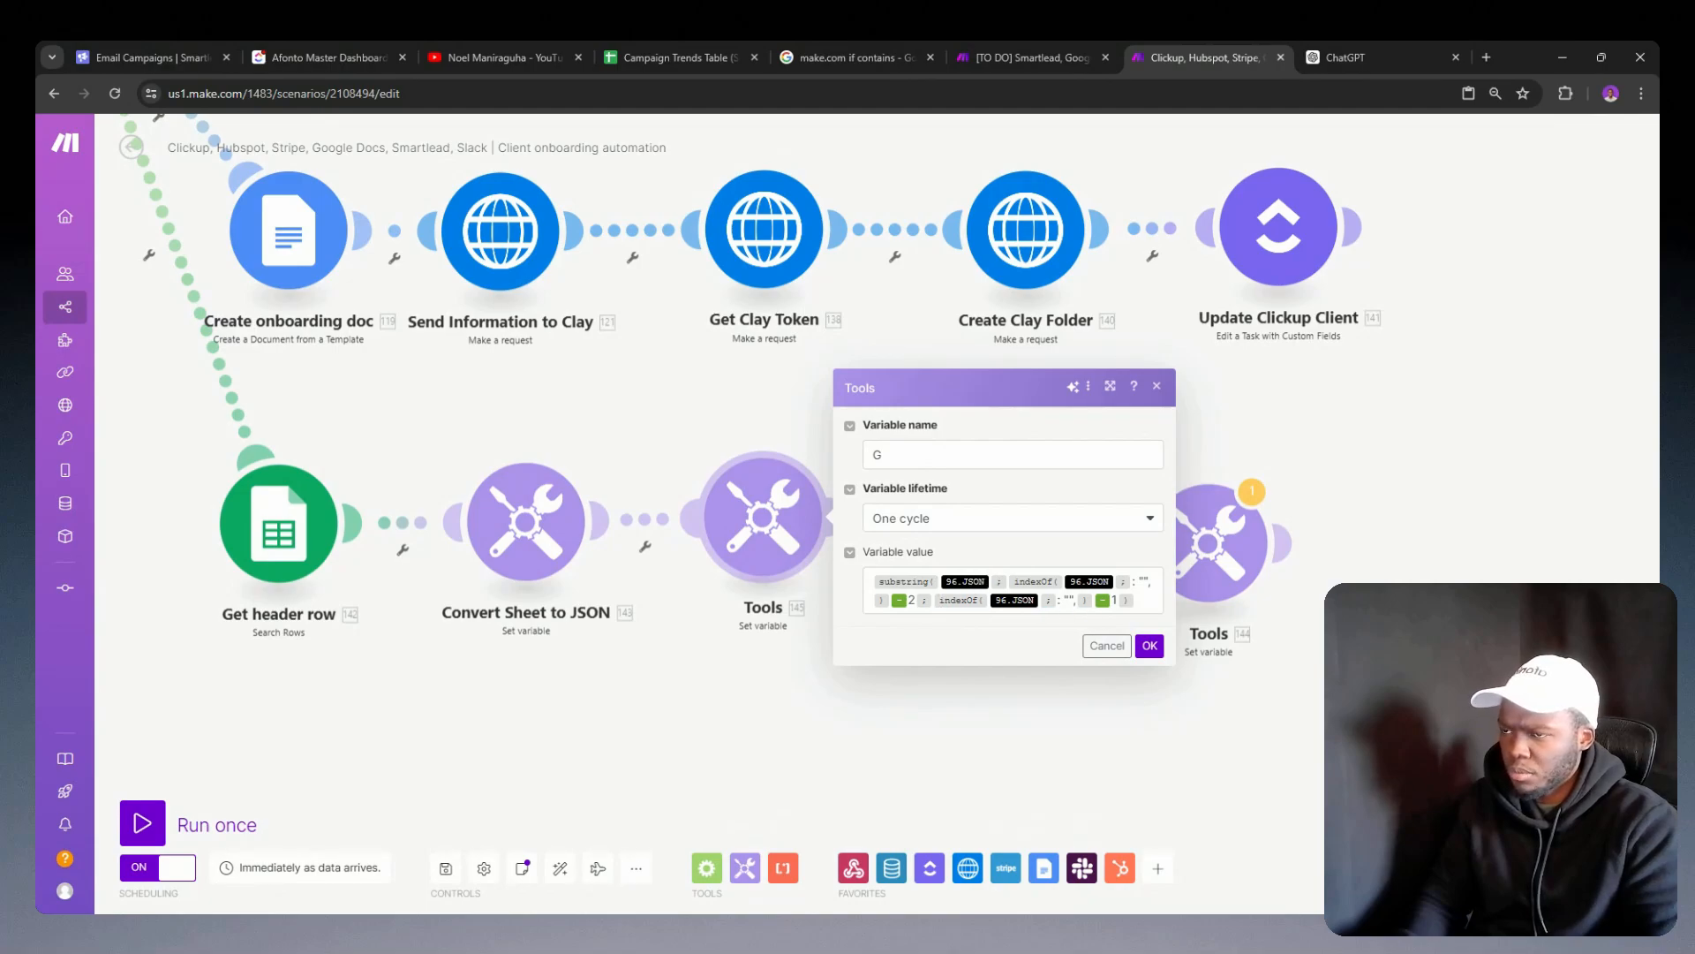
click(990, 581)
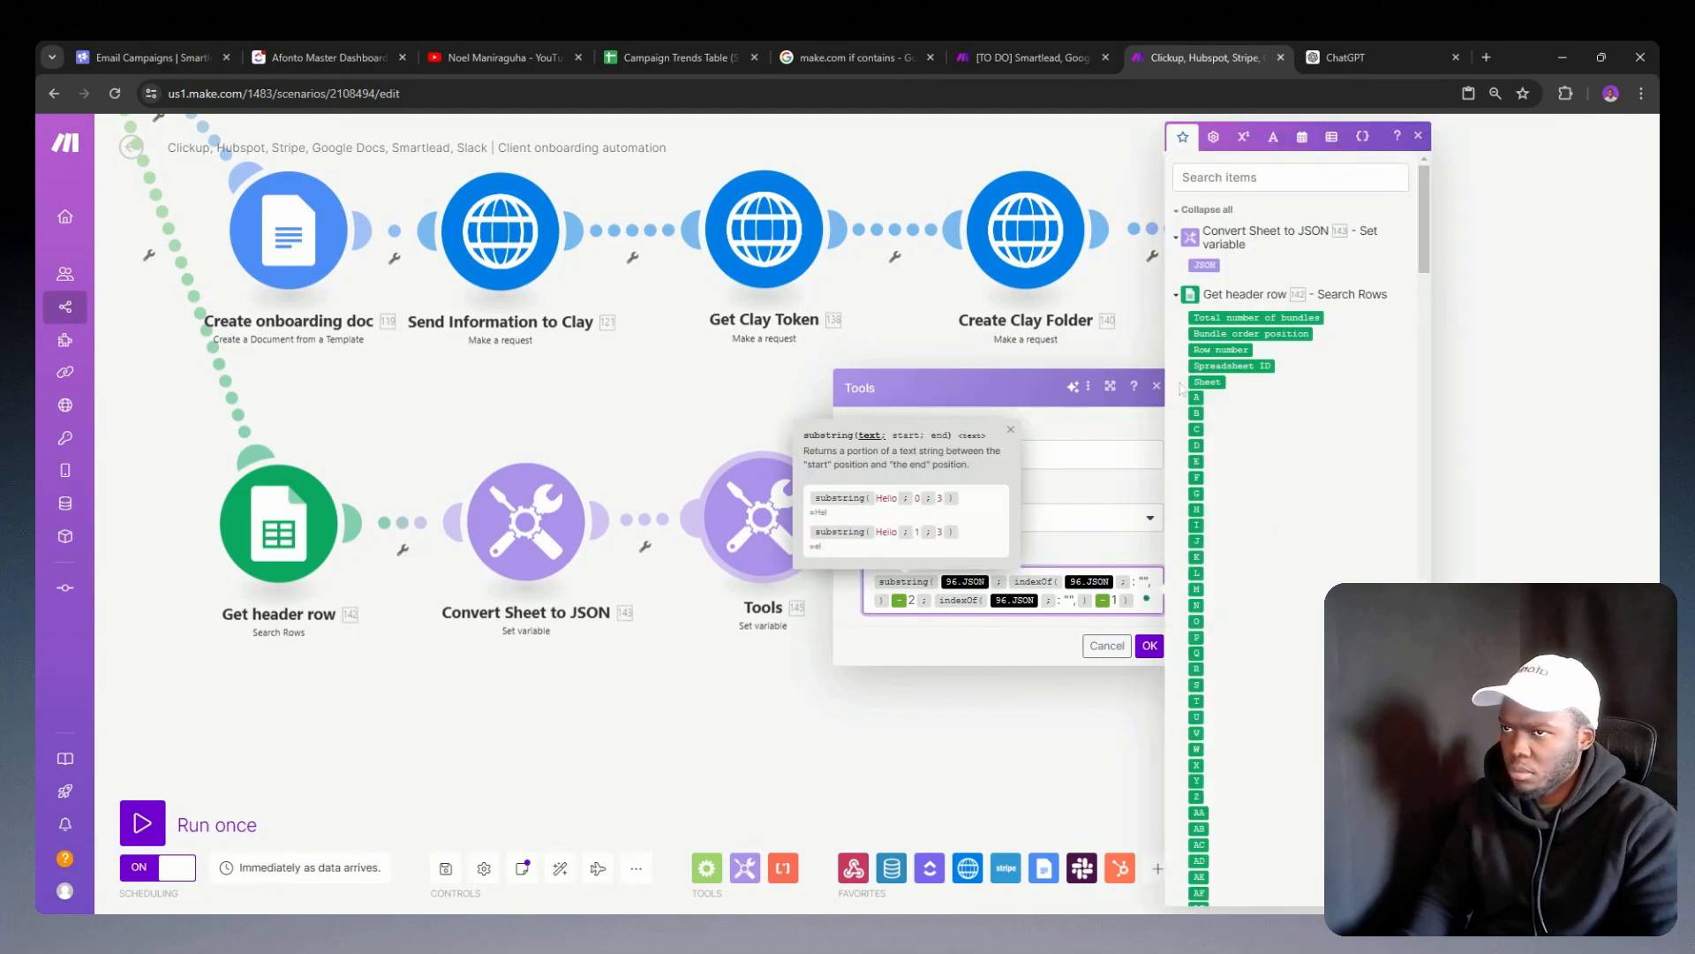
click(1205, 265)
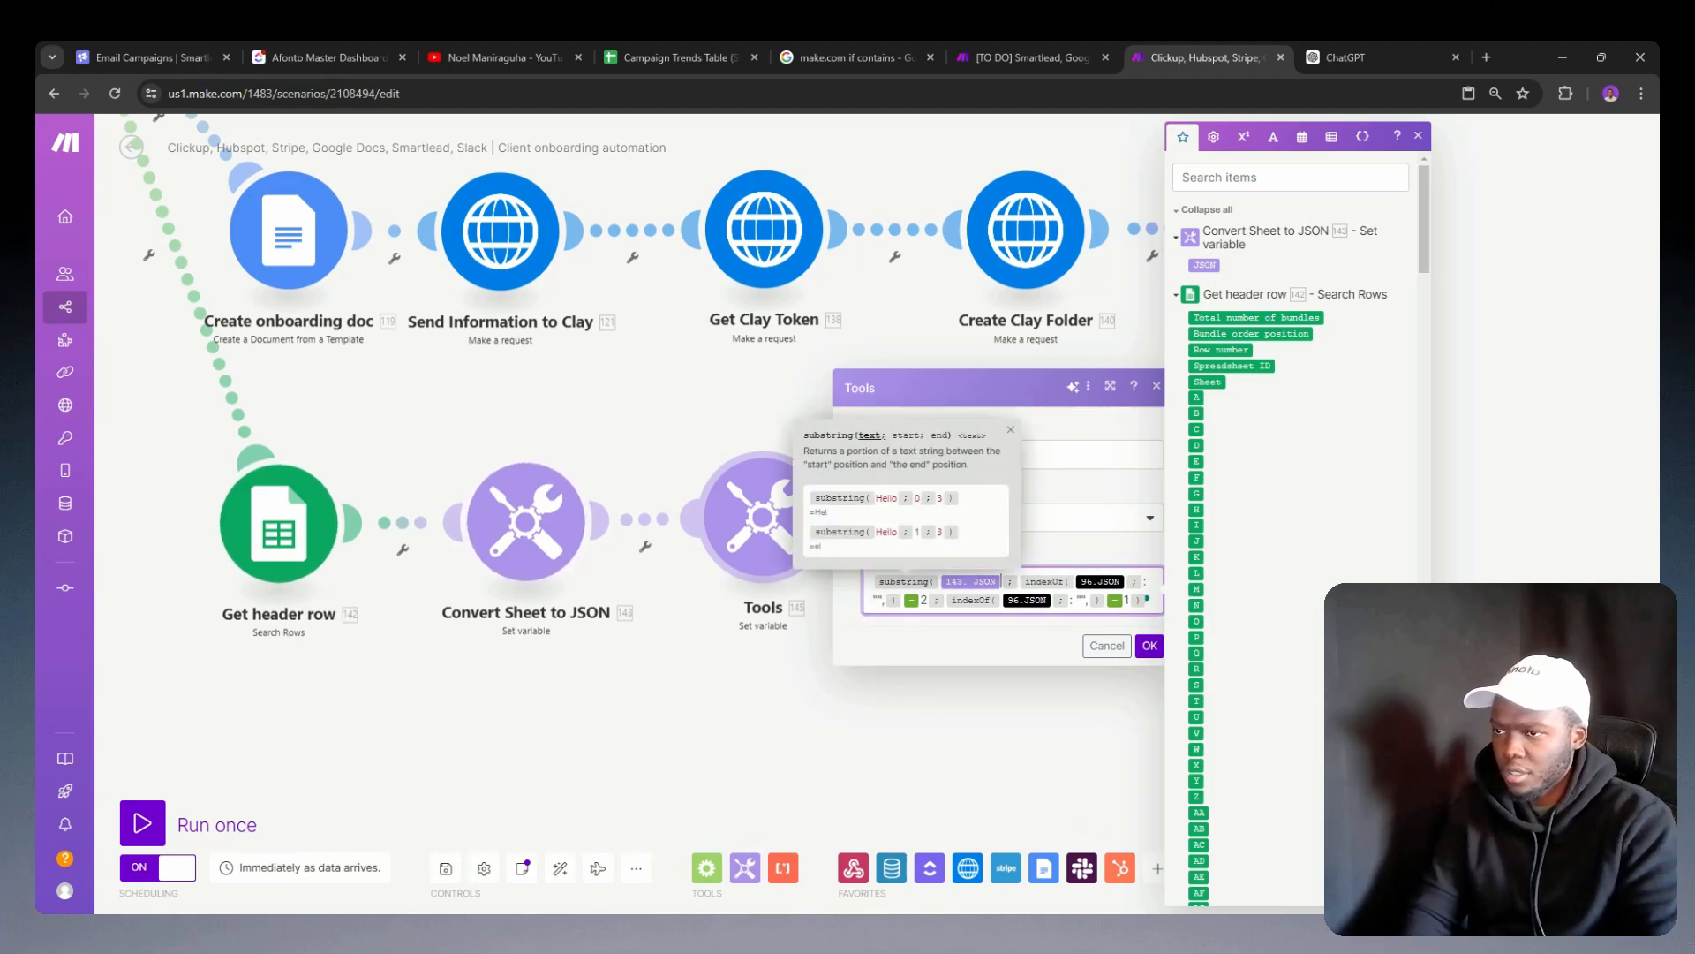
click(1126, 582)
key(BackSpace)
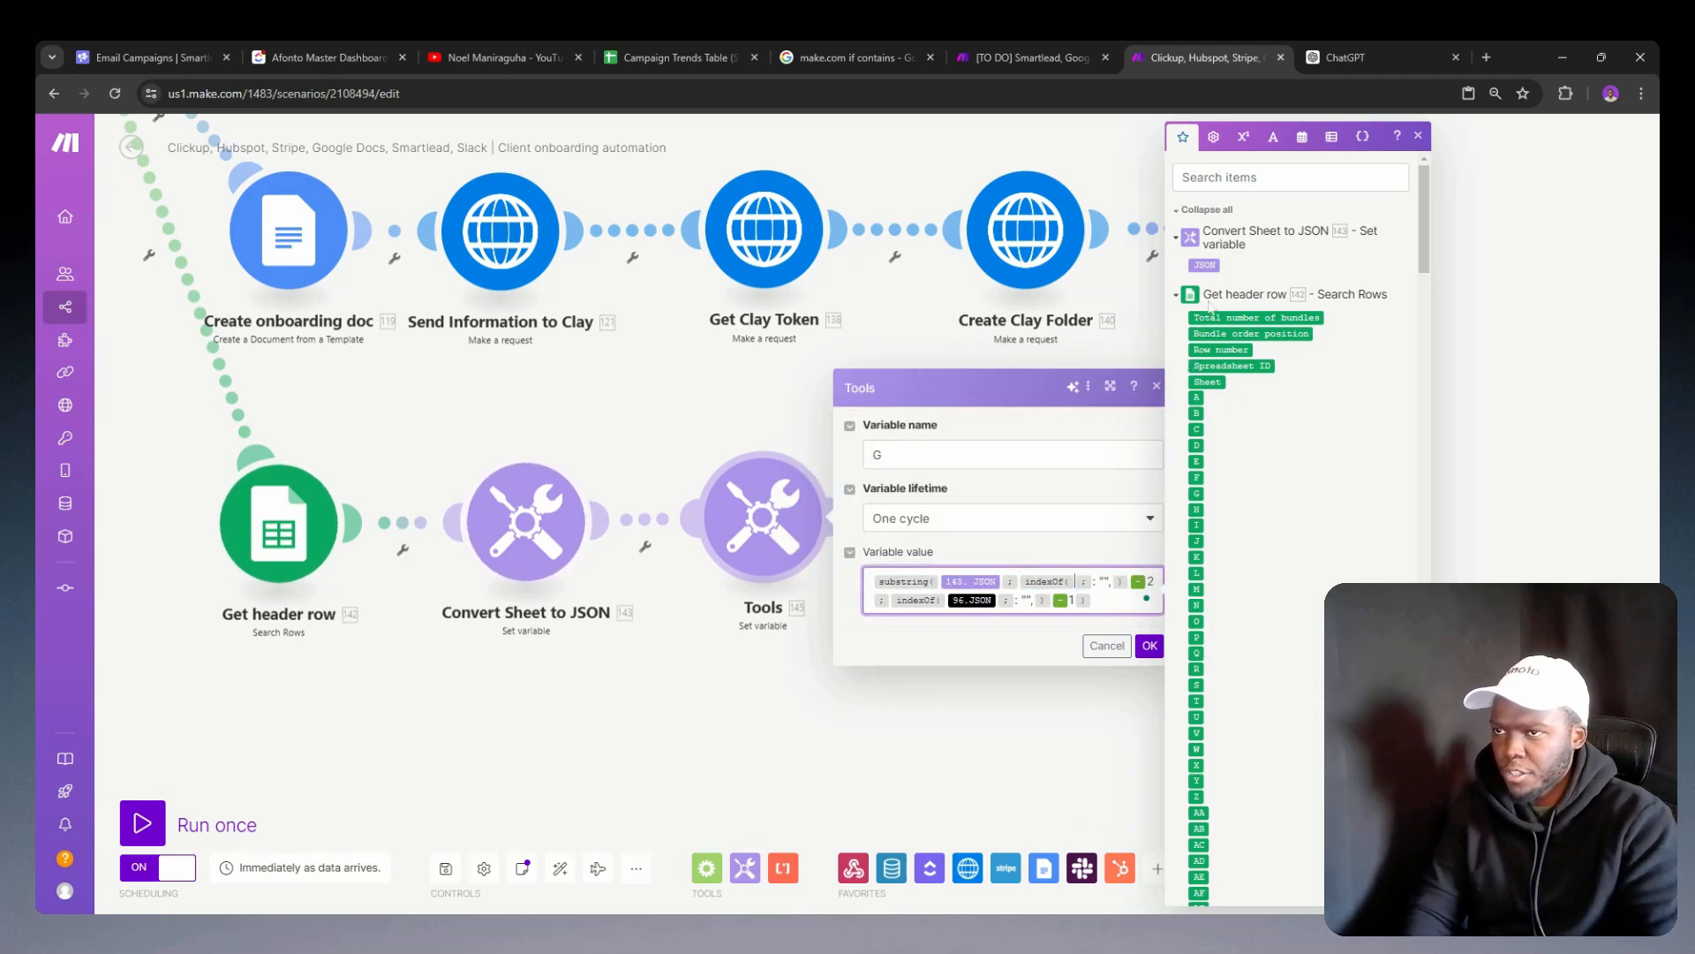
click(1204, 265)
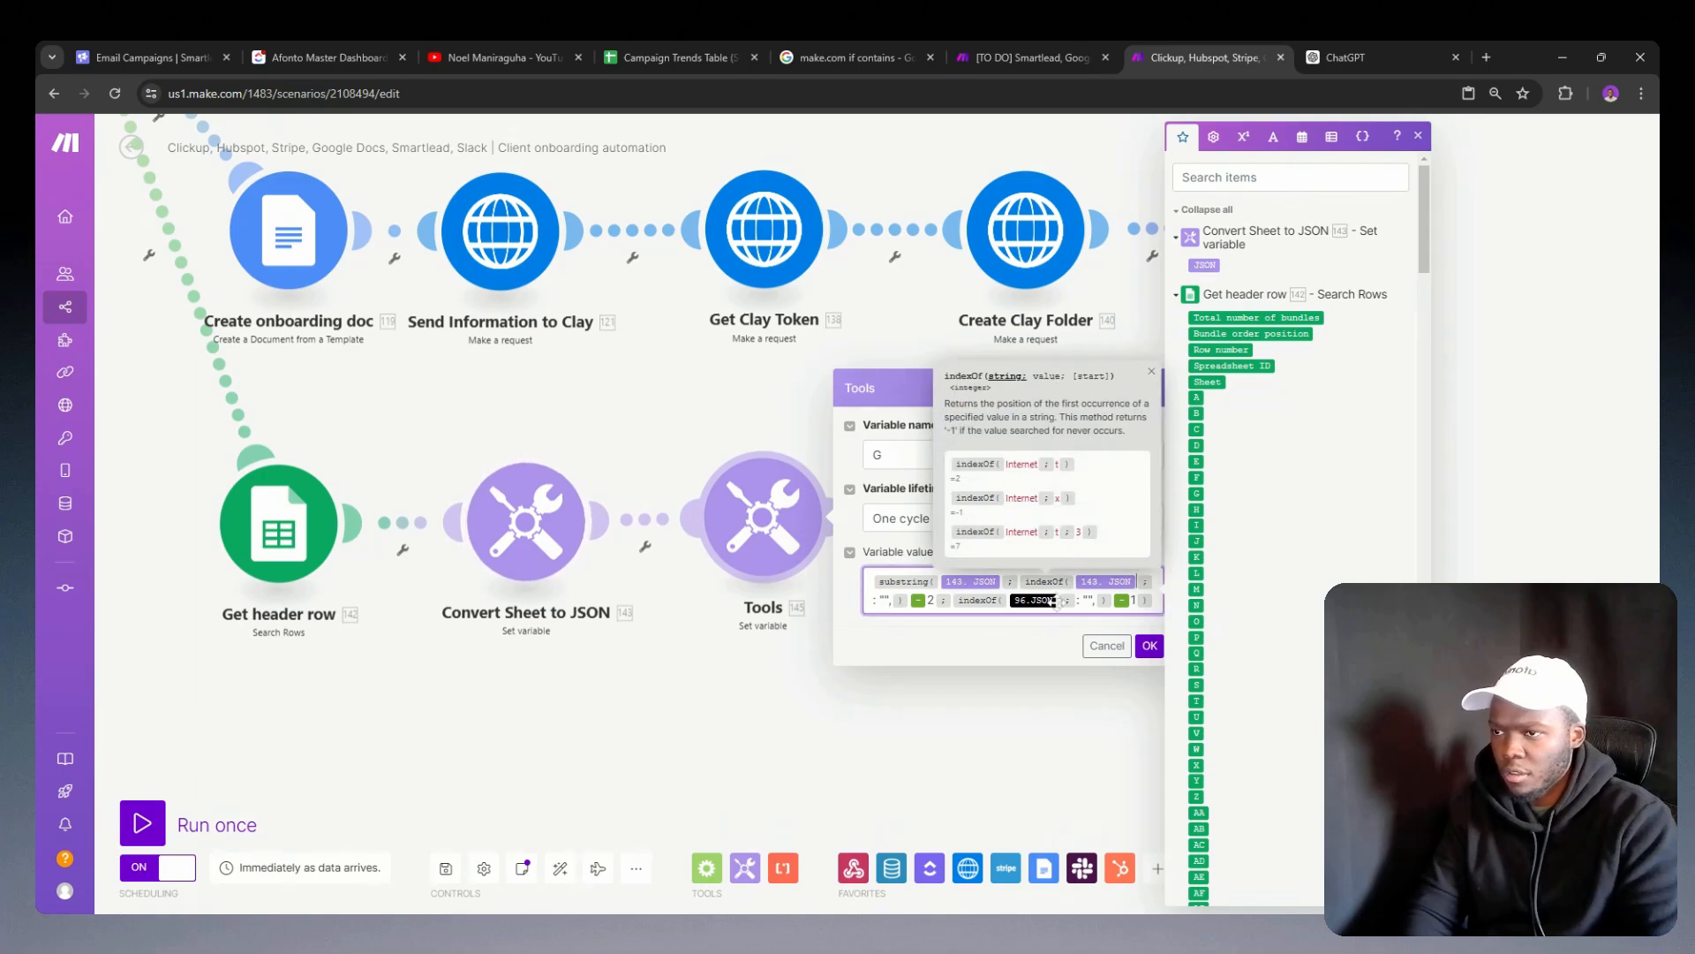
key(BackSpace)
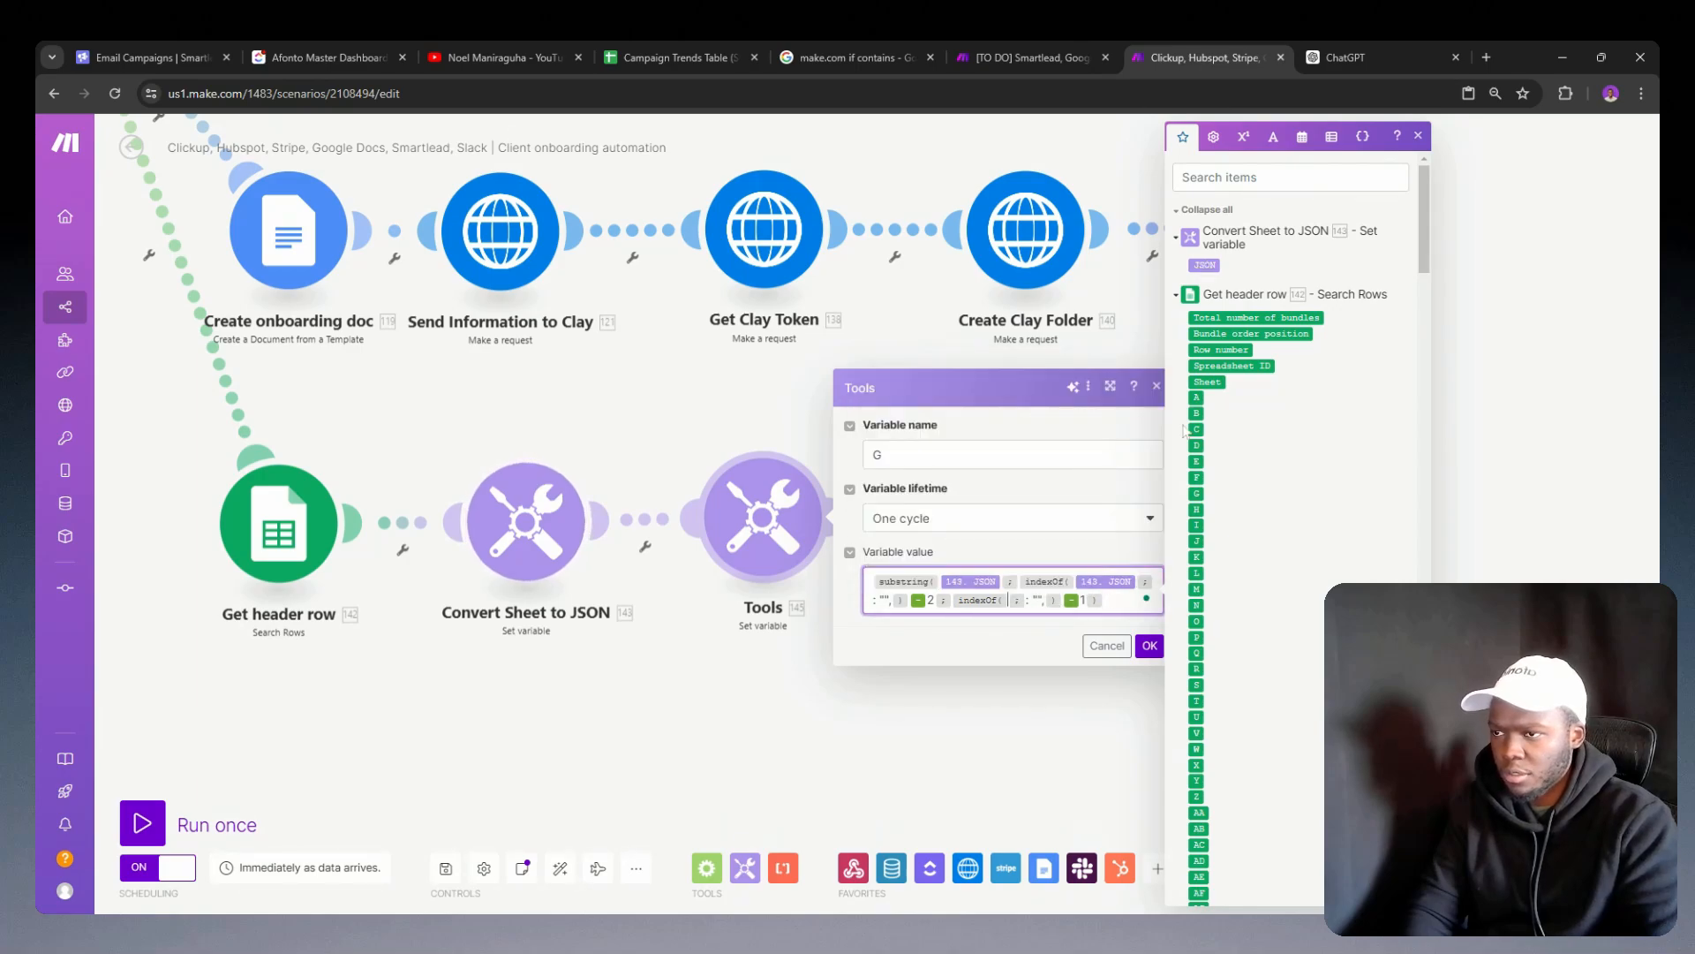
click(1206, 264)
click(1150, 645)
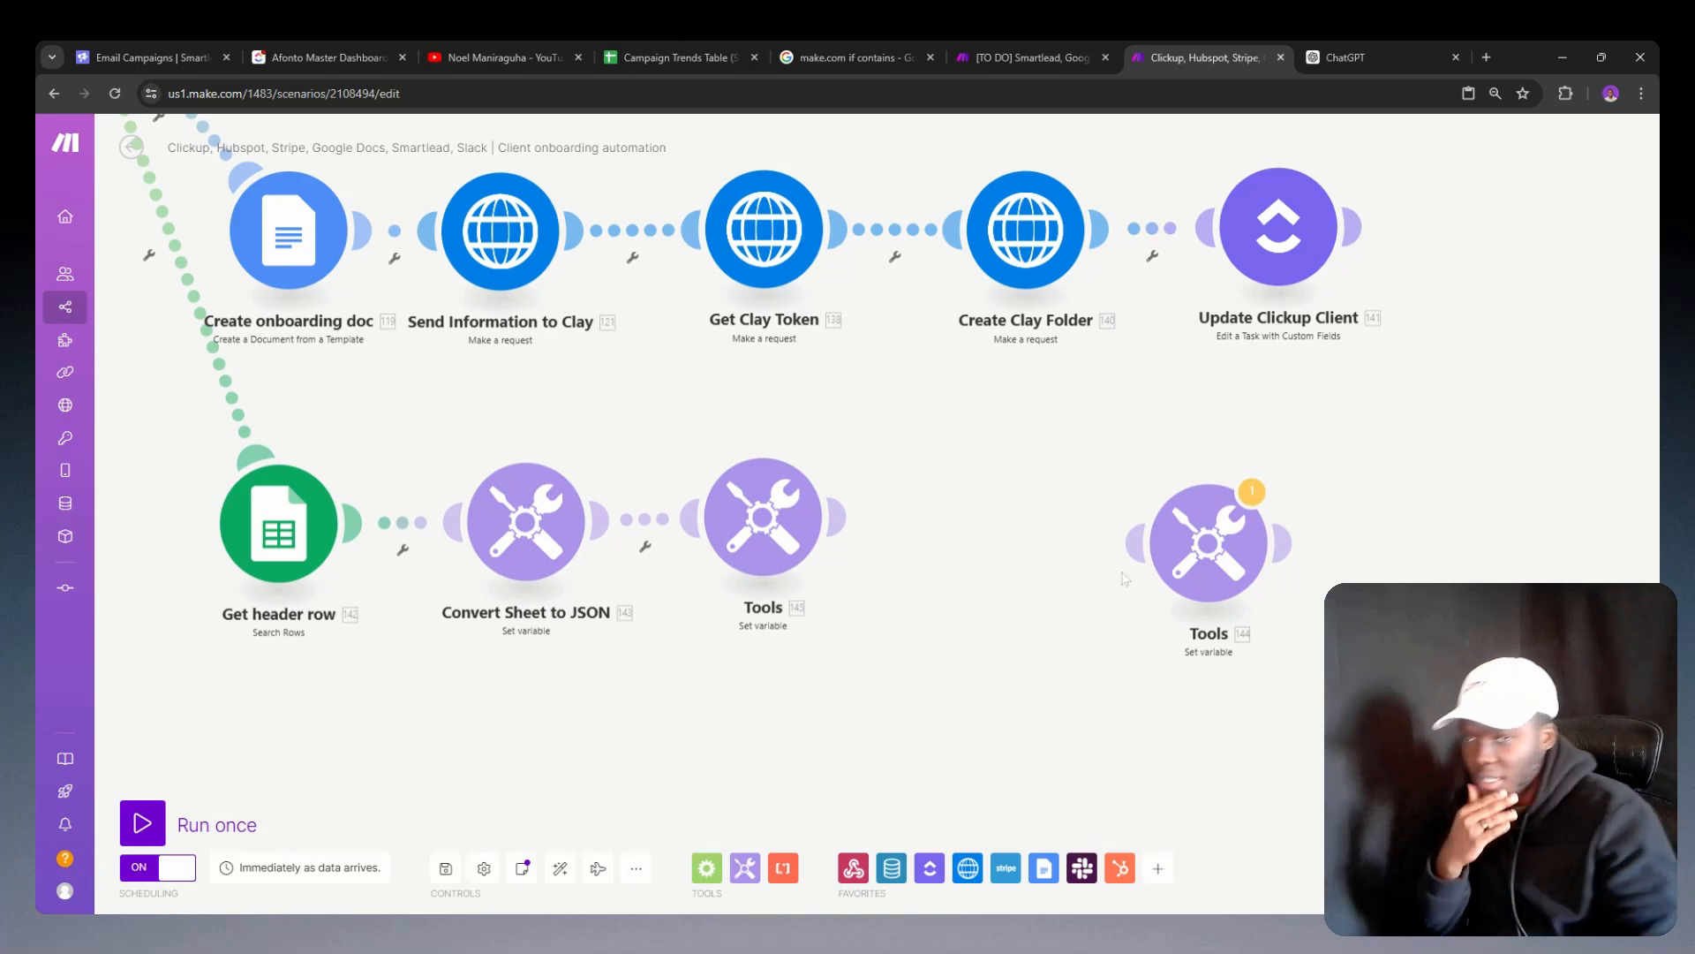
Step: Delete the detached Set variable module beside the header-row branch
right_click(1183, 542)
click(1236, 718)
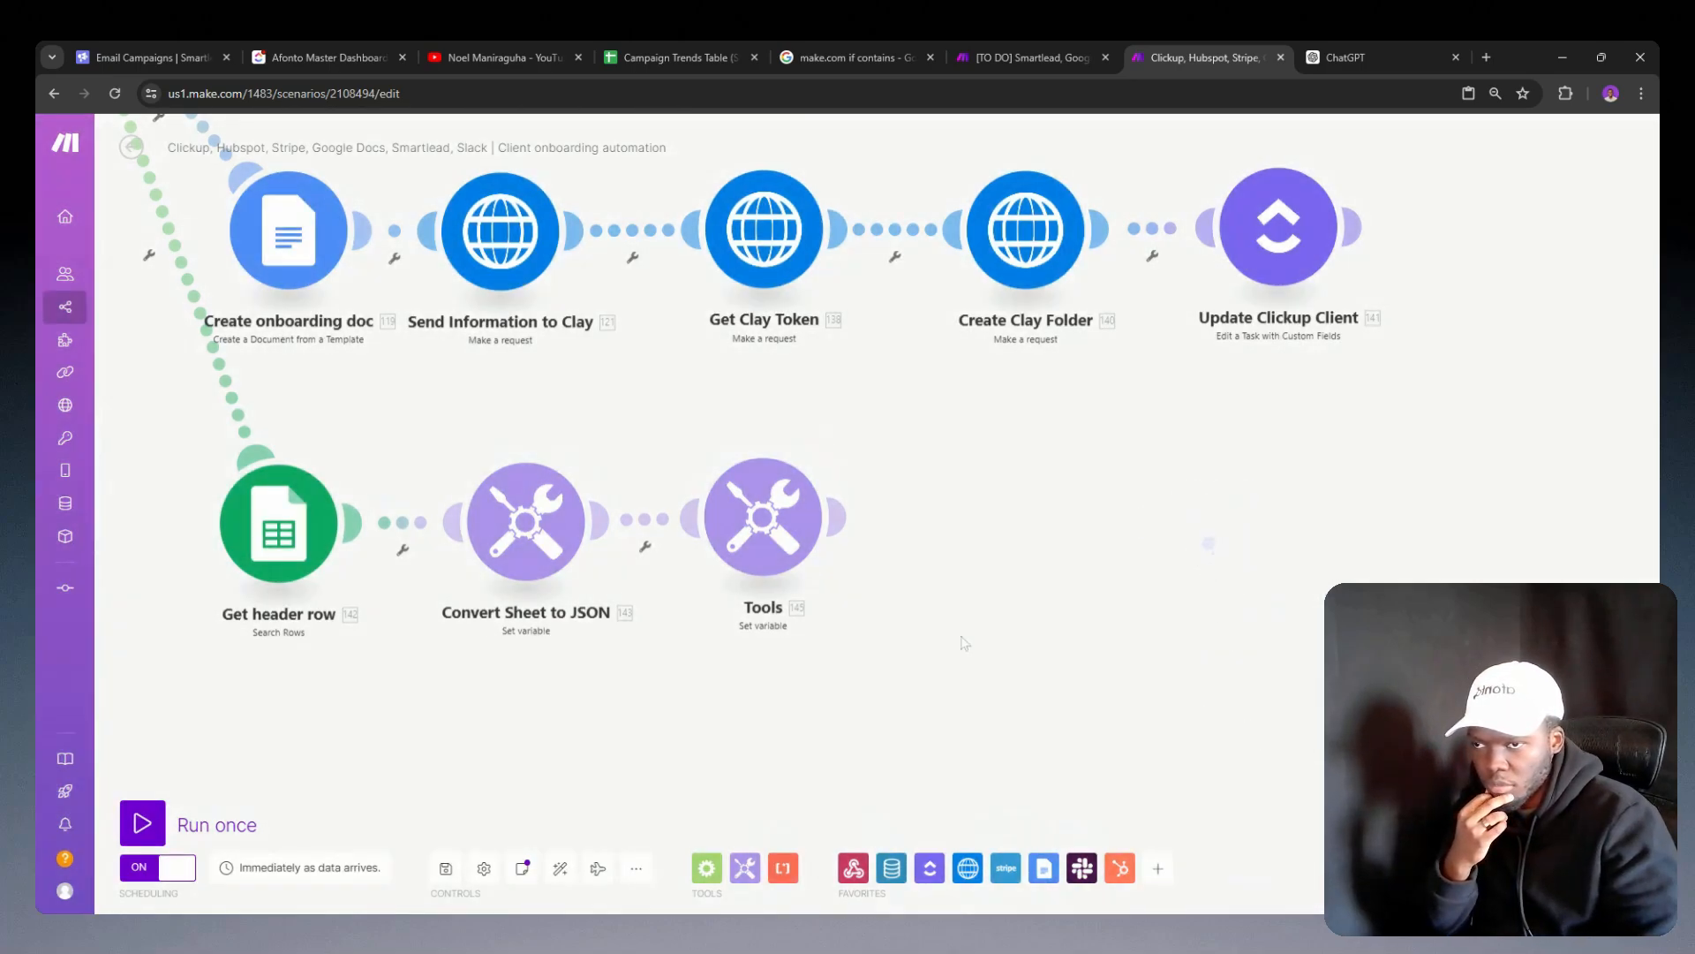
click(850, 530)
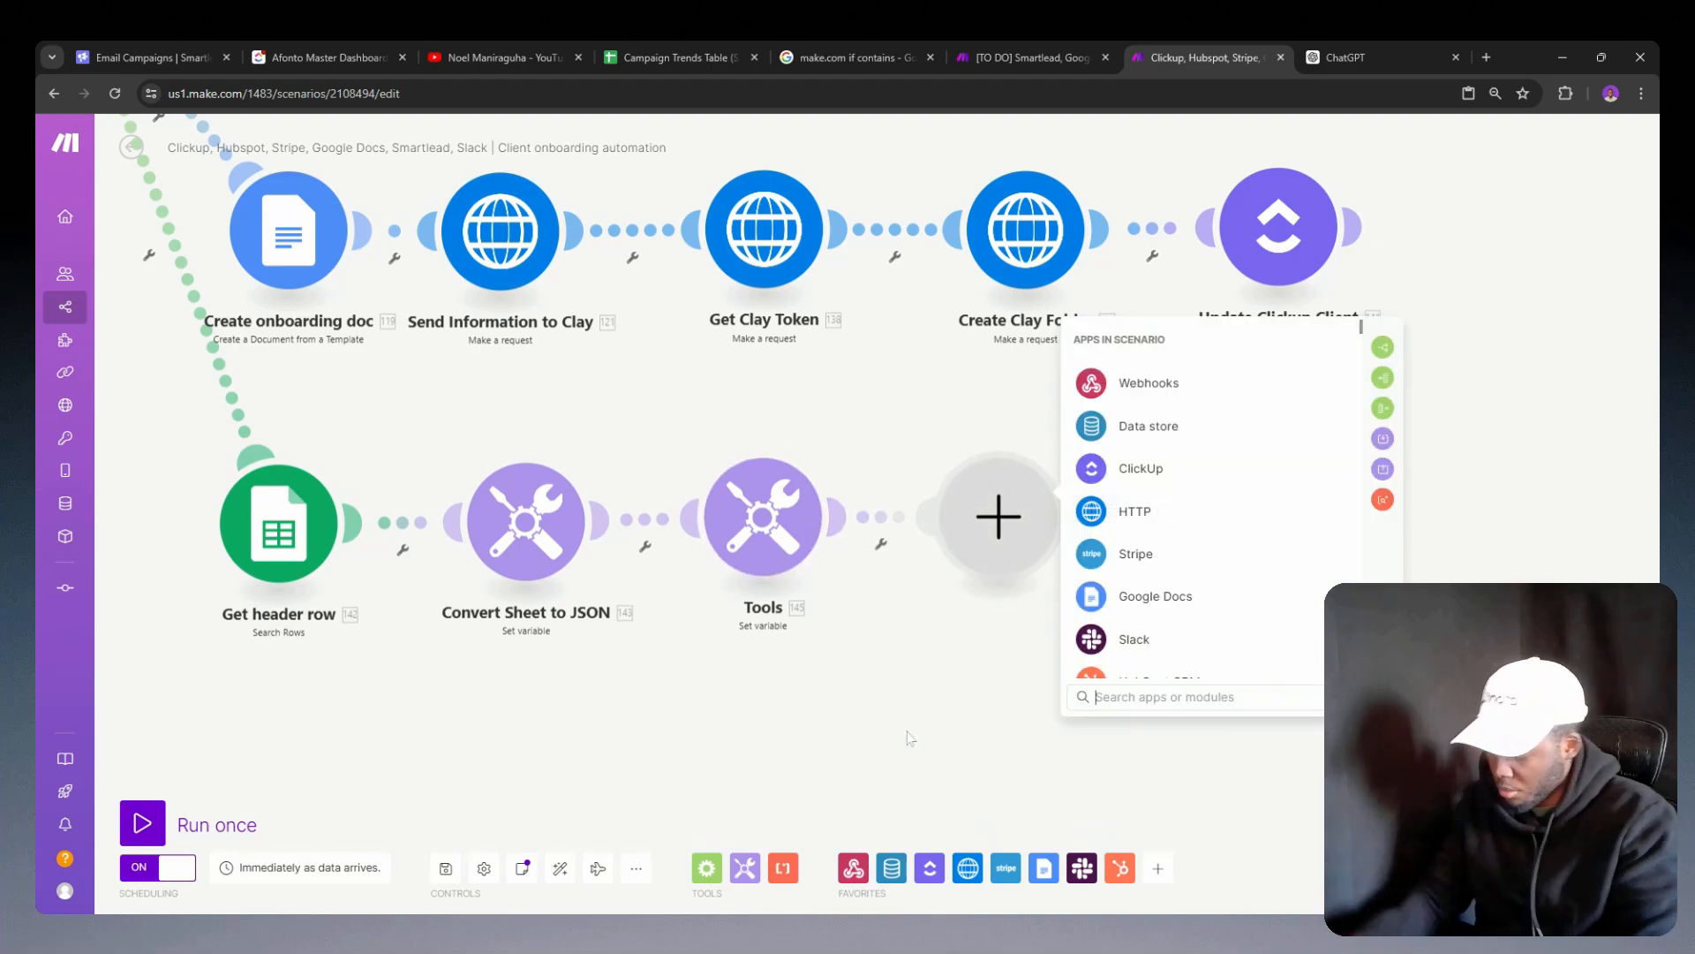
text(She)
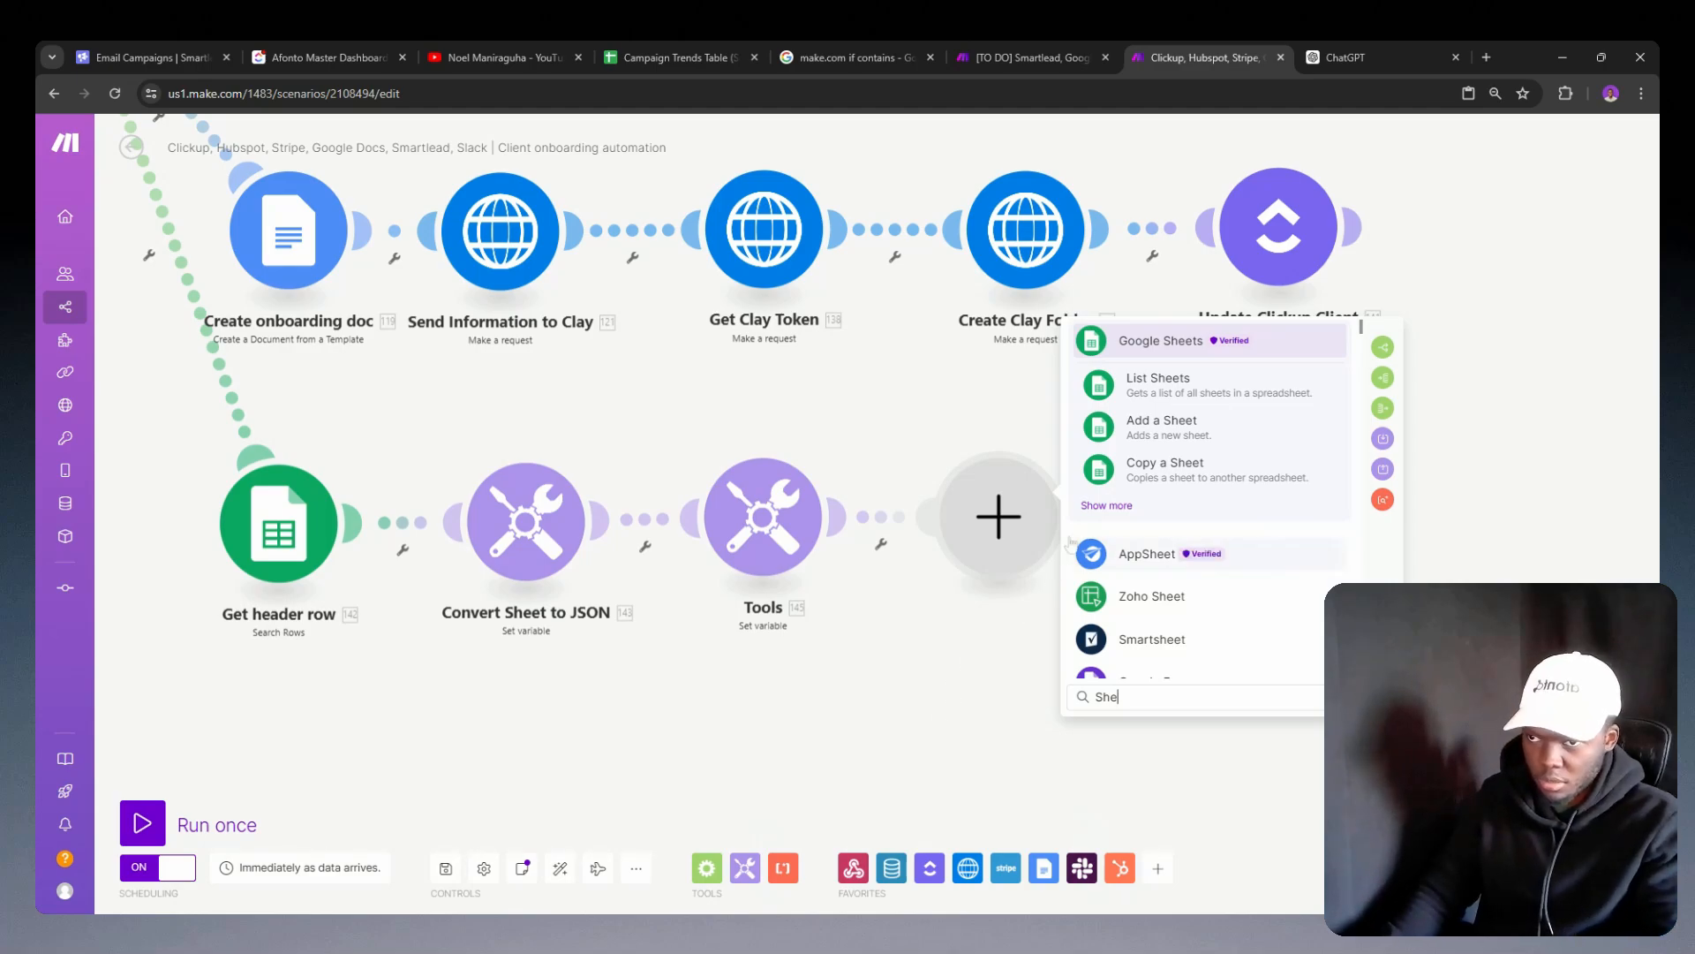
click(1108, 507)
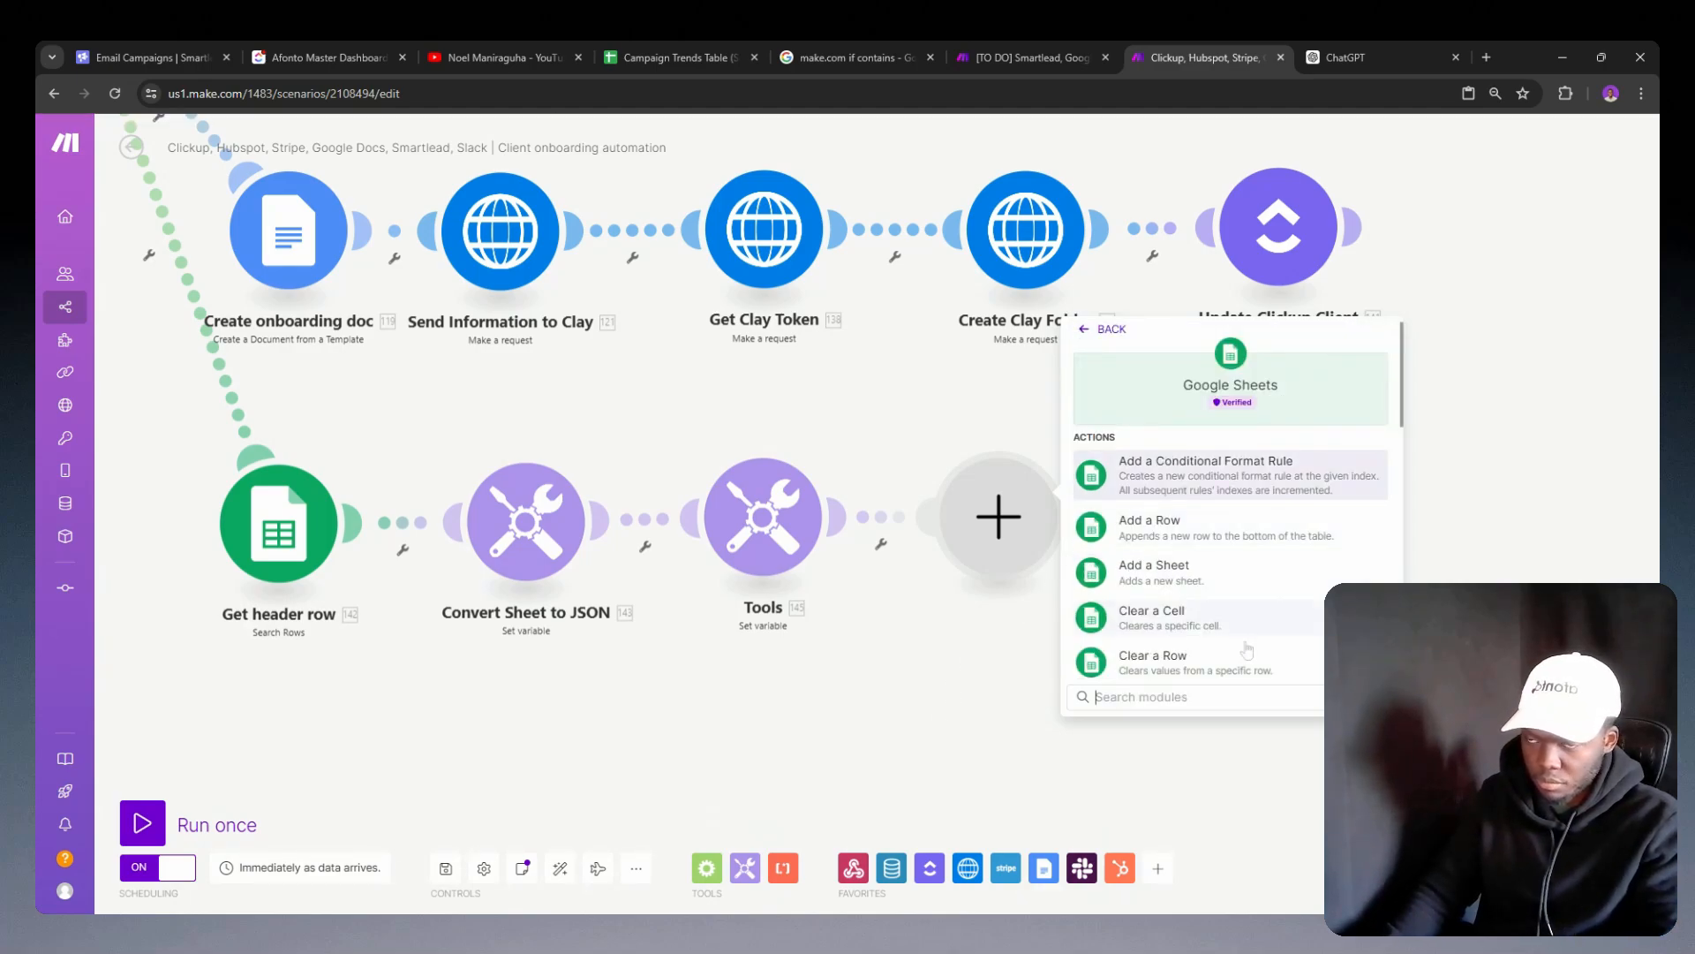
scroll(1227, 653, down, 3)
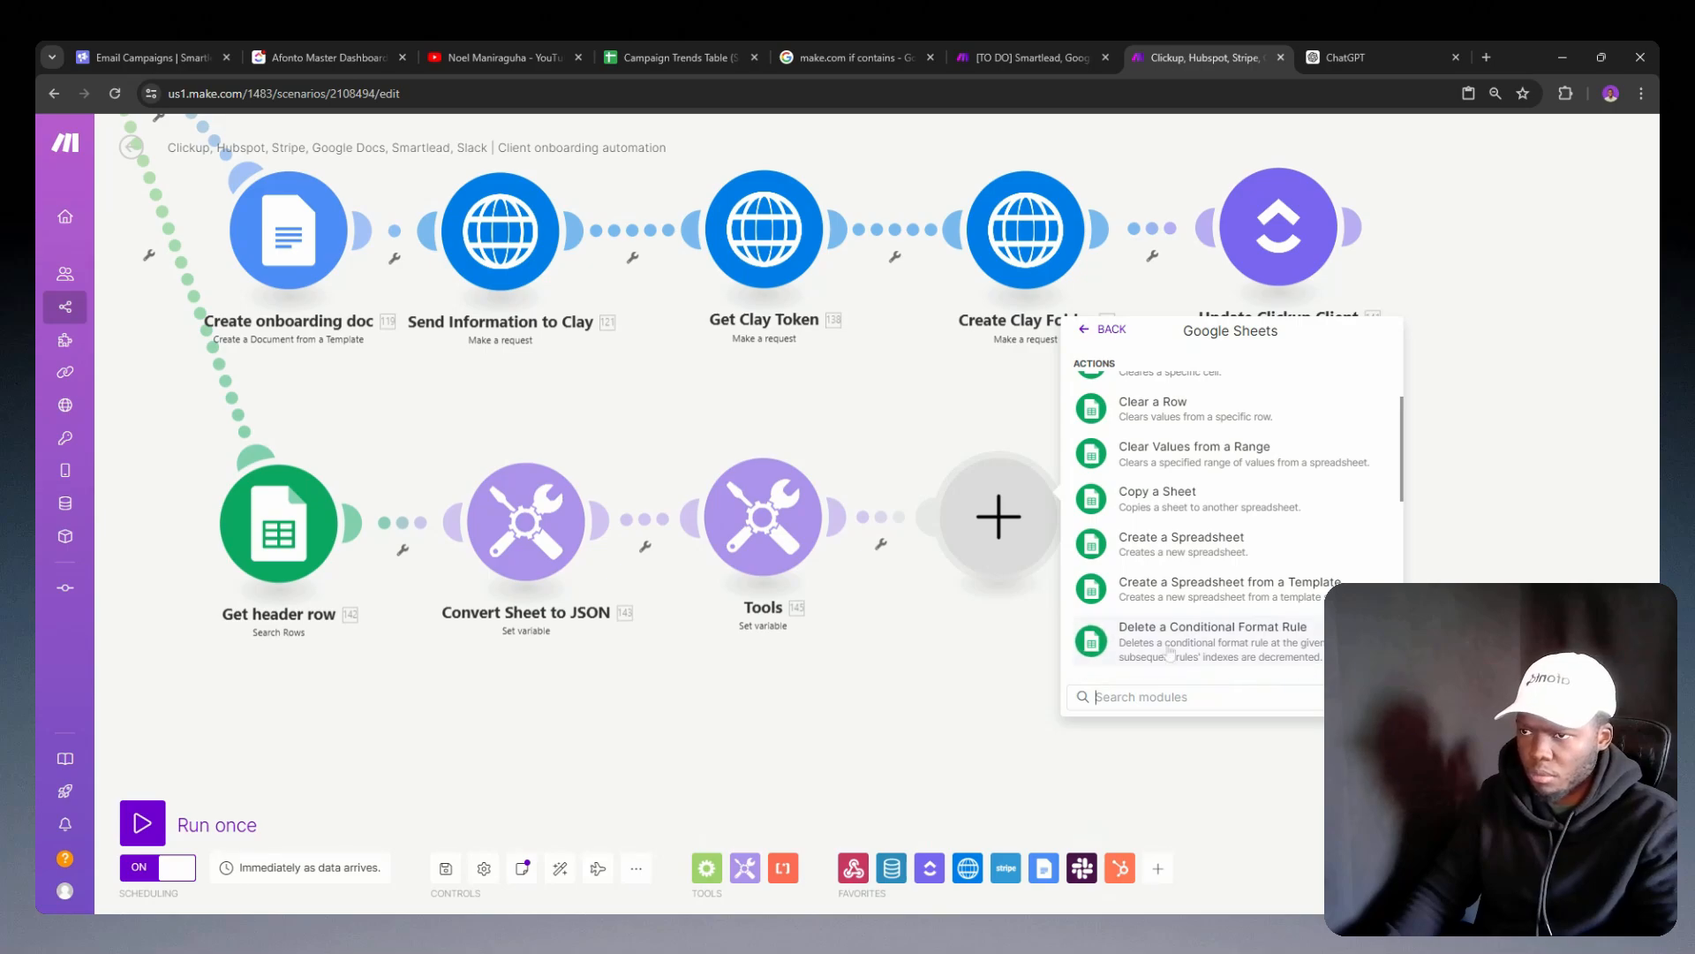
scroll(1209, 675, down, 1)
scroll(1166, 666, up, 5)
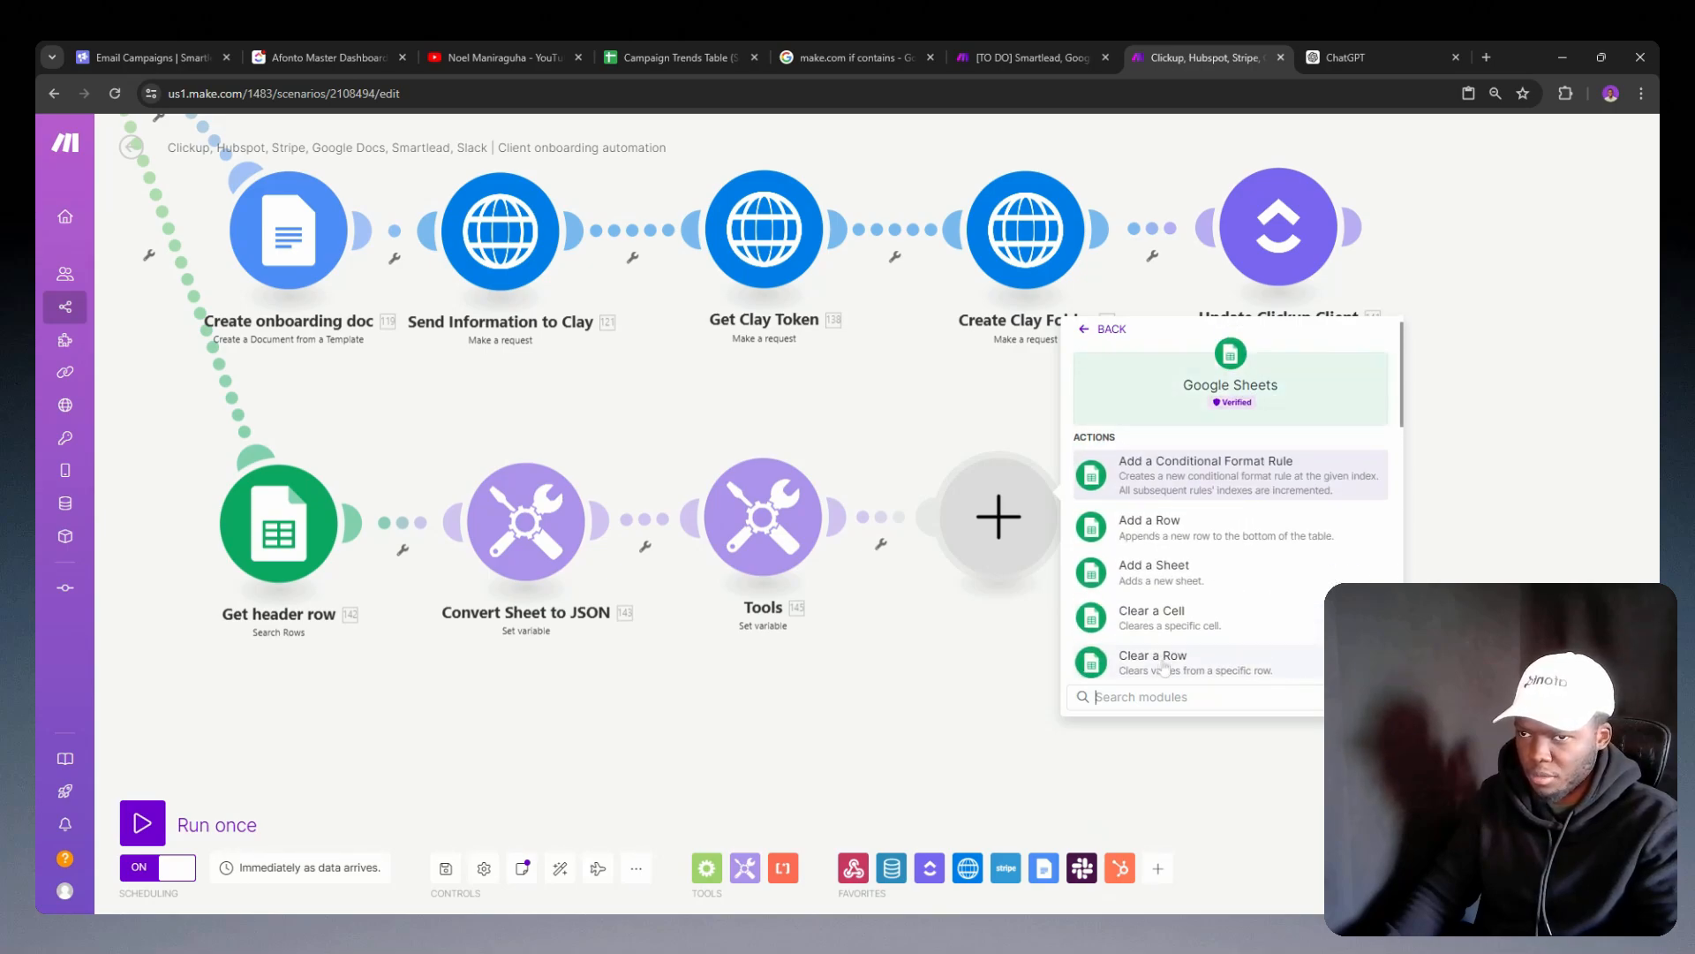
text(row)
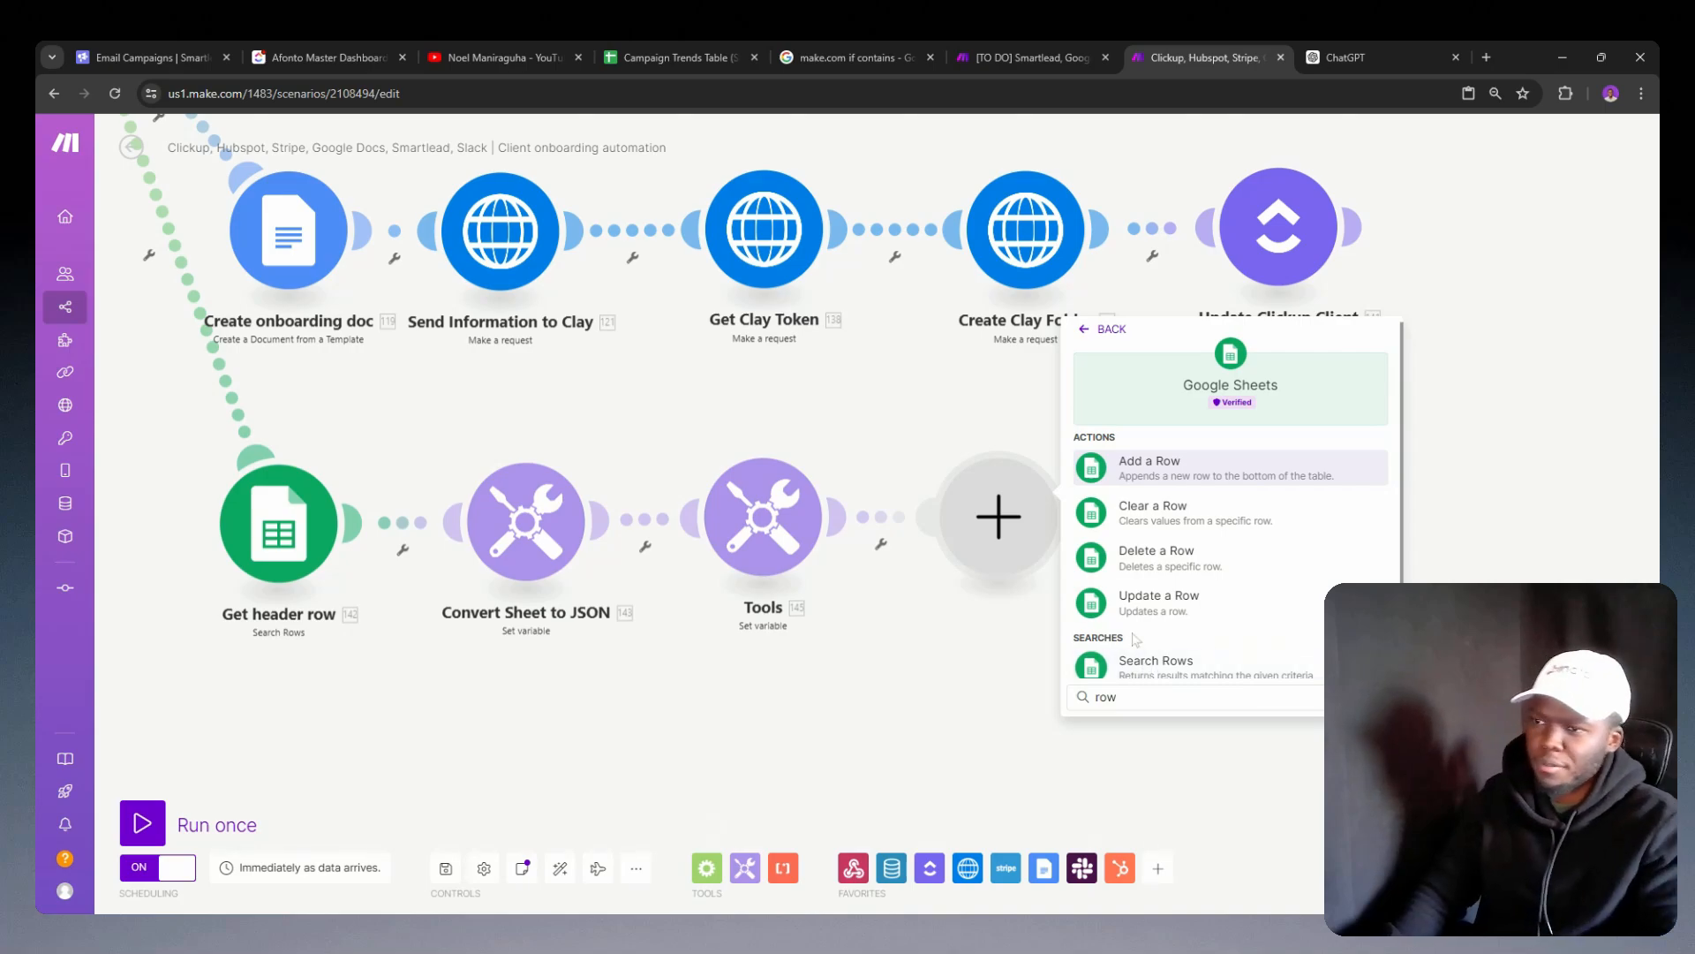
scroll(1167, 499, down, 1)
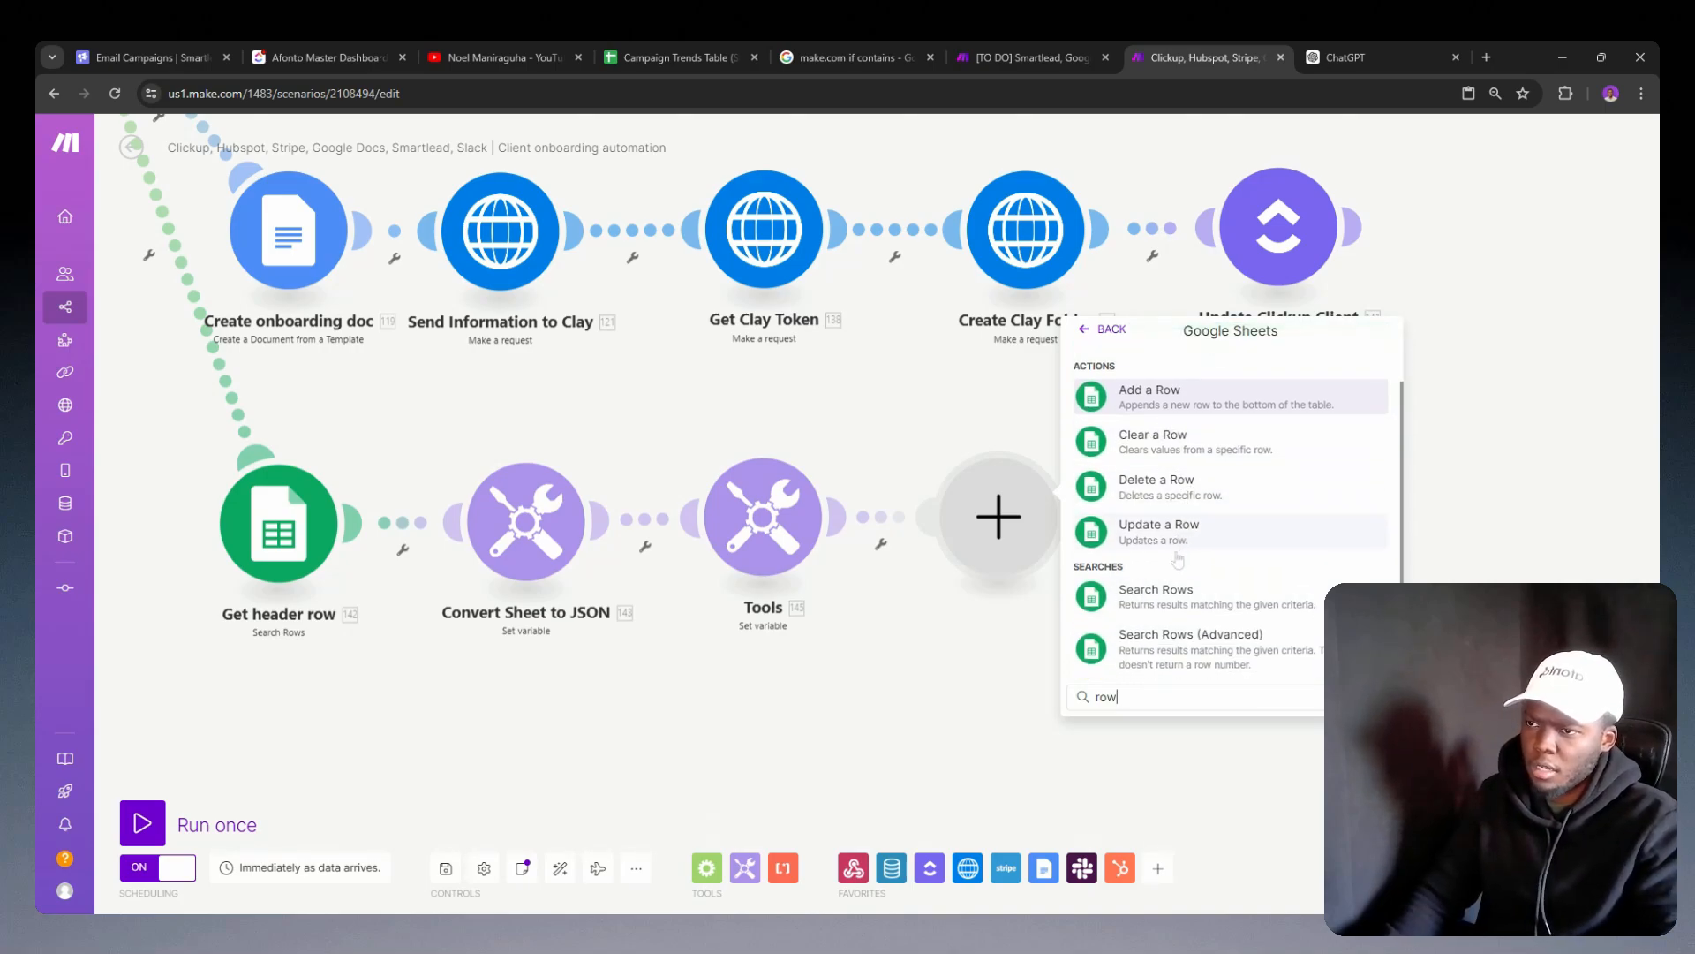
click(1161, 529)
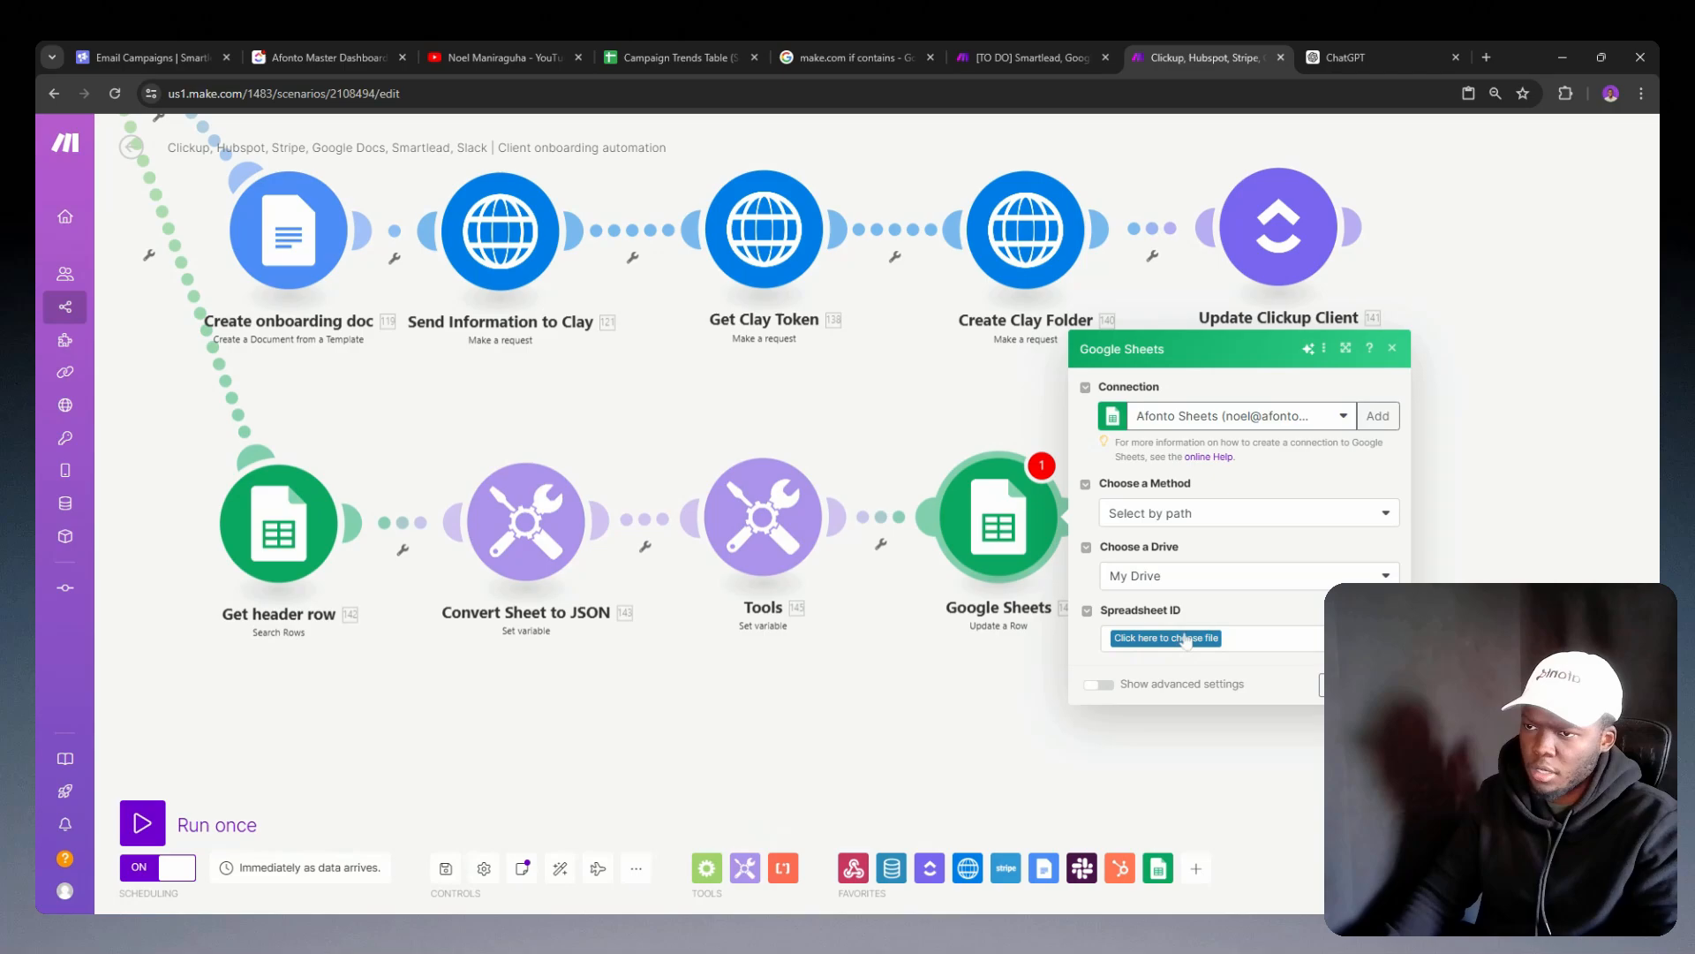
click(1177, 639)
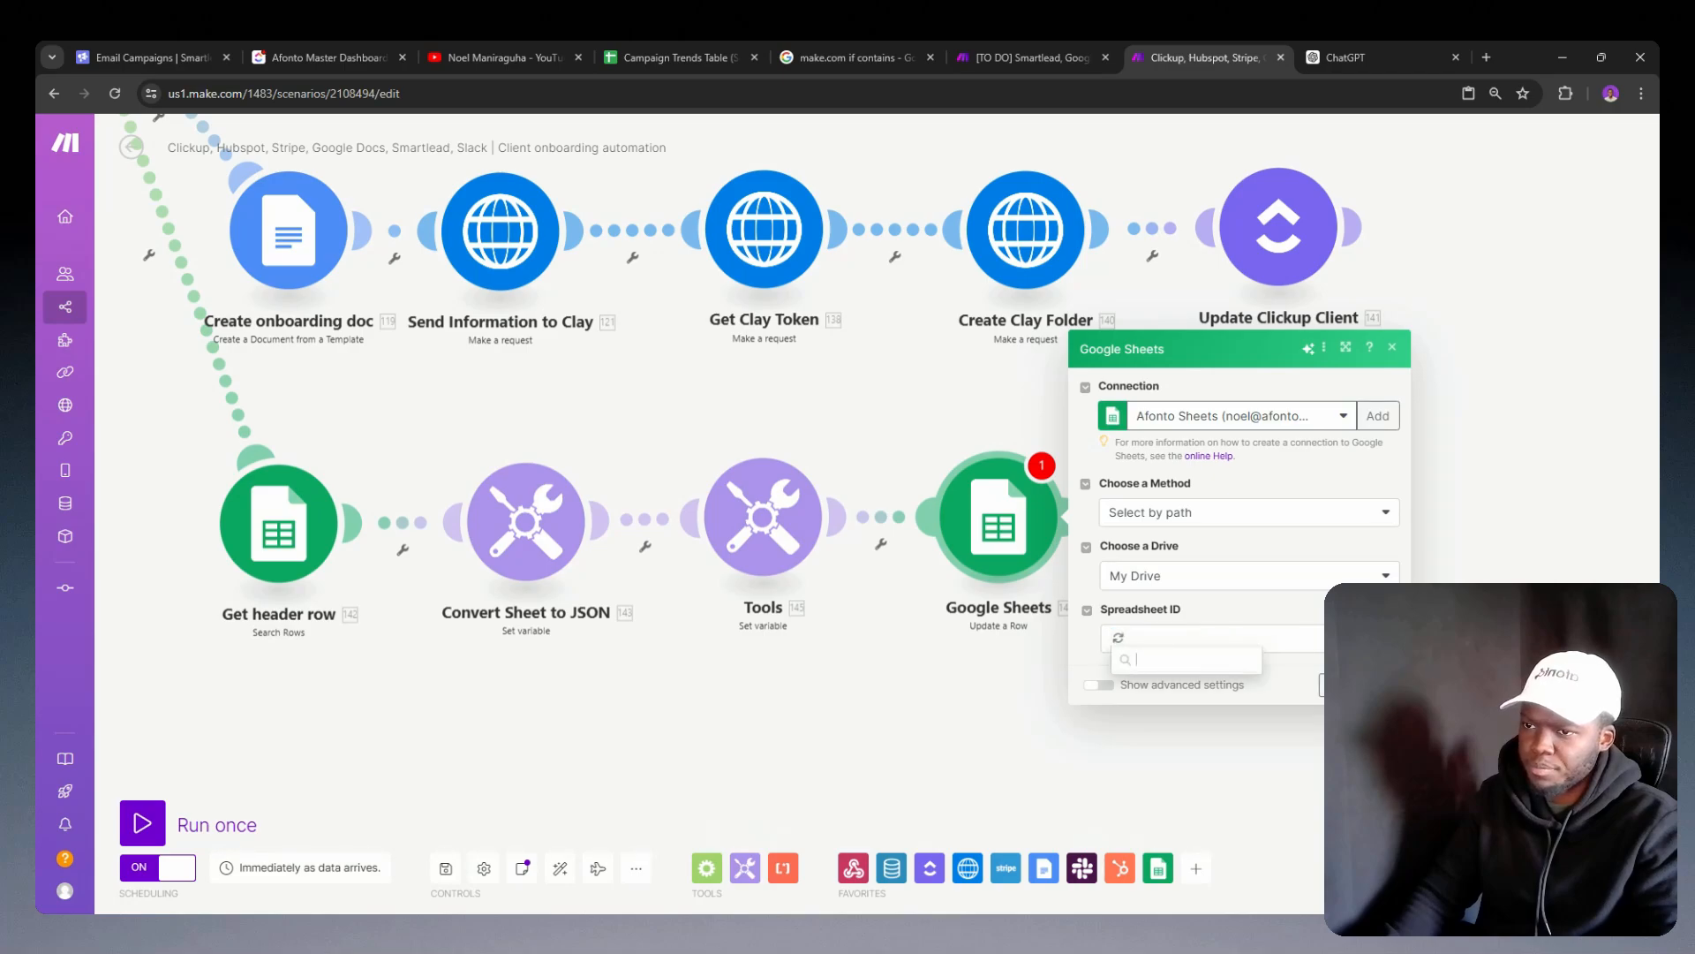
key(Escape)
right_click(984, 522)
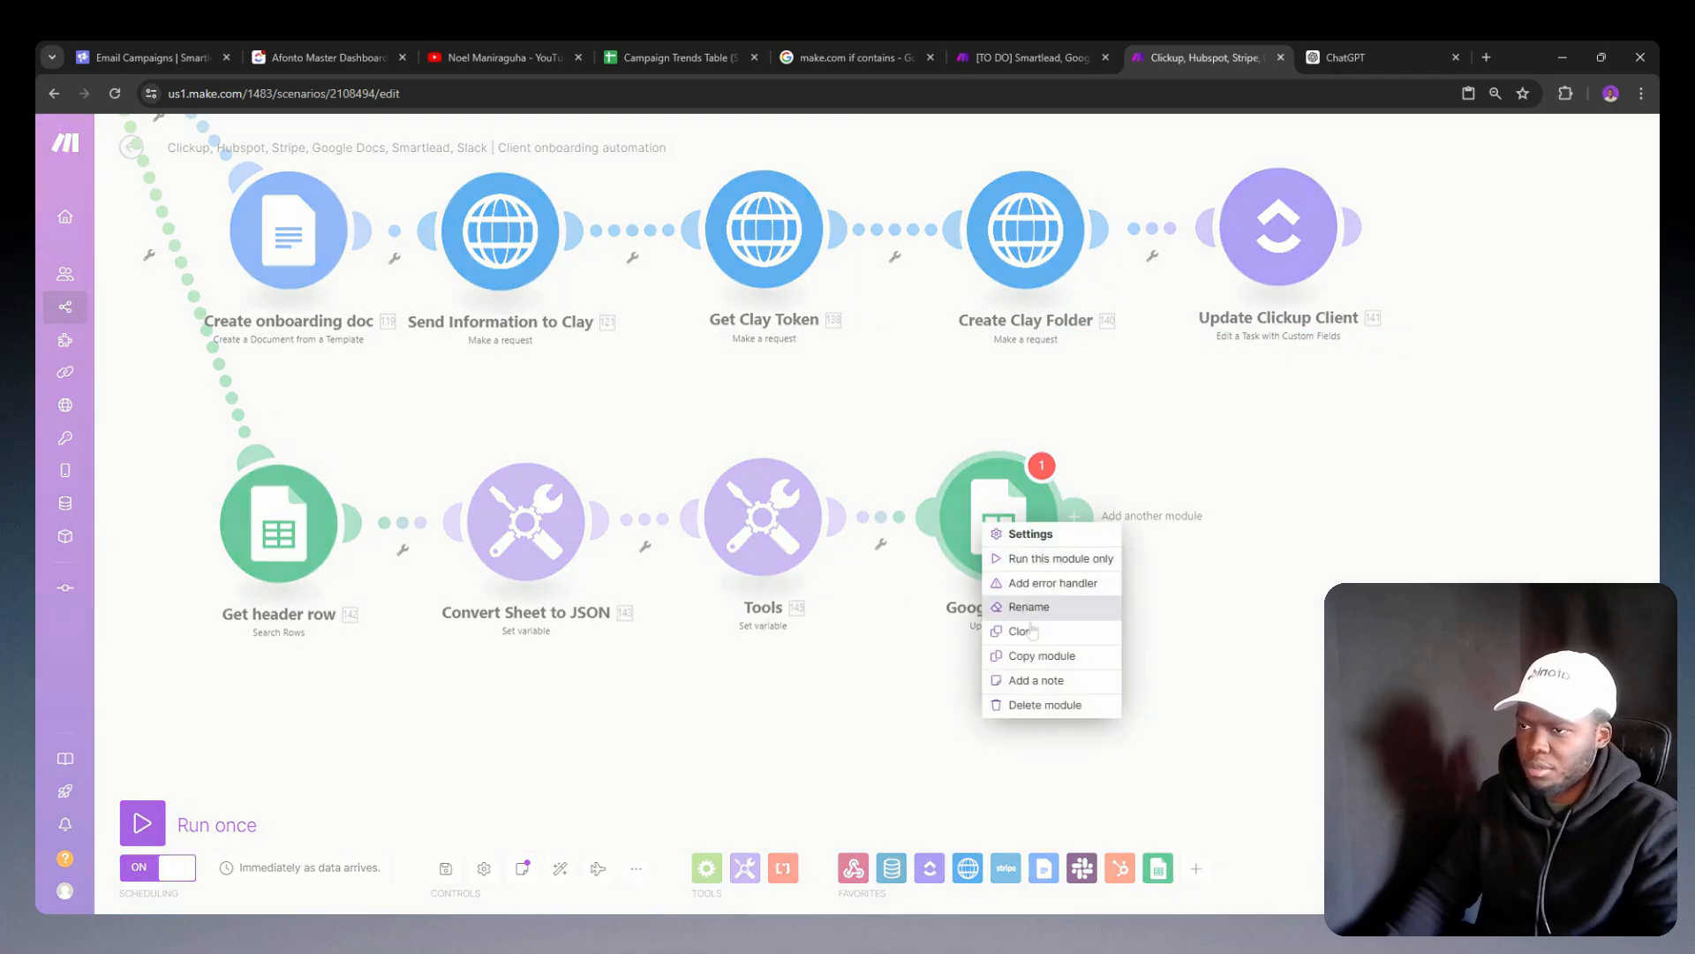
click(1022, 705)
Step: Copy the Google Sheets Update a Row module from the campaign analytics scenario into Client onboarding automation and attach it after the last Set variable module
click(1047, 55)
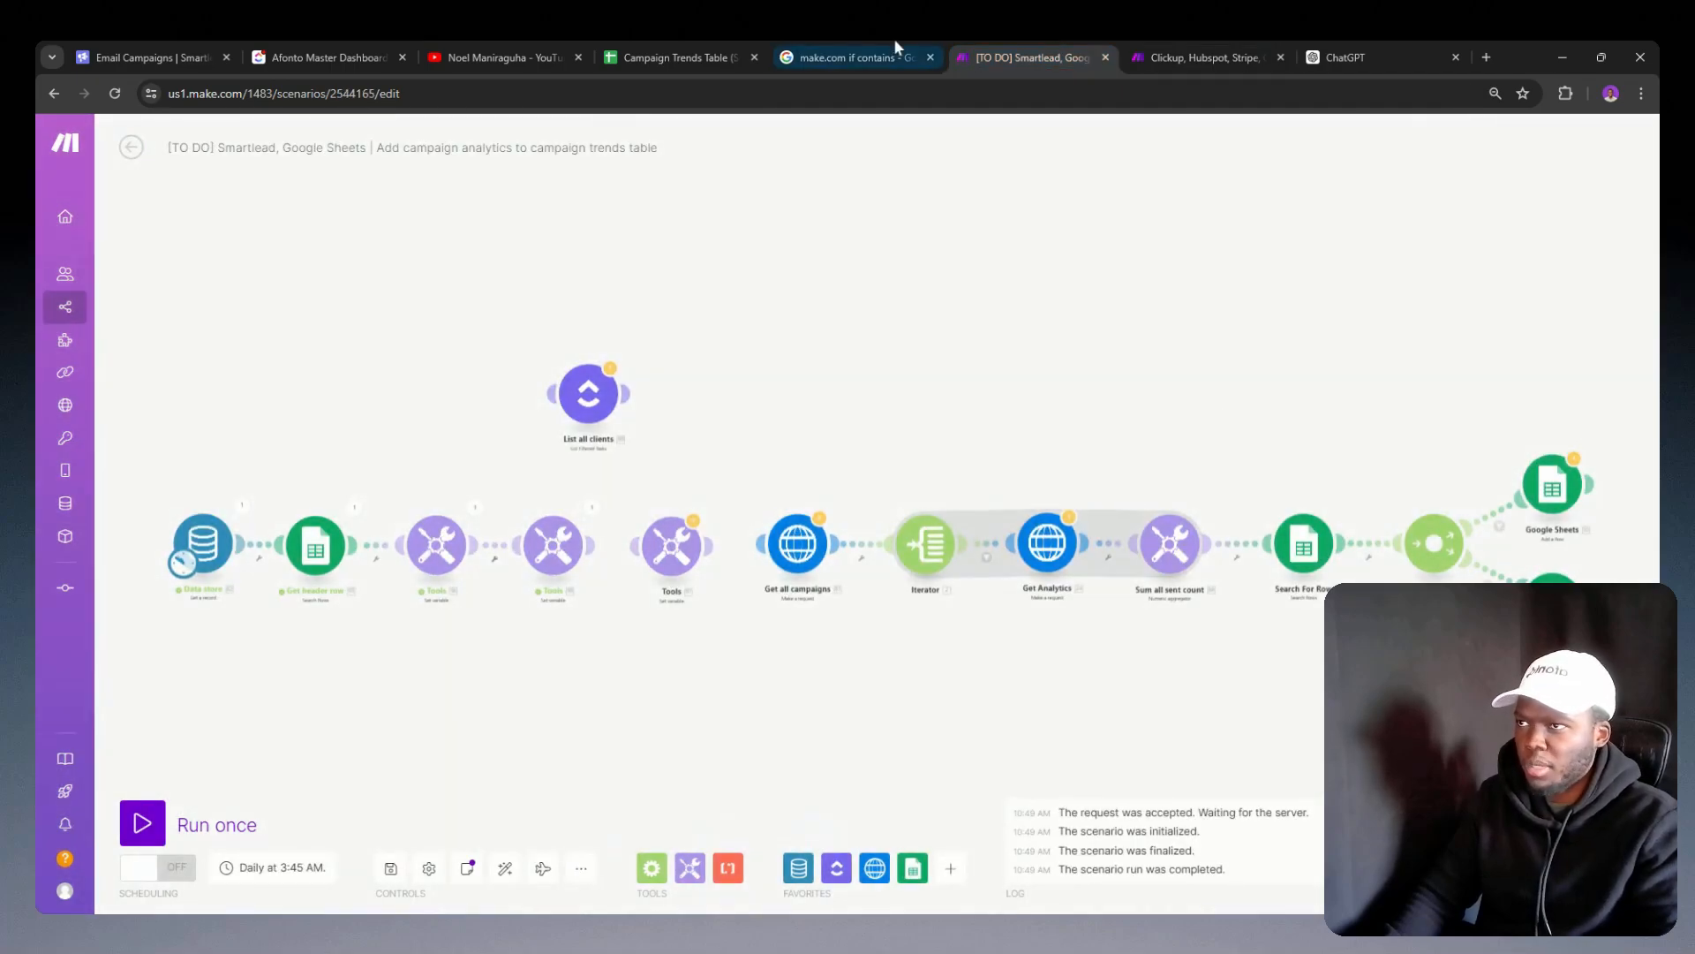
click(1179, 55)
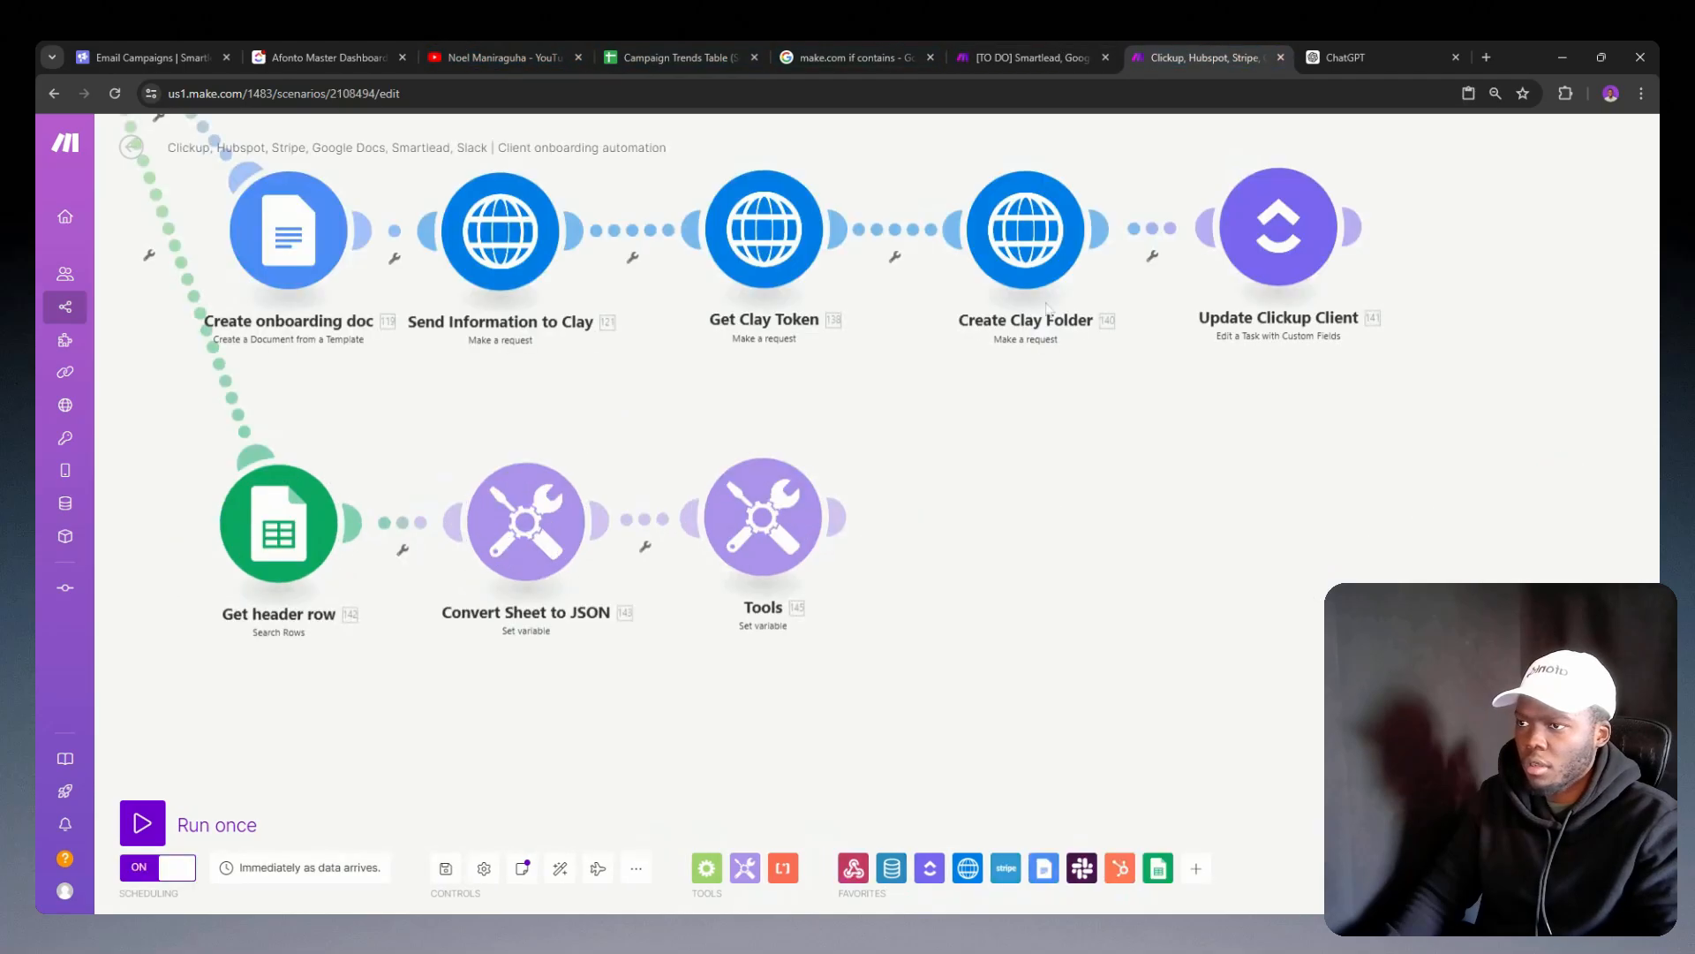
click(1043, 512)
click(955, 603)
key(ctrl+v)
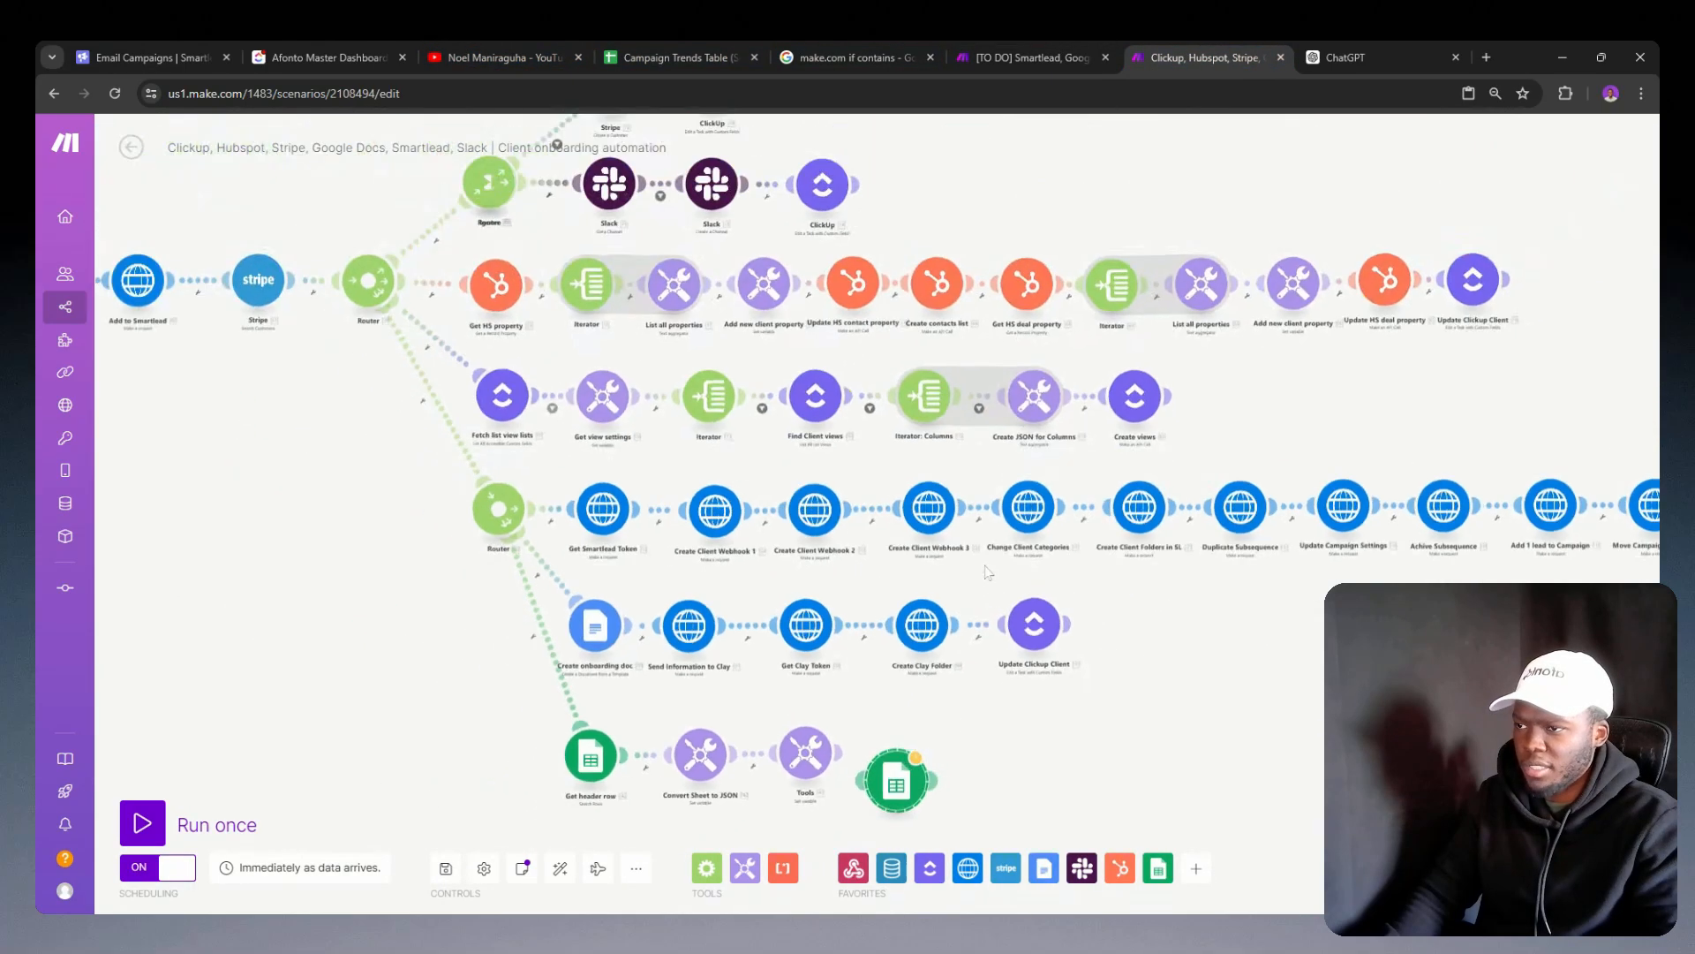
drag(884, 734, 900, 718)
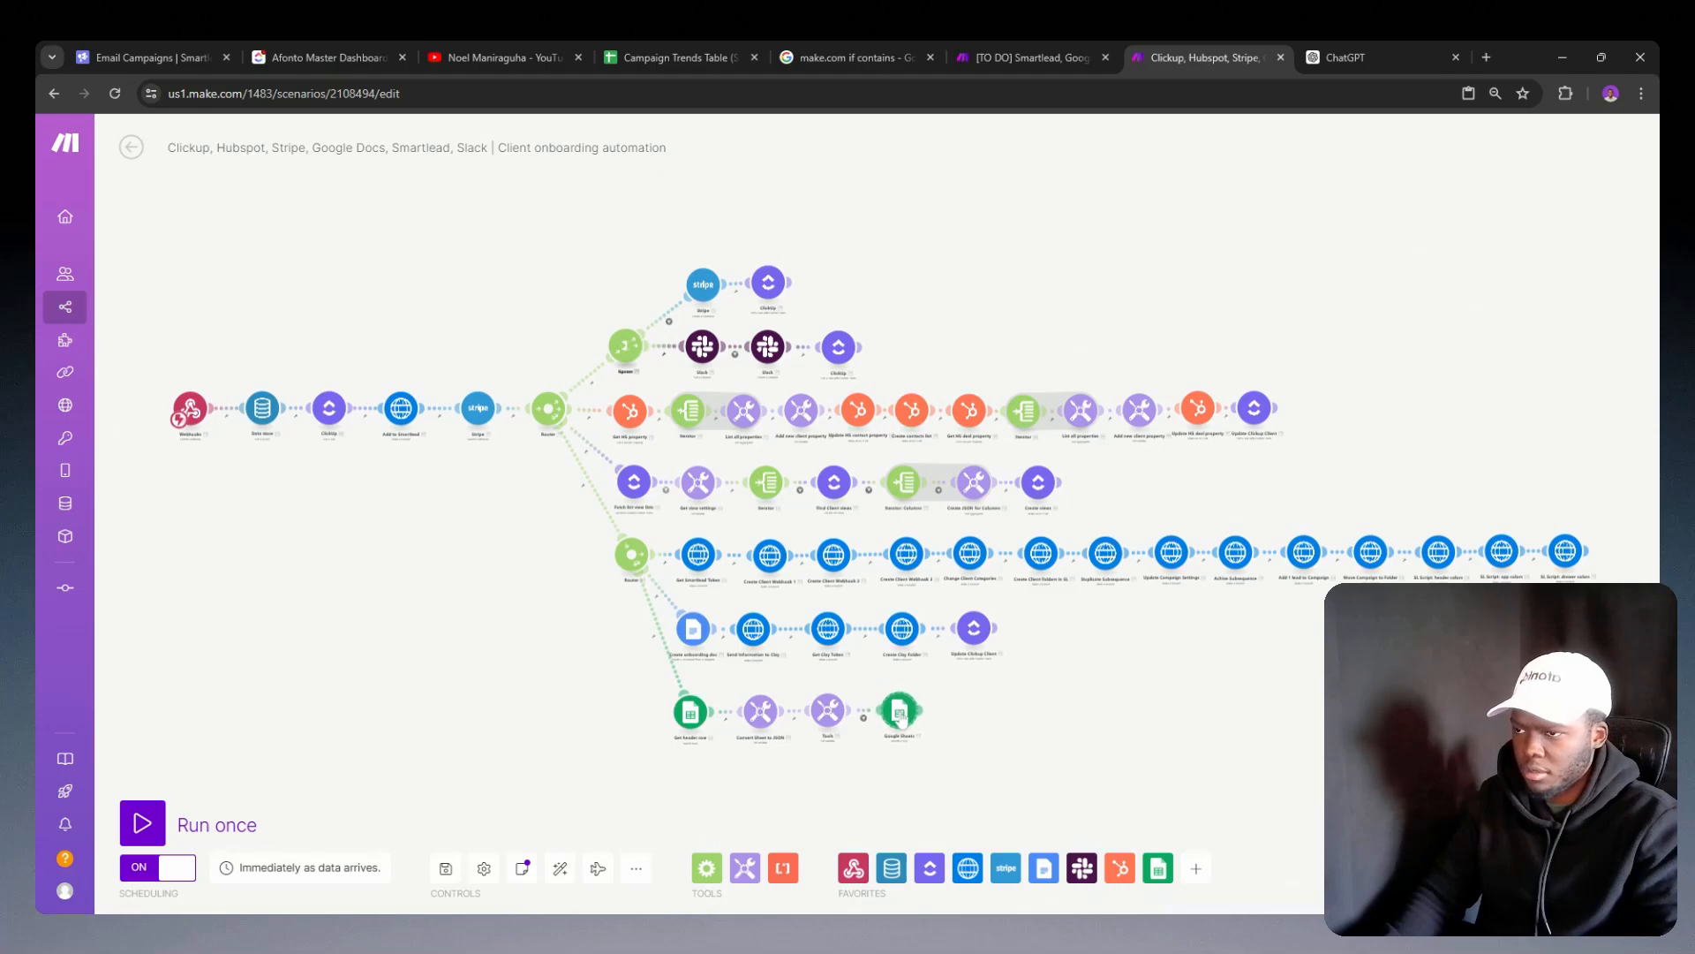
Step: Remove the inherited filter condition between the last Set variable module and the Google Sheets Update a Row module, and save the filter
click(865, 753)
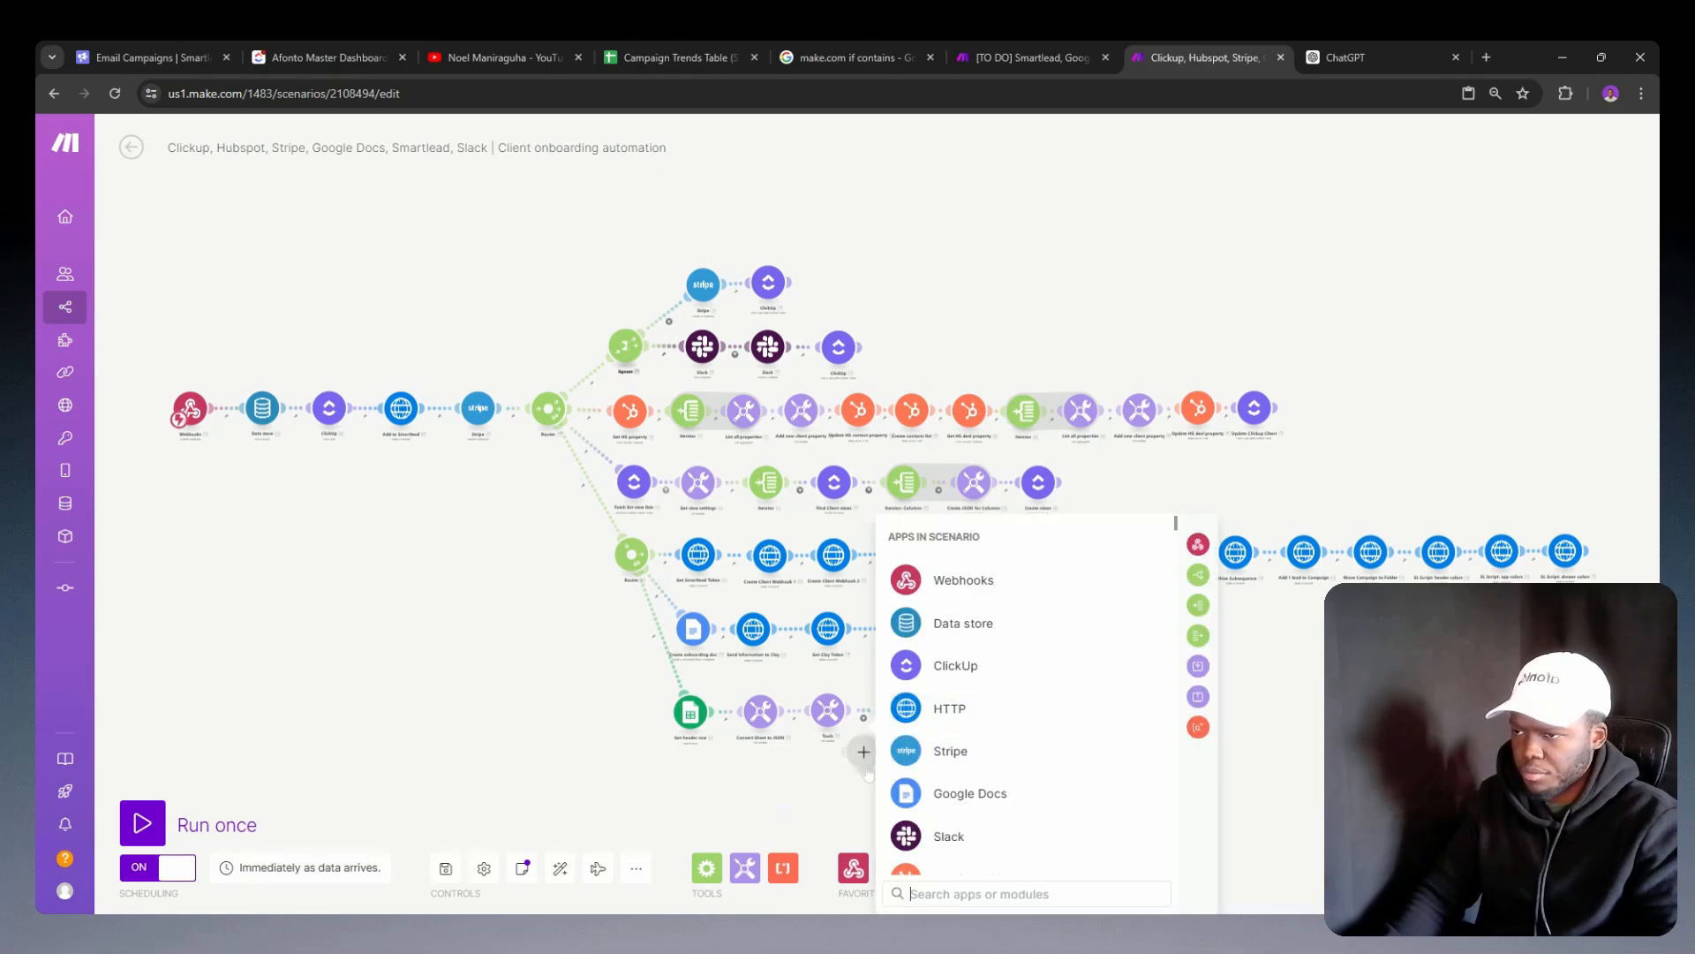
click(867, 802)
scroll(849, 741, up, 5)
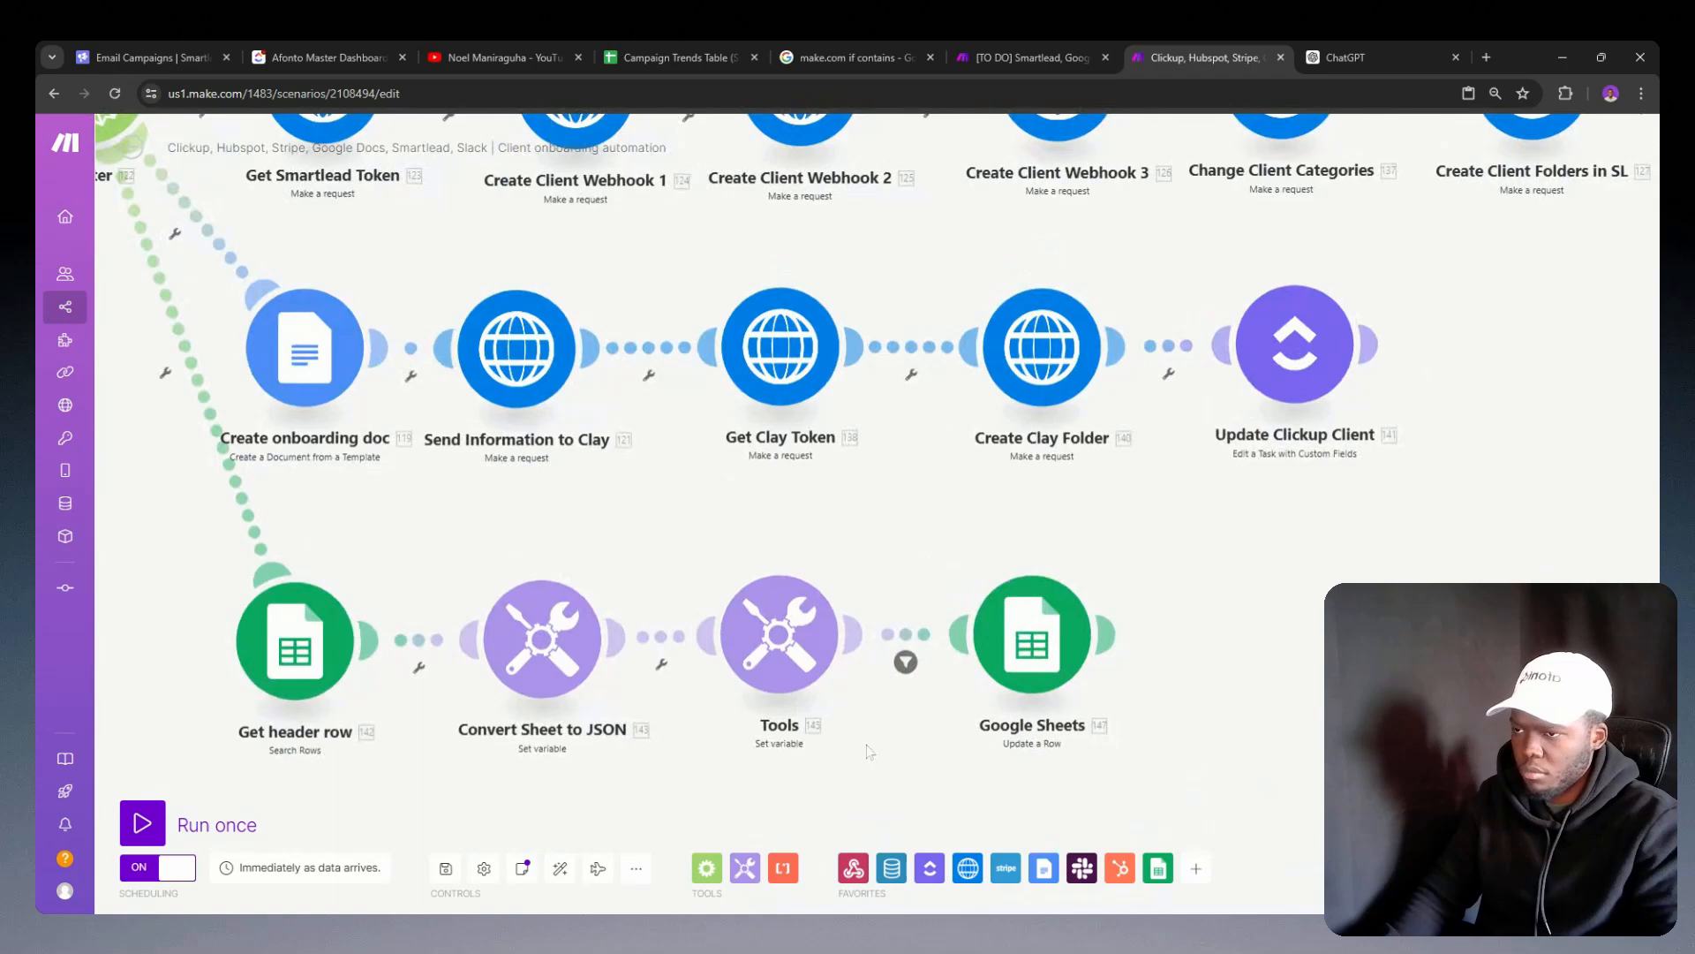
click(906, 662)
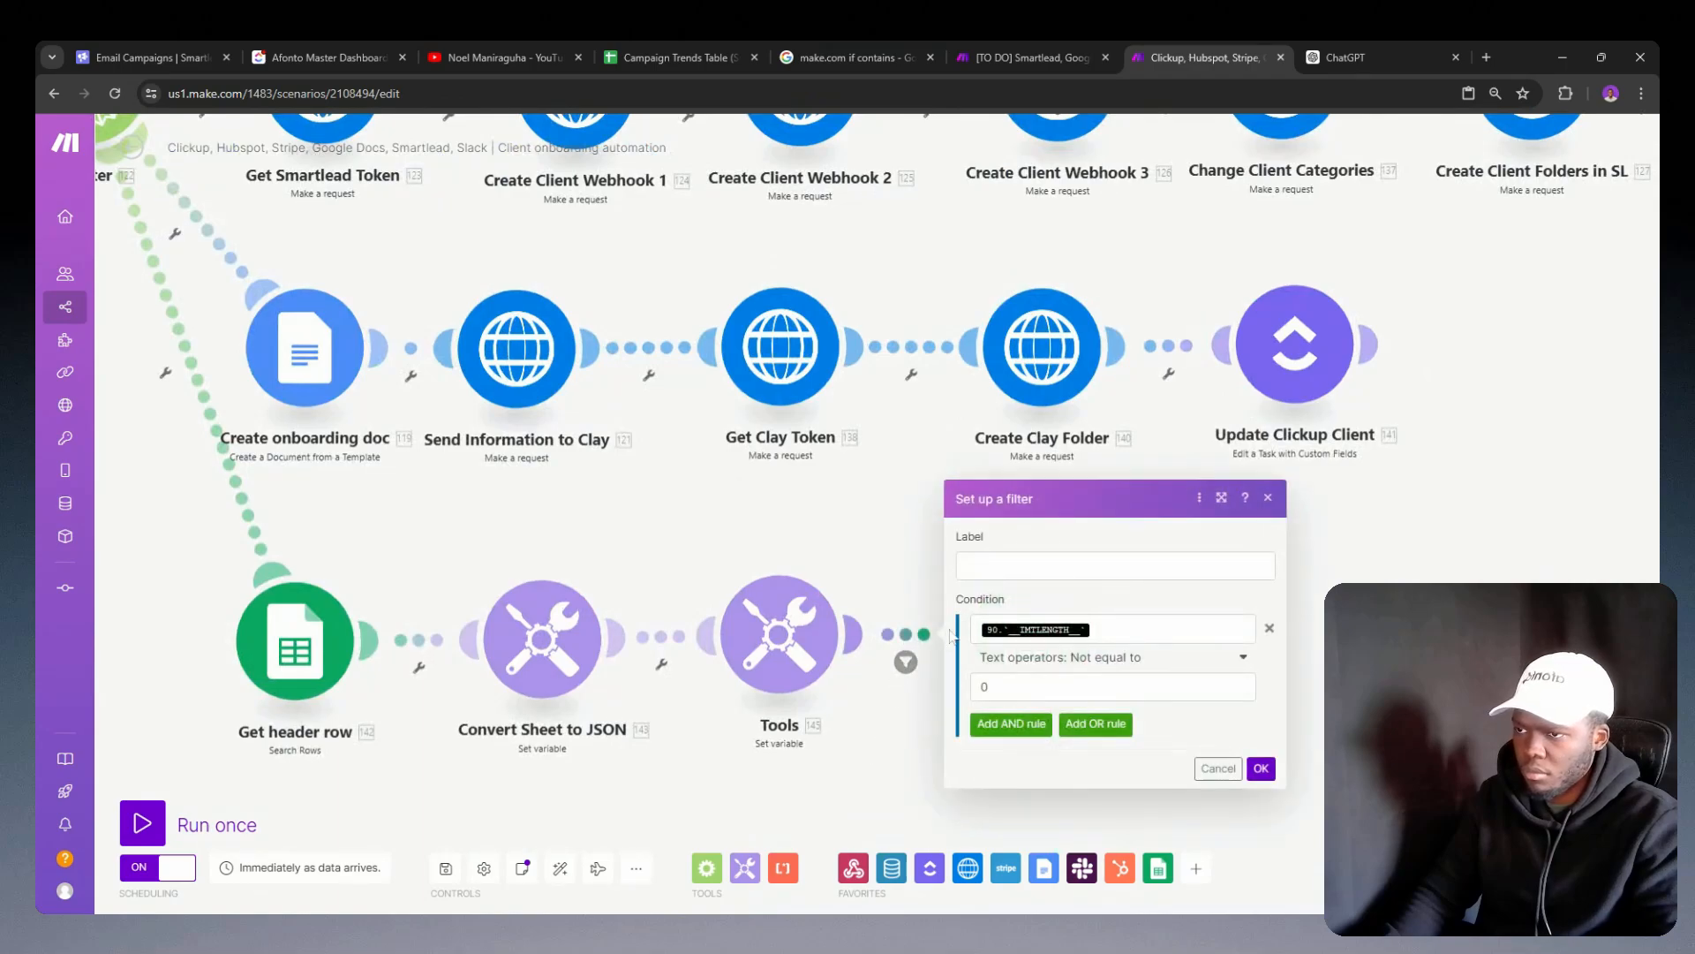
click(1270, 629)
click(1259, 671)
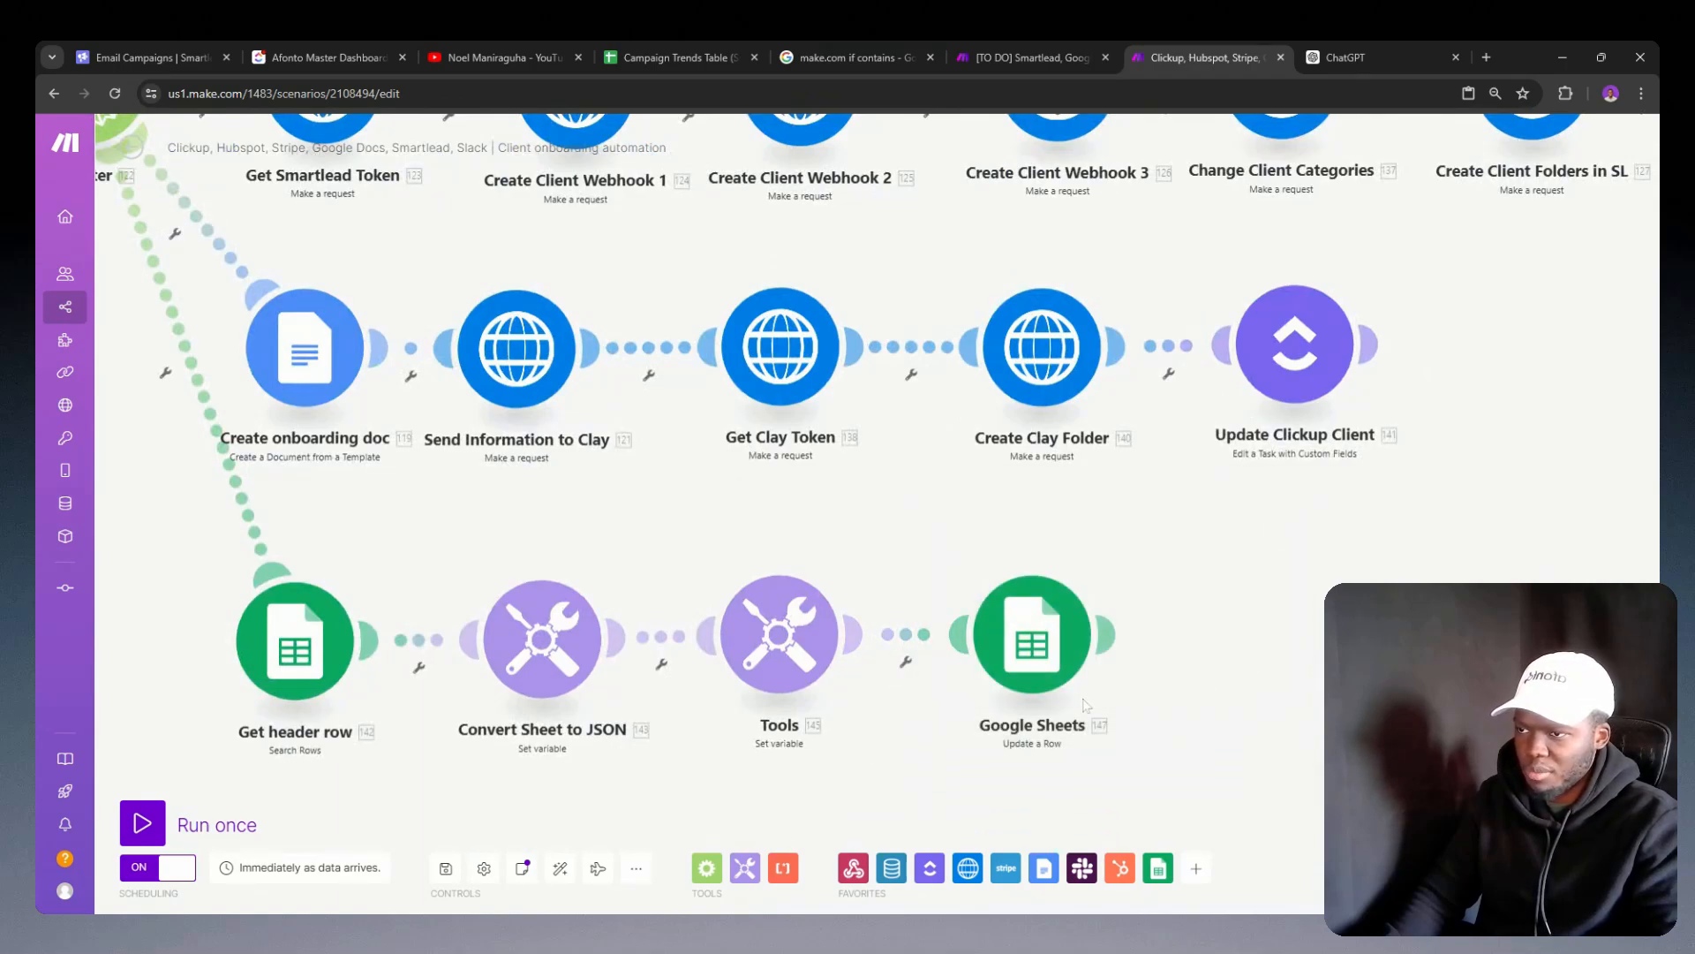
Step: In the Update a Row module, map Row number to Get header row's Row number and clear the broken 88.result value from column B
click(1029, 675)
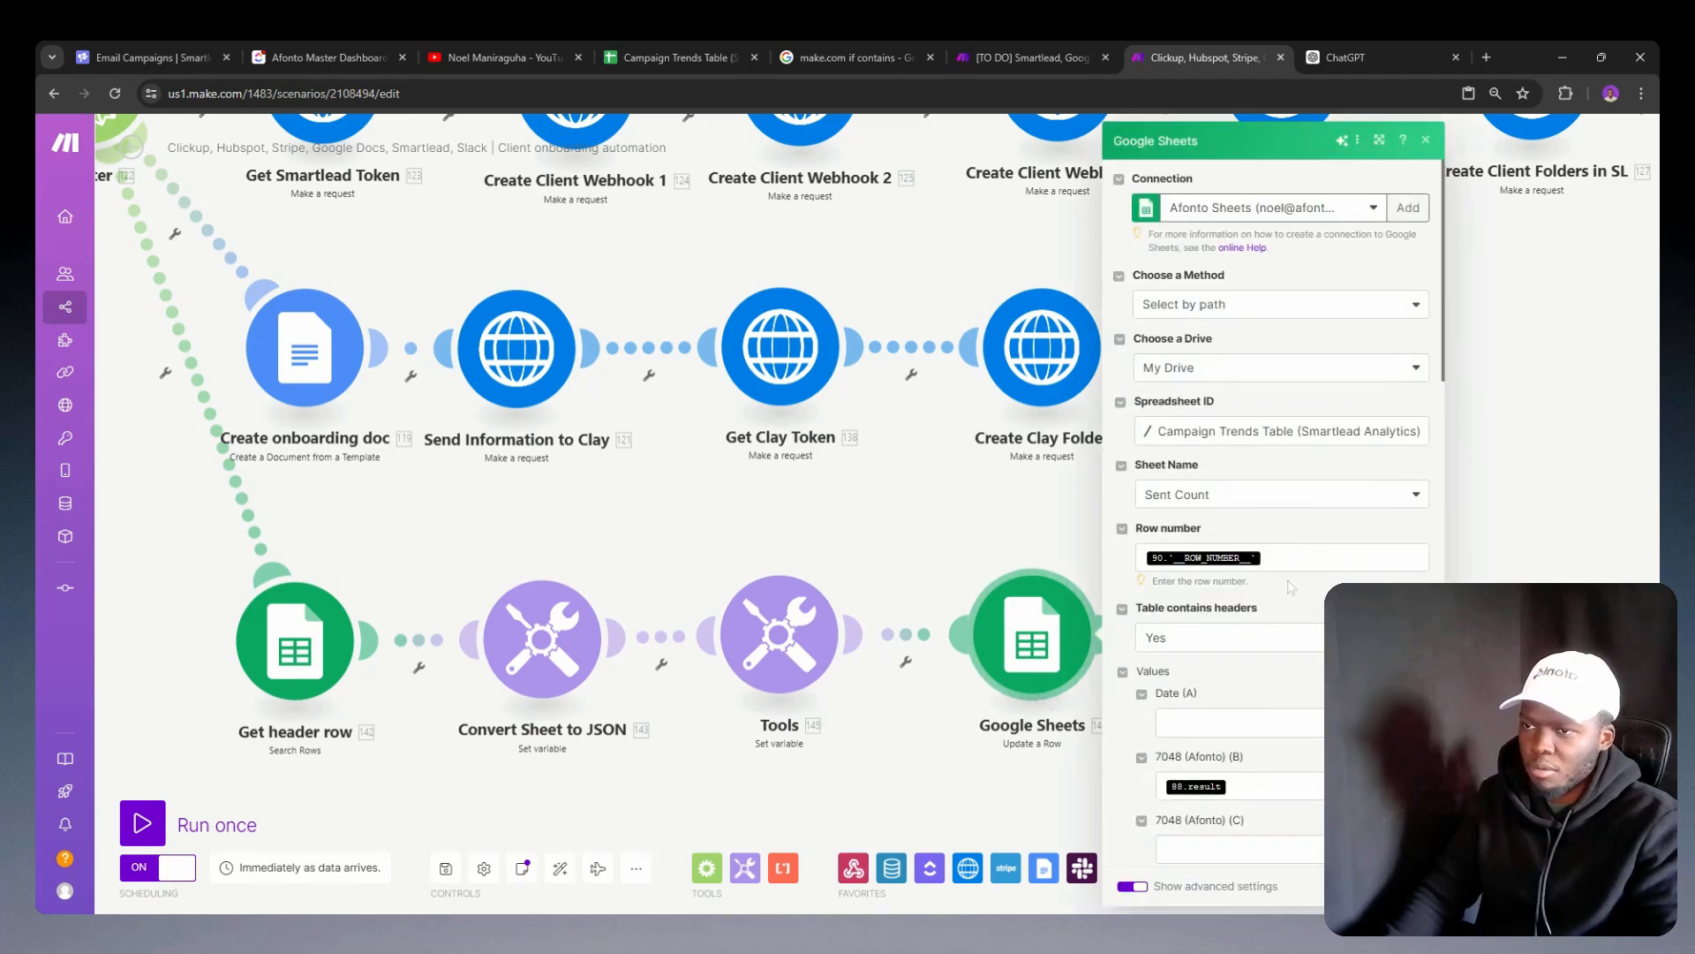
click(1289, 557)
key(BackSpace)
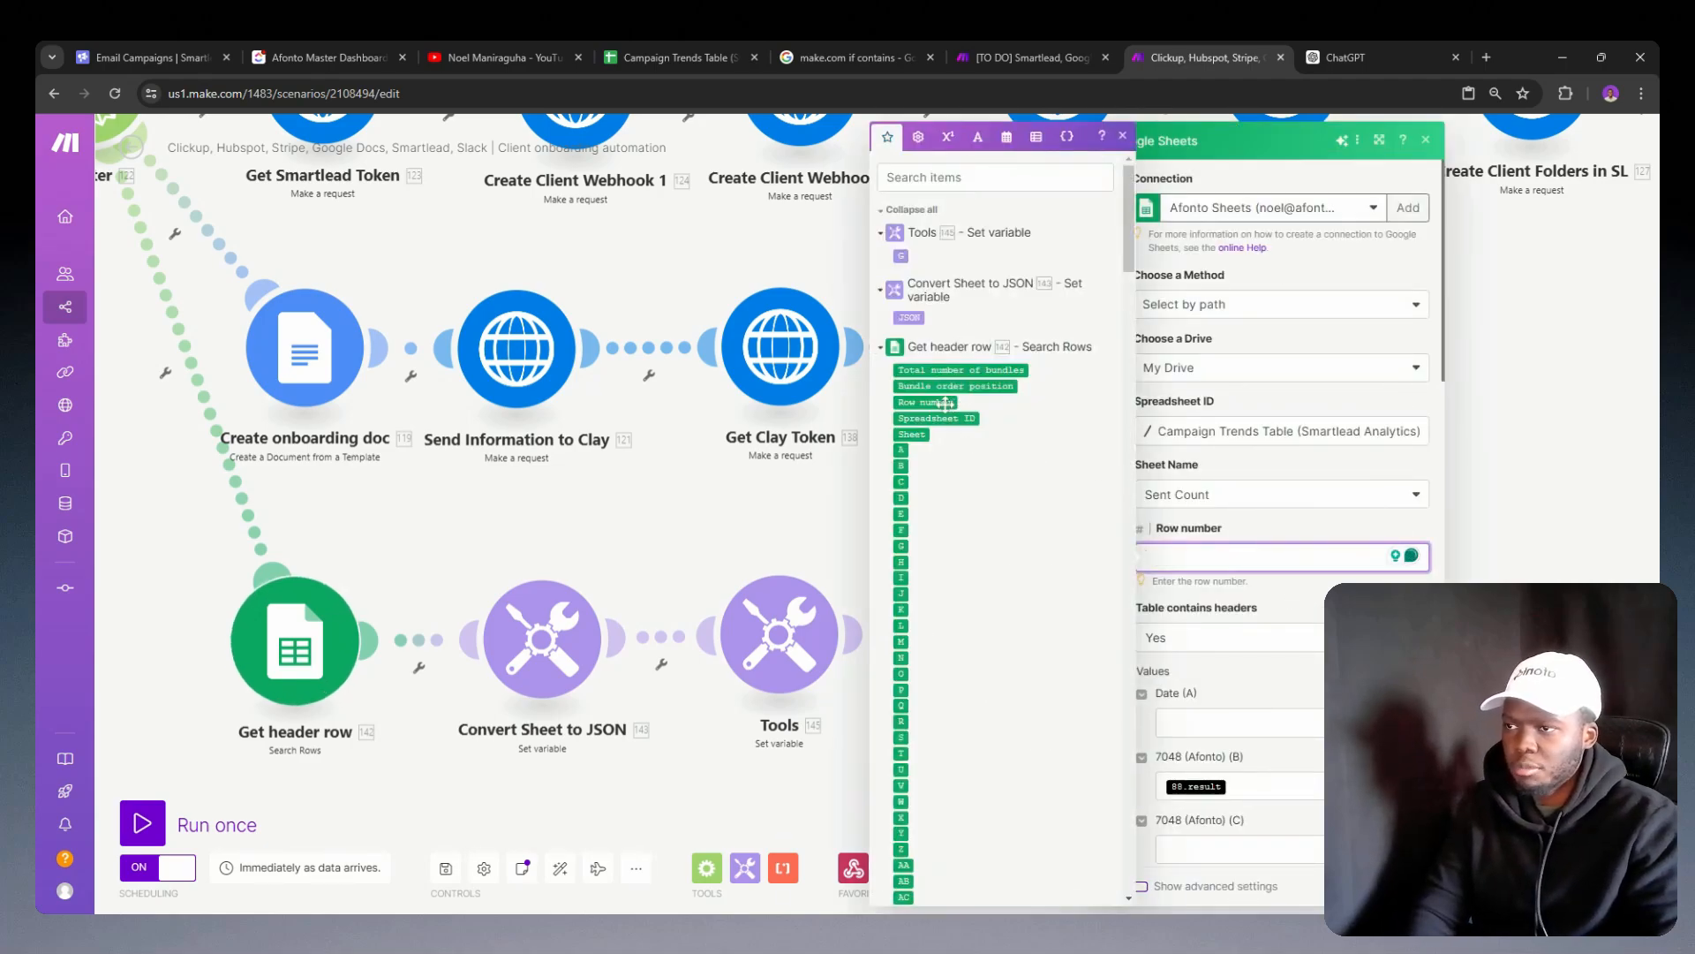
click(925, 402)
click(1292, 532)
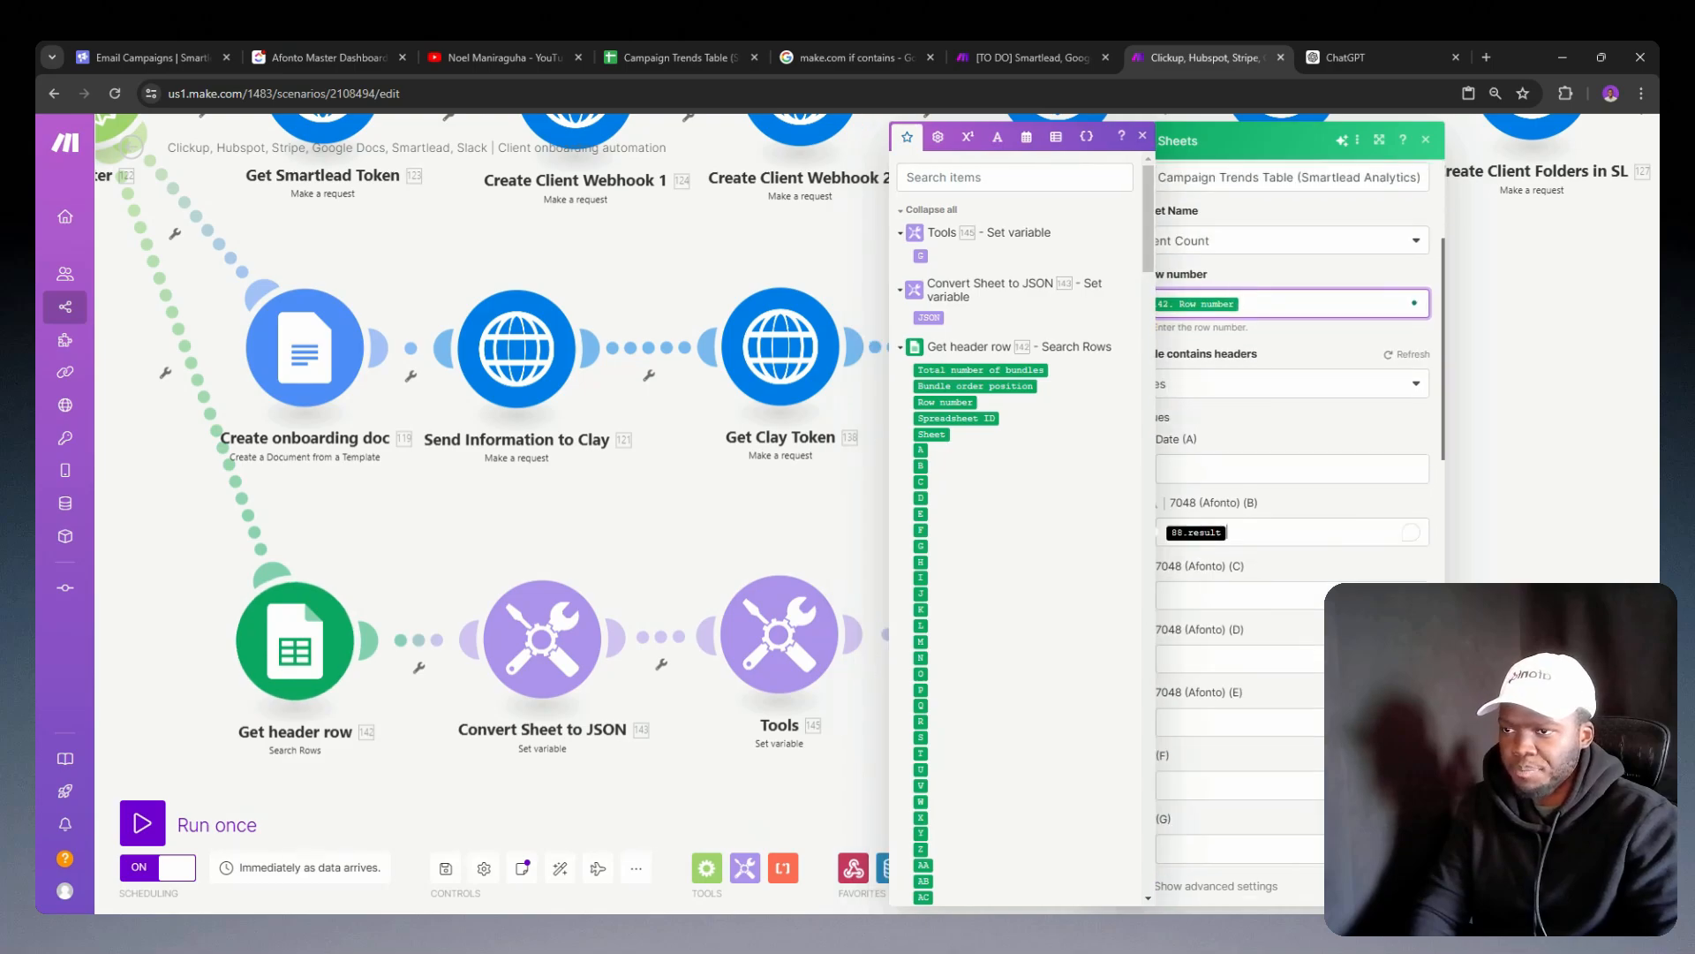
key(BackSpace)
click(1293, 512)
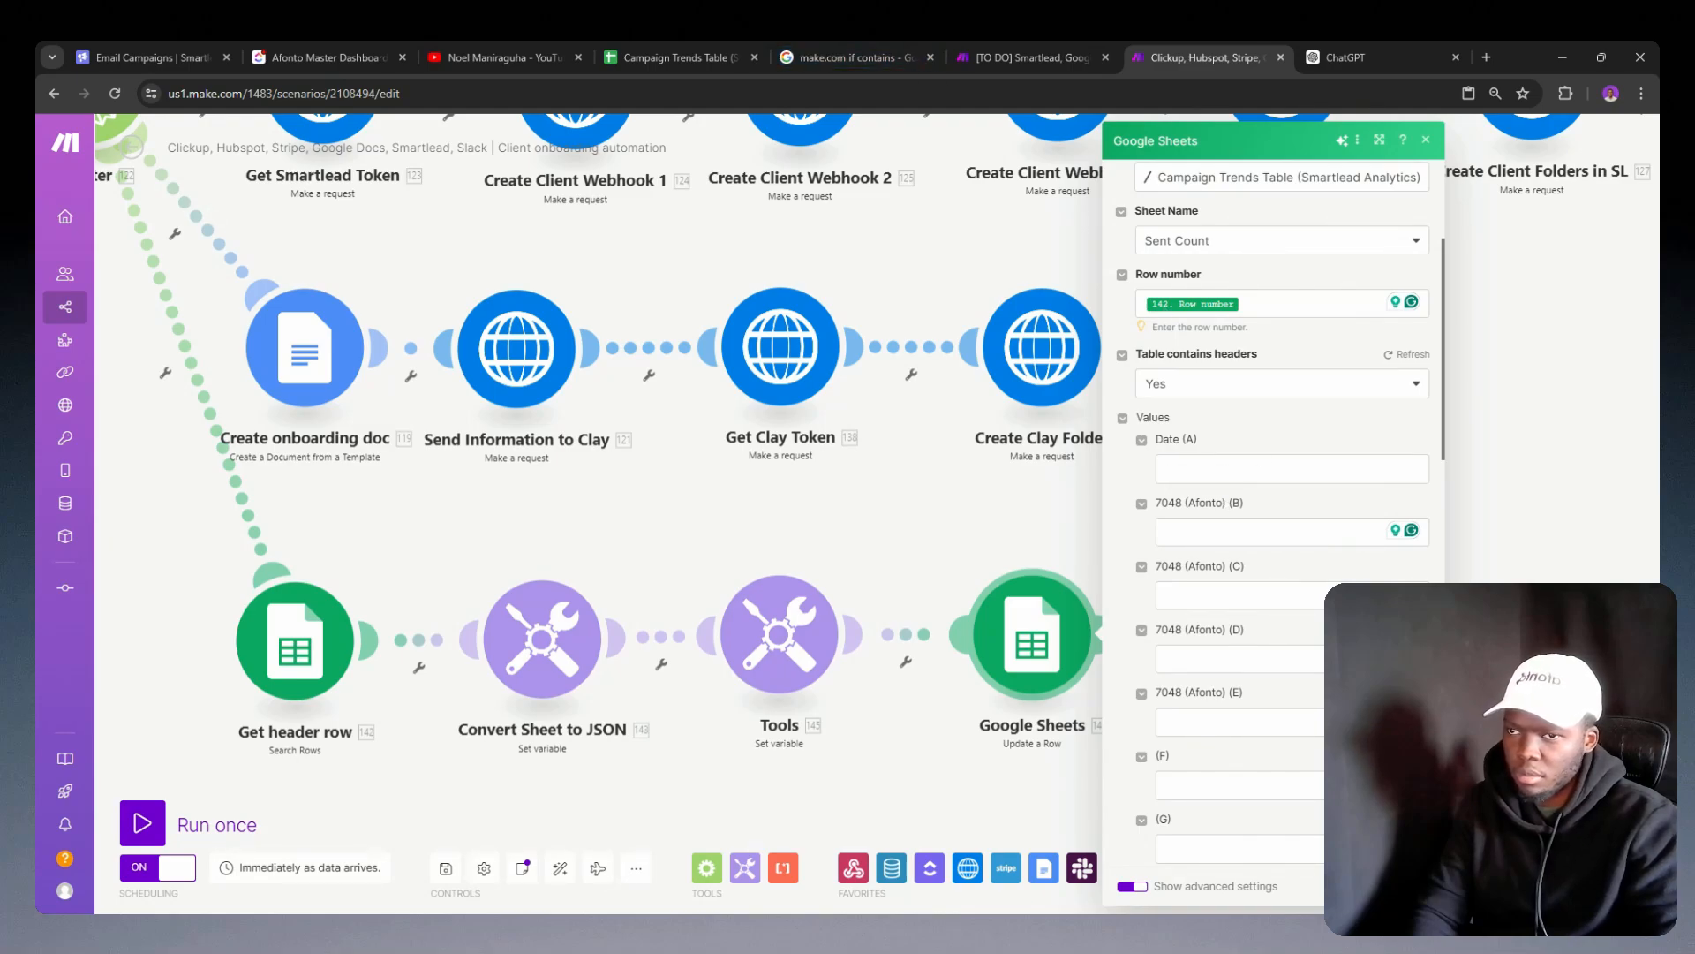
Step: Insert an if function with empty arguments as the column B value and save the Update a Row module
click(1276, 532)
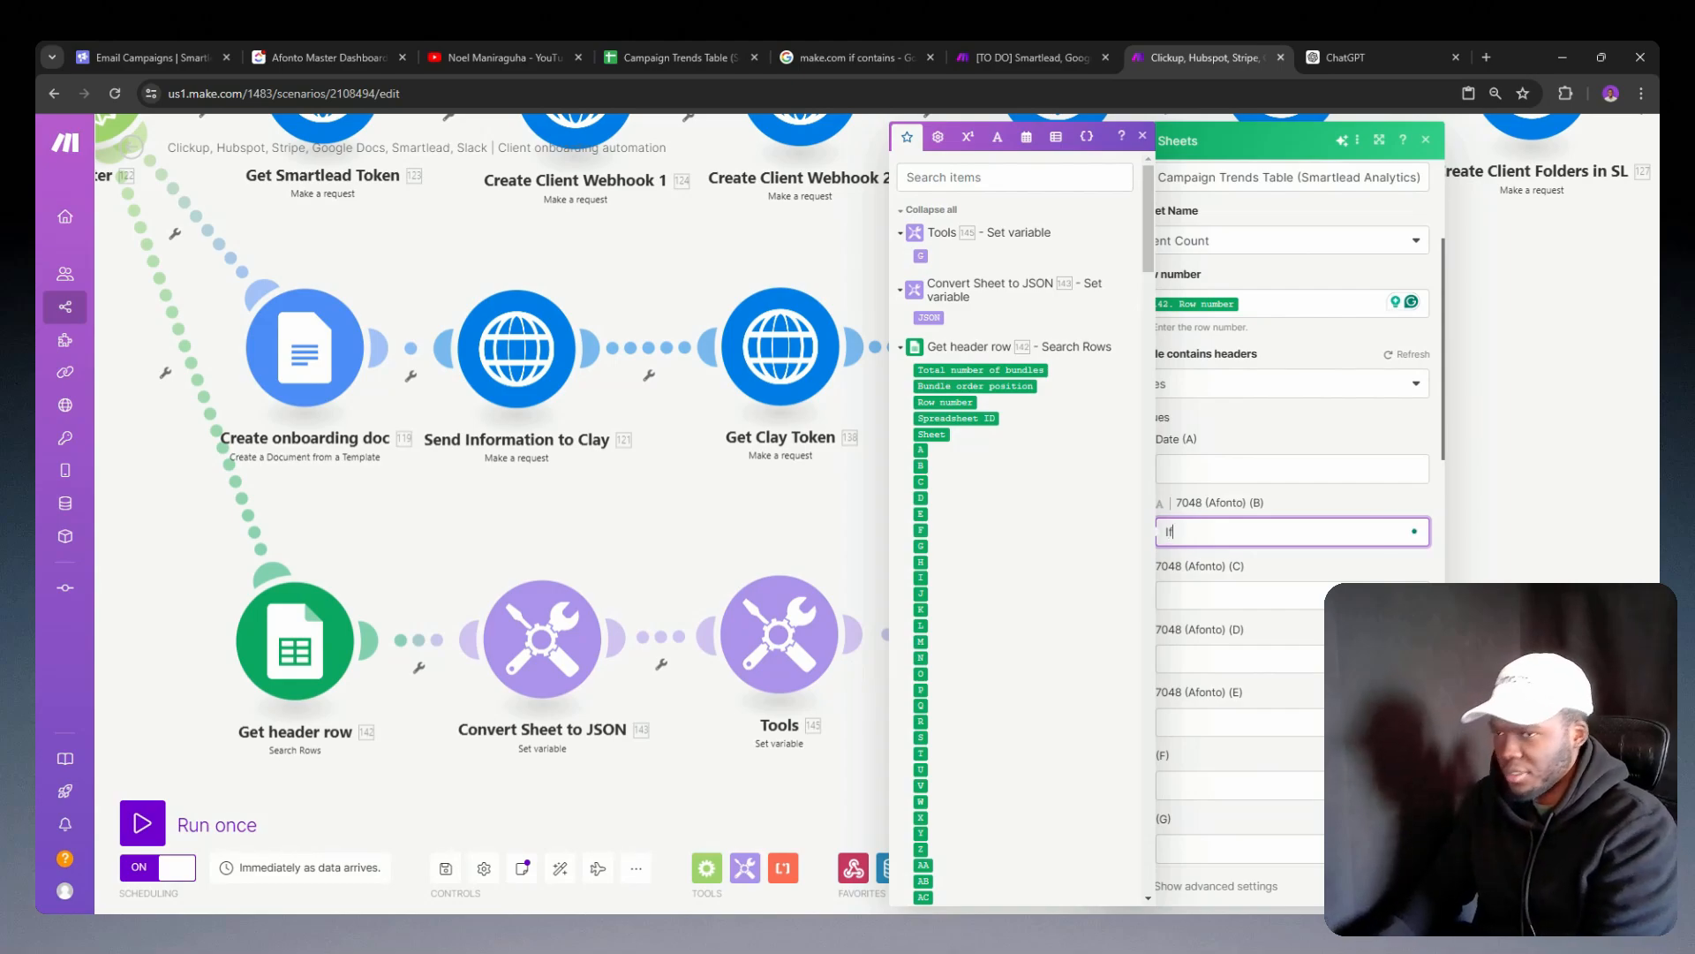
click(938, 137)
click(959, 545)
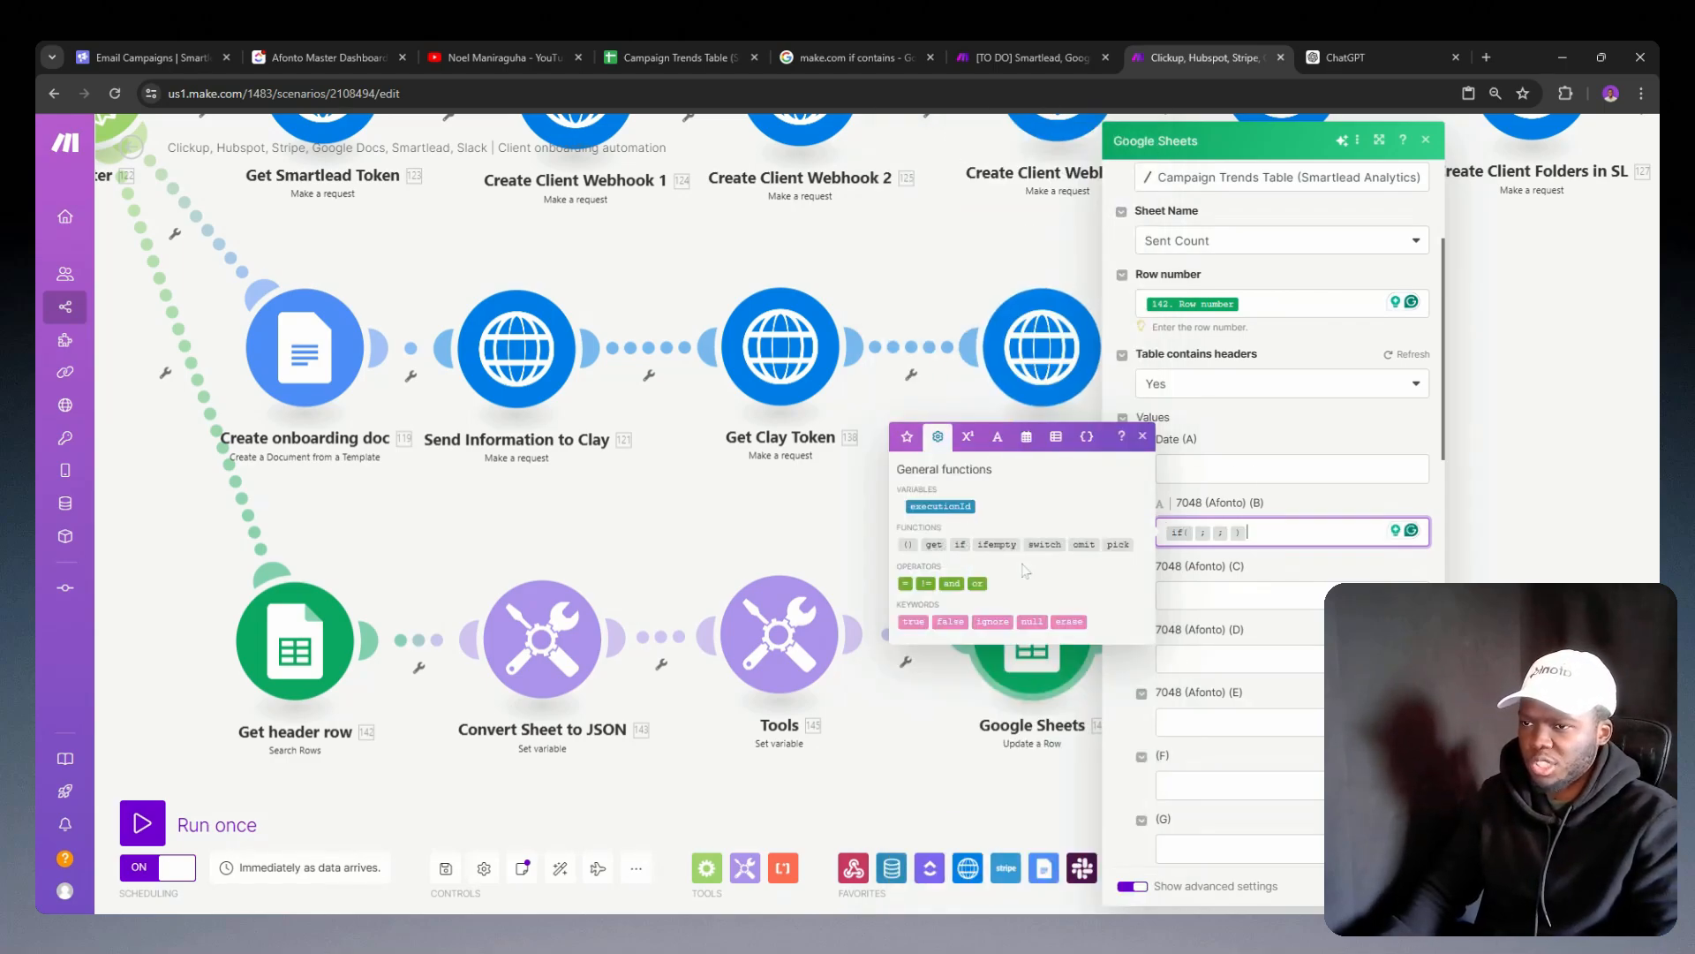
click(1194, 533)
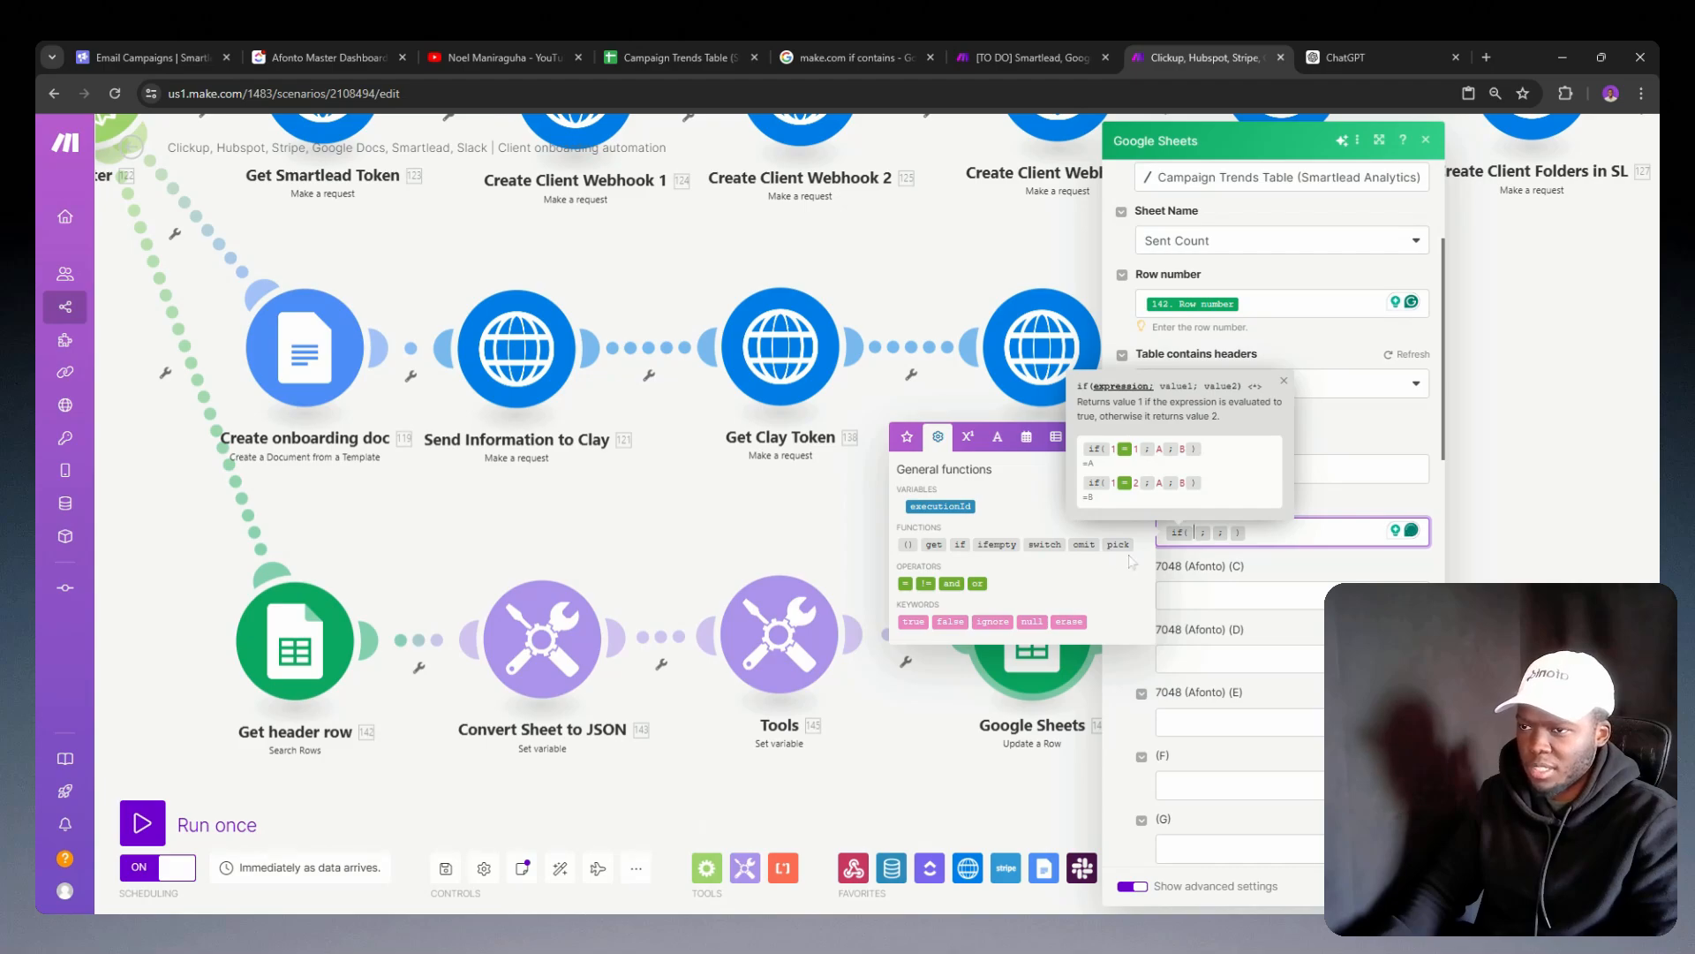
click(907, 436)
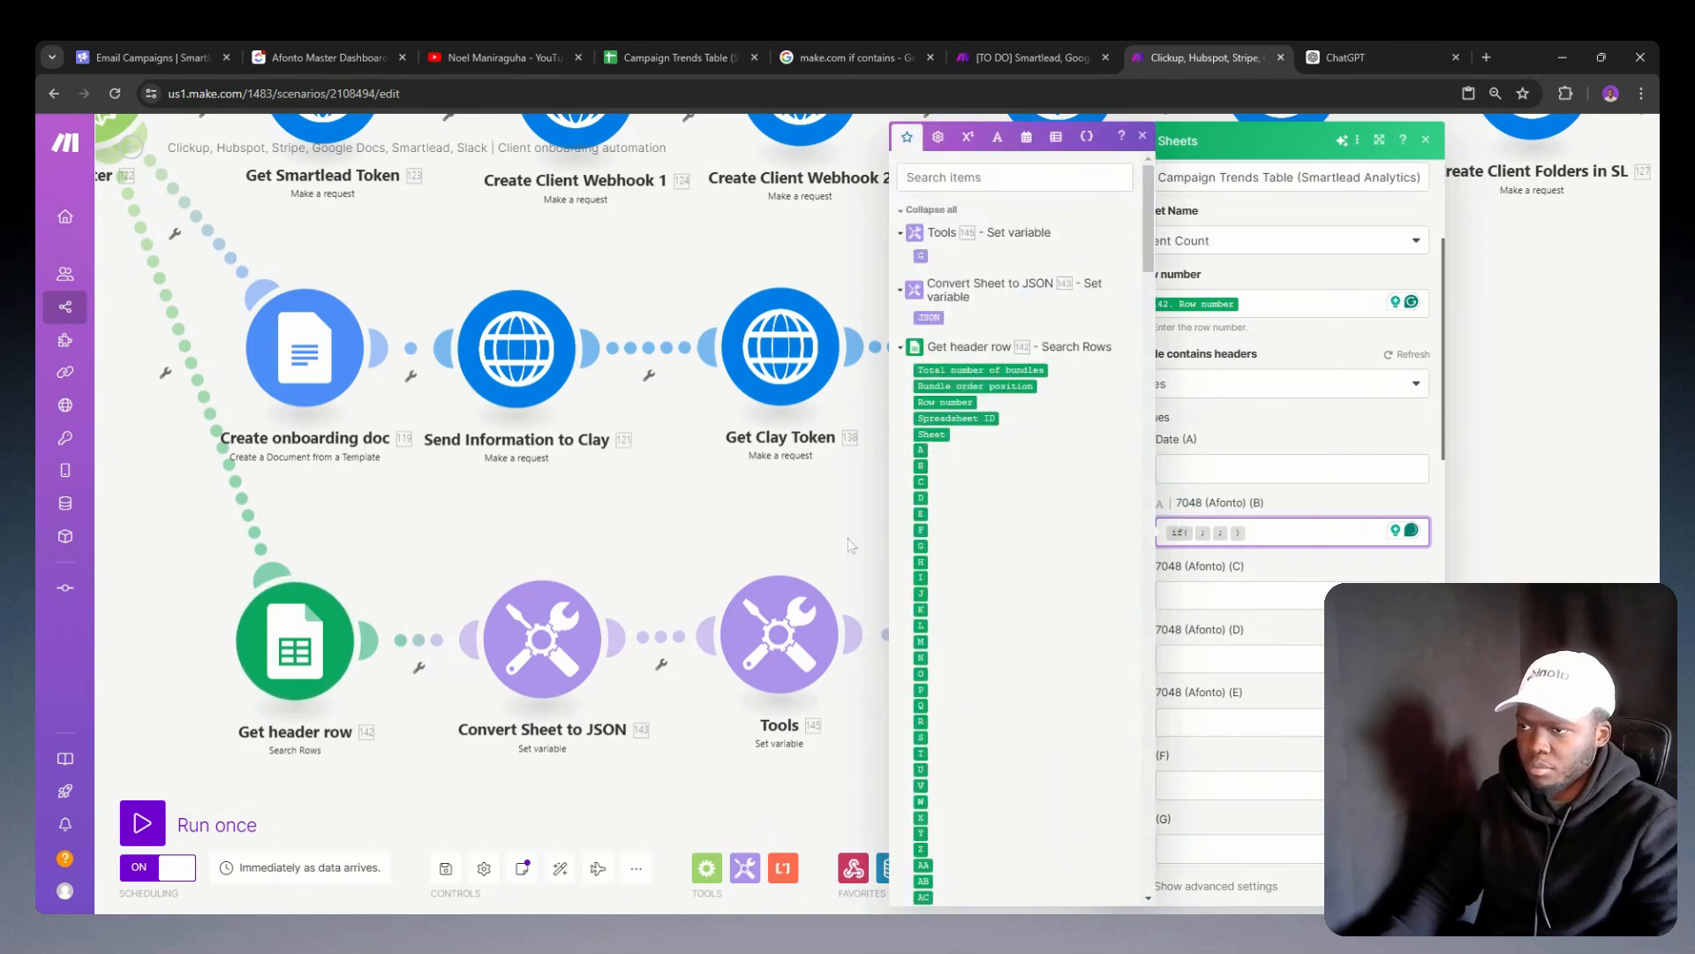
click(1402, 885)
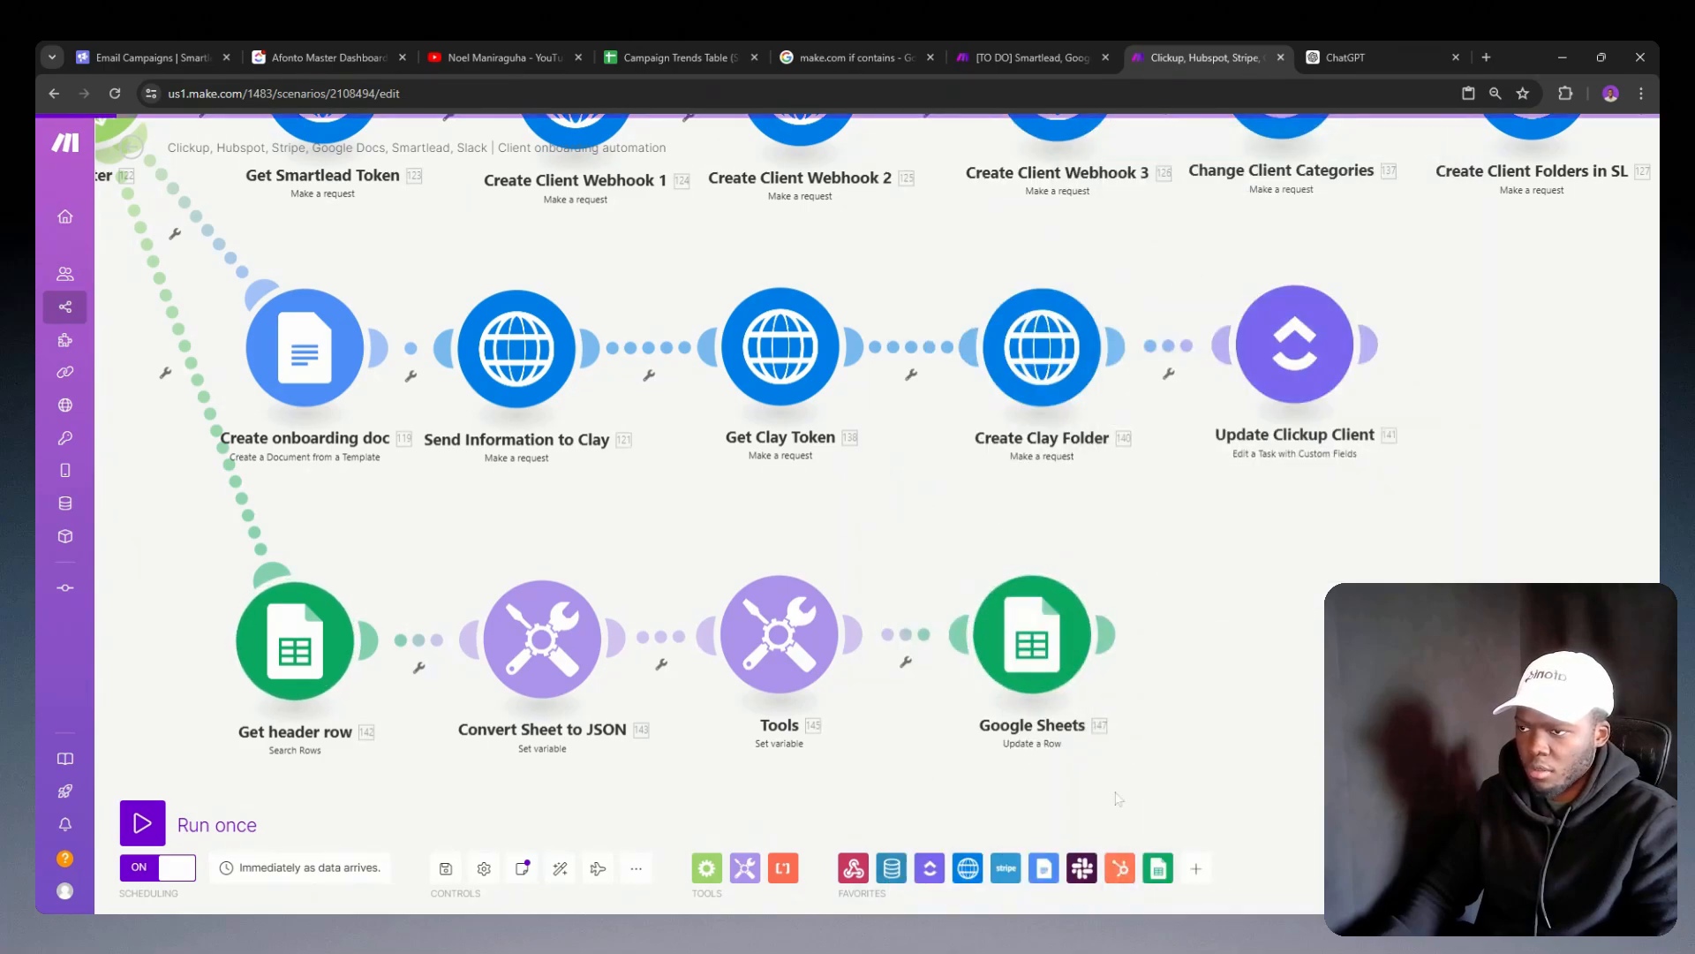
Step: Rename the Set variable module after Convert Sheet to JSON as "Get Empty Column #"
right_click(797, 637)
click(841, 722)
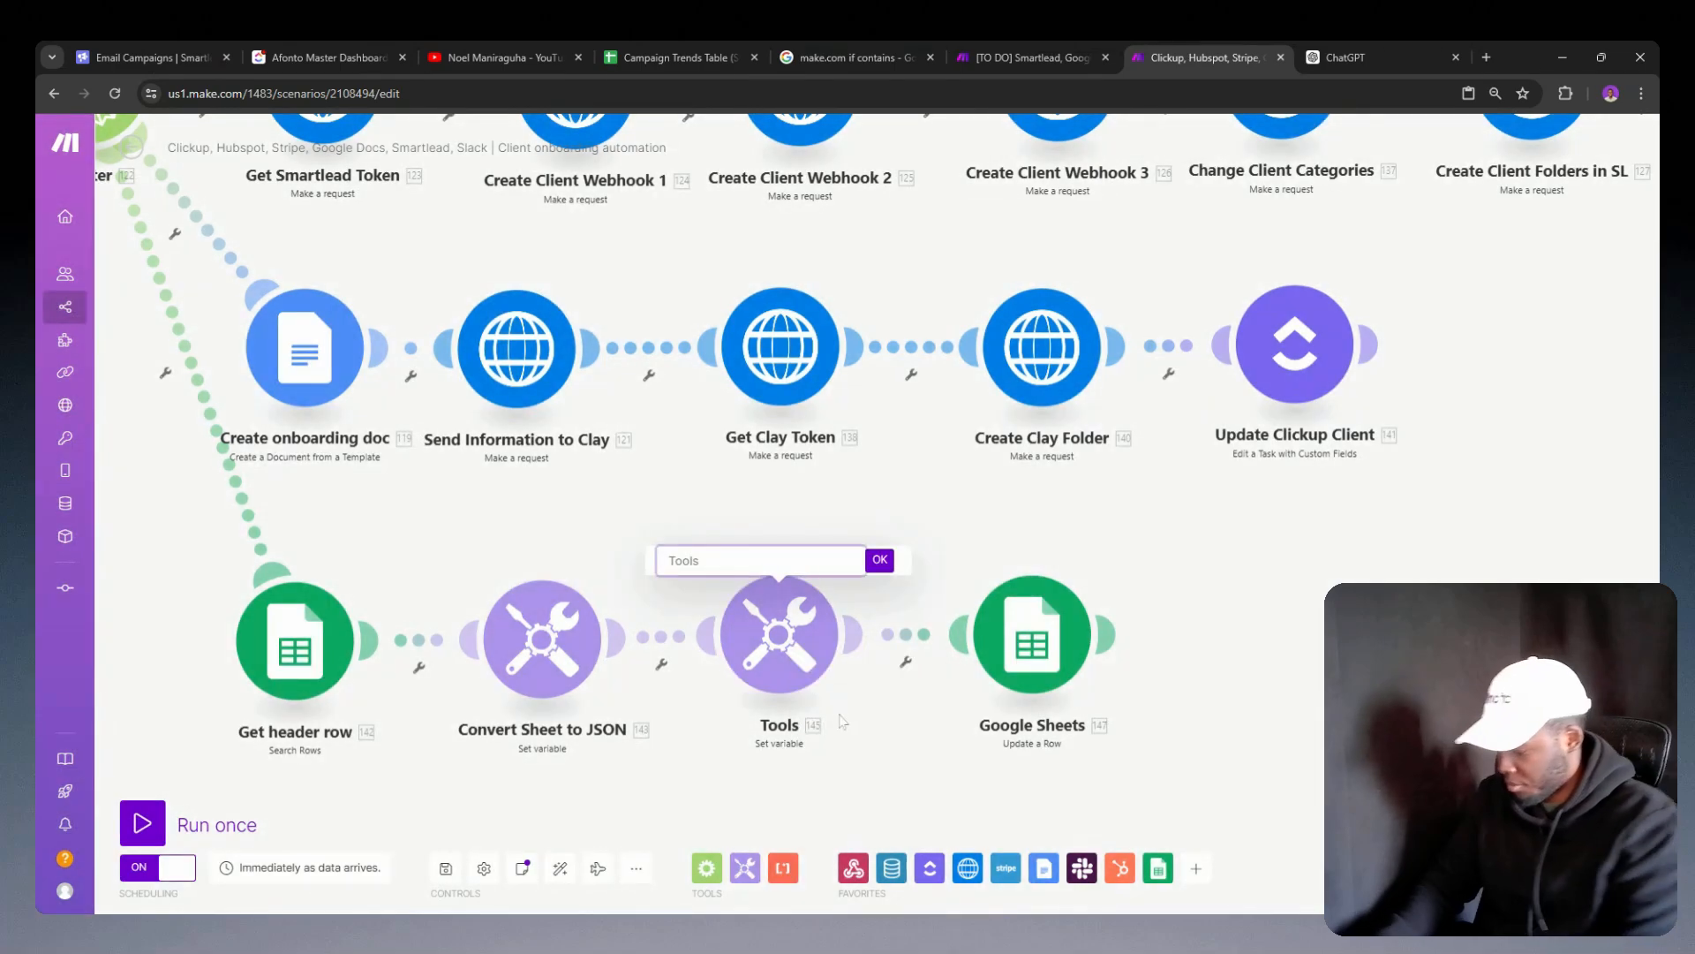
text(Get Empty row)
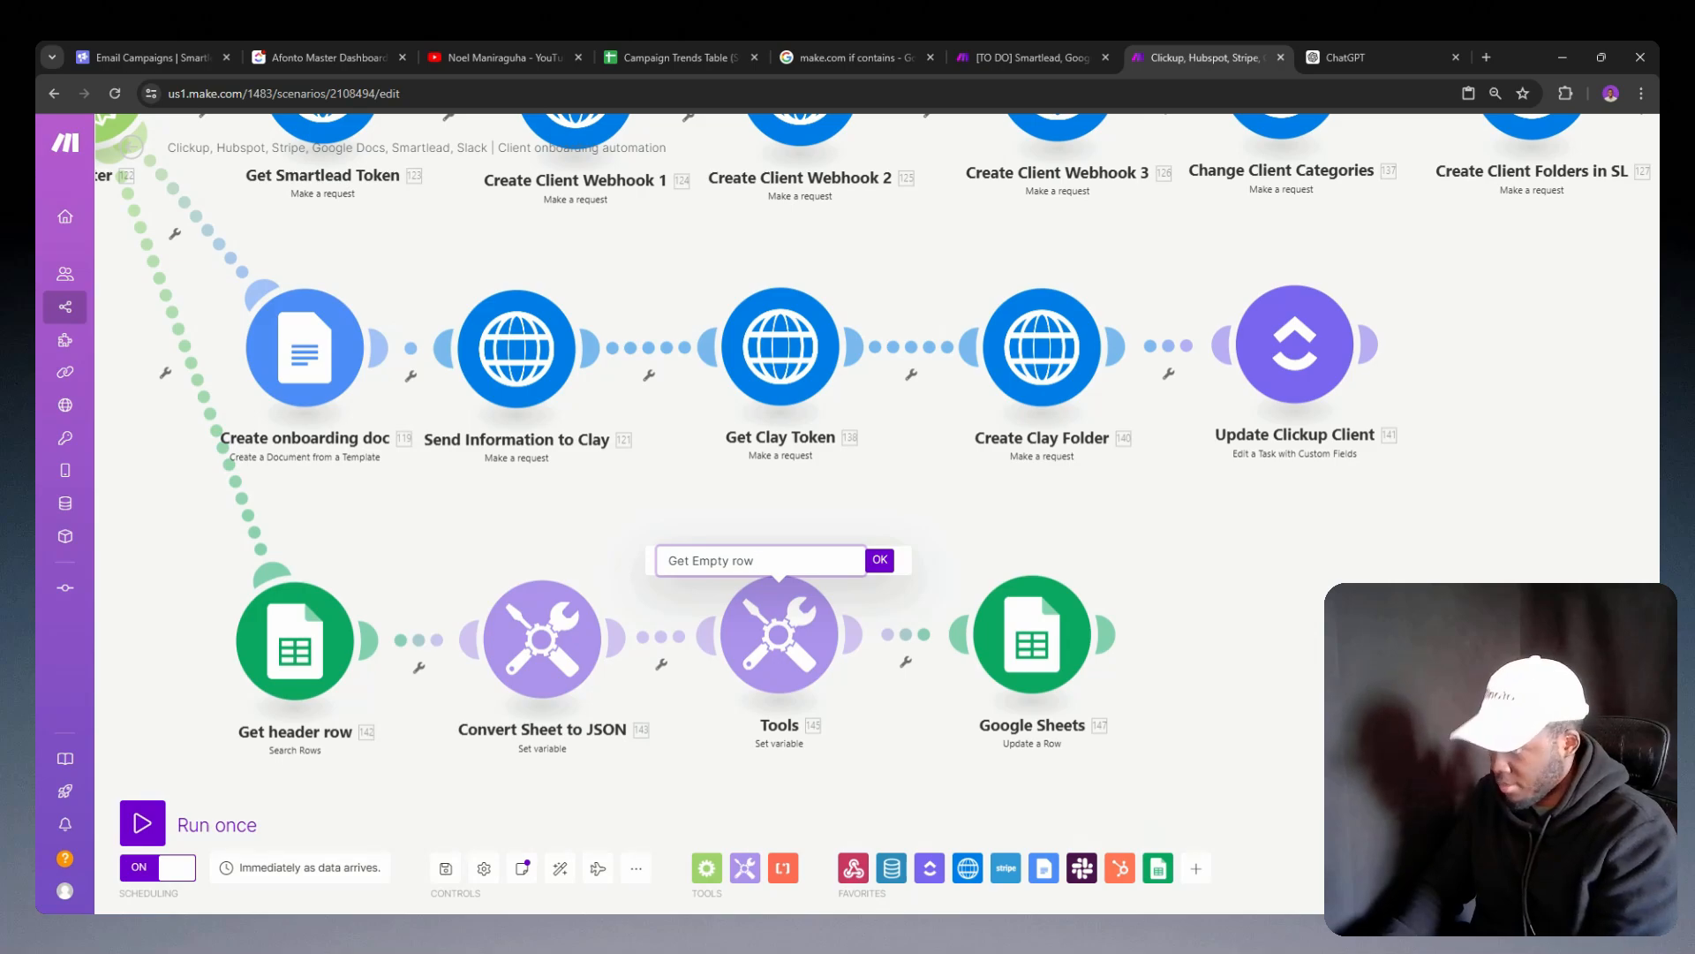
key(BackSpace)
key(BackSpace)
key(BackSpace)
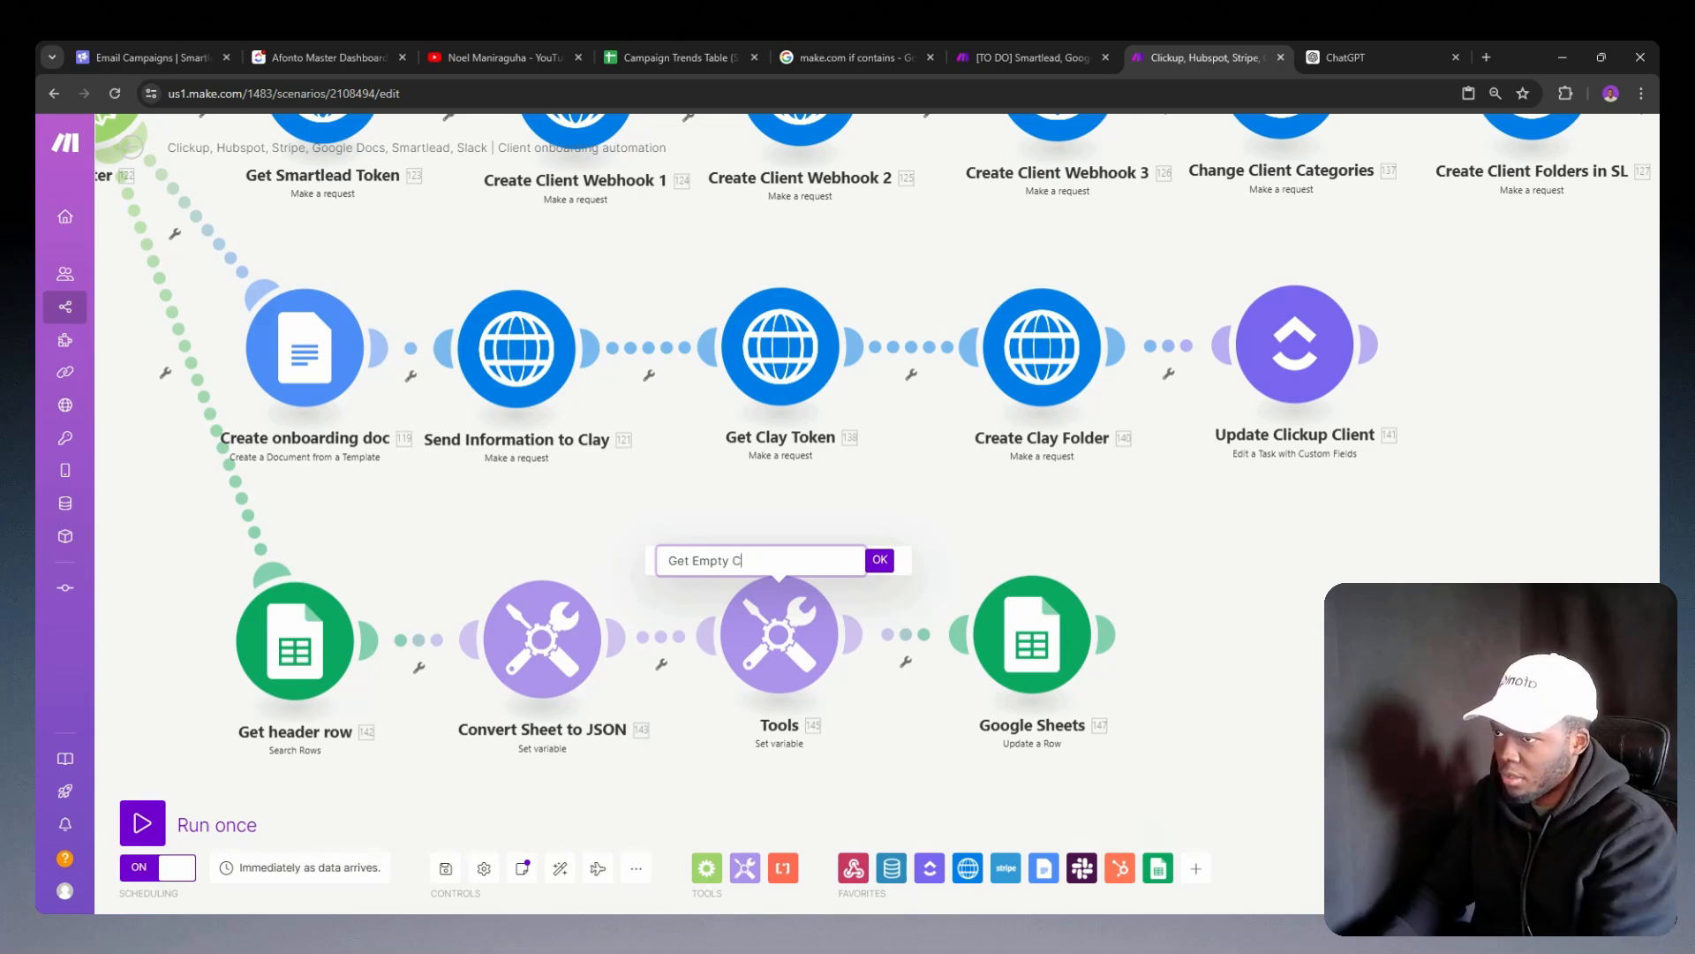
text(Column)
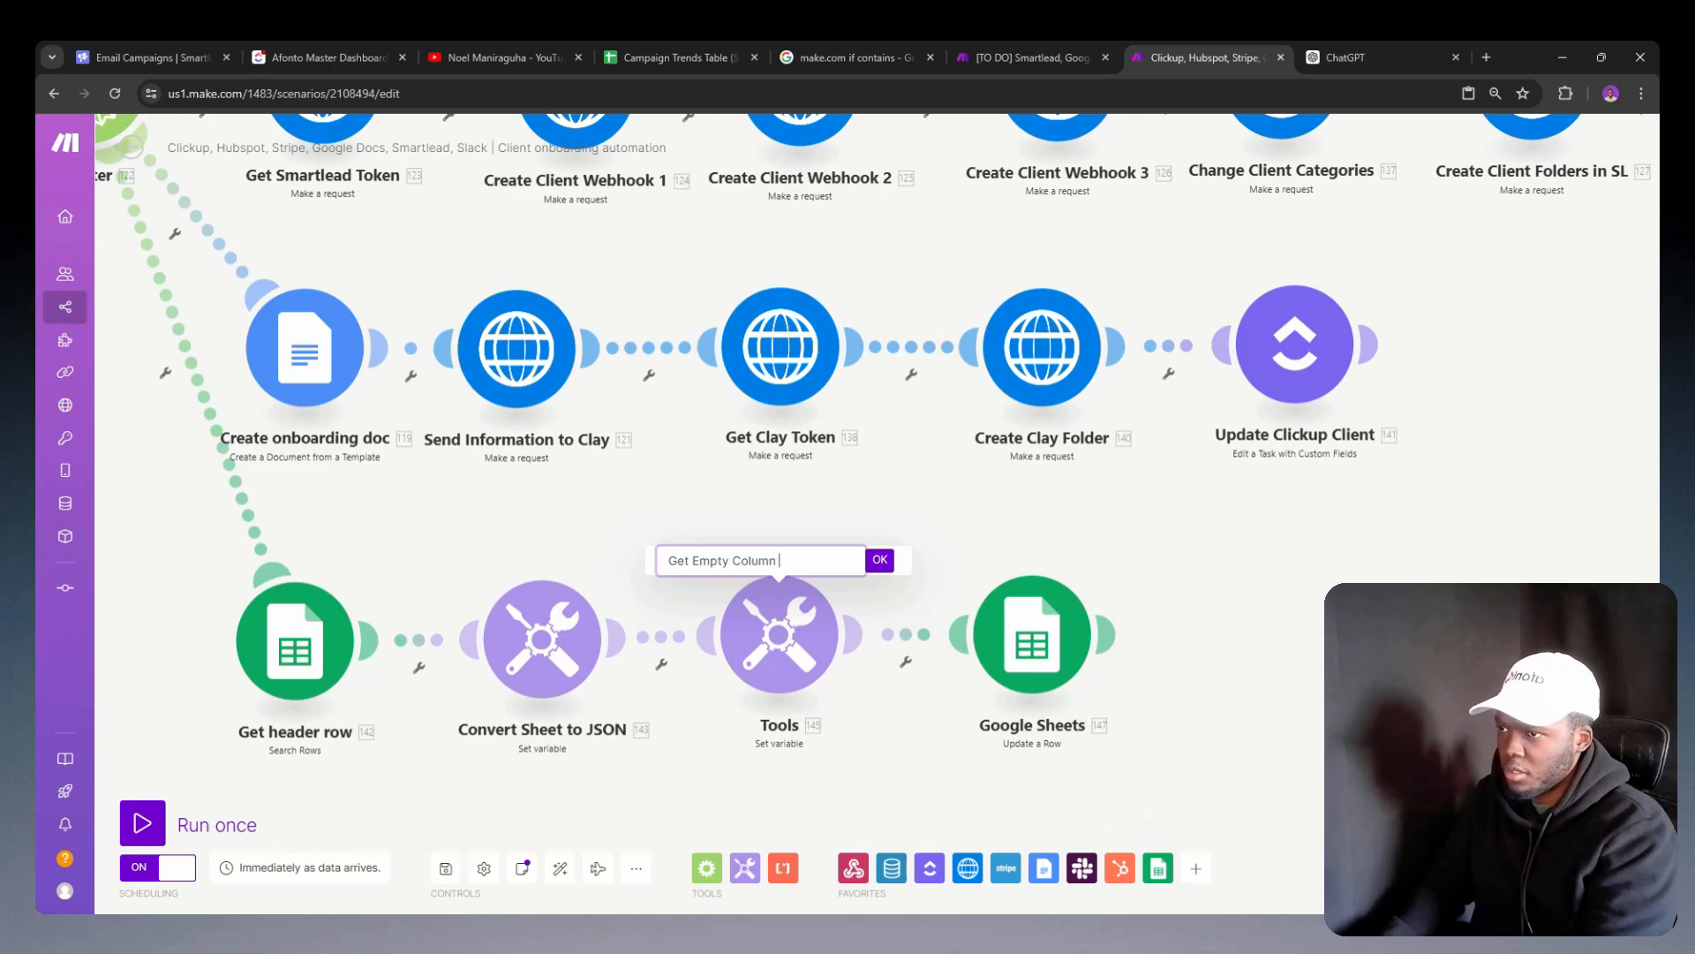
text( #)
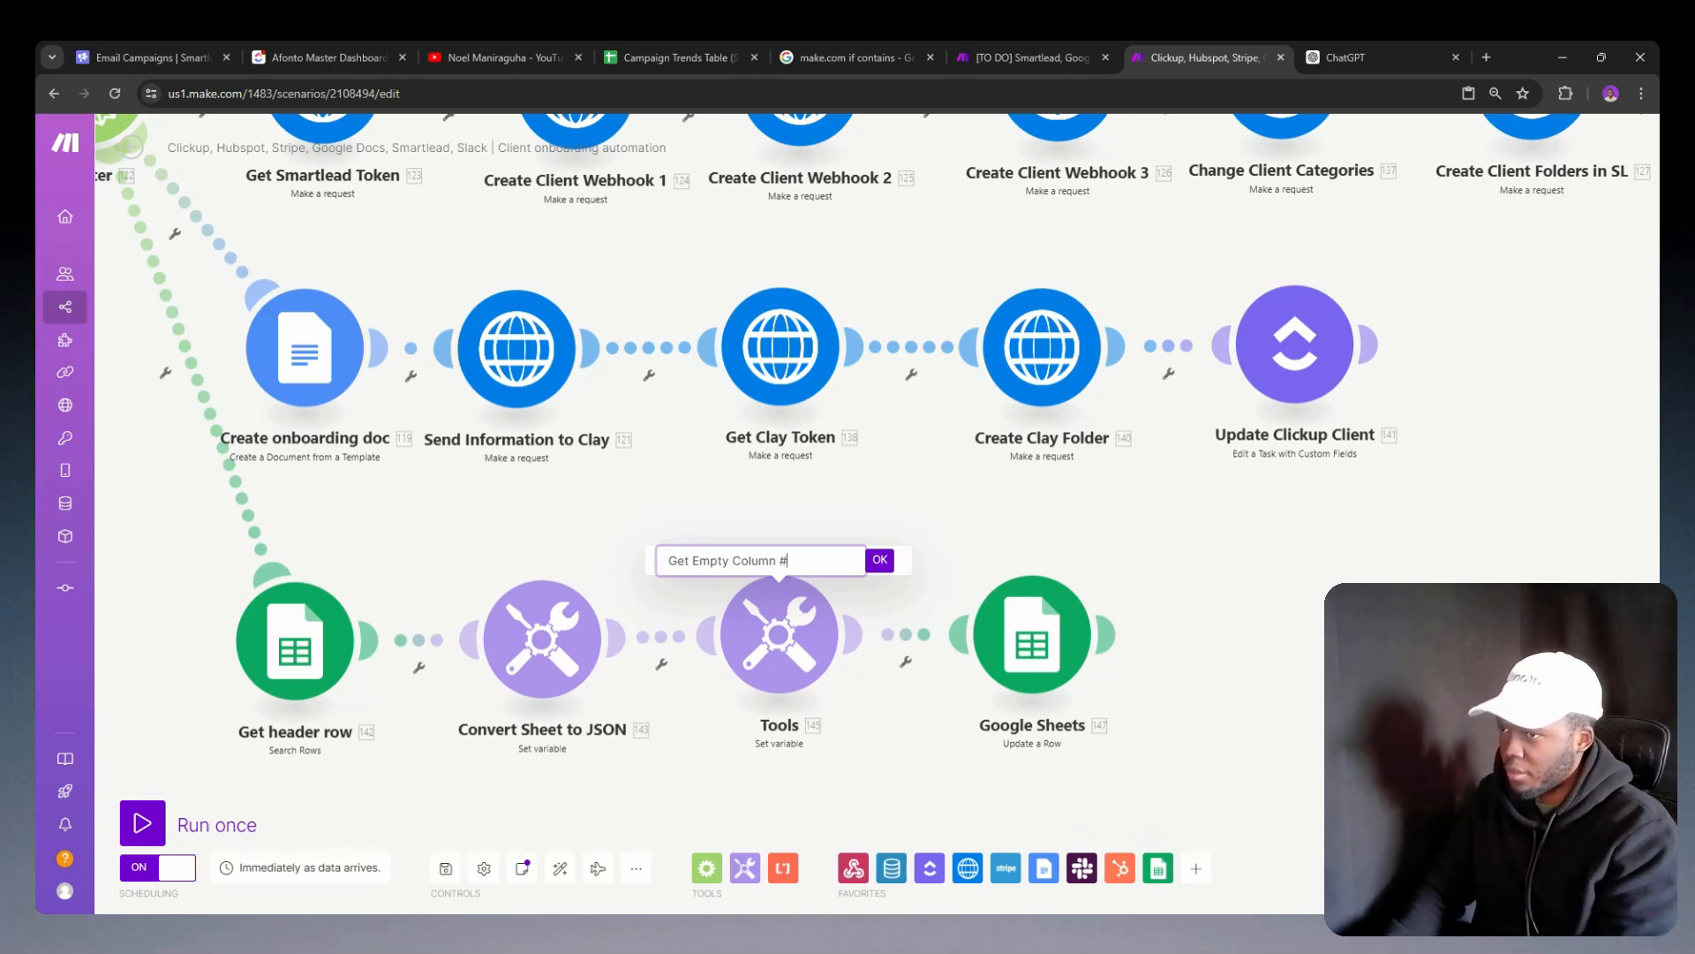
key(Return)
Step: Insert Get Empty Column #'s G variable as the condition of the column B if function in the Update a Row module
click(1082, 636)
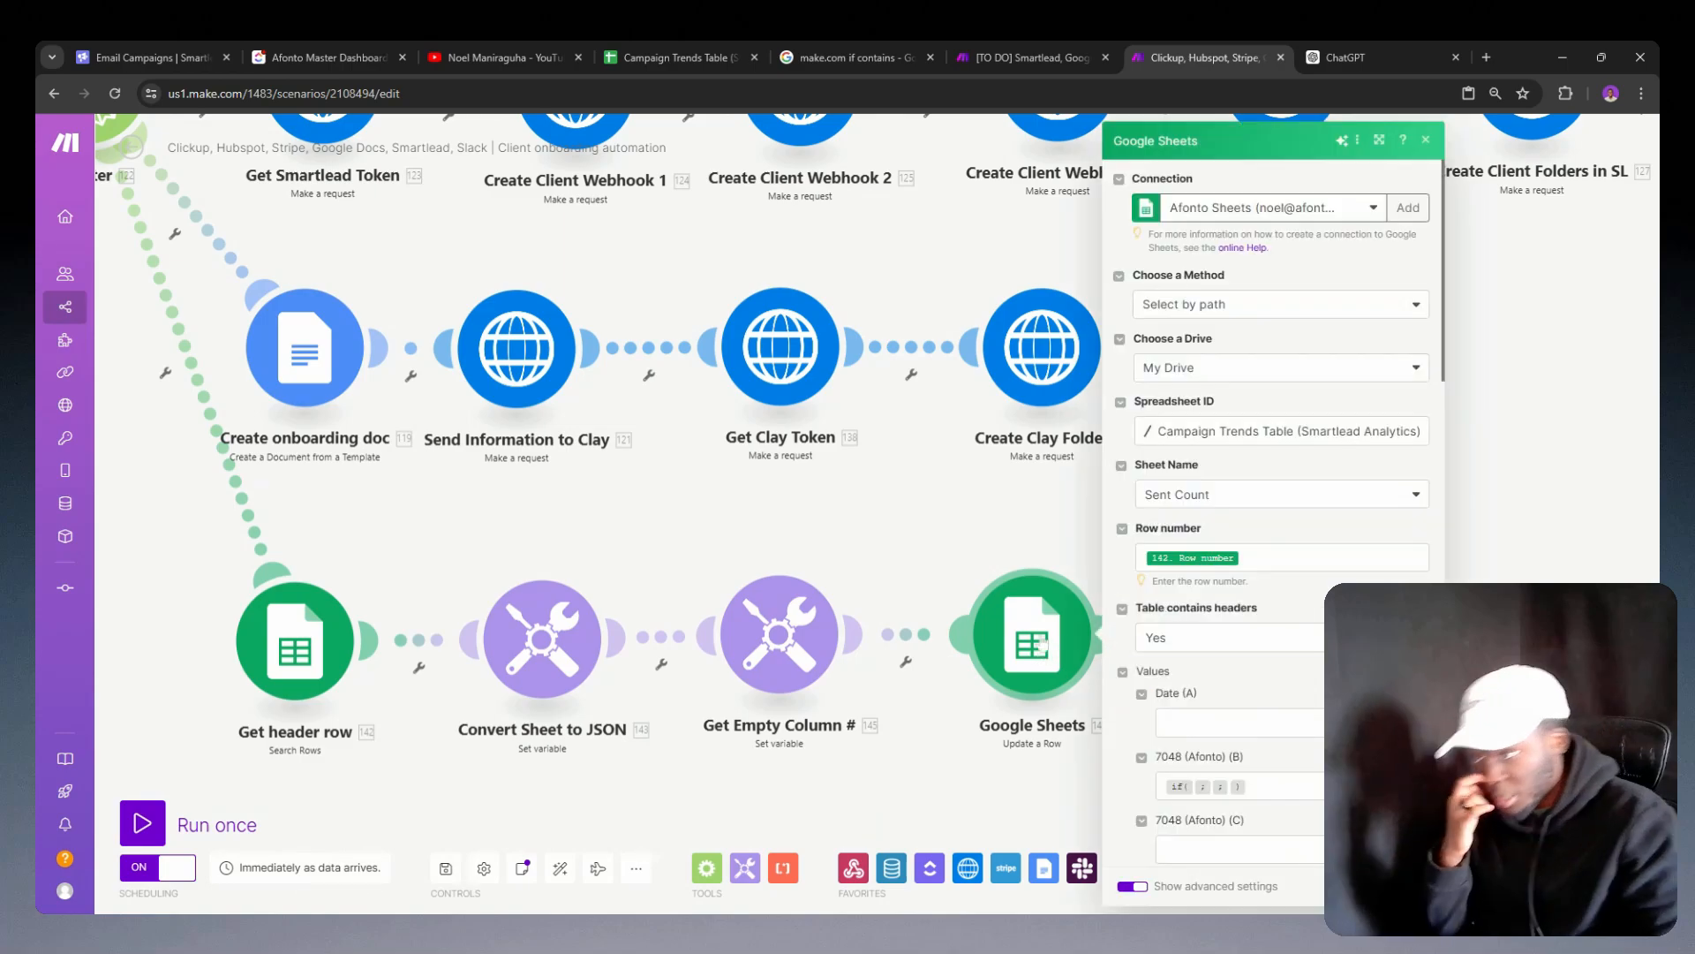
scroll(1261, 594, down, 3)
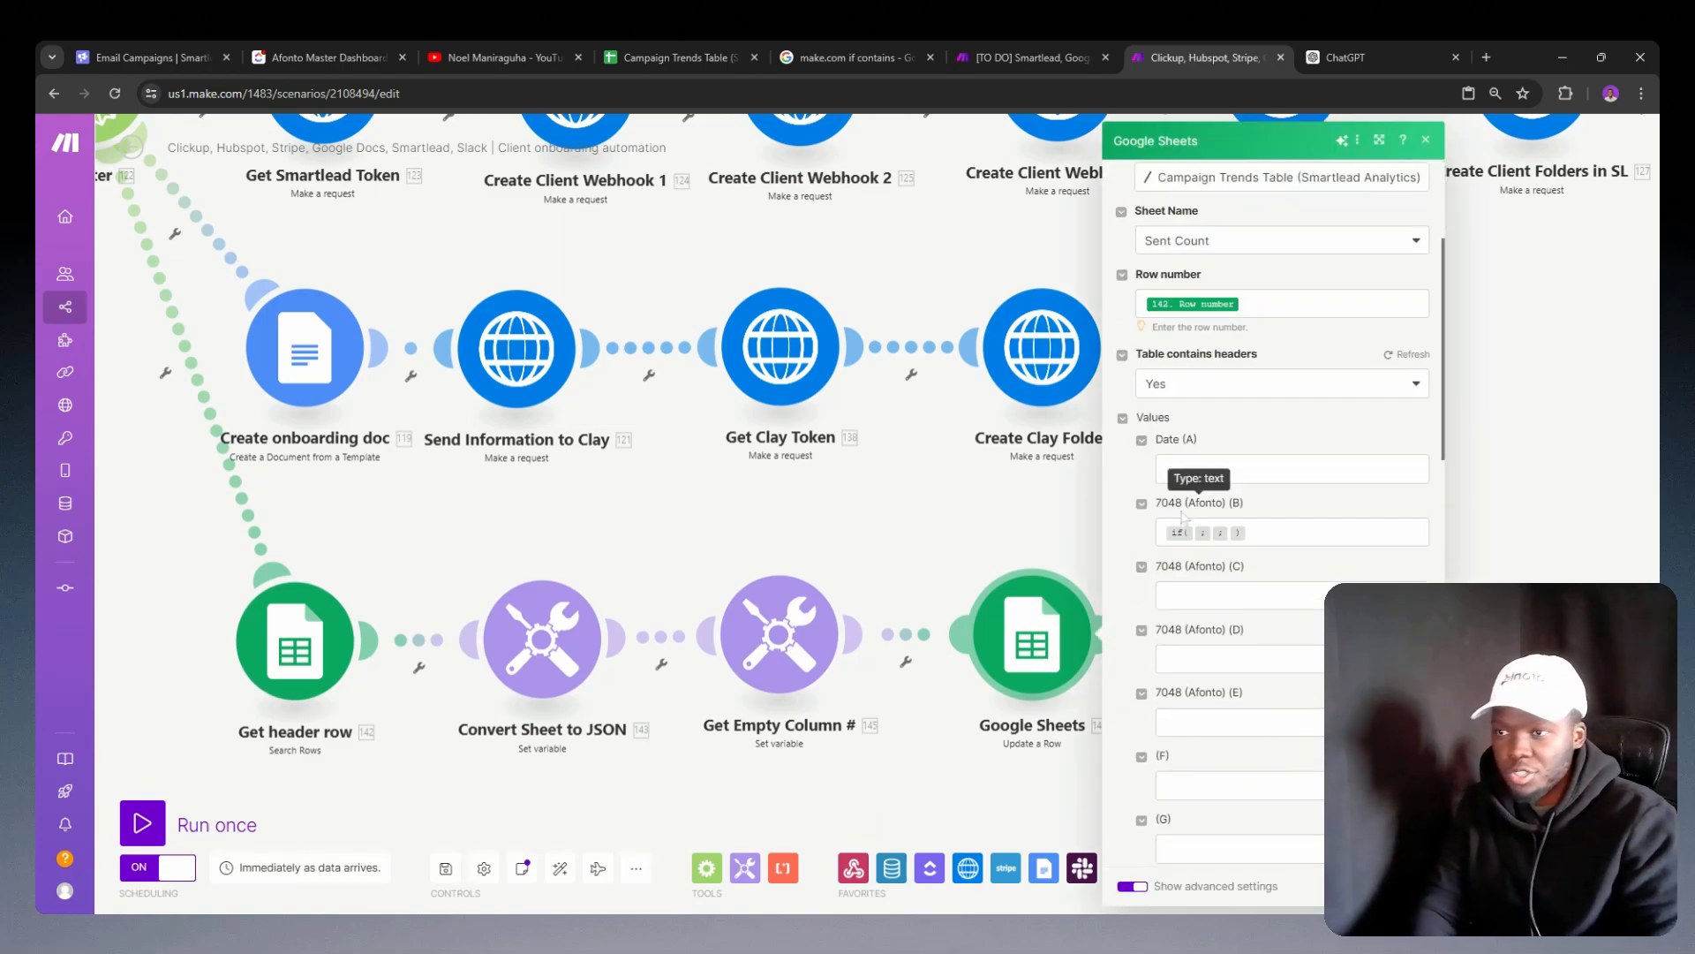
click(1194, 533)
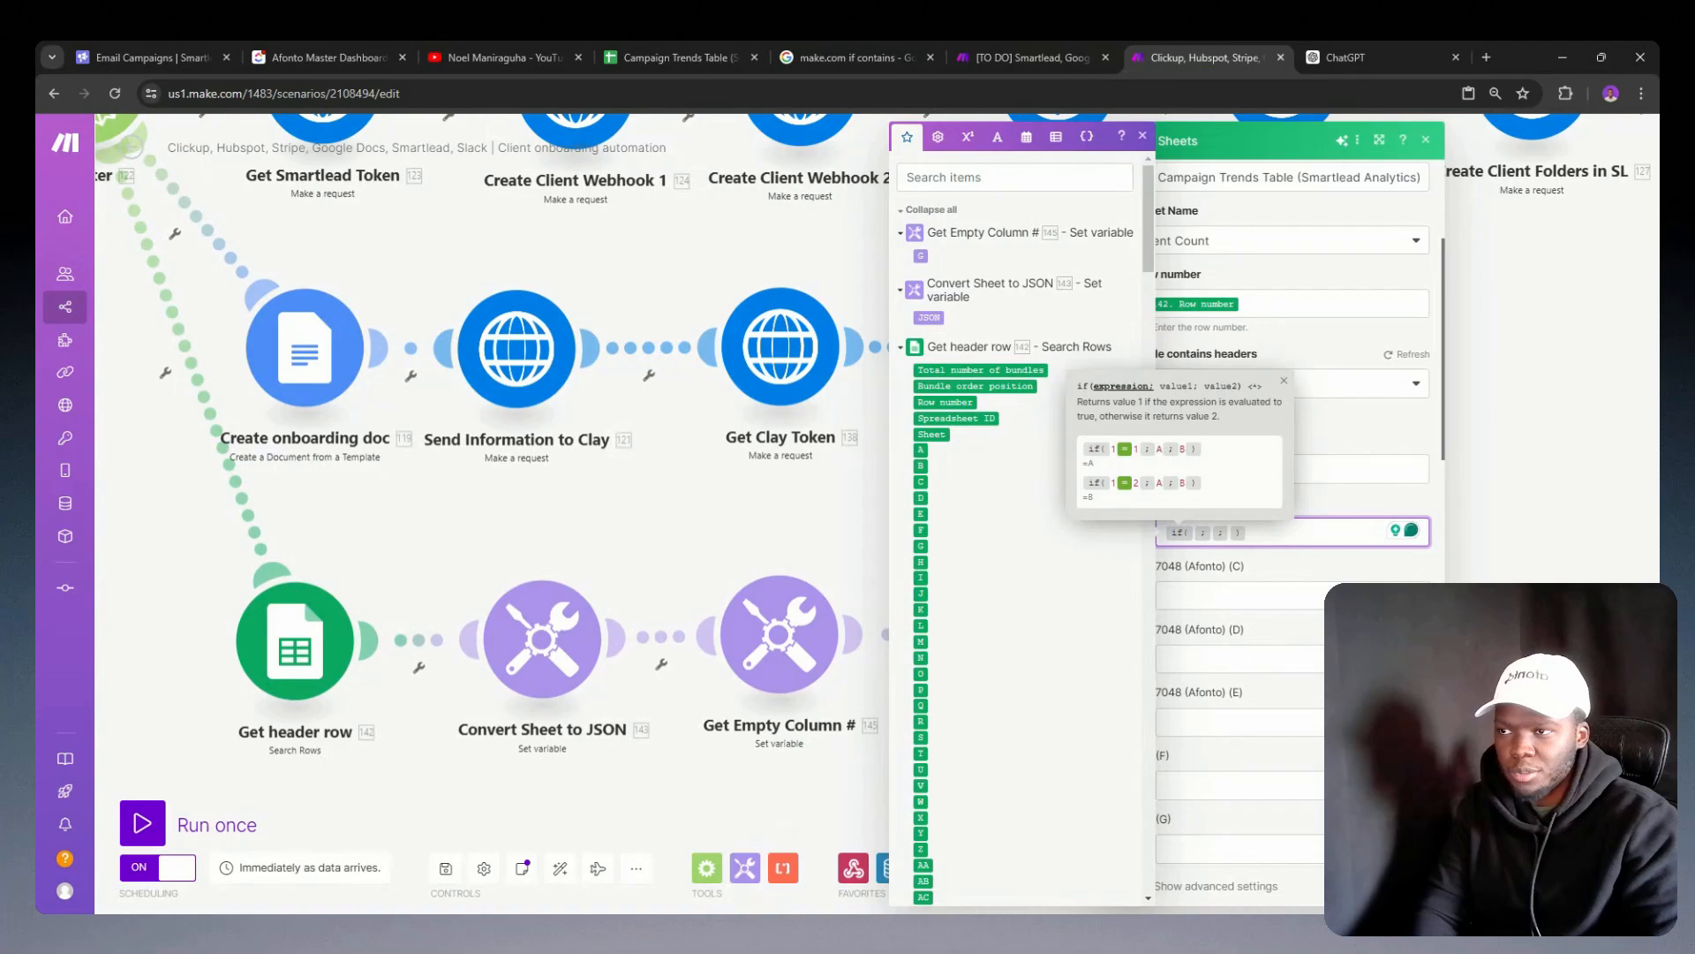
drag(921, 256, 919, 255)
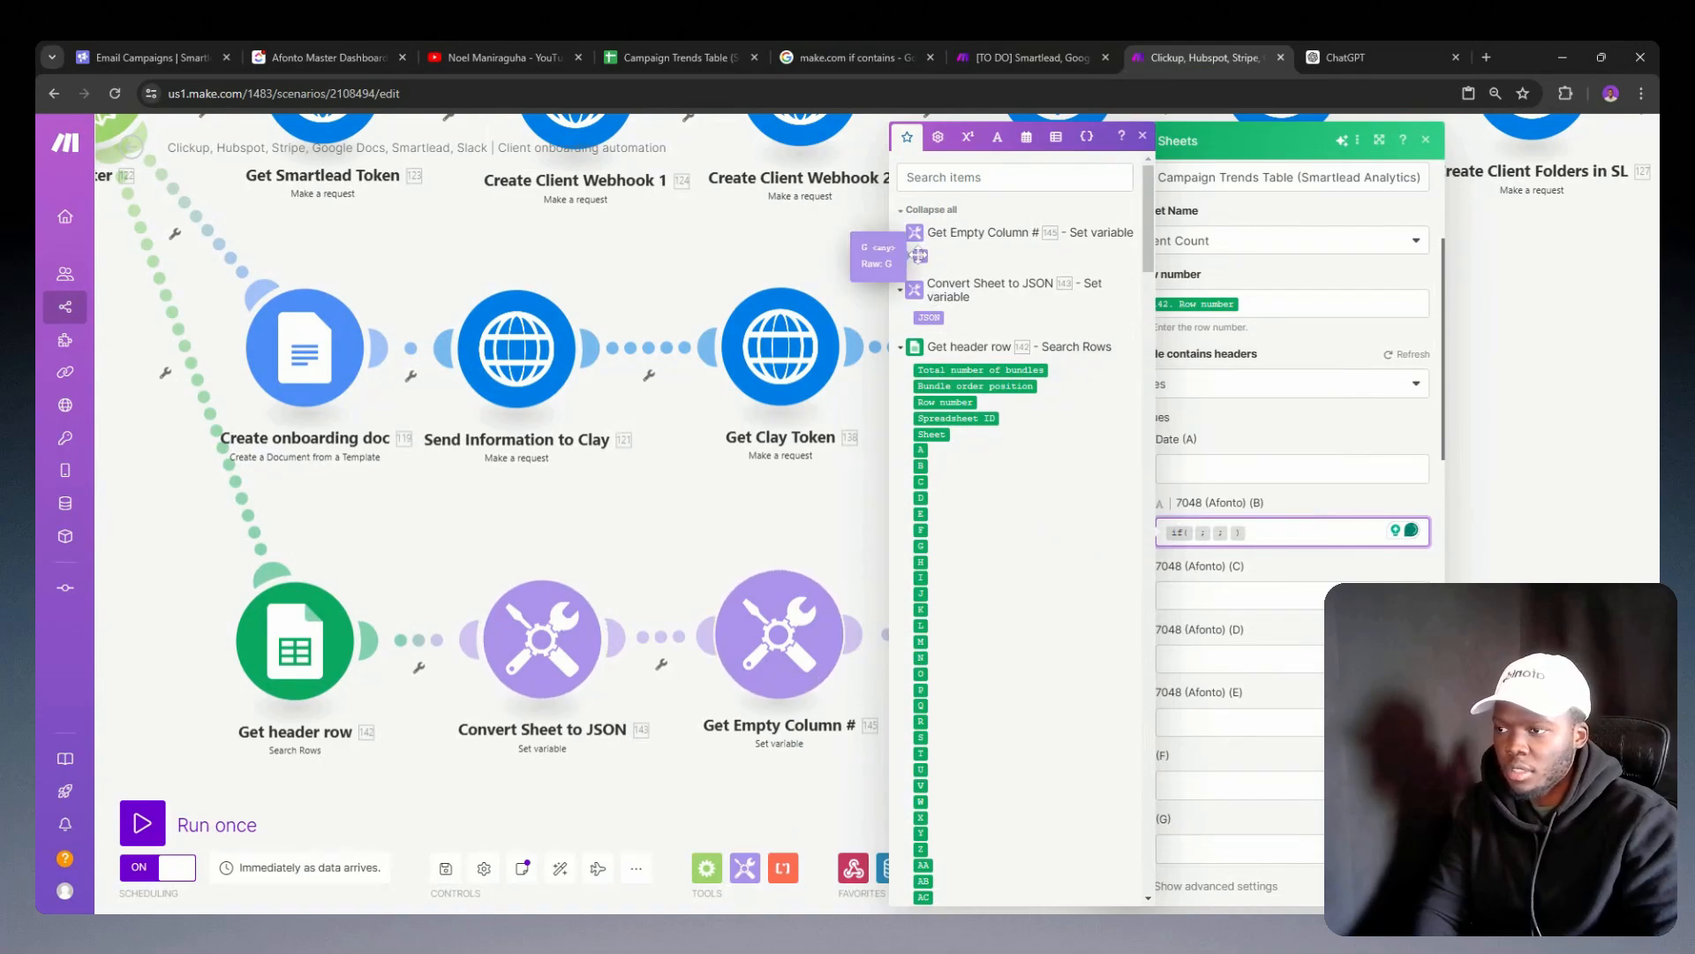
click(919, 255)
Step: Rename the variable in the Get Empty Column # module to "Empty Column" and save the module
click(769, 676)
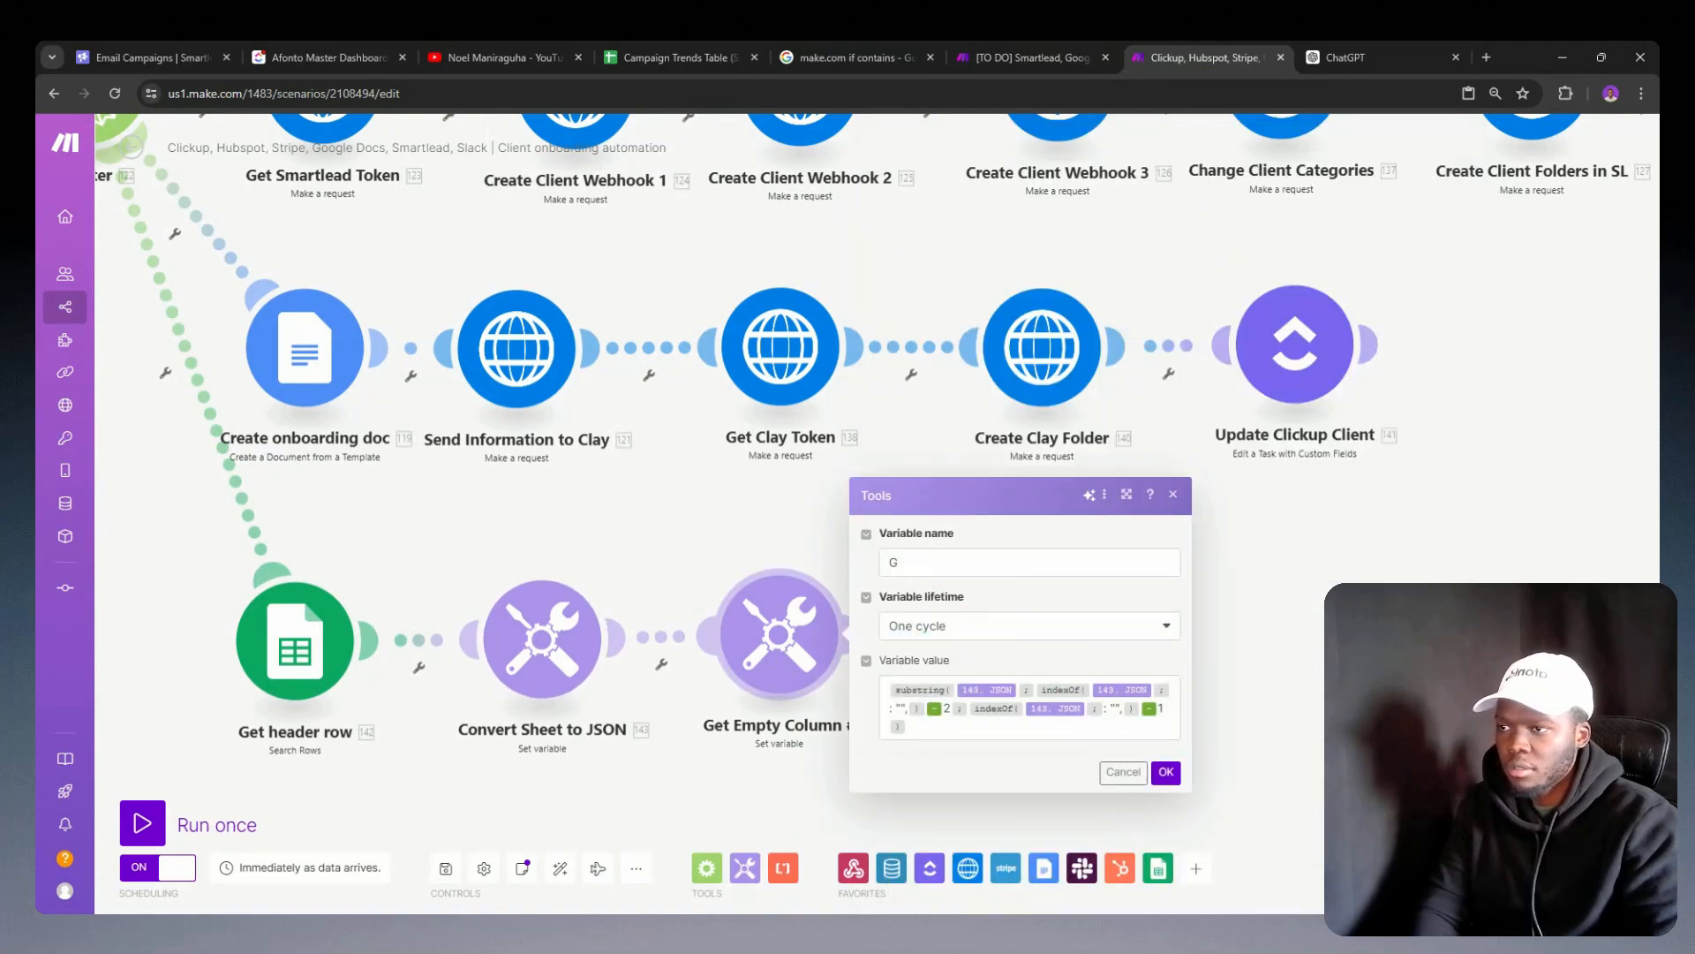
click(989, 562)
key(BackSpace)
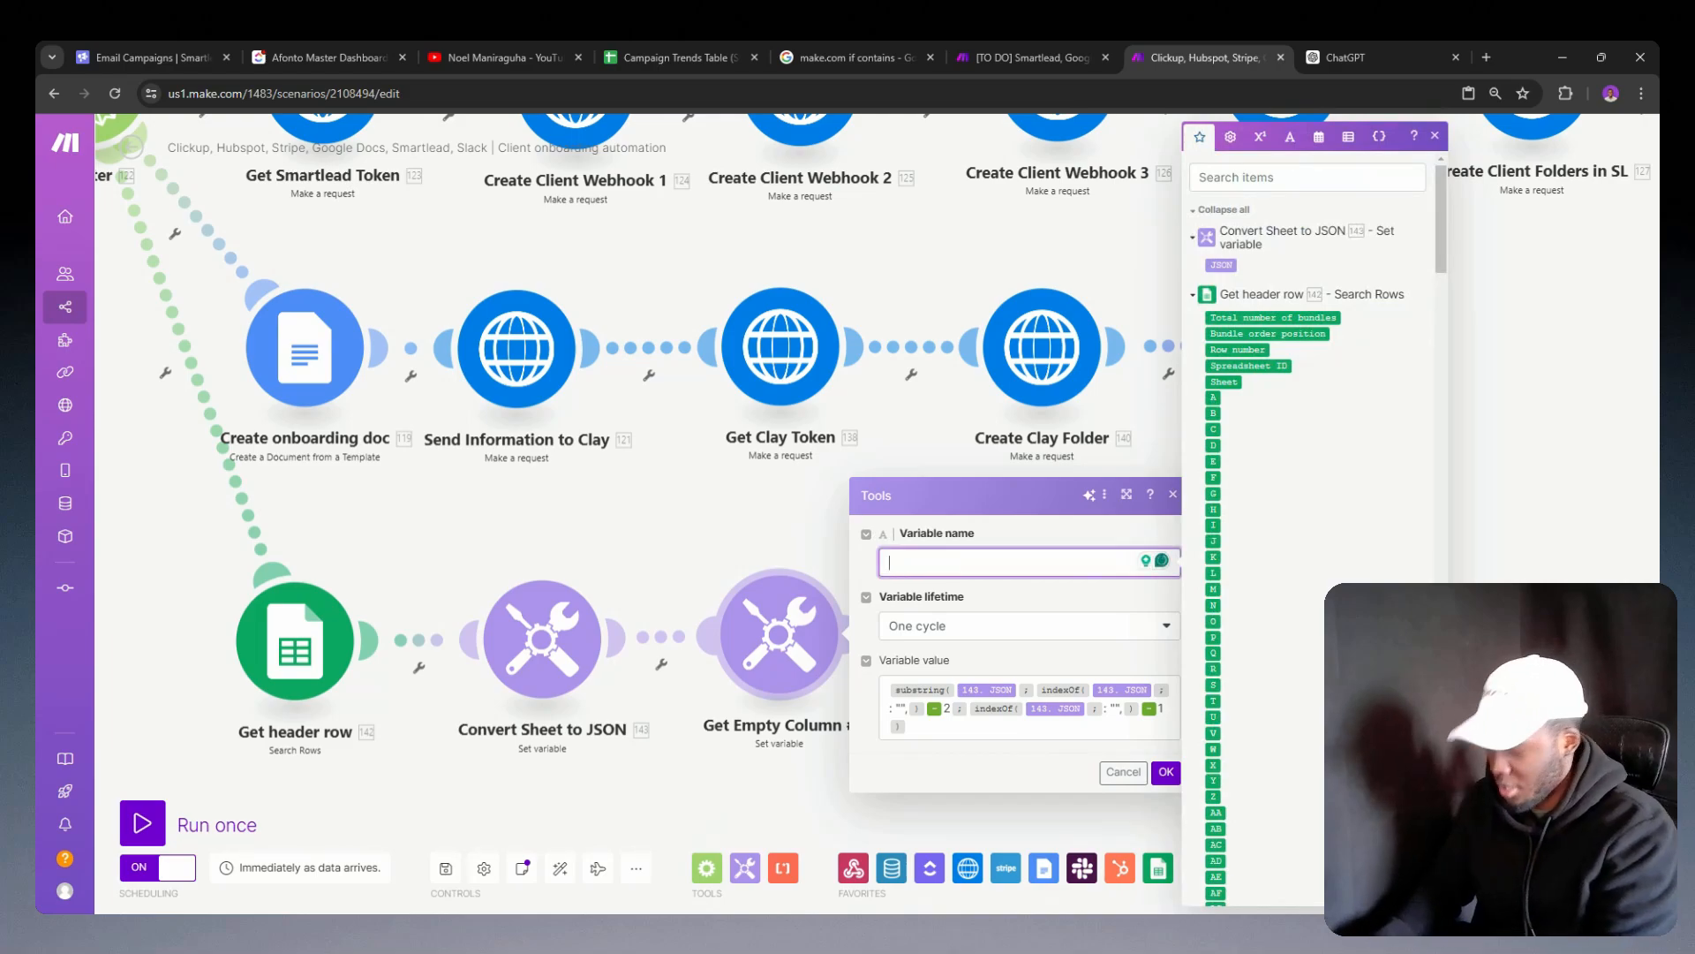
text(Empt)
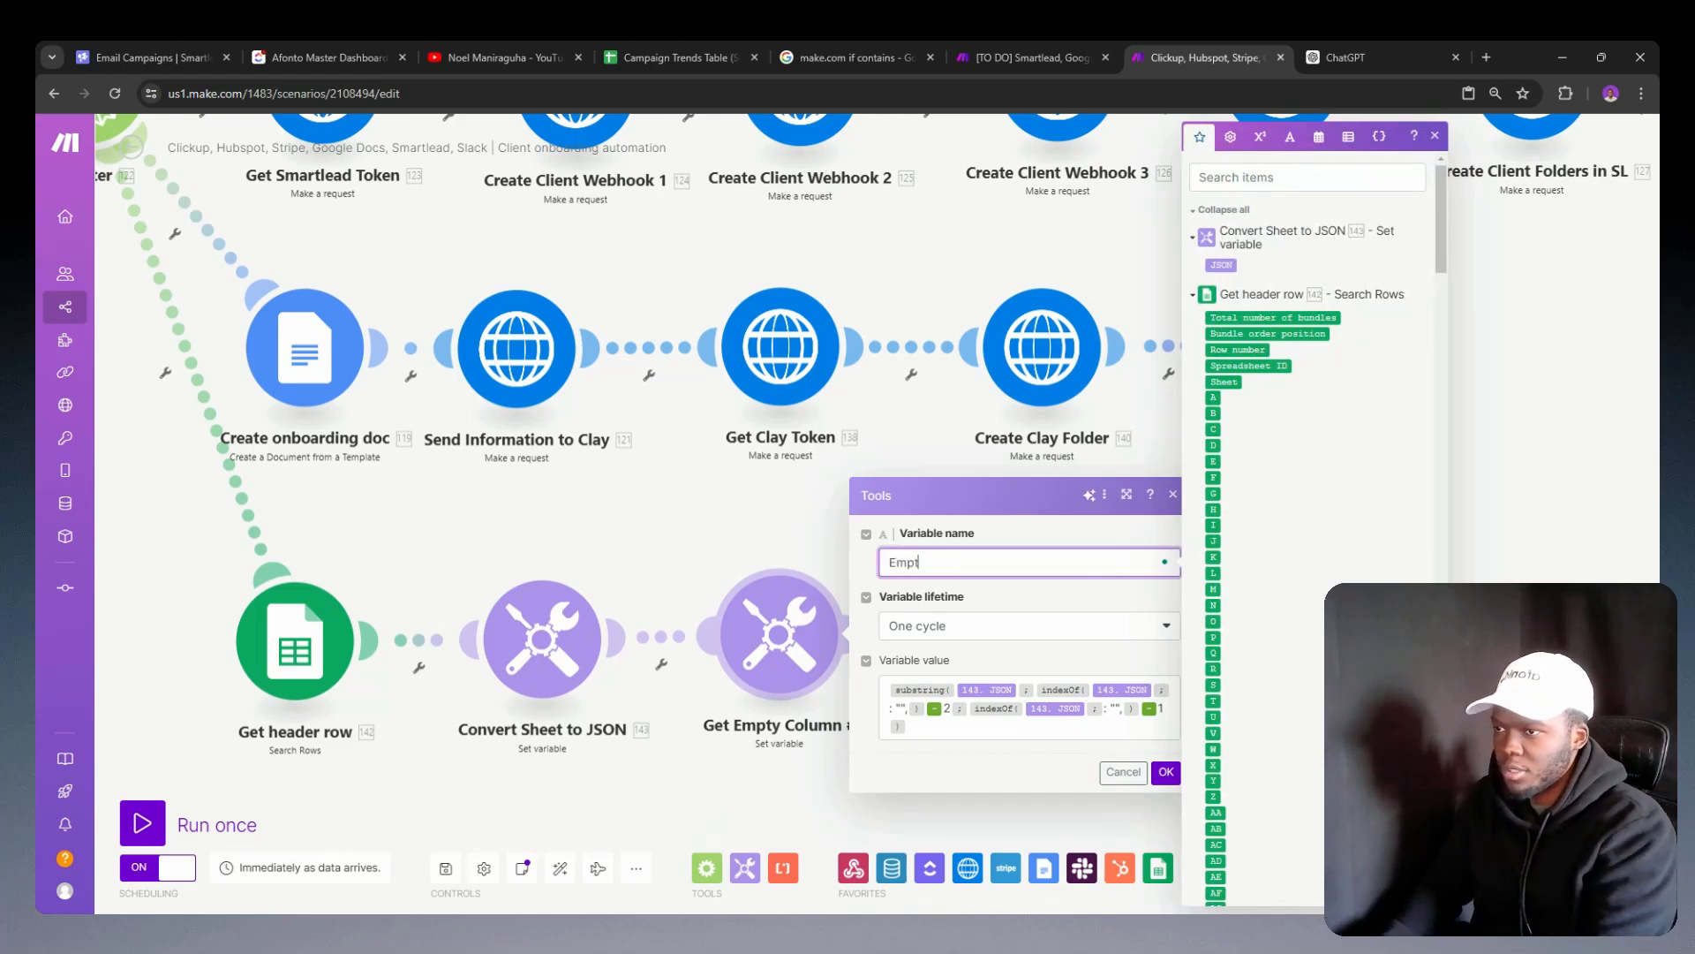
text(y Column)
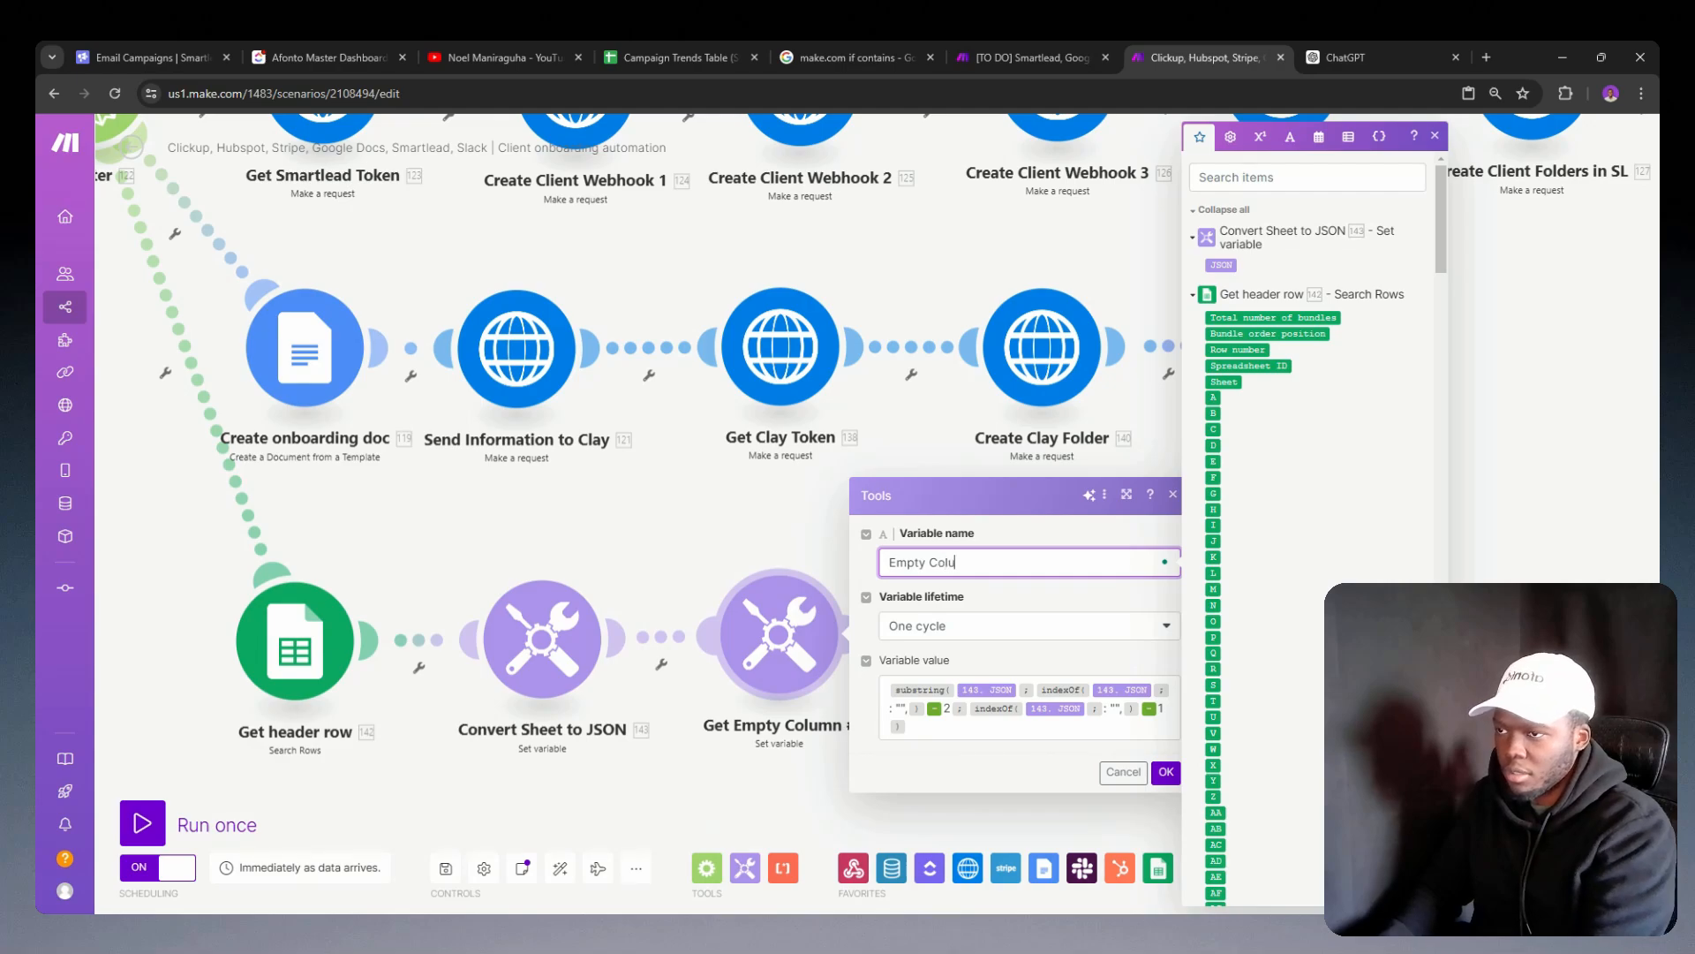
click(1164, 772)
Step: Replace the outdated G reference in the Update a Row module's column B if function with the Empty Column variable
click(1022, 662)
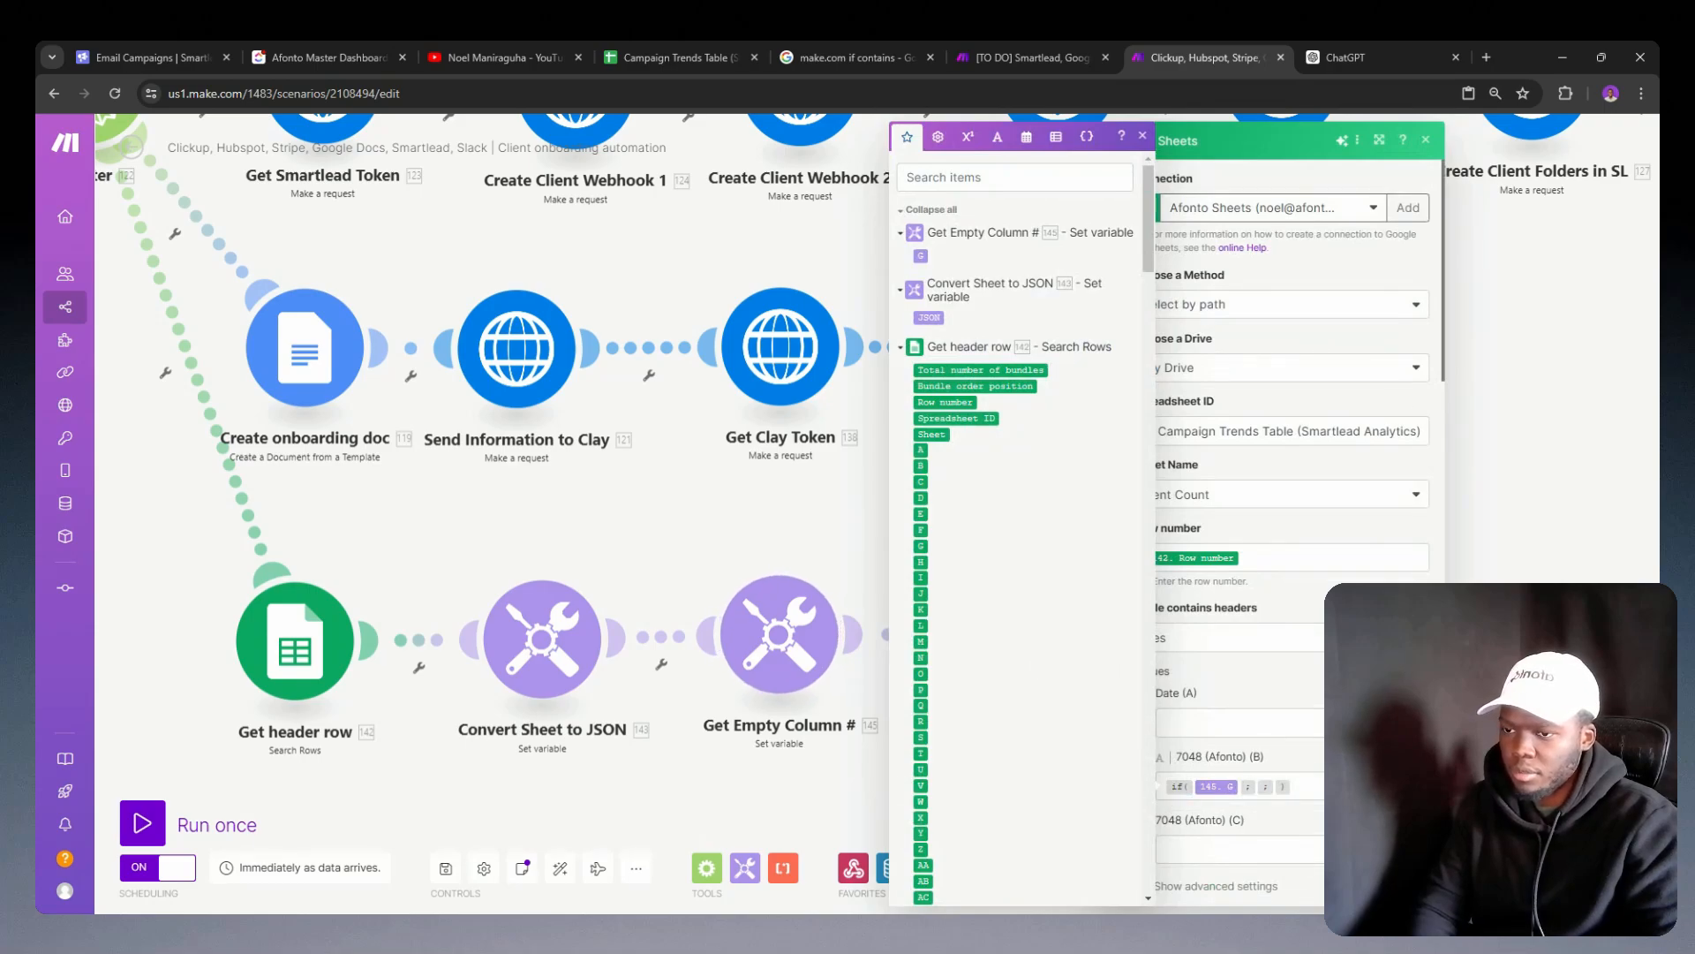
click(1407, 886)
click(989, 654)
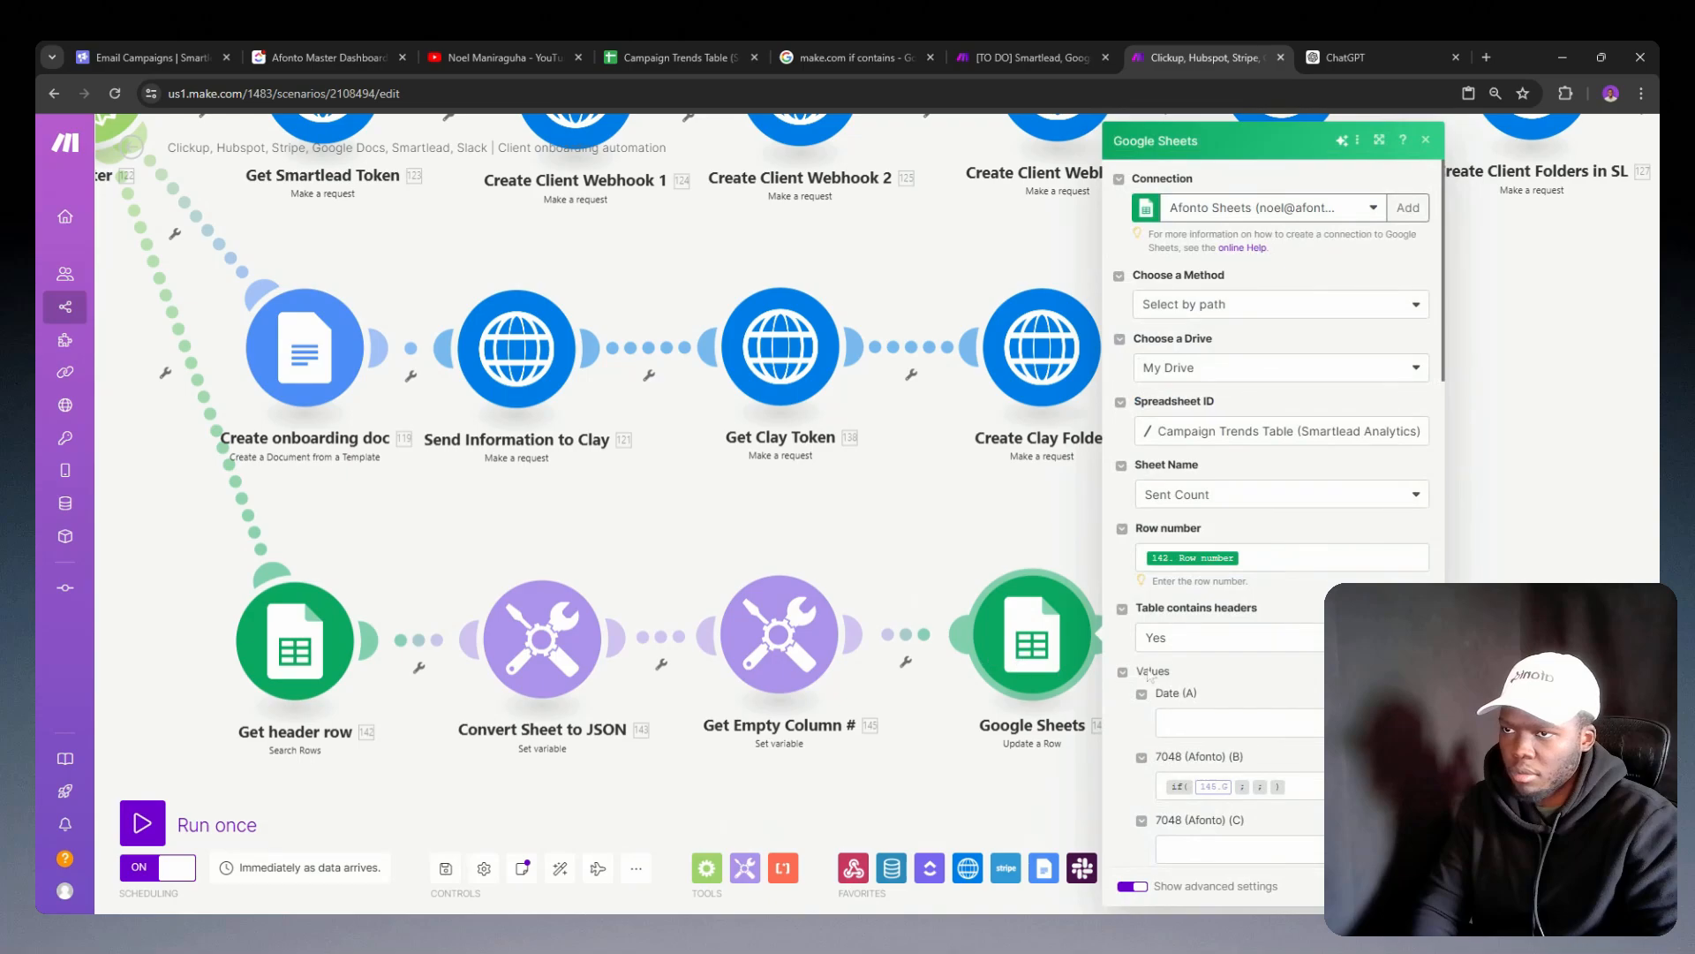
click(1239, 793)
key(BackSpace)
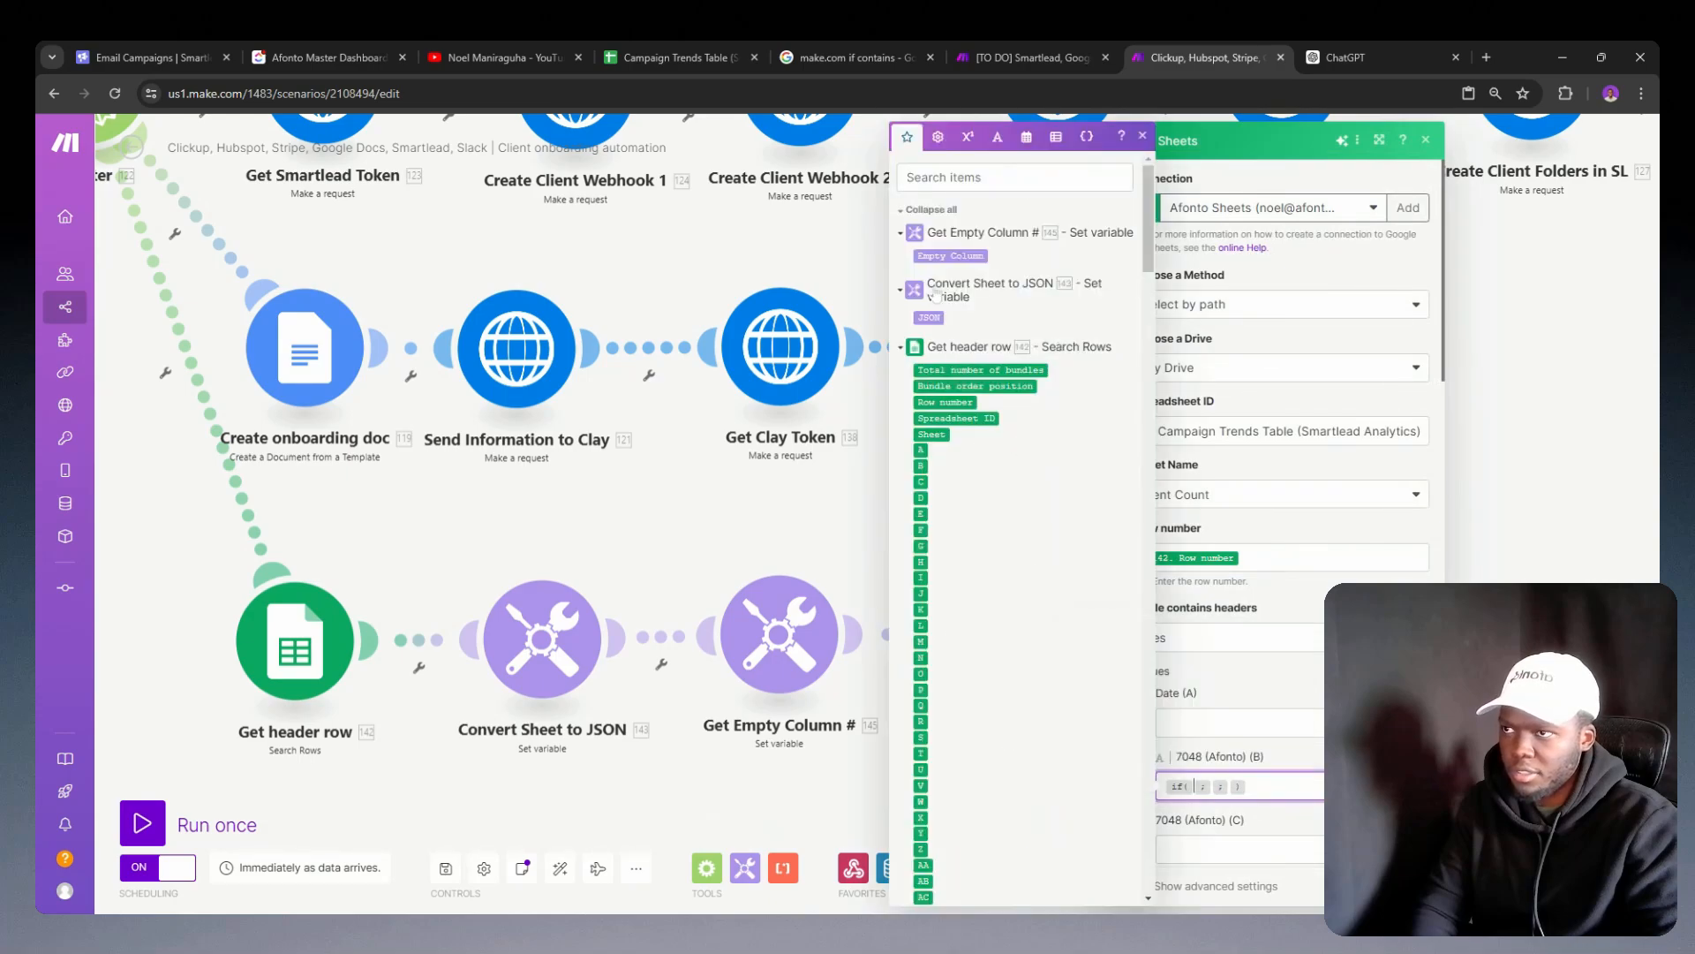
click(937, 258)
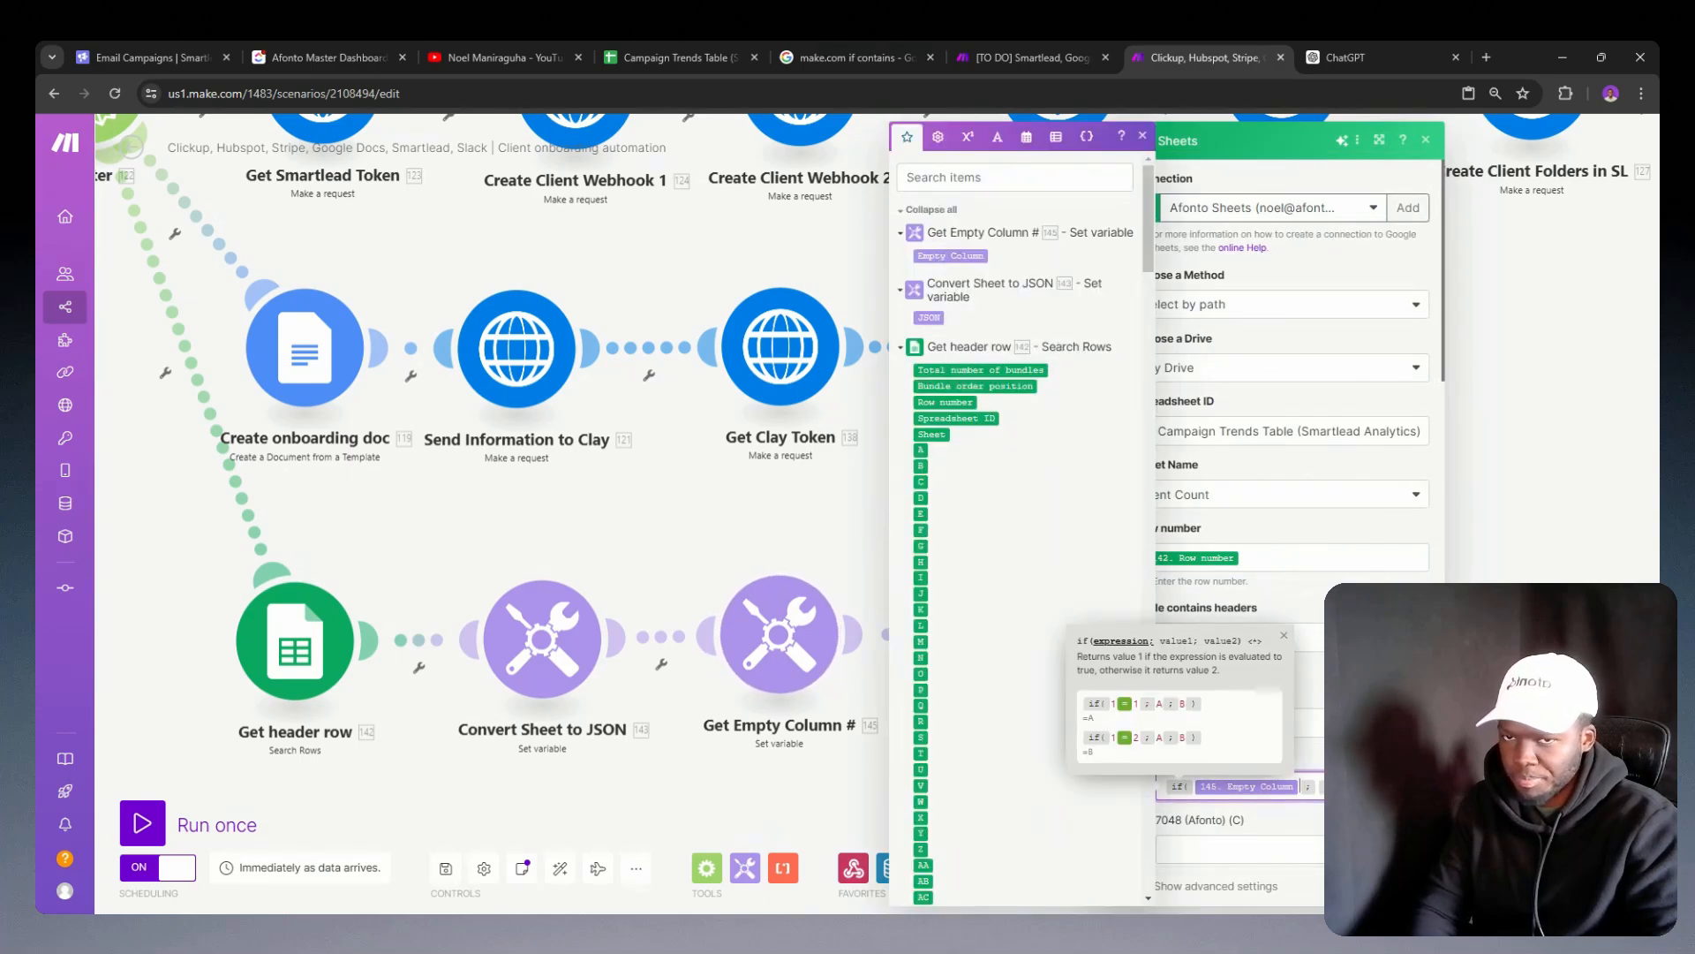
Step: Bring up the general functions and operators for the column B if condition after the Empty Column variable
scroll(1510, 609, down, 1)
scroll(1456, 618, down, 1)
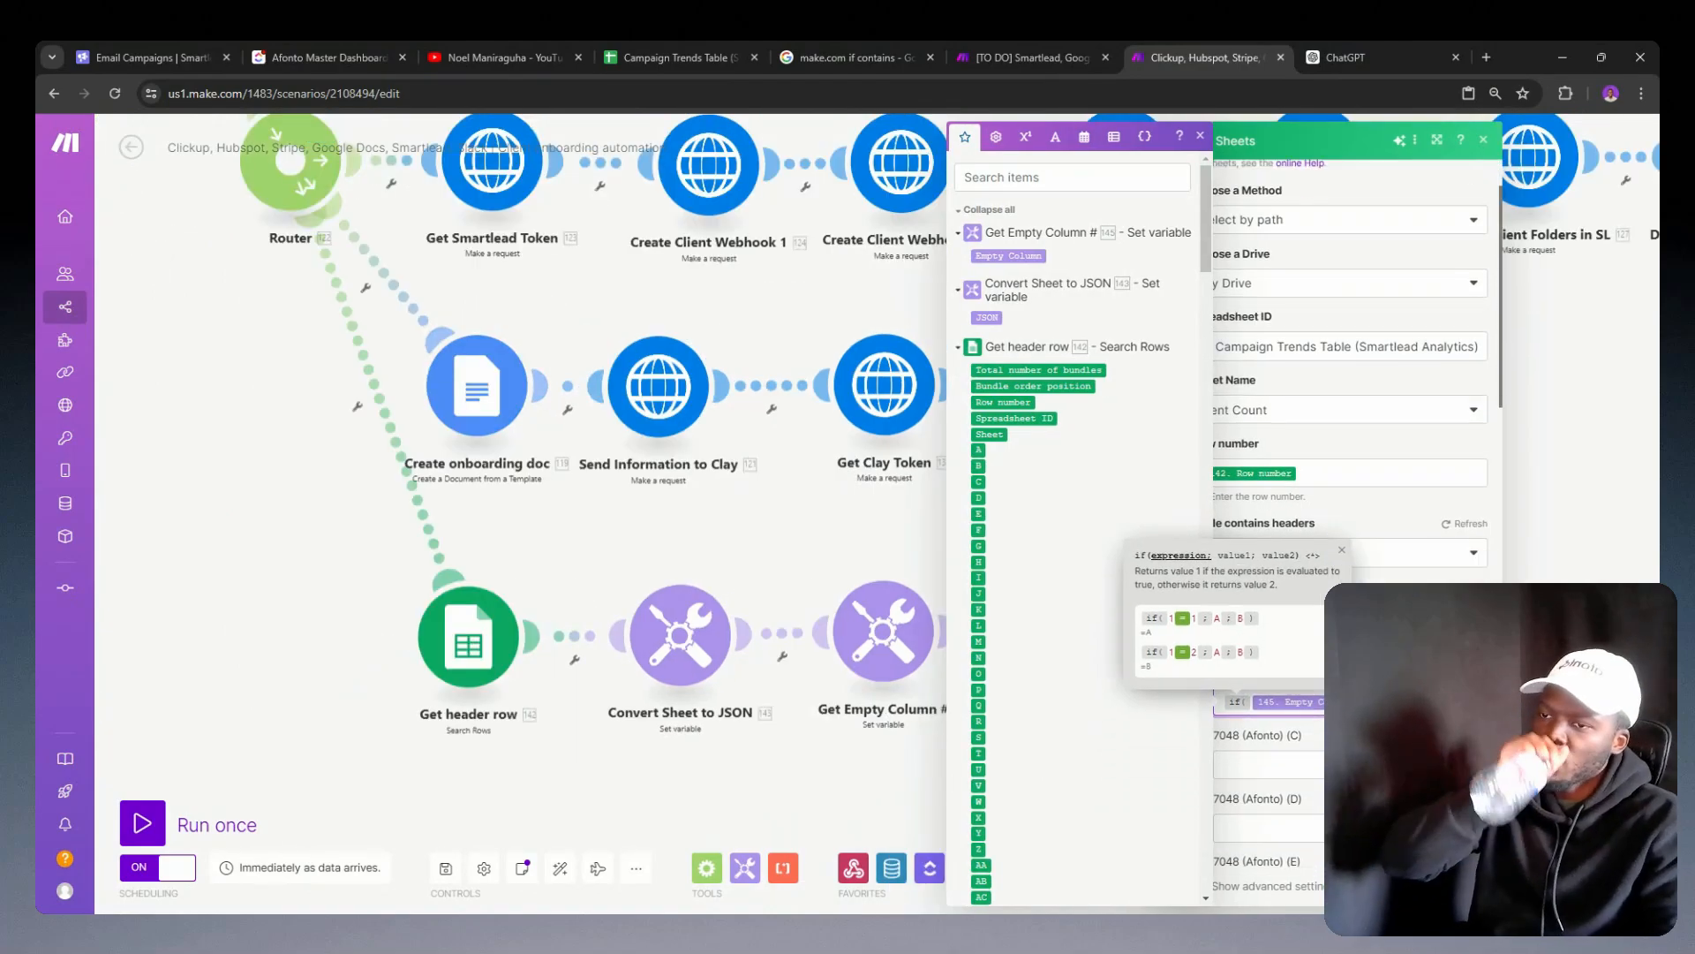
scroll(1355, 521, down, 1)
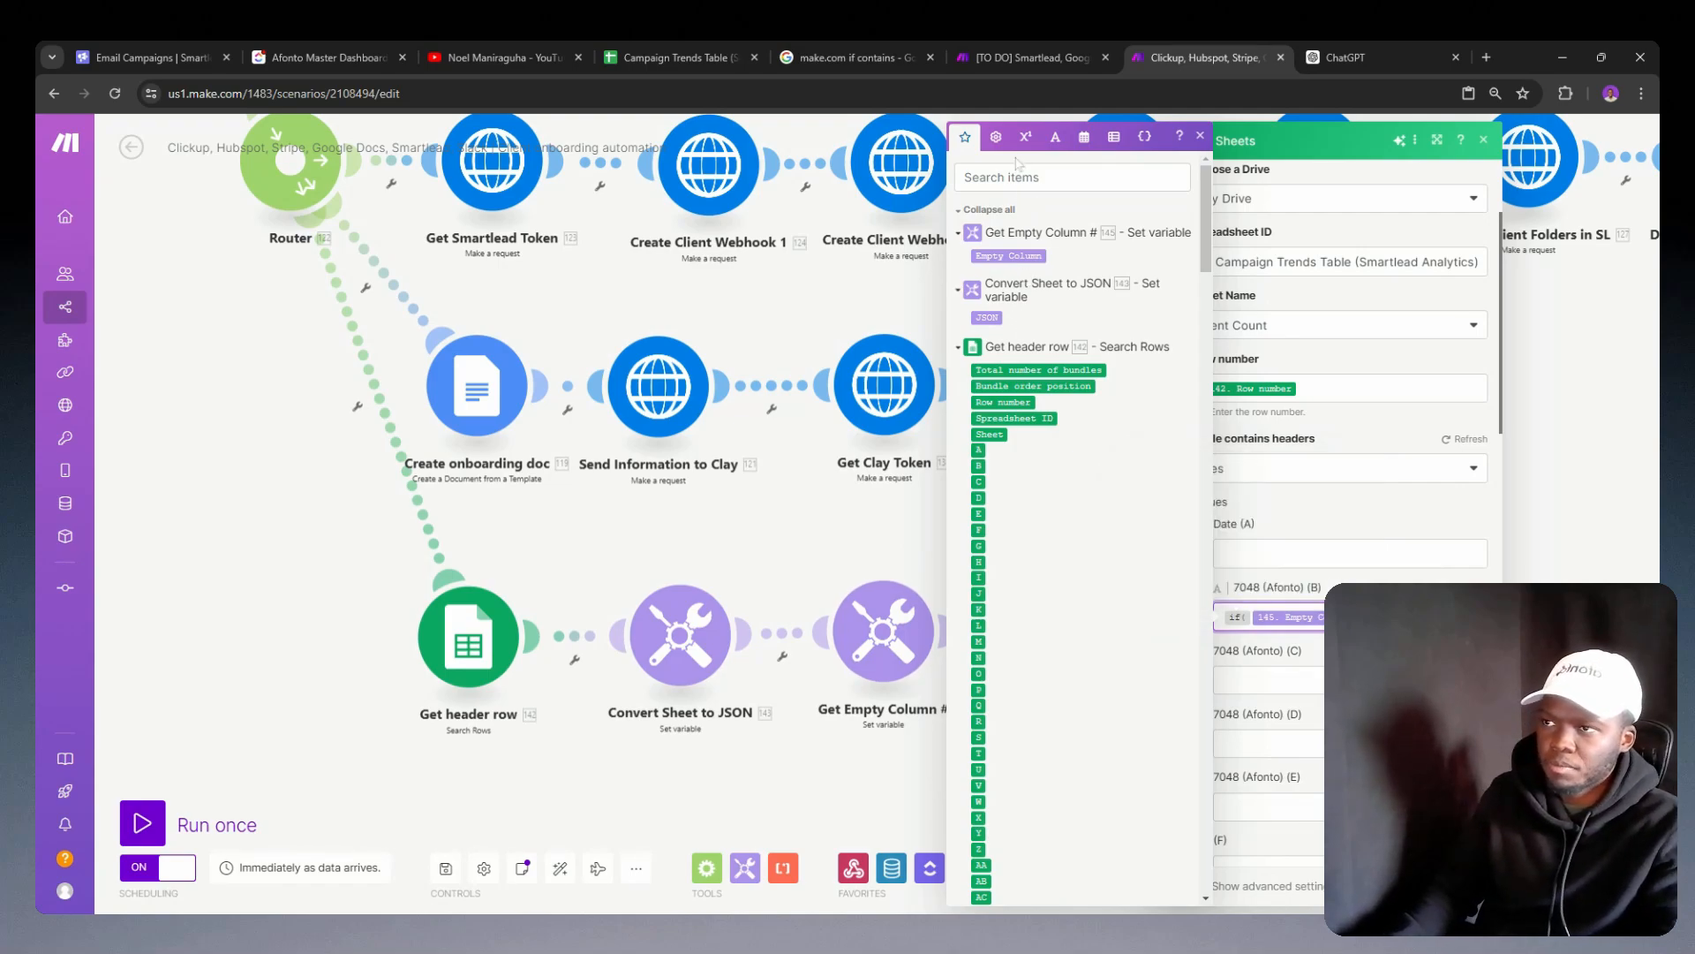
click(996, 140)
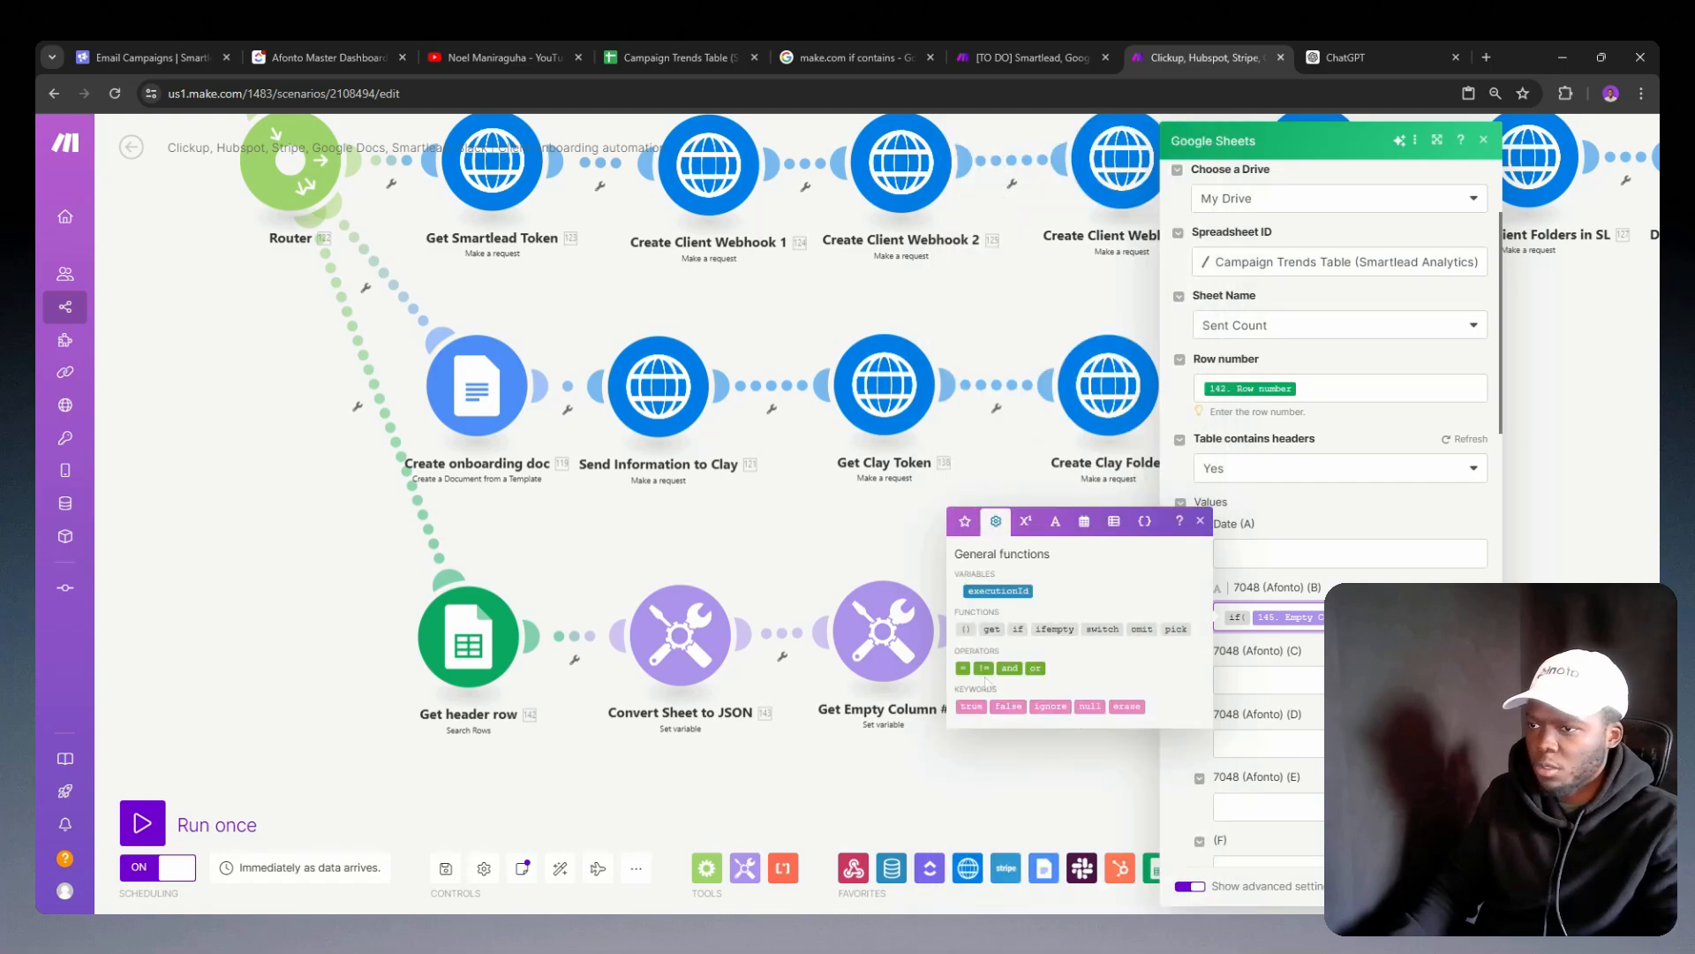
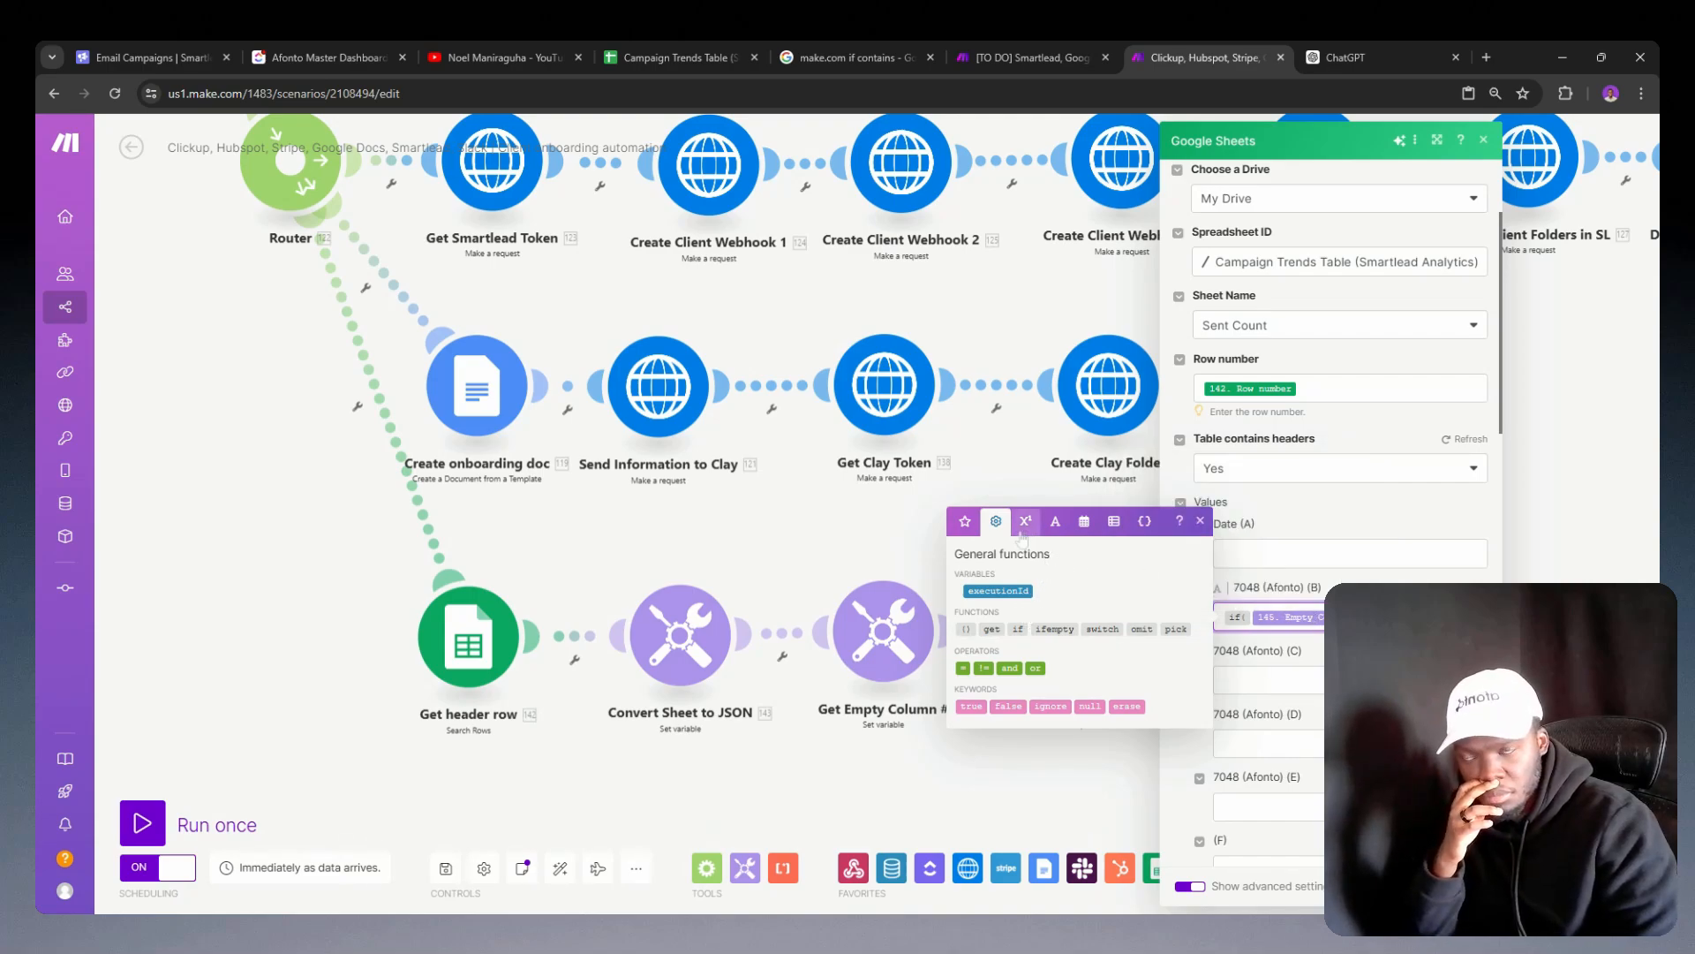
Step: Insert the Empty Column variable as the value returned when the column B if condition is true
click(965, 521)
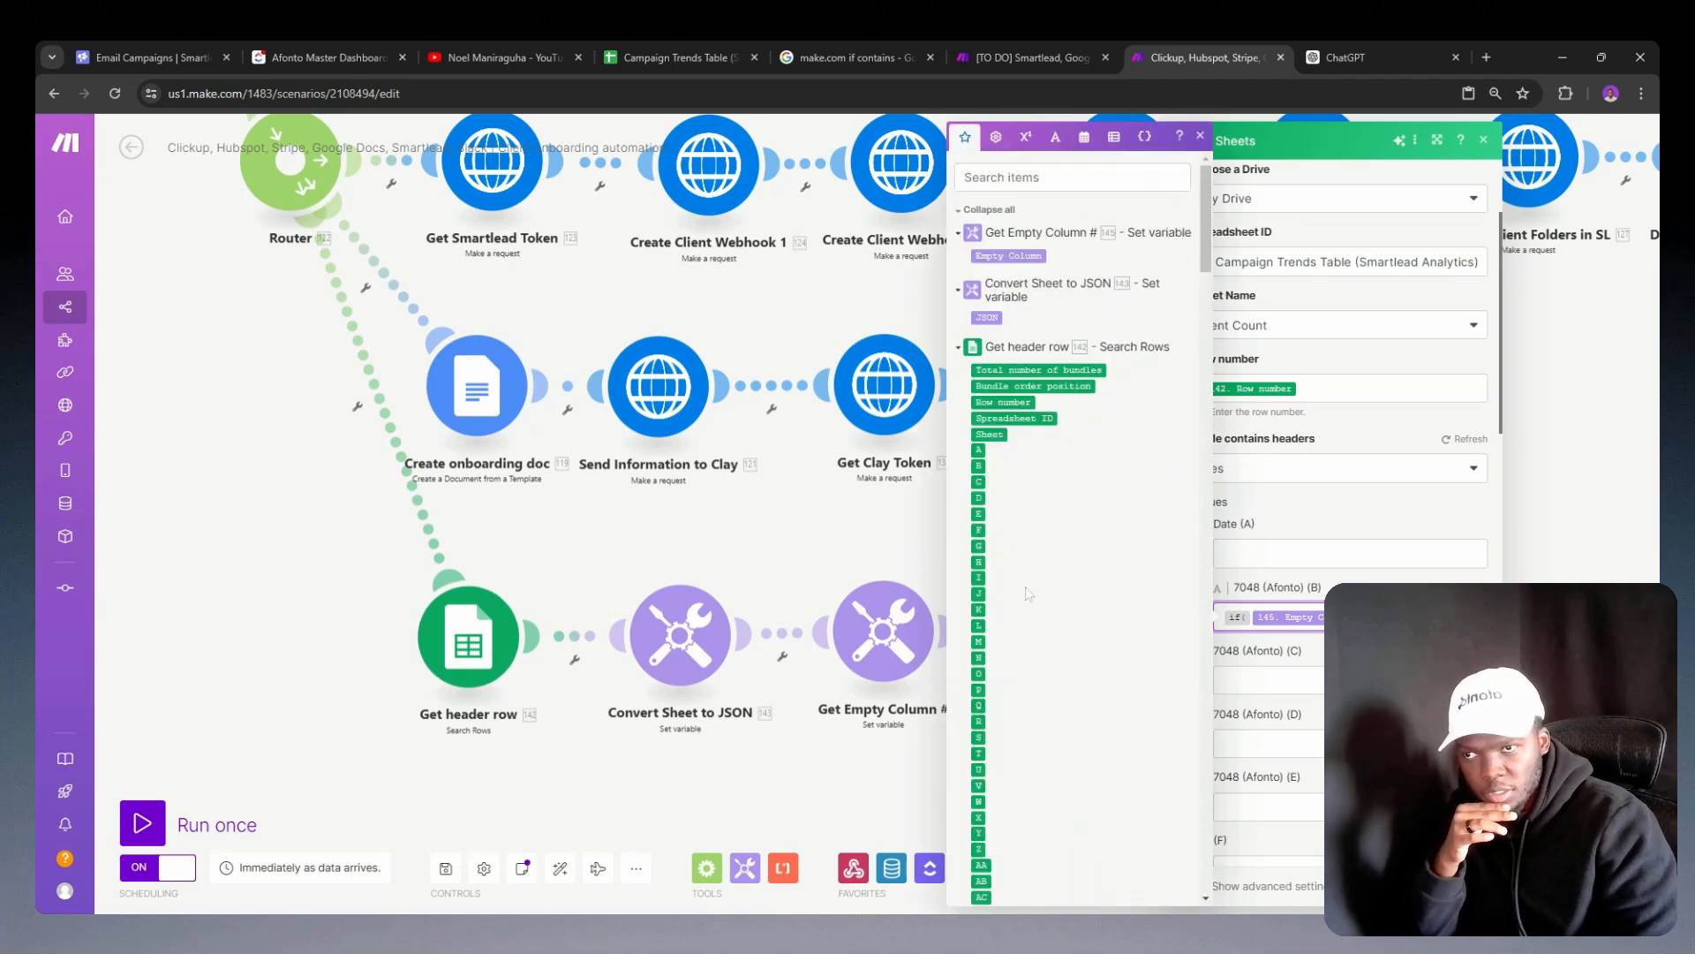
click(1012, 255)
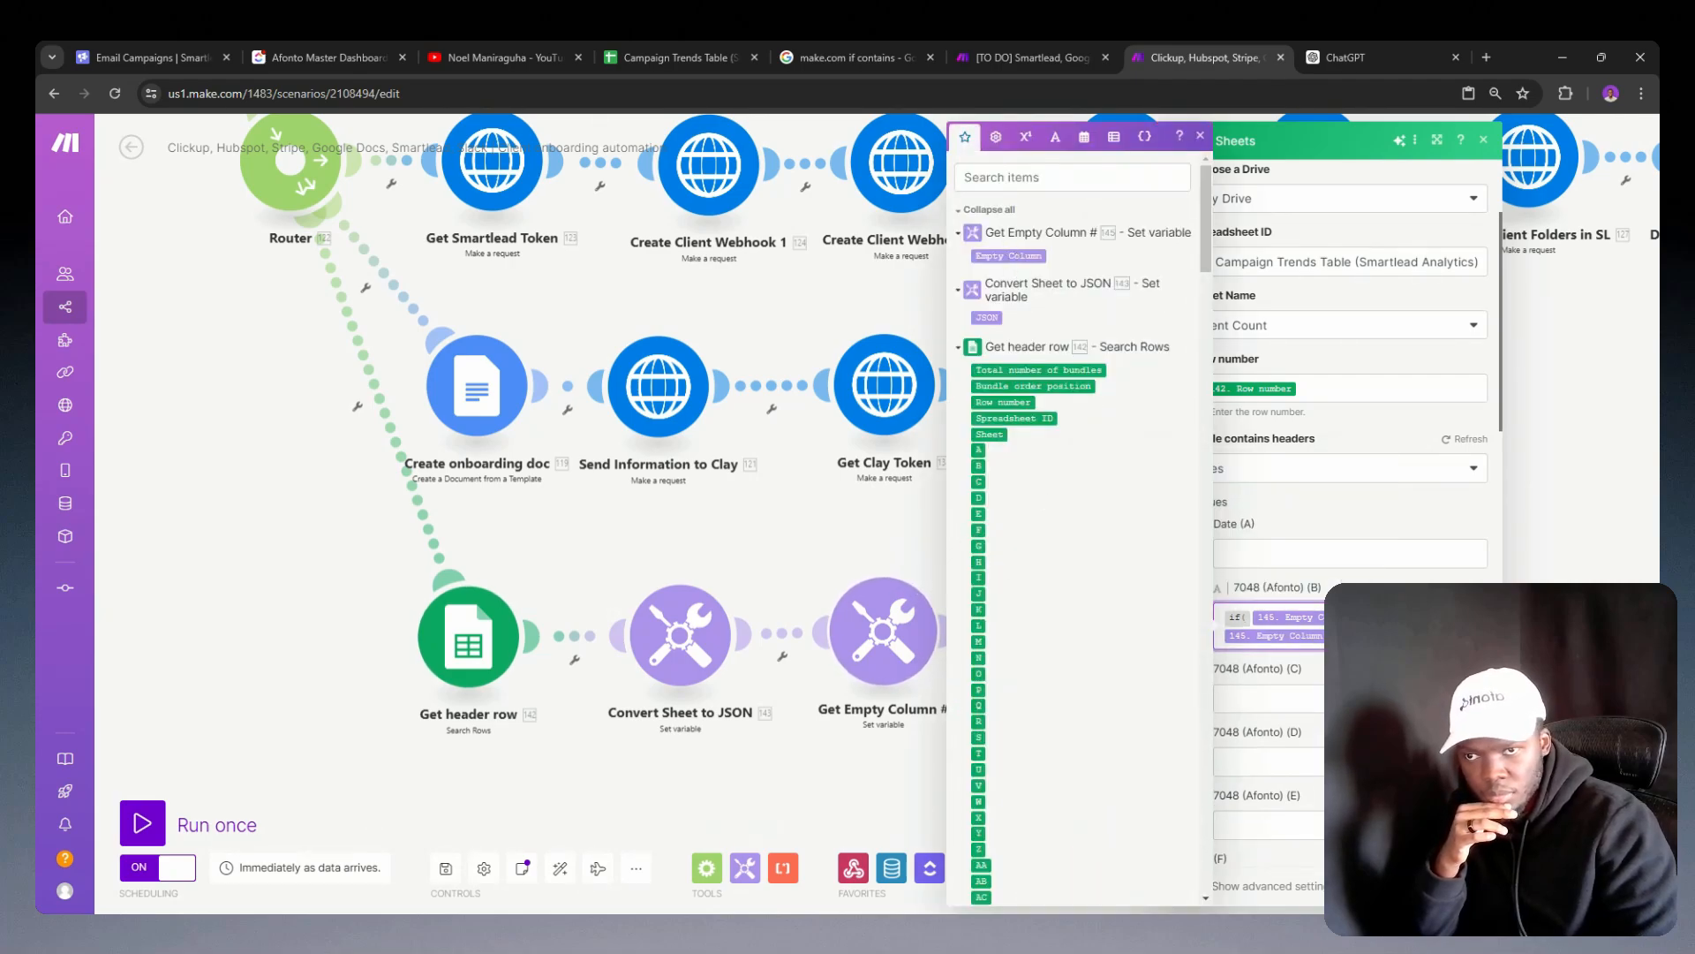
click(1350, 635)
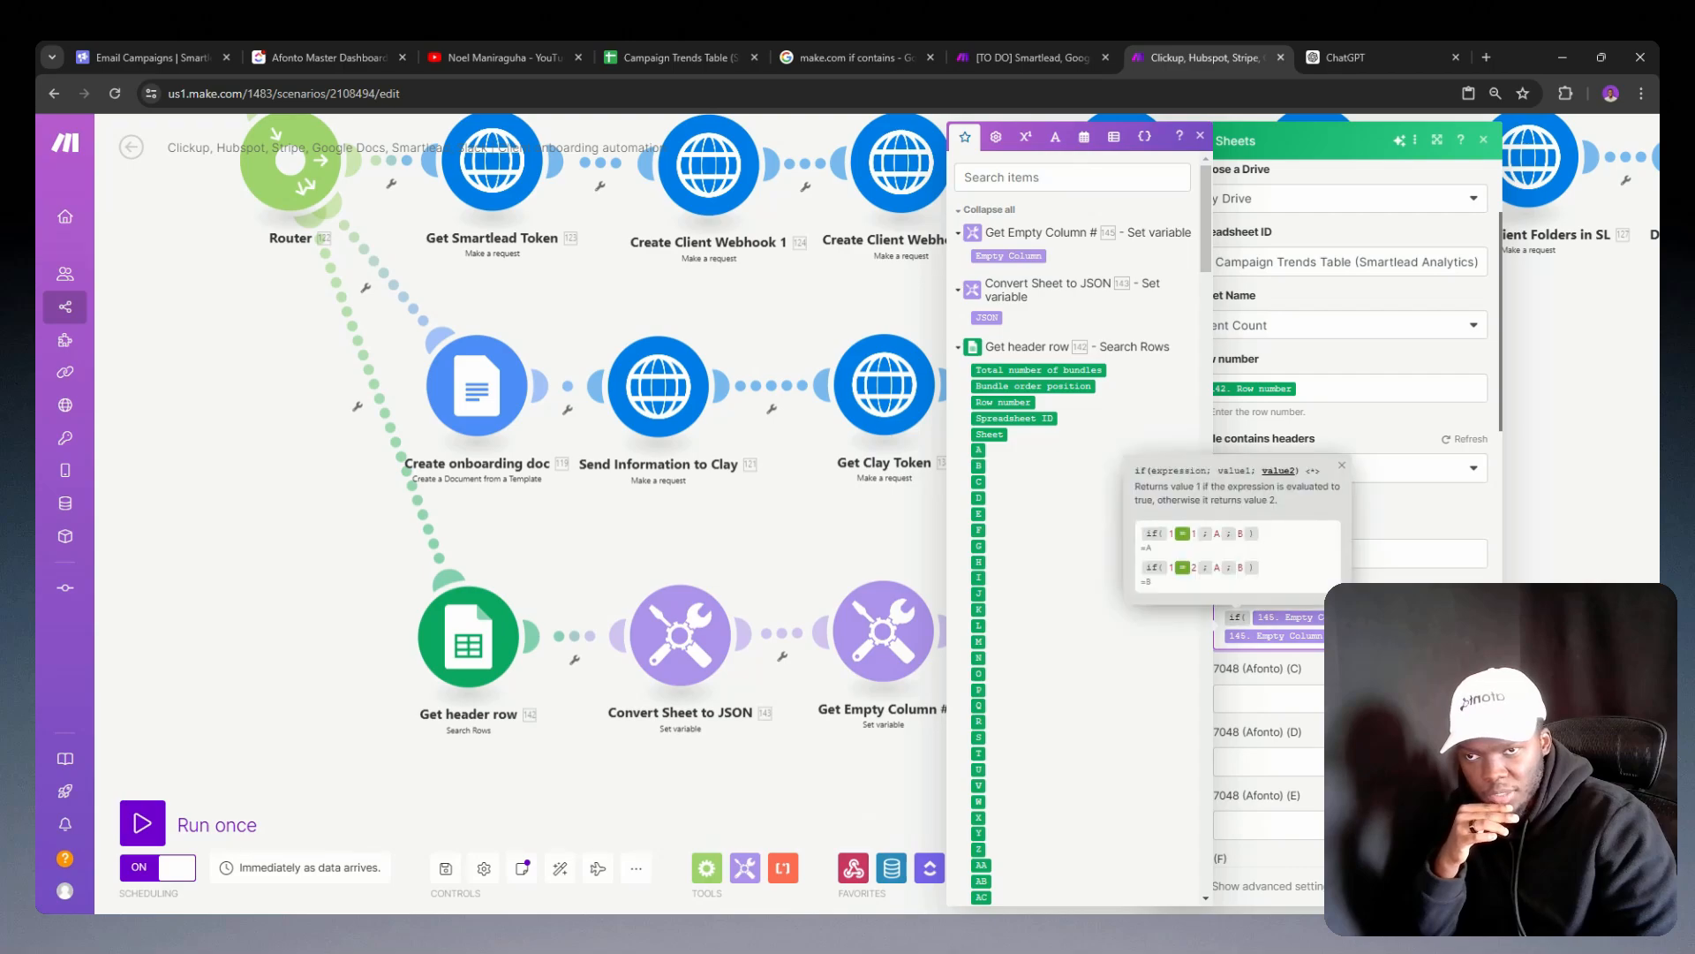
Step: Copy the complete column B if formula into the values for columns C, D, E and F
drag(1379, 637, 1220, 613)
scroll(1272, 618, down, 3)
key(ctrl+c)
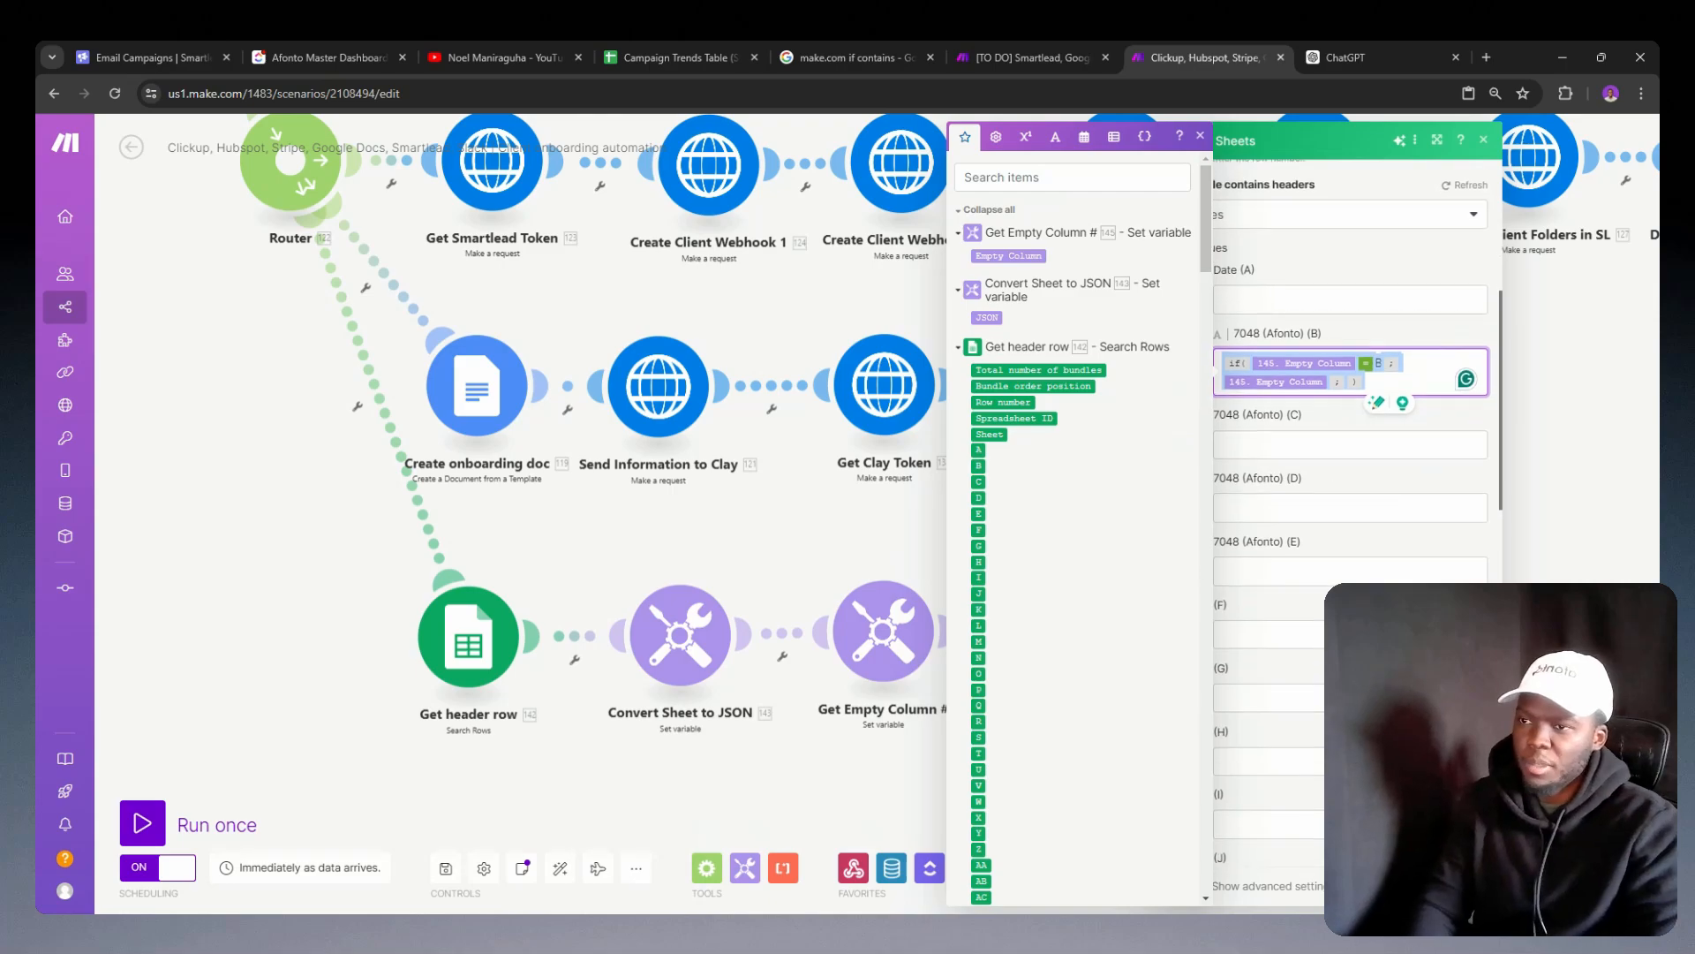
click(1351, 447)
key(ctrl+v)
click(1280, 525)
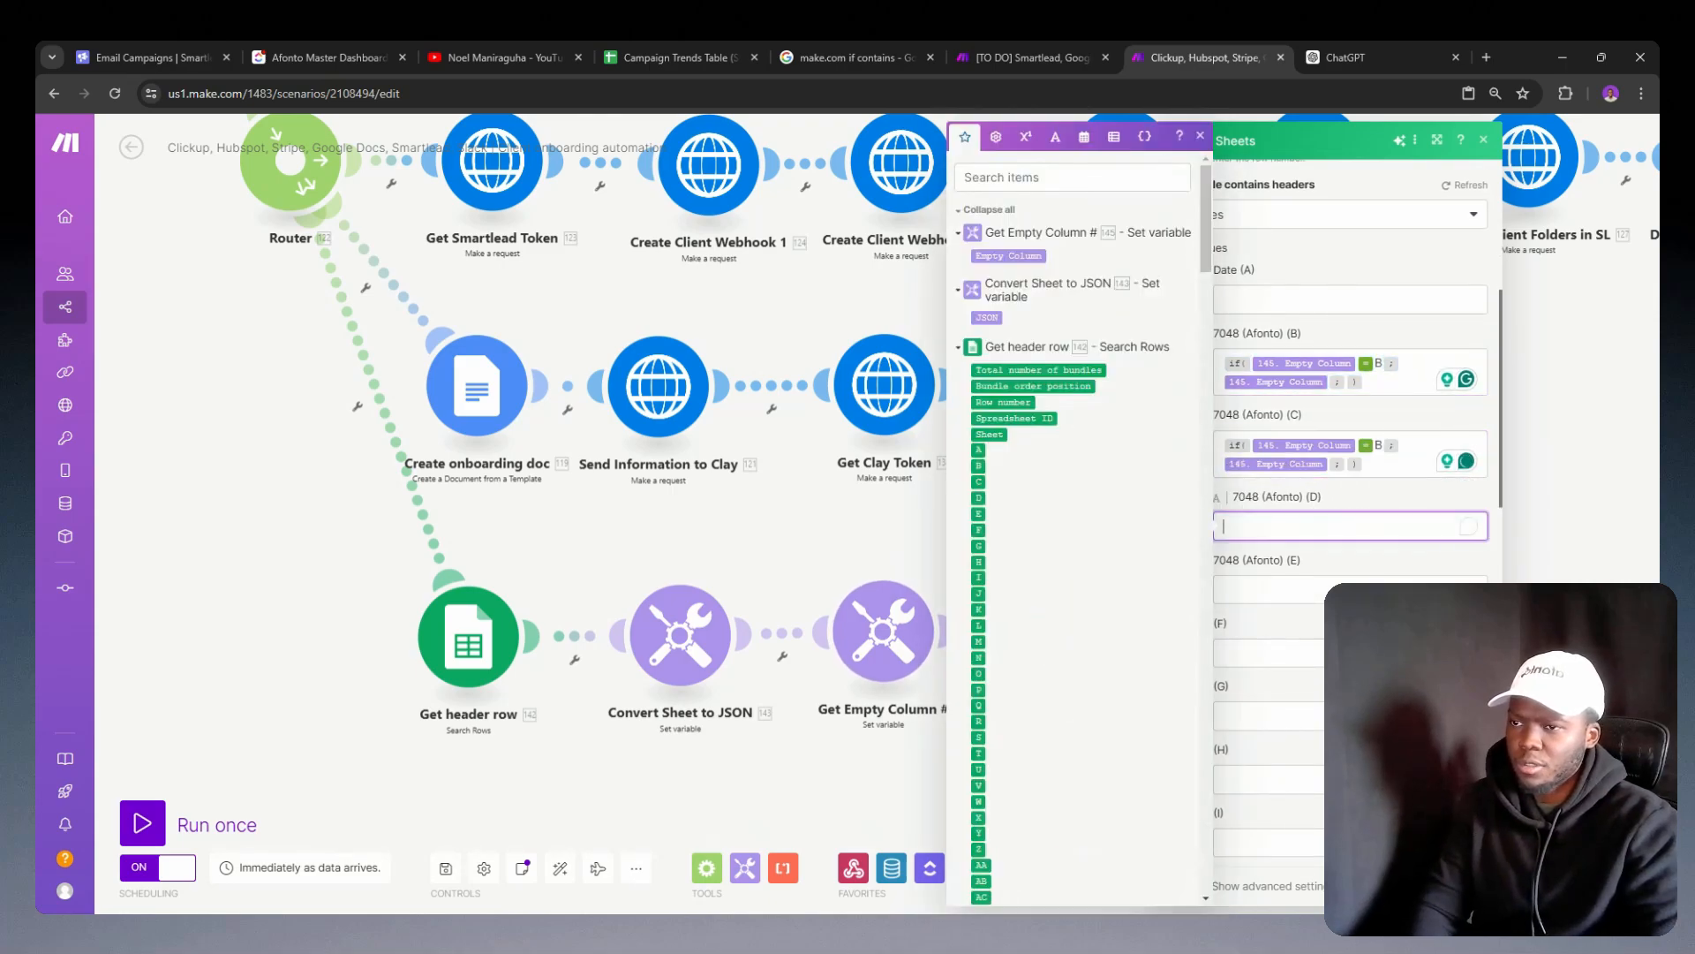
key(ctrl+v)
click(1280, 589)
key(ctrl+v)
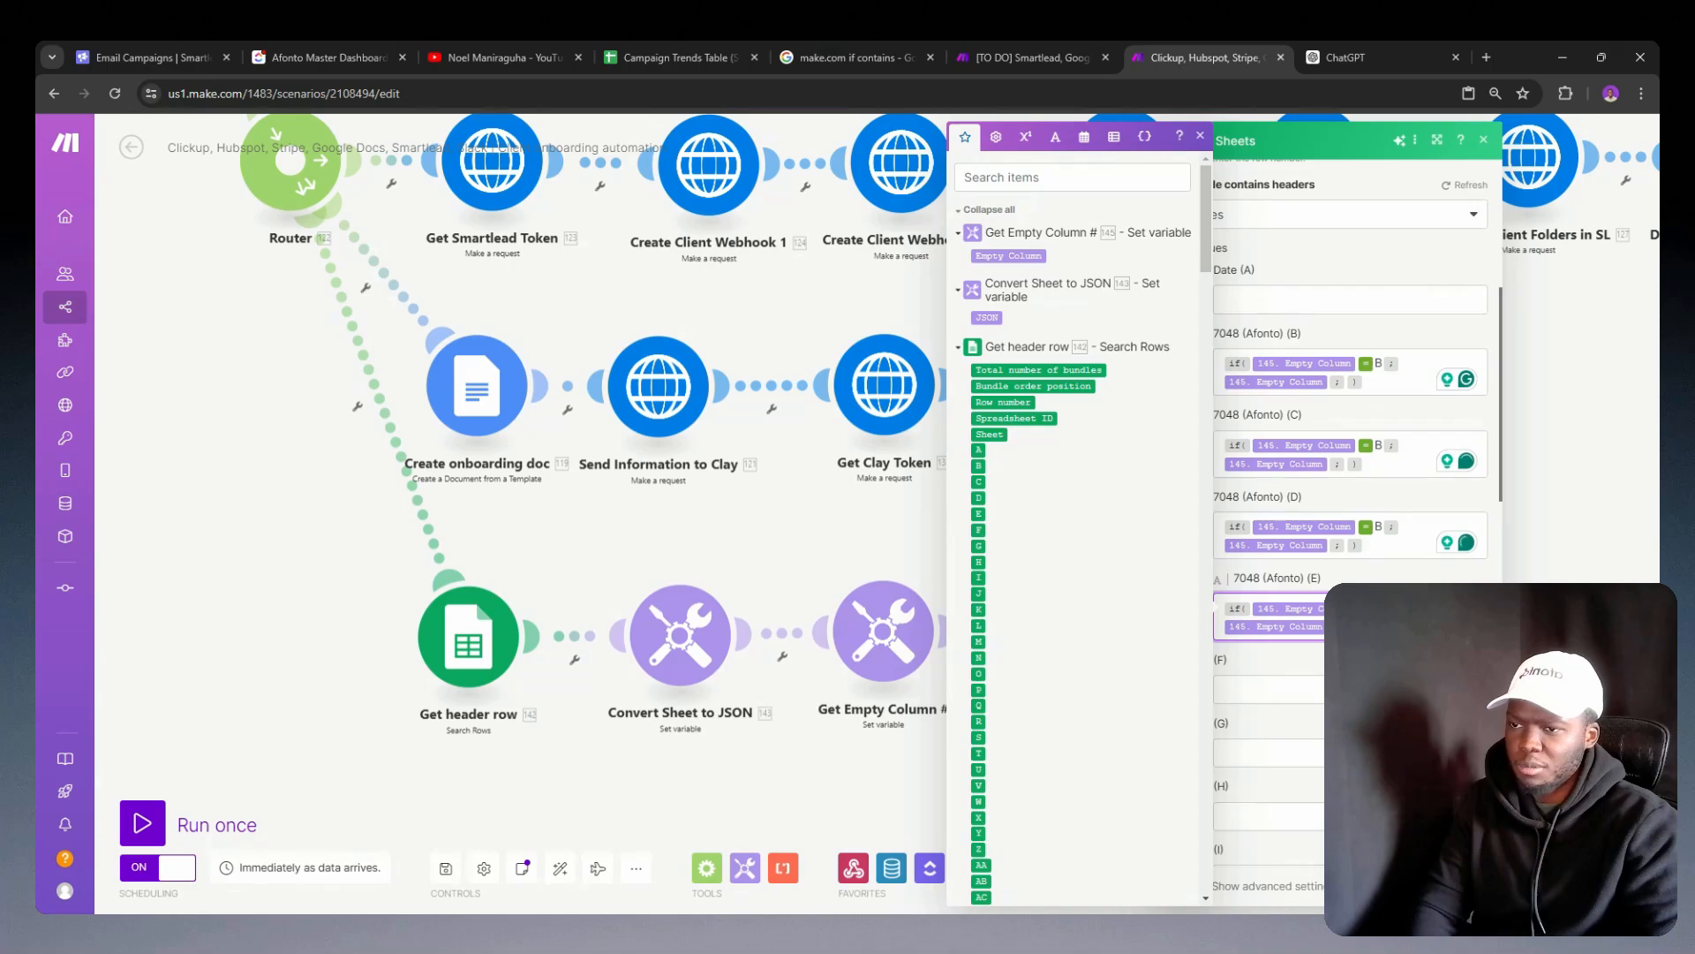
click(1300, 682)
key(ctrl+v)
scroll(1283, 549, down, 3)
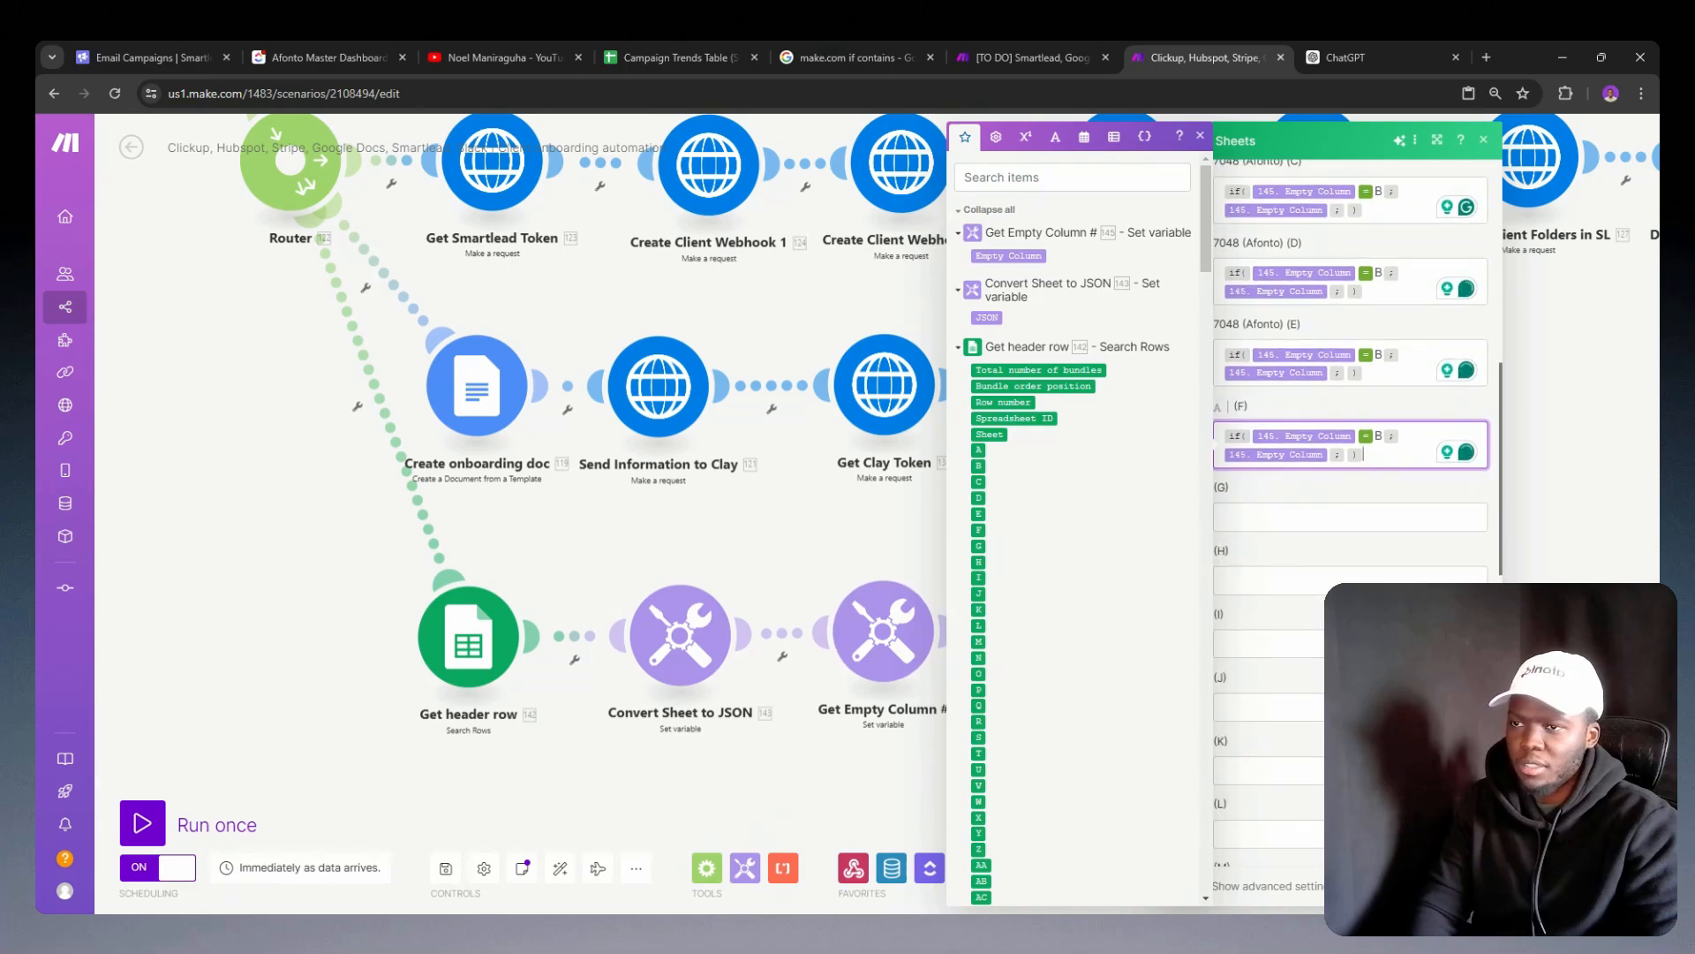
Step: Paste the copied column B if formula into the values for columns G, H, I, J and K
click(1254, 517)
key(ctrl+v)
click(1251, 589)
key(ctrl+v)
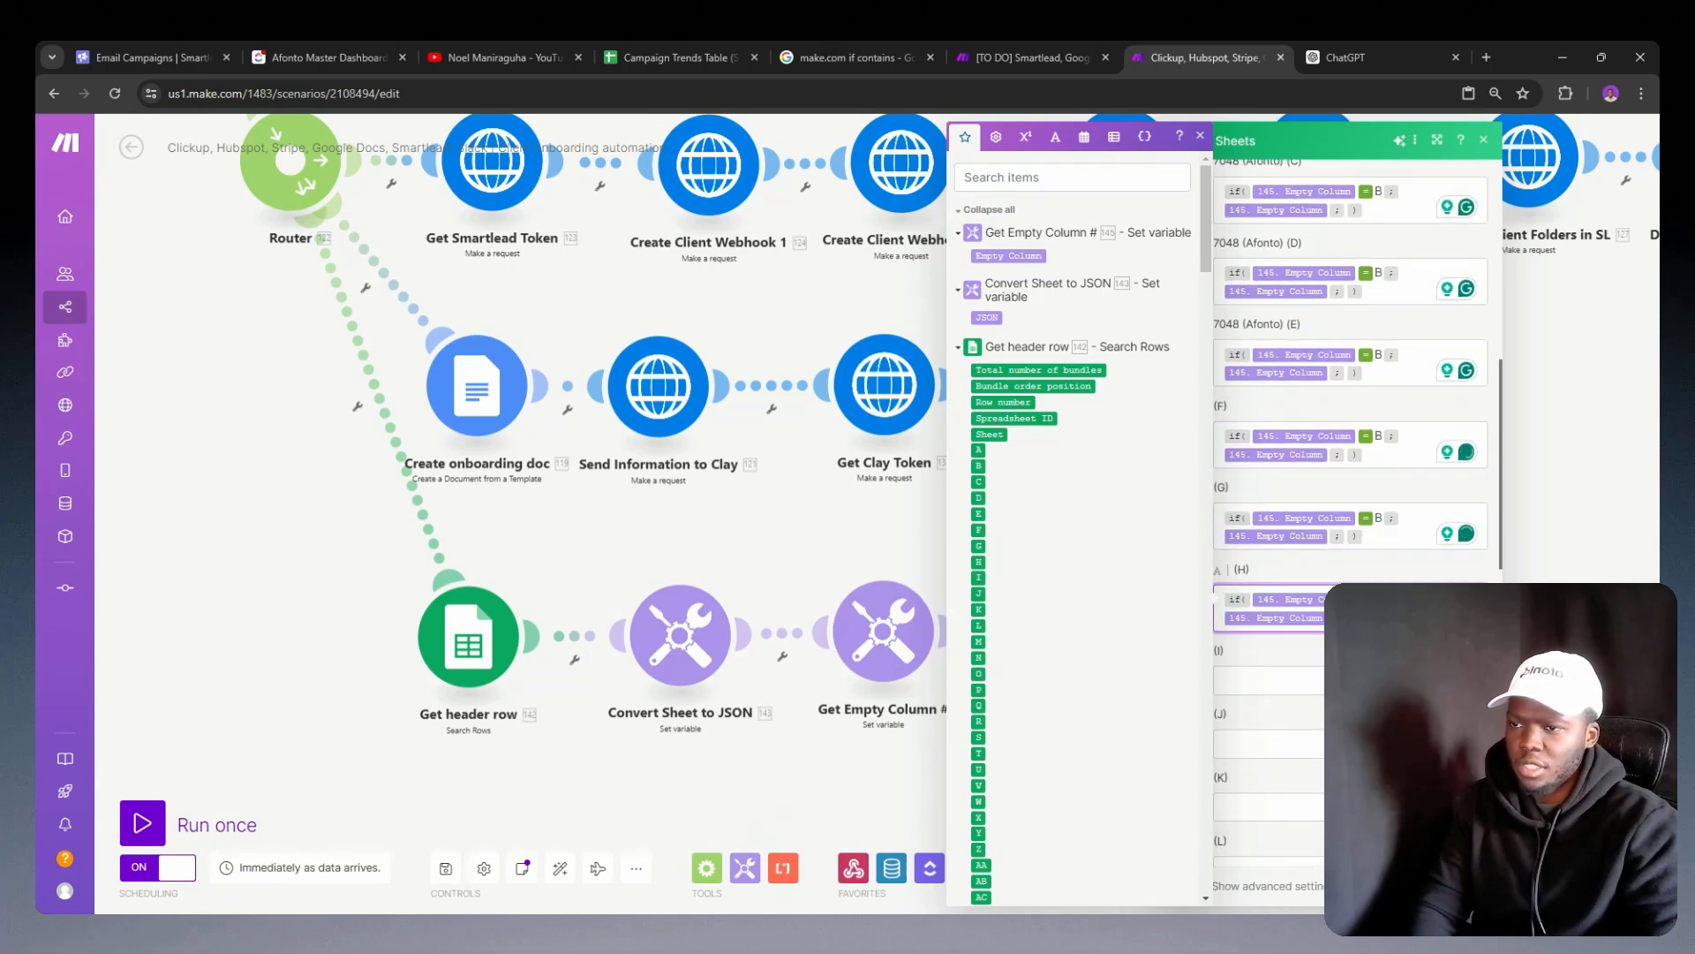
click(1254, 680)
key(ctrl+v)
scroll(1283, 530, down, 3)
click(1263, 424)
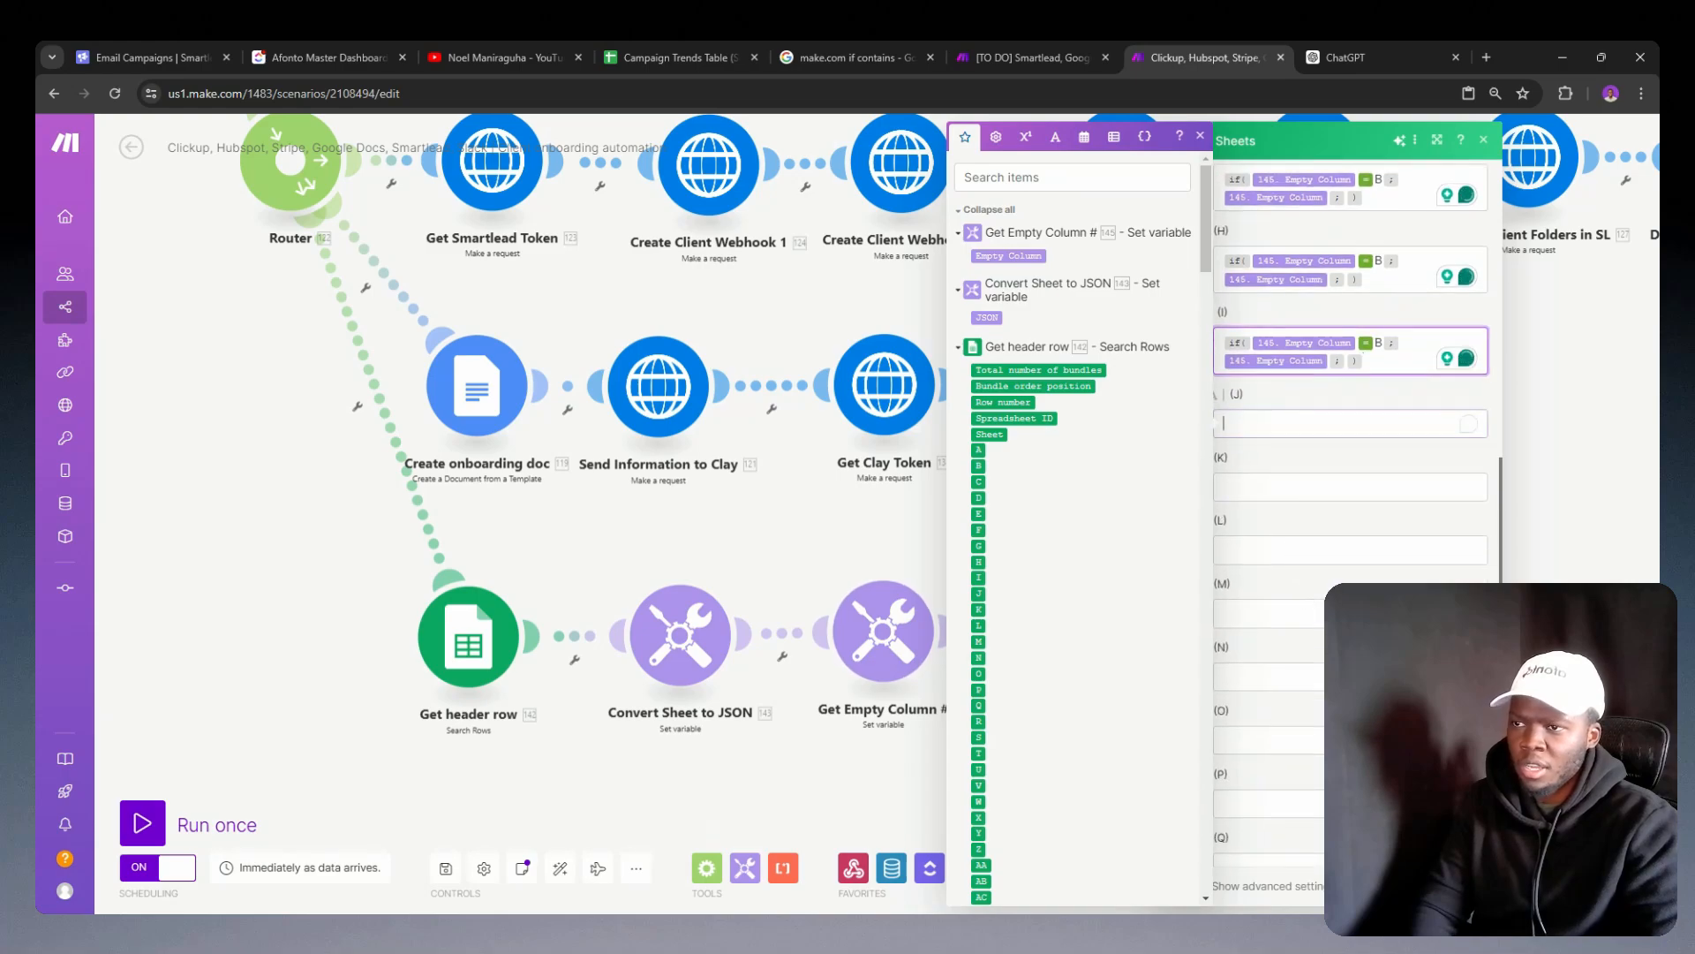
key(ctrl+v)
click(1365, 507)
key(ctrl+v)
scroll(1366, 510, up, 7)
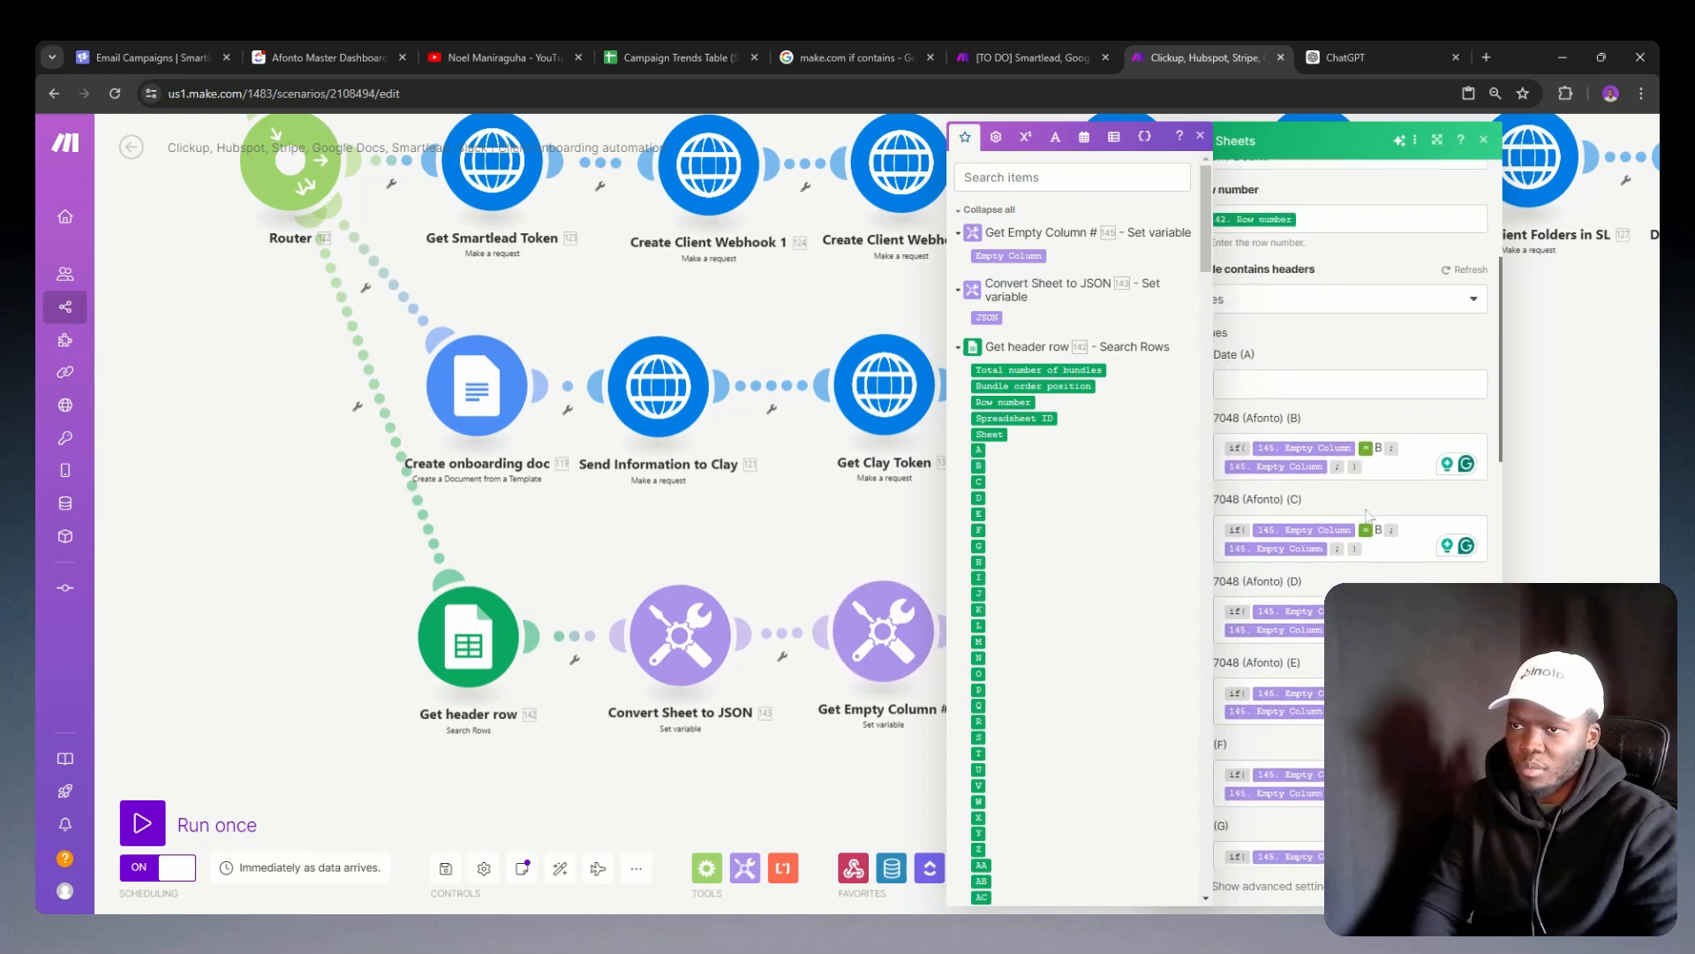
scroll(1366, 516, up, 4)
click(1313, 671)
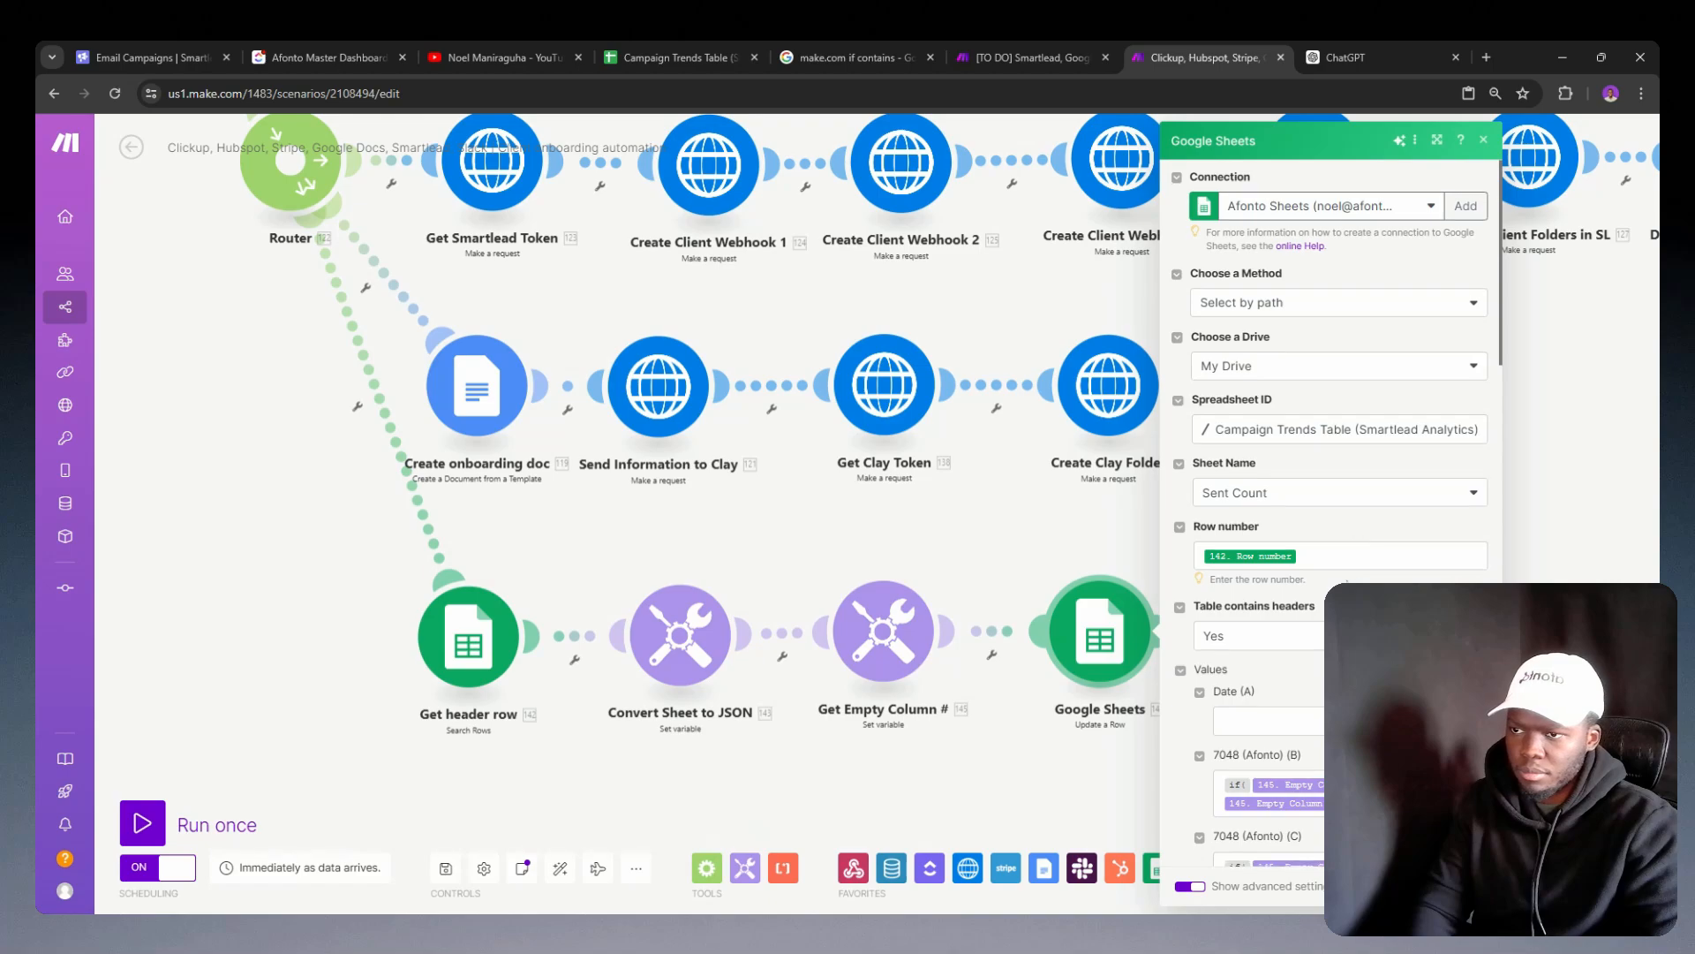
Step: Paste the copied if formula into the values for columns L, M and N of the Update a Row module
scroll(1342, 565, down, 1)
scroll(1332, 574, down, 11)
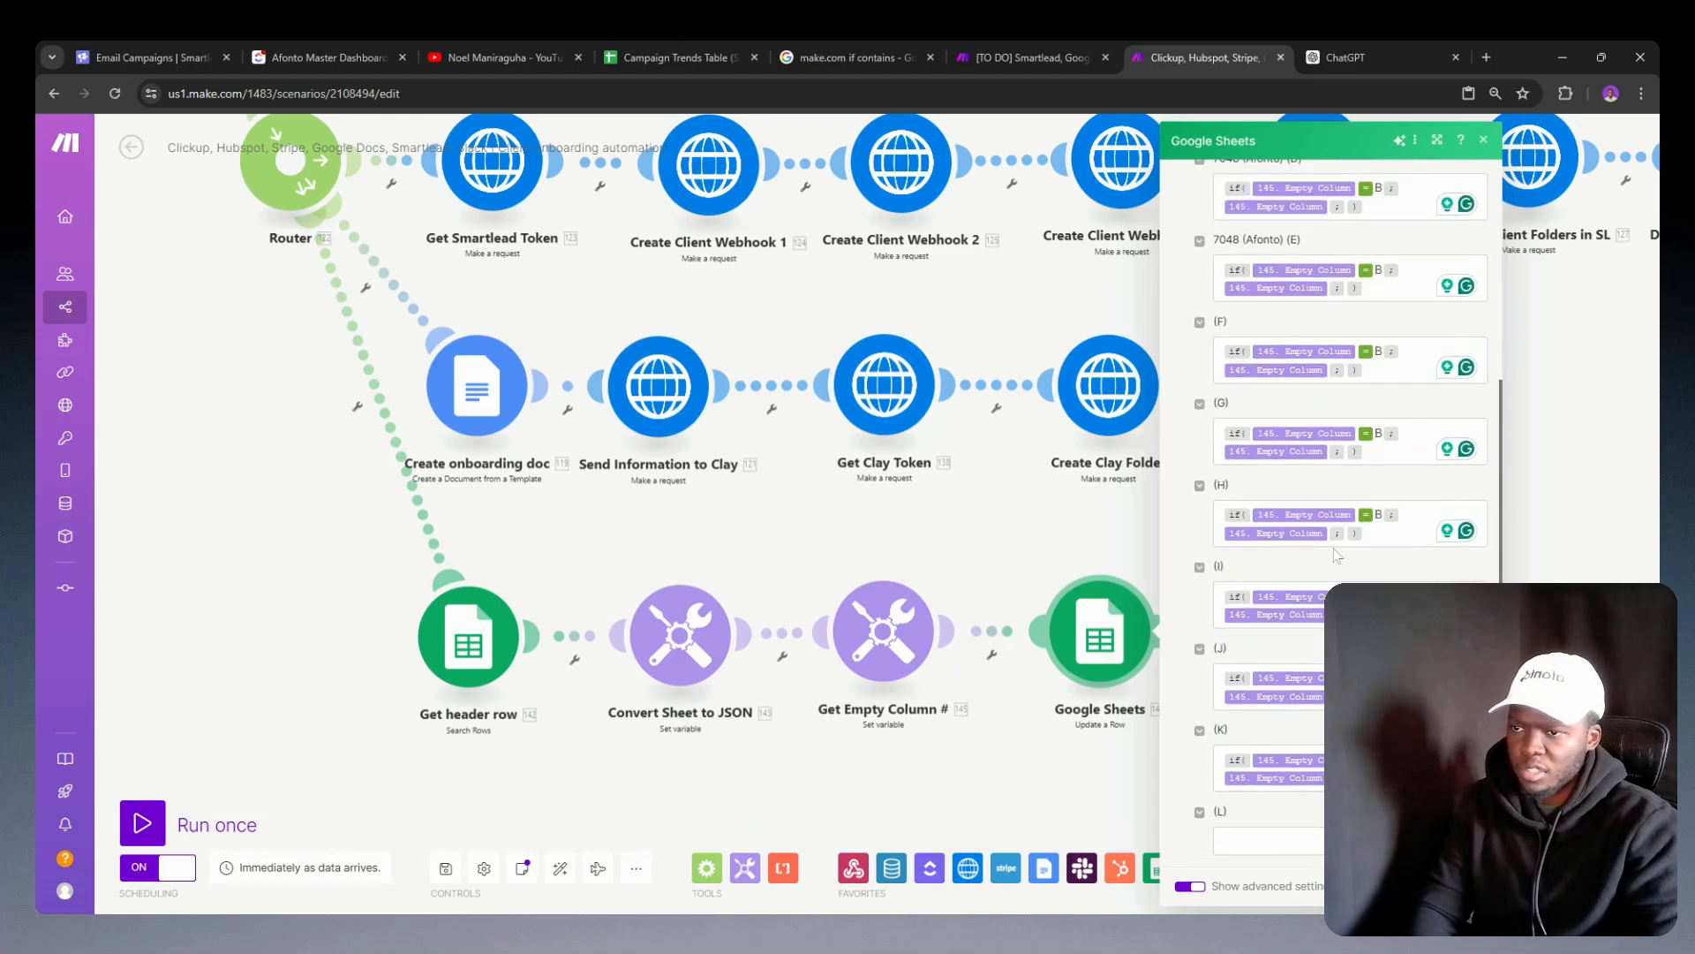
click(1321, 583)
key(ctrl+v)
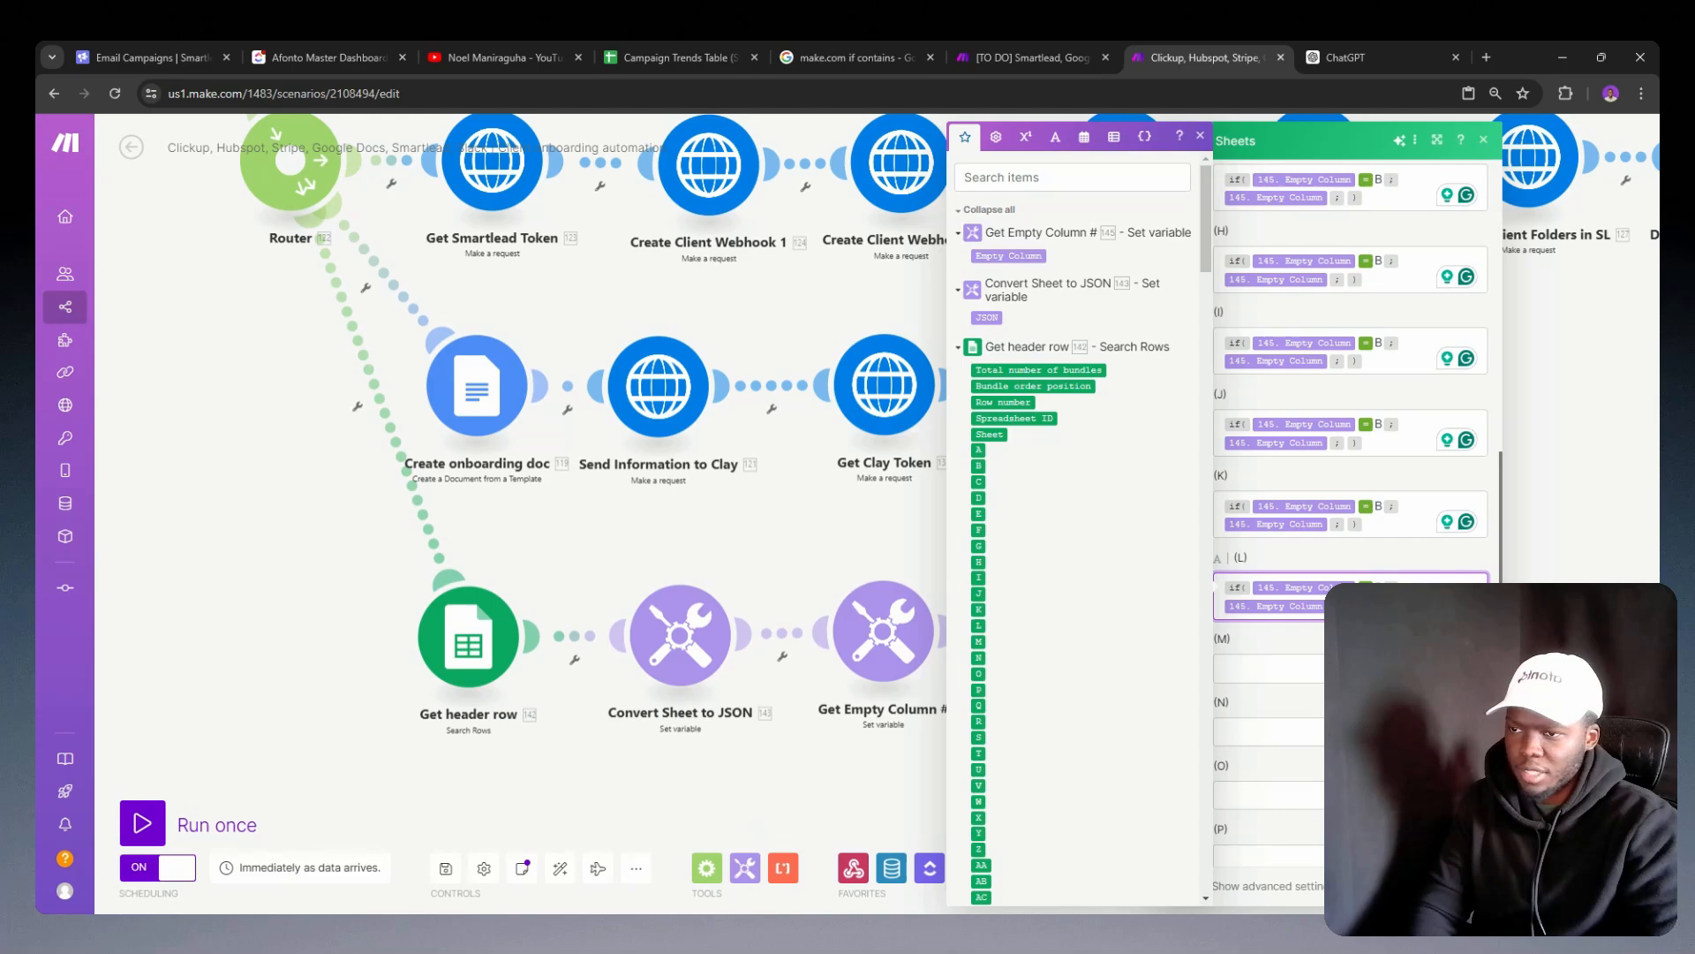
click(1351, 669)
key(ctrl+v)
scroll(1350, 669, down, 5)
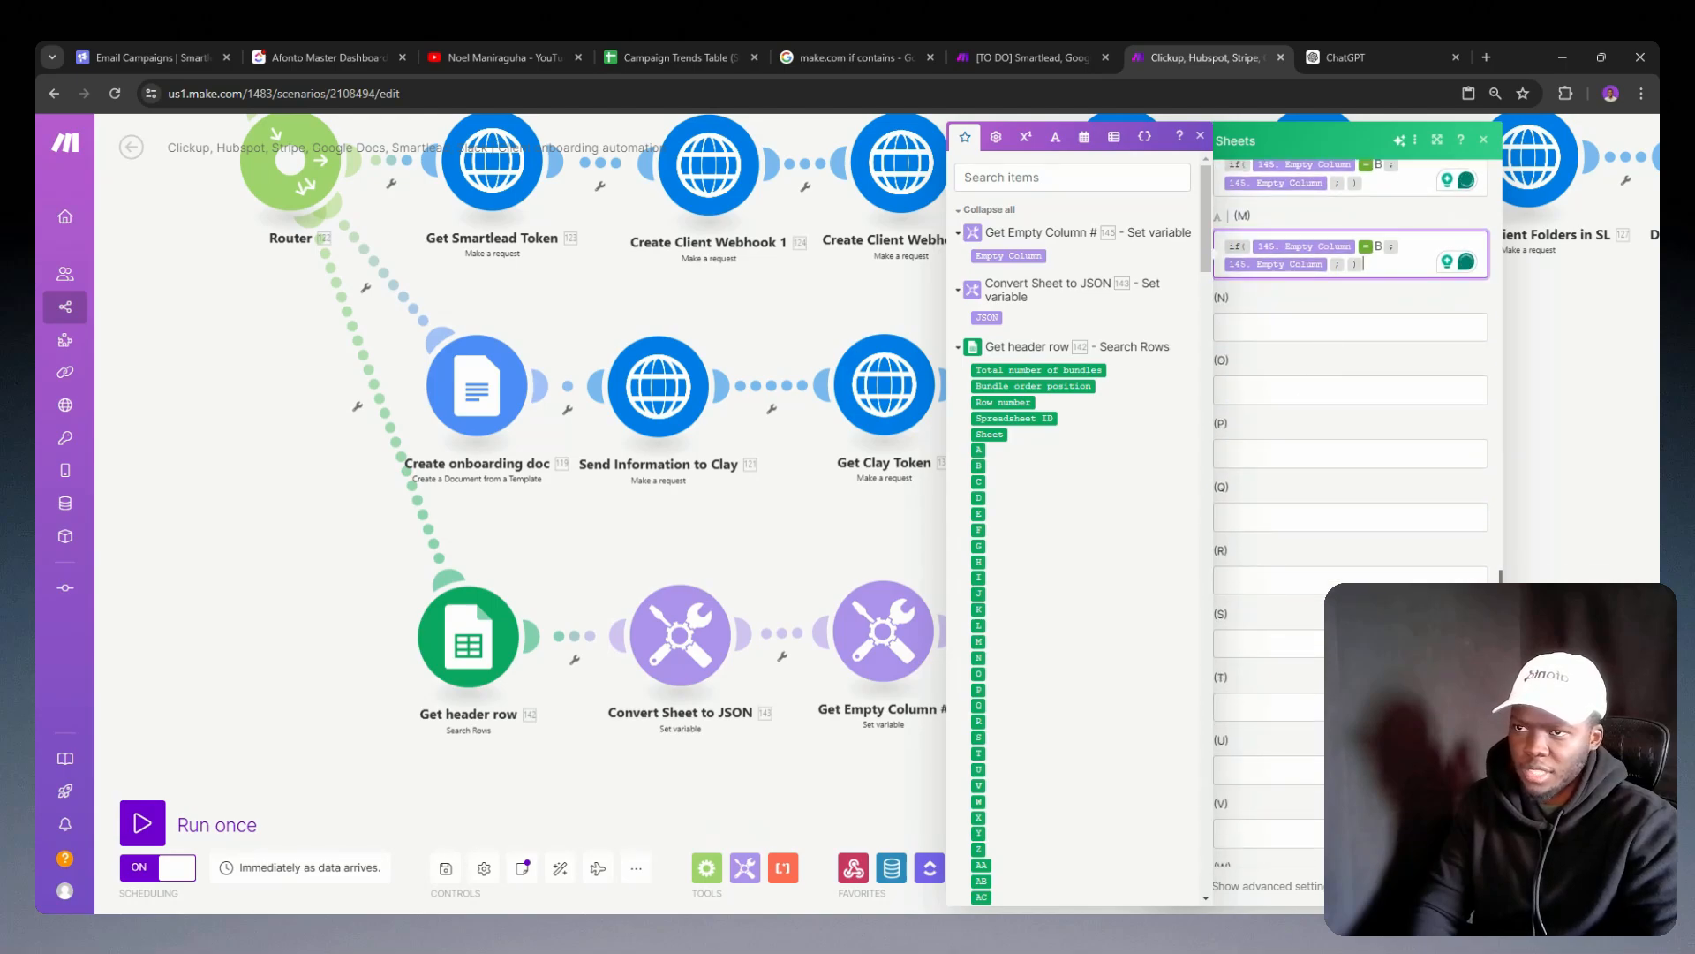
click(1351, 326)
key(ctrl+v)
Step: Paste the copied if formula into the values for columns O, P and Q
click(1311, 406)
key(ctrl+v)
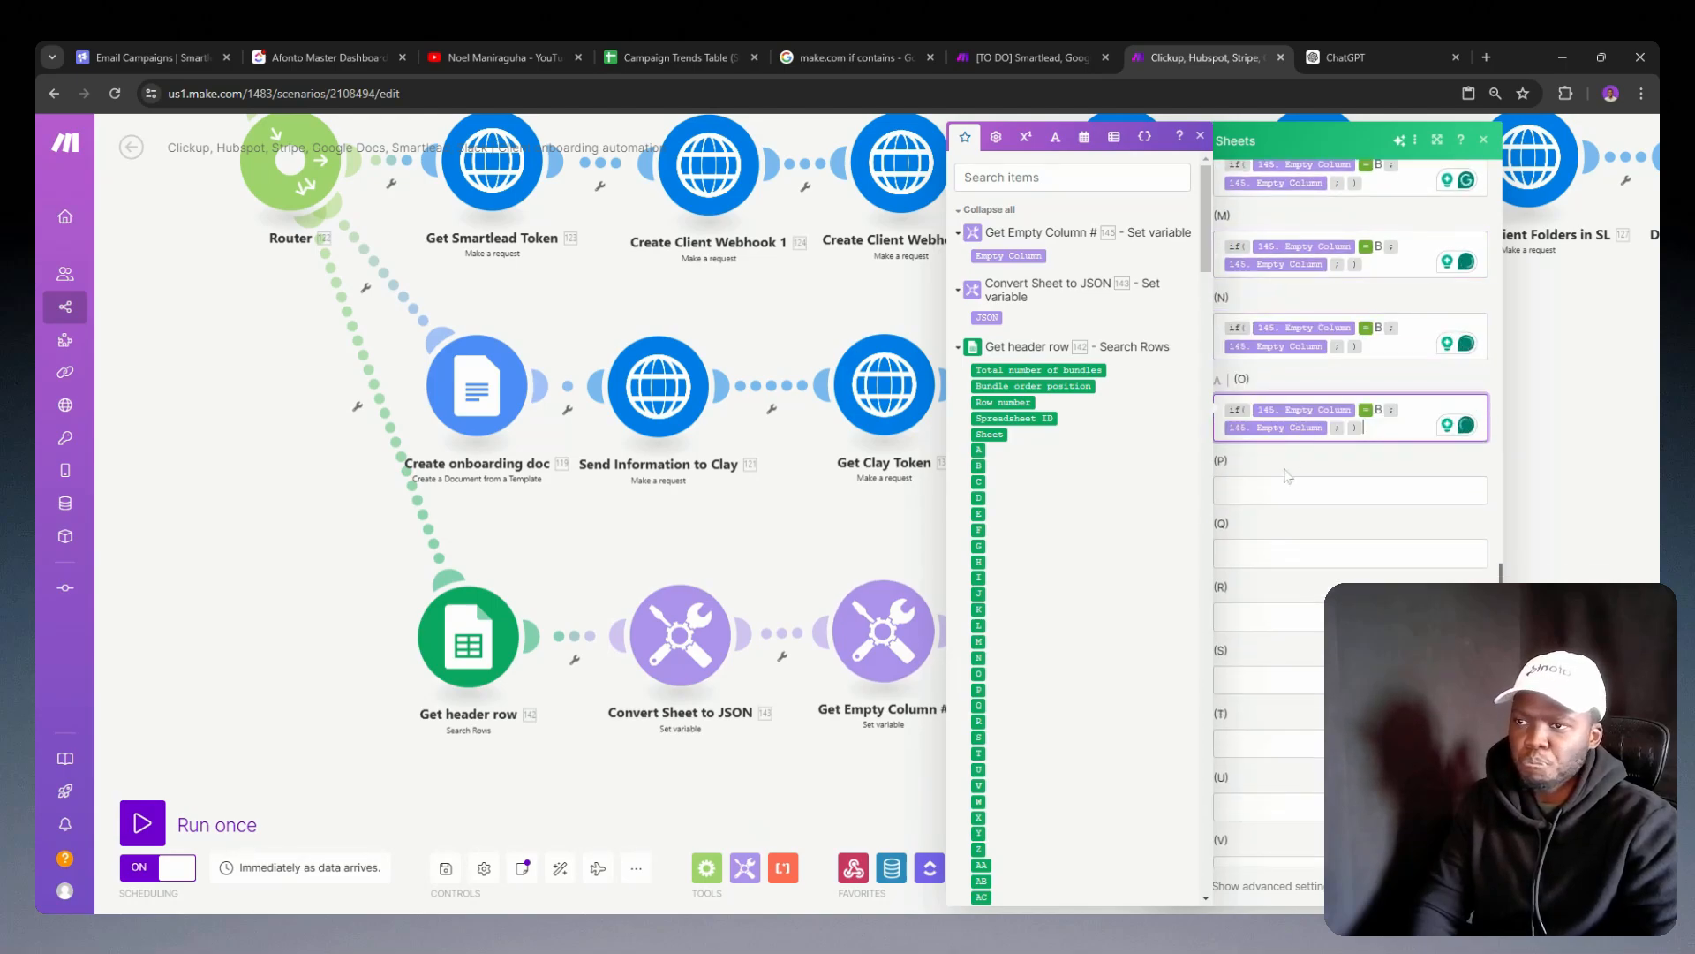
click(1286, 484)
key(ctrl+v)
click(1271, 570)
key(ctrl+v)
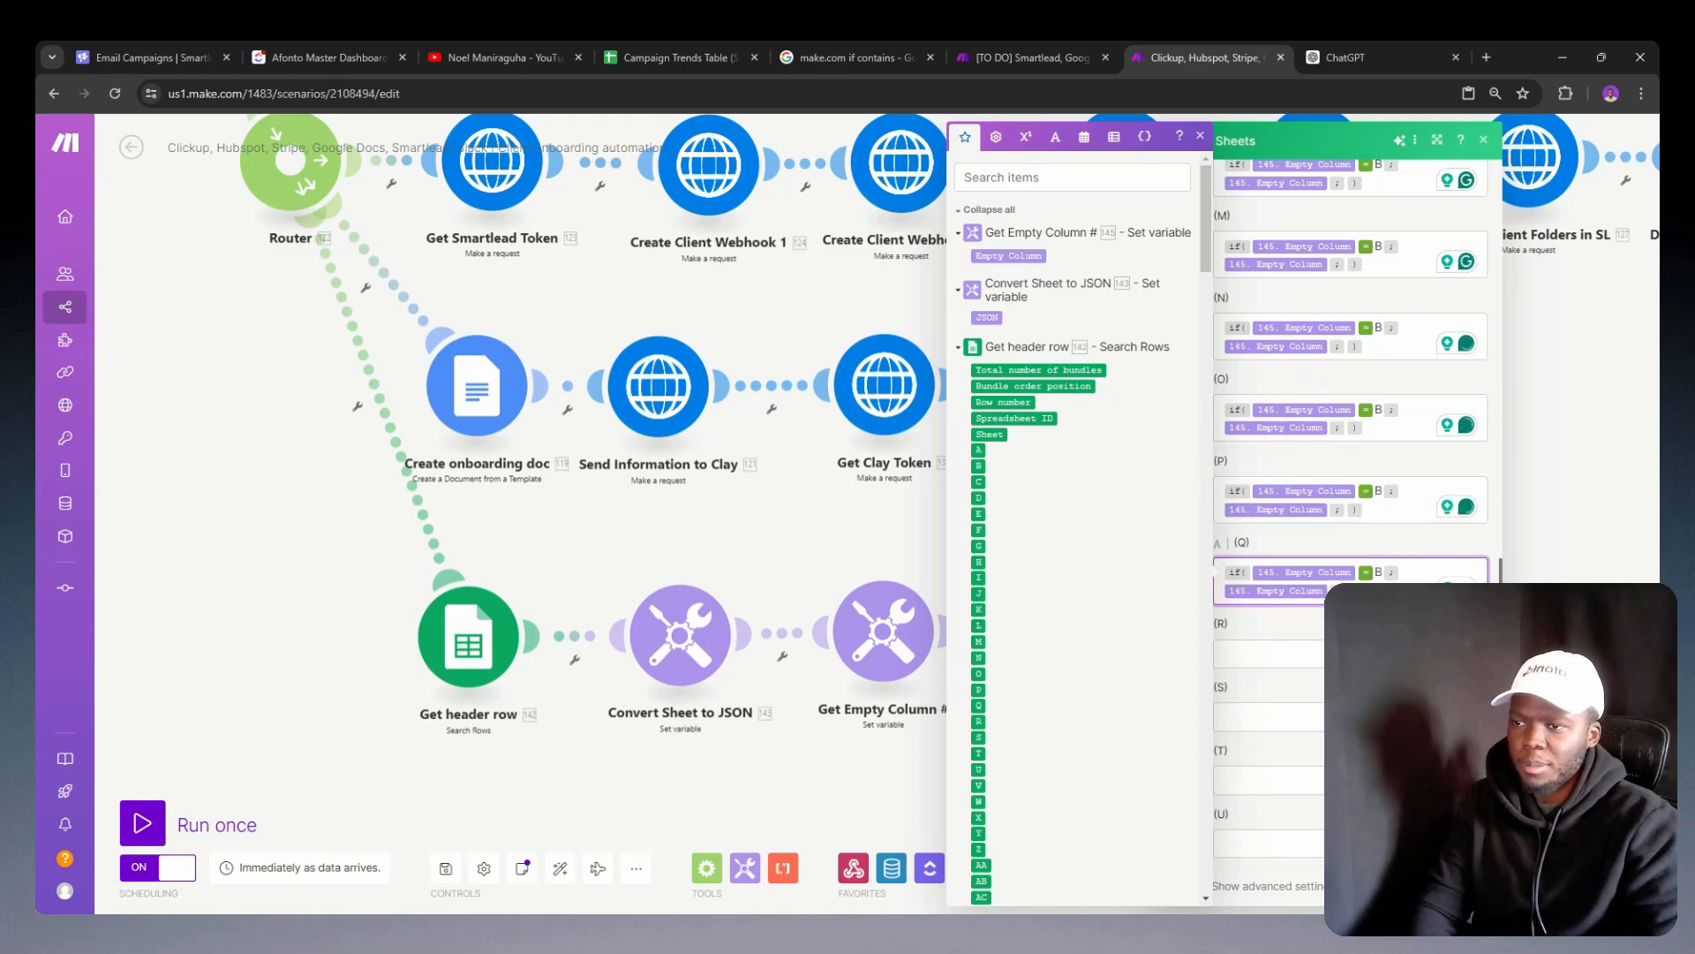
Step: Try adding the upper function before the Empty Column variable in the column B if condition
scroll(1351, 530, up, 10)
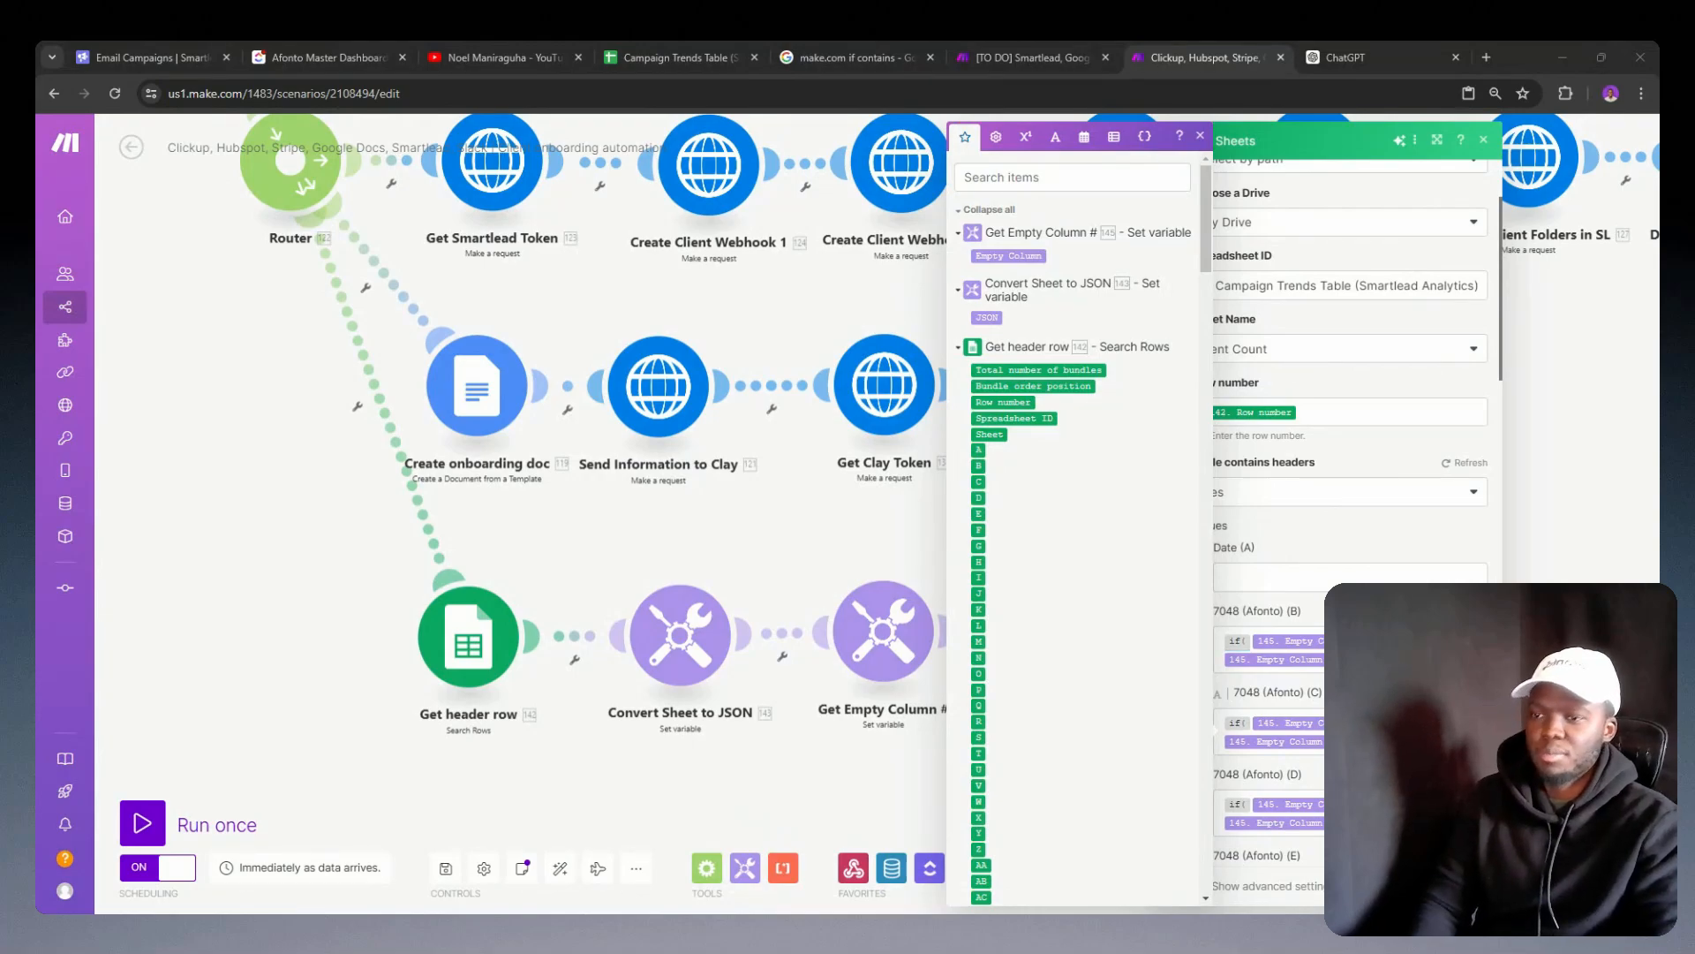
click(1236, 641)
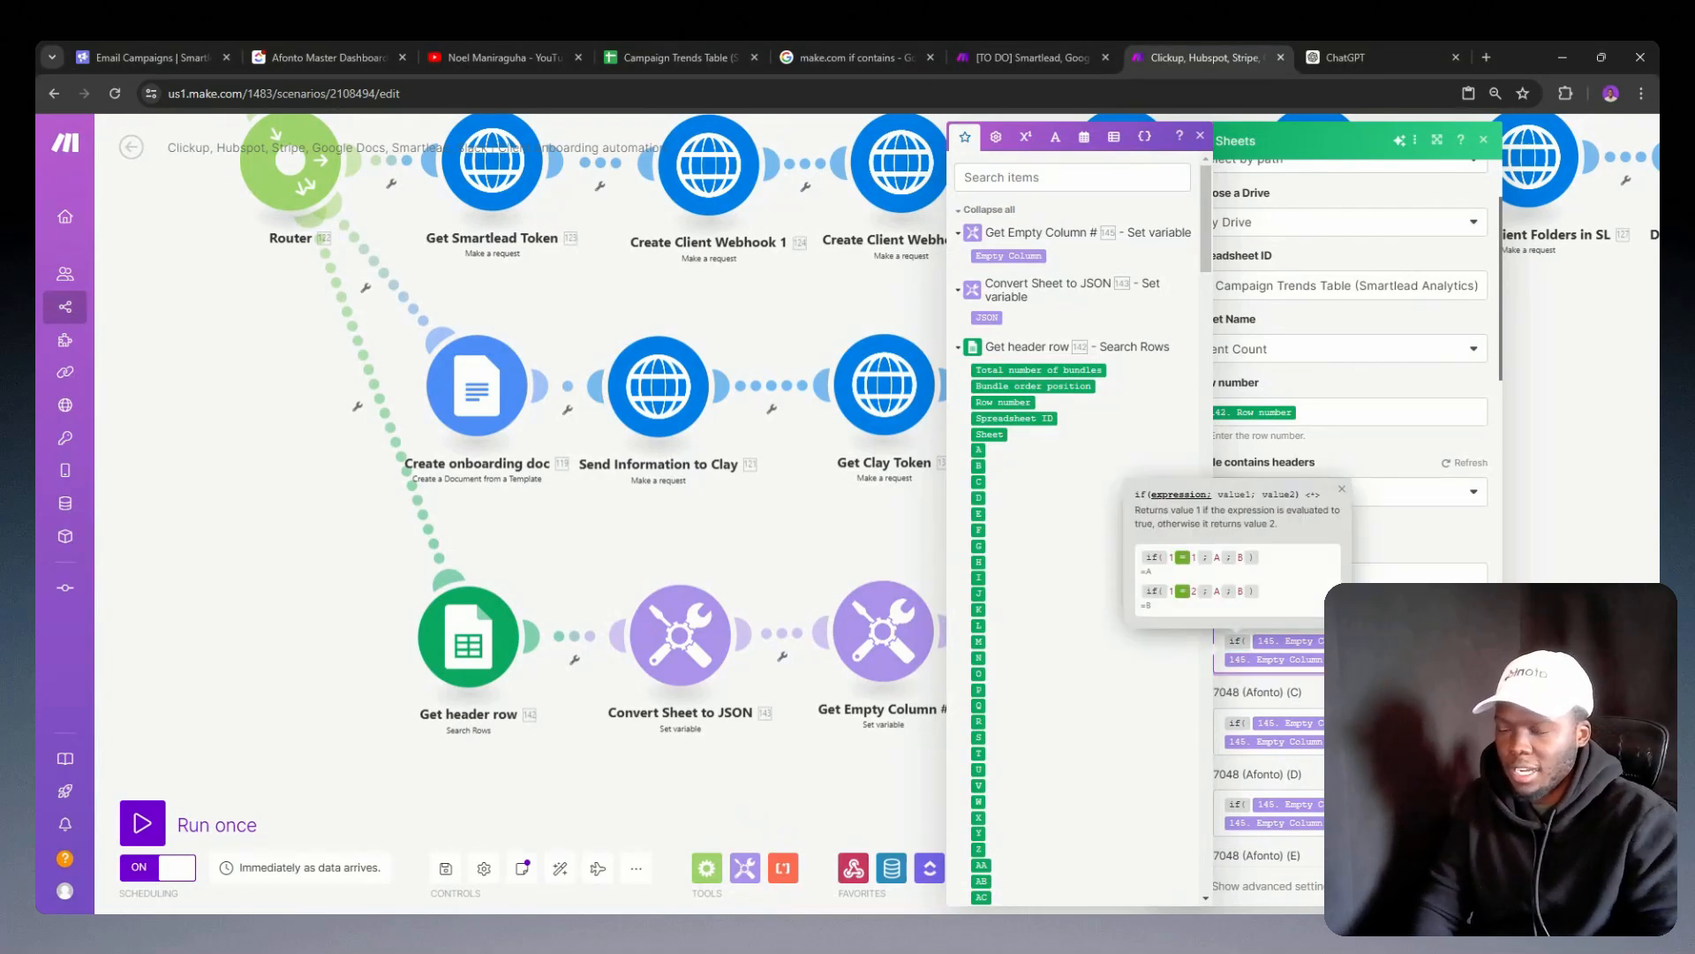
click(1058, 137)
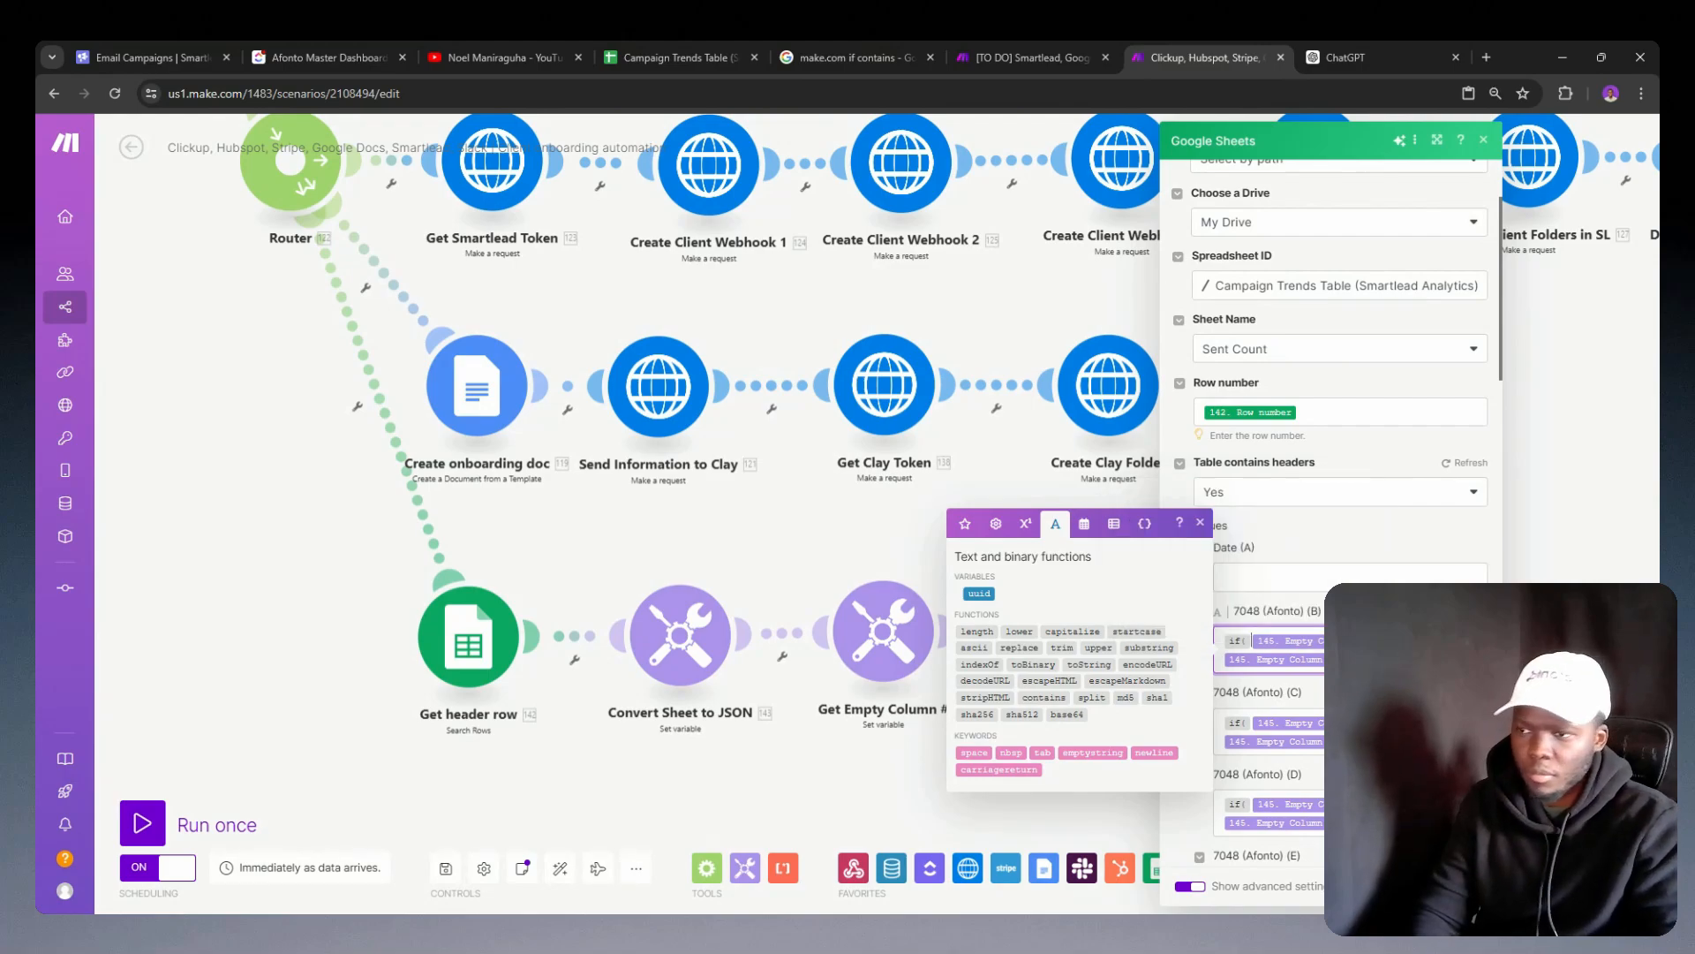
click(1095, 647)
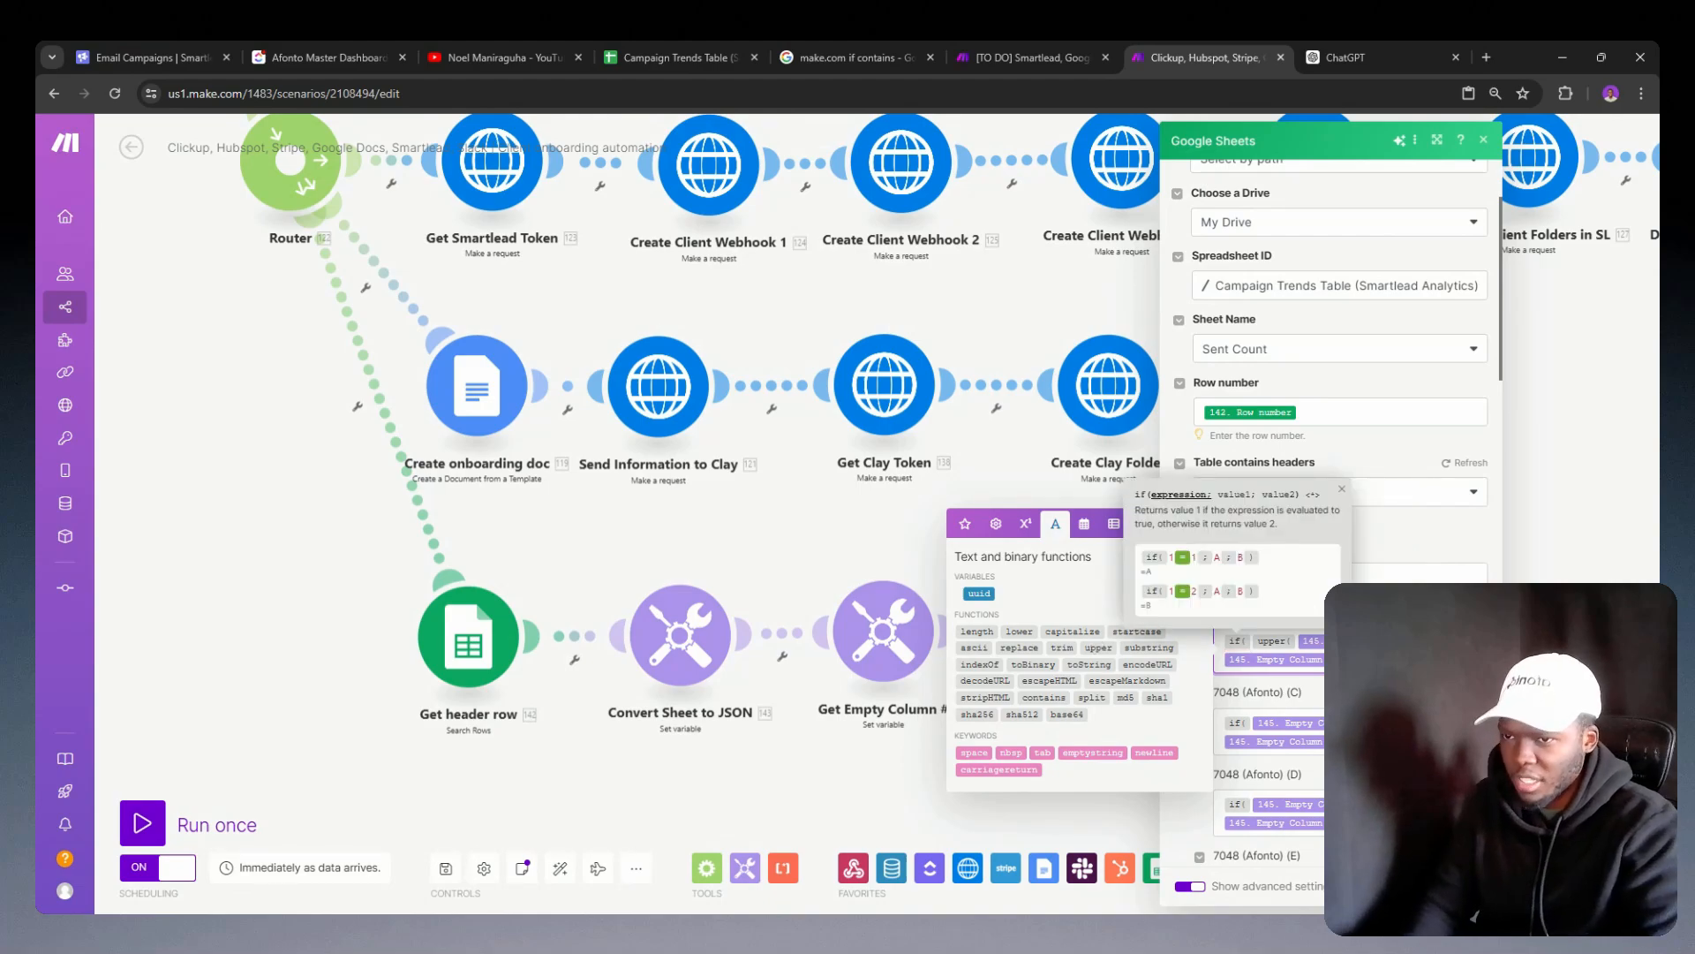
click(1228, 660)
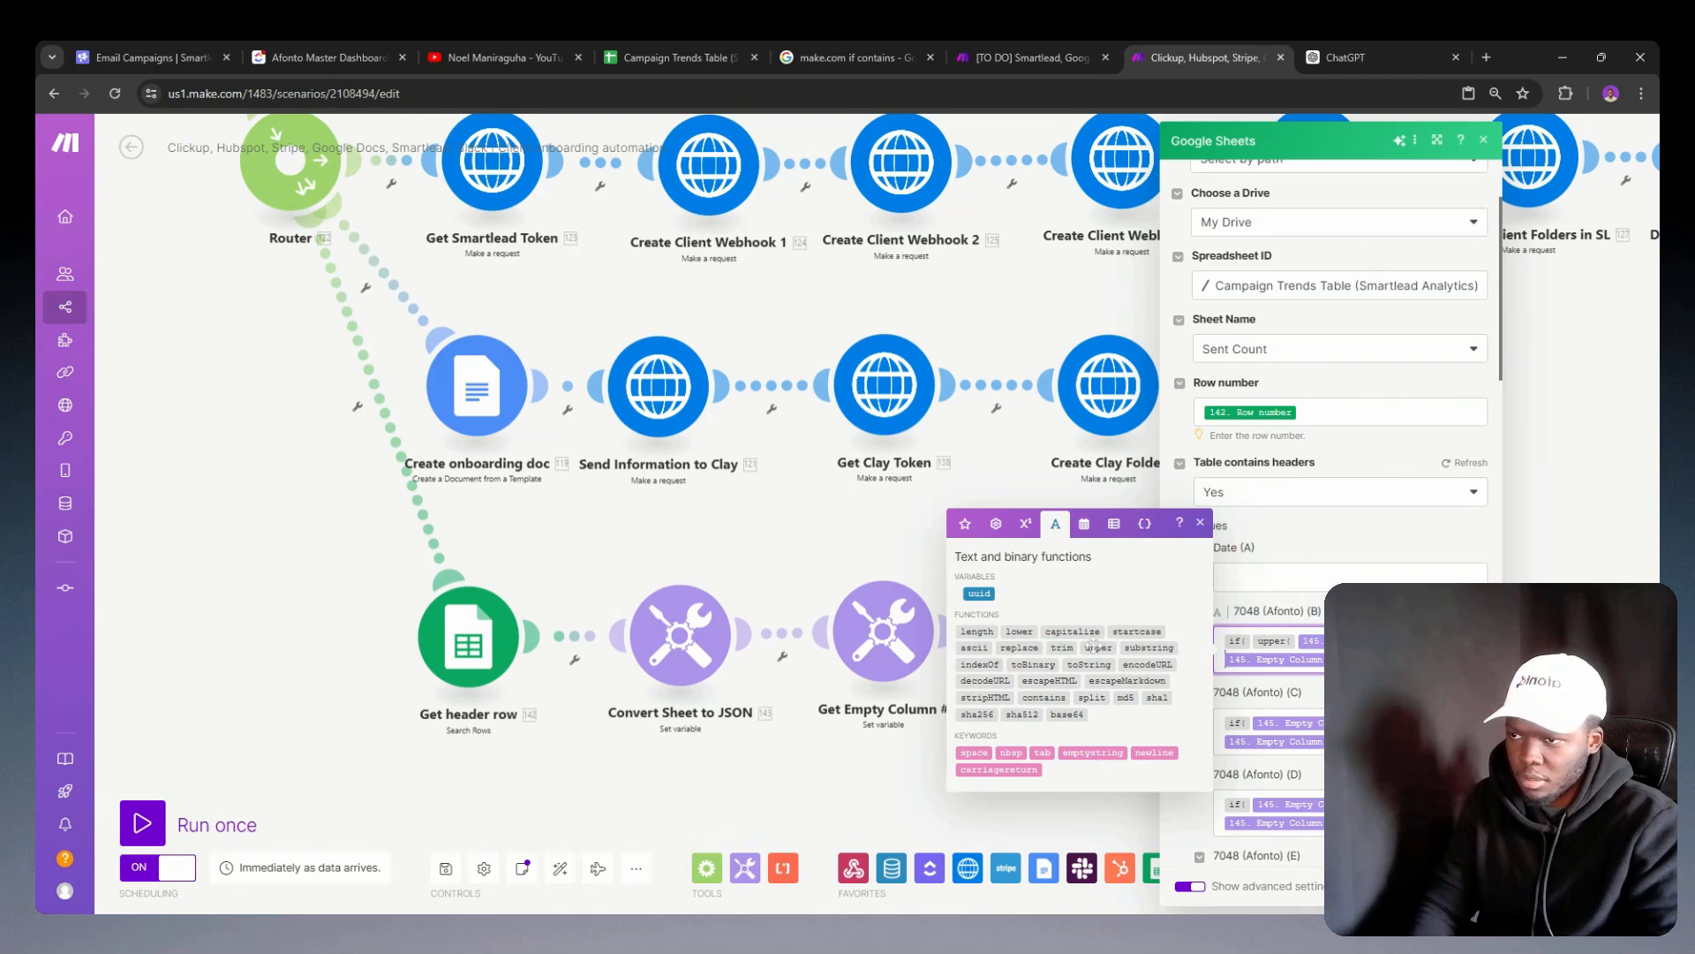
click(1303, 642)
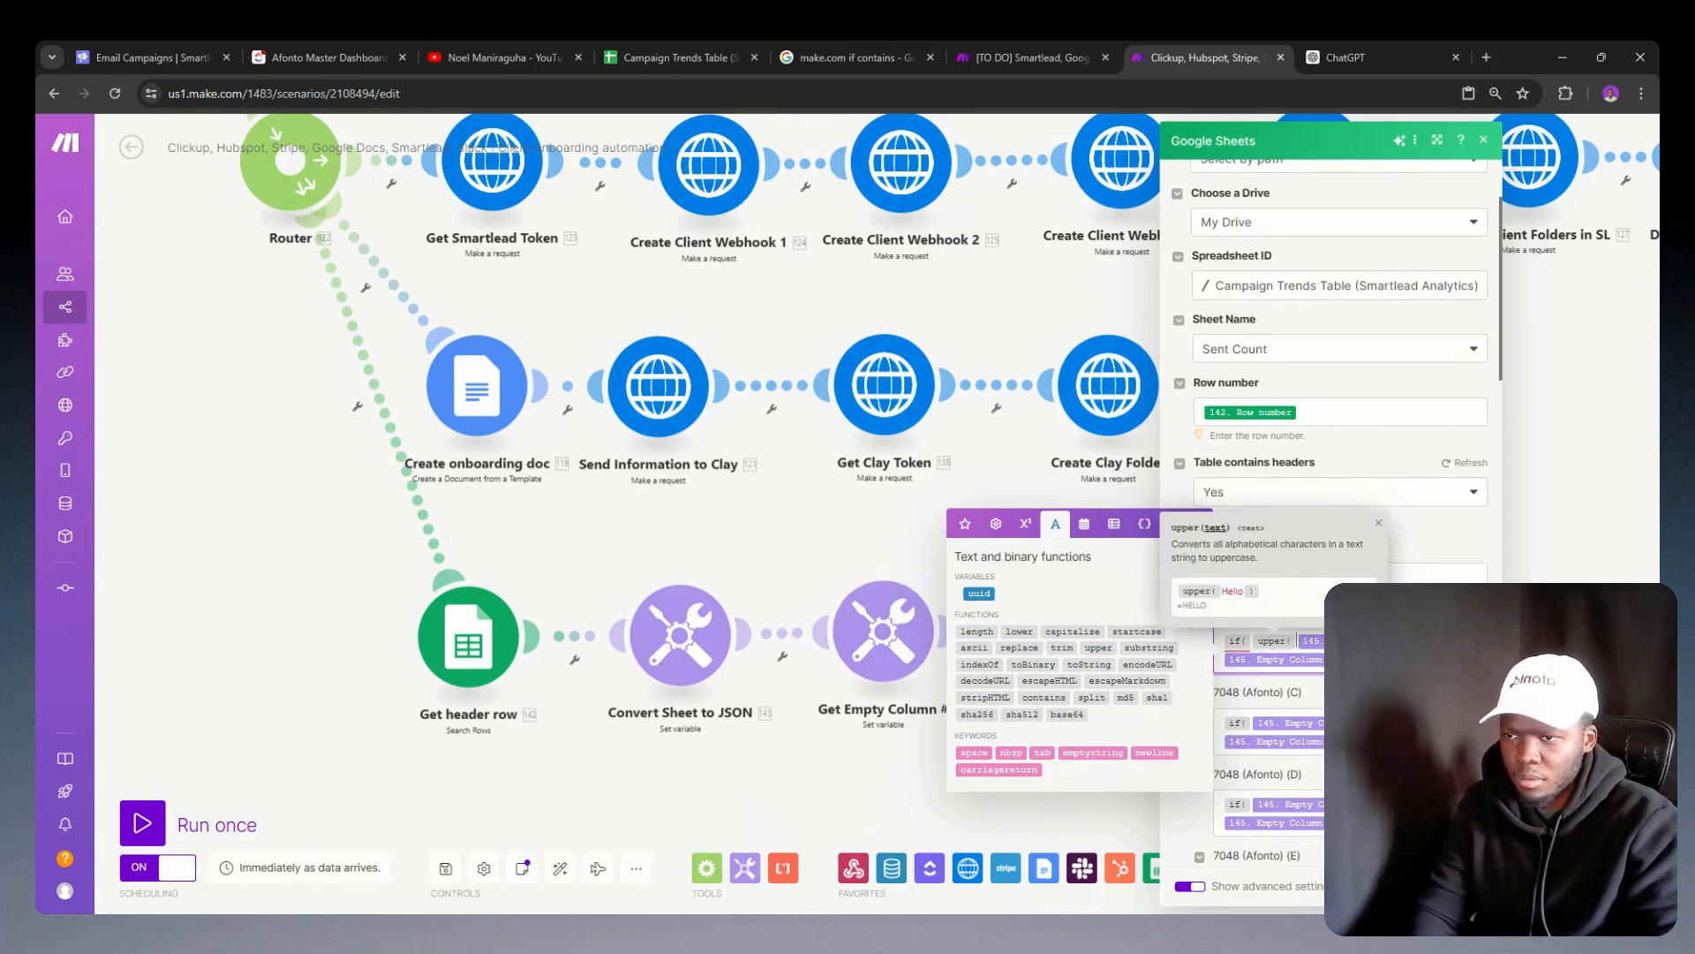
key(BackSpace)
click(937, 717)
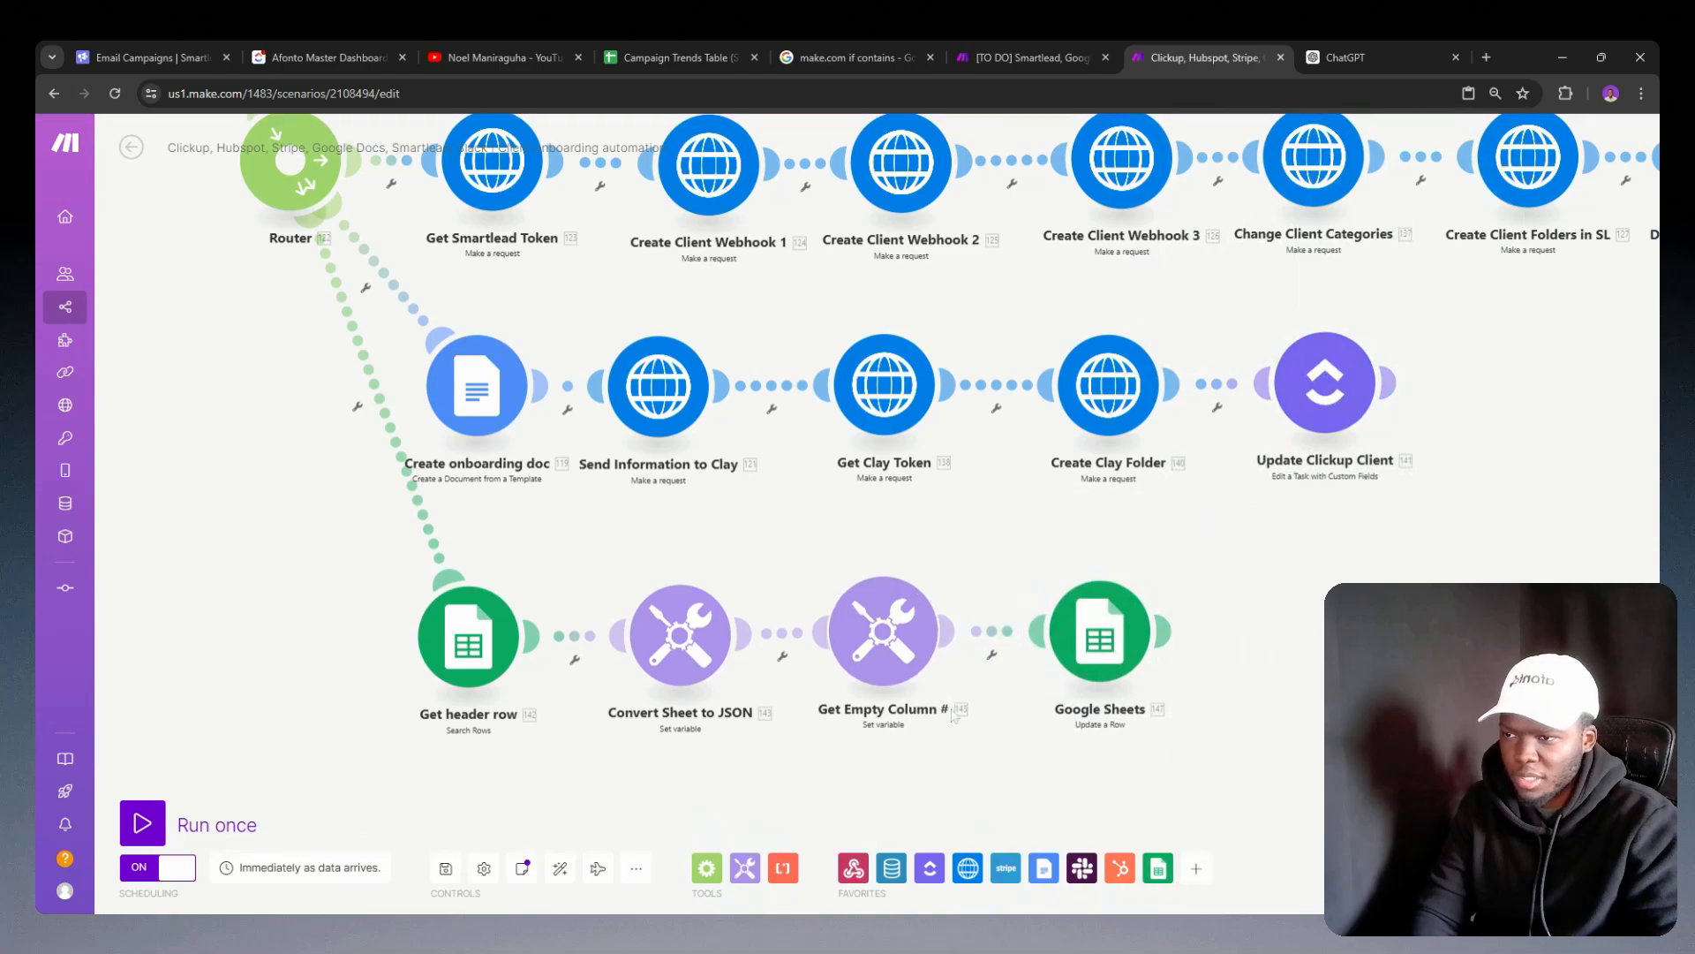
Step: Wrap the substring formula in the Get Empty Column # module's variable value with the upper function and save the module
click(927, 676)
mouse_move(1004, 679)
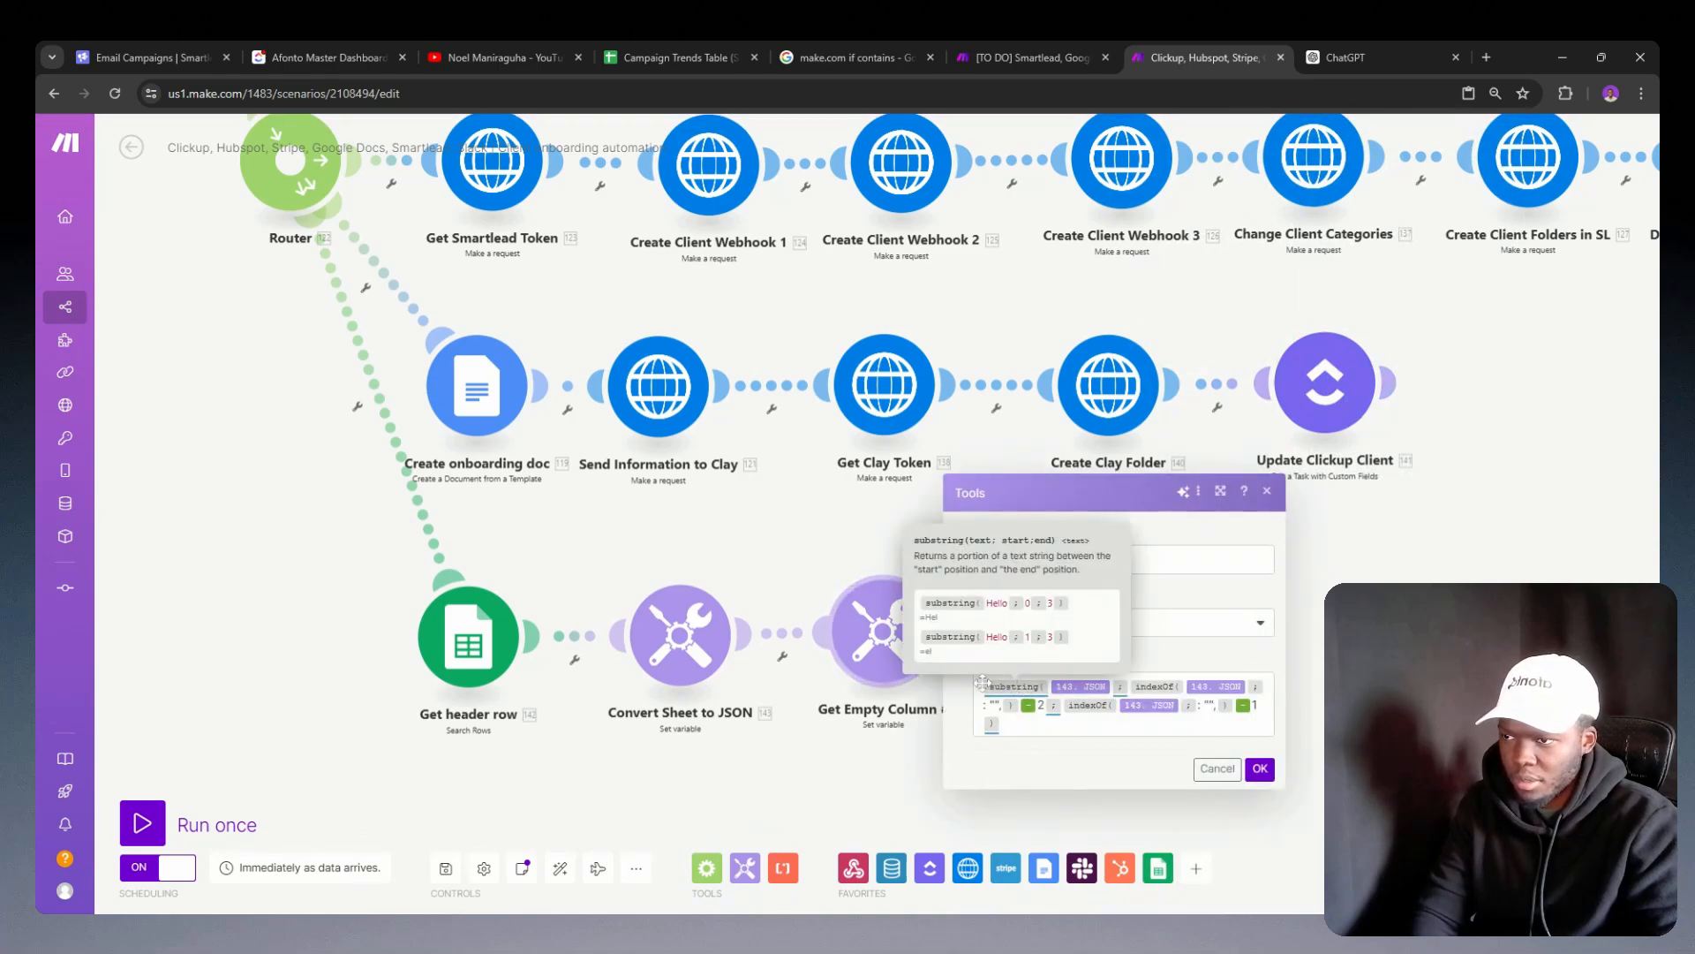
click(1070, 723)
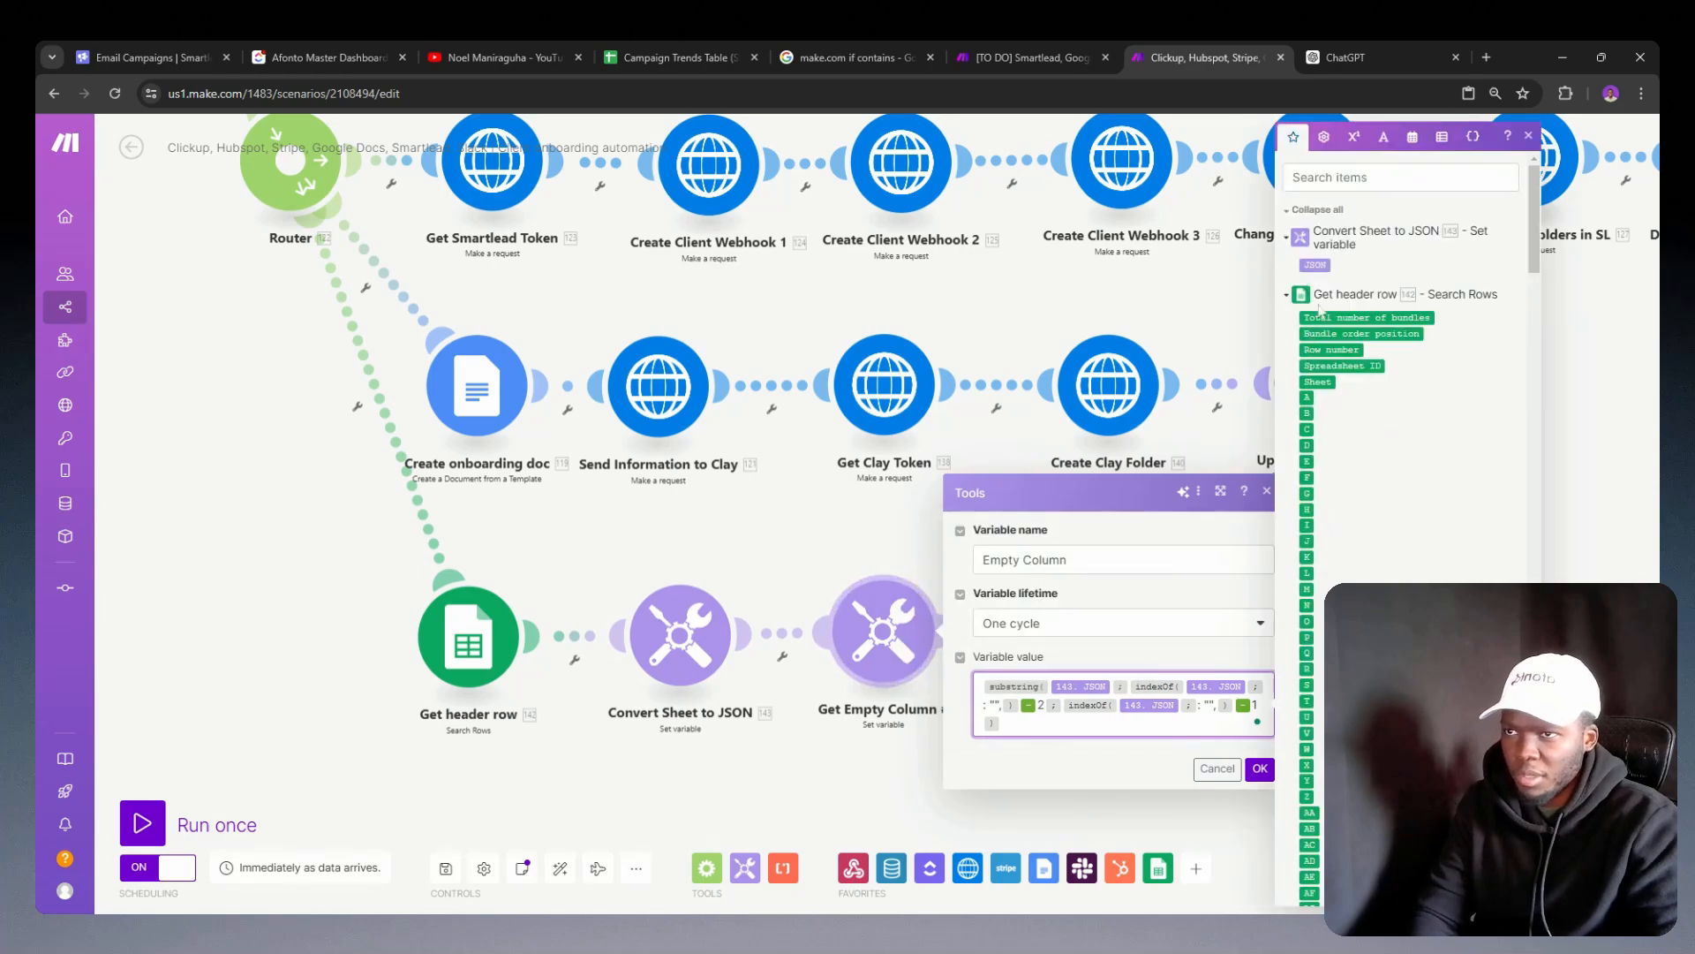
click(1383, 136)
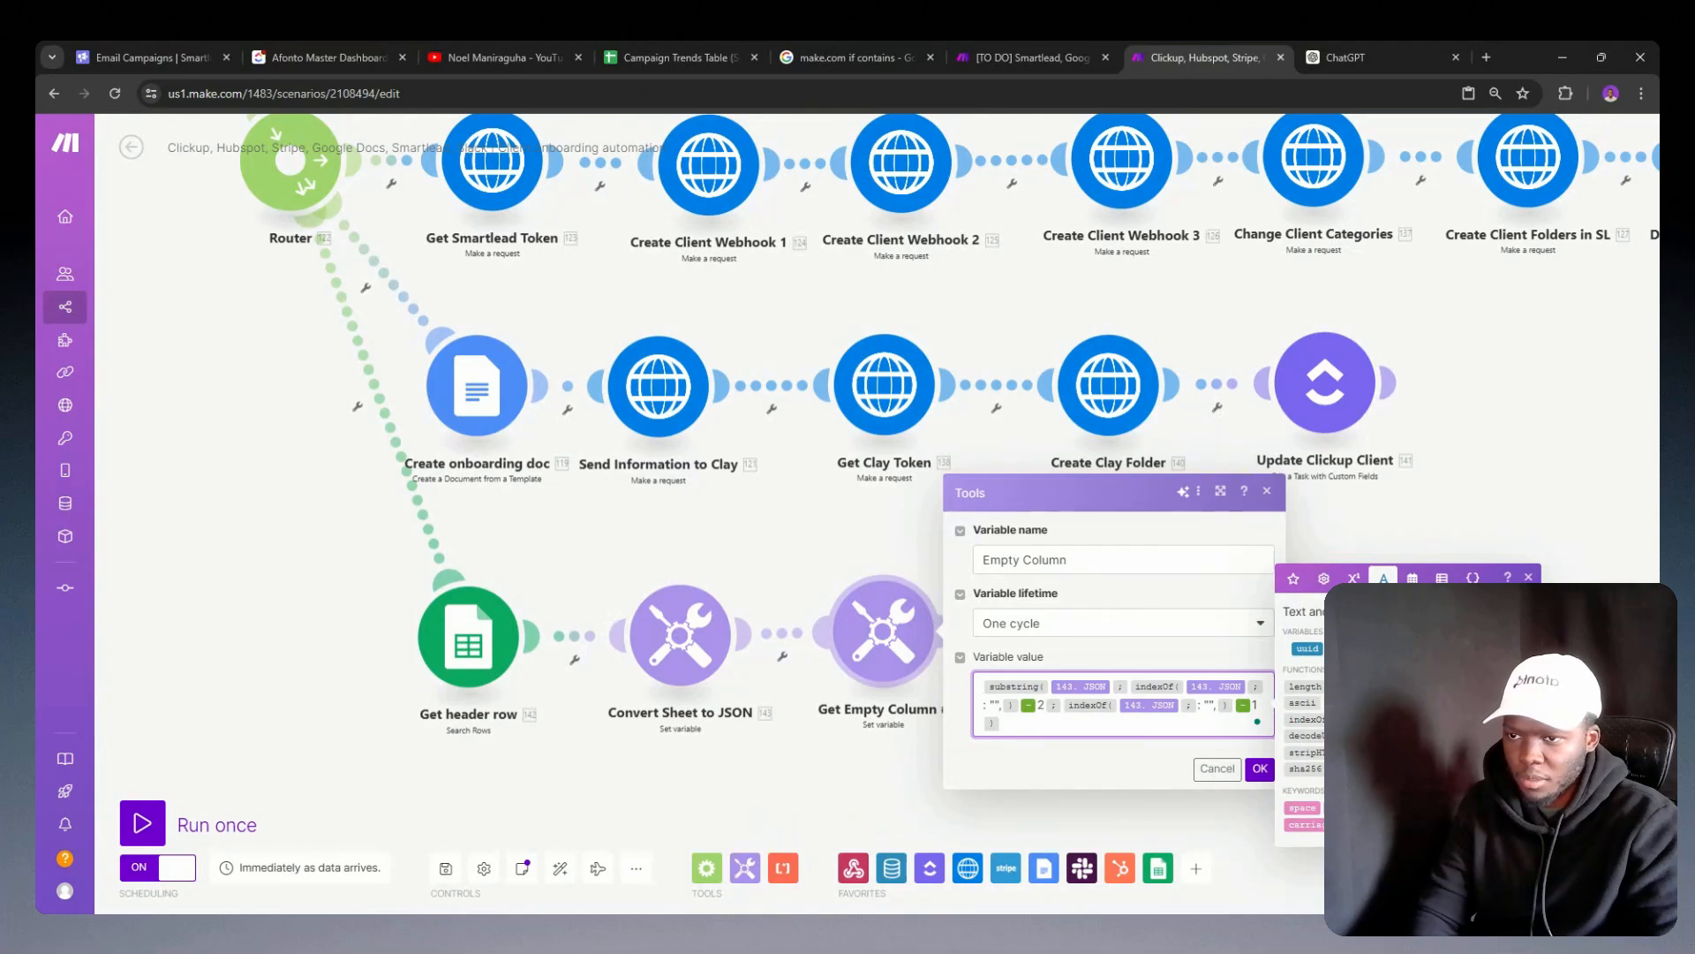
click(1430, 704)
key(Delete)
click(1078, 722)
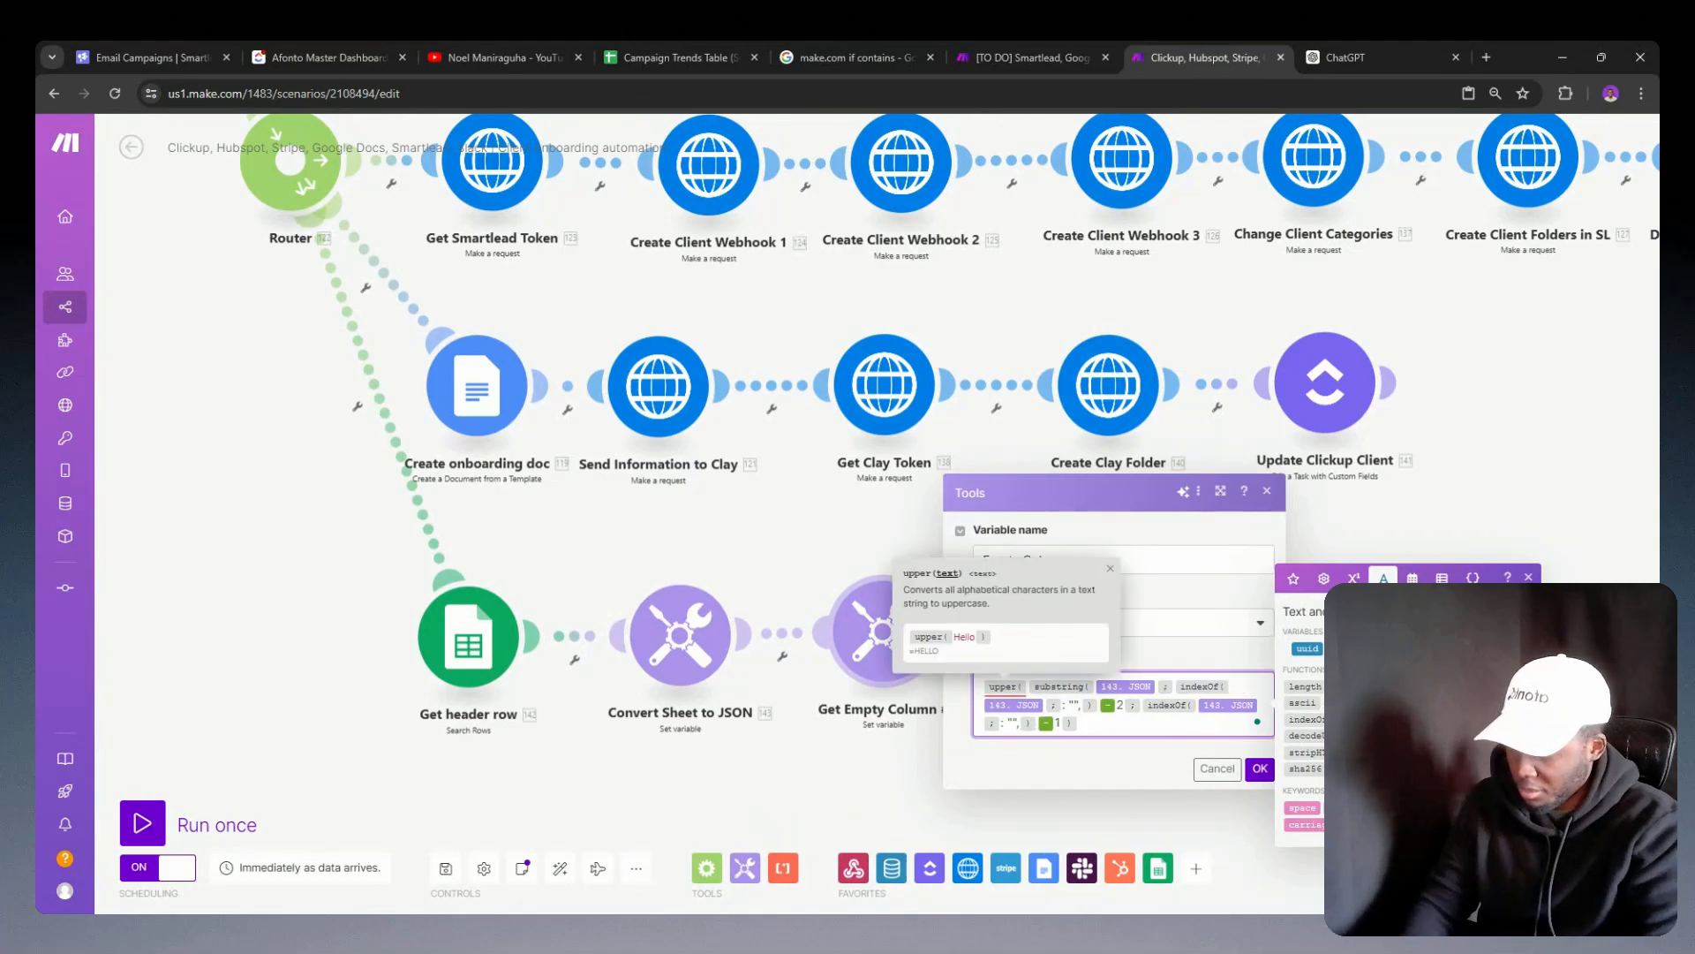
text())
click(1260, 769)
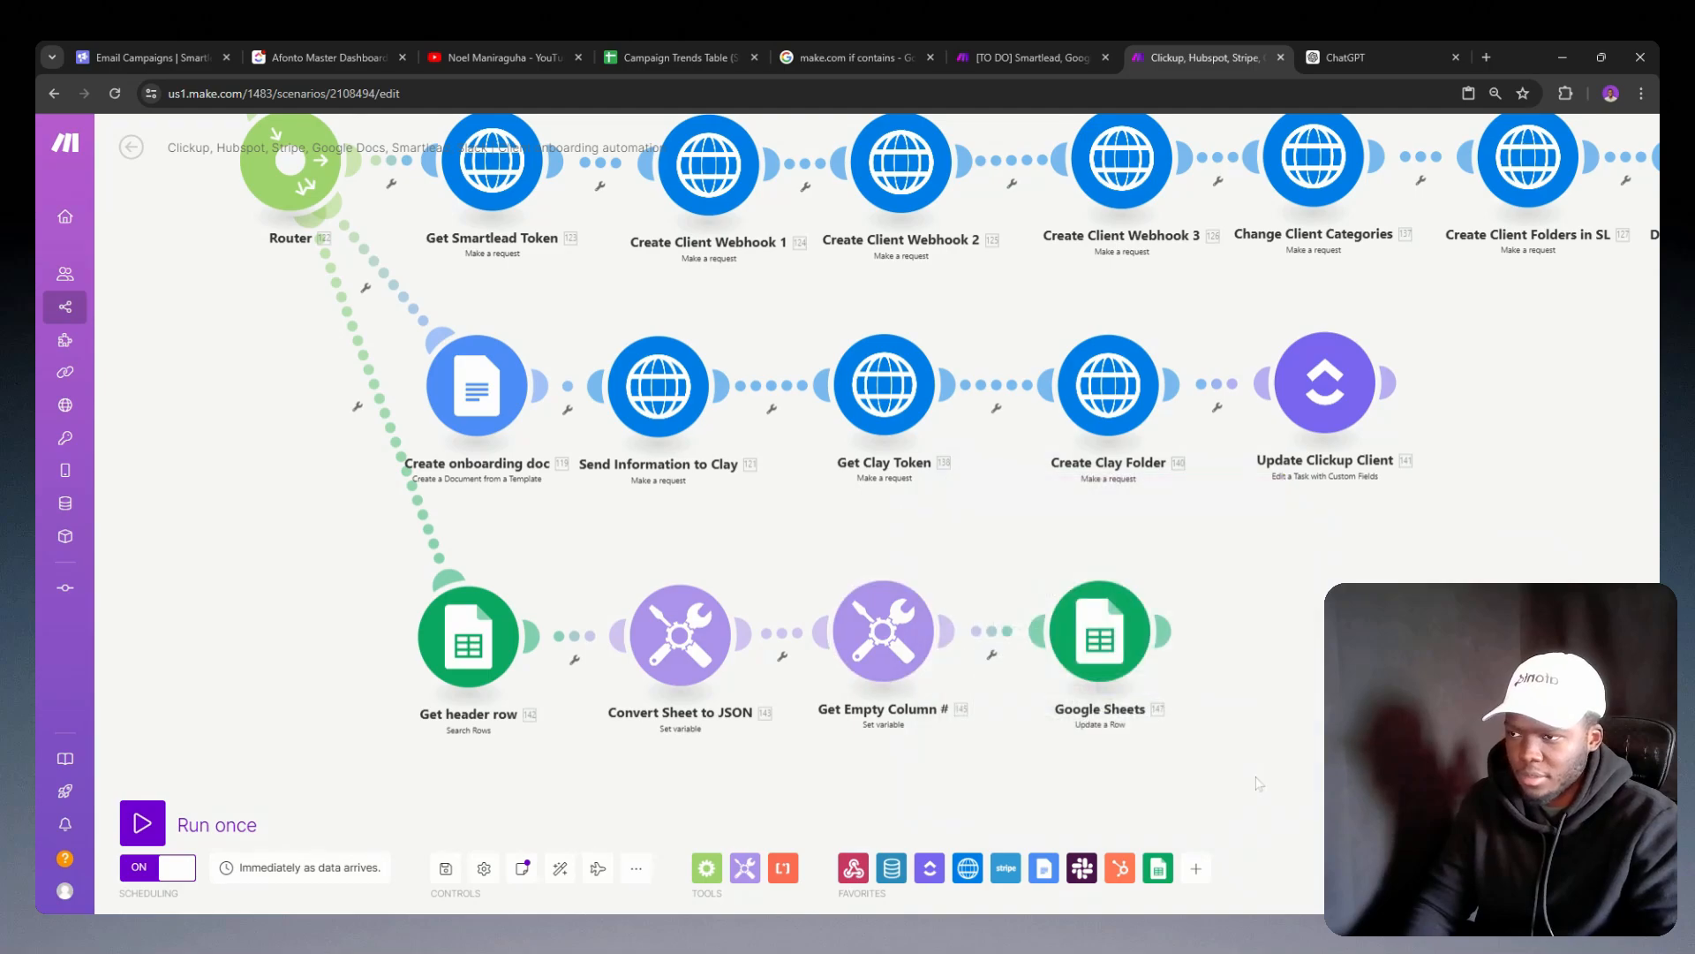
Step: Review the A to Z column mappings in the Convert Sheet to JSON module's variable value
click(715, 692)
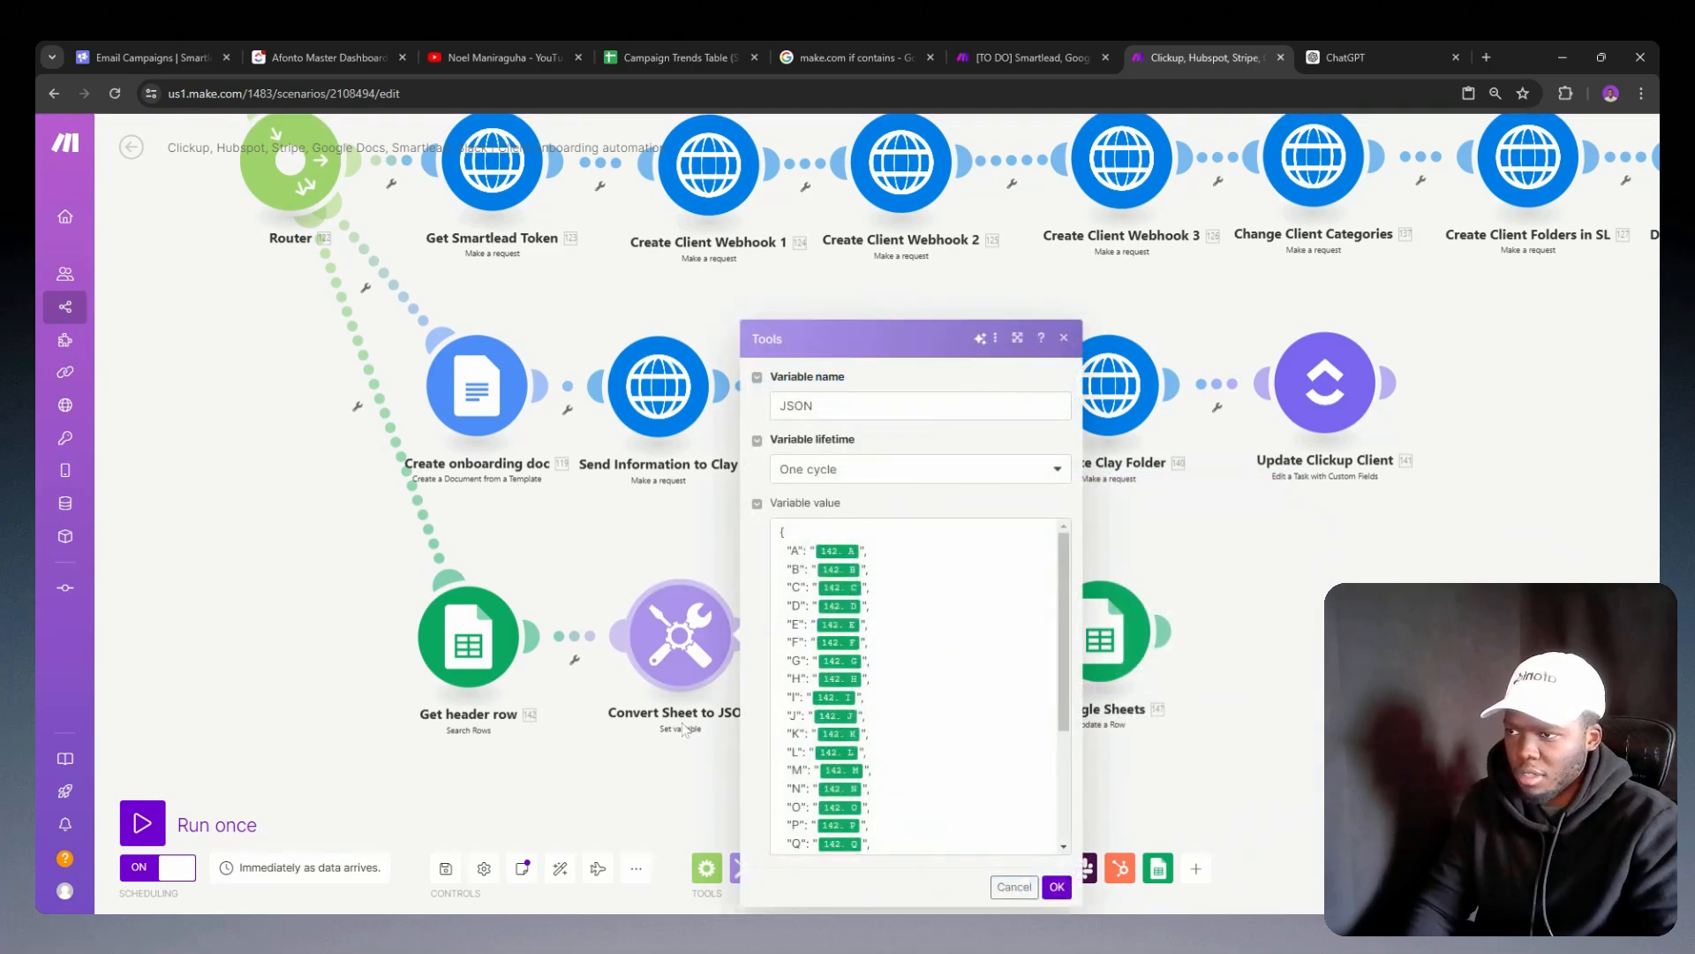
scroll(918, 684, down, 3)
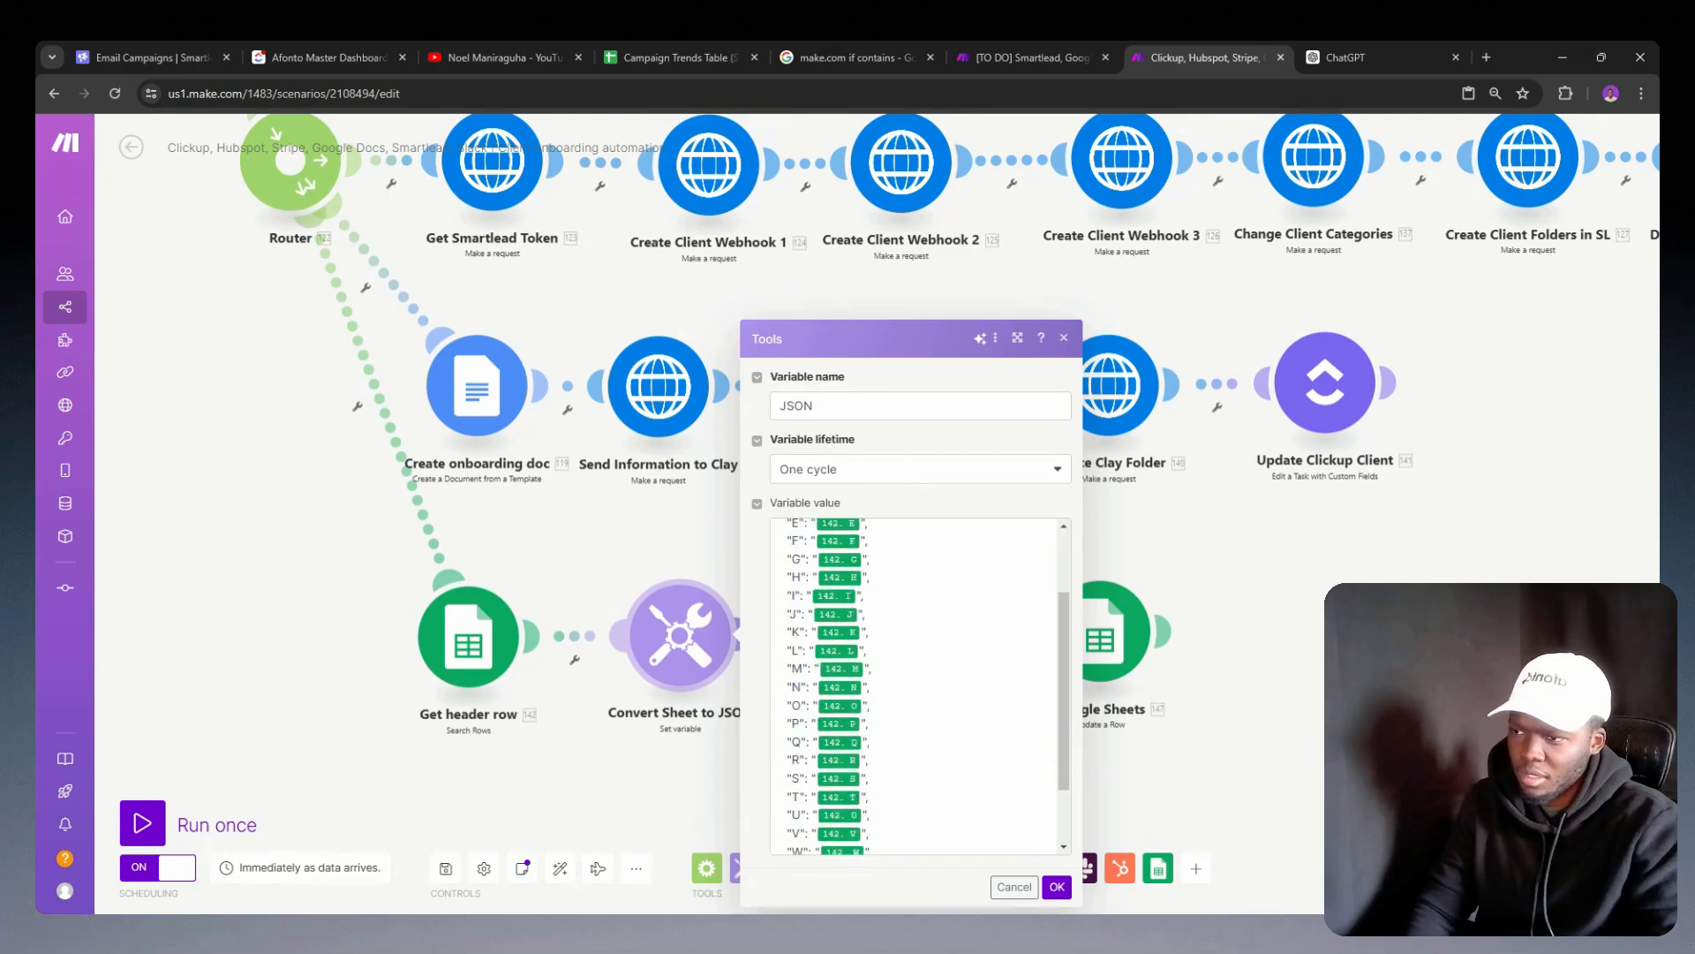
scroll(918, 684, up, 3)
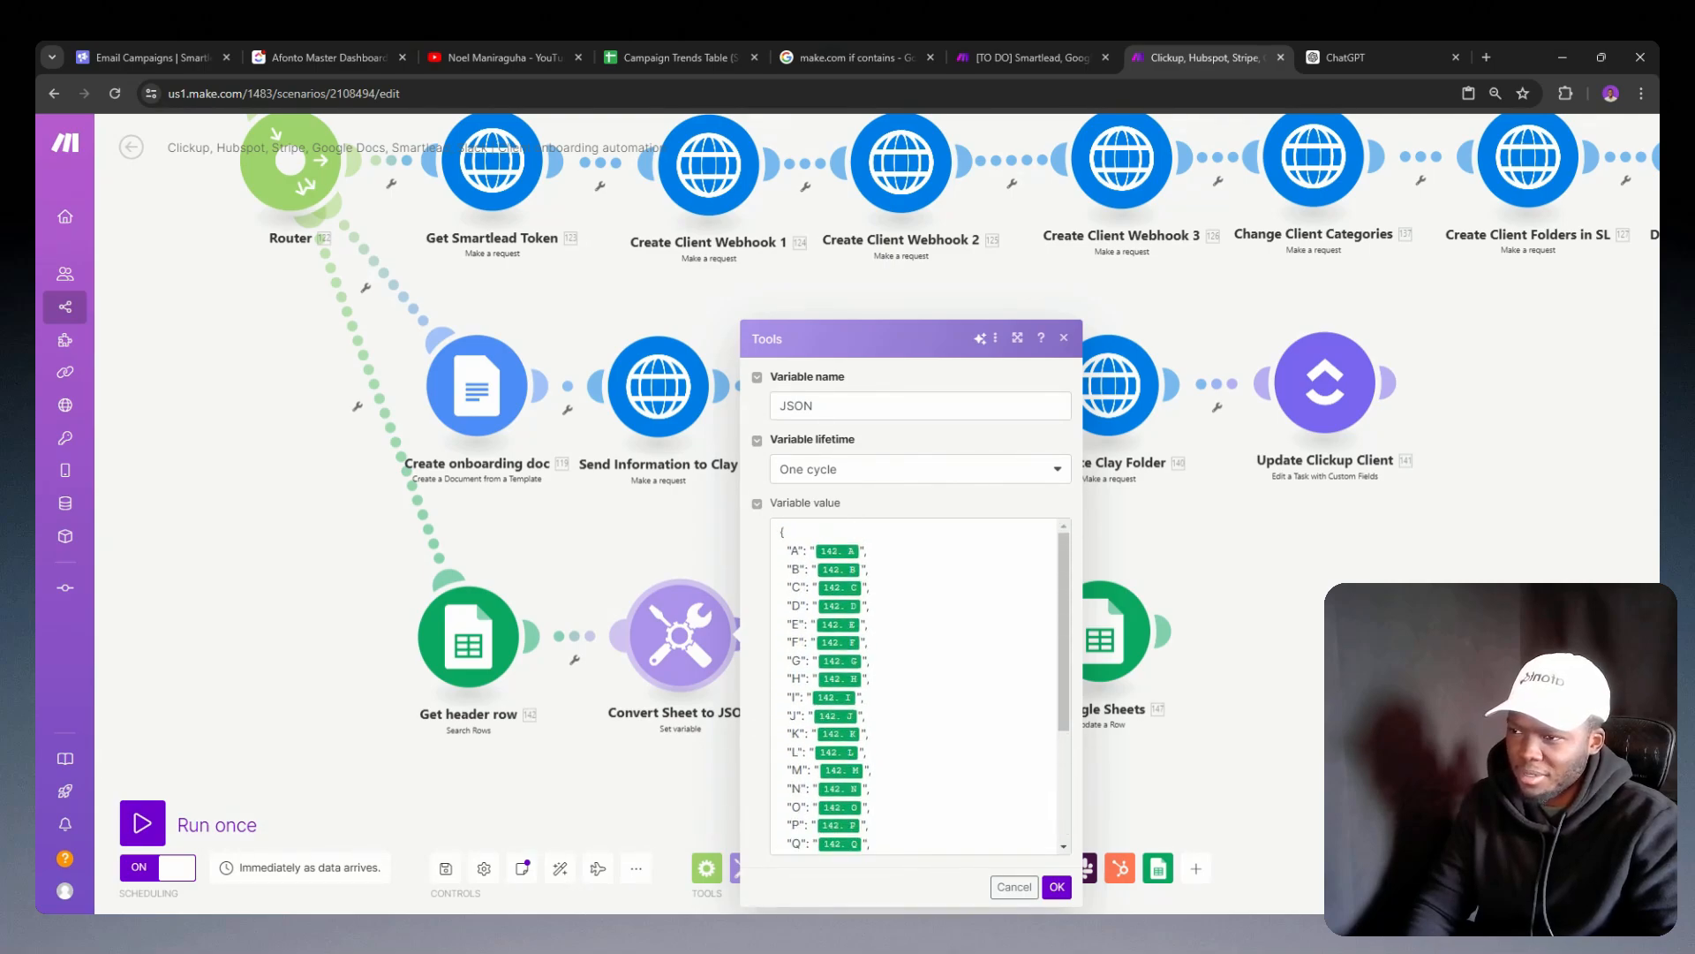
scroll(918, 685, down, 3)
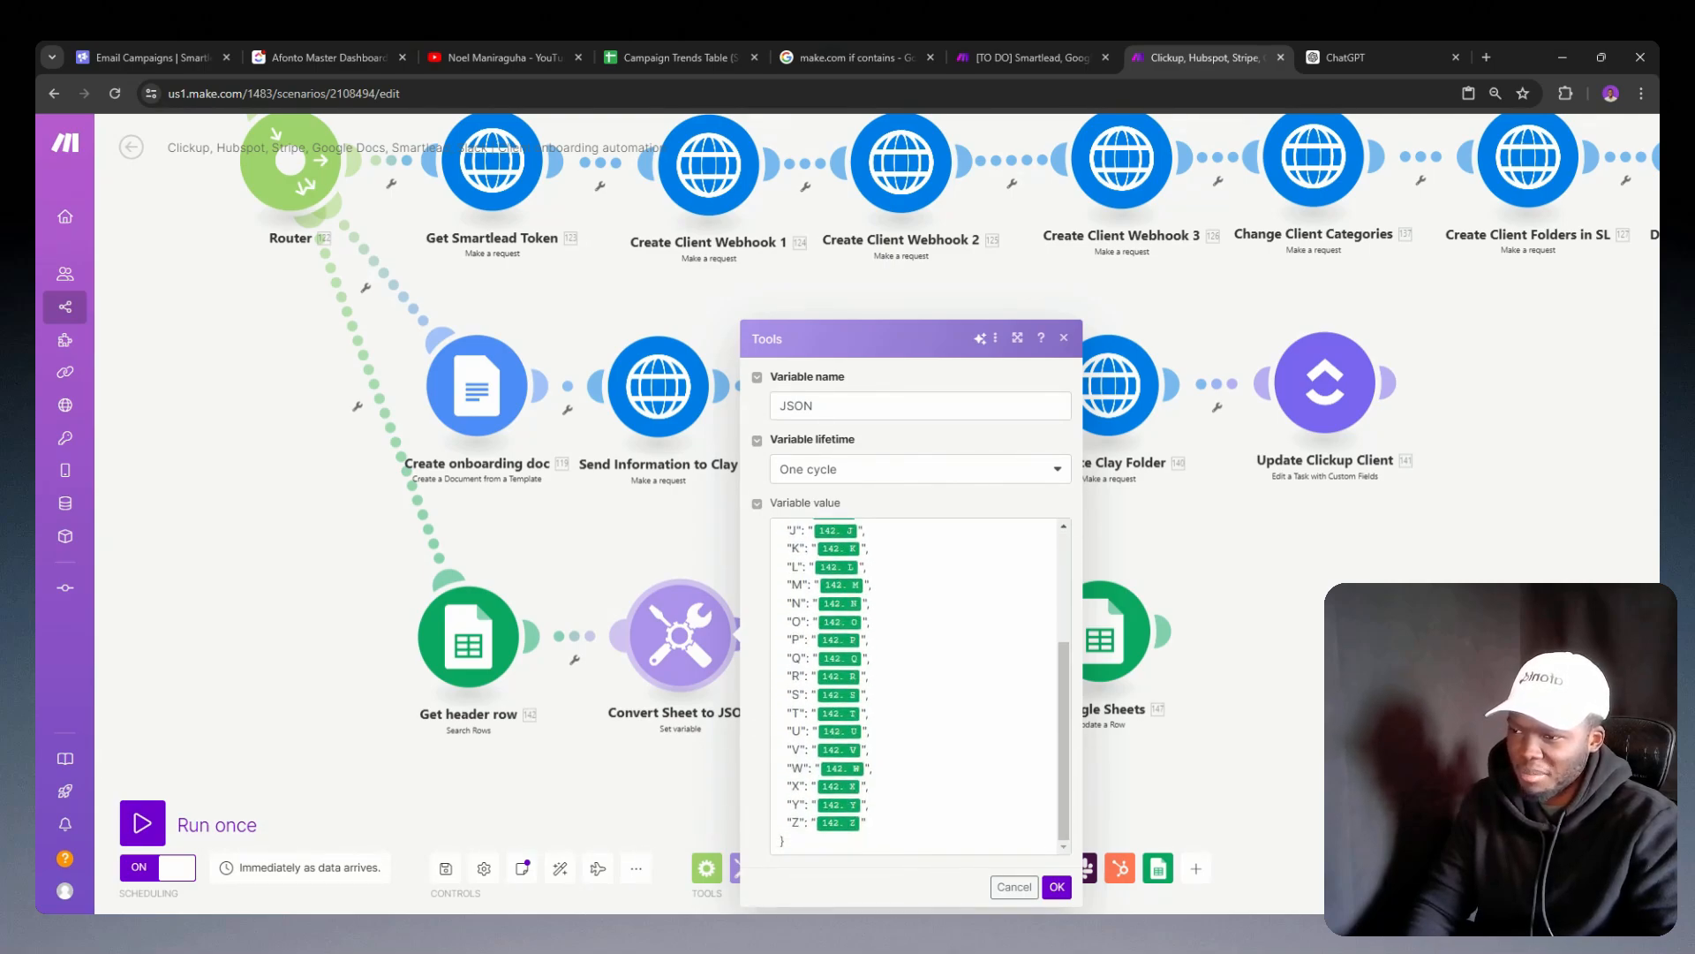
double_click(693, 713)
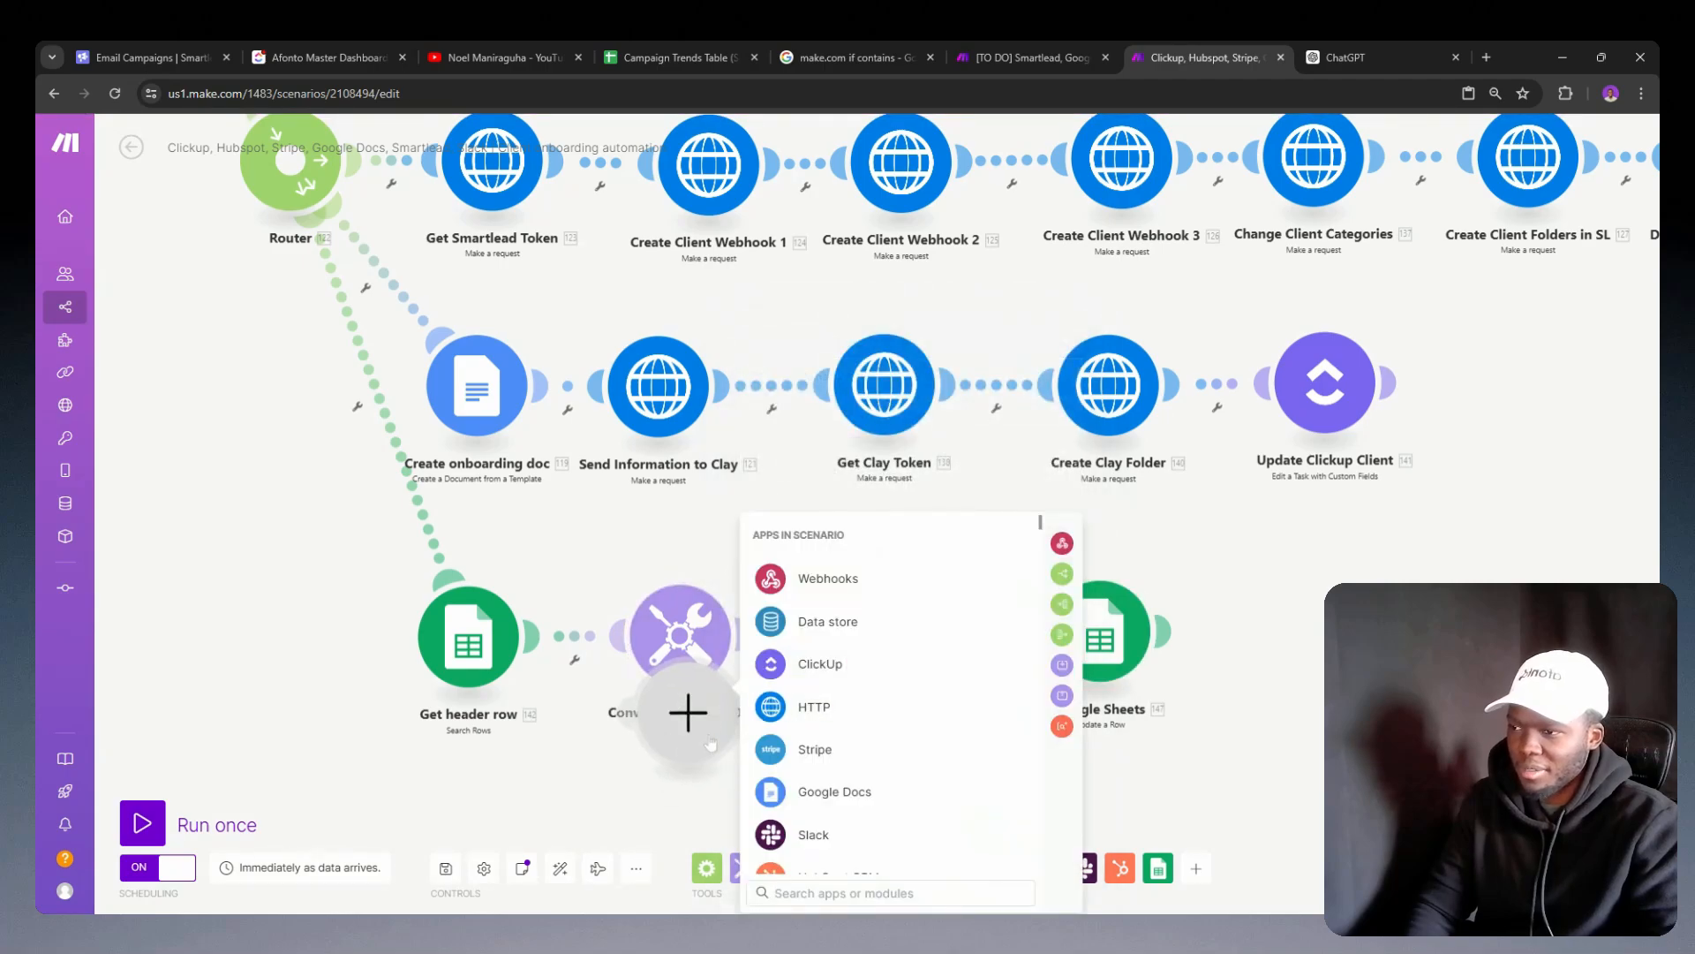
right_click(712, 738)
click(726, 773)
Step: Review the if formulas for the columns through Z in the Google Sheets Update a Row module
click(1134, 667)
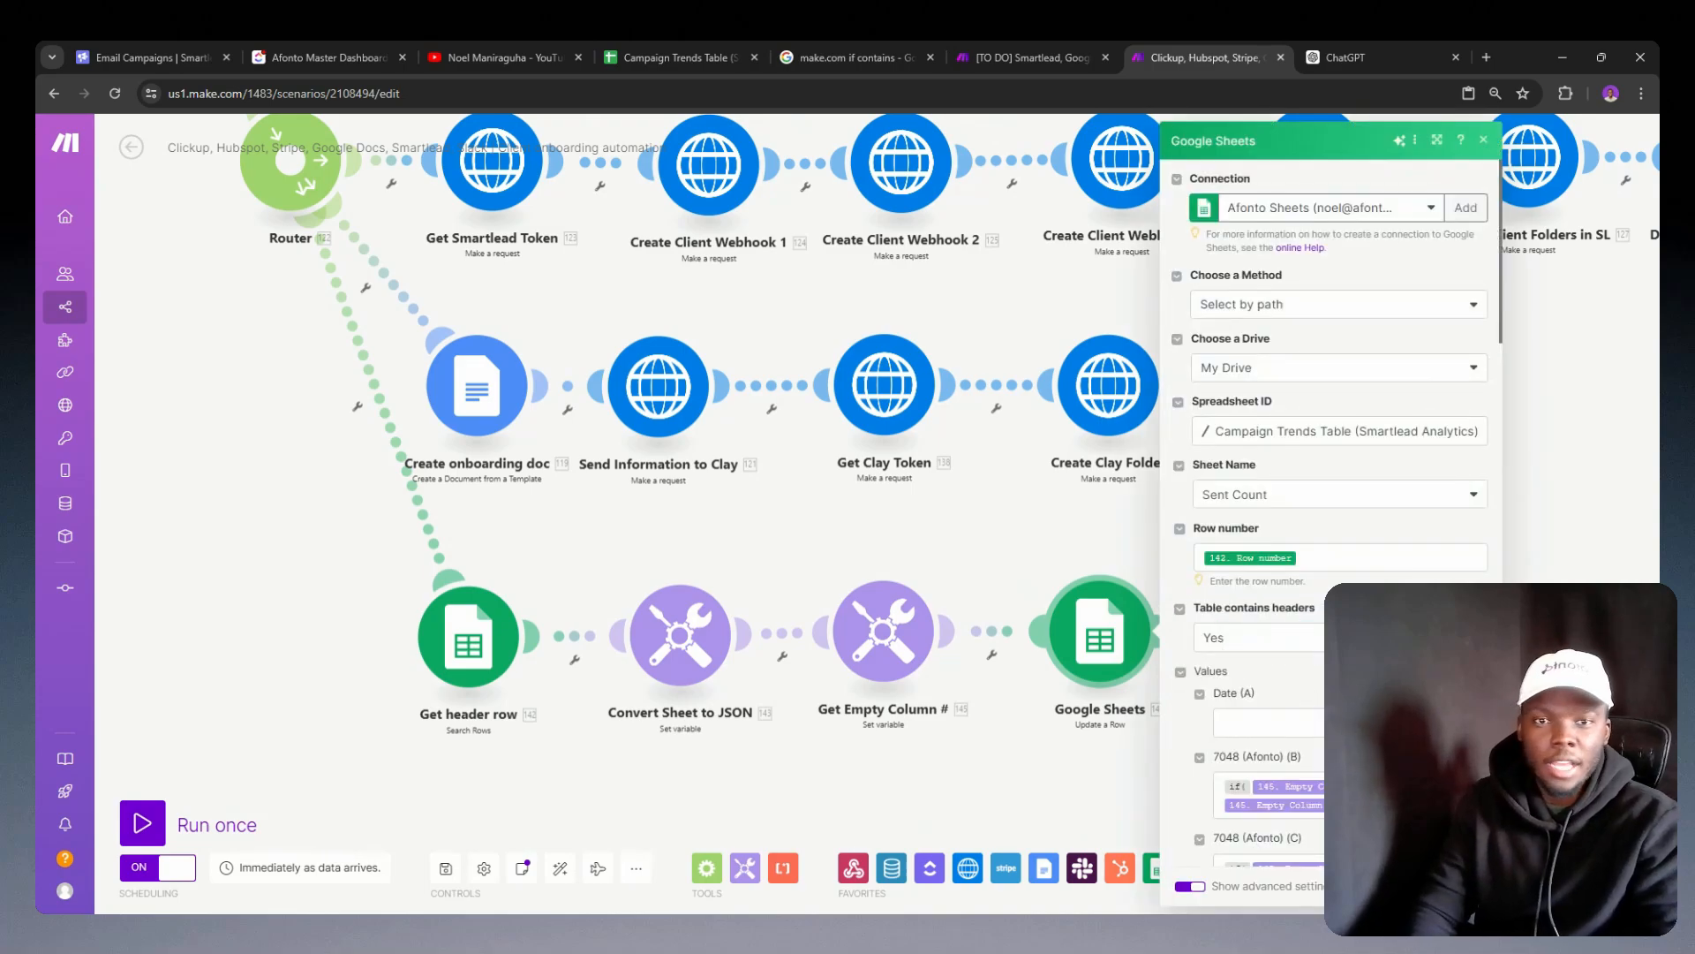
scroll(1324, 486, down, 15)
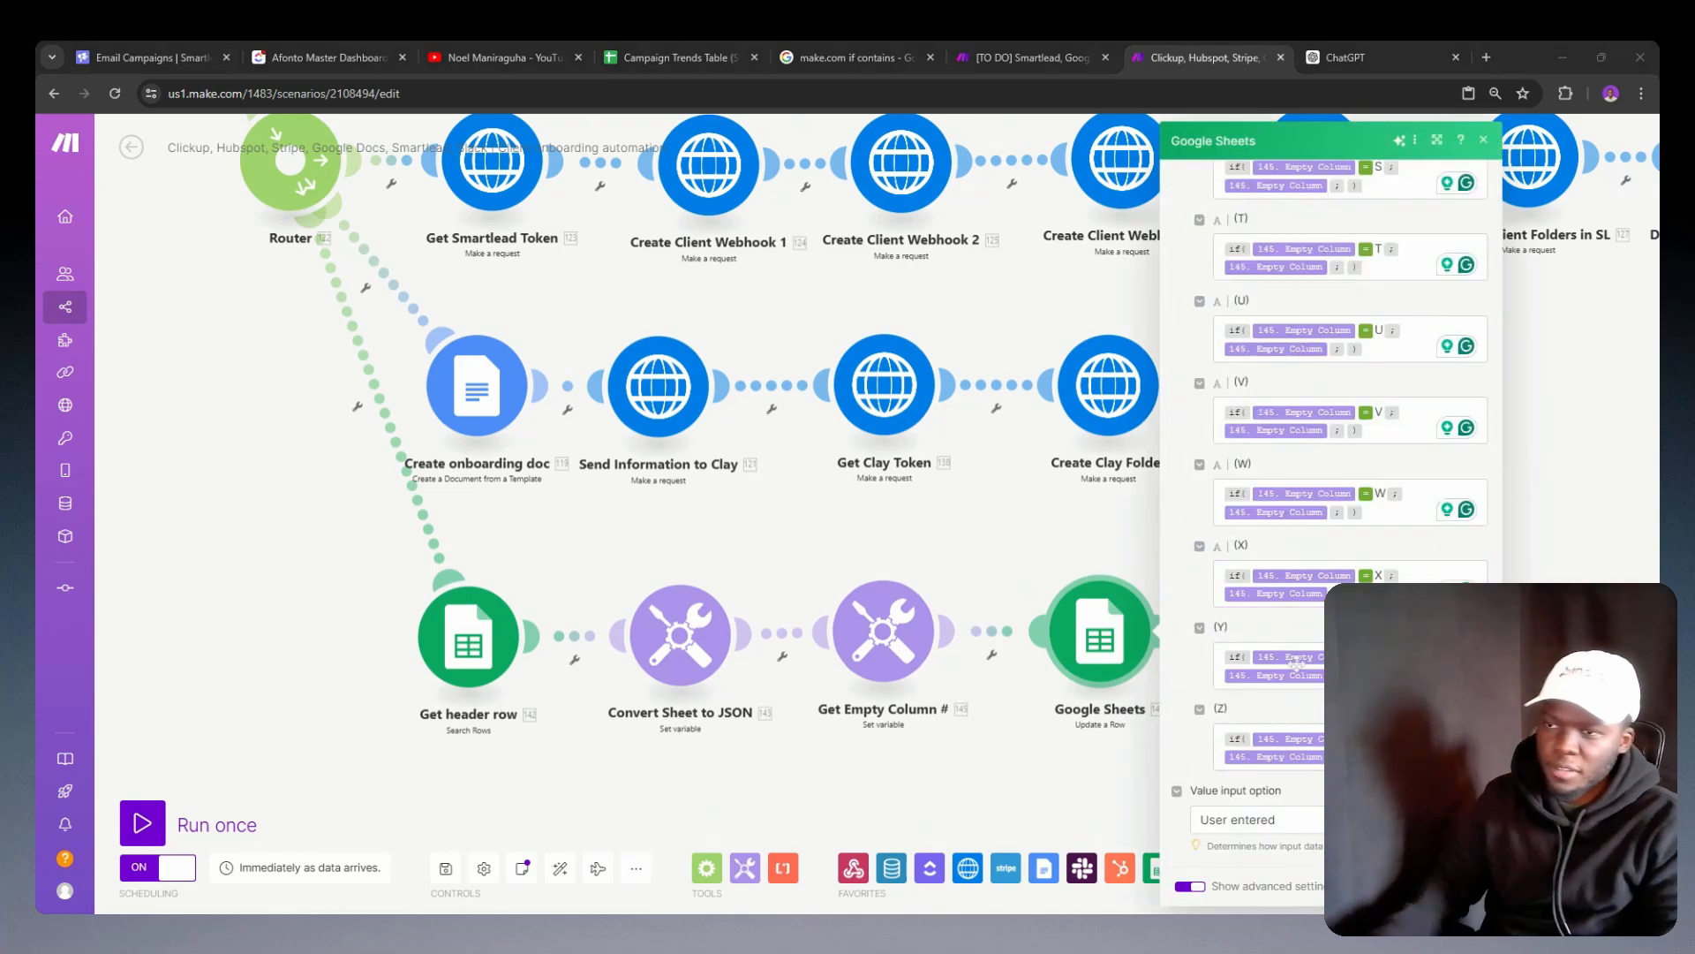
Step: Rename the Google Sheets Update a Row module as Add new column
click(1395, 663)
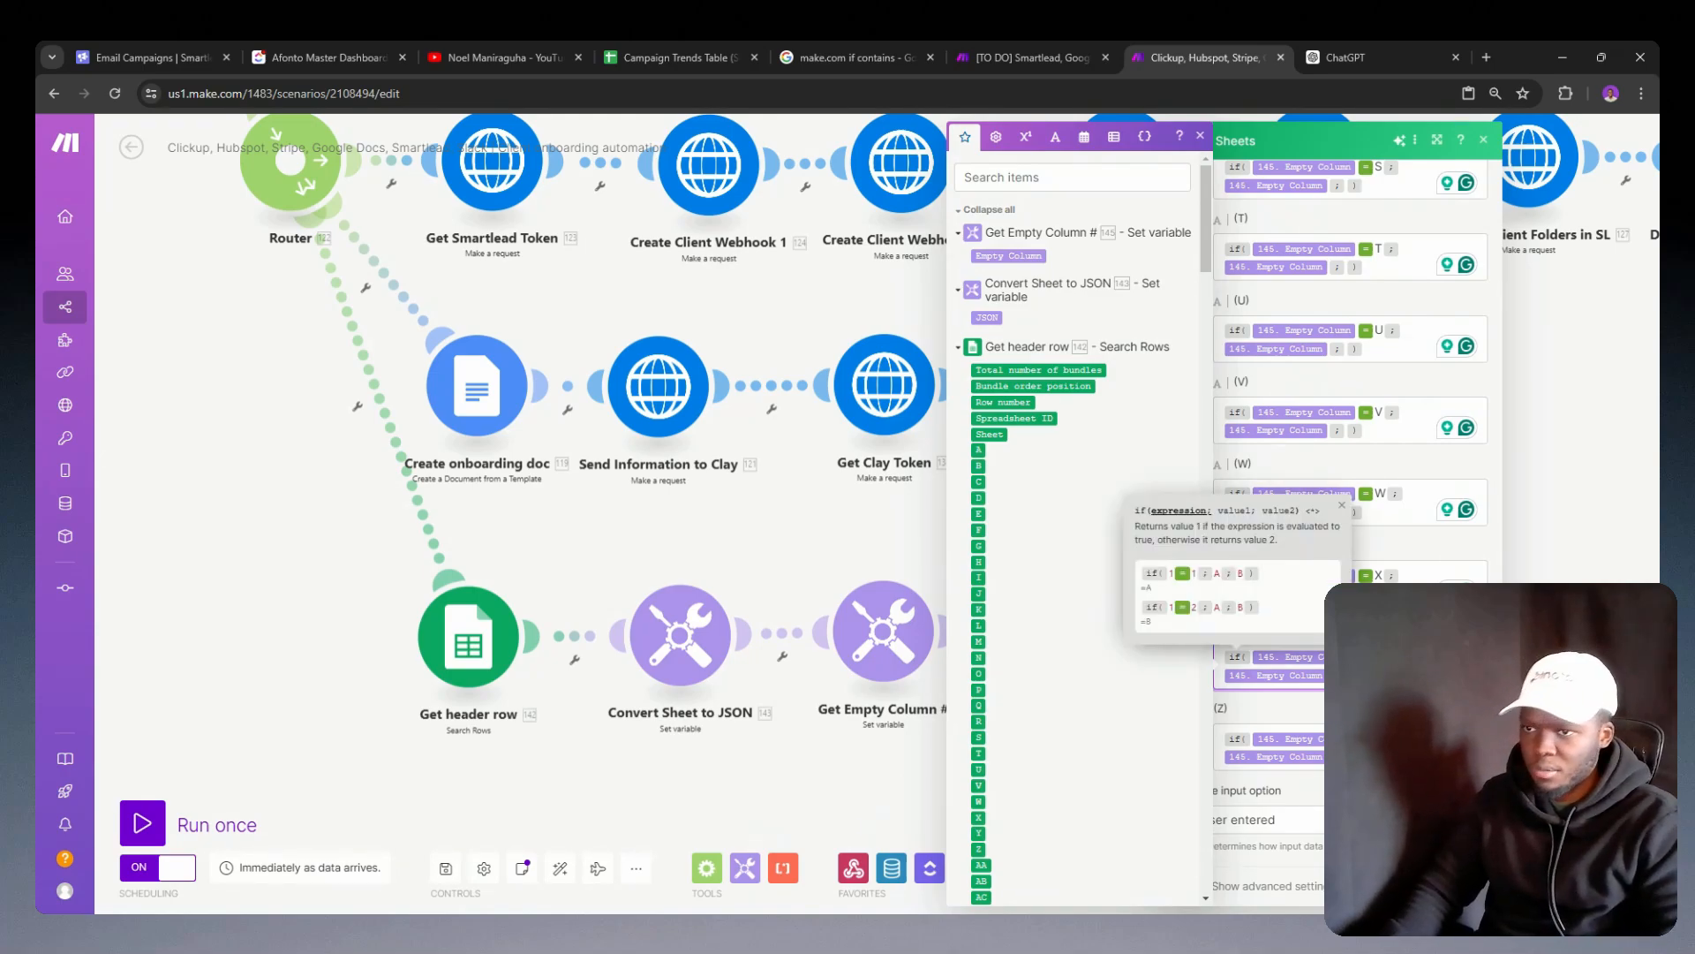
click(1383, 740)
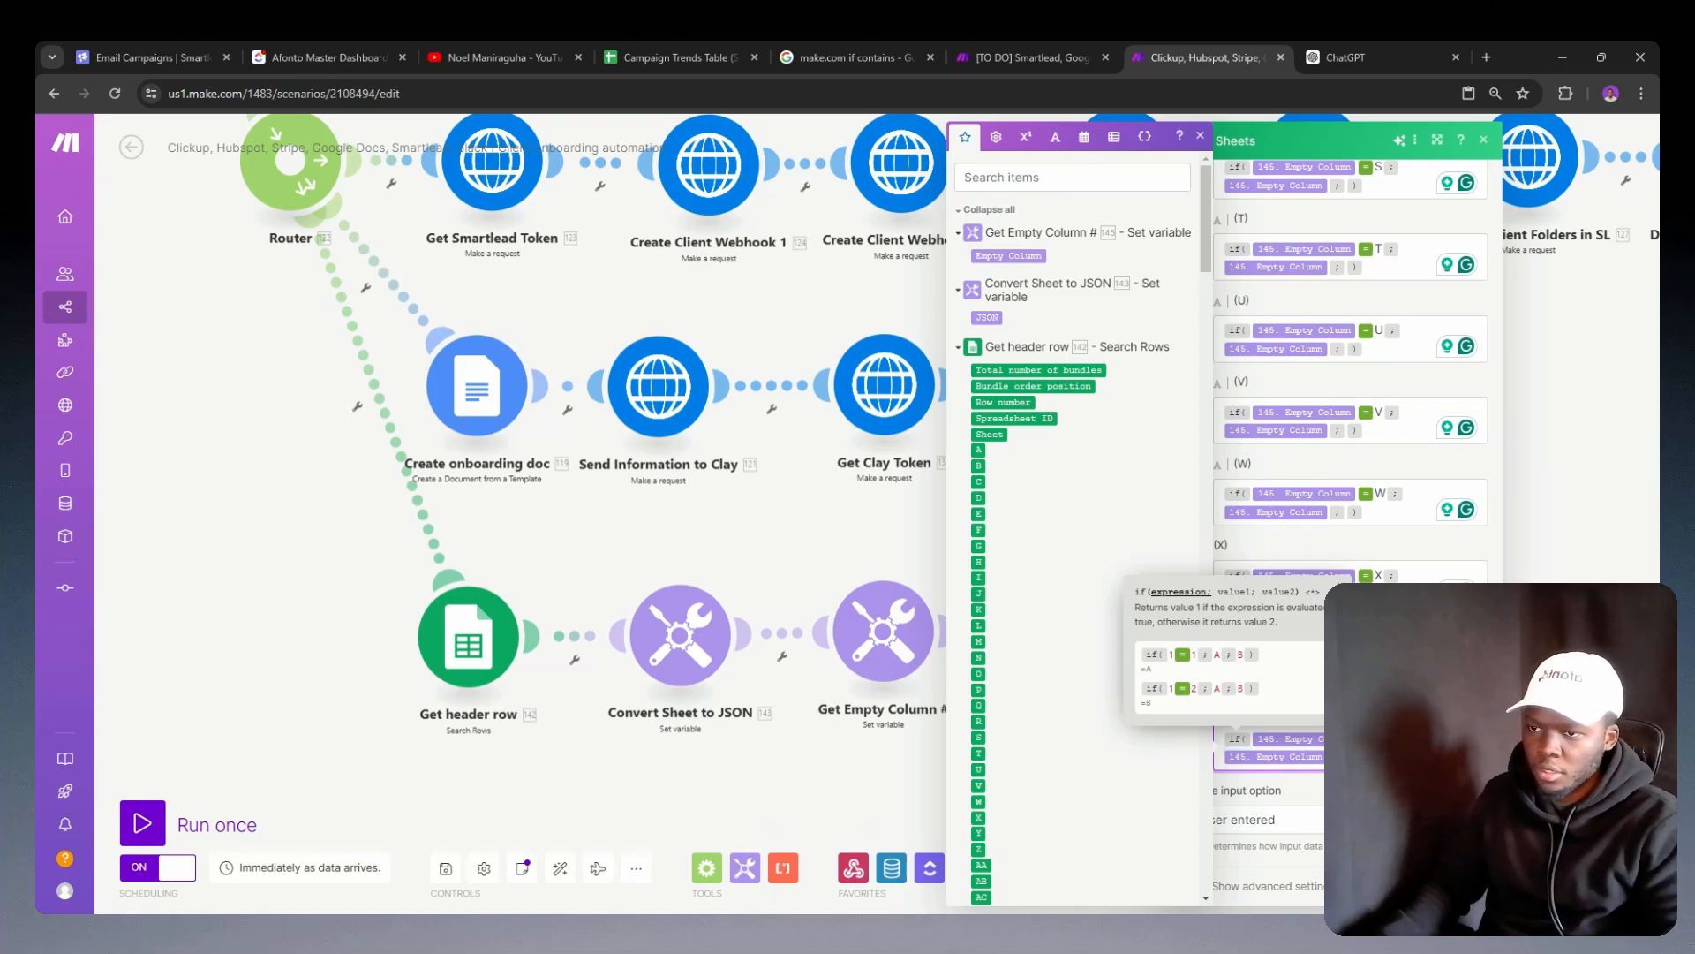
click(710, 781)
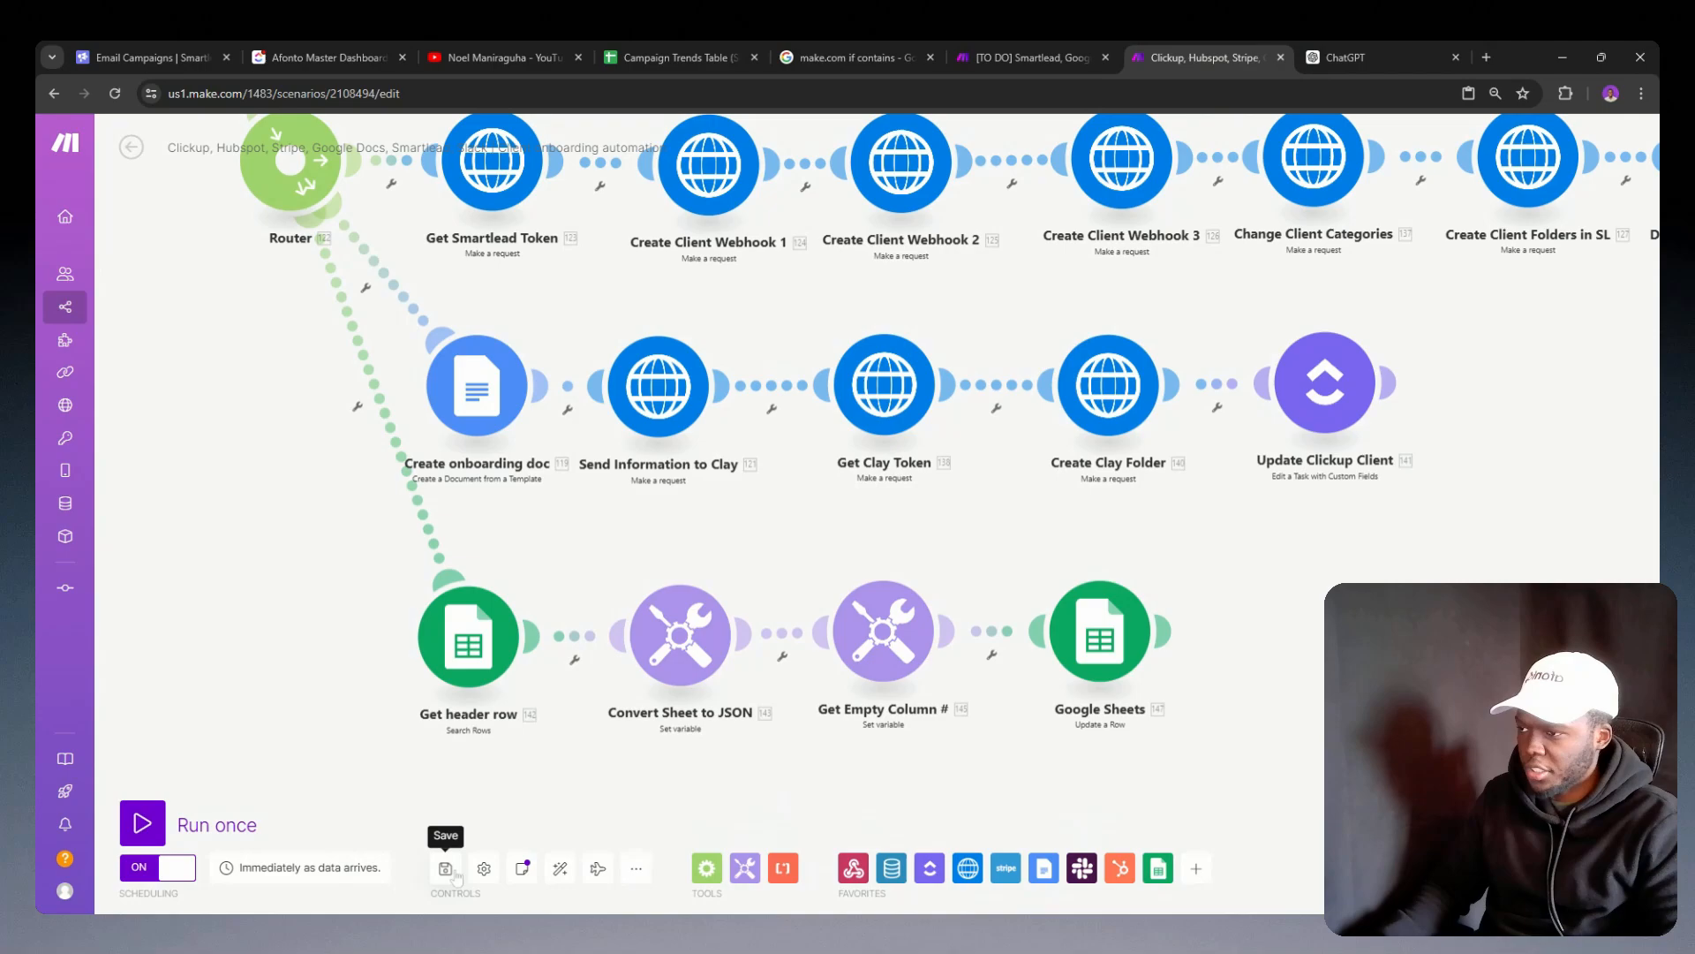
right_click(1099, 637)
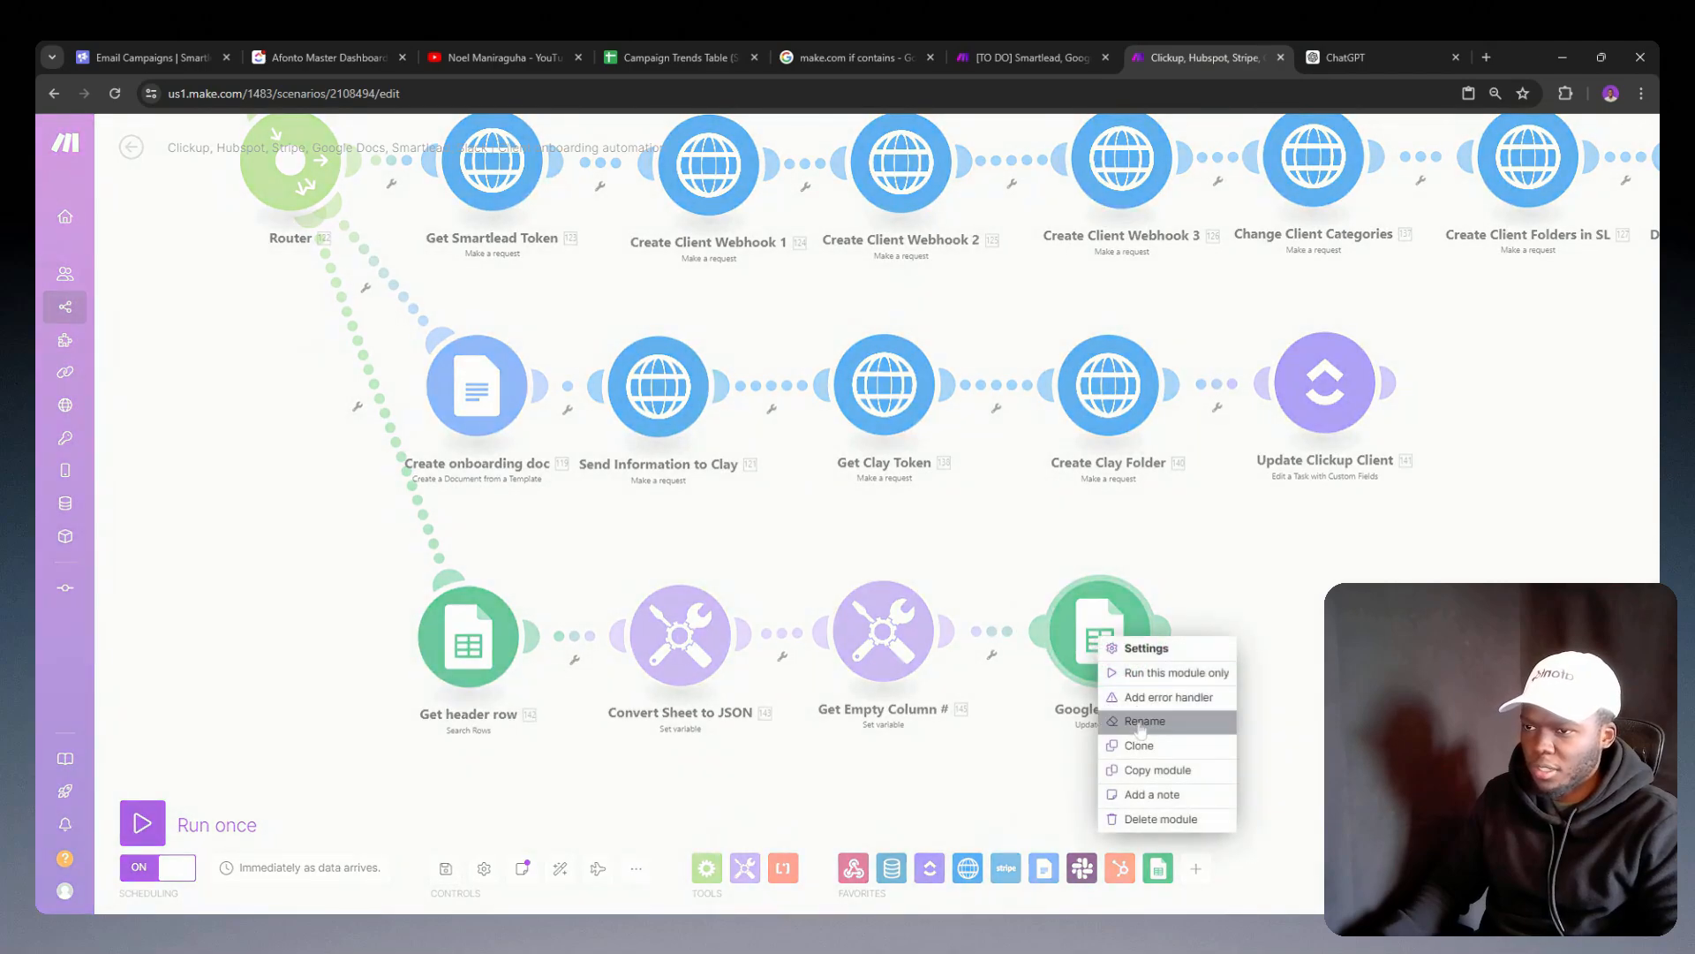
click(1140, 726)
text(Add new colu)
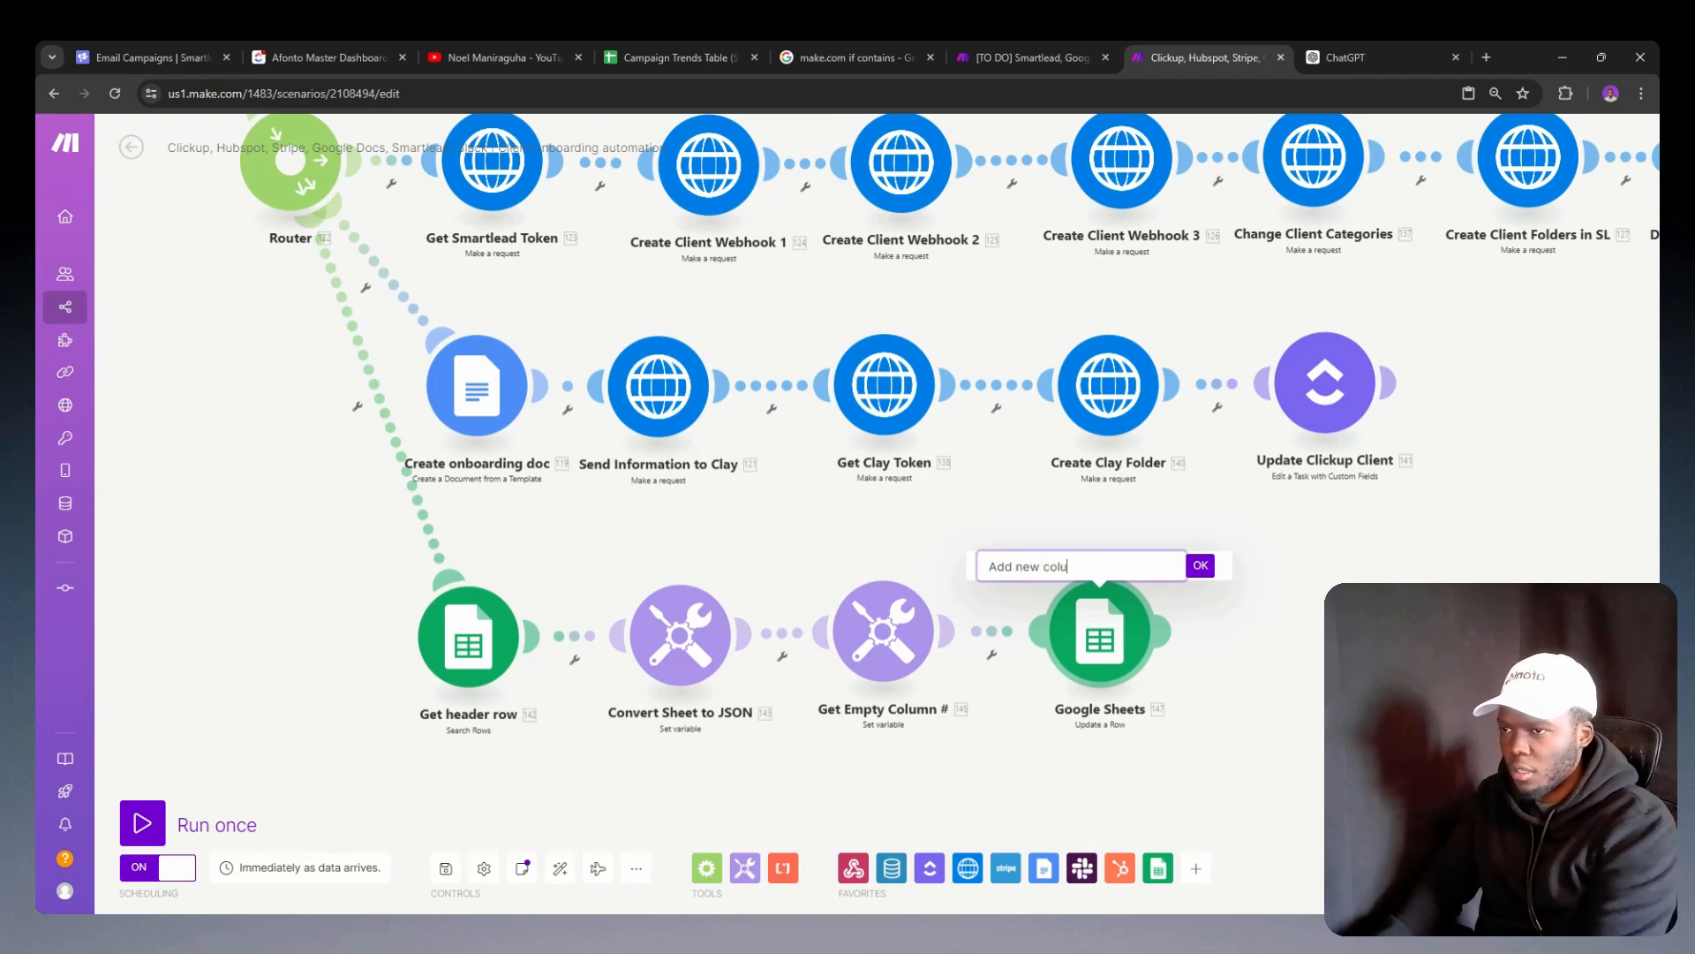
text(mn)
key(Return)
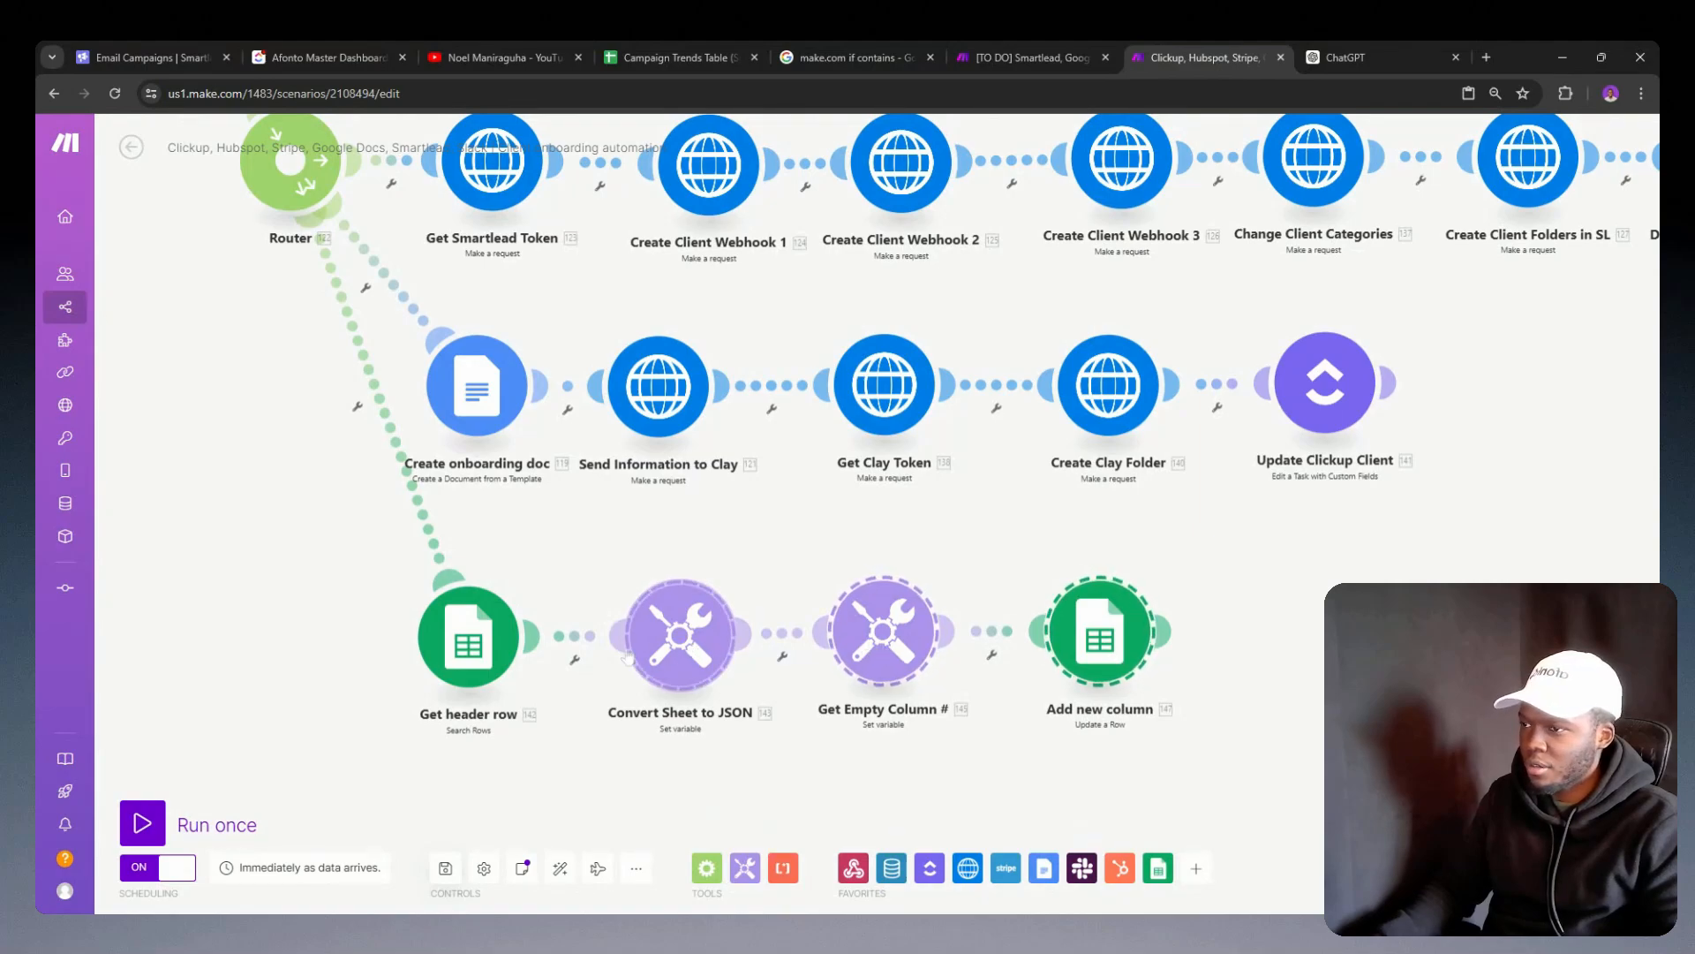
Step: Review the settings of the Get header row, Convert Sheet to JSON and Get Empty Column # modules
click(483, 649)
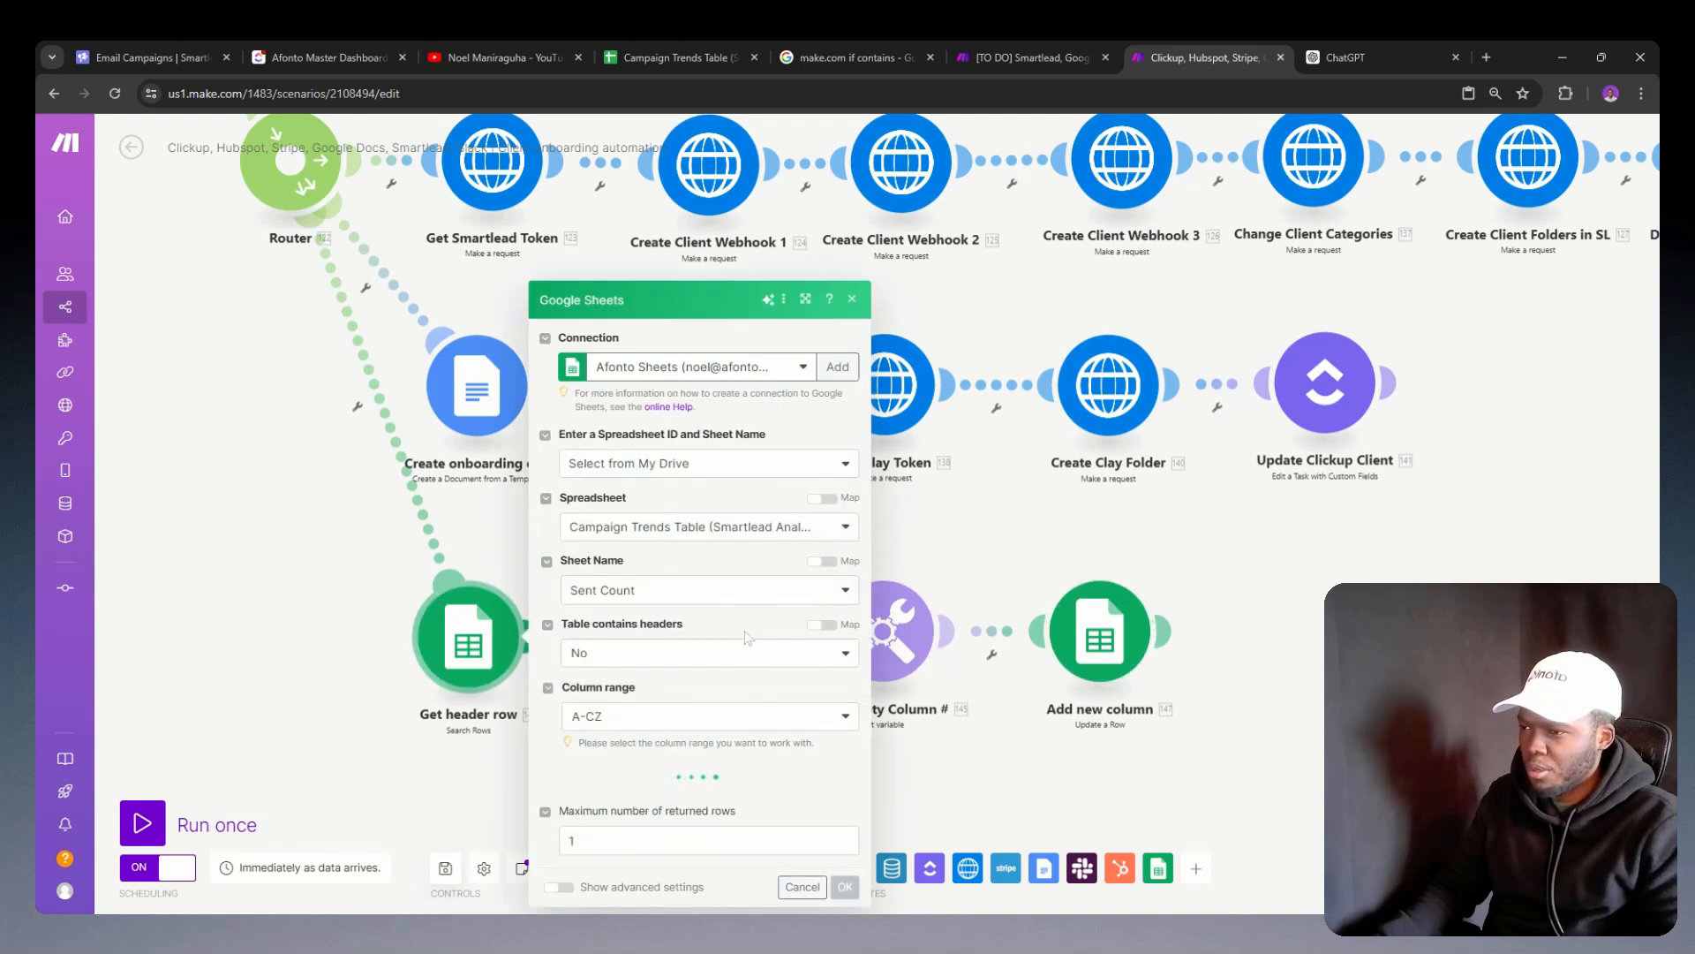
double_click(323, 734)
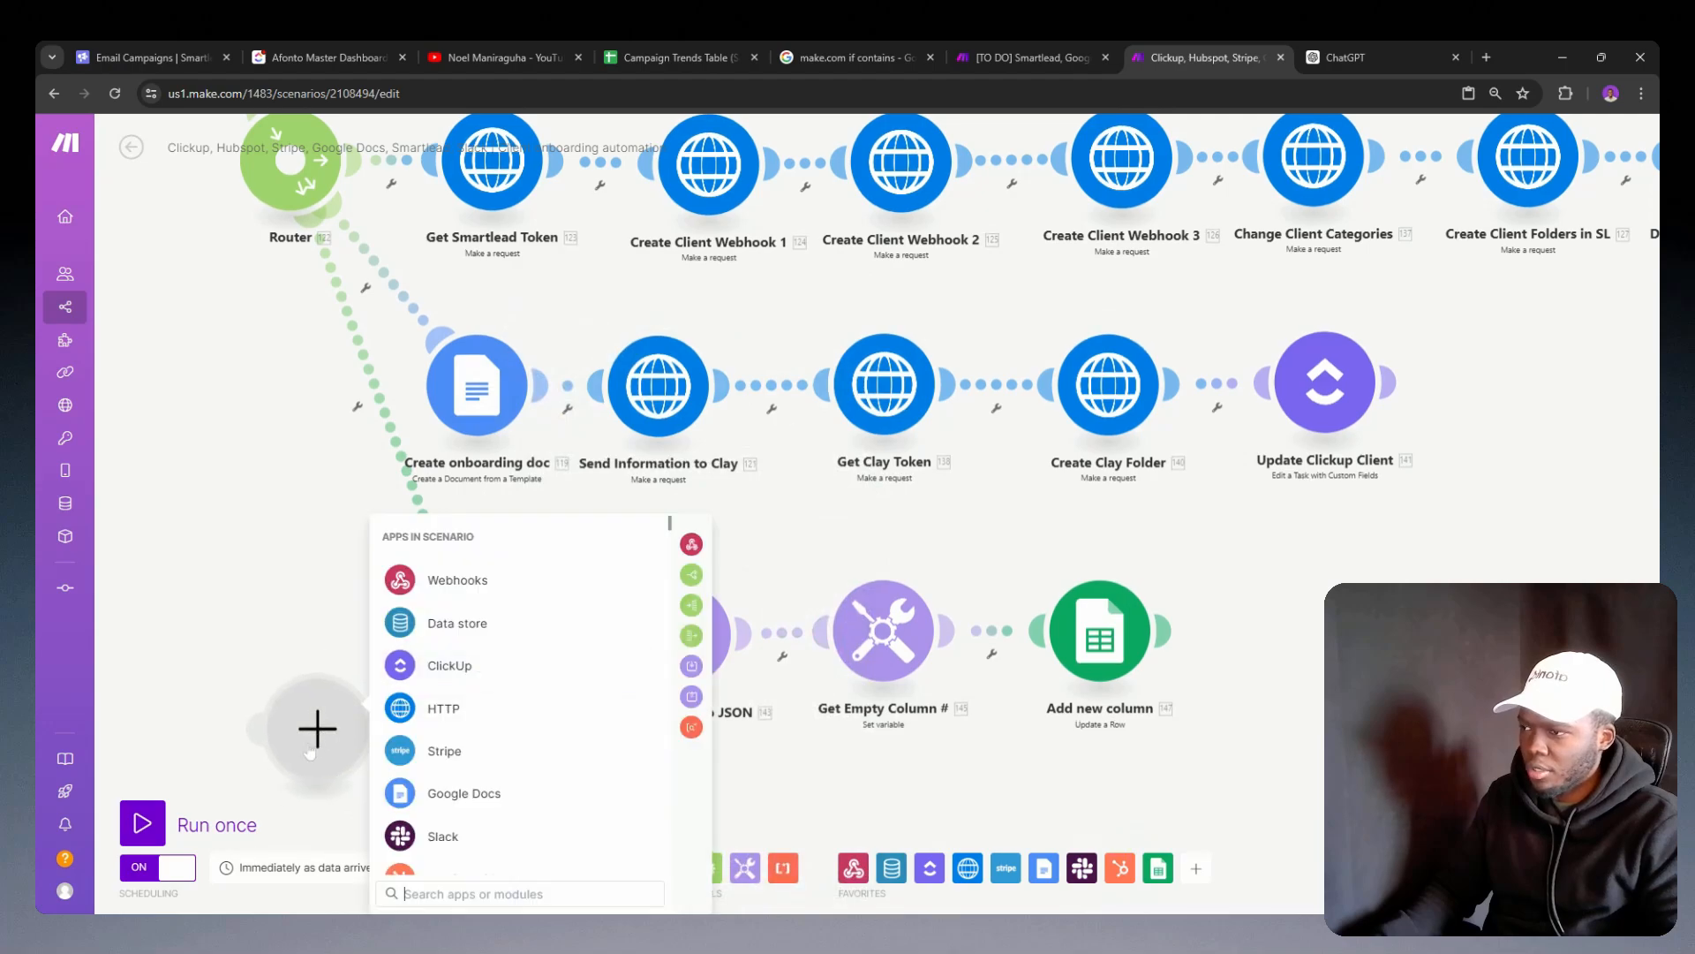
right_click(310, 750)
click(339, 783)
click(656, 651)
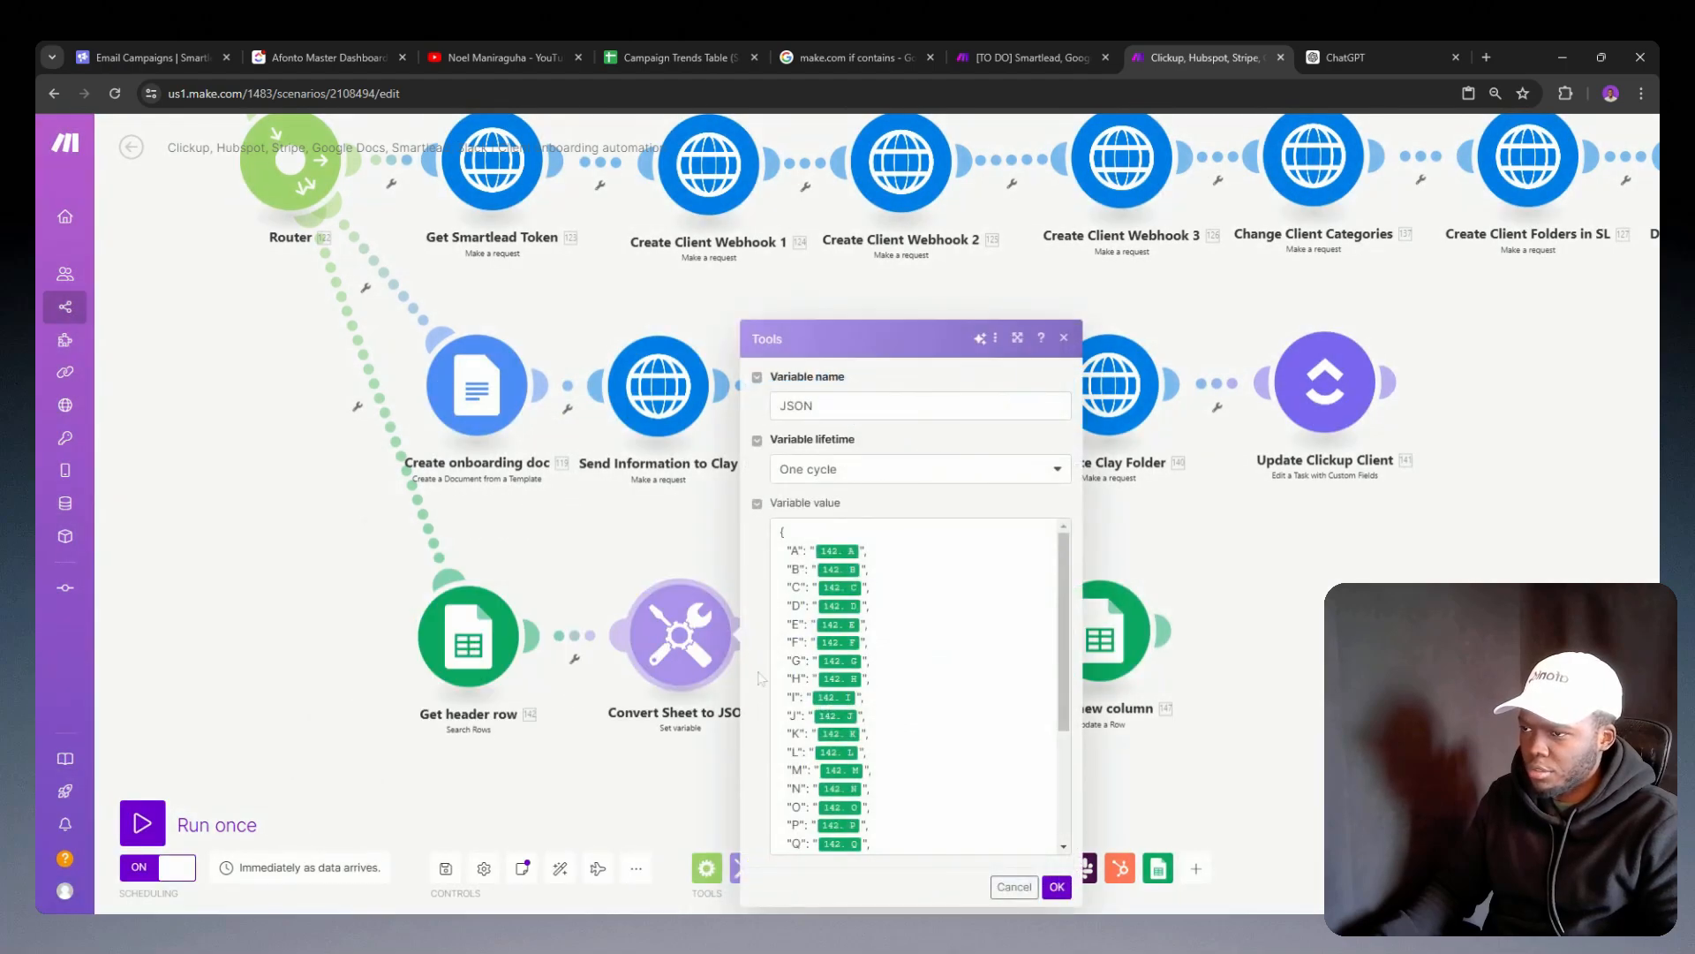
scroll(883, 689, down, 3)
click(436, 726)
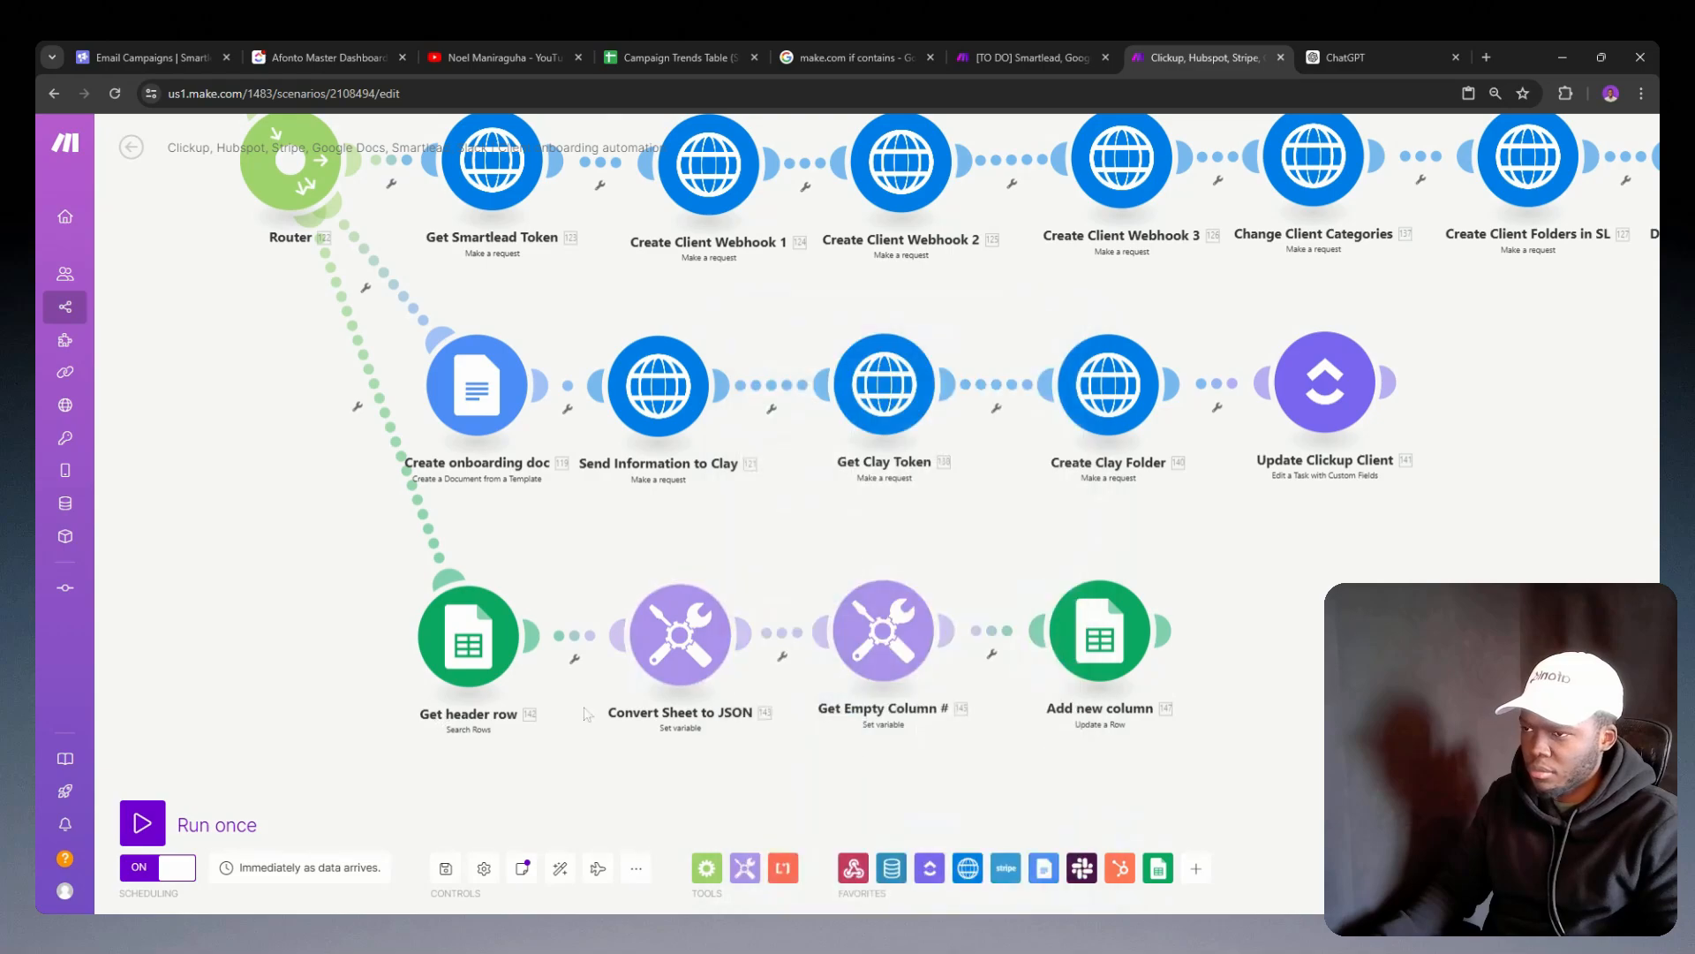
click(882, 632)
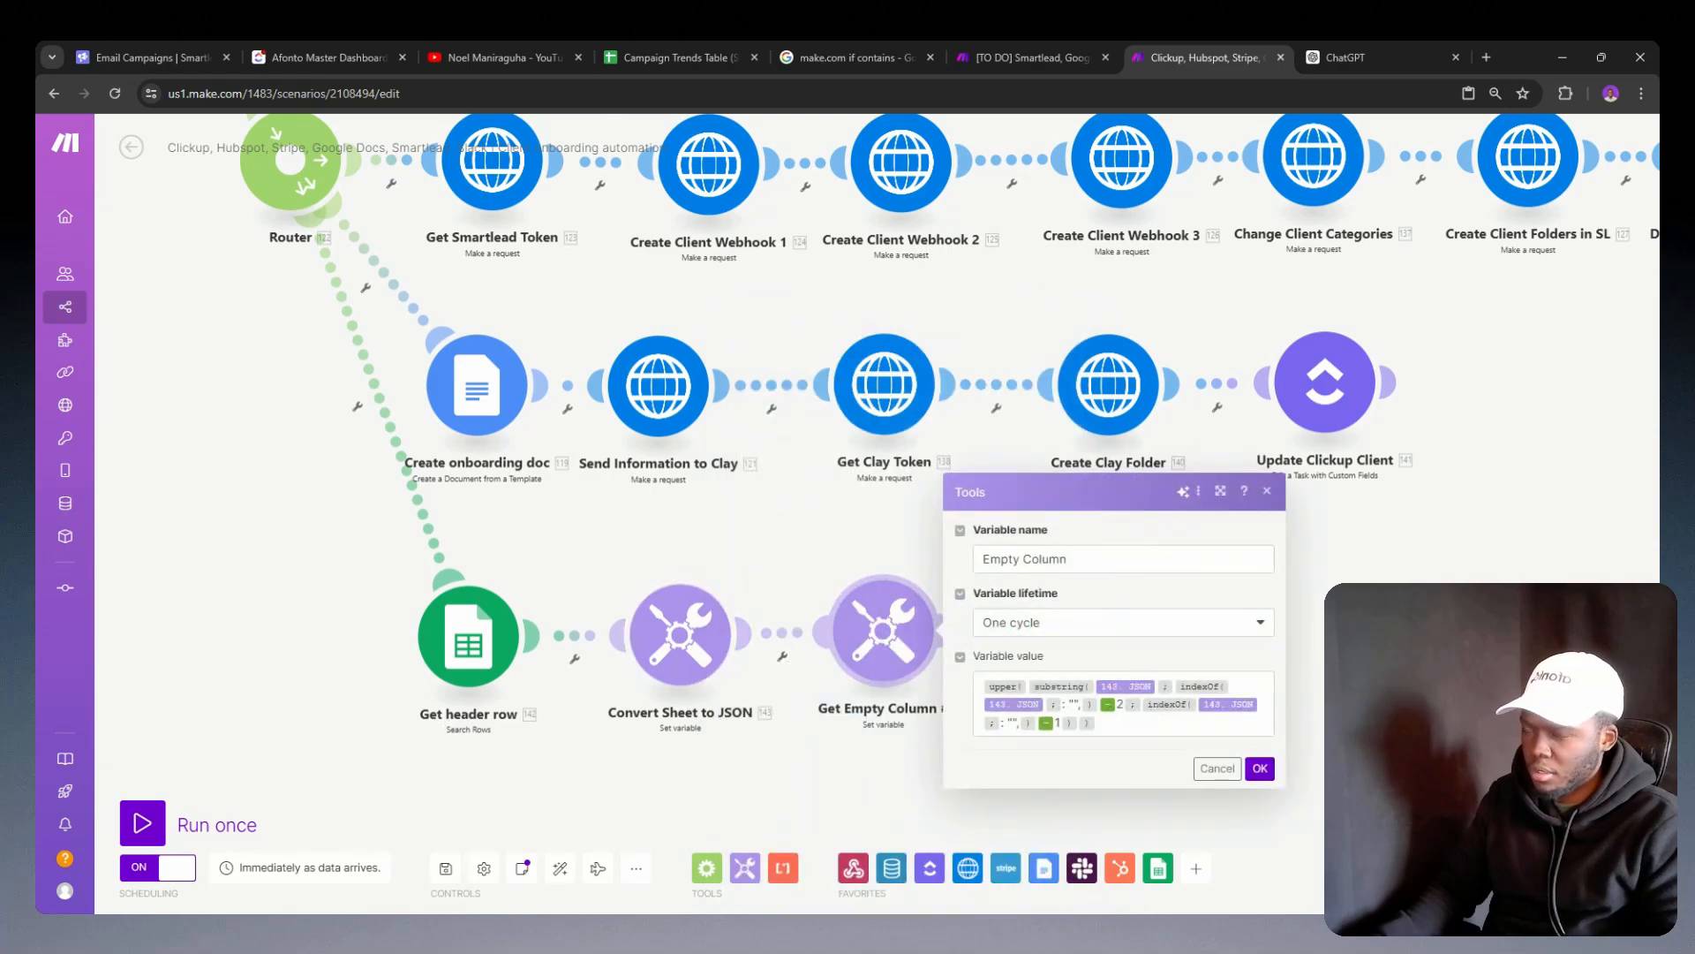
click(813, 729)
Step: Look through the mappable items for a client ID variable for column B's if formula in the Add new column module
click(1079, 675)
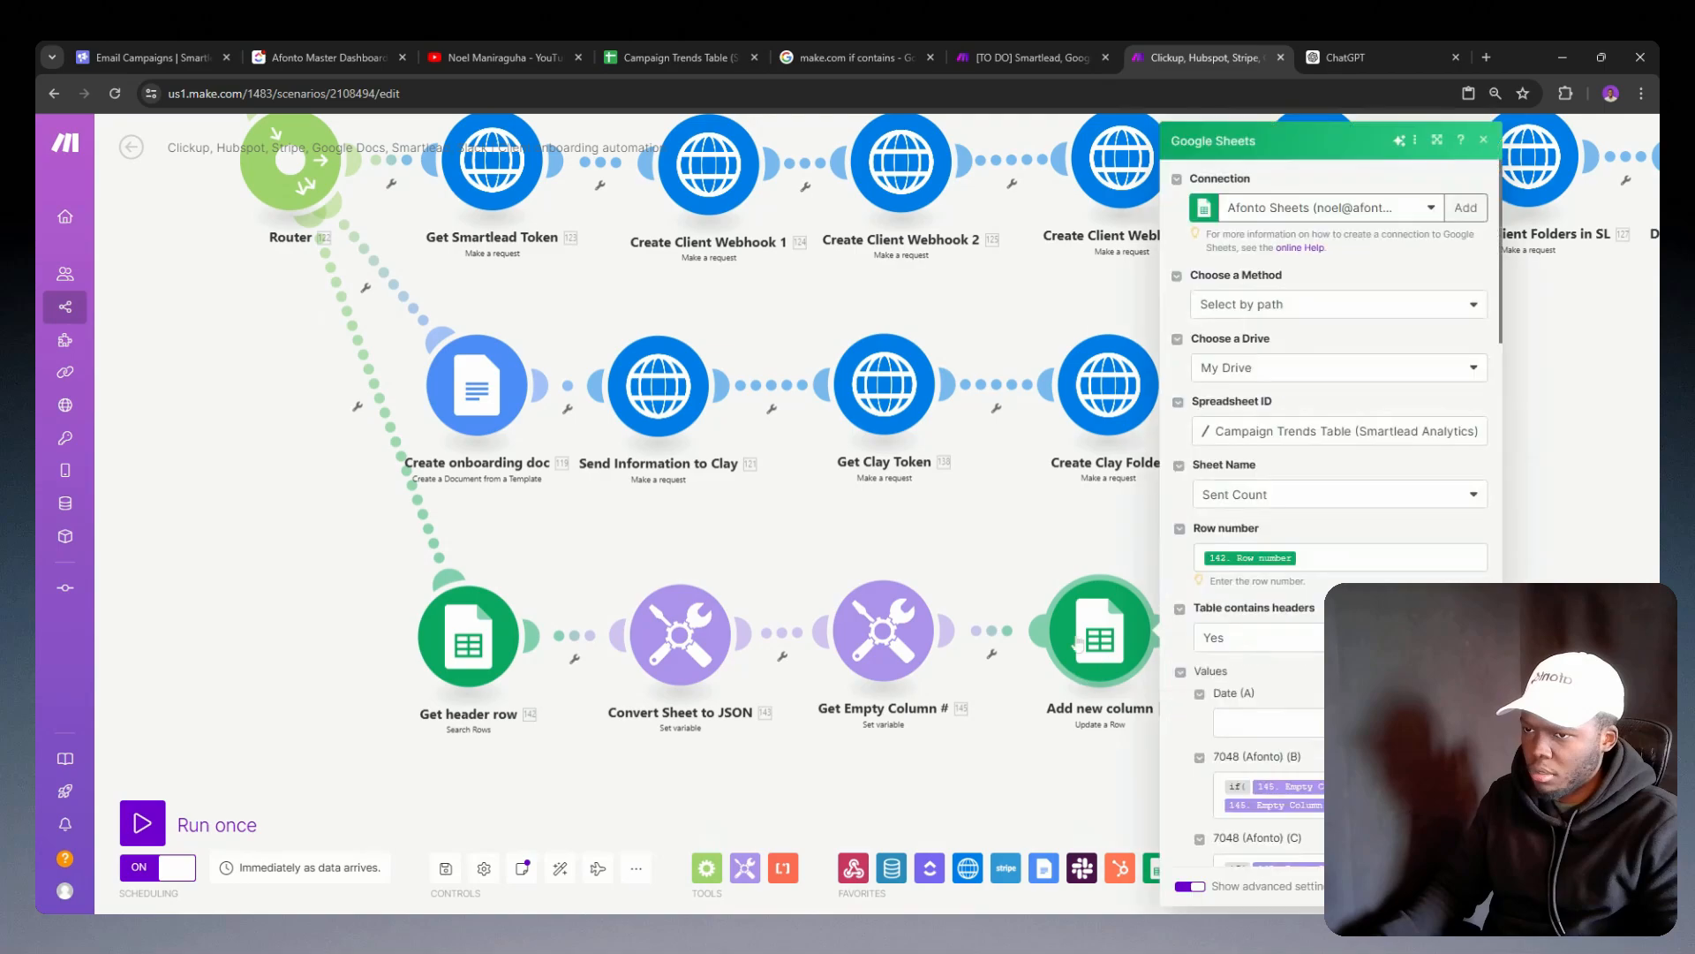
scroll(1329, 512, down, 3)
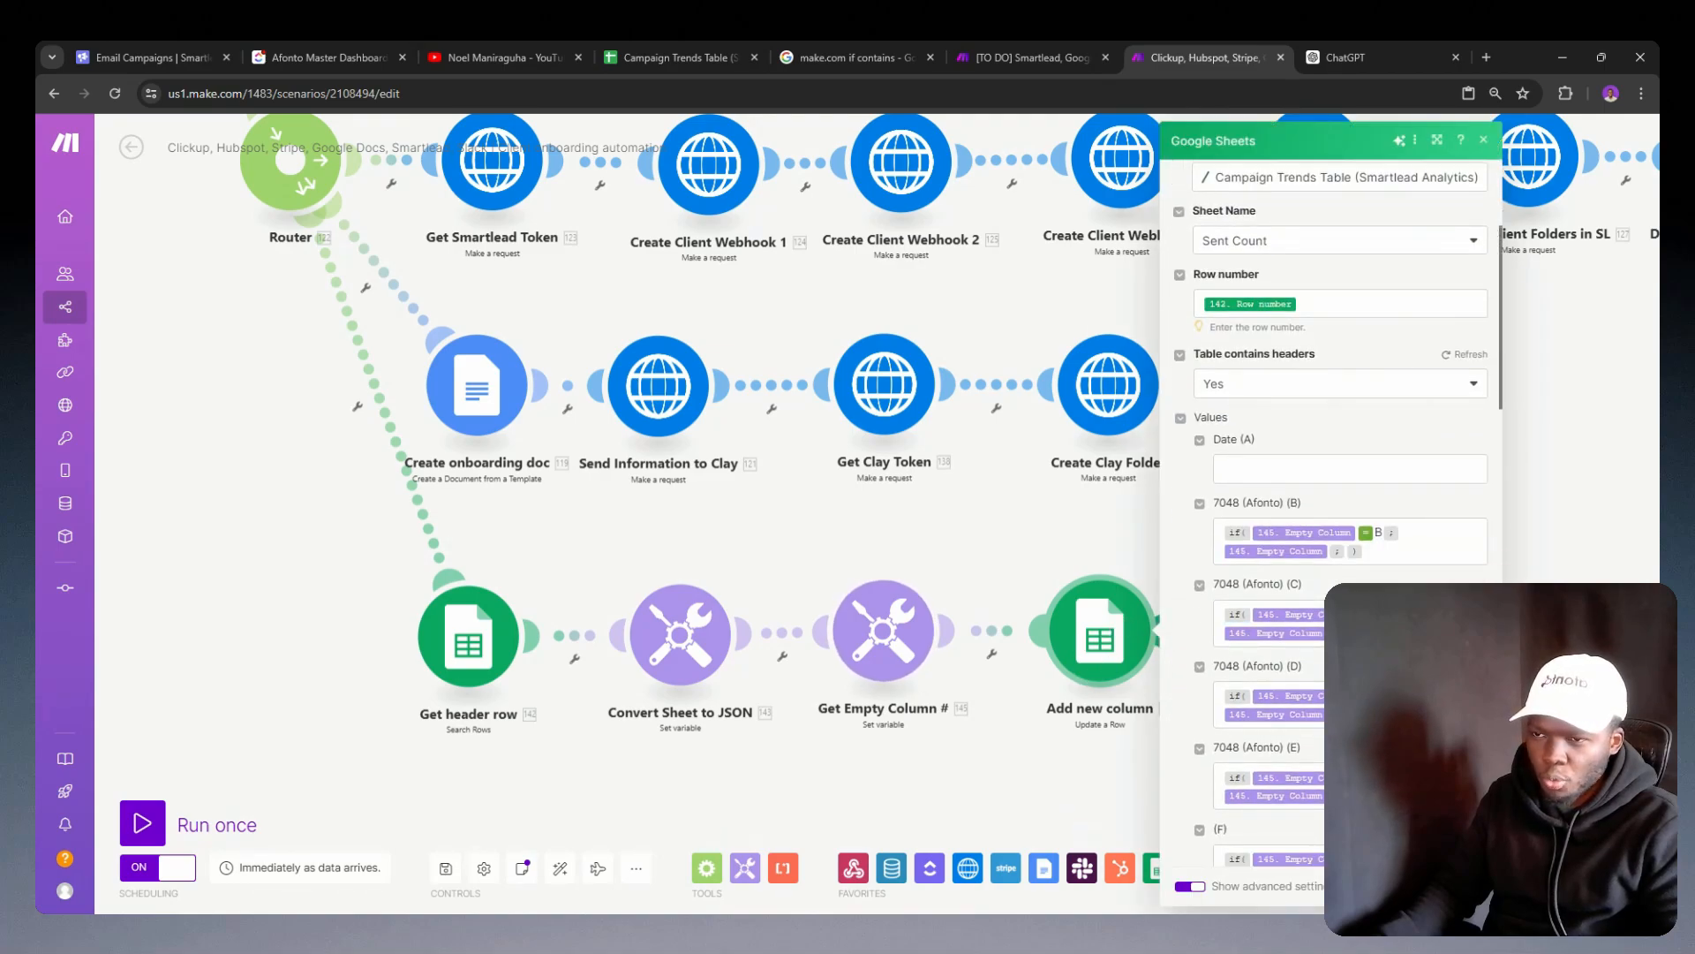
click(1388, 550)
click(1328, 551)
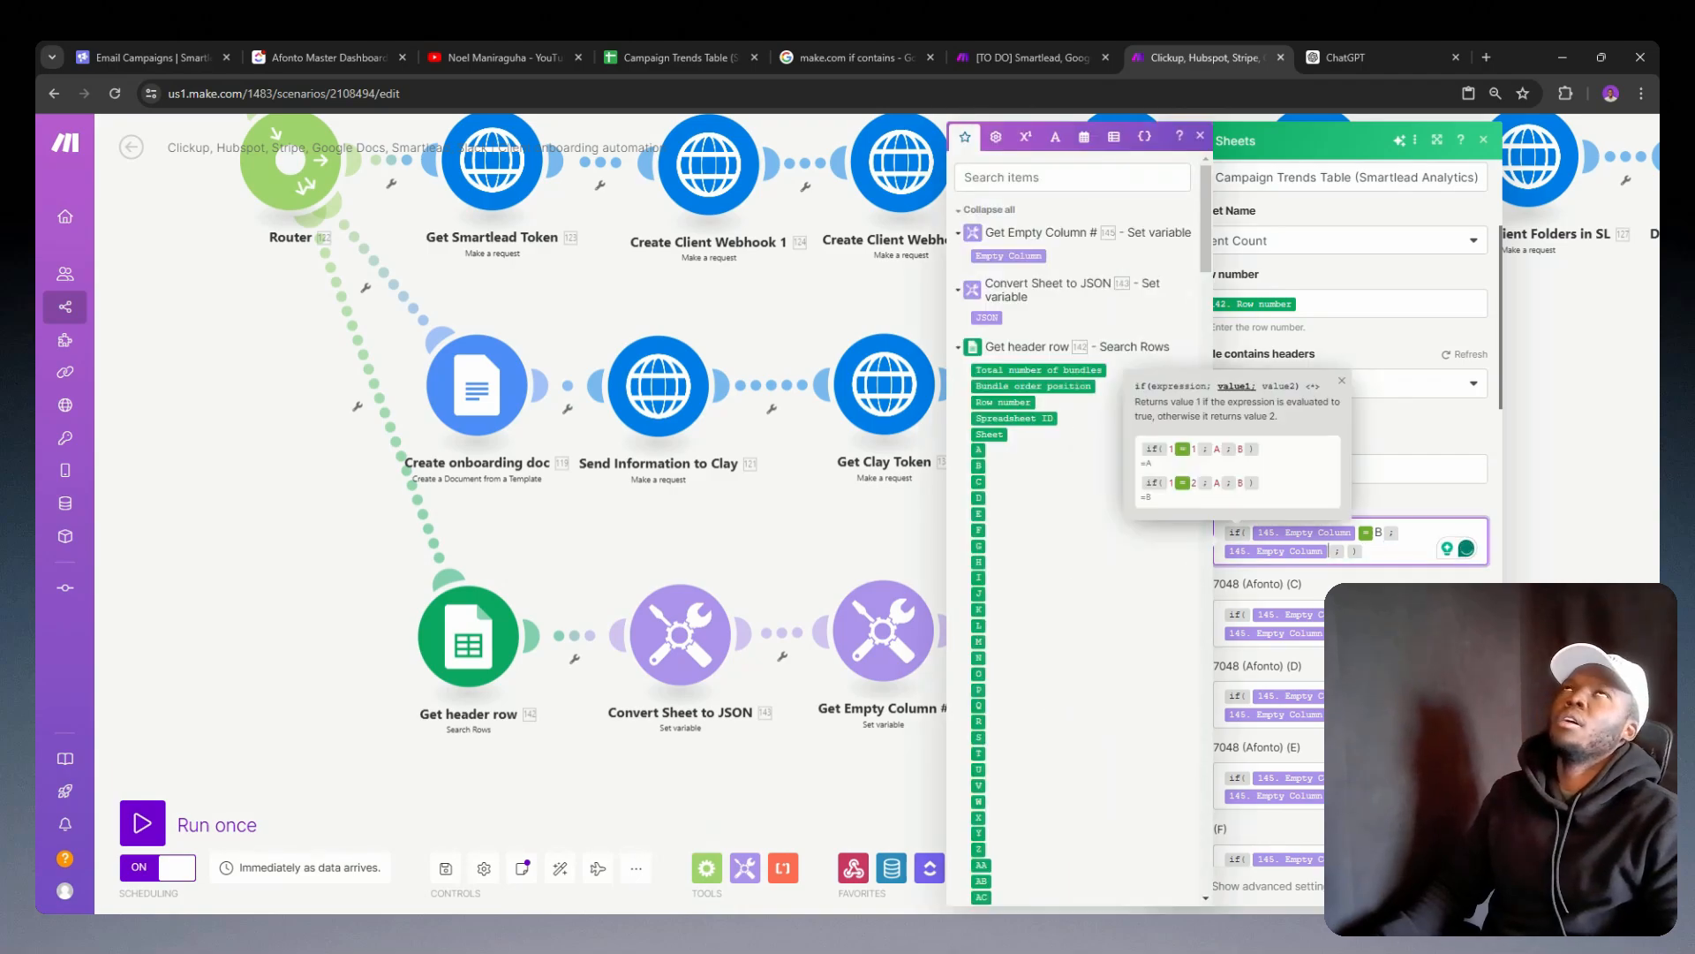
click(1388, 550)
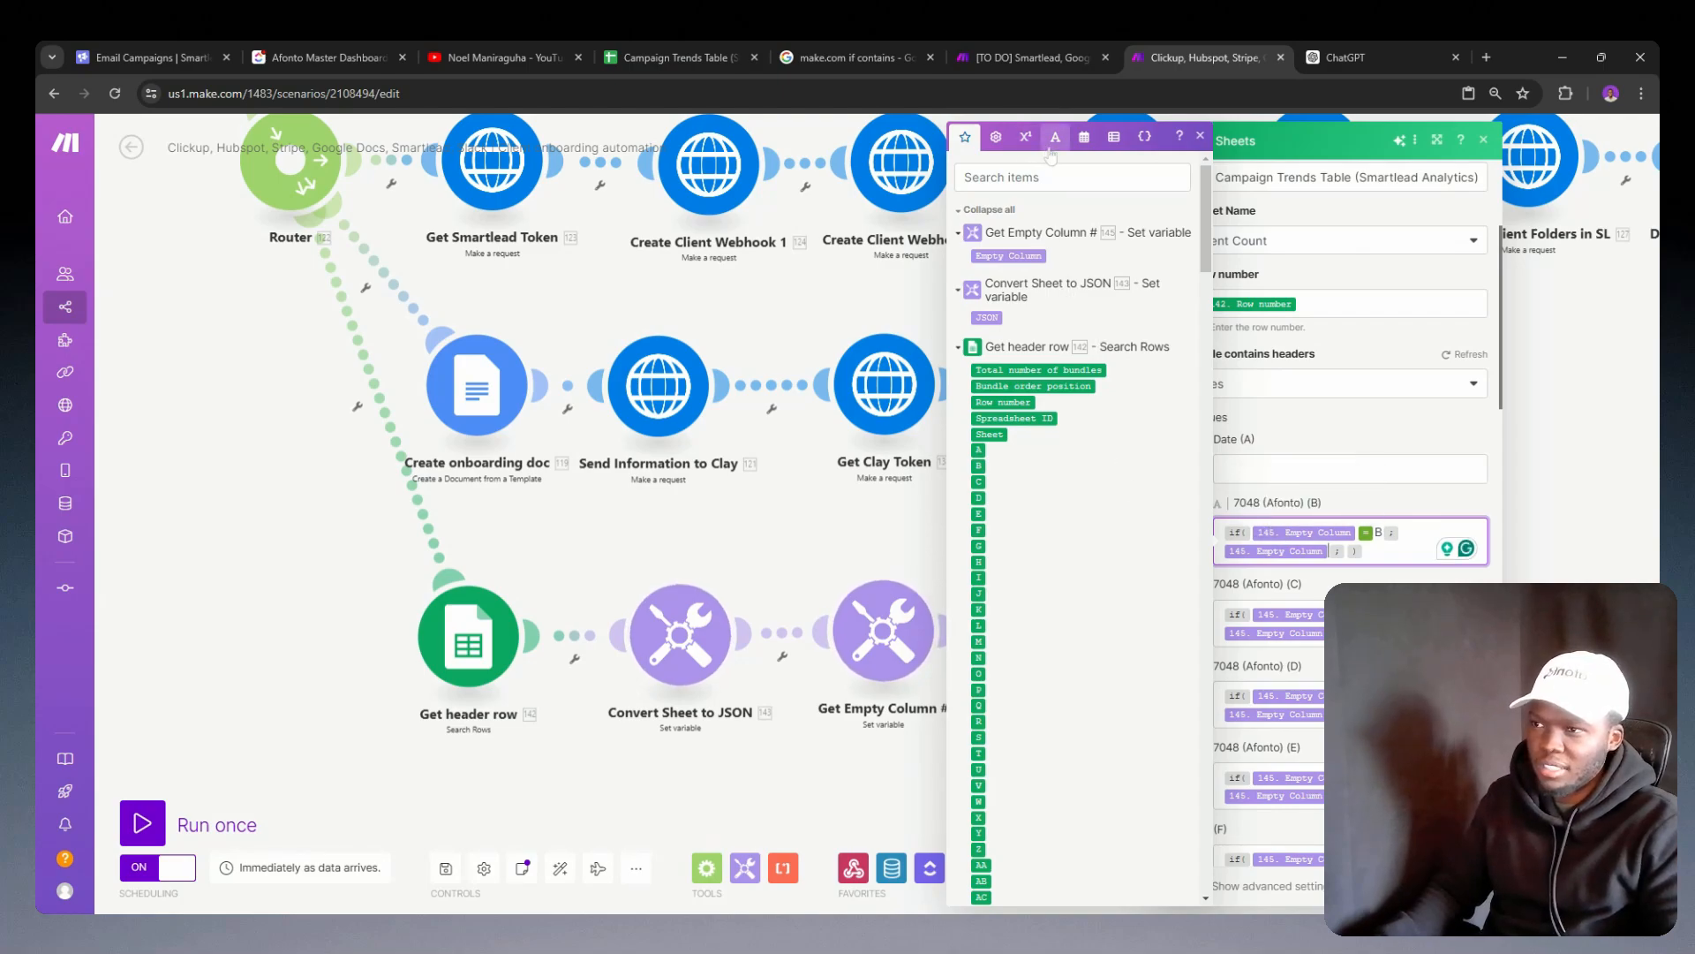
click(1002, 142)
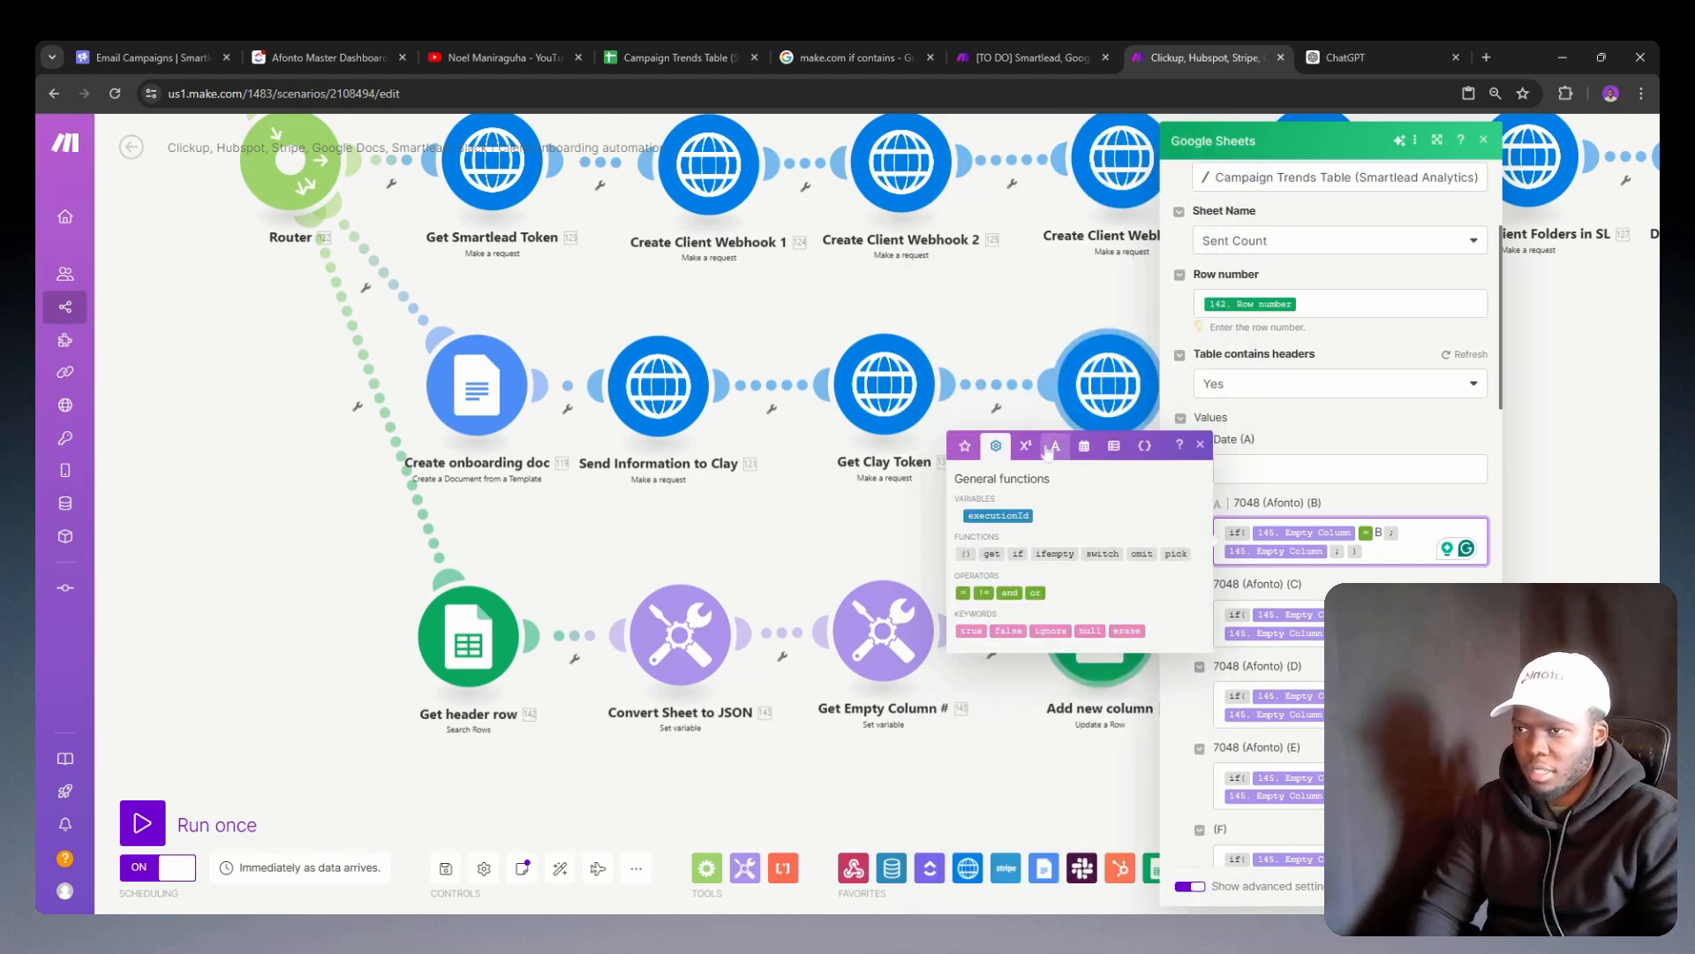
click(966, 447)
scroll(1109, 575, down, 15)
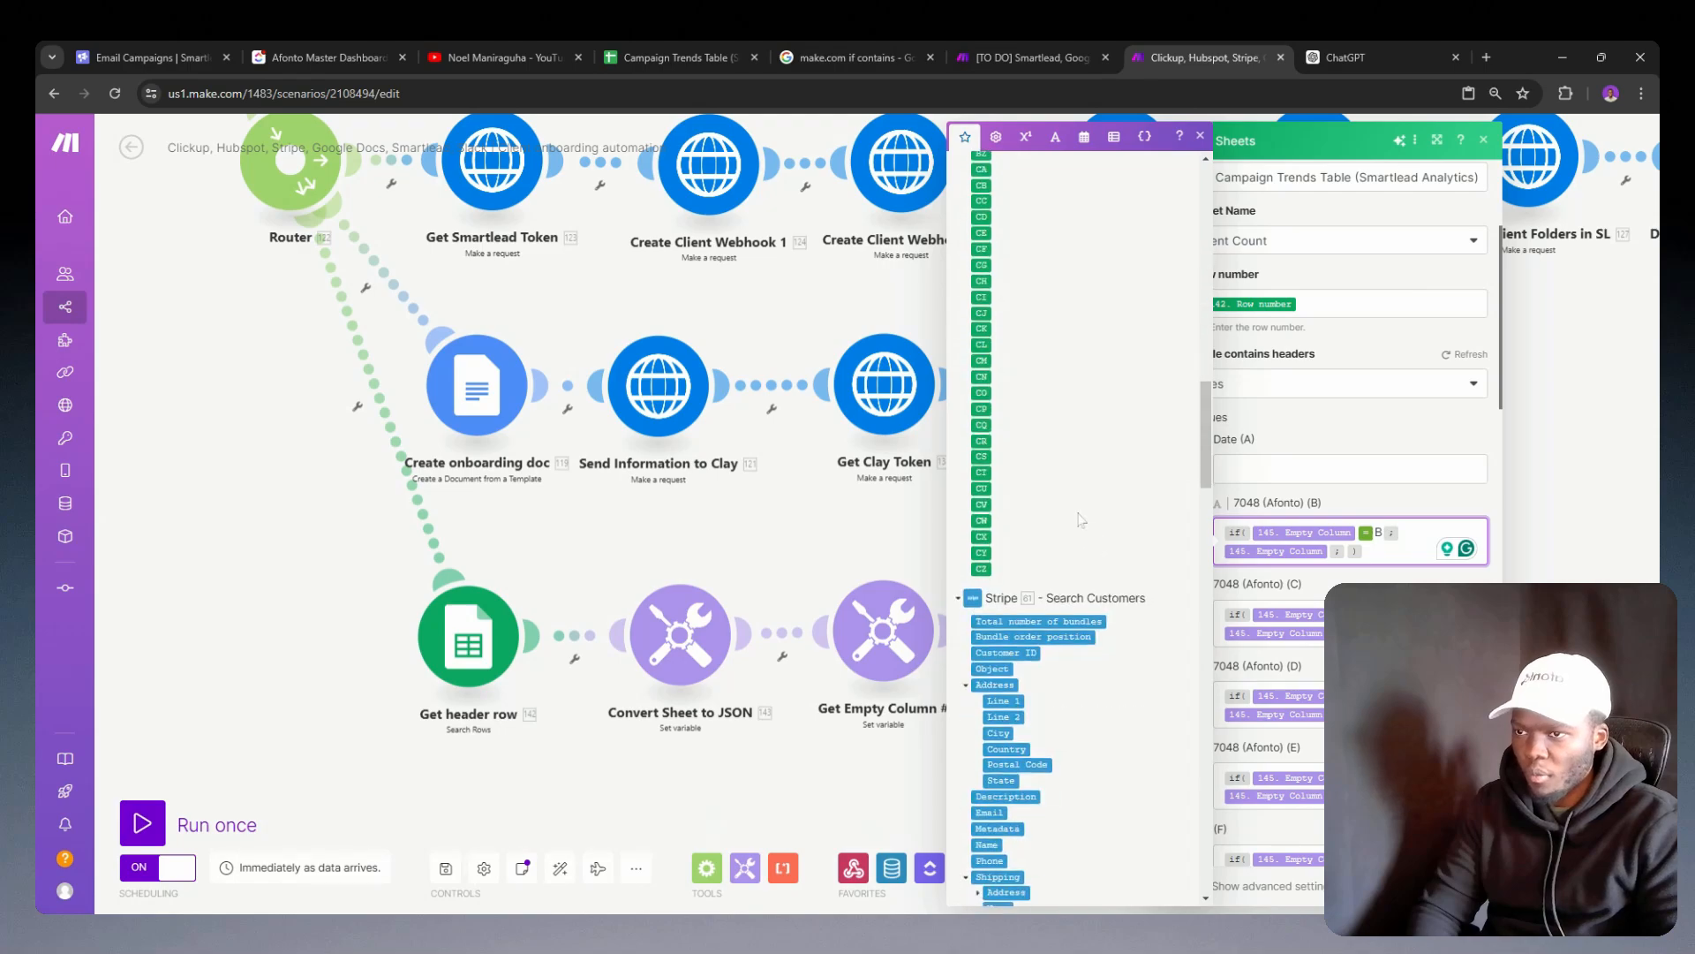
scroll(1073, 528, up, 8)
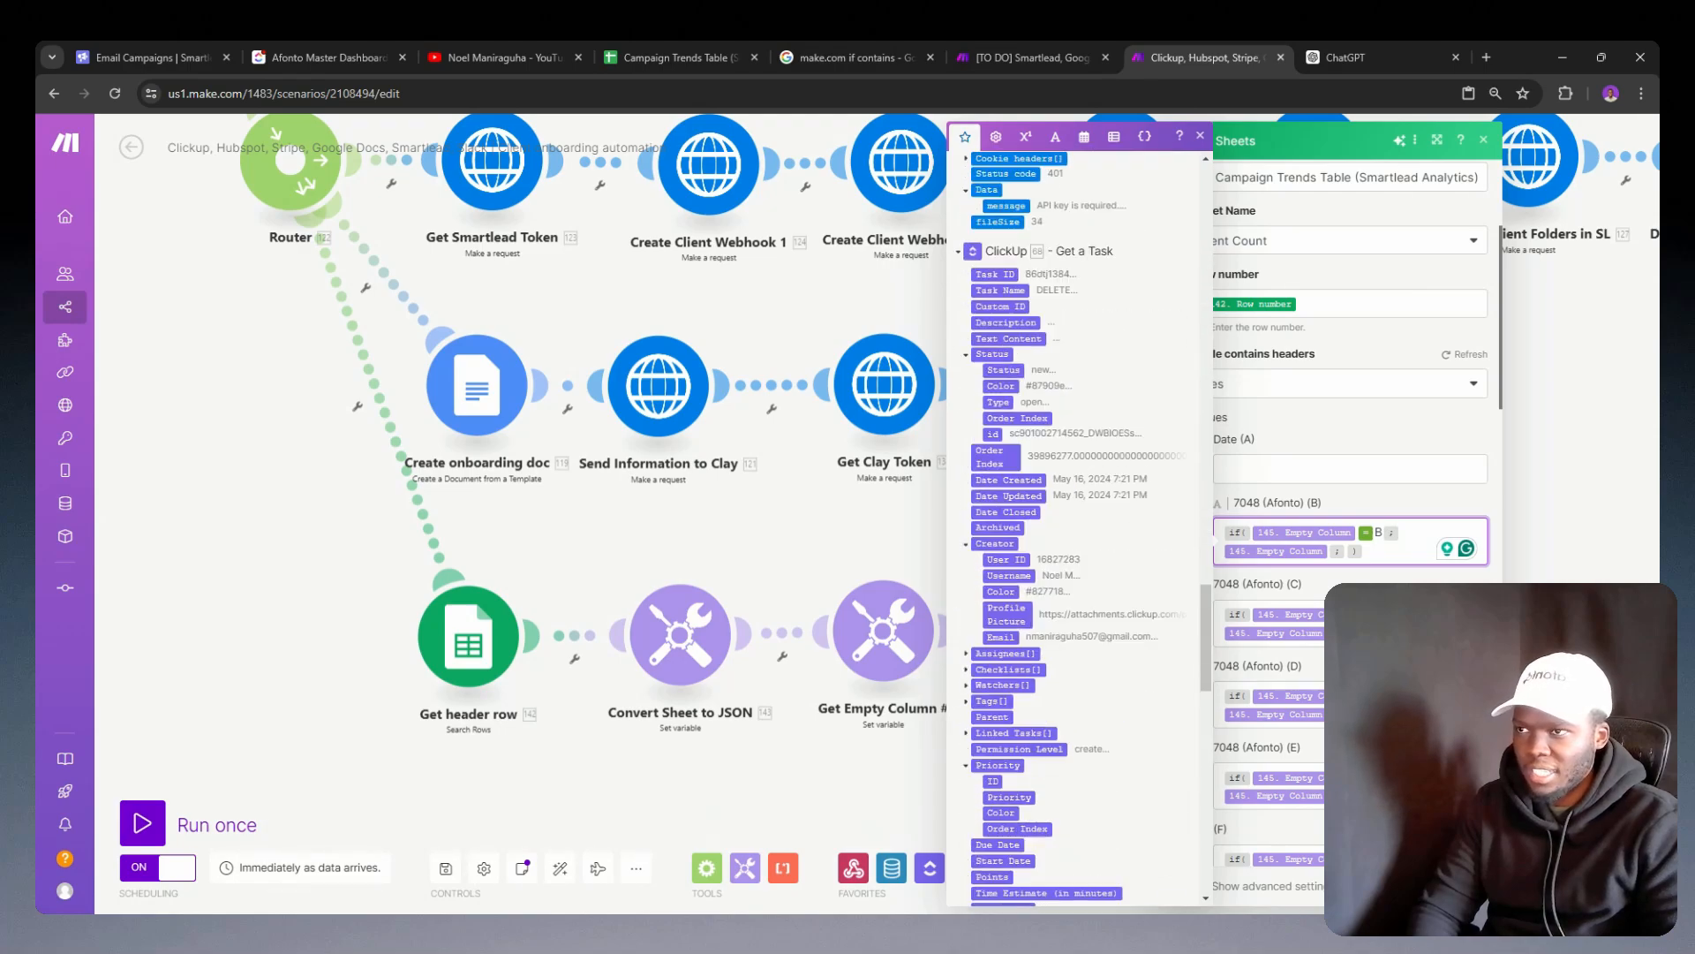
scroll(1073, 528, up, 3)
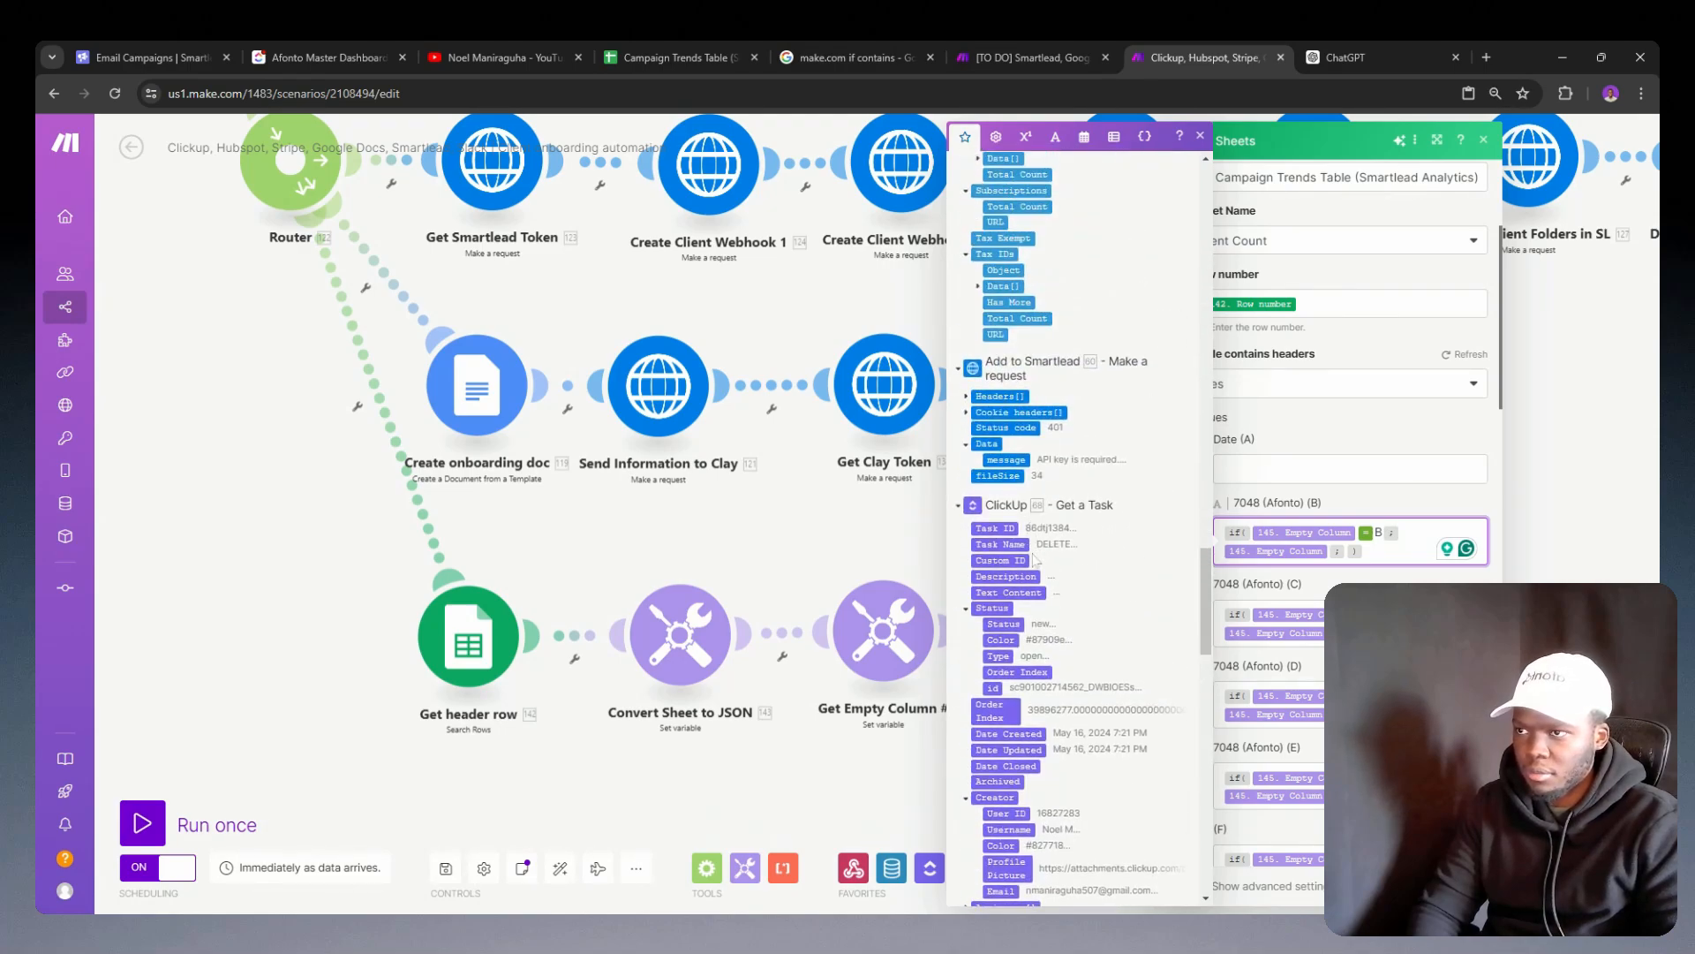
scroll(1036, 558, down, 15)
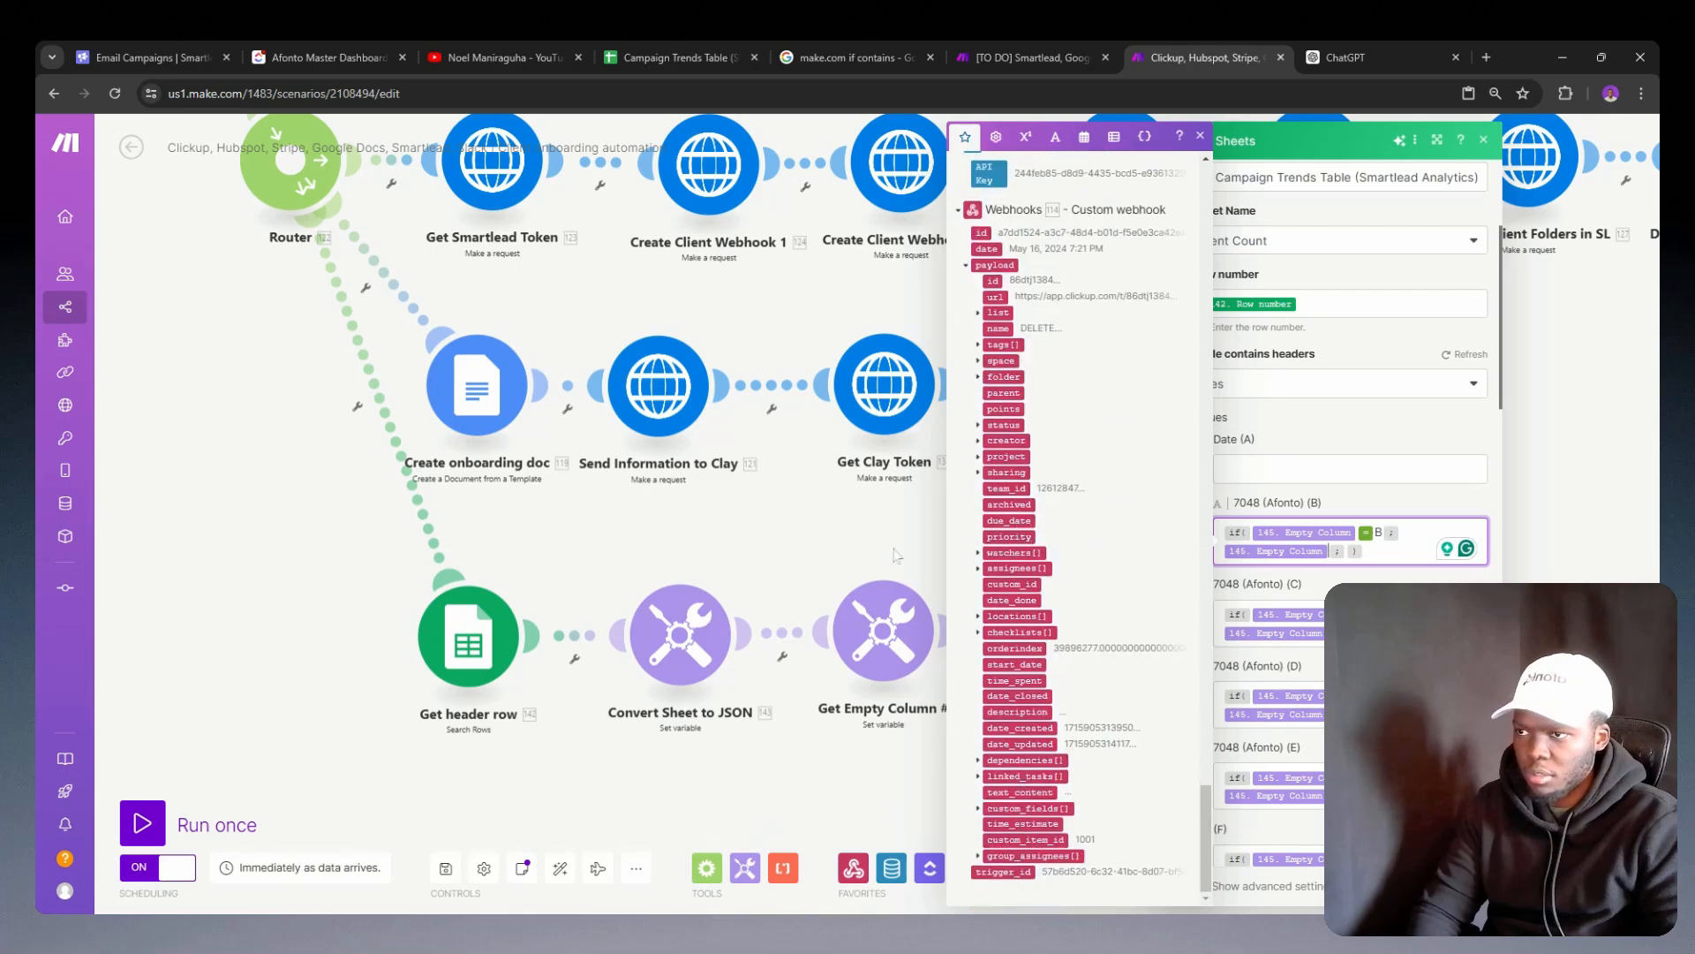
click(820, 519)
Step: Examine the Change Client Categories and Create Client Folders in SL request settings for a client ID variable
drag(819, 298, 590, 401)
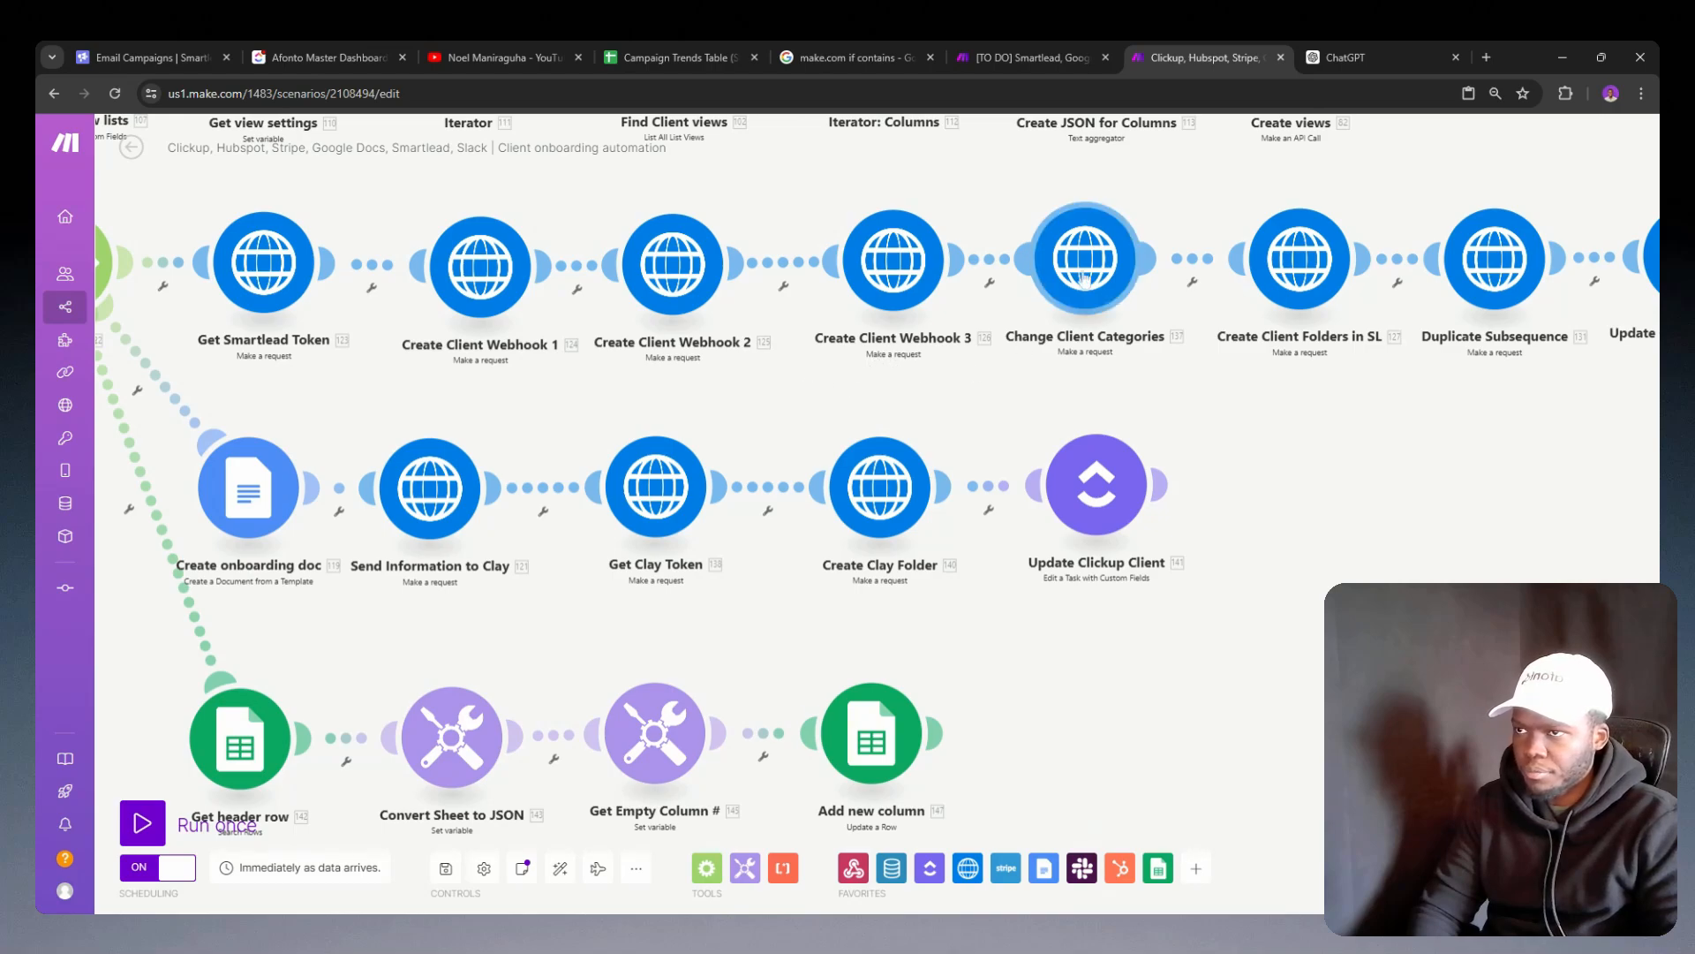
click(1084, 279)
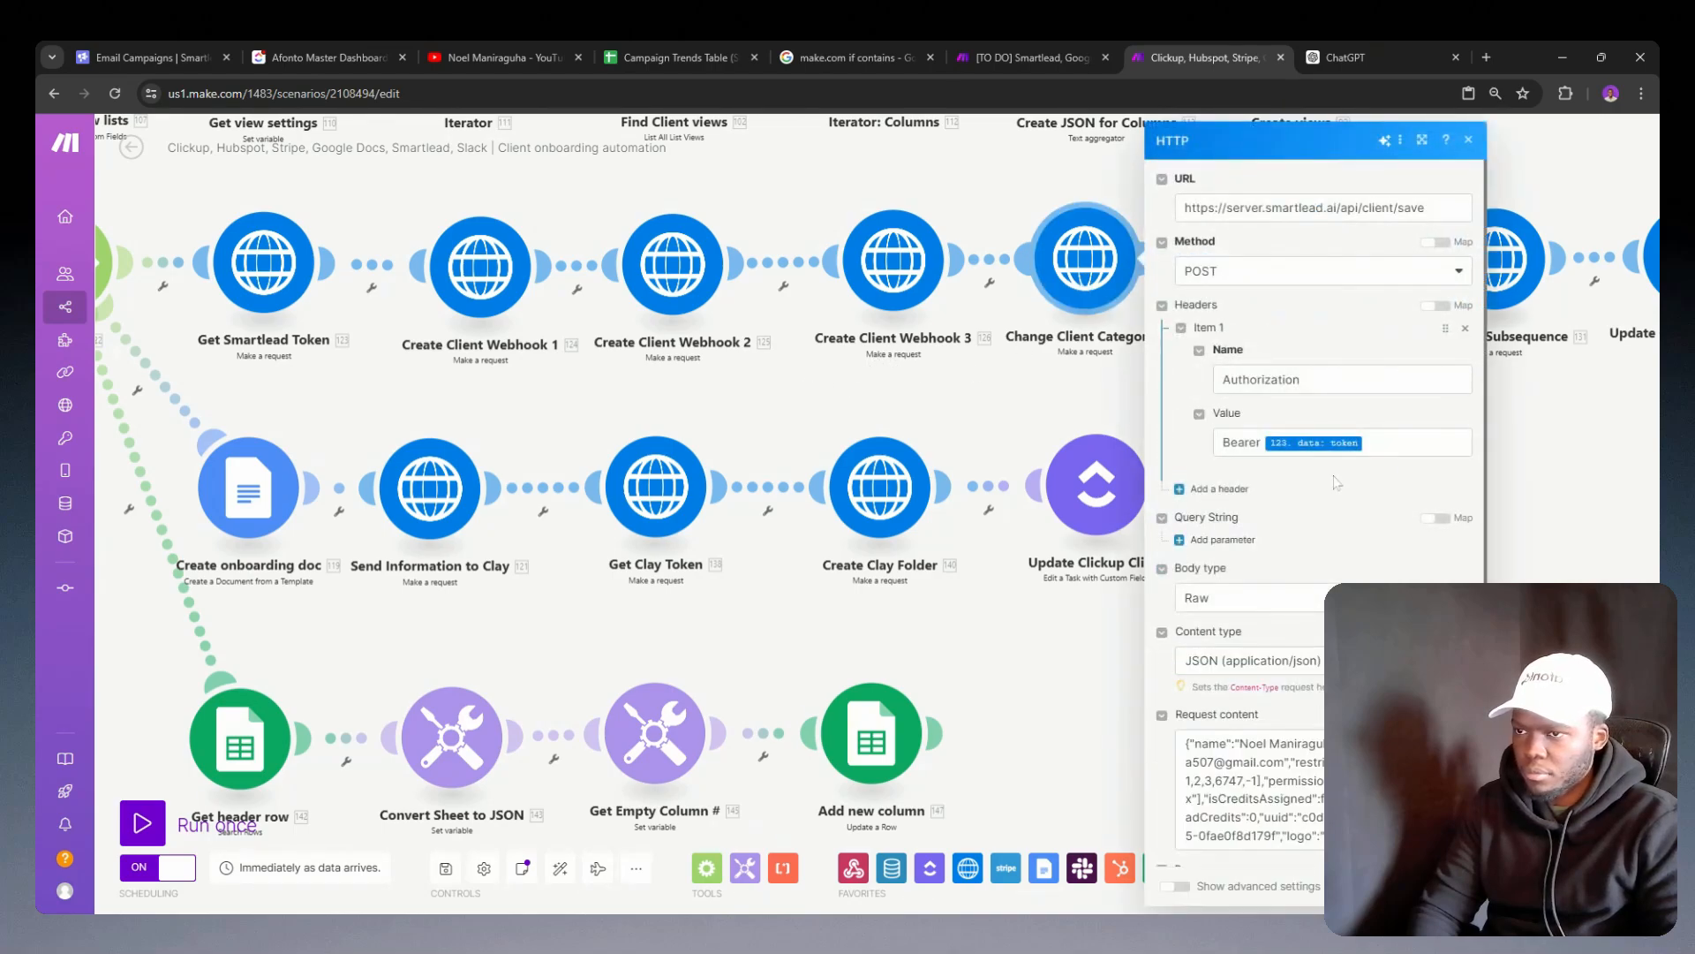
click(1068, 370)
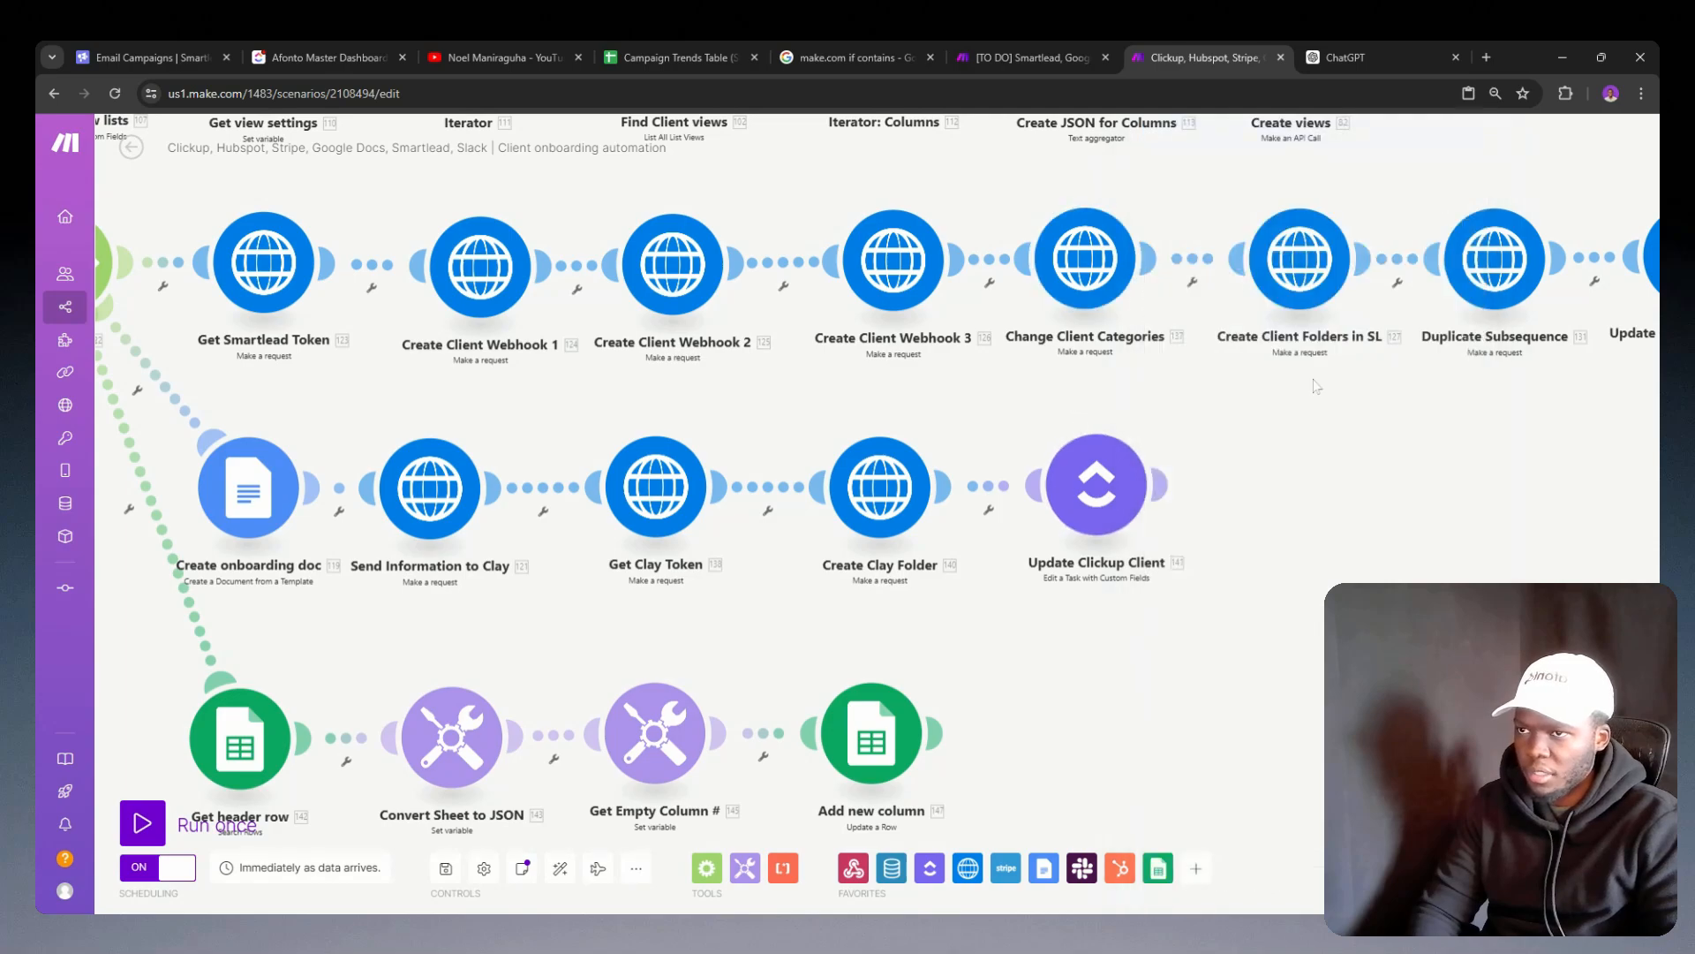
drag(1316, 385, 1071, 384)
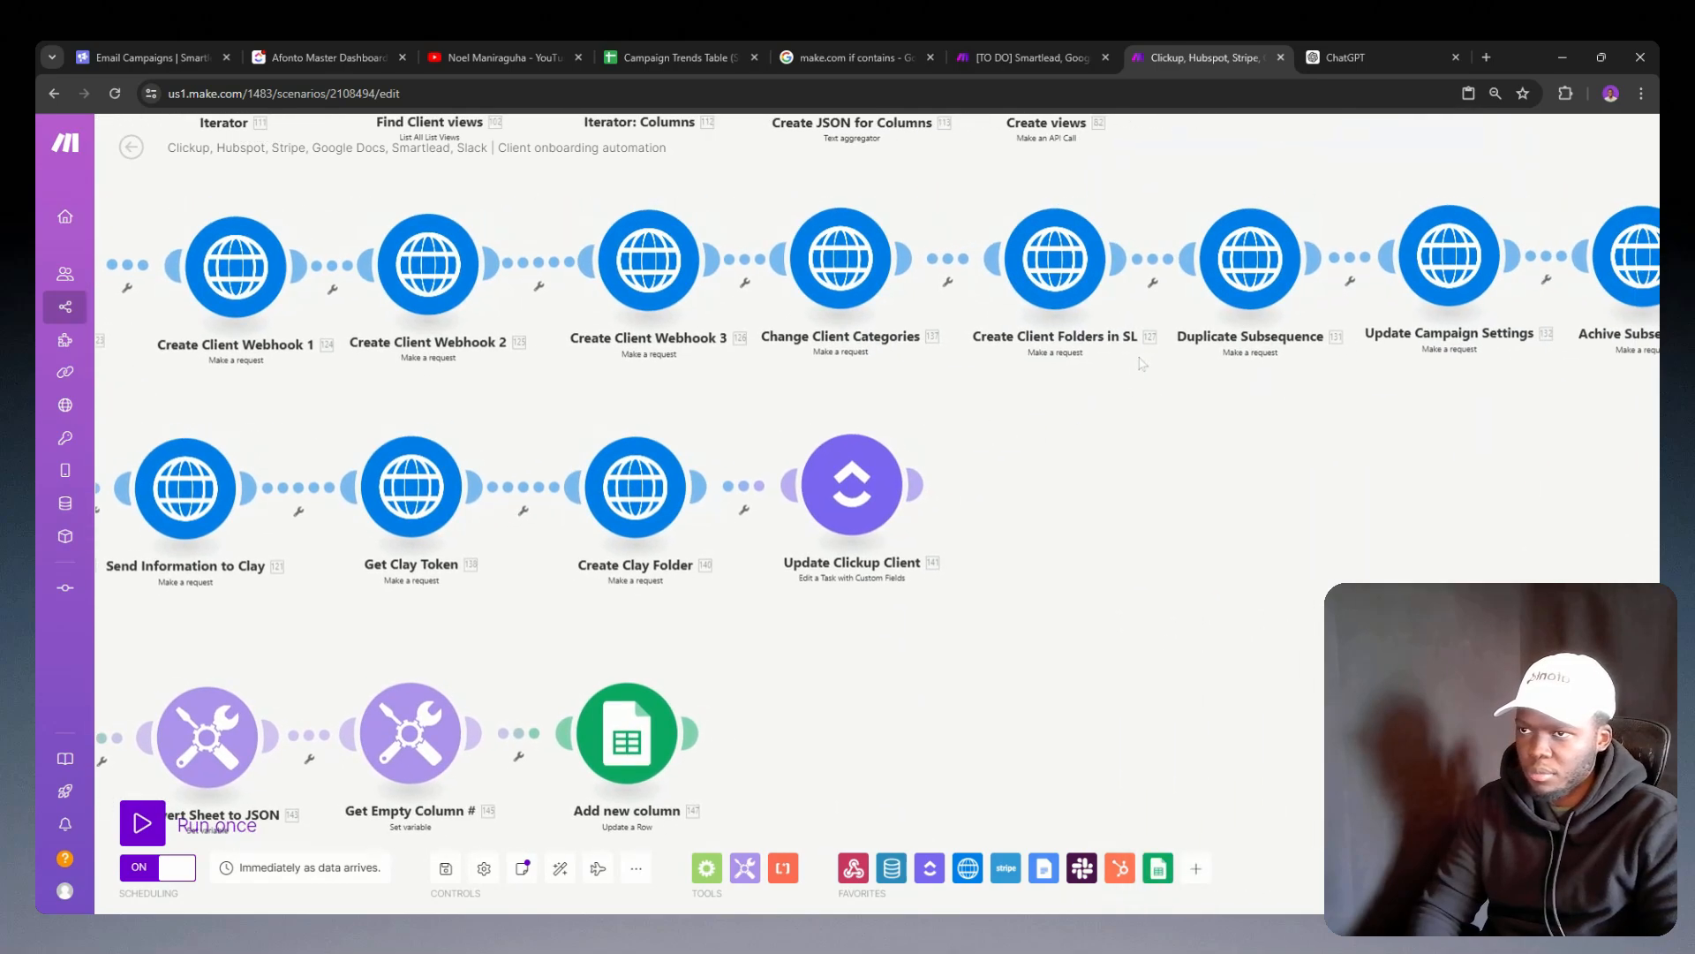
click(1078, 279)
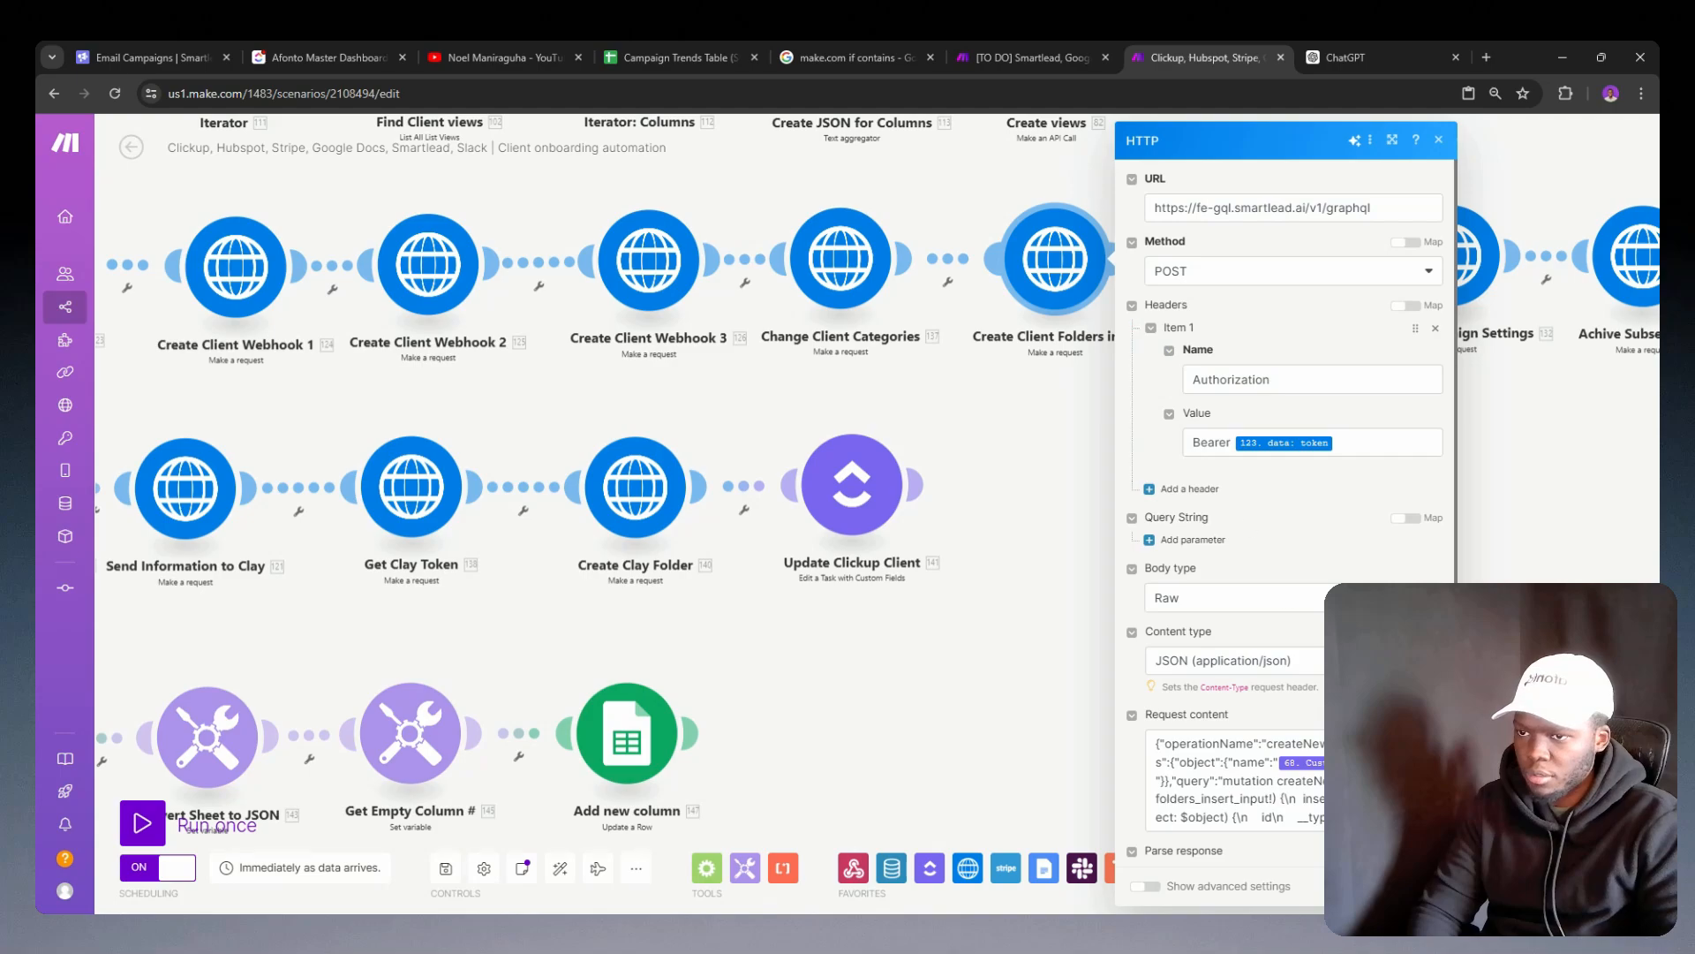
scroll(1139, 529, down, 1)
click(1014, 414)
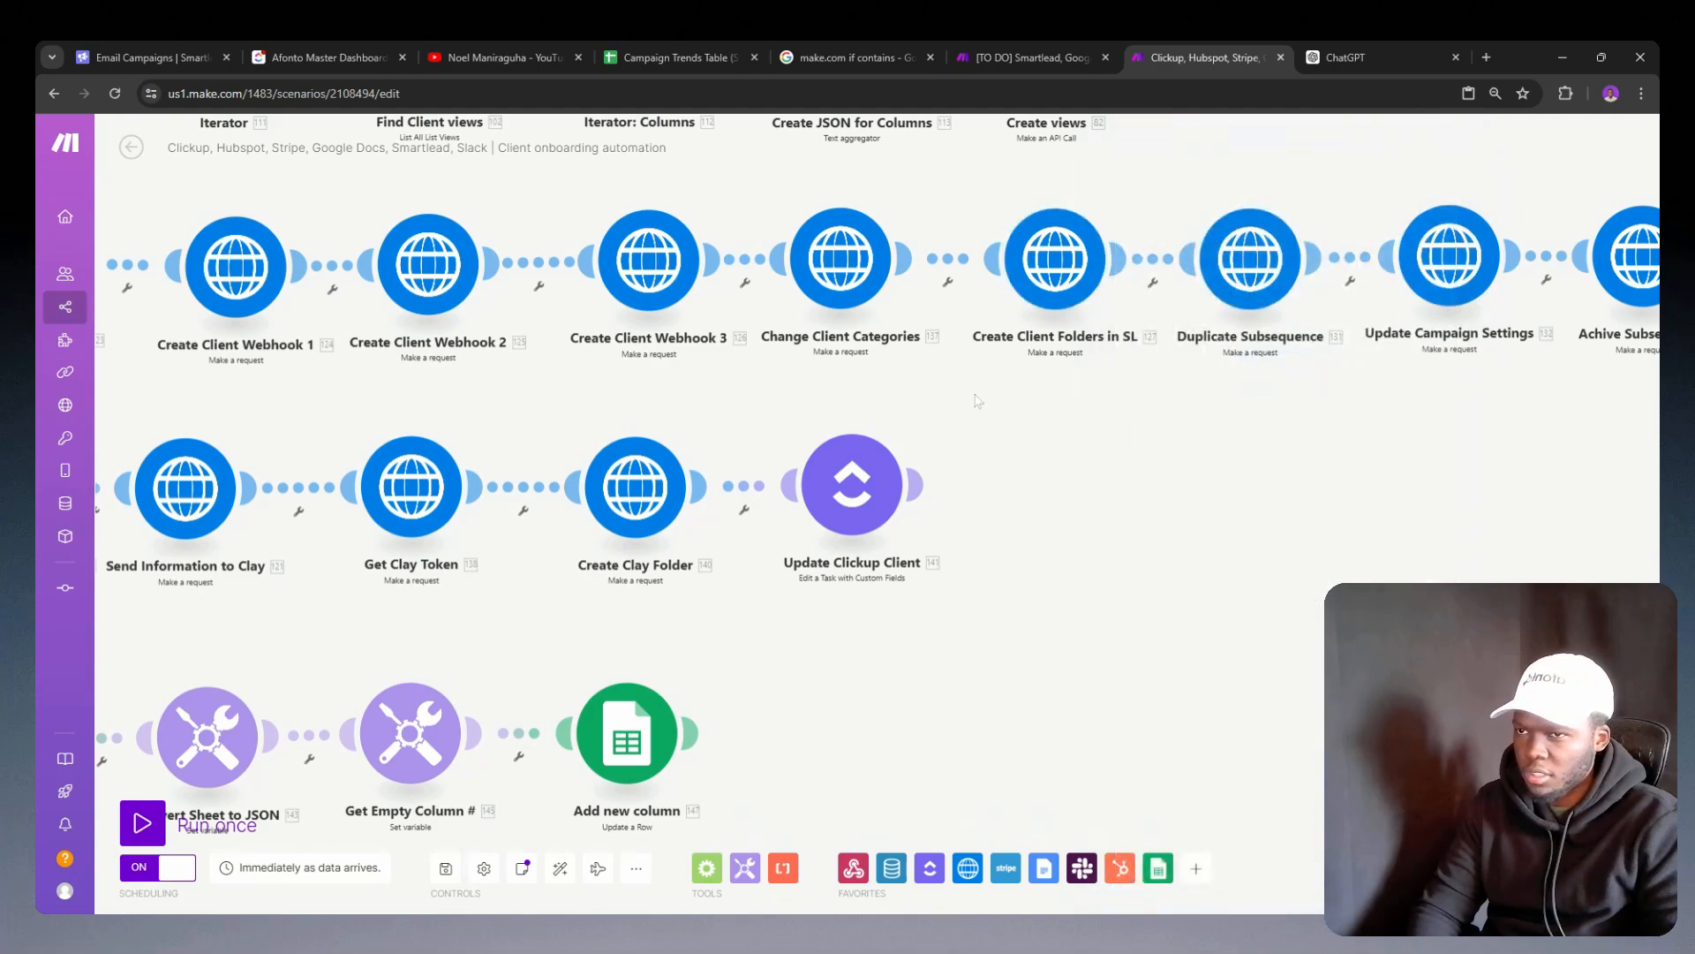
Step: Copy the client ID variable from the request content of the Update Campaign Settings module
drag(1150, 390, 864, 399)
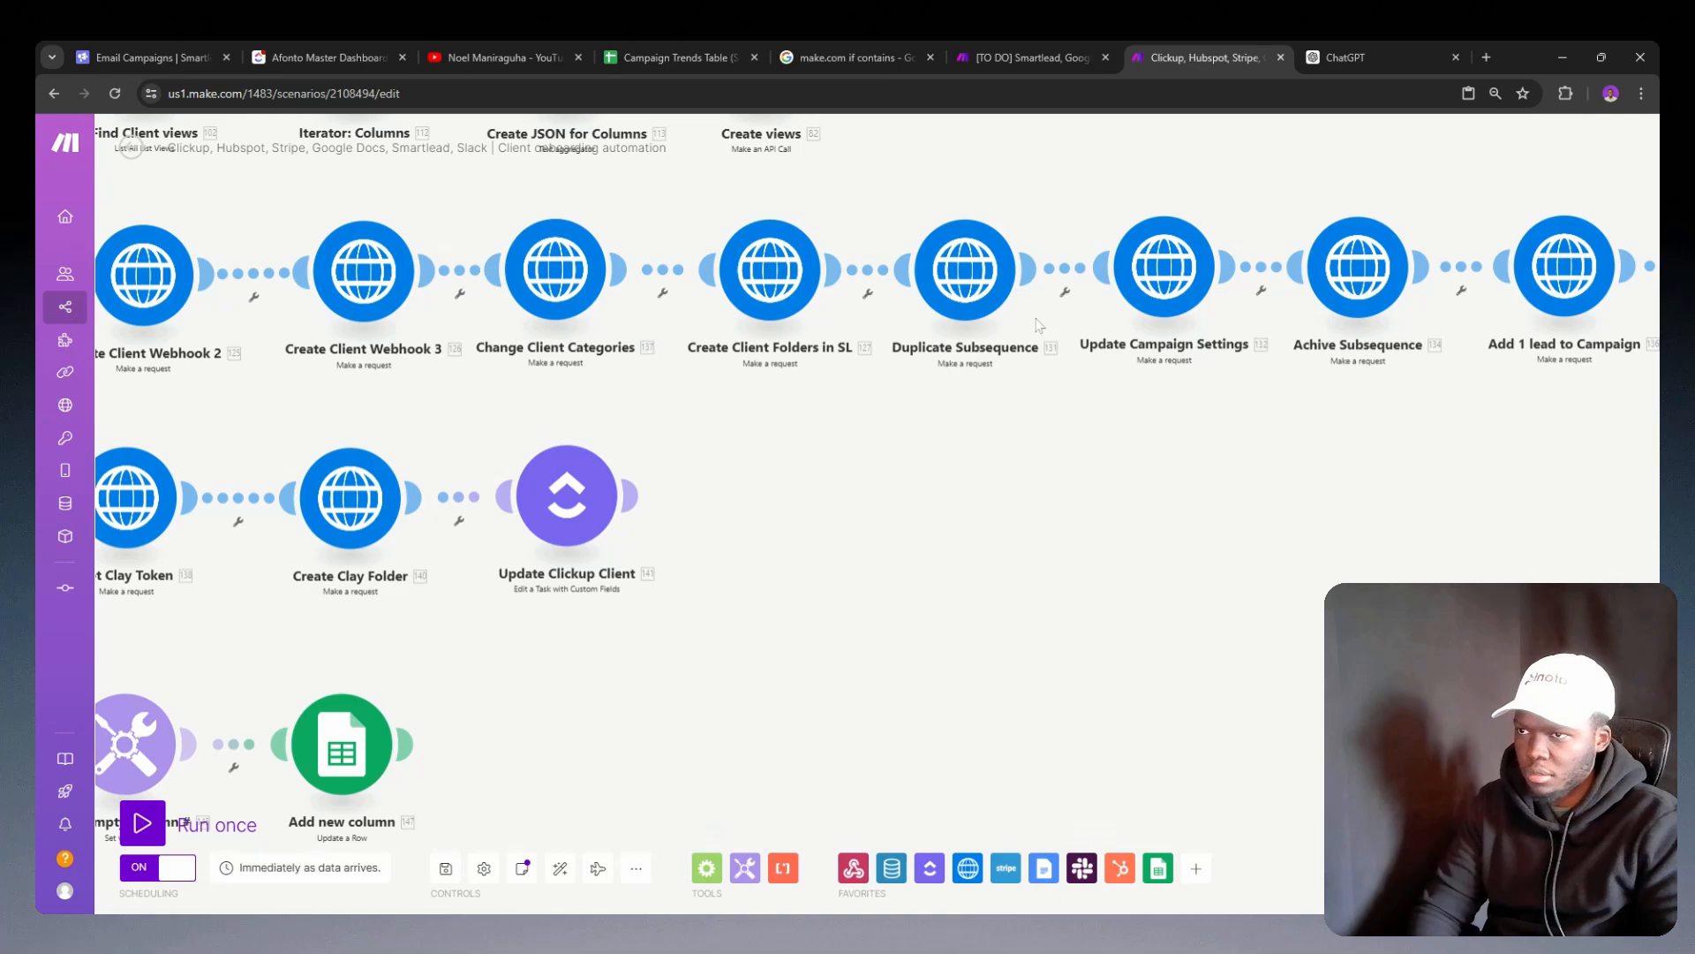
click(1152, 293)
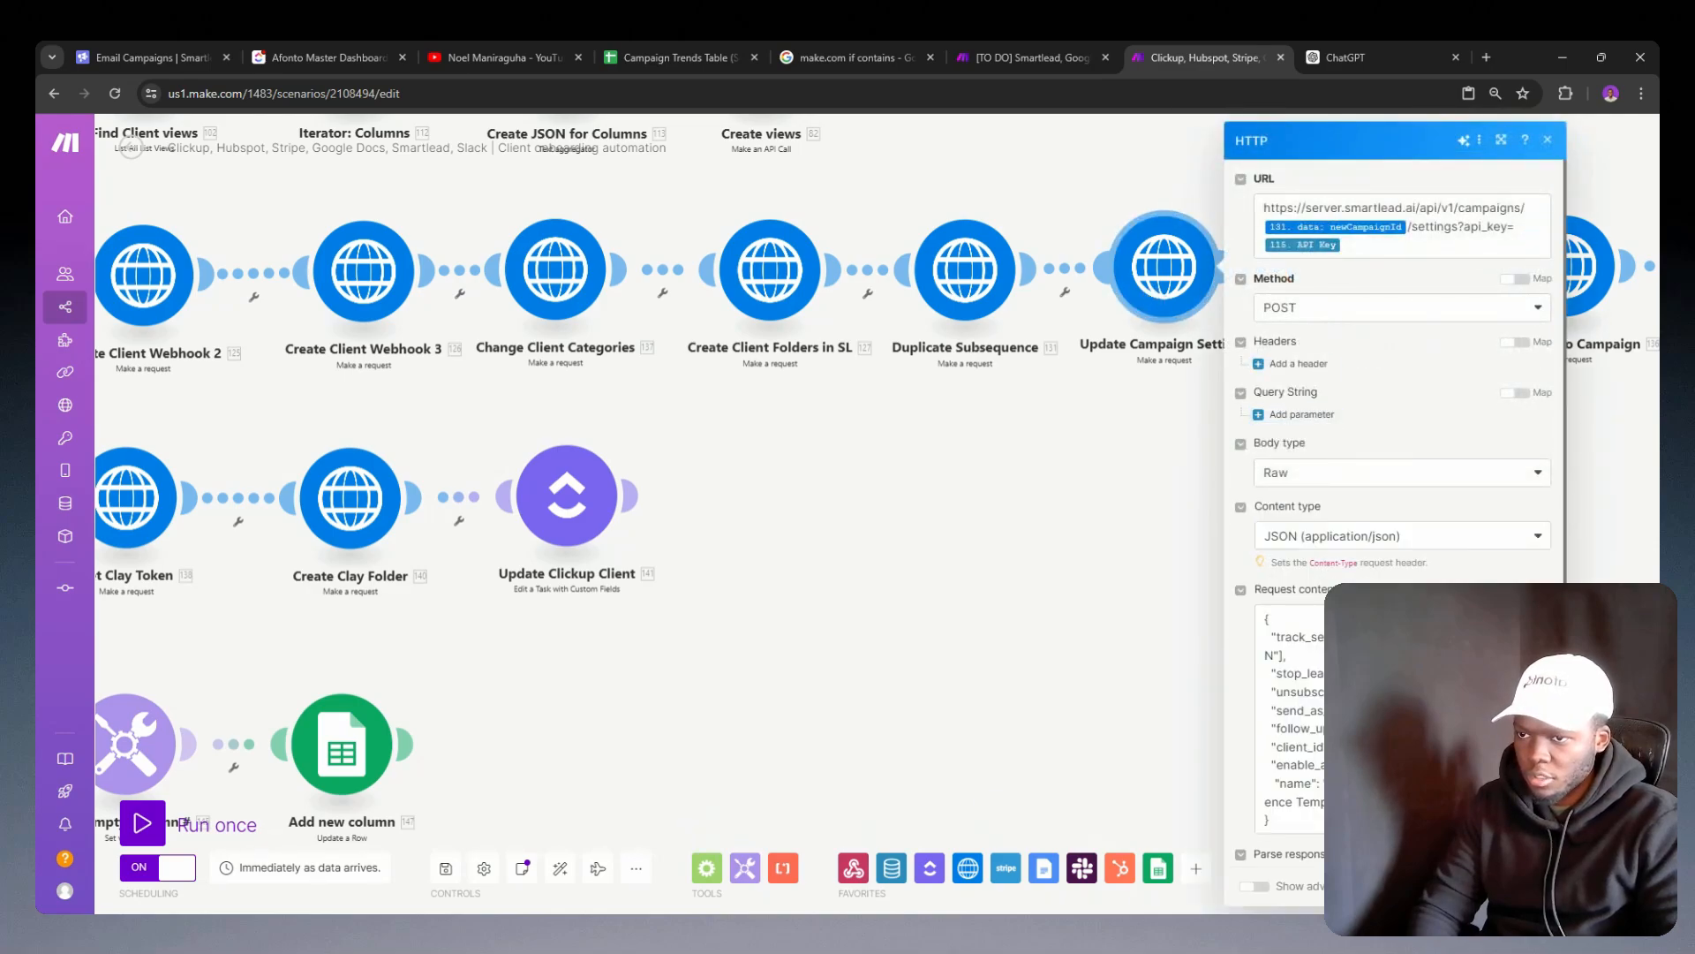
click(1402, 719)
double_click(575, 652)
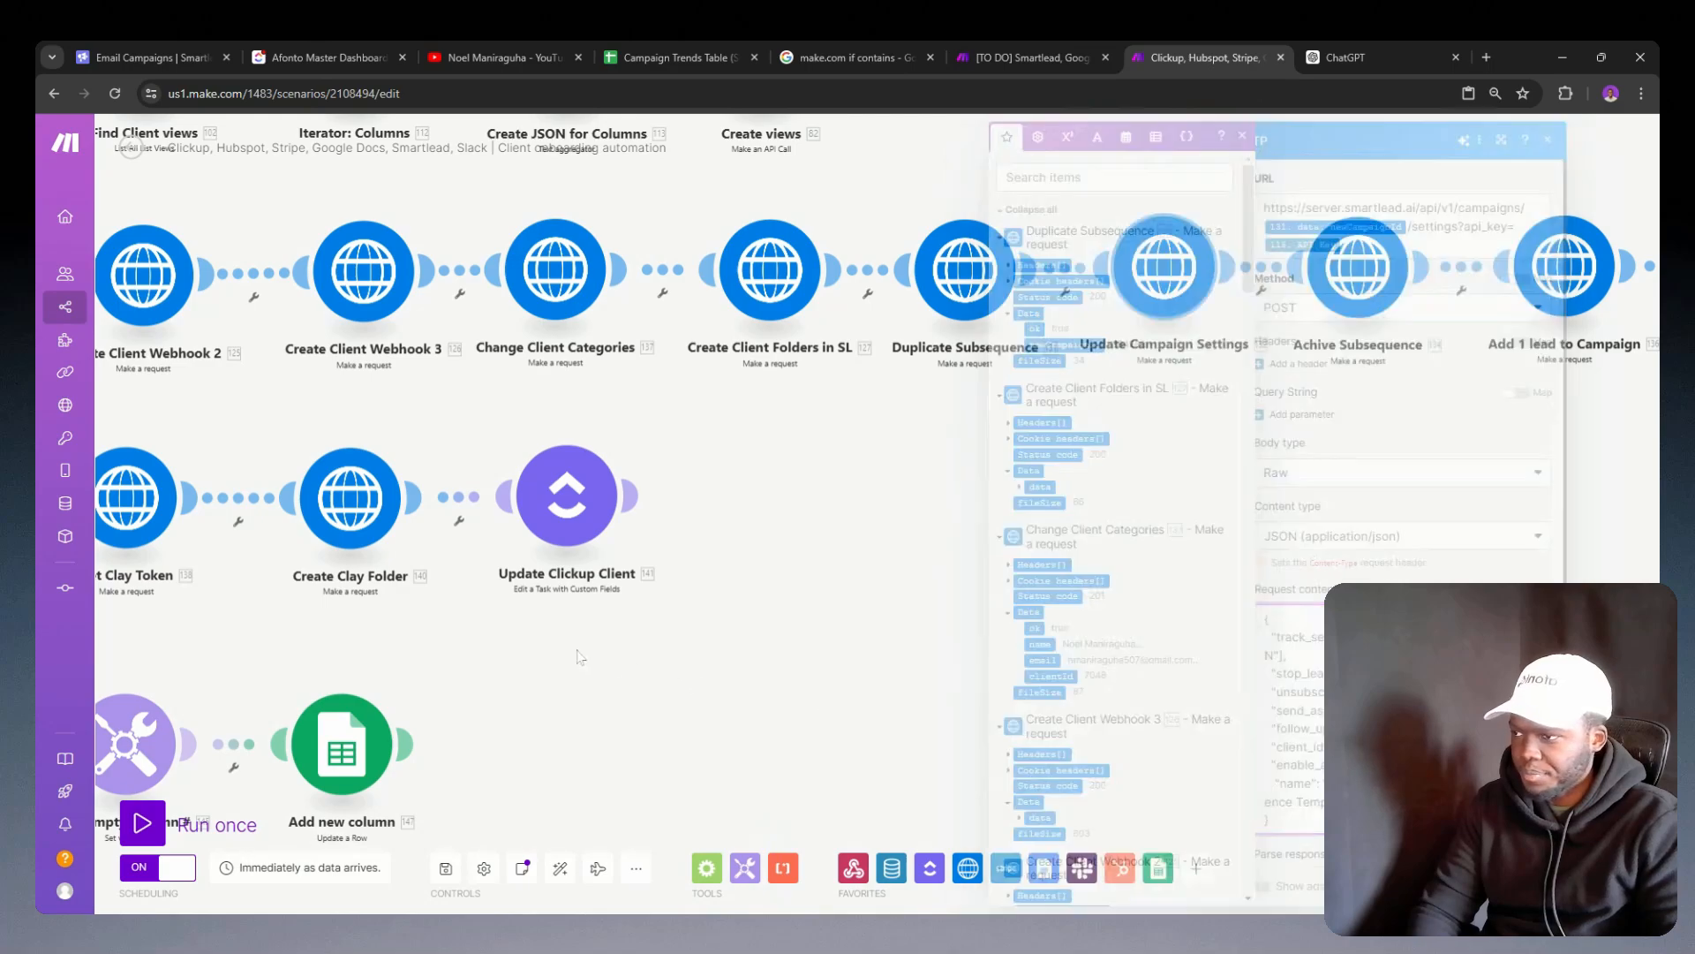
double_click(408, 634)
Step: In the Add new column module, replace the true value of column B's if formula with the copied 60.data.clientId variable
click(354, 746)
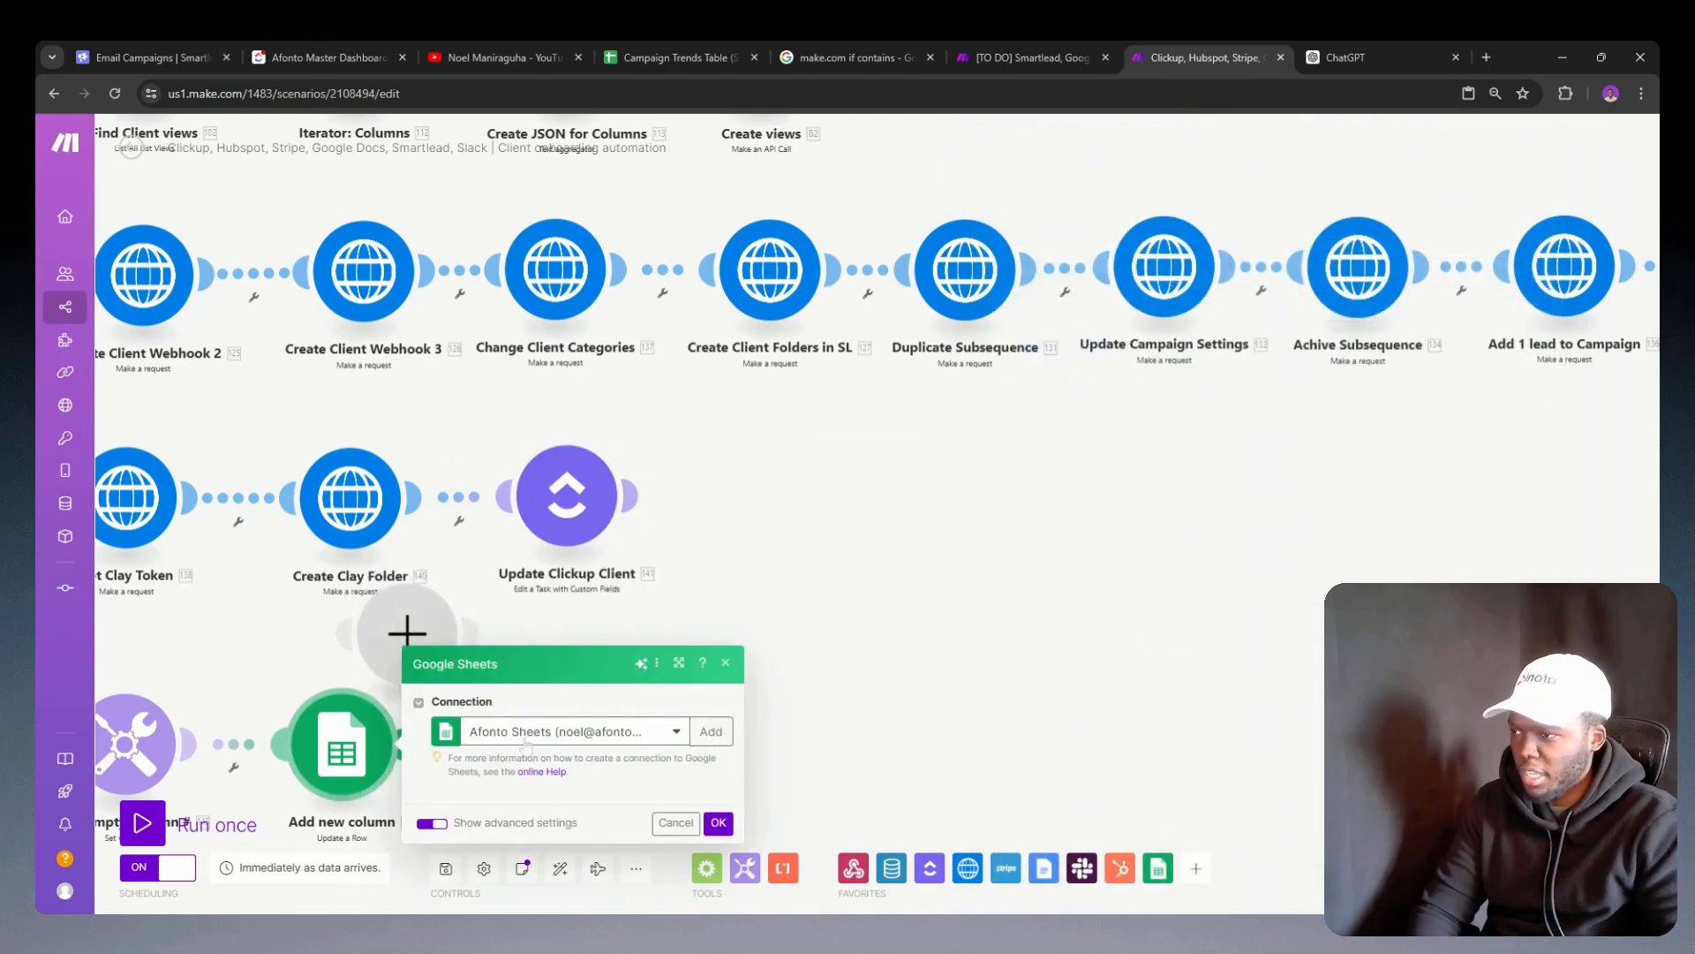
scroll(576, 625, down, 10)
scroll(576, 624, up, 4)
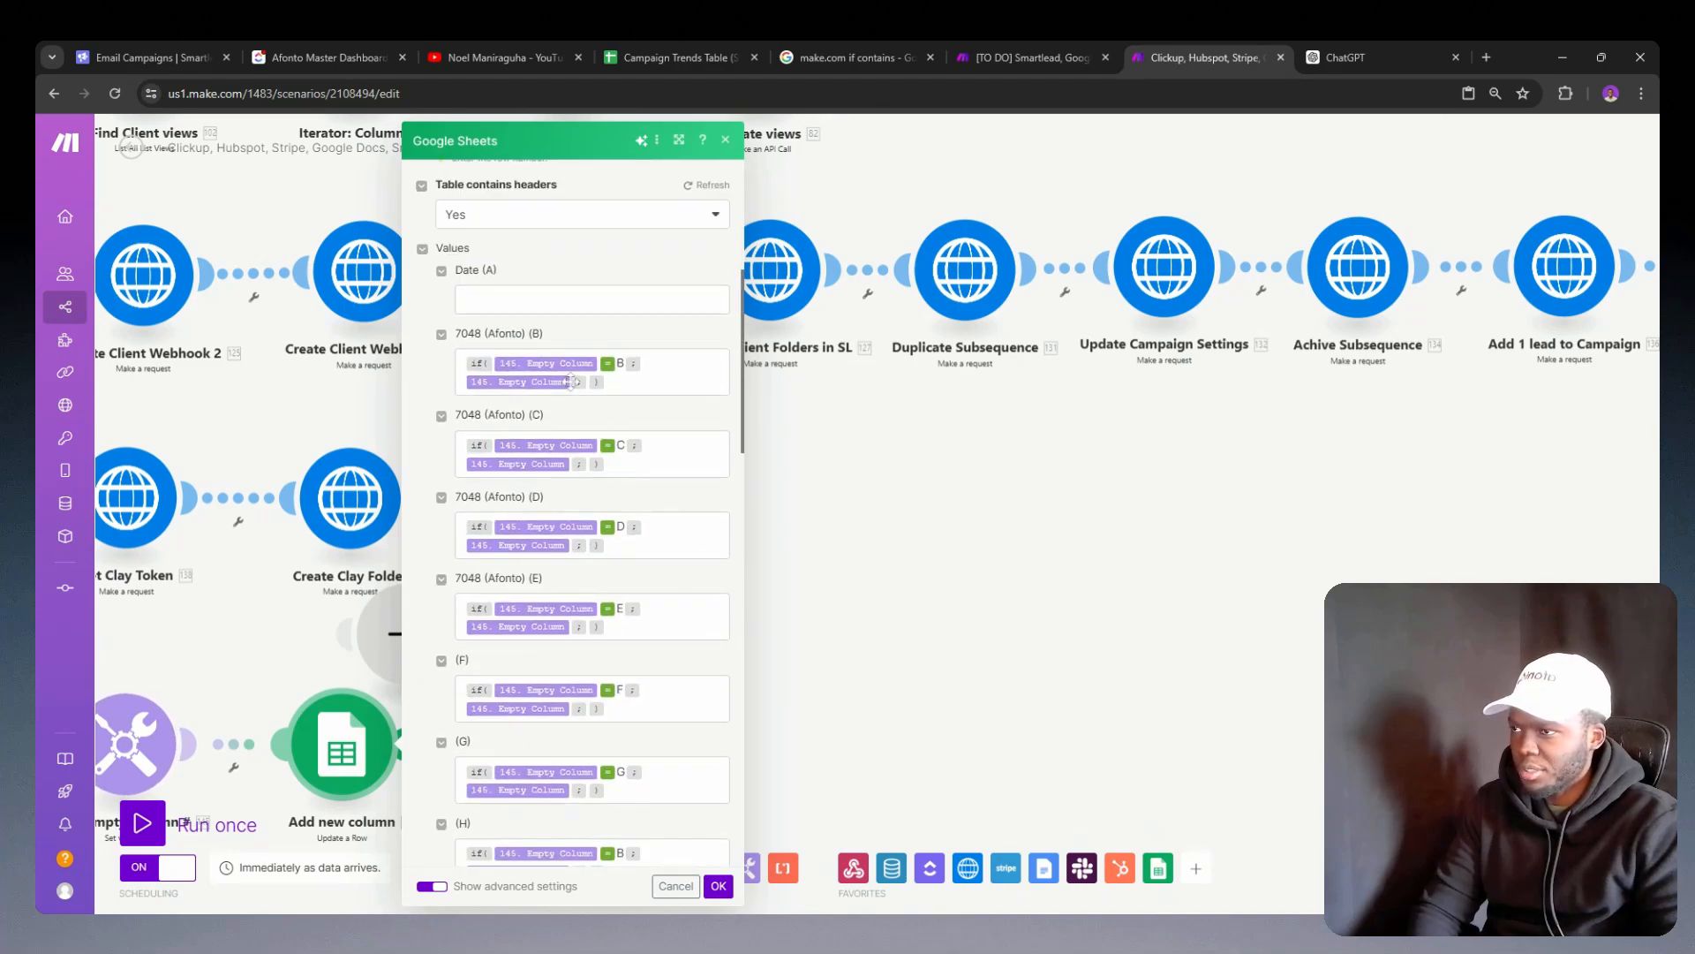
click(575, 387)
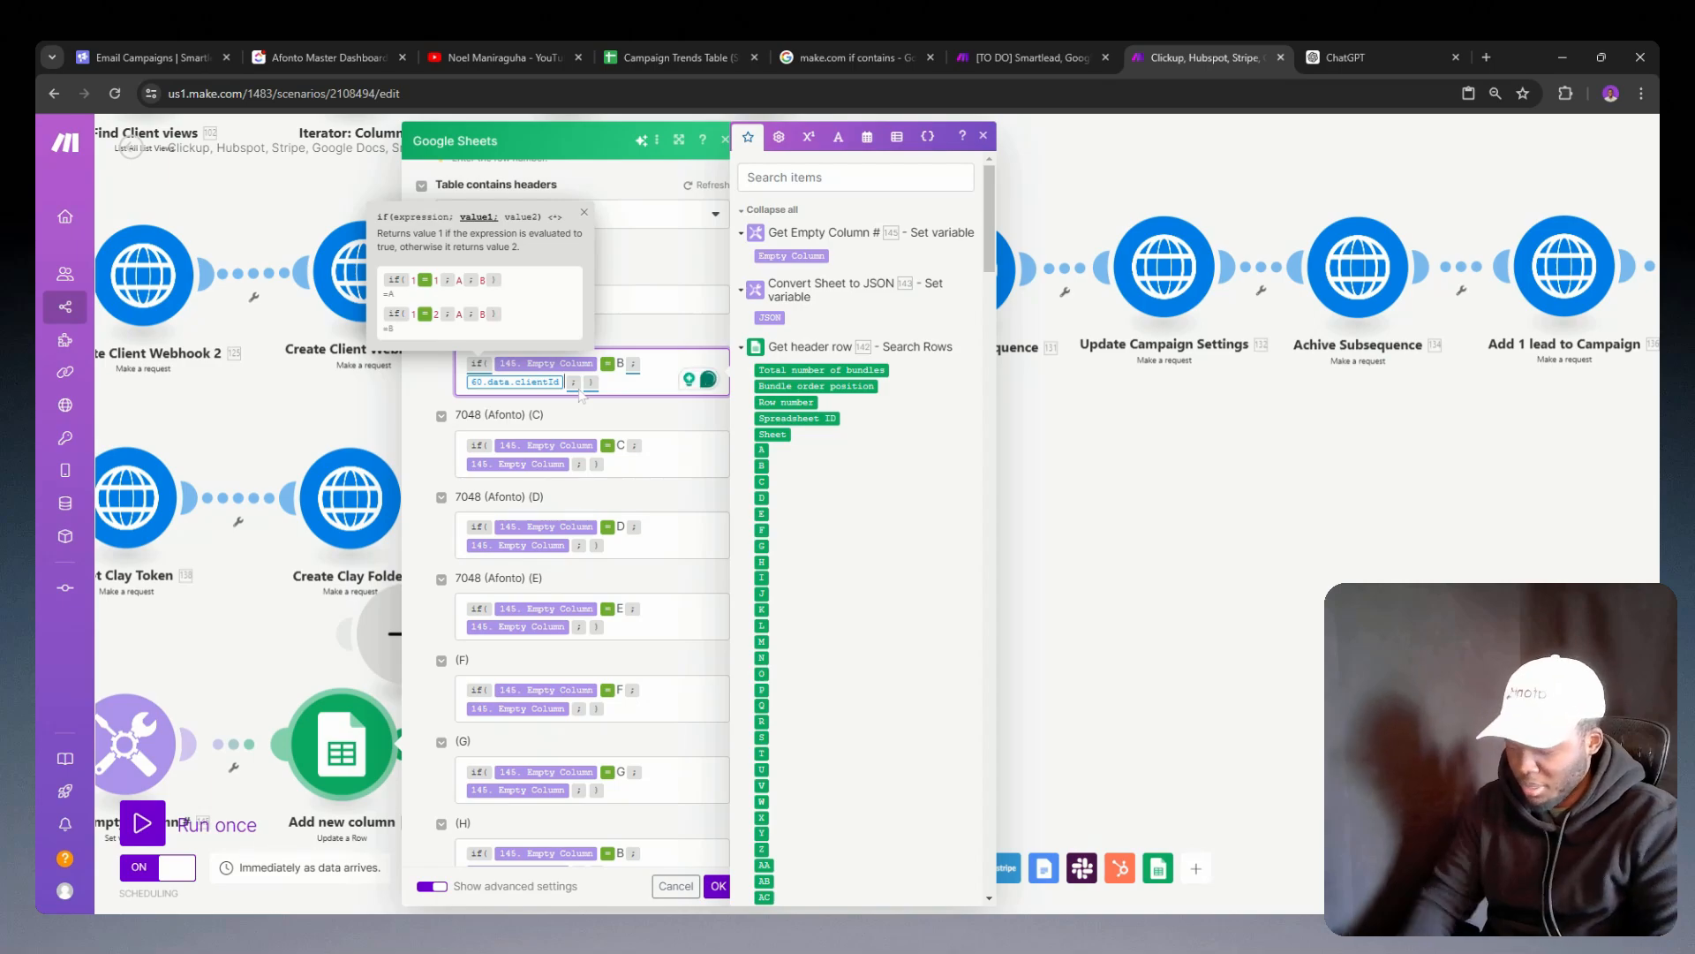
key(Left)
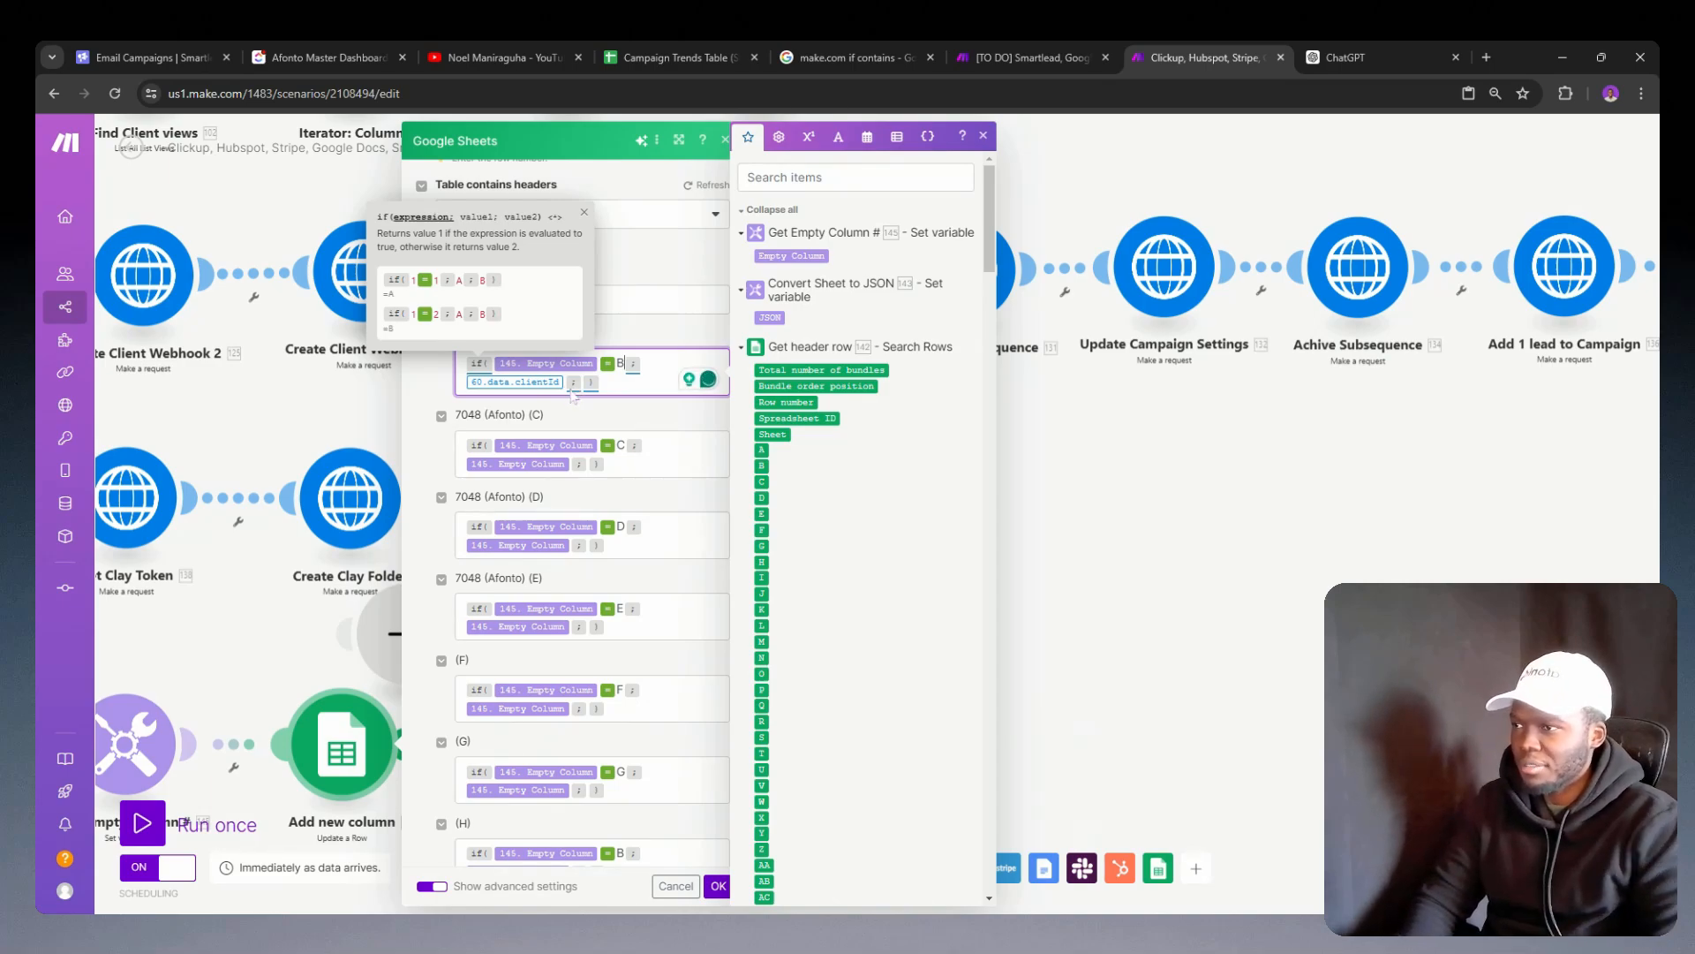
key(Right)
key(Right)
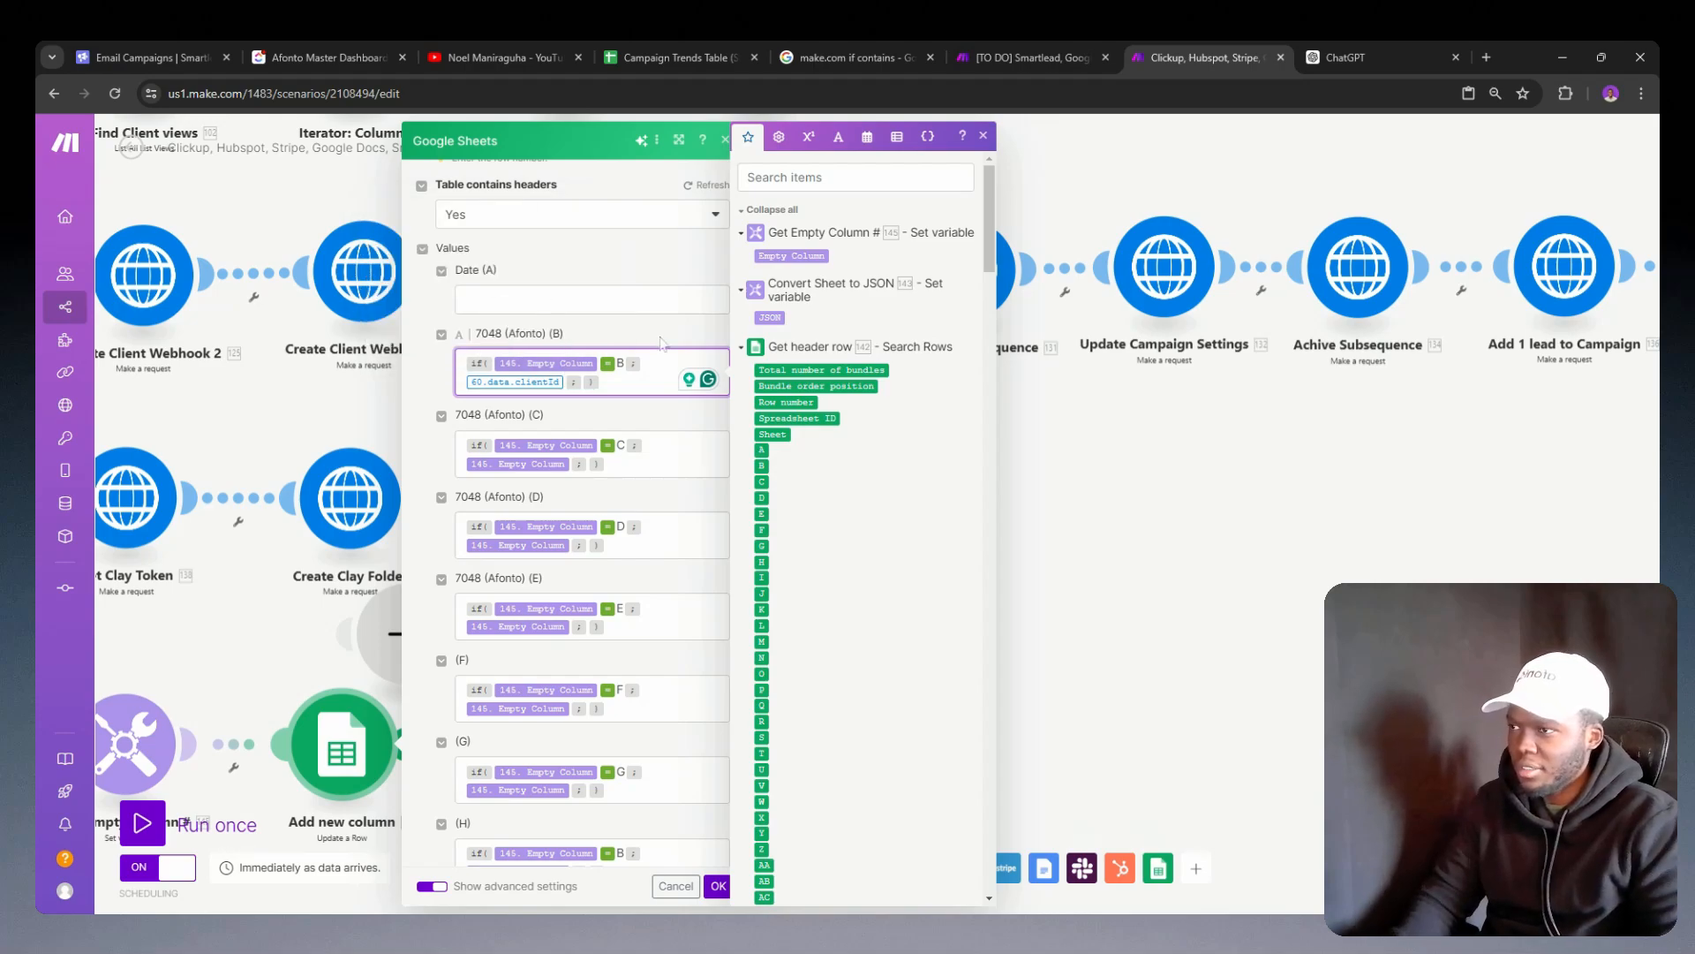
Step: Add parentheses after the client ID in column B's if formula and insert the Company custom field between them
text(()
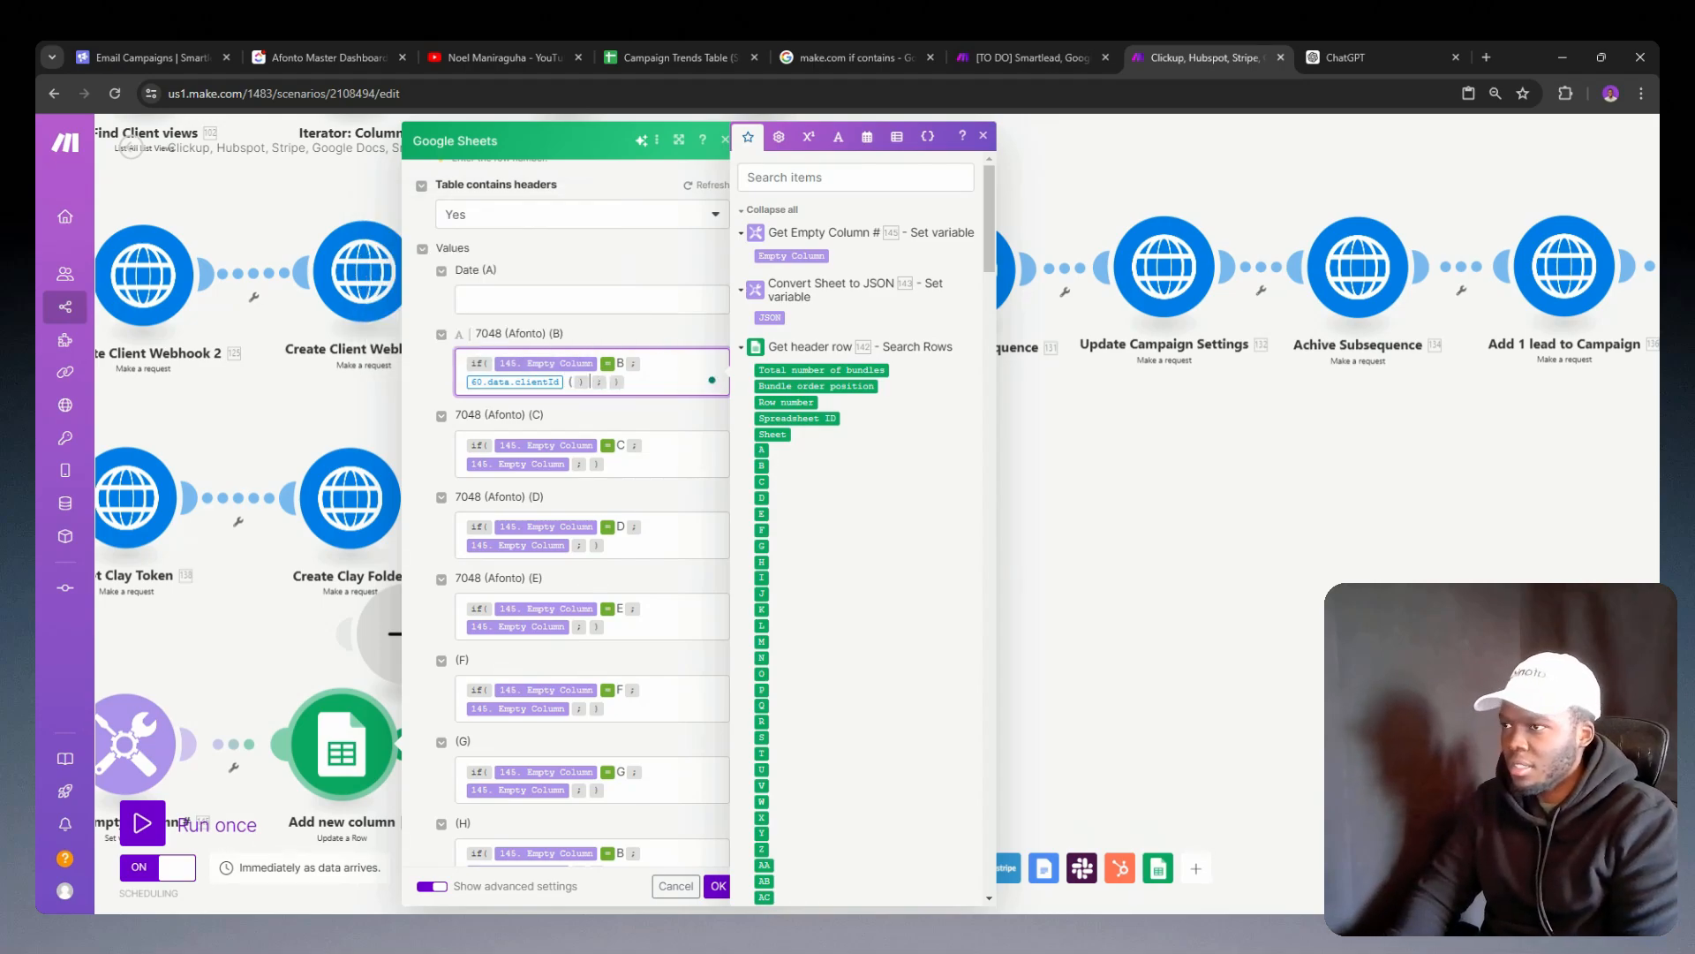
key(Left)
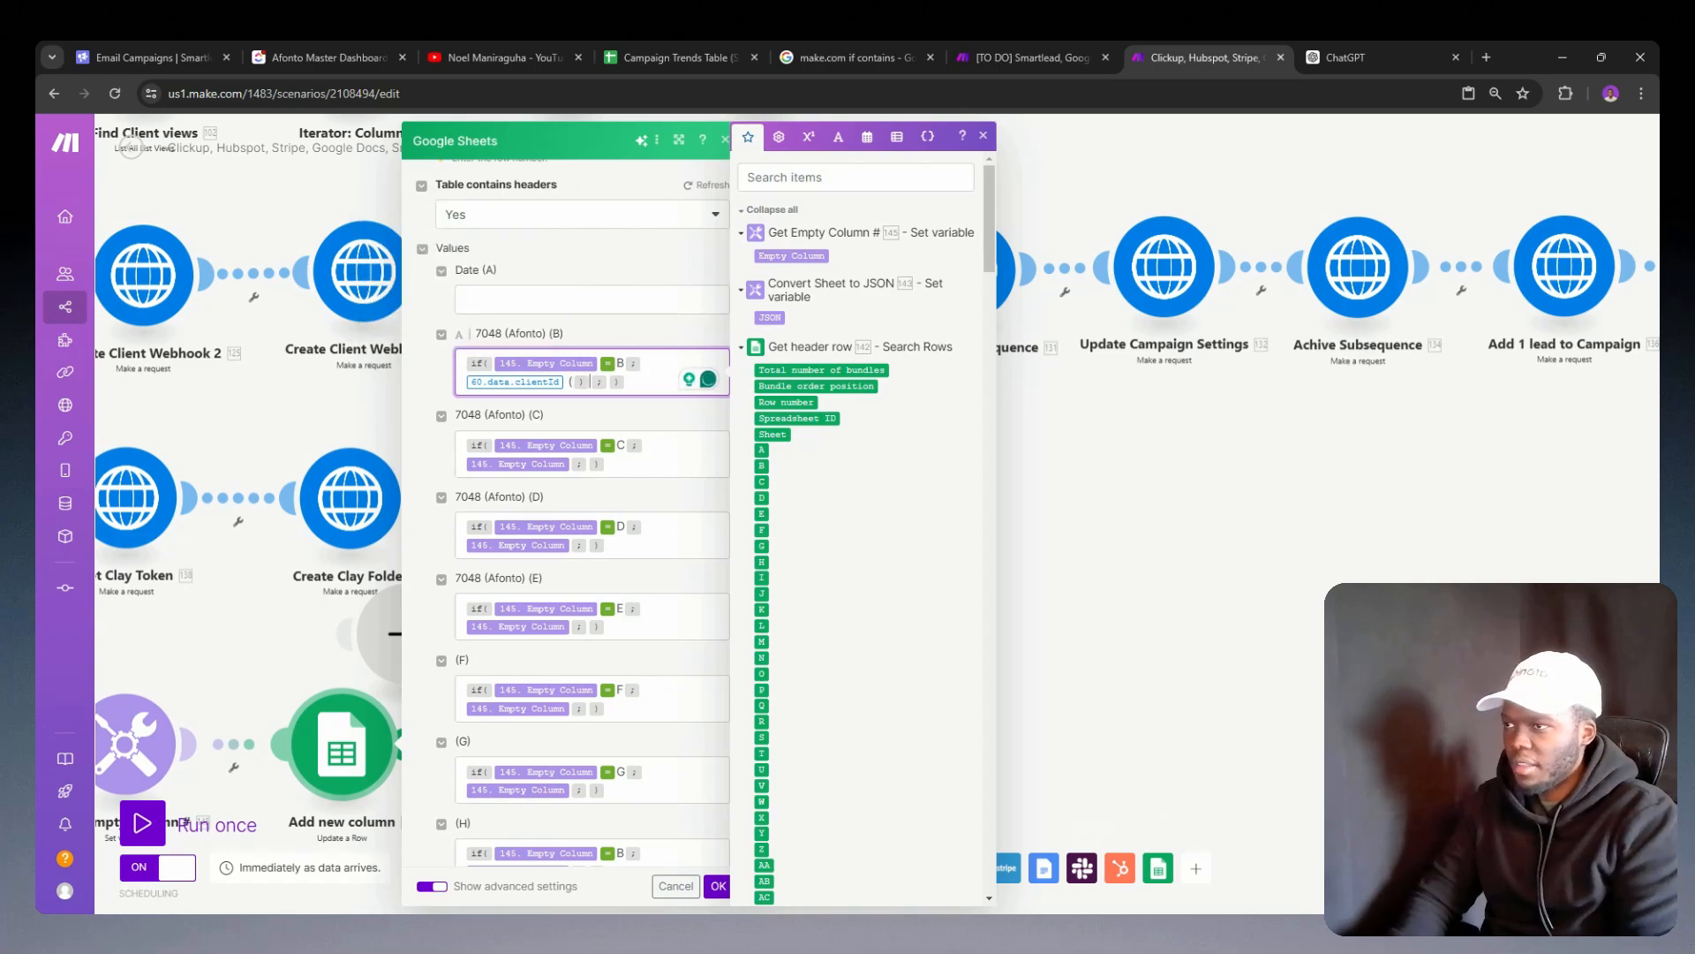
key(Delete)
key(Delete)
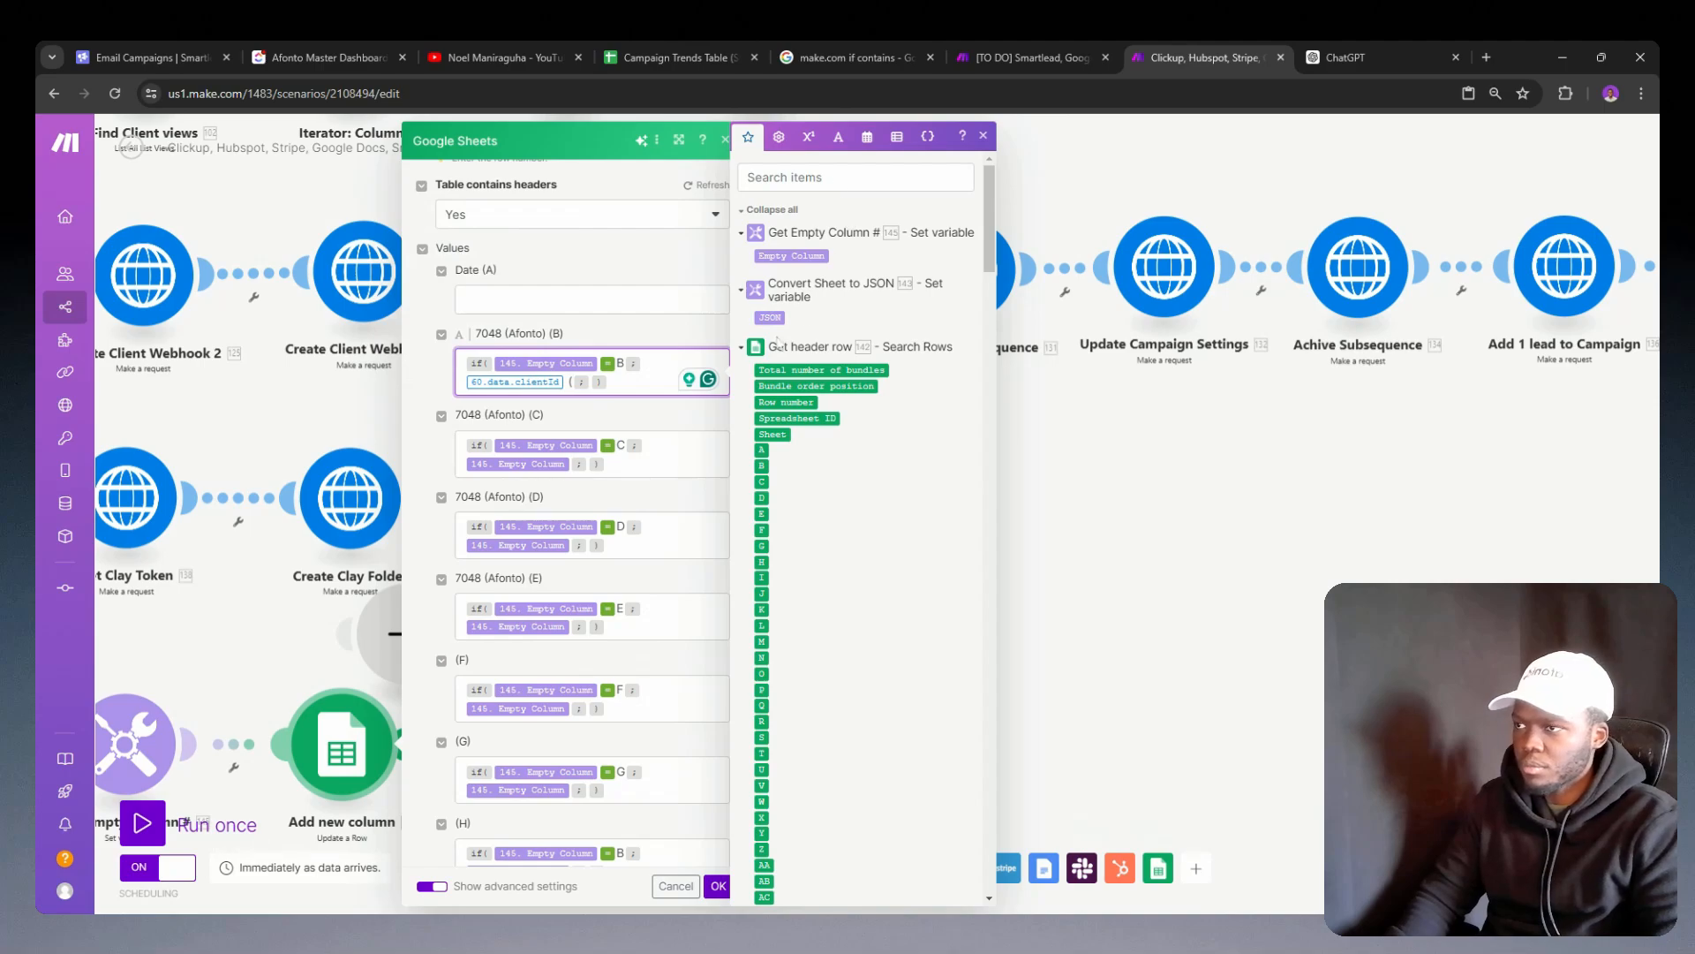
text())
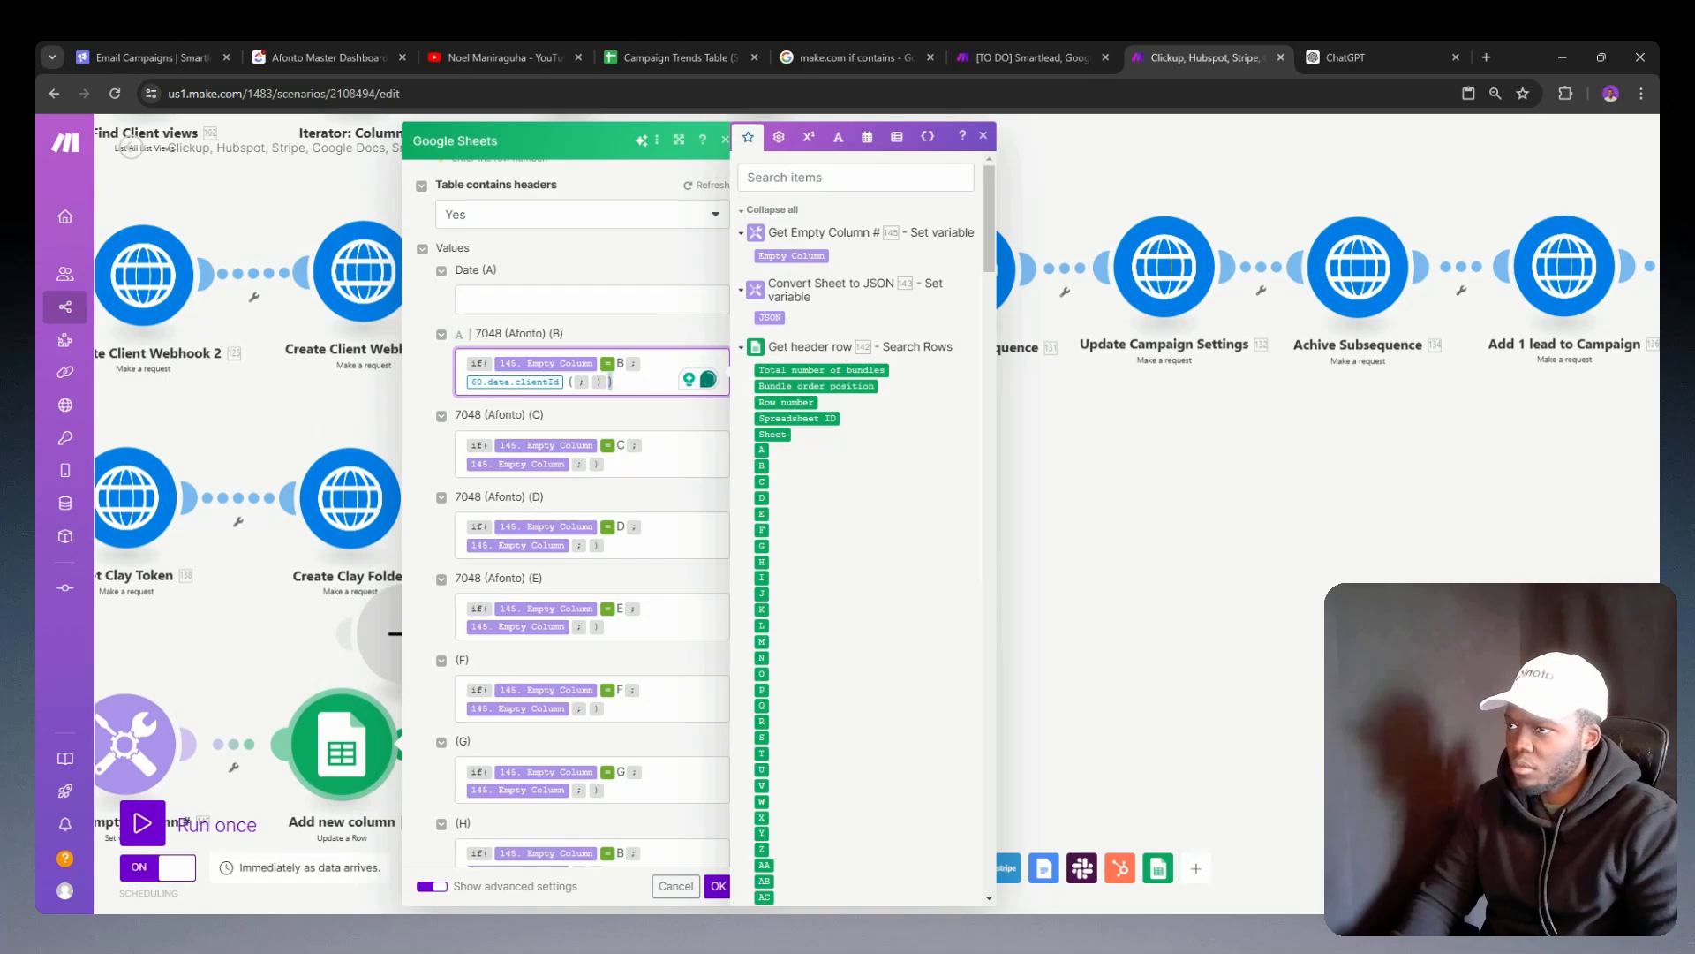
drag(609, 382, 572, 383)
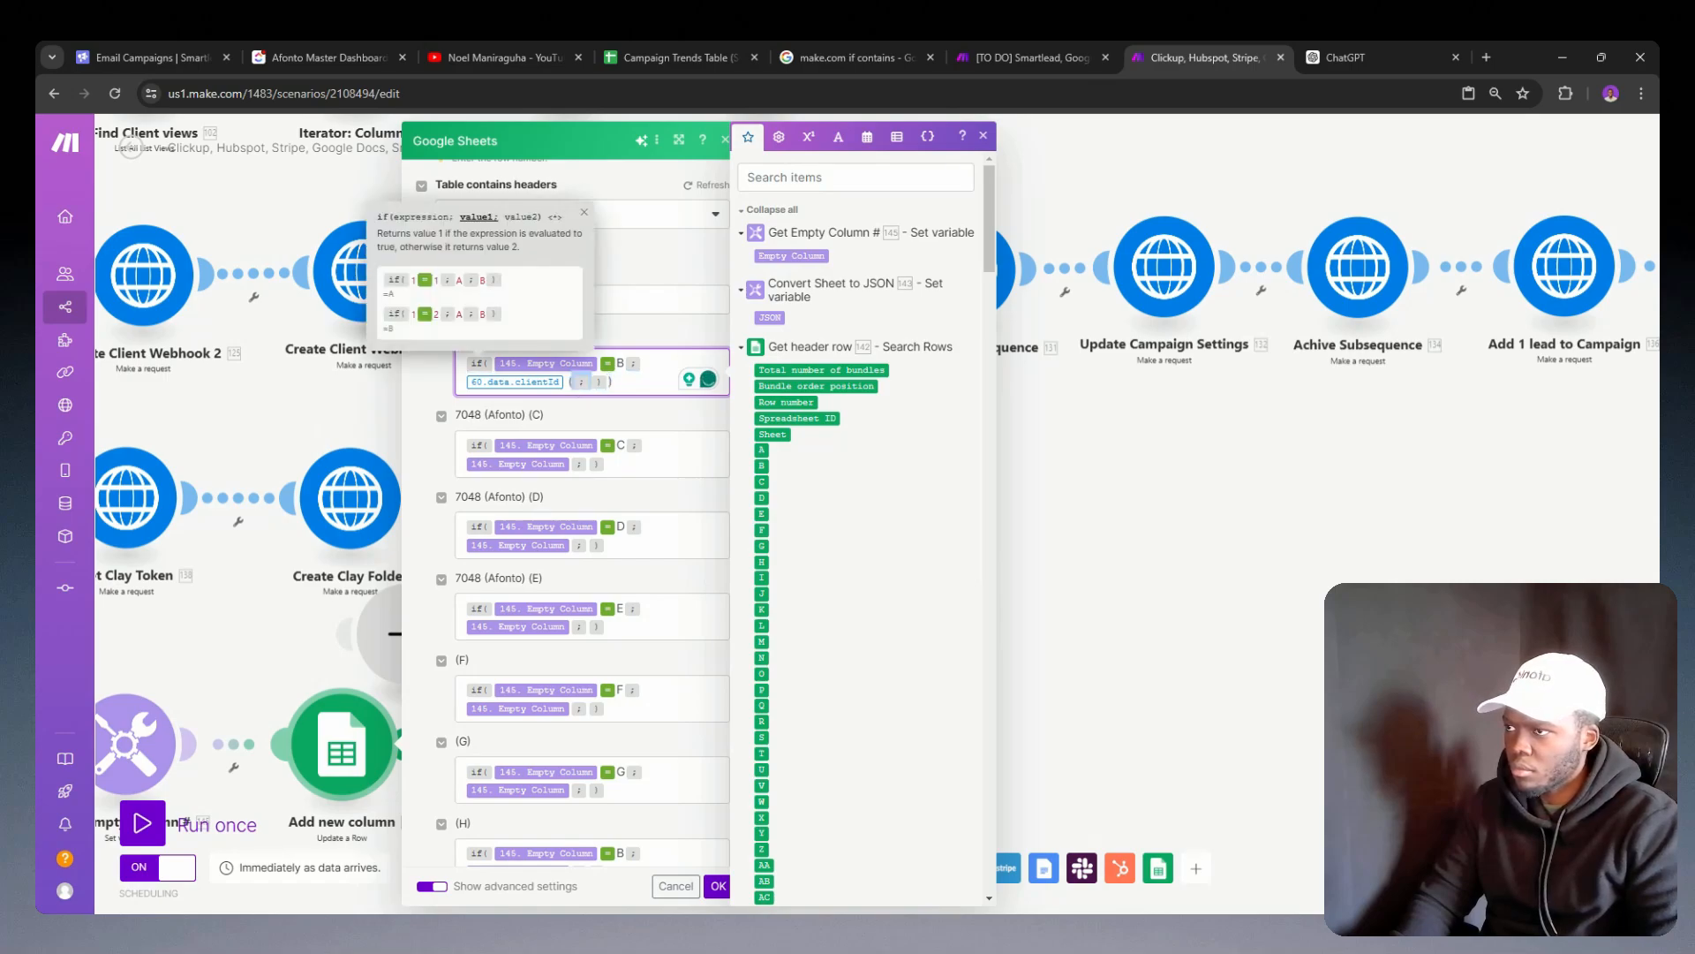
text())
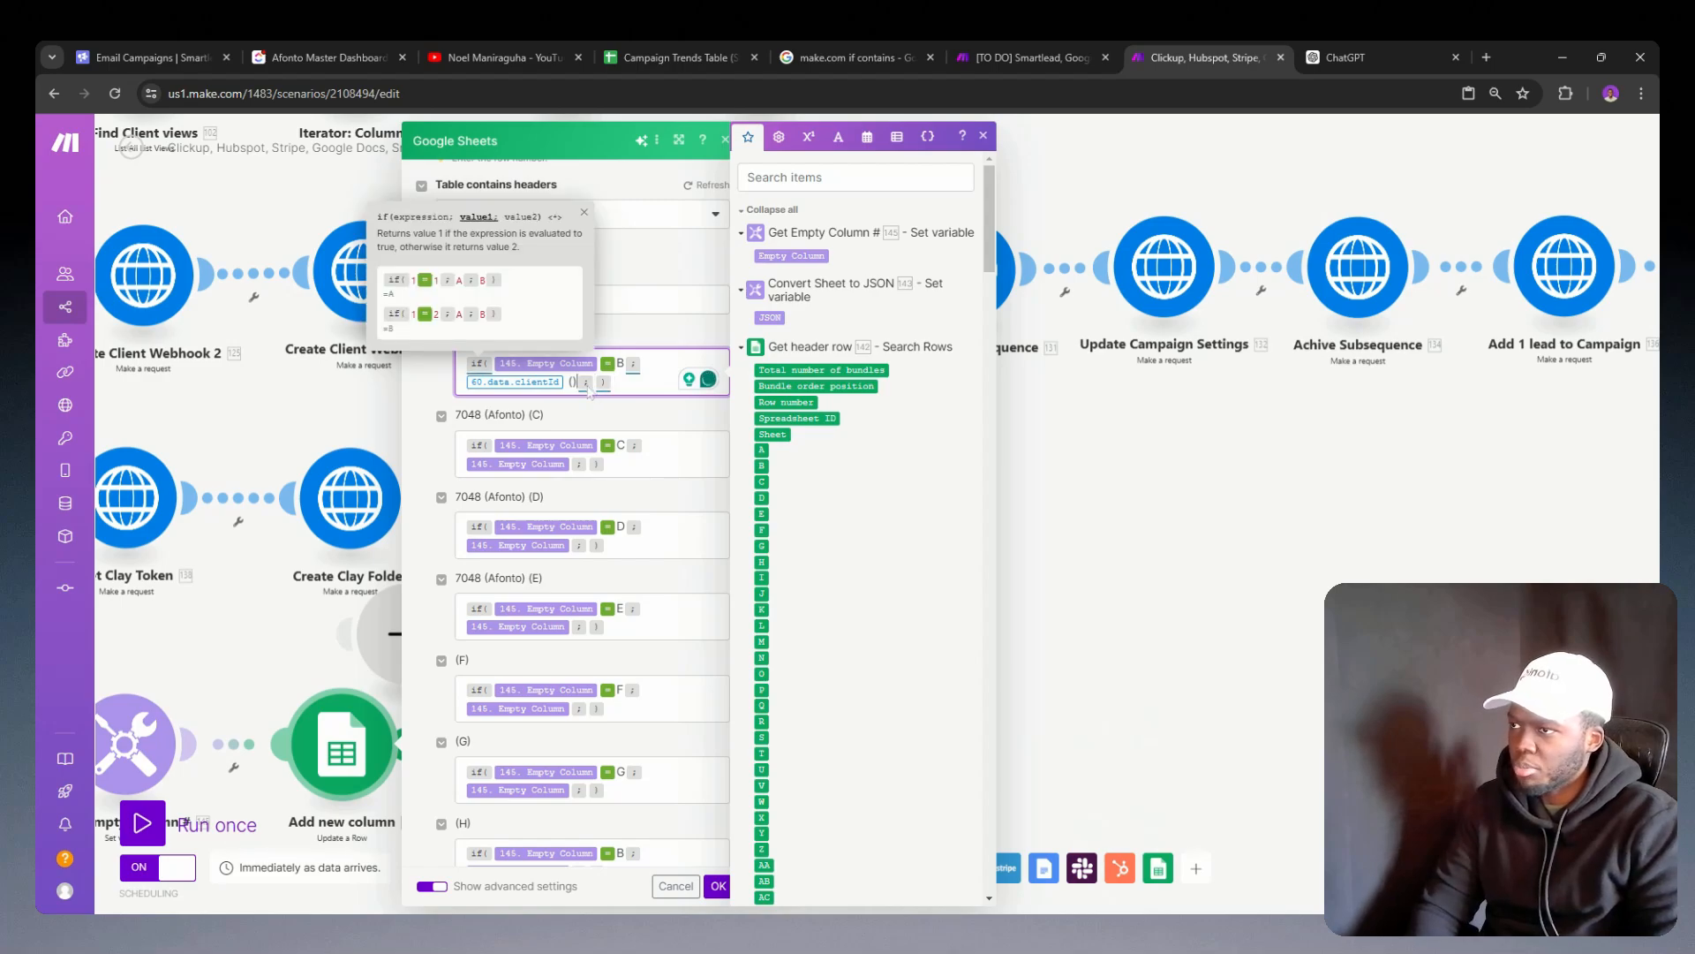
scroll(872, 280, down, 15)
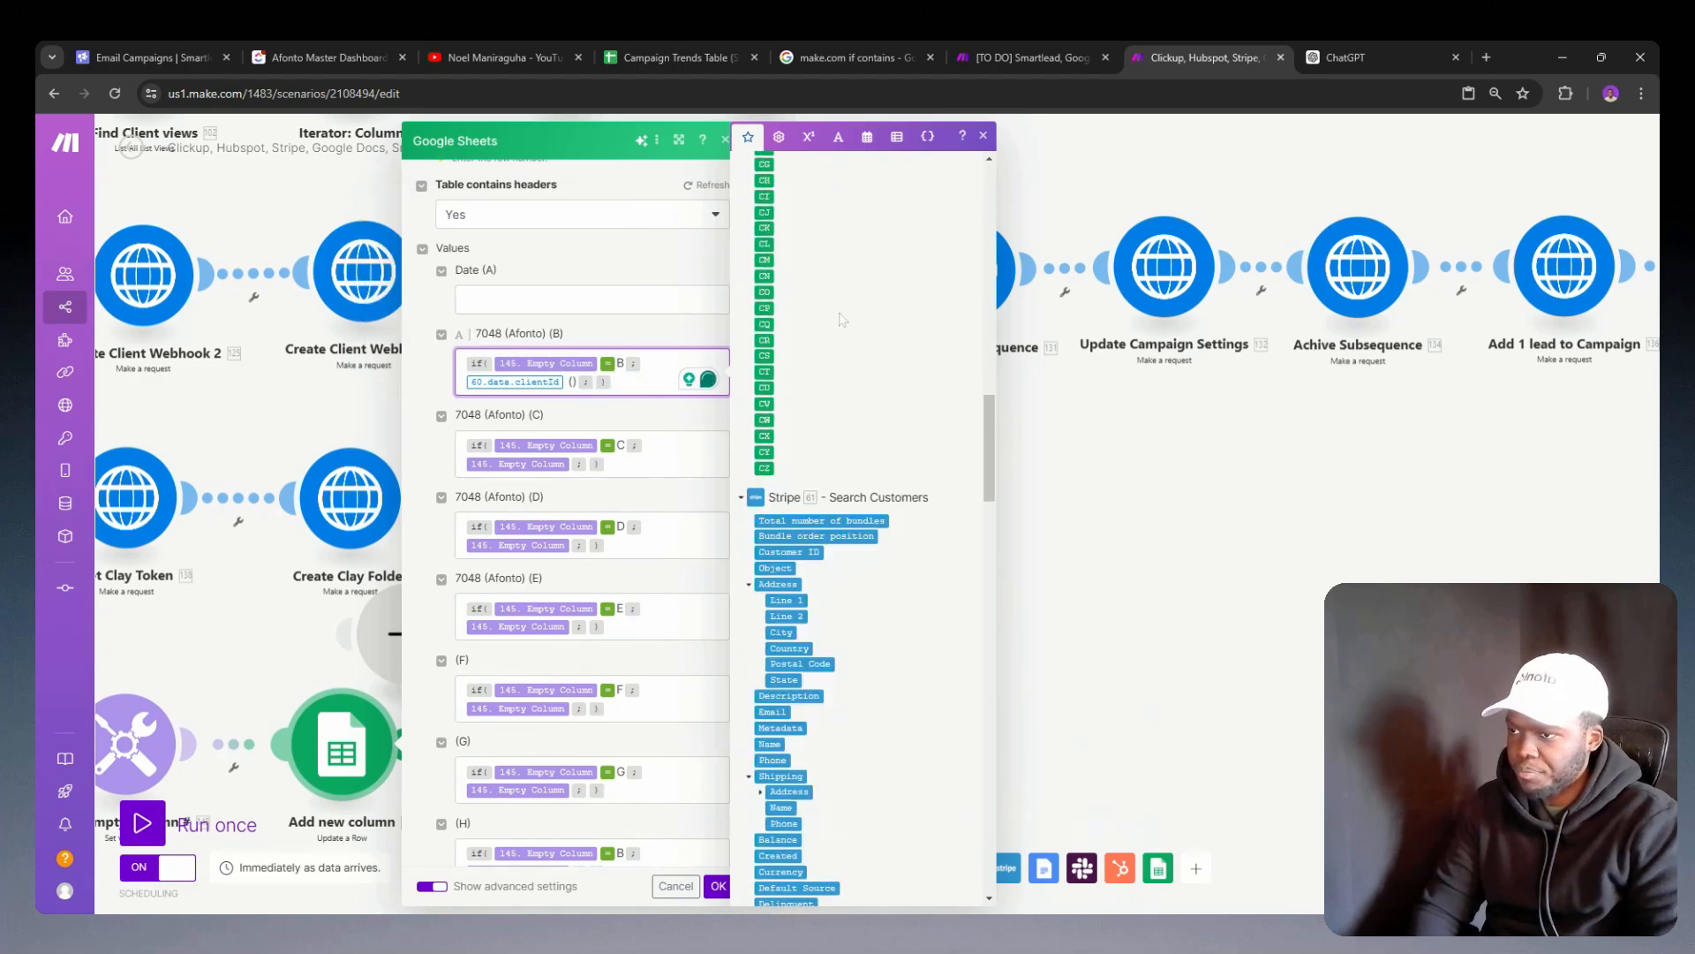
scroll(841, 331, down, 15)
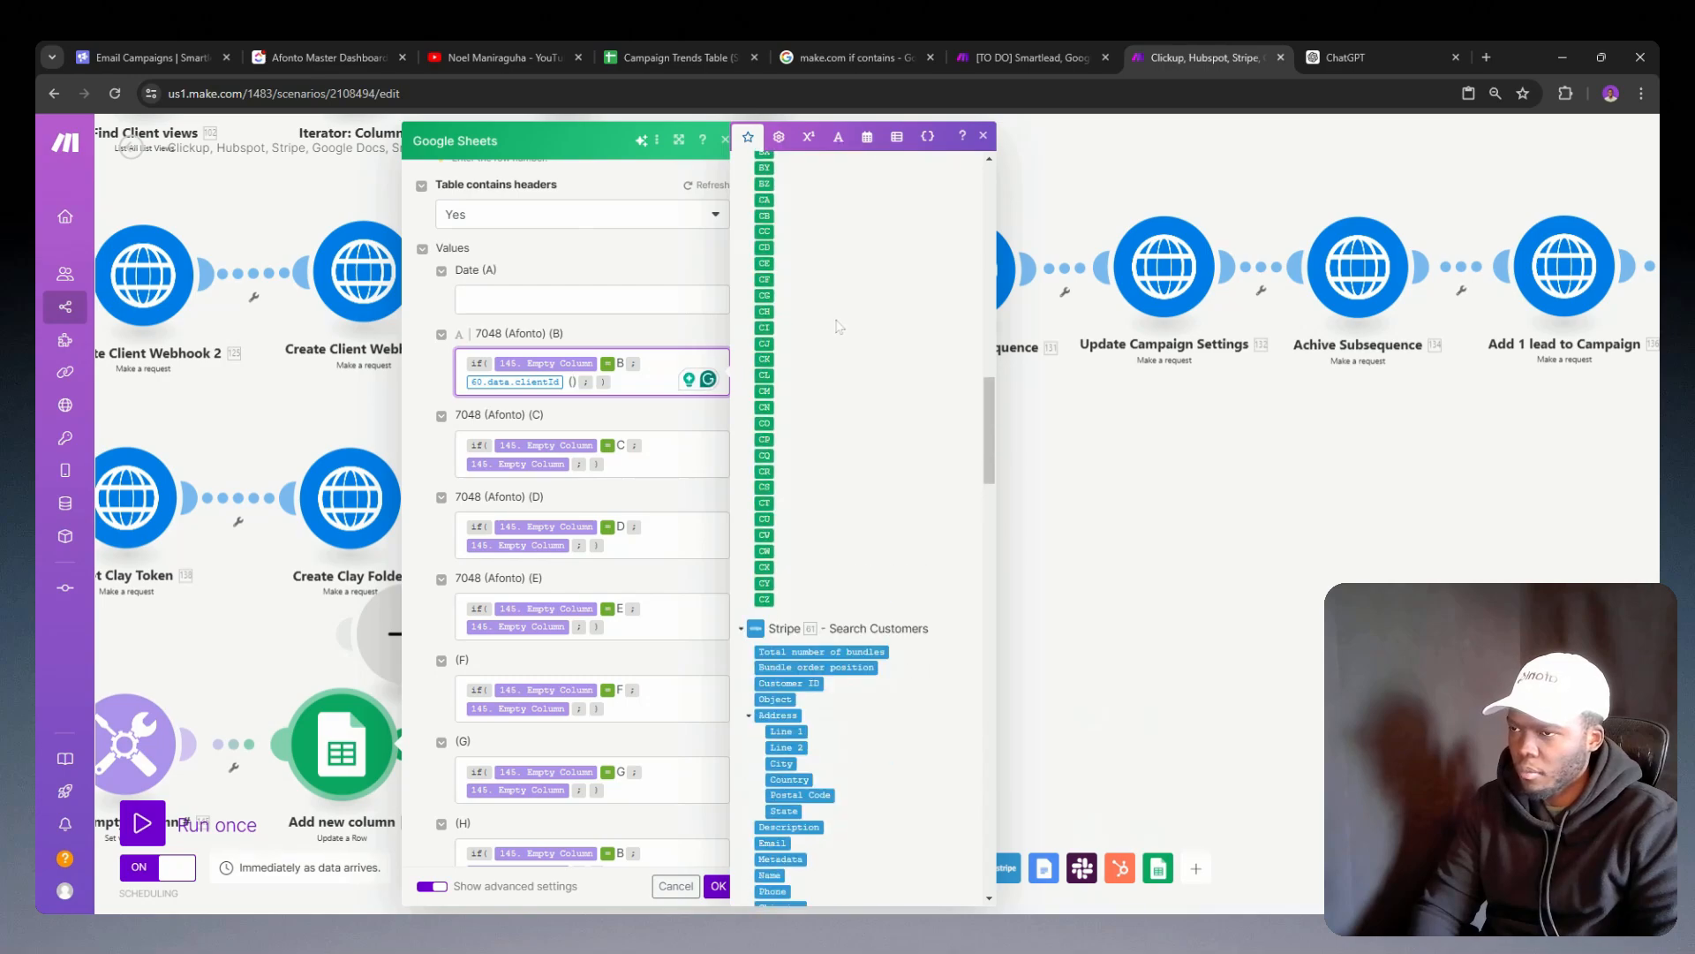
scroll(788, 439, up, 7)
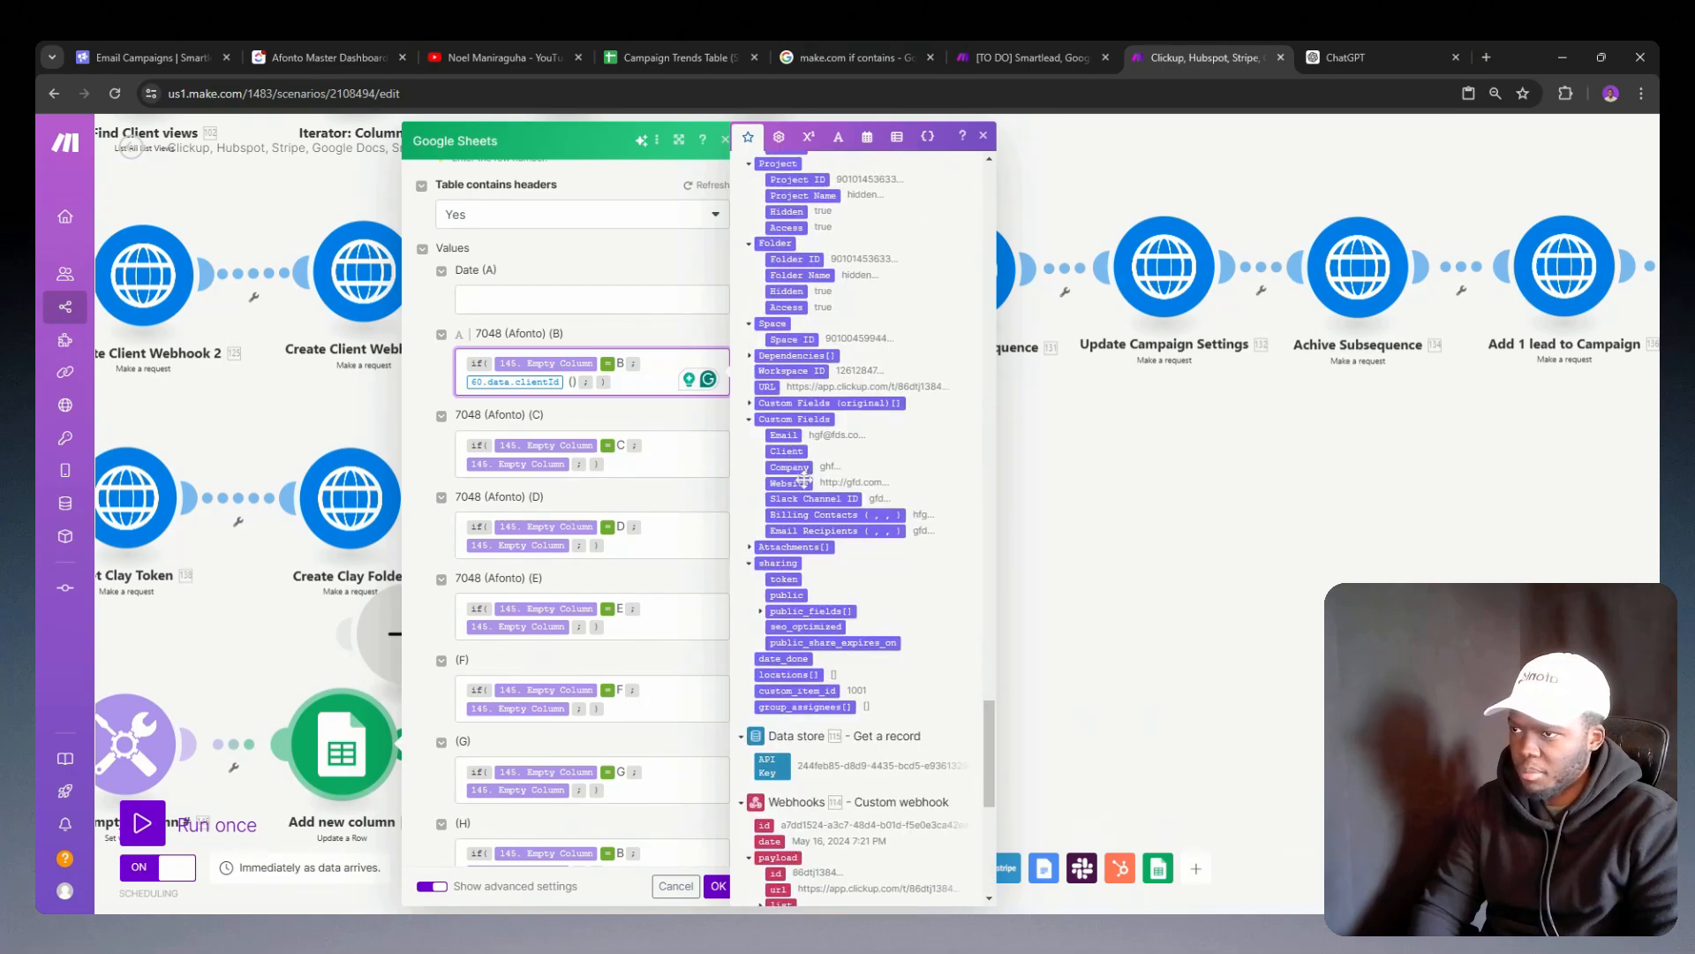
drag(779, 468, 604, 394)
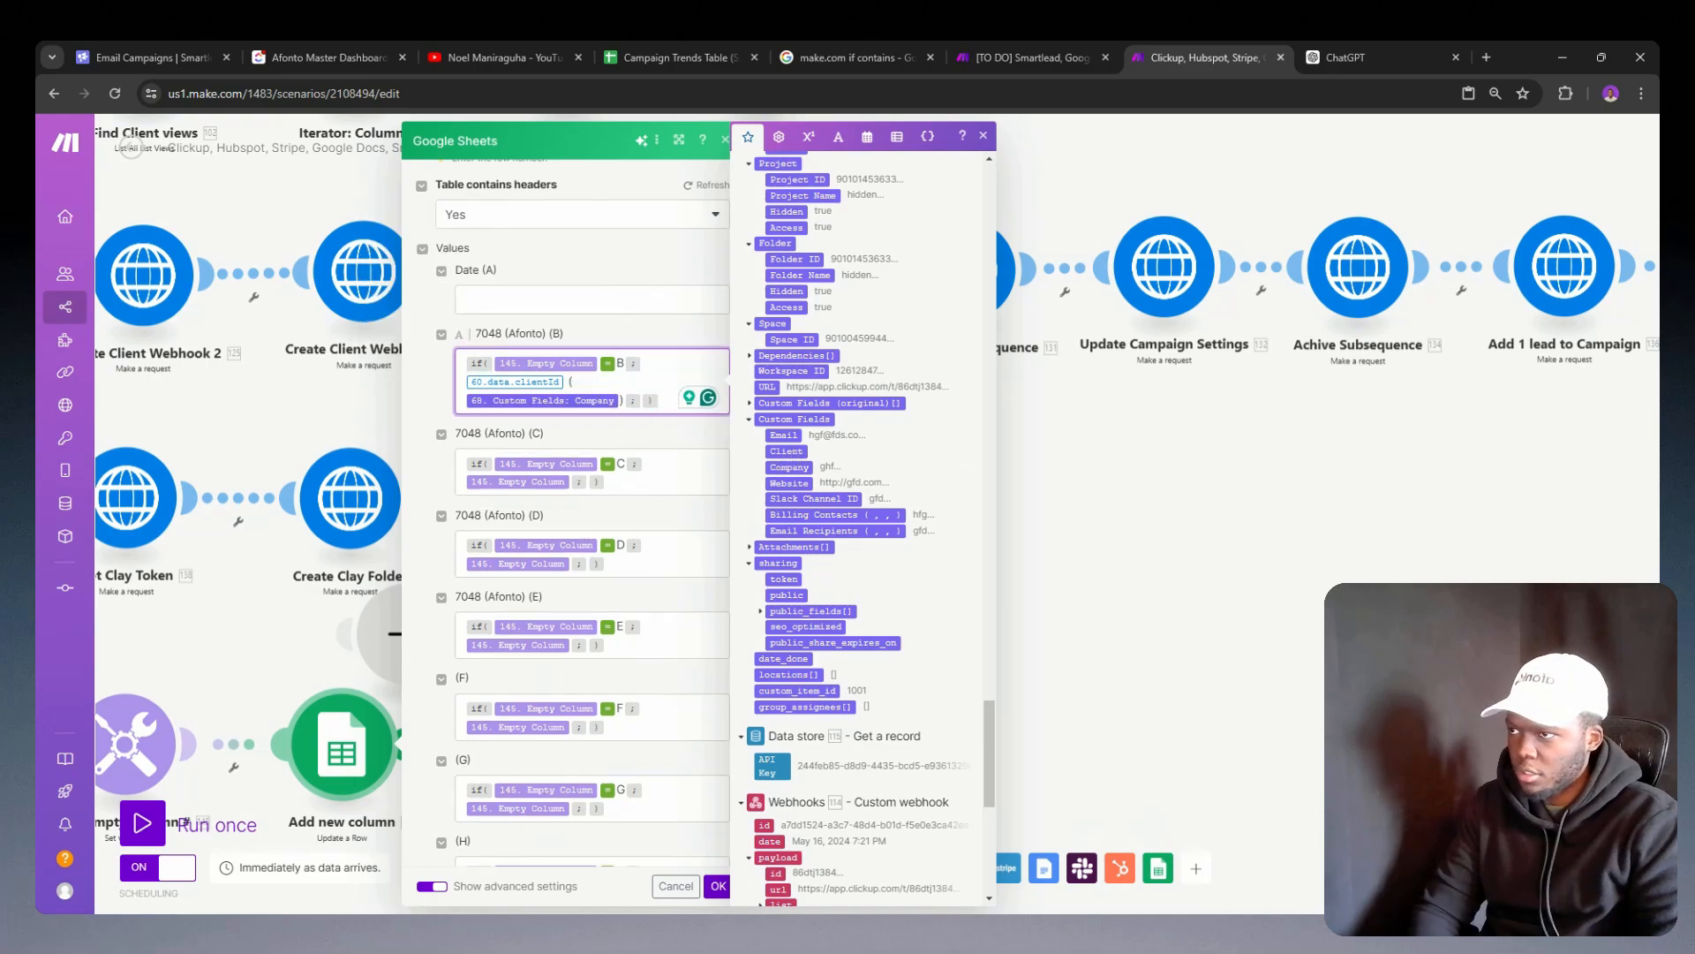
Step: Clear column B's if formula and discard the changes to the Add new column module
click(633, 401)
key(ctrl+a)
key(BackSpace)
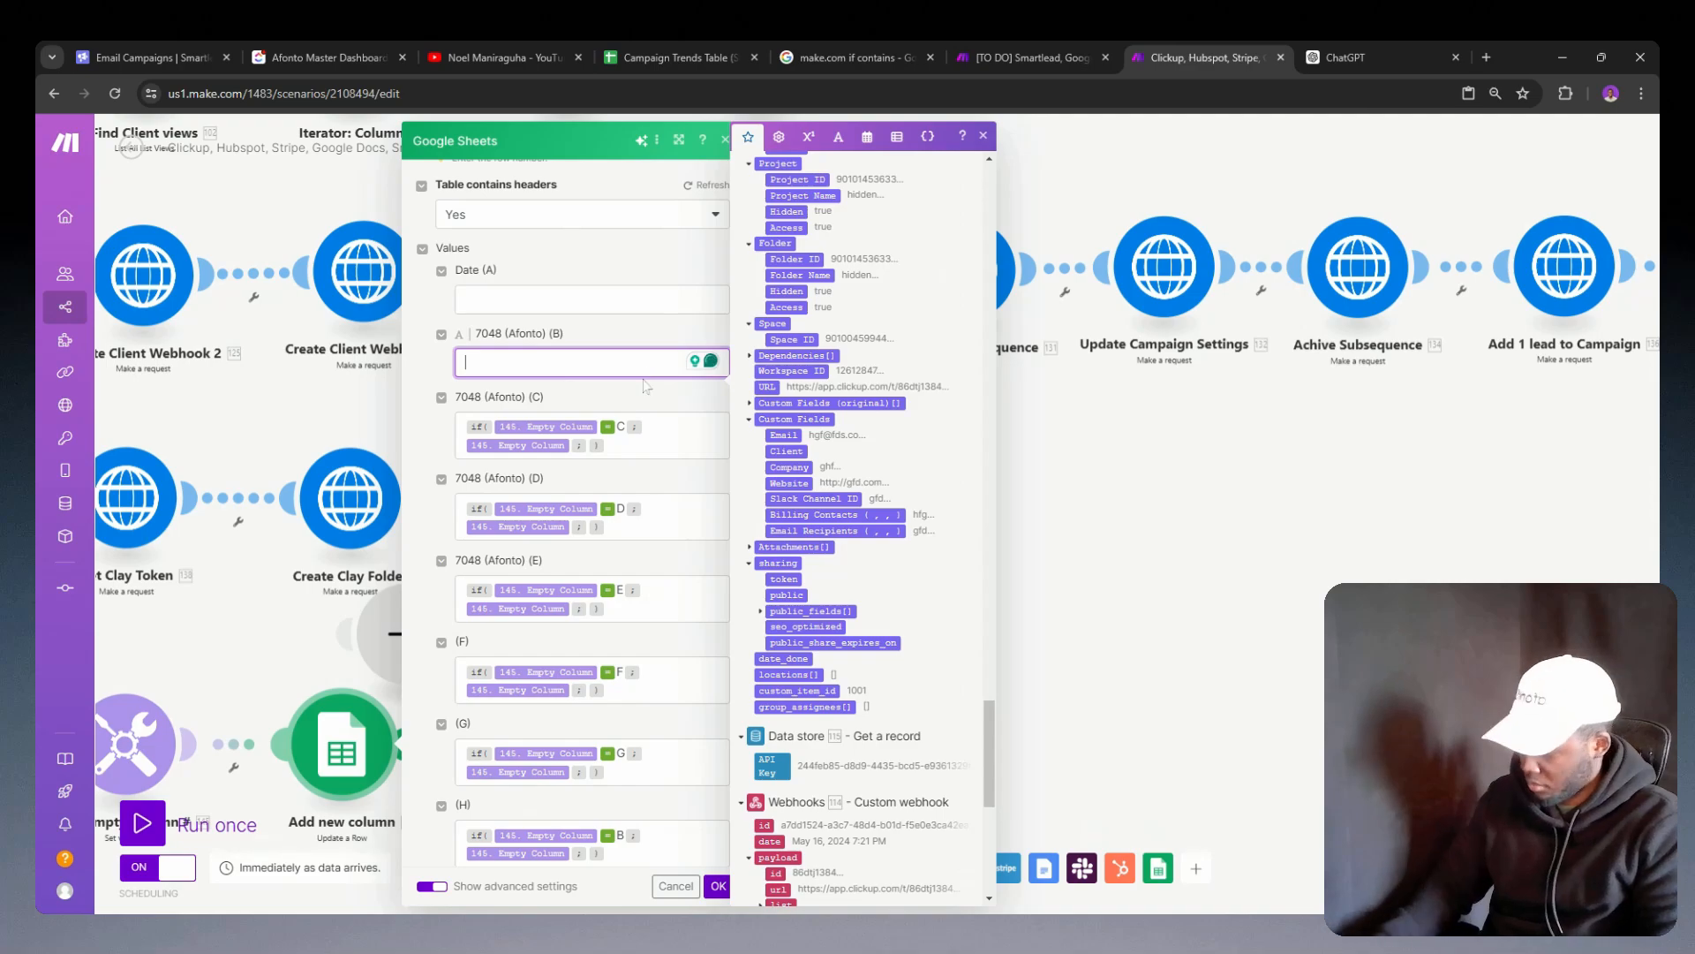
click(676, 886)
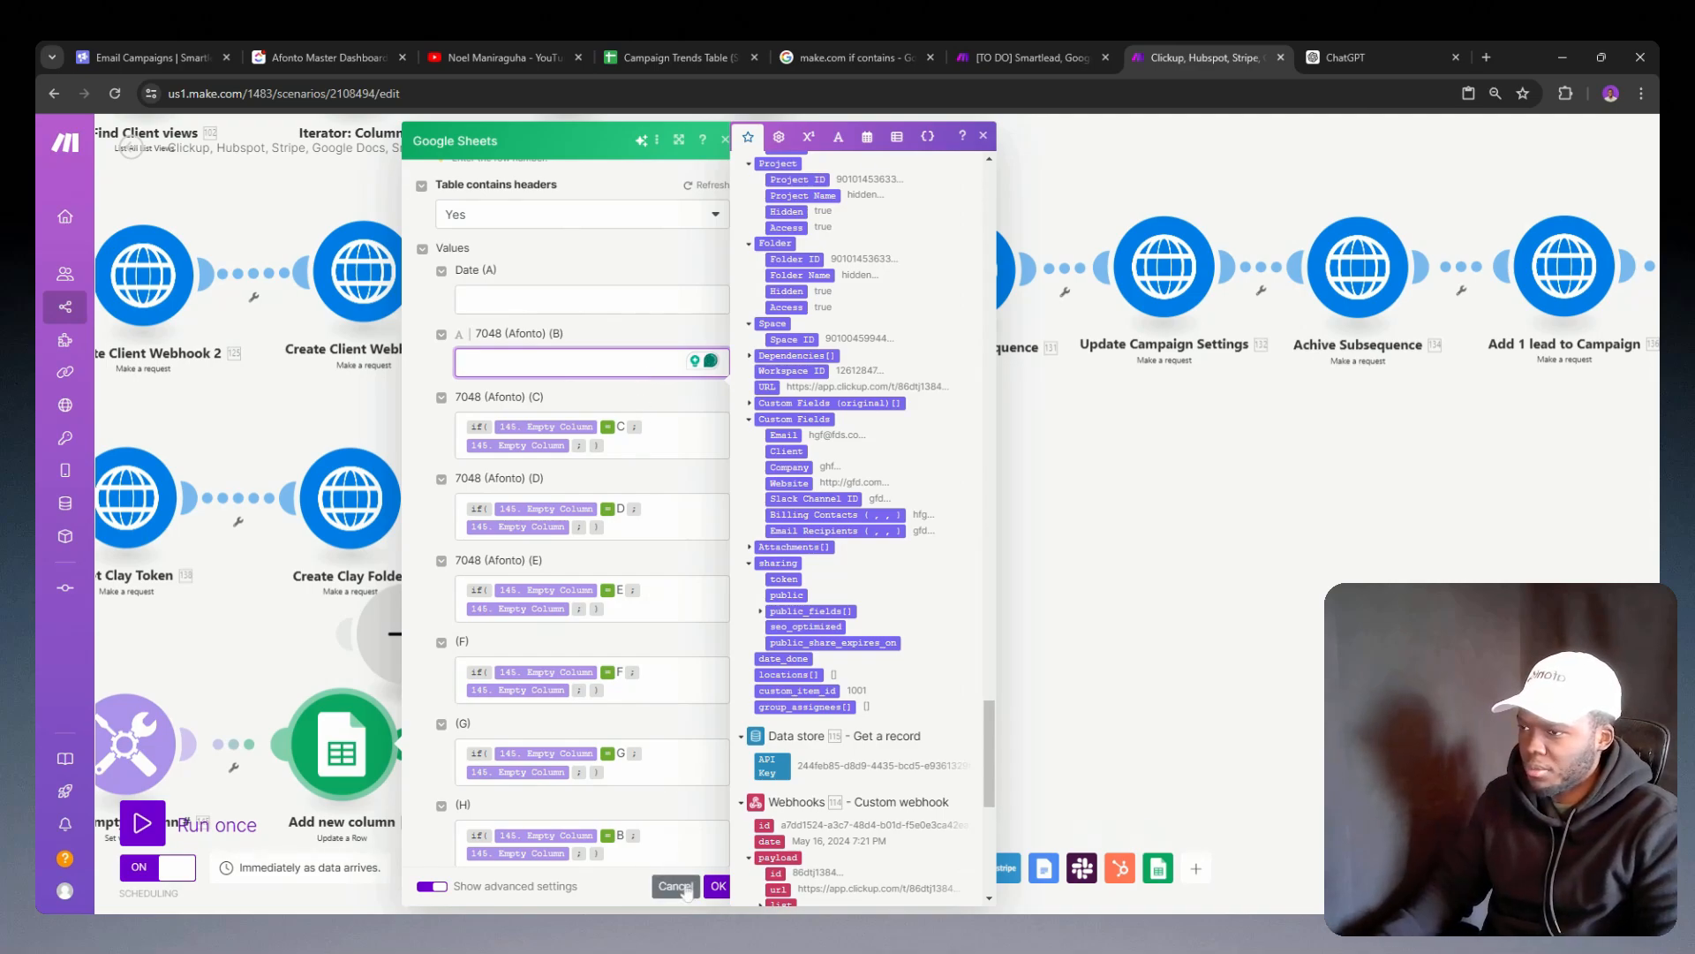
Step: Check the settings of the Add new column, Achive Subsequence and Update Campaign Settings modules for the client ID variable
click(342, 750)
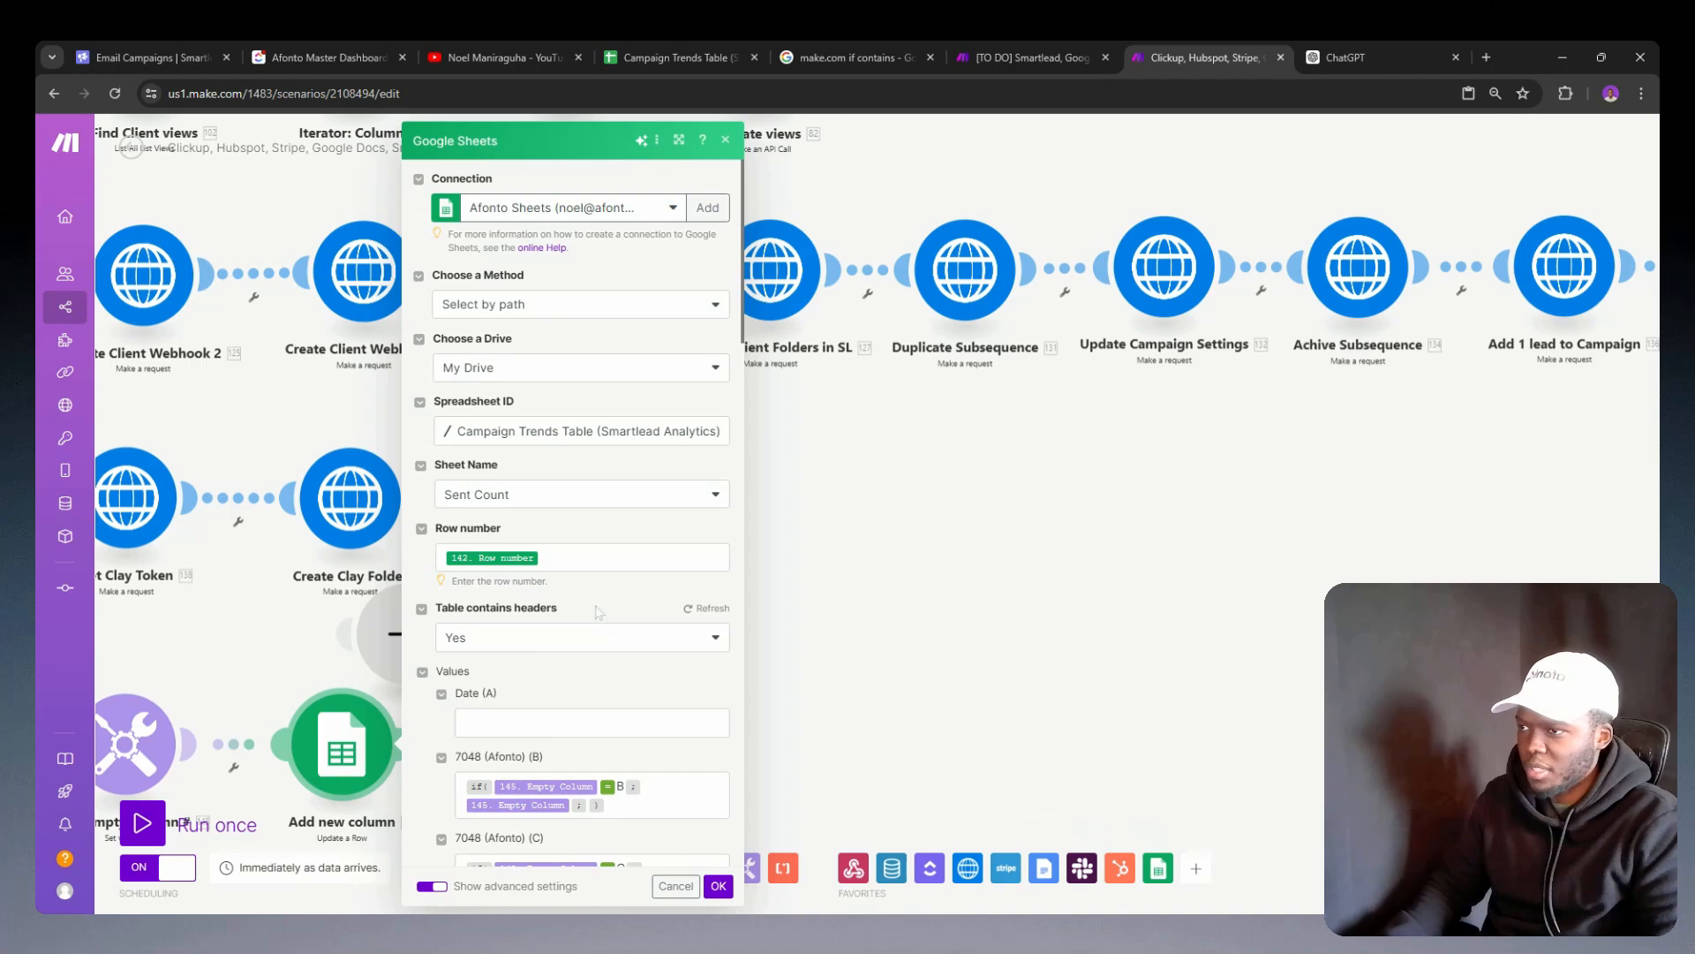
click(1358, 266)
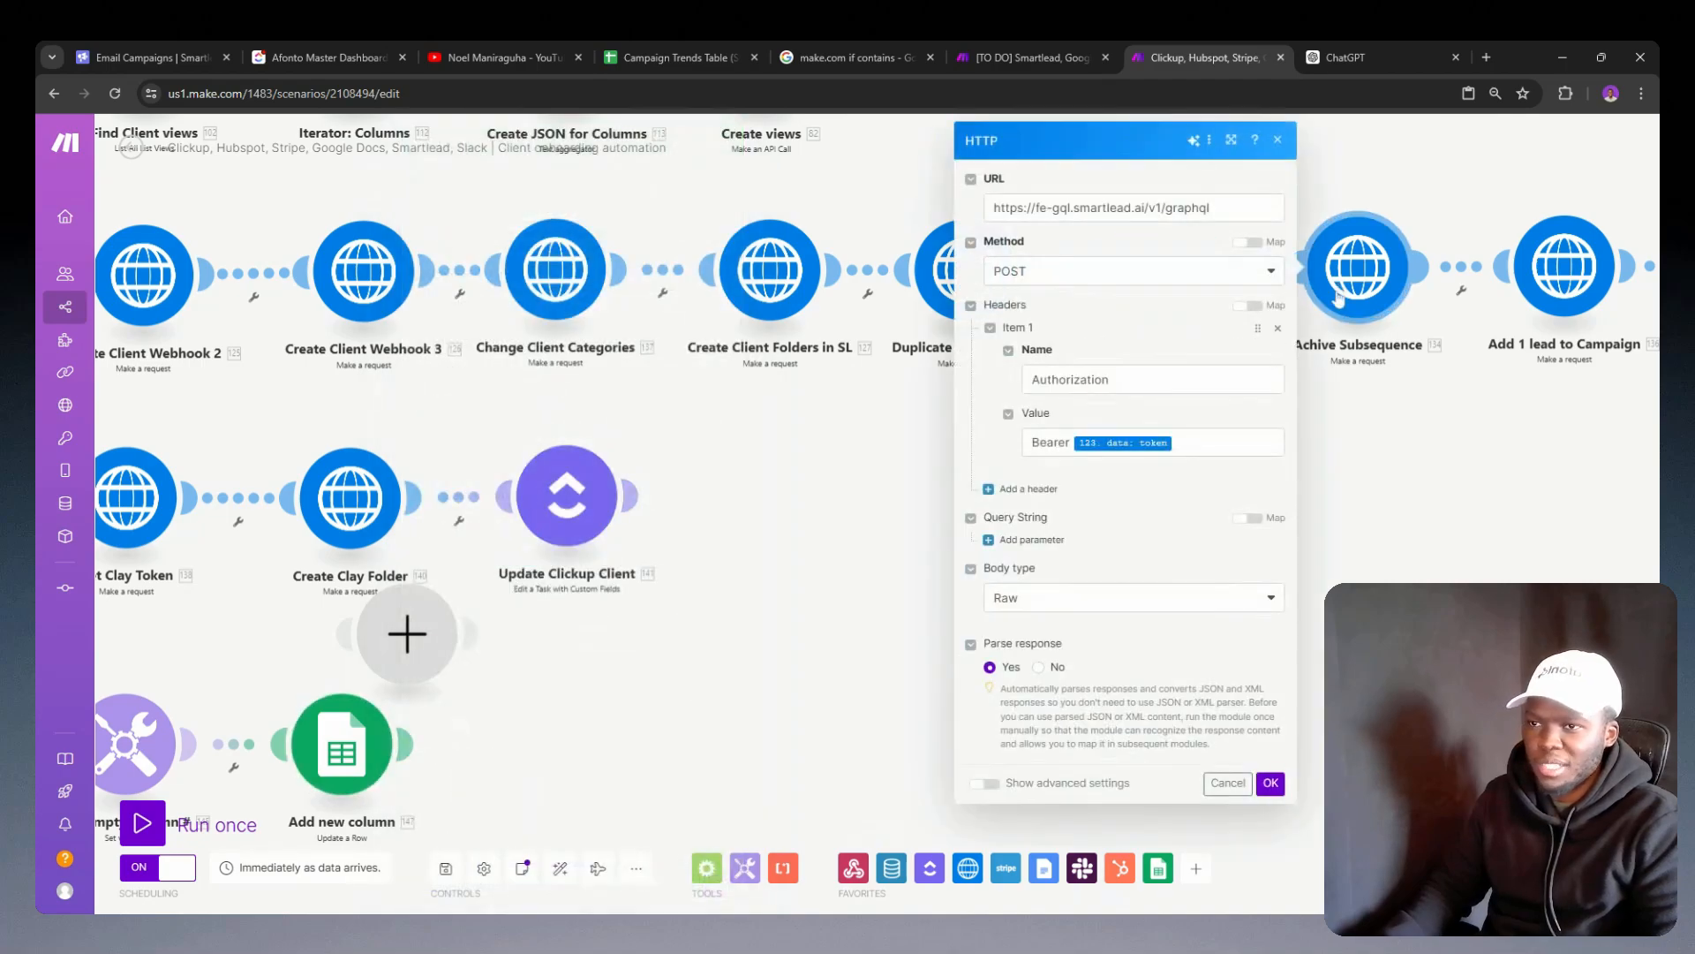
click(1374, 449)
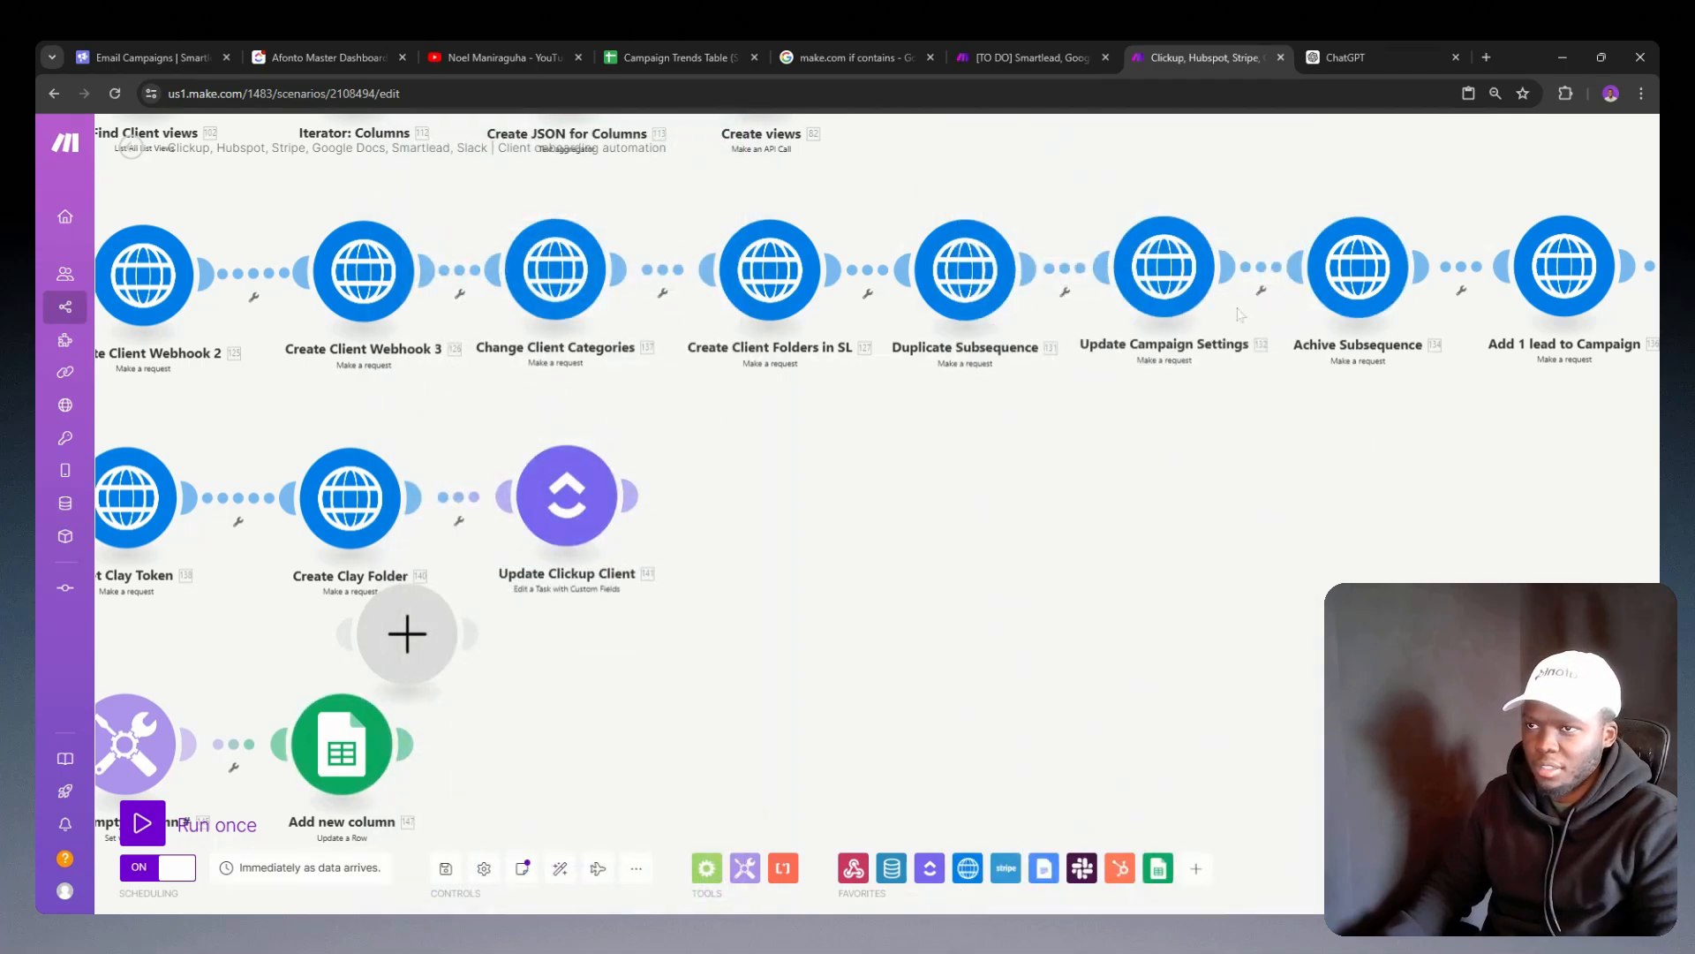
click(1156, 265)
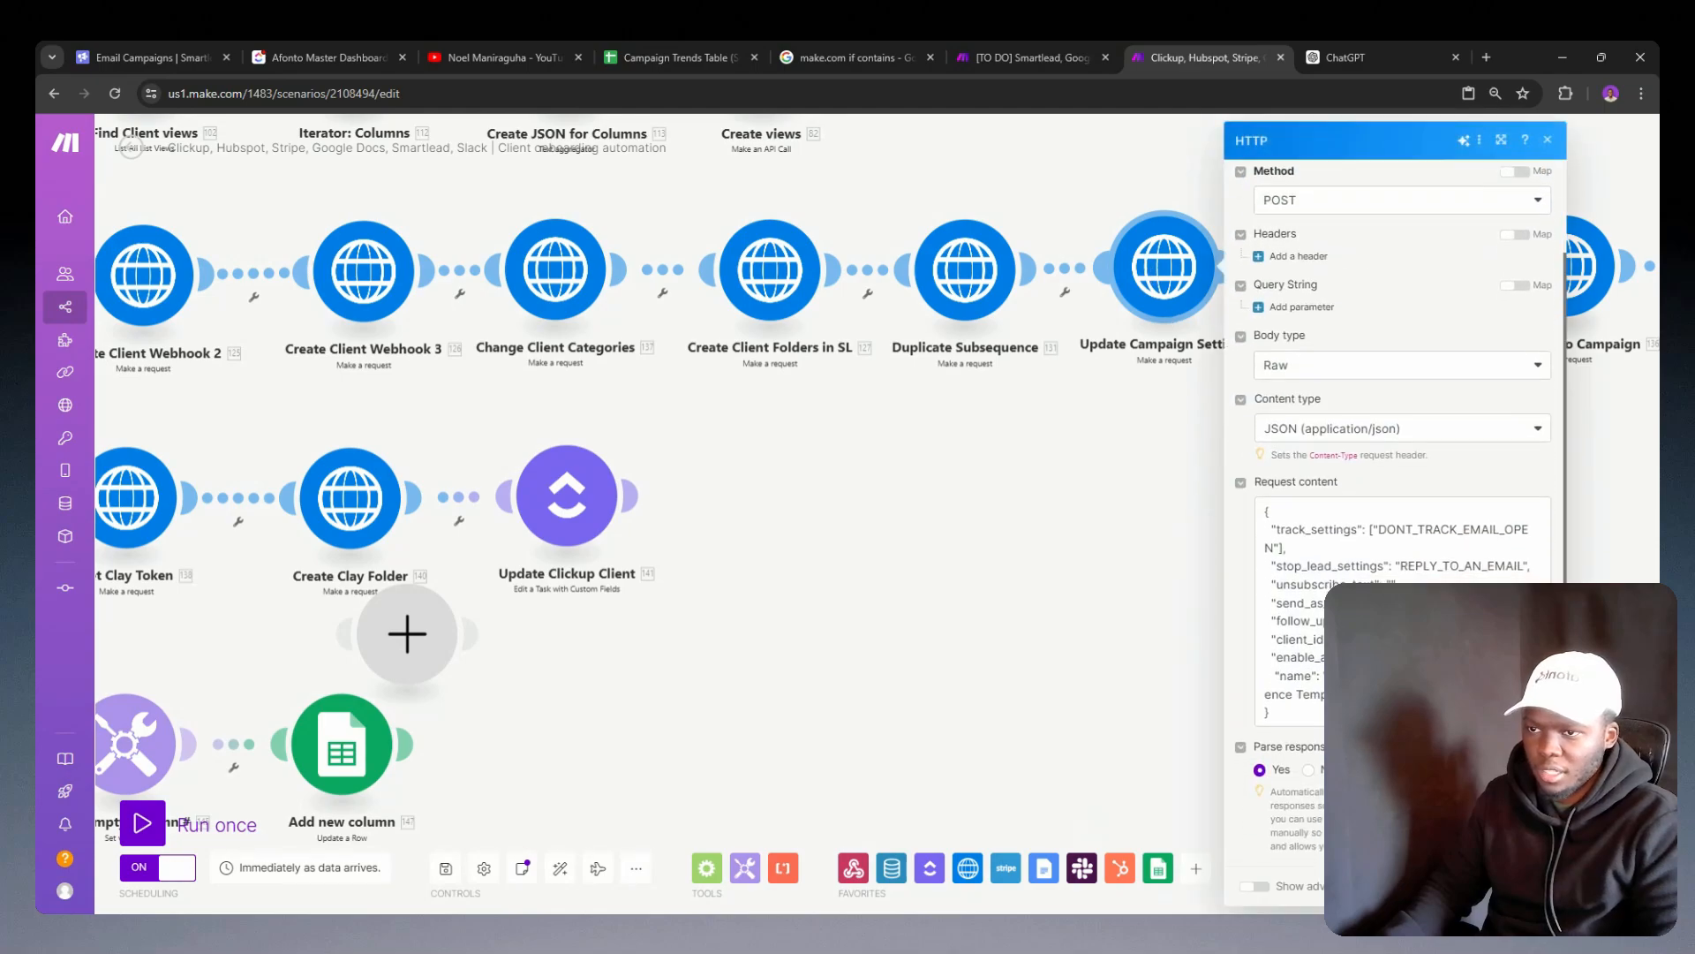
click(1404, 618)
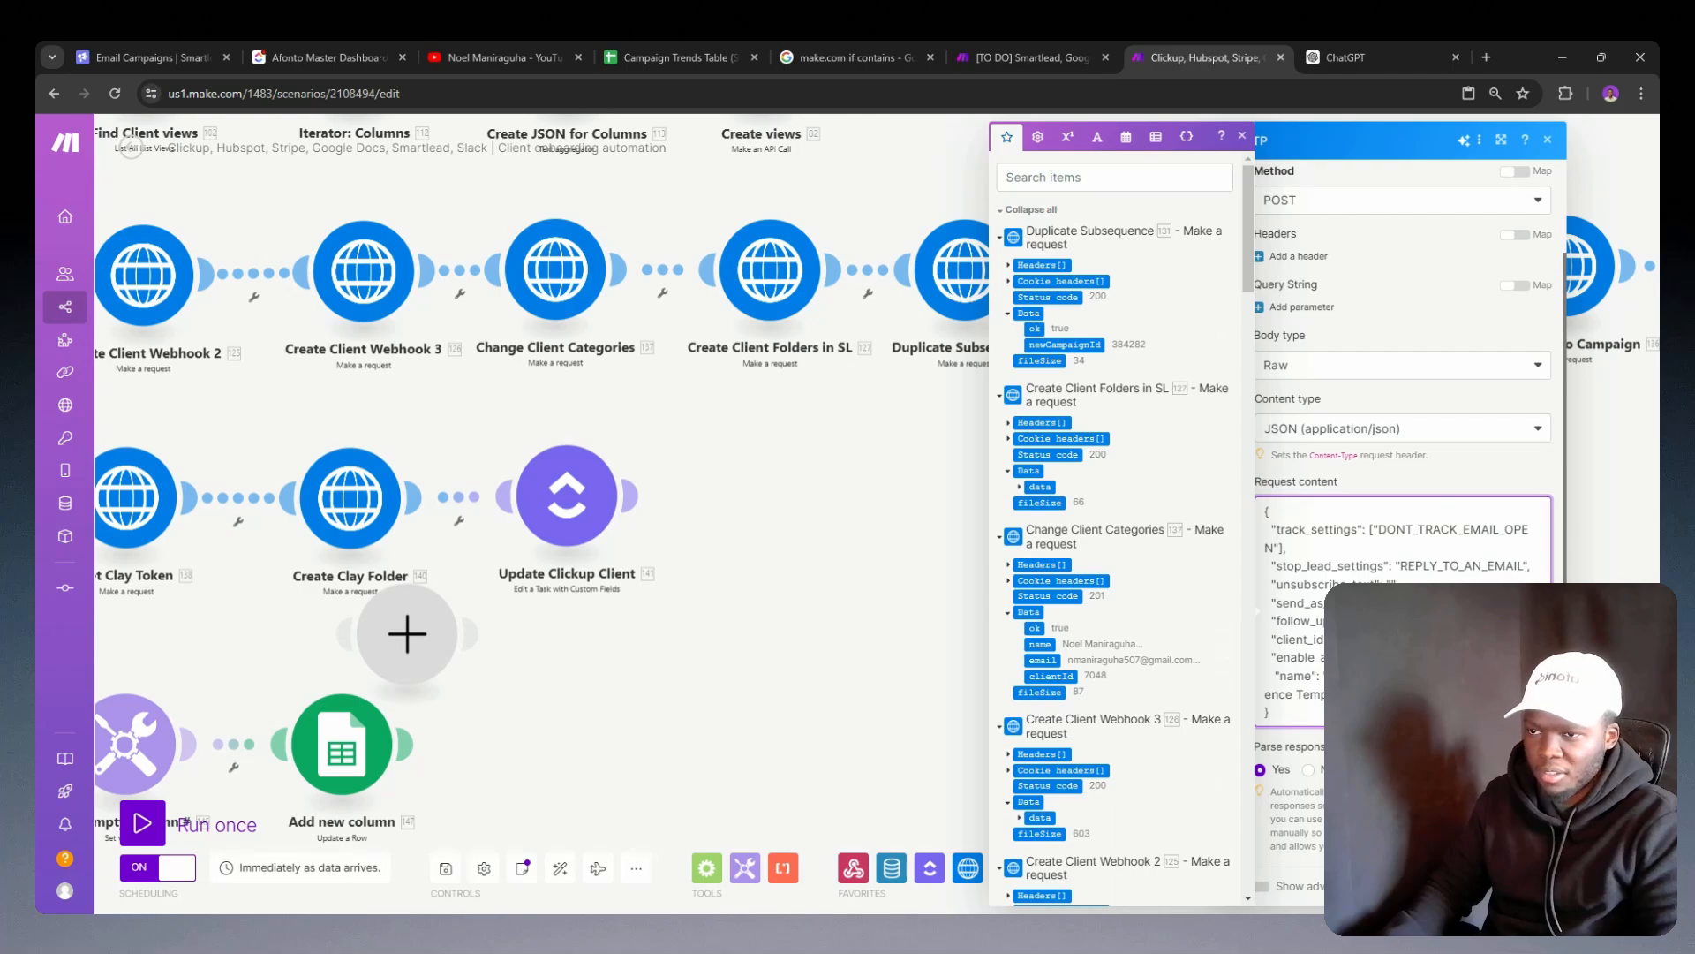
click(407, 633)
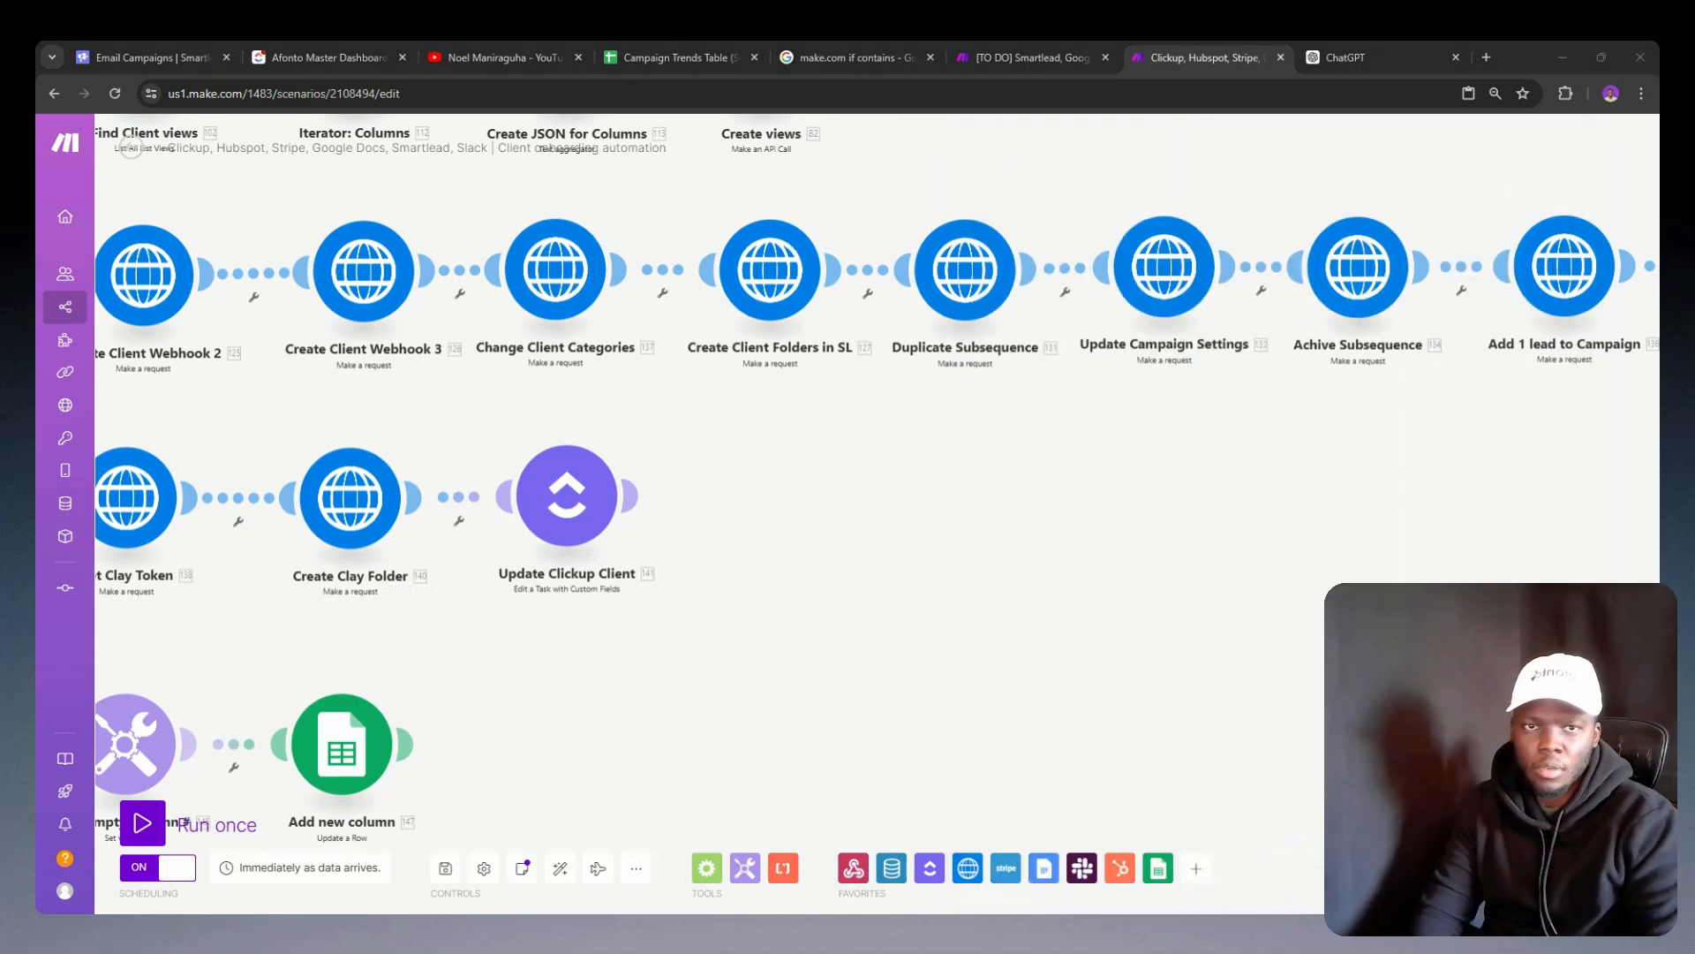
Step: Review the if formulas with client ID and company across all columns of the Add new column module
click(342, 745)
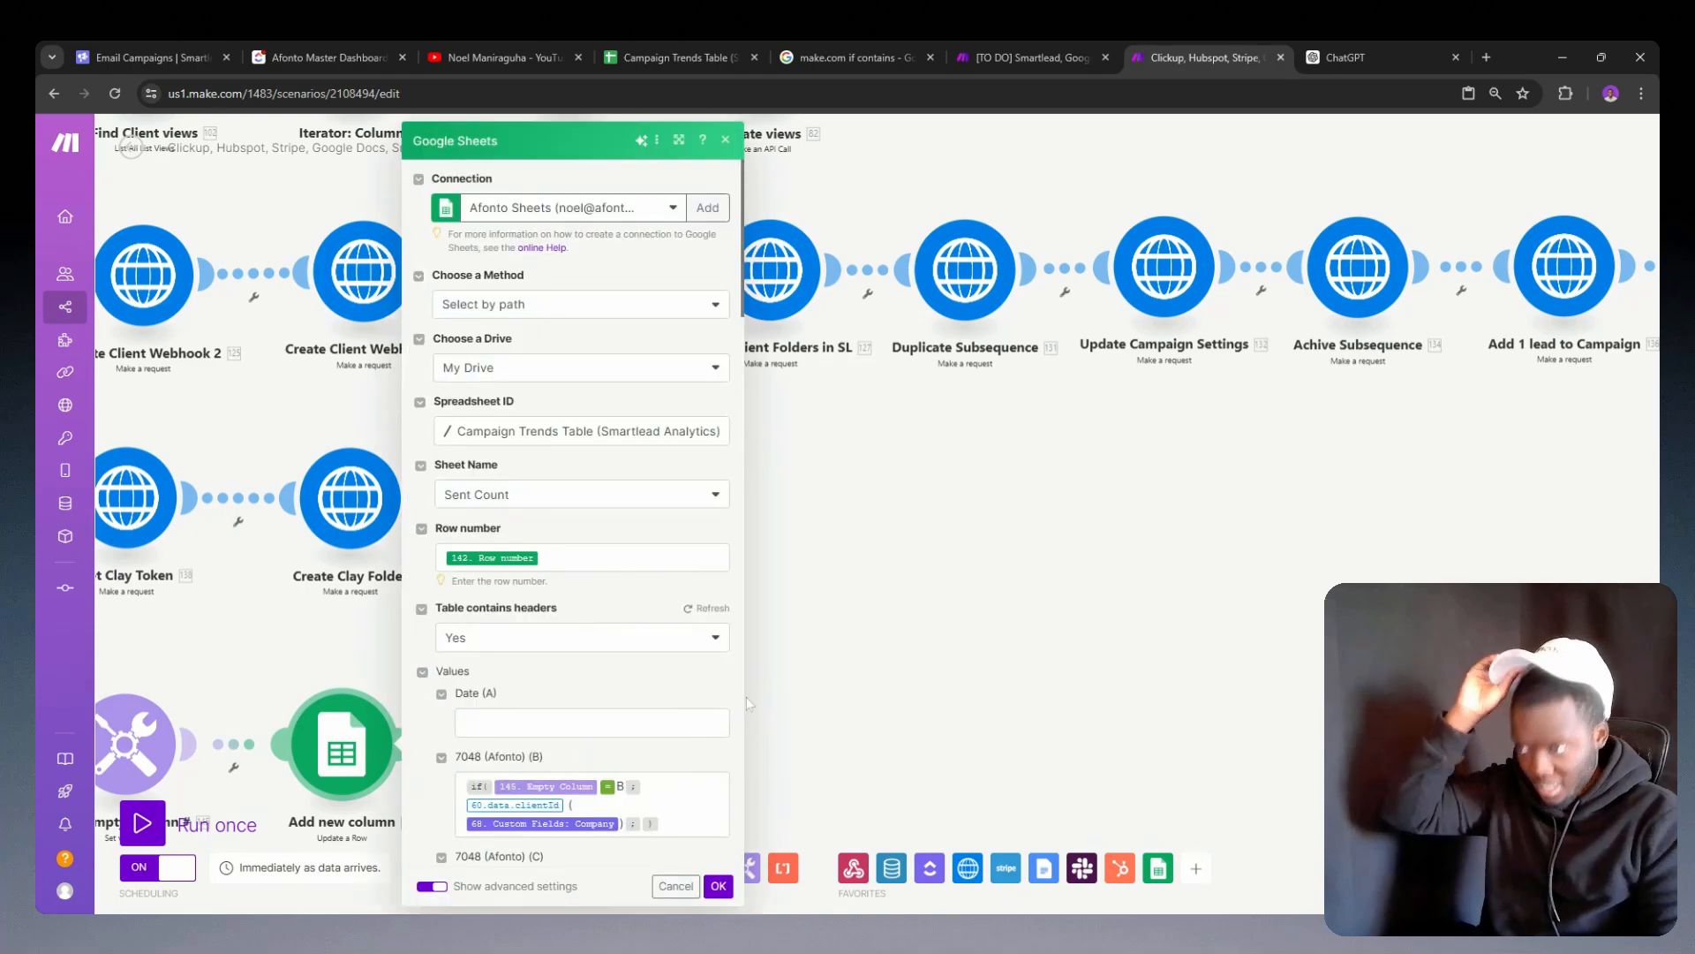
scroll(608, 553, down, 15)
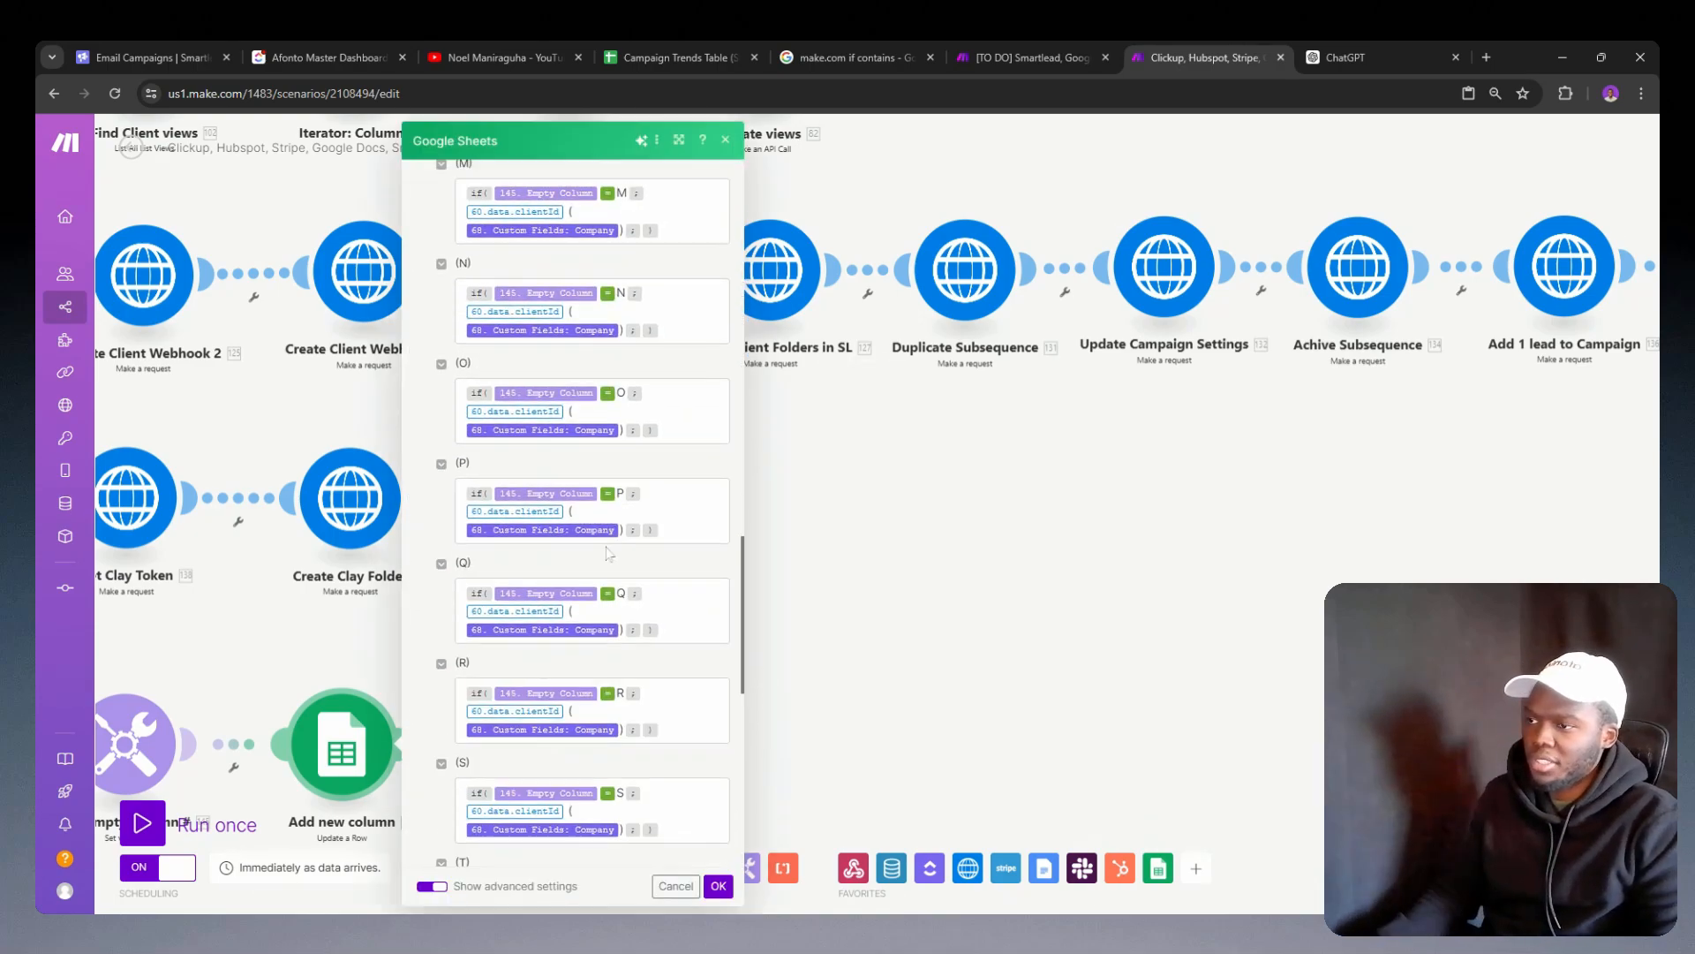
scroll(609, 553, down, 2)
click(792, 654)
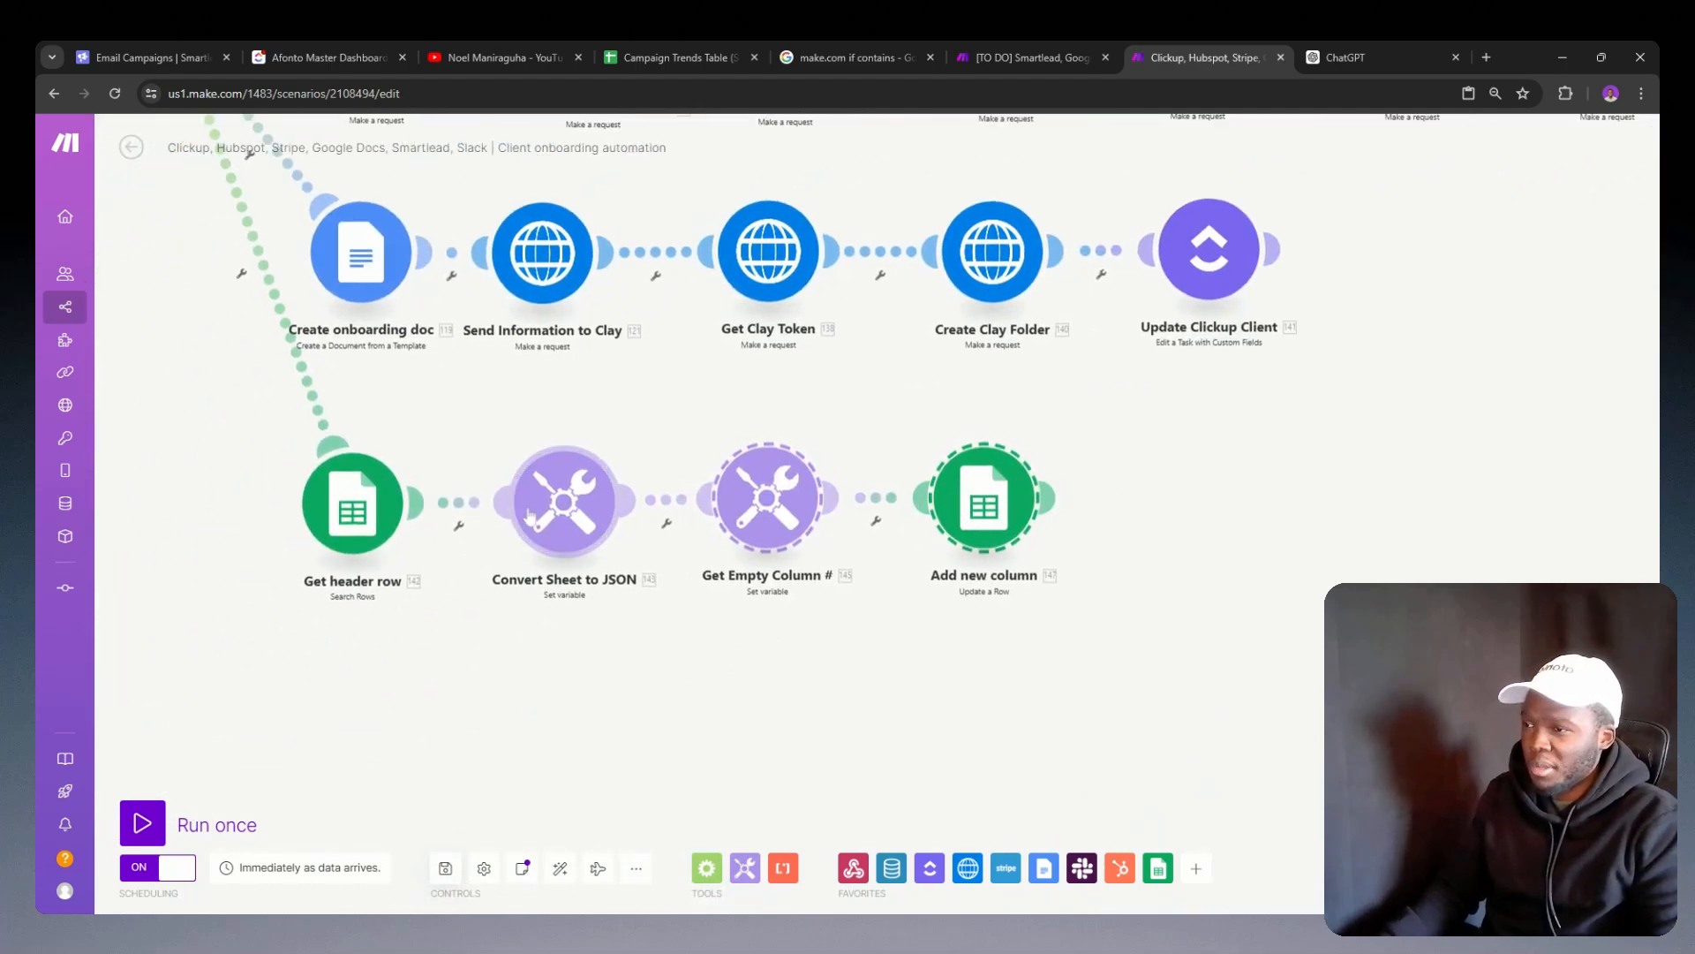
Step: Copy the Get header row, Convert Sheet to JSON, Get Empty Column # and Add new column modules into the [TO DO] Smartlead scenario
click(358, 512)
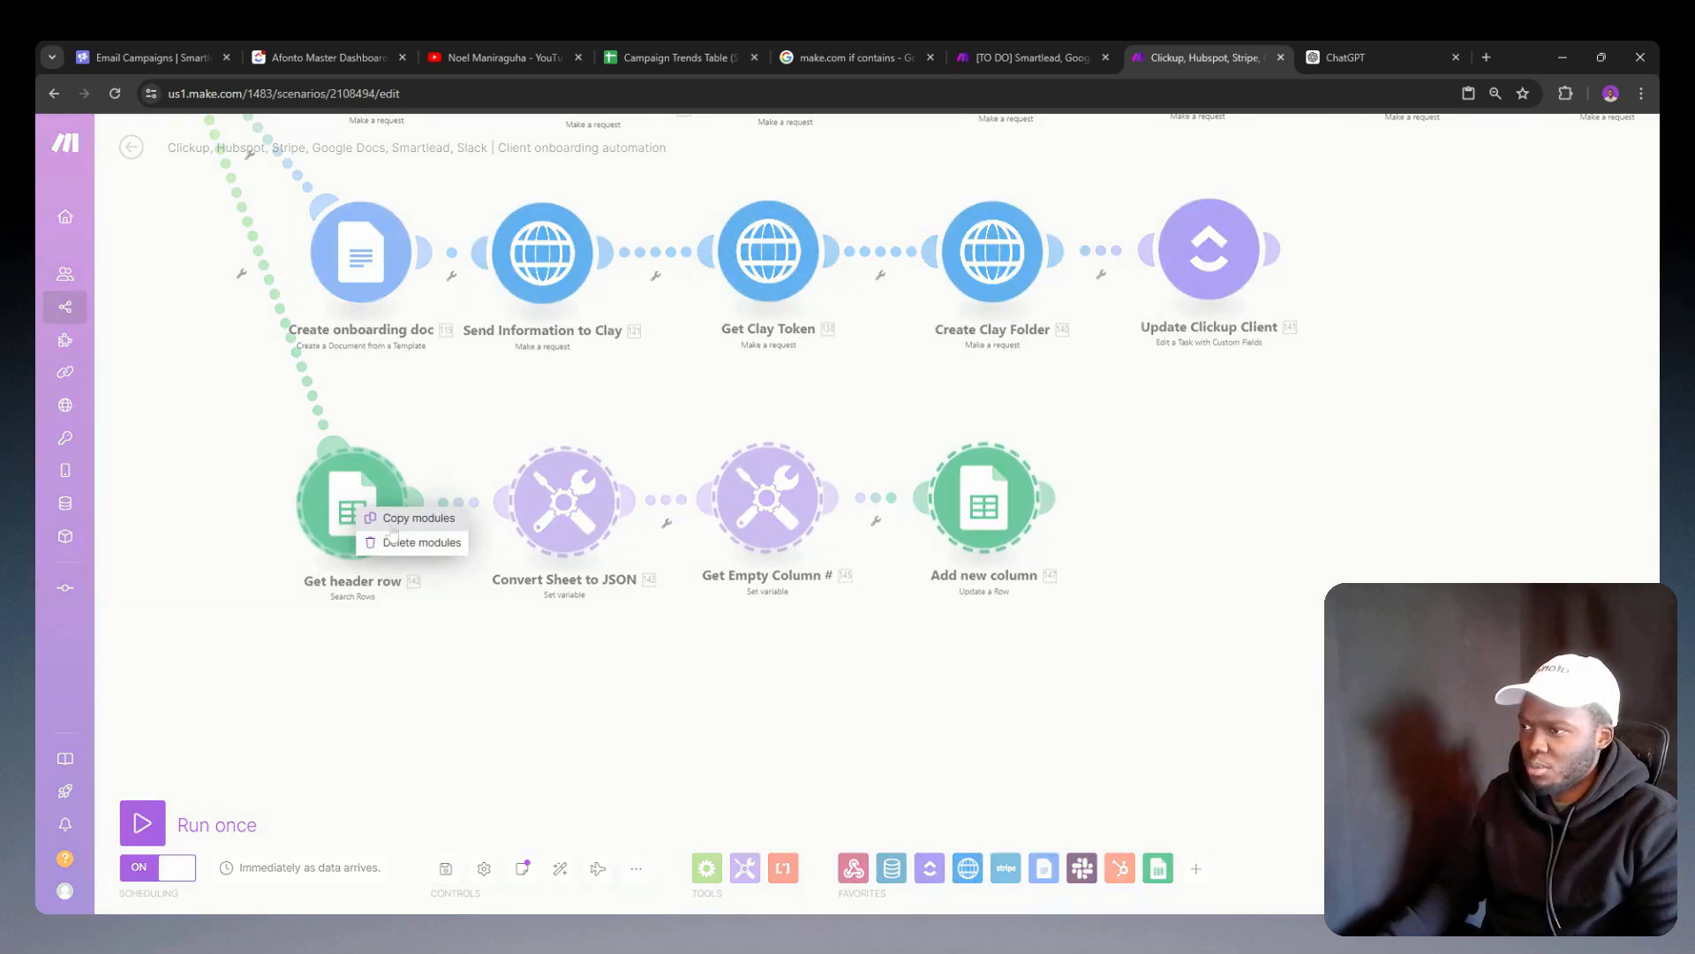
click(978, 650)
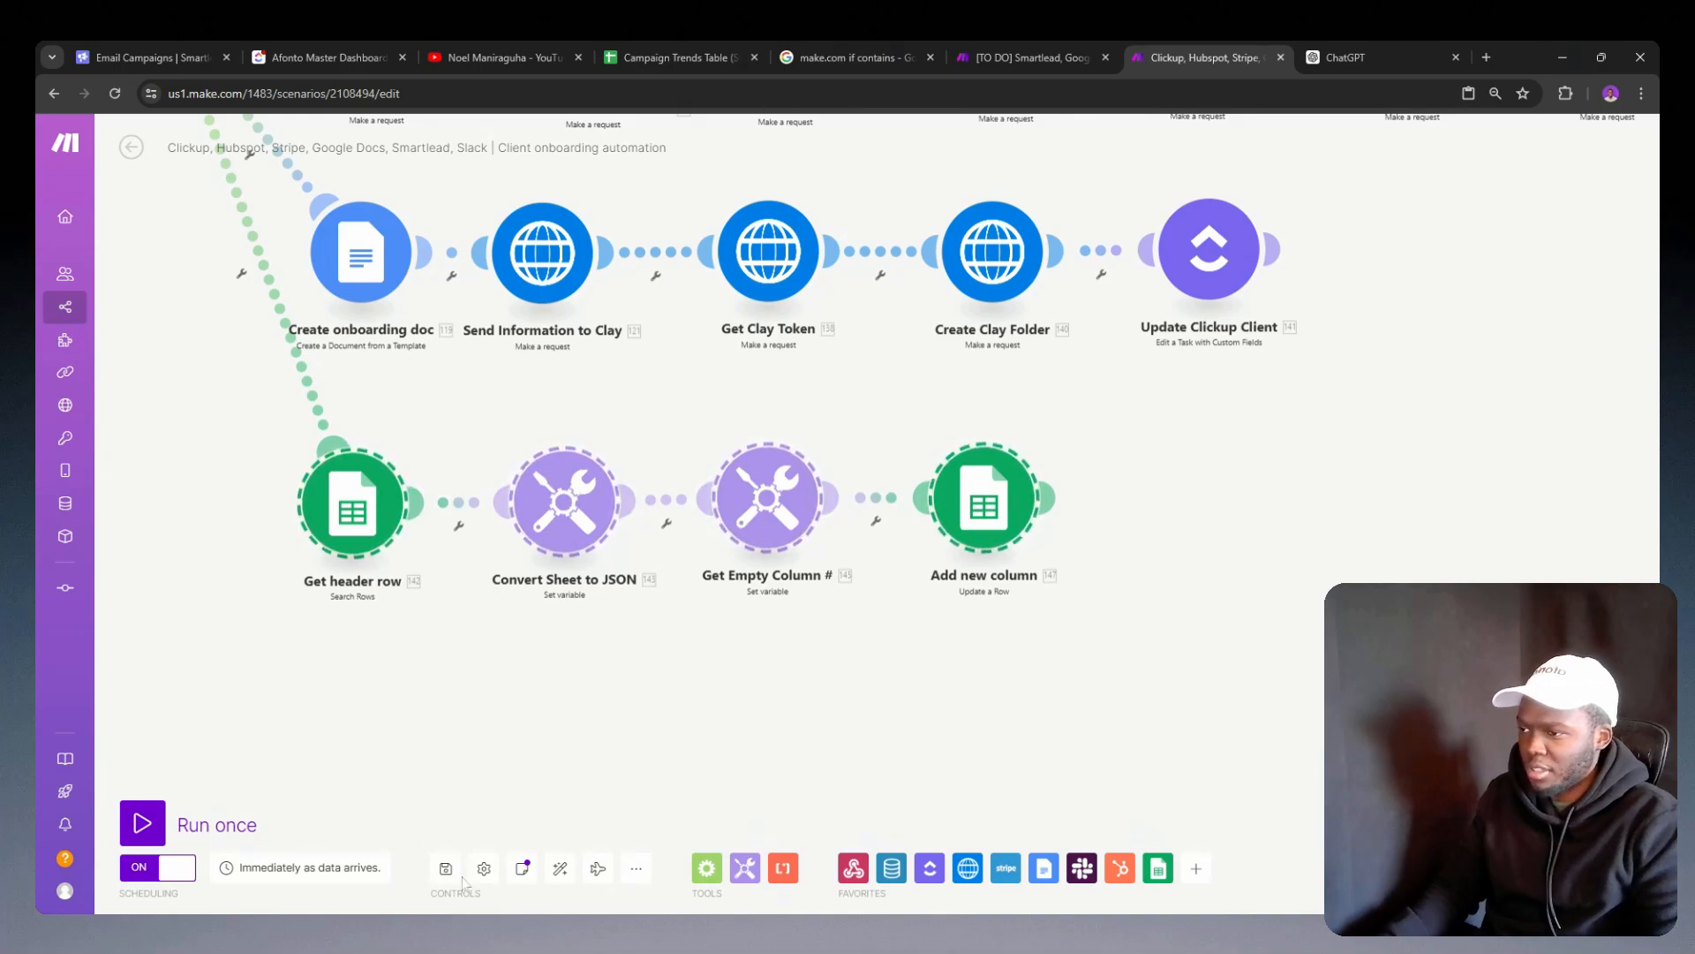
click(1020, 53)
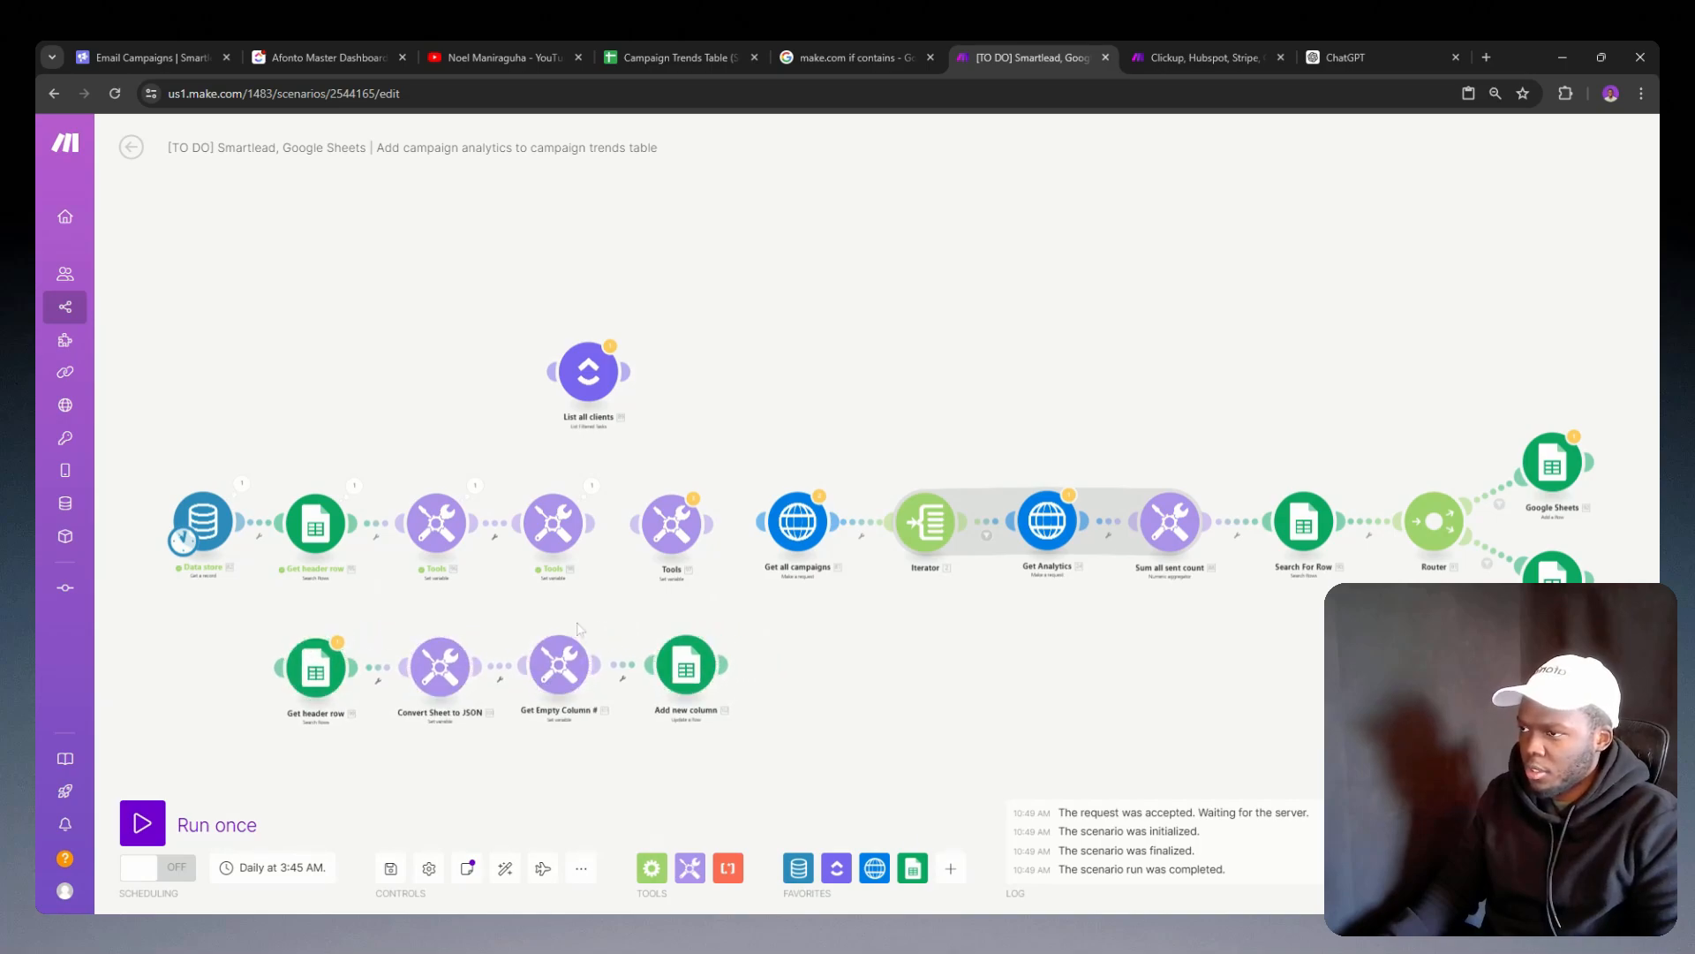
Step: Review the row number and if formulas in the copied Add new column module of the [TO DO] scenario
click(686, 671)
scroll(890, 653, down, 4)
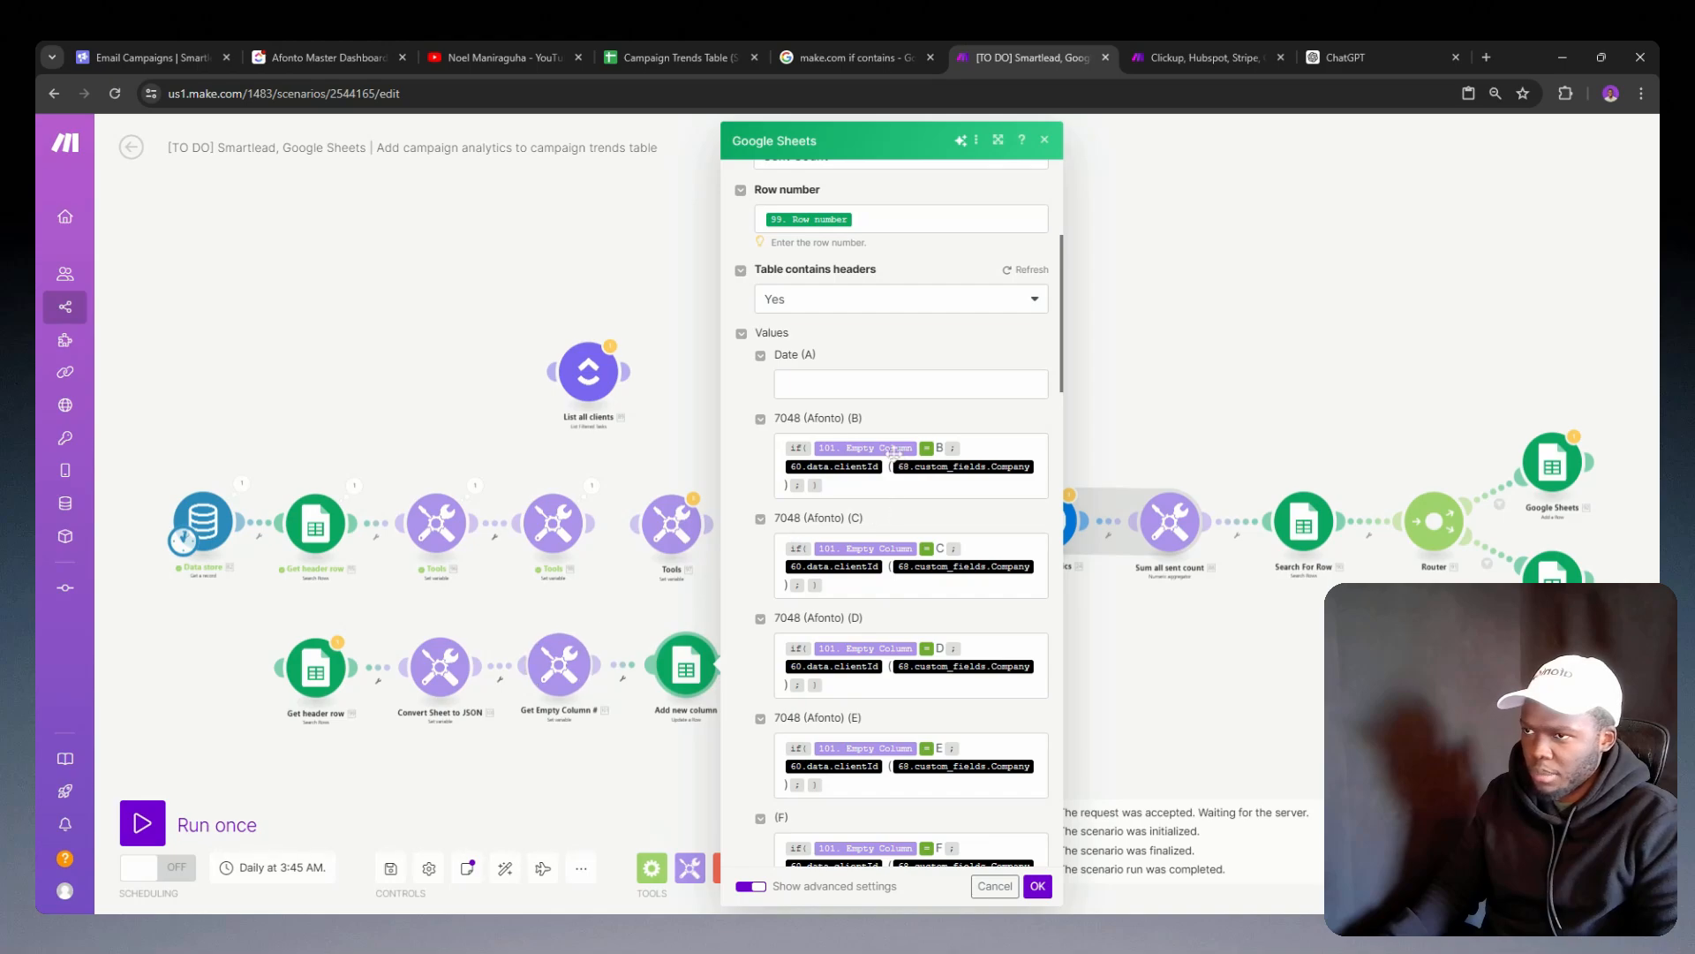
double_click(624, 602)
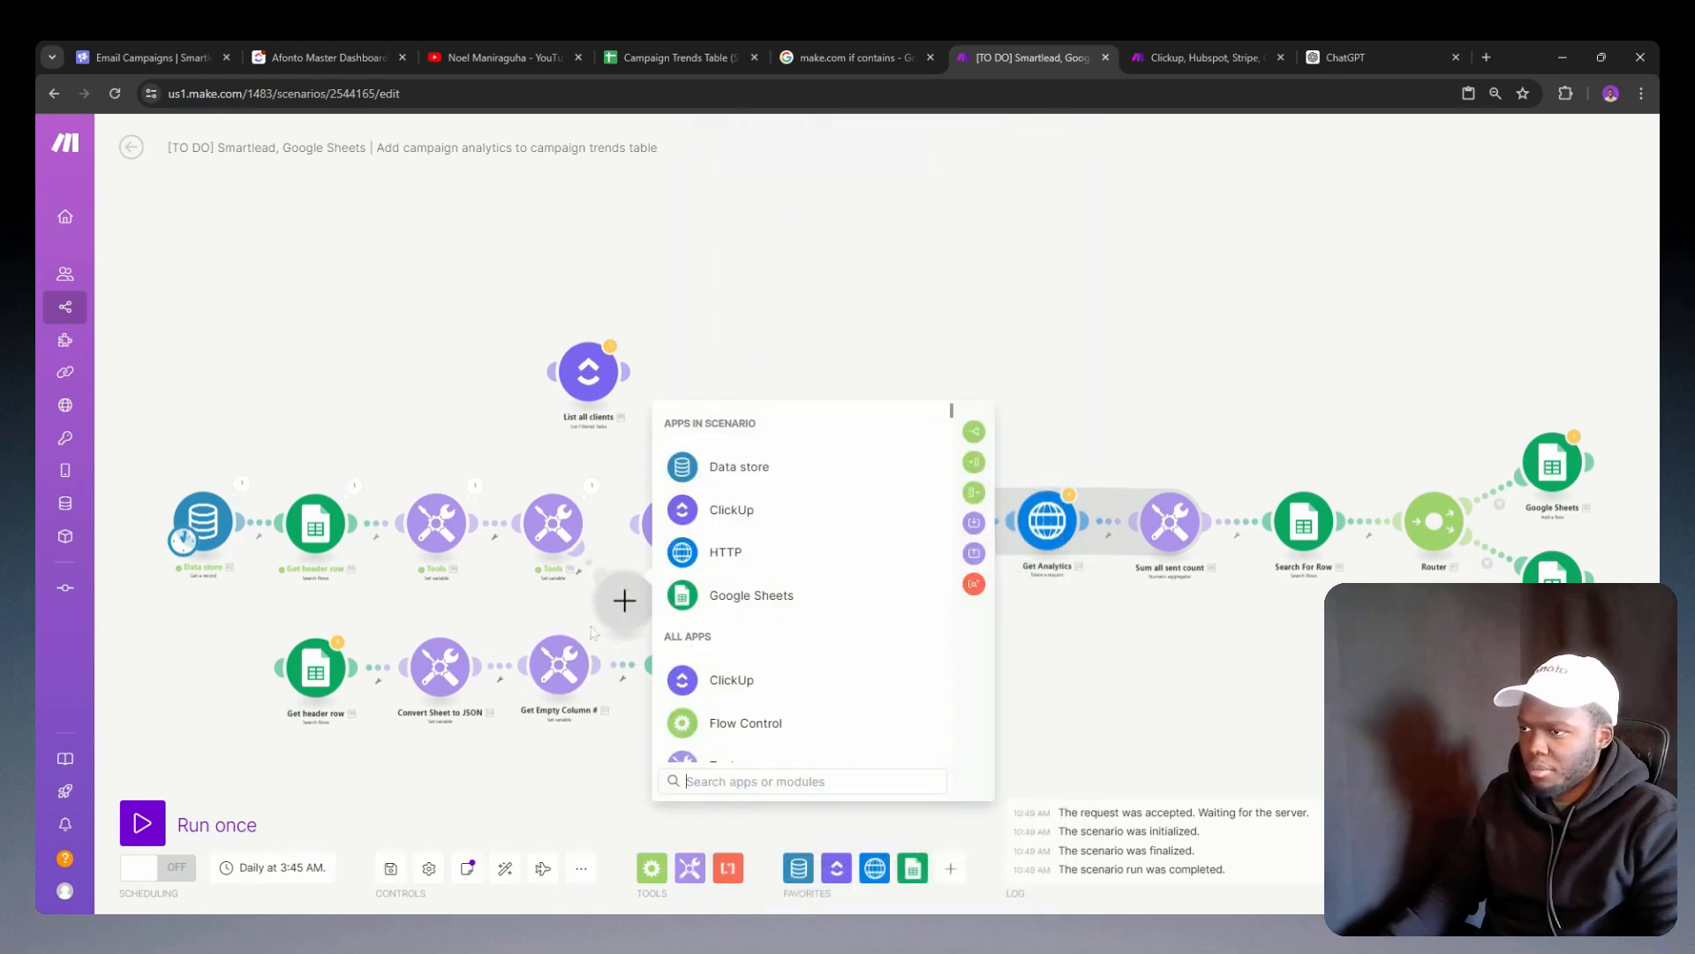
double_click(590, 625)
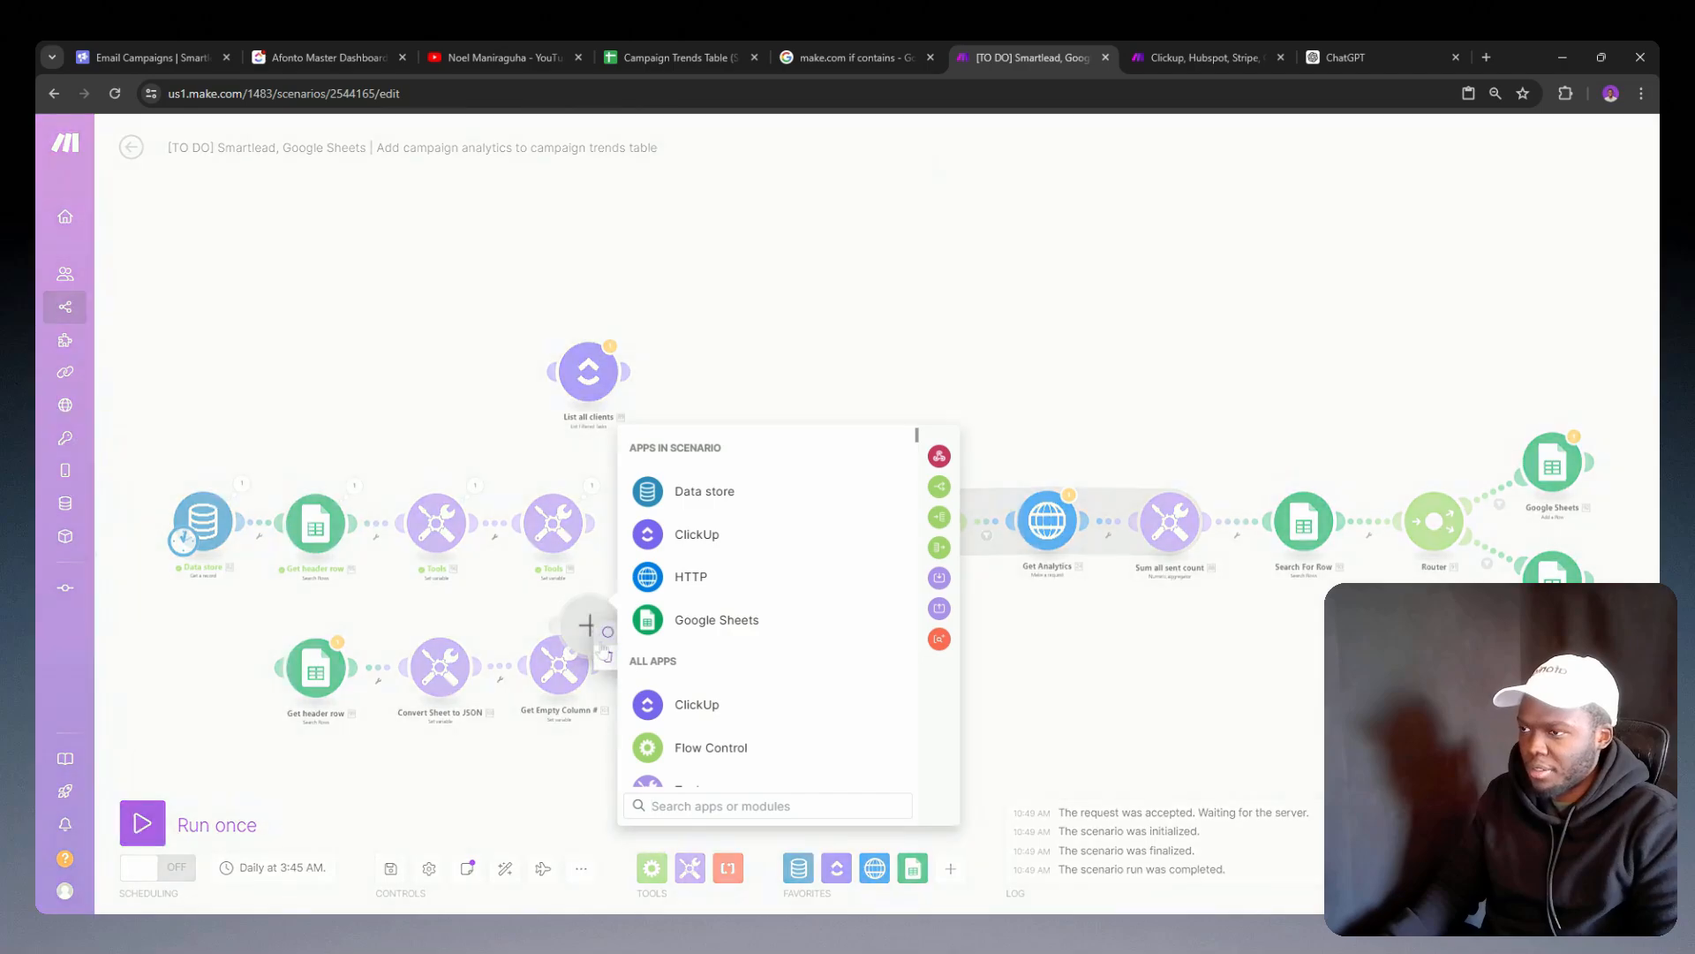
key(ctrl+v)
Step: Try to run only the Add new column module in the [TO DO] scenario
right_click(687, 662)
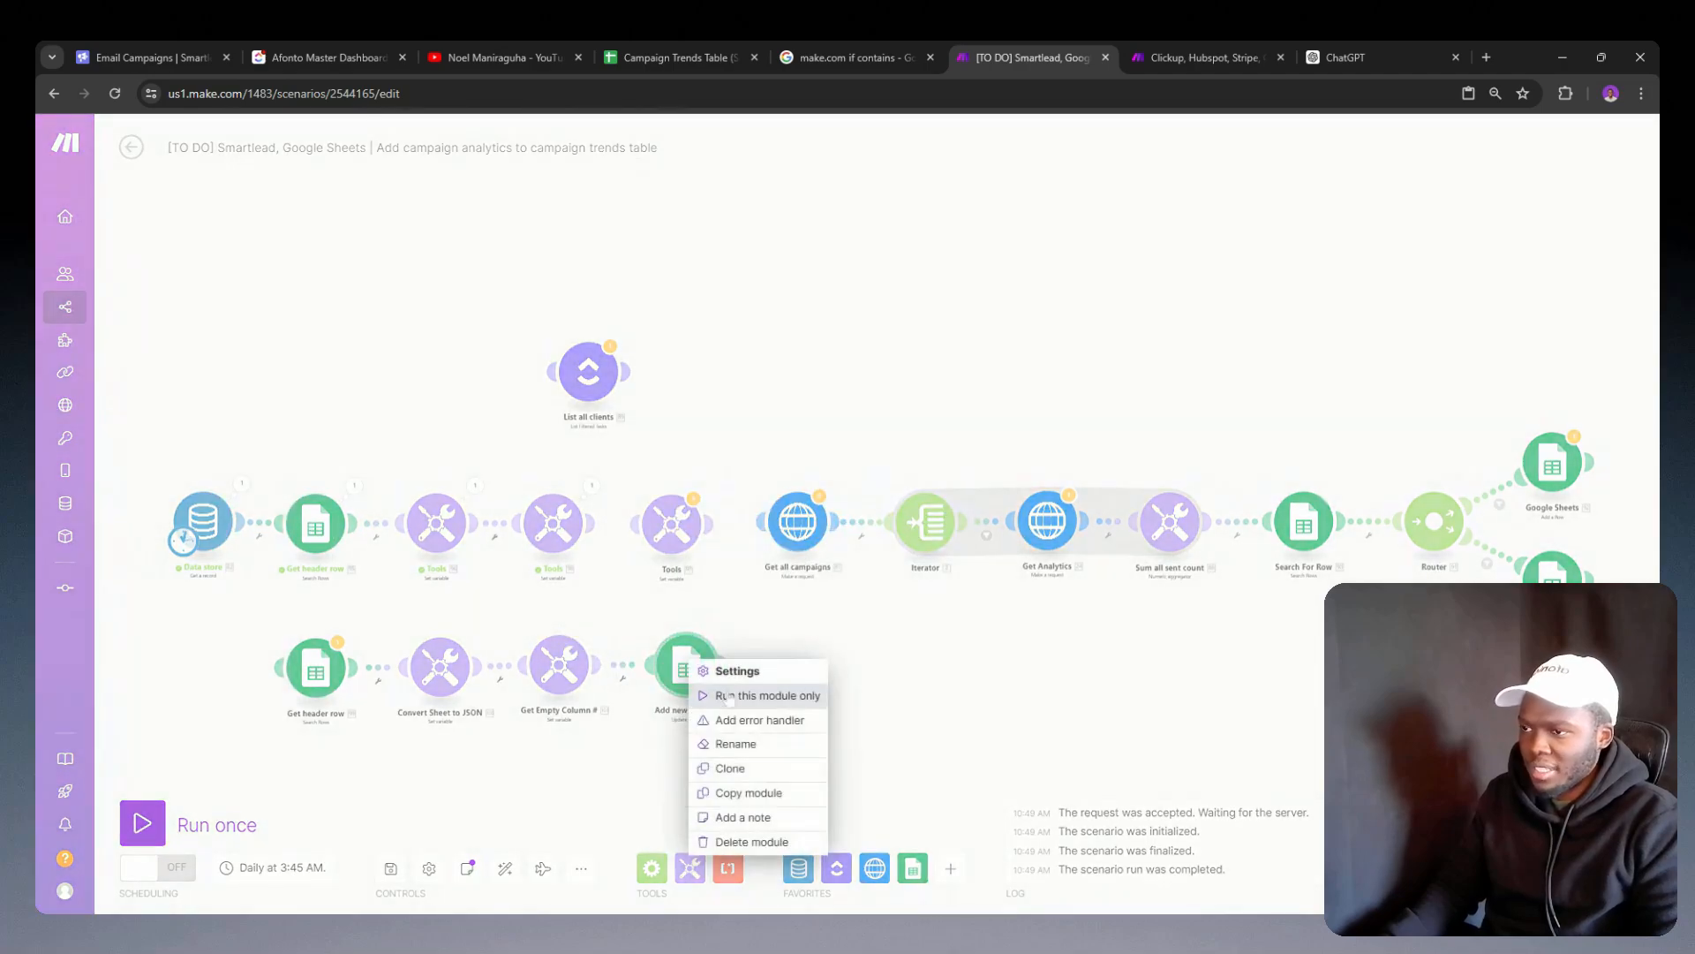
click(757, 694)
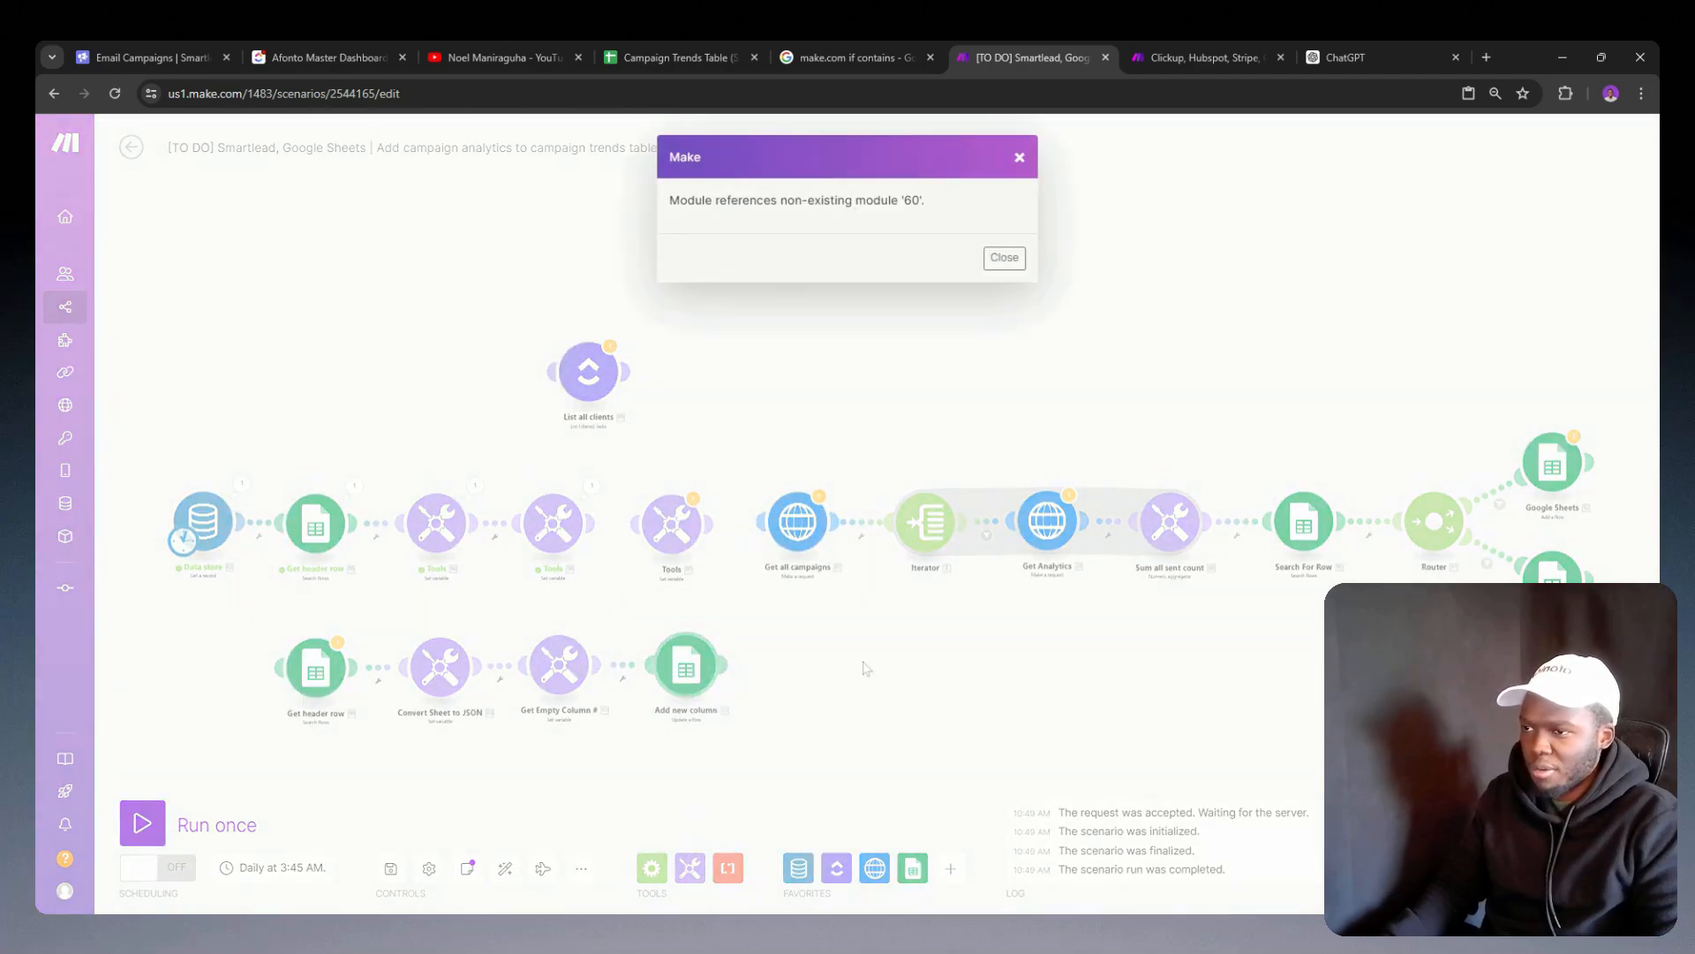
click(1021, 161)
Step: Switch to the Client onboarding automation scenario and start running only Add new column, entering a test client ID and Google as company
click(676, 55)
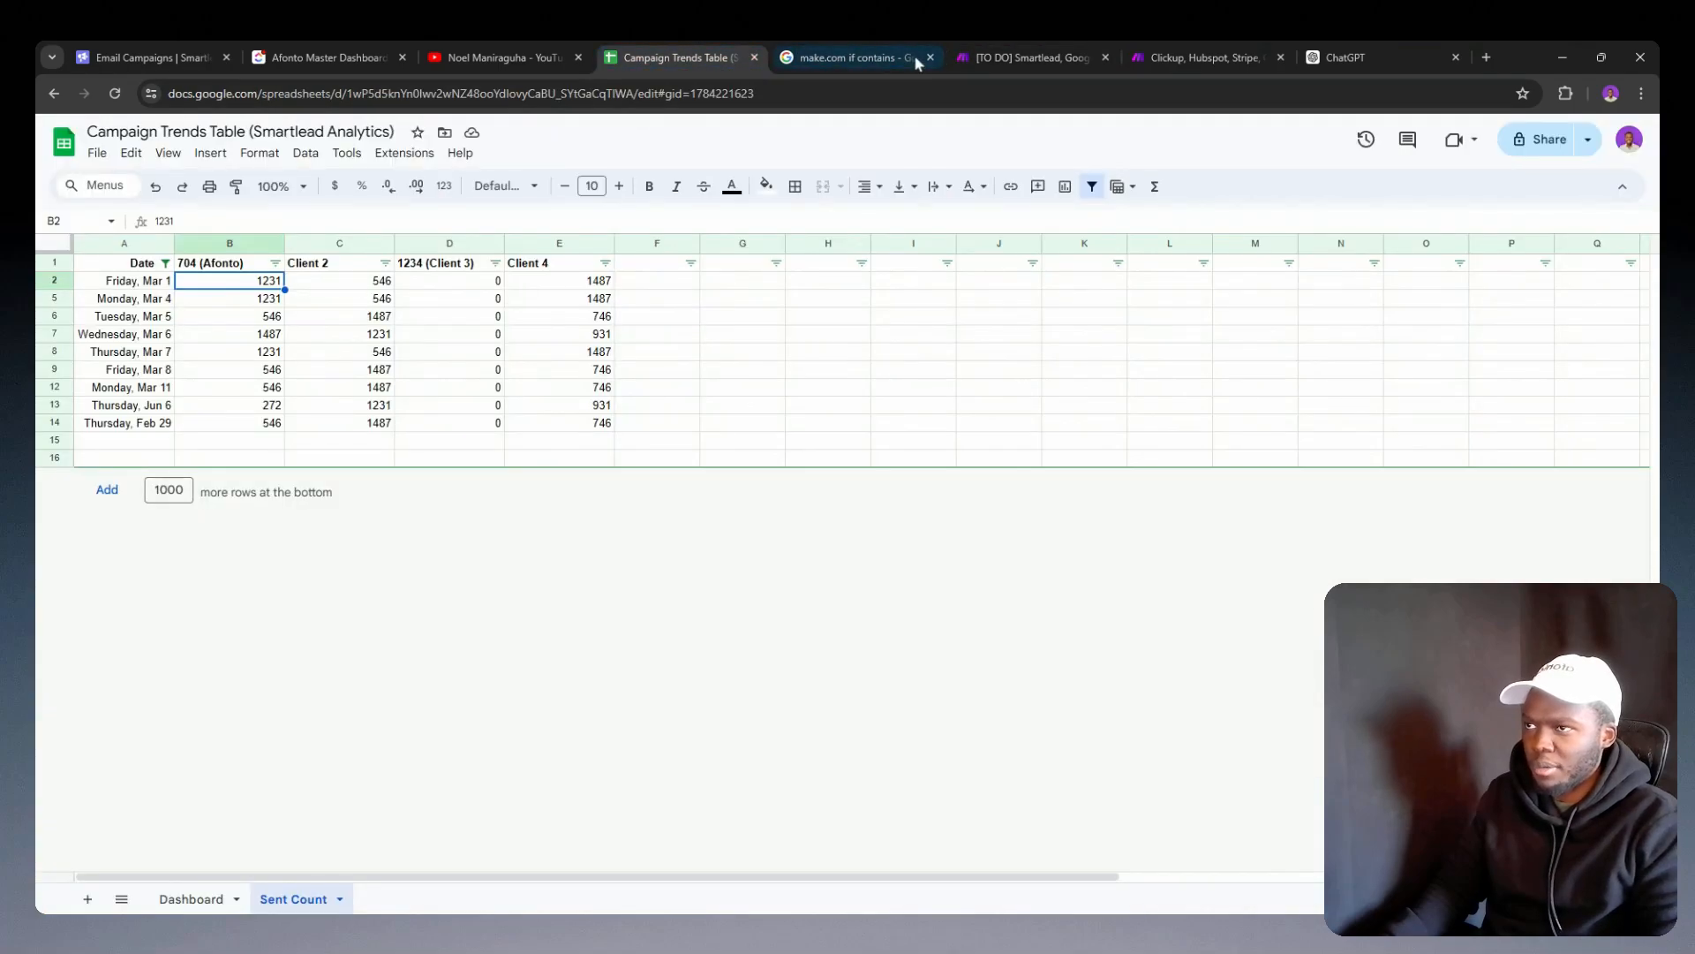
click(1148, 56)
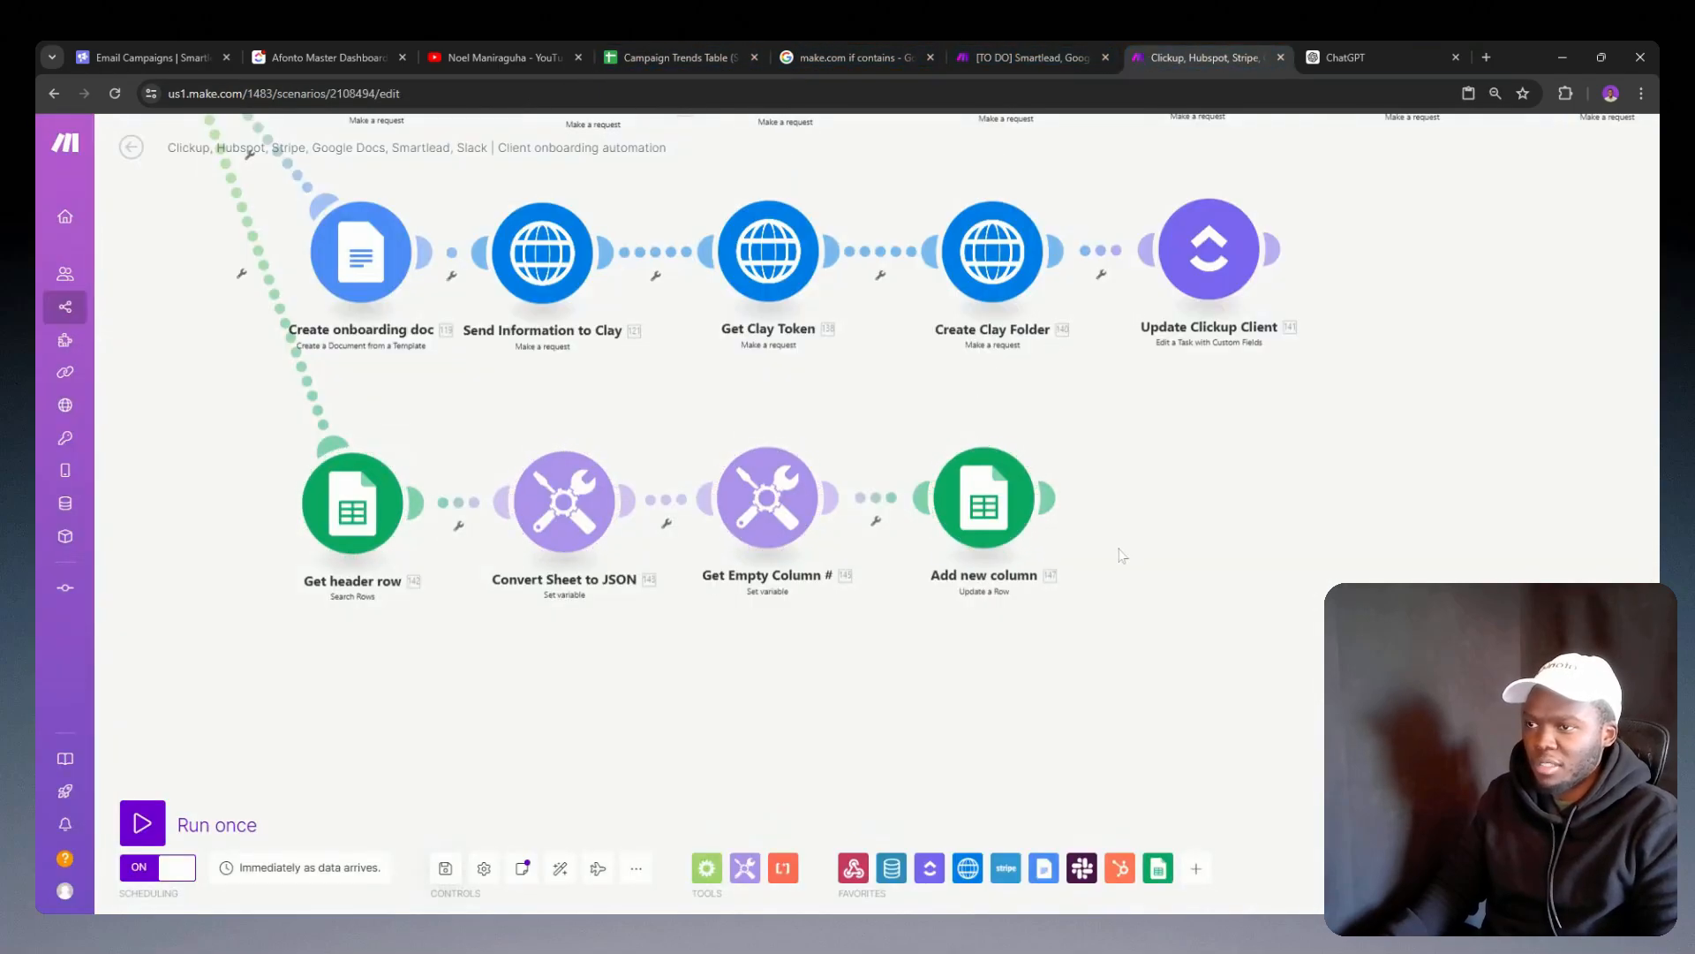
right_click(990, 484)
click(1059, 519)
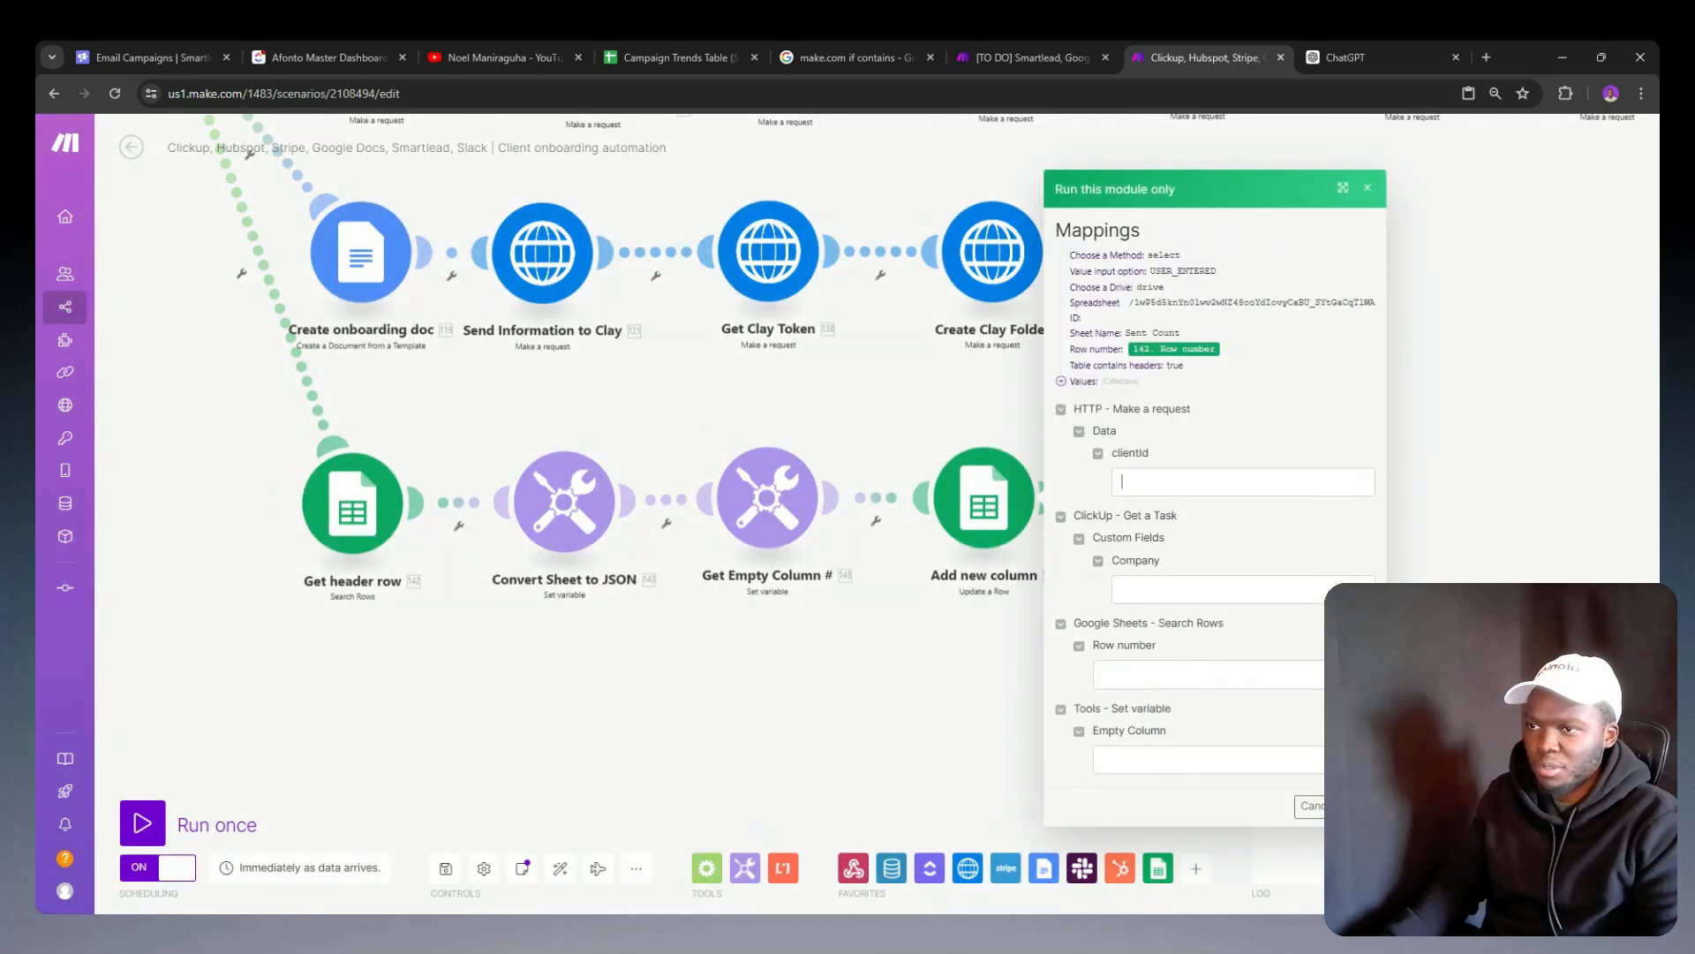
click(1122, 481)
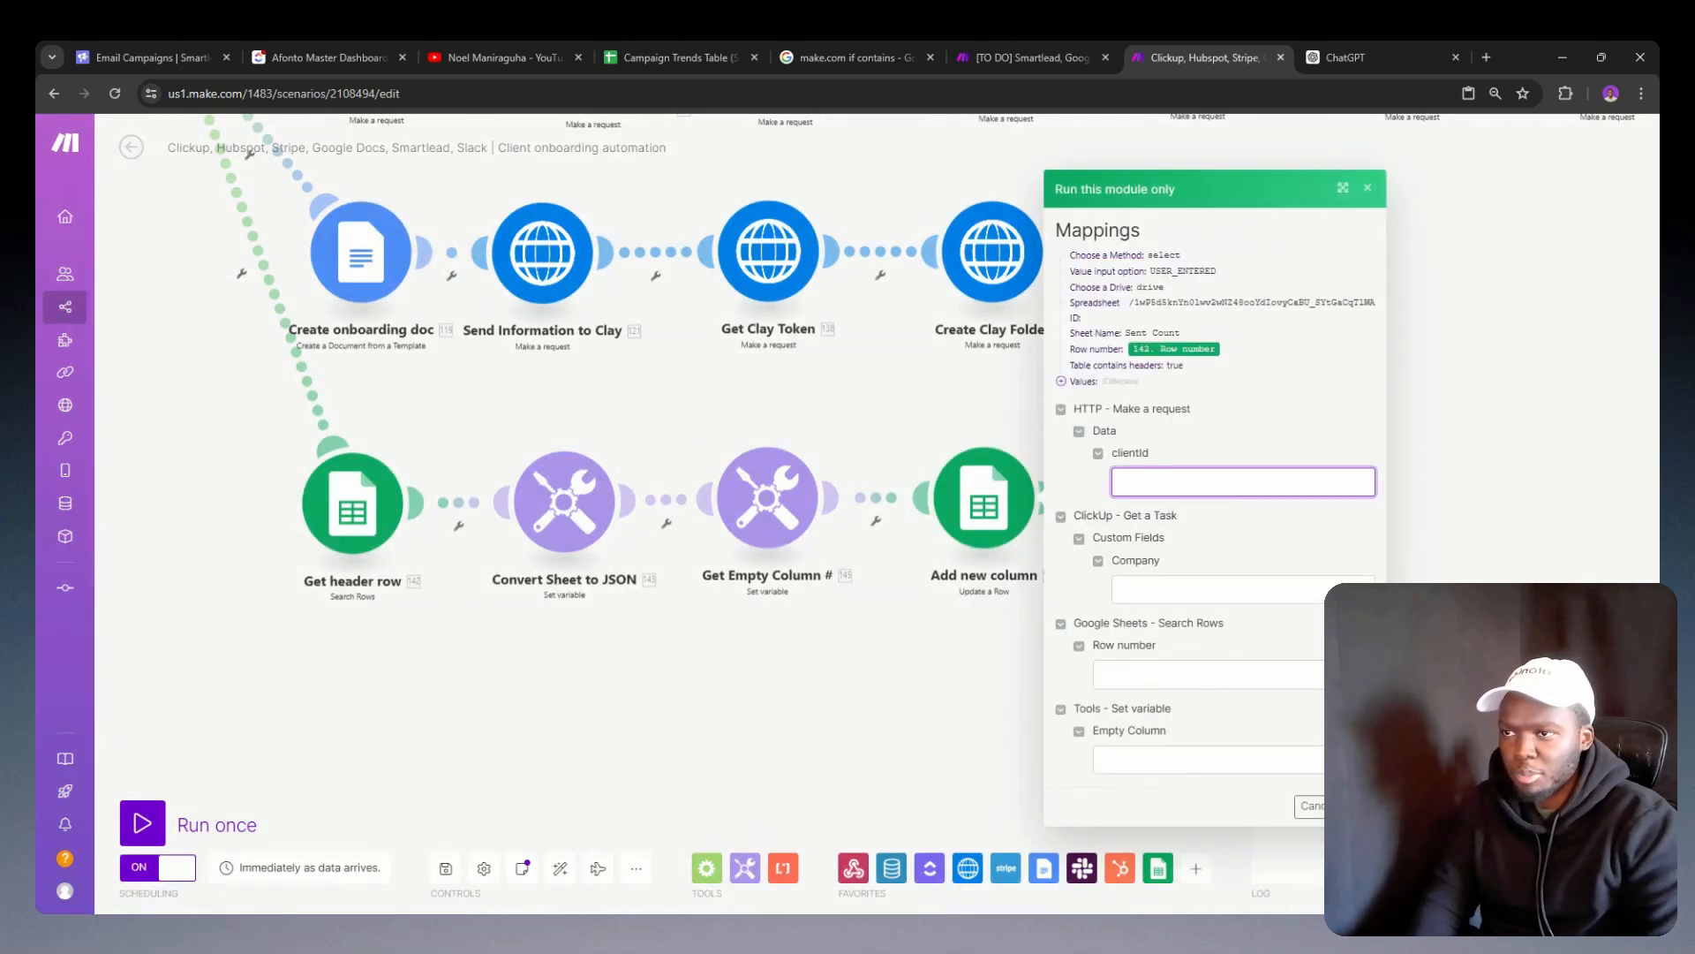
text(8888)
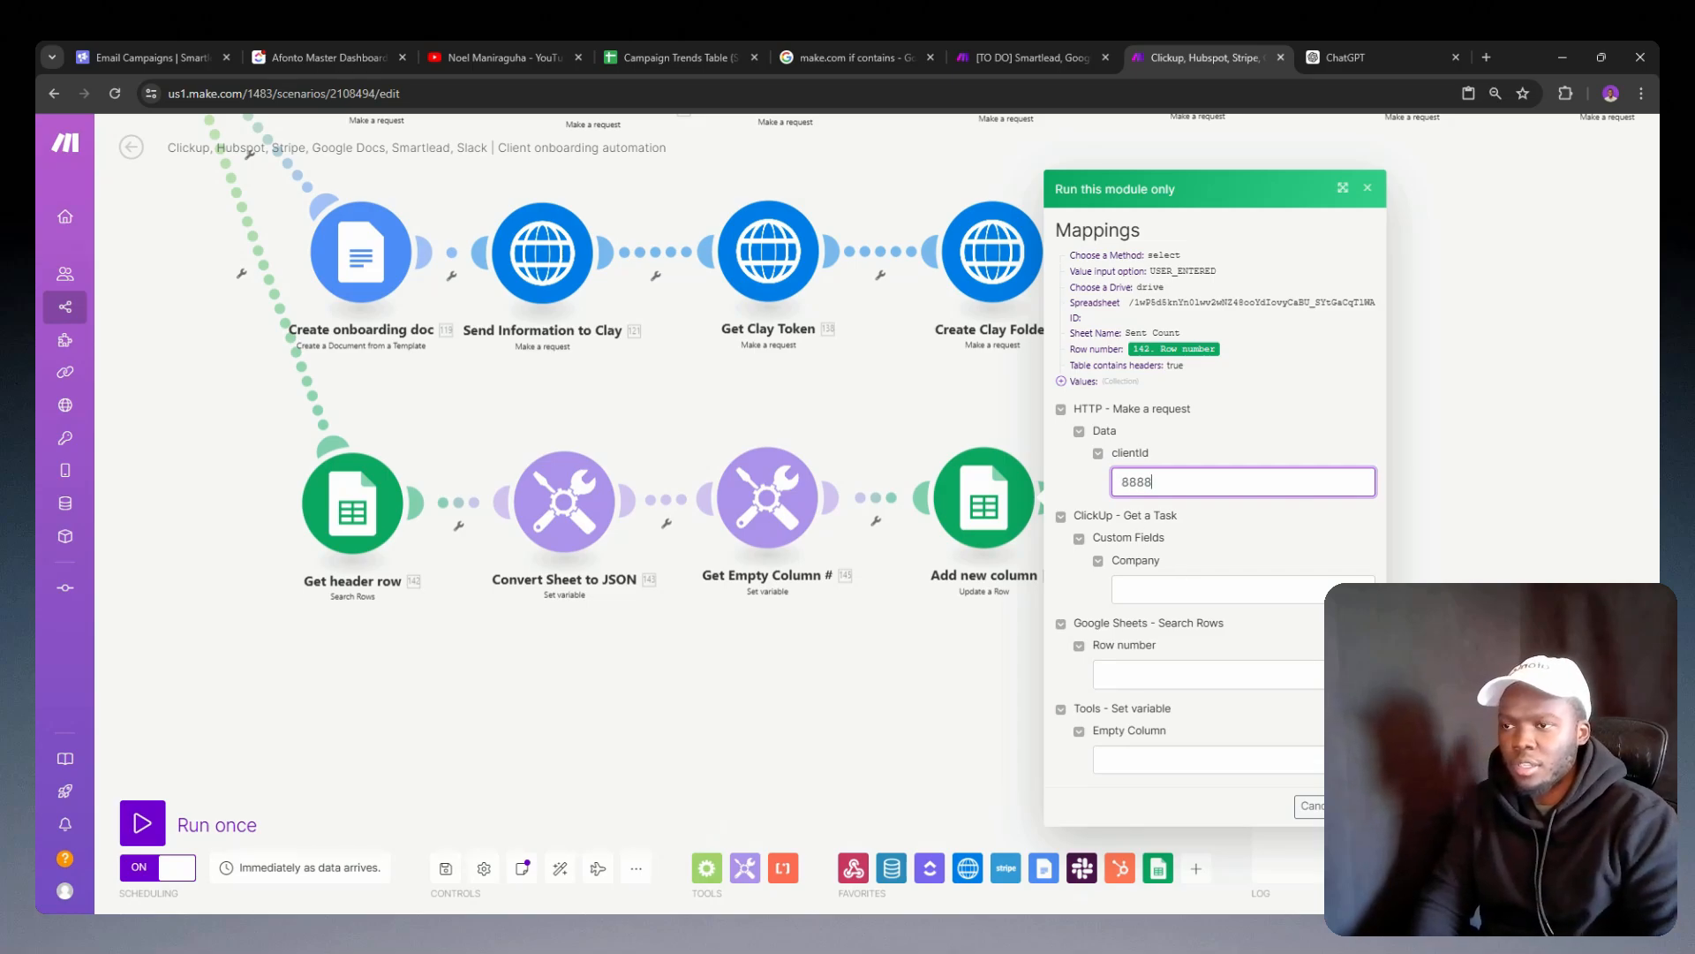
click(1189, 586)
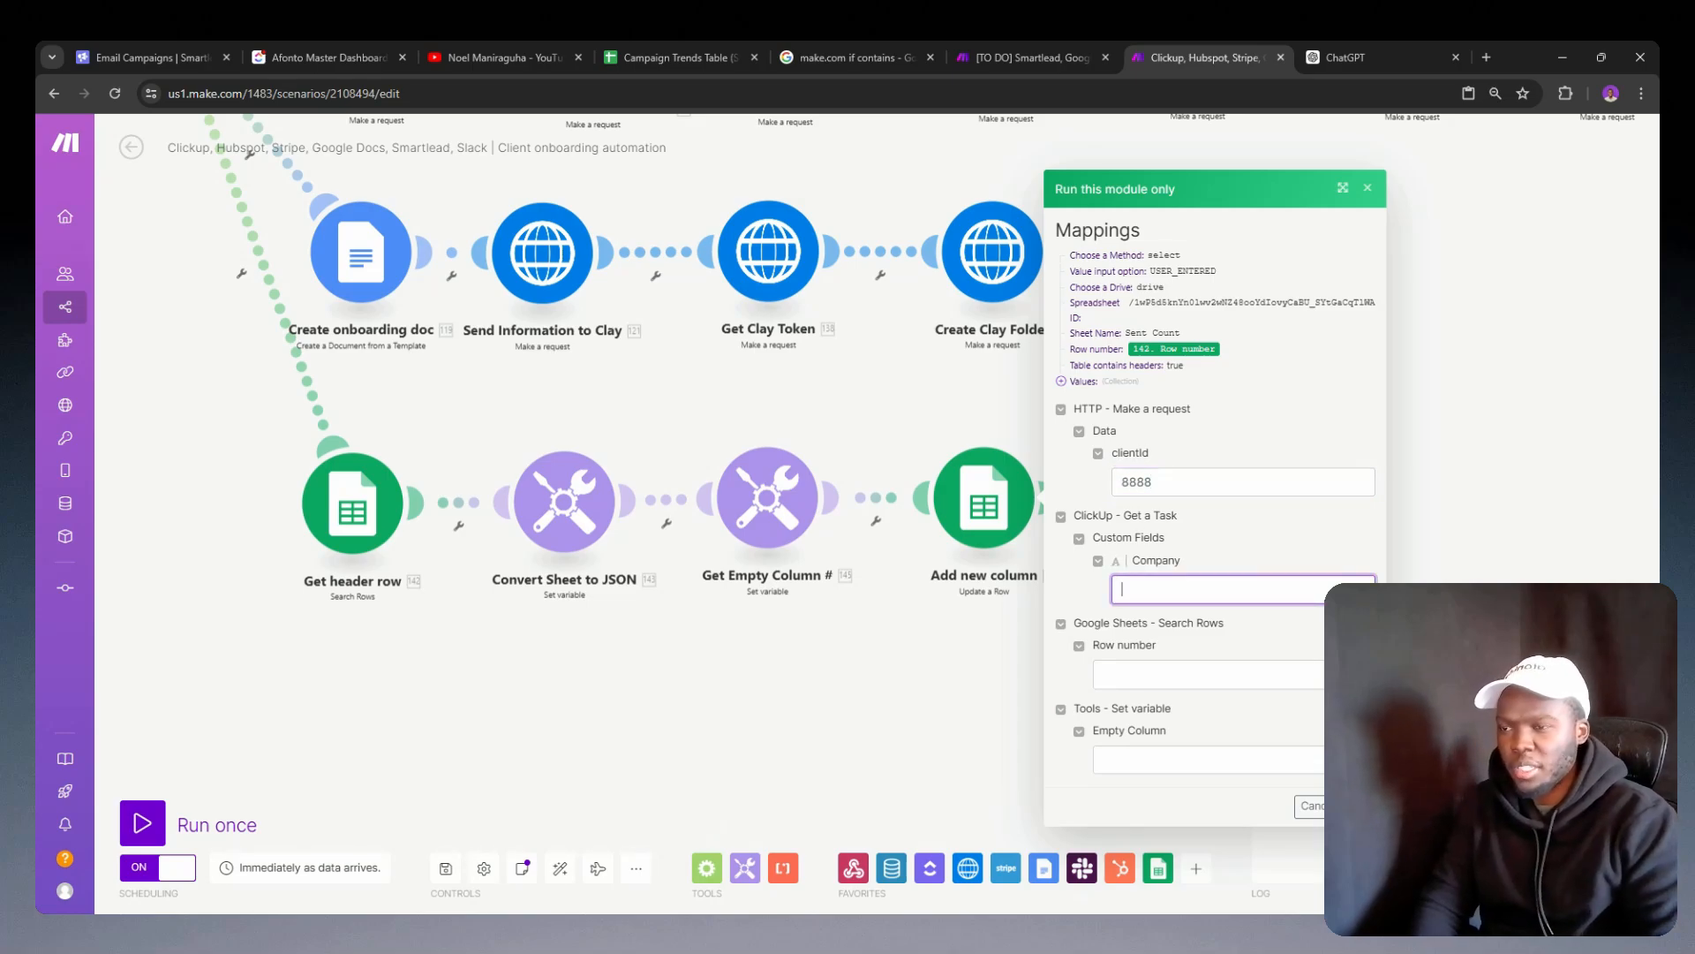
text(Google)
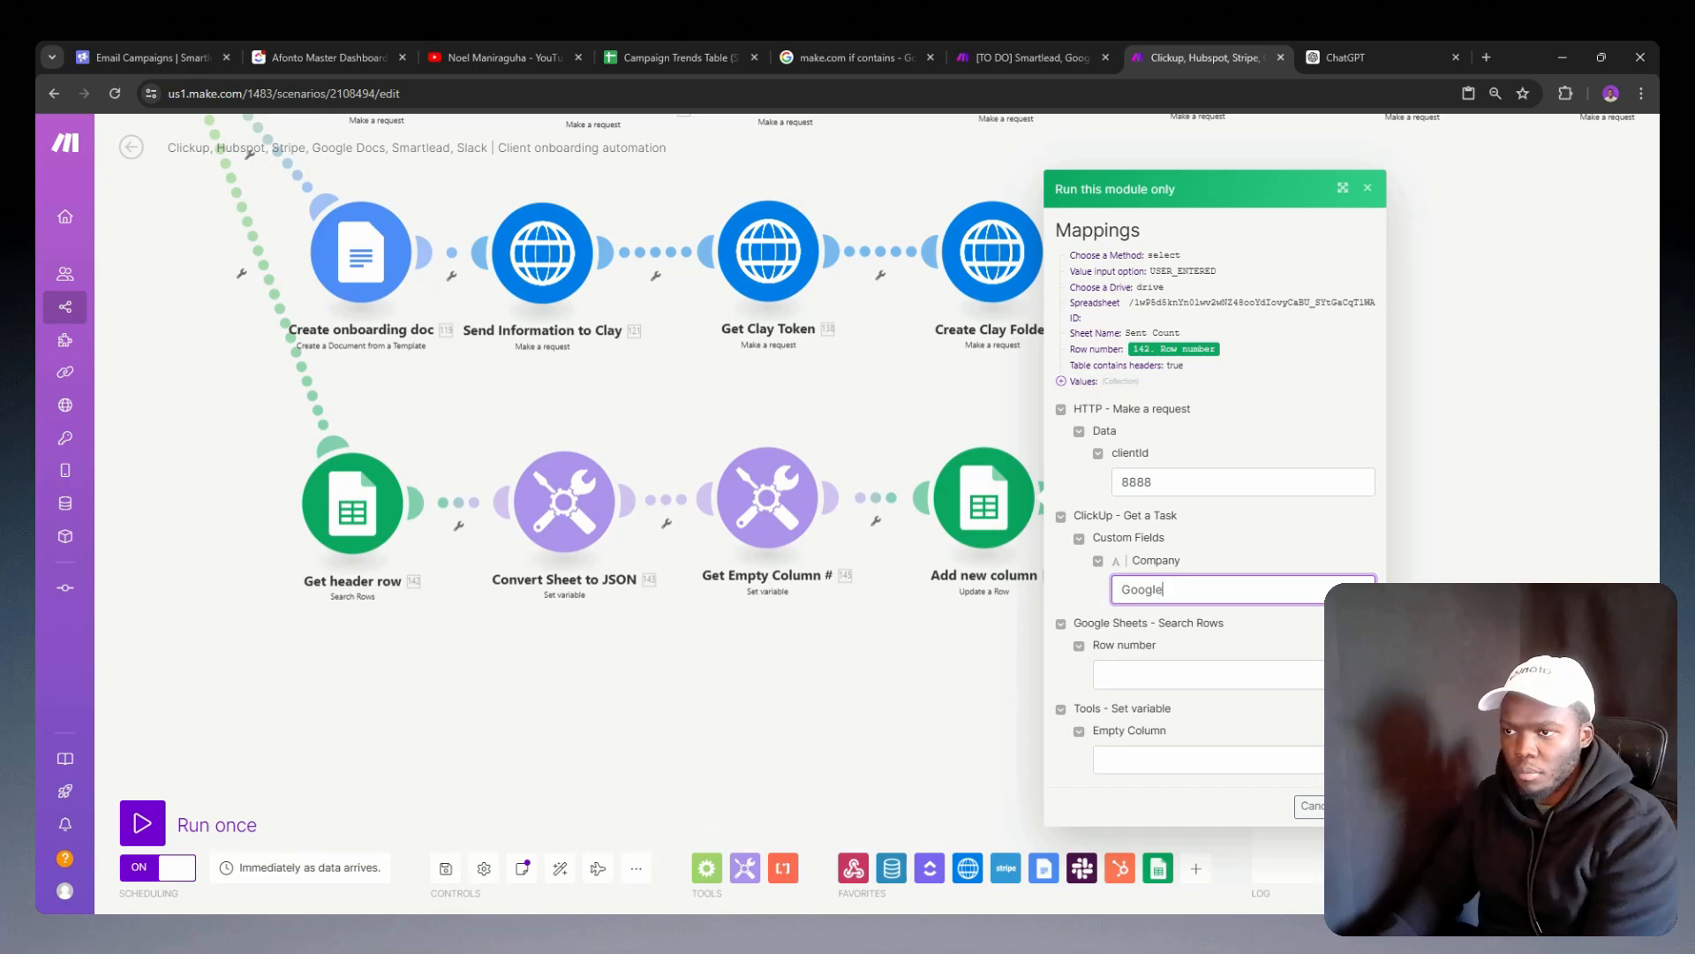
Step: Set the row number to 1 and the empty column to H, checking the sheet's columns, and run the module
click(1188, 675)
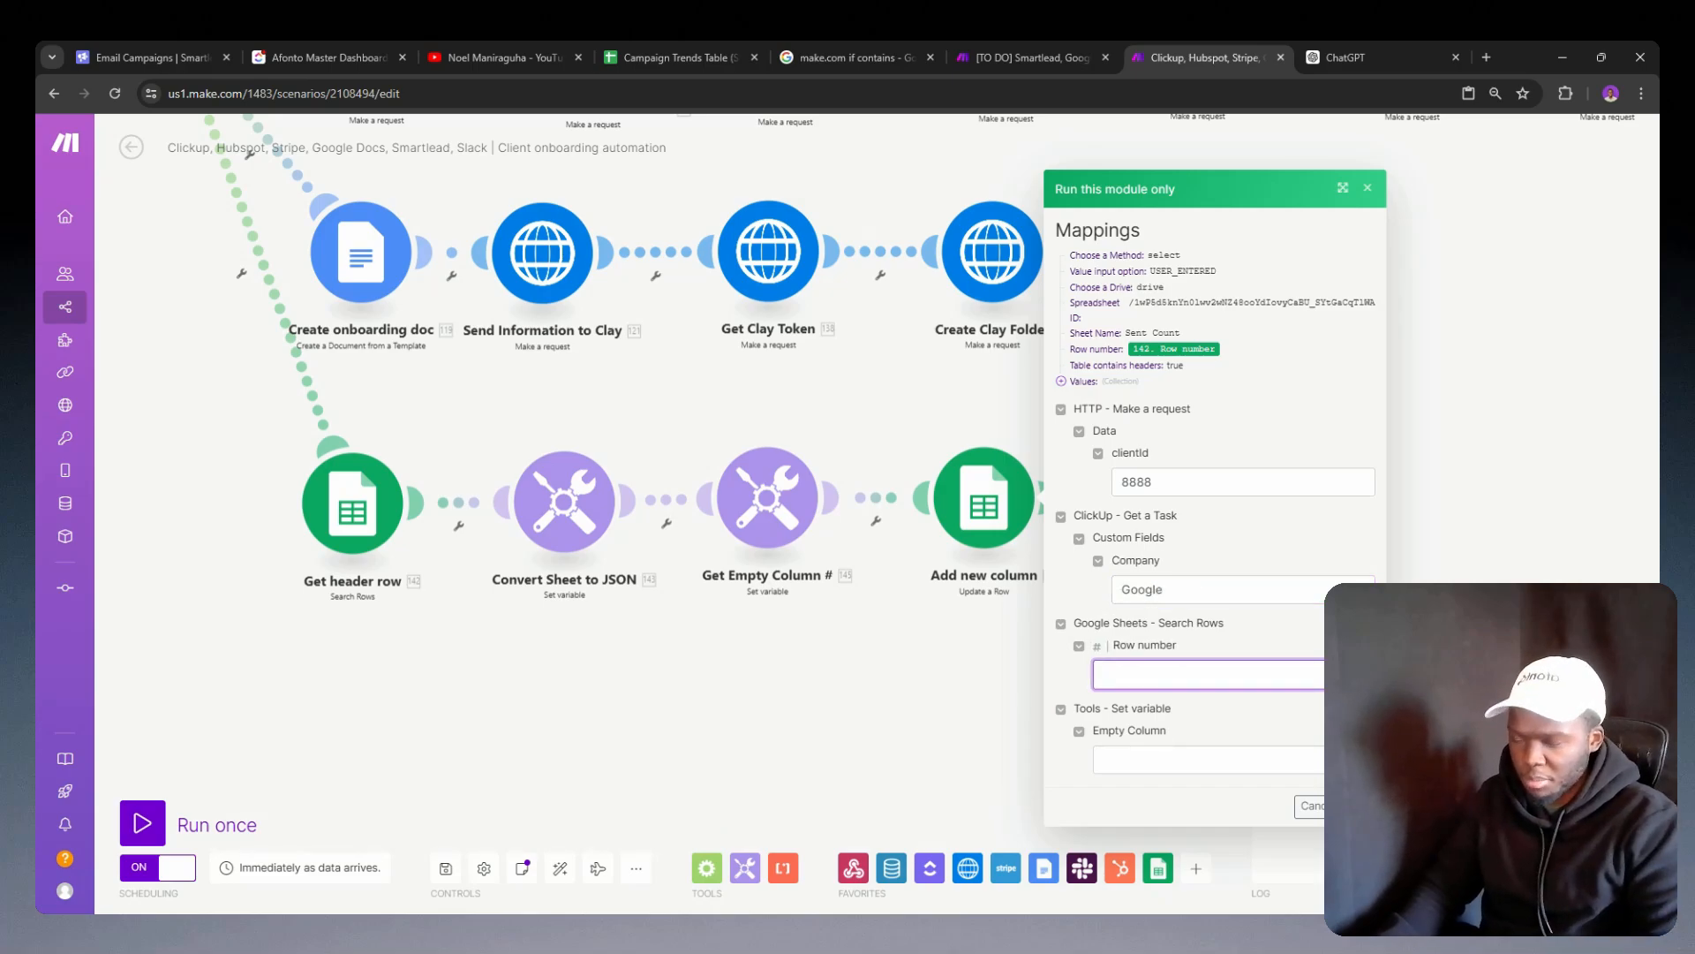
click(1188, 760)
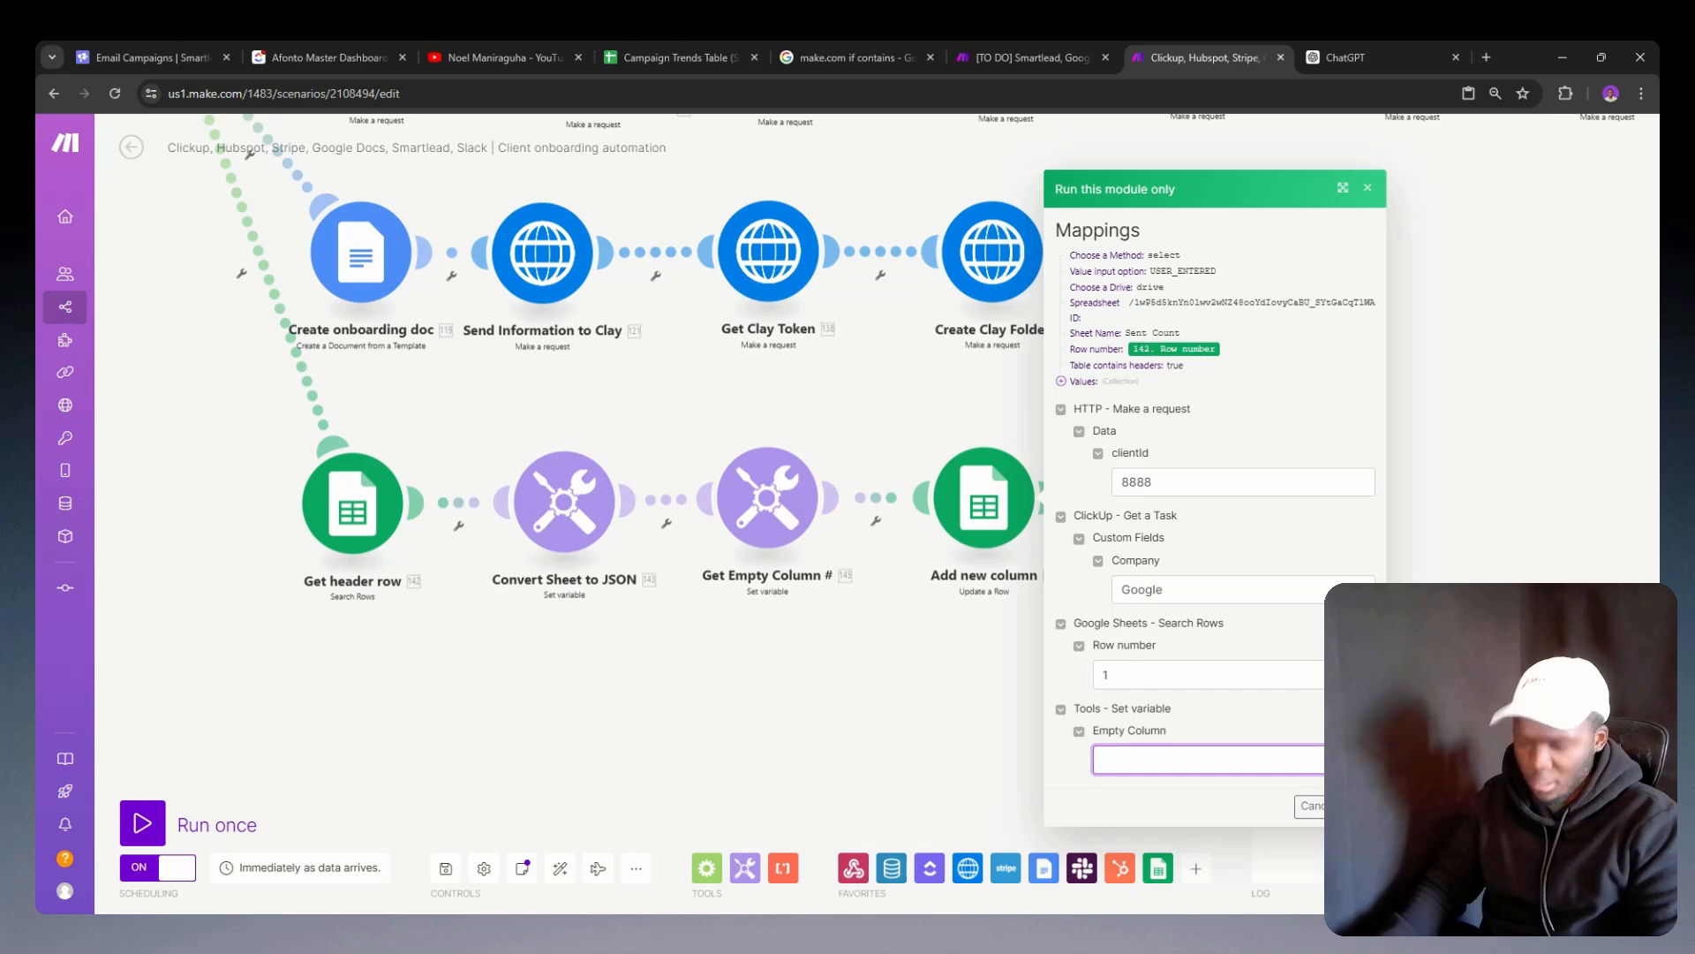
click(695, 42)
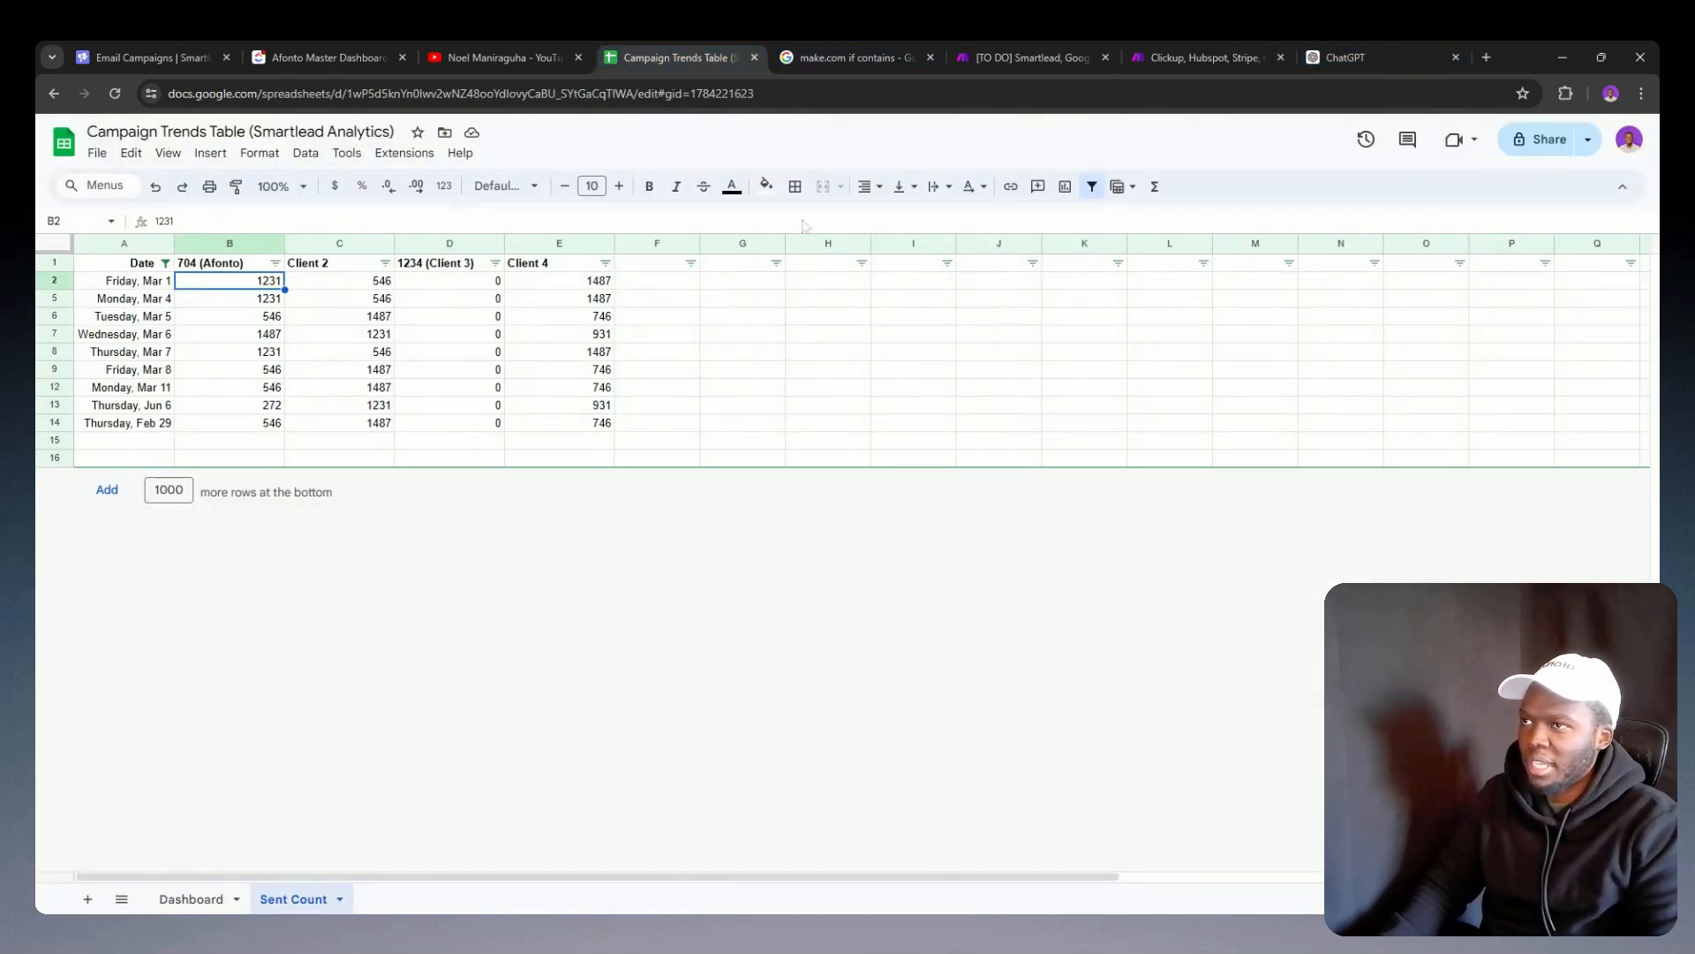
click(1168, 46)
text(H)
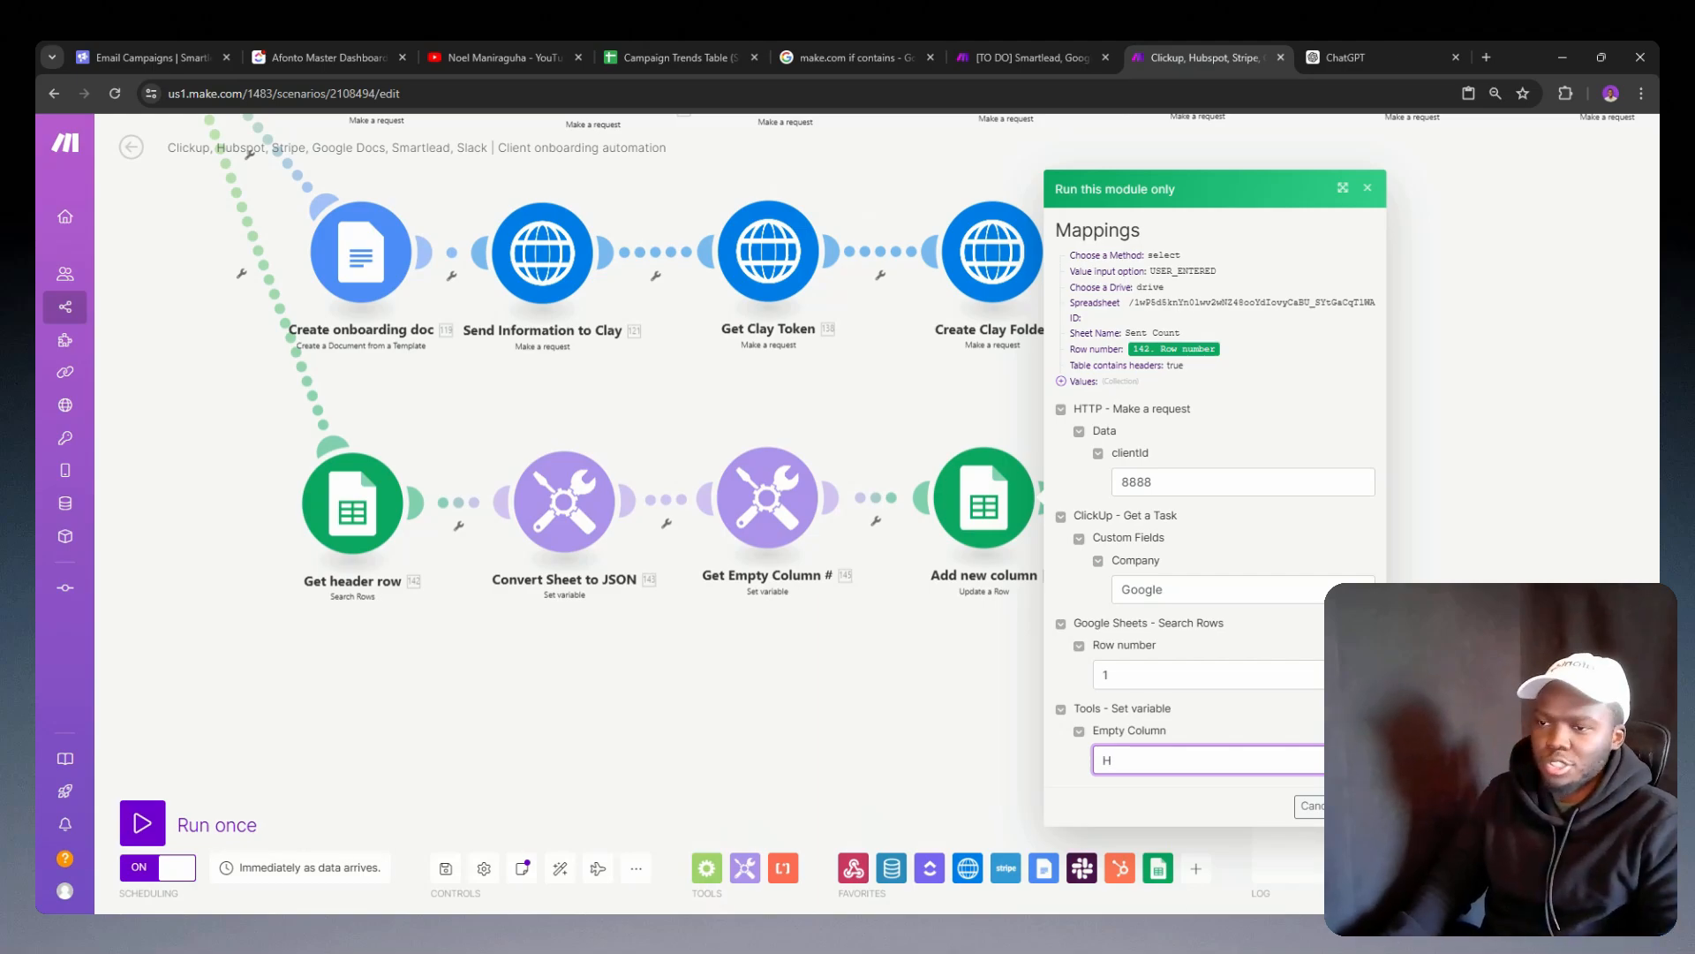
key(Return)
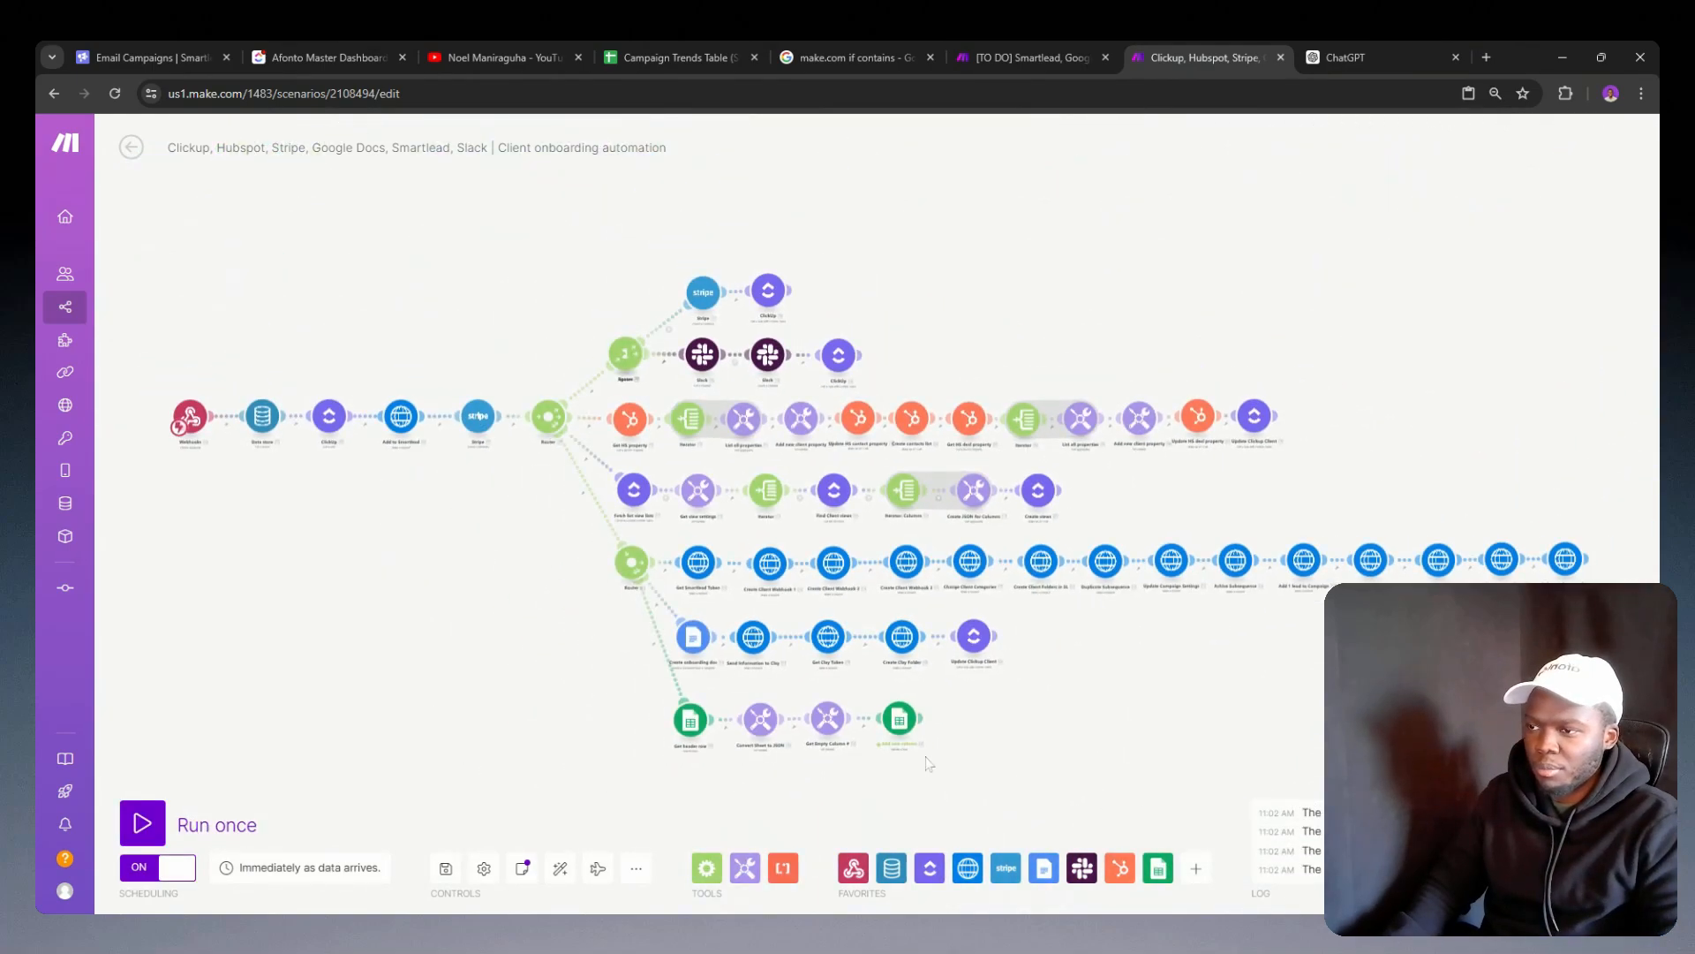
Step: Reload the Campaign Trends Table spreadsheet and check cell H1 of the Sent Count sheet for the new header
click(672, 57)
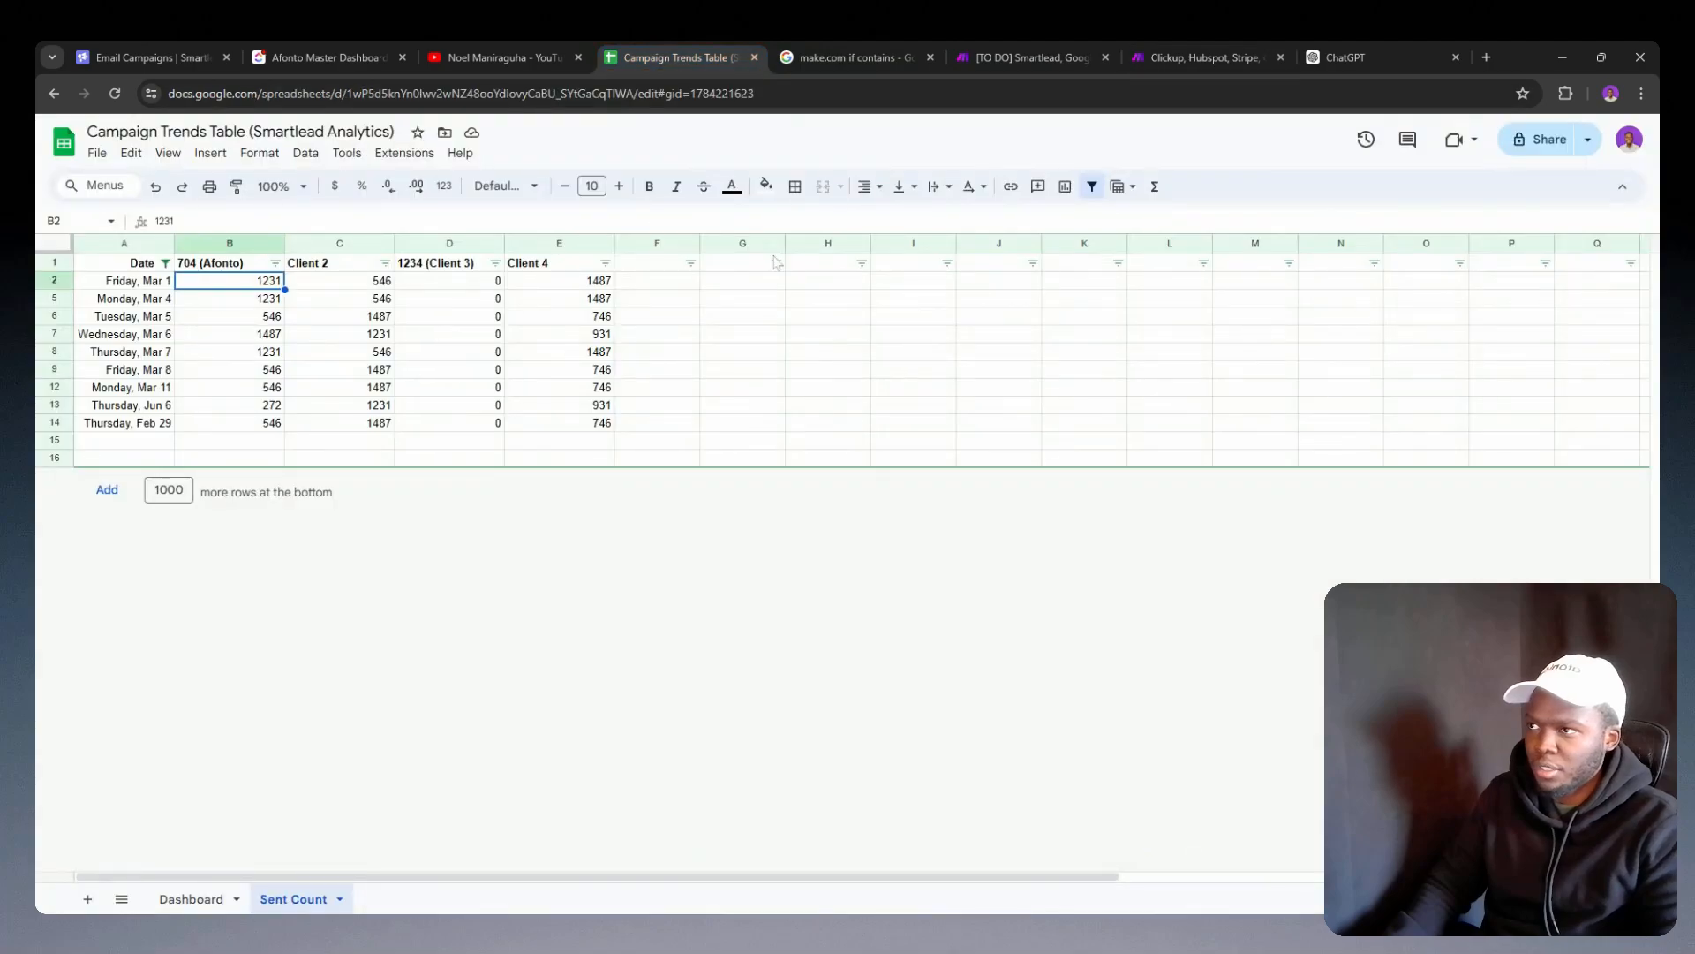
click(793, 315)
click(115, 93)
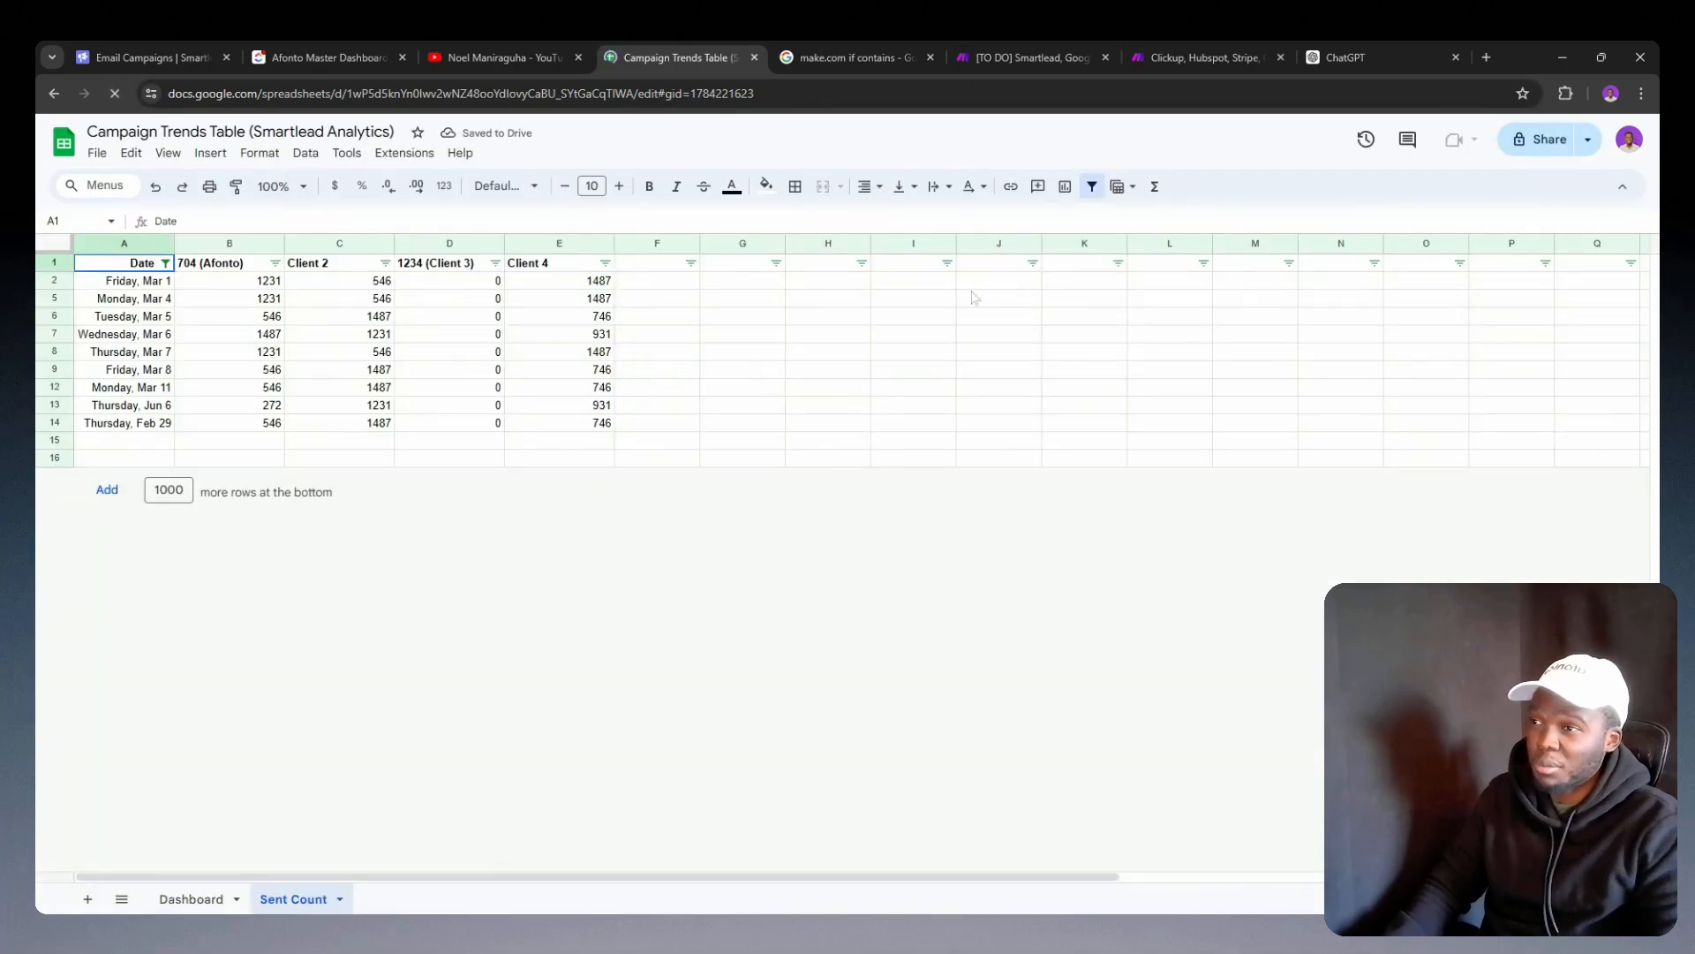
click(827, 267)
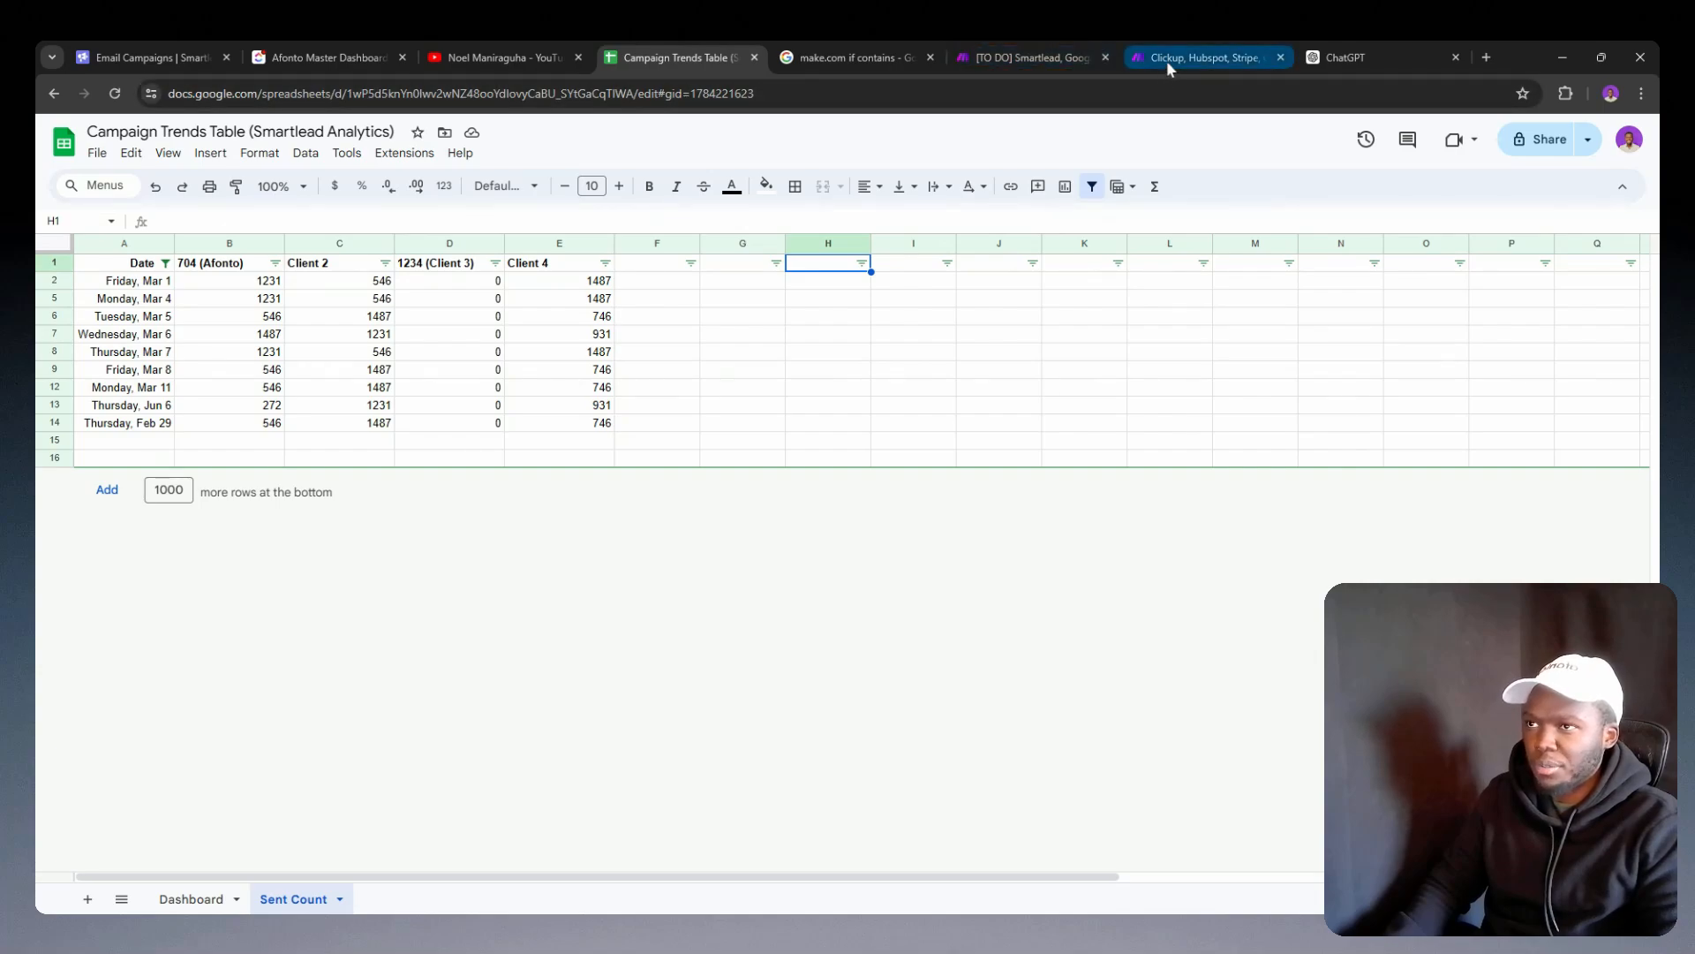
Step: Return to the Client onboarding automation scenario and examine the input values in the Add new column module's run output
click(1063, 53)
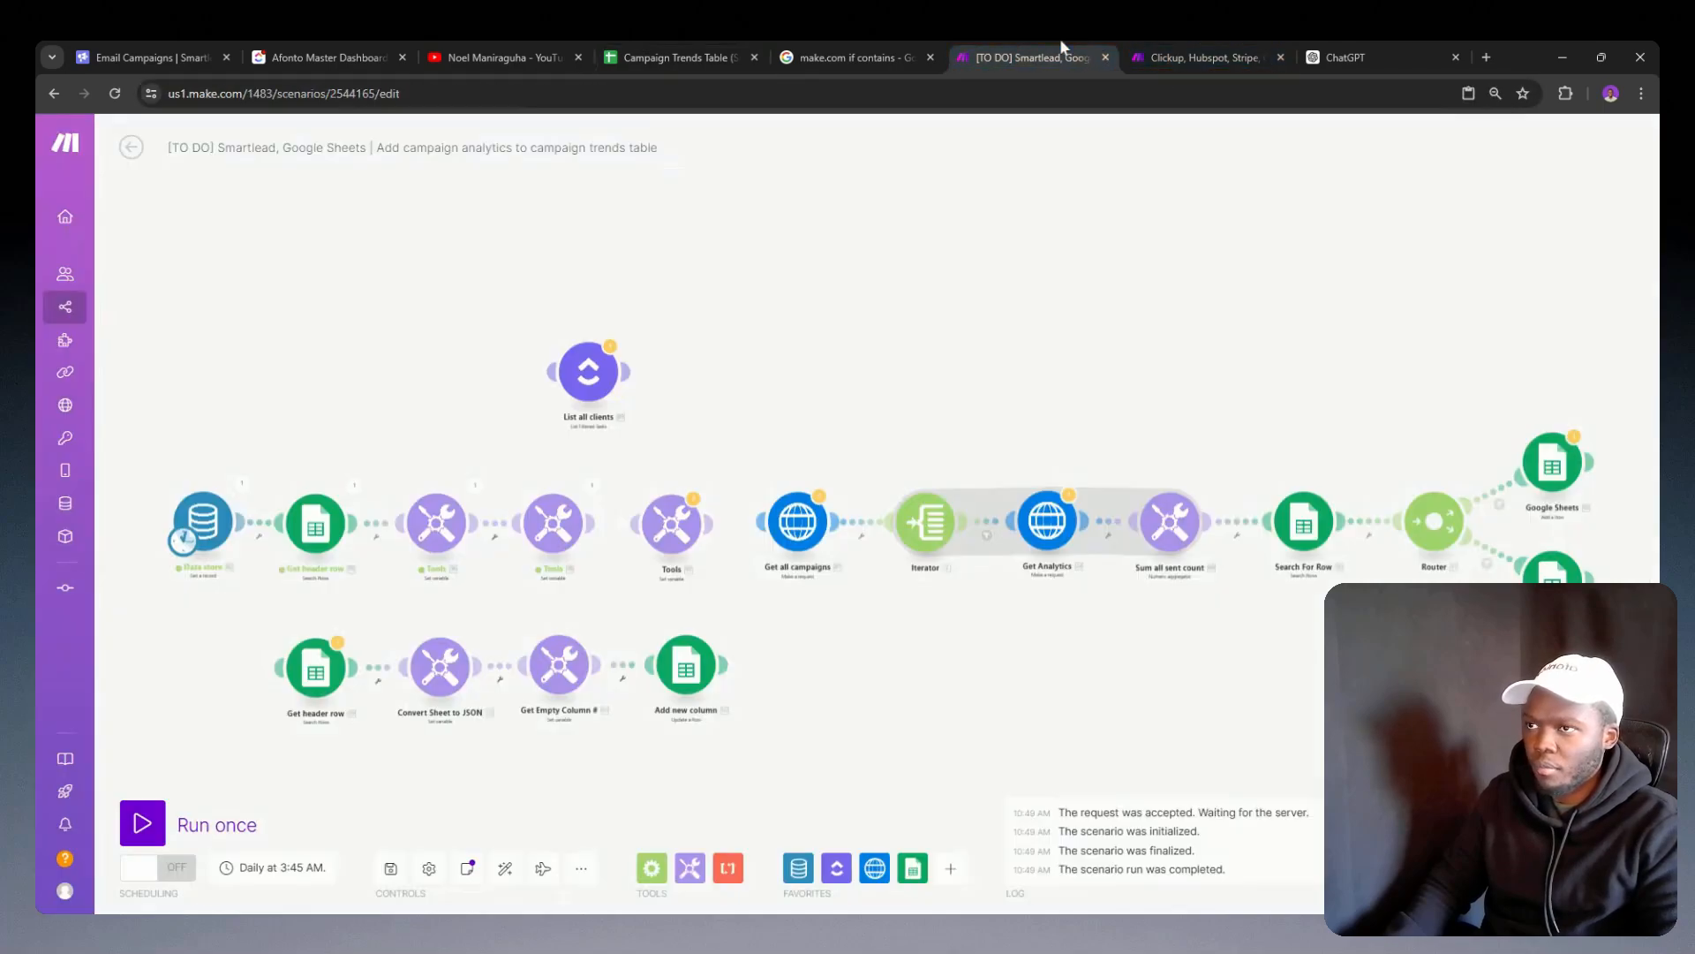
click(1232, 55)
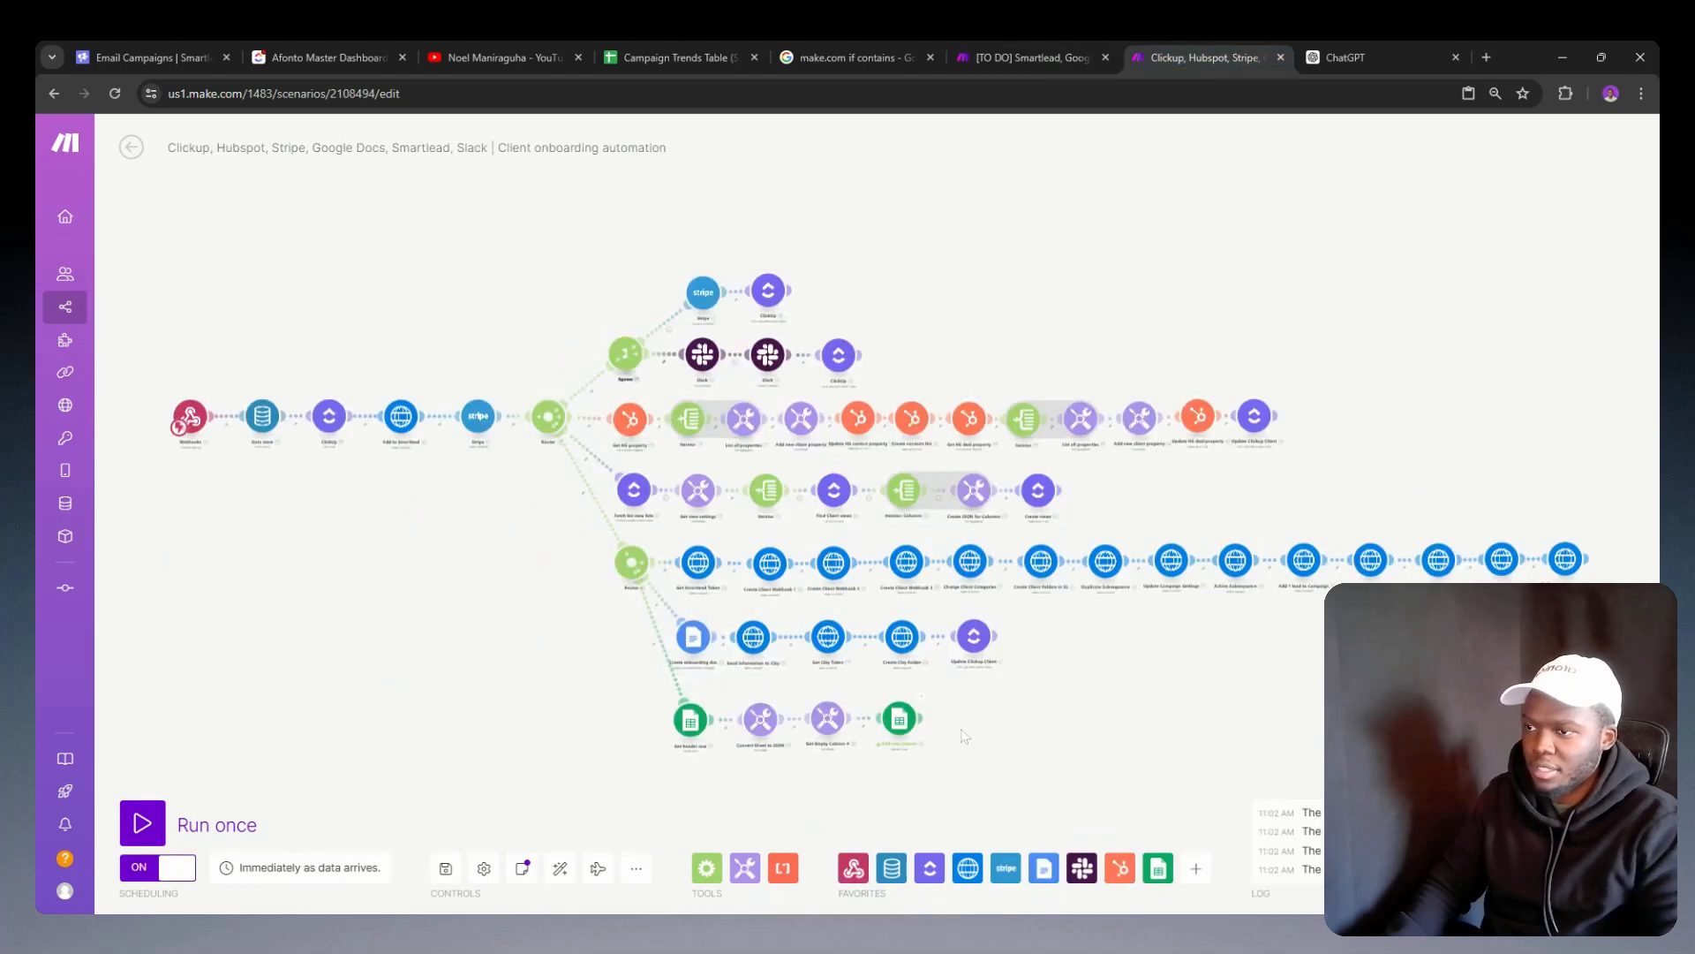
scroll(852, 634, up, 5)
click(799, 601)
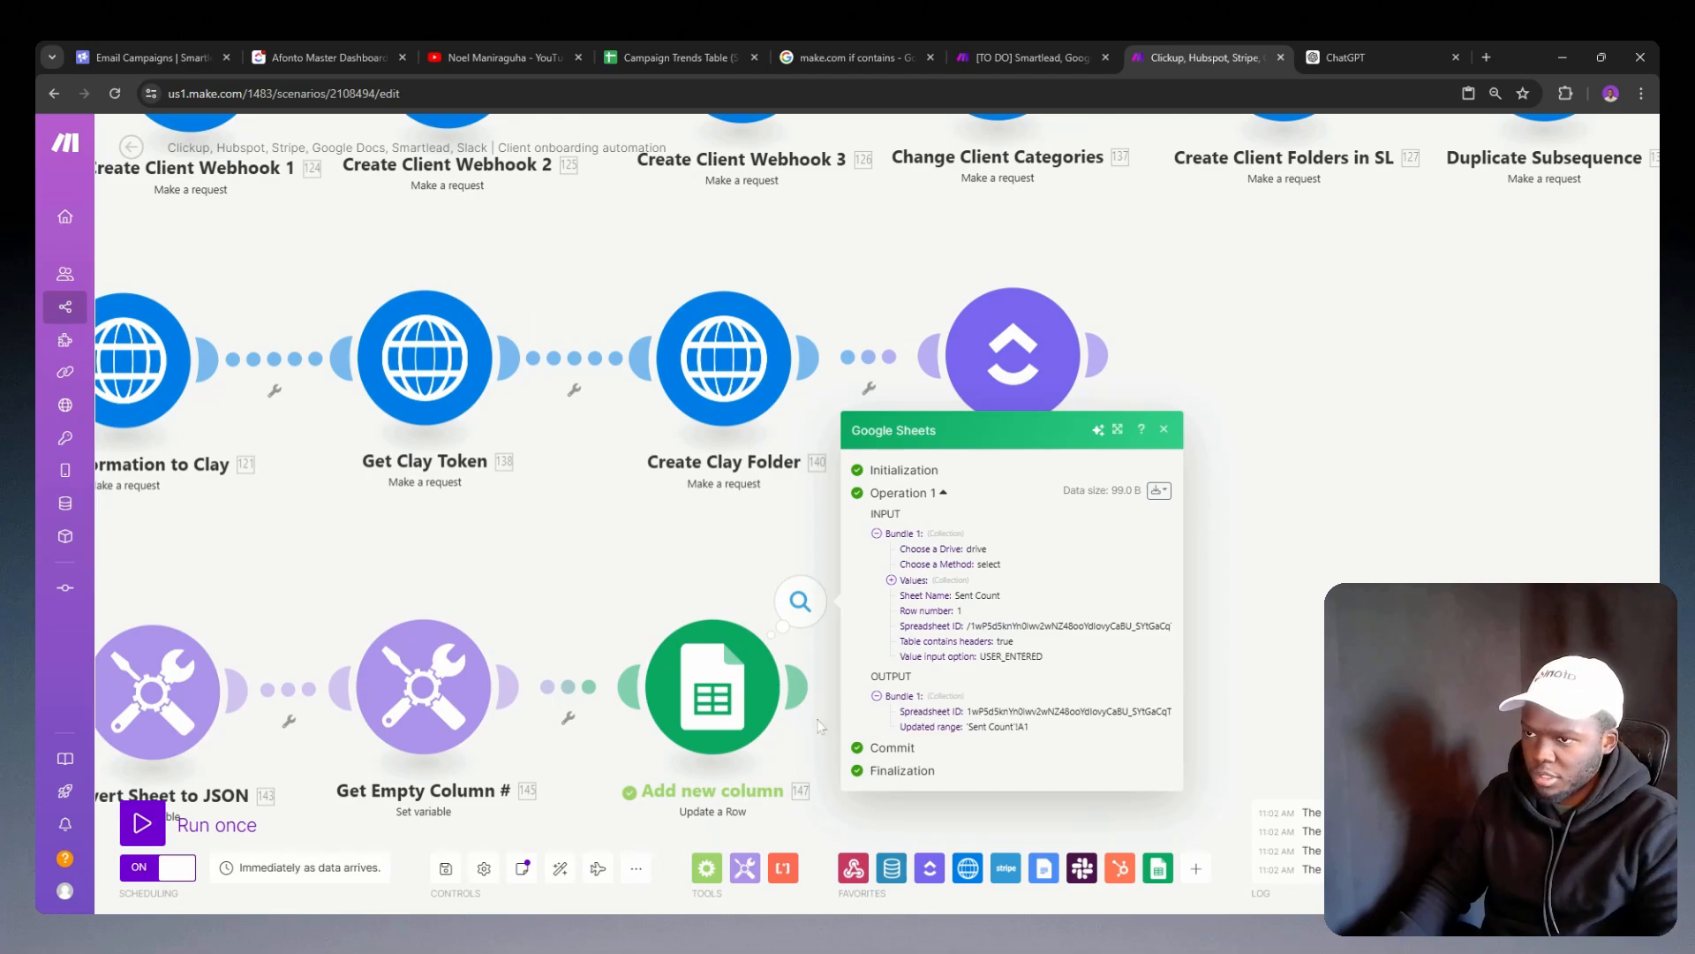
click(890, 580)
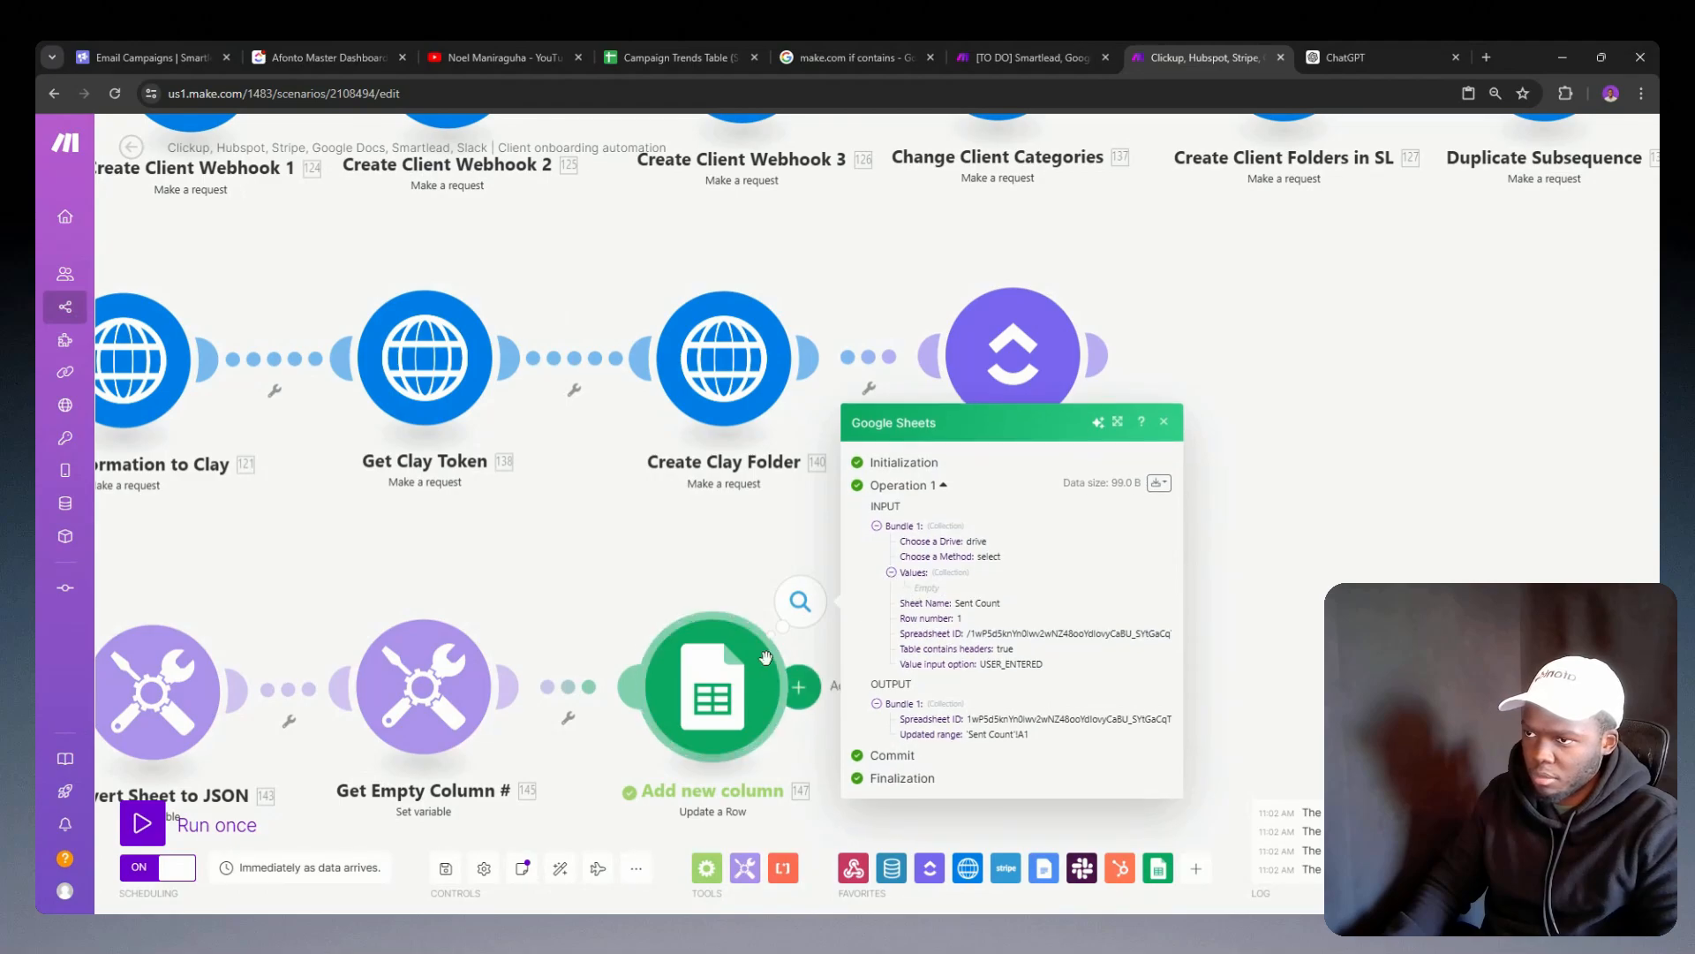
drag(760, 577, 903, 511)
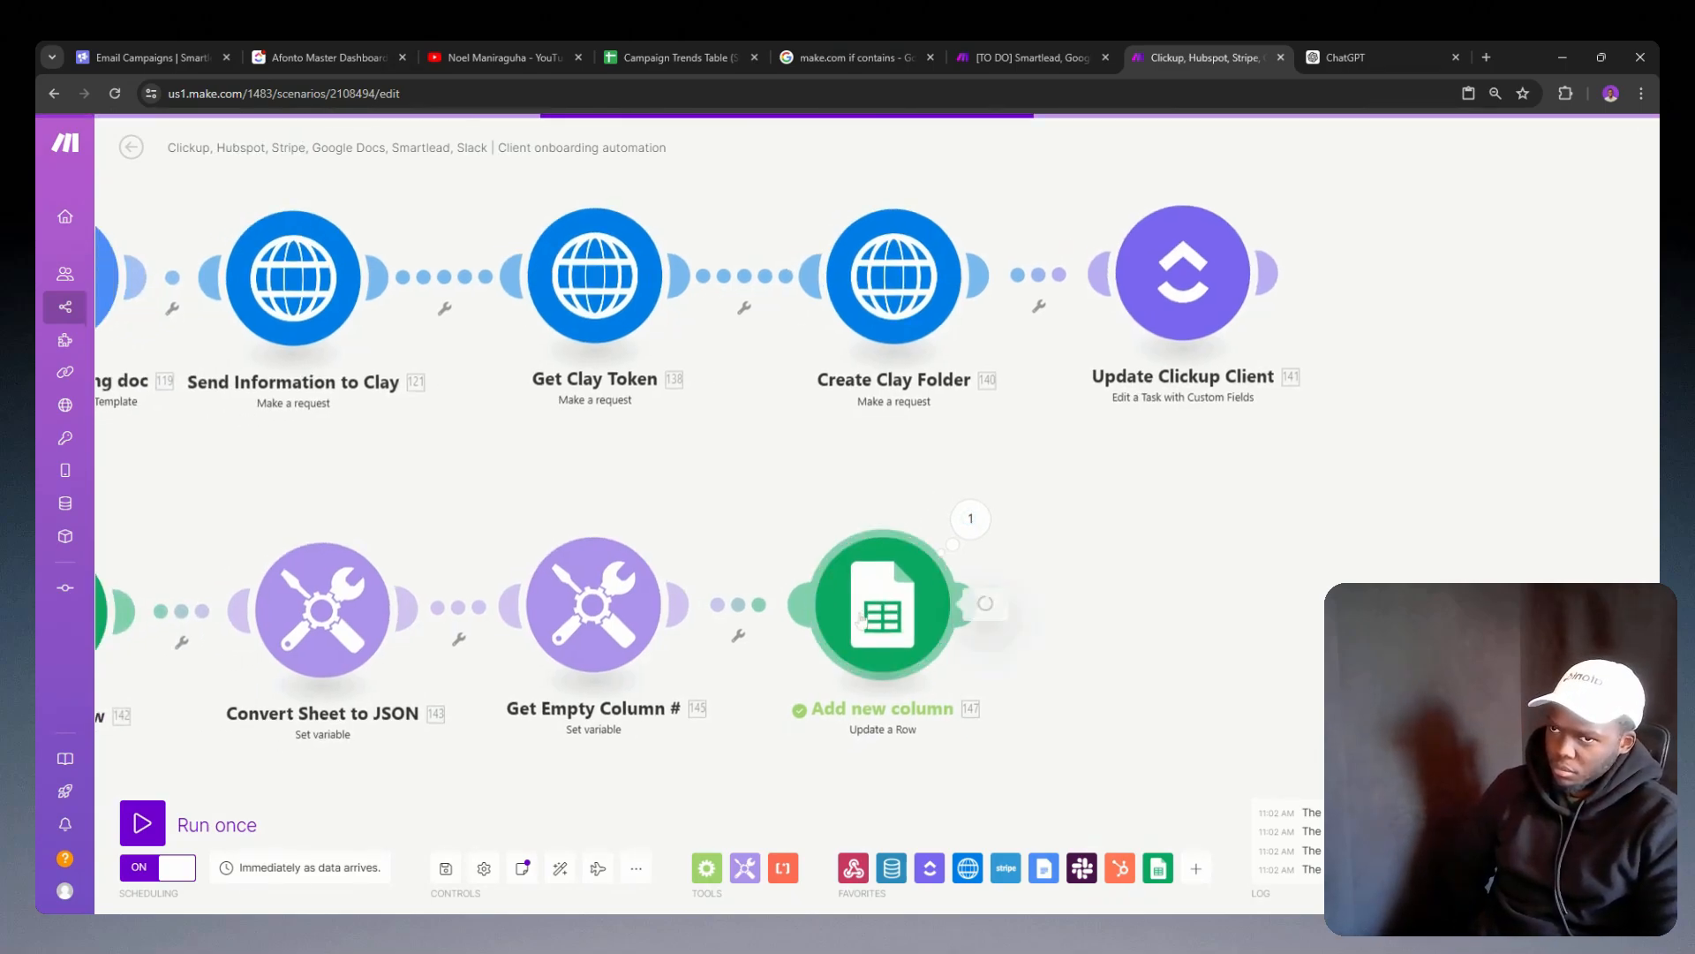
Step: Compare the Add new column module's row number and if formulas with the header row of the Sent Count sheet
click(861, 621)
click(671, 39)
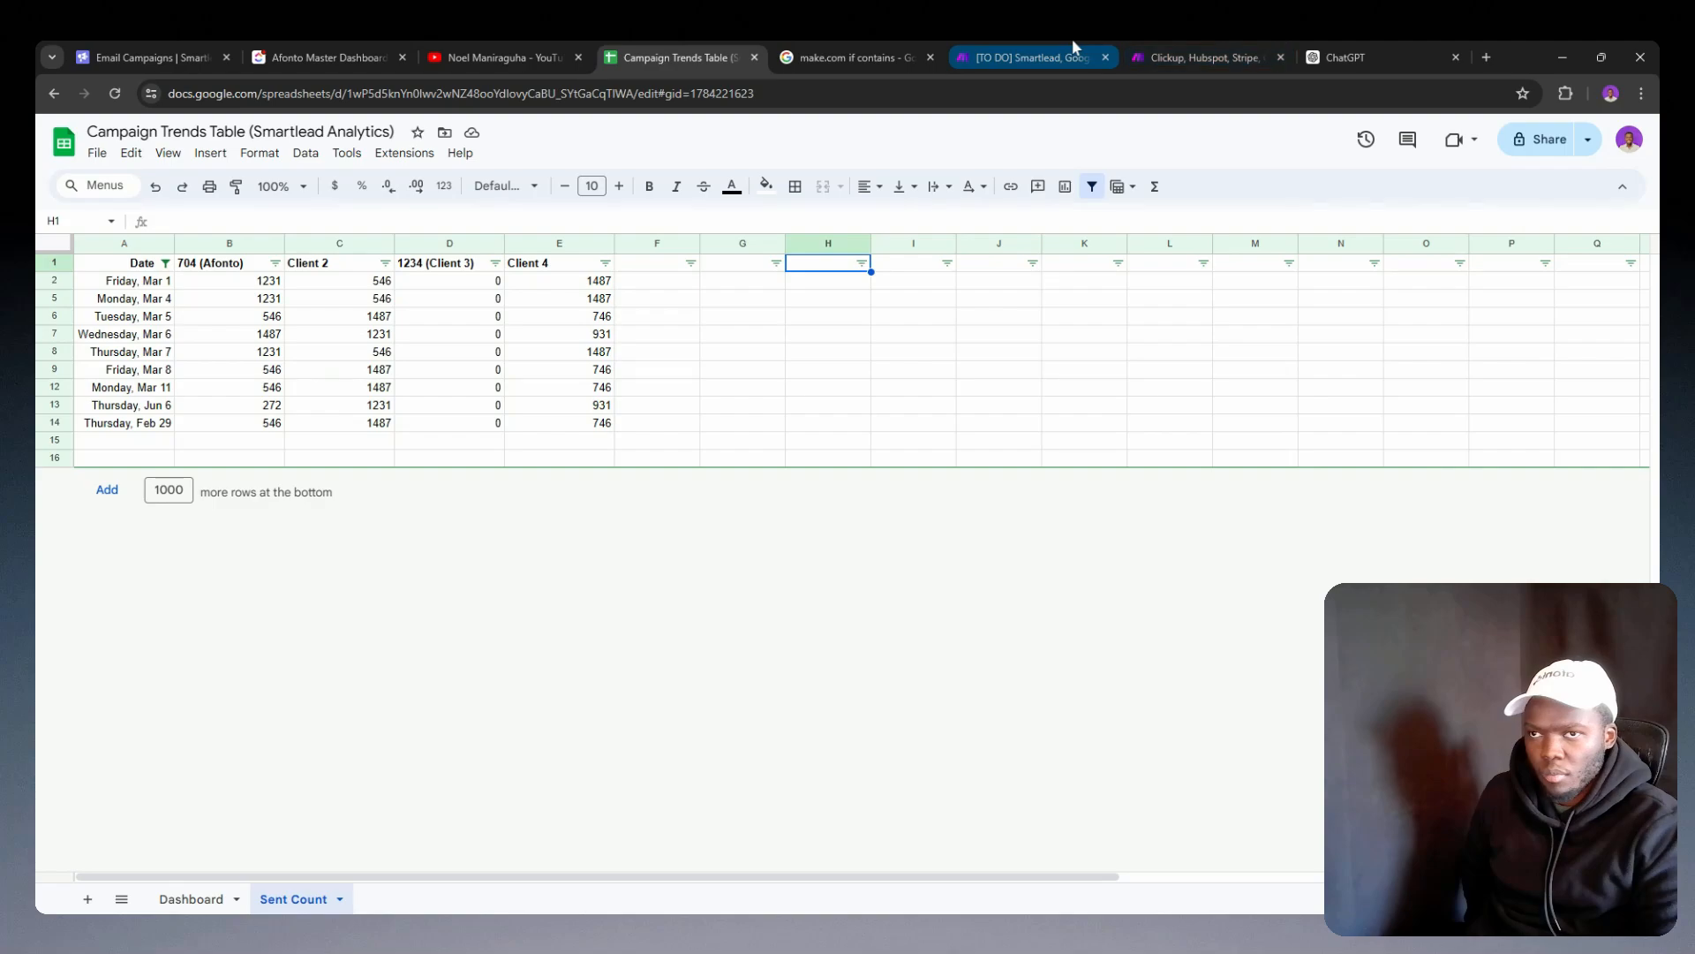
click(1206, 48)
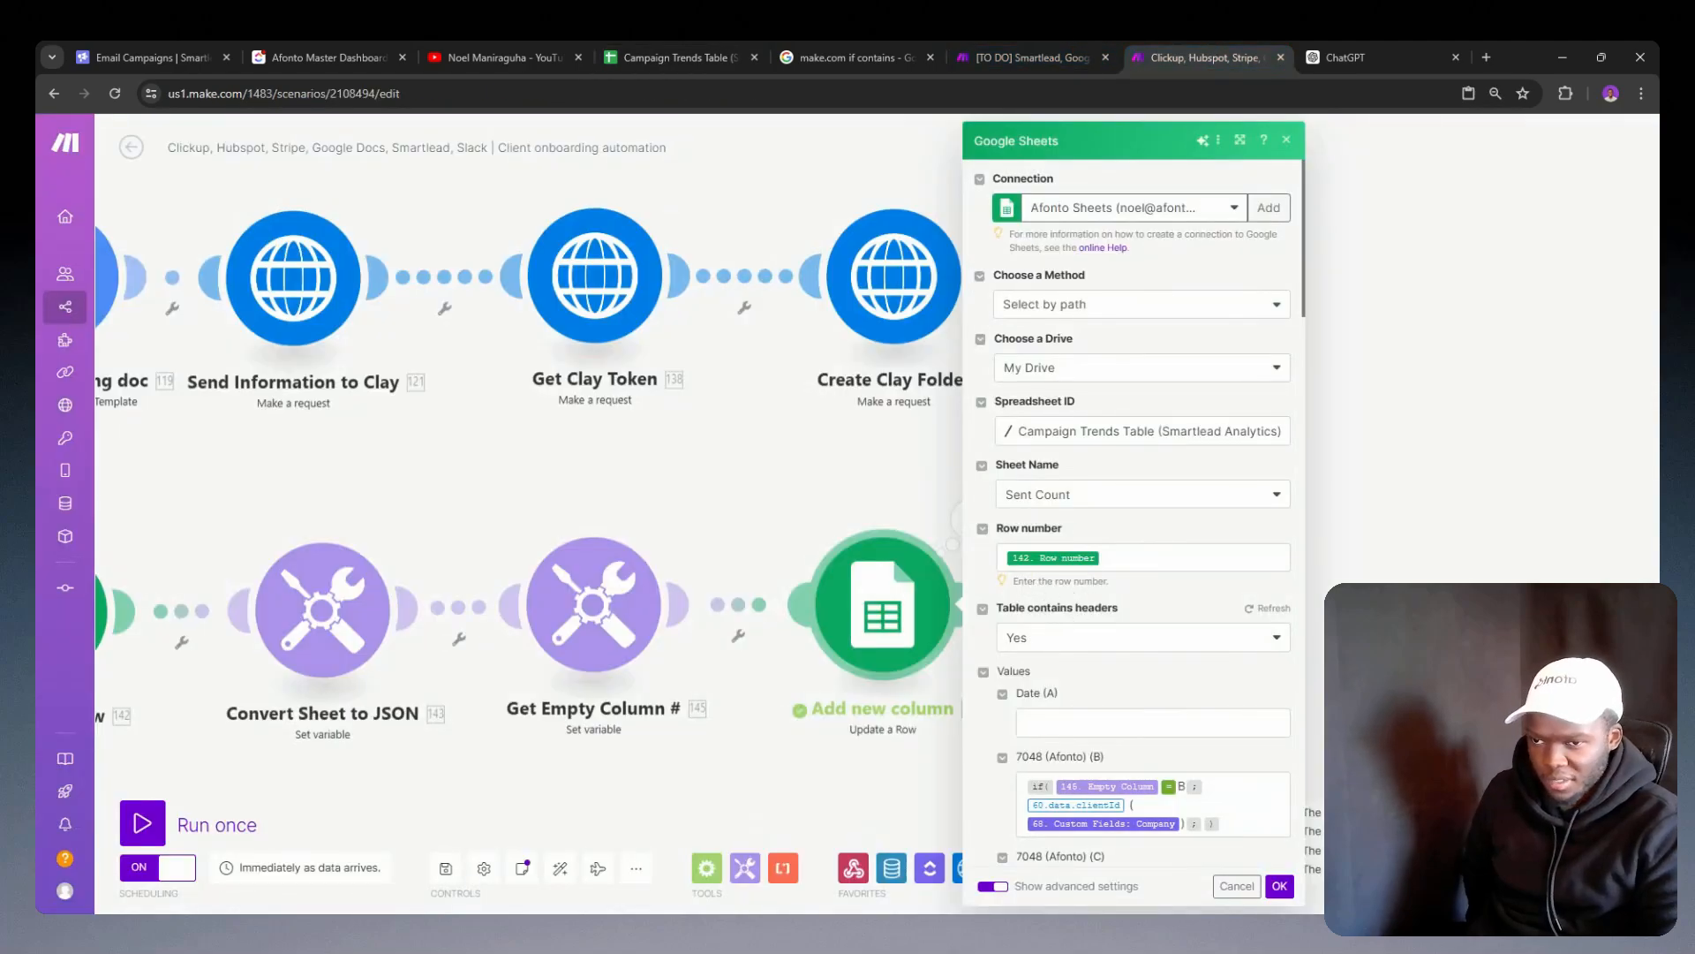
scroll(1072, 627, down, 3)
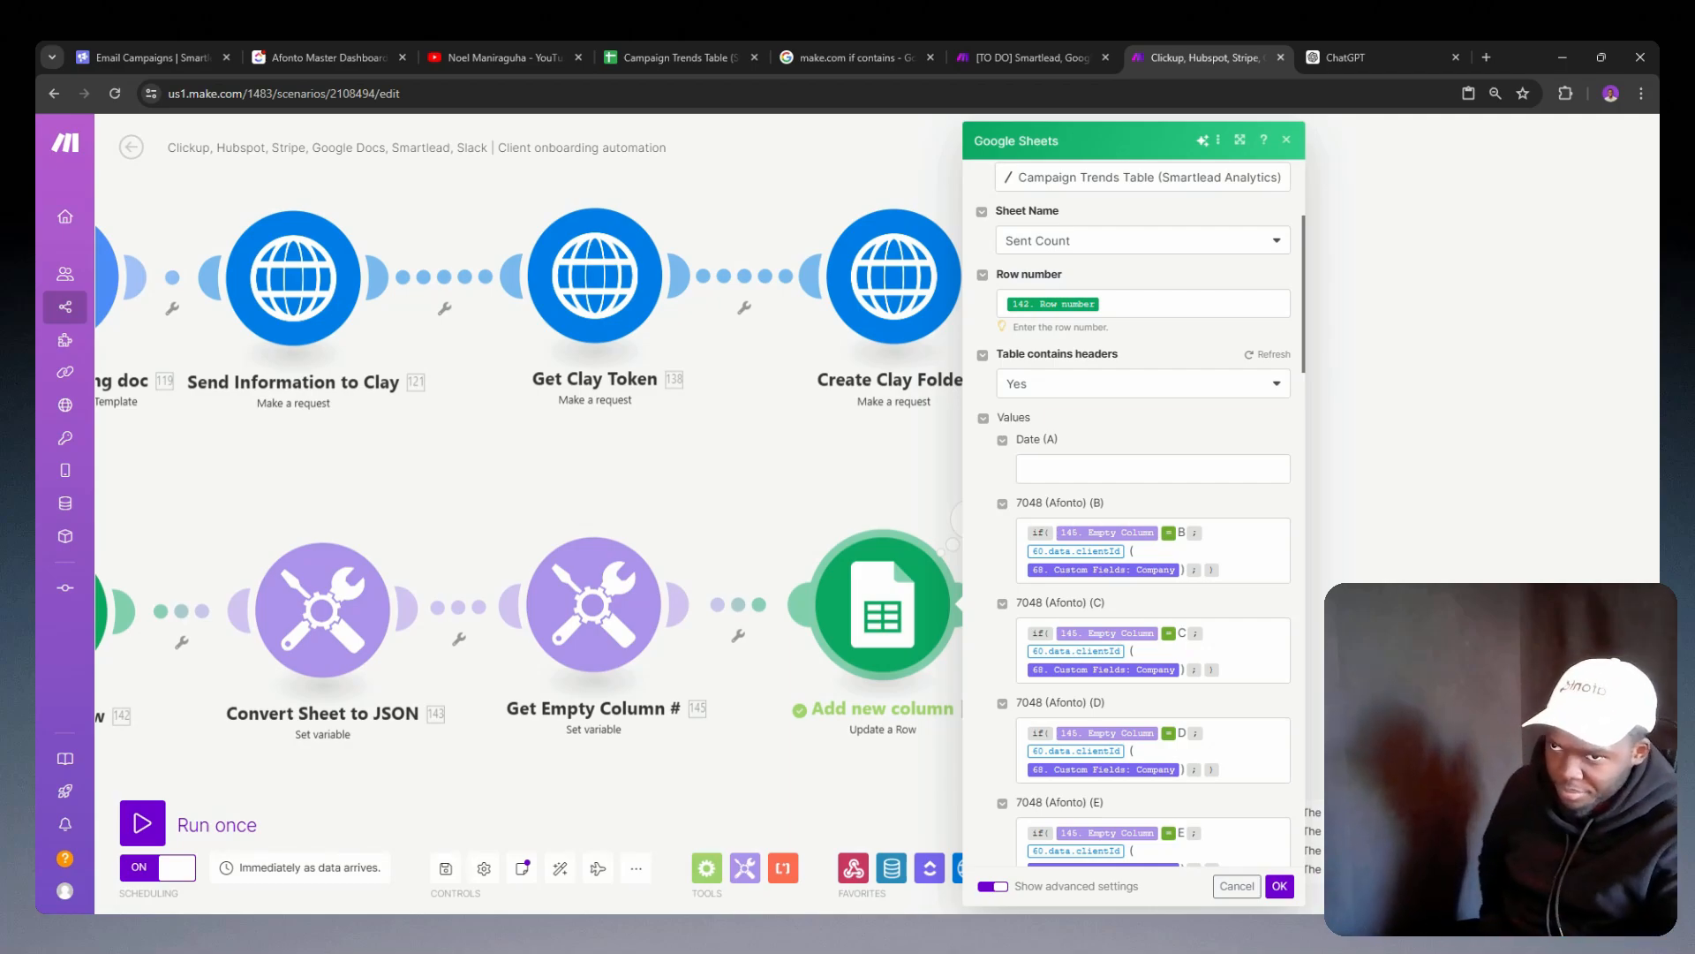
click(750, 511)
Step: Recheck the Values collection in the input bundle of the Add new column module's last run
click(971, 519)
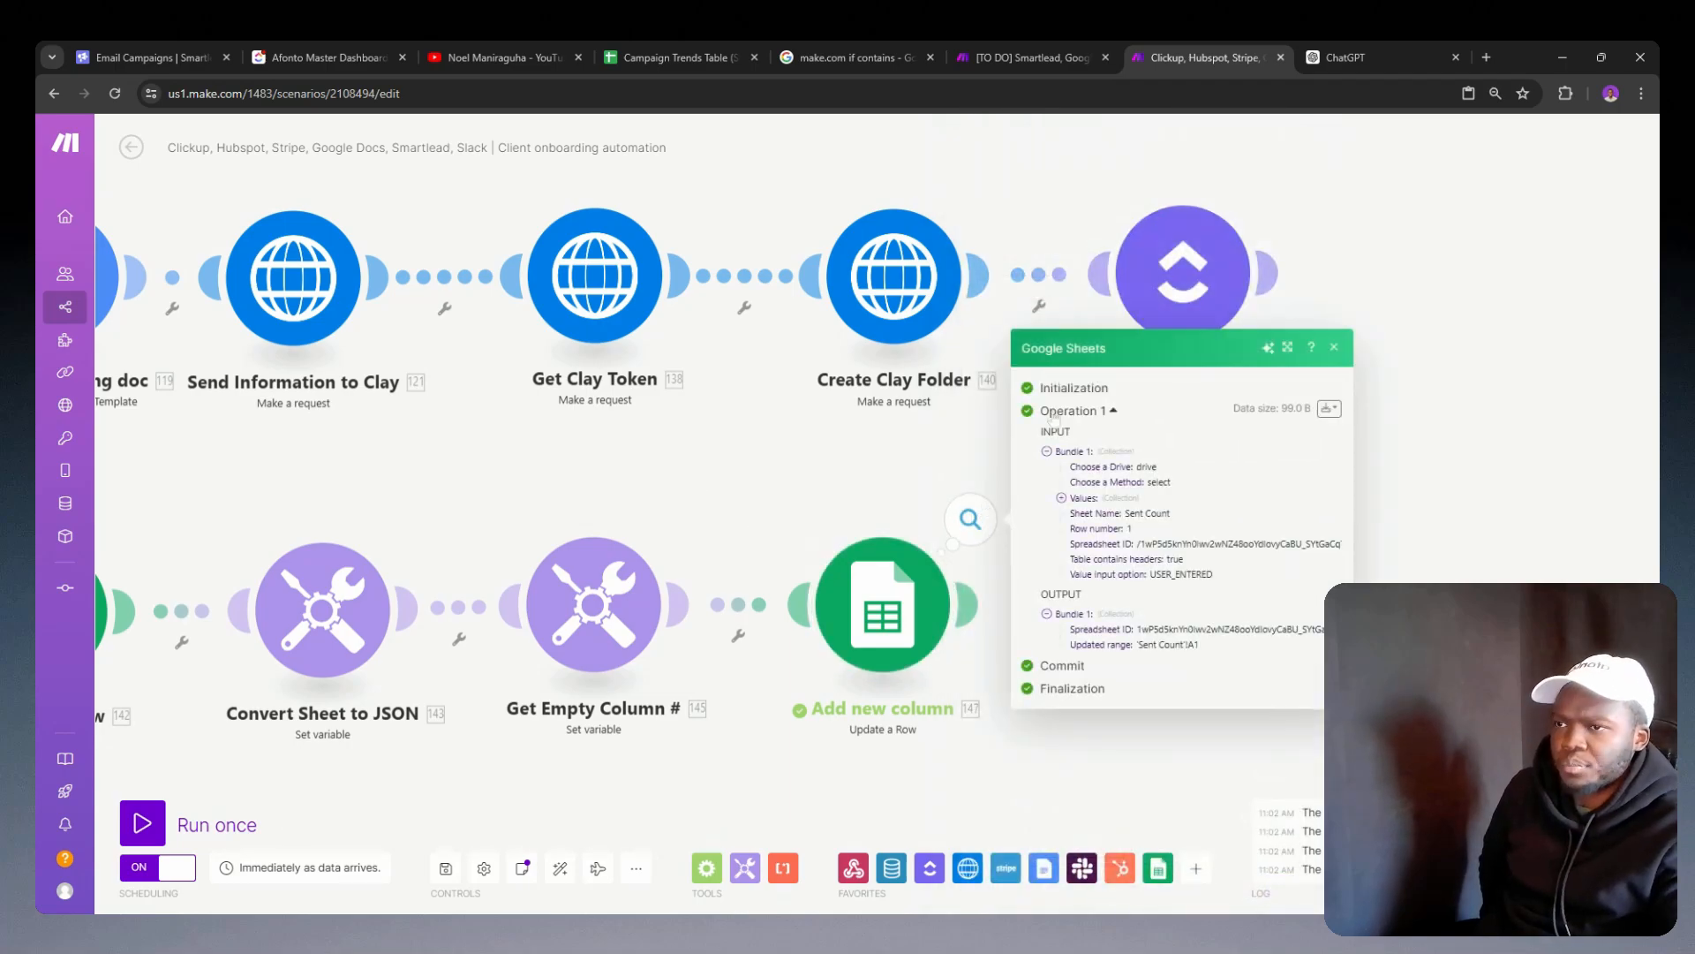
triple_click(1068, 501)
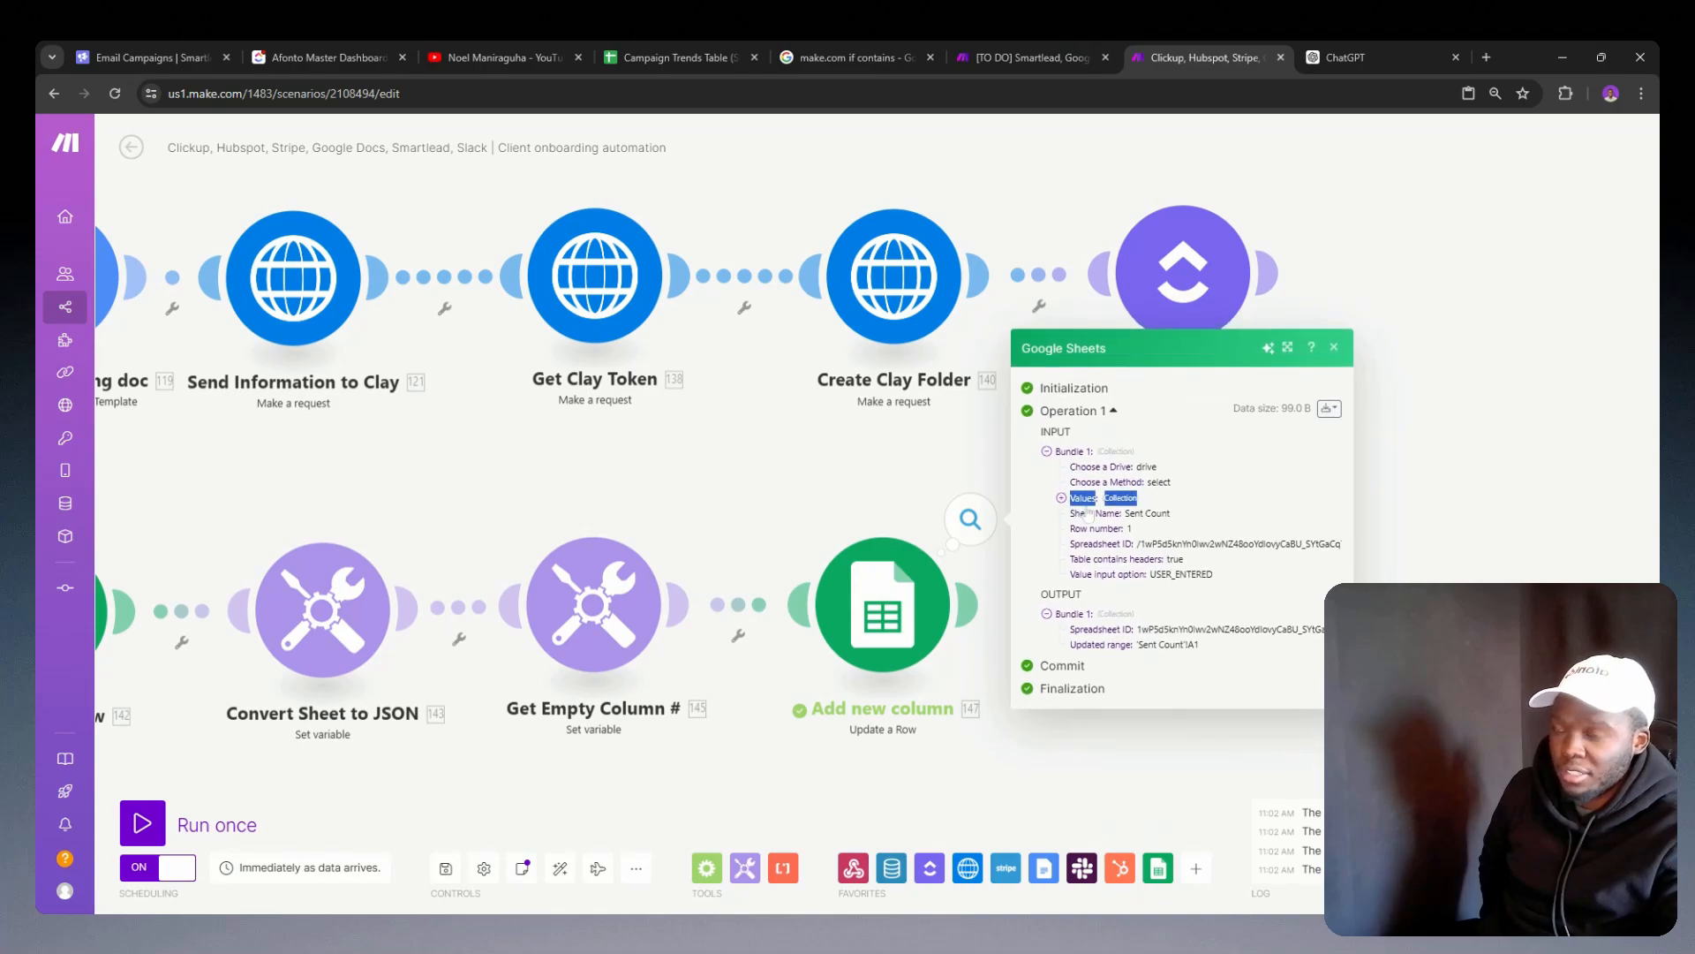
click(1077, 502)
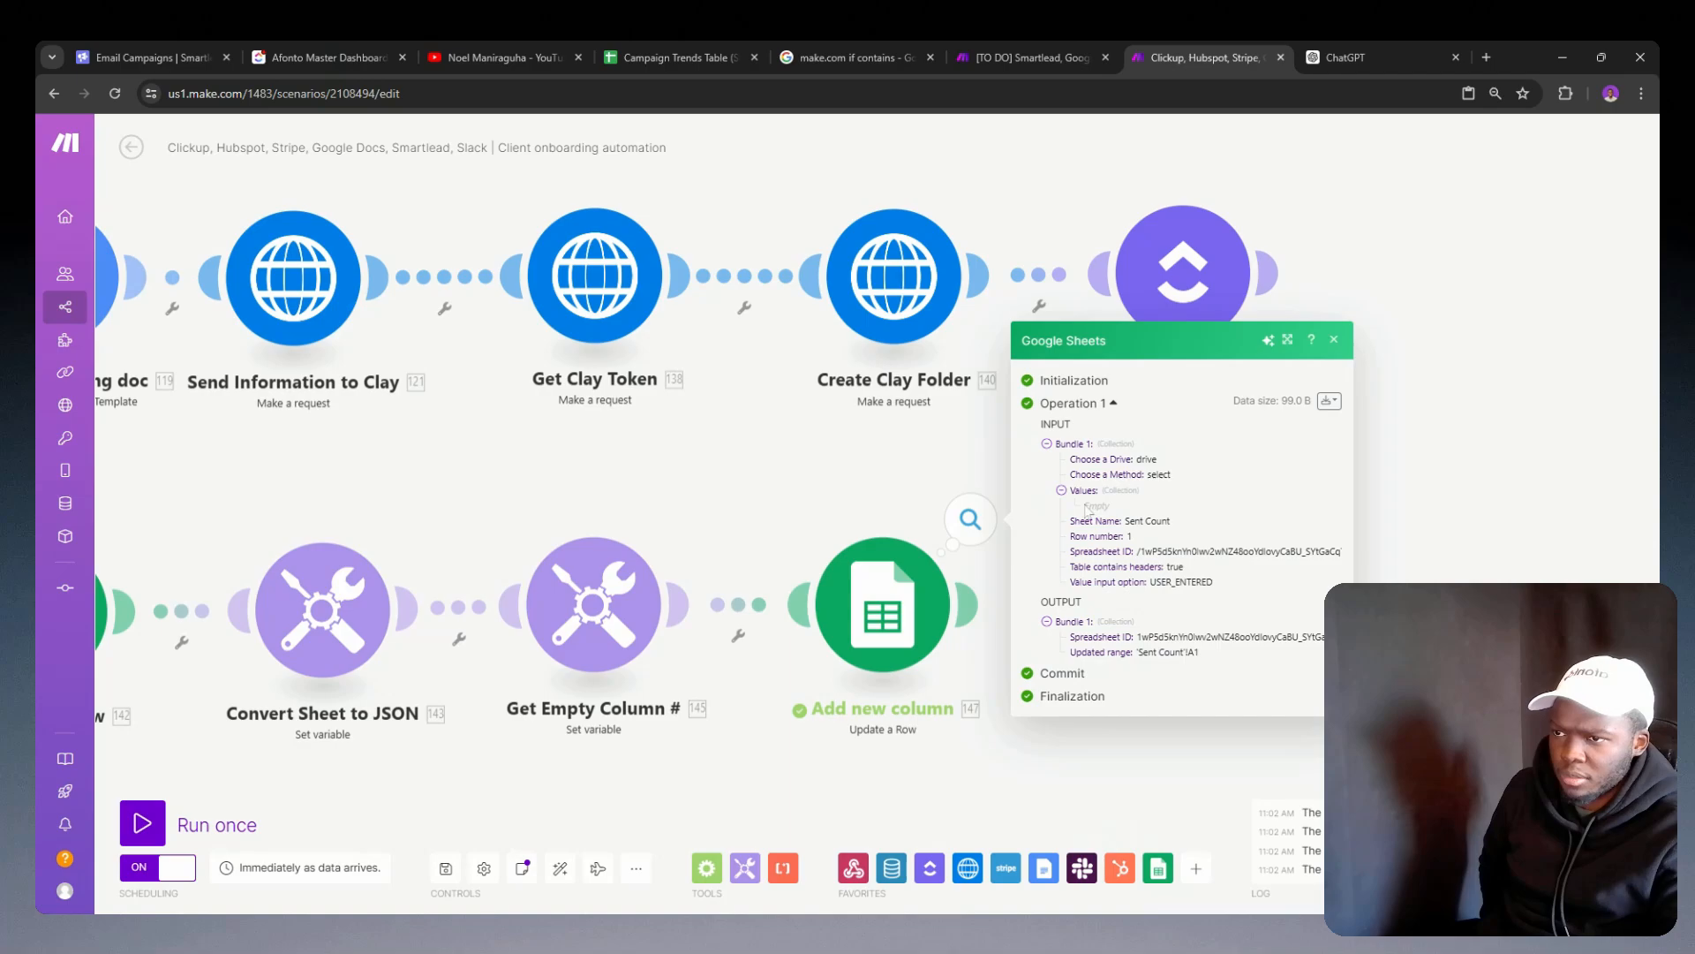
Step: Start another run of only Add new column, entering a different test client ID and Test as company
right_click(899, 616)
click(955, 648)
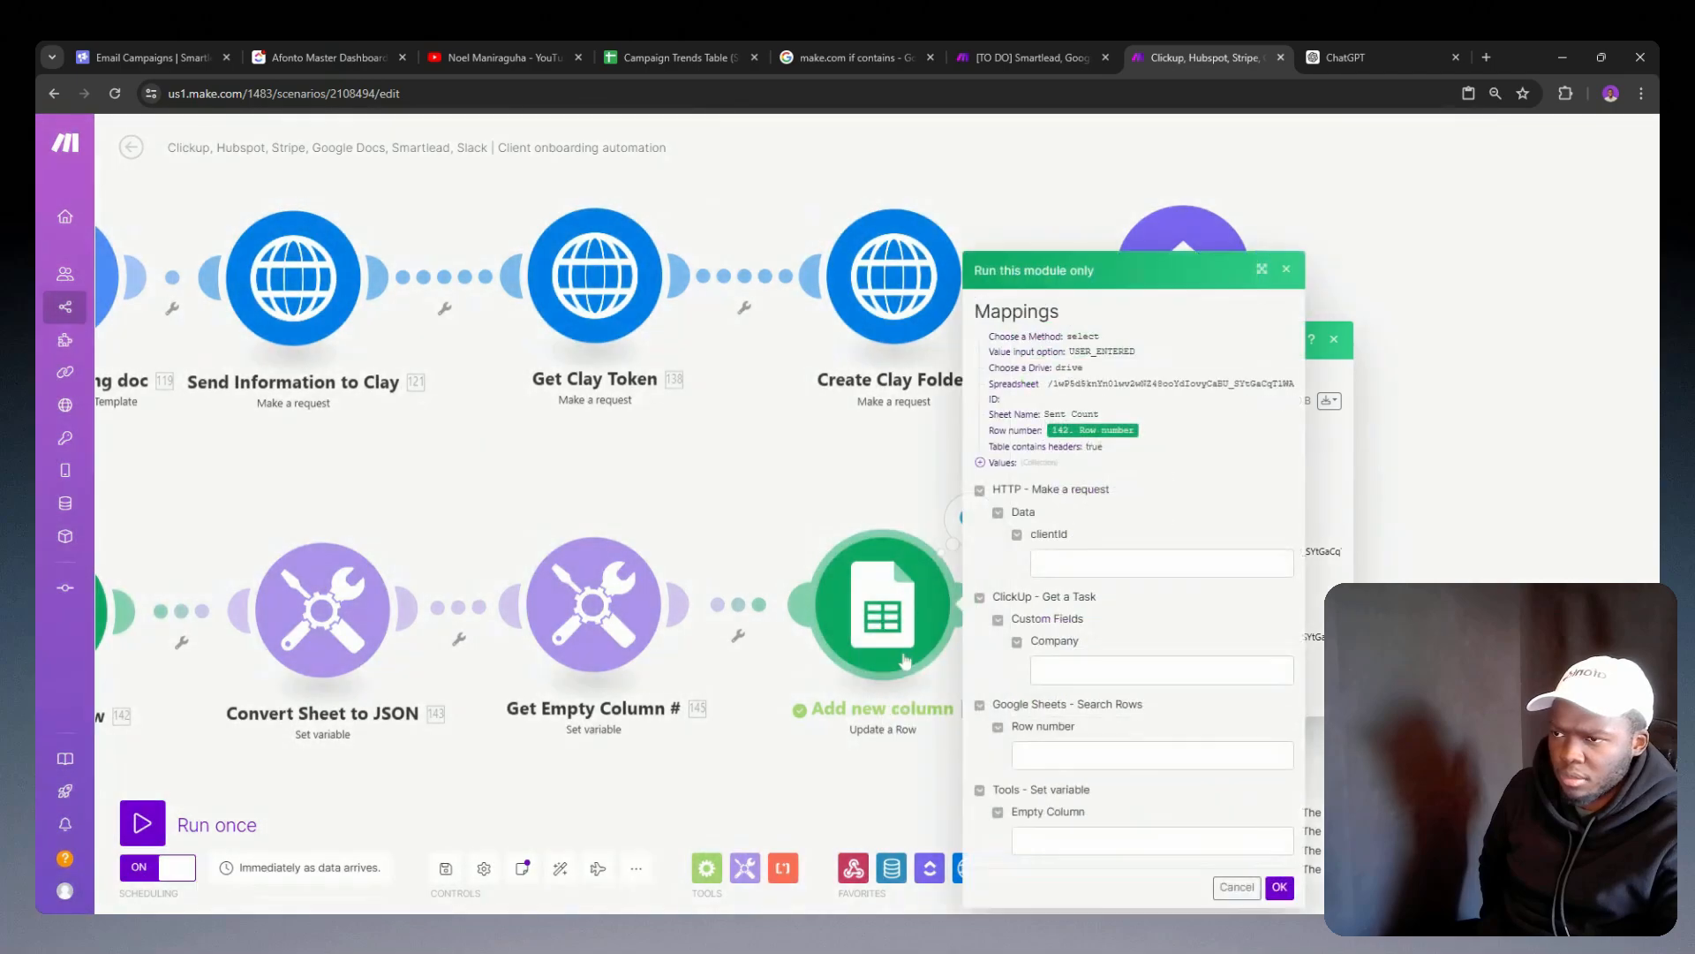
click(1063, 556)
text(11206)
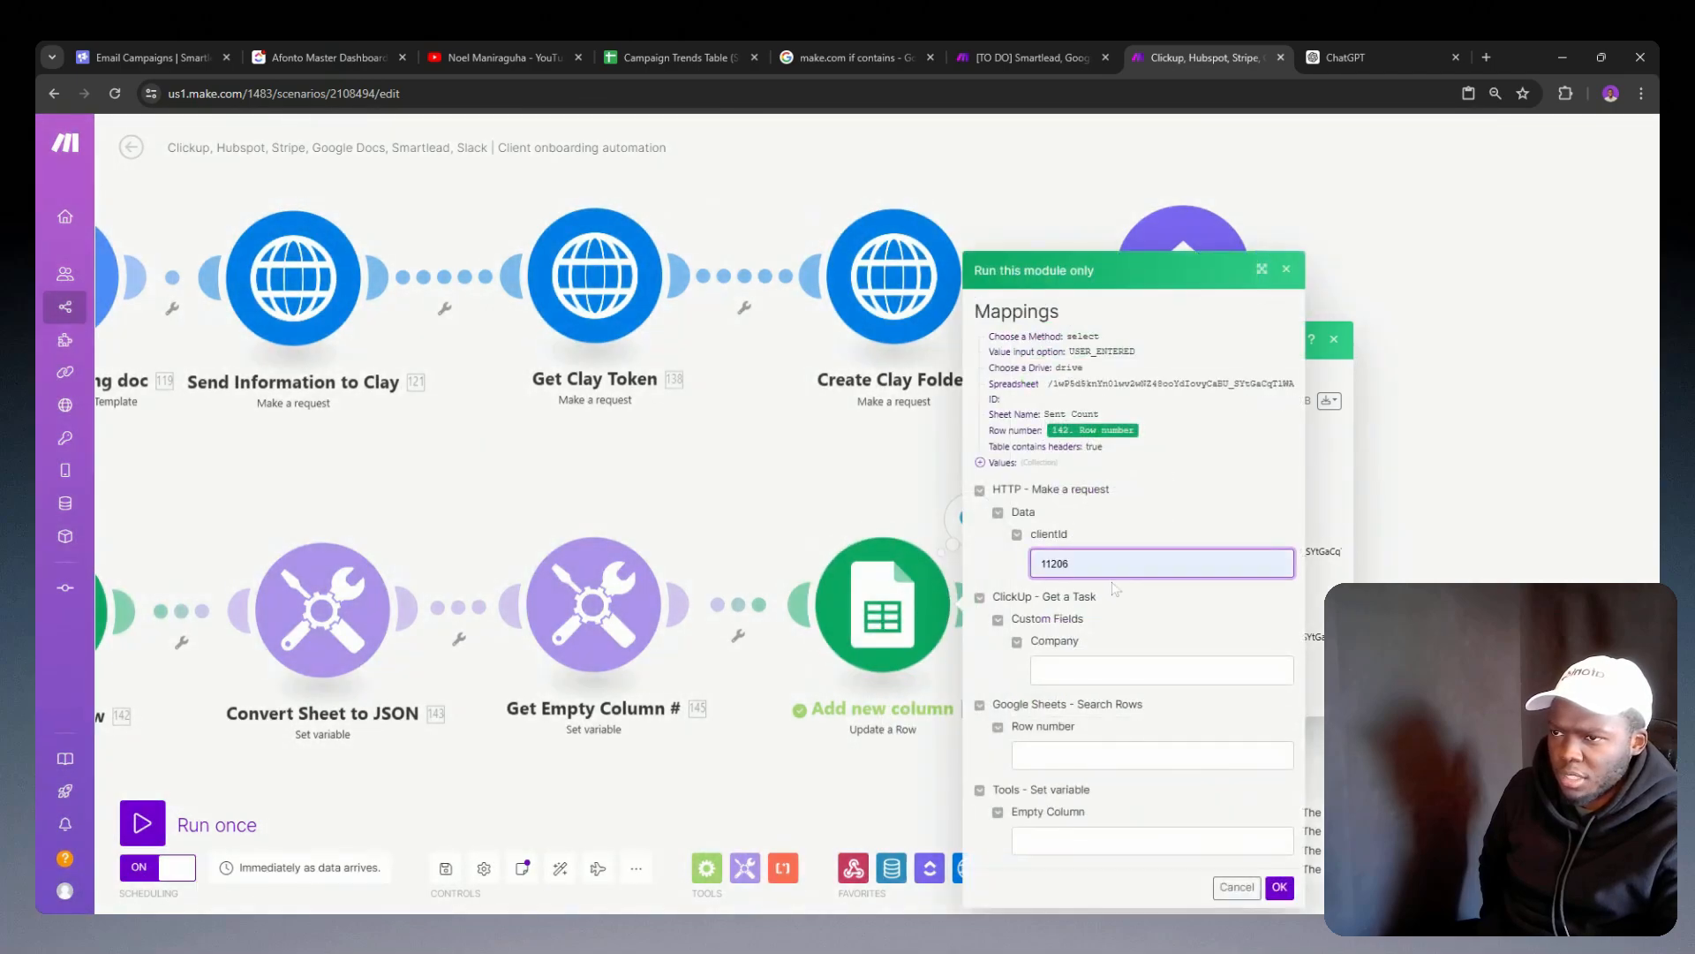
key(BackSpace)
key(BackSpace)
key(BackSpace)
key(BackSpace)
text(7888)
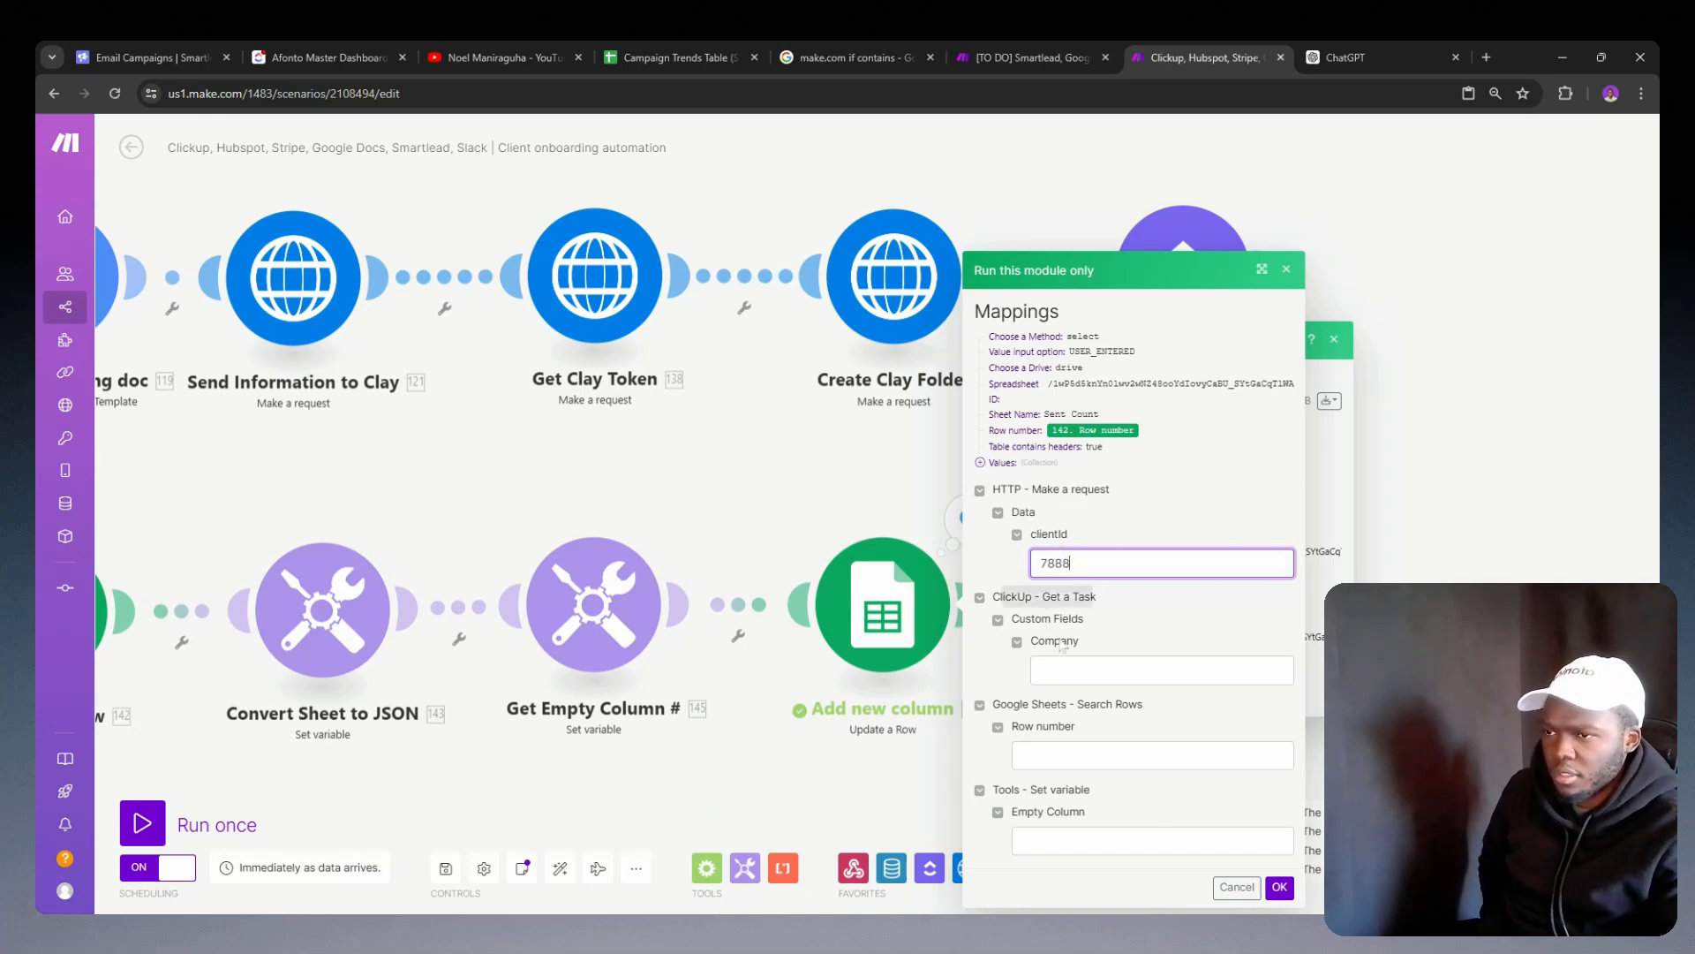
click(1114, 671)
text(Blue Signal)
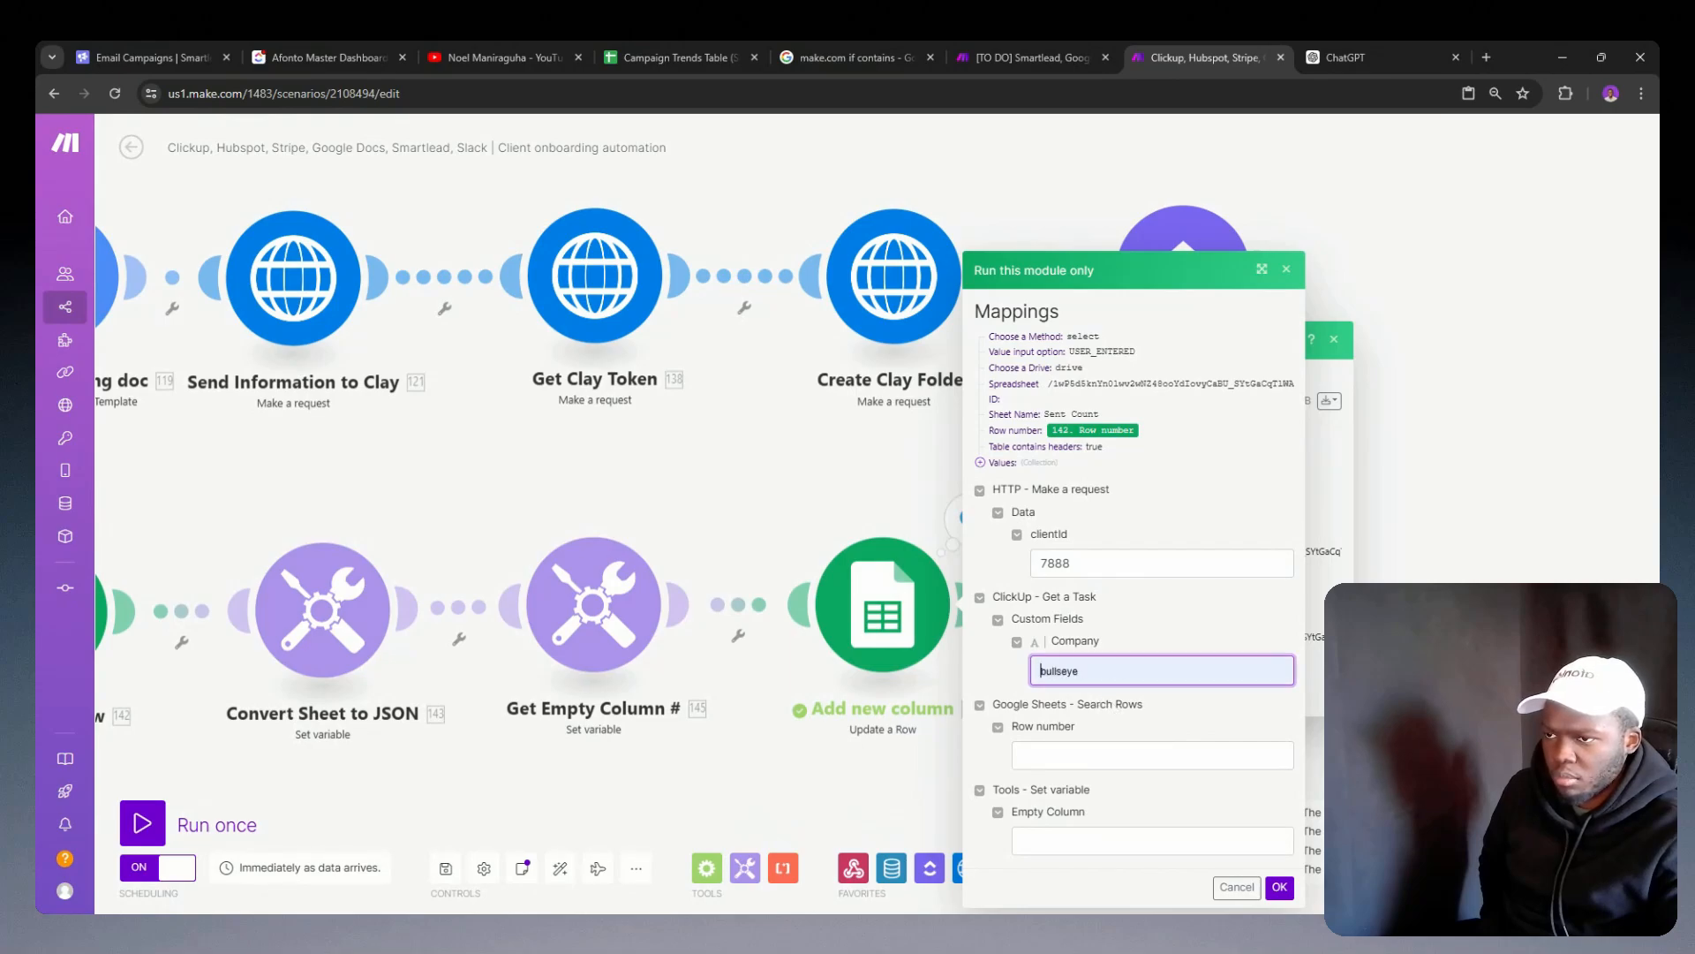
click(1106, 759)
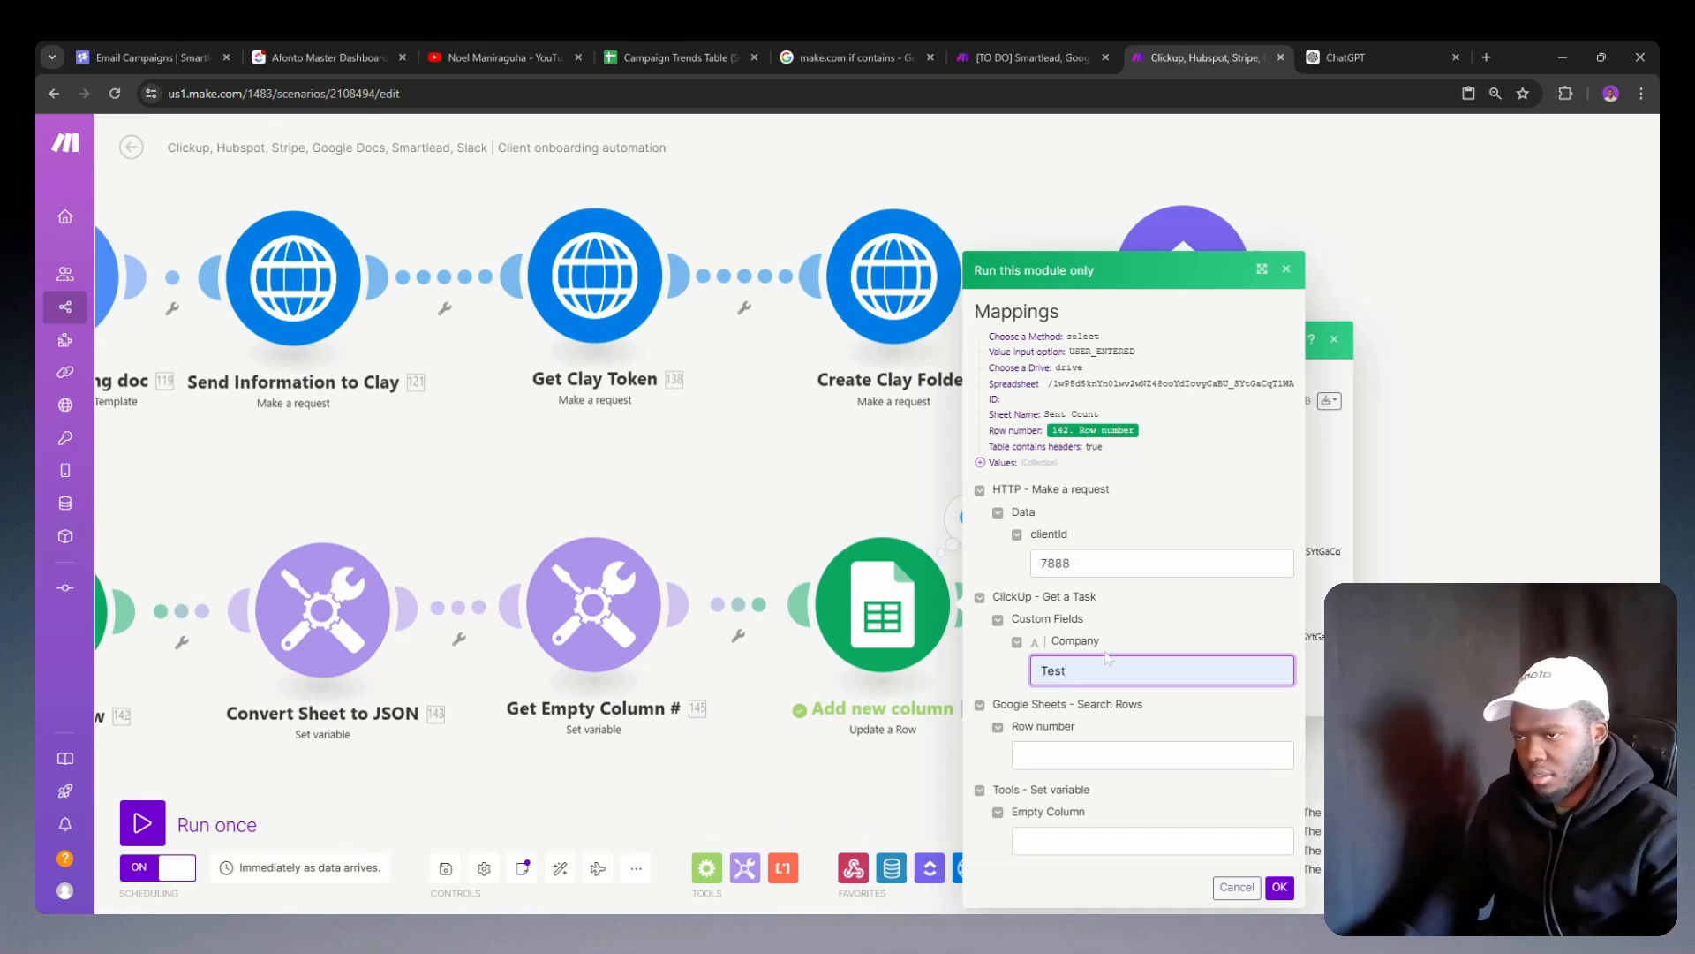
Step: Set row number 1 and empty column H for the test, run the module and dismiss the message
click(1103, 755)
text(1)
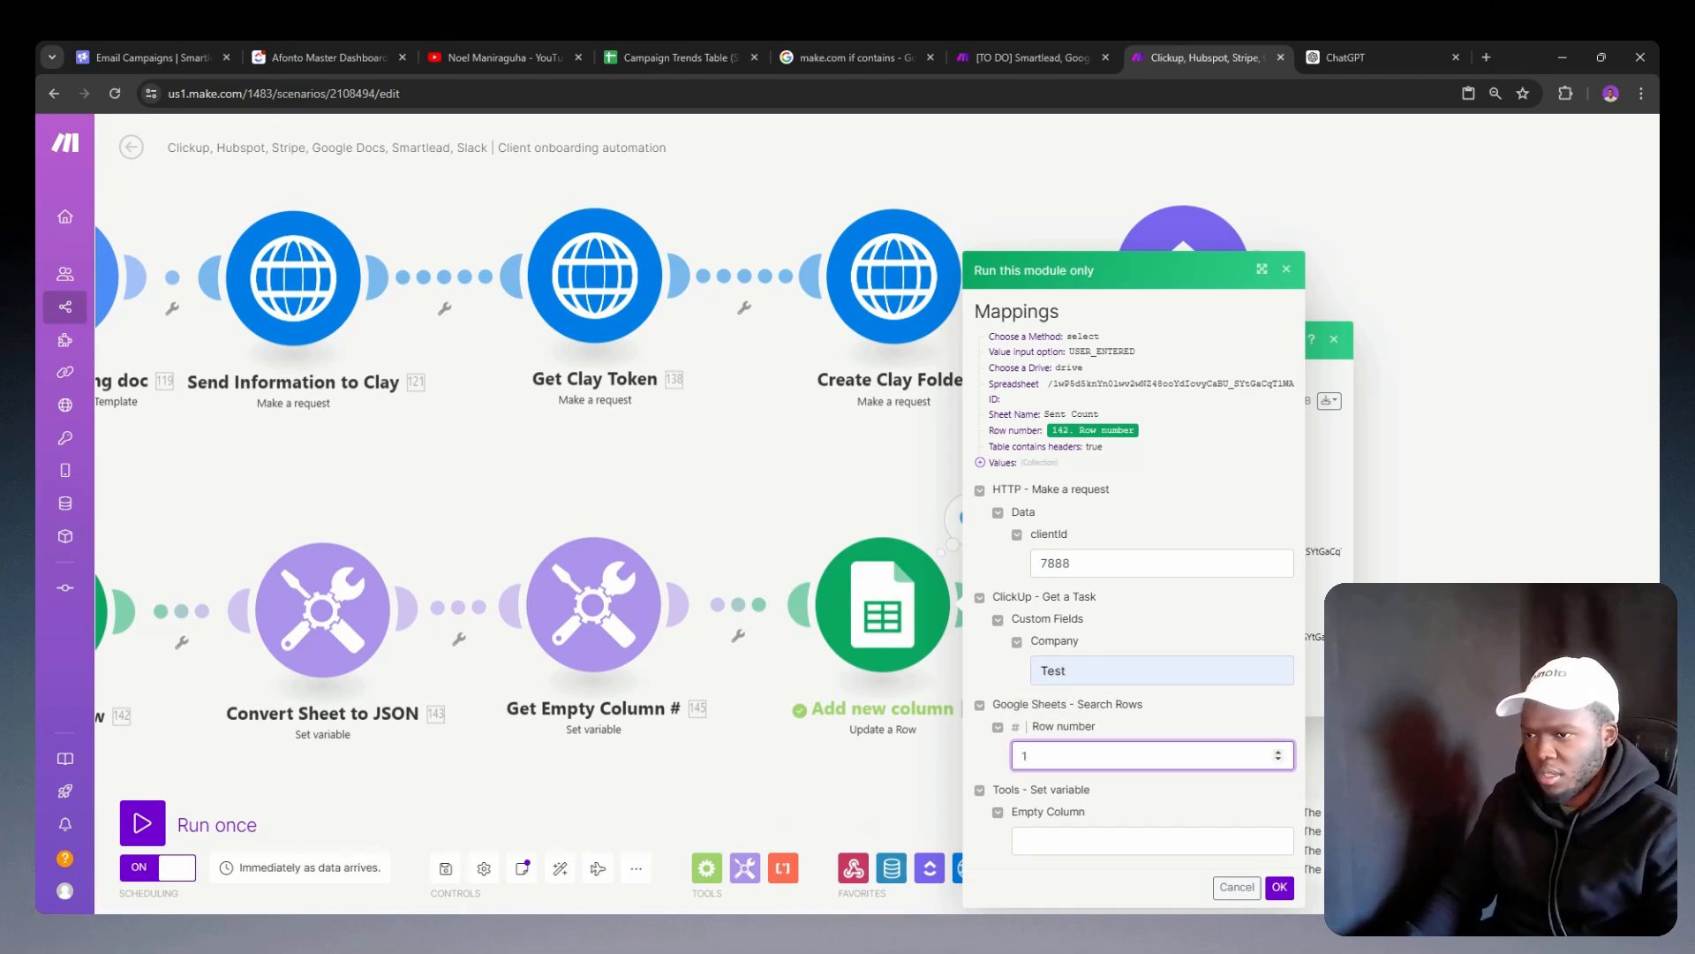
click(1095, 840)
text(H)
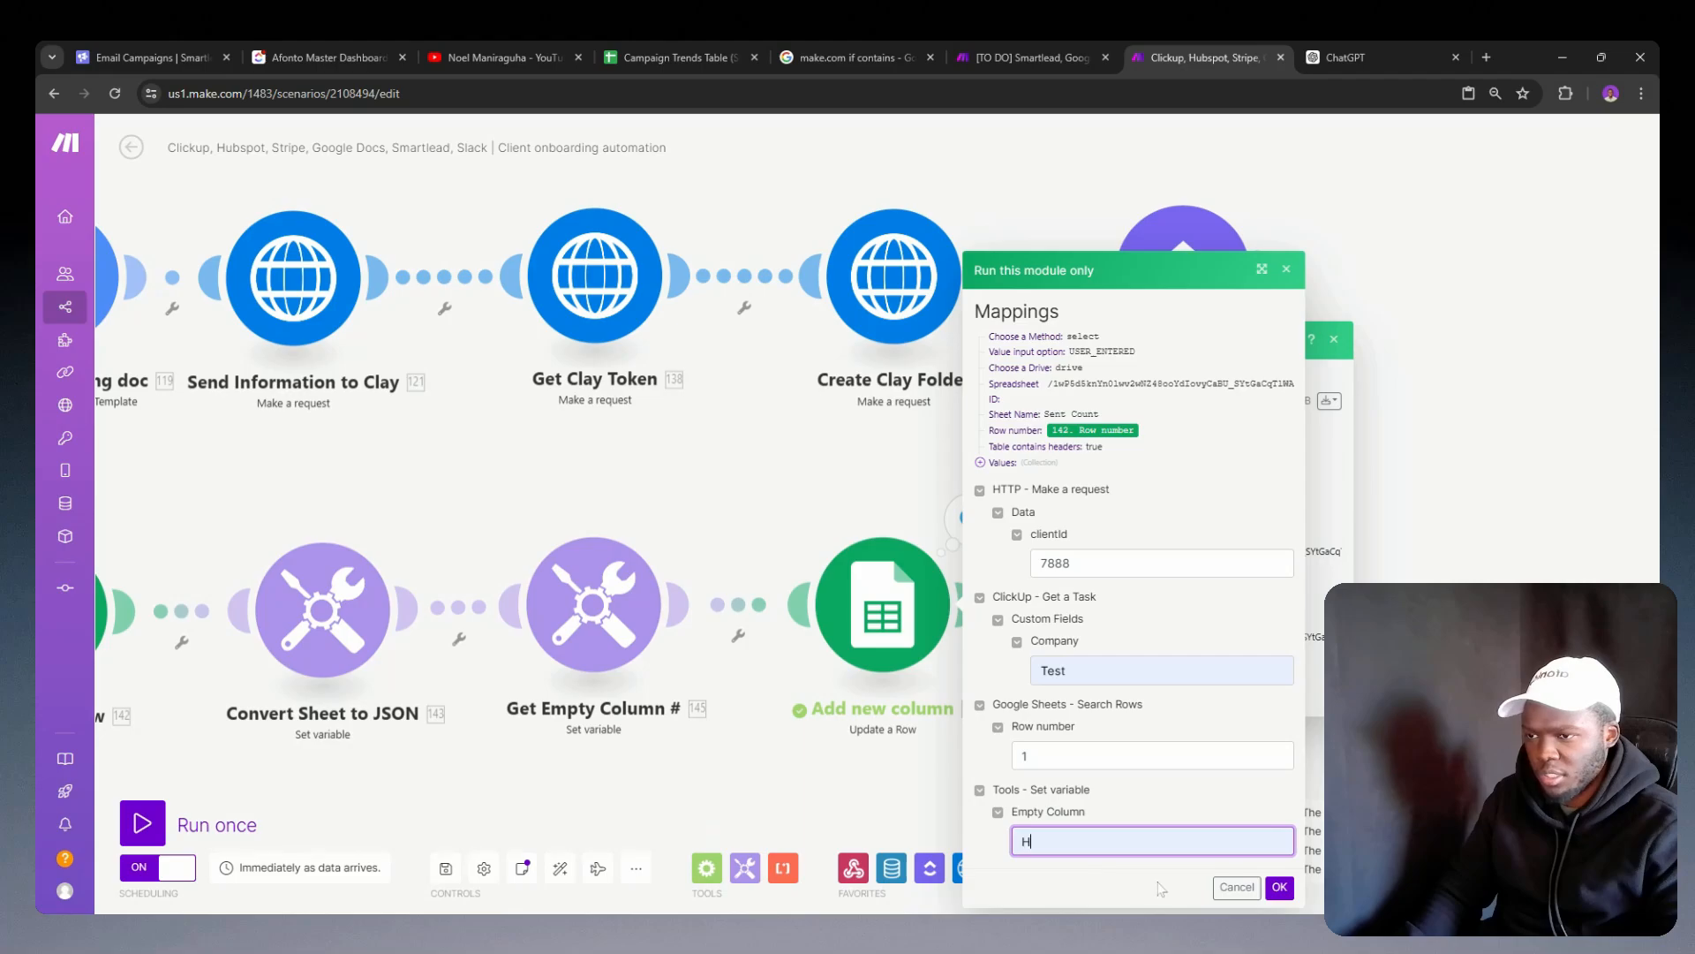
click(1279, 886)
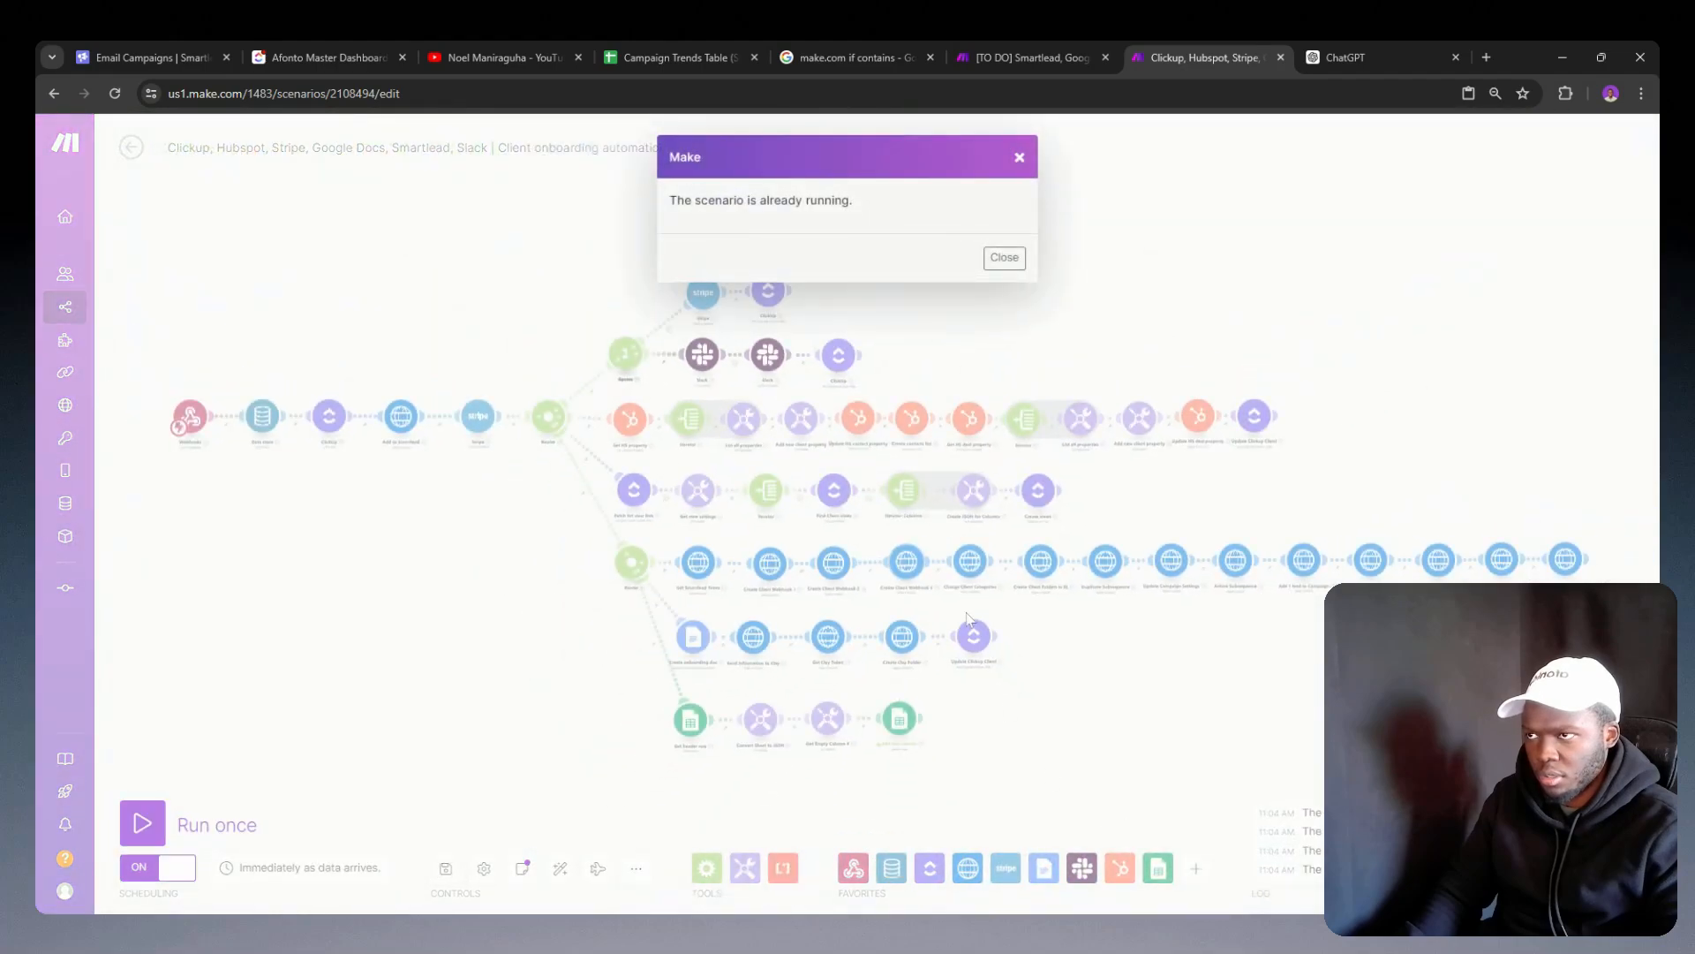
click(1020, 159)
scroll(965, 701, up, 5)
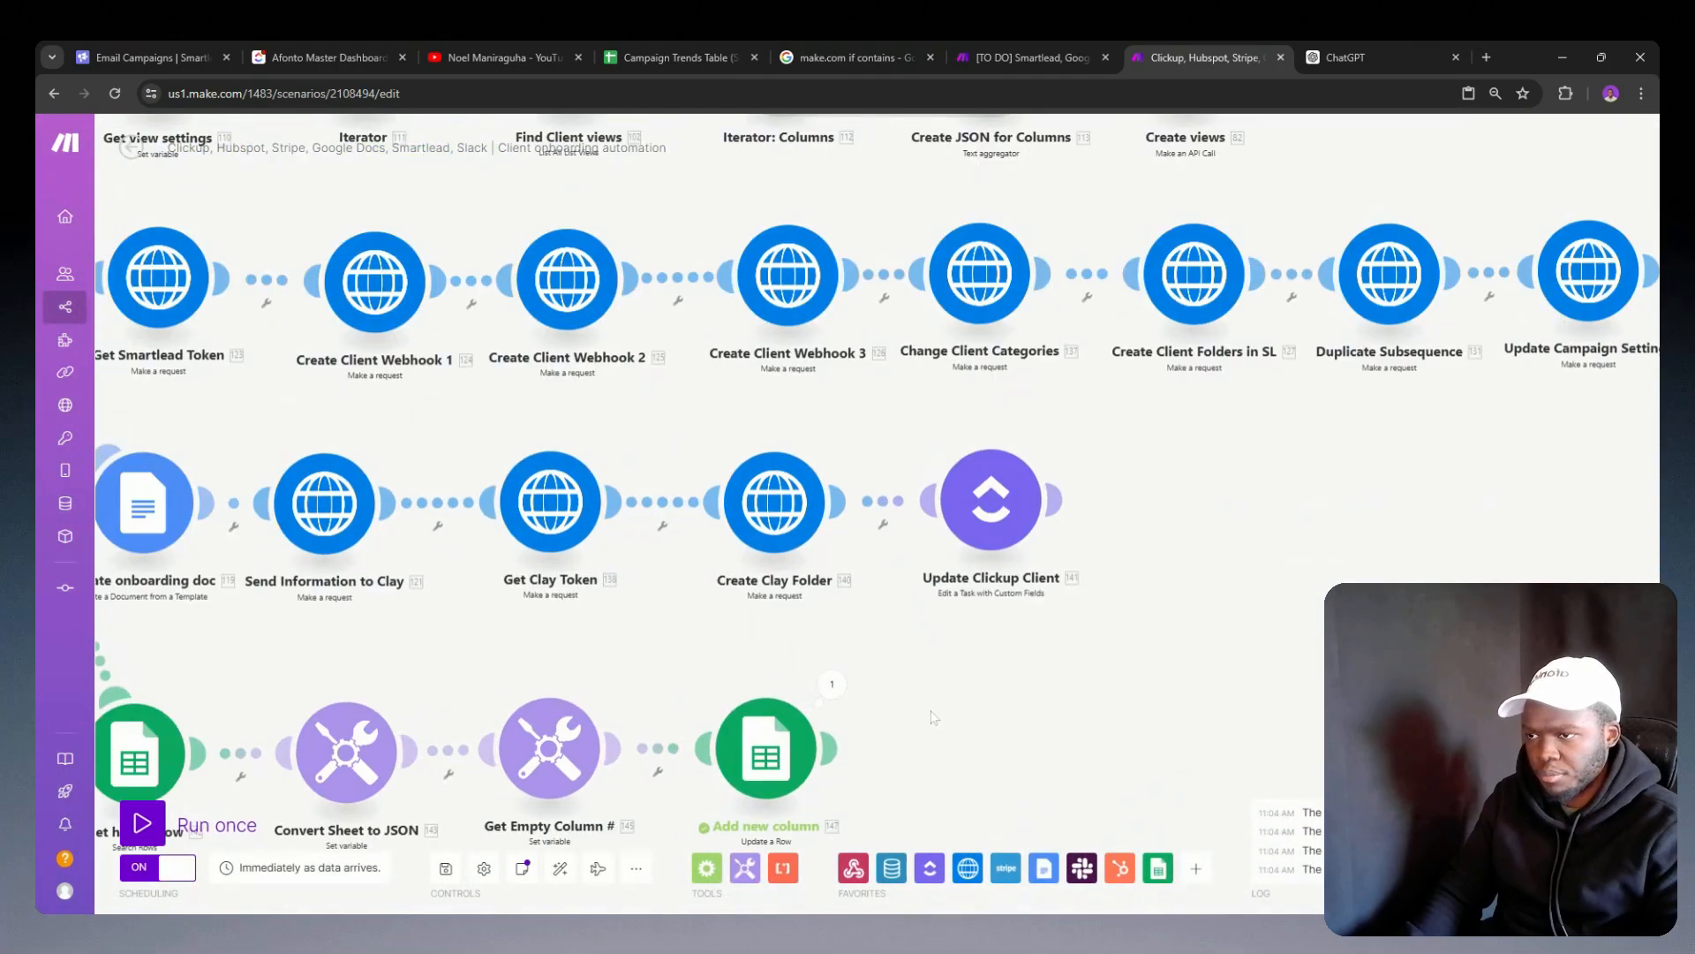
Step: Examine the Add new column module's last run output and the value mapped as its row number
click(830, 684)
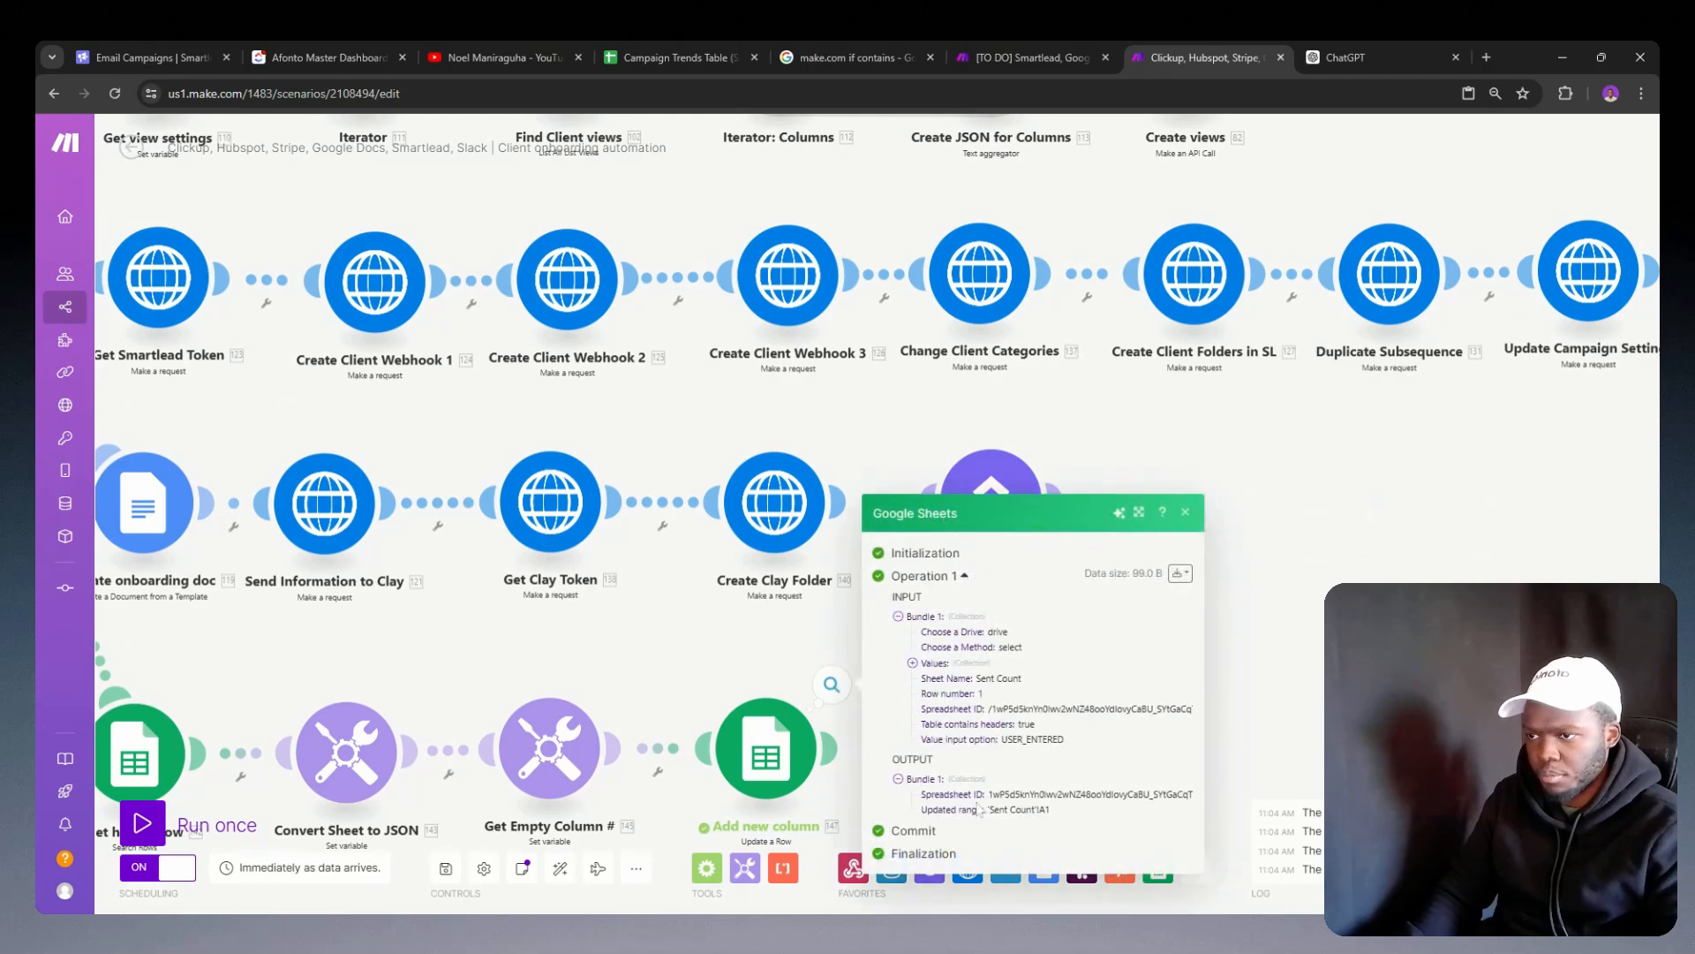
click(766, 748)
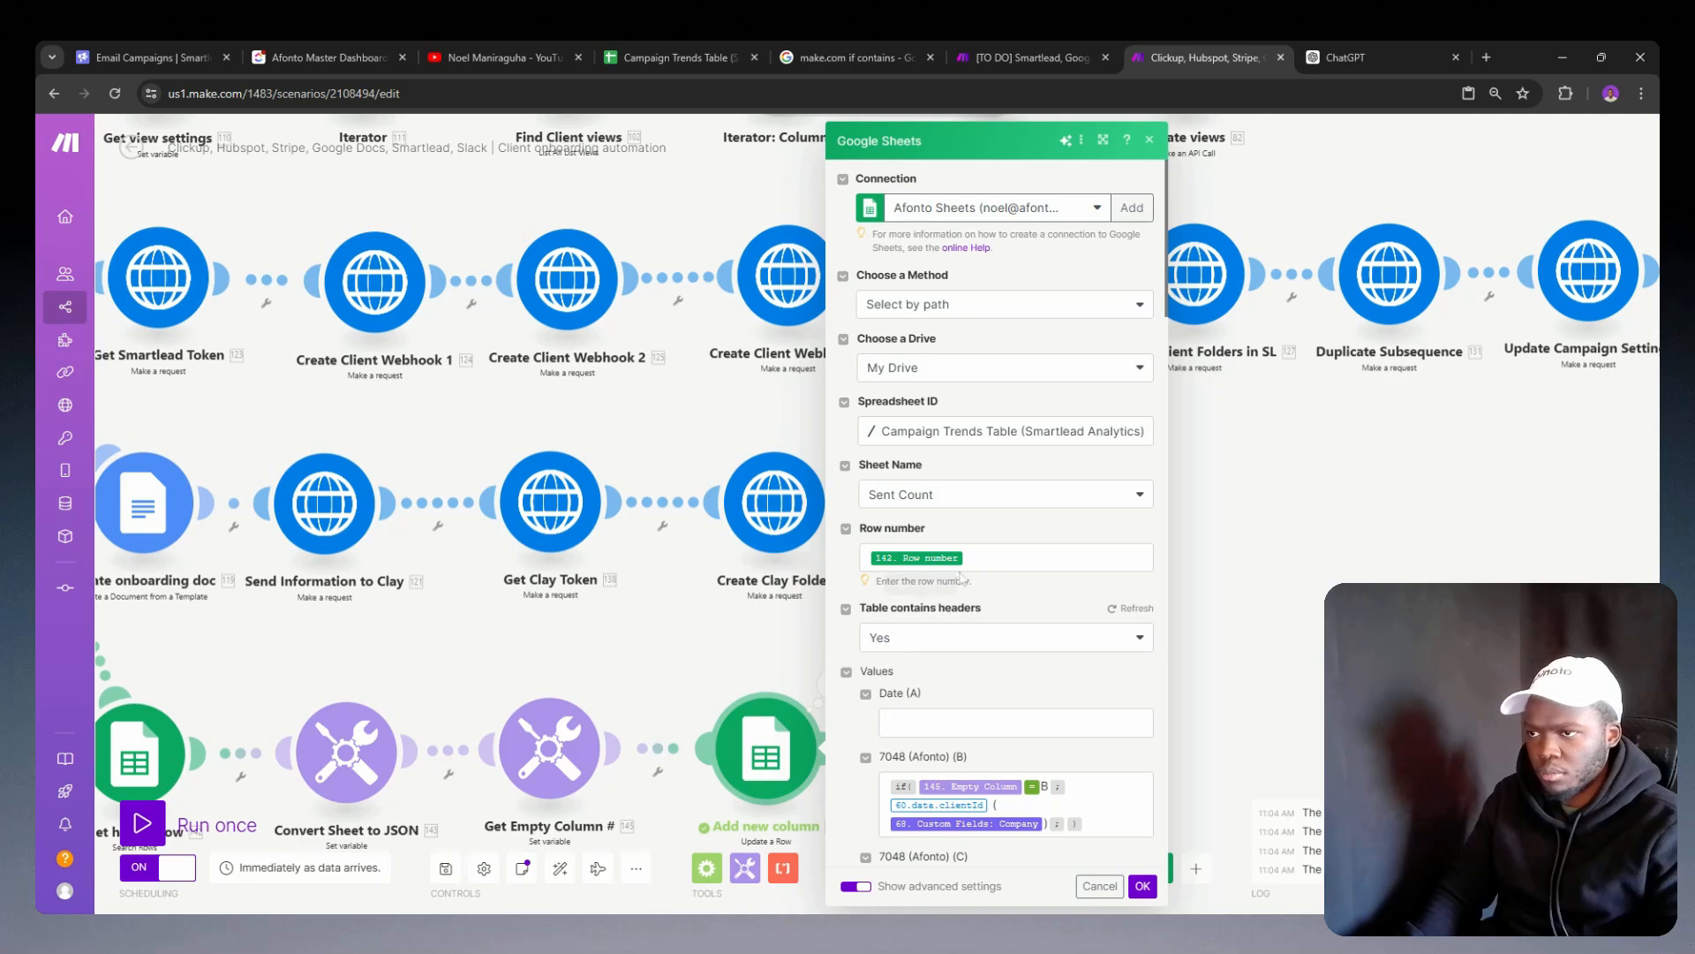
click(1007, 557)
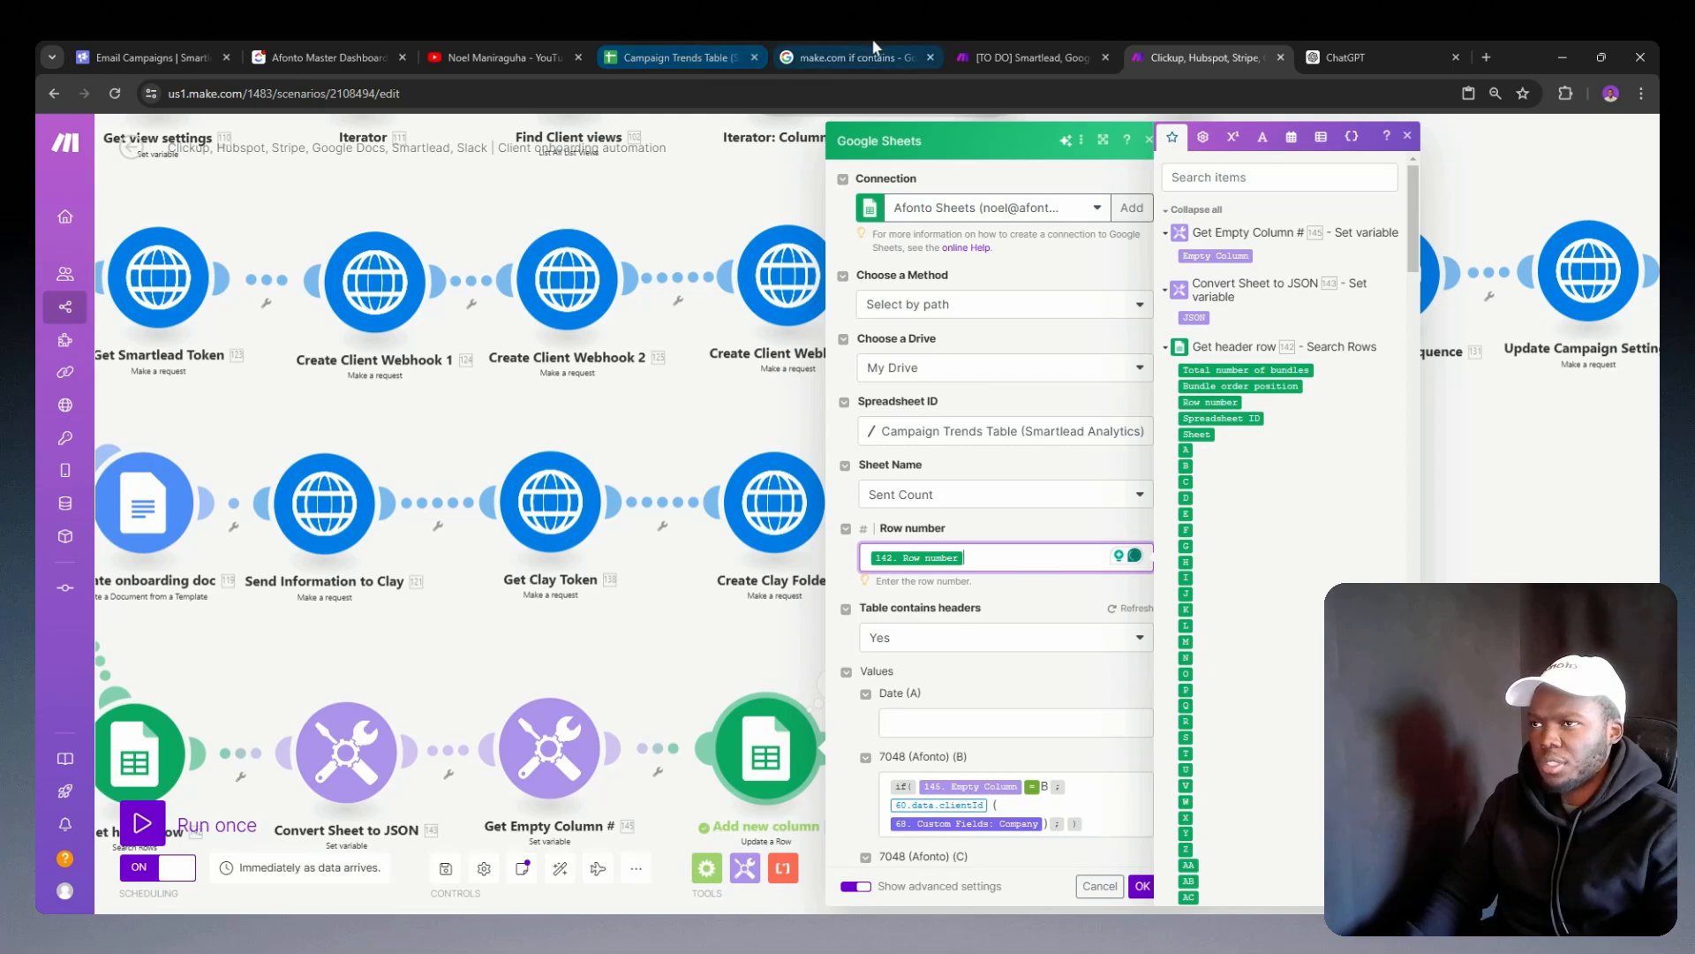
Step: Inspect the last run data of Get header row and the two following Tools modules in the campaign analytics scenario
click(967, 57)
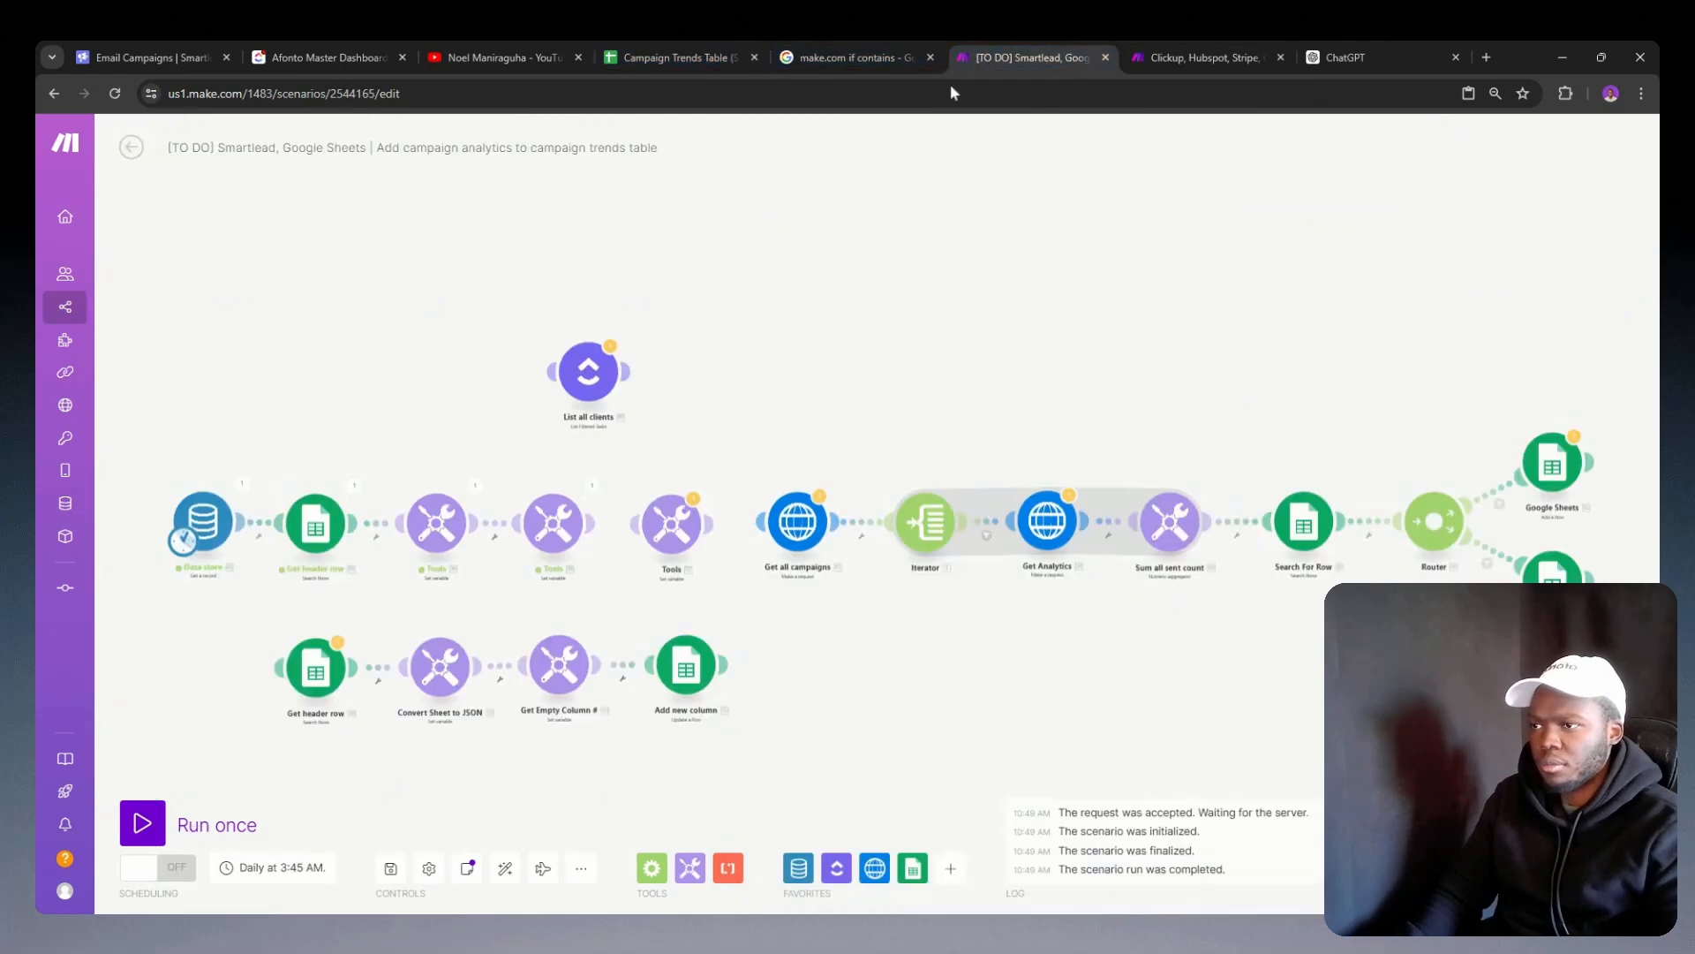
click(363, 488)
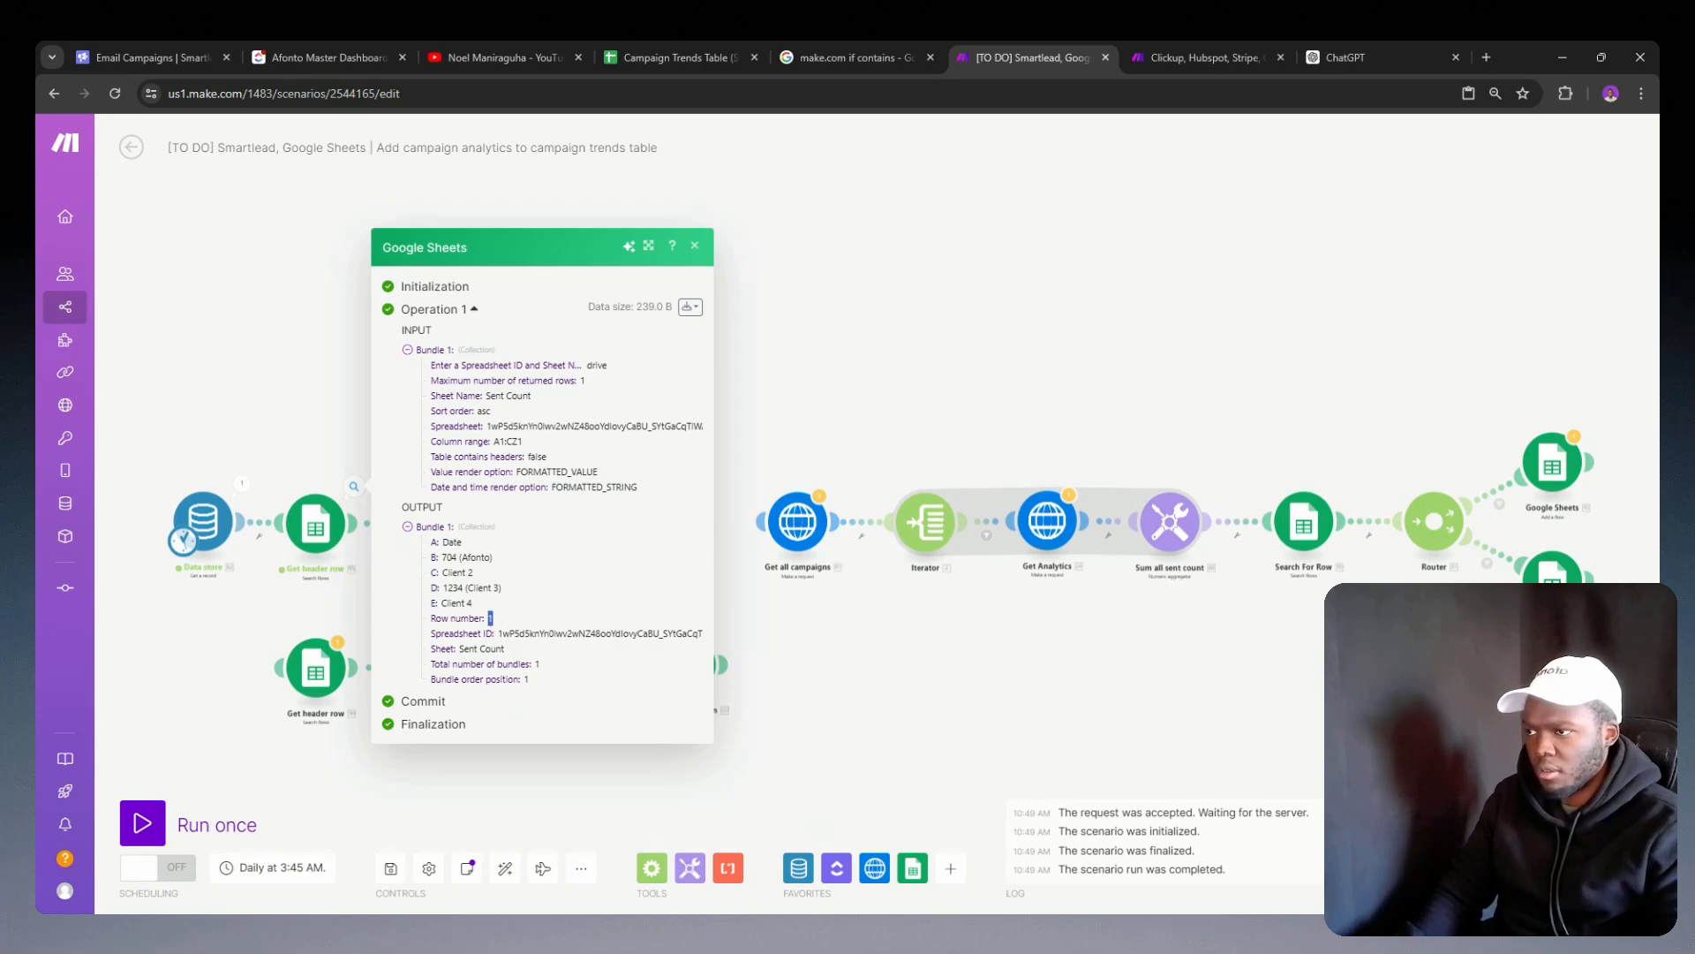
click(806, 633)
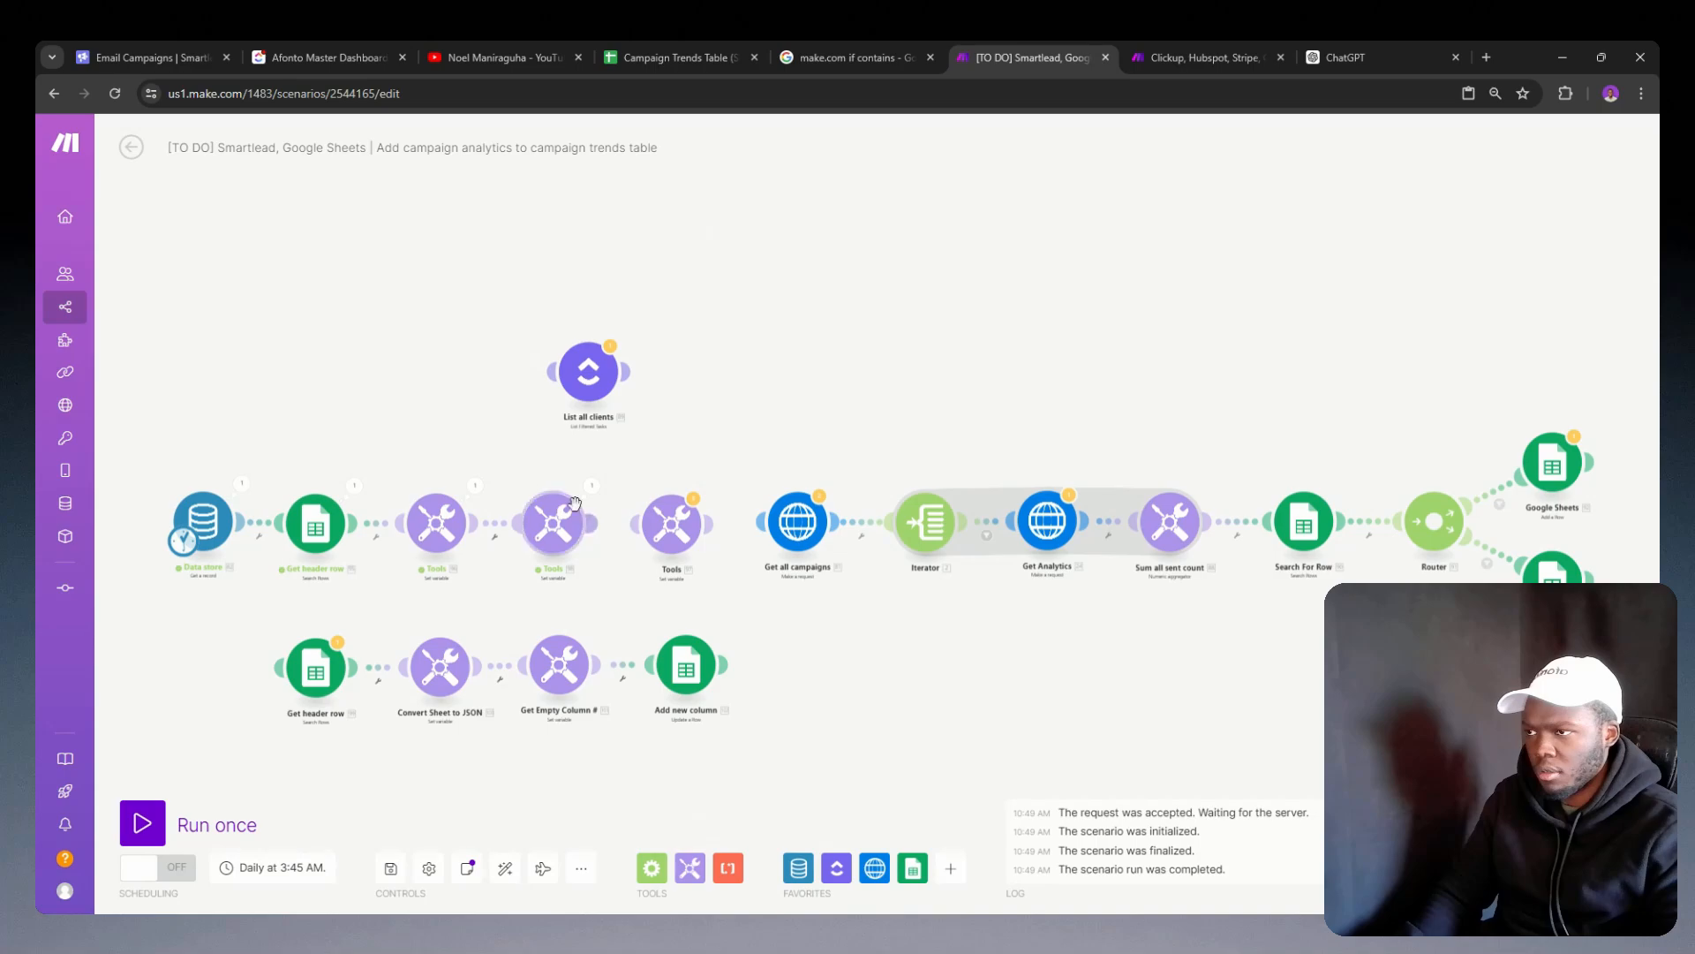
click(475, 486)
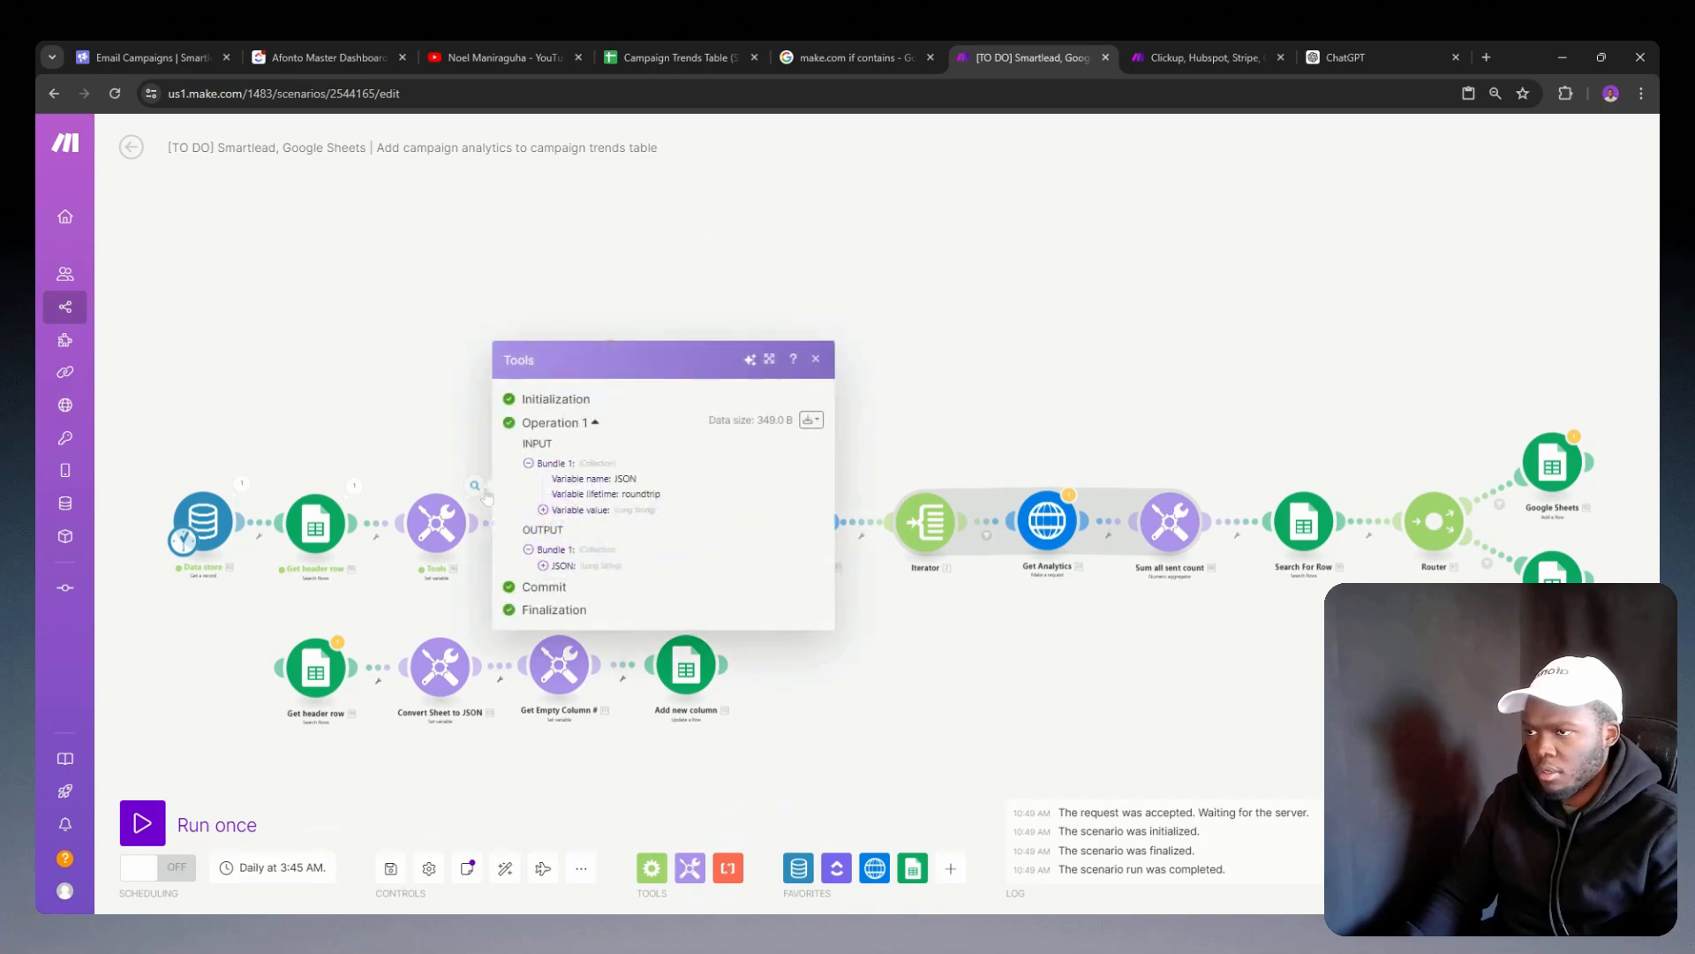
click(543, 565)
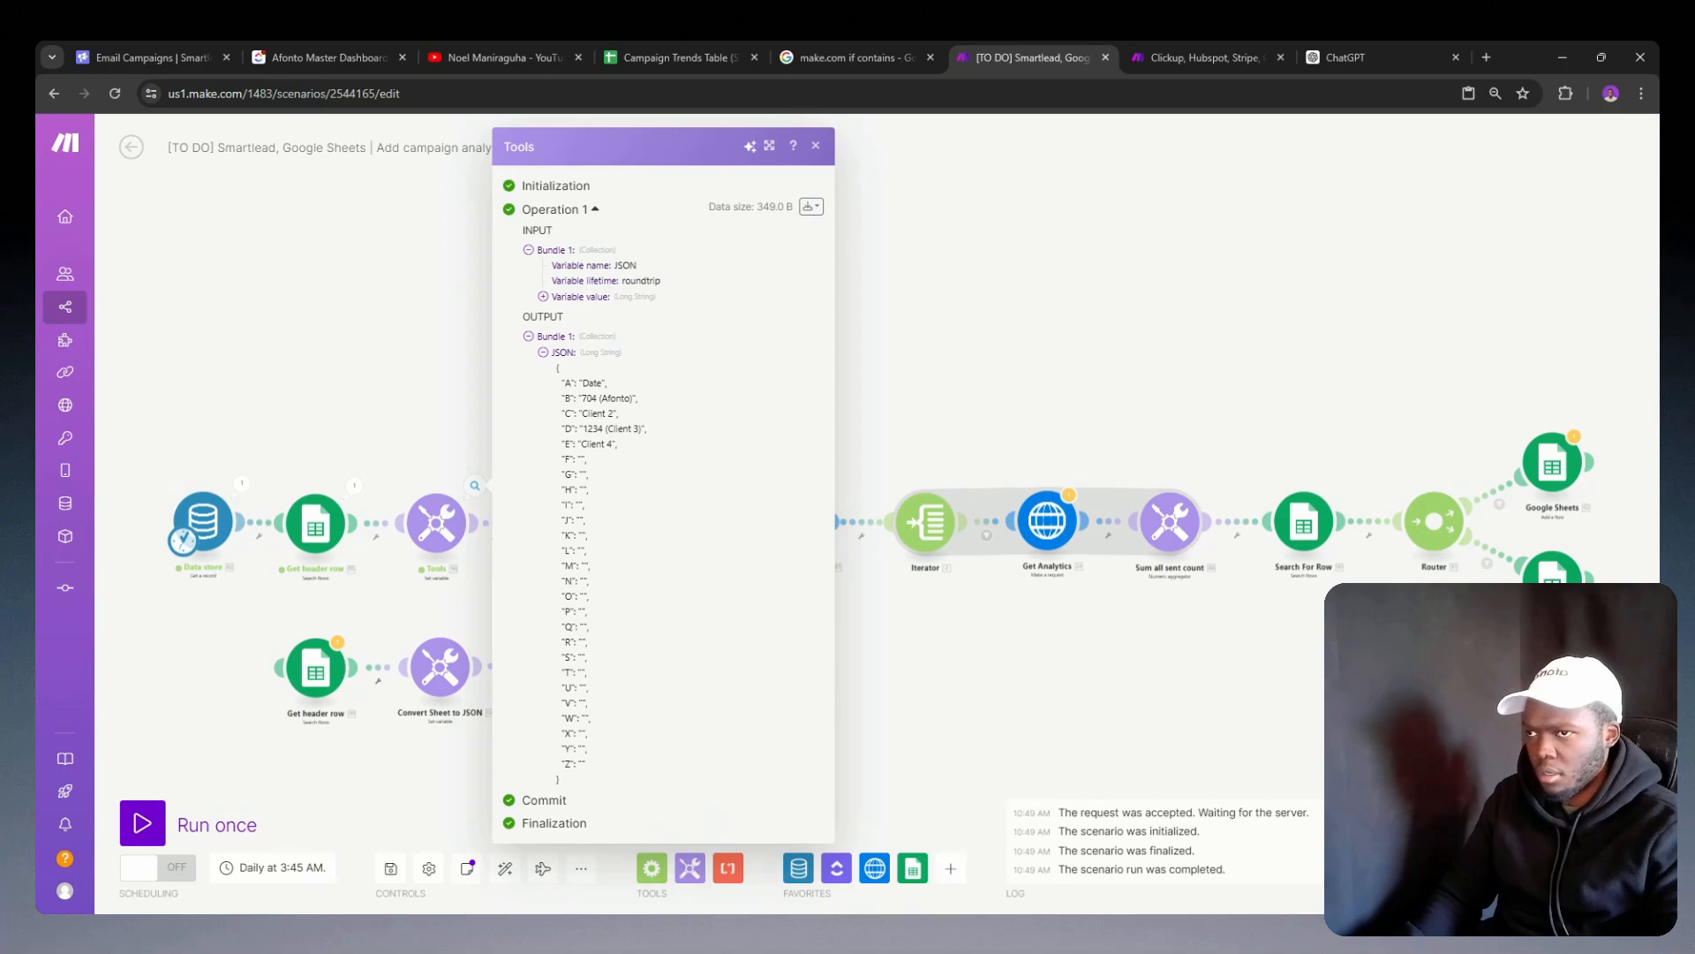
double_click(592, 444)
click(449, 476)
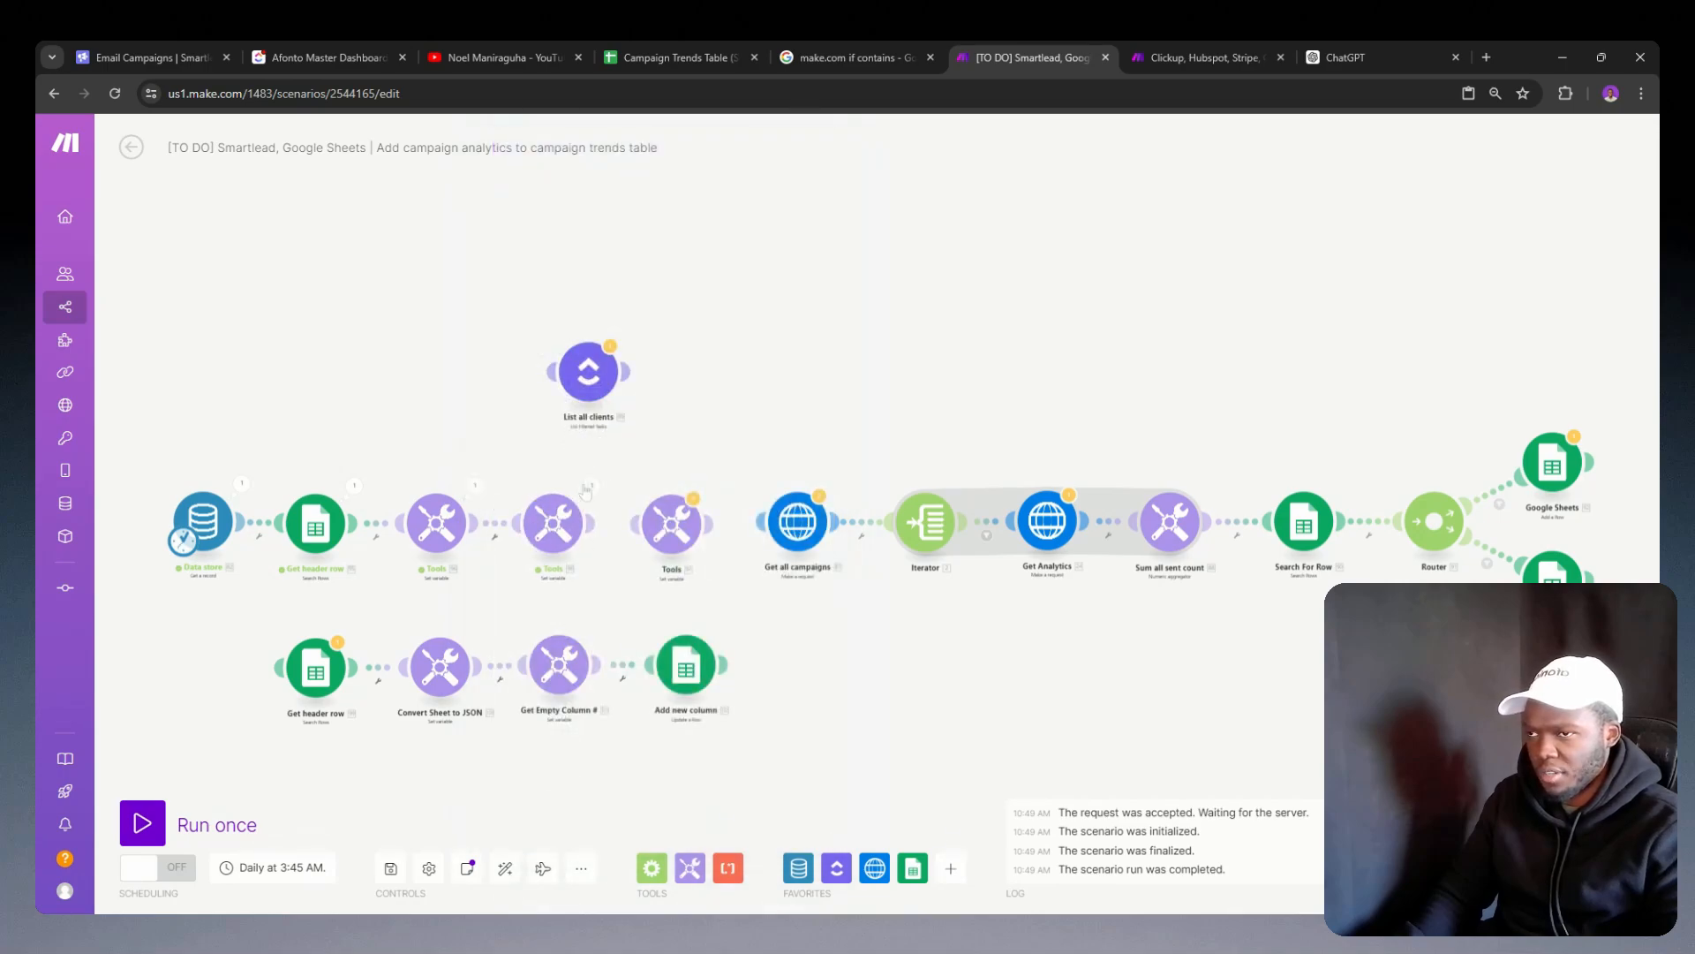
click(591, 485)
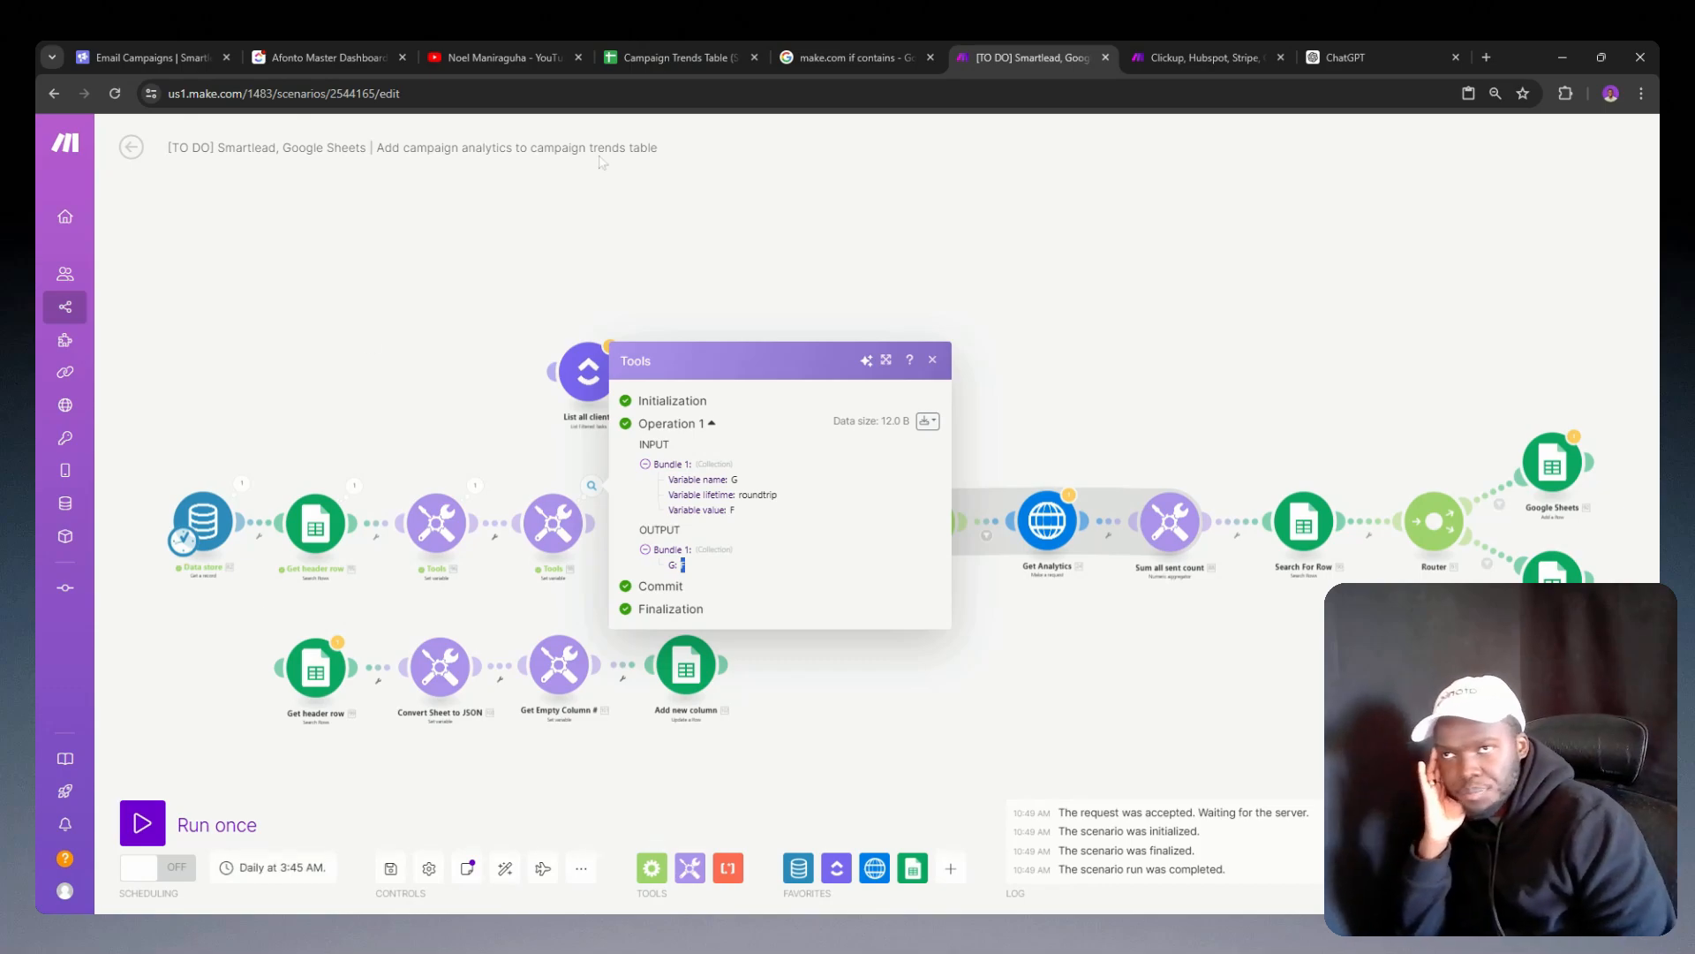
Step: Review the if formulas for each column in the Add new column module and compare them with the Sent Count sheet
click(1181, 41)
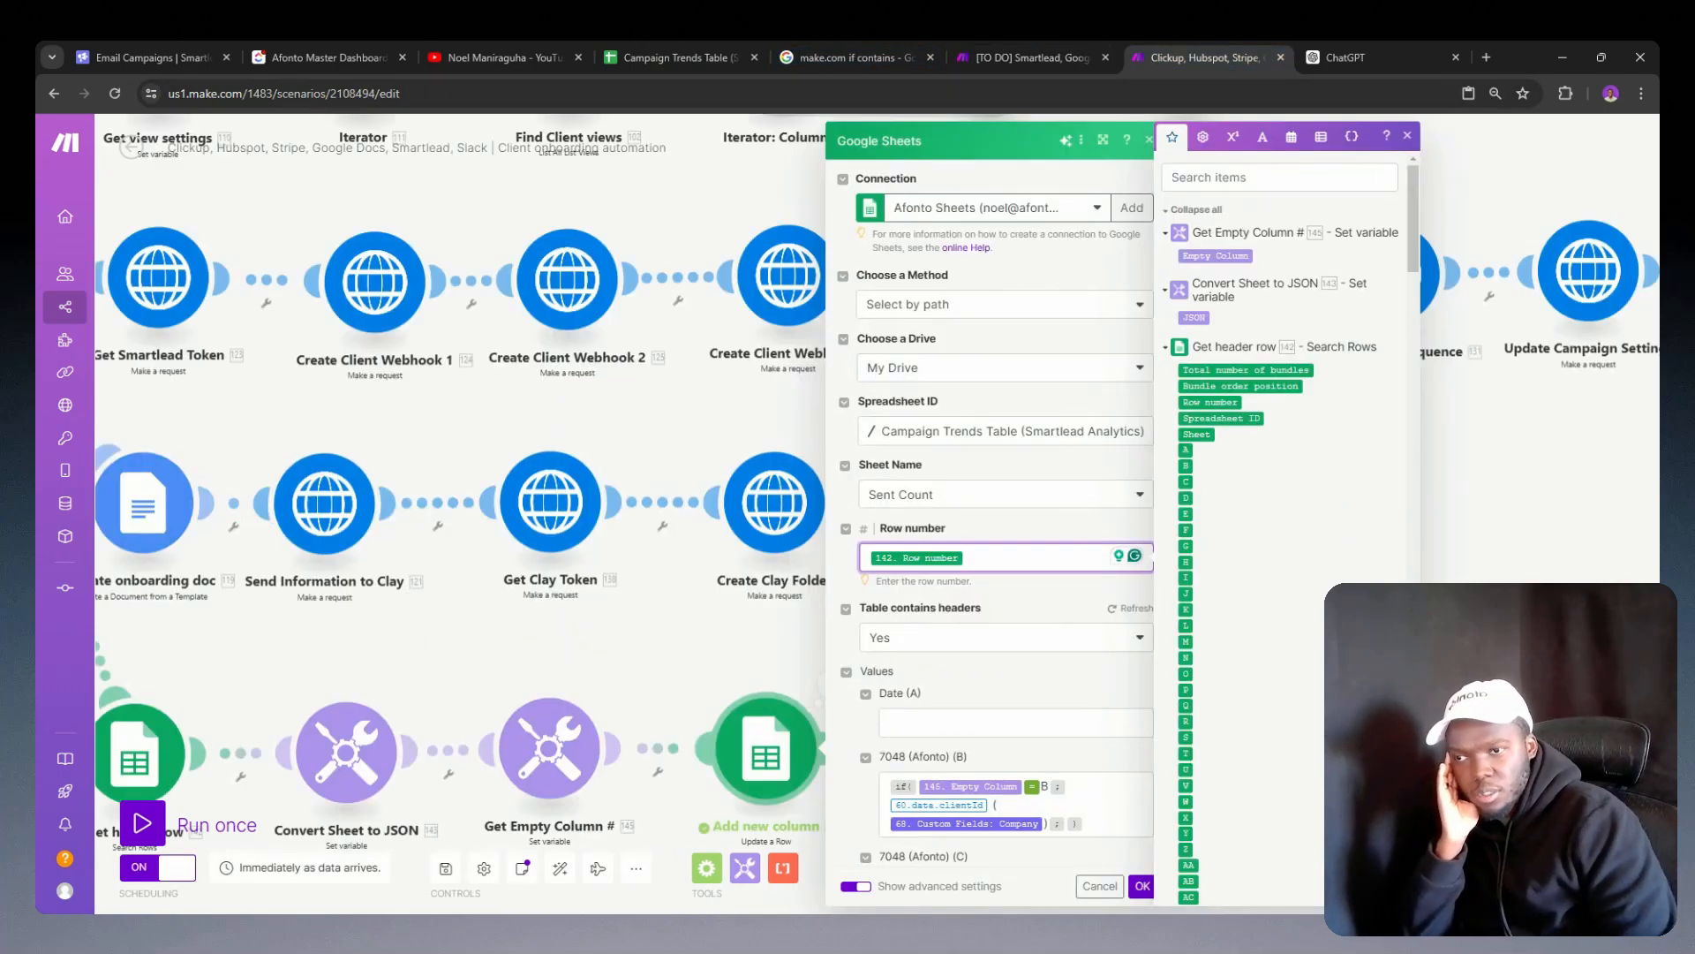
scroll(868, 570, down, 4)
scroll(868, 569, down, 4)
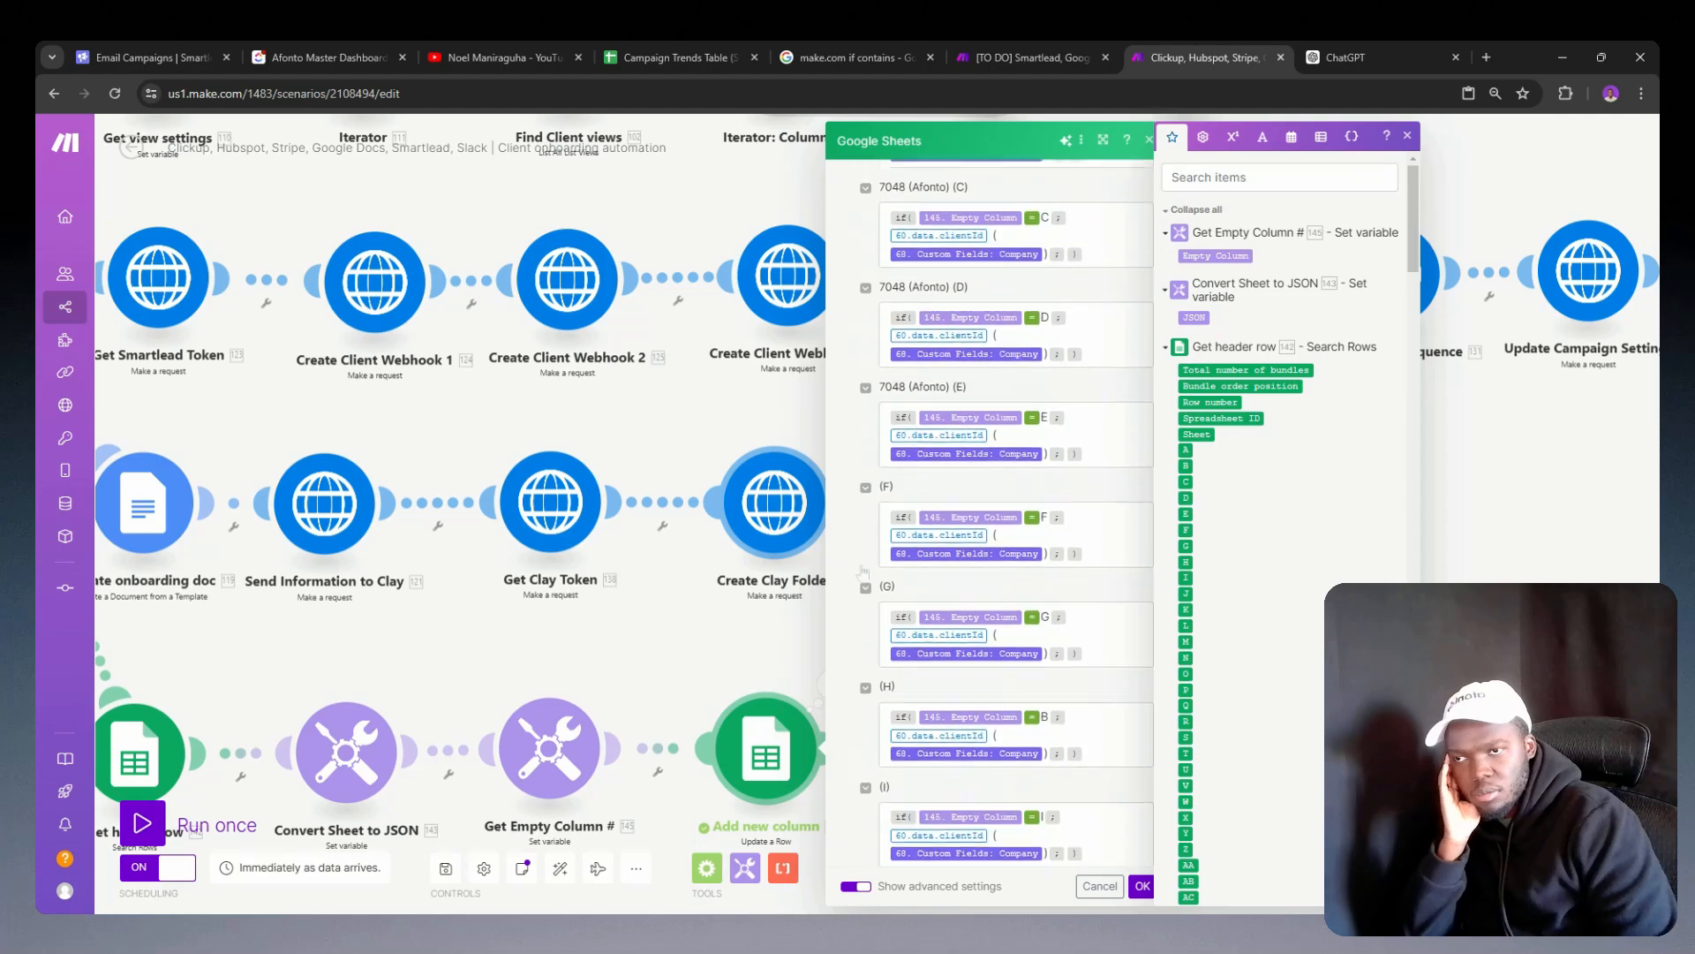
click(681, 46)
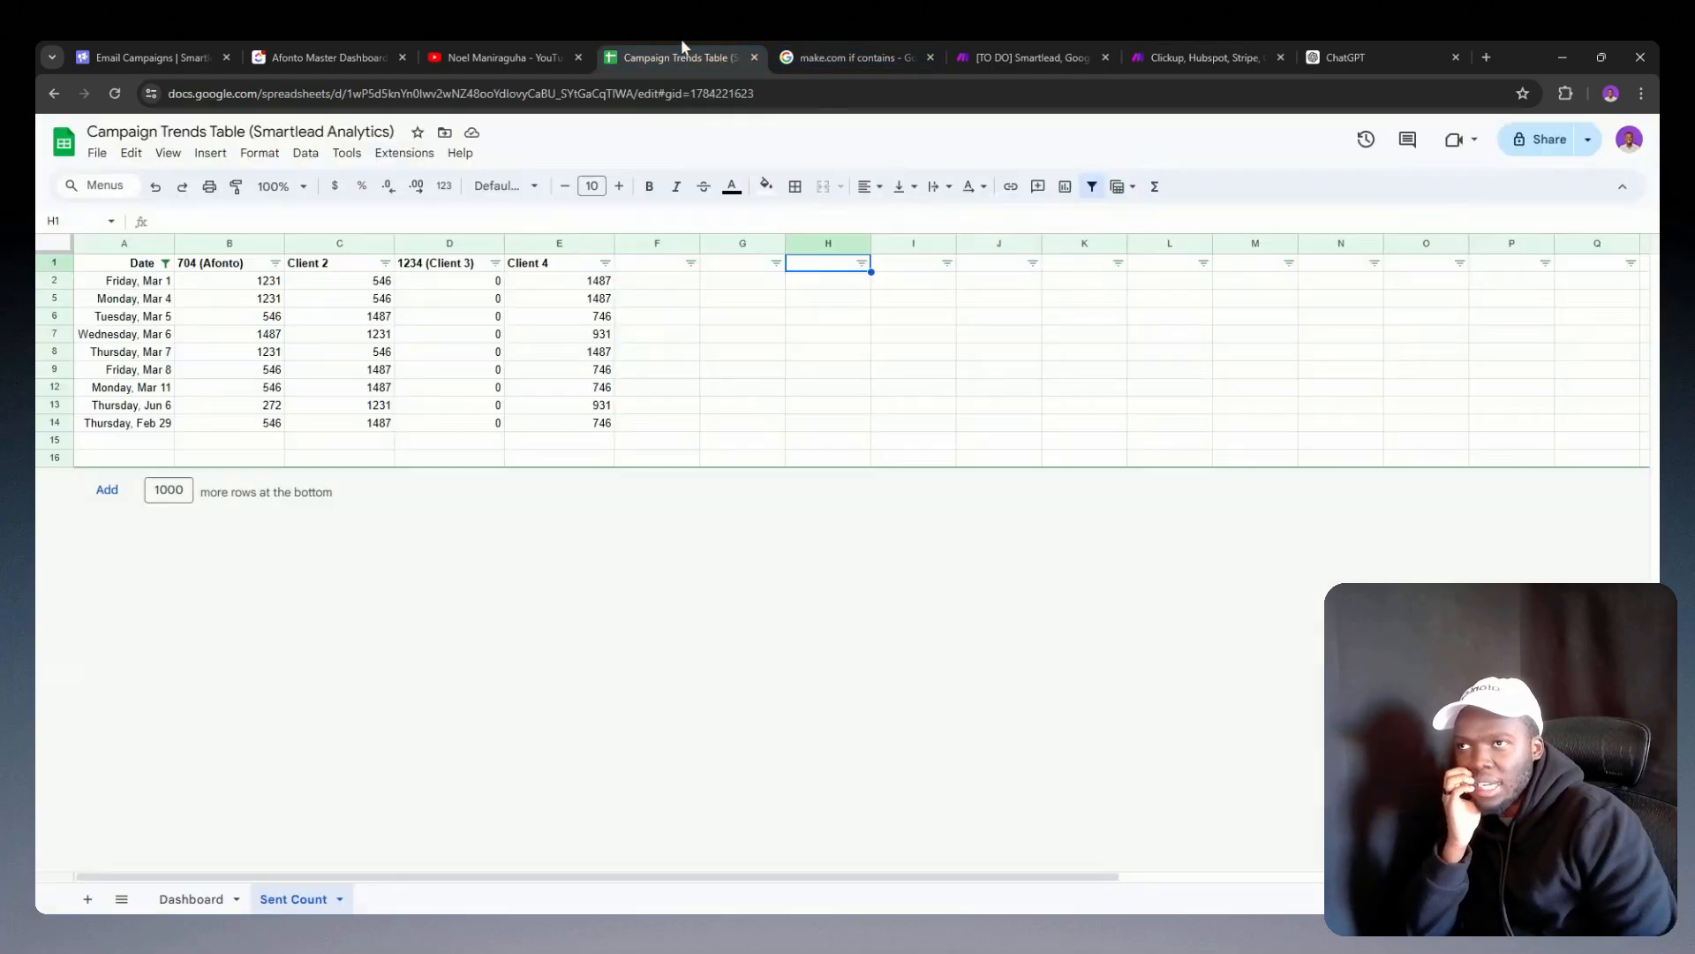
click(165, 263)
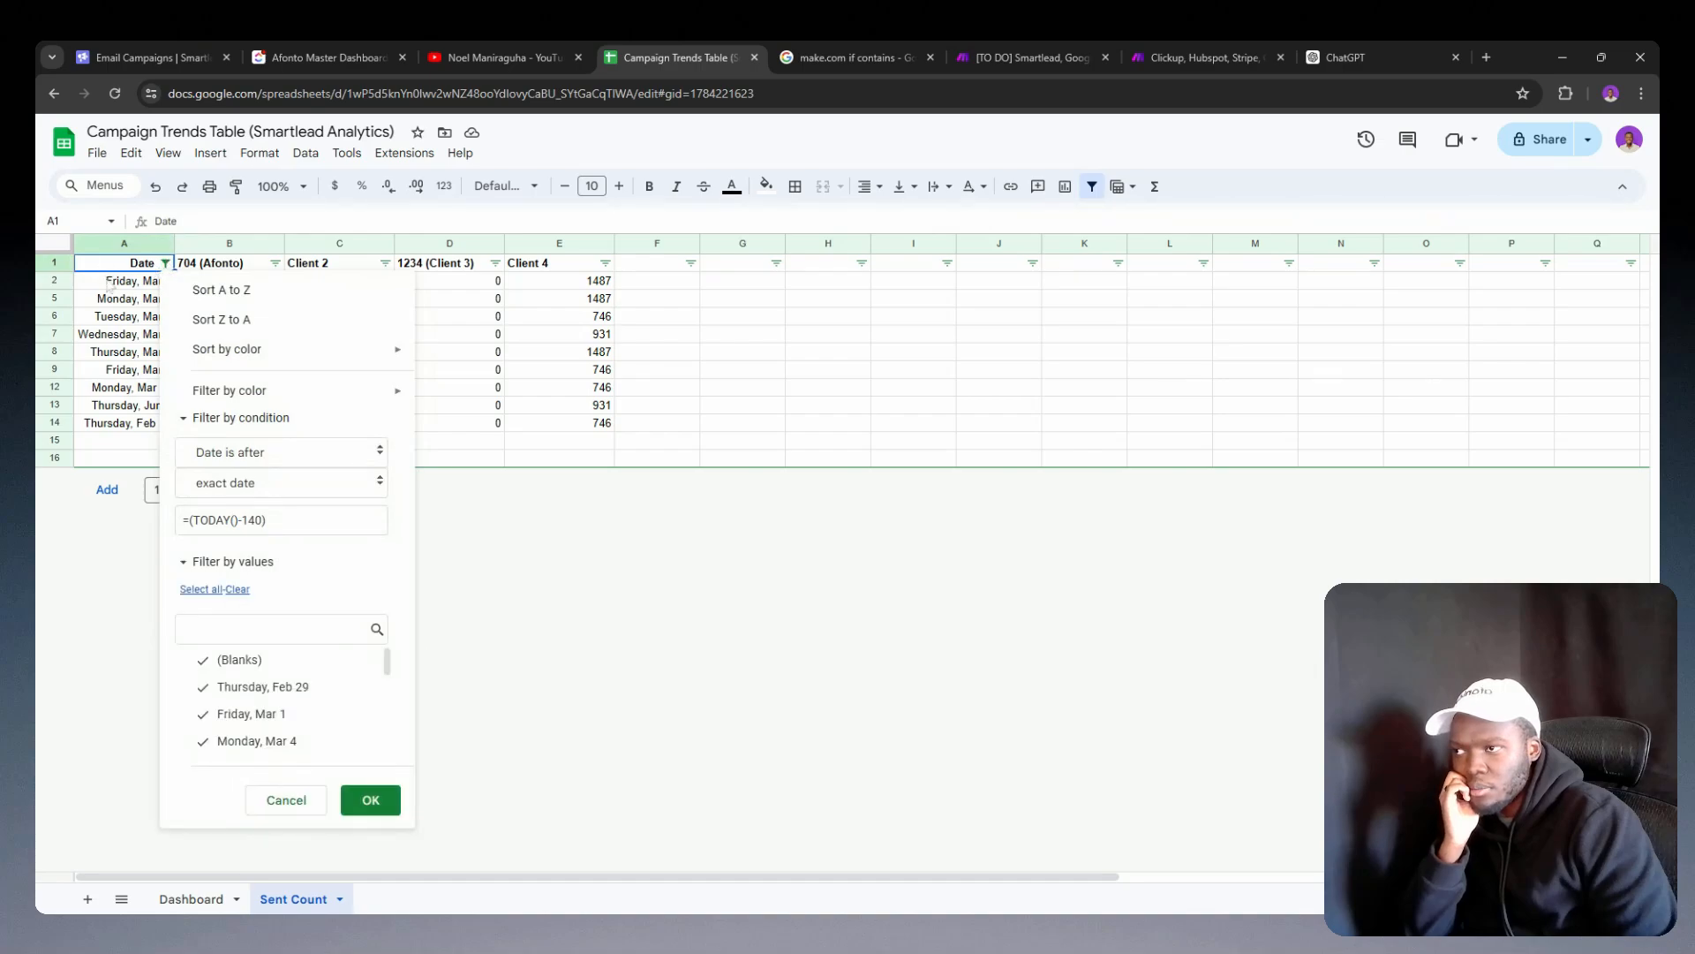
click(108, 285)
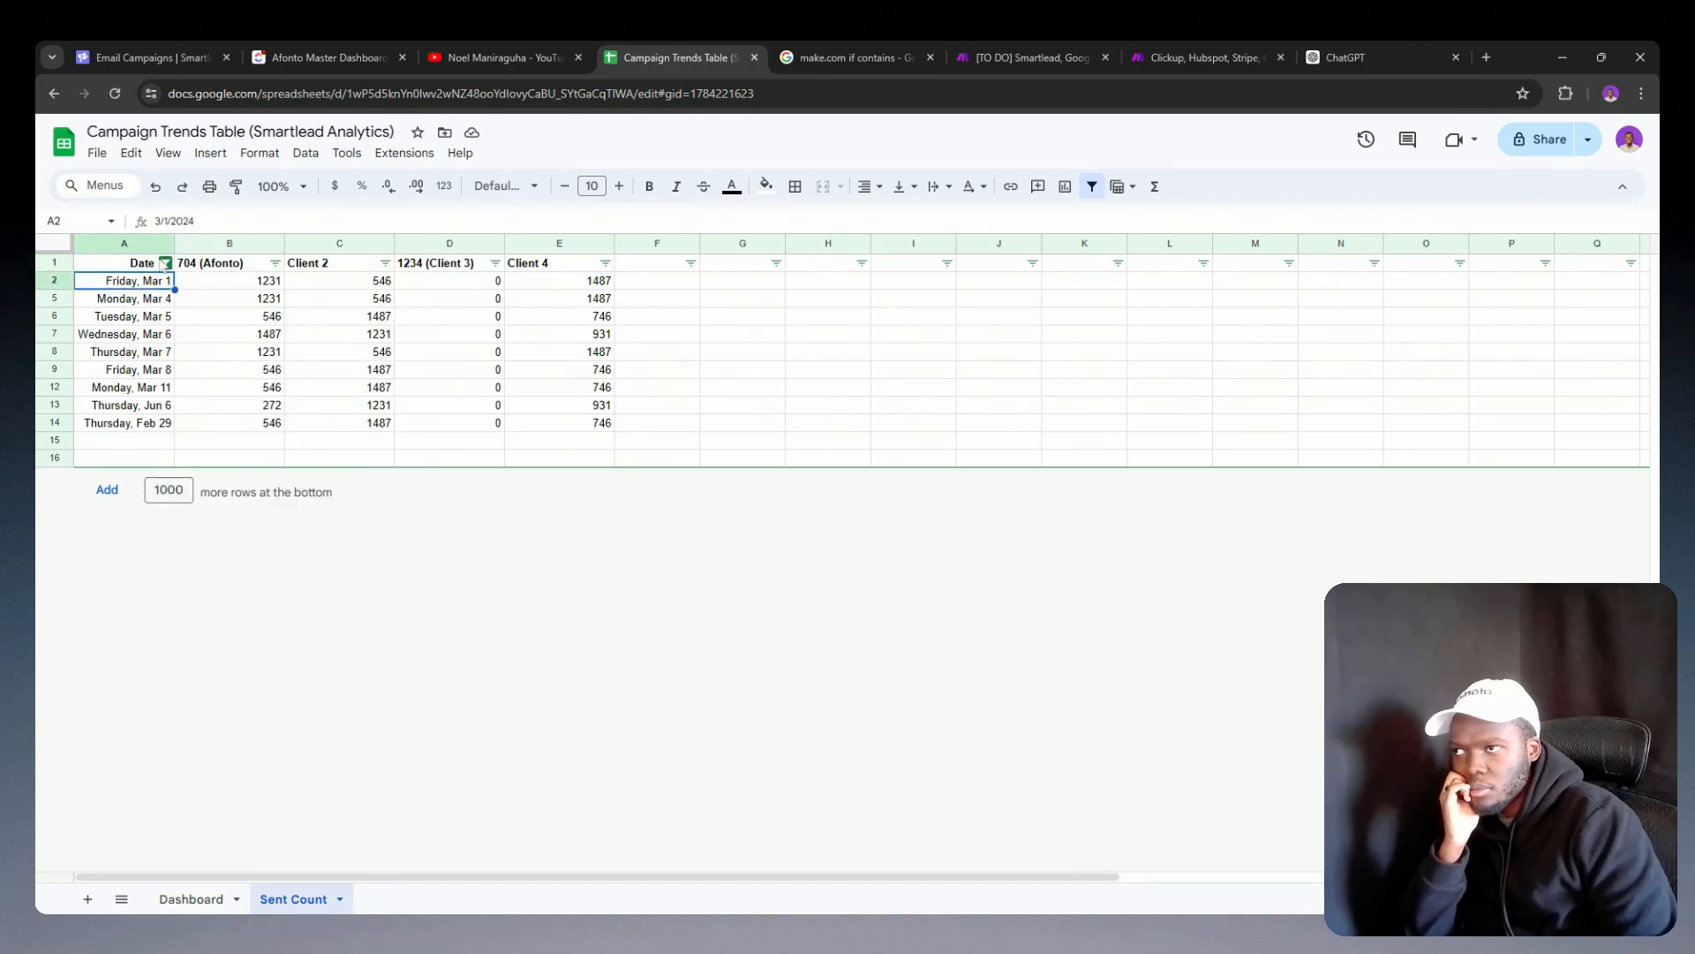
click(165, 263)
triple_click(211, 520)
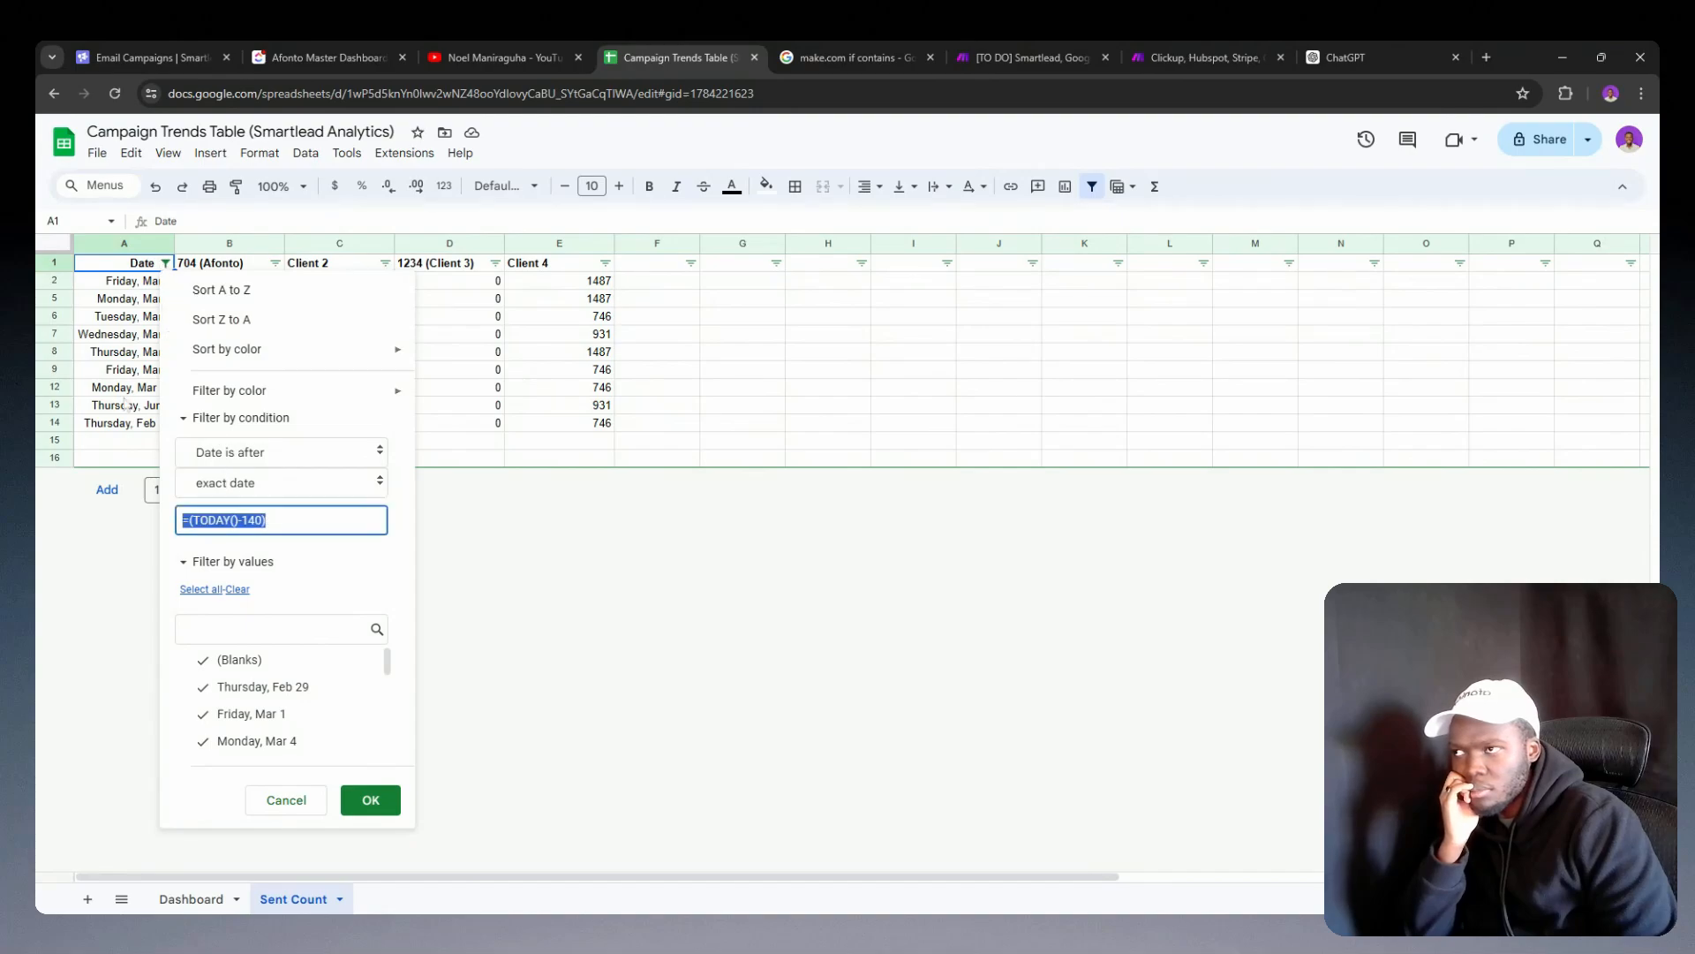
click(187, 375)
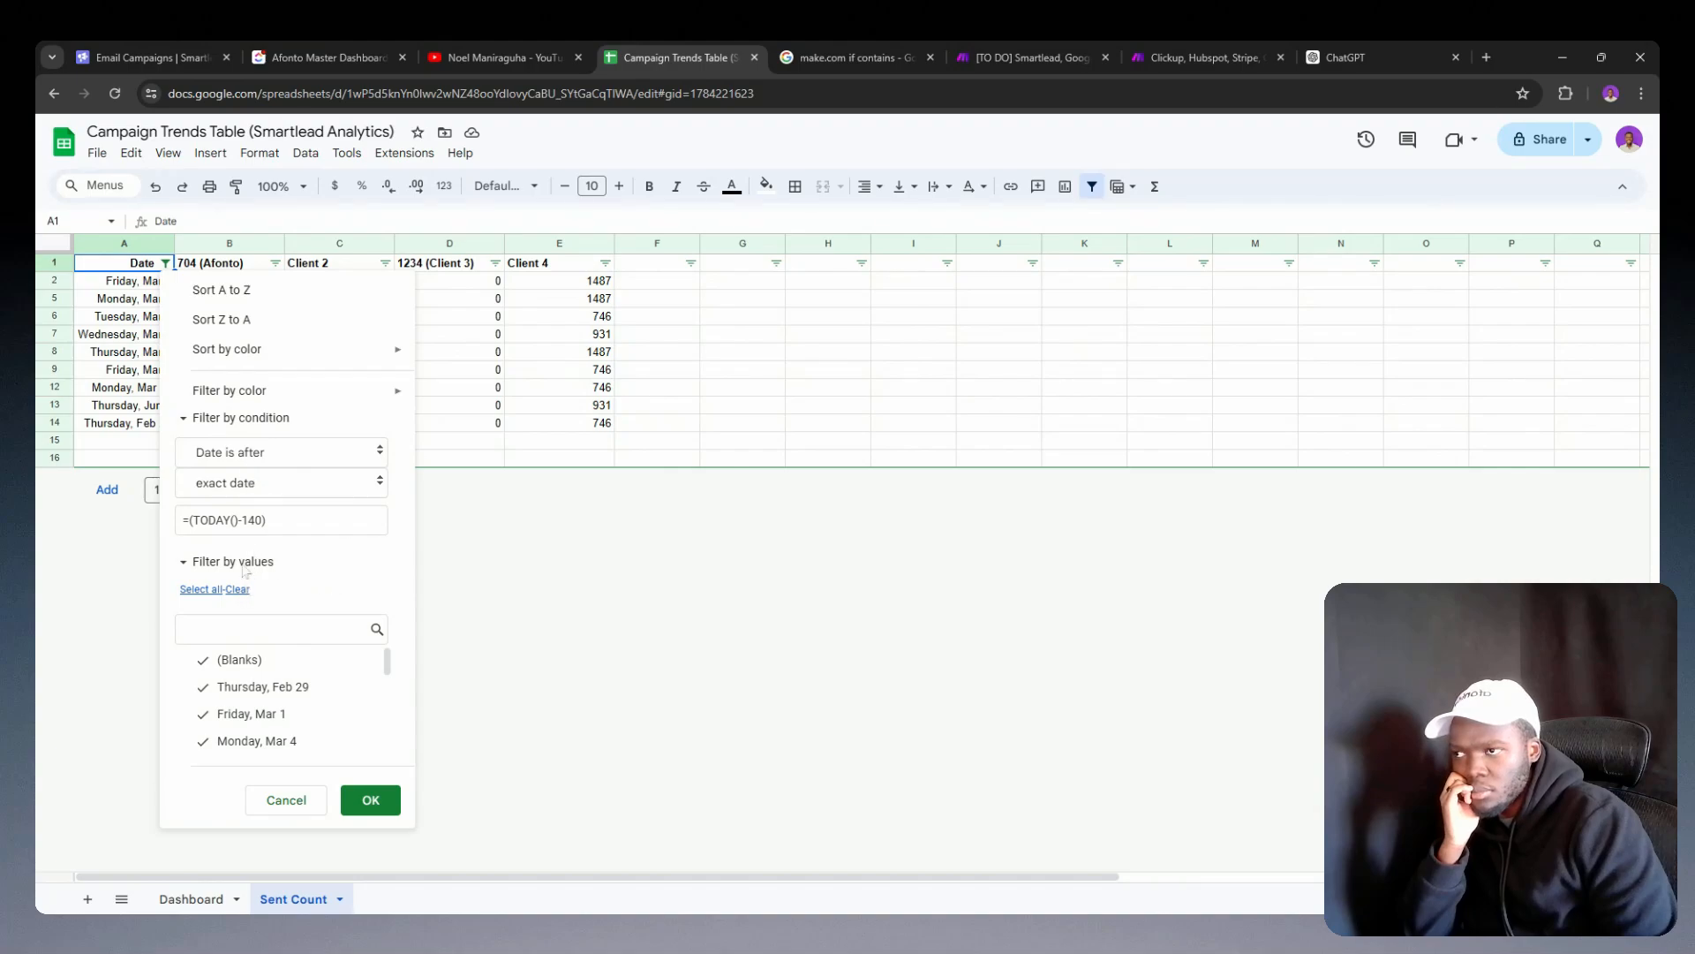
triple_click(225, 520)
click(236, 589)
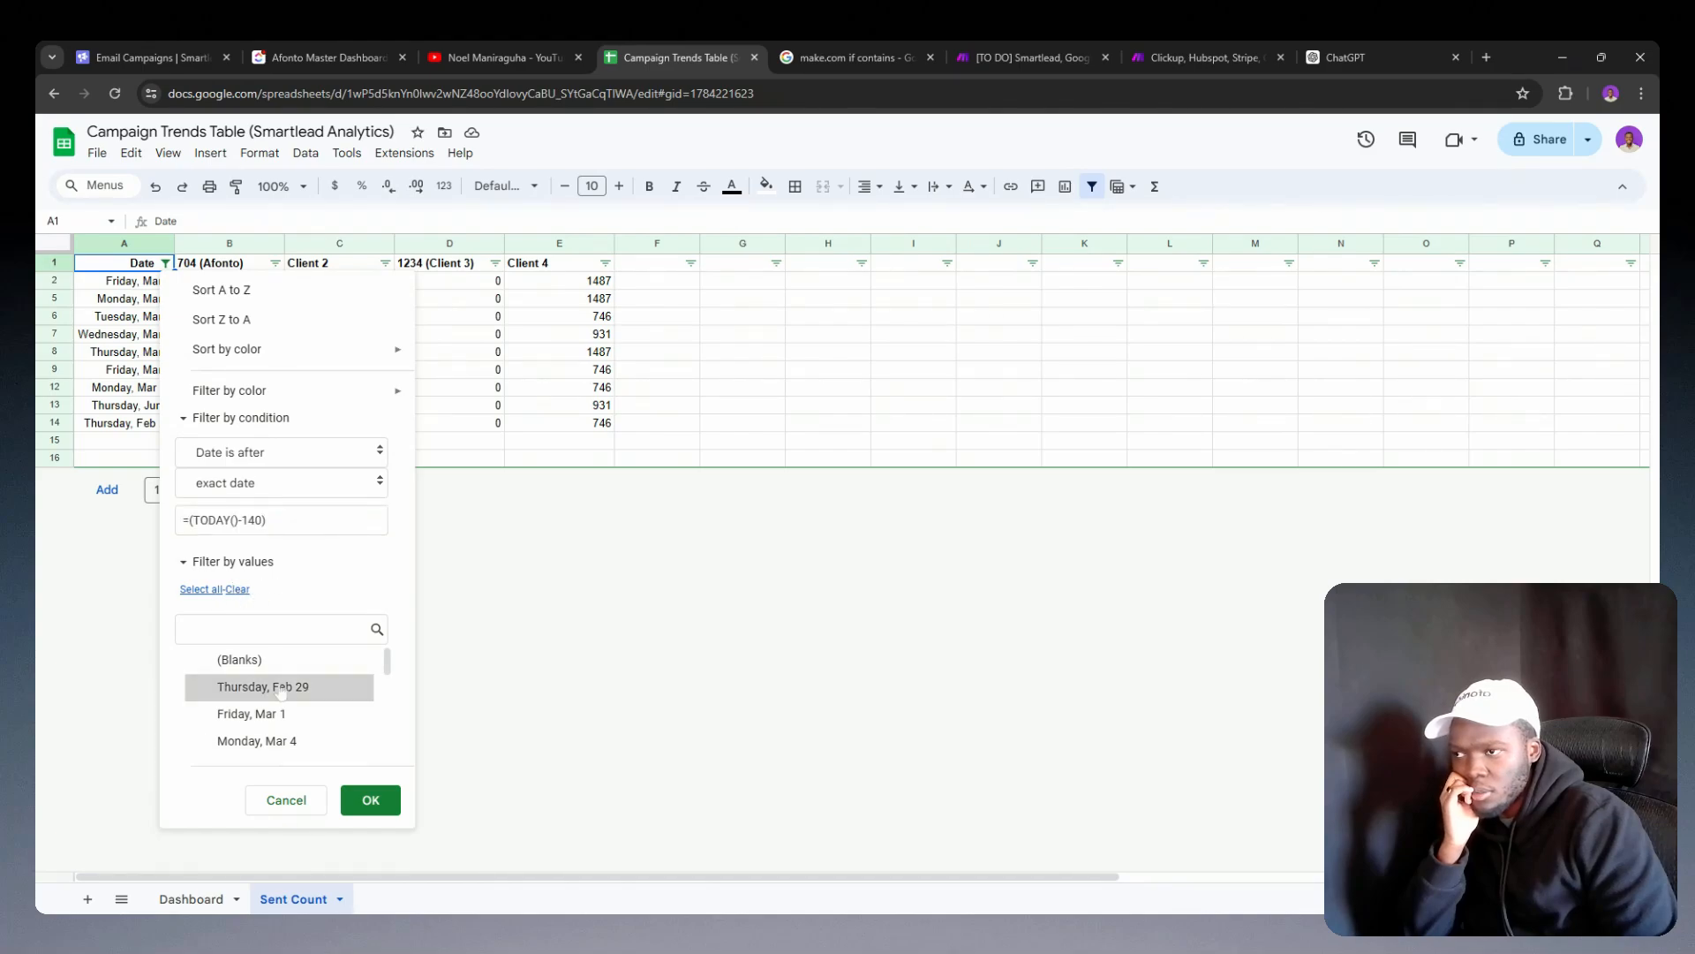
click(287, 799)
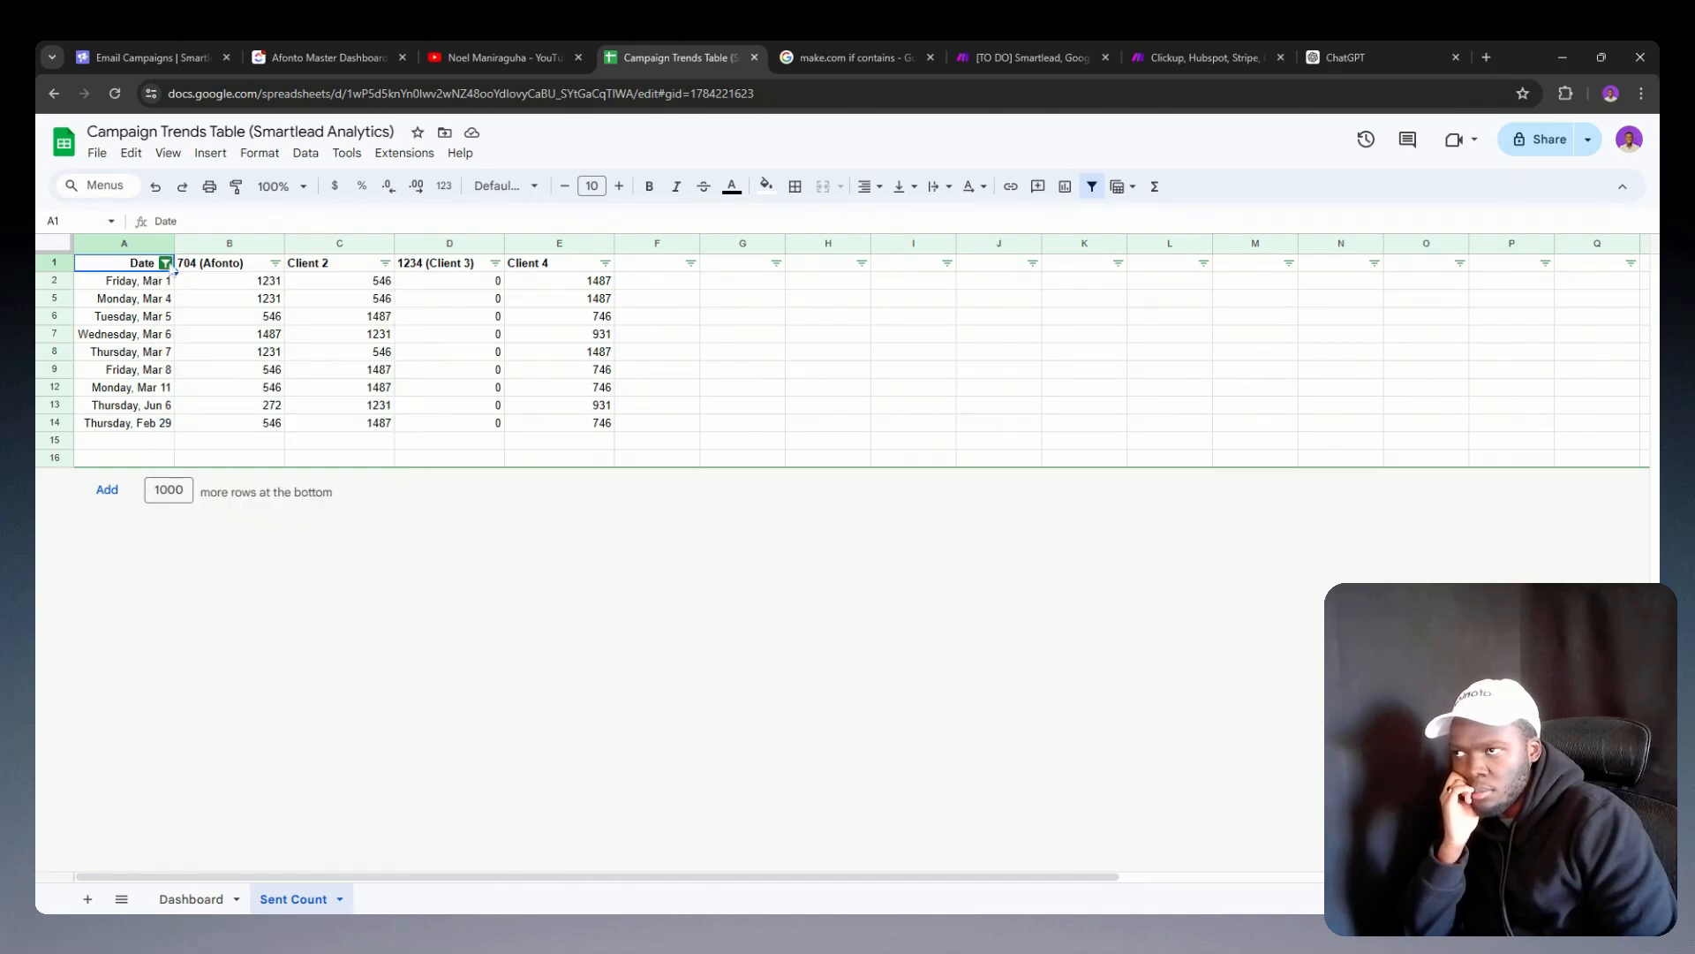
Step: Set the Date column's filter condition to None in the Sent Count sheet and reload the spreadsheet
click(166, 263)
click(279, 455)
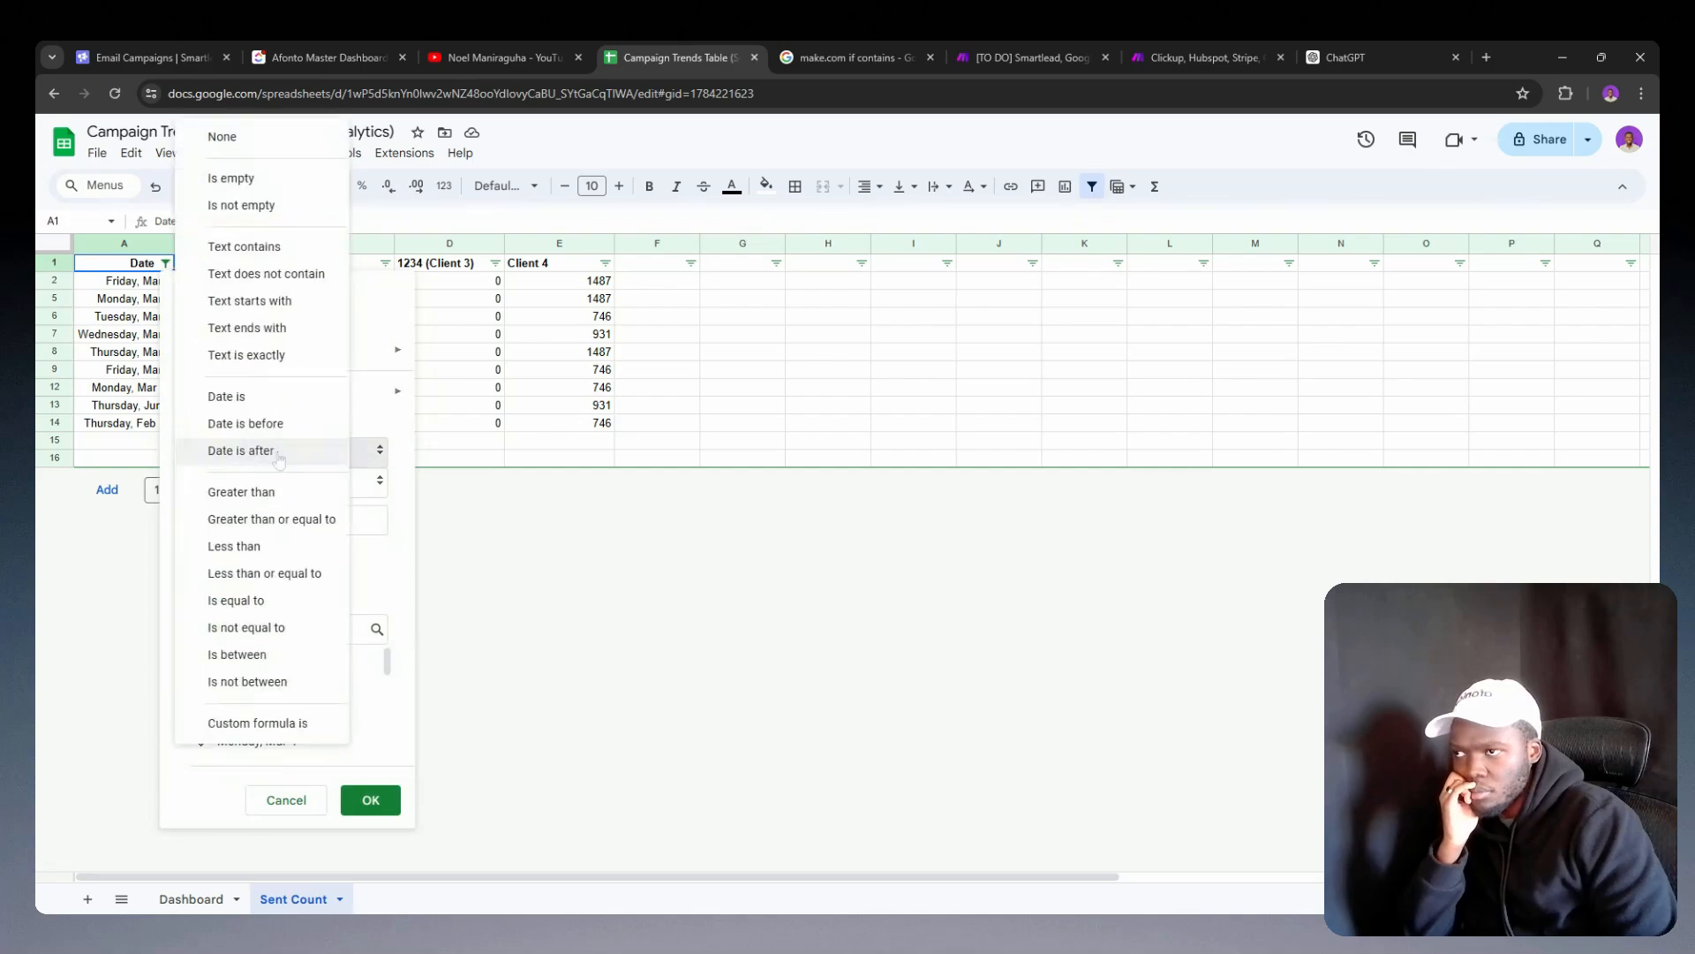
click(223, 136)
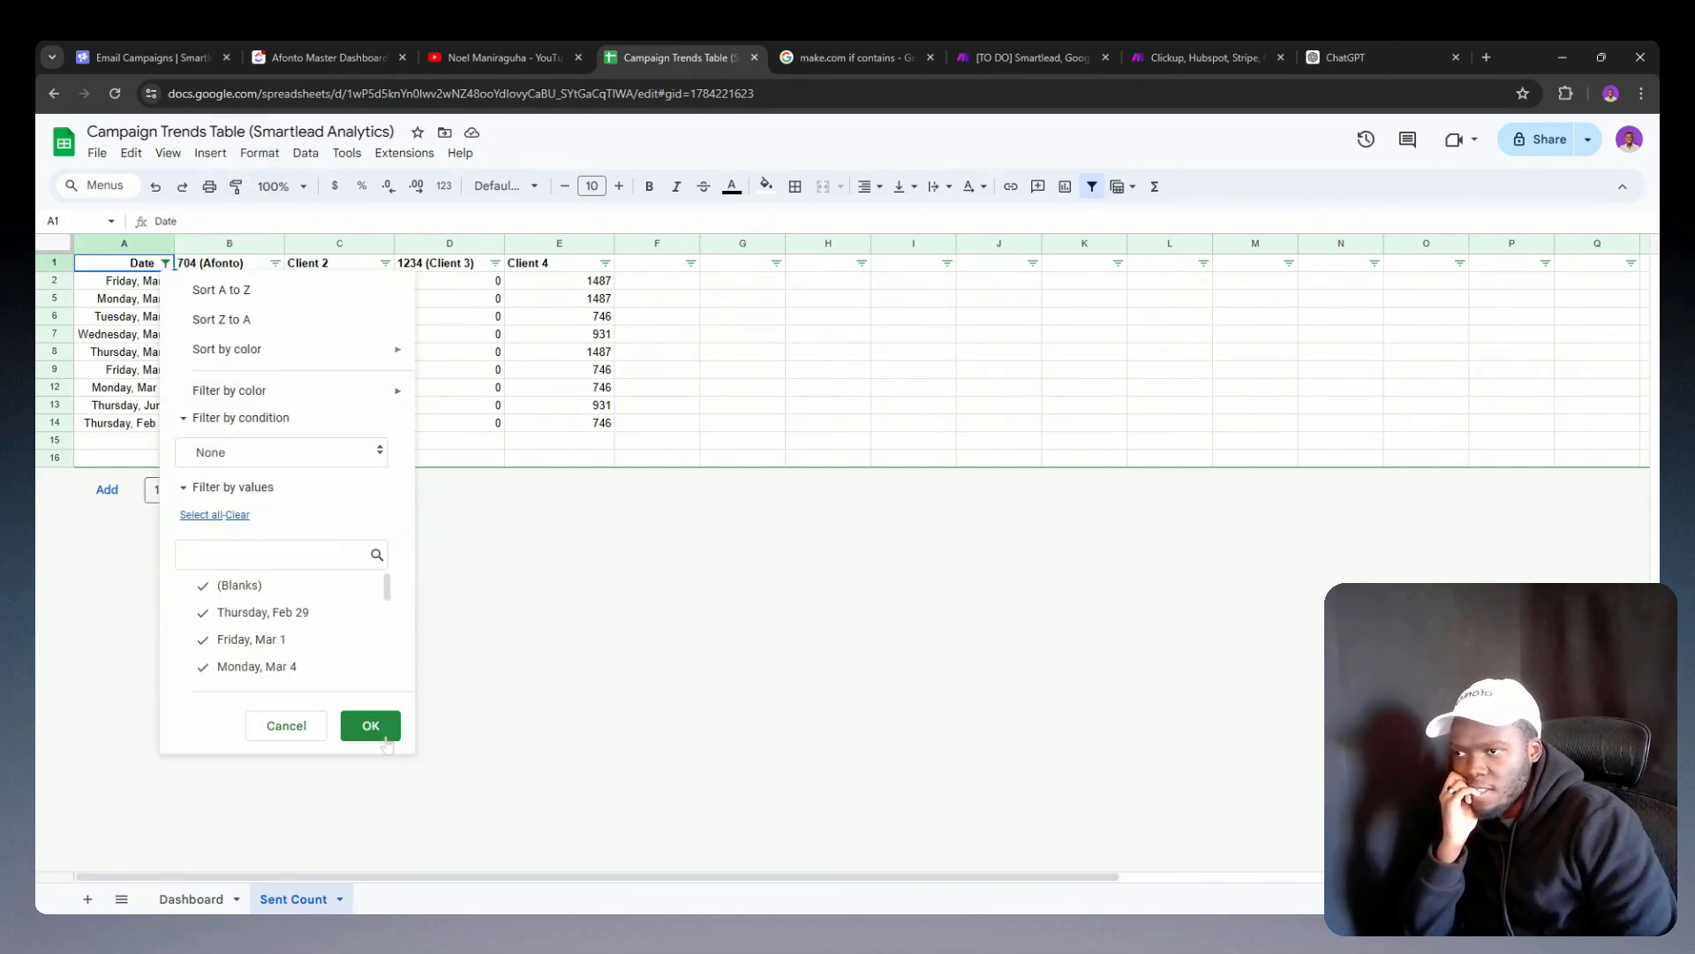
click(371, 726)
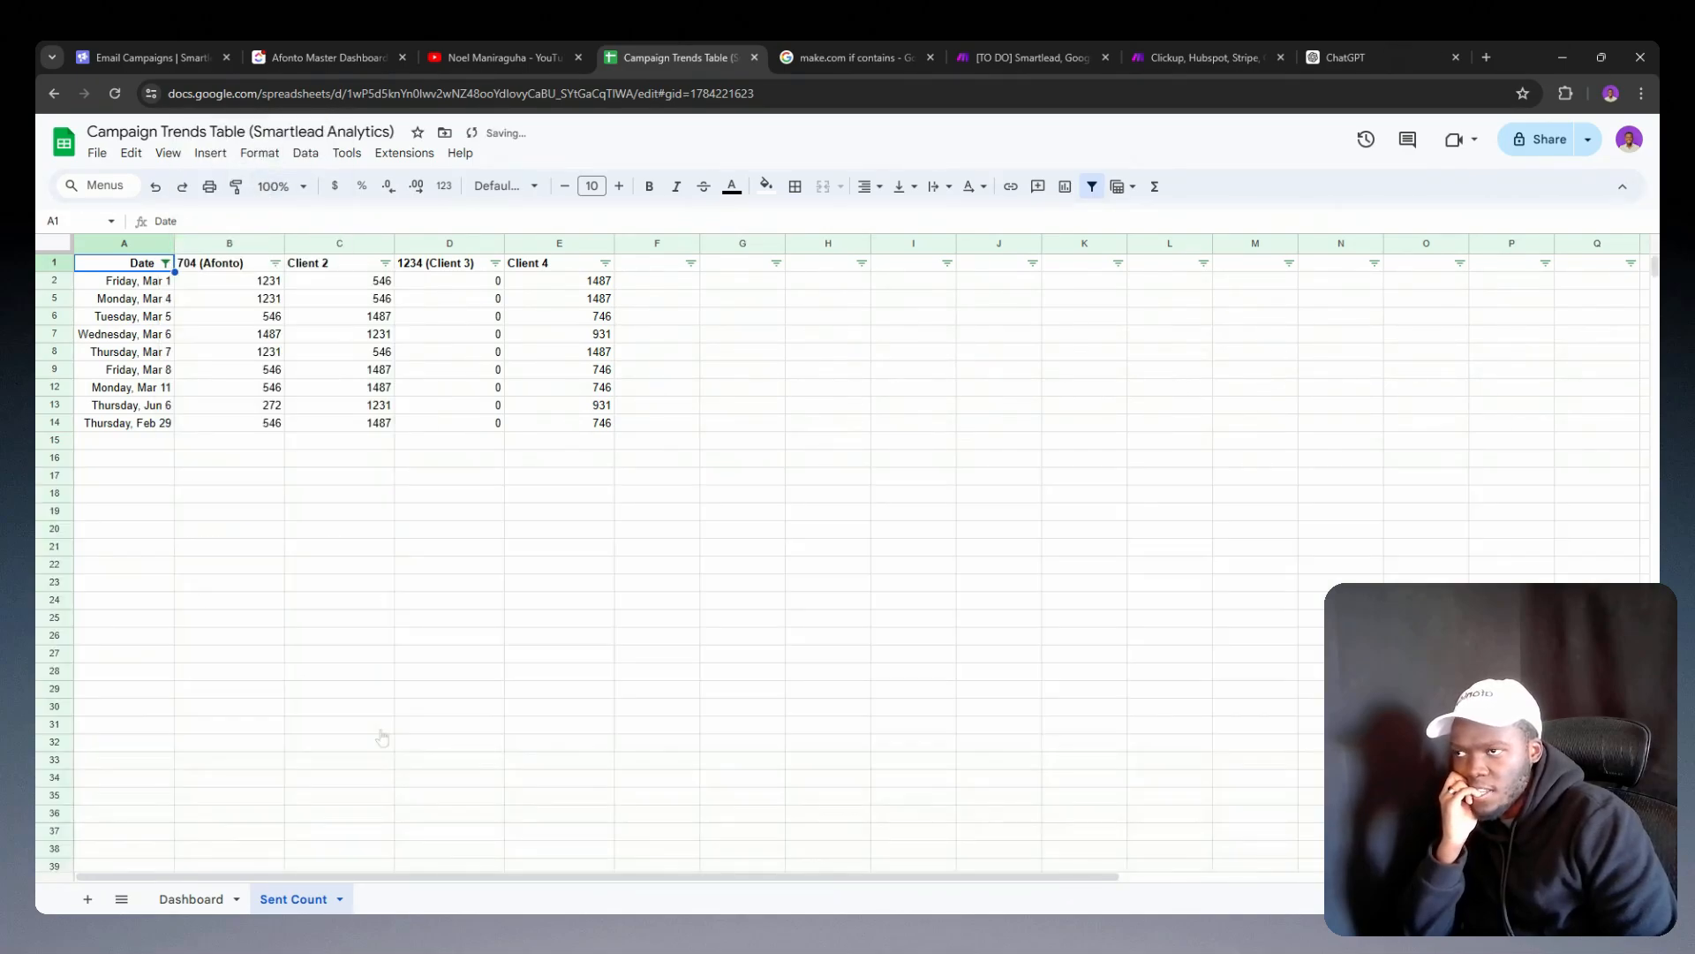
click(952, 319)
click(118, 96)
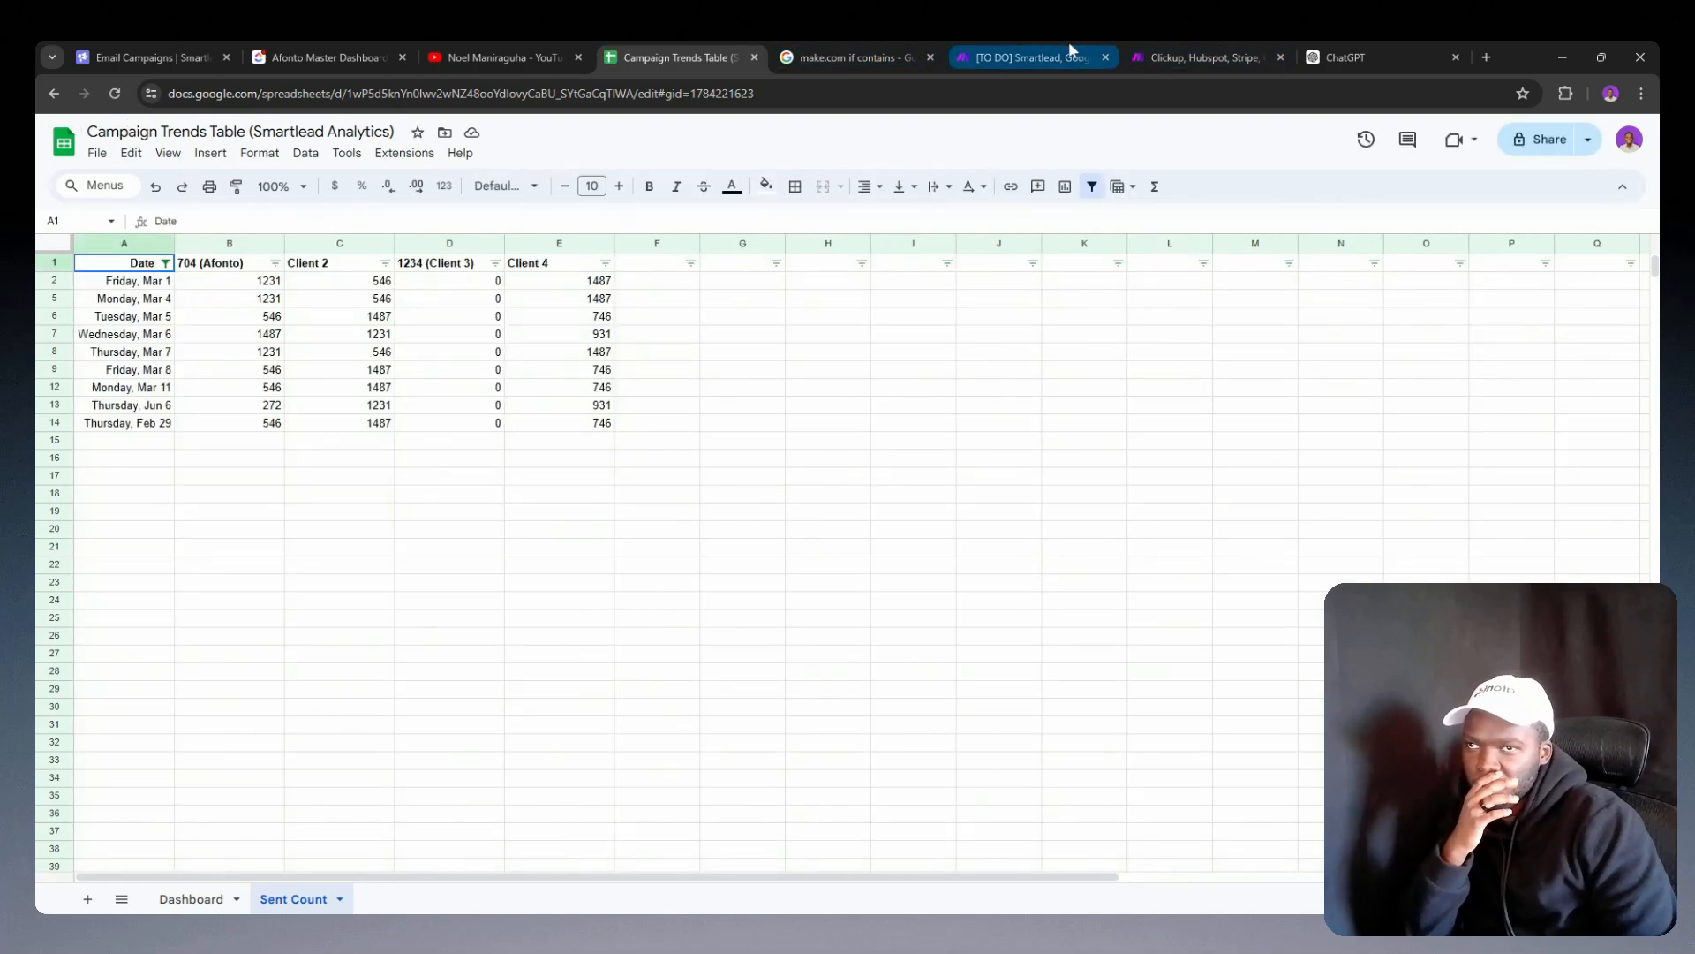
Step: Clone the Add new column module in the client onboarding scenario, attach the copy after it and refresh its table headers
click(1205, 41)
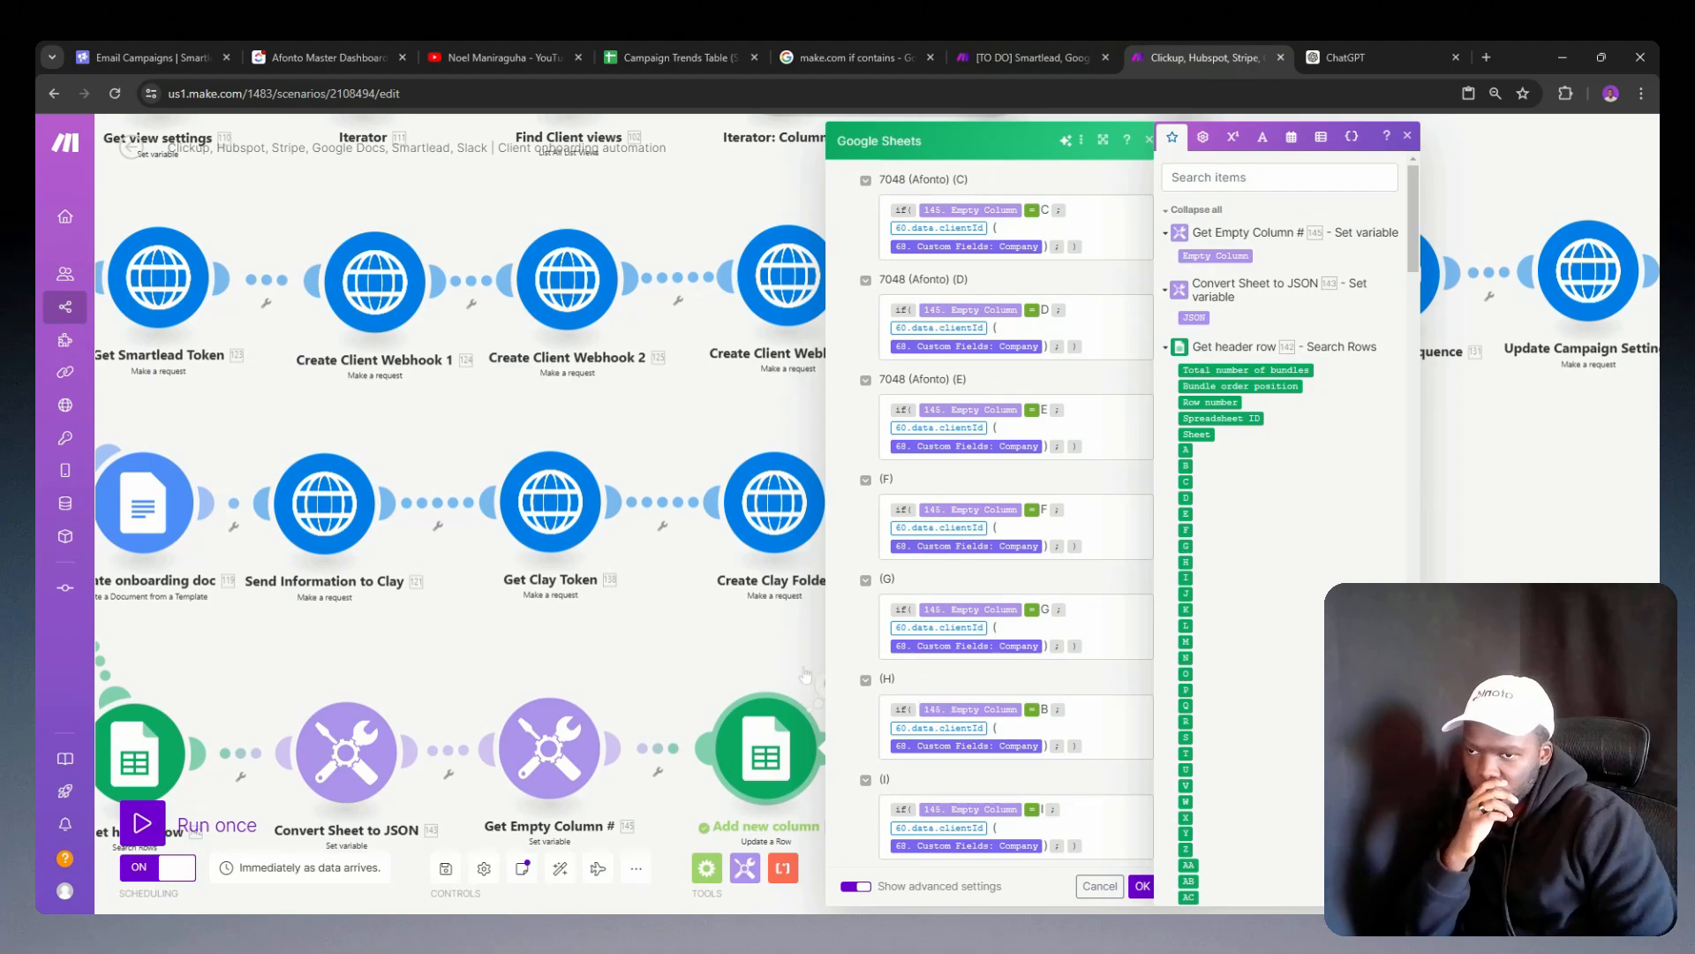
click(757, 657)
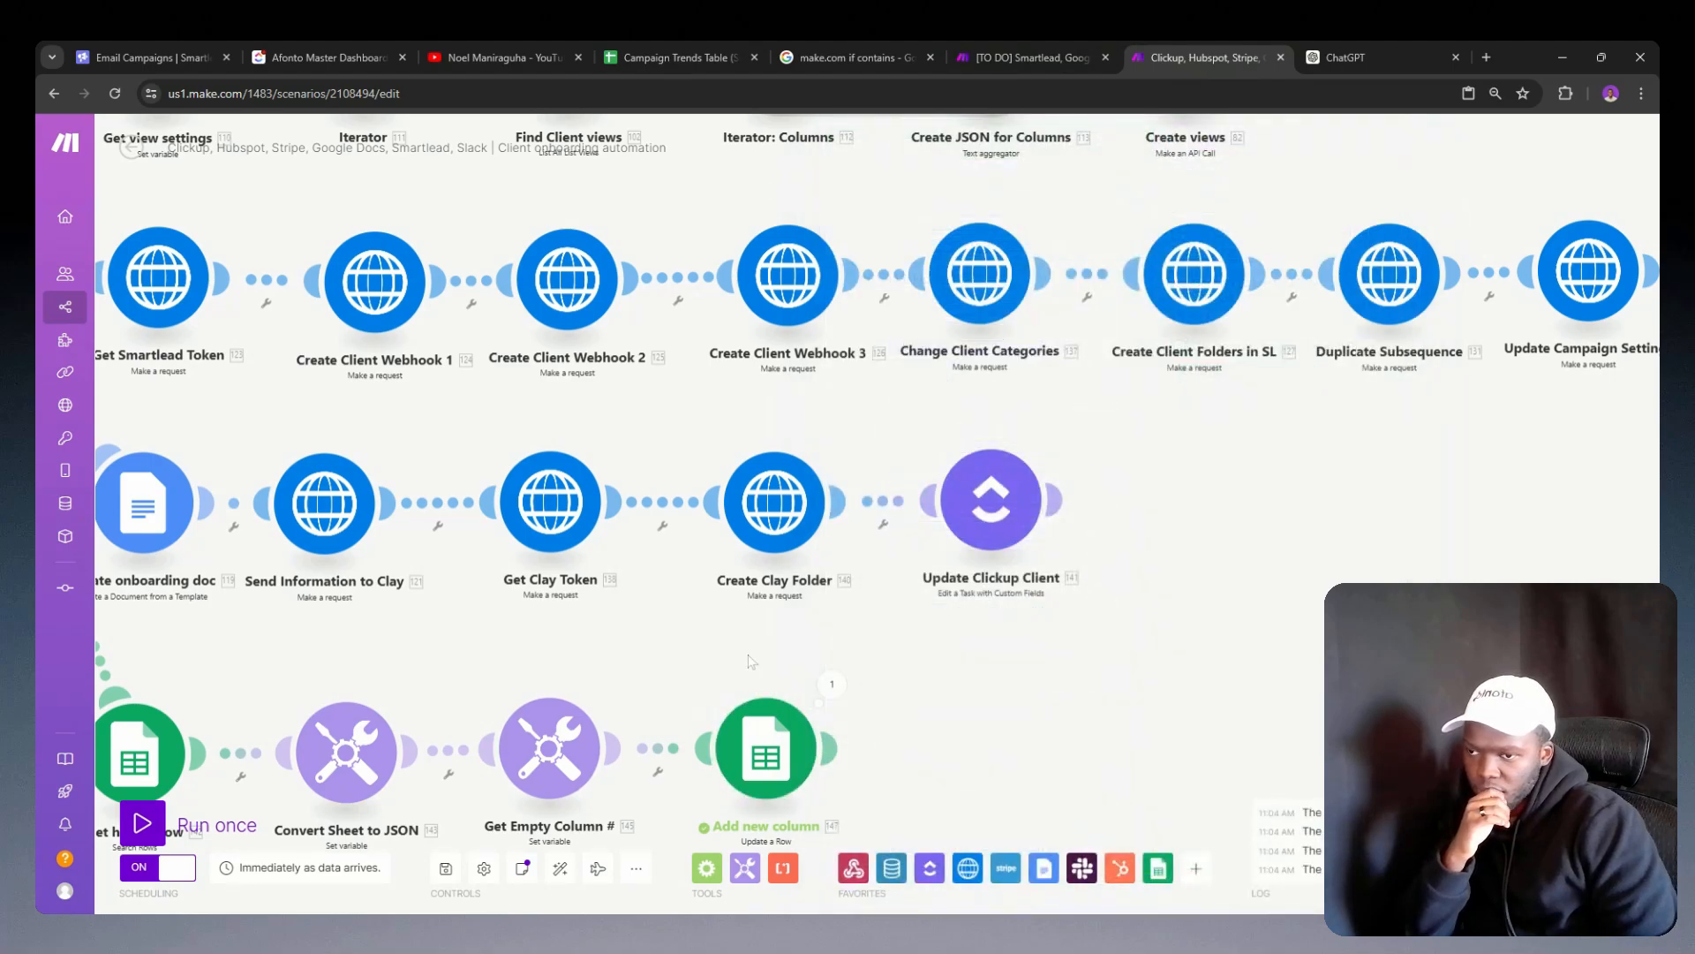
drag(752, 659, 661, 541)
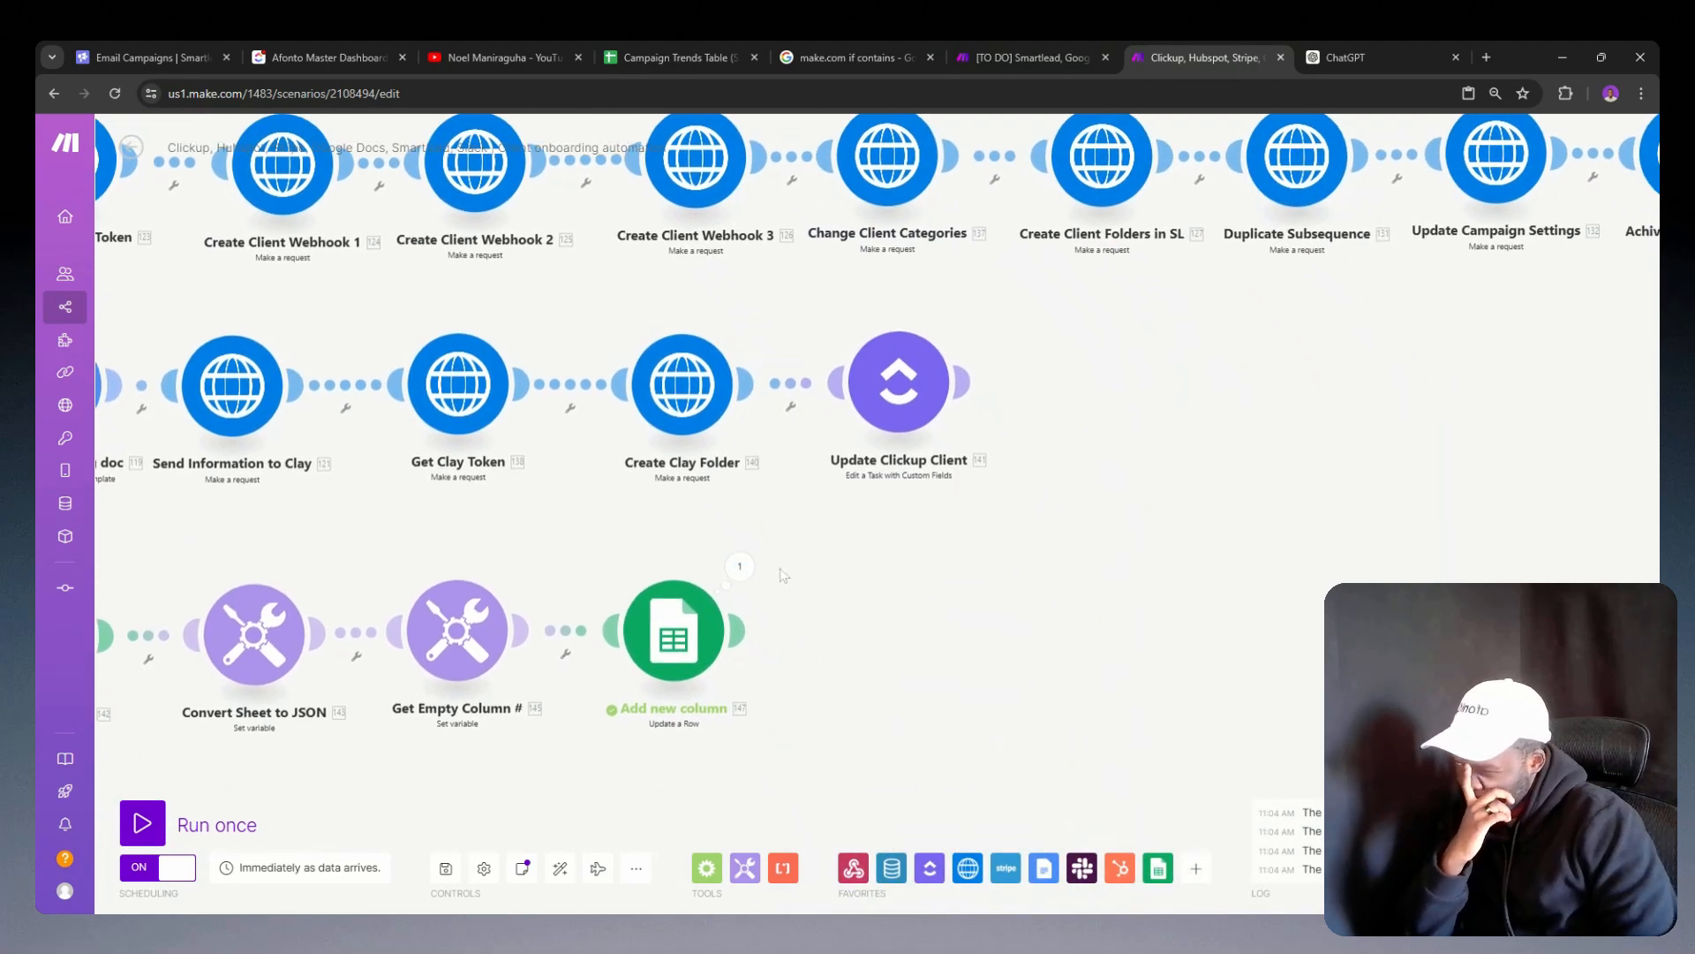
right_click(685, 618)
click(734, 726)
drag(771, 683, 978, 643)
click(973, 645)
scroll(1157, 530, down, 5)
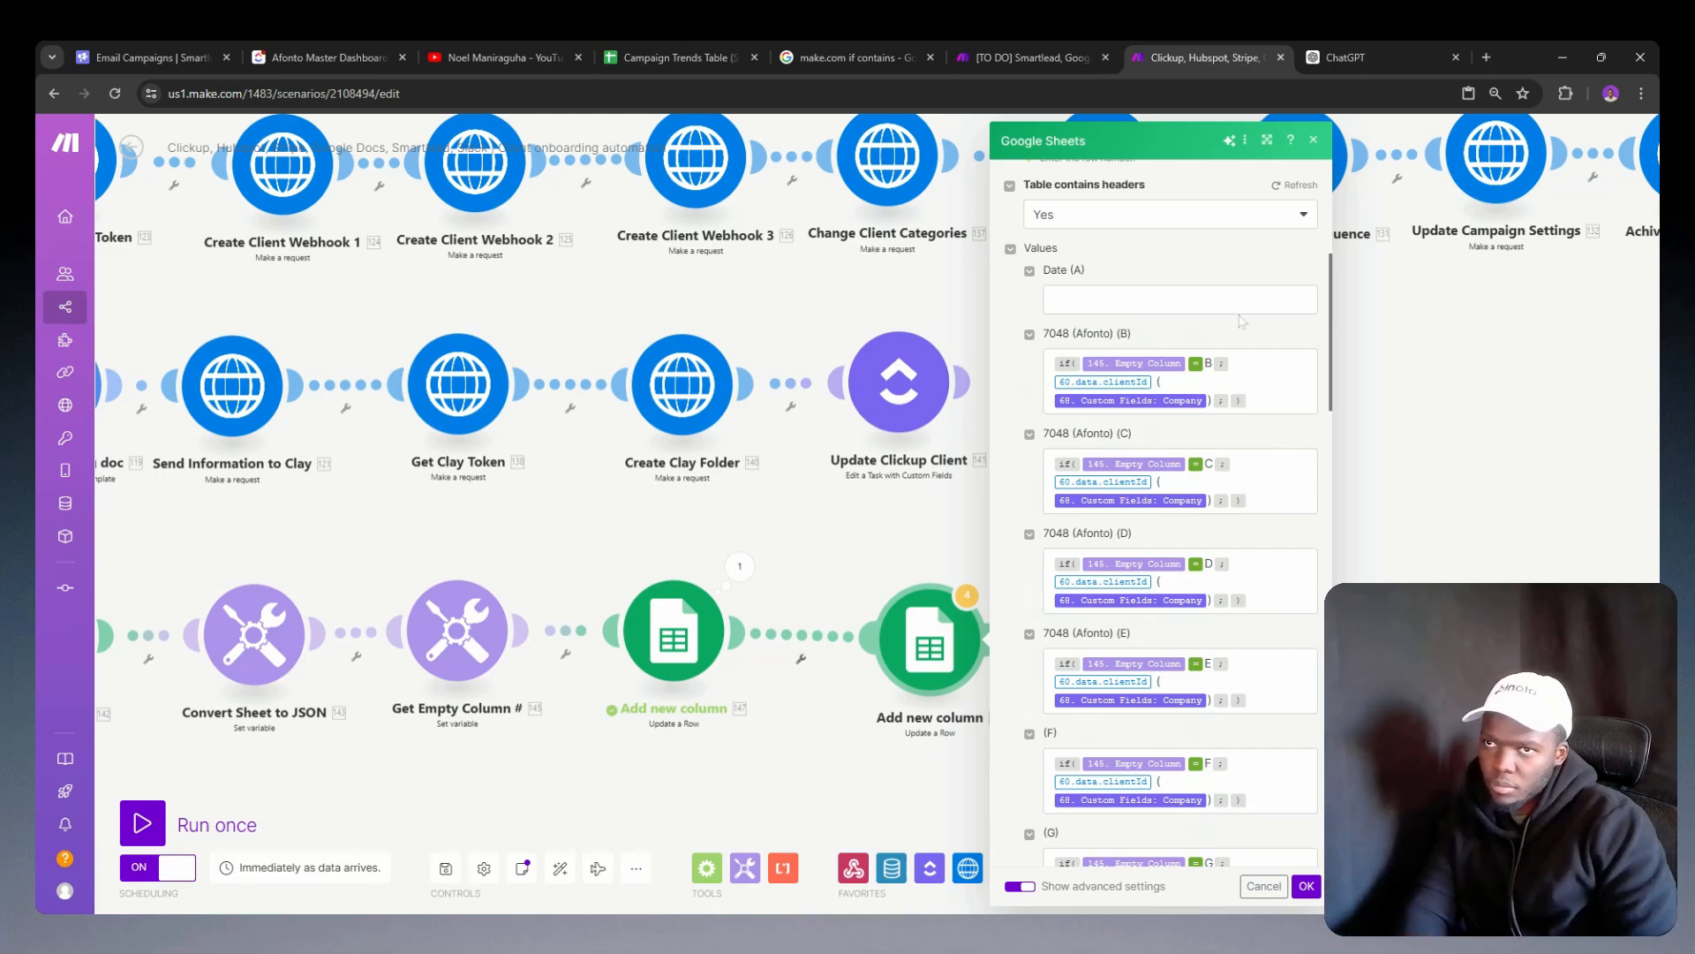
click(1291, 186)
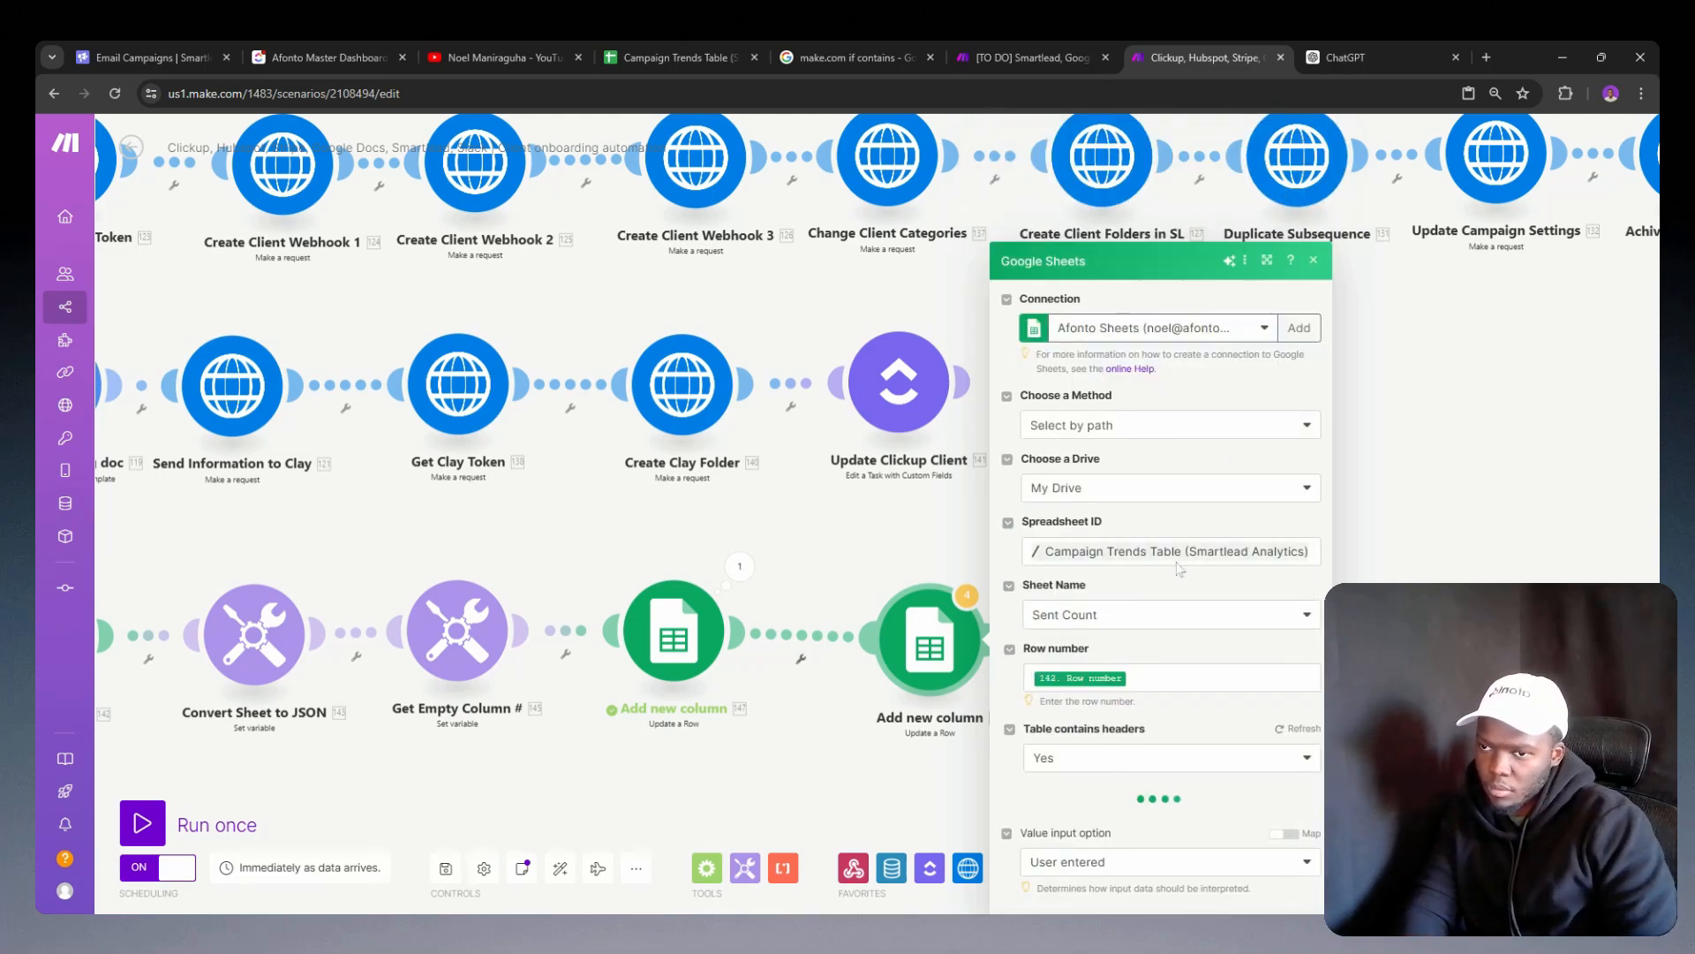
Step: Clear the Value input option and the column Z formula in the cloned Add new column module
scroll(1176, 530, down, 15)
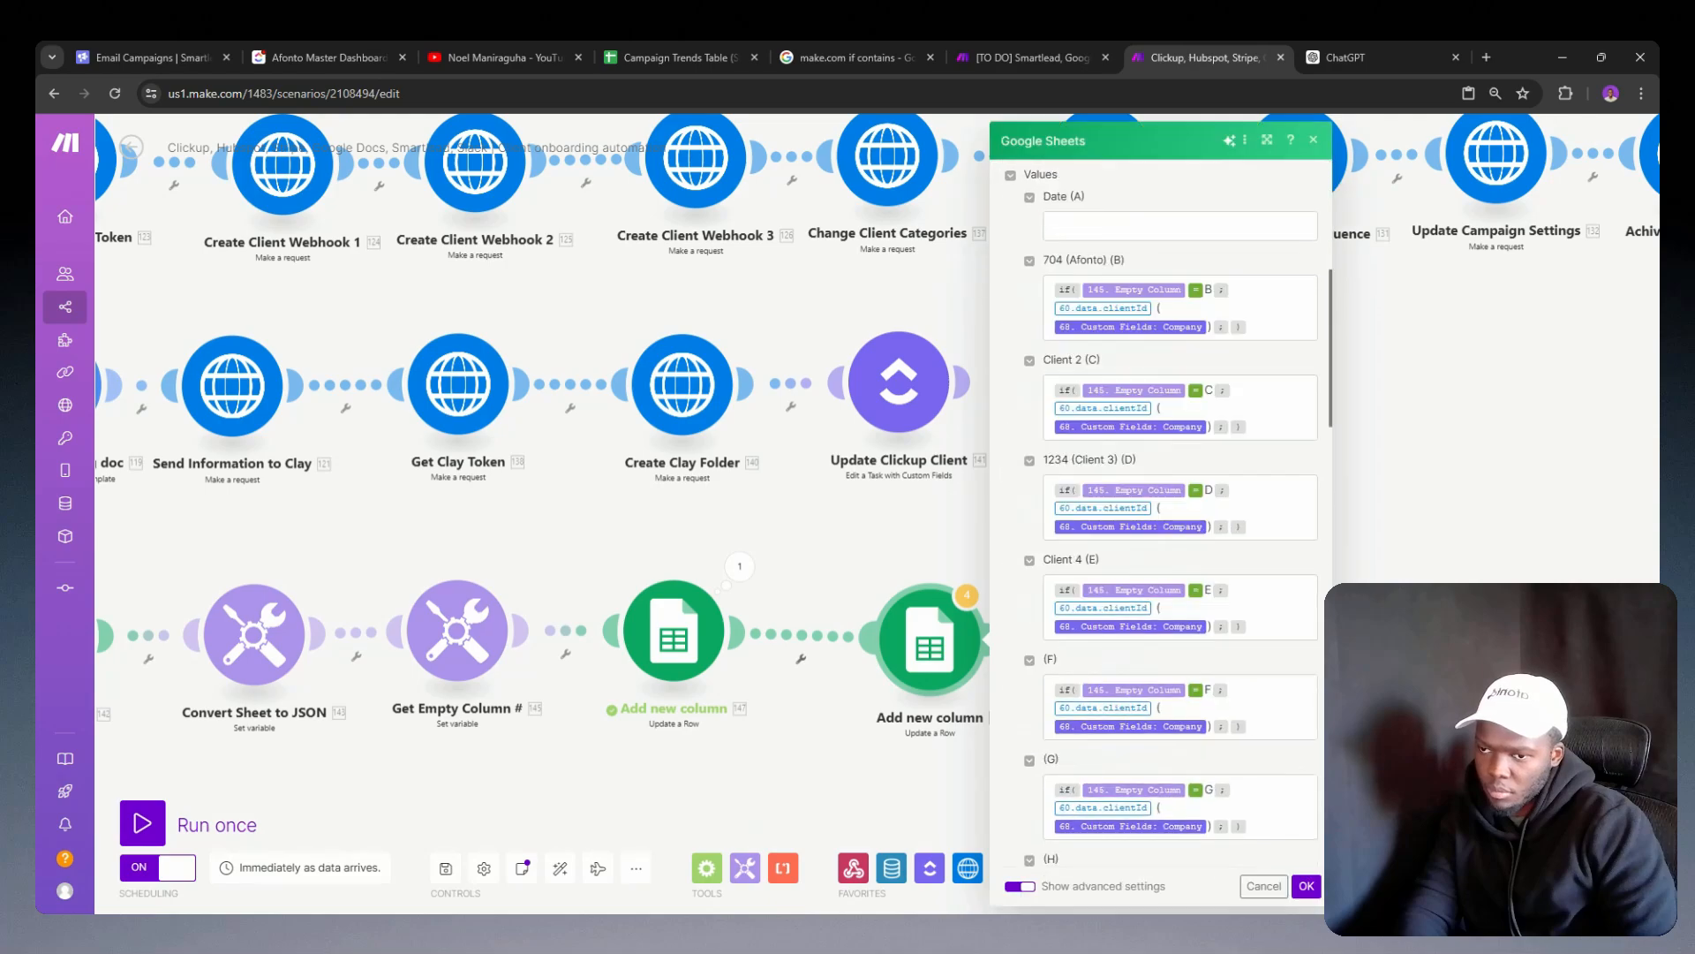
scroll(1176, 512, down, 3)
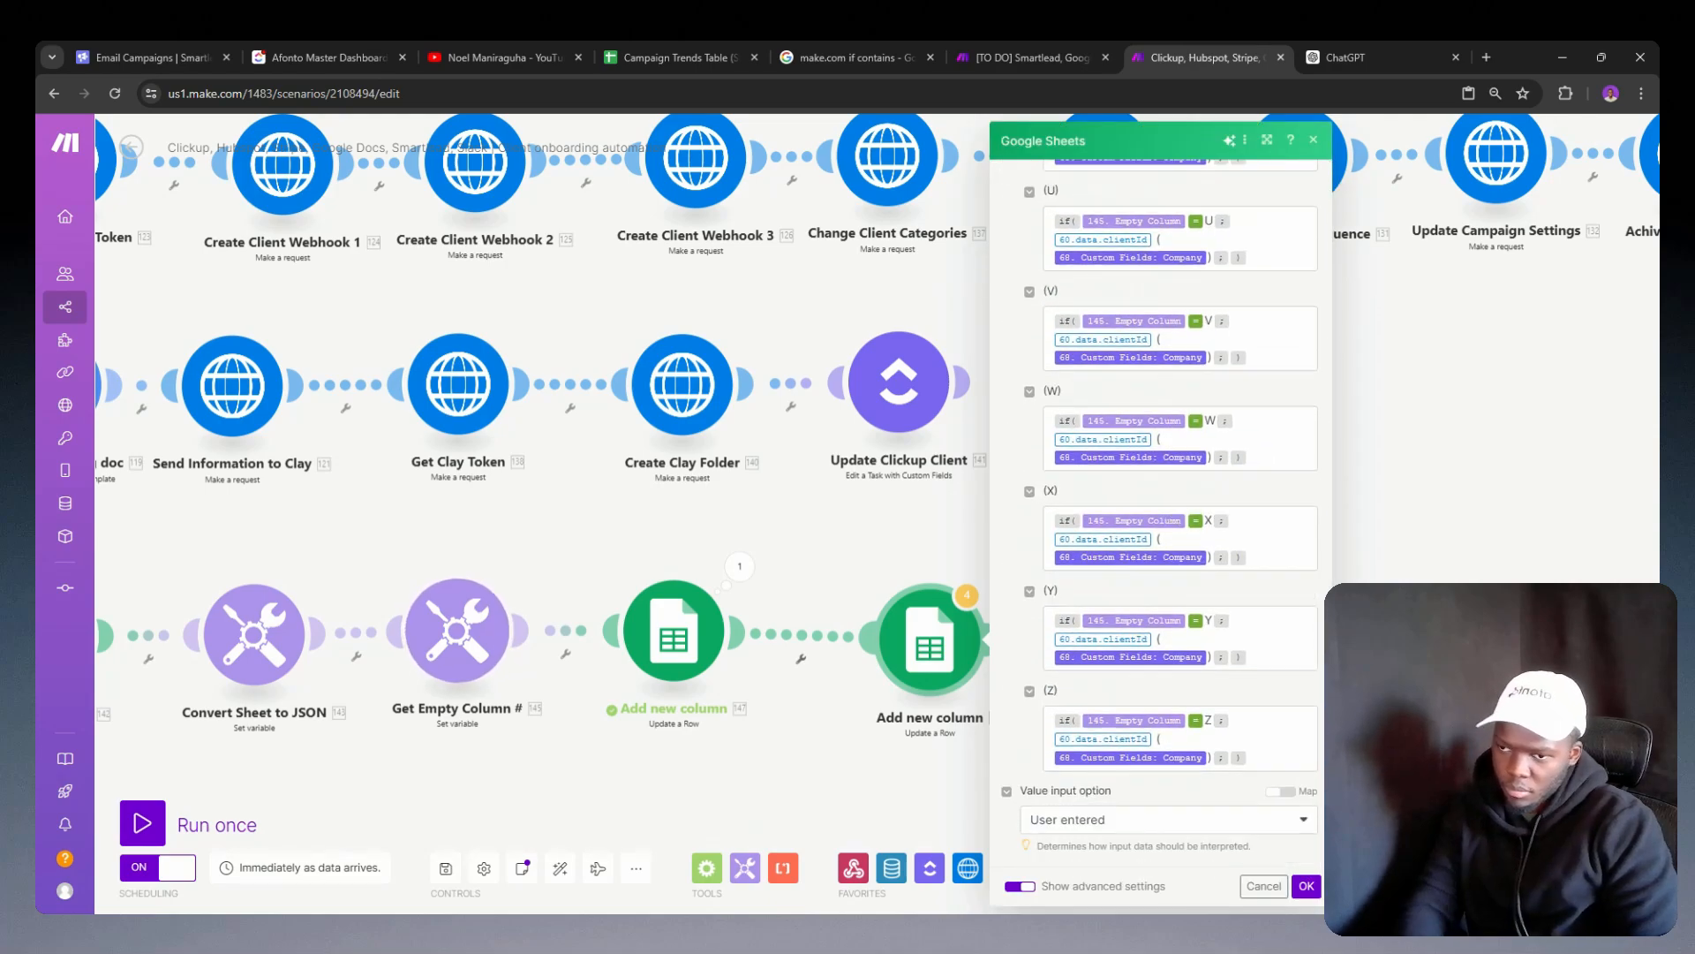
click(1117, 817)
click(1117, 815)
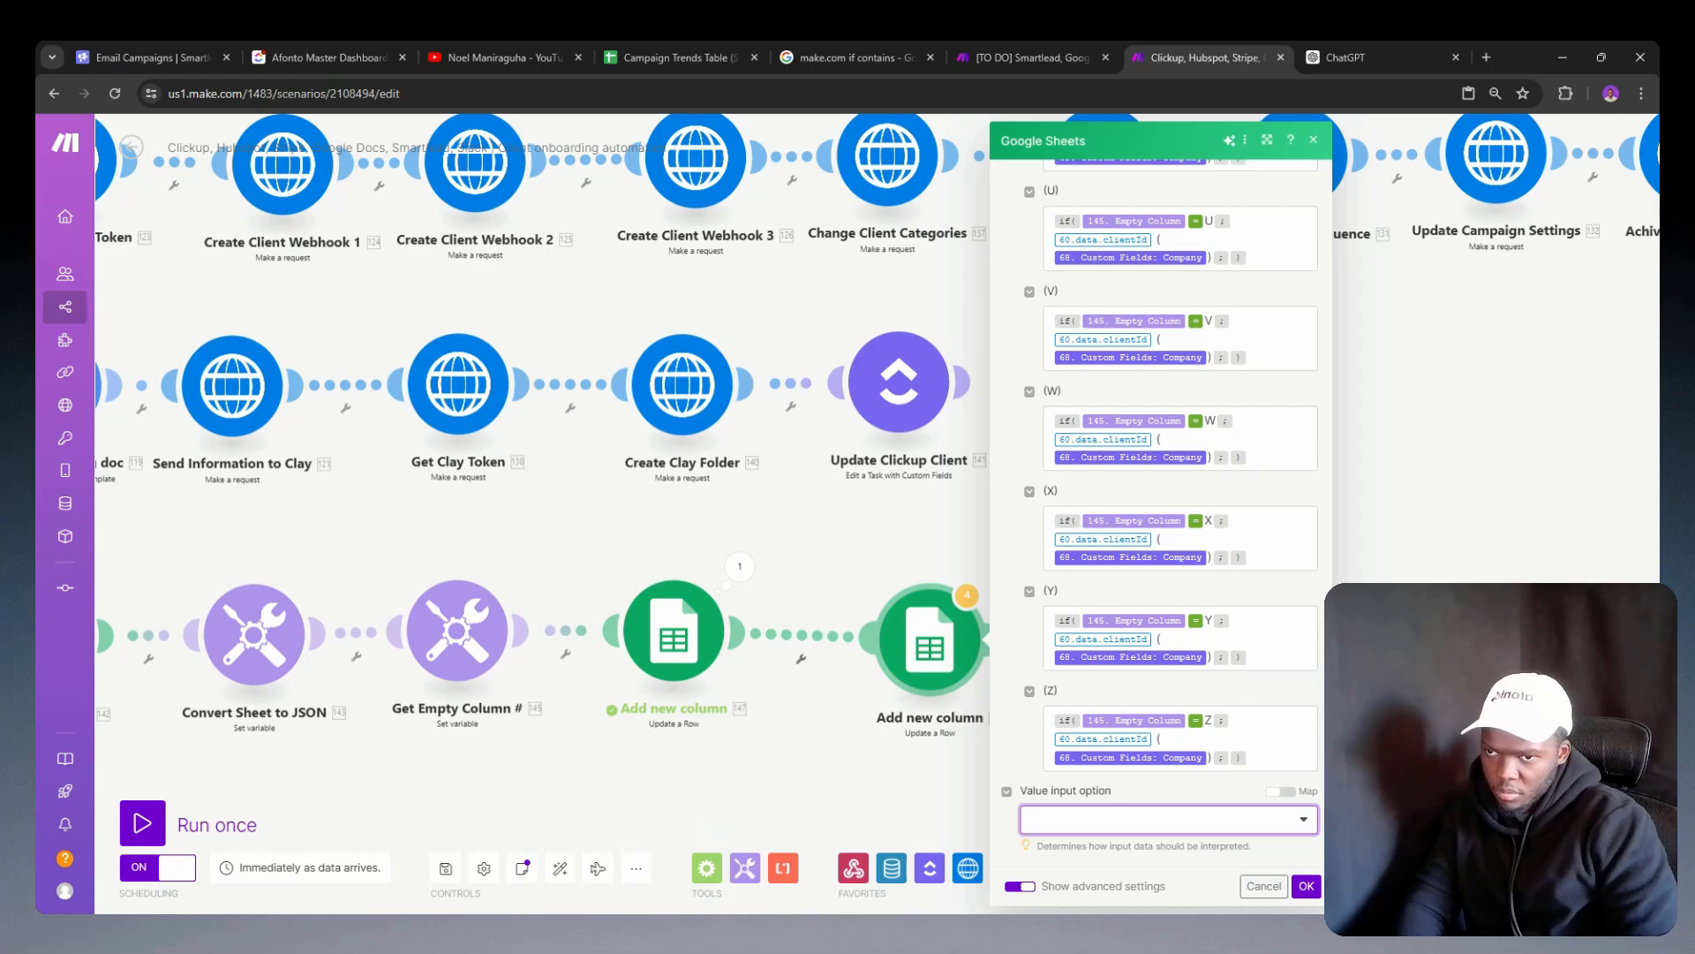
click(1282, 733)
key(ctrl+a)
key(BackSpace)
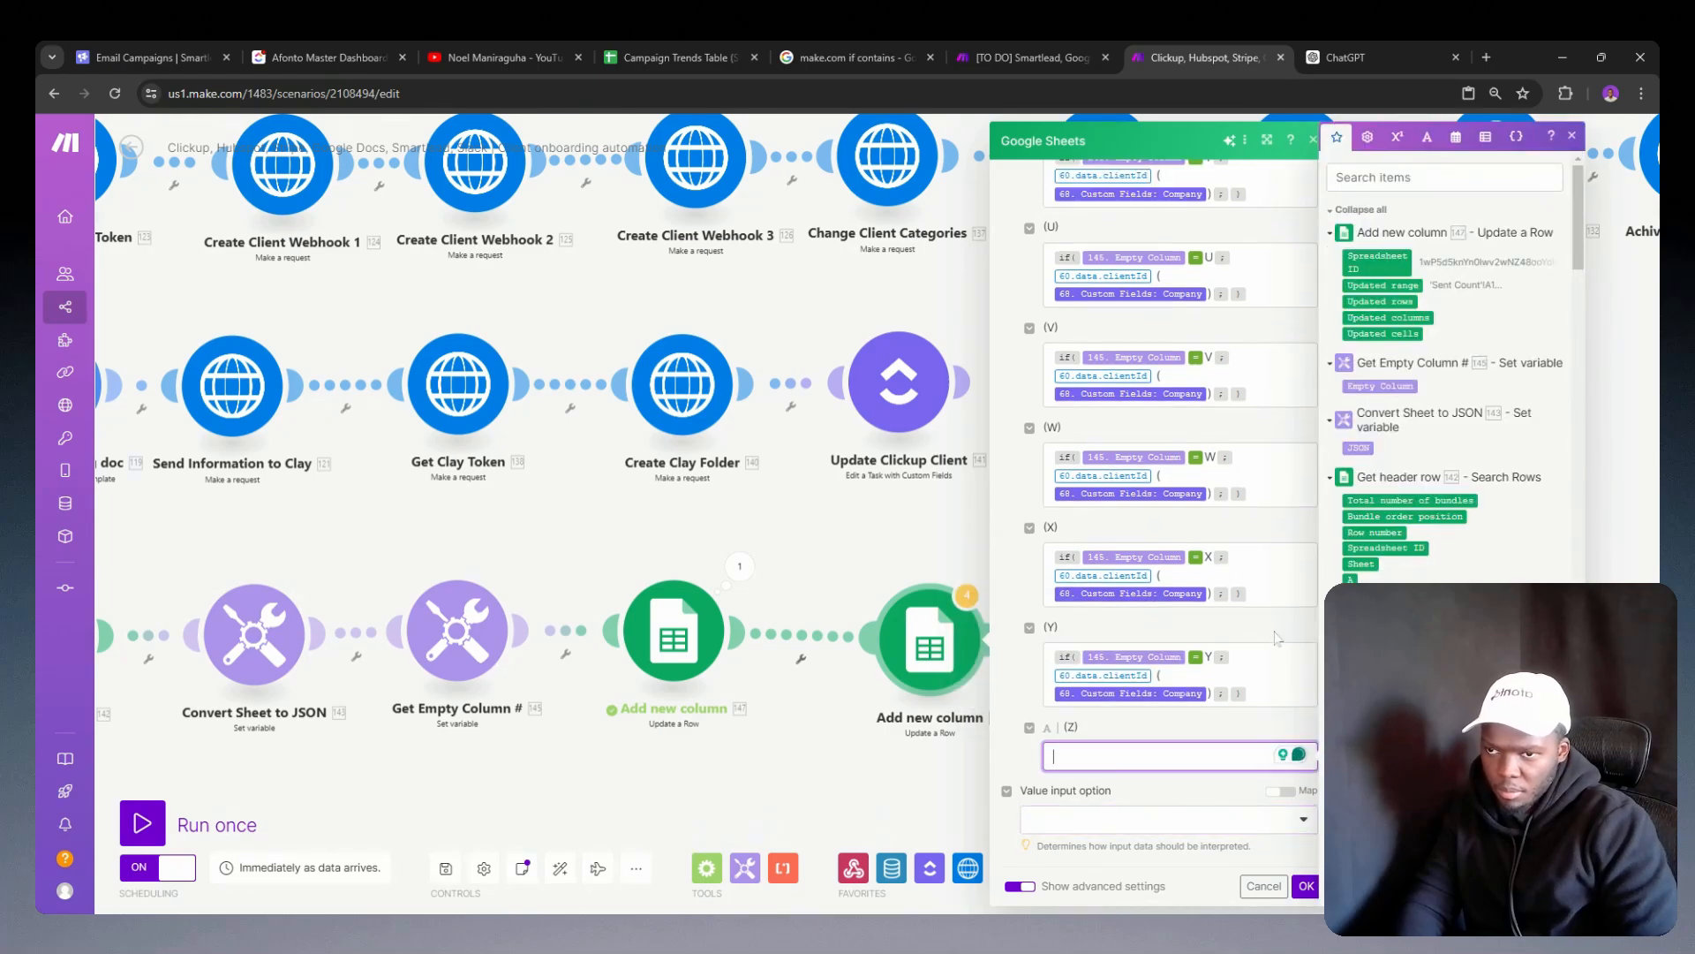
click(1263, 673)
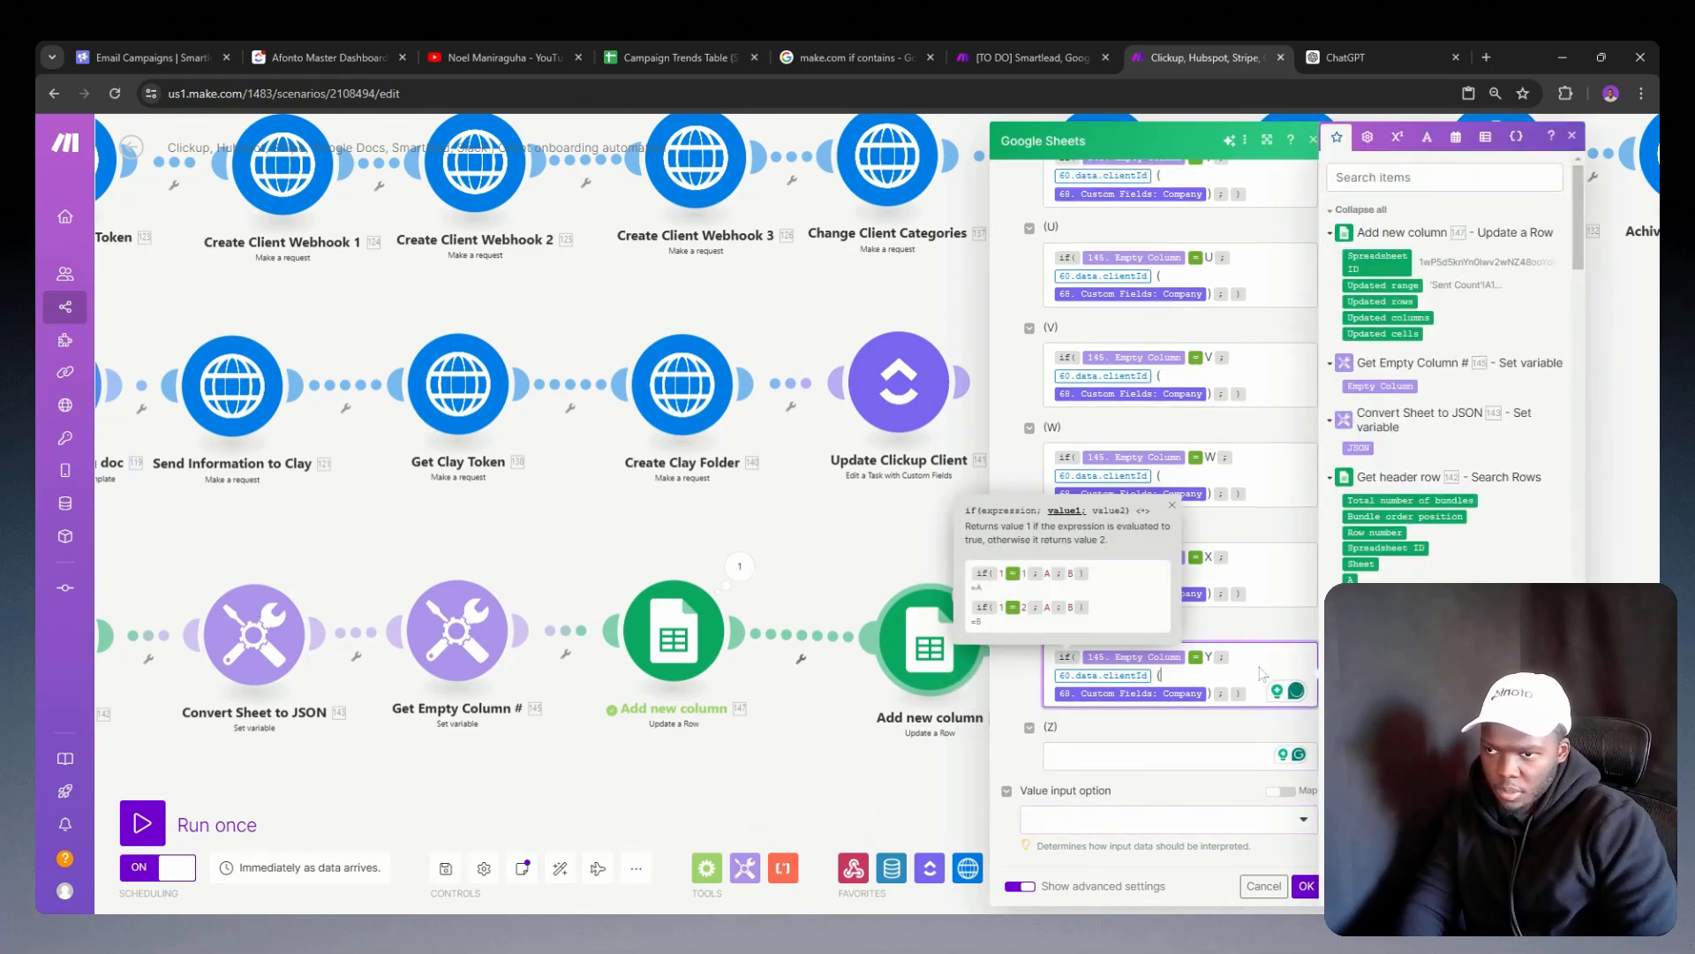
Step: Discard the changes in the cloned Add new column module and delete the clone
click(1264, 885)
right_click(909, 627)
click(961, 814)
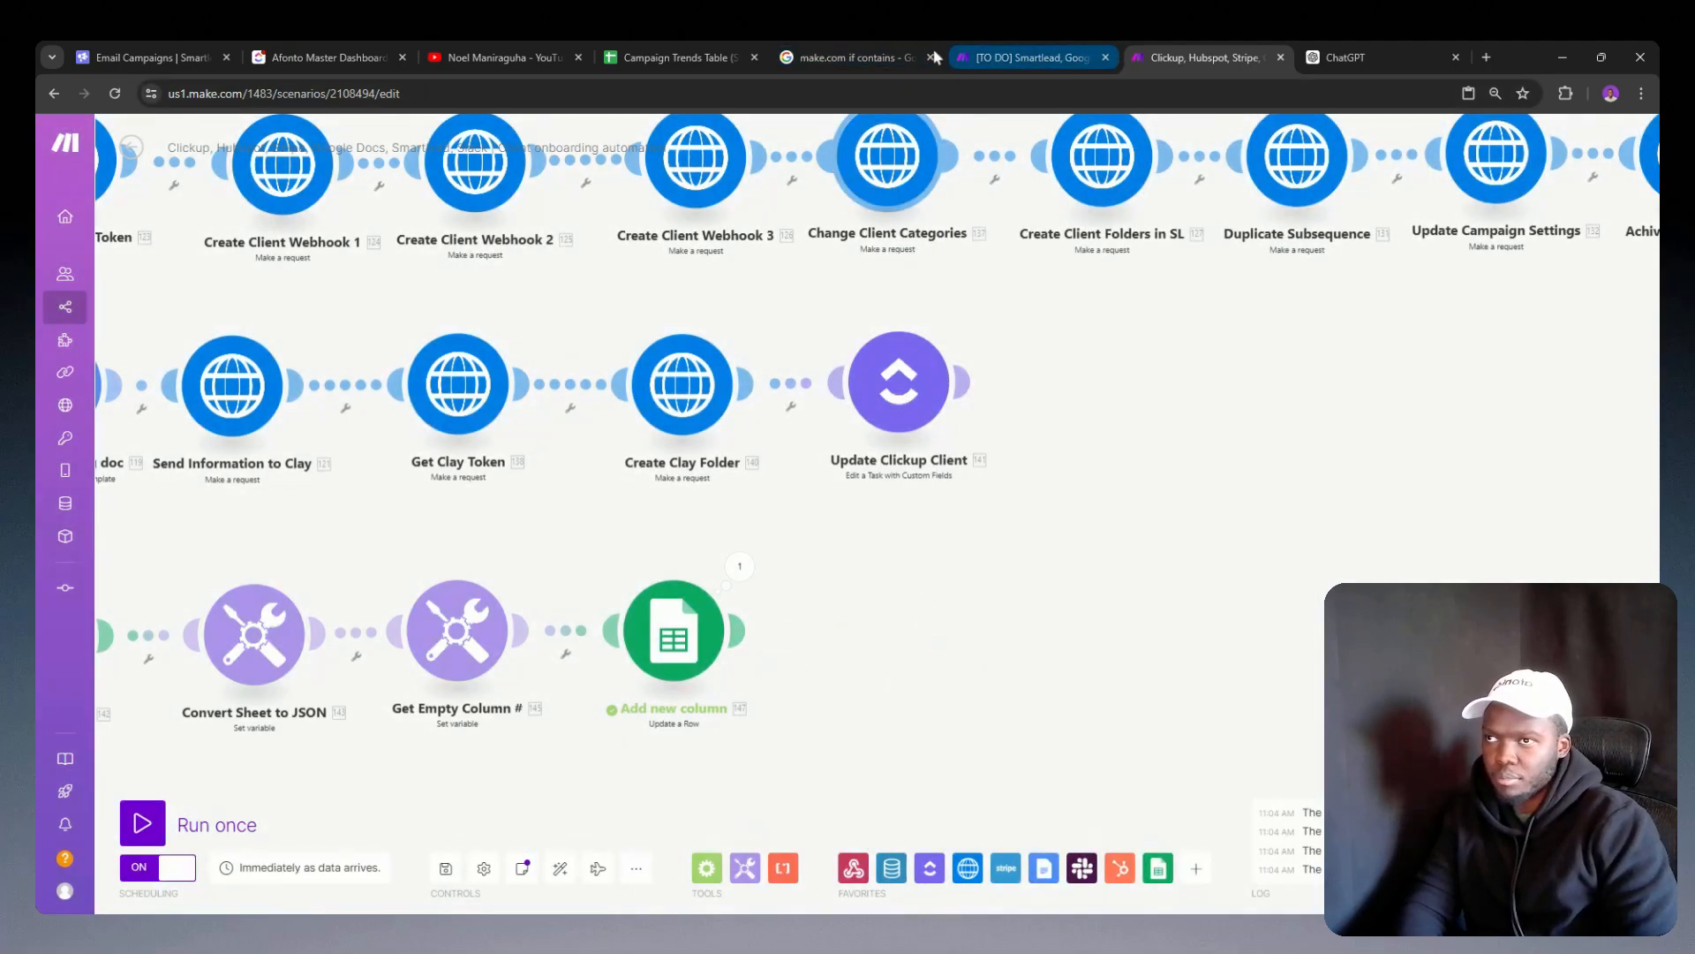
Step: Set the Date column's filter condition in the Sent Count sheet to Date is after an exact date, without entering a date, and apply it
click(669, 57)
click(165, 263)
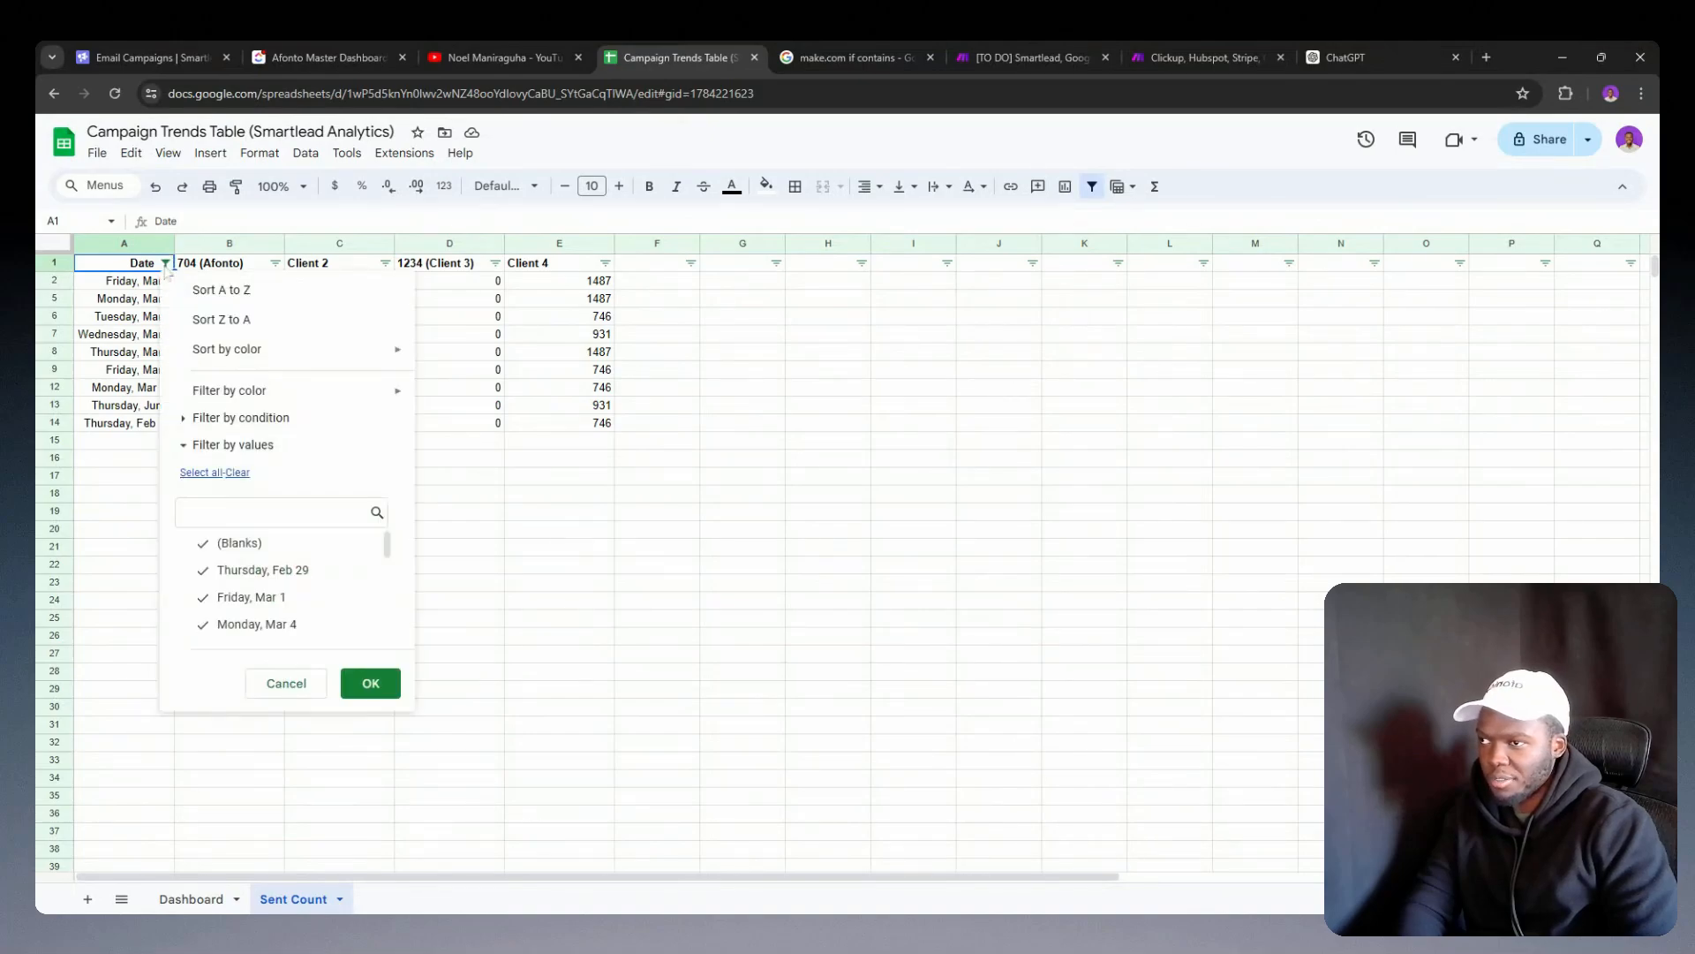
click(240, 417)
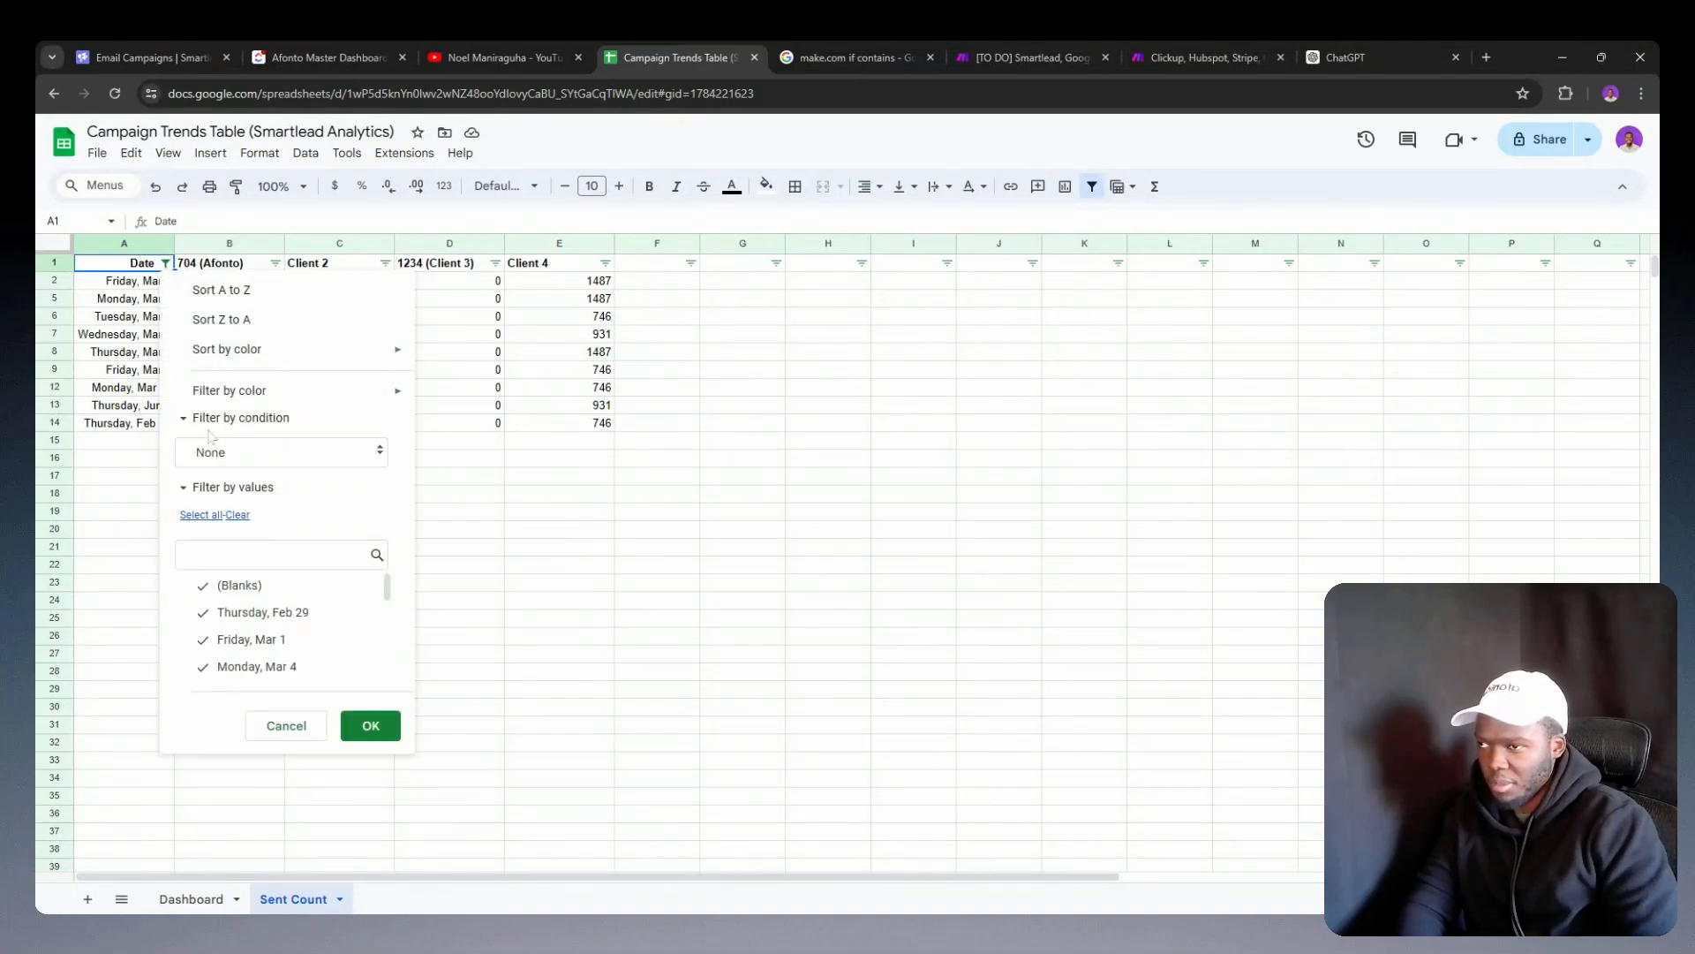
click(231, 452)
scroll(247, 680, down, 2)
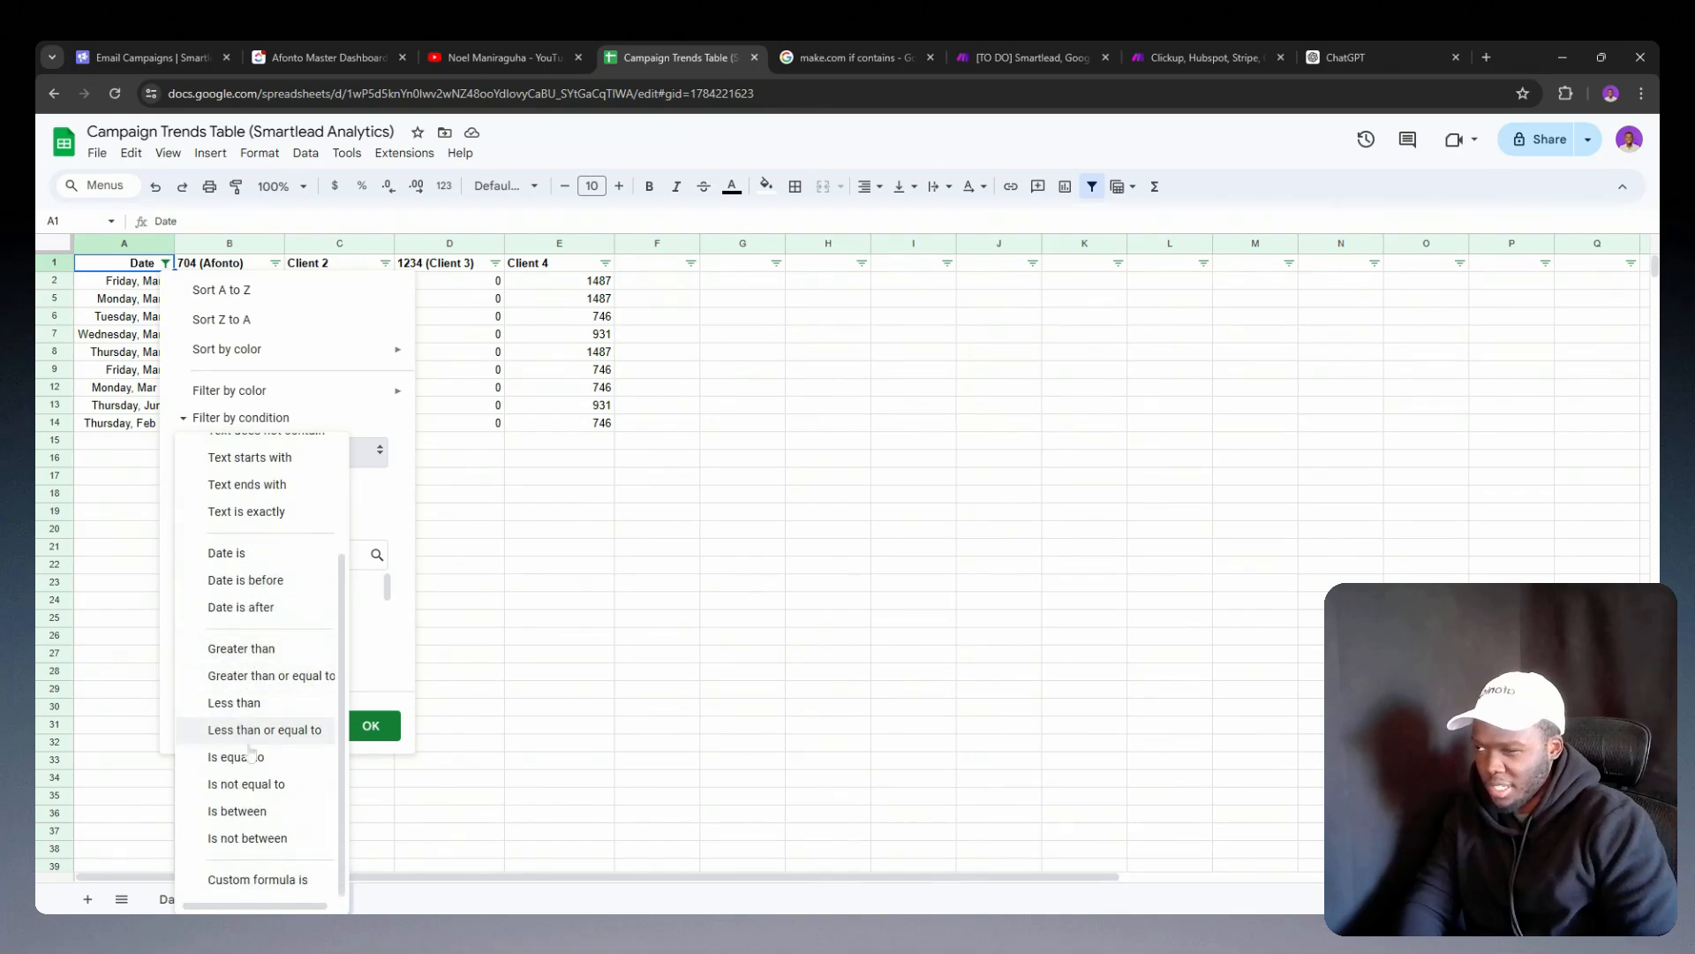
click(238, 609)
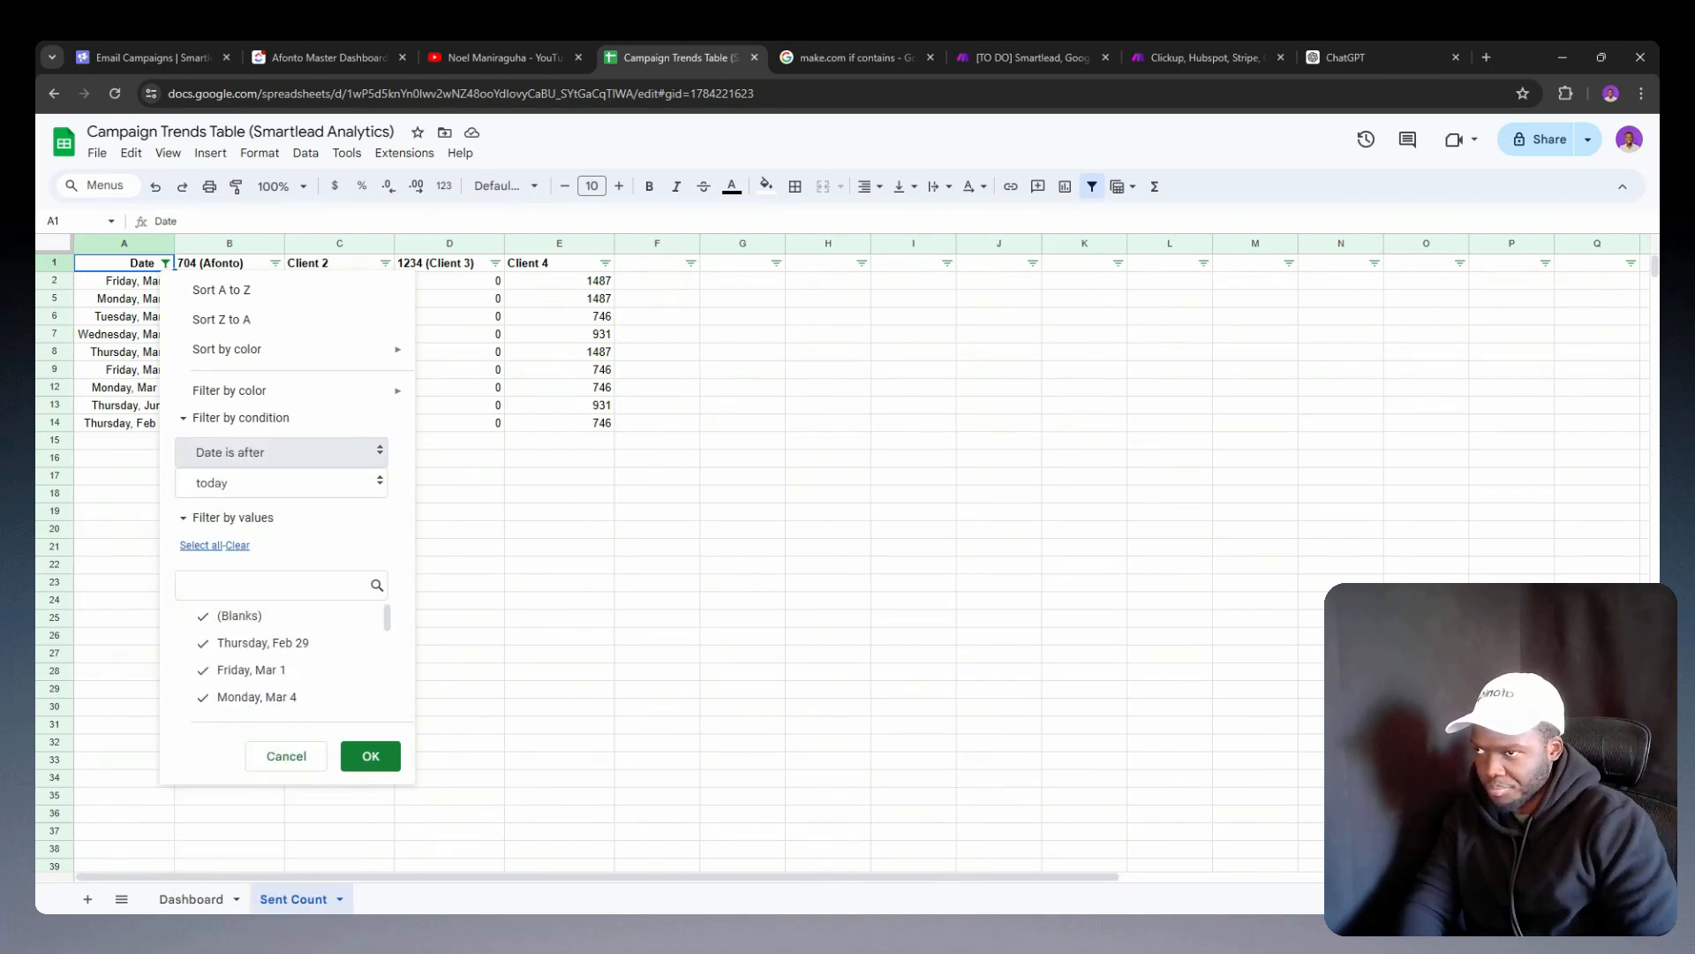
click(282, 483)
click(227, 574)
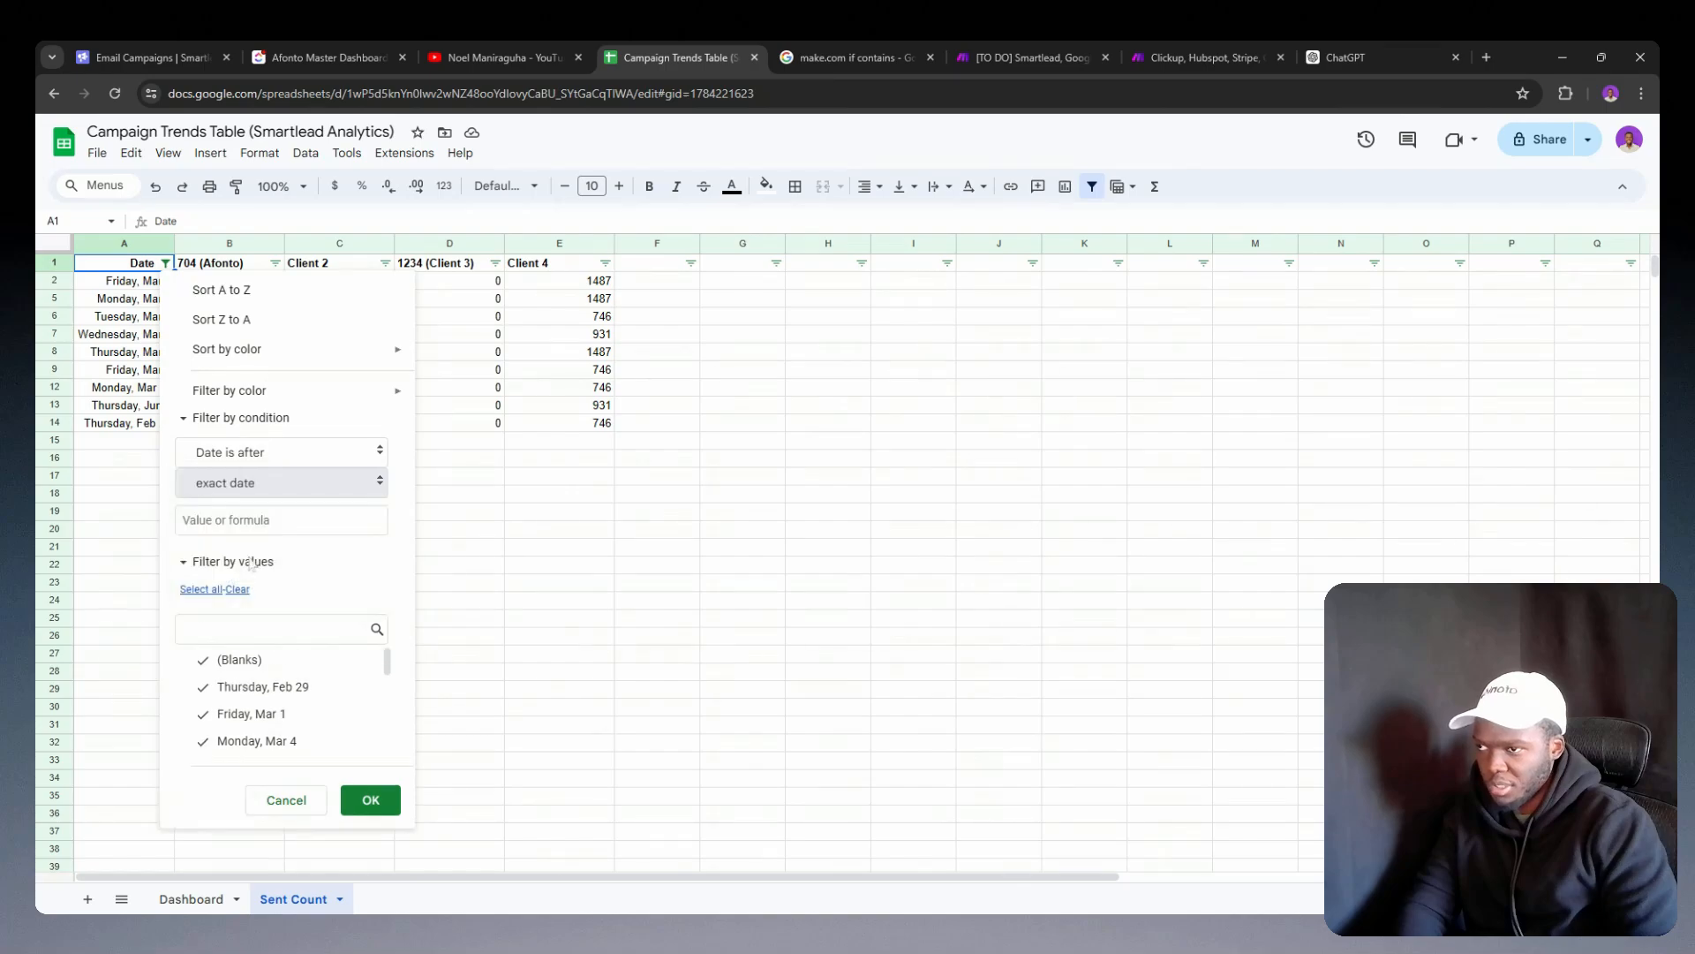
click(371, 799)
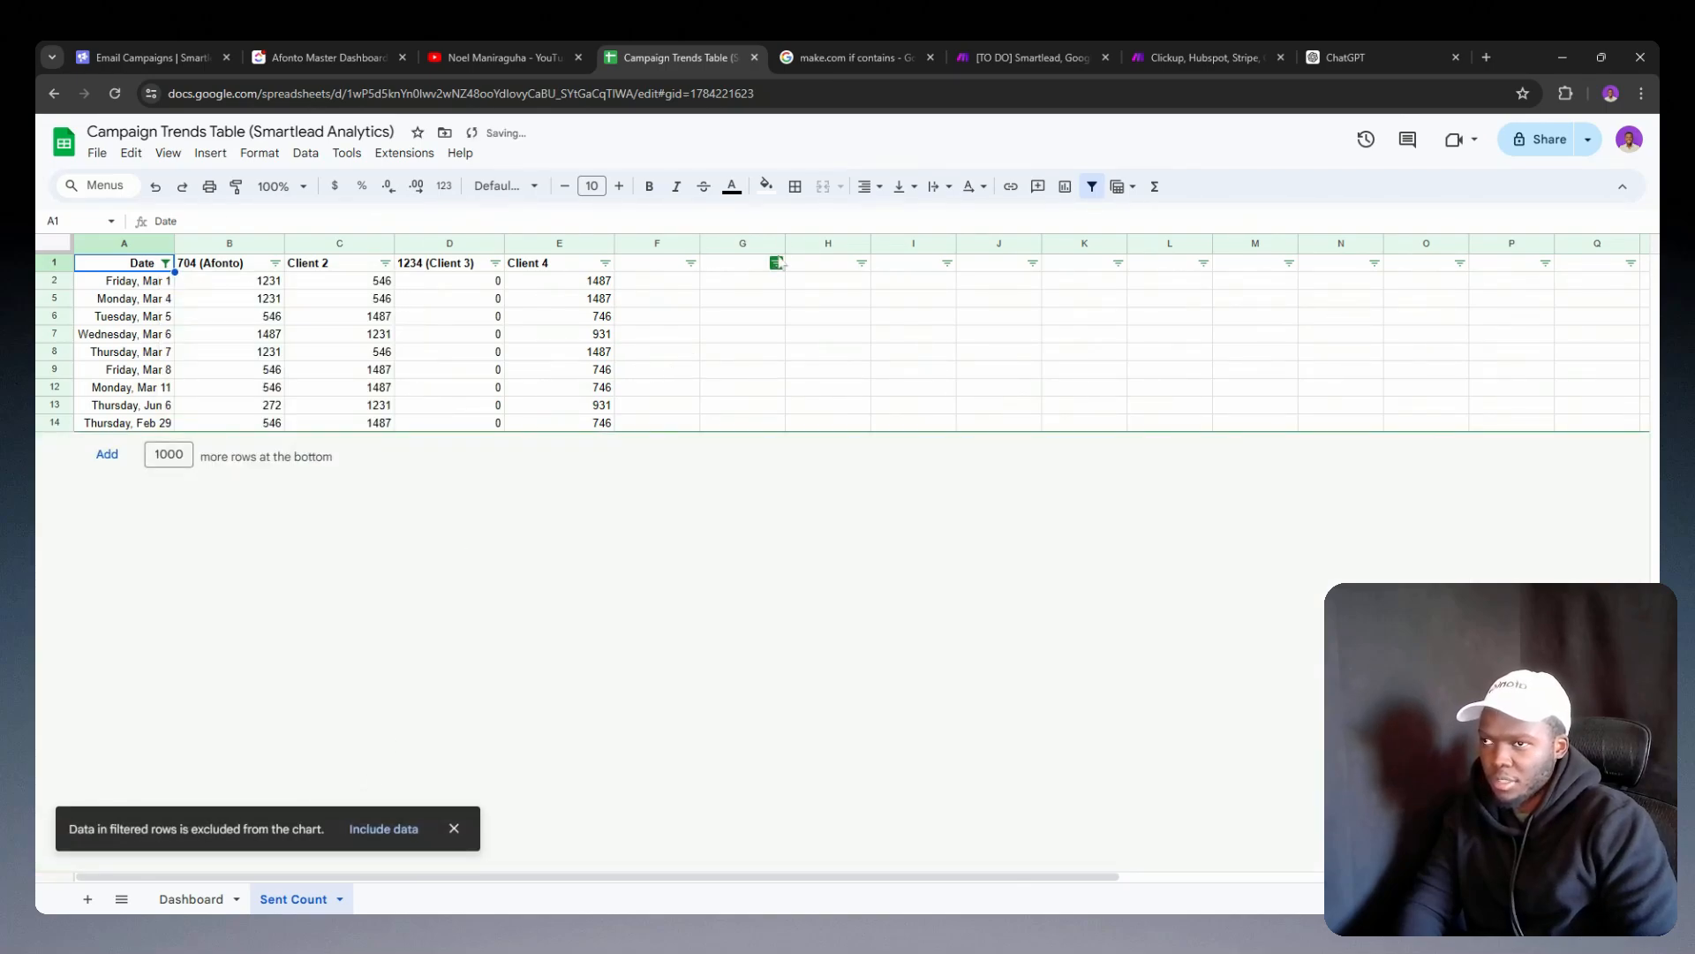
Step: Compare the column values of the campaign analytics scenario's Update a Row module with the headers in the Sent Count sheet
click(1081, 57)
click(1134, 54)
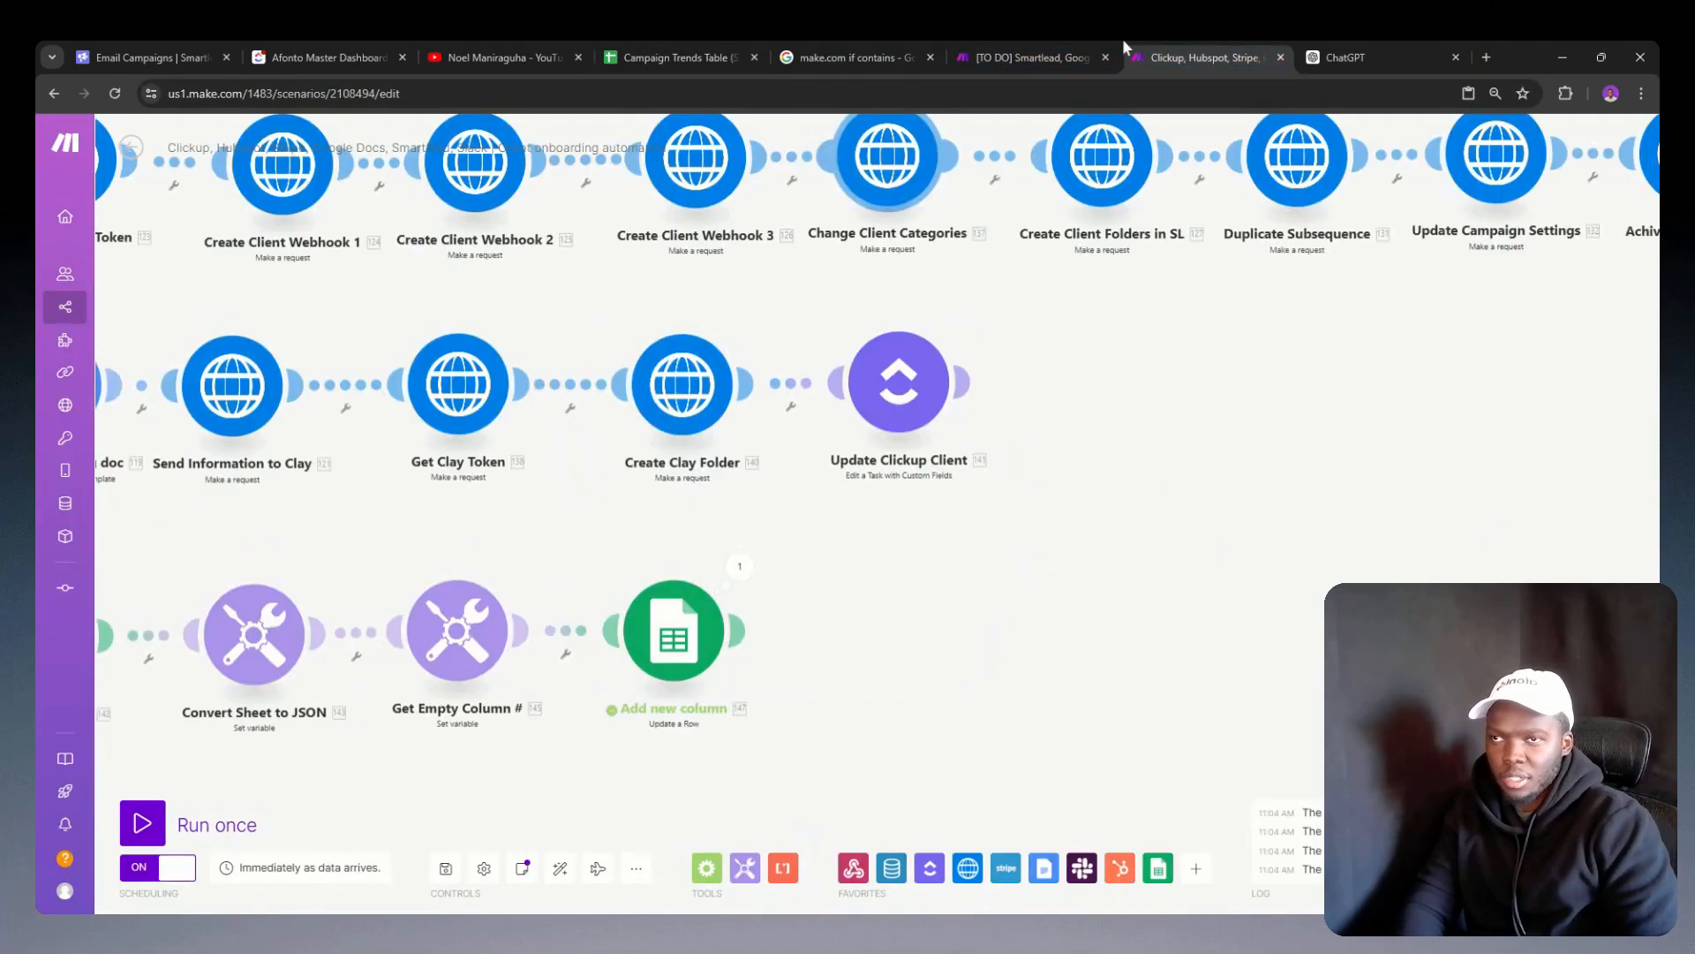
click(1040, 55)
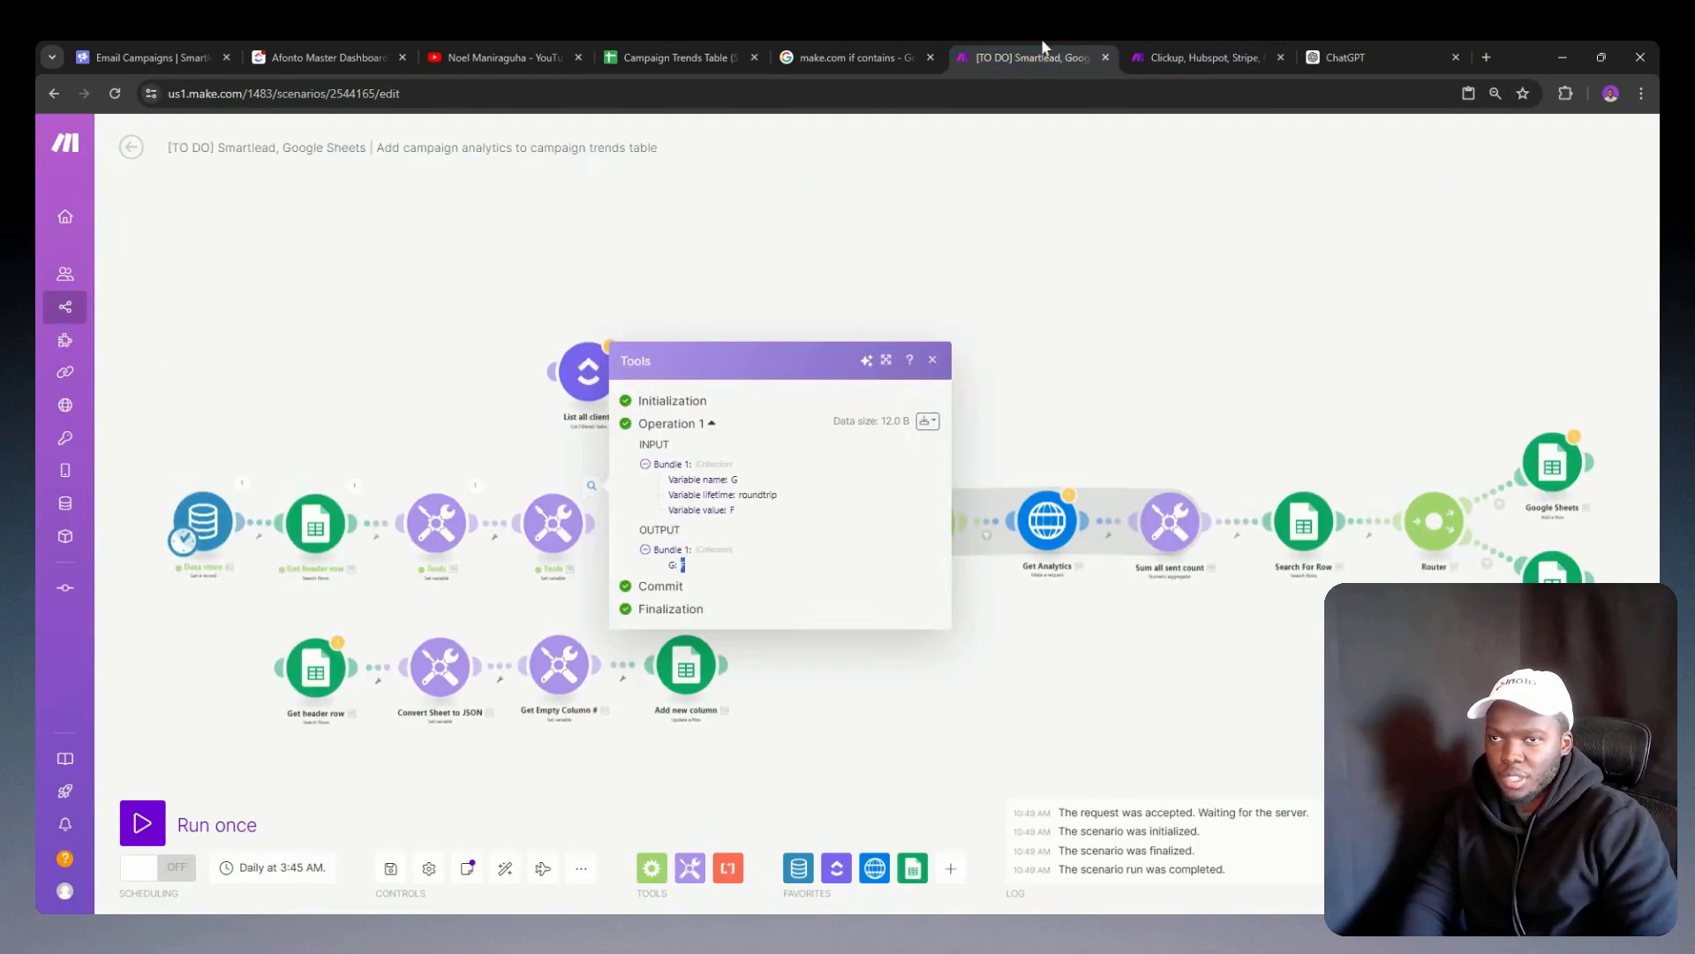
click(1606, 539)
right_click(1538, 576)
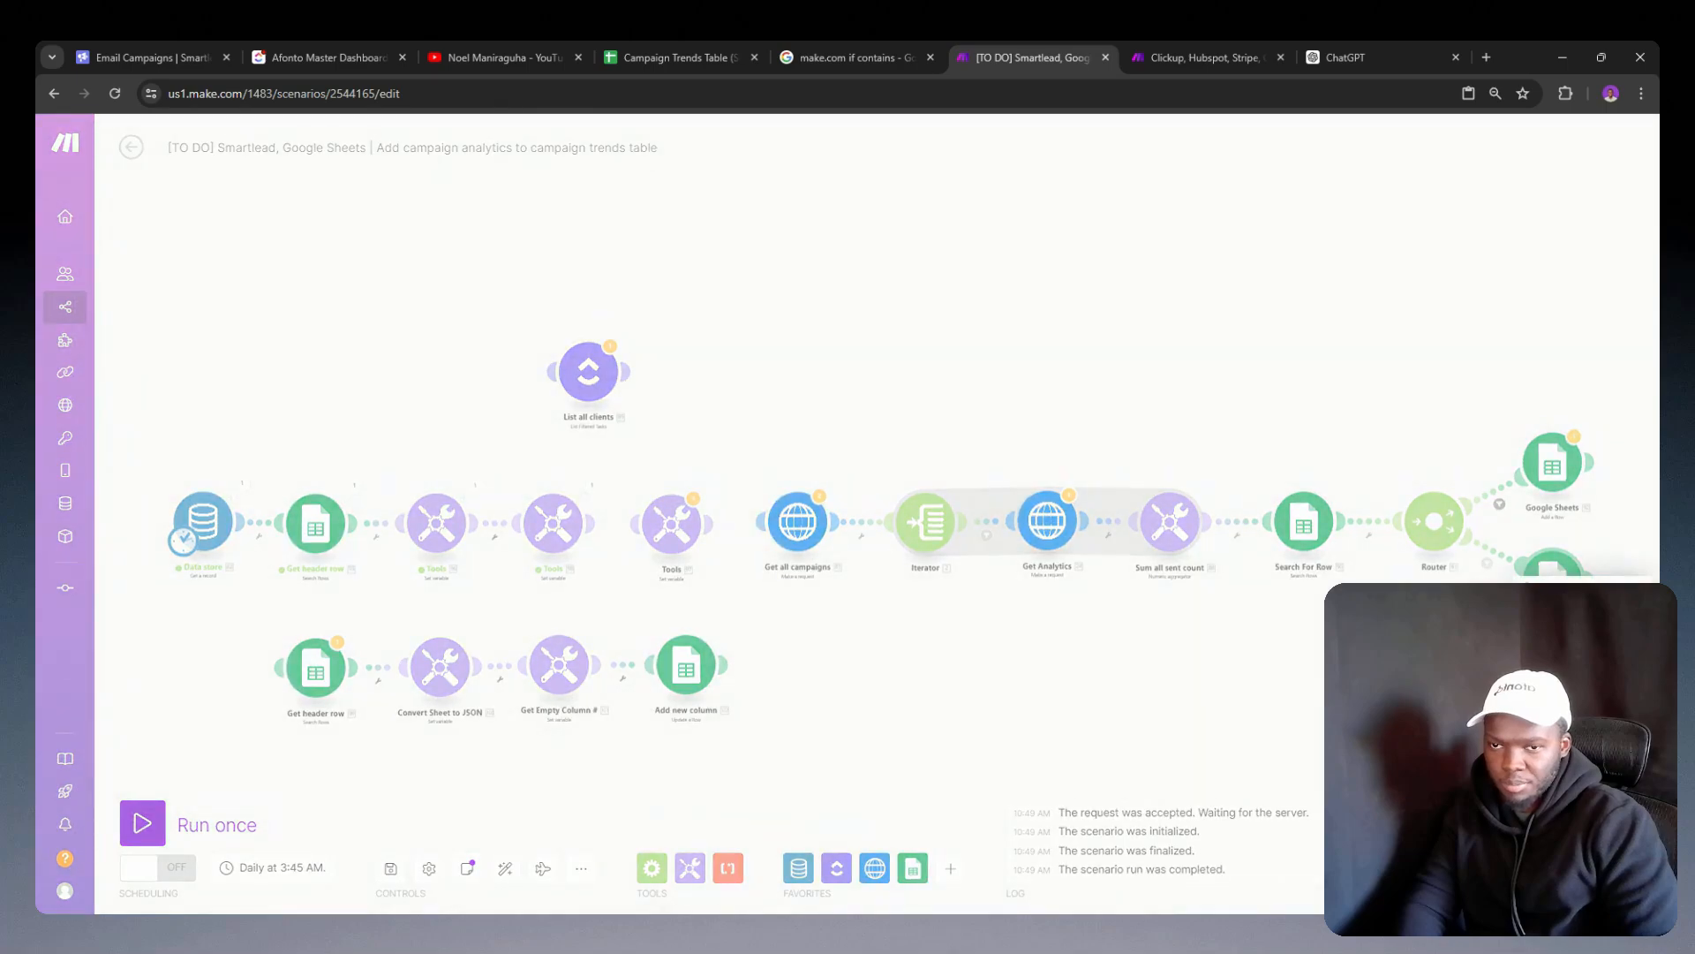
click(1534, 569)
drag(1478, 596, 951, 579)
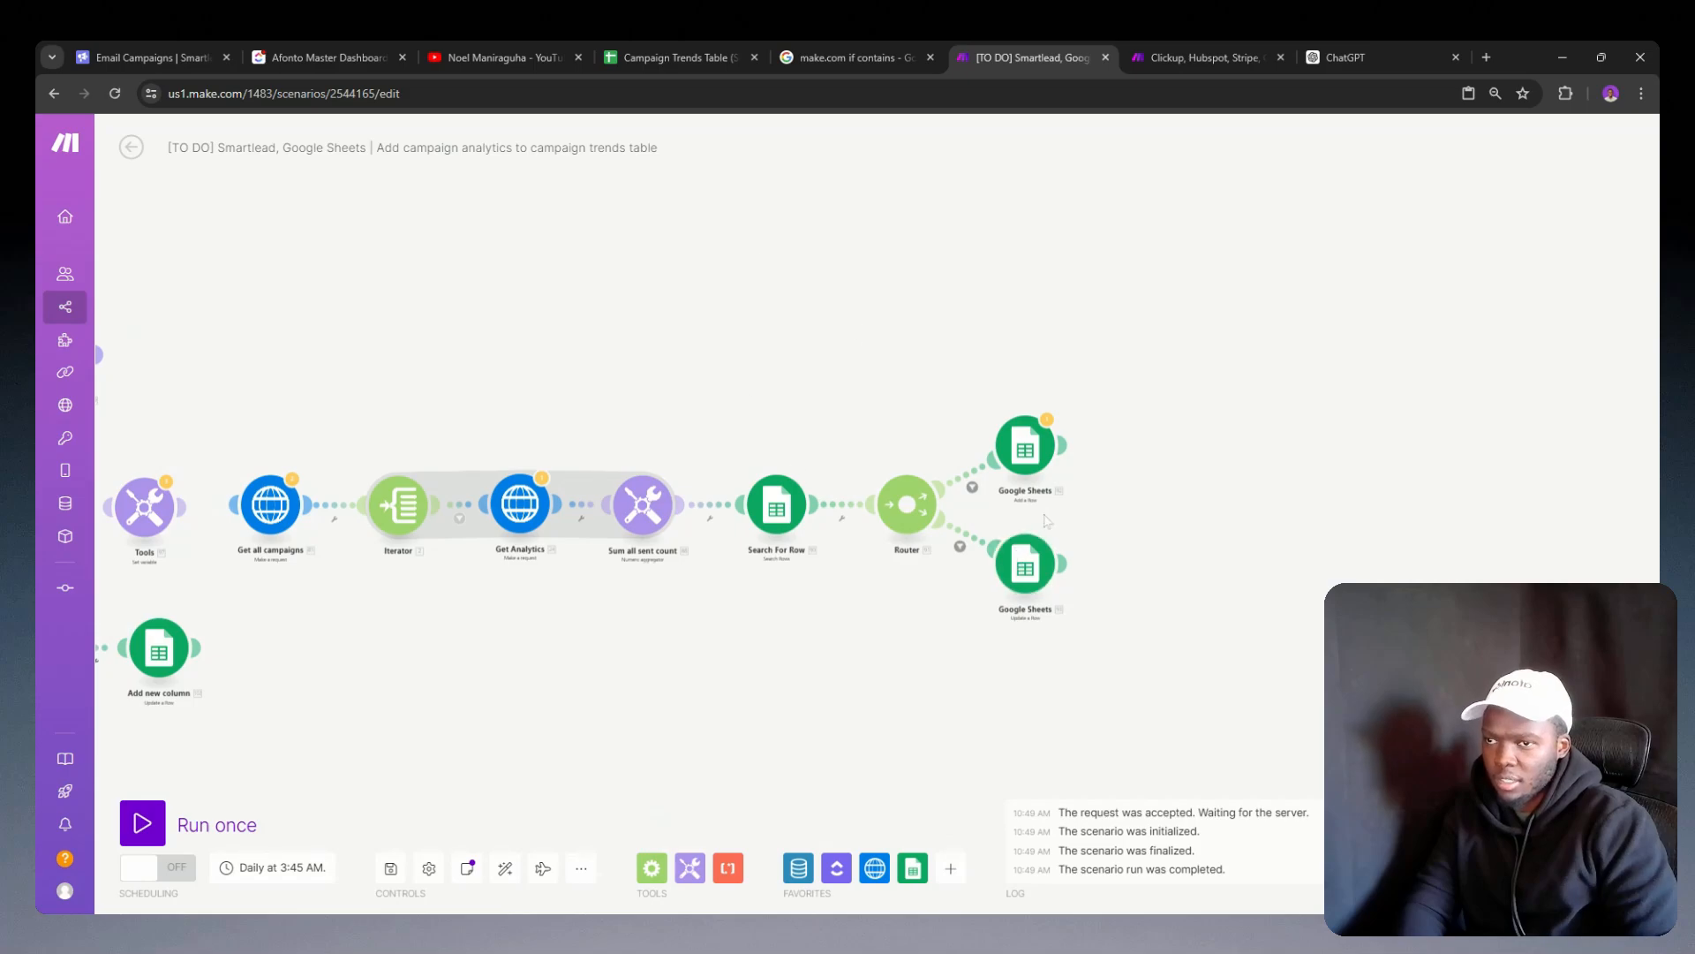
click(668, 58)
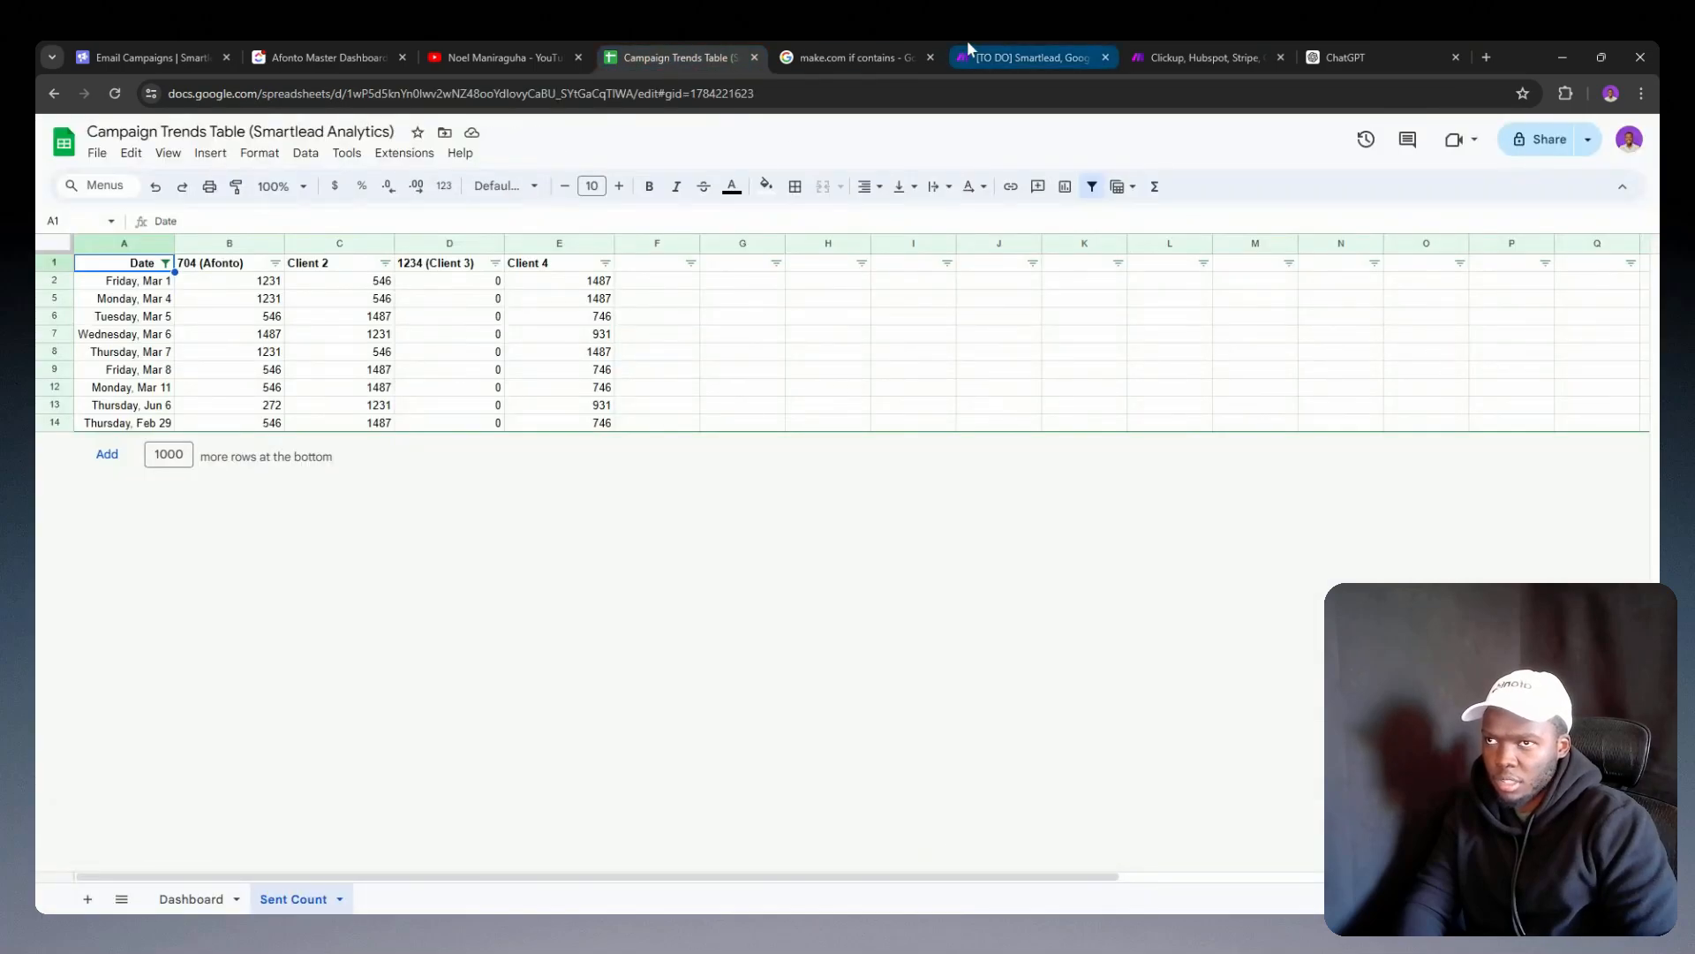
click(1027, 55)
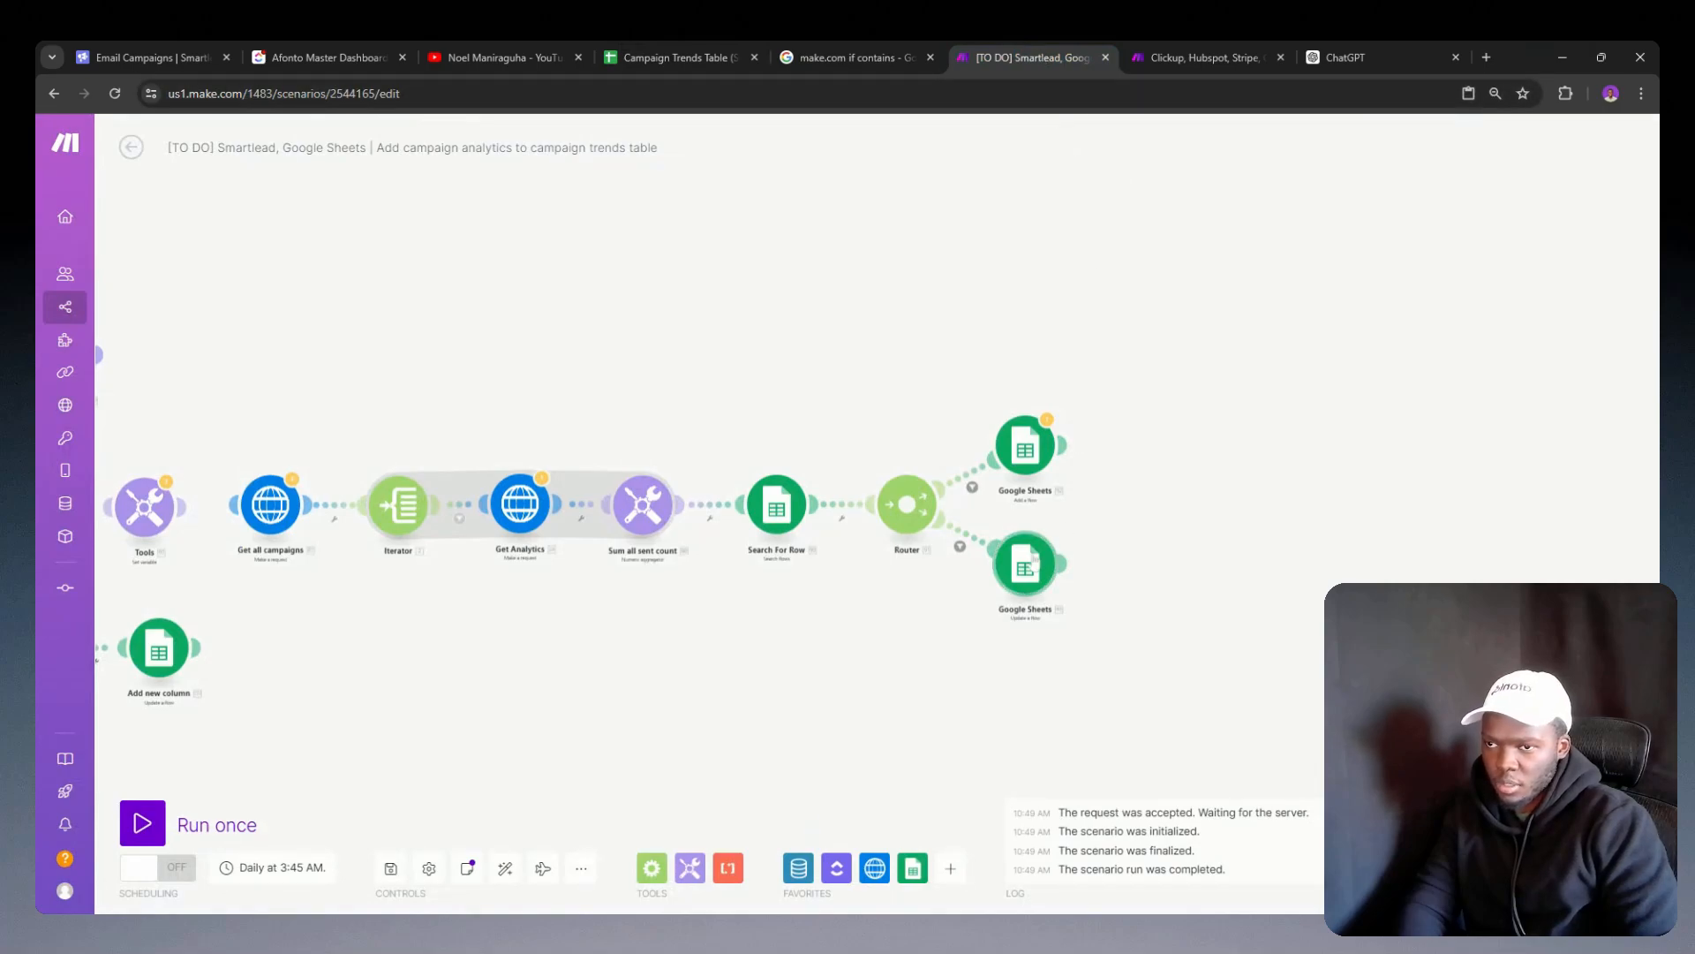
click(1028, 563)
scroll(1159, 561, down, 5)
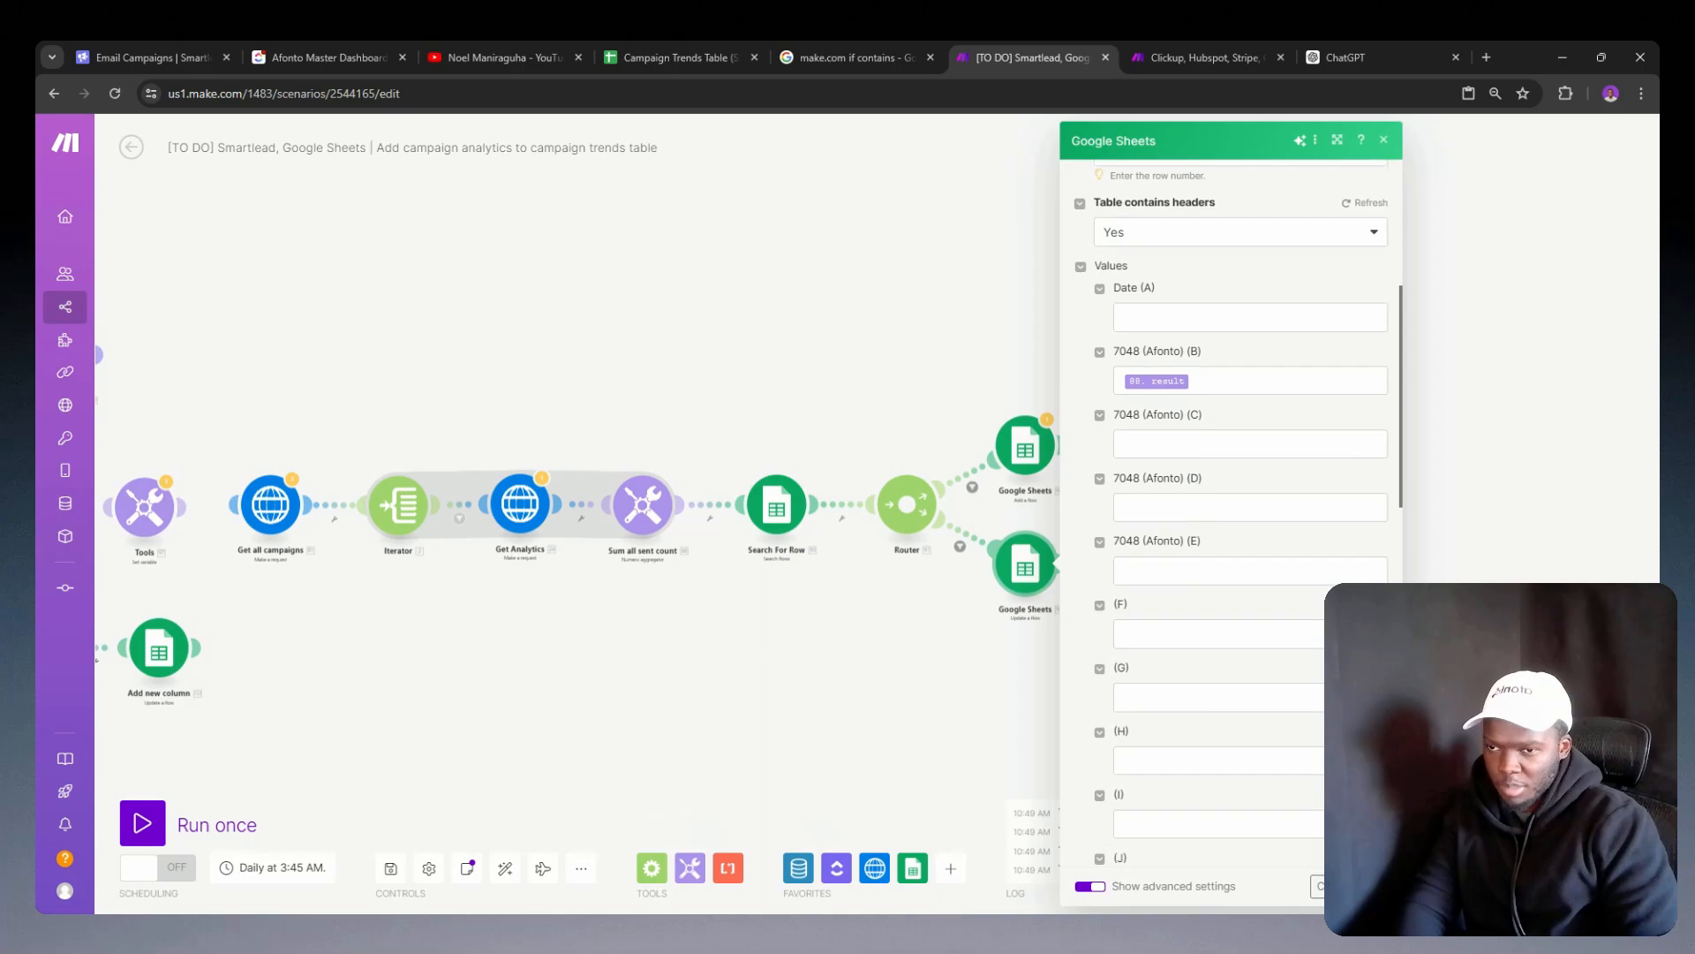
click(657, 55)
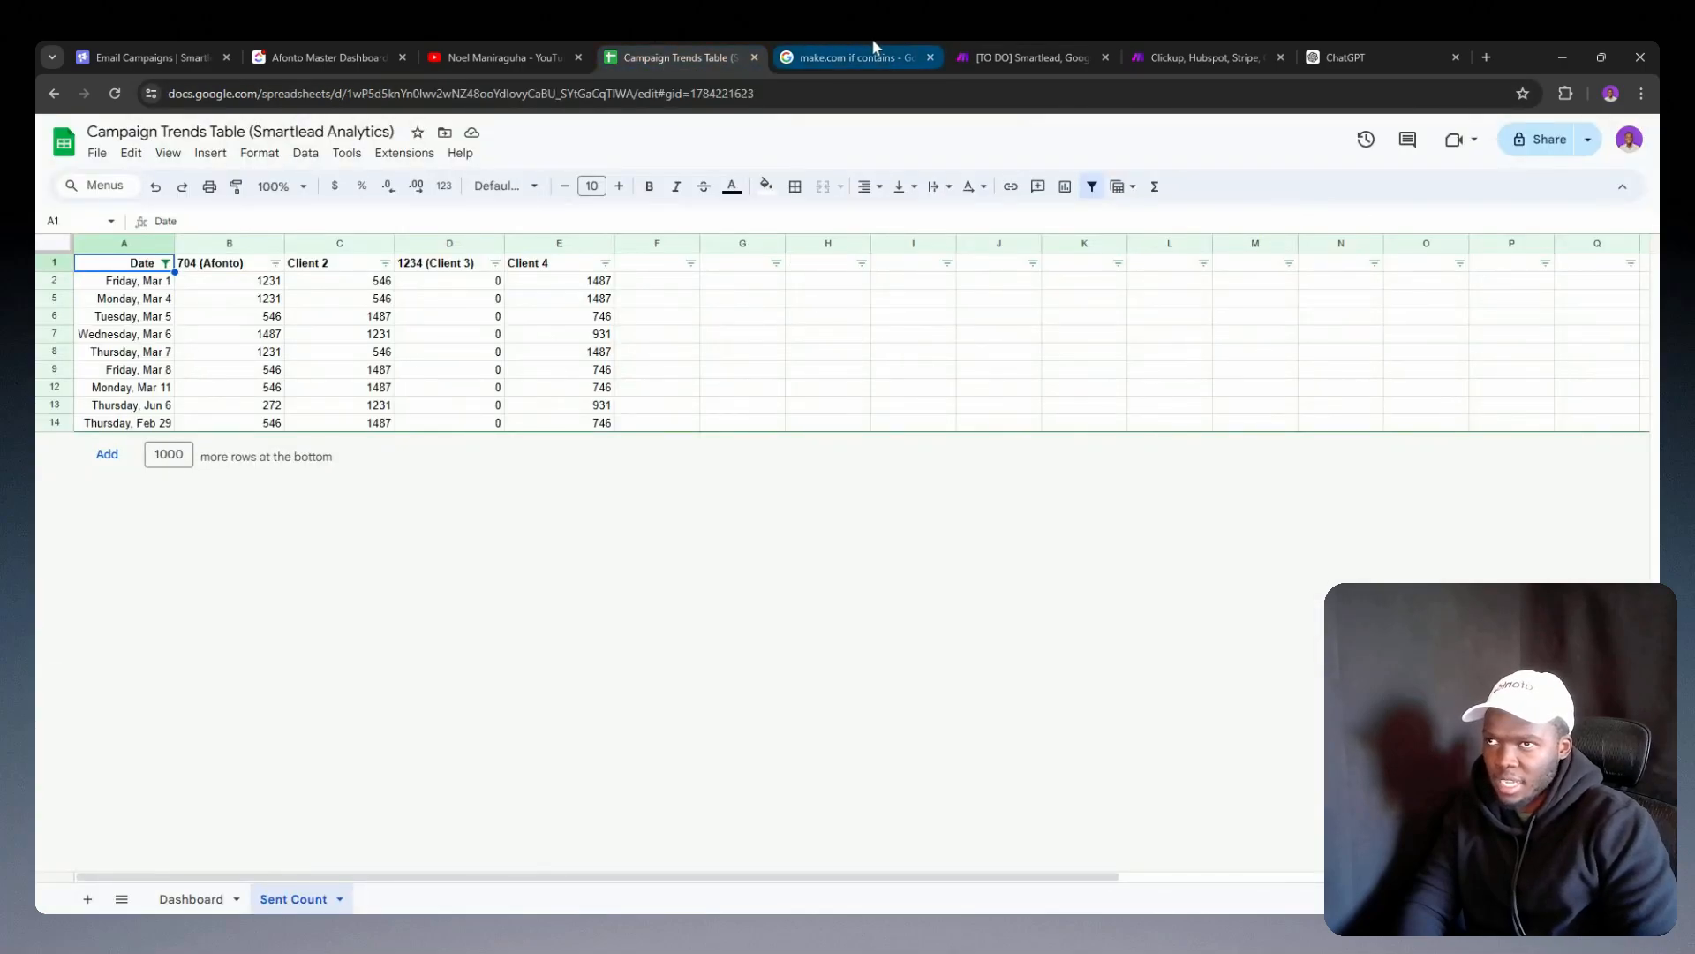
click(1024, 54)
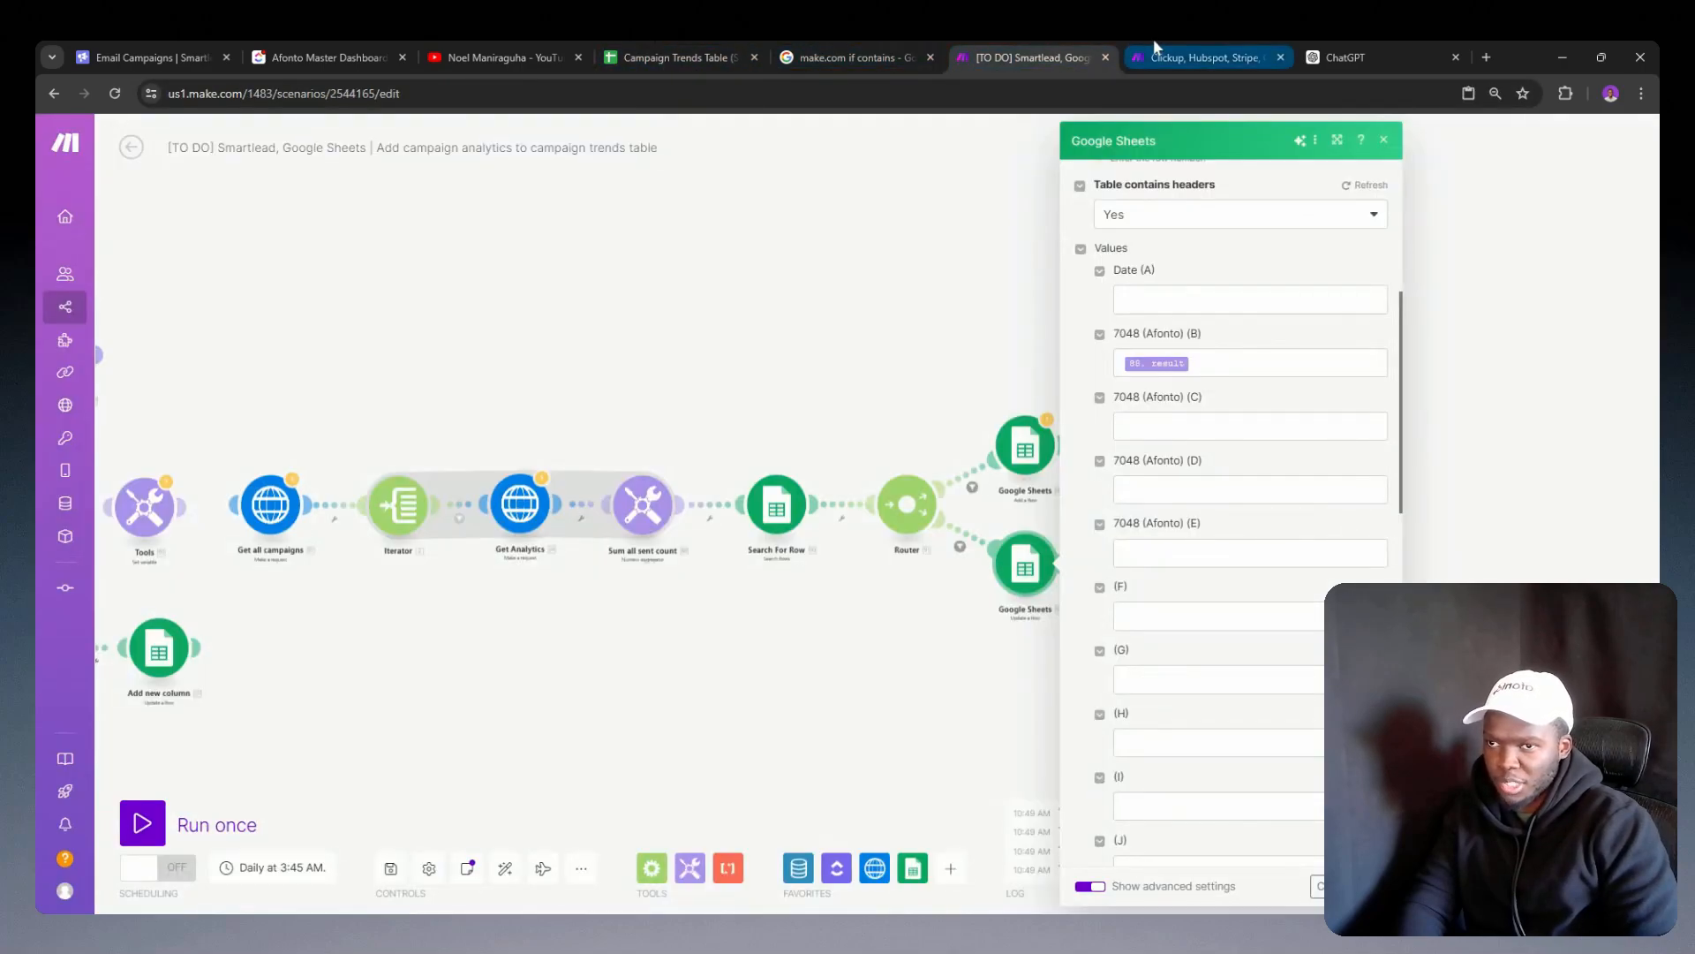
click(1132, 41)
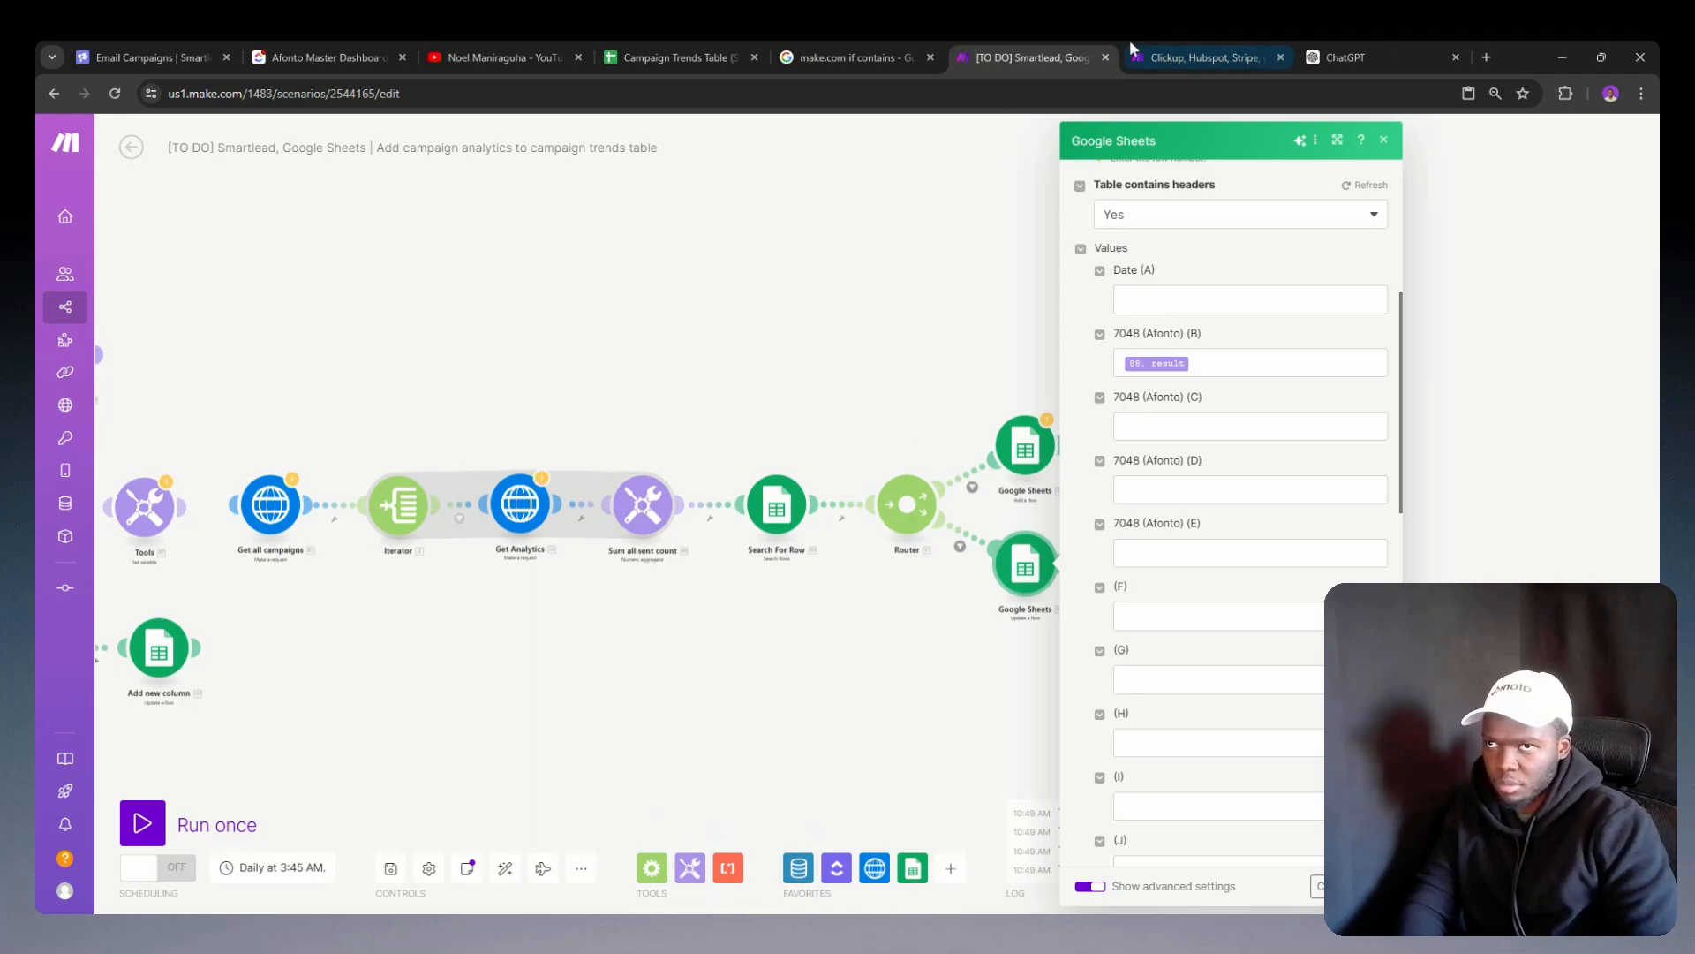
click(634, 49)
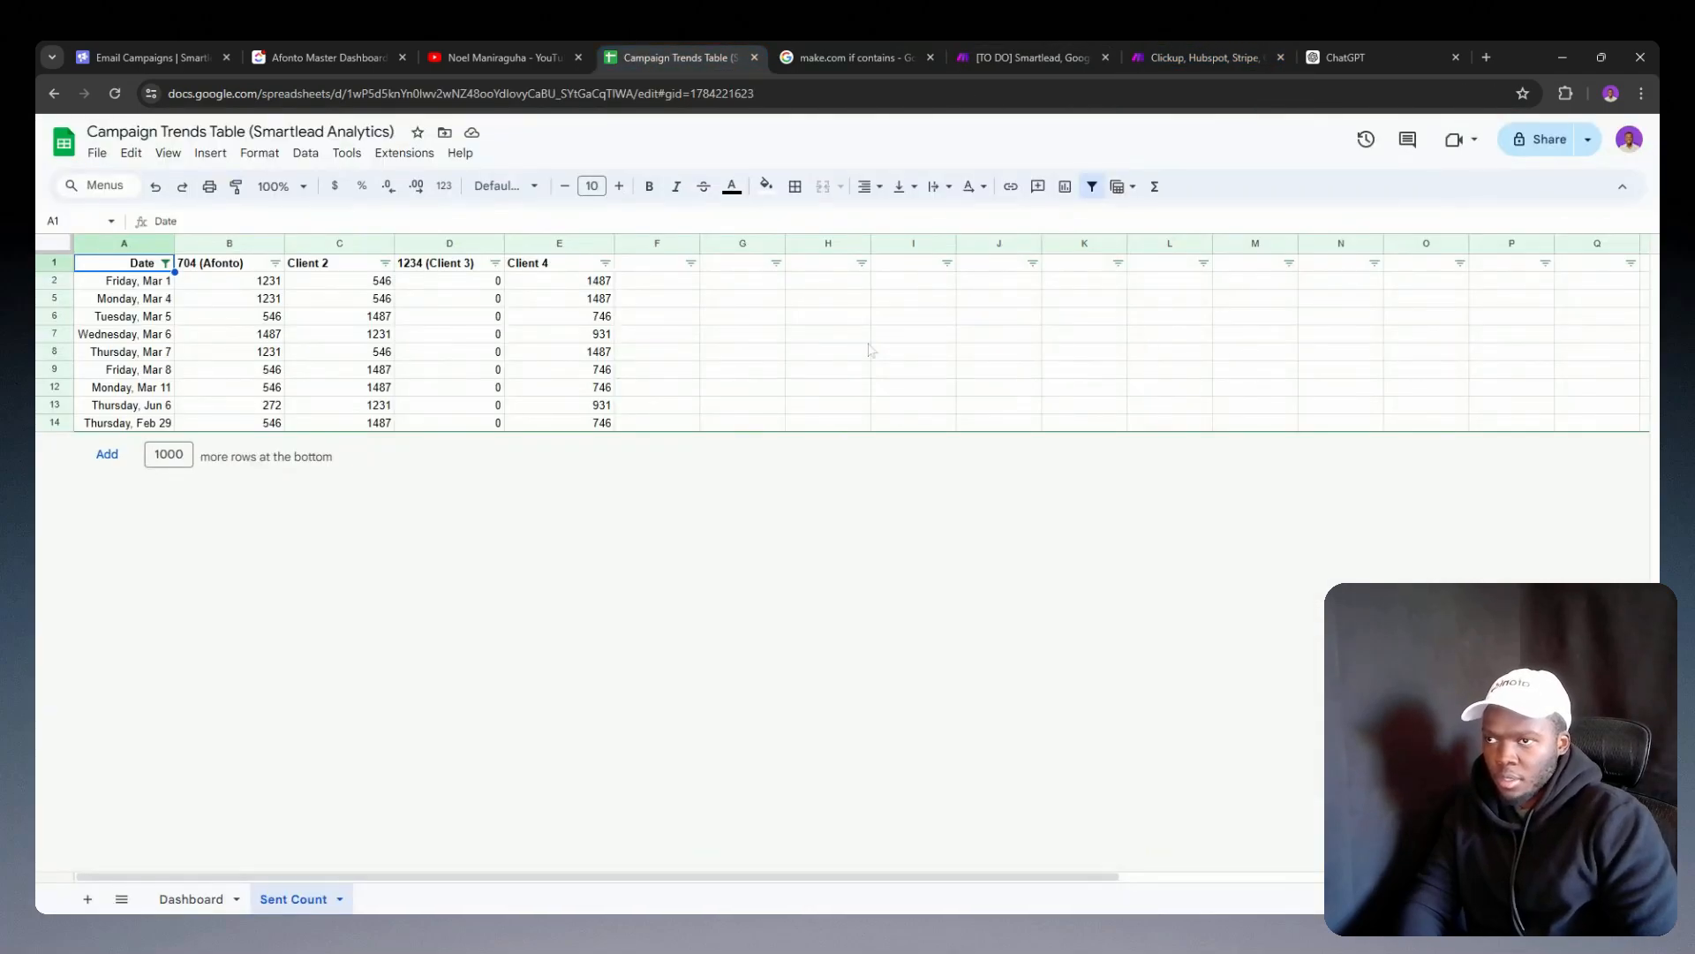
Step: Copy the Update a Row module from the campaign analytics scenario and attach it after Add new column in the client onboarding scenario
click(1026, 55)
right_click(1031, 567)
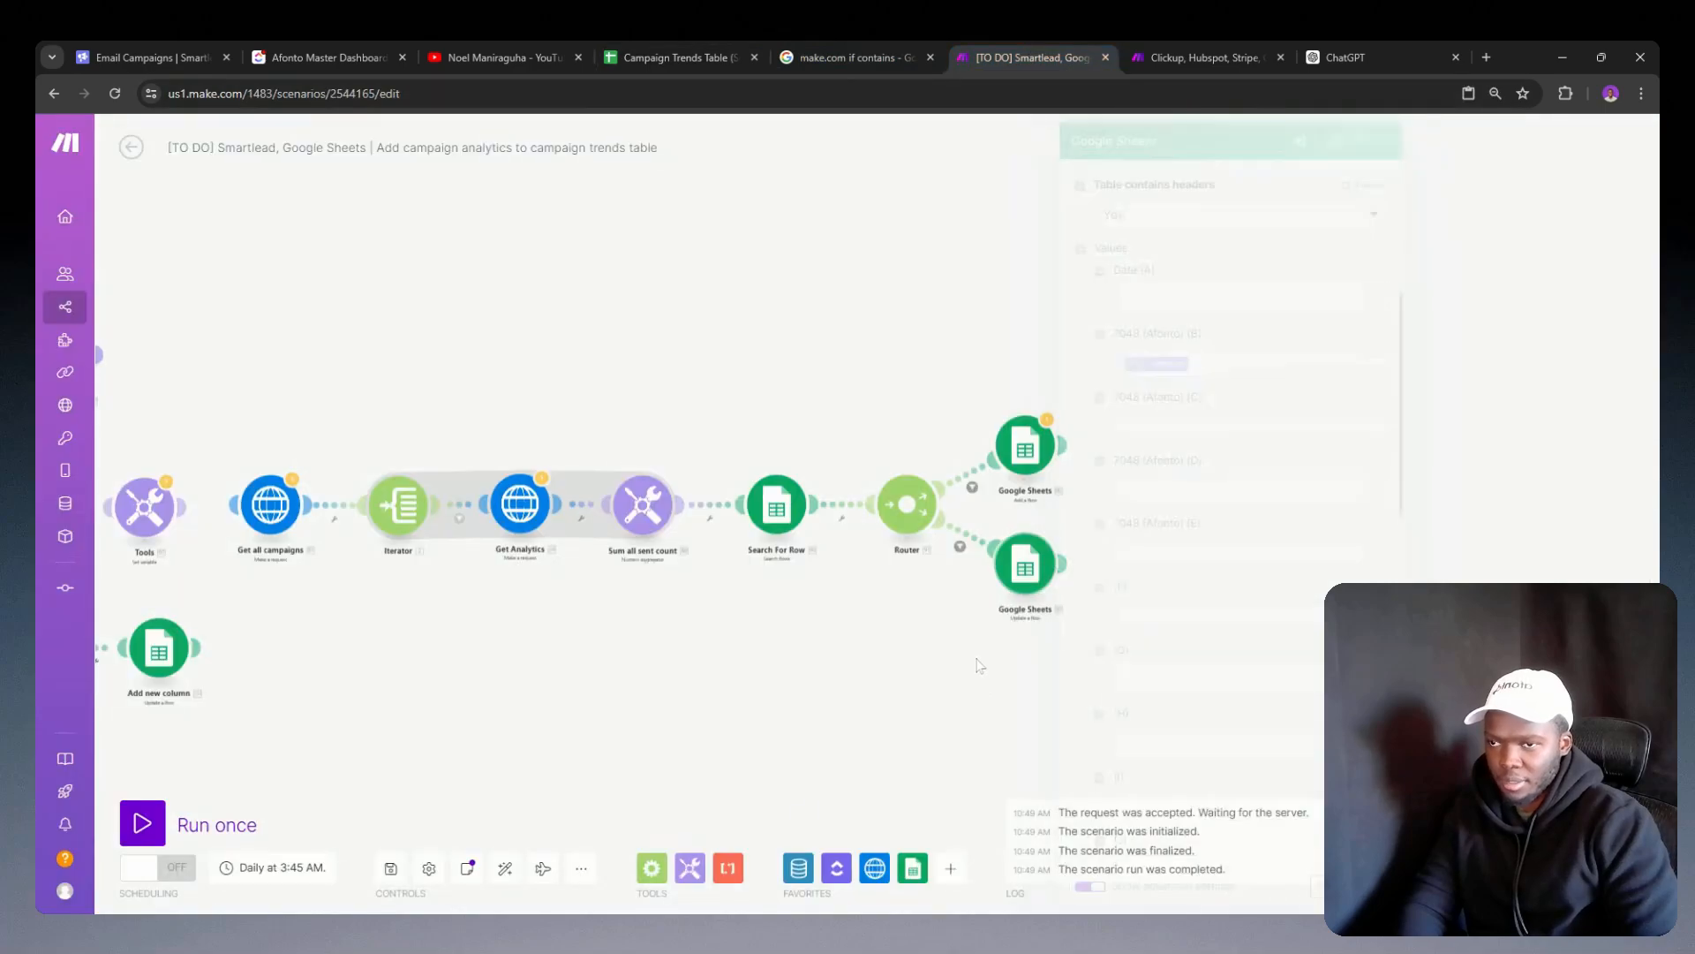
click(1050, 698)
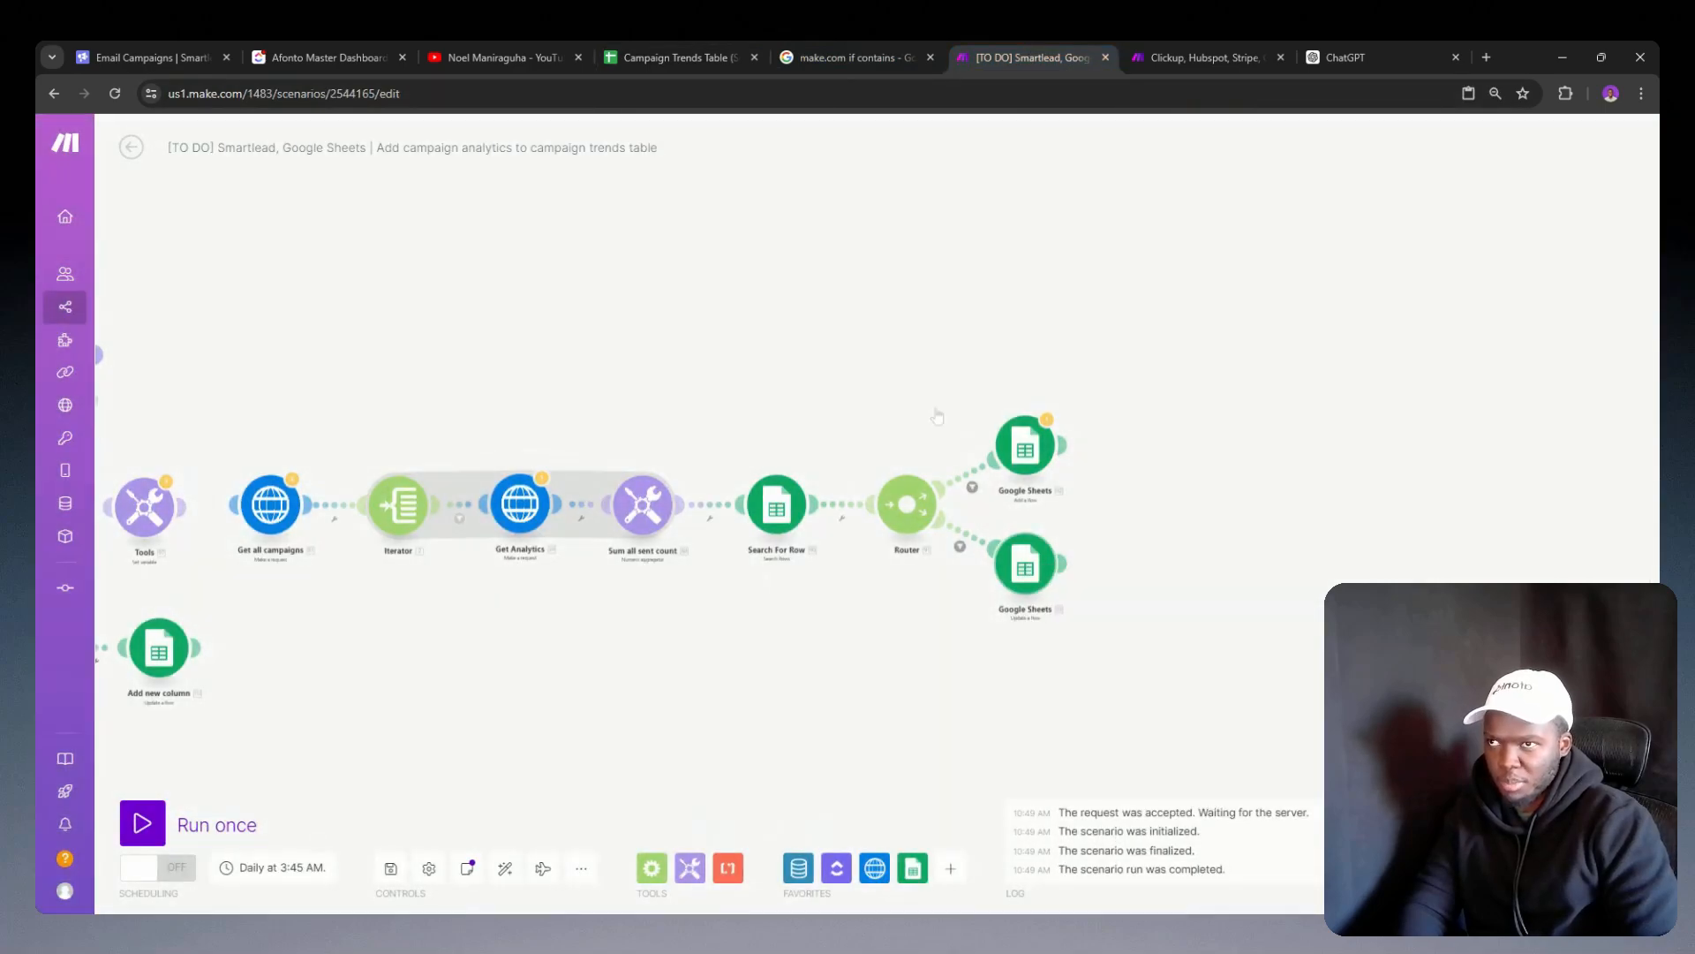
click(703, 48)
click(1159, 48)
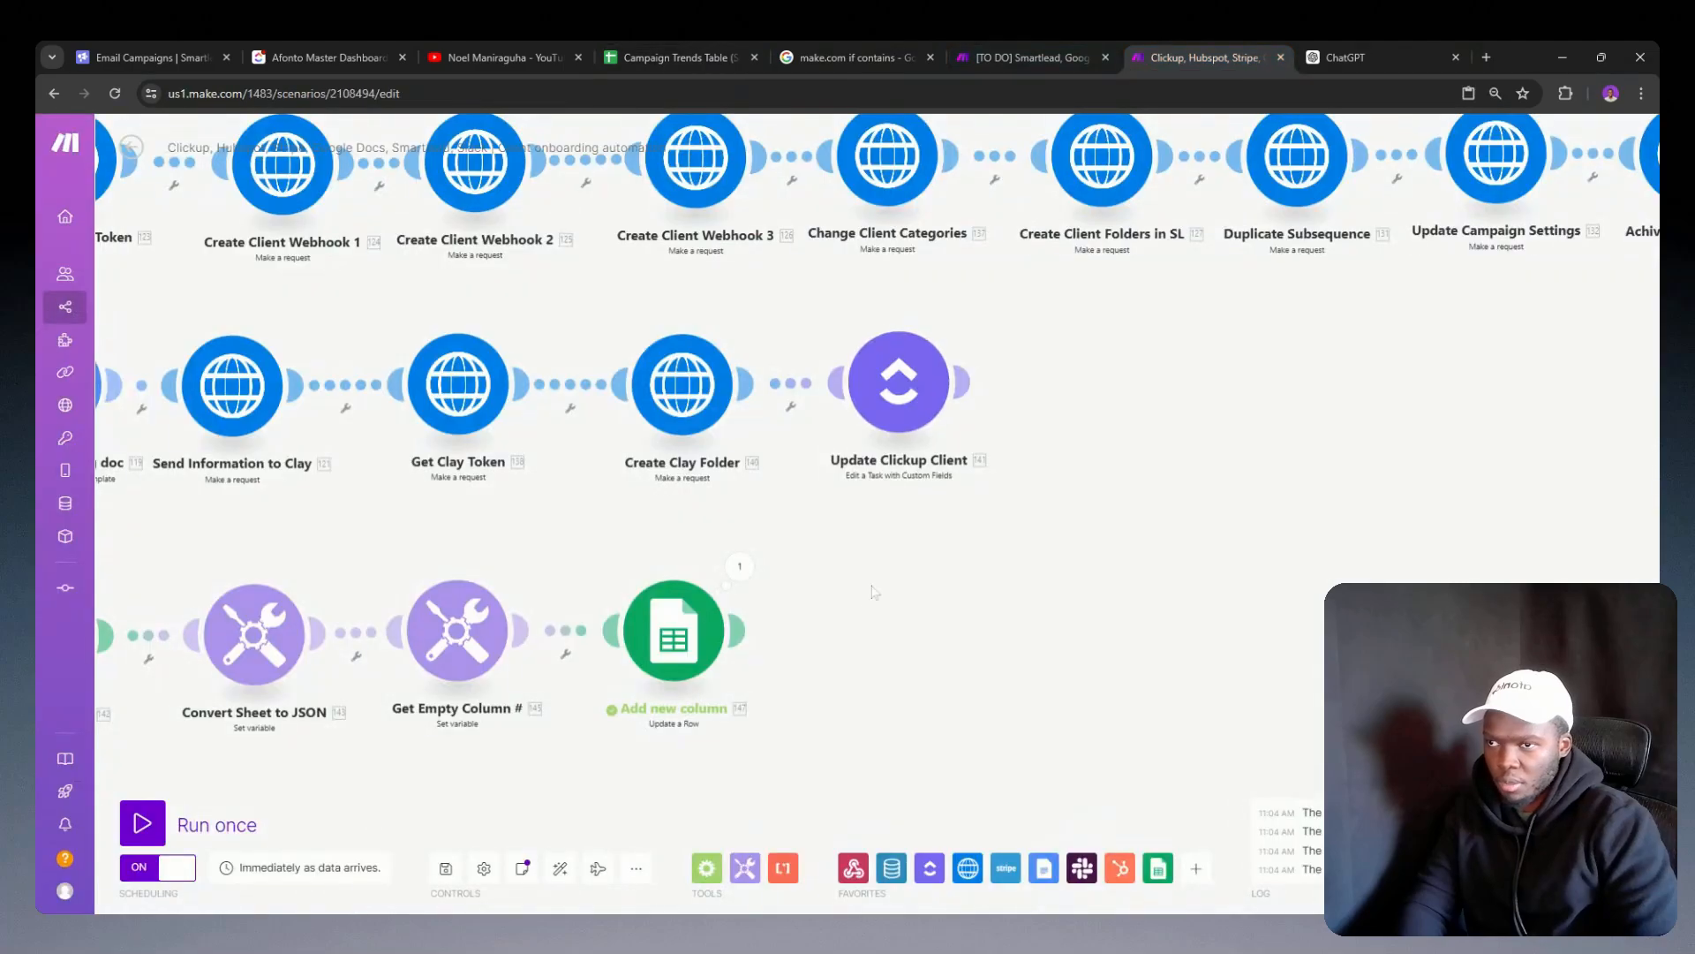
key(ctrl+v)
scroll(874, 591, down, 10)
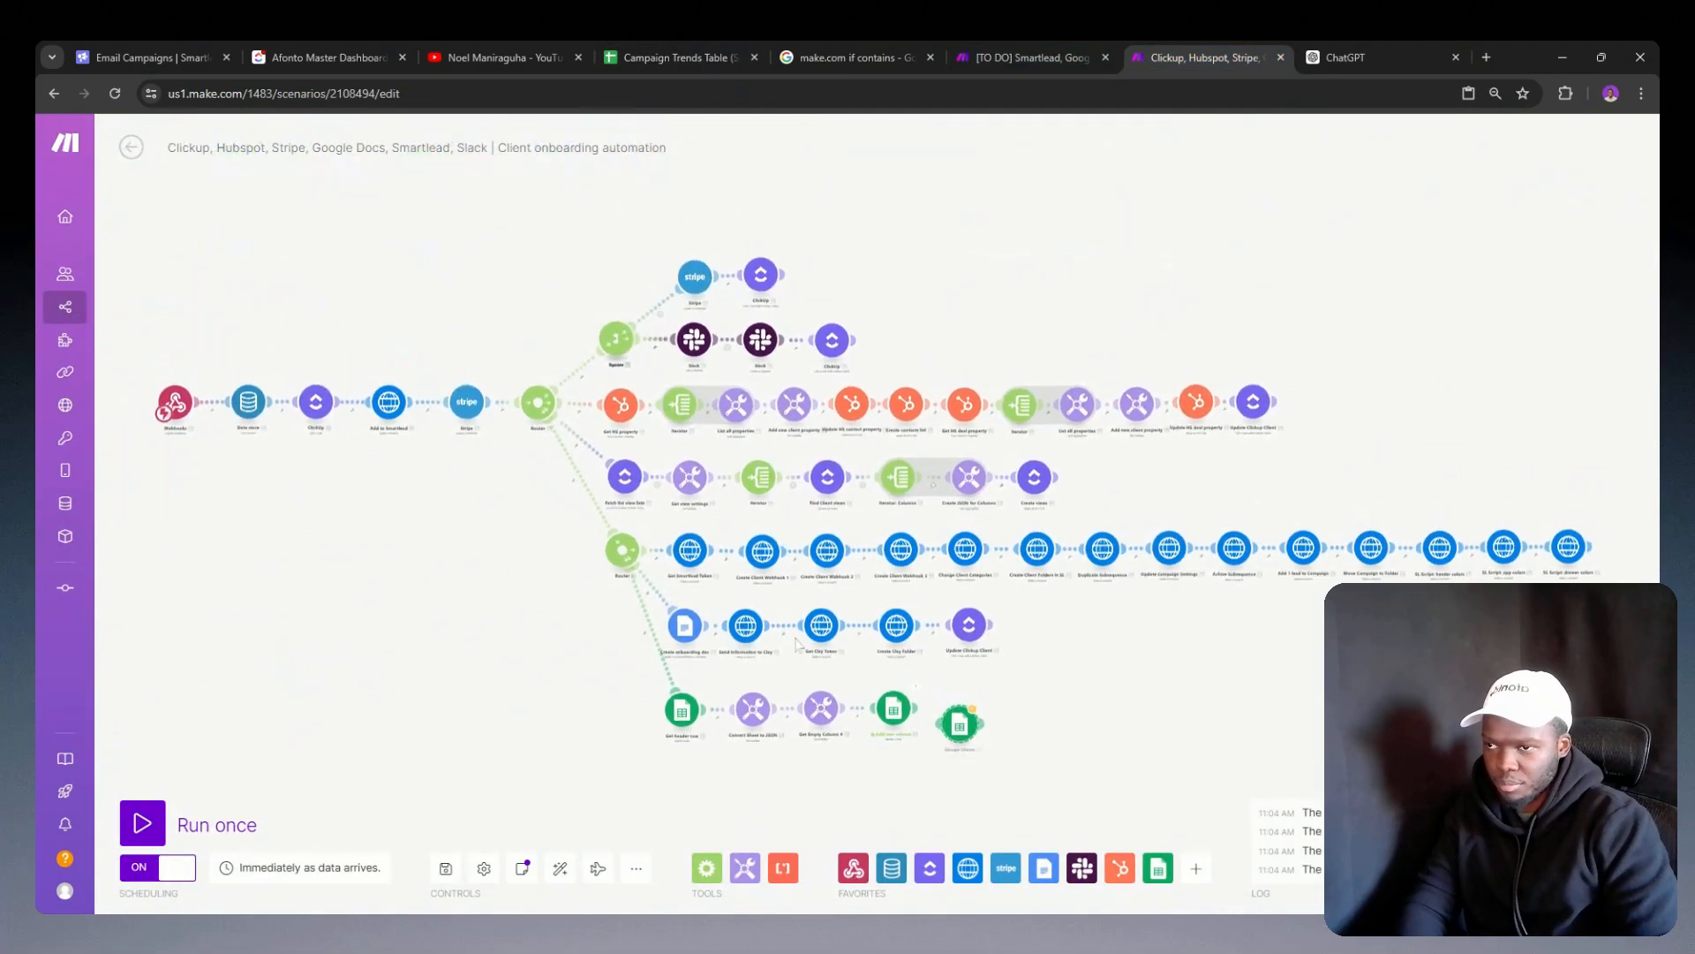
drag(967, 731, 971, 722)
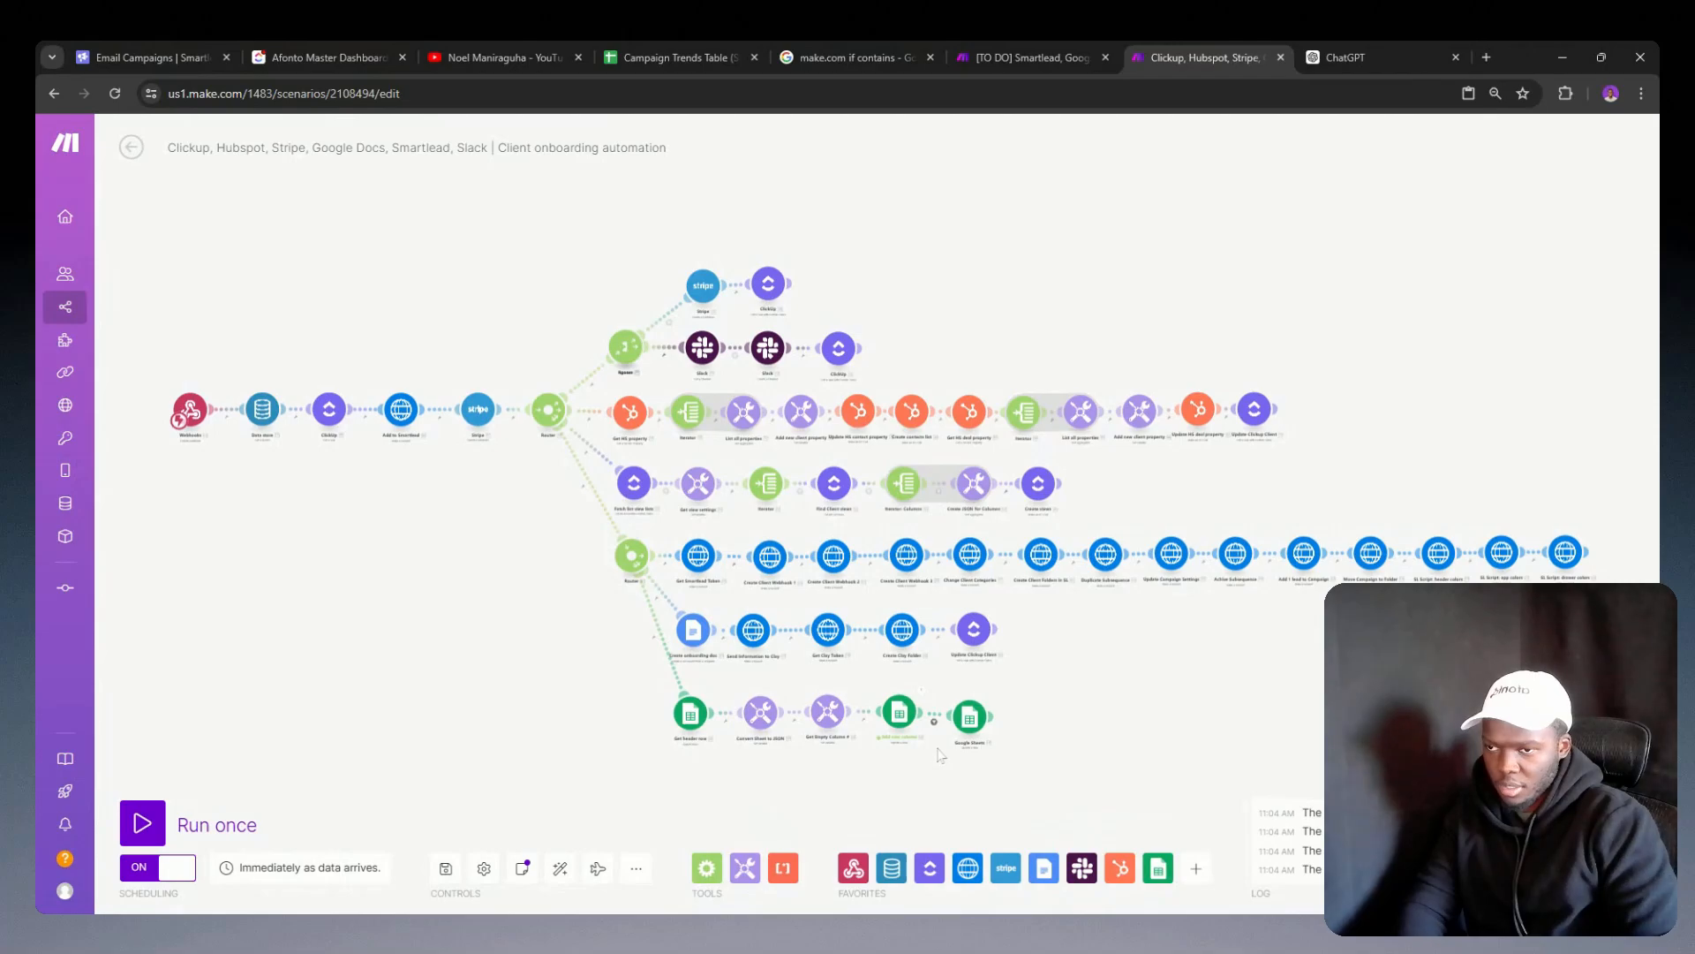
Step: Copy the column J if formula from the Add new column module and close its settings
scroll(940, 755, up, 5)
click(962, 610)
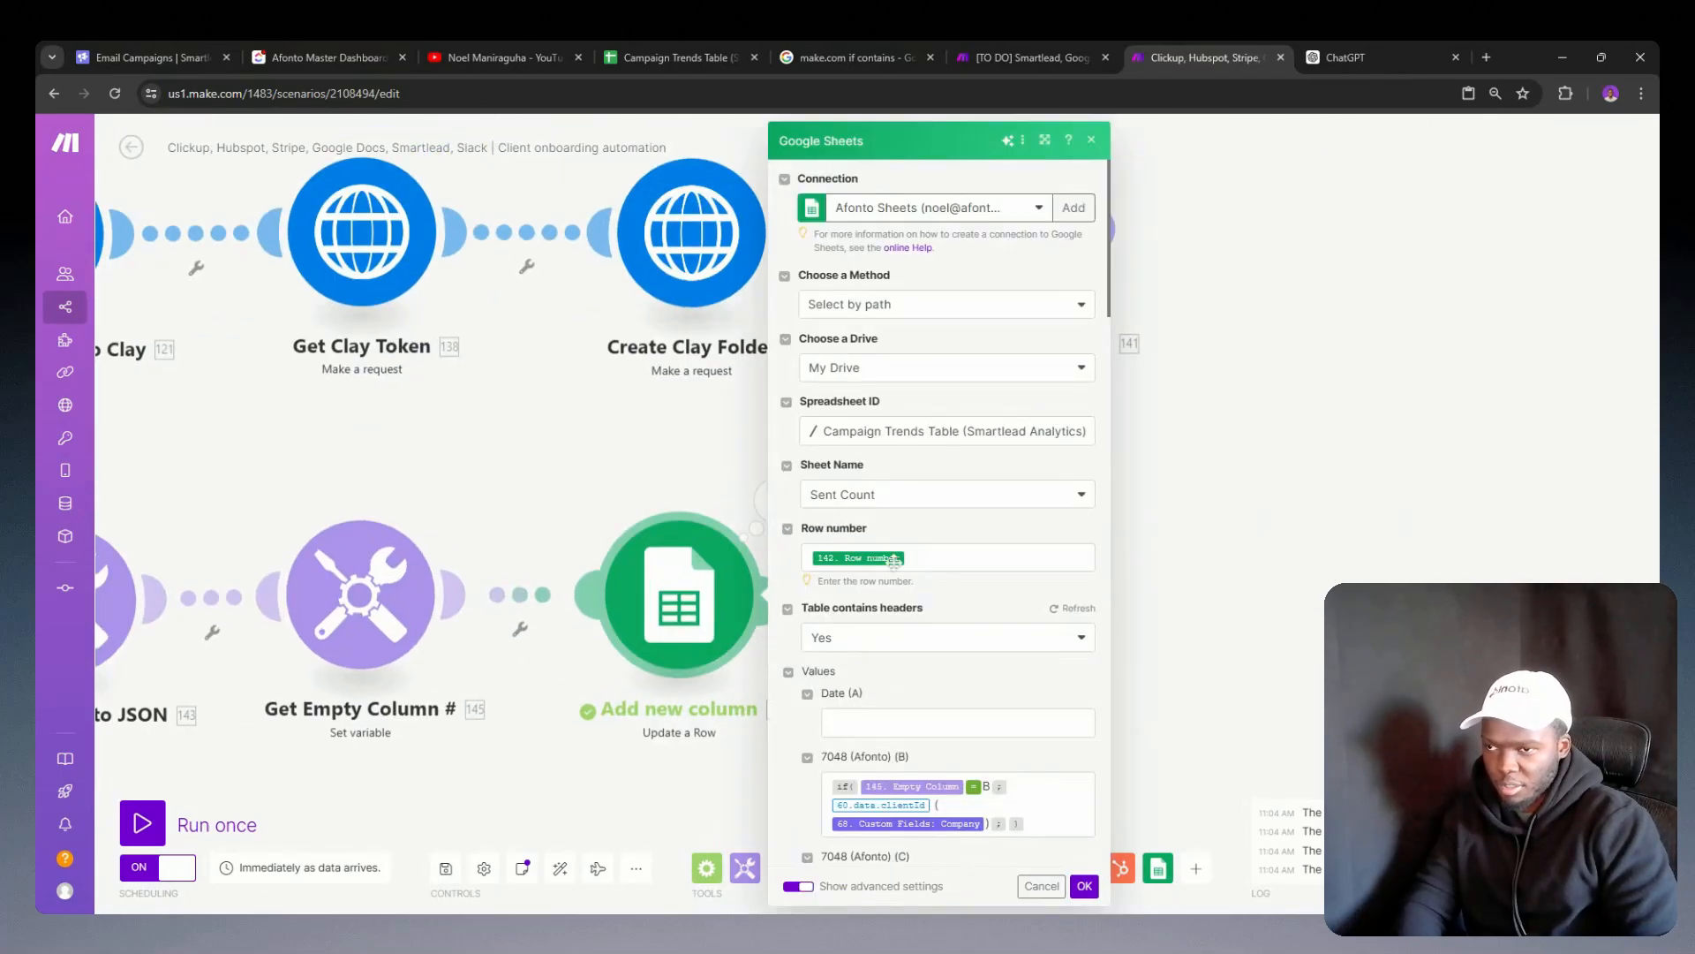
scroll(893, 559, down, 15)
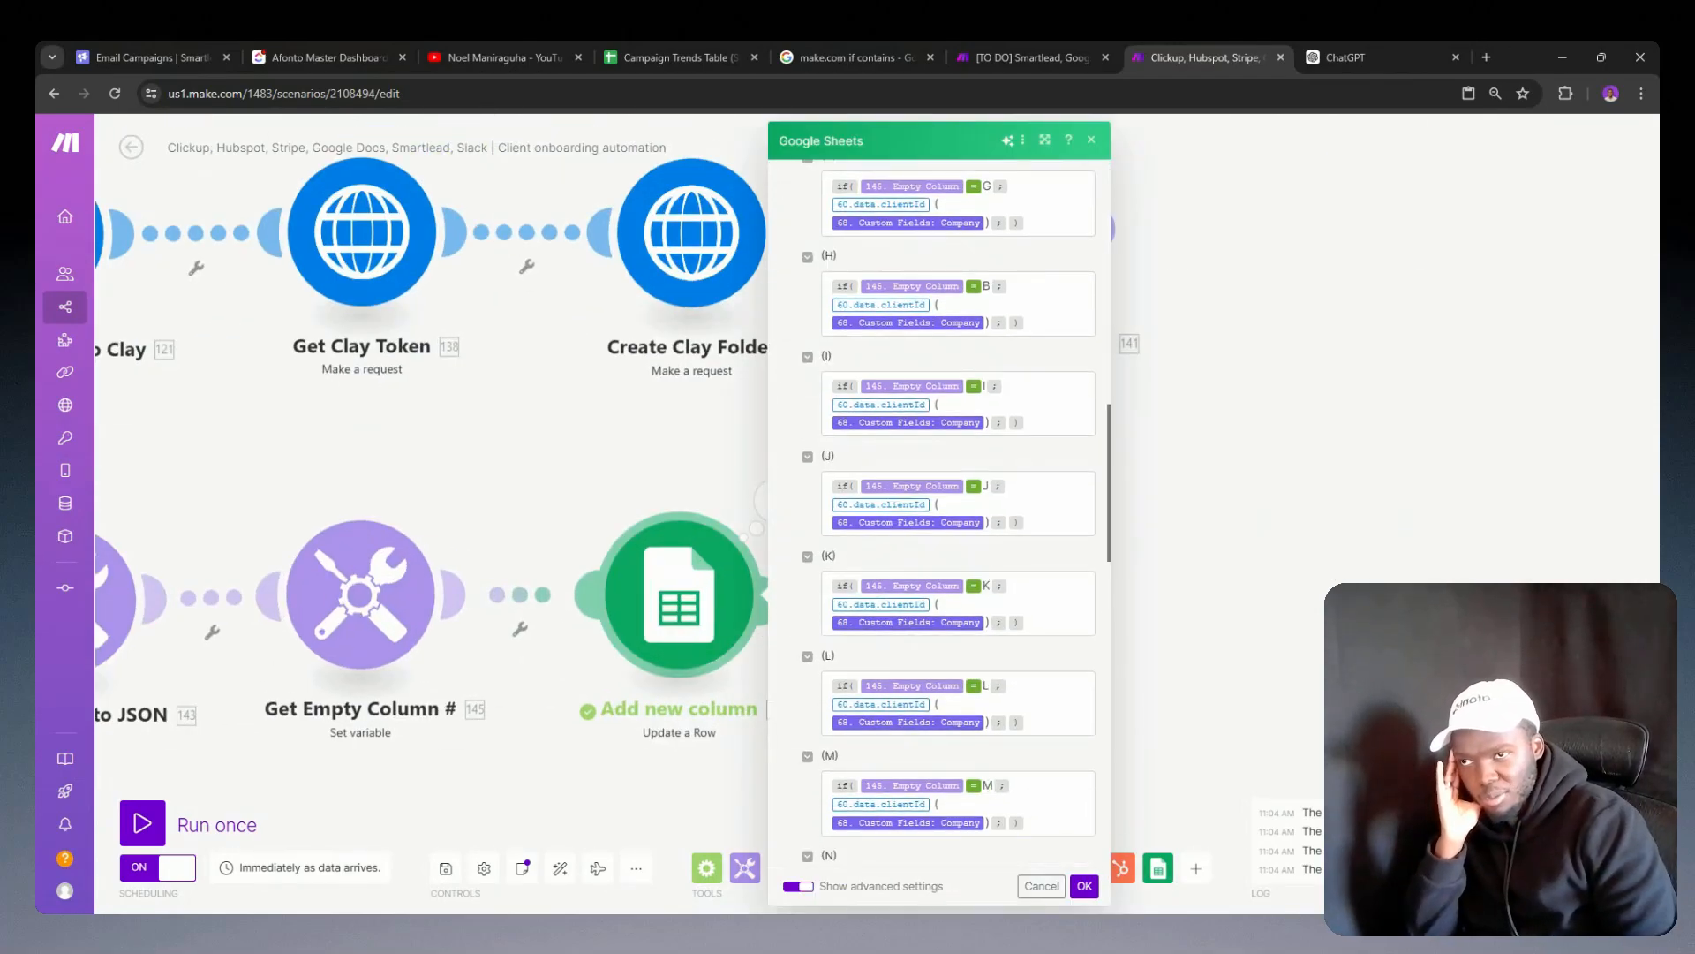
drag(1035, 523, 822, 486)
click(673, 491)
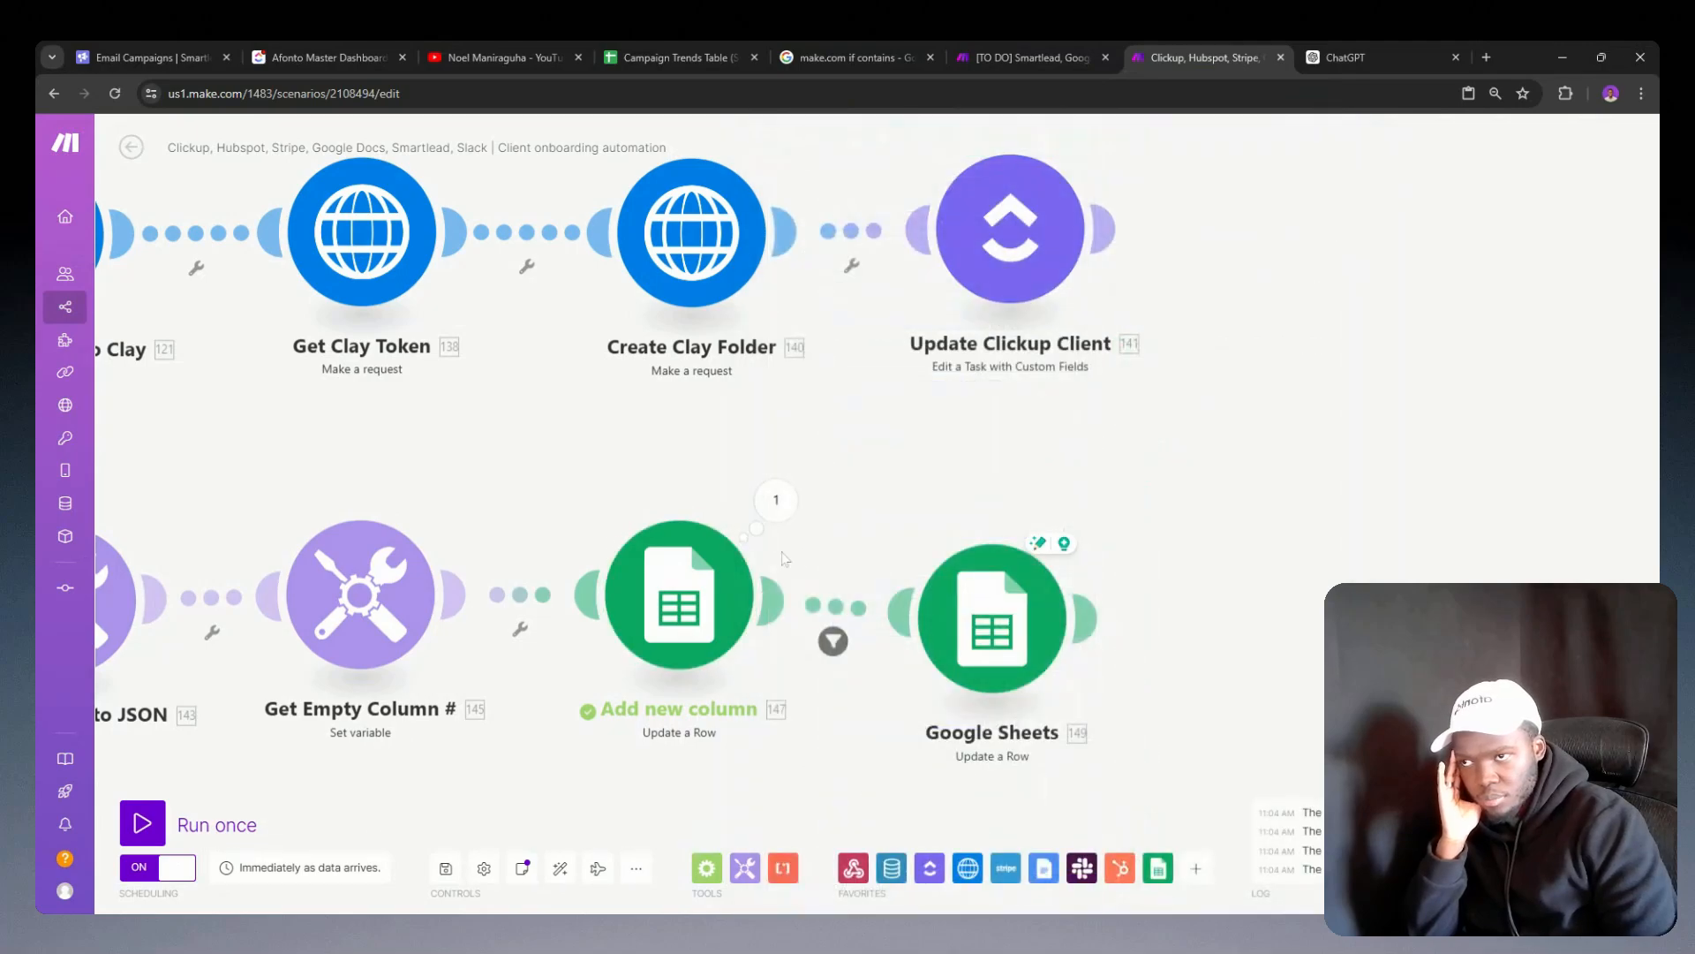
Step: Set the row number to 1 in the newly added Google Sheets module
click(993, 618)
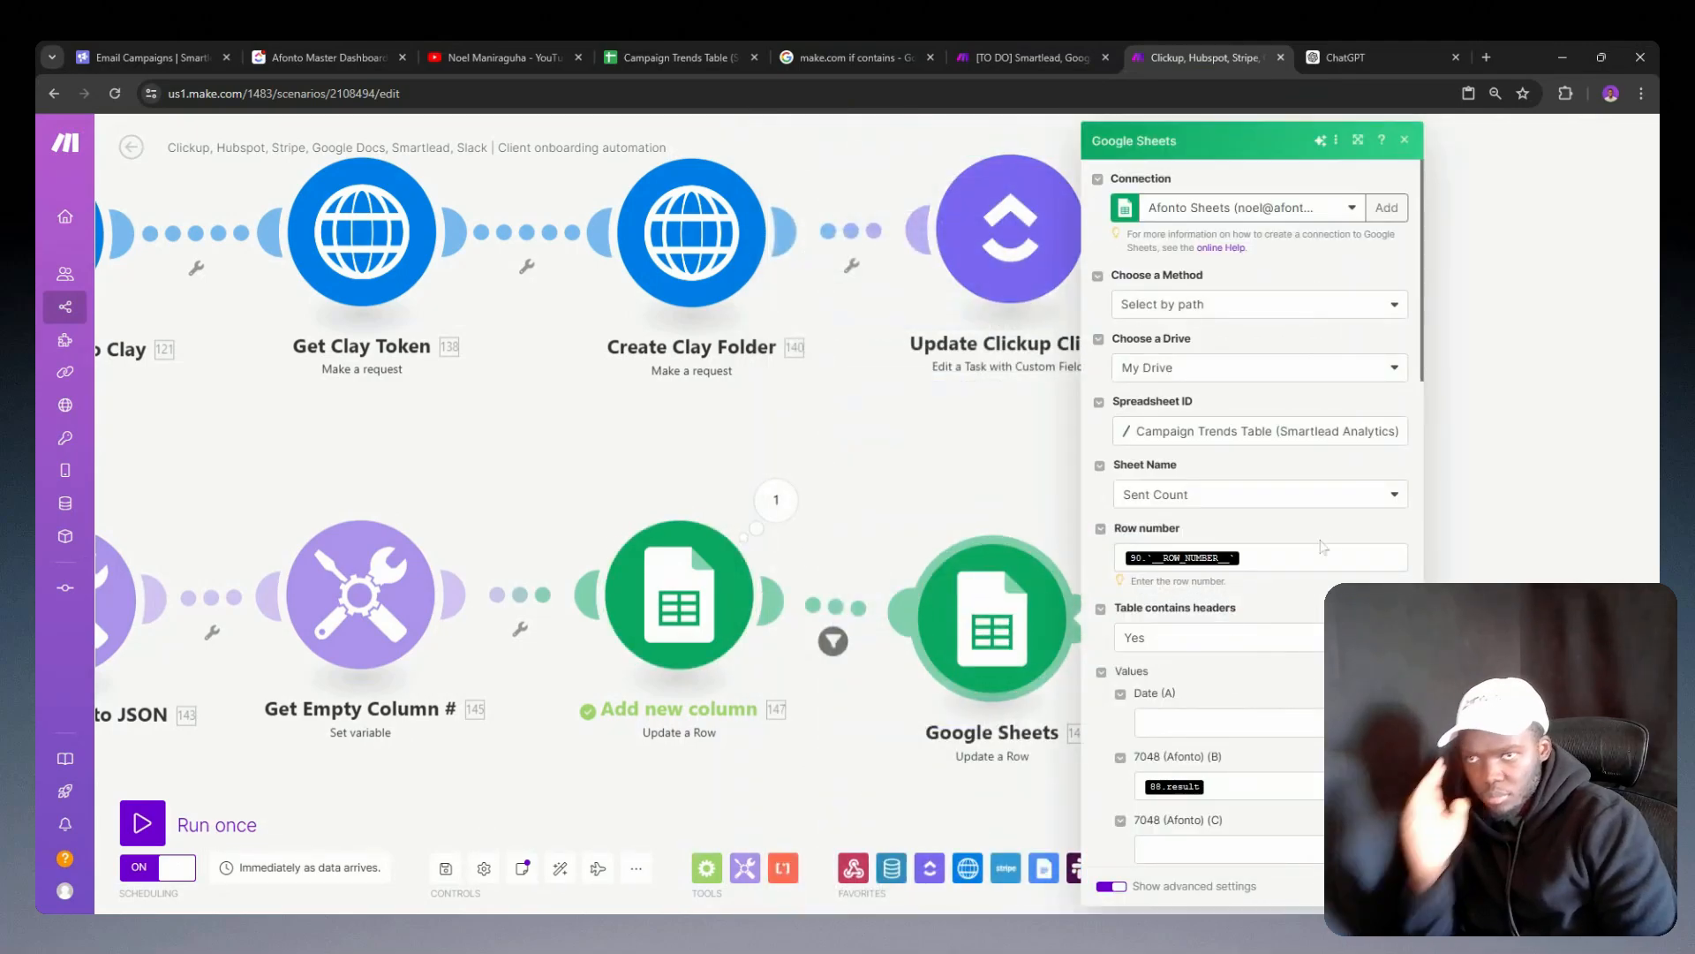
click(1321, 546)
key(BackSpace)
text(1)
Step: Paste the copied if formula into column J of the new Google Sheets module and save its settings
scroll(1250, 687, down, 1)
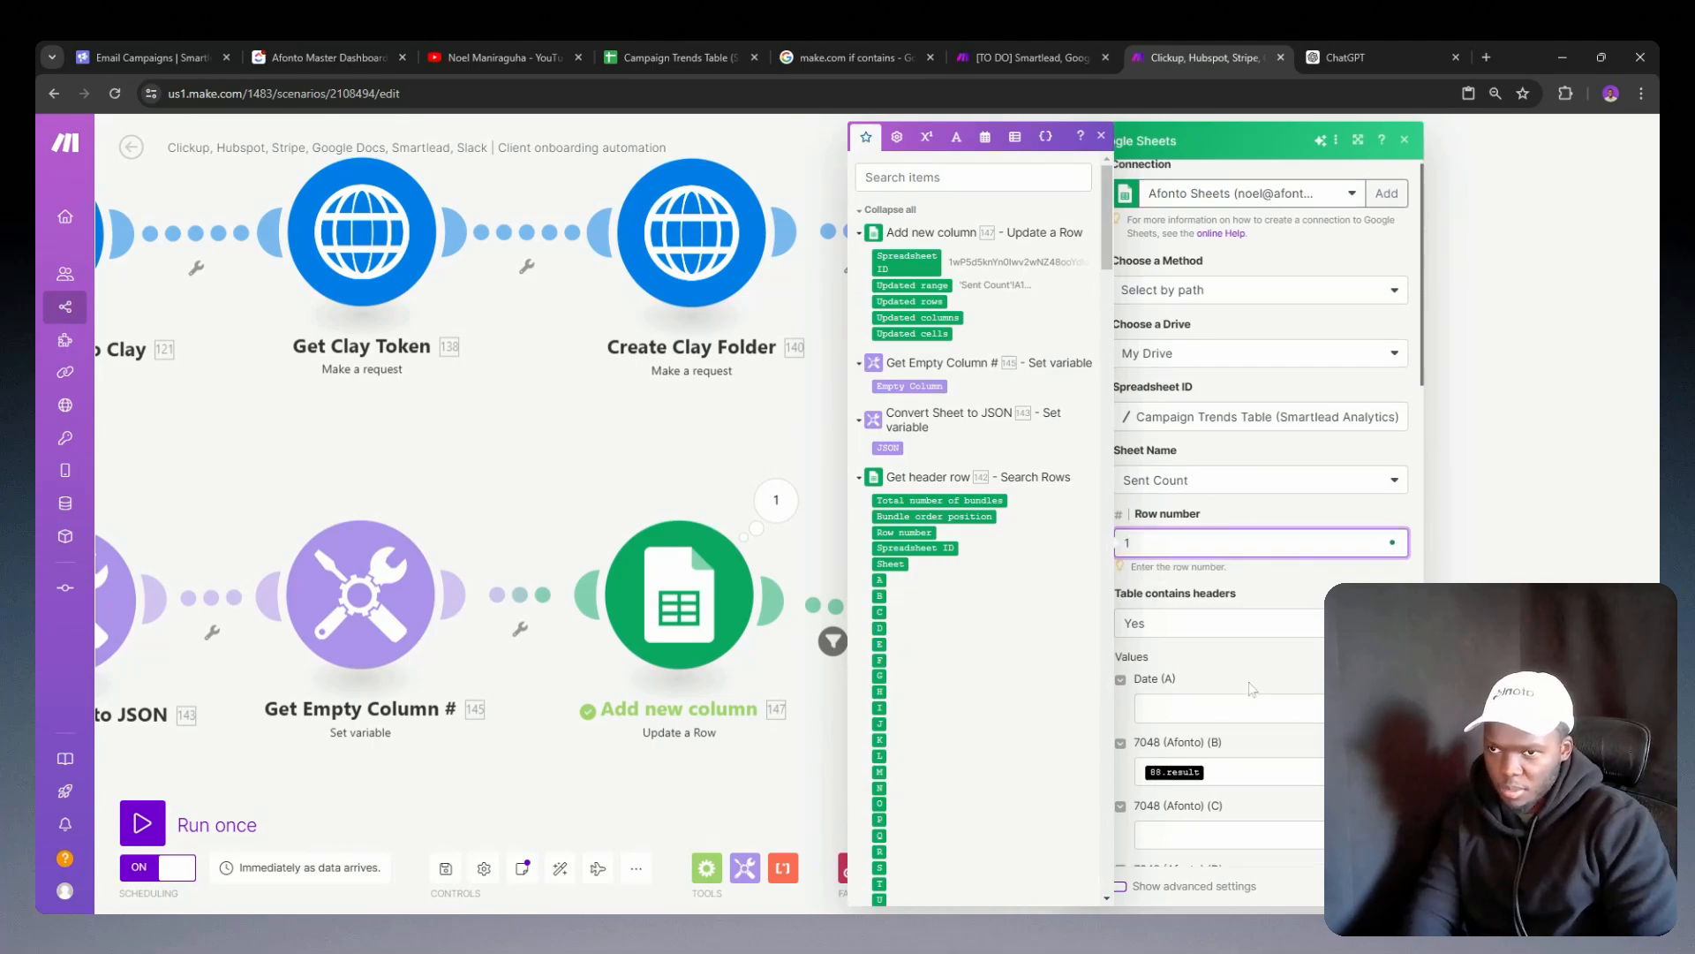
scroll(1250, 688, down, 10)
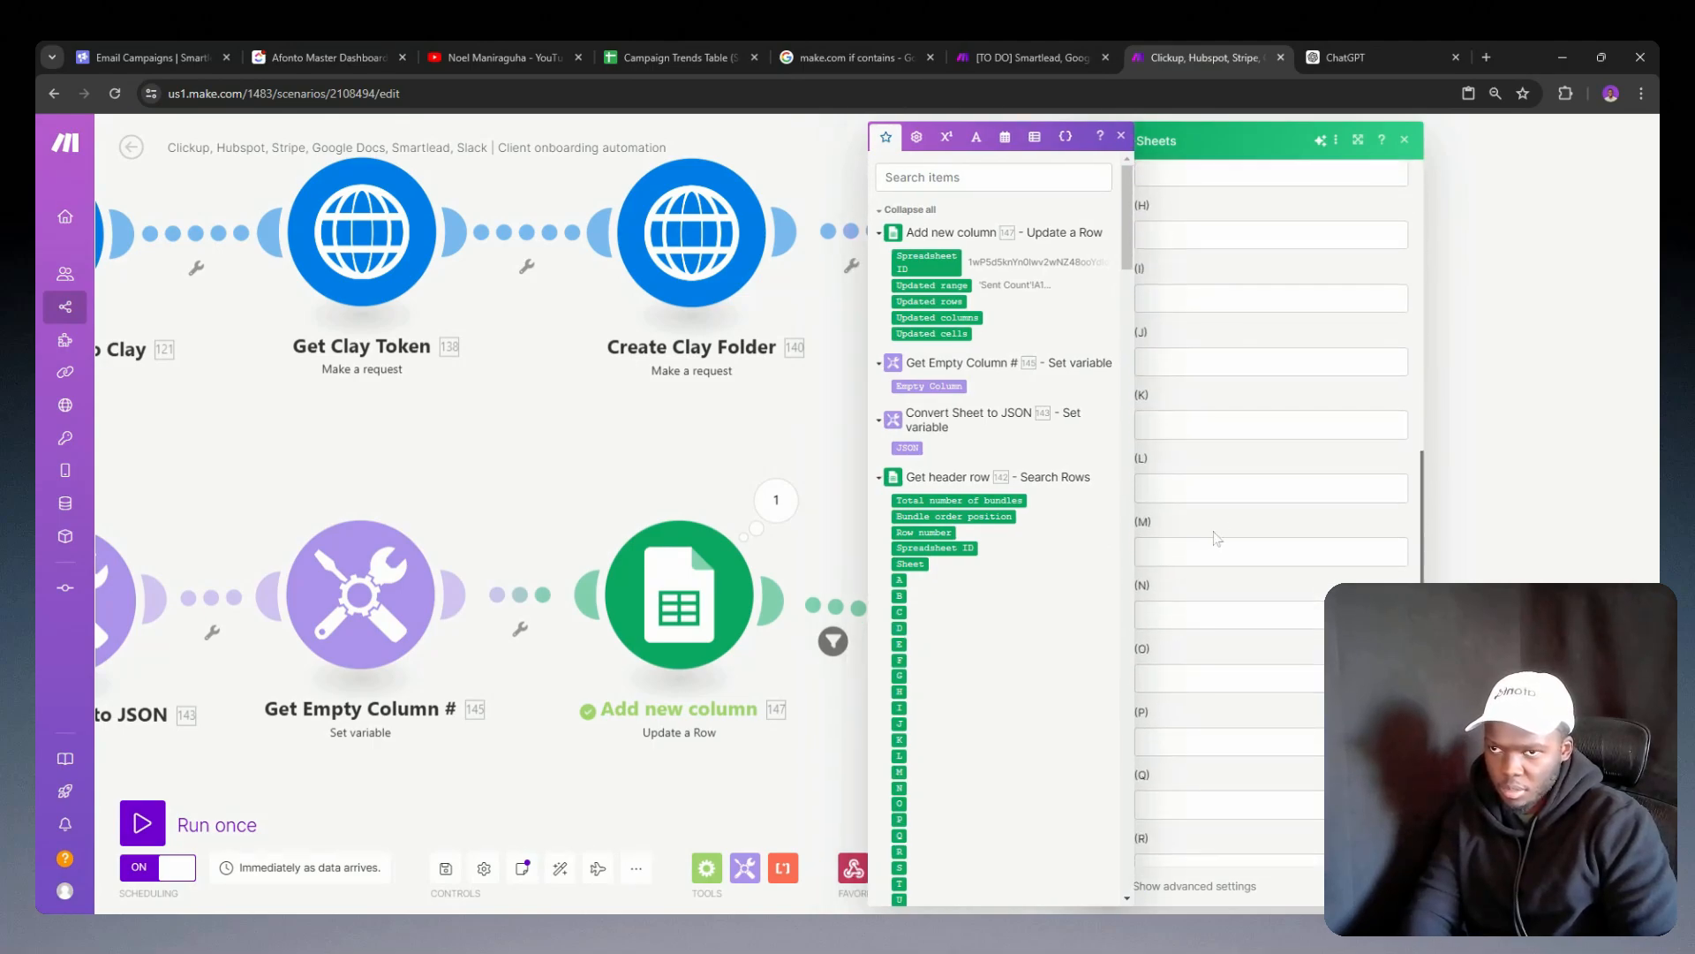
click(1218, 369)
key(ctrl+v)
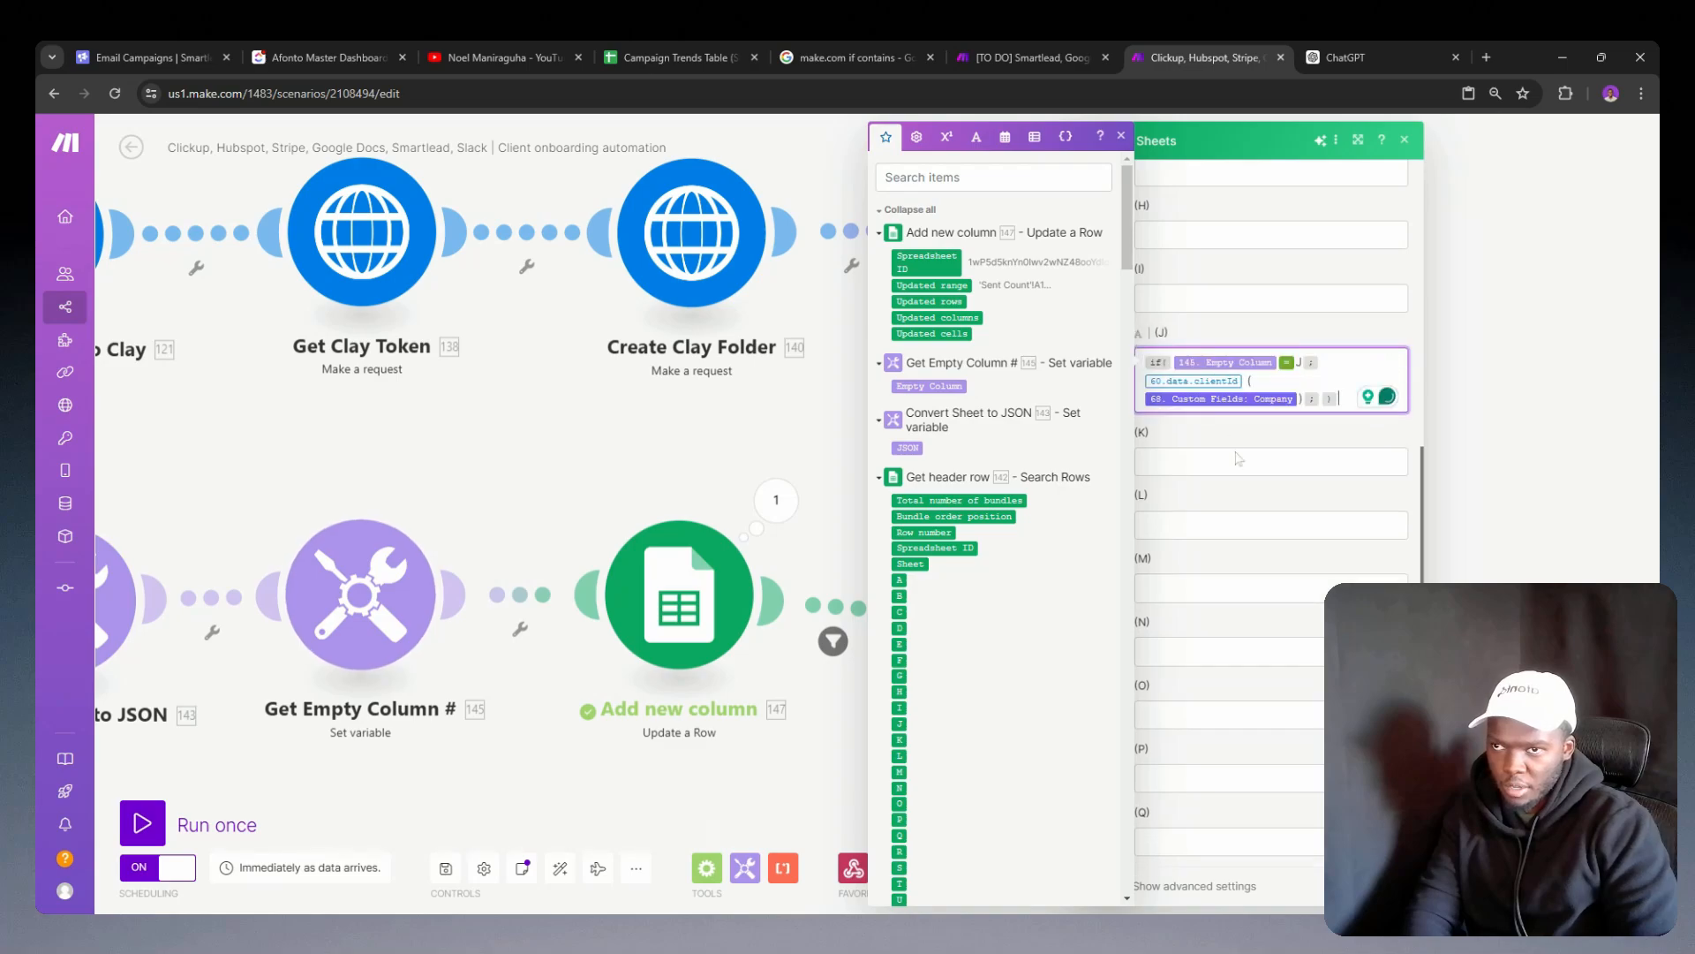
scroll(1238, 444, down, 2)
scroll(1237, 443, up, 5)
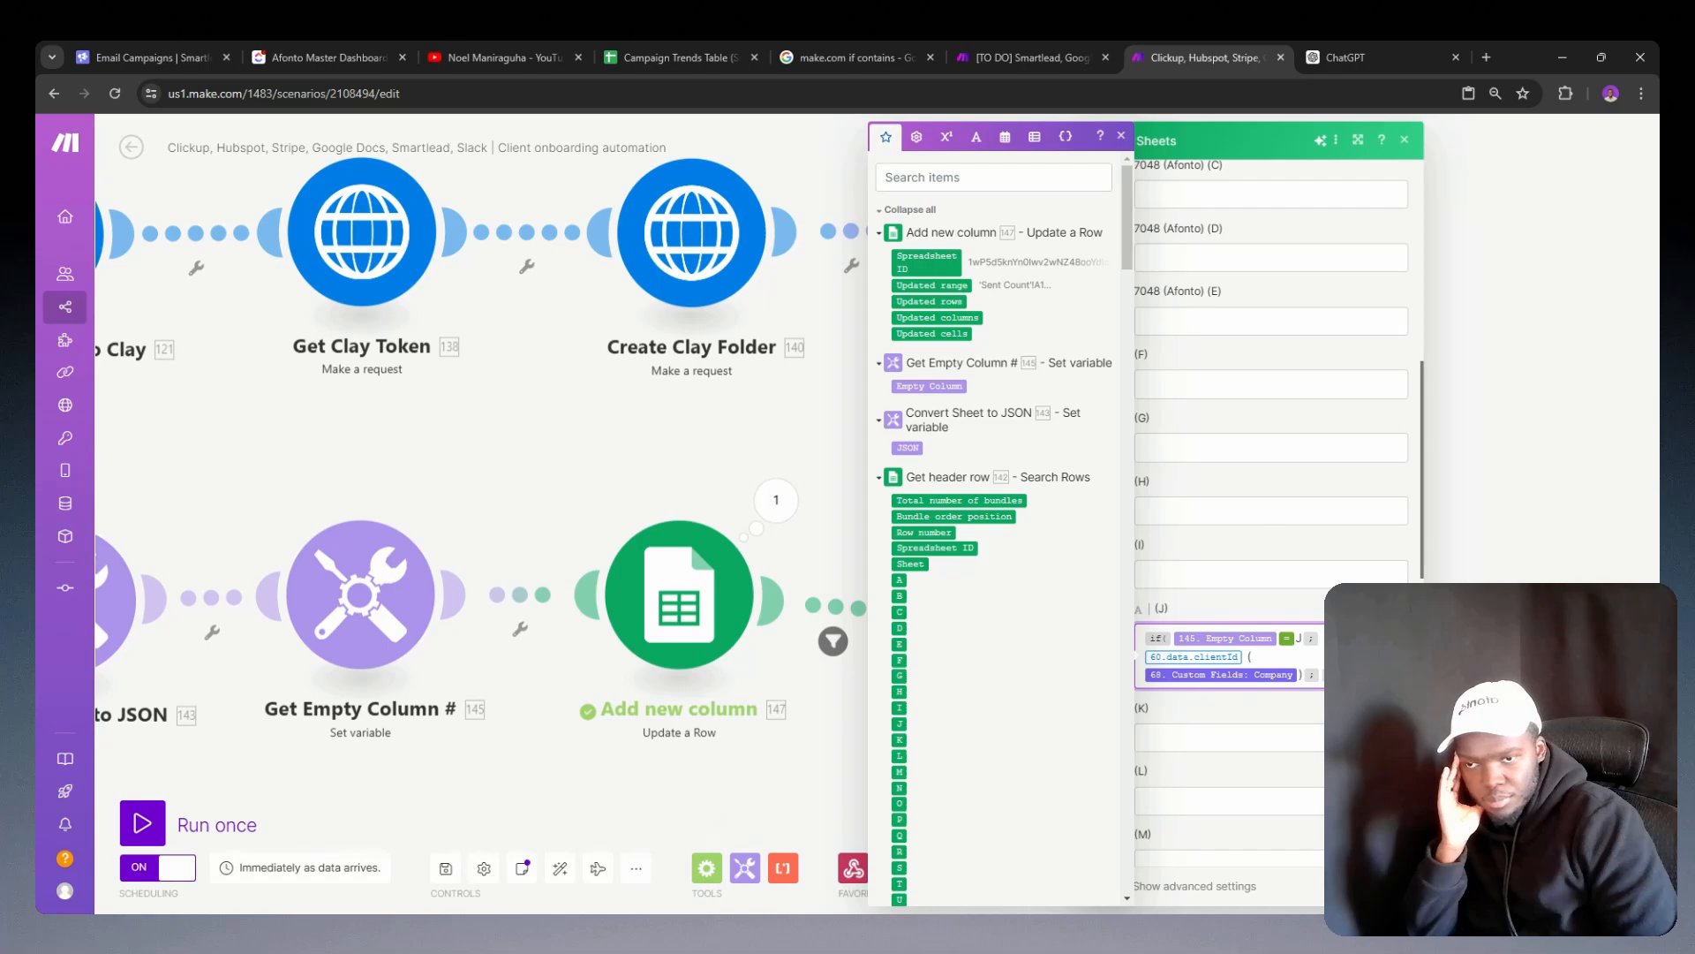
click(1392, 885)
Step: Run only the new Google Sheets module with a test client ID, company bullseye and empty column J
right_click(1000, 622)
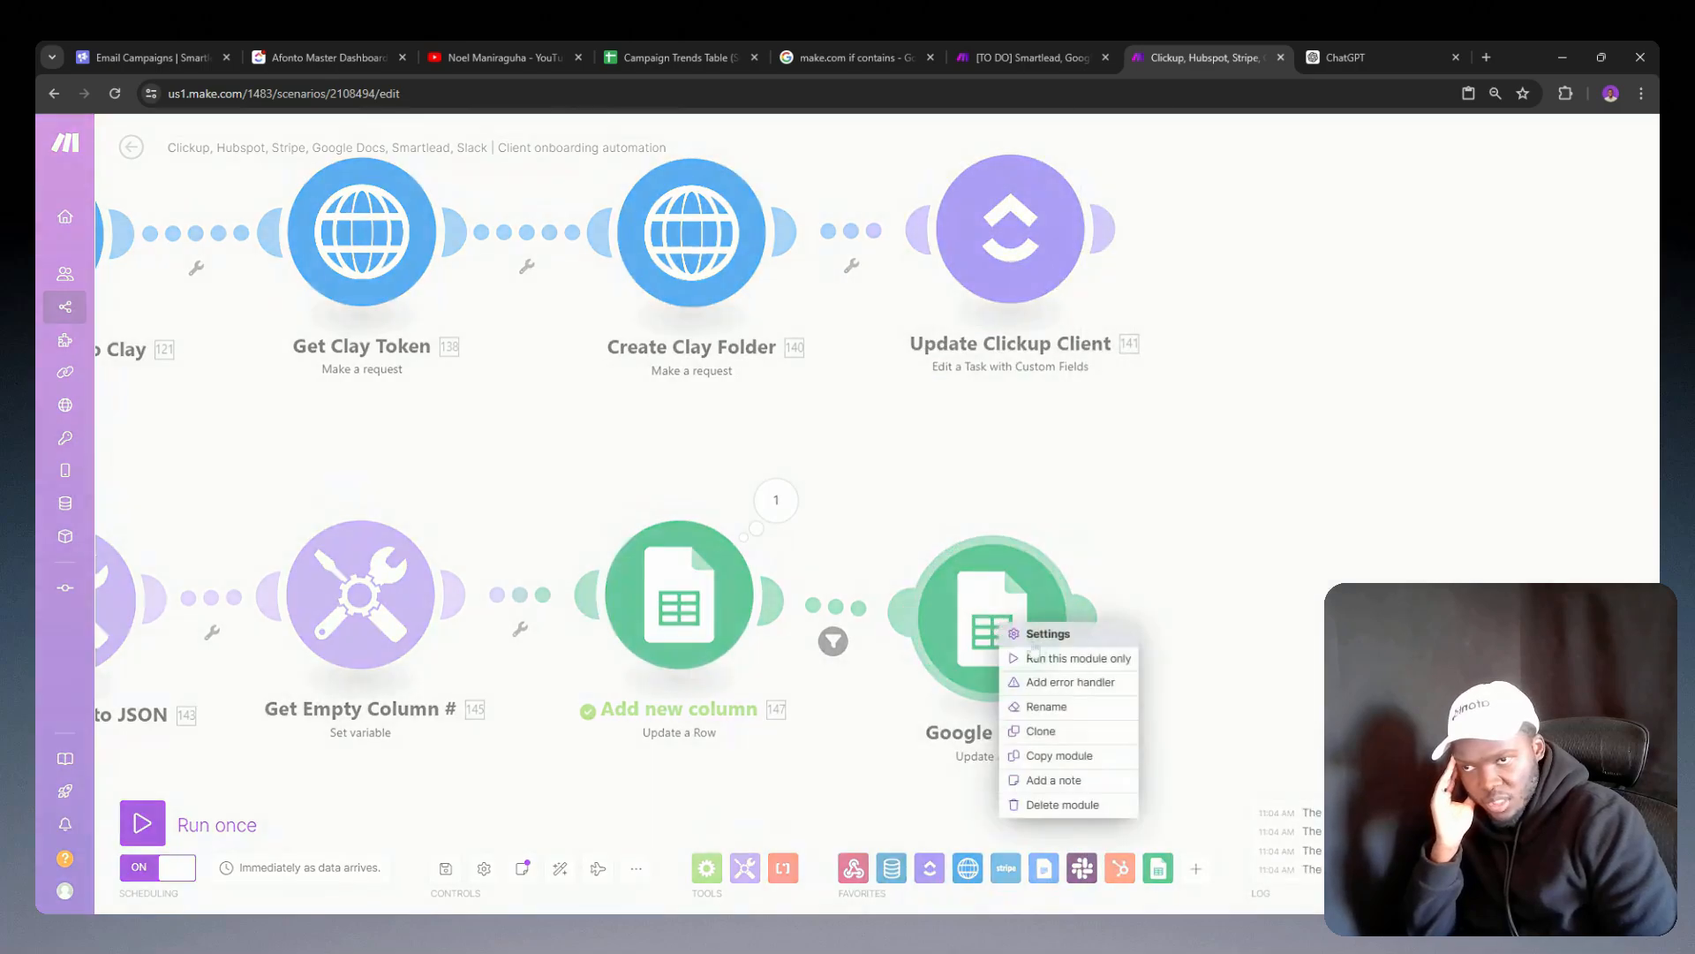
click(1104, 668)
click(1214, 643)
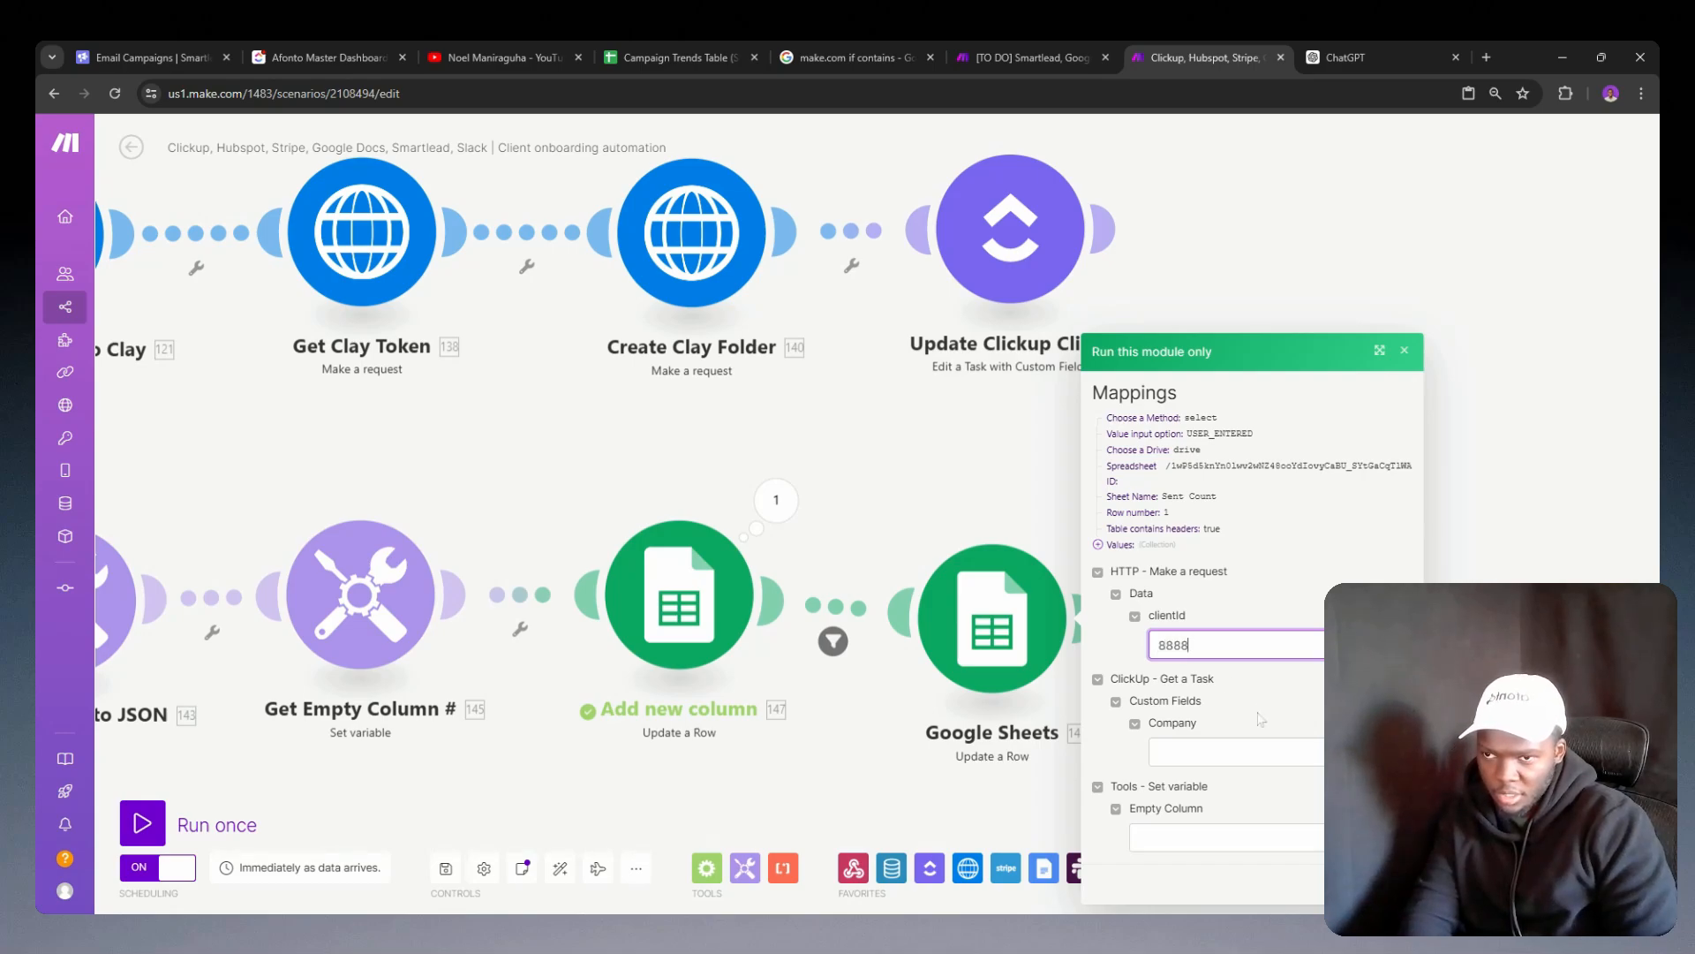
click(1232, 752)
key(ctrl+v)
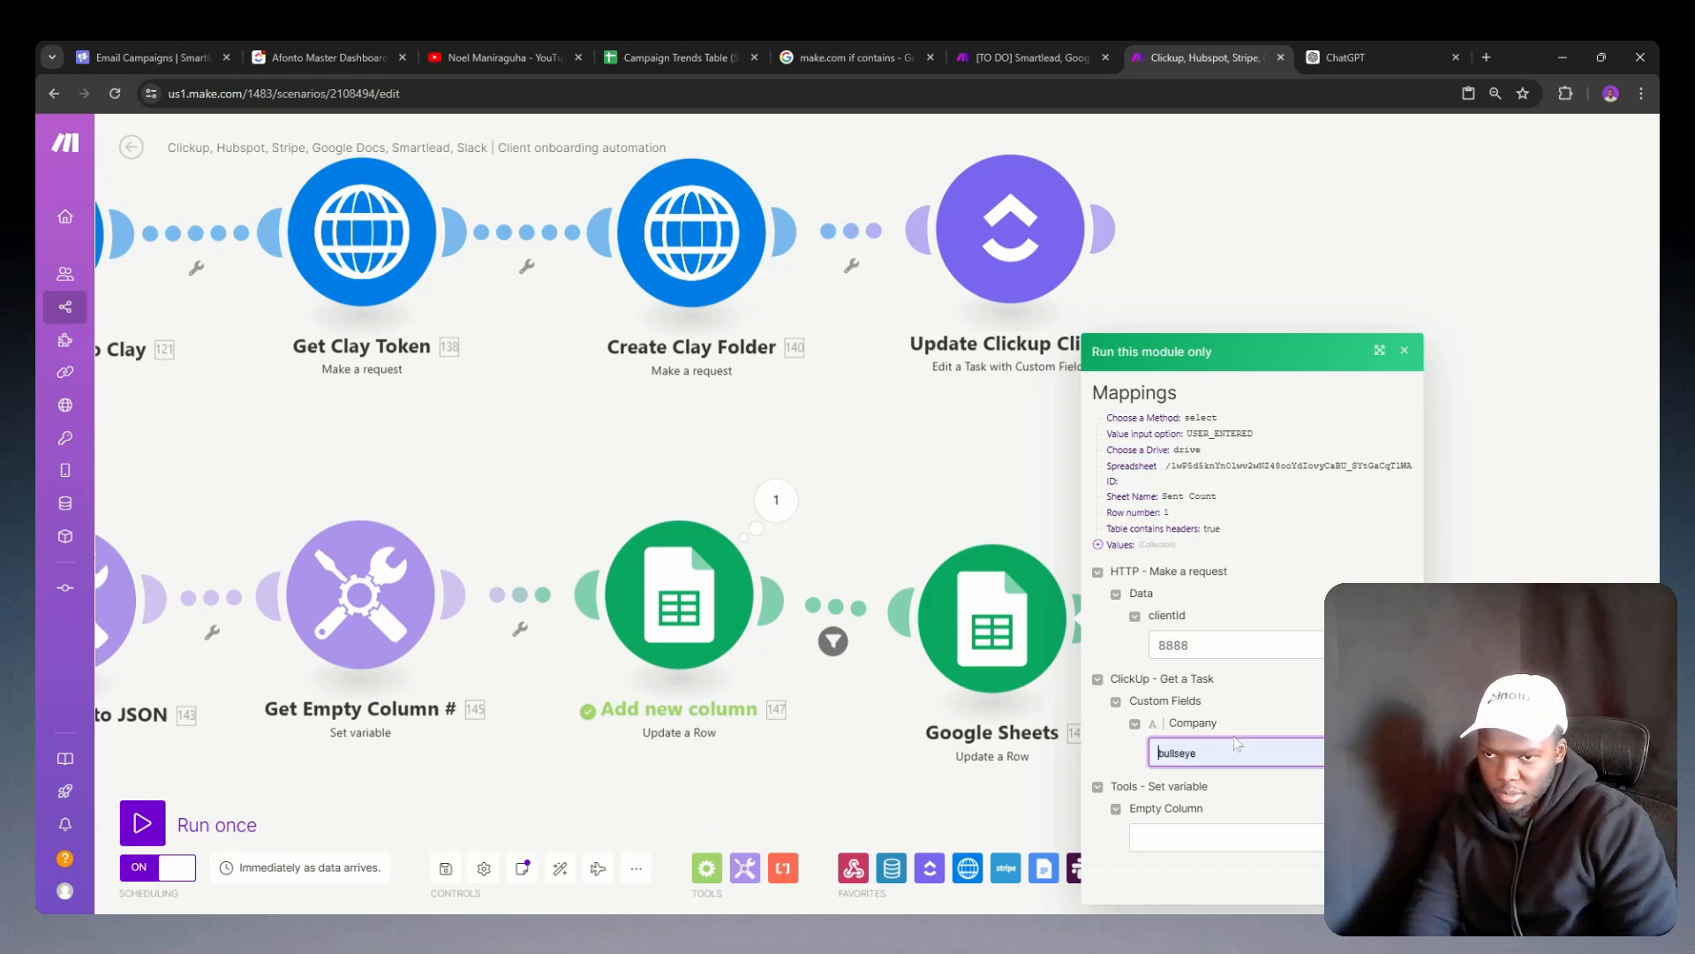
click(1210, 837)
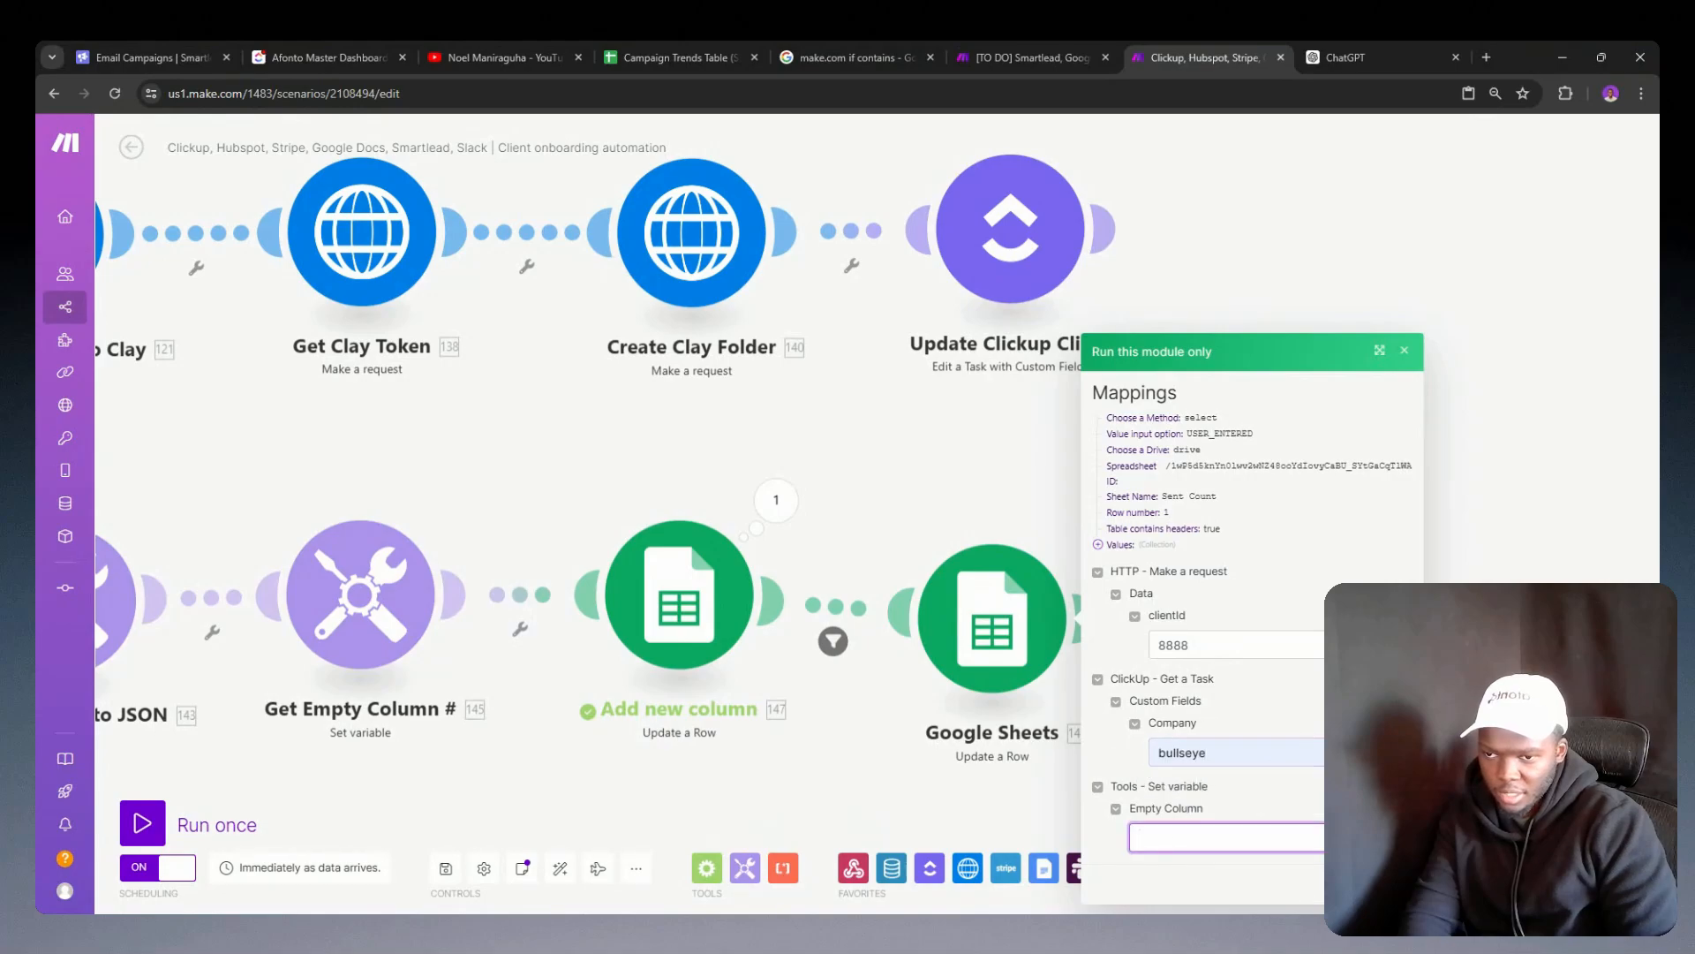
text(H)
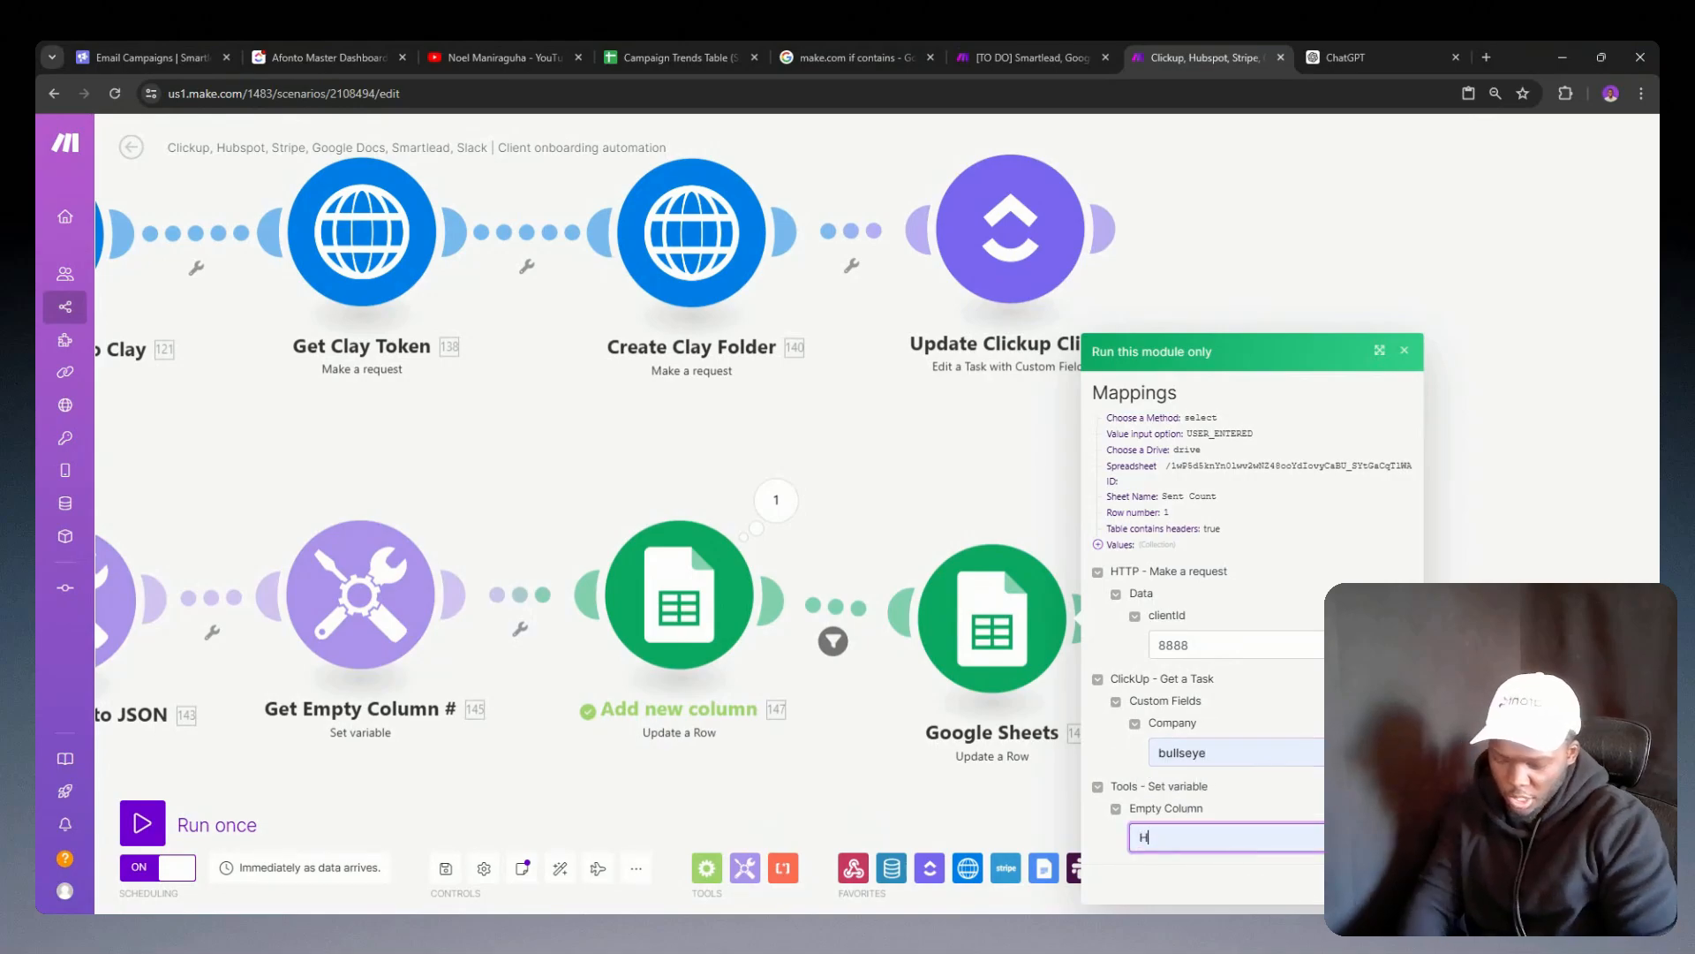
key(BackSpace)
text(J)
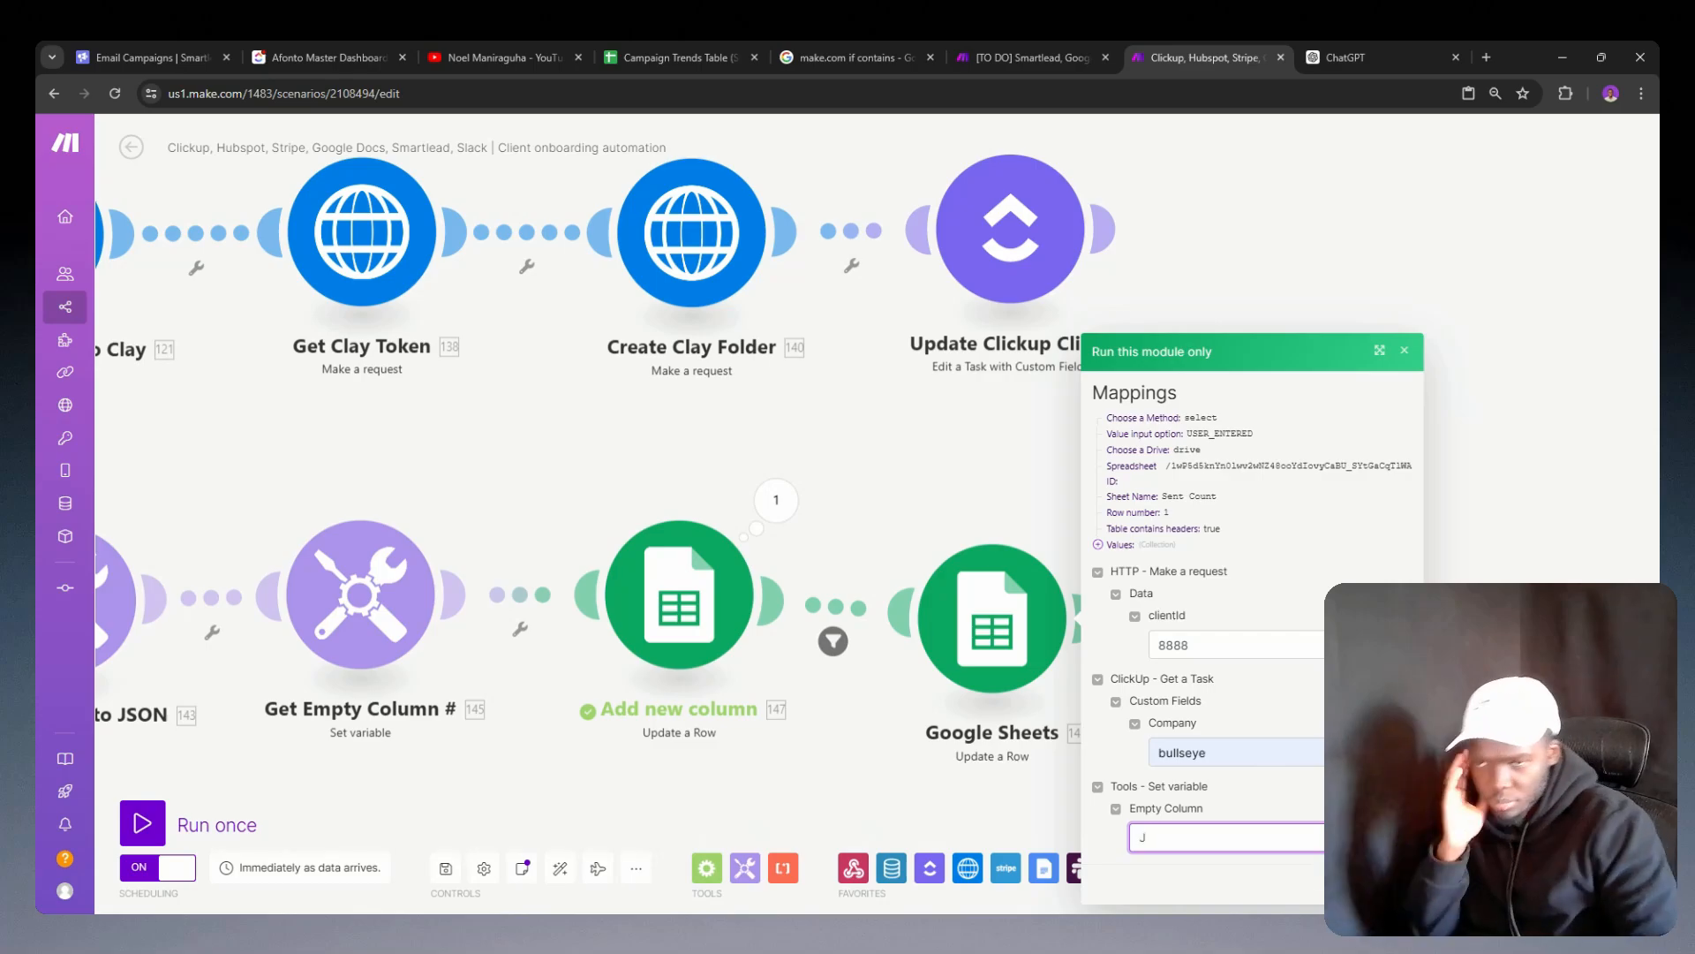
key(Return)
Step: Inspect the new module's run output and check the header row of the Sent Count sheet
scroll(972, 719, up, 5)
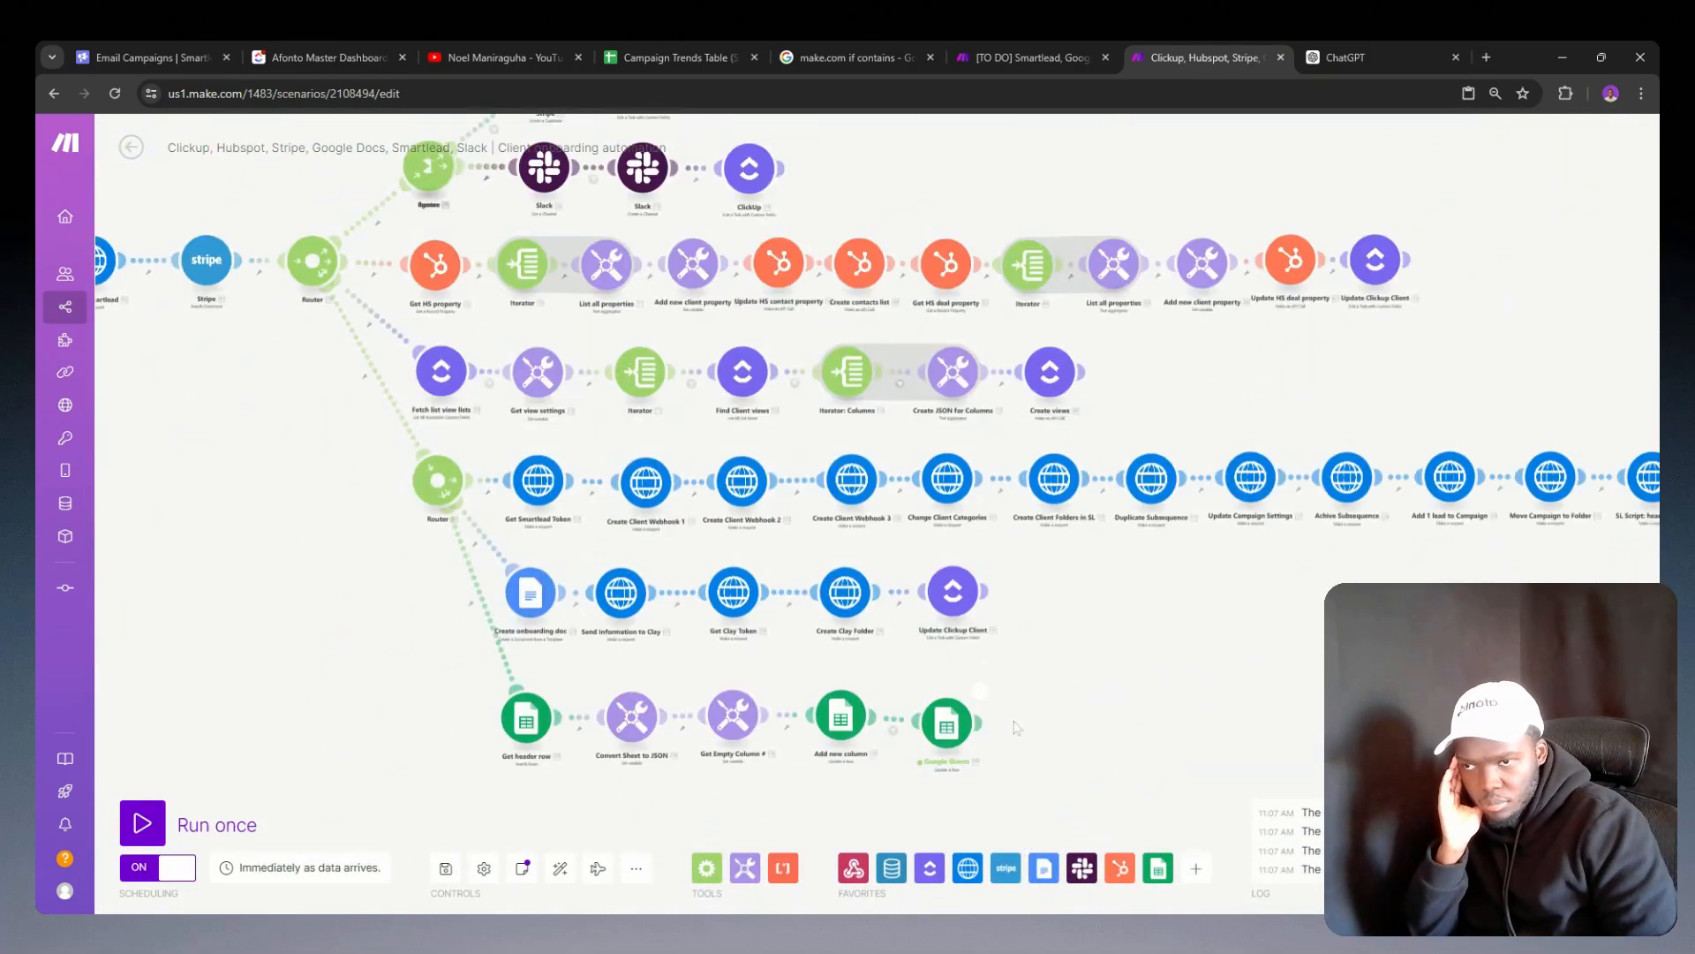
click(937, 653)
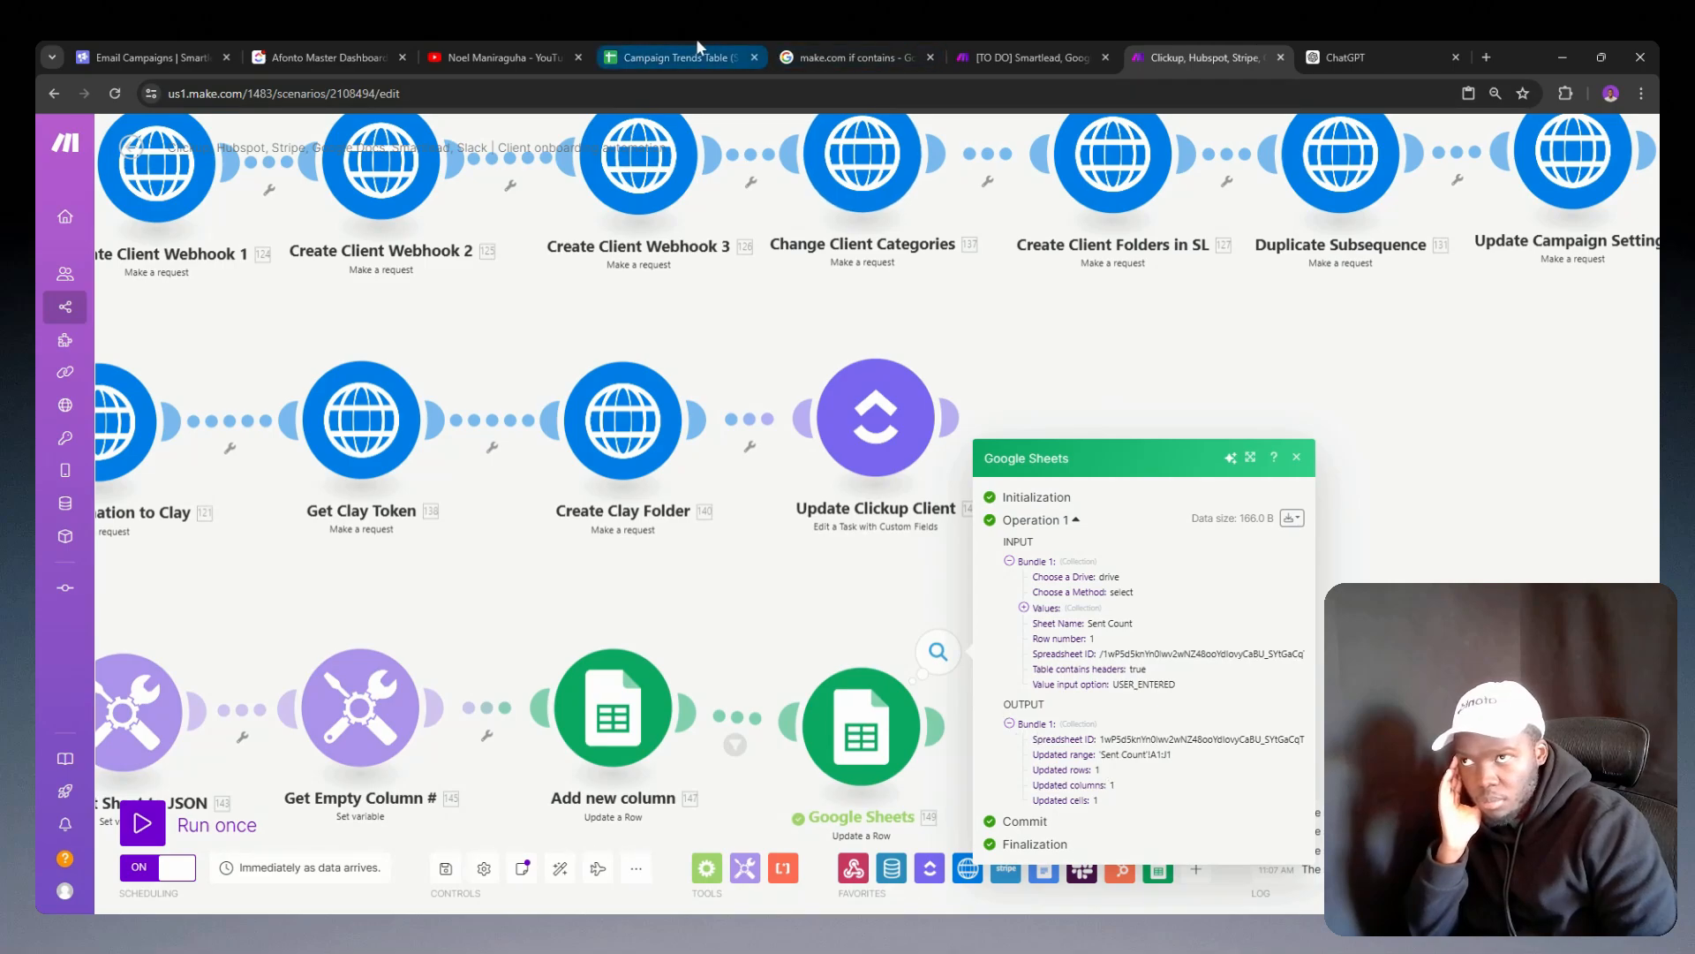
click(698, 52)
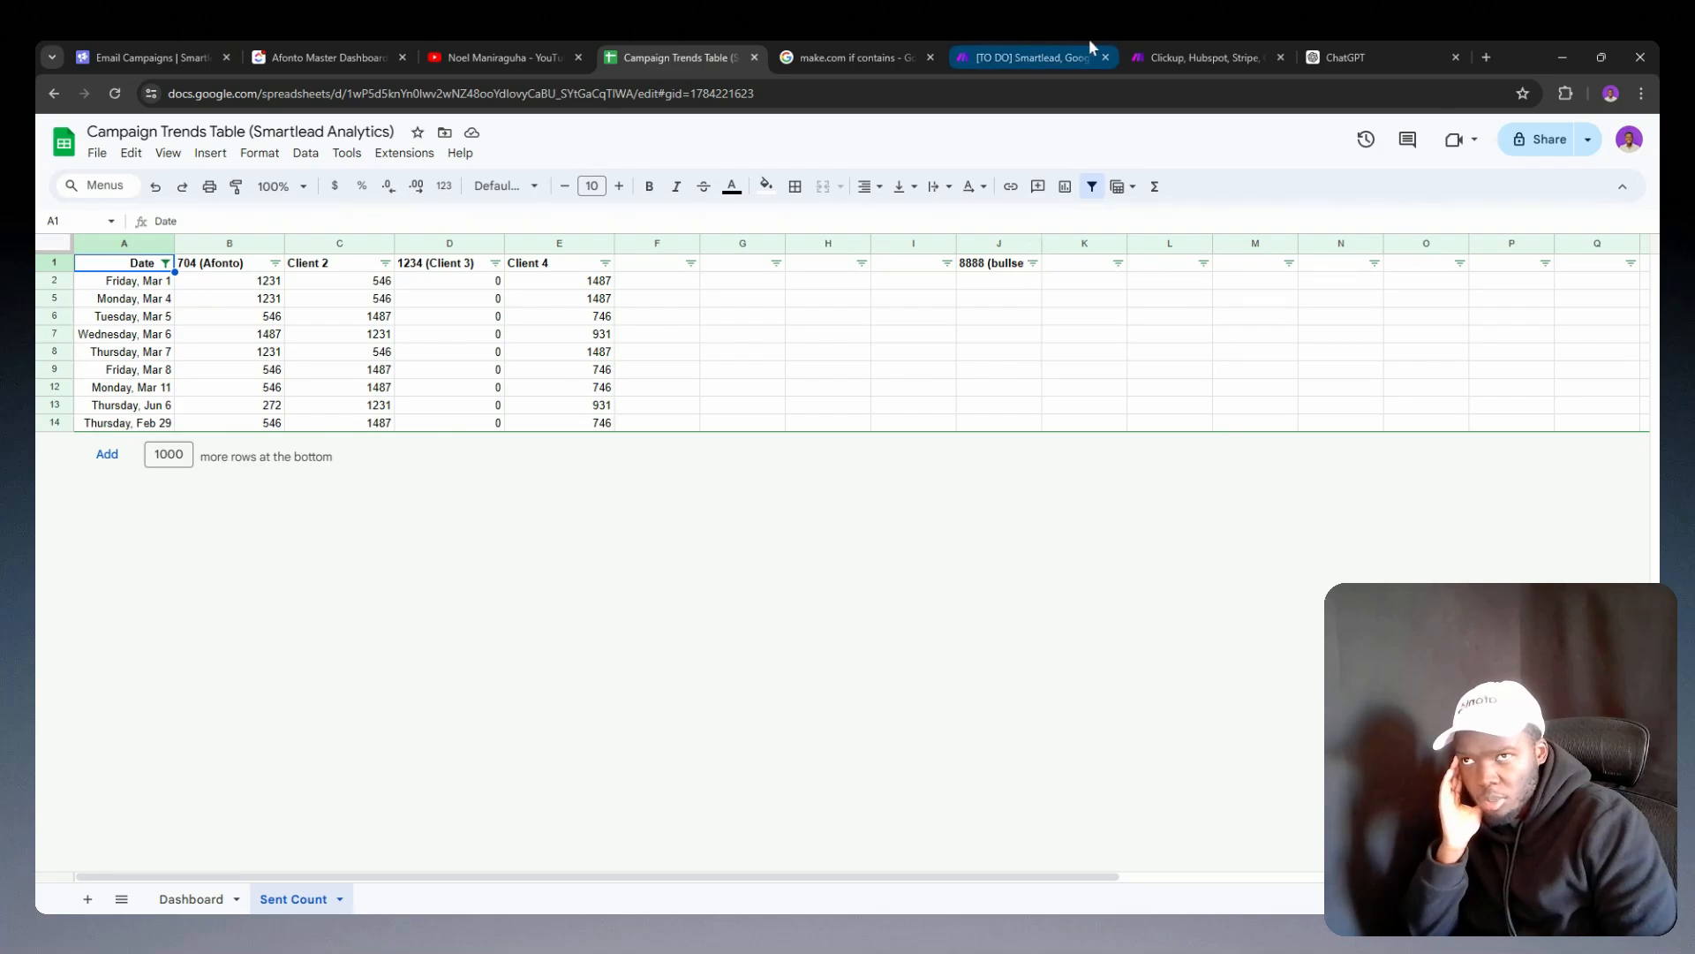
click(1155, 53)
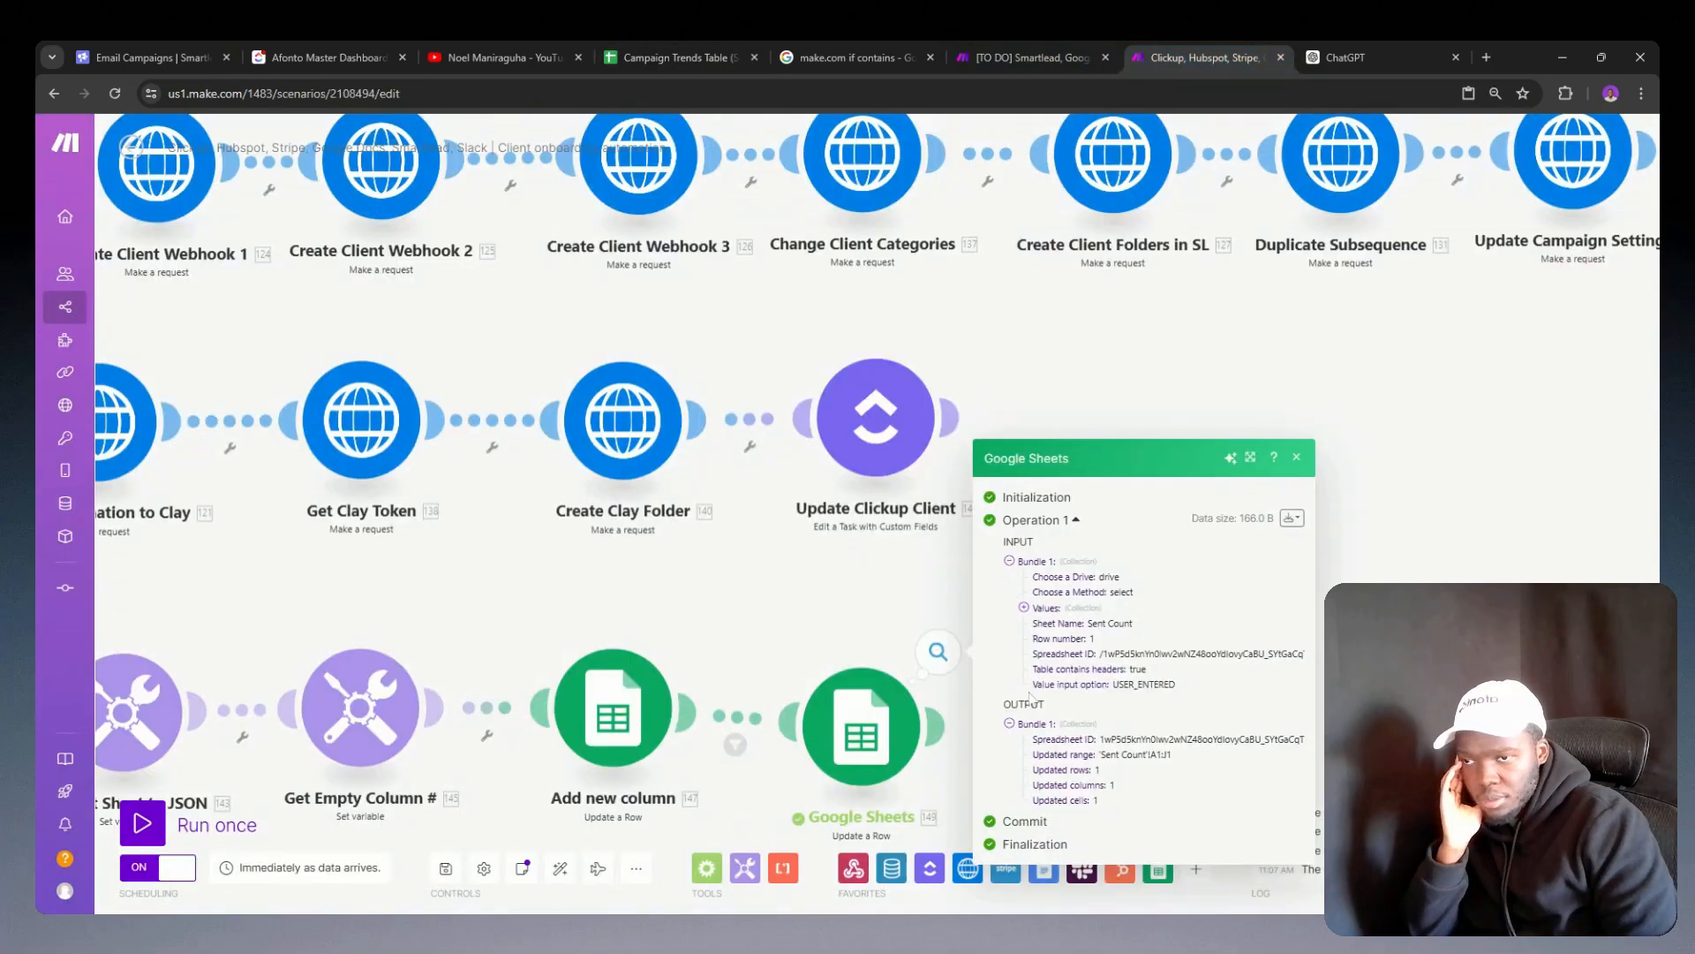
Step: Review the new Google Sheets module's row number and column J formula, and close its settings
drag(751, 642, 1001, 561)
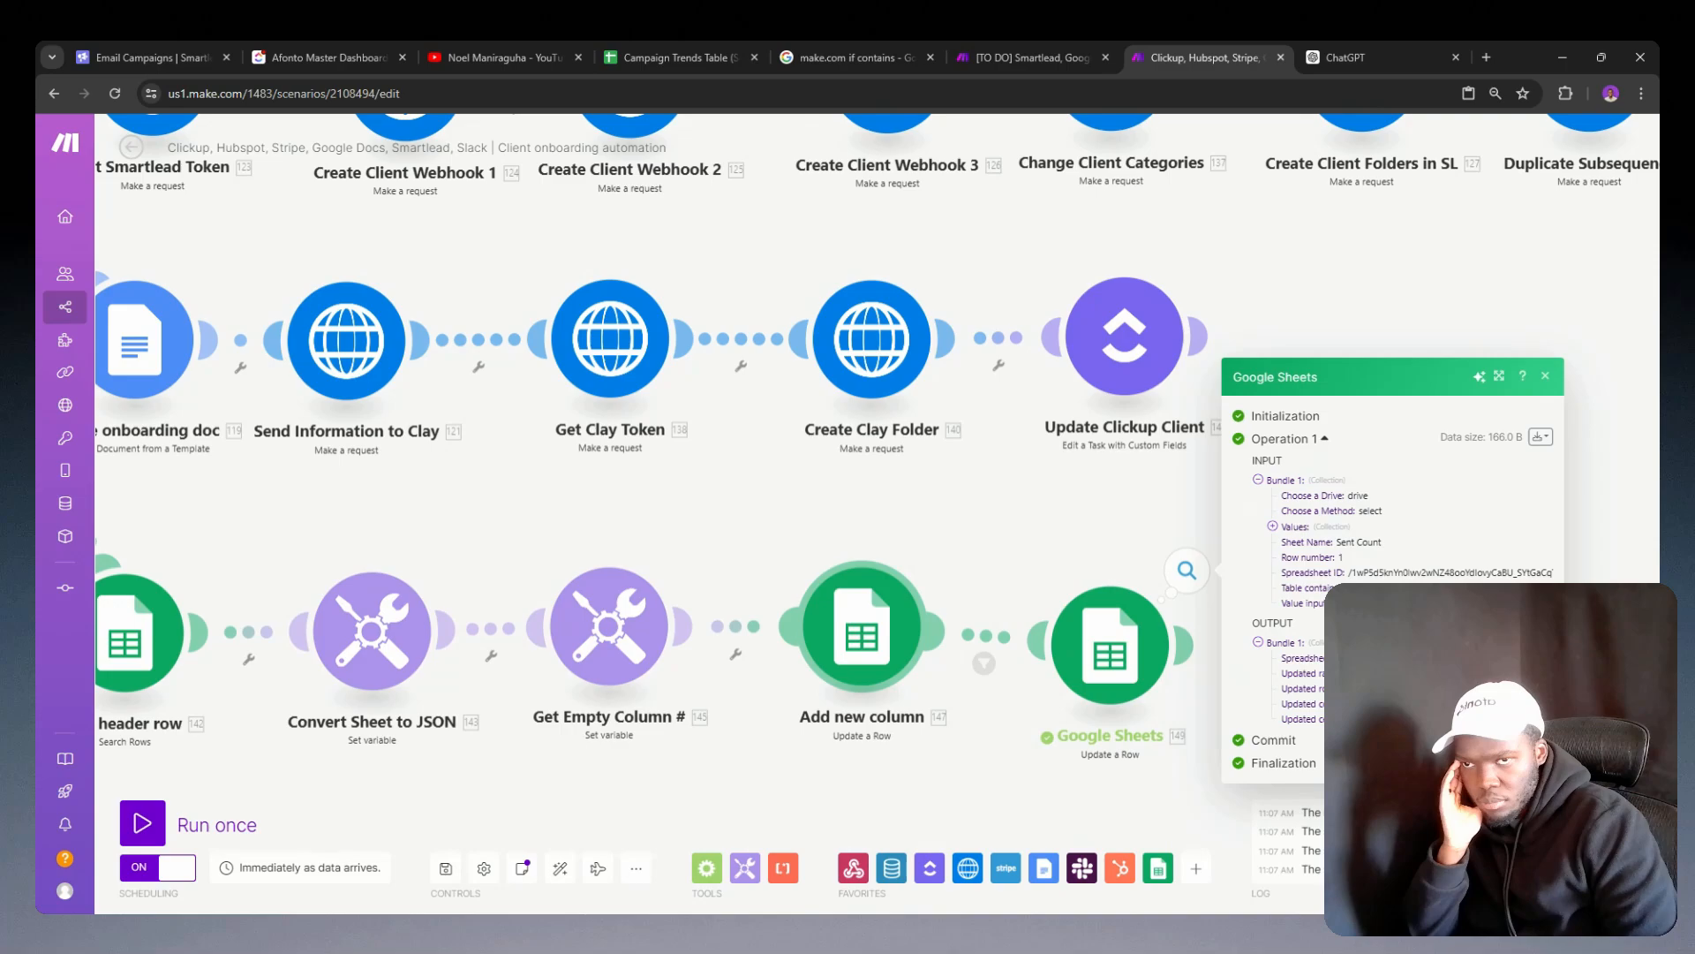
click(1110, 644)
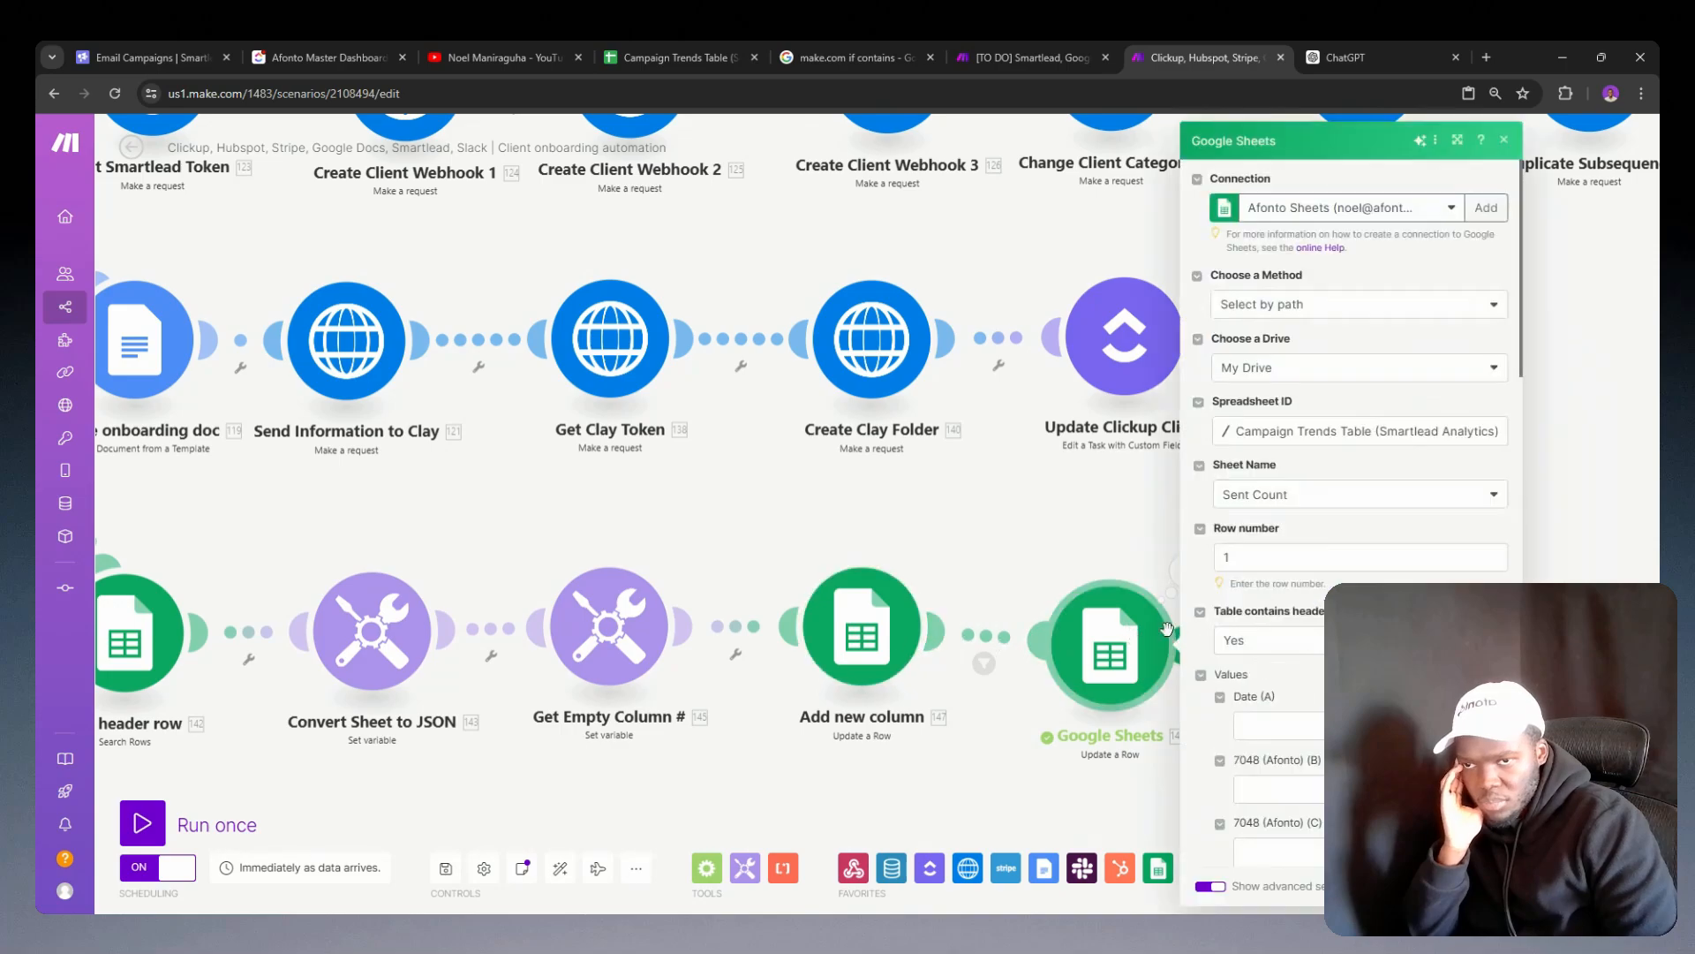
scroll(1351, 441, up, 5)
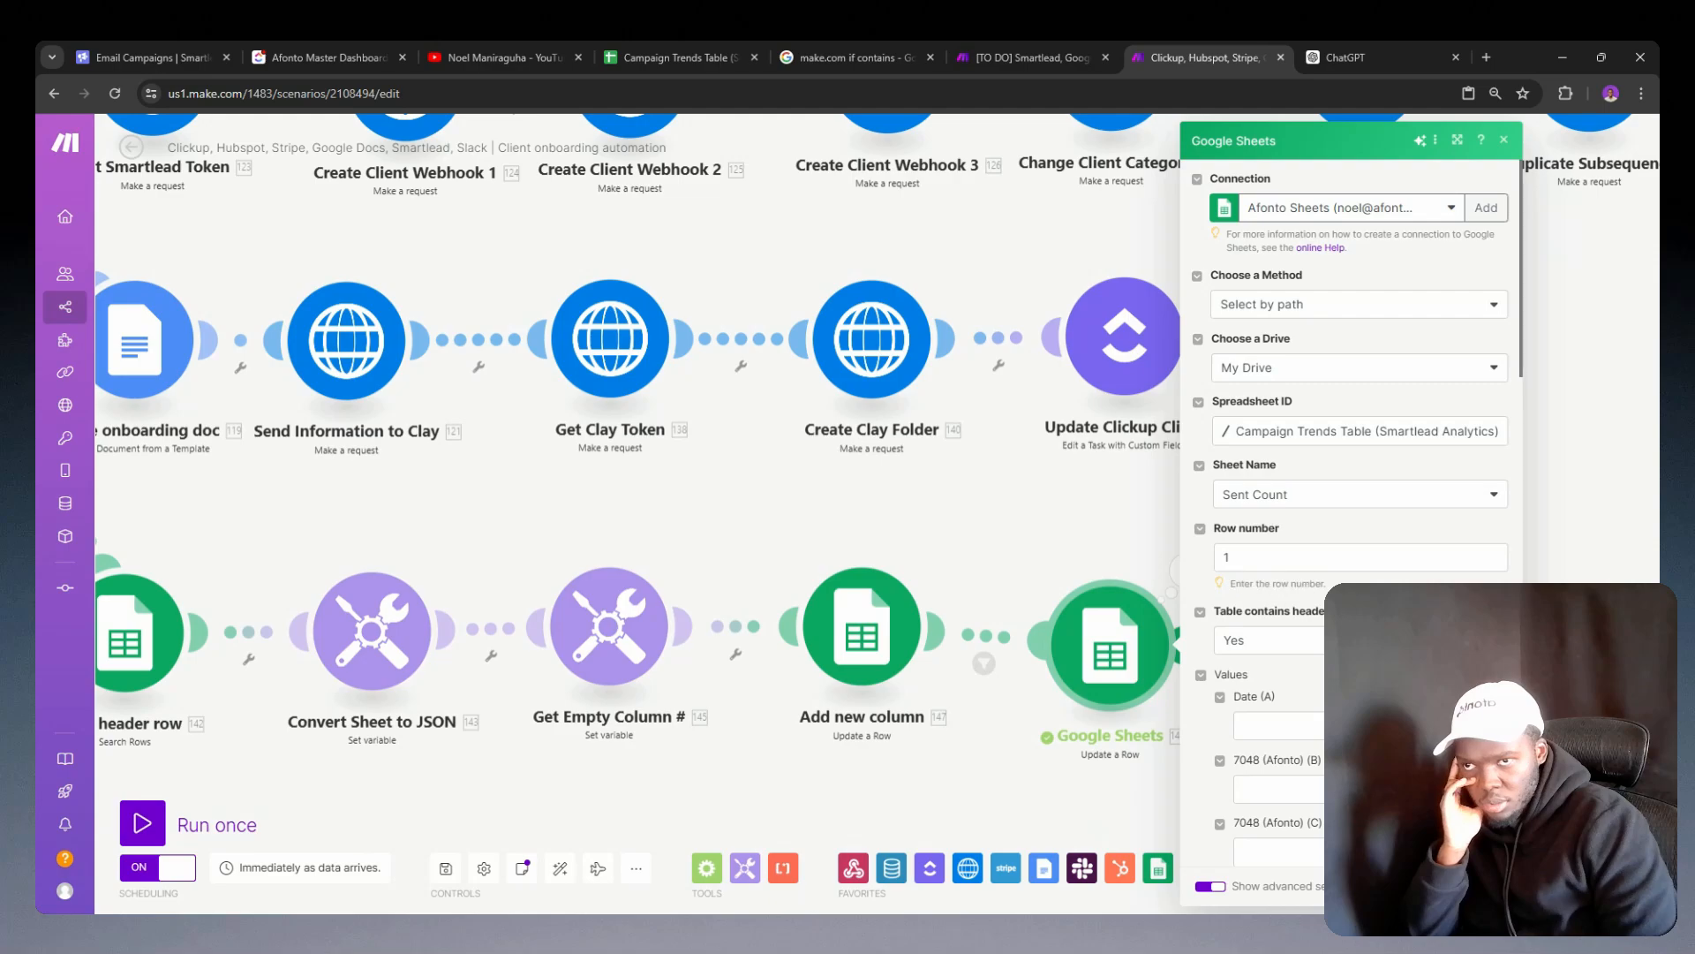
scroll(1351, 441, down, 10)
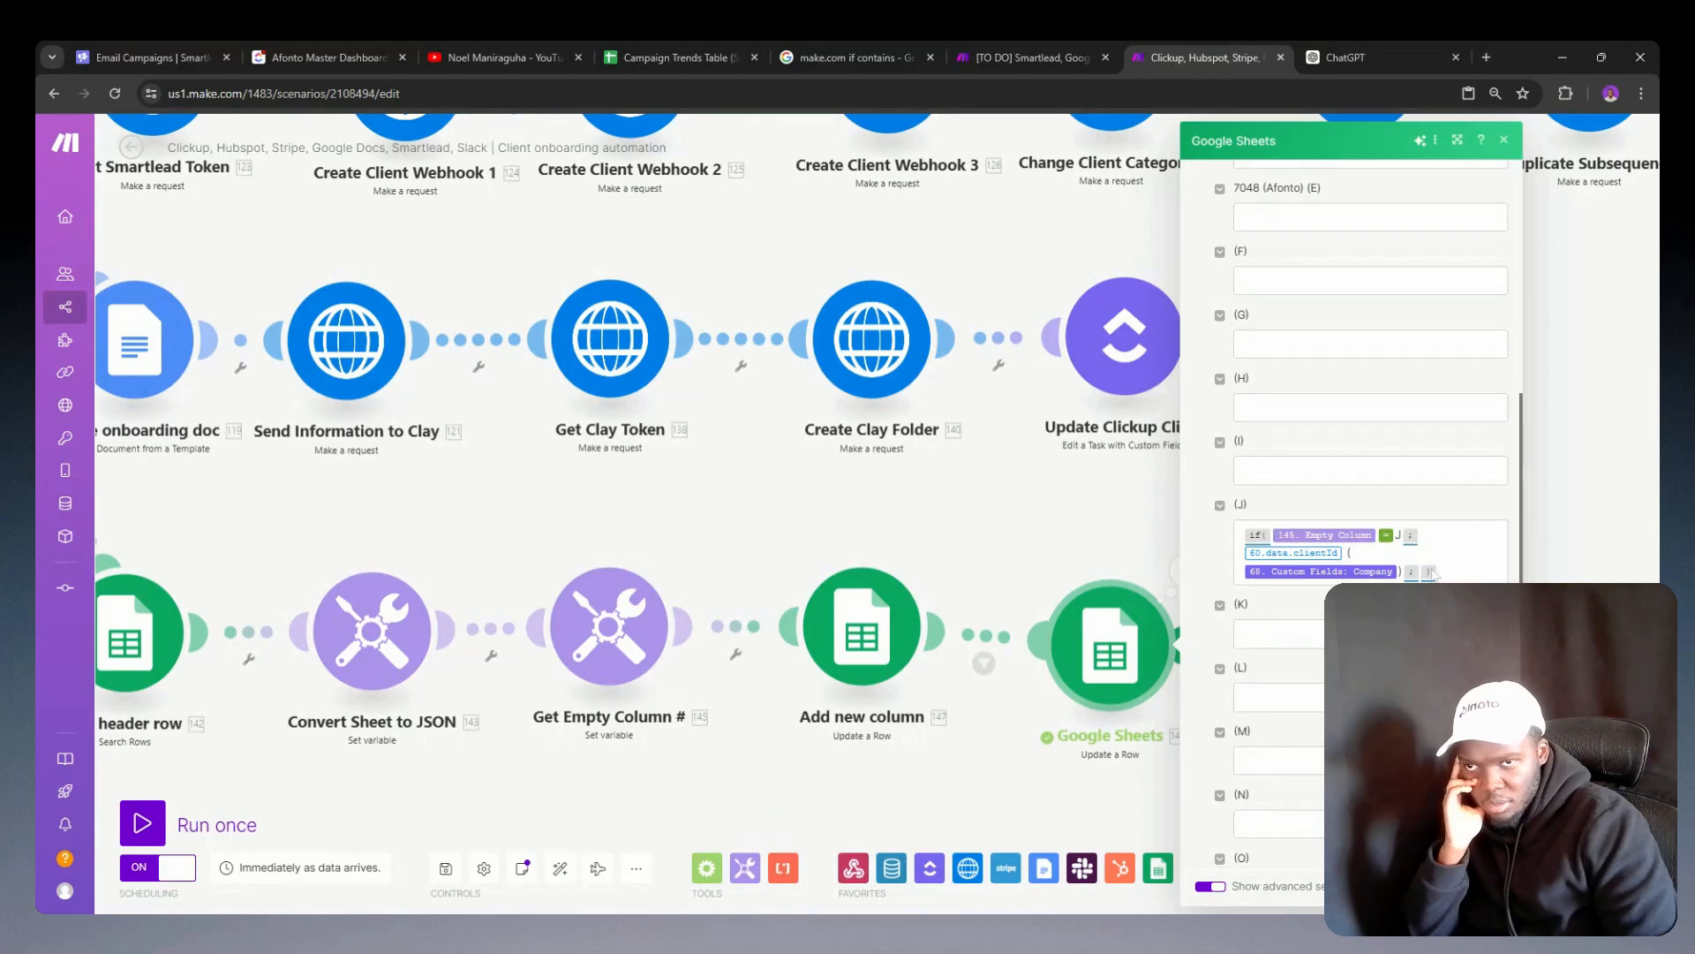
click(867, 613)
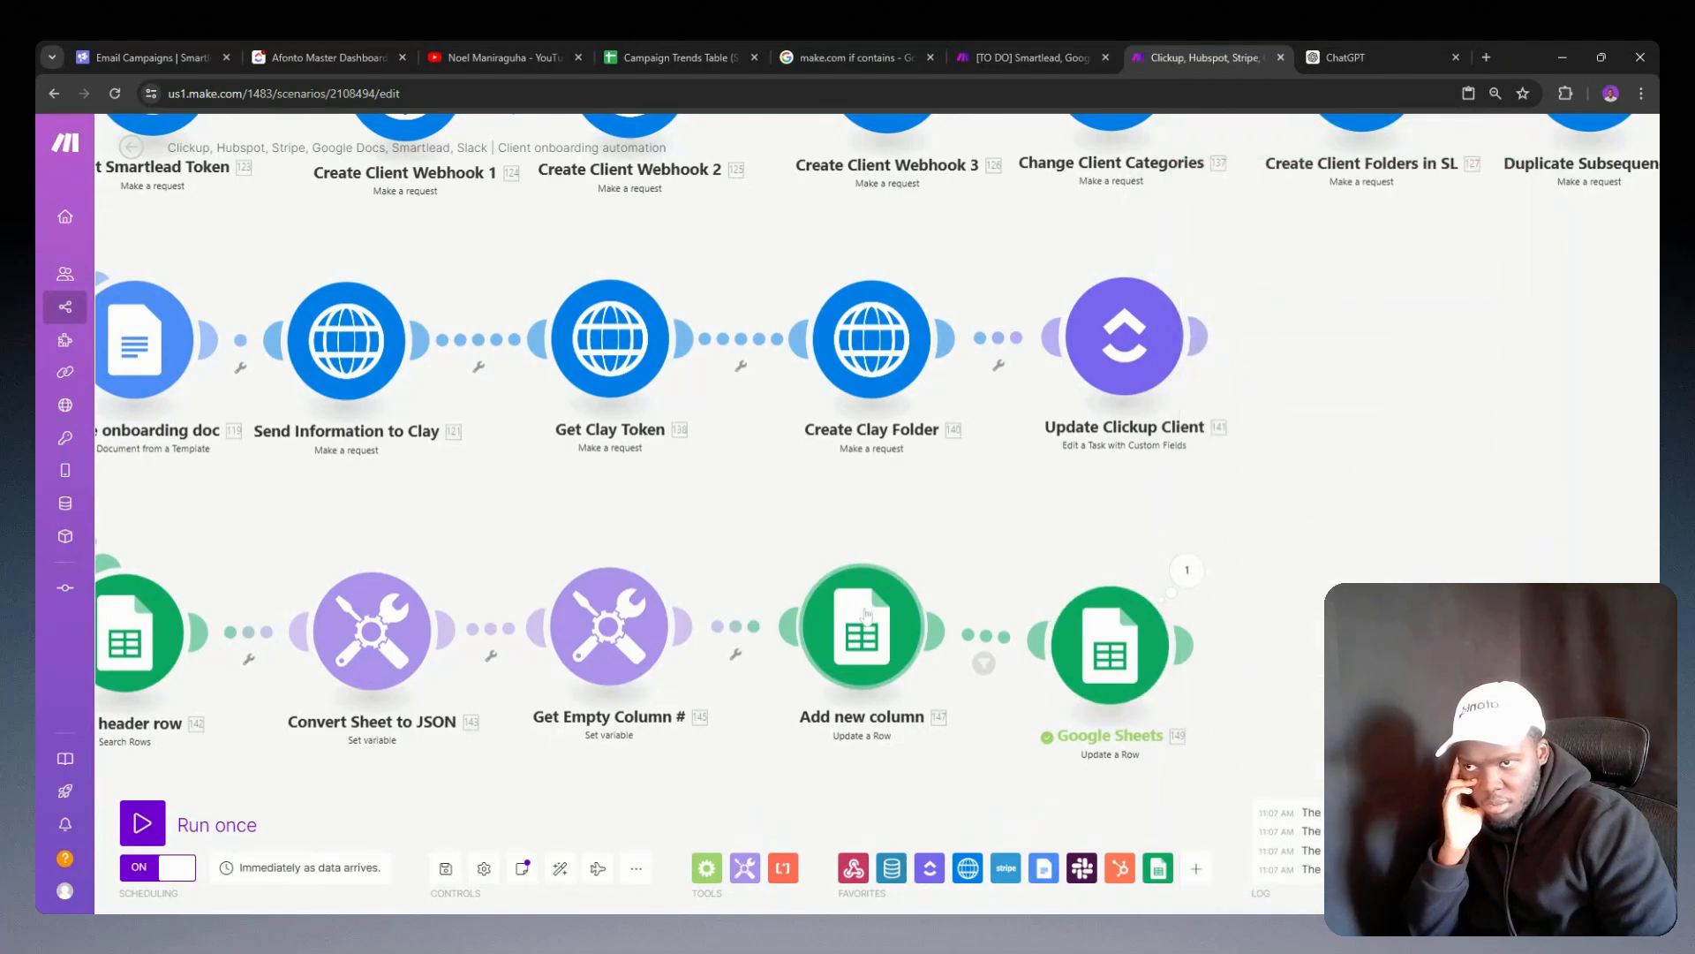
Step: Prepare a standalone run of the Add new column module with a test client ID and company Google
right_click(867, 611)
click(905, 647)
click(1070, 563)
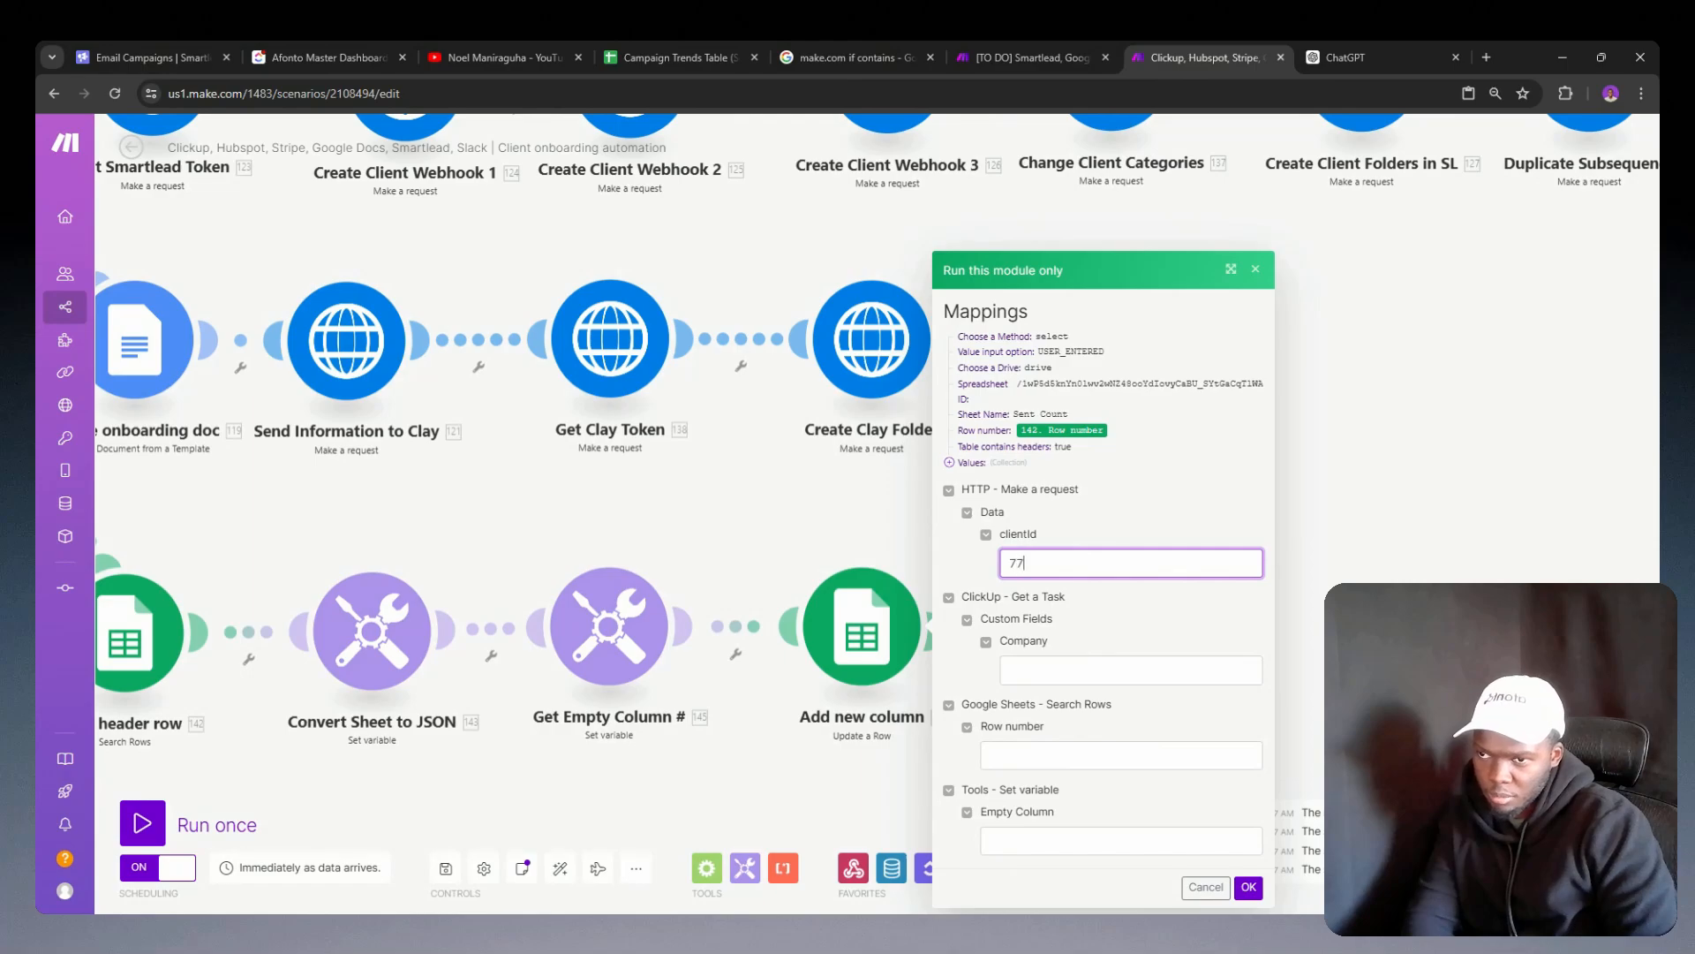
text(7777)
click(1049, 667)
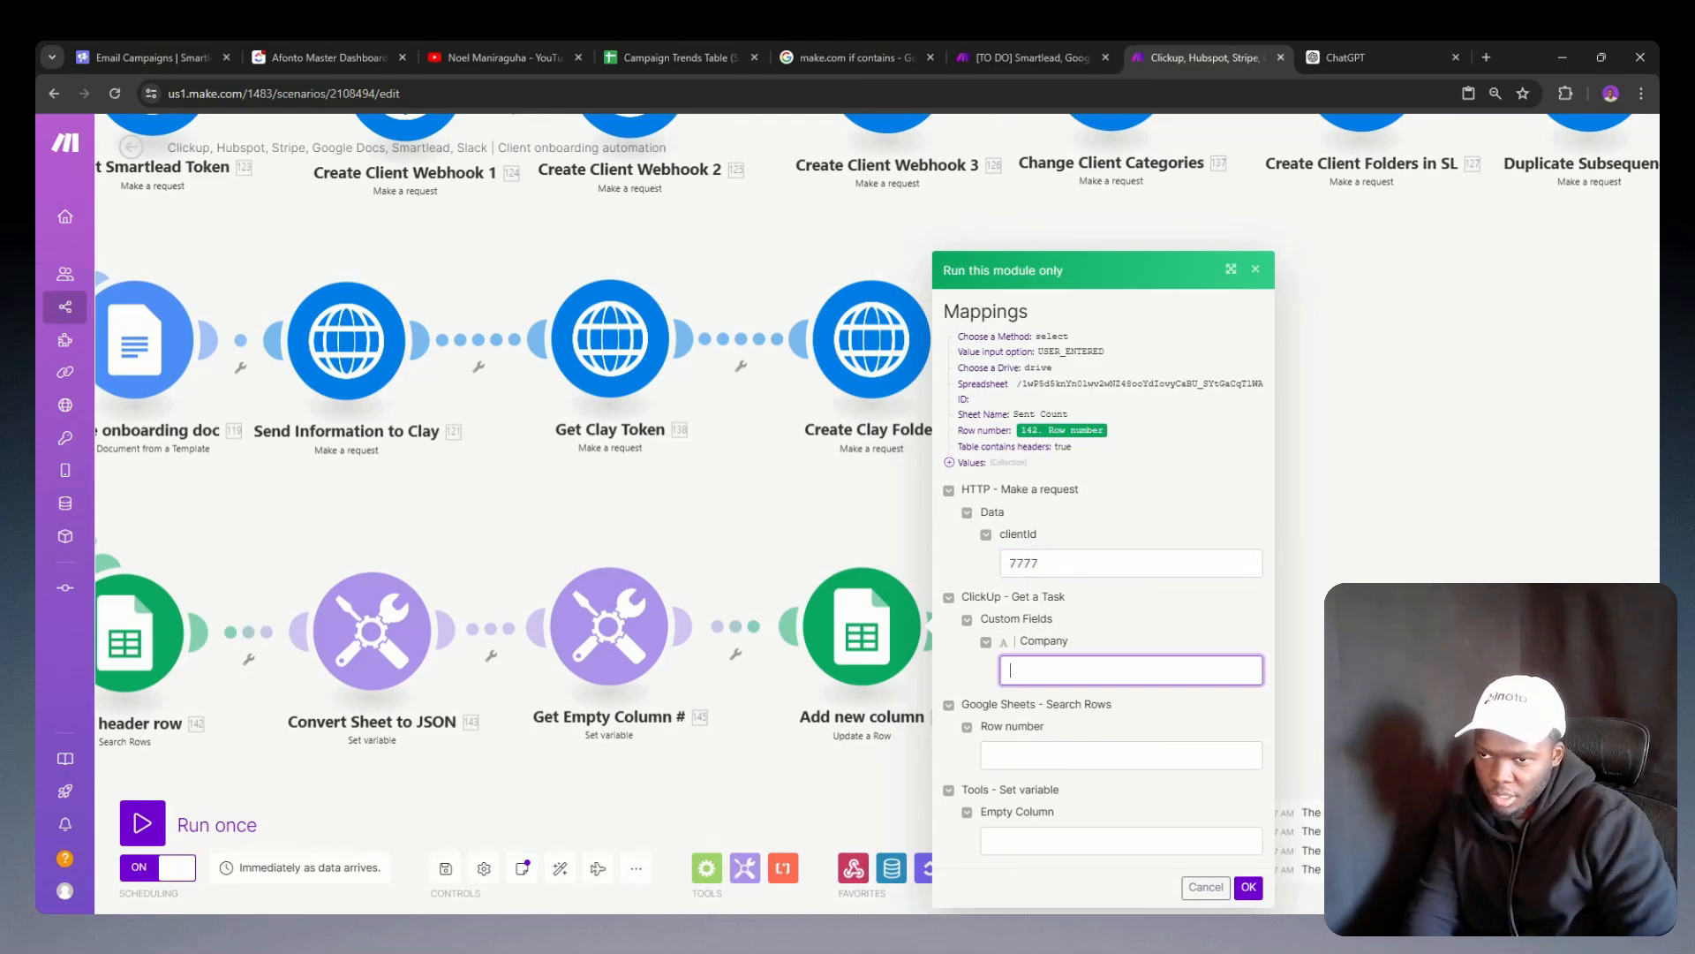
text(Test)
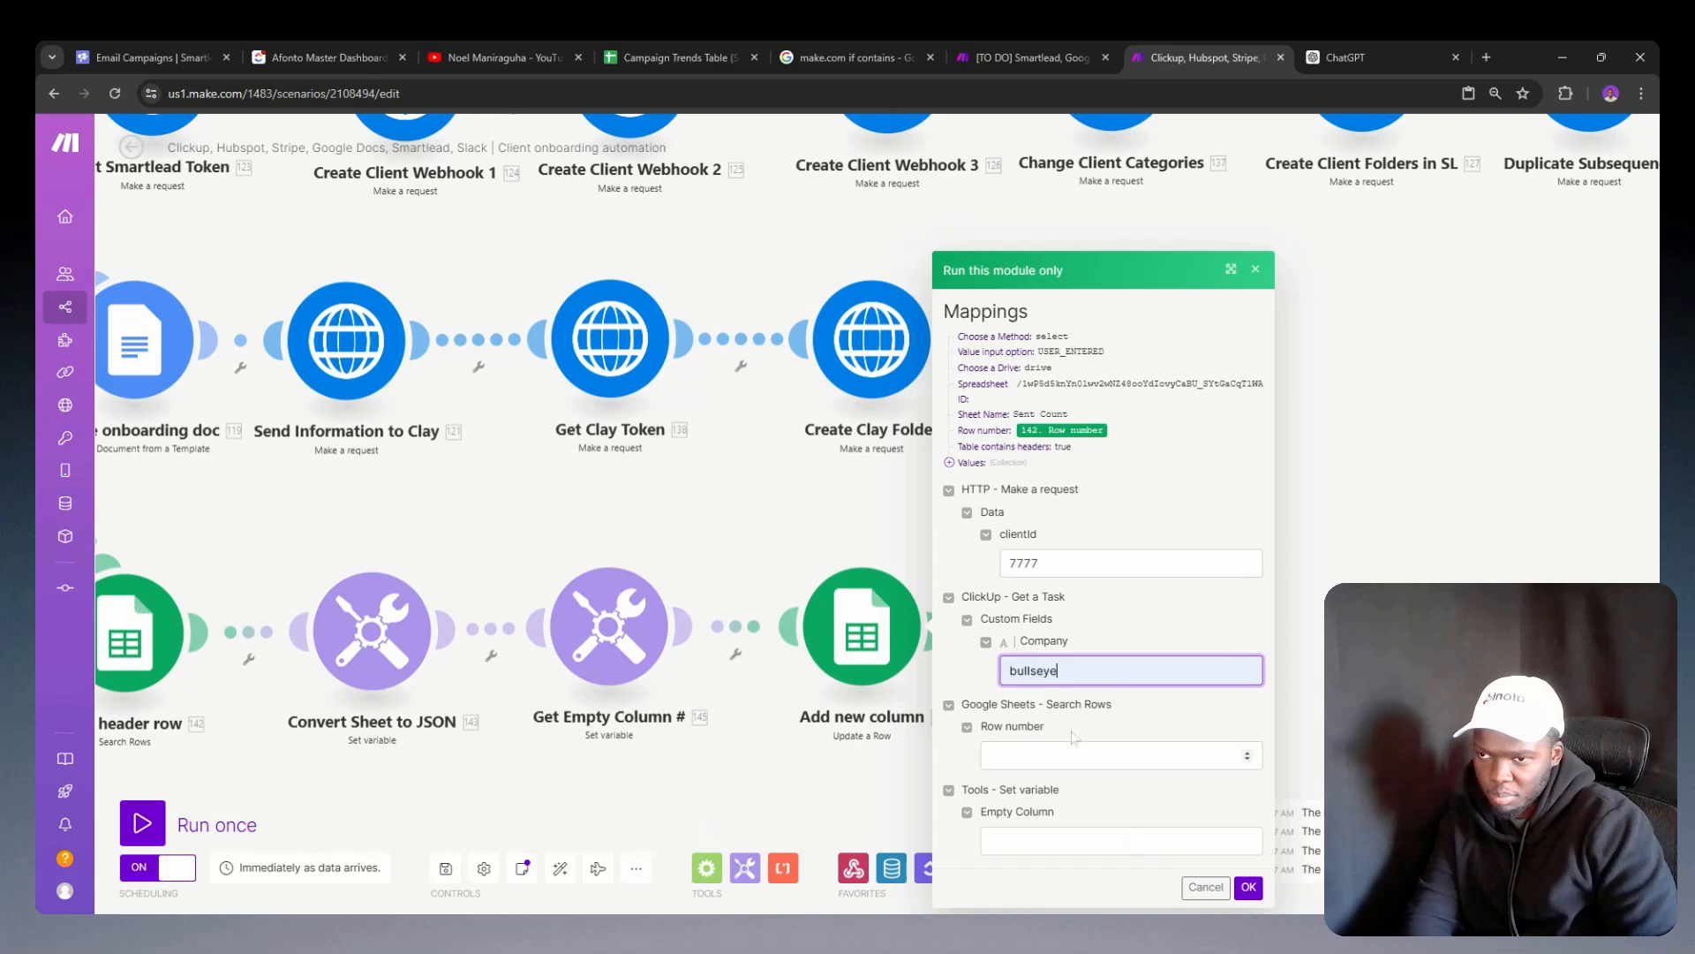
key(ctrl+a)
text(Google)
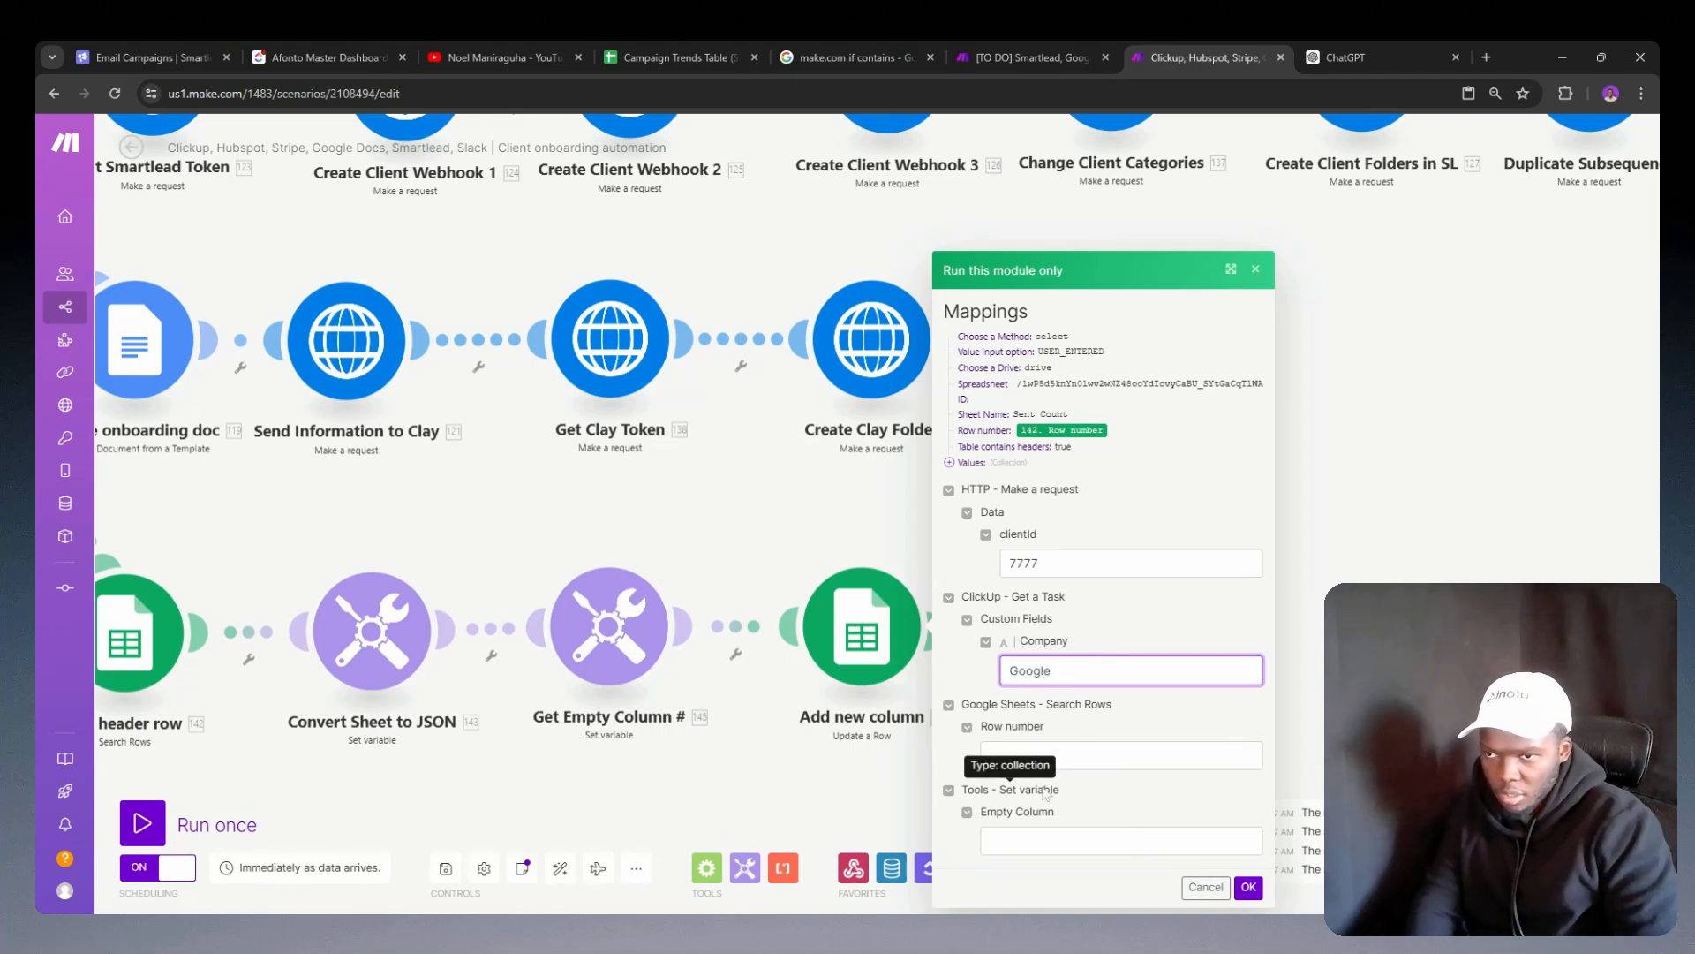
Step: Set the test row number to 1 and the empty column to G, checking the sheet's headers, and run the module
click(1007, 755)
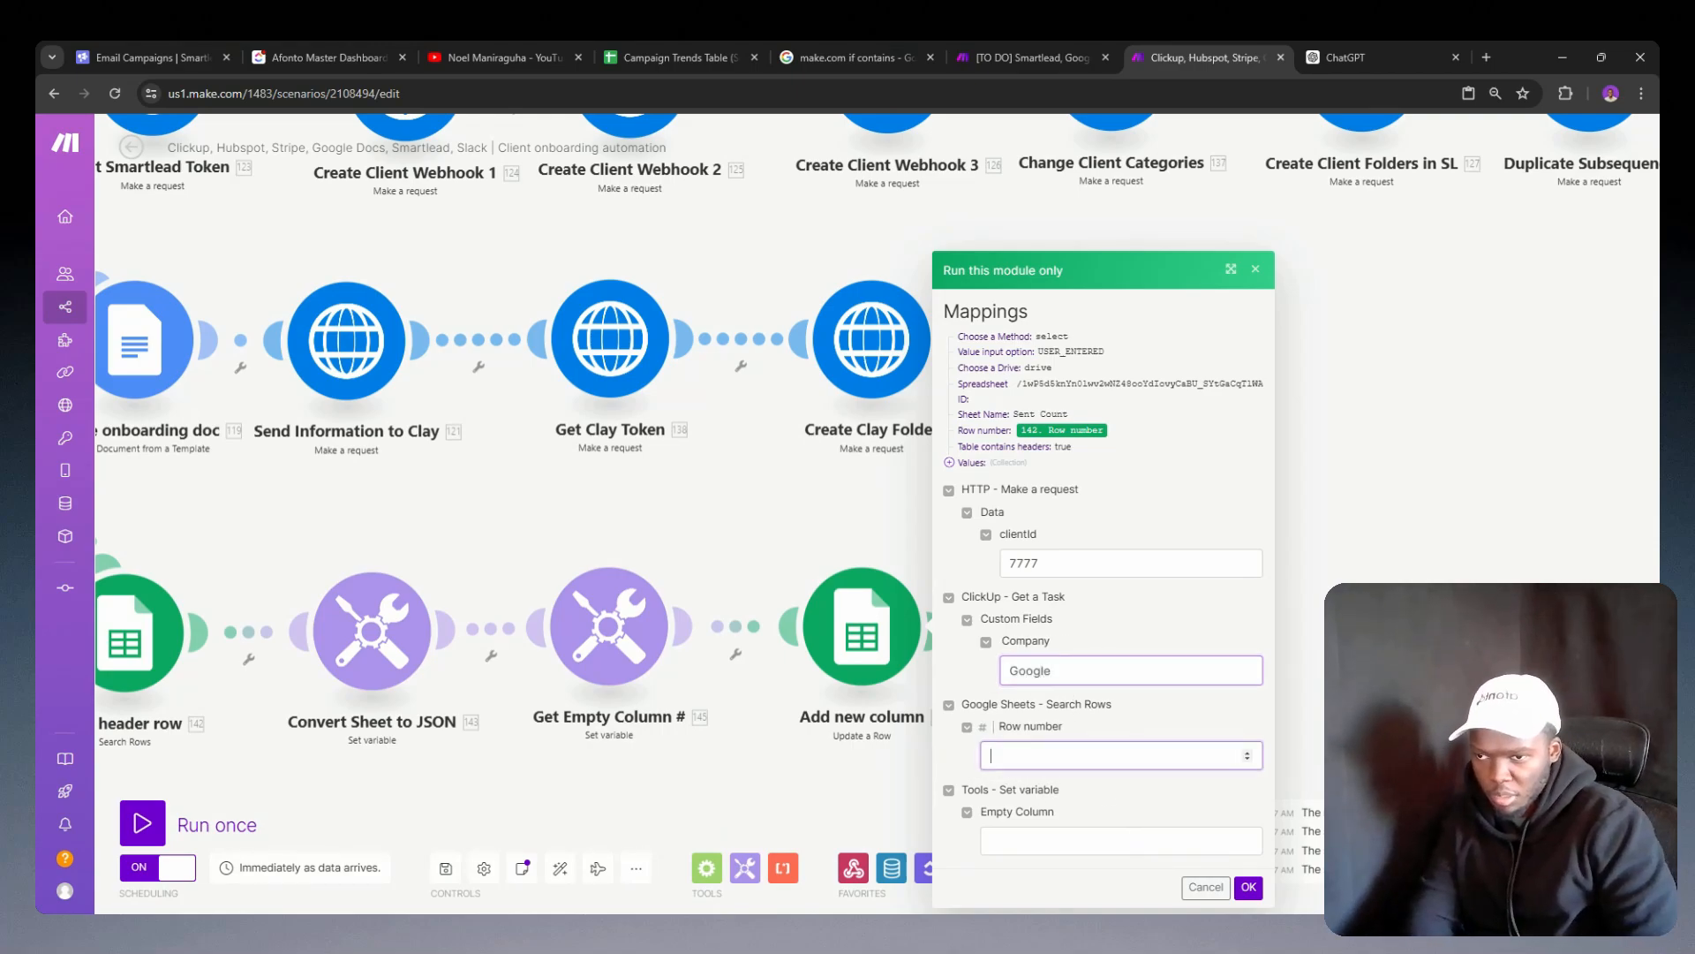
text(1)
click(991, 840)
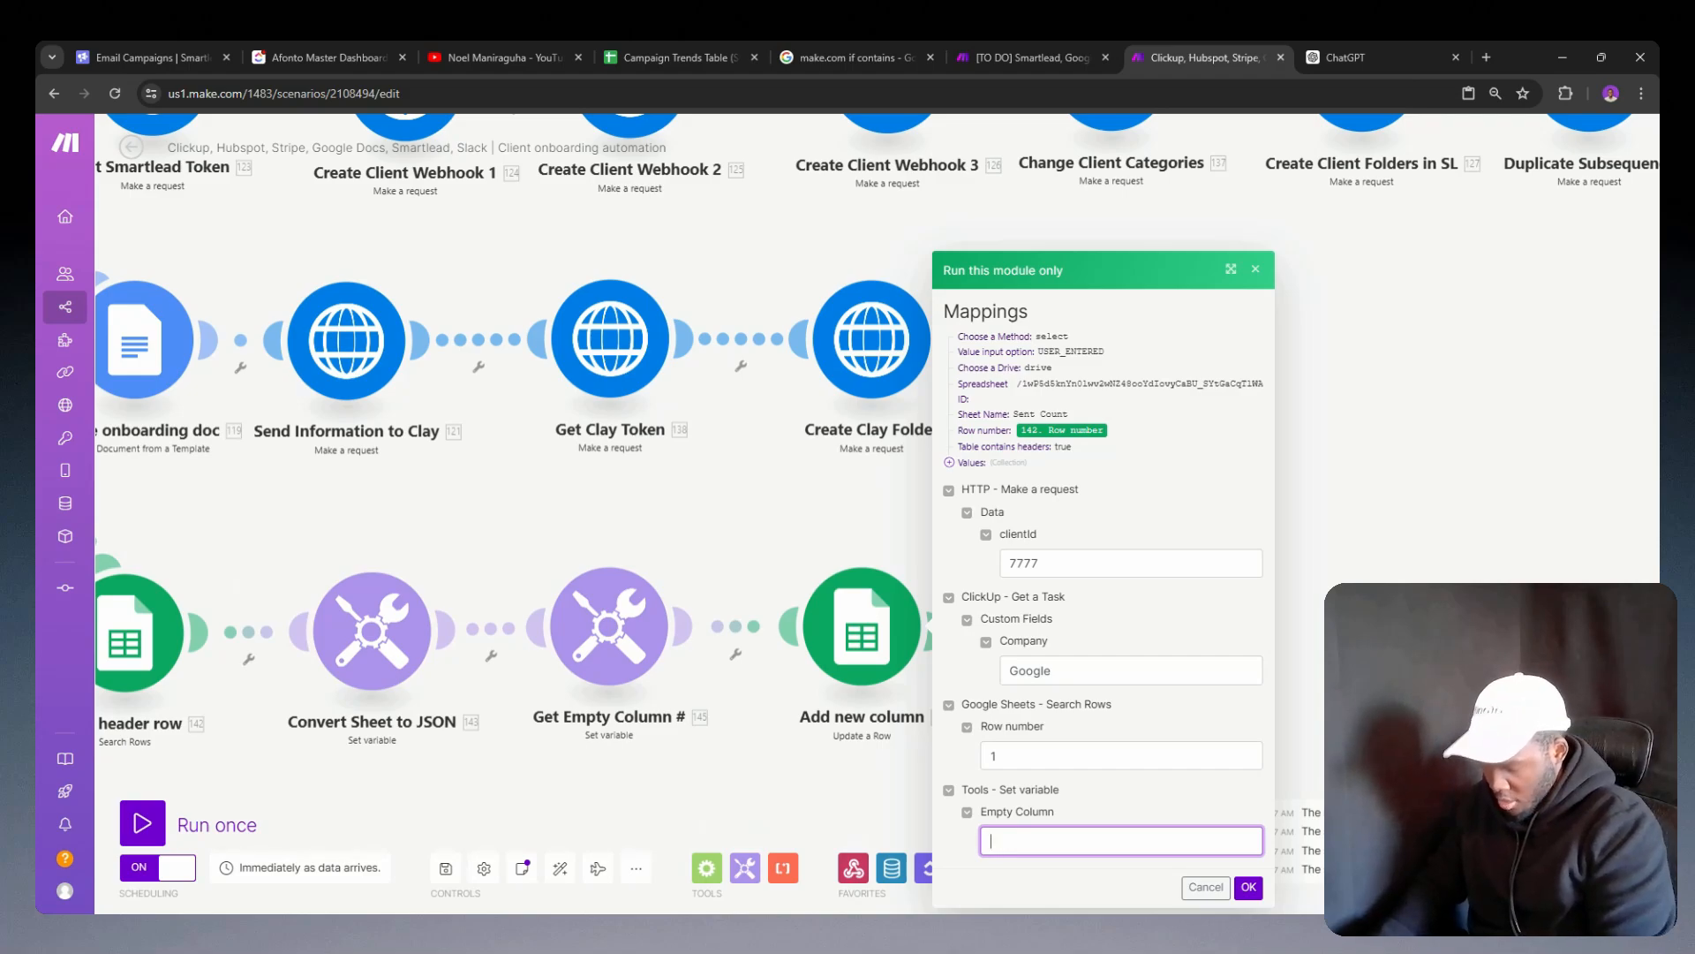
click(697, 48)
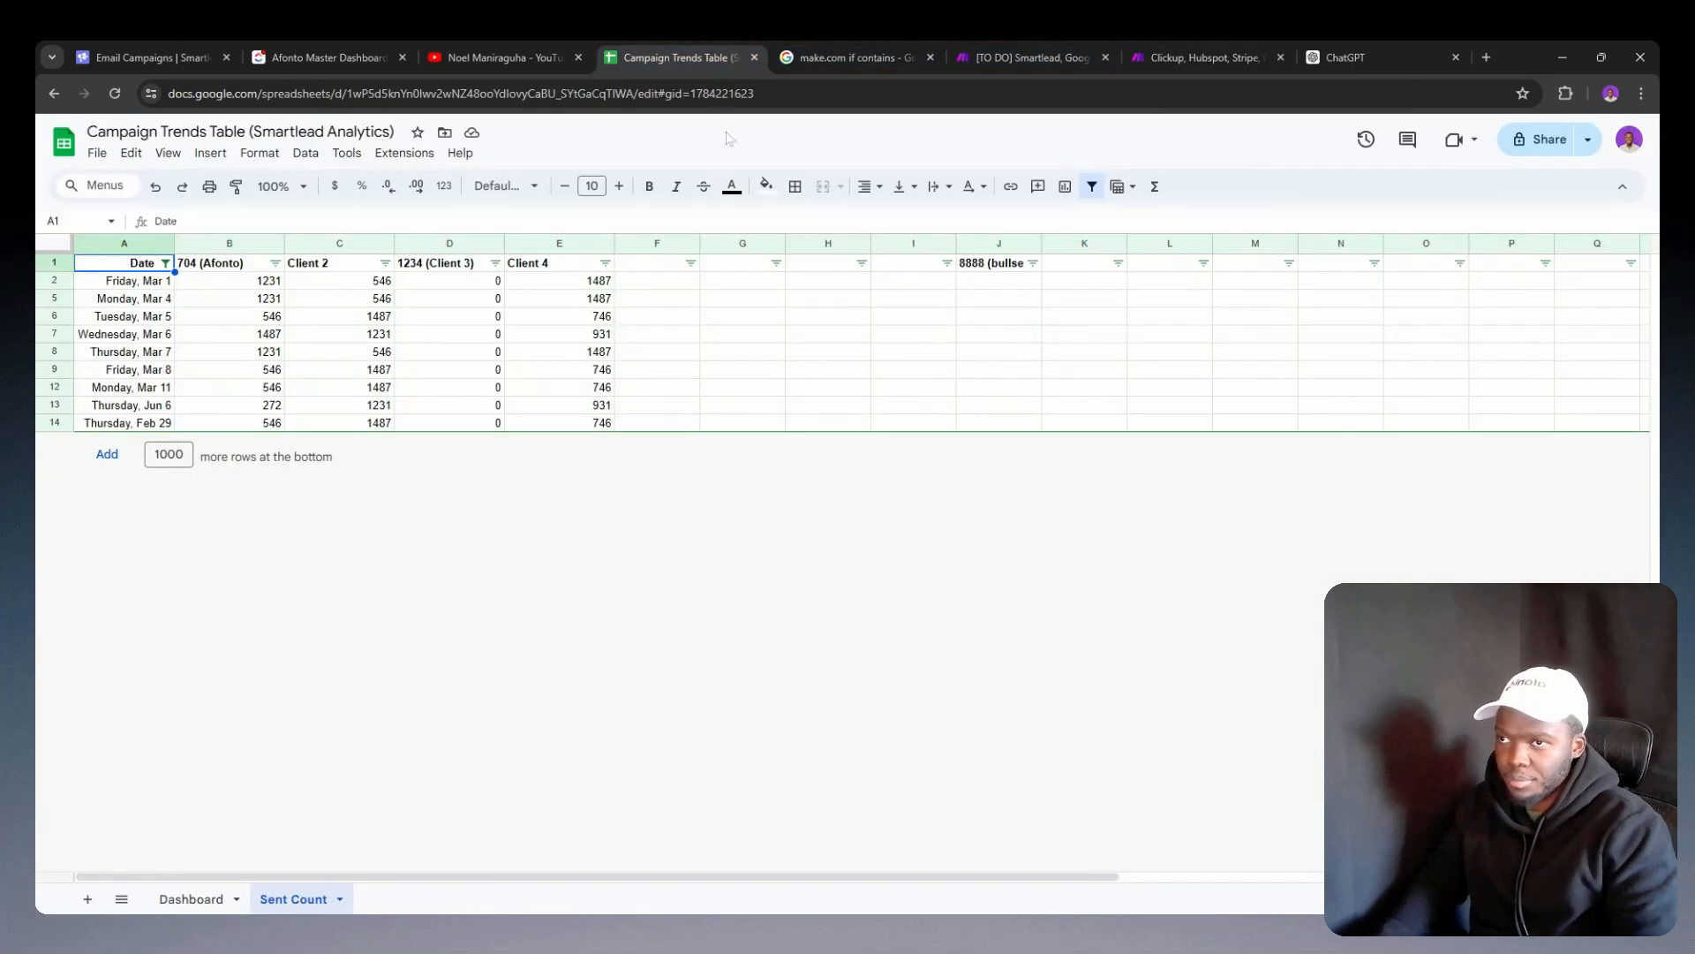
click(1073, 48)
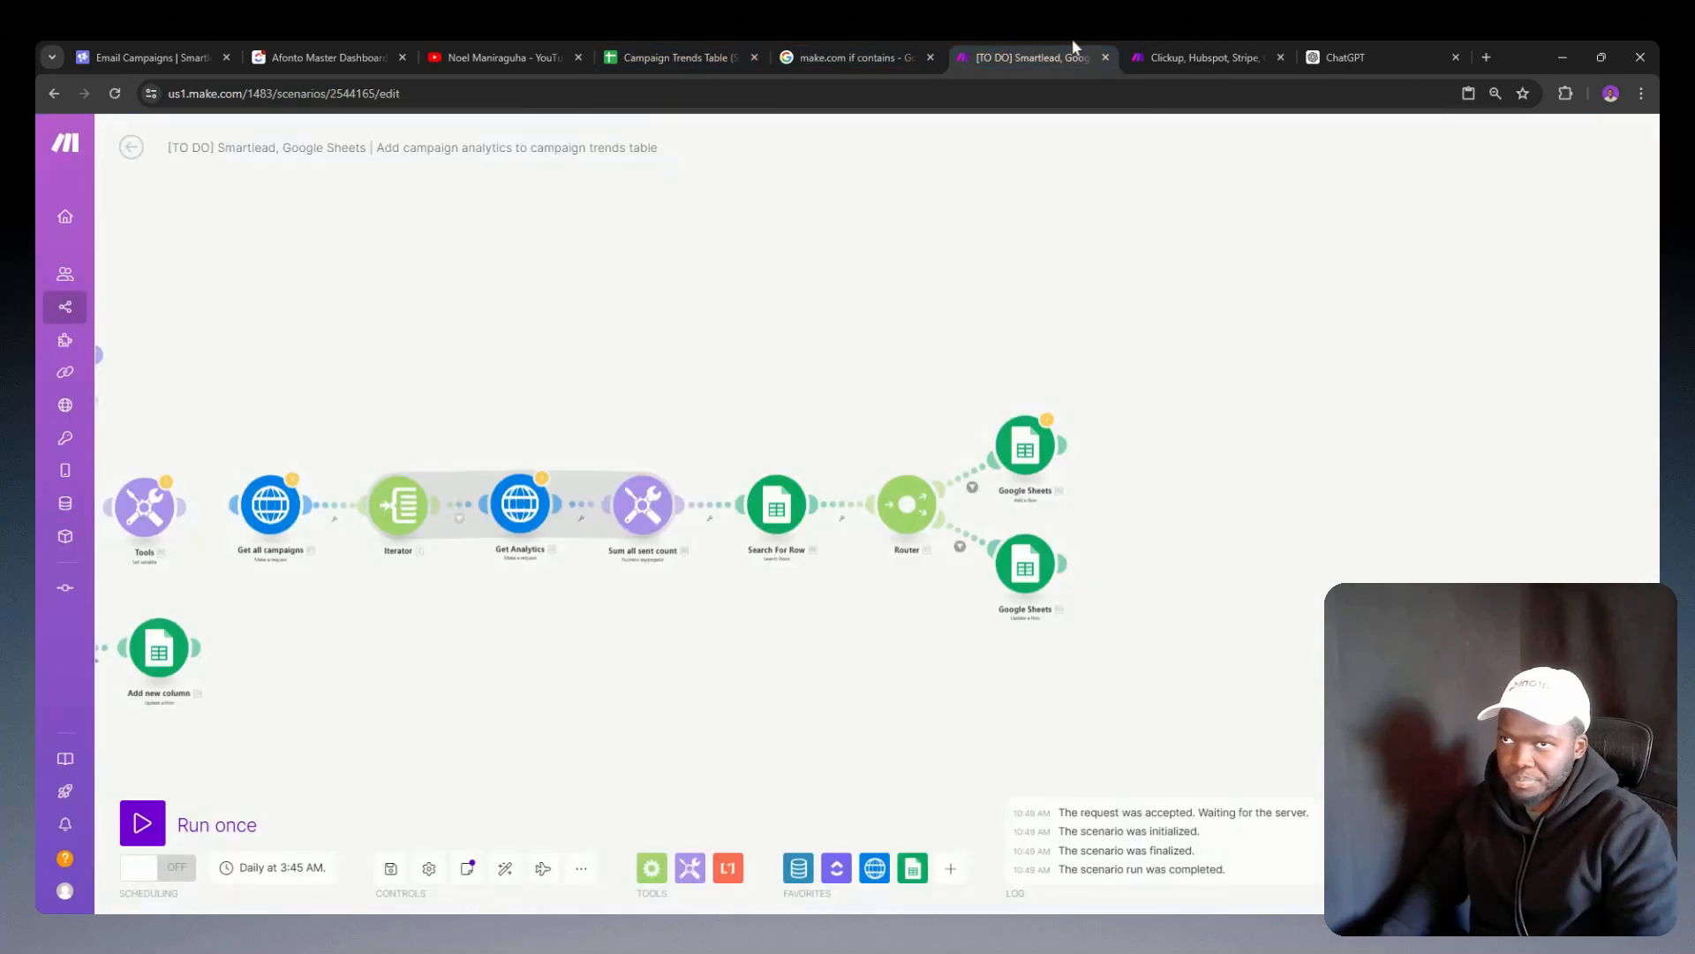
click(1136, 44)
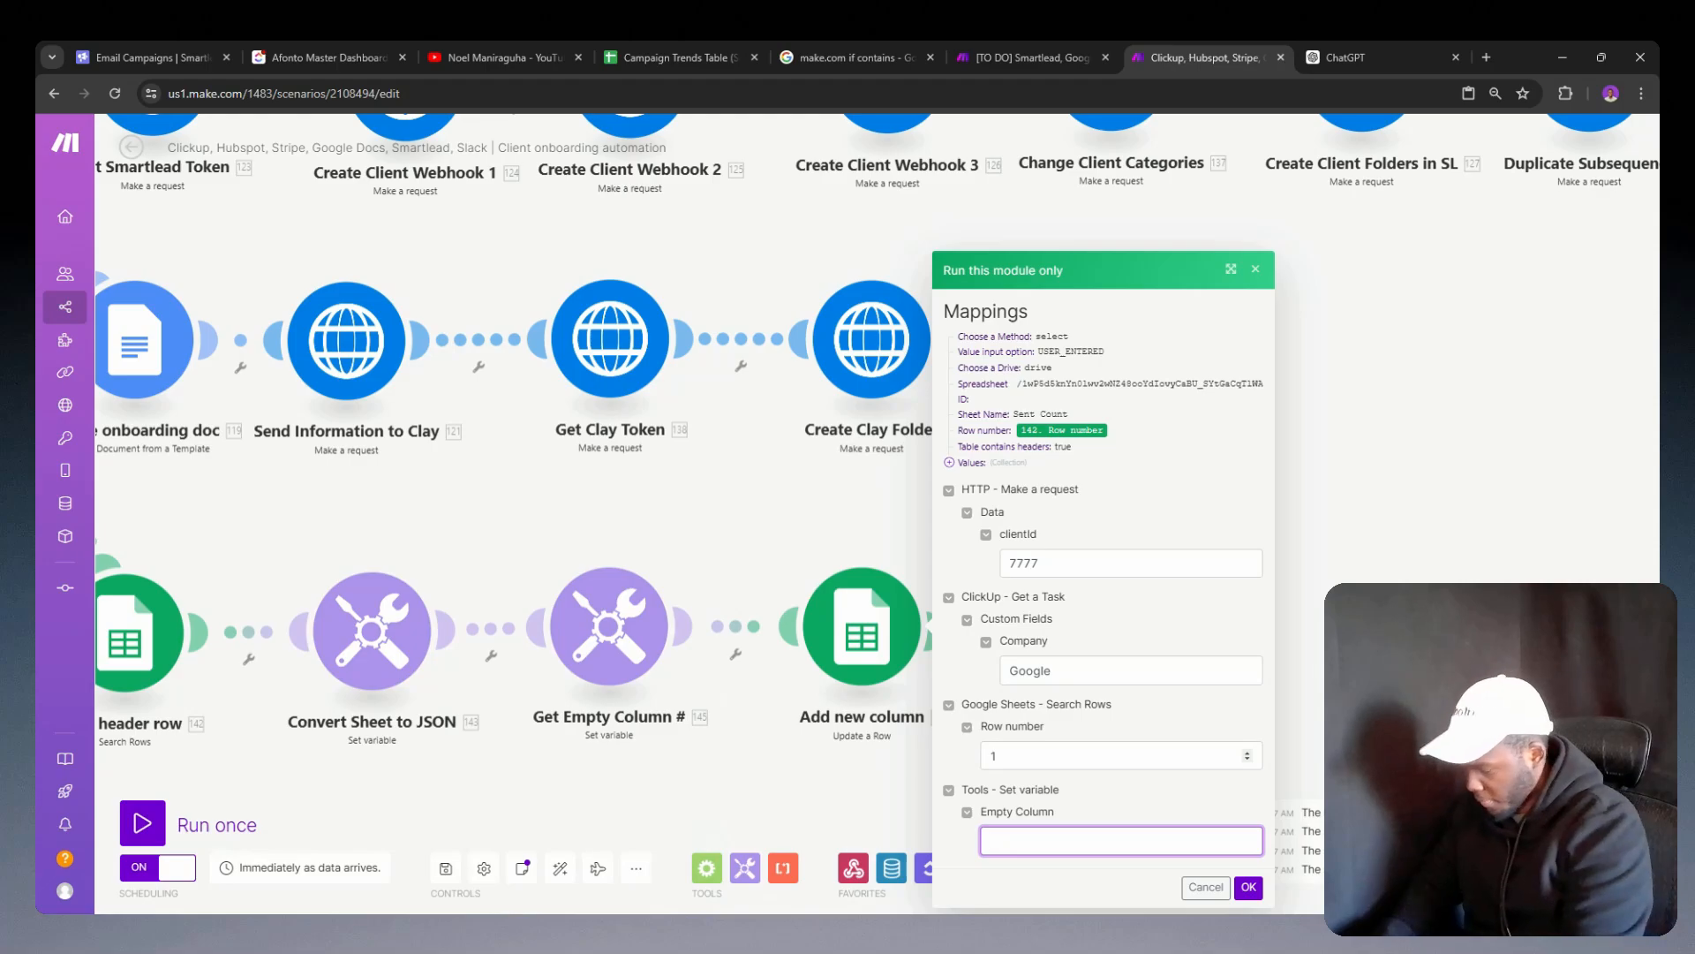
text(1)
click(1249, 886)
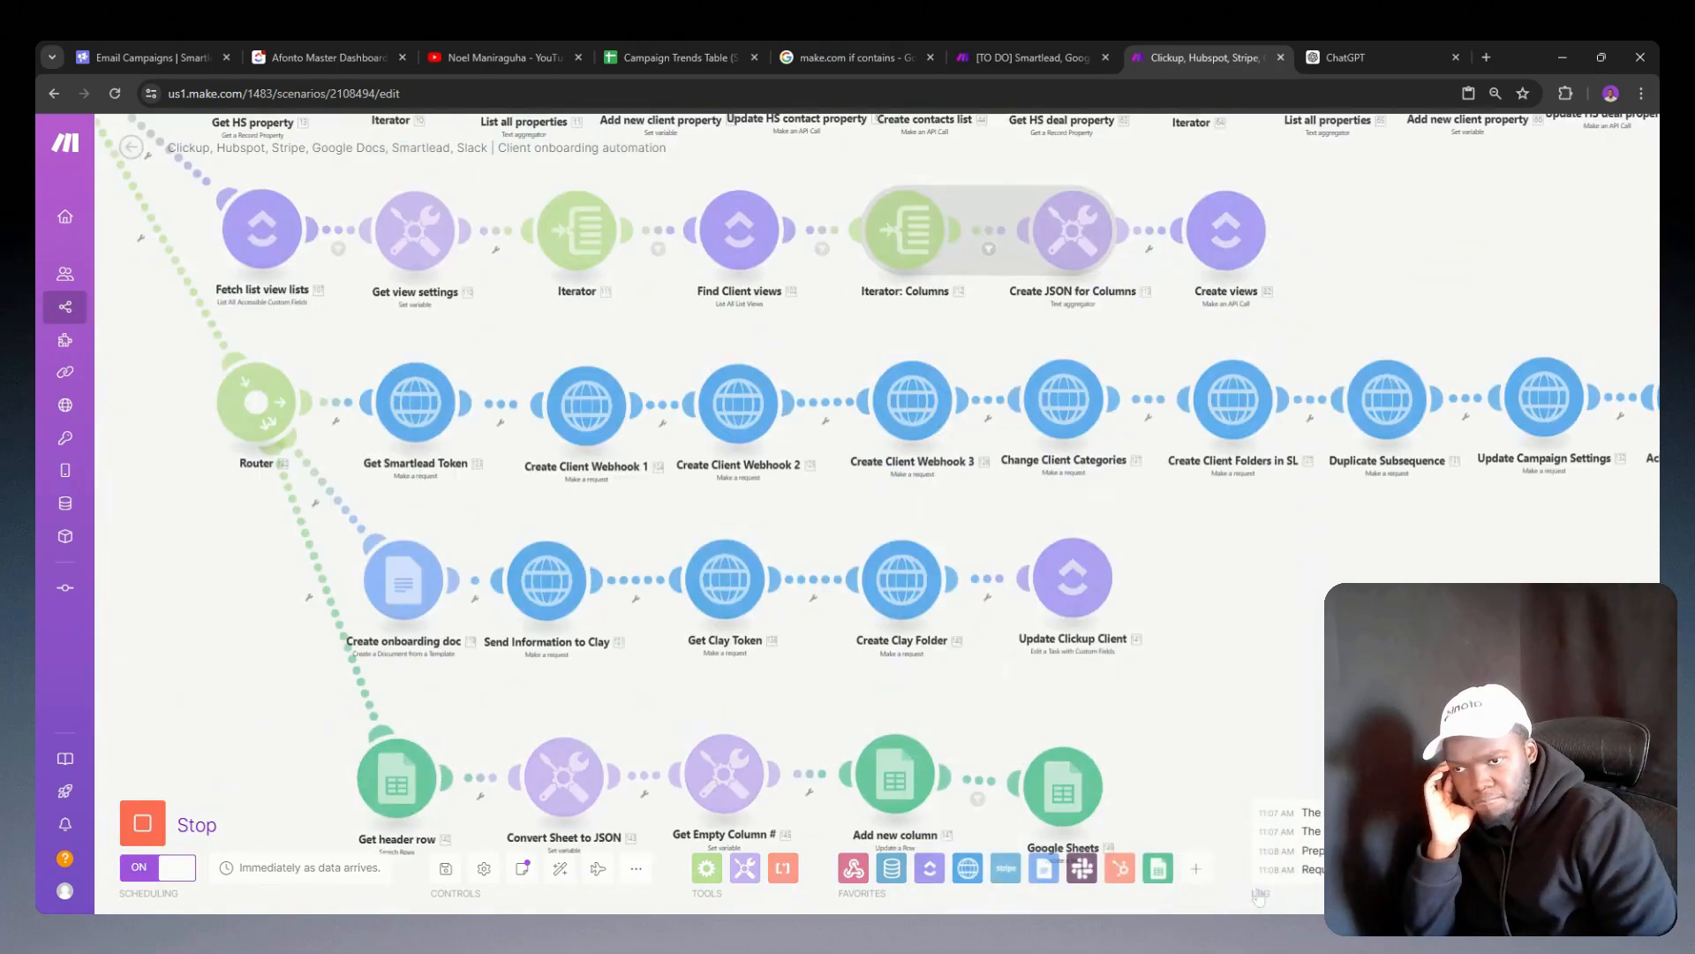
Step: Inspect the Add new column module's run output and settings, and check the Sent Count header row
scroll(922, 716, up, 5)
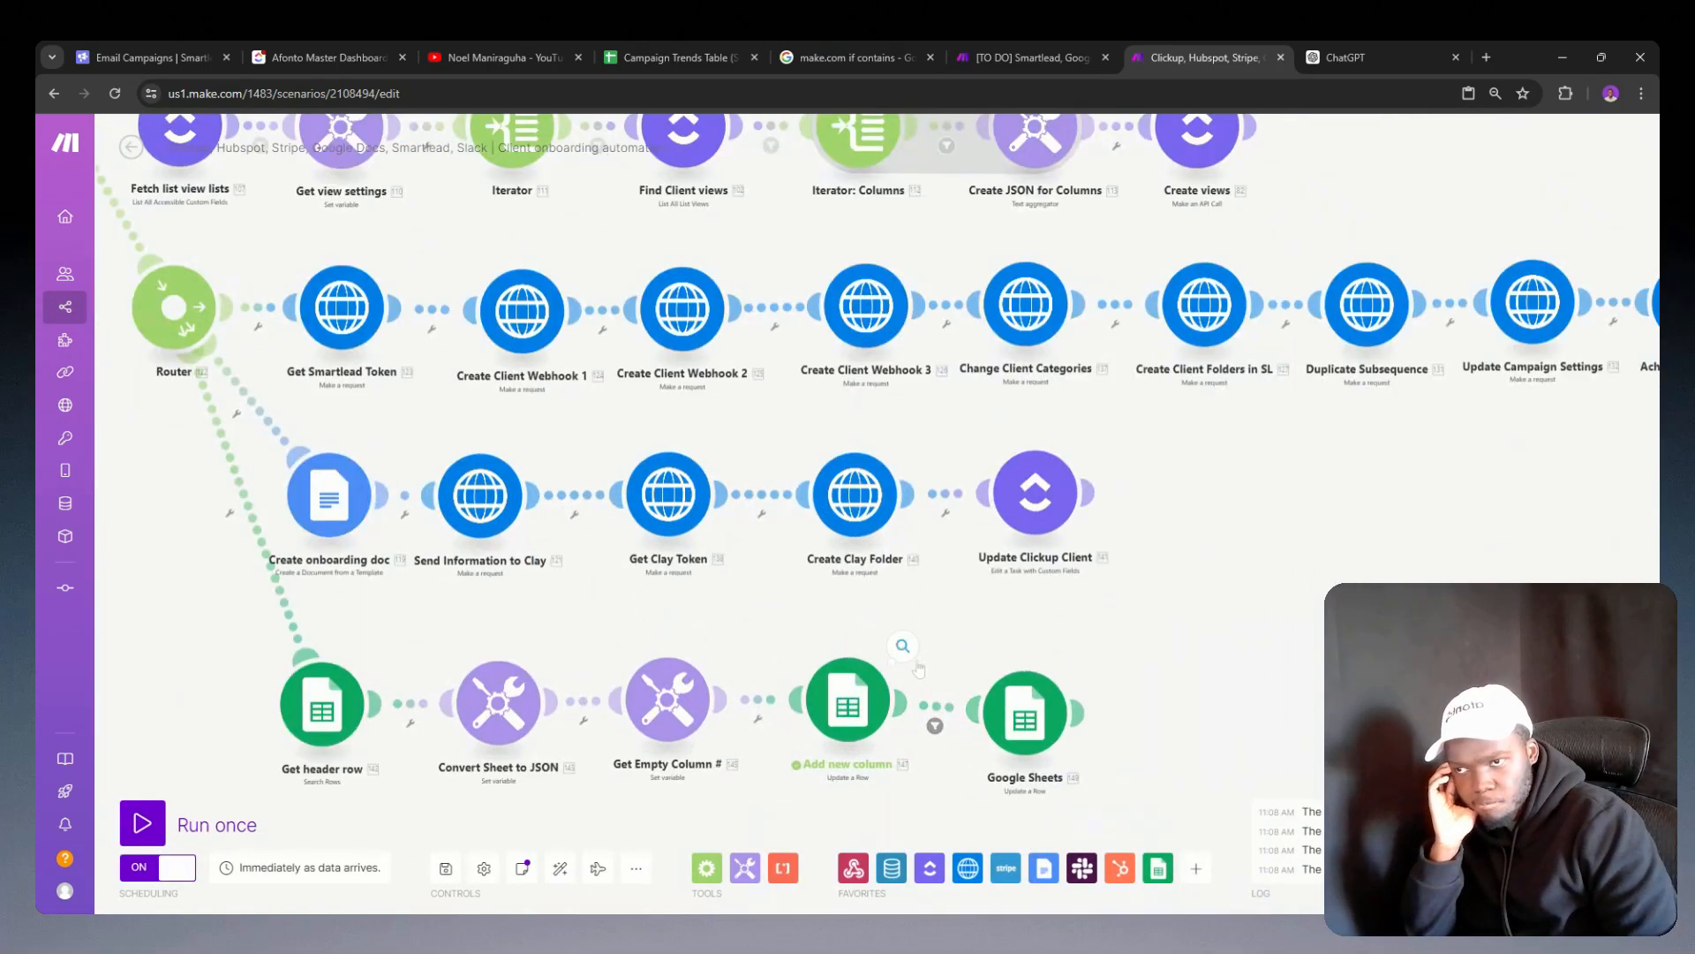
click(909, 655)
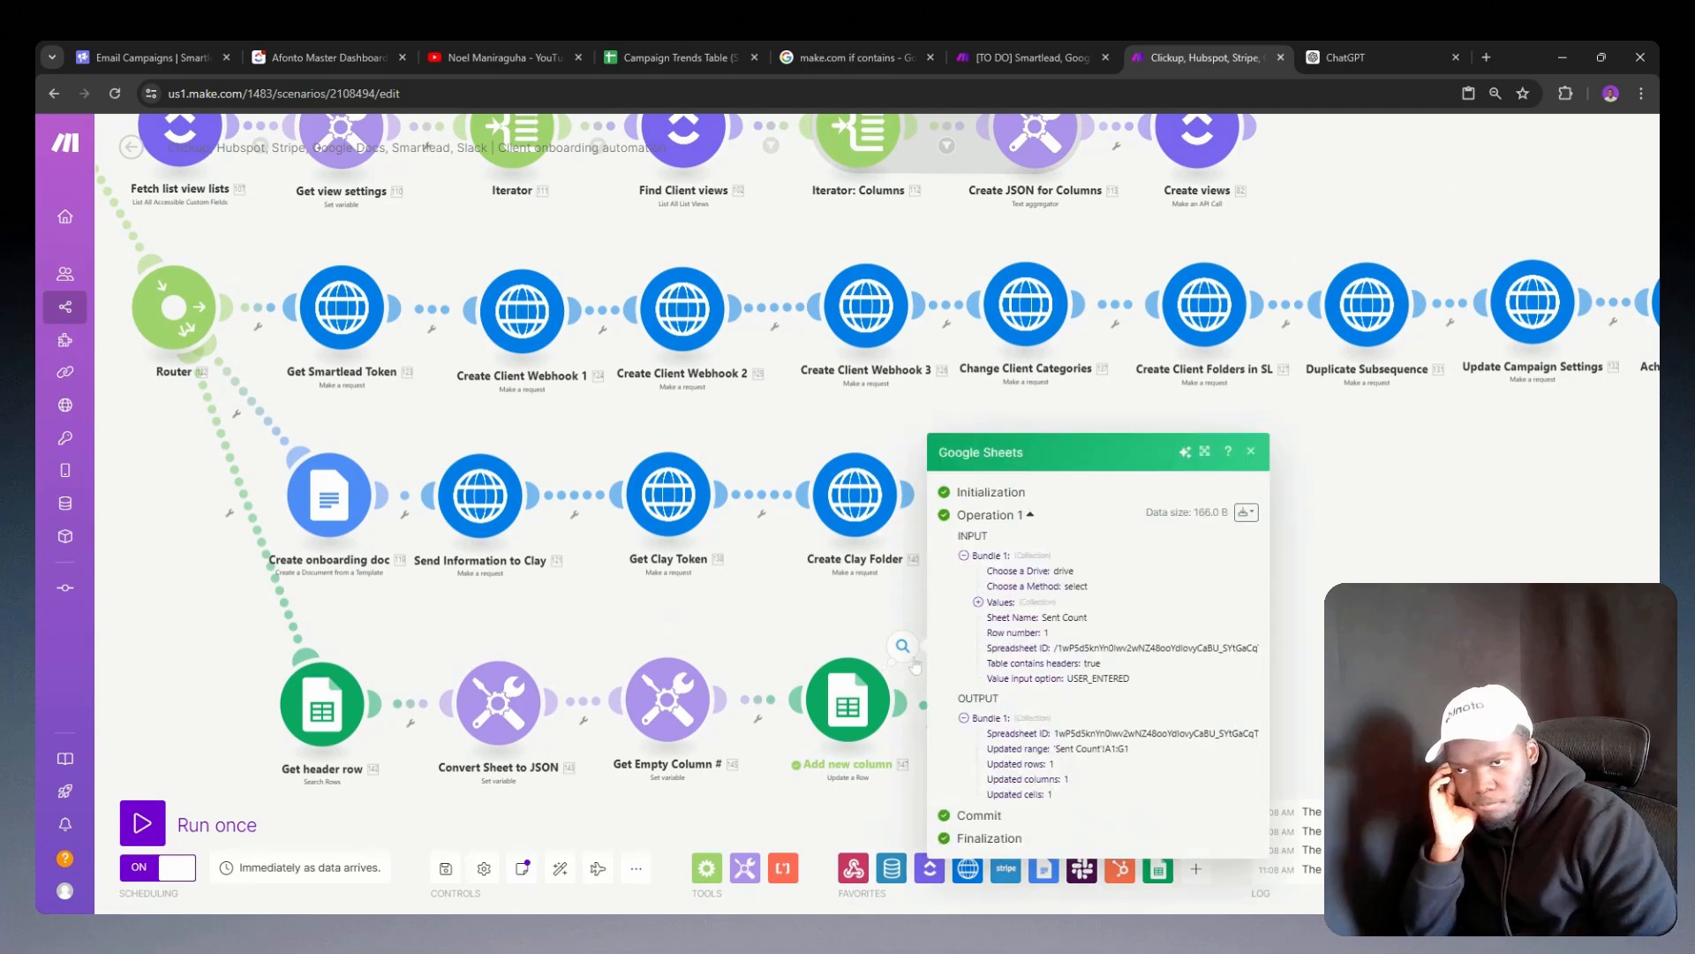
click(871, 694)
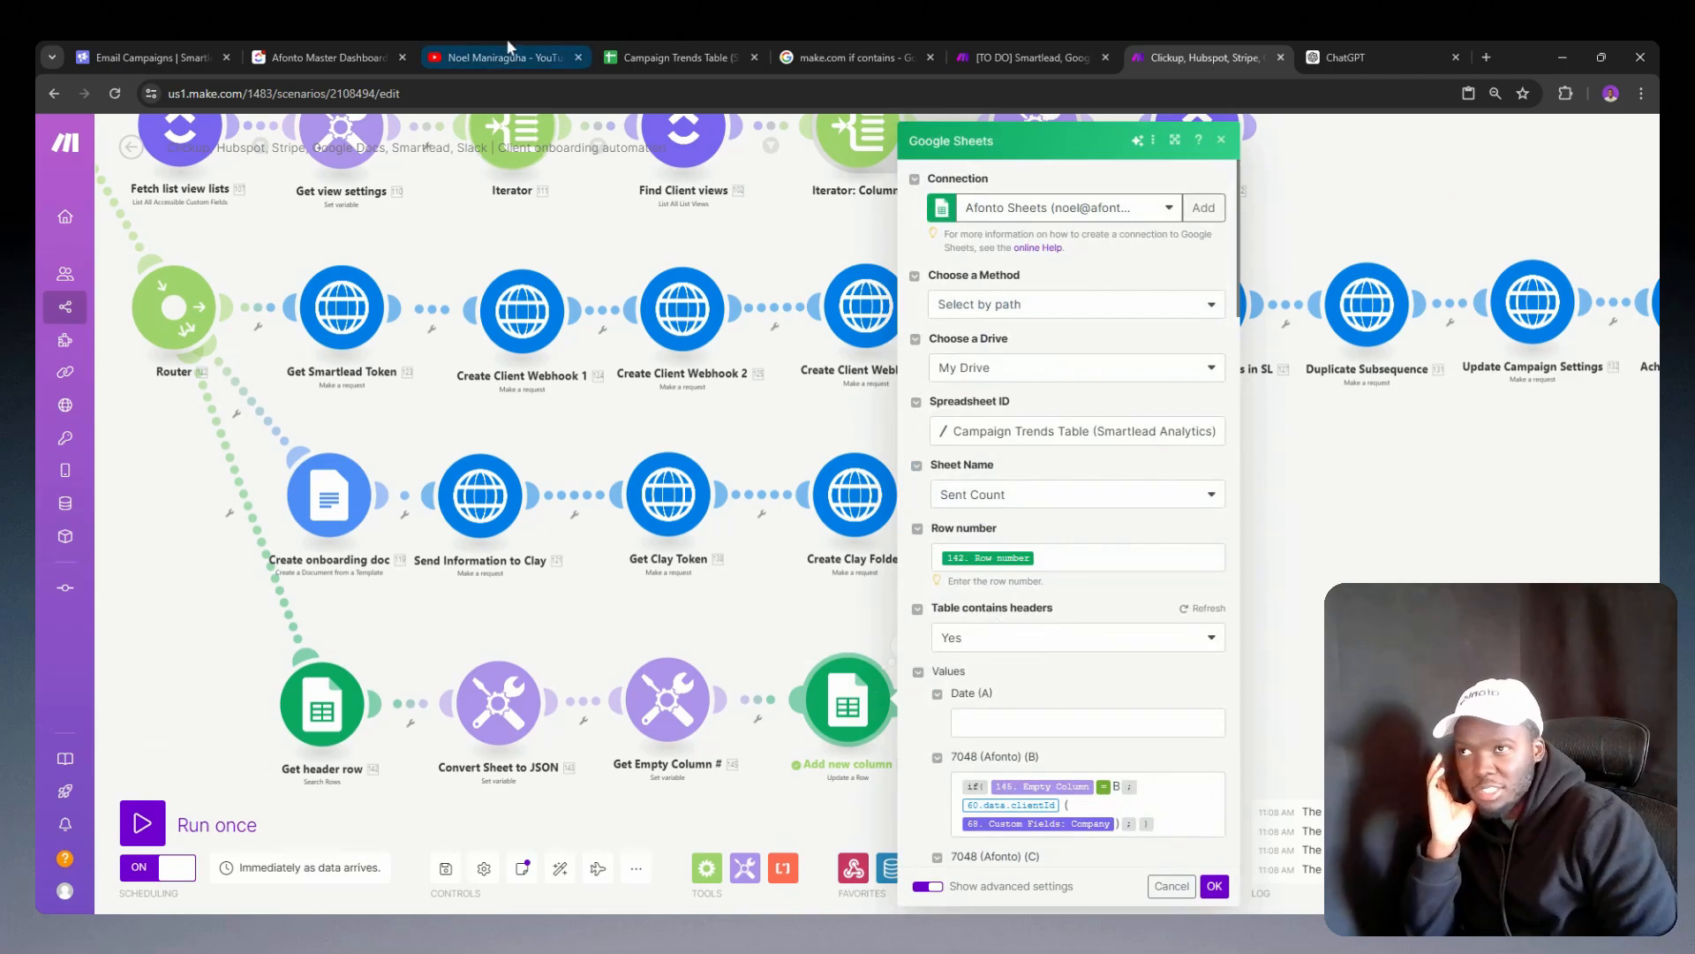
click(665, 46)
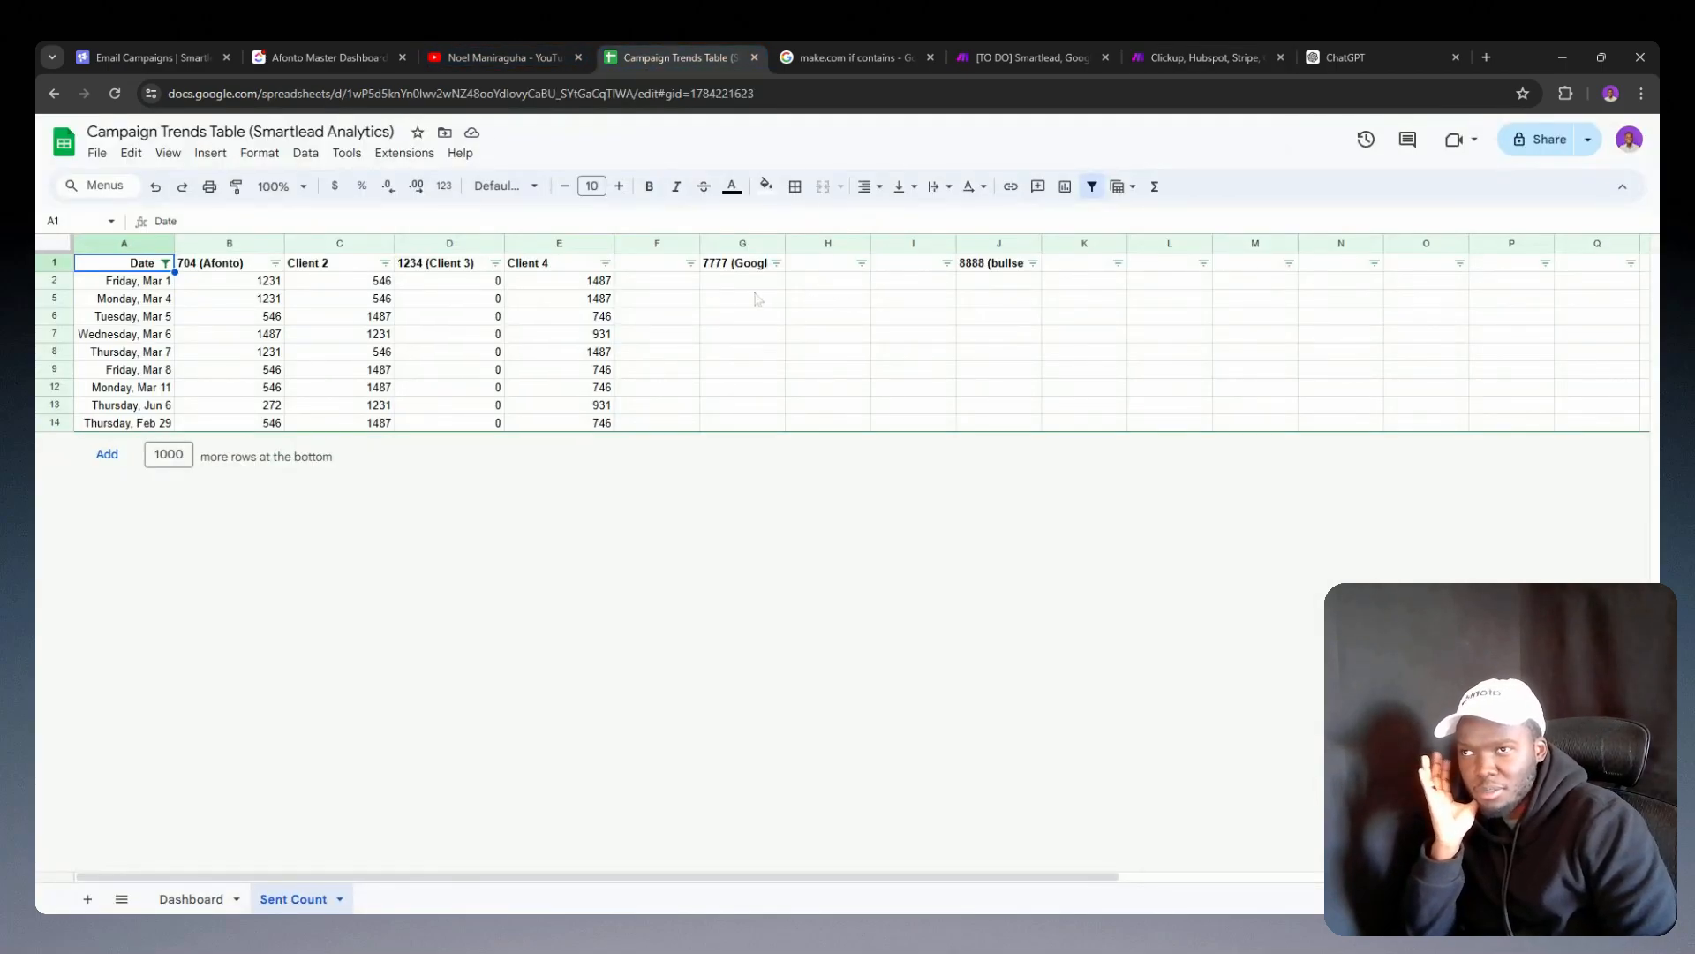
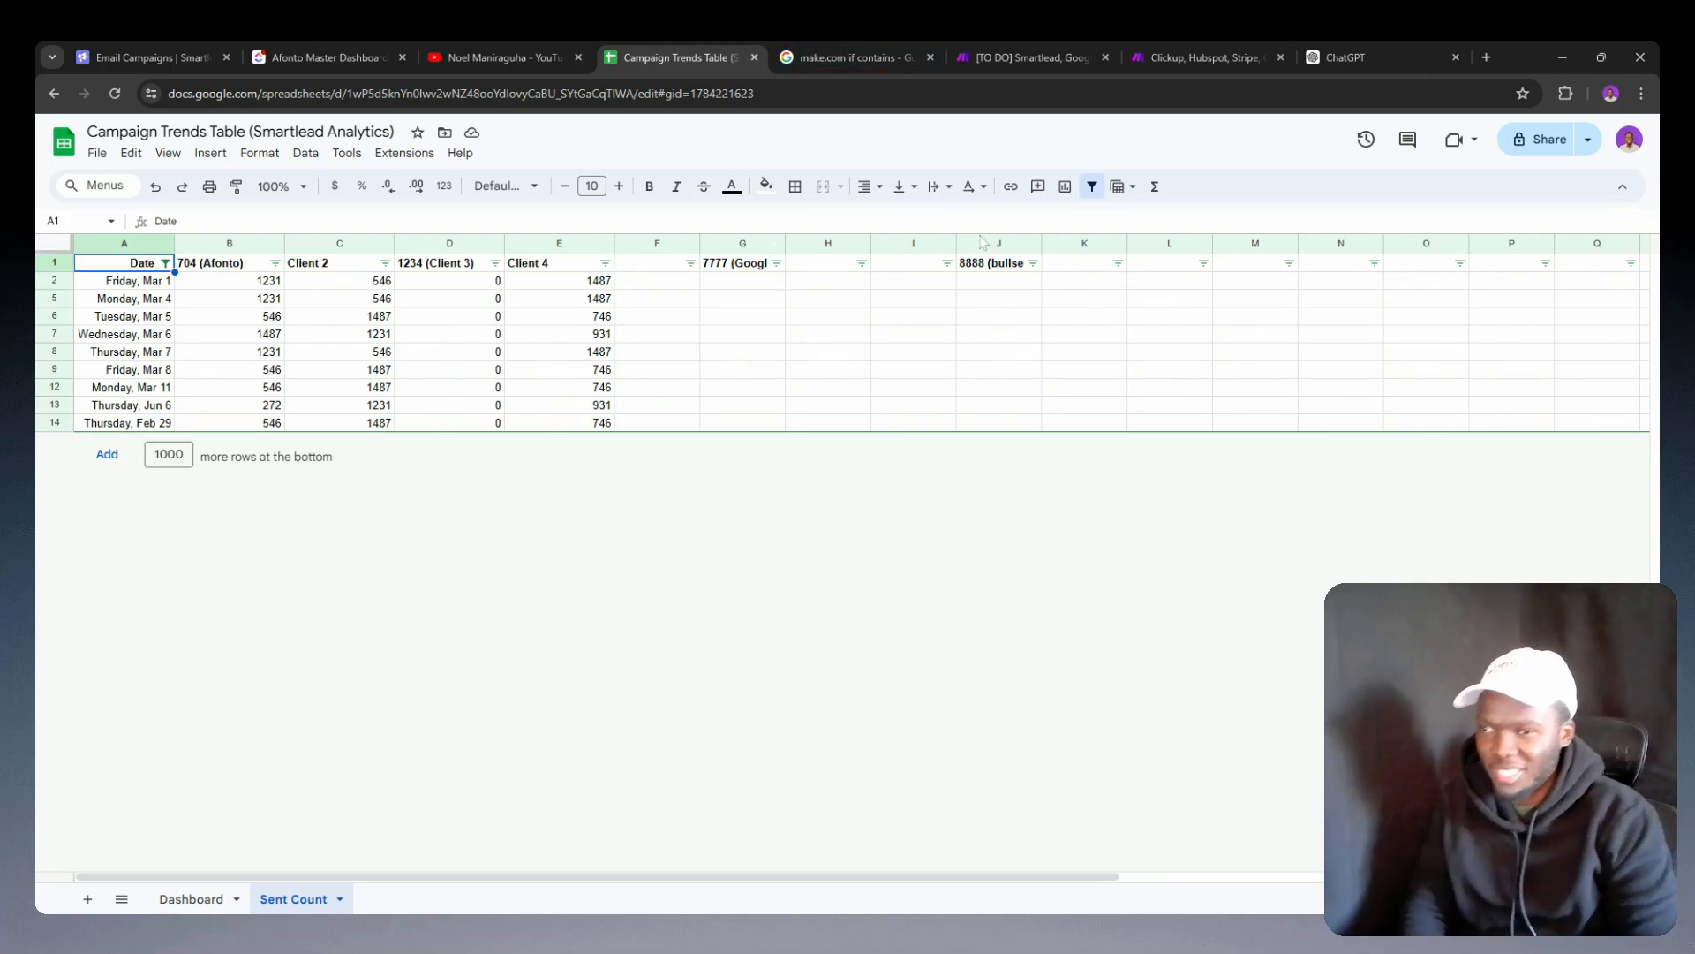
Step: Return to the client onboarding scenario in Make and delete the extra Google Sheets module after Add new column
click(1197, 57)
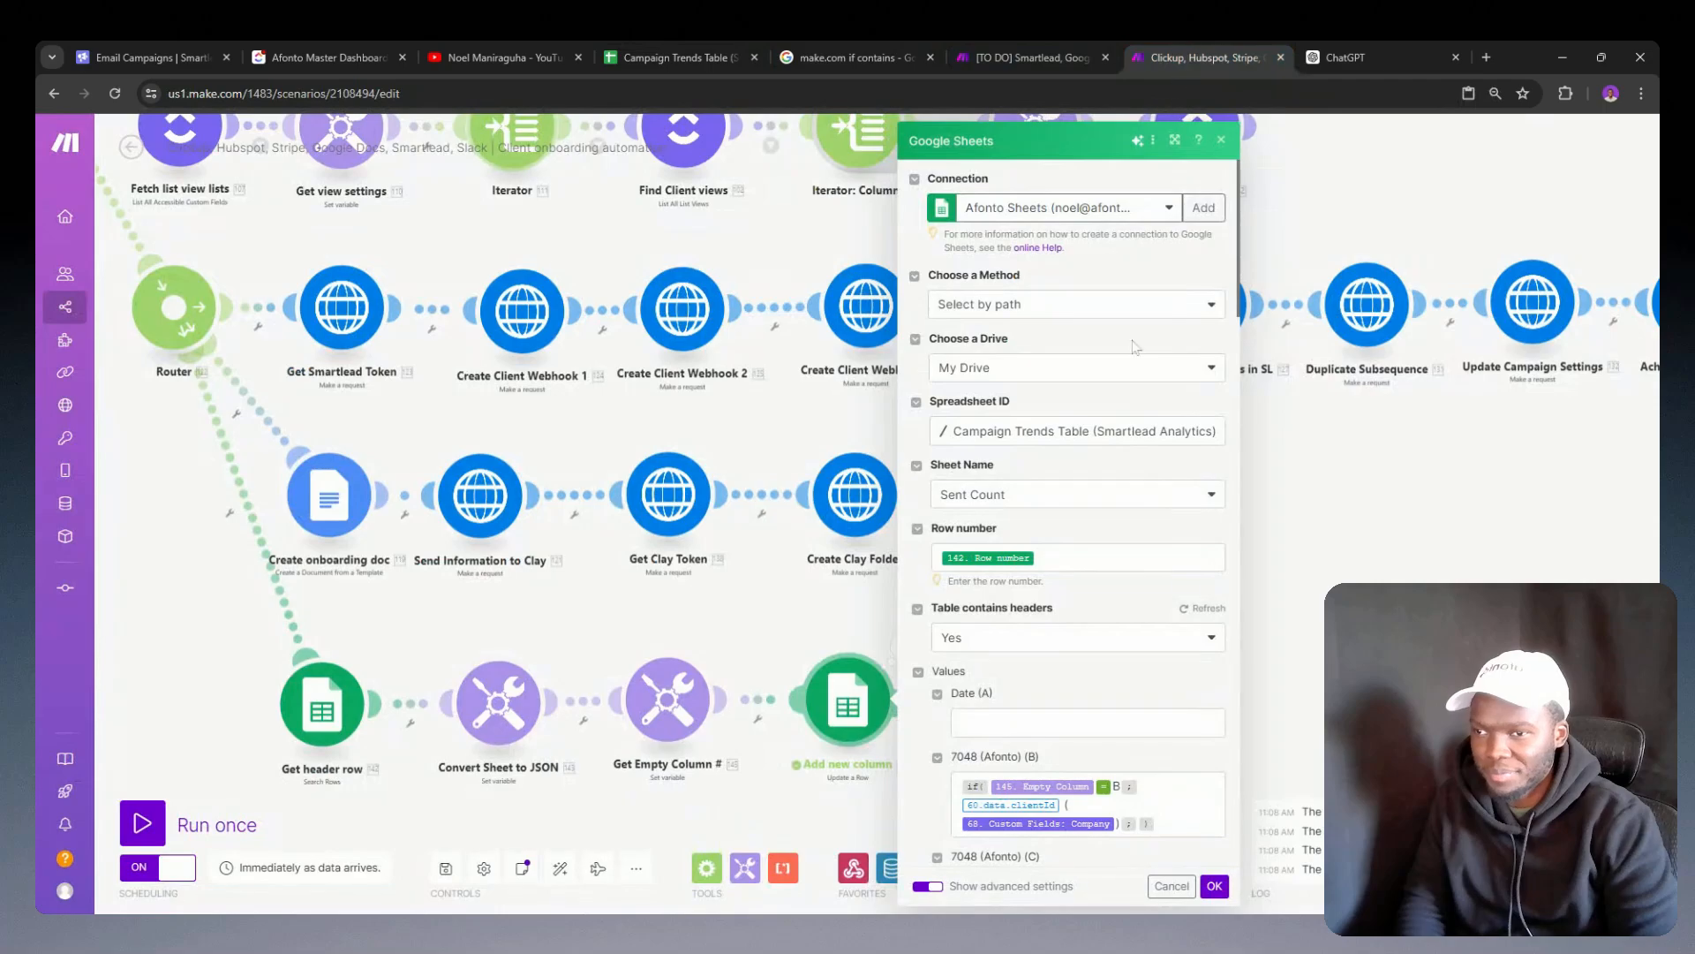
click(781, 664)
right_click(1040, 712)
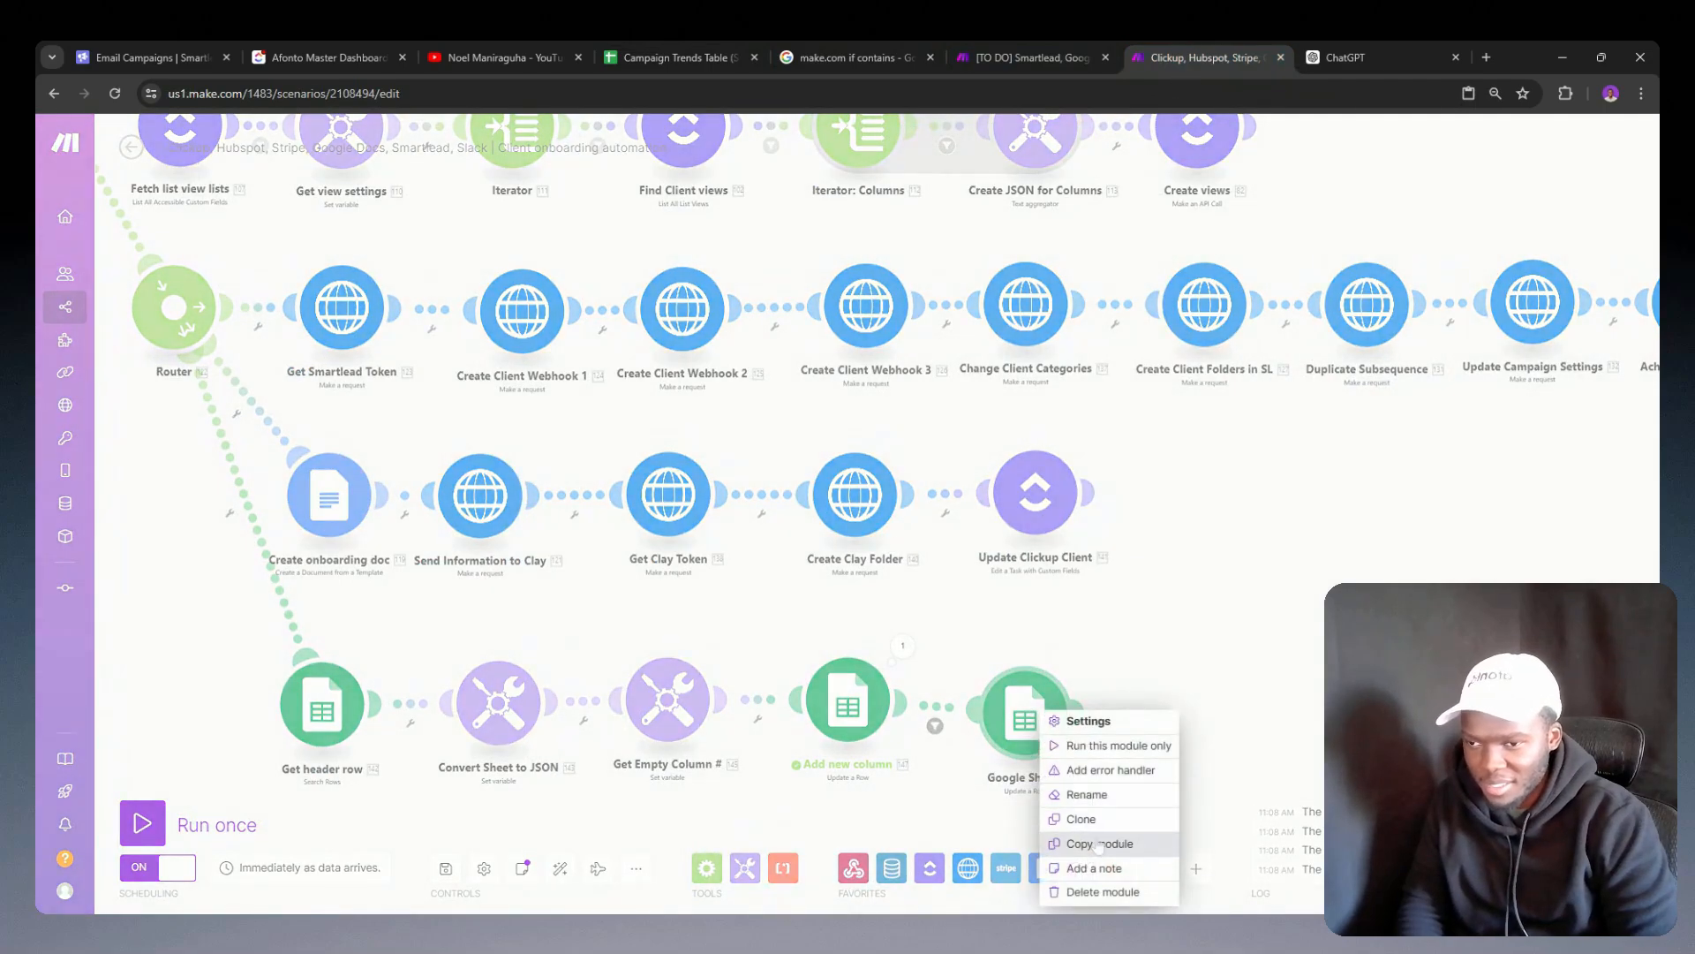
click(1095, 892)
drag(904, 752, 1078, 742)
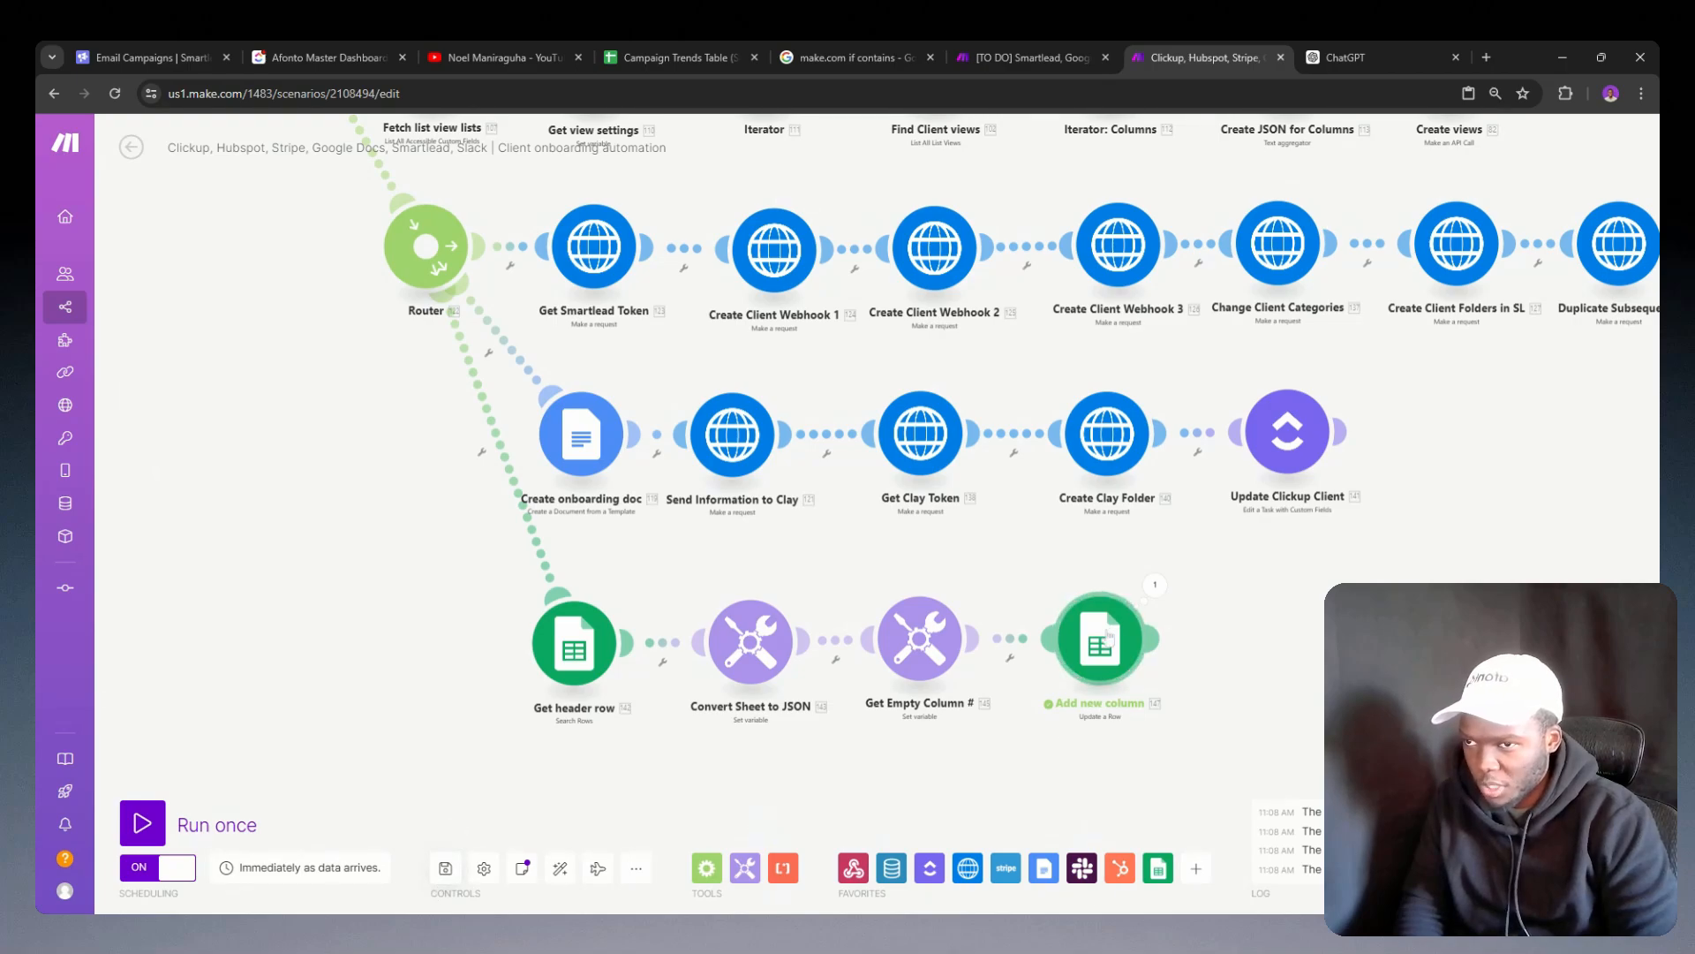
Step: Correct the column H formula in the Add new column module so it compares Empty Column with H
click(1109, 636)
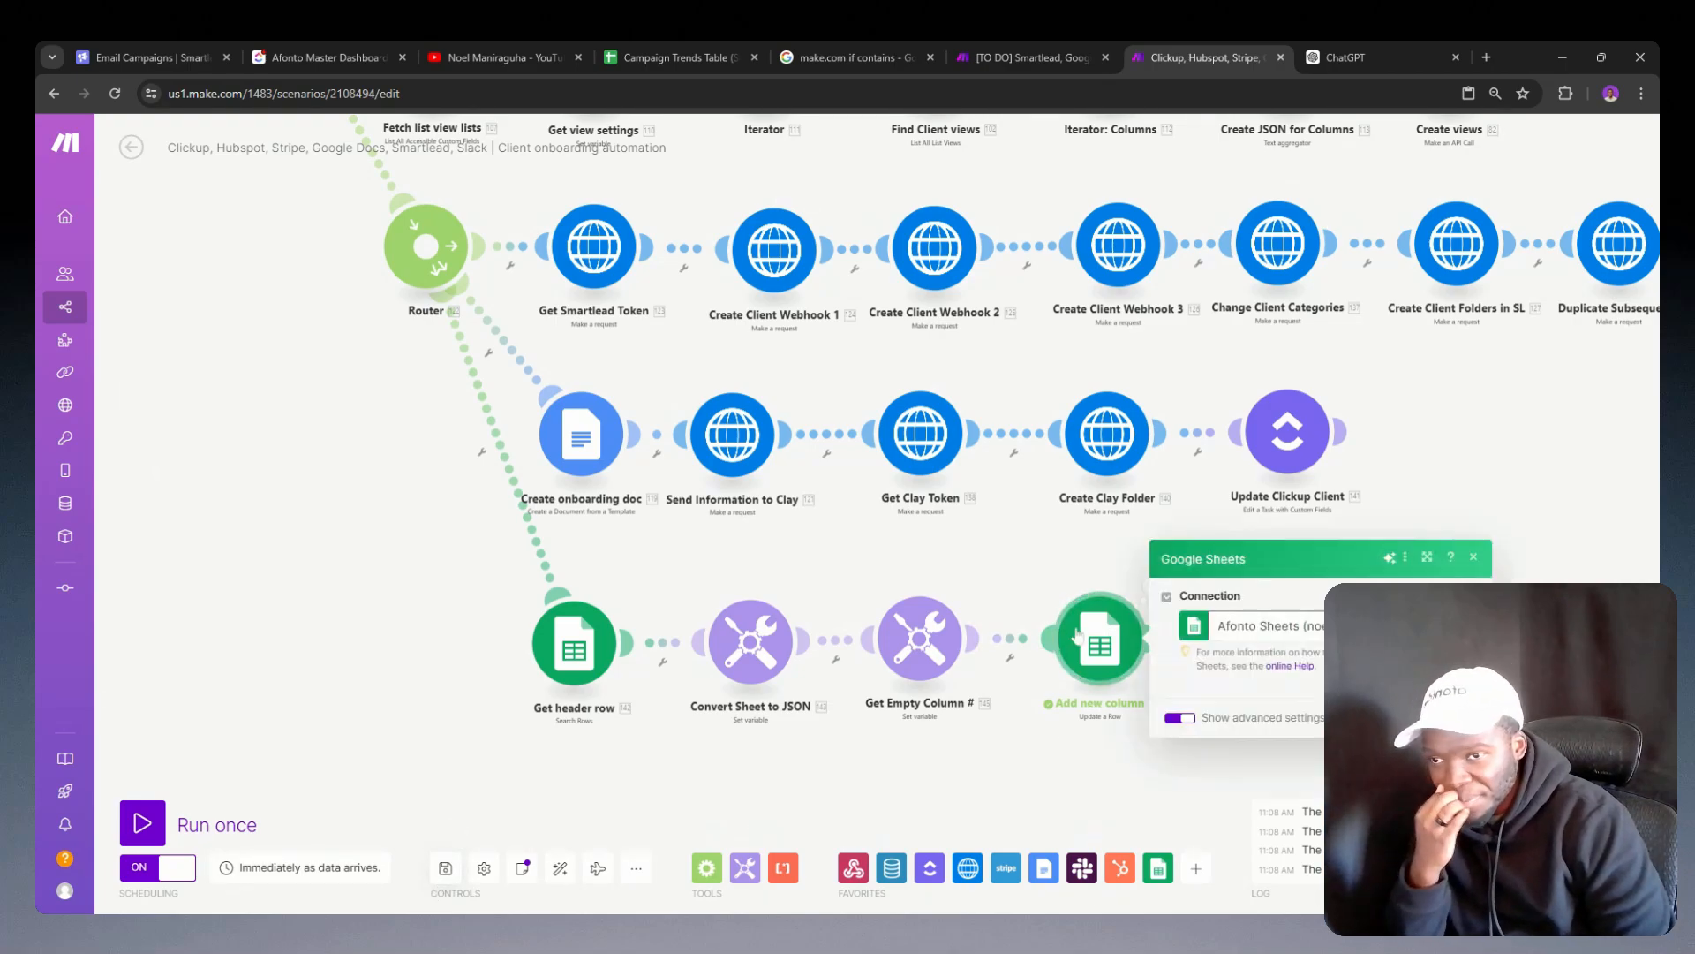
scroll(1316, 441, down, 5)
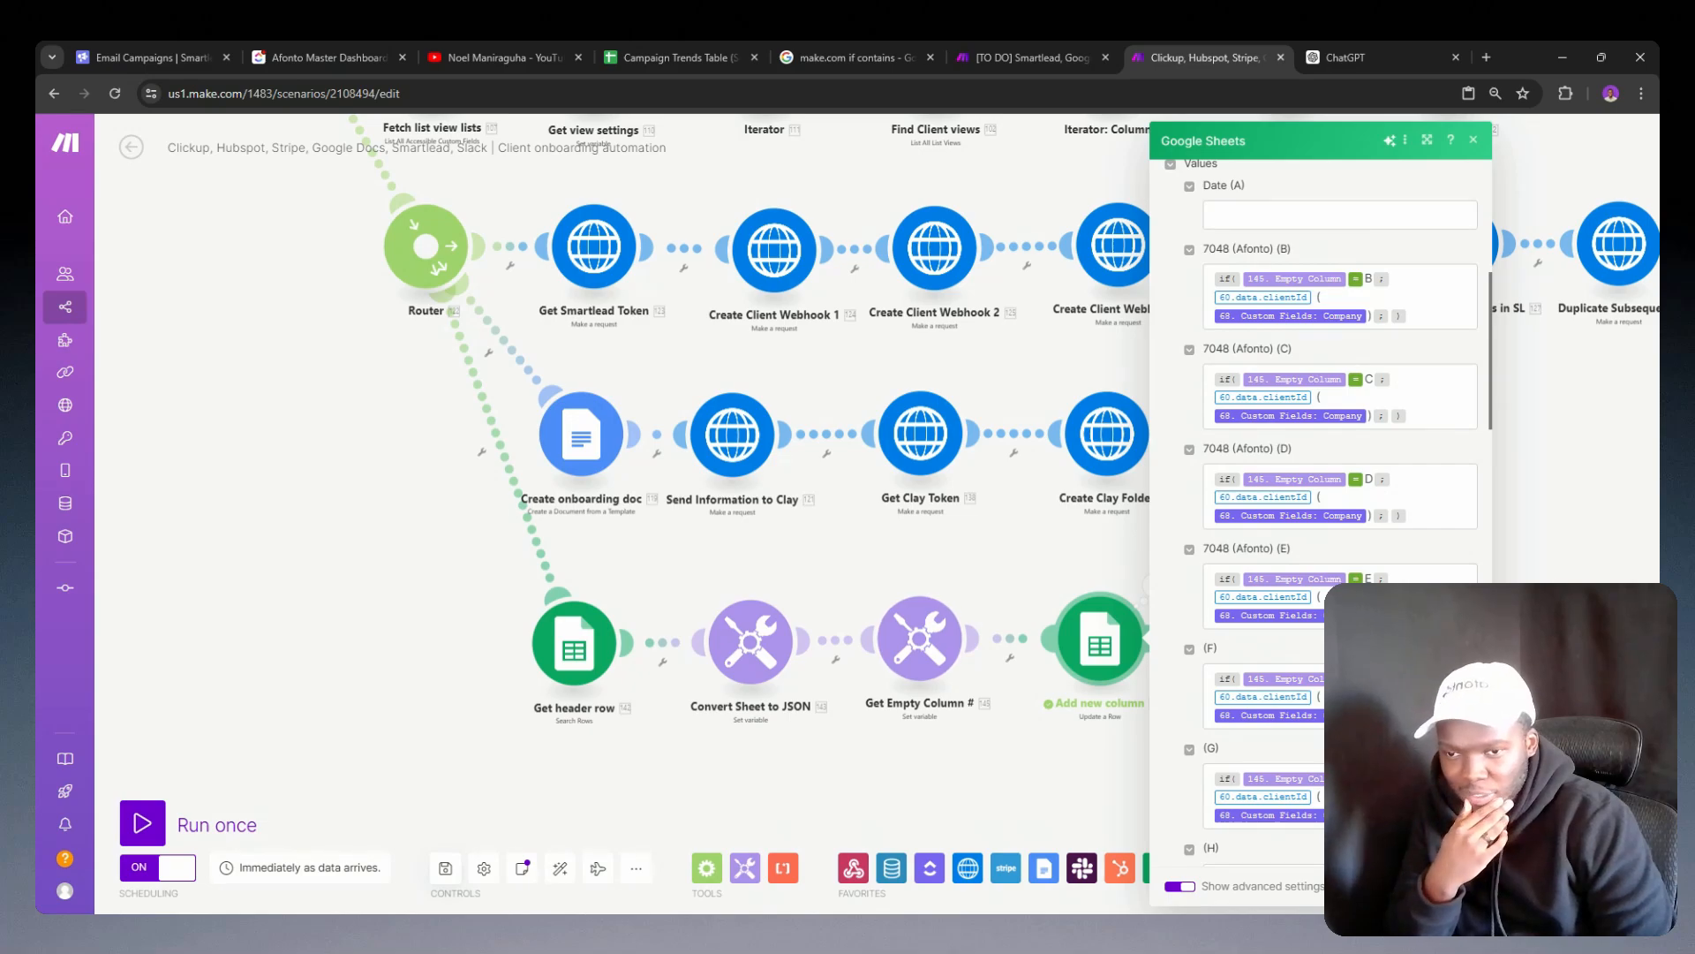
scroll(1325, 512, down, 3)
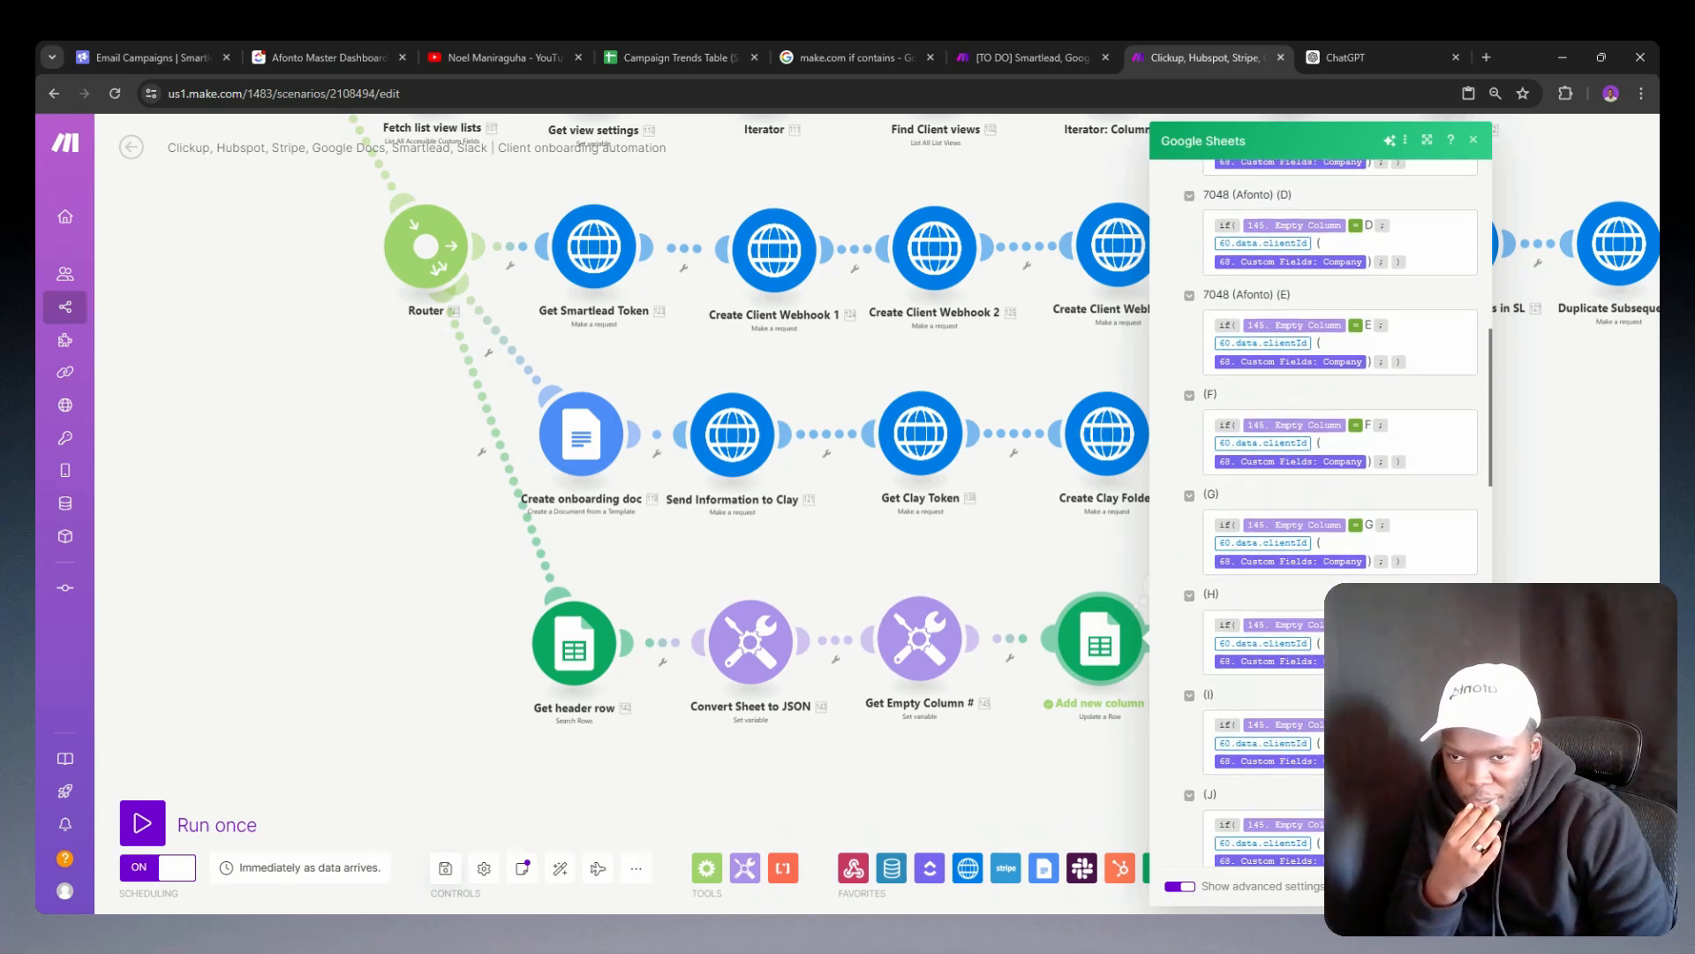
scroll(1325, 512, down, 2)
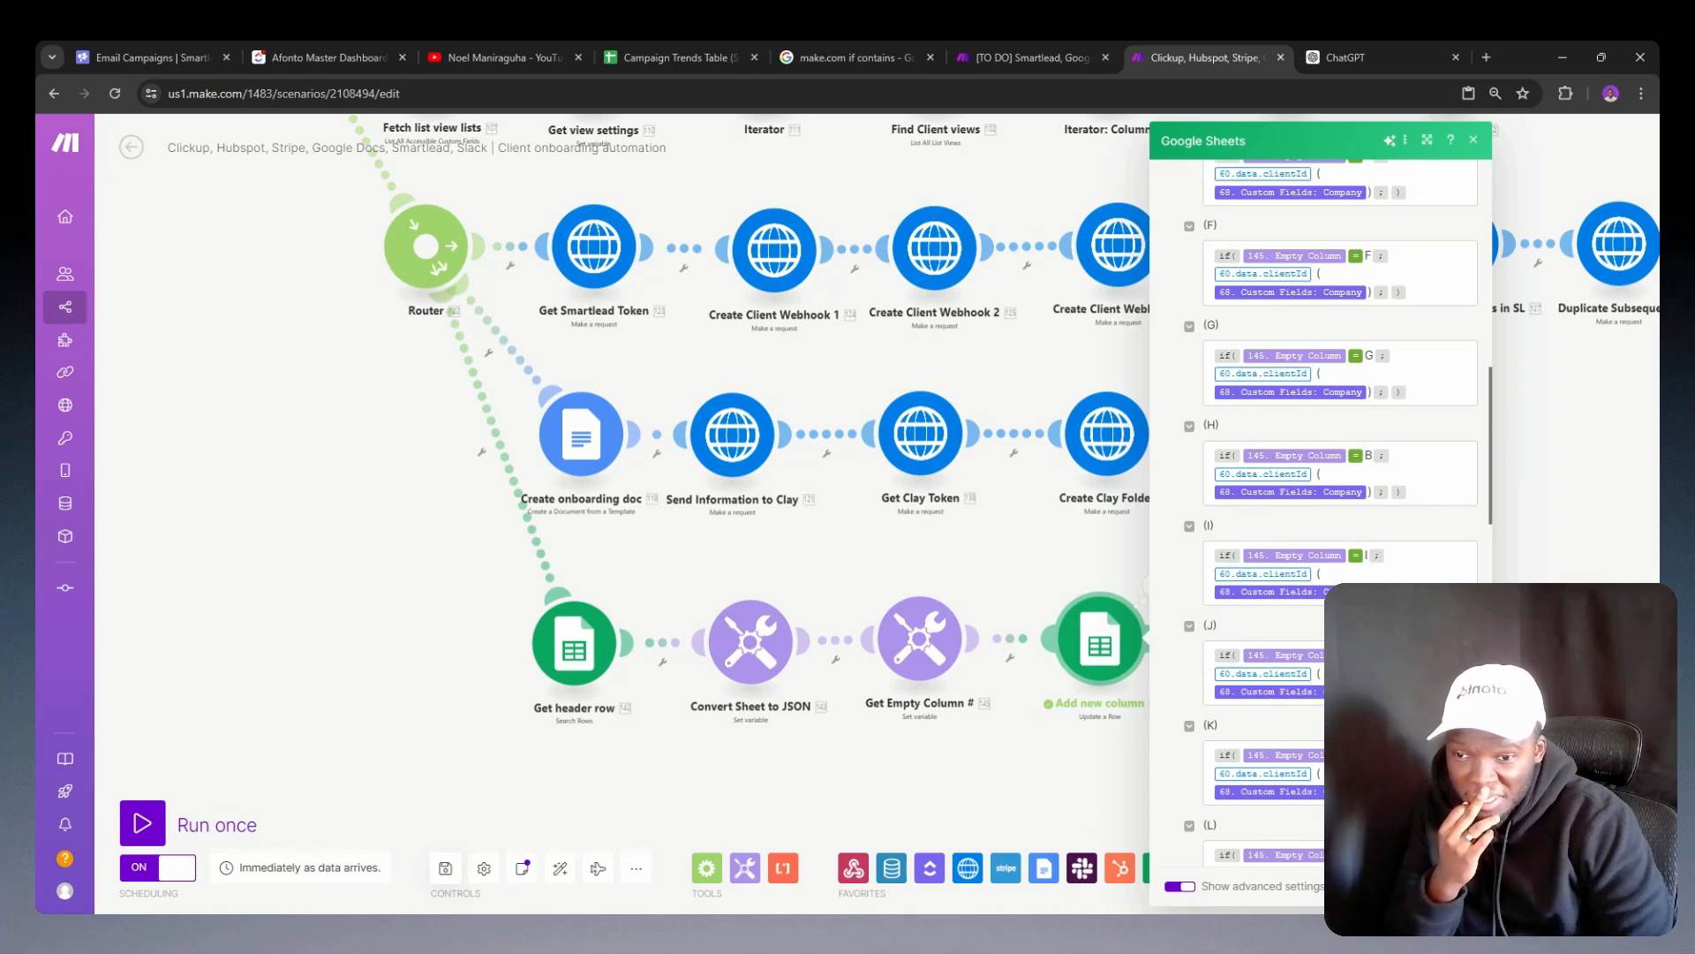
click(1373, 455)
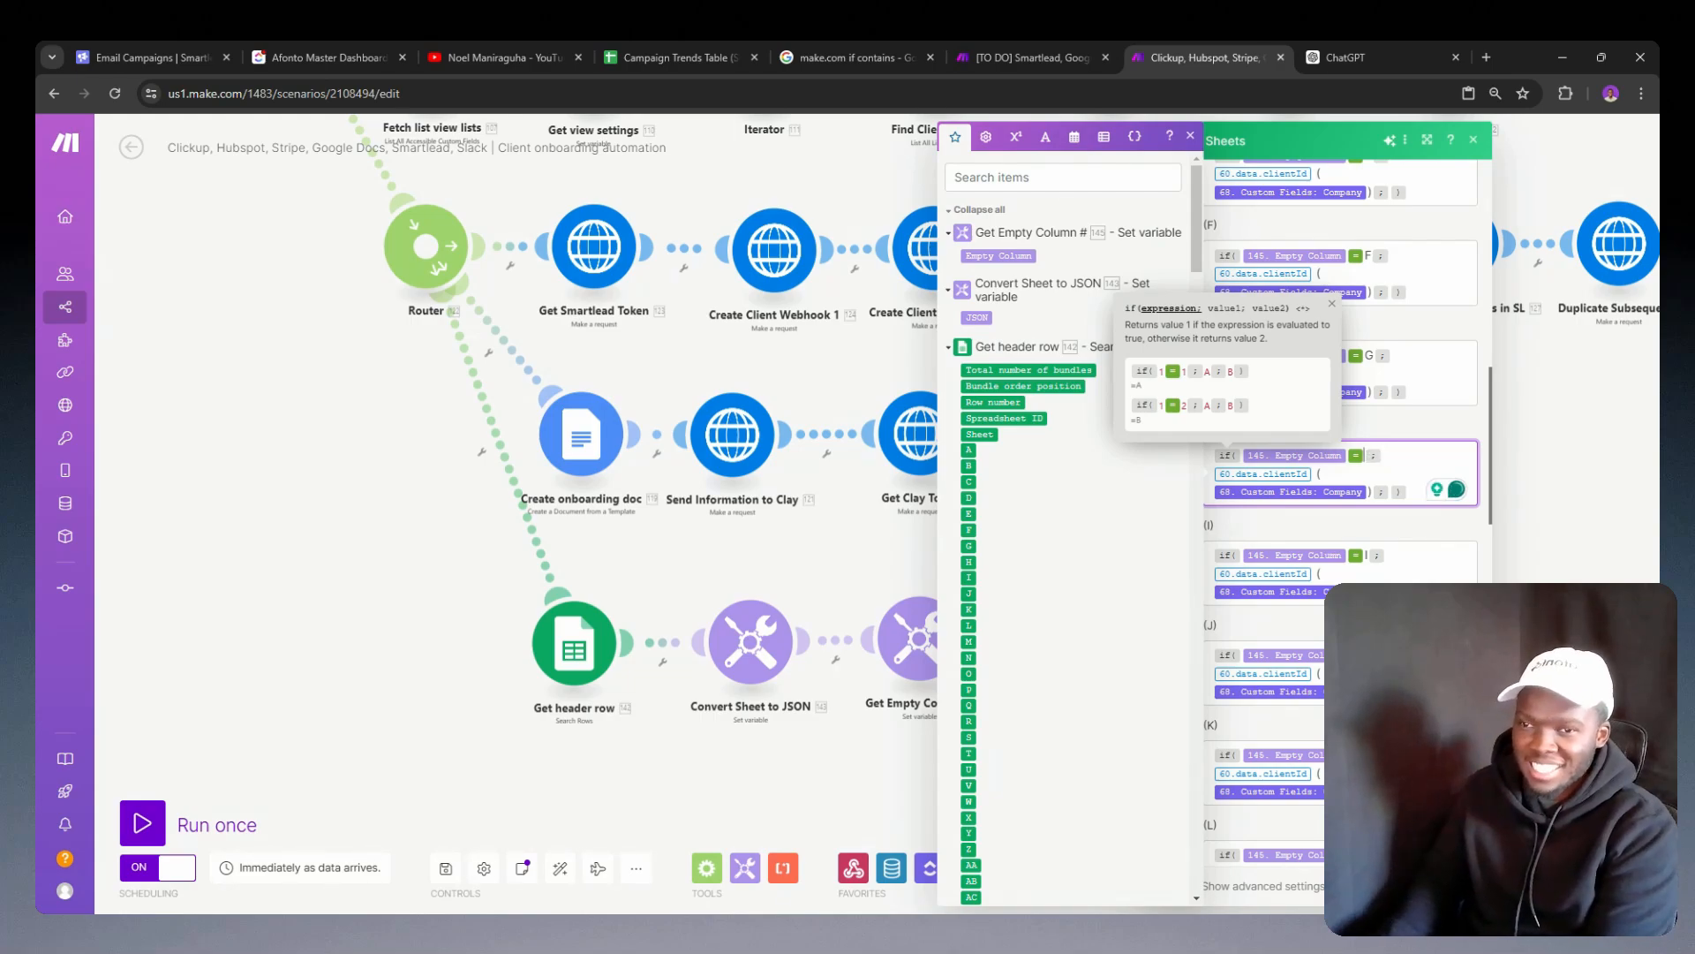
text(H)
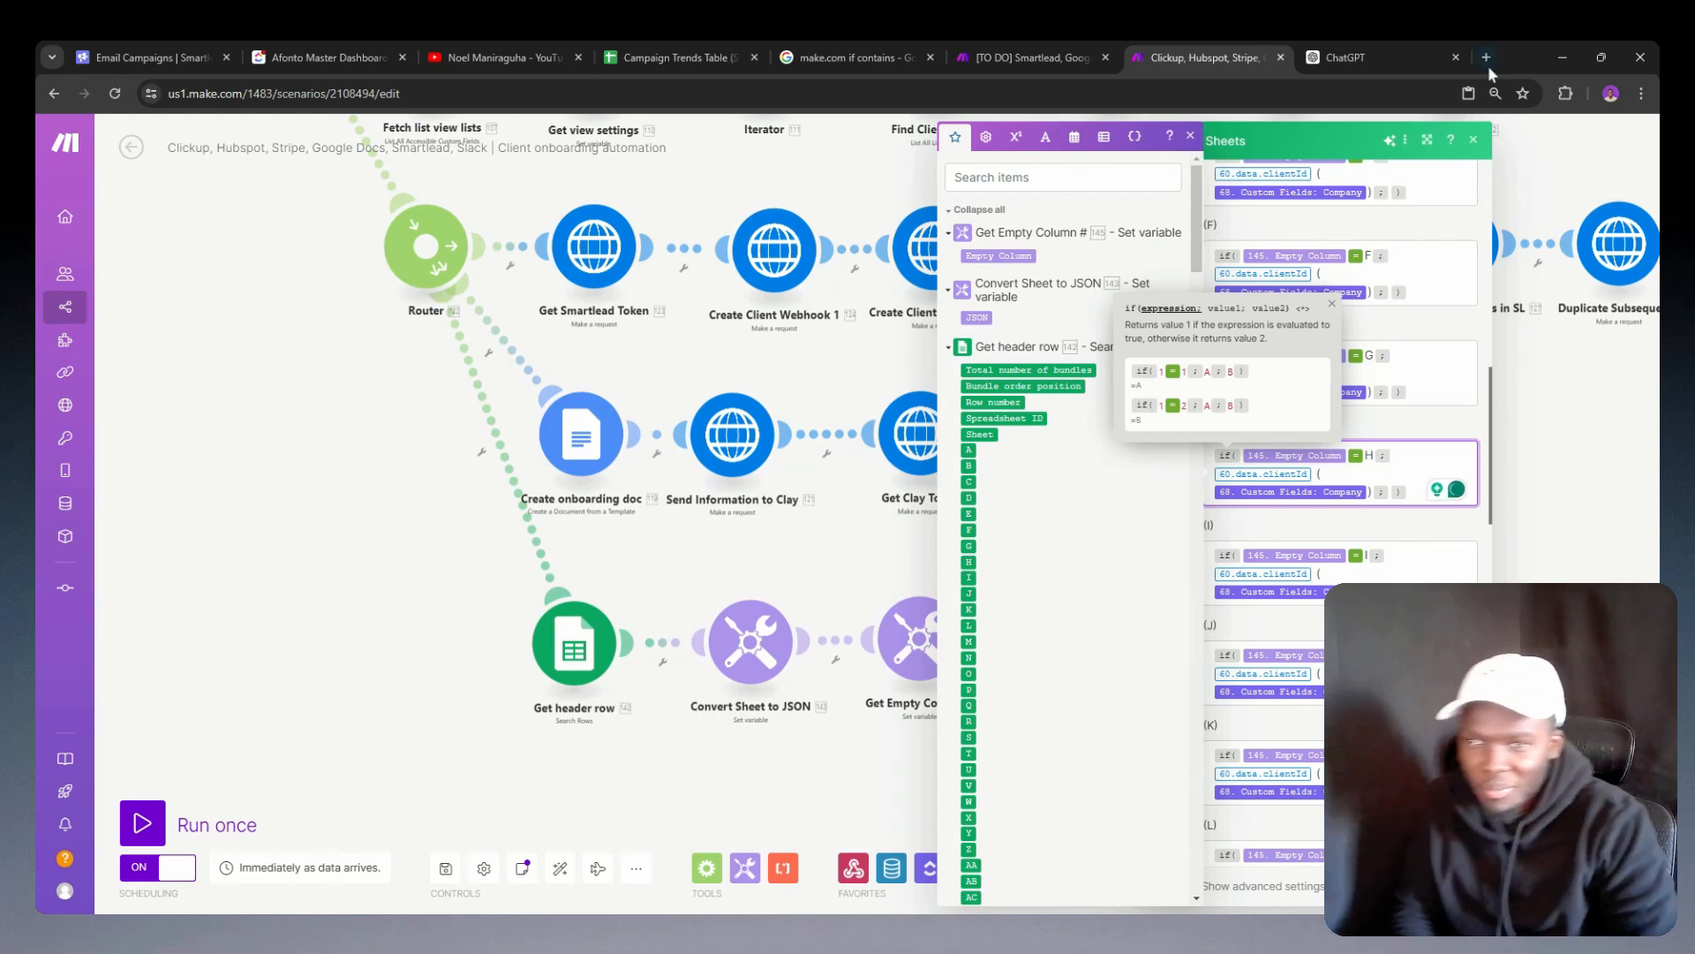
Step: Check the Empty Column comparison letters in the other column formulas and save the Add new column module
scroll(1389, 340, up, 6)
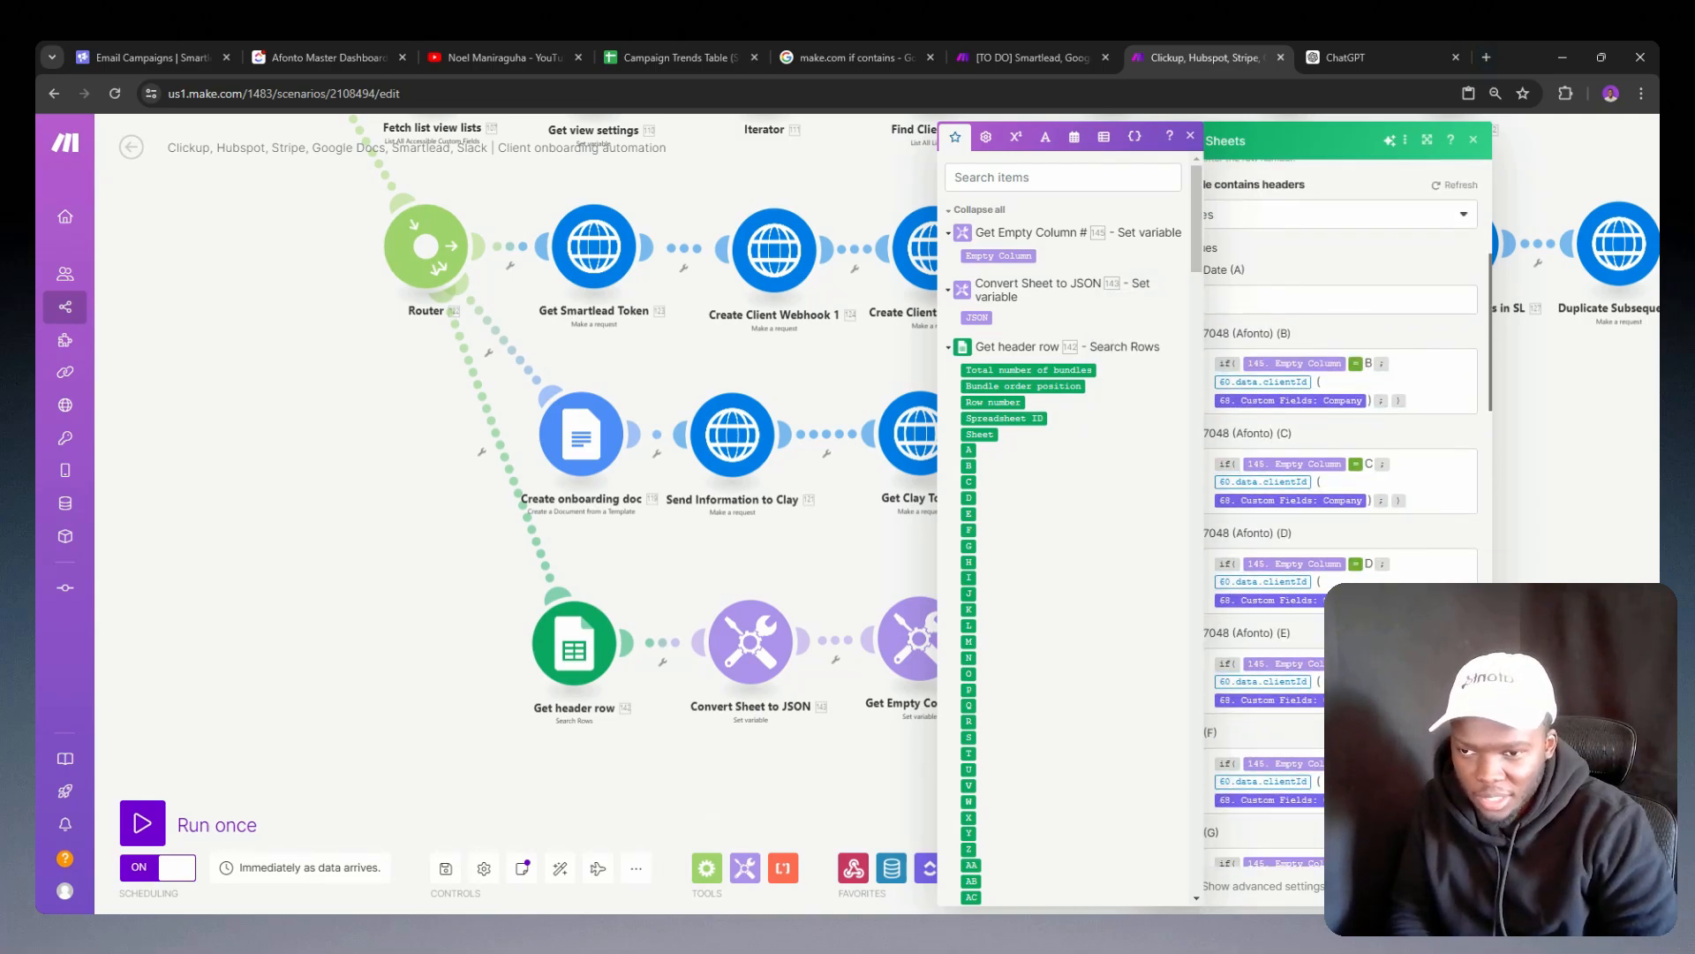
scroll(1340, 512, down, 2)
scroll(1339, 512, down, 3)
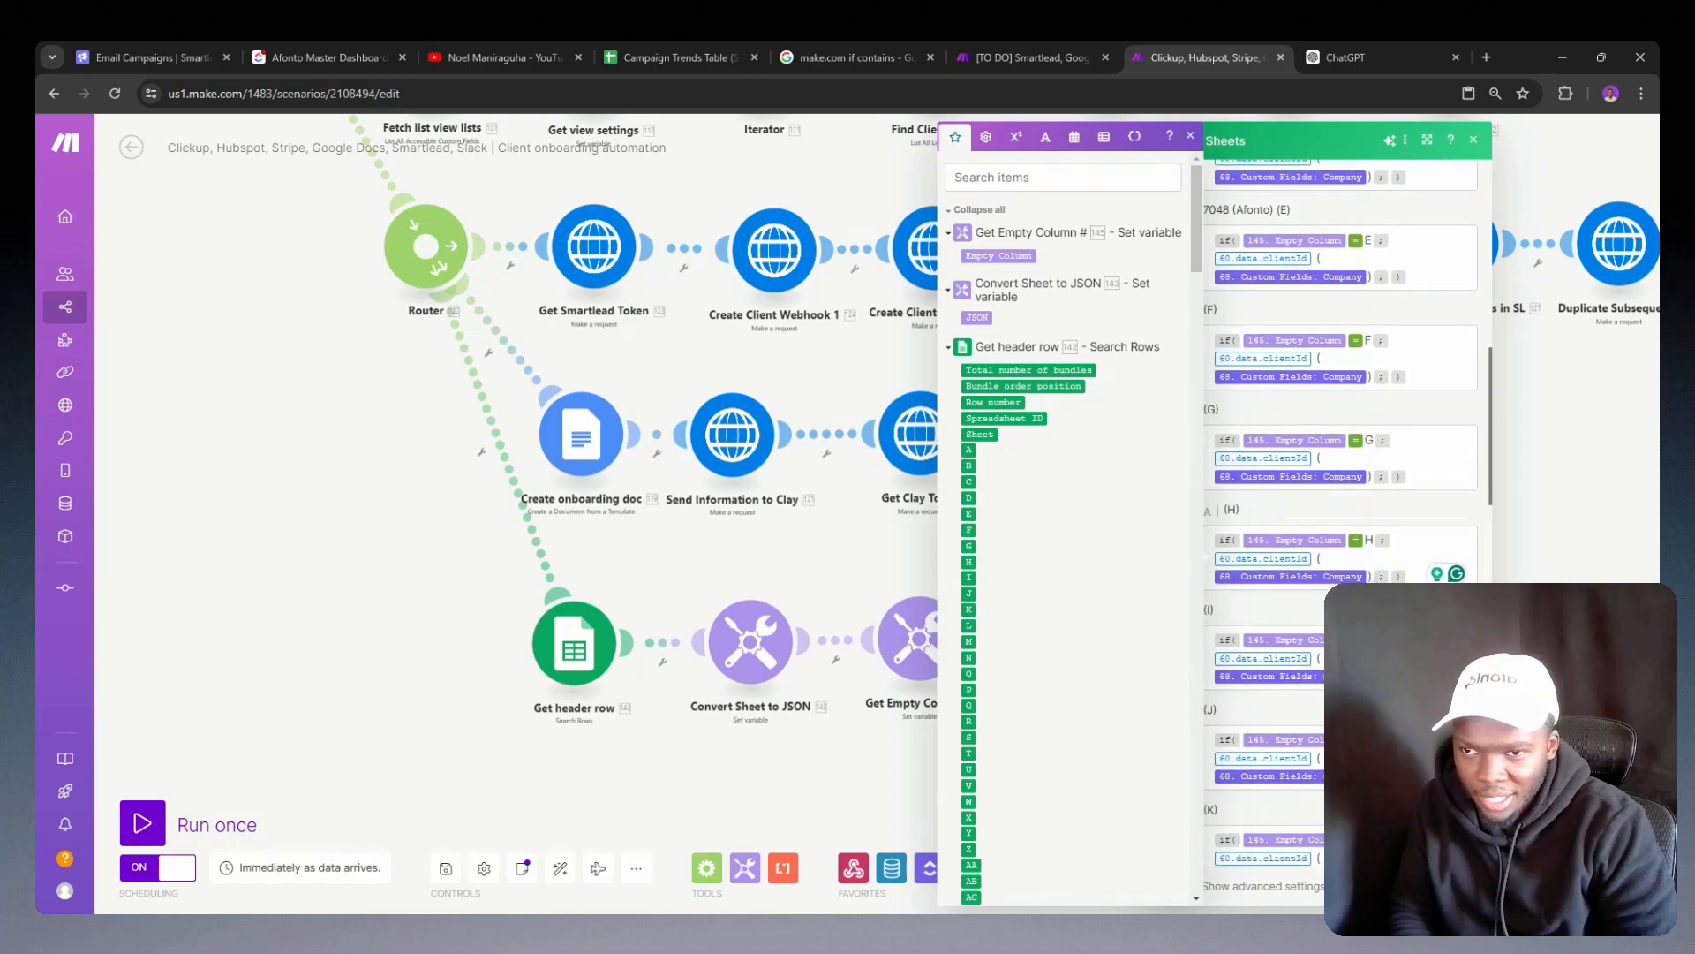
scroll(1340, 512, down, 3)
scroll(1339, 513, down, 1)
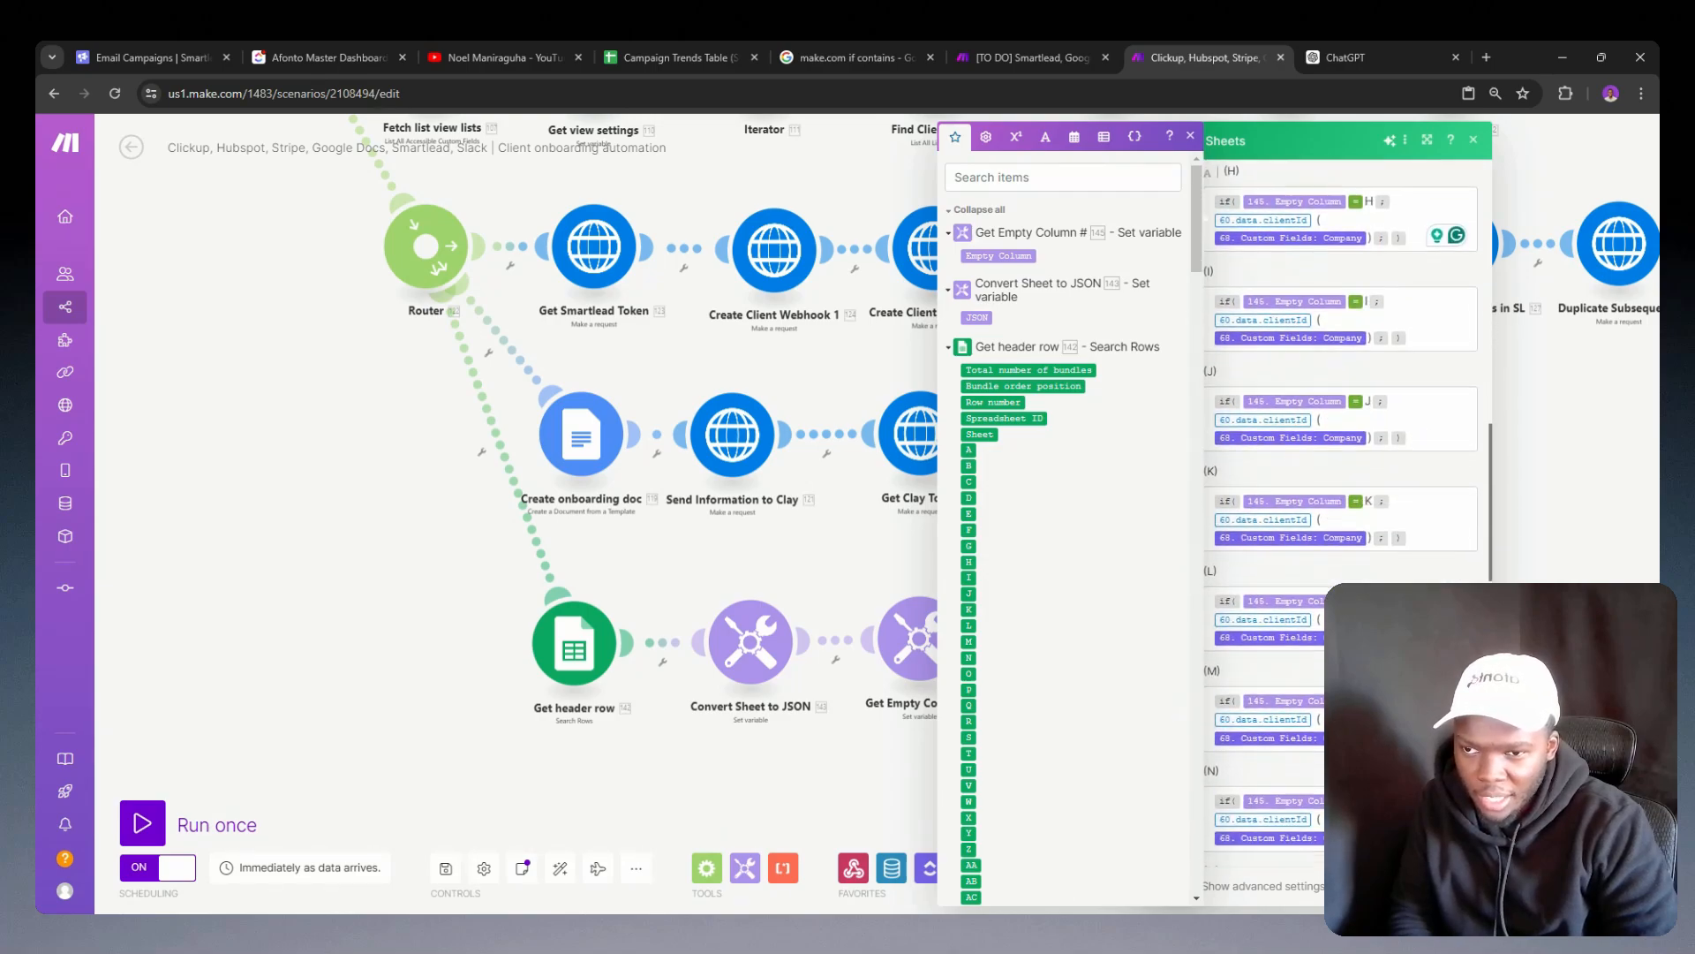
scroll(1339, 512, down, 2)
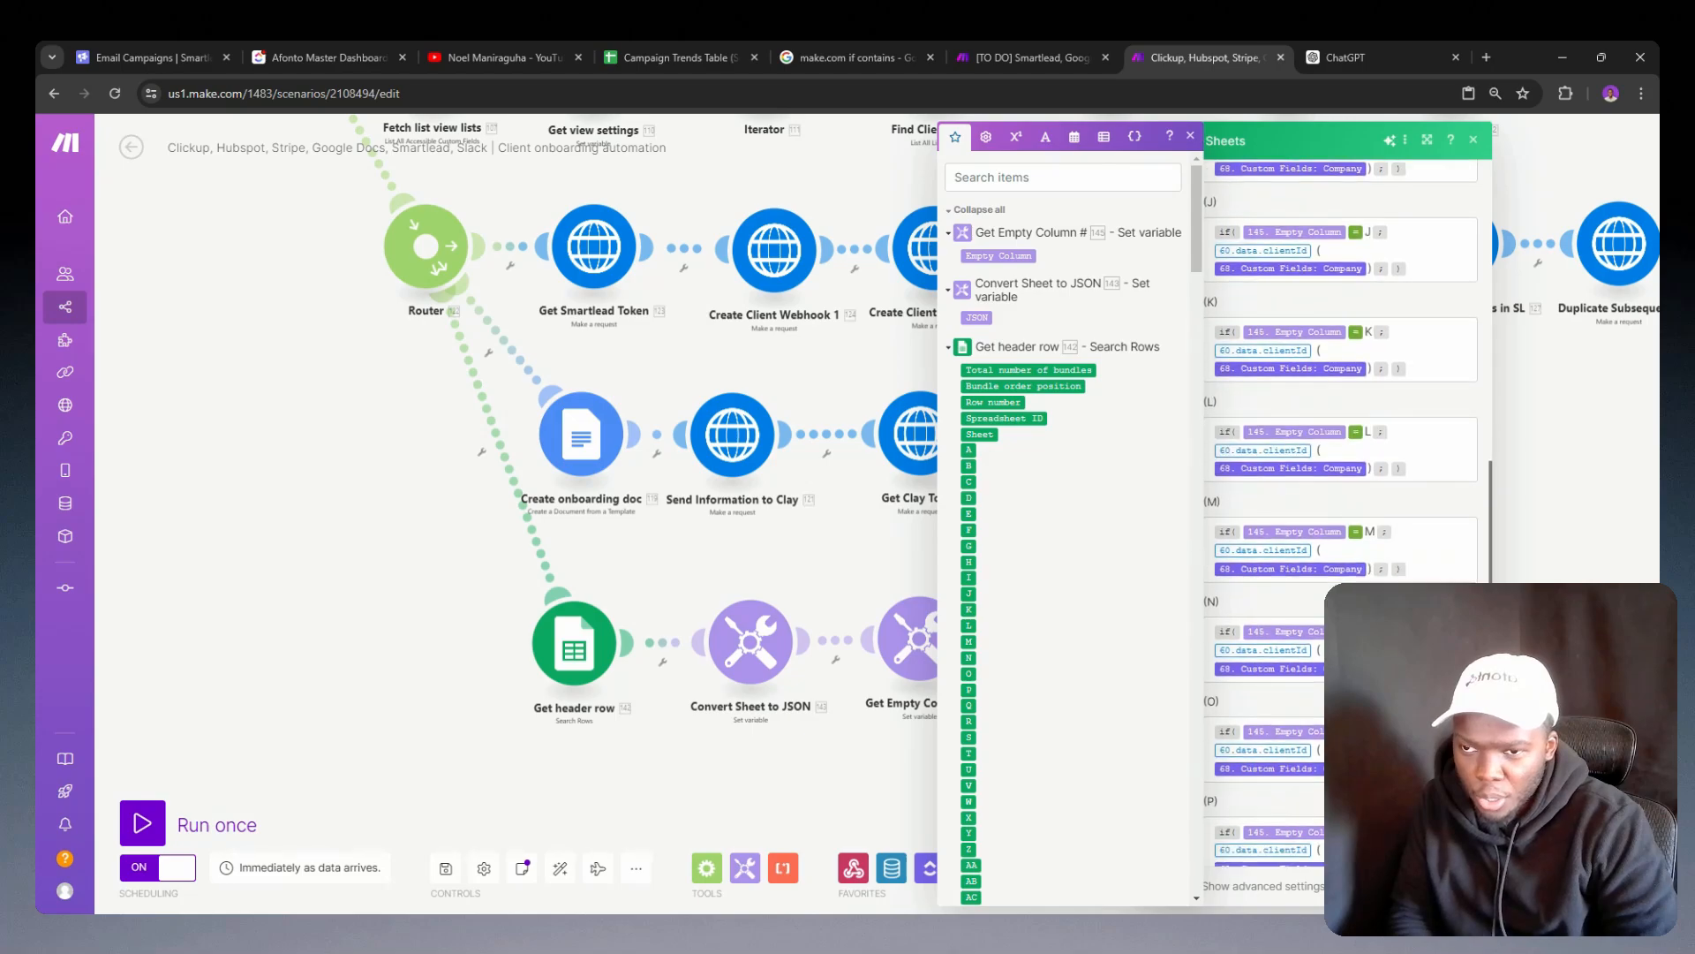
scroll(1340, 512, down, 3)
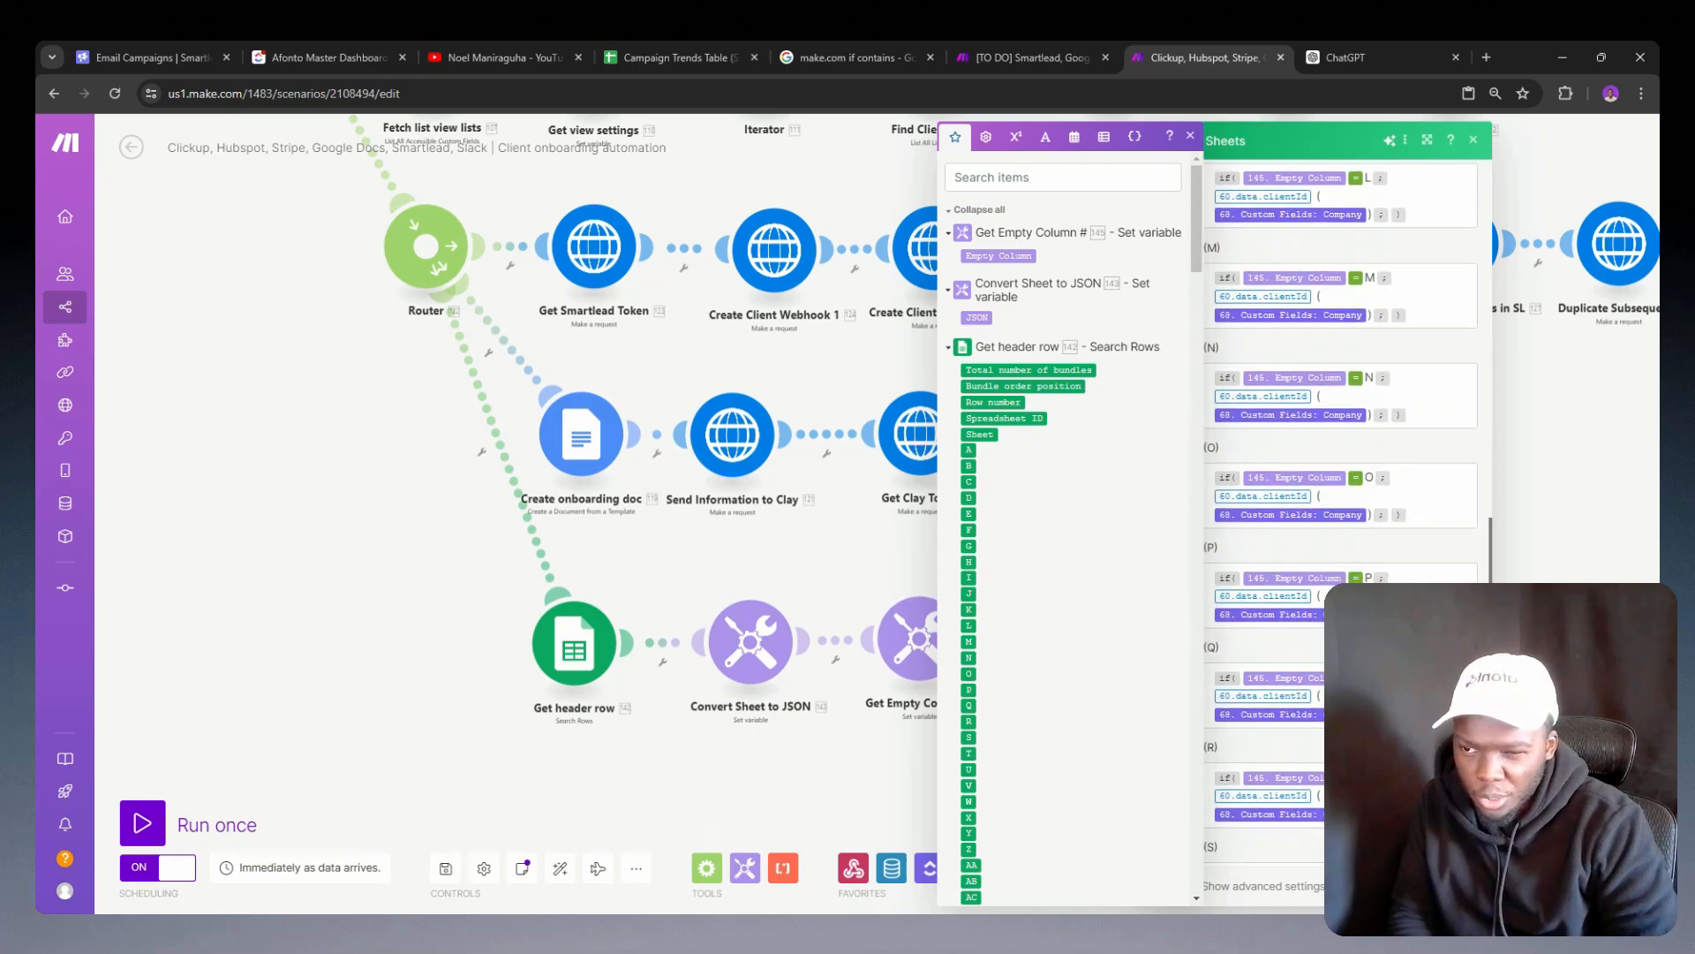
scroll(1339, 512, down, 4)
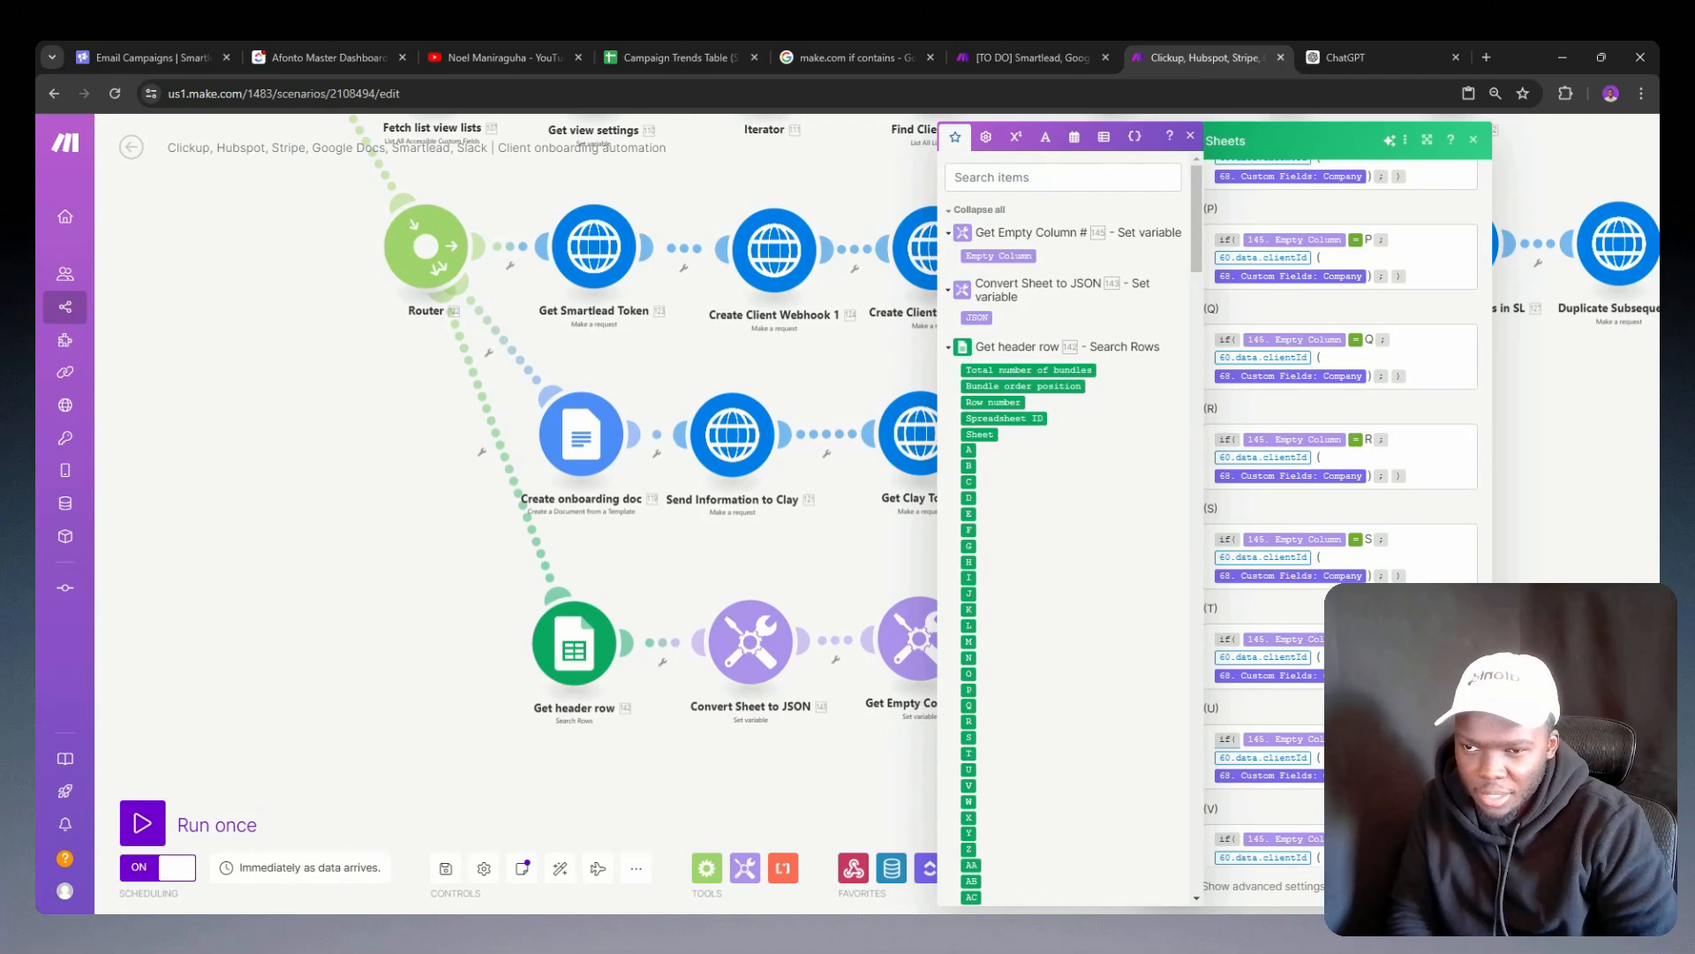
scroll(1366, 580, down, 4)
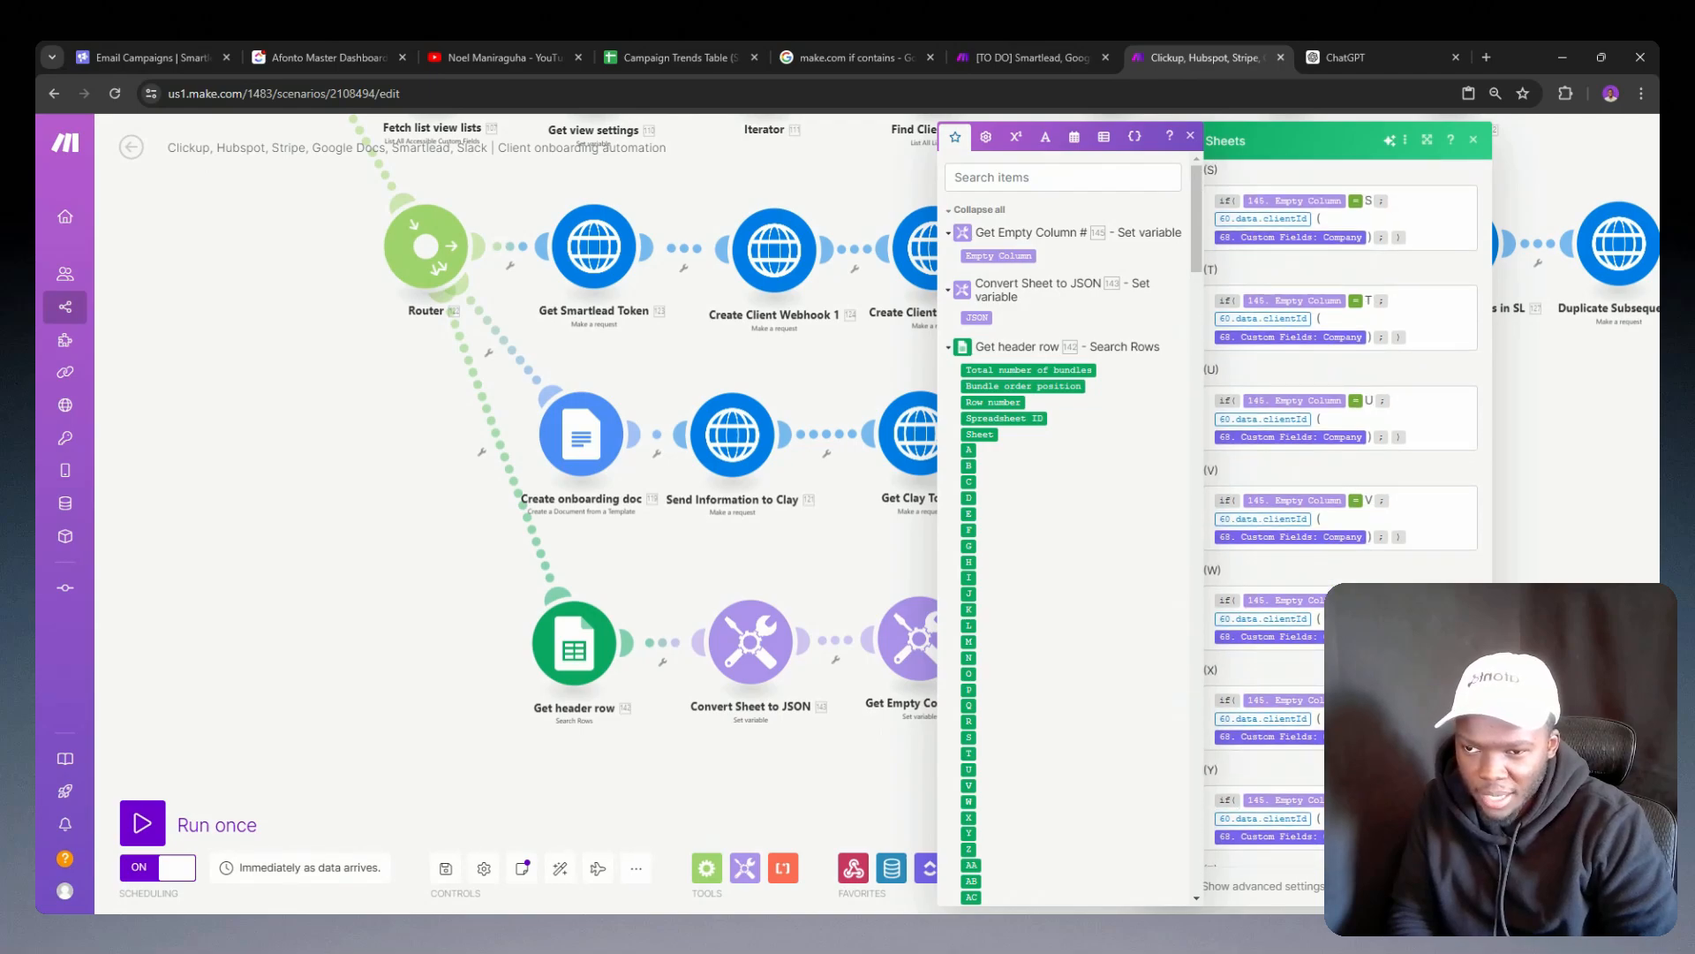
scroll(1340, 512, down, 2)
click(1461, 886)
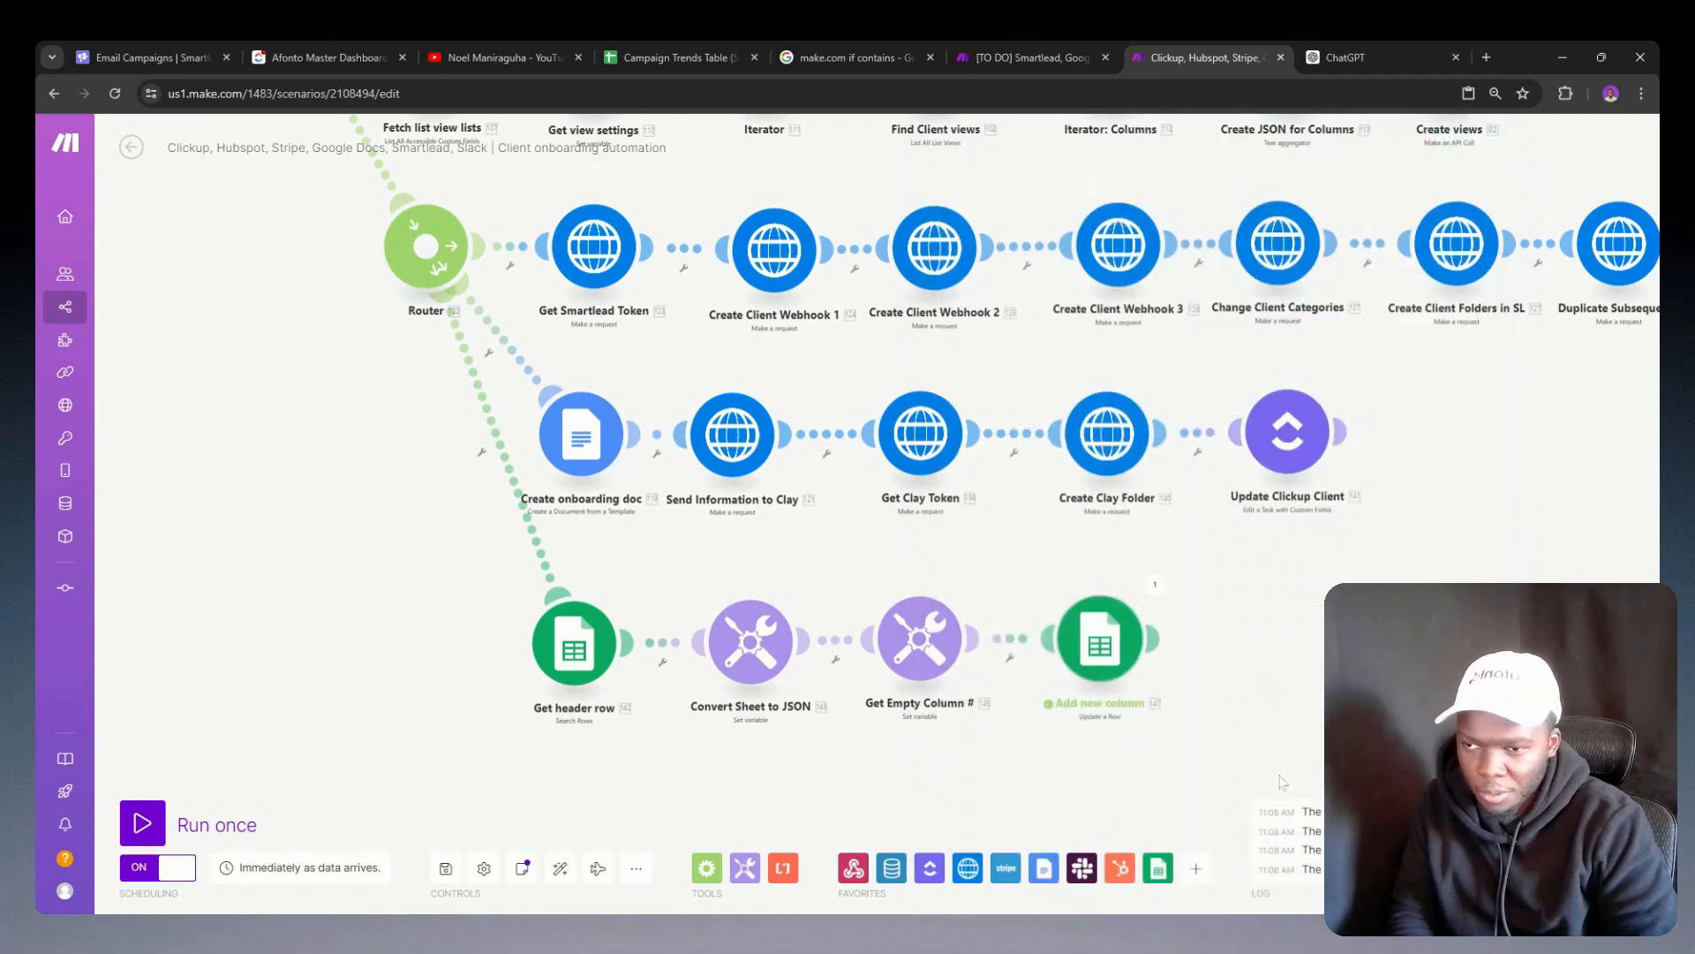
Step: Copy the Add new column module into the campaign analytics scenario, replacing the Google Sheets update module on the router's lower branch
right_click(1100, 651)
click(1158, 784)
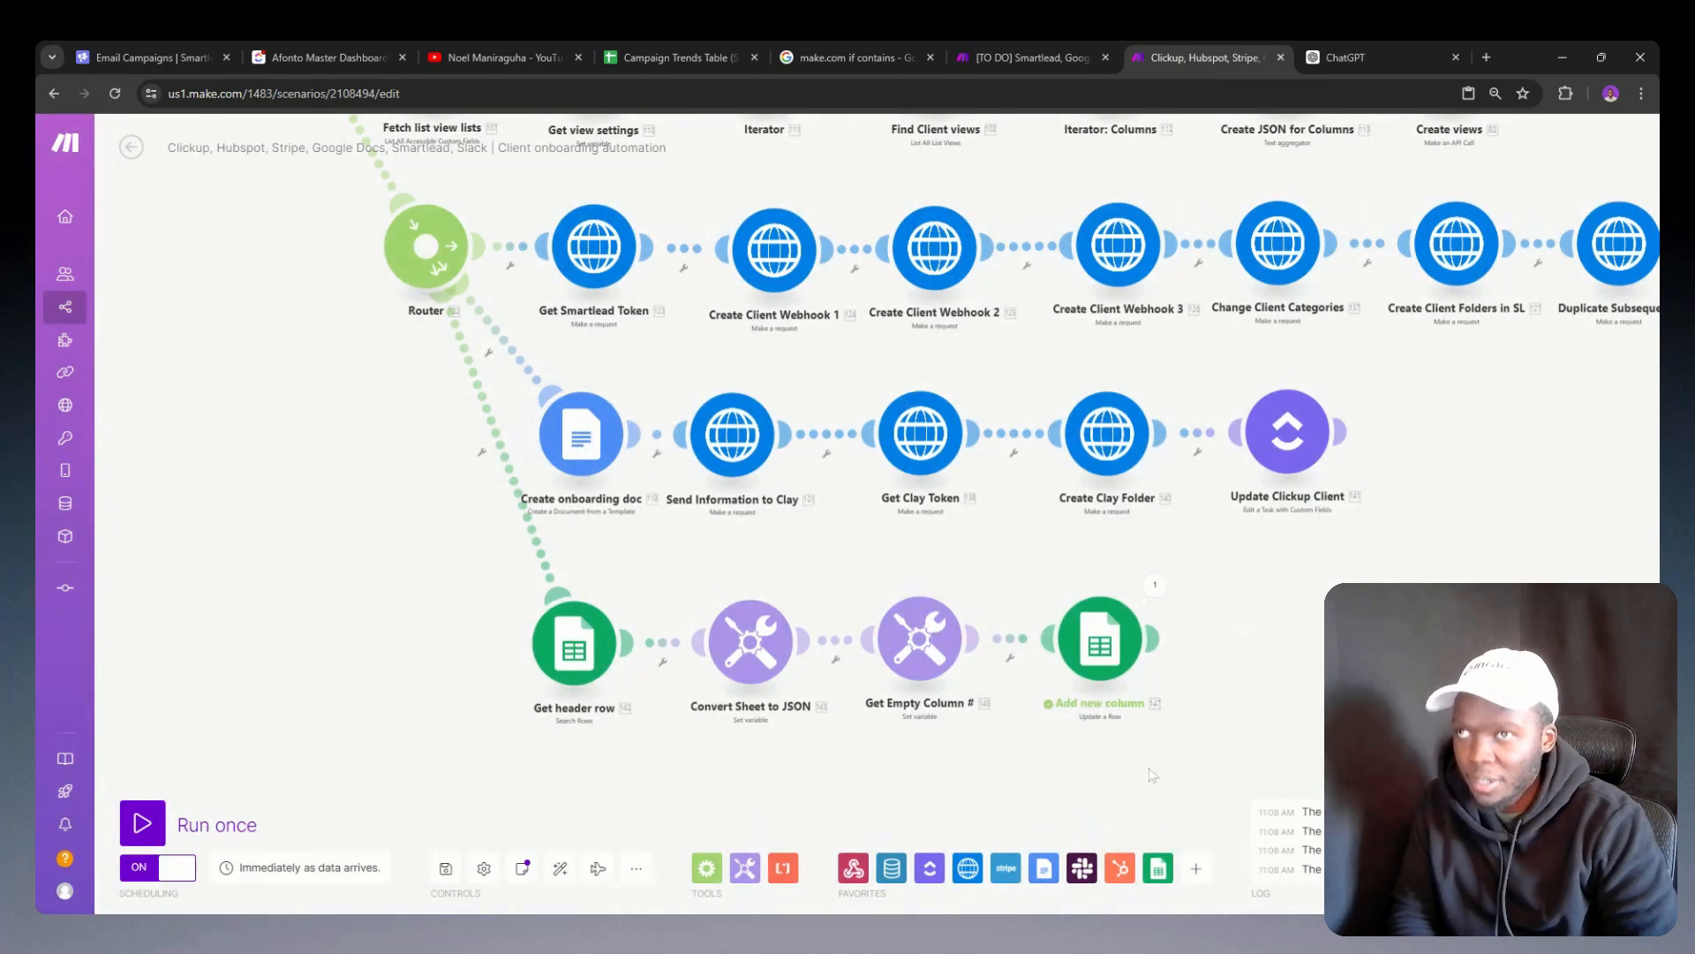
click(1050, 44)
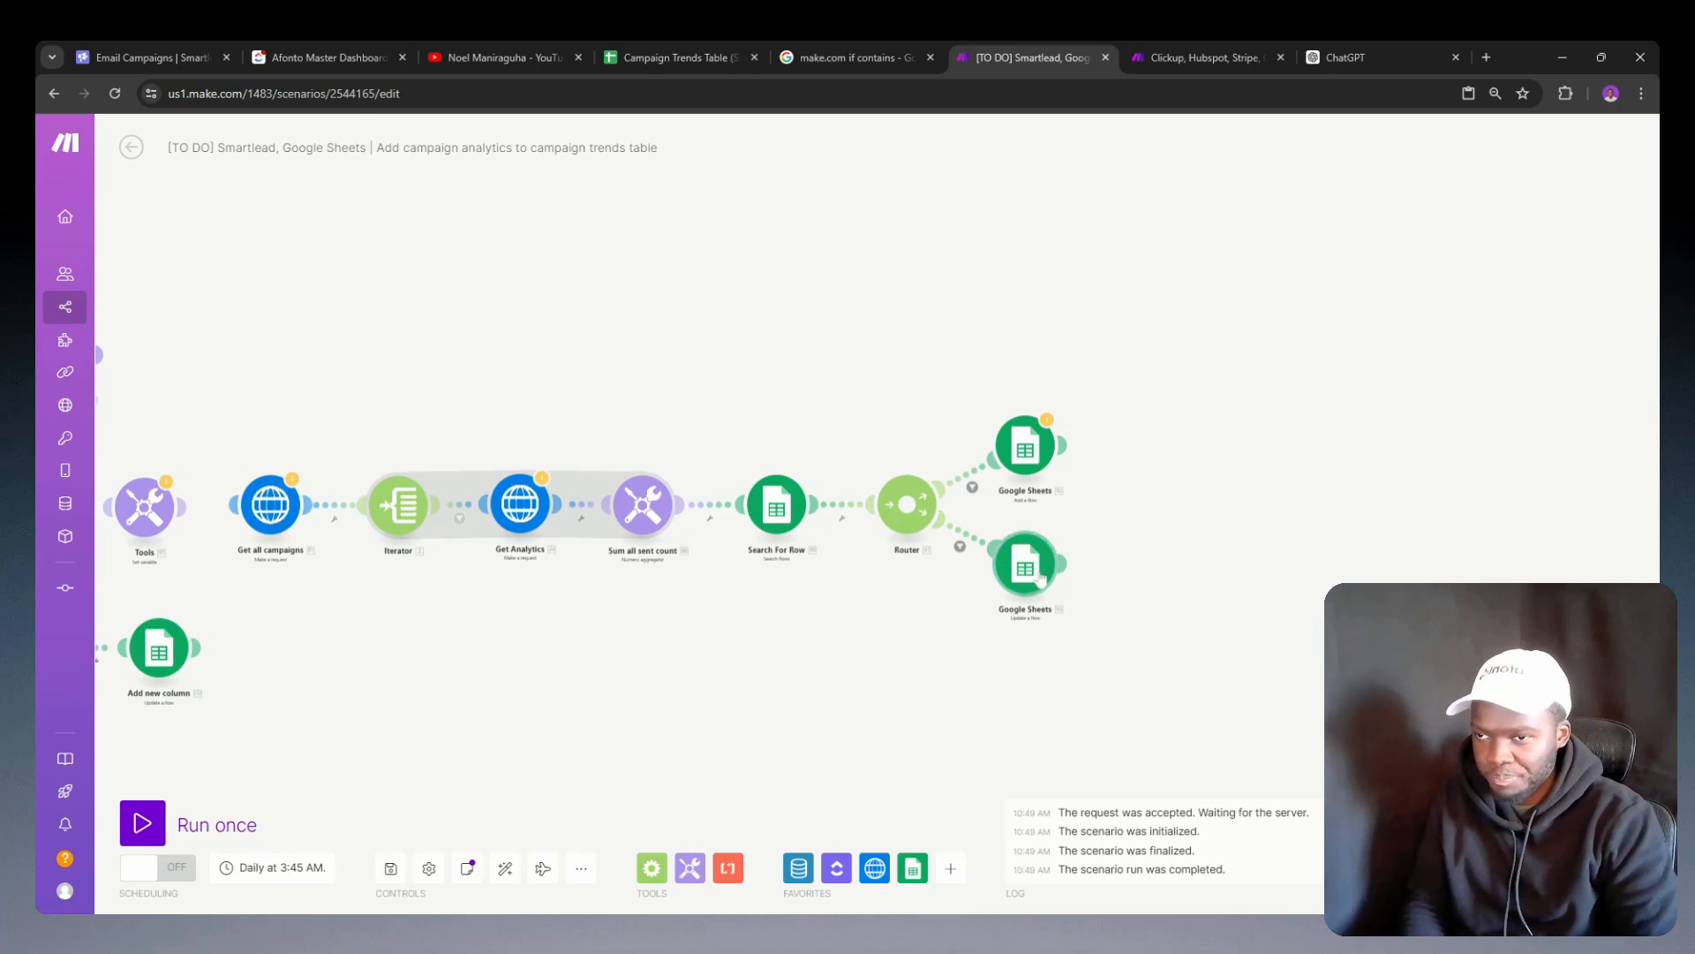
drag(1134, 585, 1551, 568)
right_click(1468, 565)
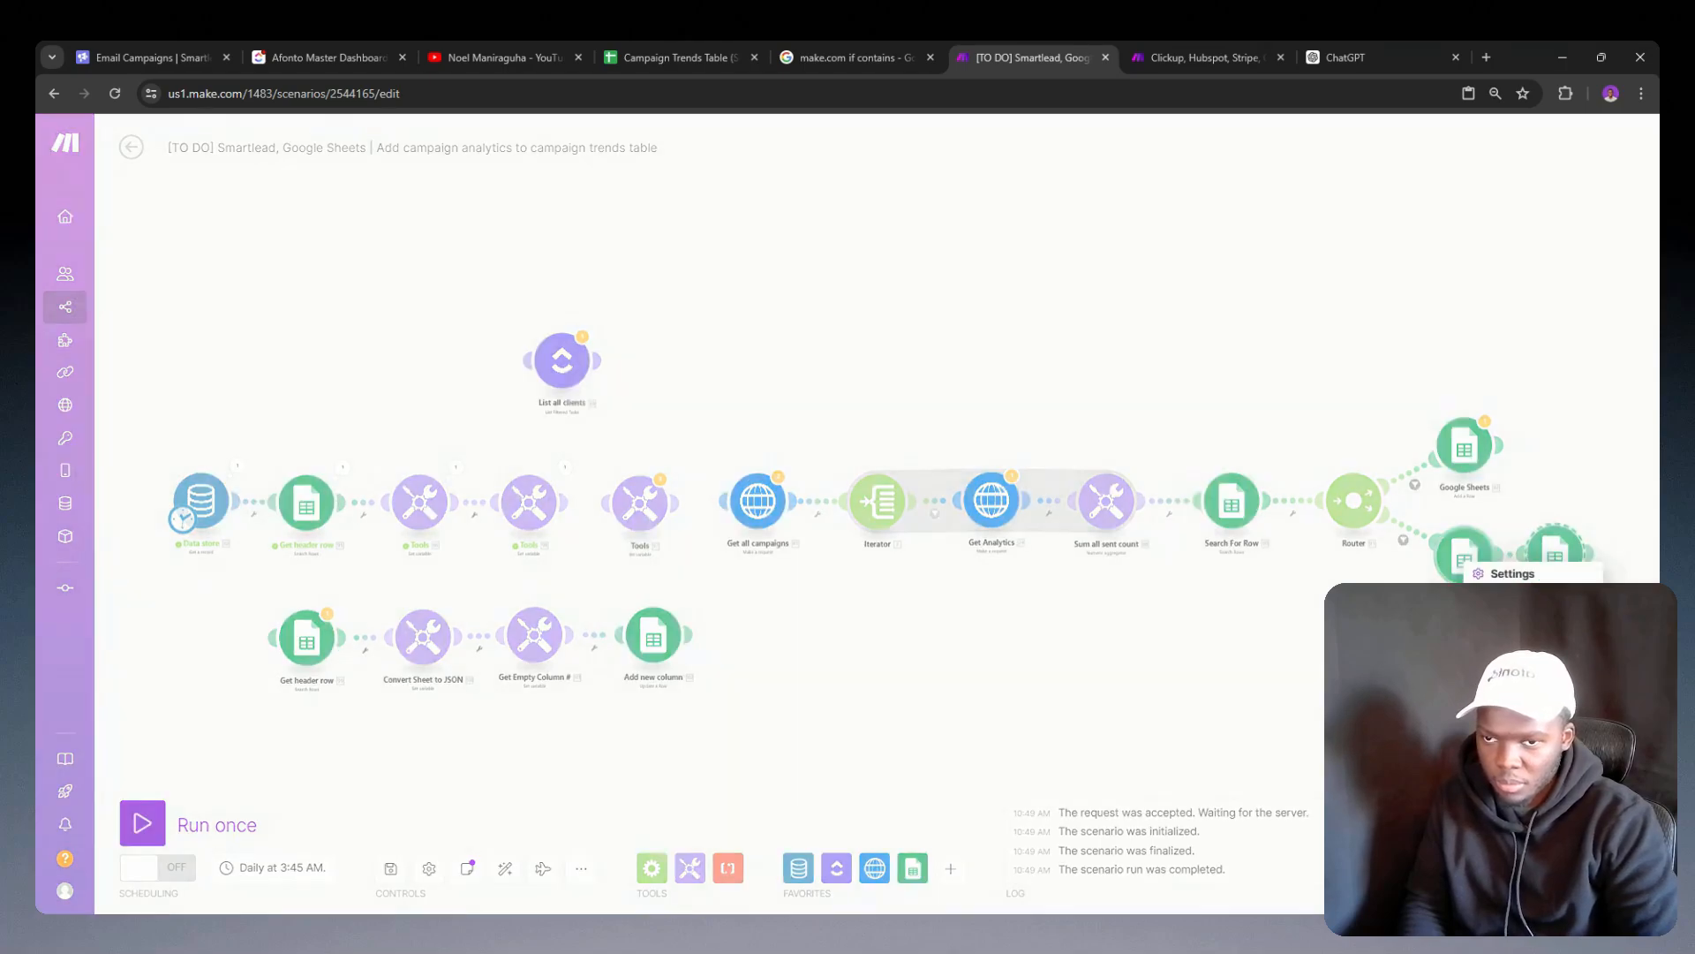
click(1527, 706)
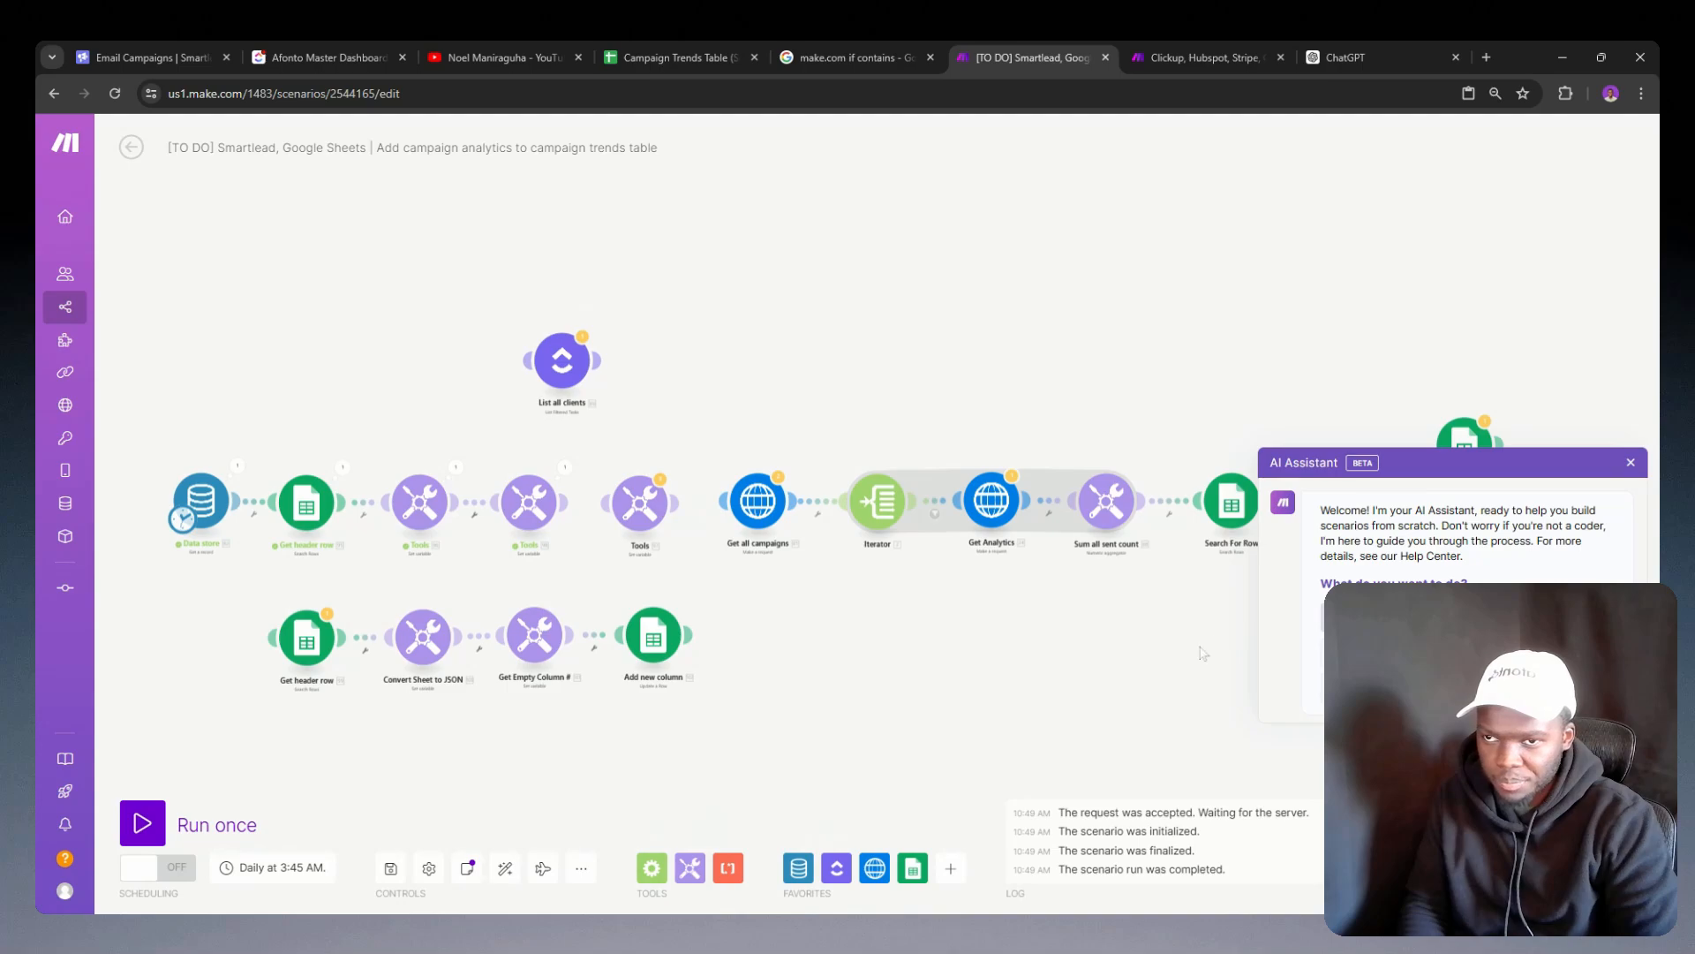
click(1631, 465)
drag(1580, 649, 1464, 654)
drag(1451, 572, 1373, 570)
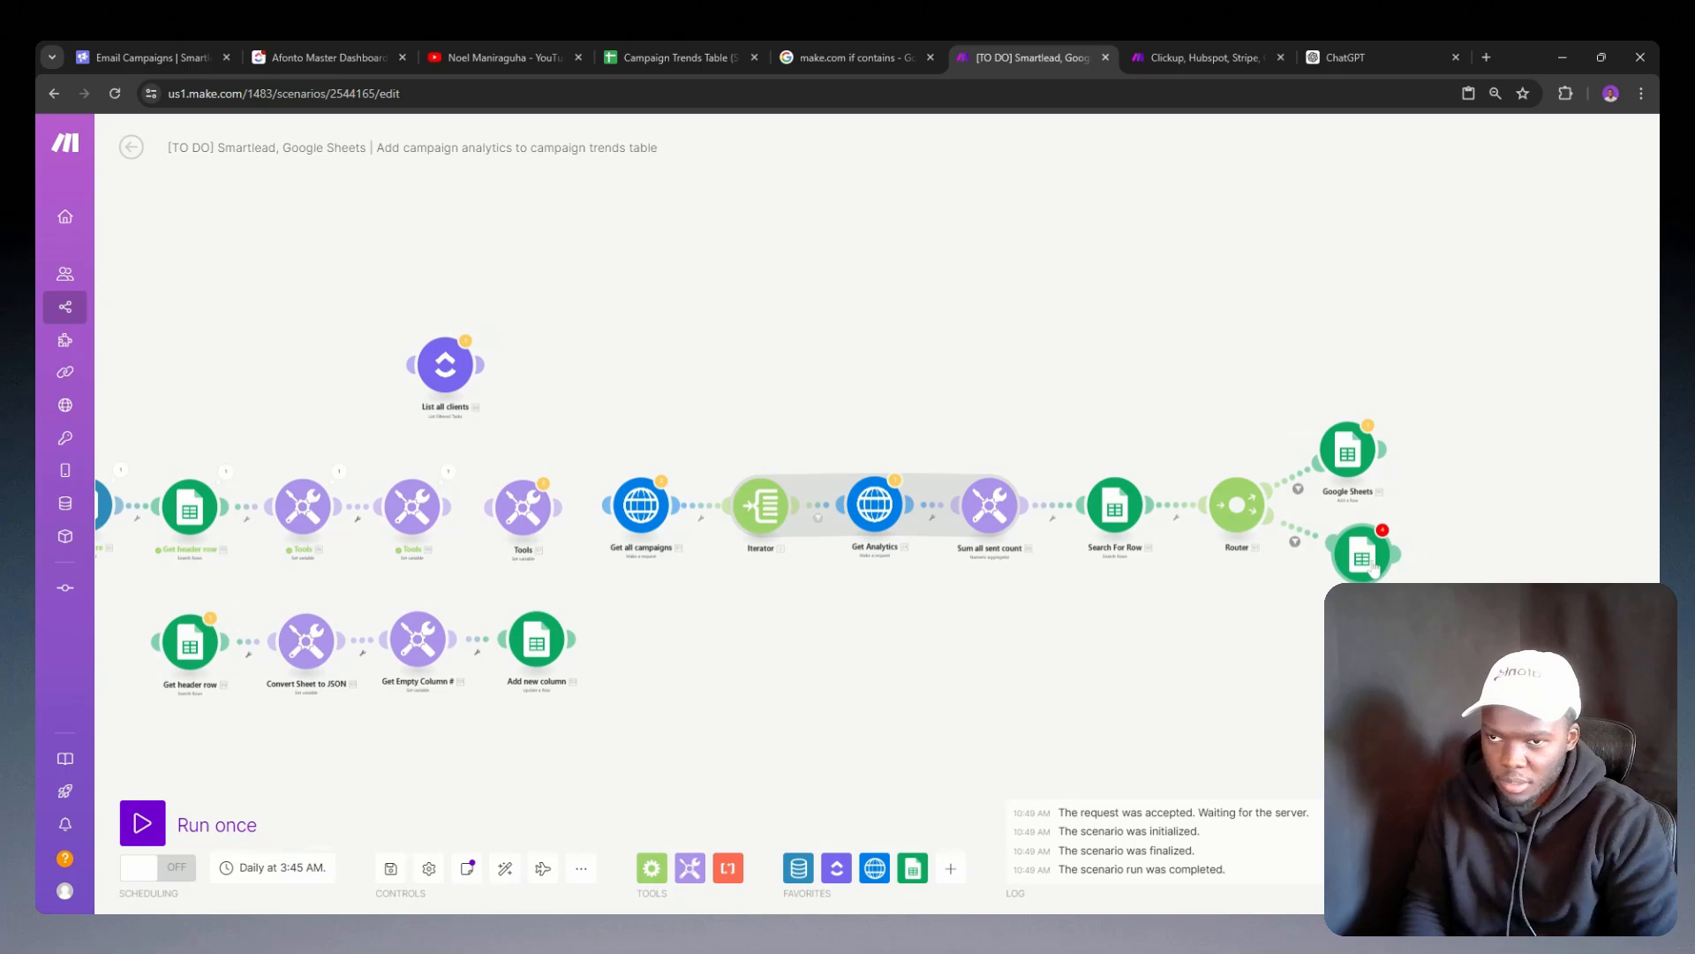
Step: Review the pasted Add new column module's row number and column formulas, and close its settings
click(1364, 558)
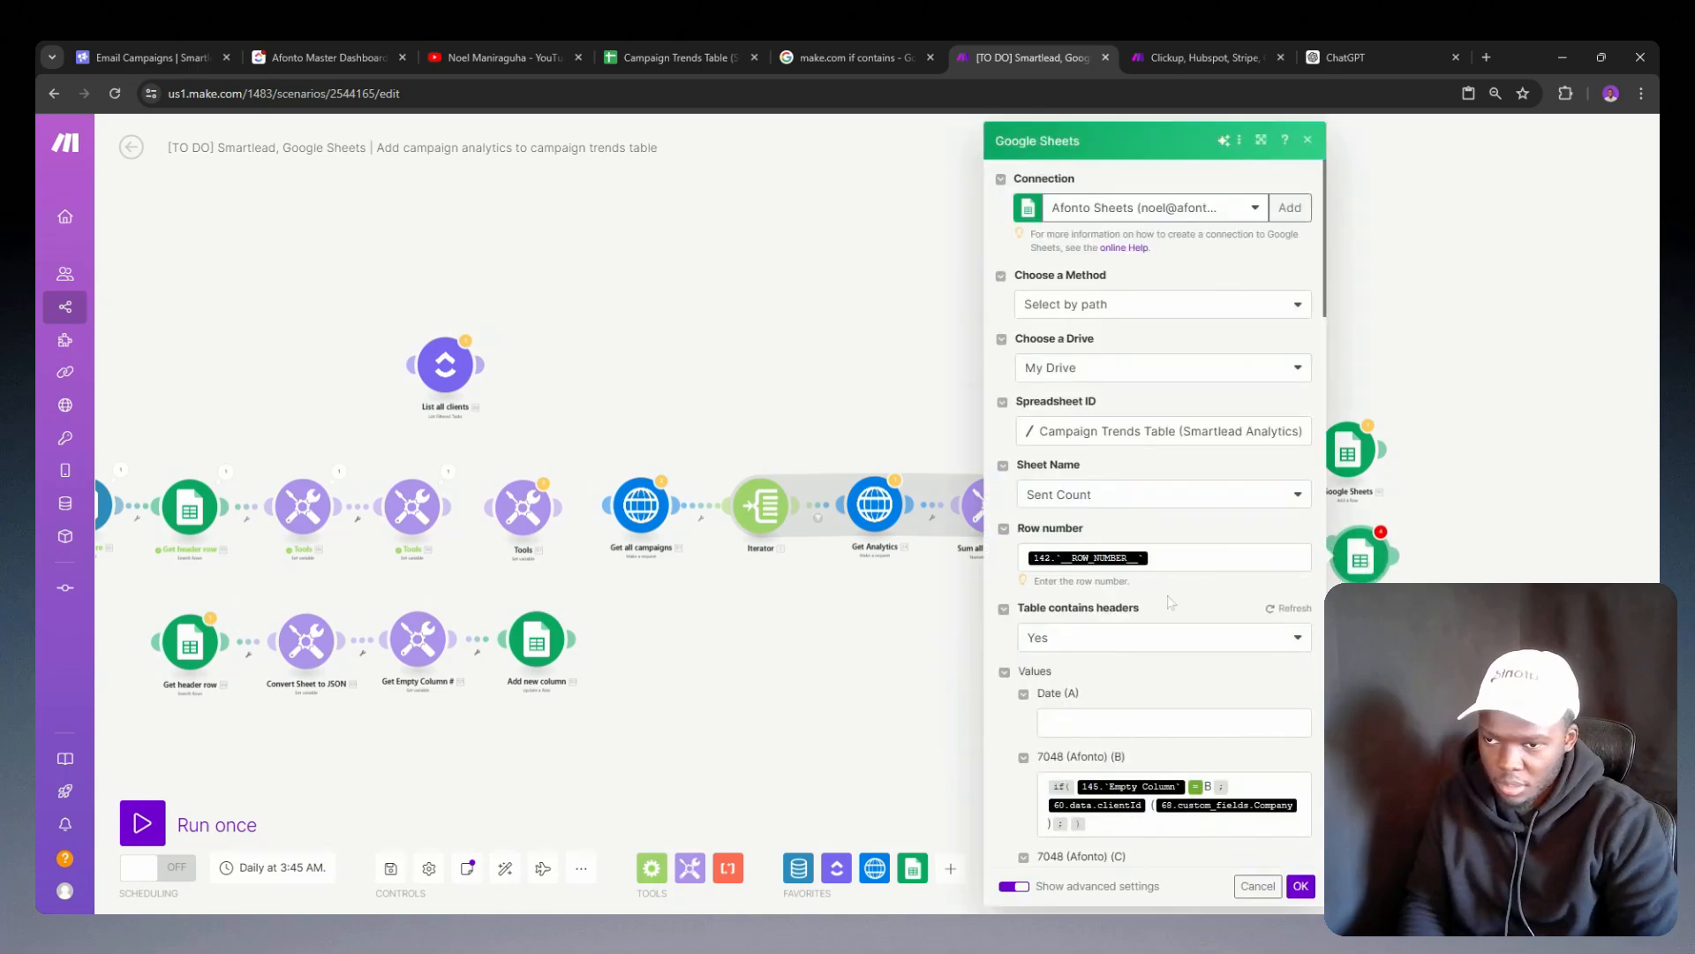
scroll(1176, 597, down, 10)
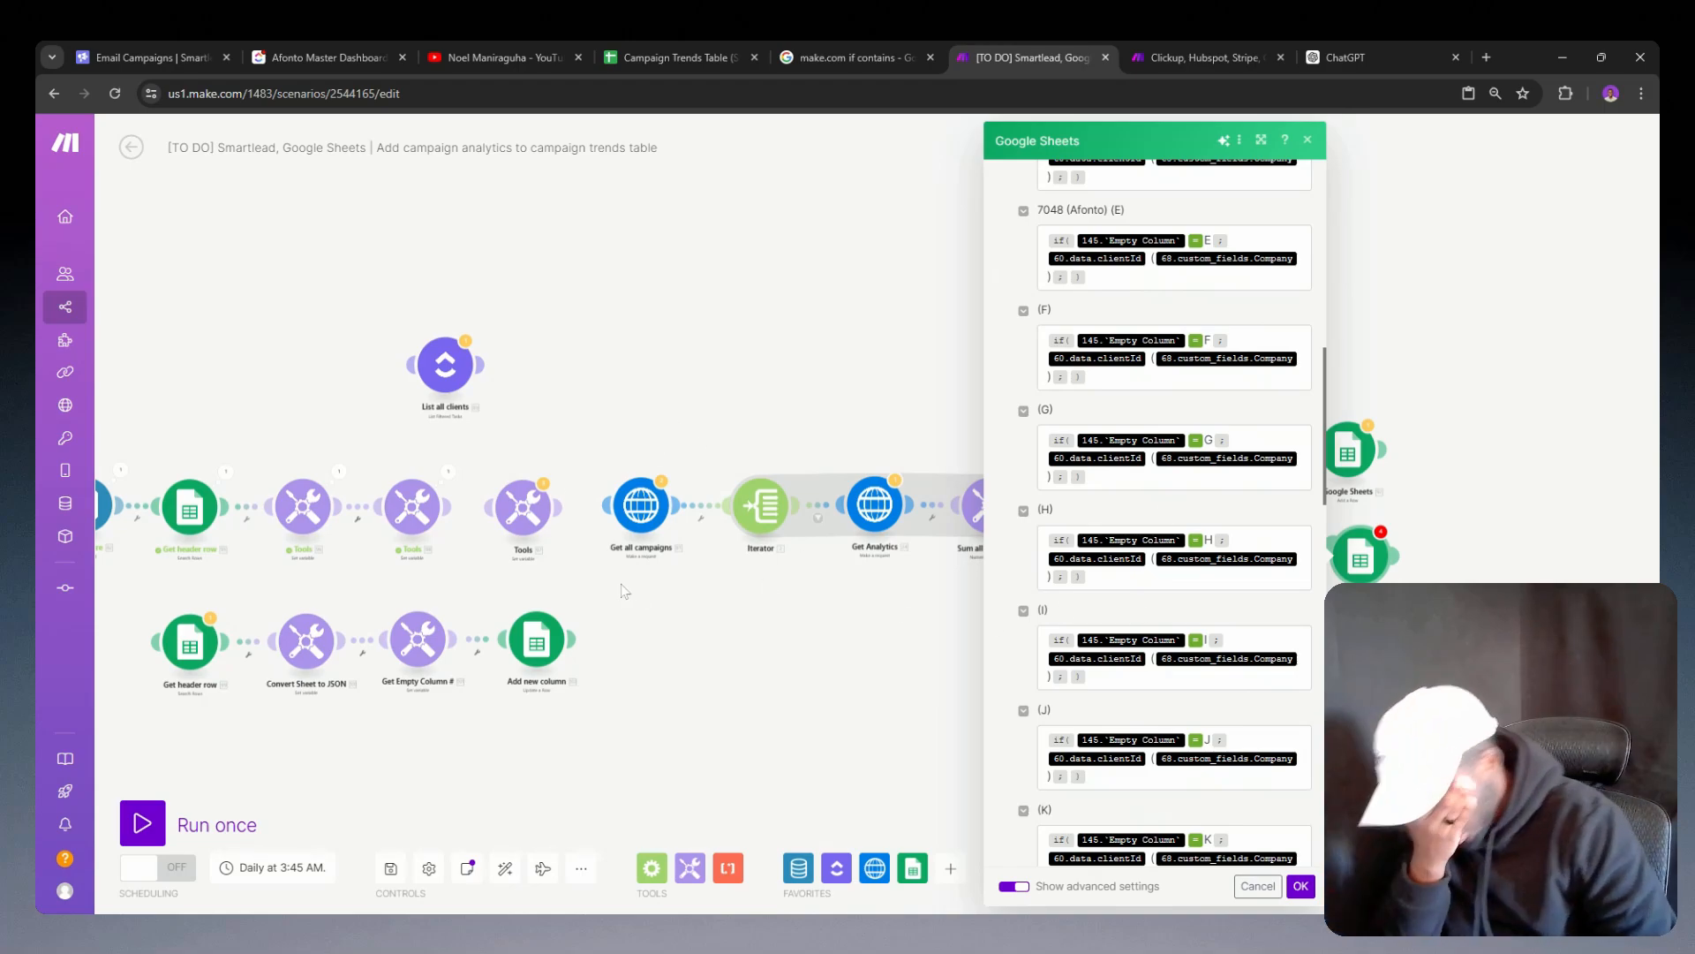
drag(648, 613, 811, 587)
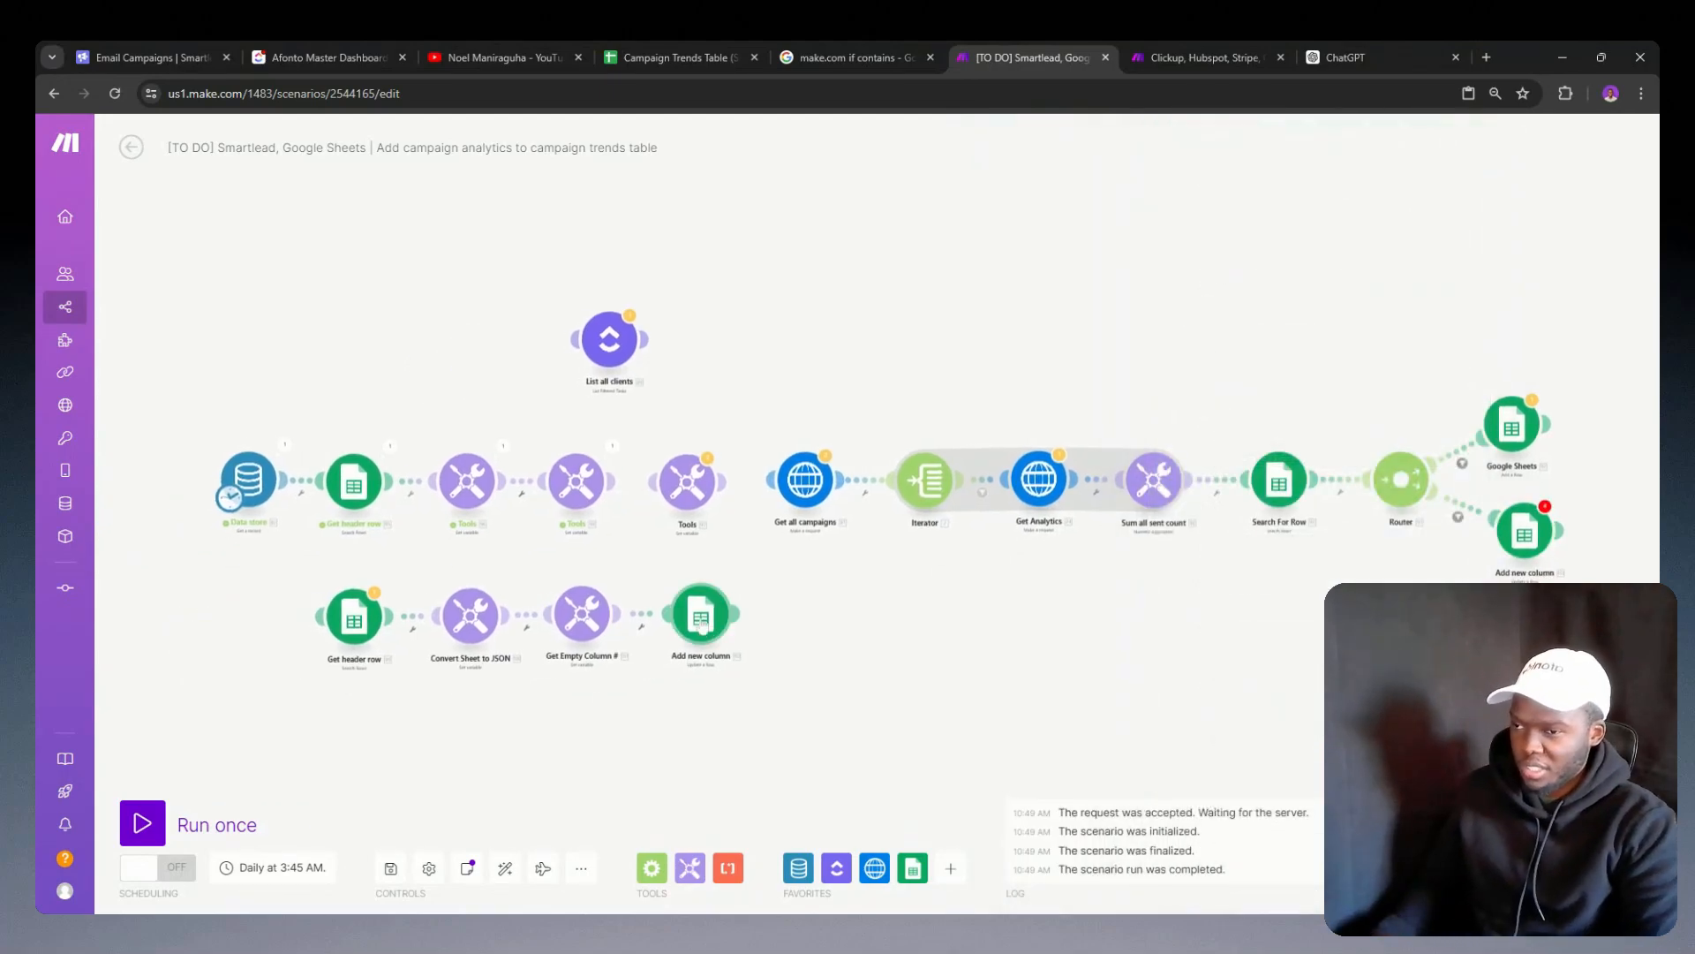
right_click(583, 629)
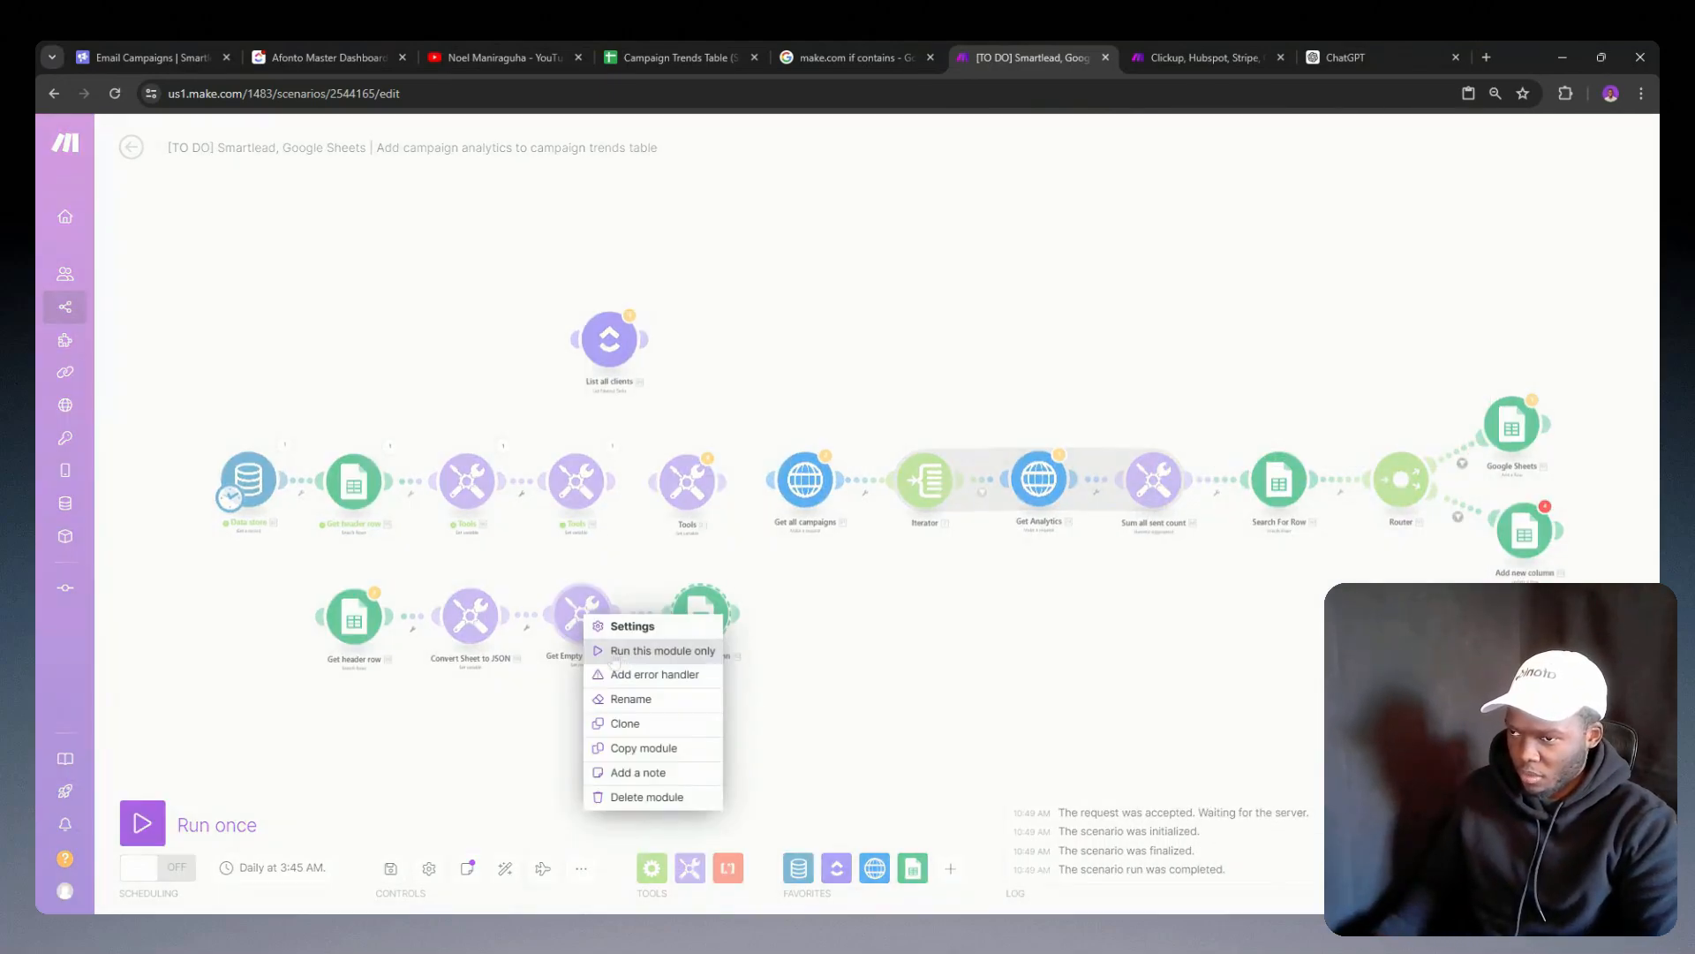
click(632, 626)
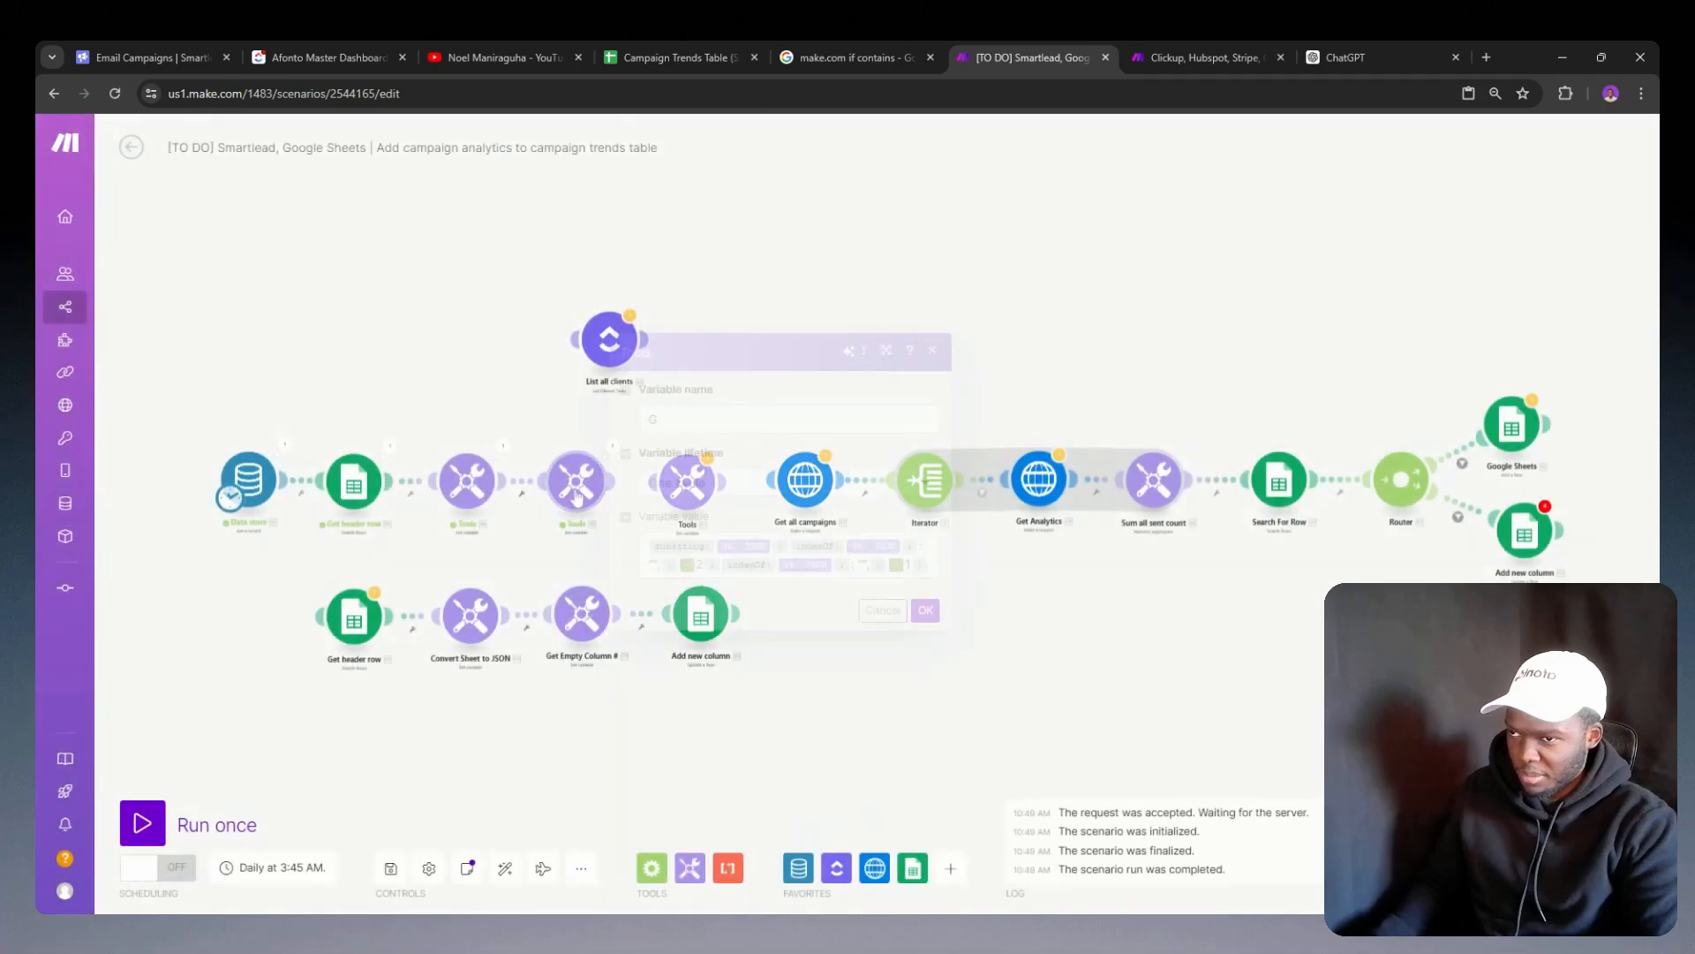
double_click(671, 418)
text(G)
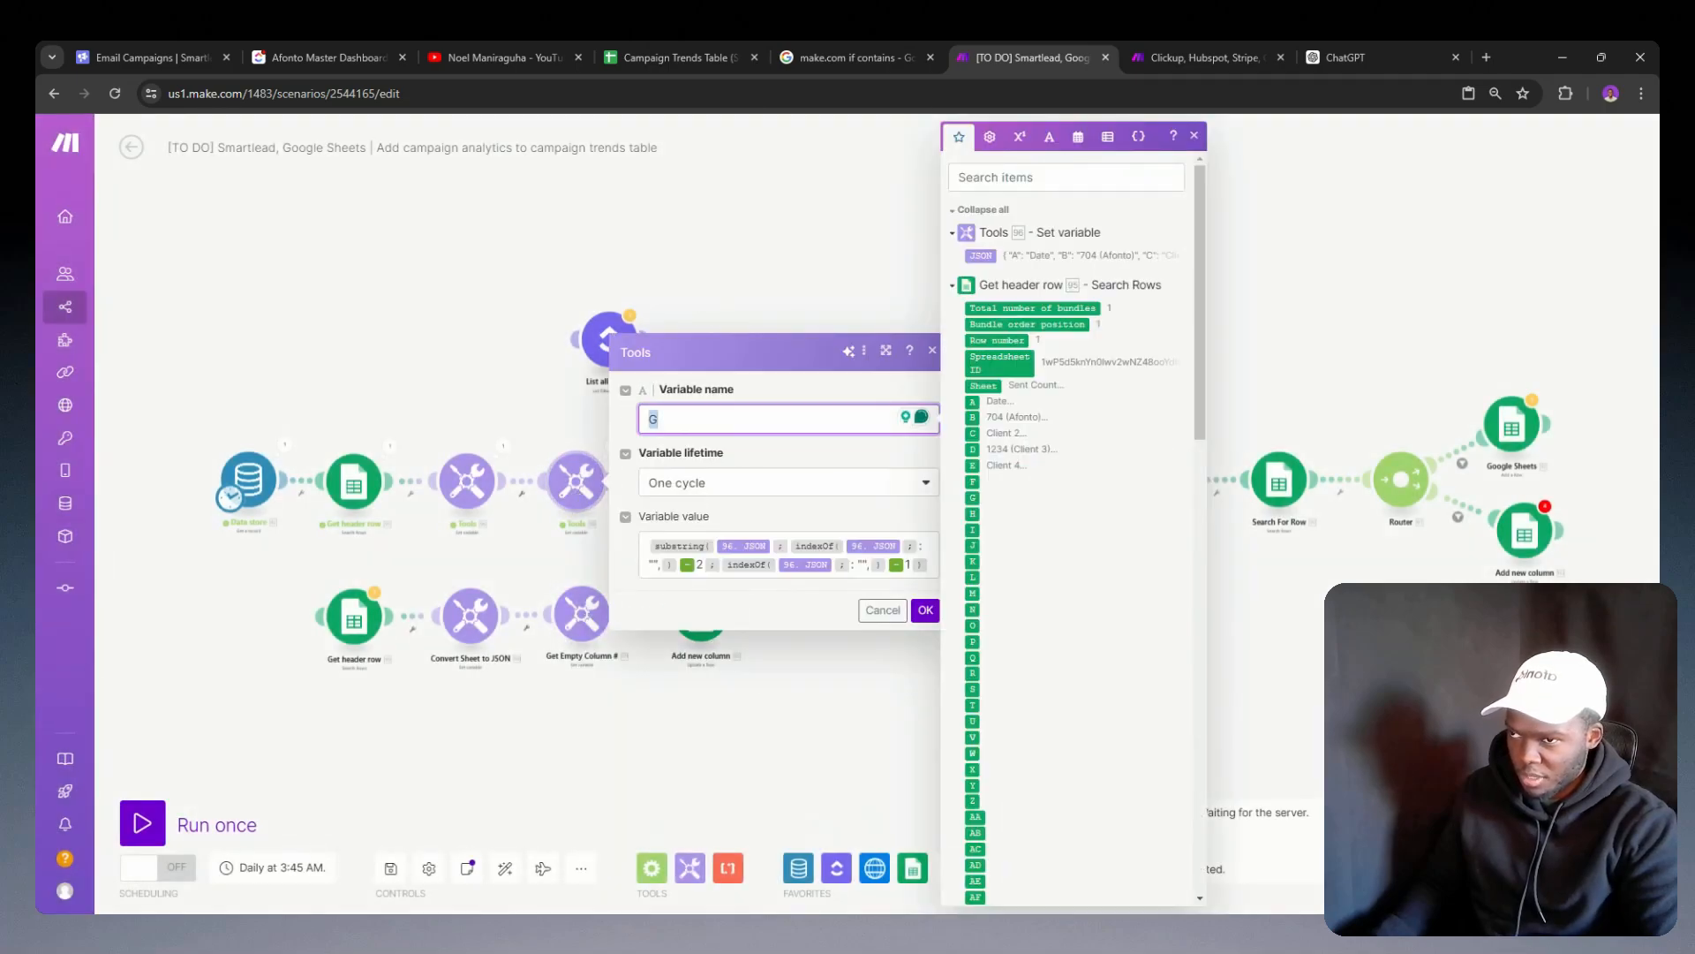
text(eM)
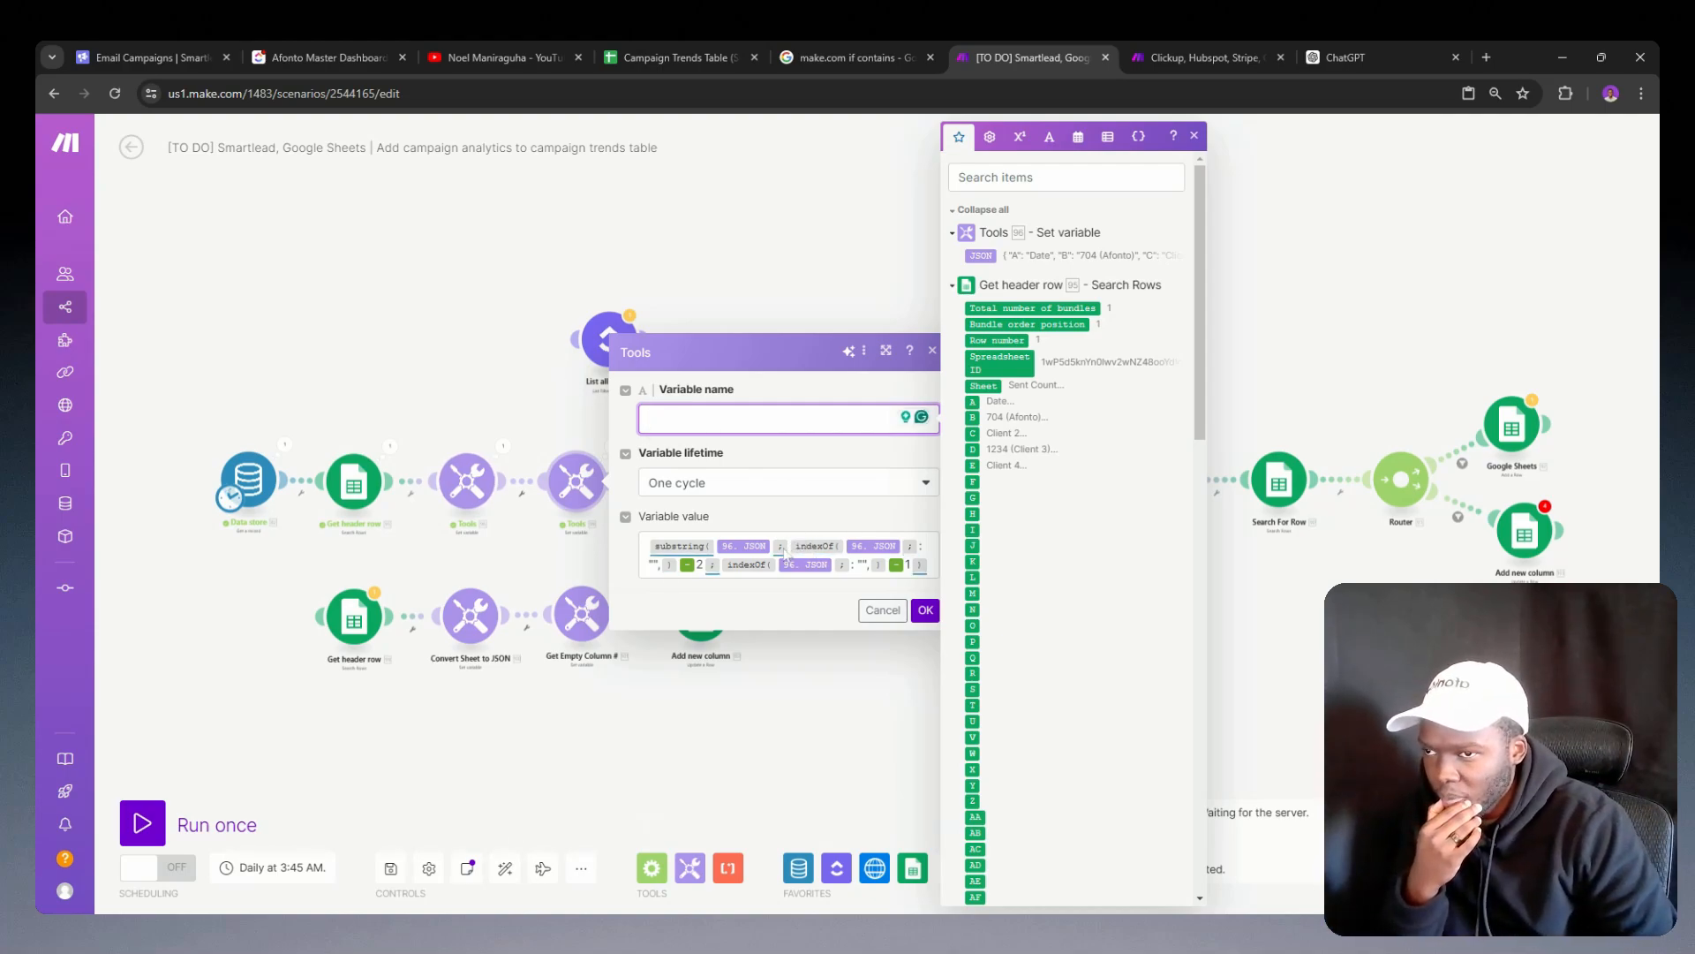
click(545, 409)
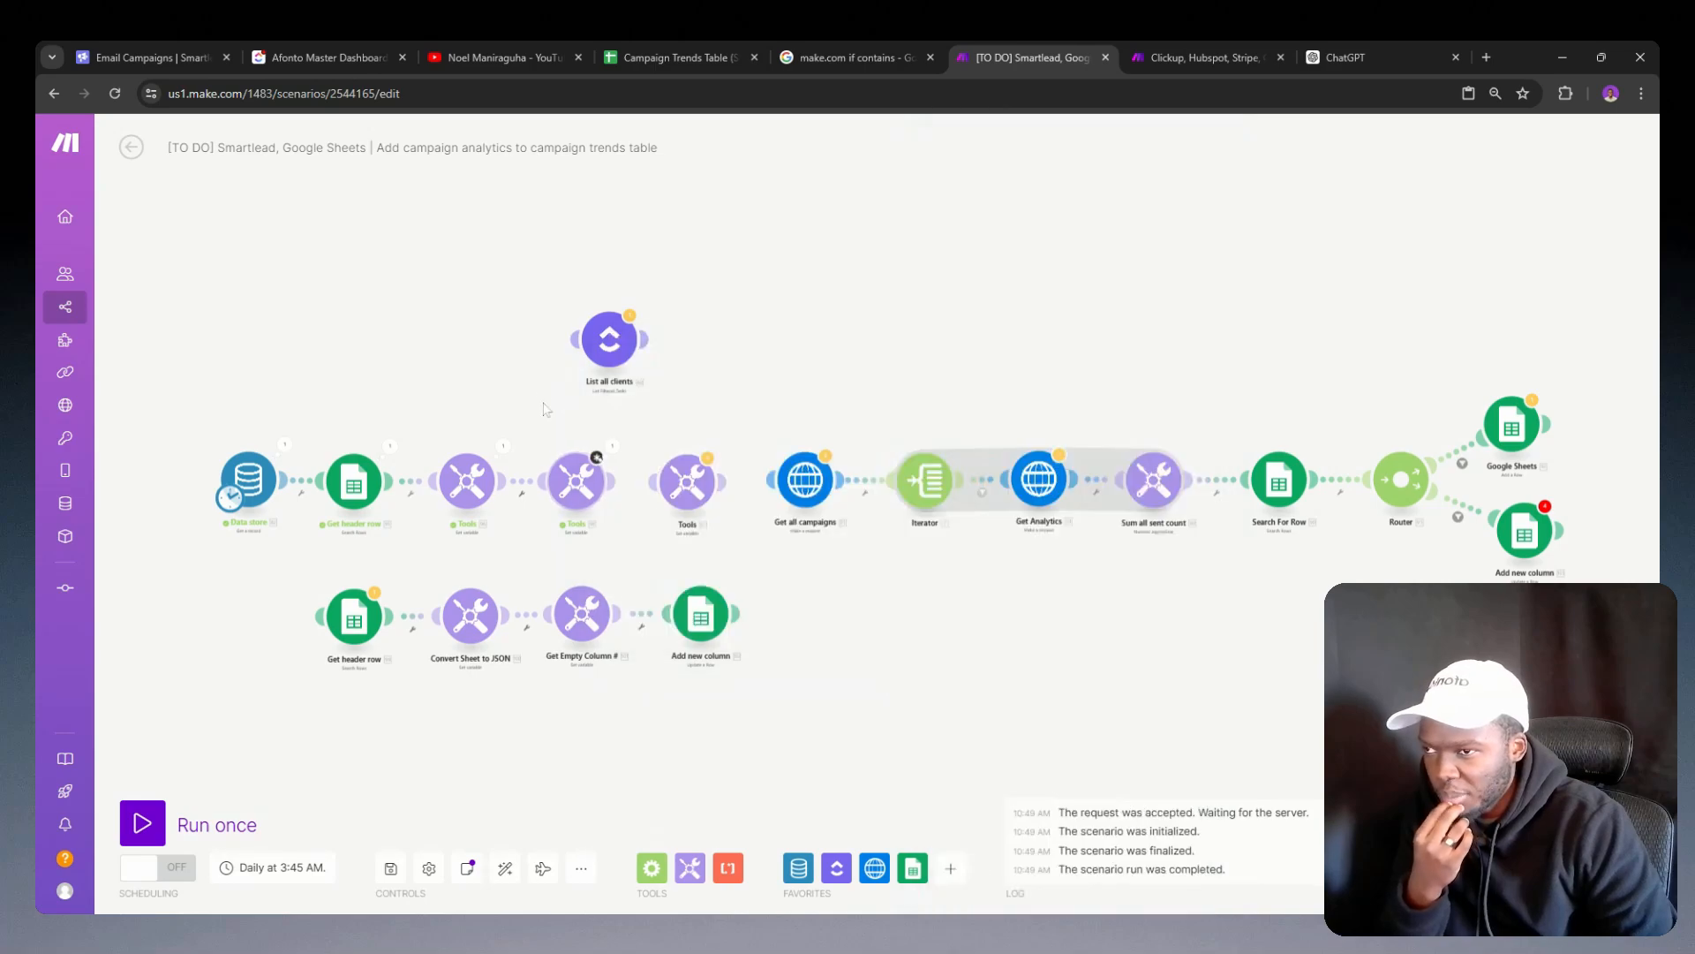
Step: Delete the Tools module that extracts the empty column and connect List all clients in its place
right_click(590, 480)
click(649, 668)
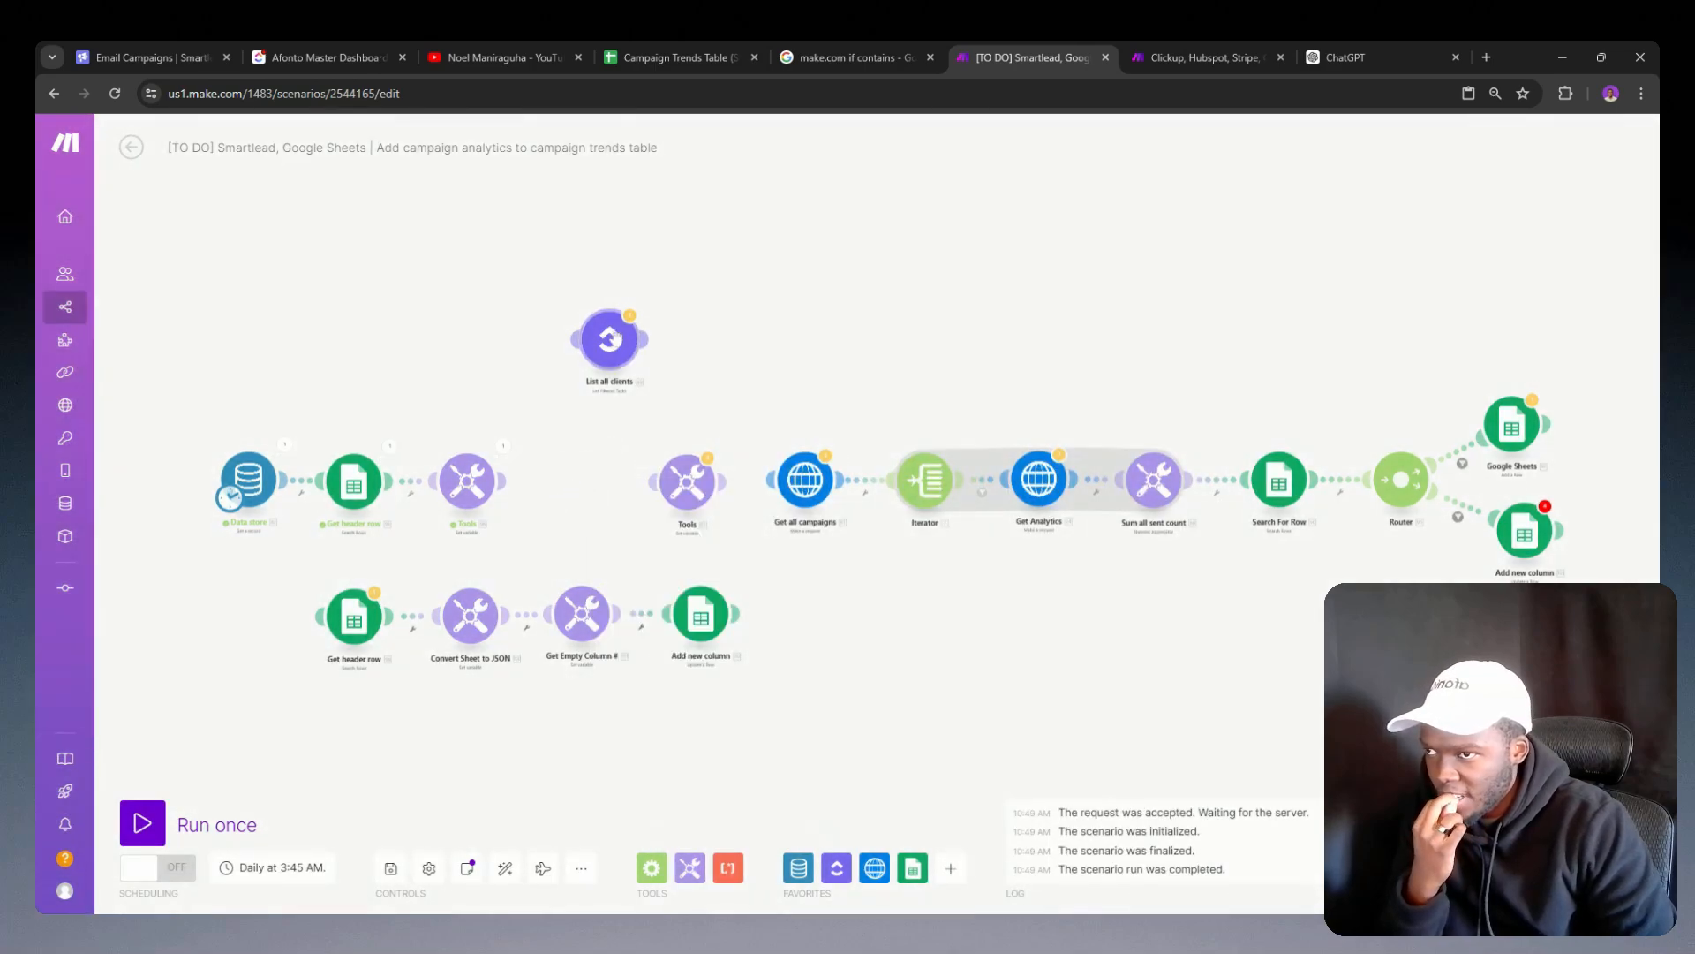
drag(616, 339, 592, 486)
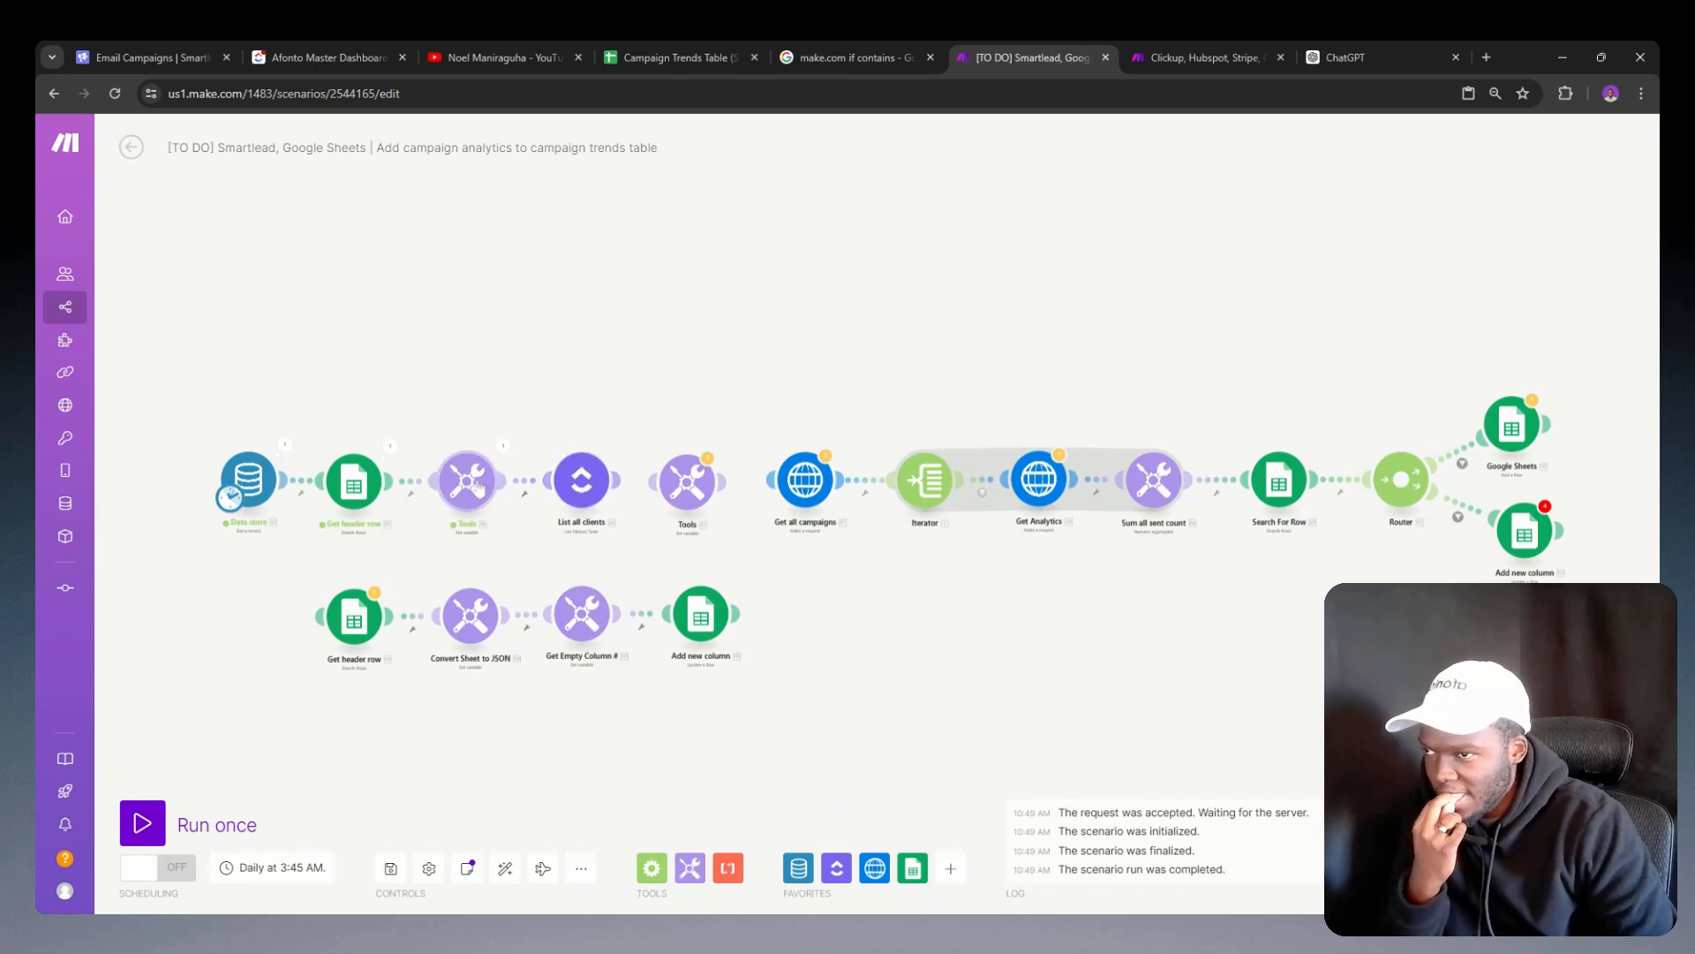
Step: Inspect the Tools module's settings and JSON output, and compare them with the Convert Sheet to JSON module in the lower chain
click(476, 487)
click(450, 422)
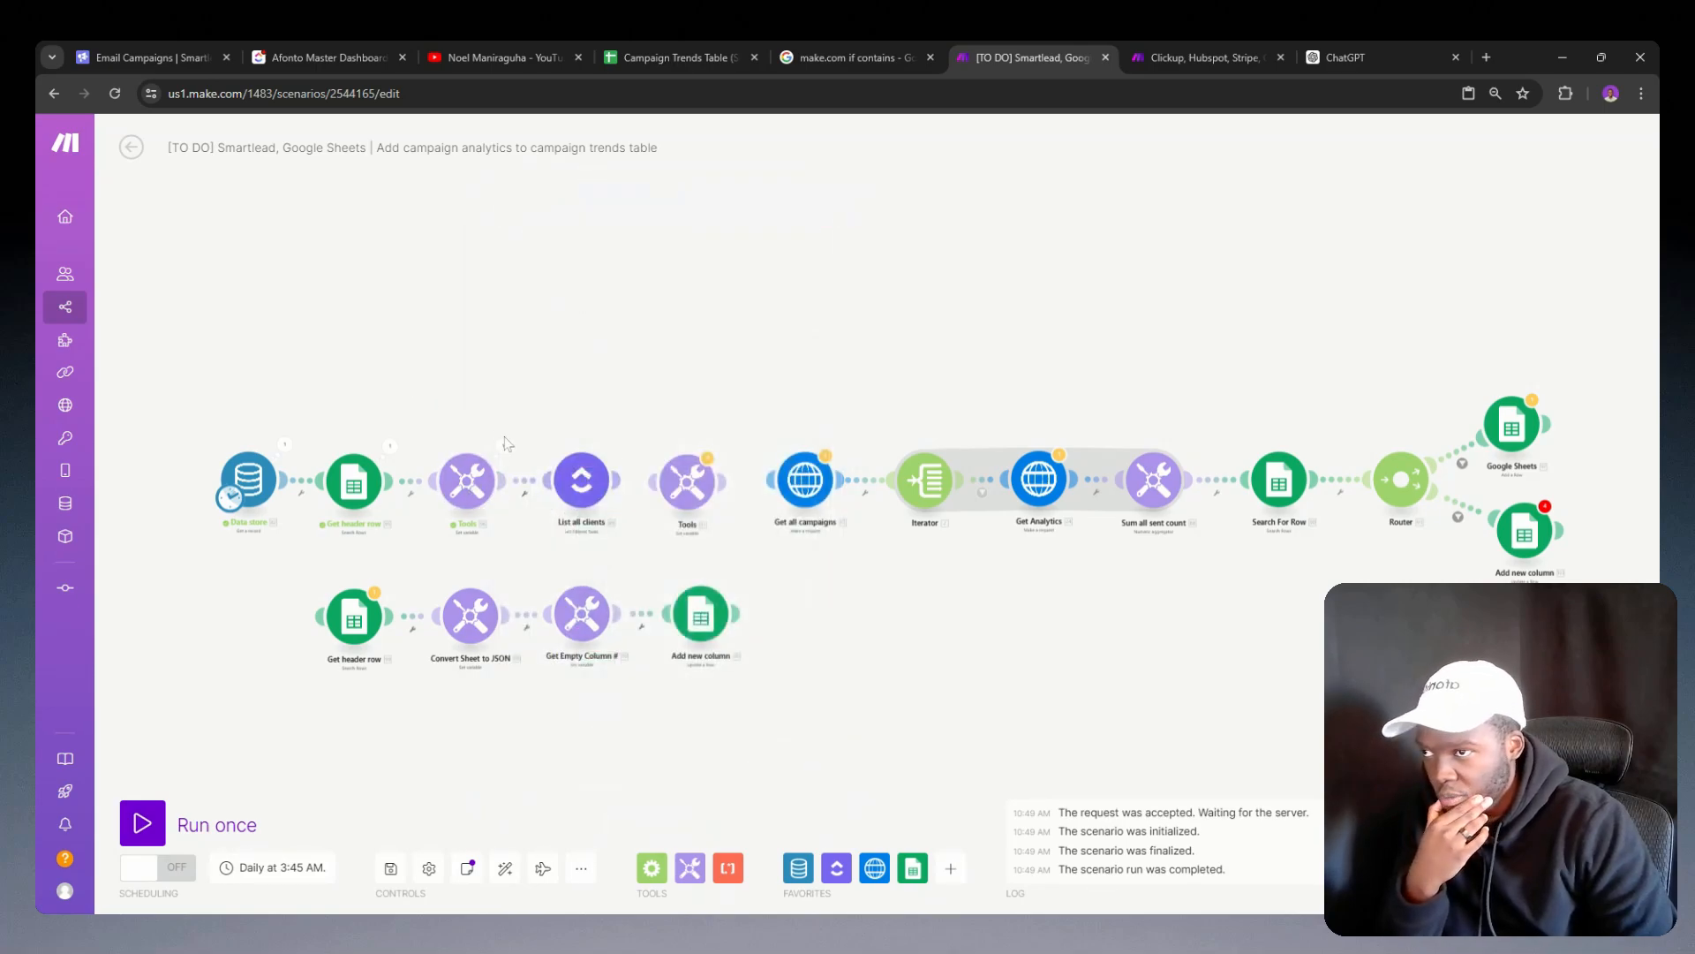
click(505, 448)
click(582, 526)
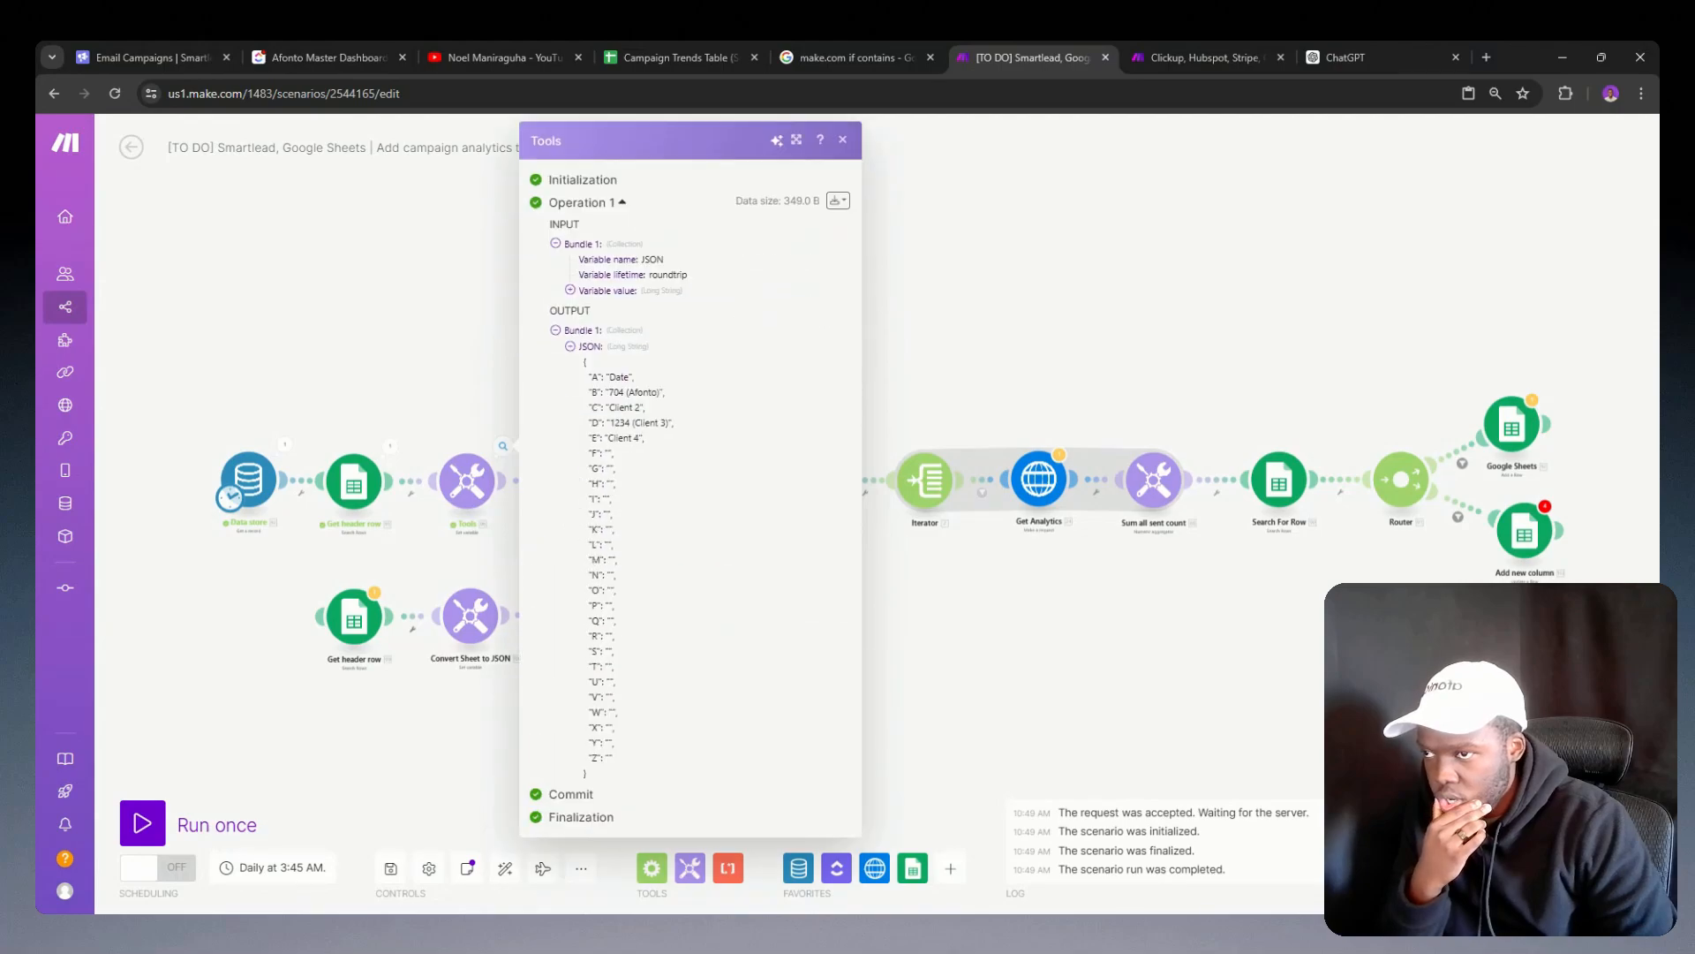
click(444, 427)
click(466, 605)
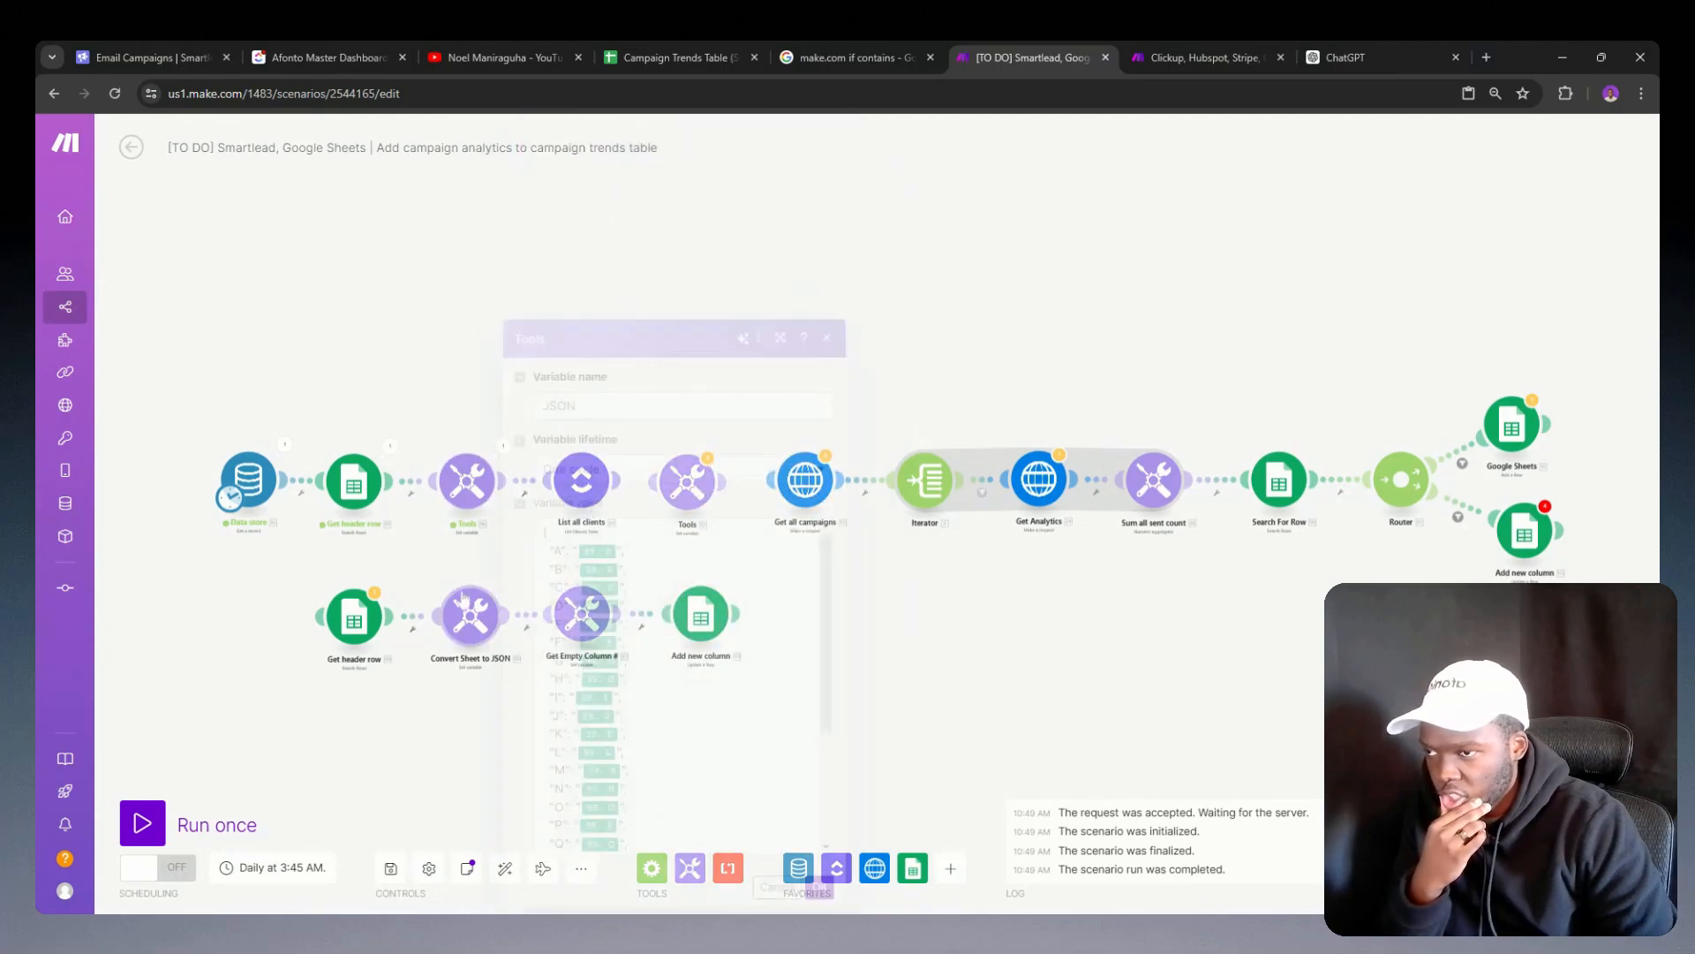
click(439, 554)
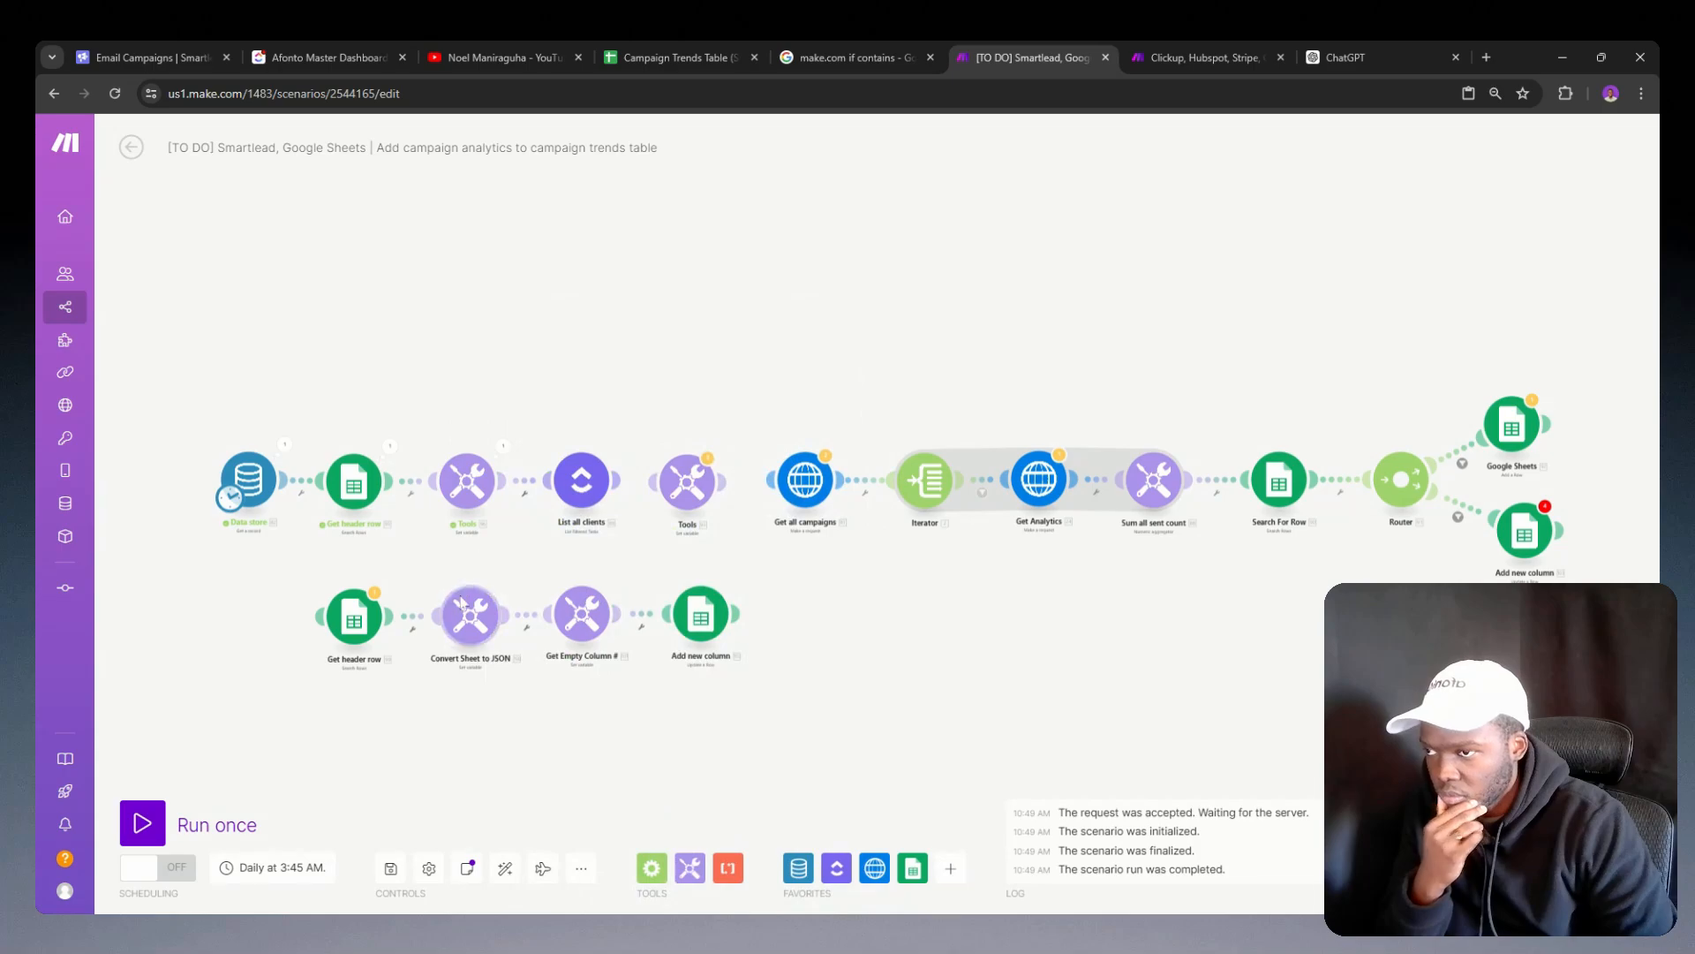
Step: Copy the Convert Sheet to JSON module's name and rename the Tools module between Get header row and List all clients with it
right_click(468, 609)
click(511, 678)
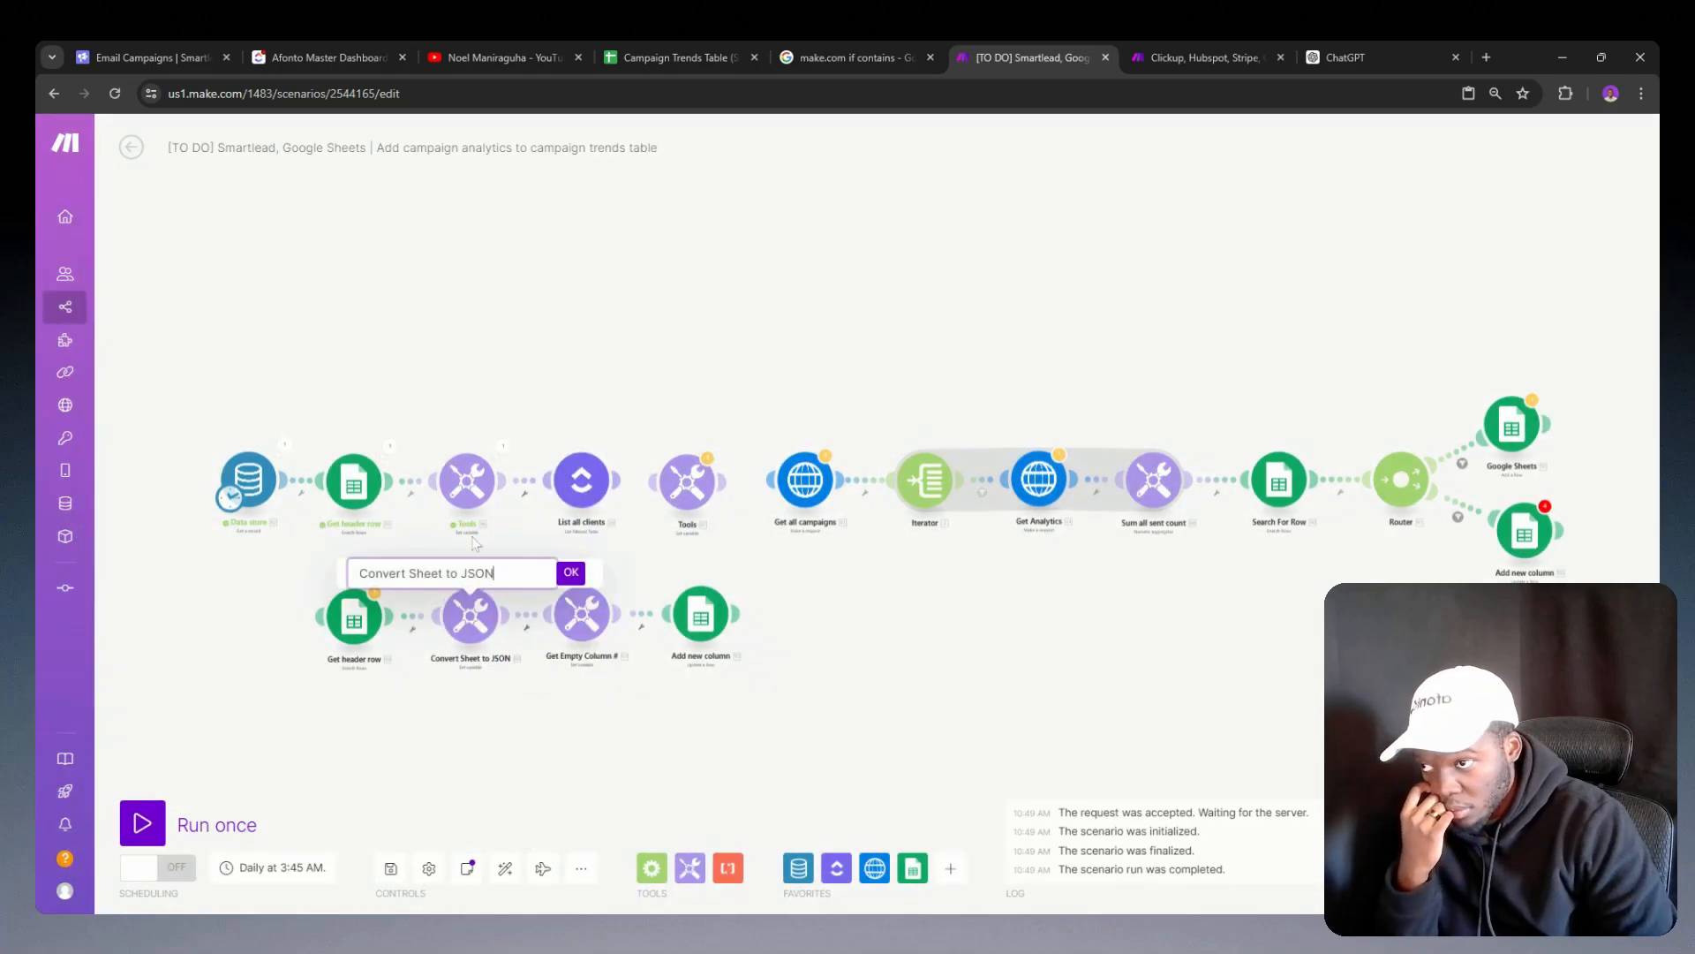
triple_click(451, 573)
key(ctrl+c)
right_click(461, 493)
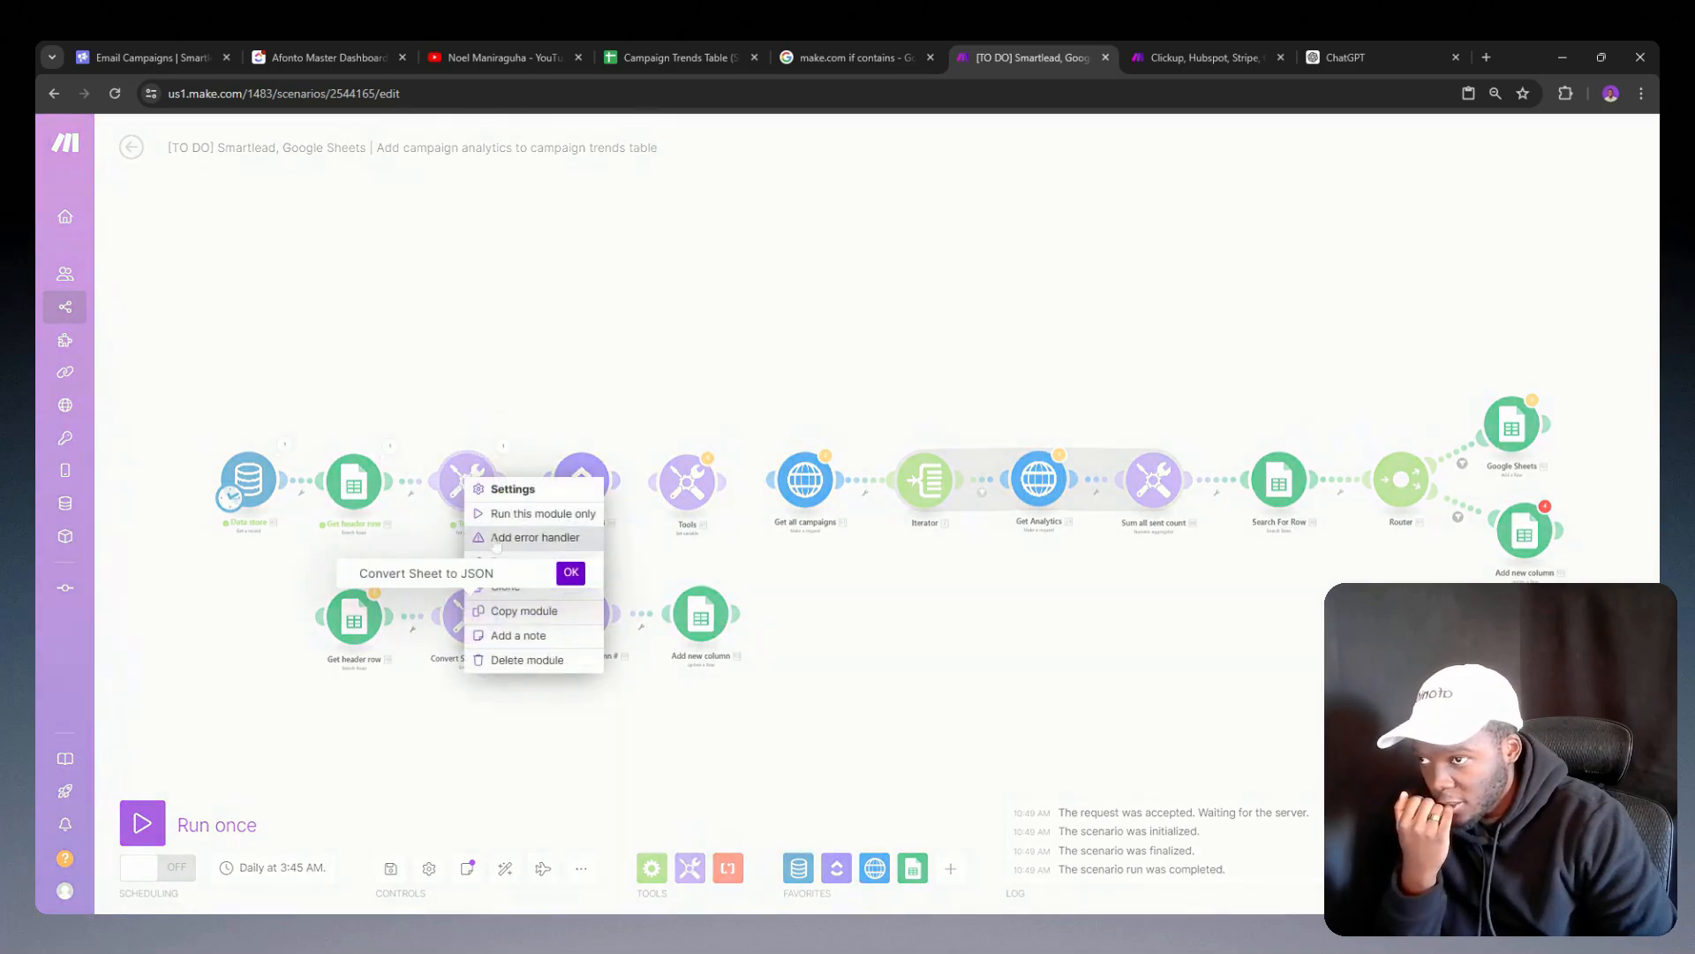
click(668, 551)
right_click(466, 481)
click(513, 562)
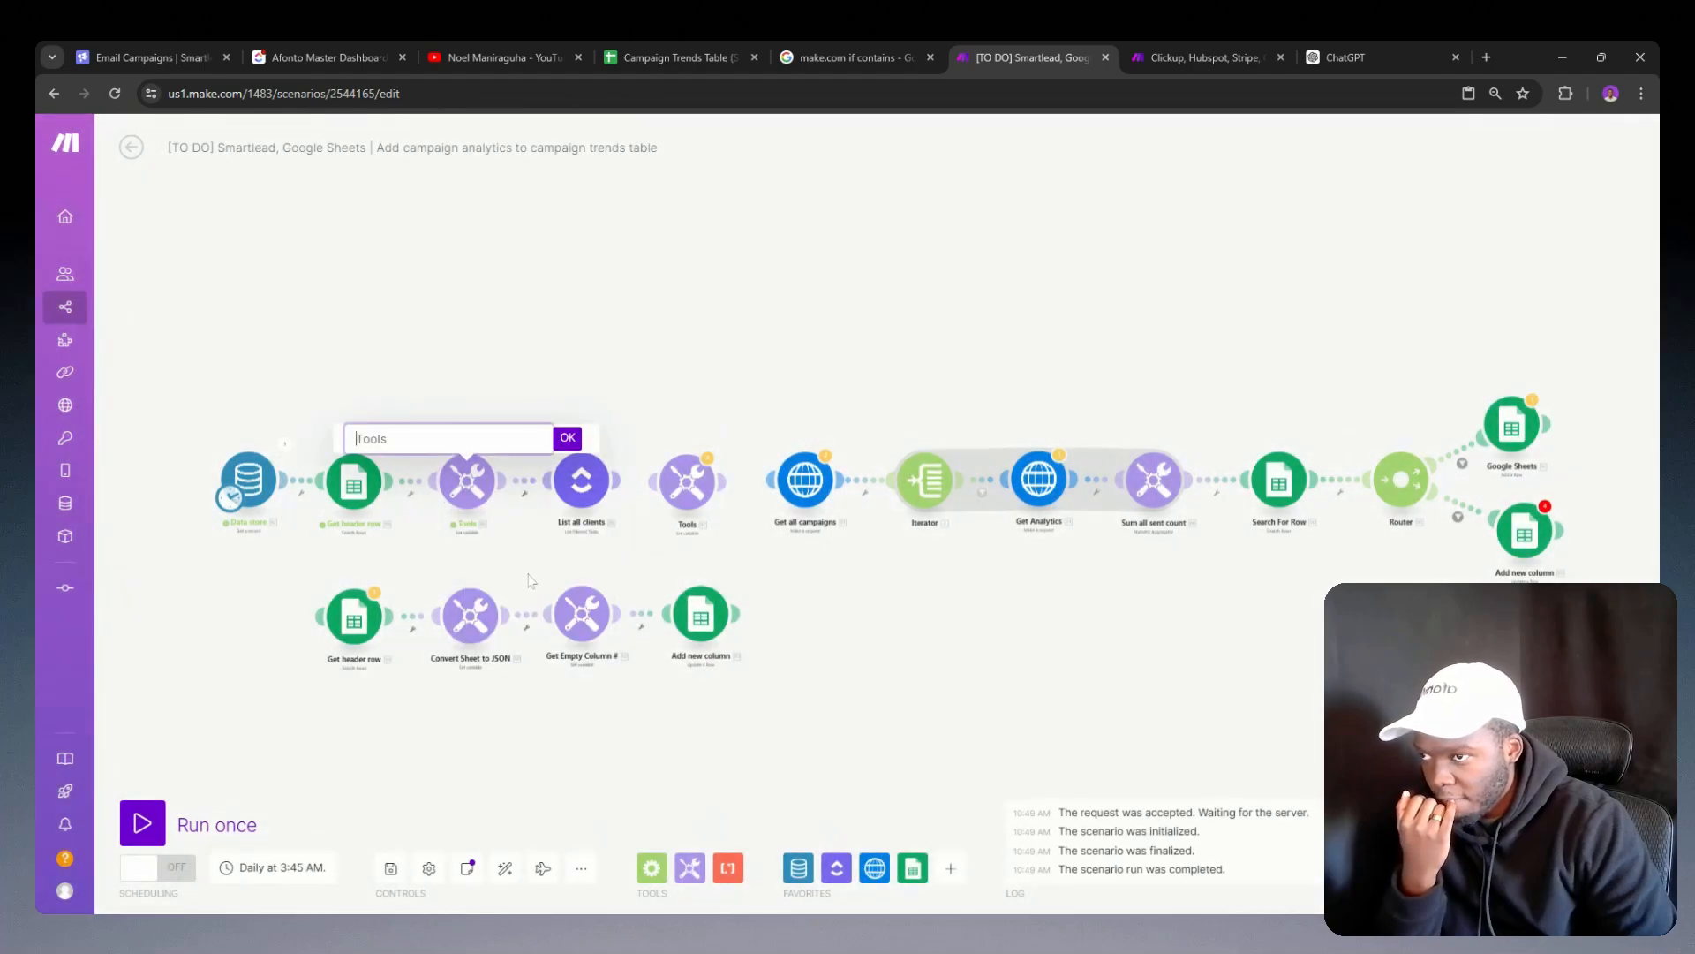
key(ctrl+v)
key(Return)
Step: Confirm the renamed Convert Sheet to JSON module's settings and delete the disconnected lower chain of modules
click(535, 474)
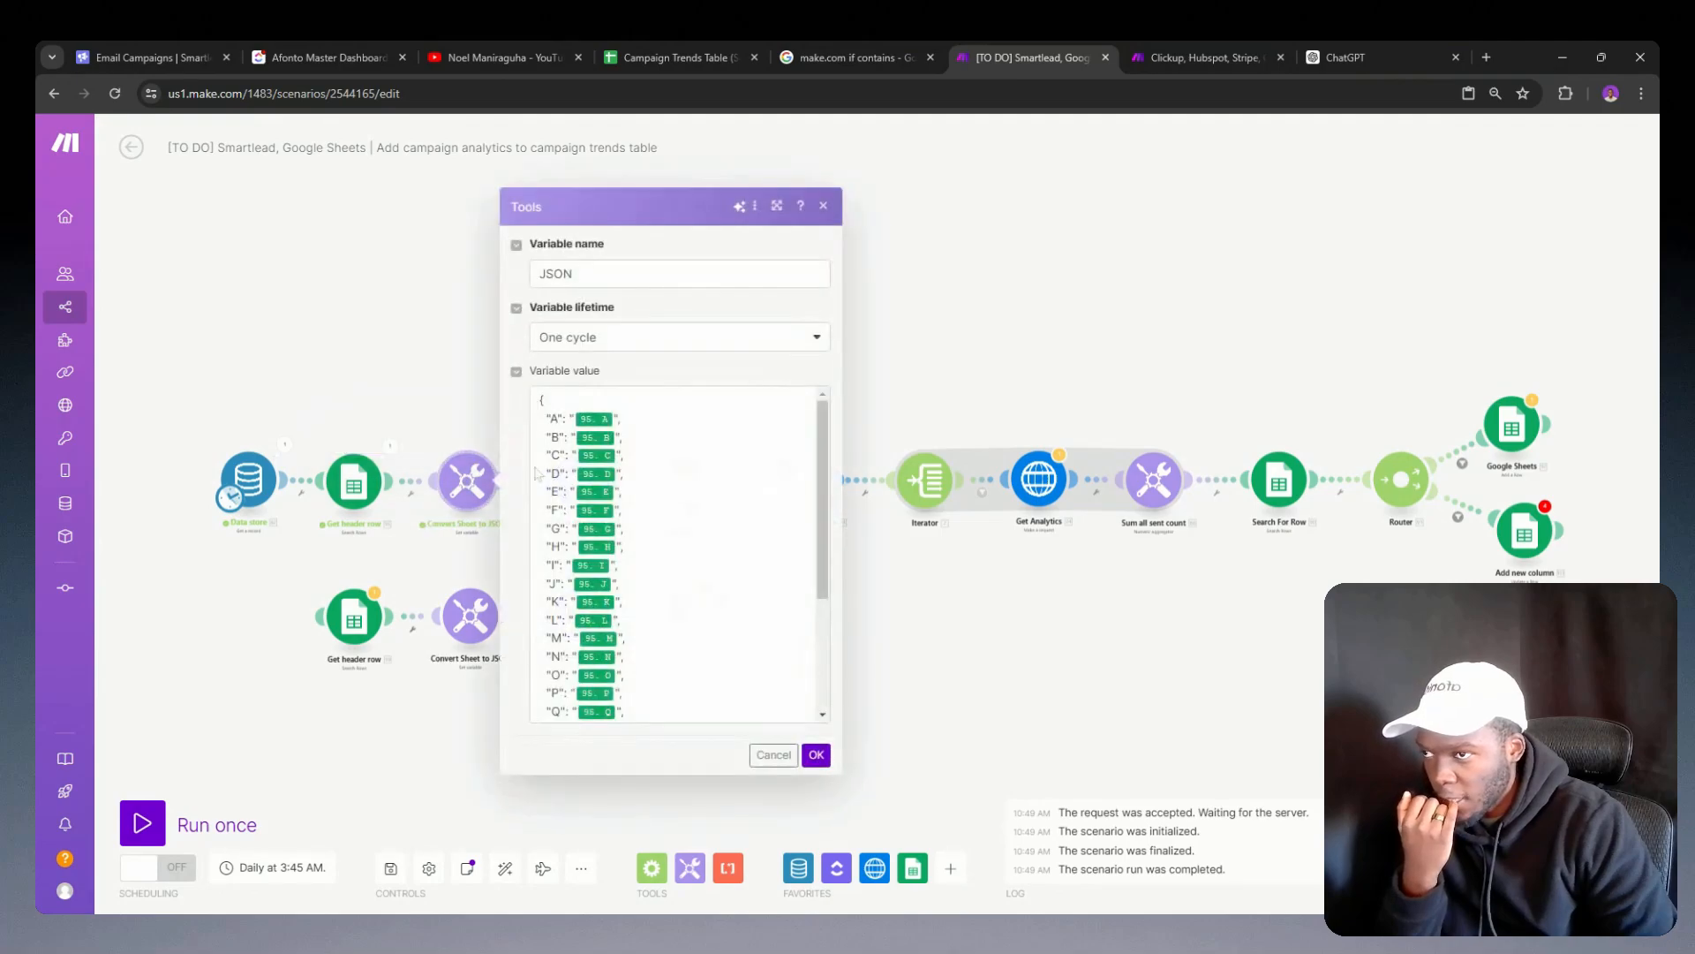
click(816, 754)
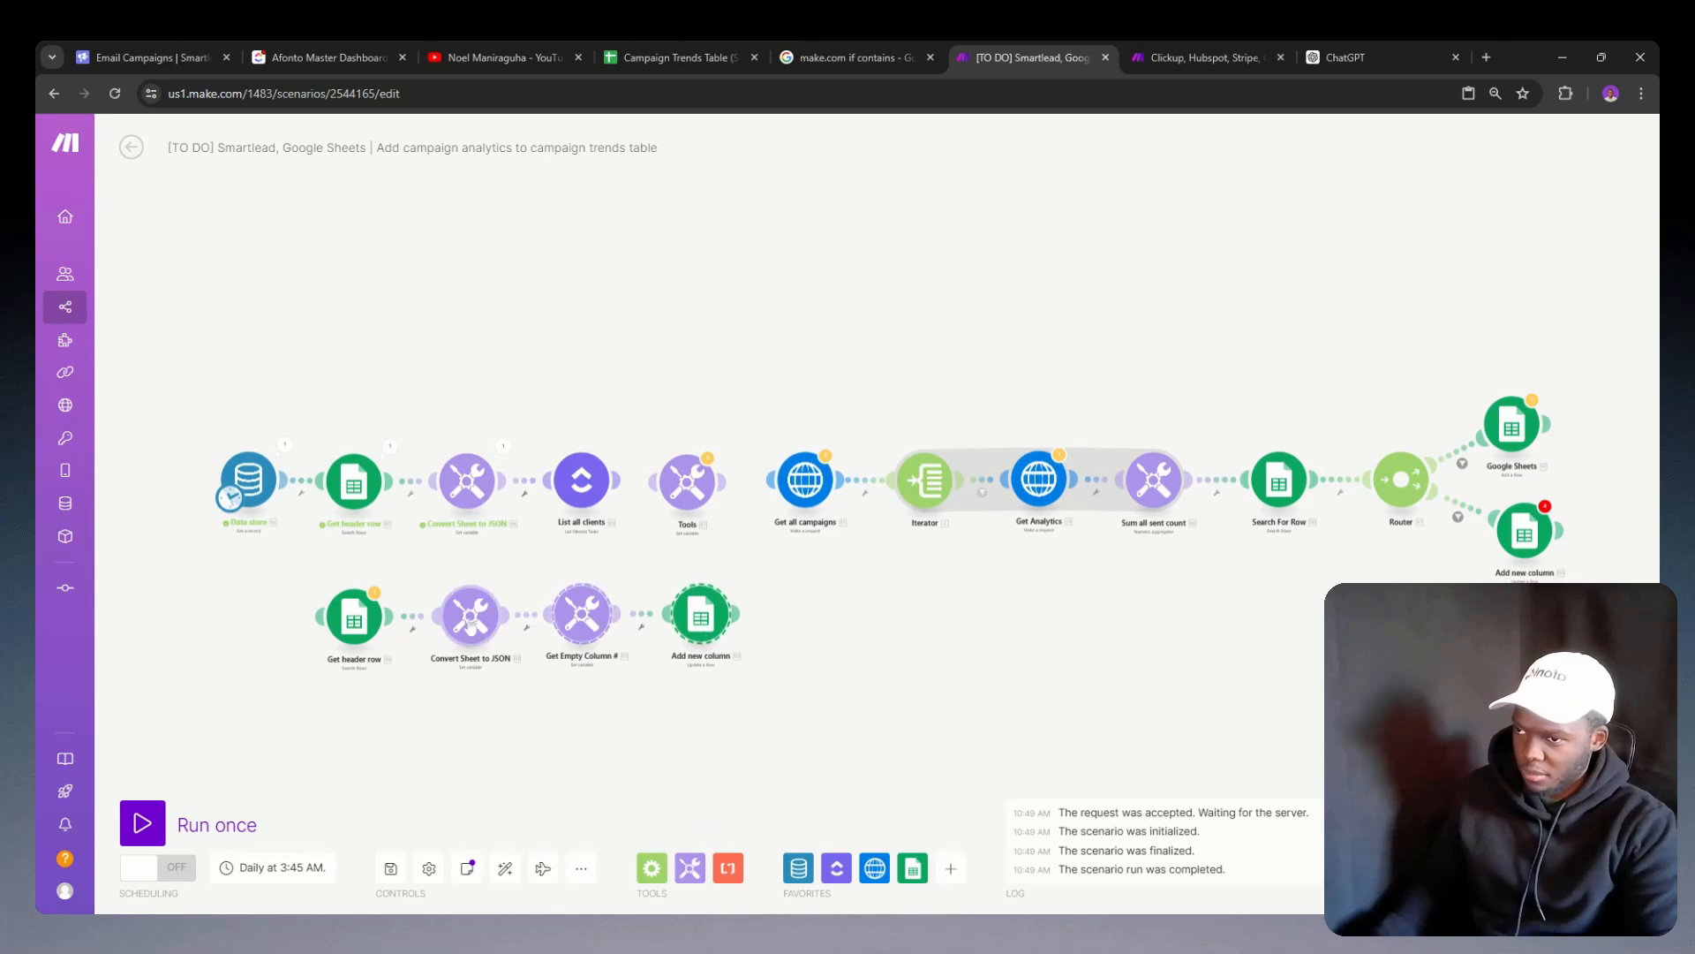
right_click(358, 625)
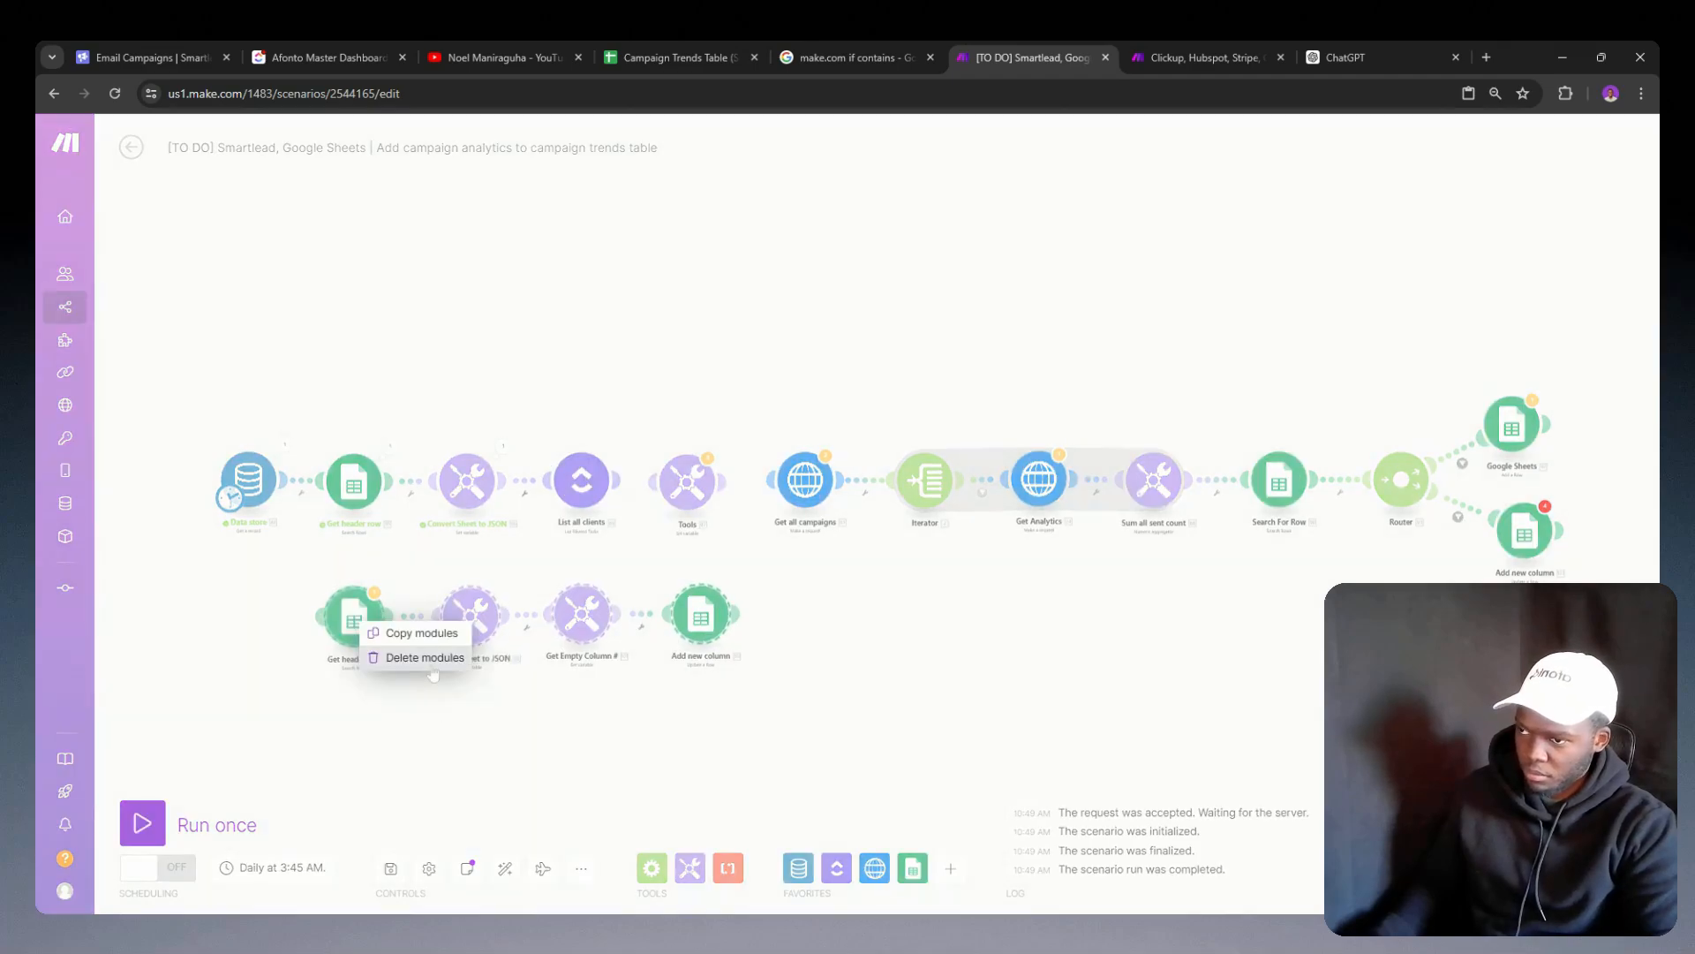
click(427, 660)
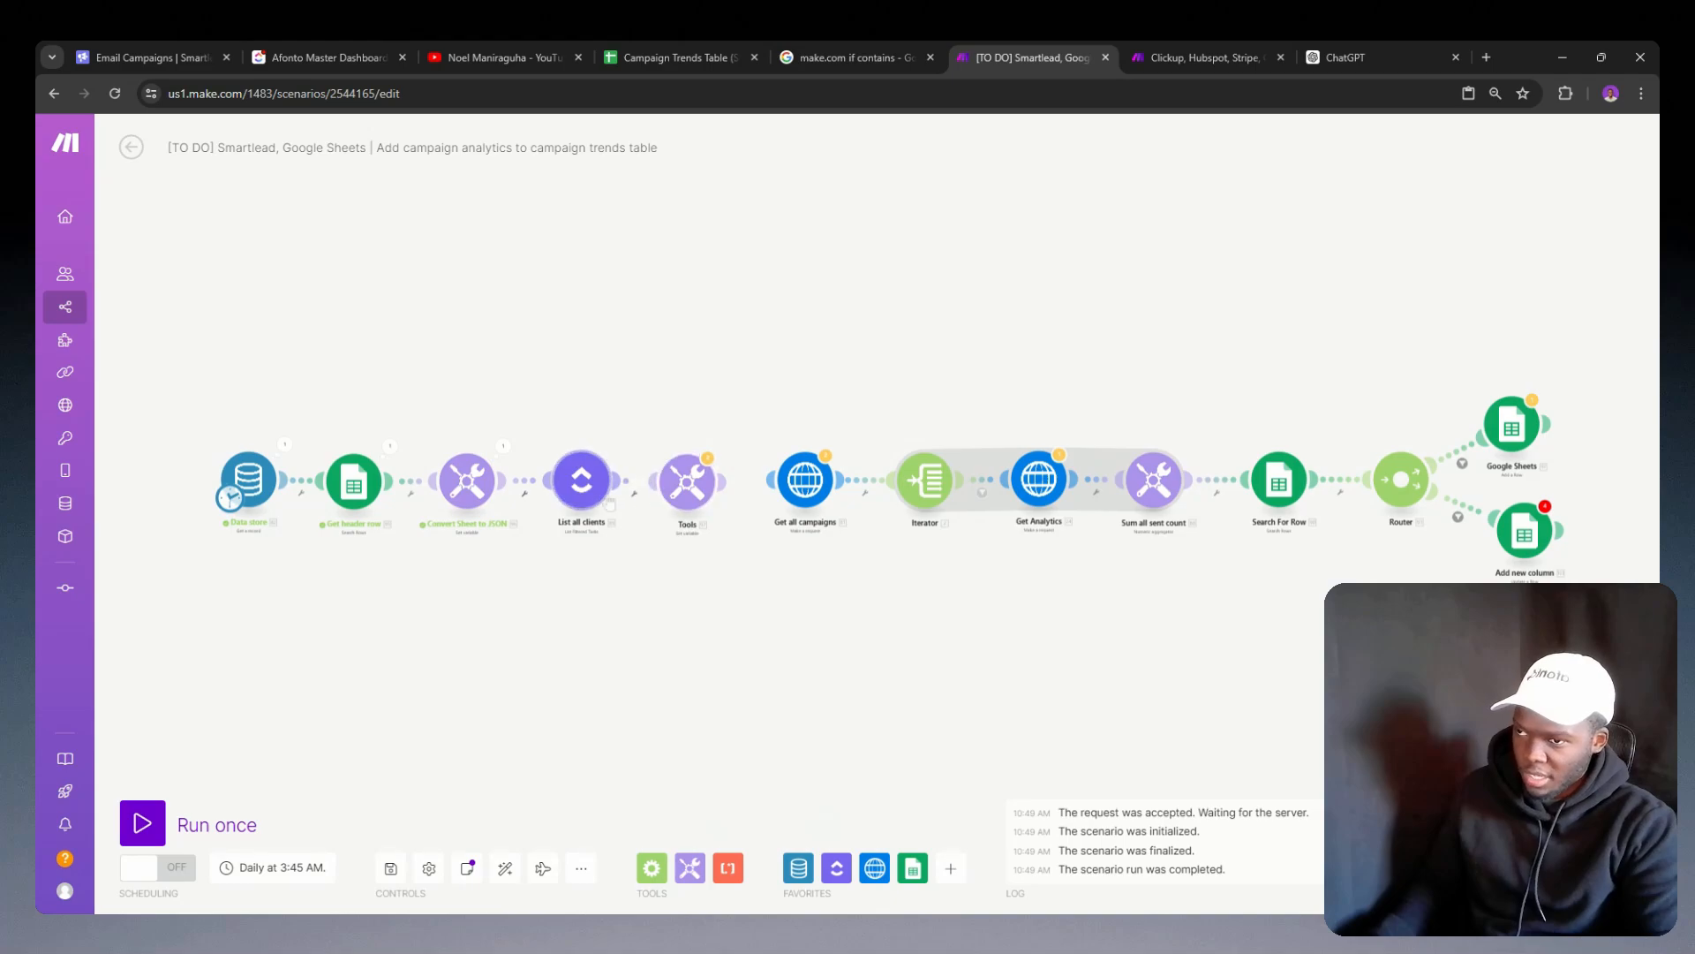
Step: Set the variable name of the Tools module after List all clients to Client Column and save its settings
click(694, 496)
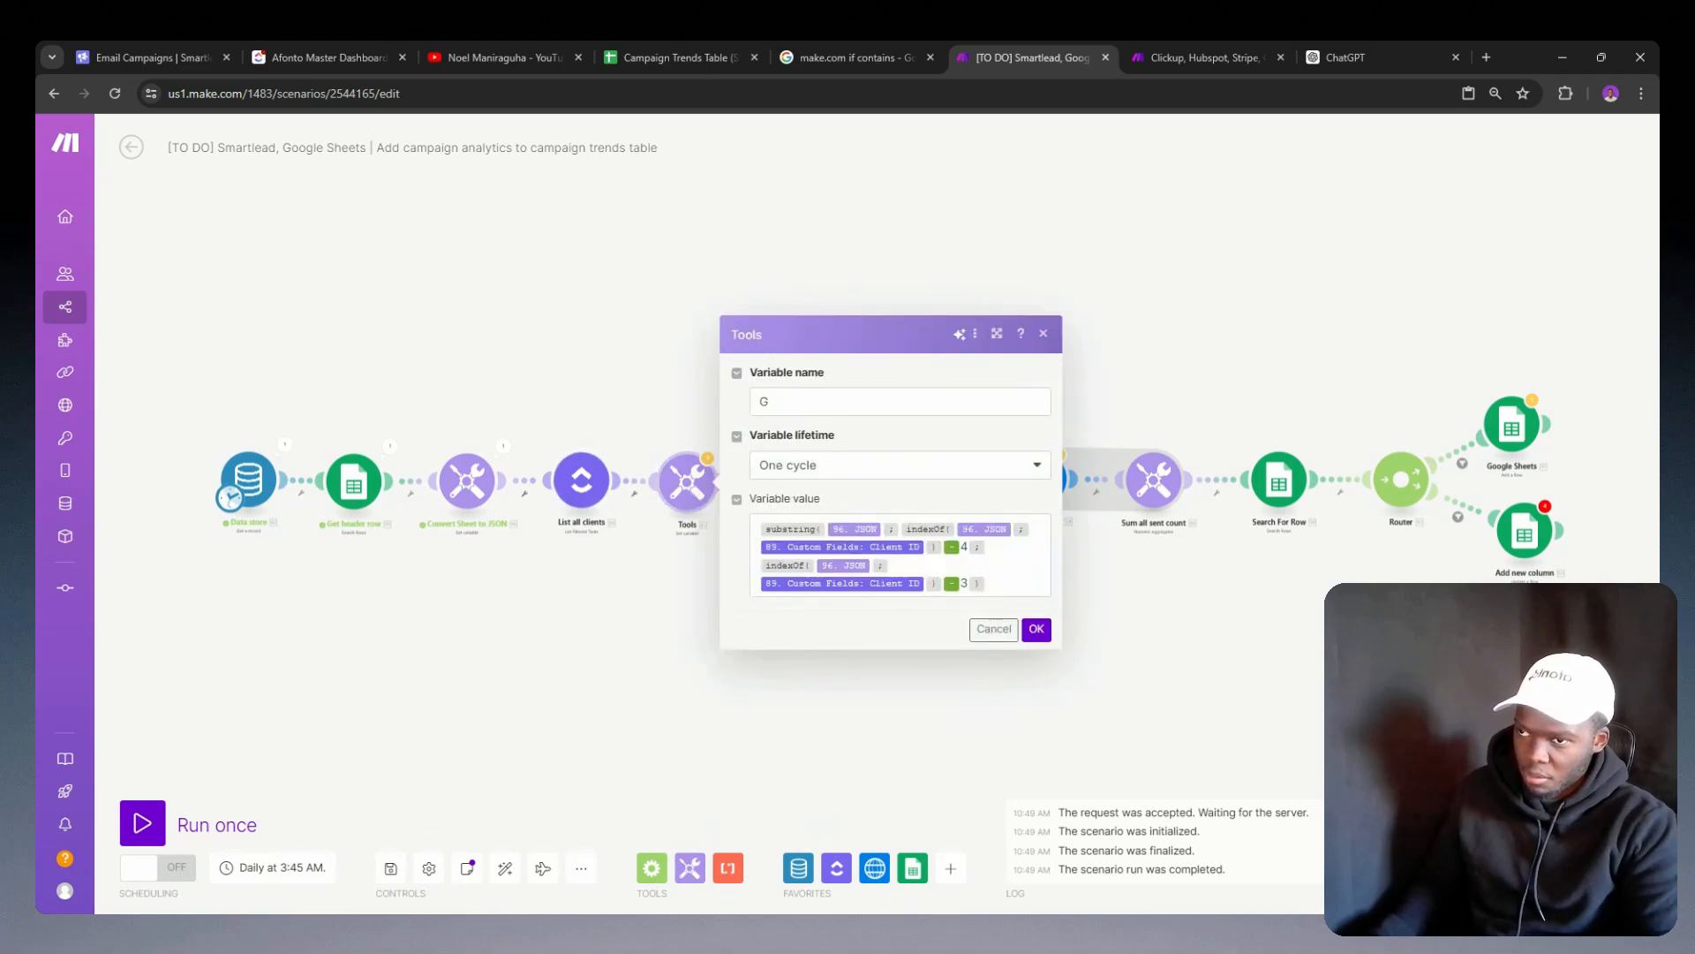
click(801, 402)
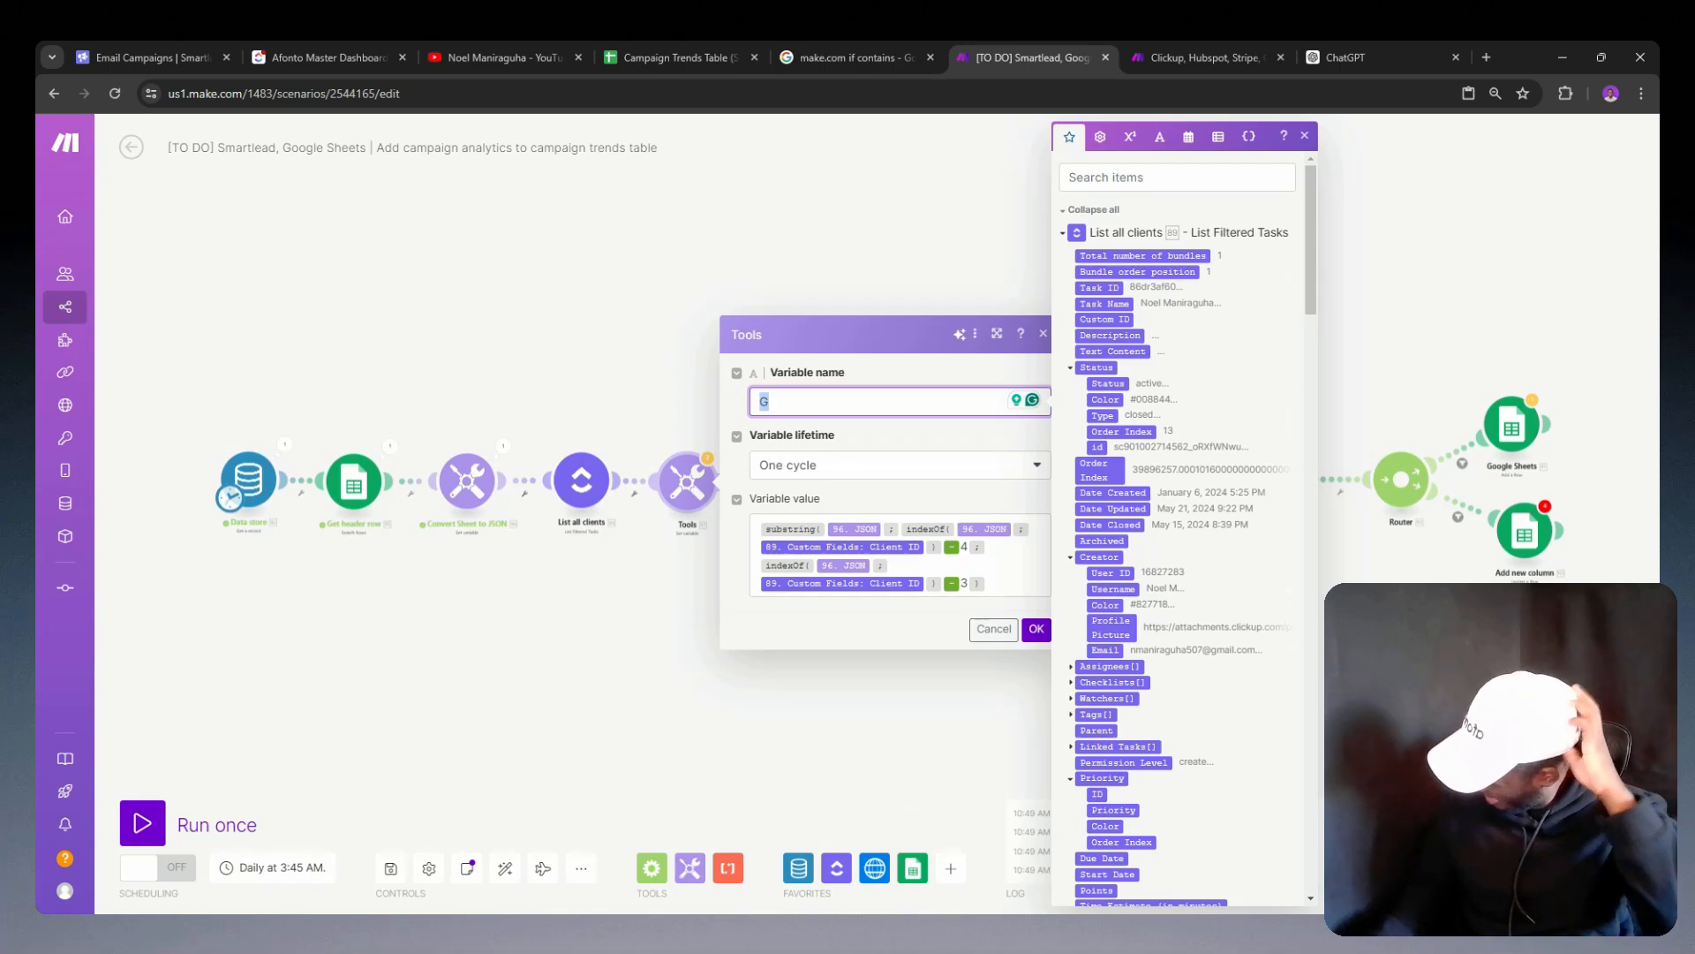
text(Client )
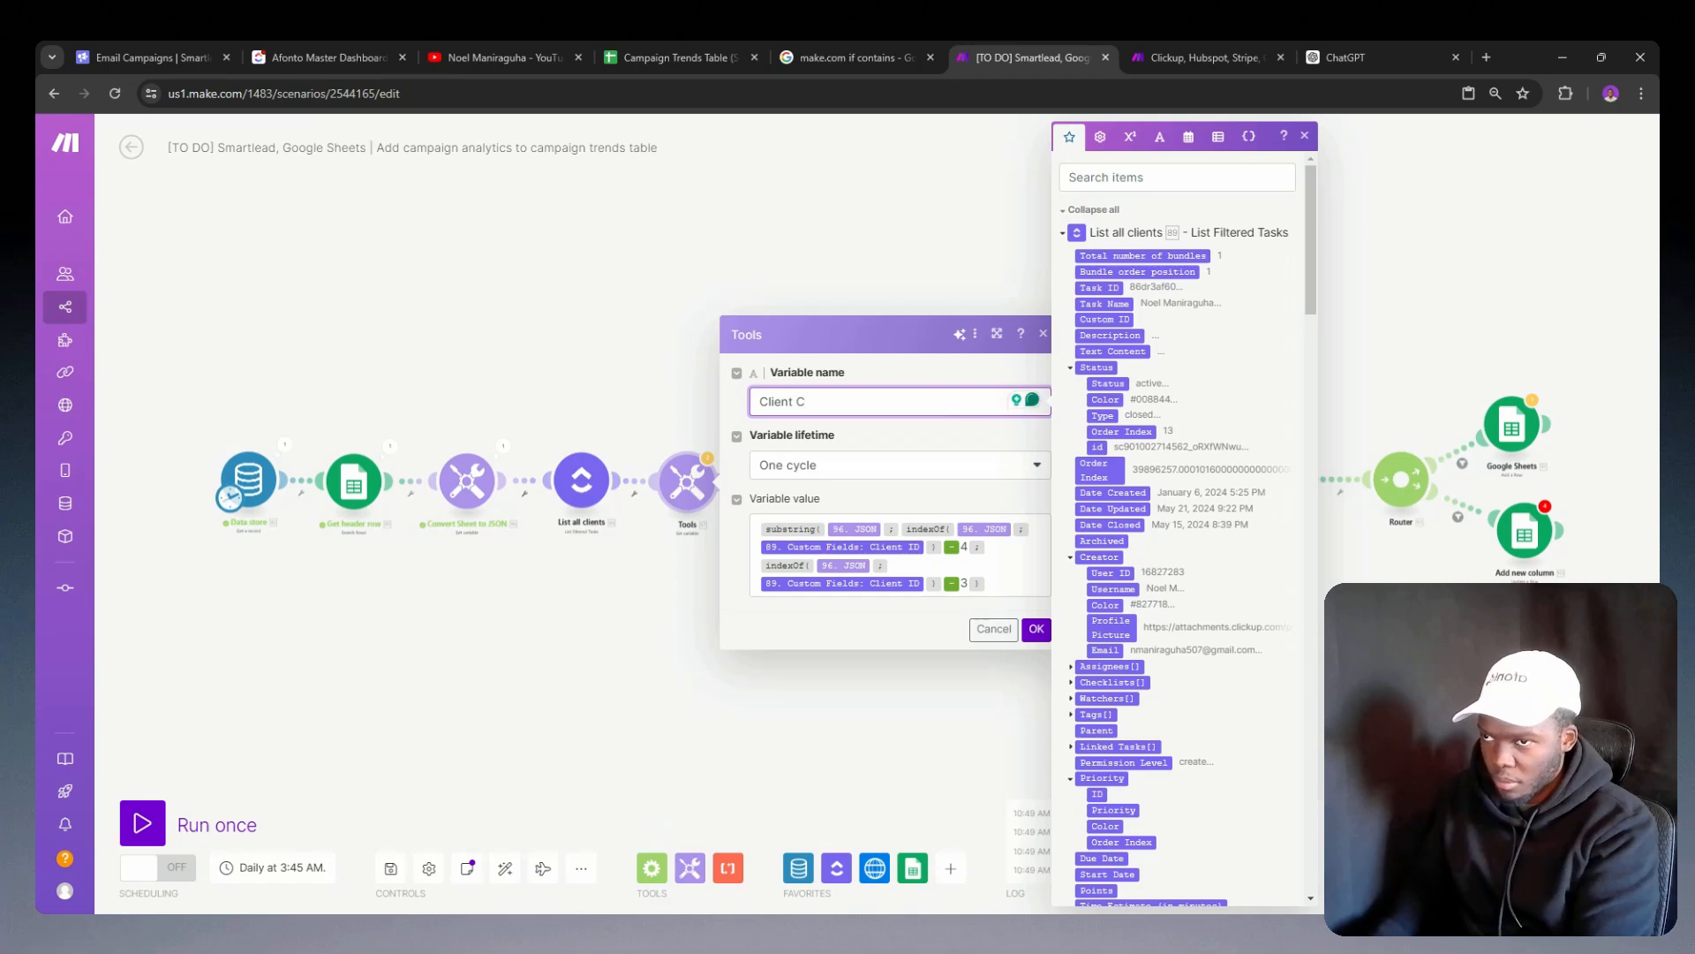
text(Colum)
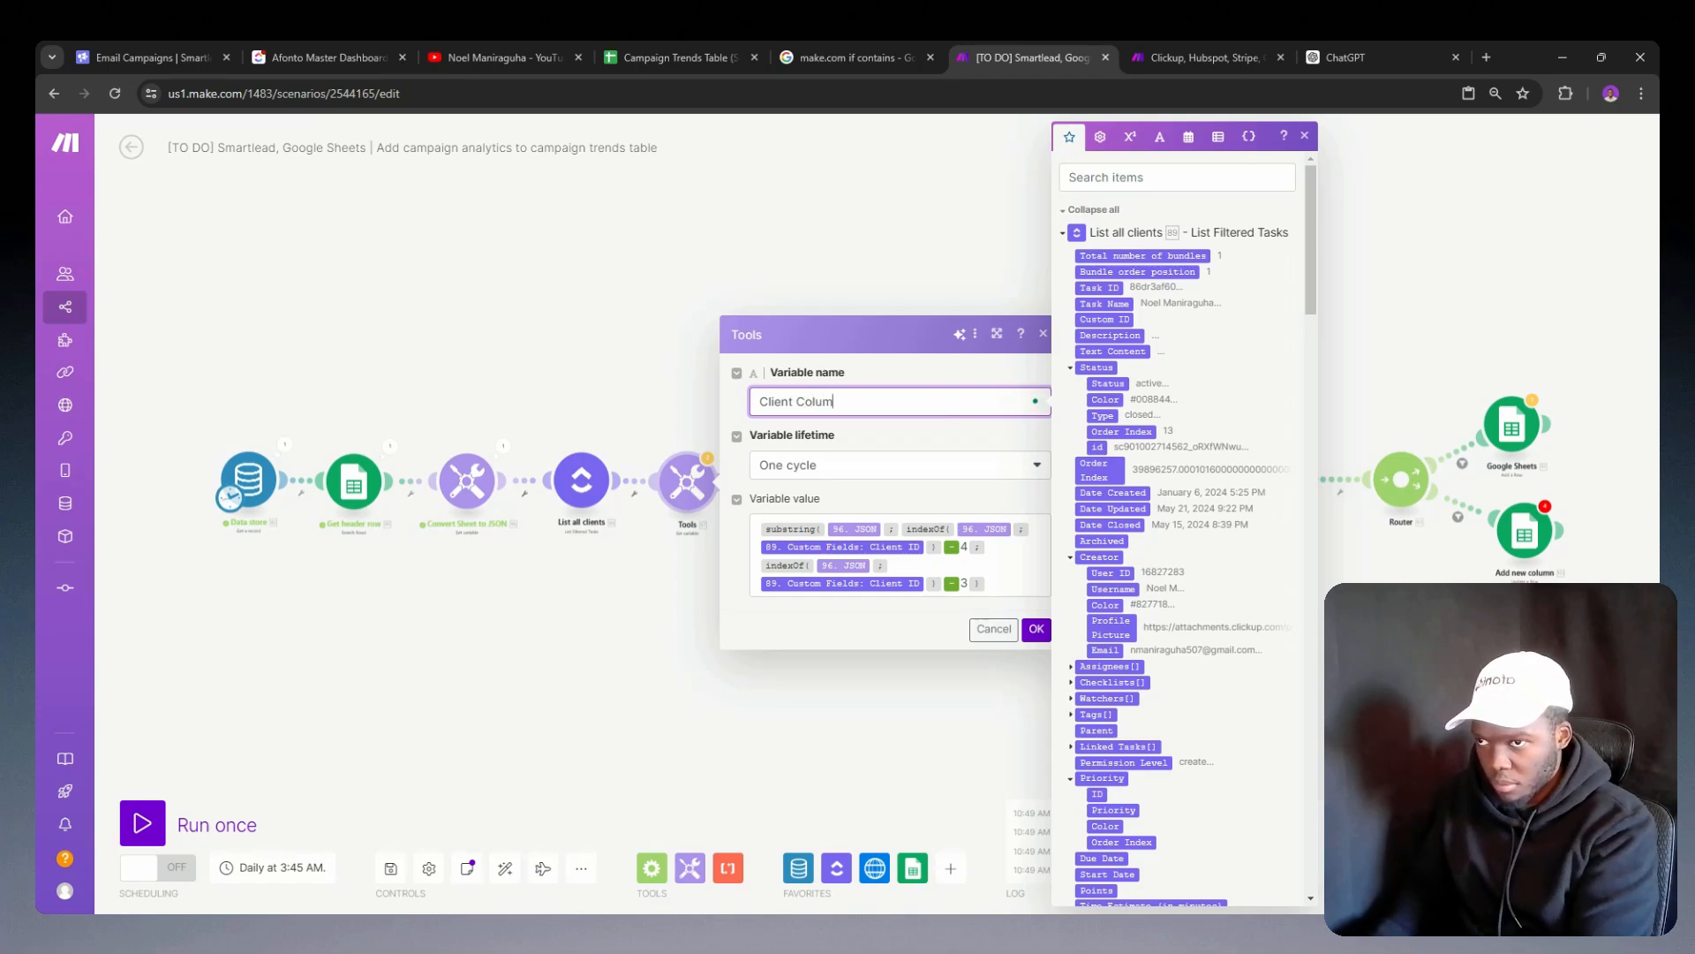
text(n)
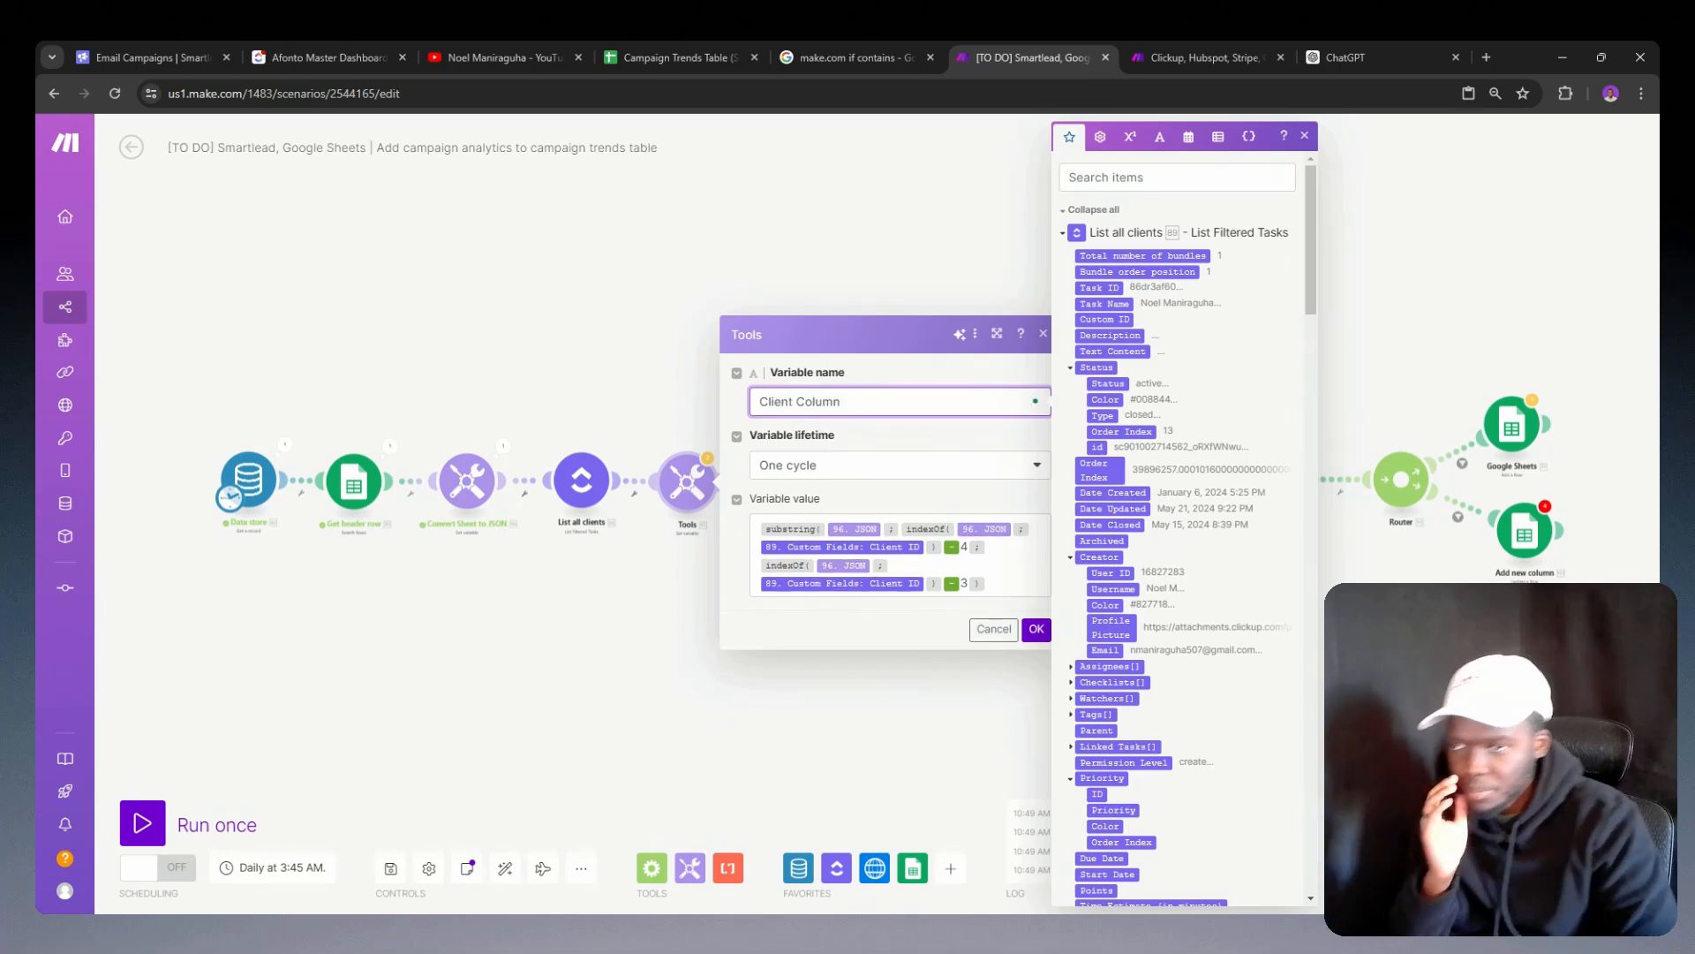
click(1037, 628)
Step: Rename the Tools module after List all clients to Get Client Column
right_click(697, 493)
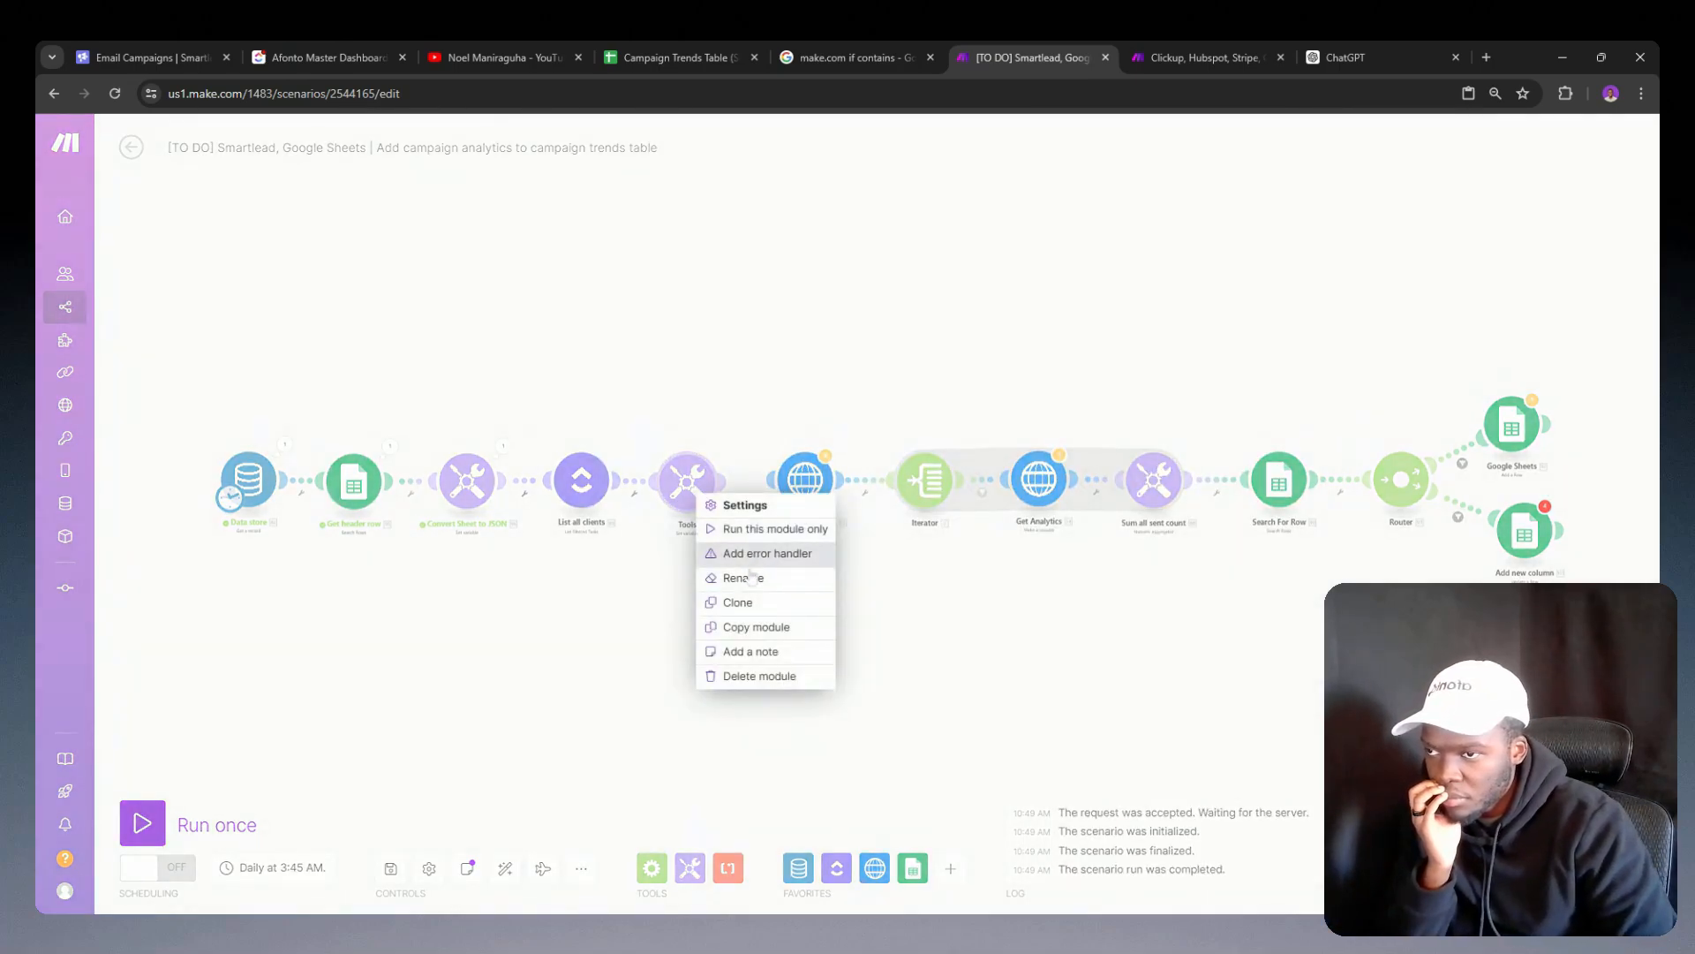
click(744, 578)
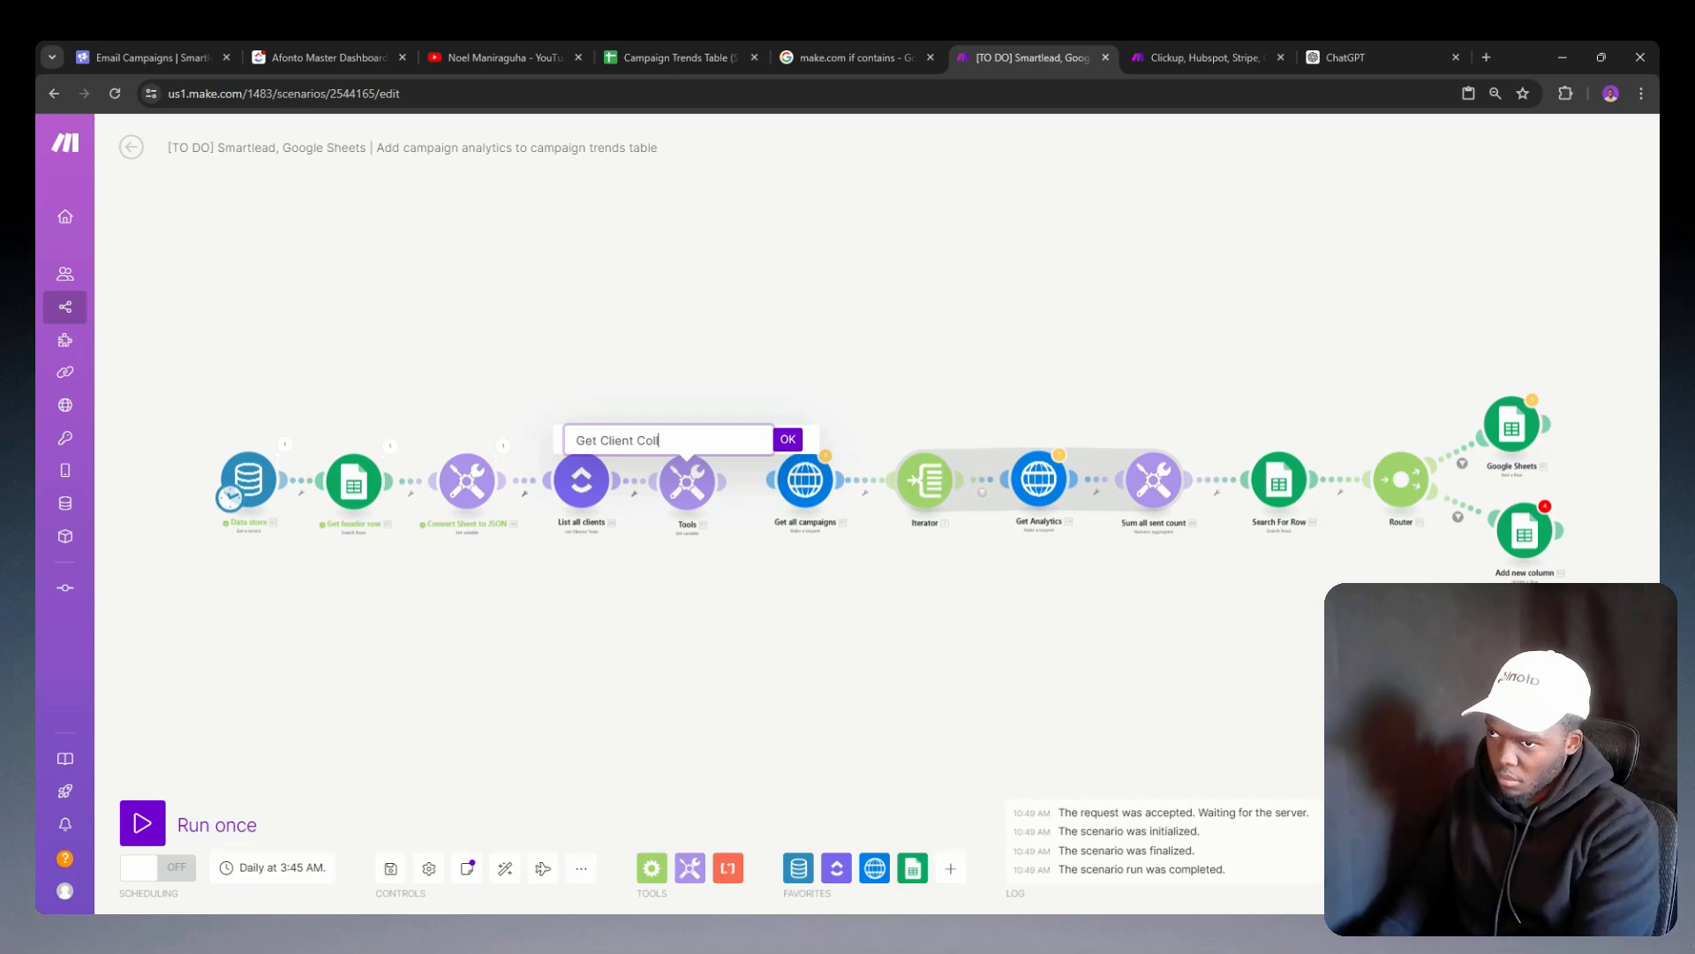
text(Get Client Column)
key(Return)
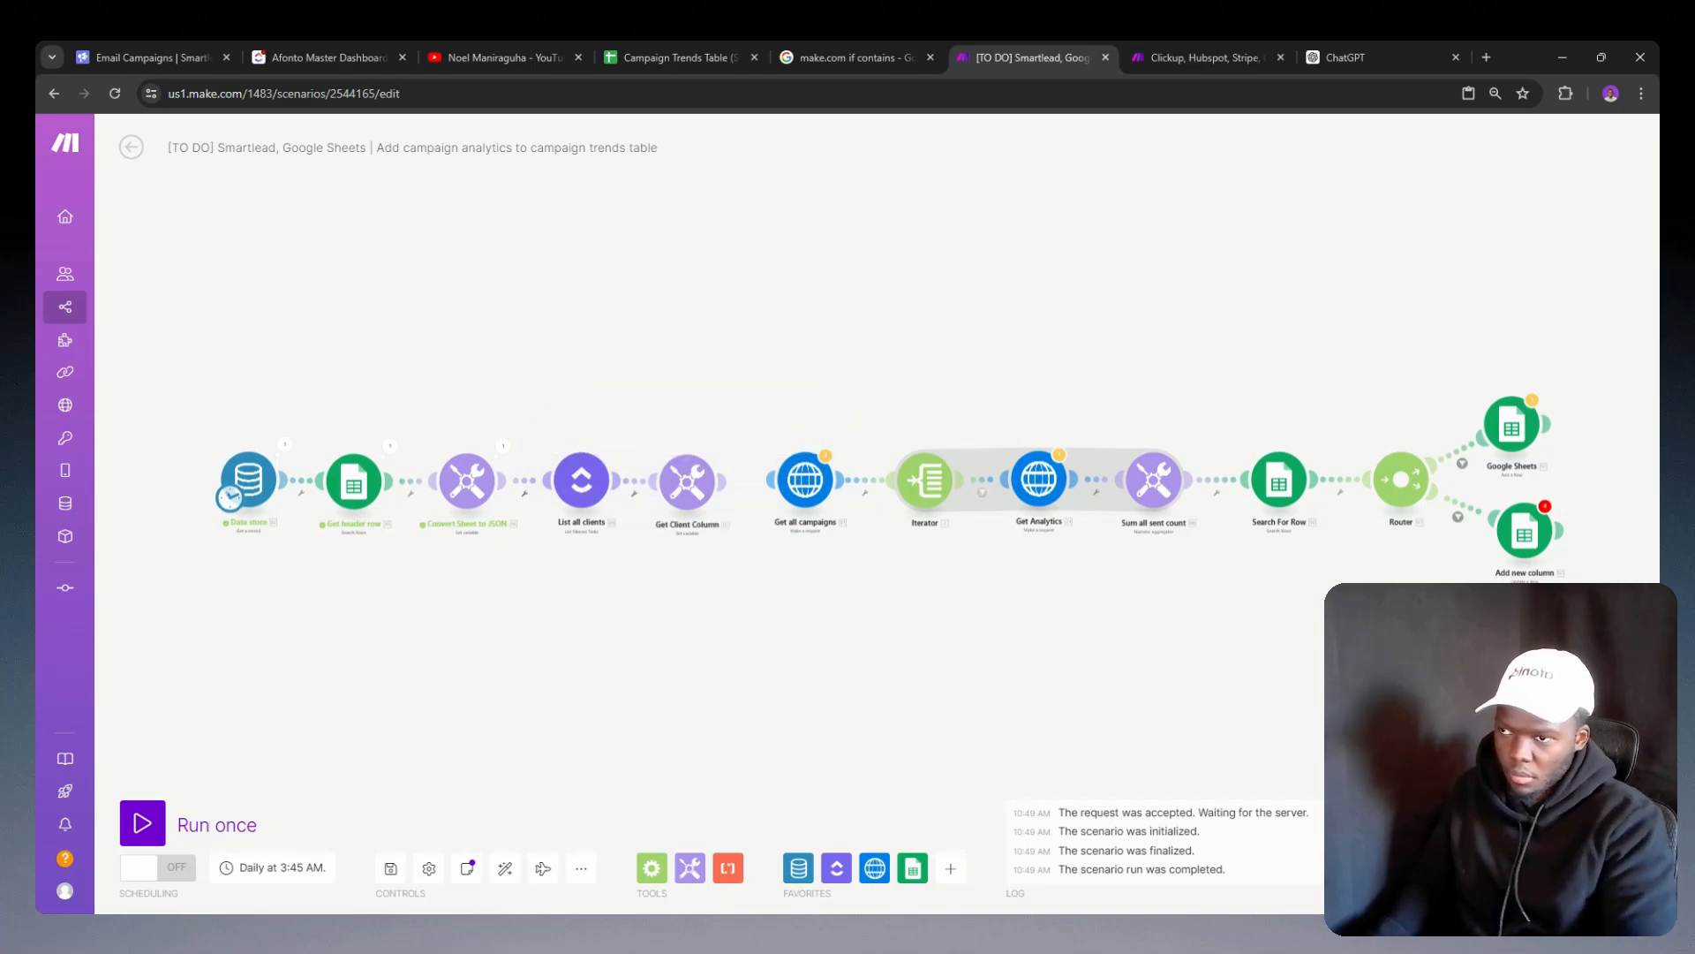
Step: Connect Get Client Column to Get all campaigns and save the scenario despite the reference warnings
click(722, 481)
click(752, 520)
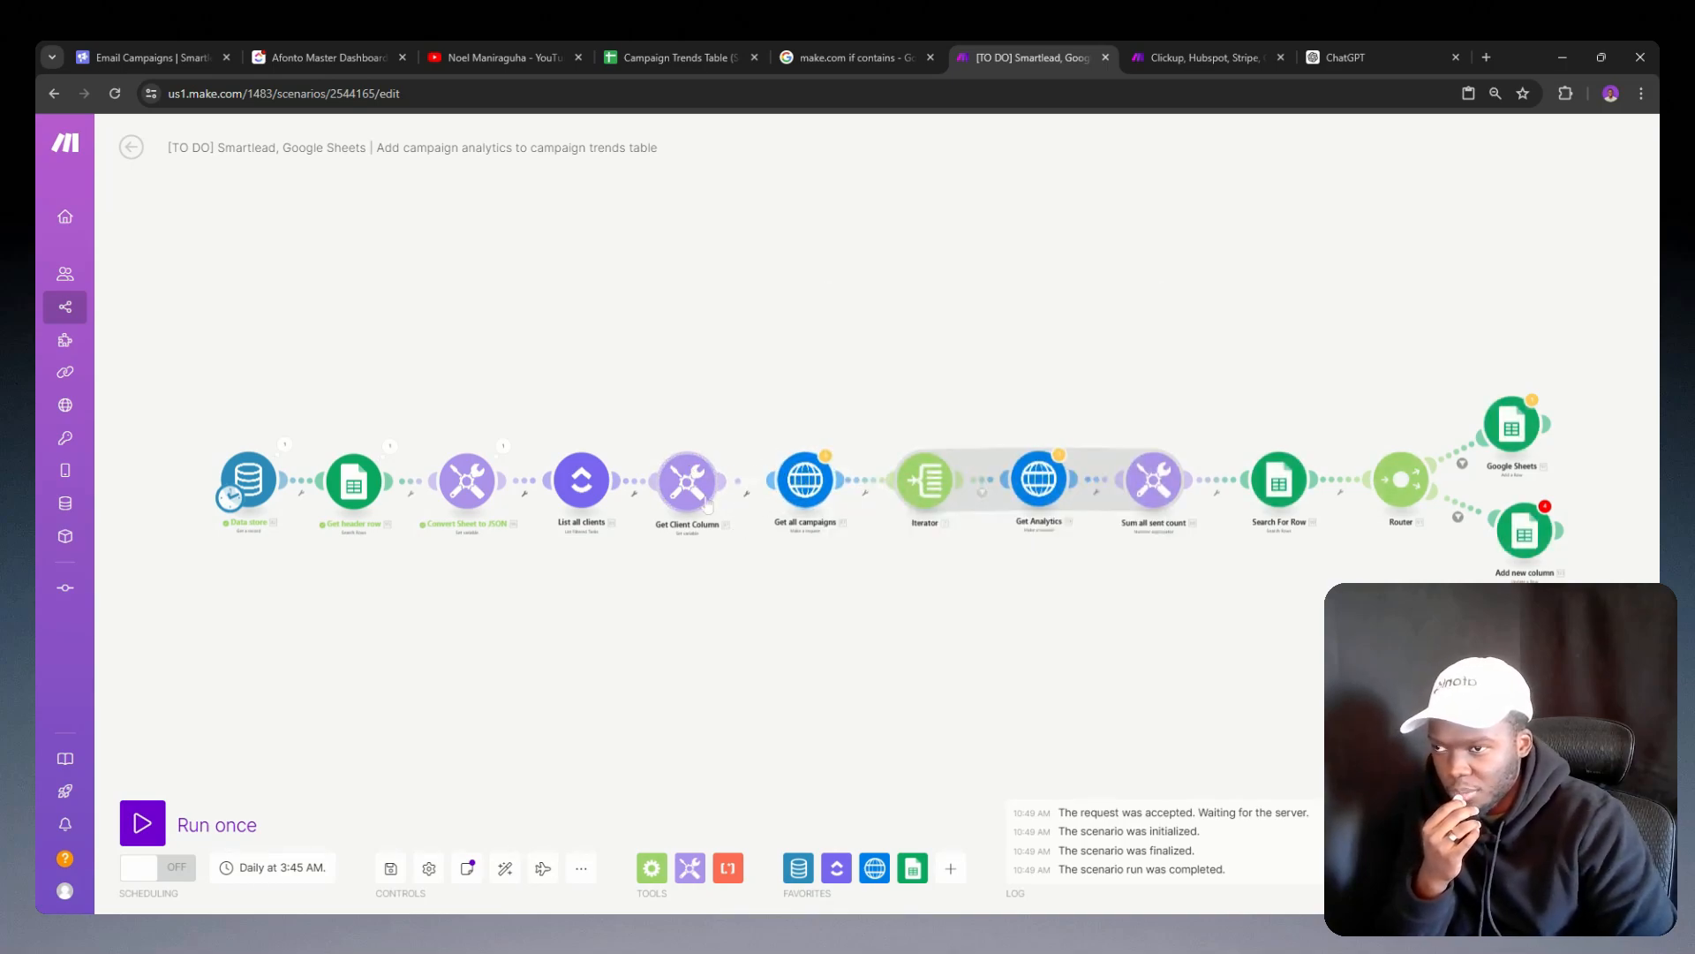
click(389, 869)
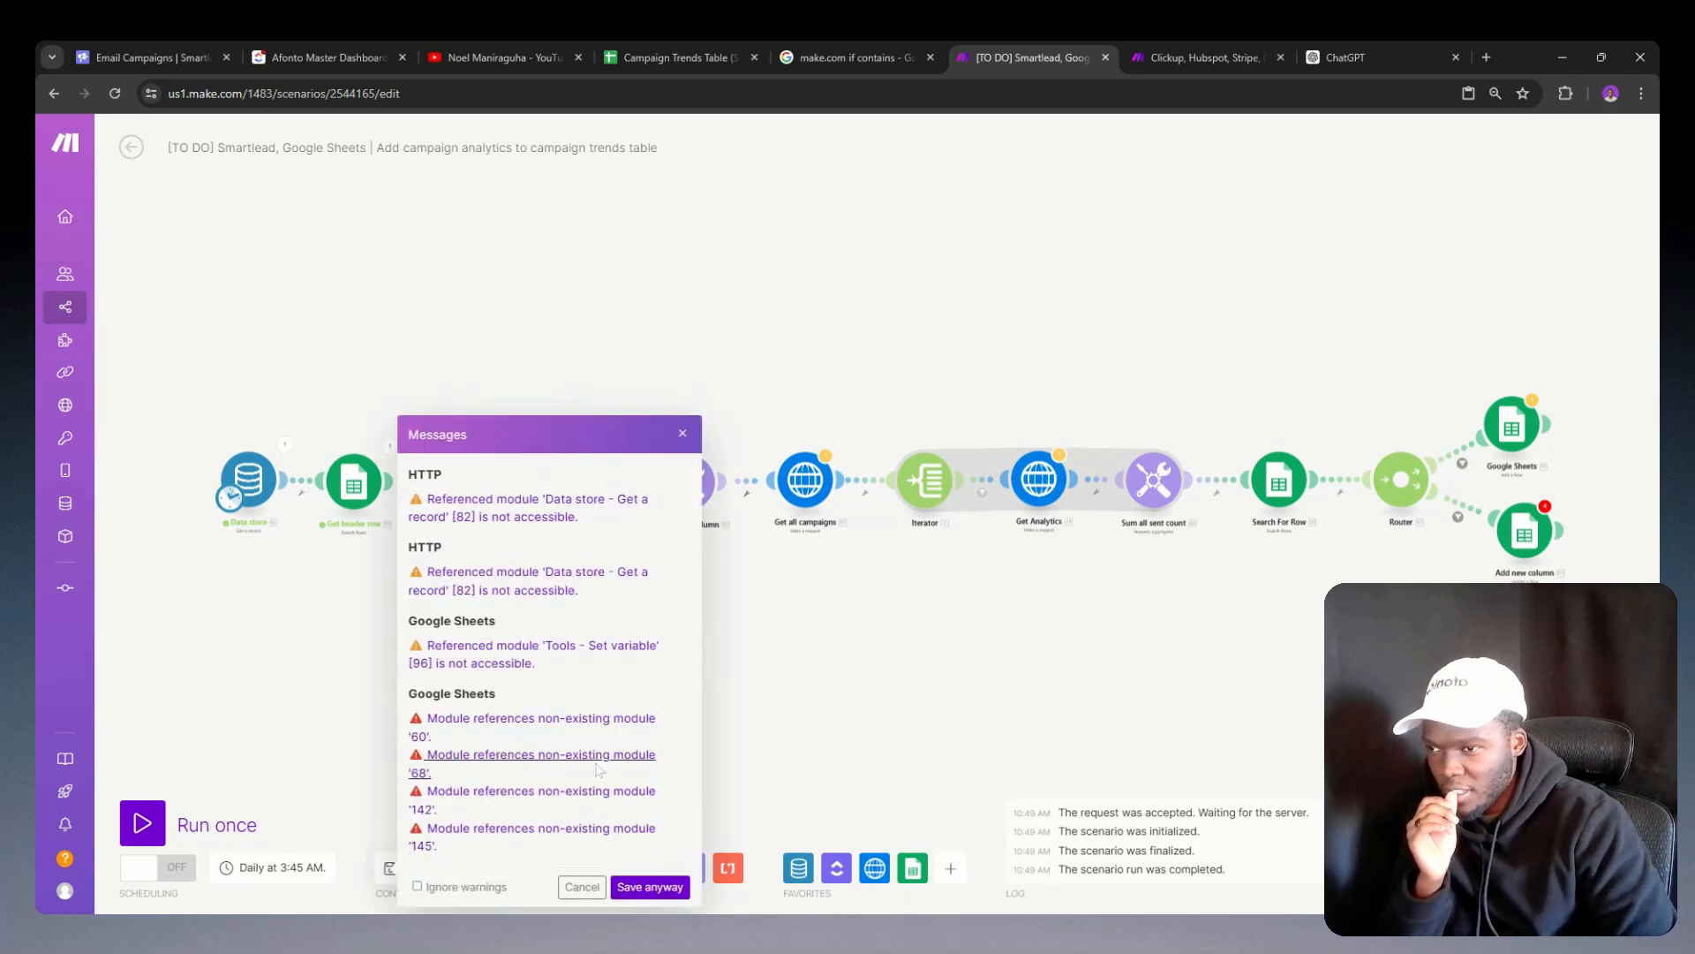
click(650, 886)
Step: Examine the row number and column formulas in the Add new column module on the router's lower branch
scroll(720, 594, up, 5)
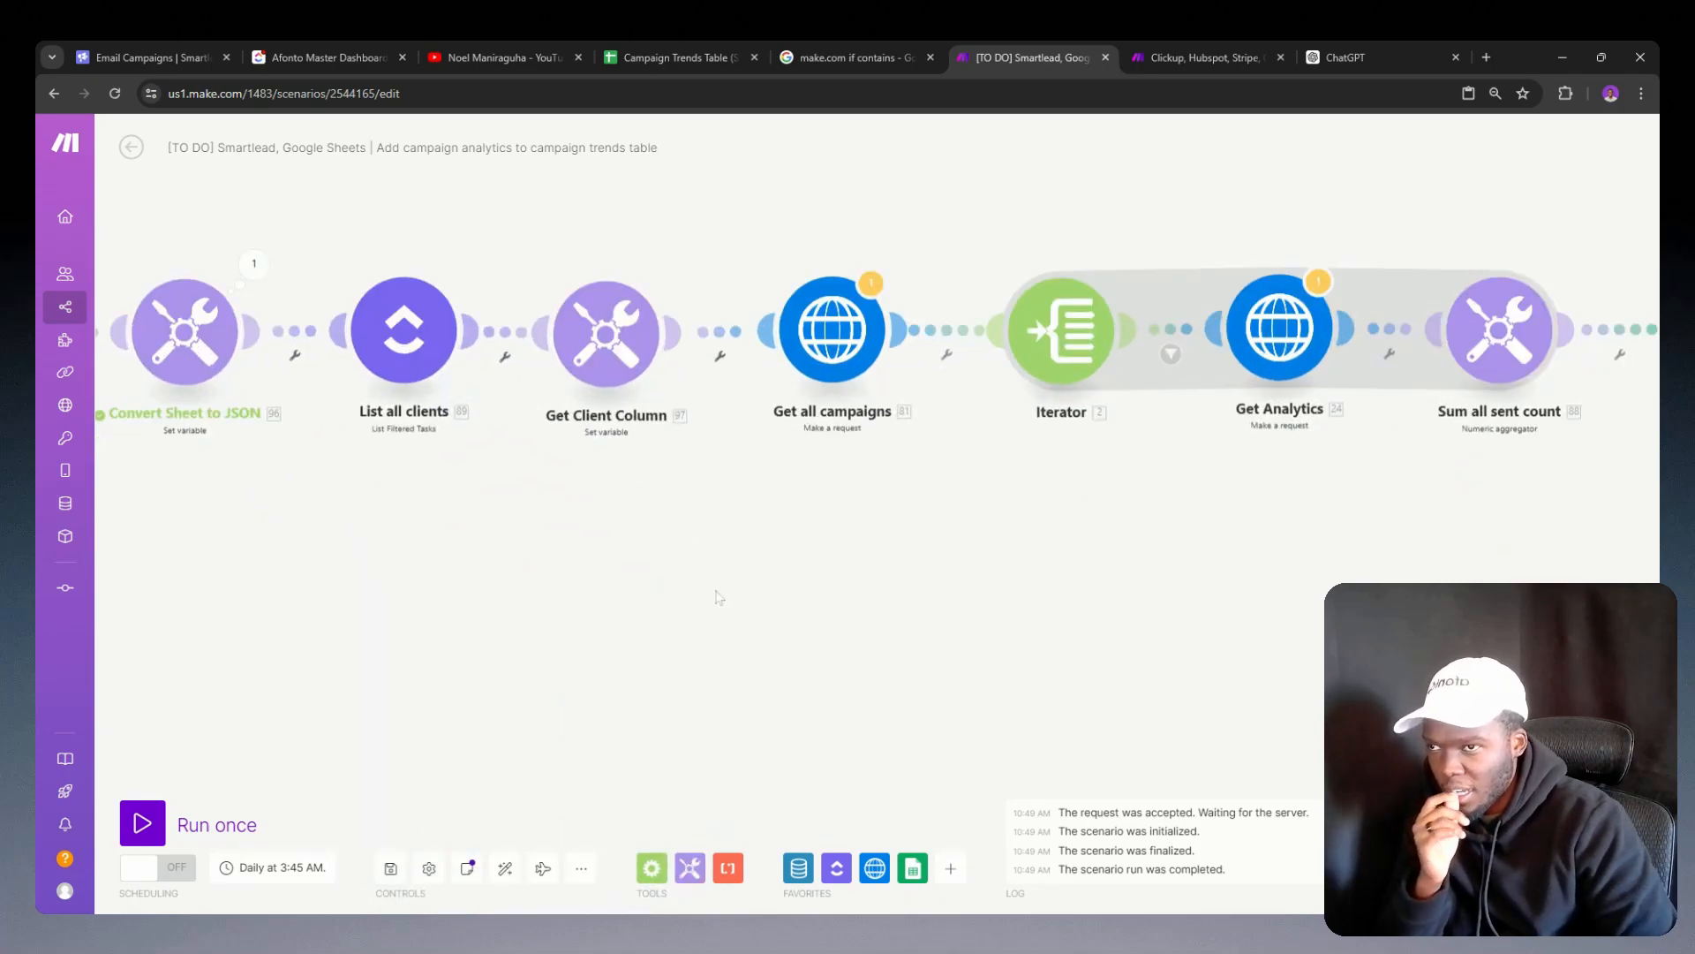
scroll(608, 396, down, 3)
drag(920, 535, 464, 607)
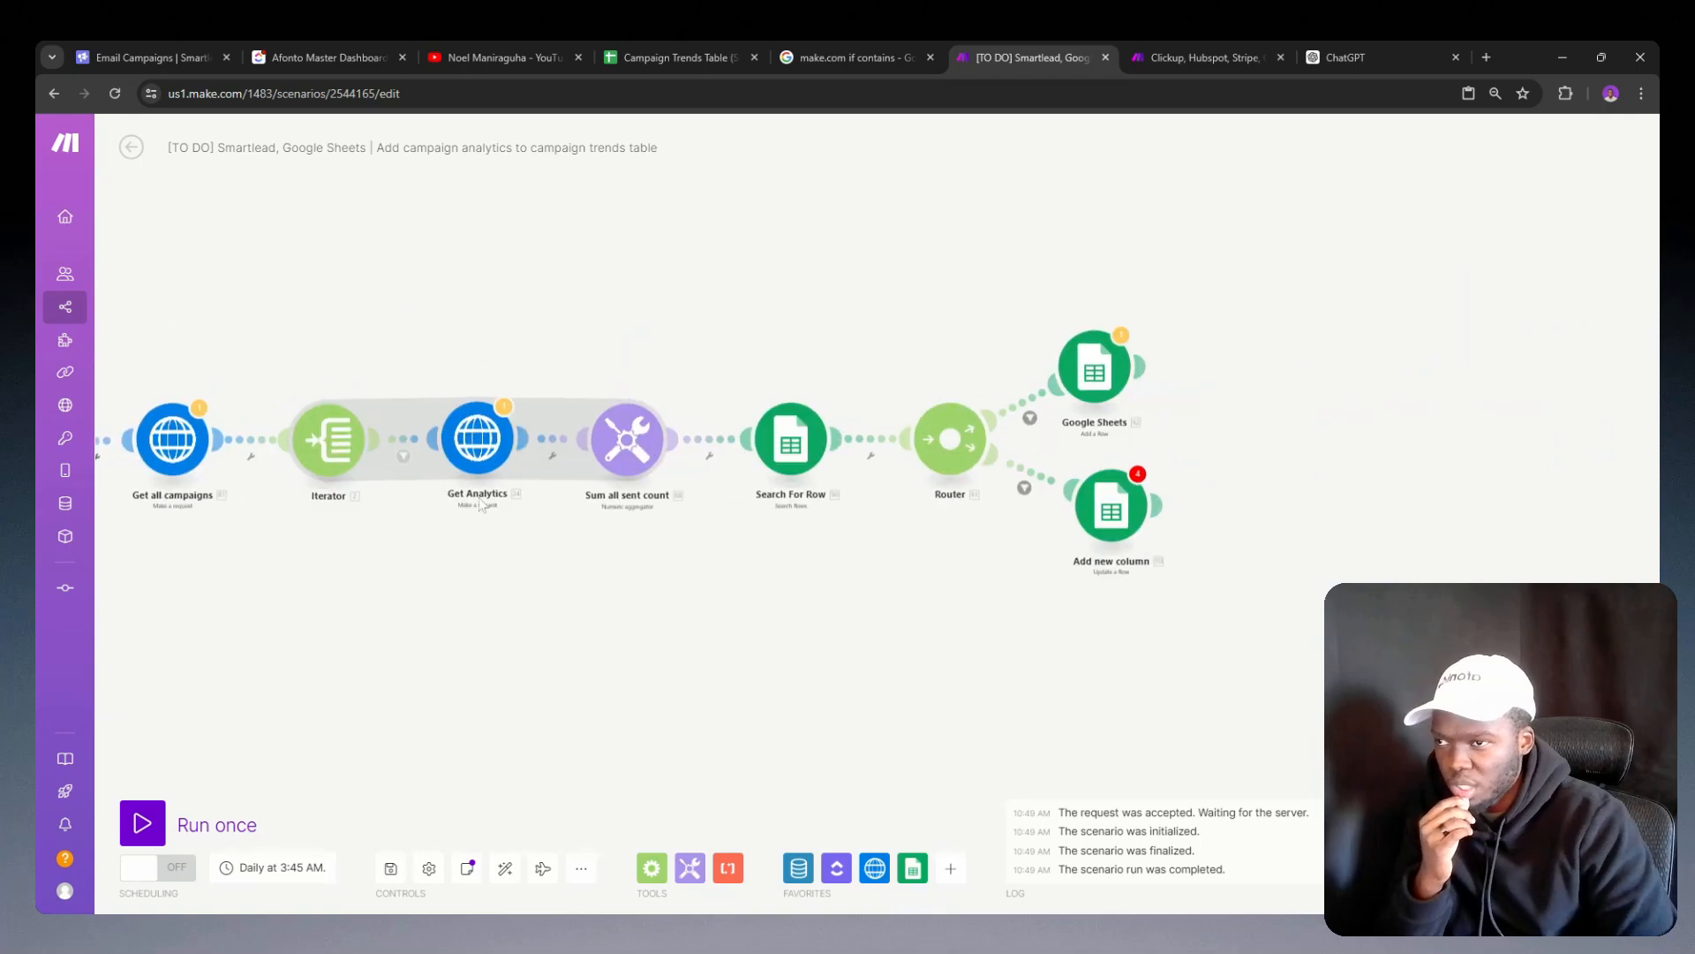
drag(746, 570, 611, 542)
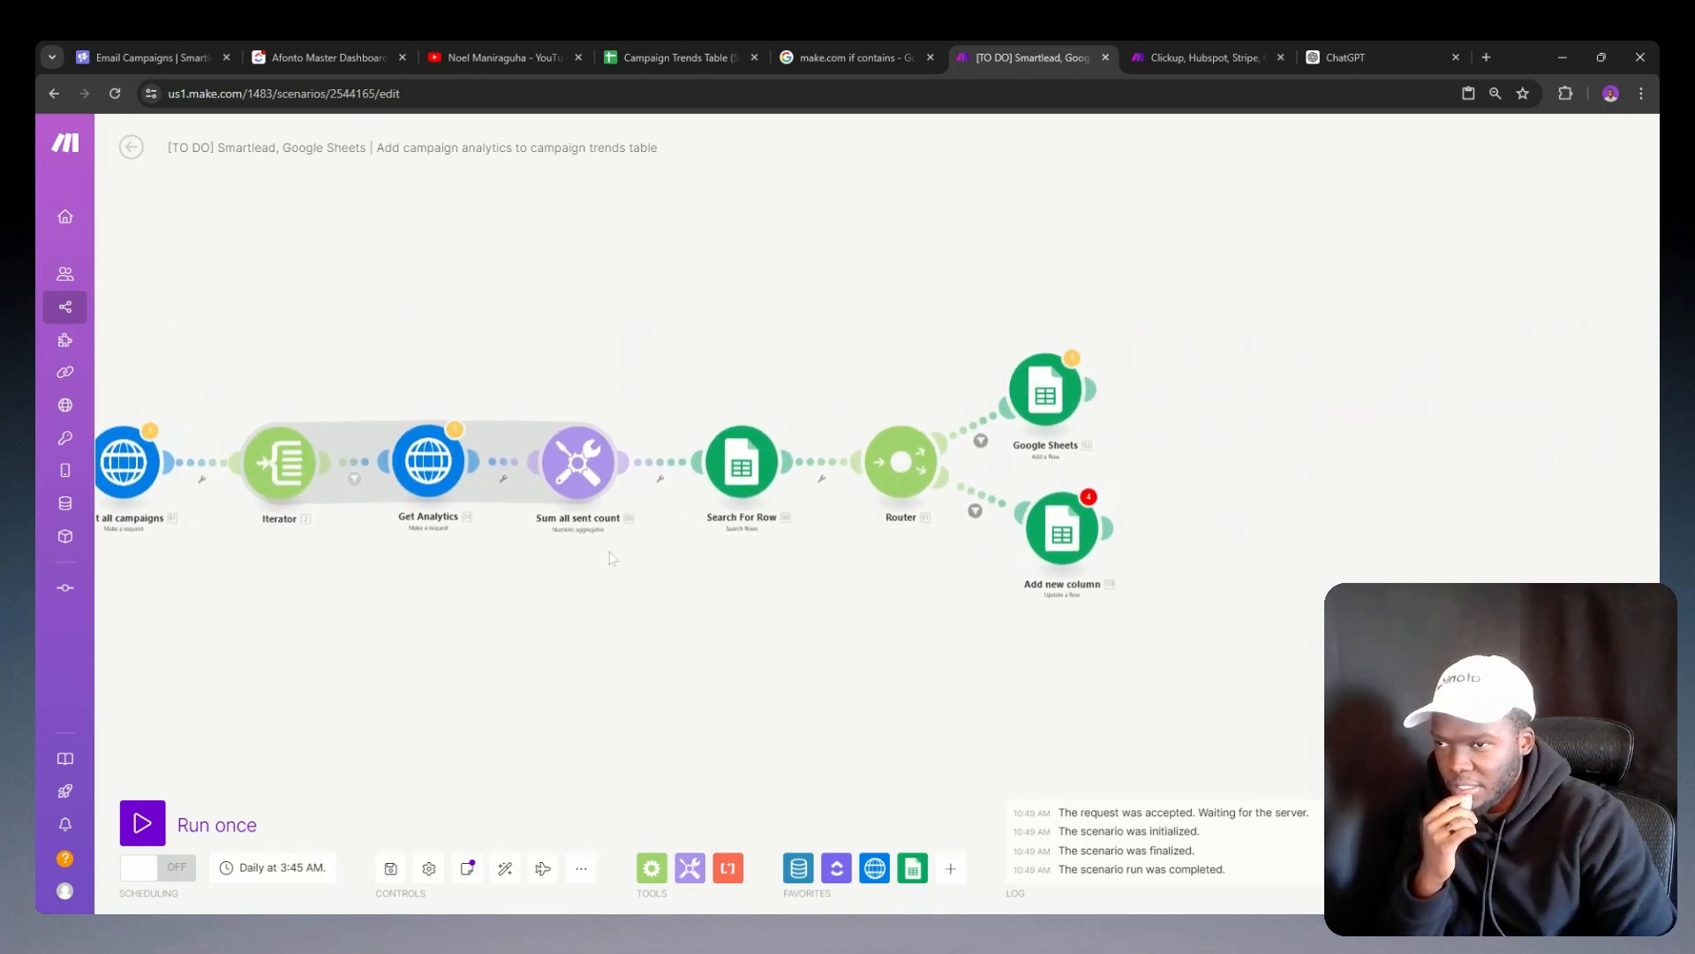
drag(732, 549, 549, 582)
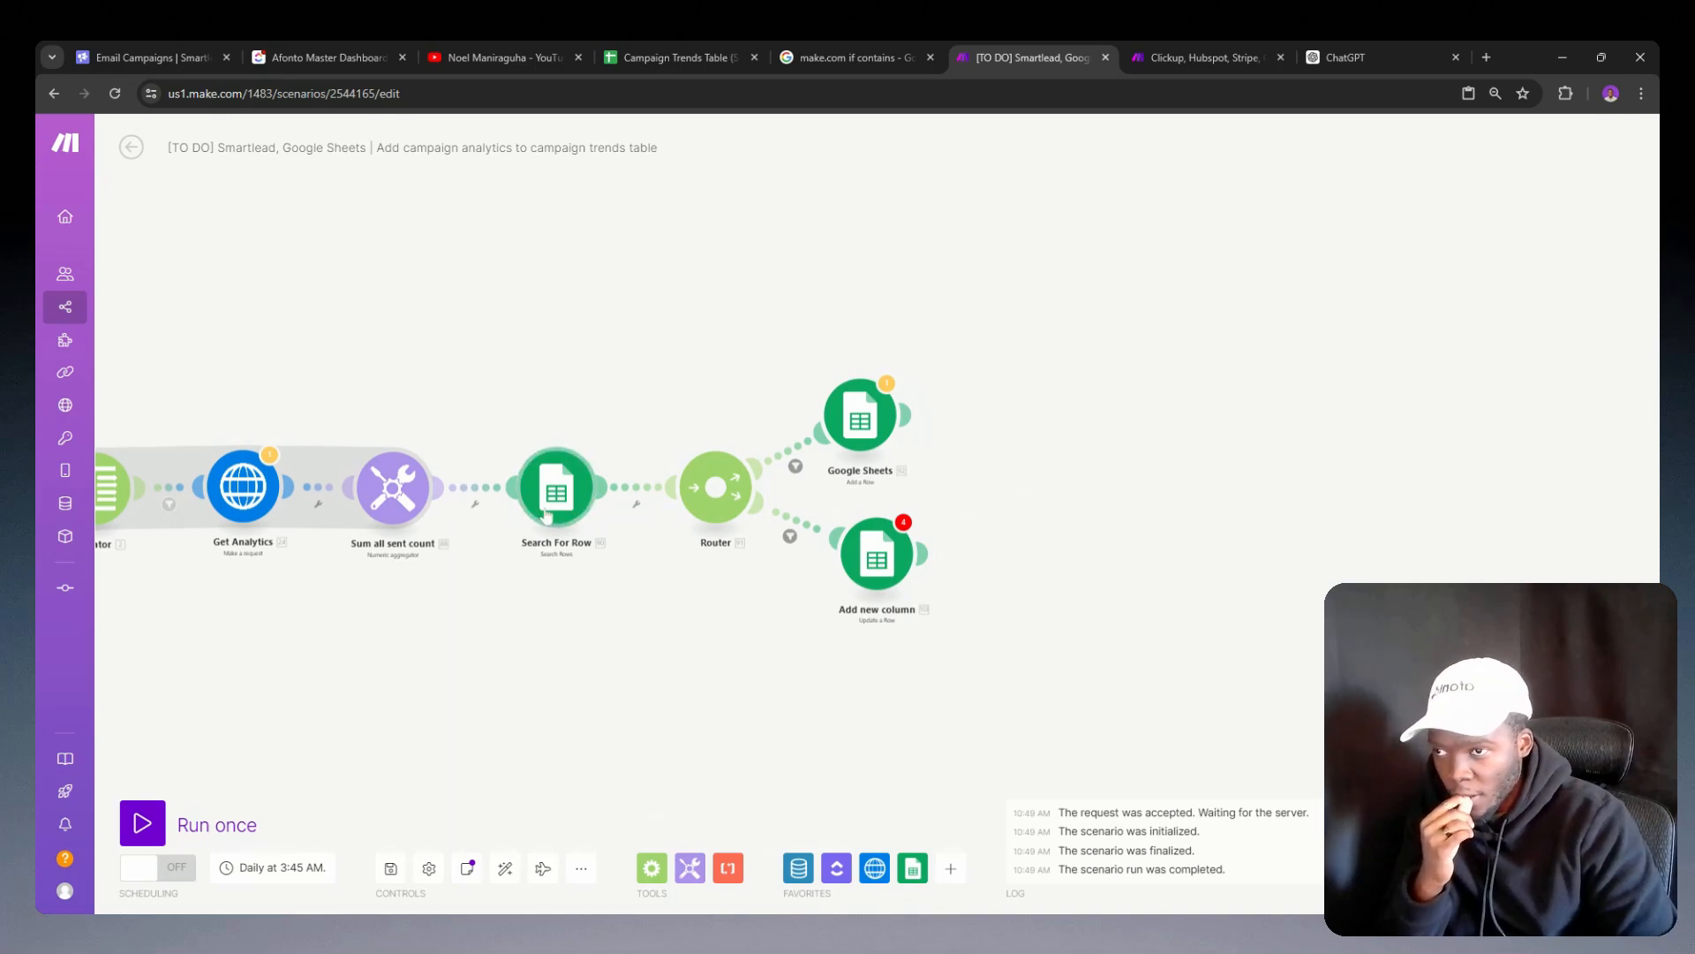
click(870, 565)
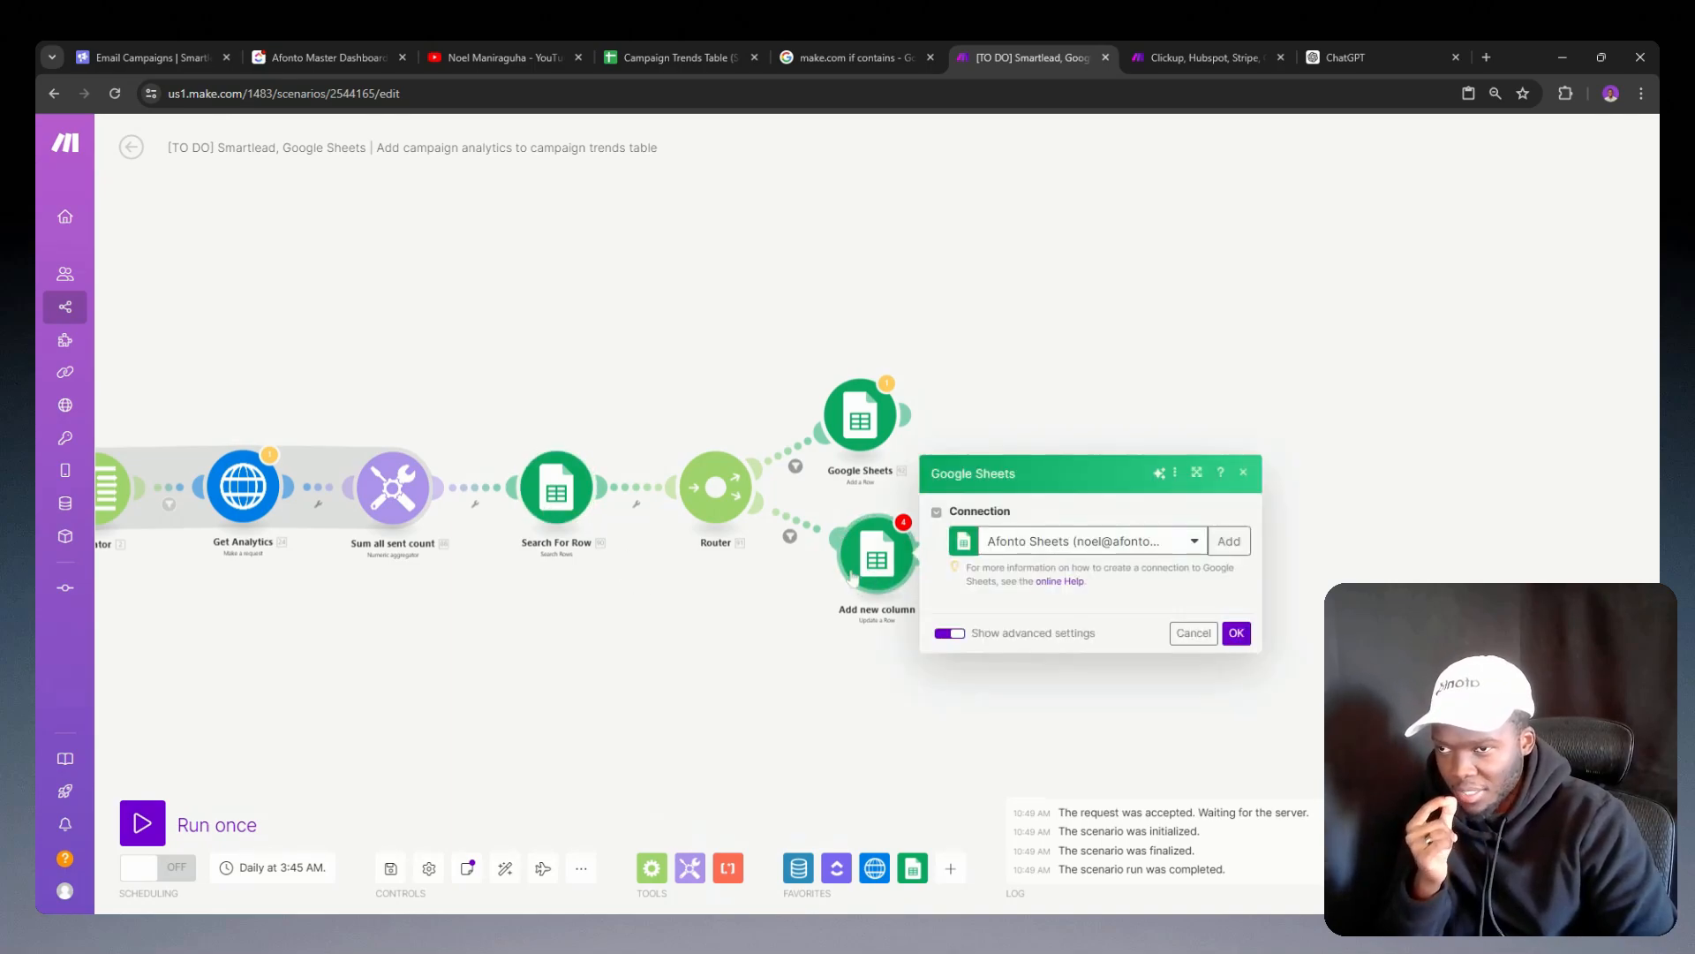
scroll(1131, 547, down, 15)
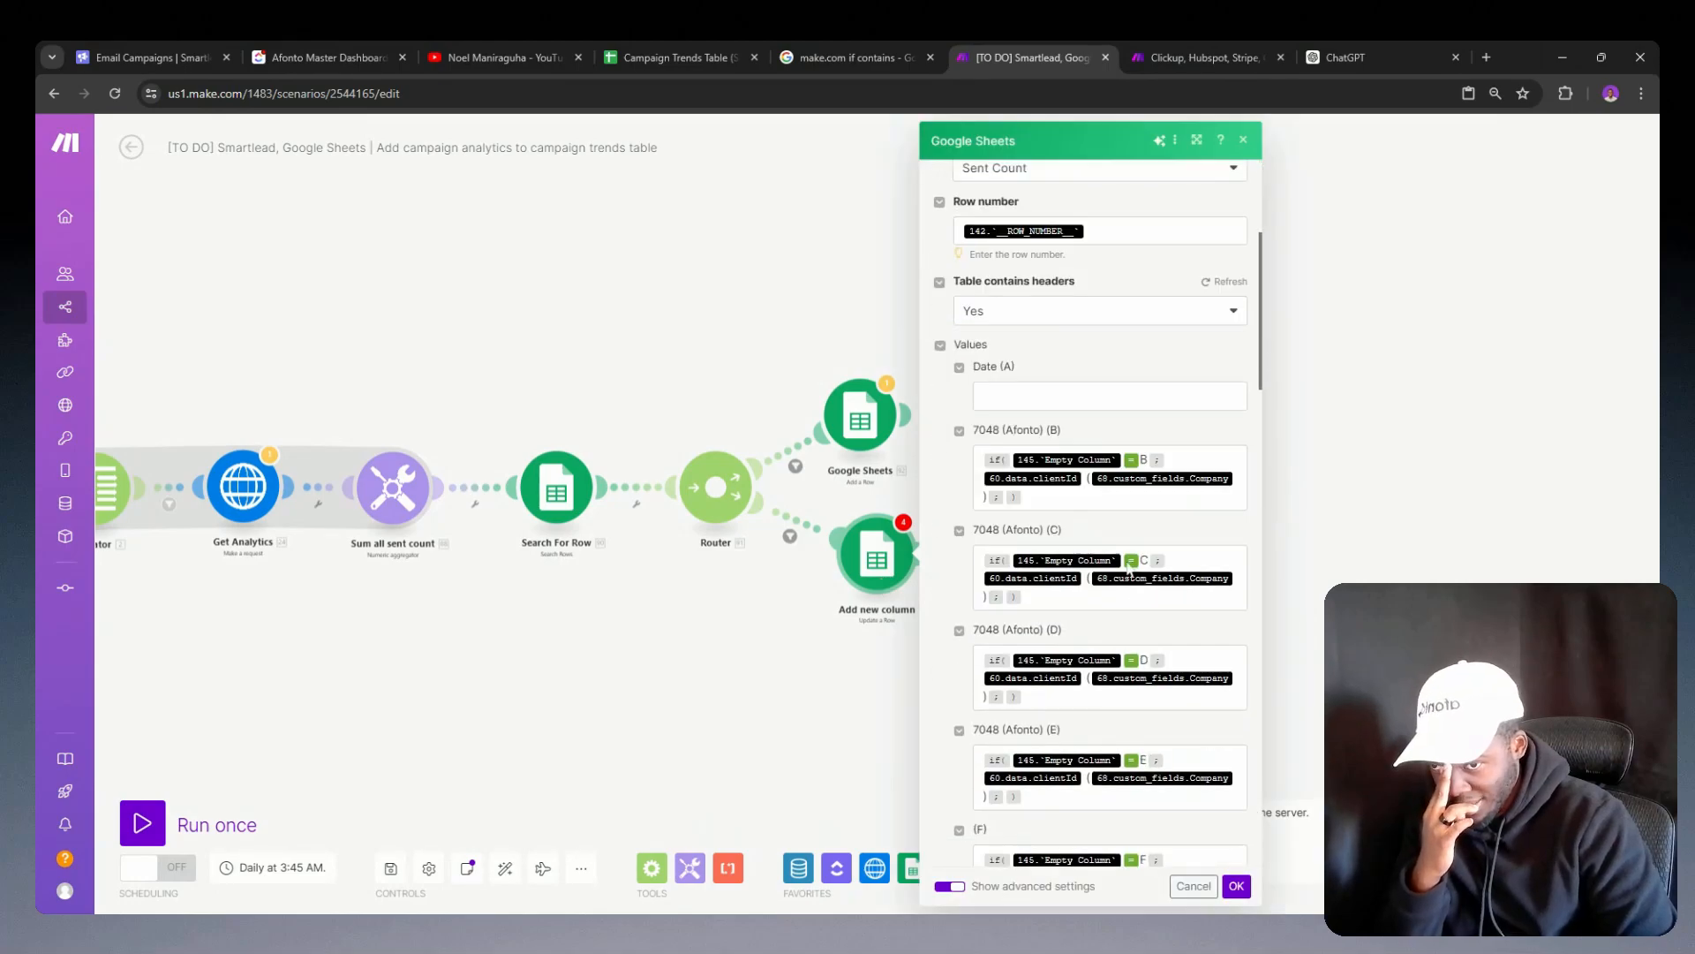
scroll(1131, 547, up, 8)
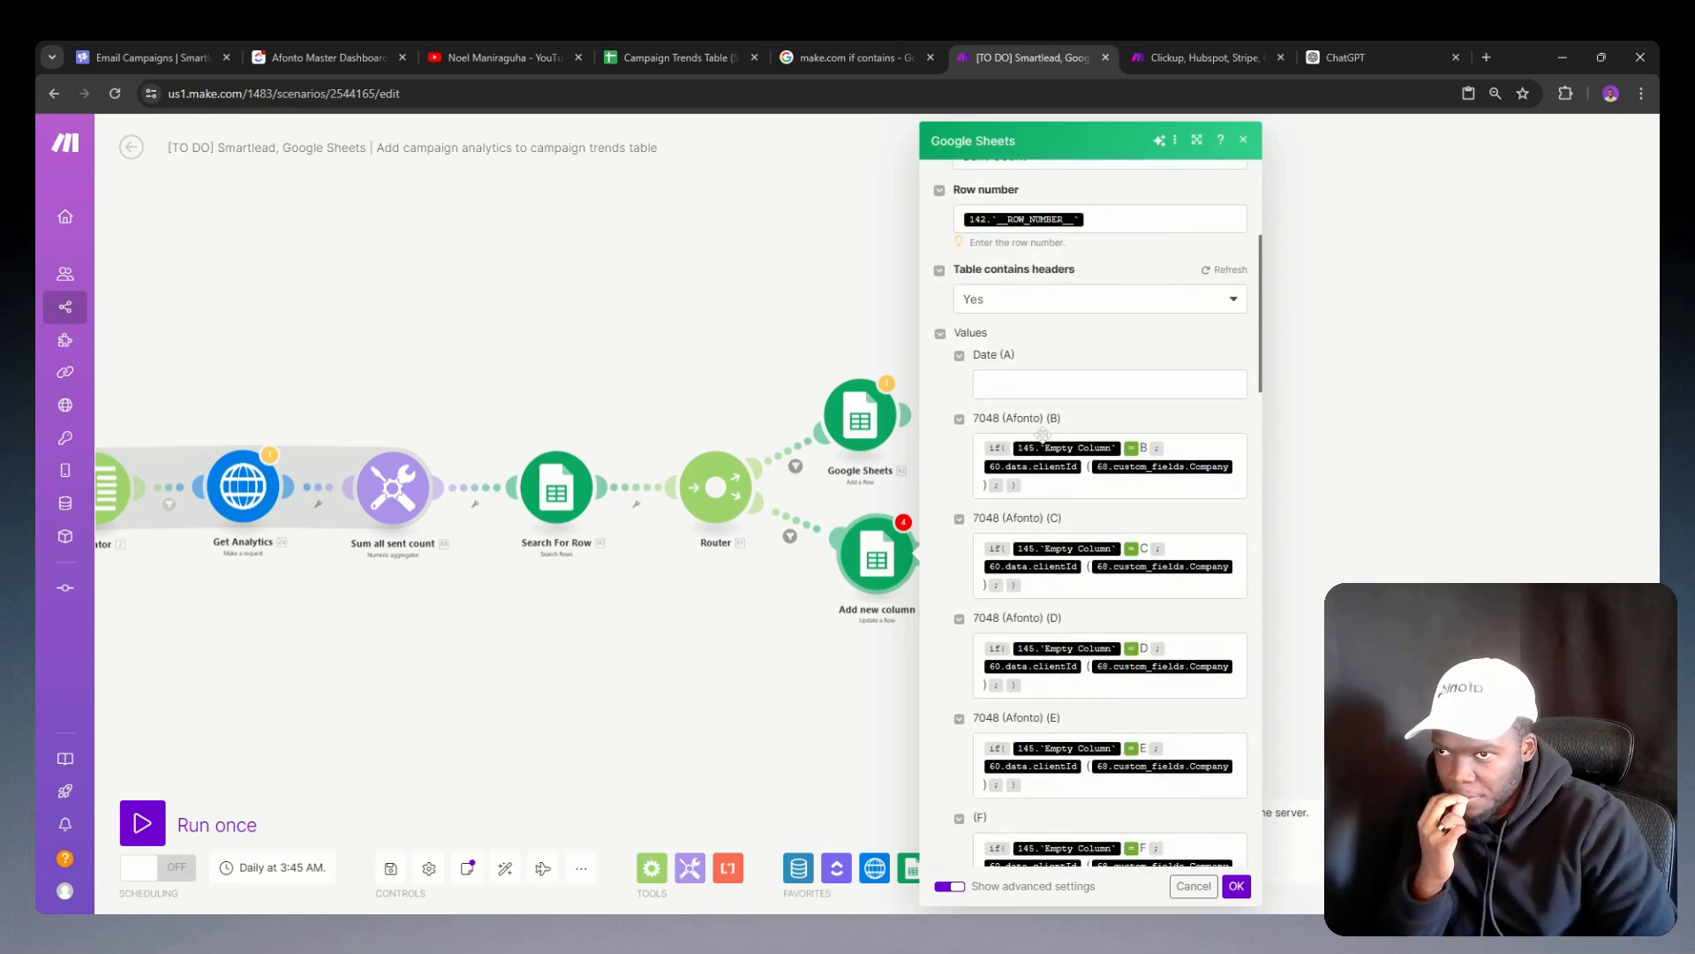
Step: Compare the column value mappings of the router's upper Google Sheets module with those in Add new column
click(859, 415)
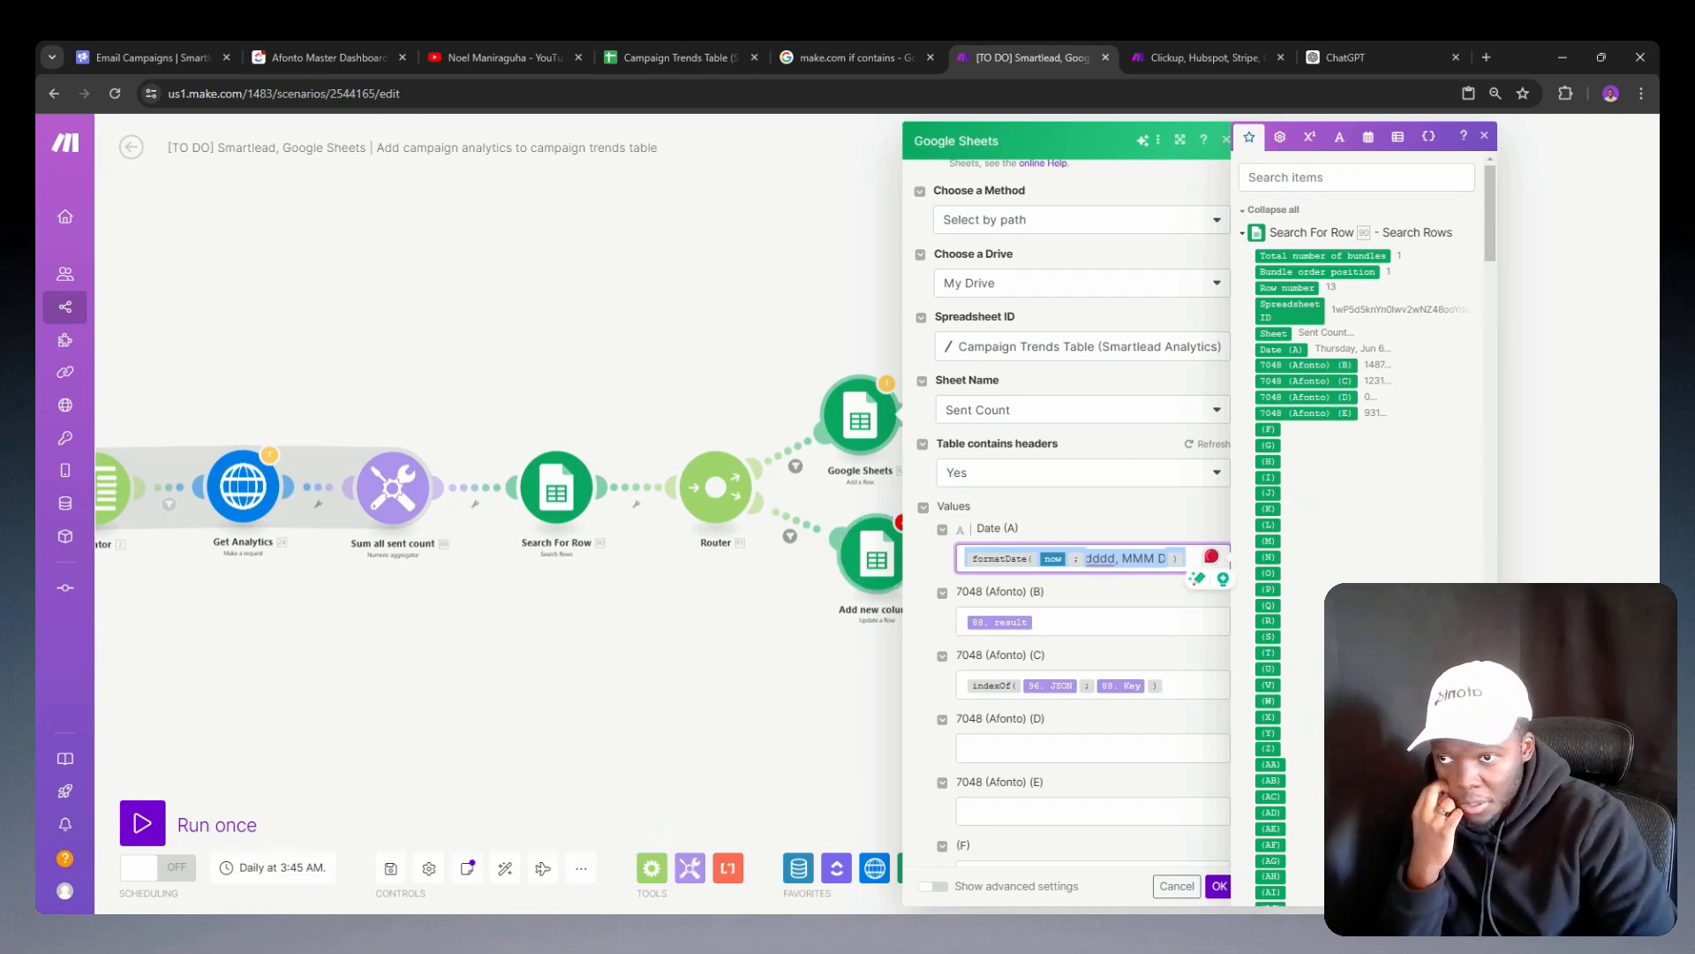
click(869, 566)
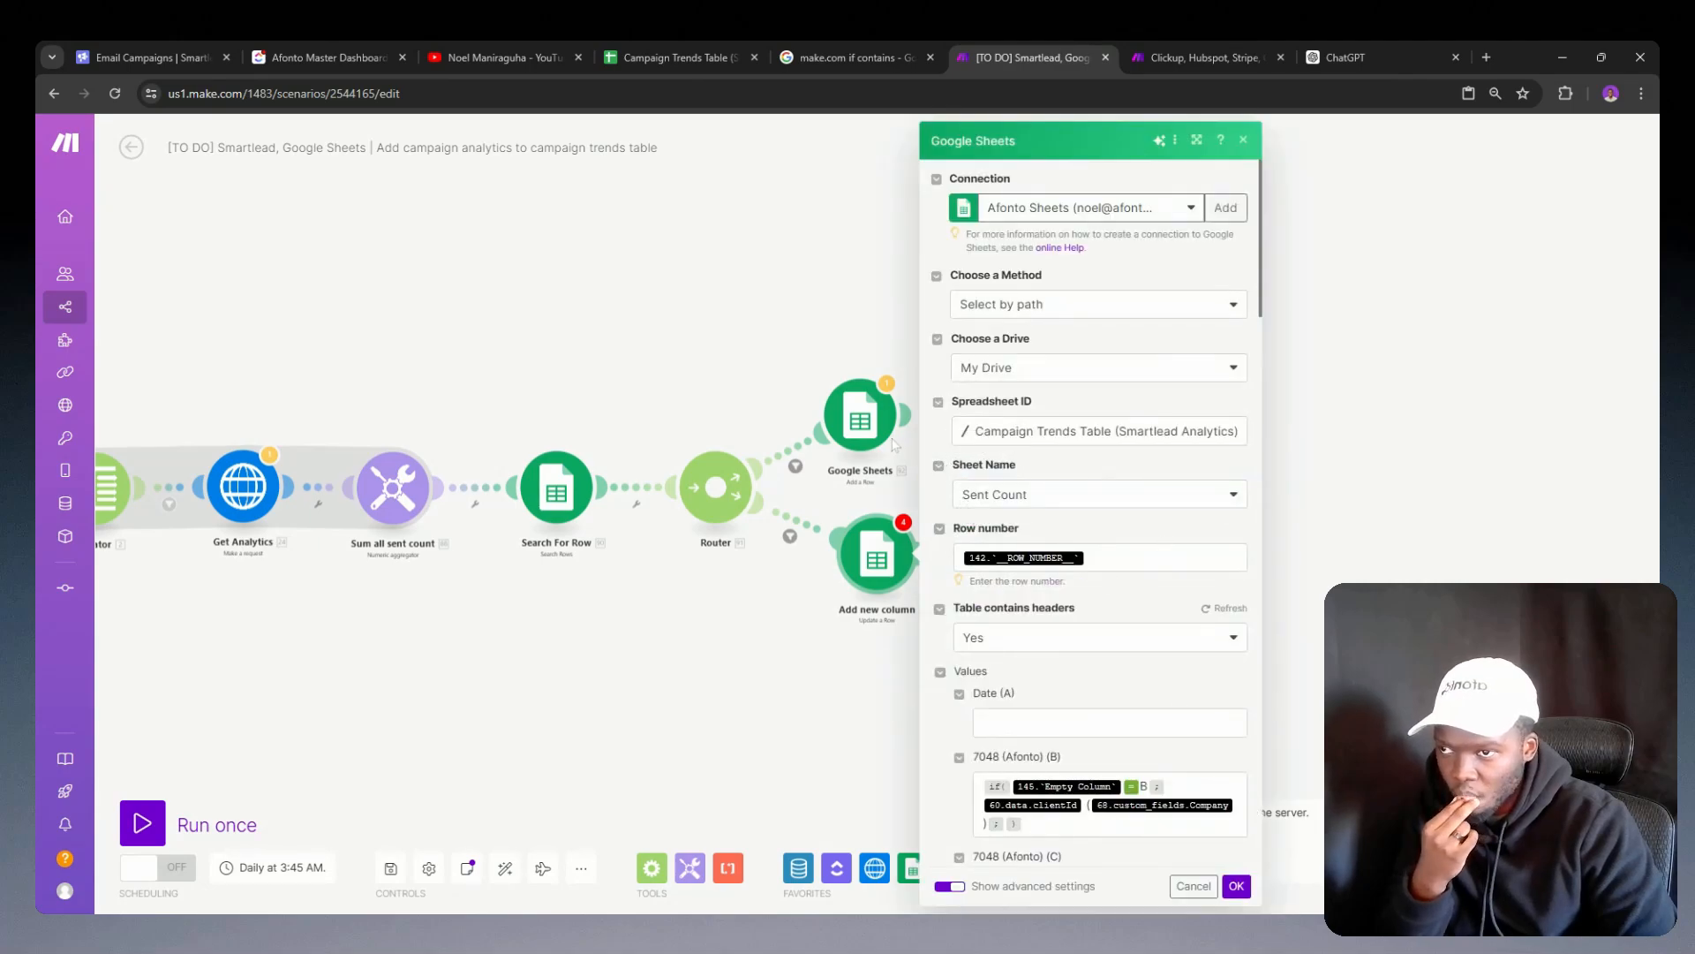
click(859, 415)
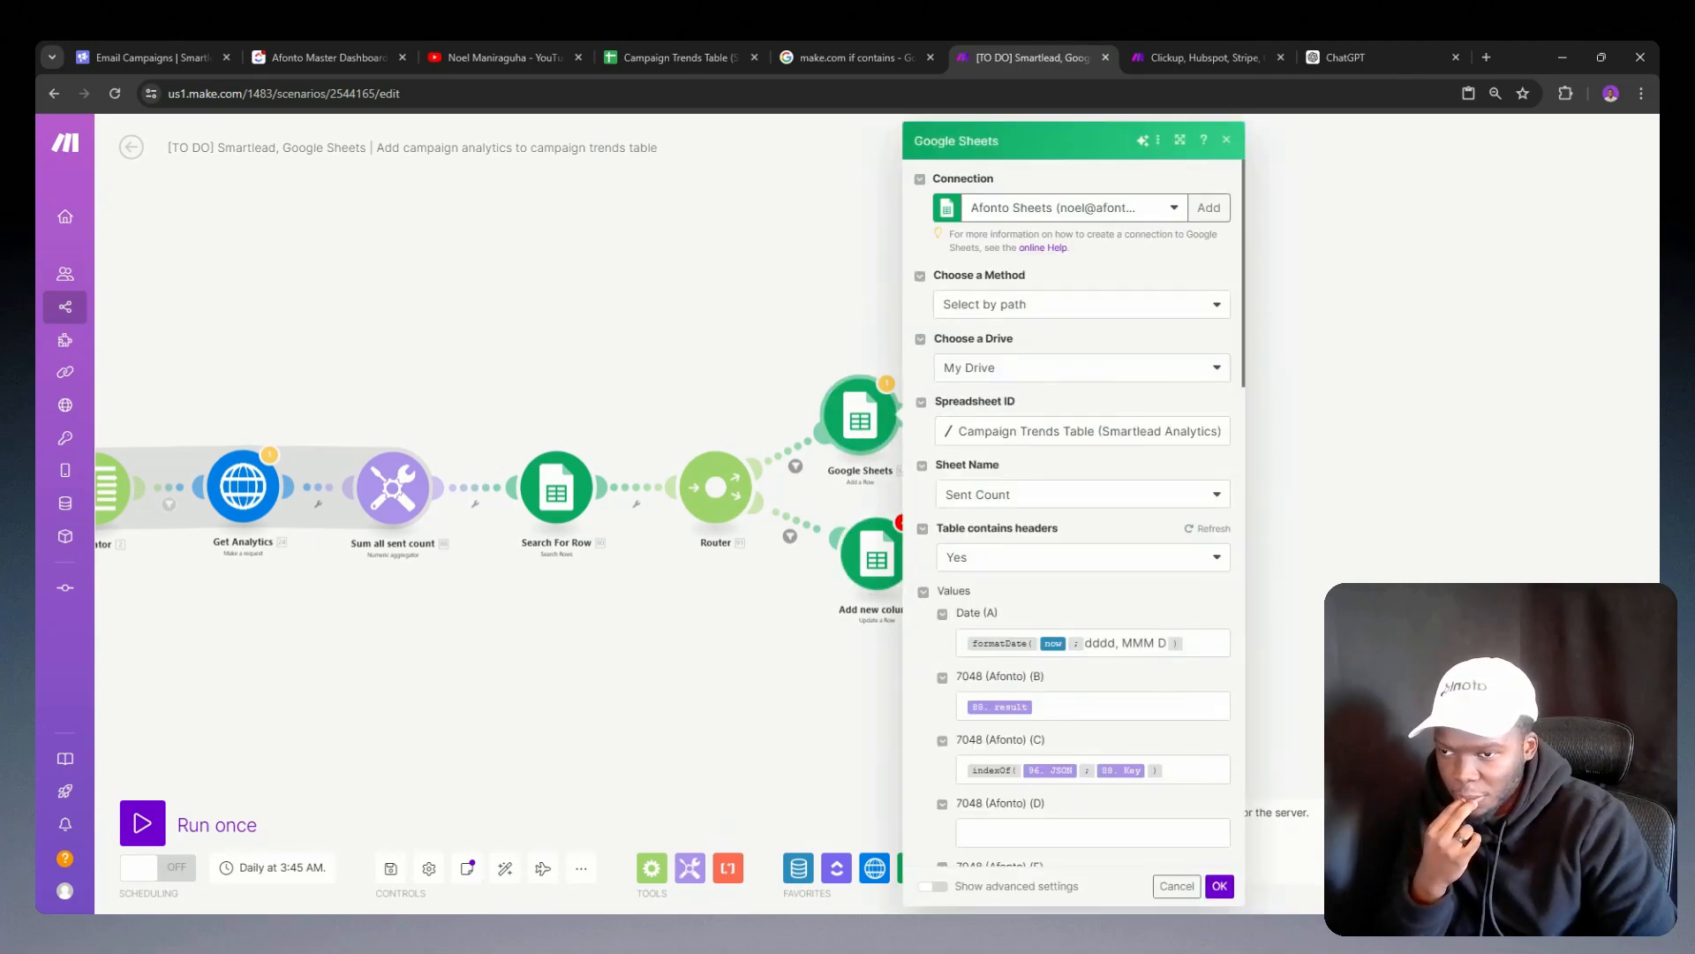
scroll(1163, 733, down, 2)
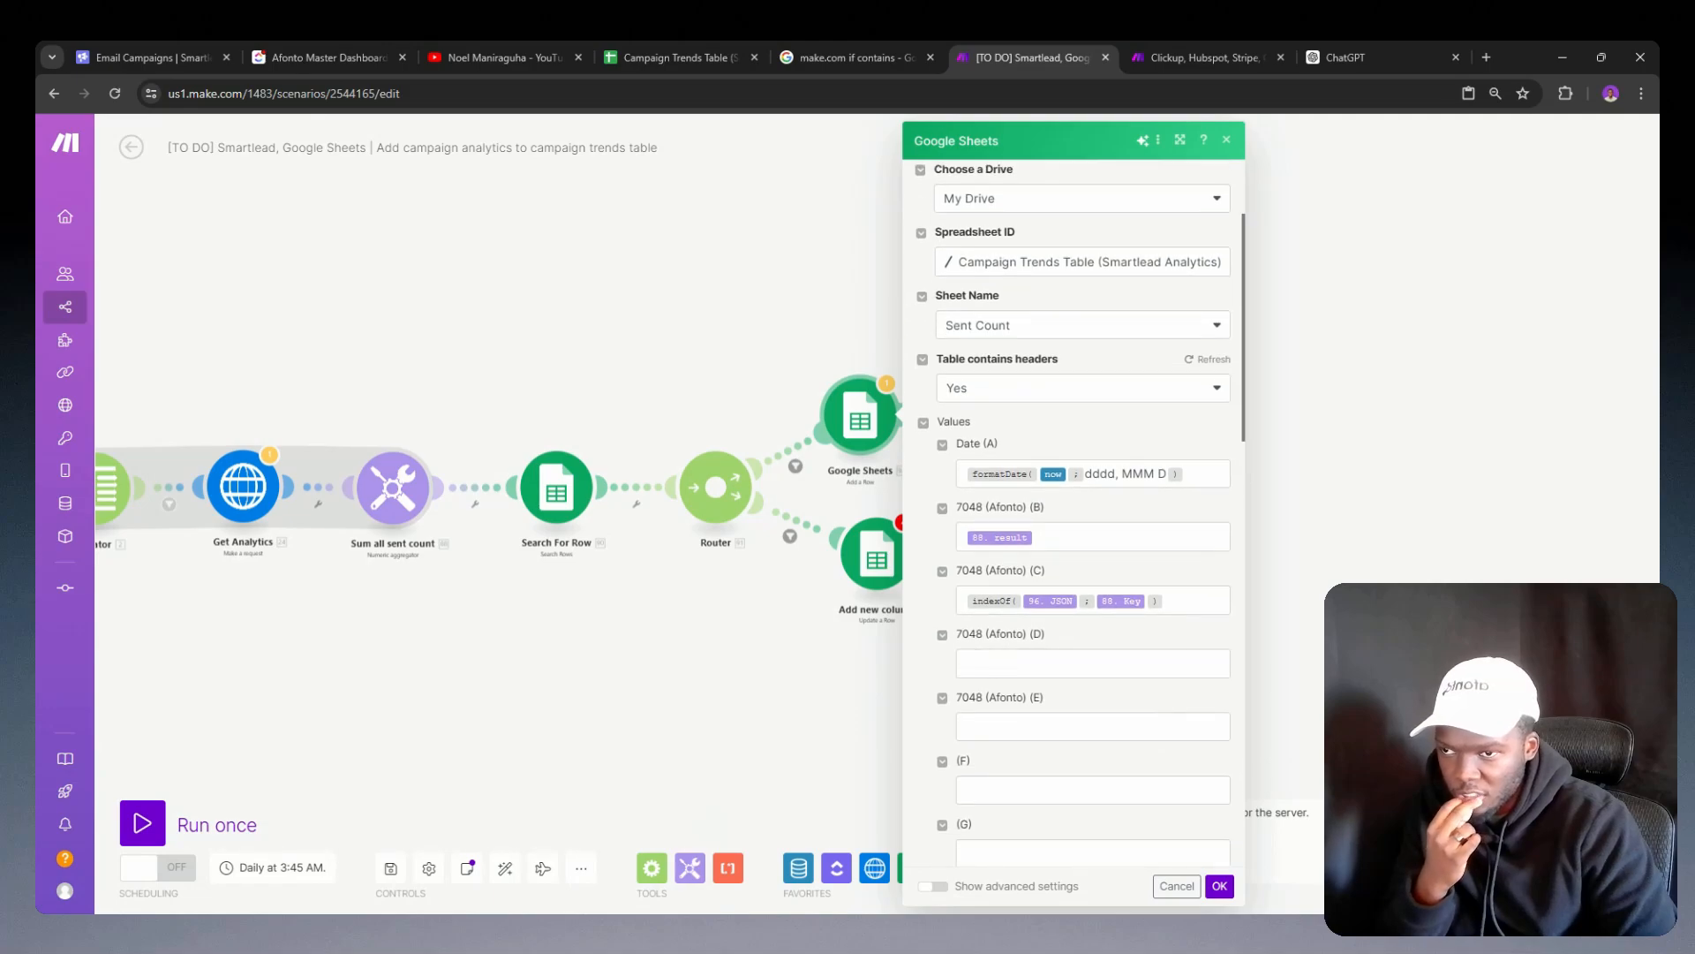
drag(1079, 538, 941, 536)
key(ctrl+c)
scroll(997, 548, down, 3)
Step: Replace the Add new column module's row number reference with the Row number from Search For Row
click(853, 554)
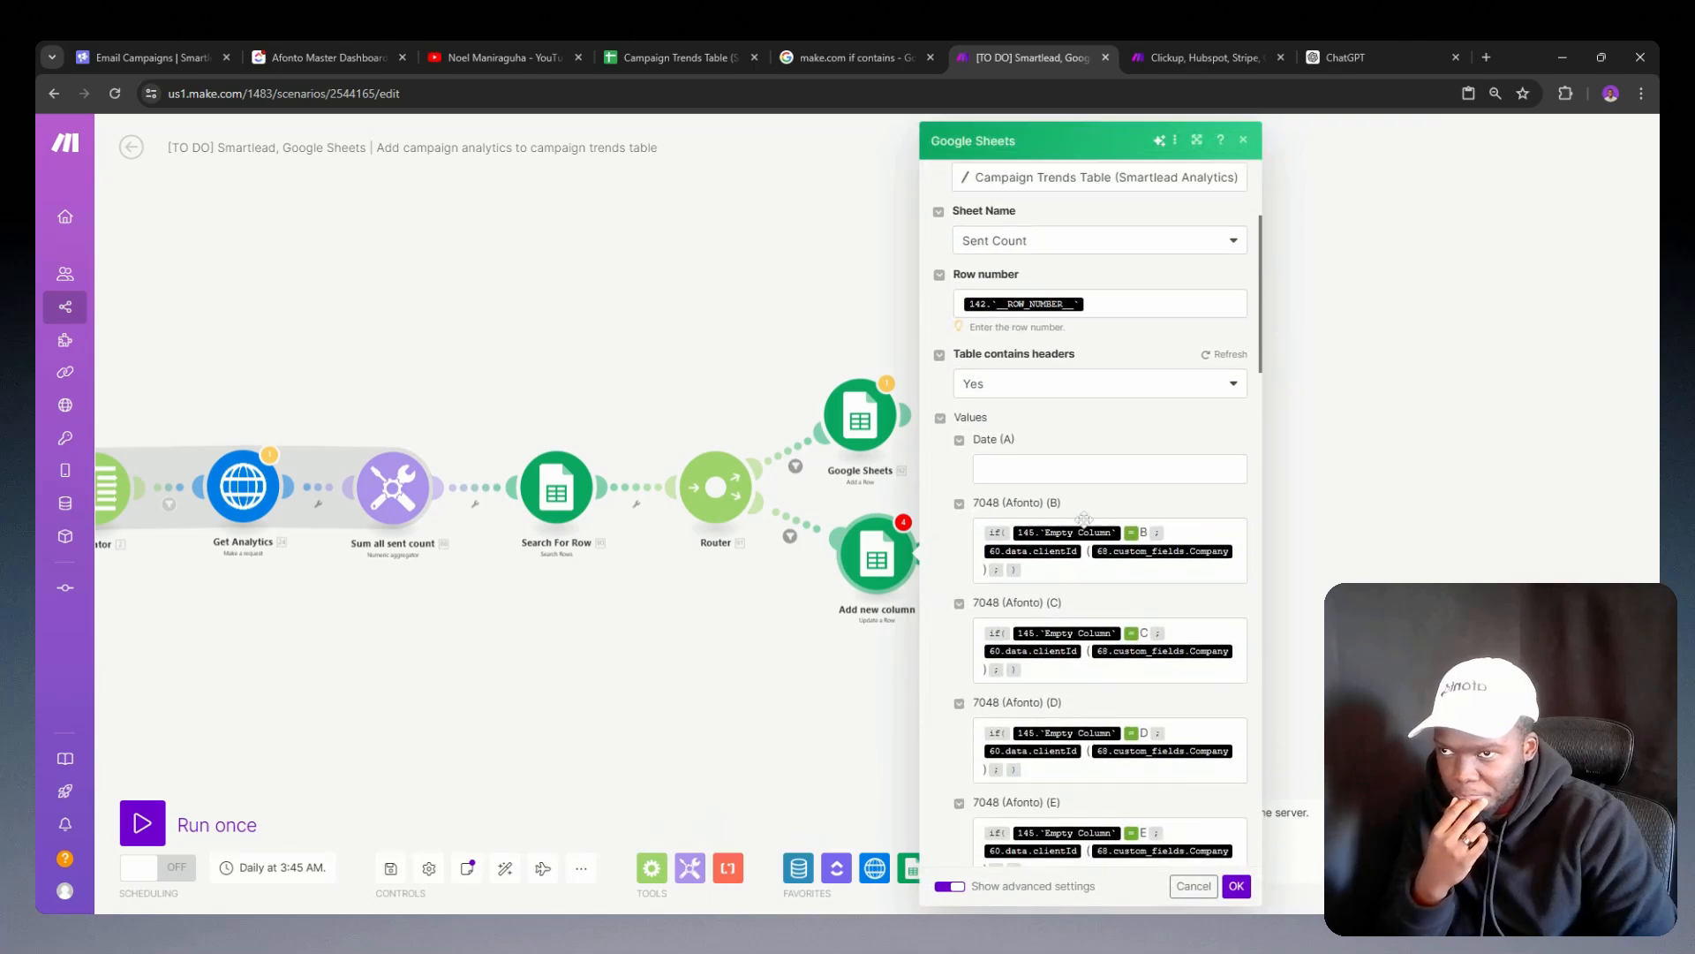
click(1147, 302)
key(BackSpace)
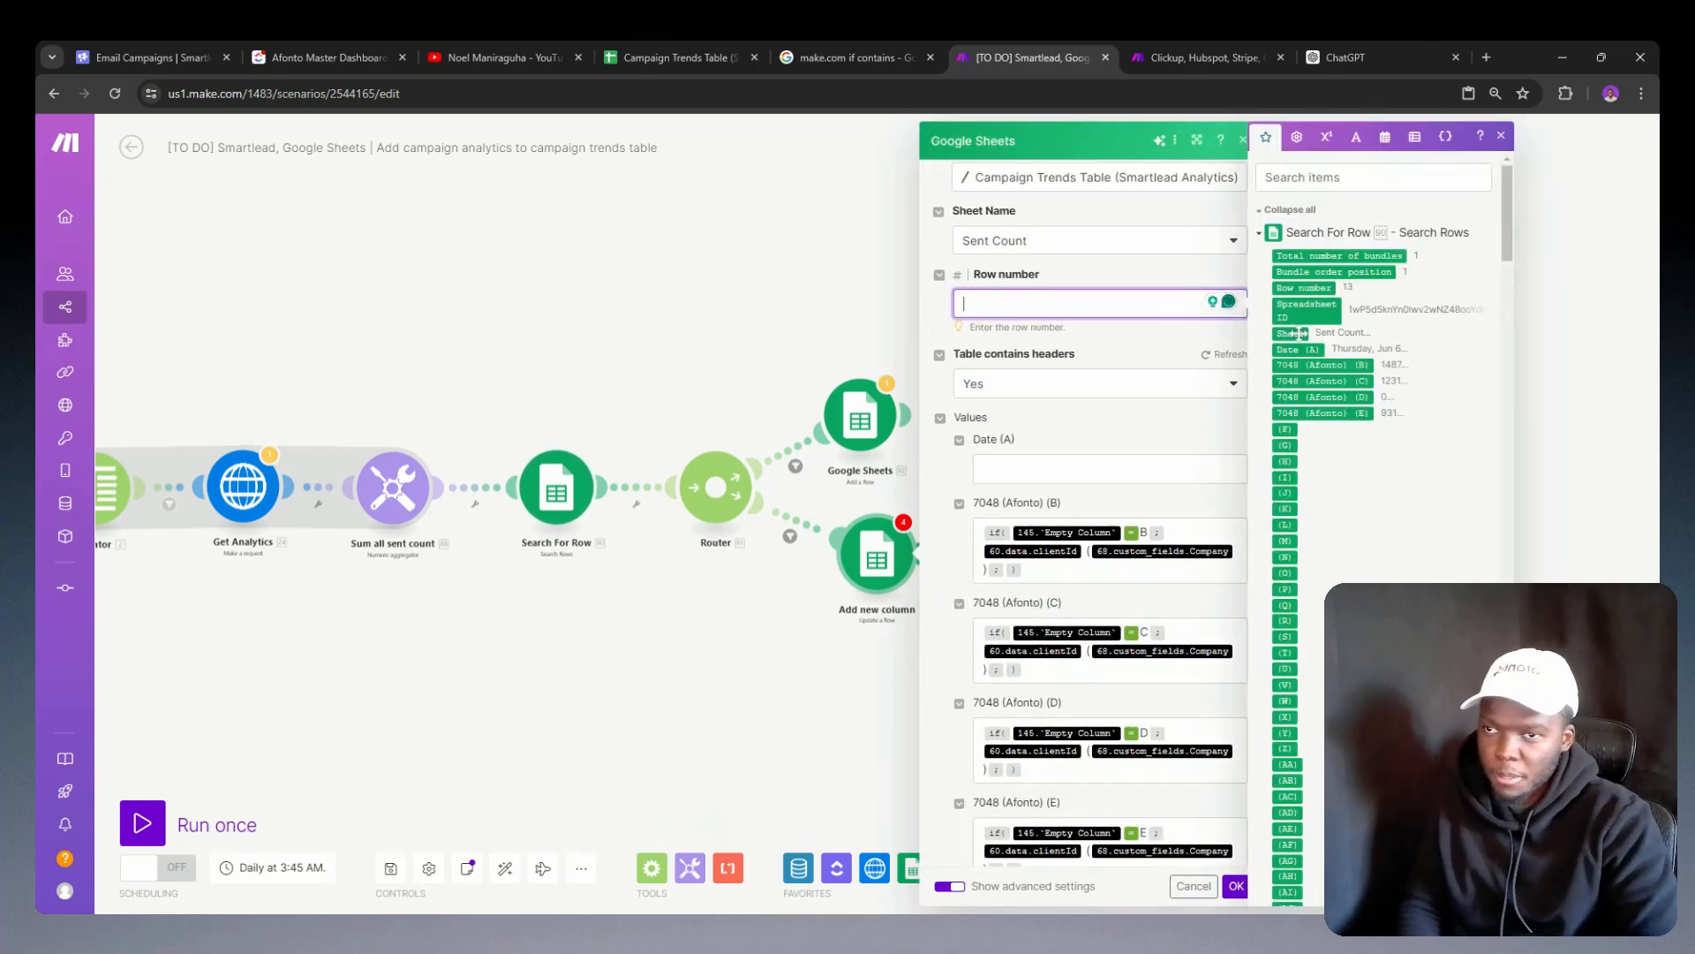
click(1322, 288)
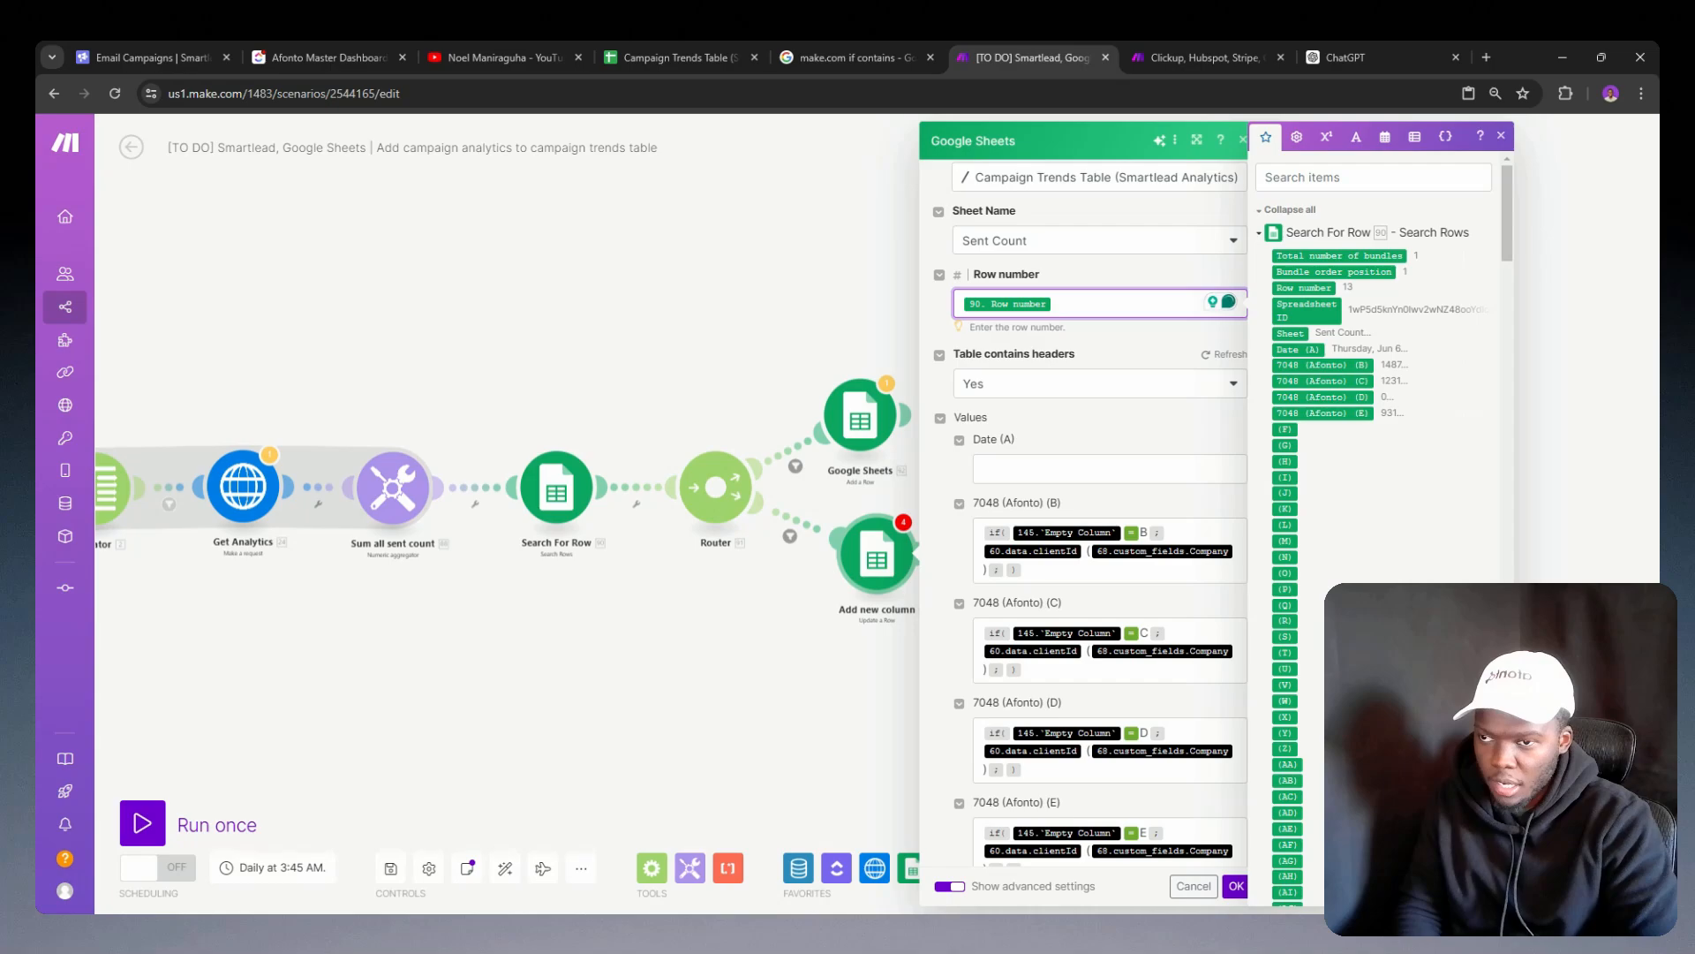
click(1122, 534)
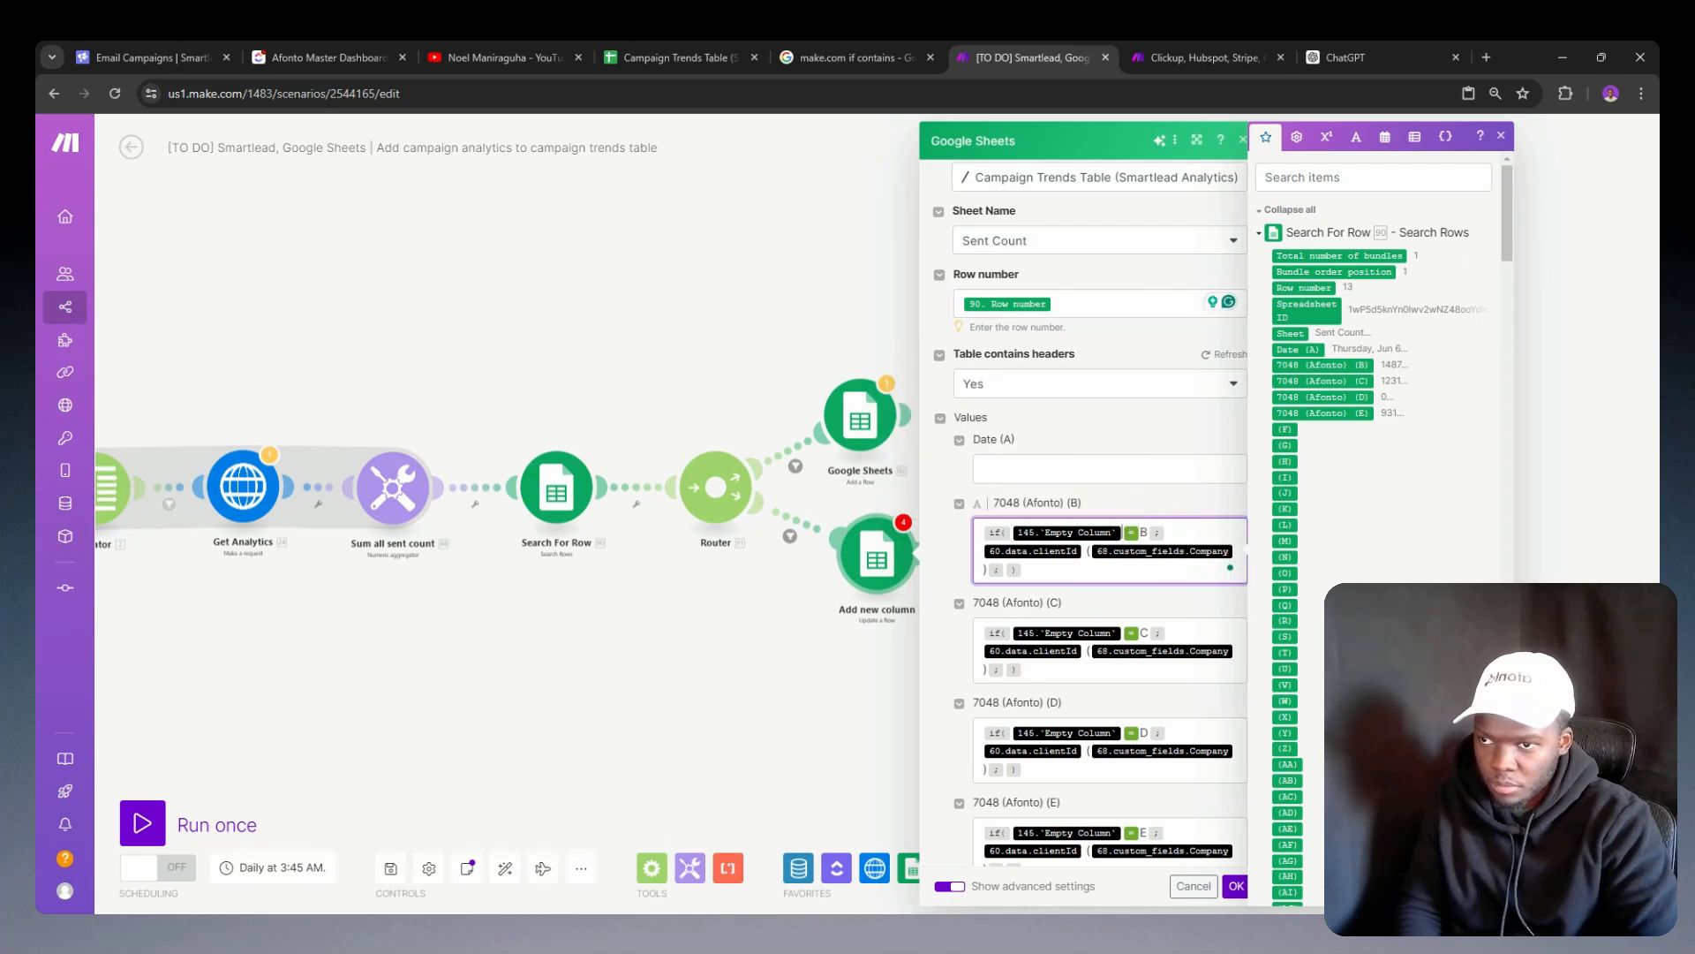
scroll(1337, 456, down, 15)
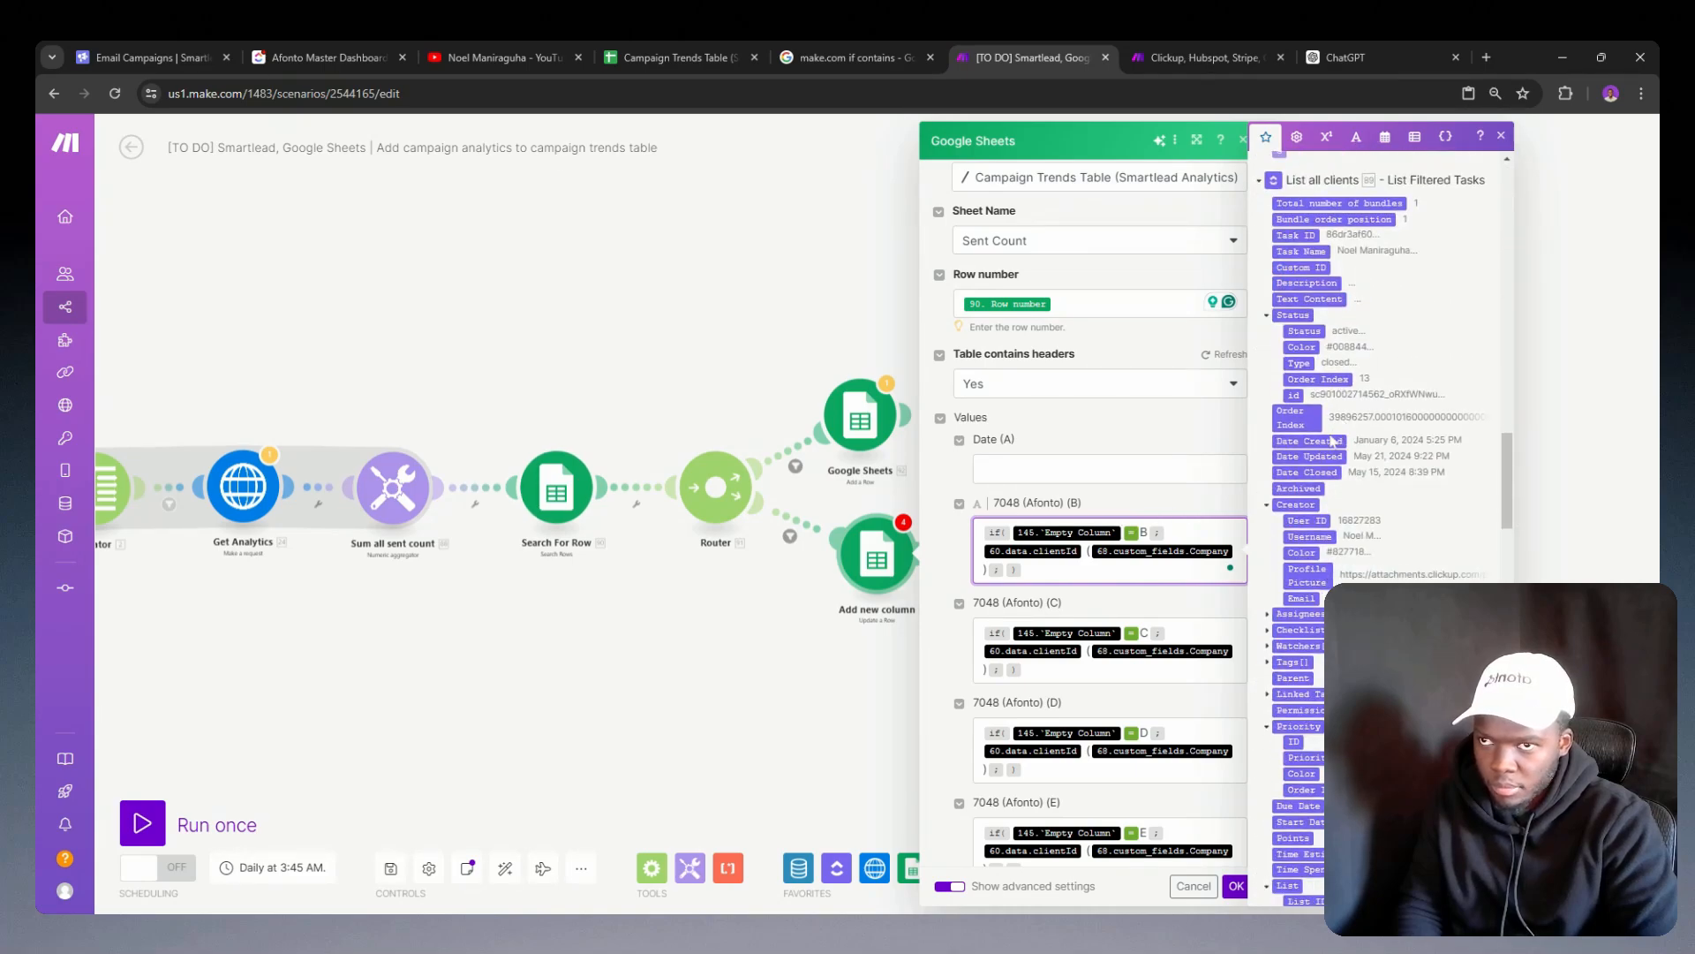
scroll(1333, 441, up, 10)
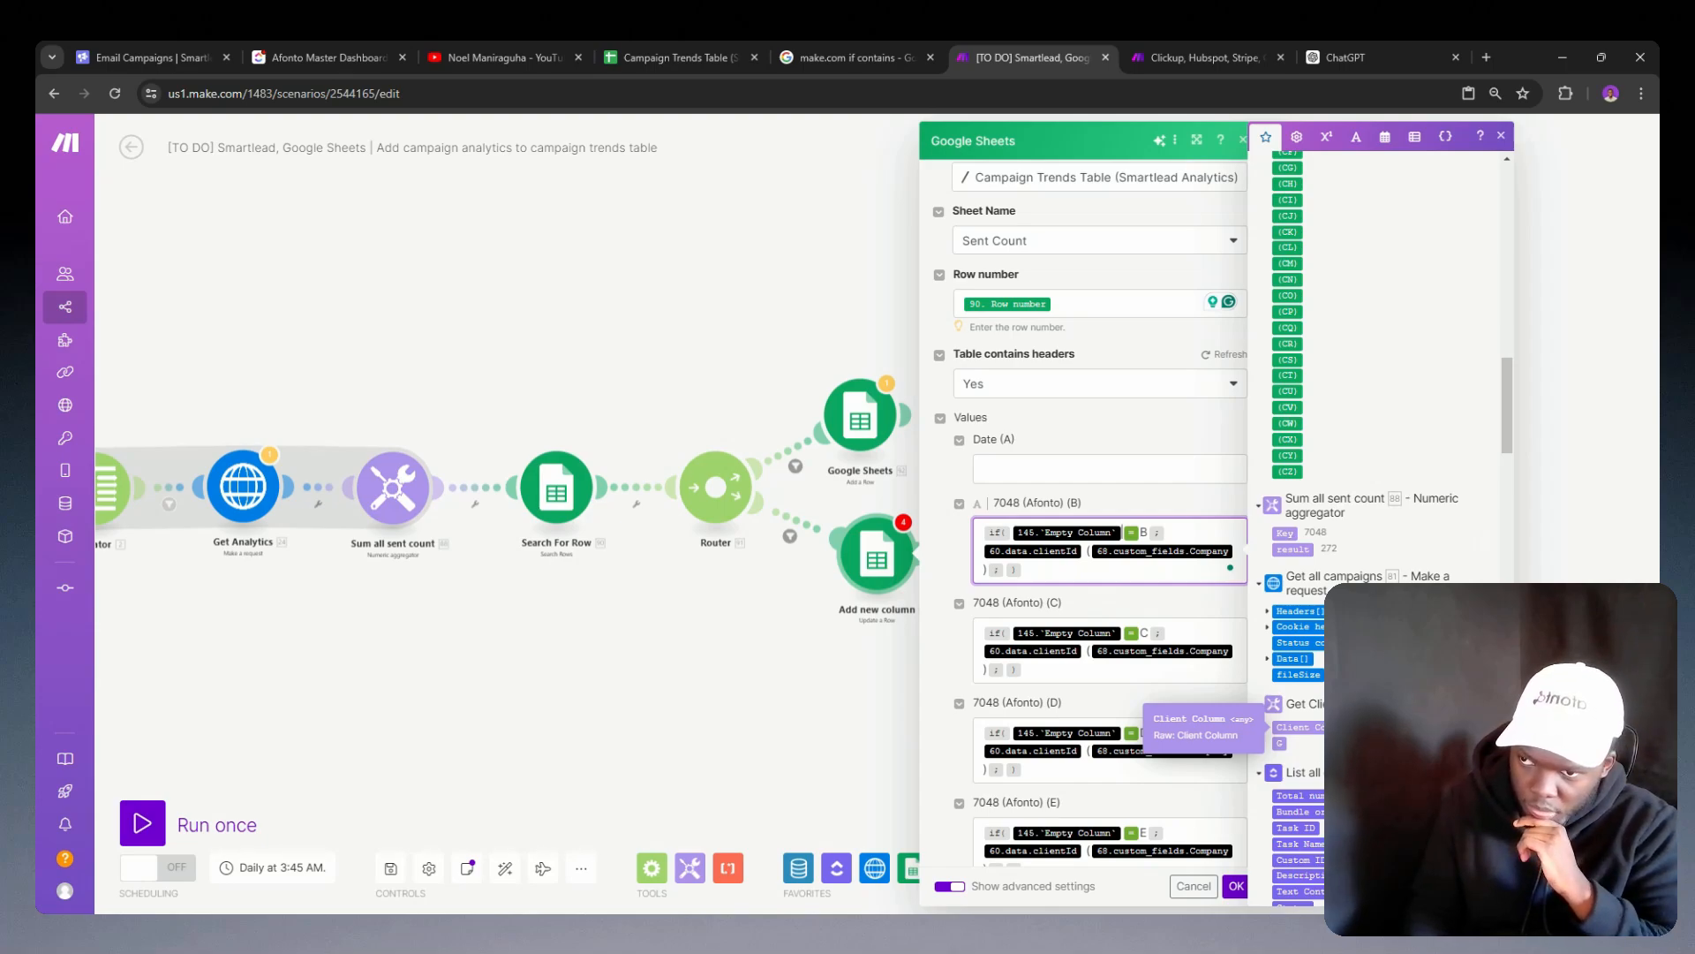
key(BackSpace)
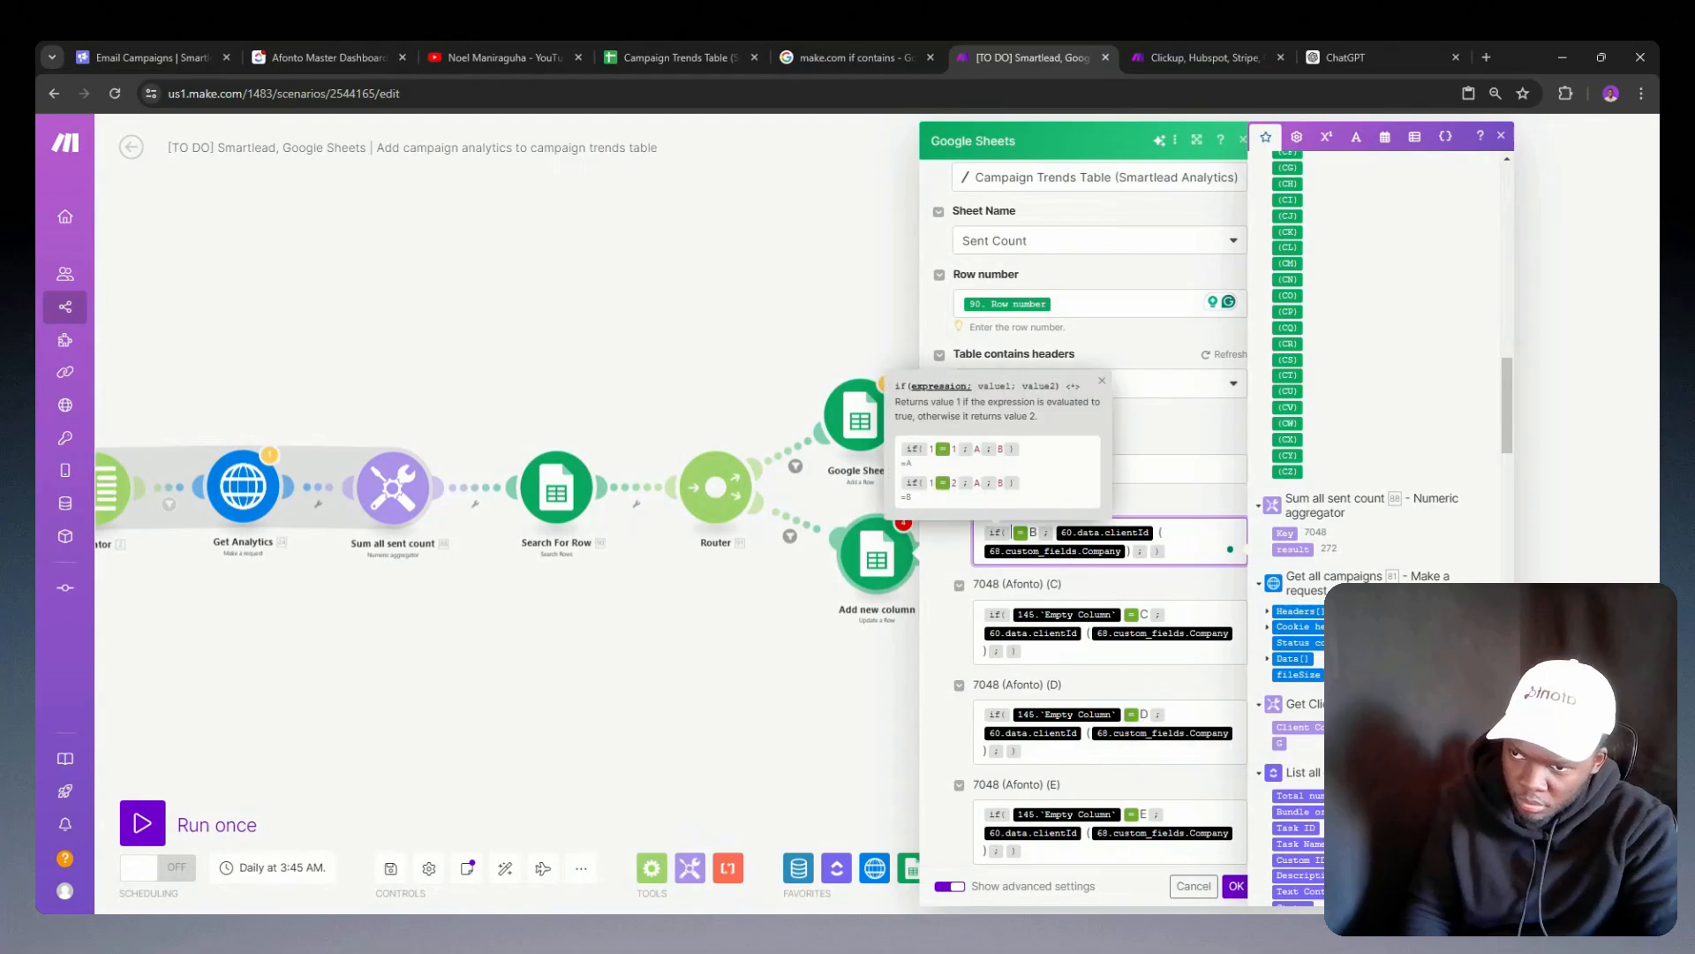
click(1323, 727)
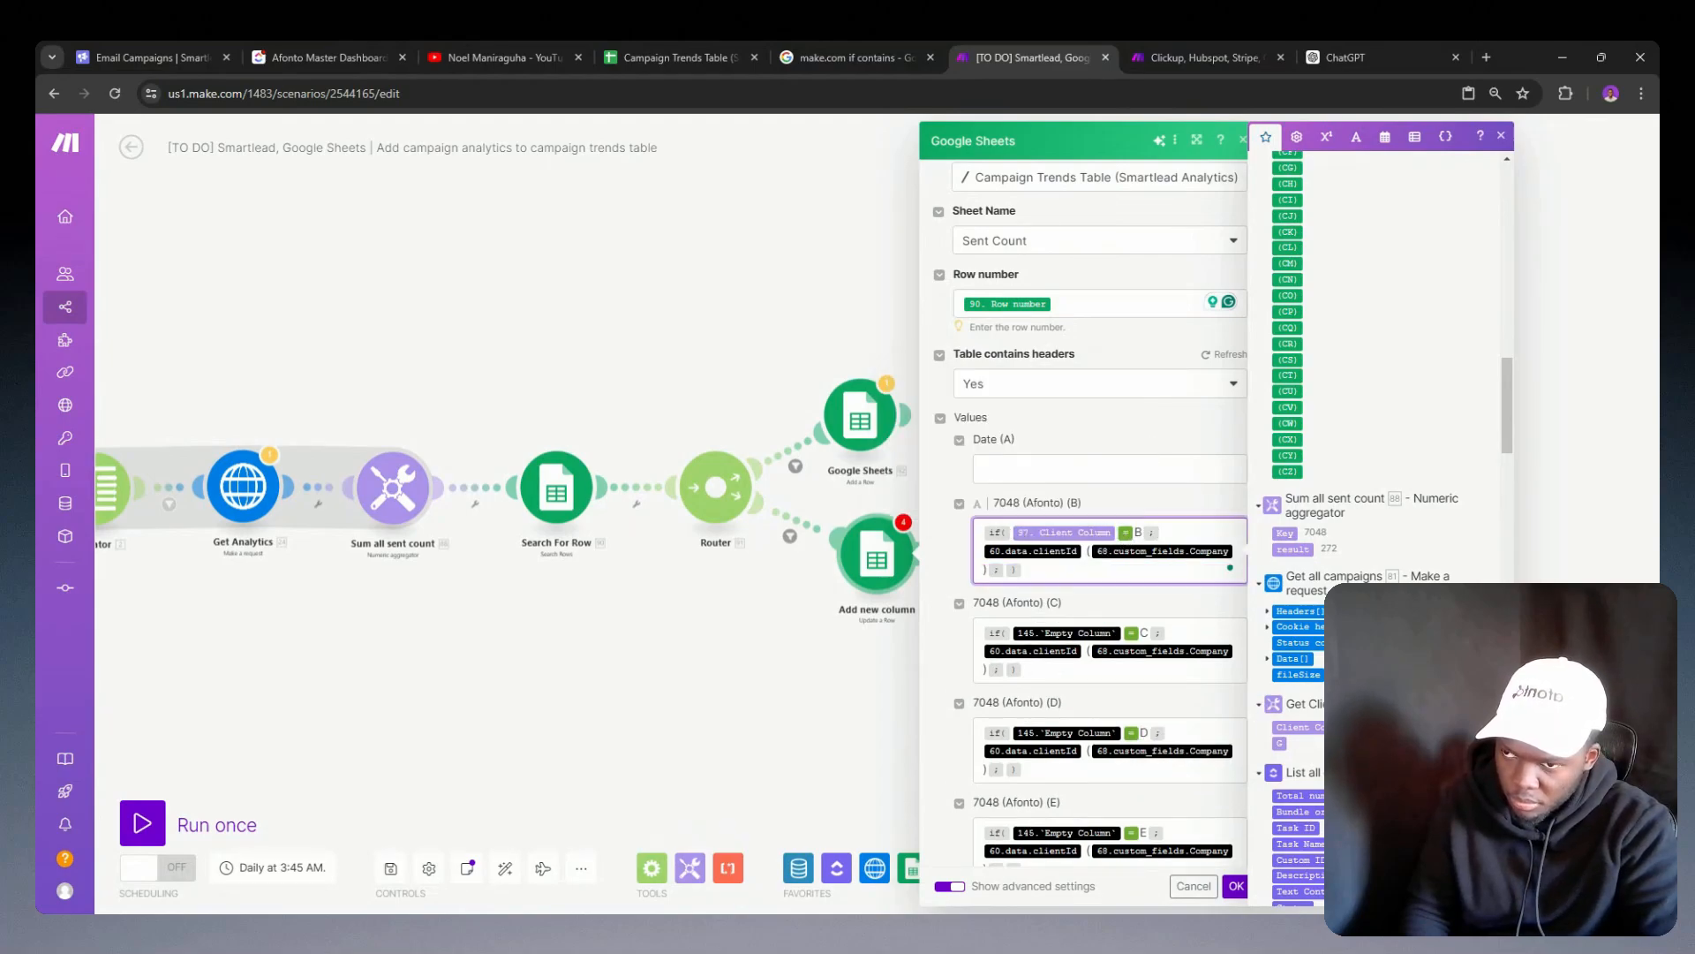
key(BackSpace)
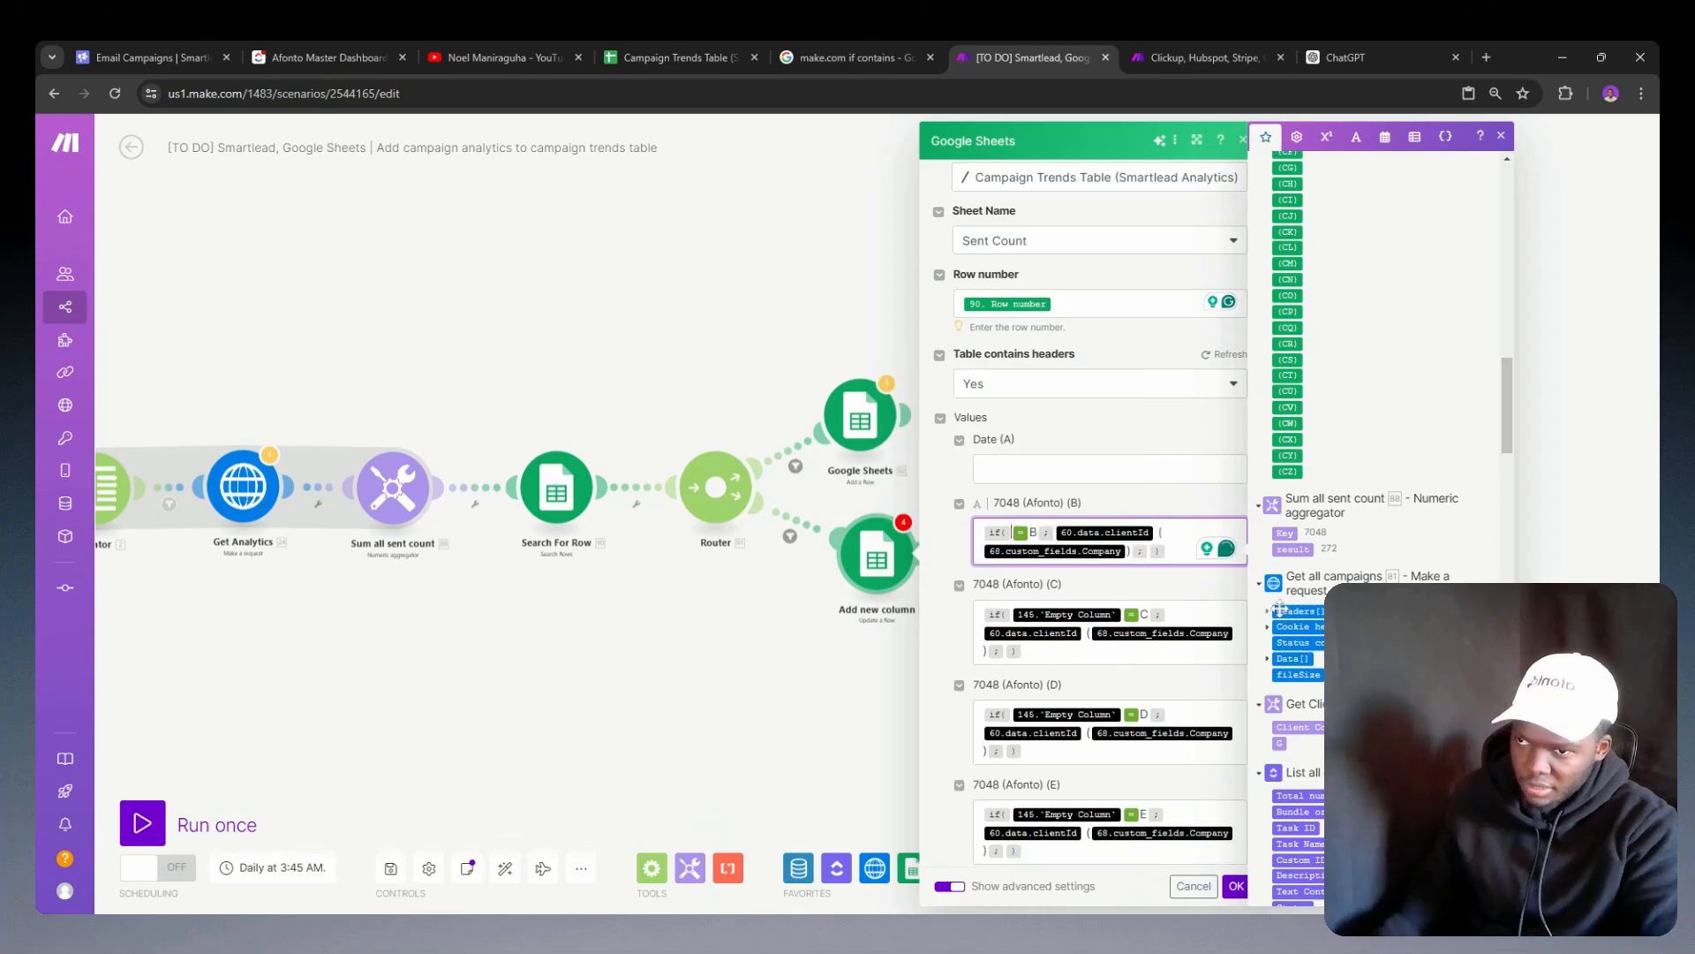
key(ctrl+z)
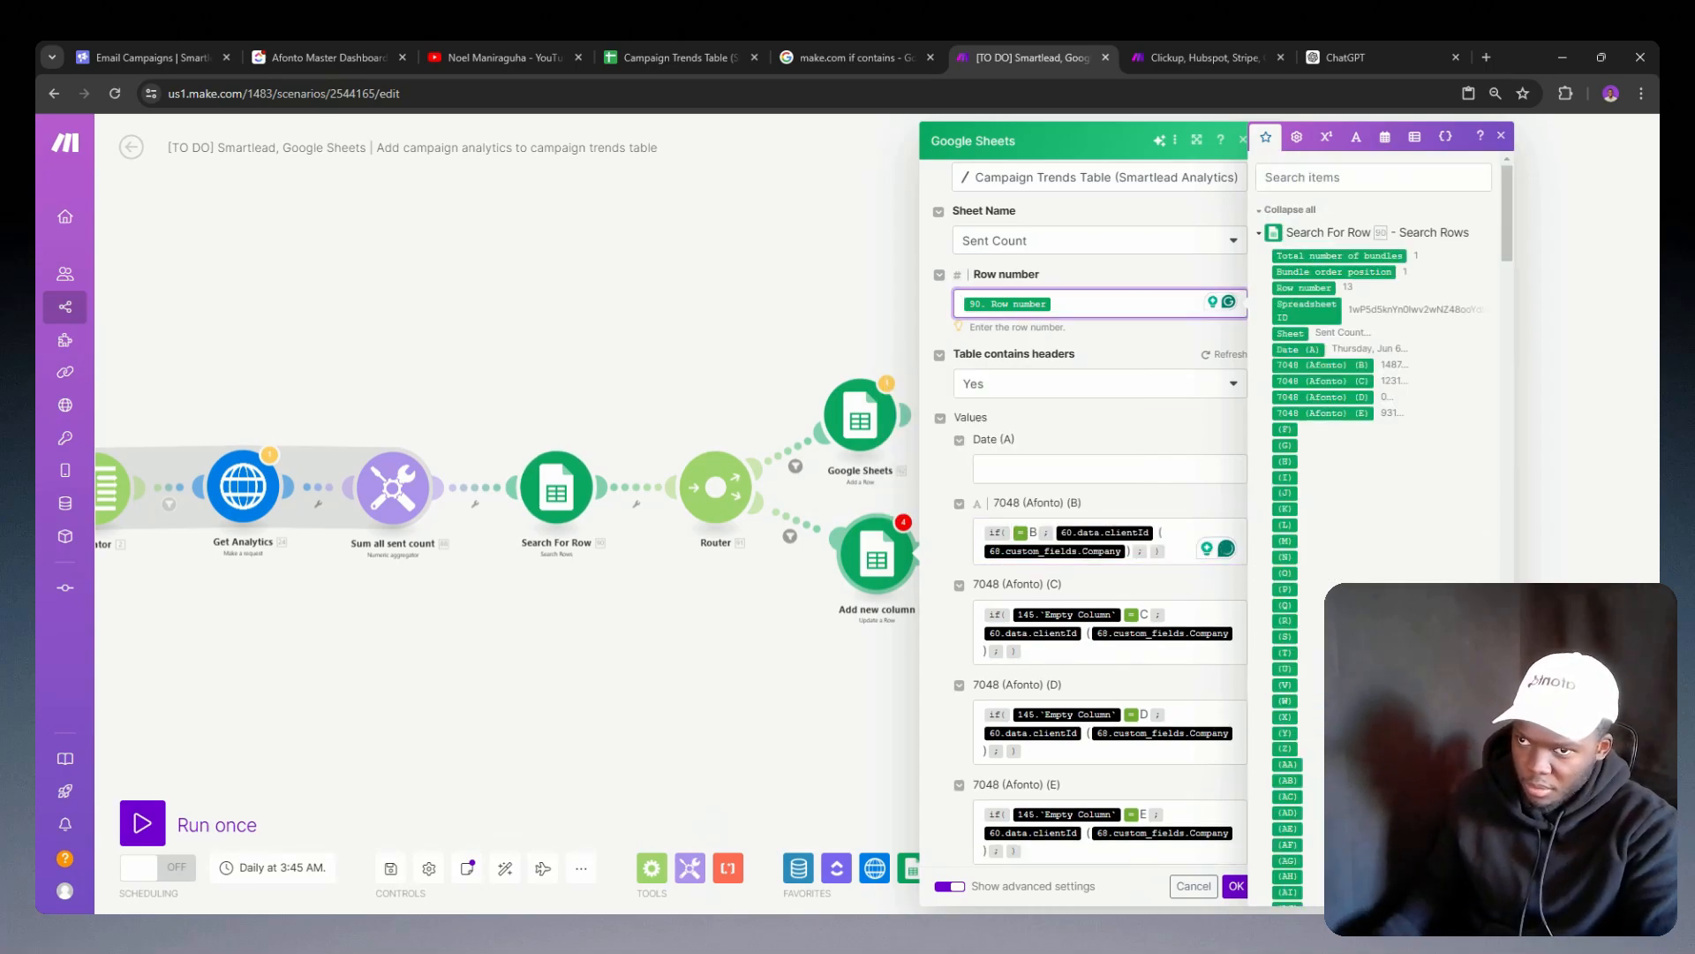
click(1194, 885)
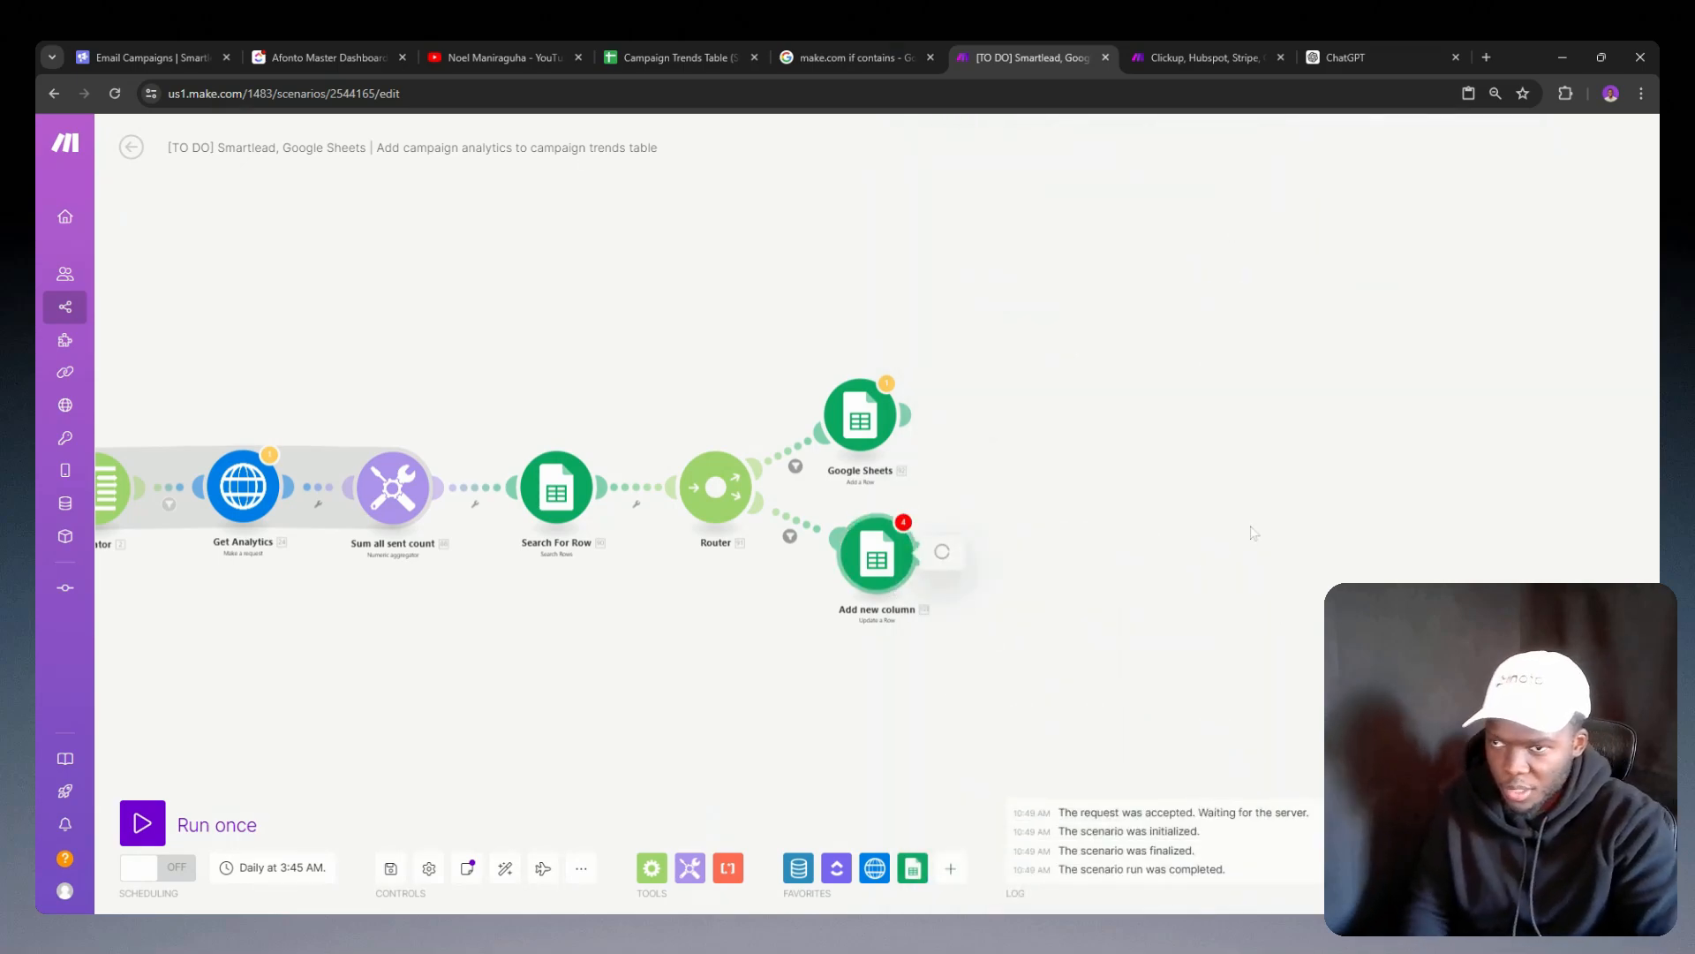
click(879, 561)
click(1081, 563)
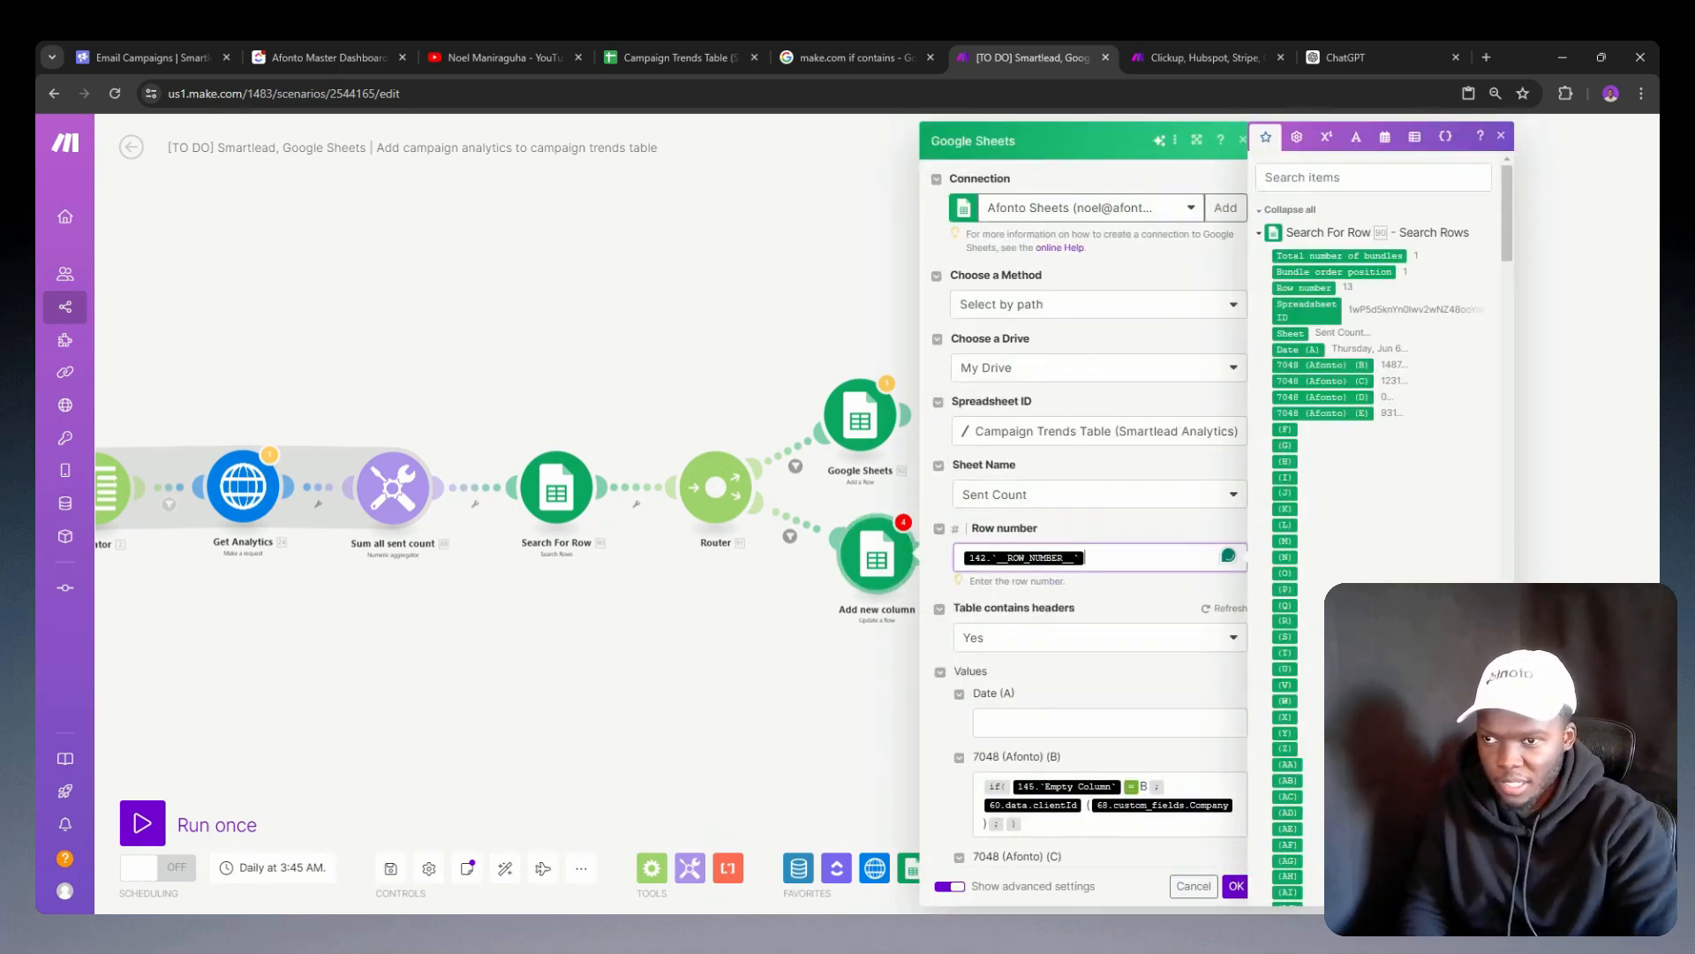
key(BackSpace)
click(1285, 287)
scroll(1084, 533, down, 3)
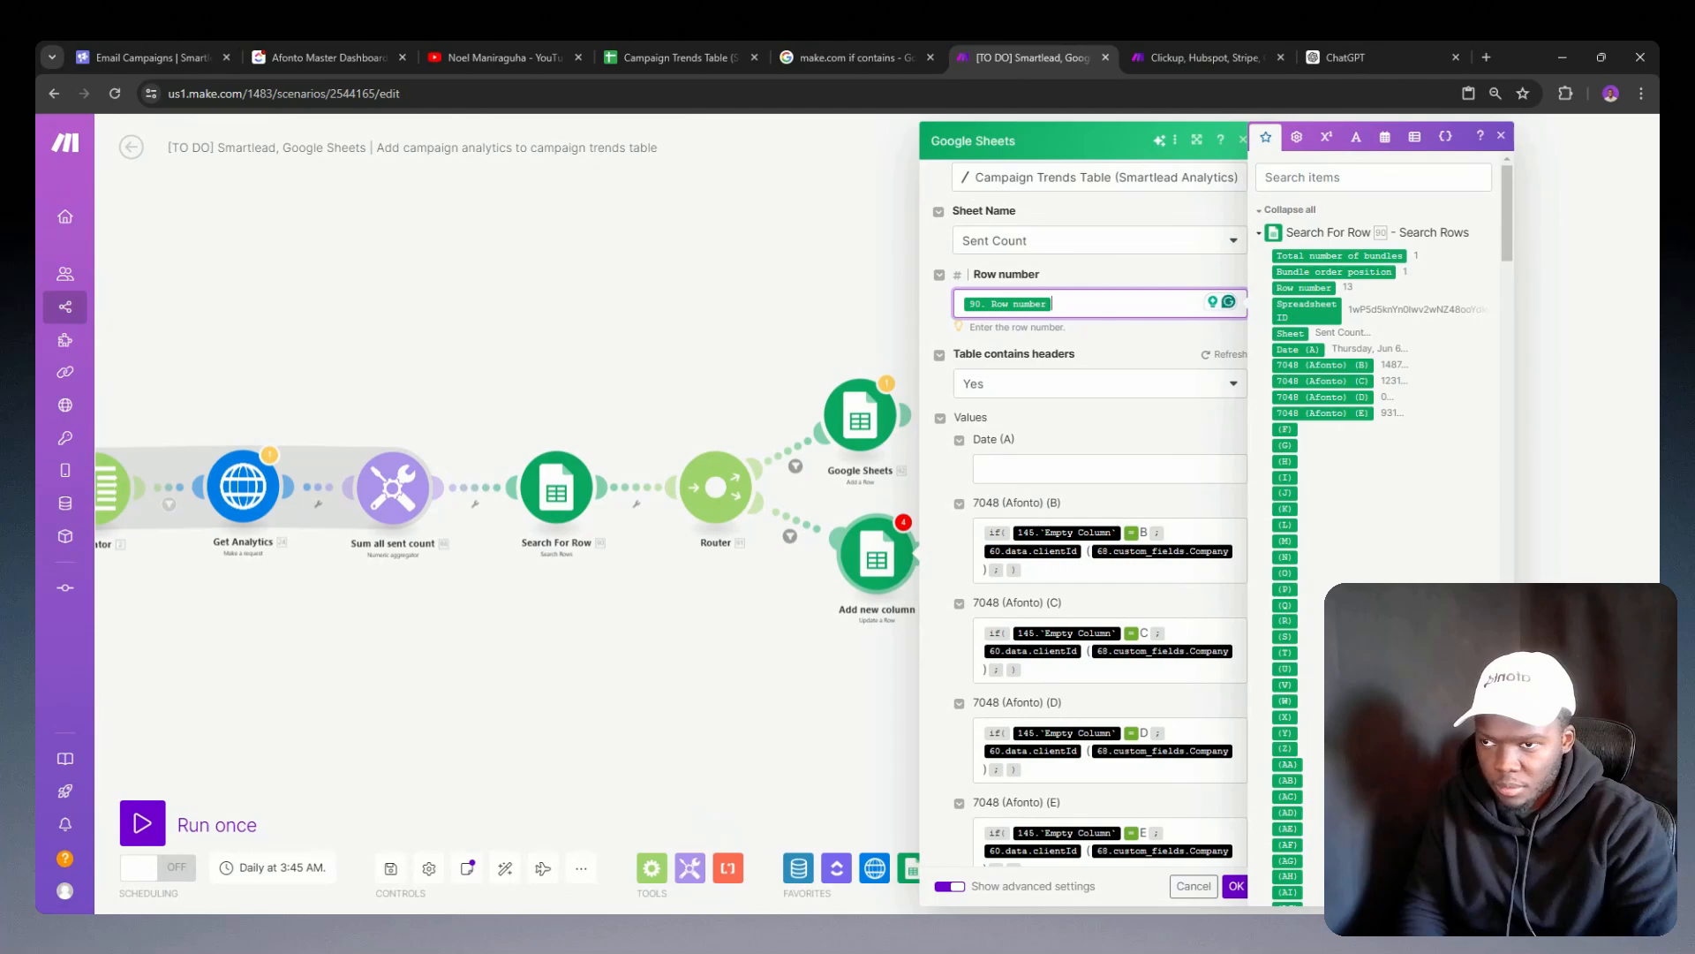
click(985, 570)
key(BackSpace)
key(BackSpace)
key(BackSpace)
key(BackSpace)
key(BackSpace)
key(BackSpace)
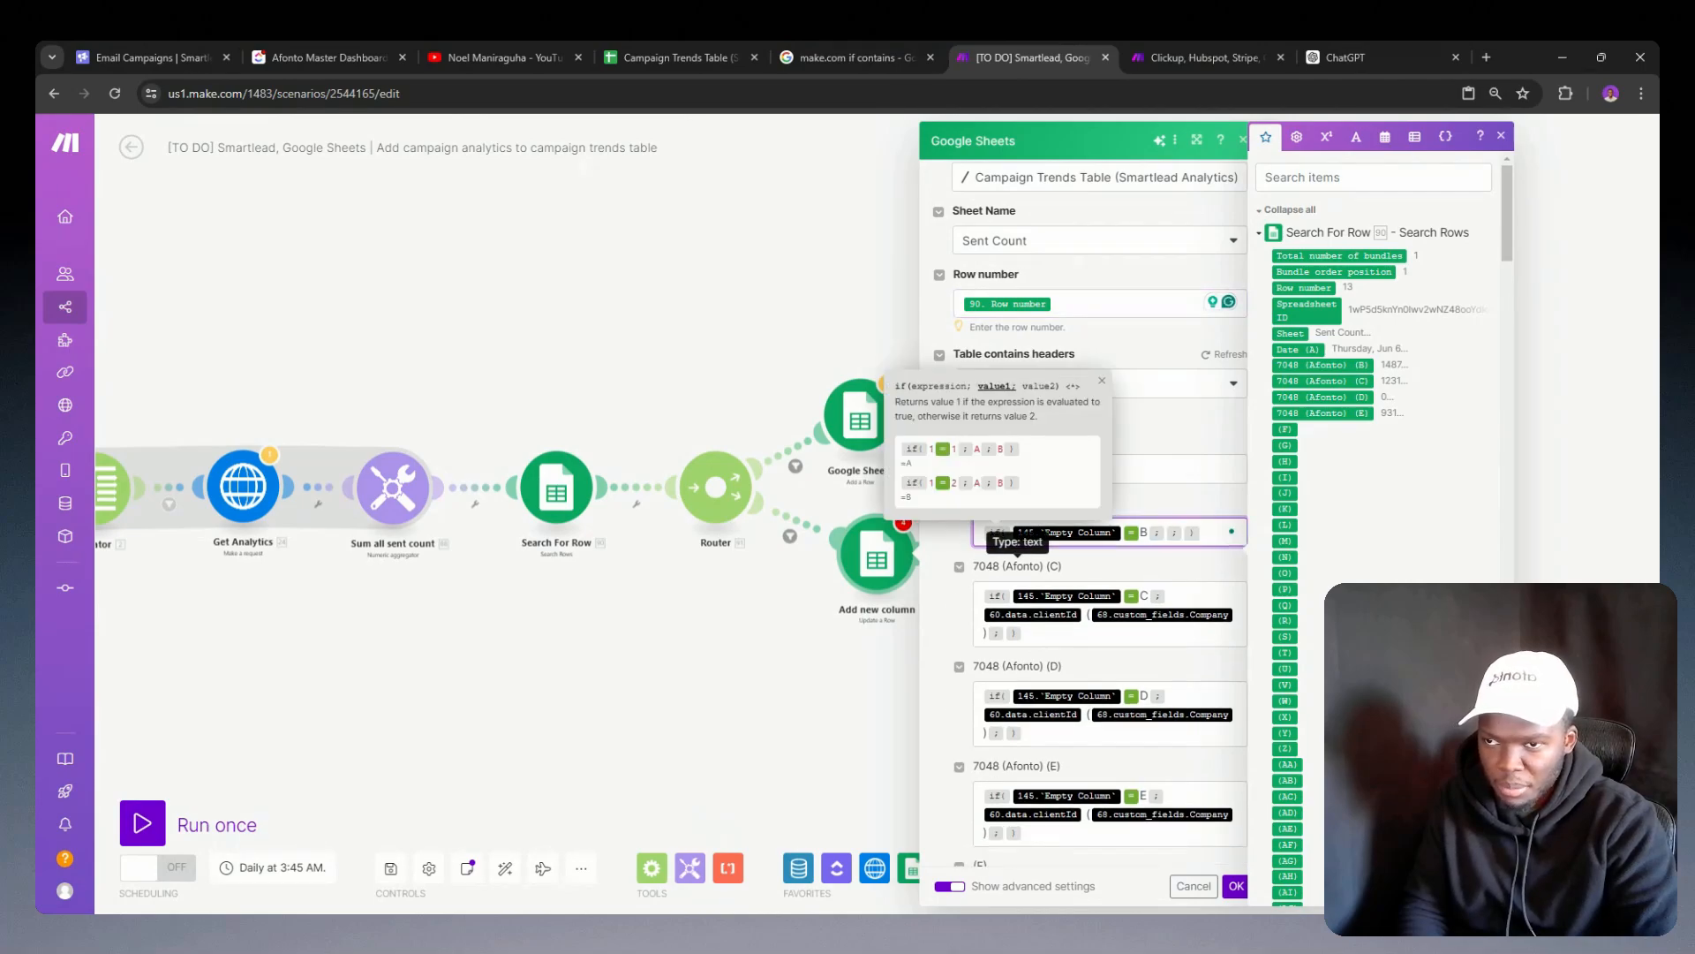
key(ctrl+v)
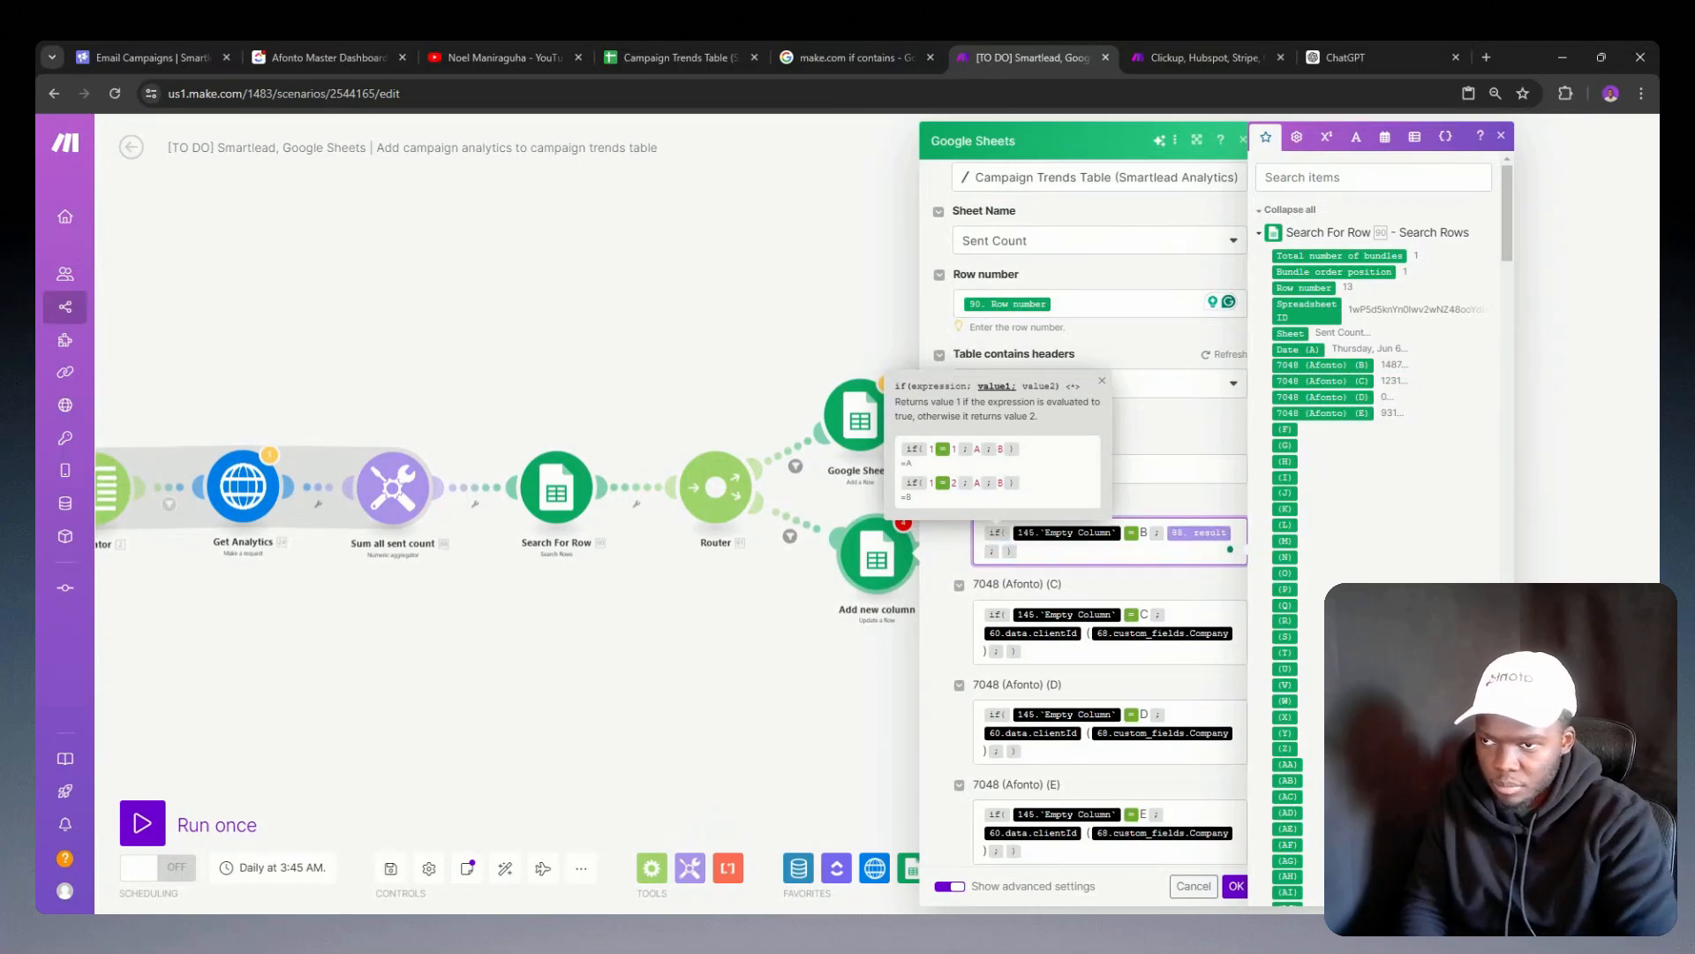
key(Left)
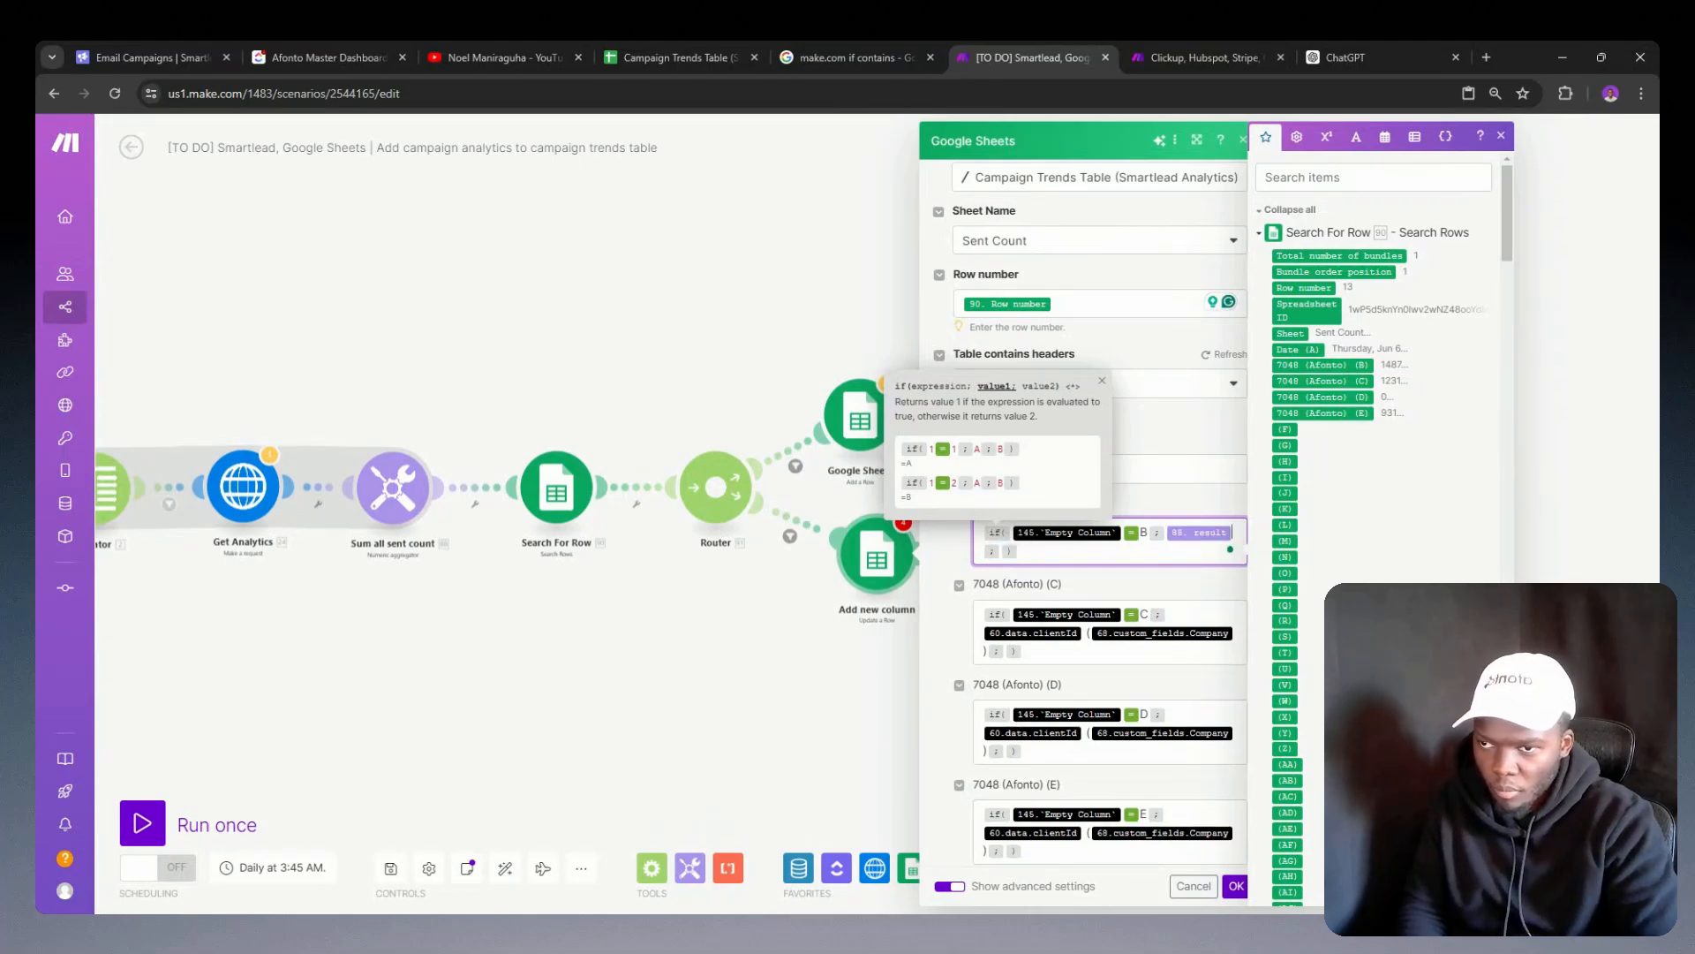
key(Left)
key(Left)
key(BackSpace)
key(BackSpace)
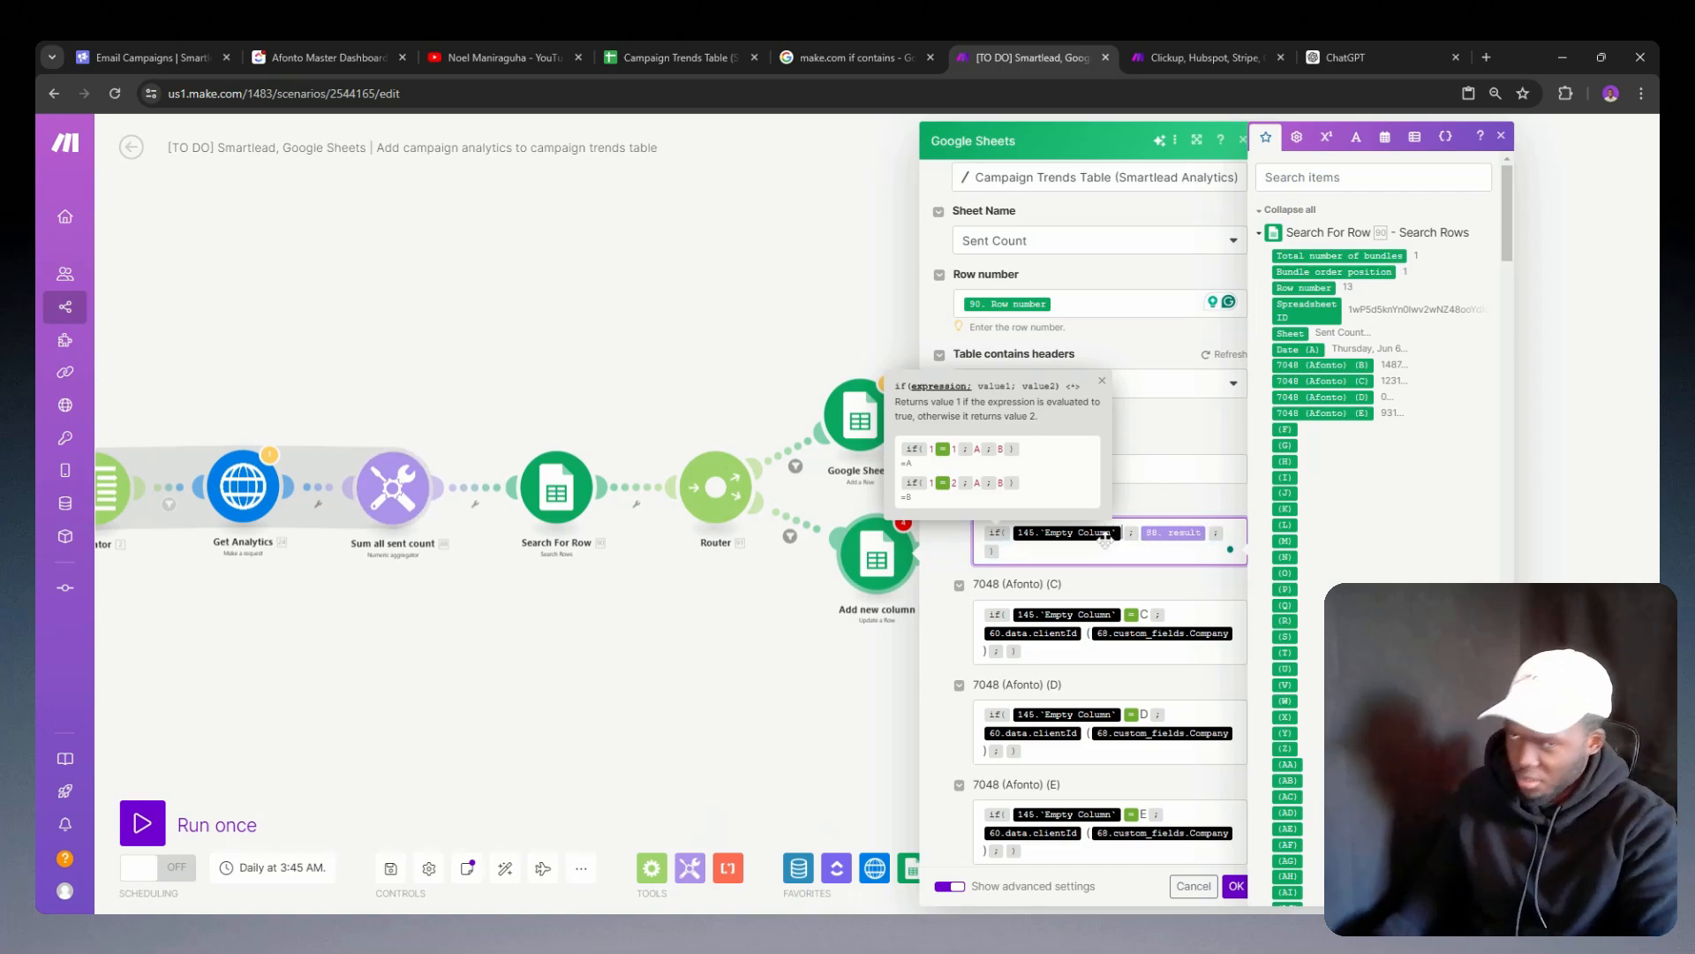
key(Right)
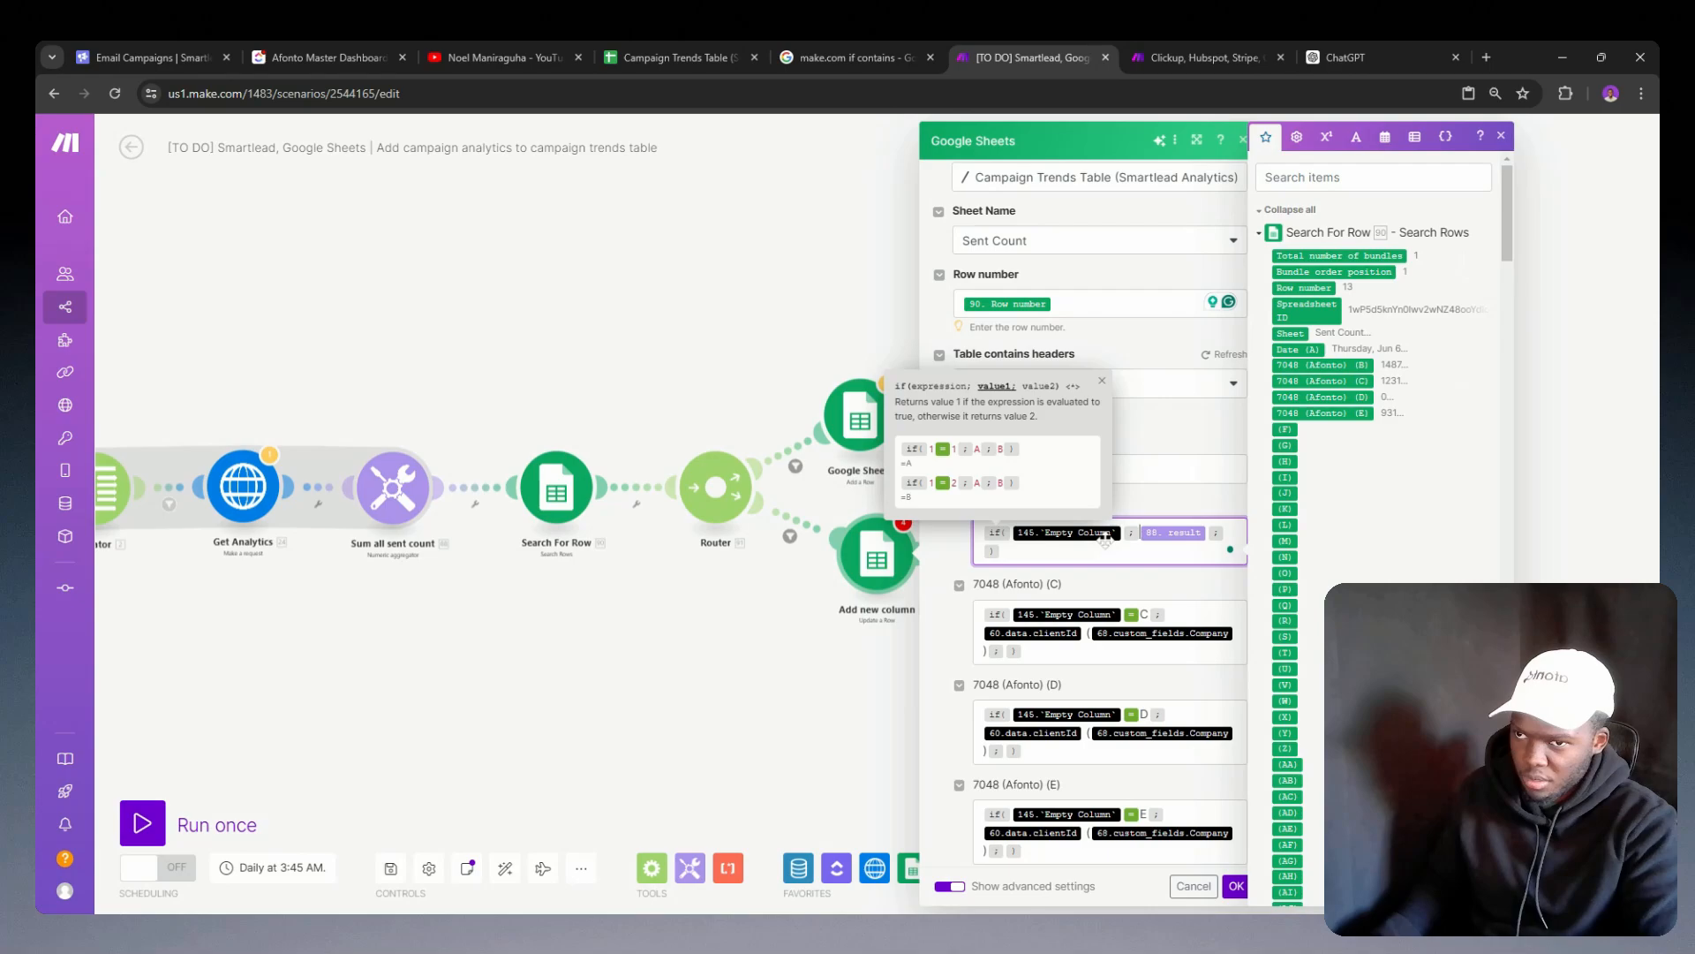
click(1194, 886)
Step: Reopen the Add new column module and set its row number to the Row number from Search For Row
click(868, 580)
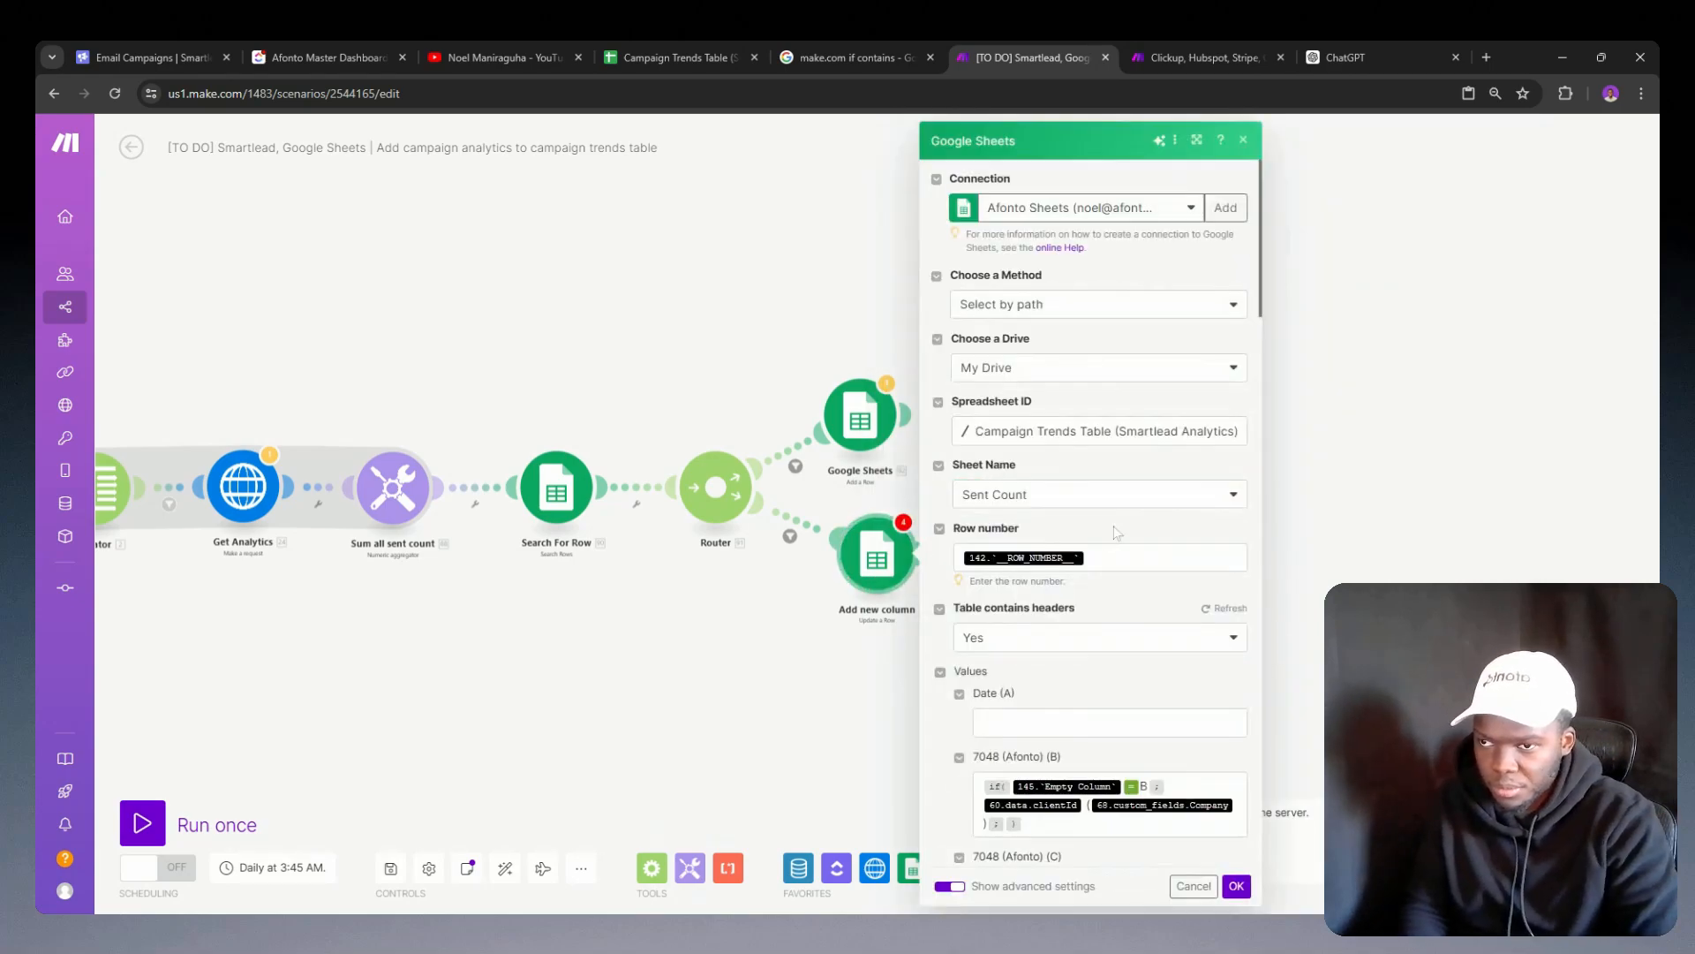
click(1145, 558)
key(BackSpace)
click(1302, 287)
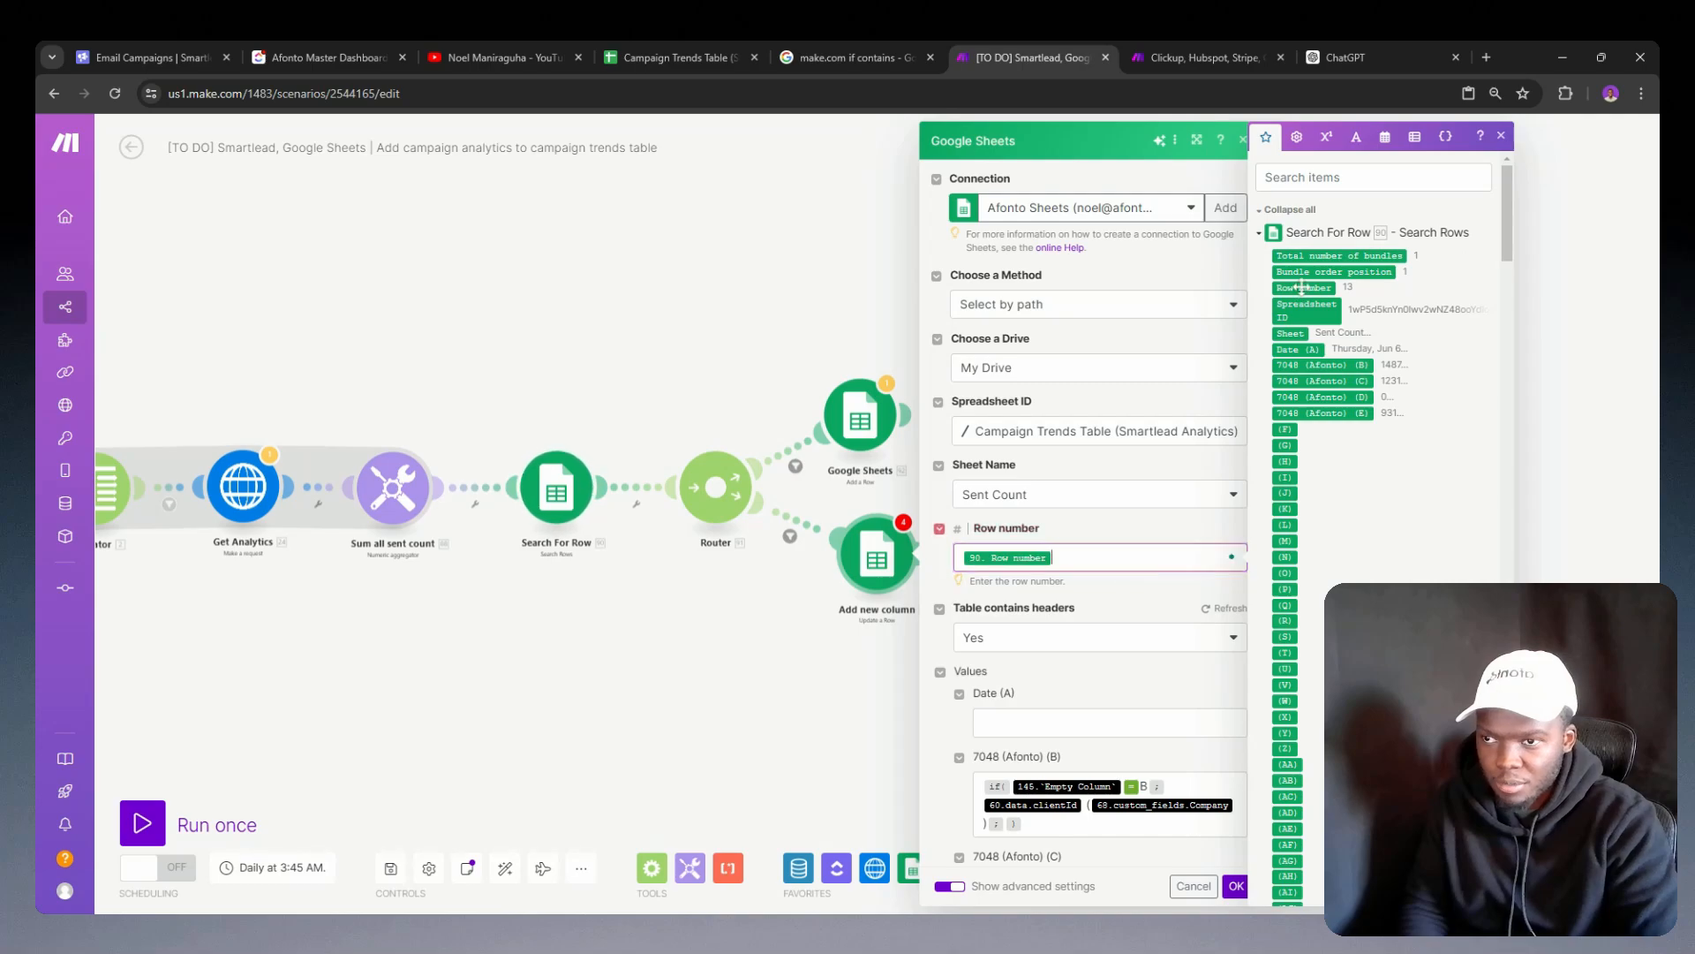
Step: Replace the Empty Column reference in the column B formula's condition with Client Column from Get Client Column
scroll(1099, 565, down, 1)
scroll(1086, 530, down, 3)
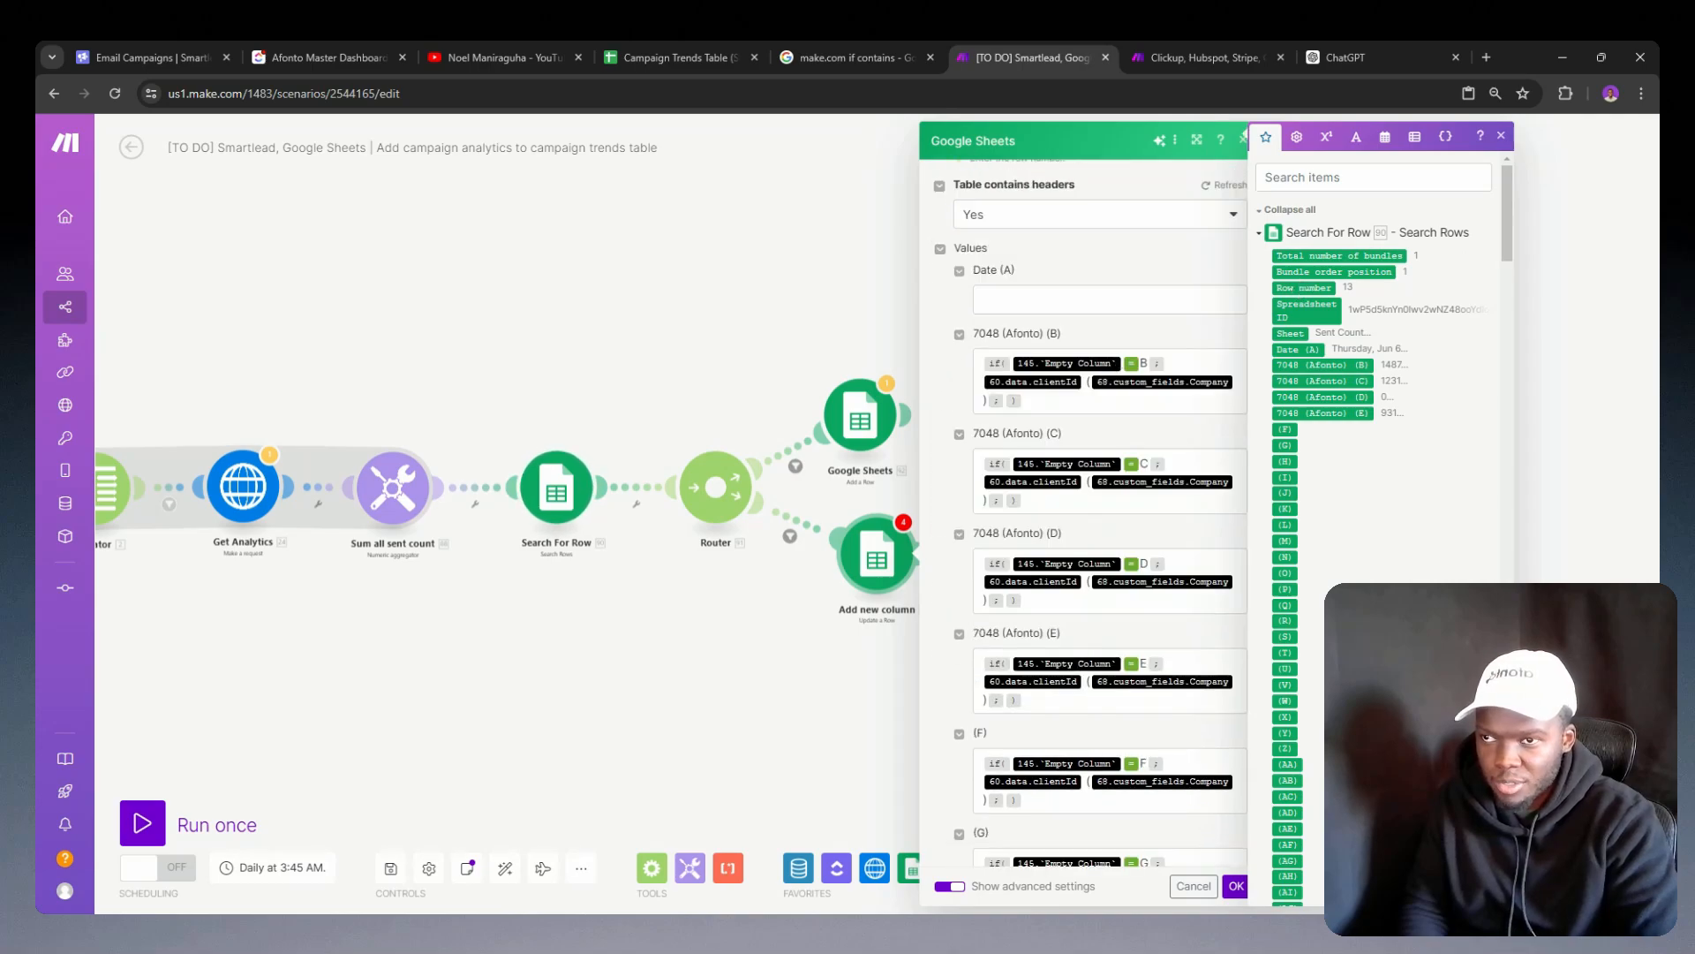
click(1122, 364)
key(BackSpace)
scroll(1308, 561, down, 20)
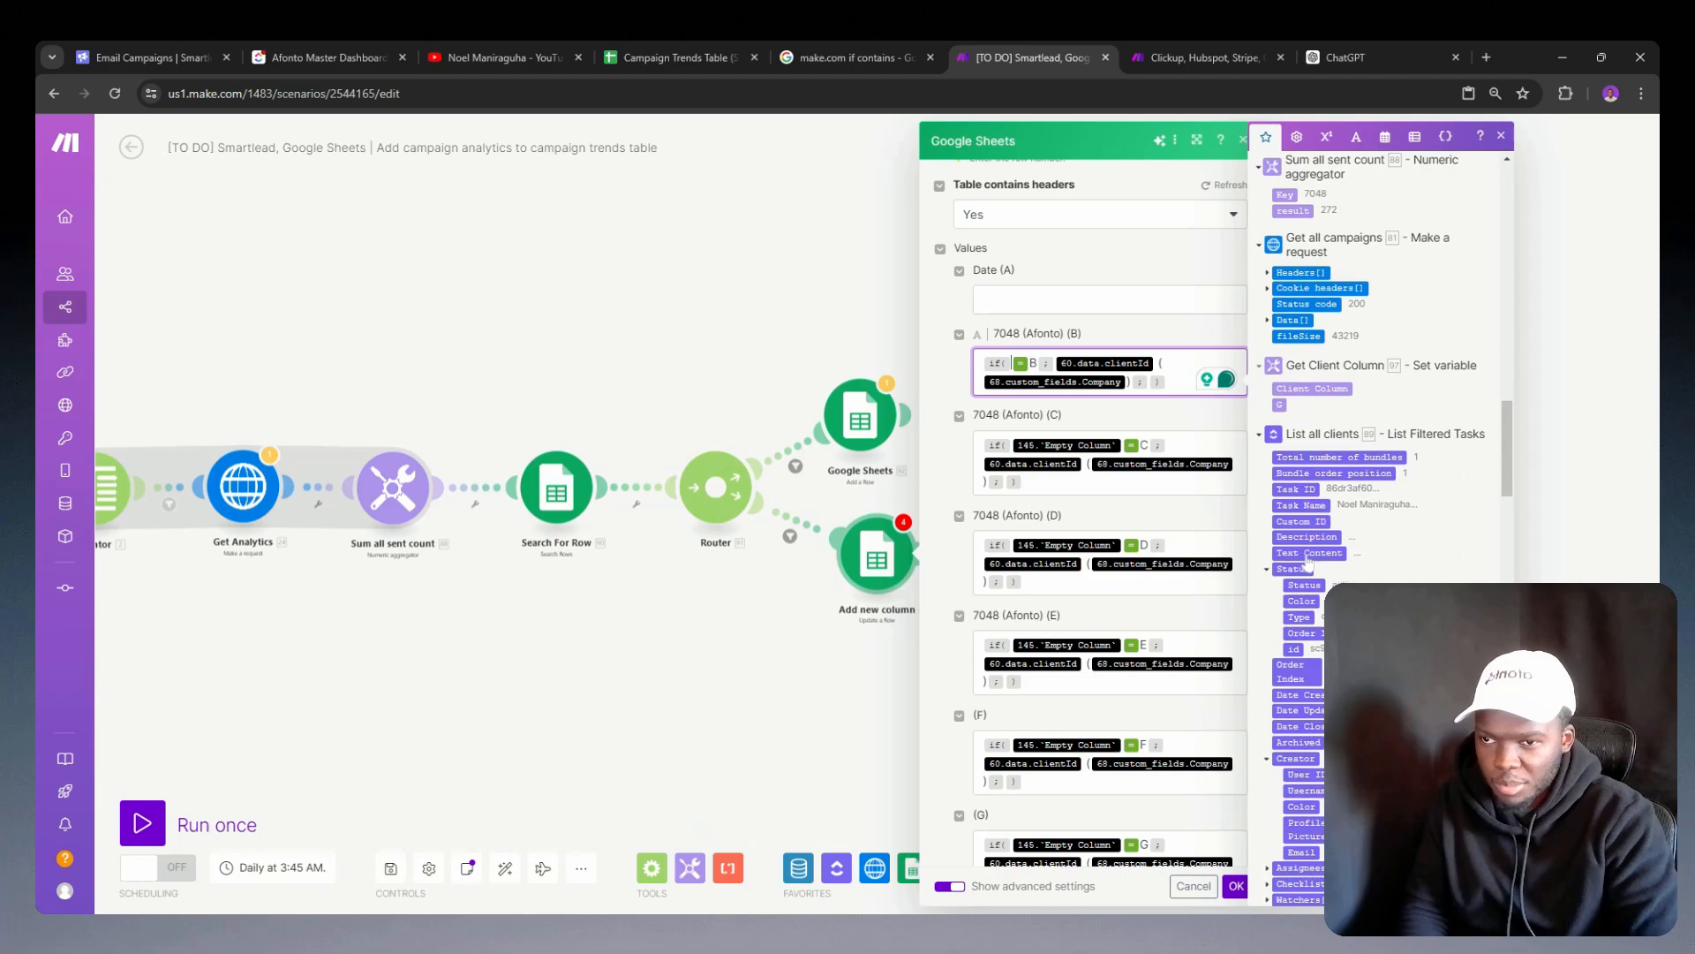
scroll(1308, 561, up, 3)
click(1298, 642)
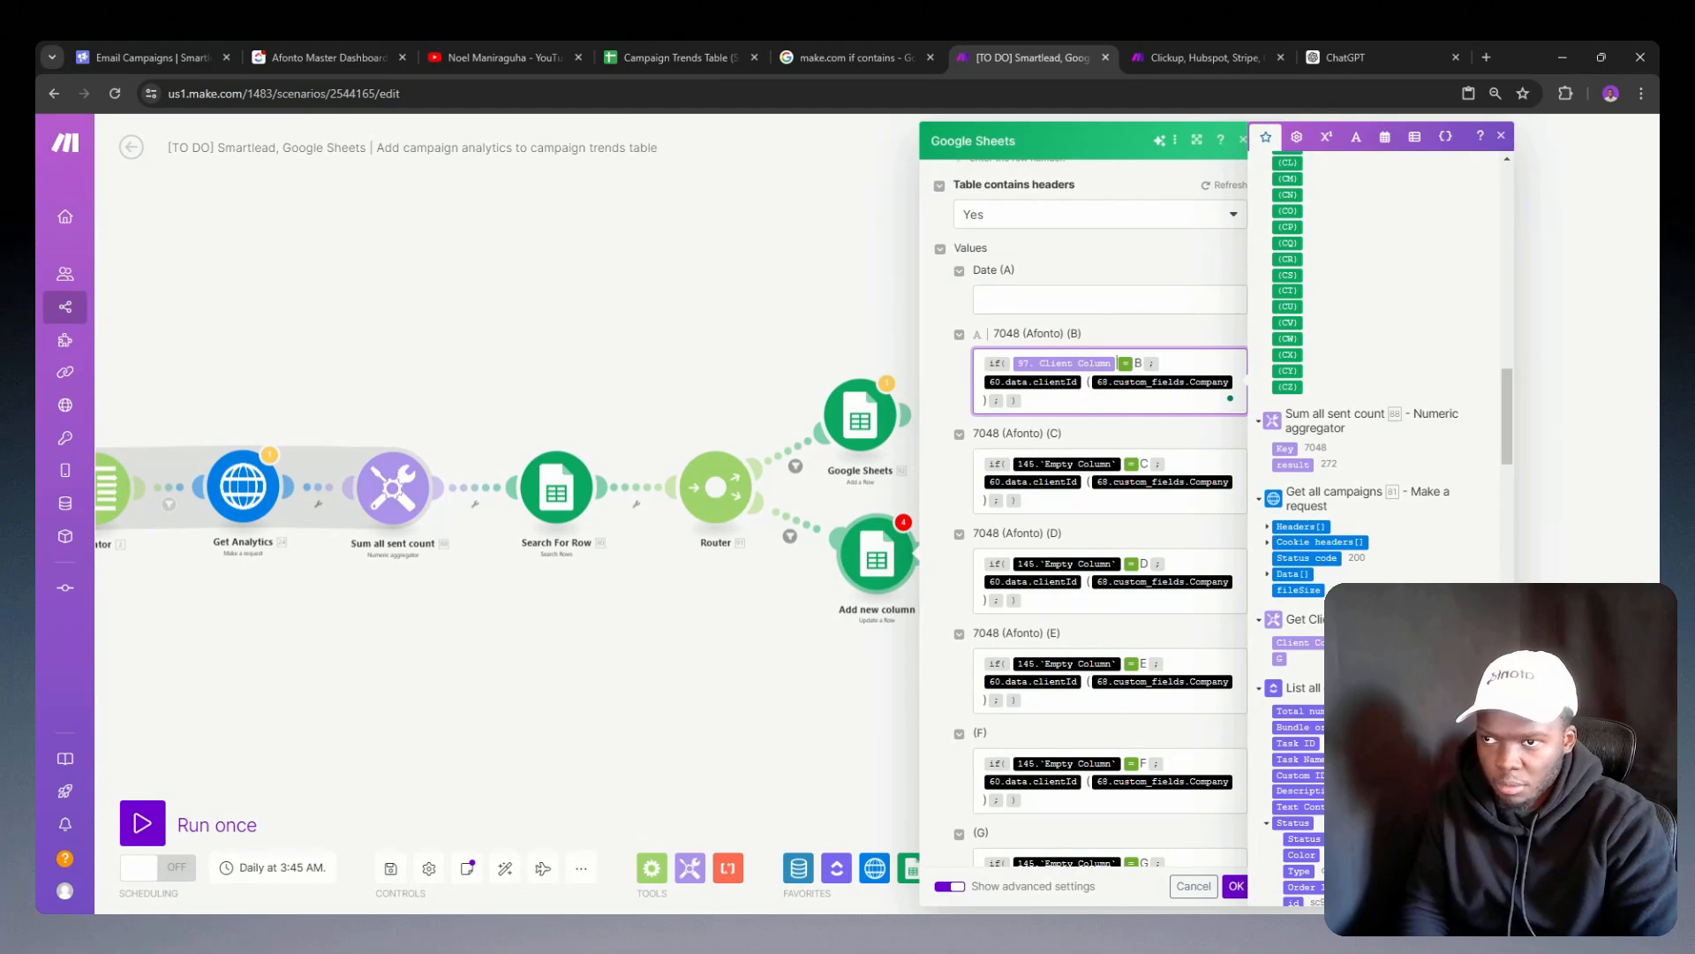
Step: Replace the column B formula's client ID and company references with the result from Sum all sent count and accept the module settings
click(987, 398)
key(BackSpace)
key(BackSpace)
key(BackSpace)
key(BackSpace)
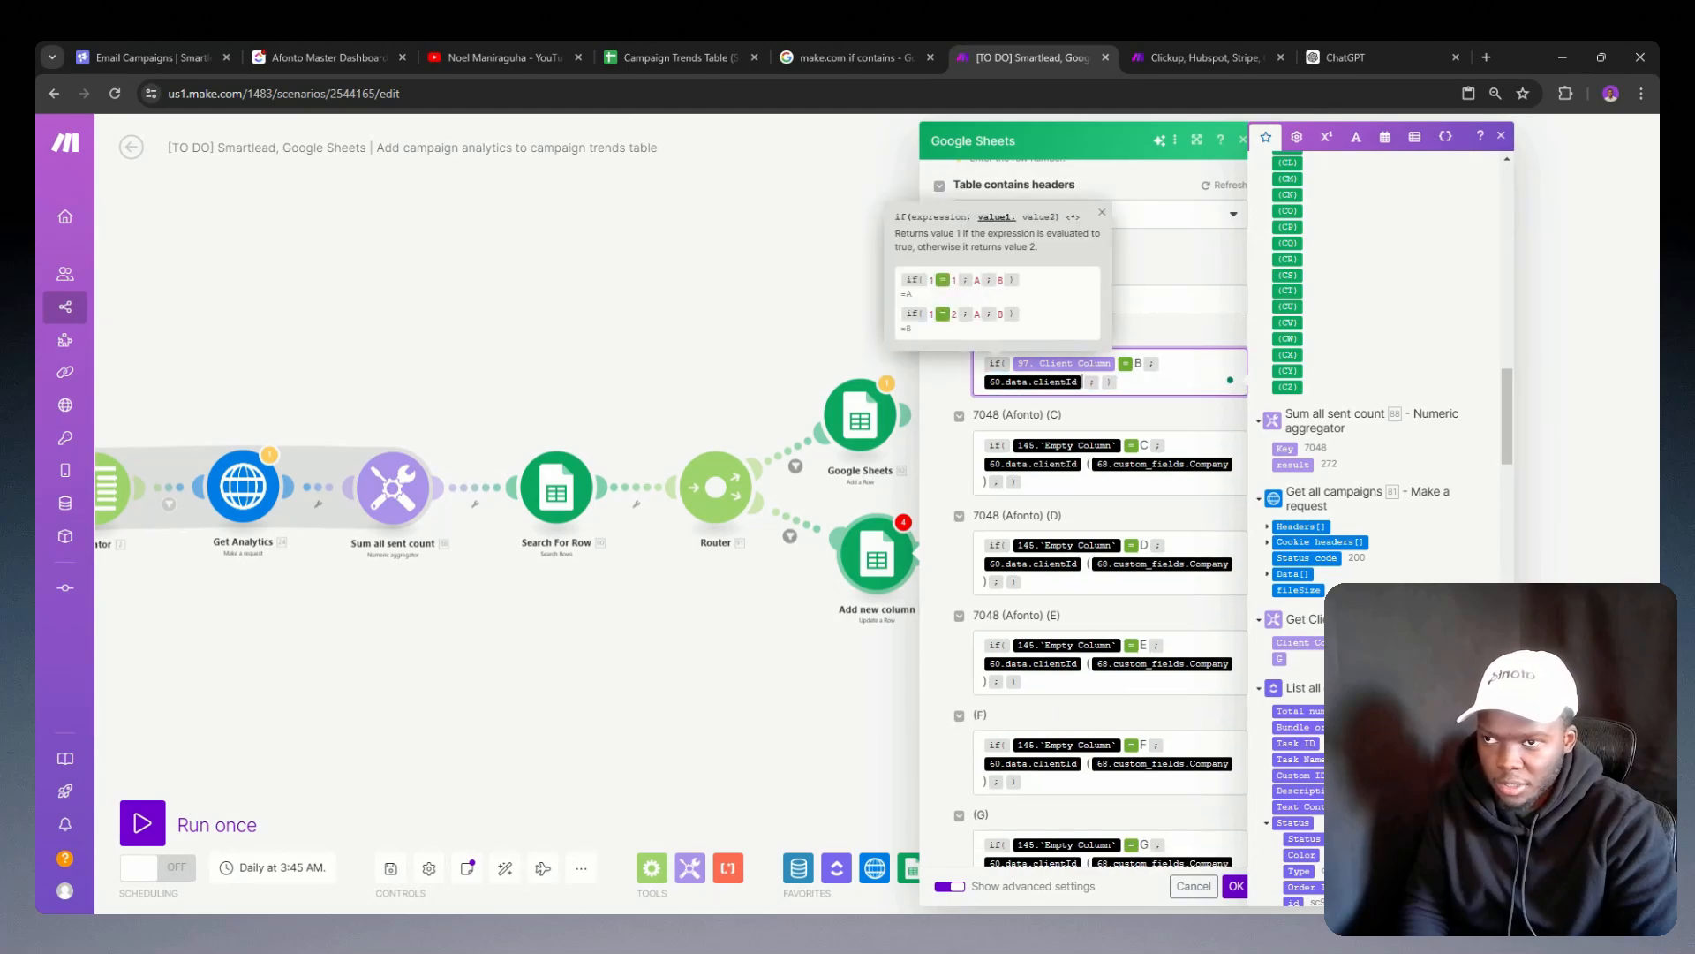
text(88. result)
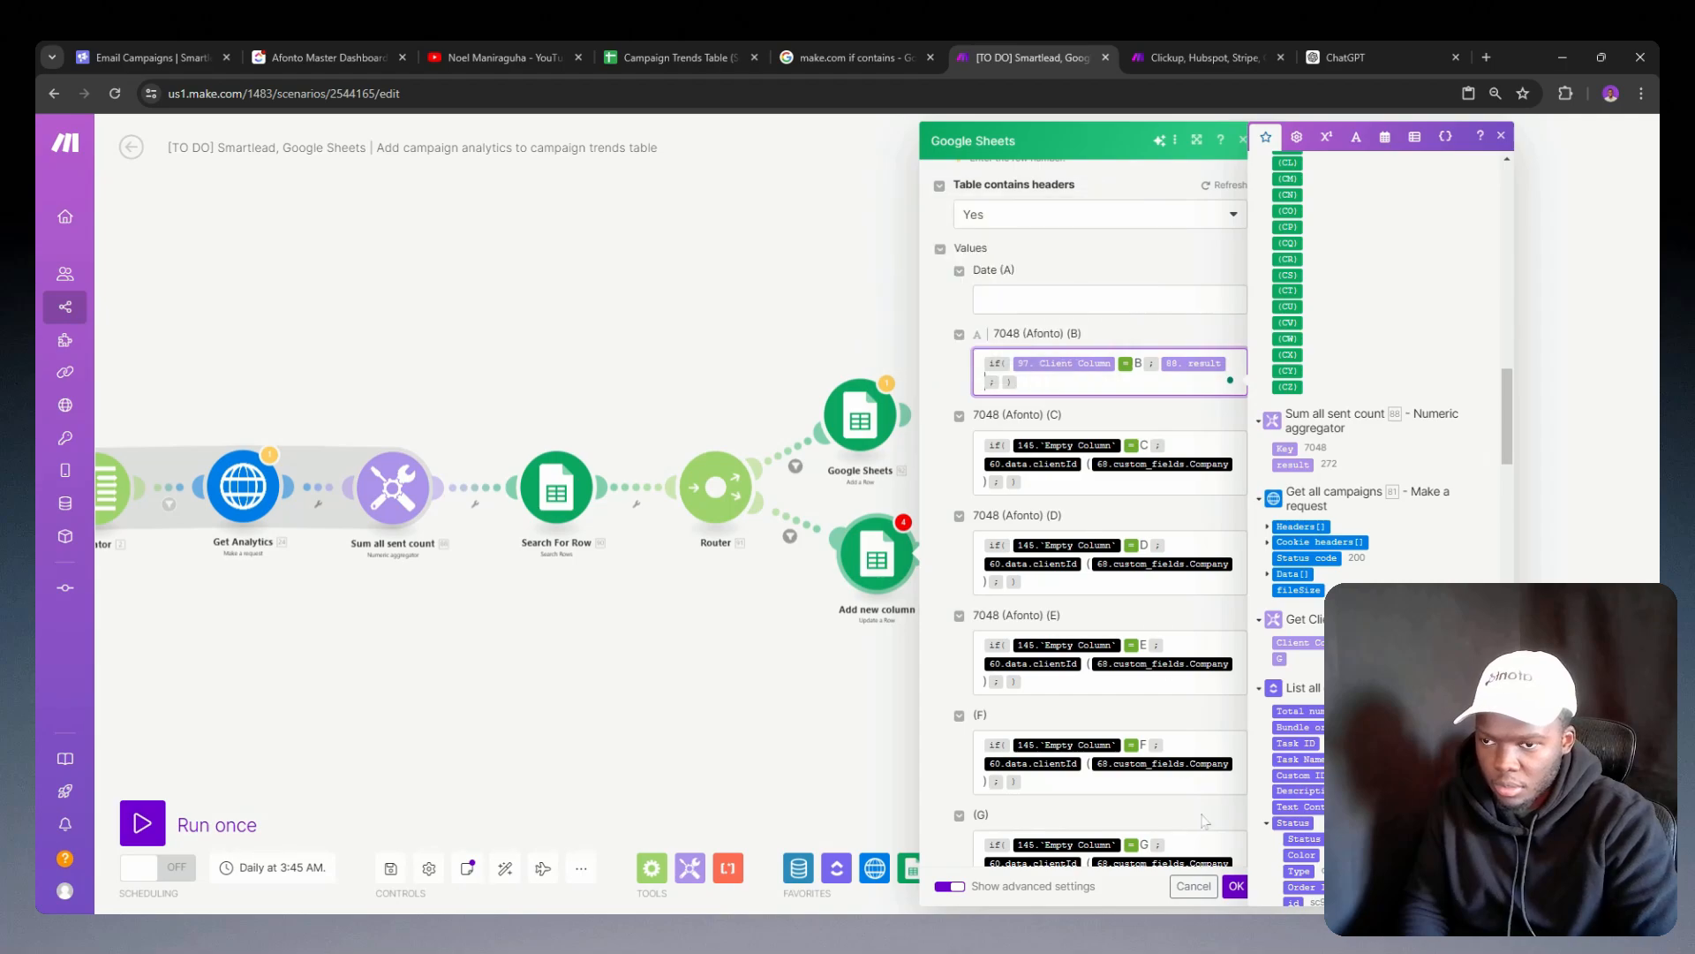
click(1235, 885)
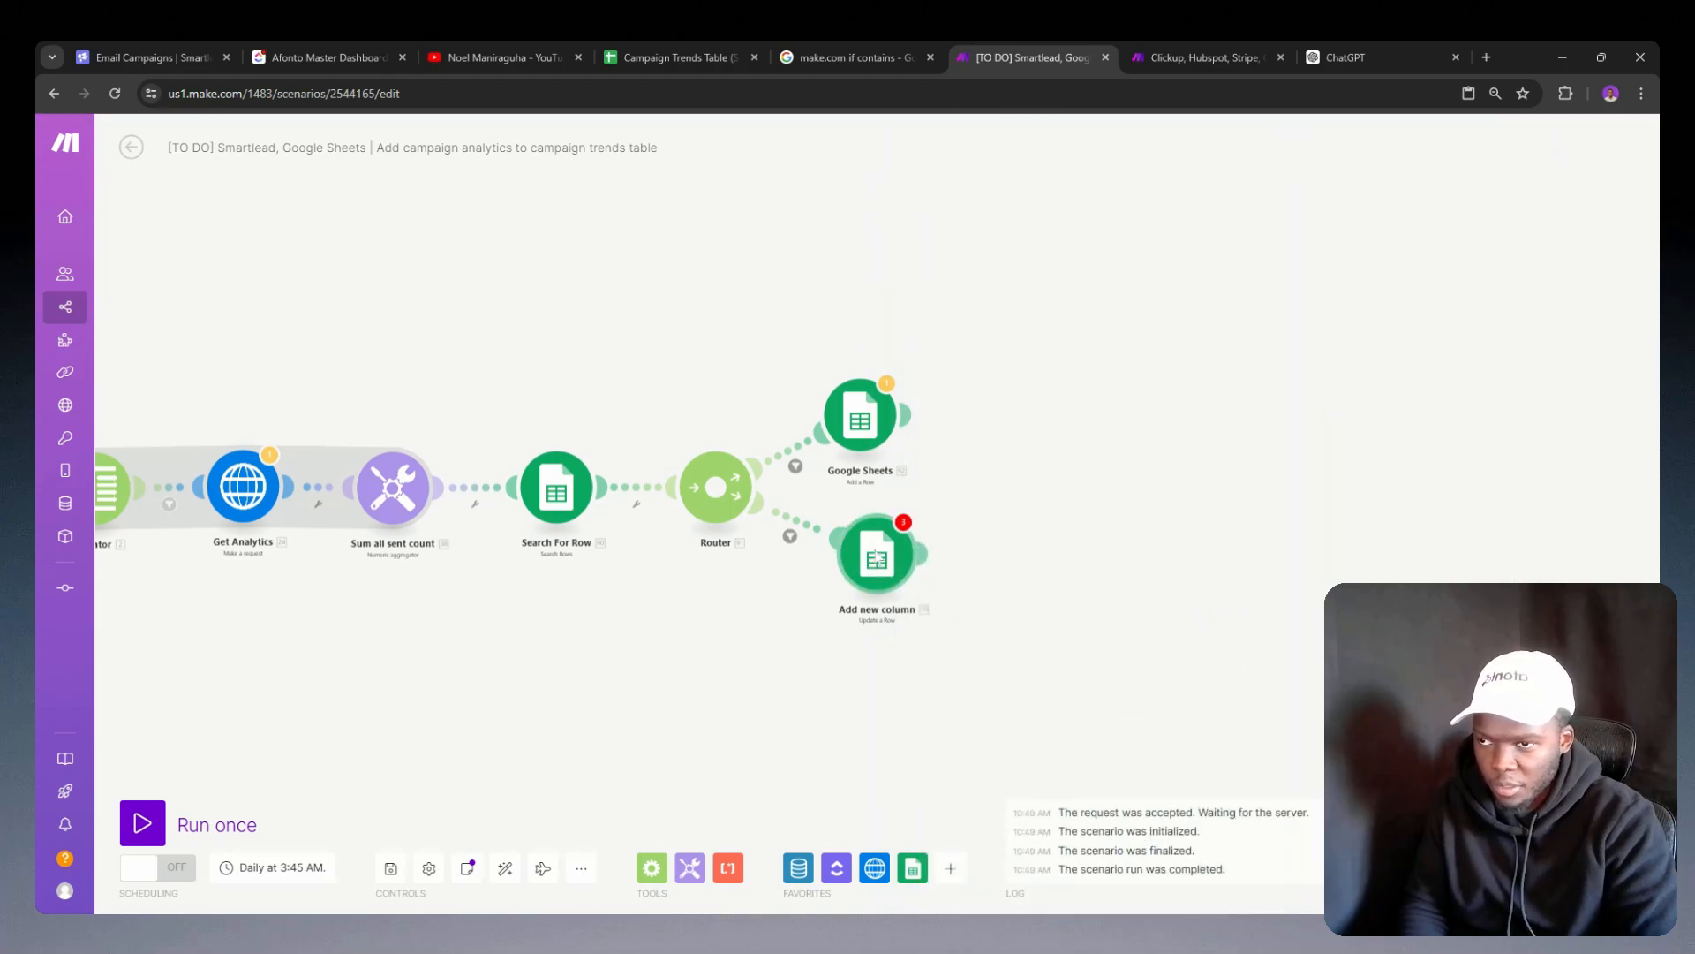
Step: Copy the Add new column module and paste its JSON into a new chat in ChatGPT
right_click(877, 558)
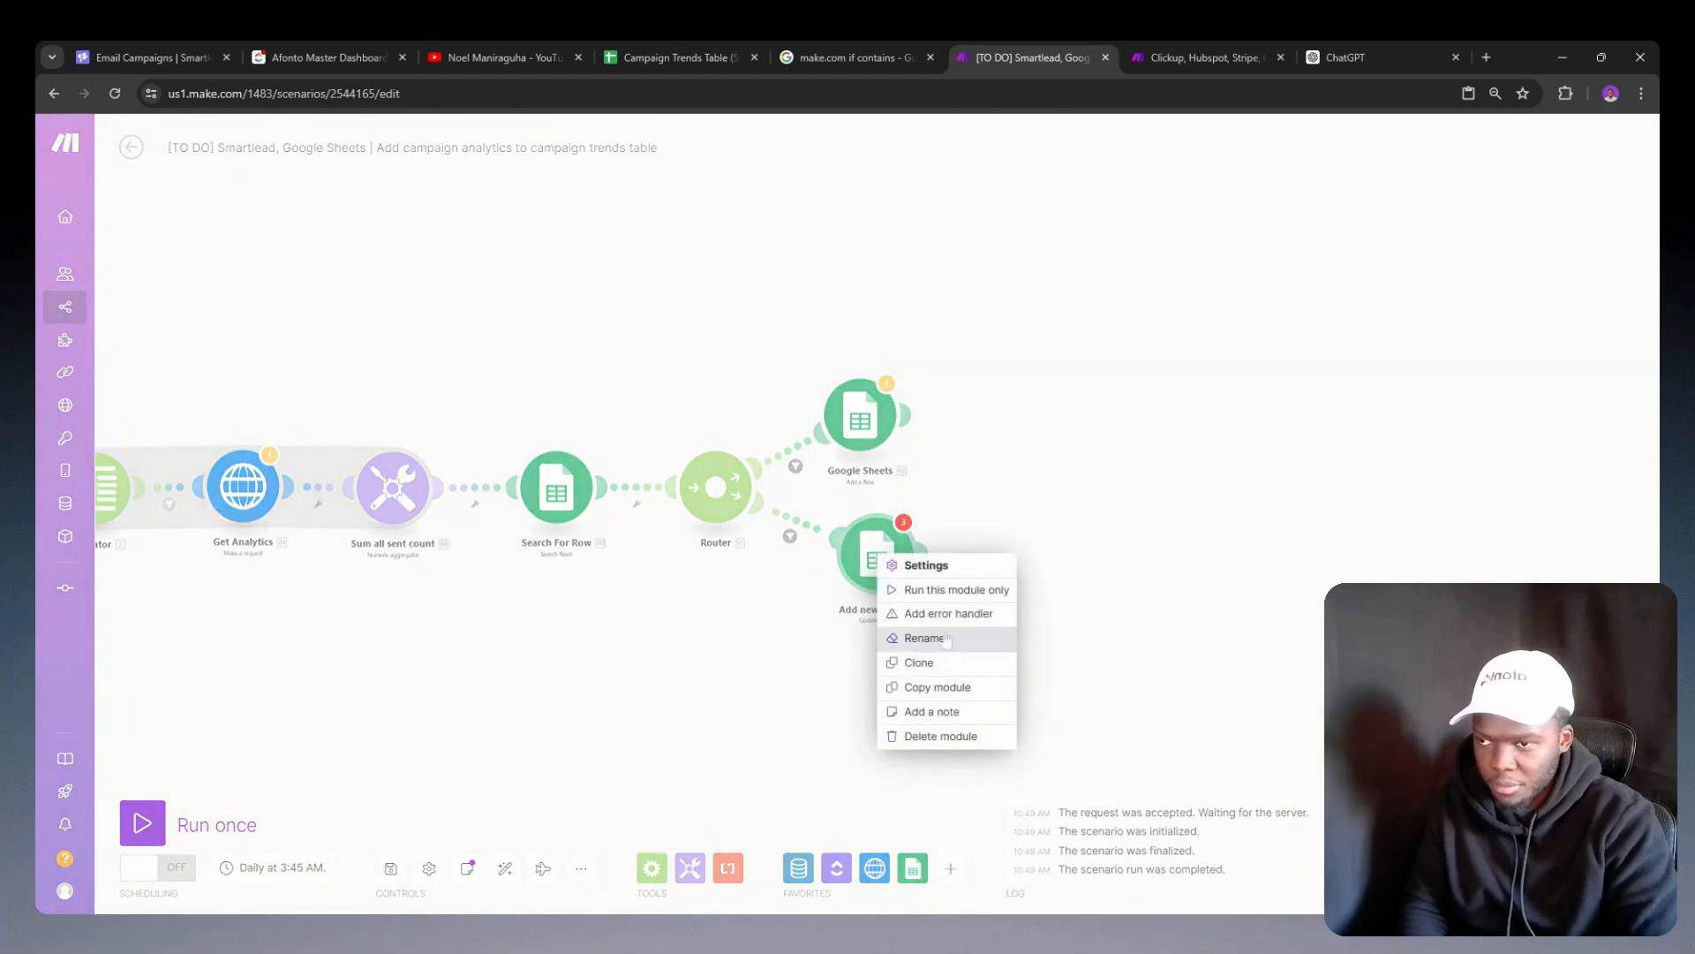
click(923, 686)
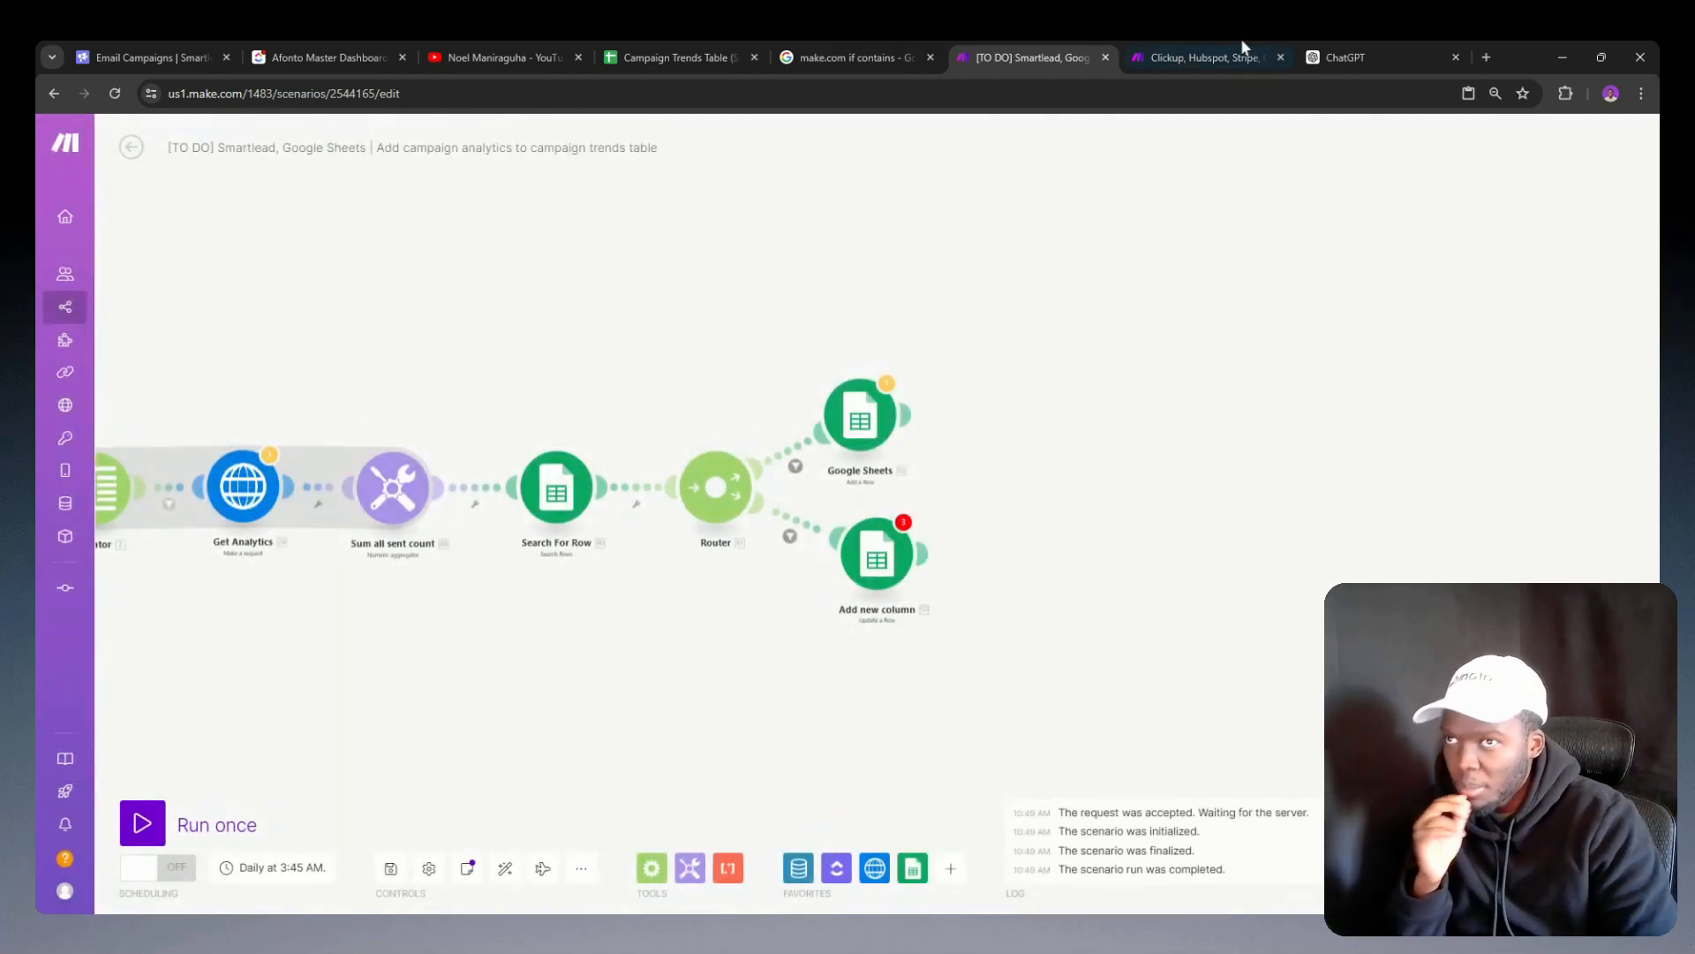
click(1333, 53)
click(103, 139)
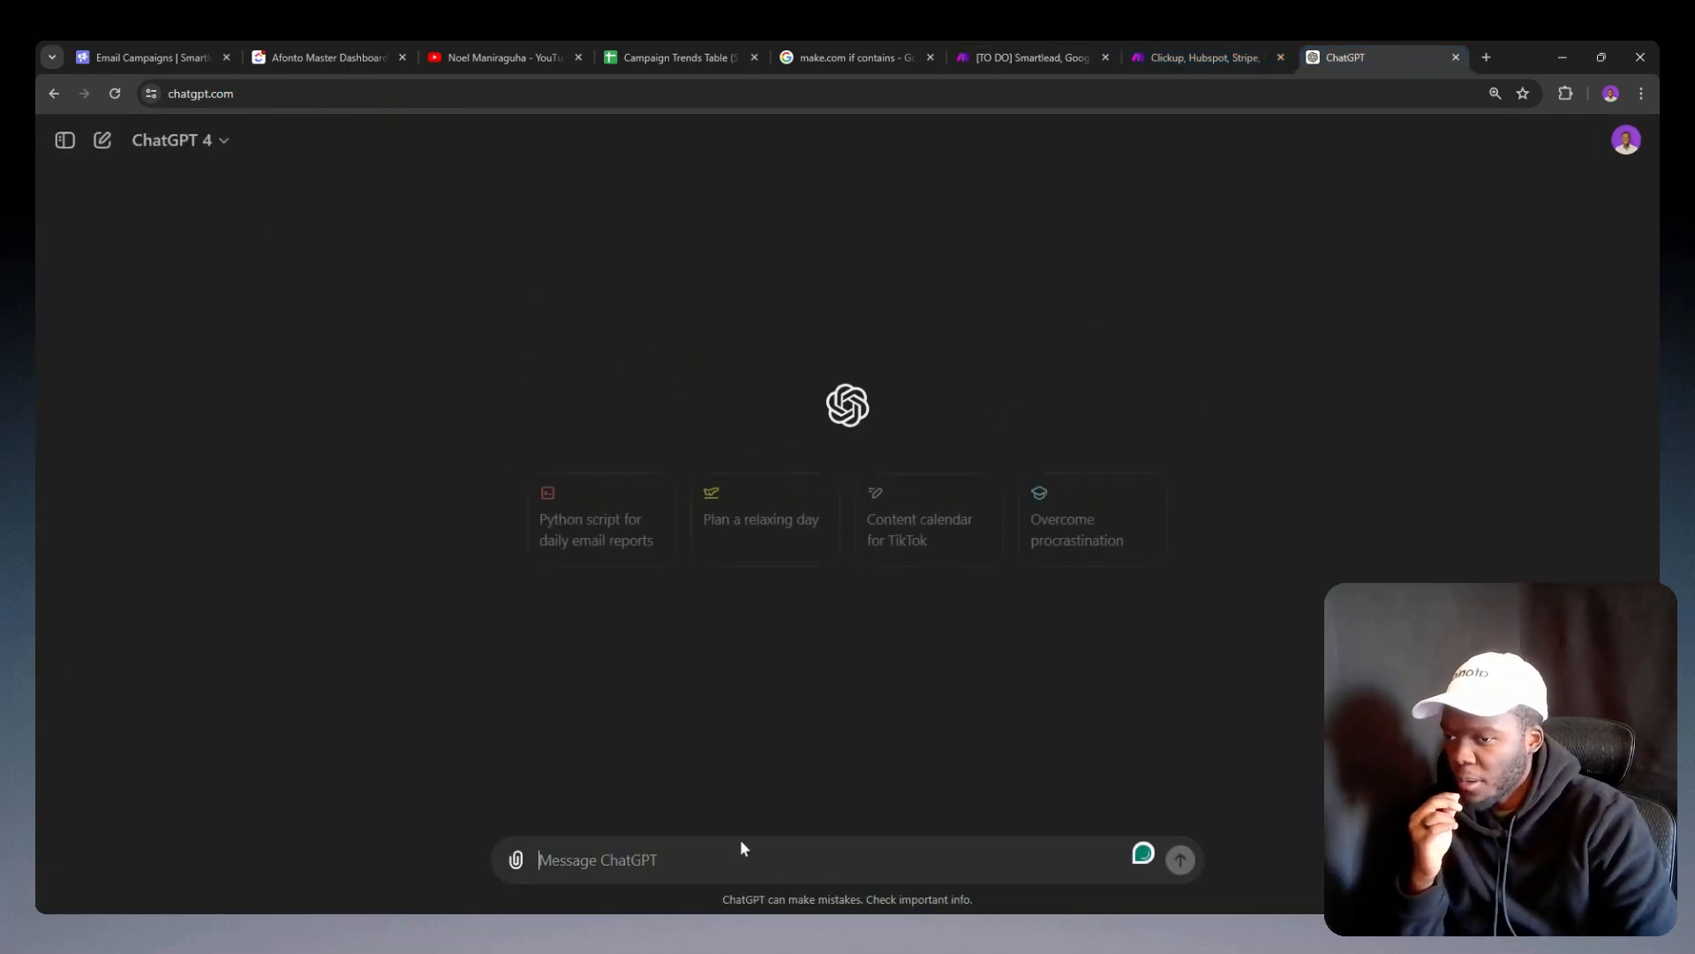
key(ctrl+v)
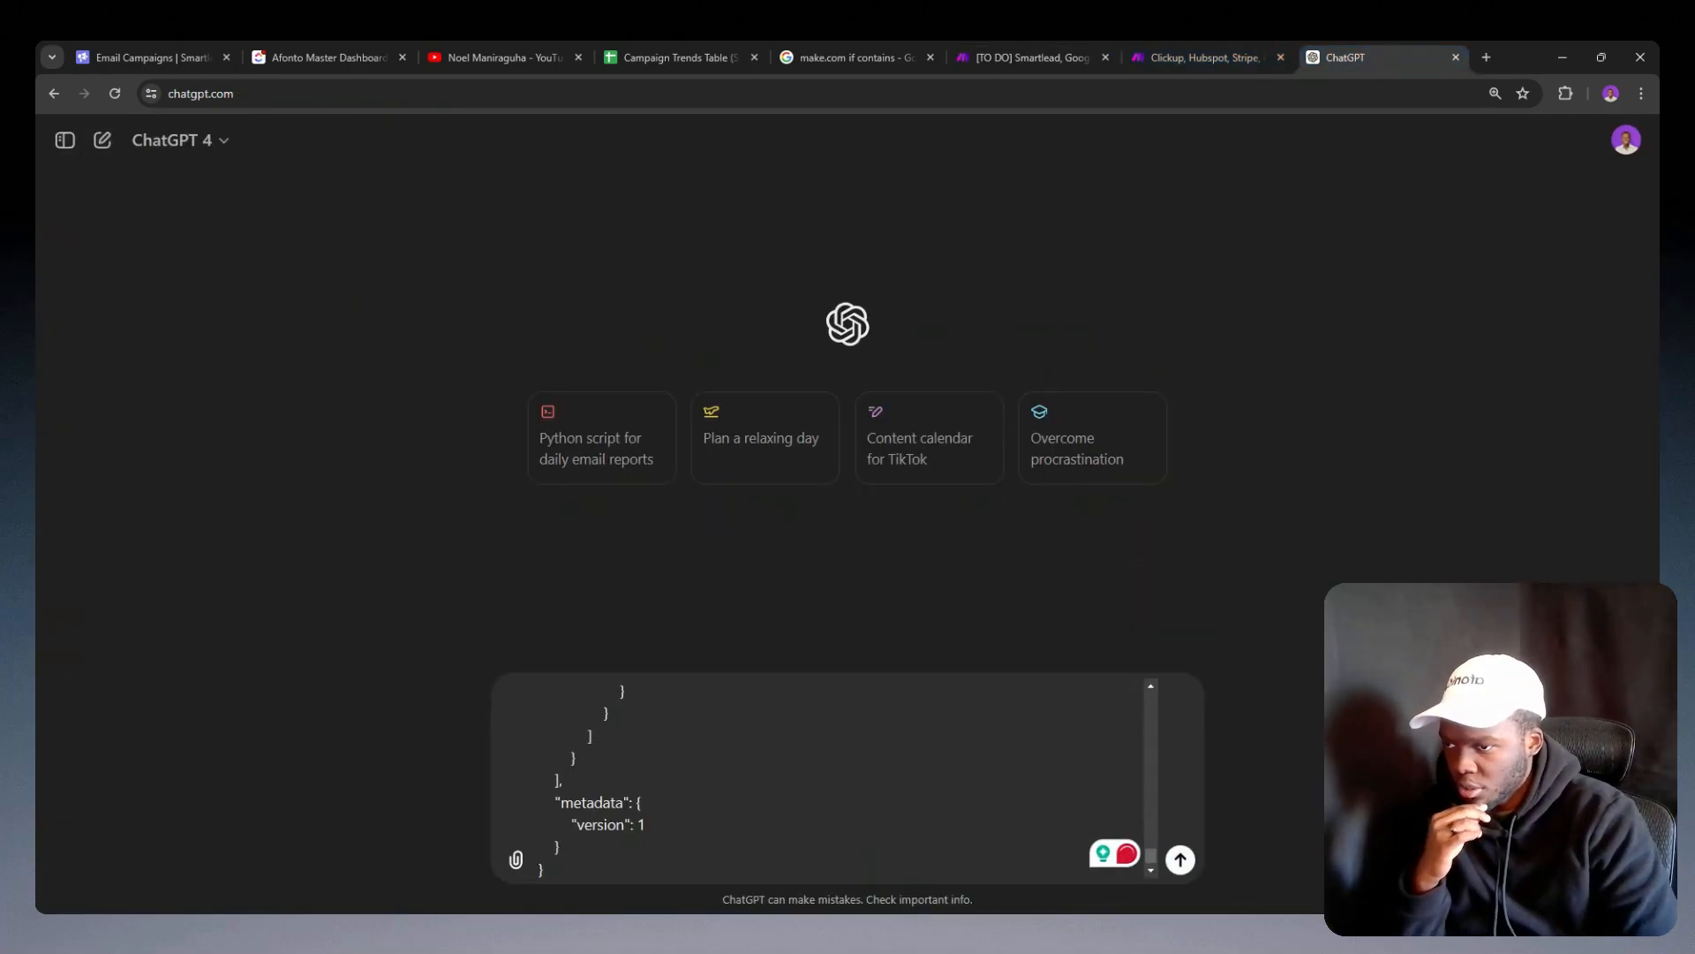
Step: Below the pasted JSON, start the prompt with "In this JSON file, the "B" section is done correctly,"
key(shift+Return)
key(shift+Return)
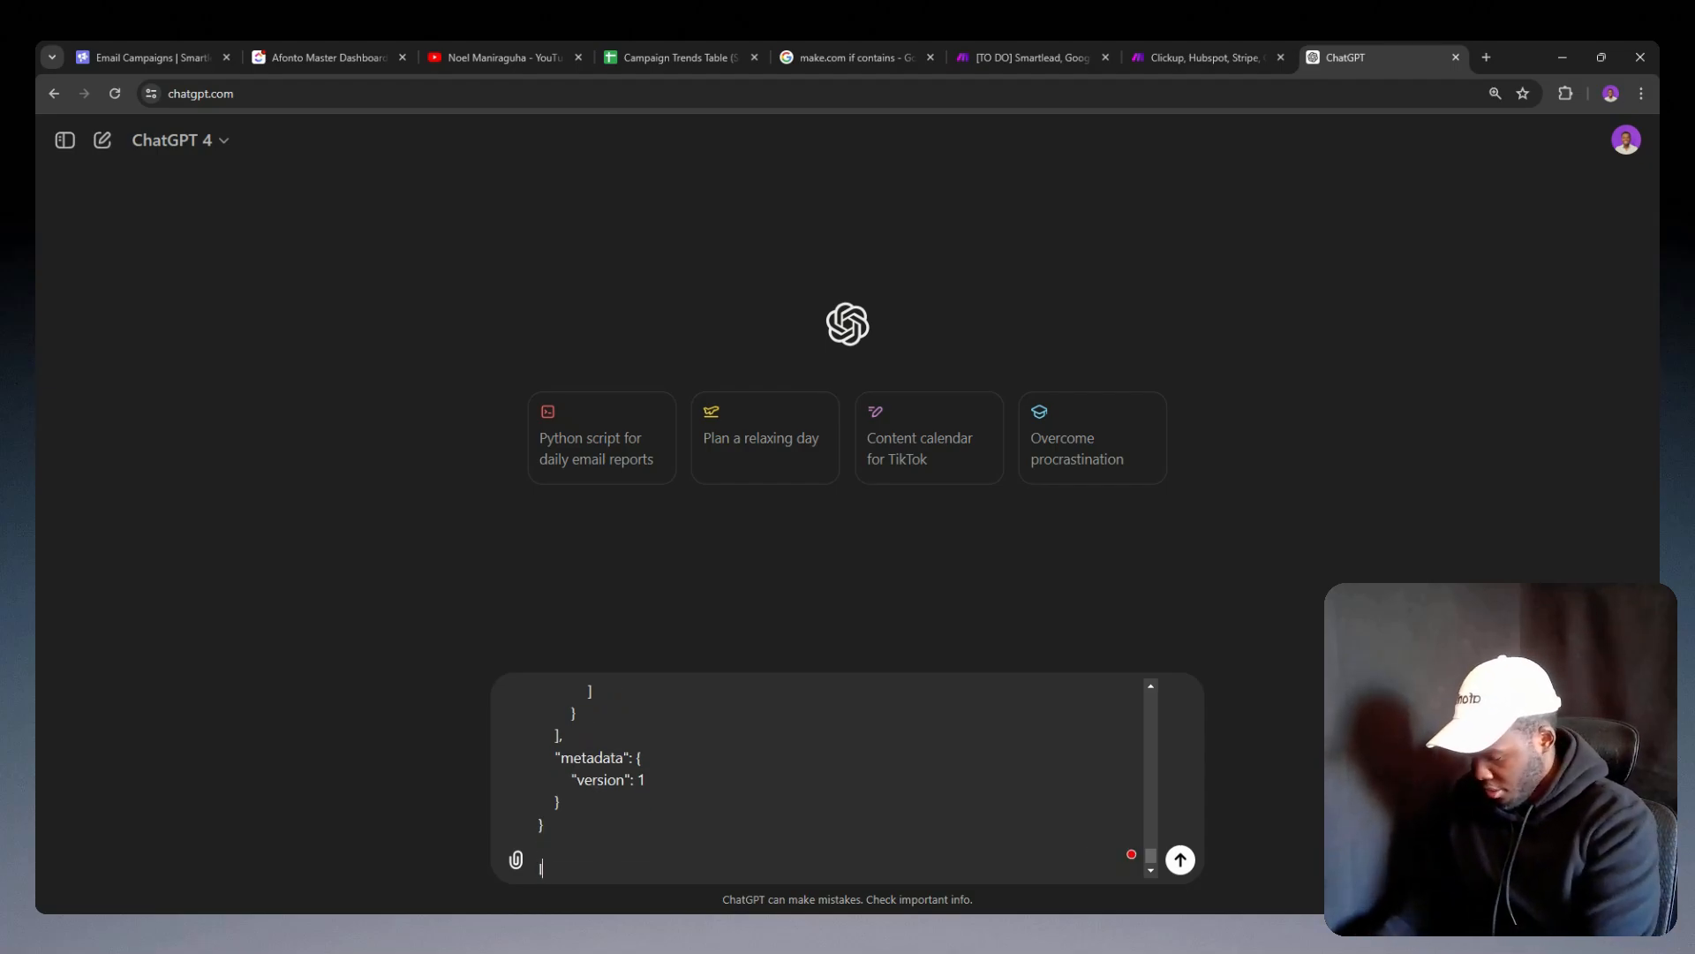
text(In this JSON file,)
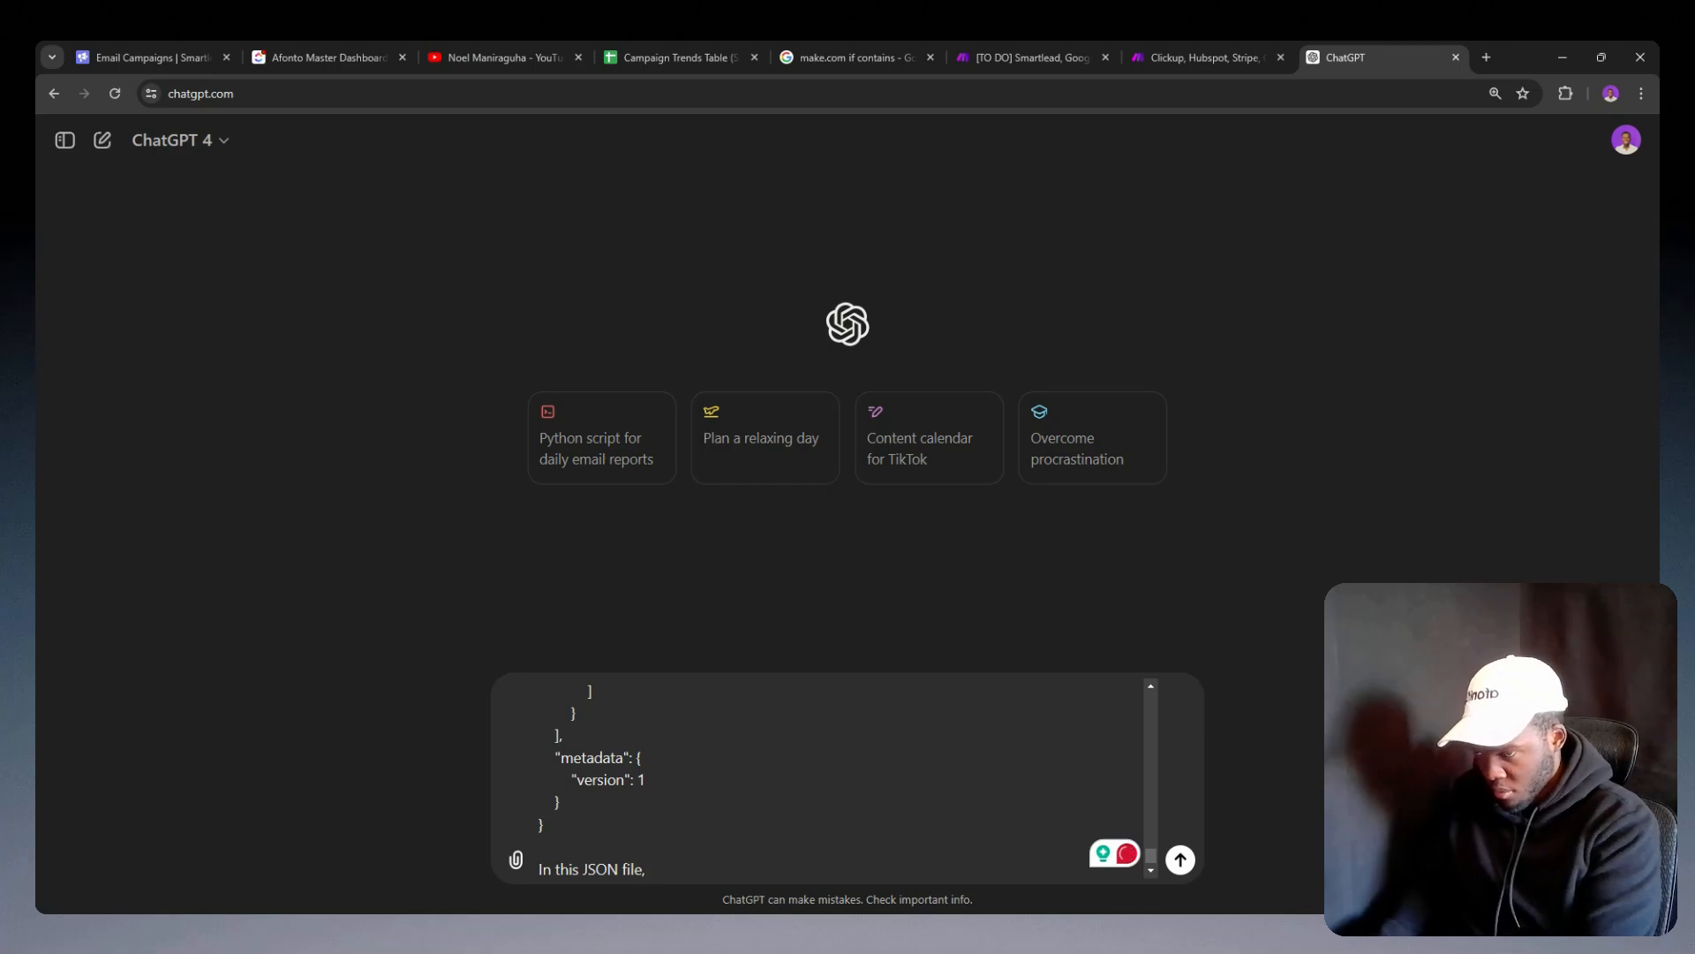
text(th)
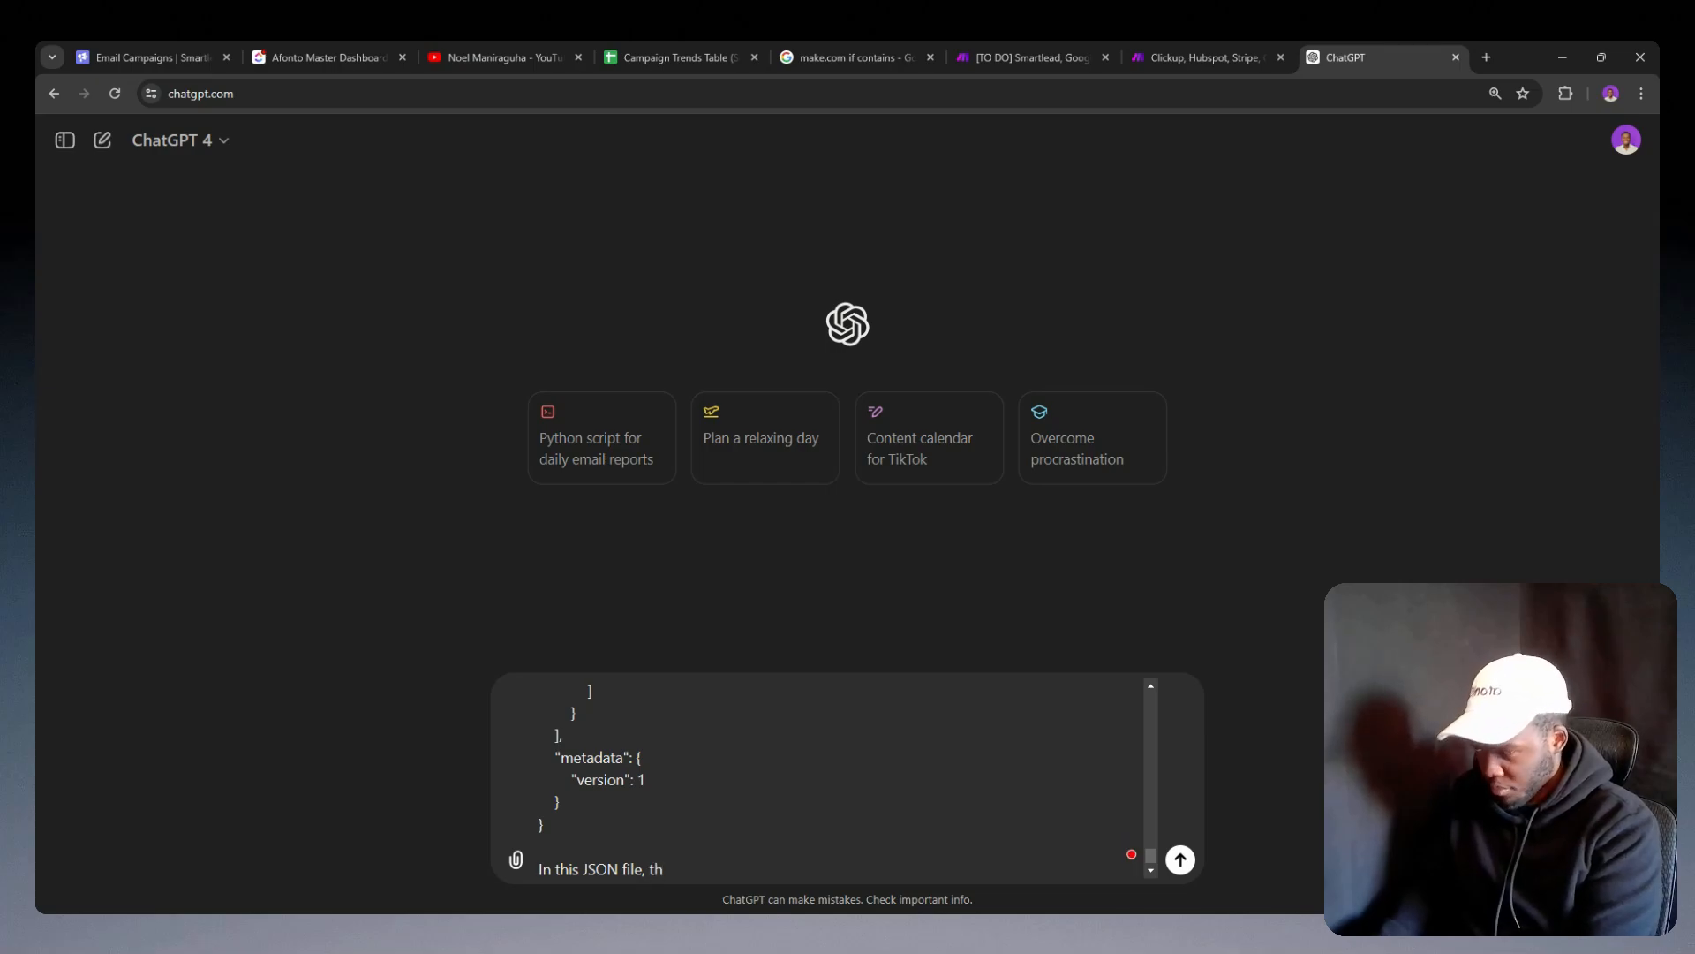
text(e "B)
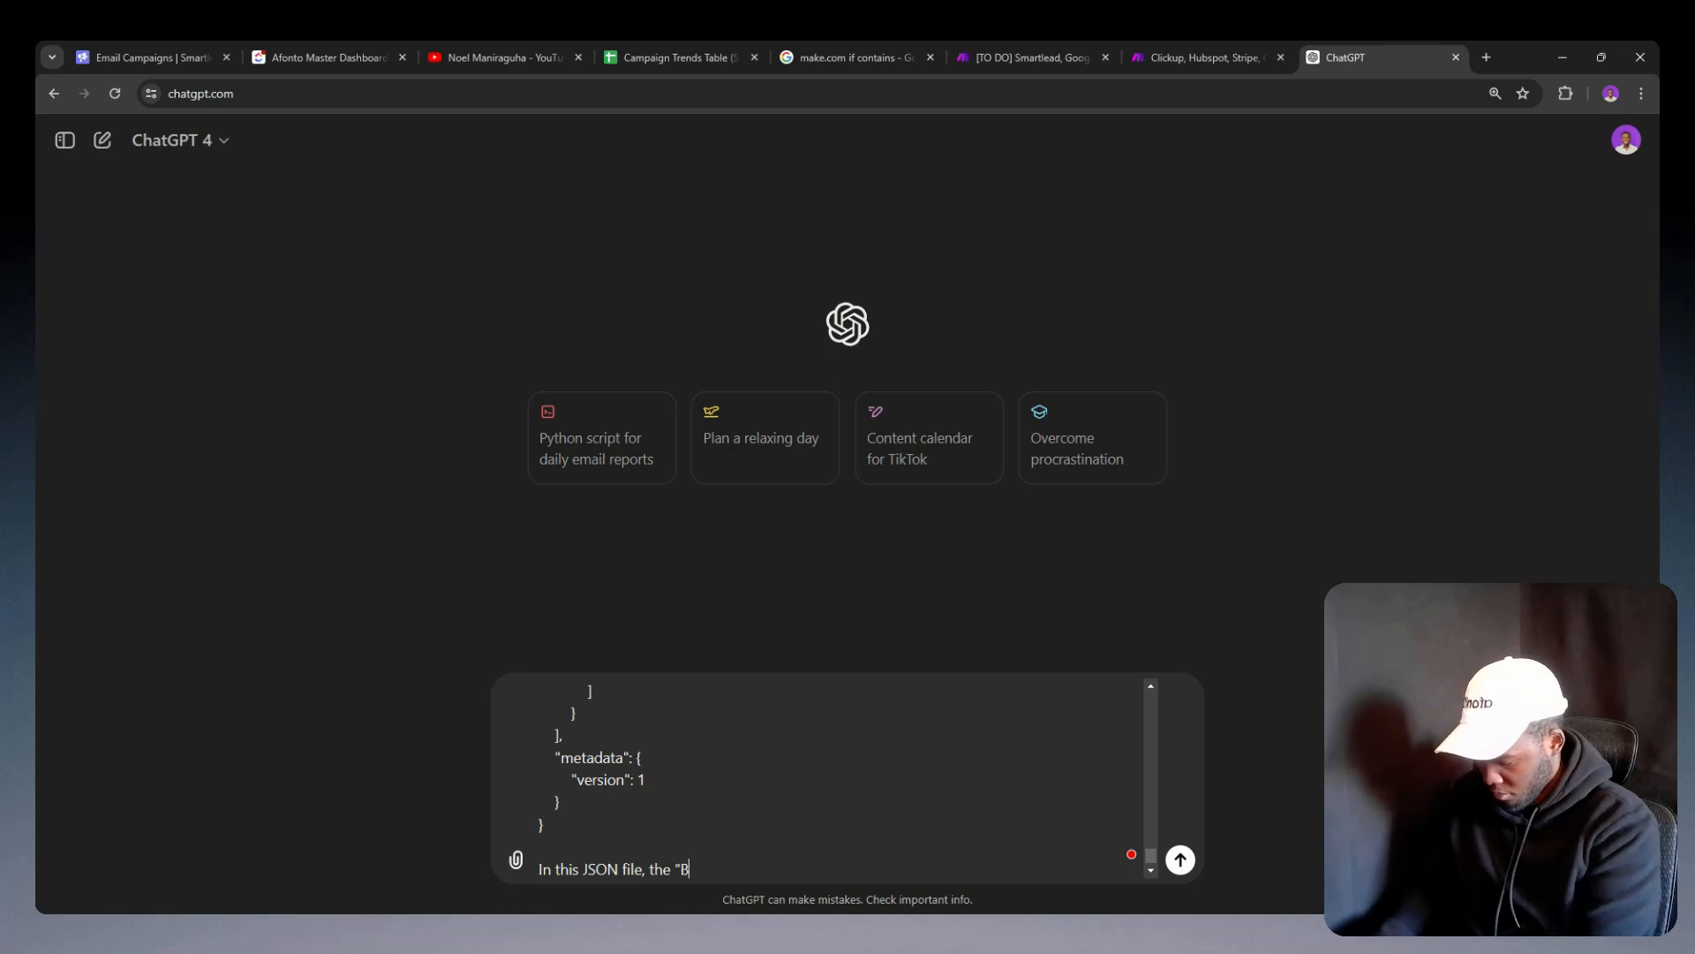
text(" section)
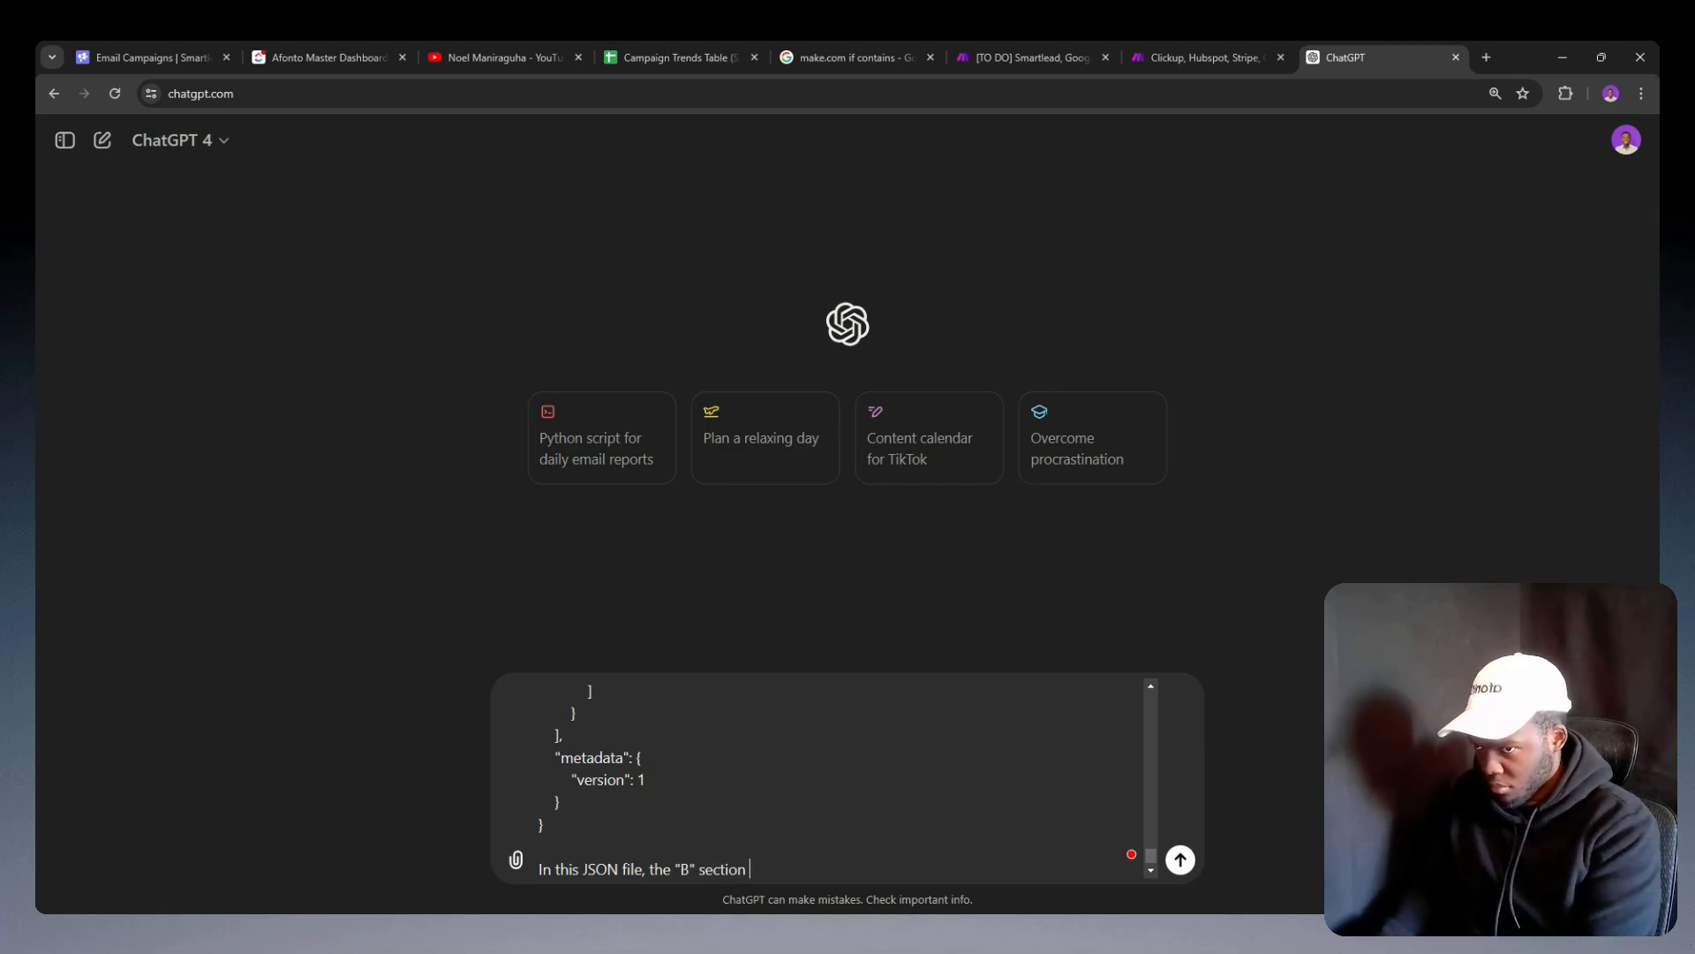
text( is done )
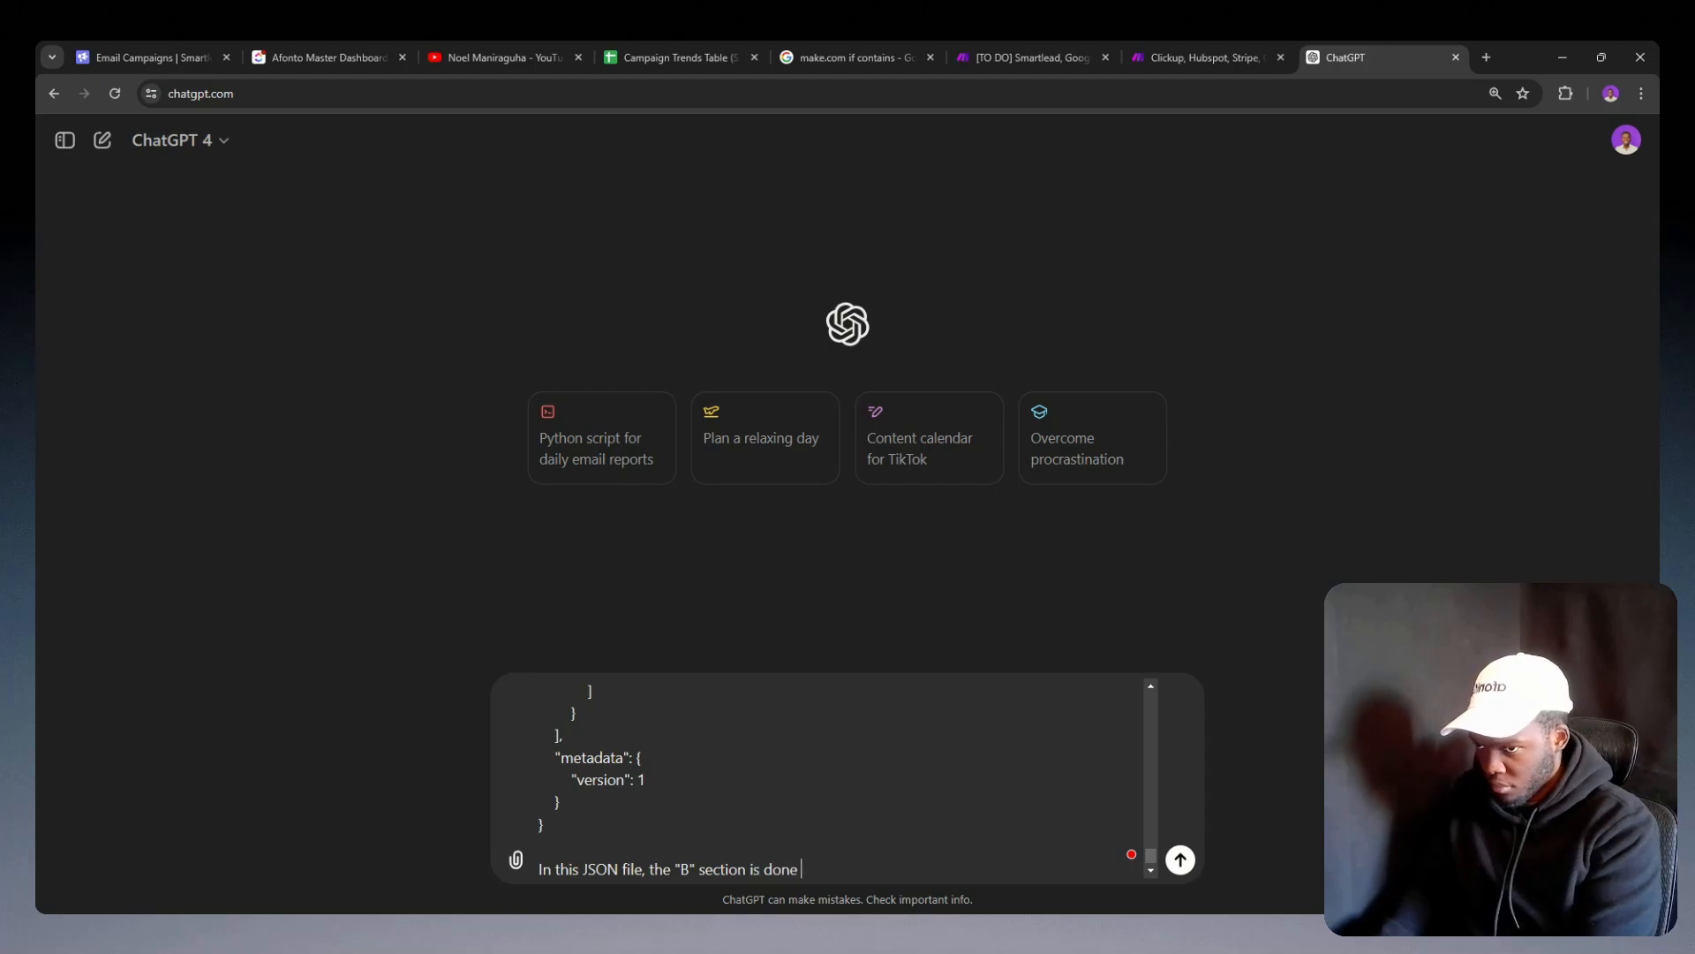
text(correc)
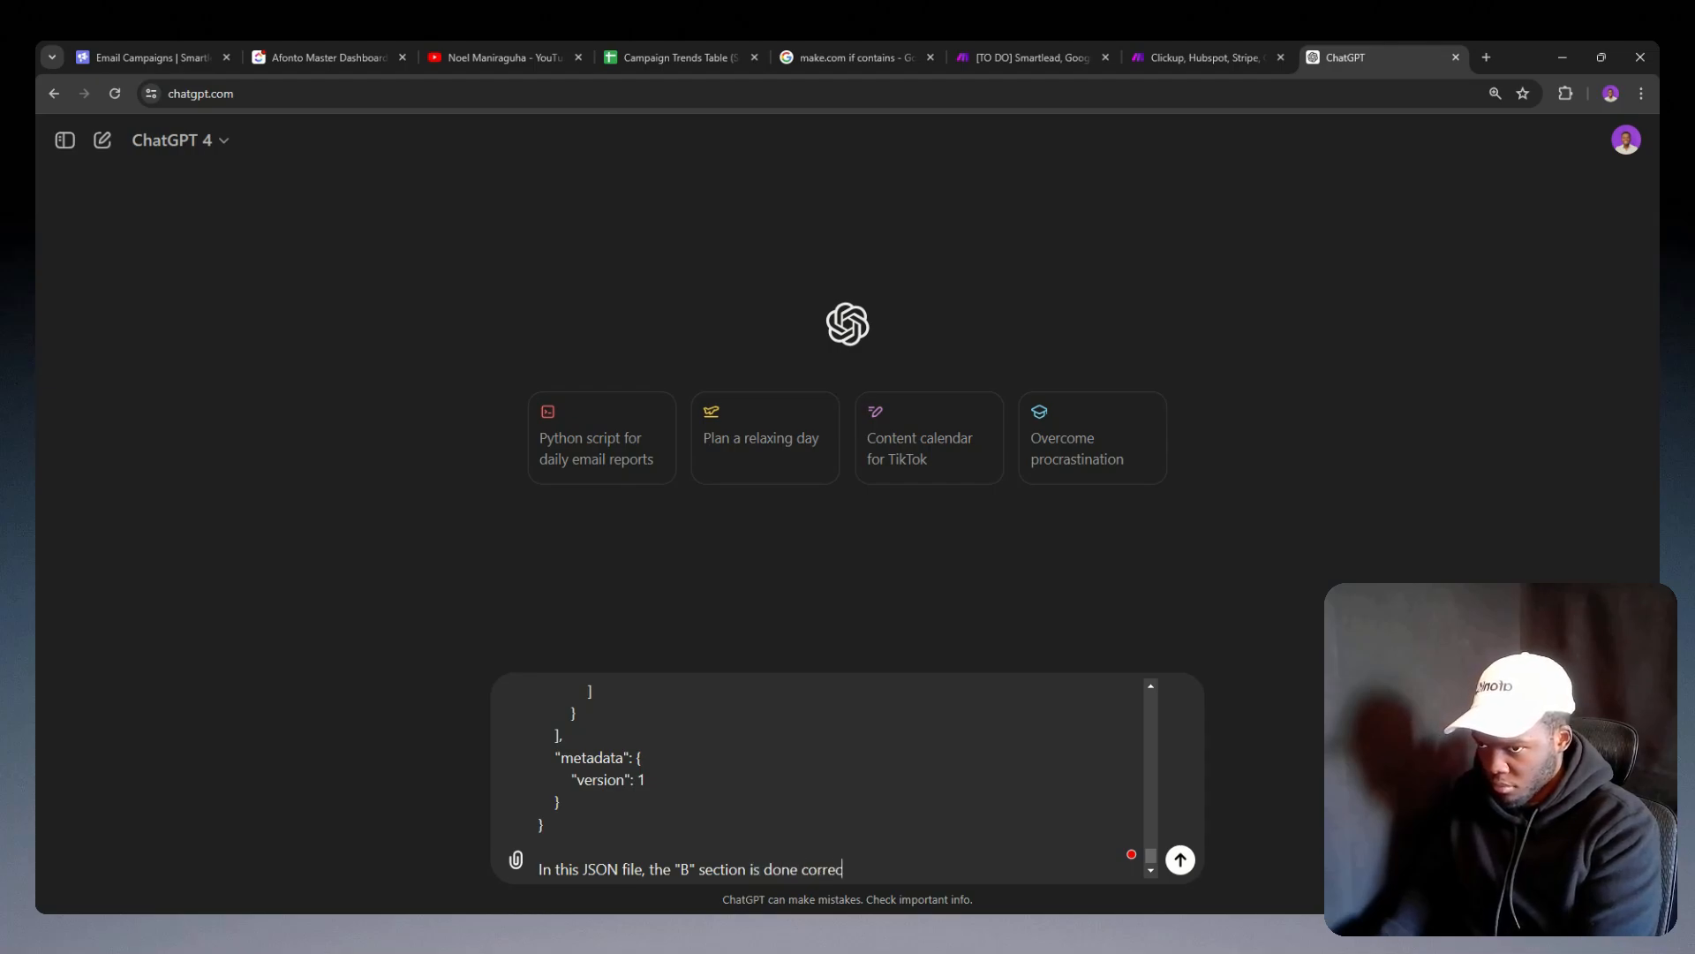
text(tly, )
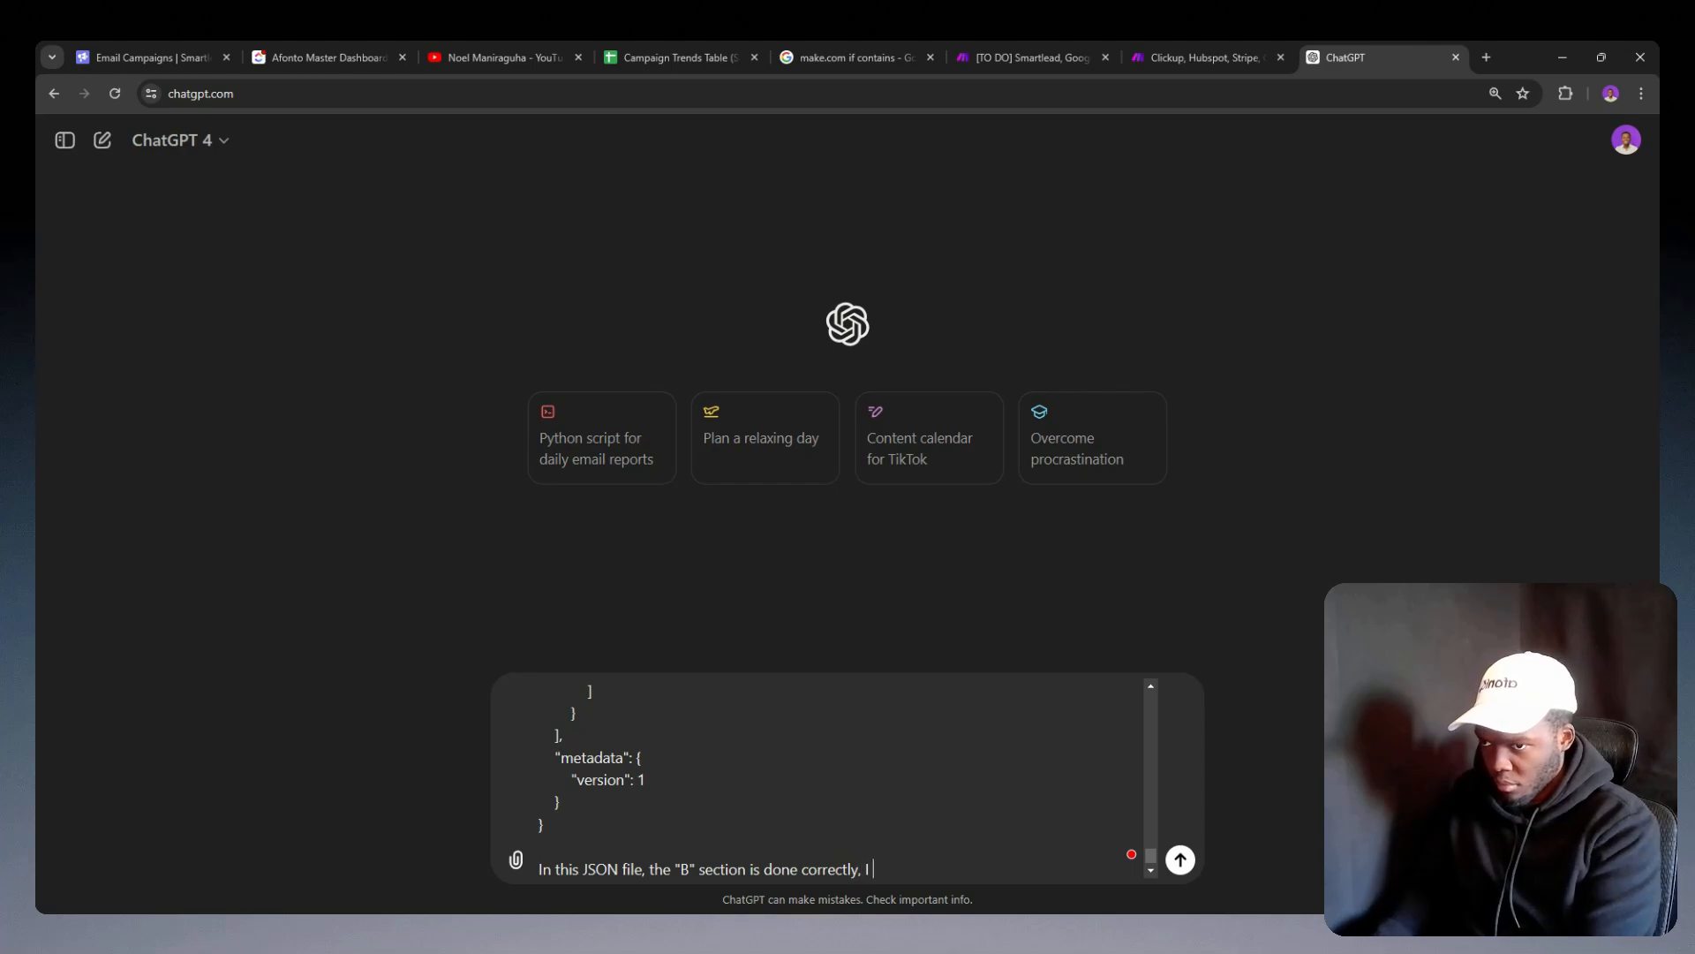
text(I want you)
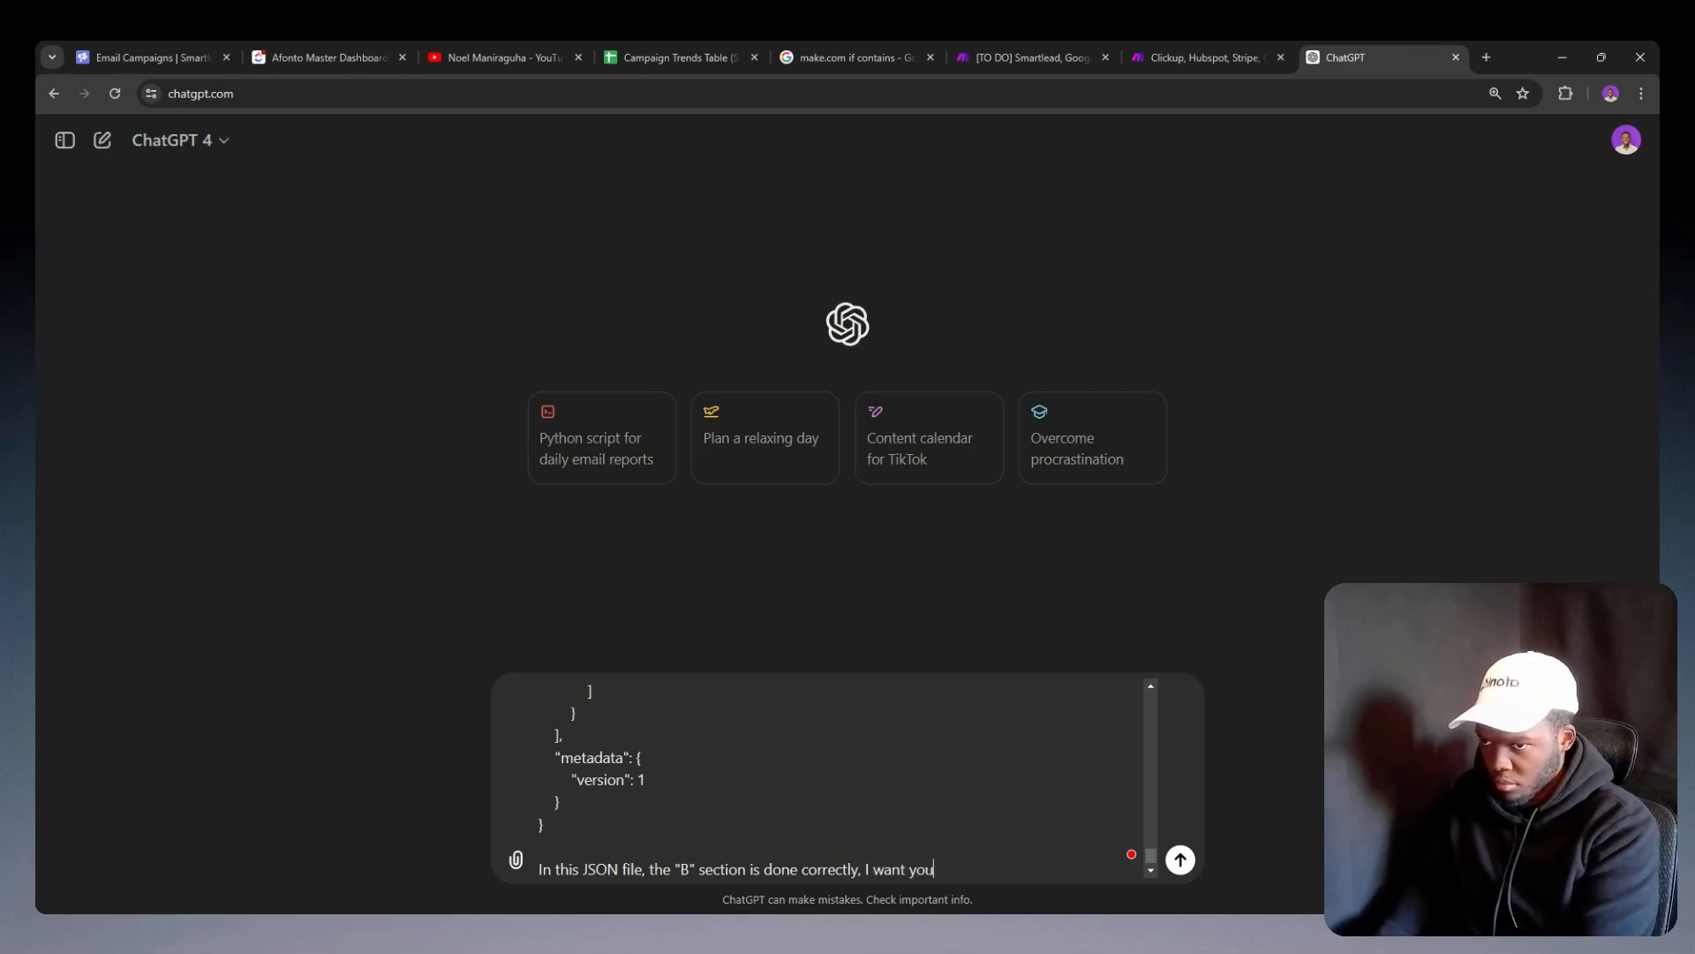
text( to modi)
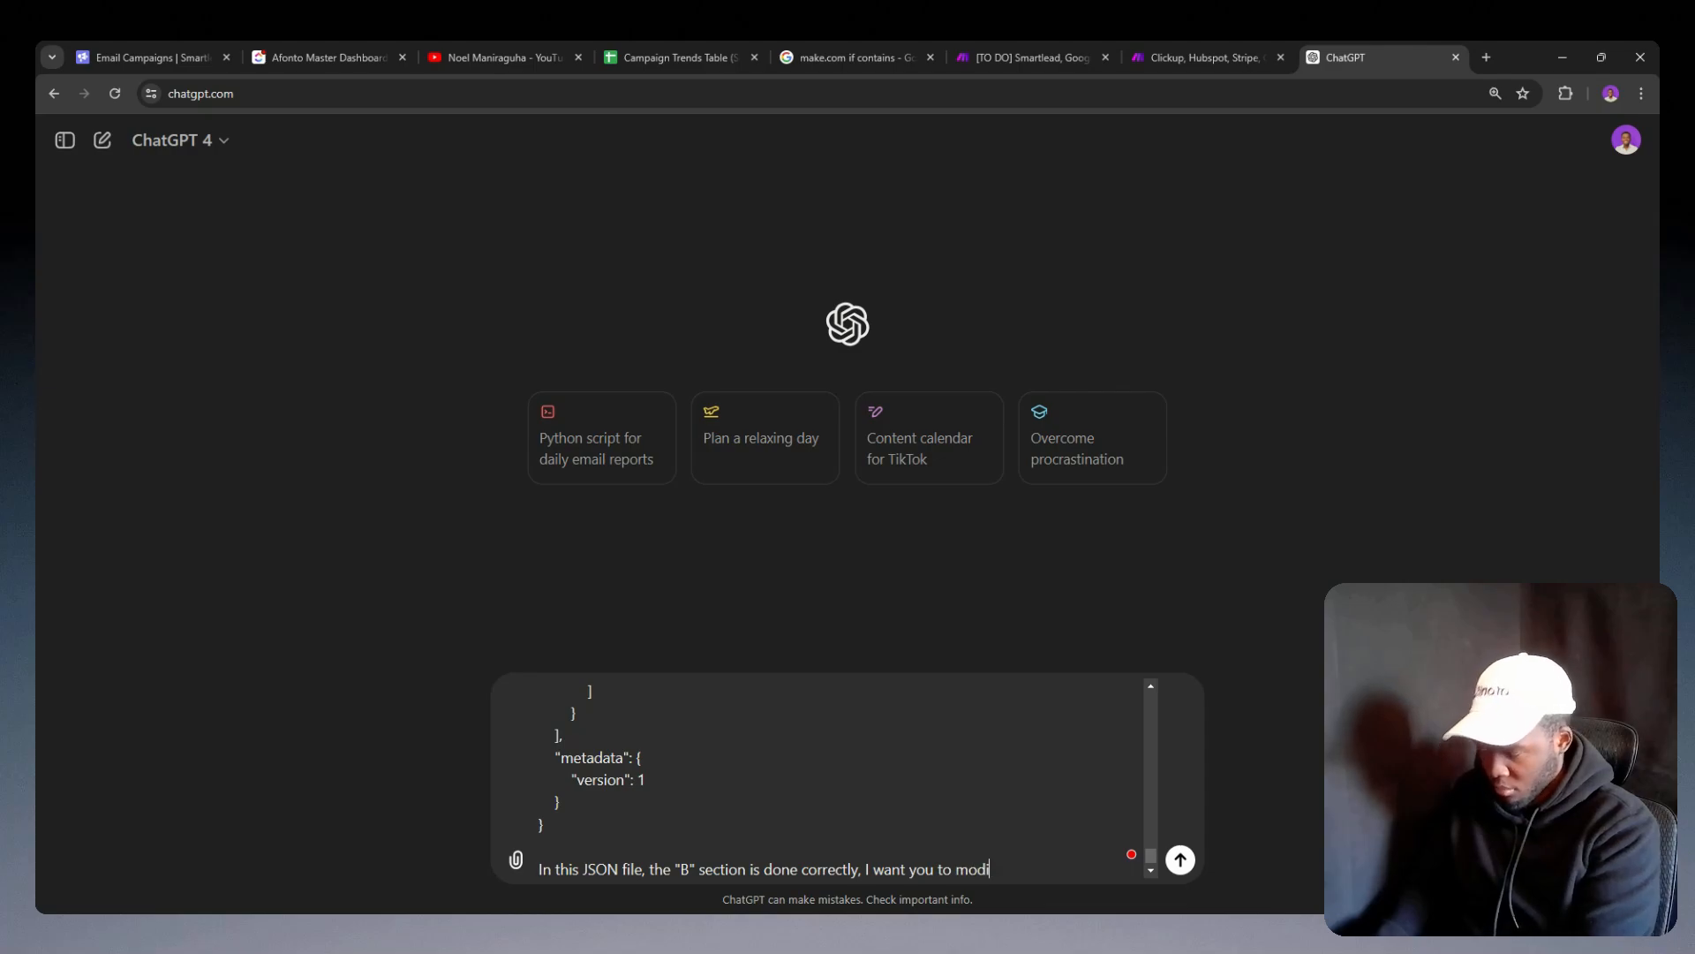
text(fy each other)
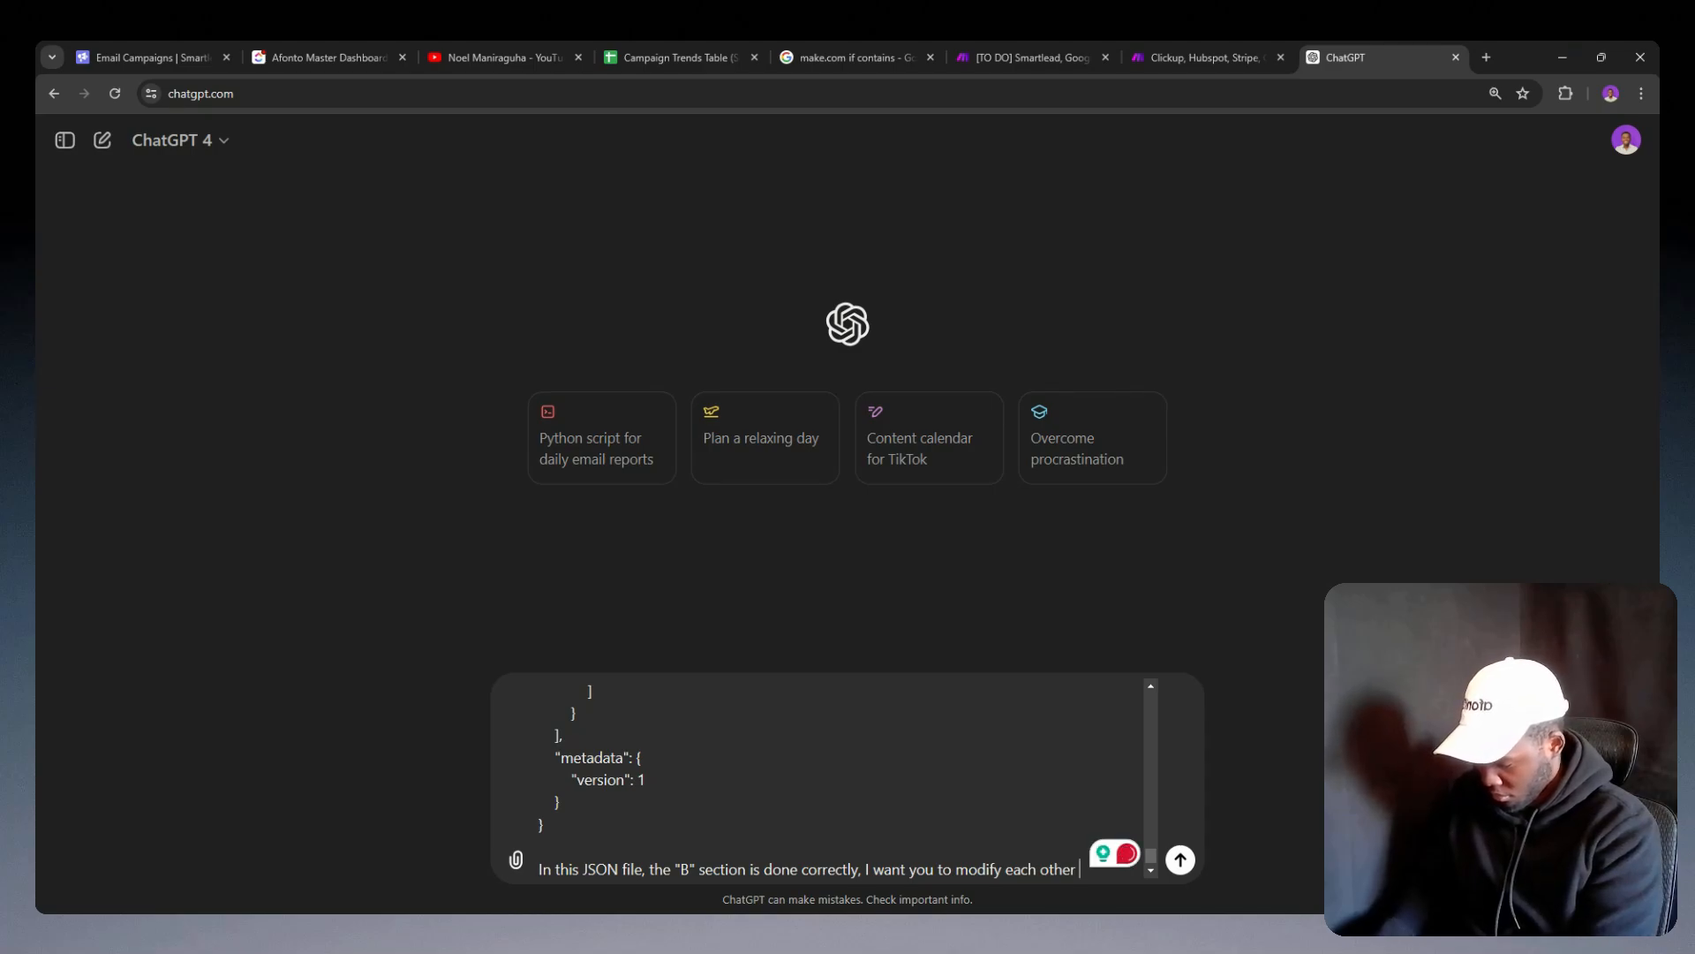
Step: Complete the prompt with "I want you to modify each other Alphabet section to ensure that it looks like "B"" and send it
text(Alp)
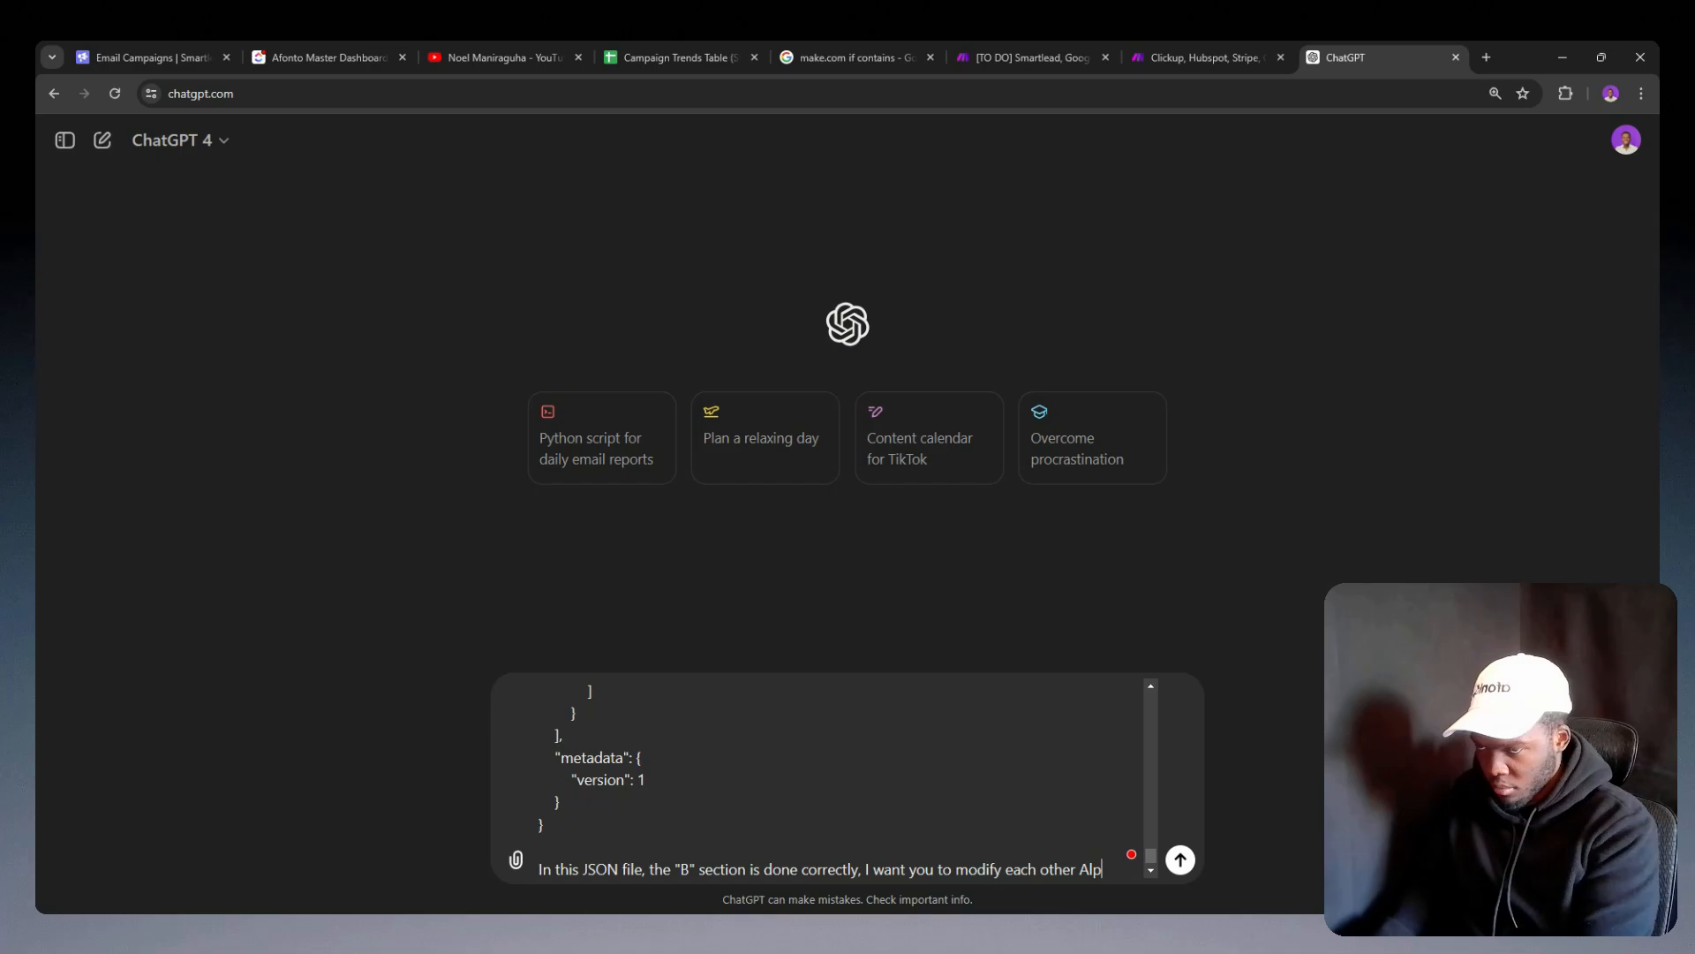
text(habet )
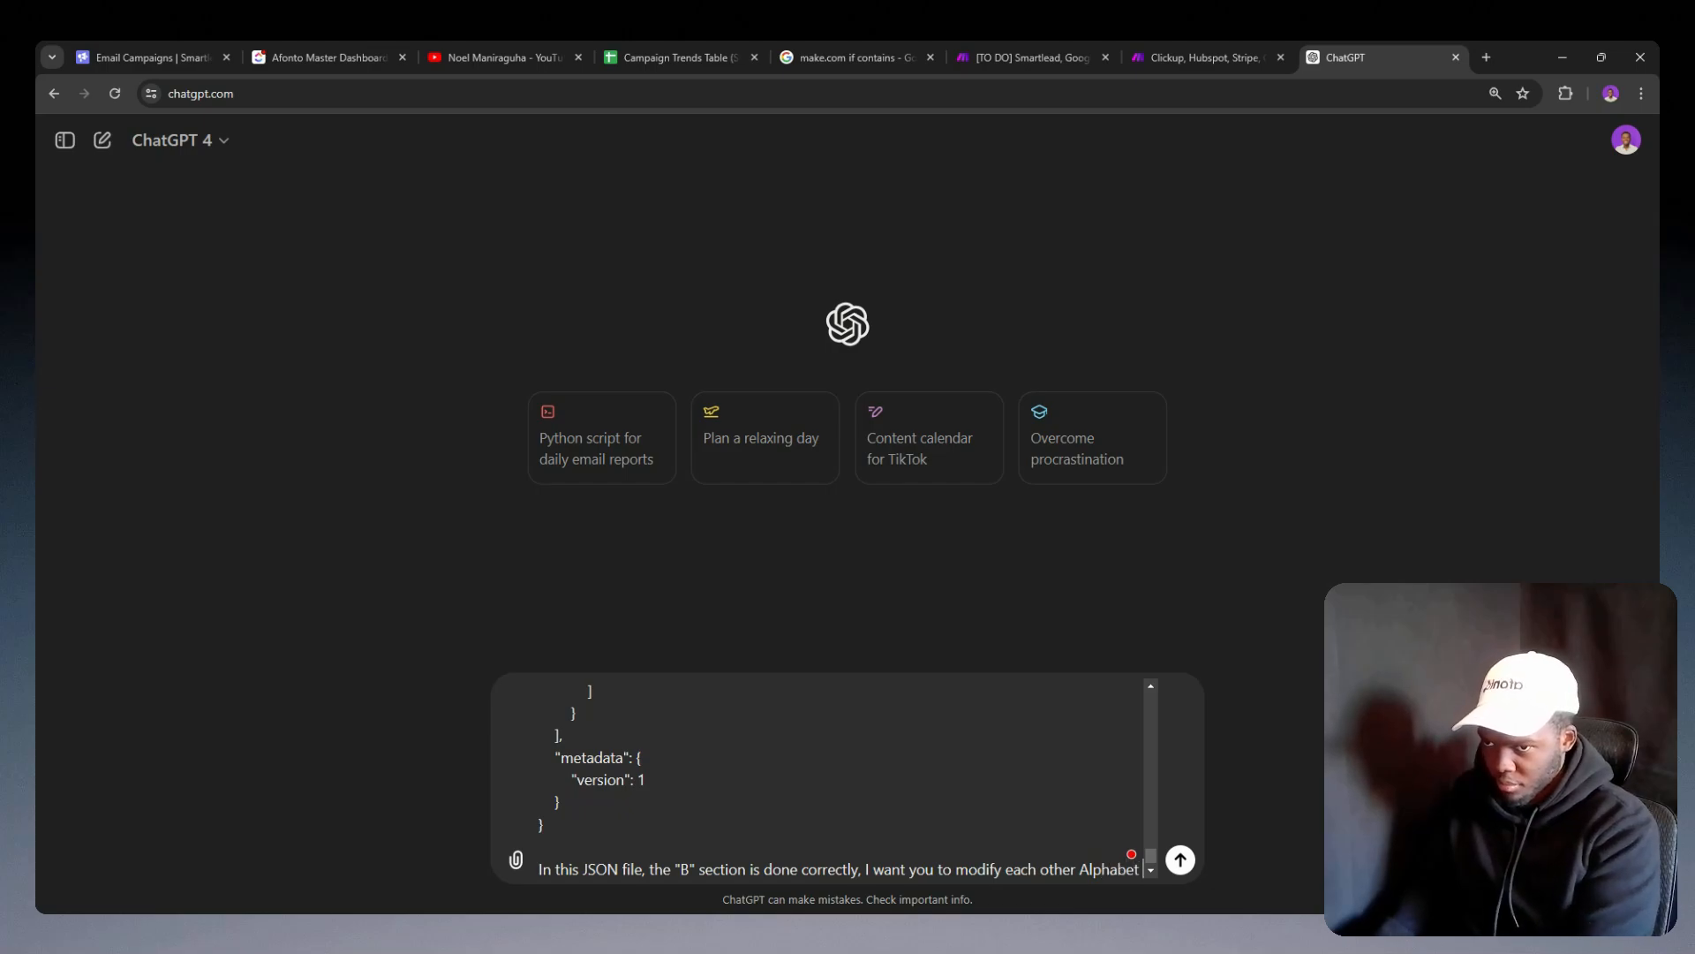
text(section to ensure that it)
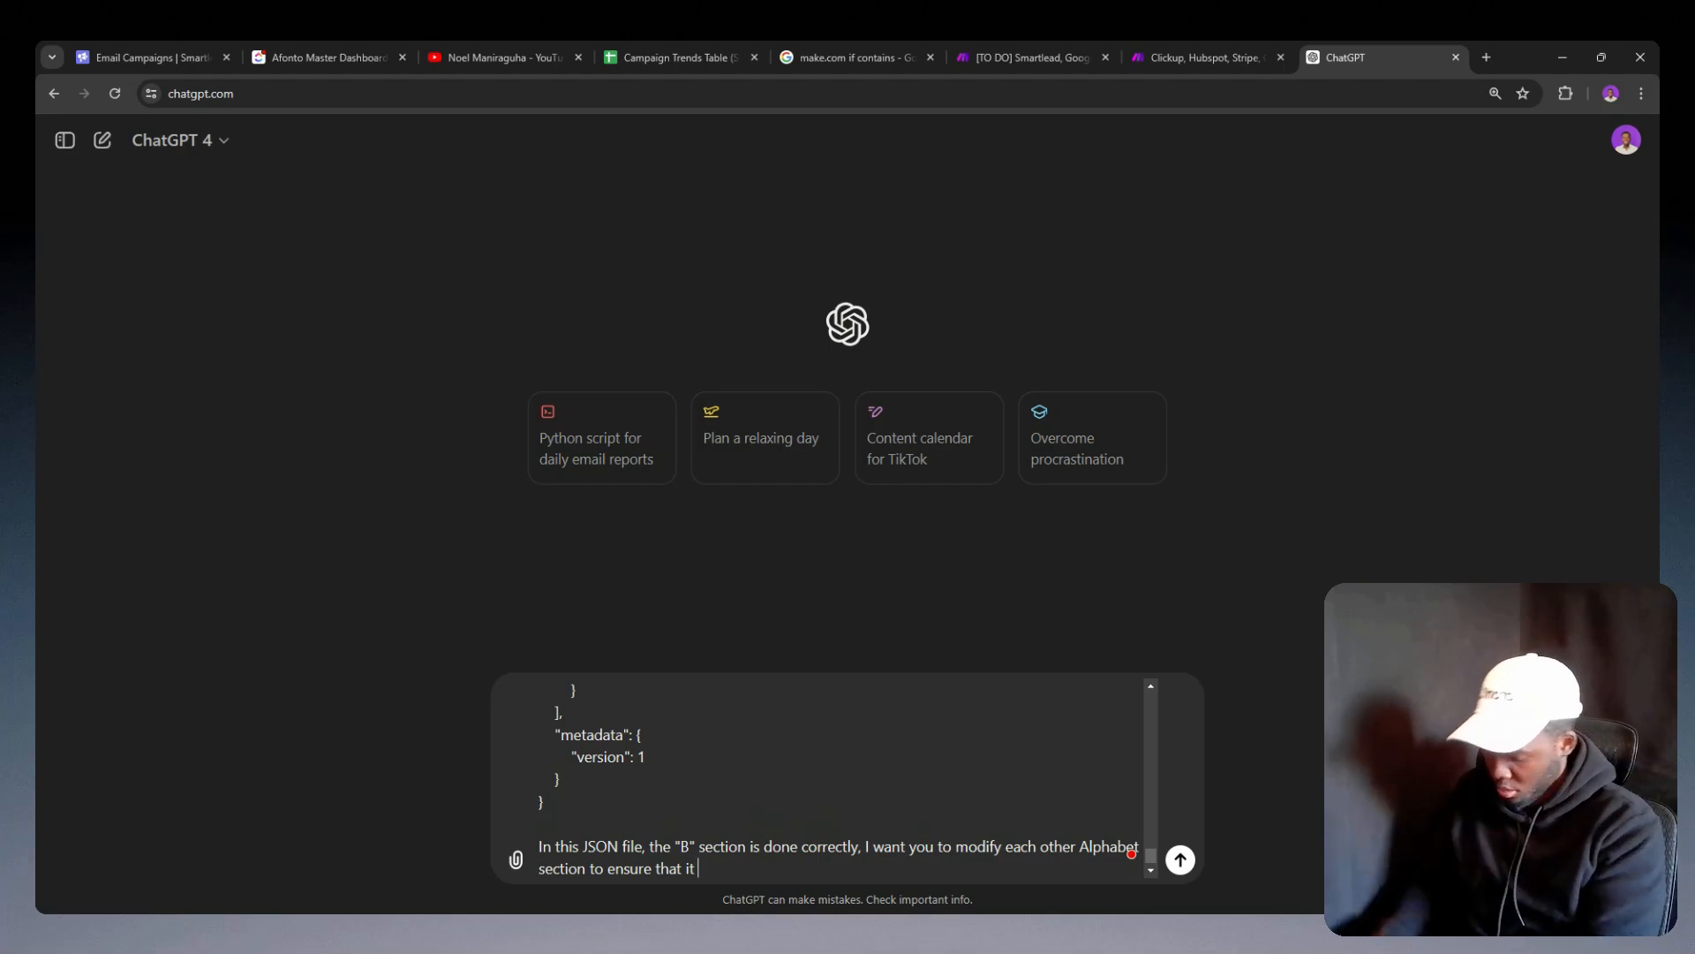
text(looks like)
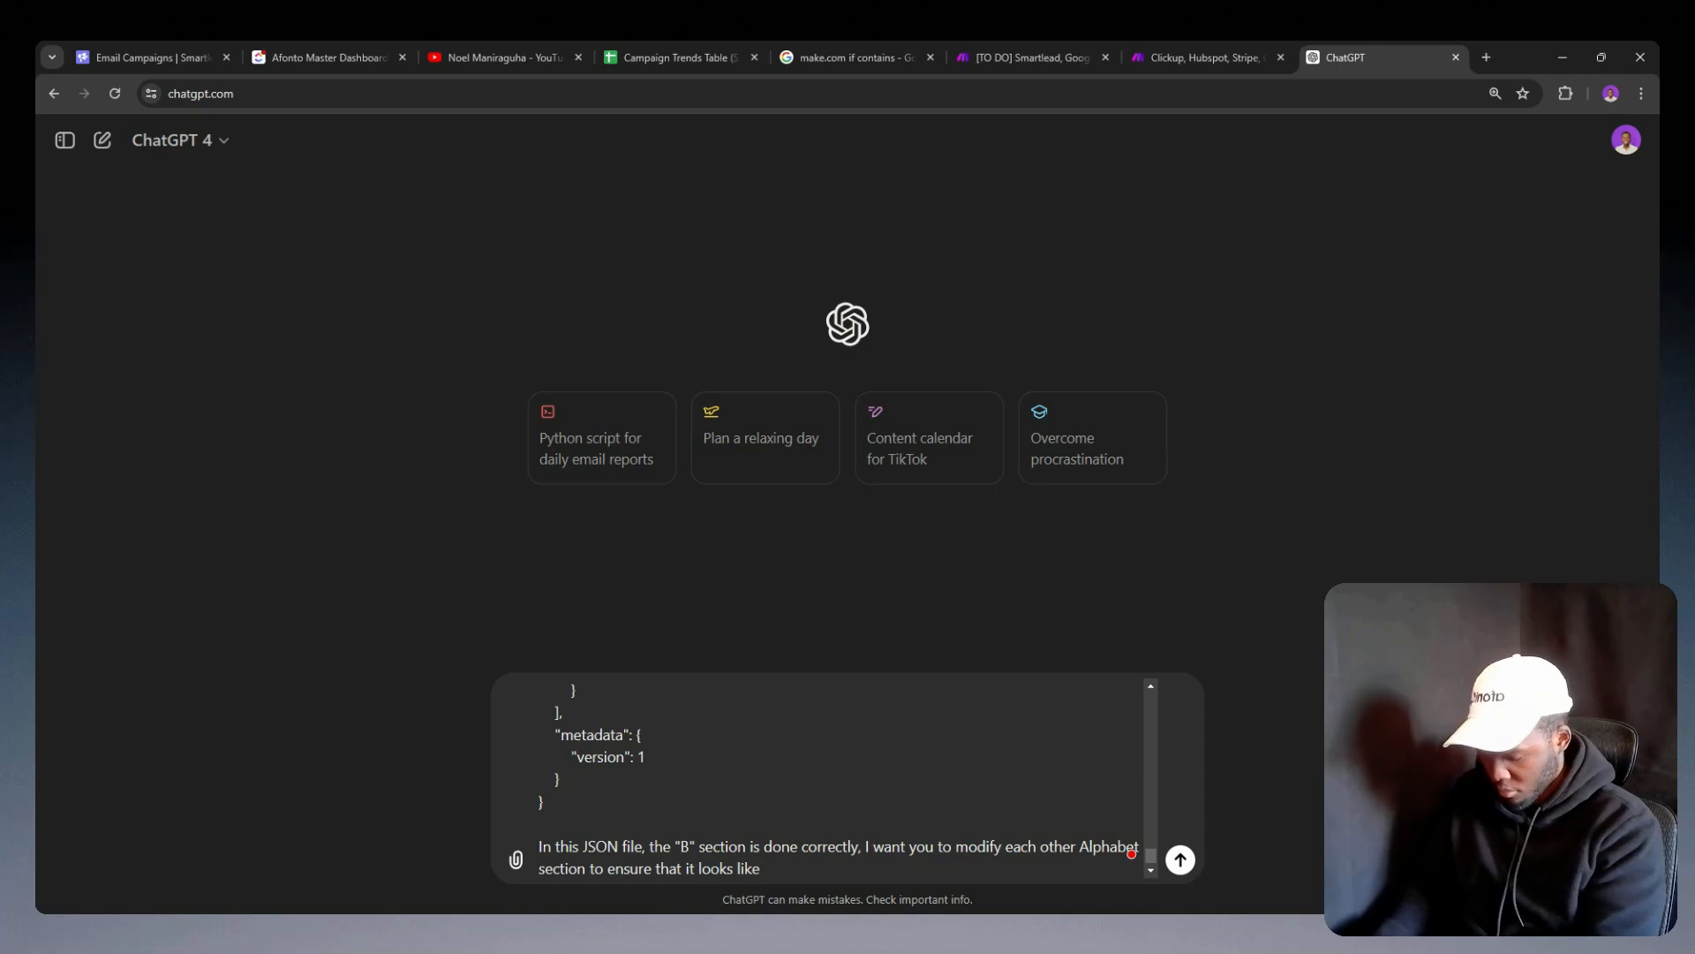
text("B)
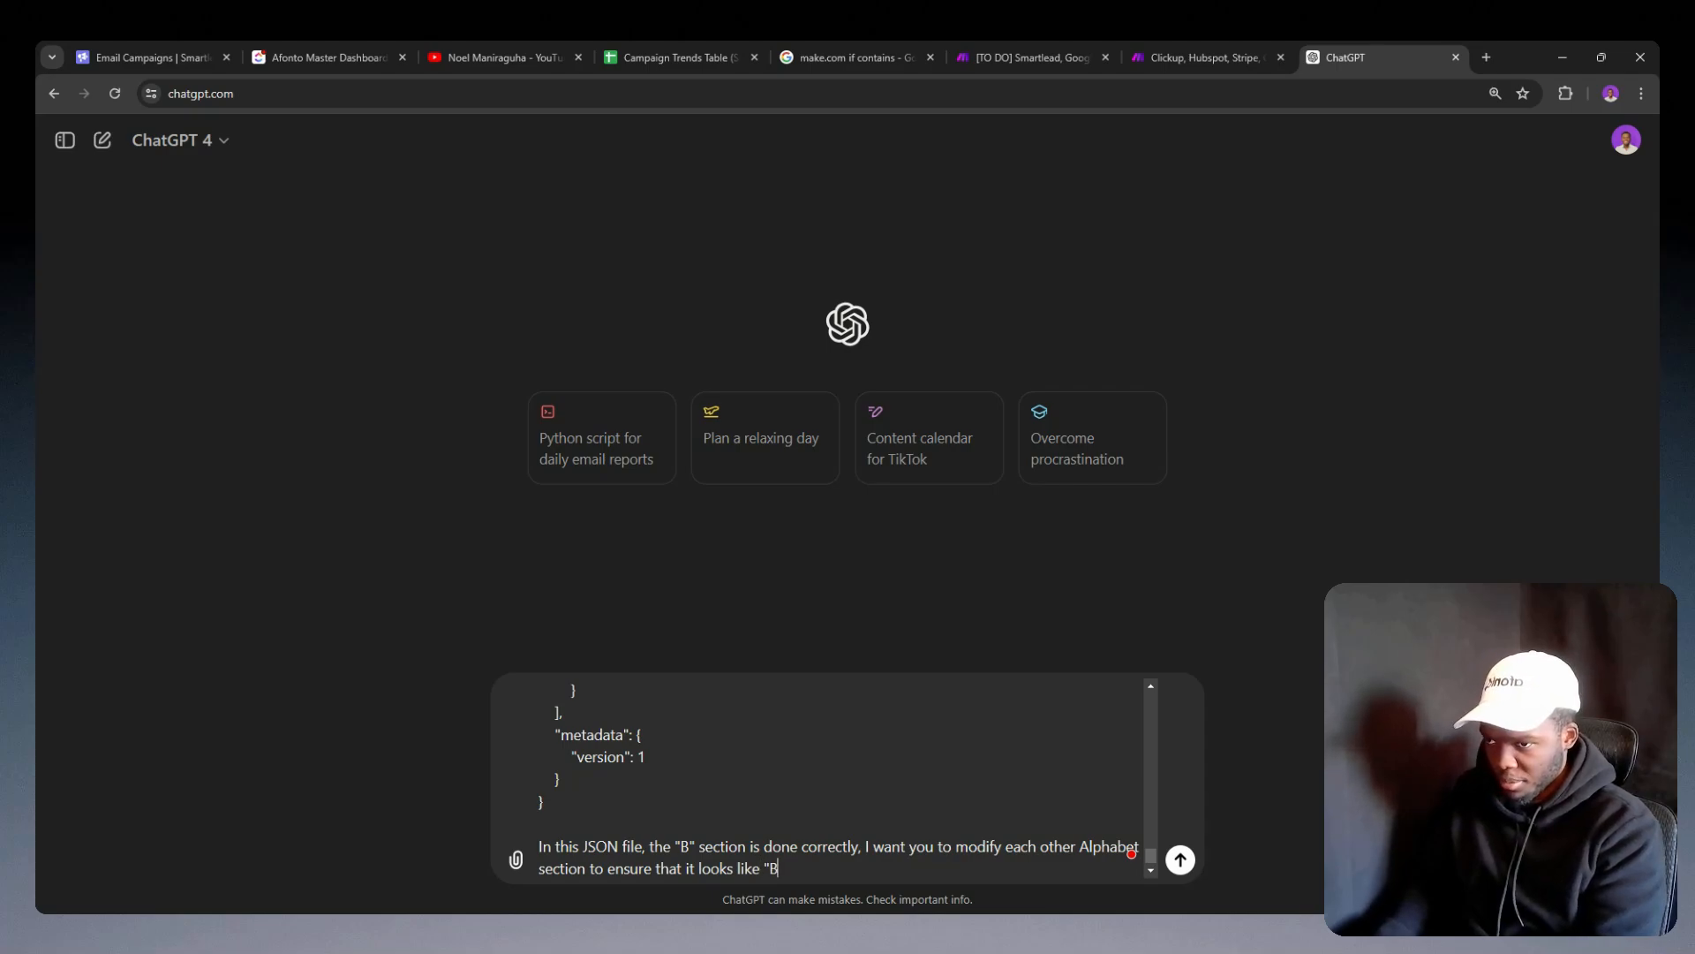
text(")
key(Return)
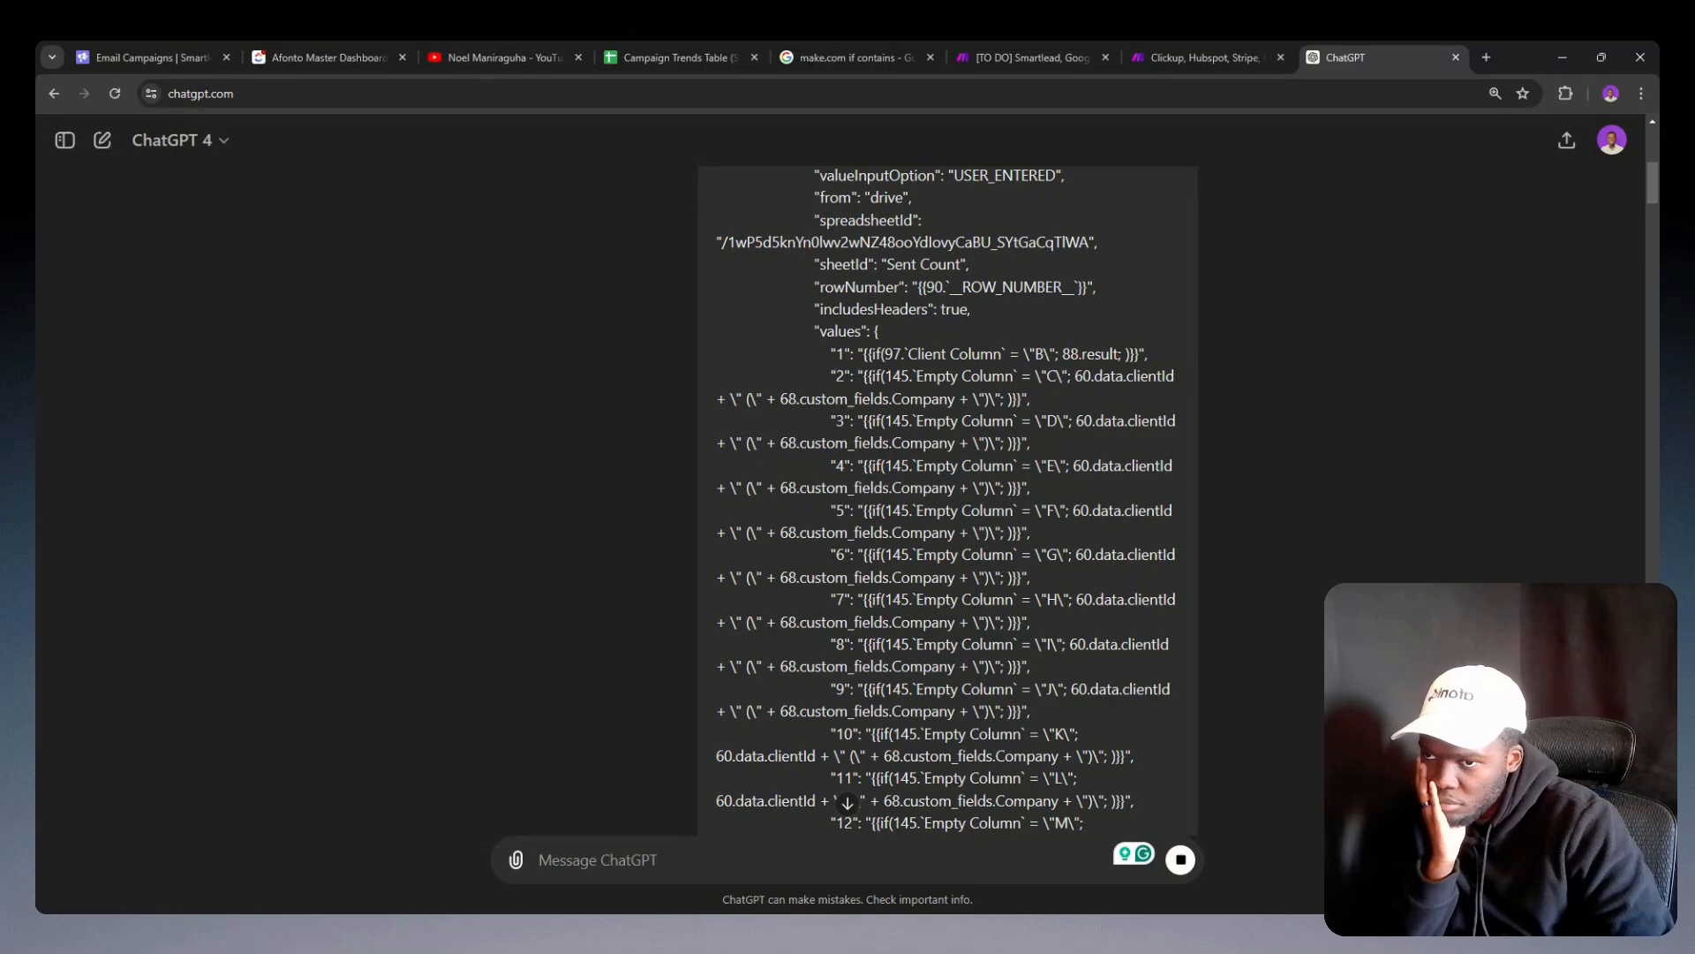
Step: Review the column formulas in the submitted JSON against the rewritten Client Column formulas in the reply
scroll(998, 490, down, 15)
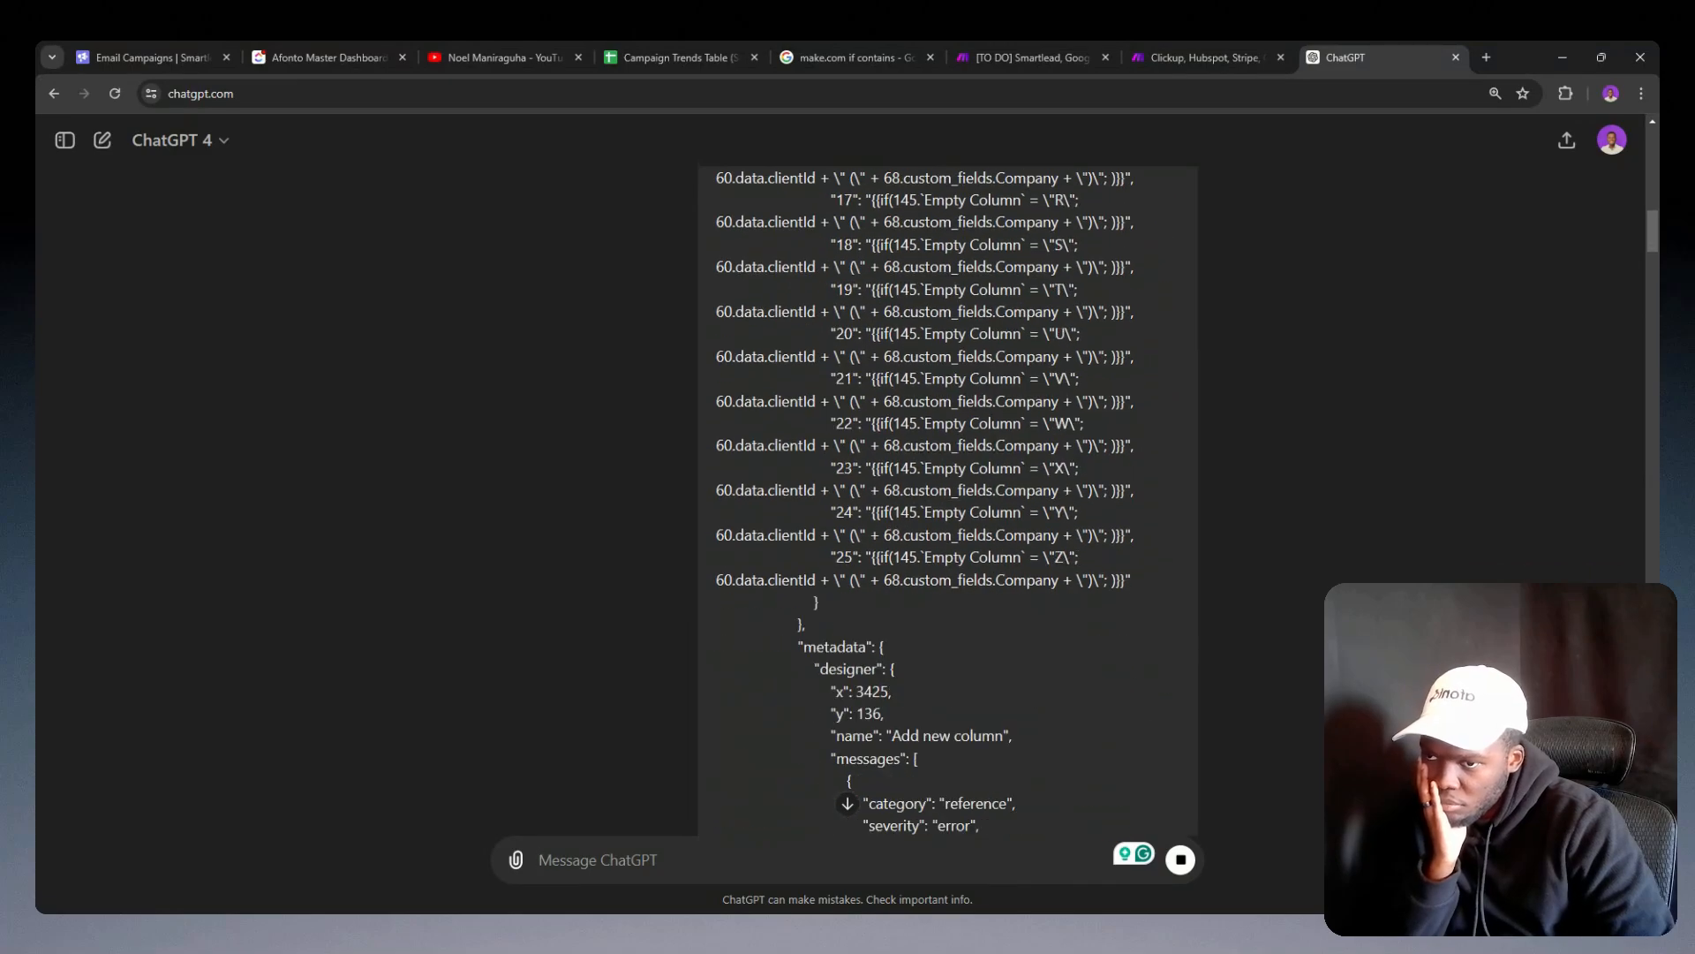
scroll(998, 490, down, 20)
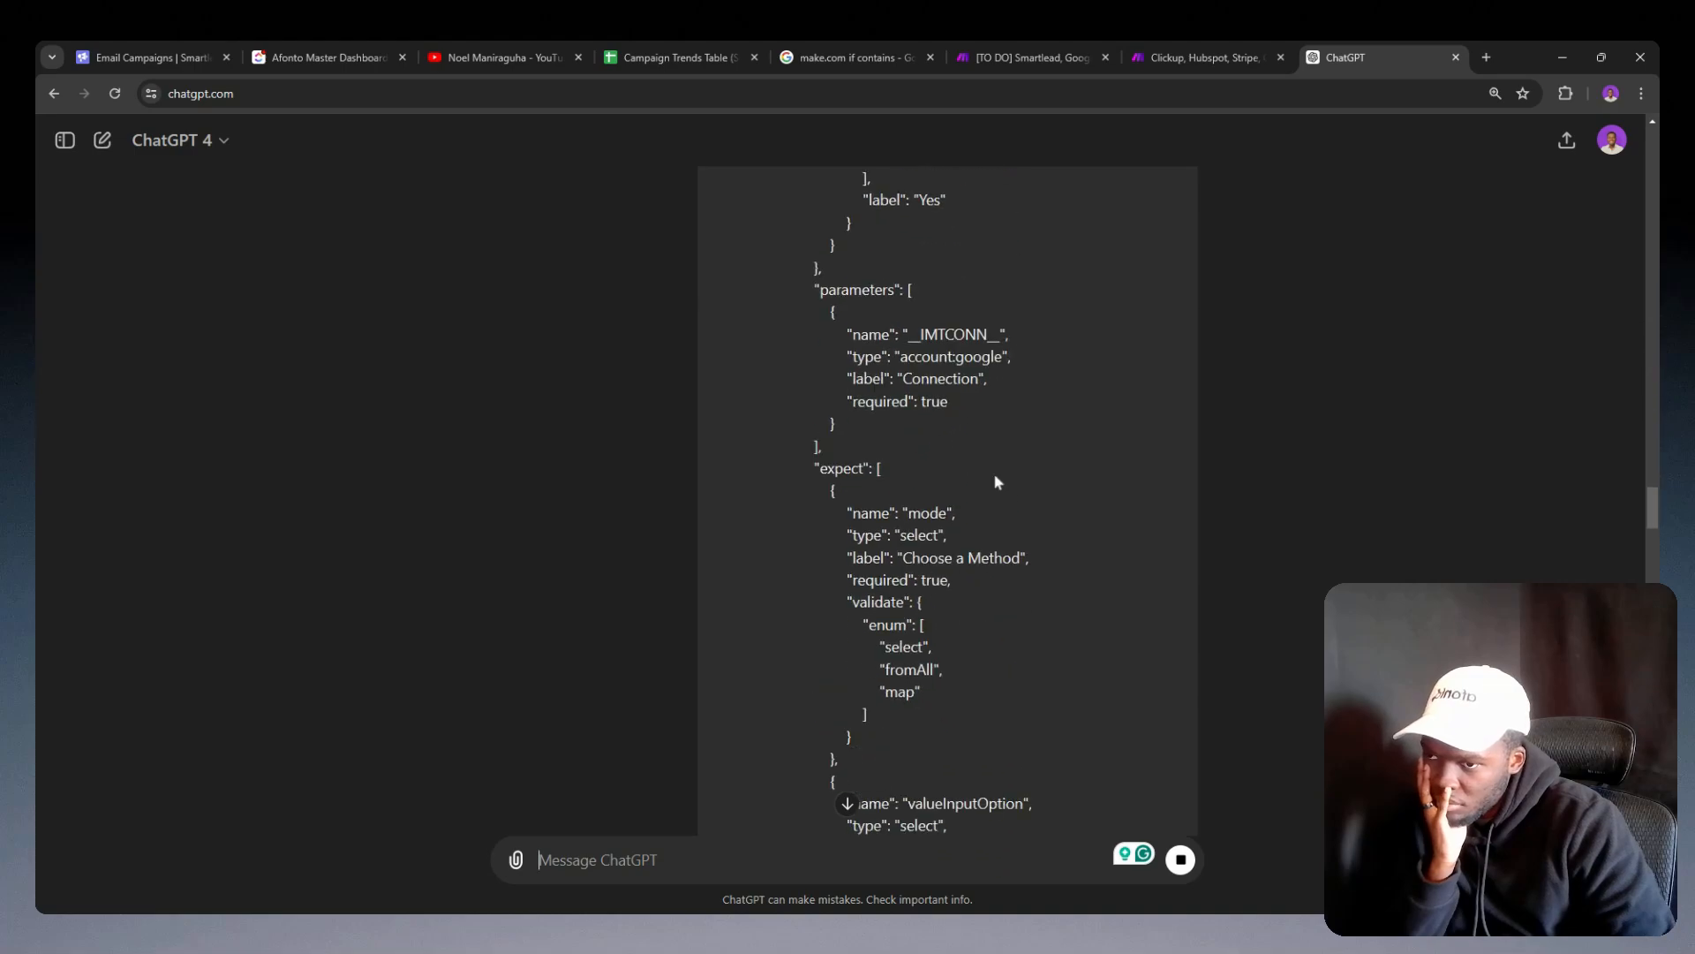
scroll(998, 477, down, 15)
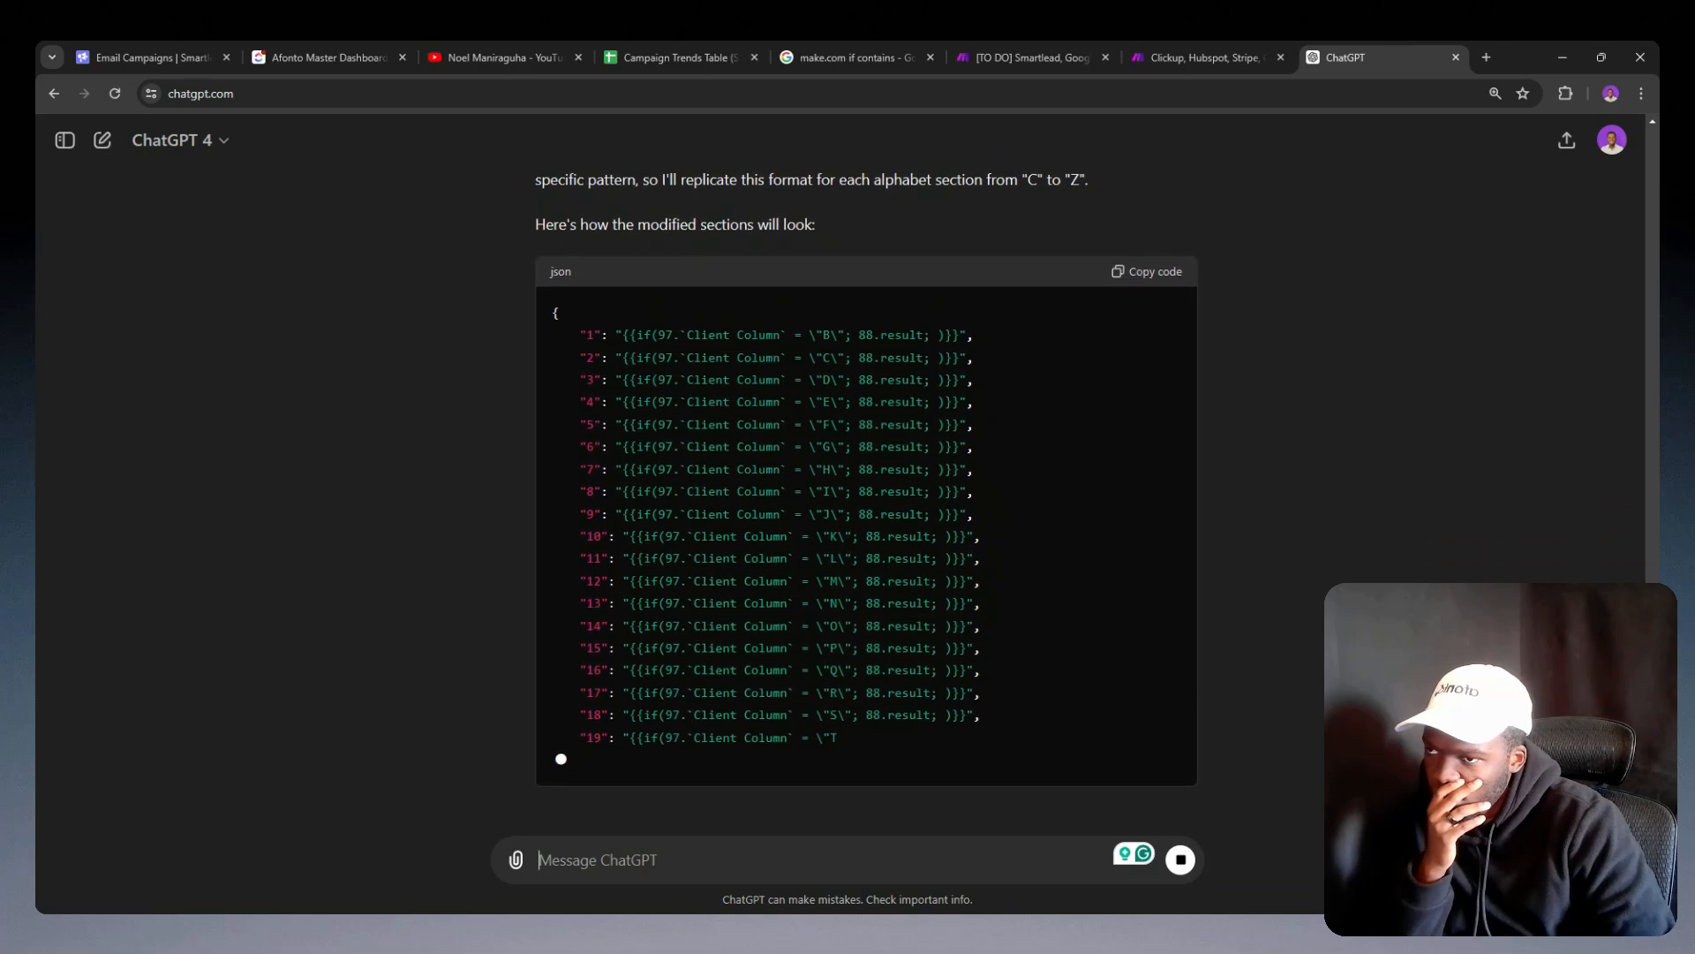
scroll(882, 502, up, 10)
scroll(882, 502, up, 20)
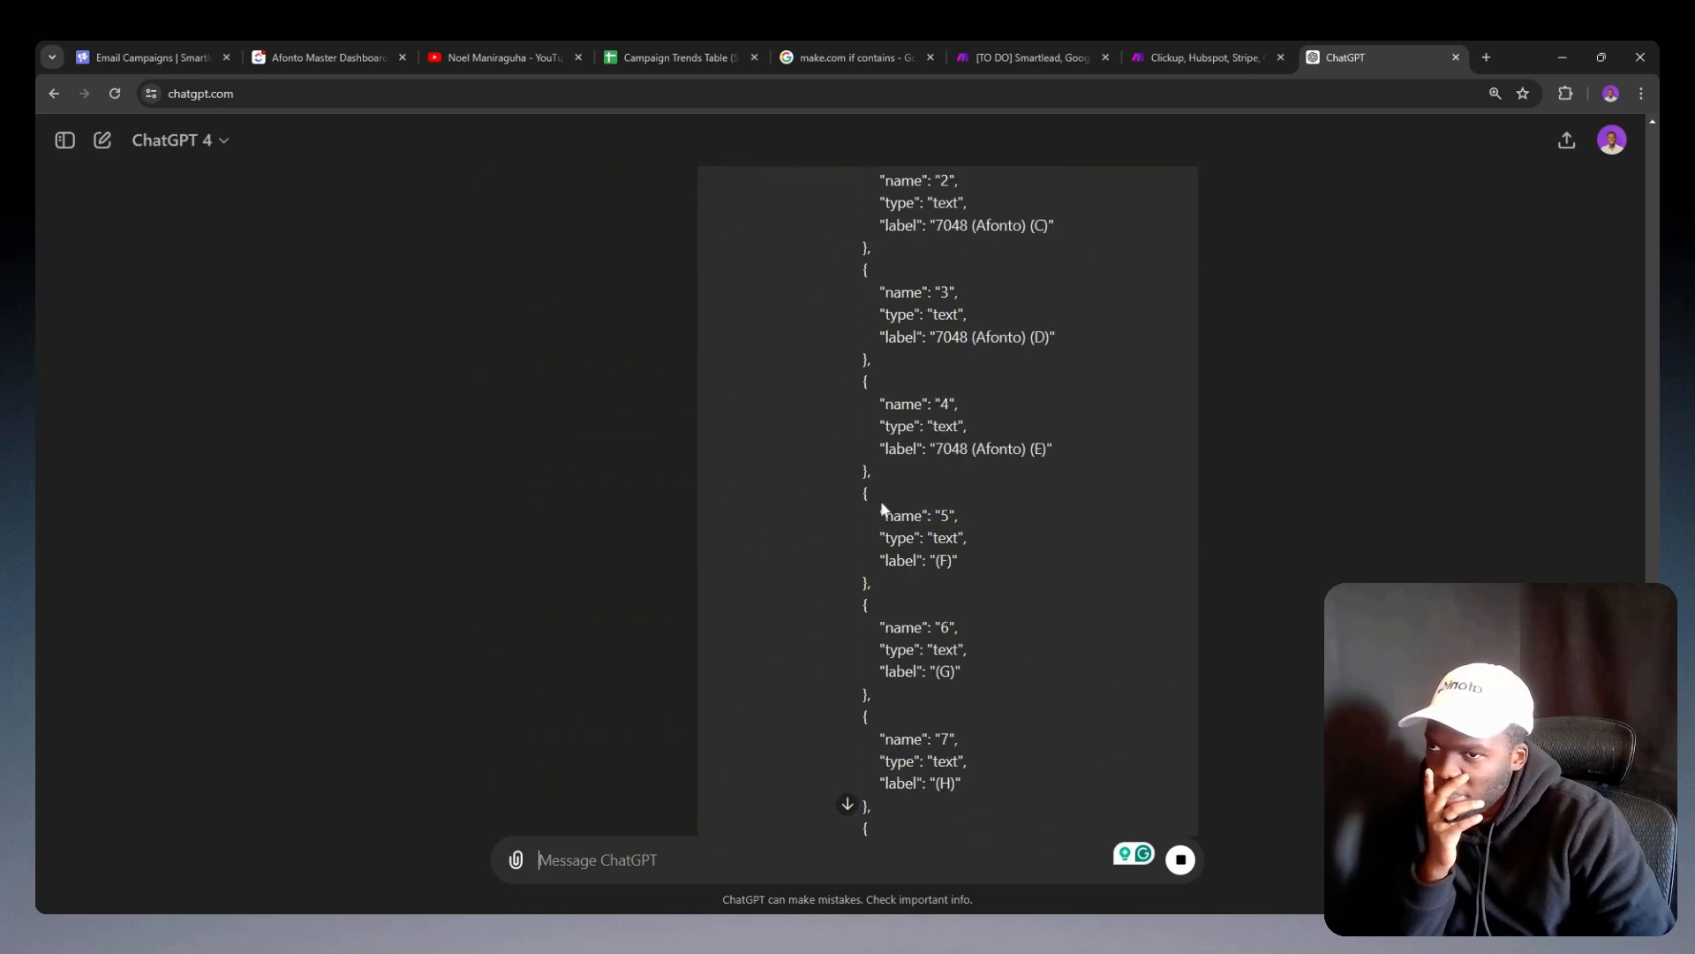
scroll(881, 501, up, 15)
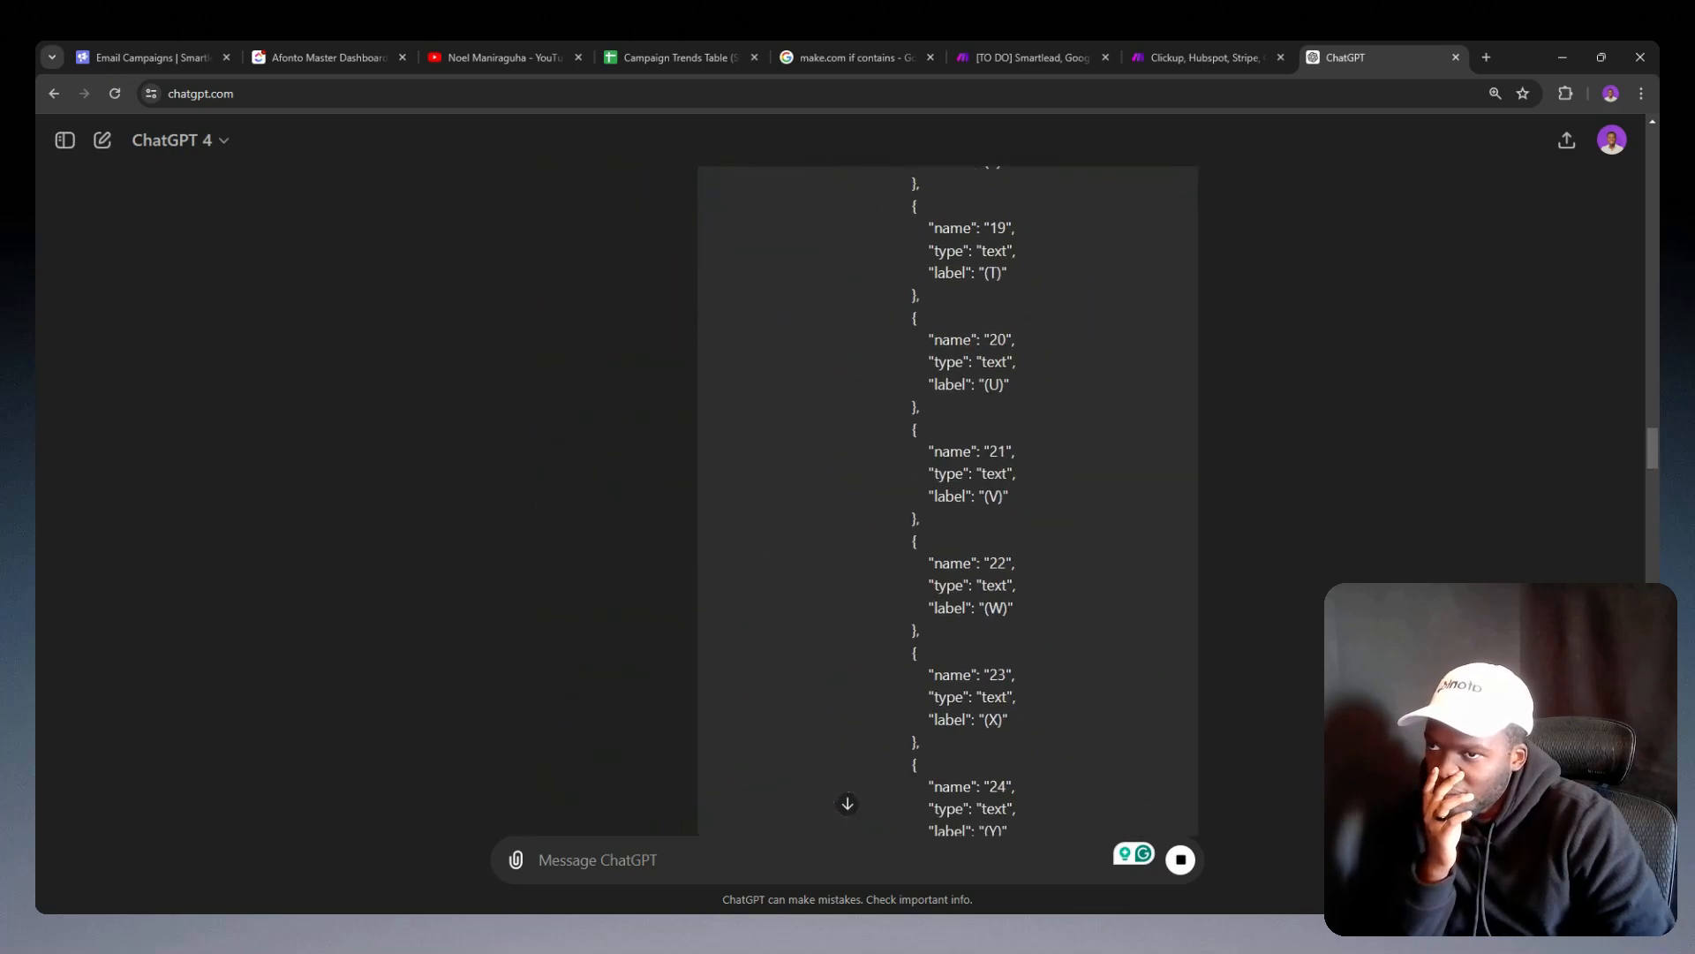
scroll(881, 504, up, 20)
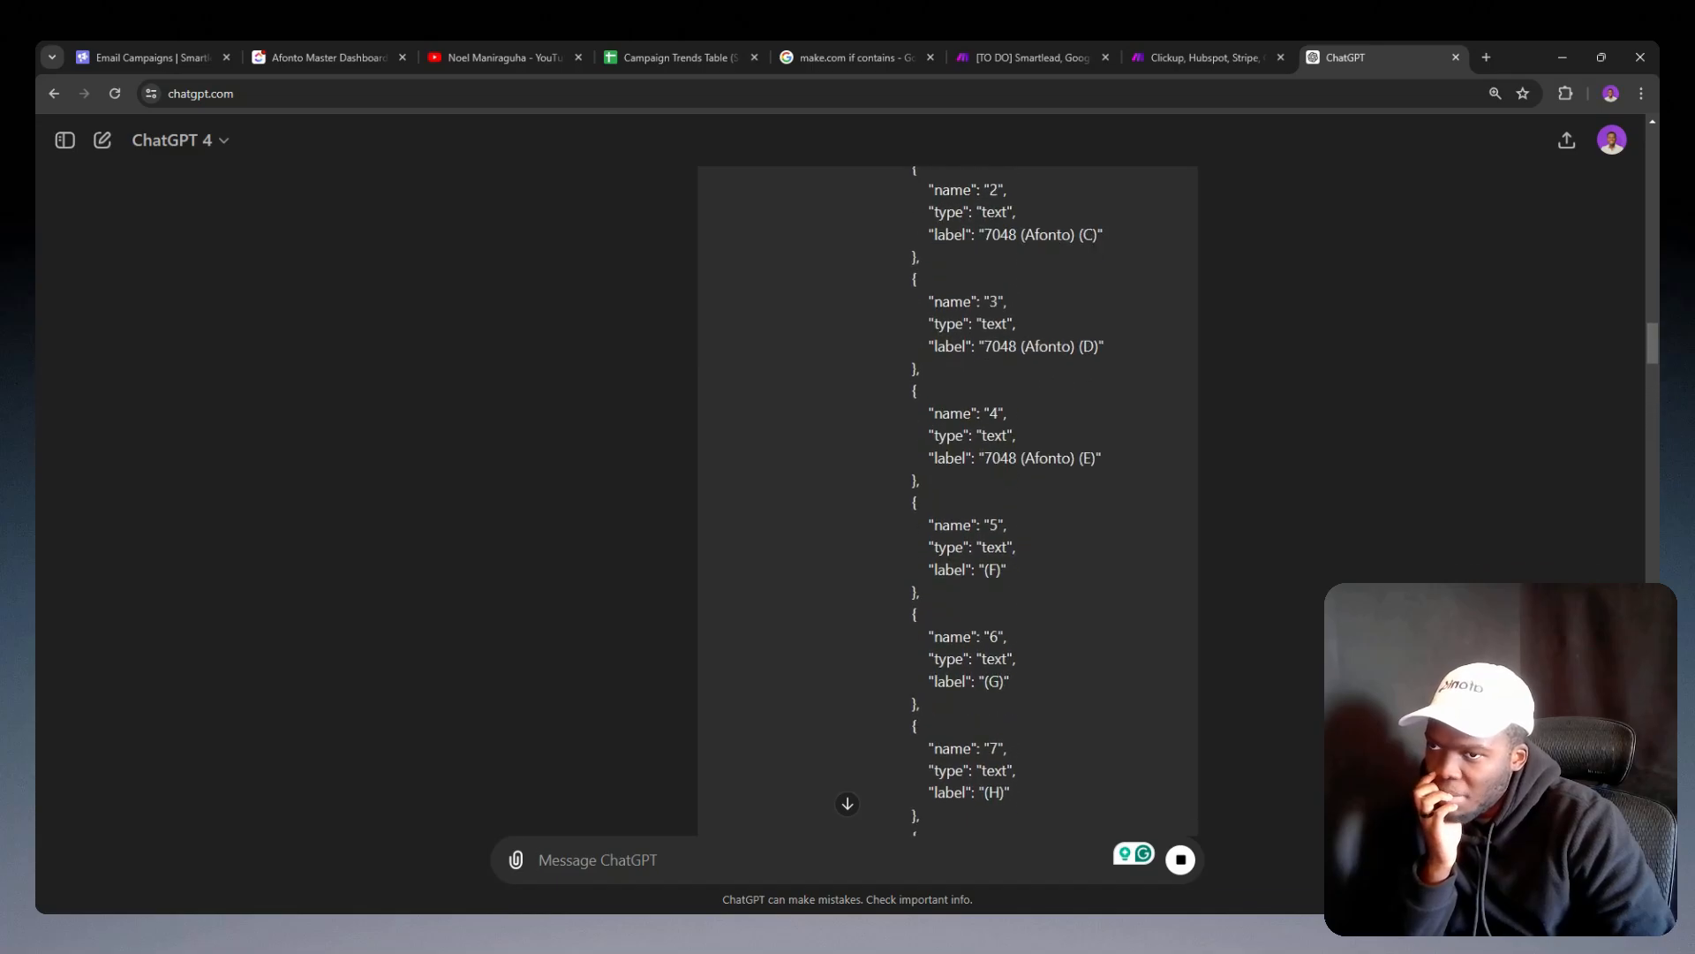
scroll(881, 505, up, 4)
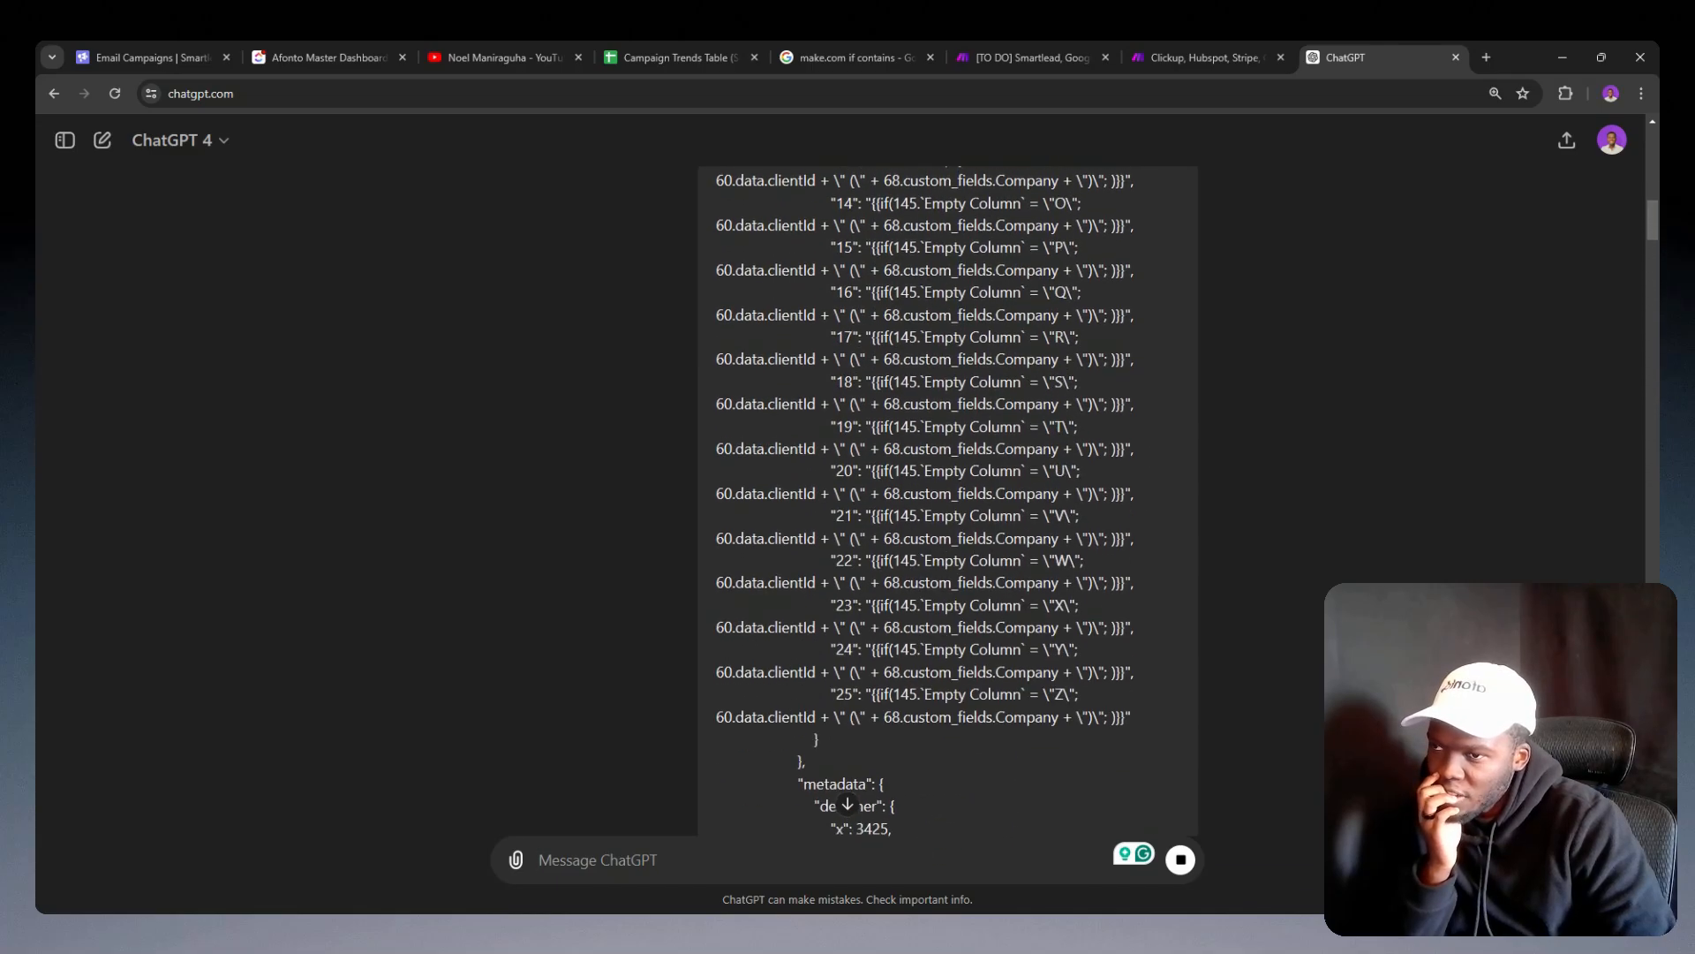
scroll(881, 505, up, 15)
scroll(882, 505, down, 5)
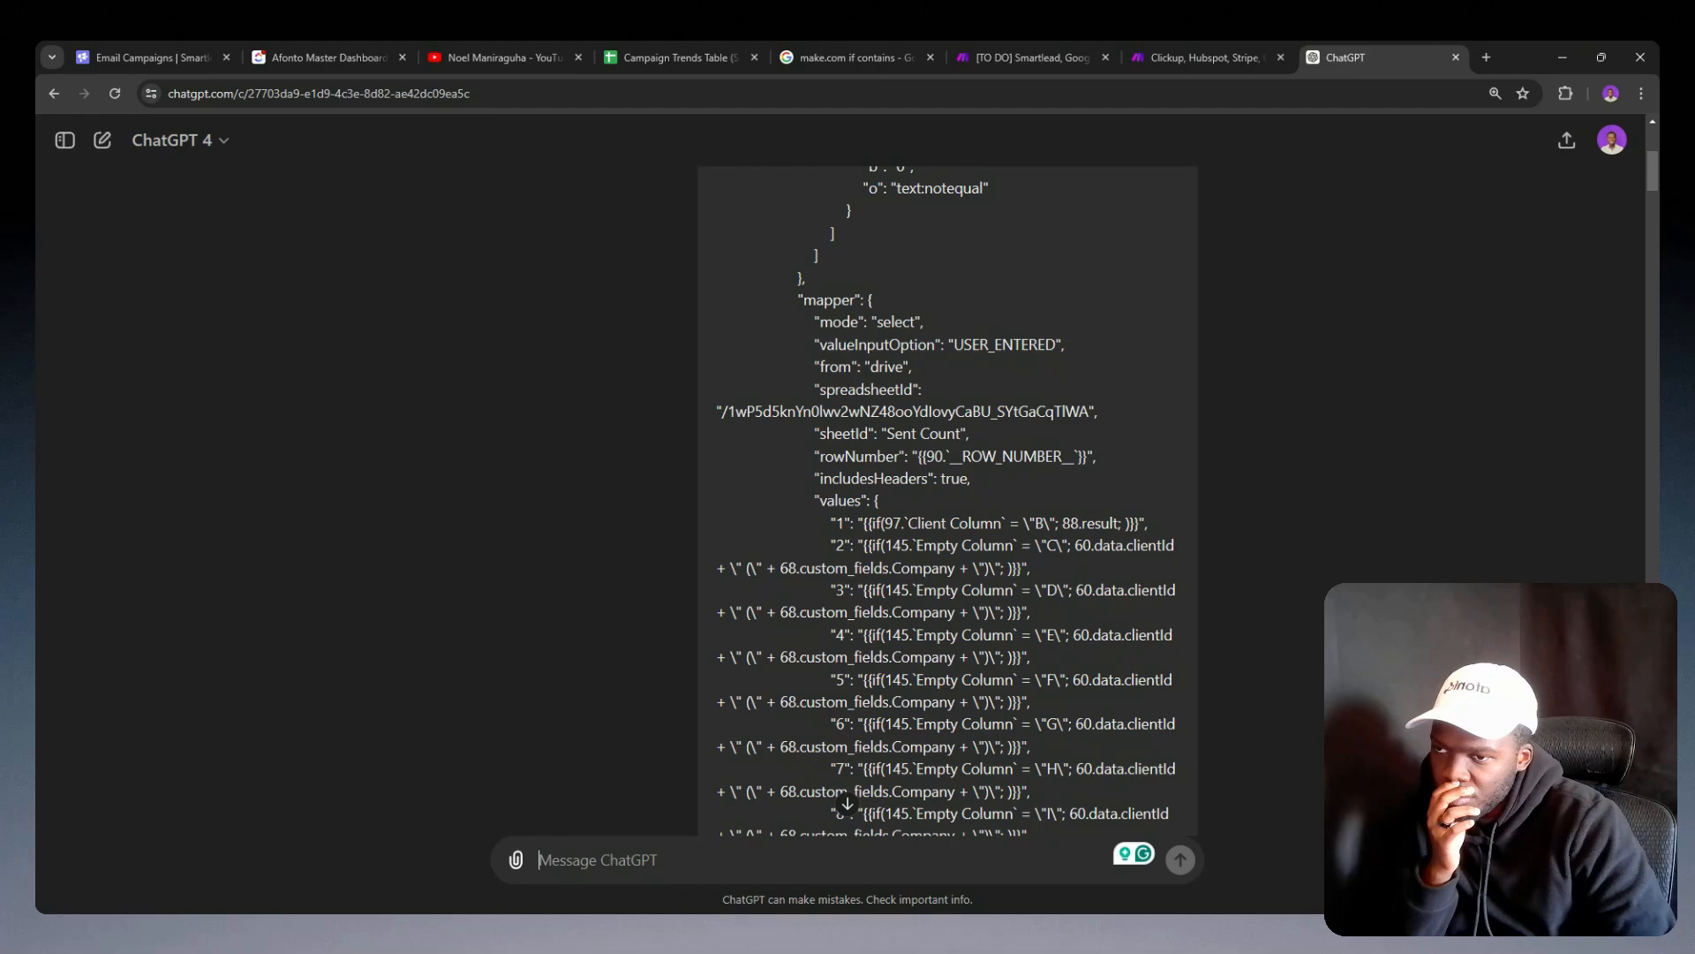
scroll(946, 509, down, 1)
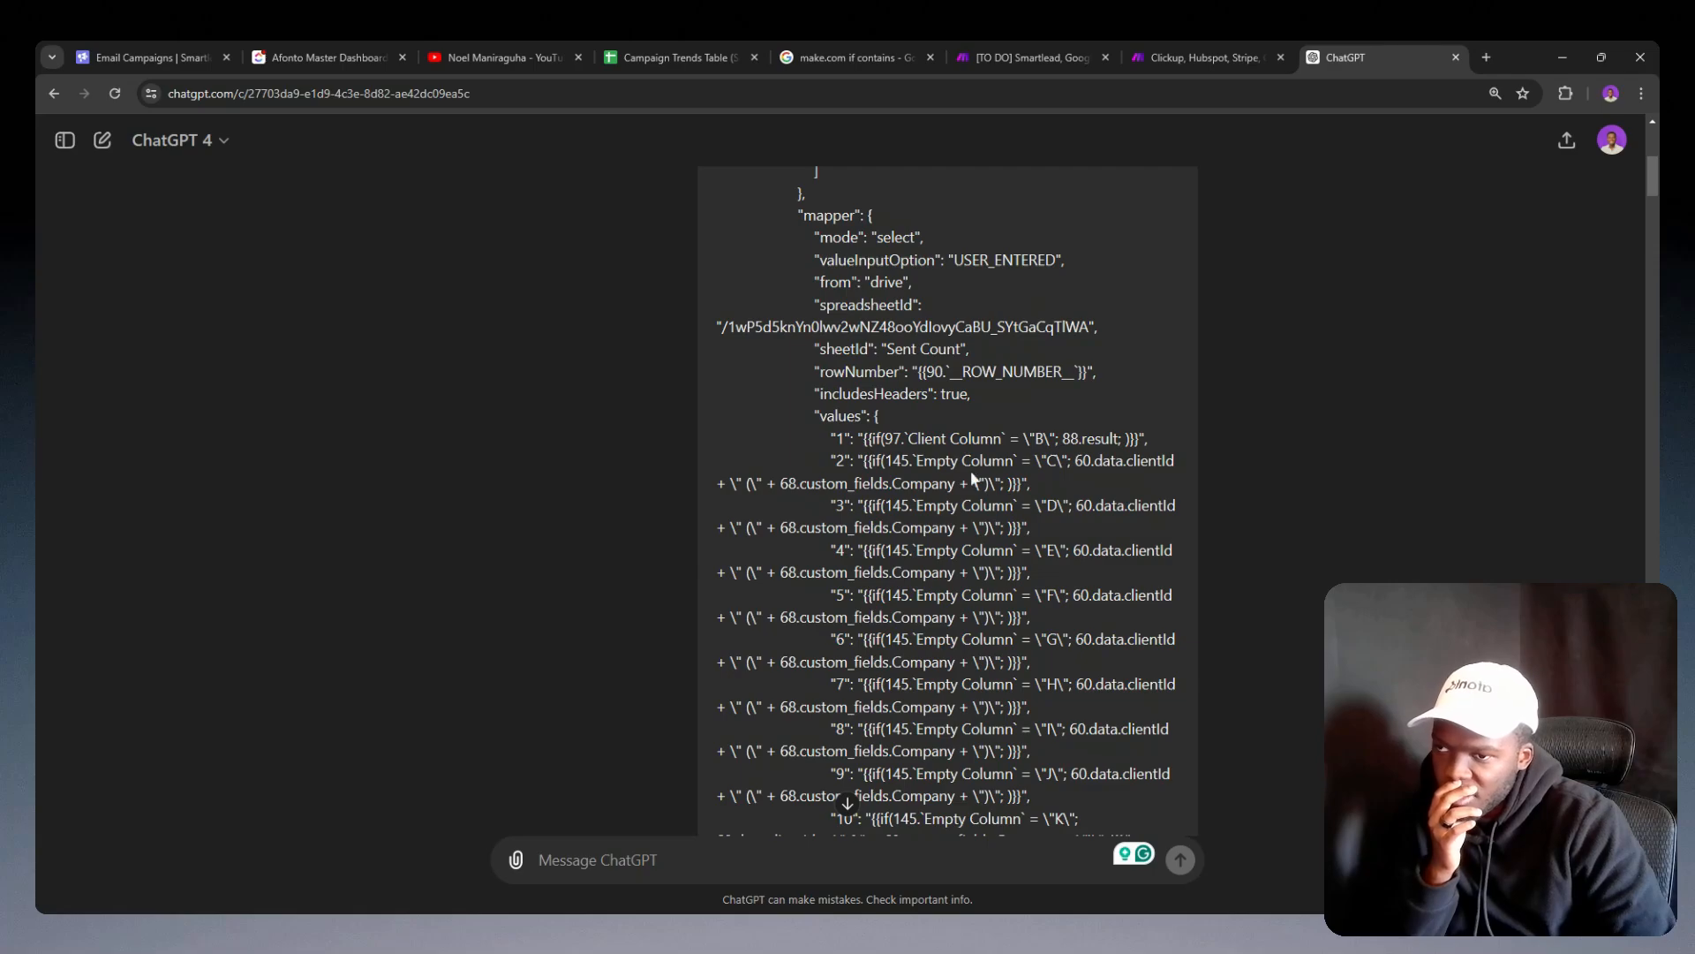
Step: Send the follow-up message "Amazing, now return the full JSON" after the reply with the modified sections
click(847, 803)
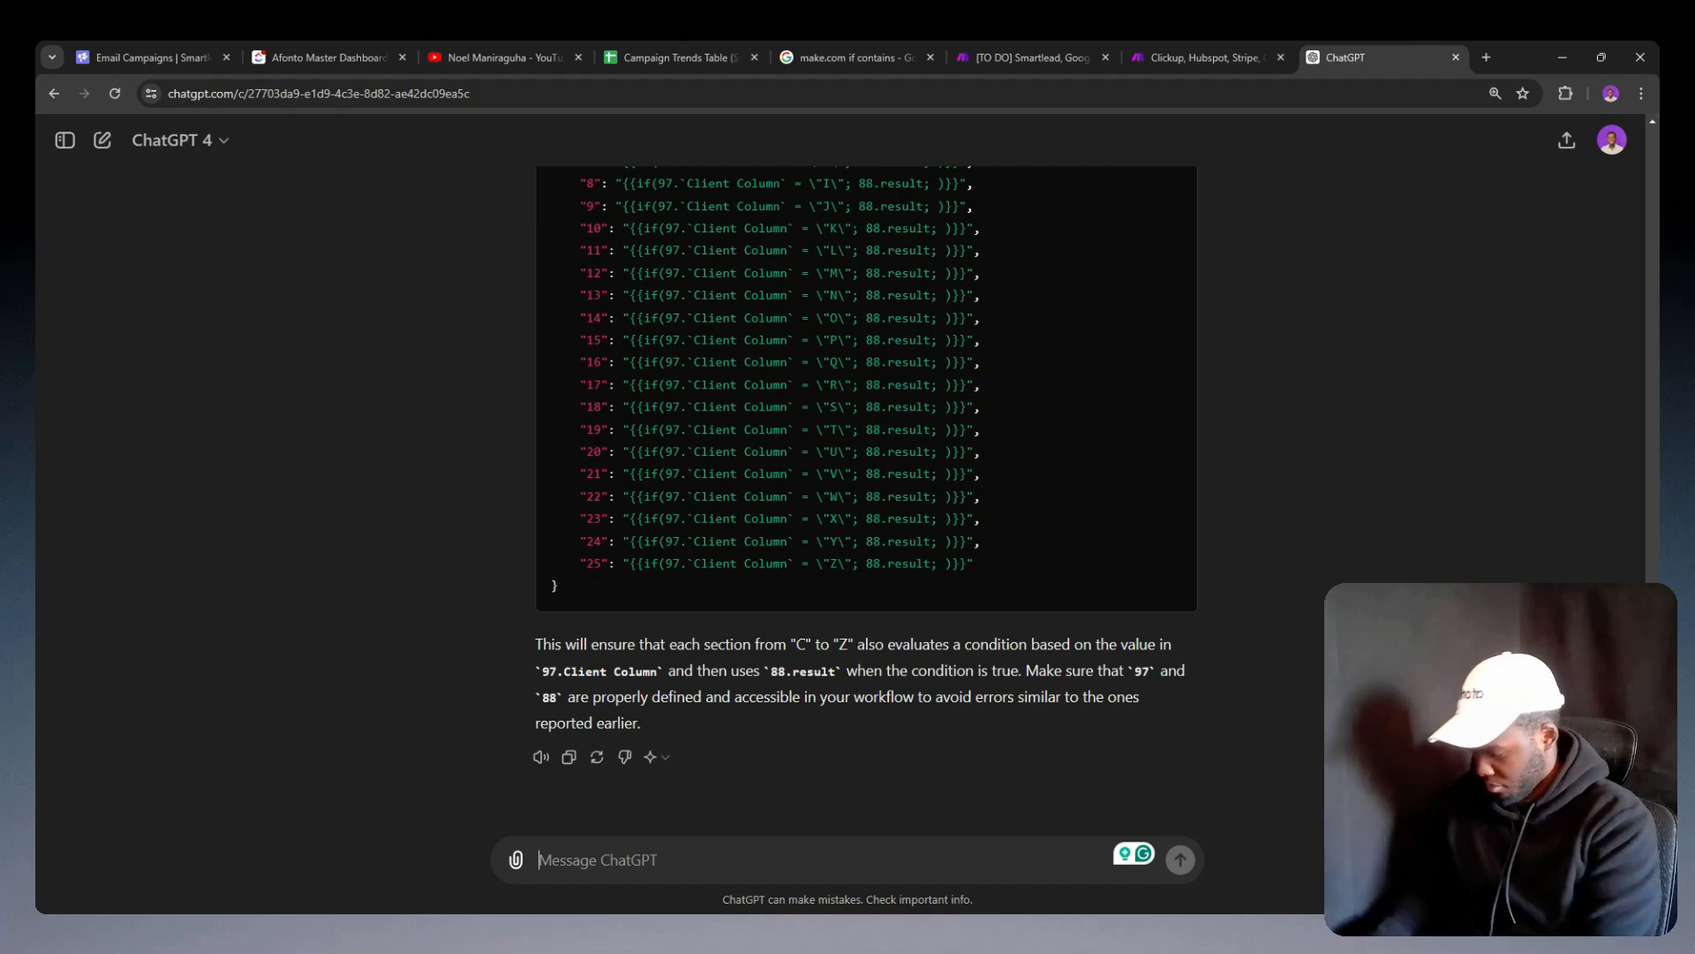
text(Amazing, )
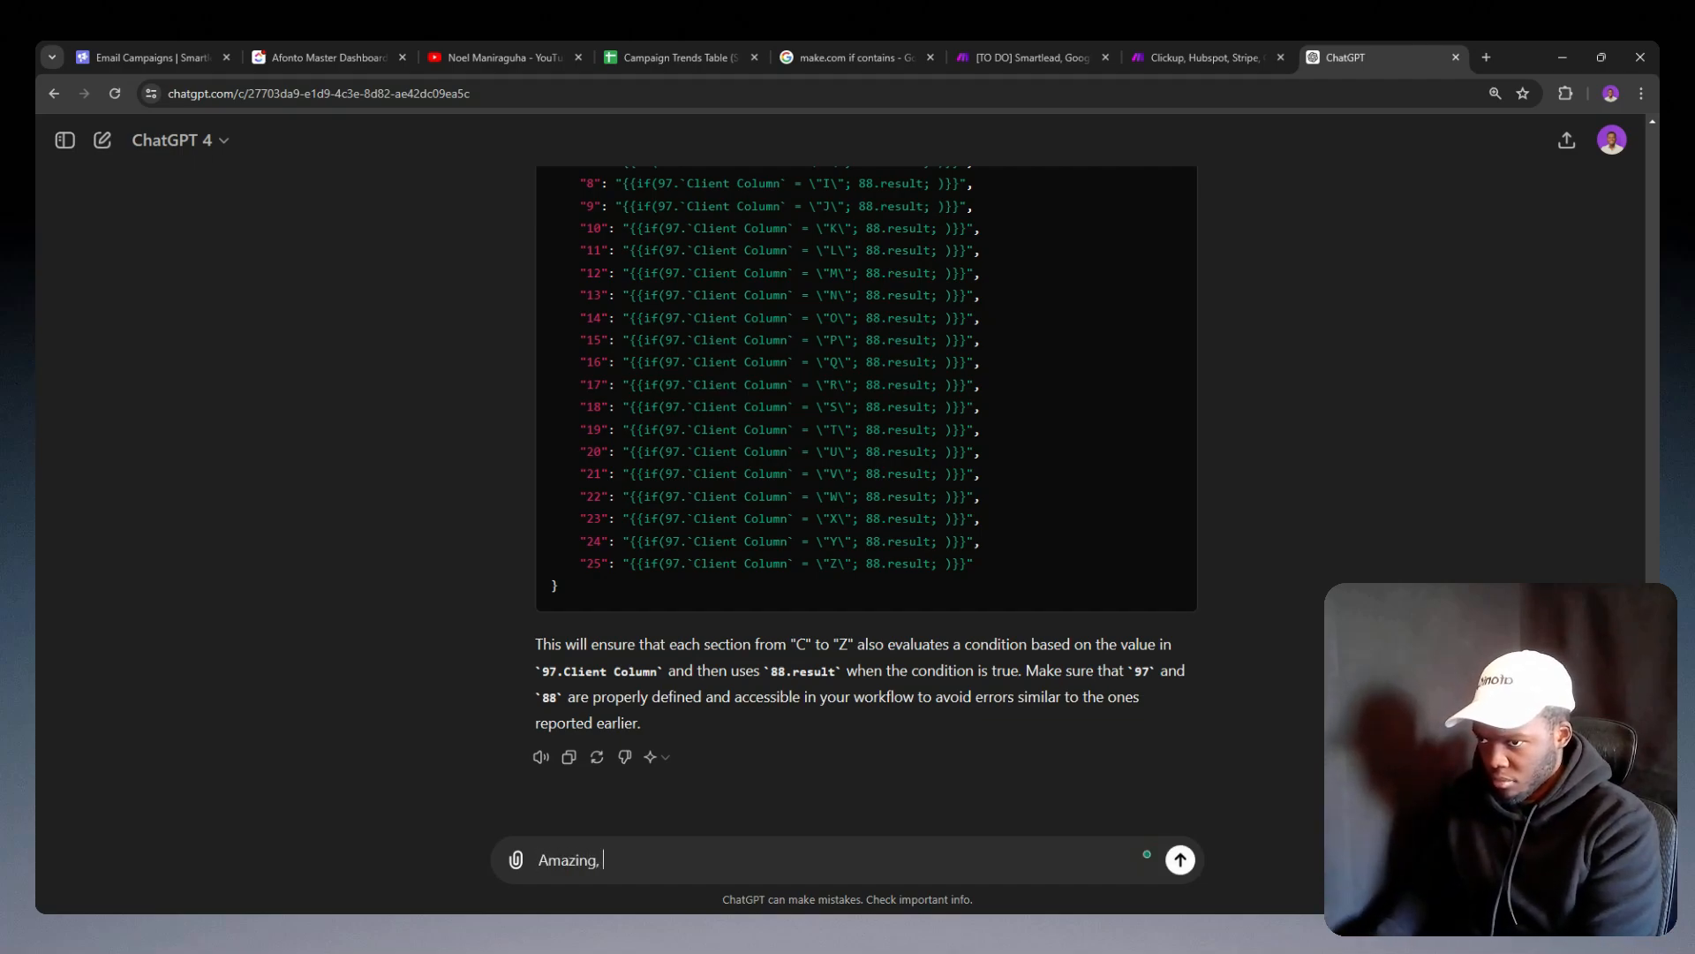
text(now re)
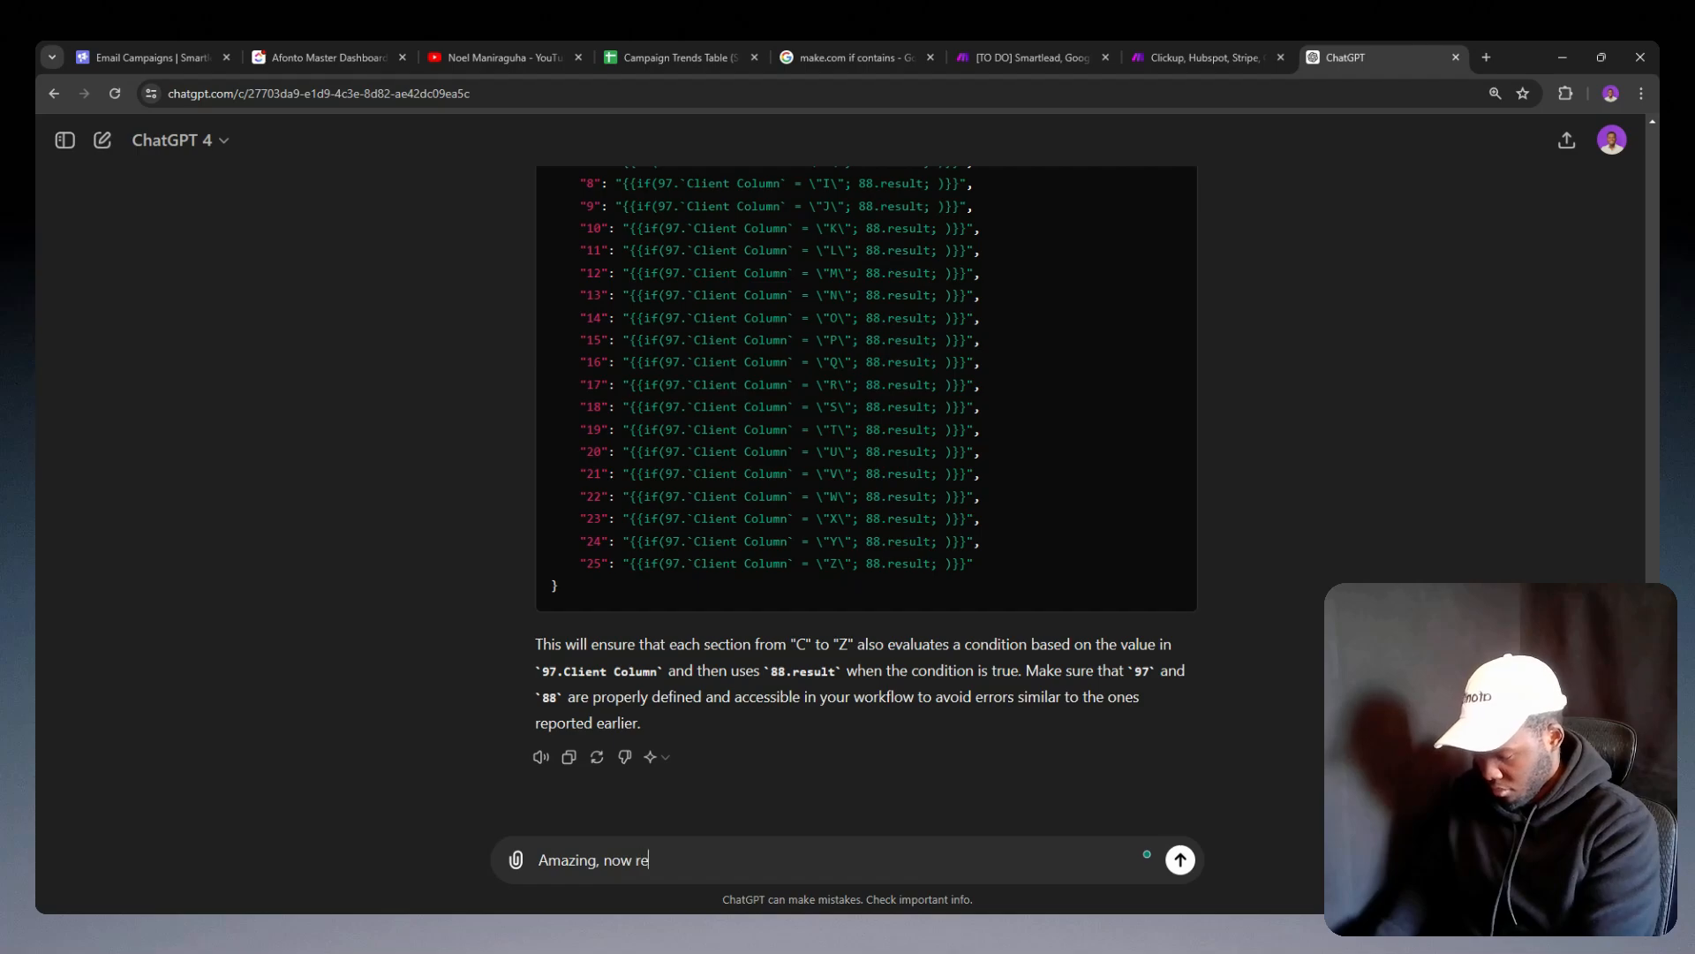
text(turn the full JSON)
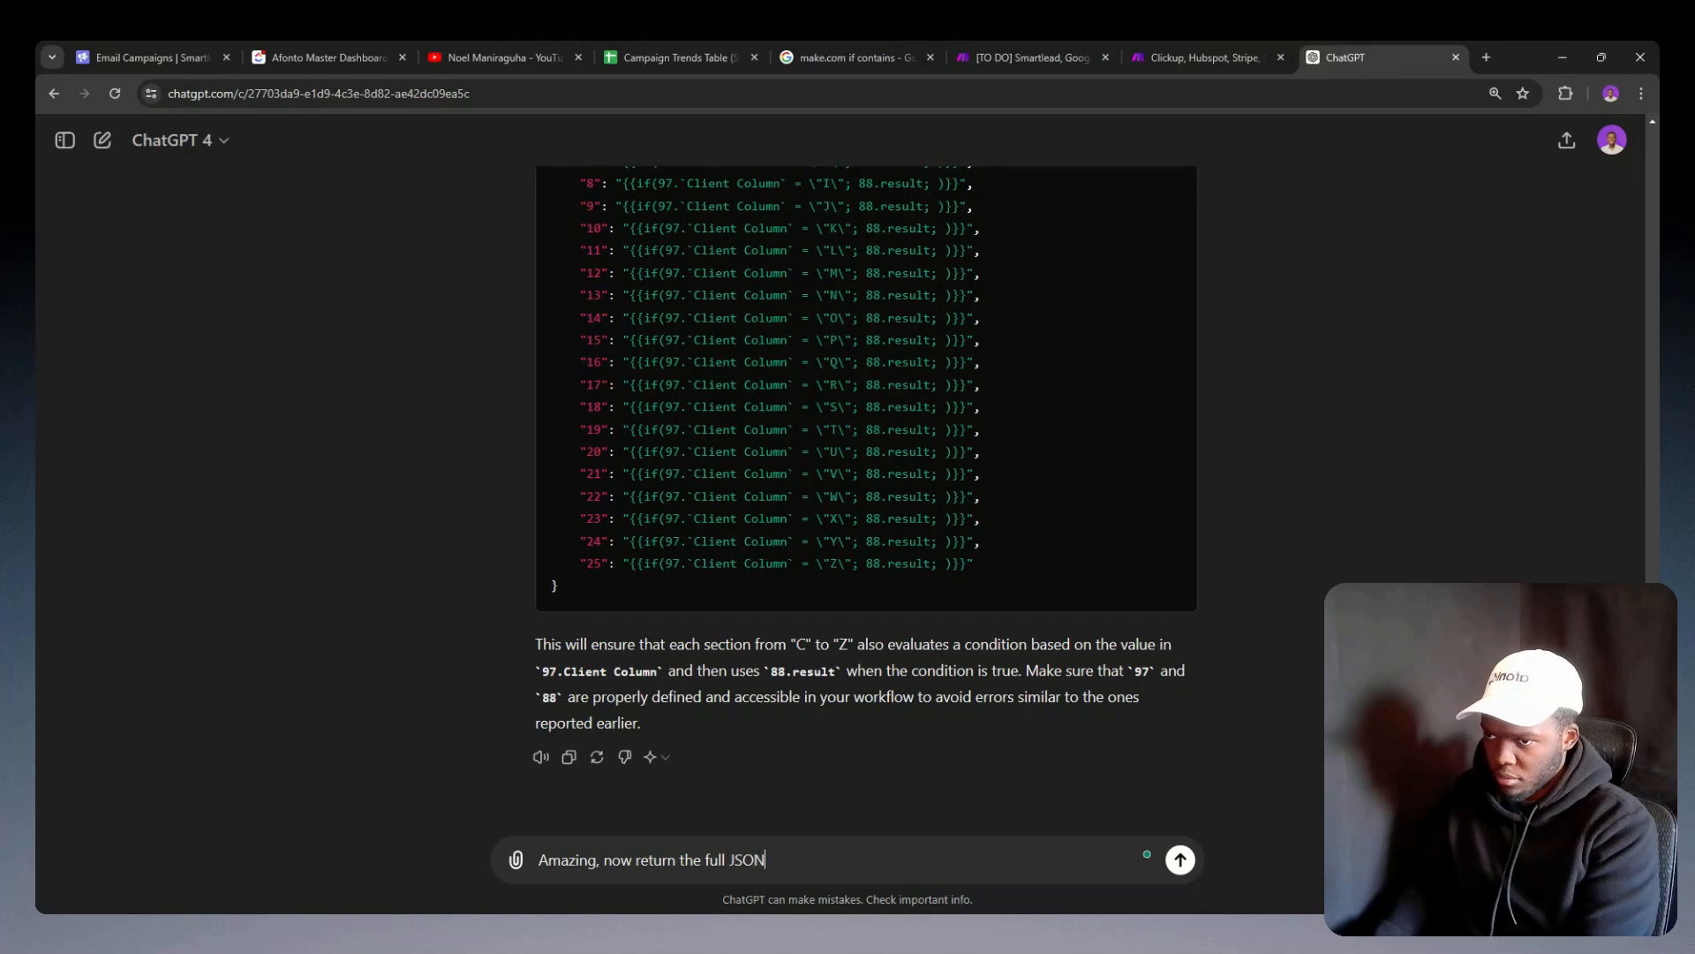
key(Return)
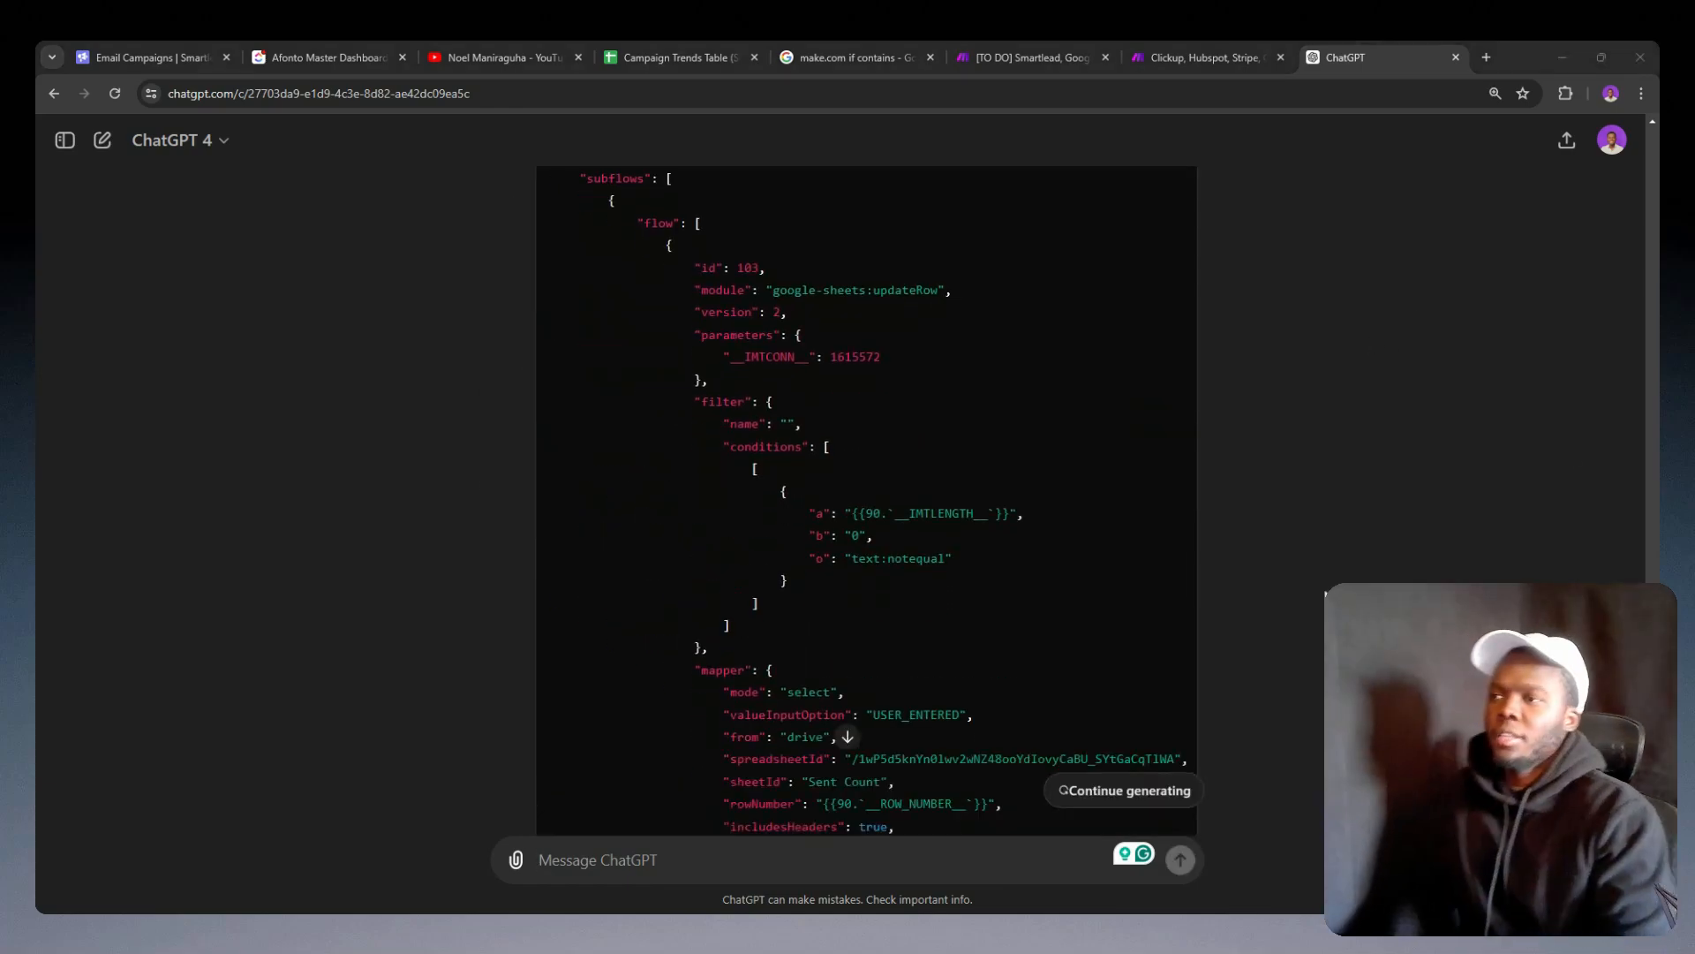
Step: Copy the full modified JSON from the latest reply and return to the Make scenario that adds campaign analytics to the campaign trends table
scroll(1218, 627, up, 10)
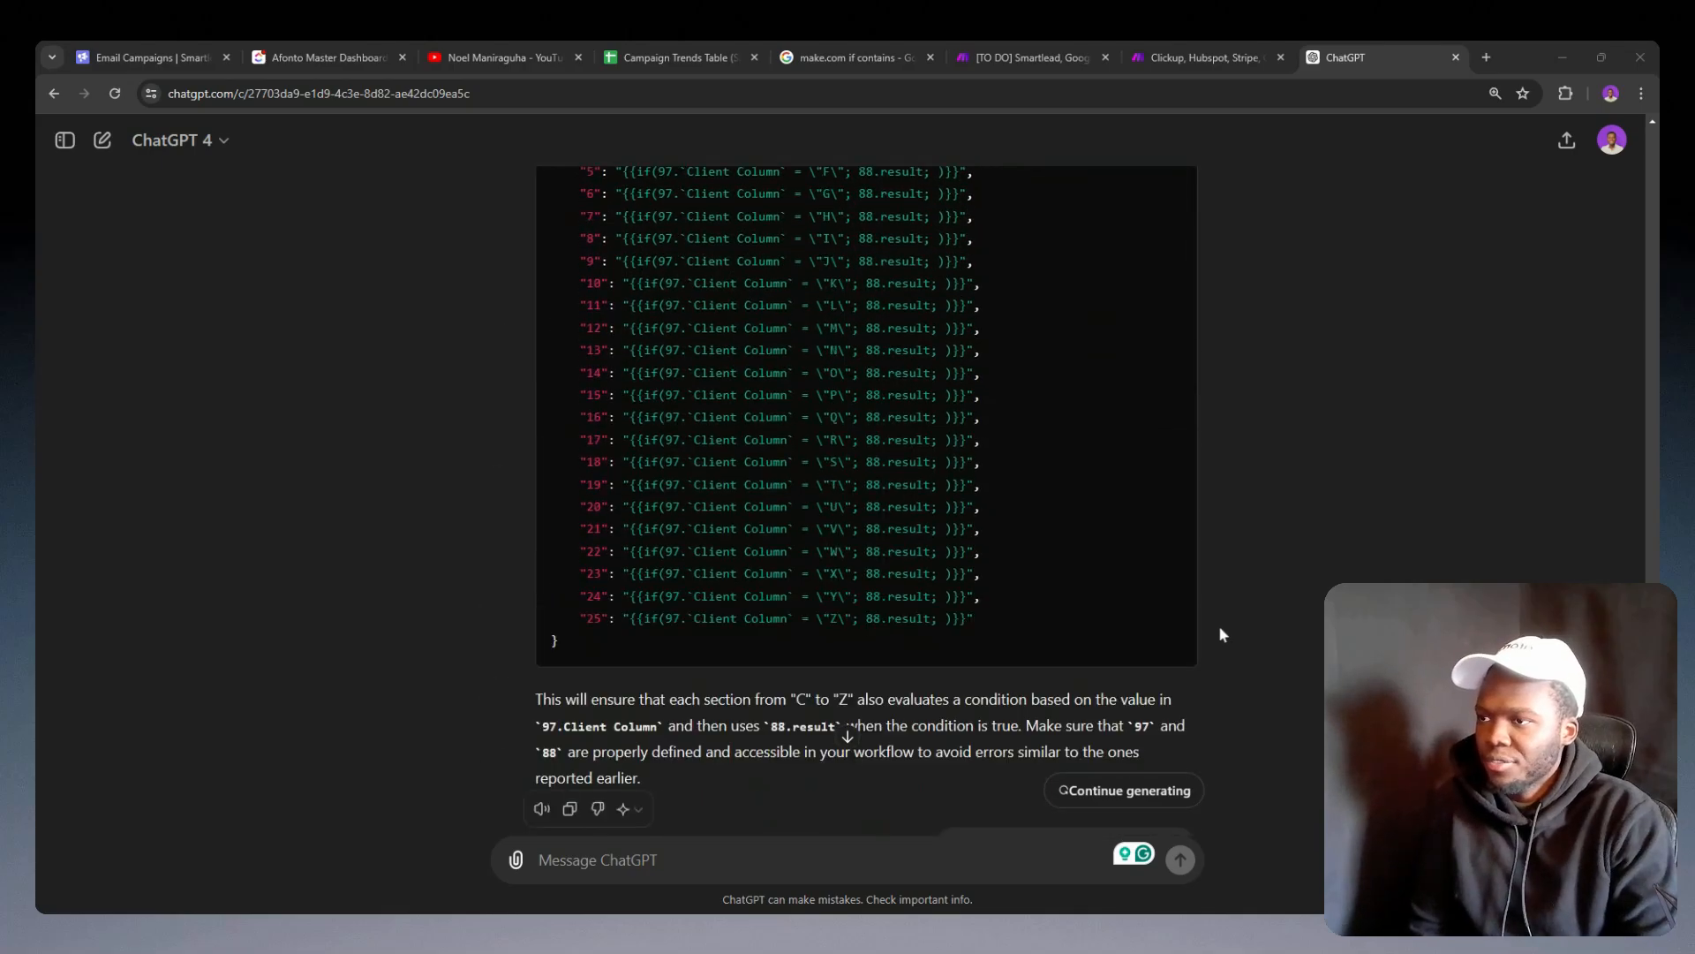
scroll(1218, 618, down, 4)
click(1148, 623)
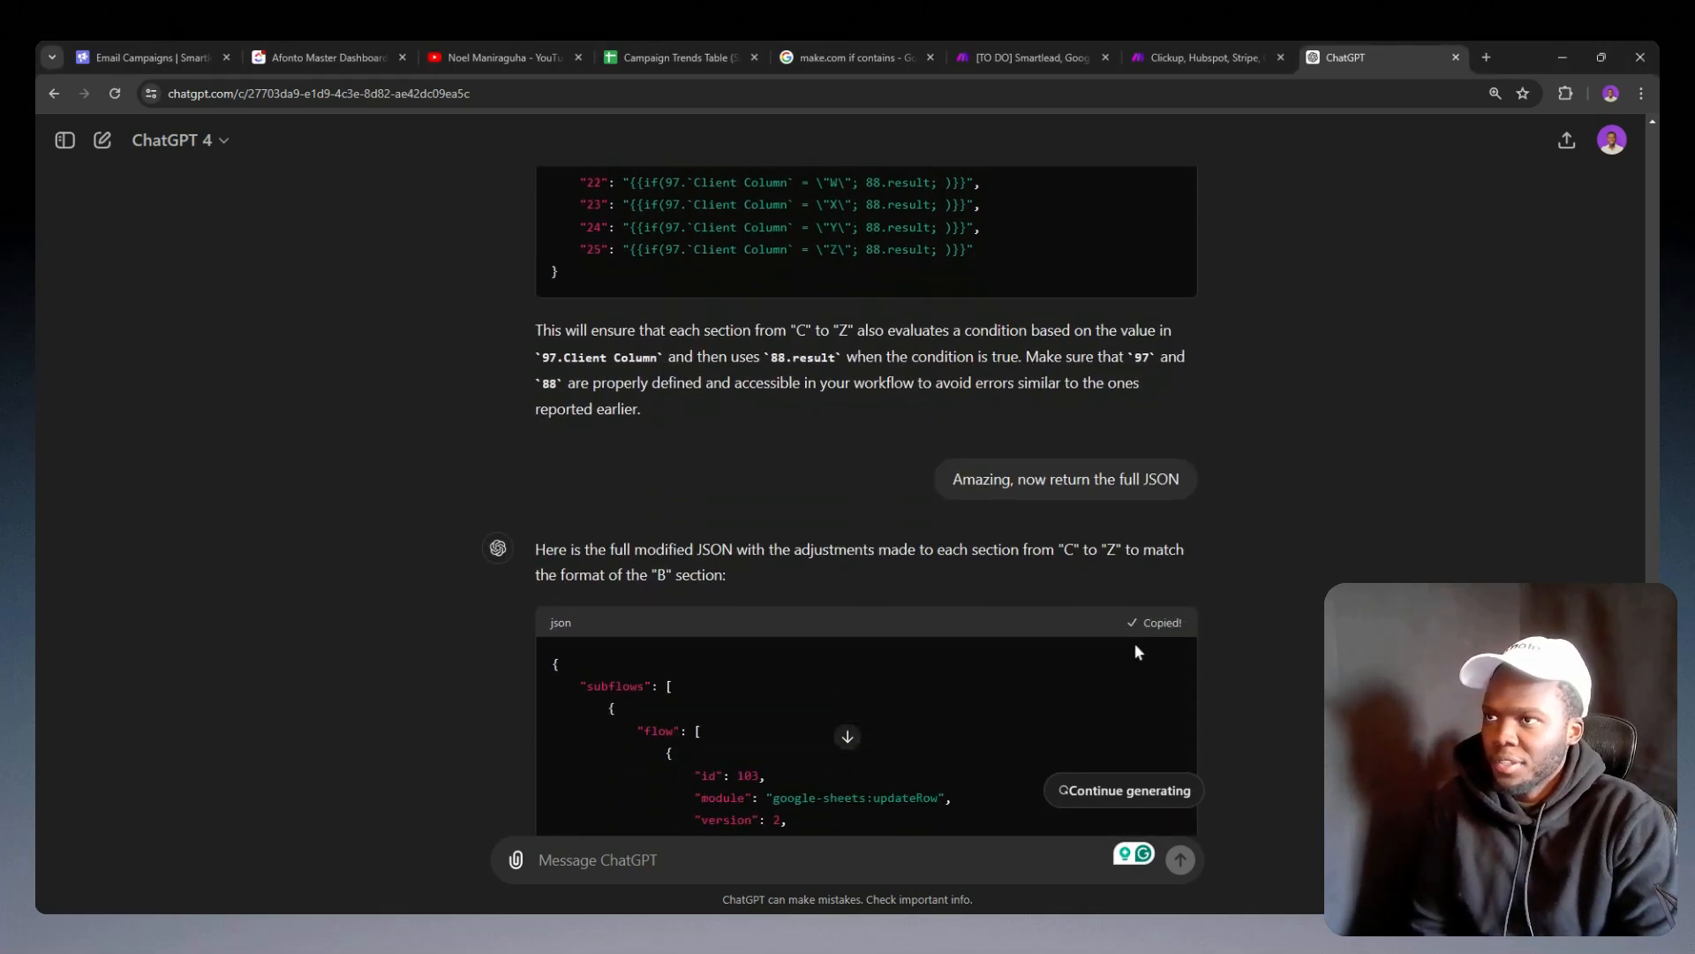
click(1225, 50)
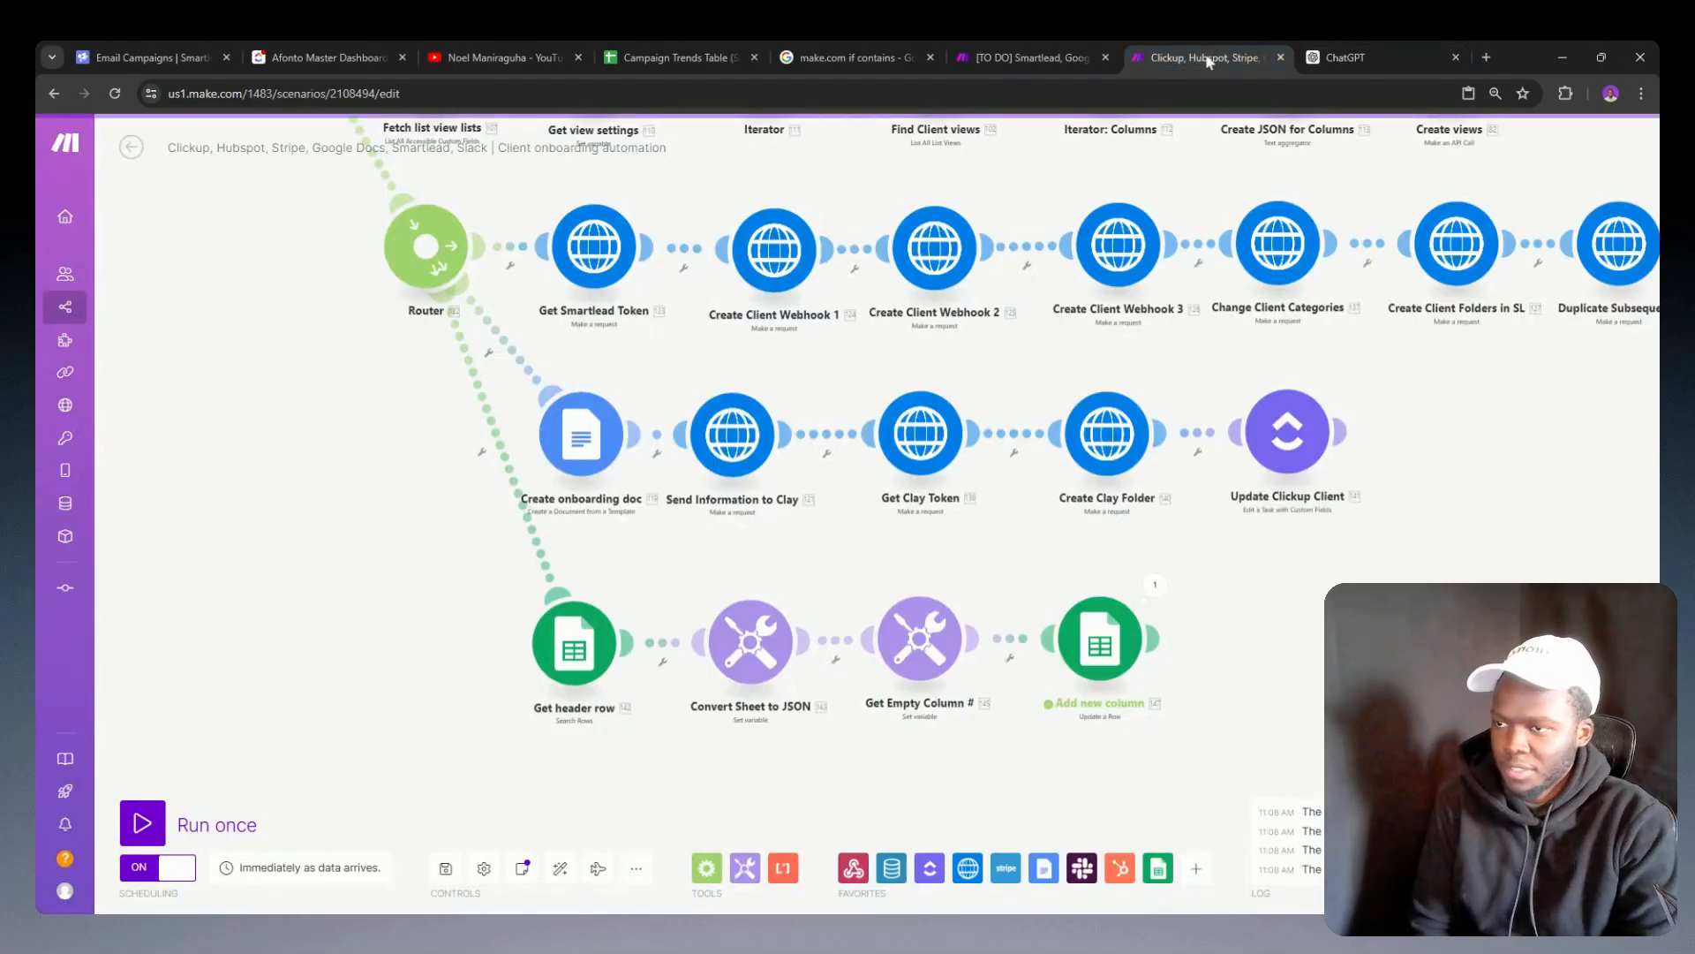
click(1084, 57)
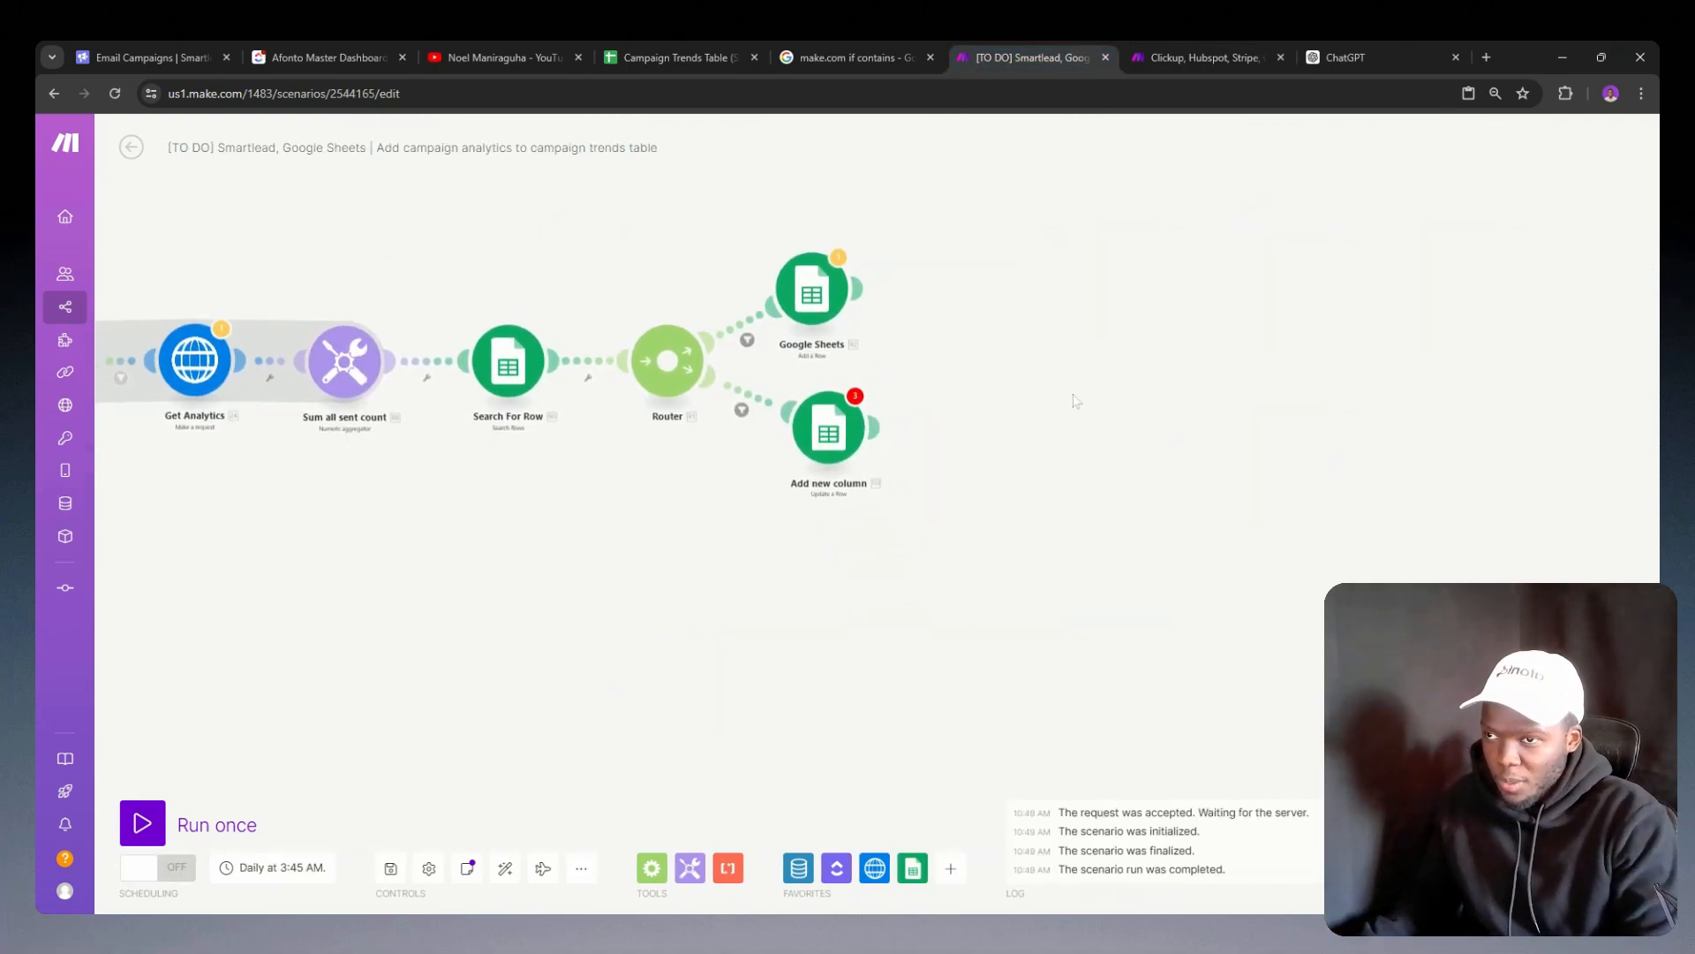
Step: Try to paste the copied JSON as a module in the empty area beside the Add new column module
click(987, 471)
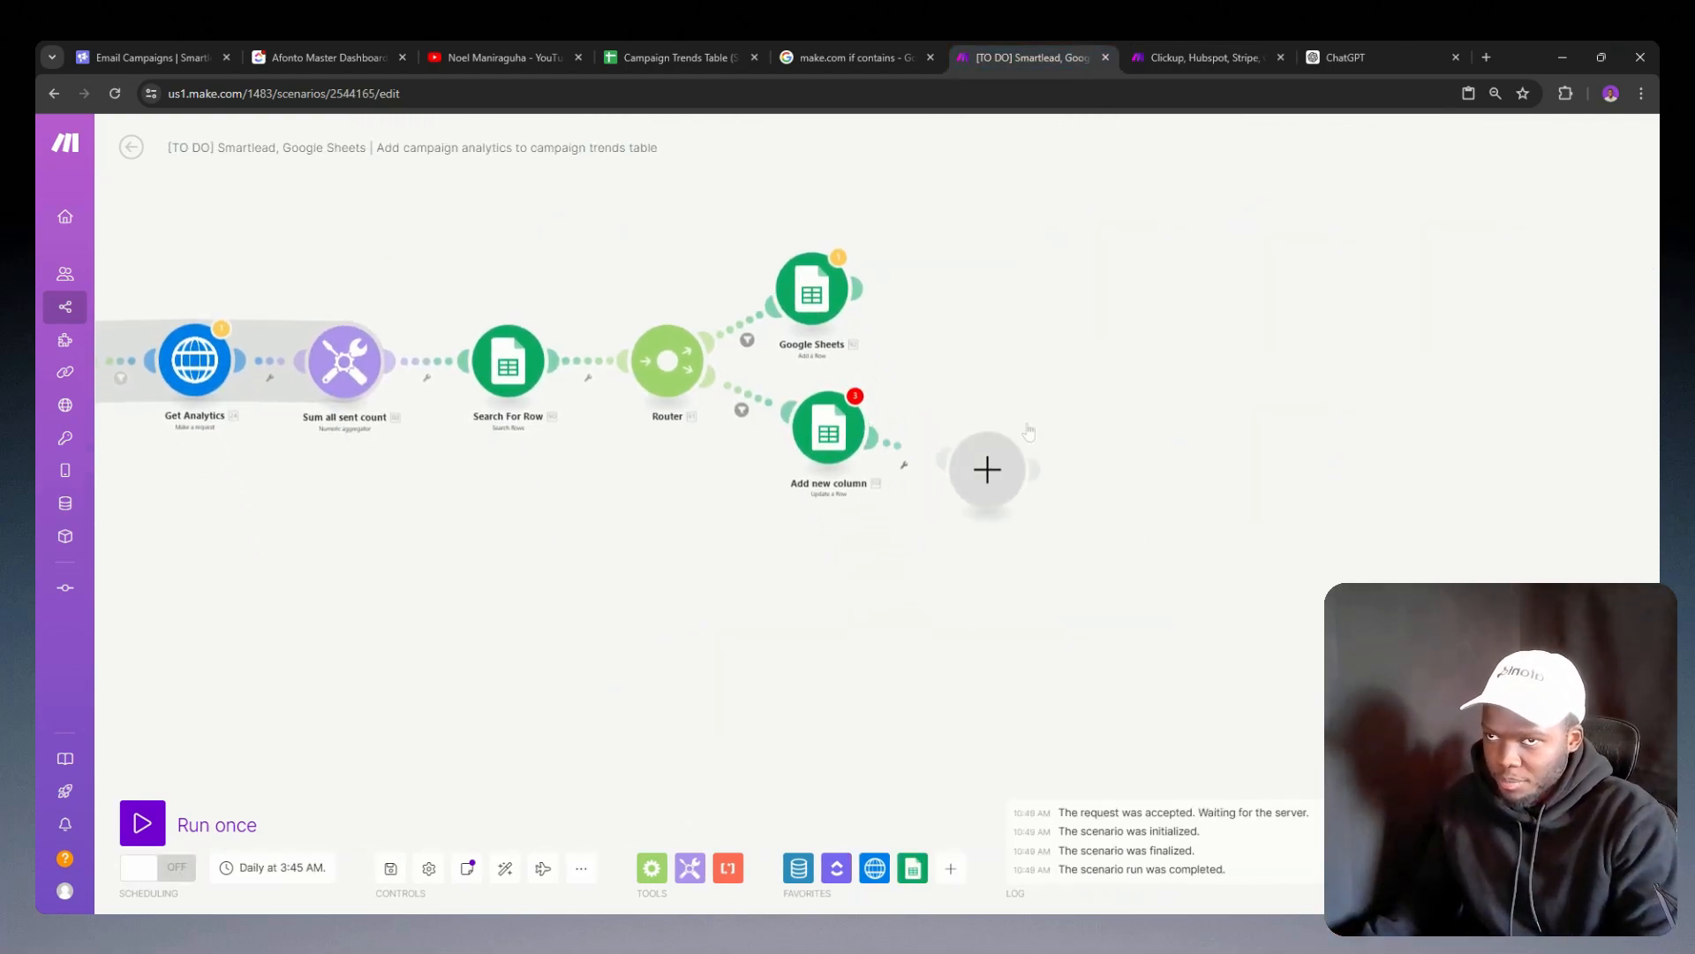
click(961, 358)
drag(970, 442, 1025, 412)
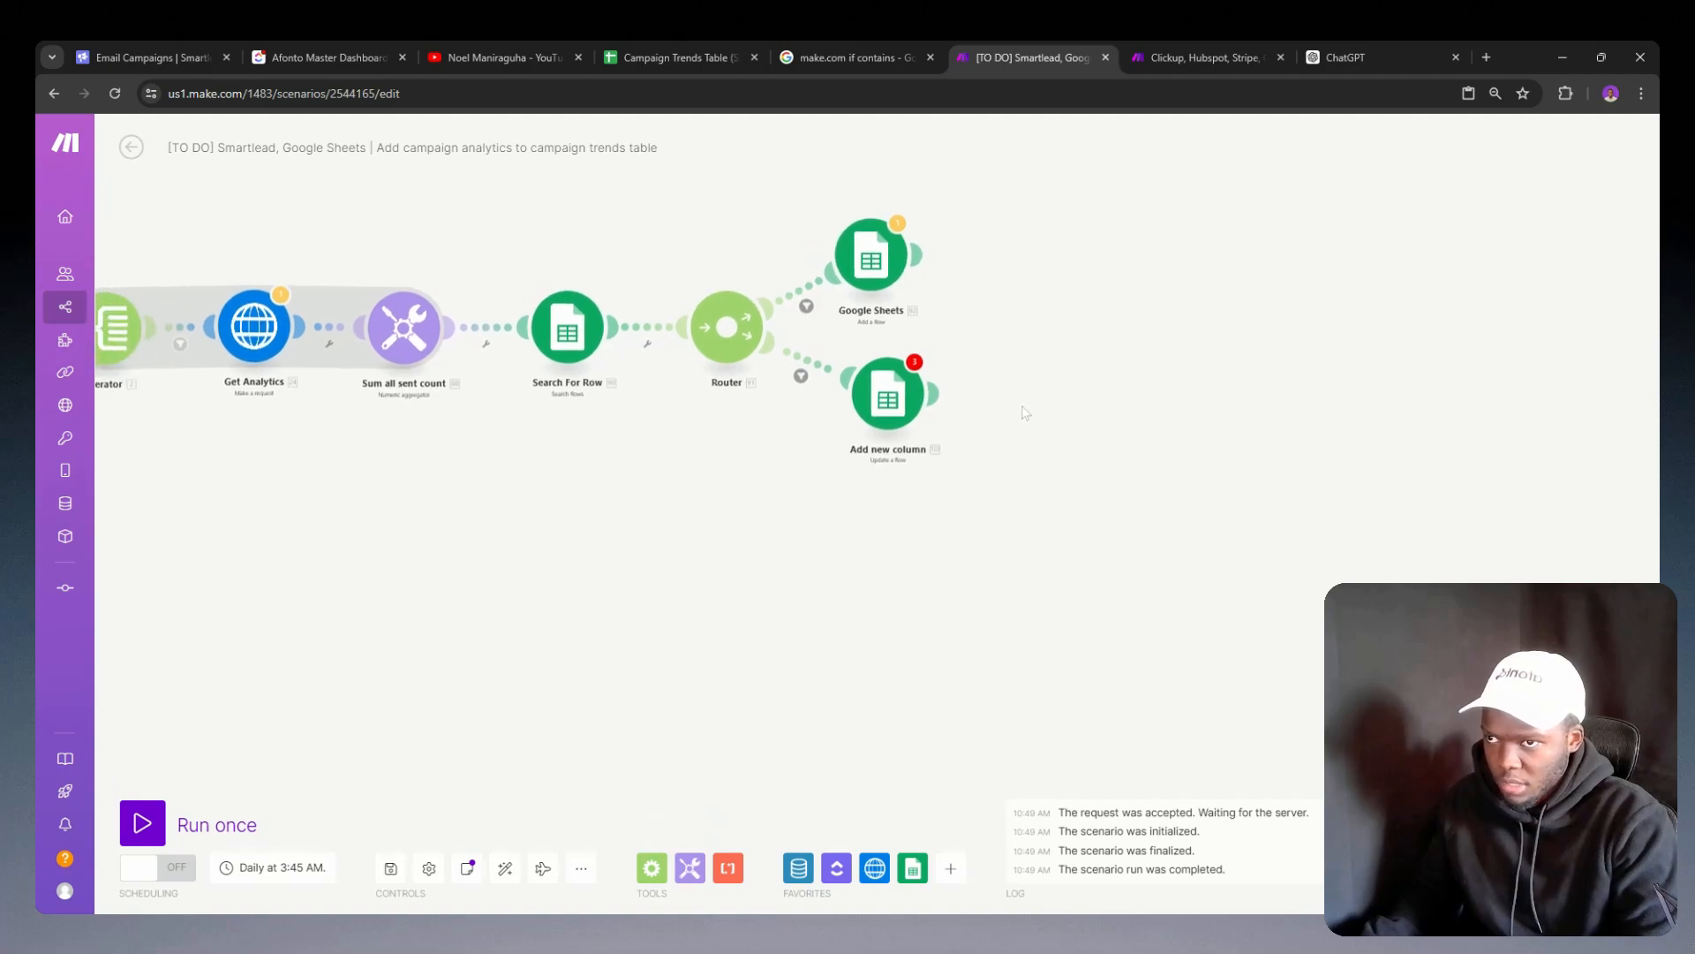
right_click(1014, 359)
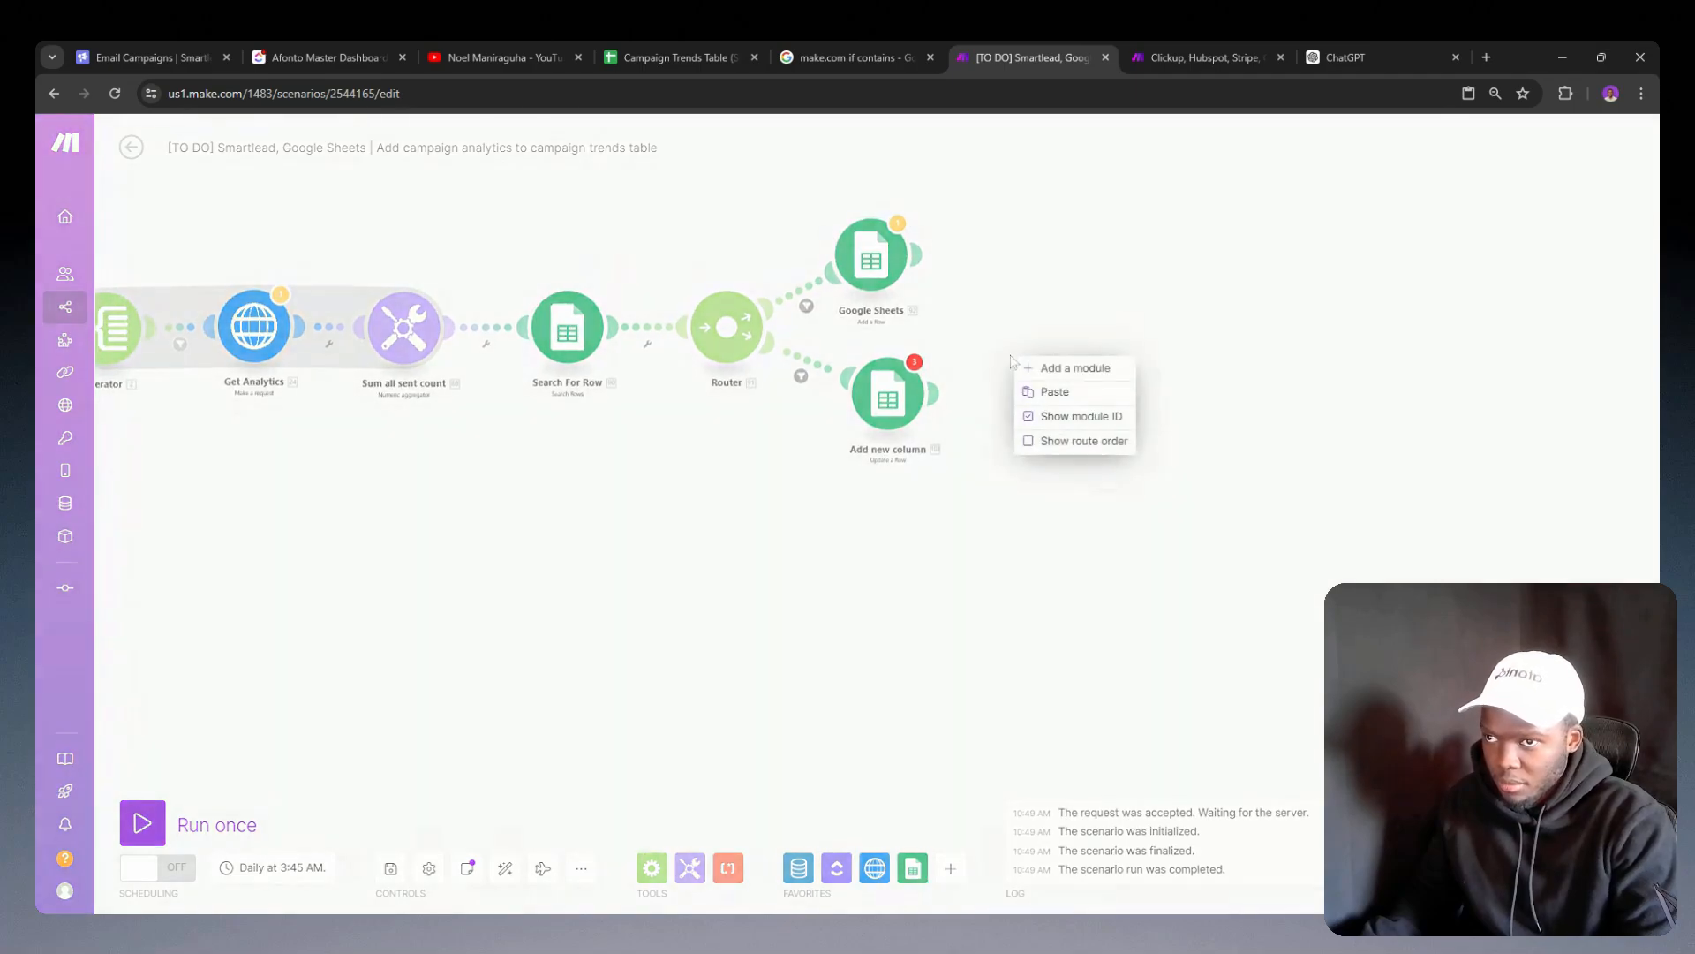
click(1056, 391)
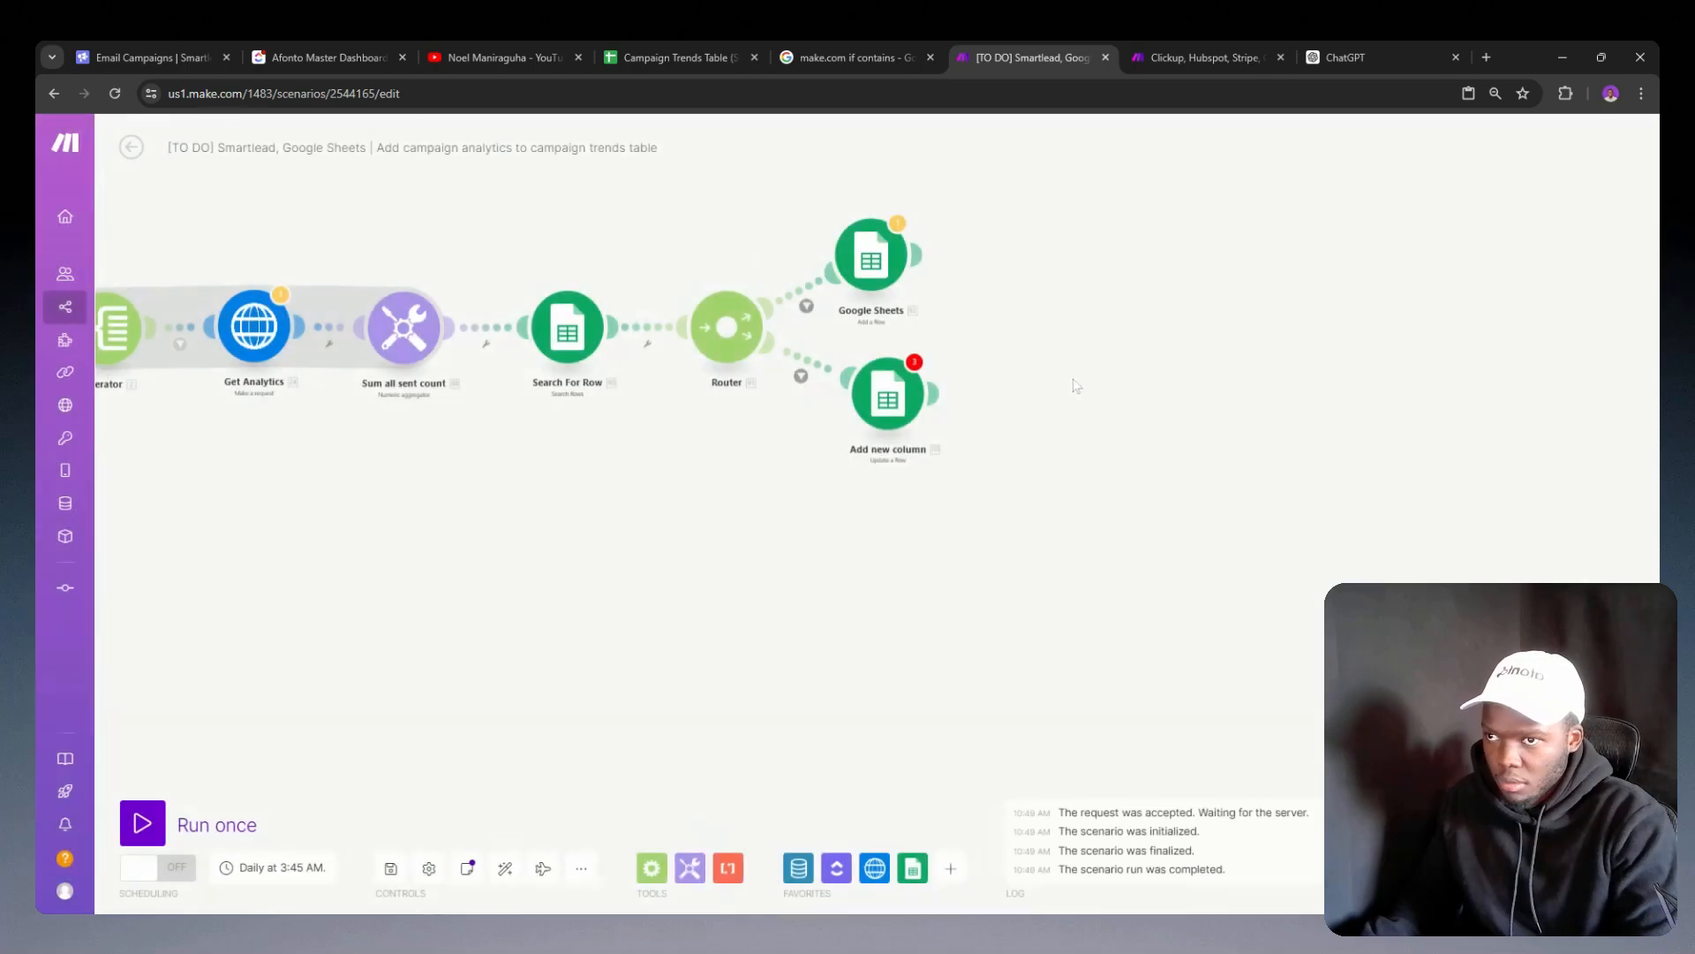
Step: Switch to ChatGPT and examine the full modified JSON, from the Client Column formulas to the end of the reply
click(1384, 57)
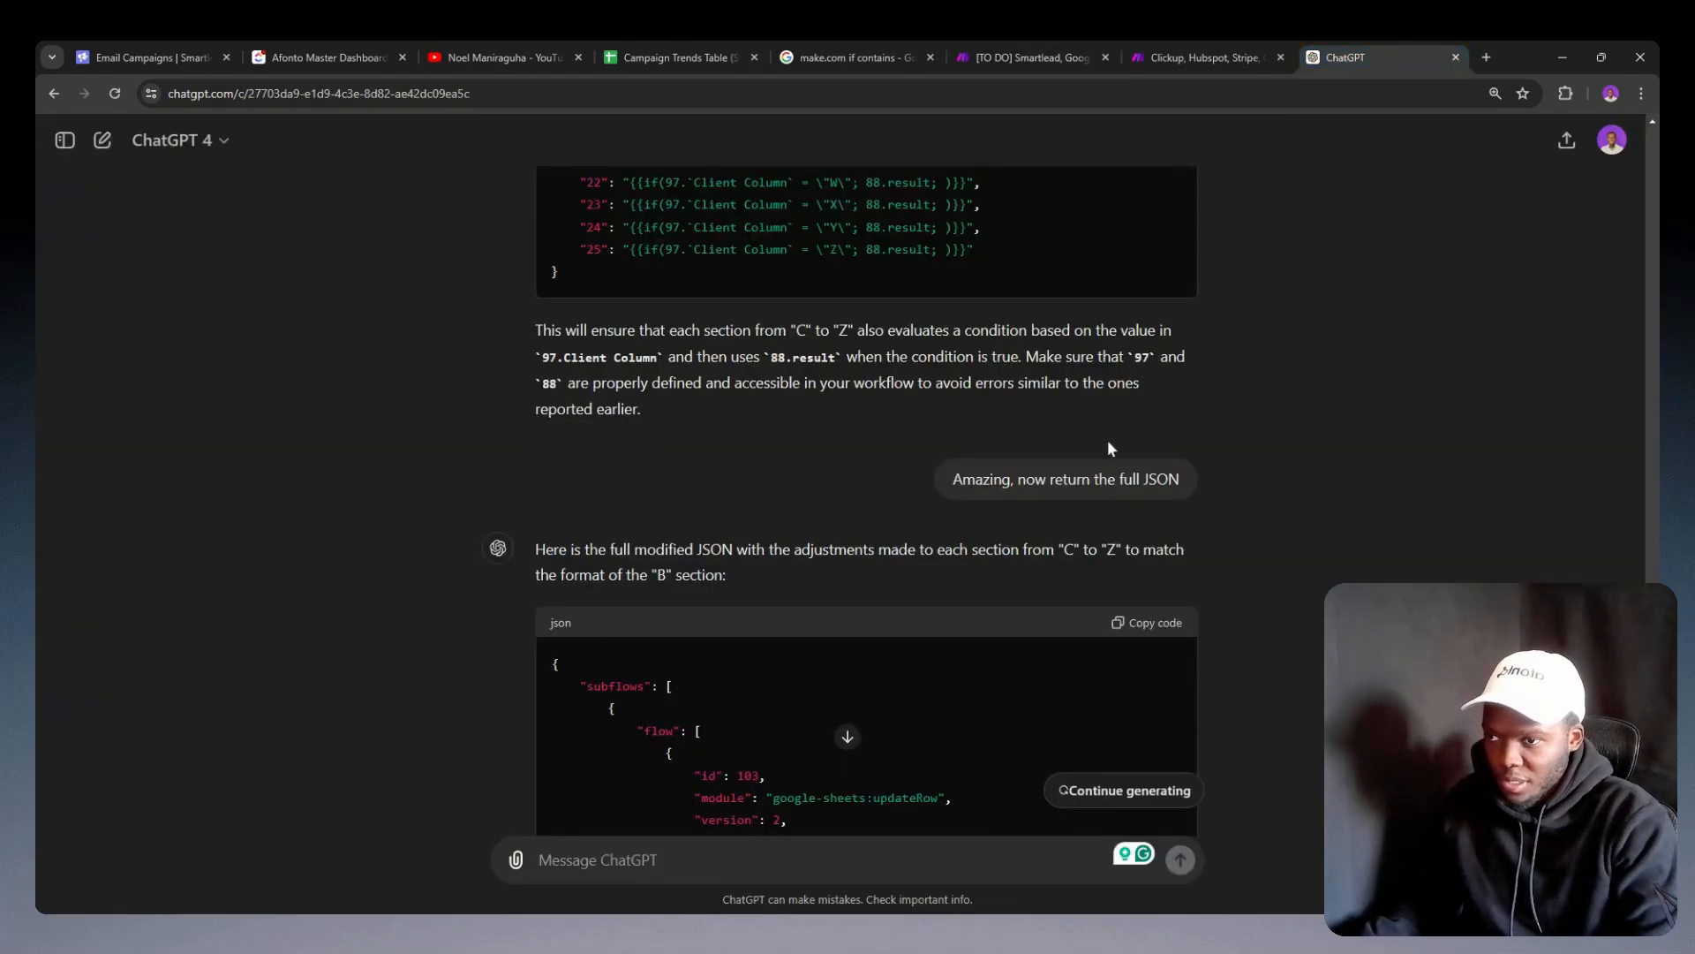
scroll(1114, 429, down, 20)
scroll(1121, 415, up, 6)
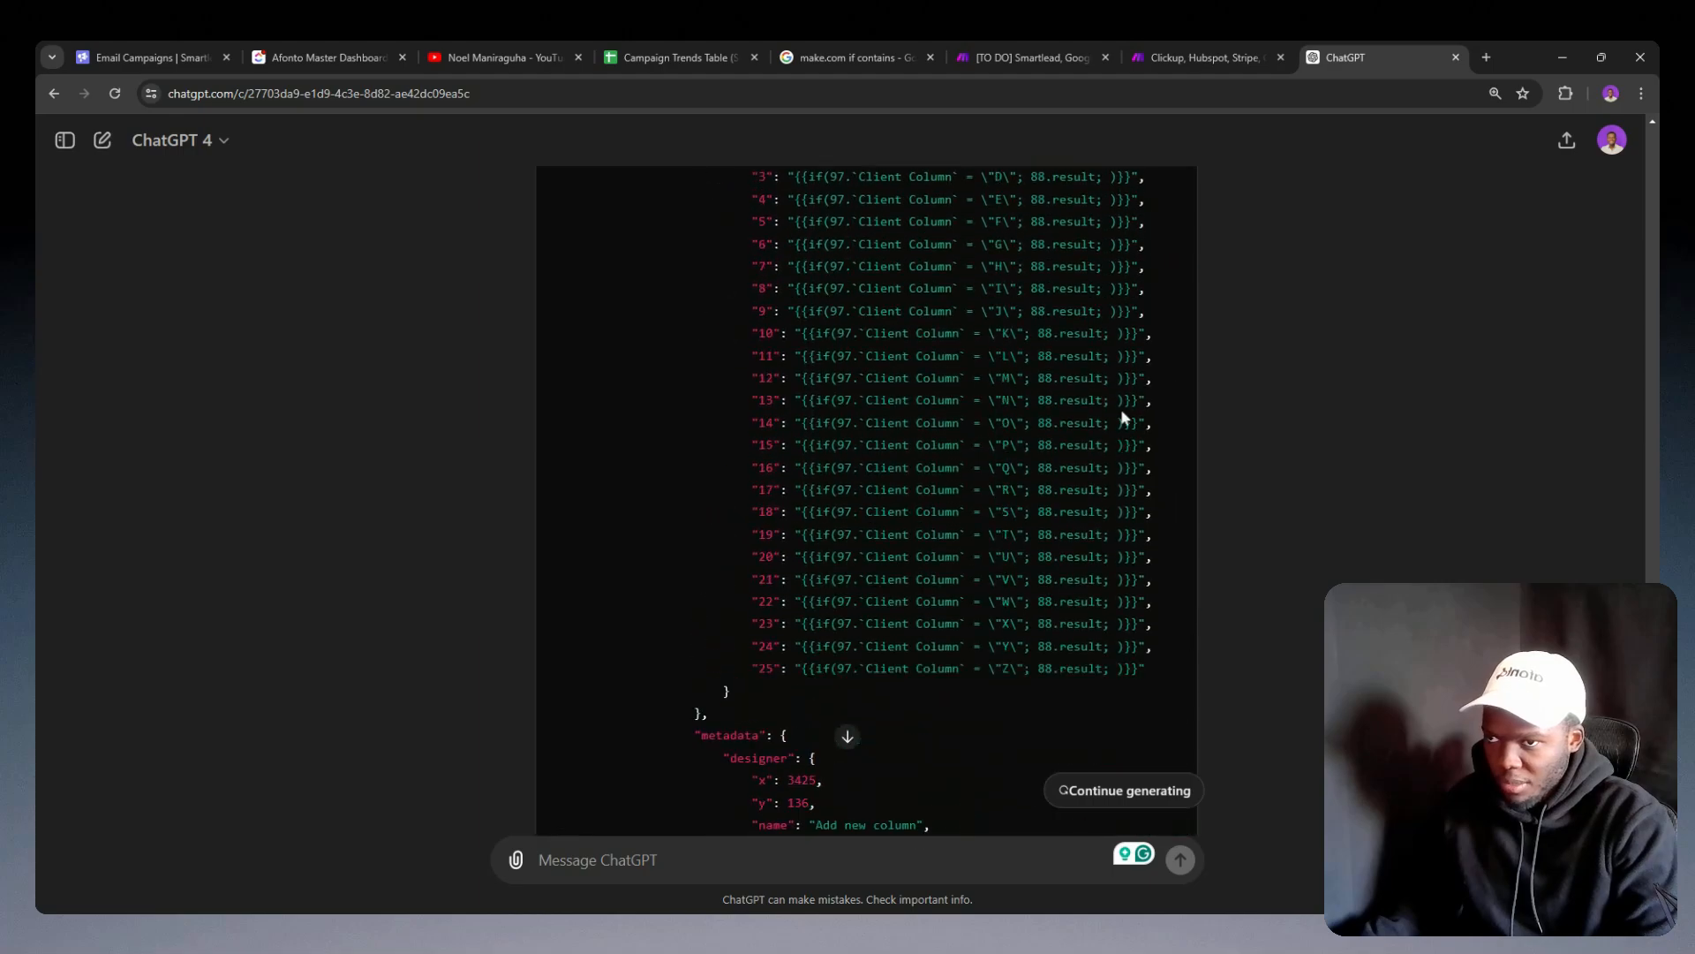
scroll(1121, 415, down, 8)
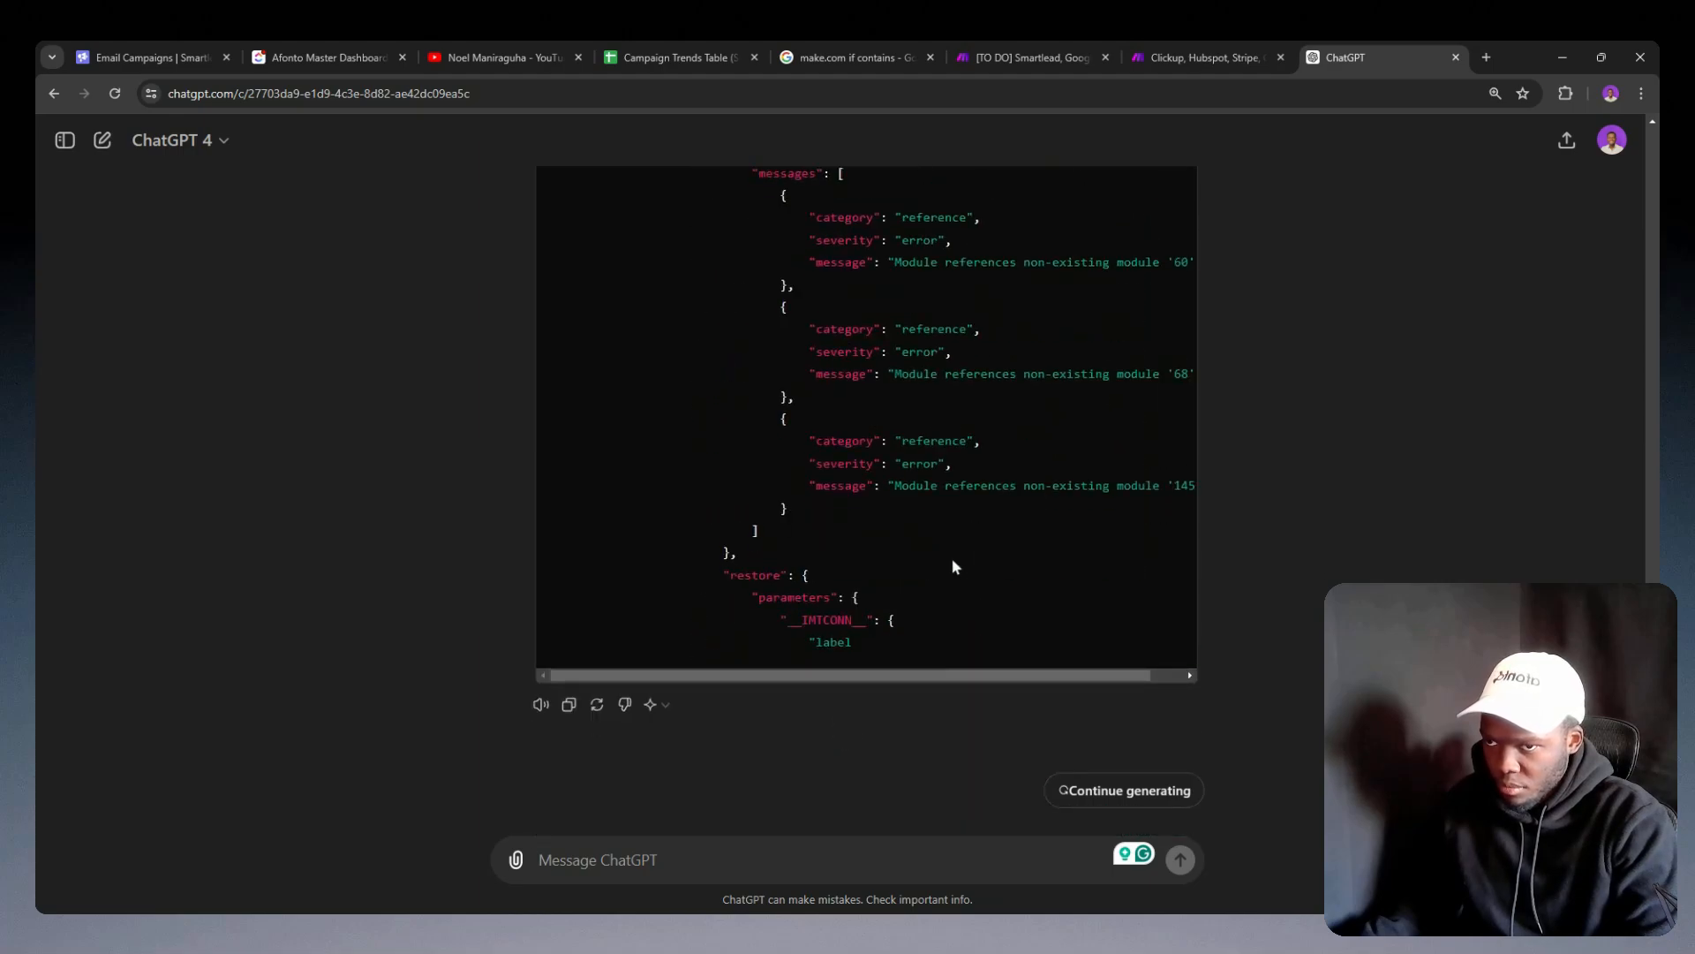
scroll(951, 558, up, 2)
scroll(952, 556, down, 2)
scroll(904, 549, up, 15)
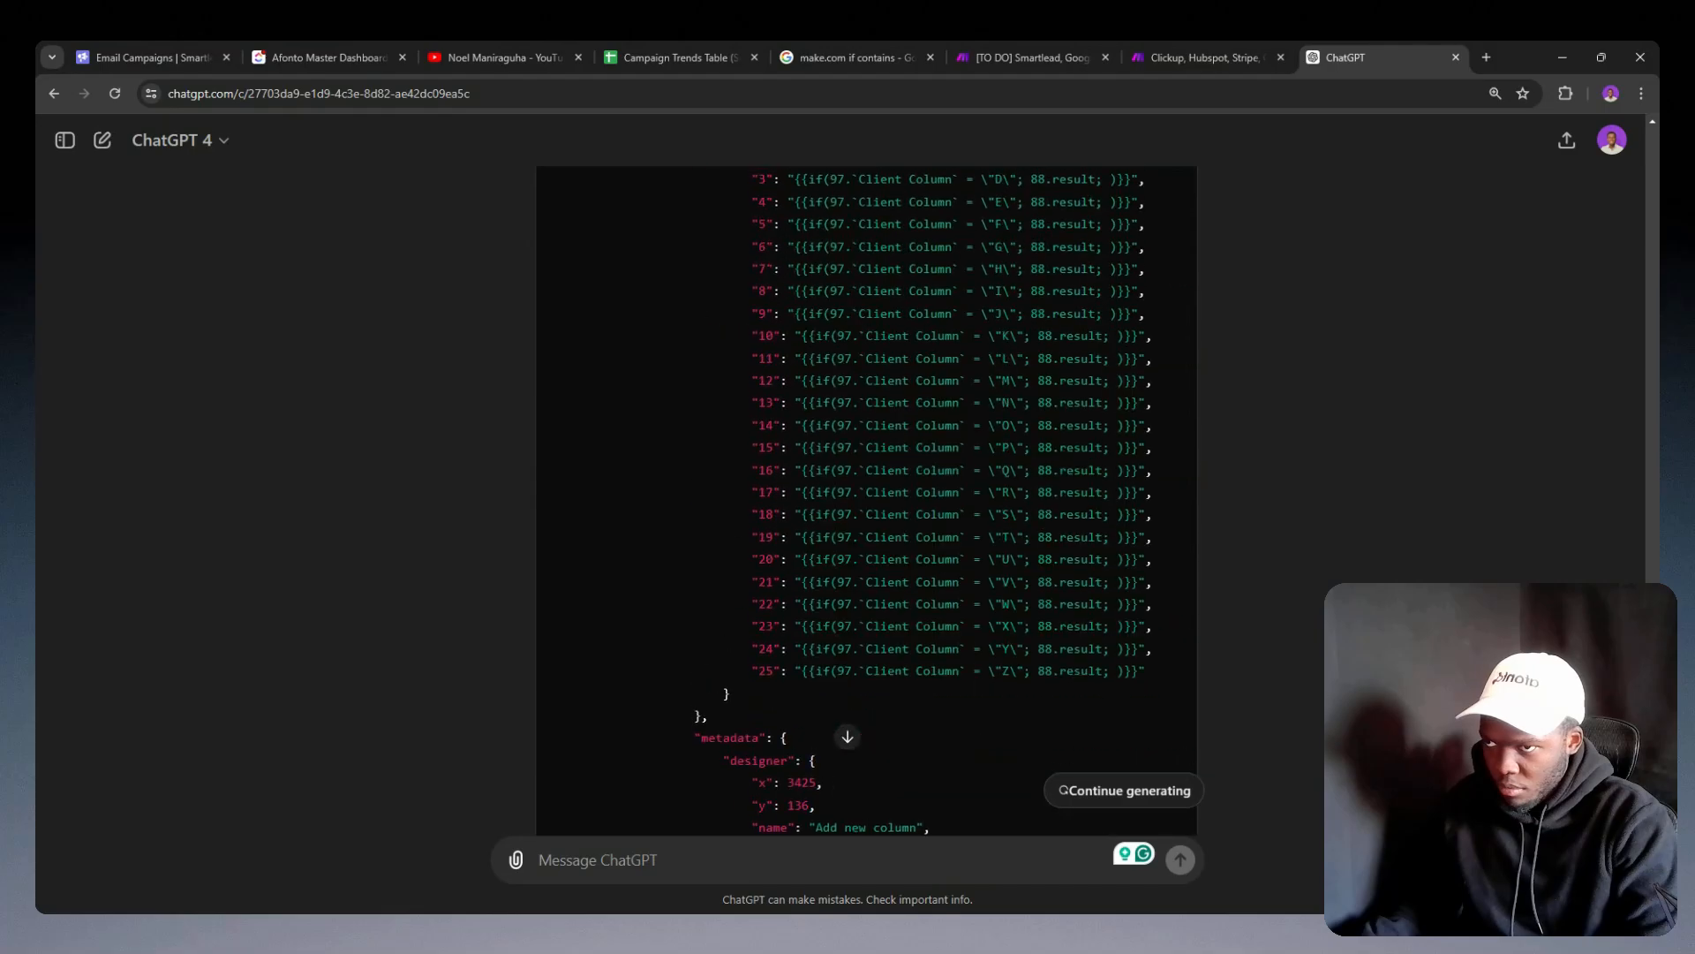
scroll(910, 536, down, 1)
scroll(906, 536, down, 2)
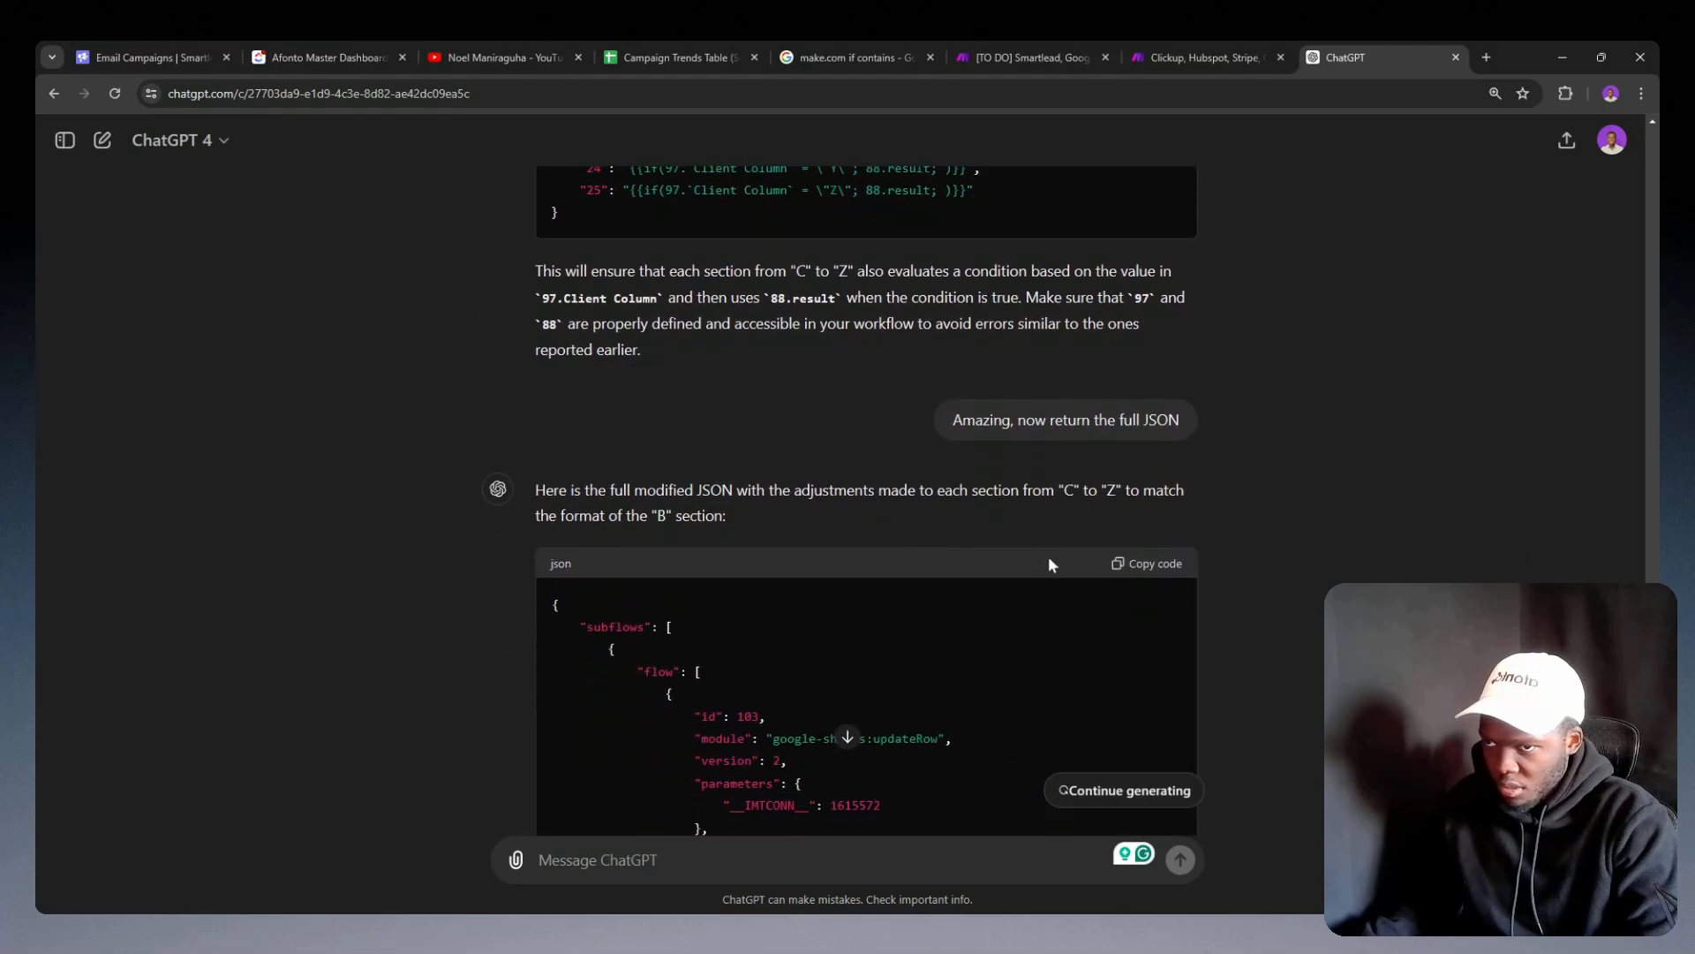
Step: Copy the full modified JSON from ChatGPT's latest reply again and return to the campaign analytics scenario in Make
click(1122, 565)
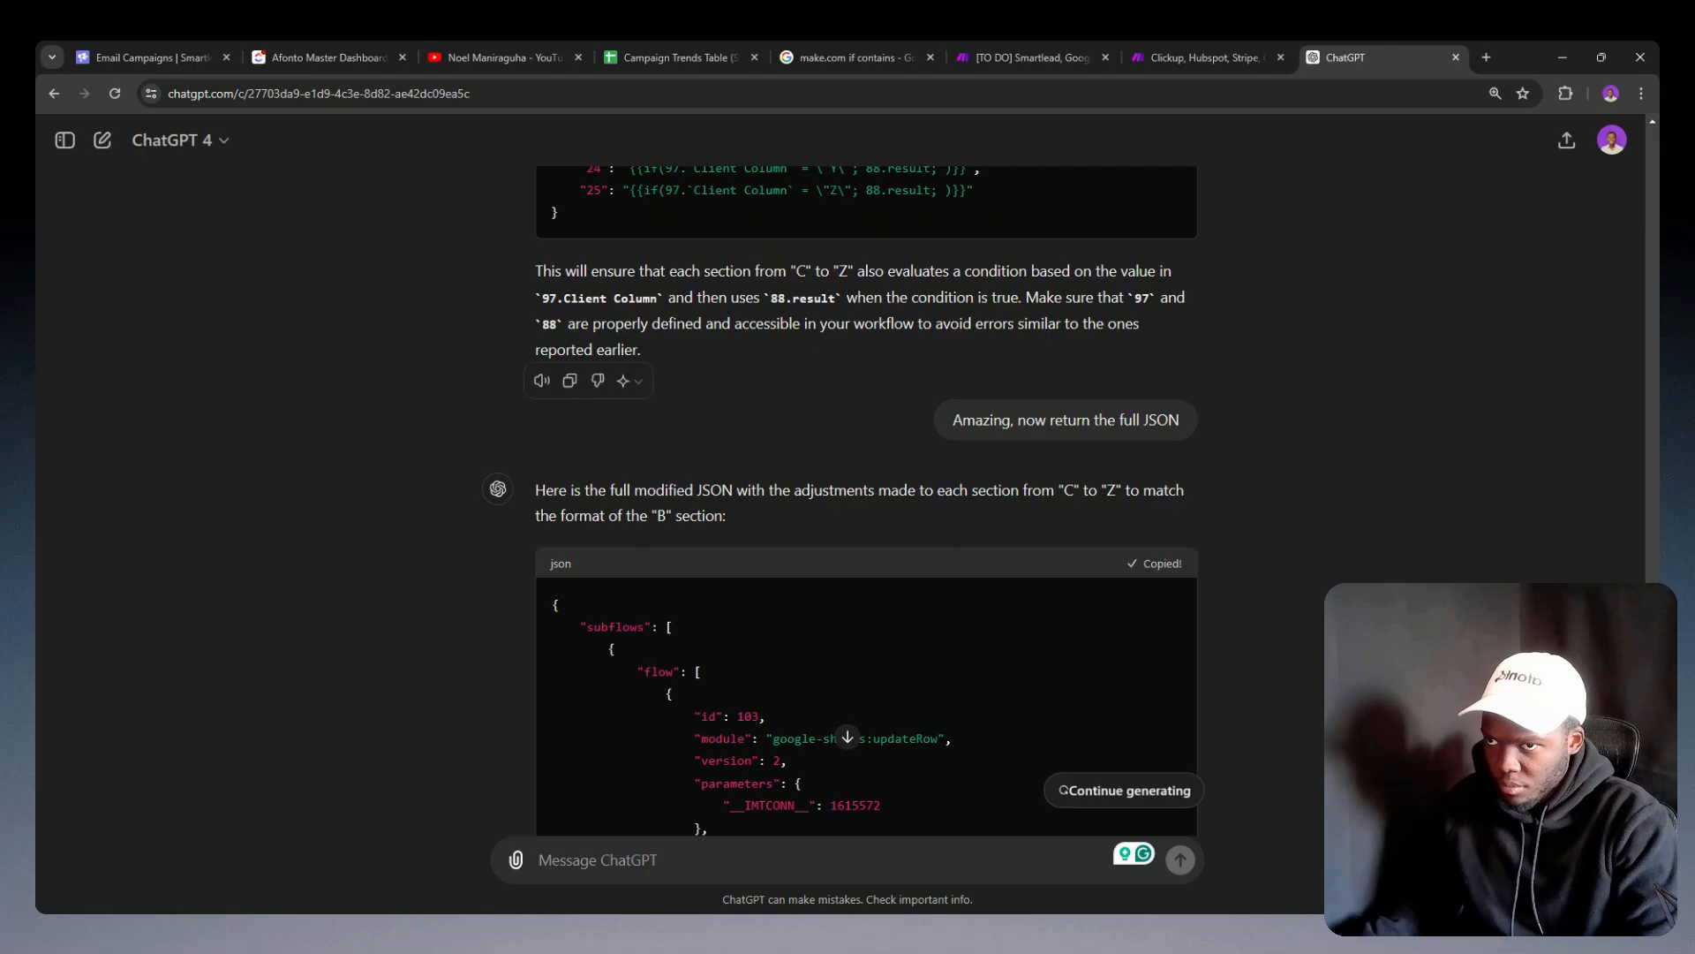
click(1170, 55)
click(1083, 48)
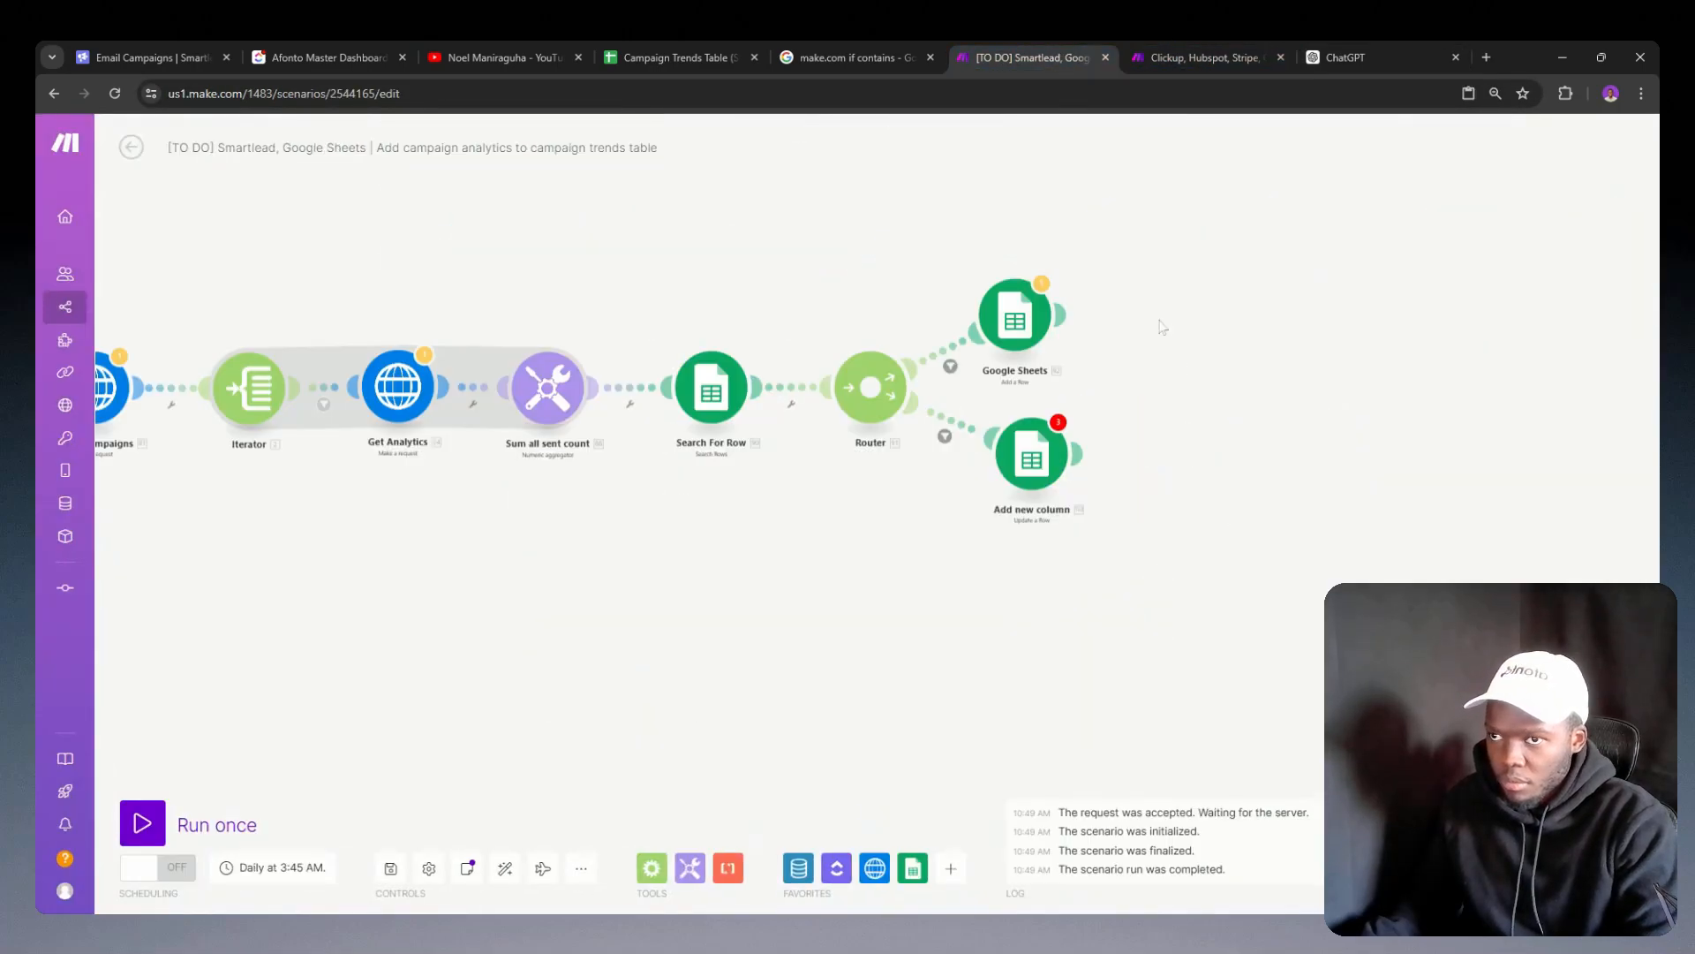
Step: Compare the column formulas in ChatGPT's full JSON with the earlier reply and the originally submitted module JSON
click(1331, 55)
scroll(1086, 586, down, 5)
scroll(1093, 584, up, 10)
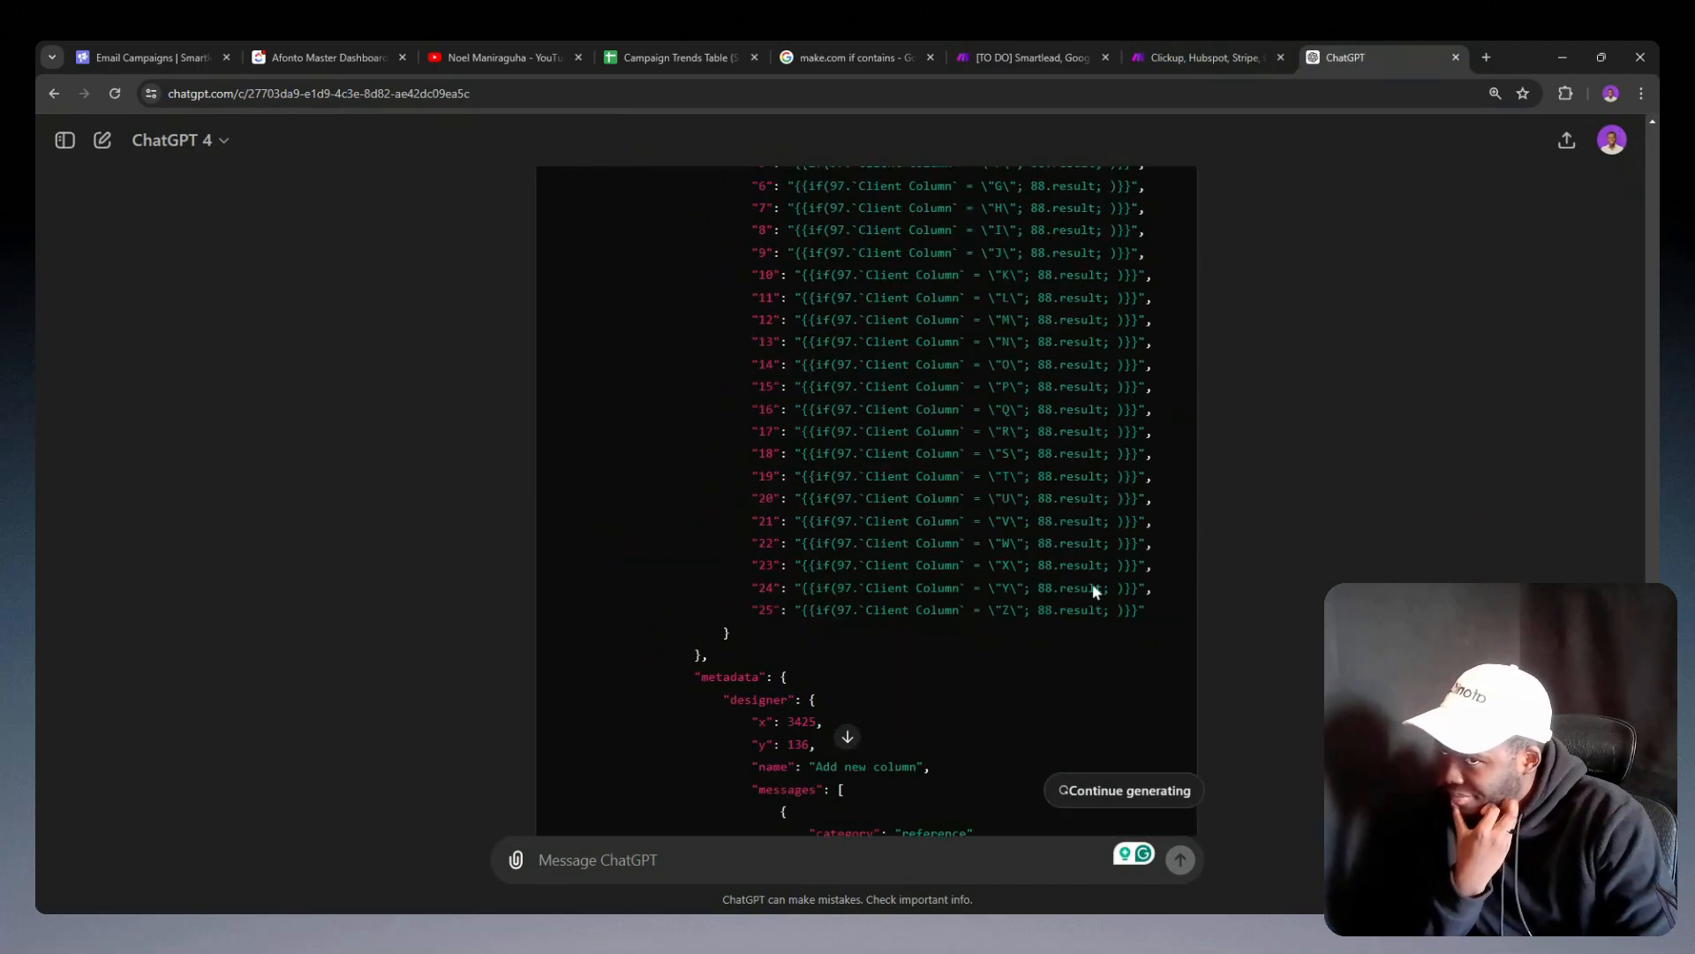
scroll(1095, 591, down, 3)
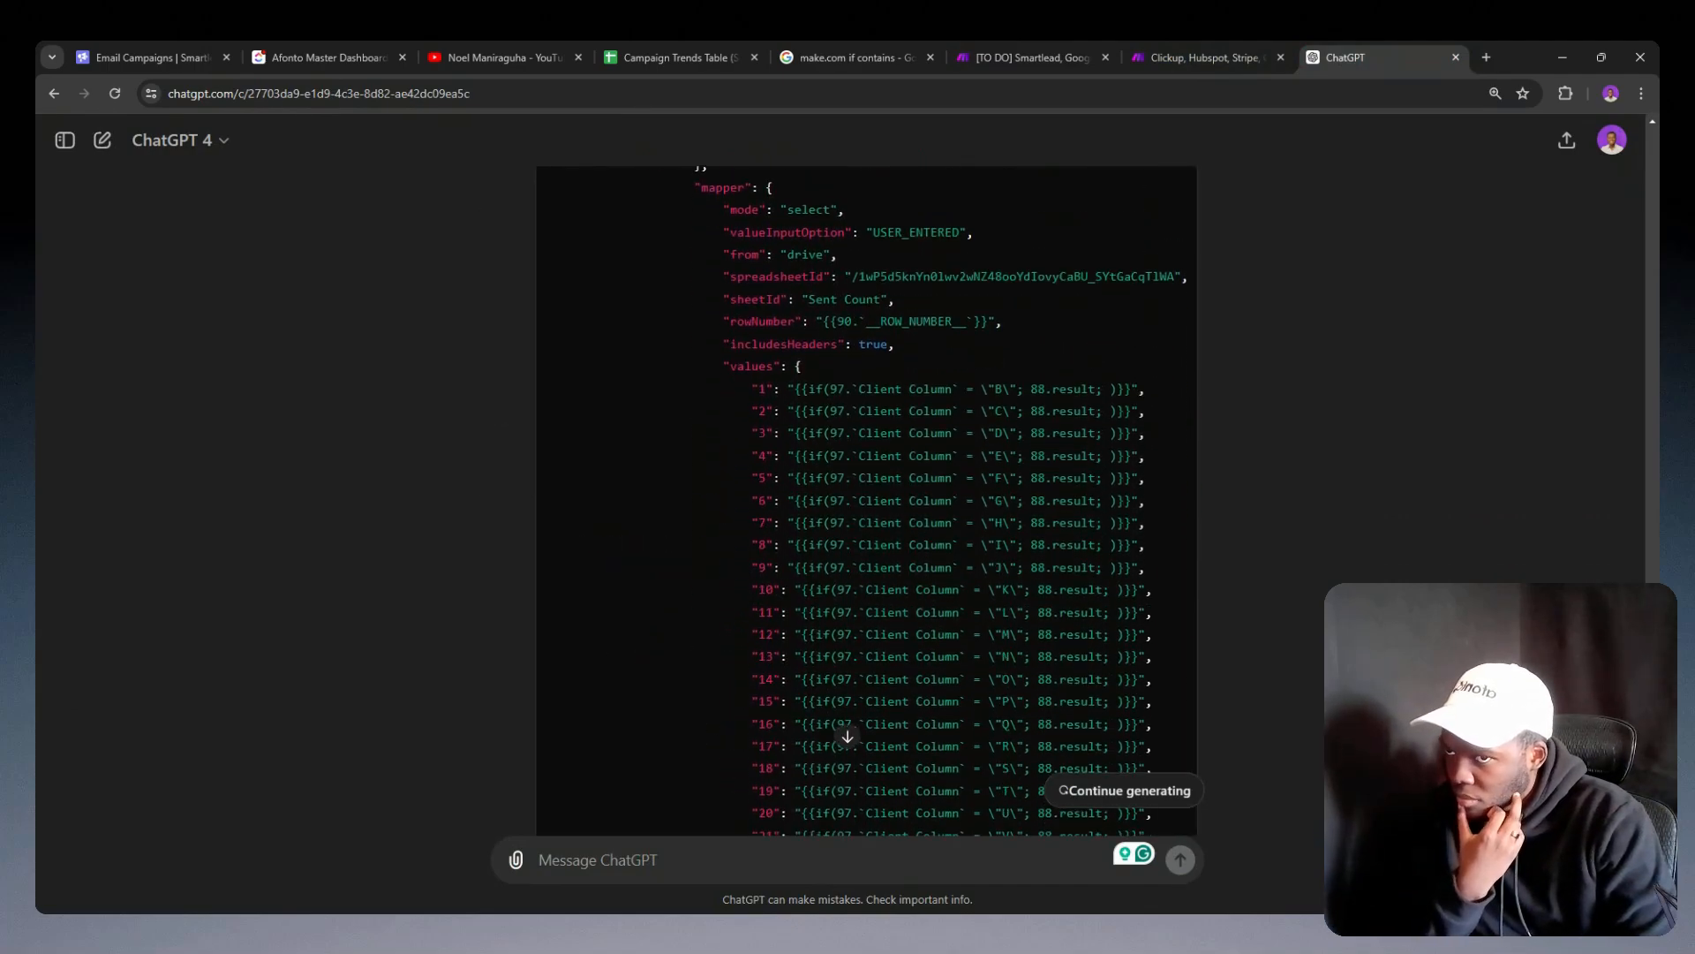
triple_click(1105, 411)
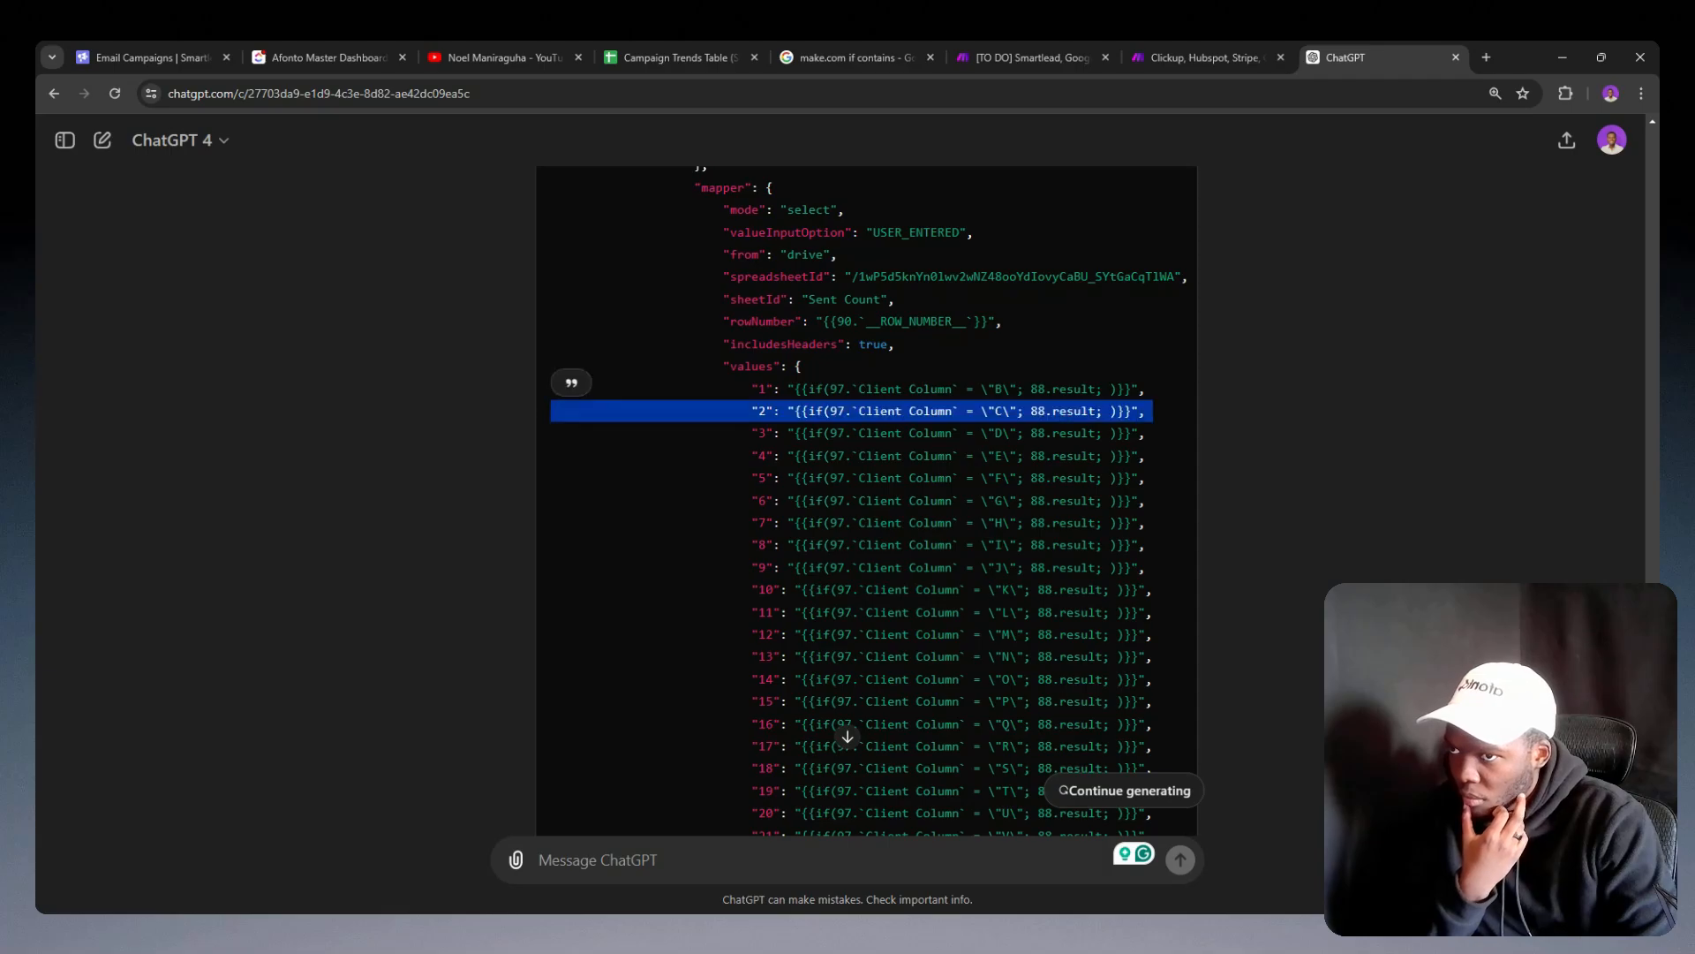
scroll(1120, 336, up, 15)
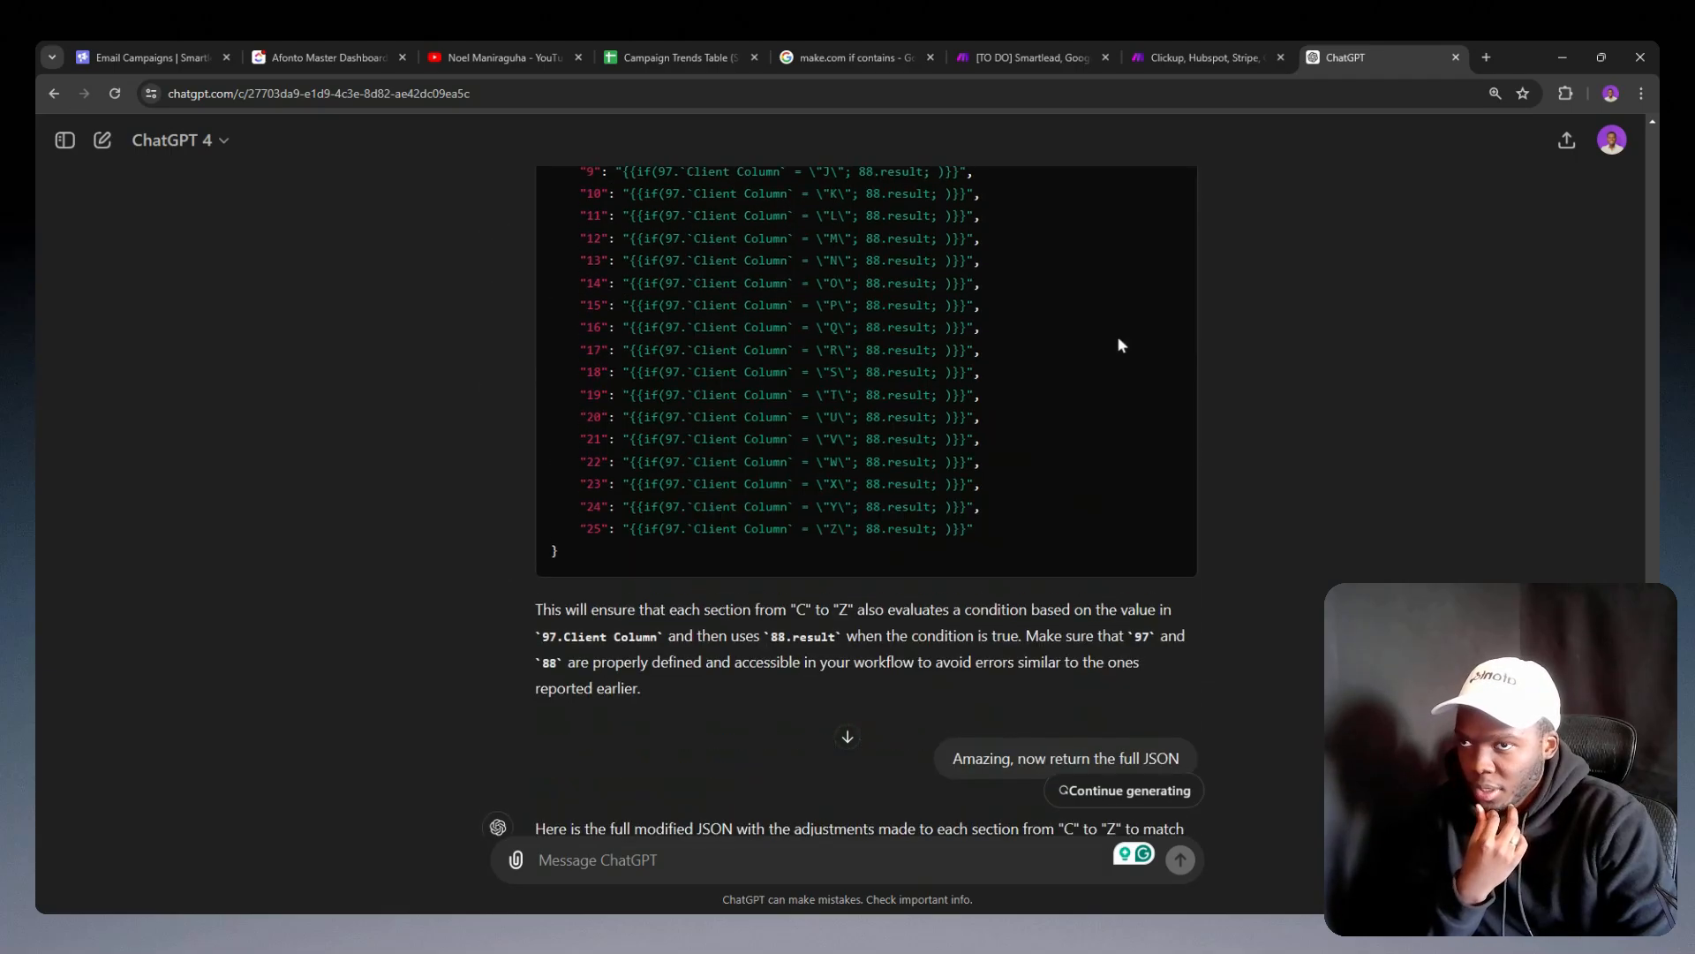
scroll(1120, 344, up, 15)
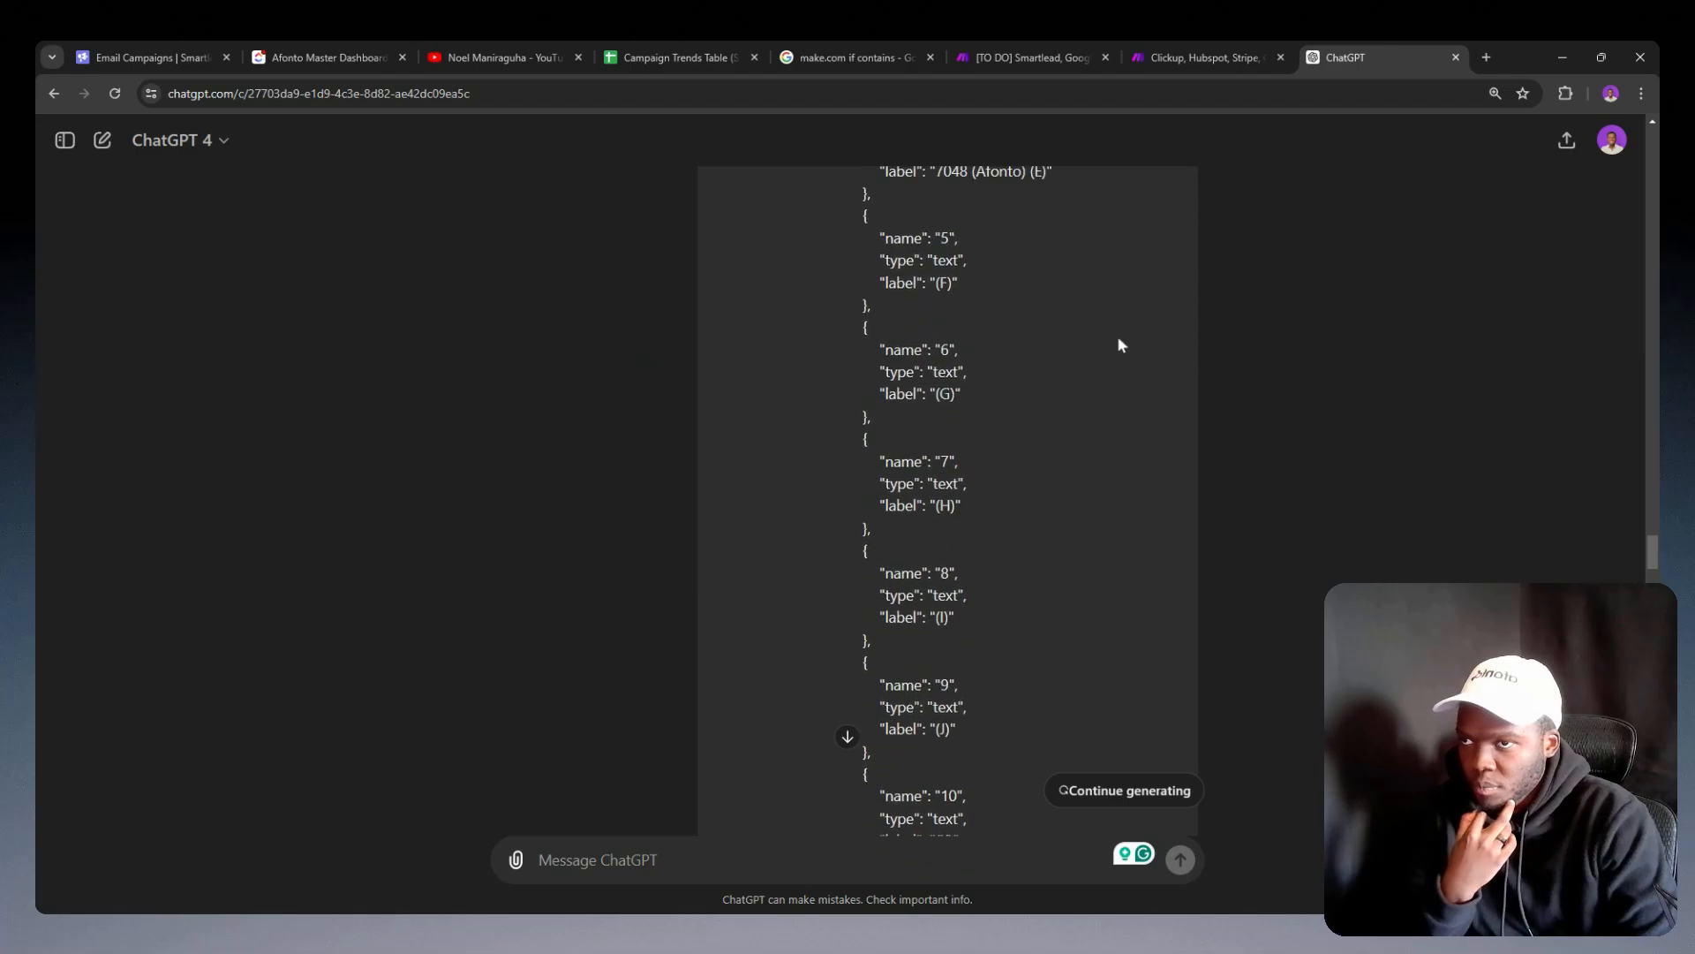
scroll(1119, 344, up, 15)
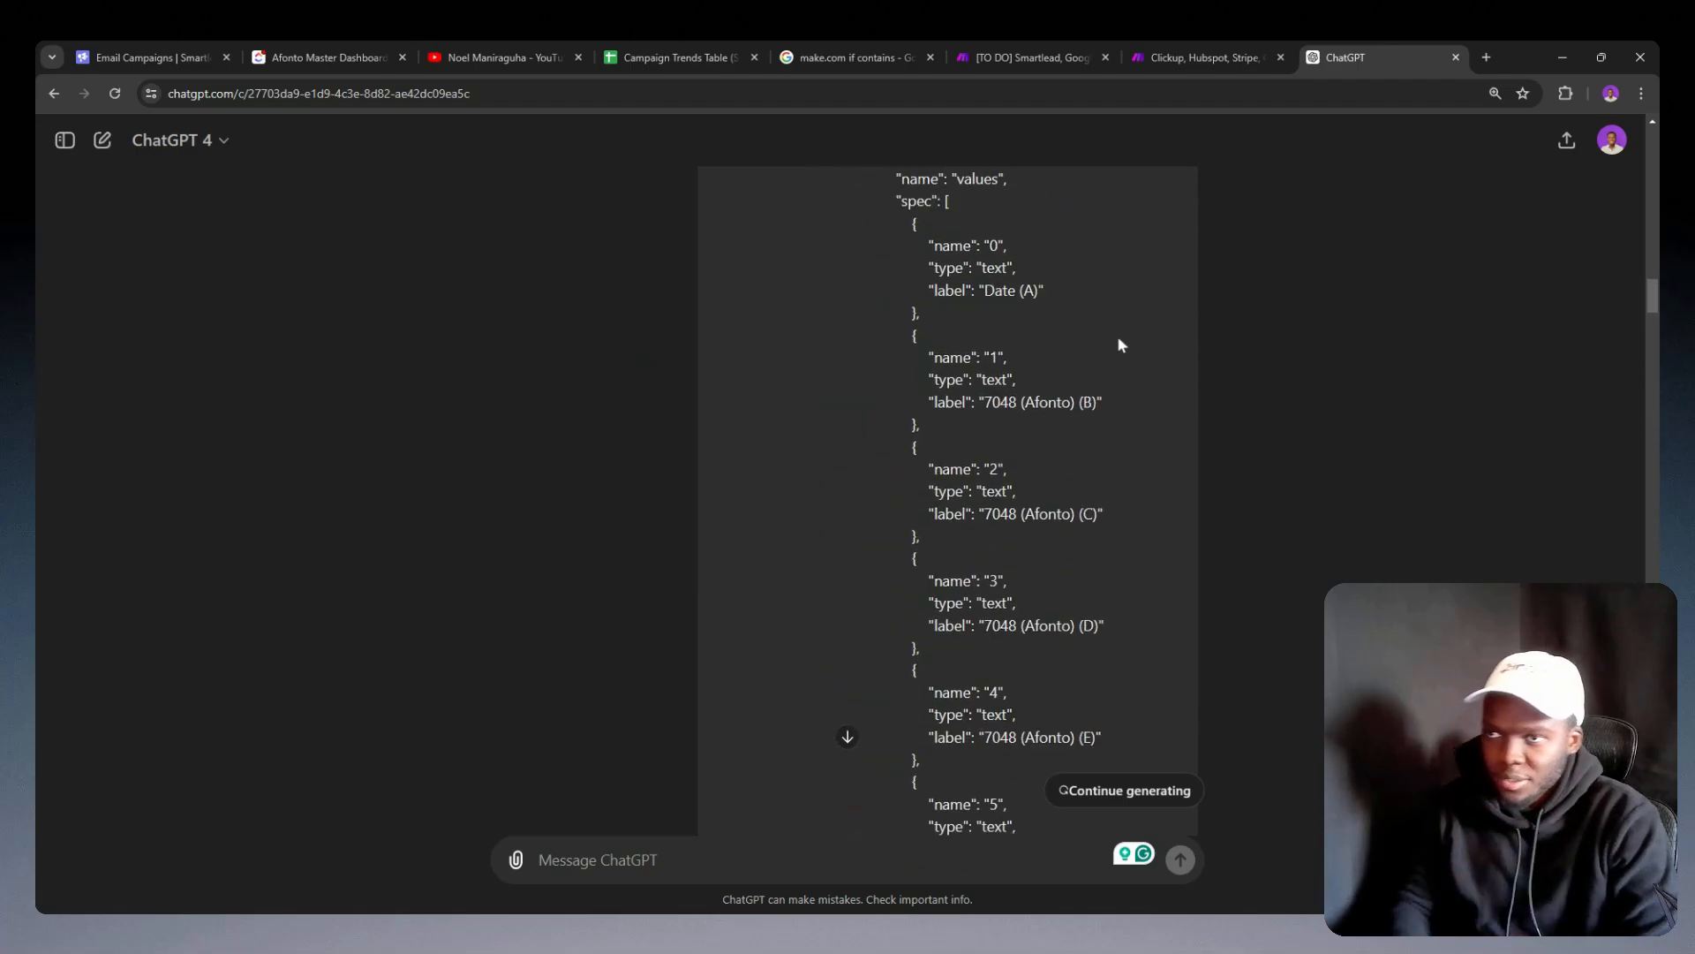
scroll(1116, 336, up, 5)
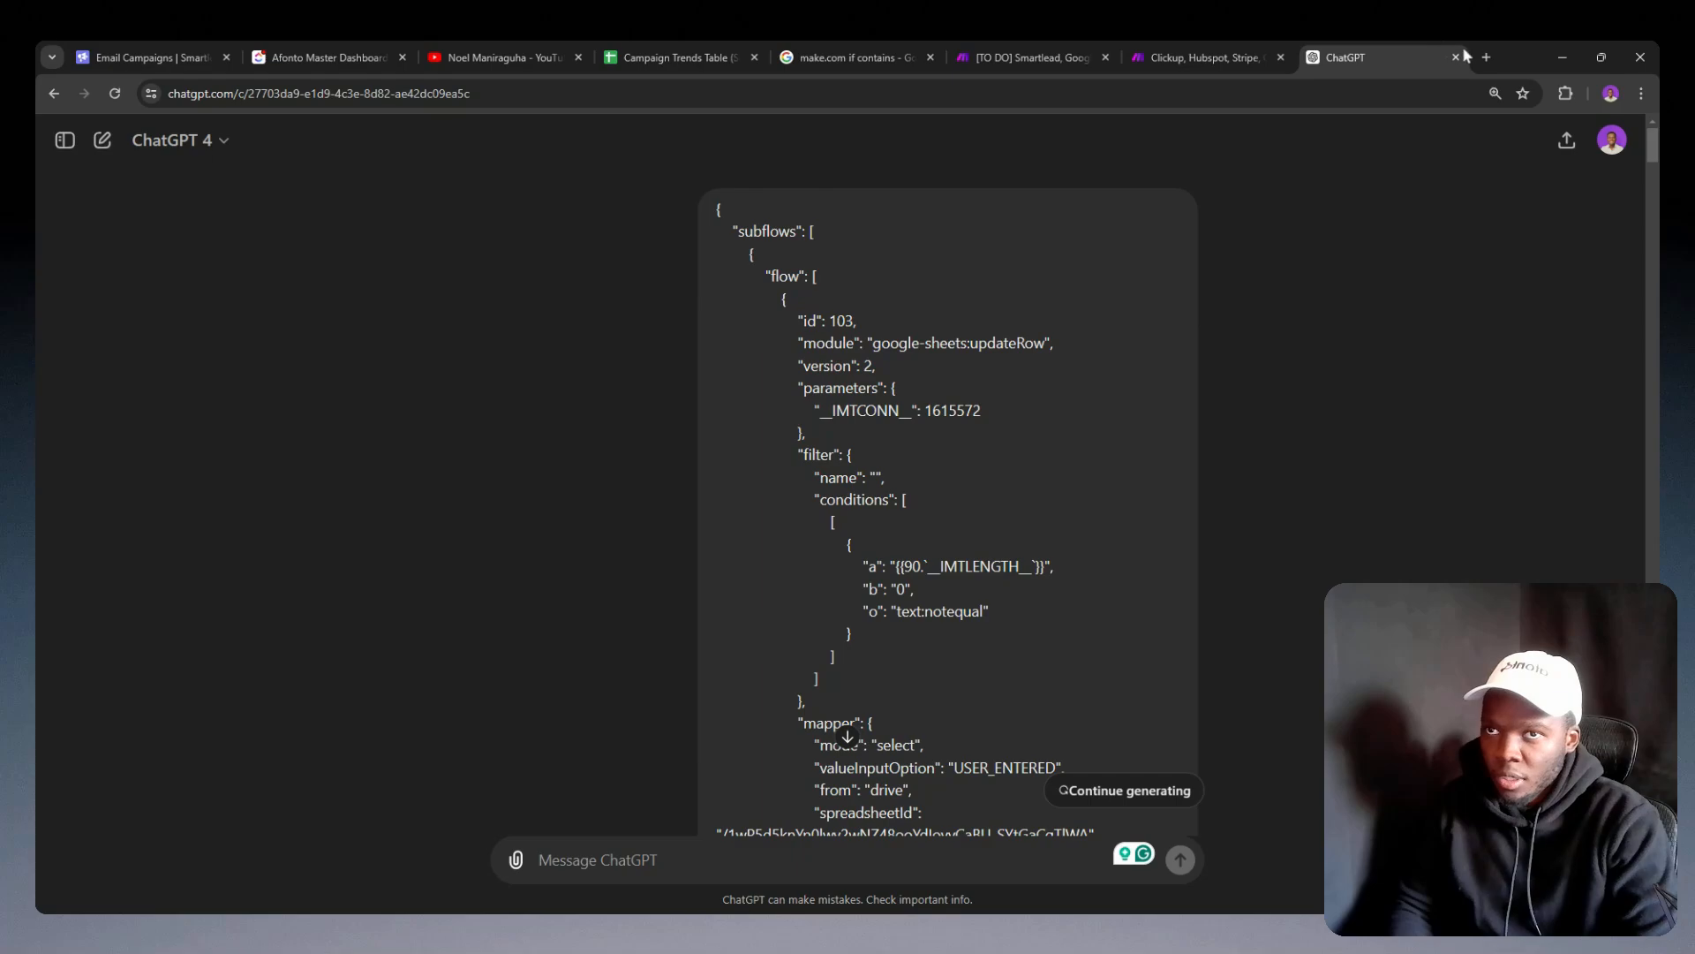
Step: Open Google Docs in a new browser tab, then highlight the column C formula line in ChatGPT's full JSON
click(1486, 57)
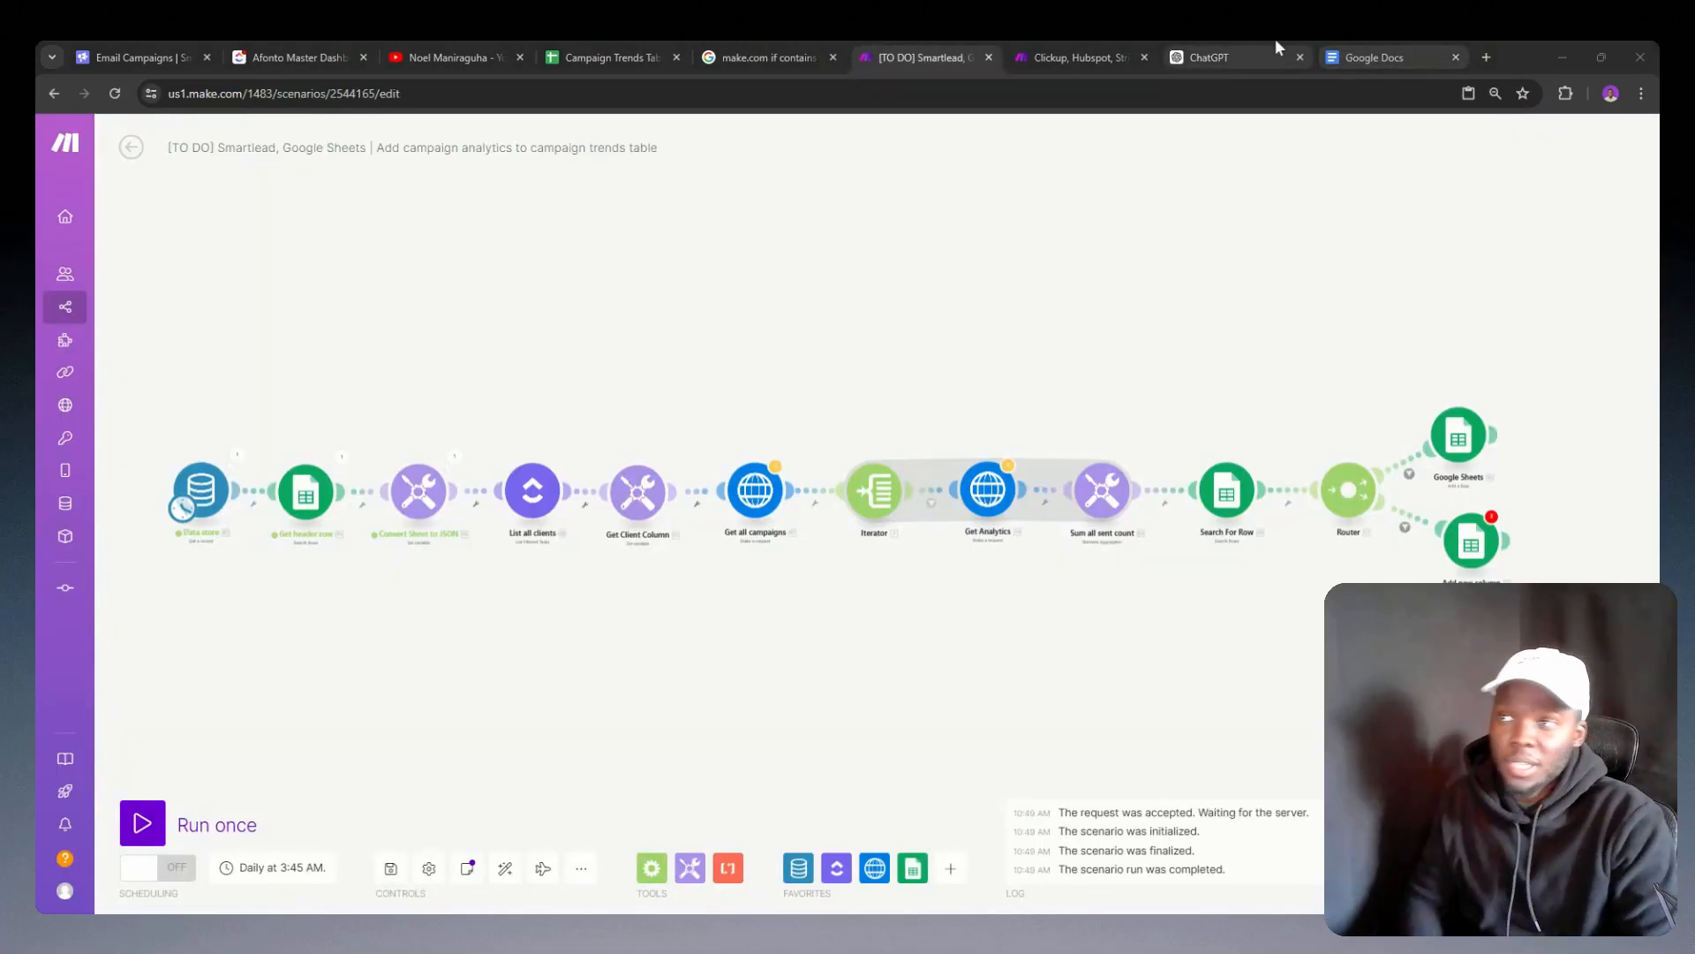
click(1231, 58)
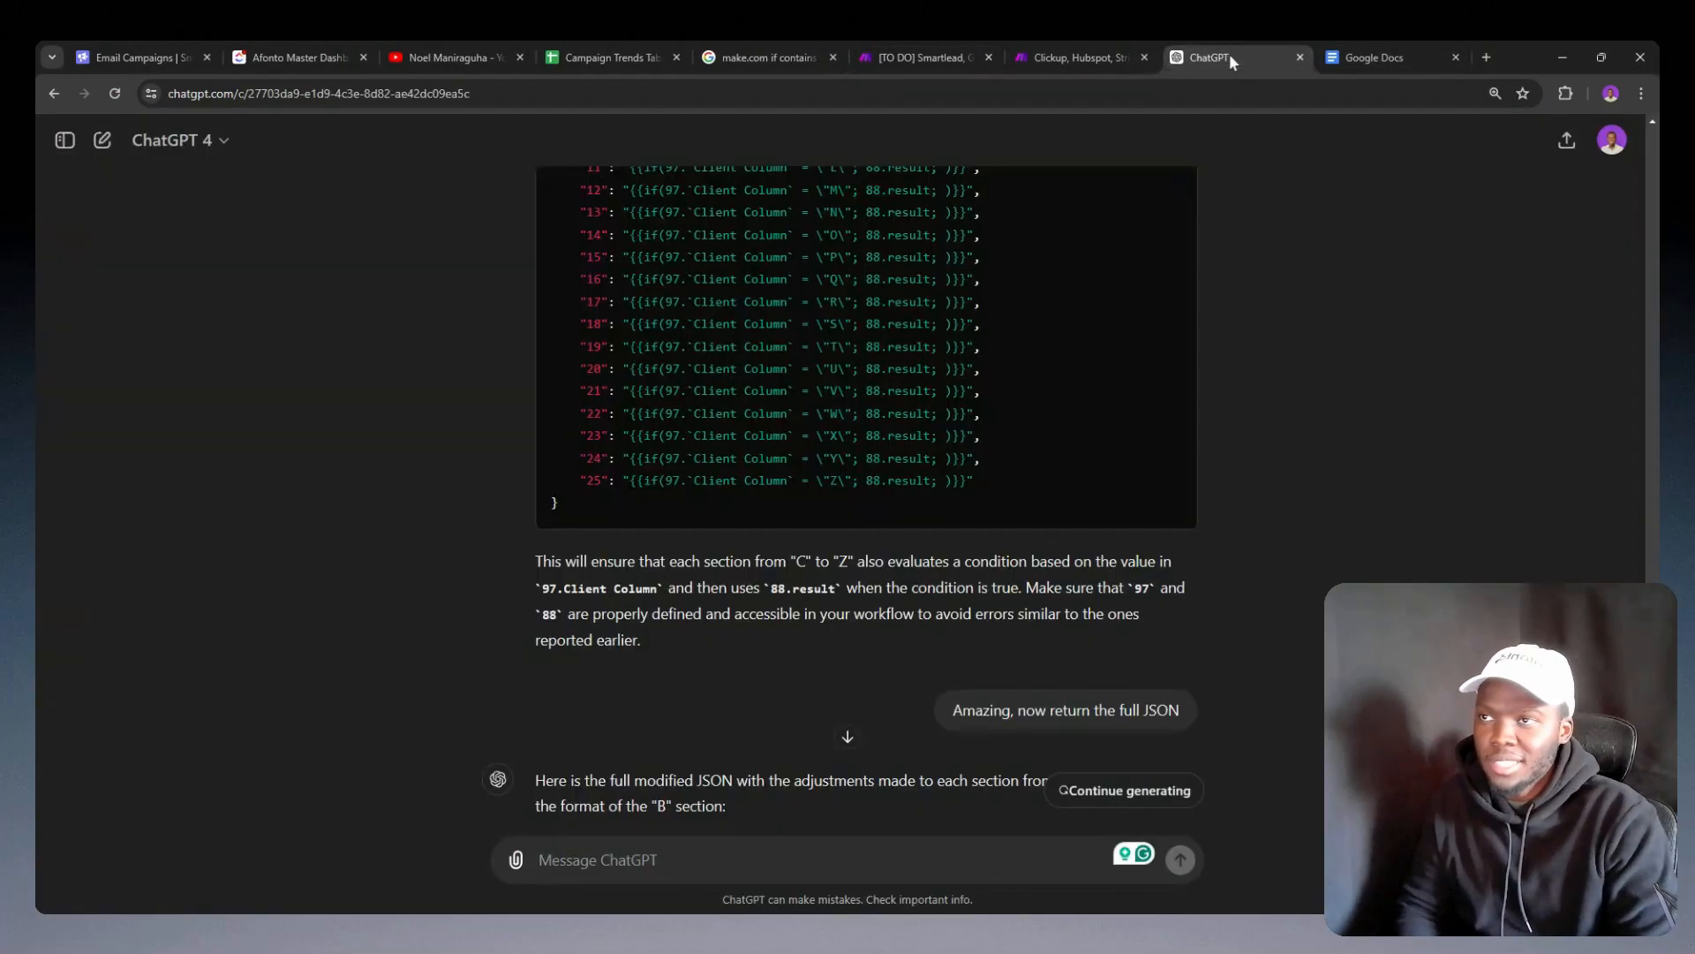
scroll(1078, 362, down, 10)
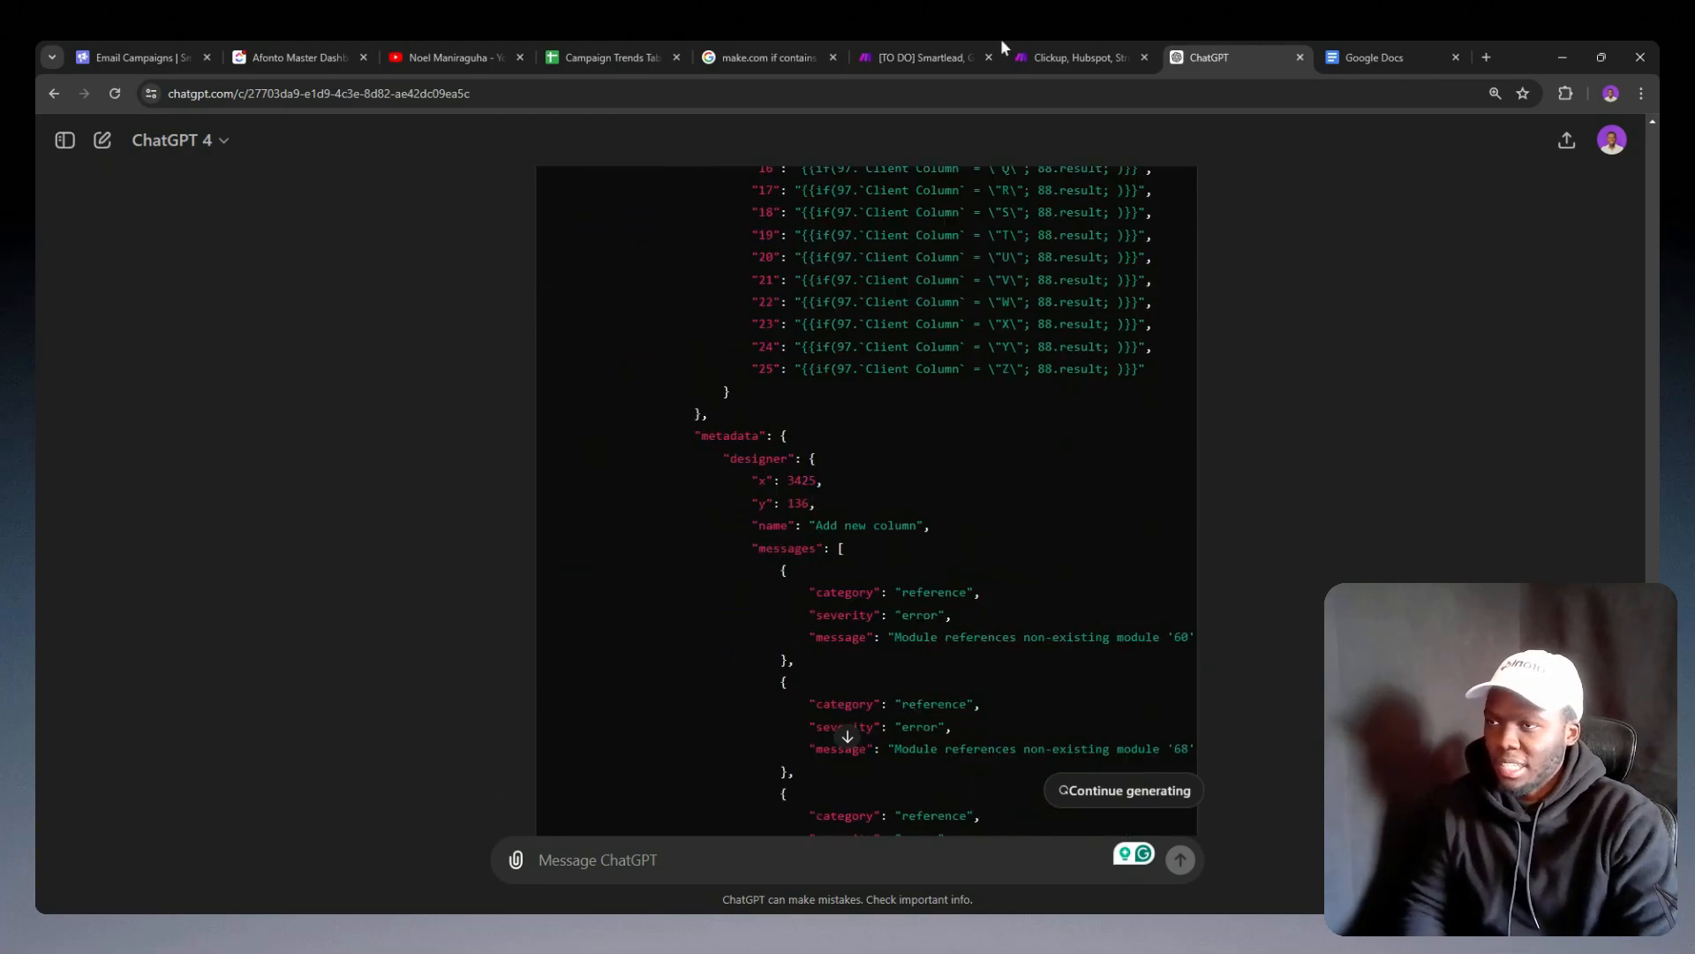
scroll(1161, 288, up, 6)
triple_click(910, 454)
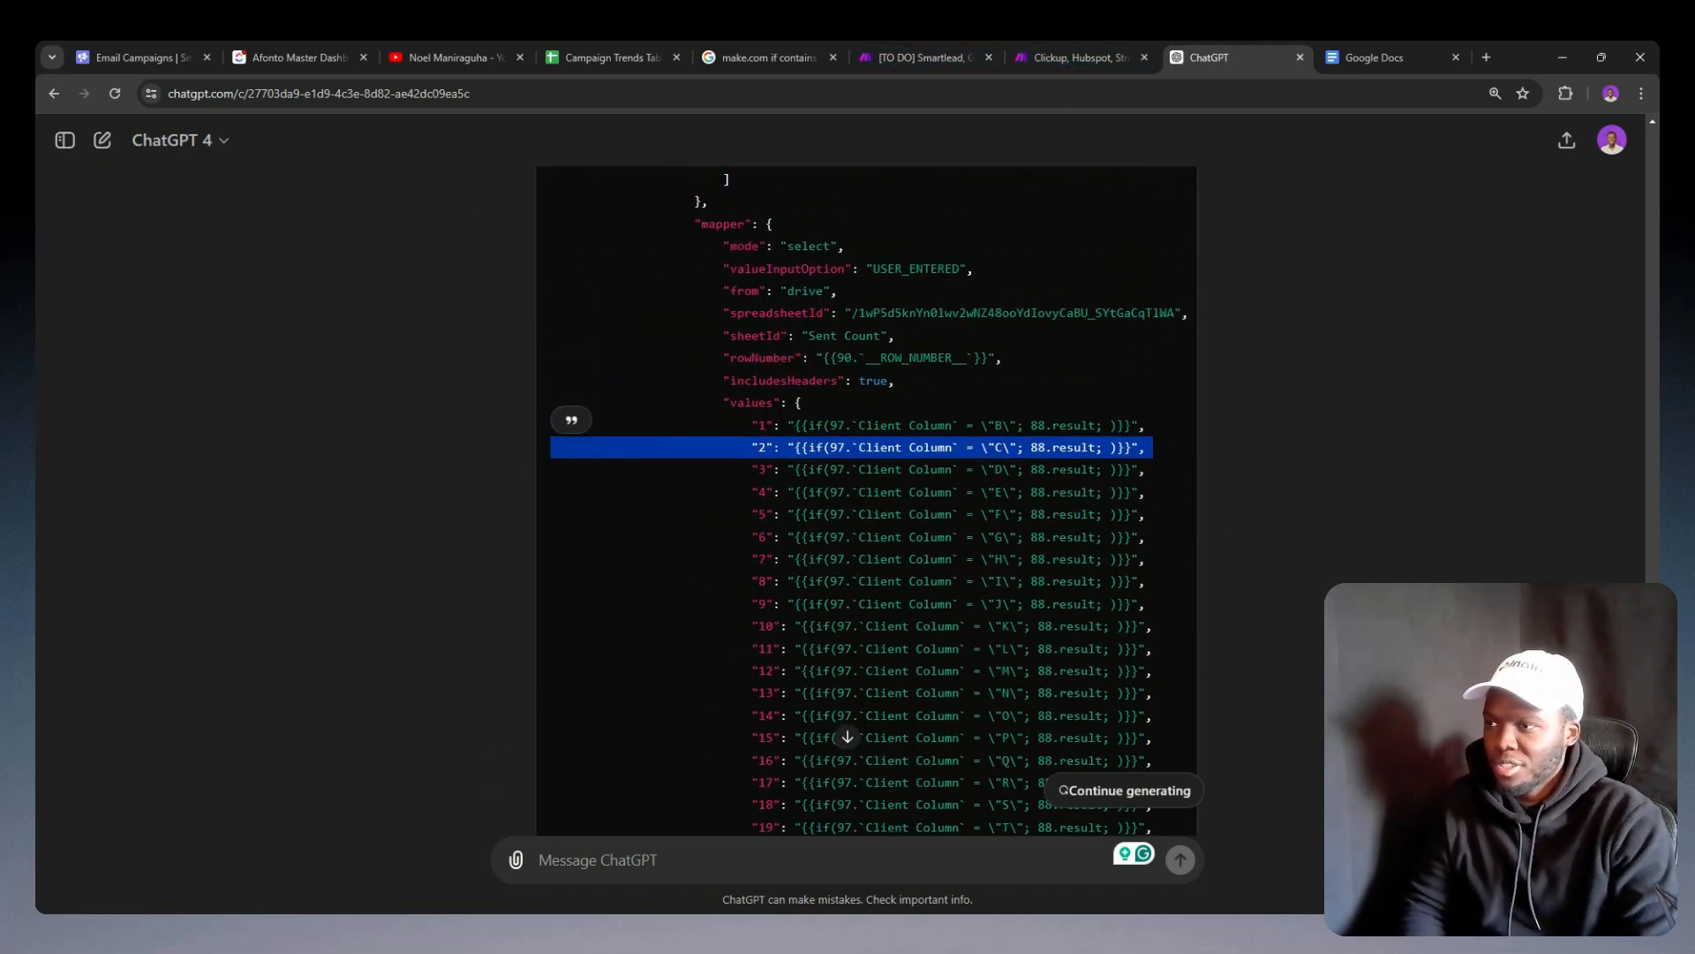
Step: Paste the modified Add new column module into the campaign analytics scenario and connect it after the existing Add new column module
click(1041, 41)
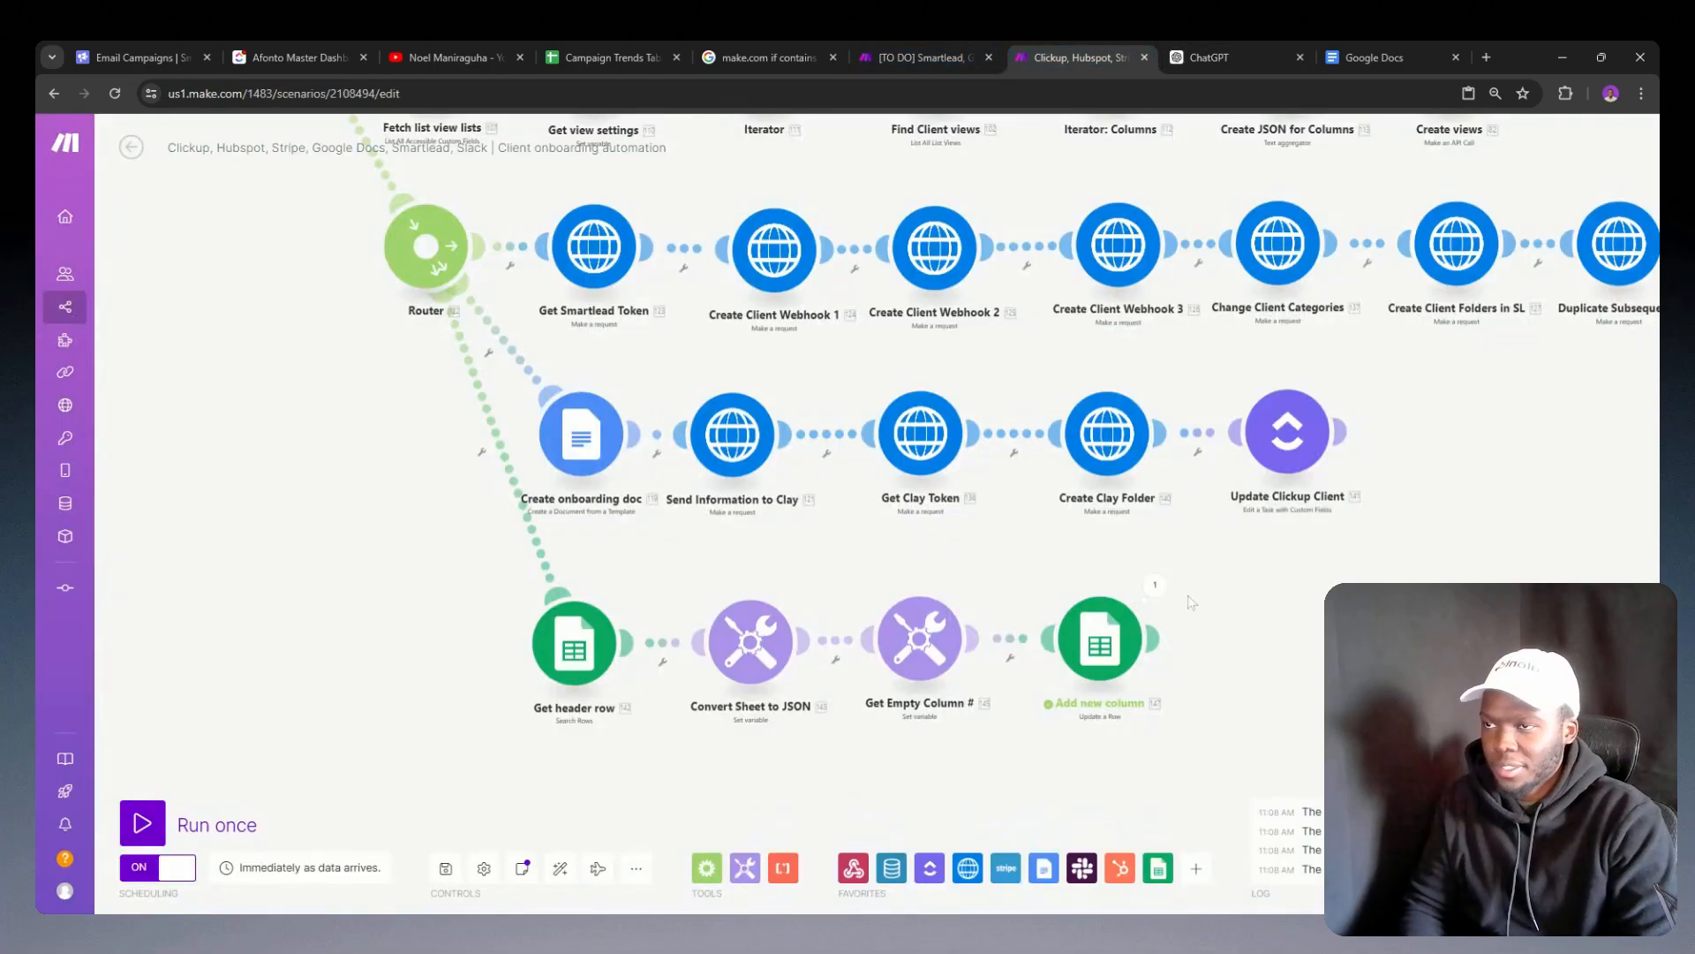
click(945, 45)
drag(1256, 714, 756, 665)
key(ctrl+v)
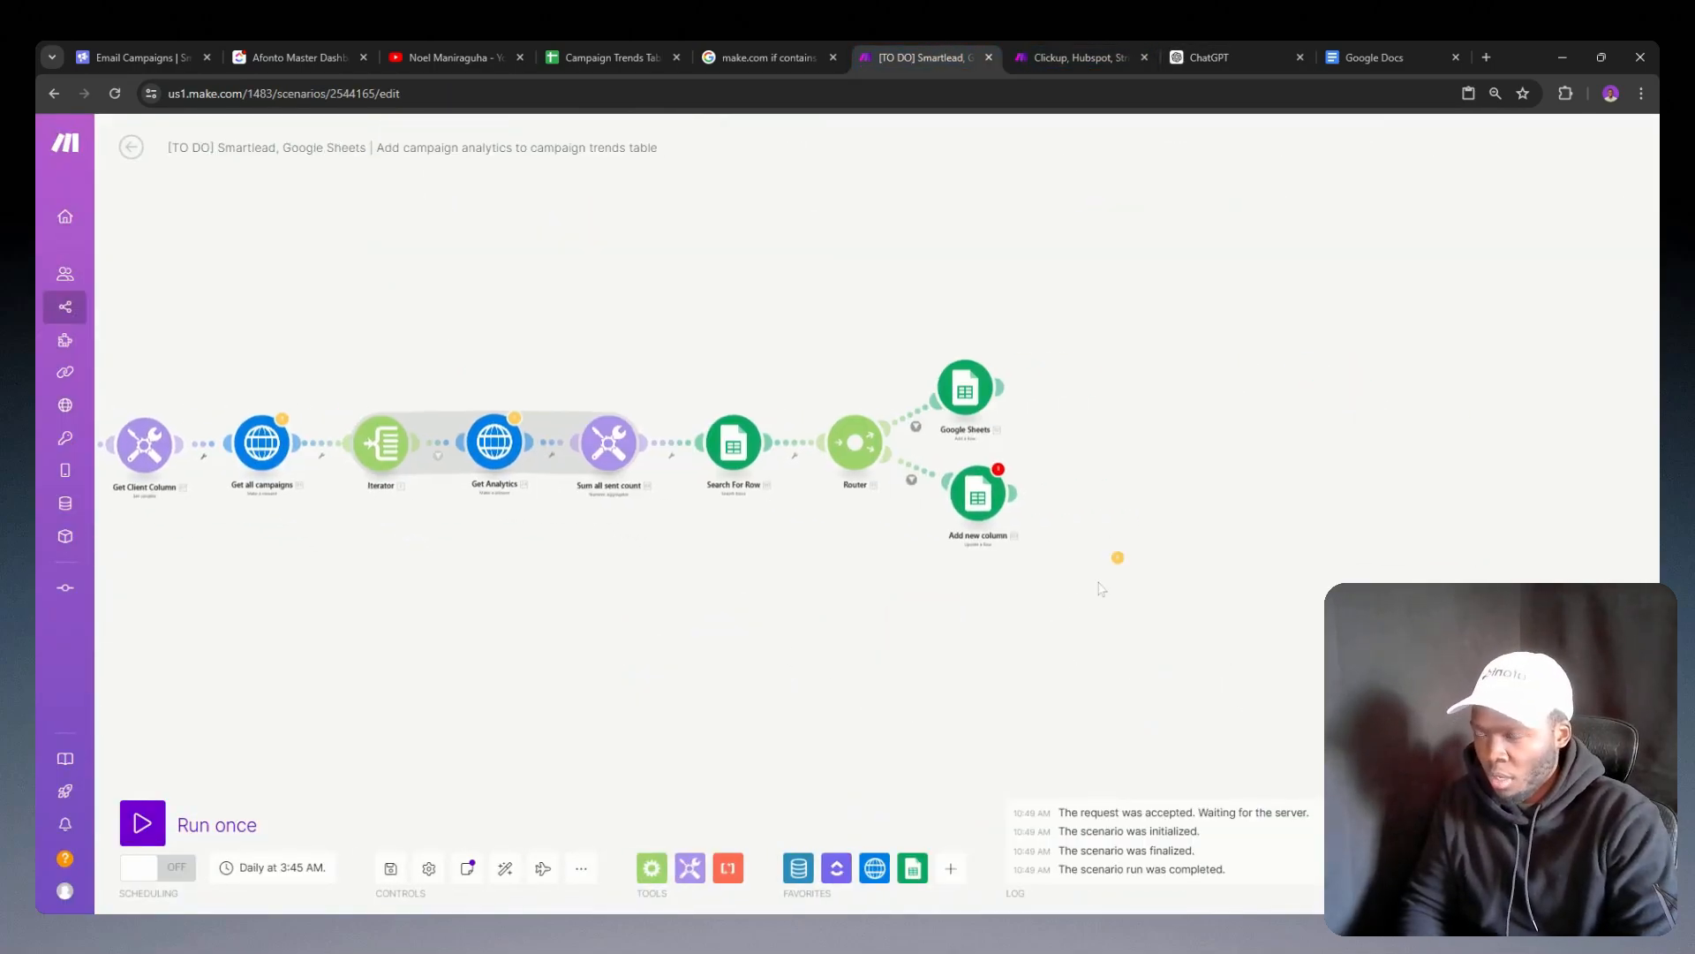
drag(1556, 608, 1540, 532)
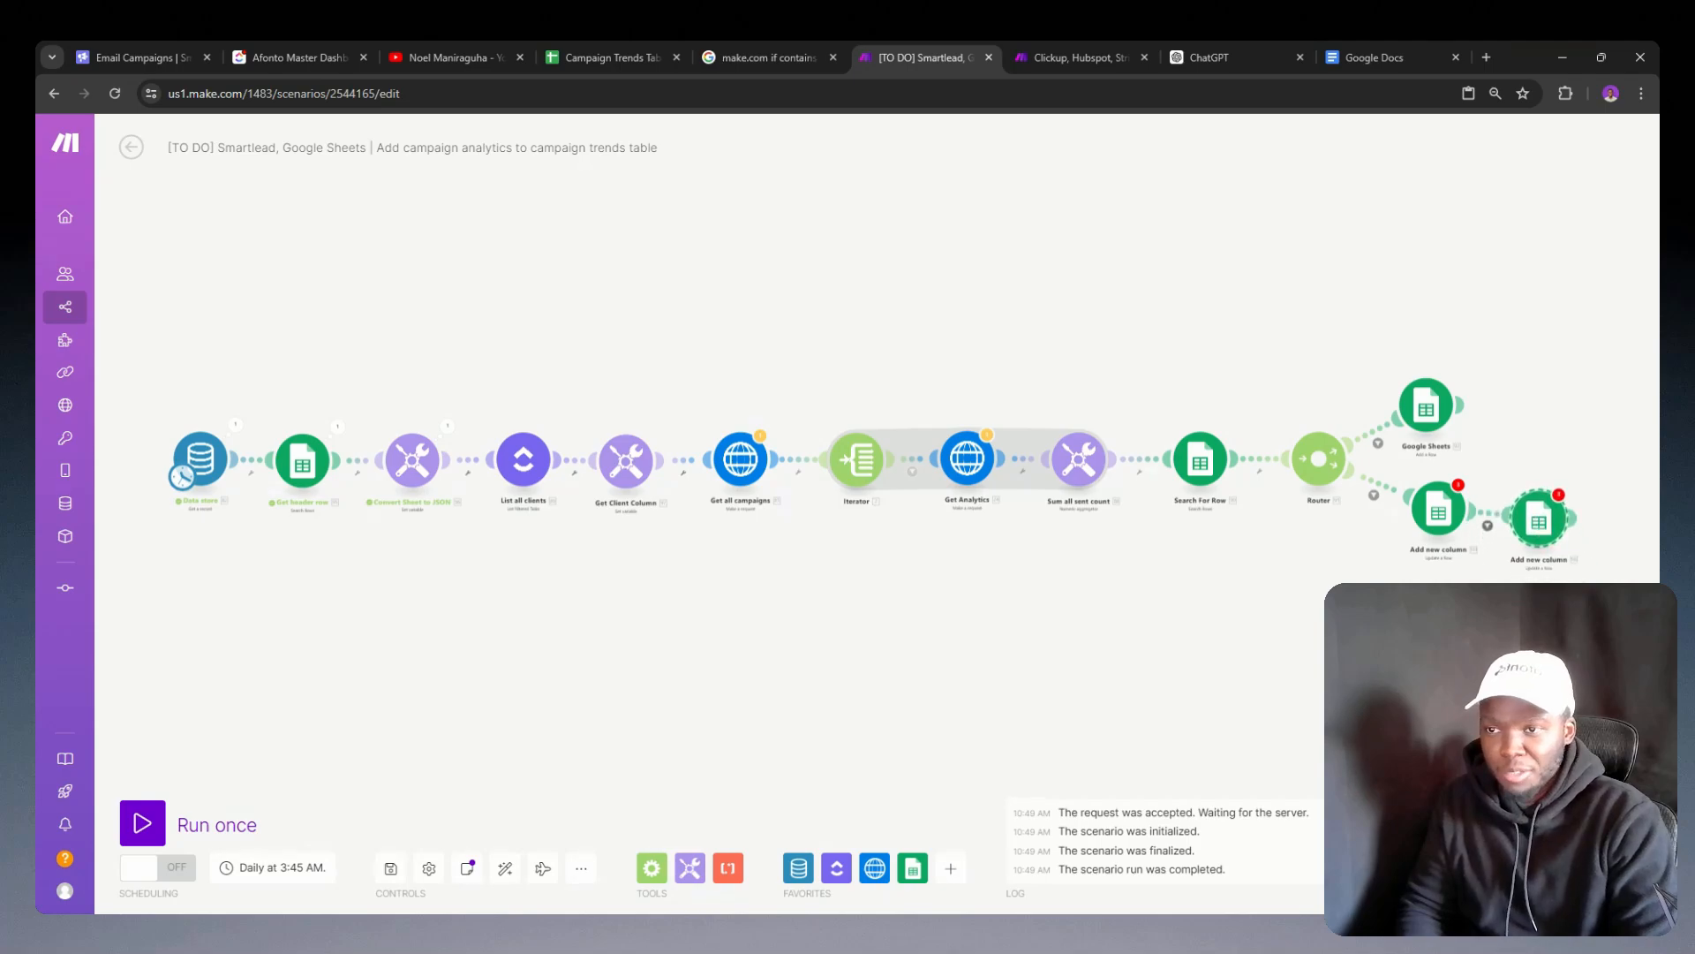
Step: Inspect the pasted Add new column module's settings, checking the Client Column formulas down to column Z
drag(1513, 592, 1134, 613)
click(1154, 563)
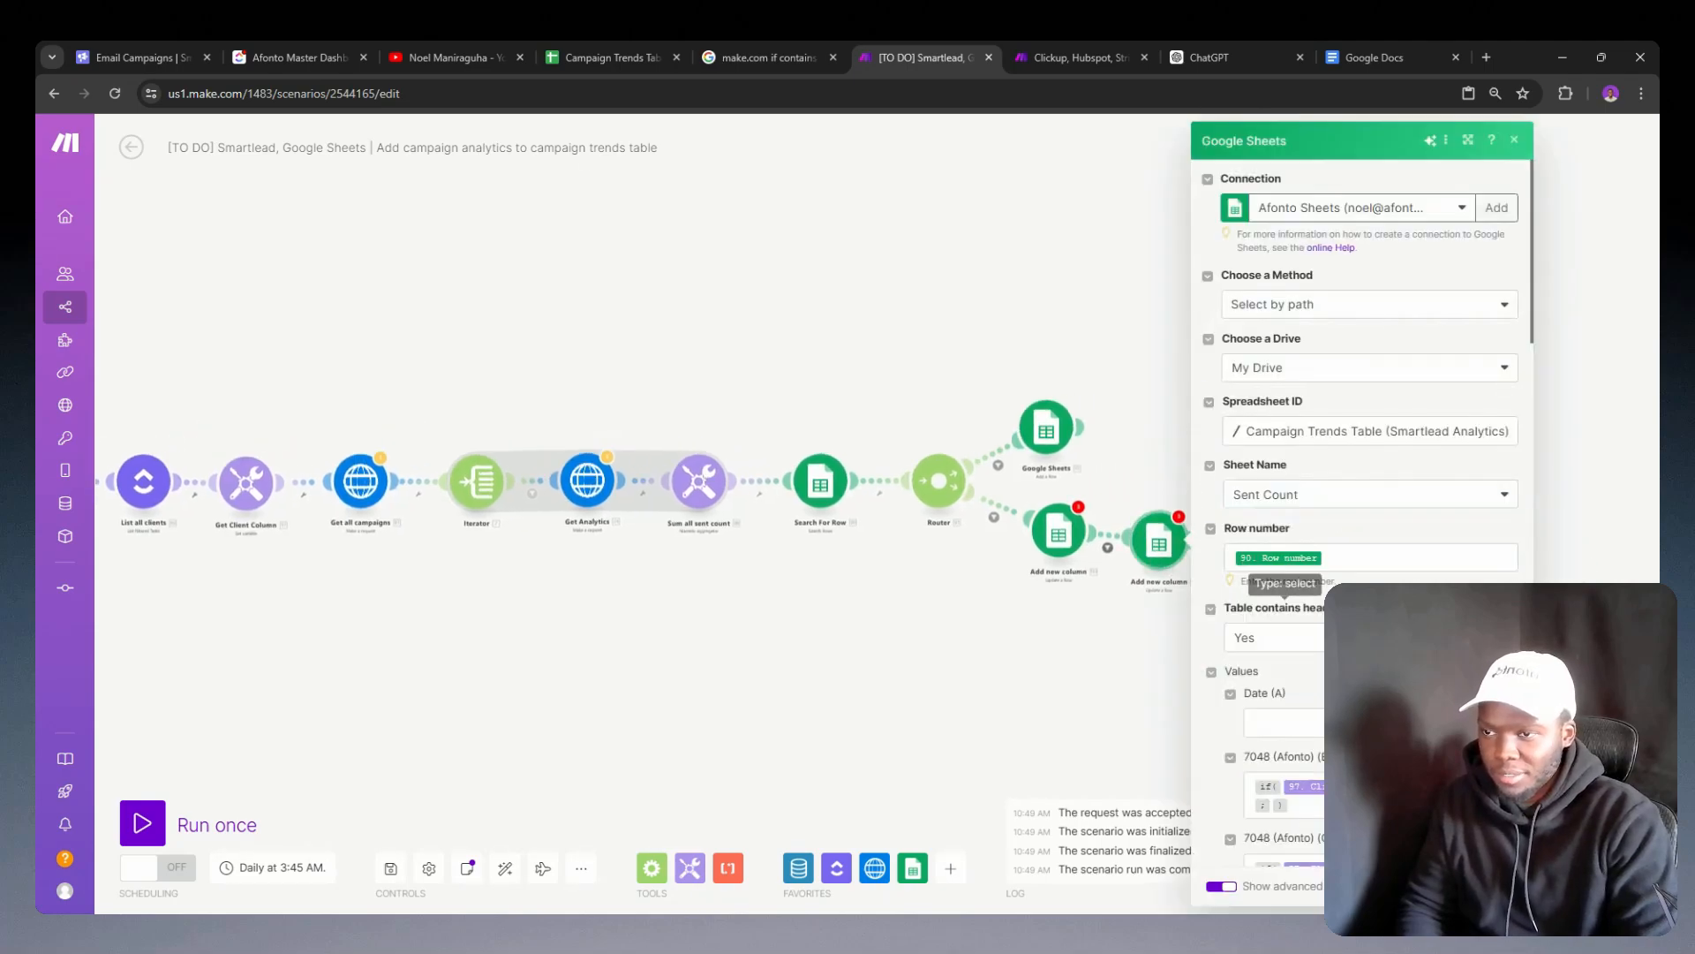
scroll(1377, 442, down, 10)
scroll(1377, 442, down, 3)
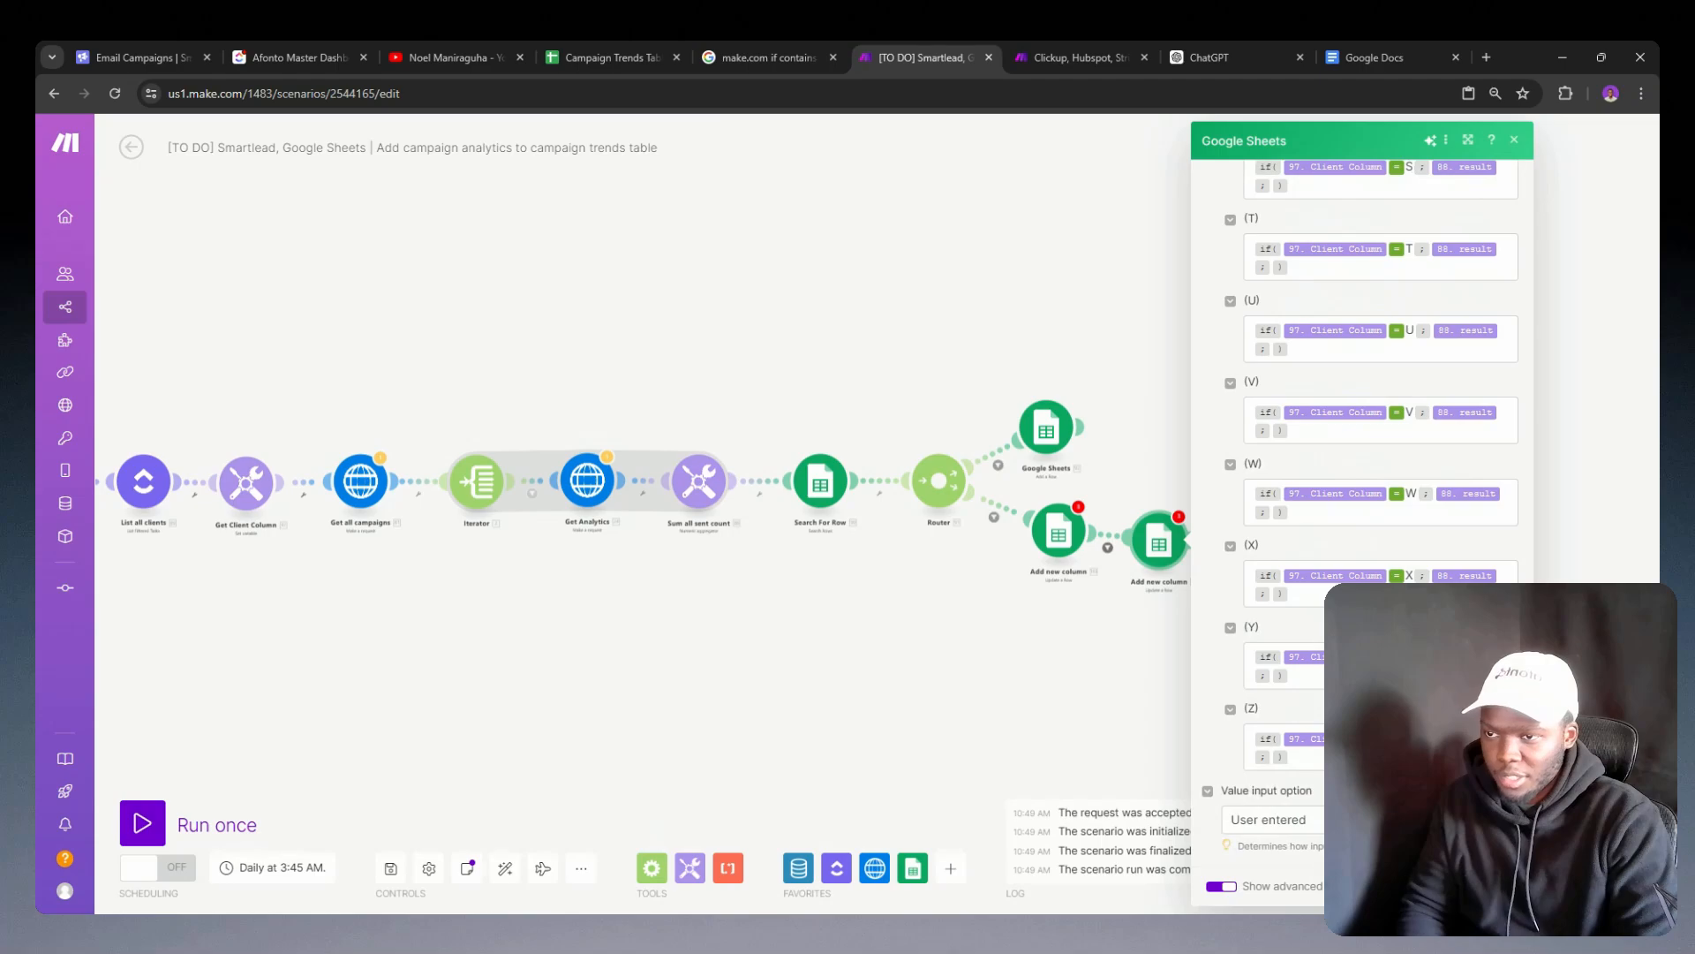
scroll(1255, 596, up, 13)
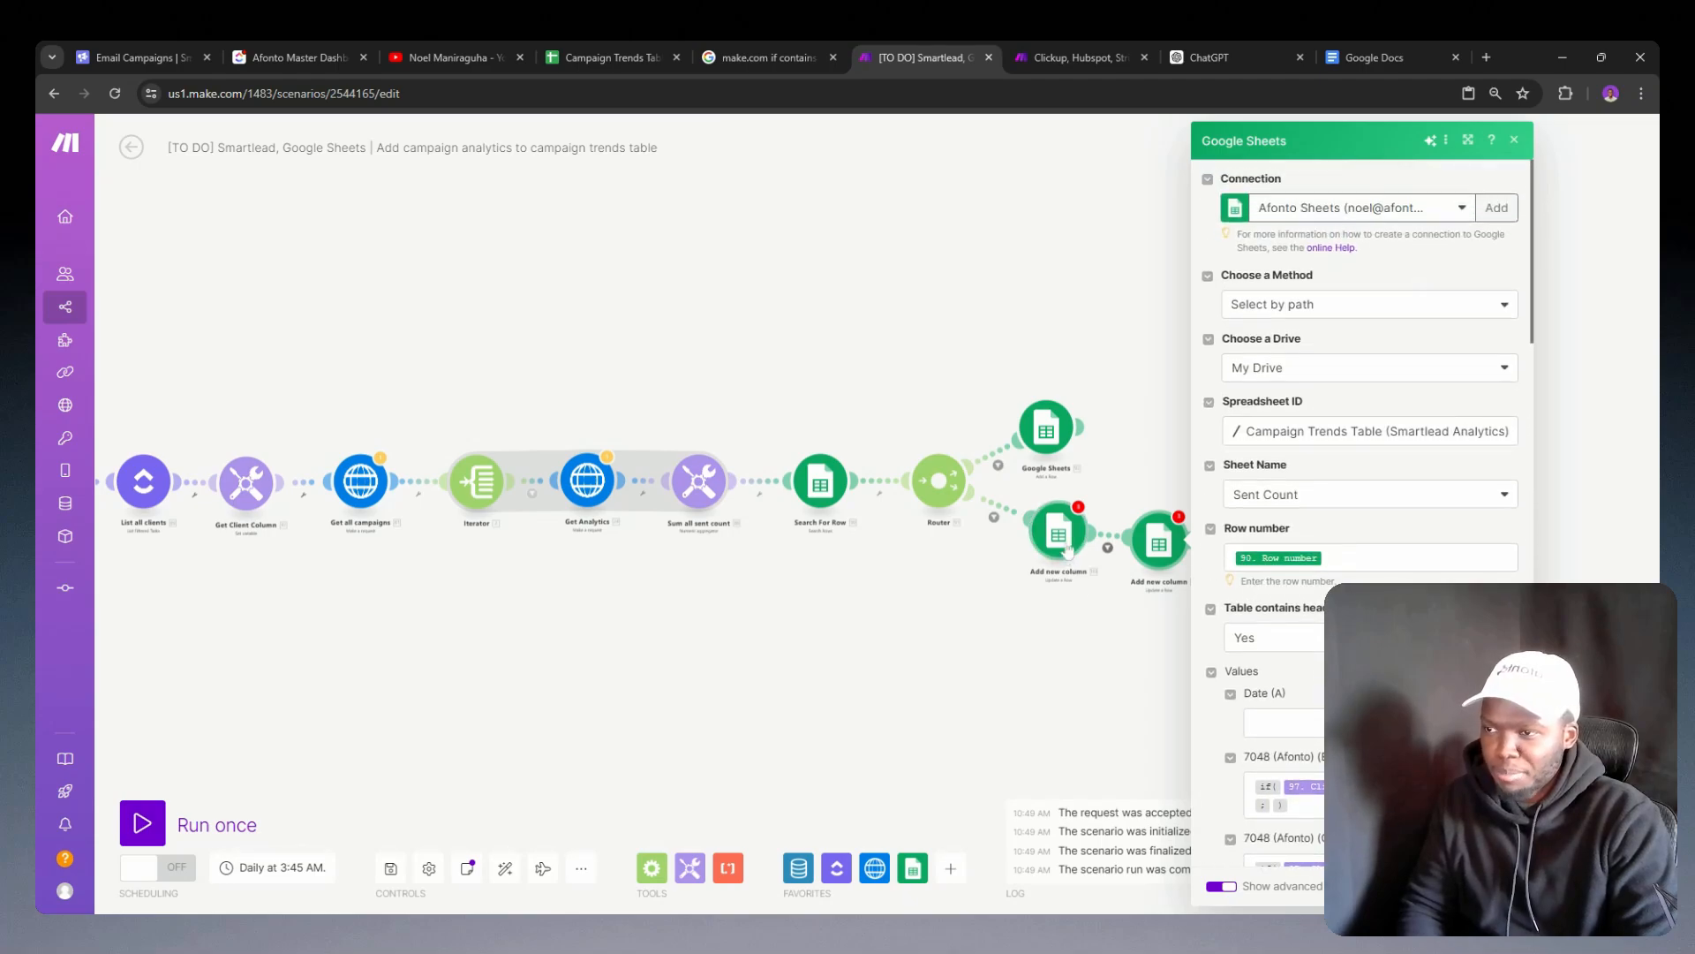
click(1036, 624)
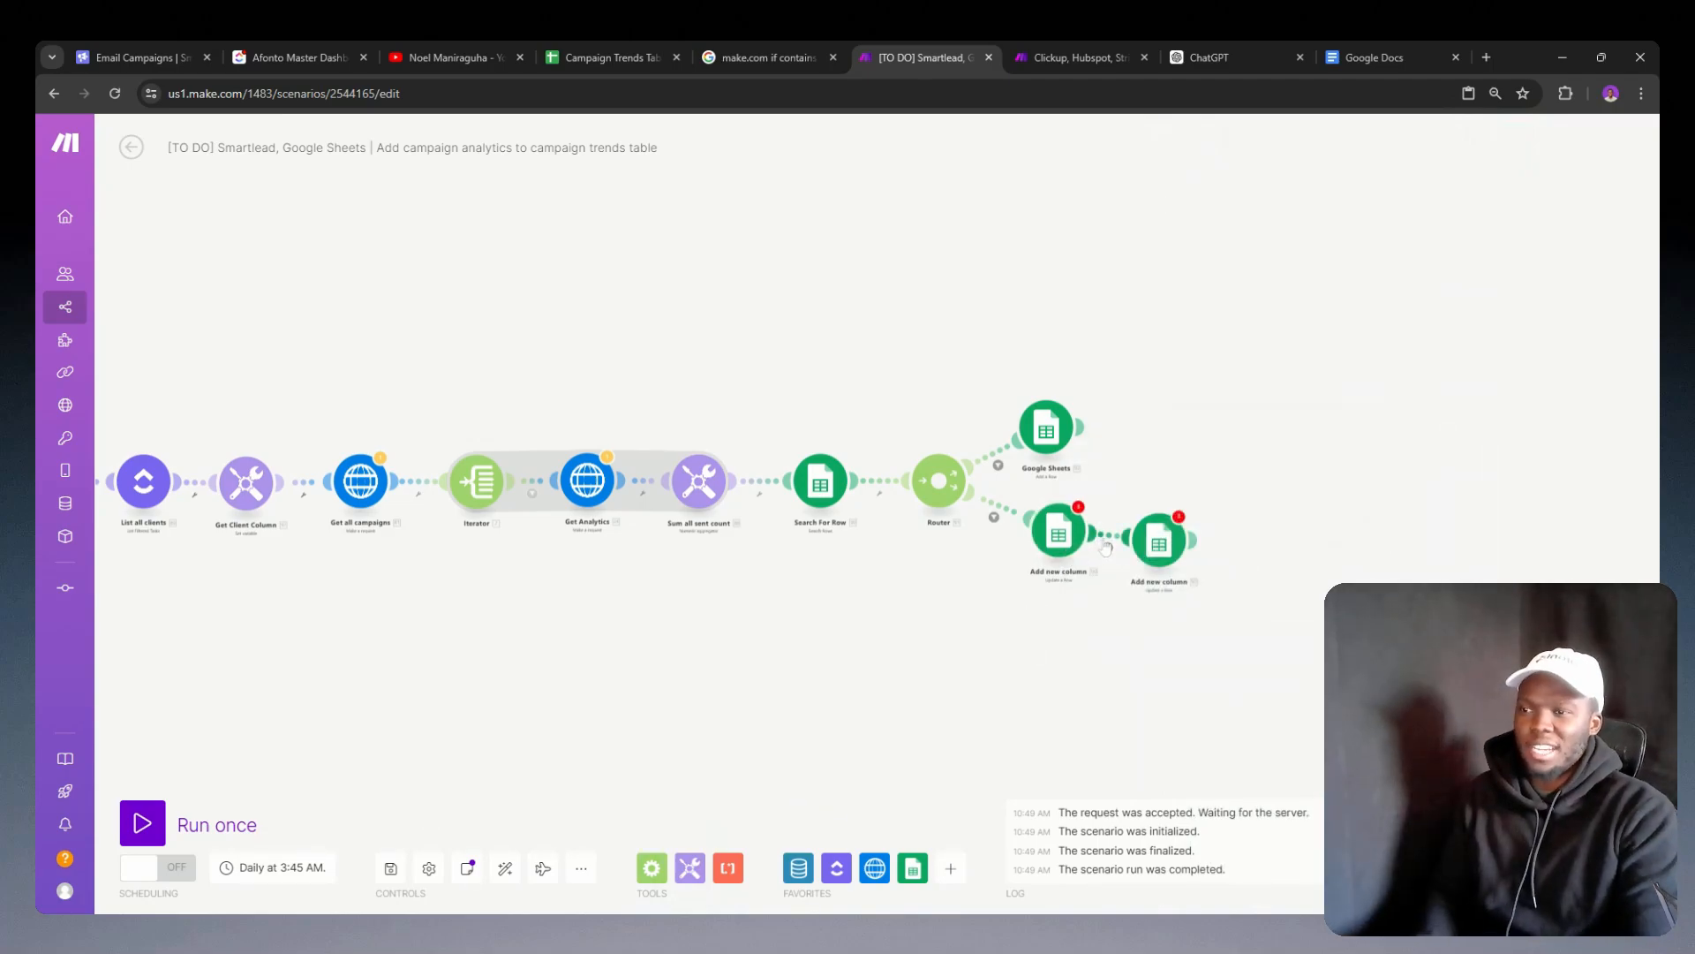
Step: Check the filters leading into the two Add new column modules, then delete the original Add new column module
click(1107, 547)
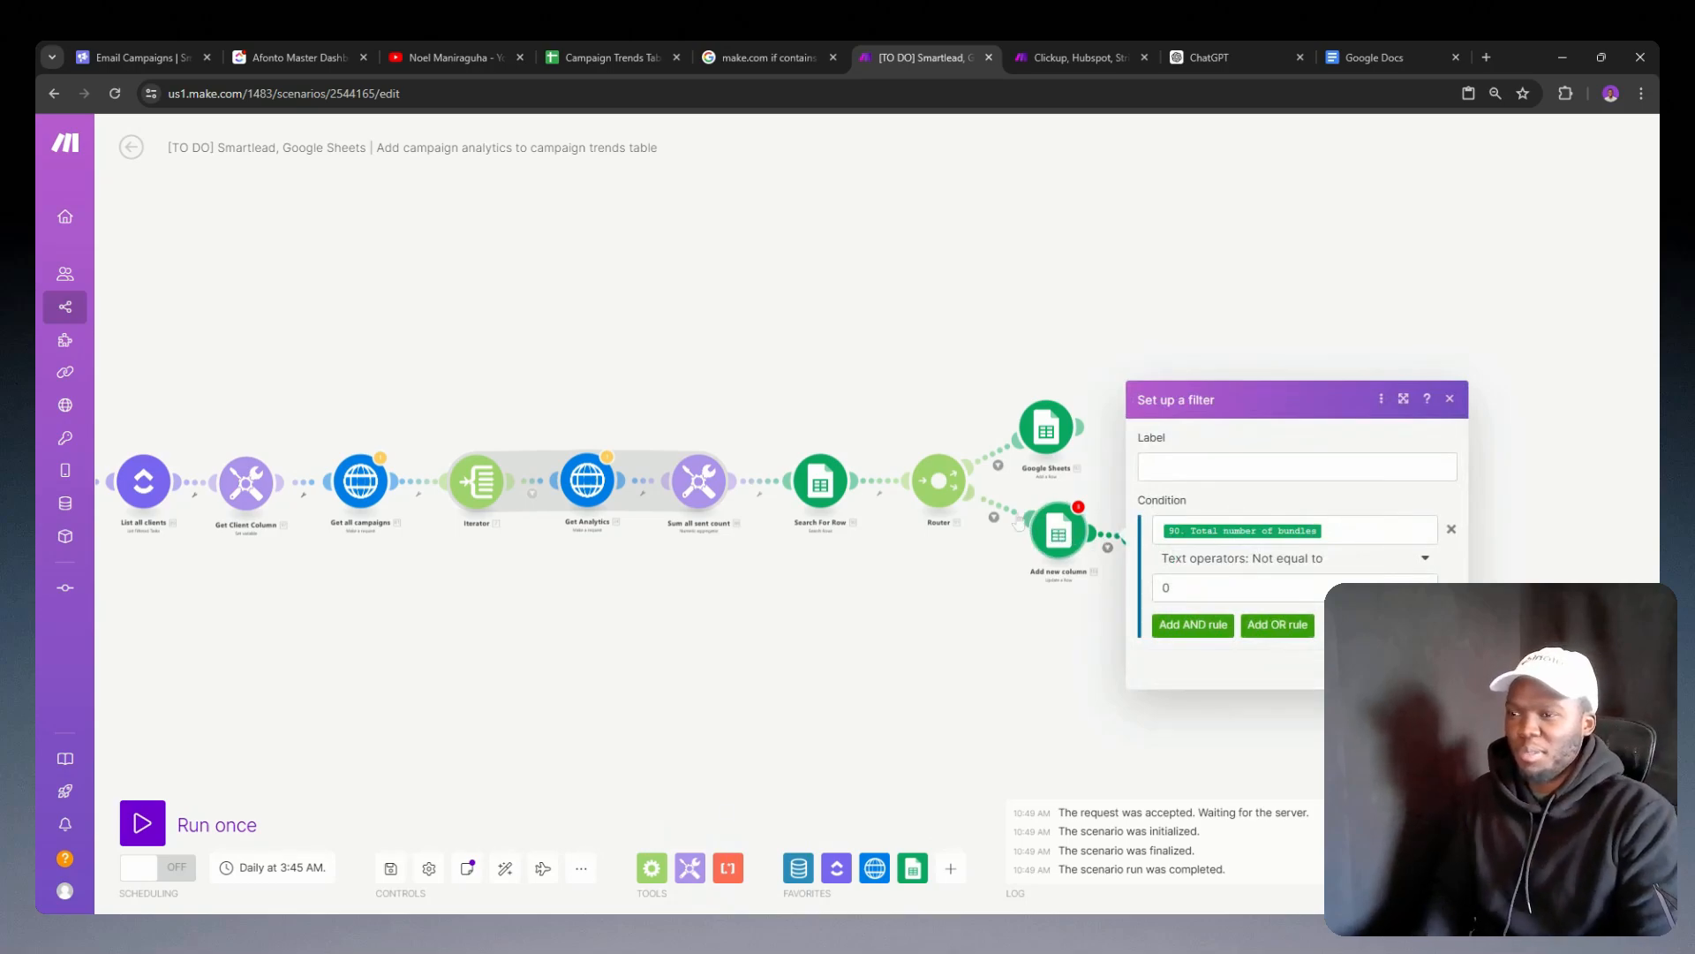
click(994, 516)
click(987, 631)
right_click(1070, 539)
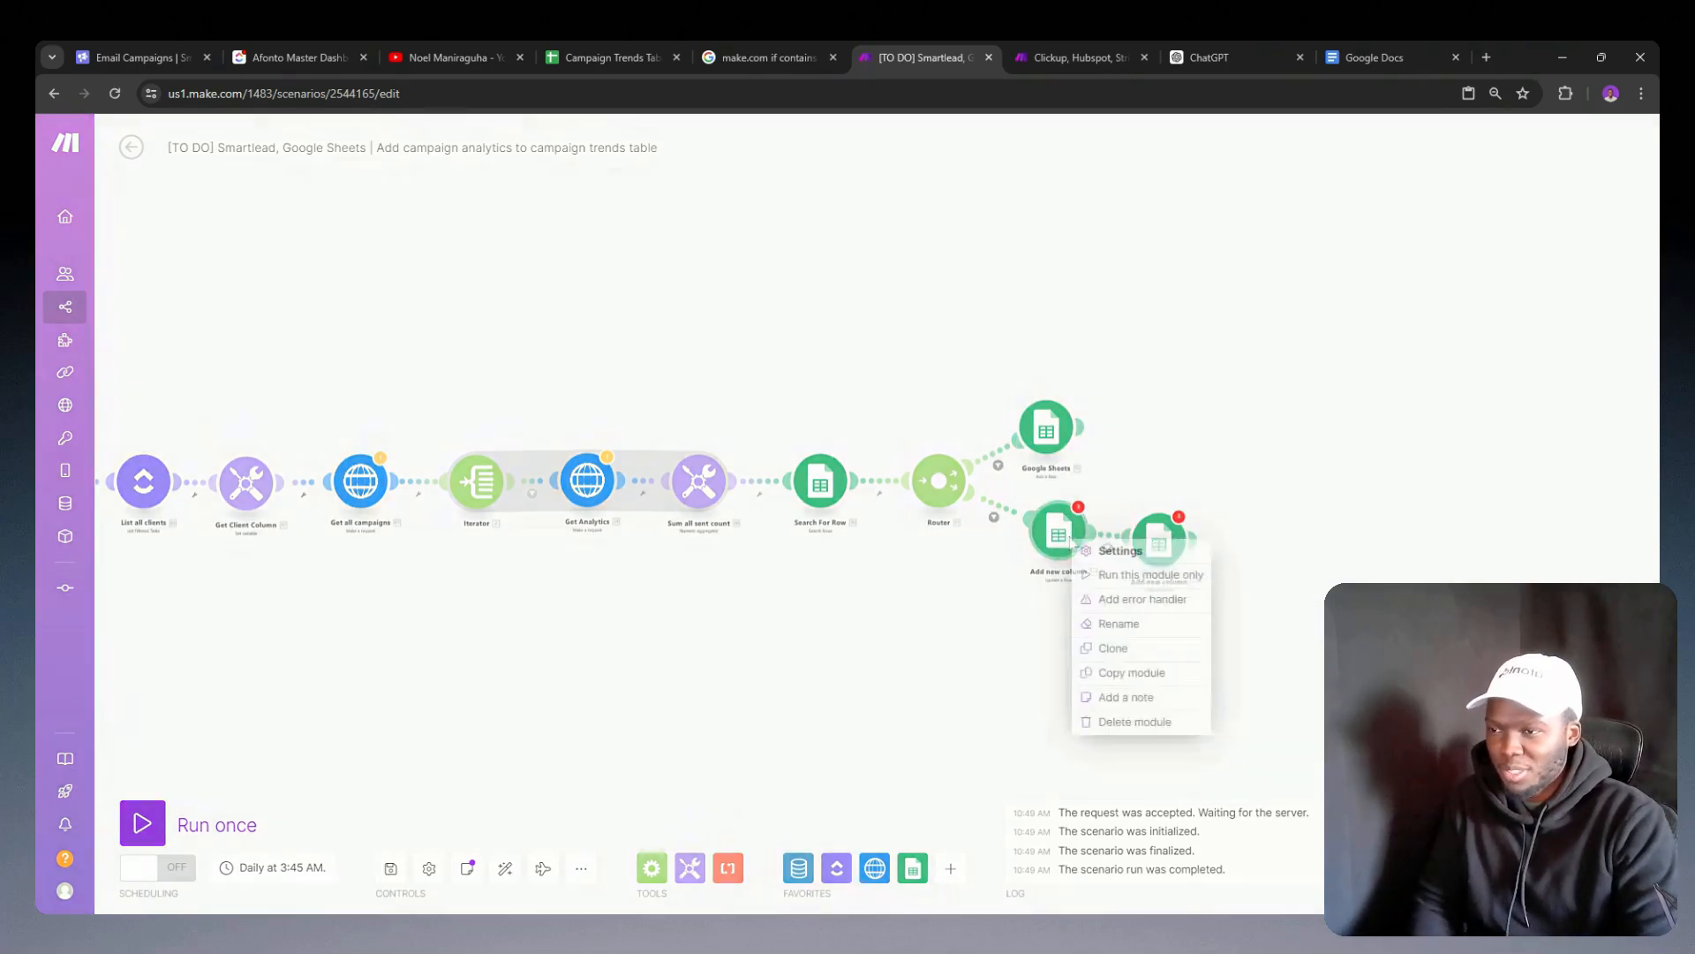
click(1116, 723)
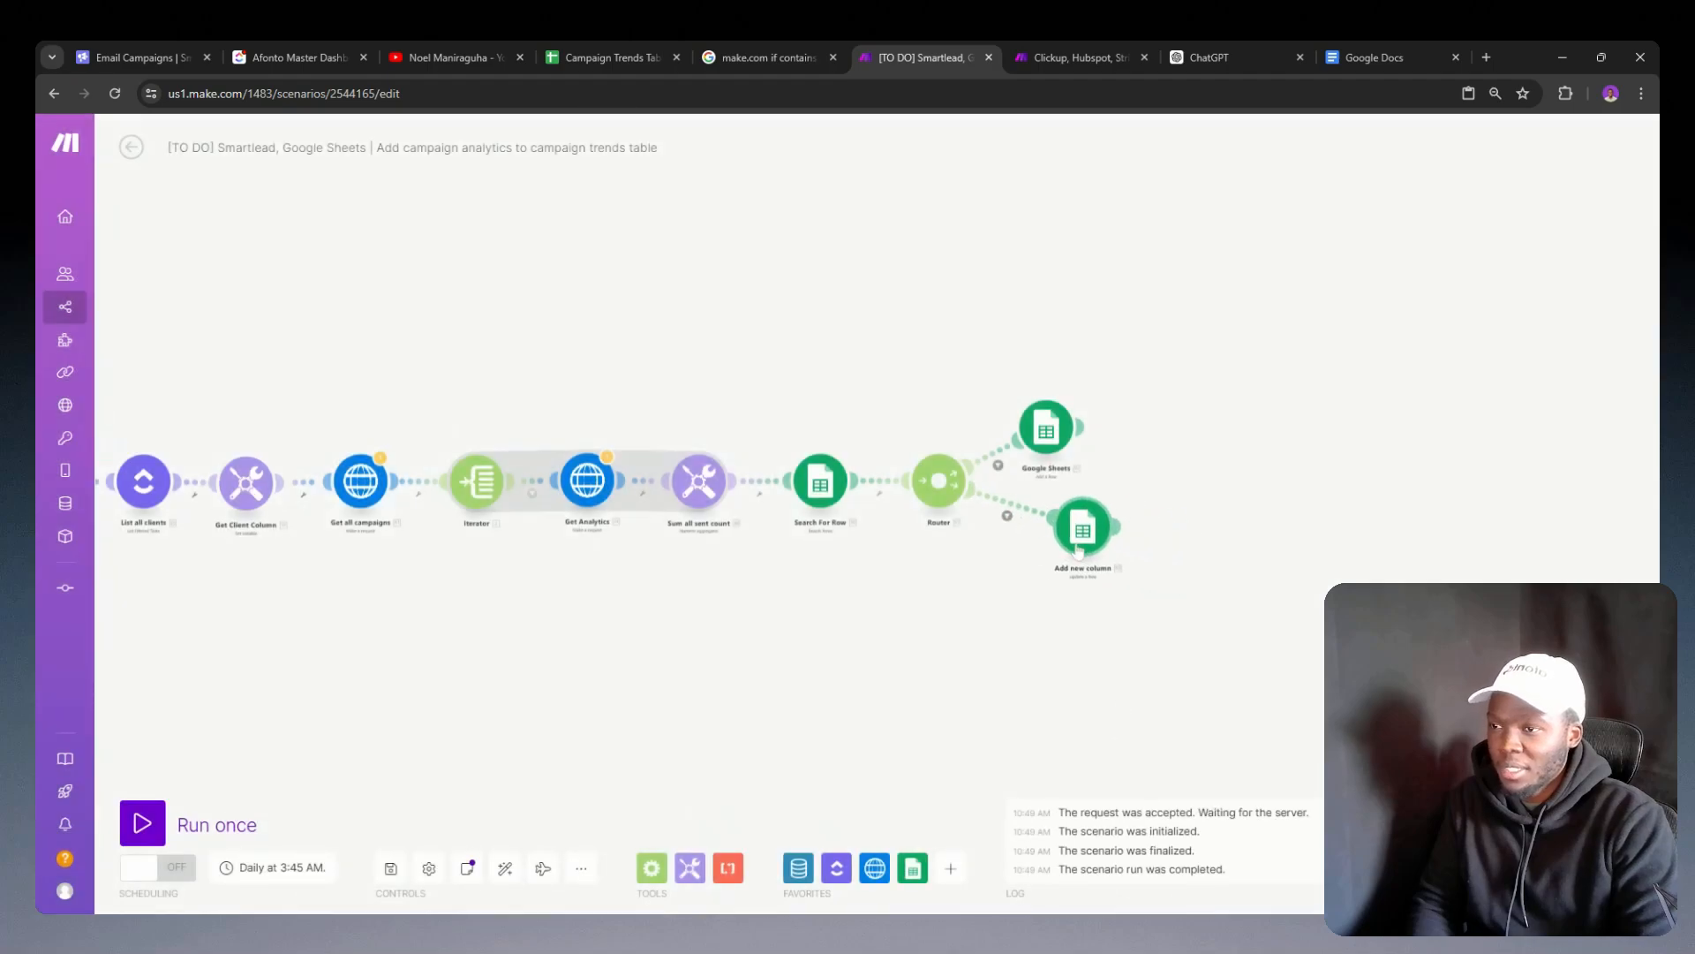
Step: Review the column B to Z formulas in the remaining Add new column module connected to the router
click(1050, 545)
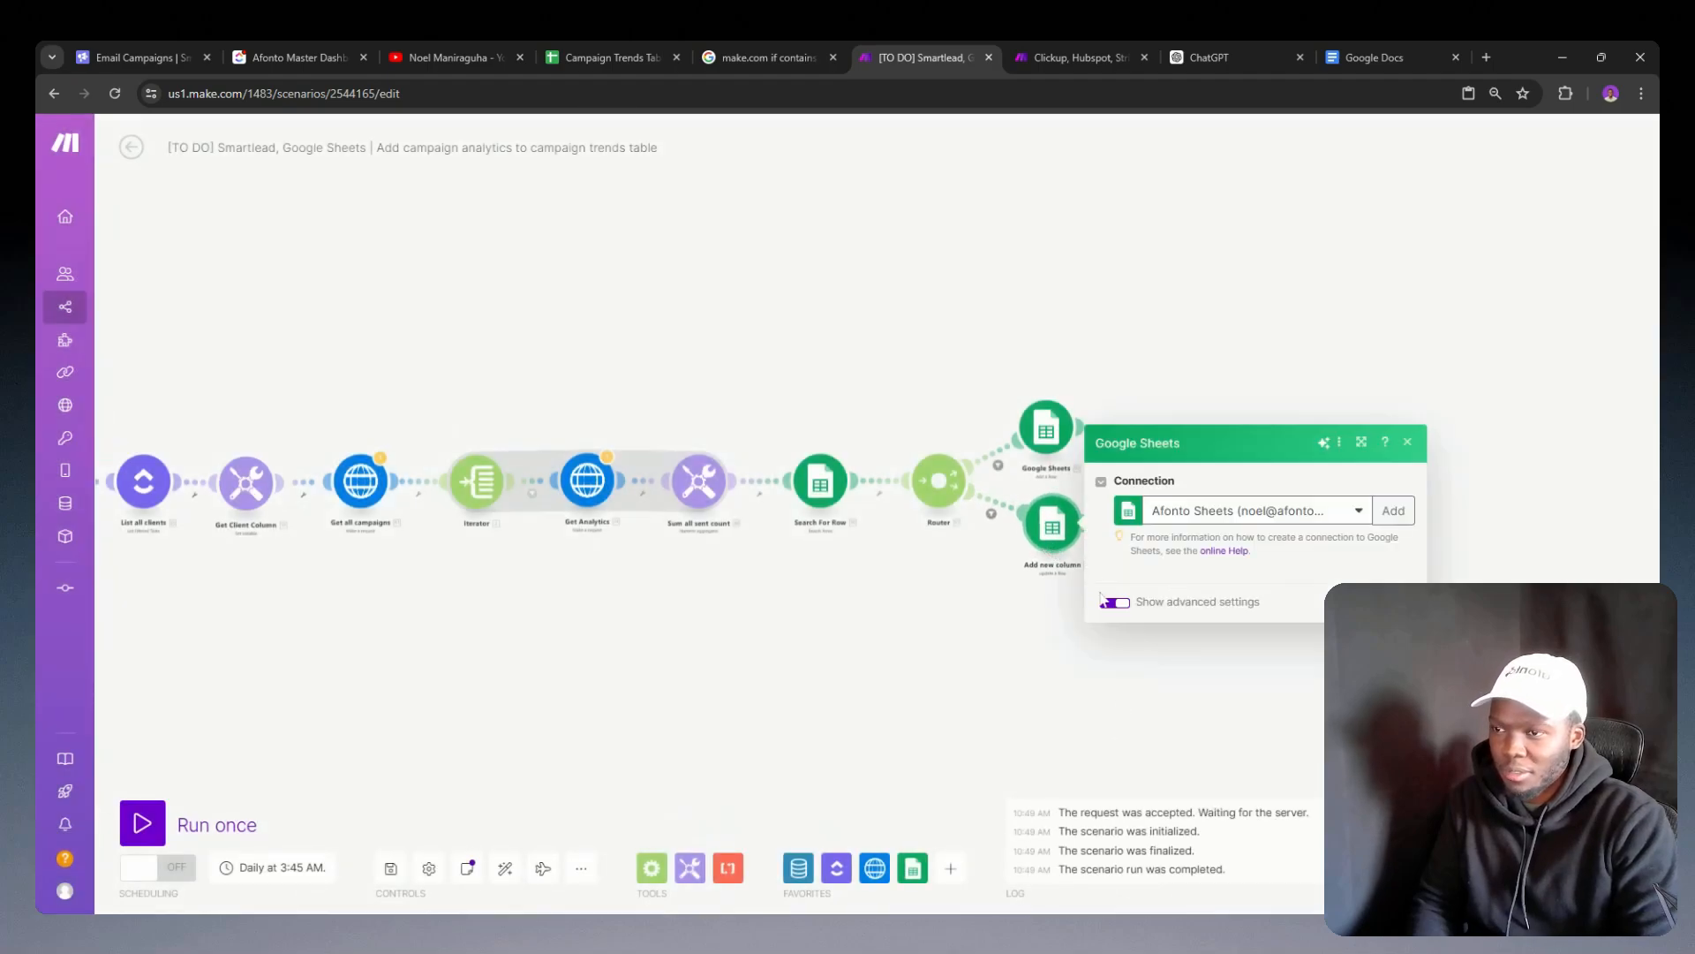
scroll(1254, 512, down, 10)
scroll(1254, 512, down, 7)
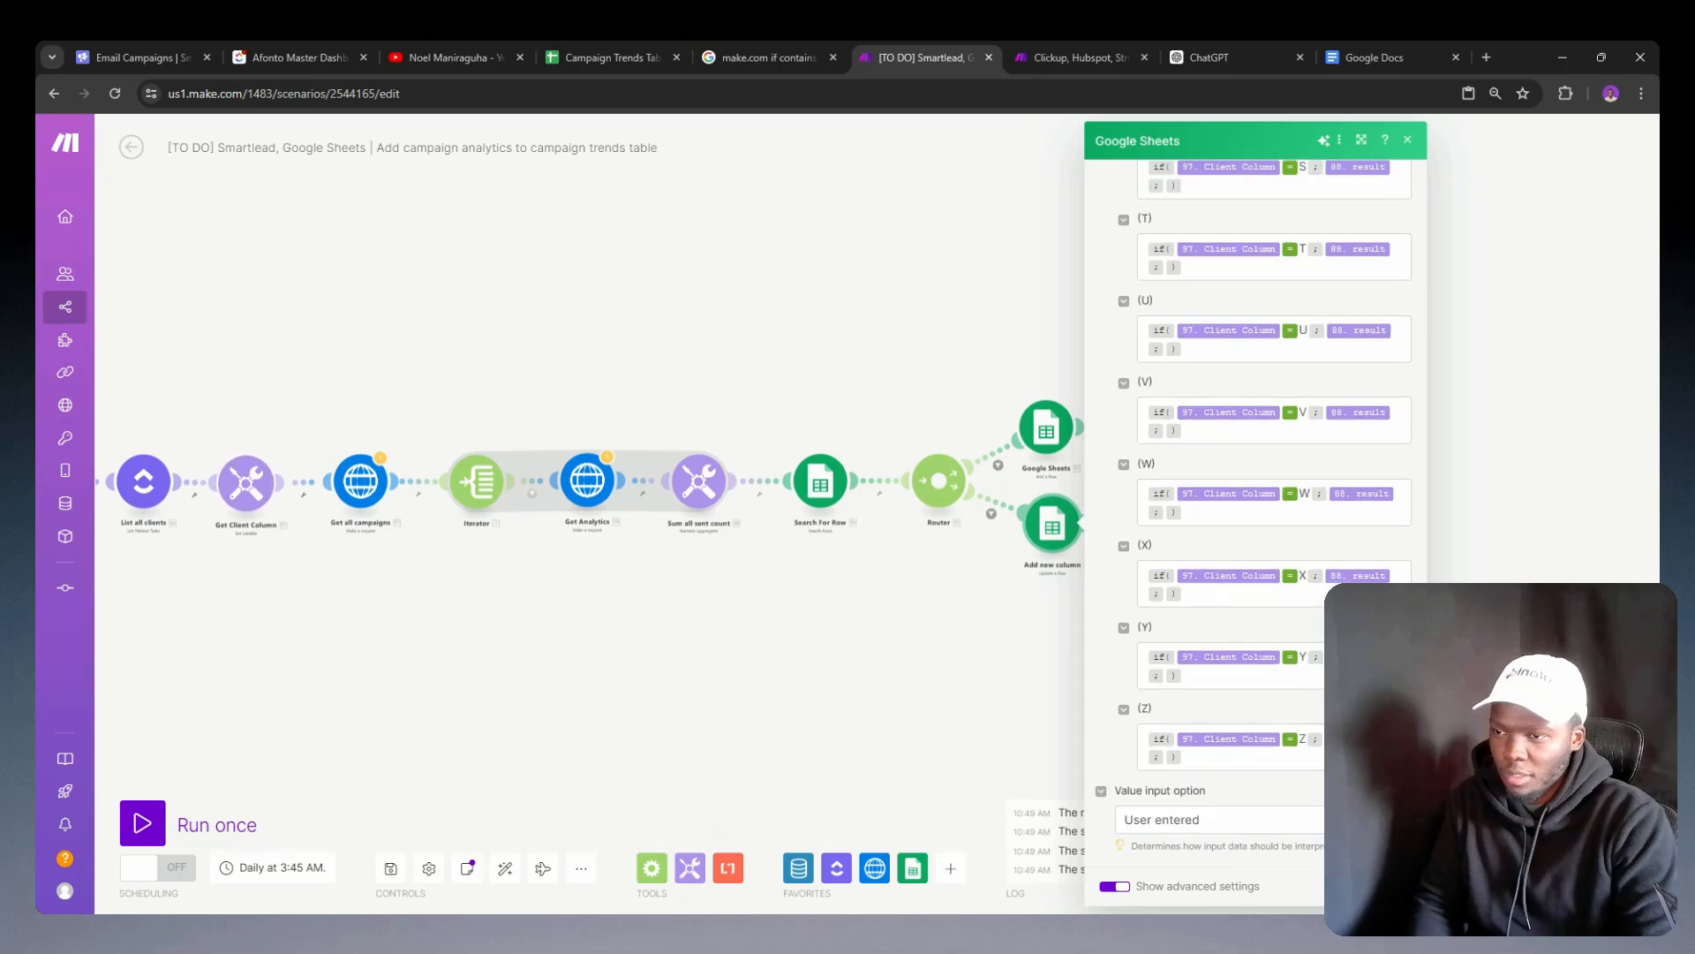
scroll(1217, 597, up, 15)
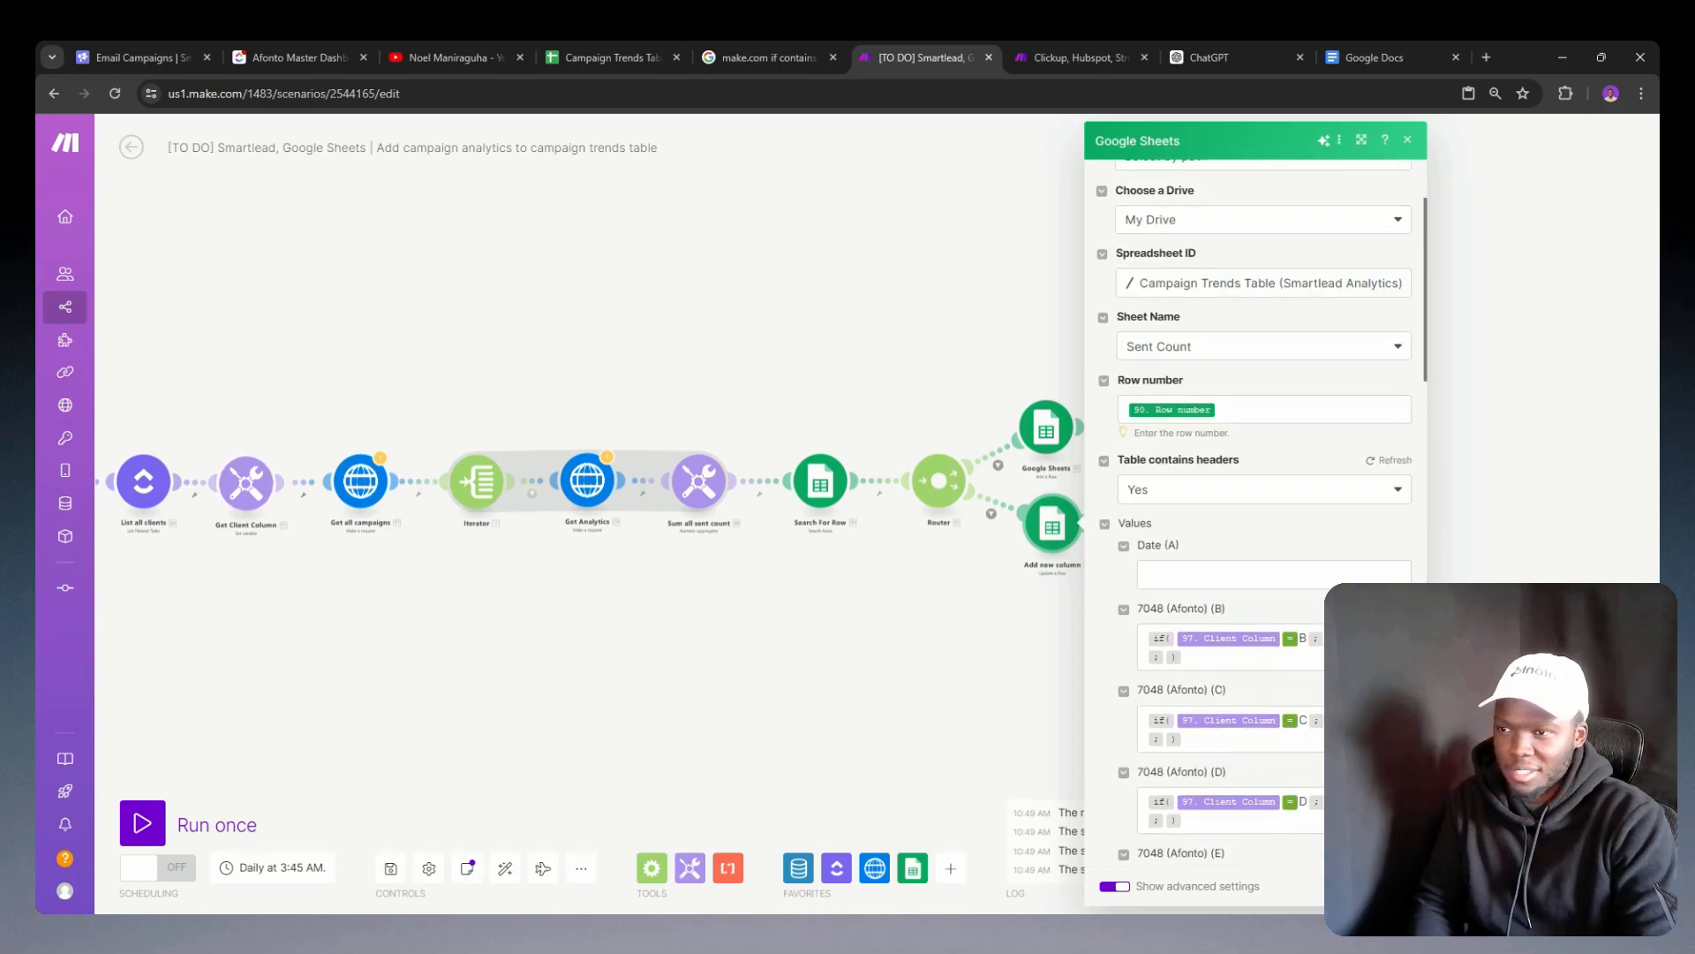
Step: Recheck the Client Column formulas through column Z in the Add new column module, then close its settings
scroll(1217, 598, down, 15)
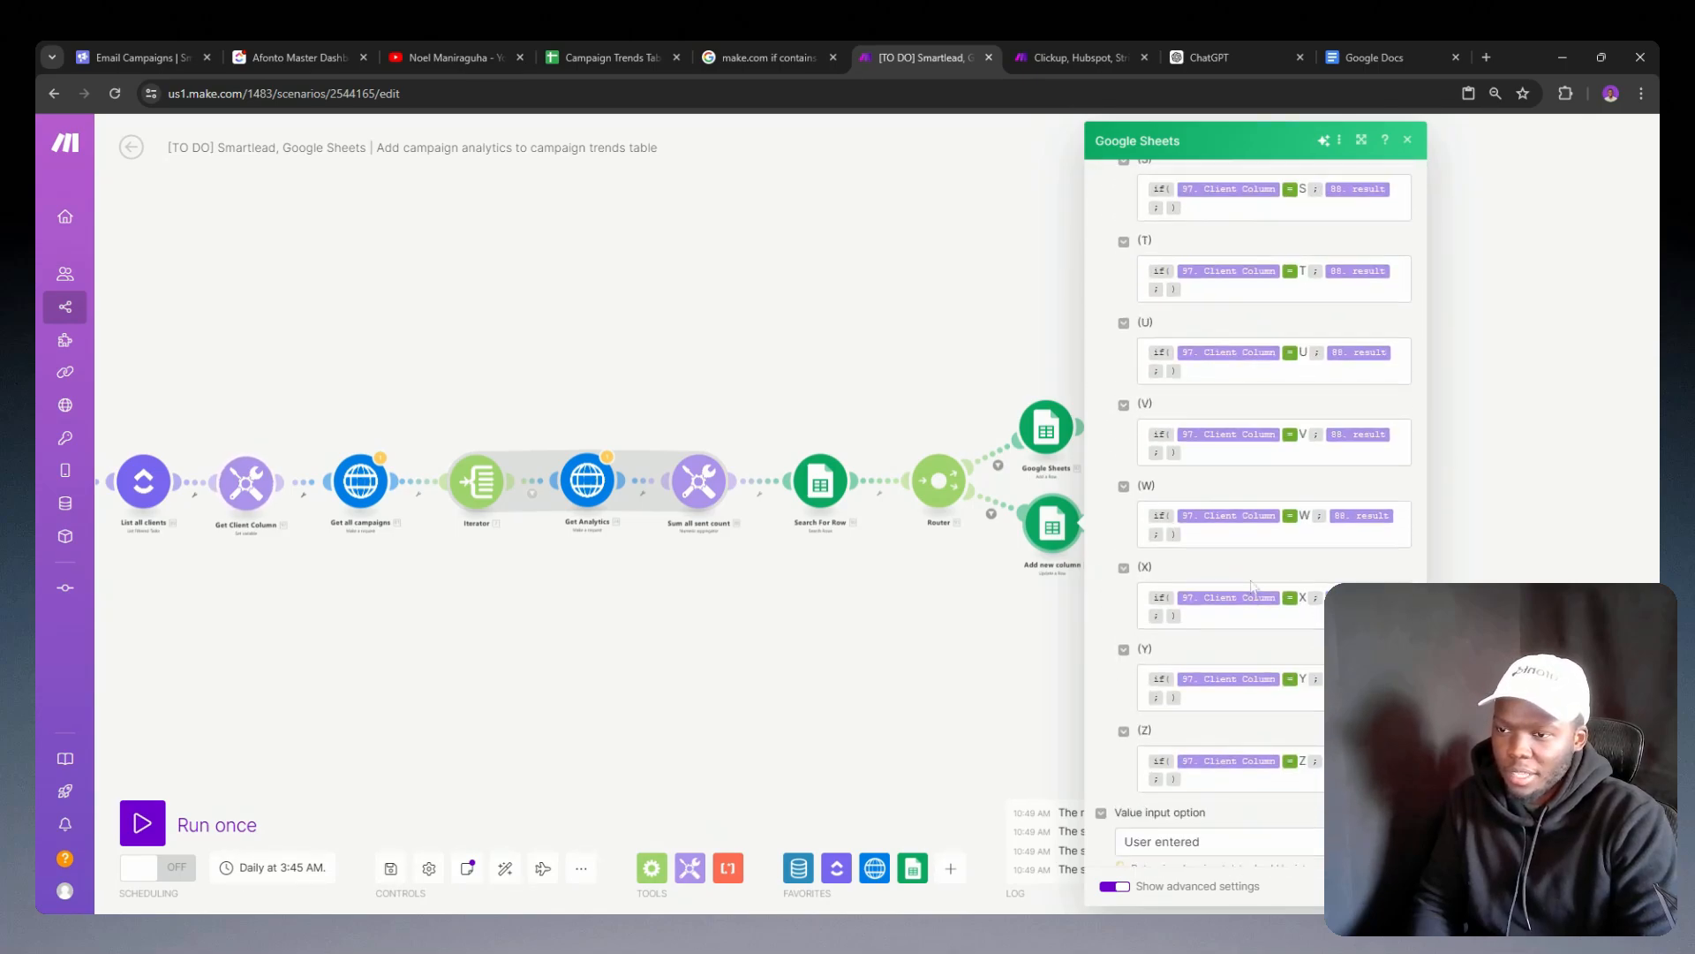
scroll(1252, 587, up, 15)
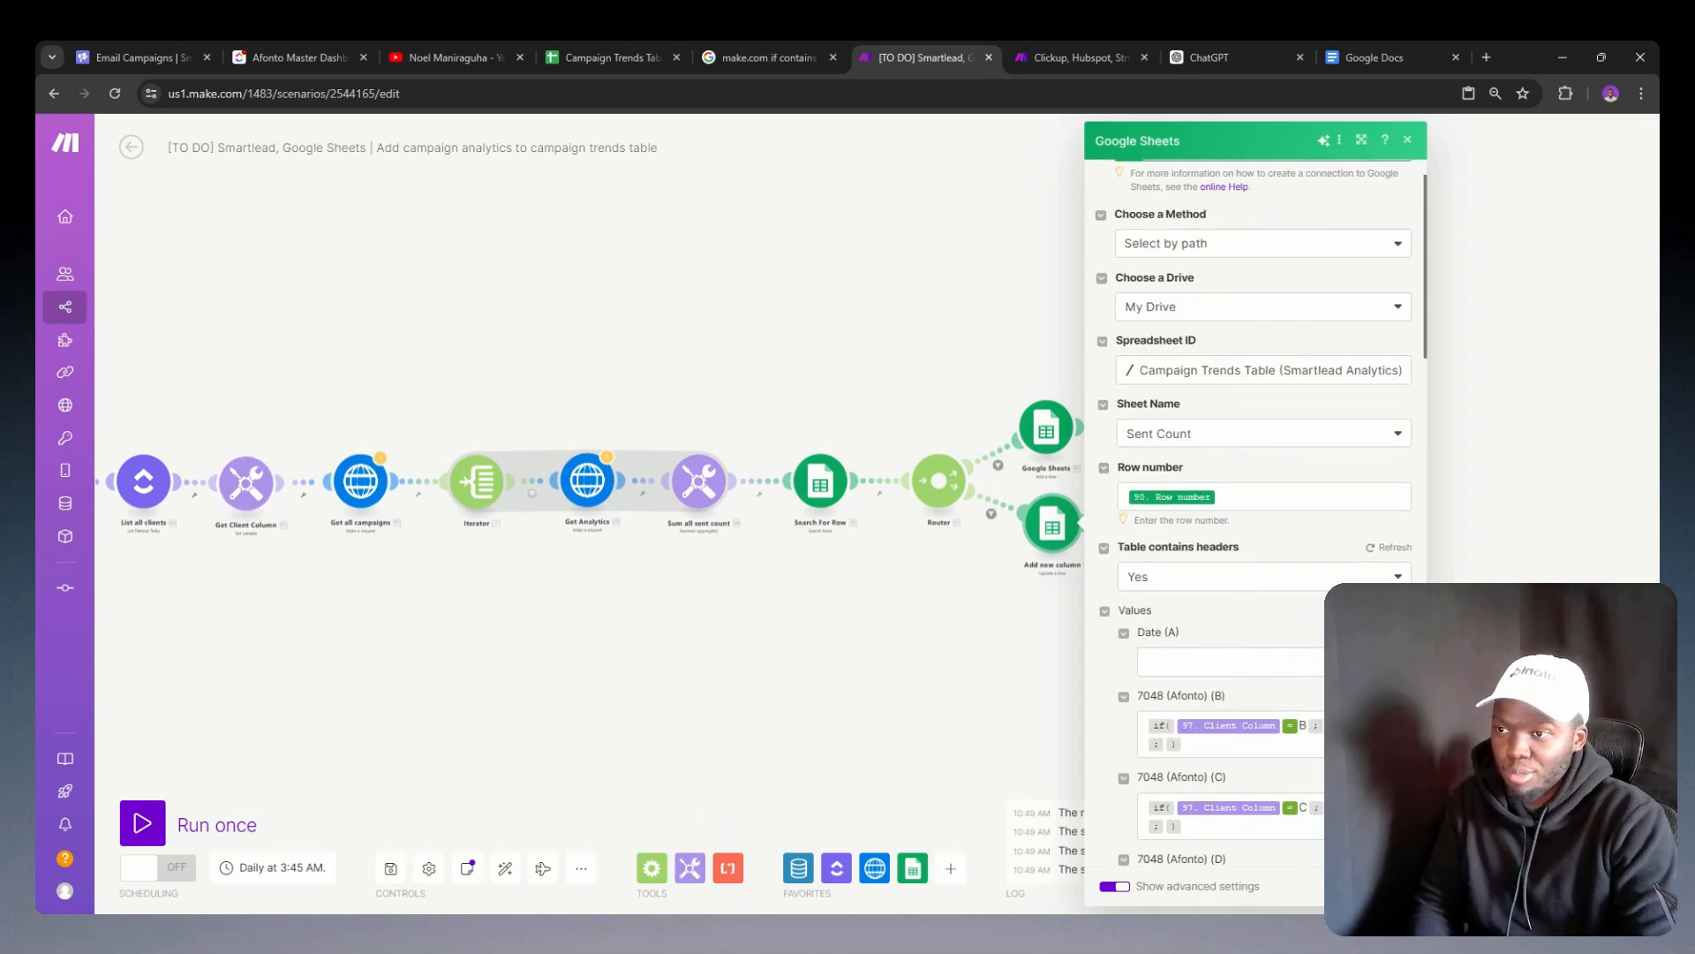
double_click(1025, 476)
click(985, 390)
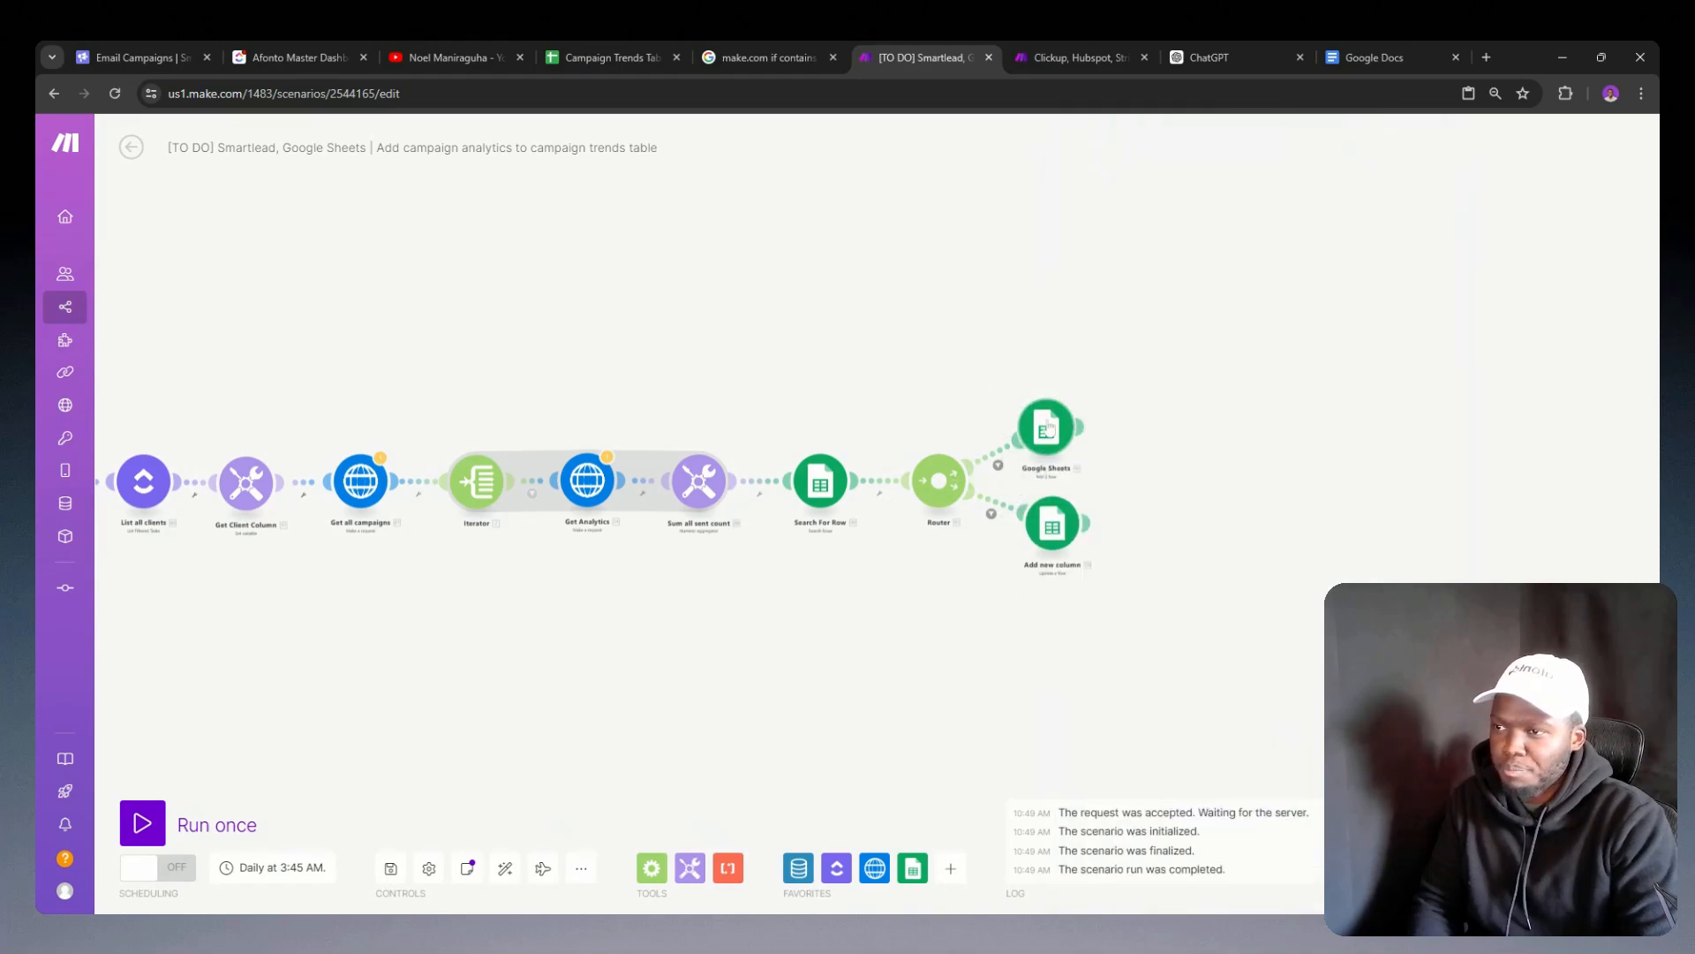
Step: Copy the router's Google Sheets add-row module and compare its column values with the formulas in the Add new column module
right_click(1049, 427)
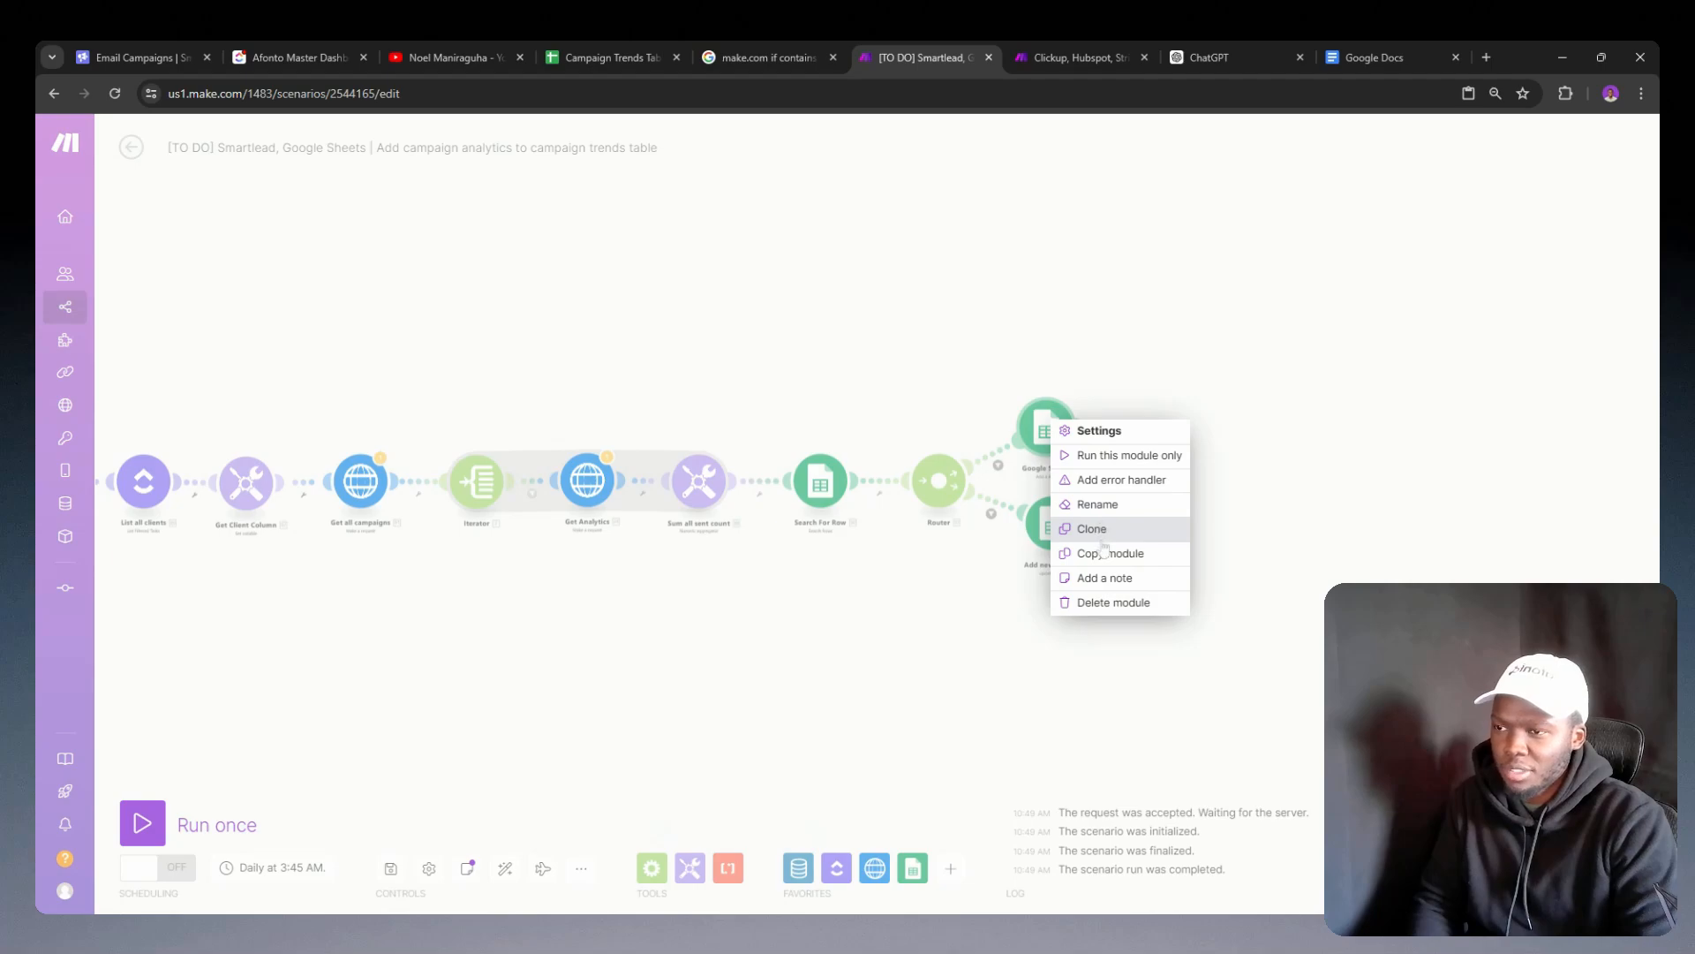
click(1105, 552)
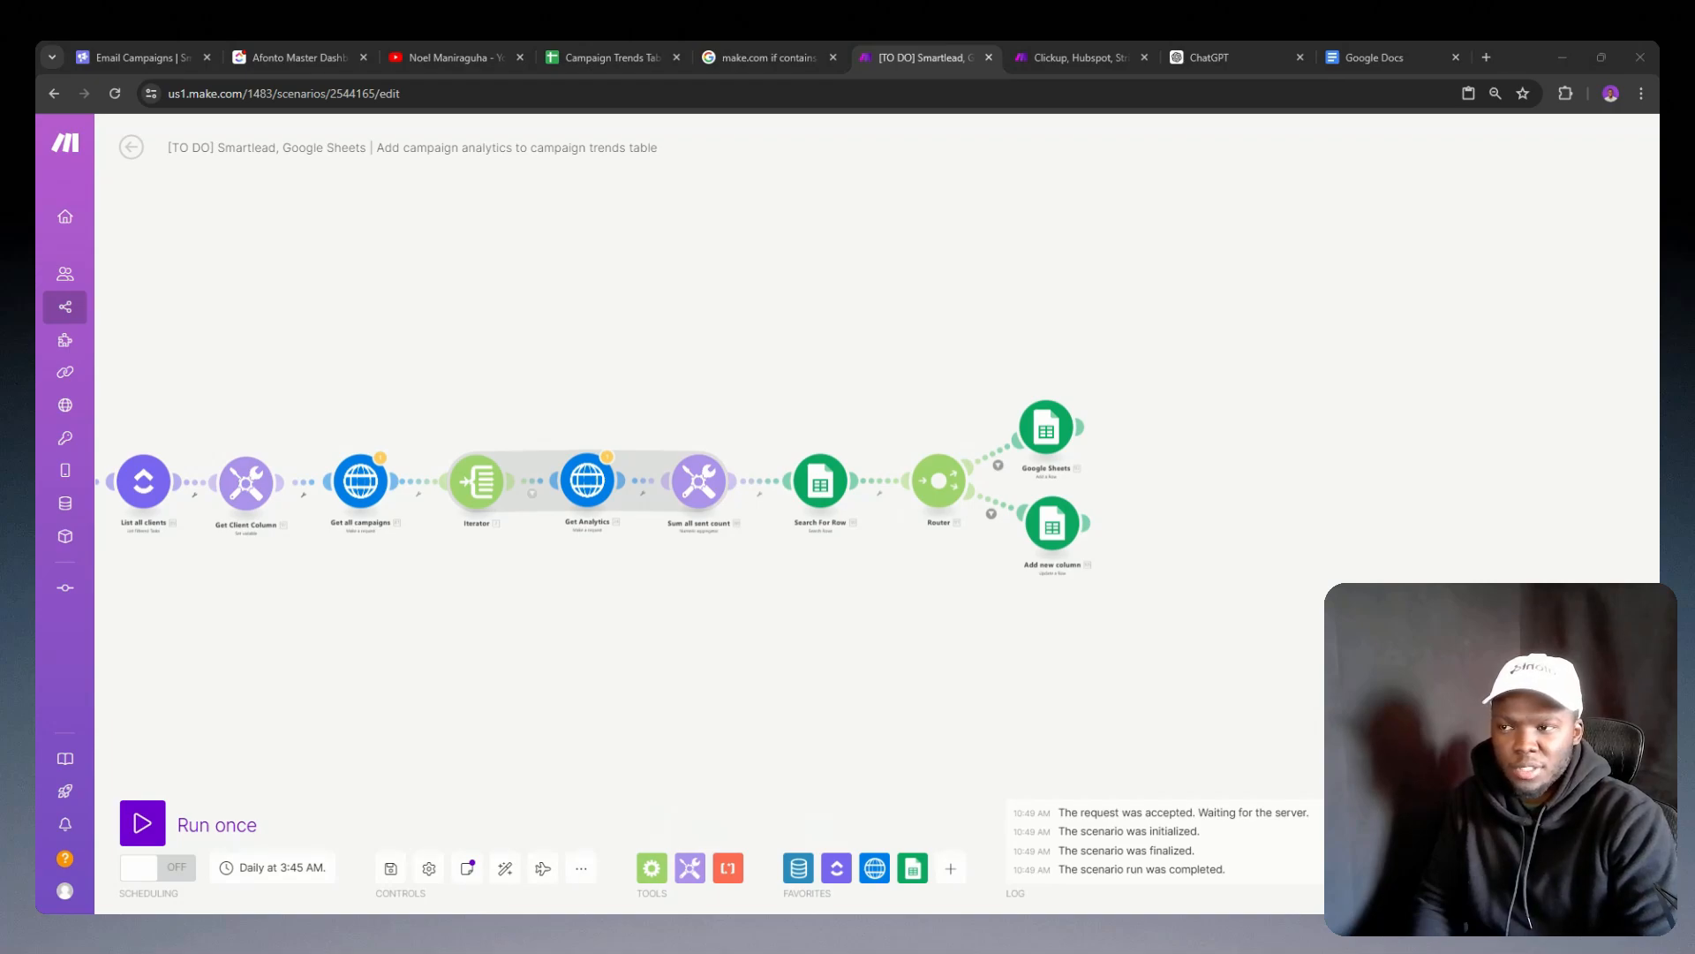
click(1046, 427)
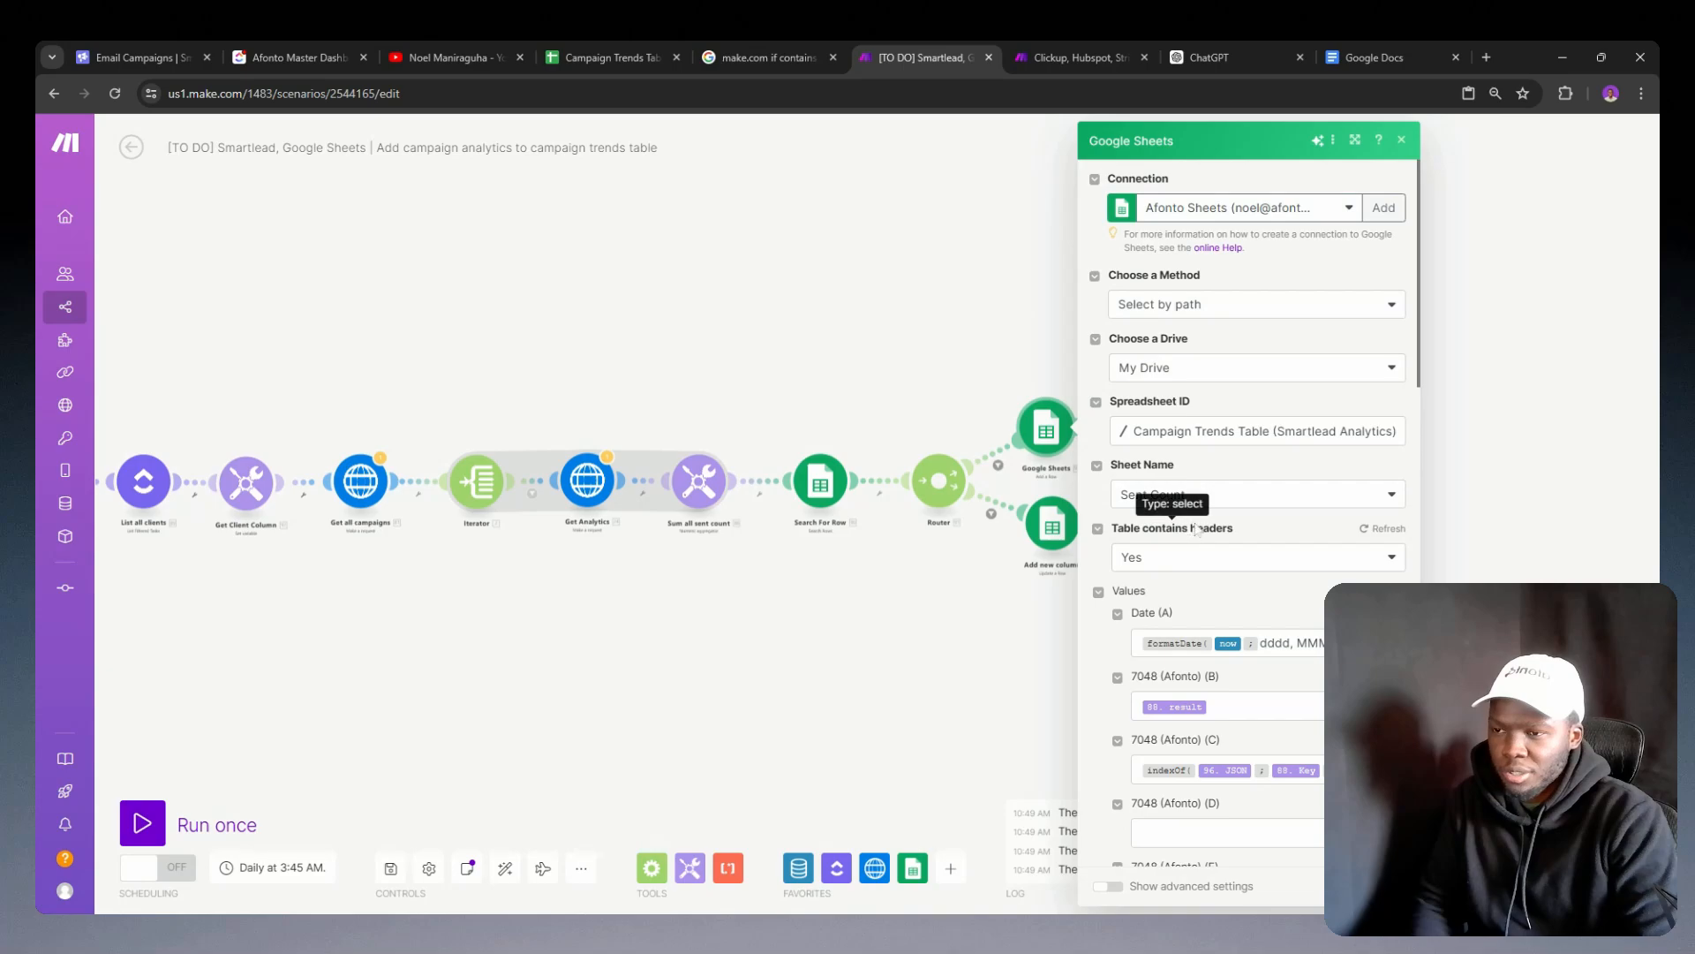
scroll(1208, 547, down, 3)
scroll(1208, 551, down, 1)
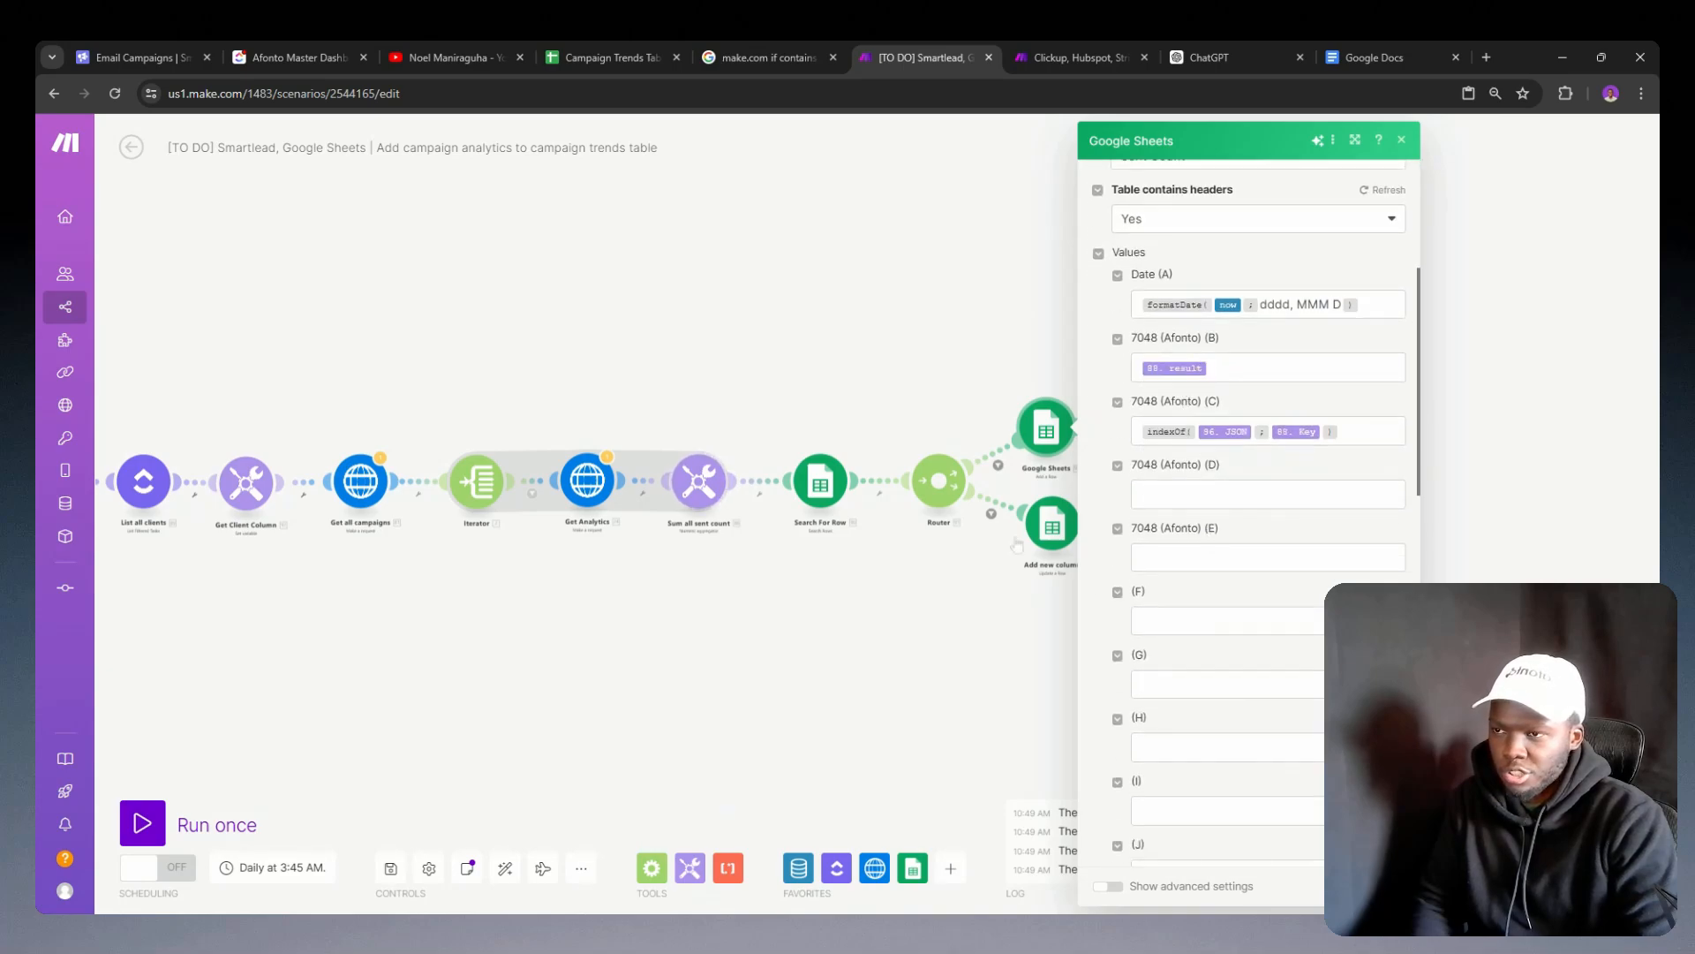
click(1049, 527)
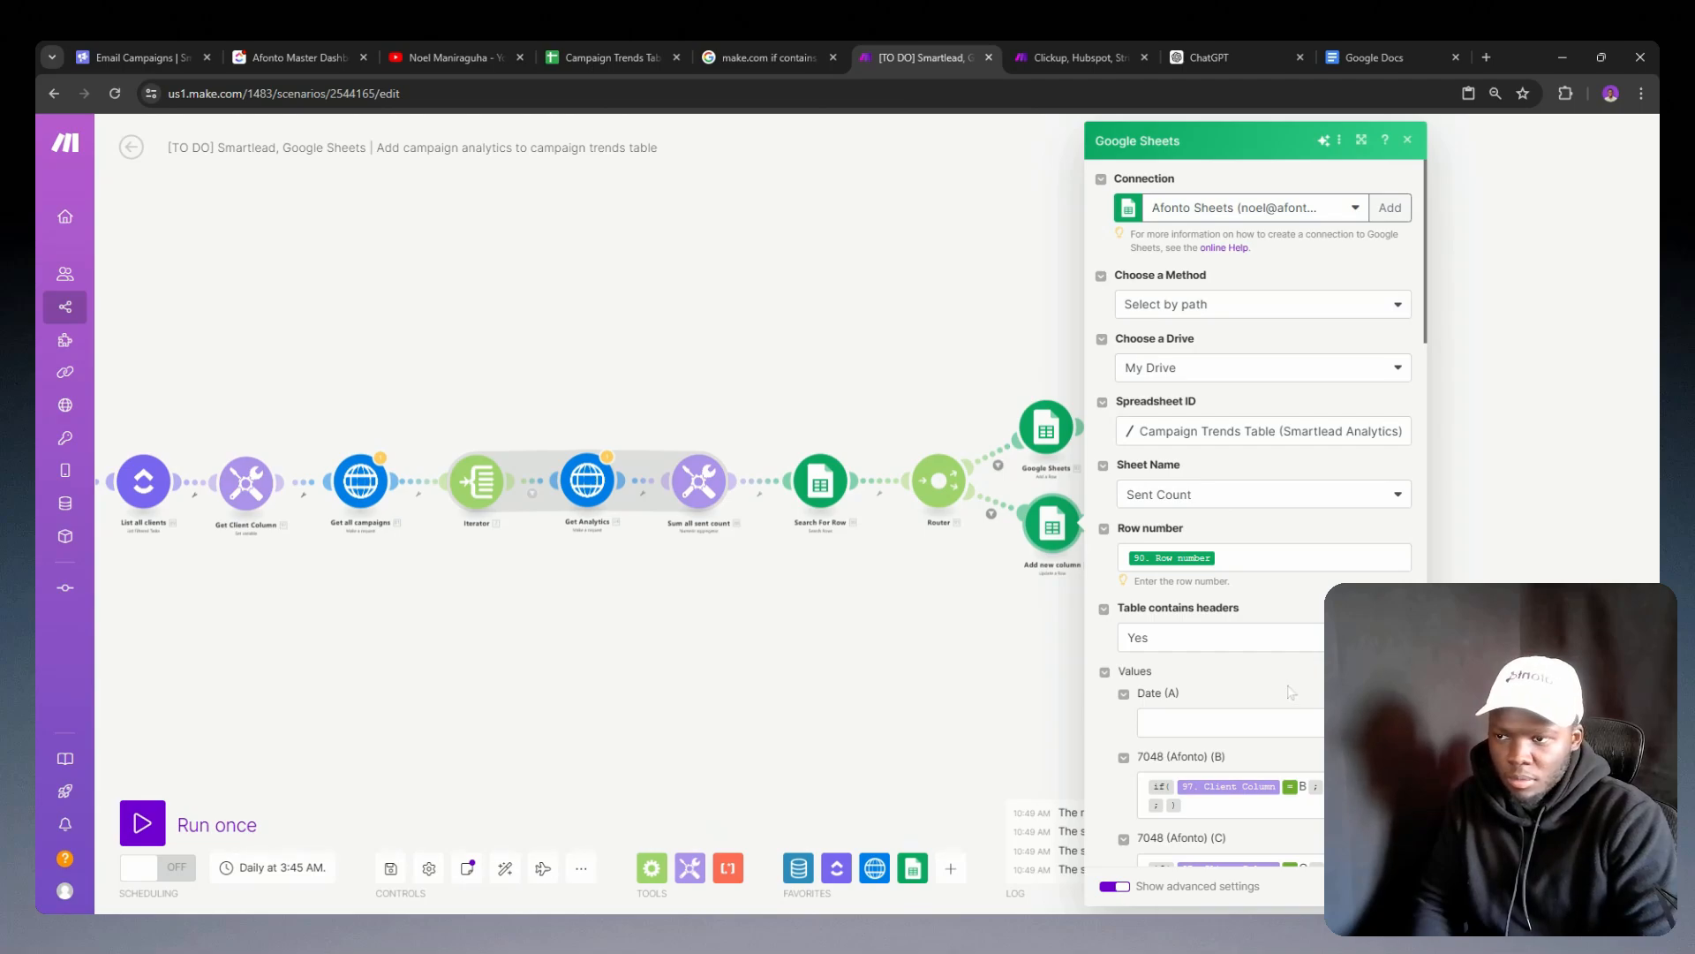
scroll(1290, 692, down, 7)
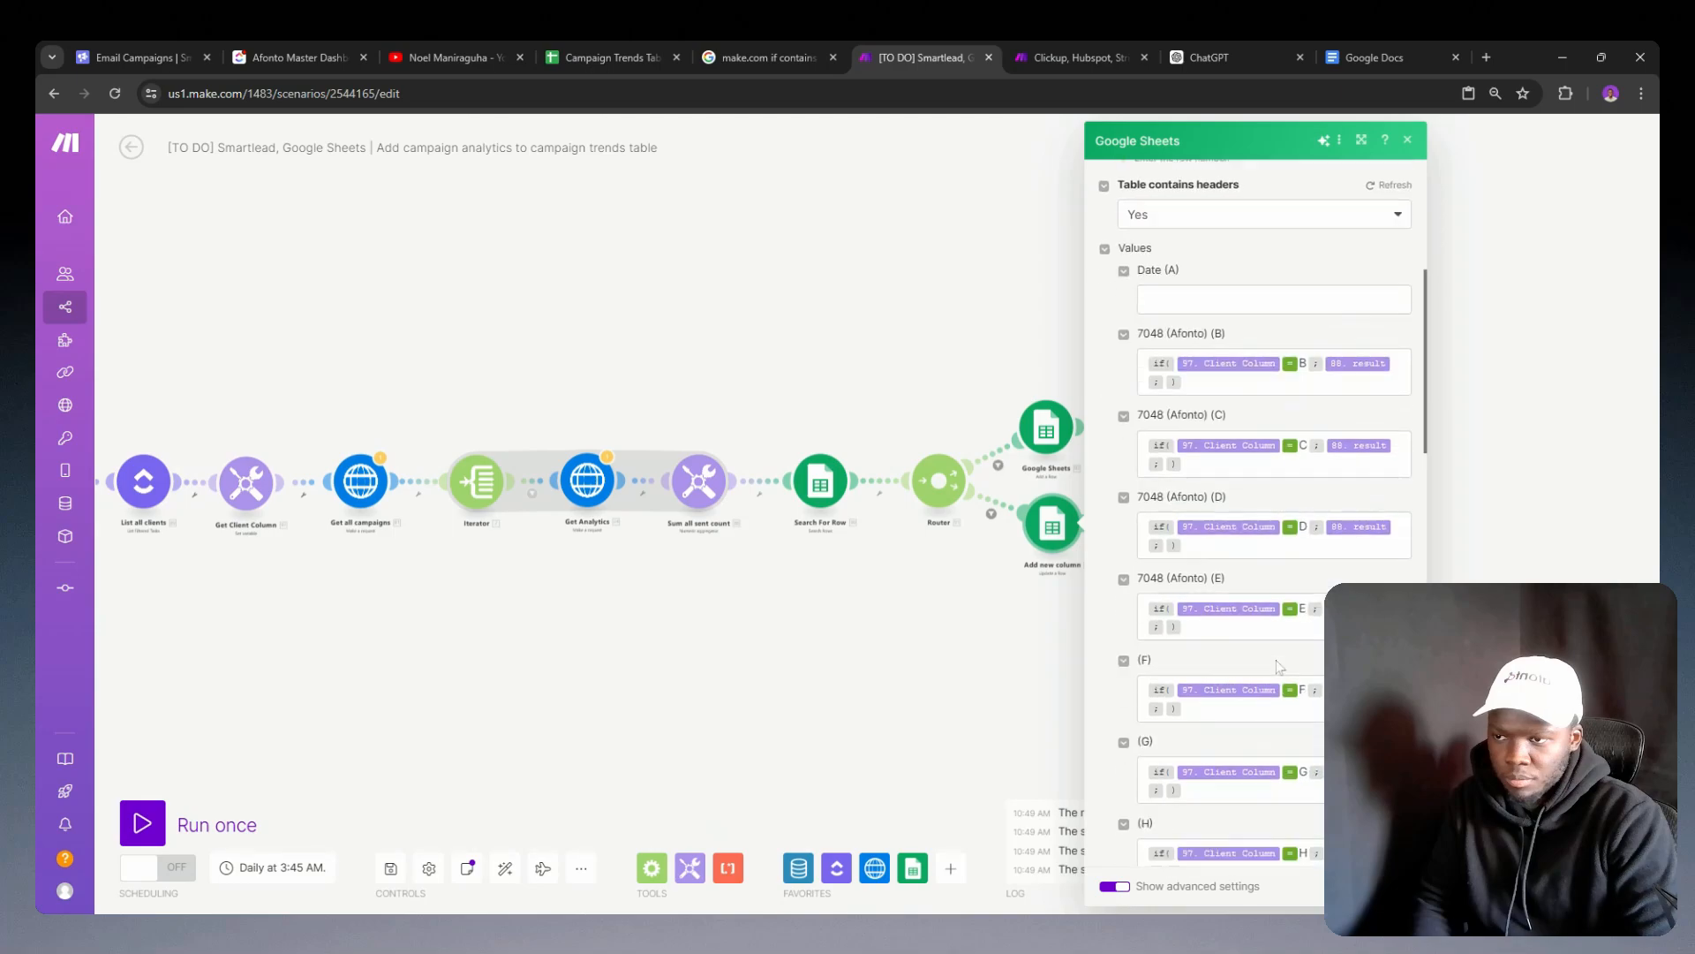
Step: Enter the placeholder value 54 in columns D, E, F and G of the Google Sheets add-row module
click(1047, 437)
scroll(1277, 574, down, 5)
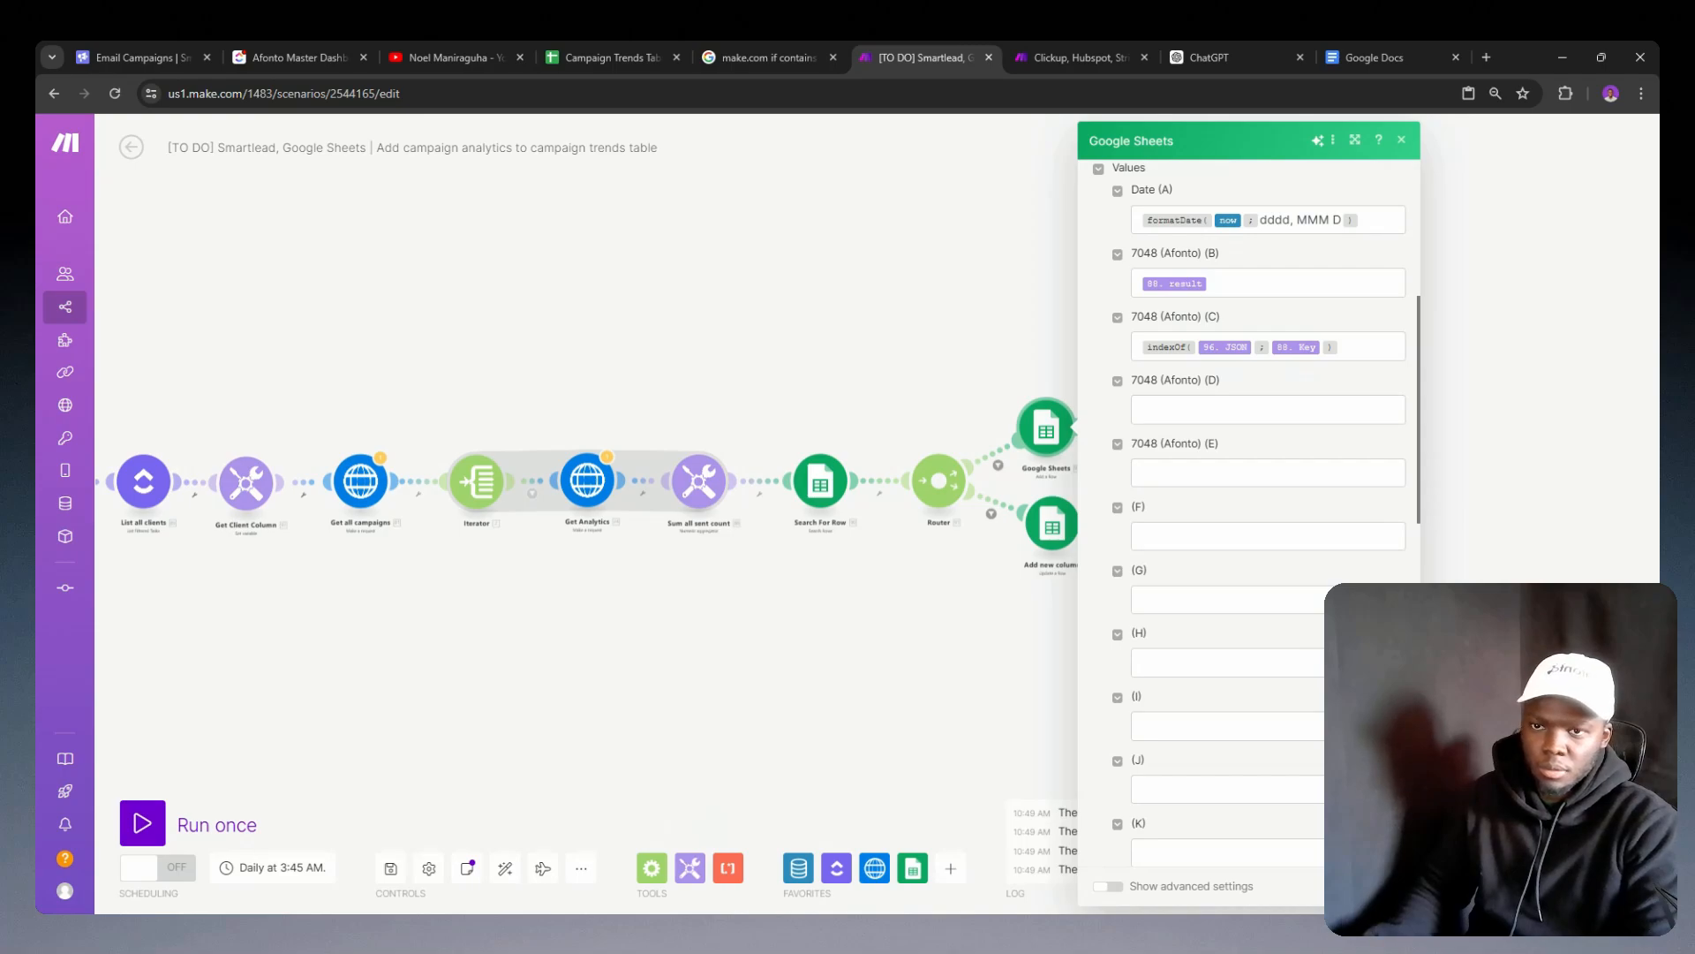
click(1202, 410)
text(54)
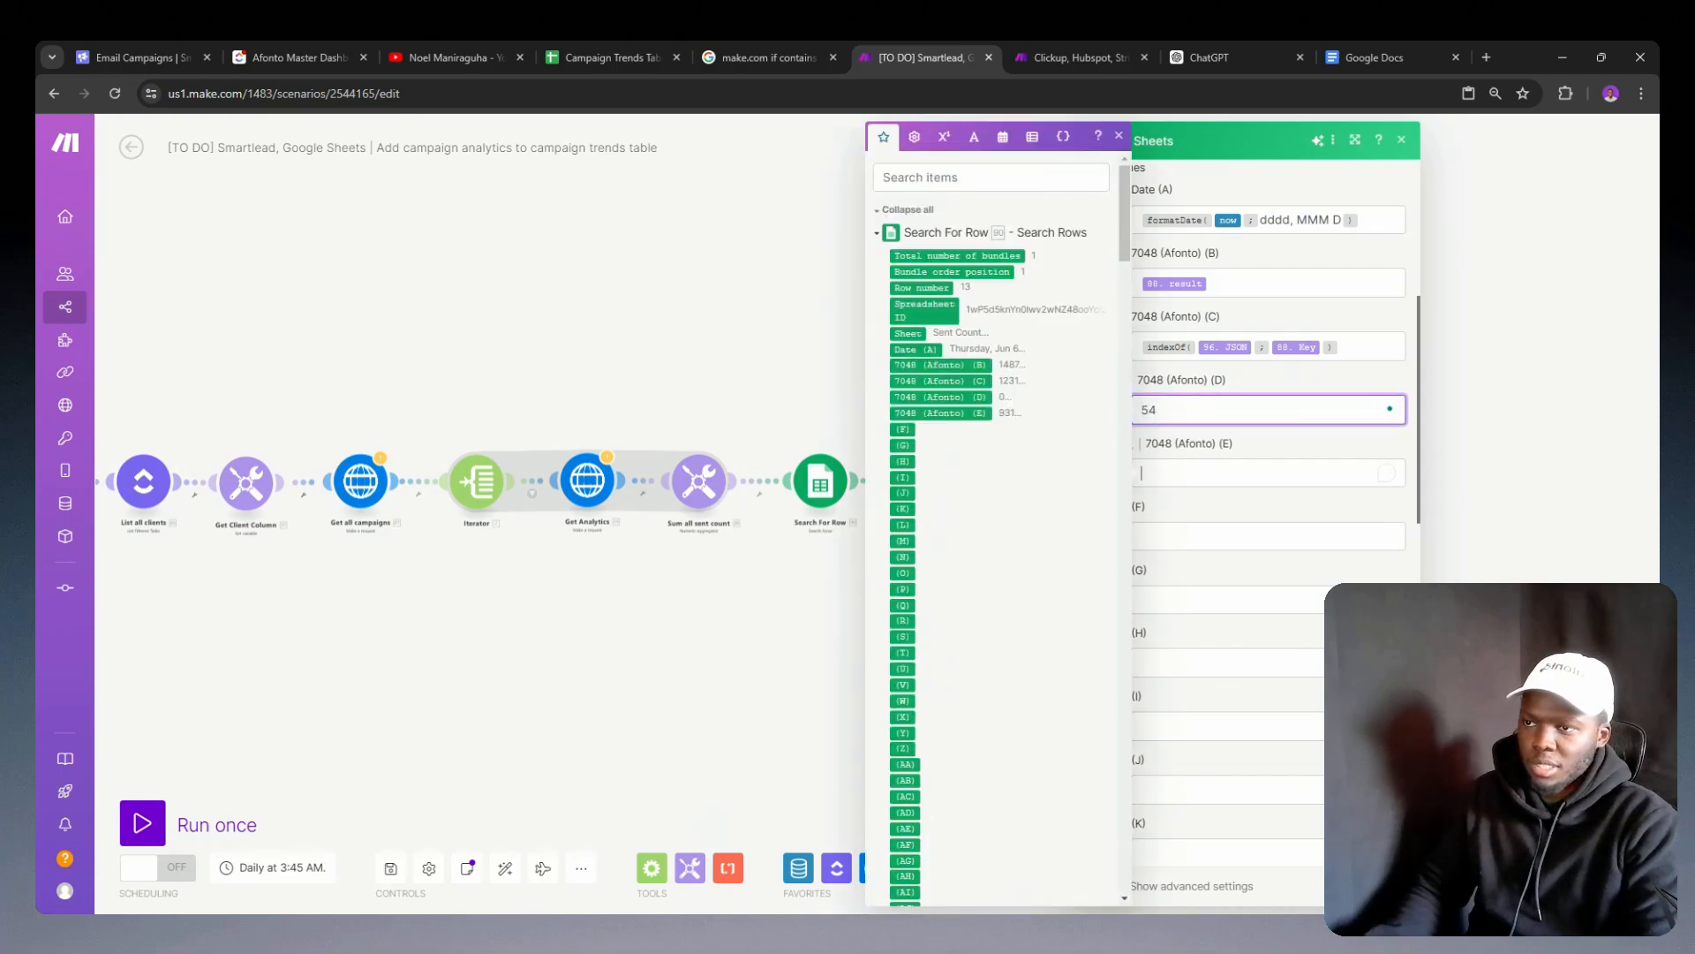
click(1202, 472)
text(54)
click(1202, 536)
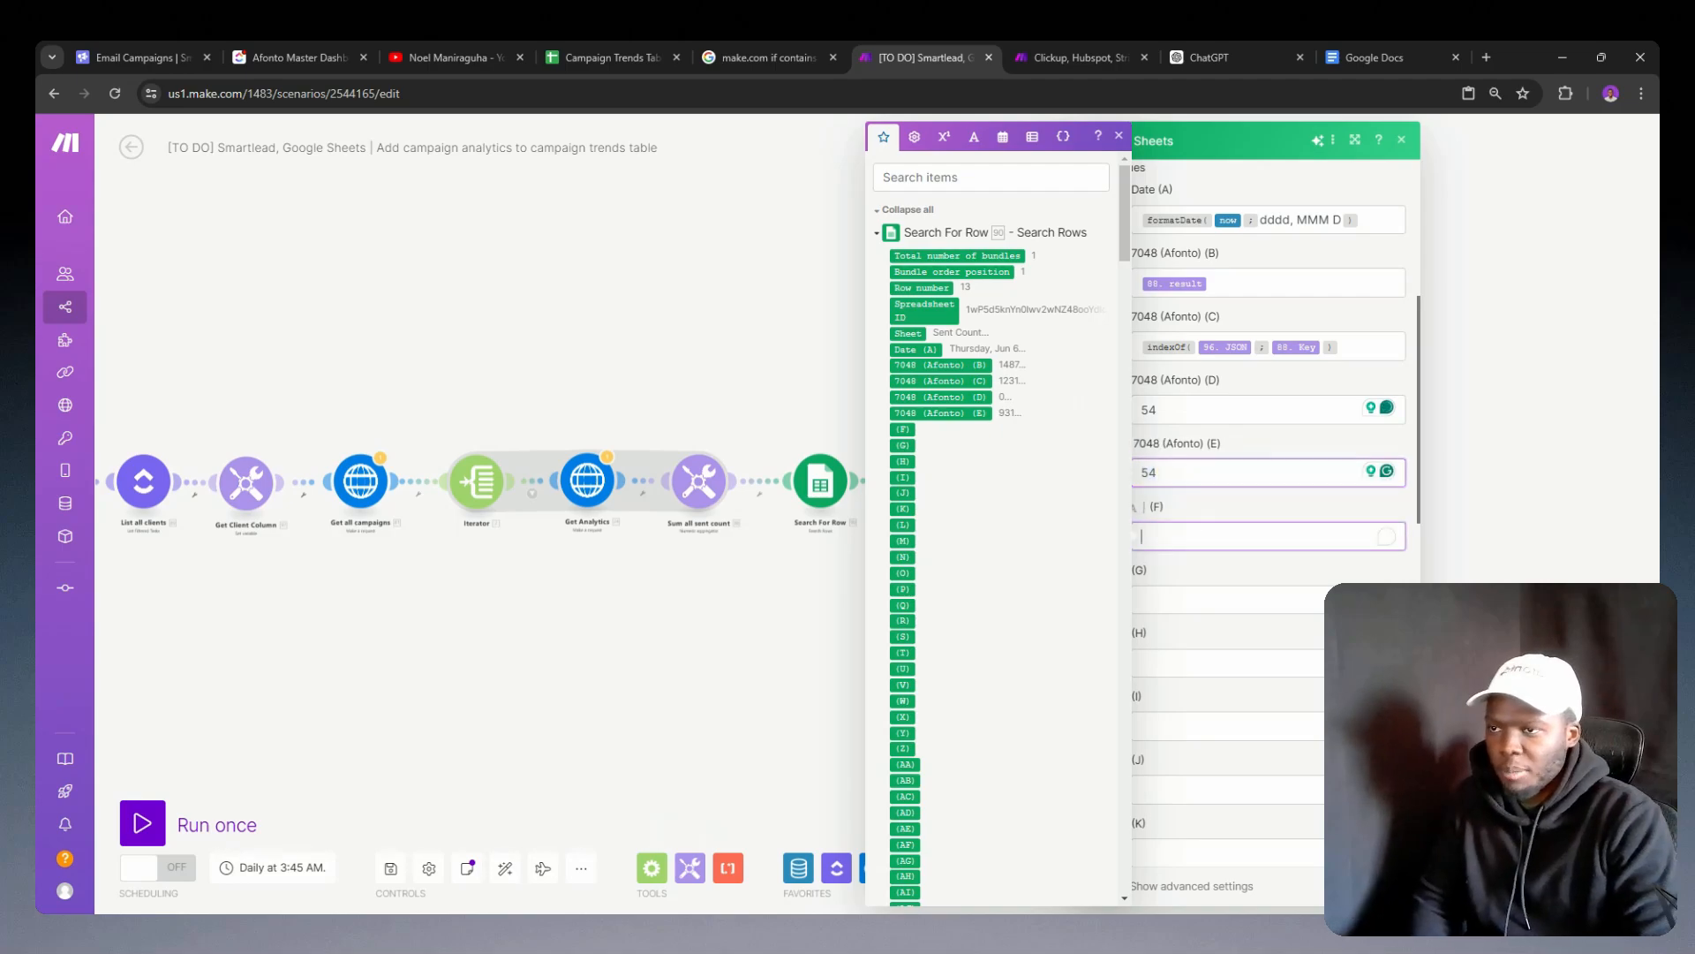
text(54)
click(1203, 600)
text(54)
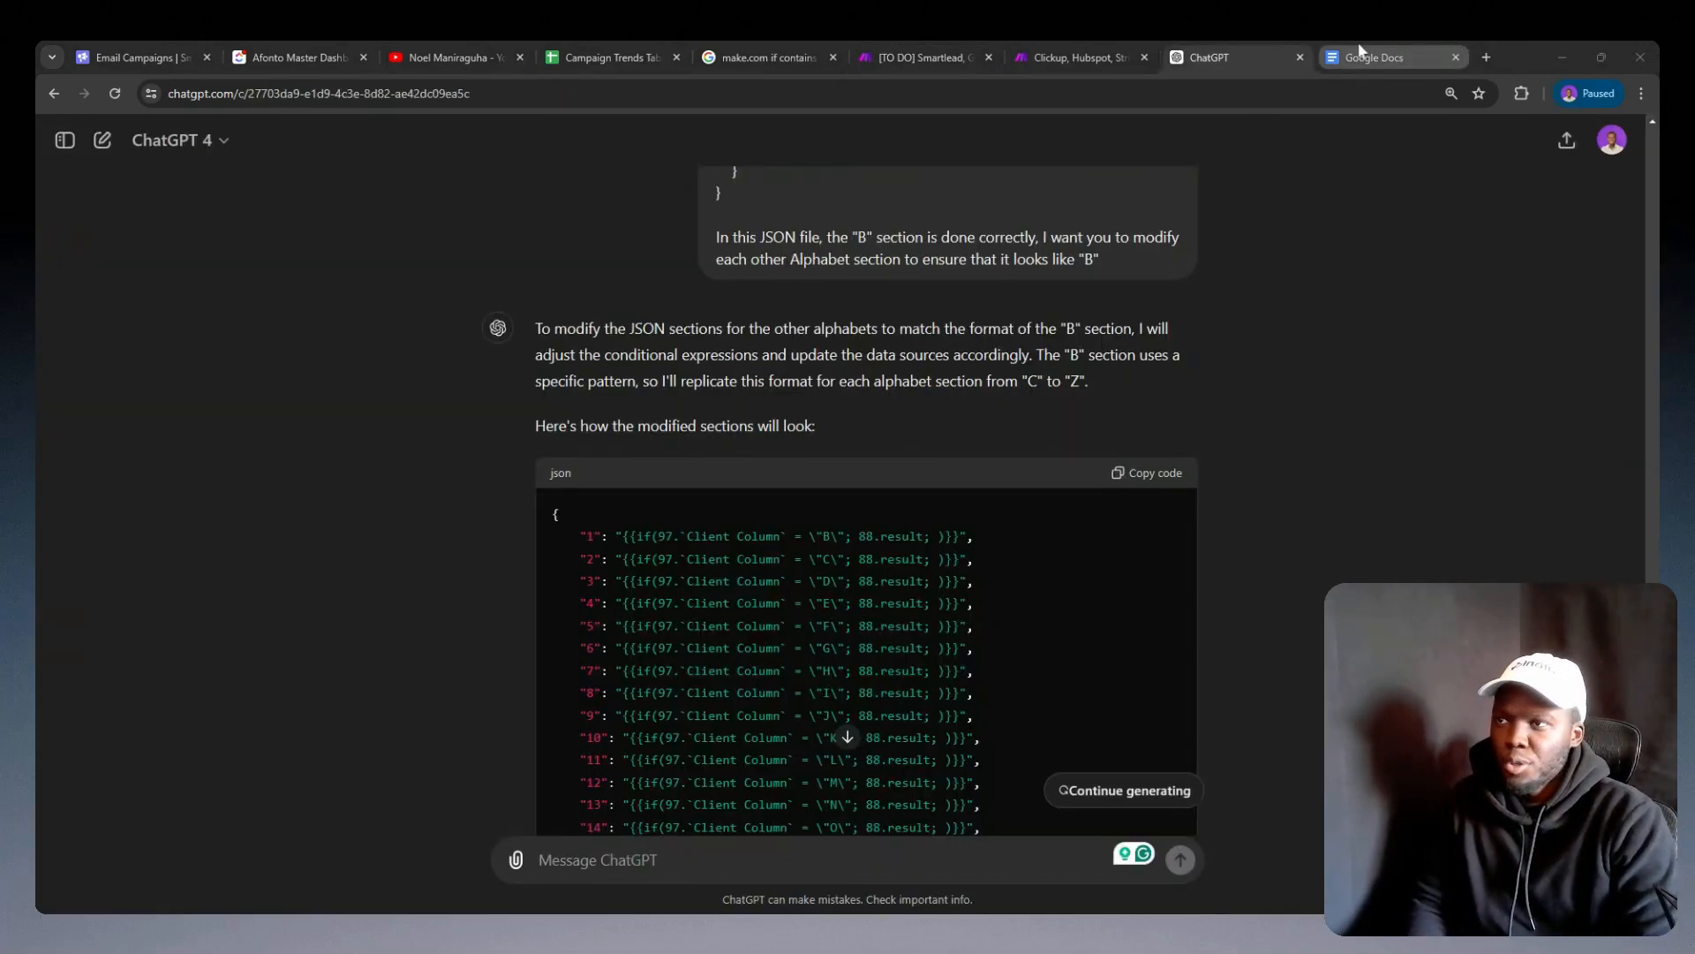
Step: Paste the modified Google Sheets module into the campaign analytics scenario and connect it after the existing Google Sheets add-row module
click(1079, 58)
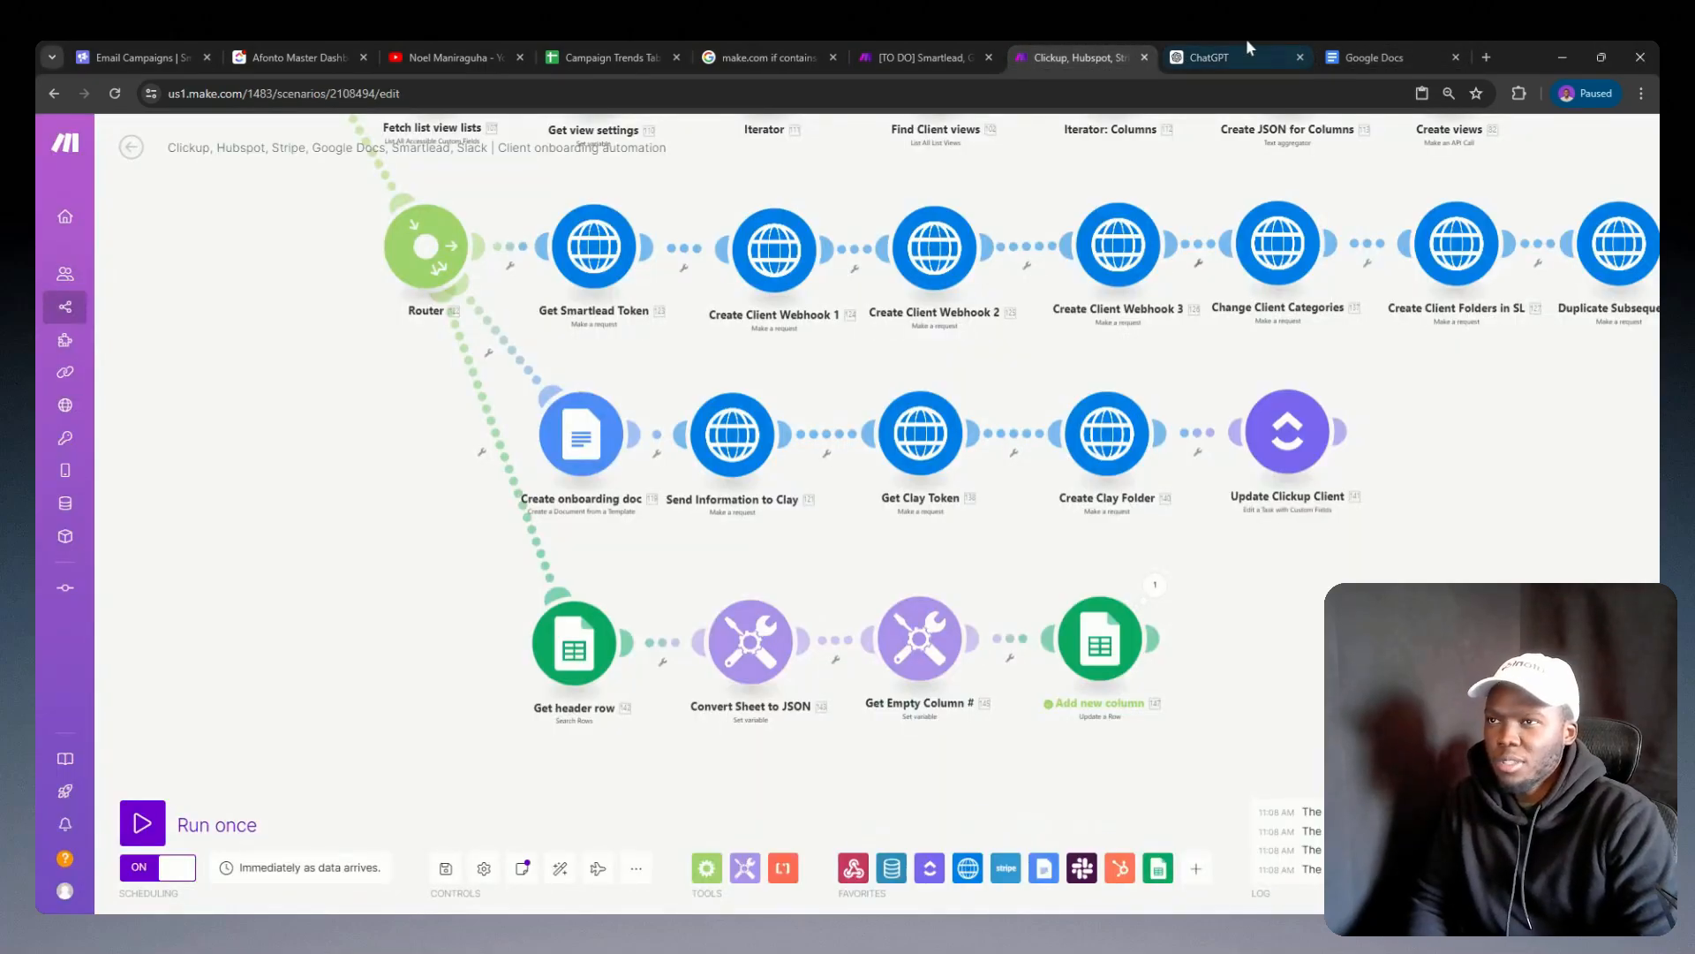
click(940, 54)
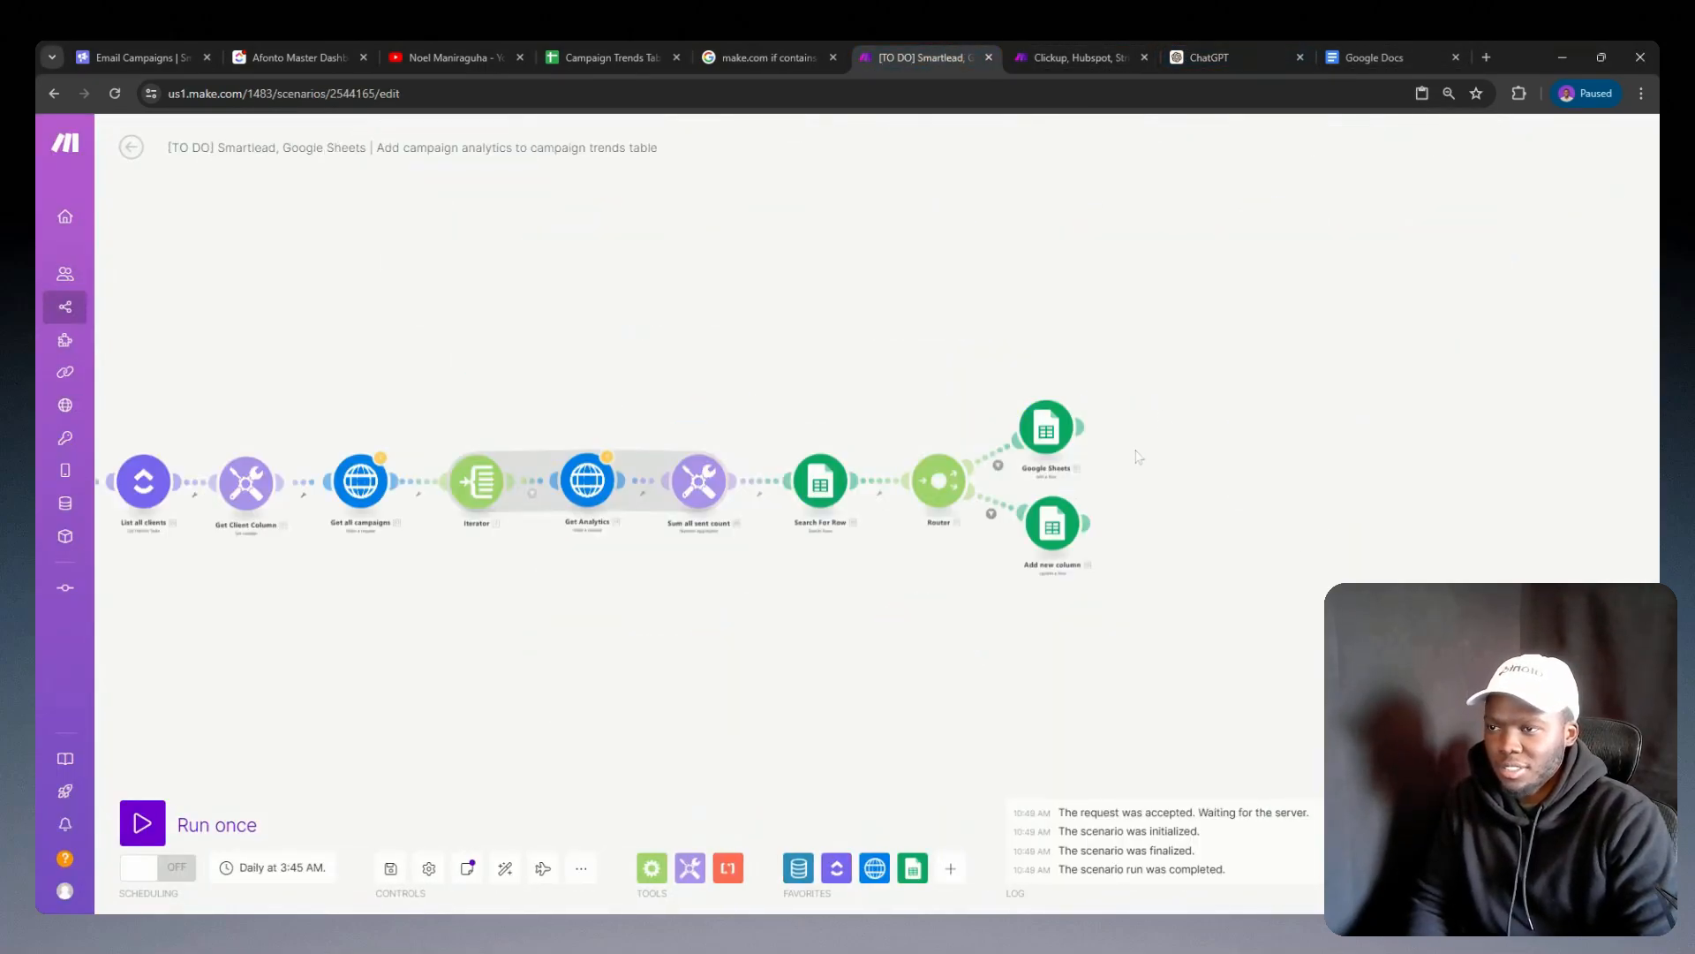
key(ctrl+v)
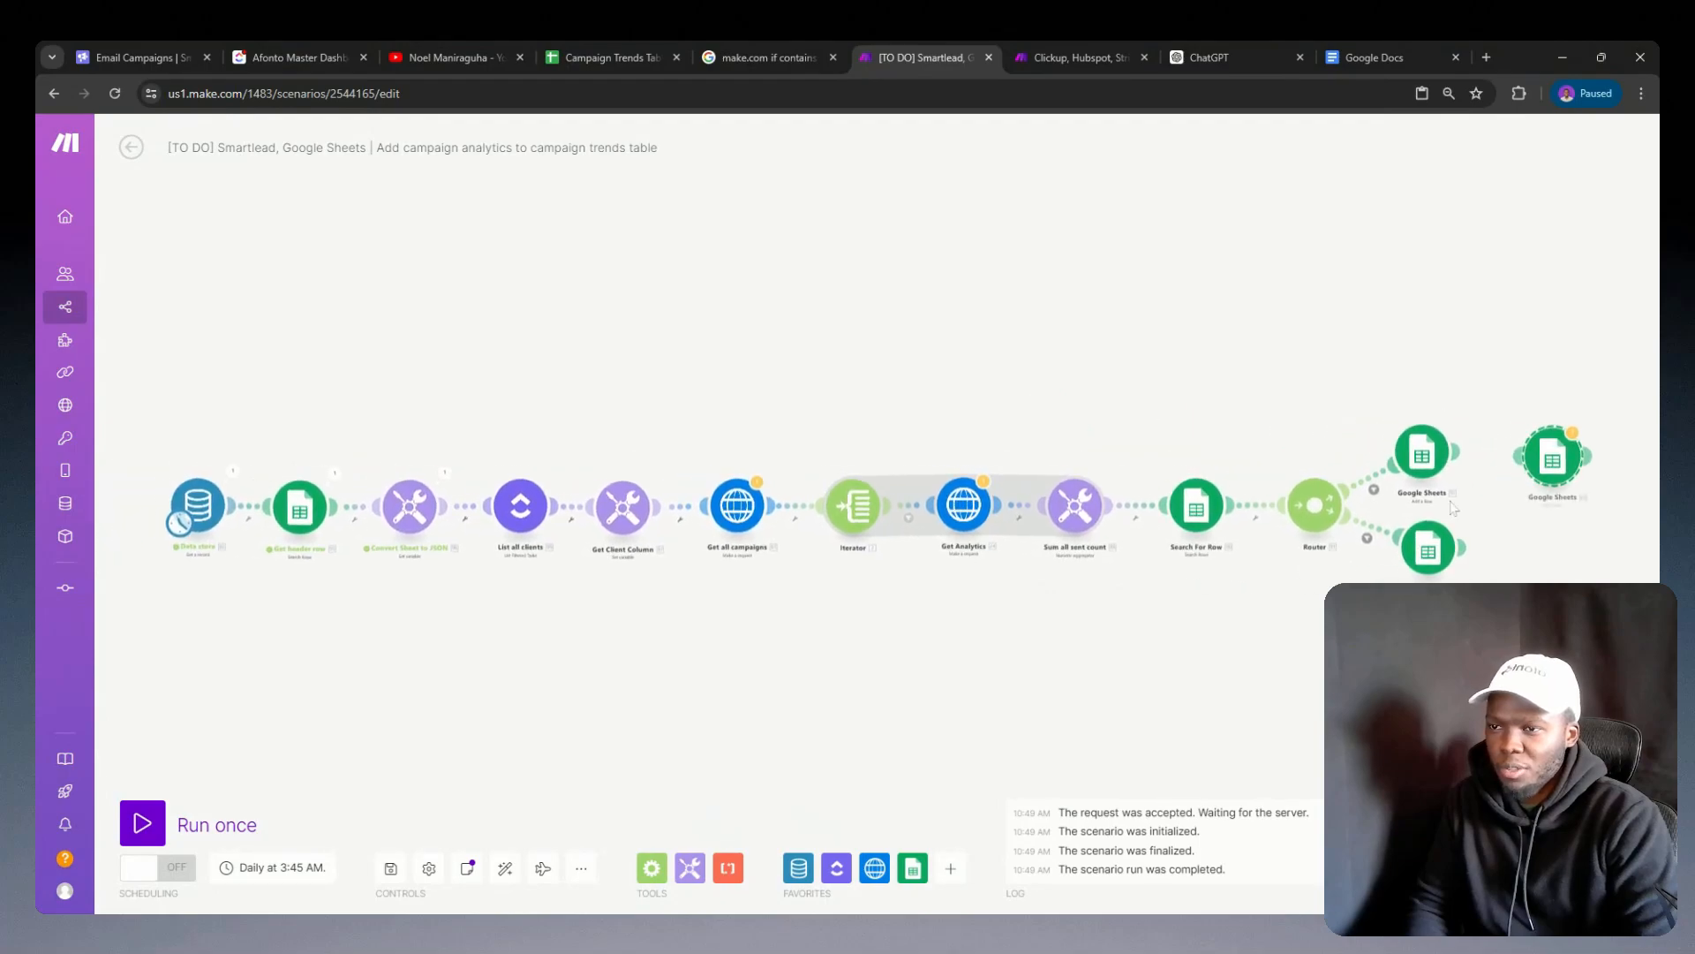
drag(1551, 473, 1513, 462)
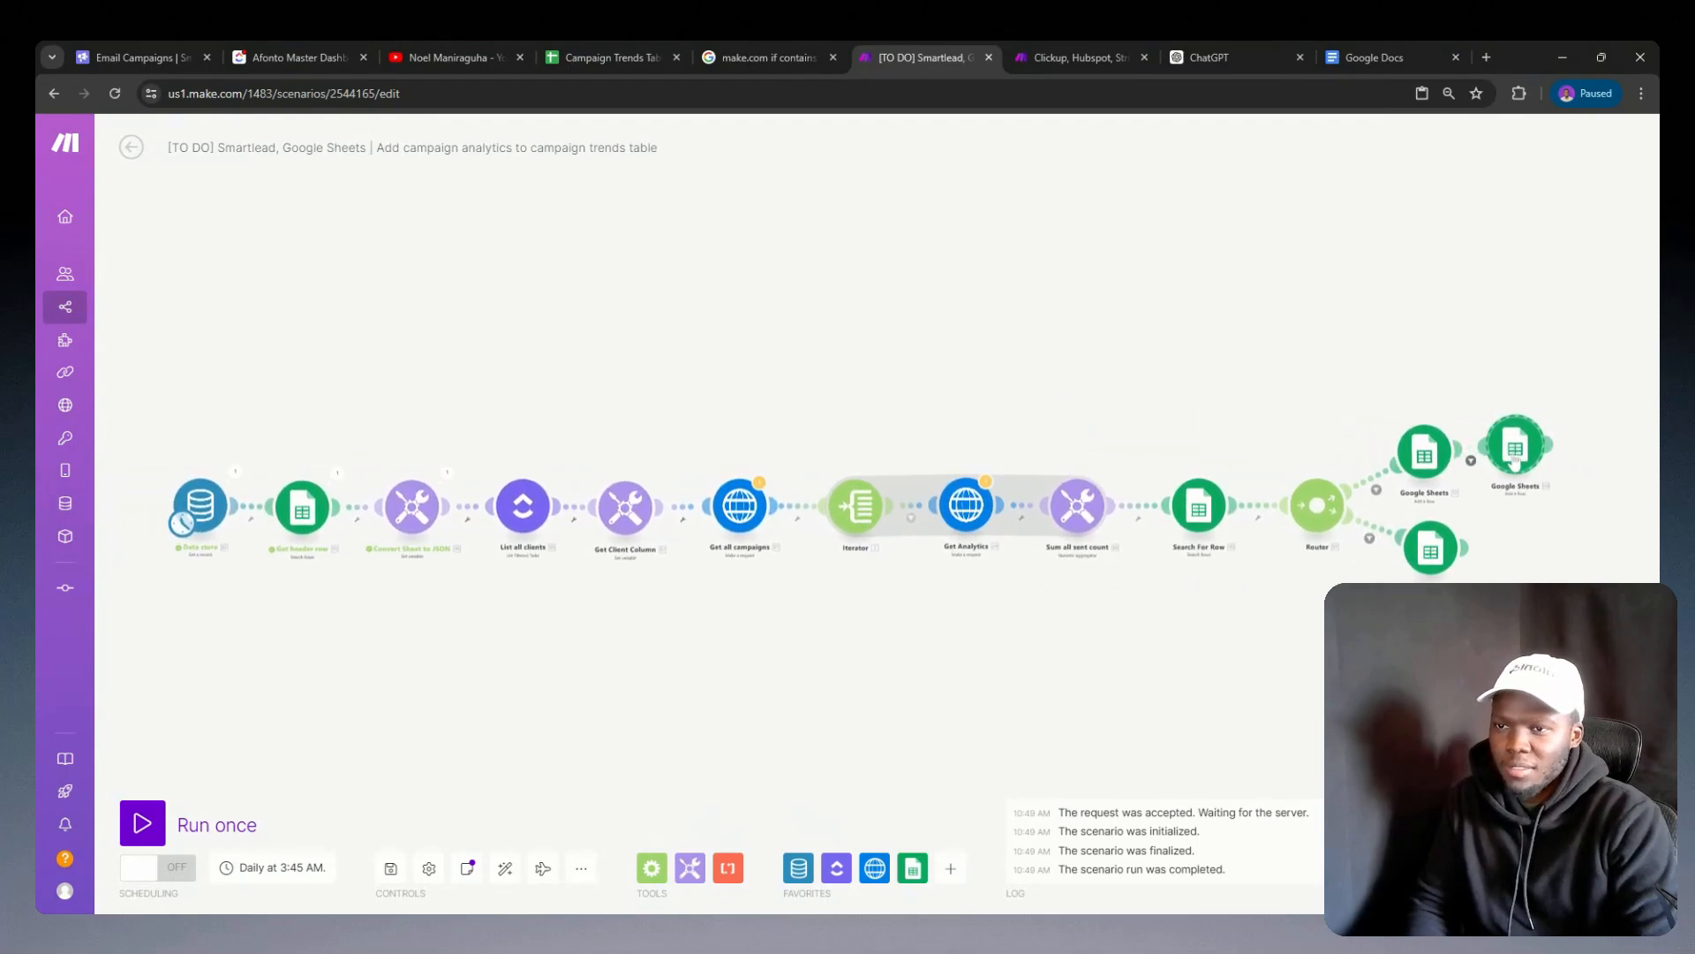
Step: Review the column values in the original Google Sheets add-row module, then close its settings
click(1411, 452)
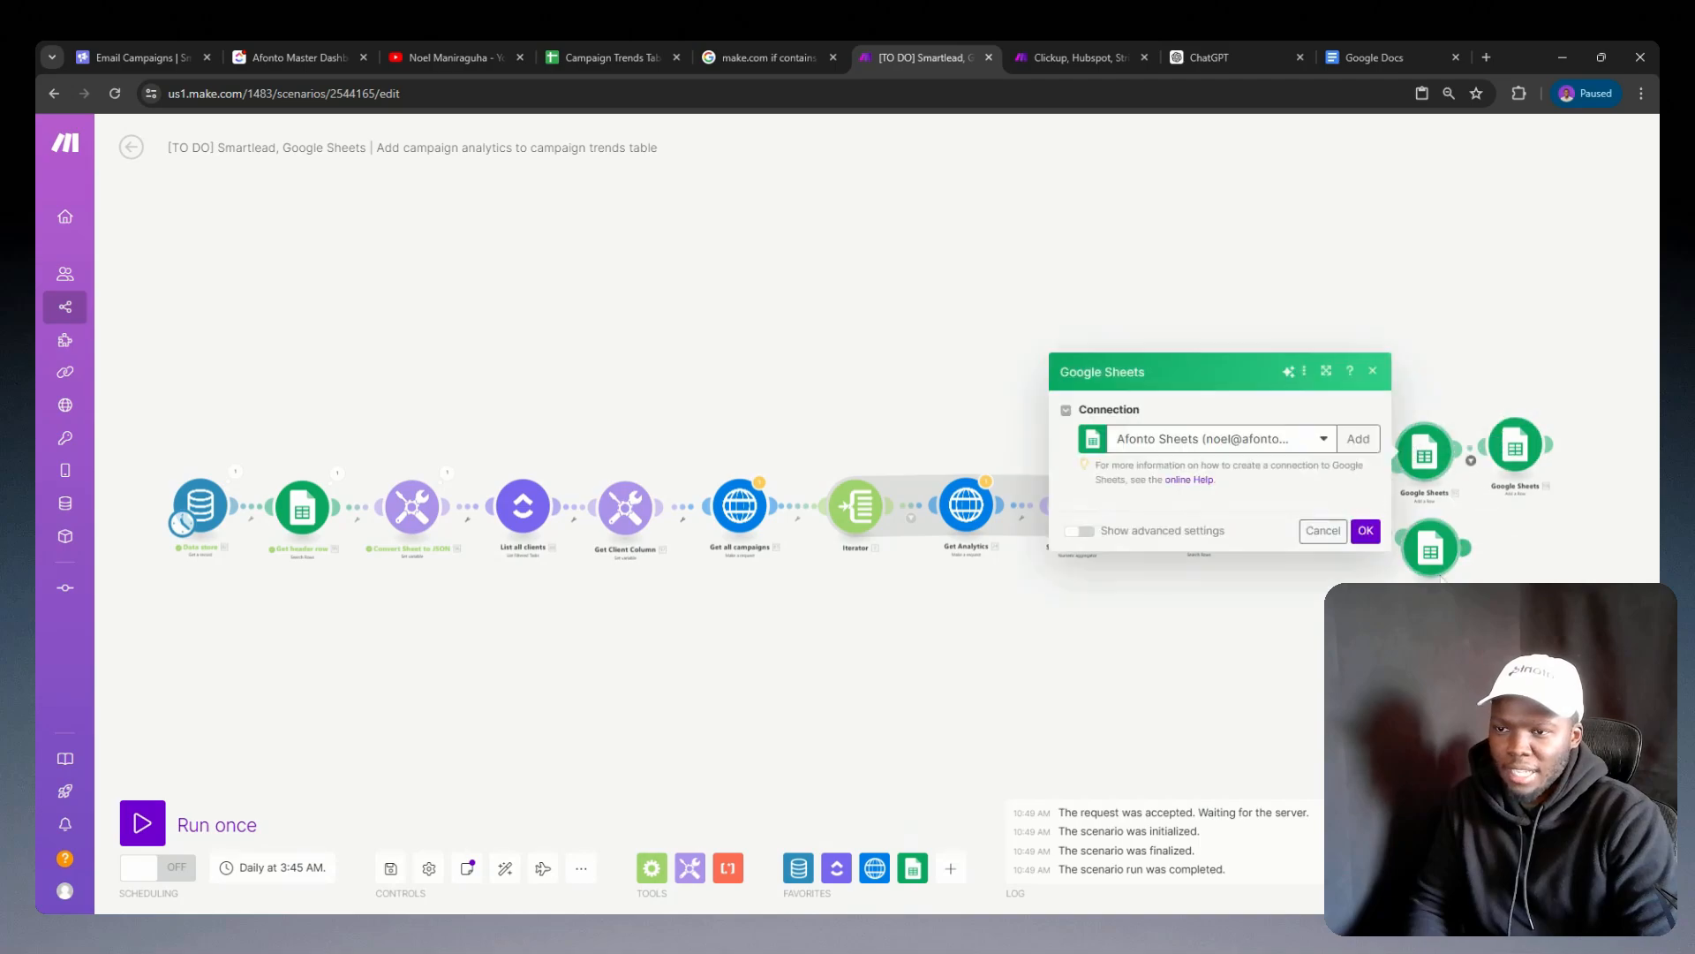
scroll(1223, 512, down, 5)
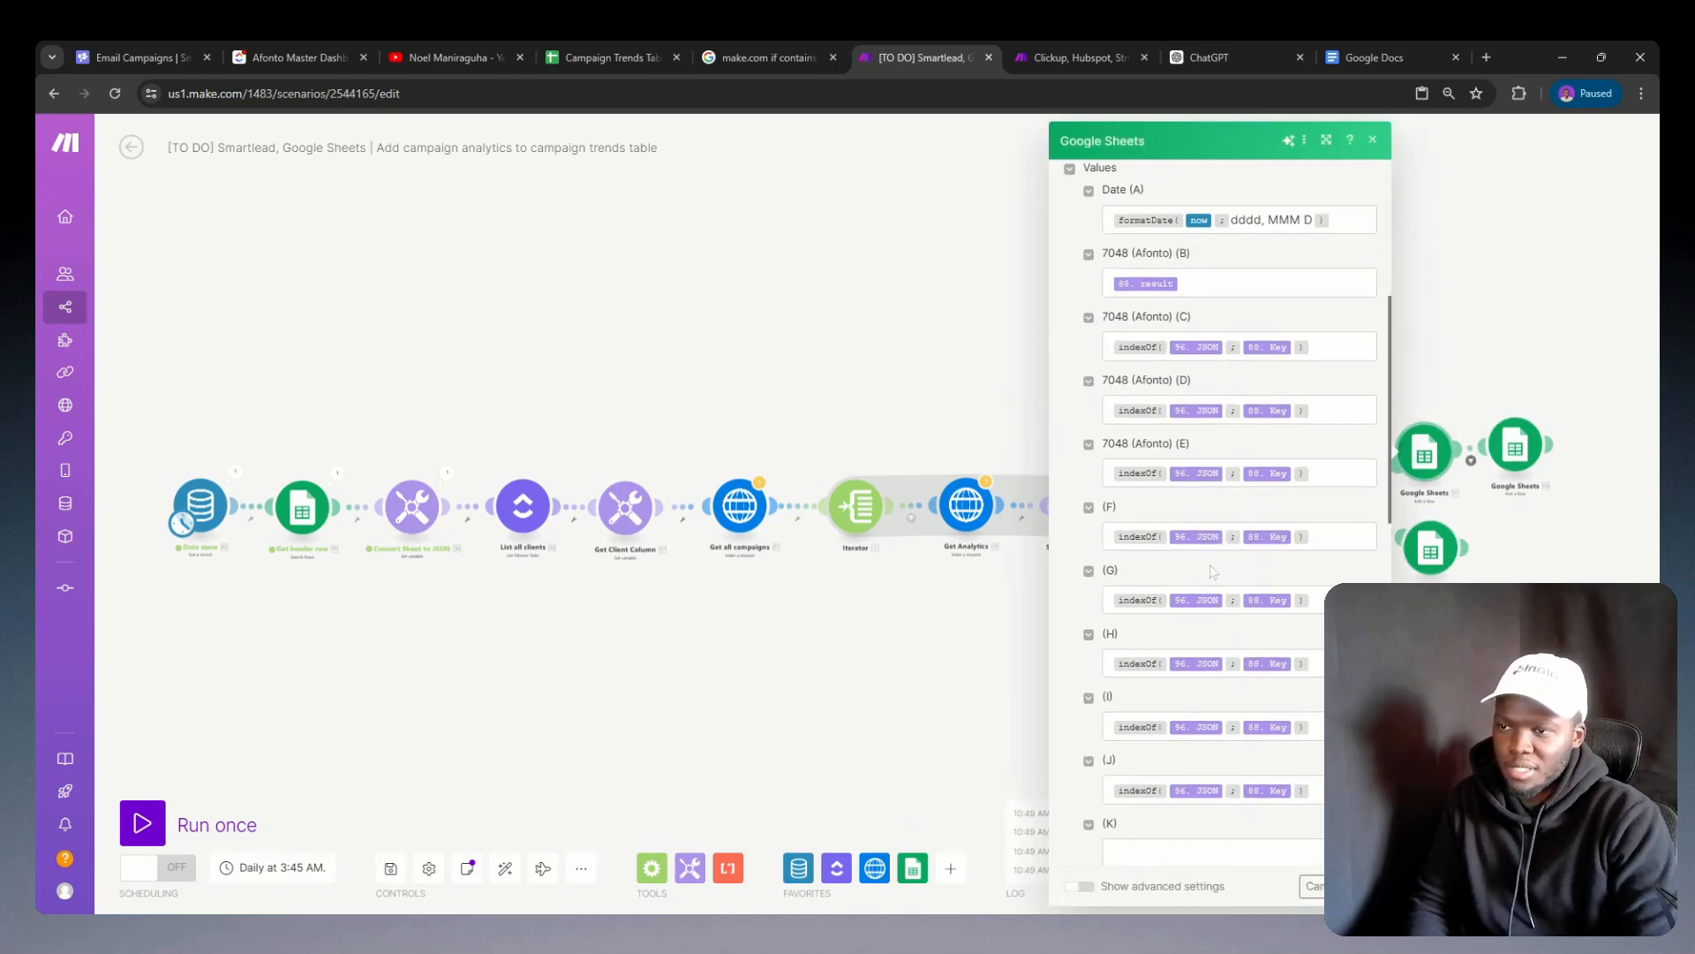
scroll(1213, 571, down, 3)
click(1535, 509)
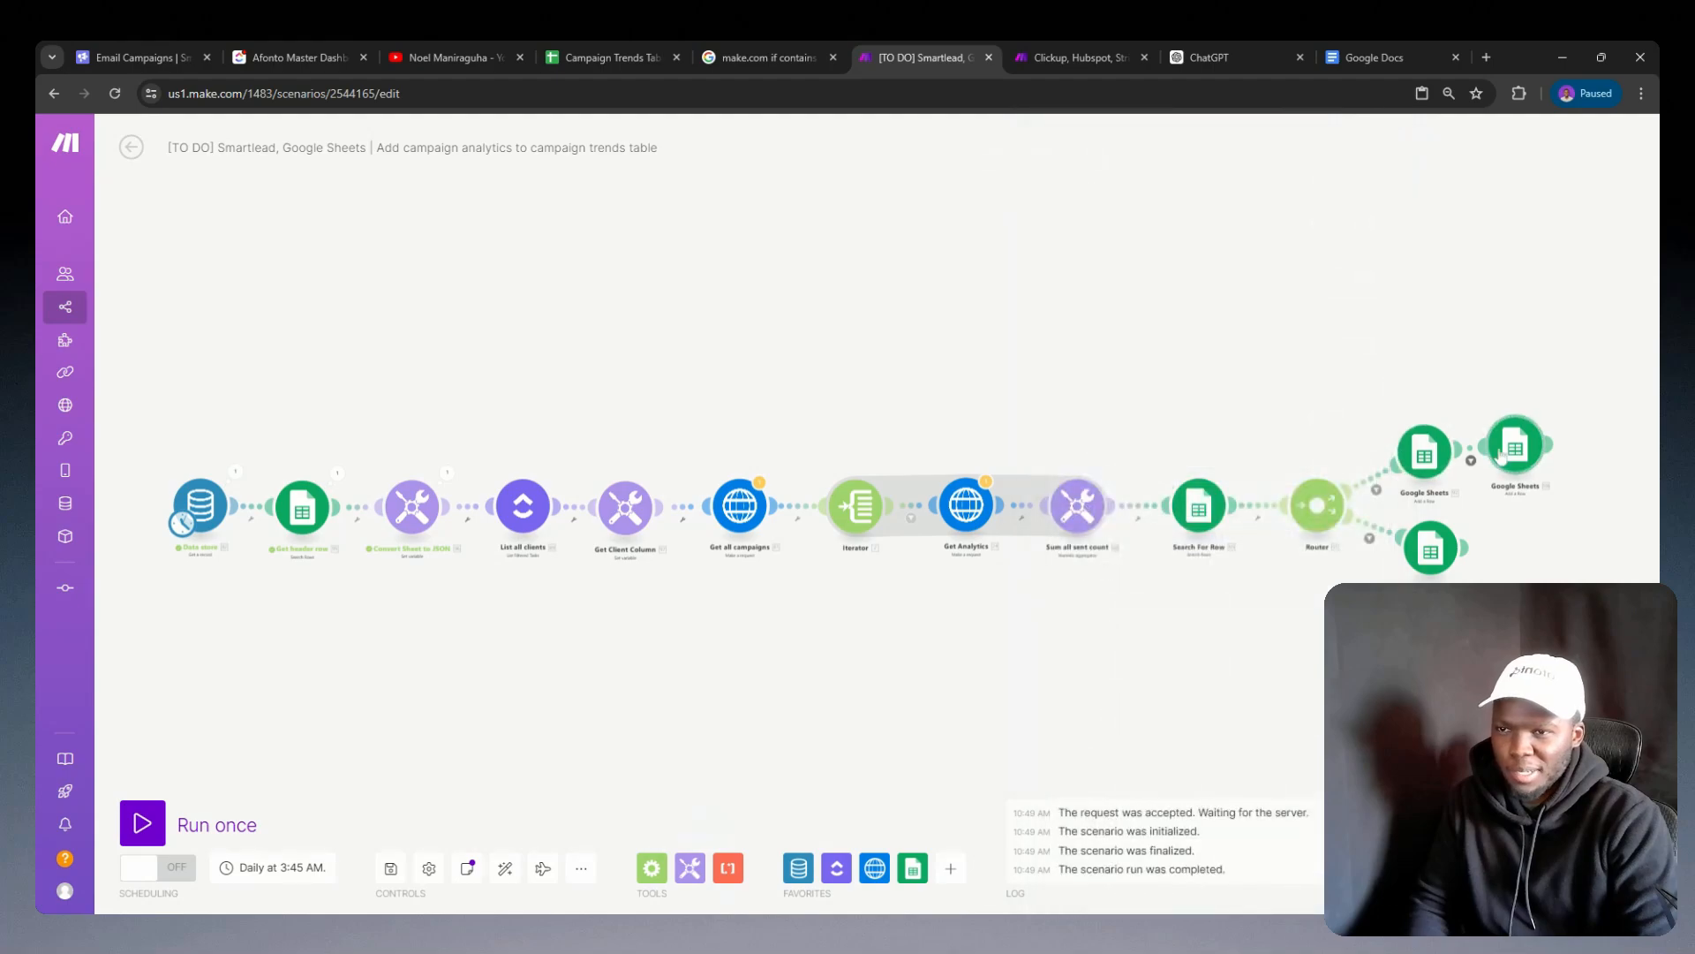
Step: Inspect the Client Column formulas from column B onward in the pasted Google Sheets module
click(1515, 446)
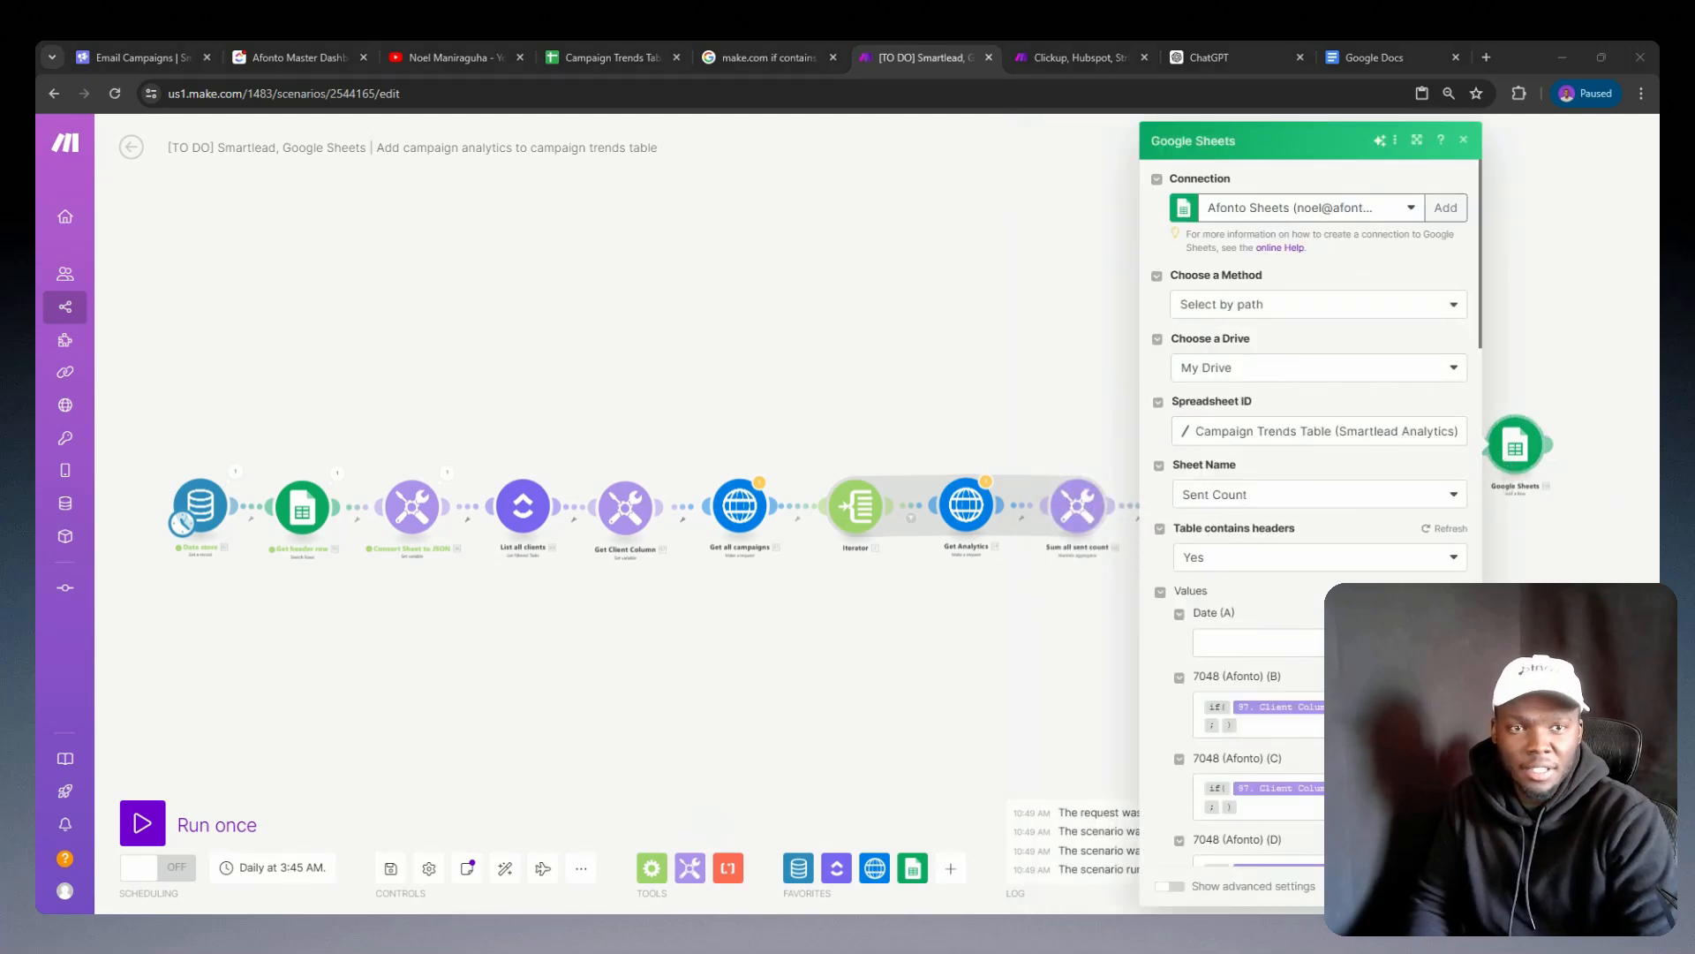
scroll(1305, 580, down, 1)
scroll(1305, 580, down, 10)
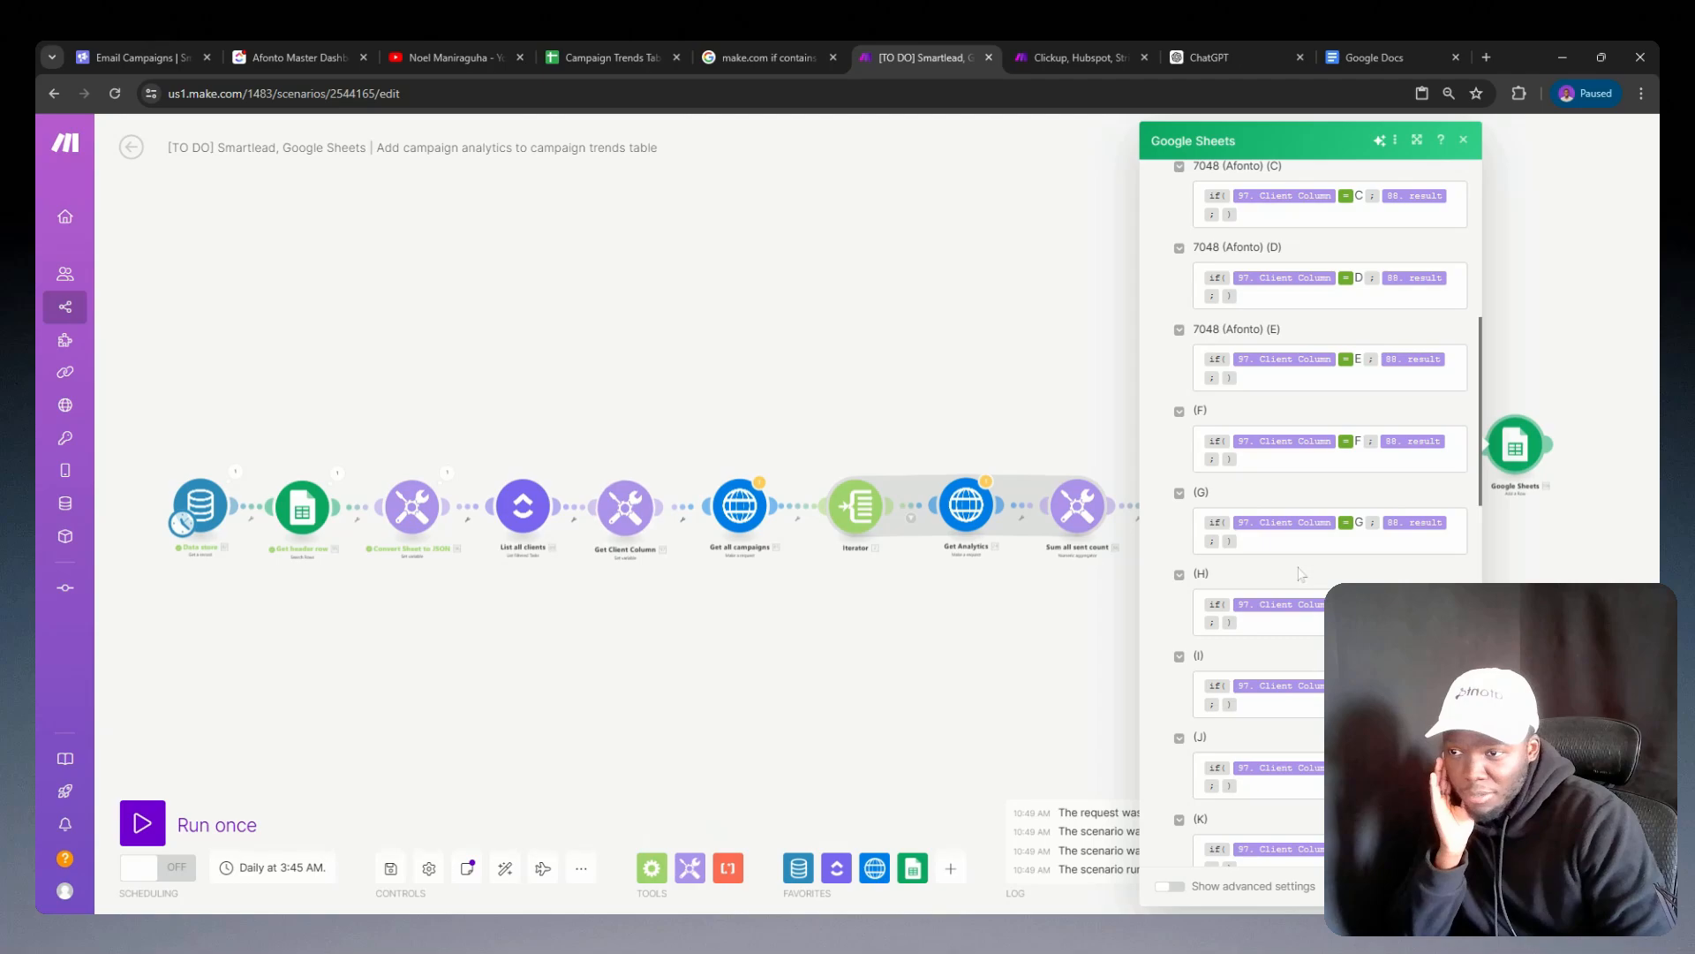
scroll(1305, 580, up, 15)
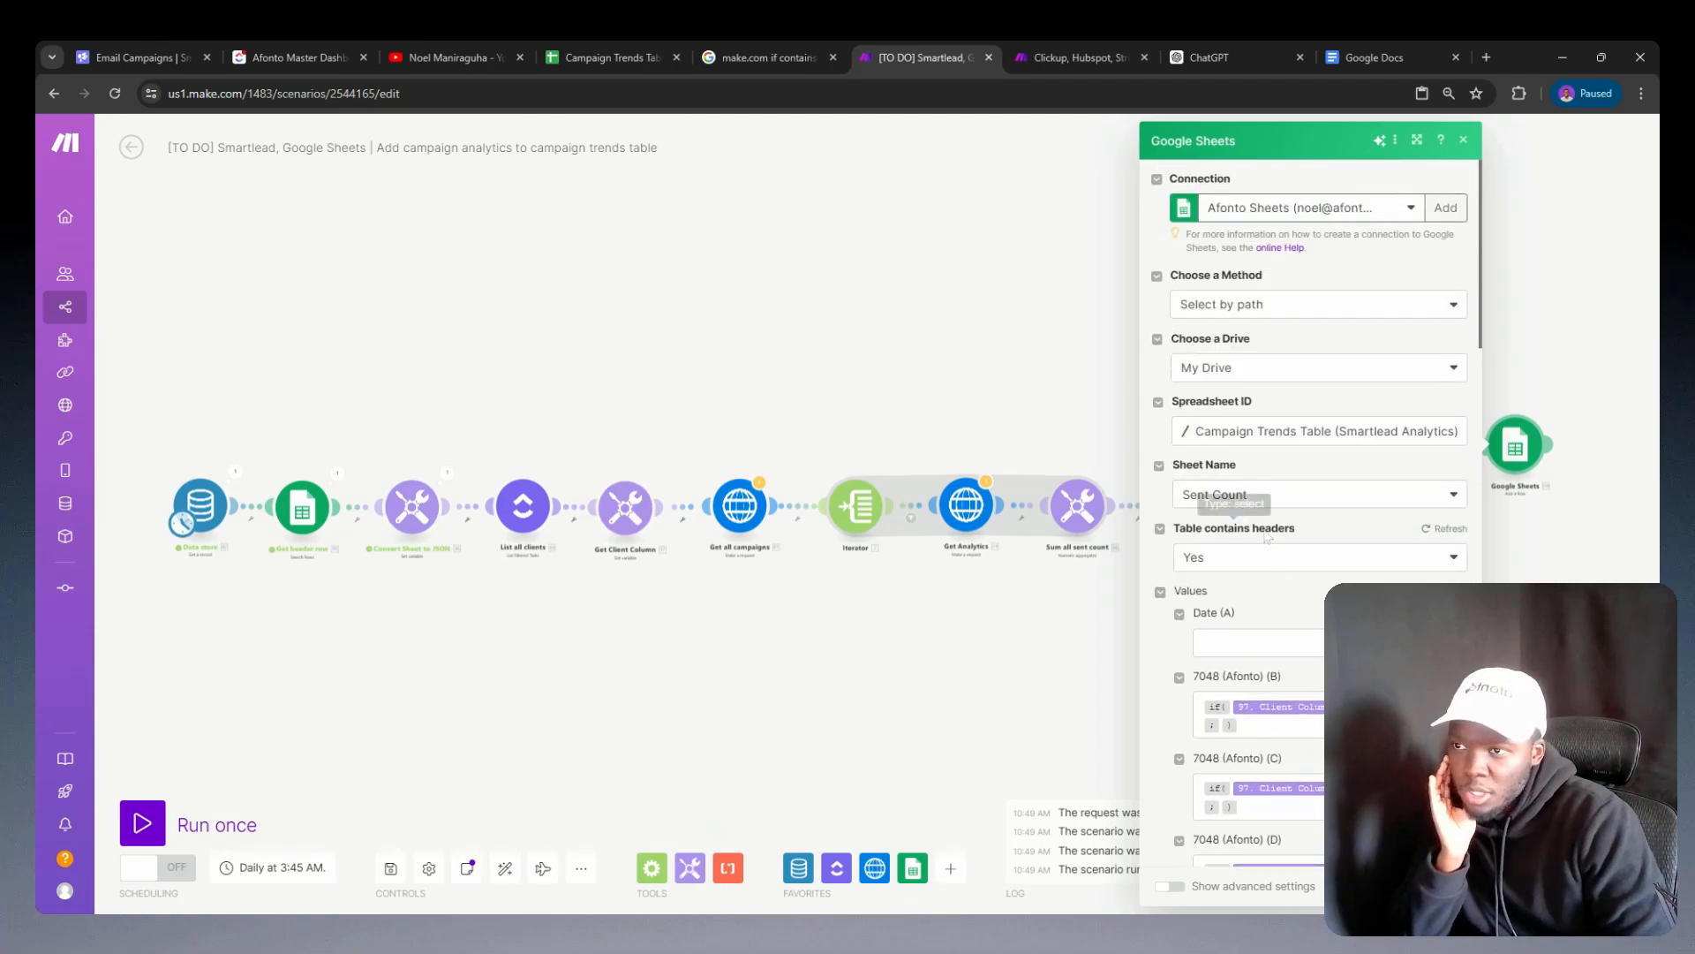
scroll(1250, 545, down, 15)
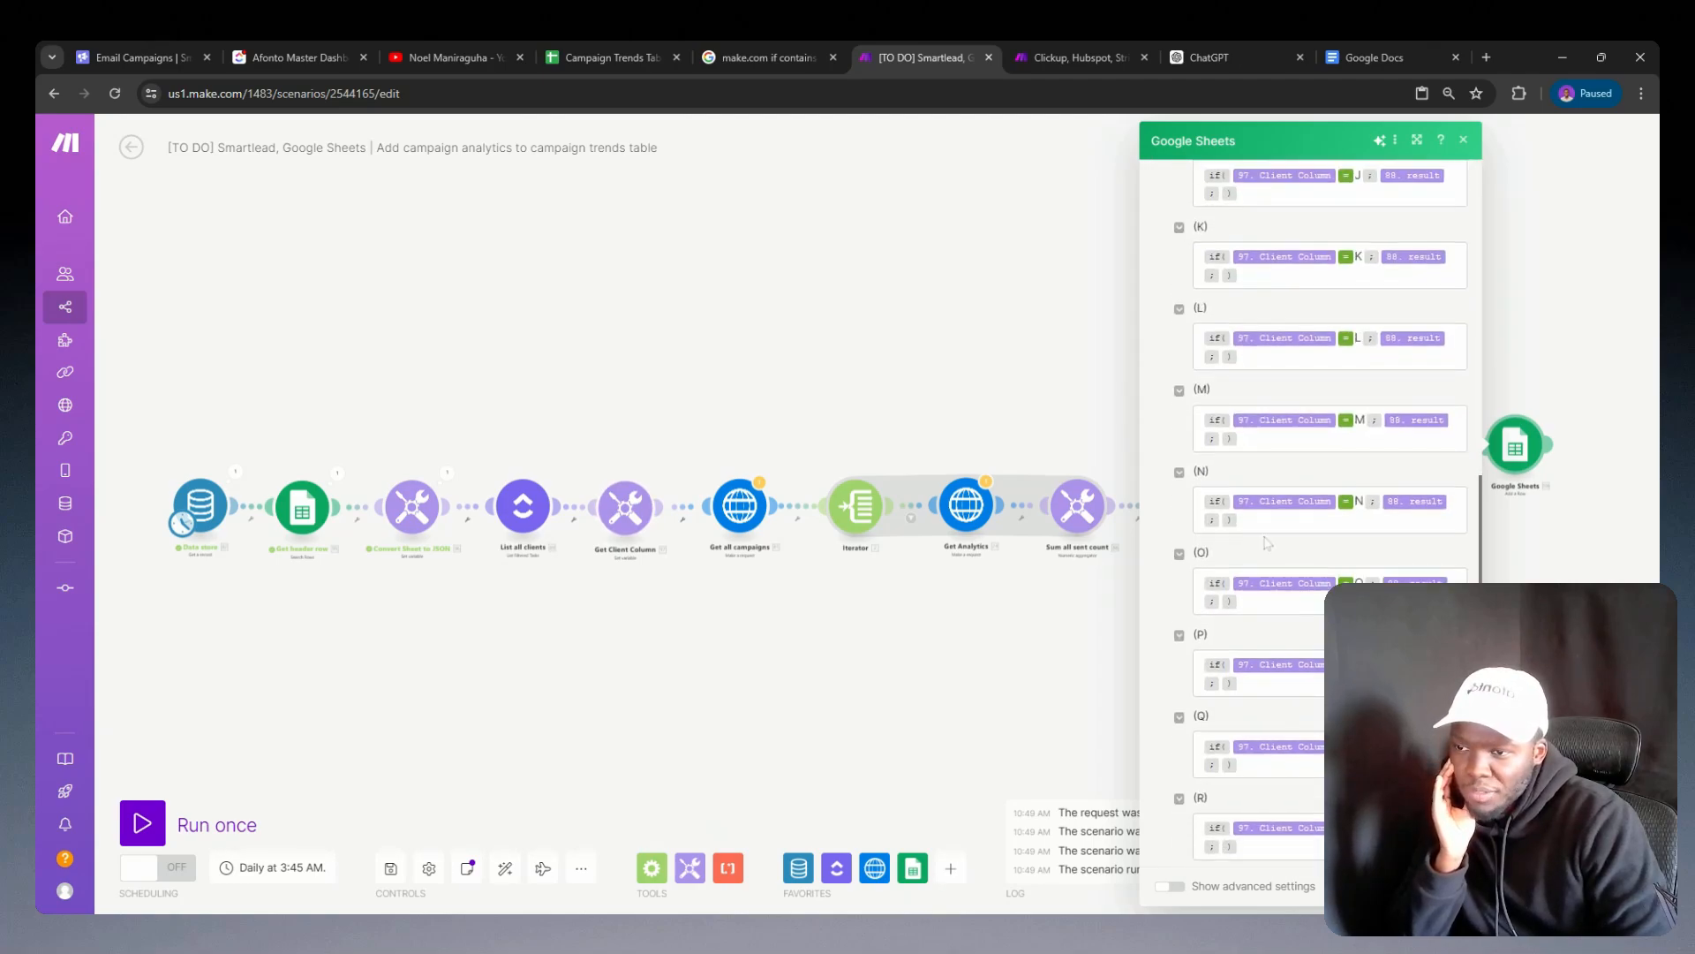
key(Escape)
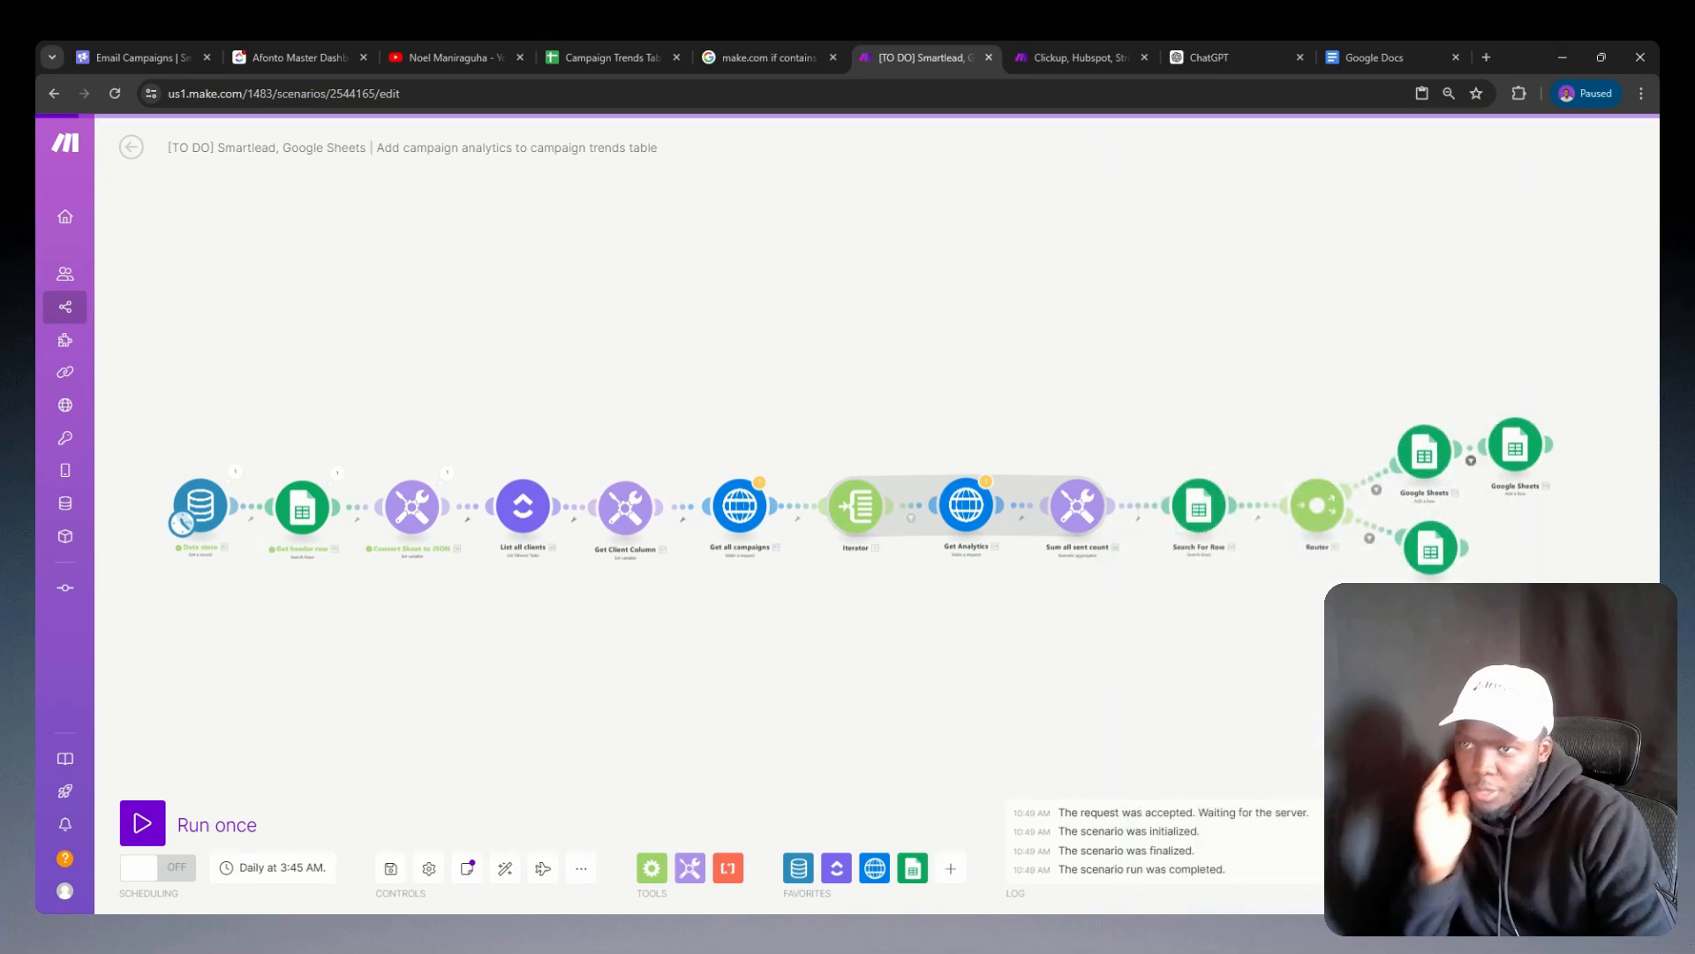
Step: Delete the original Google Sheets add-row module and confirm the existing filter on the route from the router to its replacement
right_click(1421, 459)
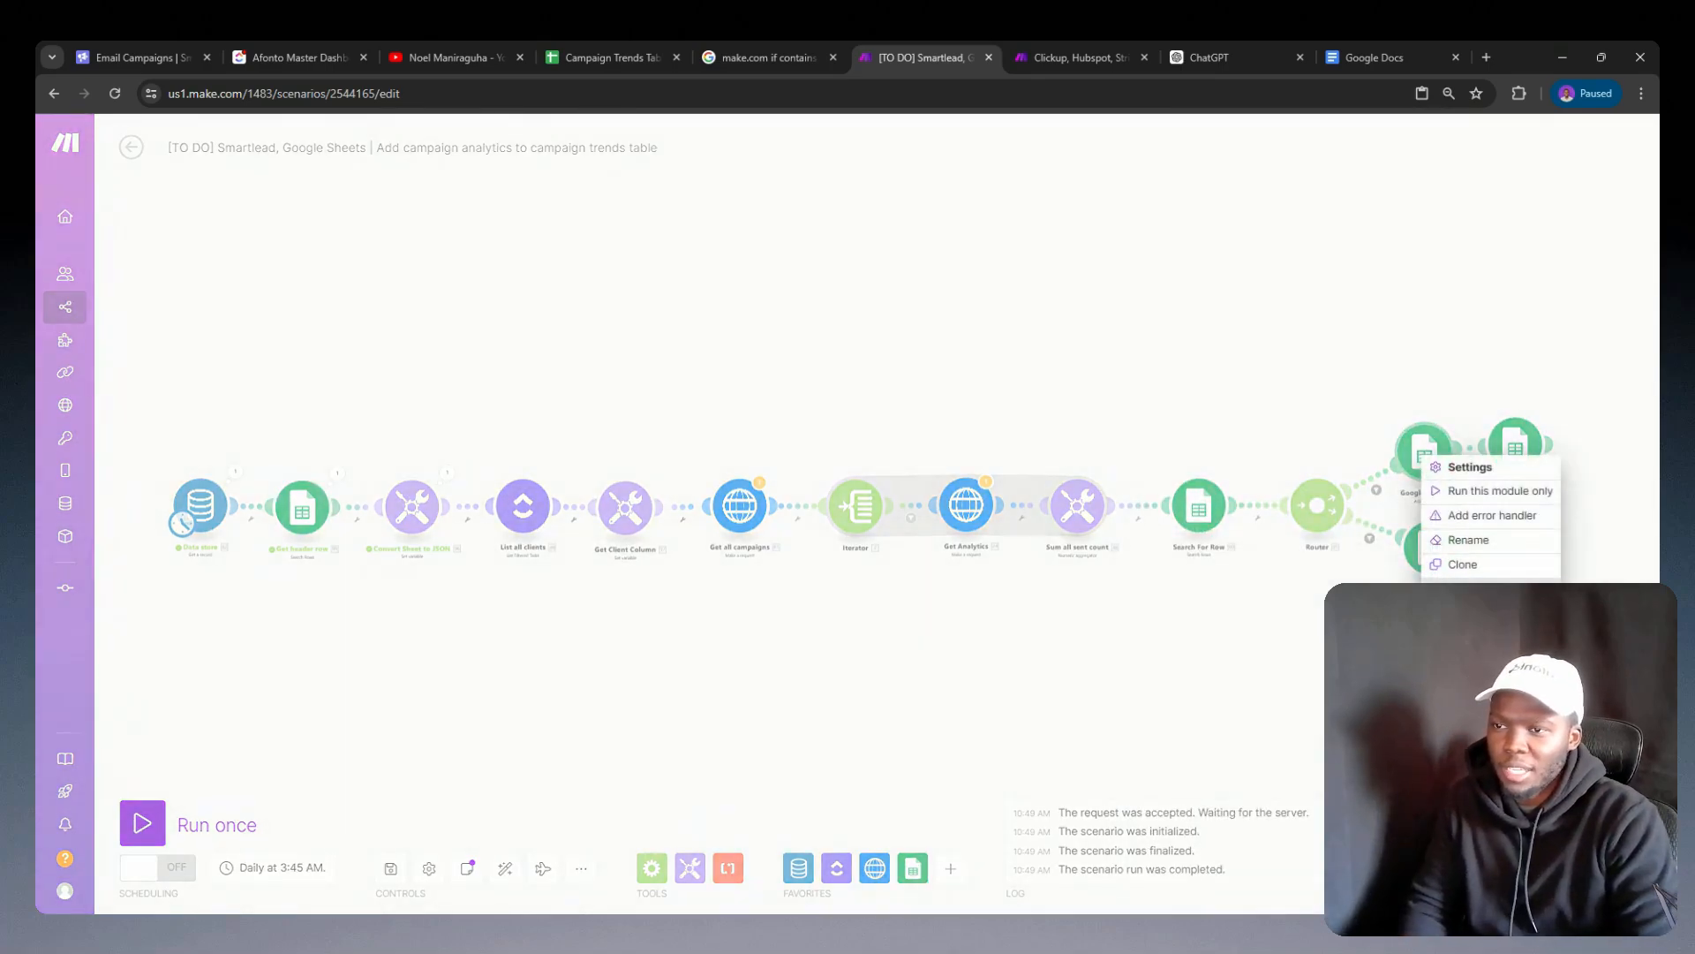
click(1448, 561)
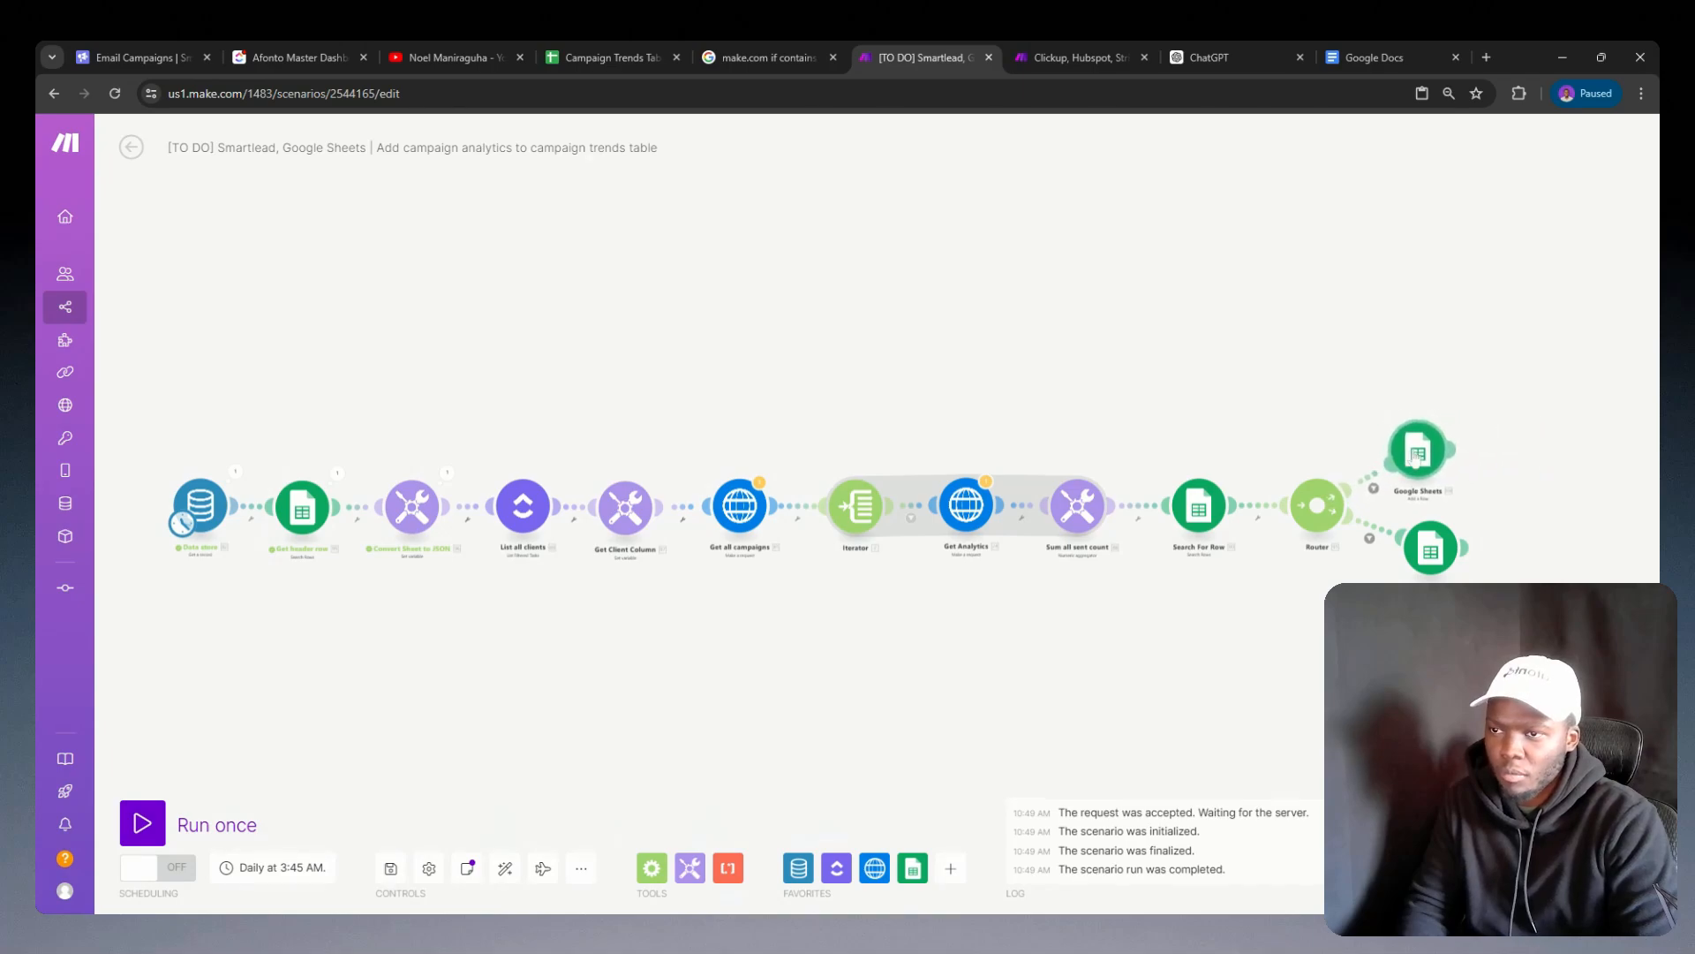
click(1371, 479)
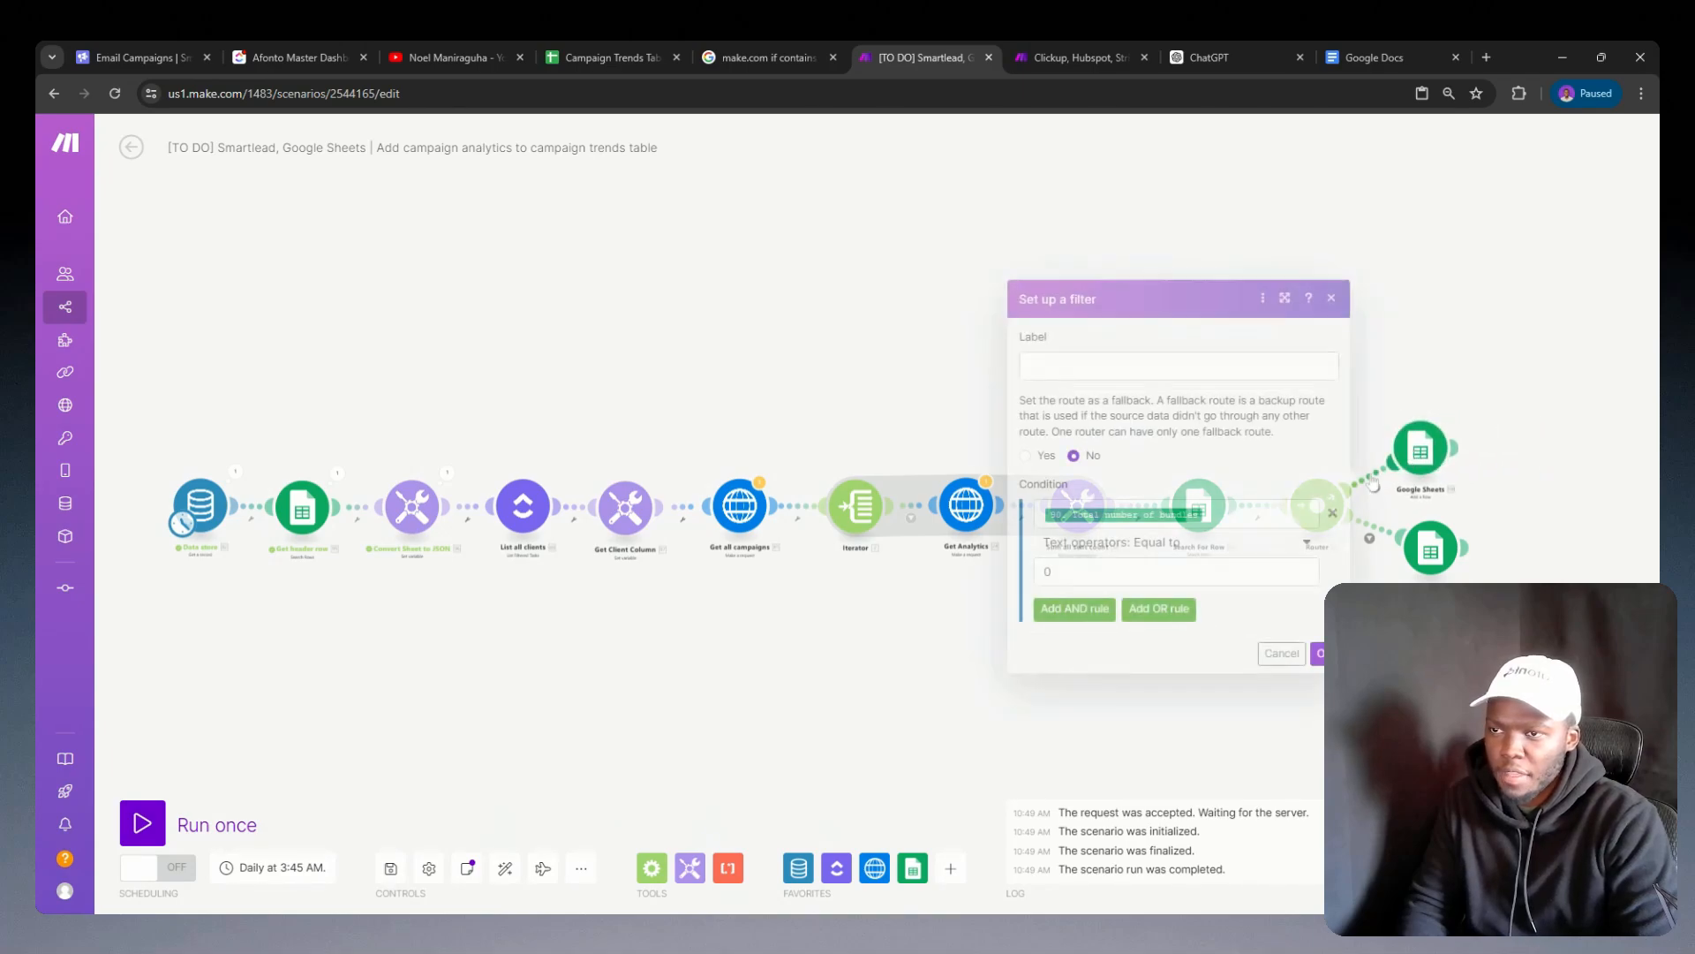
click(1319, 657)
Step: Save the campaign analytics scenario despite the HTTP module warnings
click(390, 868)
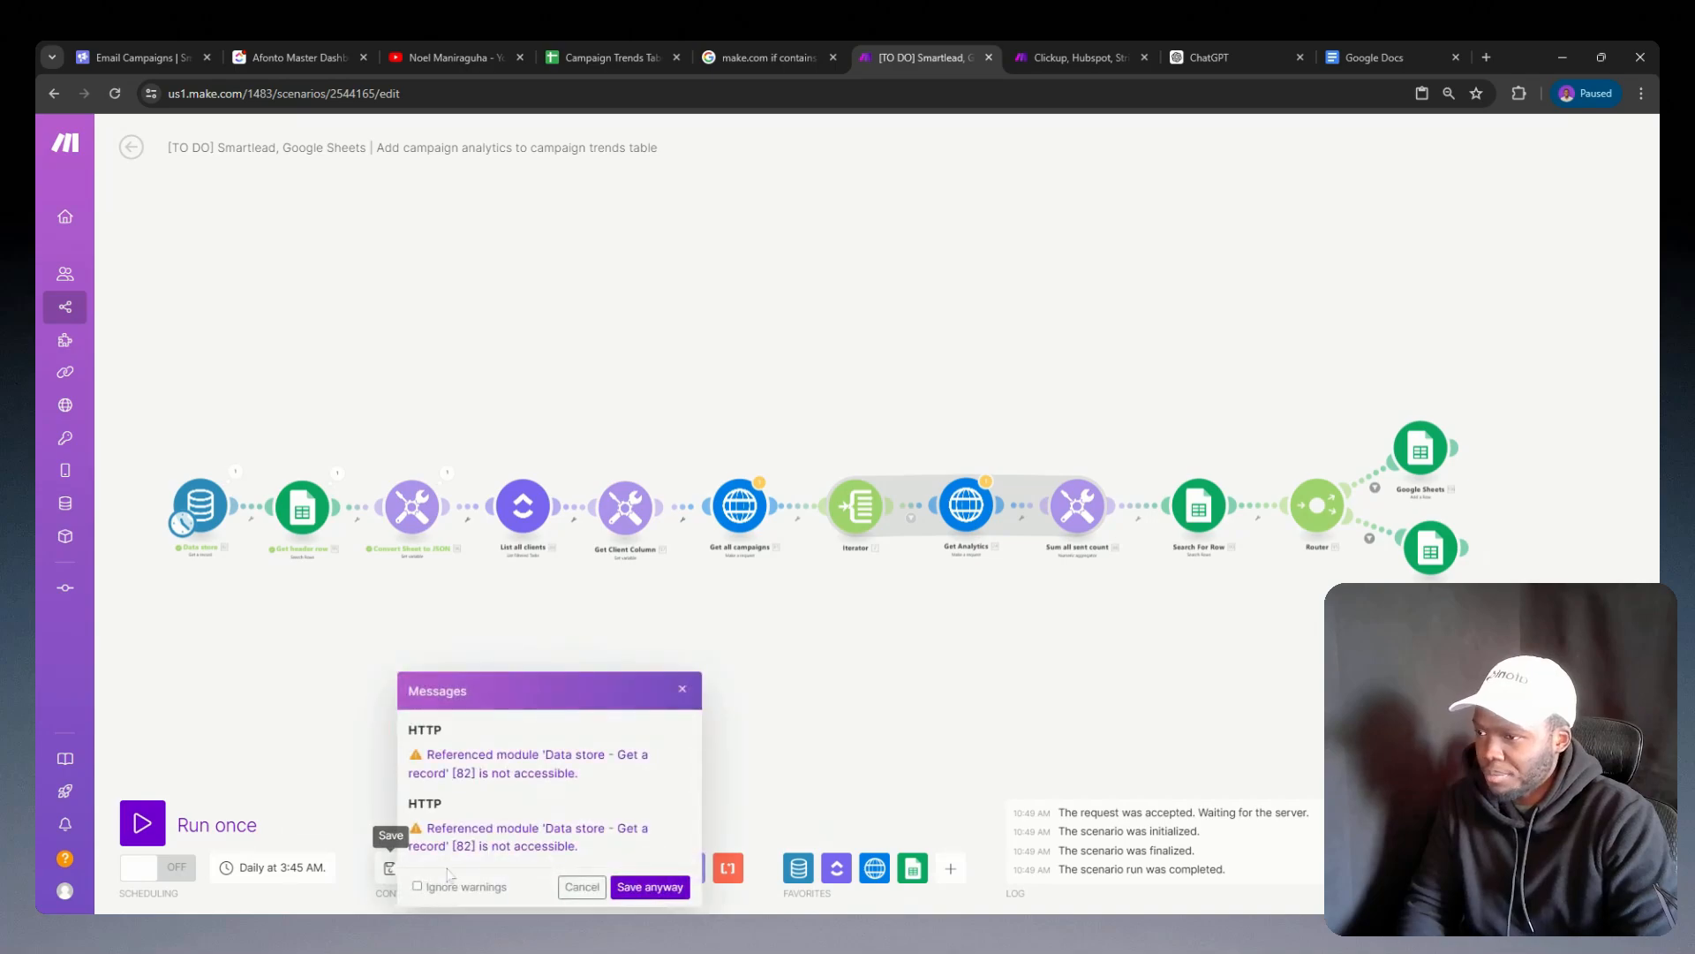
click(643, 886)
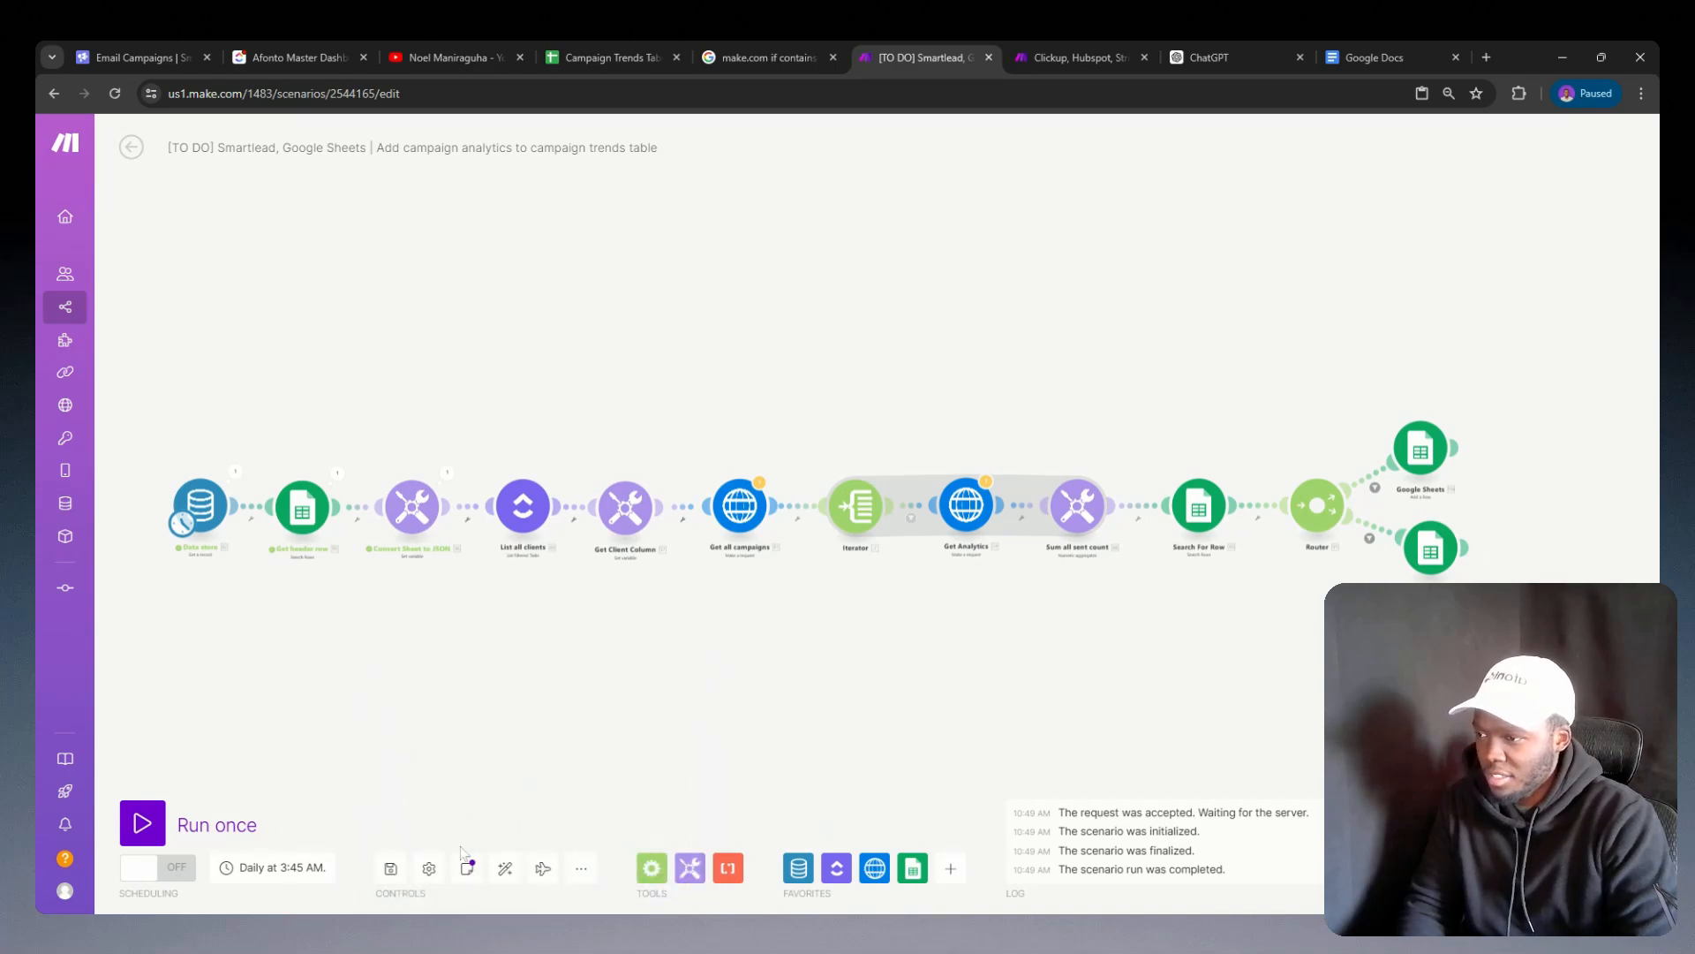
click(390, 868)
click(652, 886)
Step: Look over the whole scenario and examine the Get Analytics module's request URL and date range
scroll(647, 677, up, 3)
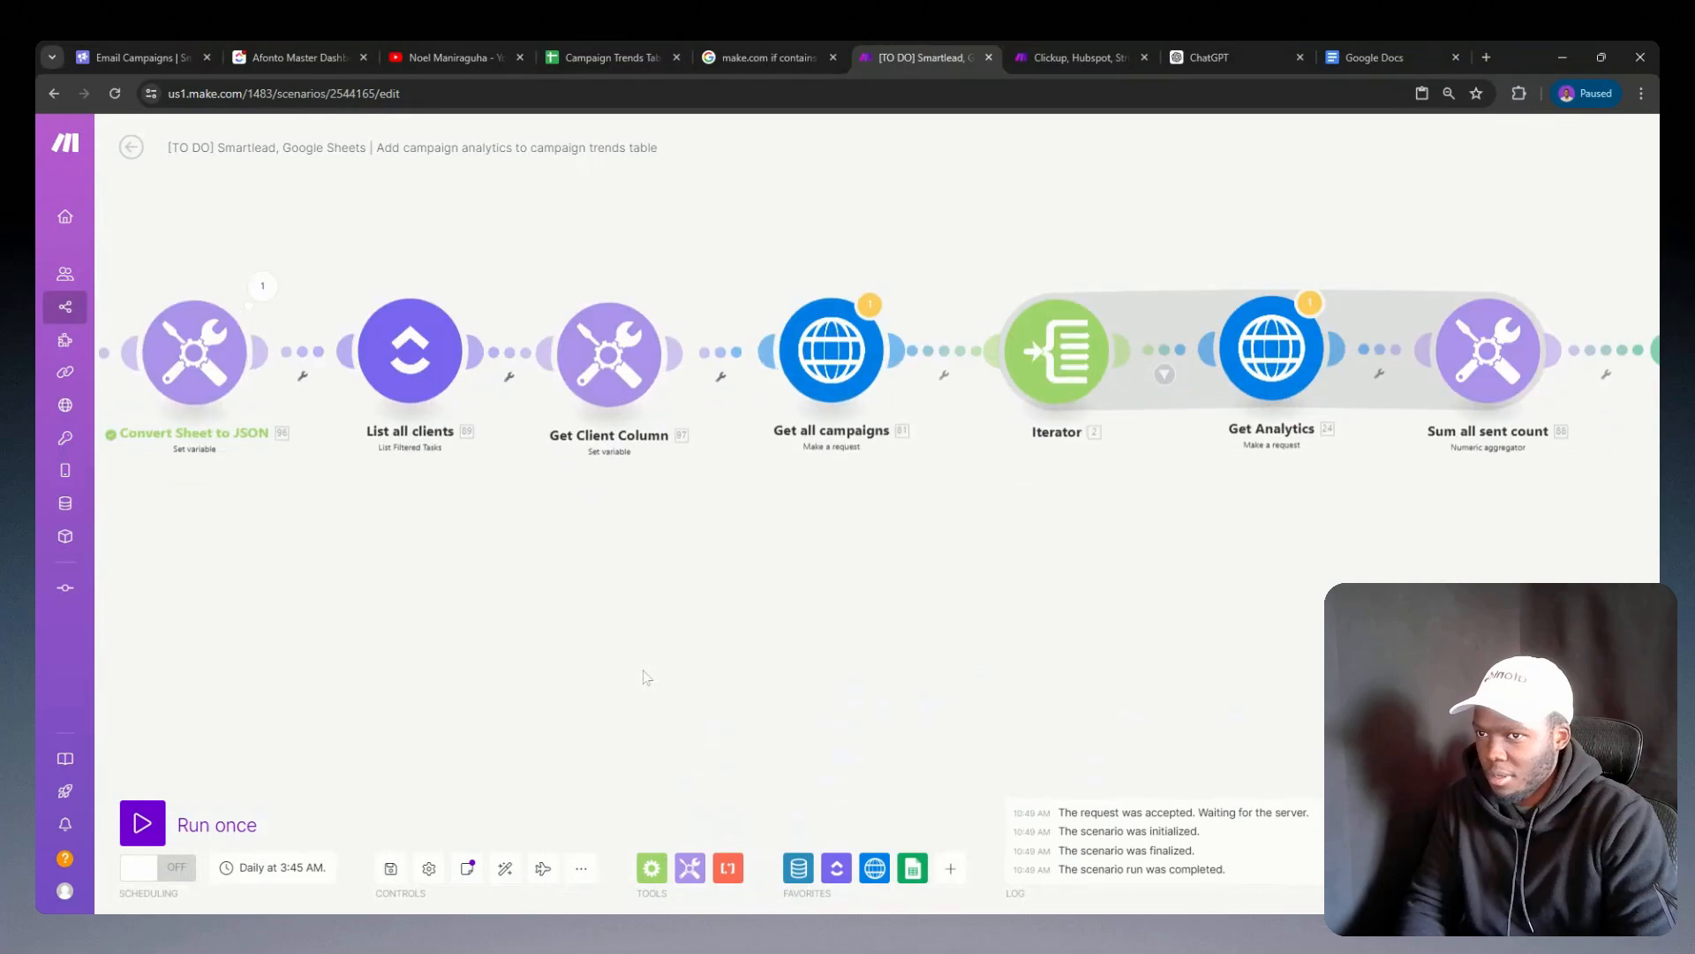
scroll(580, 664, down, 2)
scroll(761, 671, down, 3)
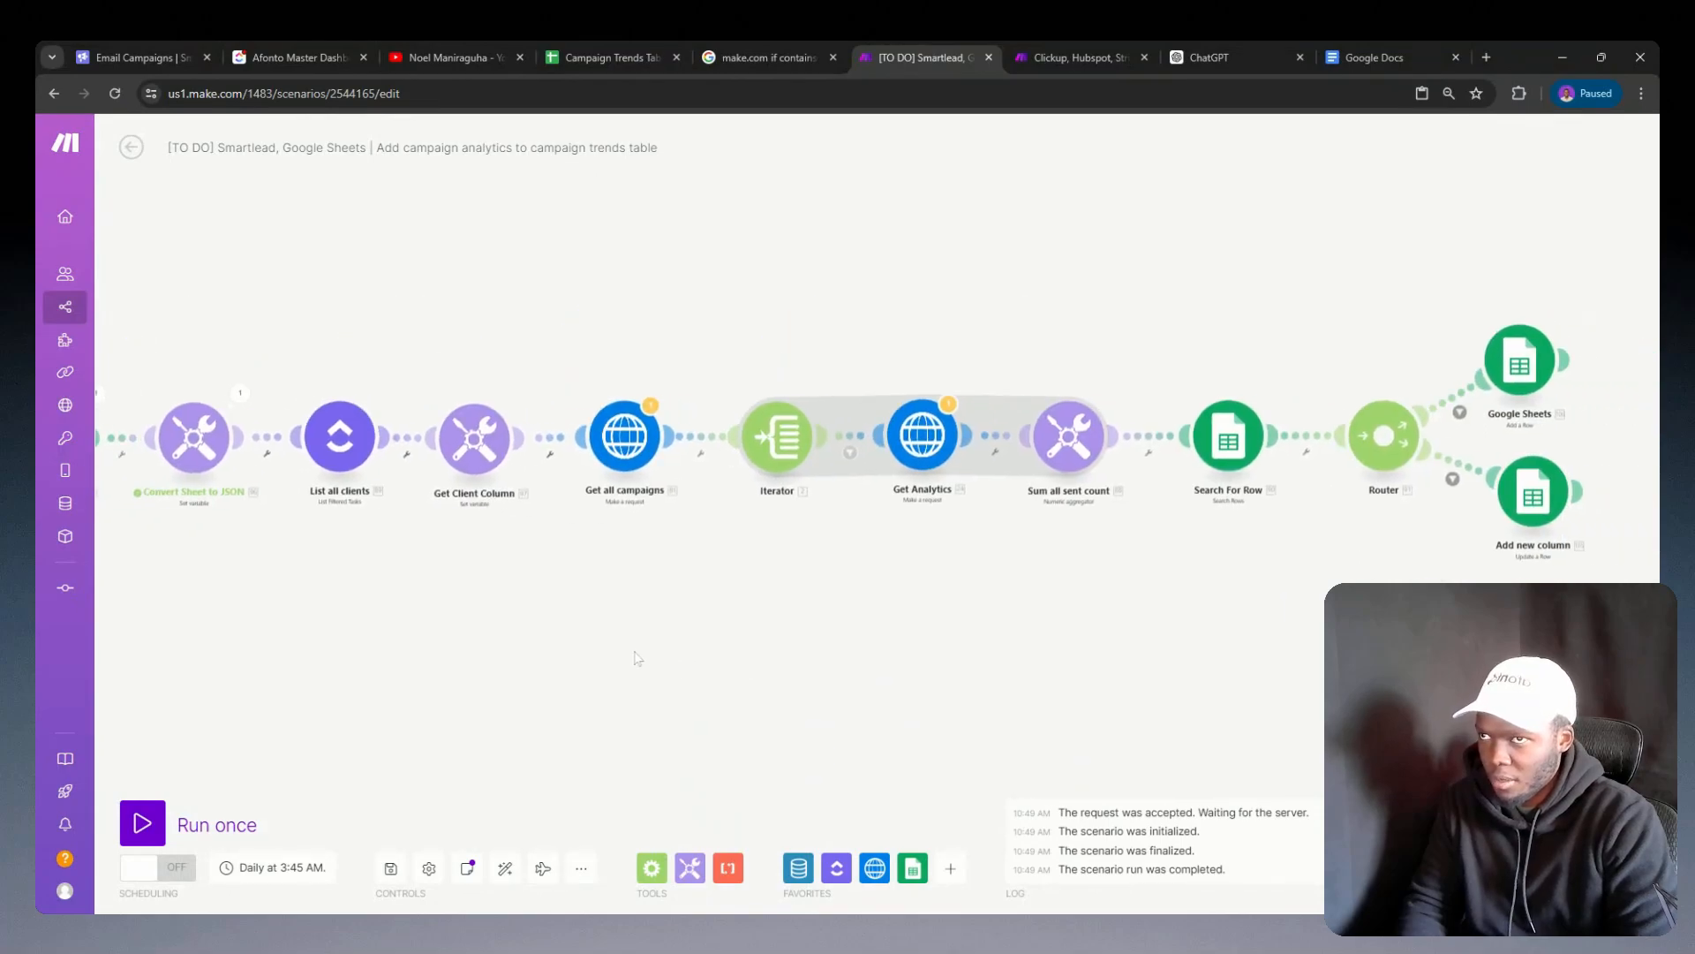
scroll(757, 648, up, 2)
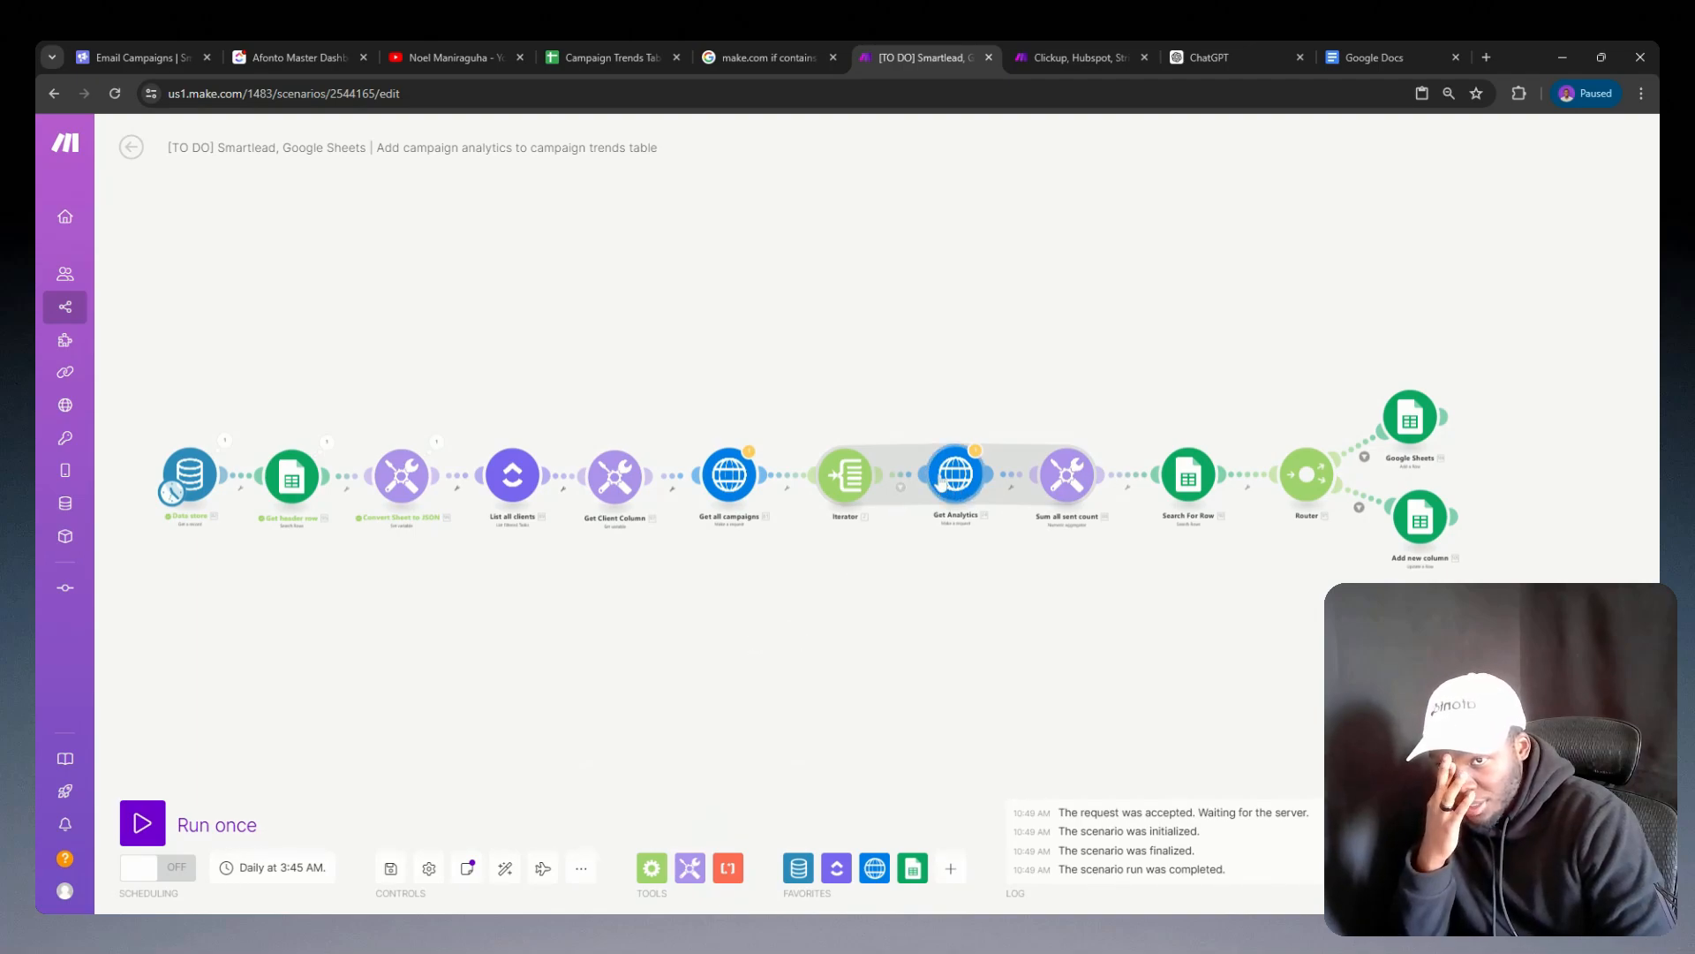
click(943, 485)
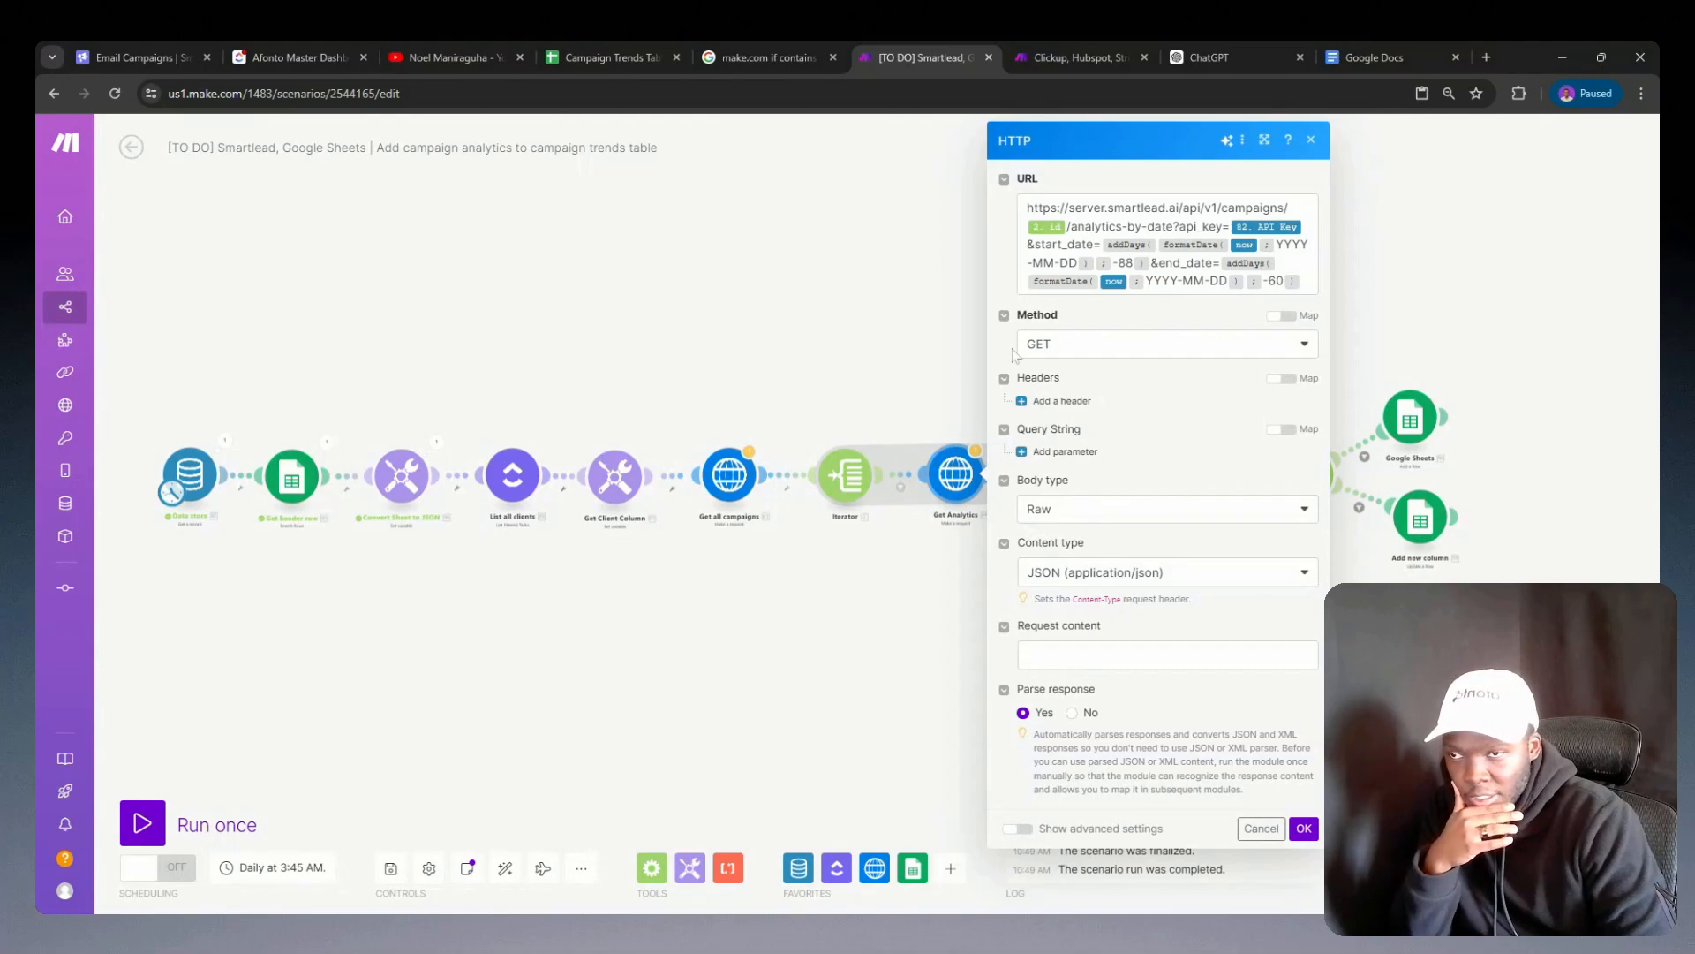
click(927, 382)
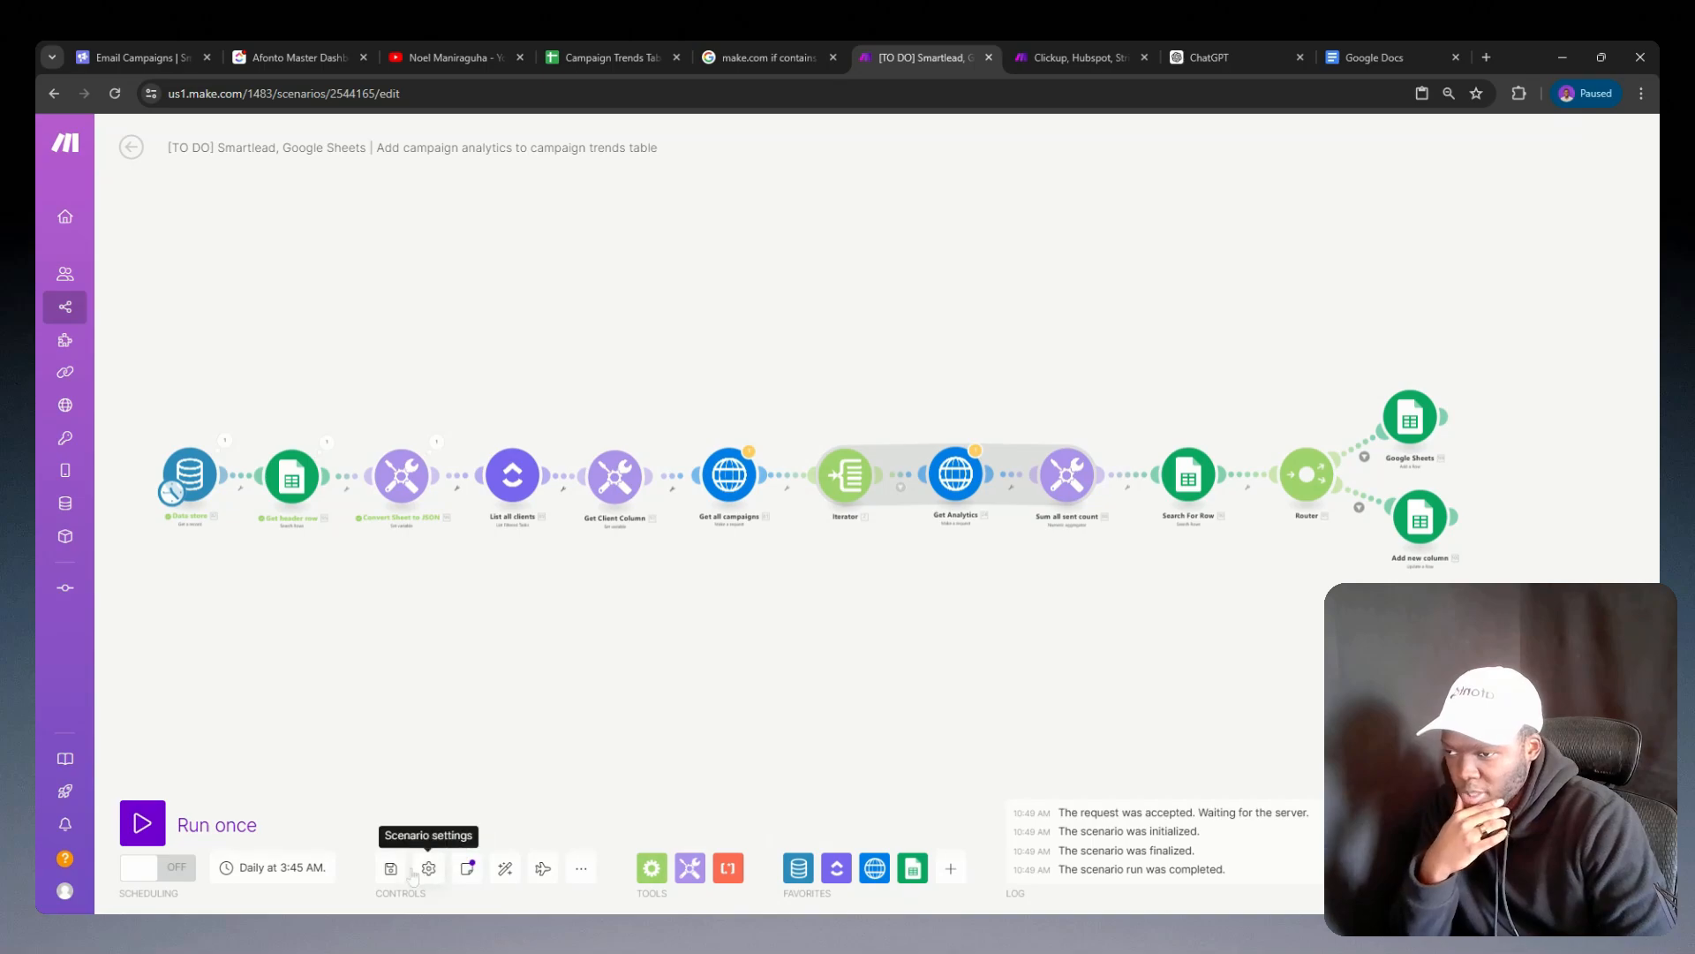
Step: Save the campaign analytics scenario again
click(392, 869)
click(671, 887)
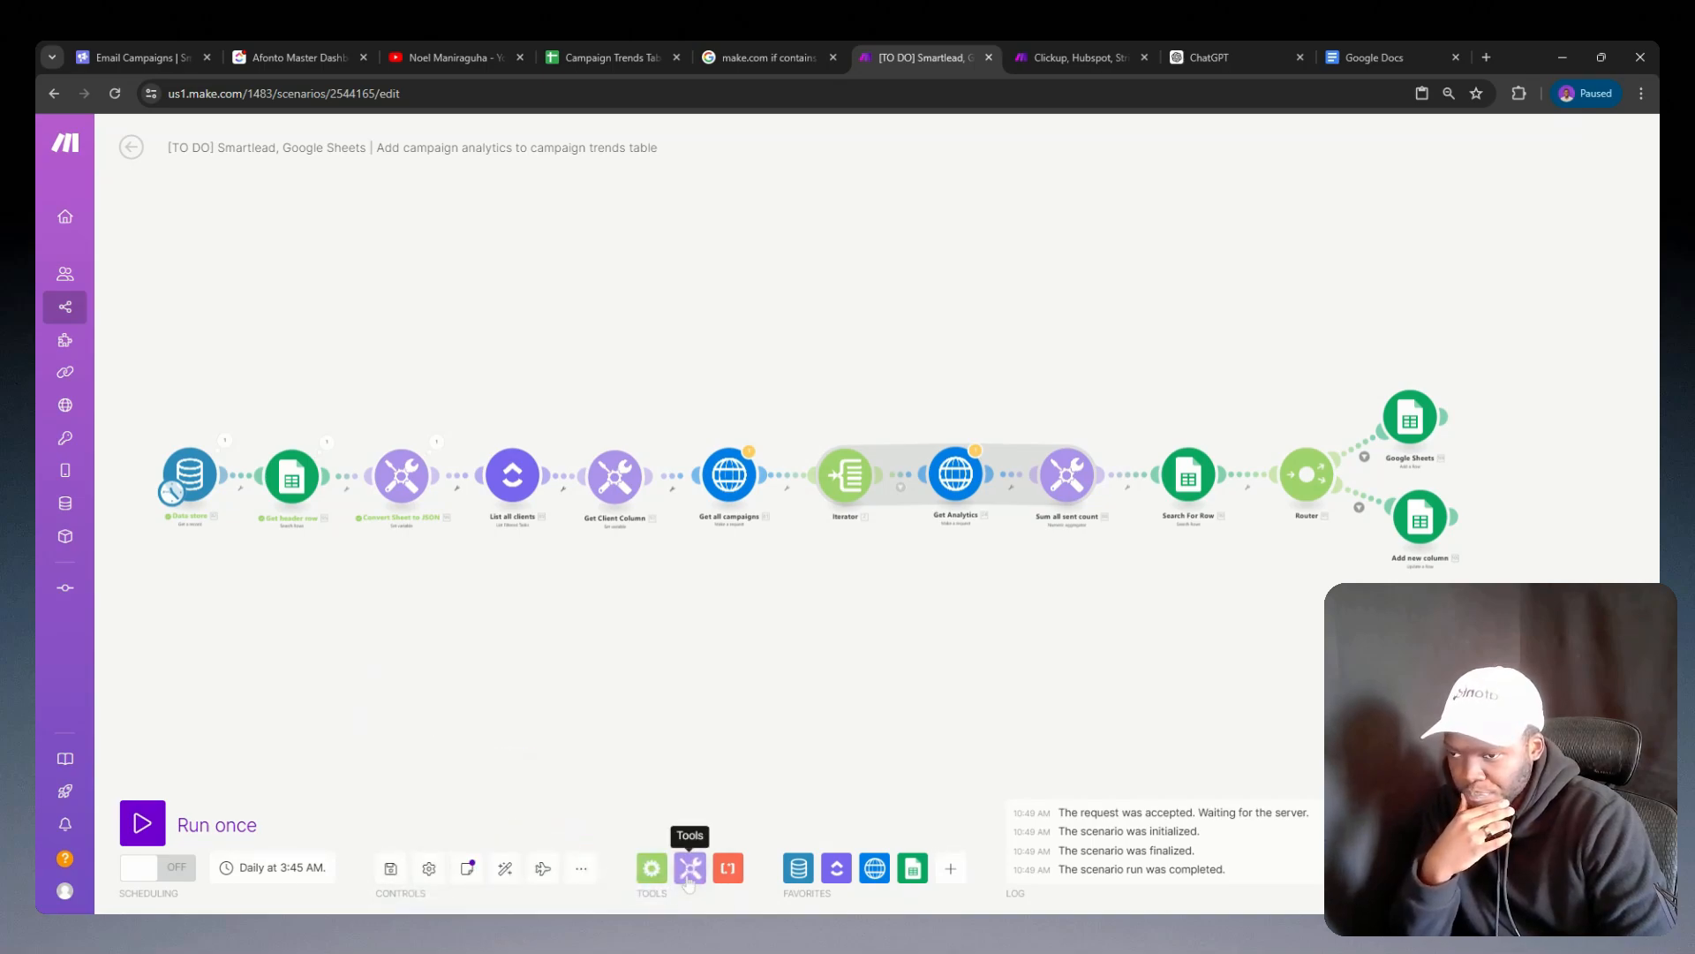
Step: Insert a Tools Increment function module between the Iterator and Get Analytics
click(689, 868)
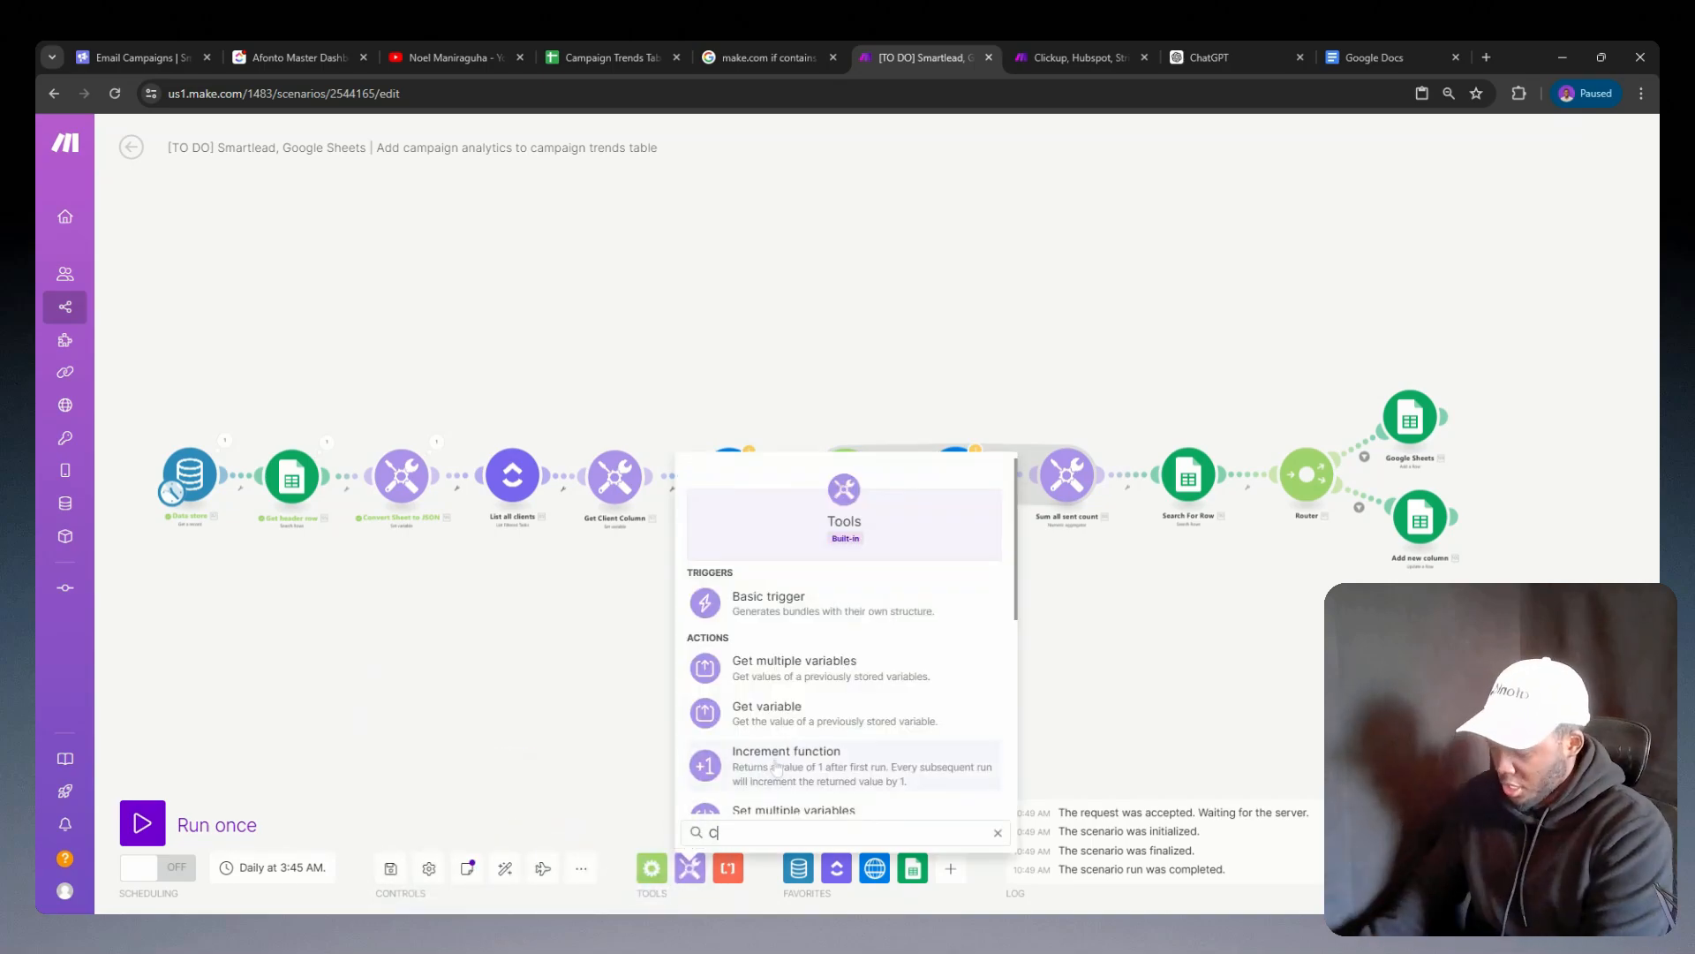
text(co)
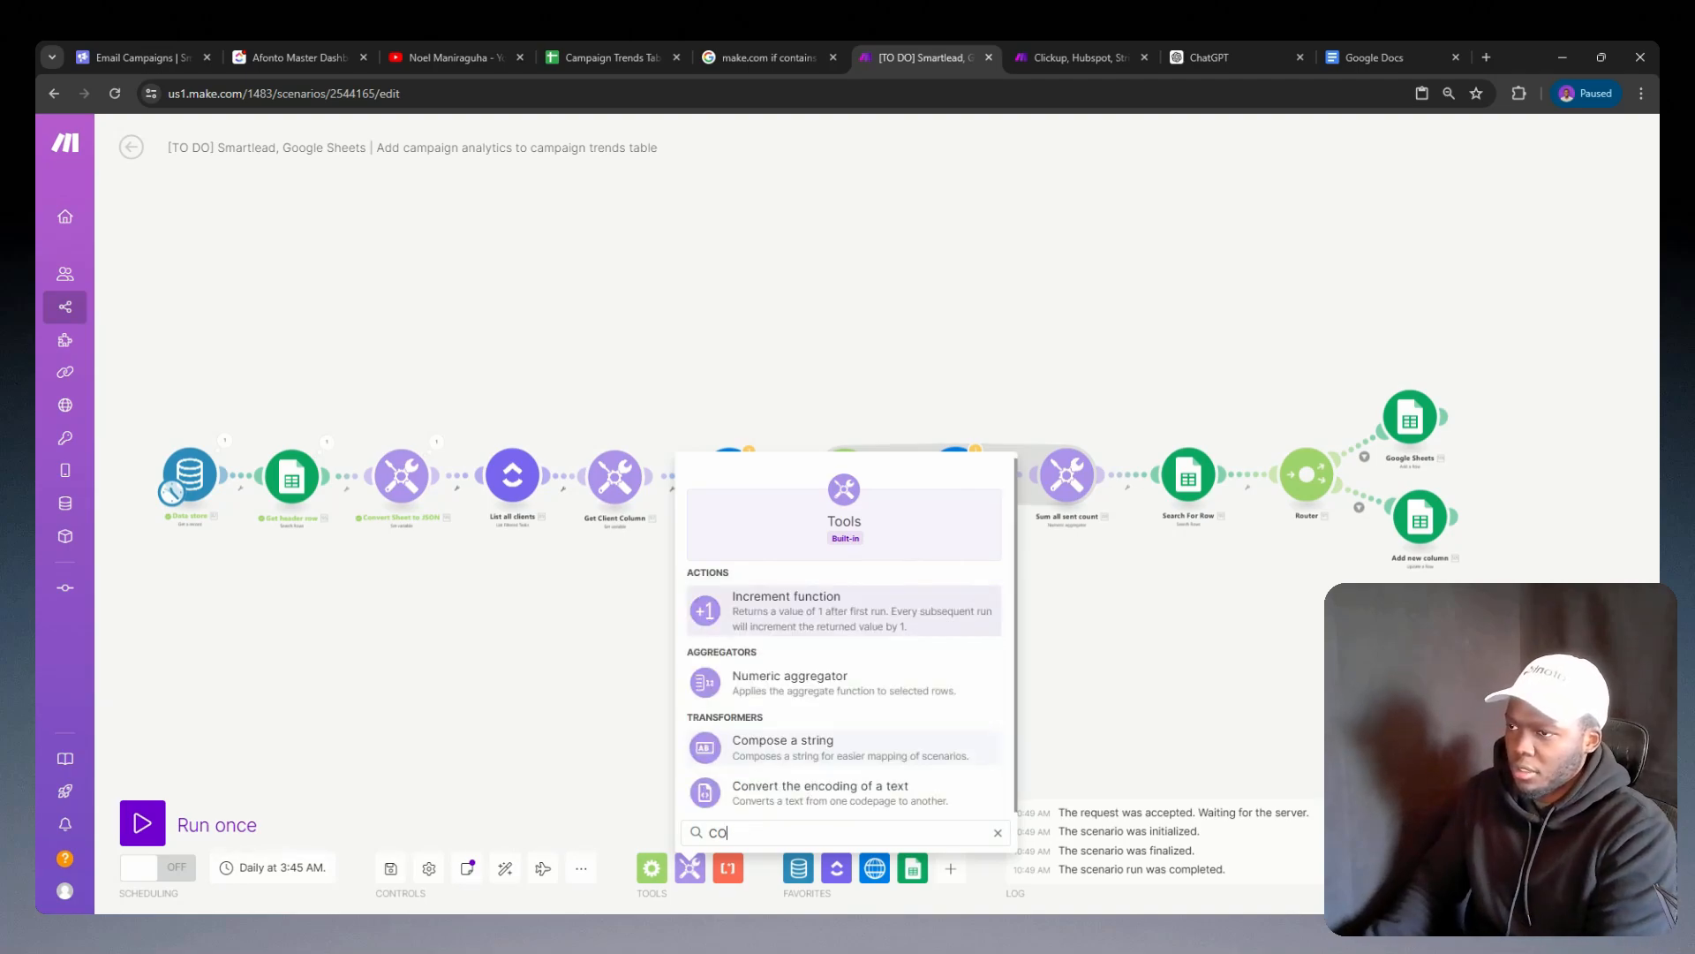
click(805, 627)
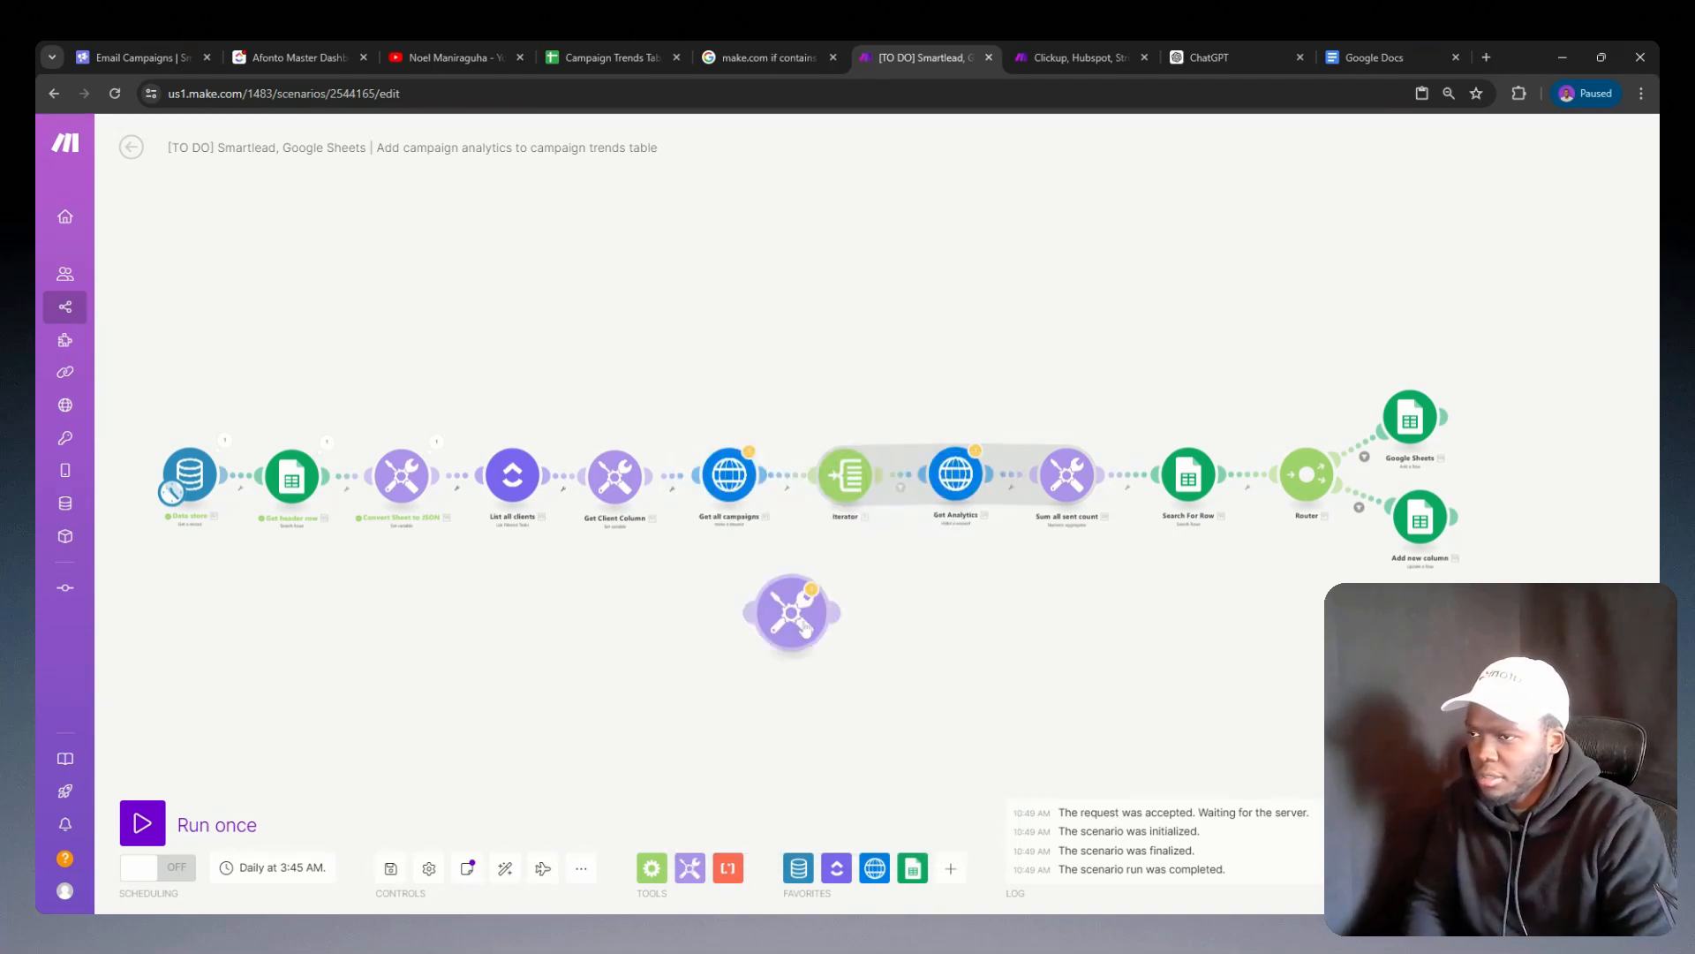
click(900, 486)
click(950, 590)
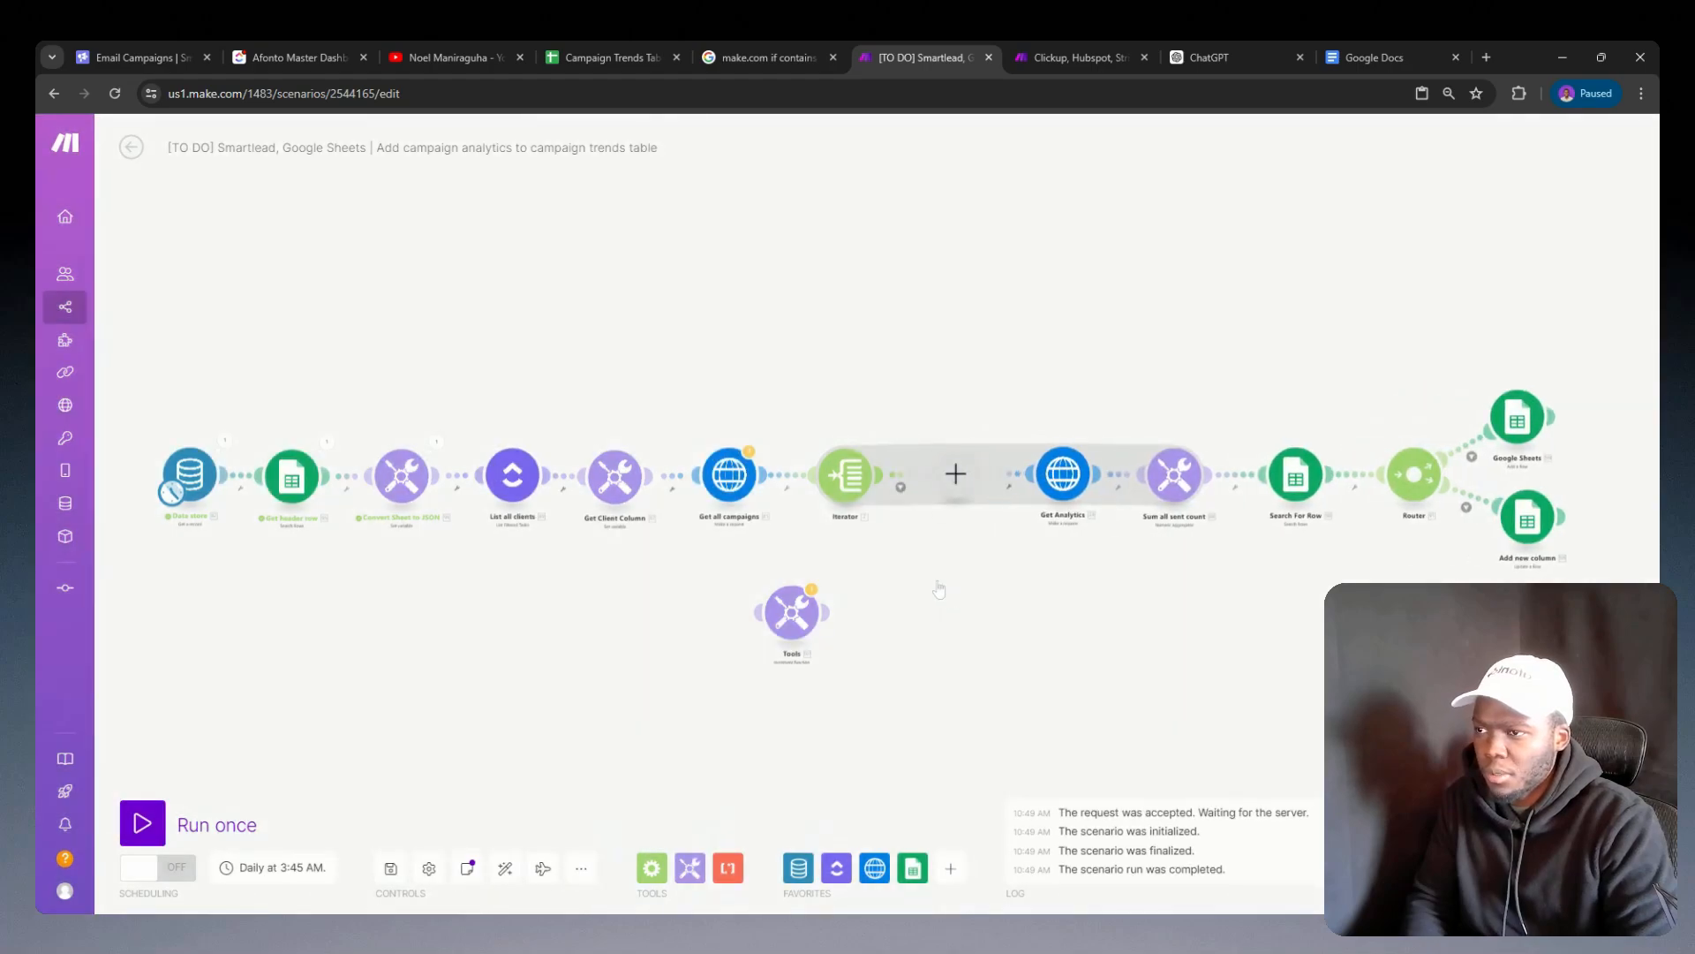
key(Escape)
right_click(956, 474)
key(Escape)
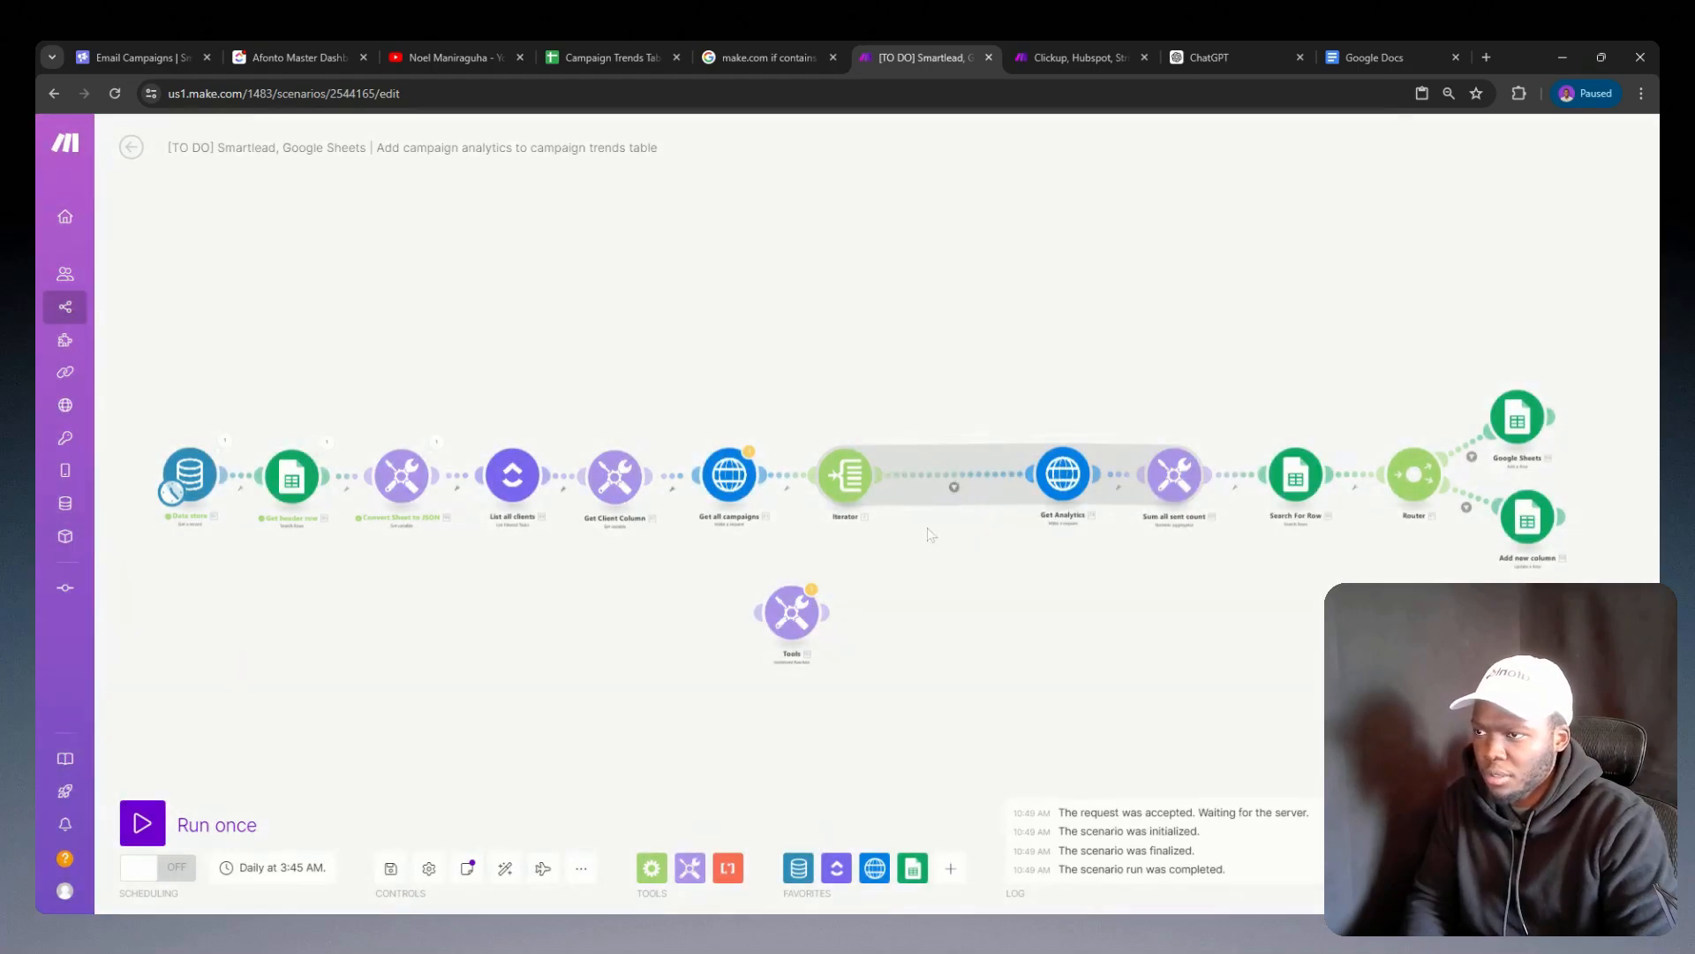
drag(791, 612, 945, 479)
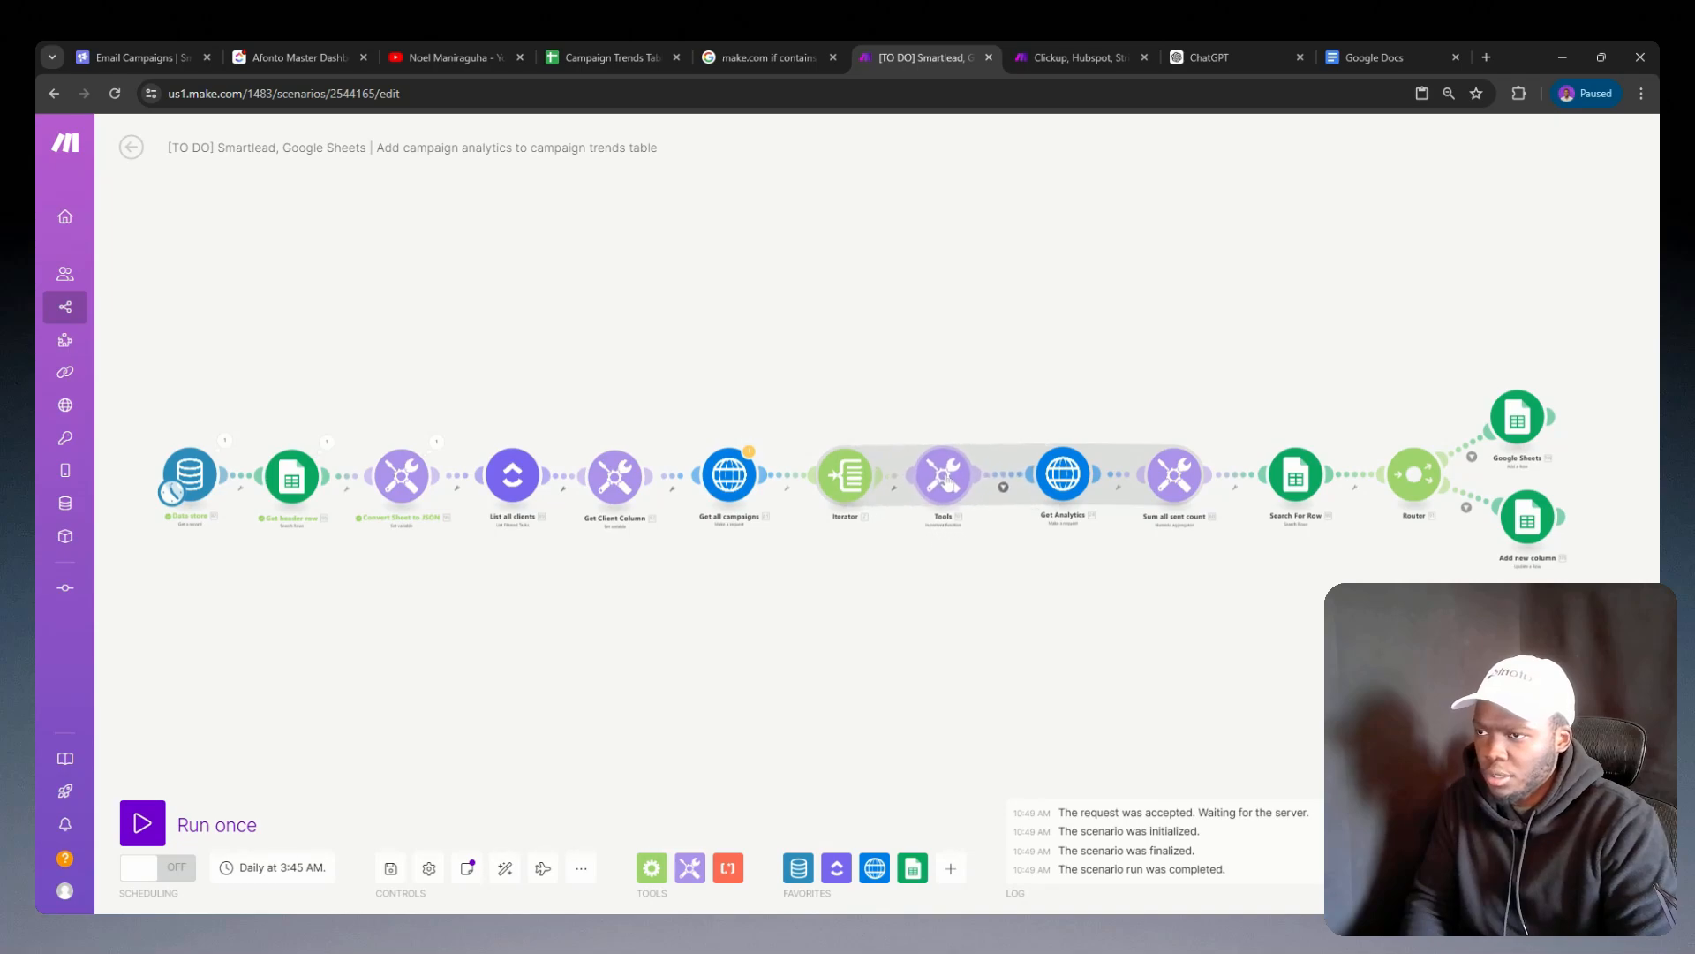
Step: Examine the reset options of the Increment function module without changing them
scroll(934, 565, up, 2)
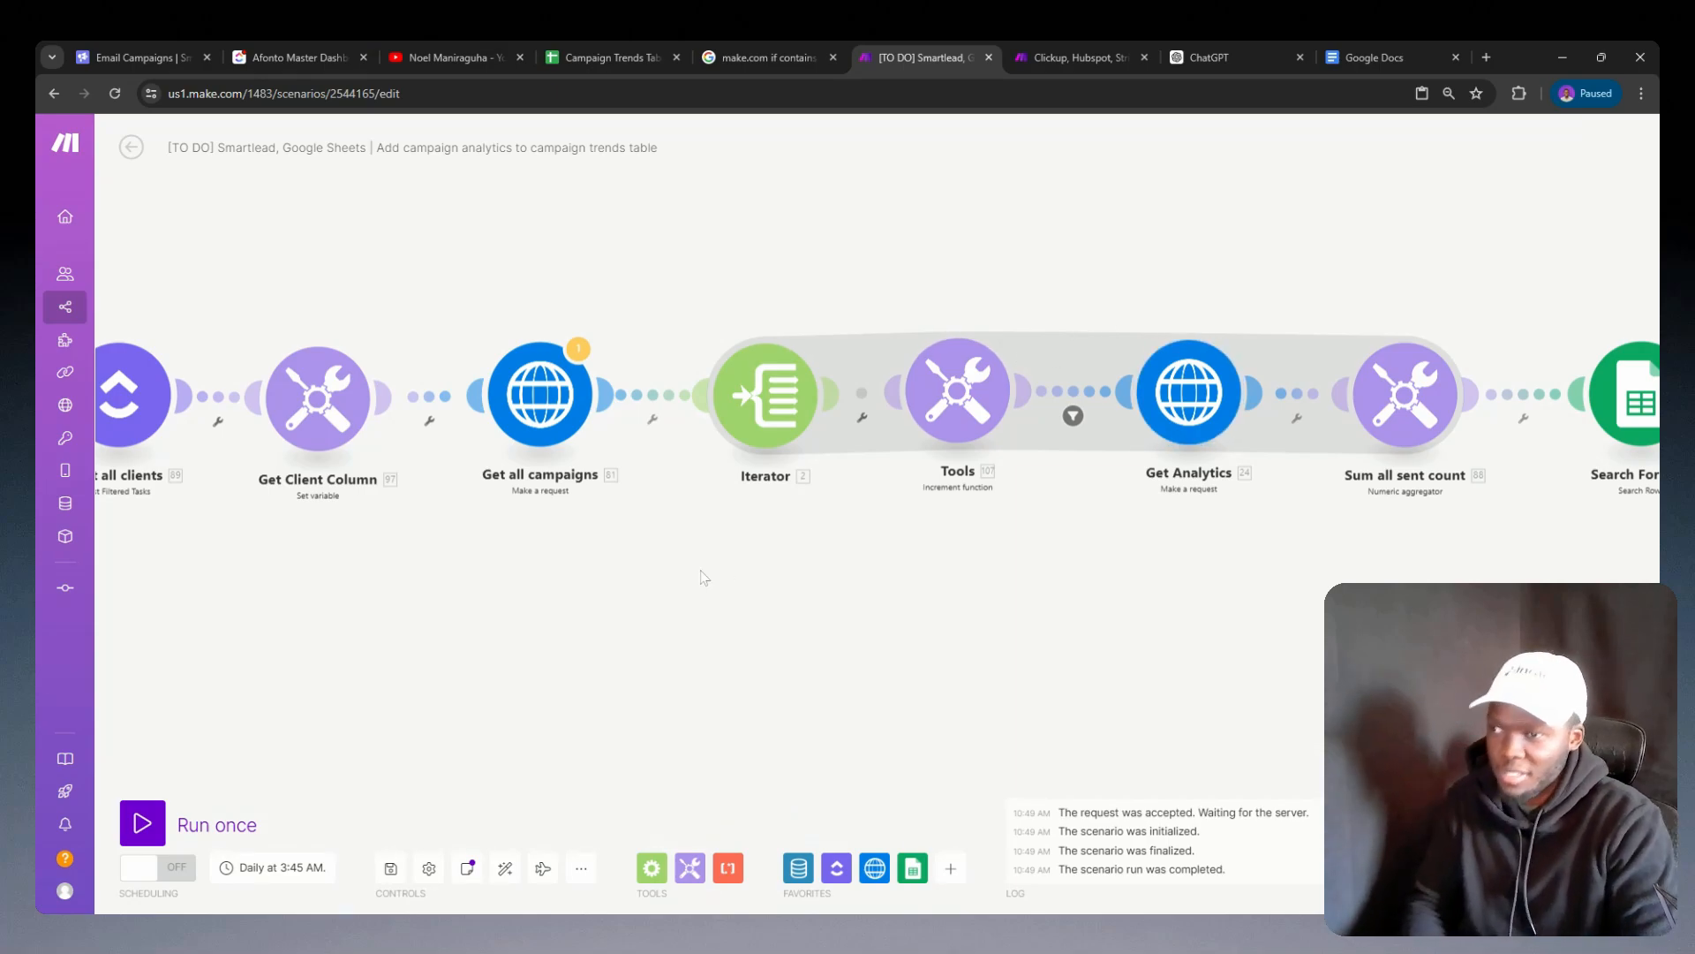
drag(827, 547, 862, 538)
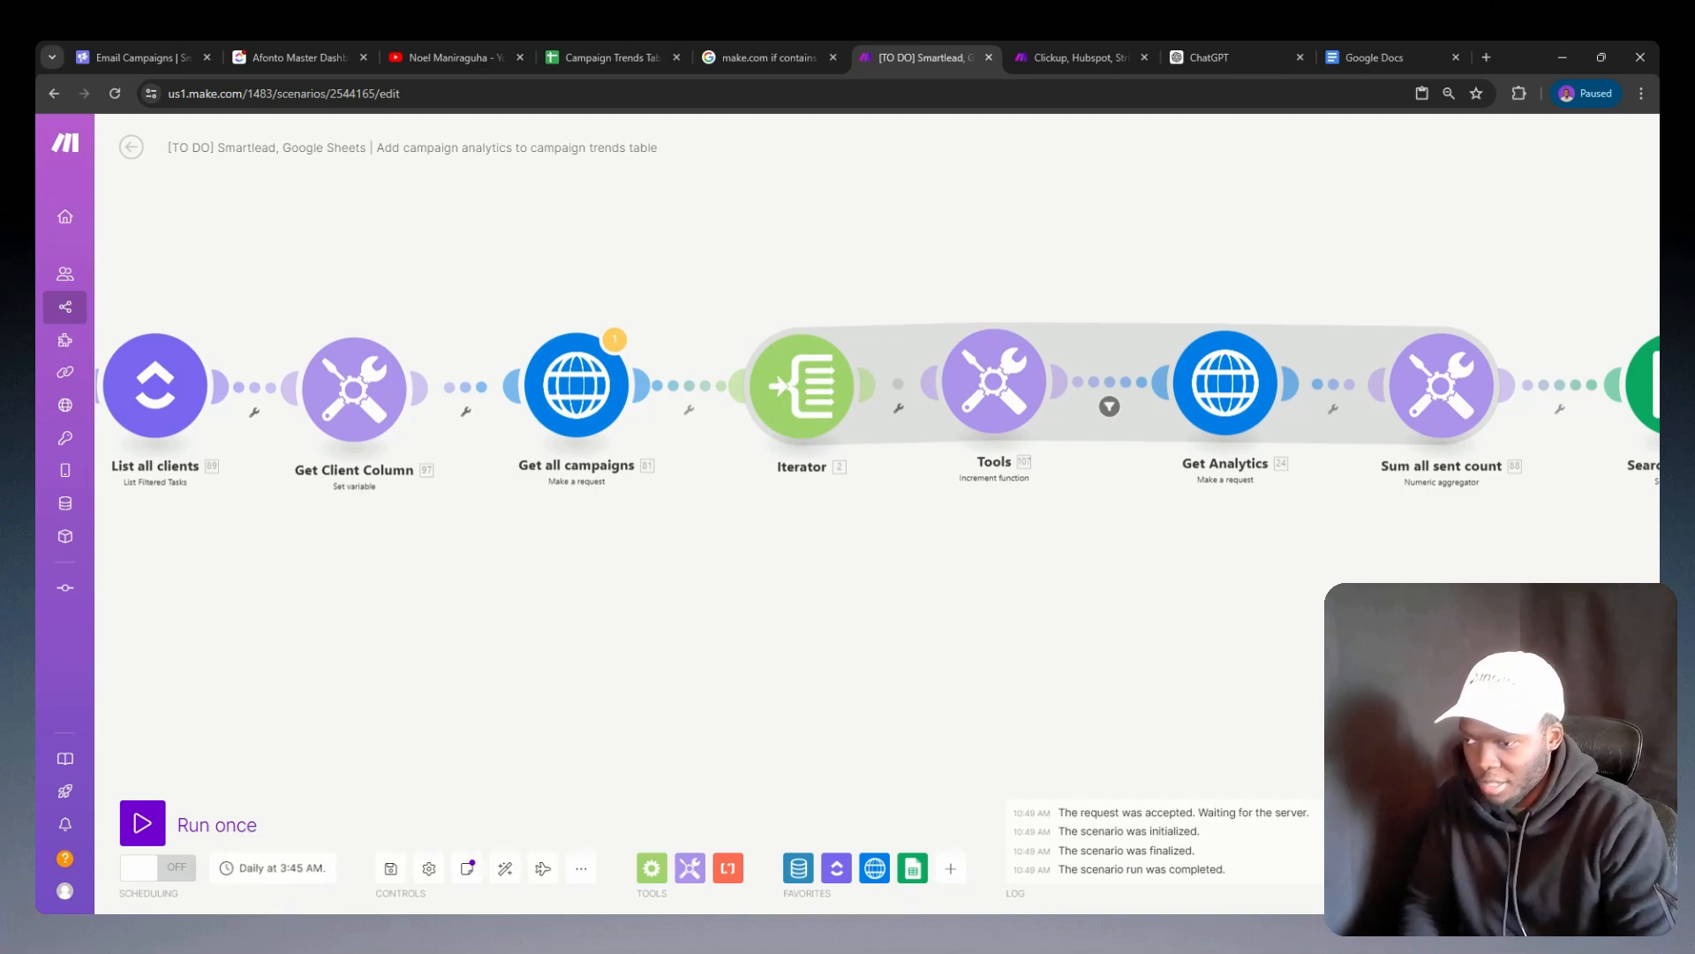
drag(1129, 508, 988, 560)
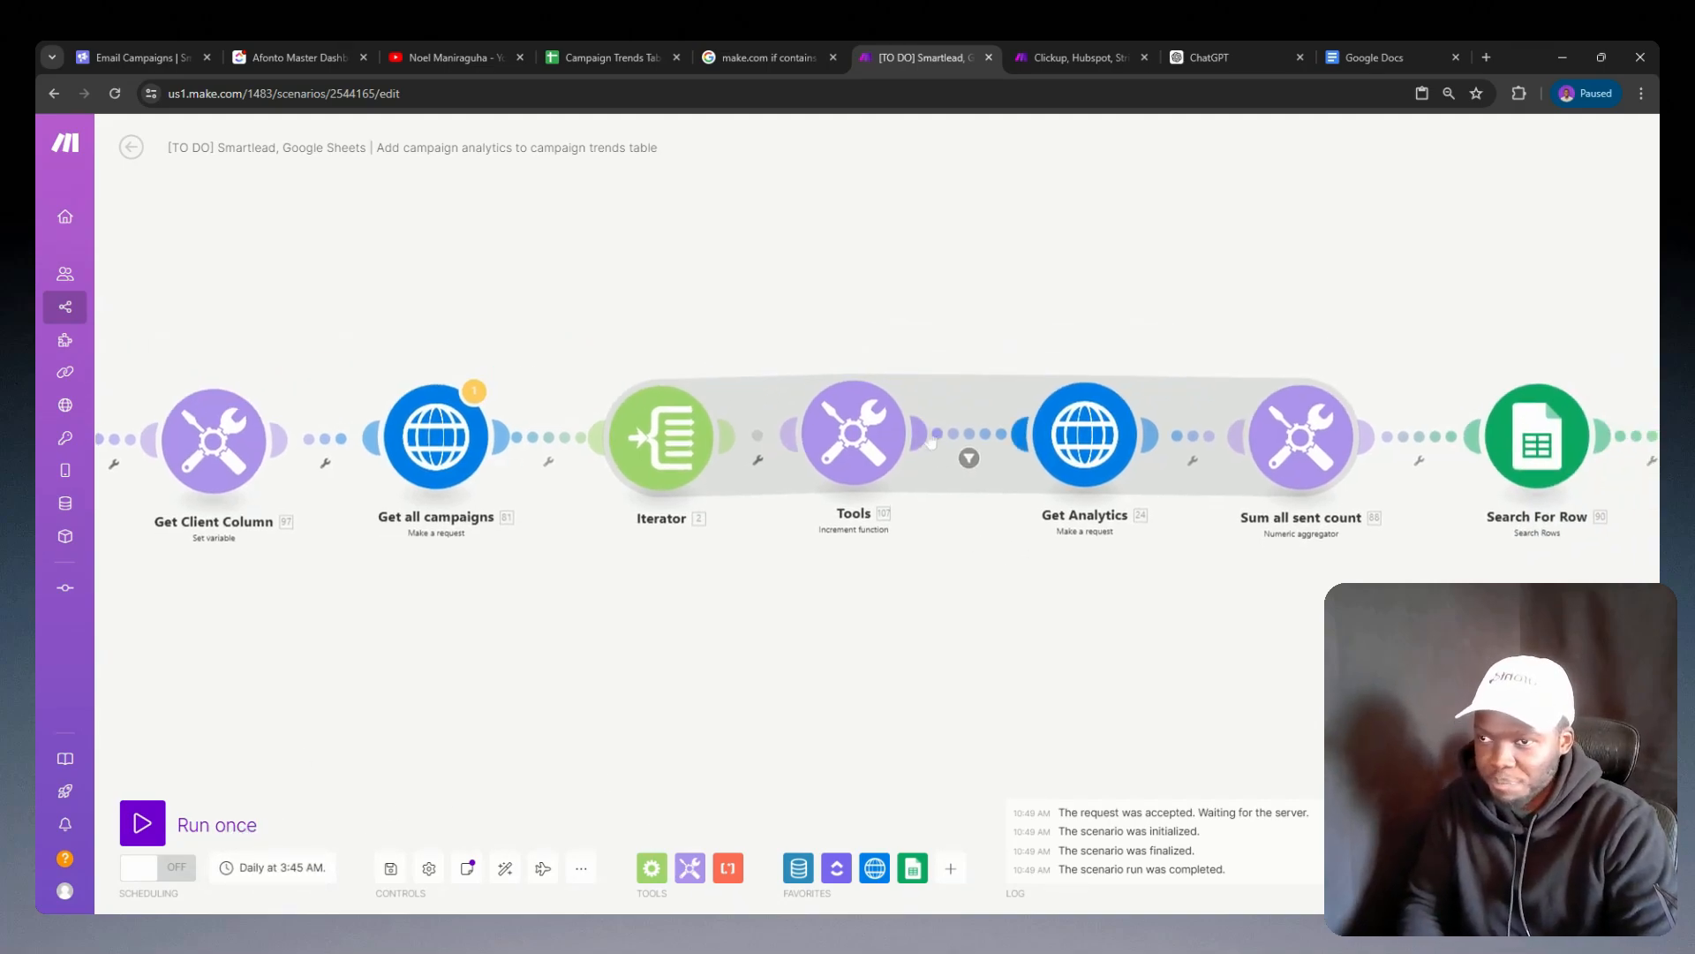
click(861, 452)
click(992, 443)
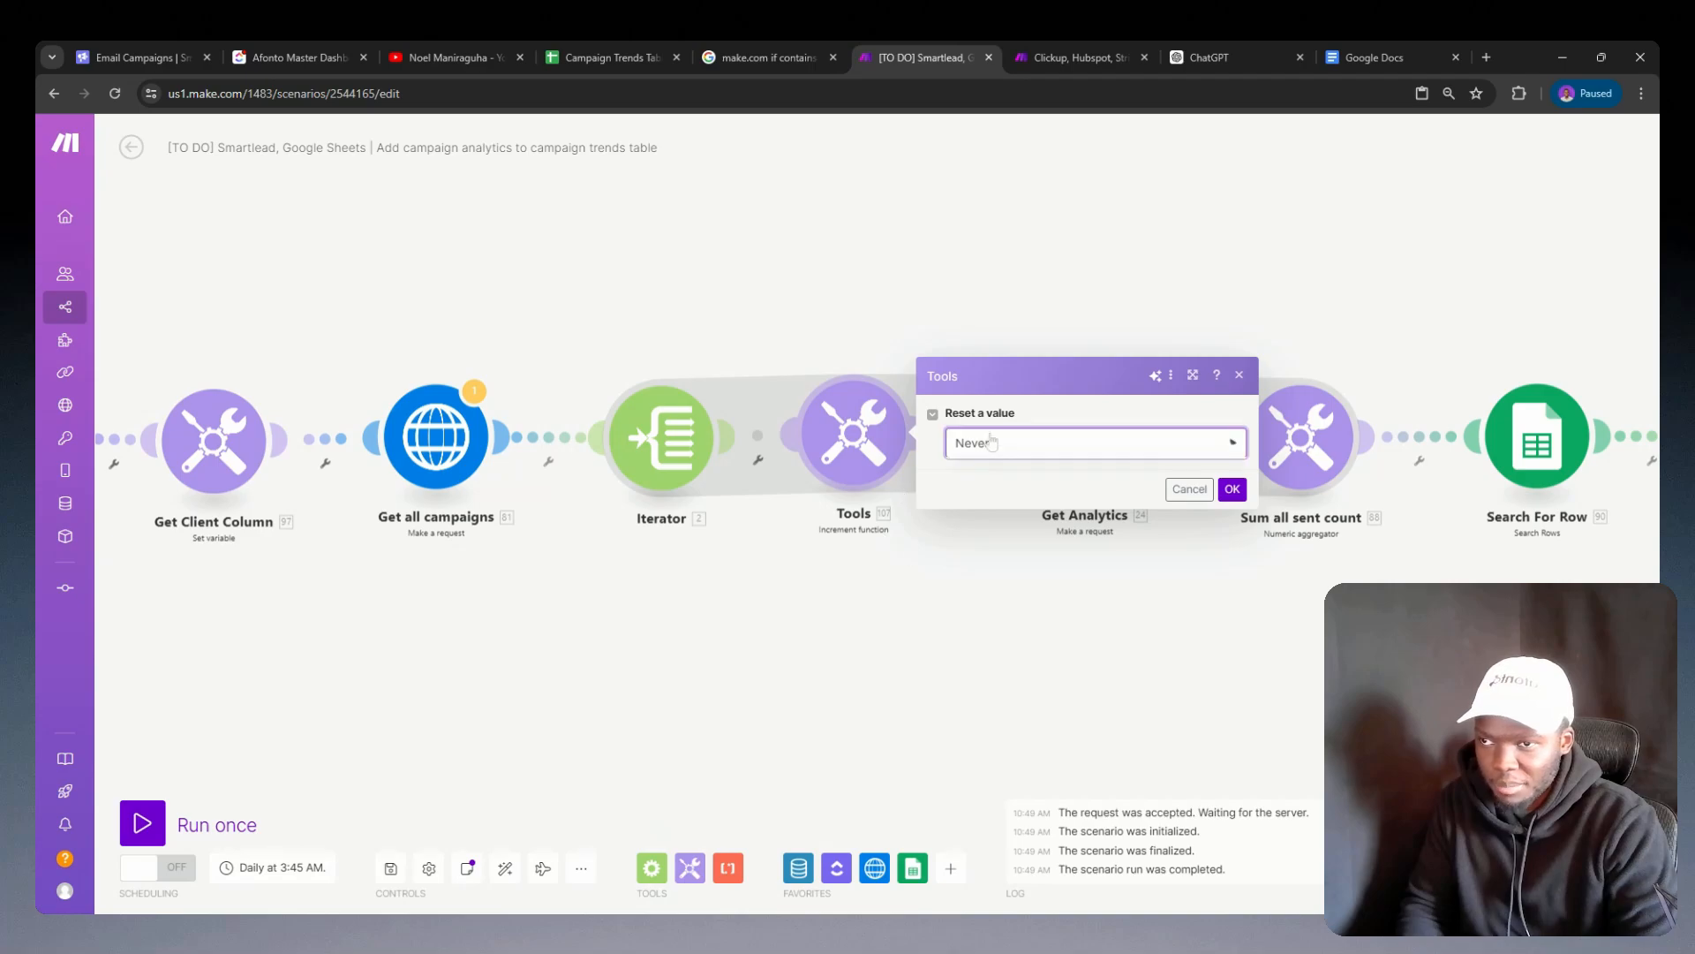
click(848, 554)
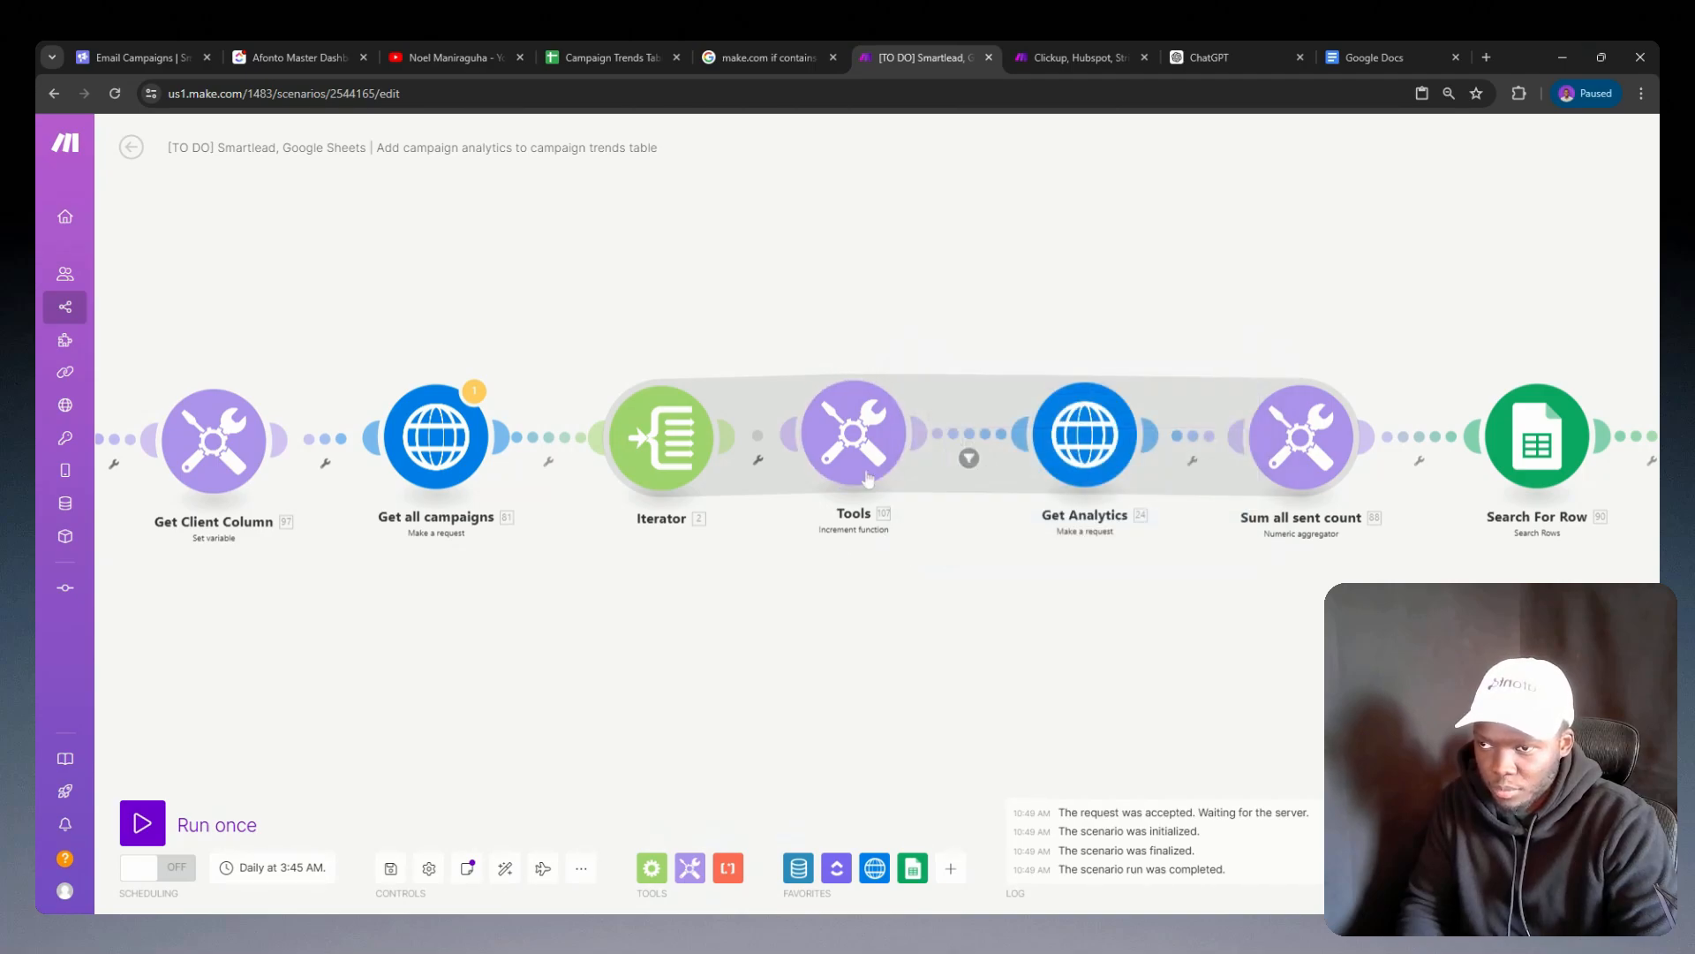
click(867, 459)
click(1086, 455)
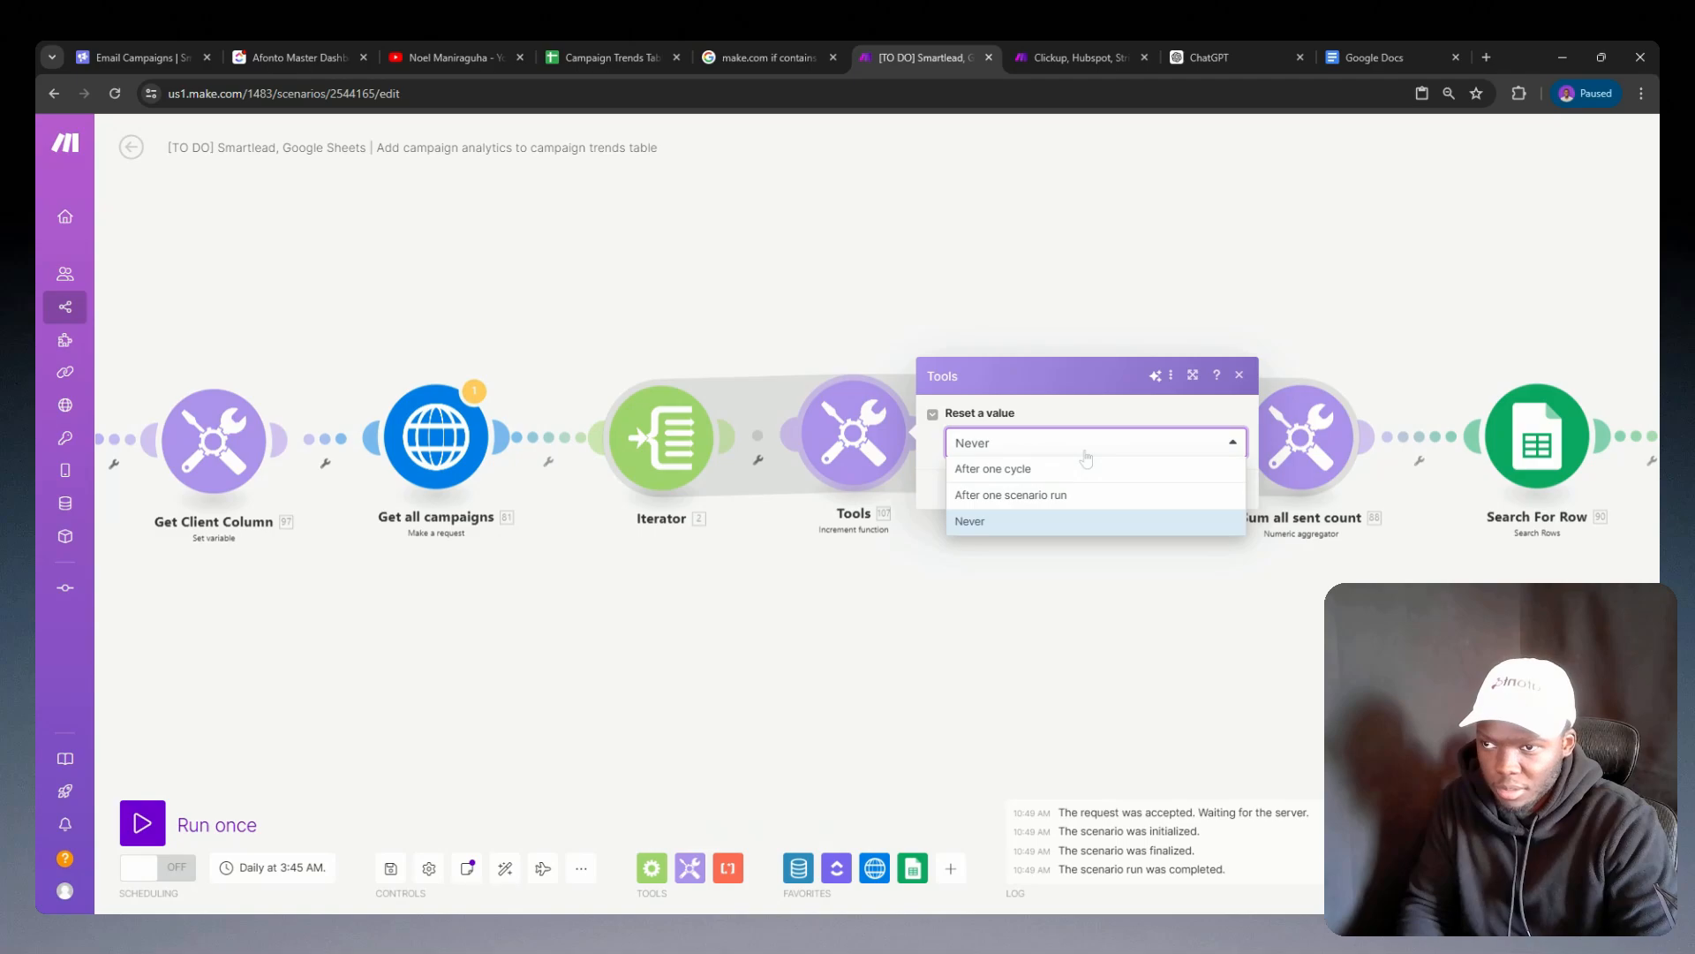
click(1078, 443)
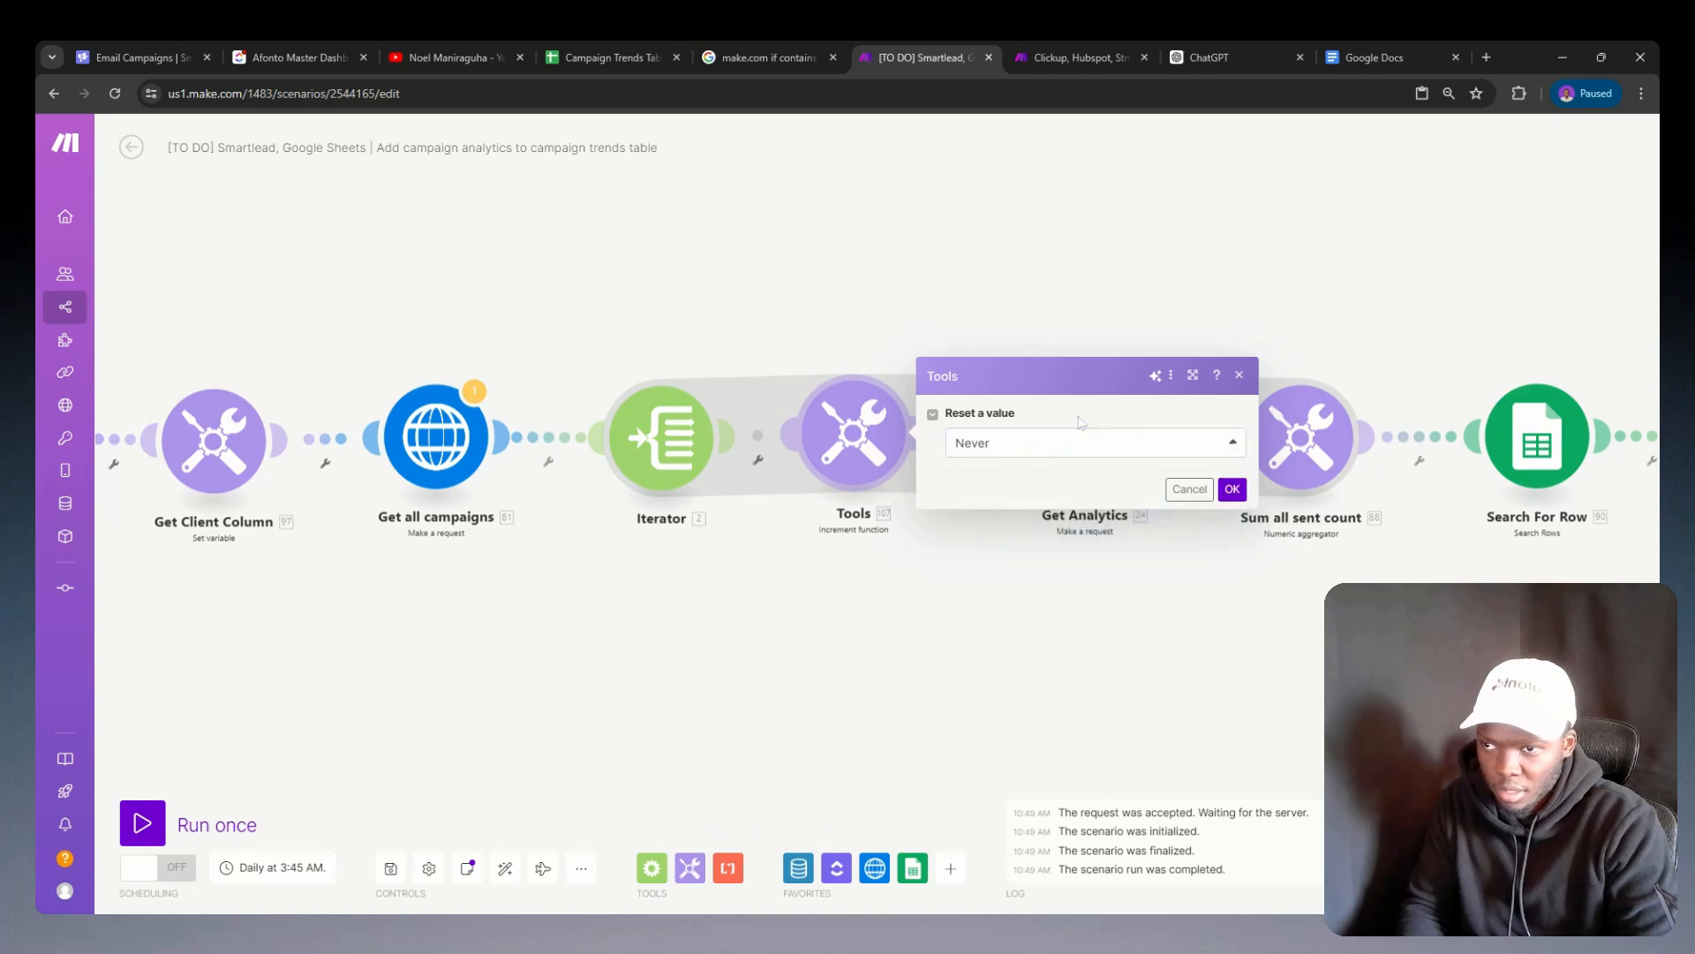
click(1239, 377)
Step: Examine the date calculation in the Get Analytics request URL and the mappable items available for it
click(1091, 442)
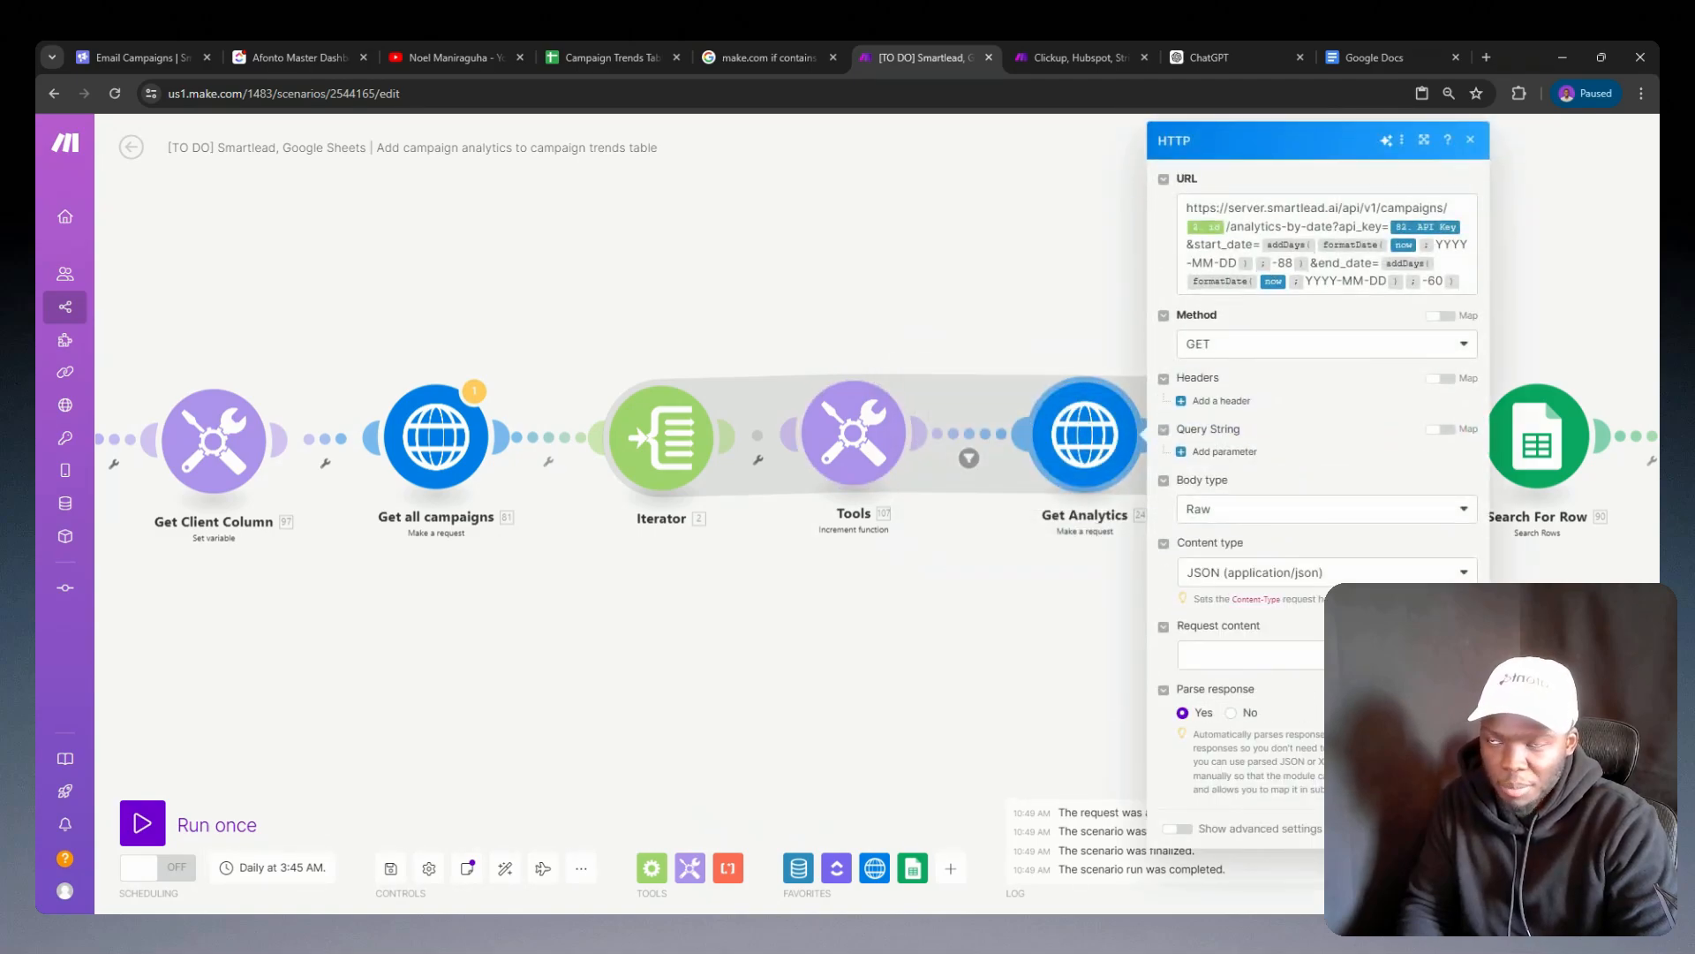
click(1292, 262)
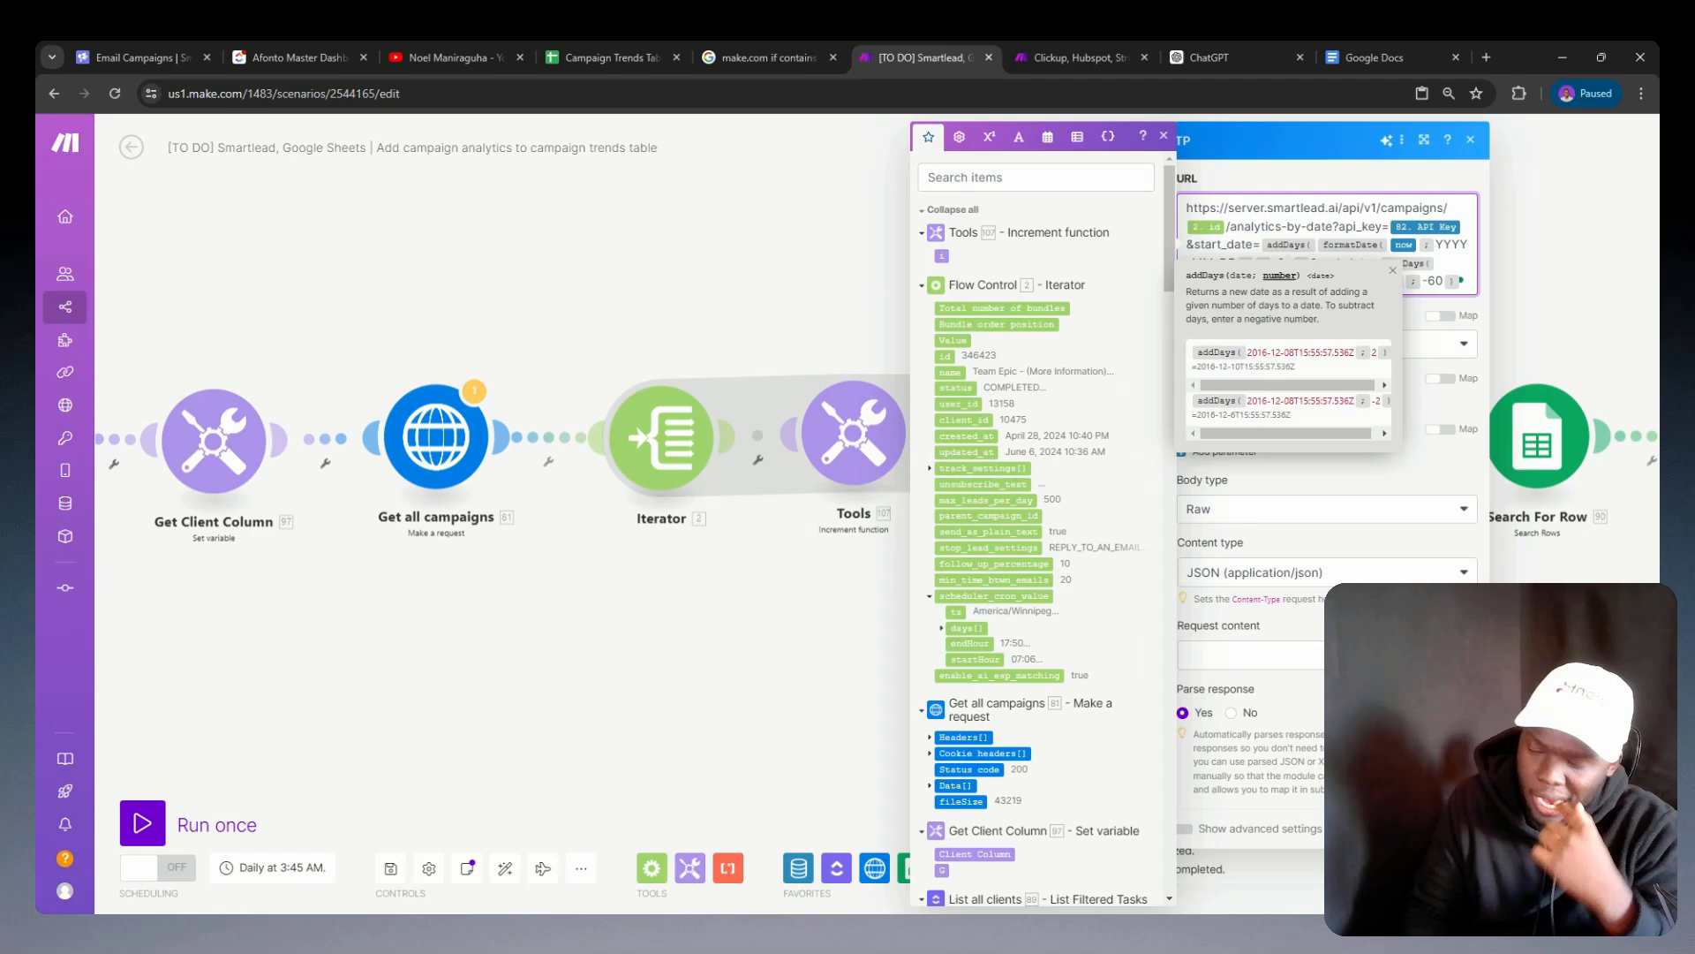
click(864, 557)
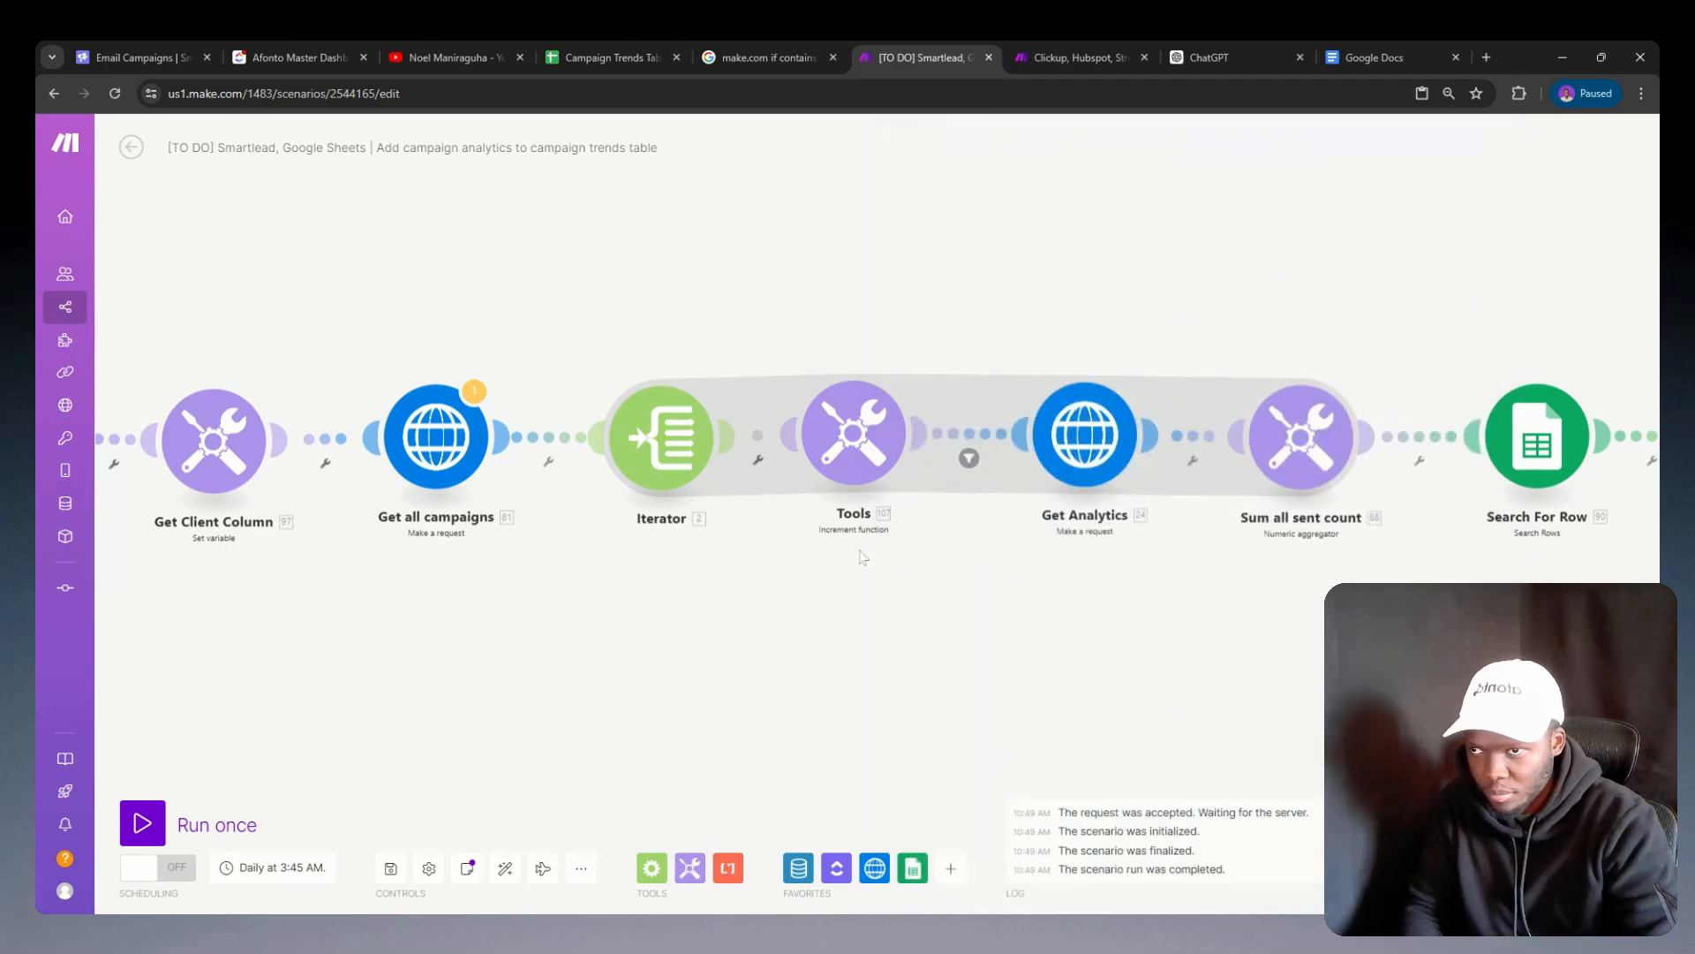
Step: Delete the Increment function module between the Iterator and Get Analytics and remove the stray empty modules
right_click(837, 452)
click(918, 634)
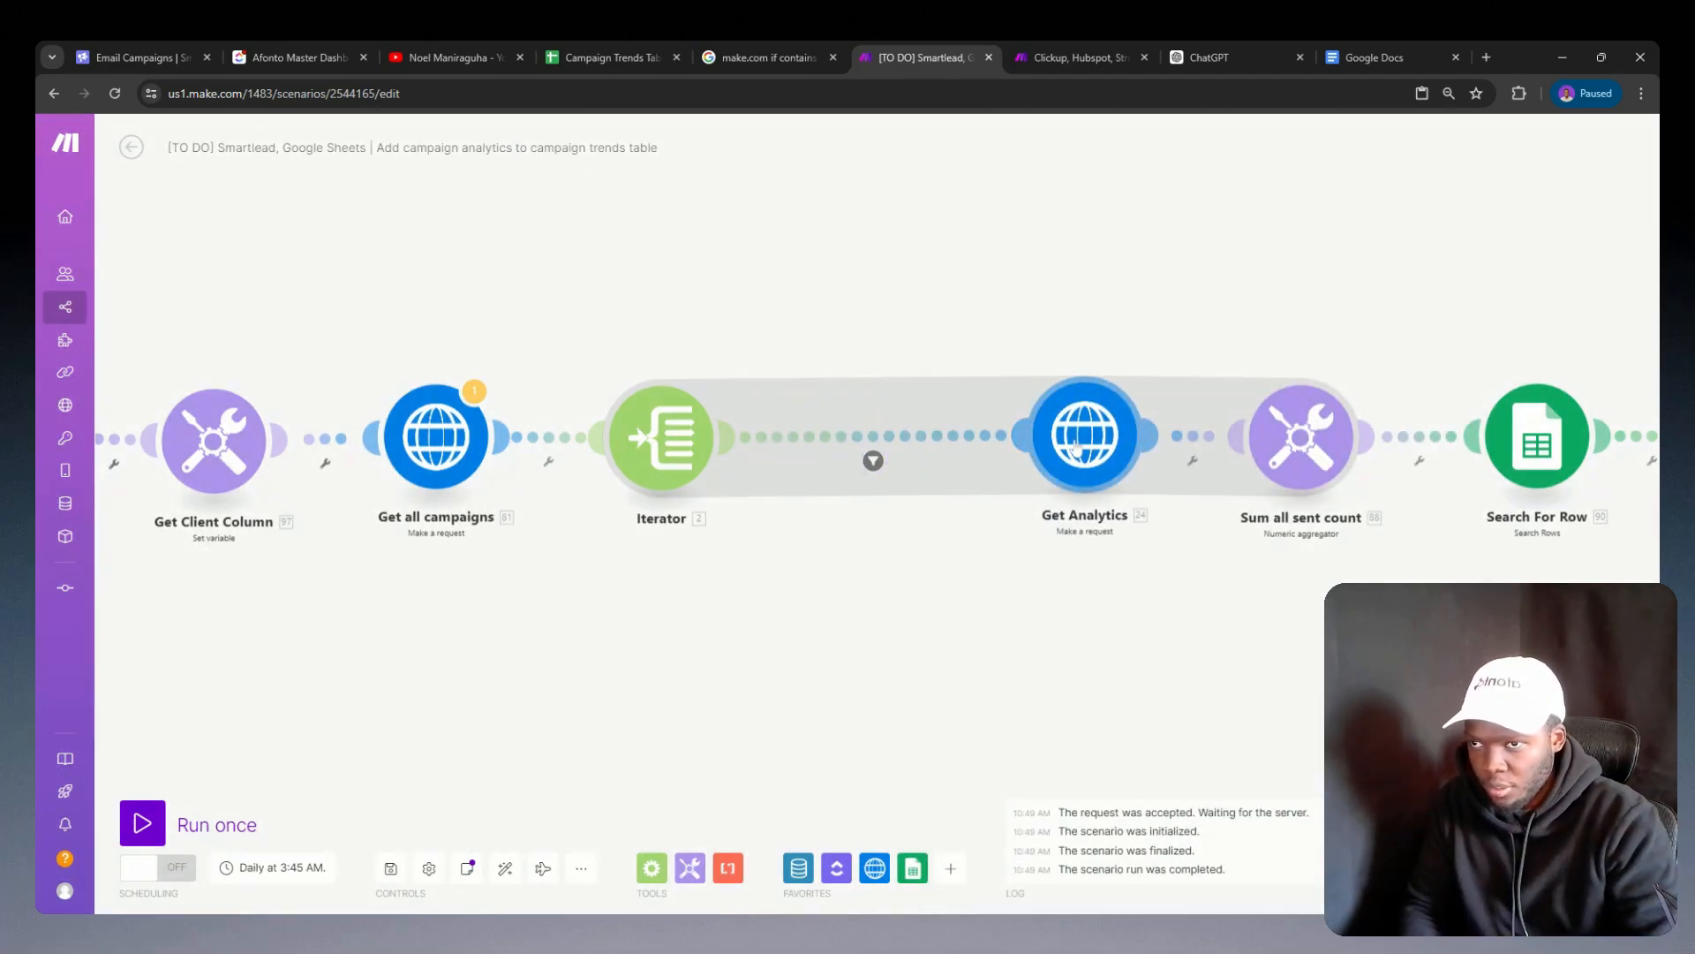
click(1075, 449)
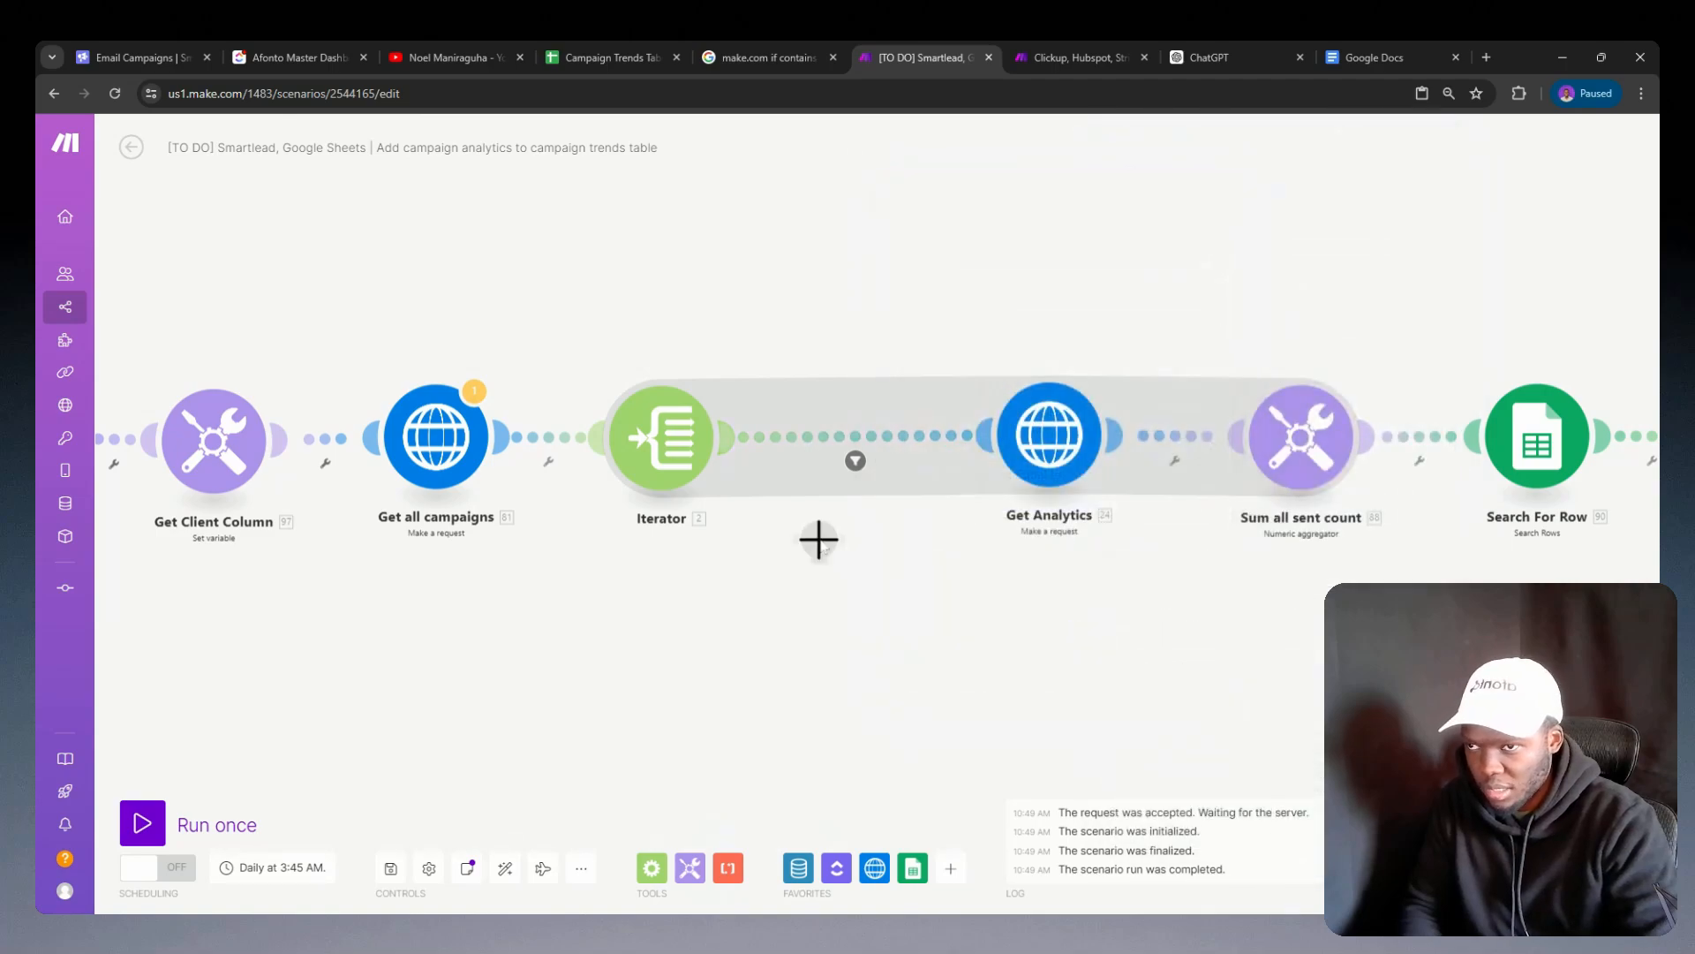
click(817, 536)
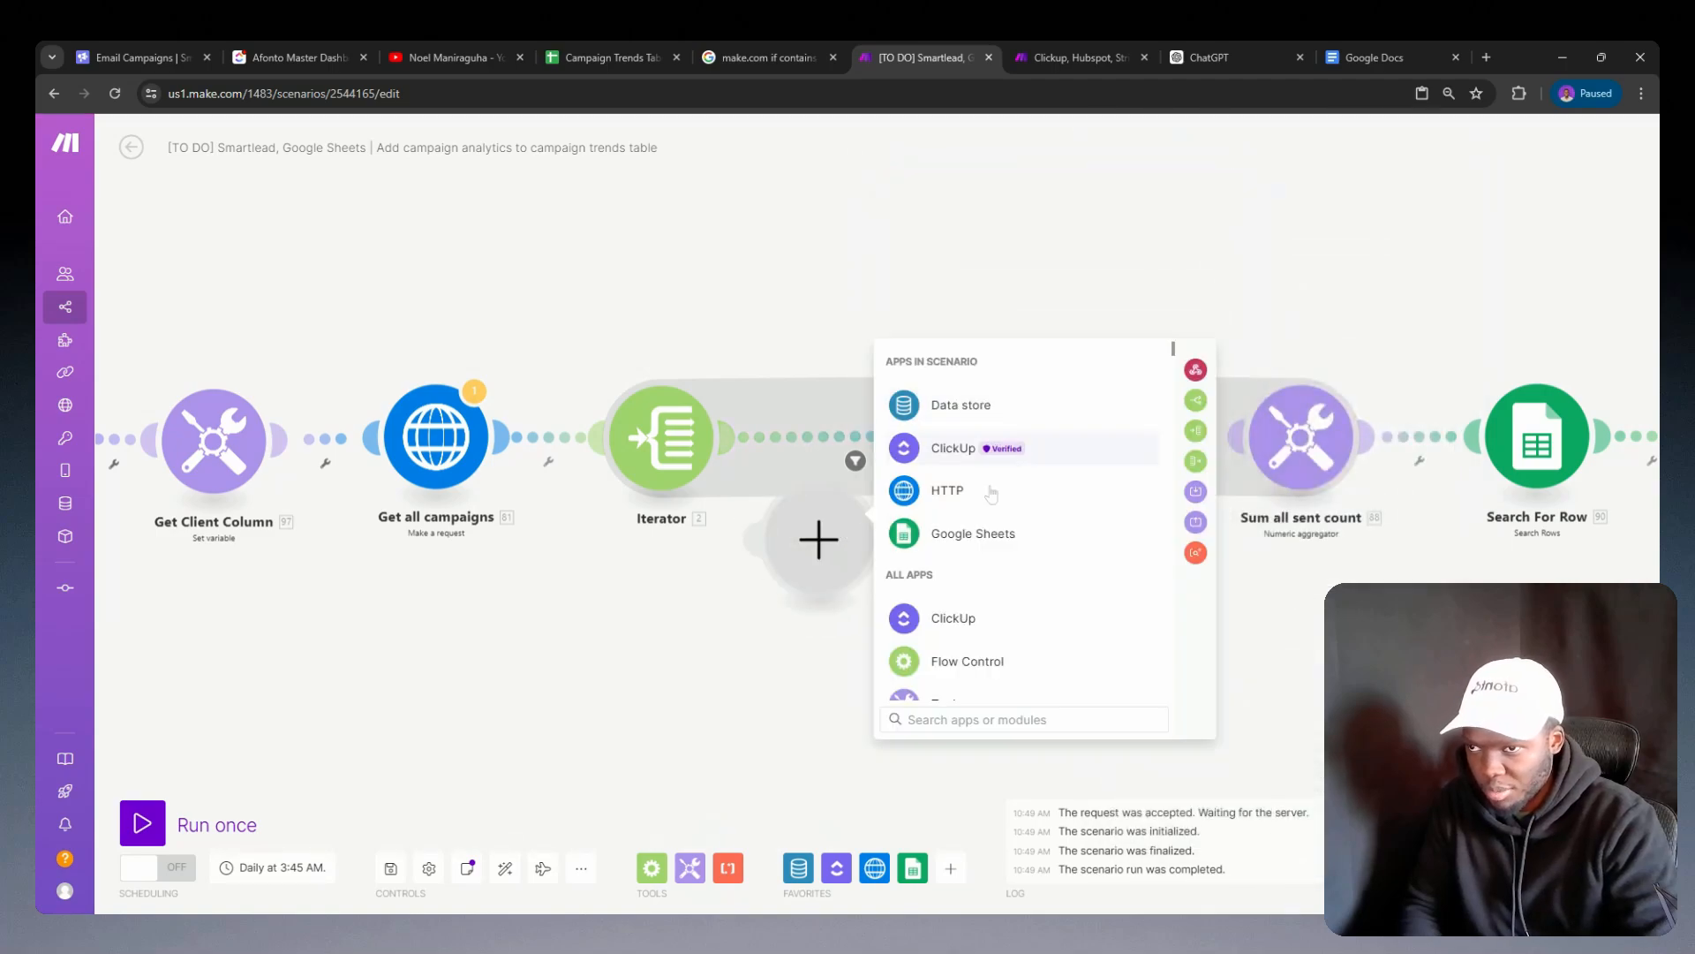
right_click(822, 569)
click(841, 609)
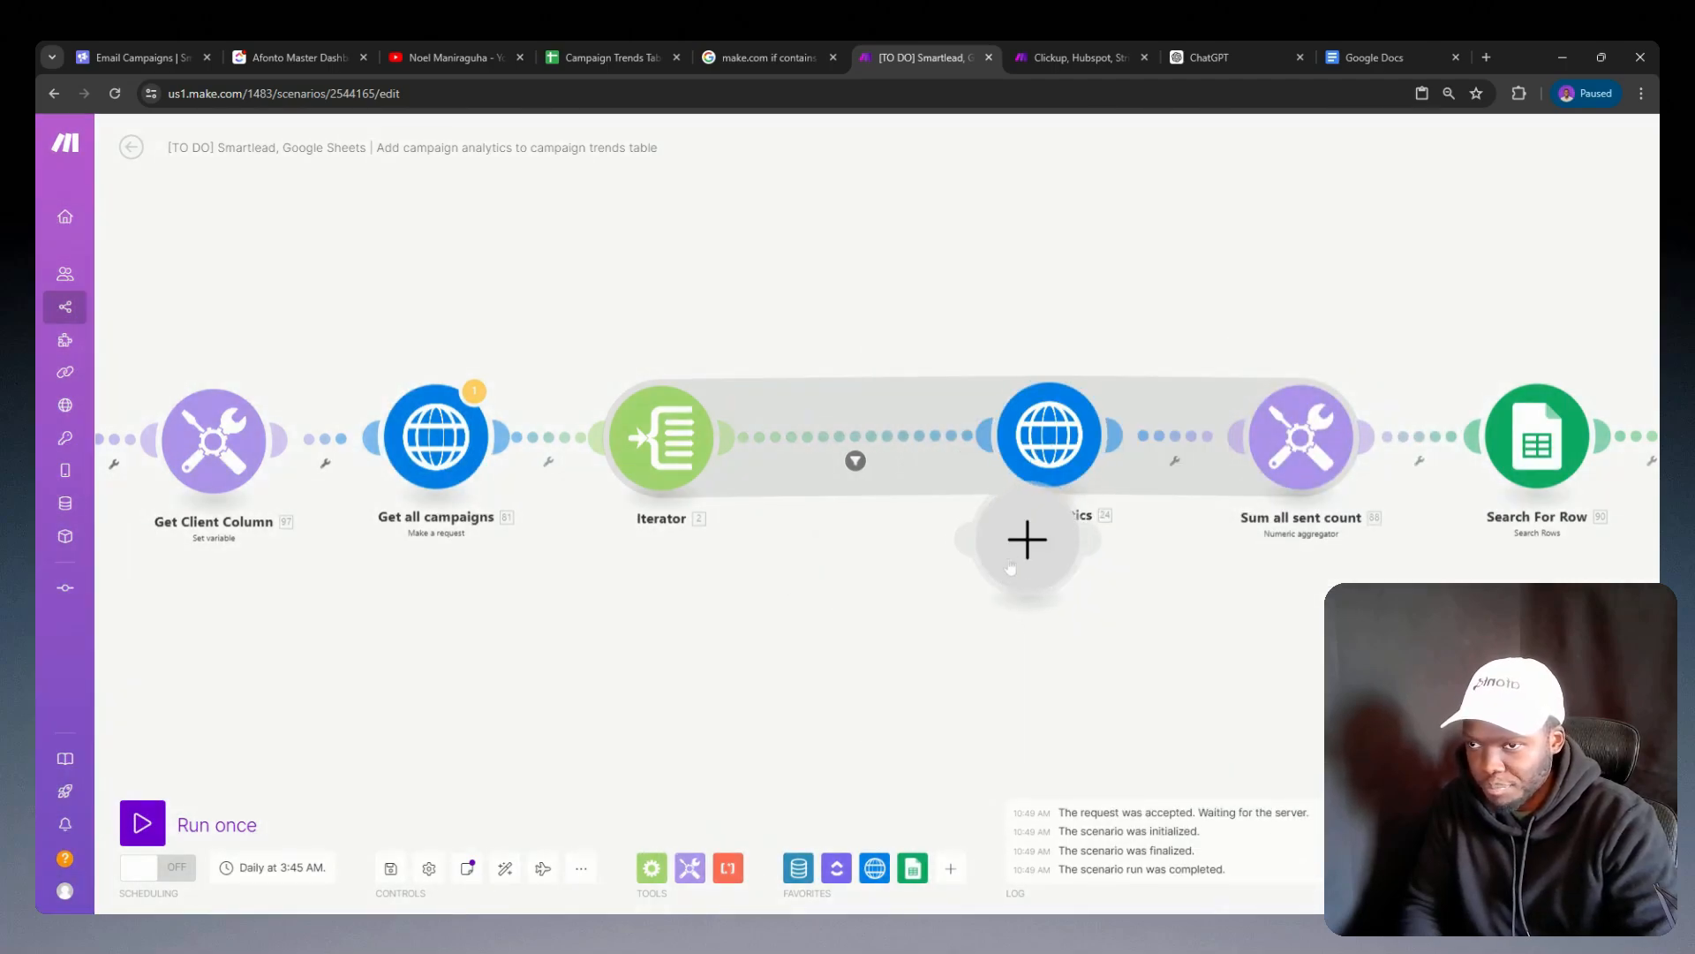
right_click(1010, 567)
click(1070, 586)
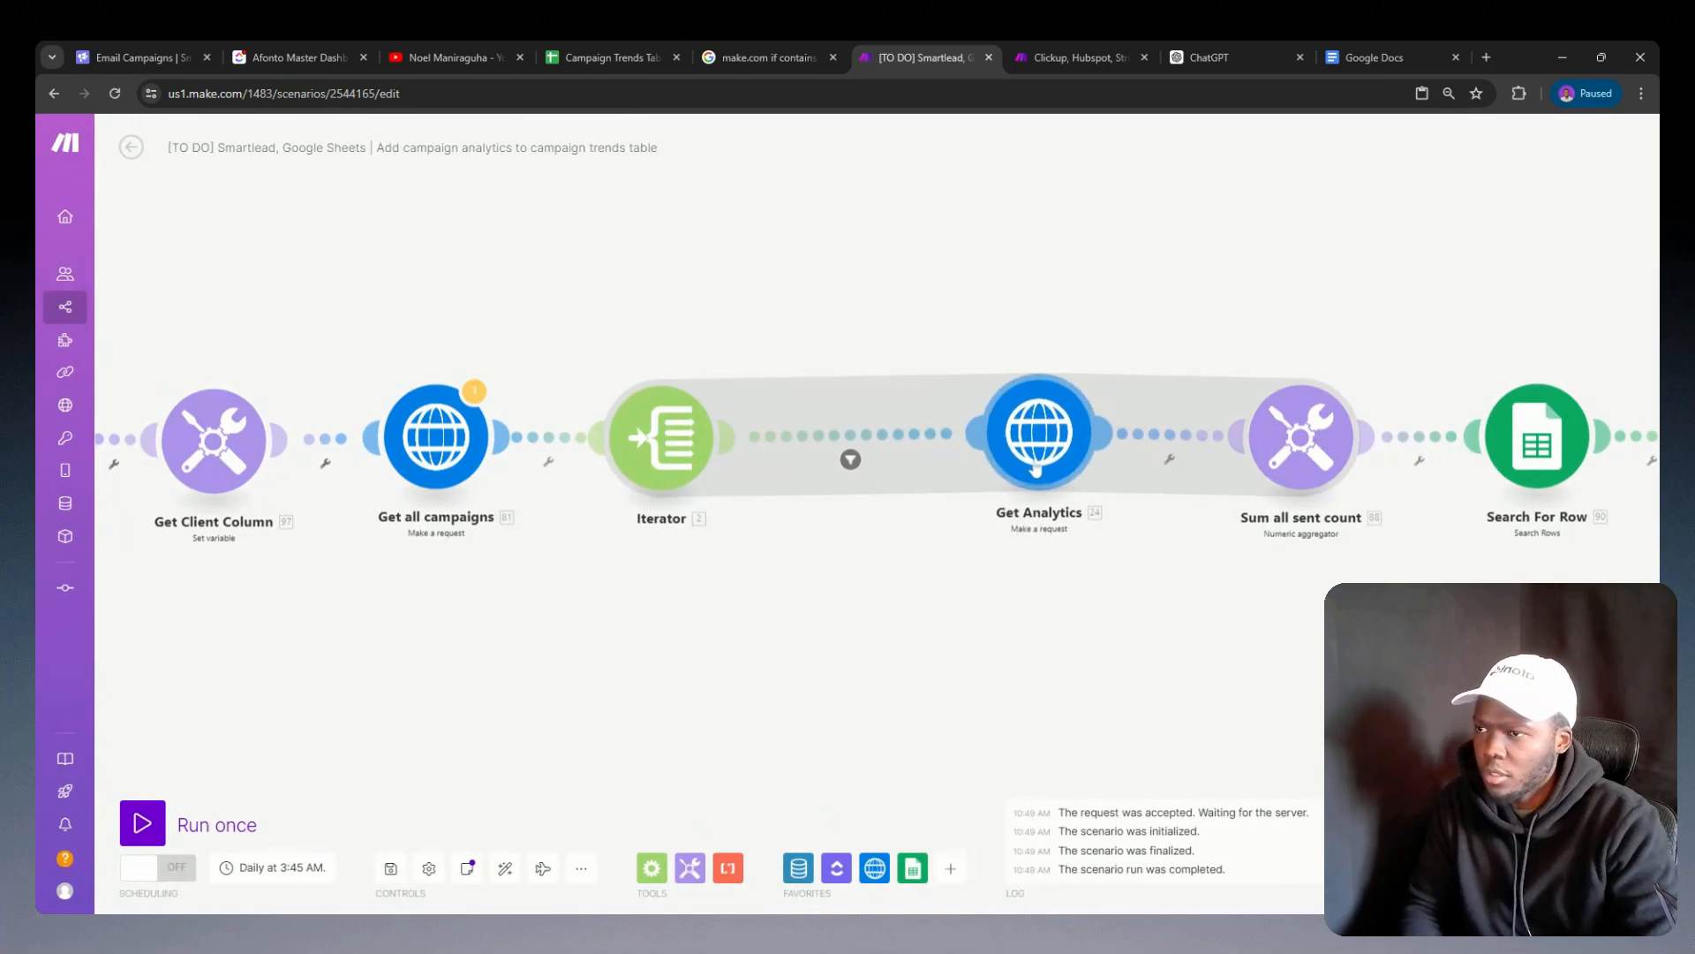
Step: Close the gaps after the Iterator by moving Get Analytics, Sum all sent count and Search For Row closer together
drag(1035, 468, 893, 461)
drag(1028, 552, 878, 555)
scroll(880, 552, down, 2)
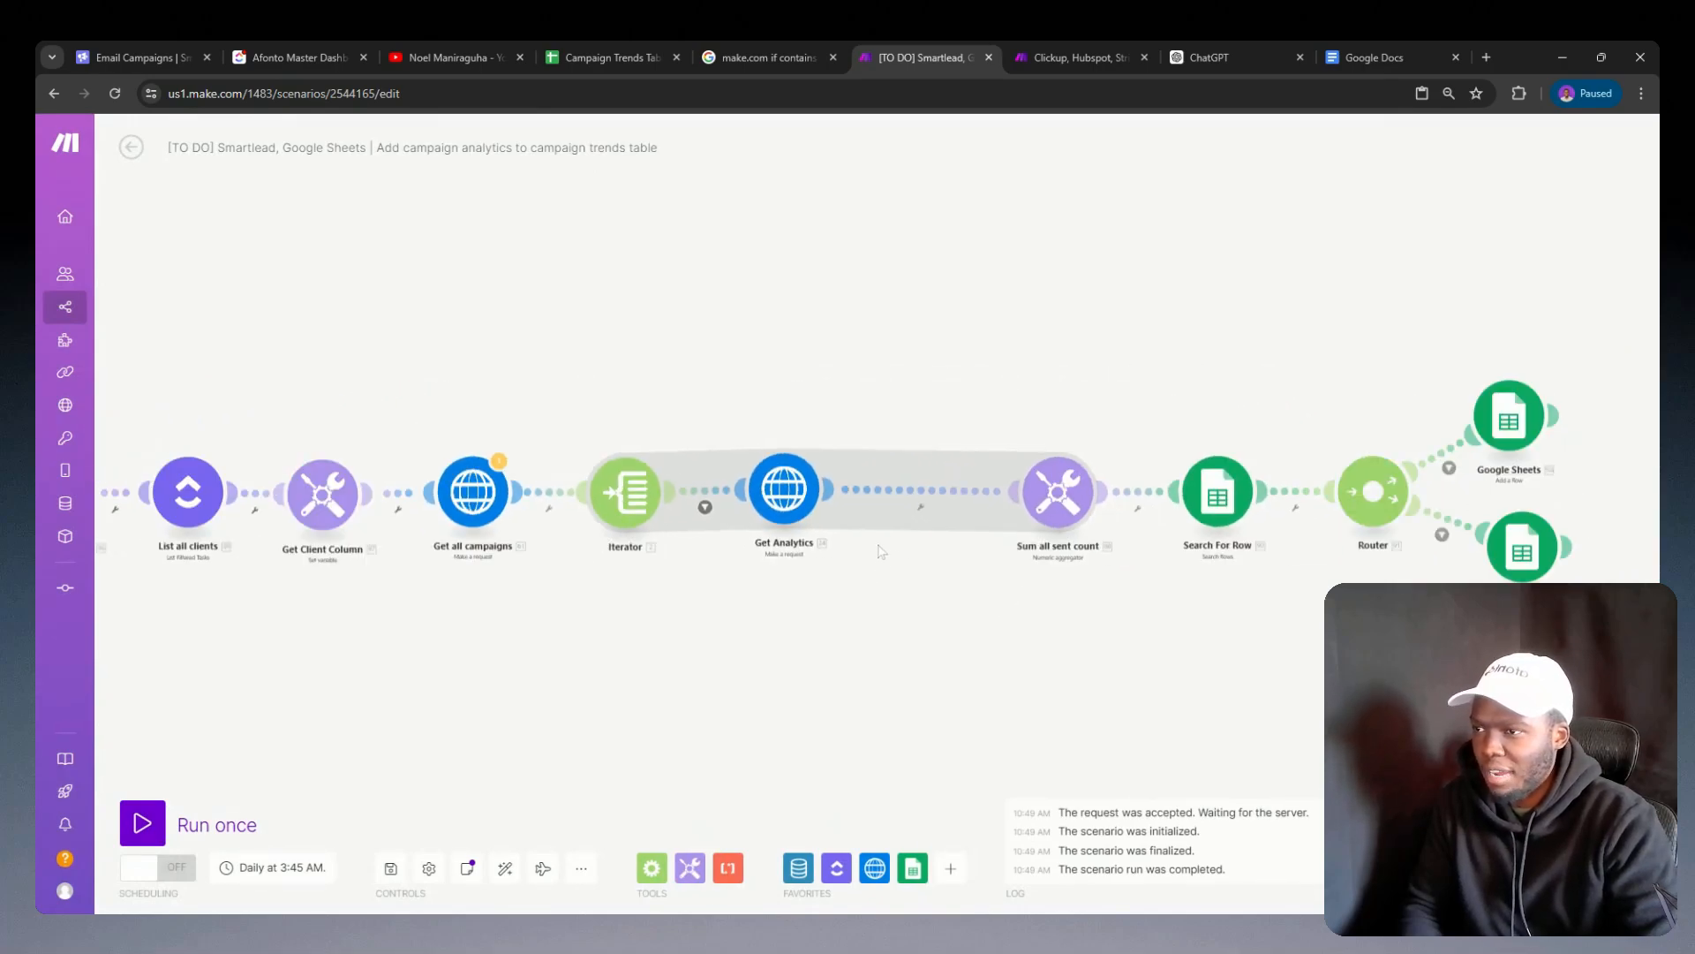
drag(1058, 490, 946, 486)
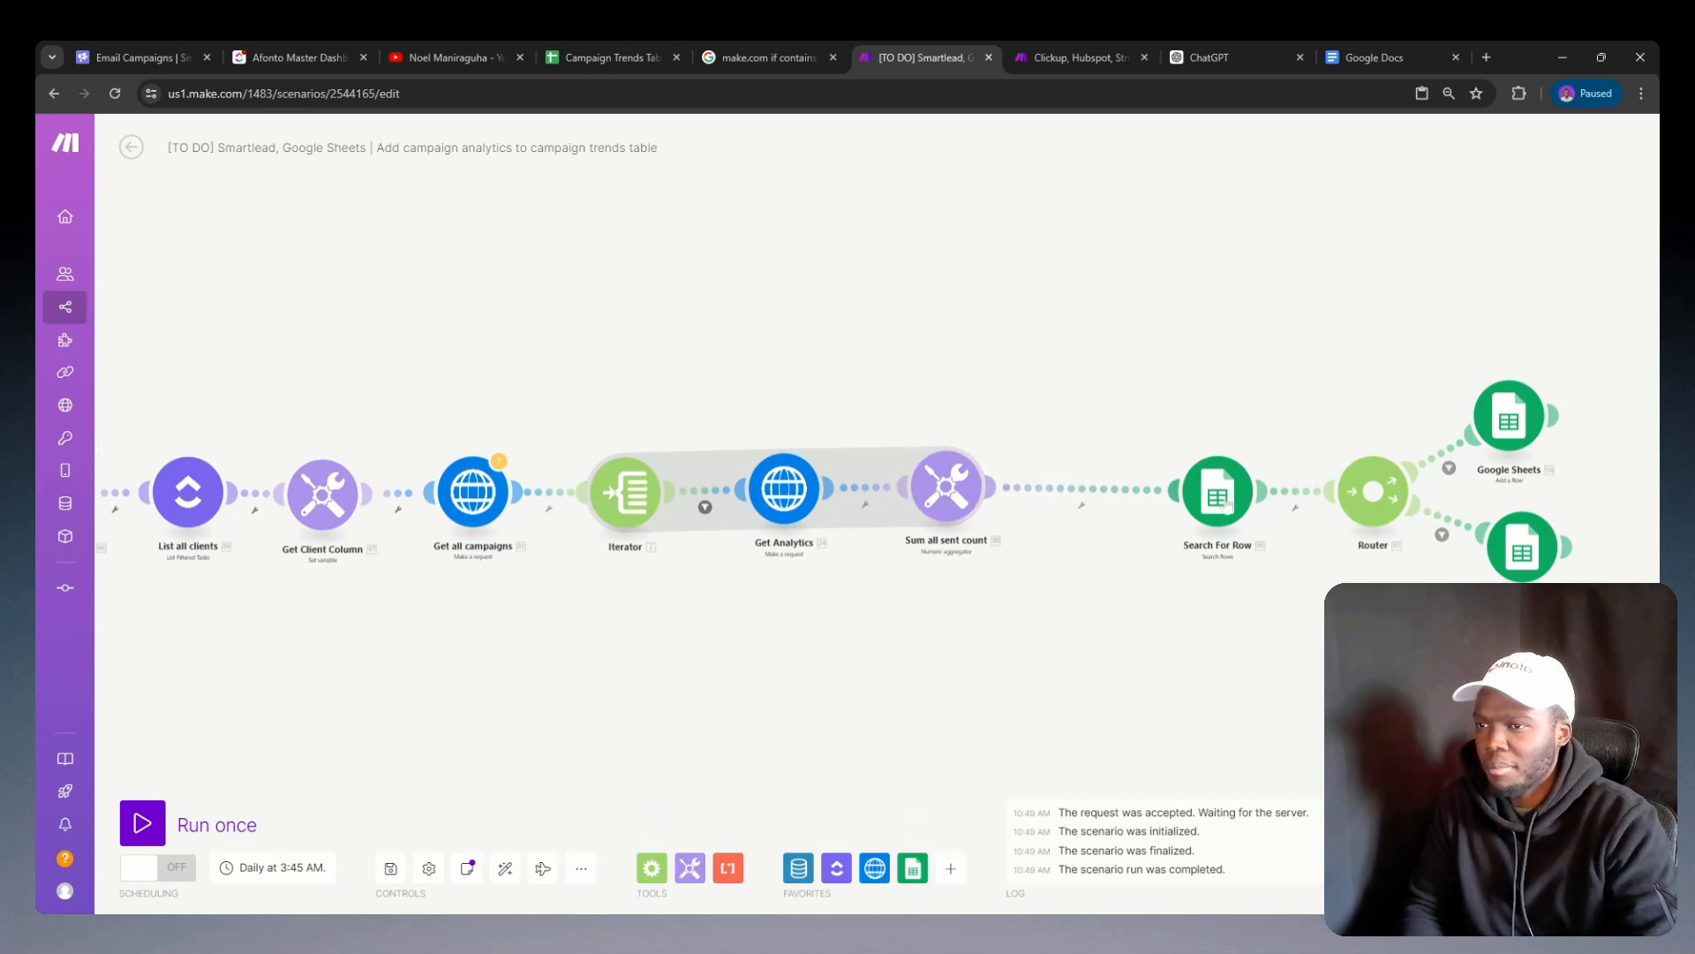
drag(1225, 503, 1097, 498)
click(1379, 501)
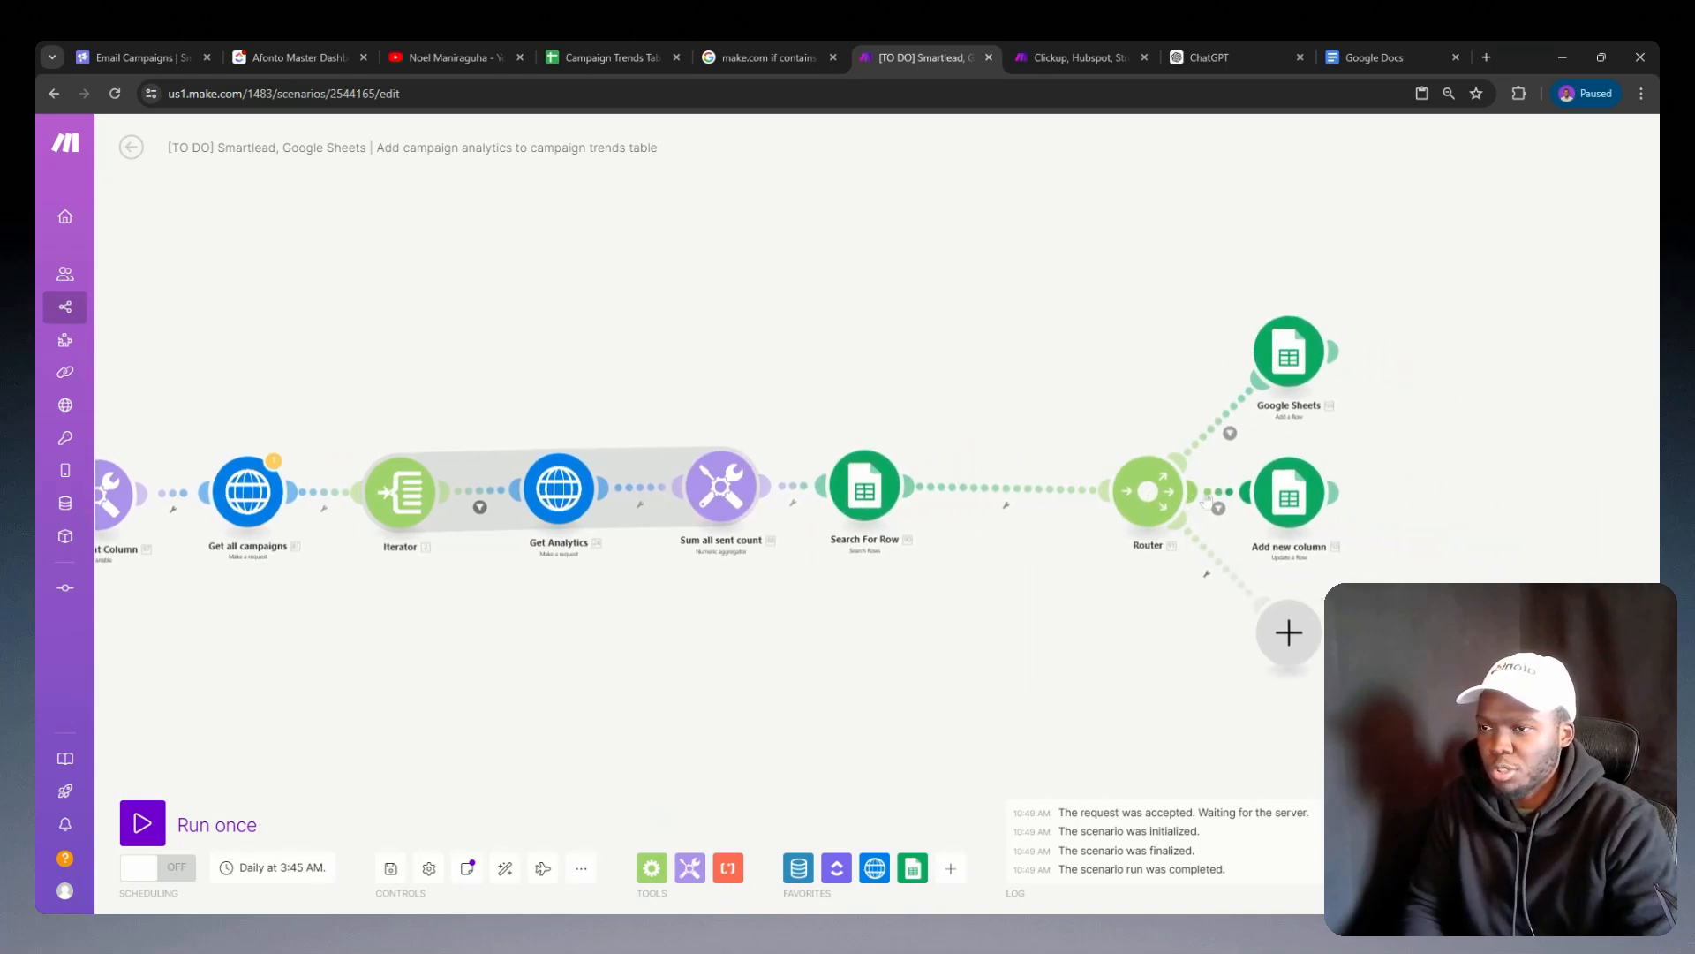
right_click(1275, 643)
click(1291, 682)
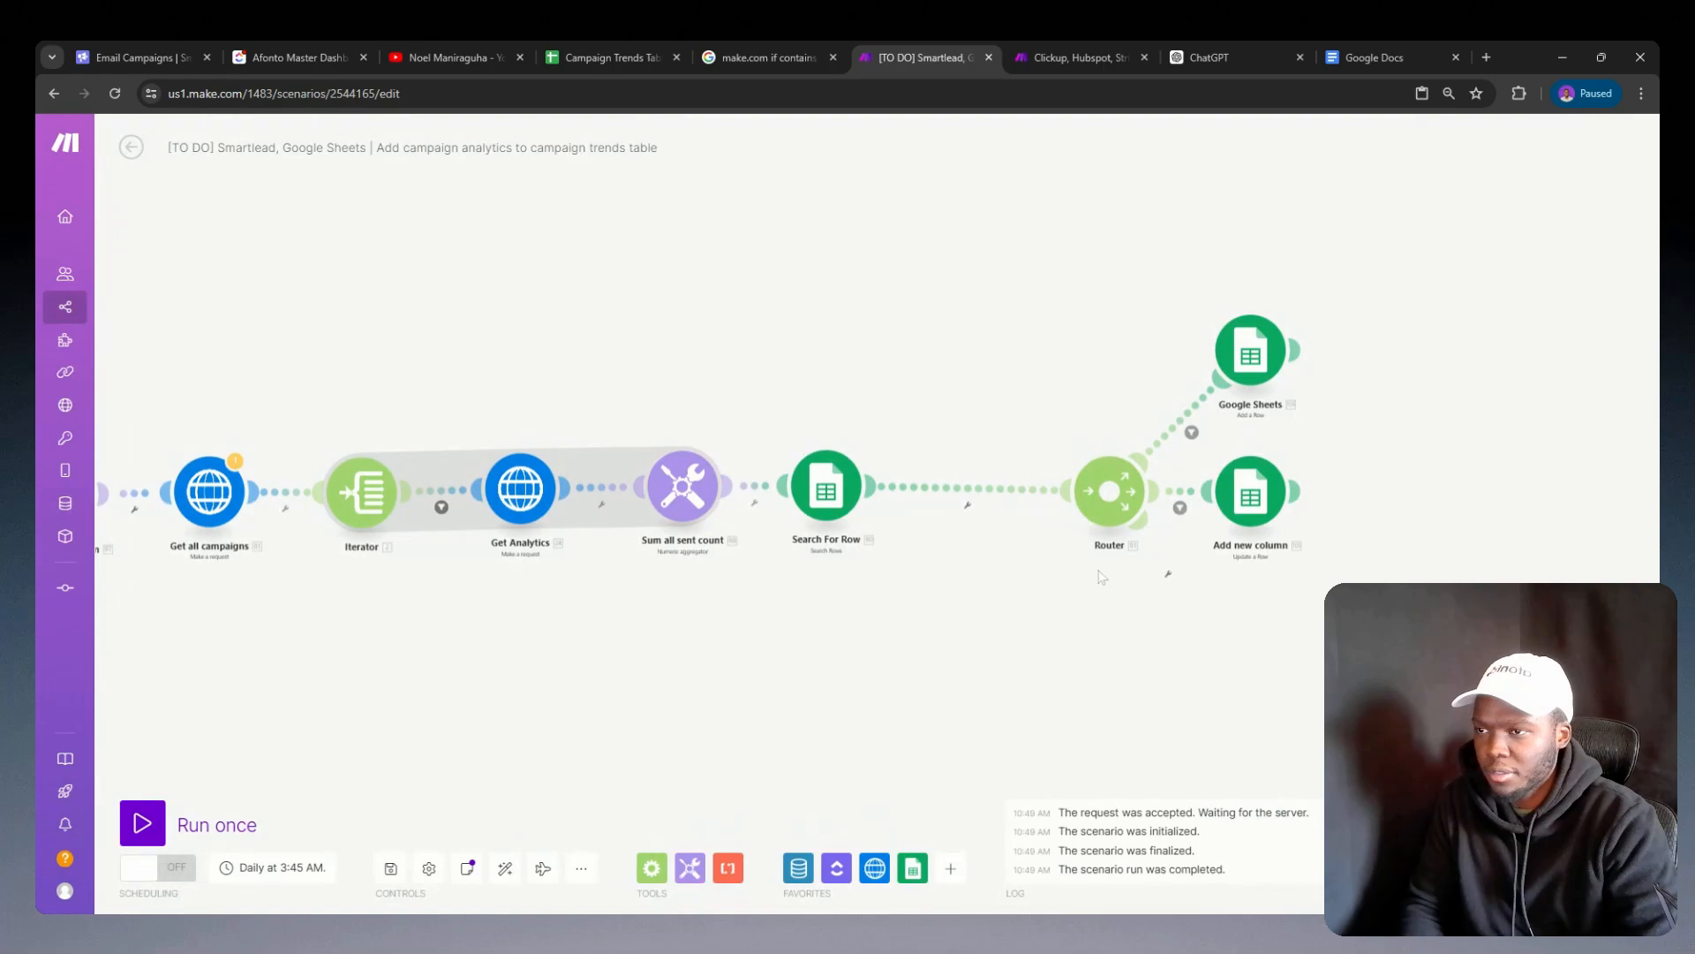
Step: Move the Router beside Search For Row and bring both Google Sheets modules close to the Router
drag(1109, 491, 973, 484)
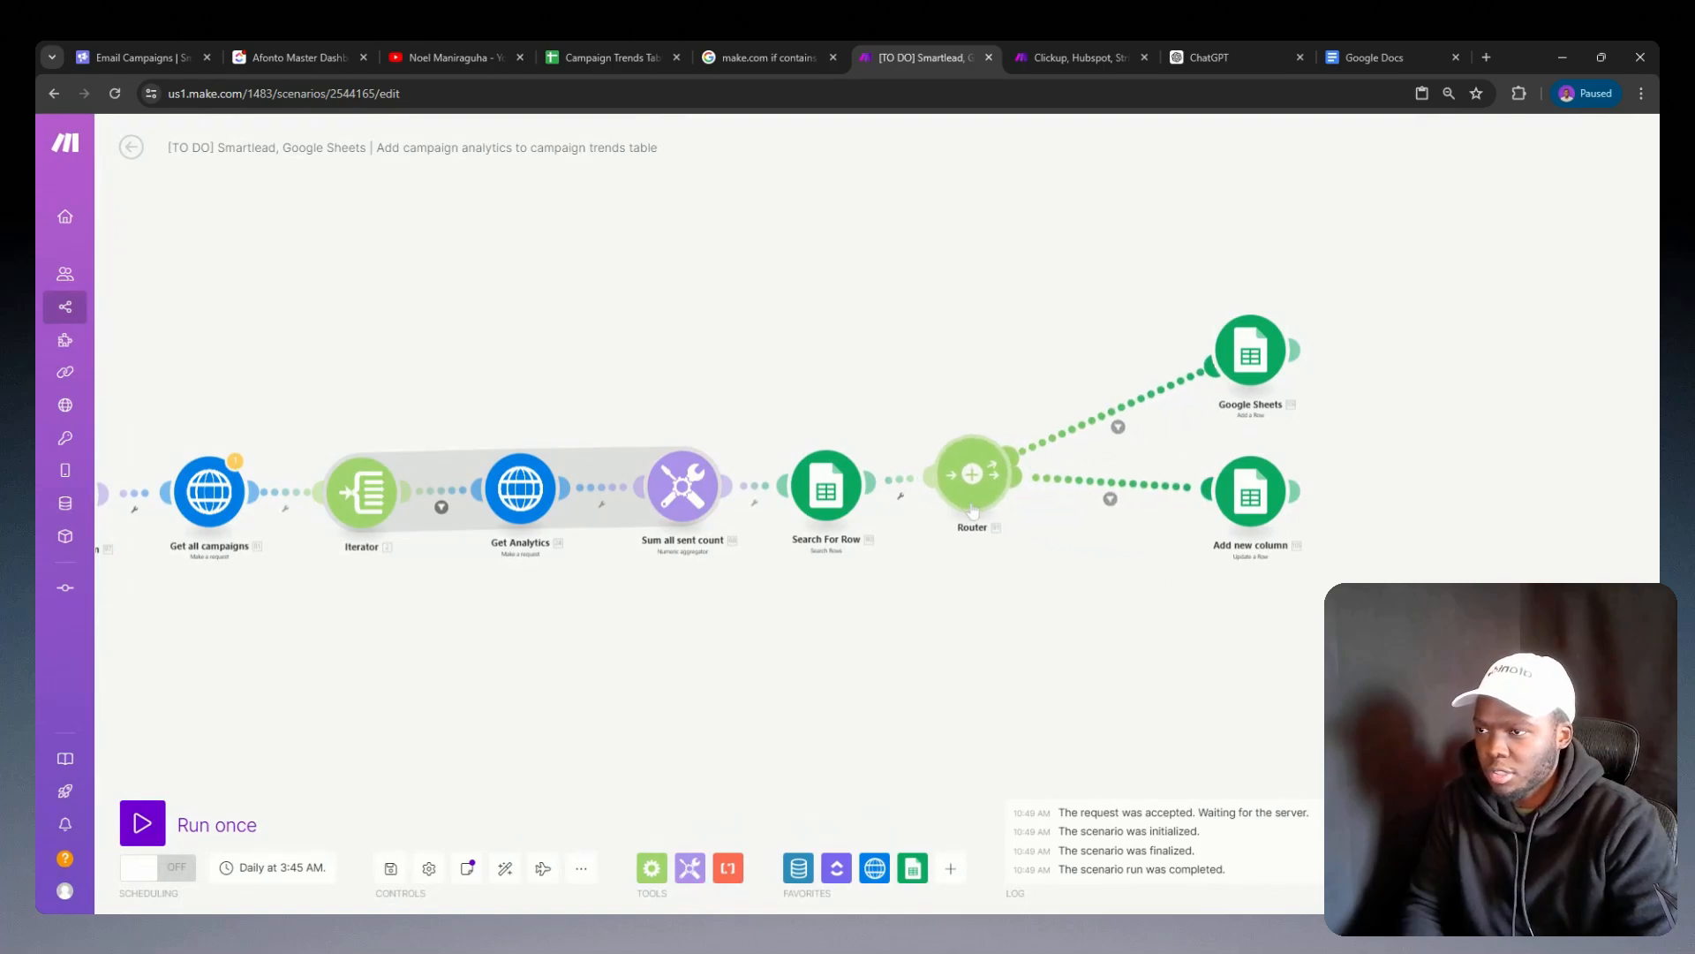
click(1278, 499)
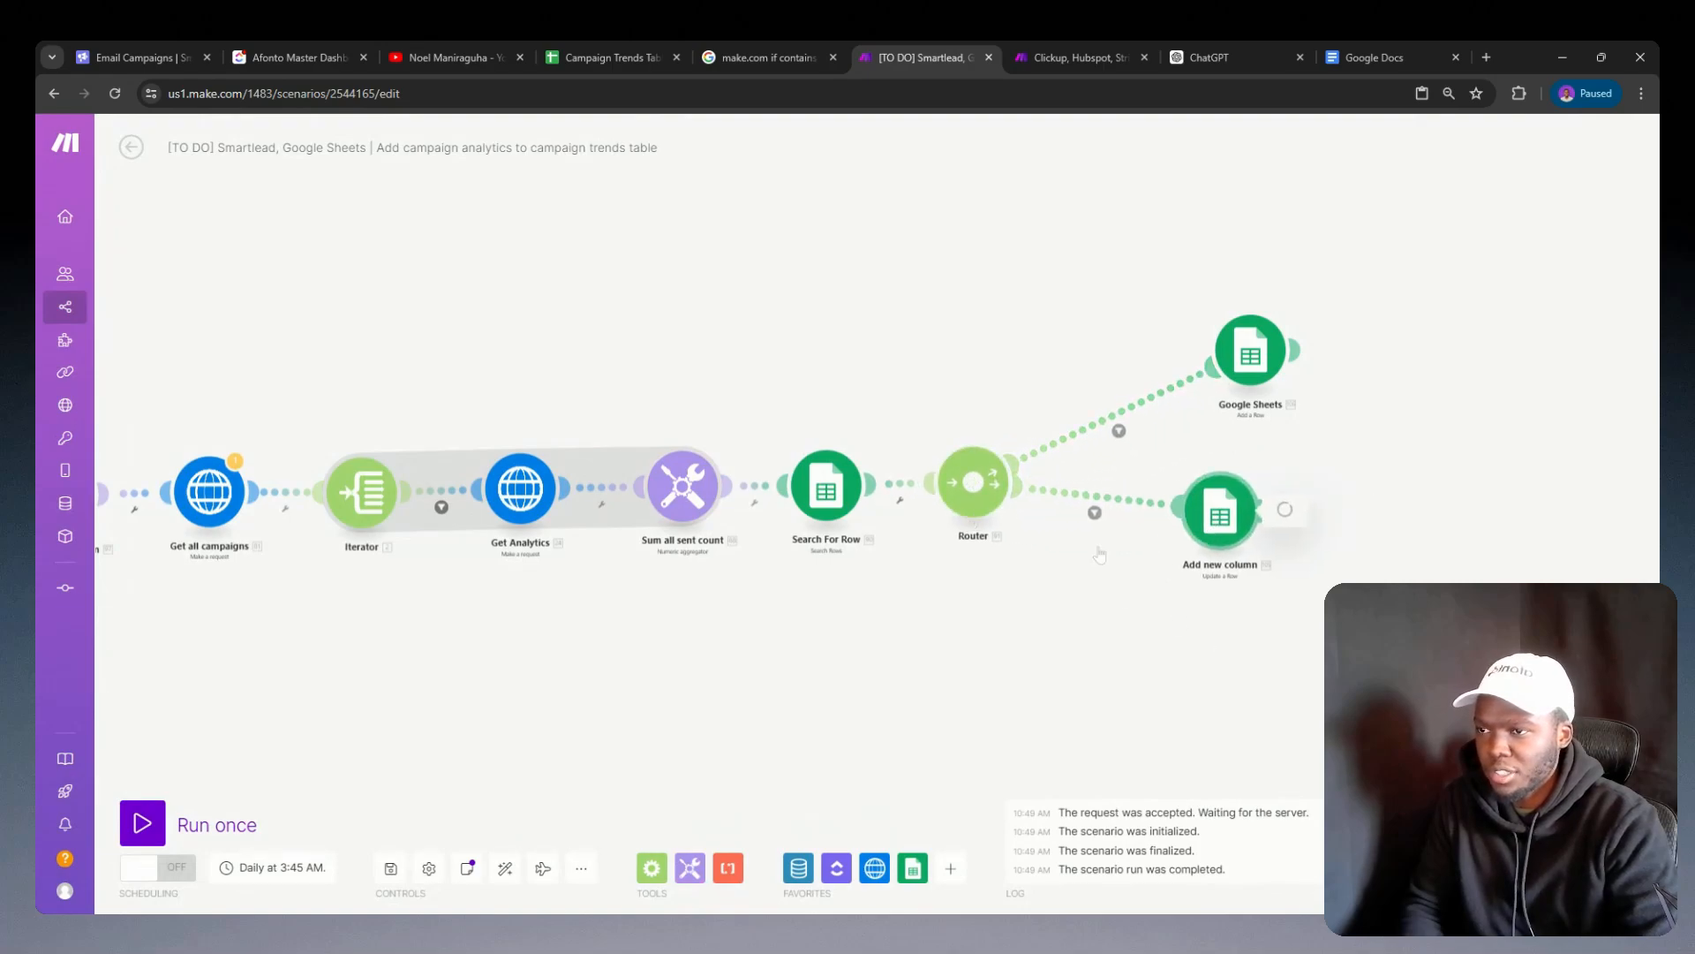
click(1158, 341)
drag(1247, 351, 1133, 404)
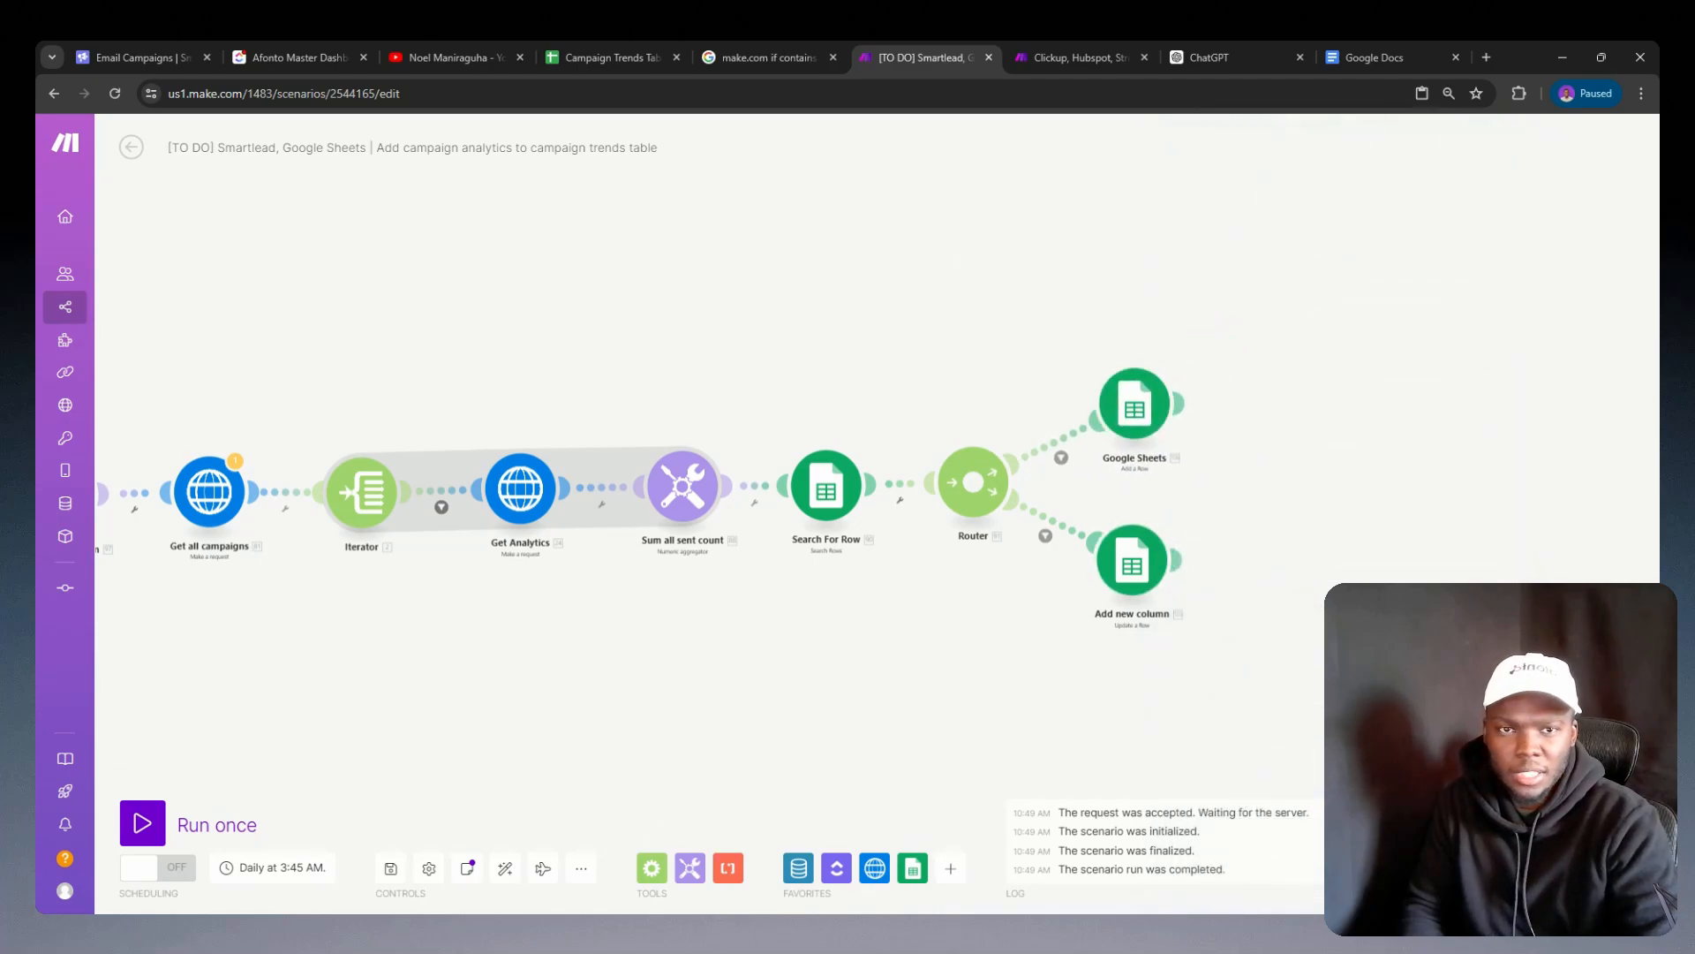
Step: Switch to the Campaign Trends Table spreadsheet in Google Sheets and sign in to the Google account again
click(607, 57)
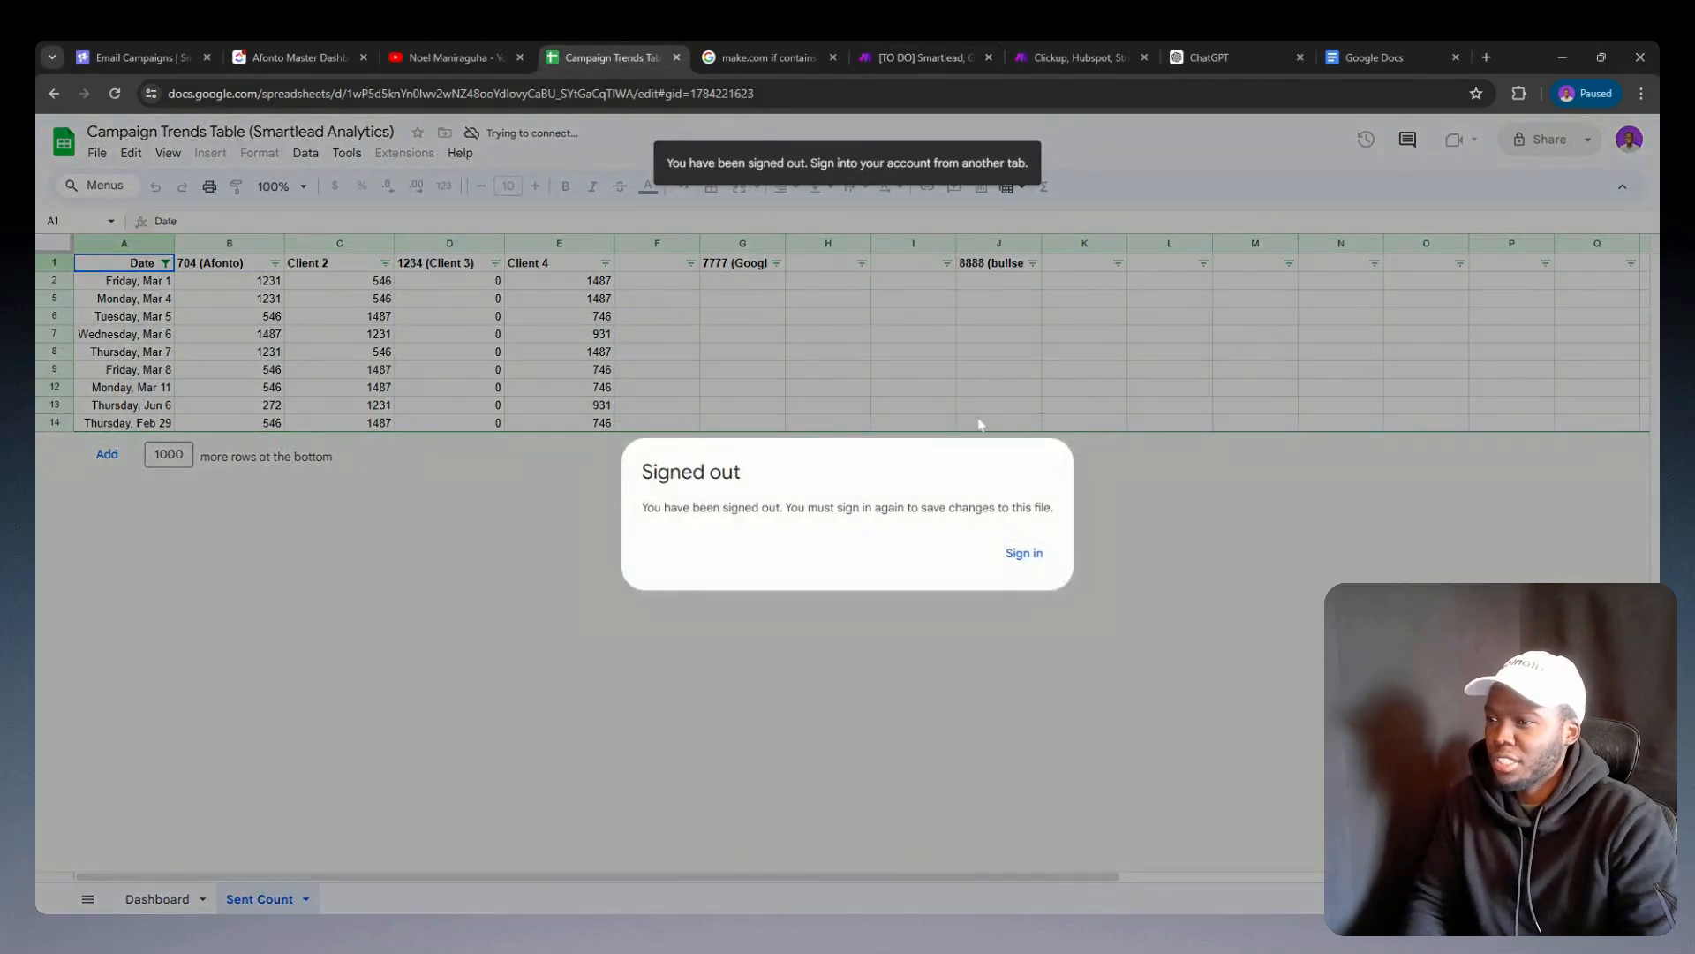
click(1038, 568)
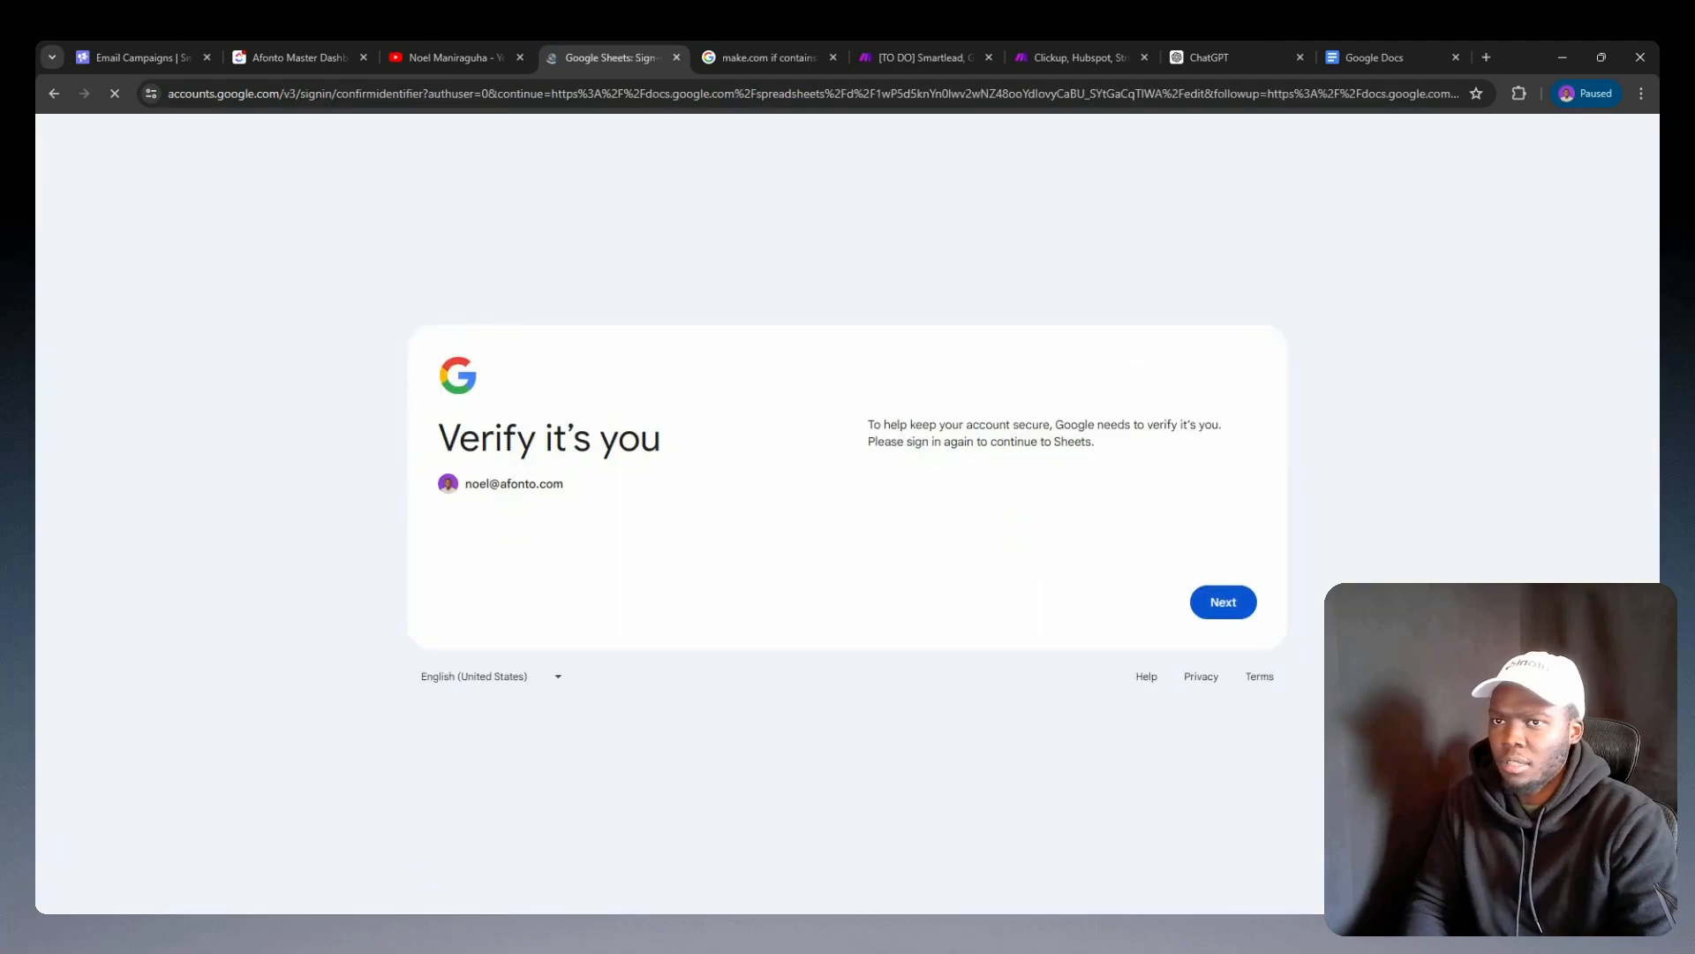
click(1225, 604)
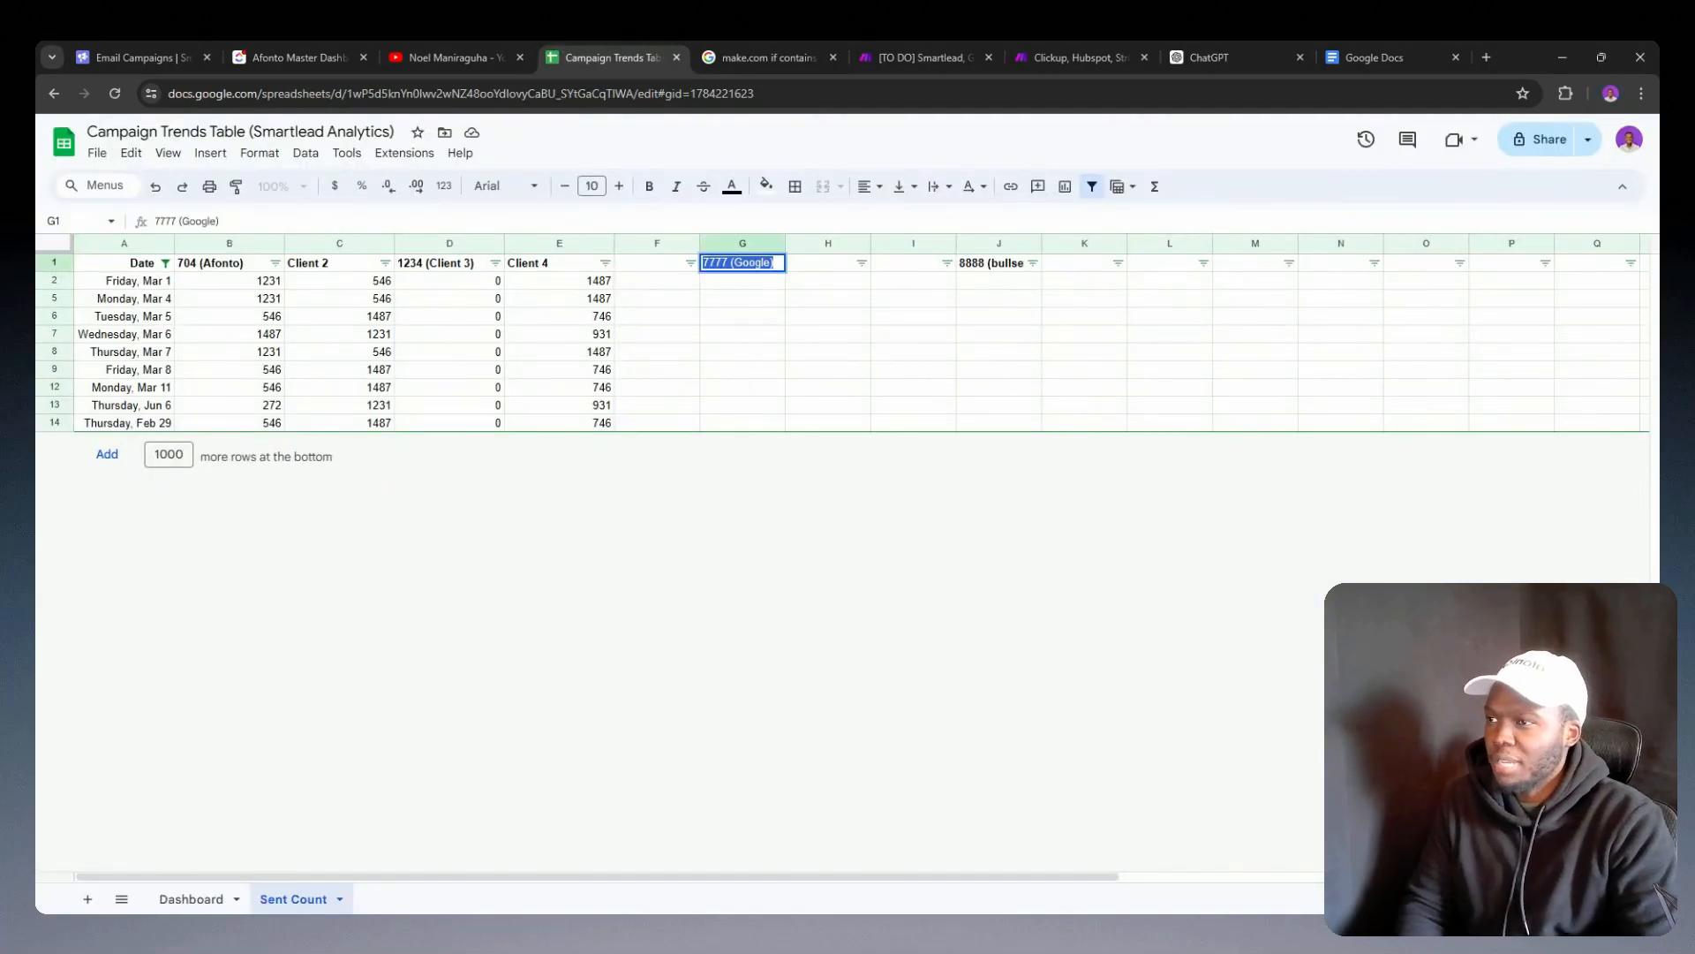
Step: Clear the client headers in cells G1 and J1 of the Sent Count sheet
key(BackSpace)
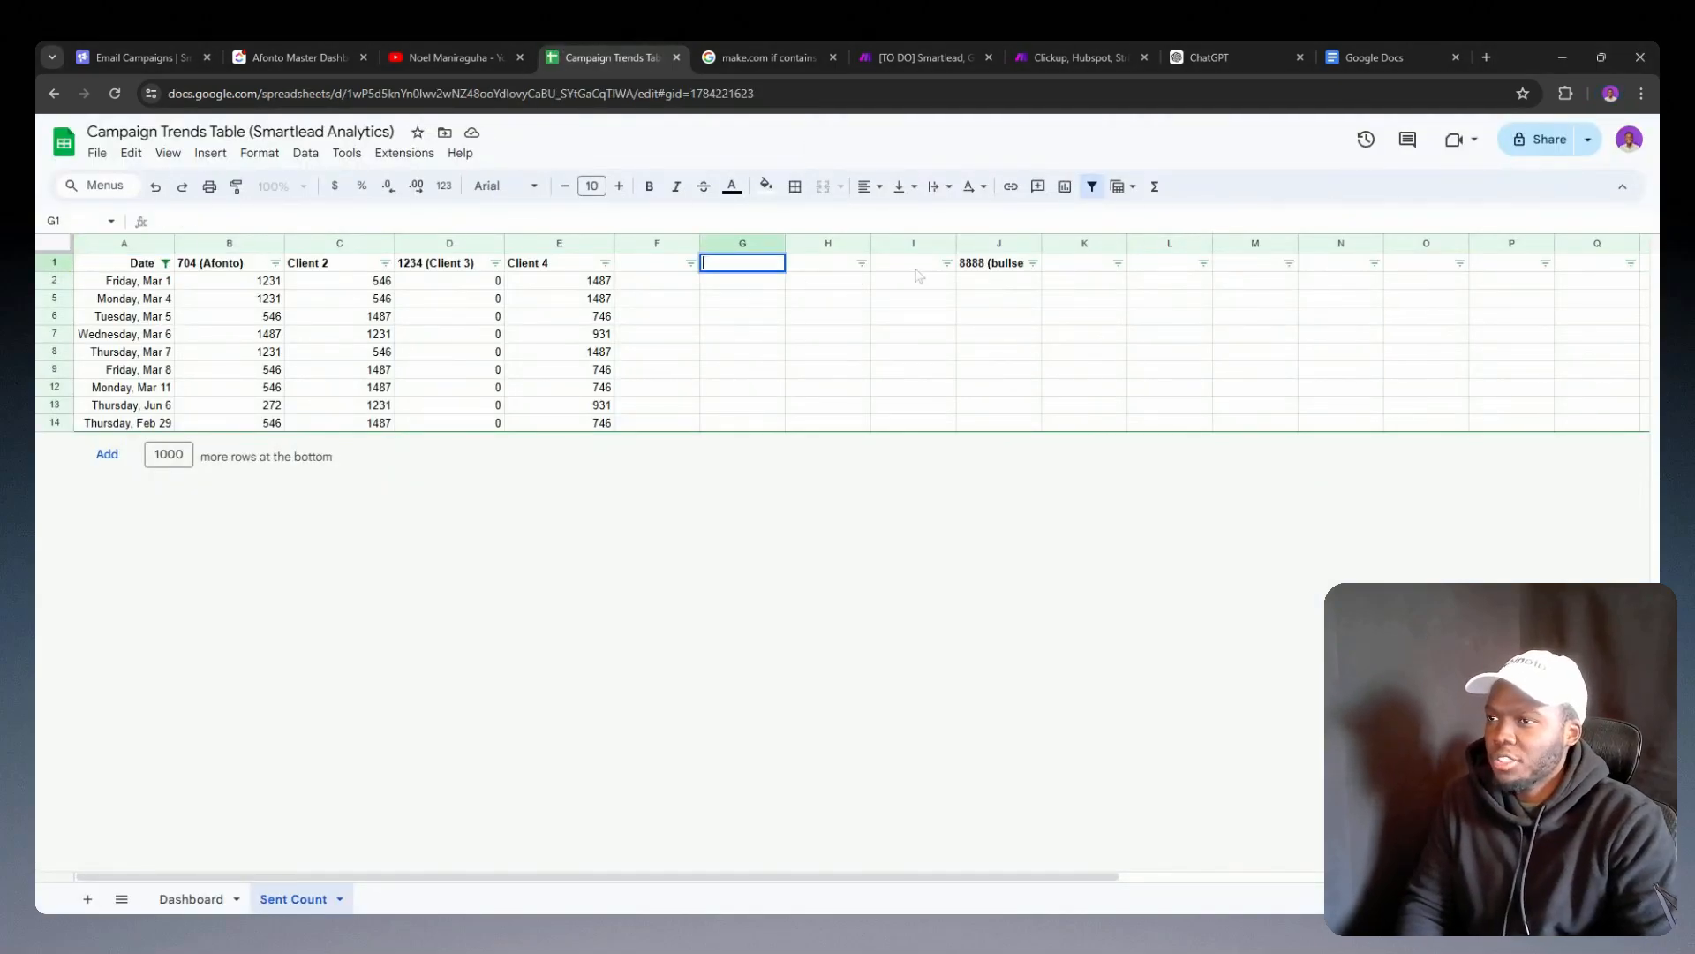
click(999, 262)
key(Delete)
click(861, 353)
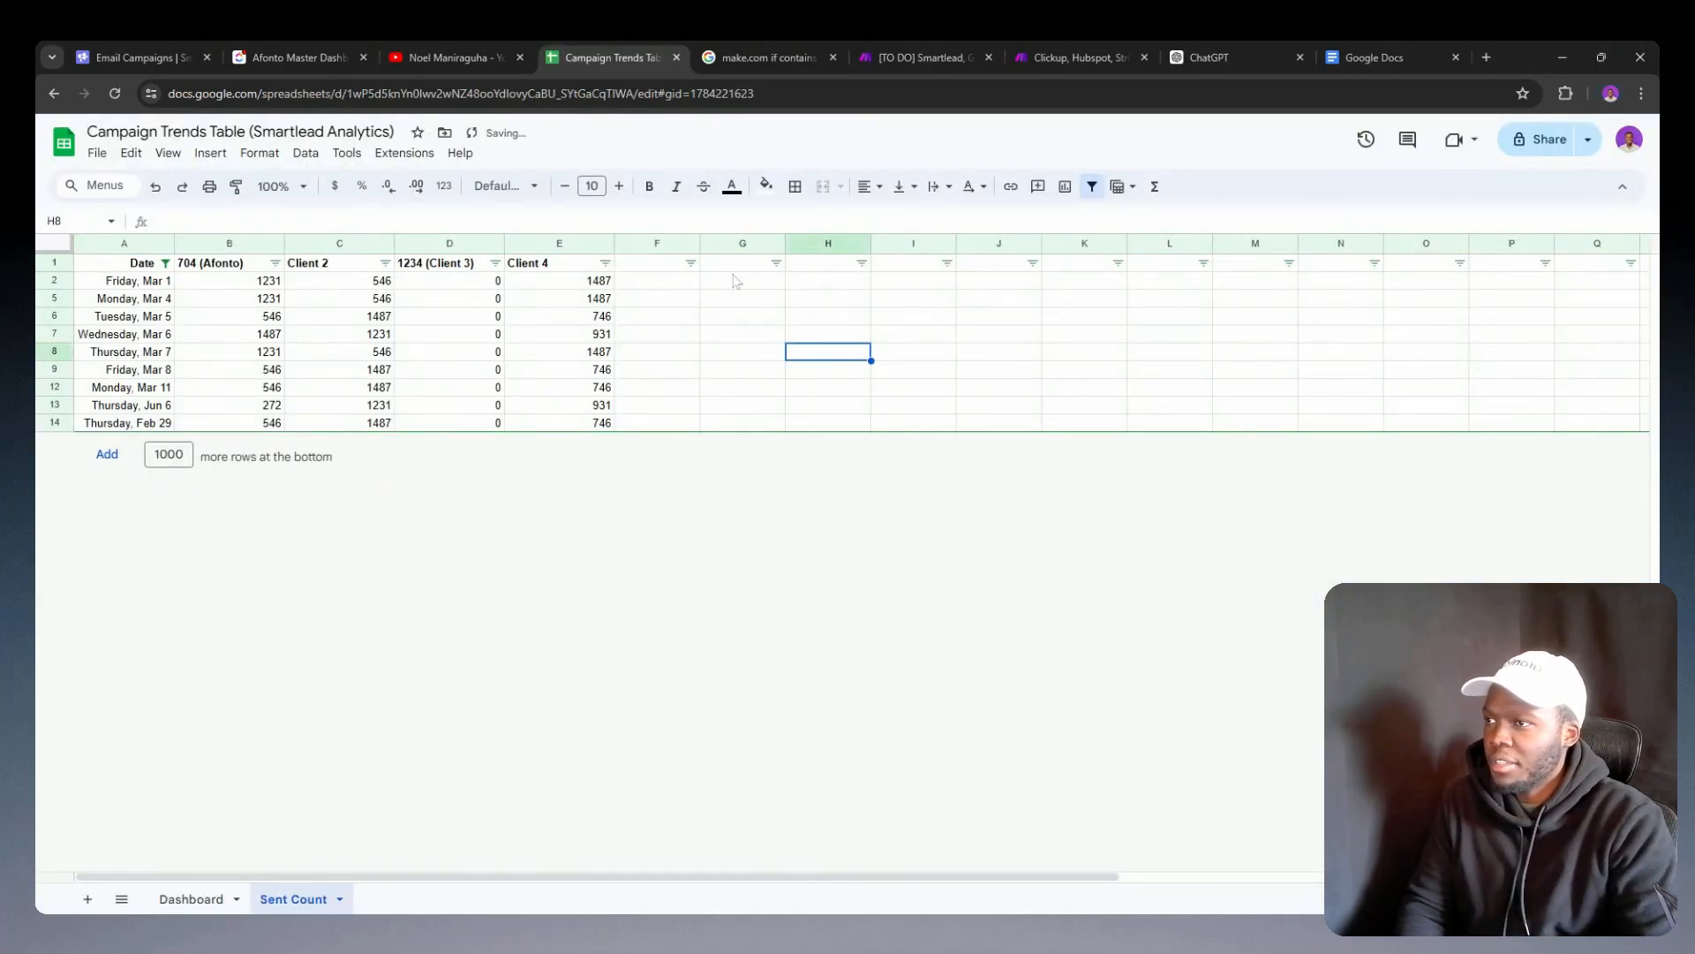
Step: Enter a new client header in cell F1 of the Sent Count sheet, using the client ID followed by the client label in parentheses
double_click(673, 264)
text(11206)
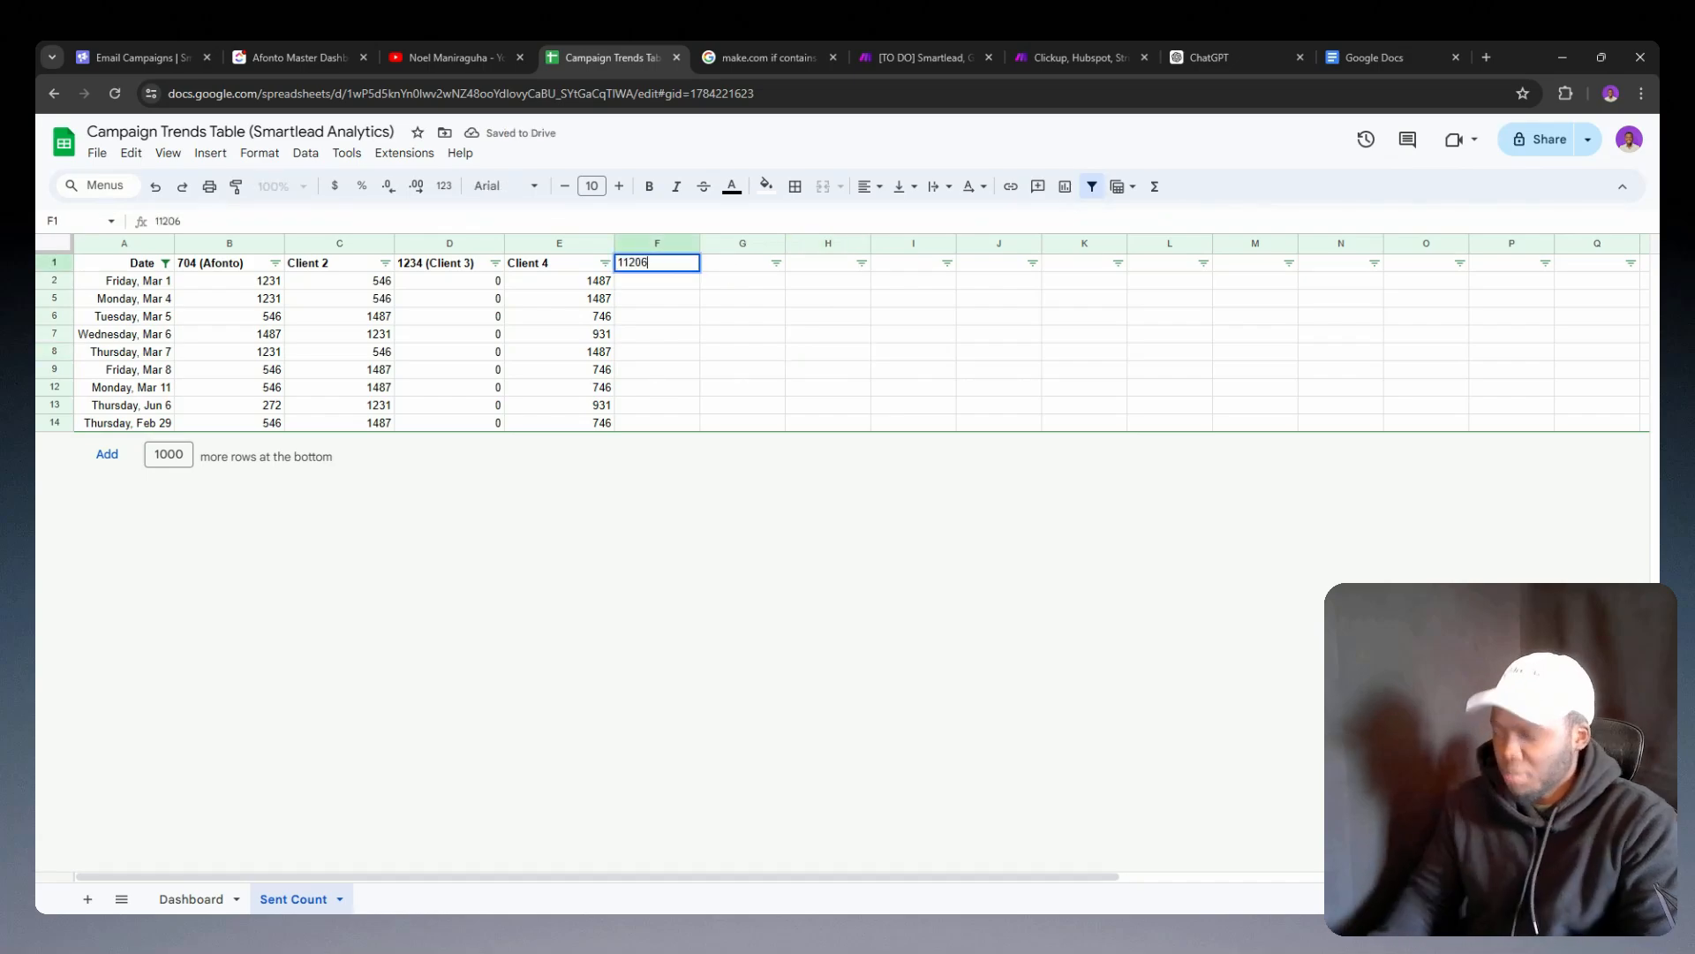
text( (C)
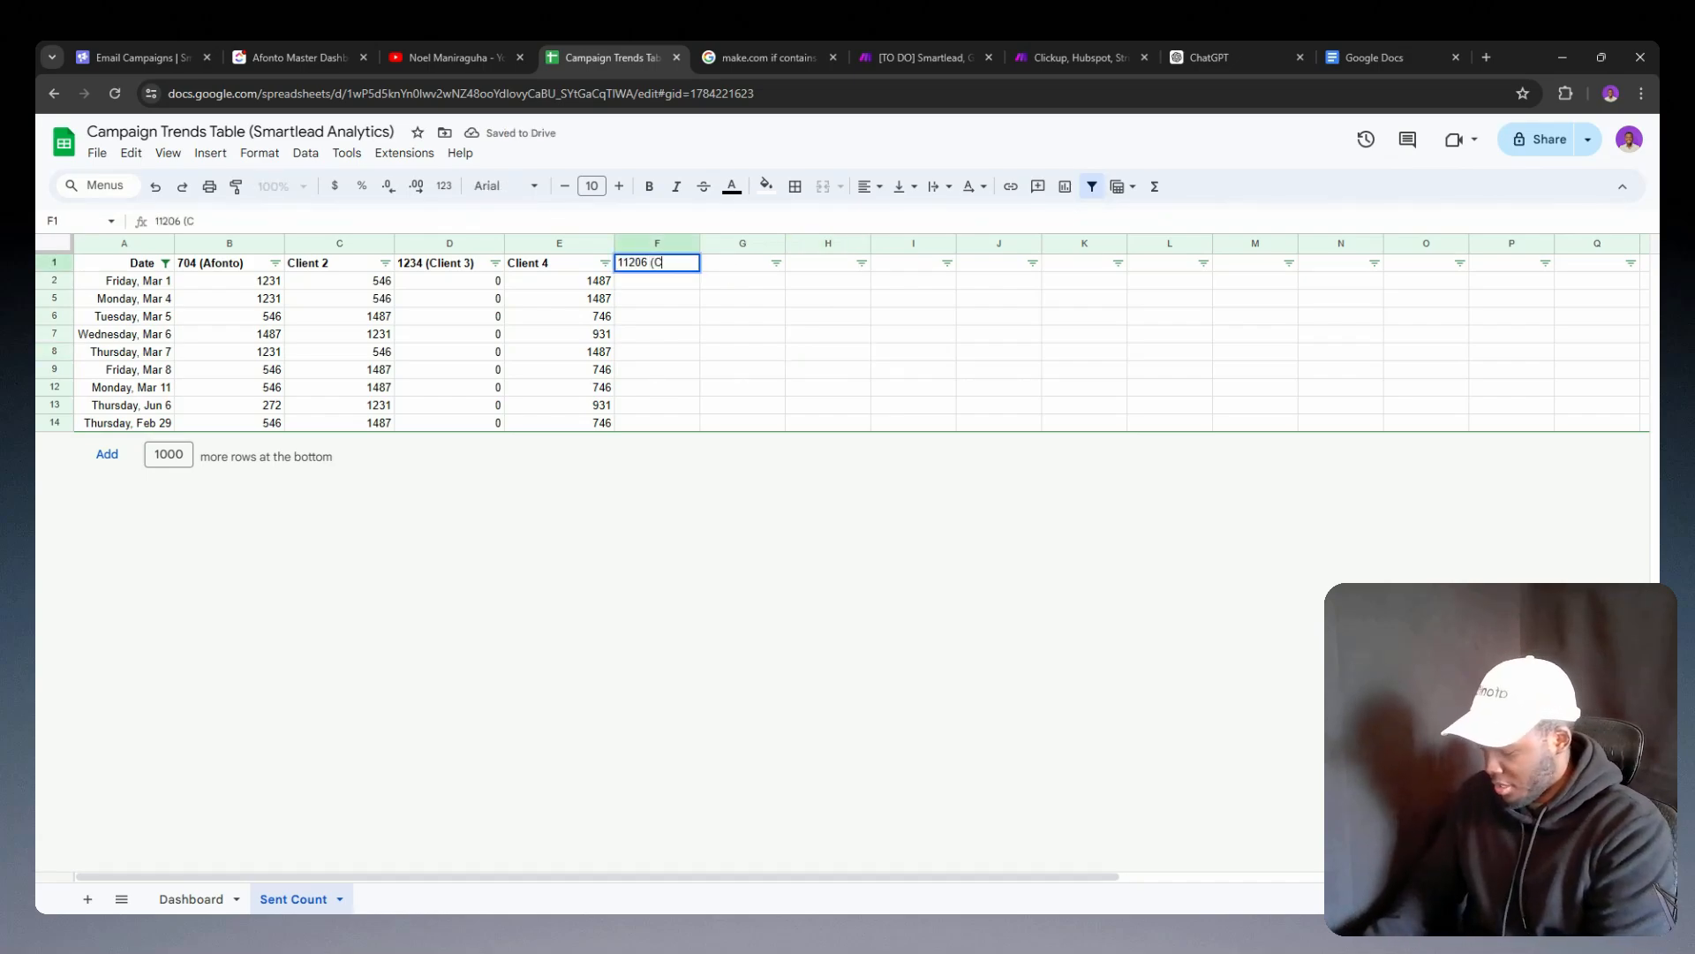
text(lient)
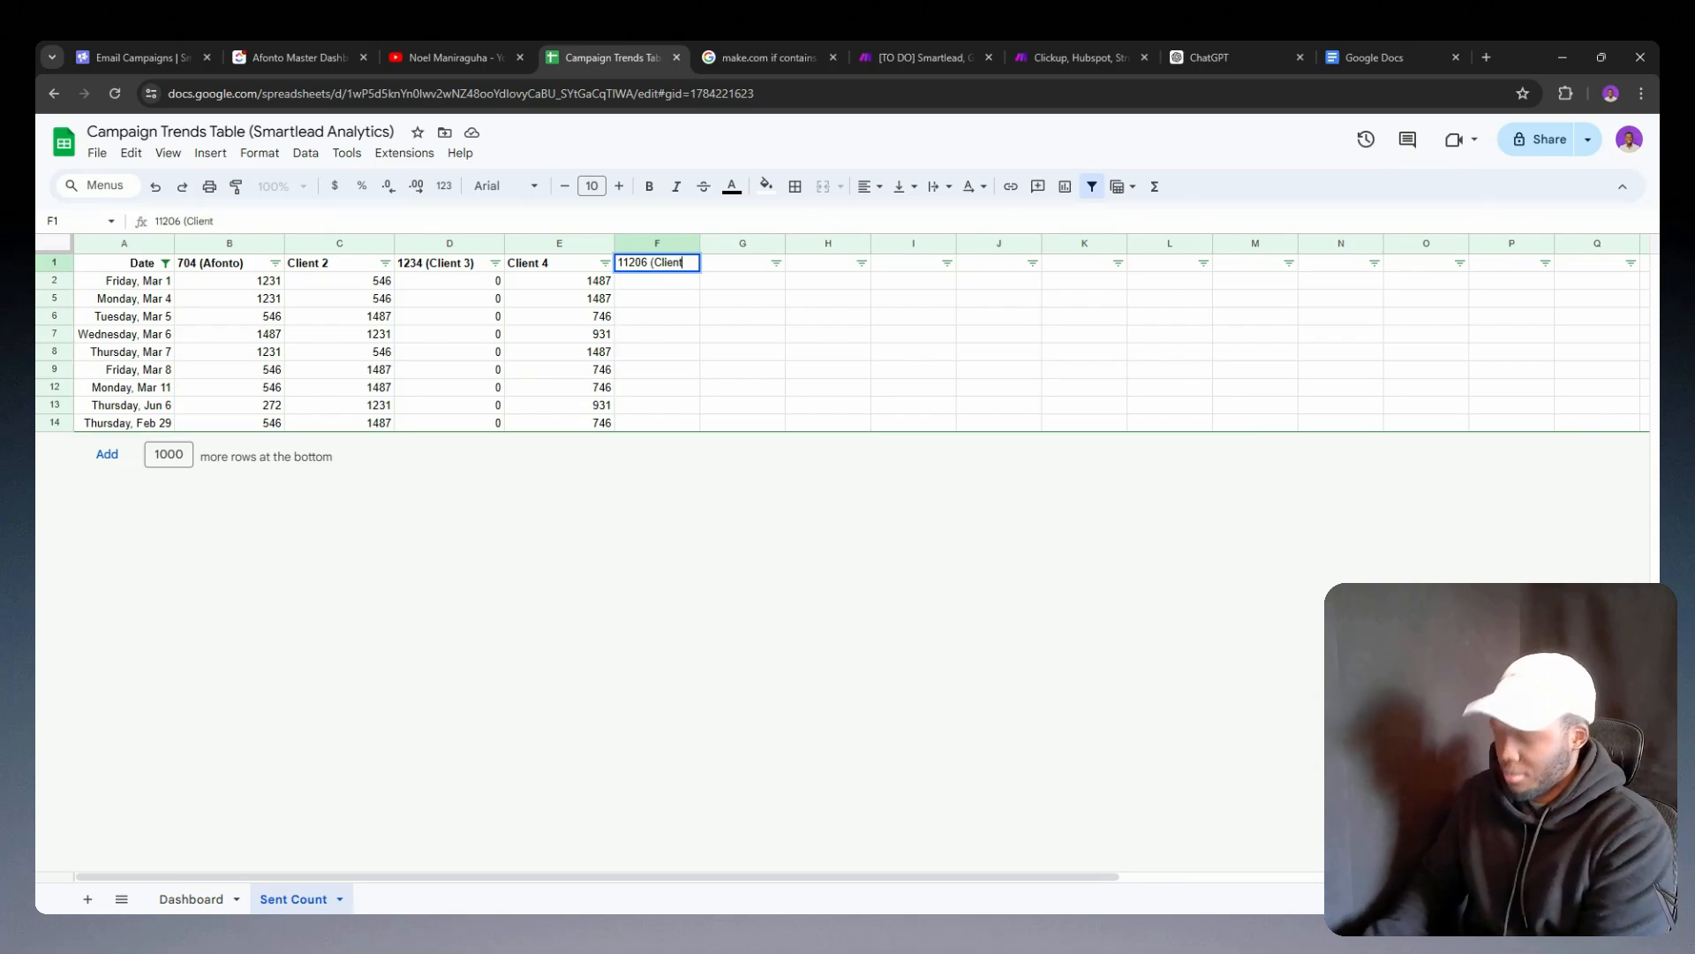
key(BackSpace)
key(BackSpace)
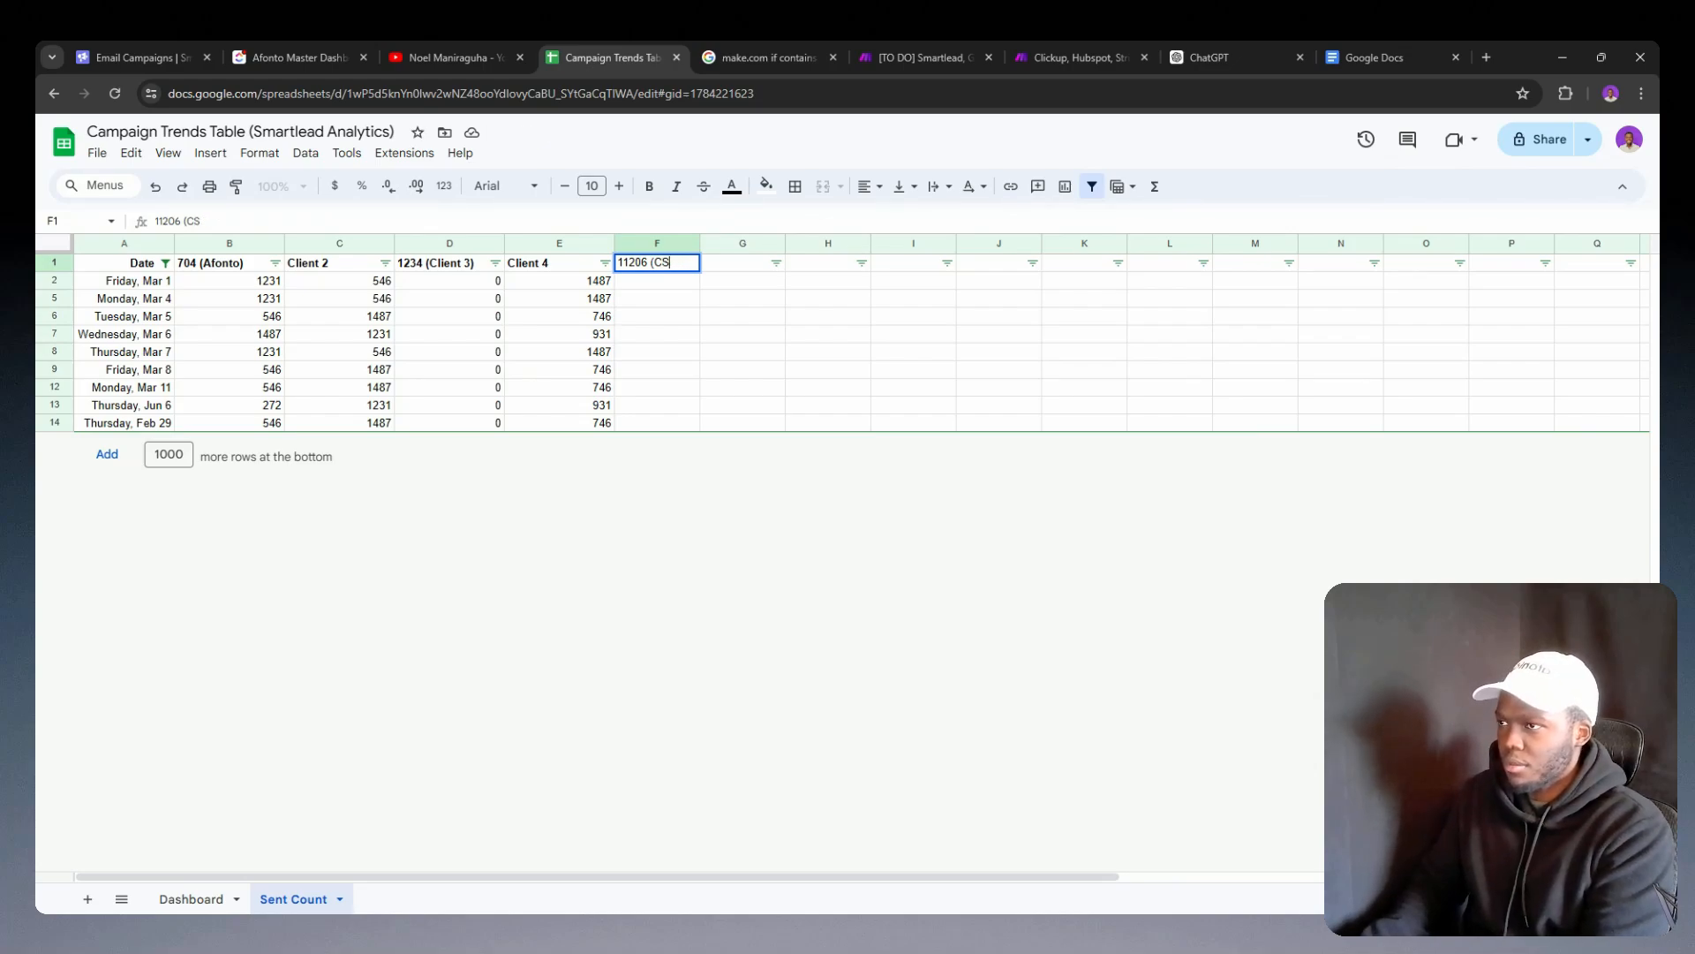
text(lient)
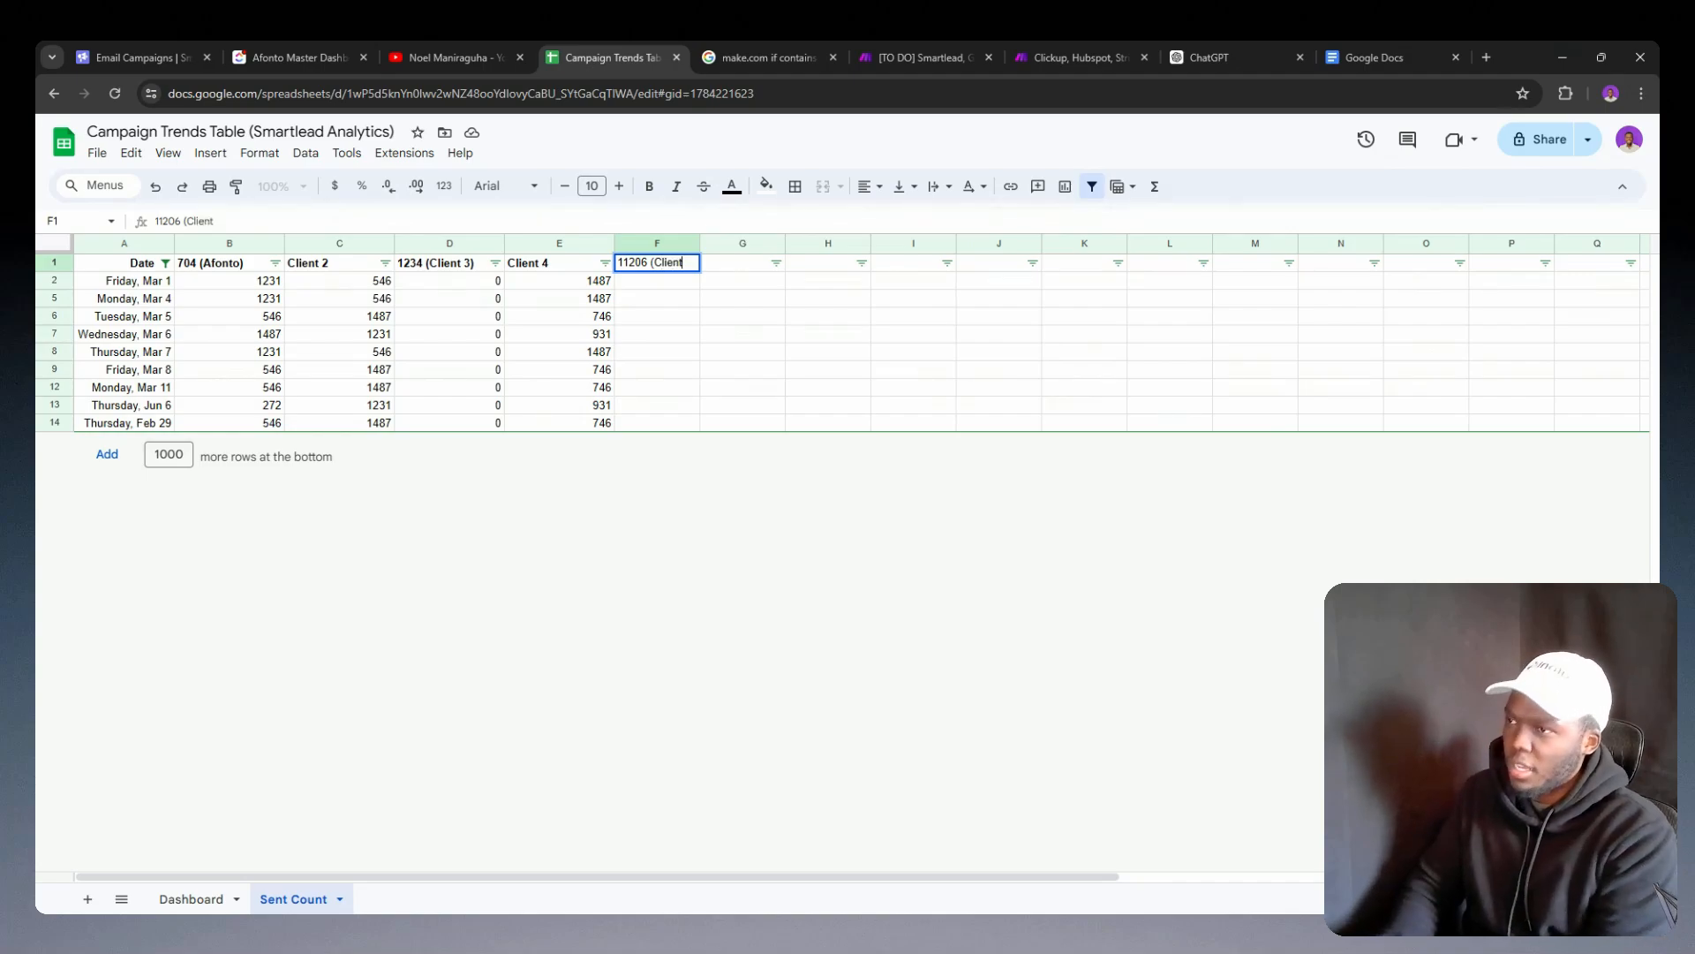
key(Return)
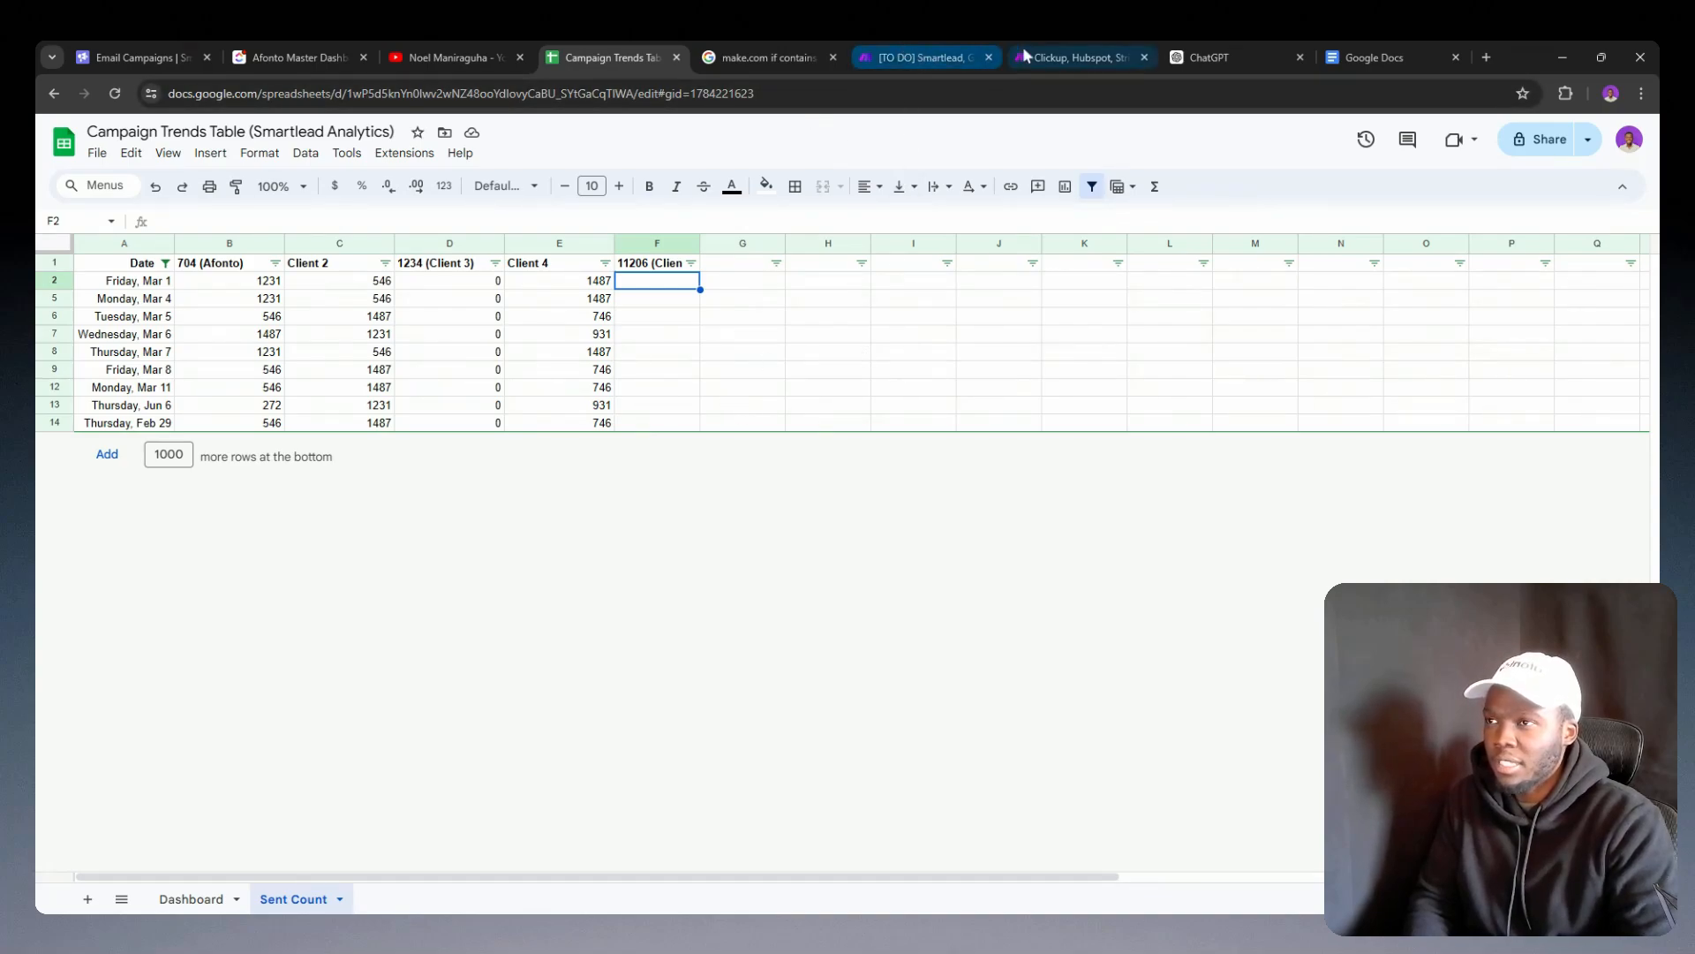
Step: Switch to the Make scenario and set the day offsets in the Get Analytics URL to -1 for start_date and 0 for end_date
click(914, 44)
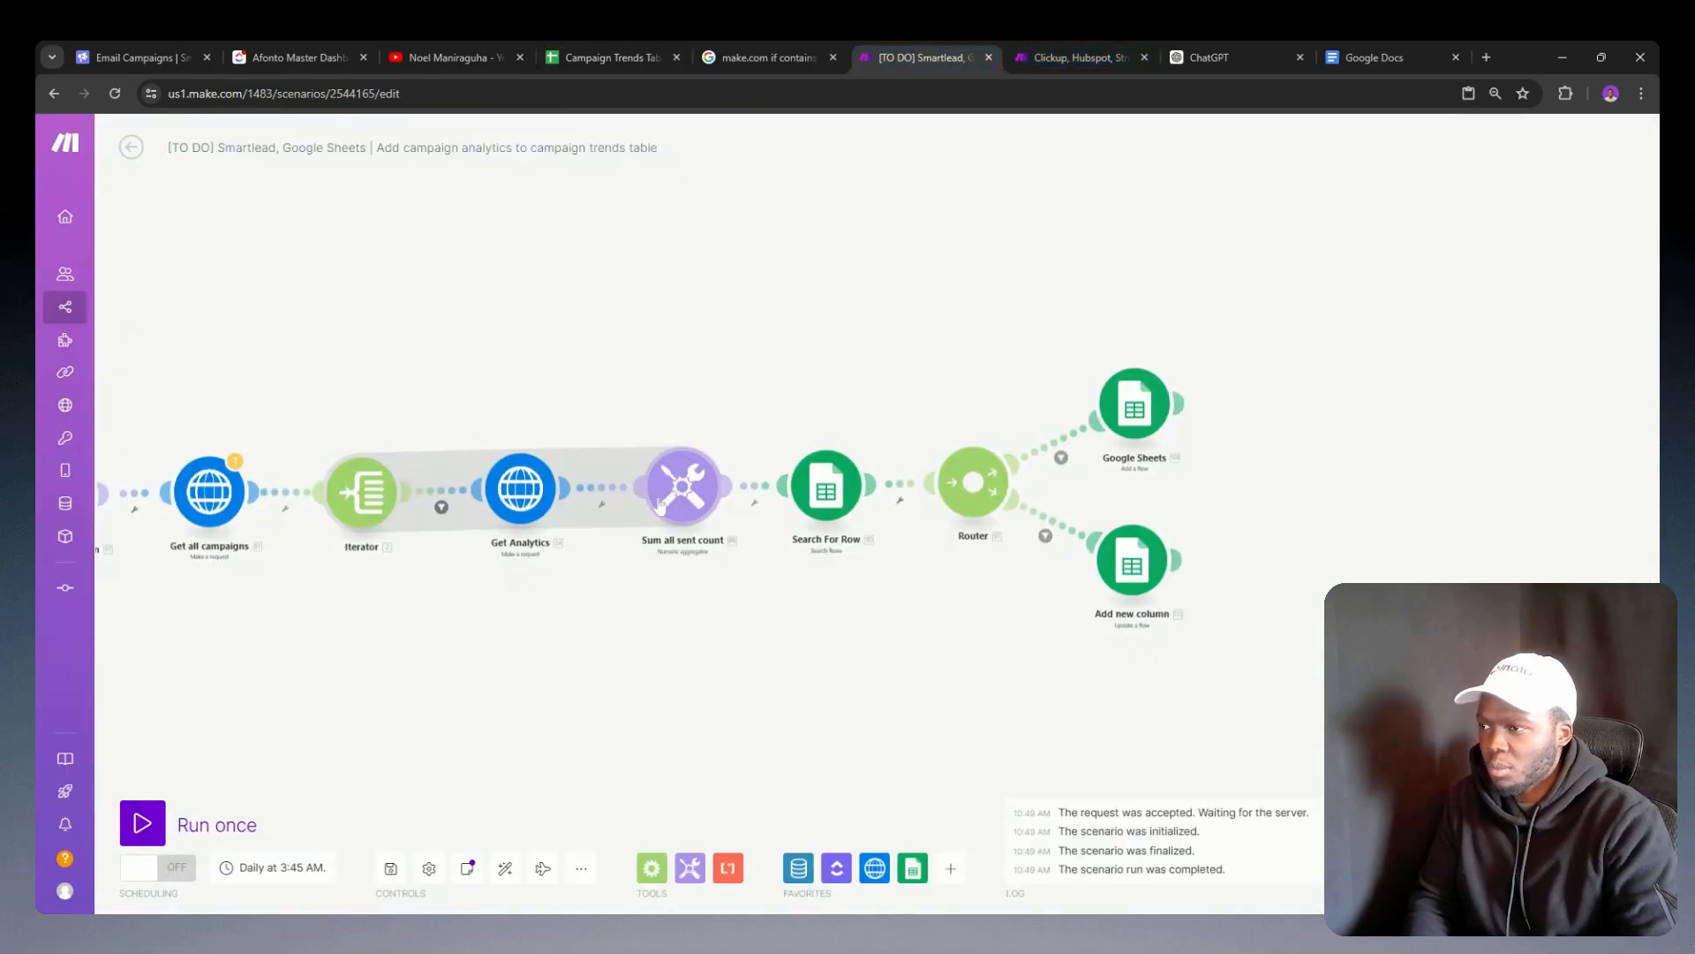
drag(586, 466, 982, 394)
click(919, 428)
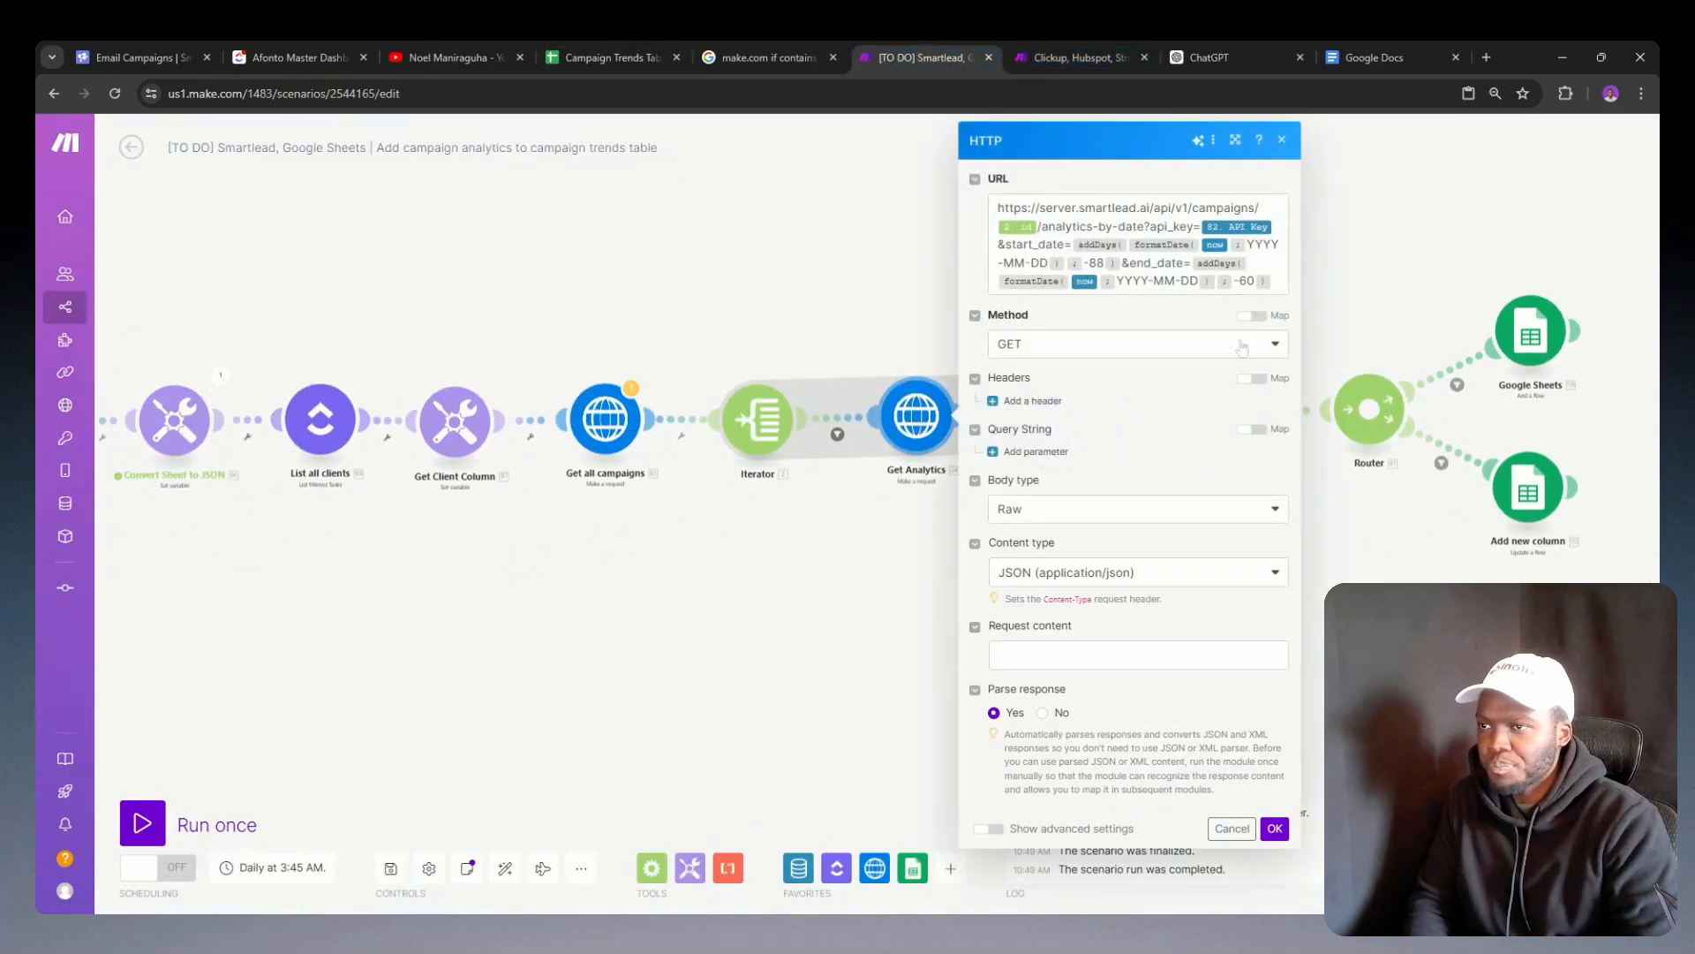
double_click(1096, 263)
click(1164, 245)
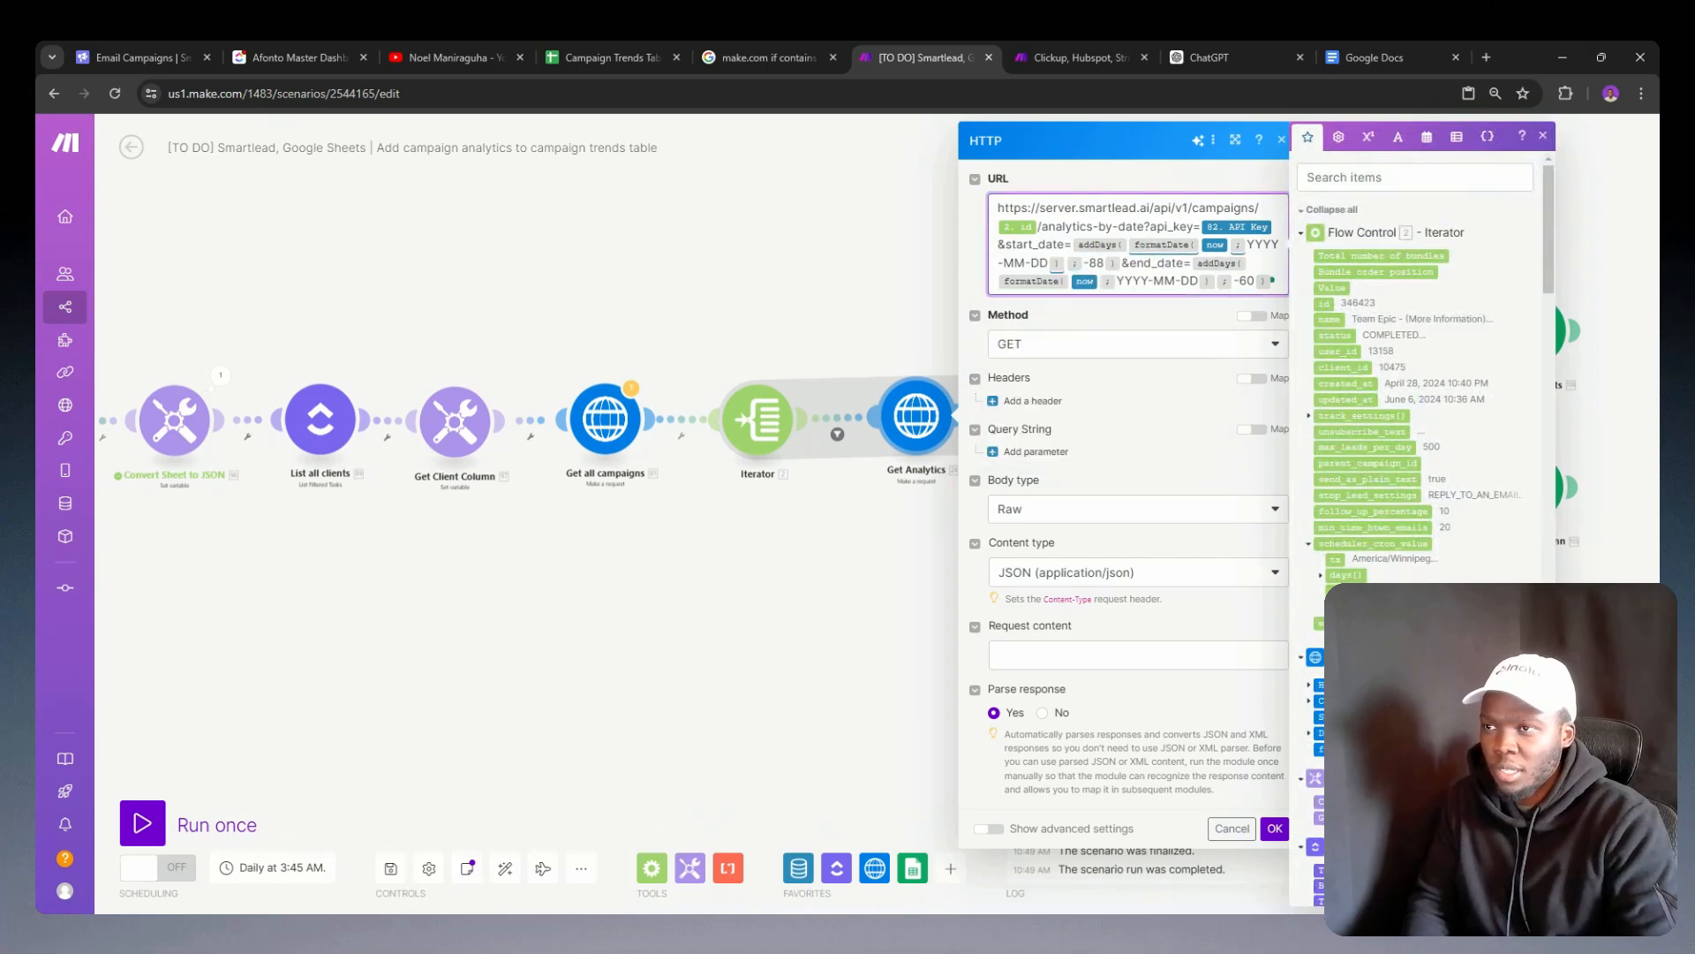
double_click(1105, 260)
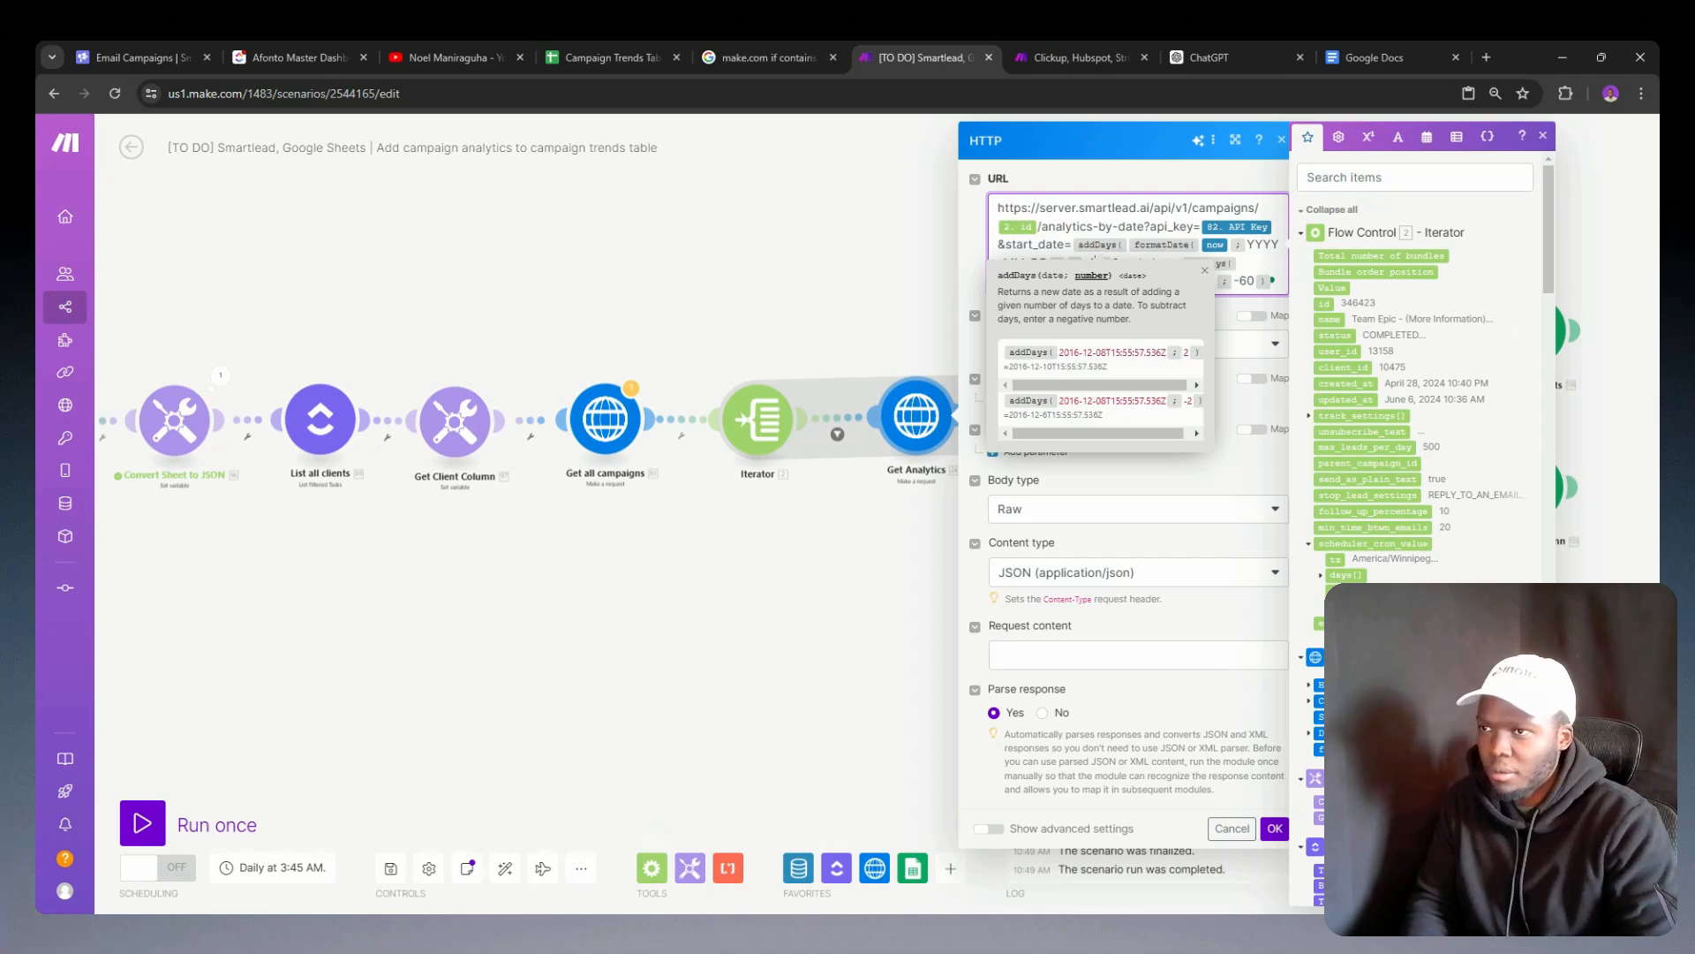
click(1114, 207)
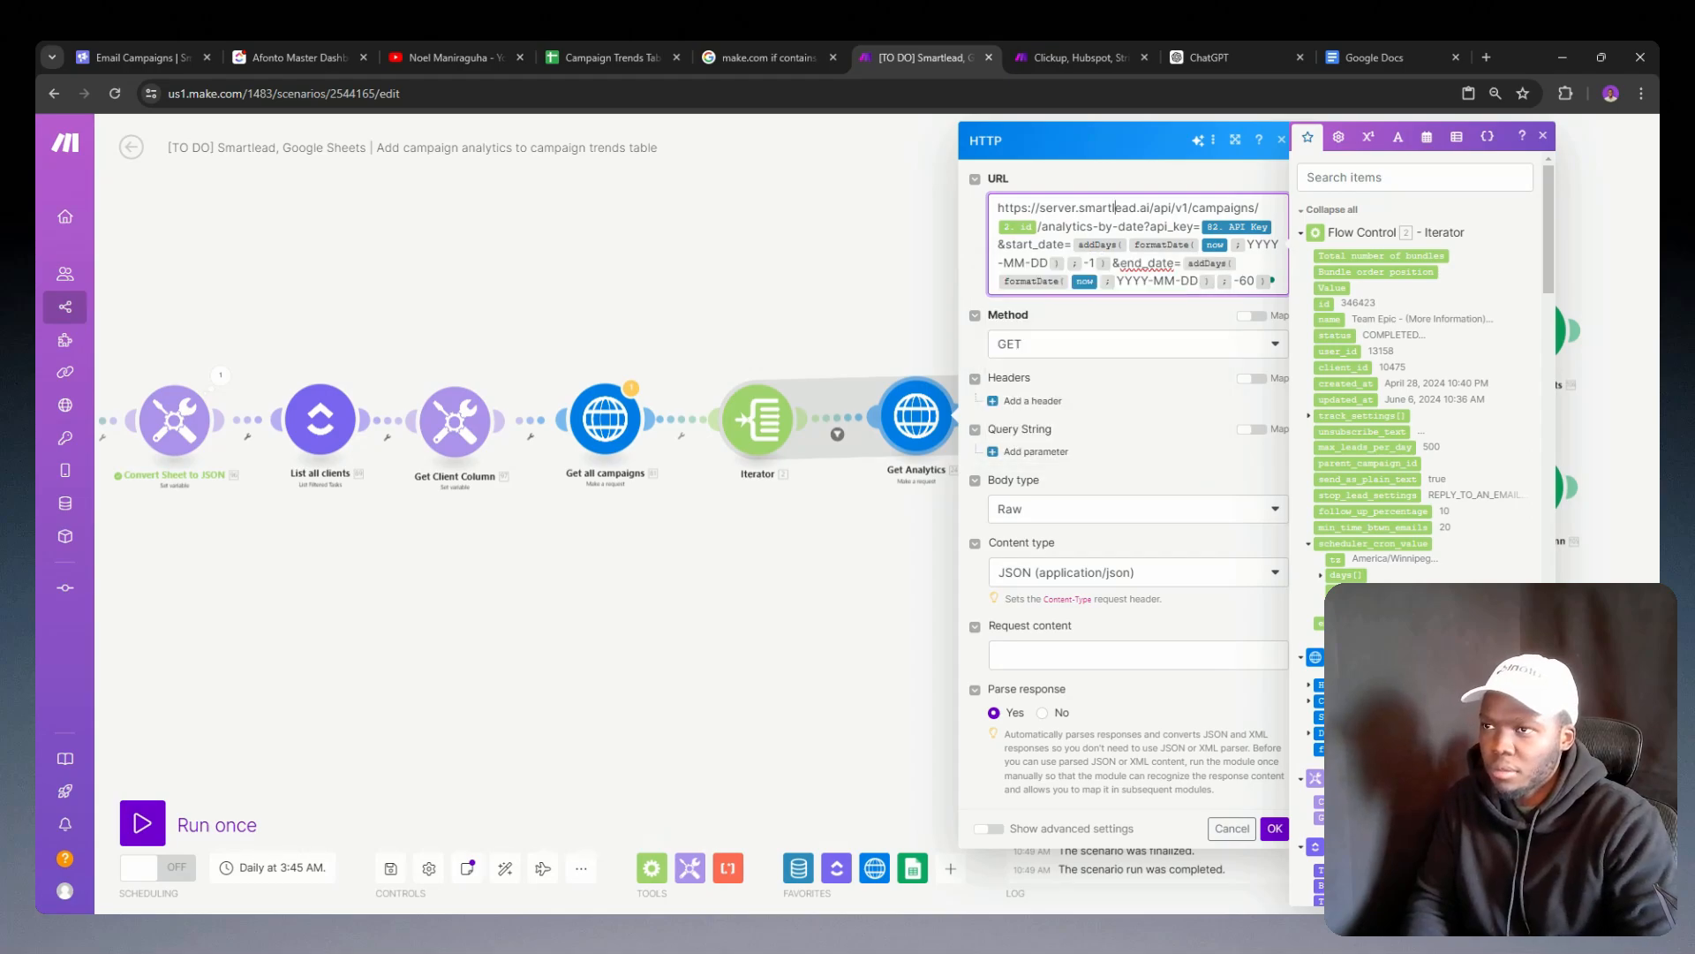
click(1234, 264)
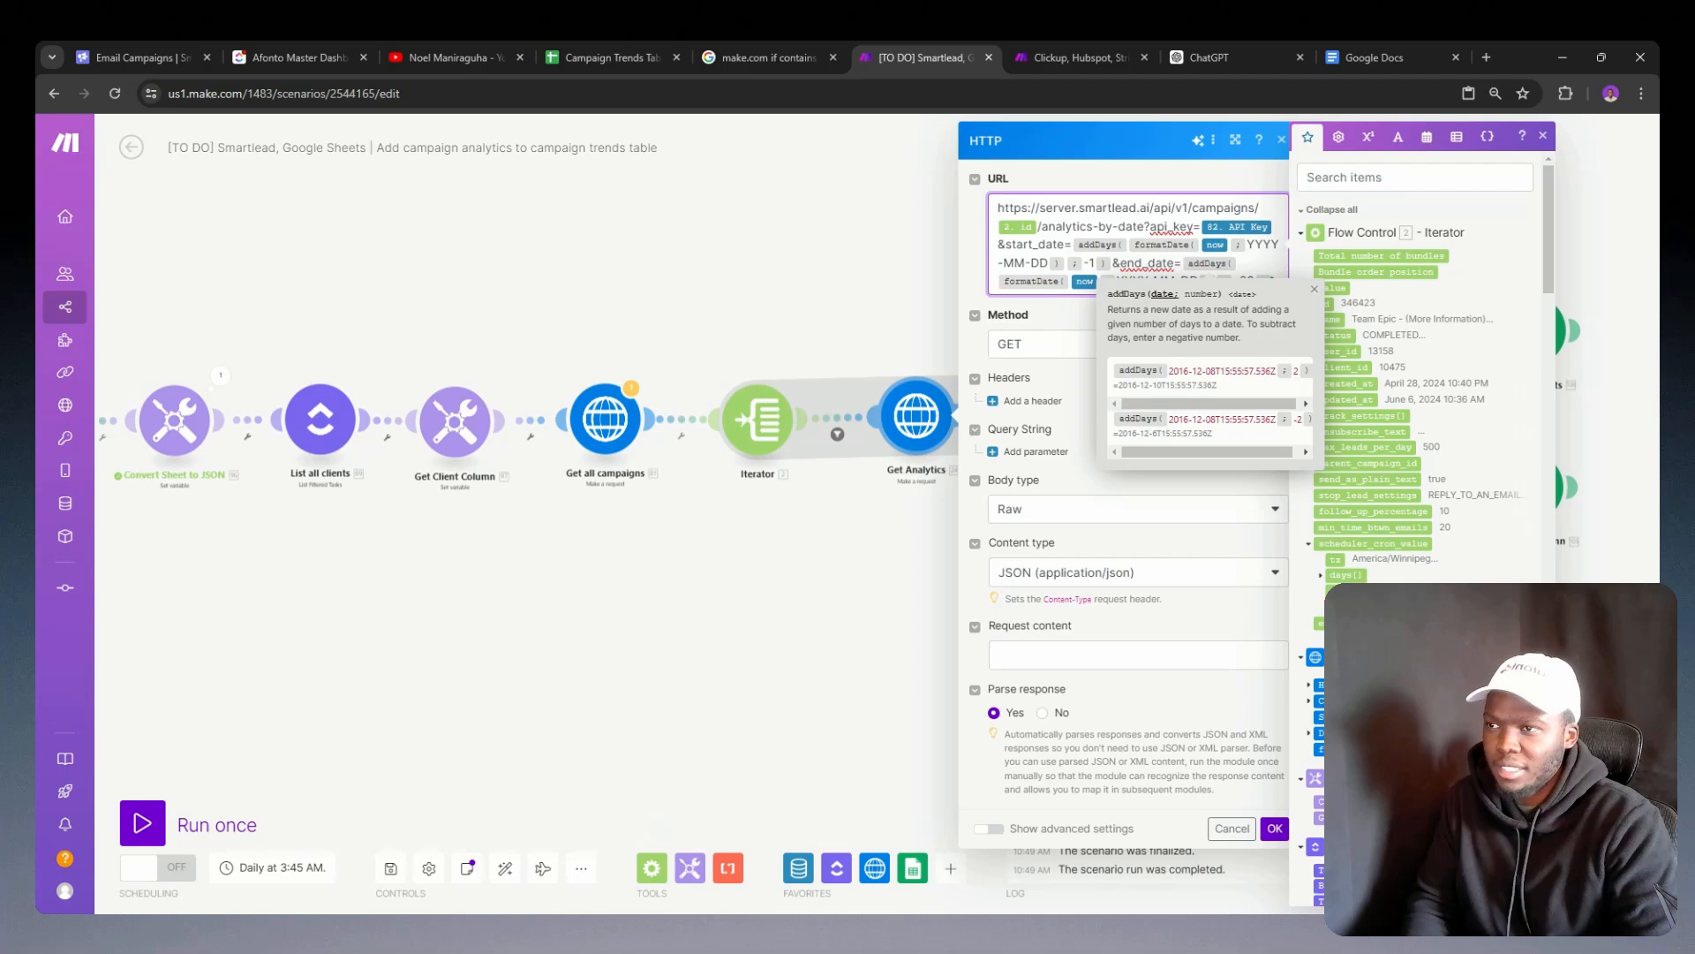
click(1111, 264)
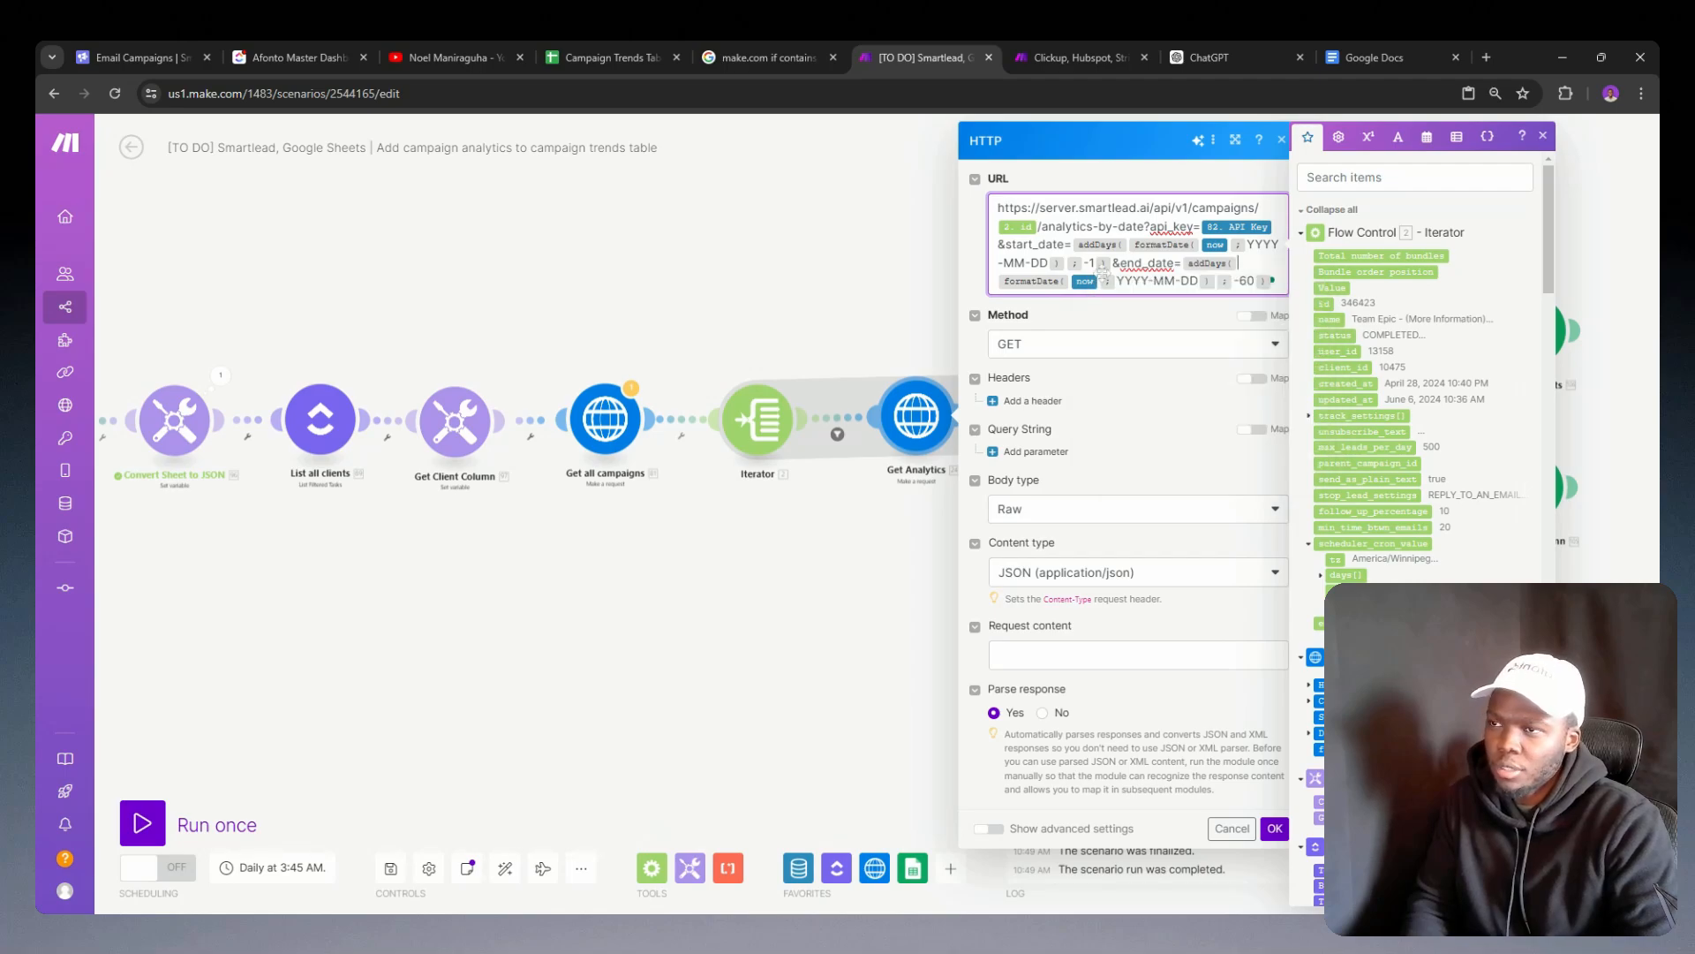
double_click(1250, 282)
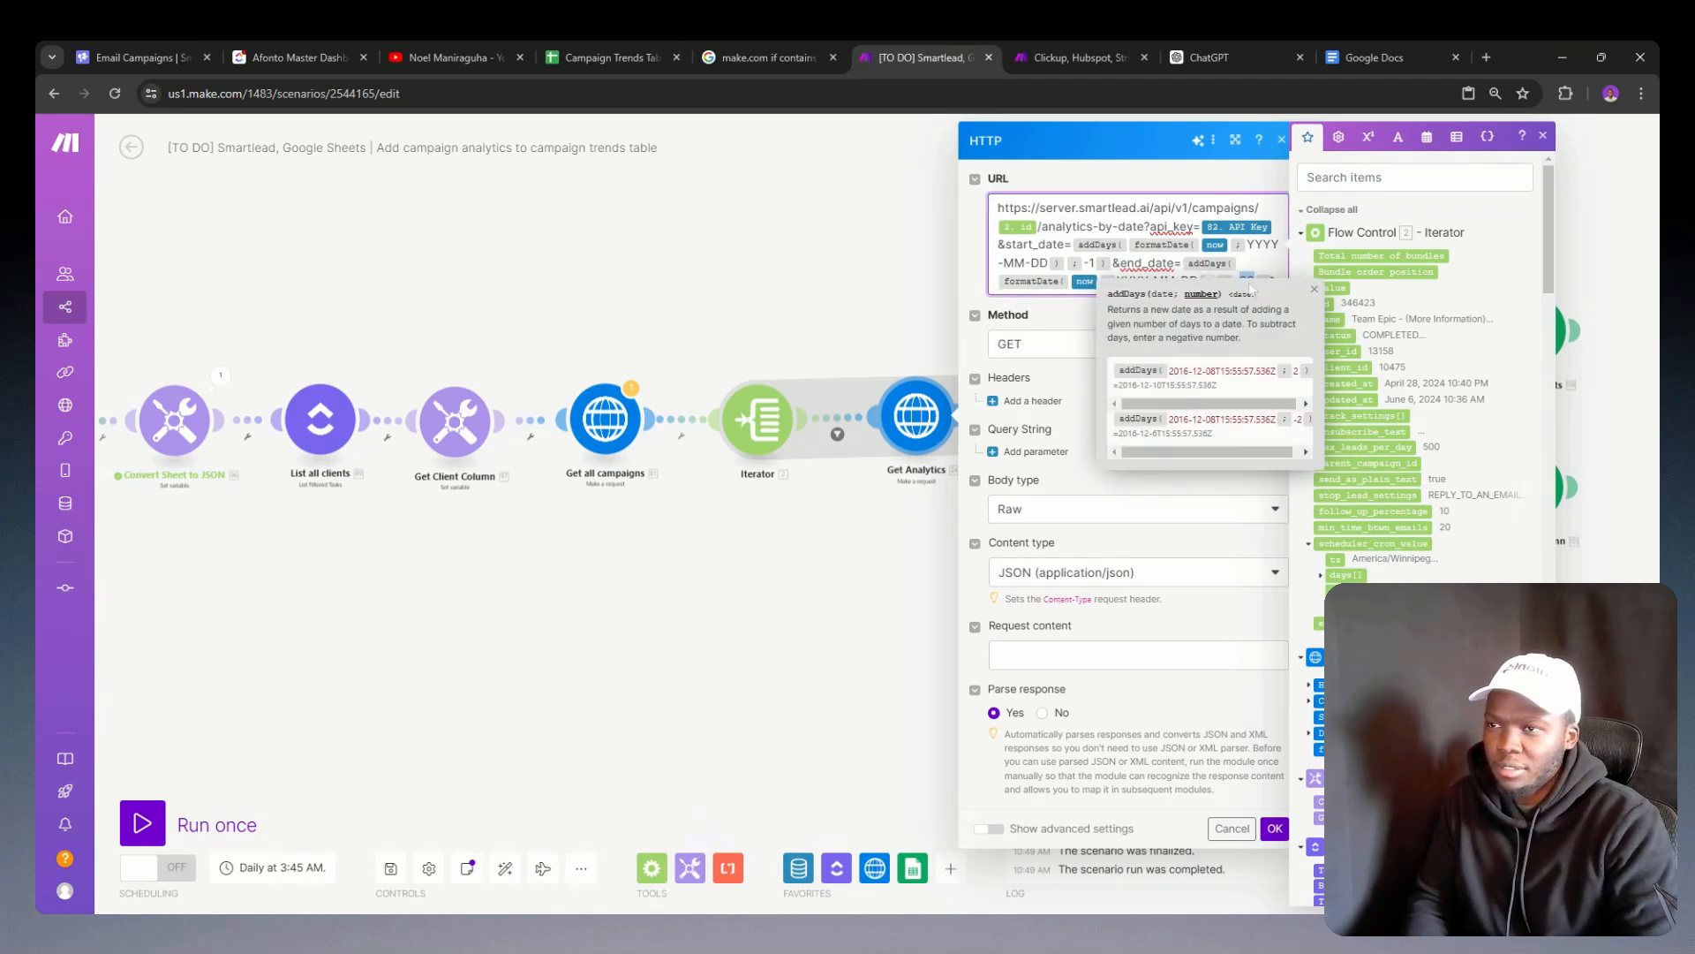
text(0)
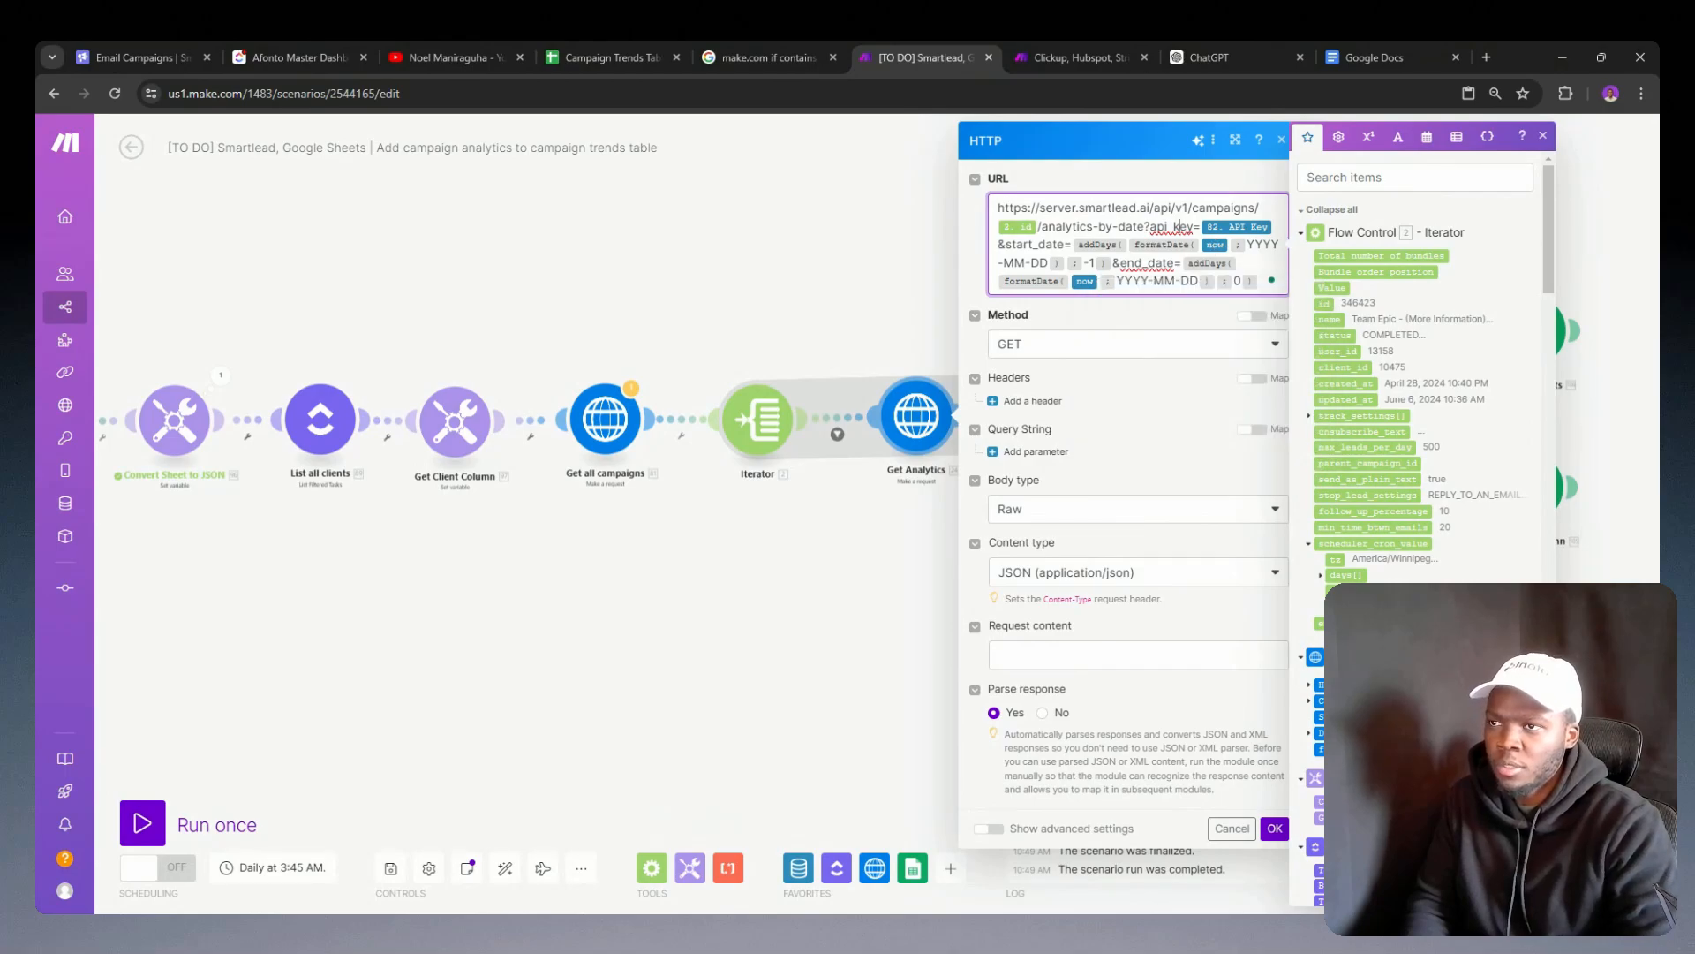
click(1275, 828)
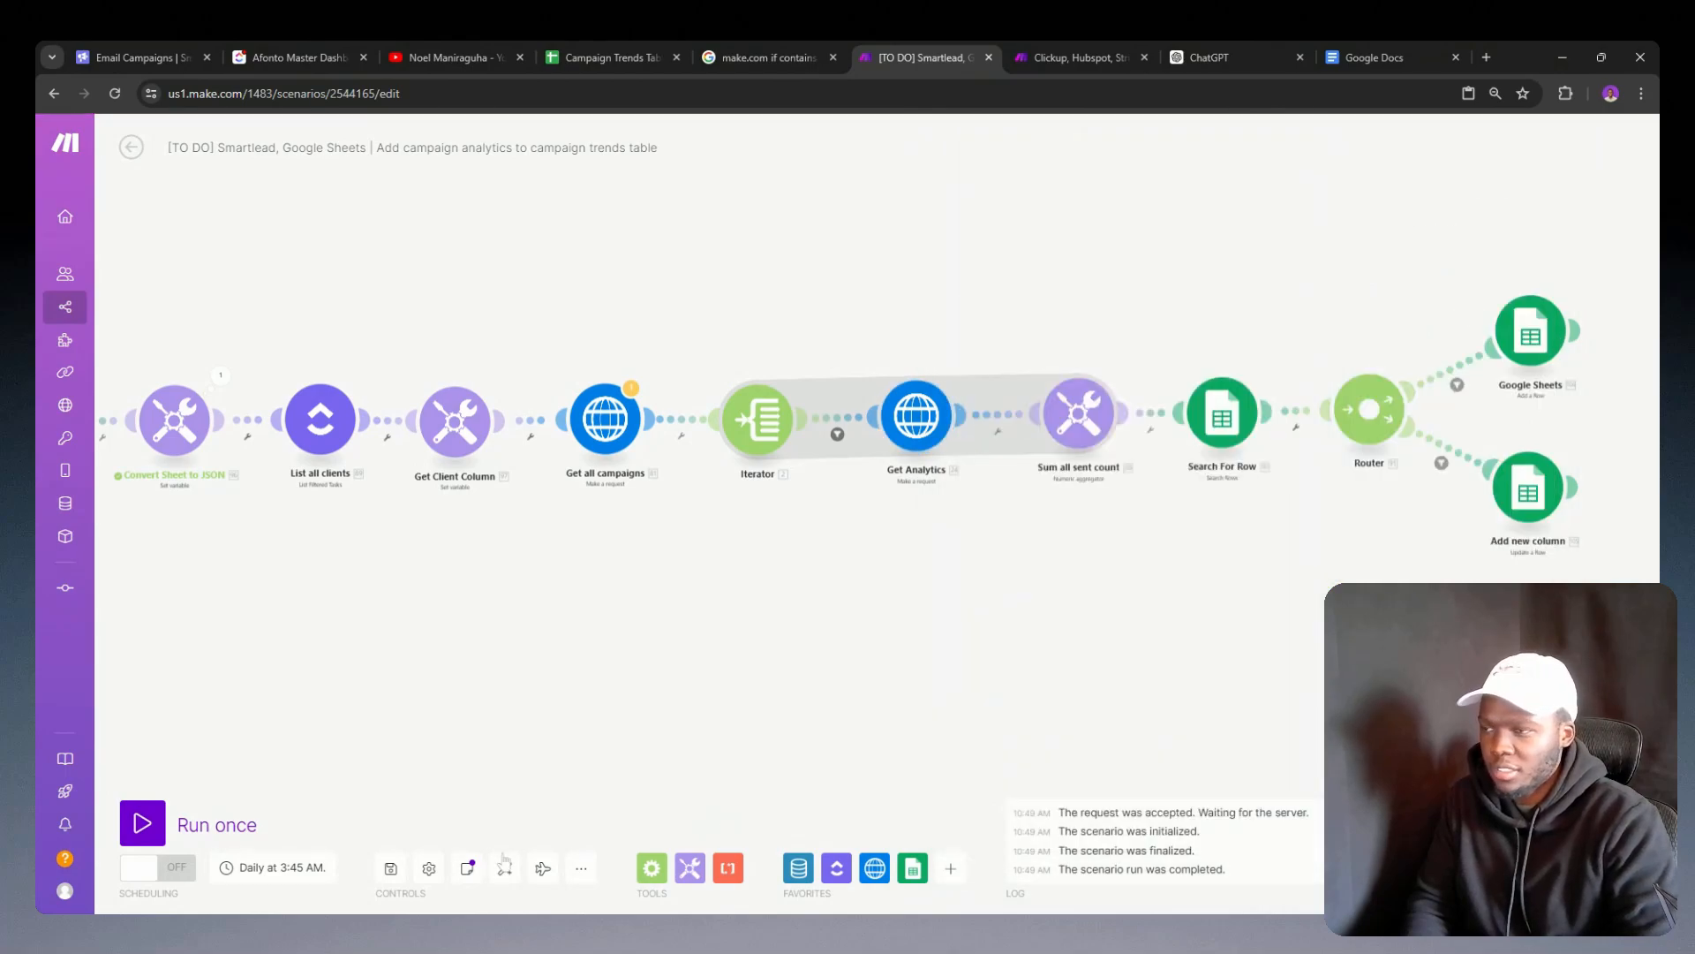
Step: Save the scenario with the new date offsets and run it once despite the HTTP reference warning
click(391, 870)
scroll(685, 705, down, 5)
click(663, 891)
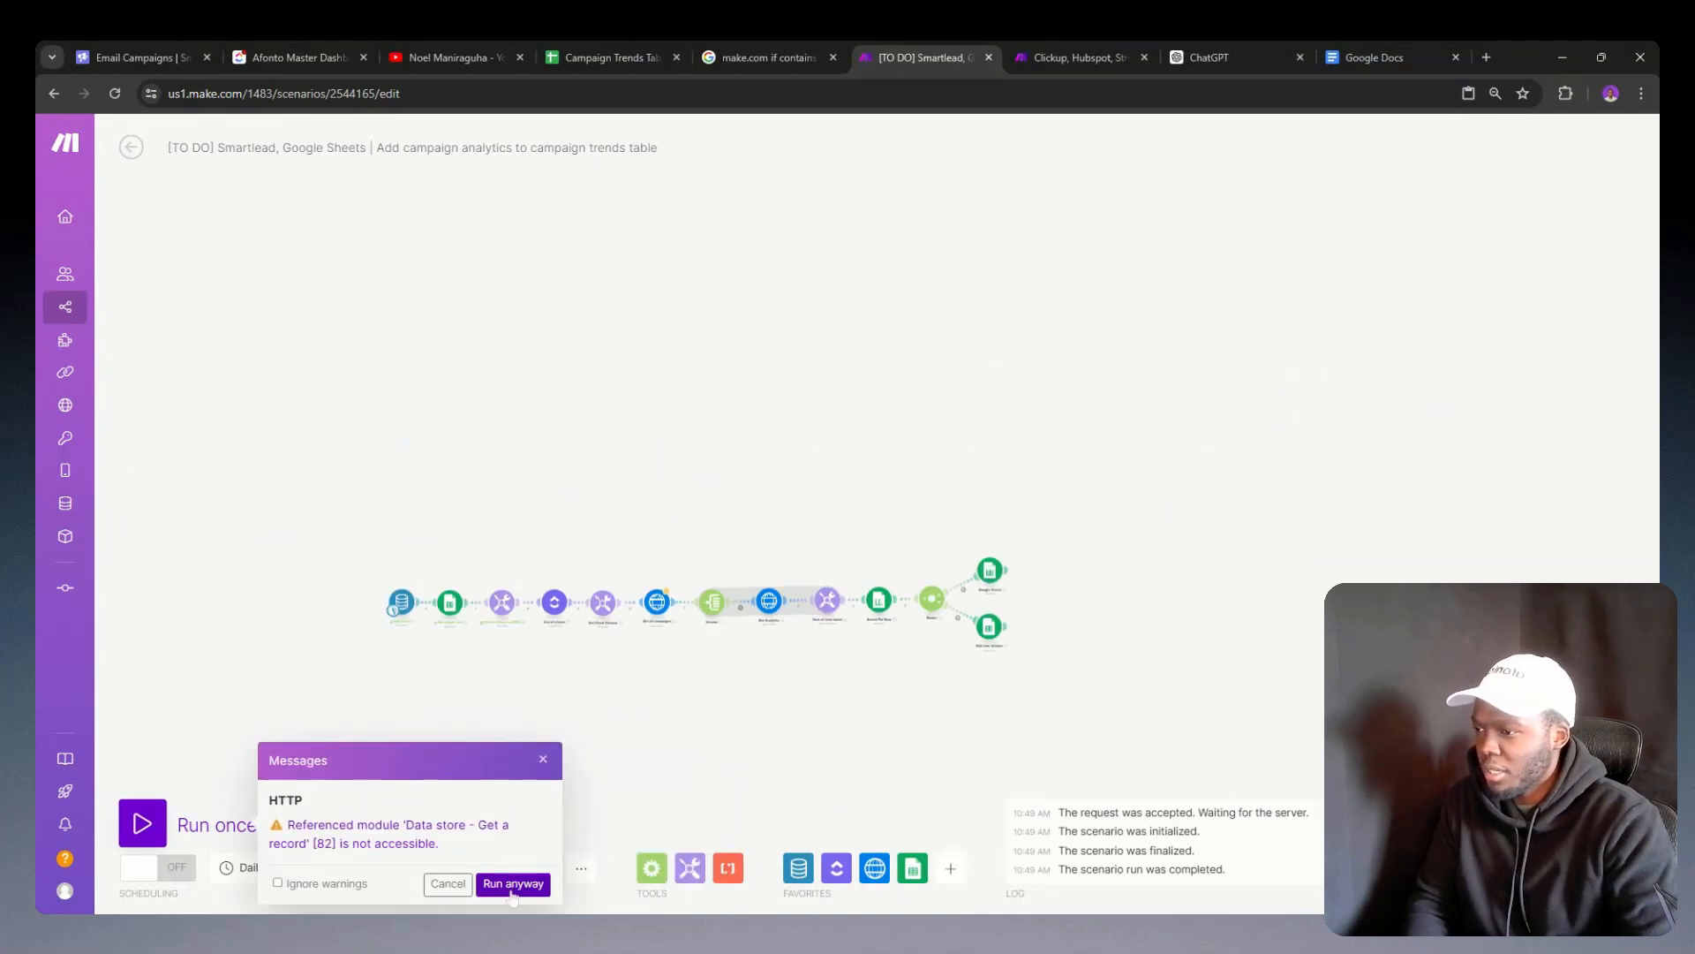
click(512, 888)
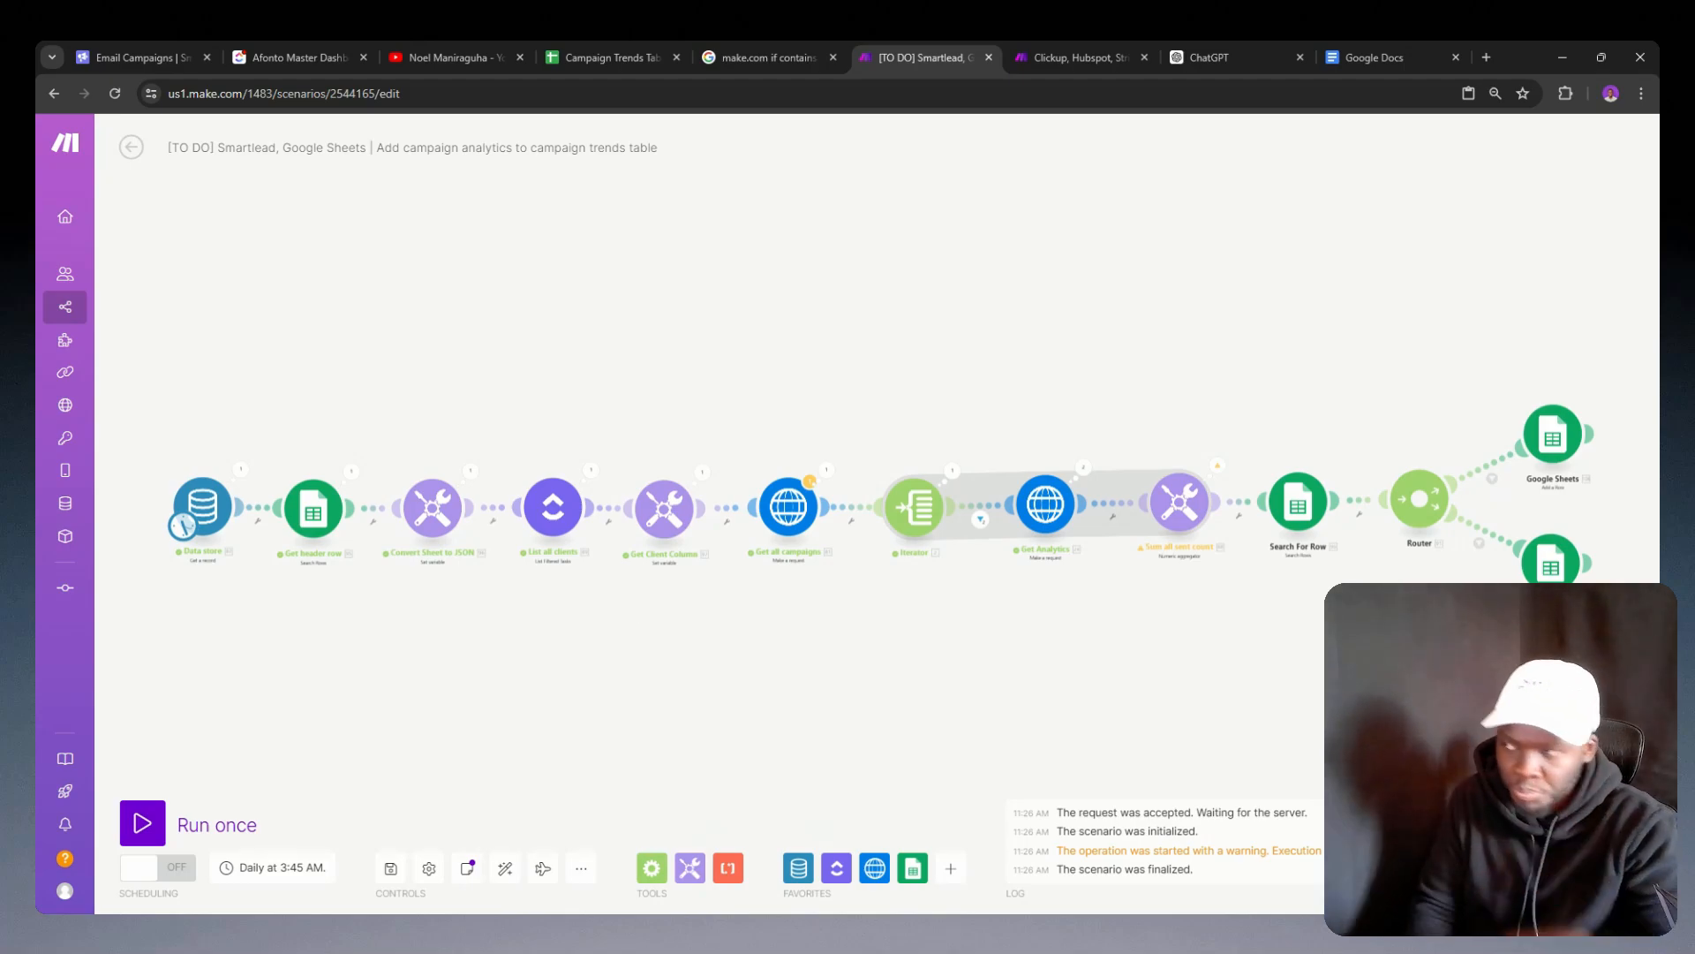
Step: Edit the task limit of the List all clients ClickUp module and accept its settings
click(553, 506)
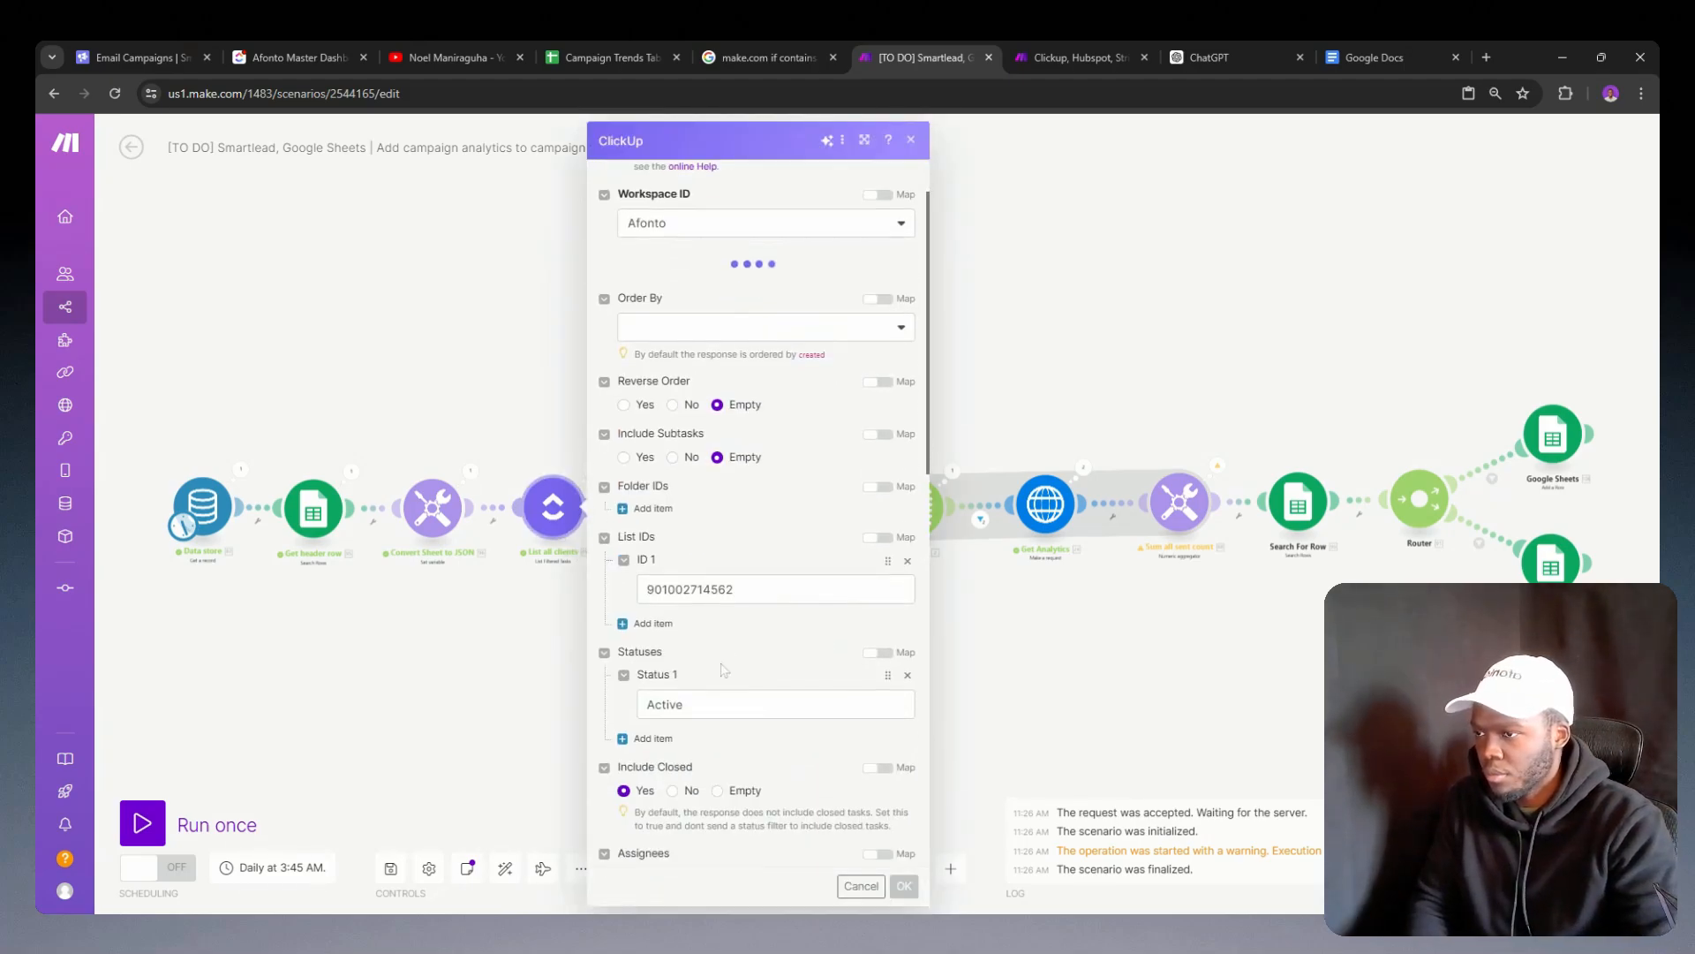
scroll(724, 669, down, 15)
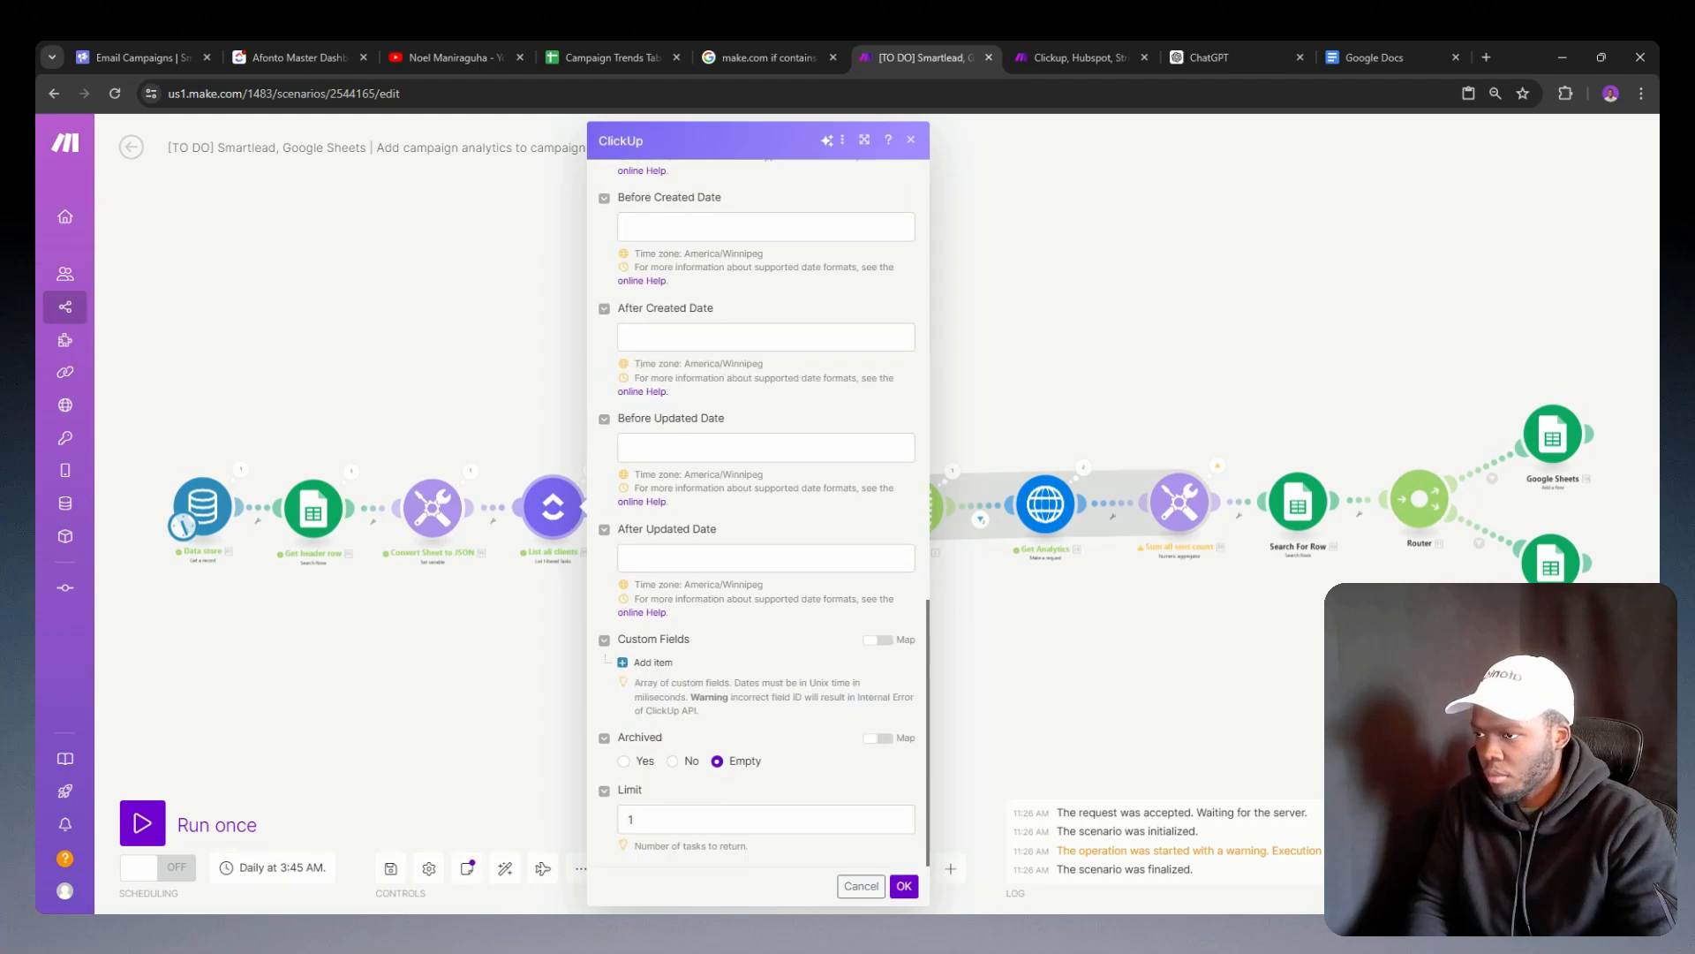
click(631, 819)
click(900, 883)
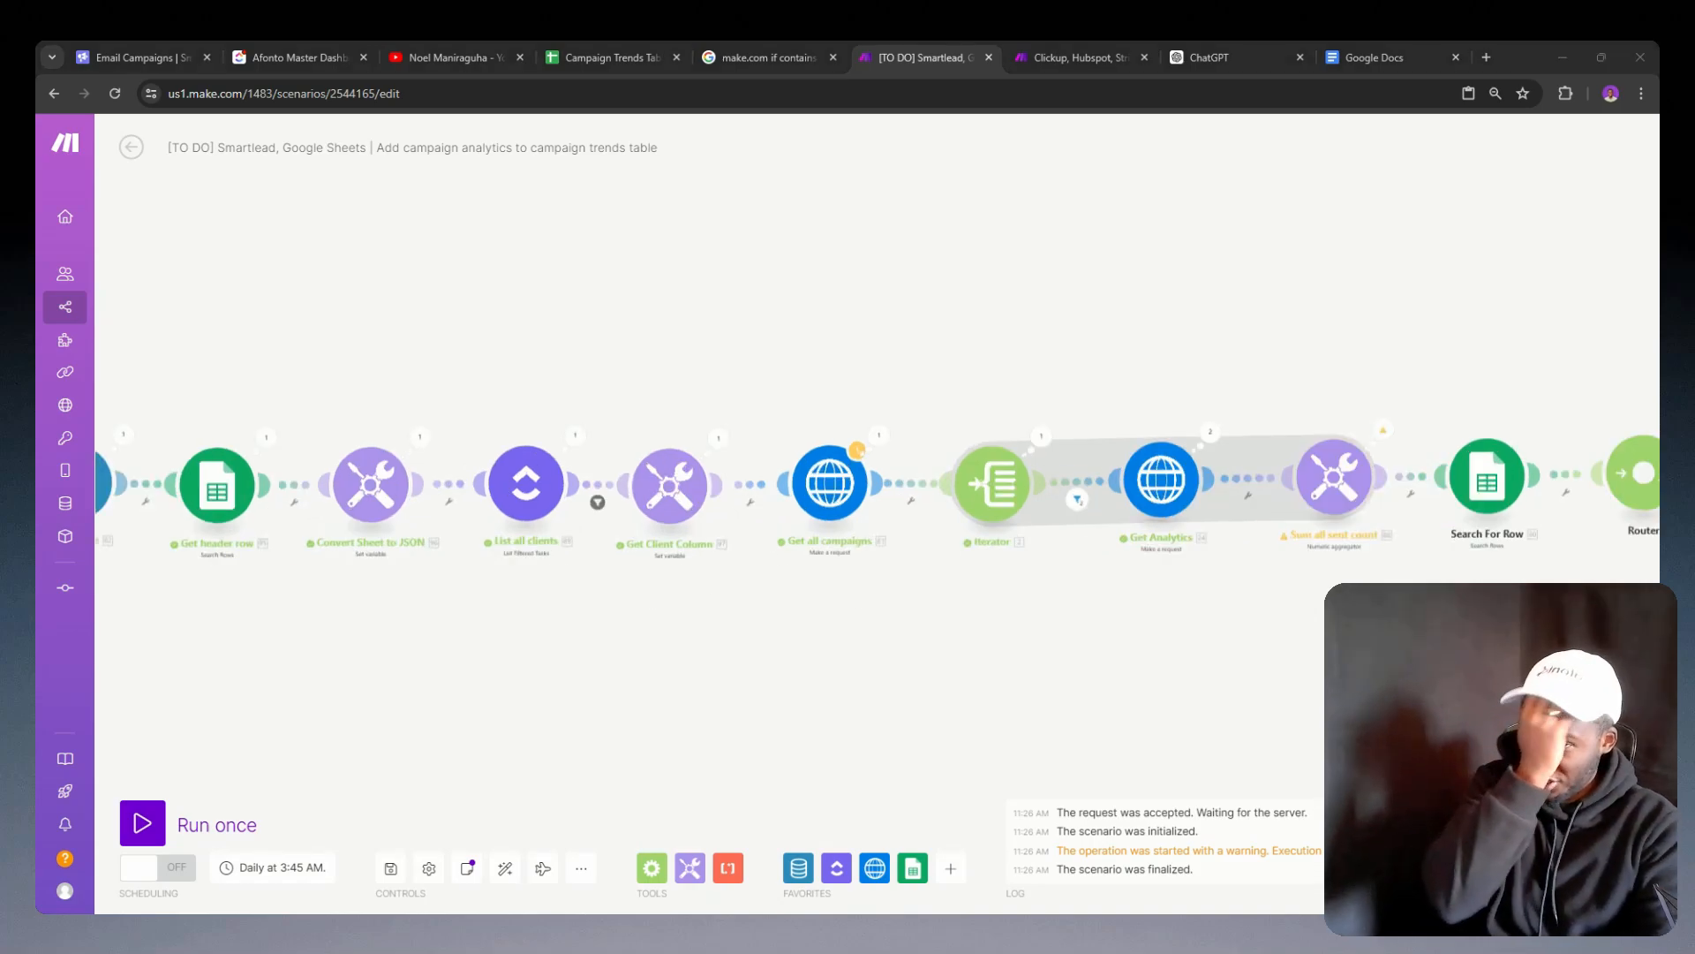
Step: Set the start_date day offset in the Get Analytics request URL to -7
click(1150, 489)
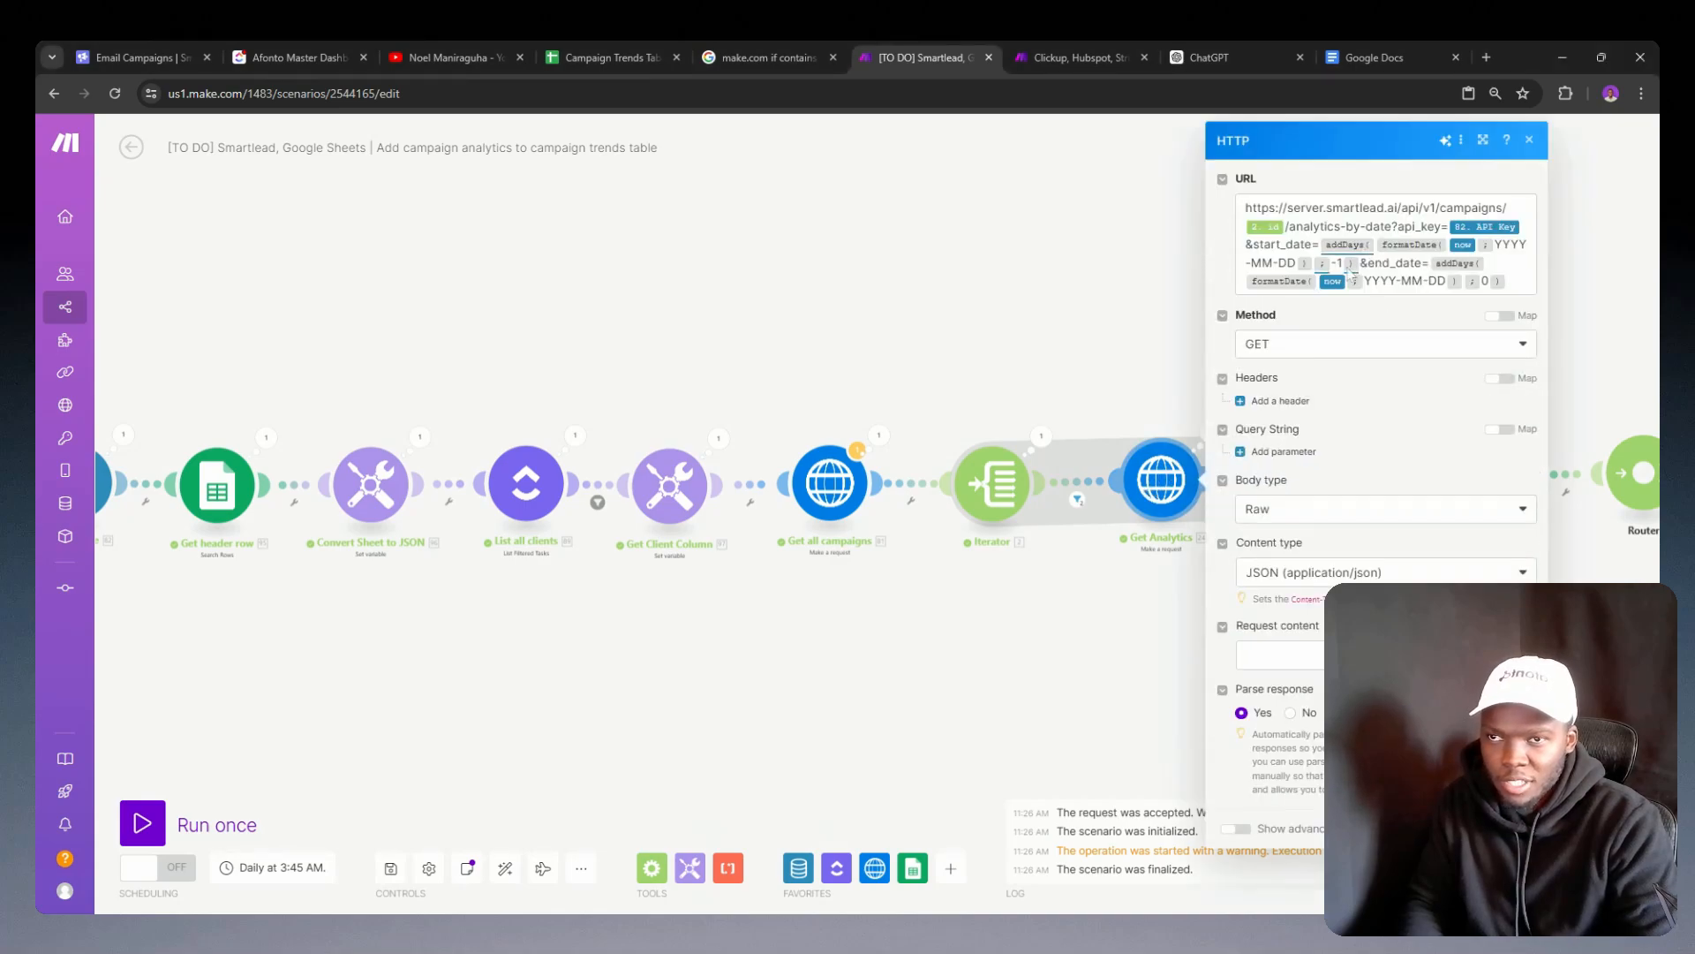
click(1353, 274)
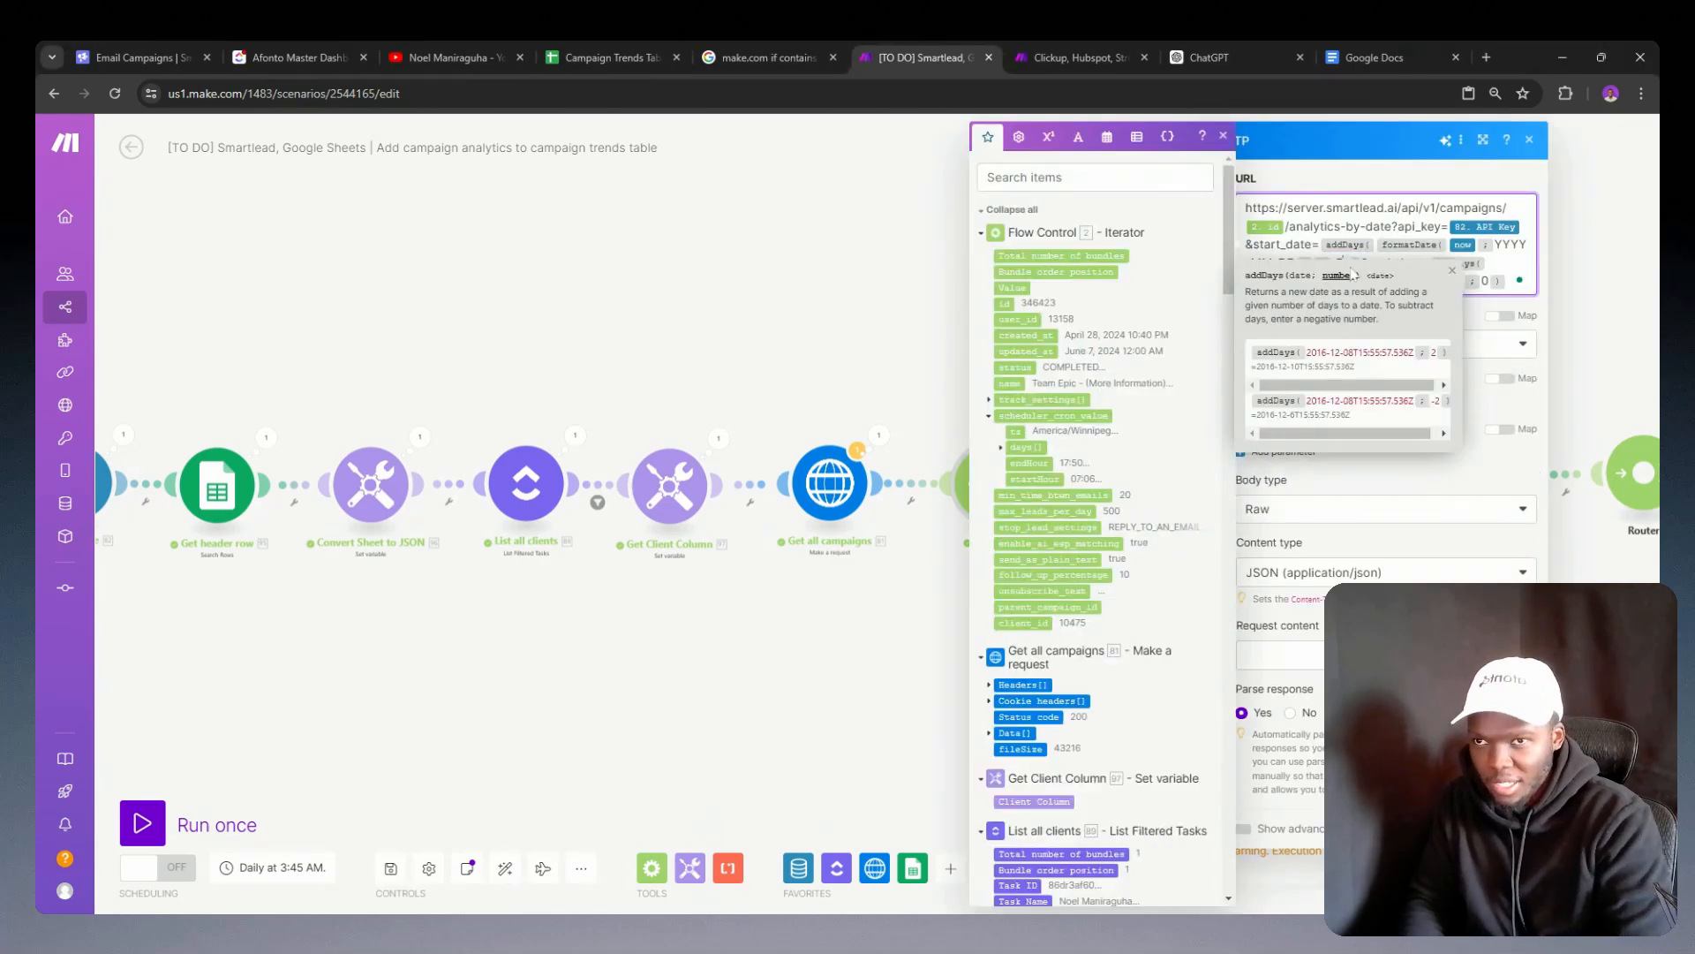
click(1401, 209)
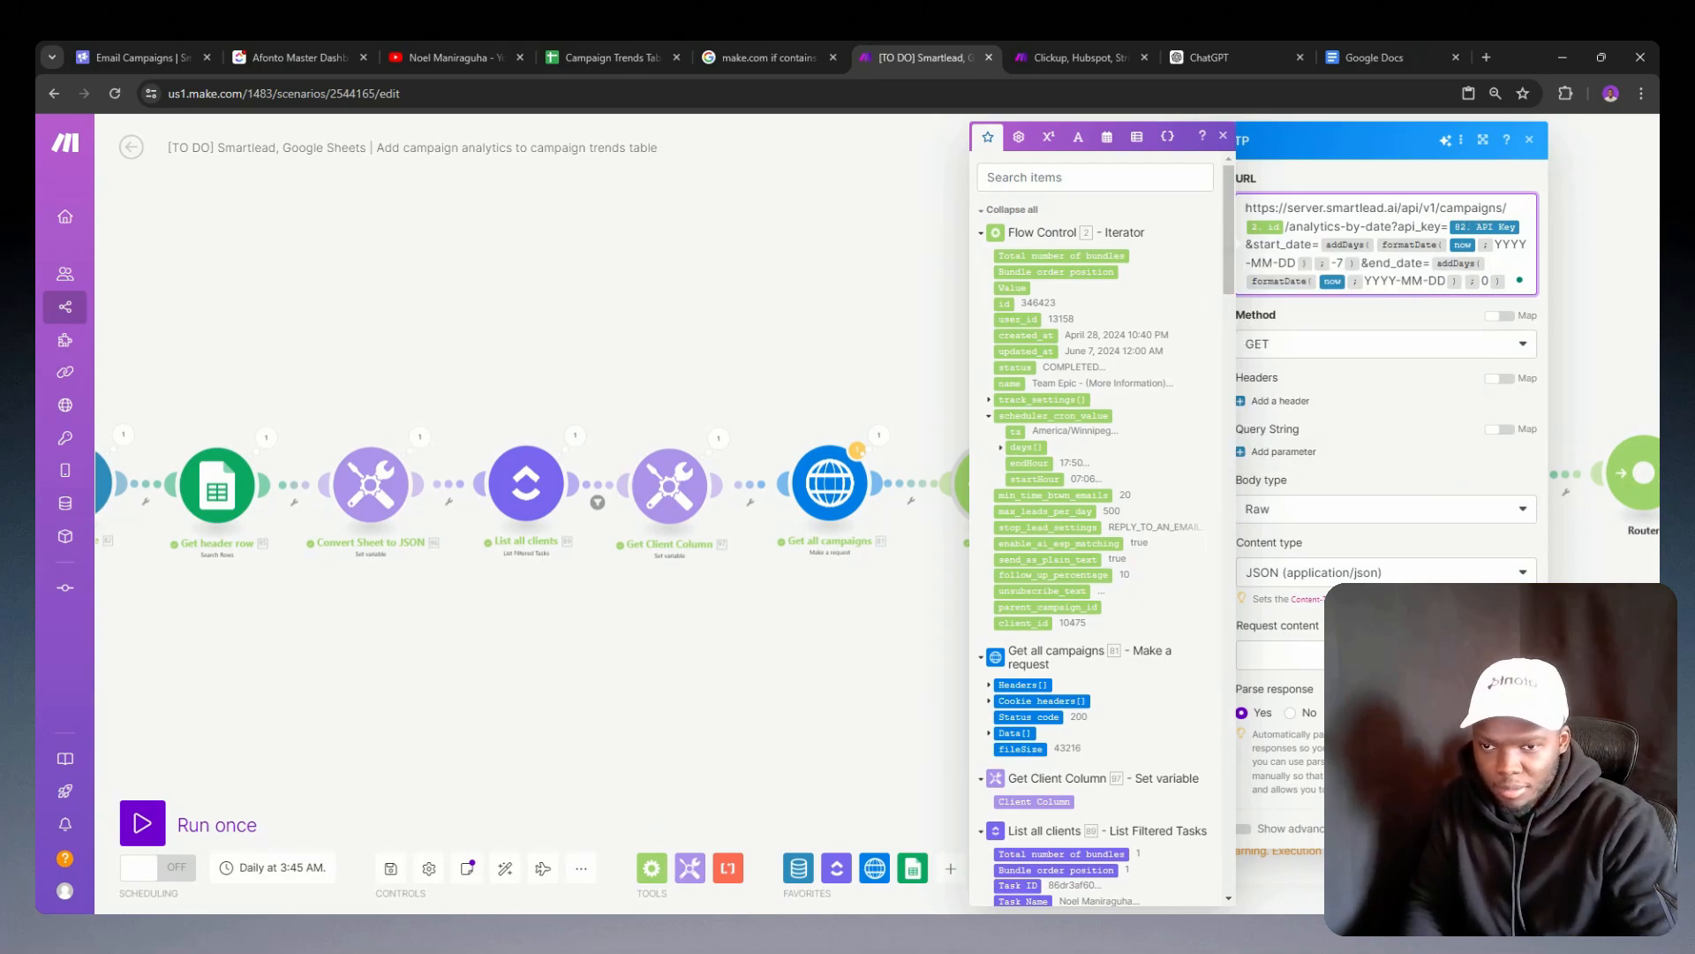
click(1516, 865)
Step: Save the scenario with the seven-day start offset, run it once despite the warnings, and dismiss the resulting message
click(390, 868)
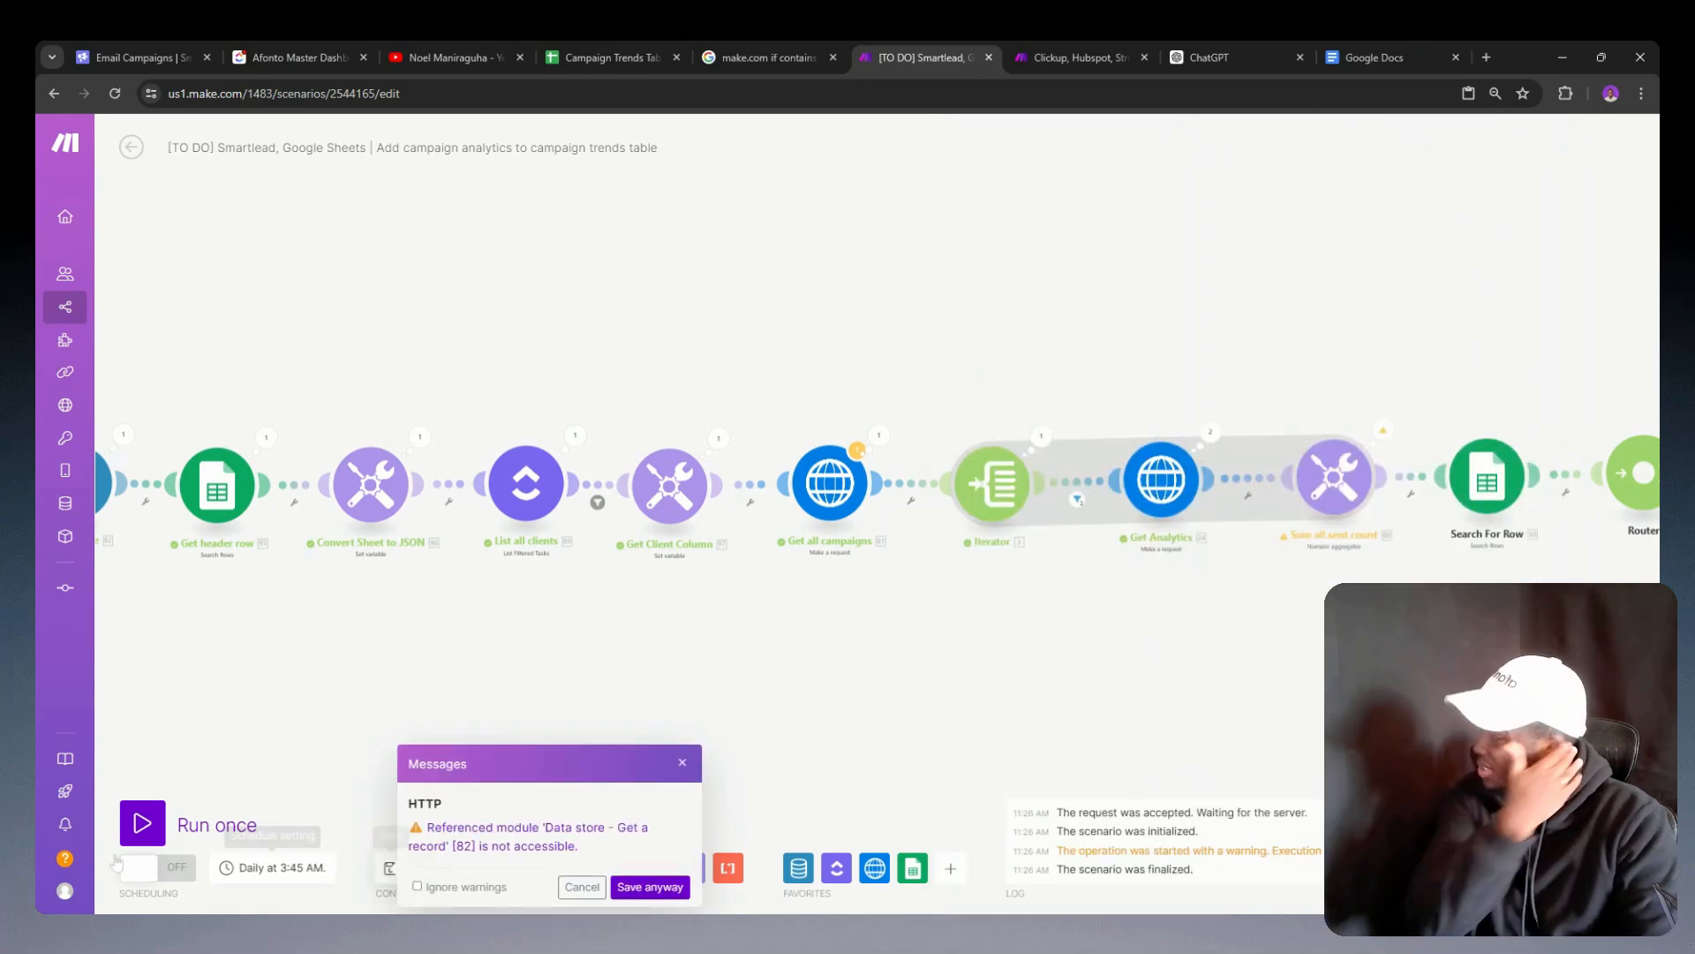
click(646, 888)
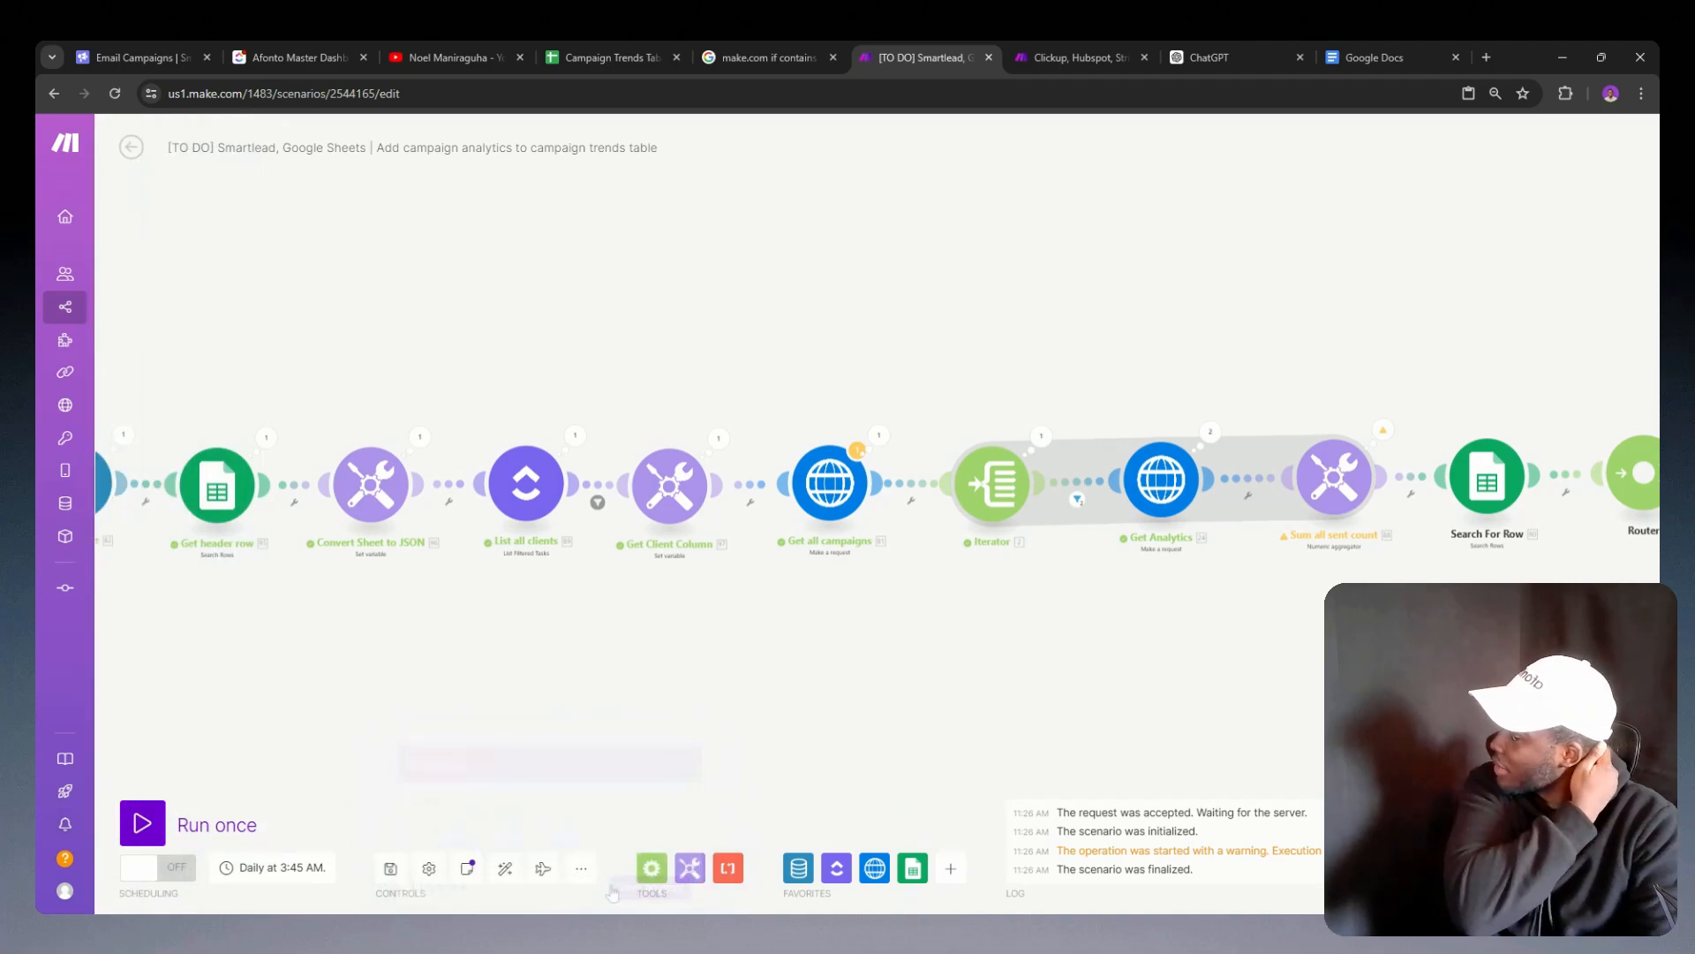
click(150, 824)
click(513, 882)
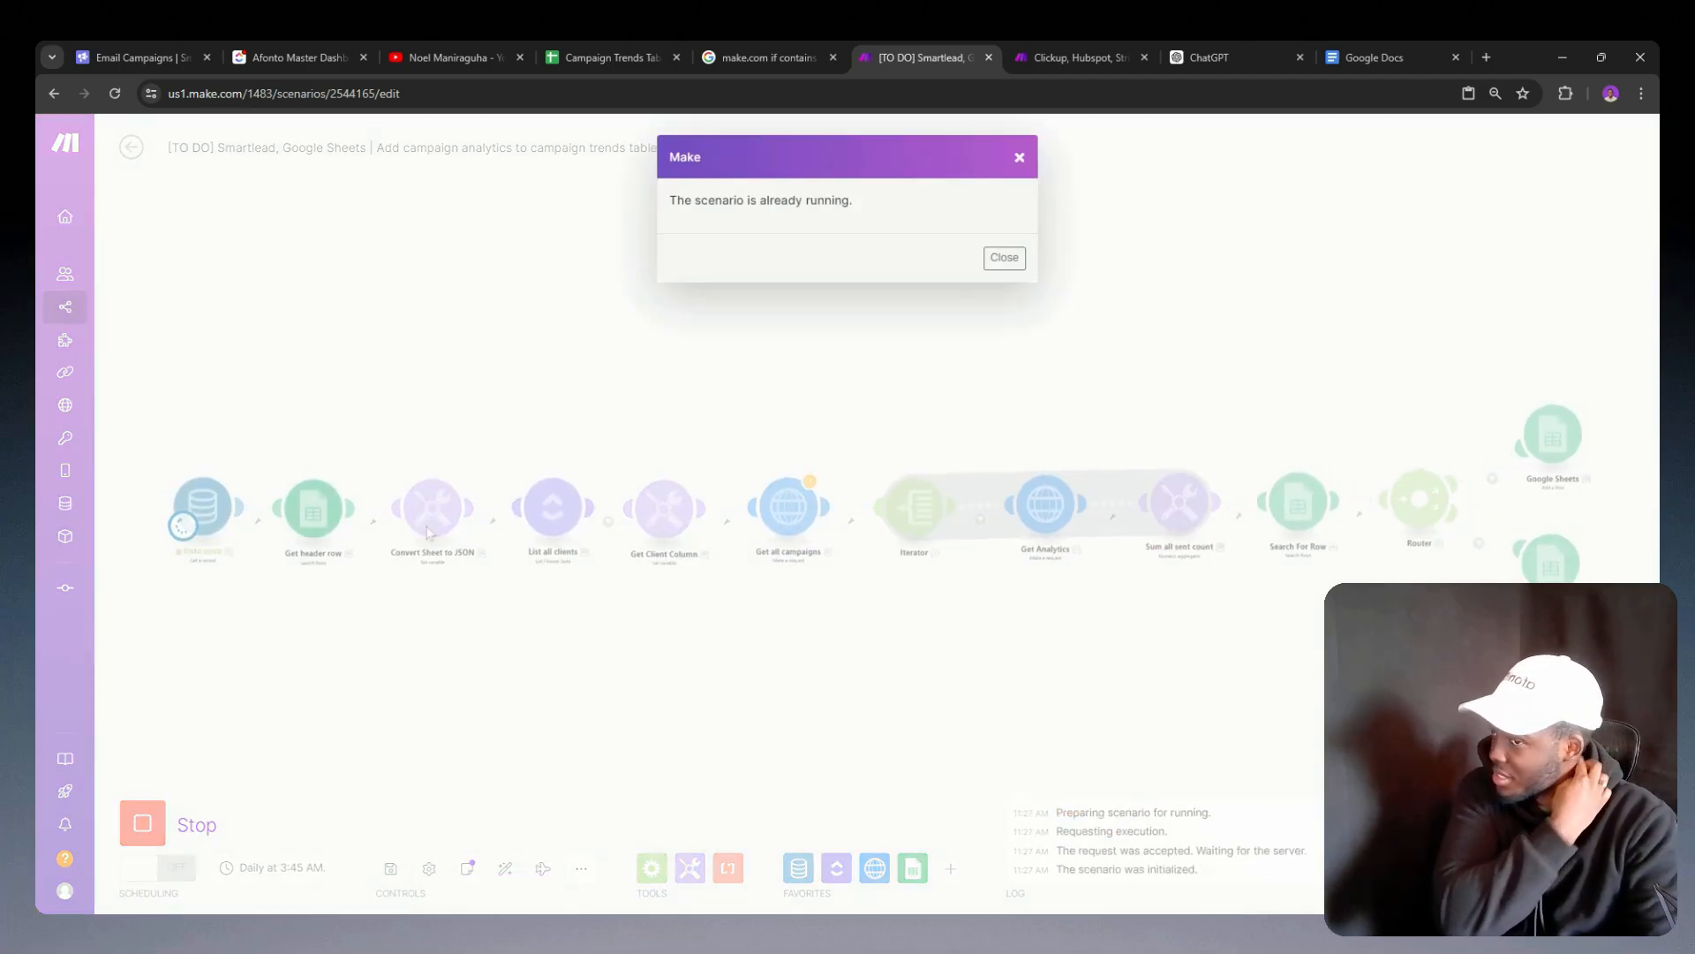
click(1019, 158)
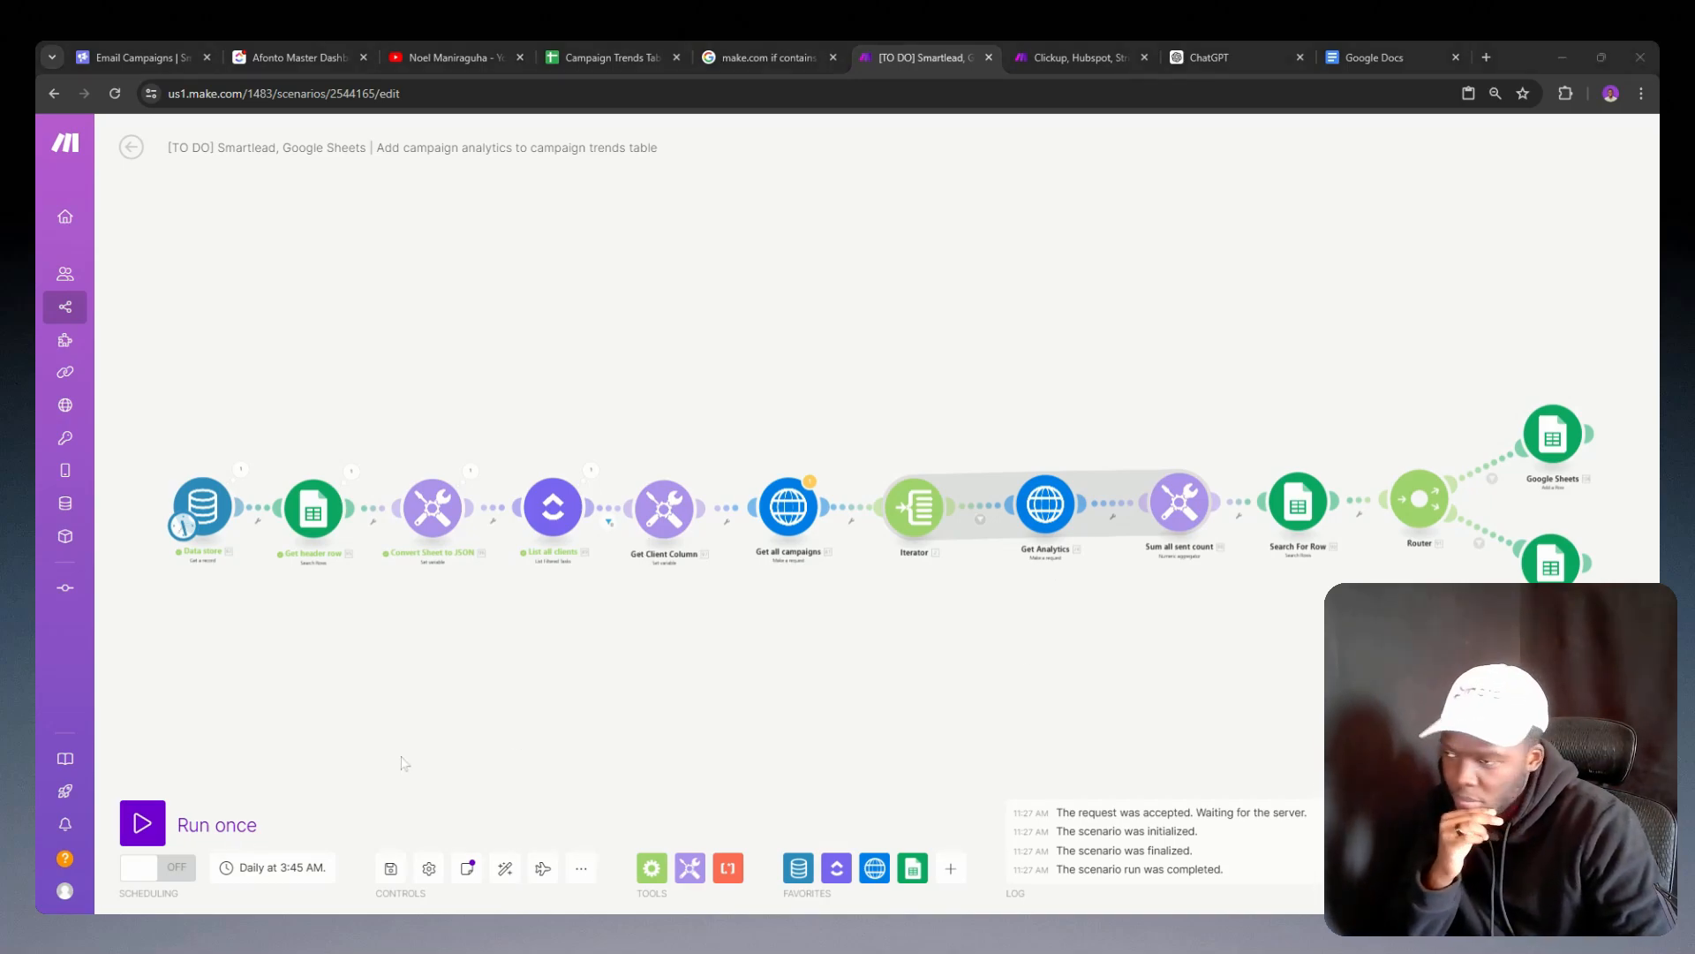
Step: Rerun the scenario once despite the warnings and dismiss the resulting message
click(142, 822)
click(513, 883)
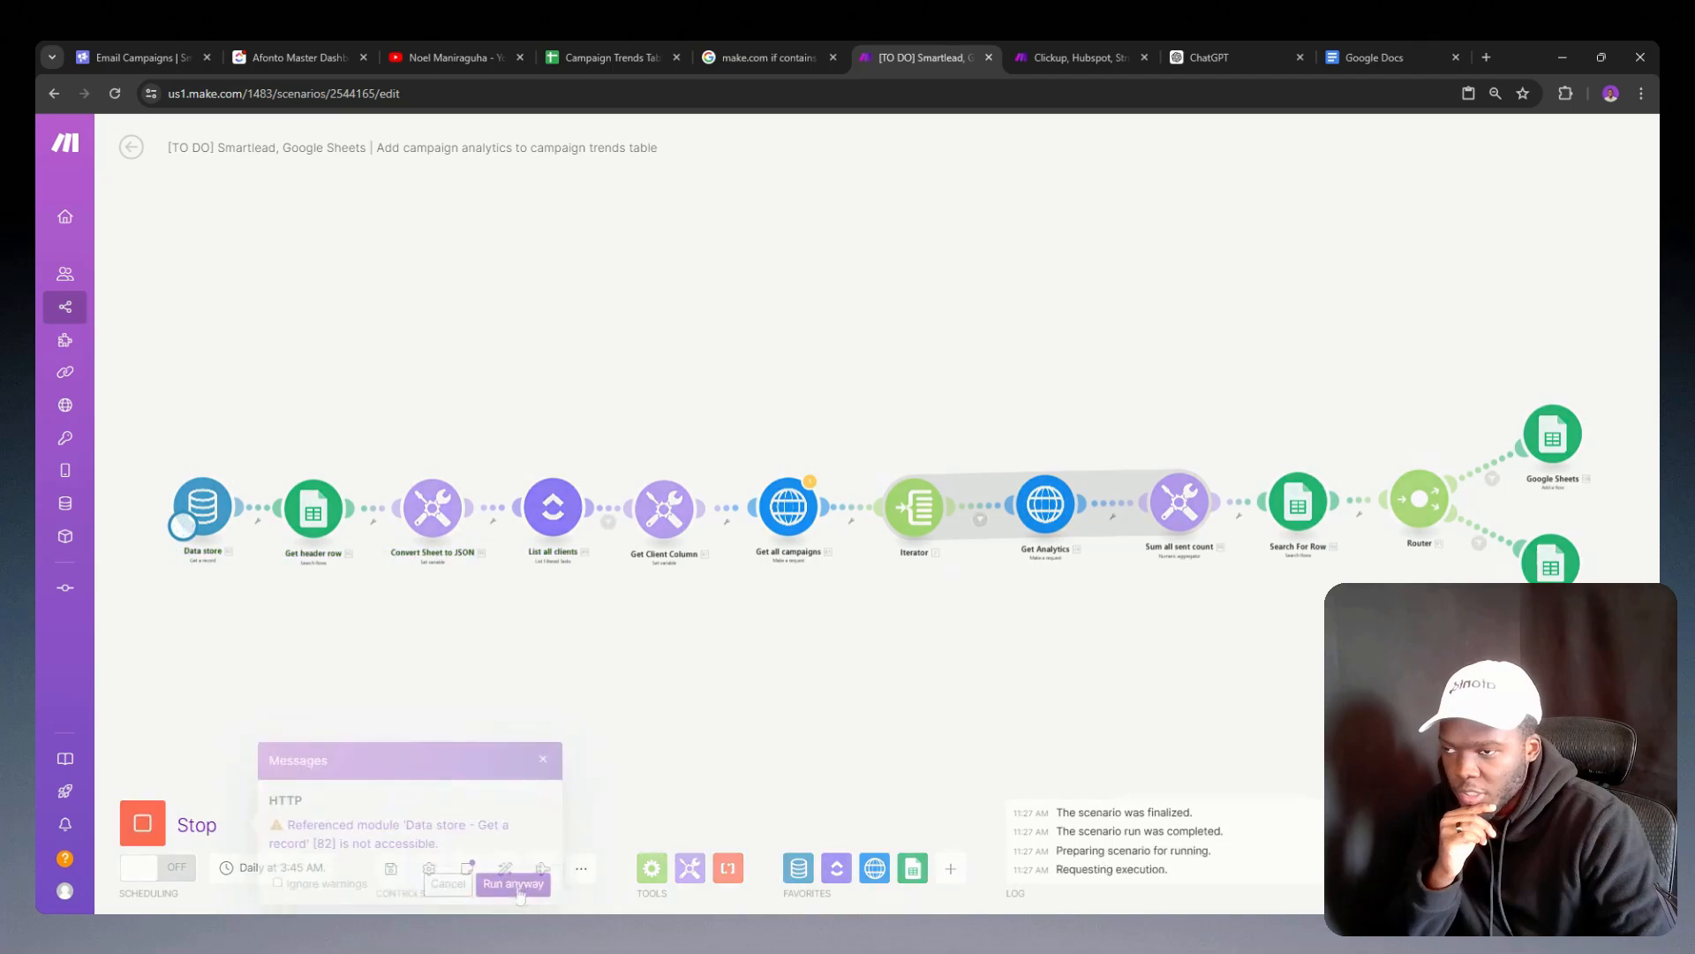
click(1019, 157)
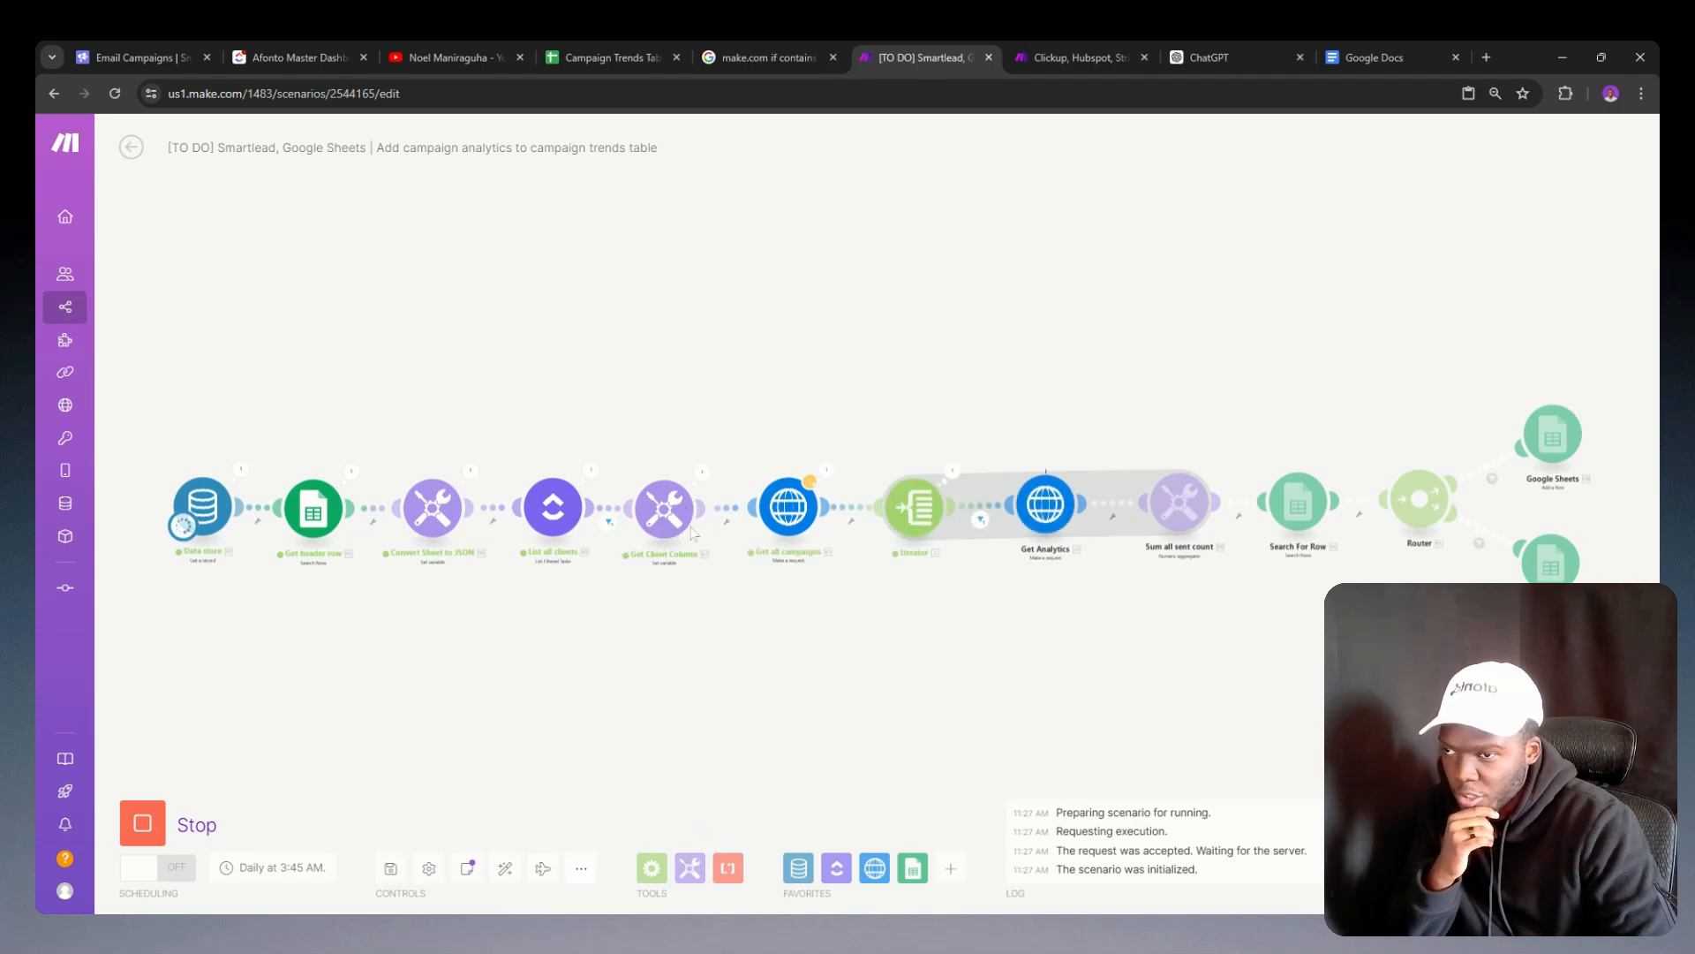
Step: Inspect the run output of Get Client Column and the formula that sets its Client Column variable
click(703, 473)
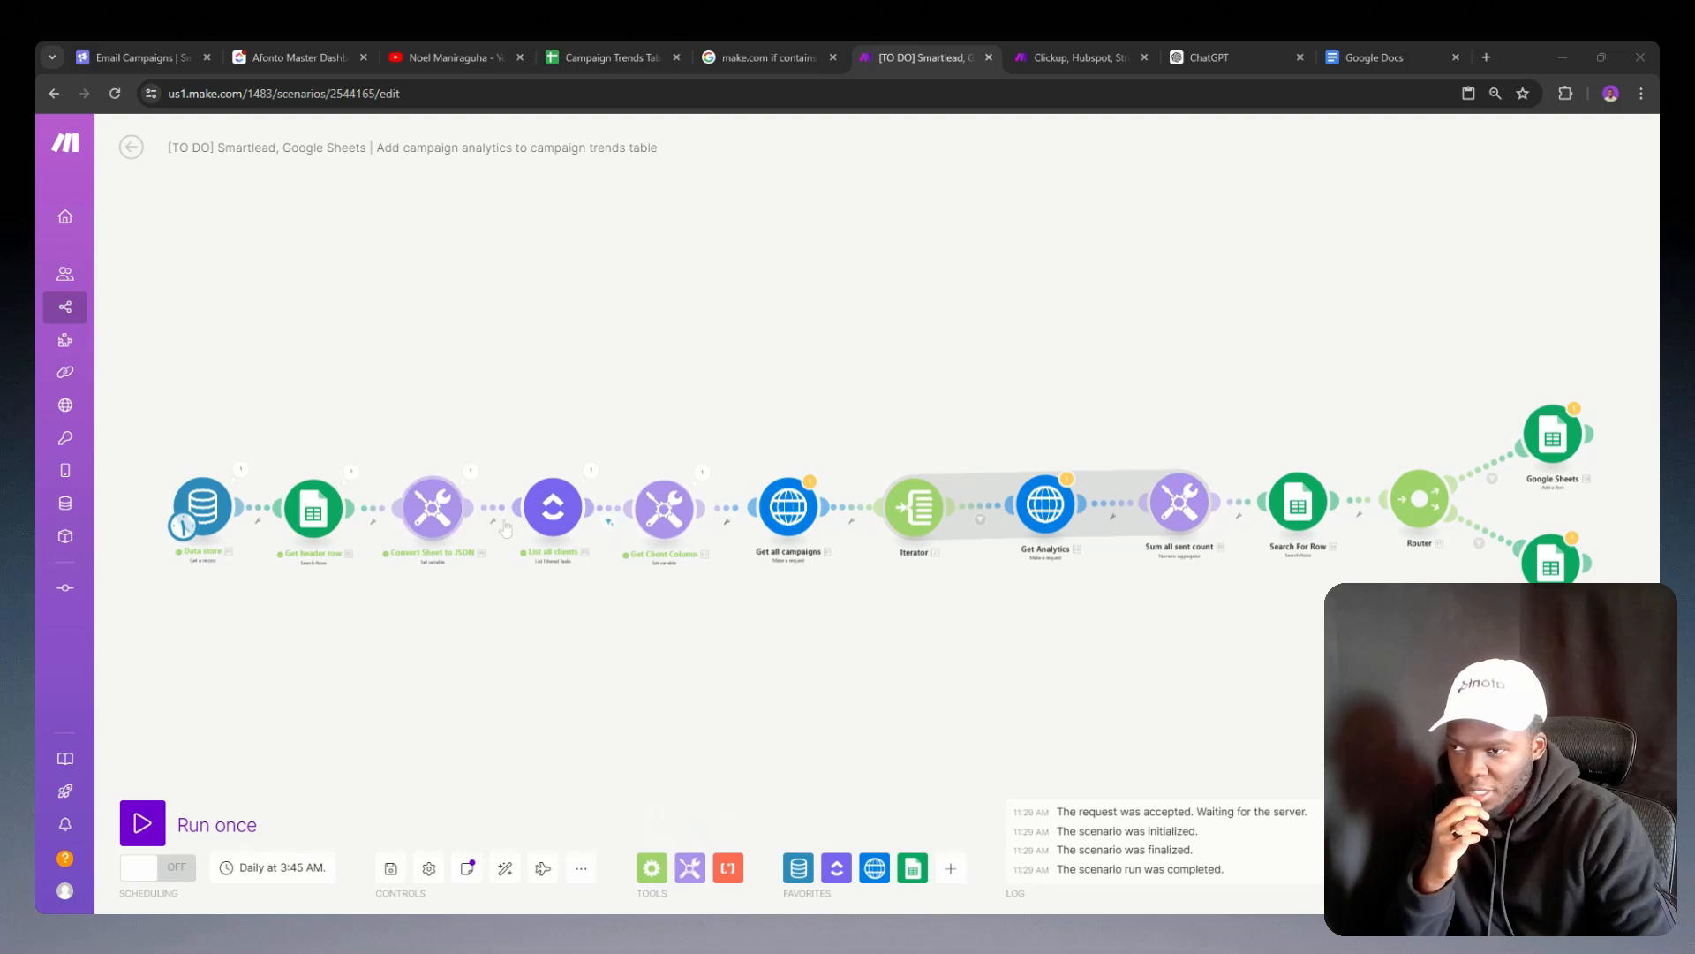
click(664, 508)
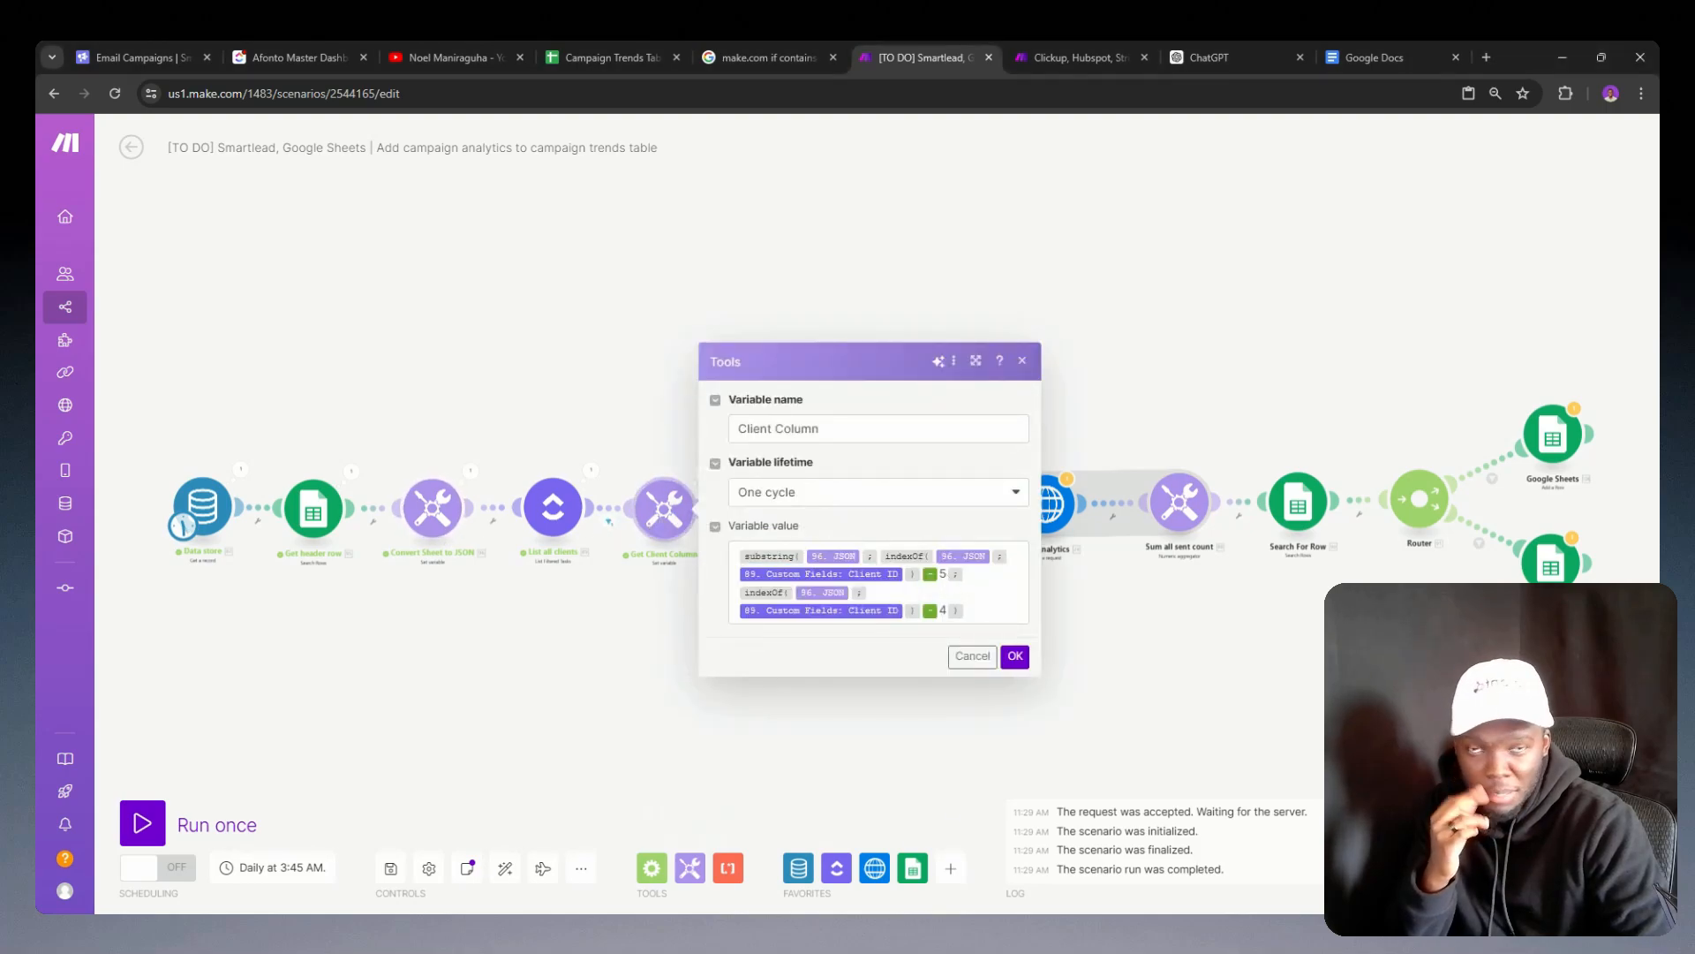
click(537, 669)
Step: Run the scenario once more despite the warnings, check the Sent Count sheet during the run, and return to the scenario
click(135, 823)
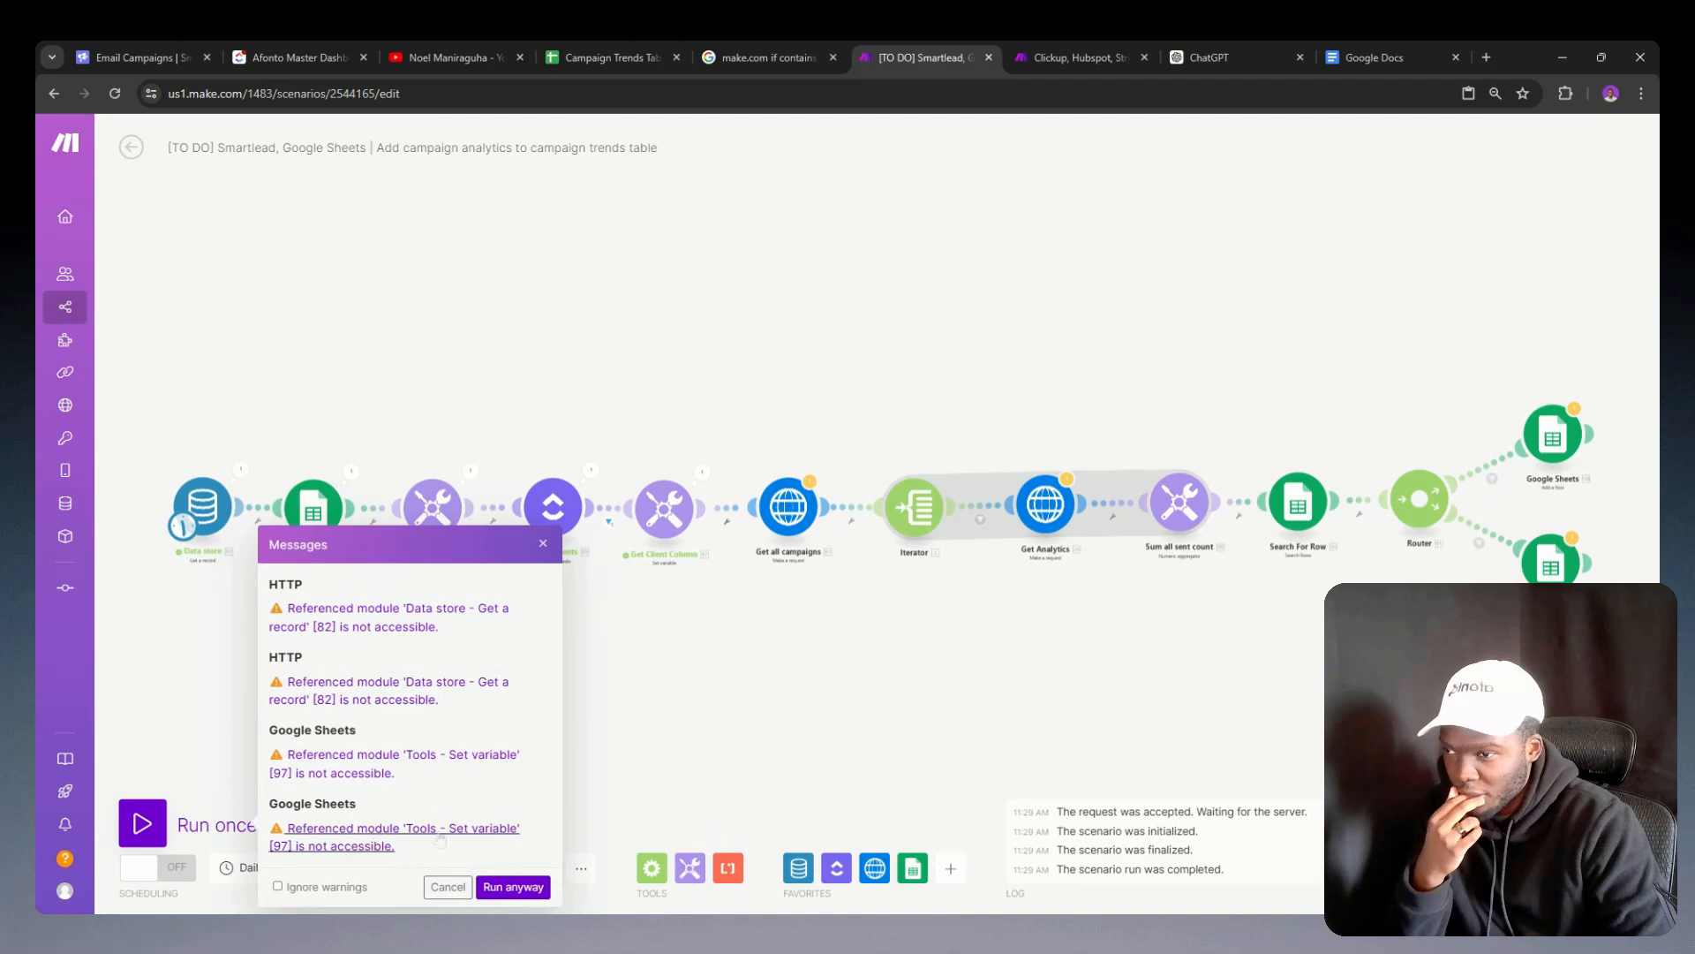
click(514, 887)
click(613, 57)
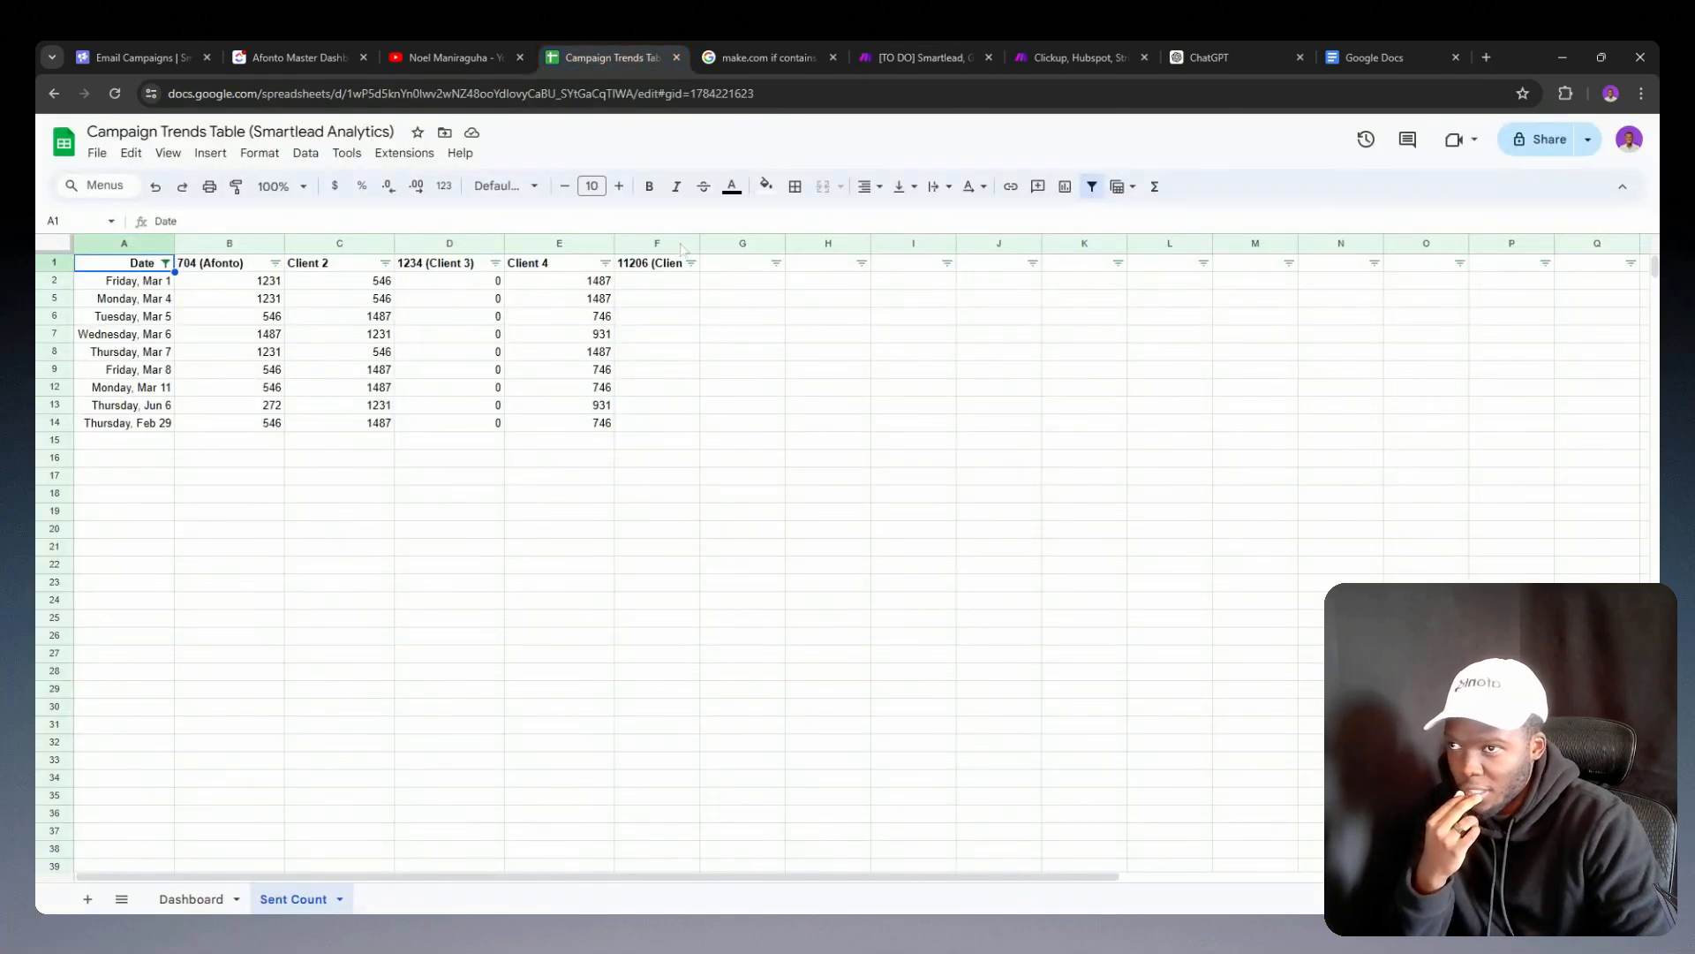
click(891, 50)
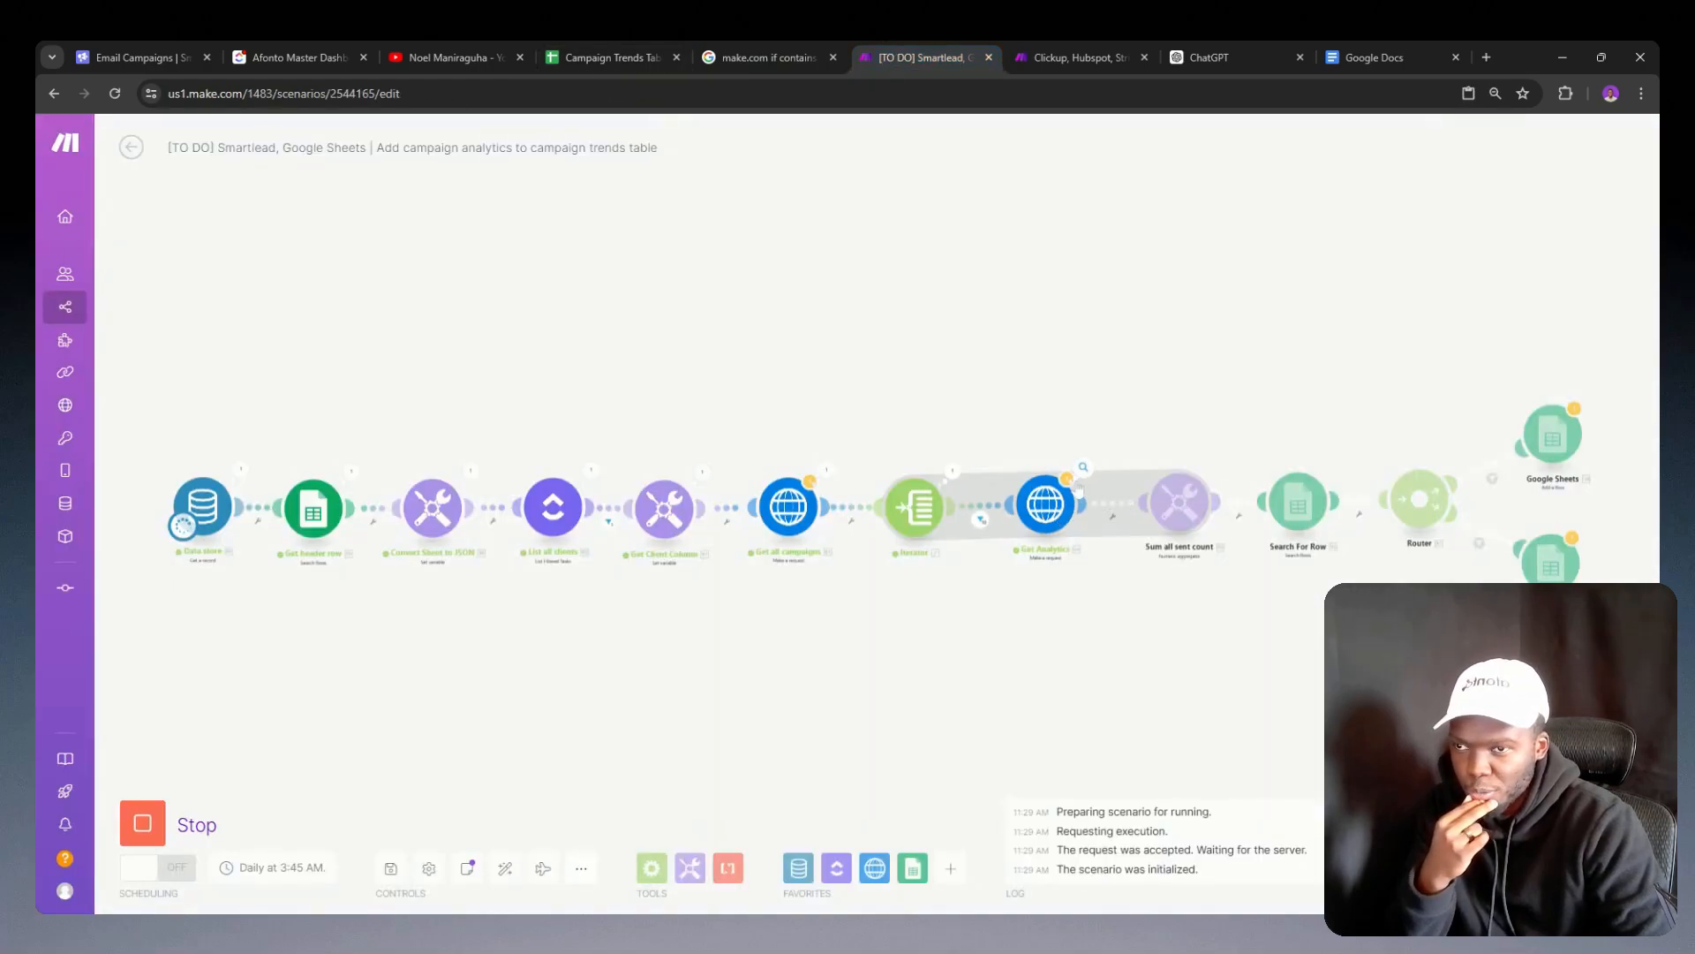
Step: Inspect the Sum all sent count output, compare it with the new row in the Sent Count sheet, and return to the scenario
click(1218, 466)
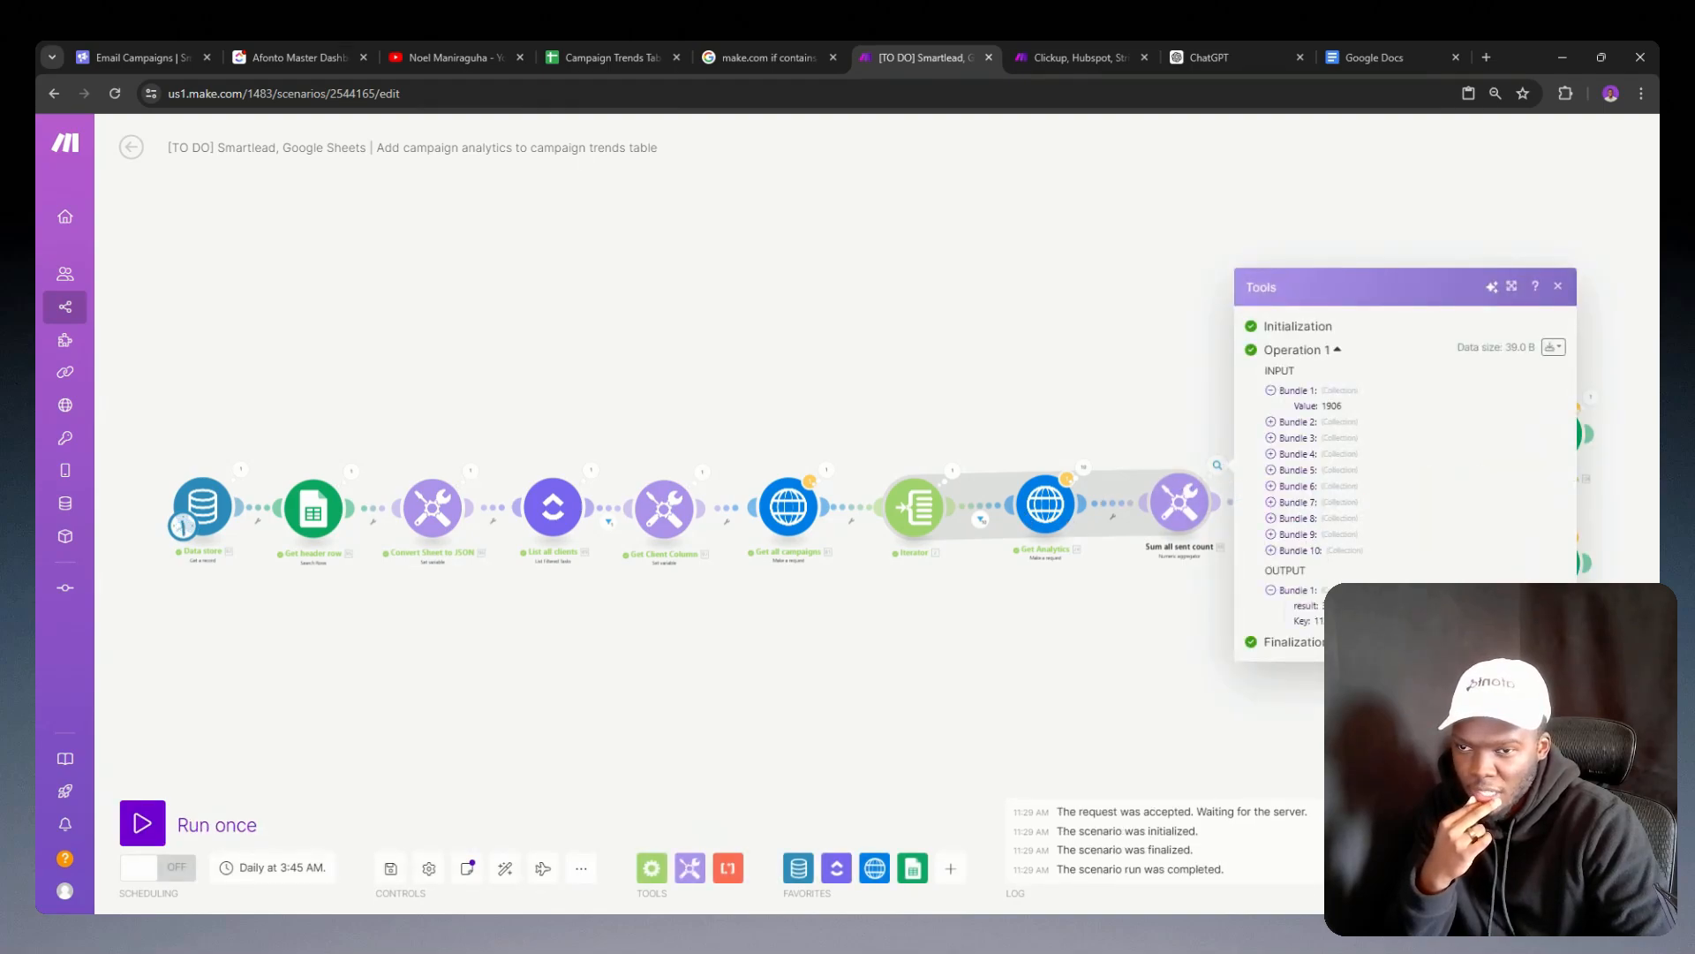
click(1164, 583)
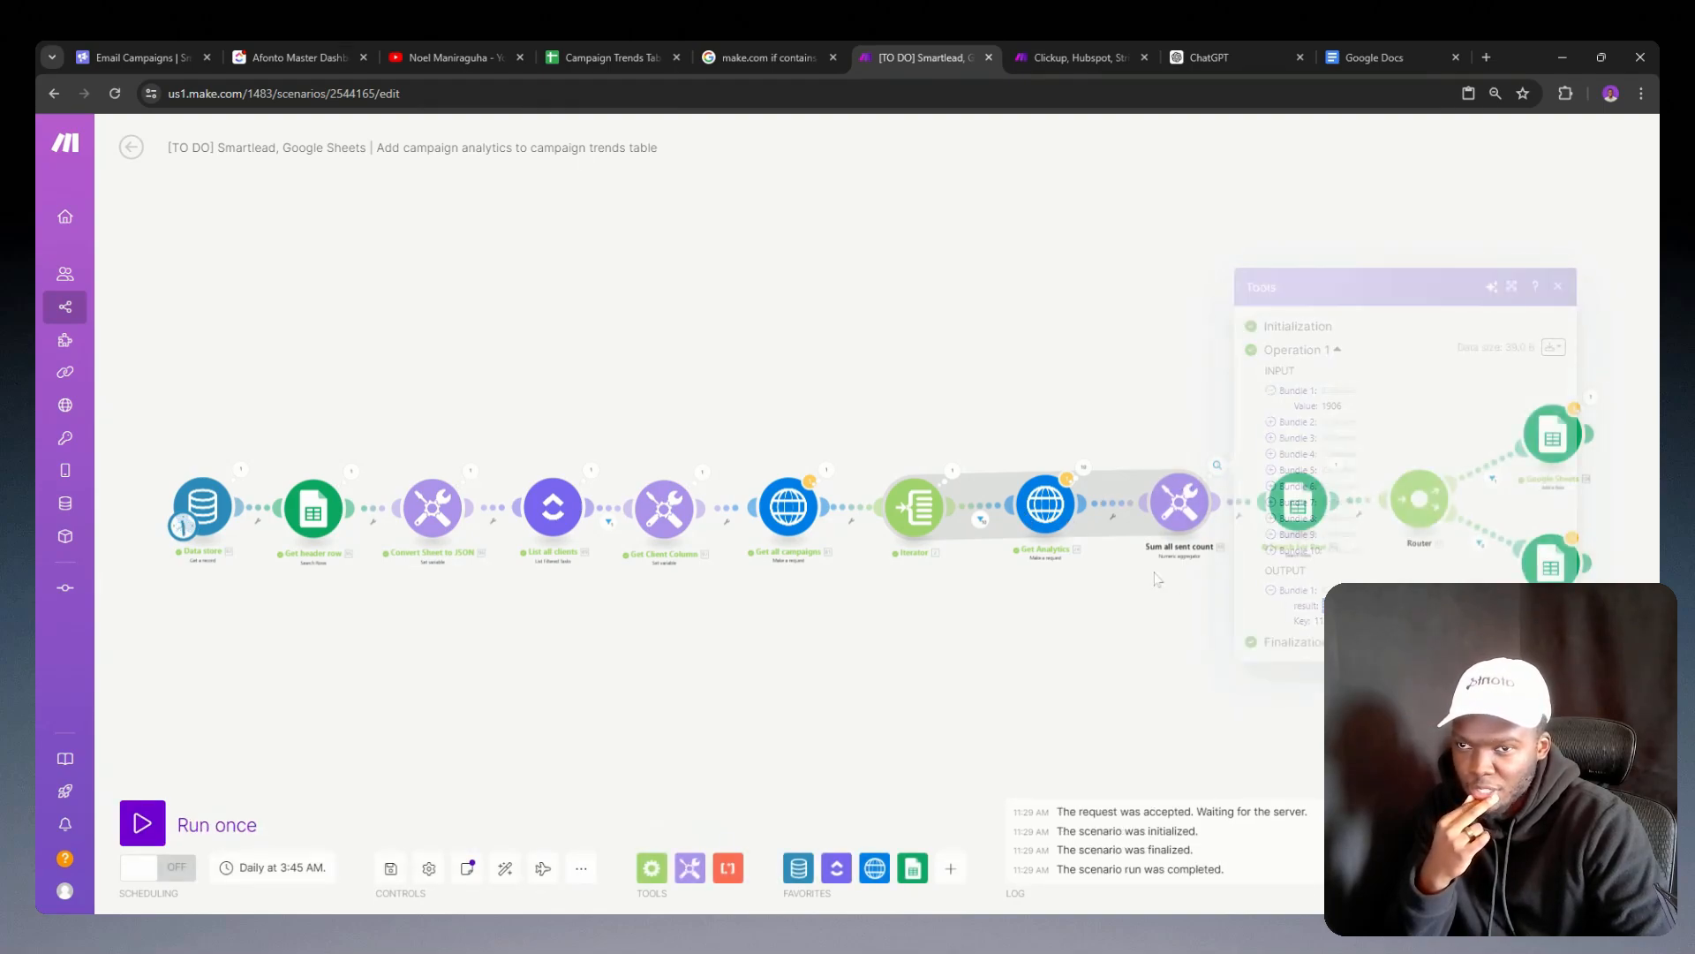
click(1046, 505)
click(590, 56)
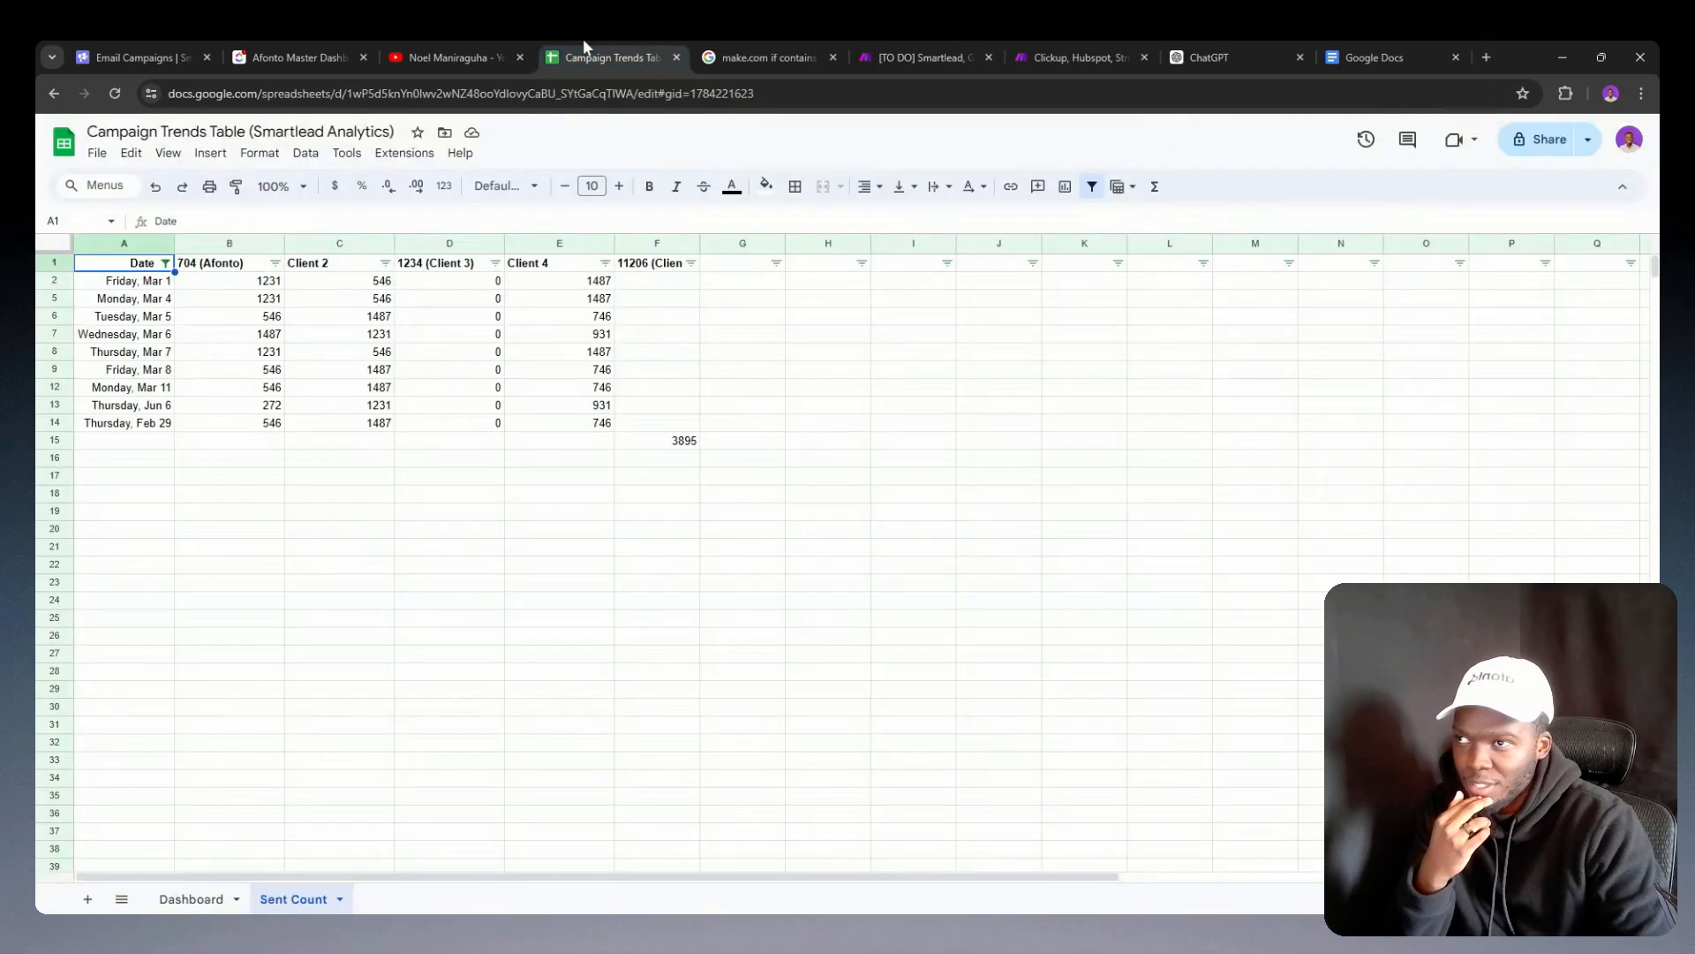
click(674, 446)
click(132, 459)
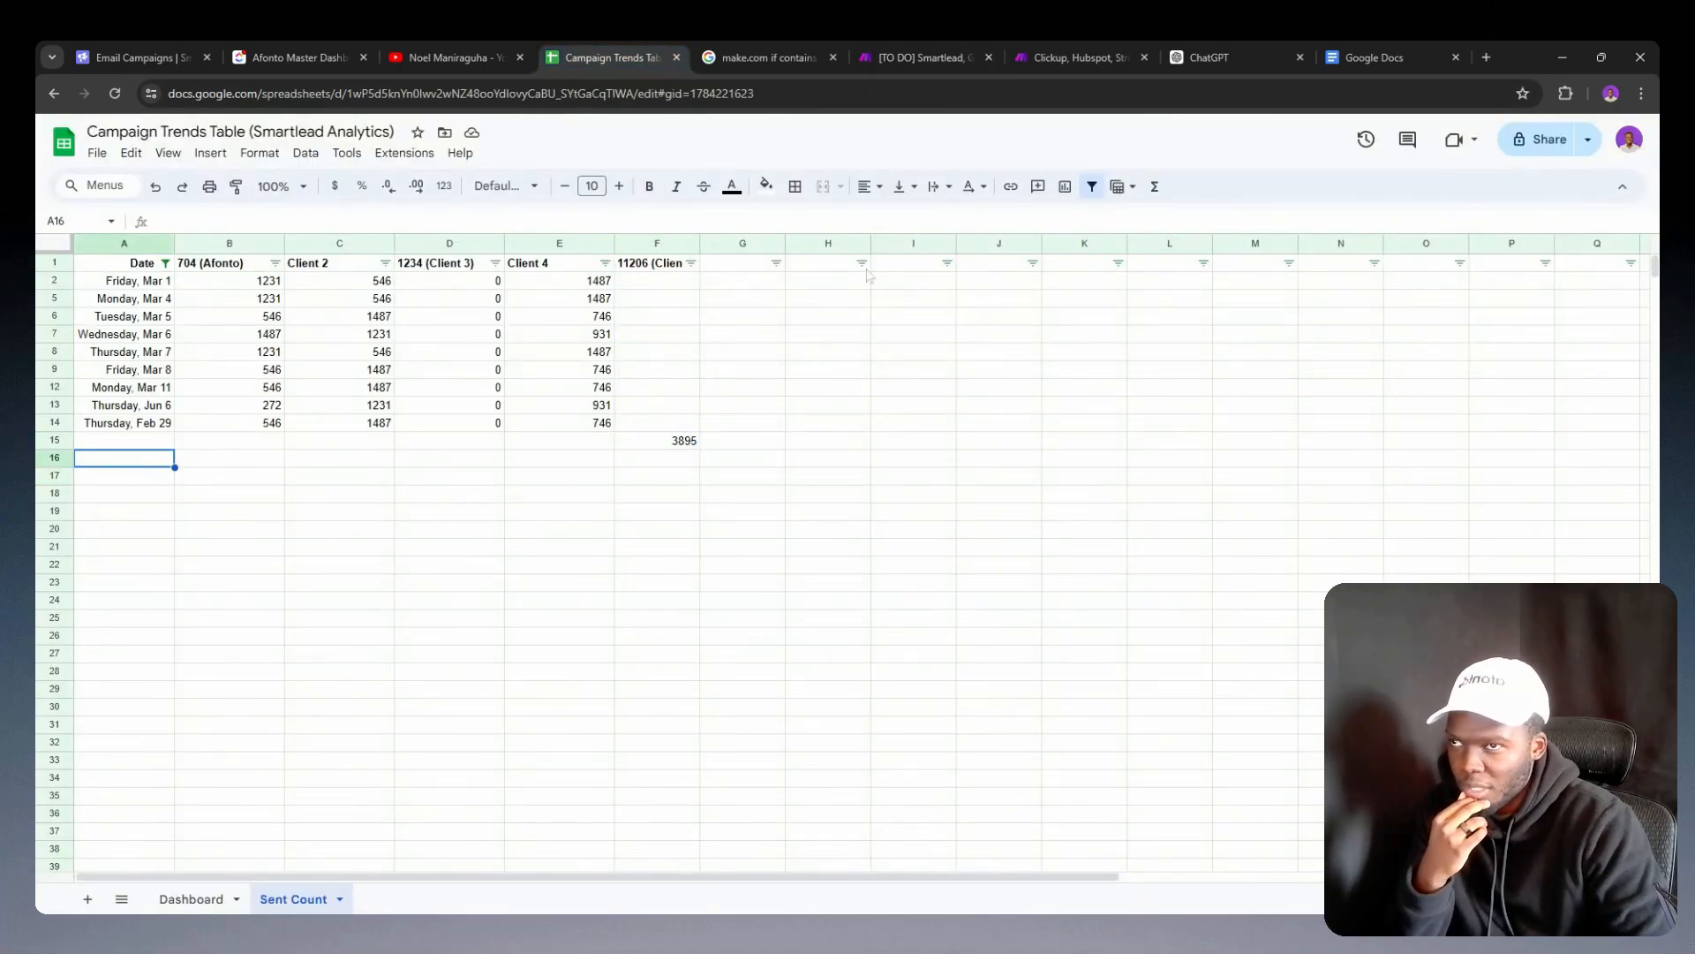
click(911, 47)
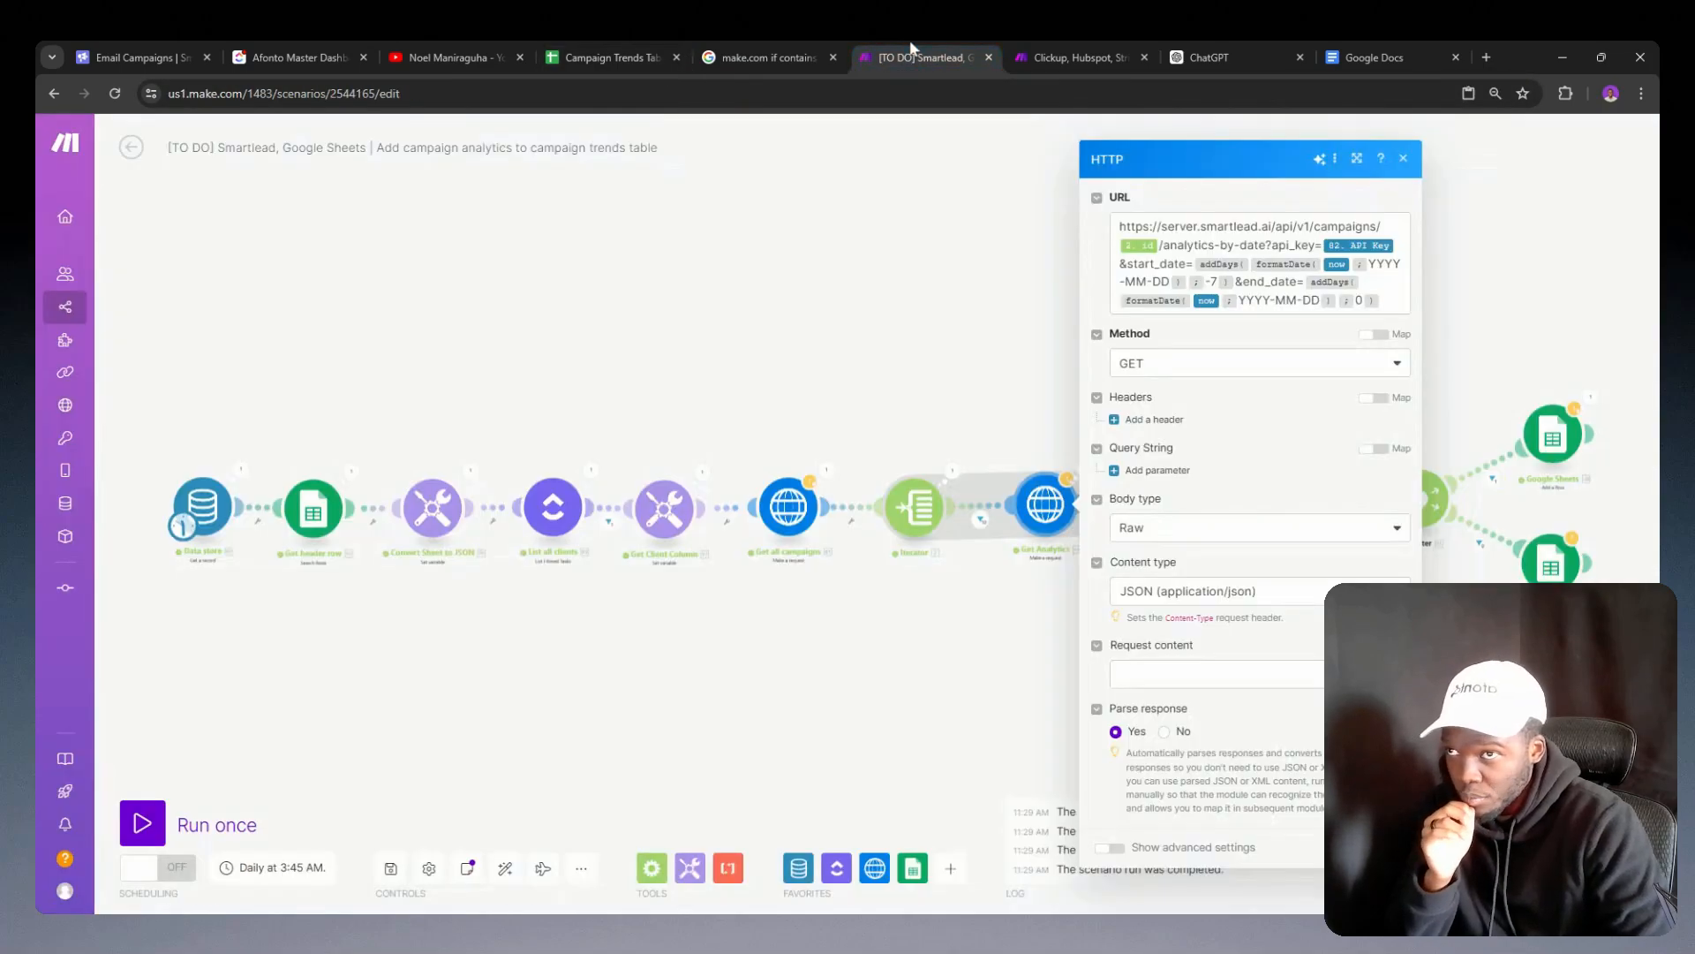
Step: Check the Date (A) value in the two Google Sheets modules behind the router
click(1528, 550)
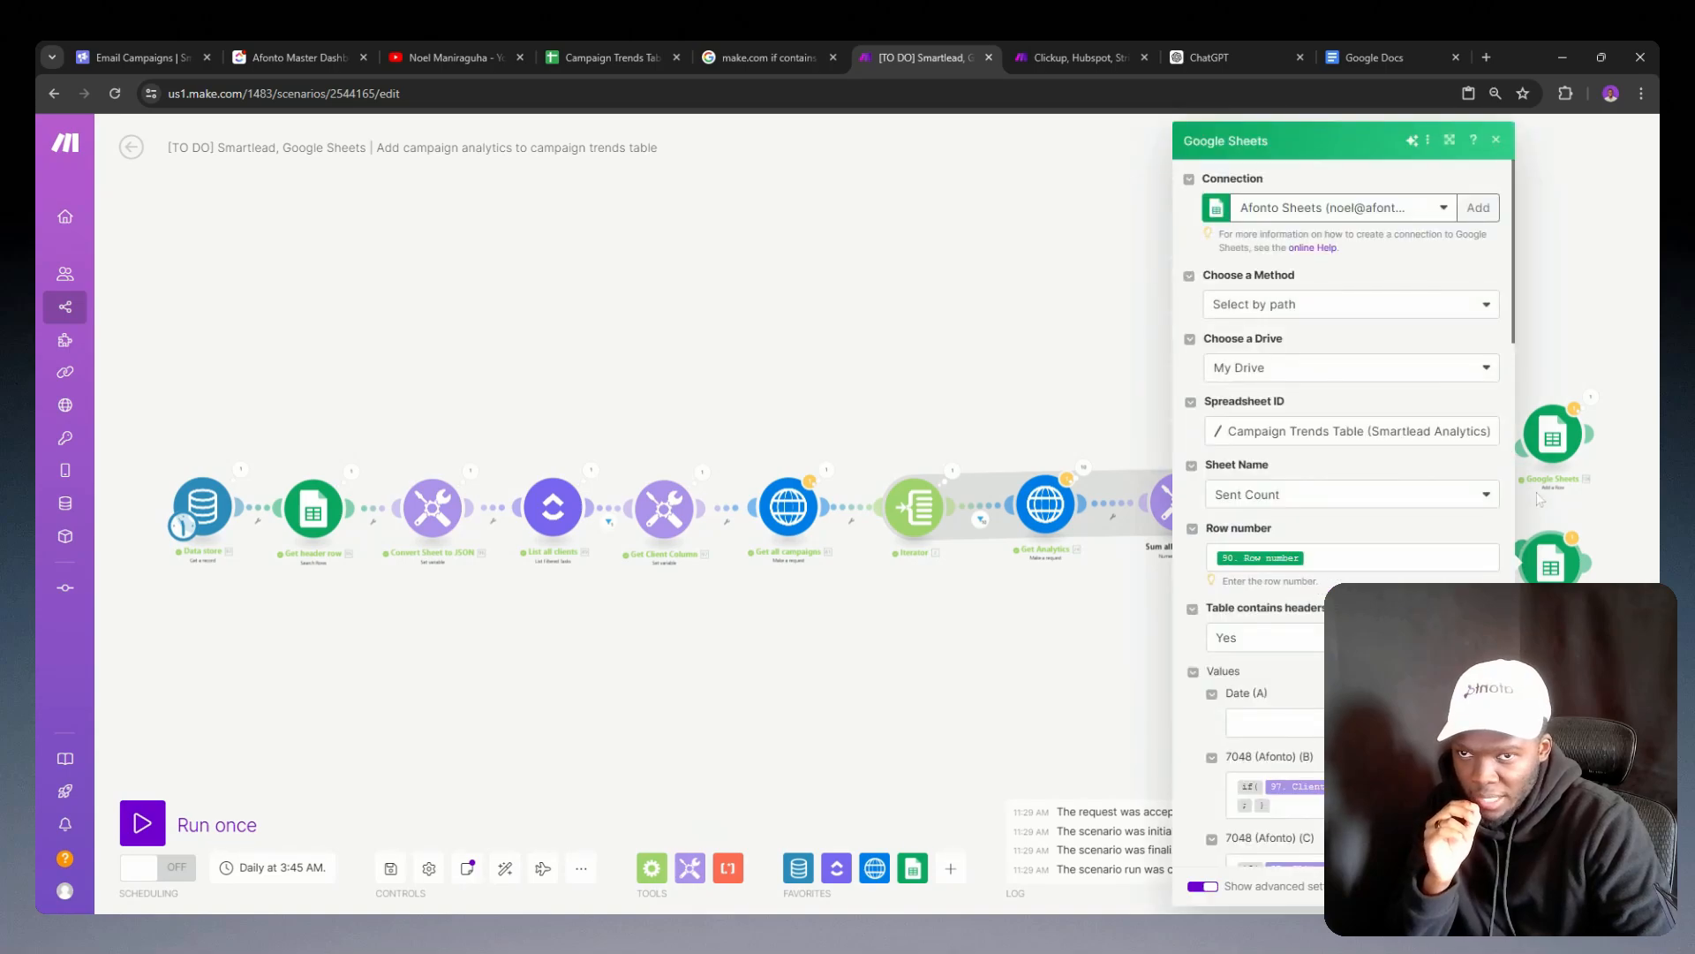
click(1587, 433)
click(1149, 450)
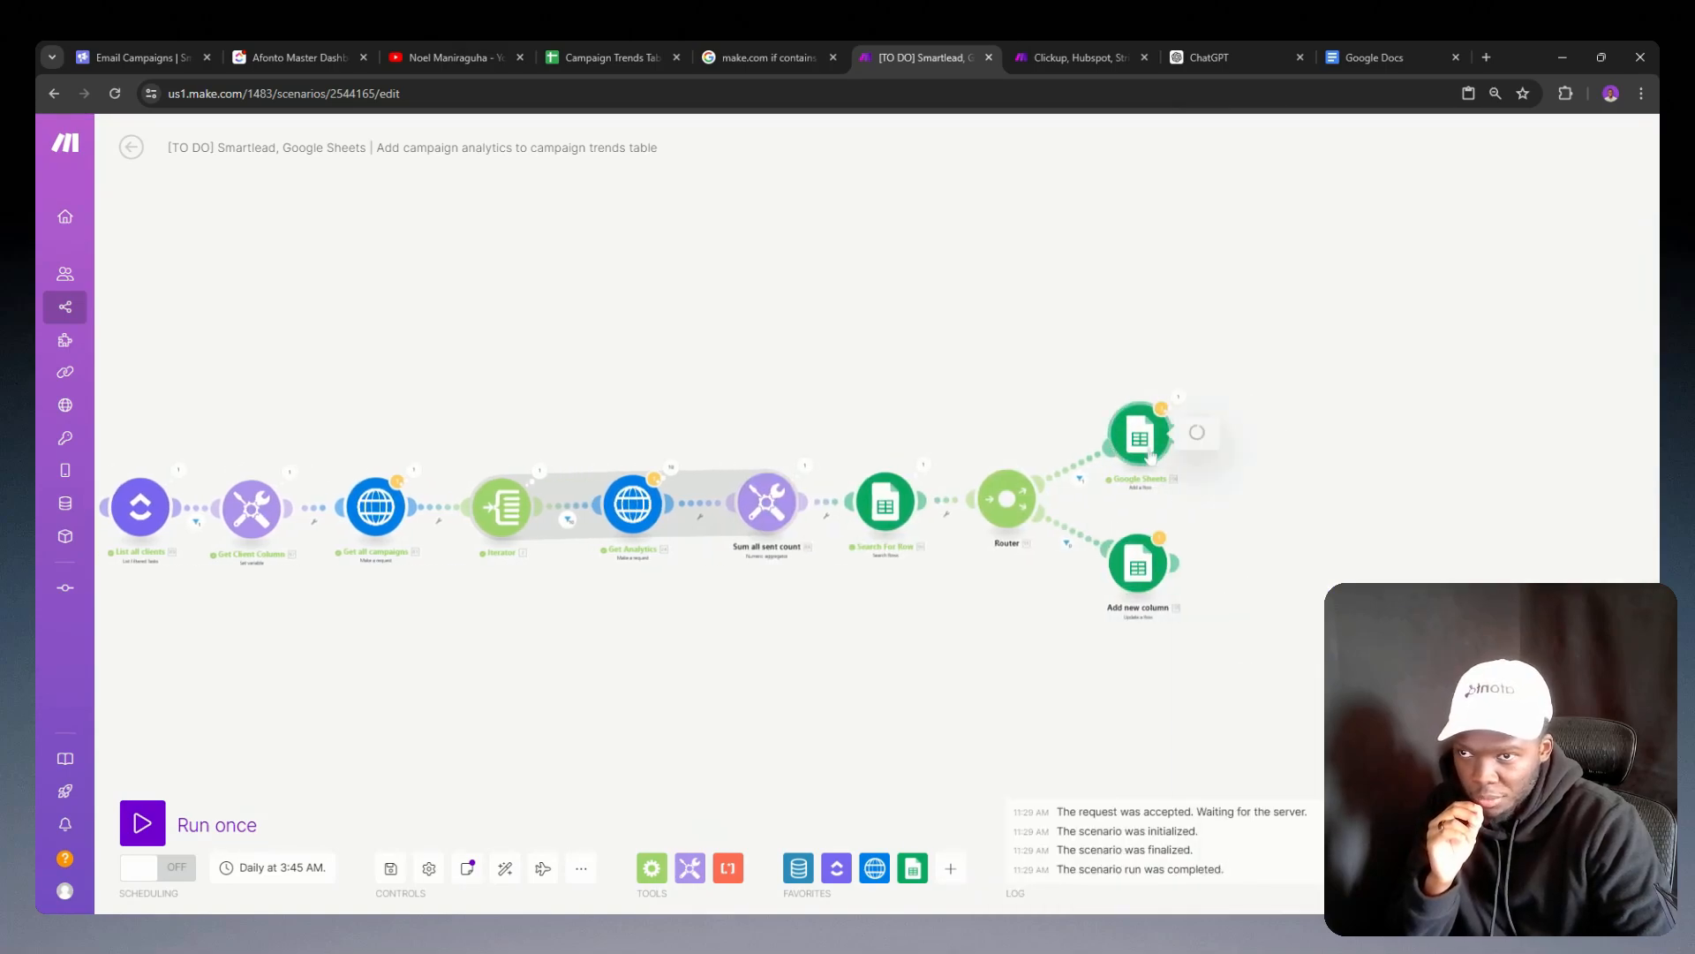
click(1281, 642)
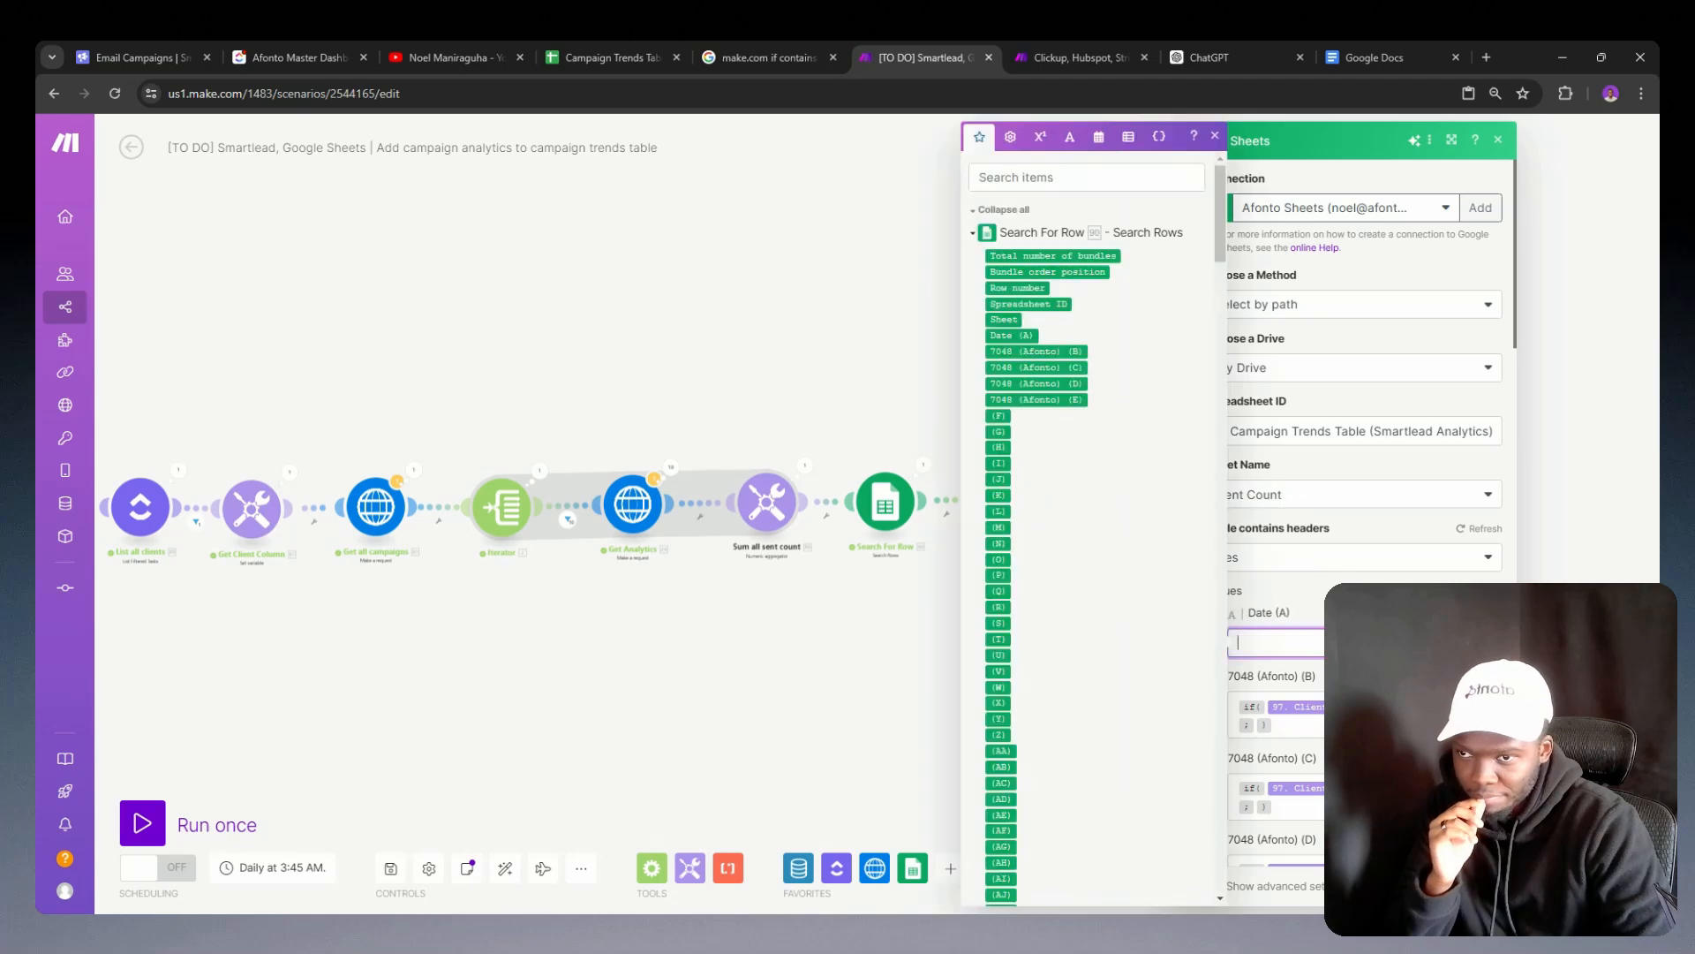
click(971, 443)
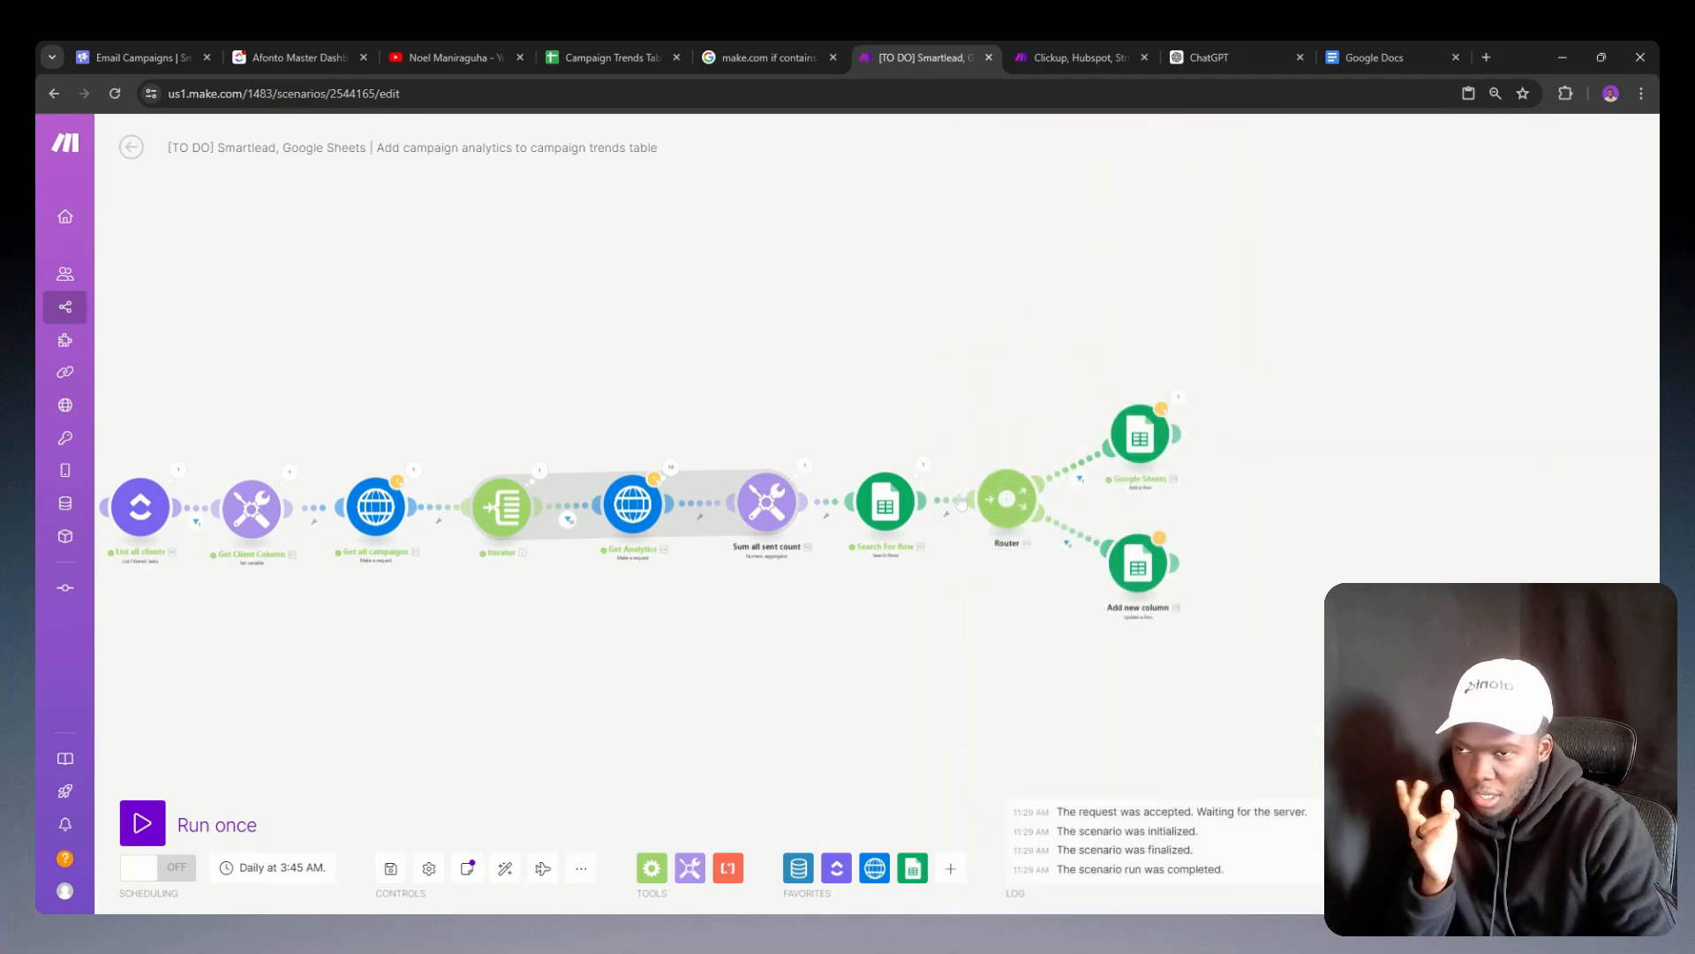
click(1117, 444)
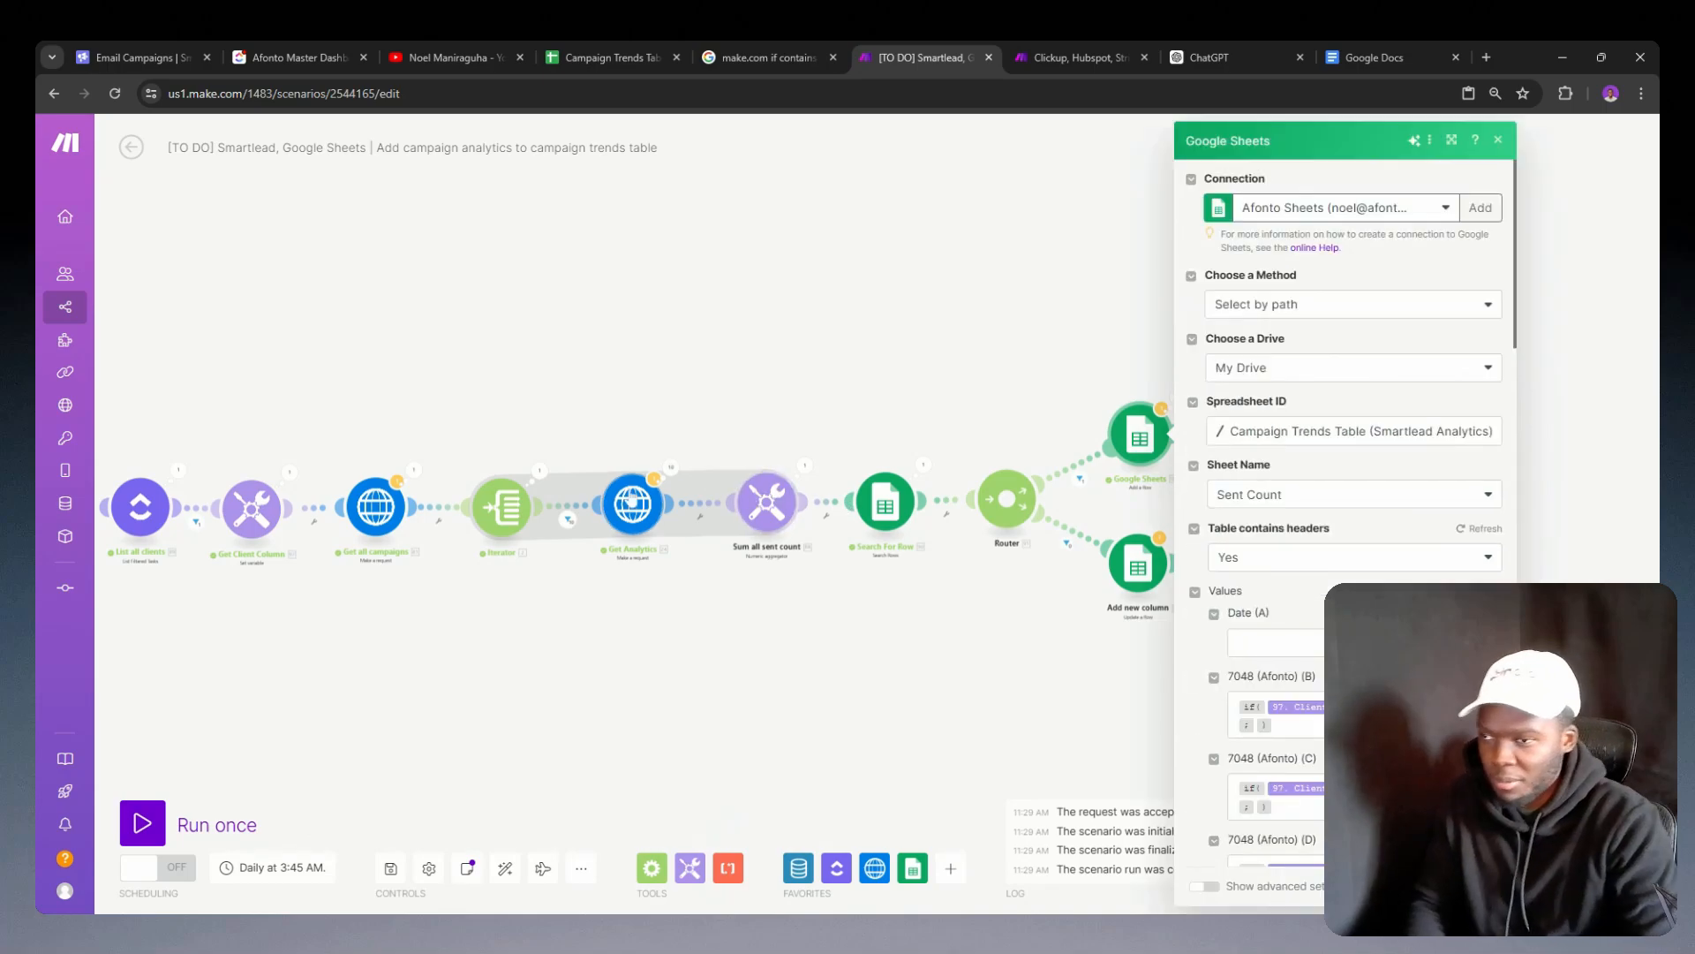
Step: Copy the formatDate(now; YYYY-MM-DD) expression from the Get Analytics URL into Date (A) of the add-row Google Sheets module and confirm
click(624, 511)
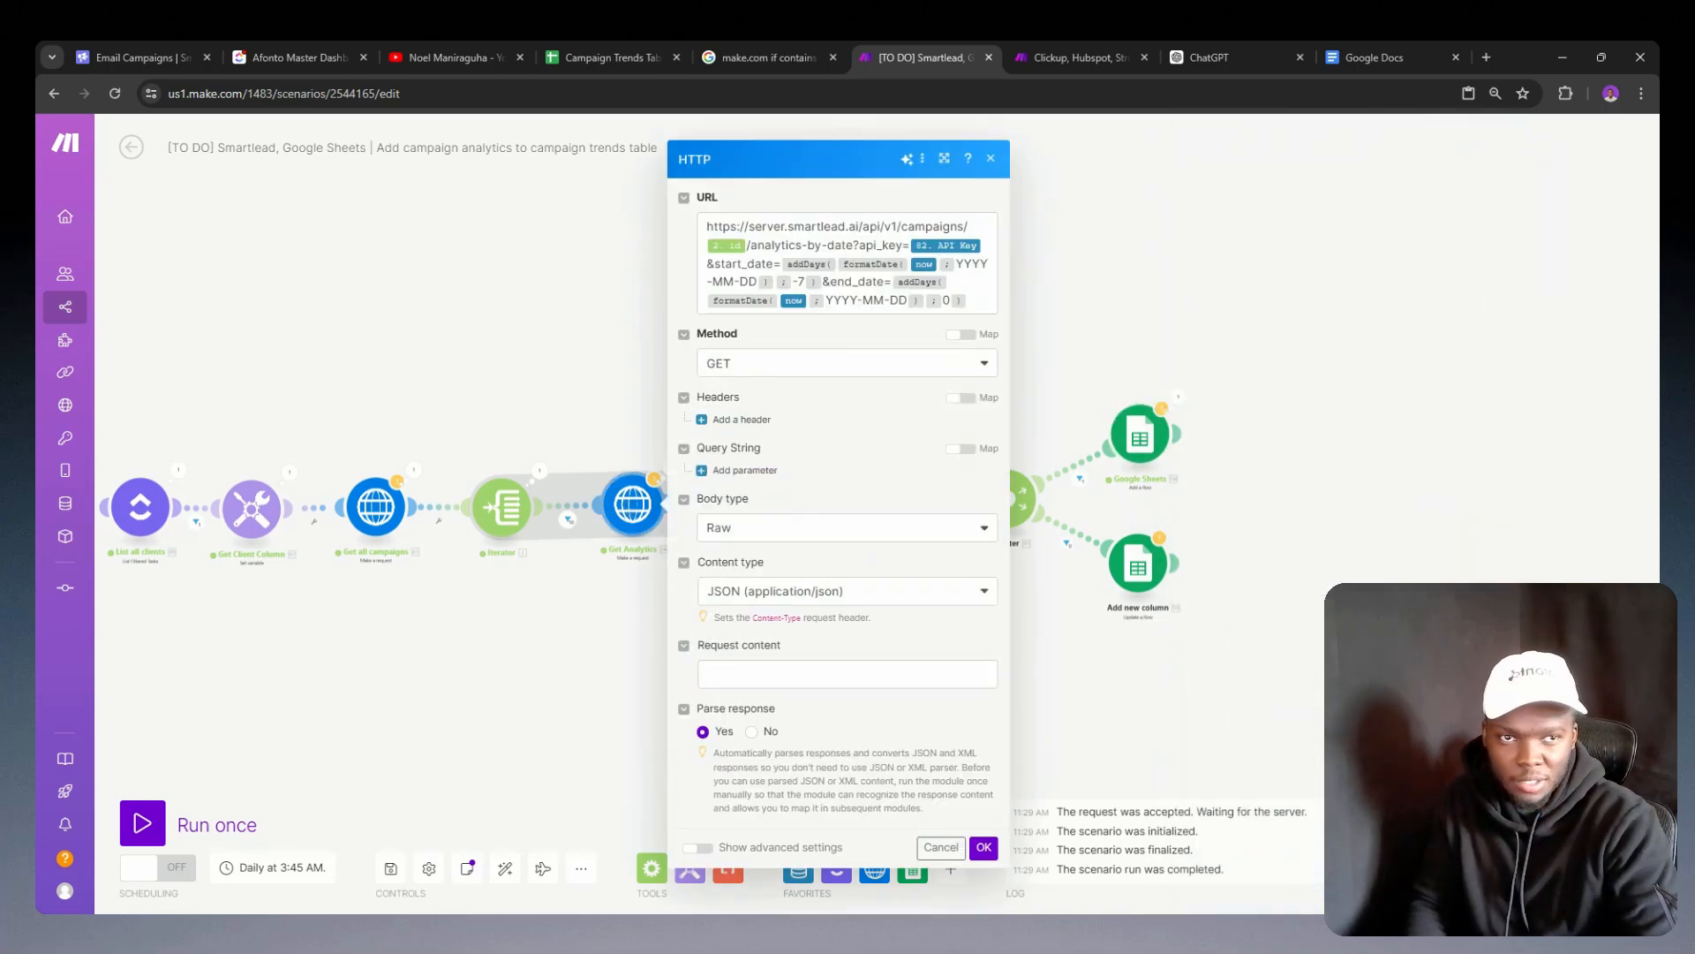
drag(836, 263, 776, 282)
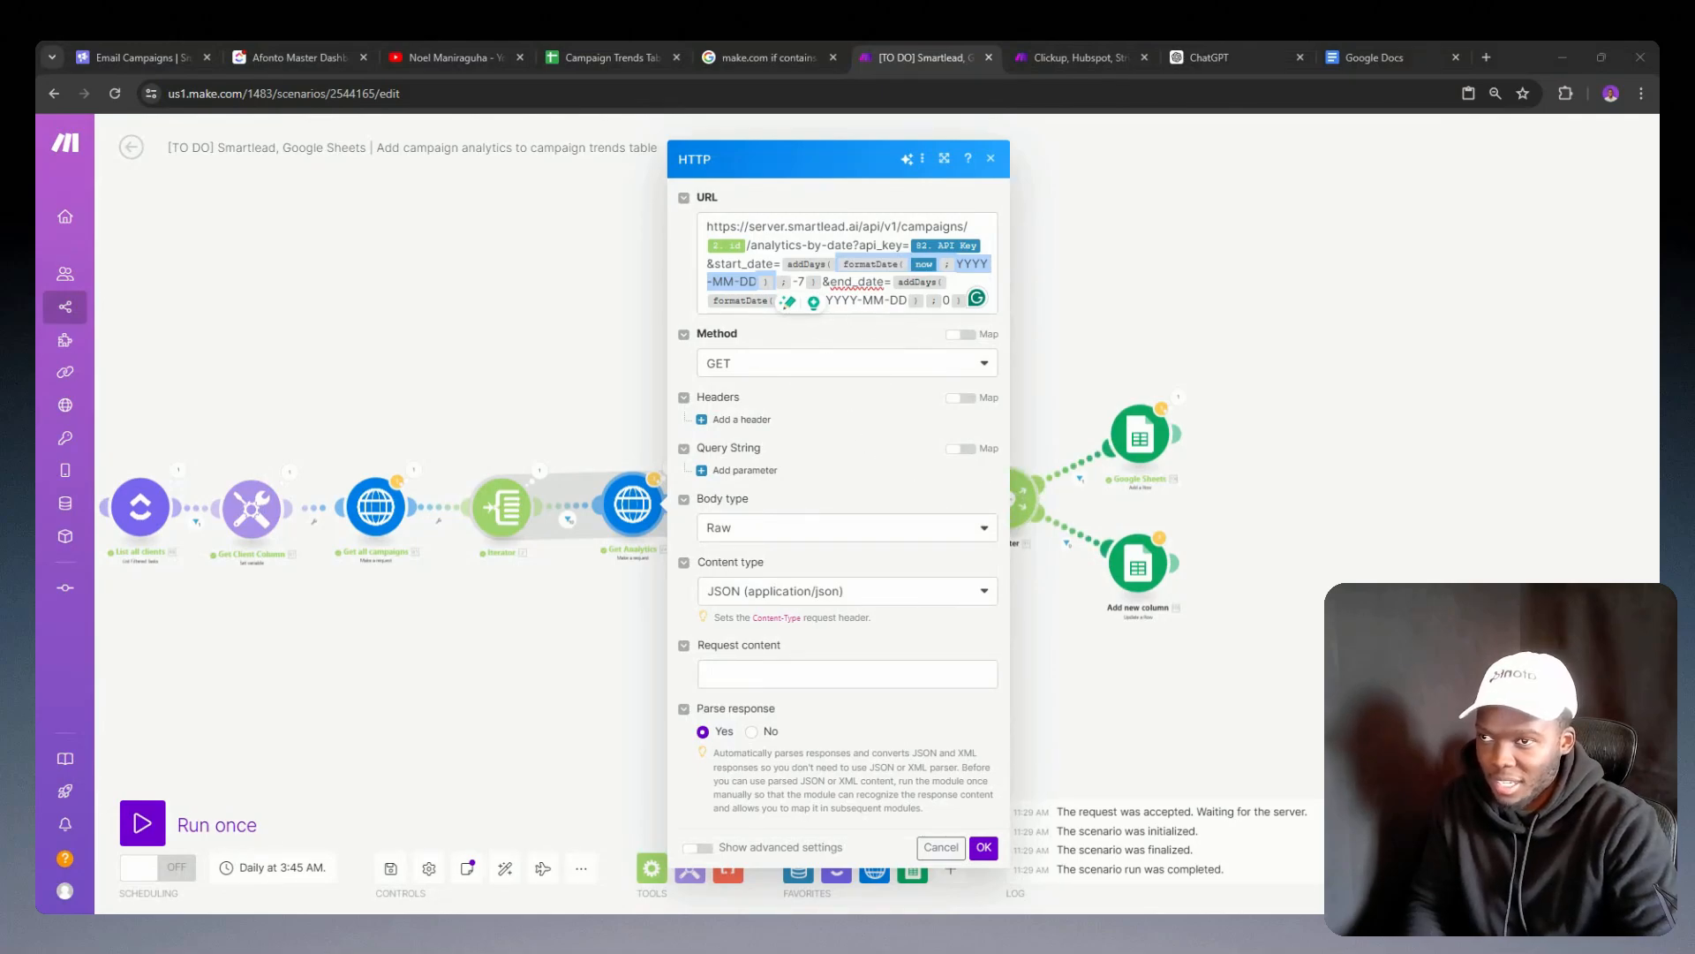
key(alt+Tab)
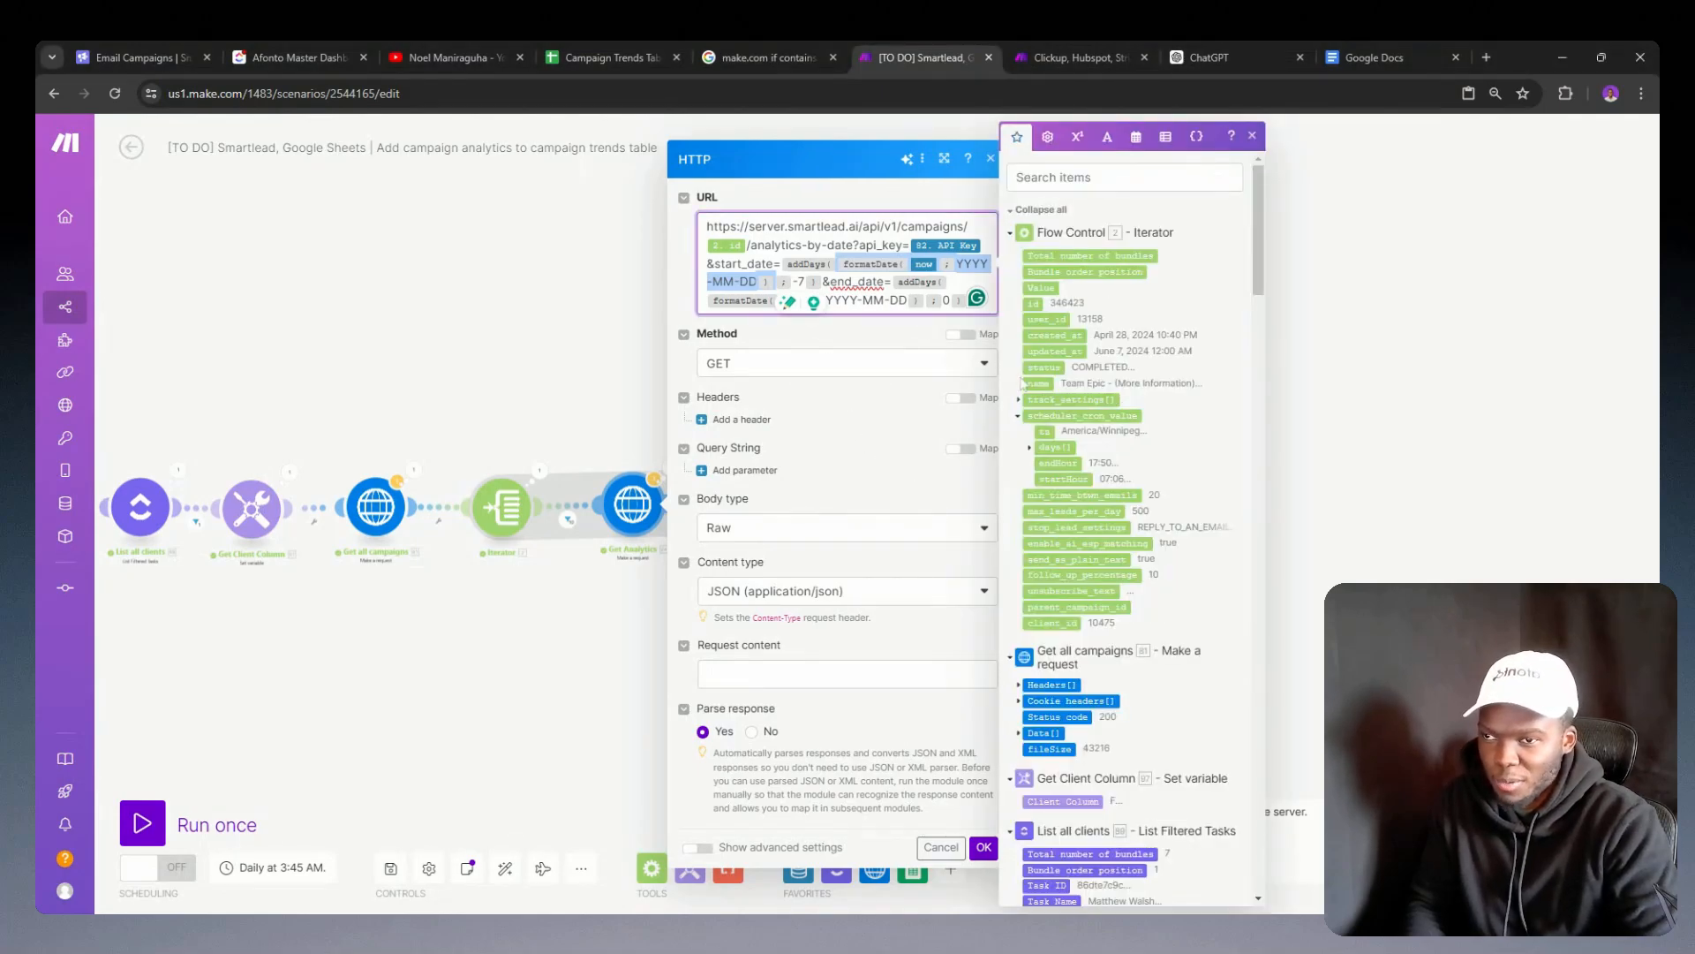
click(1411, 348)
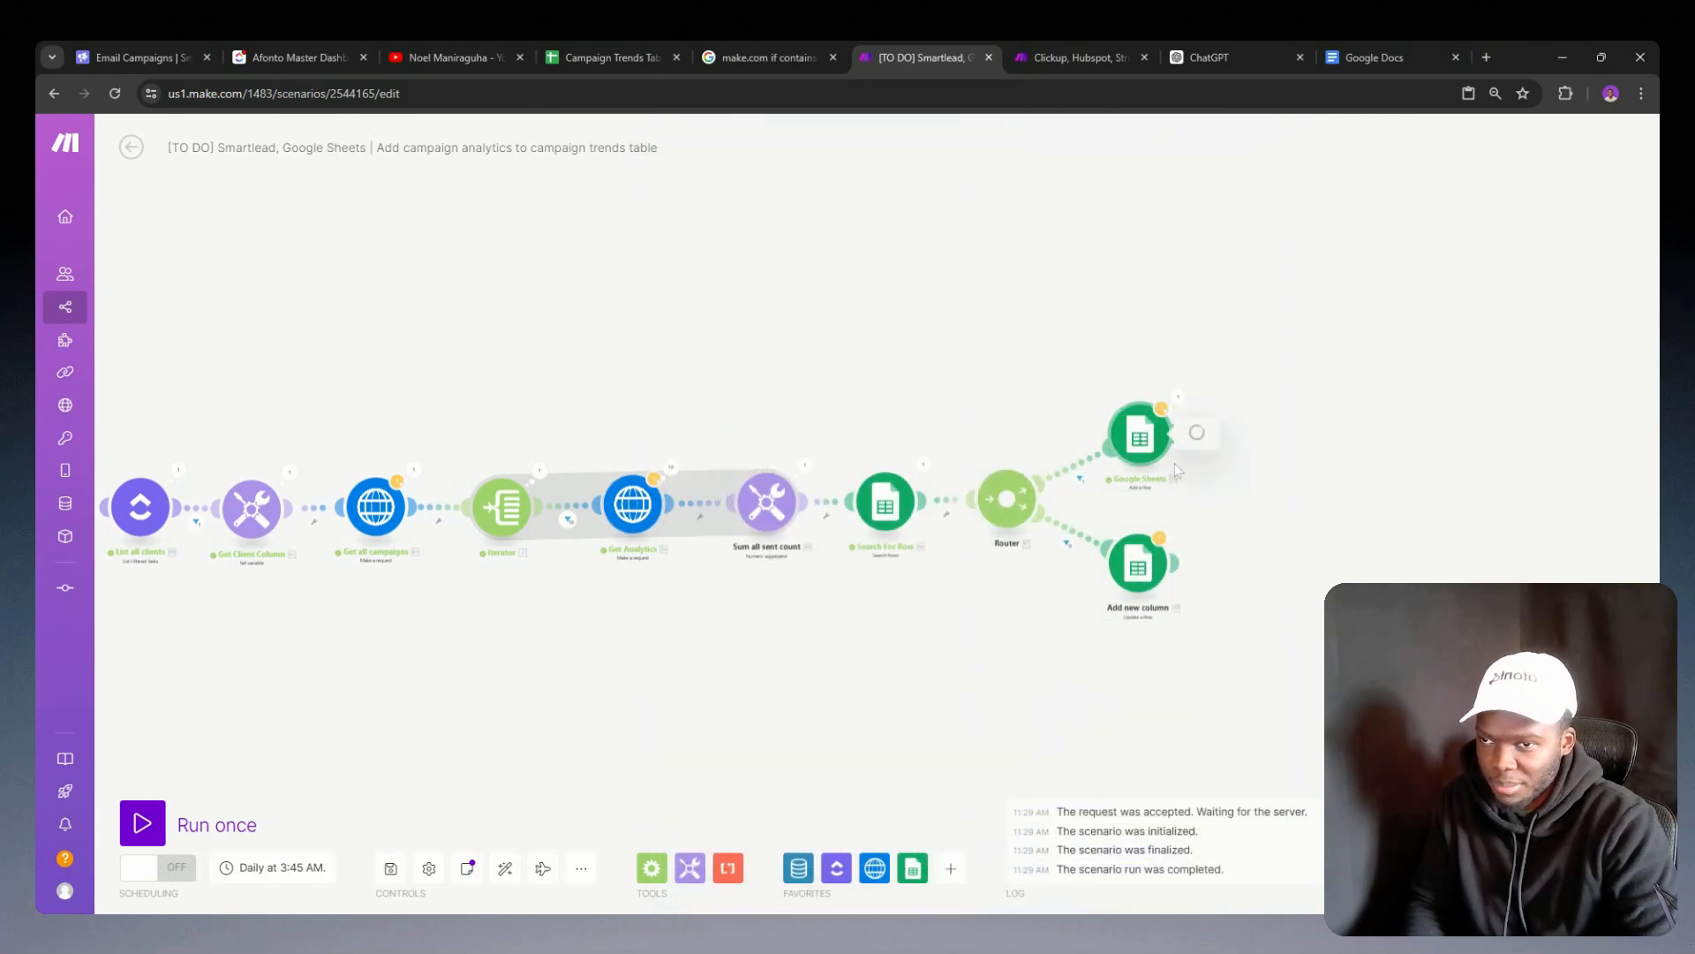
click(1148, 433)
click(1276, 642)
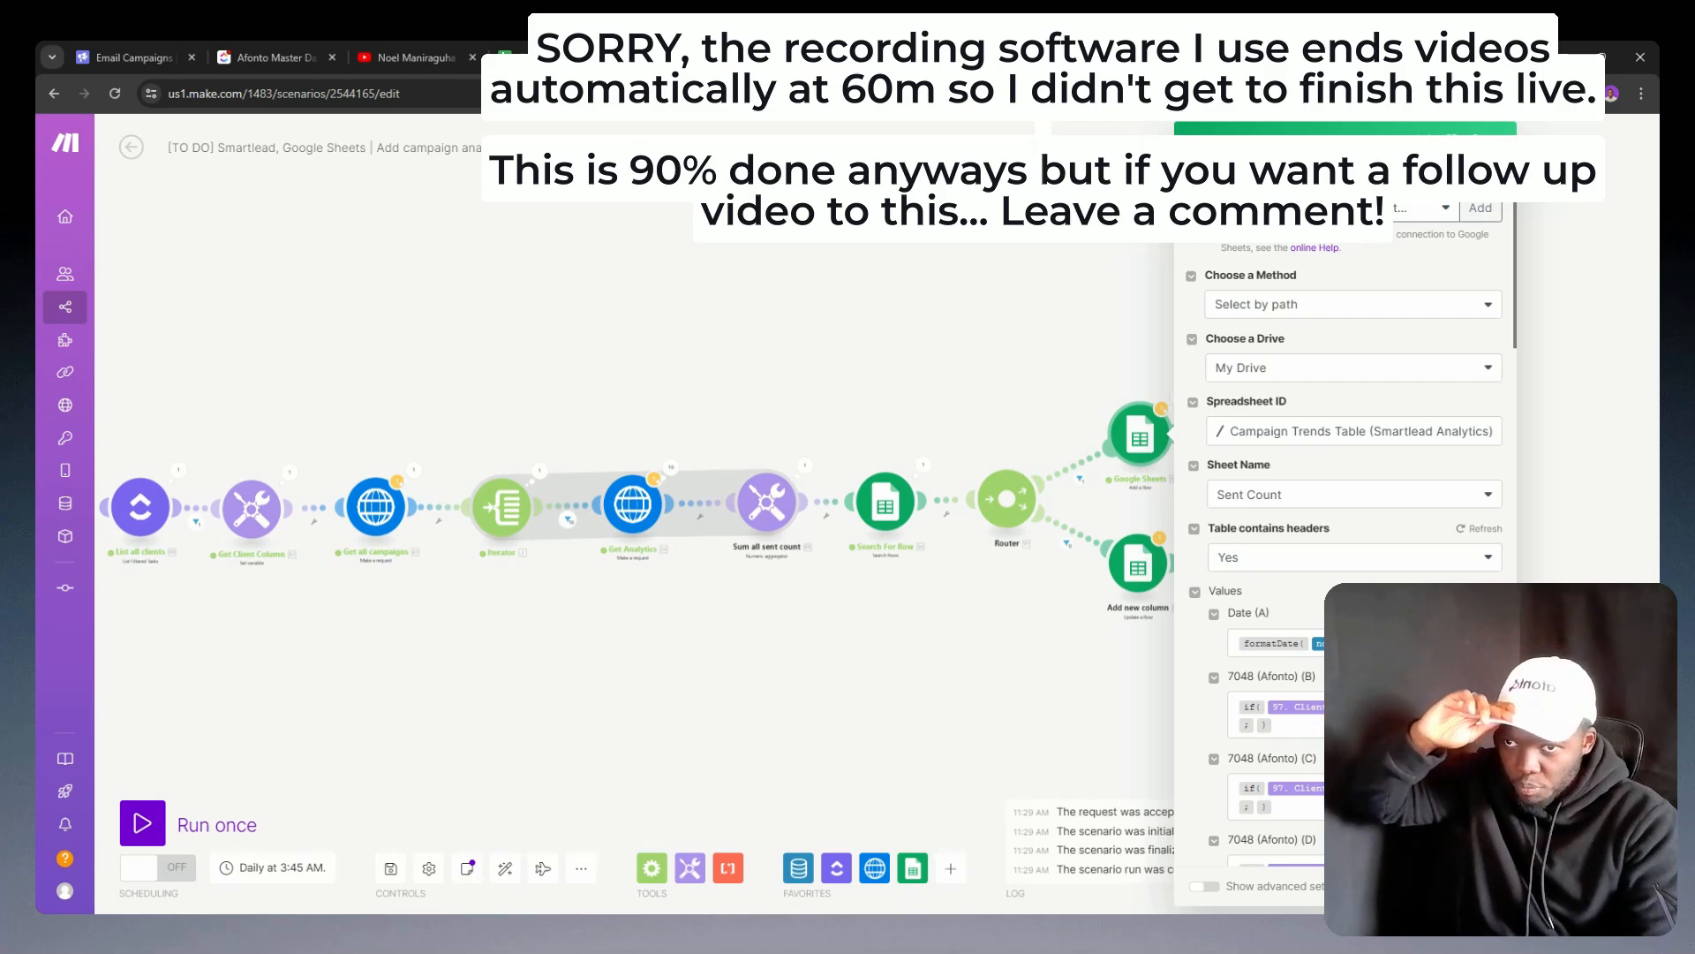
click(1482, 885)
Step: Review the filter on the router's add-row route and the date filter in the Search For Row module
click(1062, 475)
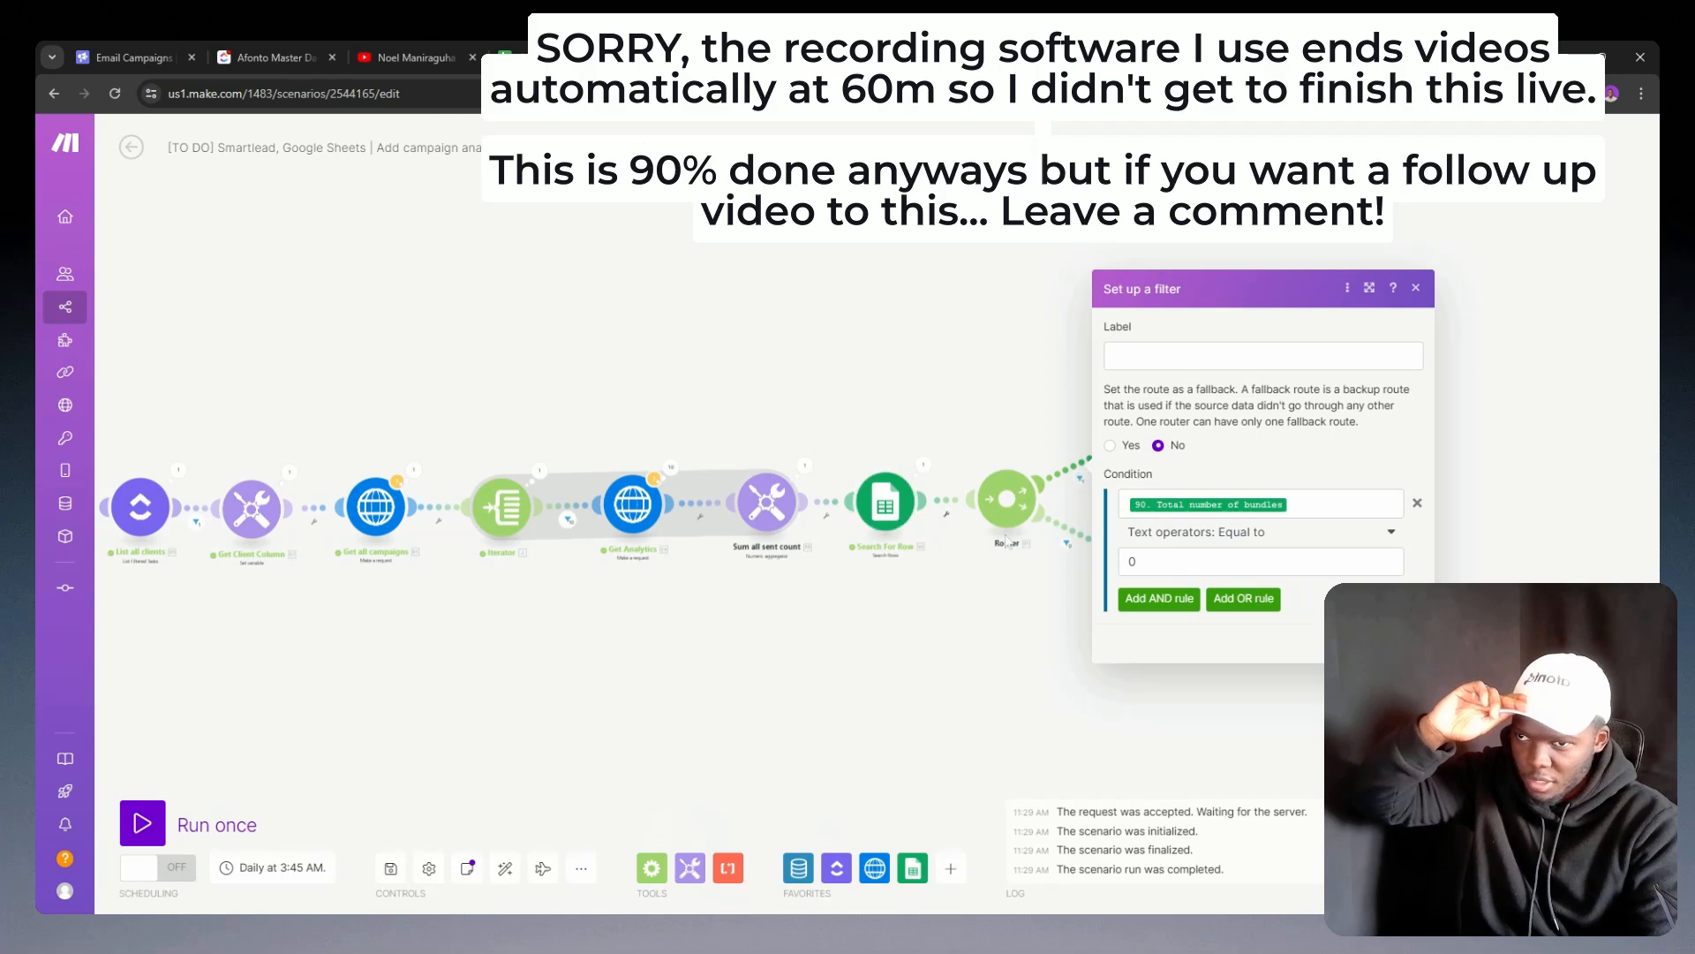
click(882, 505)
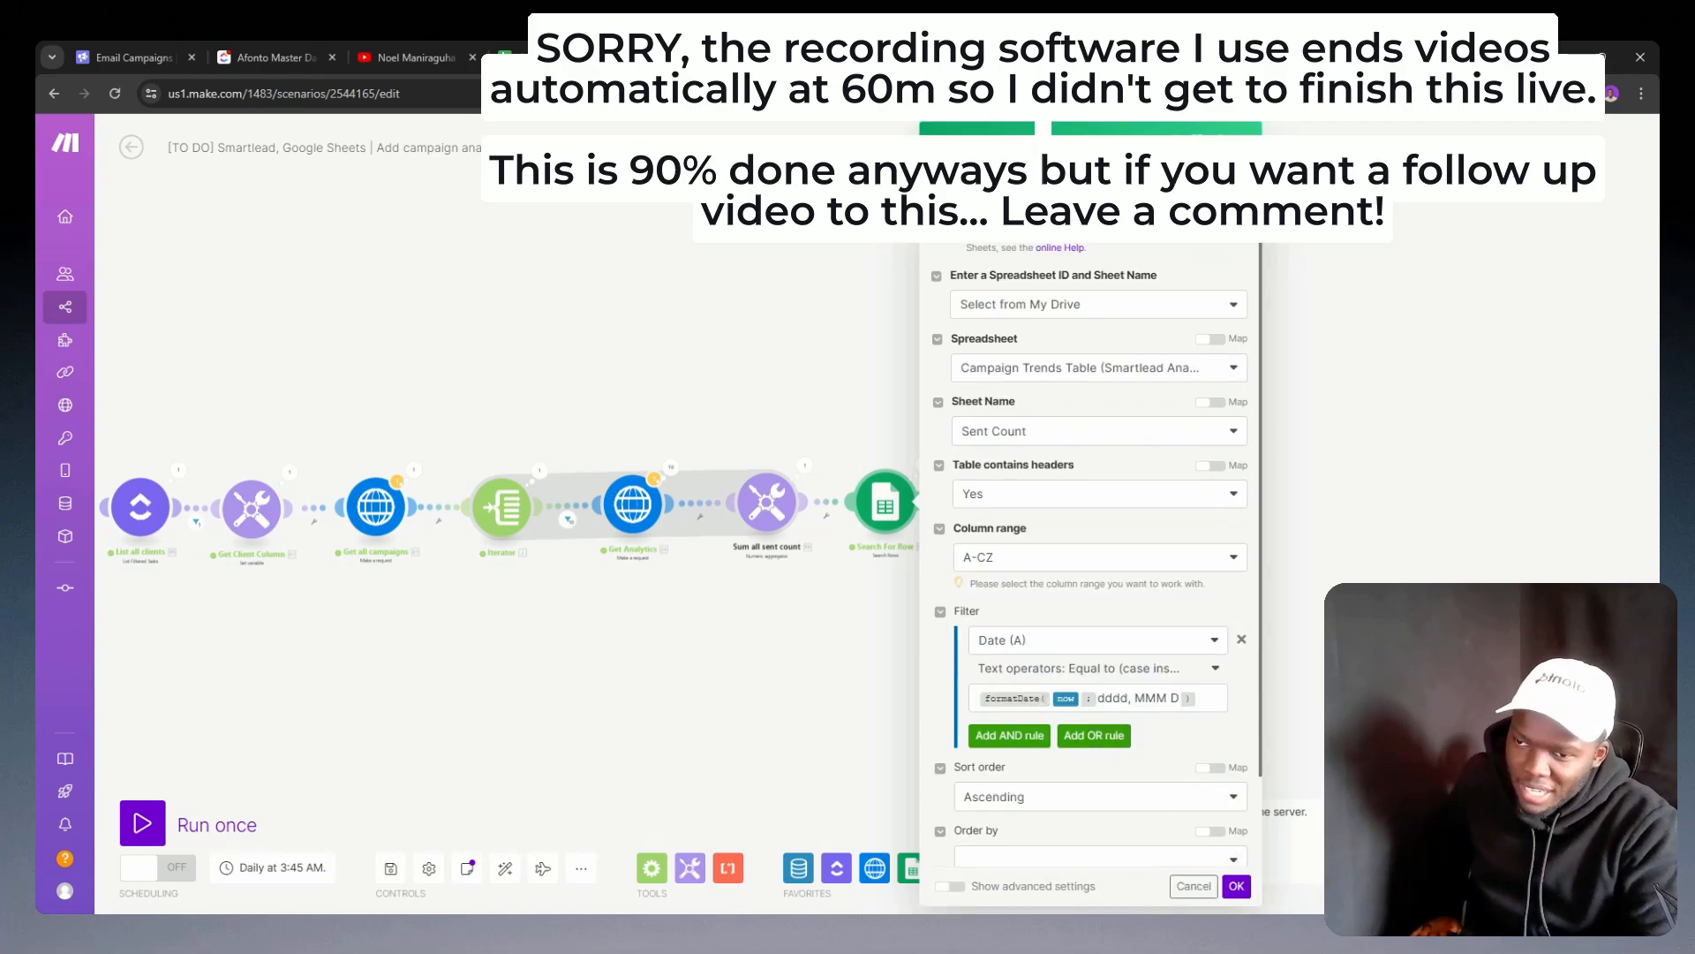
click(1235, 886)
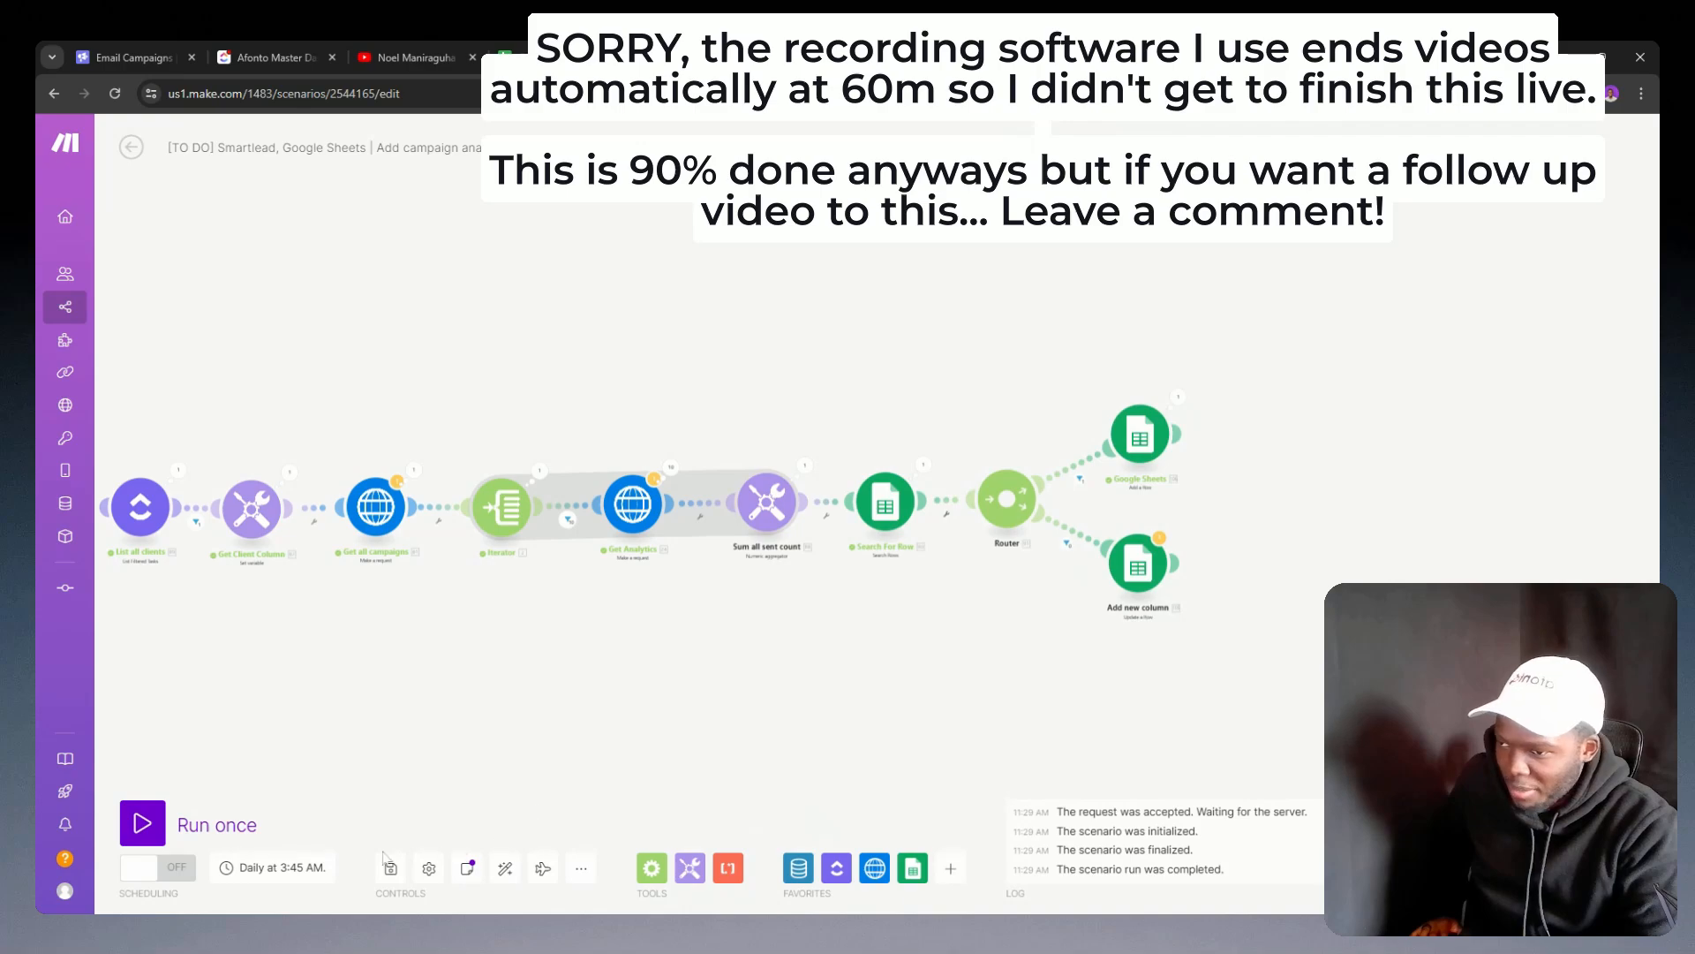
Step: Save the scenario with the new Date (A) mapping and run it once despite the warnings
click(390, 868)
click(649, 887)
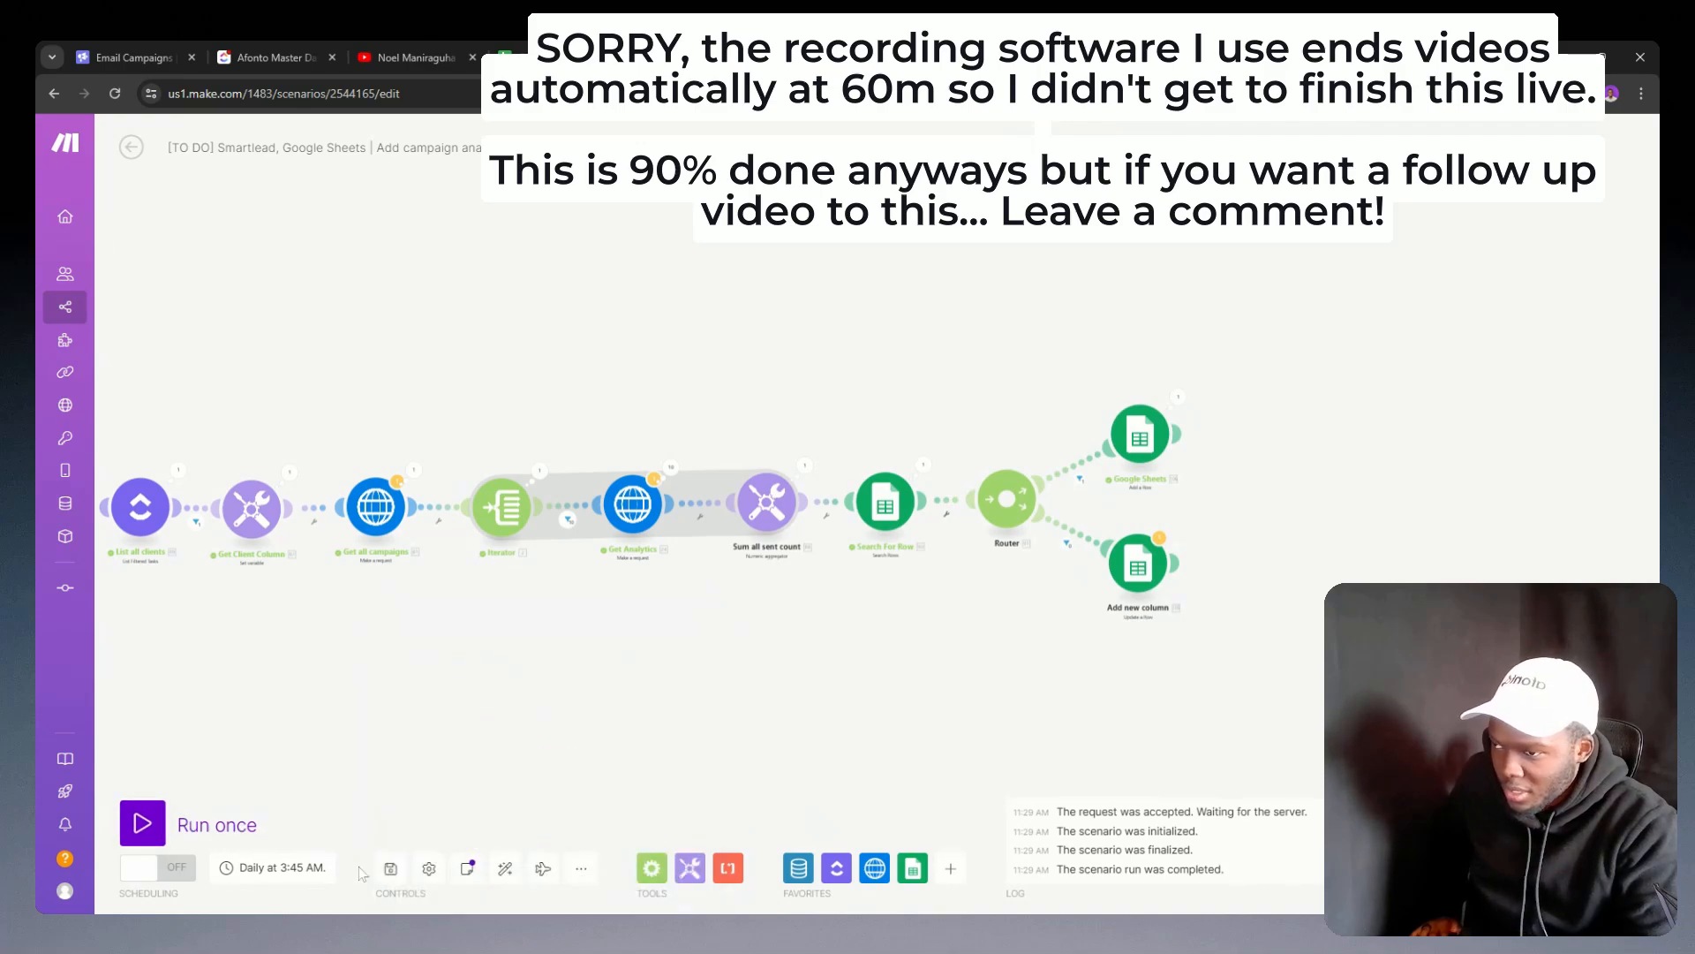
click(142, 823)
click(512, 886)
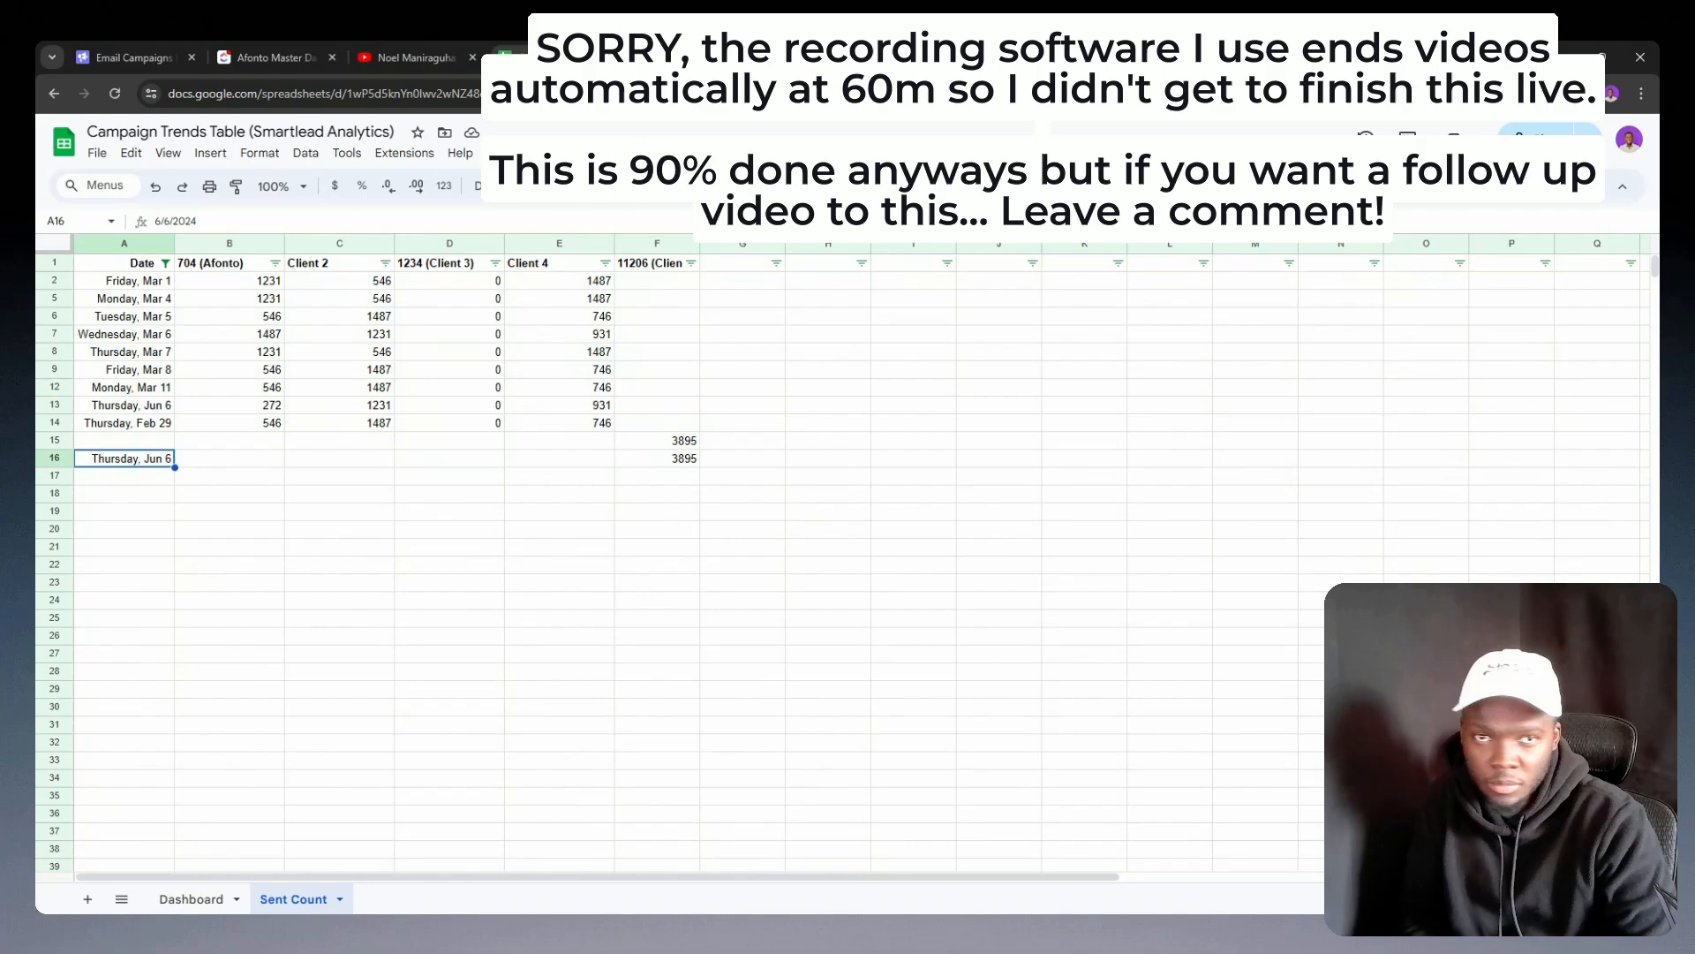
Step: Correct the header of column B in the Sent Count sheet to 7048 (Afonto)
double_click(201, 265)
click(196, 262)
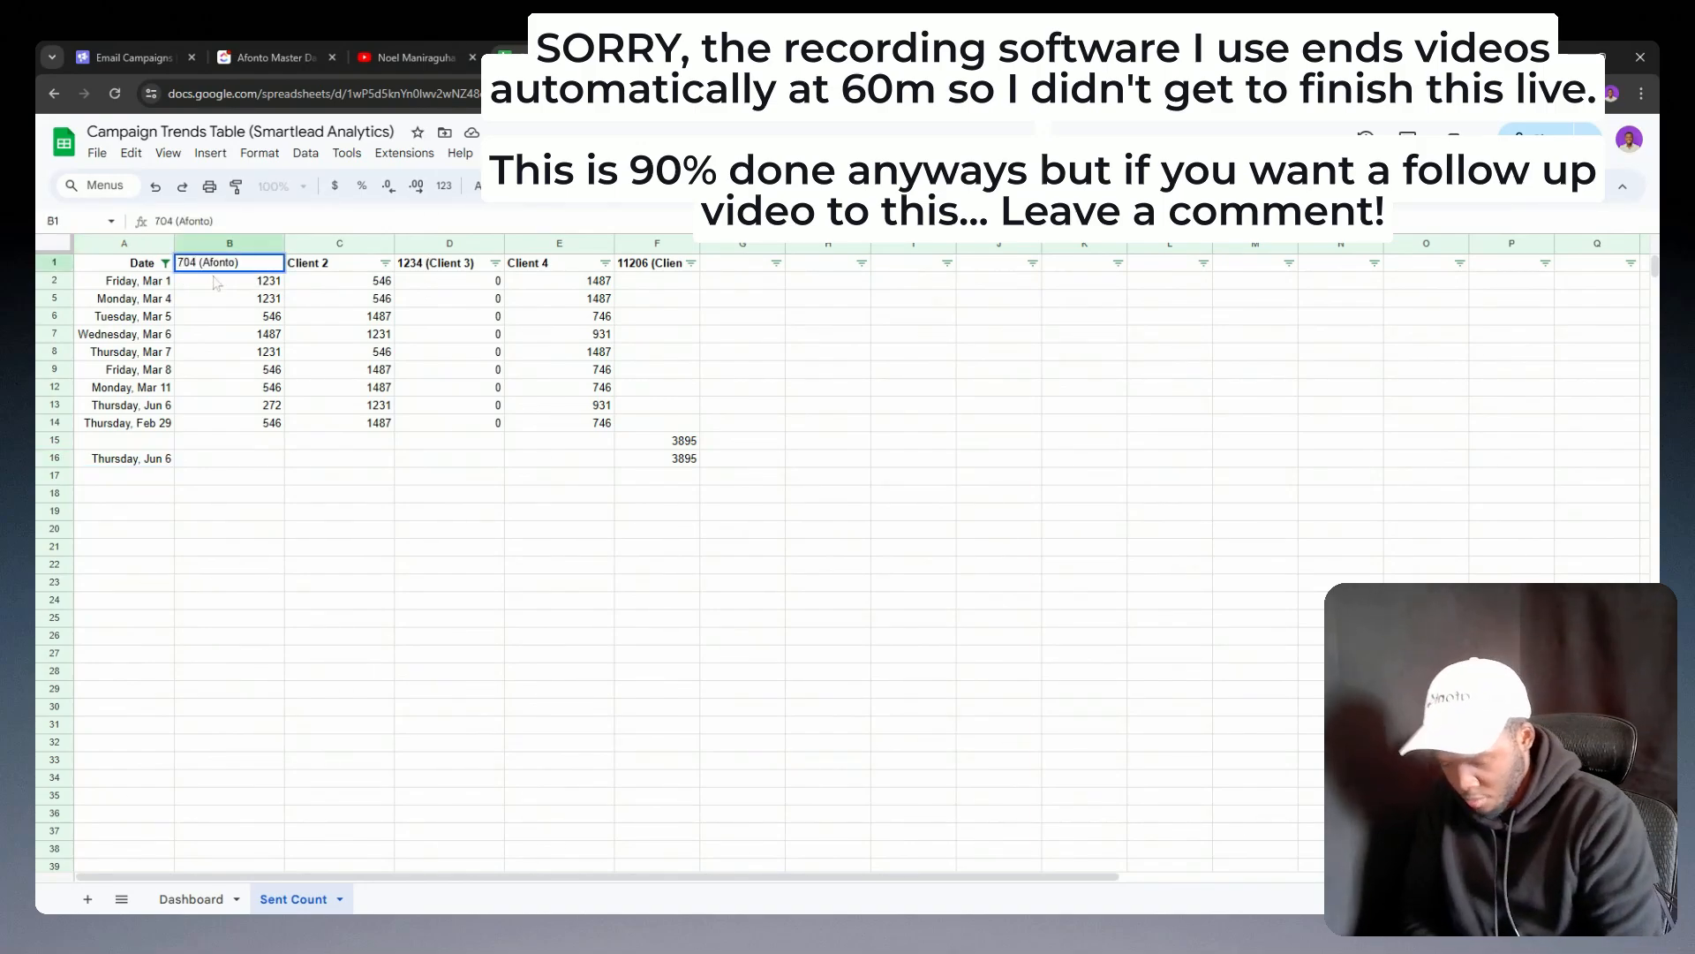
text(8)
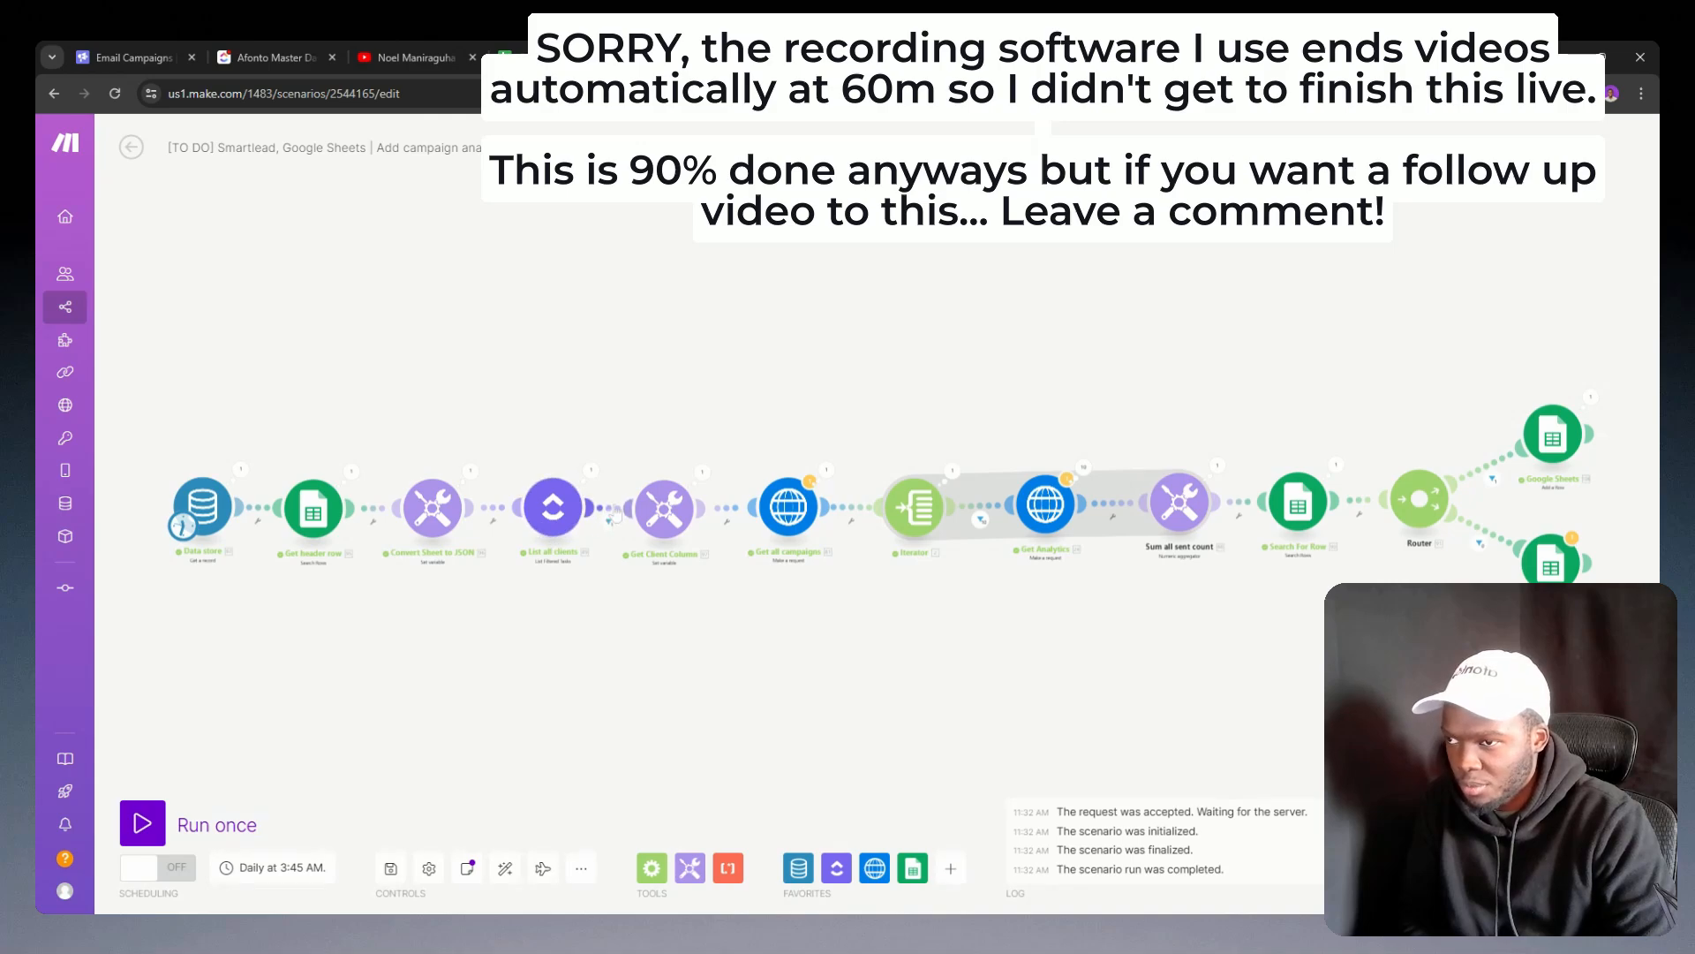
Step: Add an OR rule to the filter after List all clients, using the Custom Fields: Company value copied from the first rule
click(614, 512)
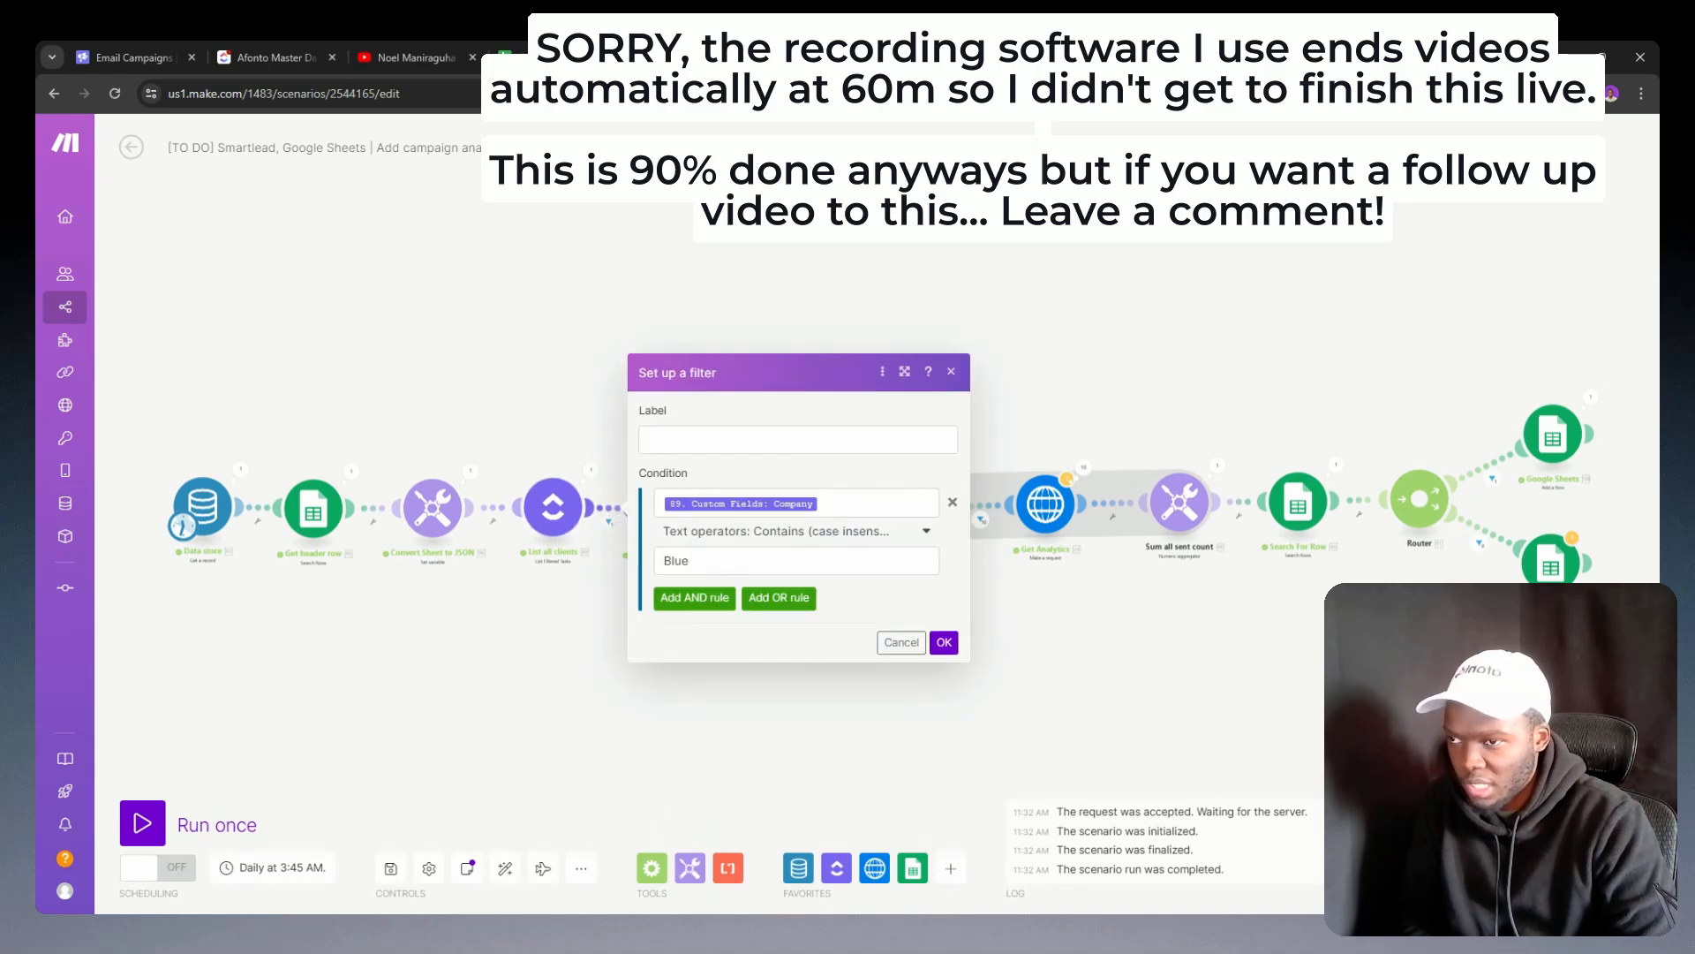
click(778, 598)
click(784, 583)
drag(837, 425, 673, 412)
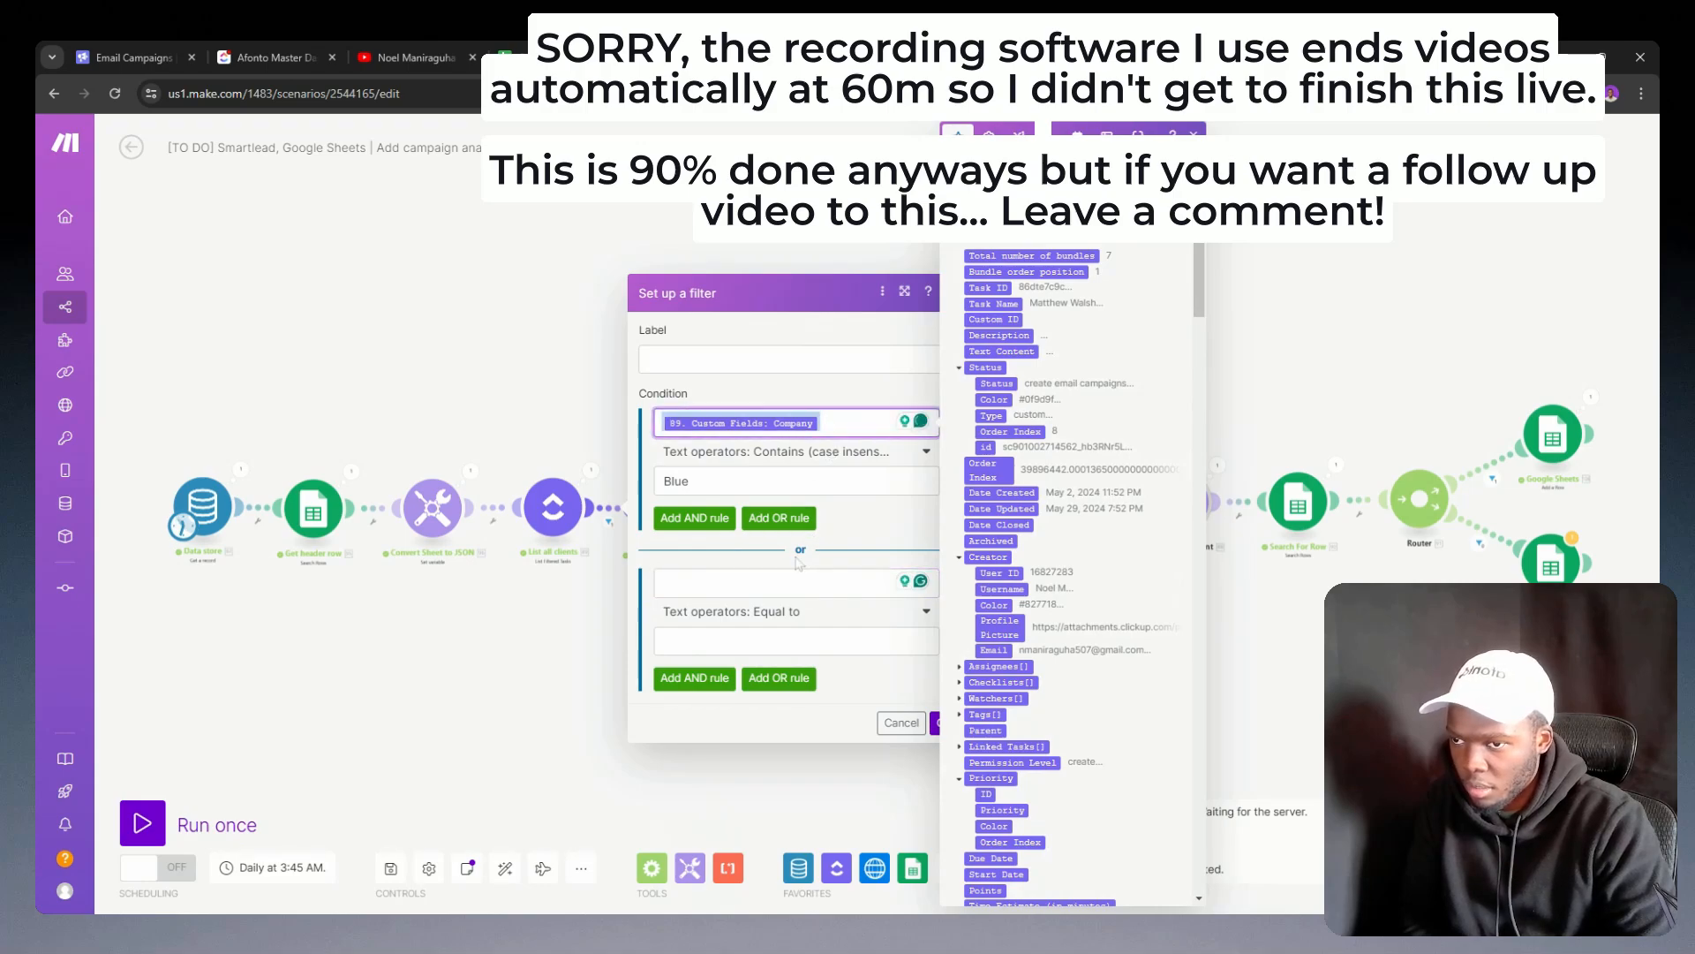
key(ctrl+c)
click(777, 581)
key(ctrl+v)
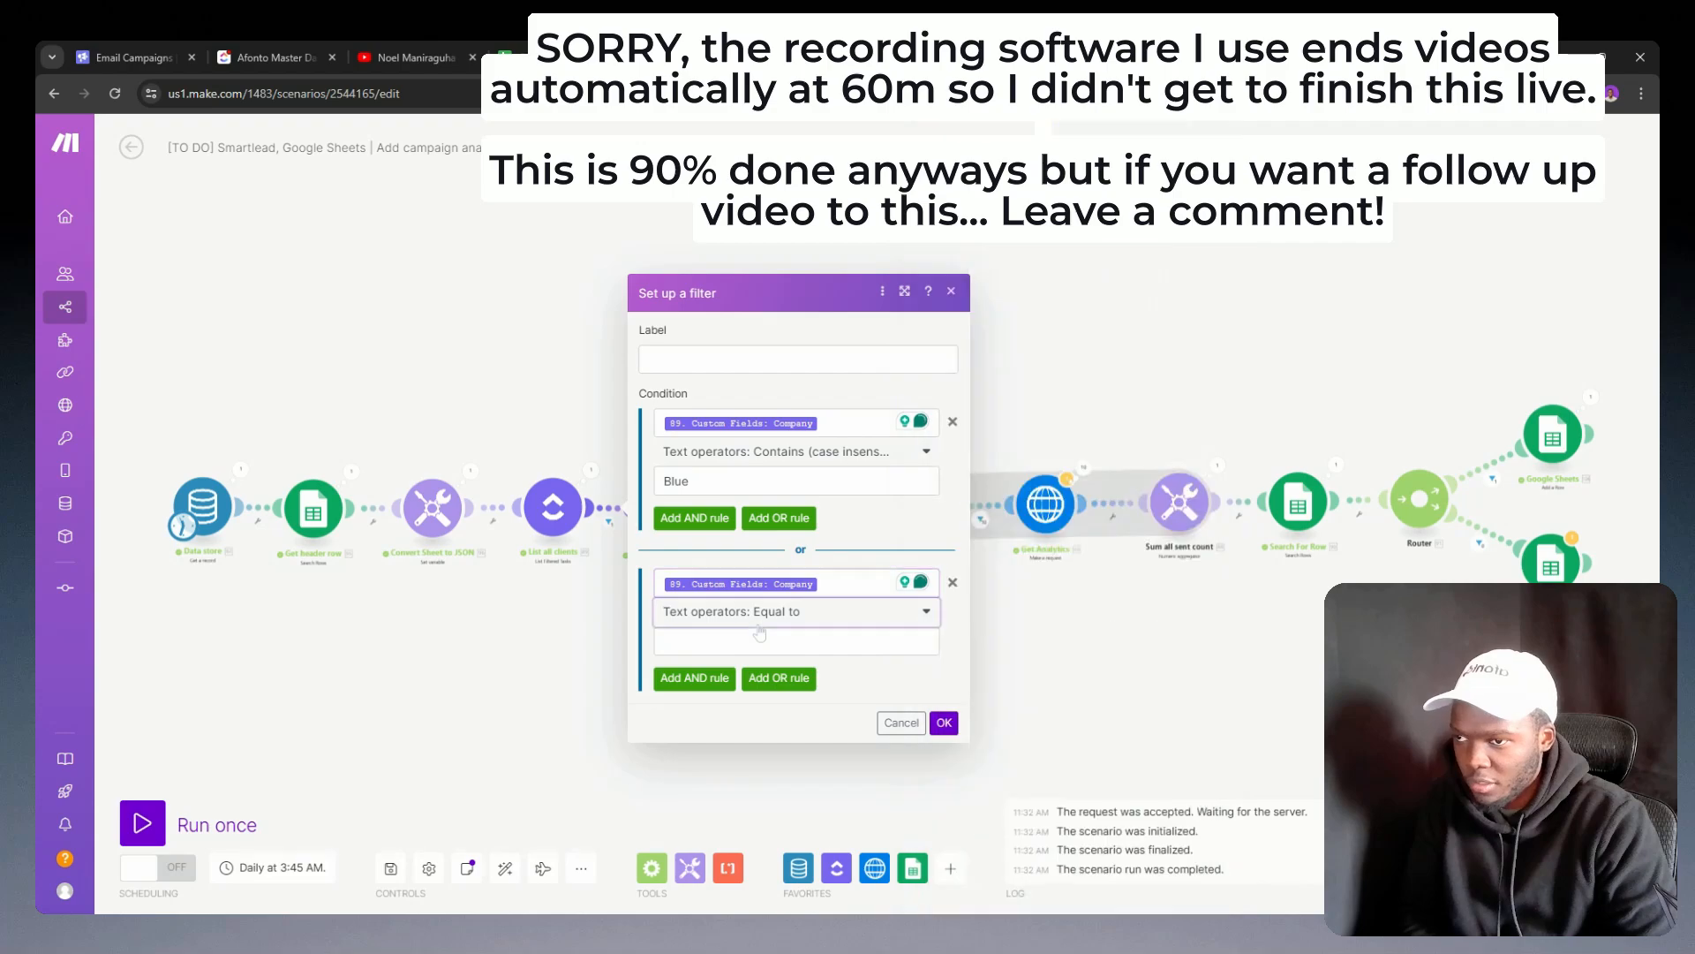
Step: Set the new OR rule's operator to Contains (case insensitive) and enter a comparison value starting with A
click(757, 618)
scroll(729, 733, down, 3)
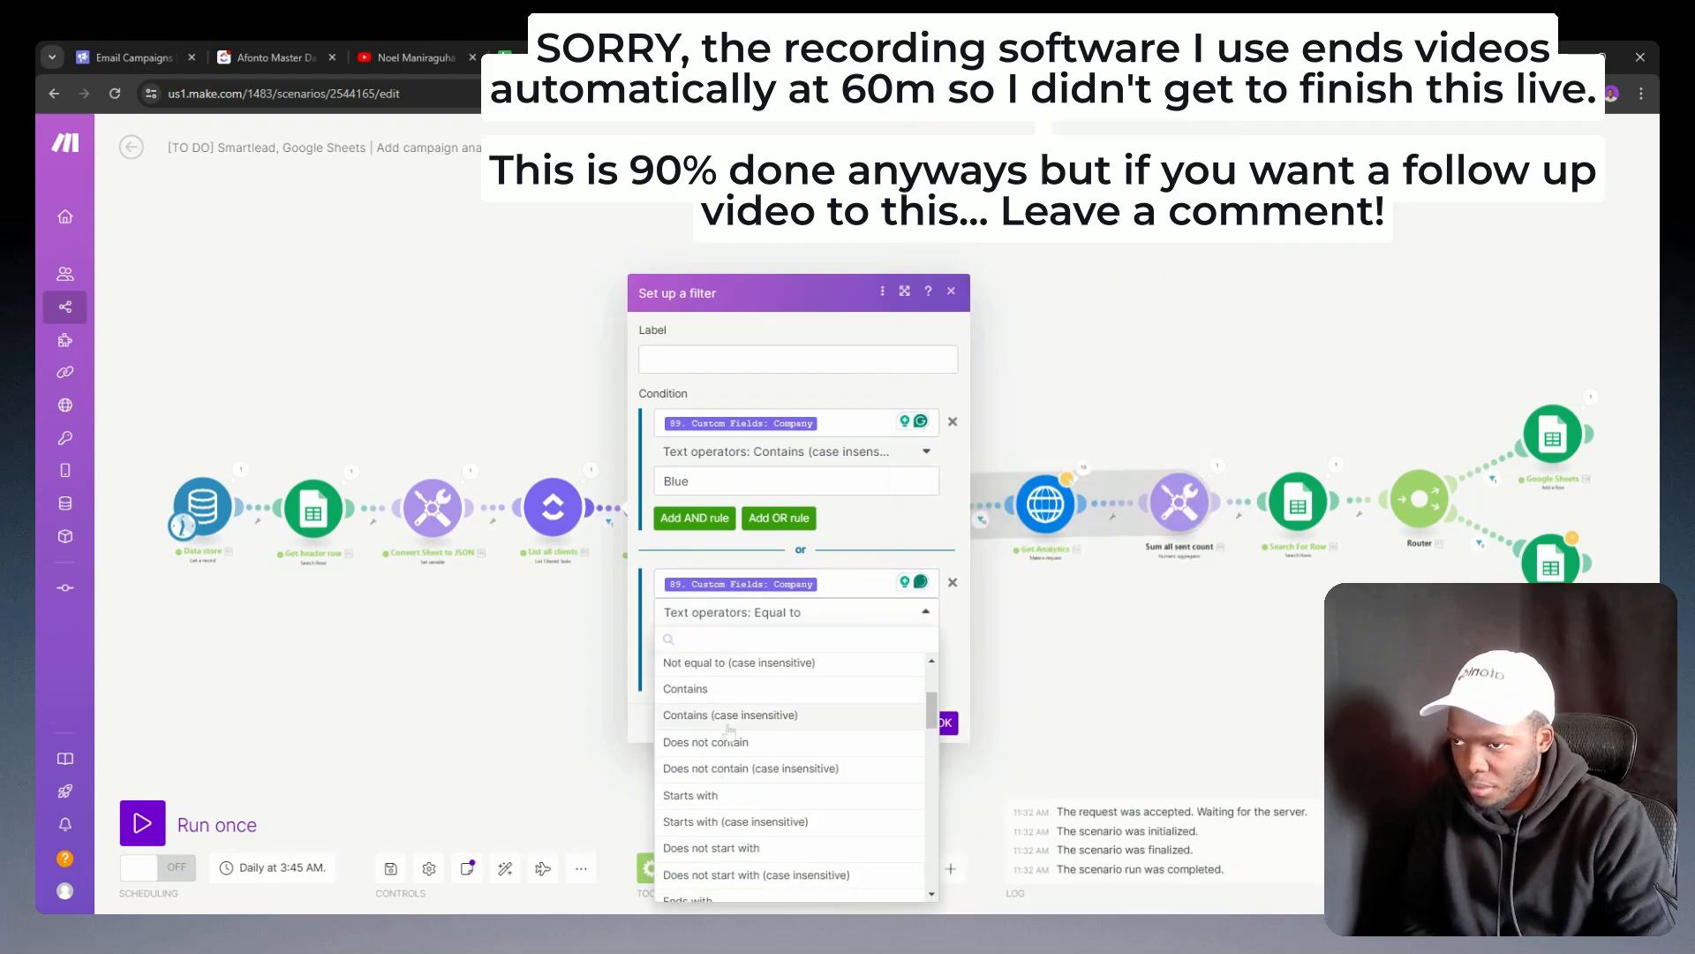
click(729, 714)
click(669, 640)
text(Afonto)
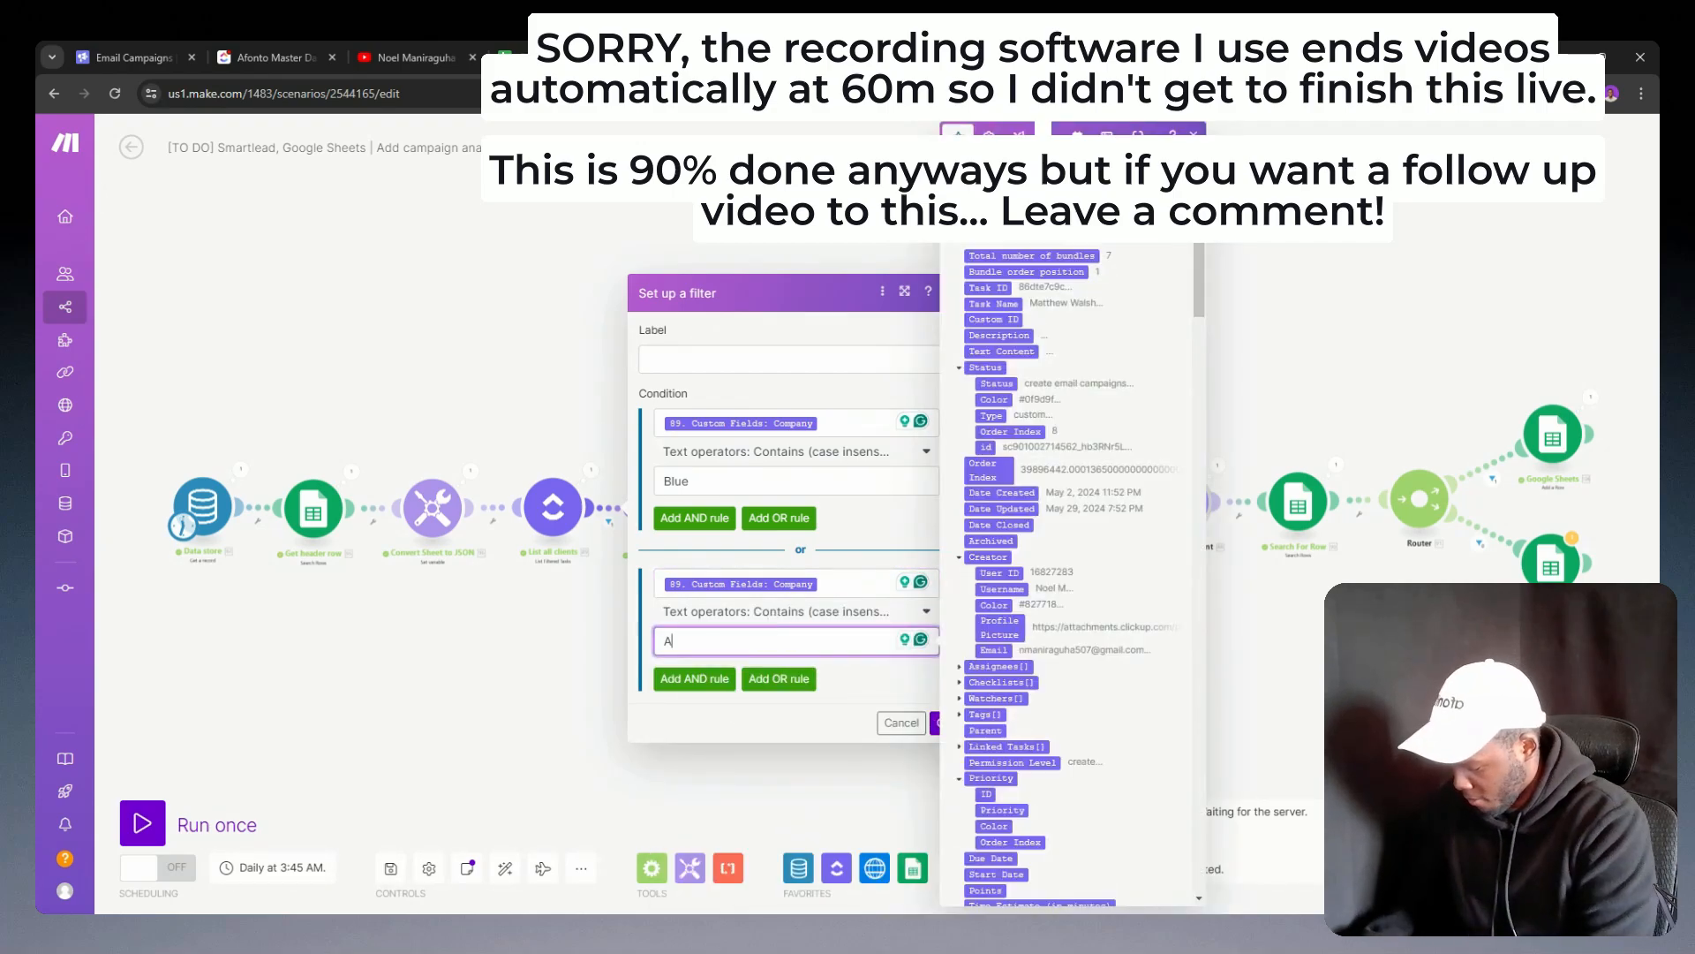